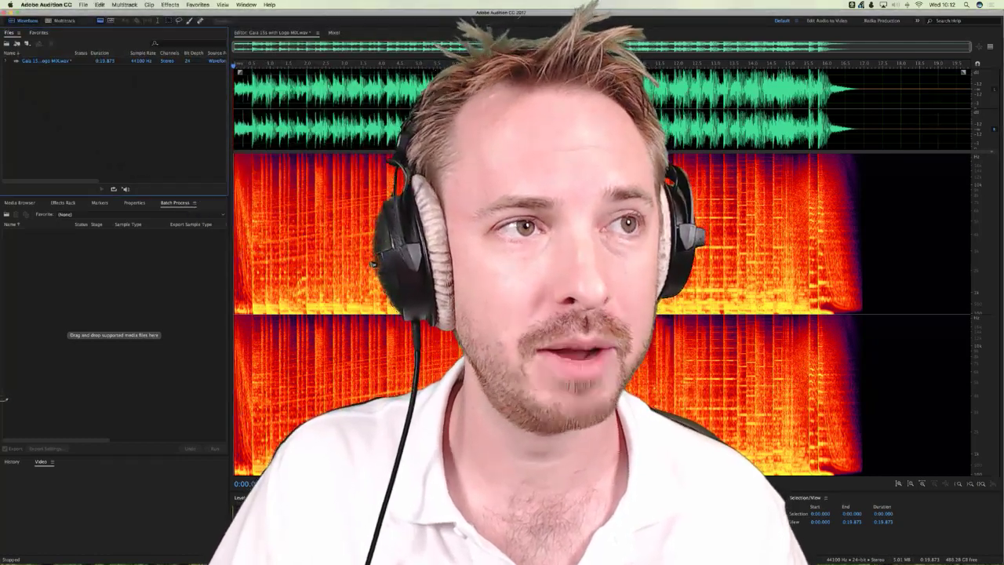
# Step: Back in Audition, play the logo mix through, then close that file
pyautogui.press('super+Tab')
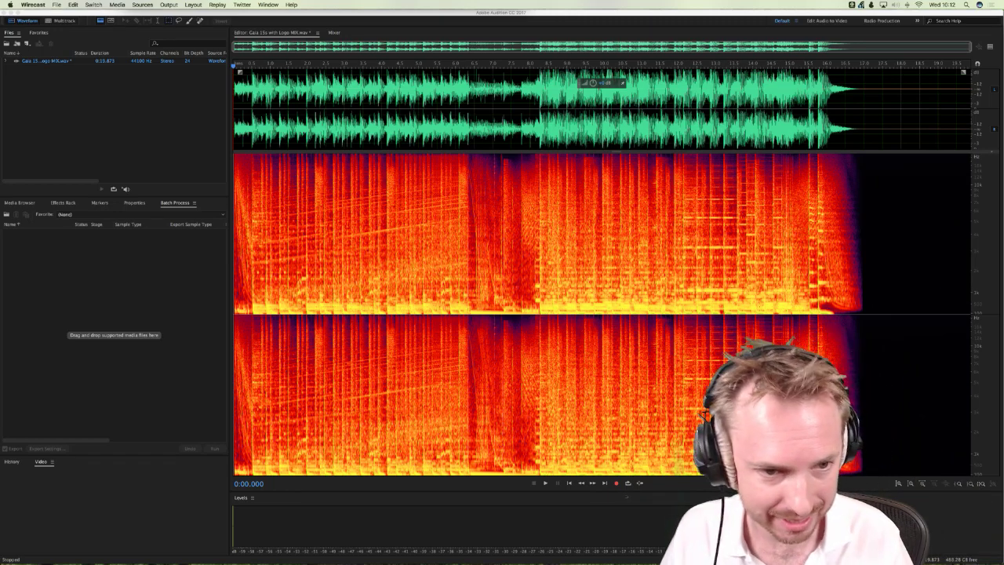
pyautogui.click(385, 25)
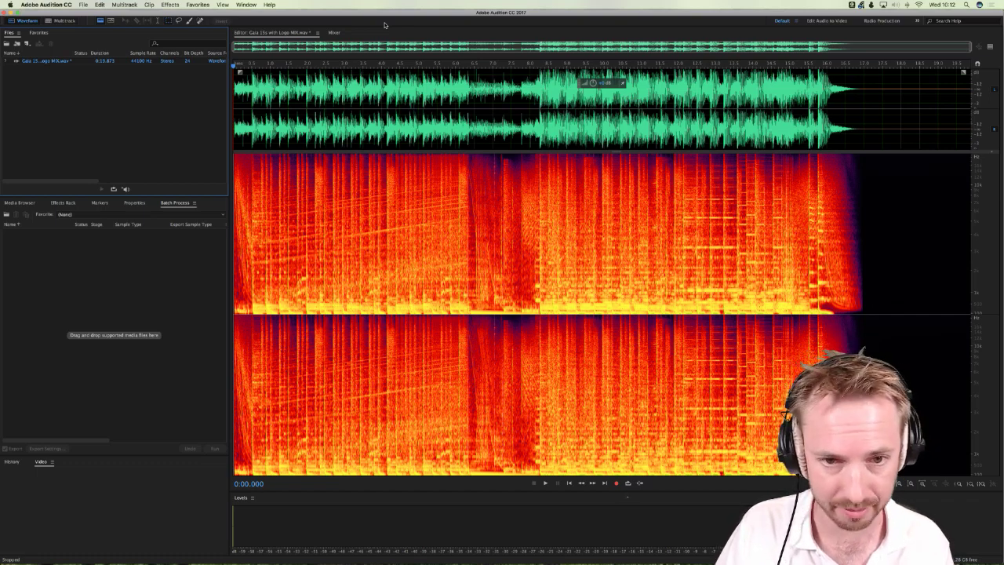
pyautogui.press('space')
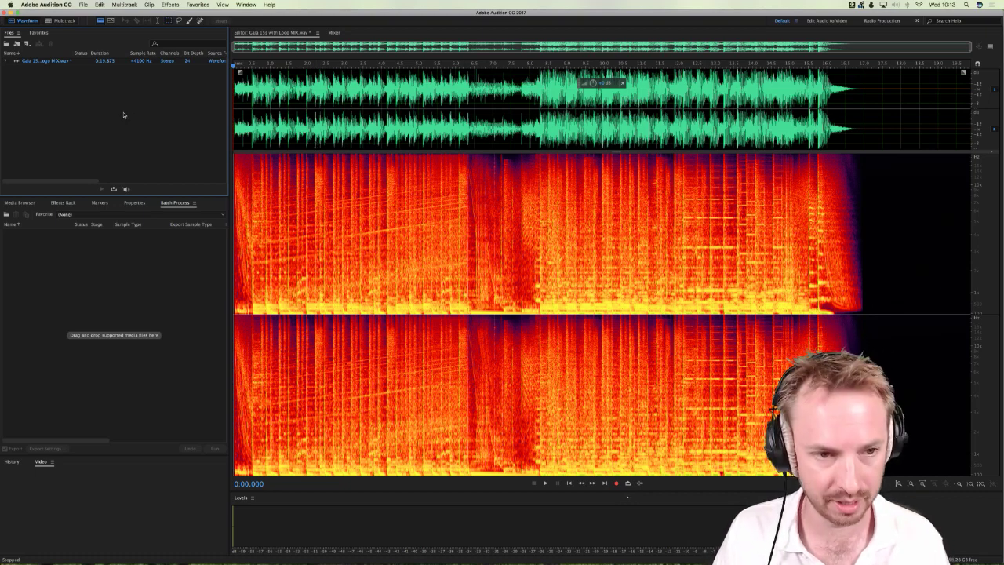
pyautogui.click(47, 61)
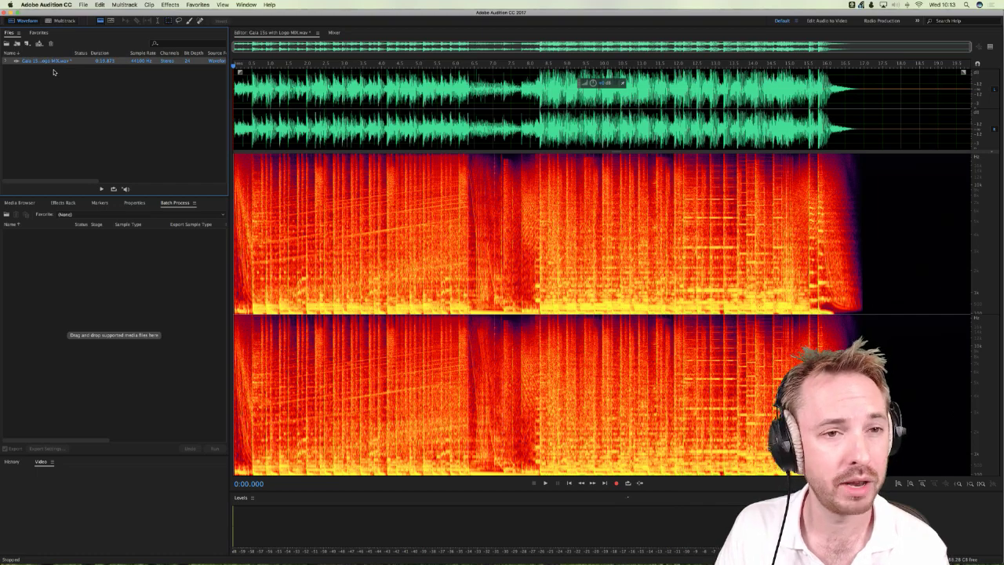
pyautogui.press('Delete')
# Step: Dismiss the save prompt and create multitrack session 215363 from the MRC template
pyautogui.click(526, 301)
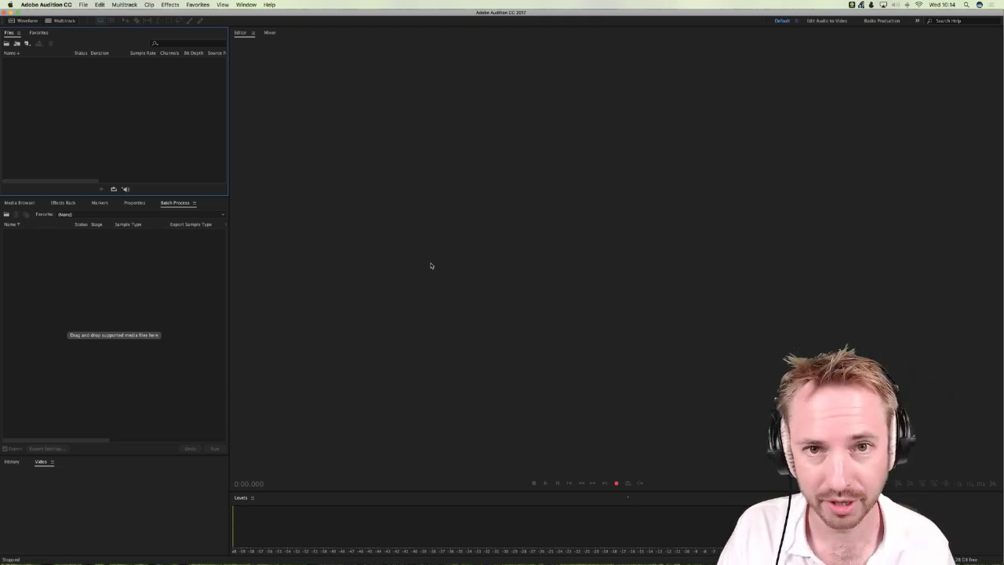
pyautogui.press('super+n')
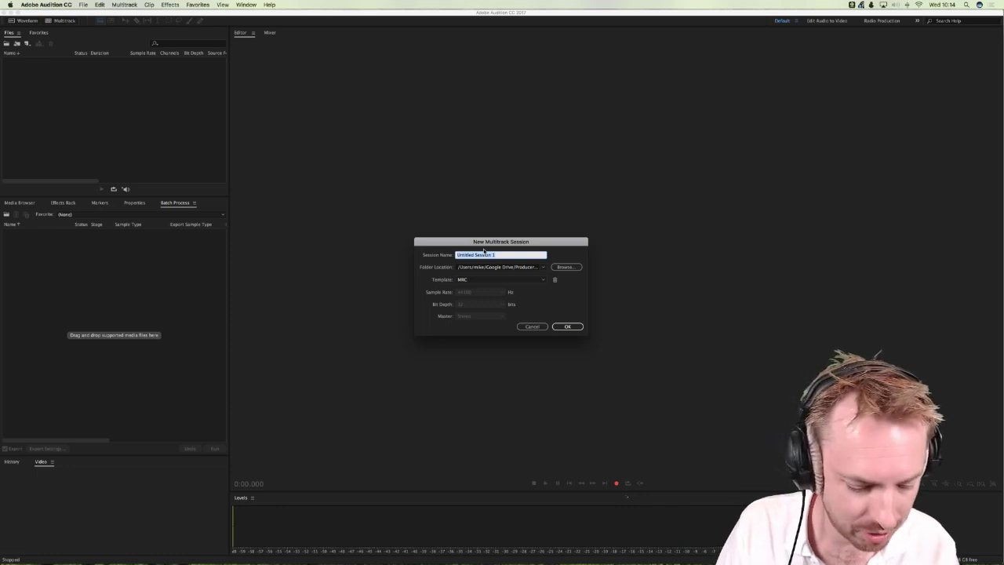
pyautogui.write('215303')
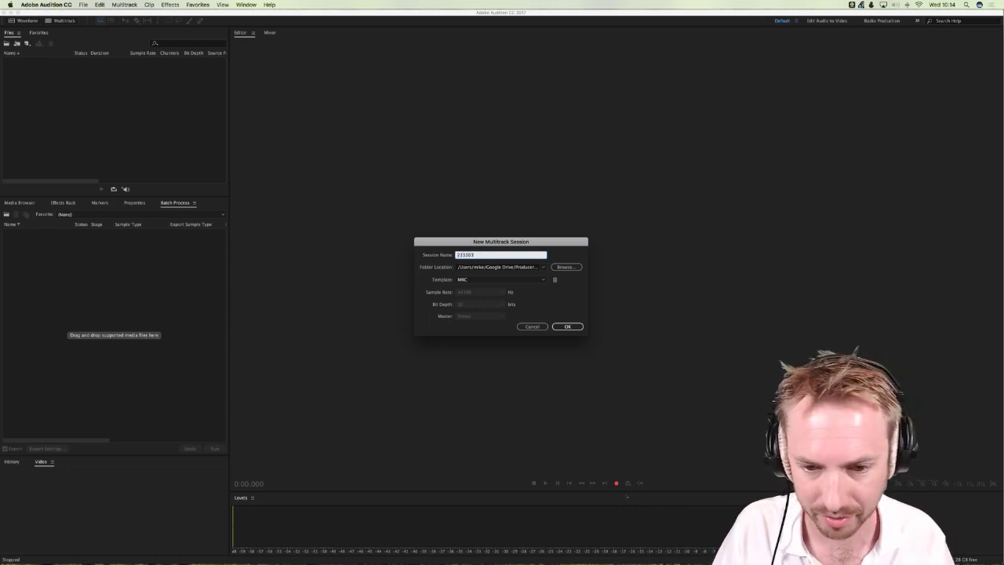
pyautogui.press('Return')
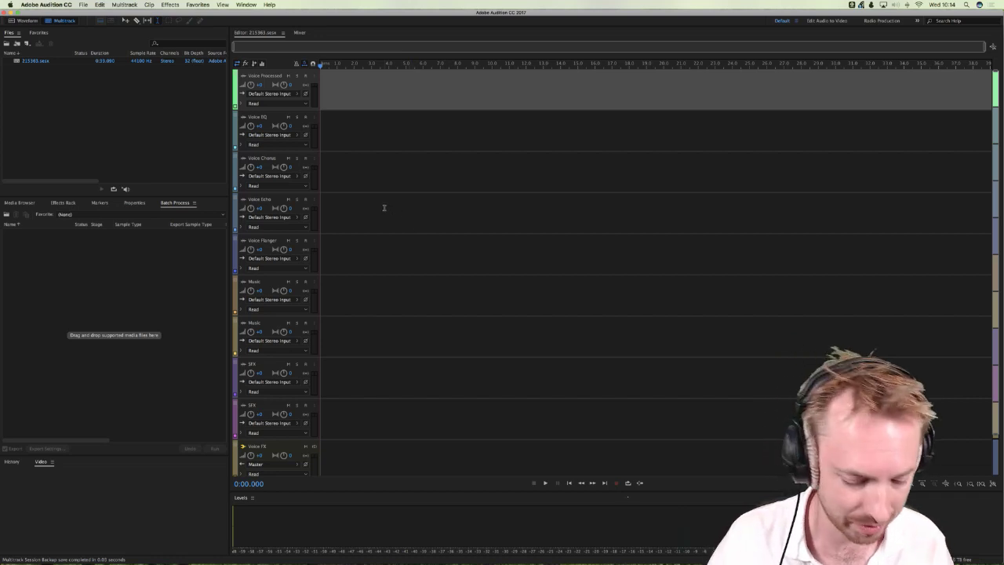
# Step: Find the 215363 folder with Spotlight and select all three acappella files in completed (2)
pyautogui.press('super+space')
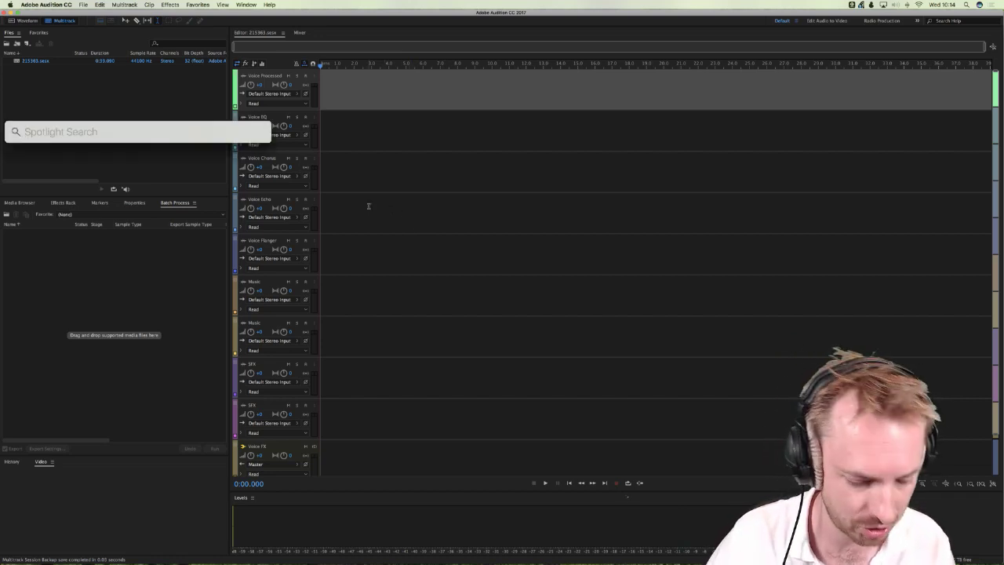
pyautogui.write('215363')
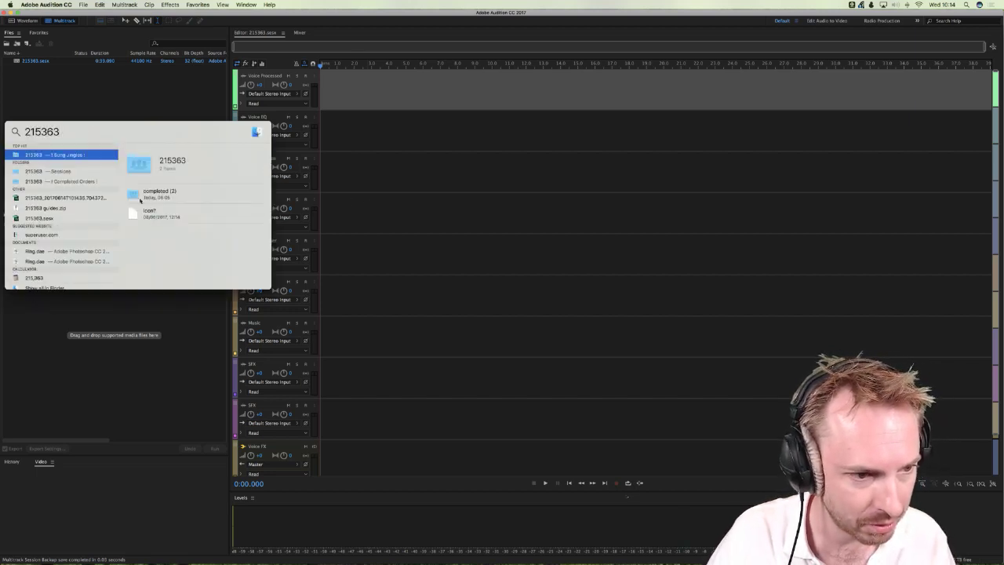
pyautogui.doubleClick(53, 156)
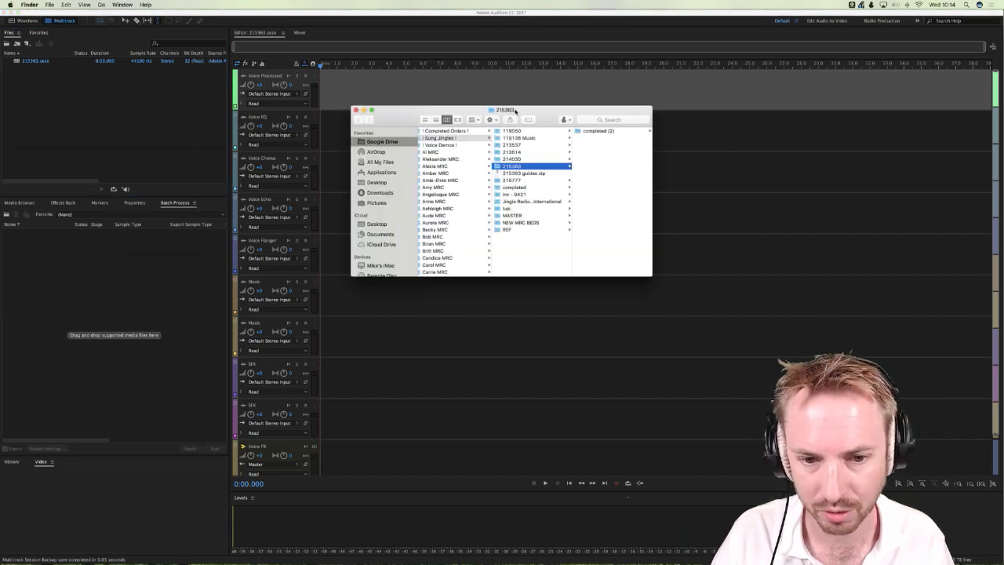
pyautogui.click(590, 131)
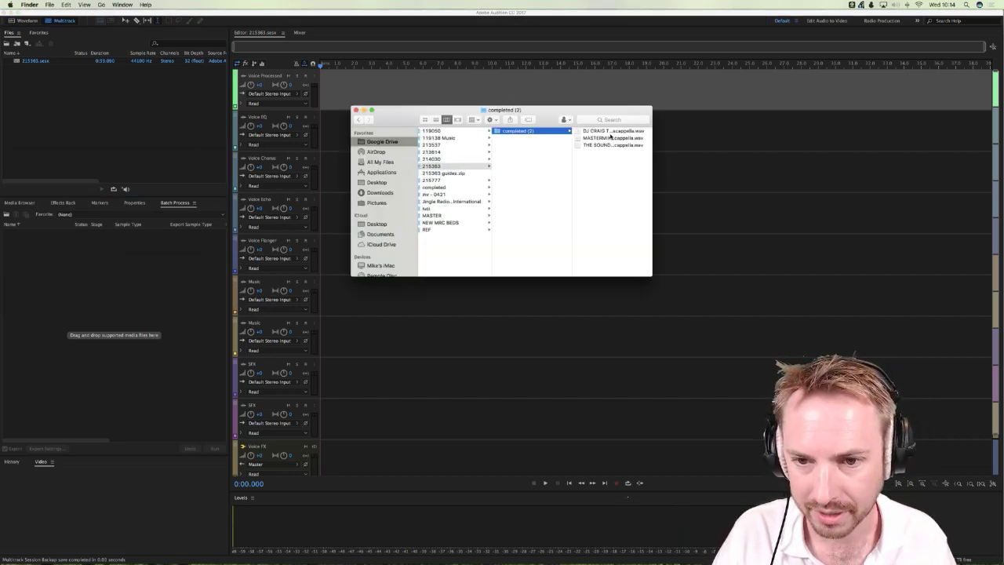
pyautogui.click(608, 131)
pyautogui.press('super+a')
# Step: Drop the three acappella clips into the session and move them to about 9 seconds
pyautogui.moveTo(604, 134); pyautogui.dragTo(684, 75)
pyautogui.click(356, 110)
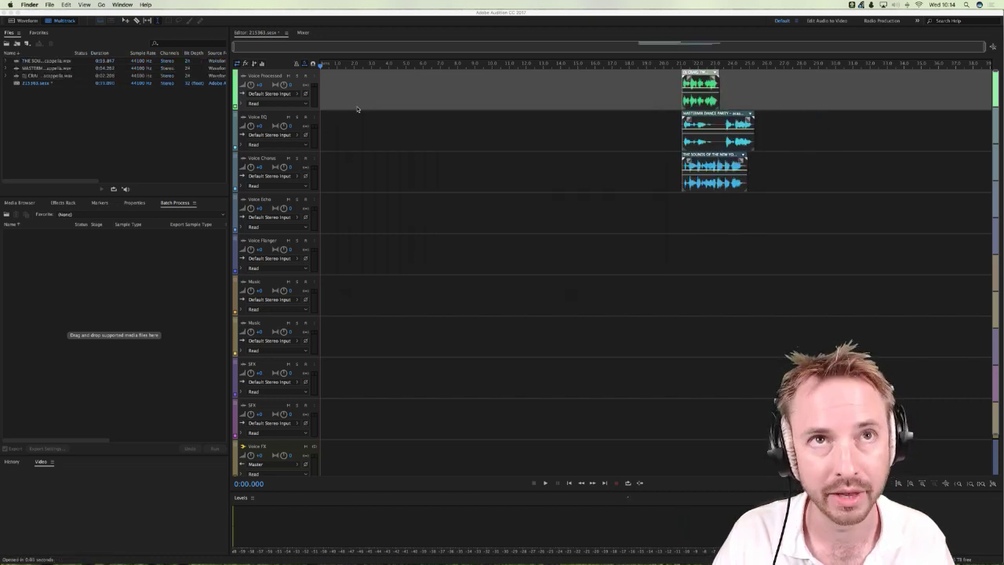
pyautogui.click(671, 156)
pyautogui.moveTo(700, 126); pyautogui.dragTo(488, 168)
pyautogui.click(421, 142)
pyautogui.click(421, 142)
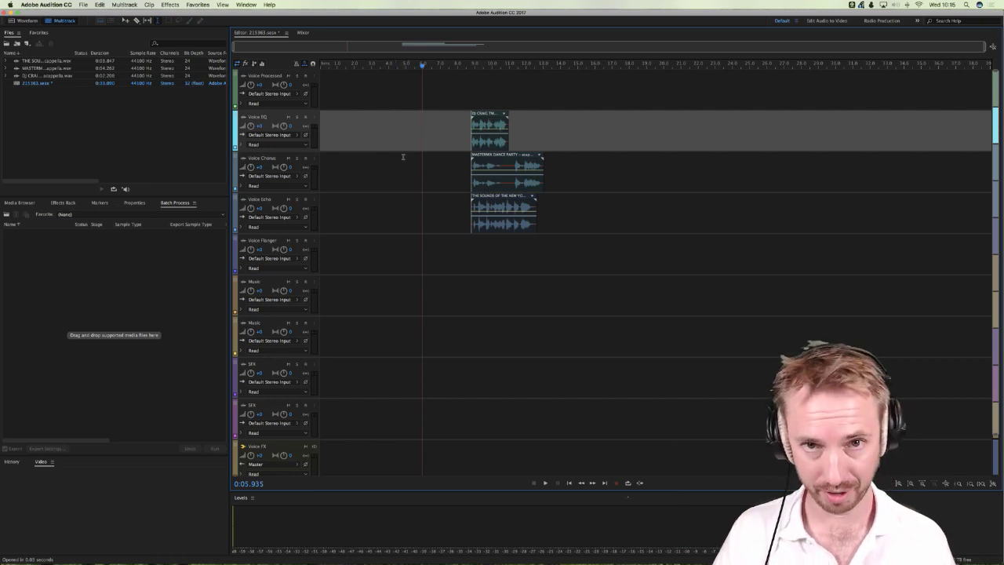
# Step: Place the DJ Craig, Mastermix Dance Party and New York Underground clips end to end on Music
pyautogui.click(425, 160)
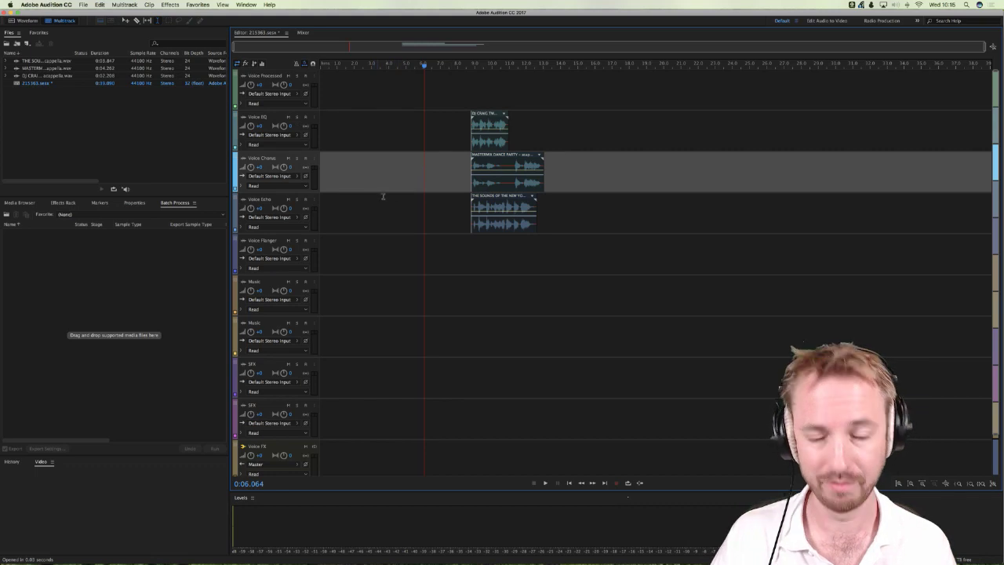
pyautogui.moveTo(480, 137); pyautogui.dragTo(369, 295)
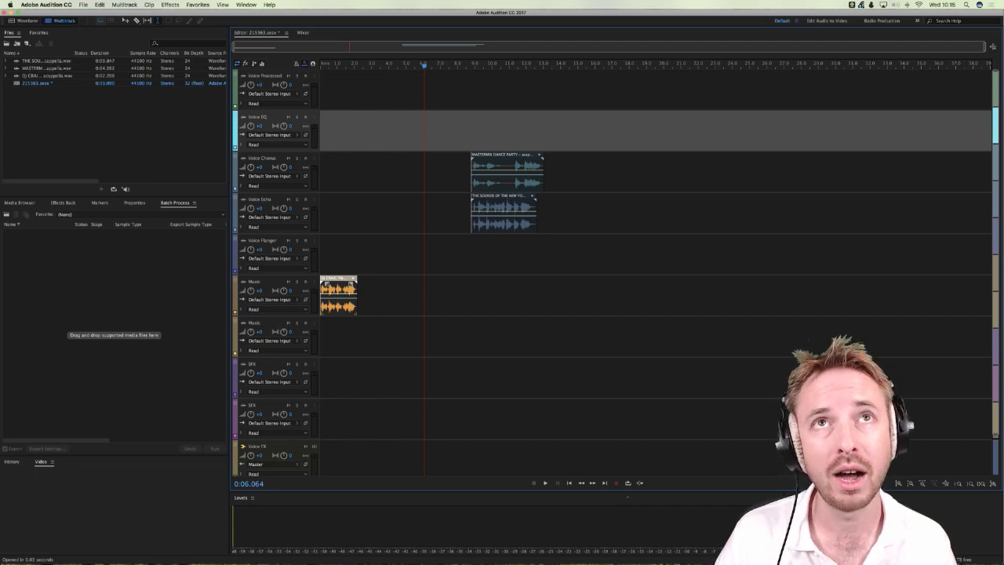
pyautogui.moveTo(481, 179); pyautogui.dragTo(376, 302)
pyautogui.moveTo(495, 225); pyautogui.dragTo(471, 295)
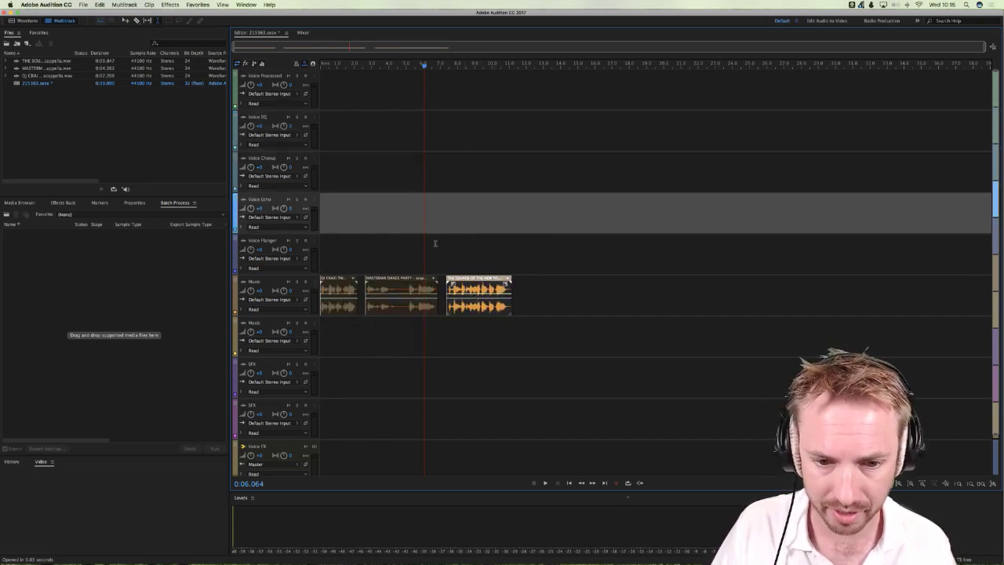
# Step: Play the arrangement from the start and again from 2.6 seconds to check it
pyautogui.moveTo(426, 66); pyautogui.dragTo(321, 74)
pyautogui.press('space')
pyautogui.press('space')
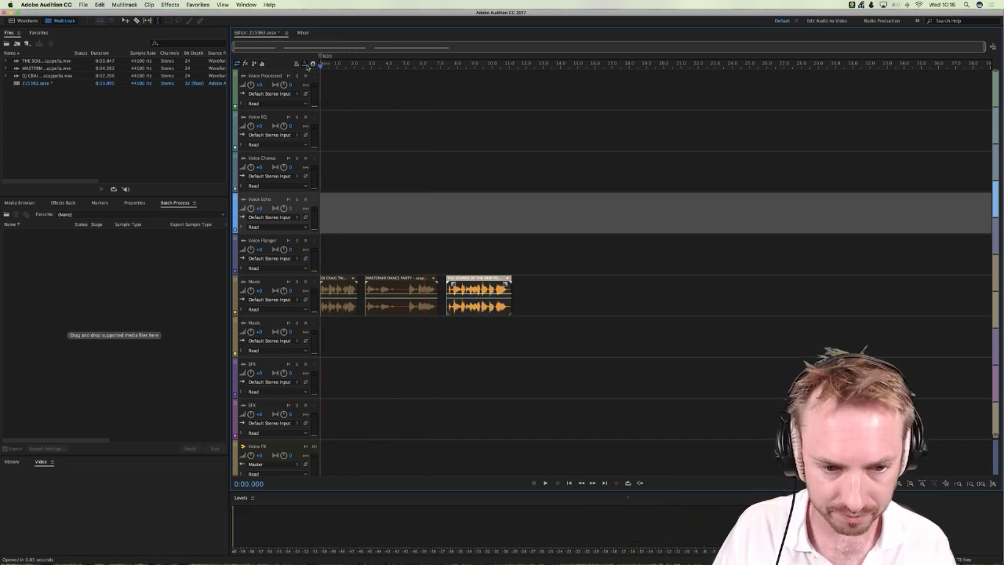
pyautogui.press('space')
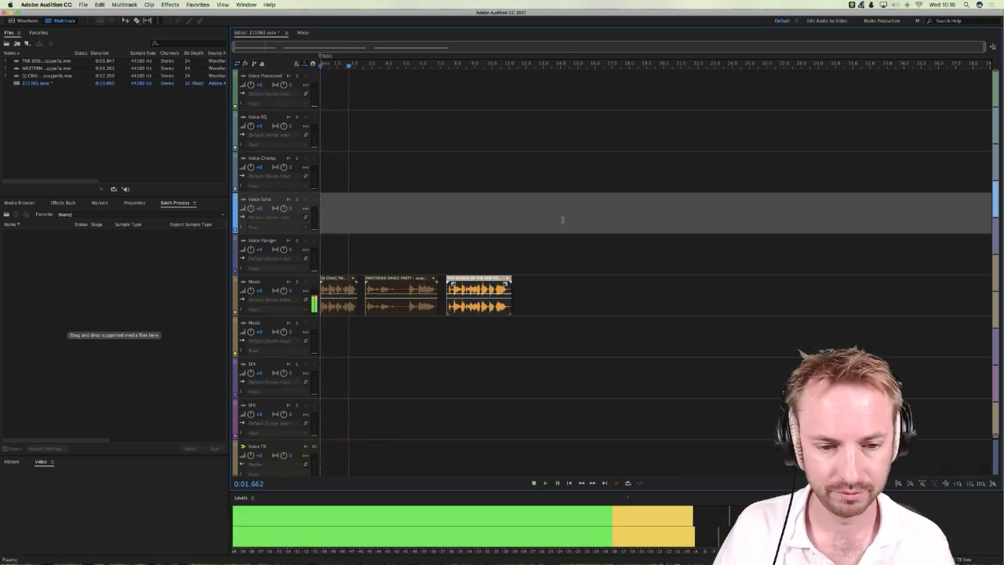
pyautogui.press('space')
pyautogui.click(365, 65)
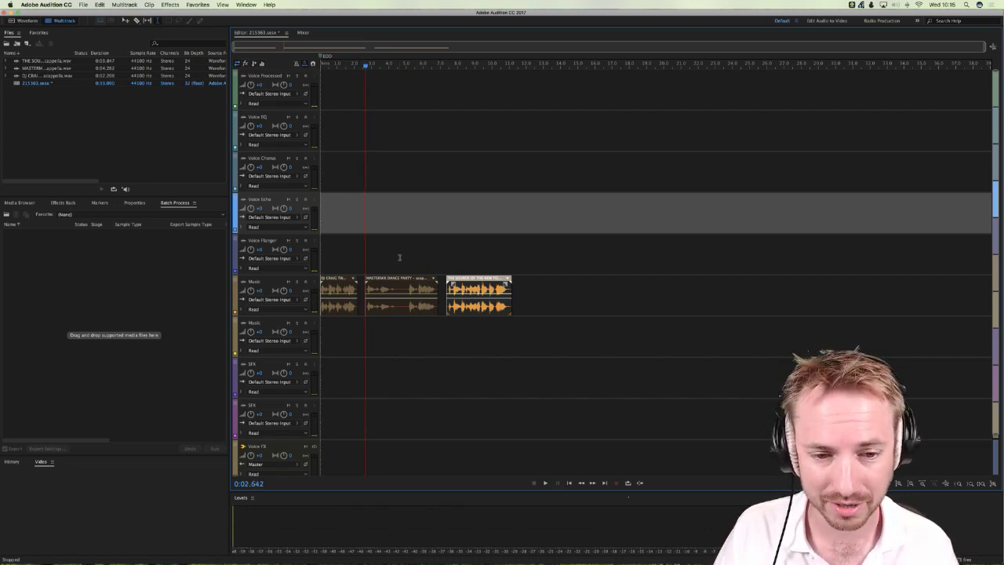
pyautogui.press('space')
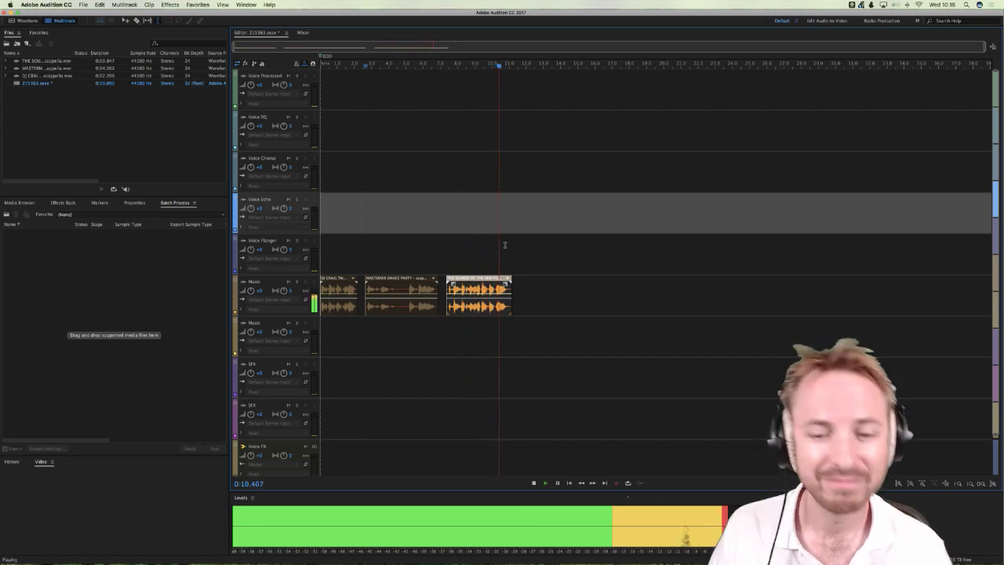
pyautogui.press('space')
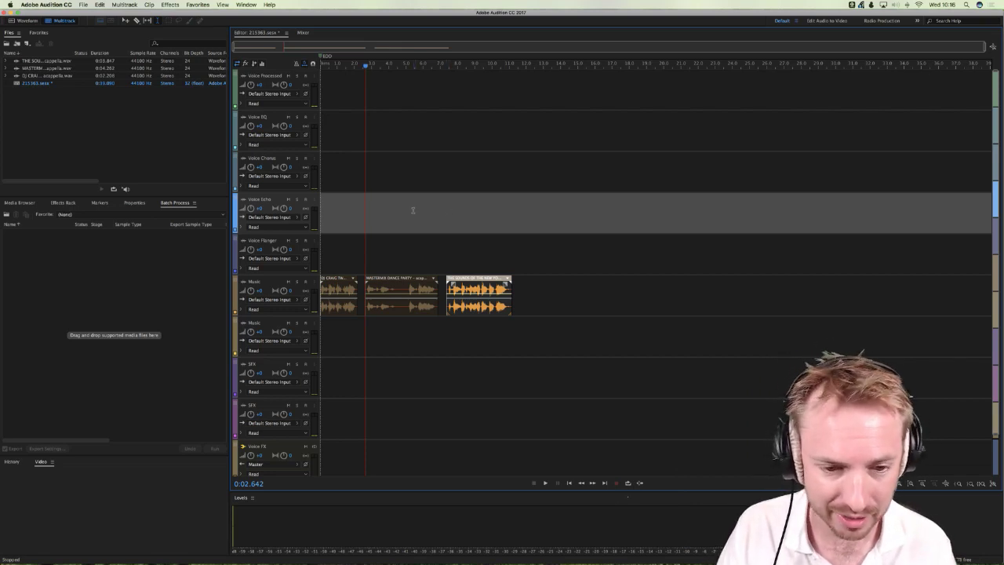
# Step: Delete the marker at the session start and save the session
pyautogui.rightClick(320, 57)
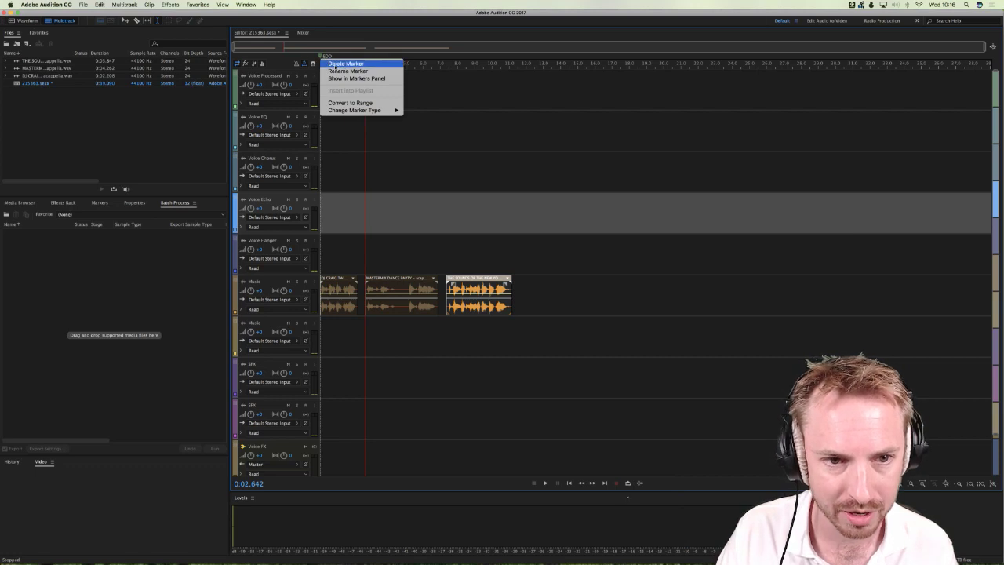
pyautogui.click(345, 64)
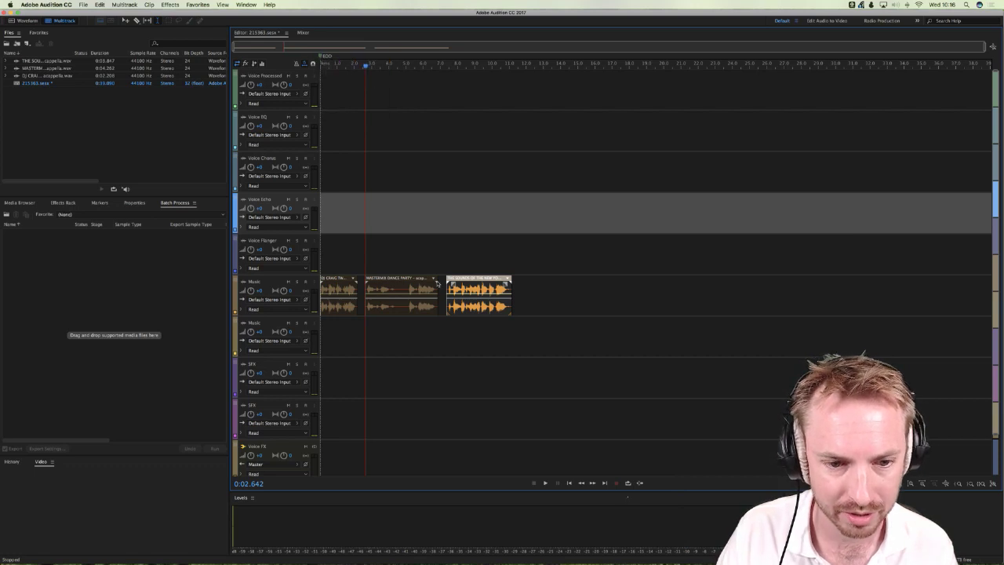
pyautogui.click(384, 151)
pyautogui.press('super+s')
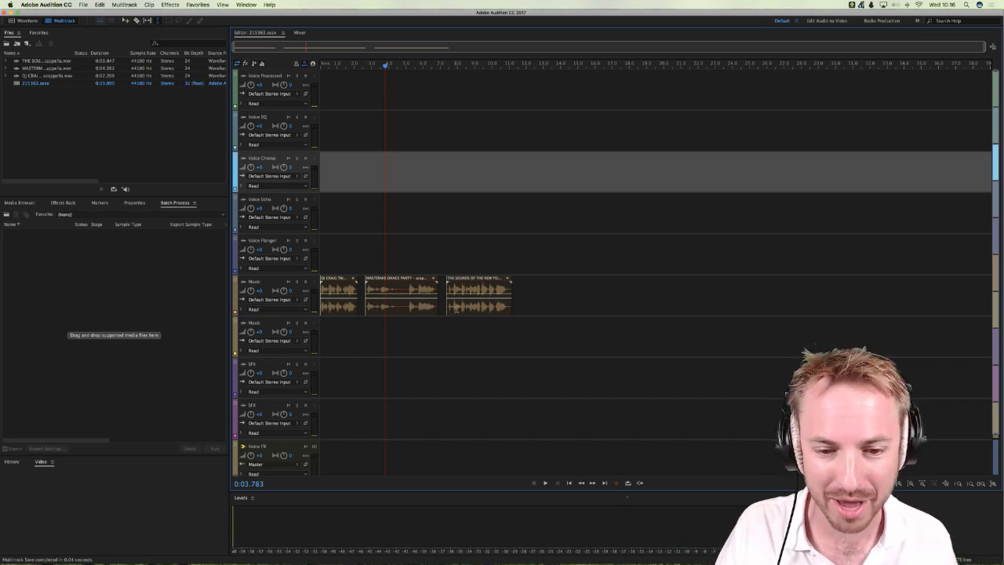
# Step: Shift the second and third Music clips right to open gaps between all three
pyautogui.moveTo(450, 306); pyautogui.dragTo(498, 310)
pyautogui.moveTo(418, 312); pyautogui.dragTo(427, 314)
pyautogui.moveTo(489, 313); pyautogui.dragTo(503, 313)
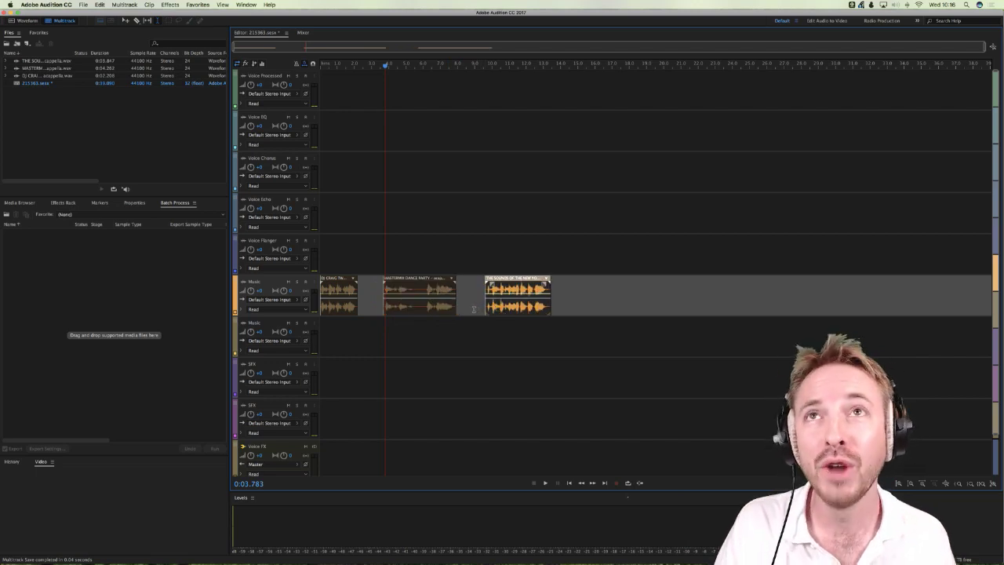
pyautogui.moveTo(388, 307); pyautogui.dragTo(403, 307)
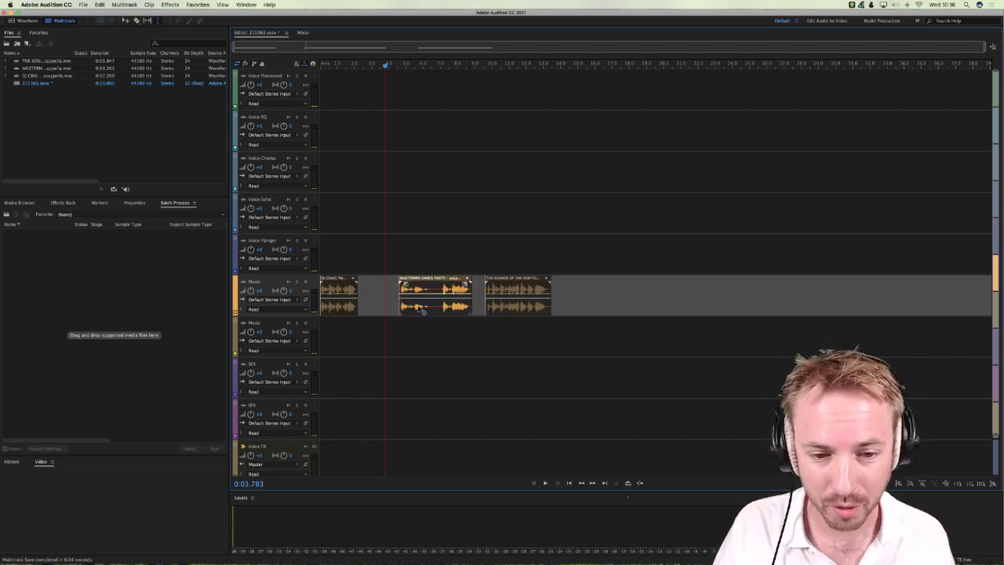
# Step: Rewind to the session start, zoom in, and show the Music track's effects rack
pyautogui.click(318, 66)
pyautogui.scroll(5, 326, 66)
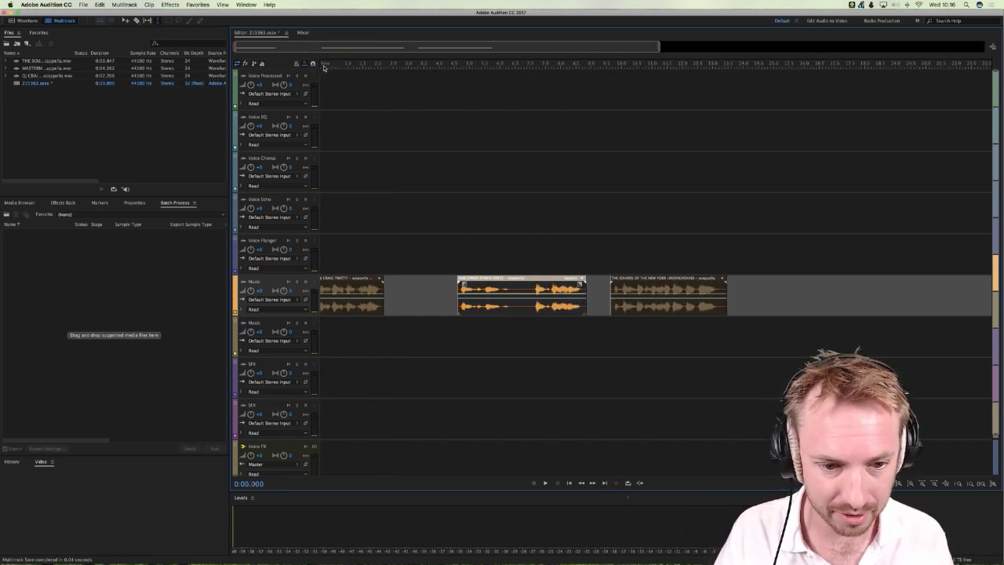
pyautogui.scroll(1, 258, 306)
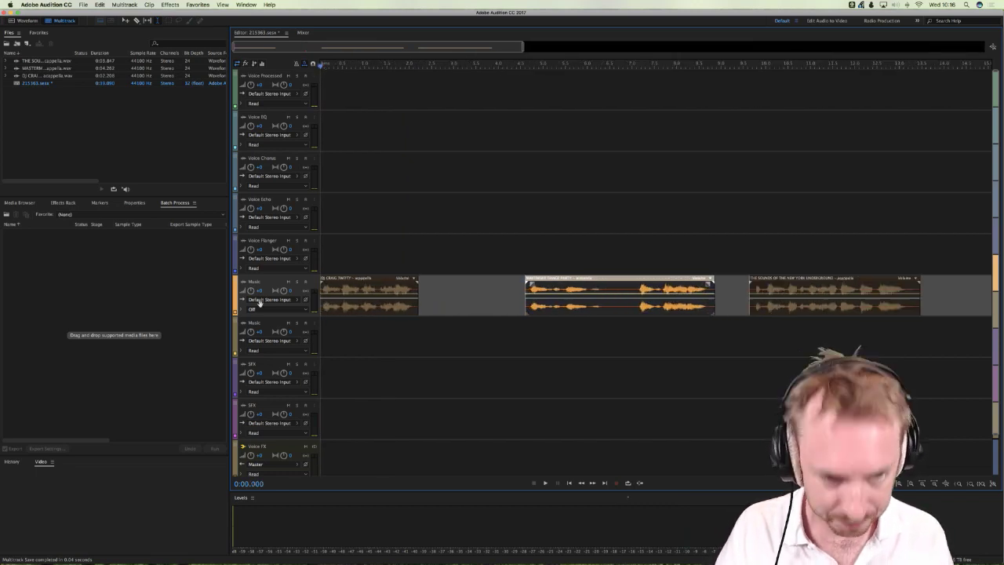
pyautogui.click(69, 203)
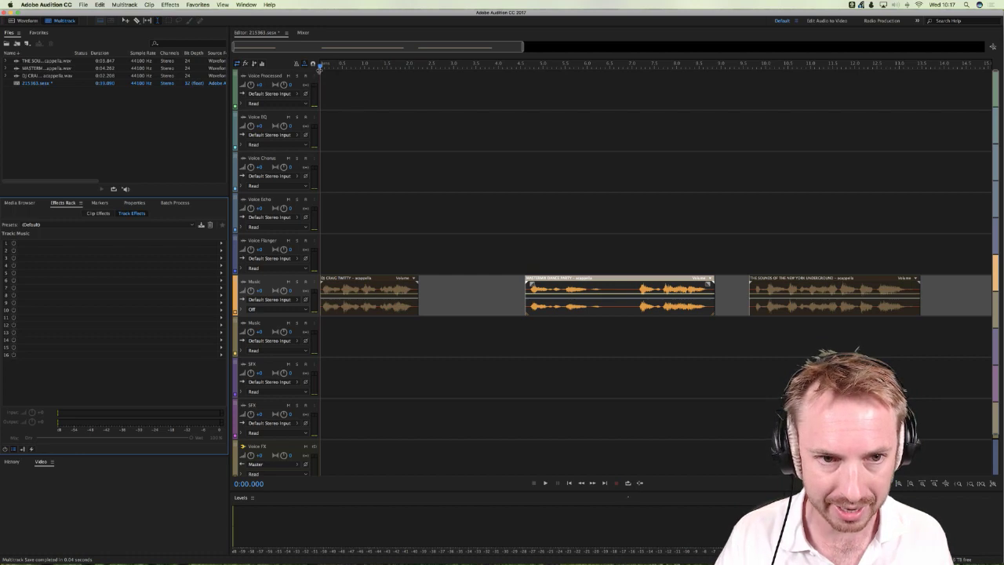
pyautogui.press('space')
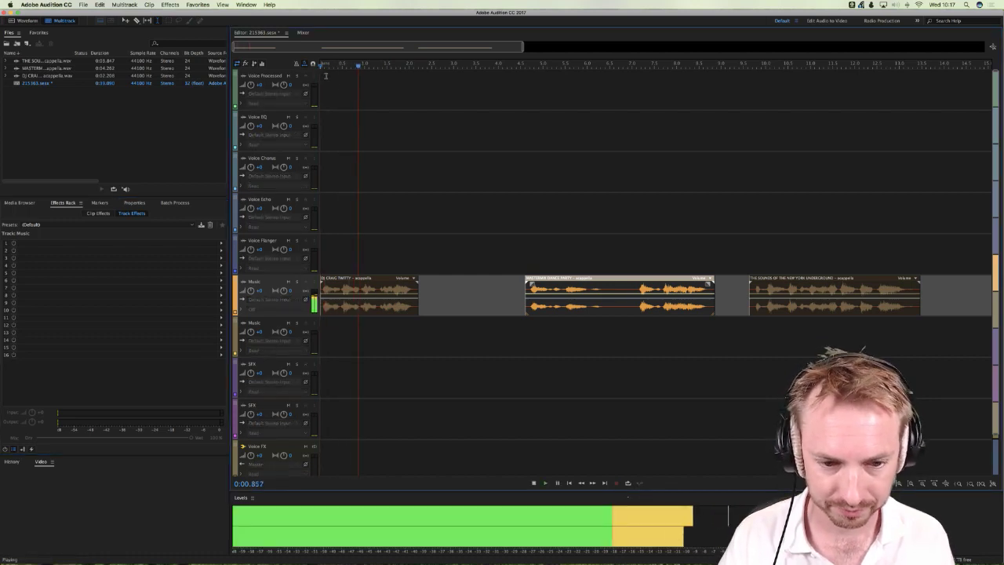
pyautogui.press('space')
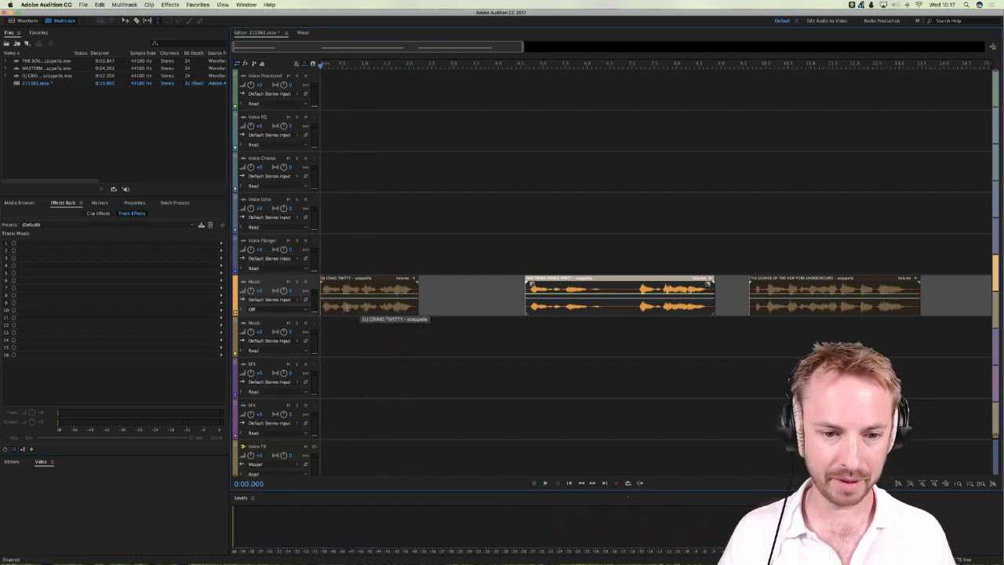
pyautogui.moveTo(377, 302); pyautogui.dragTo(377, 96)
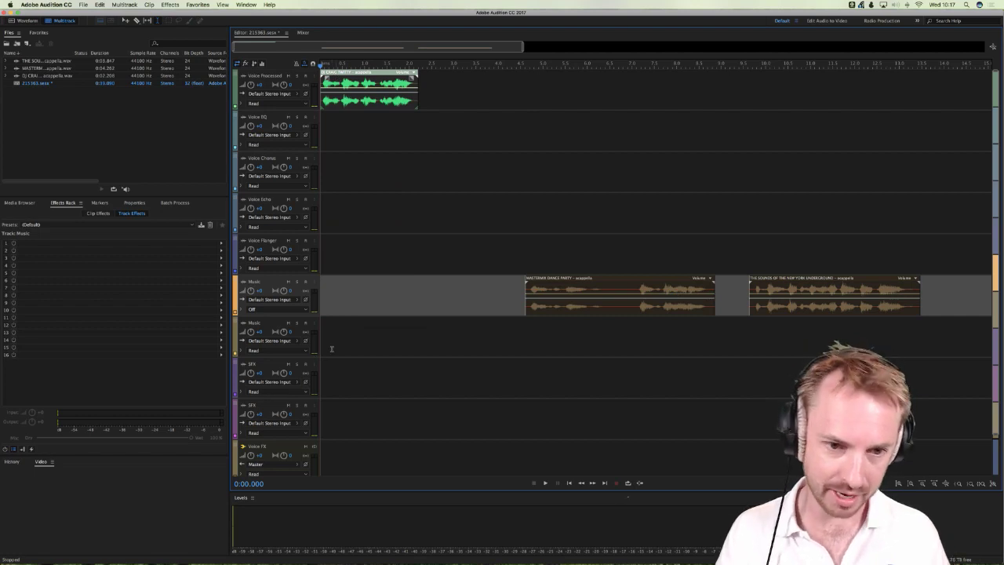
pyautogui.press('space')
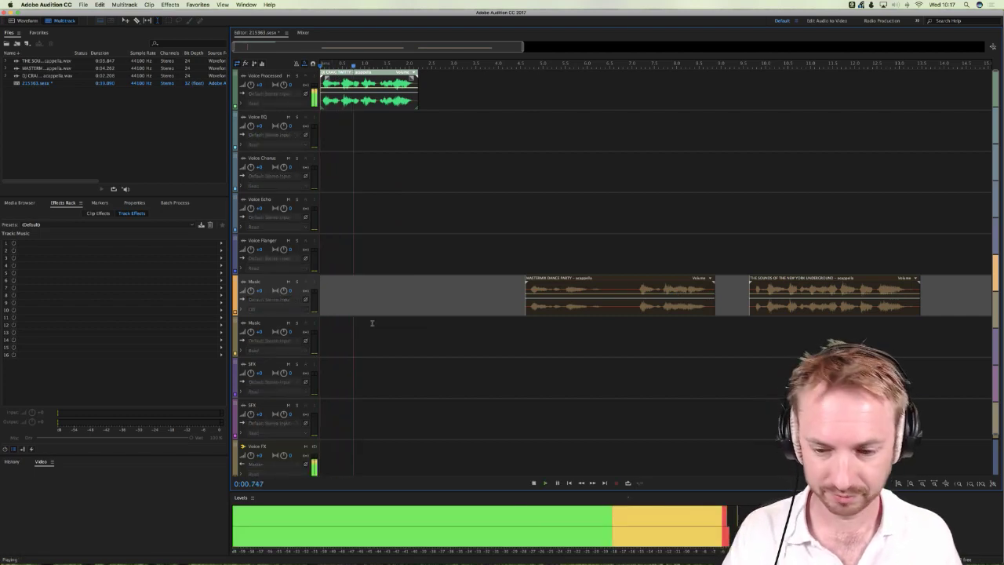
pyautogui.press('space')
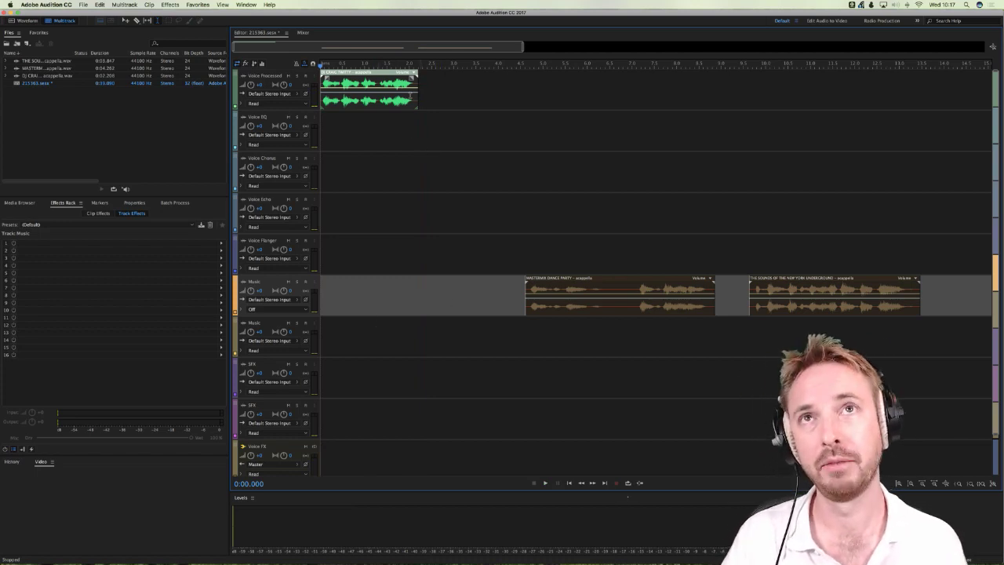
pyautogui.moveTo(360, 95); pyautogui.dragTo(333, 286)
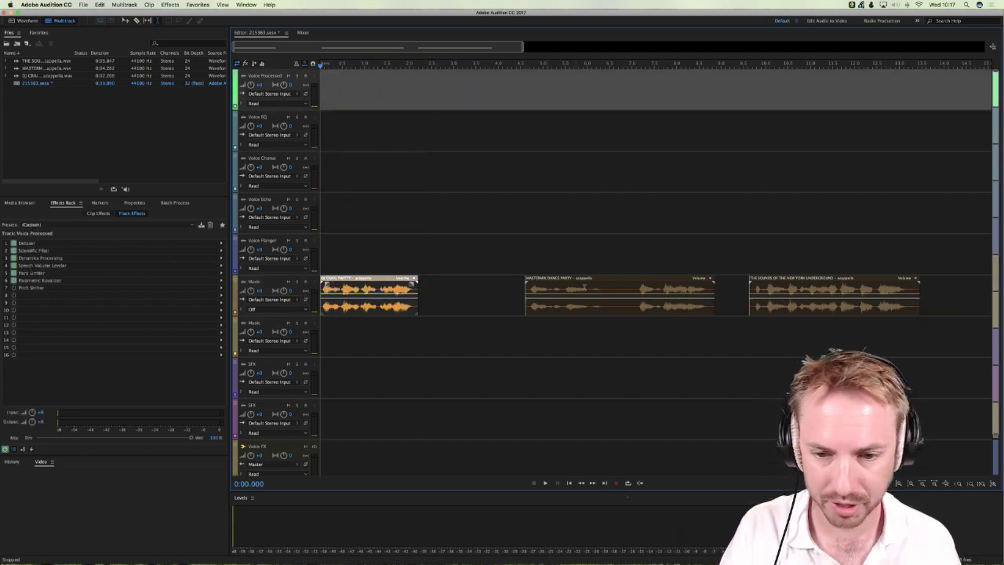
# Step: Clear a trial time selection and play the session briefly from the start
pyautogui.scroll(-5, 501, 47)
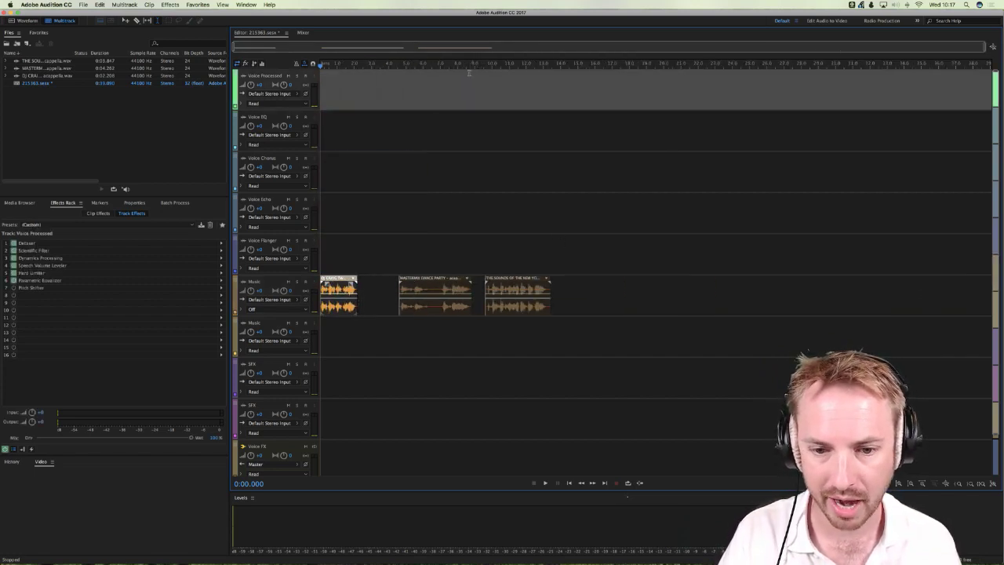
pyautogui.moveTo(415, 302); pyautogui.dragTo(689, 303)
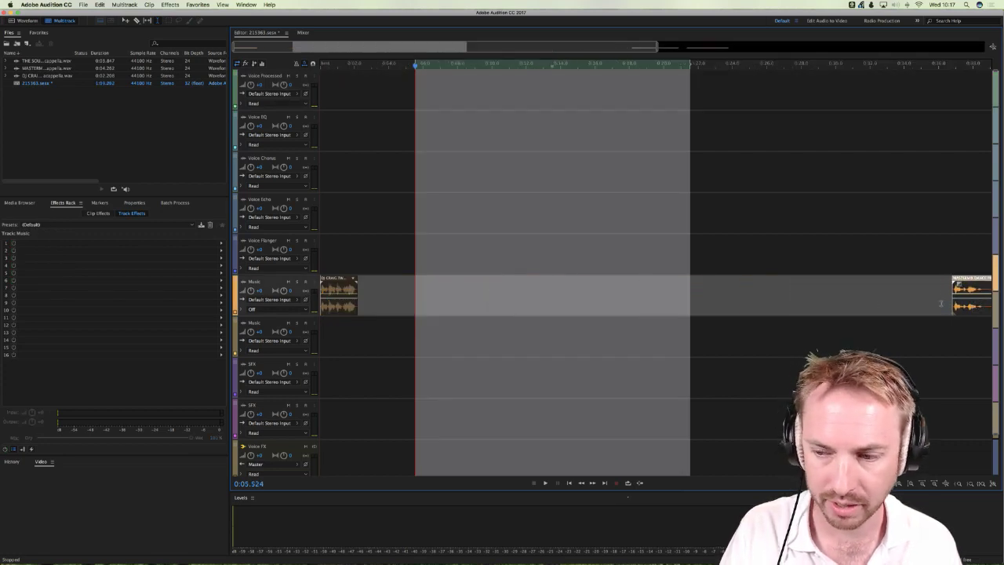
pyautogui.click(510, 255)
pyautogui.click(321, 64)
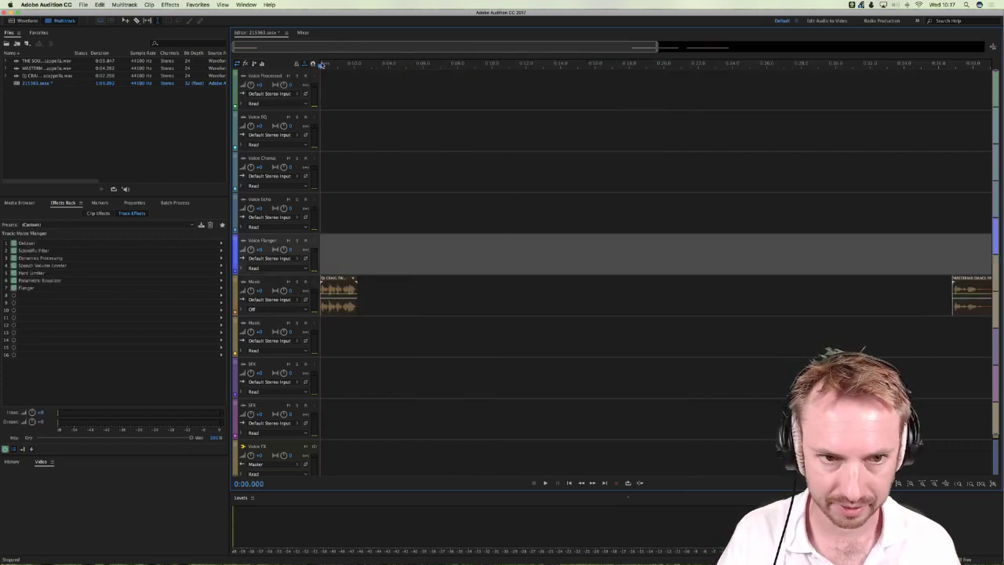
pyautogui.scroll(3, 320, 64)
pyautogui.scroll(1, 321, 65)
pyautogui.press('space')
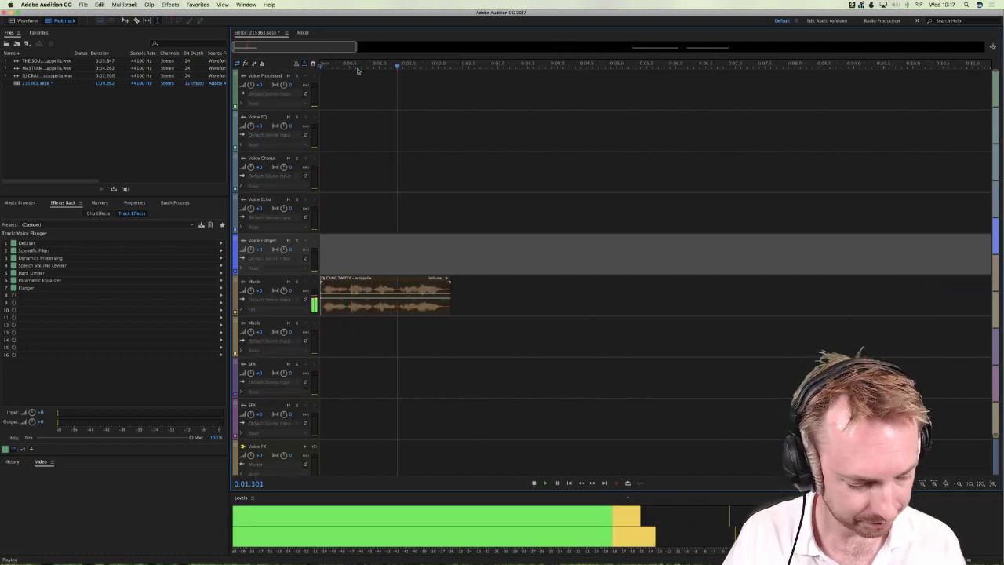
pyautogui.press('space')
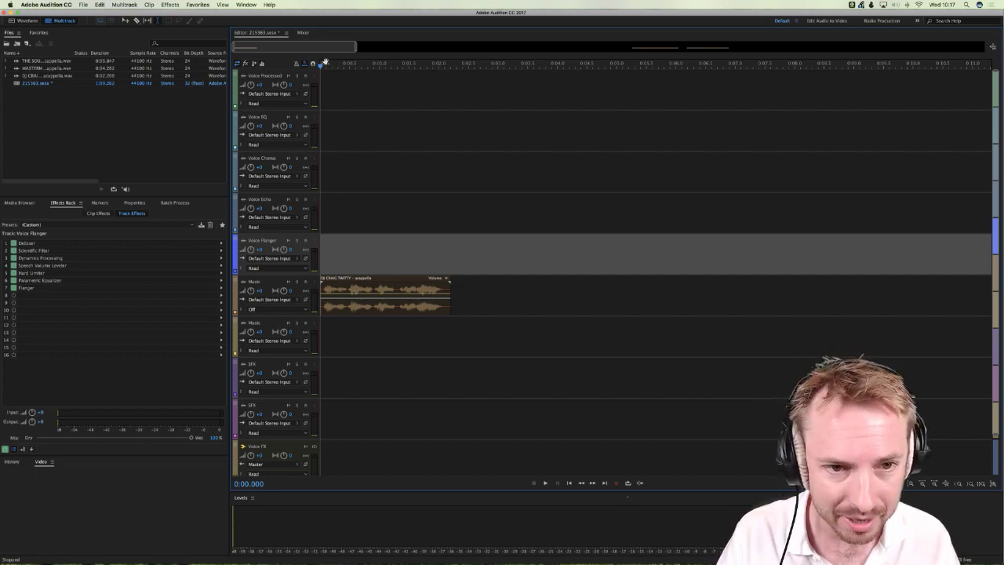
# Step: Copy the acapella clip to four more spots along the Music track, then show Media Browser
pyautogui.scroll(3, 320, 68)
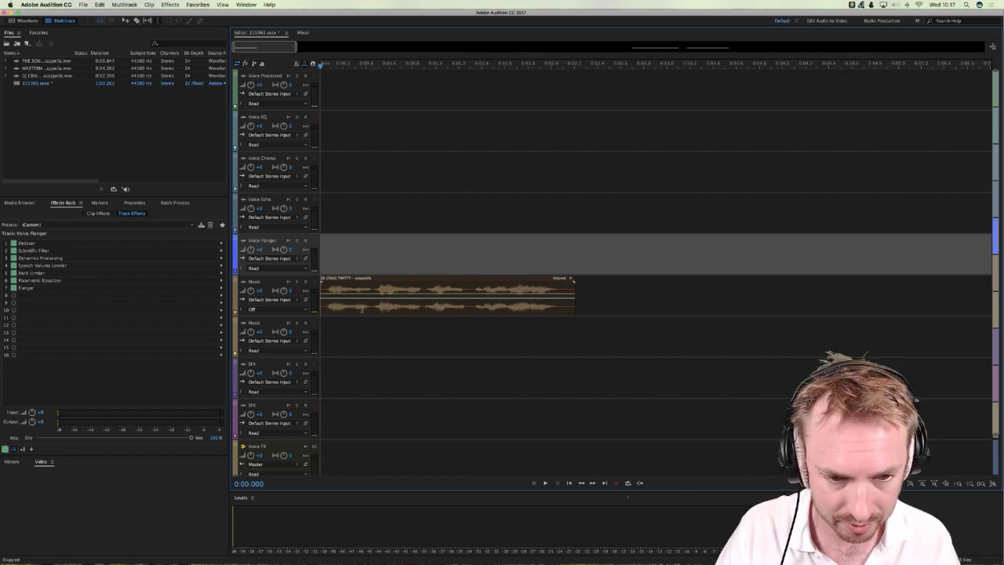
pyautogui.scroll(-3, 346, 60)
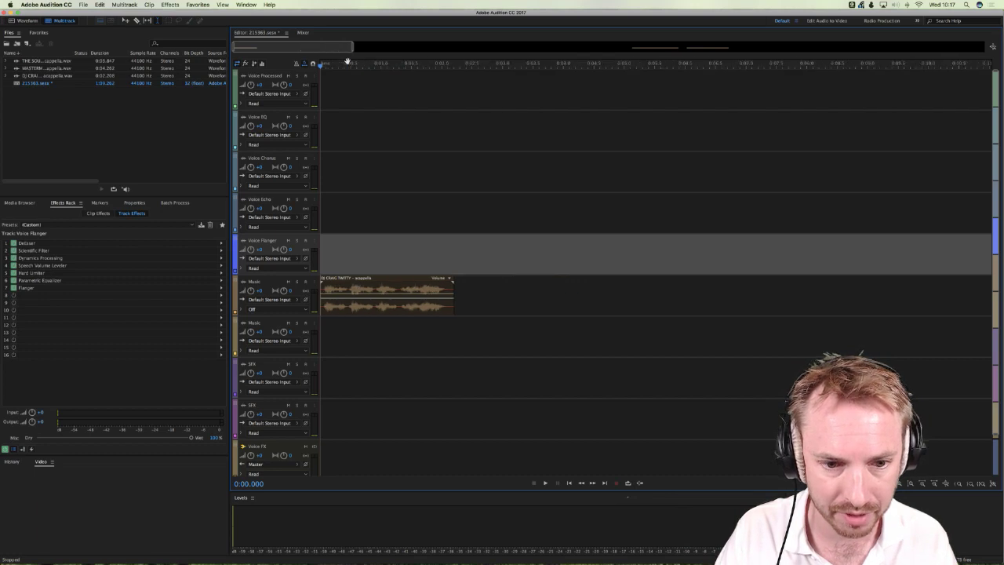
pyautogui.moveTo(350, 284); pyautogui.dragTo(488, 286)
pyautogui.click(507, 292)
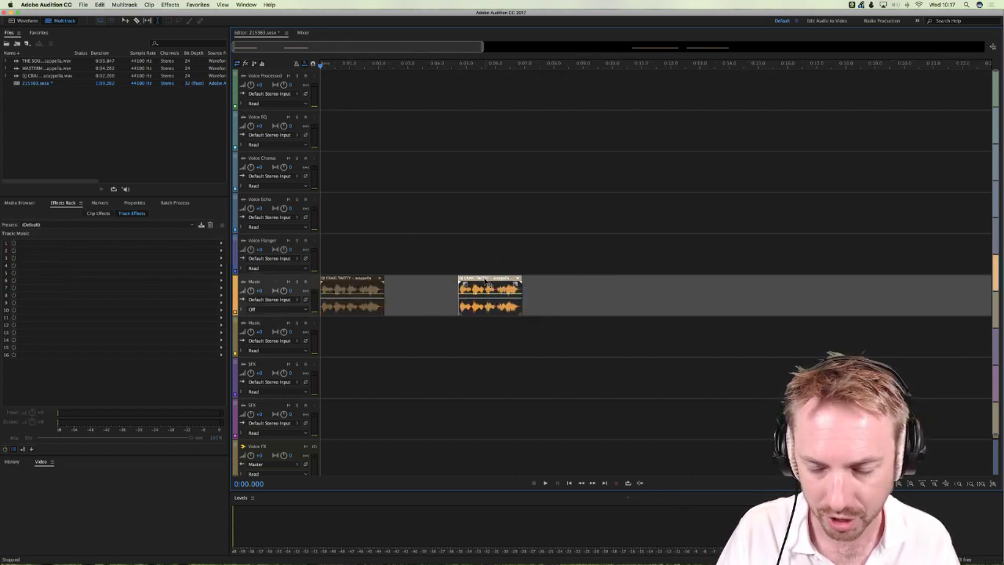
pyautogui.moveTo(488, 284); pyautogui.dragTo(871, 280)
pyautogui.click(662, 290)
pyautogui.click(775, 285)
pyautogui.click(886, 285)
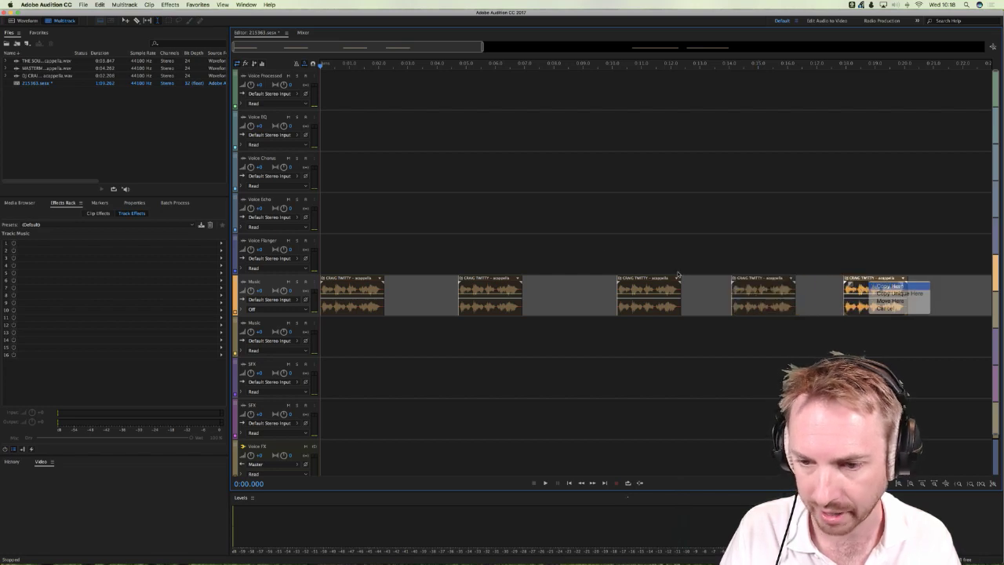
pyautogui.click(21, 203)
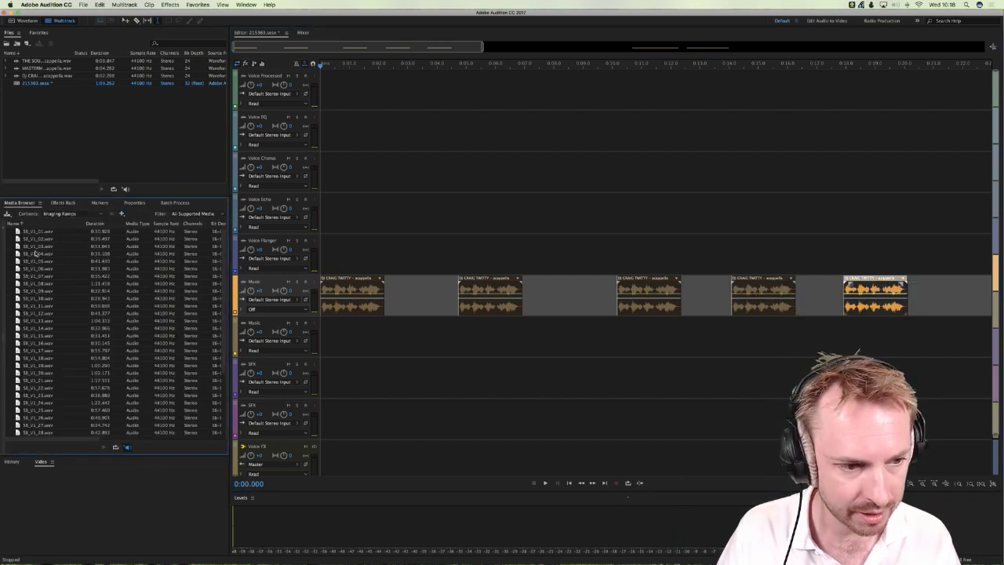
# Step: Browse BIG RADIO IMAGING PACK to AW9 > AW9 Impulses and preview the seventh and second impulses
pyautogui.click(103, 213)
pyautogui.click(70, 225)
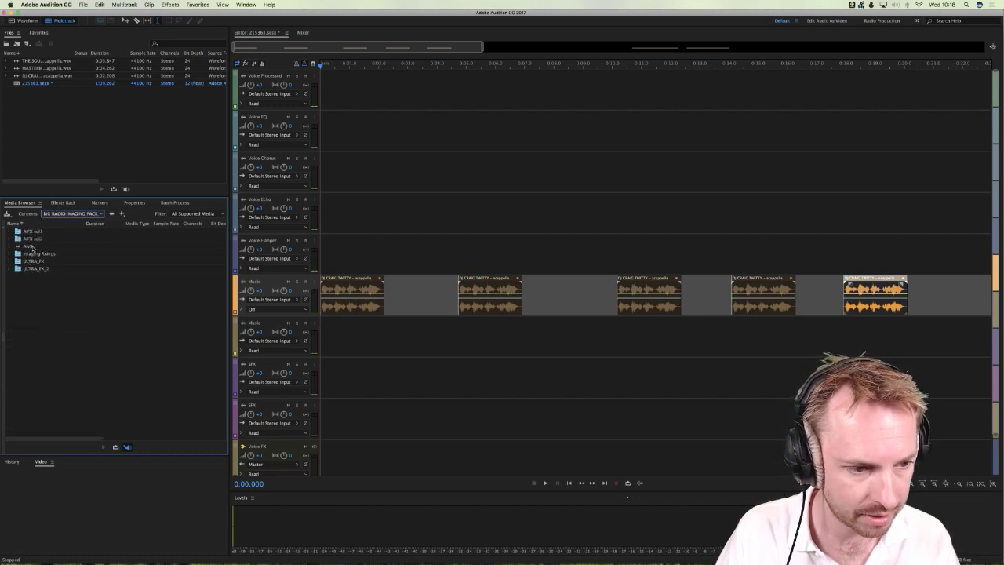
pyautogui.doubleClick(30, 246)
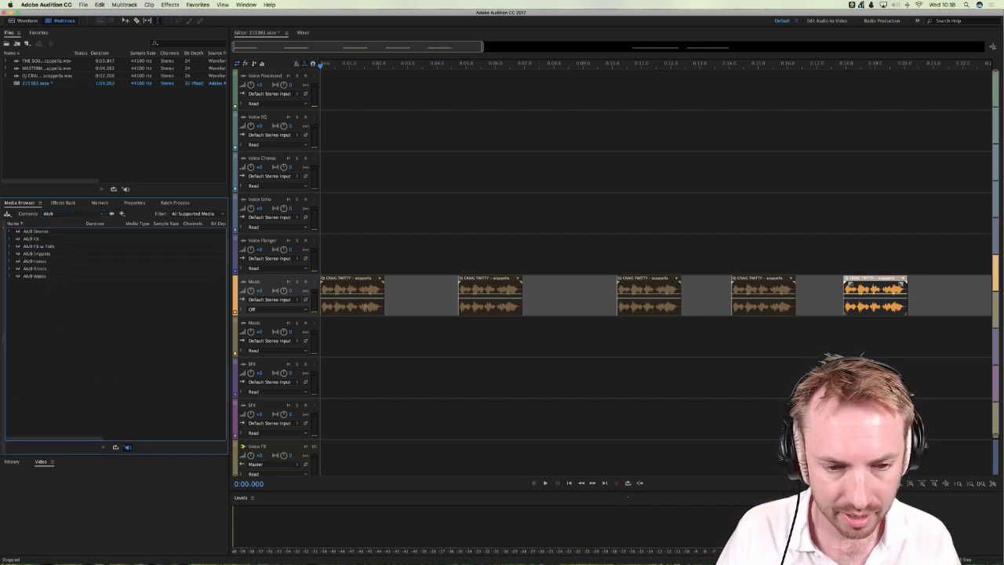
pyautogui.doubleClick(34, 254)
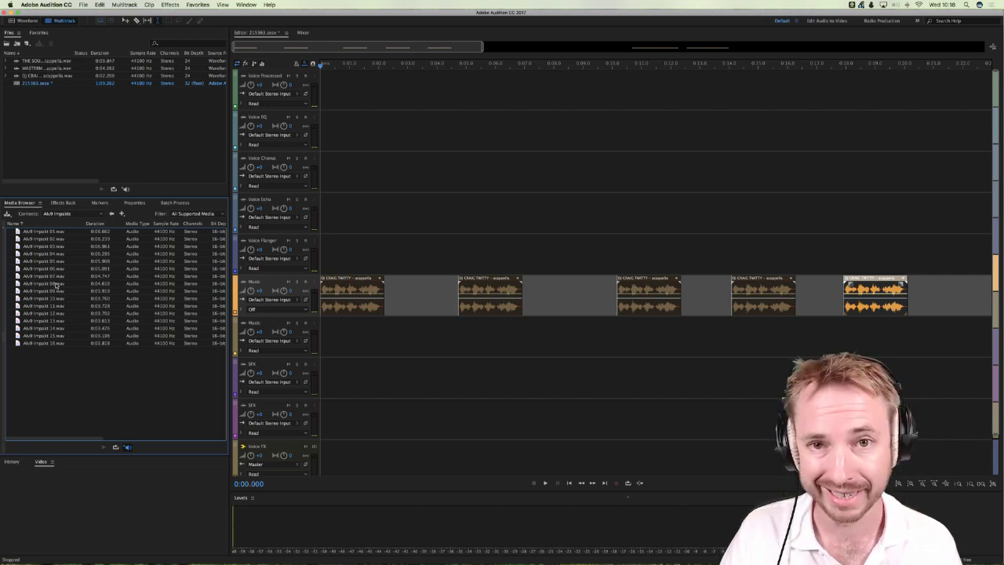
pyautogui.click(43, 276)
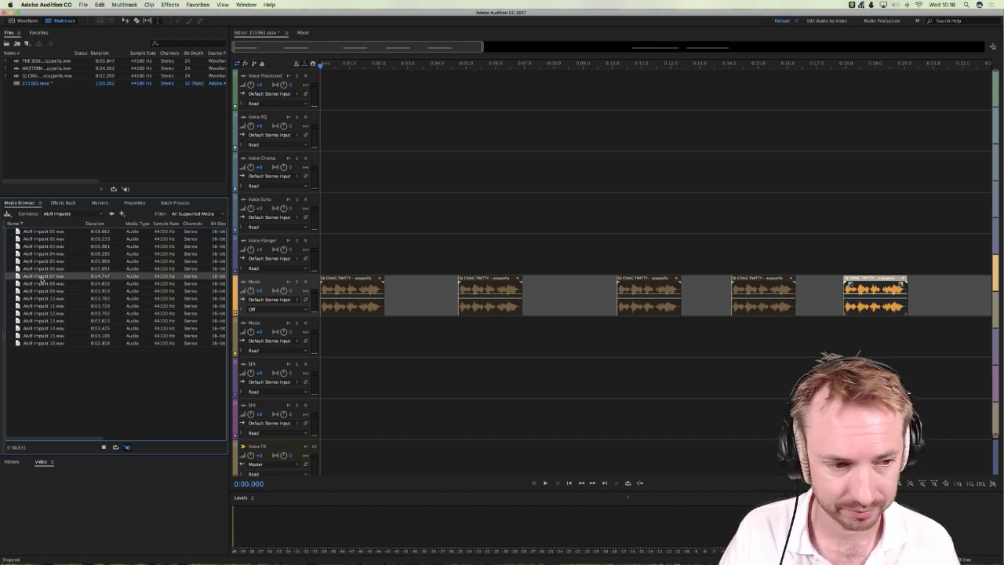
pyautogui.click(43, 239)
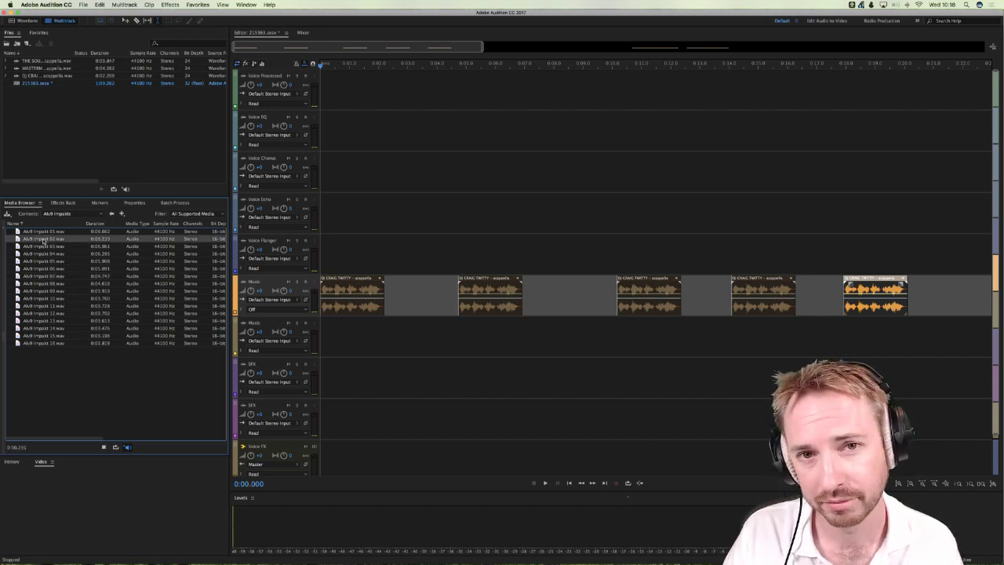
# Step: Add AW9 Impulse 02 to Music 2, move the first acapella clip to Voice Processed, mute Music 2
pyautogui.moveTo(45, 242); pyautogui.dragTo(316, 339)
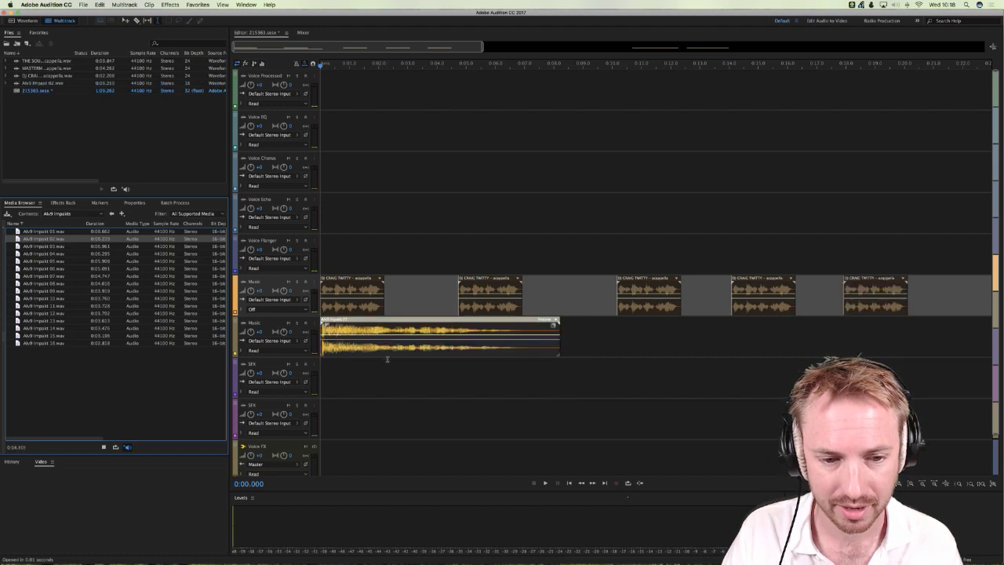
pyautogui.press('=')
pyautogui.press('=')
pyautogui.press('=')
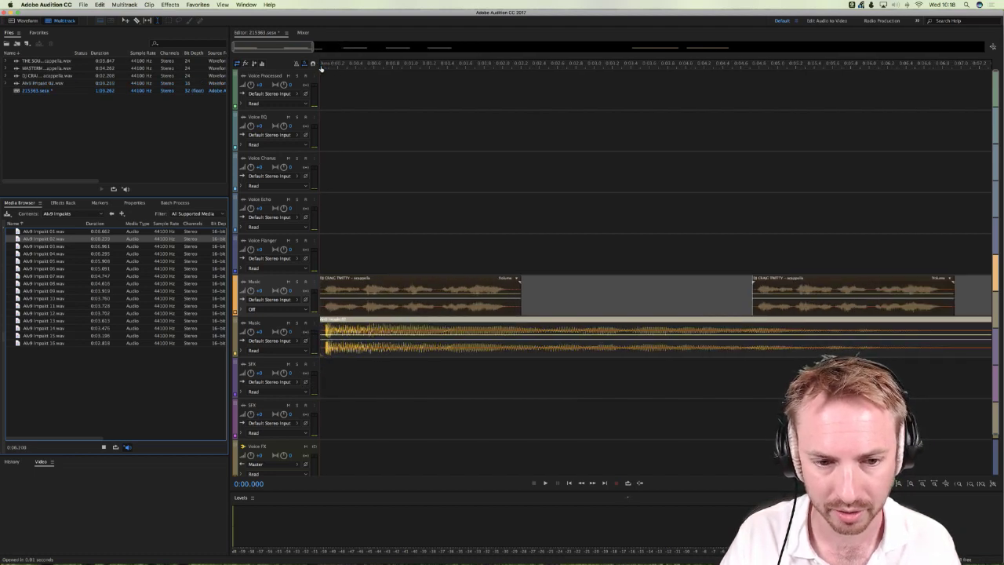
pyautogui.moveTo(349, 296); pyautogui.dragTo(377, 91)
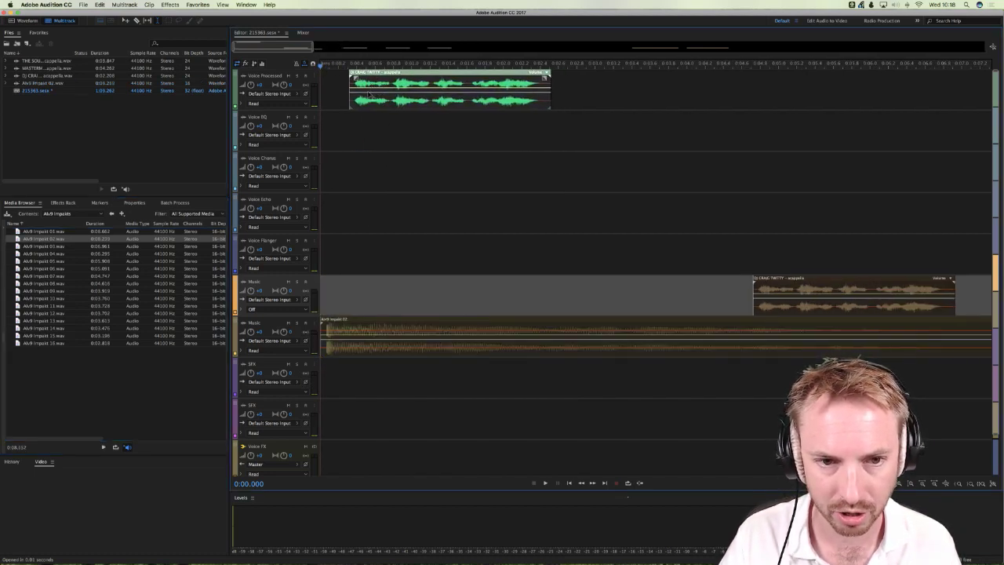
pyautogui.click(288, 322)
# Step: Bring back the effects rack, play the session, and select the Voice Processed track
pyautogui.click(63, 202)
pyautogui.press('space')
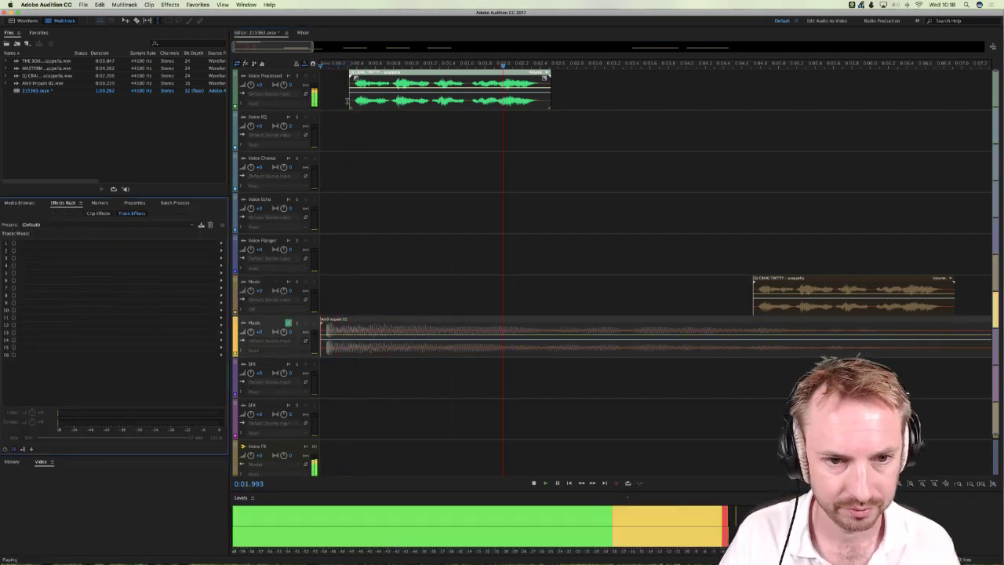
pyautogui.press('space')
pyautogui.click(346, 100)
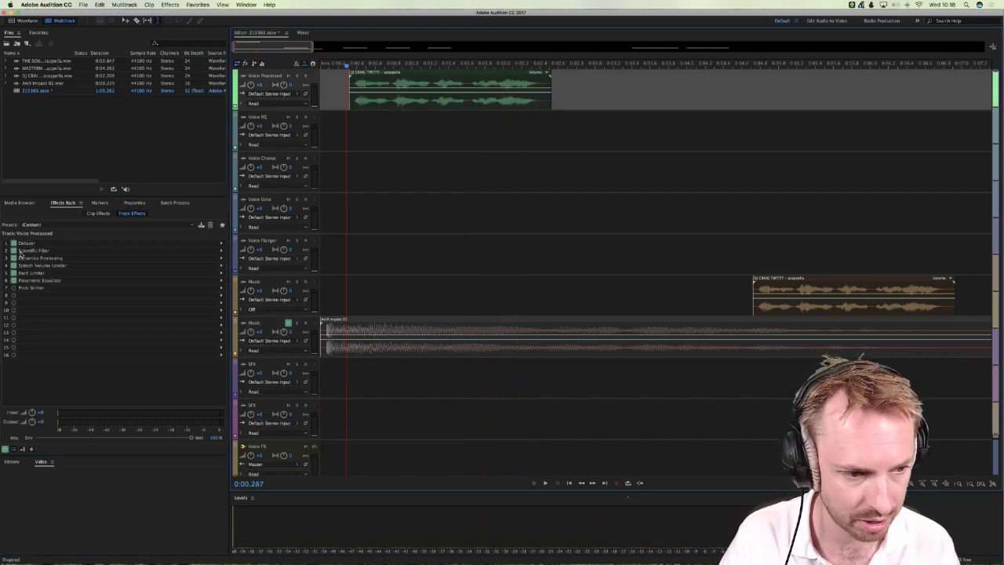
pyautogui.click(26, 251)
pyautogui.doubleClick(26, 251)
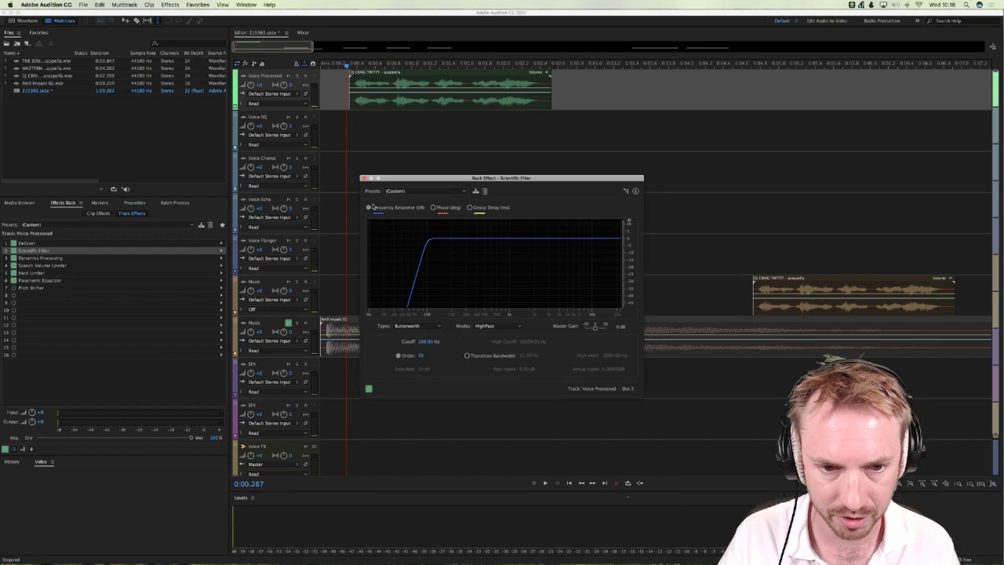
pyautogui.click(363, 179)
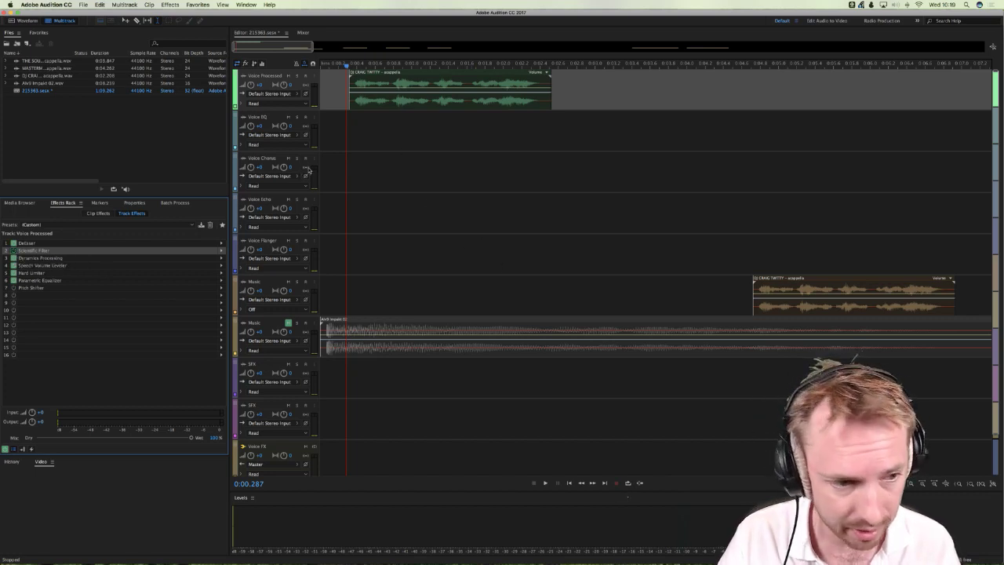
# Step: Play the Voice Processed vocal from near its start to audition it
pyautogui.click(337, 100)
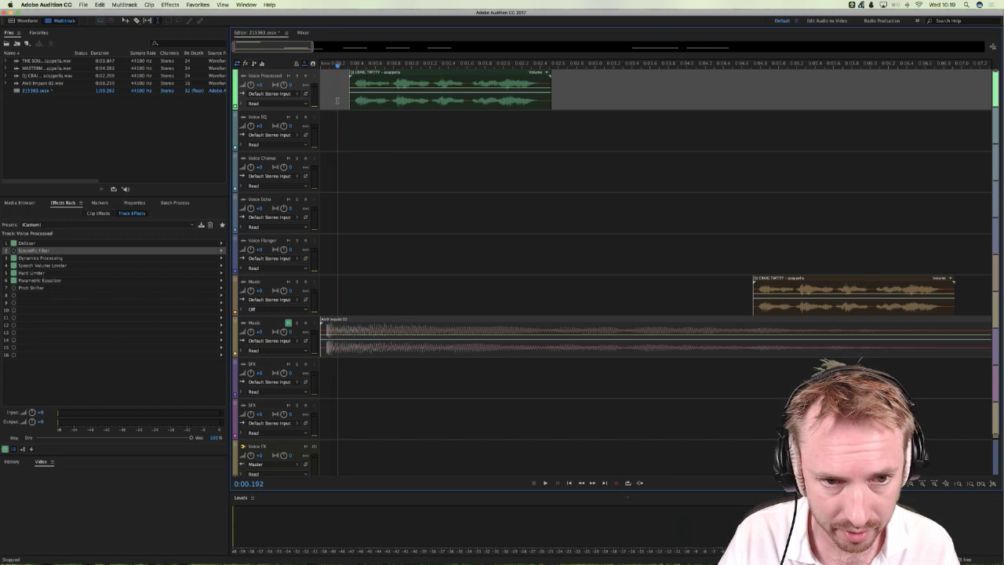
pyautogui.press('space')
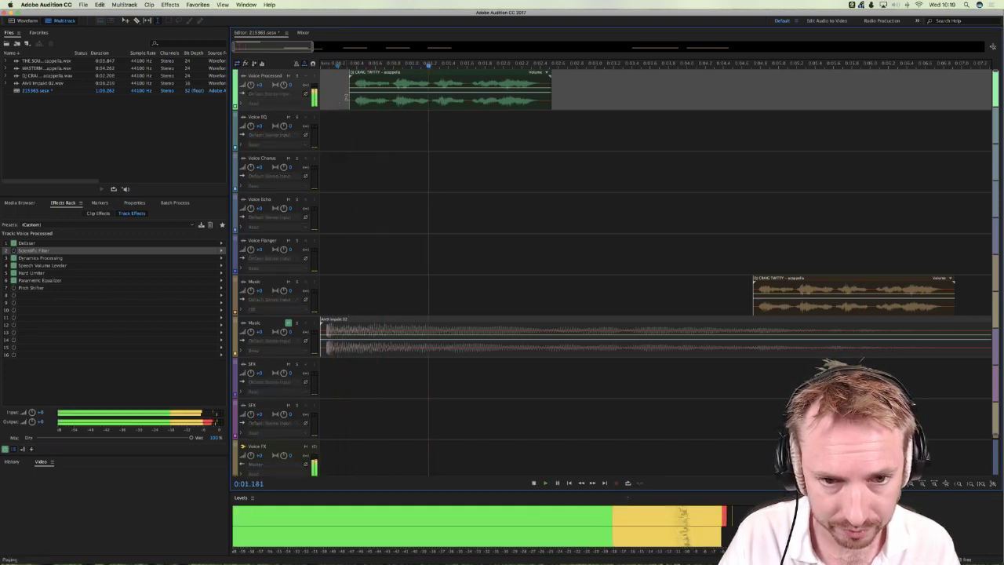
pyautogui.press('space')
pyautogui.press('space')
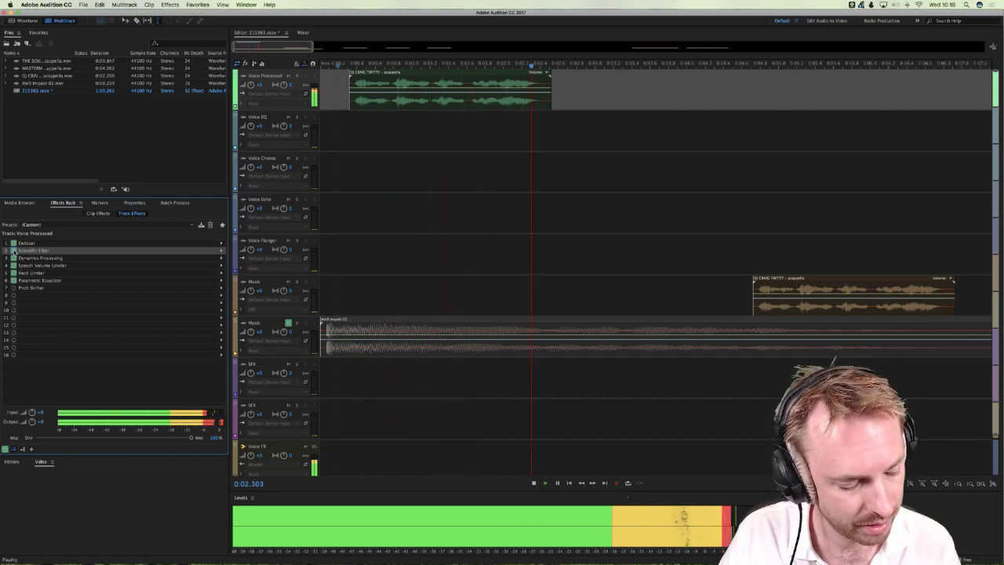
pyautogui.press('space')
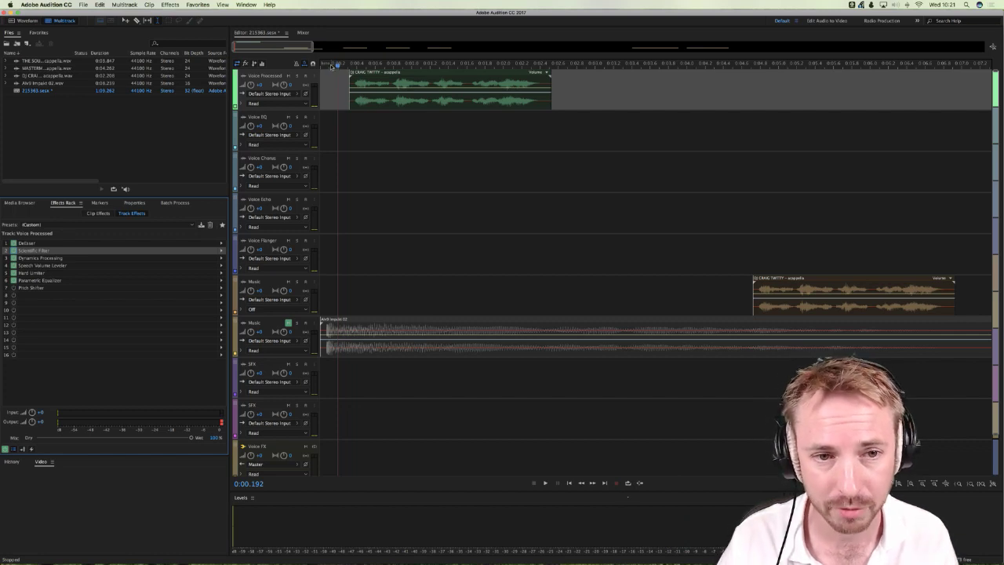
pyautogui.click(324, 66)
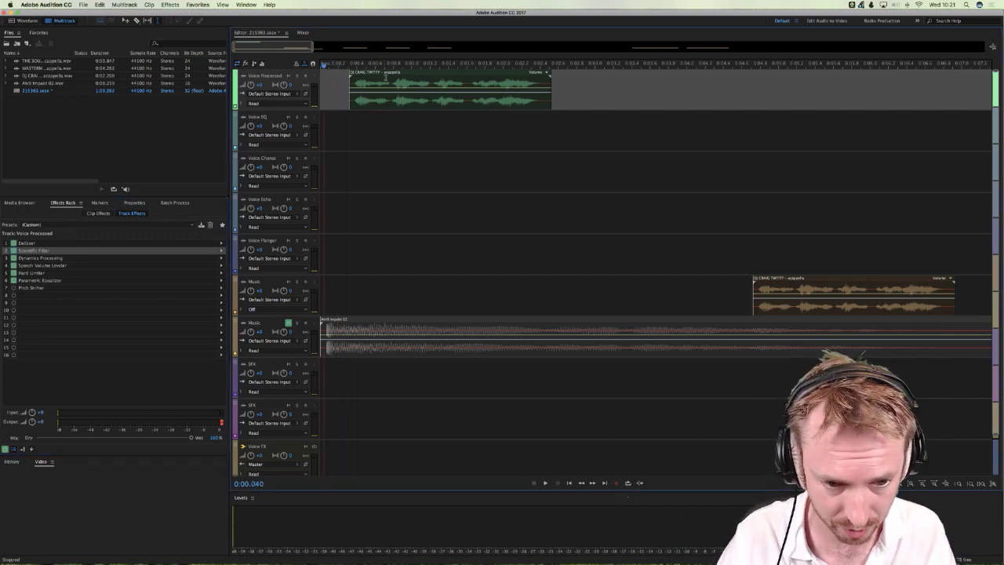
pyautogui.click(335, 121)
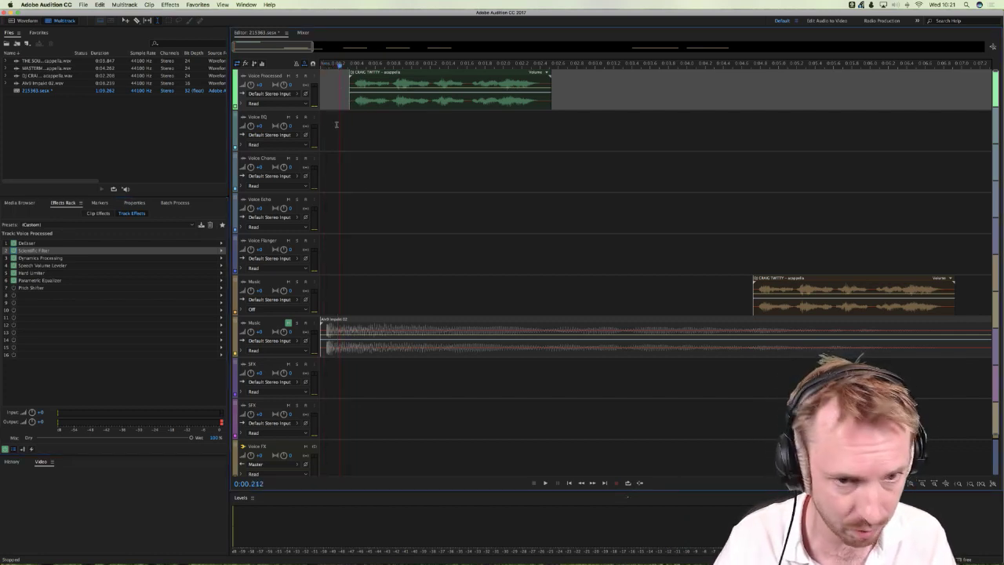
pyautogui.click(346, 105)
pyautogui.click(351, 102)
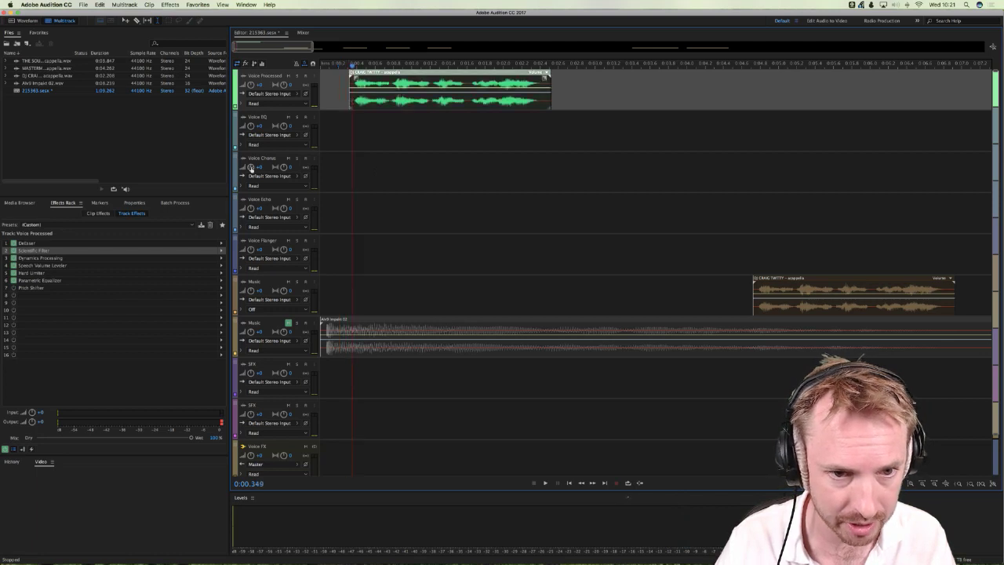
pyautogui.press('space')
pyautogui.click(13, 258)
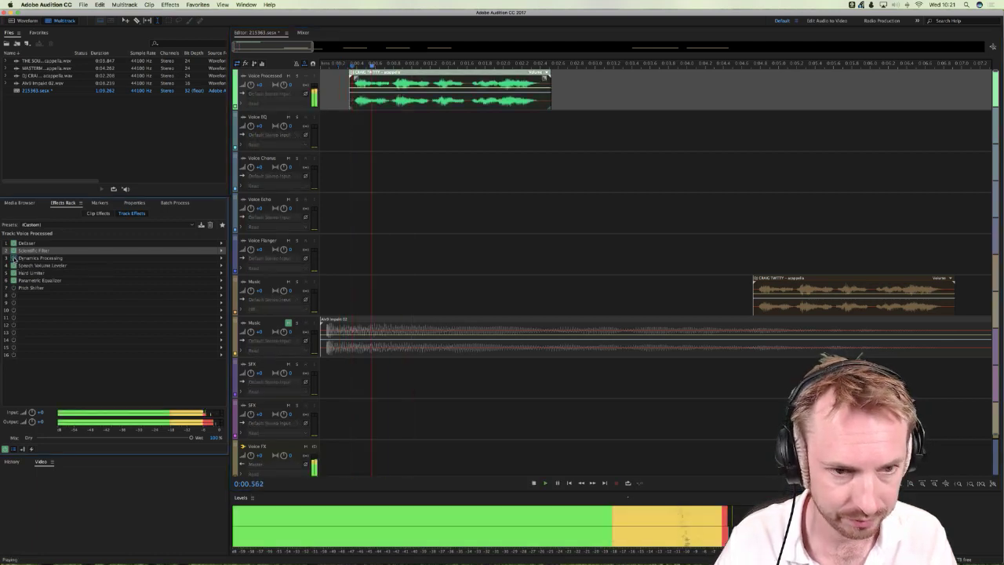
pyautogui.click(12, 259)
pyautogui.press('space')
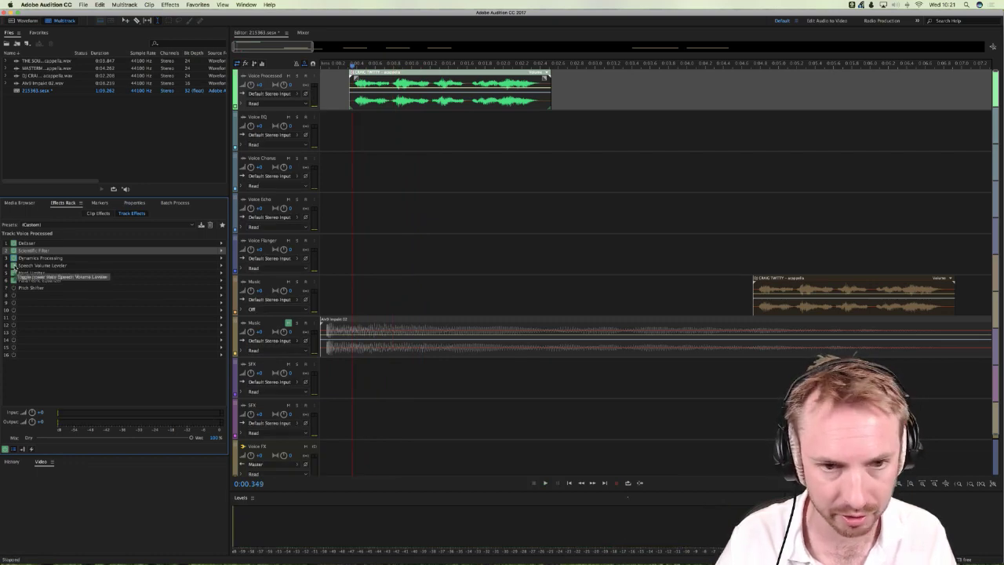
pyautogui.press('space')
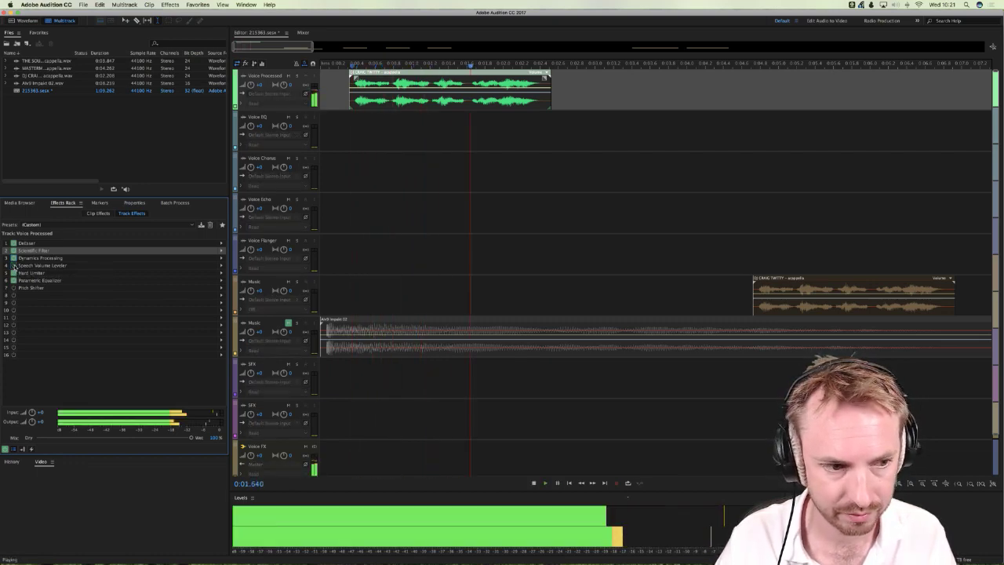
pyautogui.press('space')
pyautogui.press('space')
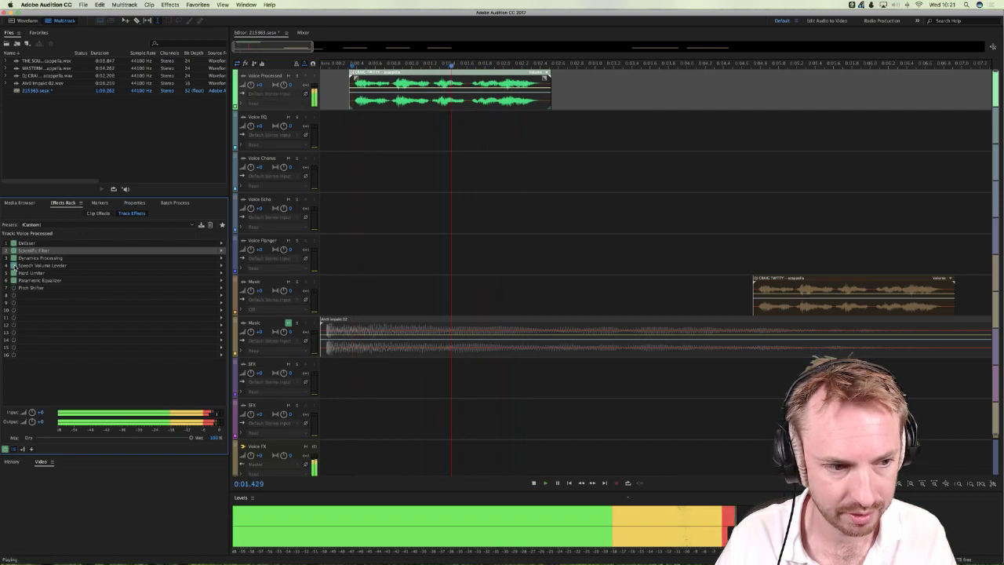
# Step: Trial Speech Volume Leveler target and leveling changes, restore -12 dB and full leveling, then close it
pyautogui.doubleClick(49, 266)
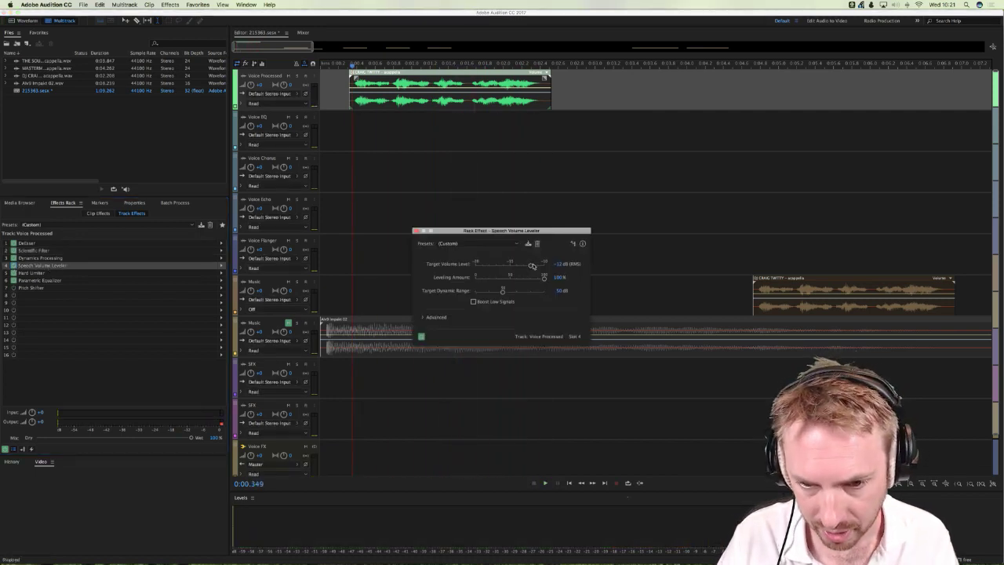
pyautogui.moveTo(538, 268); pyautogui.dragTo(527, 269)
pyautogui.press('space')
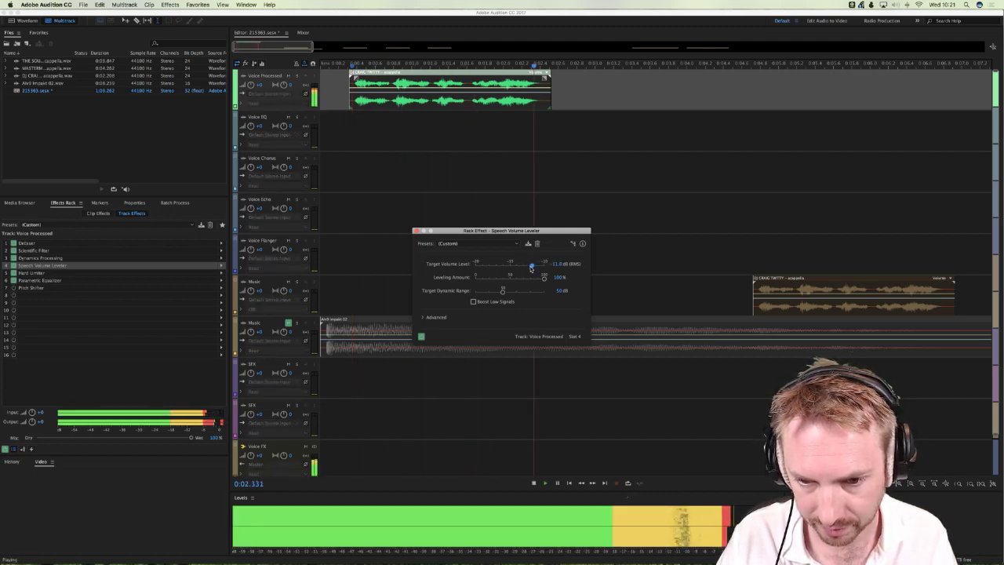
pyautogui.moveTo(527, 269); pyautogui.dragTo(530, 271)
pyautogui.press('space')
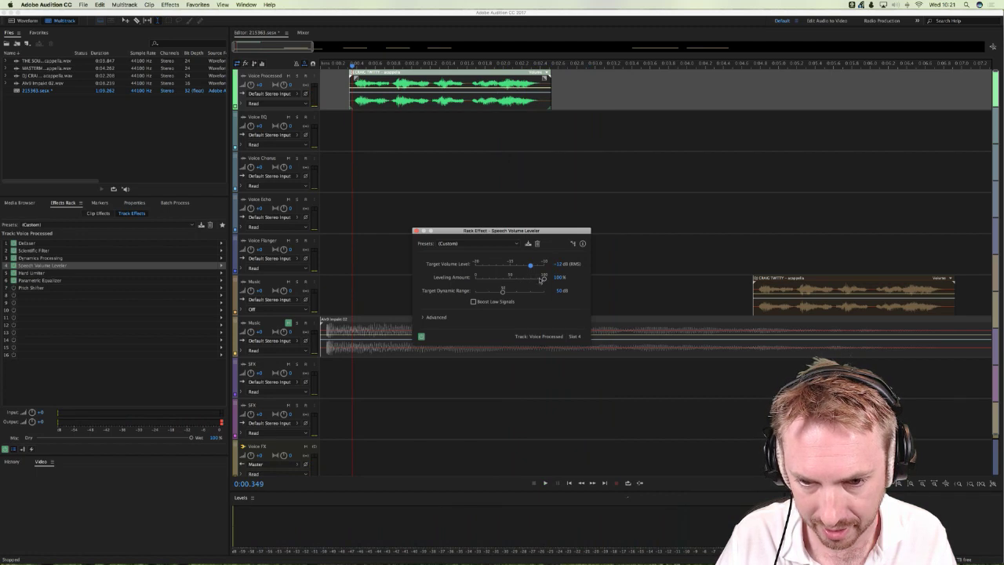
pyautogui.moveTo(543, 280)
pyautogui.mouseDown()
pyautogui.moveTo(483, 282)
pyautogui.moveTo(544, 280)
pyautogui.mouseUp()
pyautogui.press('space')
pyautogui.moveTo(502, 292)
pyautogui.mouseDown()
pyautogui.moveTo(543, 293)
pyautogui.moveTo(475, 293)
pyautogui.moveTo(578, 289)
pyautogui.moveTo(504, 293)
pyautogui.mouseUp()
pyautogui.press('space')
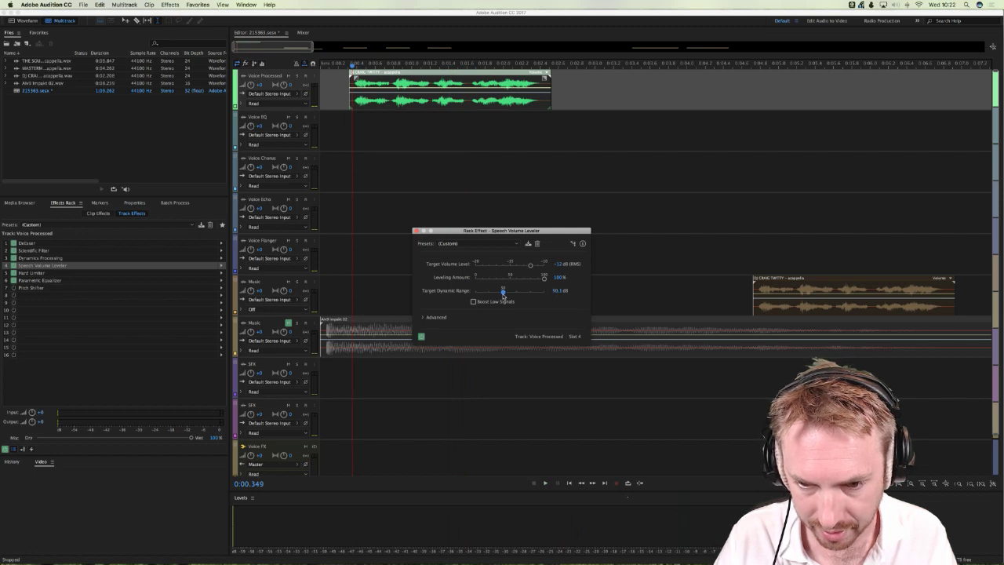
pyautogui.press('space')
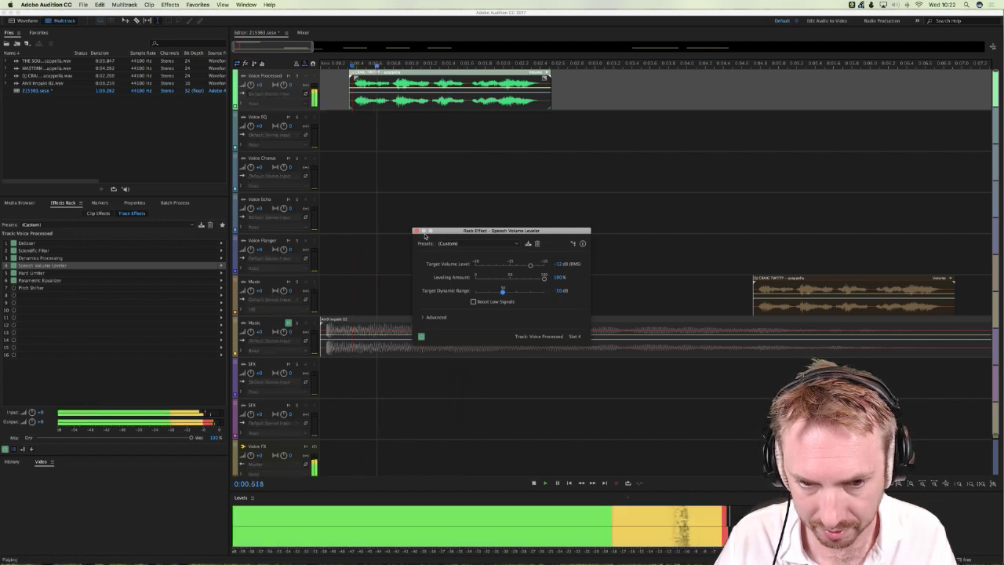
pyautogui.press('space')
pyautogui.click(415, 231)
# Step: Copy the entire vocal waveform and paste it into a new Untitled 1 audio file
pyautogui.doubleClick(387, 95)
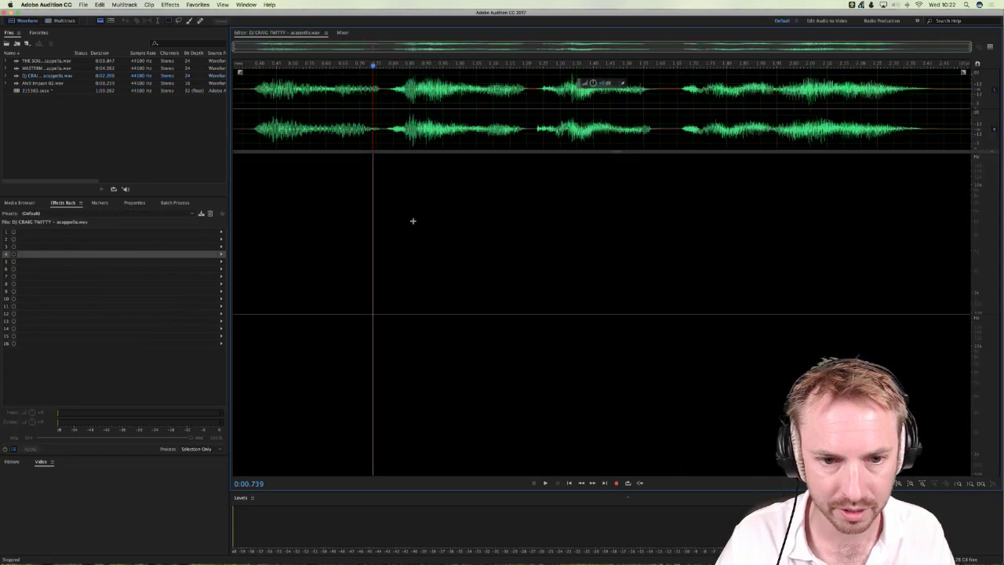
pyautogui.hotkey('shift', 'd')
pyautogui.doubleClick(358, 111)
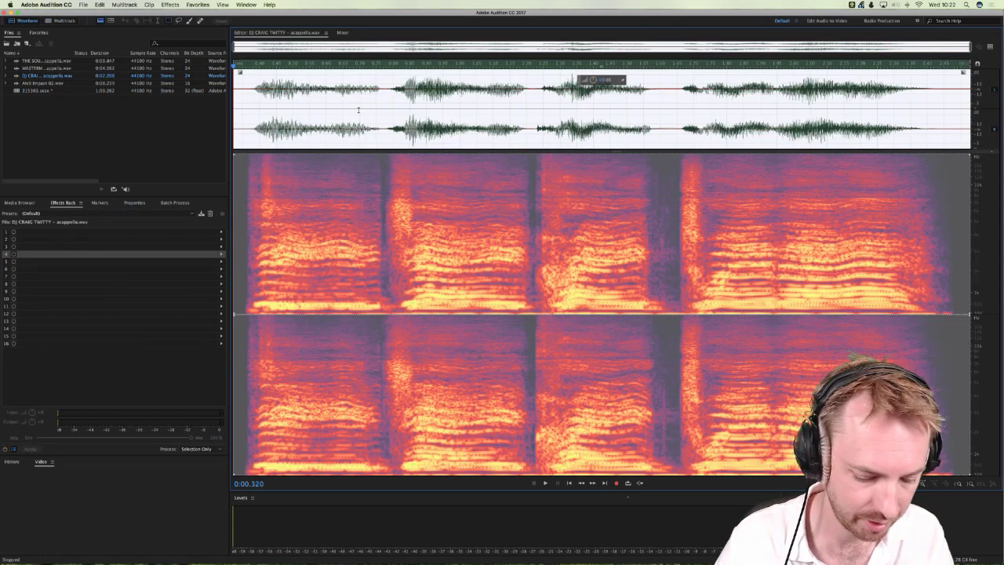
pyautogui.hotkey('ctrl', 'c')
pyautogui.hotkey('shift', 'd')
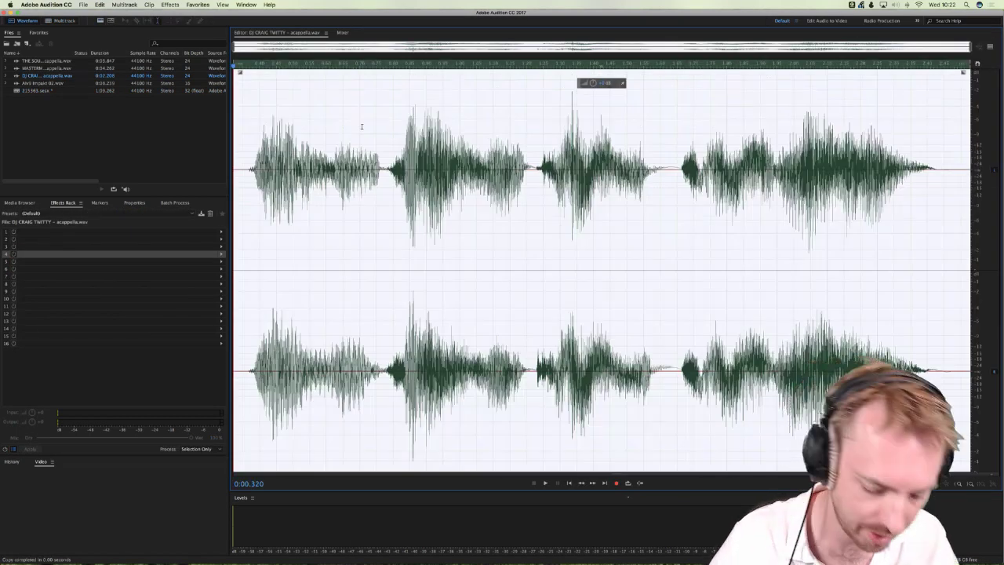
pyautogui.hotkey('ctrl', 'shift', 'n')
pyautogui.press('Return')
pyautogui.hotkey('ctrl', 'v')
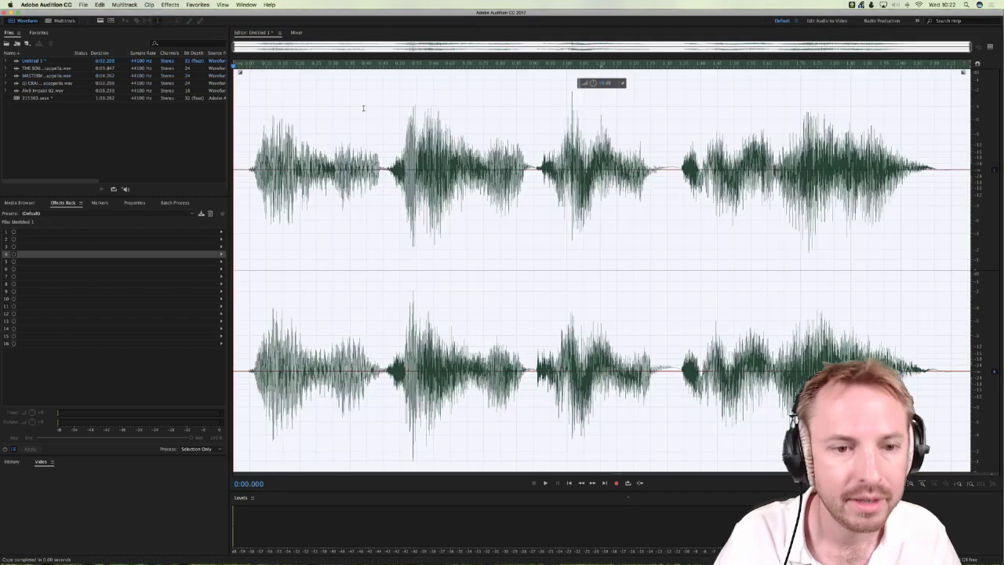
# Step: Show the Preview Editor beneath the waveform and select the whole Untitled 1 file
pyautogui.click(915, 118)
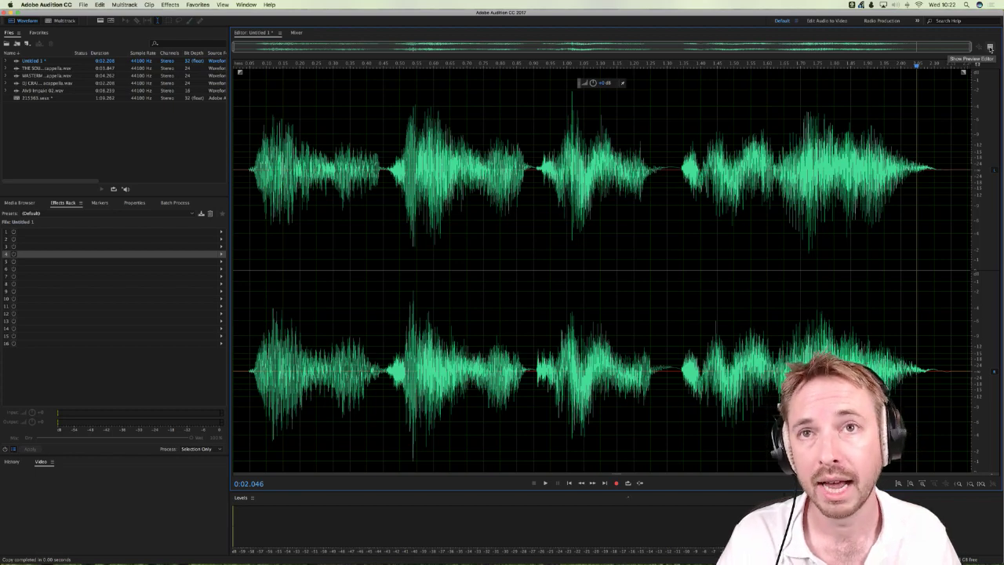
pyautogui.click(989, 48)
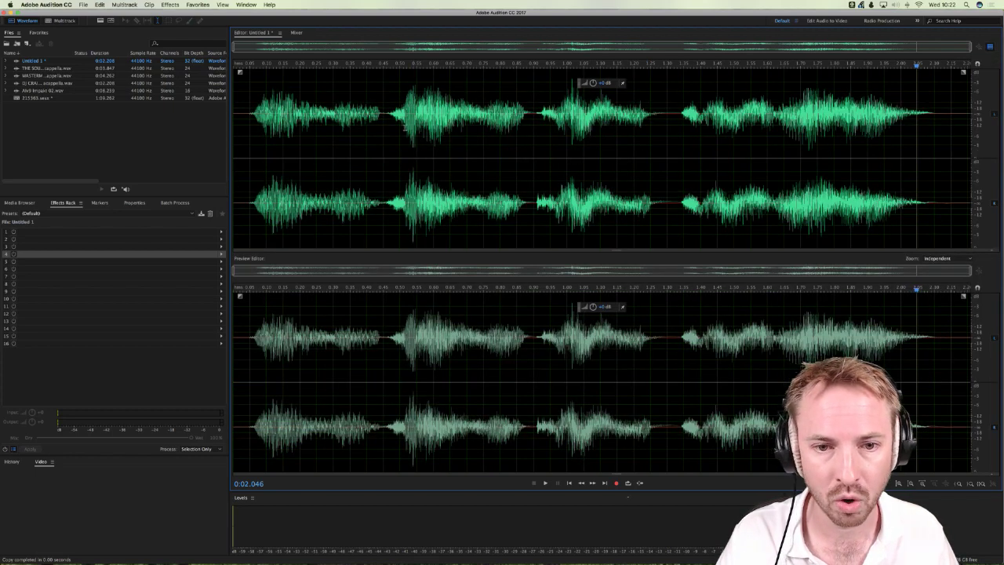
pyautogui.doubleClick(398, 126)
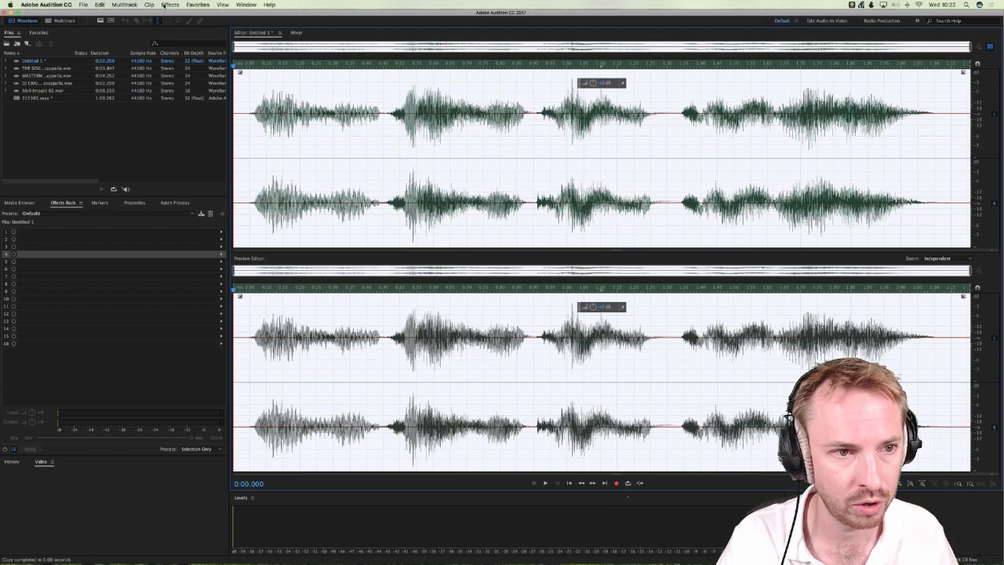
pyautogui.click(170, 4)
pyautogui.moveTo(193, 95)
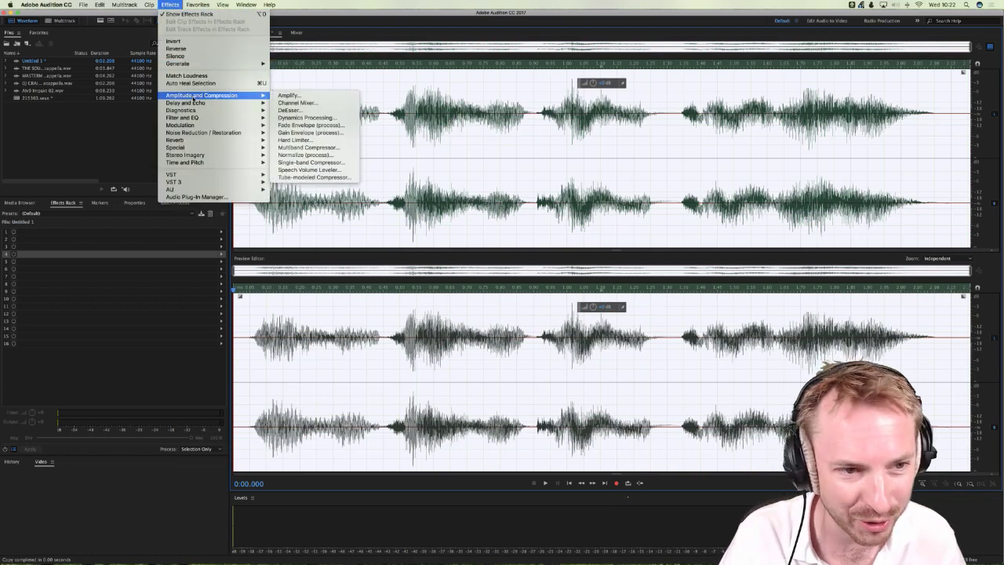
# Step: Preview Speech Volume Leveler settings (dynamic range, leveling 0%, target -20 dB), then close without applying
pyautogui.click(318, 170)
pyautogui.moveTo(492, 235); pyautogui.dragTo(137, 189)
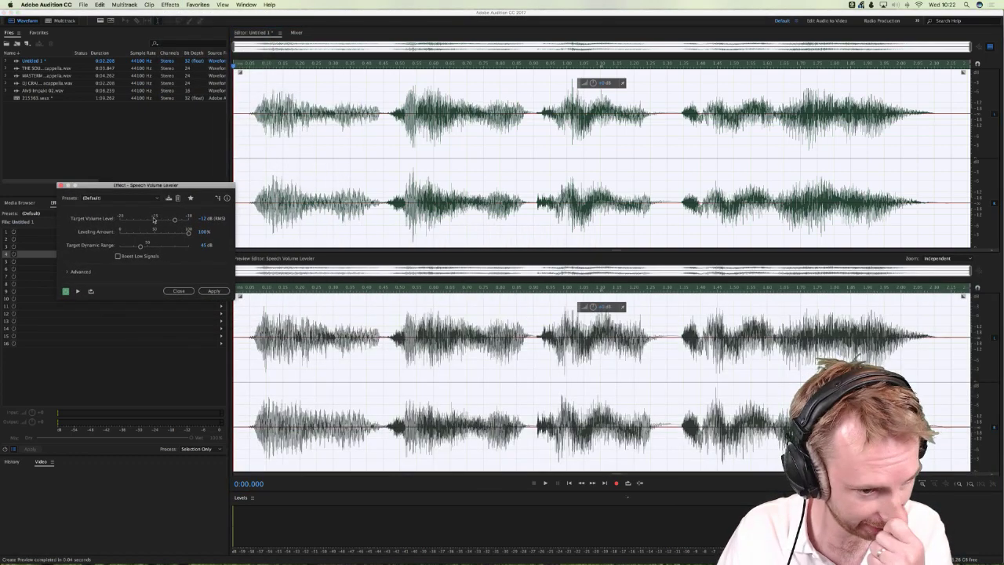
pyautogui.moveTo(152, 246); pyautogui.dragTo(234, 248)
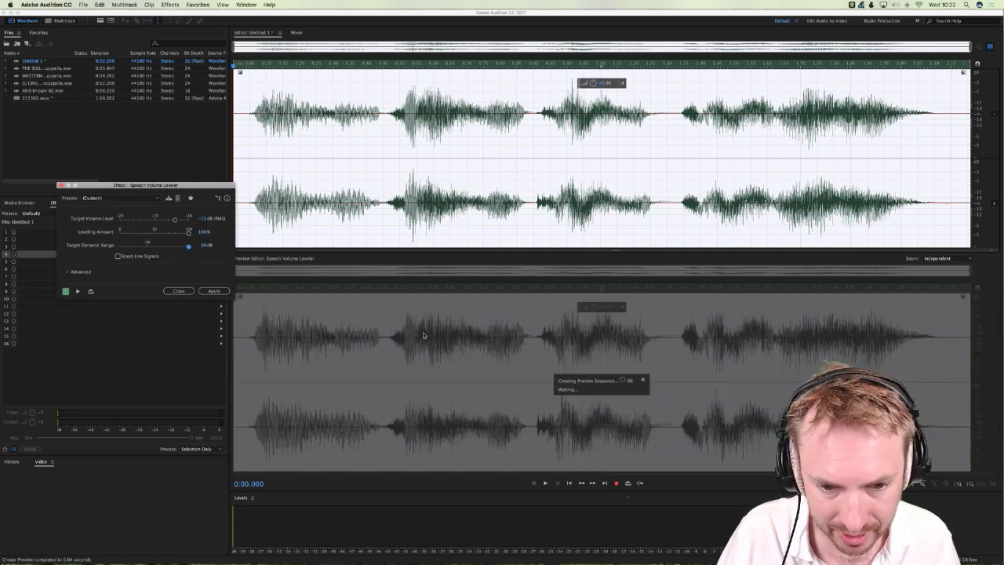
pyautogui.click(120, 247)
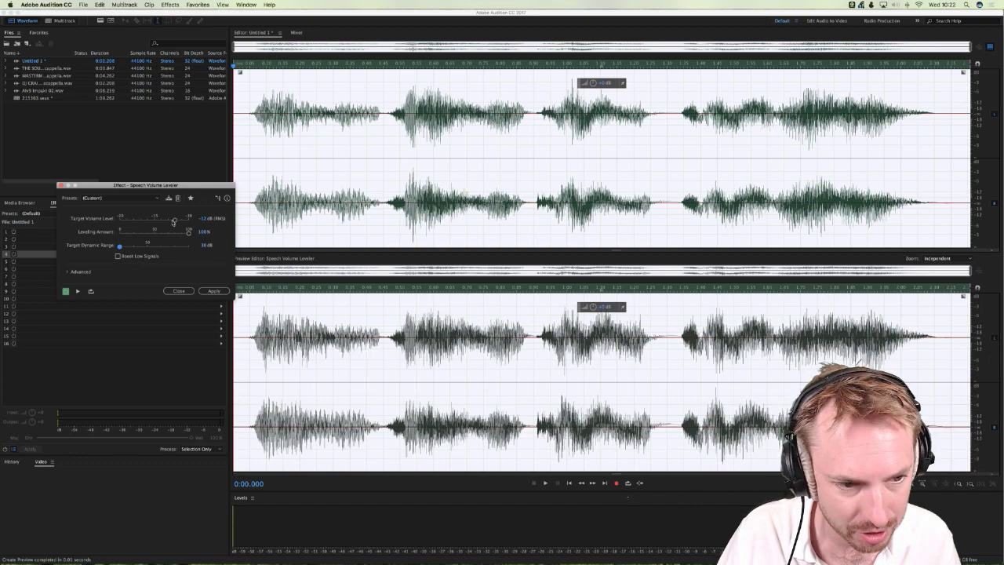
pyautogui.moveTo(173, 221); pyautogui.dragTo(120, 220)
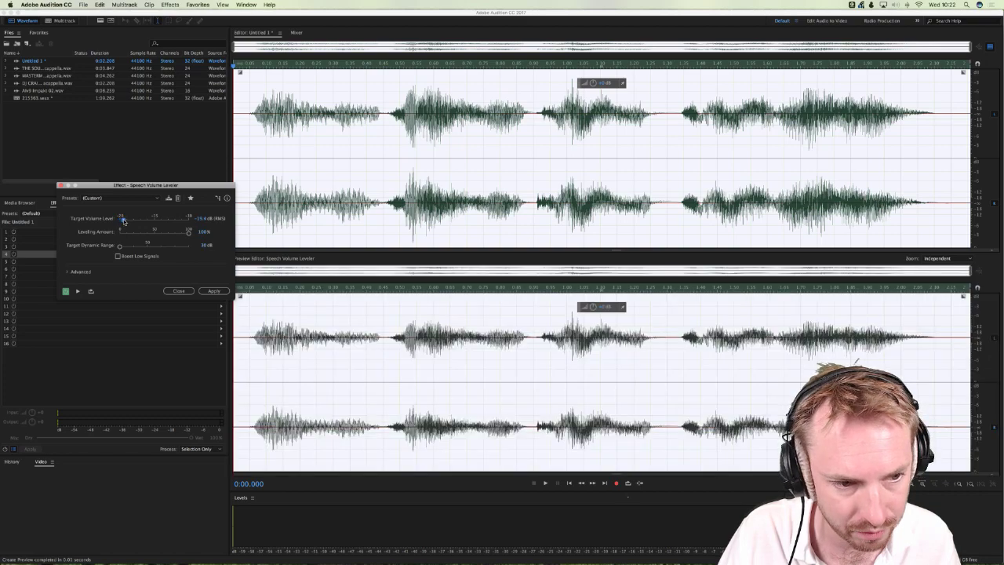
pyautogui.moveTo(123, 221); pyautogui.dragTo(215, 222)
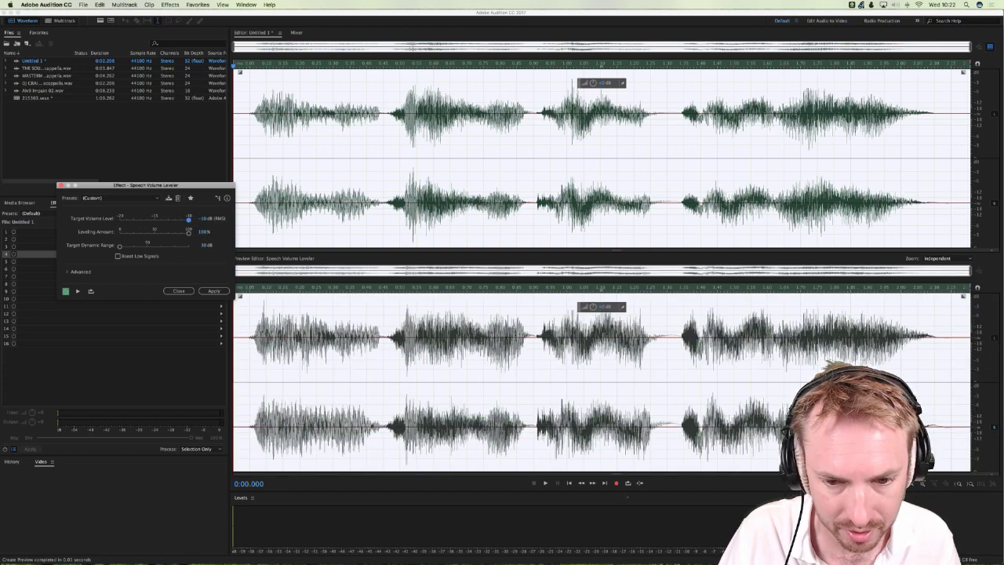
pyautogui.moveTo(187, 233); pyautogui.dragTo(100, 231)
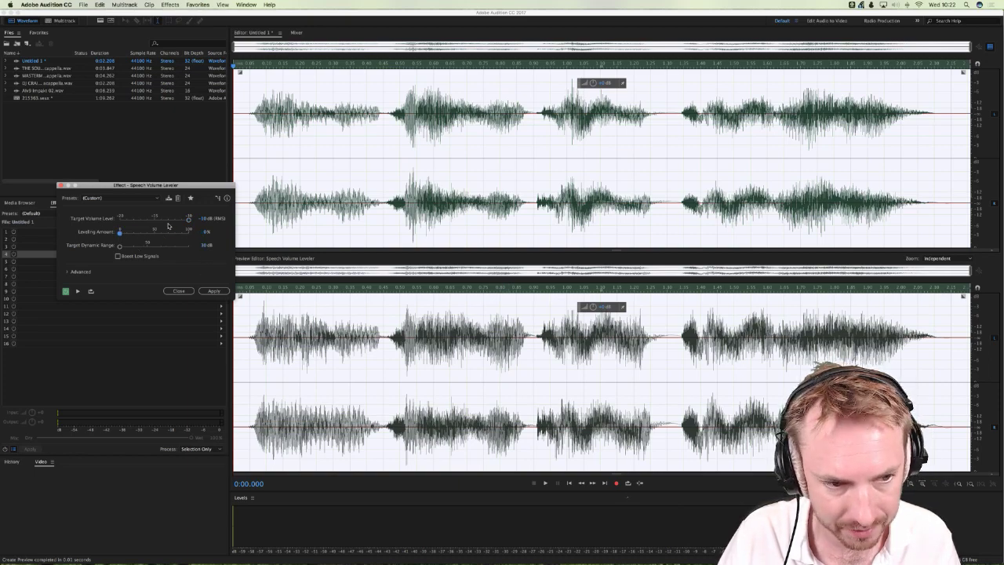
pyautogui.moveTo(168, 224); pyautogui.dragTo(224, 236)
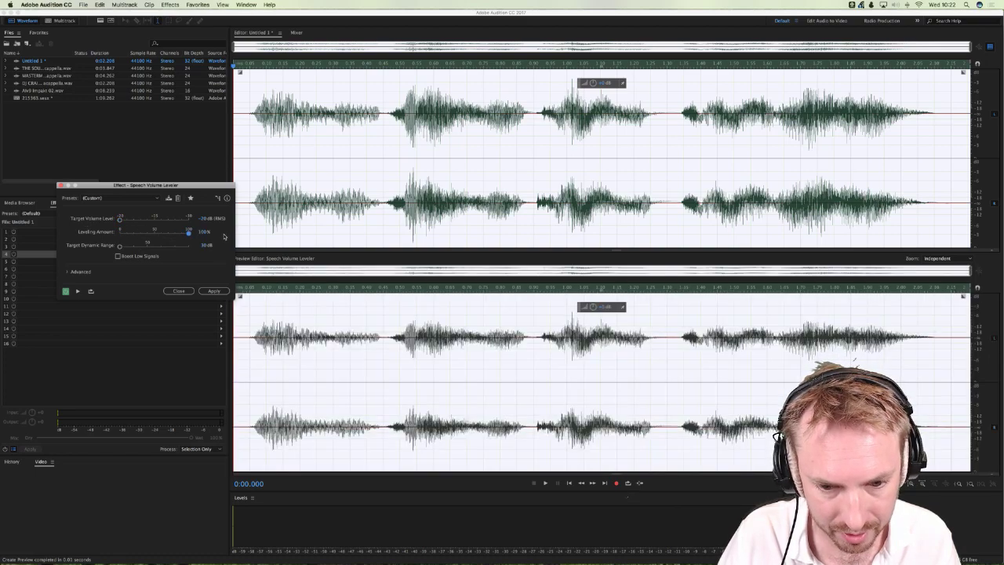
pyautogui.click(179, 290)
# Step: In the multitrack, set the Voice Processed leveler's target volume to about -17 dB while previewing
pyautogui.click(58, 21)
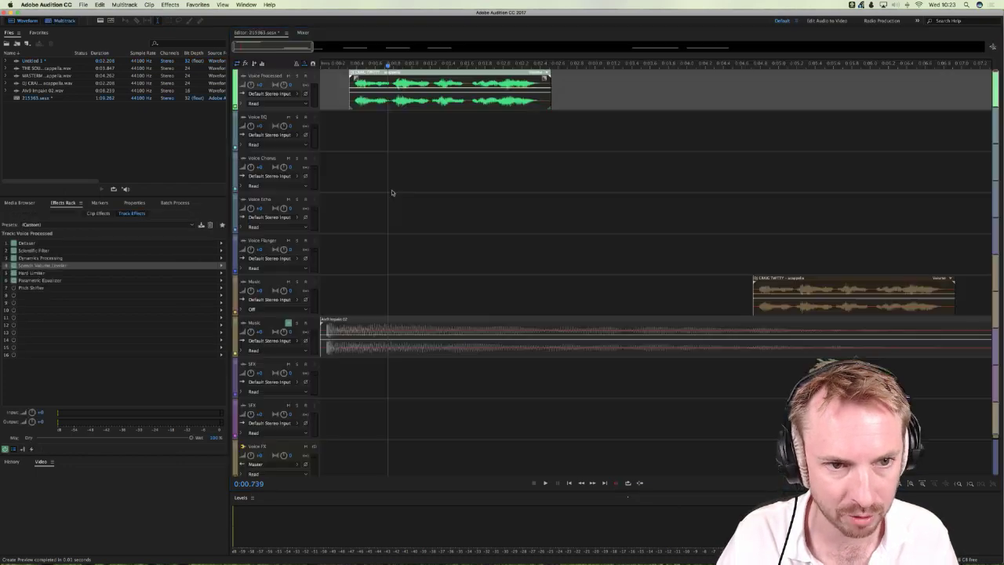
pyautogui.doubleClick(43, 266)
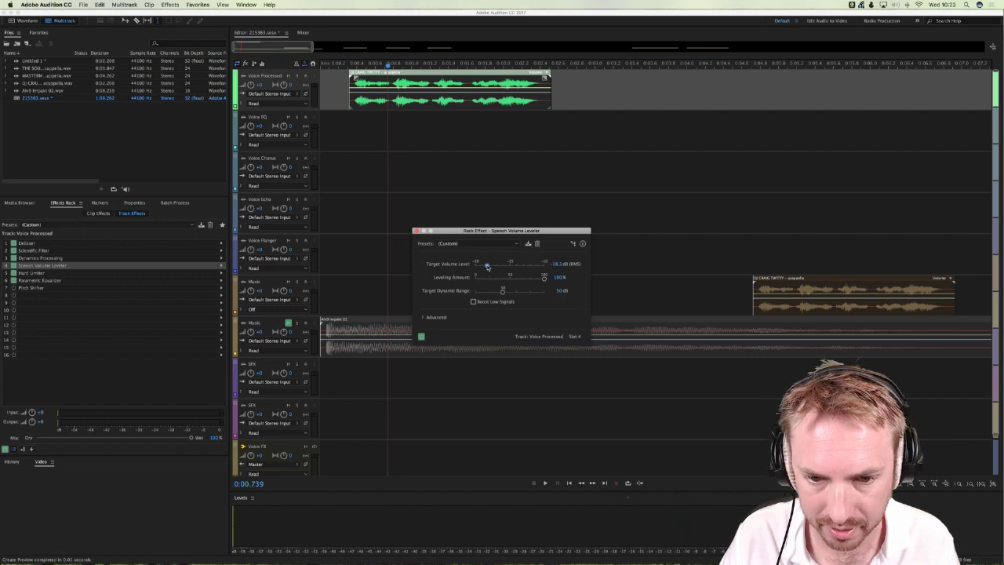
pyautogui.press('space')
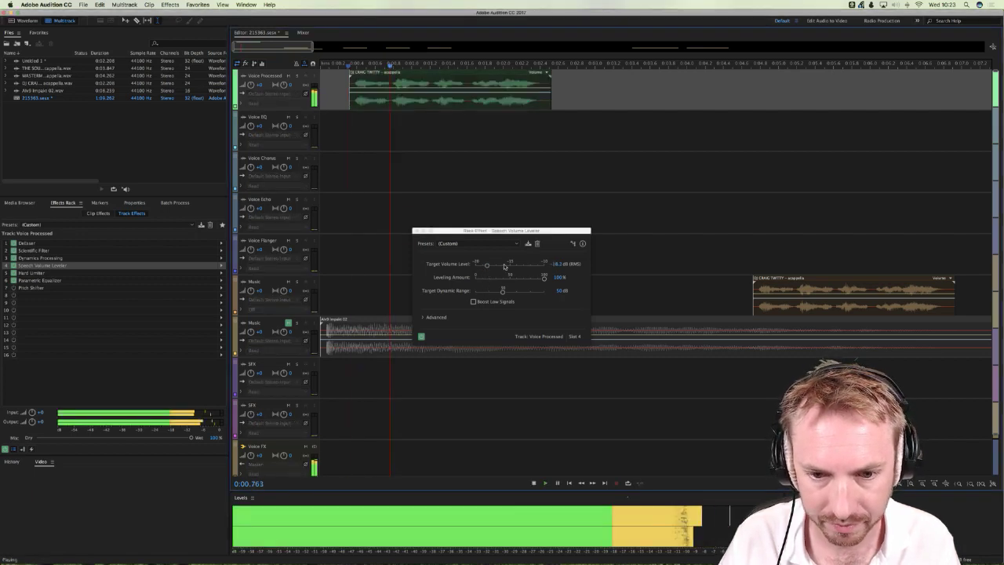
pyautogui.moveTo(487, 265)
pyautogui.mouseDown()
pyautogui.moveTo(576, 267)
pyautogui.moveTo(481, 267)
pyautogui.moveTo(501, 268)
pyautogui.mouseUp()
pyautogui.press('space')
pyautogui.press('space')
pyautogui.press('space')
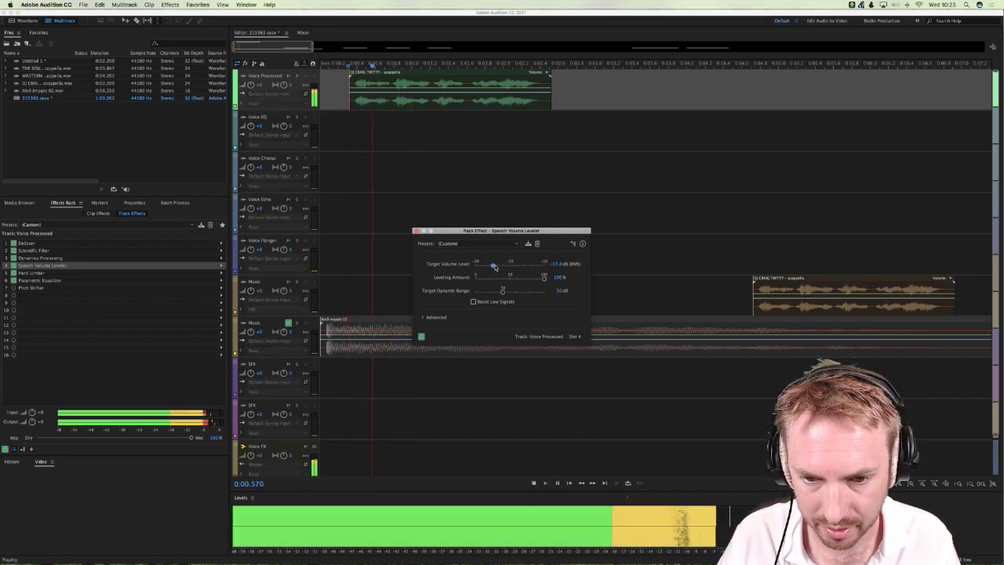
pyautogui.press('space')
pyautogui.press('space')
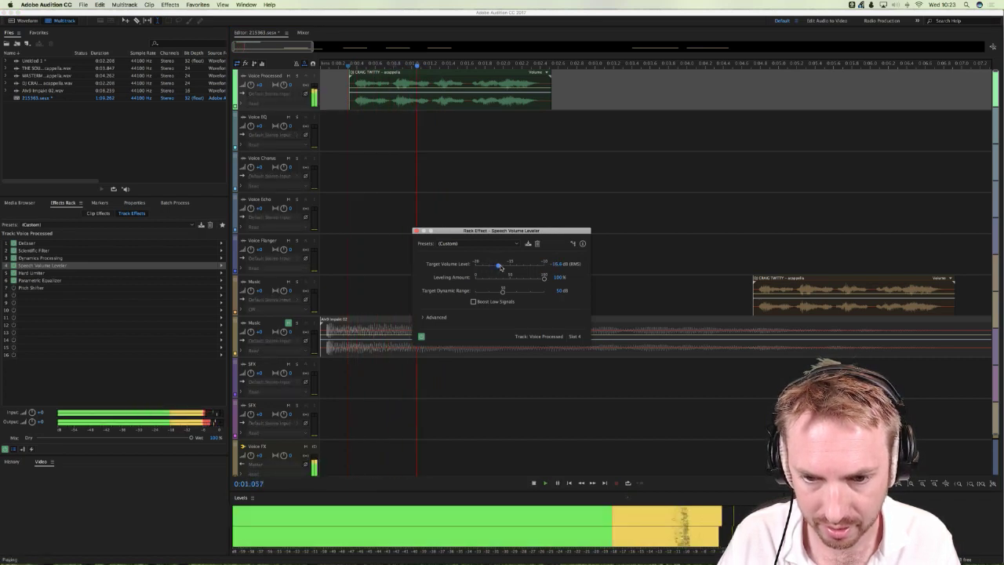
pyautogui.moveTo(500, 268); pyautogui.dragTo(496, 269)
pyautogui.press('space')
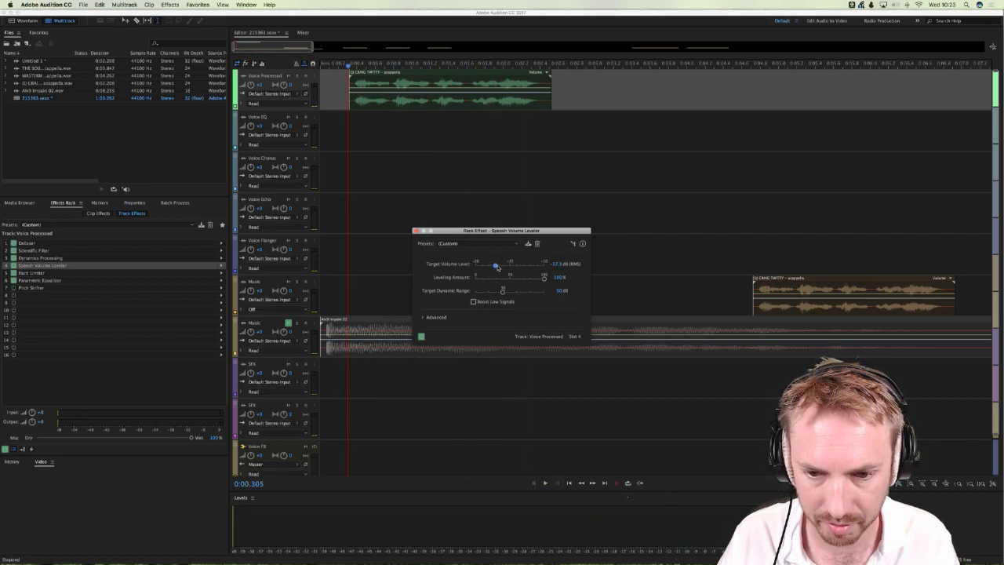
pyautogui.press('space')
pyautogui.press('space')
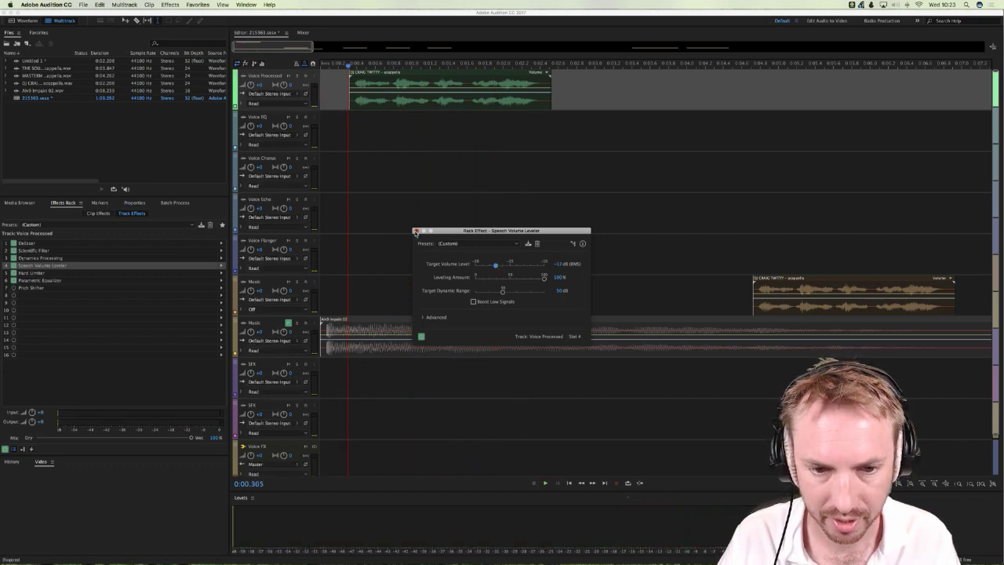
pyautogui.press('super+w')
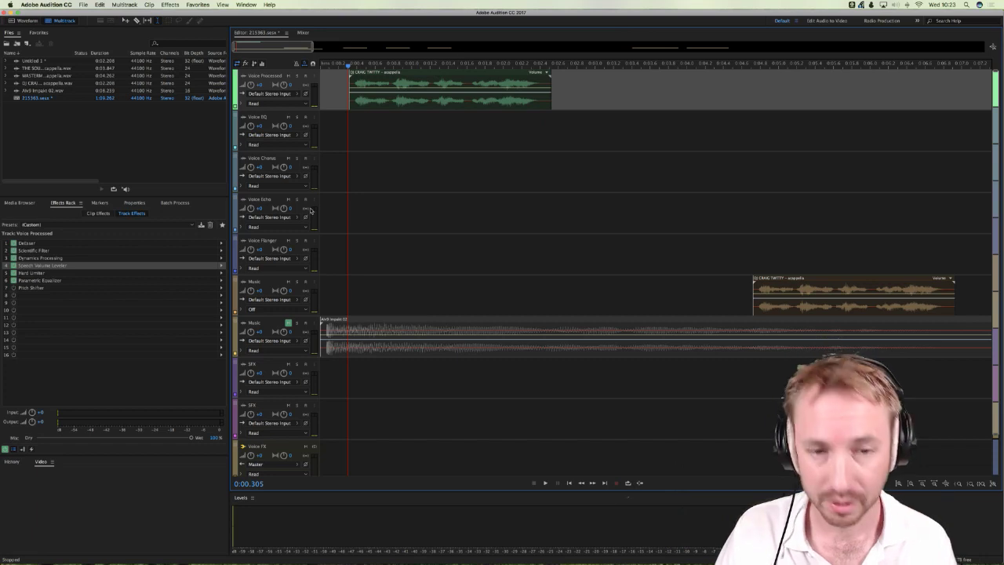
# Step: Inspect the Voice EQ and Music tracks, shift the Voice Processed clip later, and play from the start
pyautogui.click(352, 128)
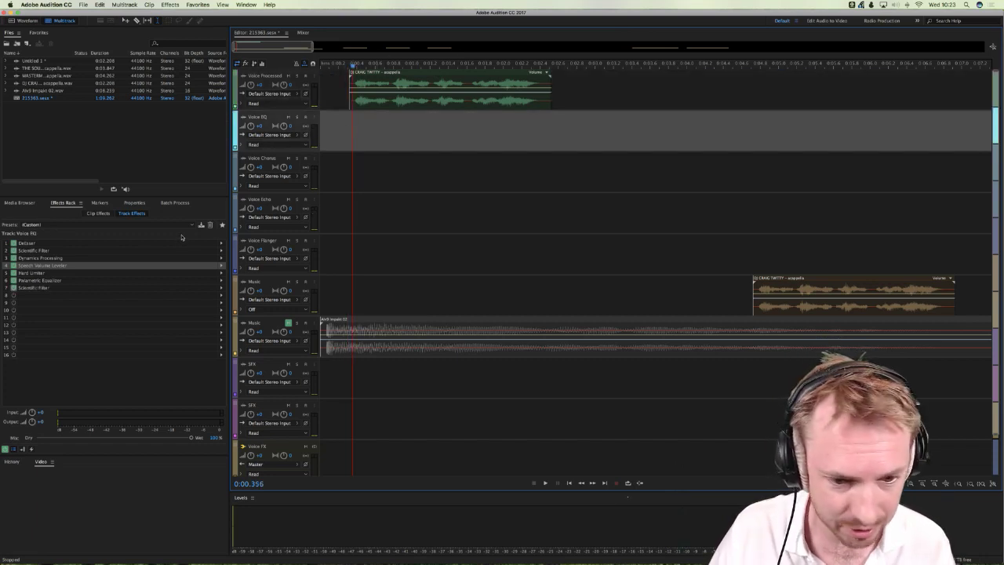
pyautogui.click(290, 323)
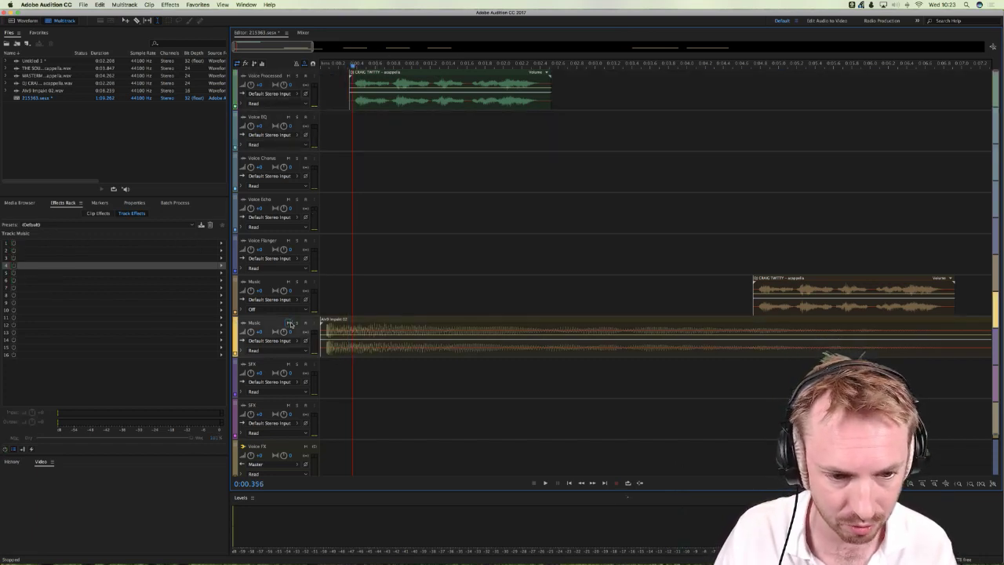
pyautogui.moveTo(357, 66); pyautogui.dragTo(320, 65)
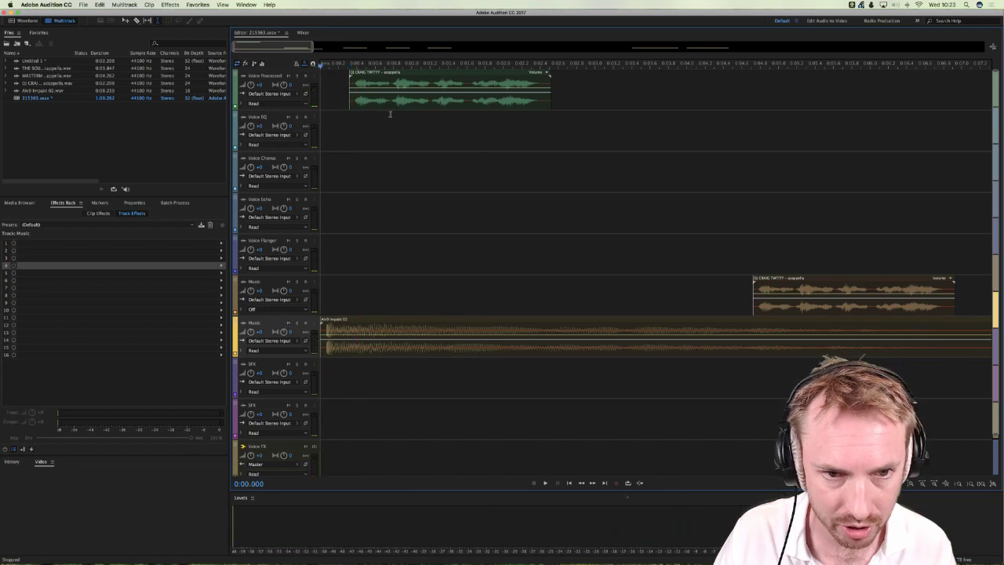
pyautogui.press('space')
pyautogui.press('space')
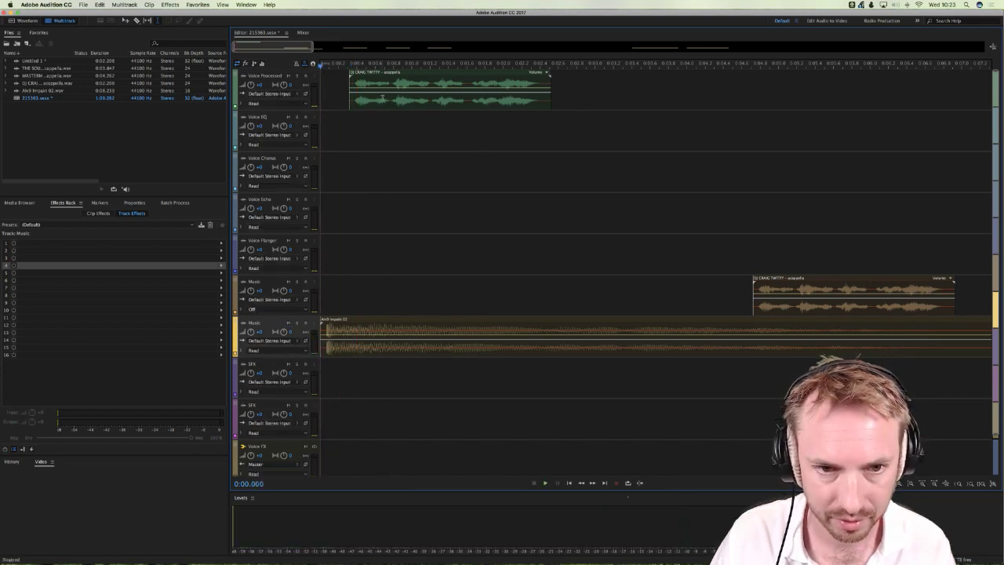
pyautogui.moveTo(384, 102); pyautogui.dragTo(421, 102)
pyautogui.moveTo(325, 285); pyautogui.dragTo(390, 353)
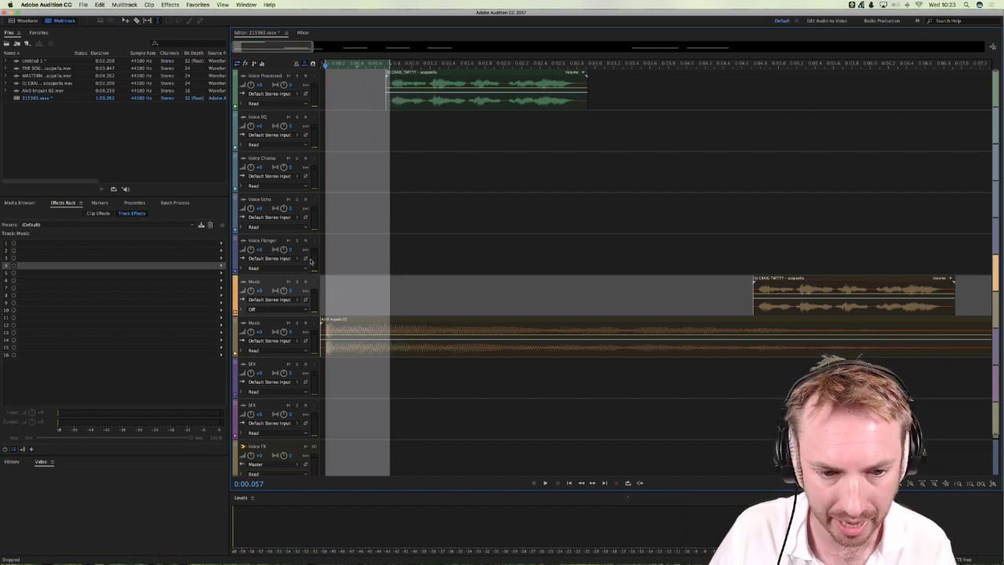
pyautogui.click(325, 242)
pyautogui.click(321, 182)
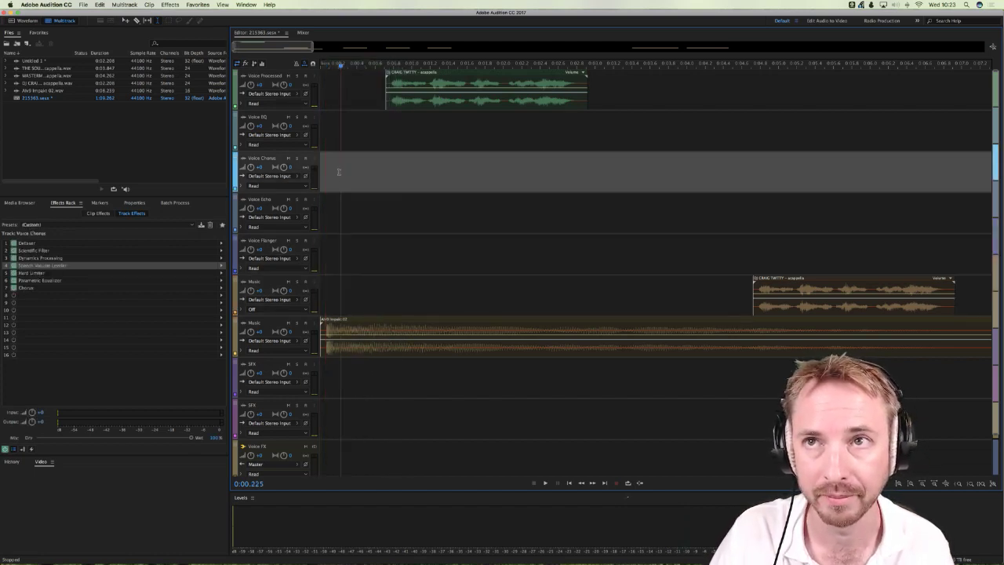
pyautogui.press('space')
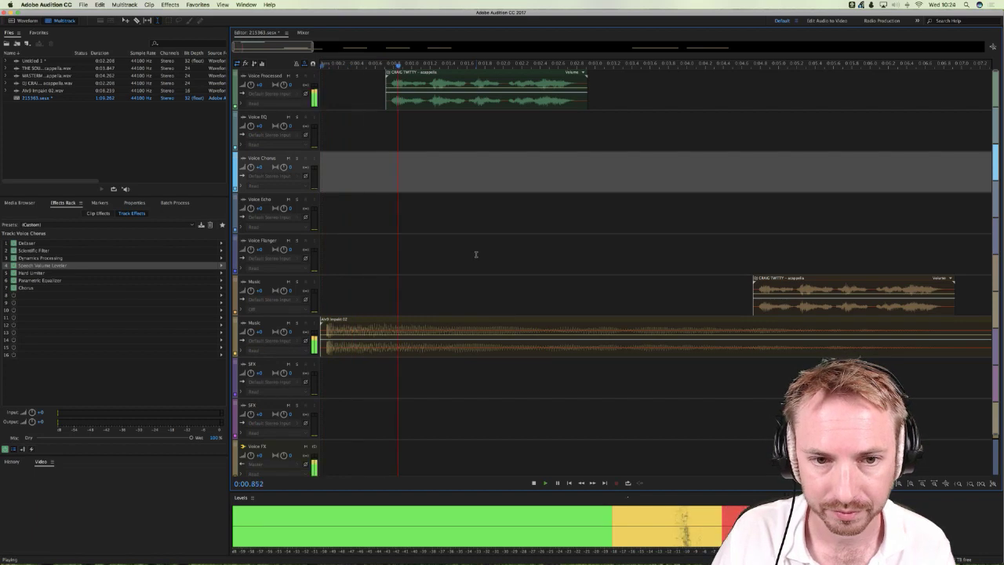
pyautogui.press('space')
# Step: Nudge the Voice Processed clip back slightly and audition the mix with the Music track
pyautogui.click(398, 106)
pyautogui.moveTo(398, 106); pyautogui.dragTo(390, 115)
pyautogui.press('space')
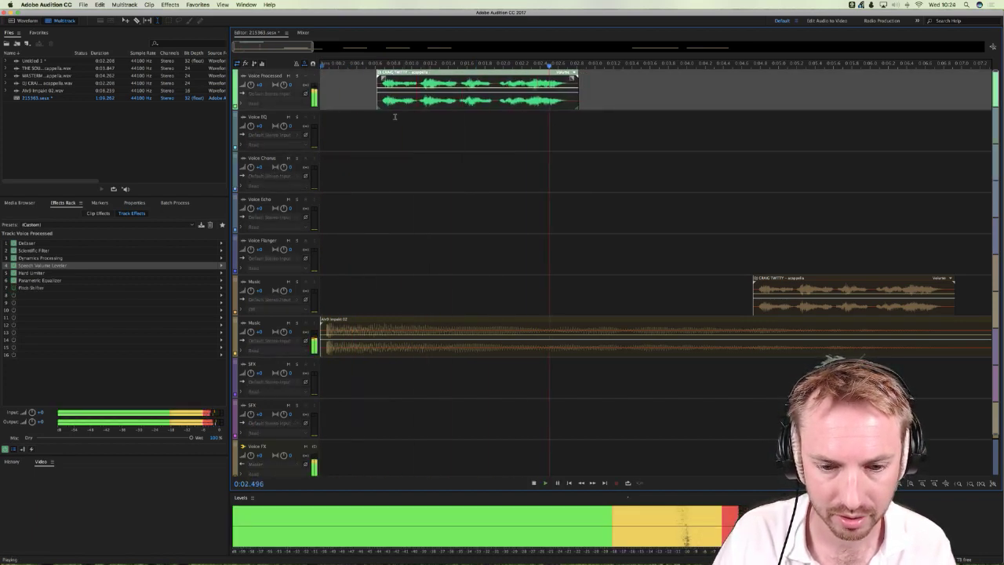
pyautogui.press('space')
pyautogui.press('space')
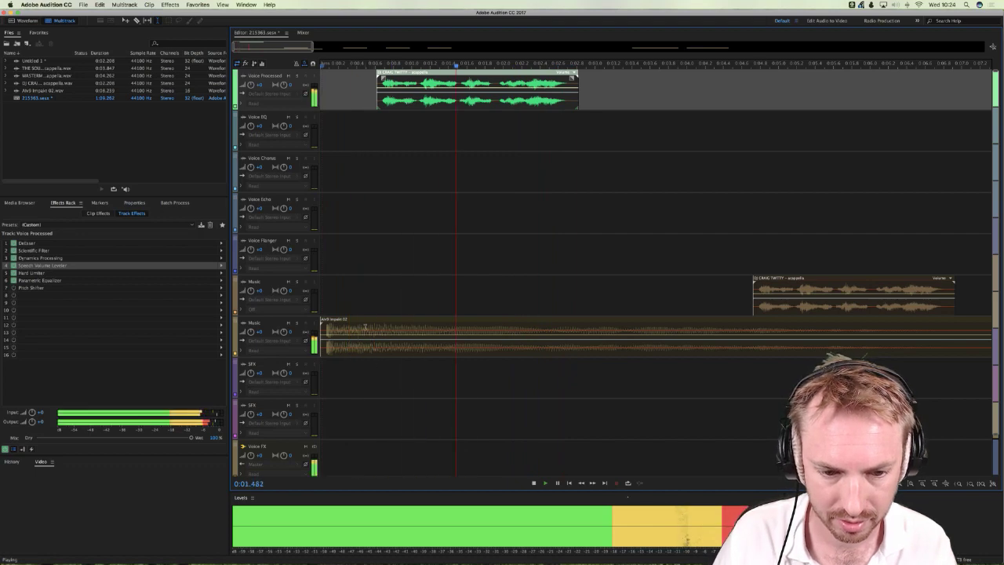
pyautogui.press('space')
pyautogui.click(369, 338)
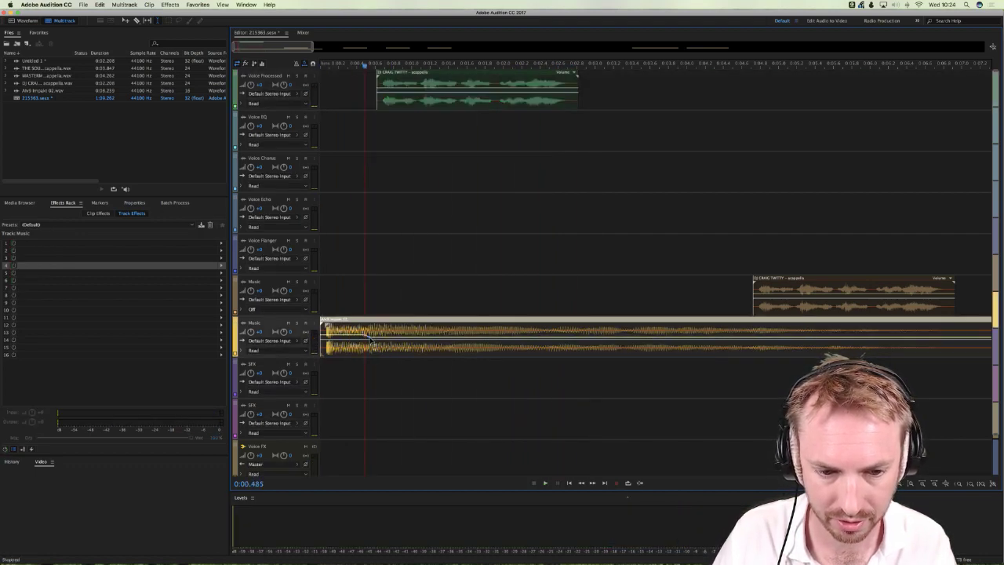
pyautogui.click(323, 299)
pyautogui.press('space')
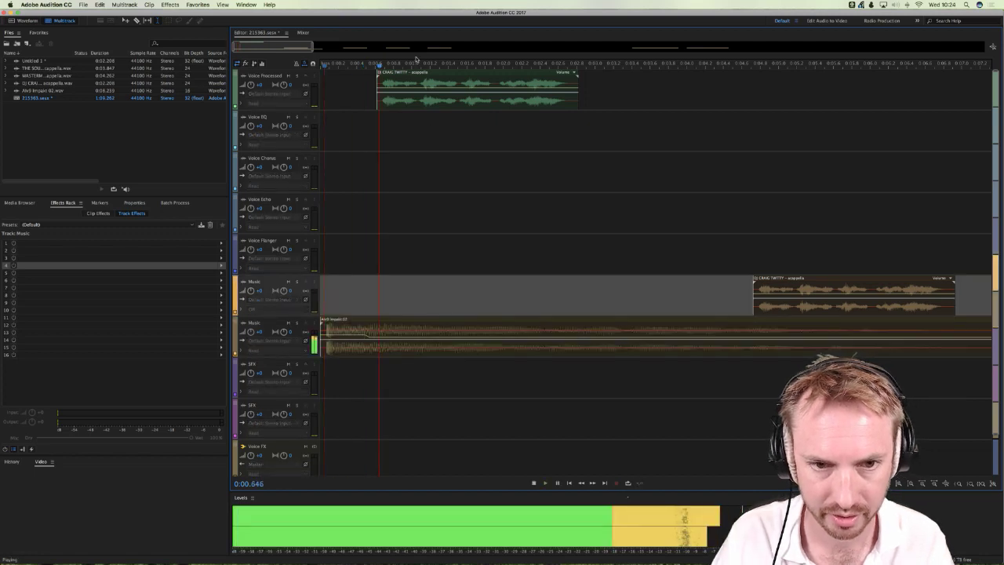
pyautogui.scroll(-3, 404, 61)
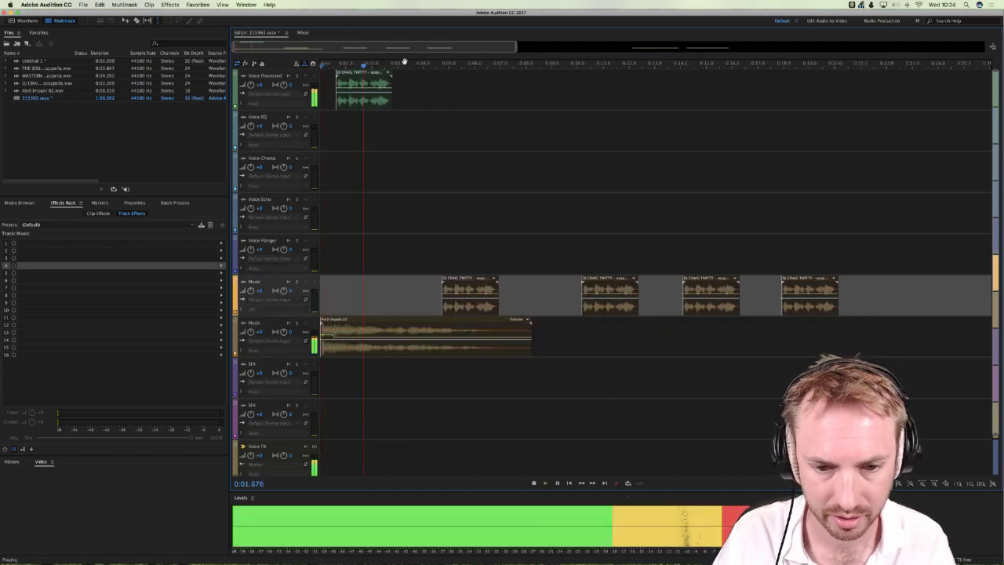
# Step: Browse the BIG RADIO IMAGING PACK and try ULTRA_FX_SHELL_008 on the SFX track, then undo it
pyautogui.press('space')
pyautogui.click(19, 202)
pyautogui.click(99, 214)
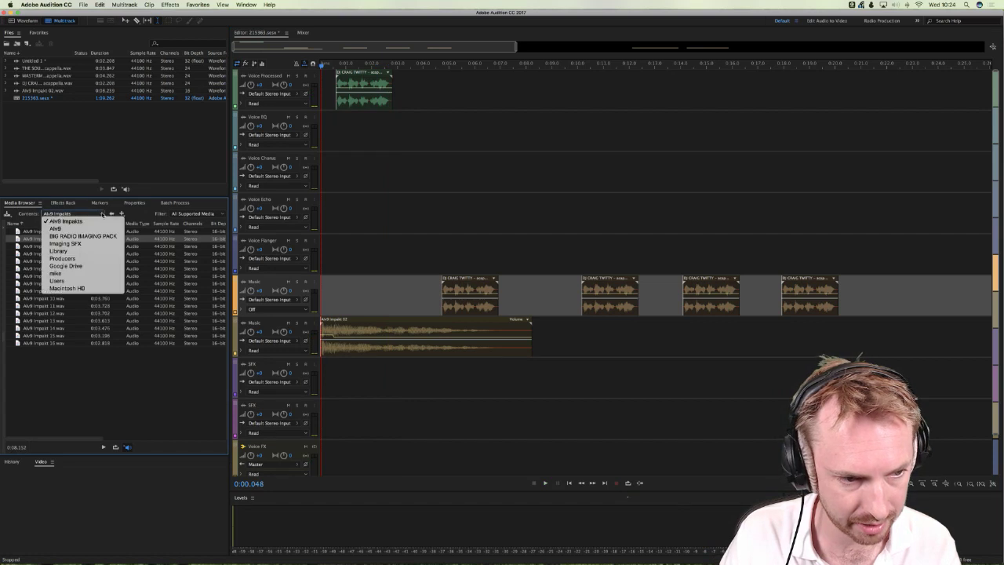
pyautogui.click(89, 236)
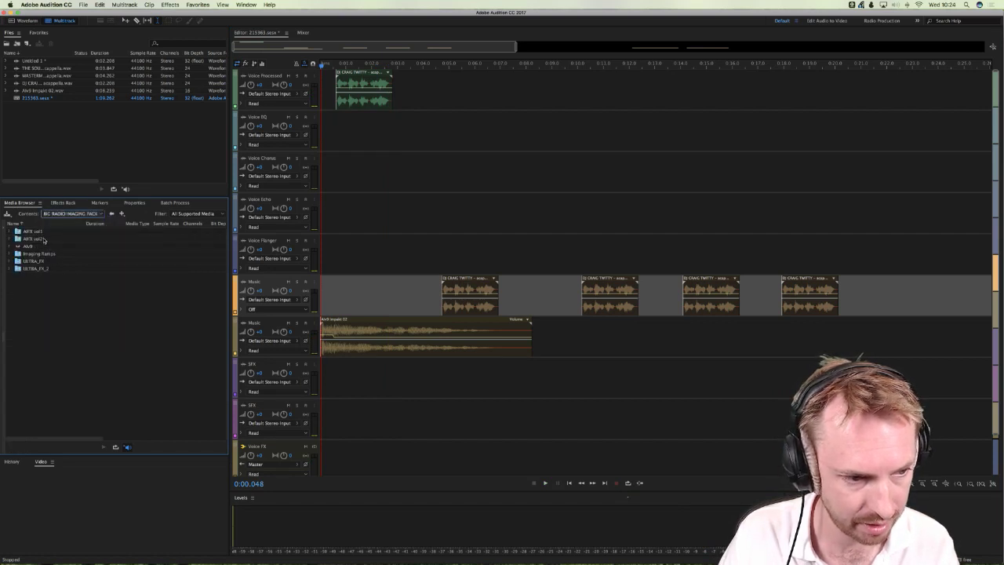
pyautogui.doubleClick(39, 262)
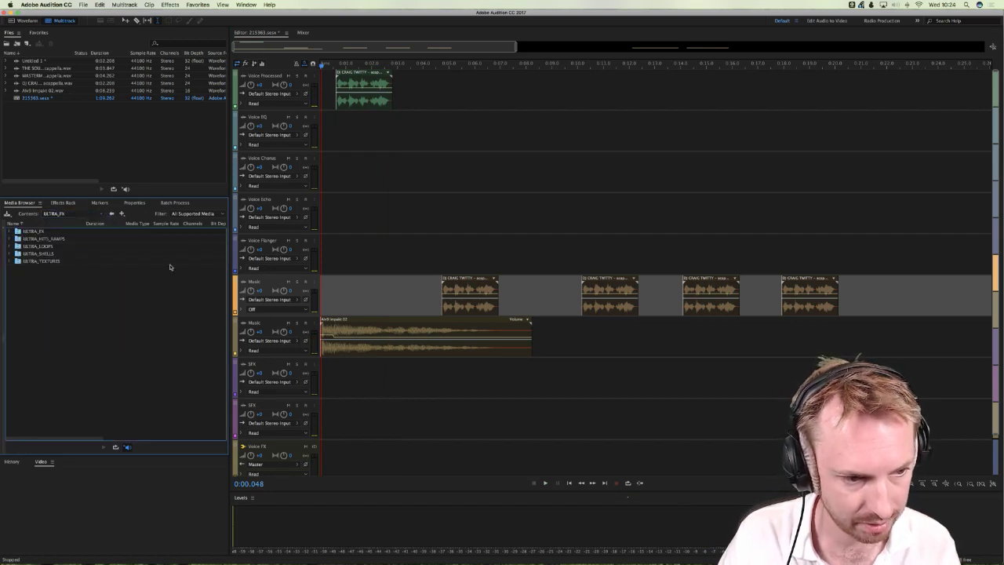
pyautogui.doubleClick(50, 255)
pyautogui.click(53, 284)
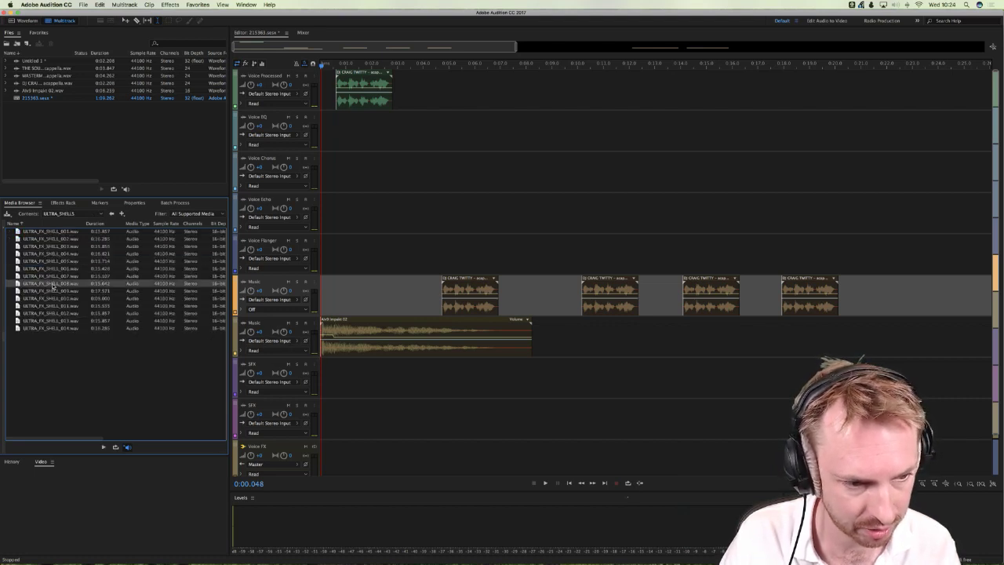
pyautogui.moveTo(45, 286); pyautogui.dragTo(412, 388)
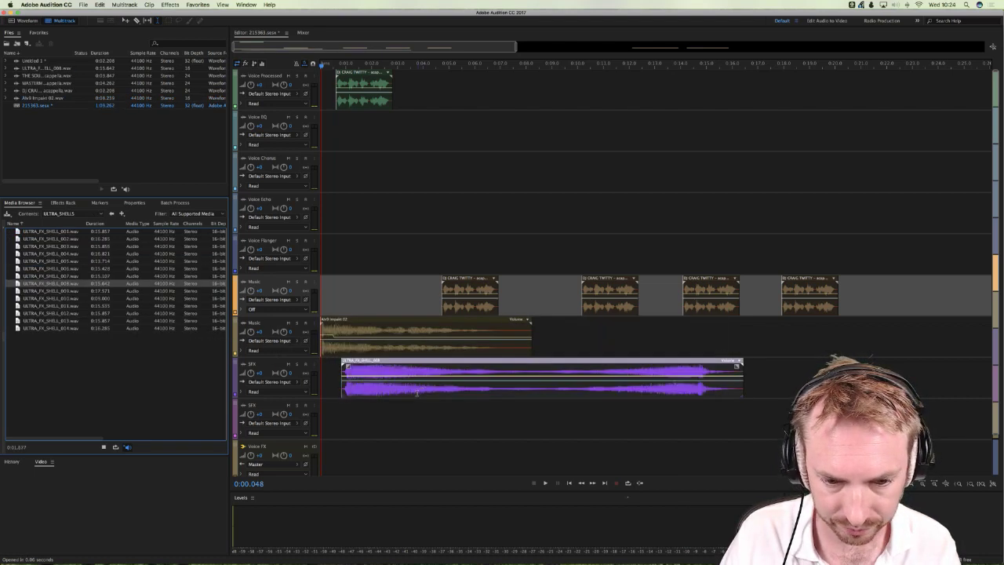
pyautogui.click(416, 390)
pyautogui.press('super+z')
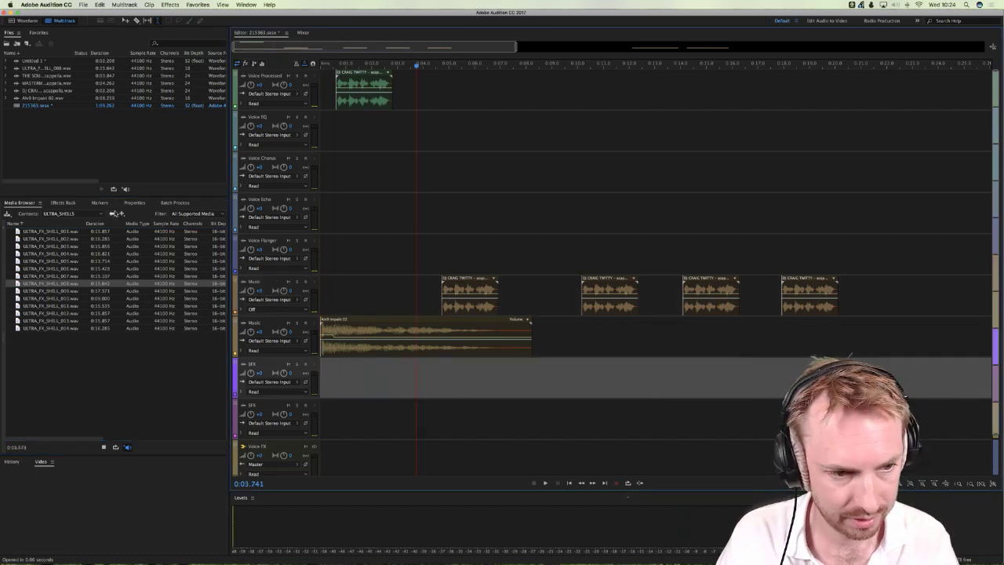
# Step: Place ULTRA_FX_COMPLEX_010 from the ULTRA_FX_COMPLEX folder on the SFX track near the start
pyautogui.click(111, 214)
pyautogui.doubleClick(45, 233)
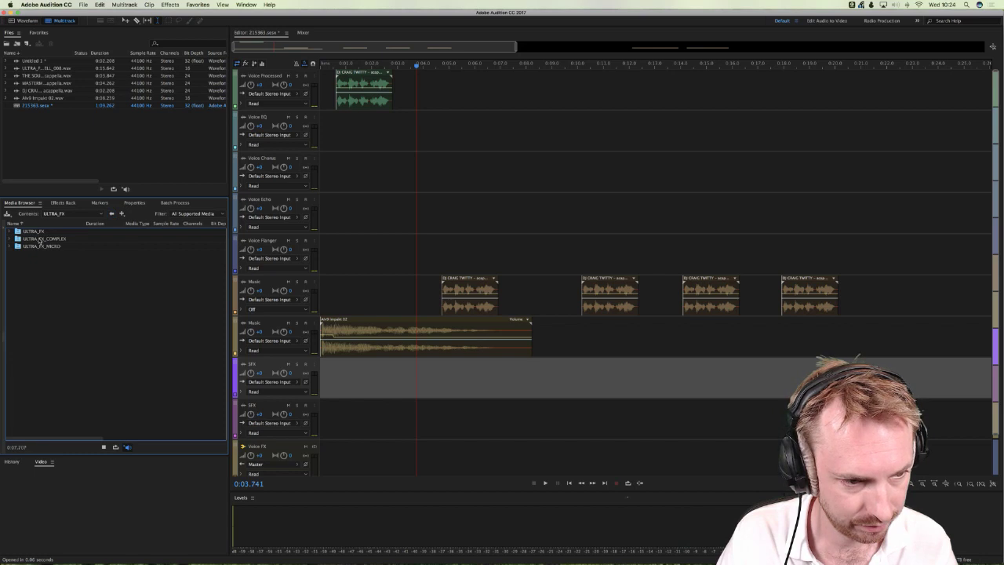
pyautogui.doubleClick(39, 240)
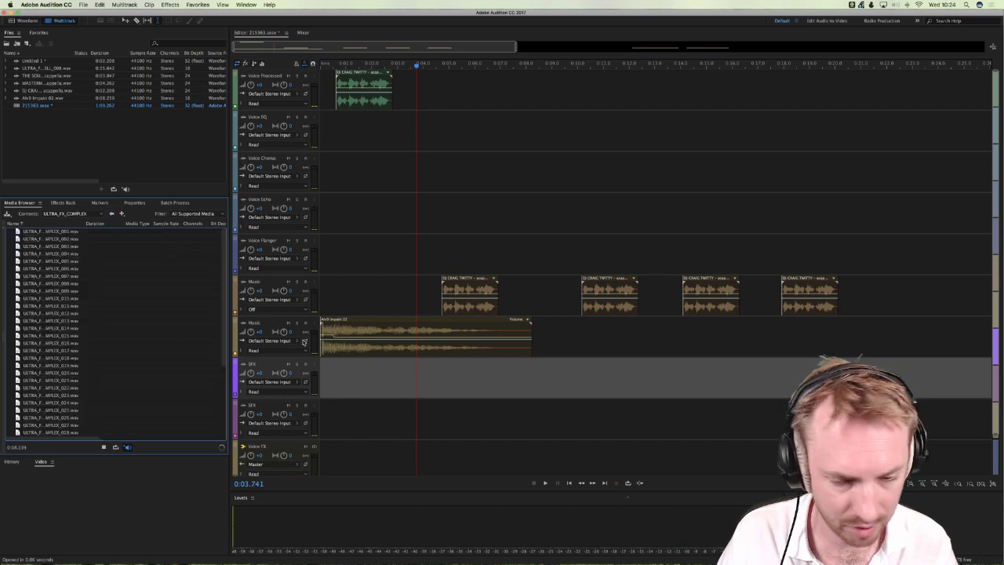
pyautogui.click(52, 299)
pyautogui.moveTo(49, 300); pyautogui.dragTo(393, 378)
# Step: Try sliding the sound effect clip earlier on the SFX track, undo back to the original, and preview
pyautogui.click(365, 262)
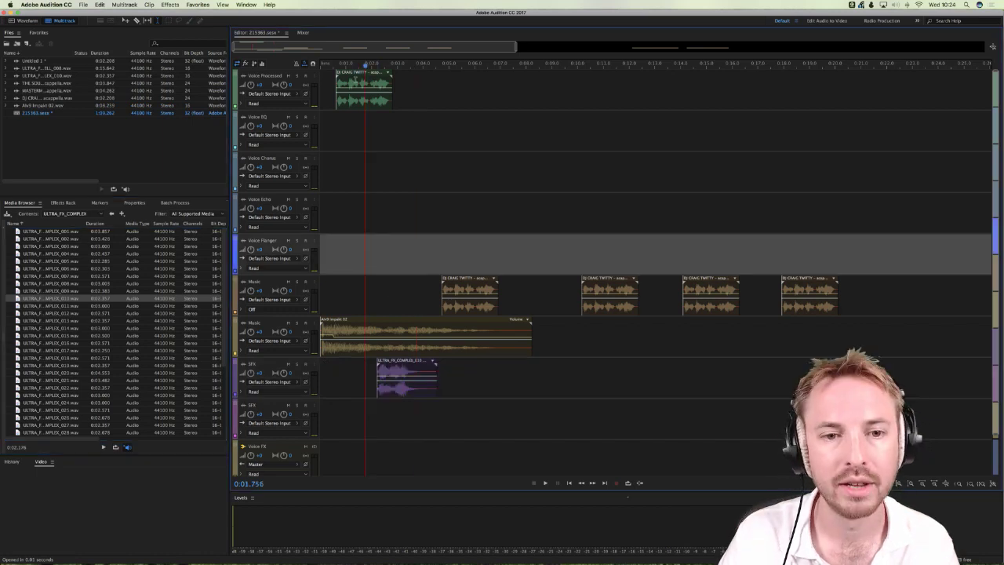
pyautogui.scroll(6, 361, 63)
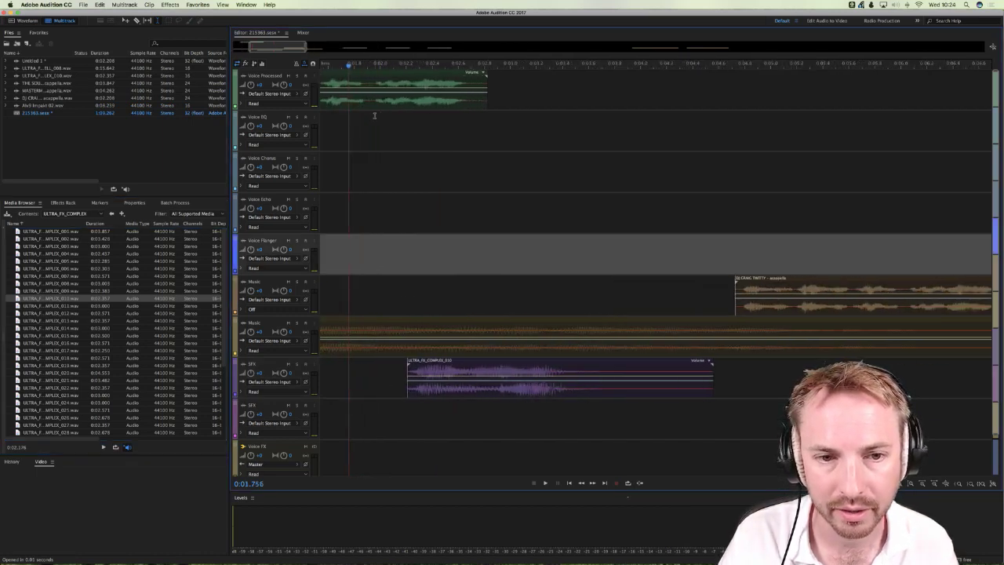
pyautogui.moveTo(439, 384); pyautogui.dragTo(345, 381)
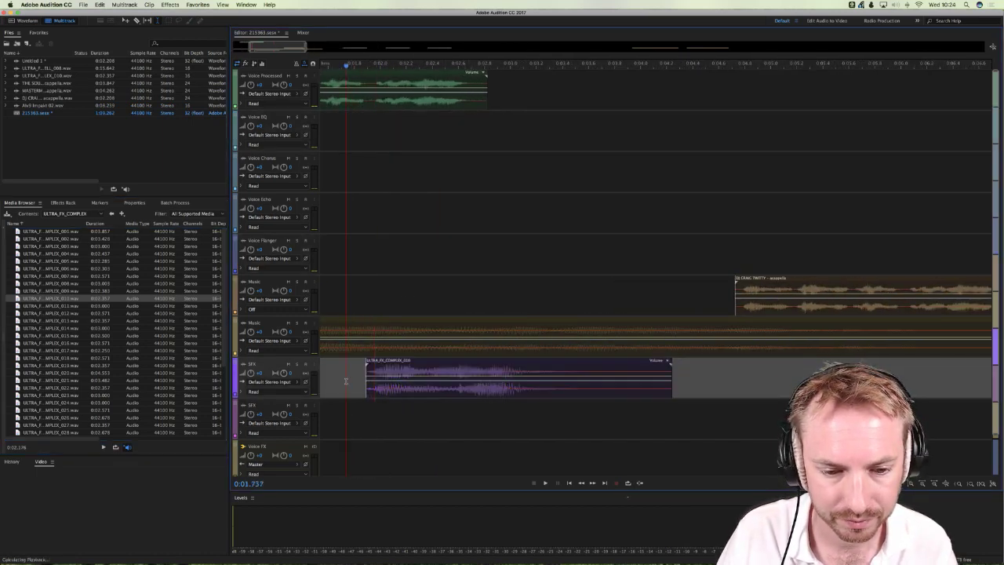
pyautogui.press('space')
pyautogui.click(490, 389)
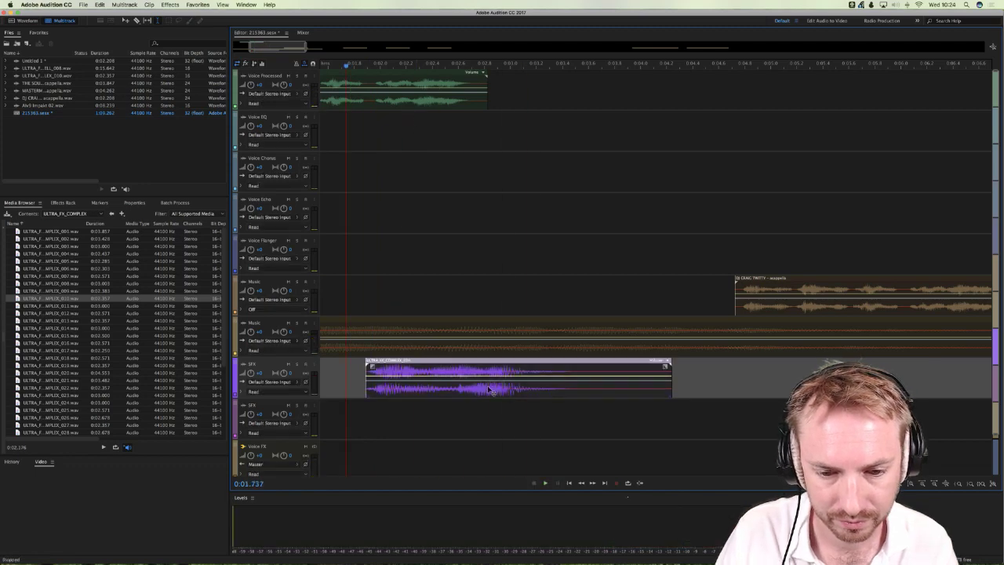
pyautogui.hotkey('ctrl', 'z')
pyautogui.press('space')
pyautogui.press('space')
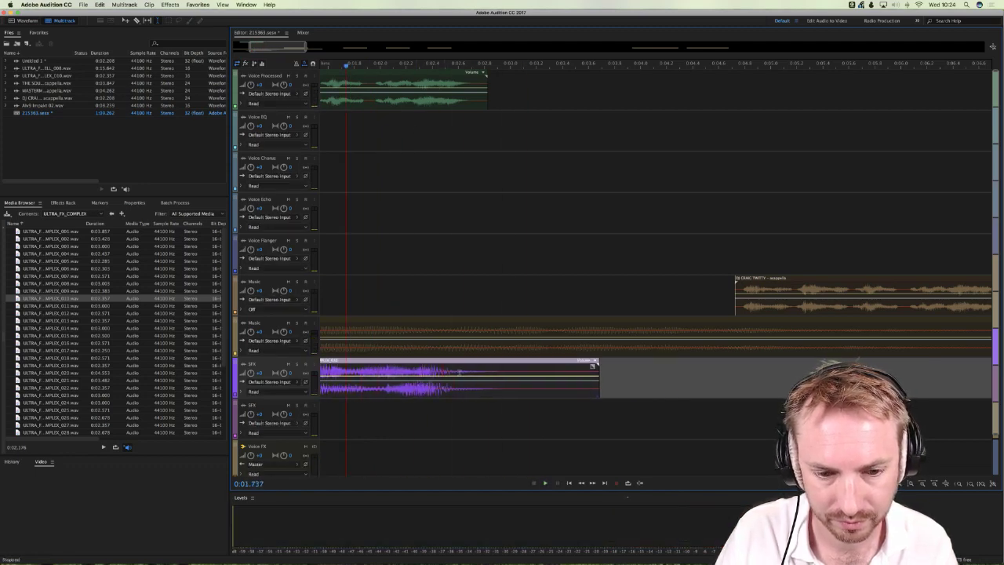
pyautogui.press('space')
pyautogui.press('space')
pyautogui.hotkey('ctrl', 'z')
pyautogui.press('space')
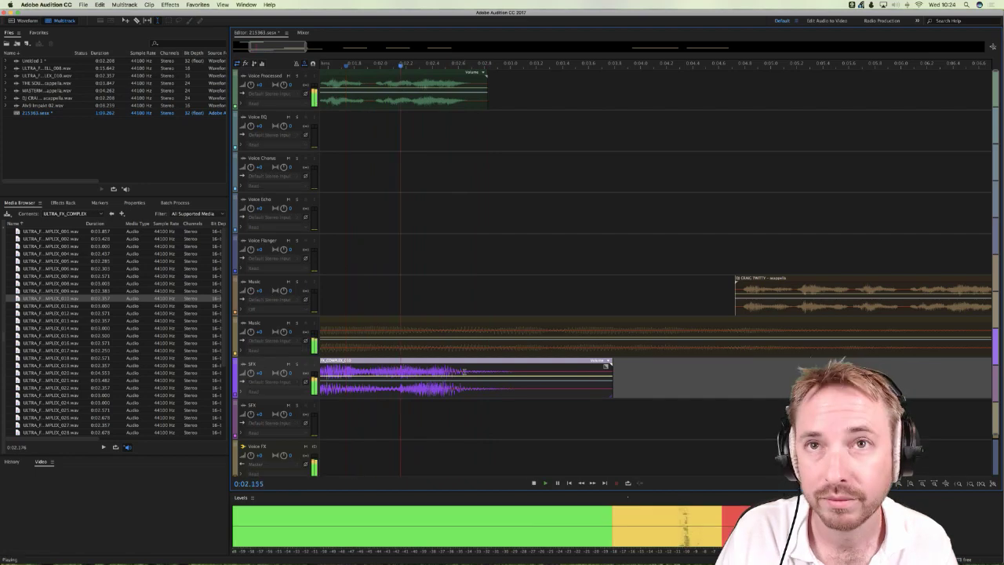
pyautogui.press('space')
pyautogui.hotkey('ctrl', 'z')
pyautogui.press('space')
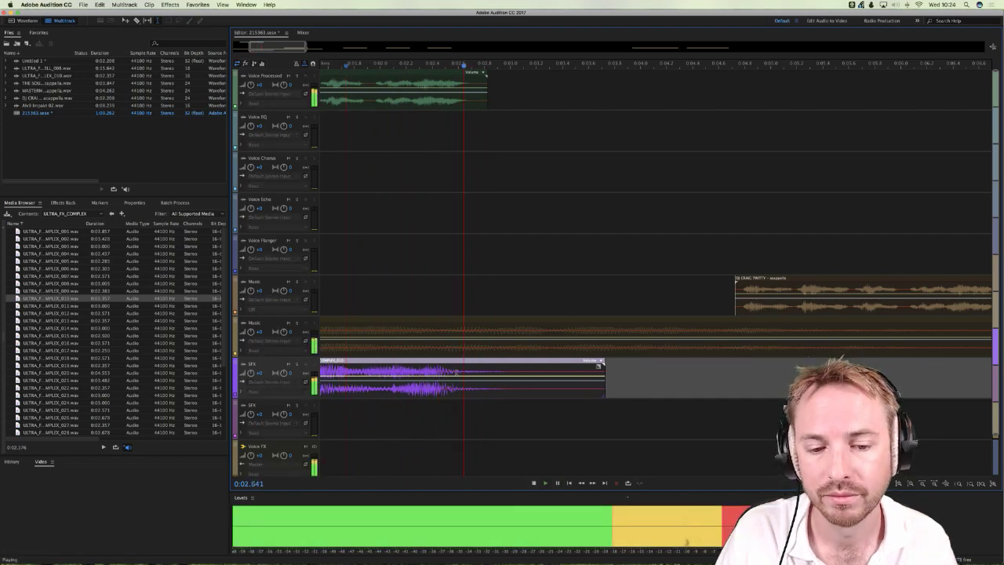
pyautogui.press('space')
pyautogui.hotkey('ctrl', 'z')
pyautogui.press('space')
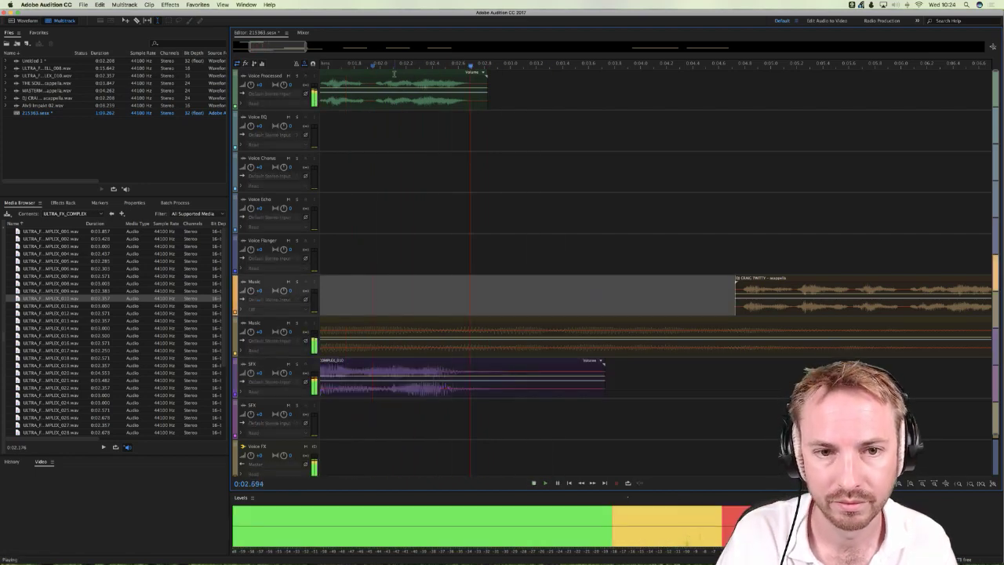
pyautogui.press('space')
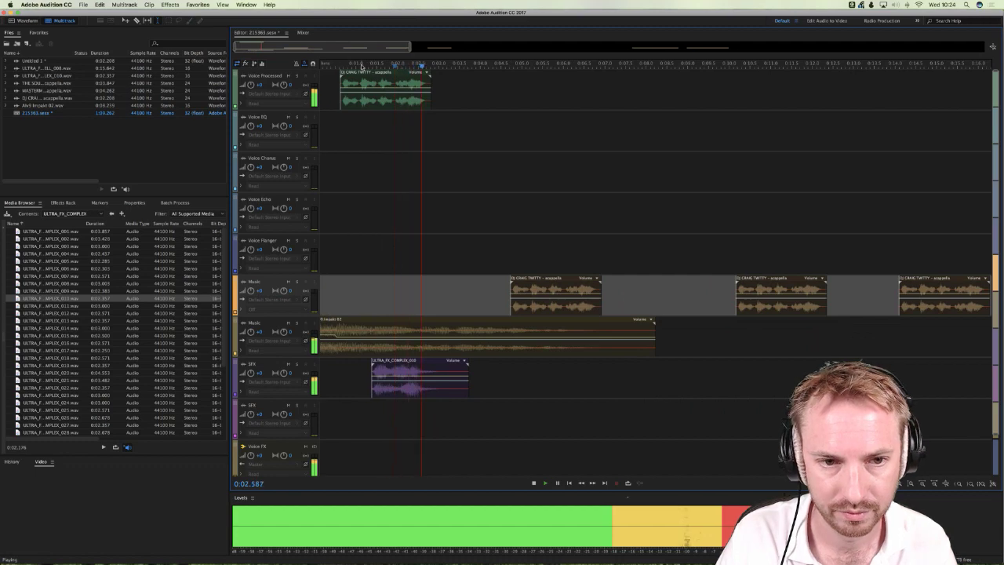
pyautogui.press('space')
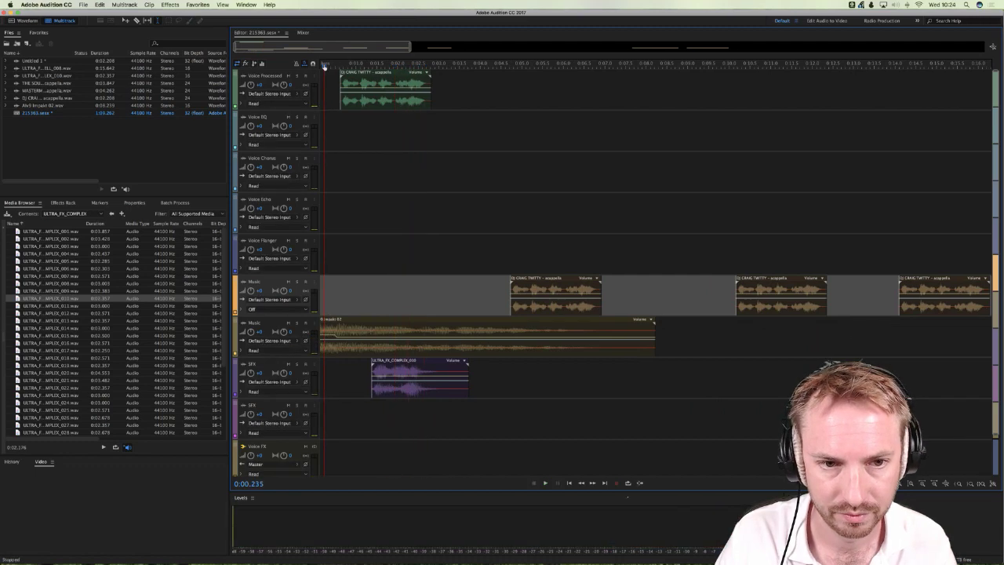
pyautogui.press('space')
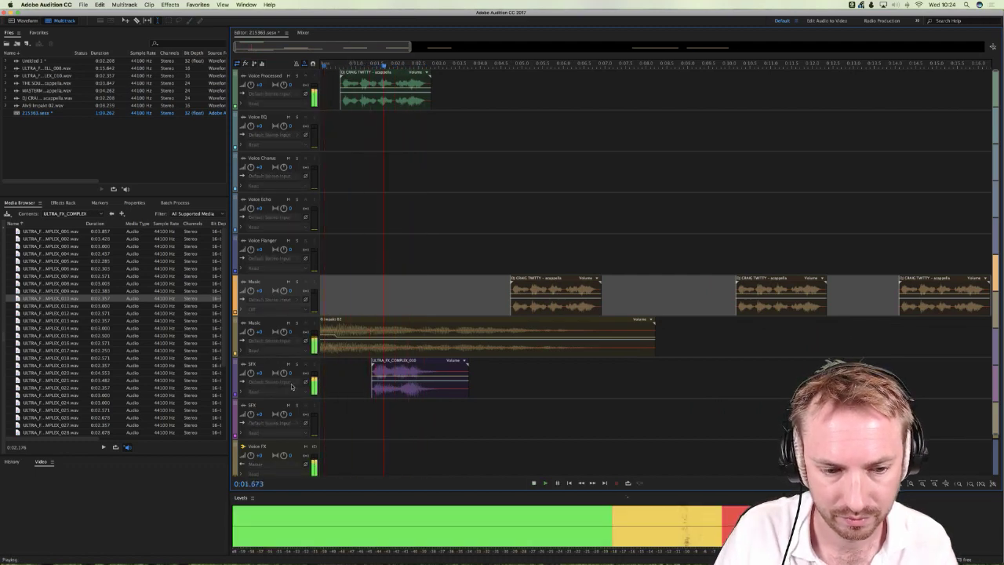
pyautogui.press('space')
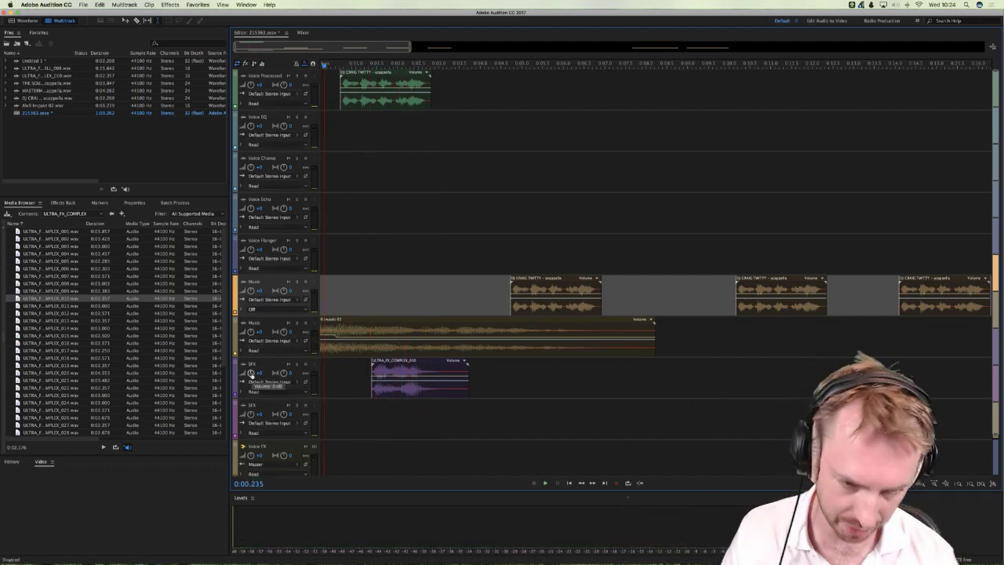
# Step: Turn the SFX track down to about -8.7 dB and audition the effect from inside its clip
pyautogui.click(249, 374)
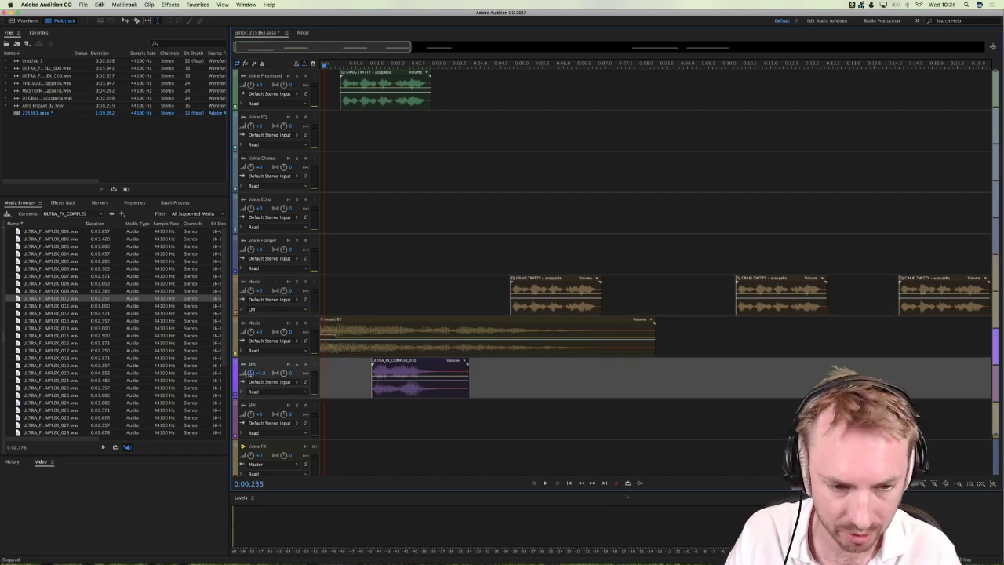
pyautogui.click(365, 371)
pyautogui.press('space')
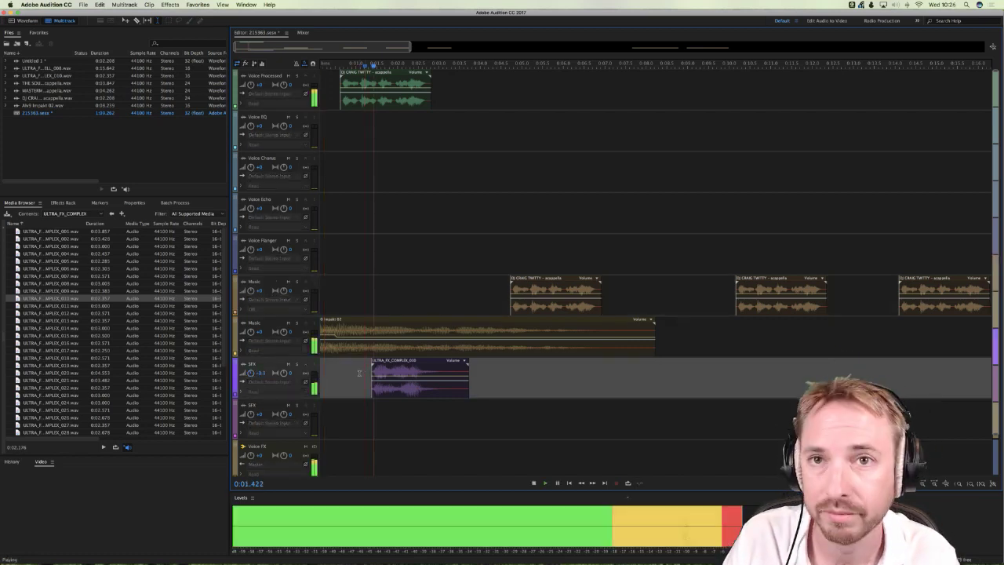
pyautogui.press('space')
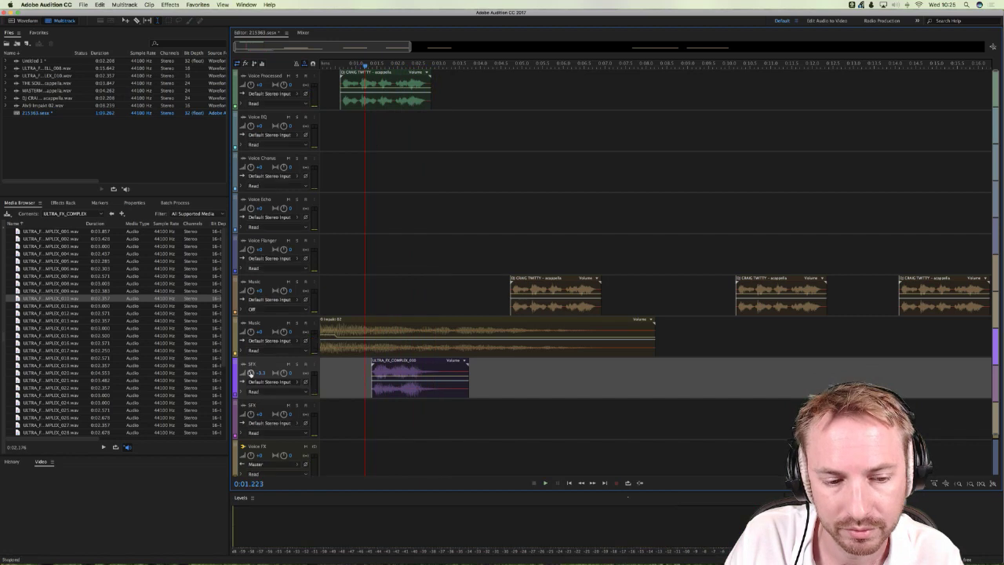
pyautogui.press('space')
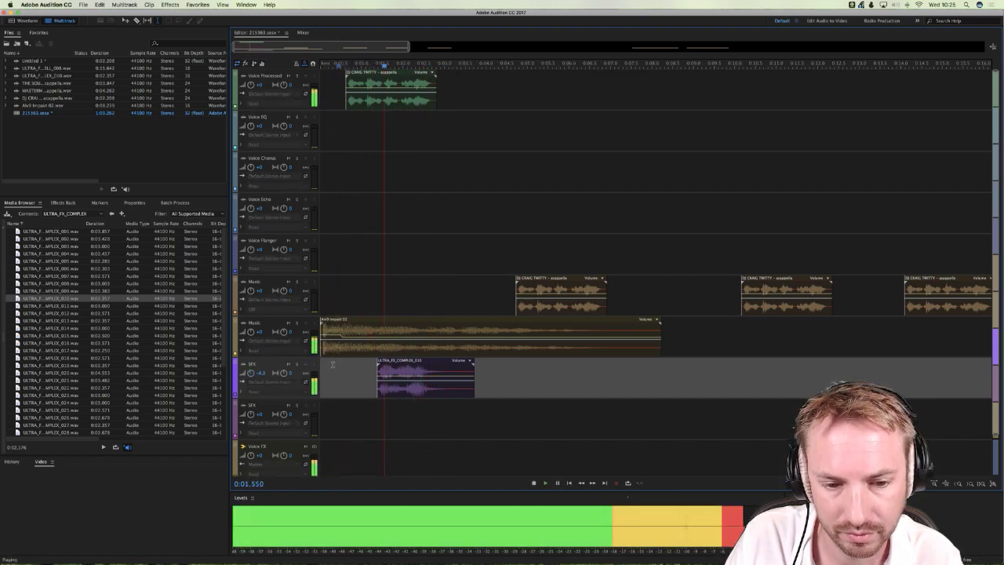
pyautogui.press('space')
pyautogui.press('space')
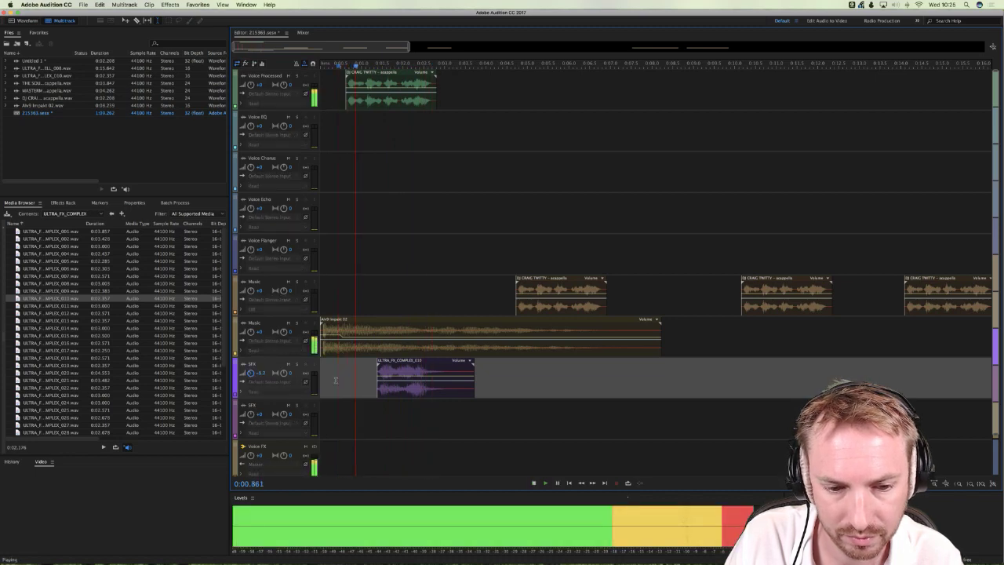
pyautogui.press('space')
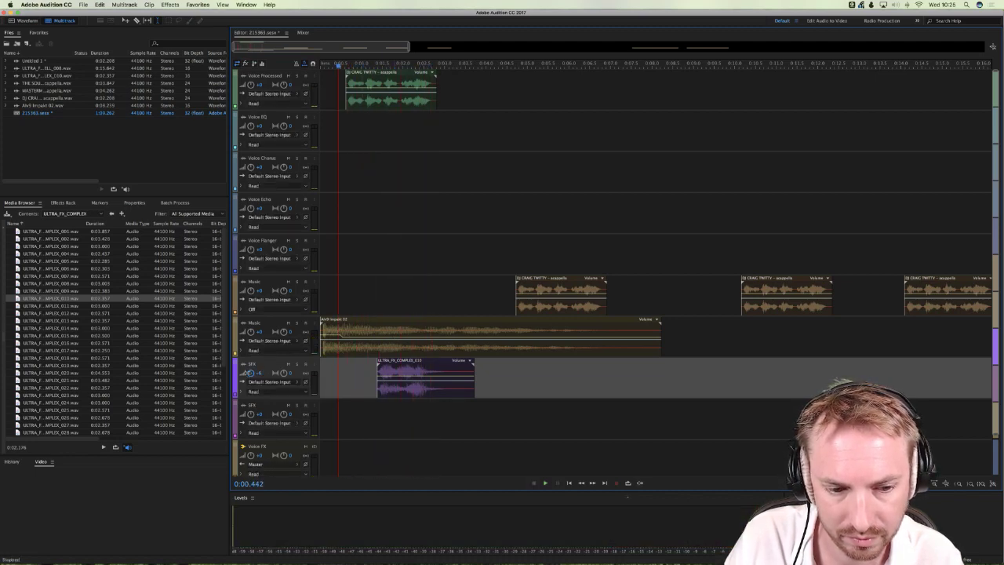
pyautogui.press('space')
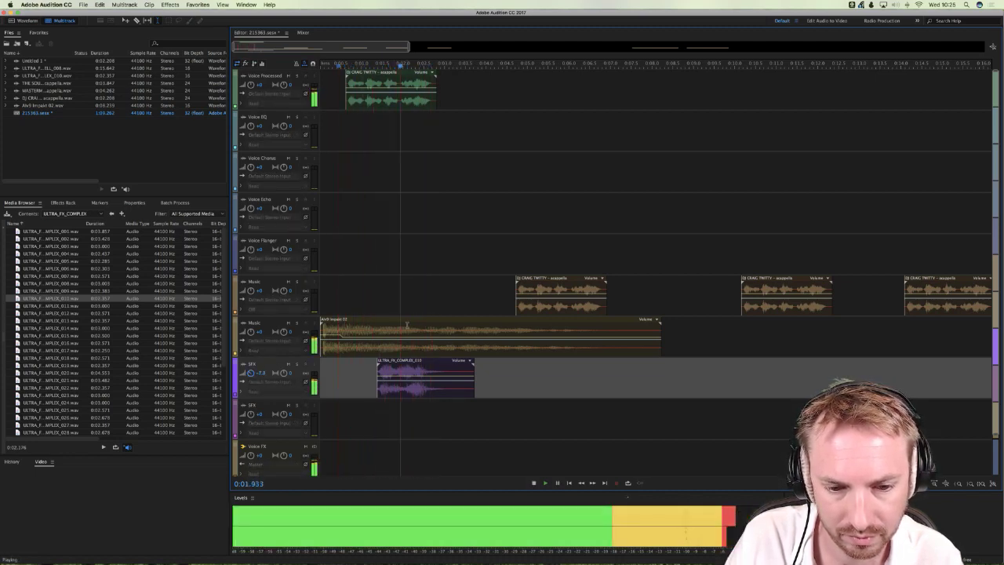
# Step: Delete the tail of the Alv9 Impakt 02 clip, keeping its opening hit, and play the result
pyautogui.moveTo(421, 337); pyautogui.dragTo(711, 341)
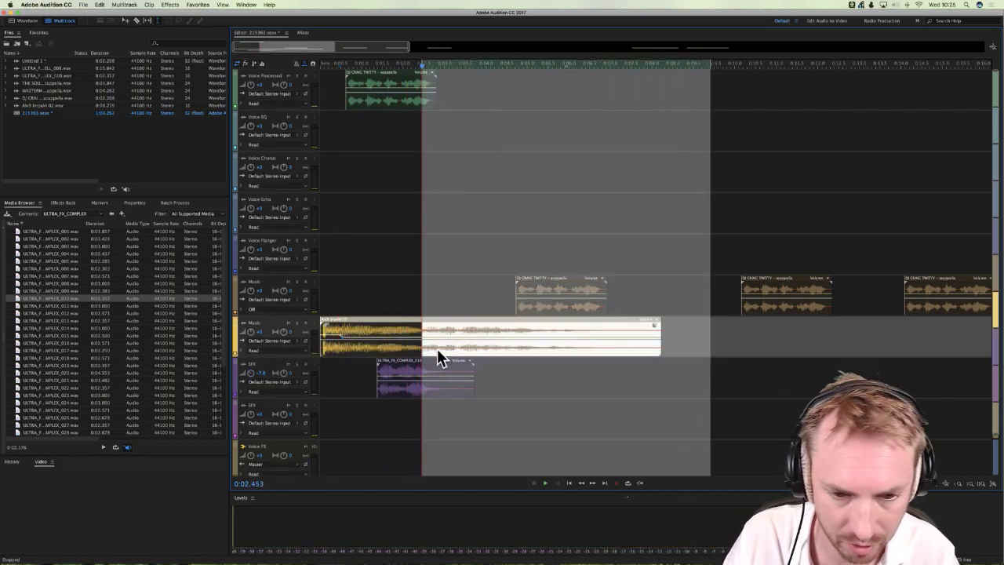
pyautogui.moveTo(424, 349); pyautogui.dragTo(683, 353)
pyautogui.press('Delete')
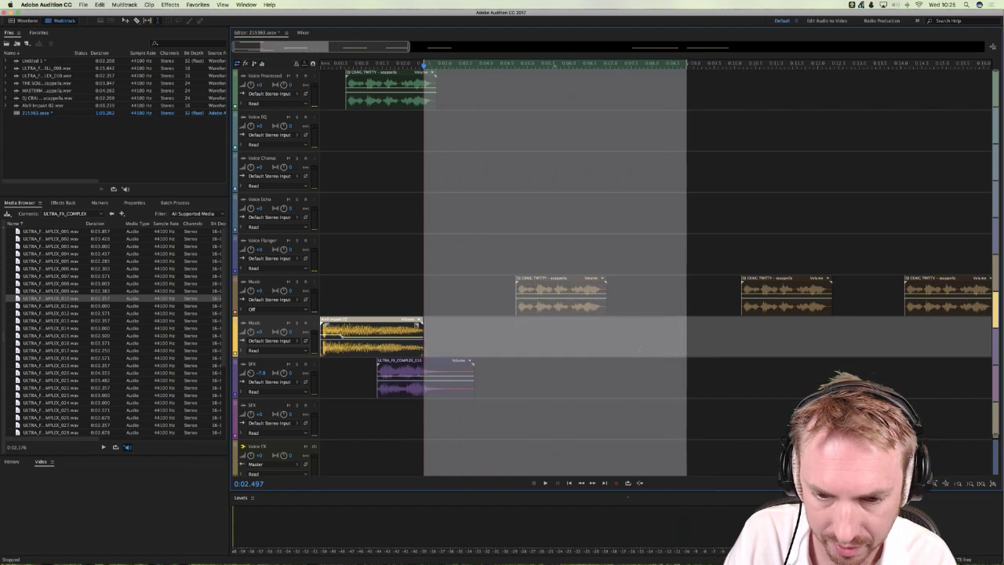
pyautogui.click(370, 126)
pyautogui.press('space')
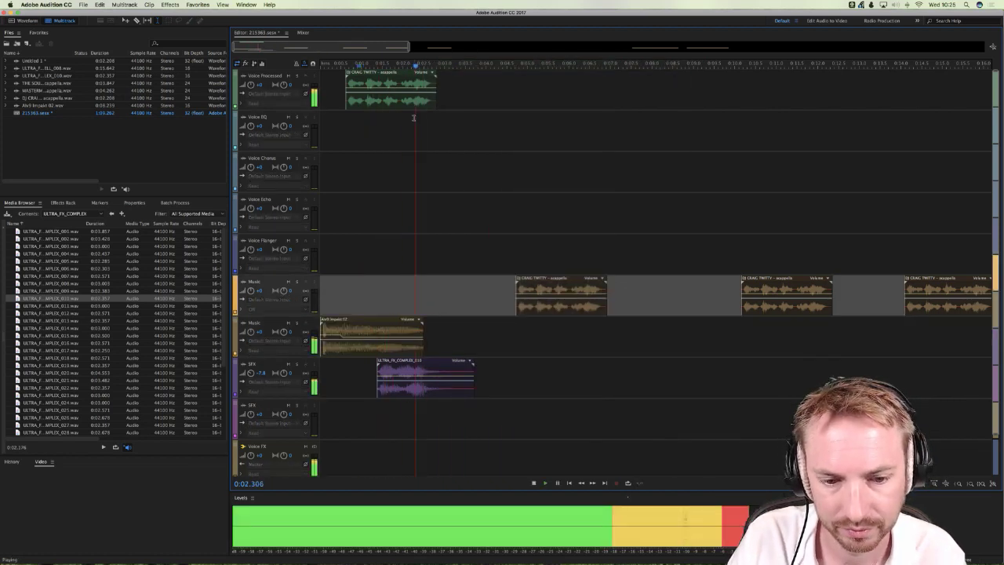
pyautogui.press('space')
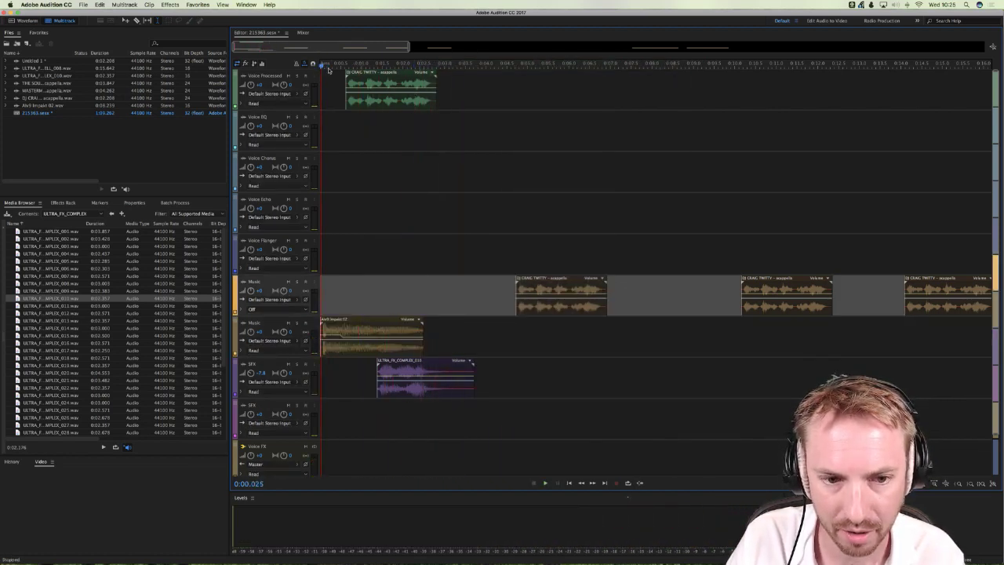
pyautogui.press('space')
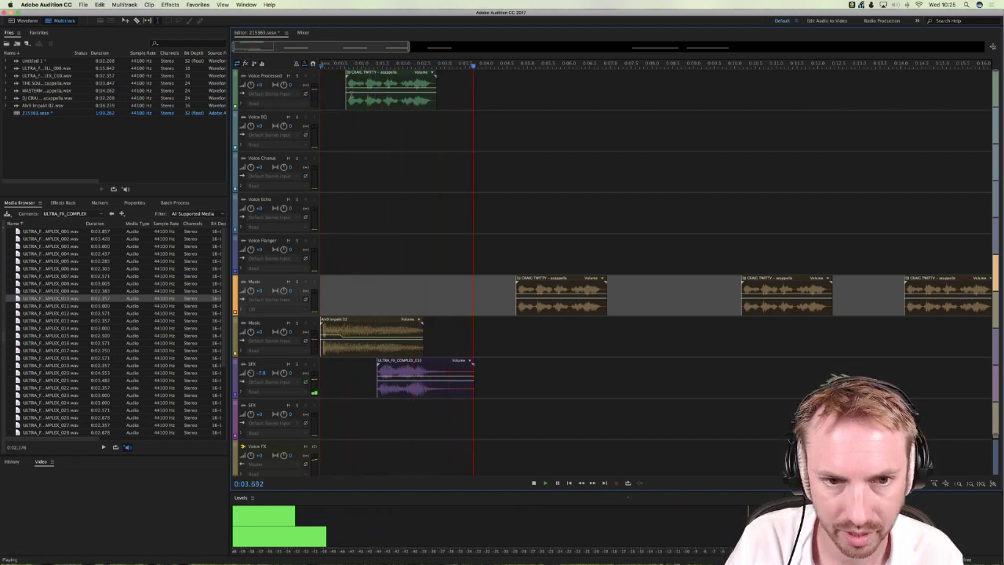
pyautogui.press('space')
# Step: Turn down the Music track and play the session to check the levels
pyautogui.click(251, 373)
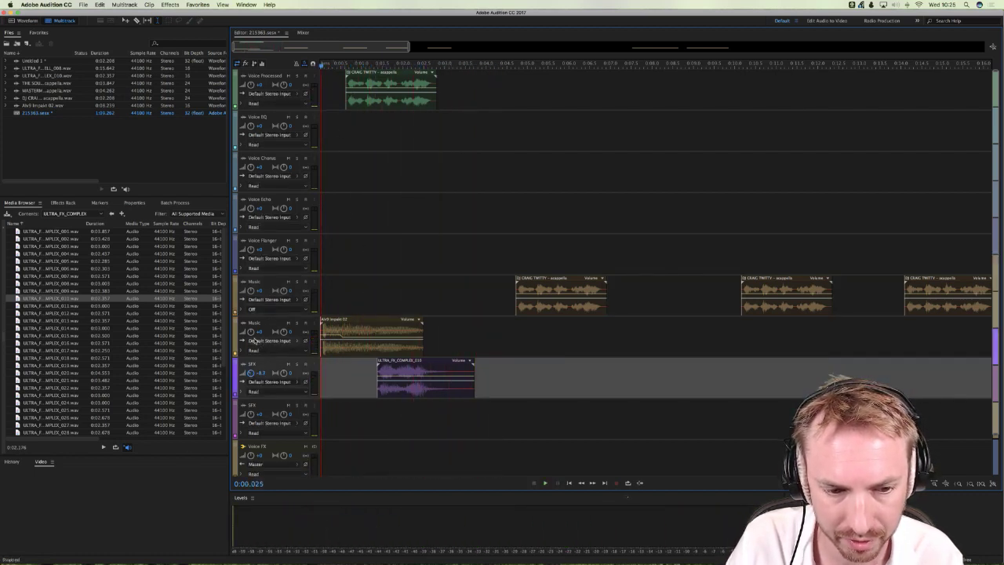
pyautogui.click(250, 331)
pyautogui.press('space')
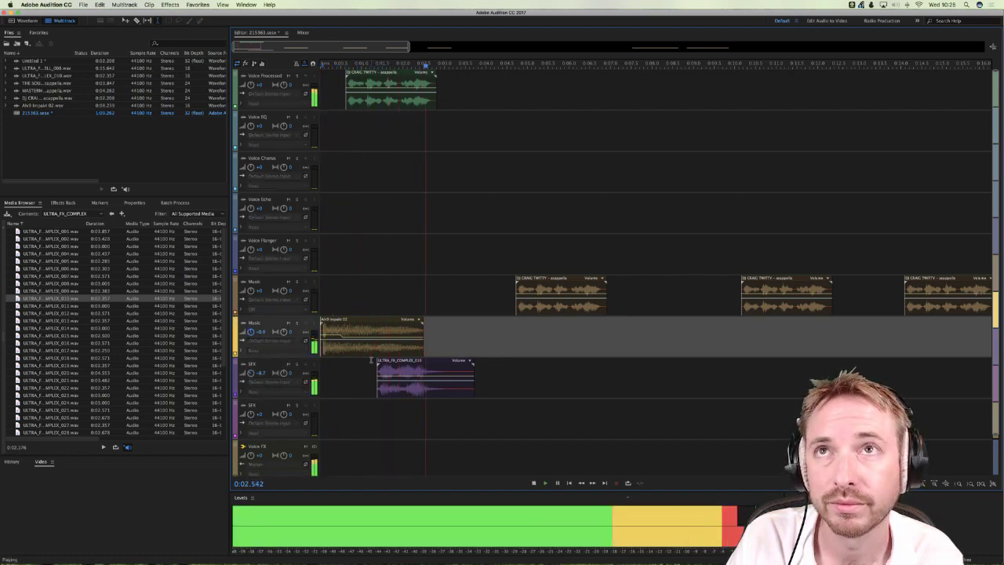
pyautogui.press('space')
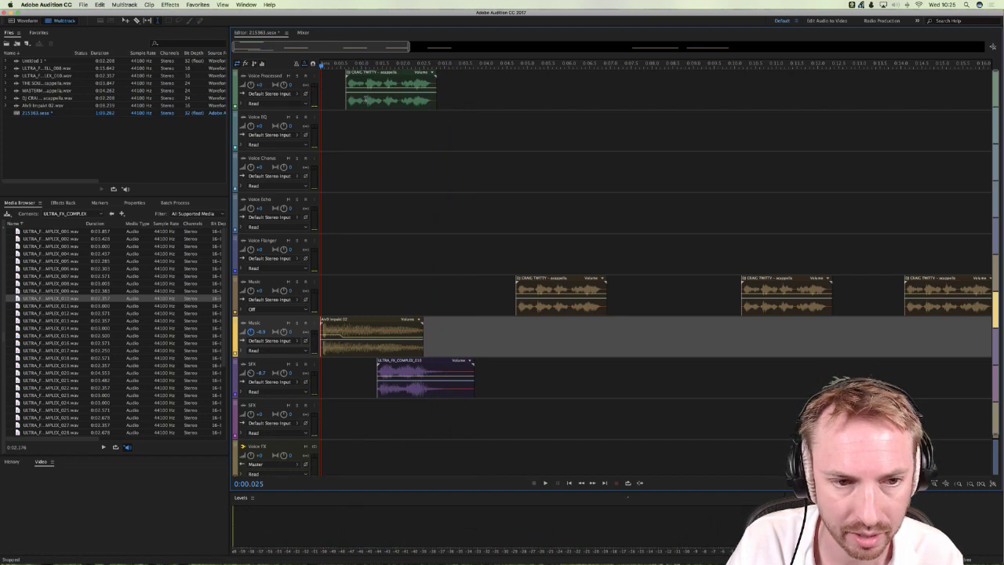
# Step: Split the Voice Processed vocal clip and move its second half down onto Voice EQ
pyautogui.scroll(5, 391, 66)
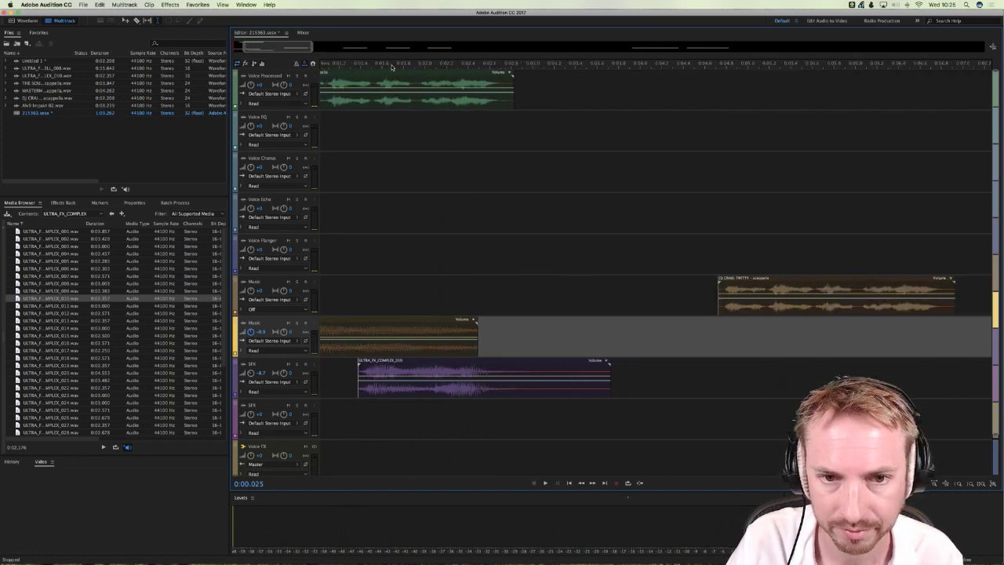
pyautogui.hscroll(-2, 462, 89)
pyautogui.click(484, 98)
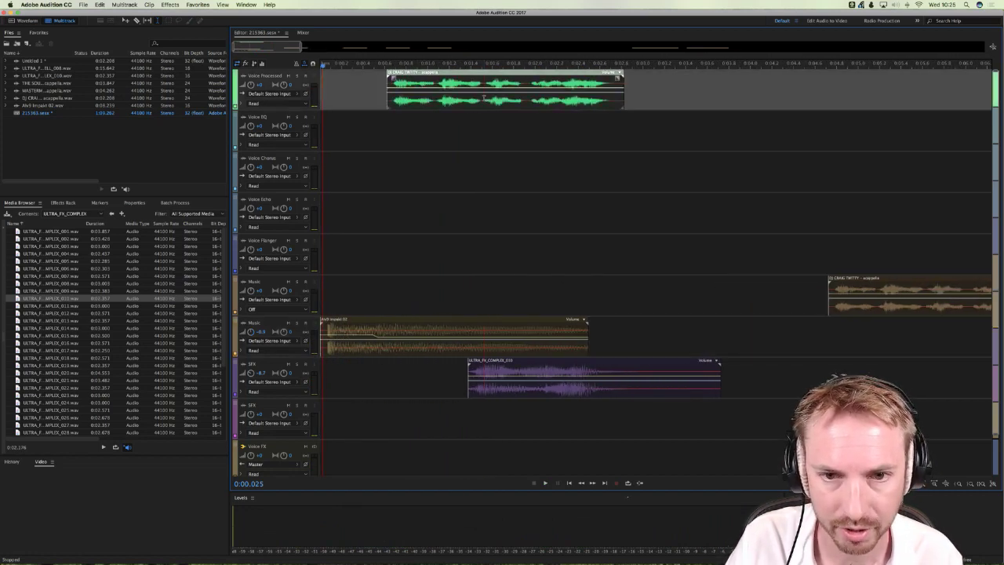
pyautogui.press('super+k')
pyautogui.moveTo(504, 108); pyautogui.dragTo(506, 119)
pyautogui.click(444, 128)
pyautogui.press('space')
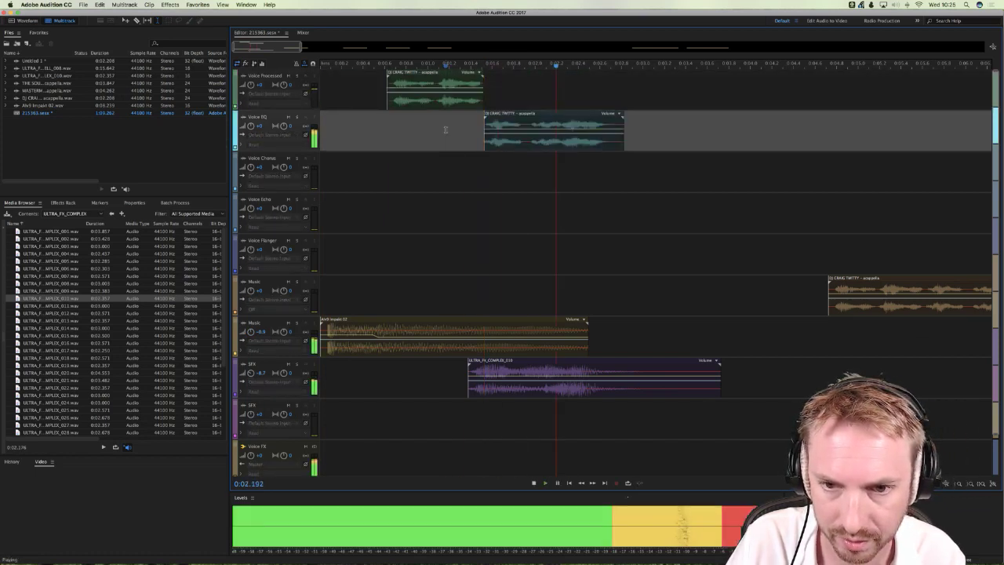
pyautogui.press('space')
# Step: Audition the moved vocal section on the Voice EQ track several times
pyautogui.click(496, 123)
pyautogui.press('space')
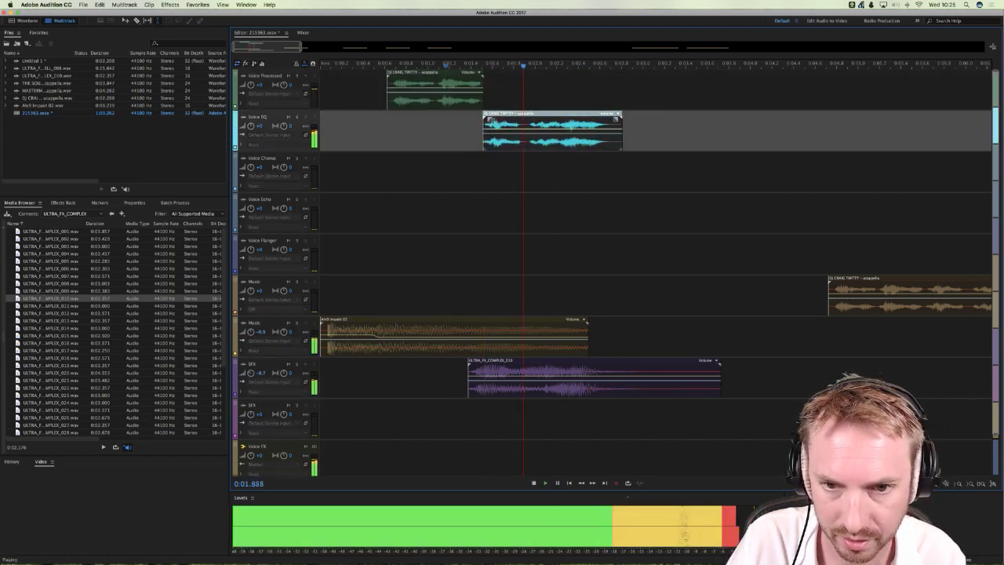
pyautogui.press('space')
pyautogui.press('space')
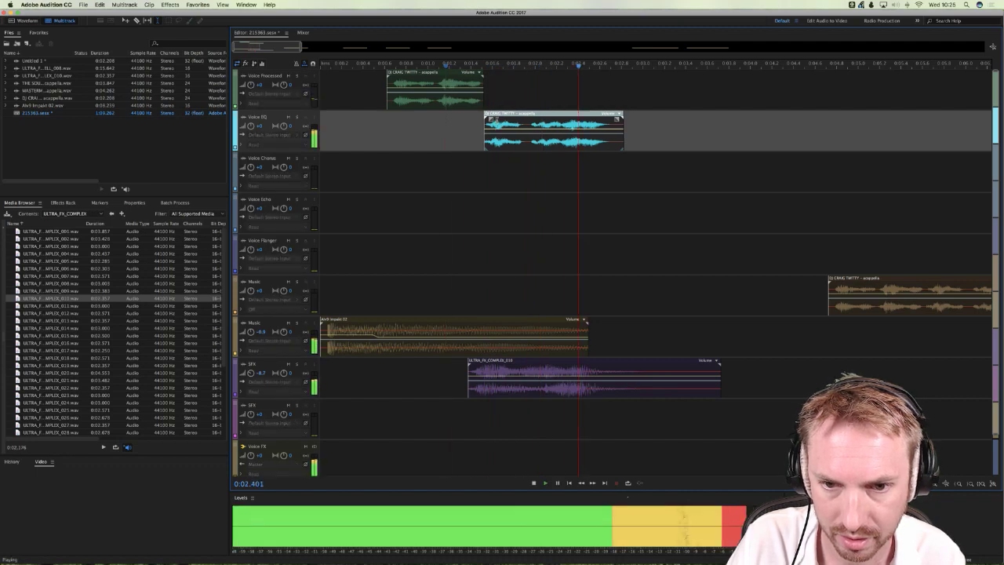
pyautogui.press('space')
pyautogui.click(498, 123)
pyautogui.press('space')
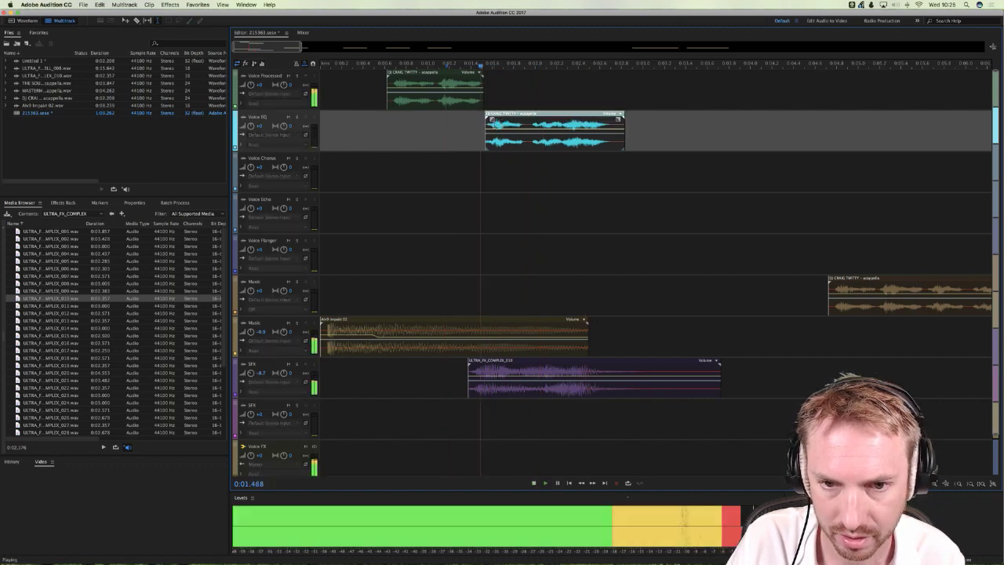
pyautogui.press('space')
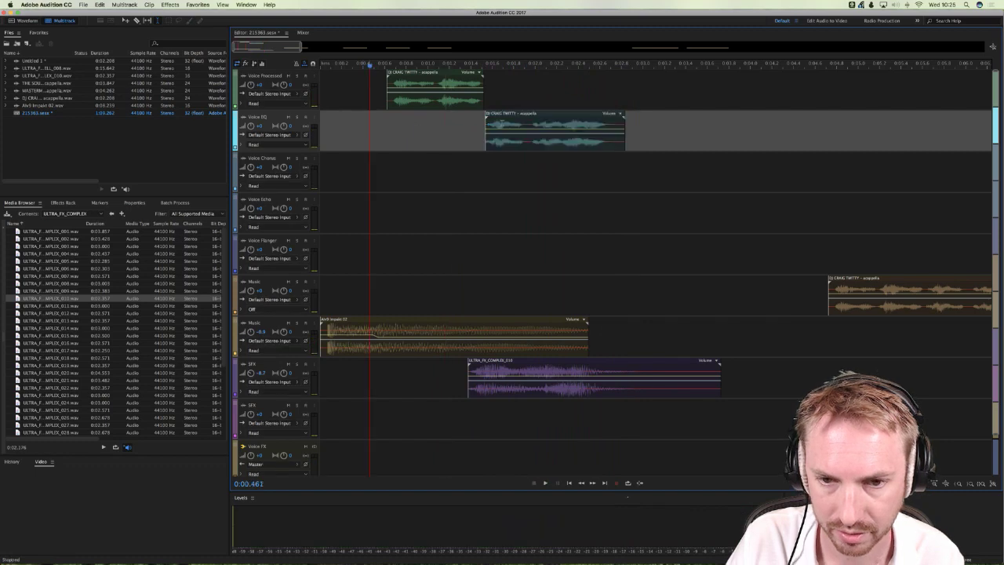
pyautogui.scroll(-2, 432, 133)
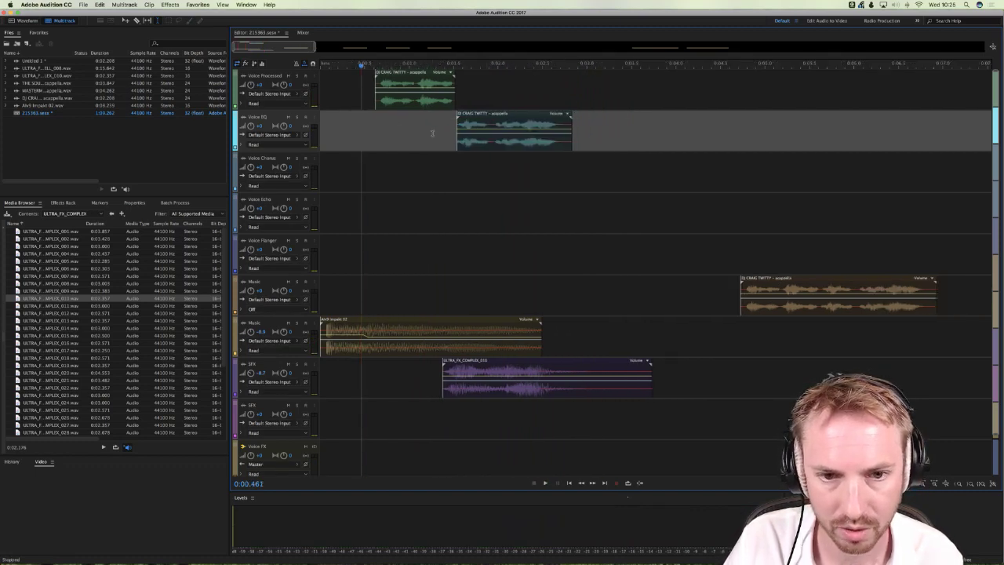
pyautogui.click(496, 147)
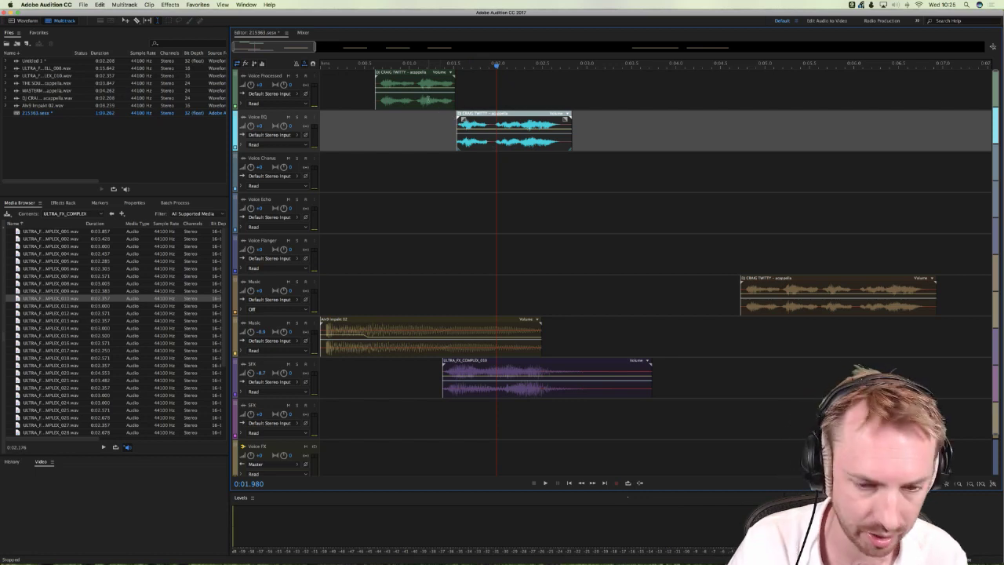
# Step: Switch to Chrome and search the web for 'house music bpm' in a new tab
pyautogui.click(283, 548)
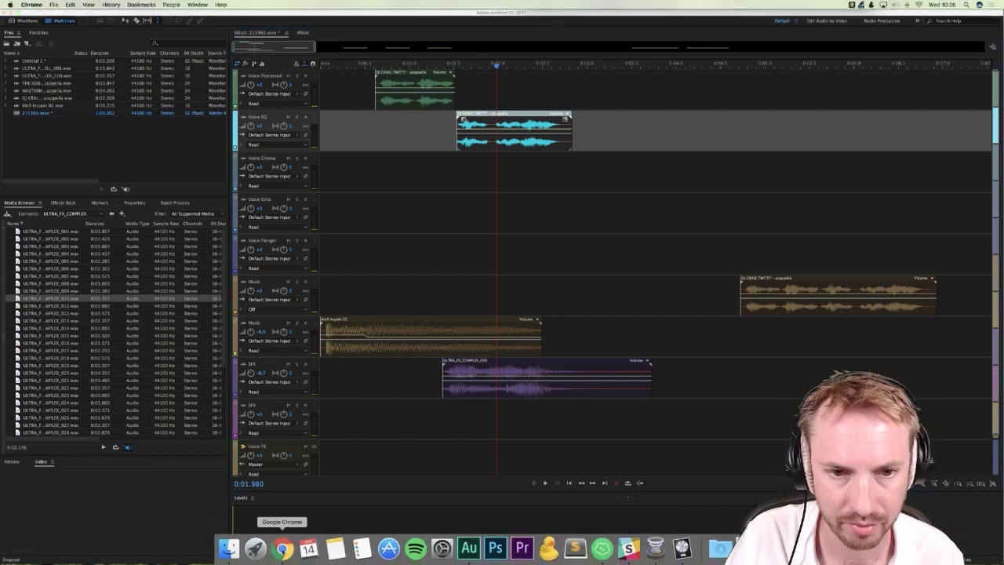
pyautogui.rightClick(282, 548)
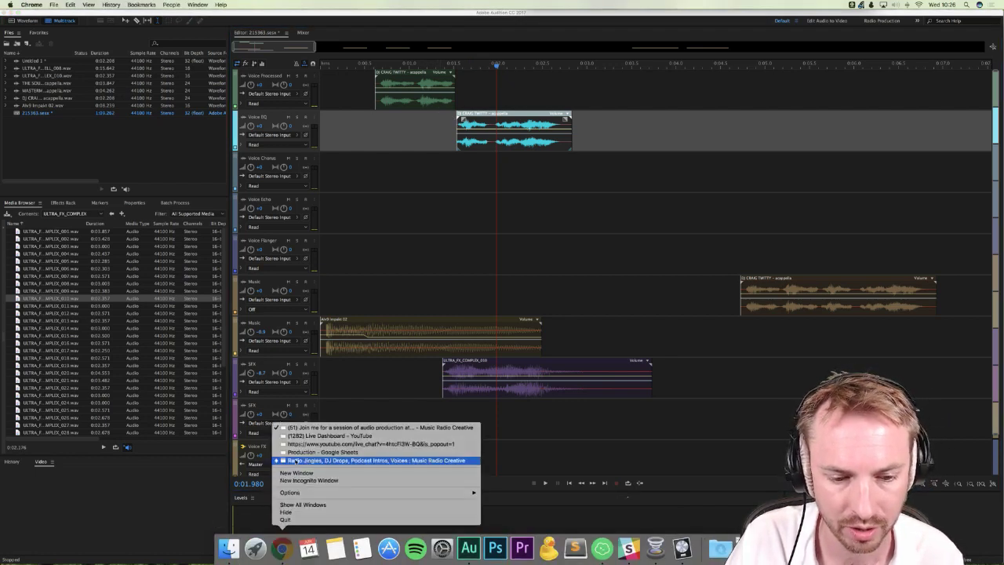
pyautogui.click(294, 459)
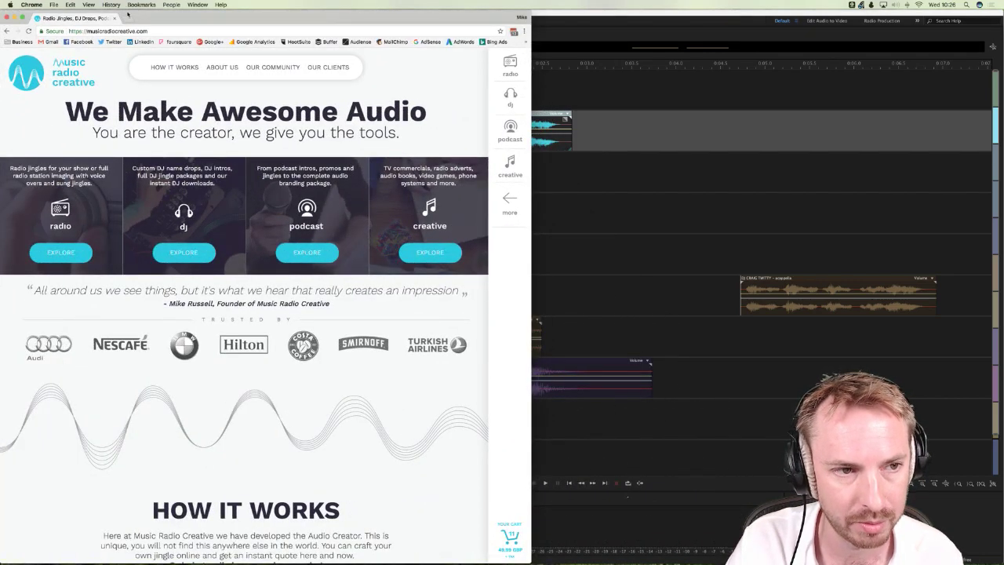
pyautogui.click(128, 18)
pyautogui.write('ho')
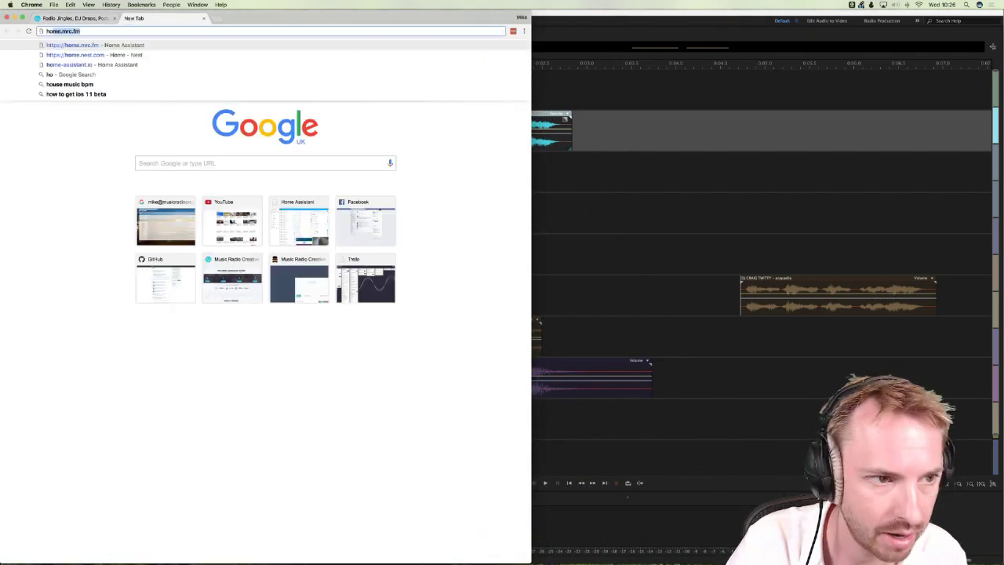
pyautogui.write('use music b')
pyautogui.press('Return')
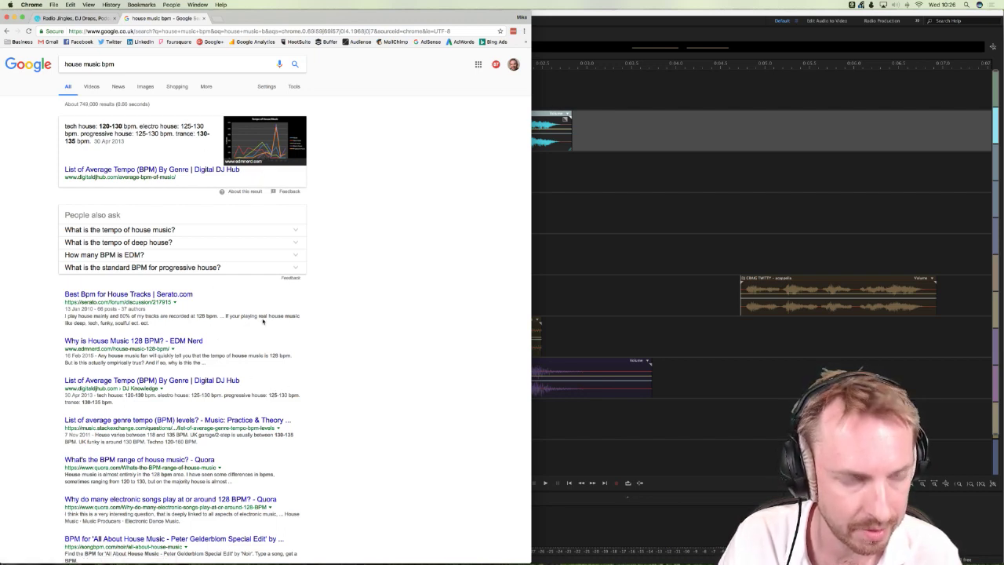
# Step: Find the 469 ms quarter-note delay for 128 BPM on sengpielaudio's calculator, then return to Audition
pyautogui.click(192, 31)
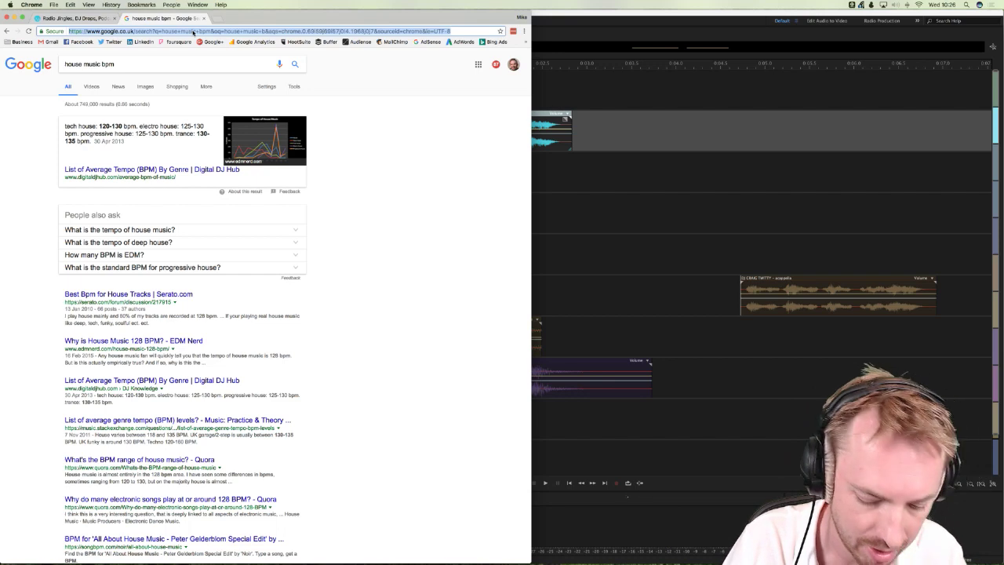
pyautogui.write('bpm calculator')
pyautogui.press('Return')
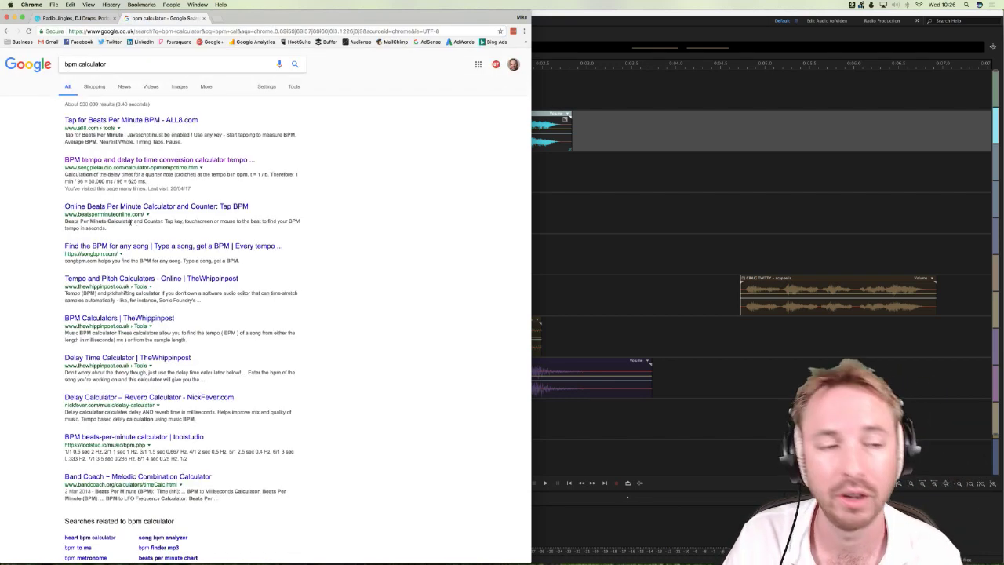
pyautogui.click(97, 160)
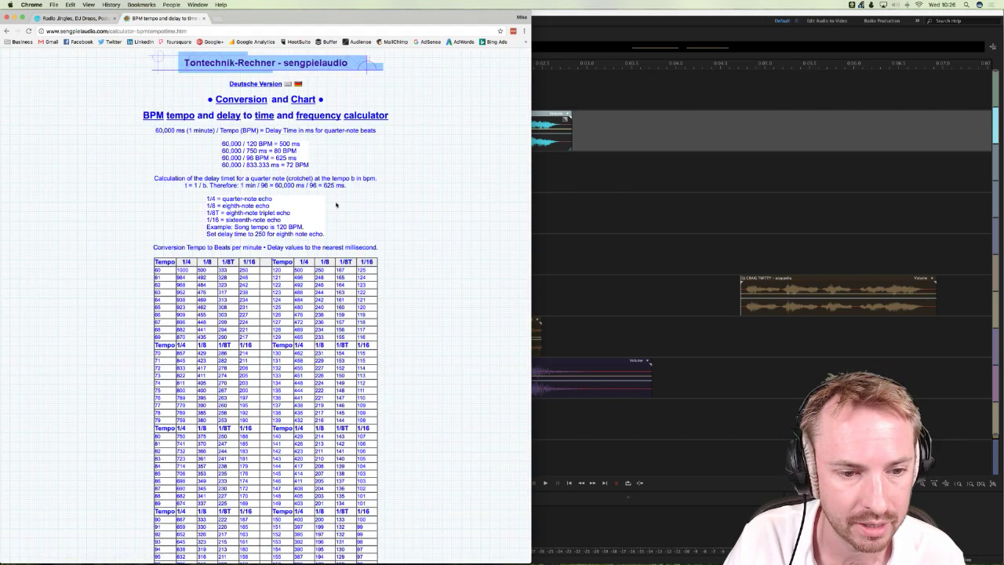
pyautogui.press('super+f')
pyautogui.write('128')
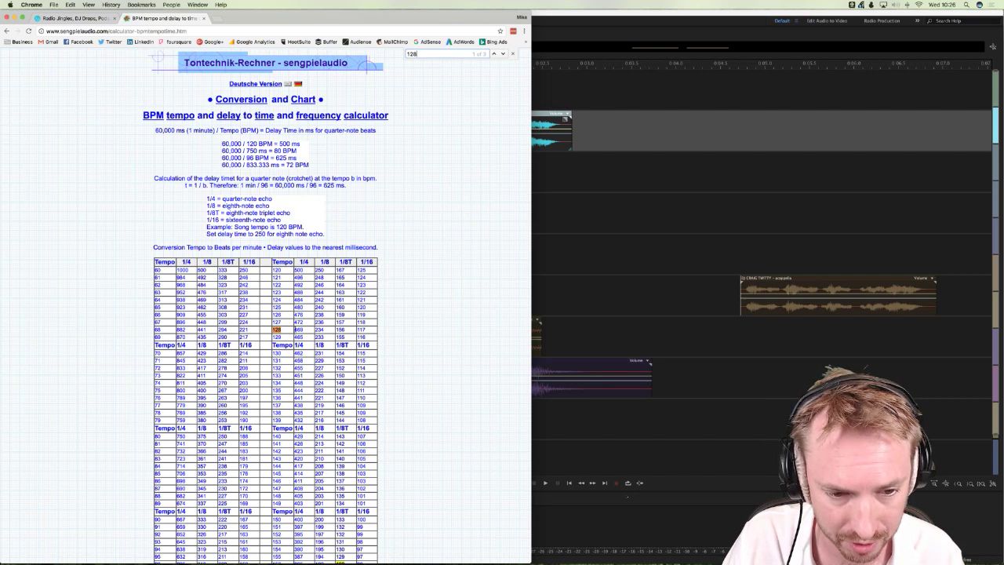
pyautogui.doubleClick(296, 329)
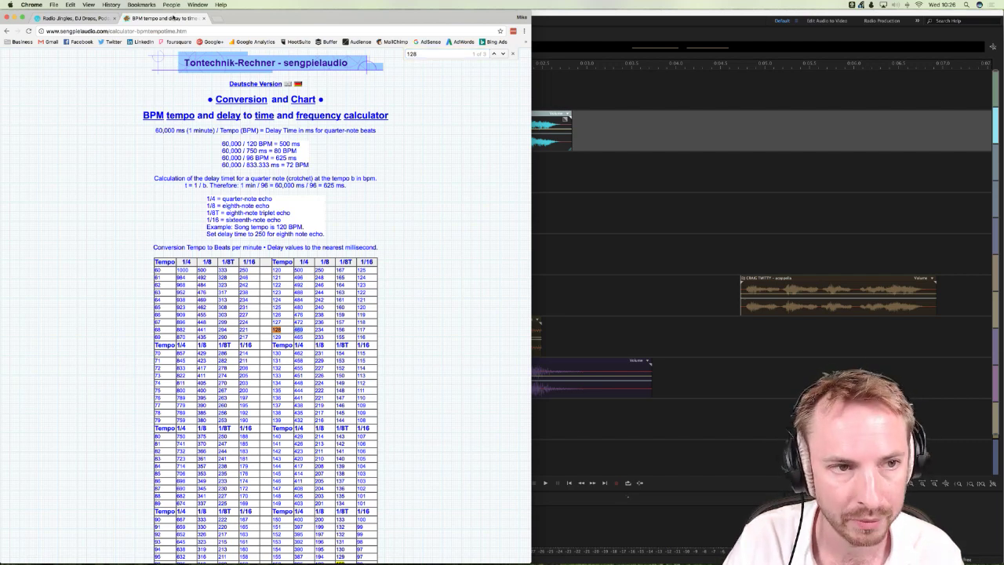
pyautogui.click(617, 221)
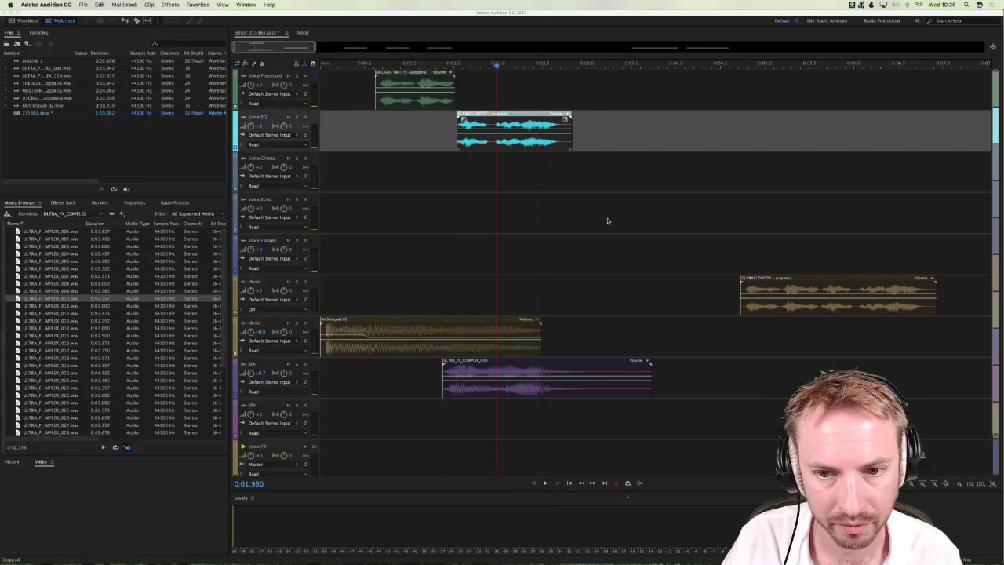
# Step: Add an Echo effect (Delay and Echo) to slot 8 of the Voice EQ track's effects rack
pyautogui.click(431, 146)
pyautogui.click(55, 203)
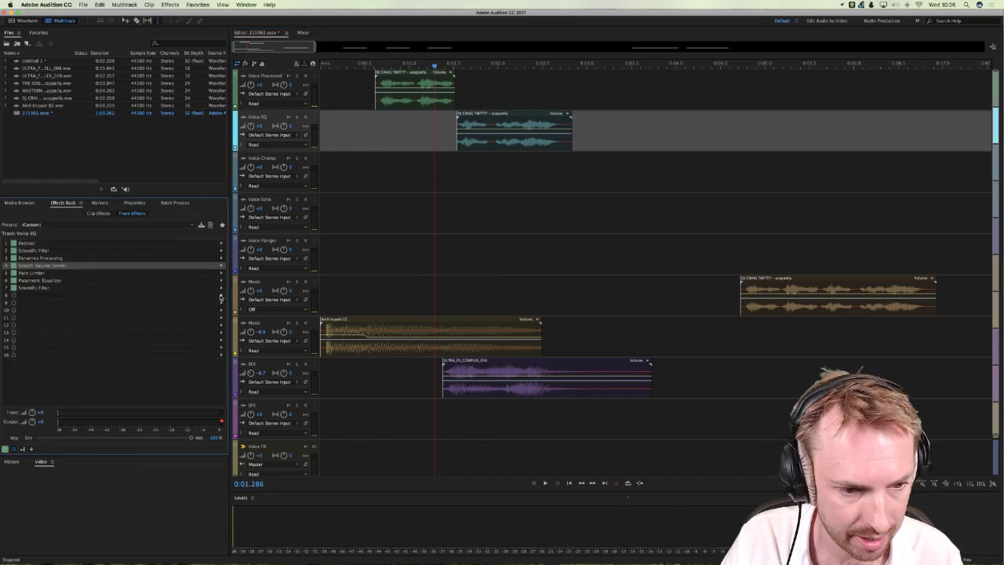
pyautogui.click(220, 295)
pyautogui.moveTo(271, 330)
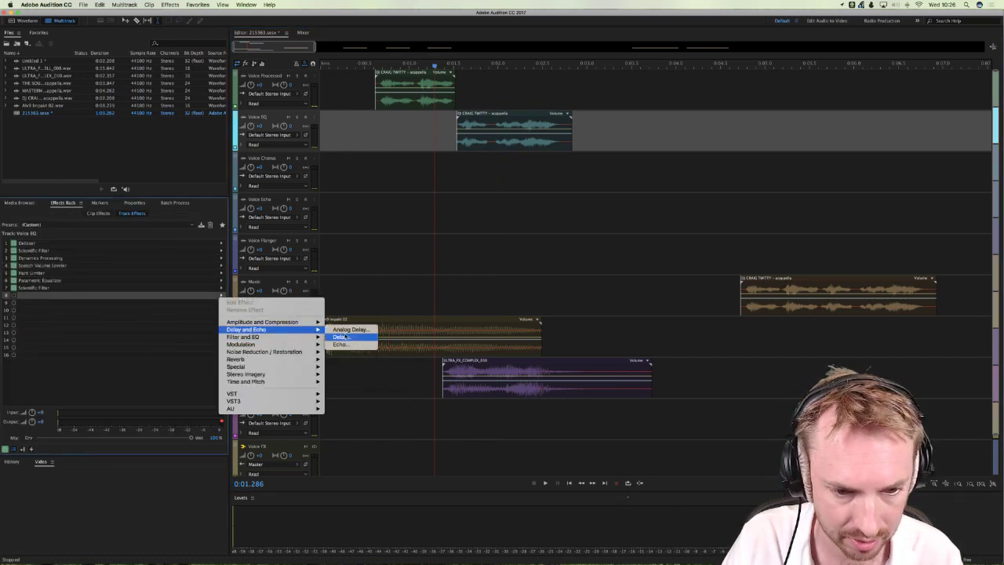
pyautogui.click(342, 344)
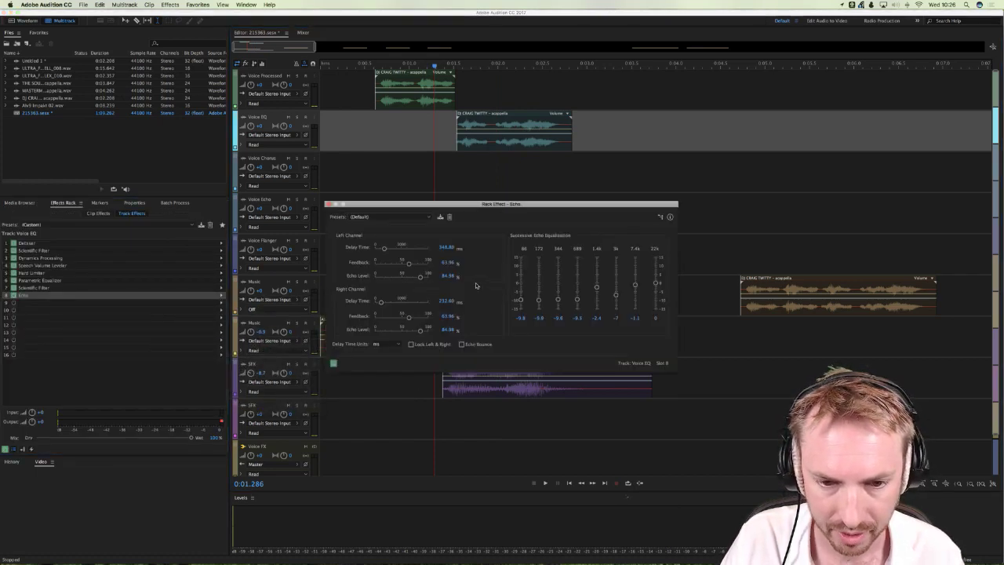
# Step: Set the Echo's left delay to 460 ms and right delay to 214 ms, then close its window
pyautogui.click(446, 247)
pyautogui.write('4')
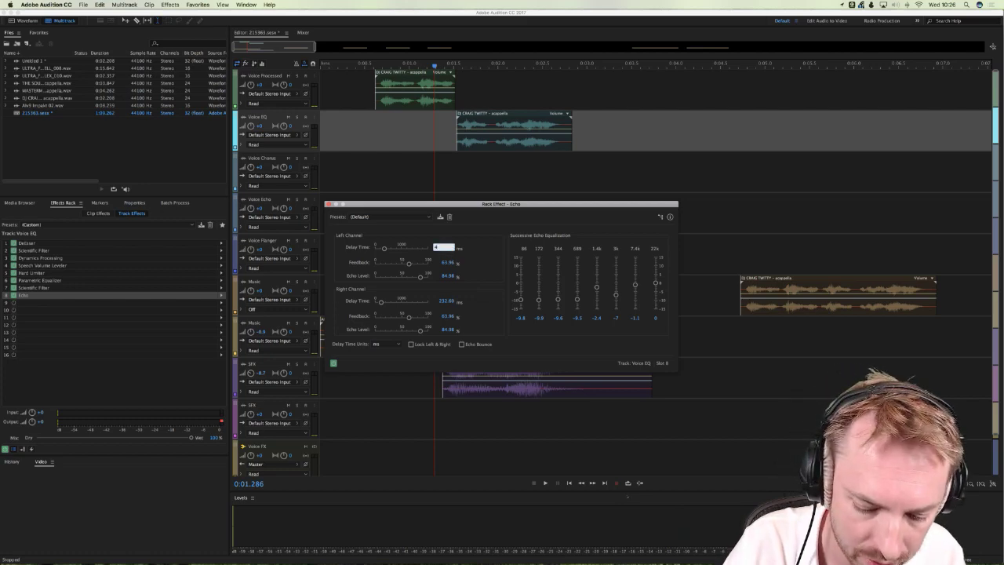
pyautogui.write('60')
pyautogui.press('Return')
pyautogui.press('super+Tab')
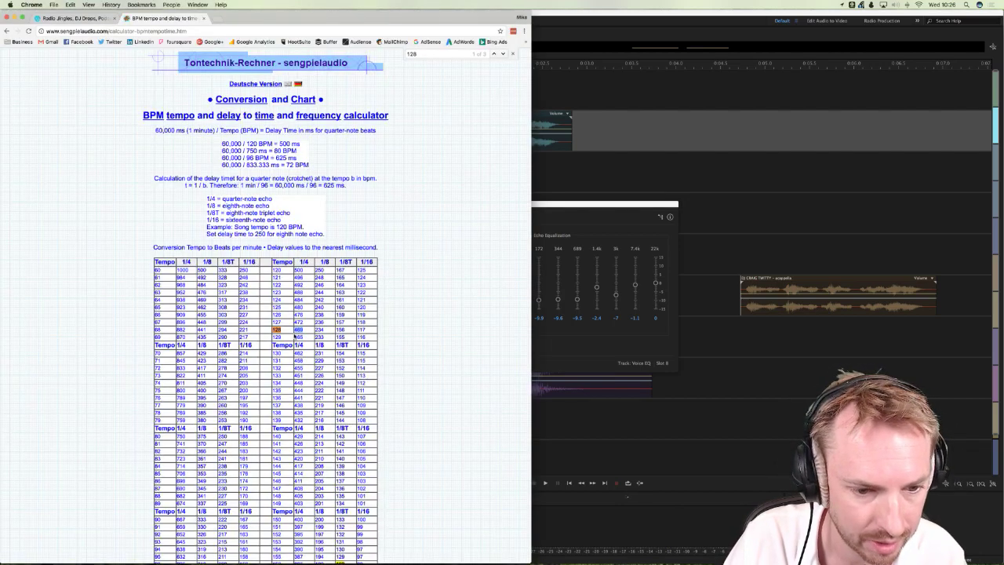
pyautogui.press('super+Tab')
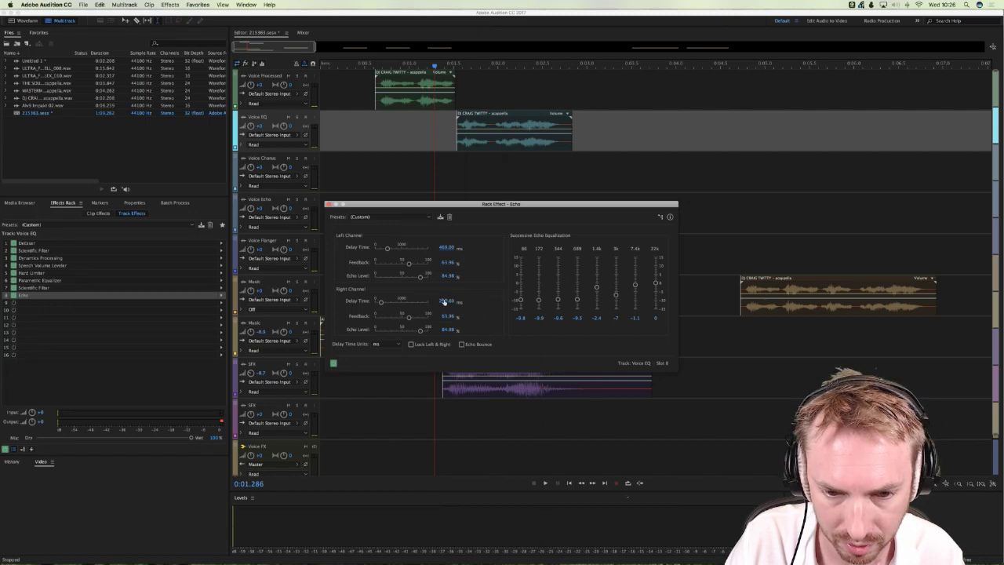
pyautogui.click(443, 300)
pyautogui.write('14')
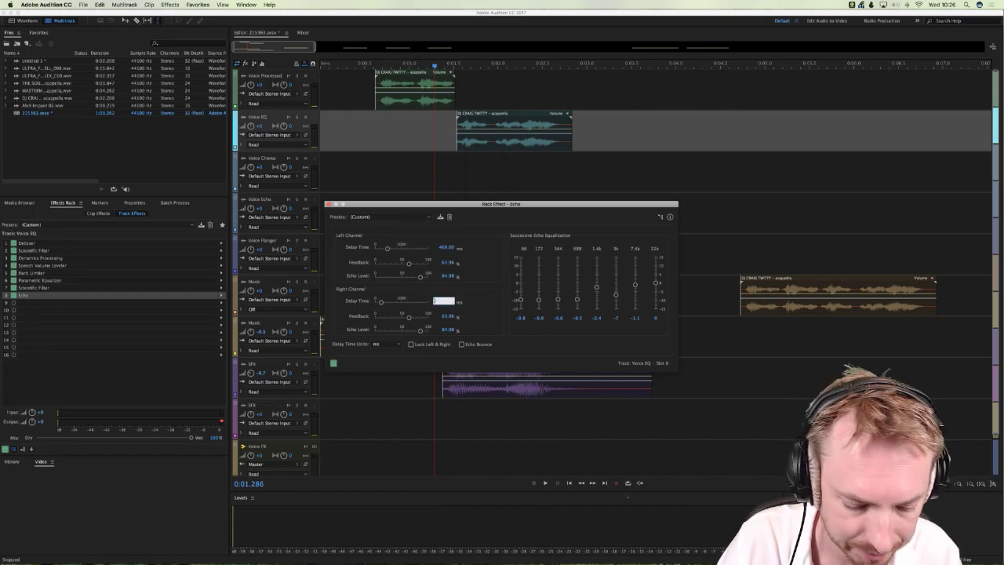
pyautogui.press('Return')
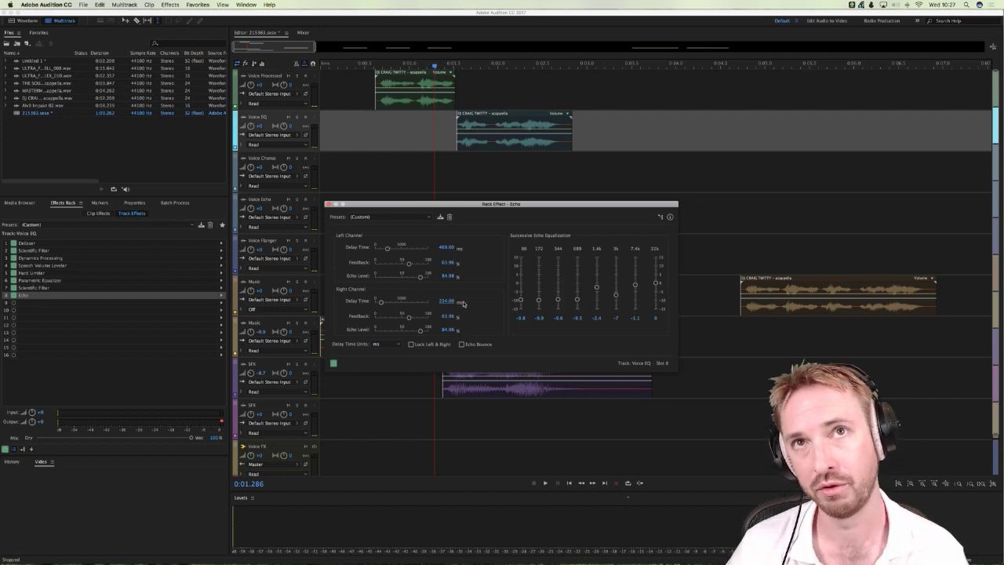
pyautogui.click(328, 205)
# Step: Play the session briefly to hear the echo, then reselect the Voice EQ track
pyautogui.click(450, 185)
pyautogui.press('space')
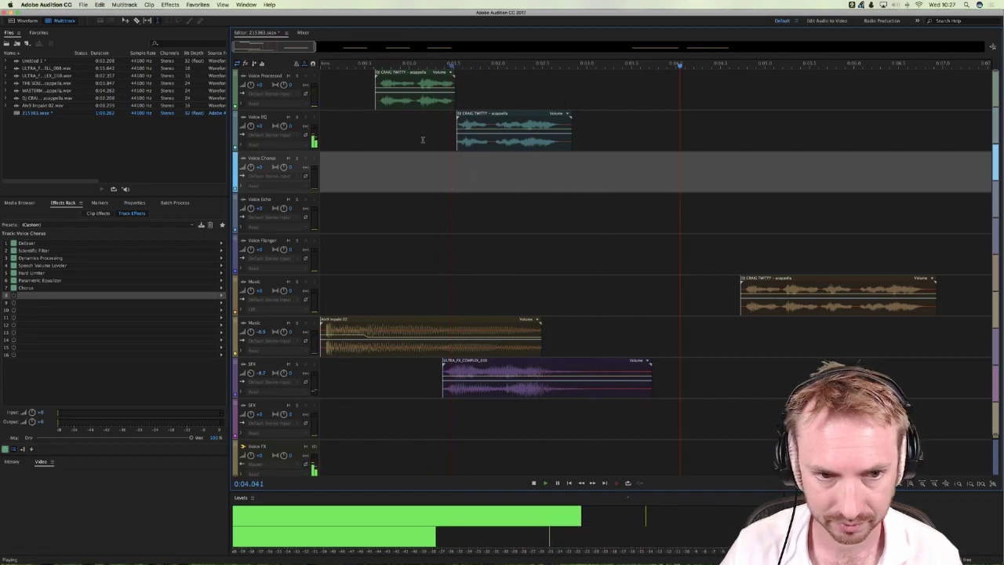
pyautogui.press('space')
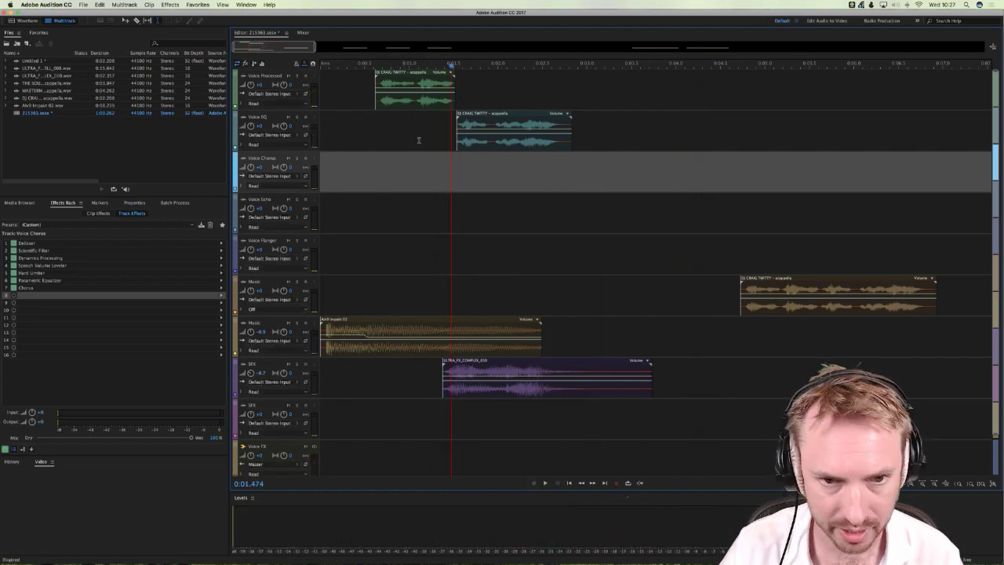
pyautogui.click(419, 140)
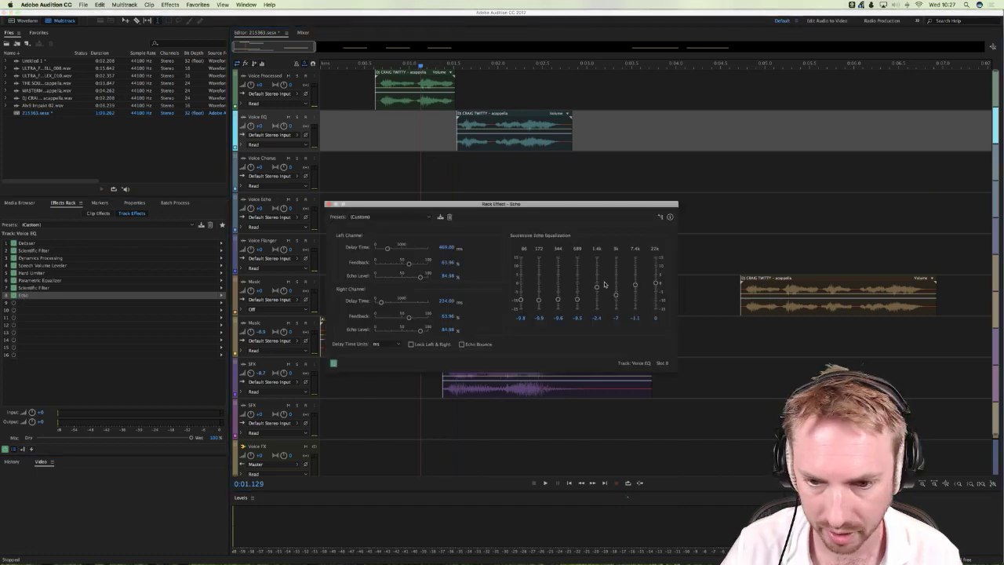
# Step: Adjust the echo EQ bands: 86 Hz to about -1, 3k to about -3.85, 22k to about -6
pyautogui.moveTo(528, 301); pyautogui.dragTo(577, 287)
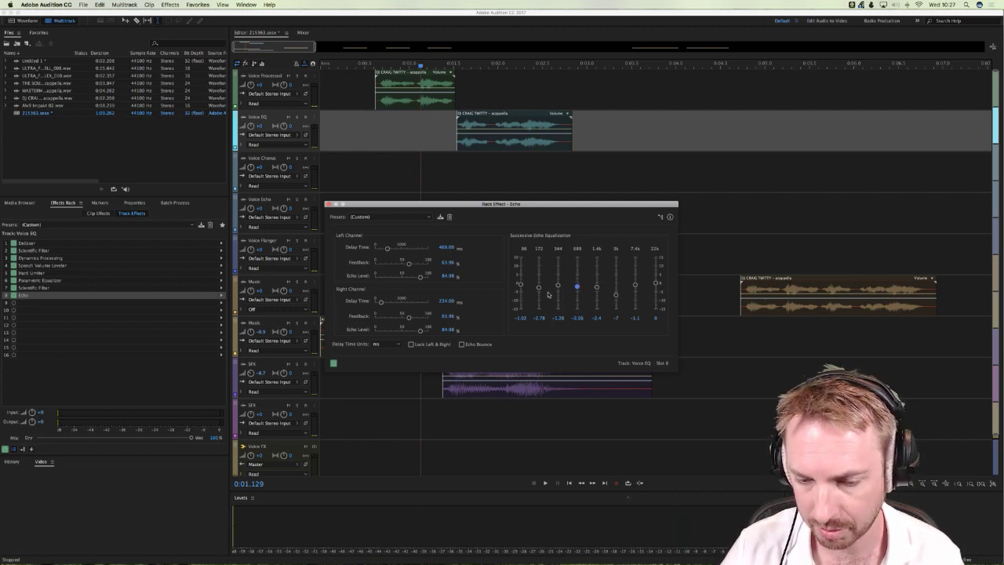
pyautogui.moveTo(616, 296); pyautogui.dragTo(656, 285)
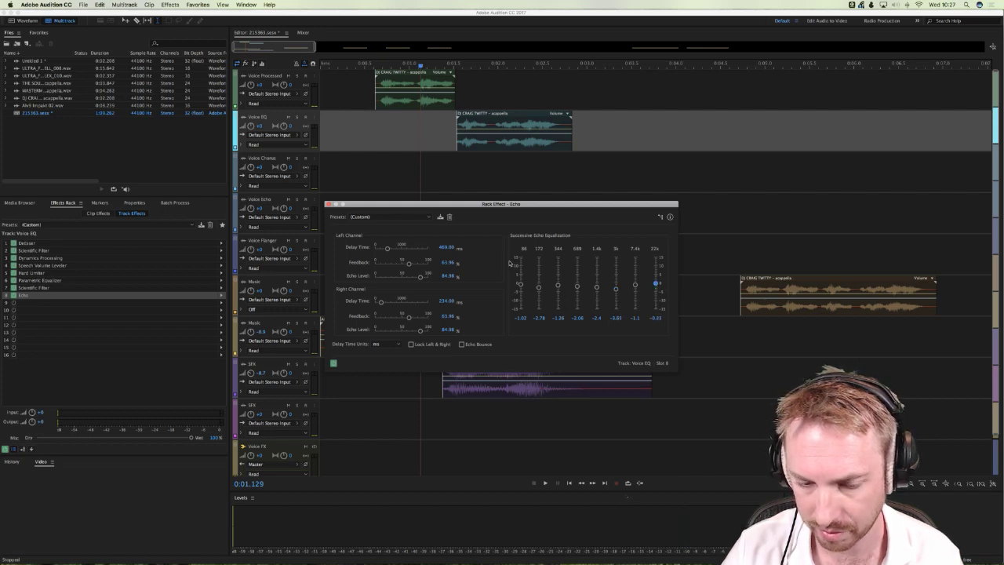
pyautogui.press('space')
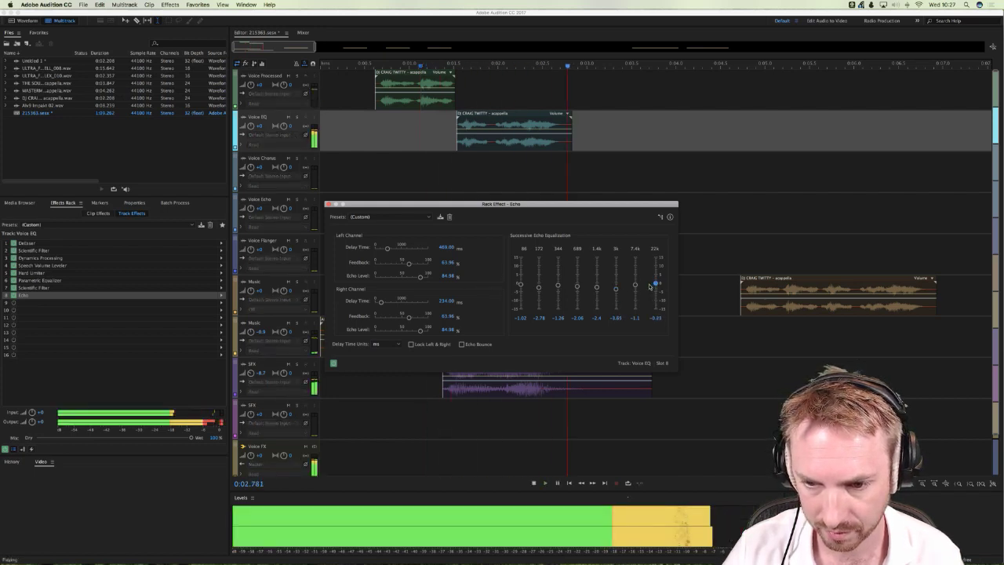
pyautogui.press('space')
pyautogui.moveTo(654, 284)
pyautogui.mouseDown()
pyautogui.moveTo(636, 291)
pyautogui.moveTo(650, 298)
pyautogui.mouseUp()
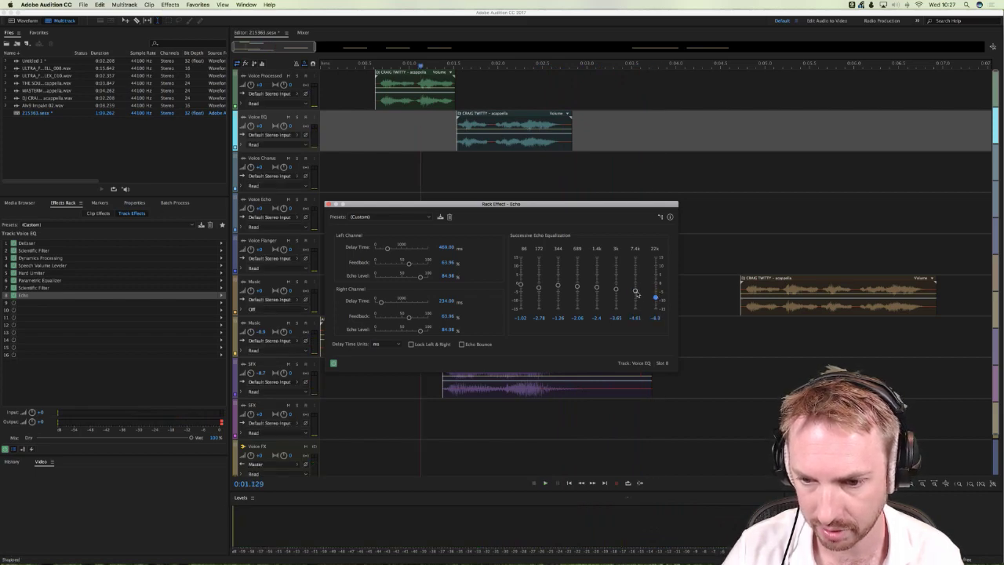
pyautogui.press('space')
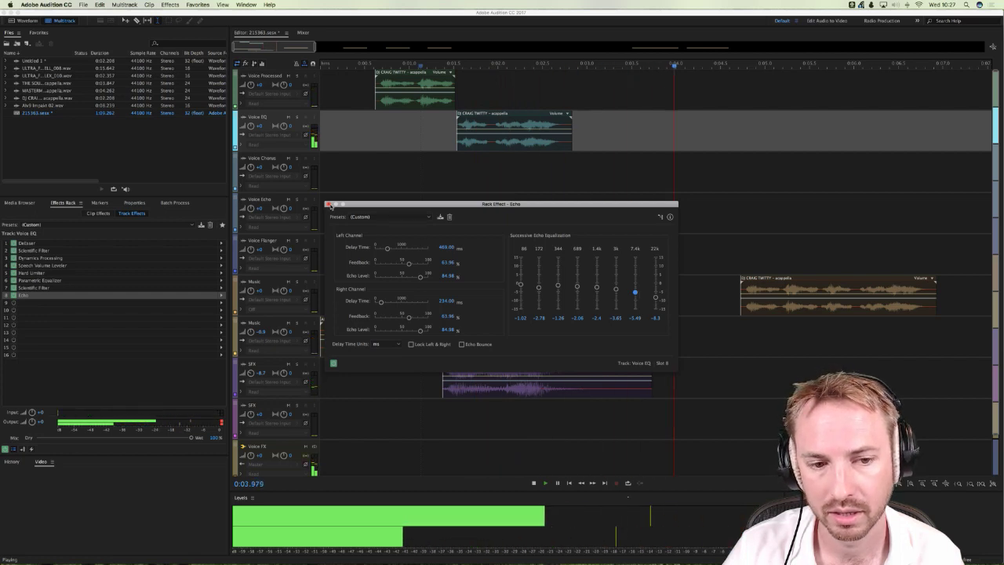
pyautogui.press('space')
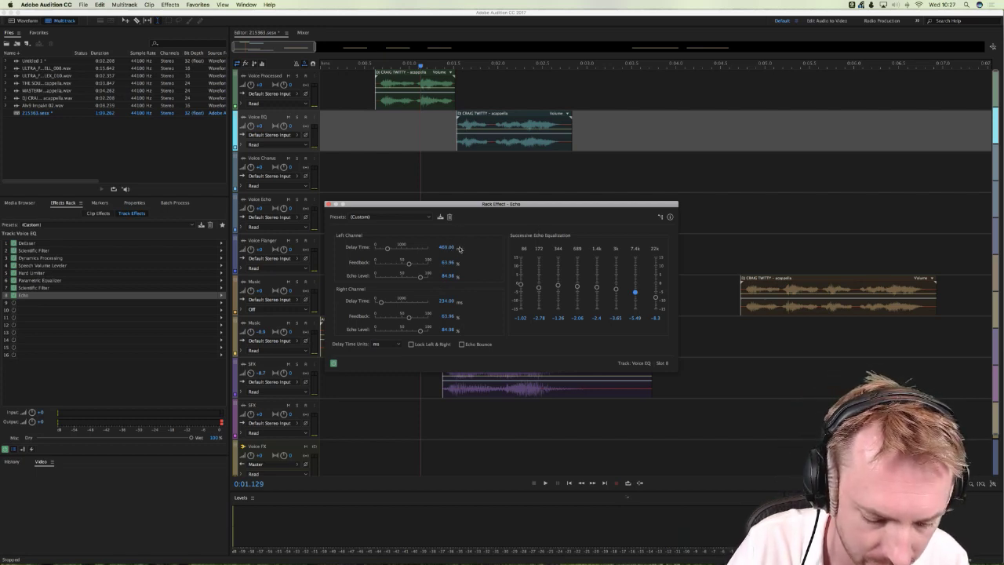
# Step: Double 469 and set the echo's right delay to 938 ms, then listen
pyautogui.press('super+space')
pyautogui.write('469*')
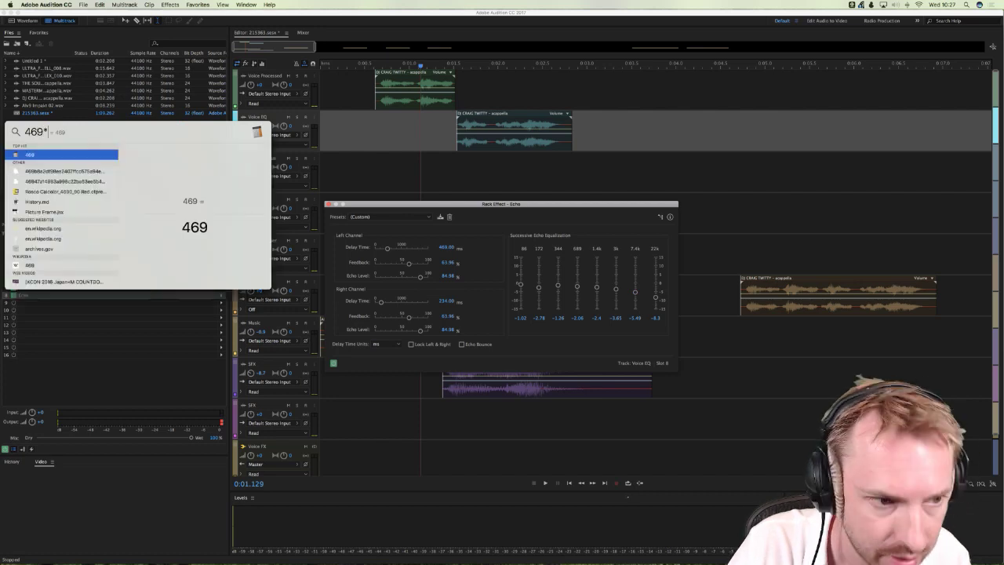
pyautogui.write('2')
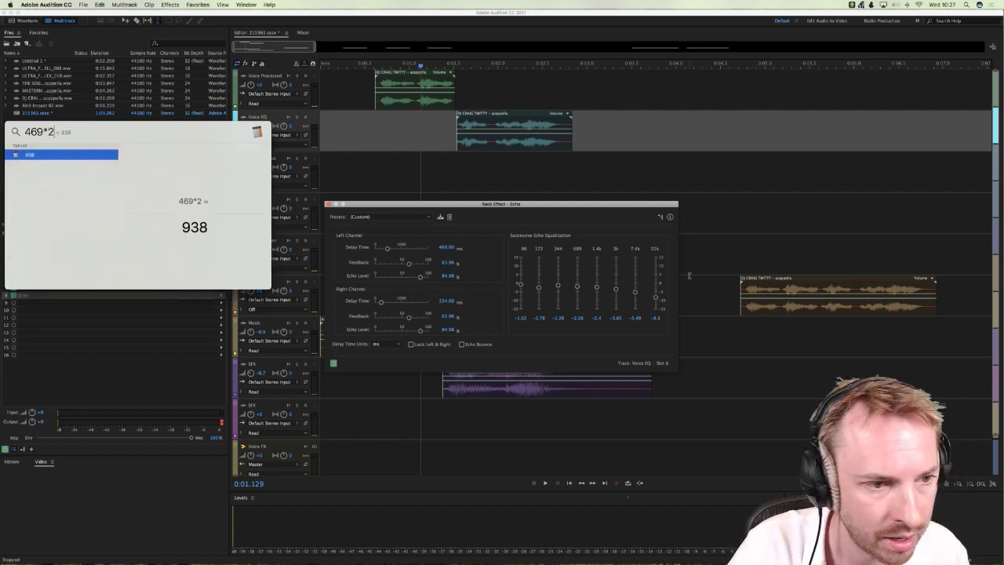
pyautogui.click(441, 301)
pyautogui.click(443, 301)
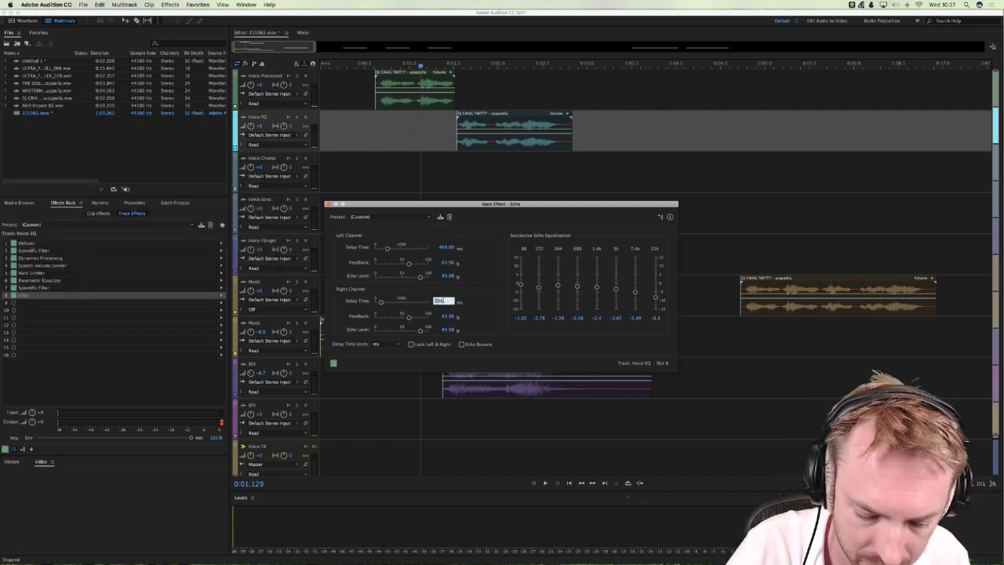
pyautogui.press('Return')
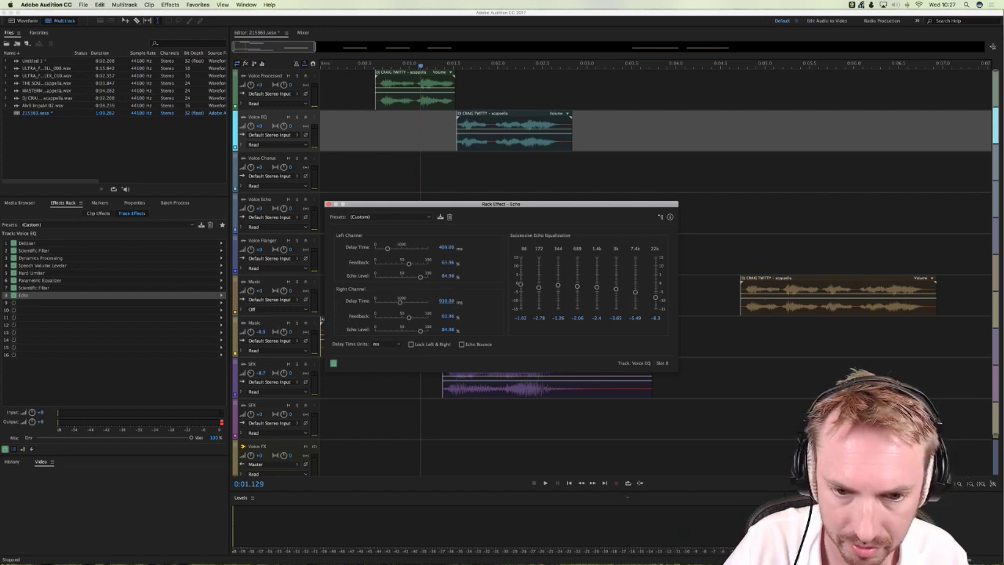
pyautogui.click(445, 161)
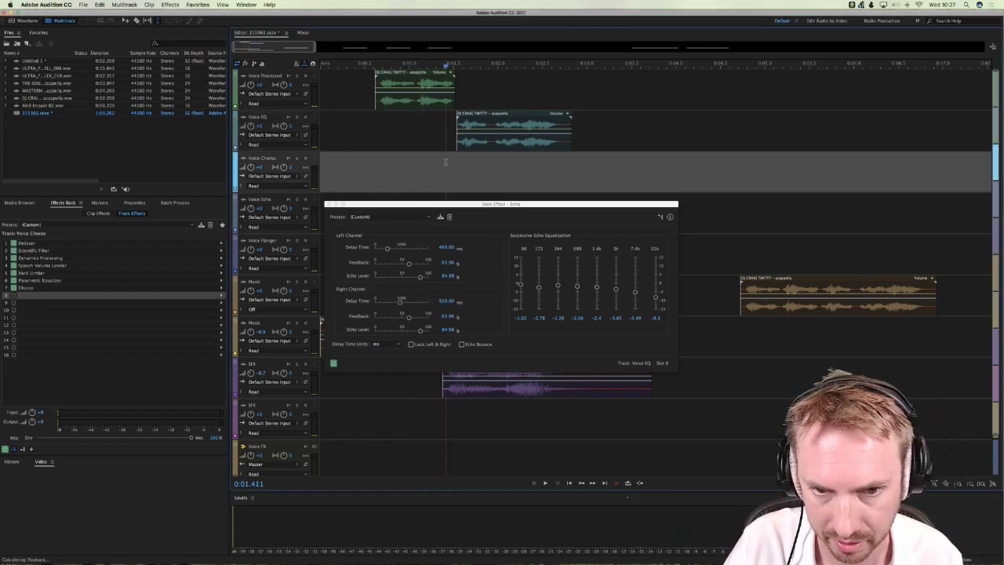
pyautogui.press('space')
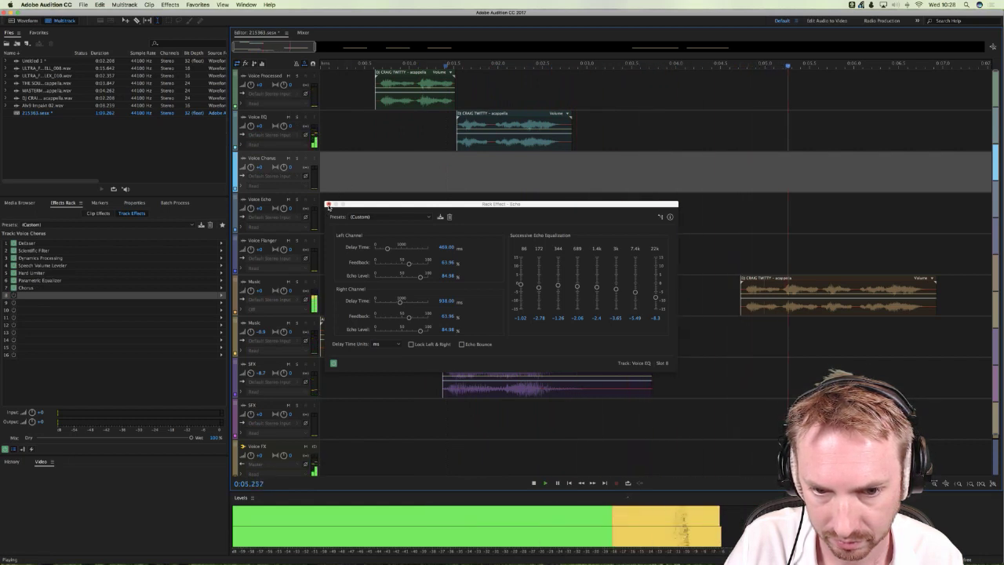
pyautogui.press('space')
# Step: Change the right-channel delay to 470 ms and audition the echo
pyautogui.click(445, 301)
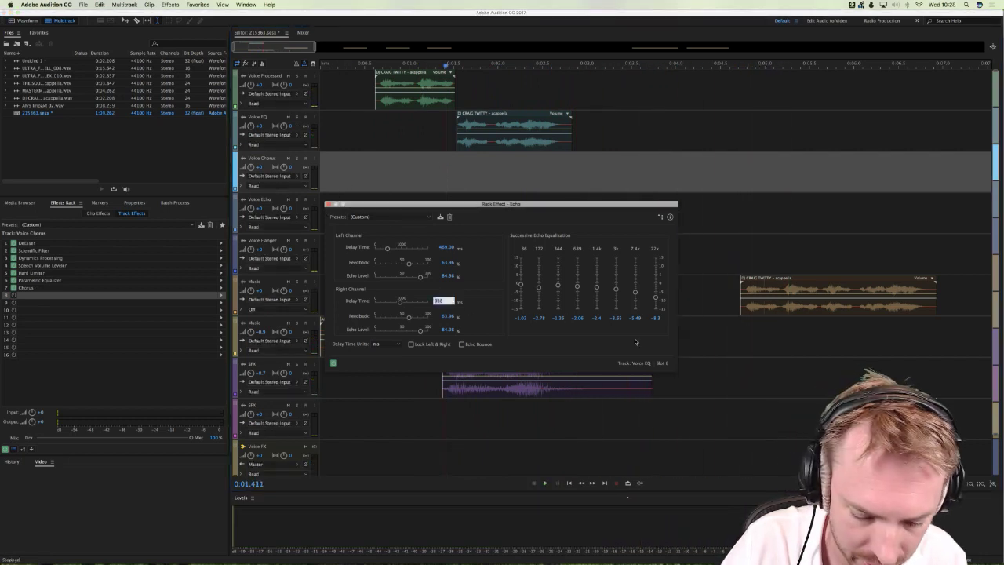
pyautogui.write('470')
pyautogui.press('Return')
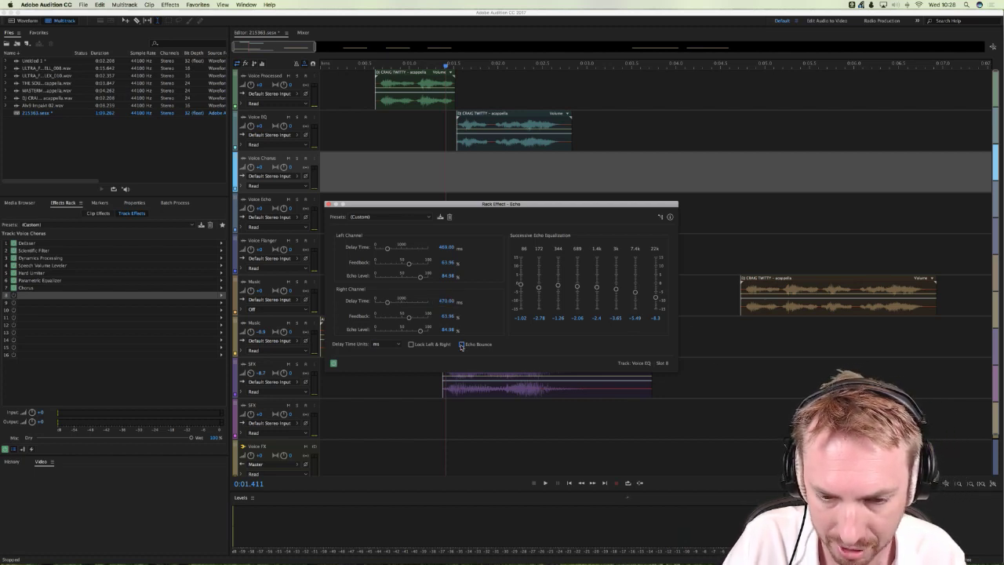
pyautogui.press('space')
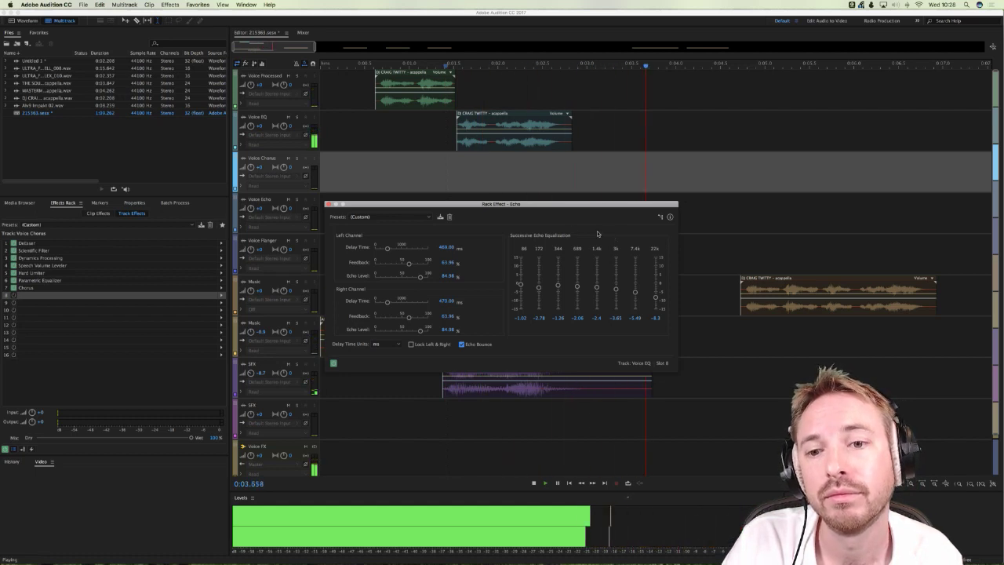
pyautogui.press('space')
pyautogui.click(523, 27)
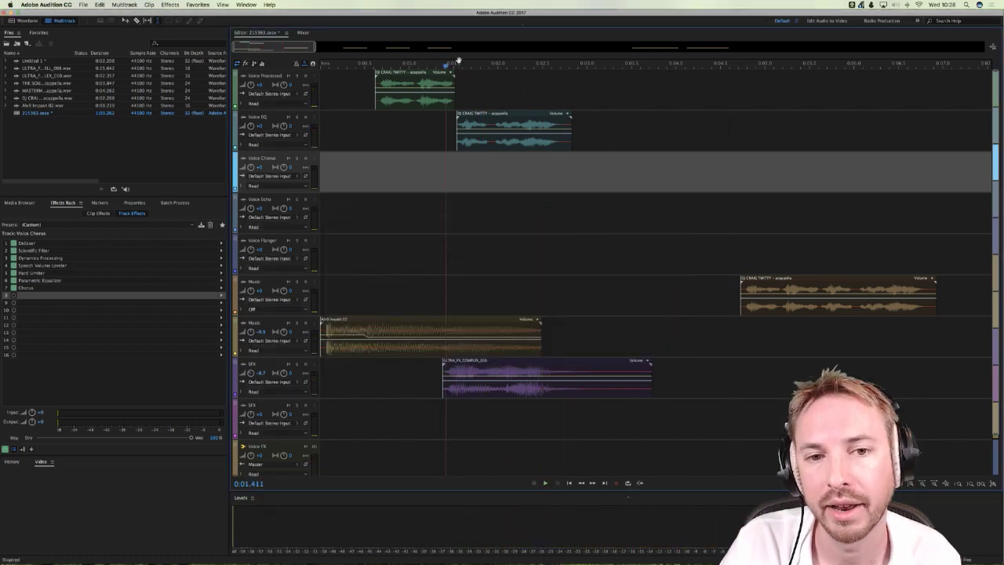
# Step: Play from the start, zoom out fully, and nudge the Music track's clips later
pyautogui.press('Home')
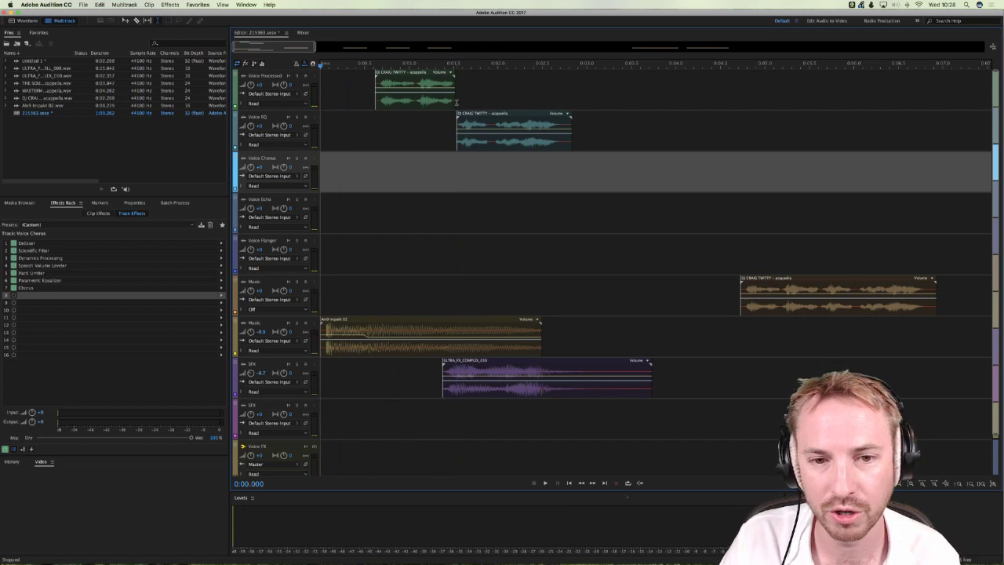
pyautogui.press('space')
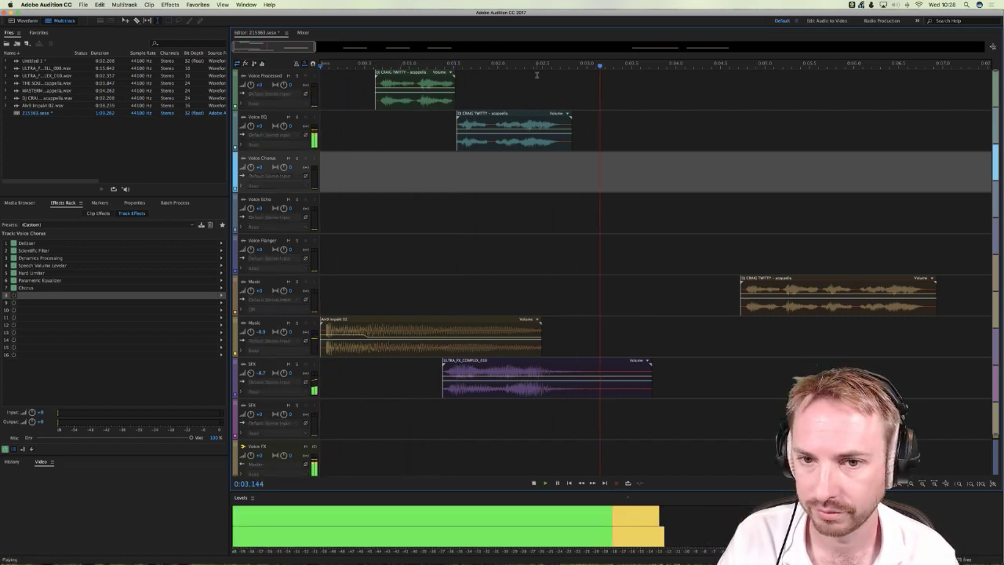
pyautogui.press('space')
pyautogui.press('\\')
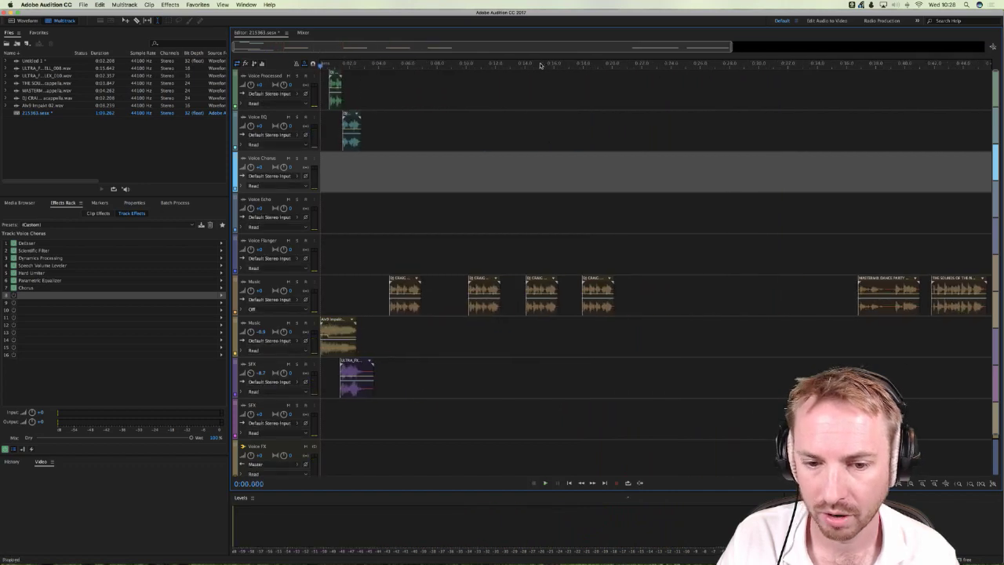
pyautogui.hotkey('ctrl', 'z')
pyautogui.hotkey('ctrl', 'z')
pyautogui.hotkey('ctrl', 'z')
pyautogui.hotkey('ctrl', 'z')
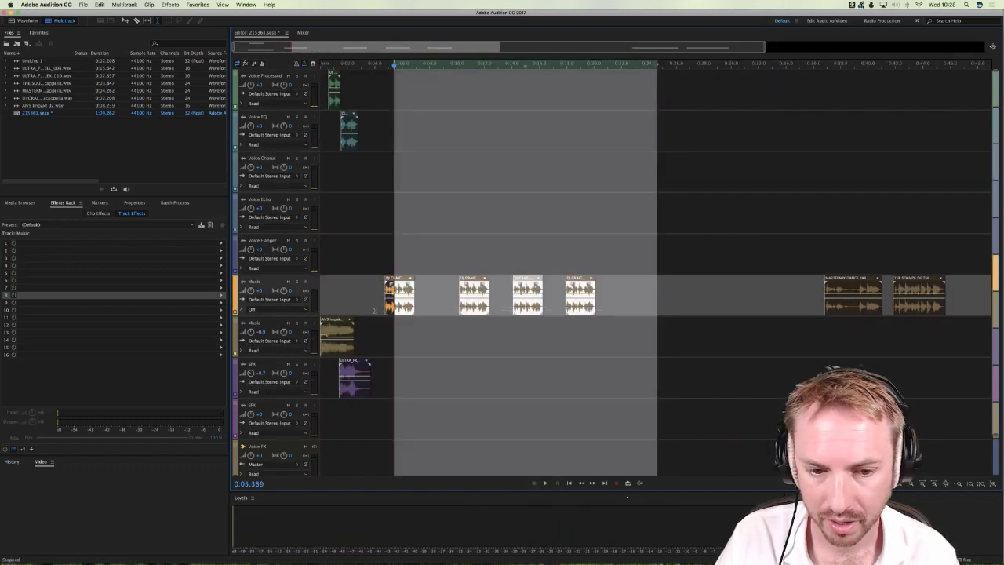
# Step: Move the first acappella clip slightly earlier, to about 9.4 s, and browse the ULTRA_FX_COMPLEX folder
pyautogui.click(323, 175)
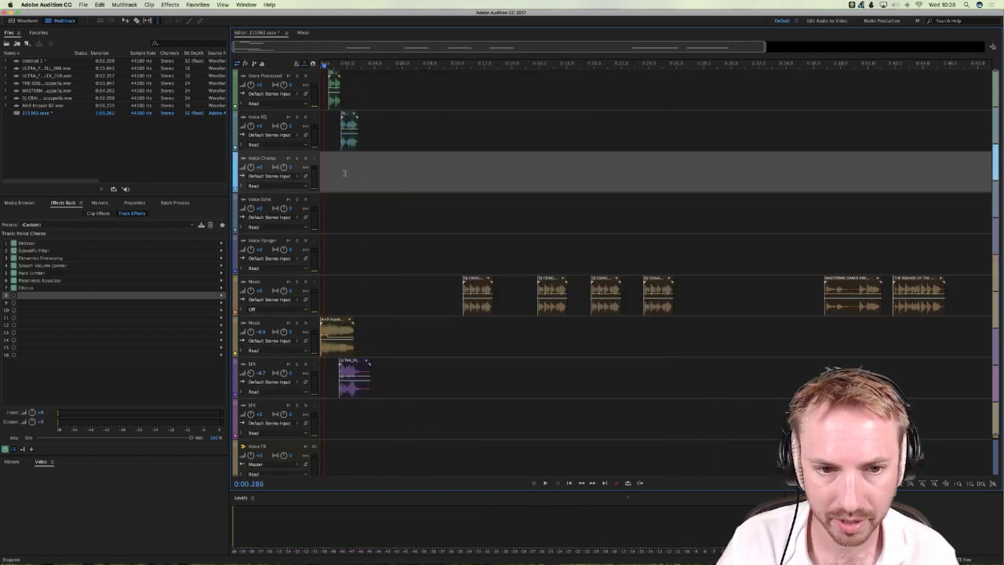
pyautogui.press('space')
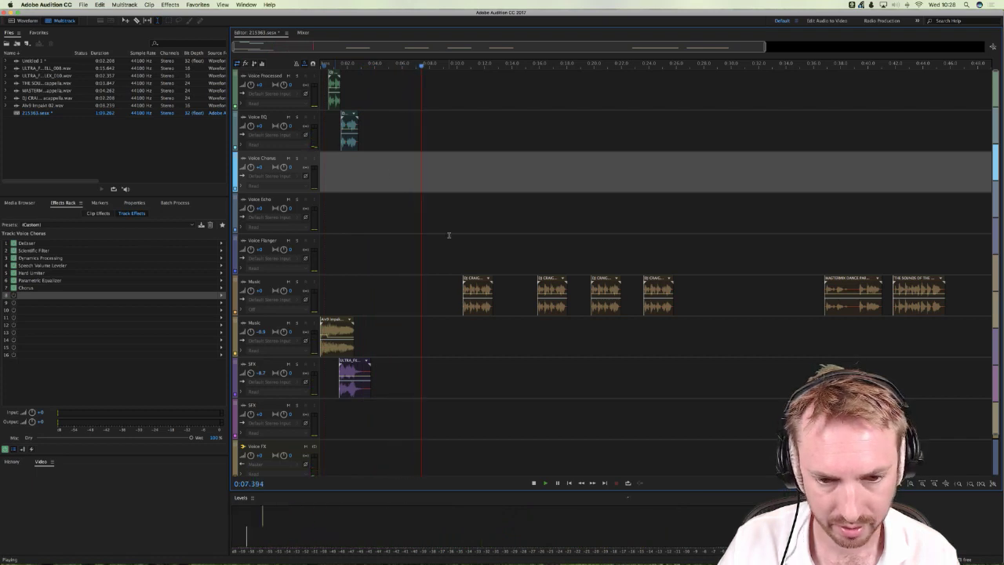
pyautogui.click(466, 262)
pyautogui.press('space')
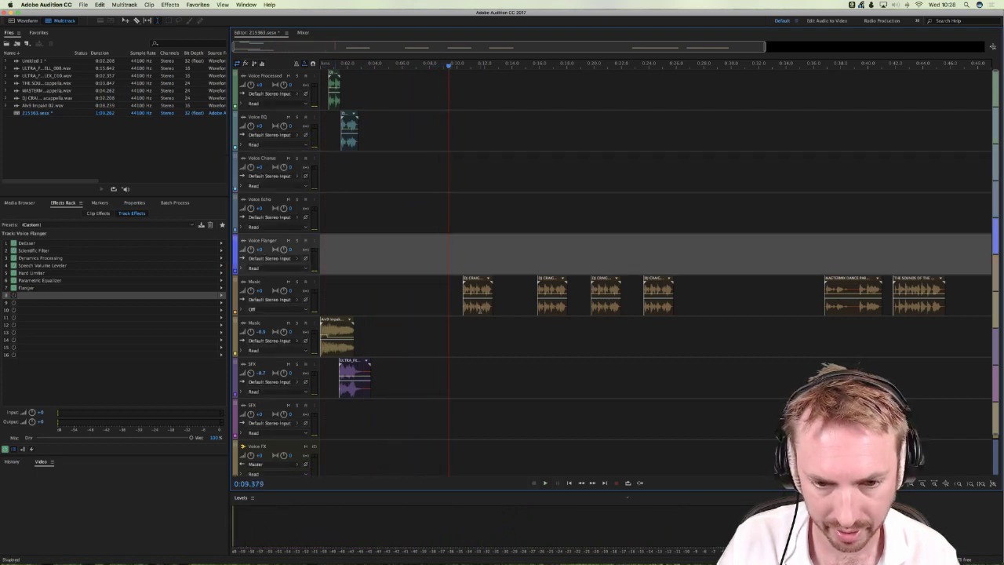
pyautogui.moveTo(483, 313); pyautogui.dragTo(473, 316)
pyautogui.click(19, 202)
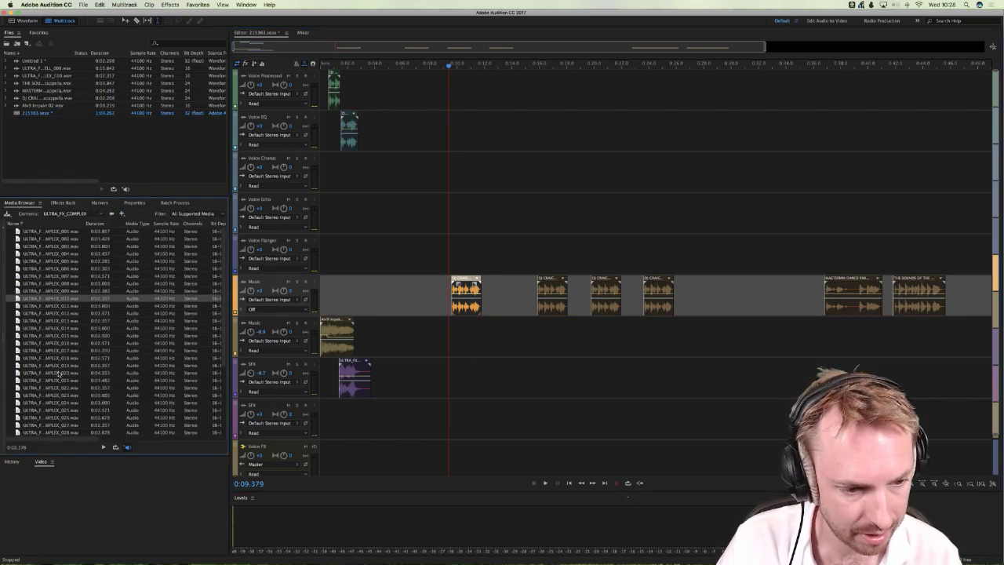
# Step: Place ULTRA_FX_COMPLEX_031.wav as a clip on the SFX track near 0:08.8 and play it
pyautogui.scroll(-5, 52, 375)
pyautogui.click(45, 351)
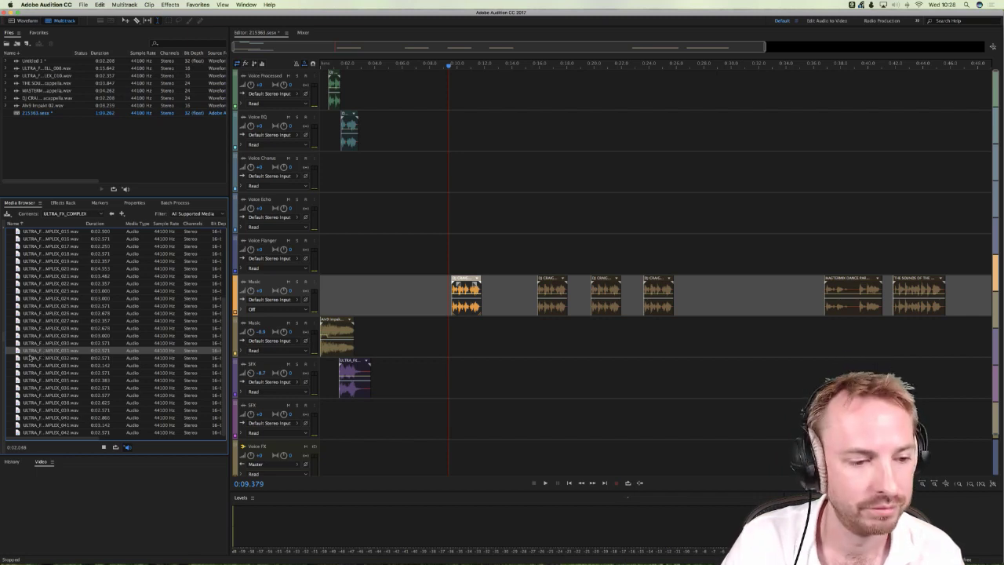
pyautogui.moveTo(30, 356); pyautogui.dragTo(449, 349)
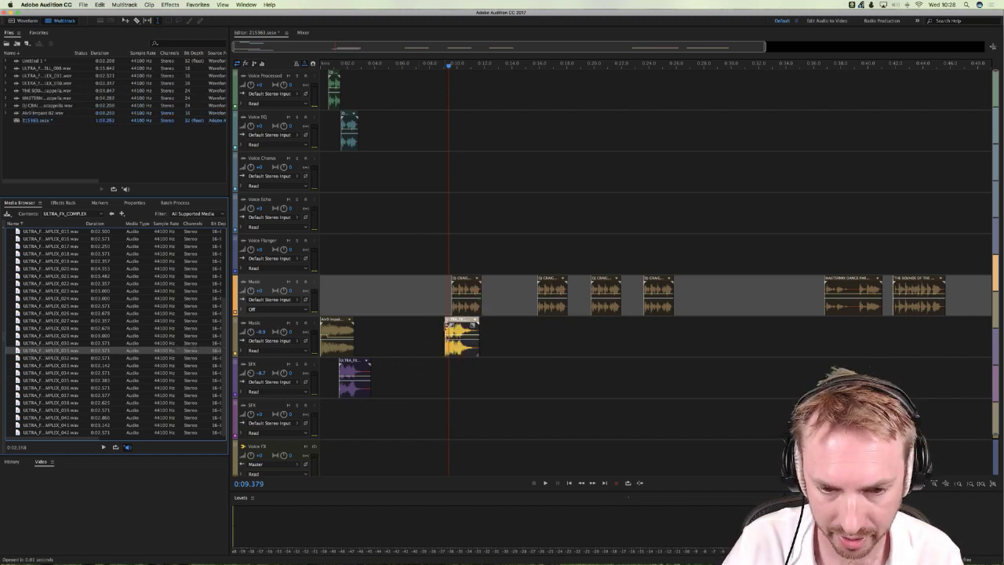
pyautogui.click(443, 300)
pyautogui.scroll(5, 445, 61)
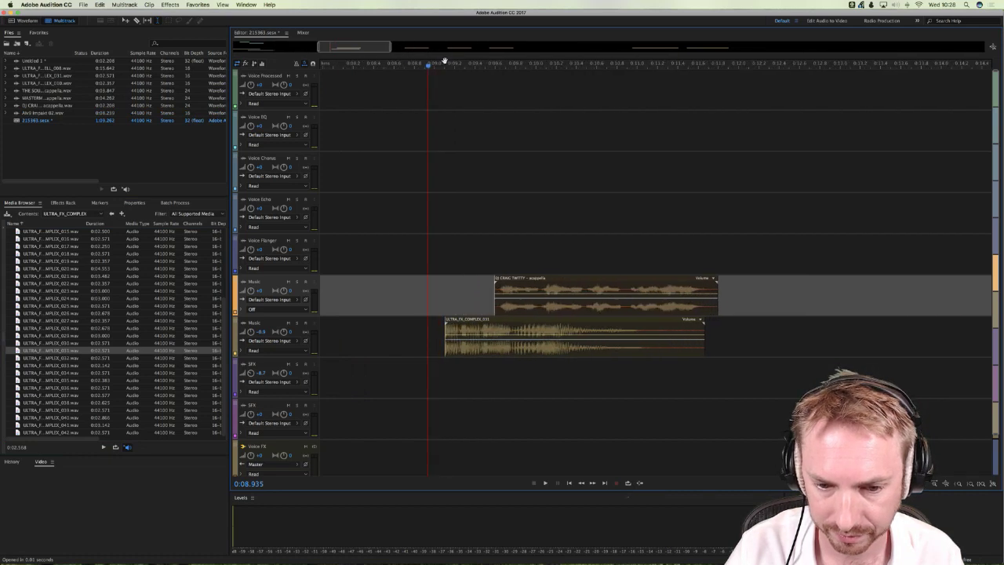
pyautogui.scroll(5, 445, 60)
pyautogui.moveTo(549, 348); pyautogui.dragTo(530, 388)
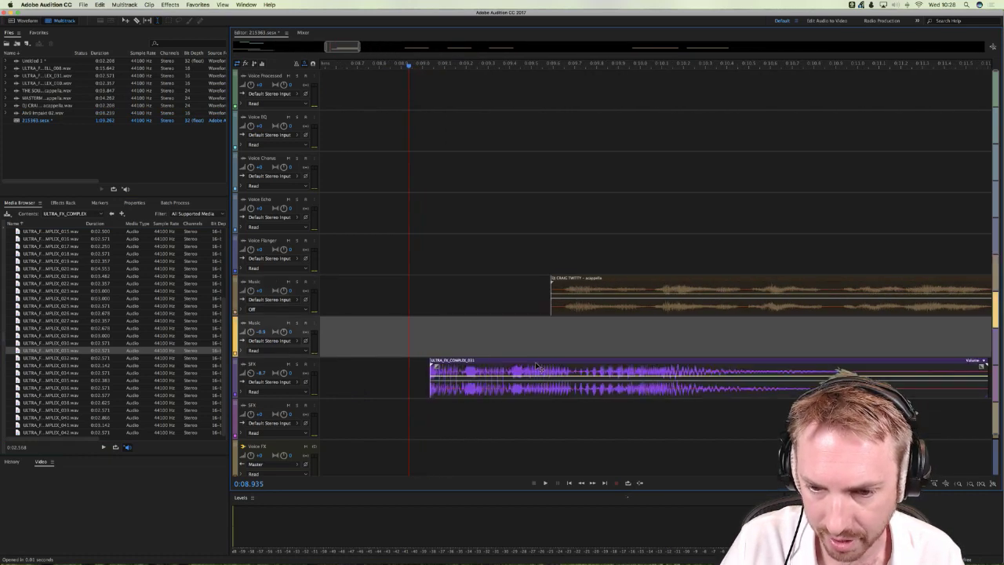
pyautogui.click(387, 329)
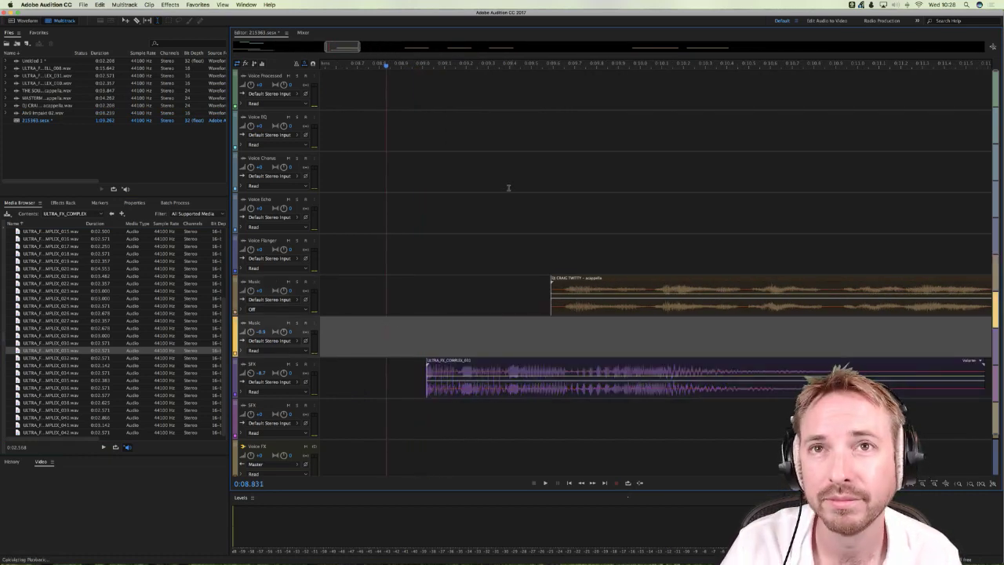
pyautogui.press('space')
pyautogui.press('space')
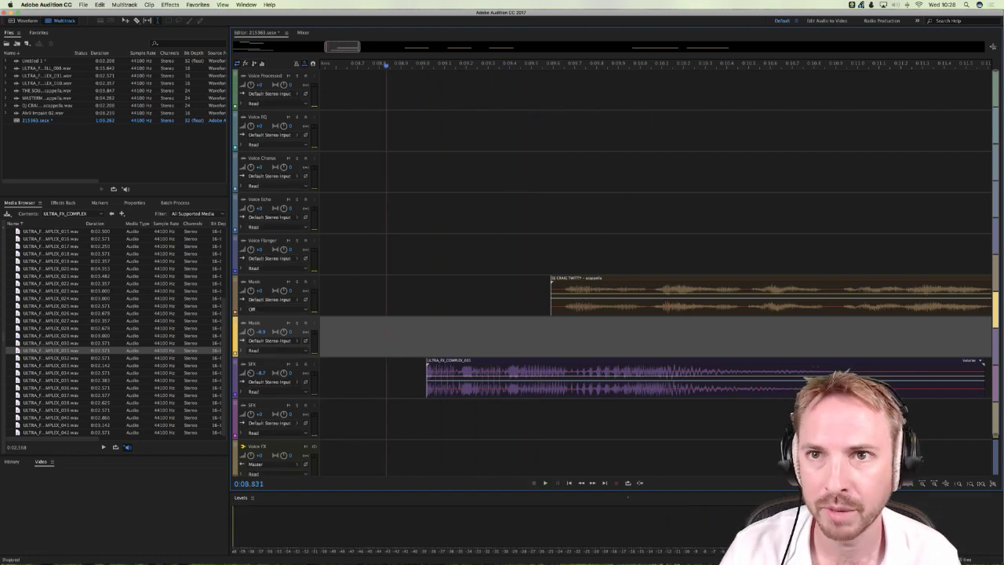
pyautogui.press('super+Tab')
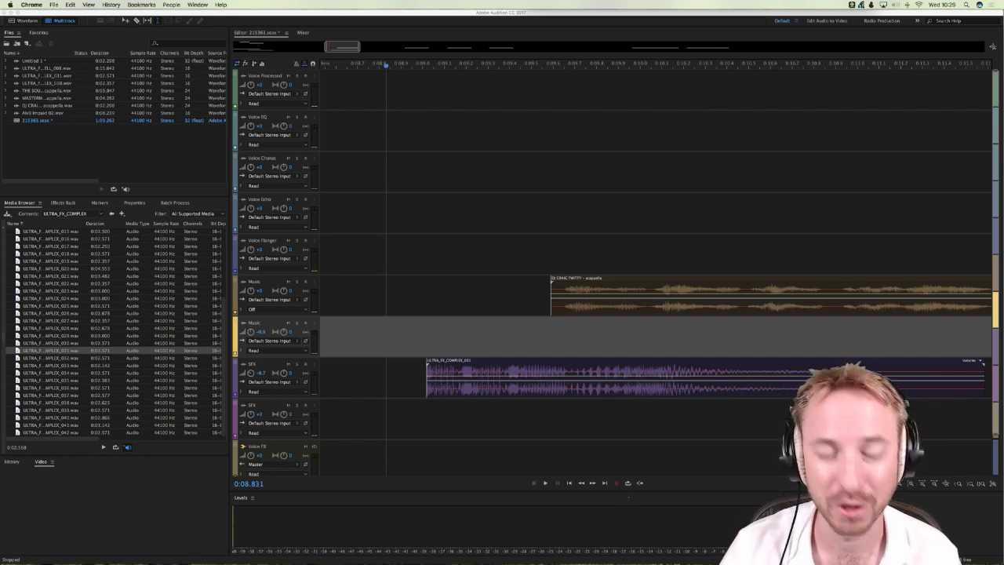
# Step: Paste the acappella snippet onto the Voice EQ track at 0:09.643
pyautogui.click(411, 262)
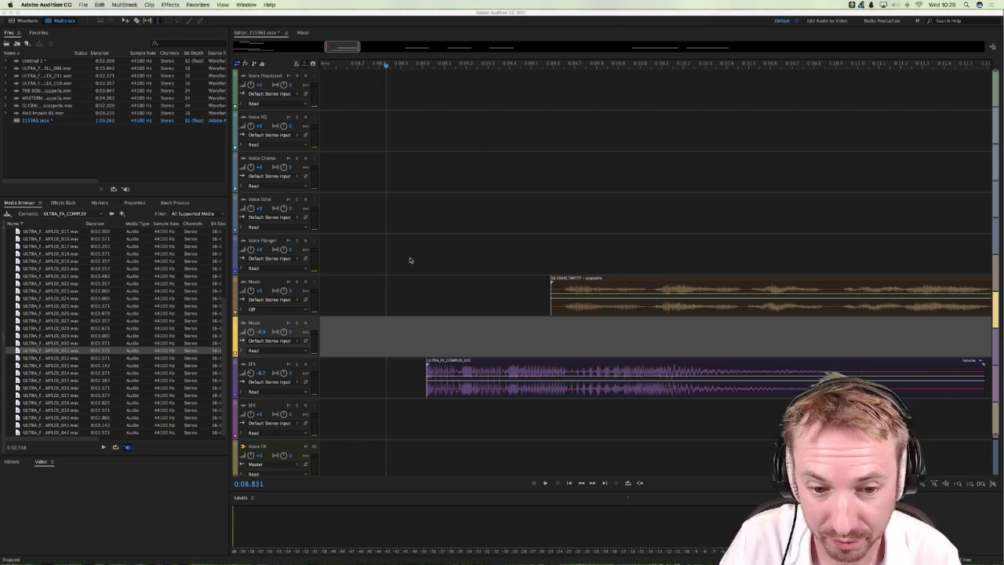
pyautogui.click(407, 280)
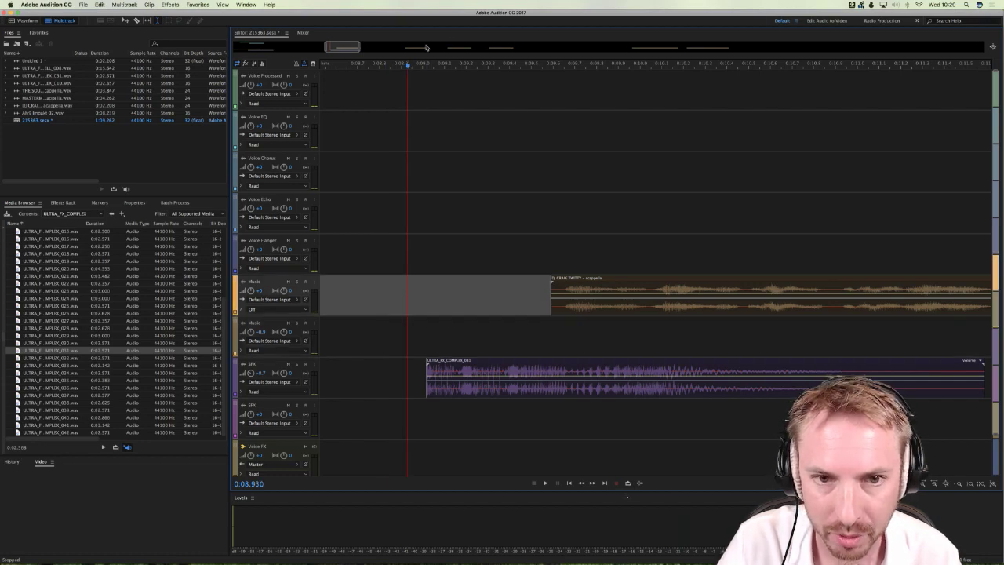
pyautogui.scroll(3, 430, 65)
pyautogui.hscroll(3, 808, 232)
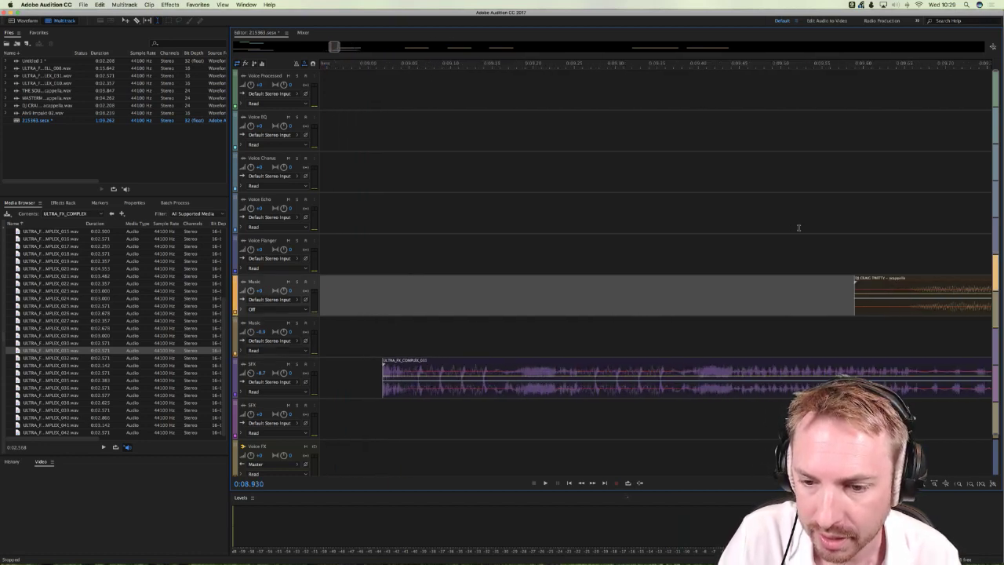
pyautogui.moveTo(891, 305); pyautogui.dragTo(921, 99)
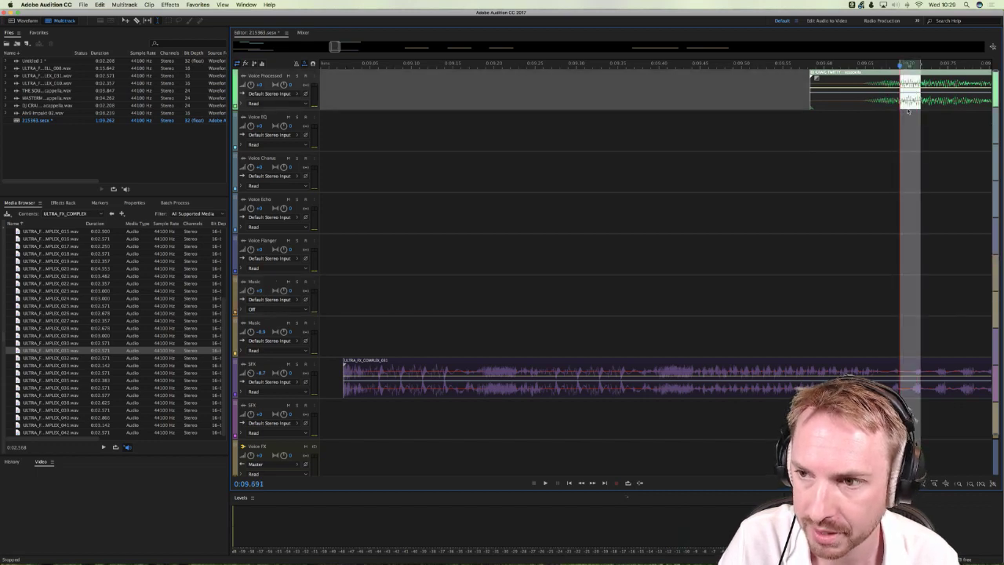
pyautogui.click(858, 131)
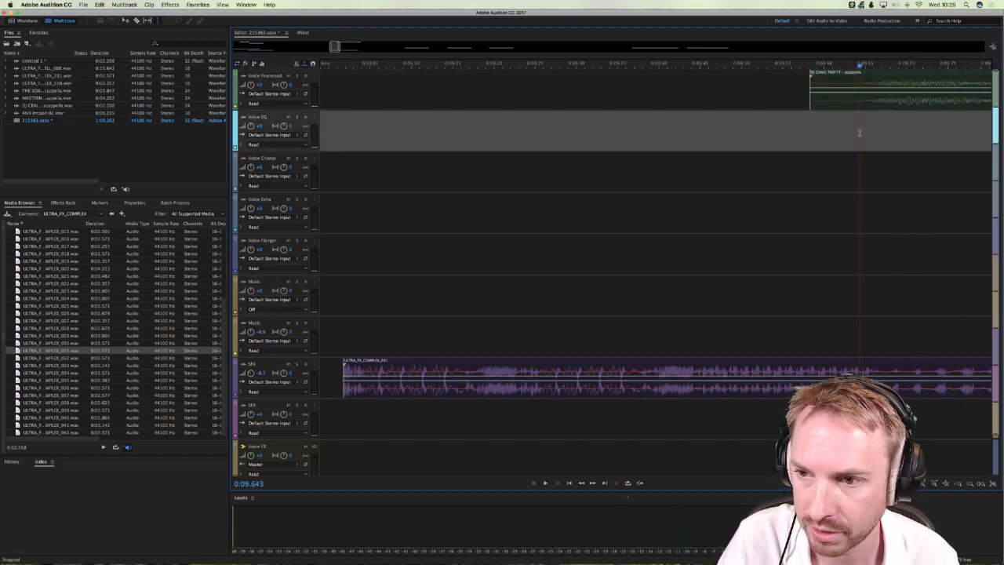
pyautogui.scroll(5, 870, 68)
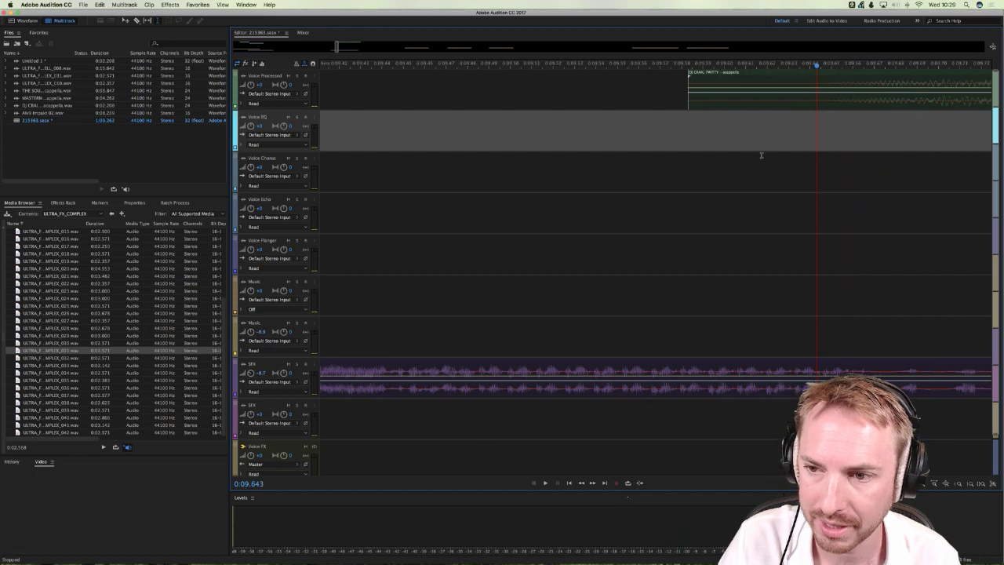
pyautogui.press('cmd+v')
# Step: Undo the extra pasted snippets and move the Voice EQ snippet slightly later
pyautogui.click(784, 133)
pyautogui.press('cmd+v')
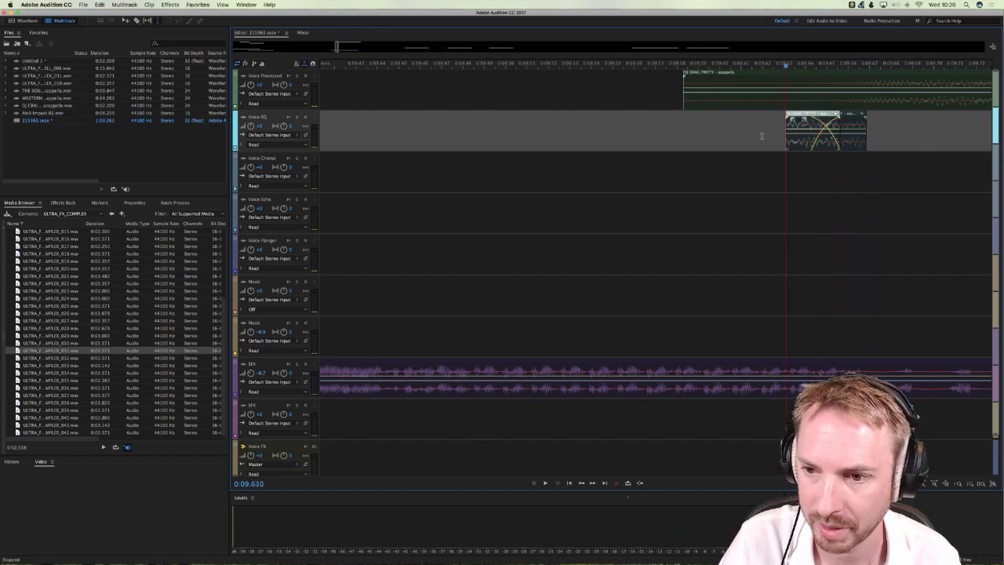
pyautogui.click(759, 135)
pyautogui.press('super+v')
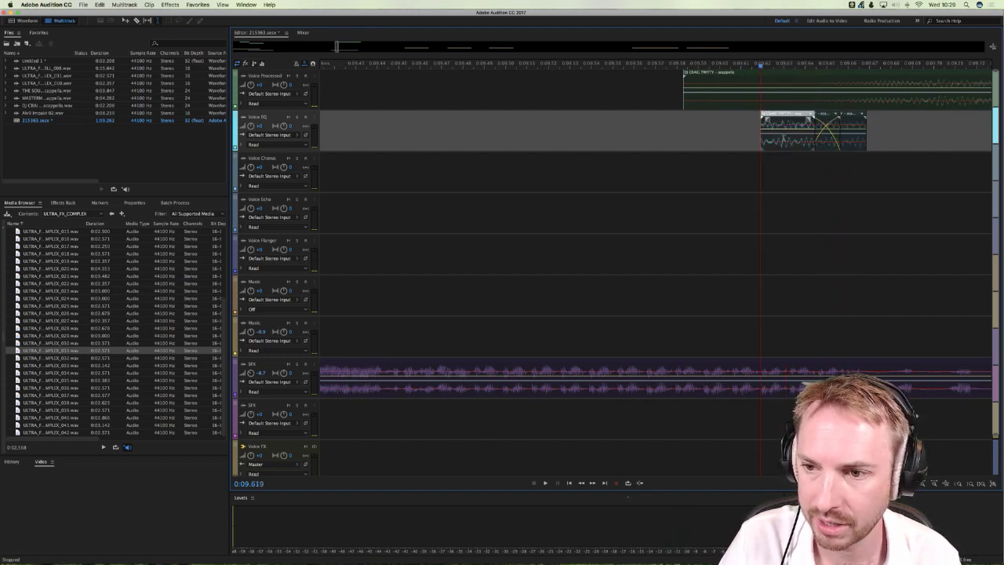
pyautogui.press('super+z')
pyautogui.press('super+z')
pyautogui.press('super+z')
pyautogui.press('super+z')
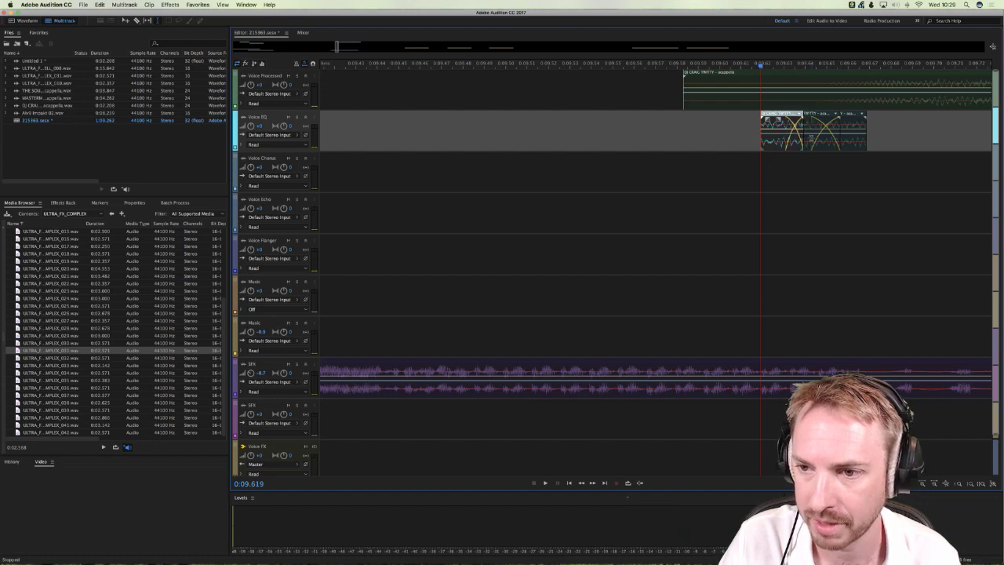
pyautogui.press('super+shift+z')
pyautogui.press('super+shift+z')
pyautogui.press('super+shift+z')
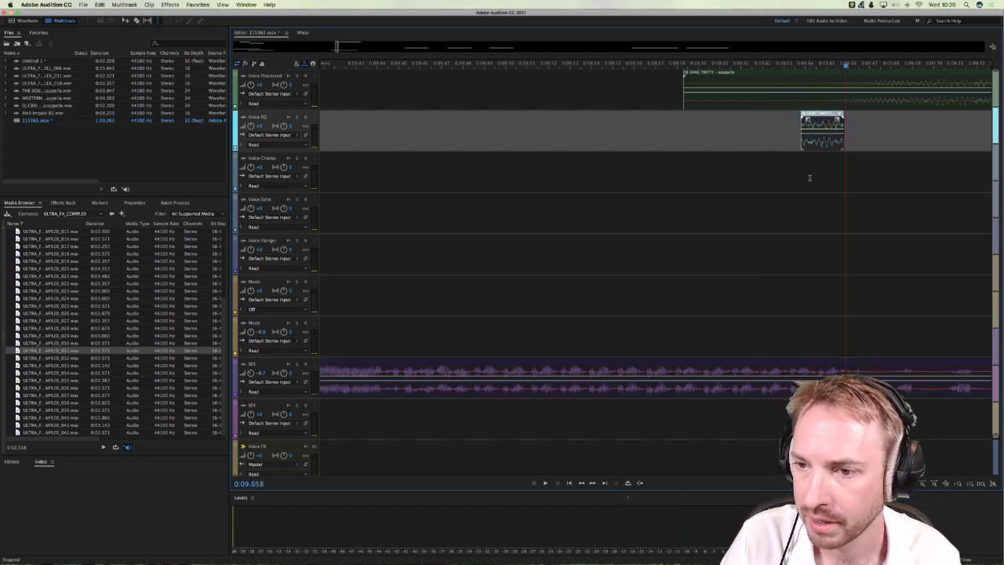
pyautogui.click(814, 179)
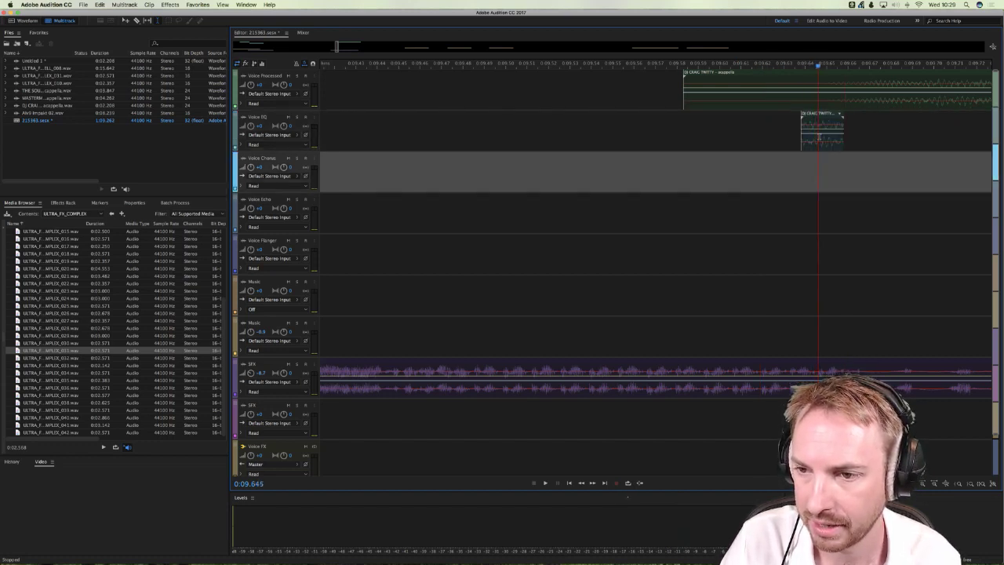
pyautogui.moveTo(821, 137); pyautogui.dragTo(835, 138)
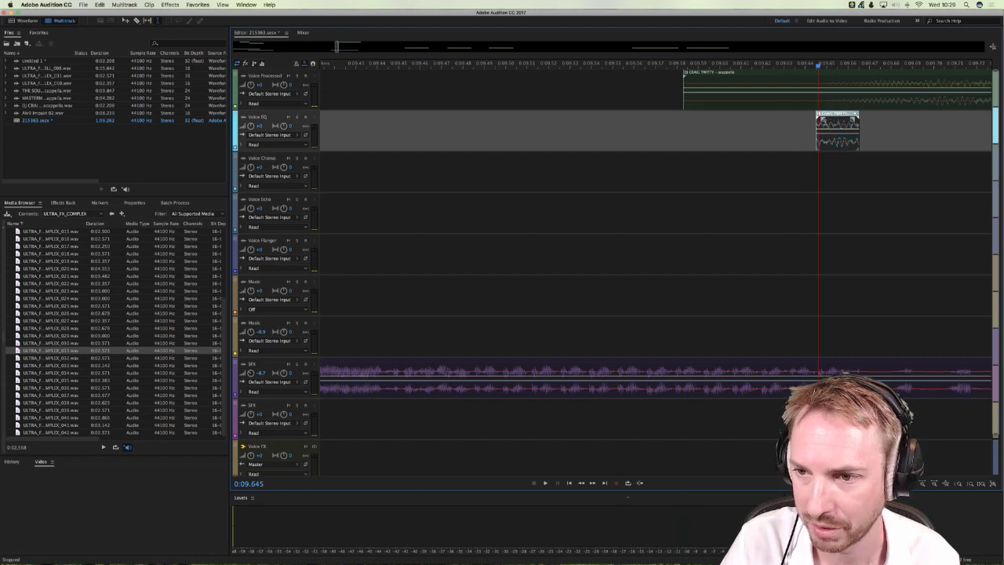
# Step: Paste seven overlapping copies of the snippet, each slightly earlier than the last
pyautogui.click(787, 128)
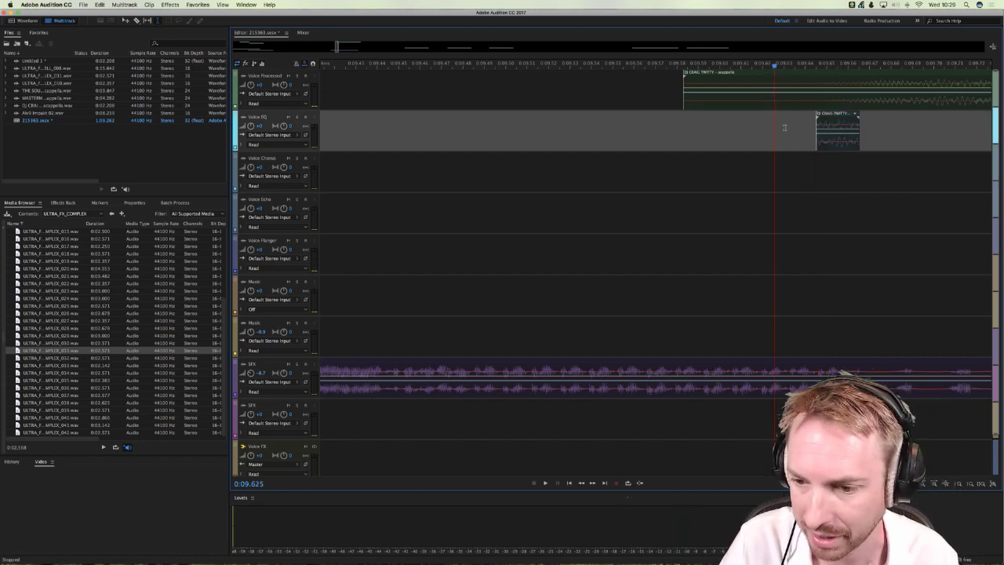
pyautogui.press('cmd+v')
pyautogui.click(763, 134)
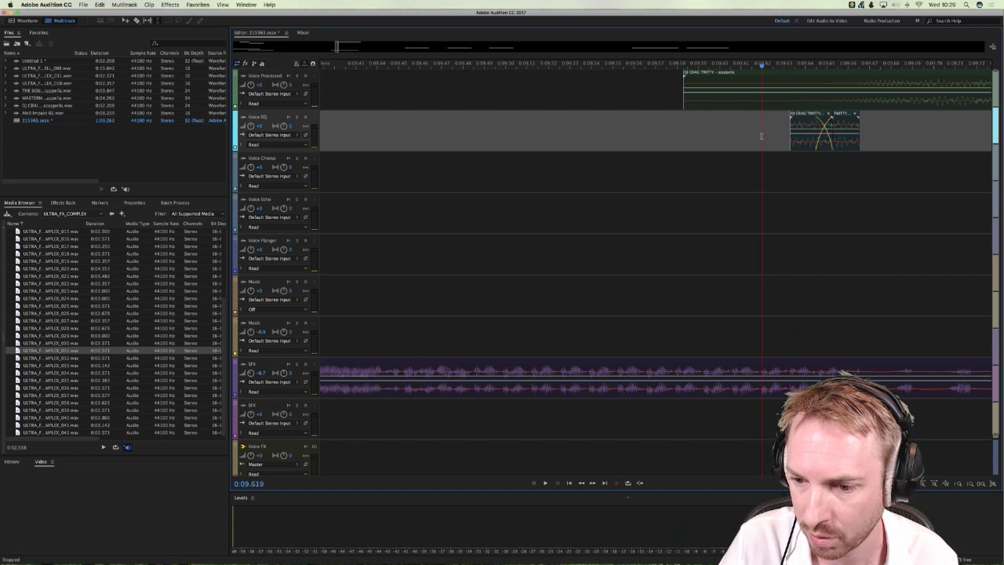
pyautogui.press('cmd+v')
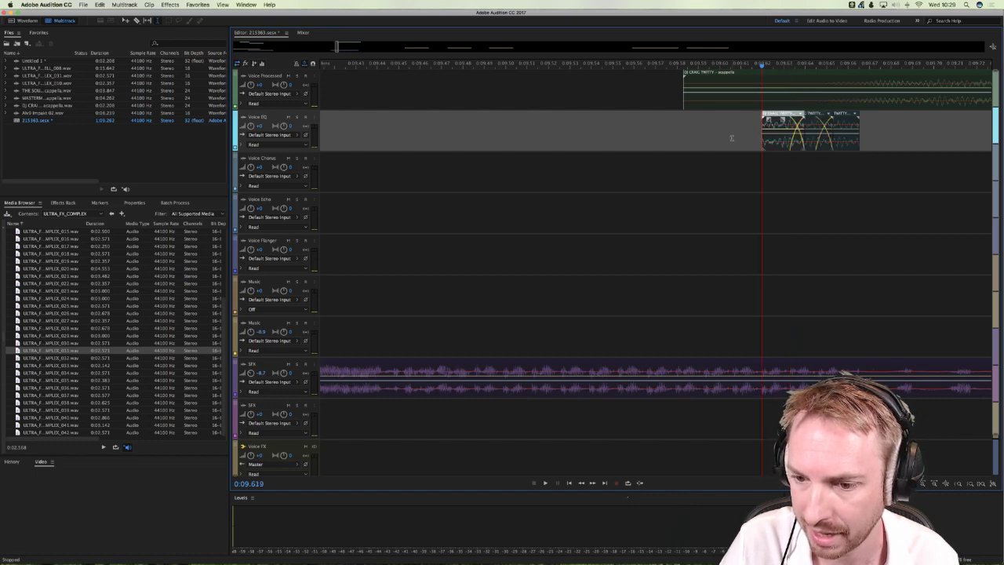
pyautogui.click(734, 135)
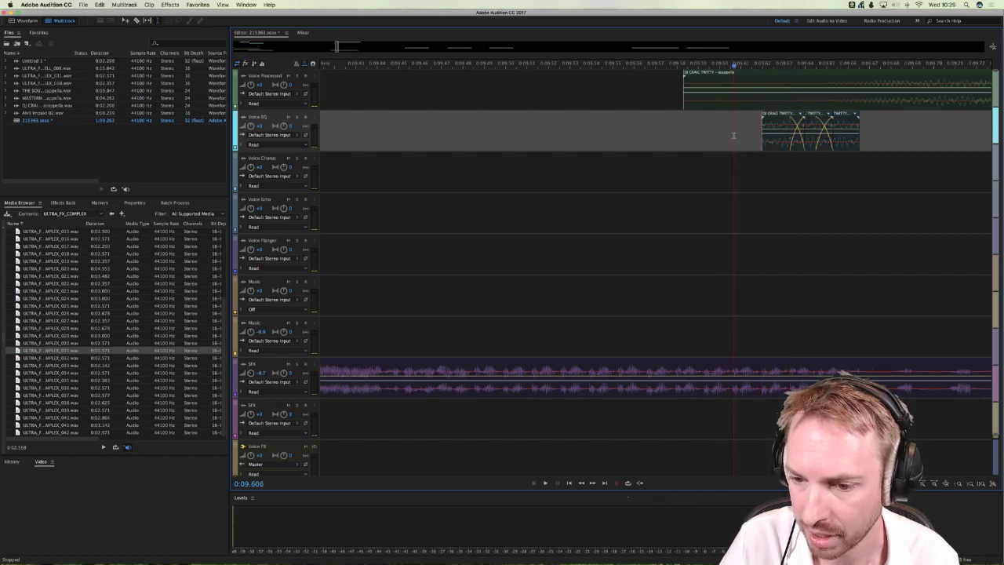
pyautogui.press('cmd+v')
pyautogui.click(709, 138)
pyautogui.click(705, 138)
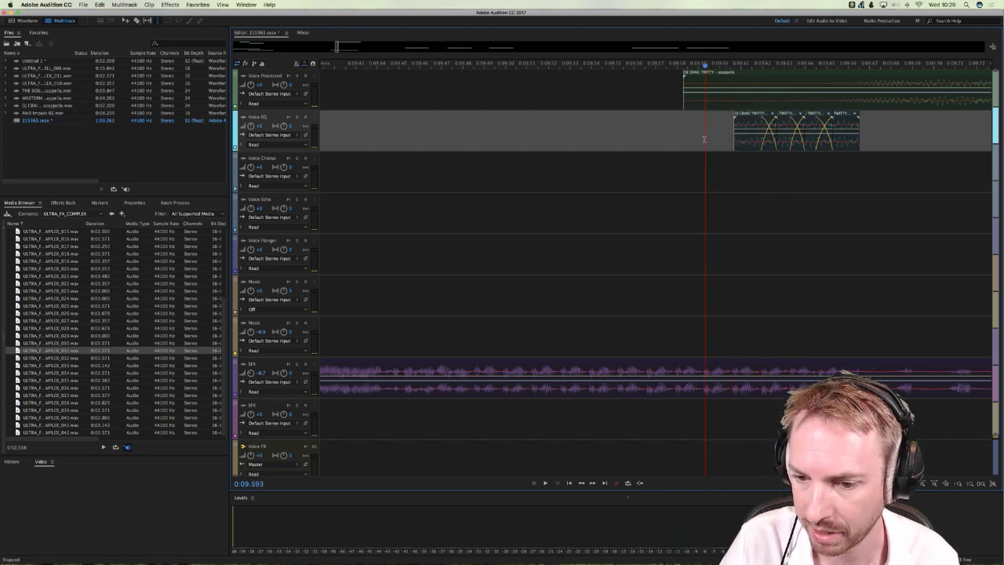
pyautogui.press('cmd+v')
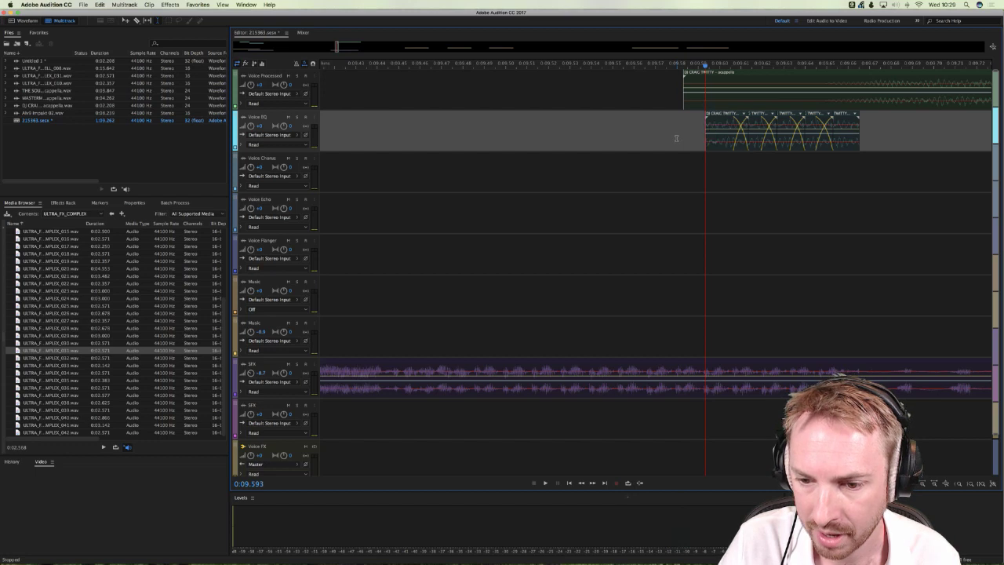
pyautogui.click(676, 138)
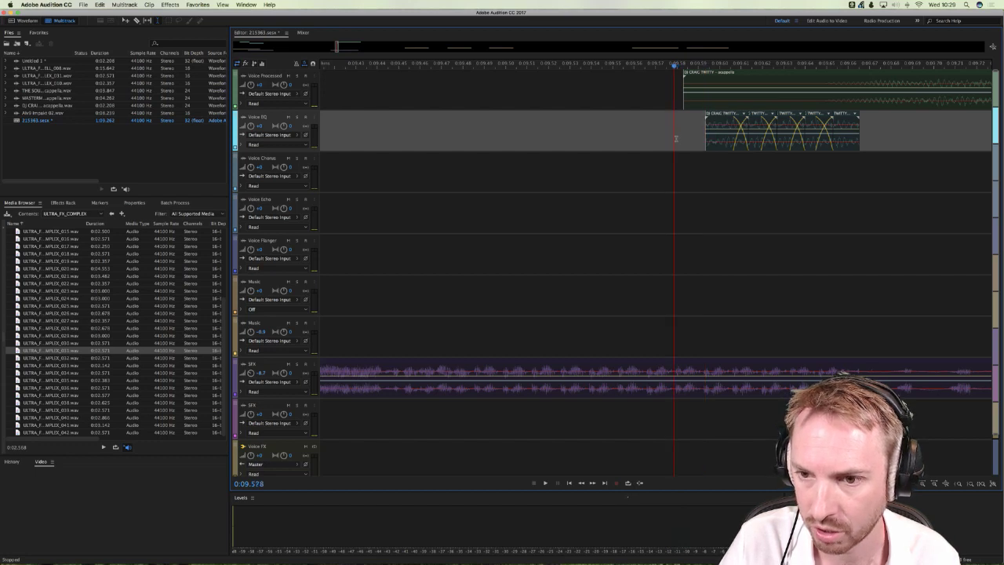
pyautogui.press('cmd+v')
pyautogui.click(640, 139)
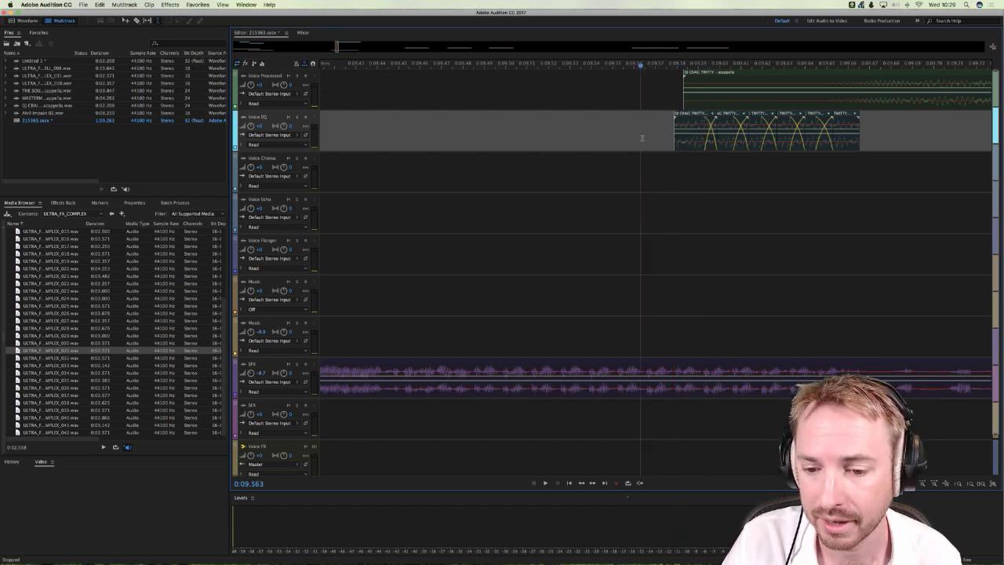
pyautogui.click(647, 137)
pyautogui.press('super+v')
pyautogui.click(621, 139)
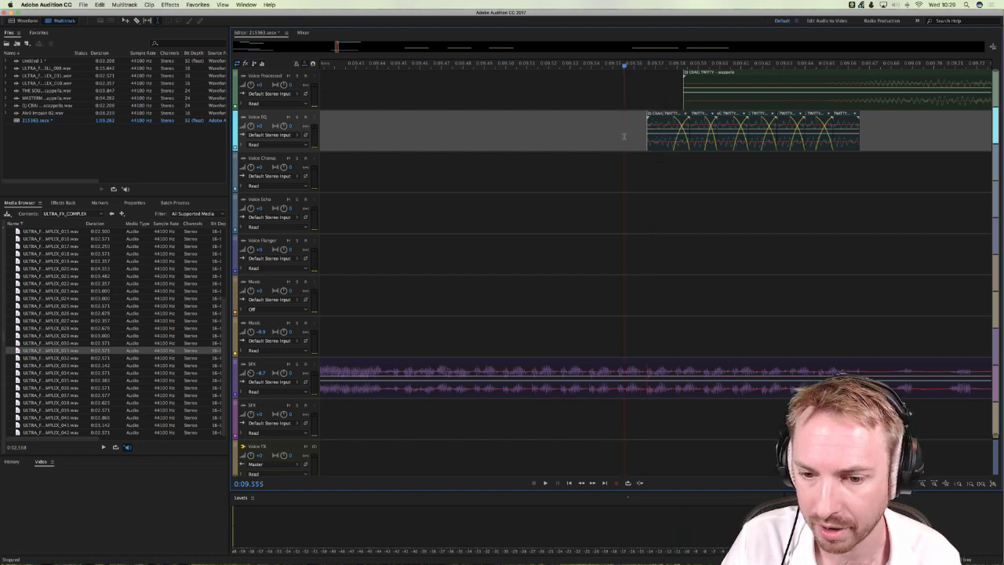
pyautogui.click(617, 139)
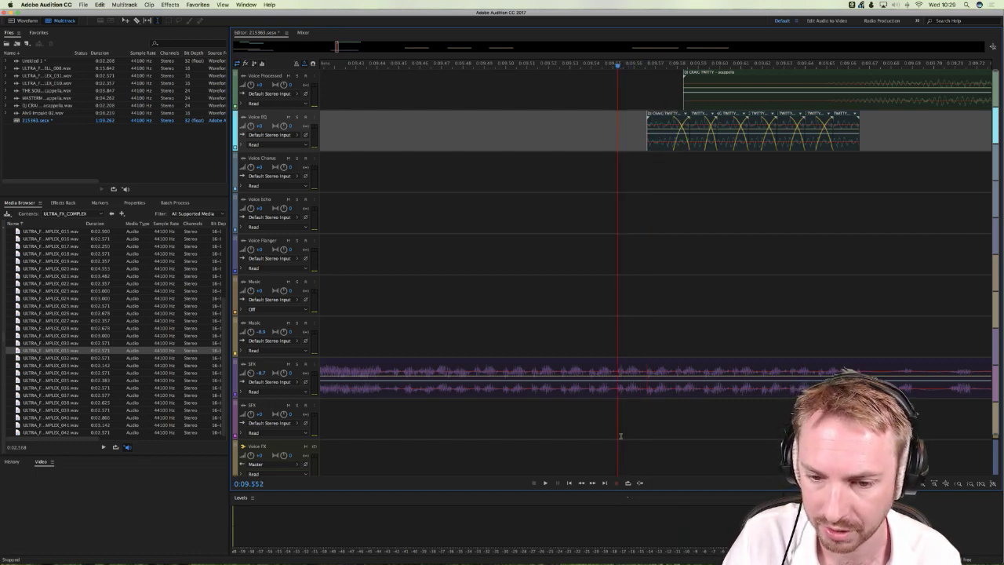
pyautogui.press('super+v')
# Step: Extend the crossfaded chain leftward with seven more snippet copies, reaching about 9.45 seconds
pyautogui.click(591, 138)
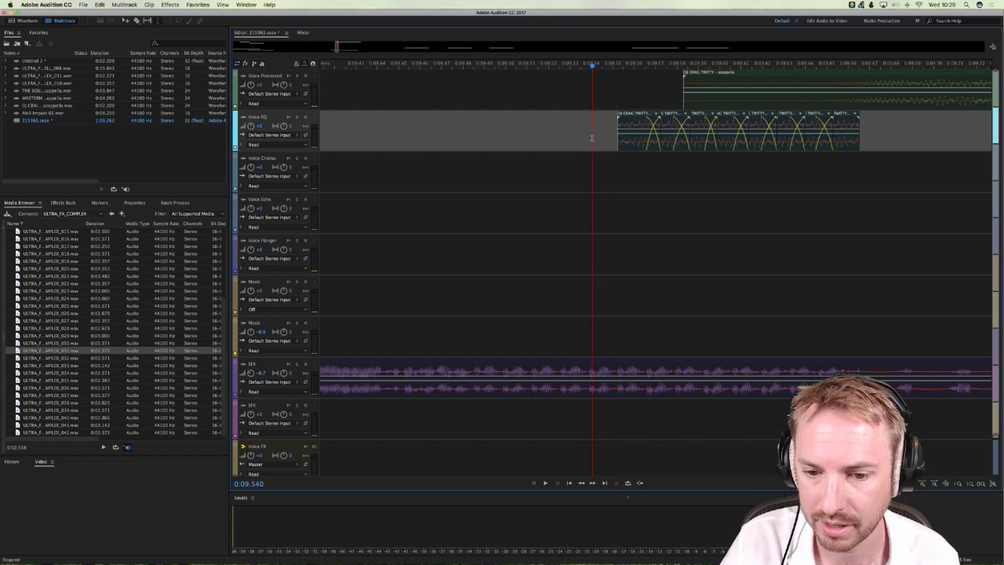
pyautogui.press('super+v')
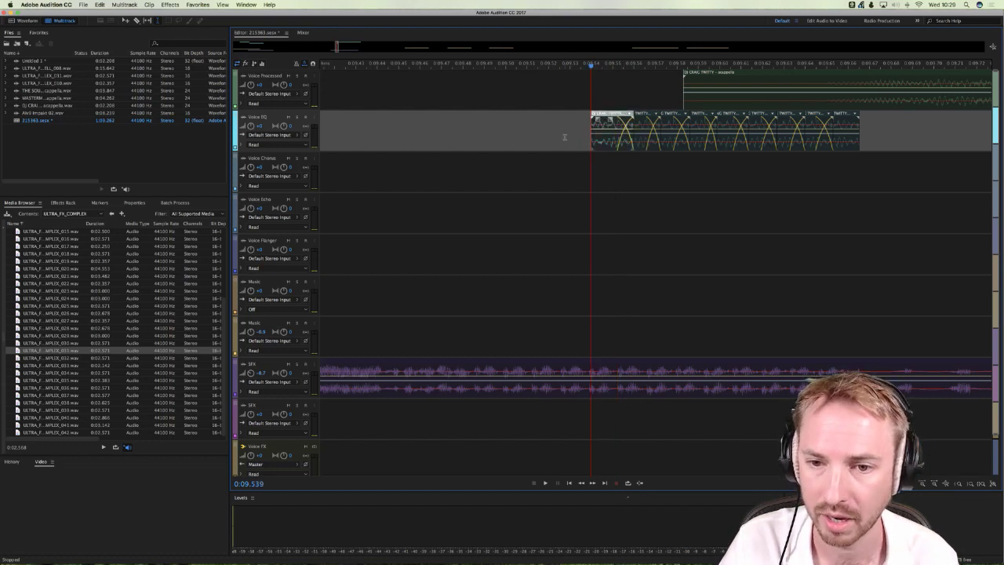
pyautogui.click(560, 136)
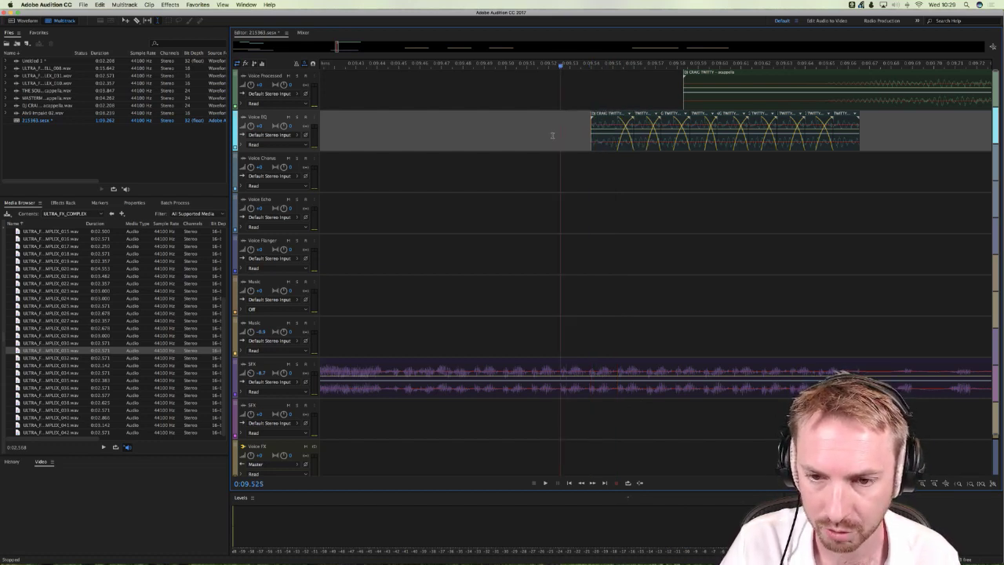
pyautogui.press('super+v')
pyautogui.click(535, 135)
pyautogui.click(531, 135)
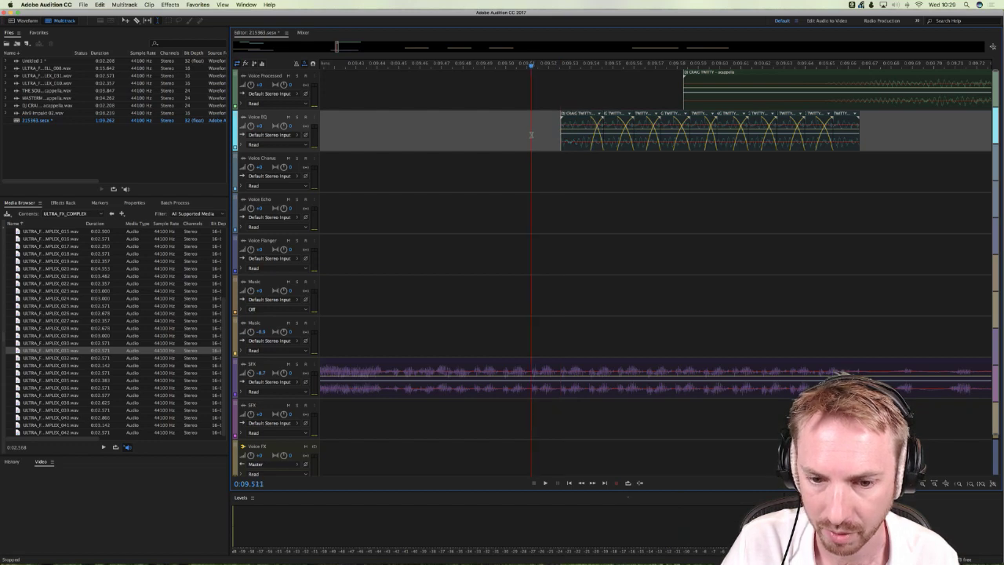
pyautogui.press('super+v')
pyautogui.click(503, 134)
pyautogui.press('super+v')
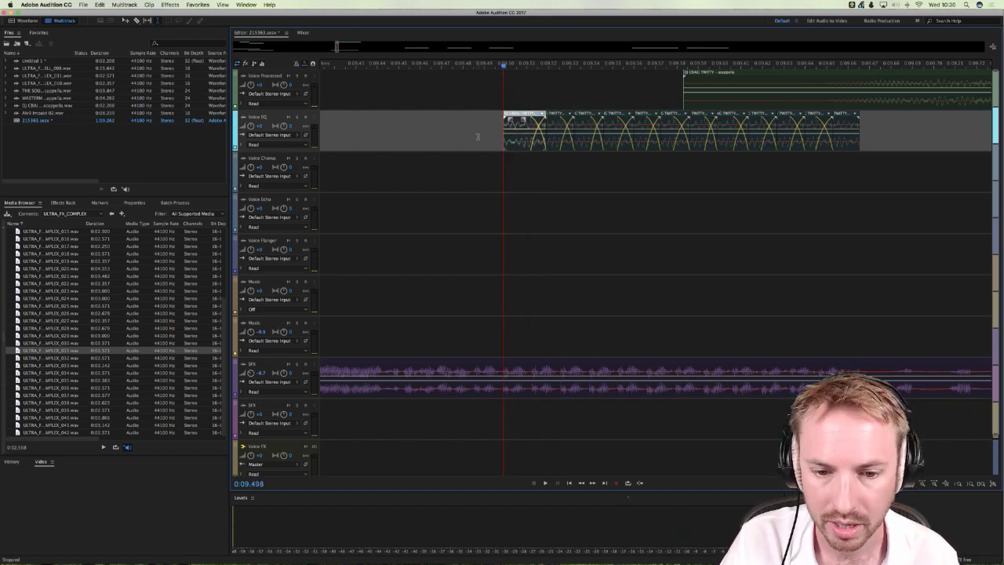
pyautogui.click(477, 137)
pyautogui.press('super+v')
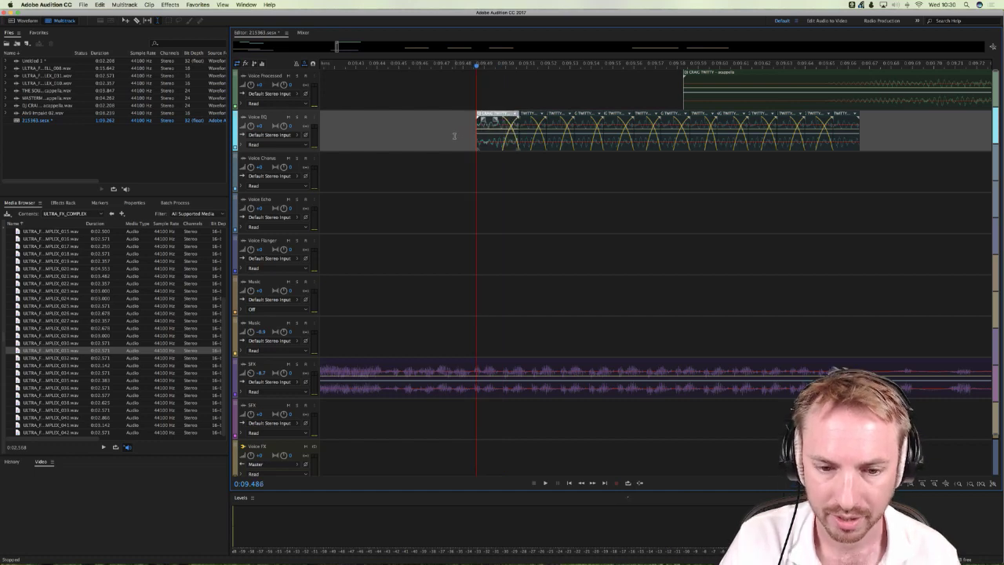
pyautogui.click(453, 136)
pyautogui.click(449, 137)
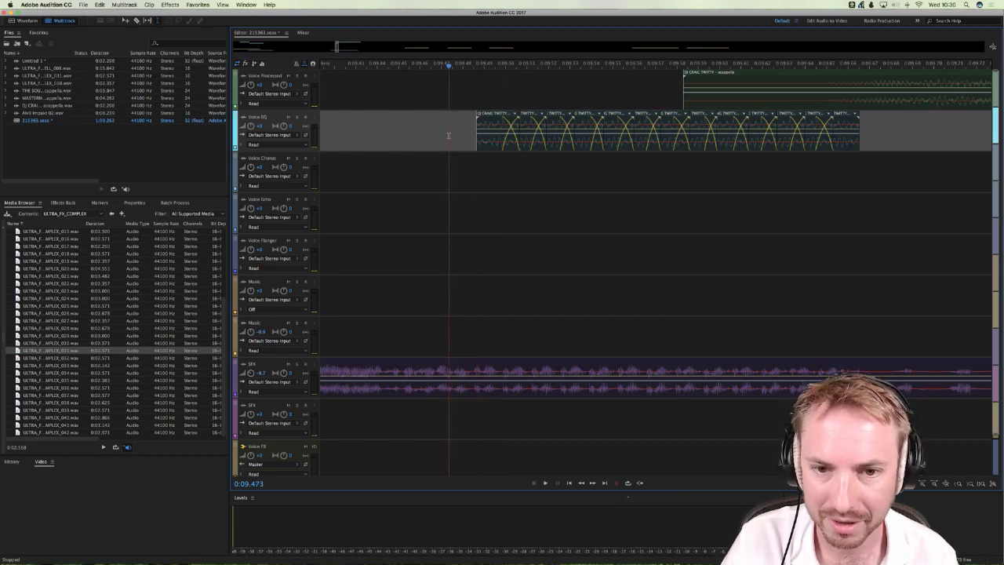
pyautogui.click(446, 136)
pyautogui.press('super+v')
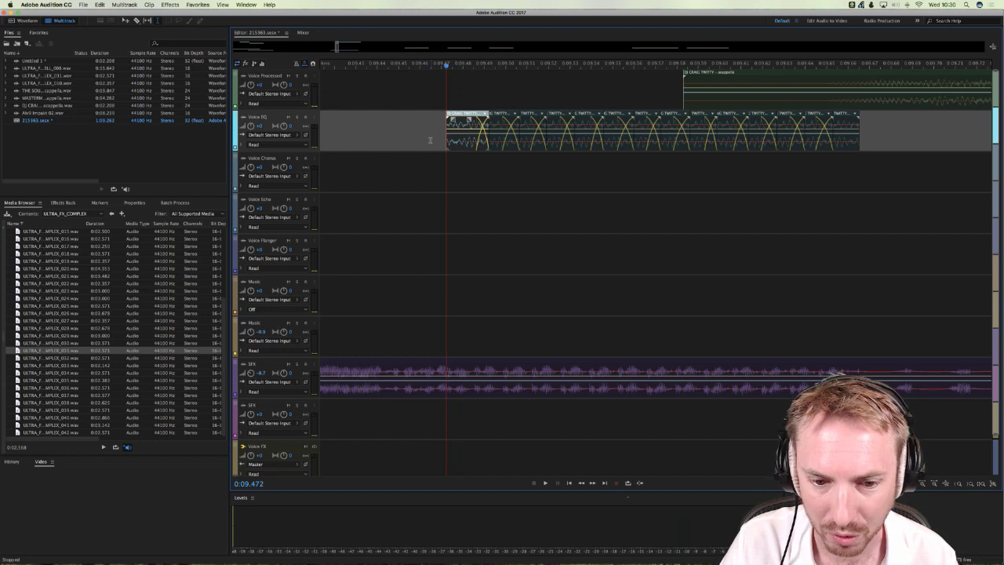
pyautogui.click(417, 140)
pyautogui.click(421, 138)
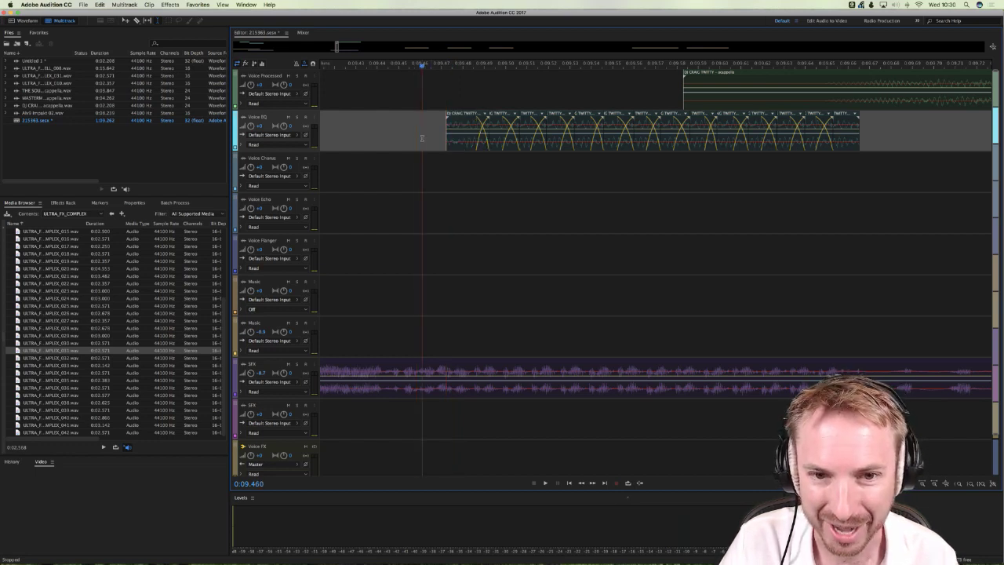
pyautogui.click(415, 138)
pyautogui.press('super+v')
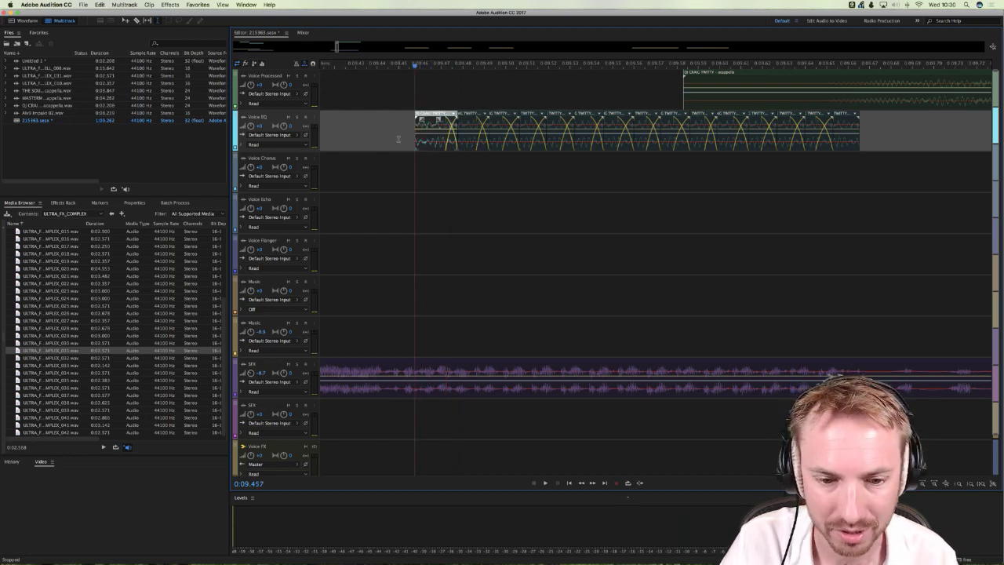
pyautogui.scroll(5, 433, 69)
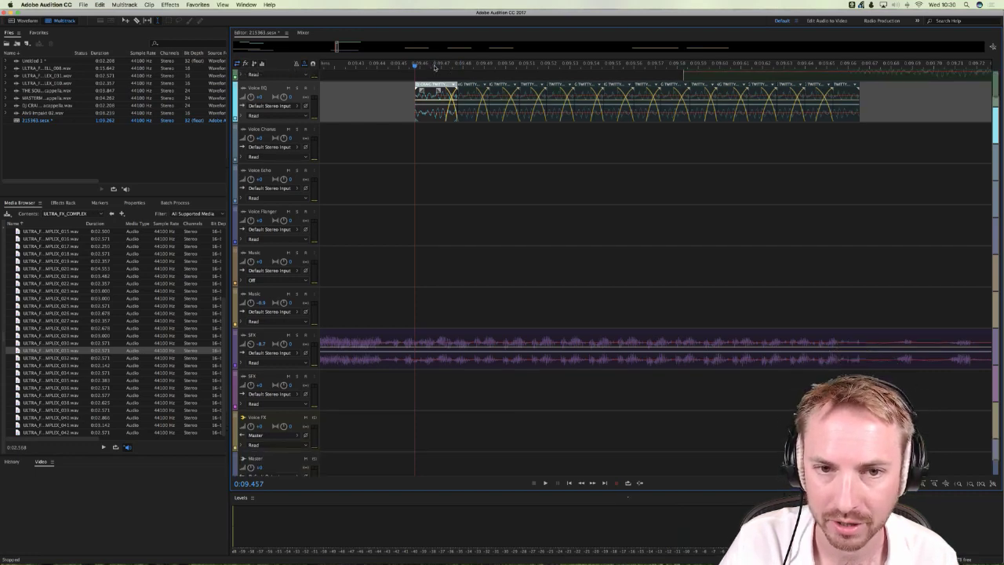
pyautogui.scroll(-6, 436, 70)
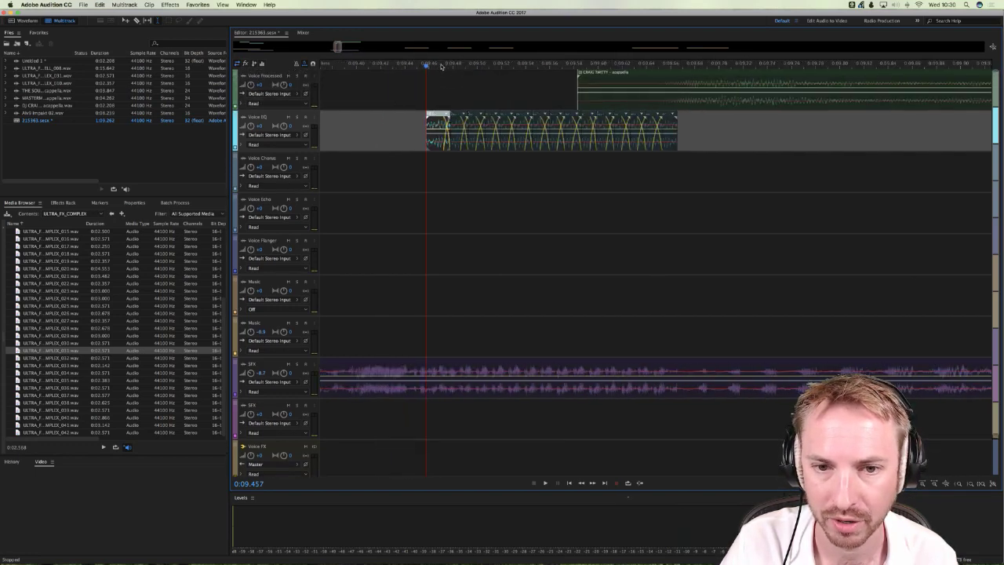
pyautogui.click(420, 86)
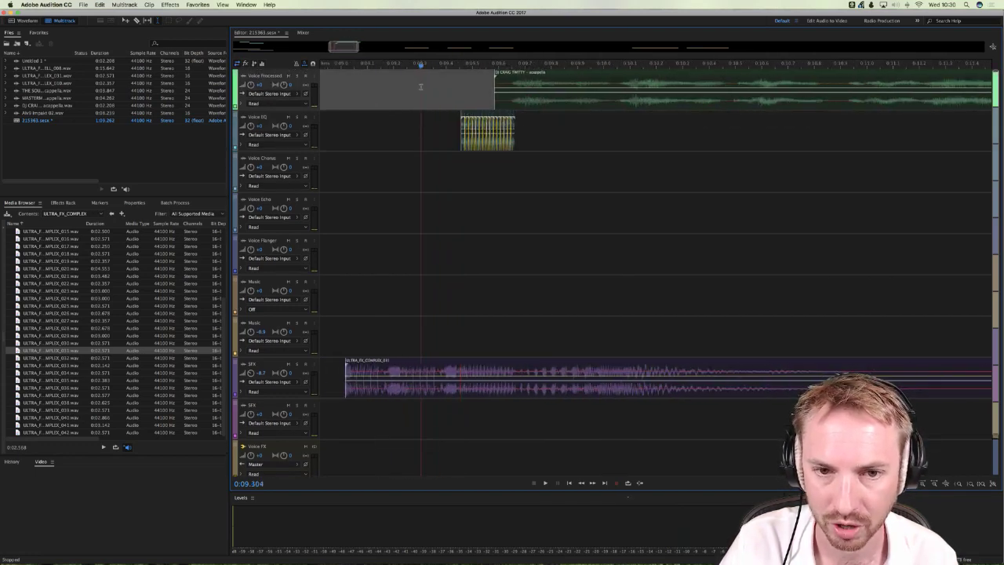
pyautogui.press('space')
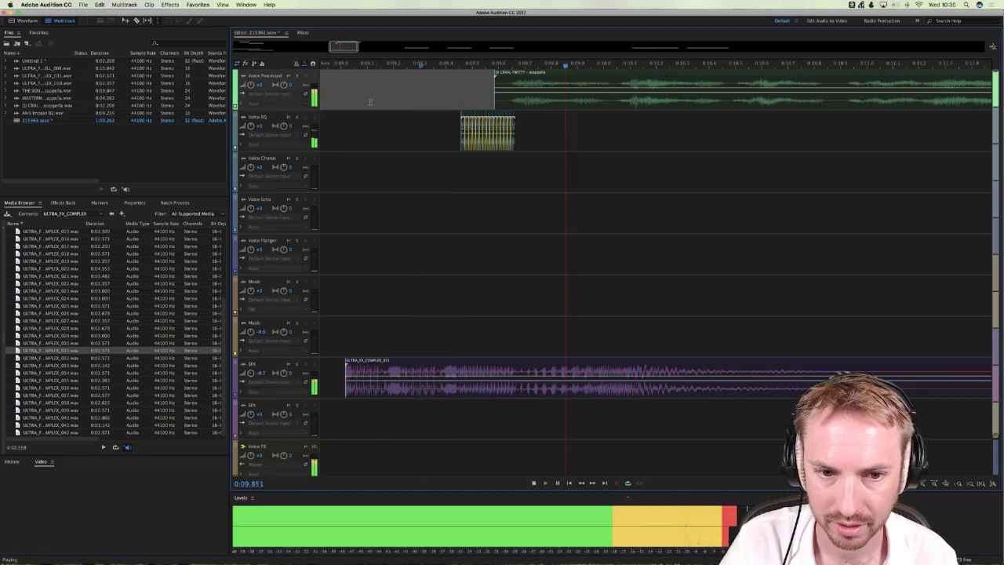
pyautogui.click(370, 100)
pyautogui.click(371, 101)
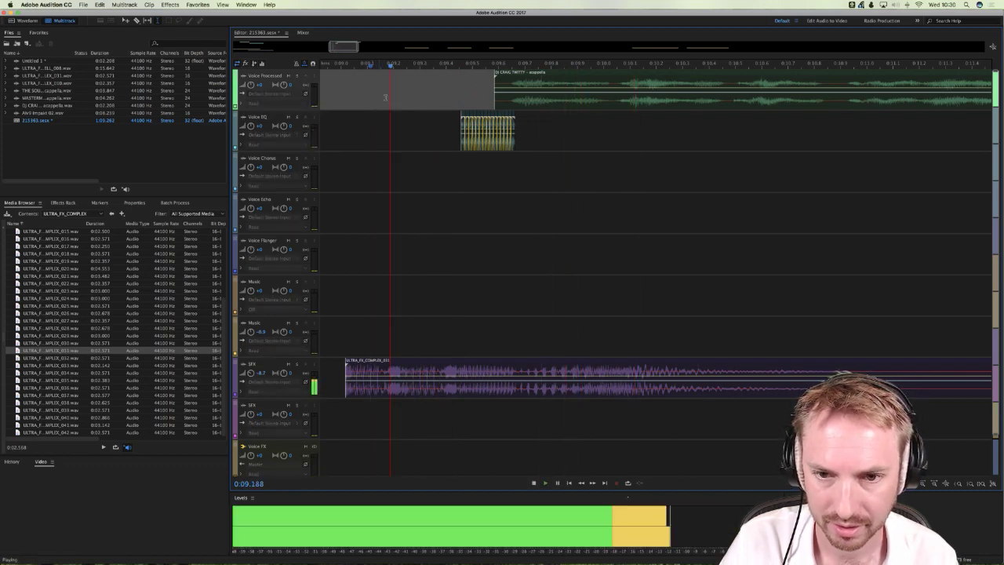
pyautogui.press('space')
pyautogui.press('space')
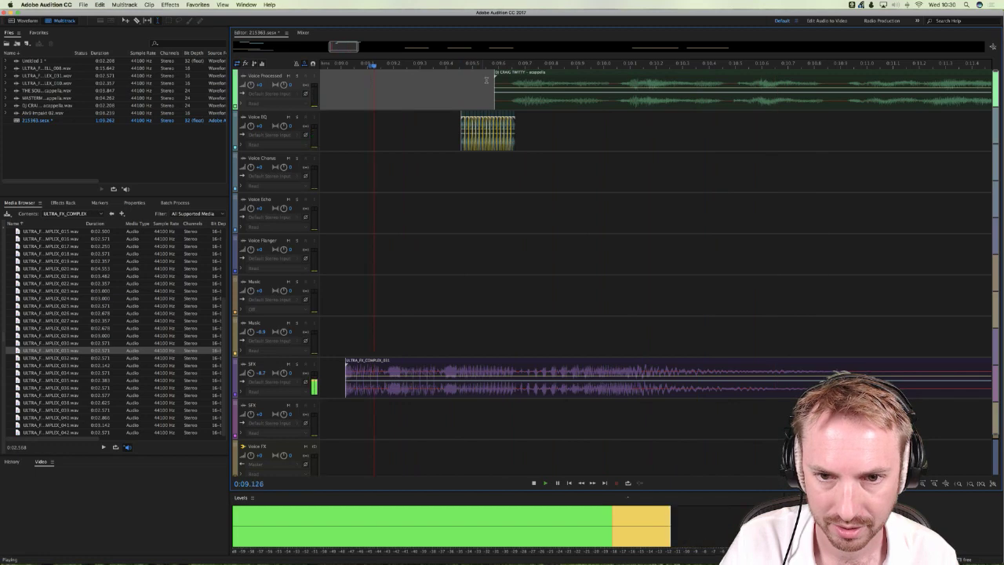
pyautogui.press('space')
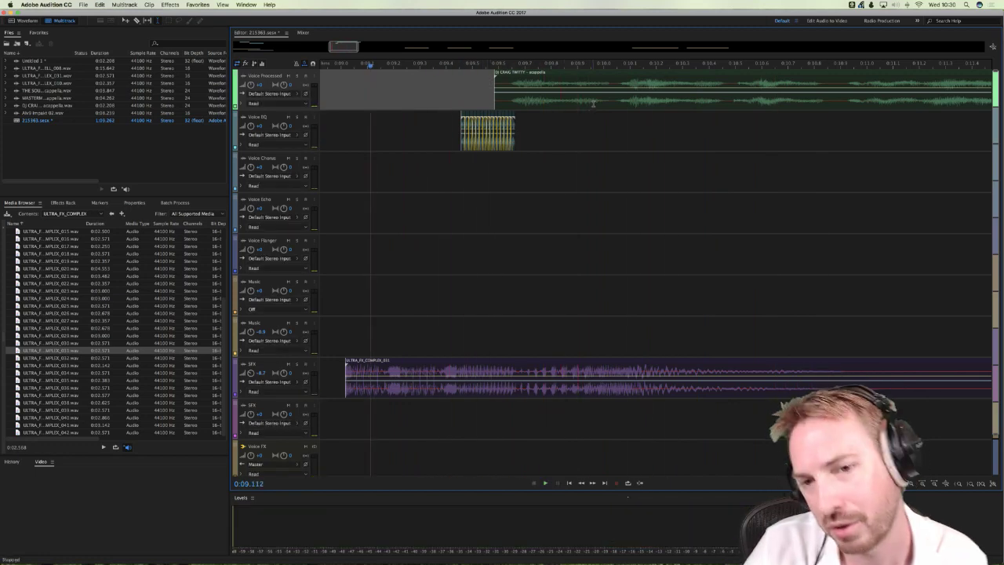
pyautogui.click(542, 100)
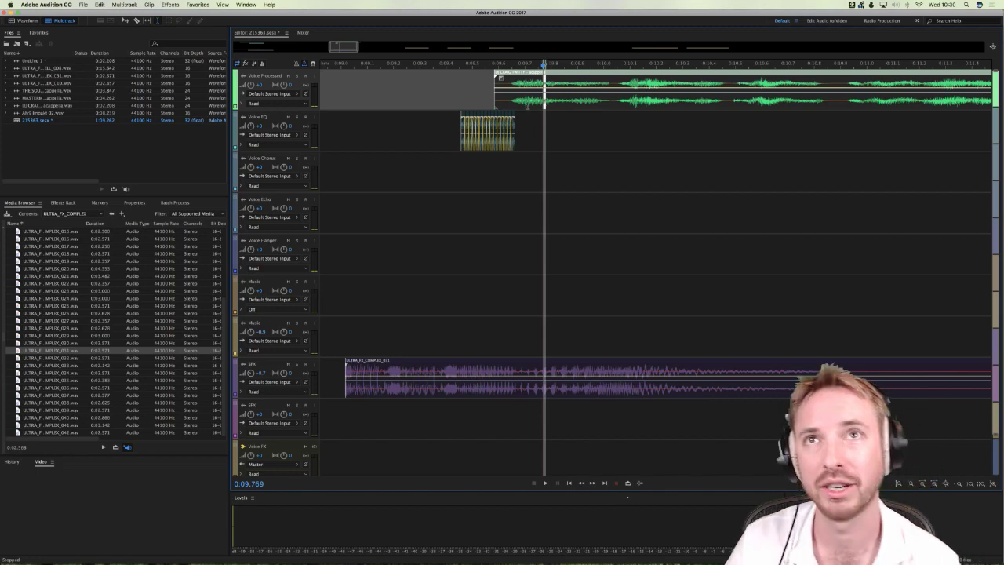
pyautogui.click(449, 172)
pyautogui.click(432, 172)
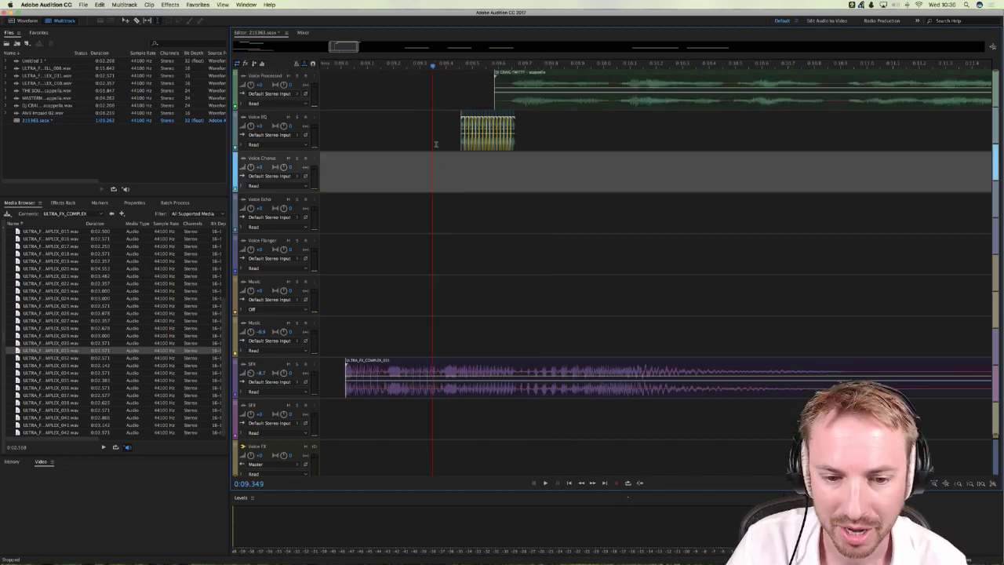
pyautogui.scroll(3, 455, 137)
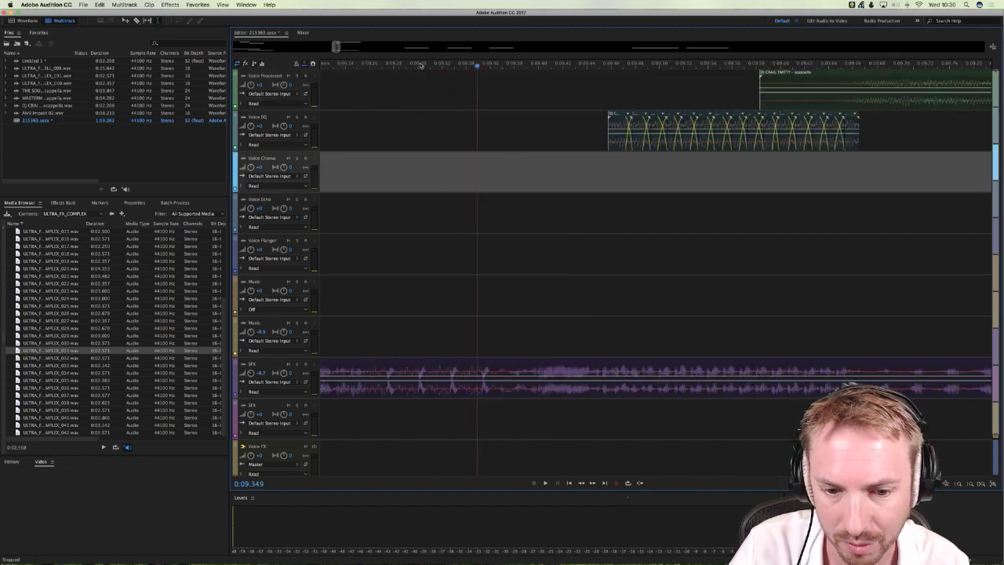
# Step: Paste three copies of the snippet on Voice EQ at successively earlier points
pyautogui.click(462, 135)
pyautogui.press('super+v')
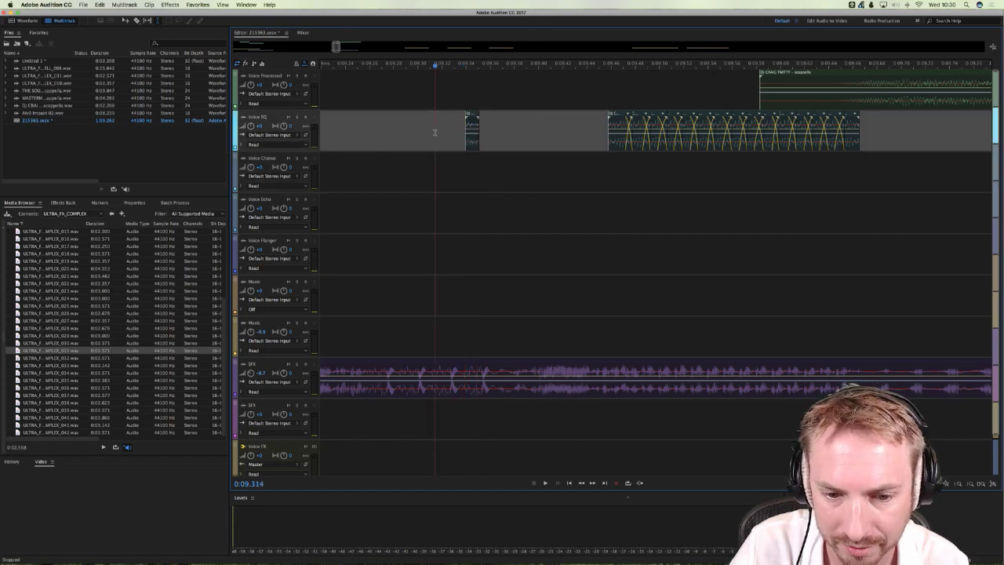
pyautogui.click(433, 132)
pyautogui.press('super+v')
pyautogui.click(403, 133)
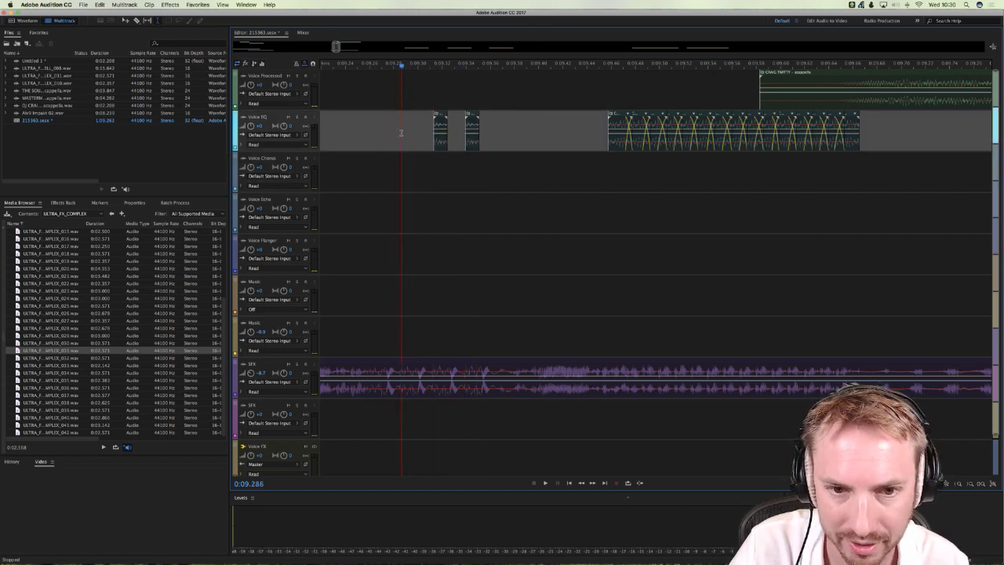
pyautogui.press('super+v')
pyautogui.hscroll(-2, 403, 134)
# Step: Paste two more snippets ahead of the stutter run, nudging one slightly later, at 0:09.233
pyautogui.click(410, 132)
pyautogui.click(417, 132)
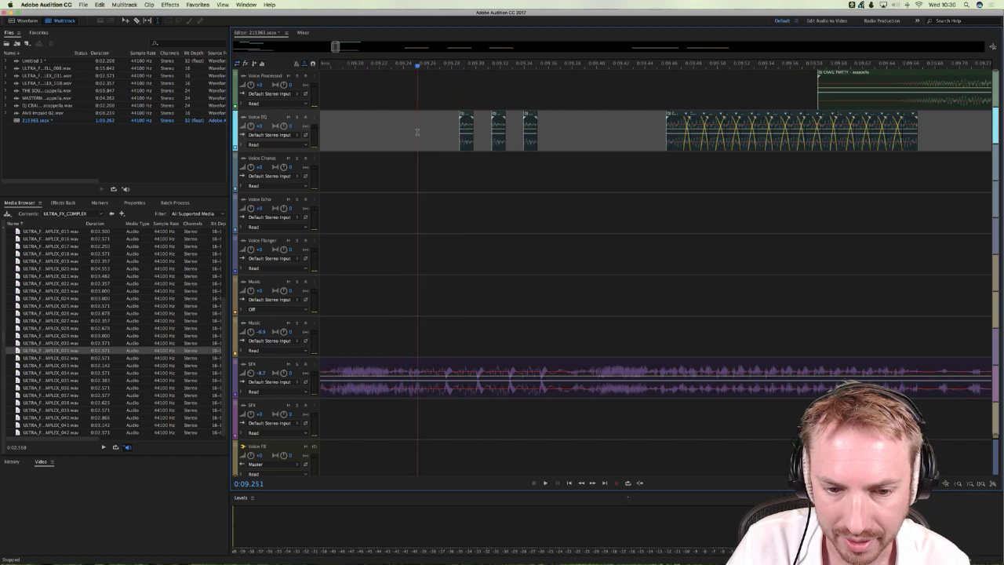
pyautogui.click(422, 132)
pyautogui.press('super+v')
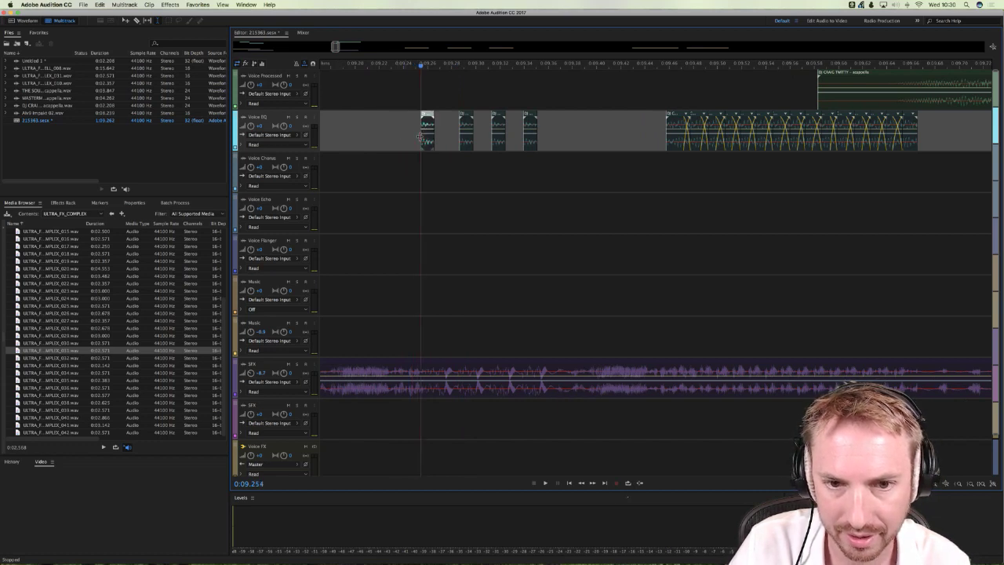
pyautogui.moveTo(429, 139); pyautogui.dragTo(433, 140)
pyautogui.click(394, 139)
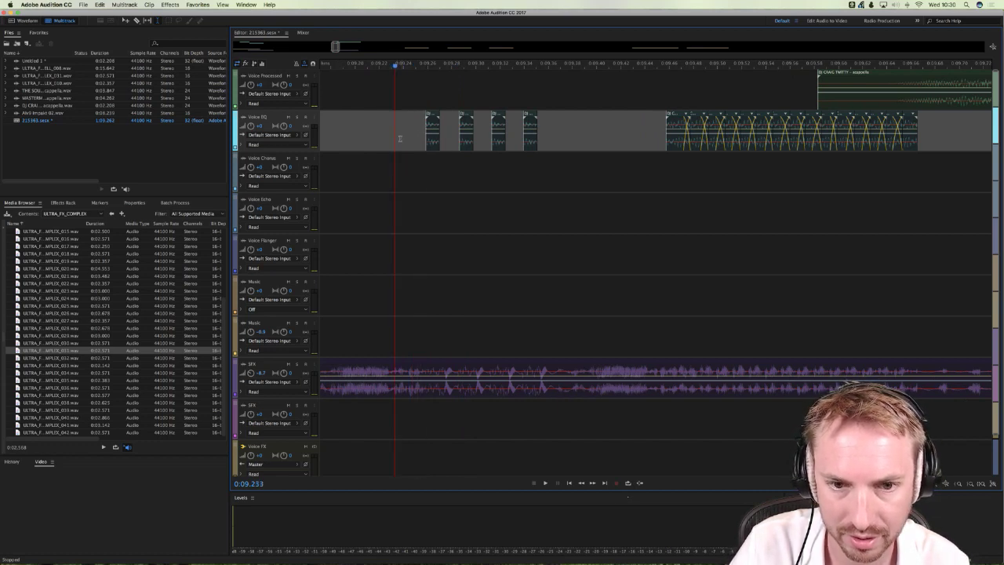
pyautogui.press('super+v')
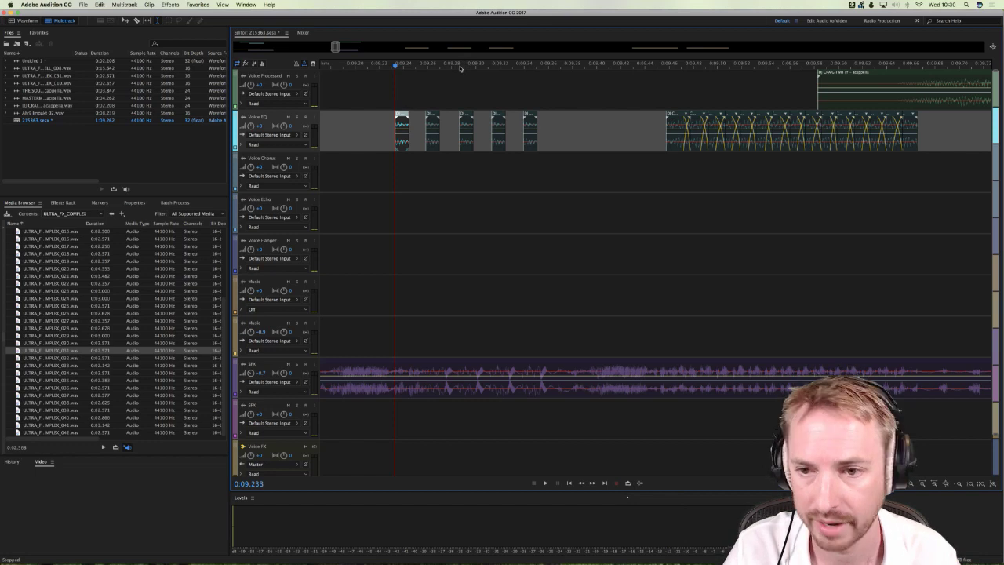
pyautogui.scroll(-2, 461, 64)
pyautogui.scroll(-2, 461, 69)
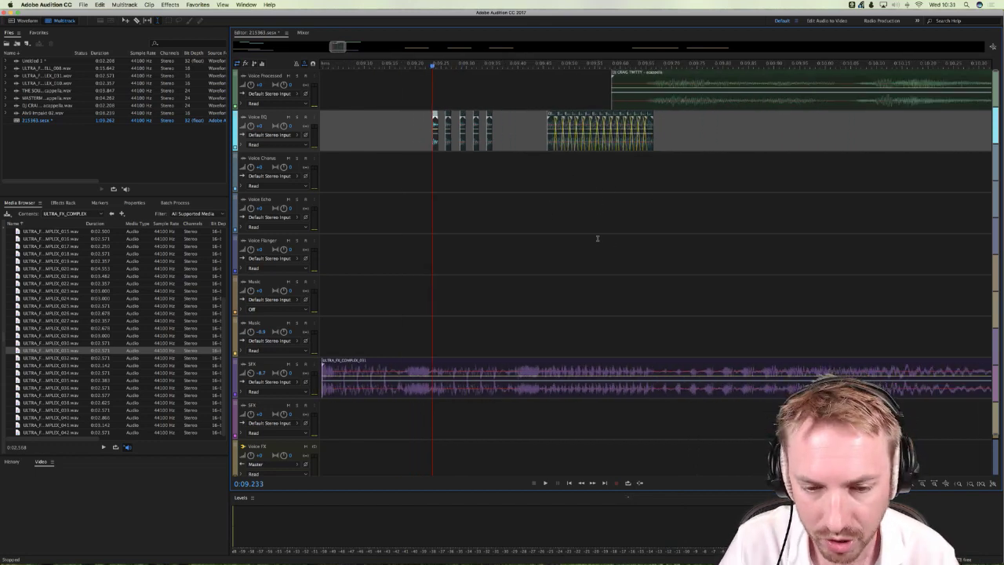
# Step: Resize the track heights and open the ULTRA_FX_COMPLEX_031 SFX clip in the Waveform editor
pyautogui.scroll(4, 288, 380)
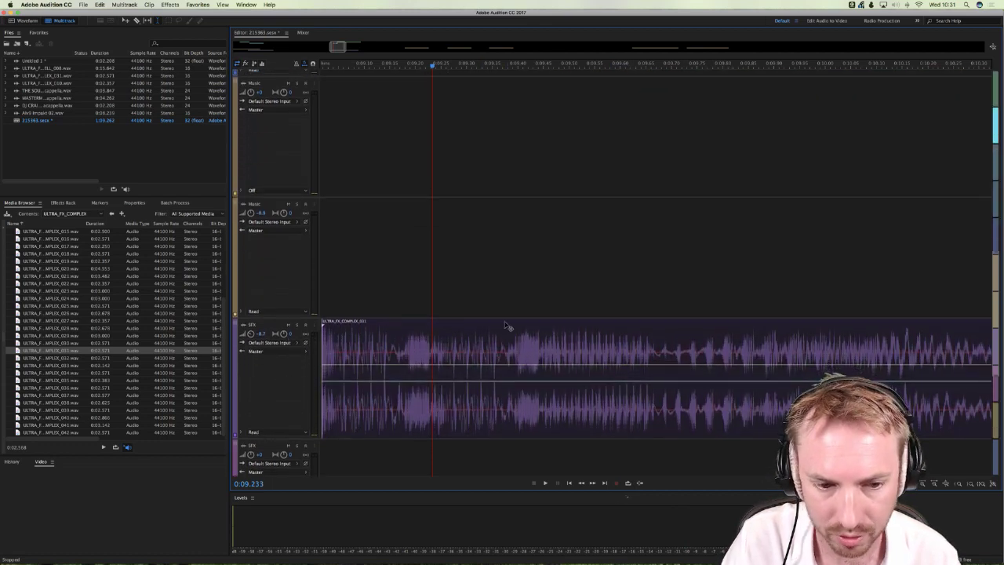
pyautogui.scroll(-2, 284, 327)
pyautogui.scroll(-2, 285, 327)
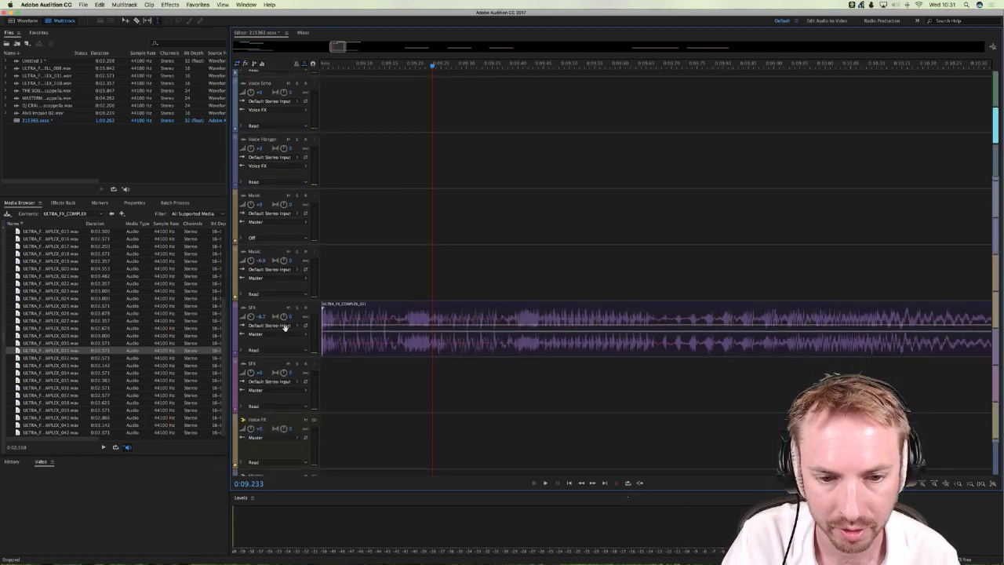
pyautogui.doubleClick(522, 338)
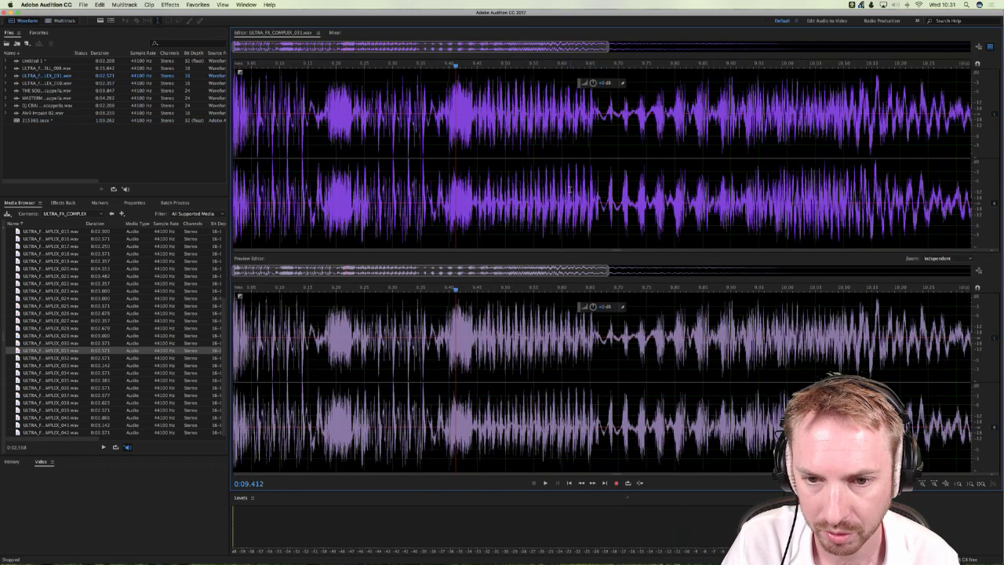
# Step: Zoom into the sound effect waveform and close the Preview Editor to enlarge it
pyautogui.scroll(5, 506, 179)
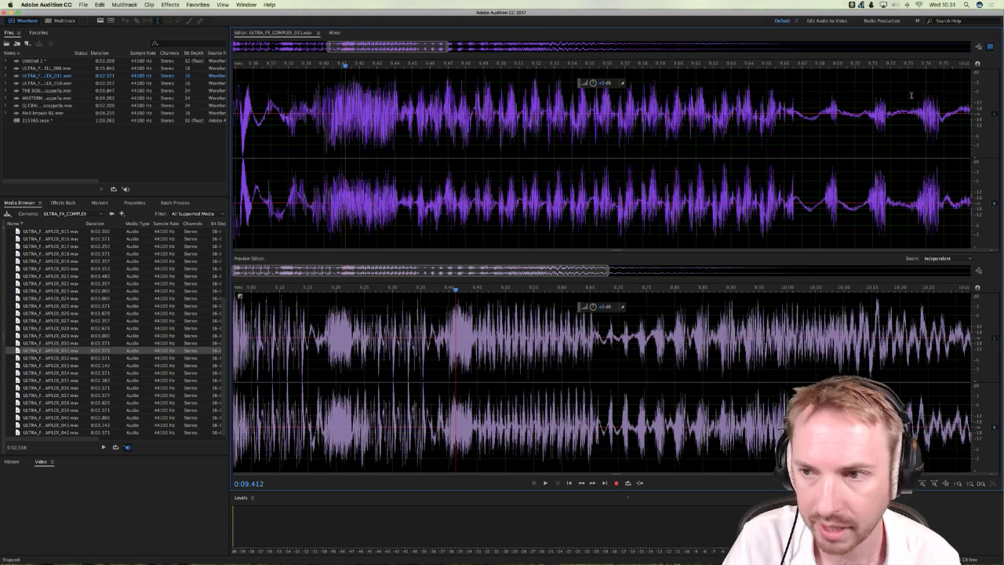
pyautogui.click(989, 47)
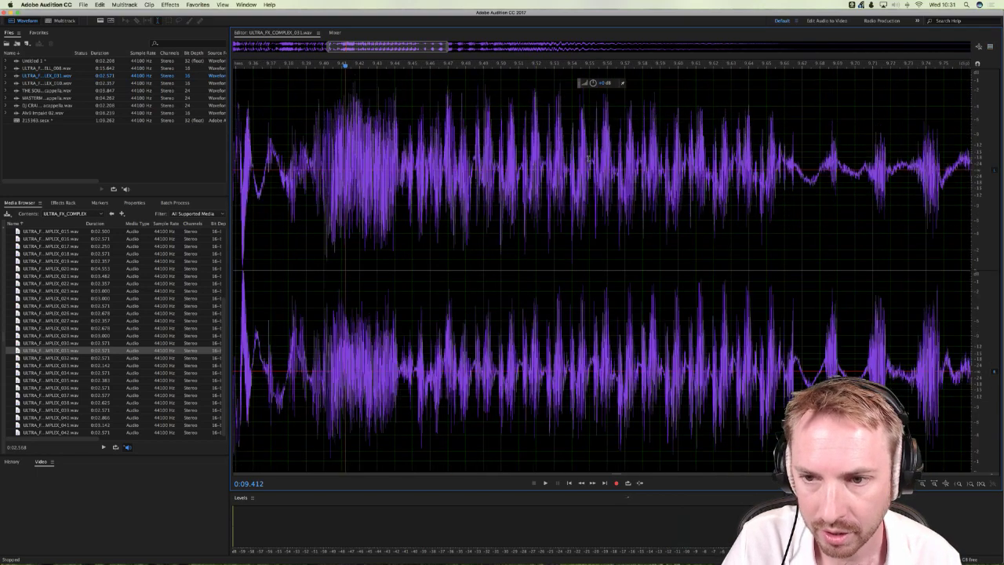
pyautogui.moveTo(755, 142); pyautogui.dragTo(490, 139)
pyautogui.click(737, 141)
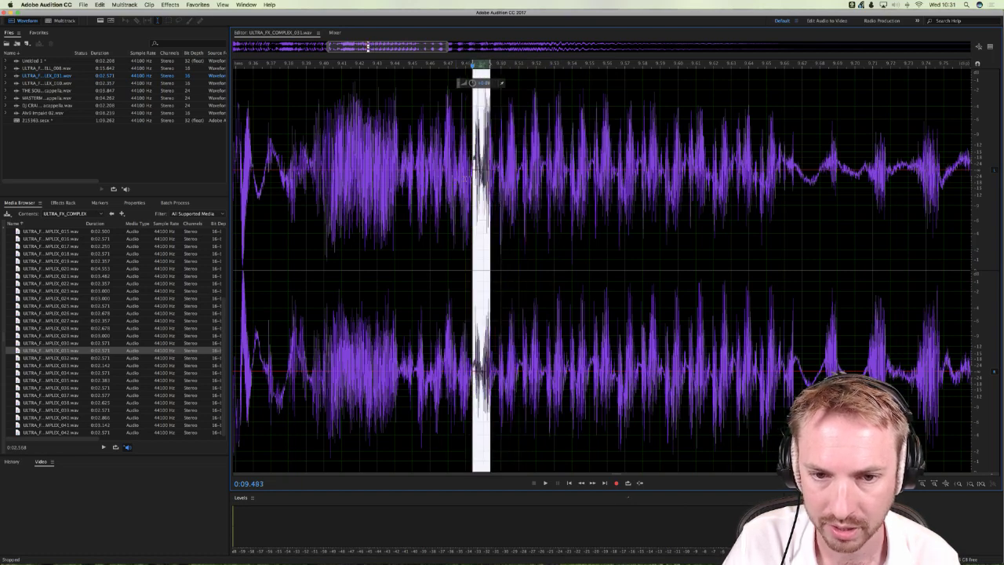
# Step: Select and play the middle stretch of the waveform, then return to the 215363 multitrack session
pyautogui.moveTo(470, 175); pyautogui.dragTo(788, 177)
pyautogui.press('space')
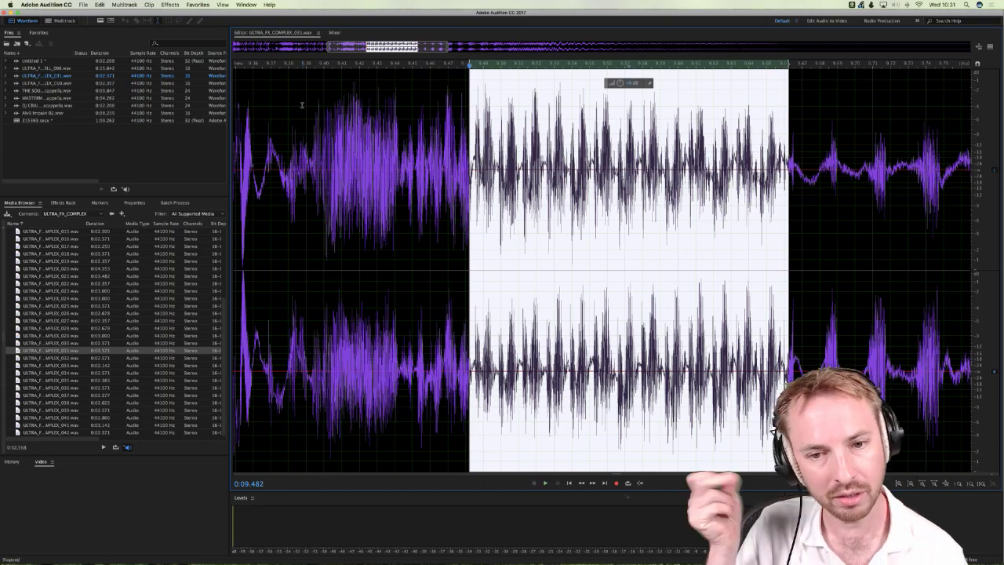
pyautogui.click(64, 20)
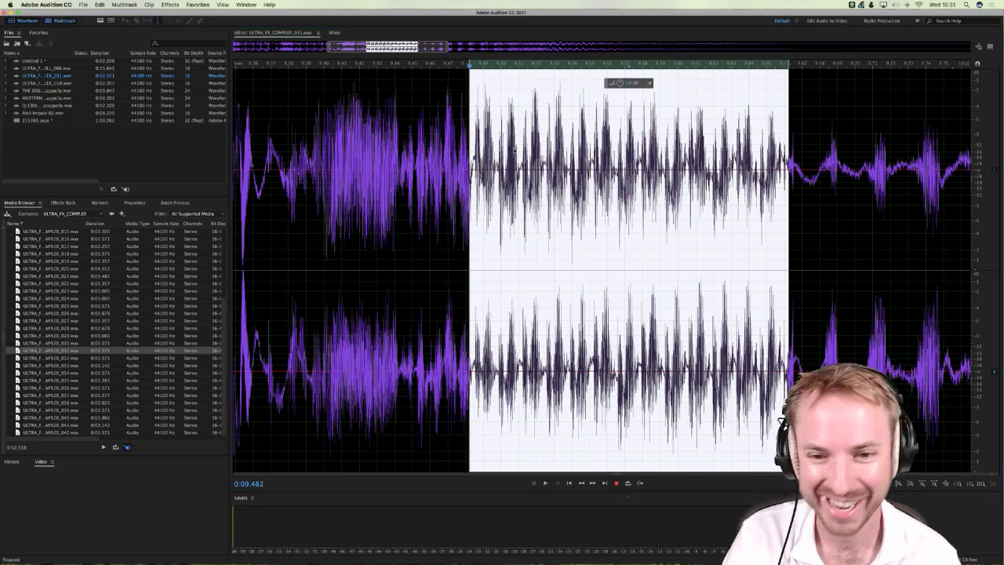
pyautogui.scroll(5, 610, 214)
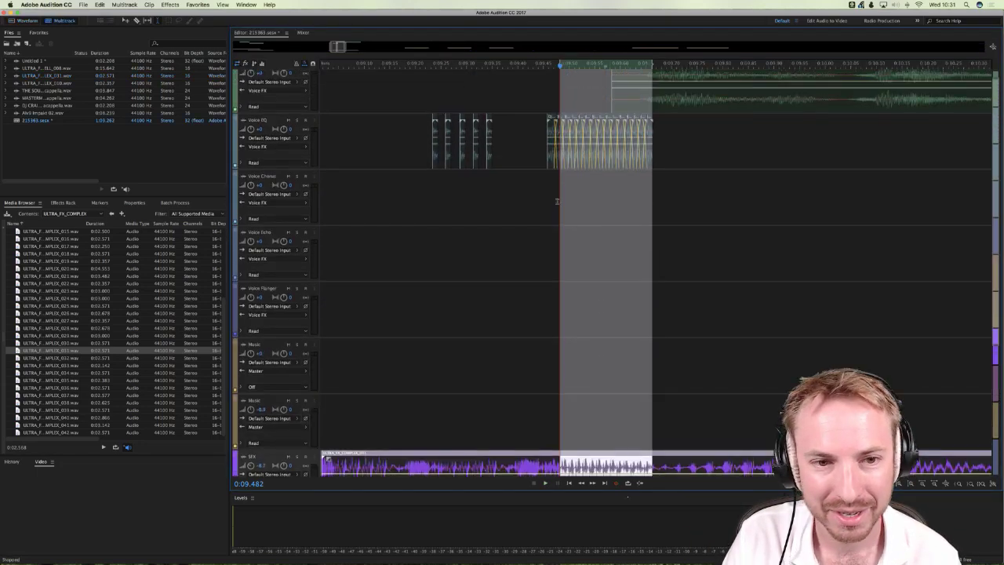
# Step: Mute the Voice EQ track, then unmute it again
pyautogui.click(287, 132)
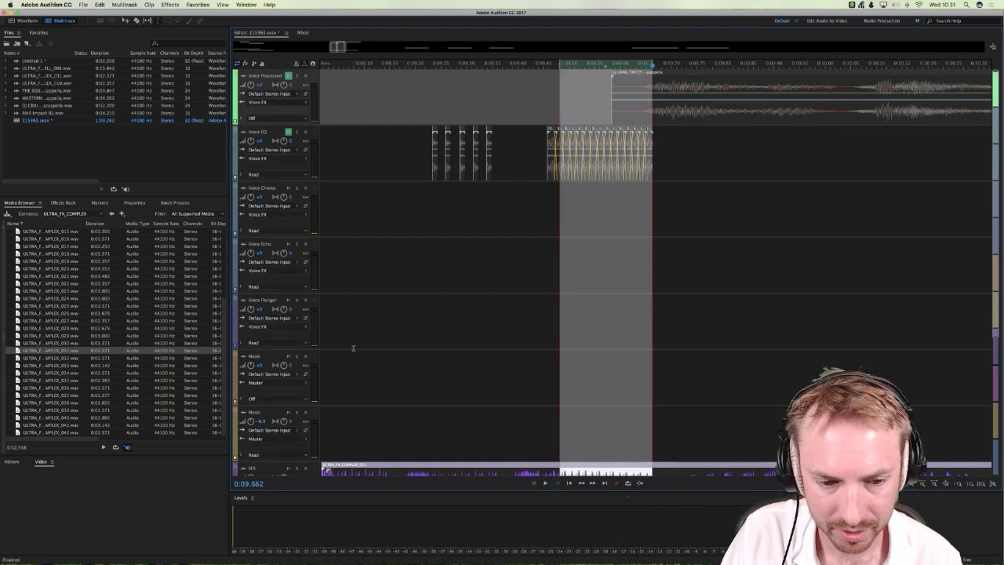
pyautogui.click(291, 469)
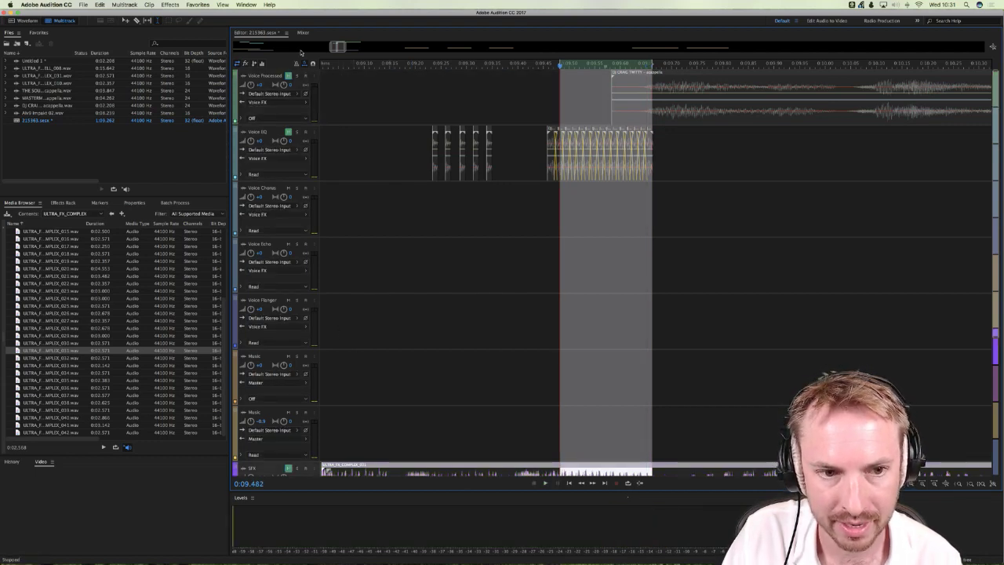
pyautogui.click(289, 131)
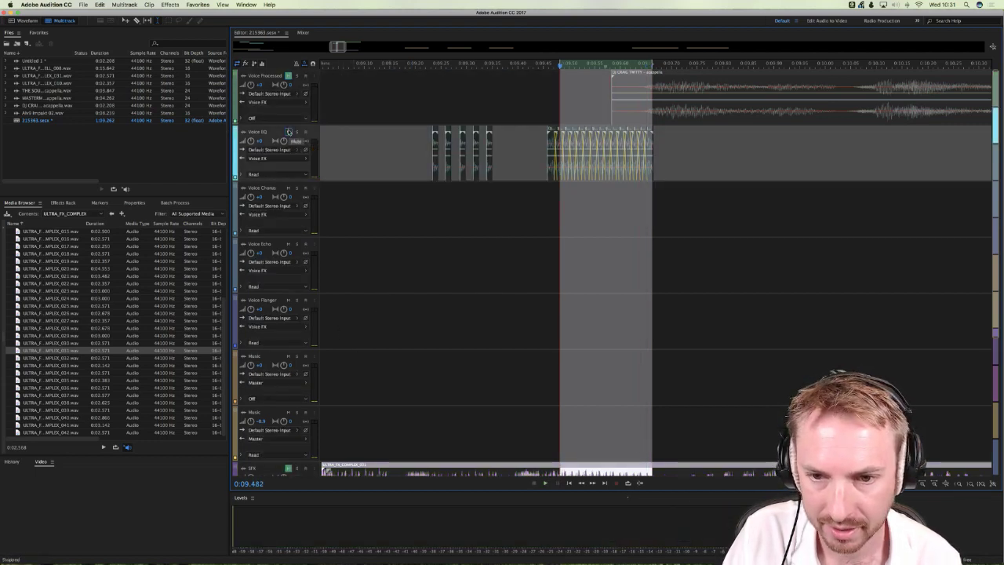
pyautogui.click(289, 132)
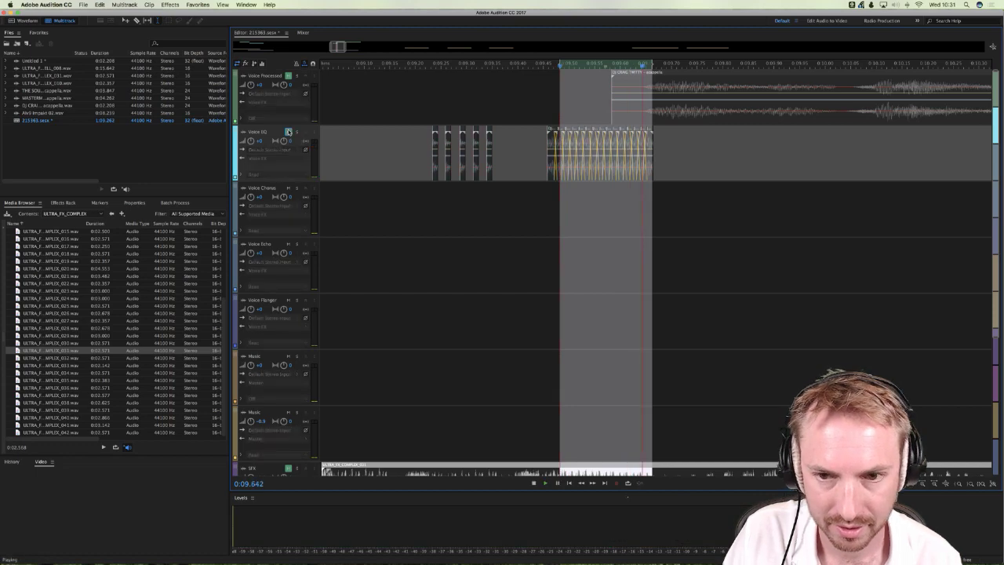
# Step: Play the stutter snippets with the sound effect, then clear the selection at 0:09.507 and zoom out
pyautogui.press('space')
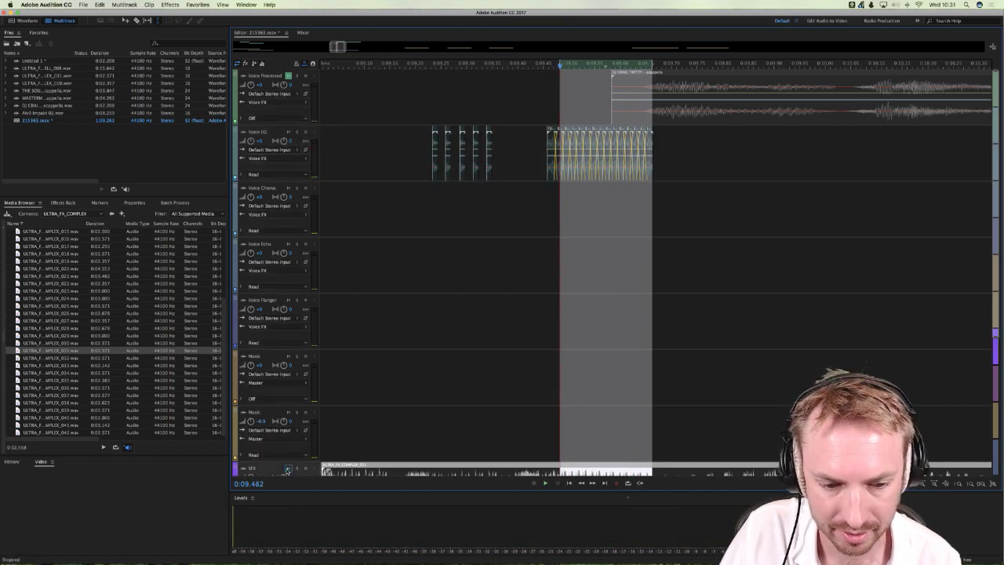
pyautogui.press('space')
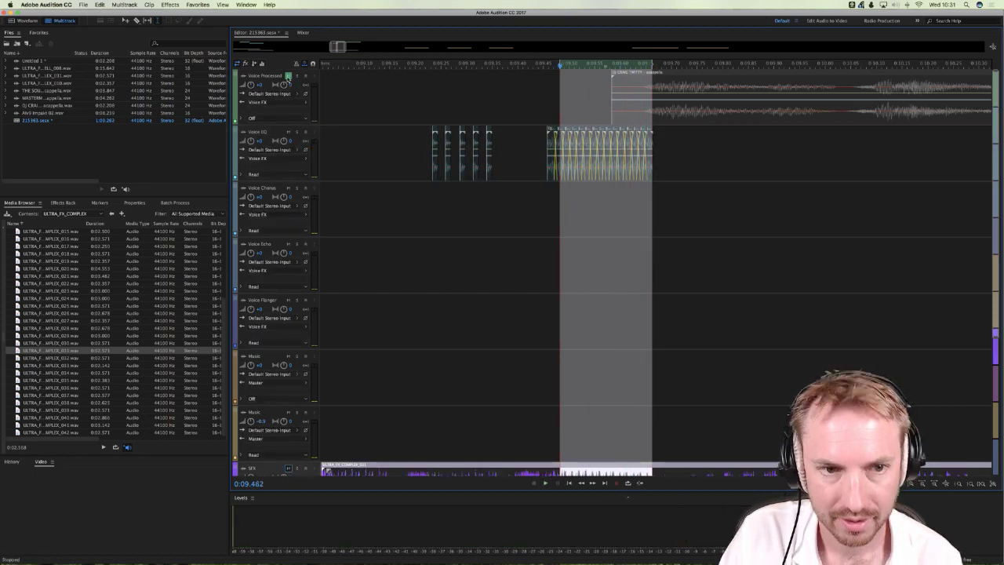
pyautogui.click(572, 275)
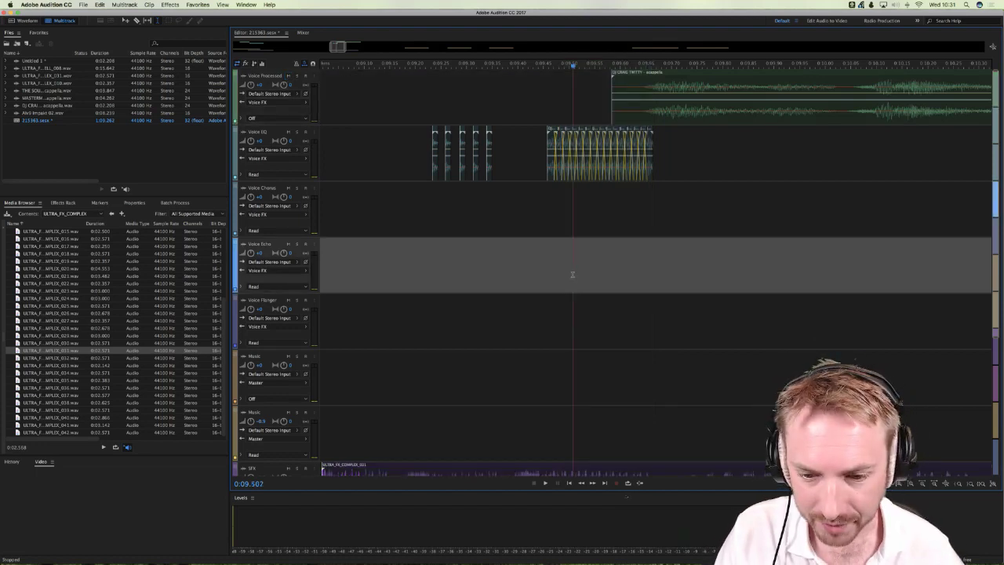
pyautogui.scroll(-3, 581, 60)
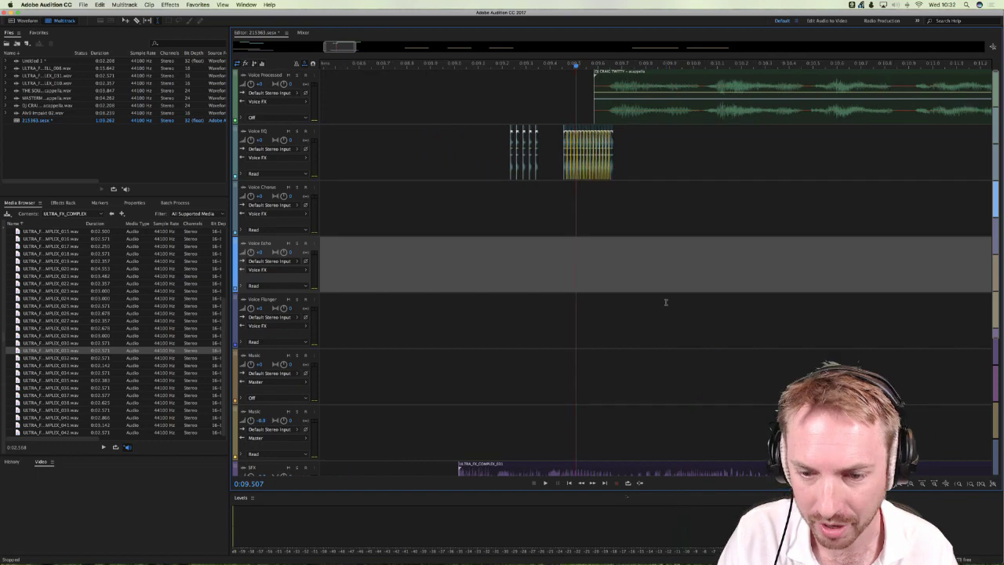
pyautogui.scroll(-2, 663, 298)
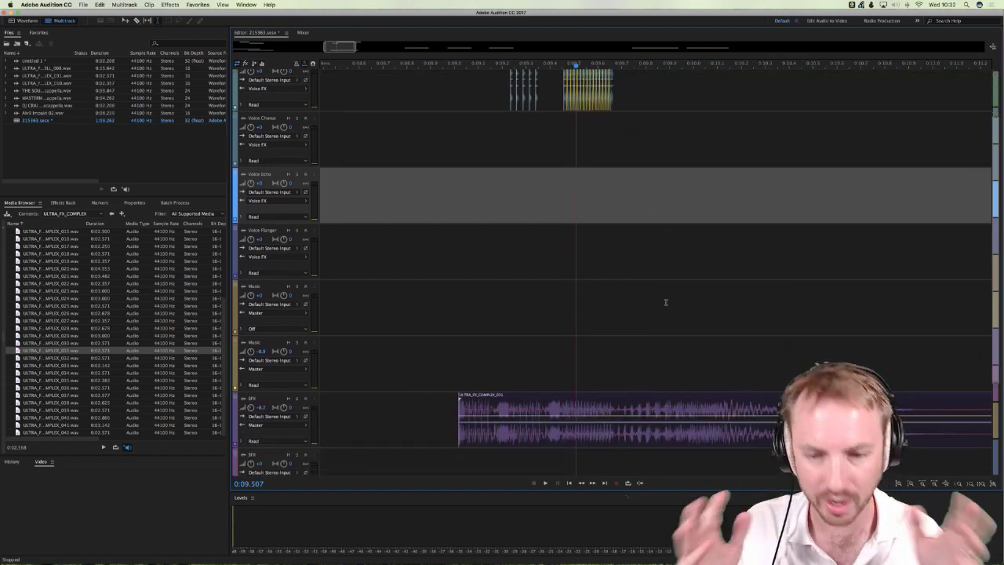
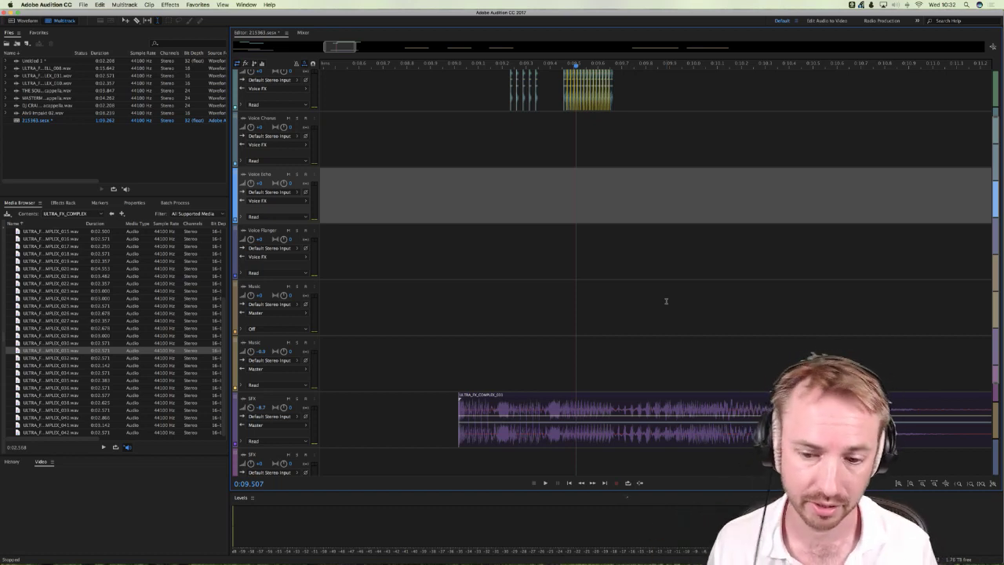
# Step: Solo the SFX track and play back from the Music track
pyautogui.click(296, 398)
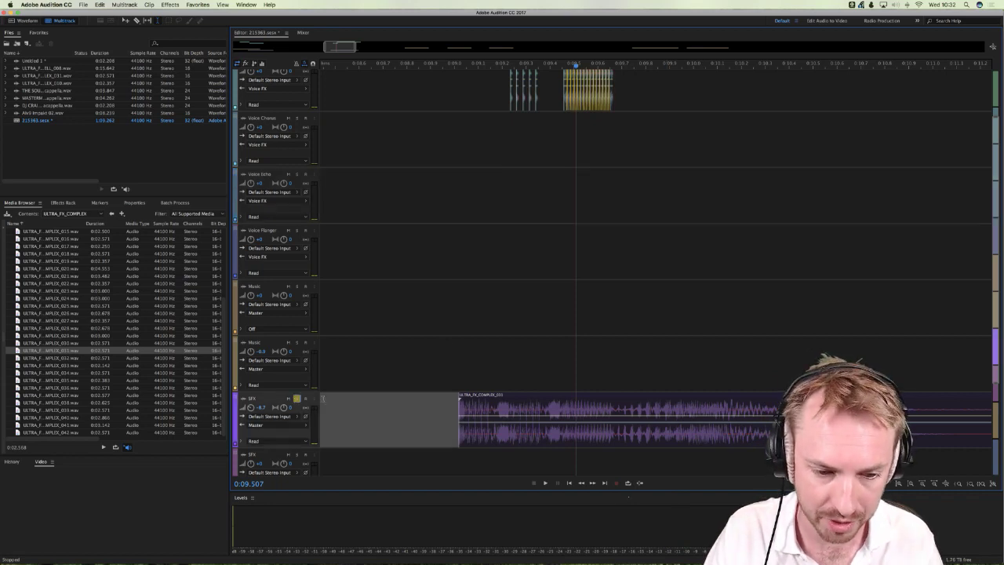
pyautogui.click(455, 369)
pyautogui.press('space')
pyautogui.press('space')
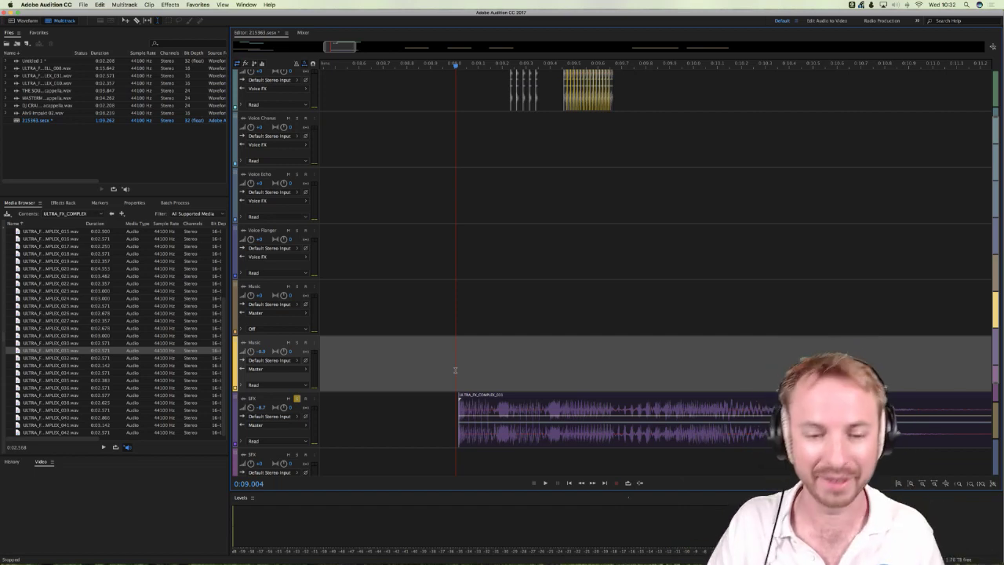
pyautogui.click(296, 399)
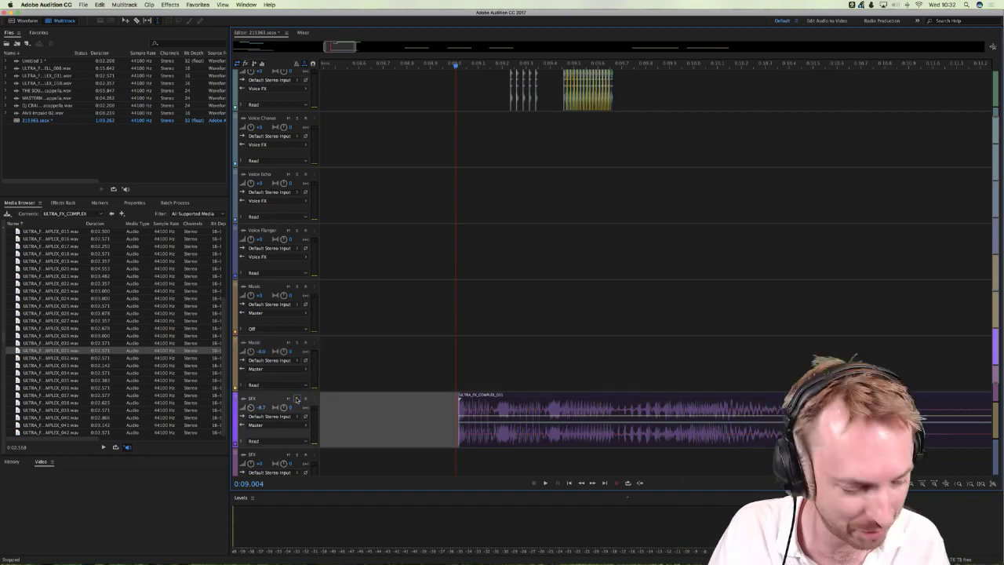
# Step: Audition the Voice Chorus section between about 0:08.9 and 0:09.7 to find the paste point
pyautogui.click(496, 157)
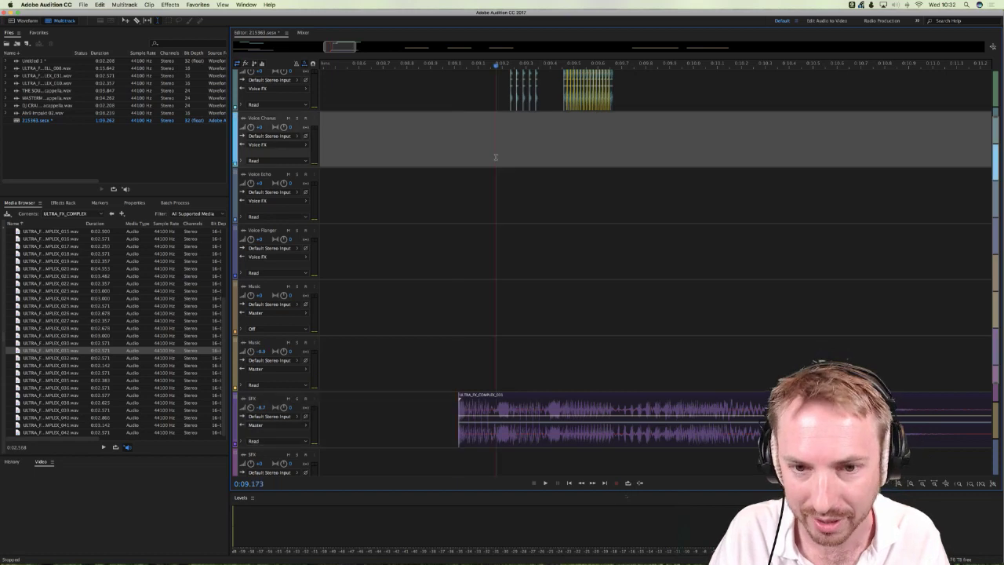
pyautogui.click(438, 161)
pyautogui.press('space')
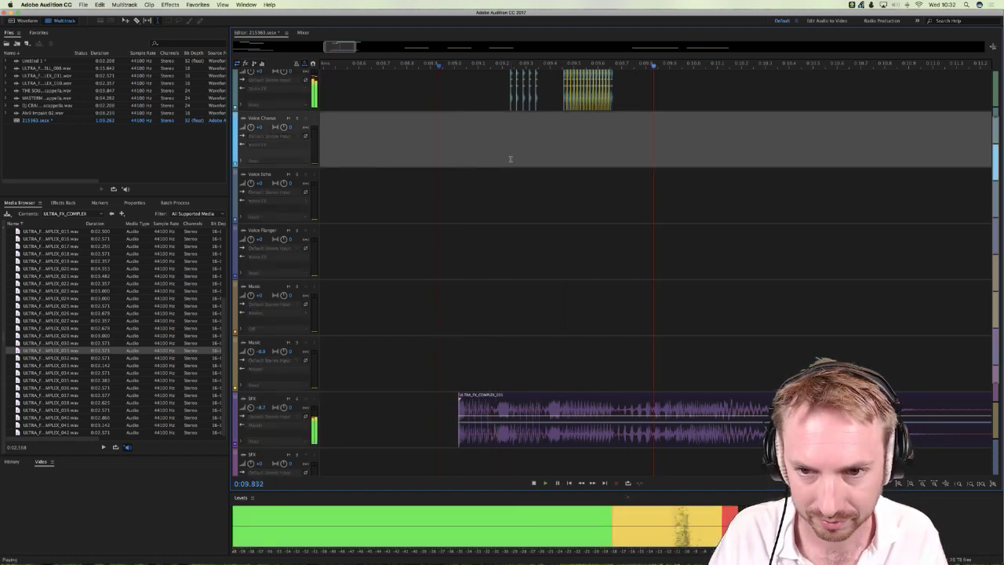
pyautogui.press('space')
pyautogui.press('space')
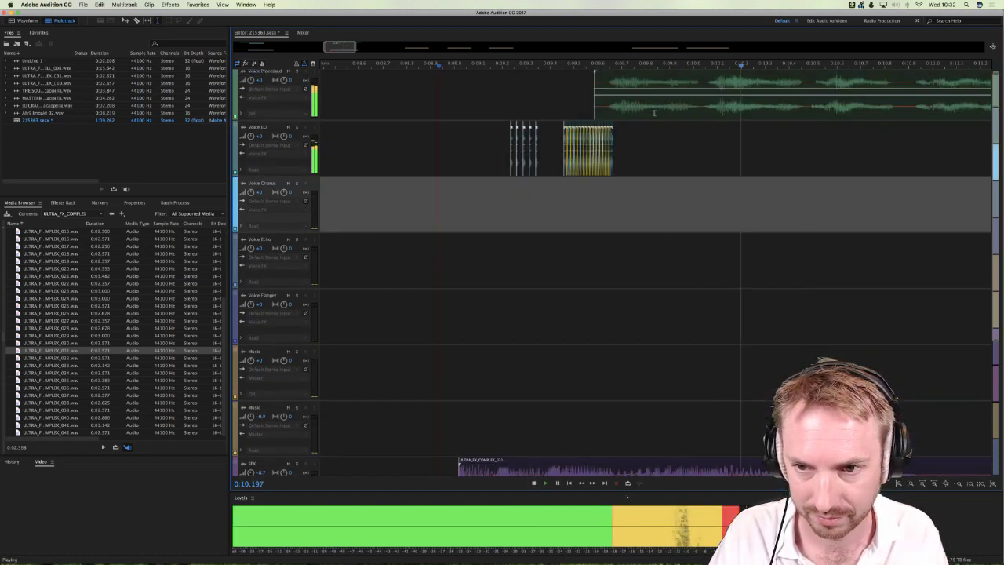
pyautogui.scroll(2, 654, 112)
pyautogui.press('space')
pyautogui.click(634, 112)
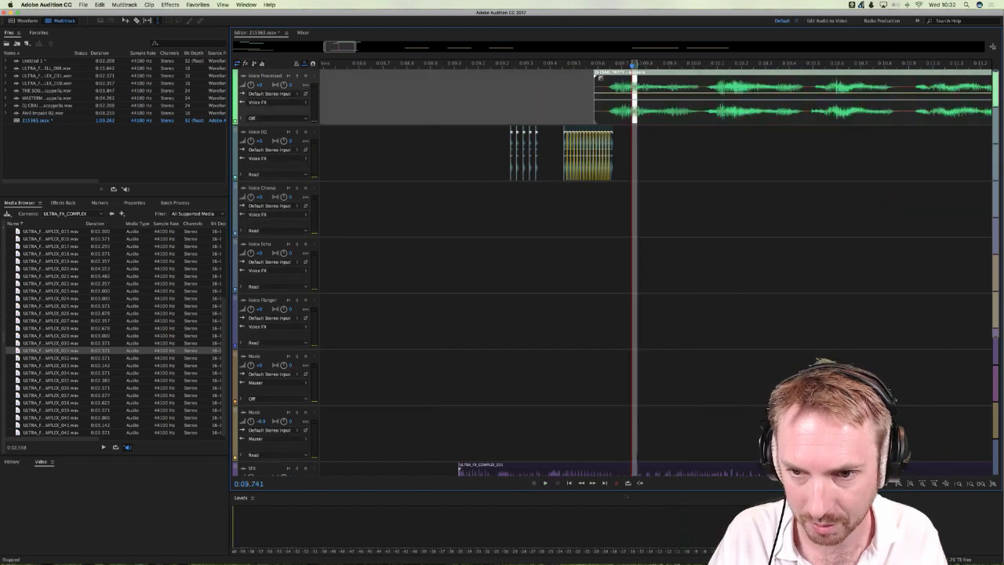
pyautogui.scroll(-1, 524, 280)
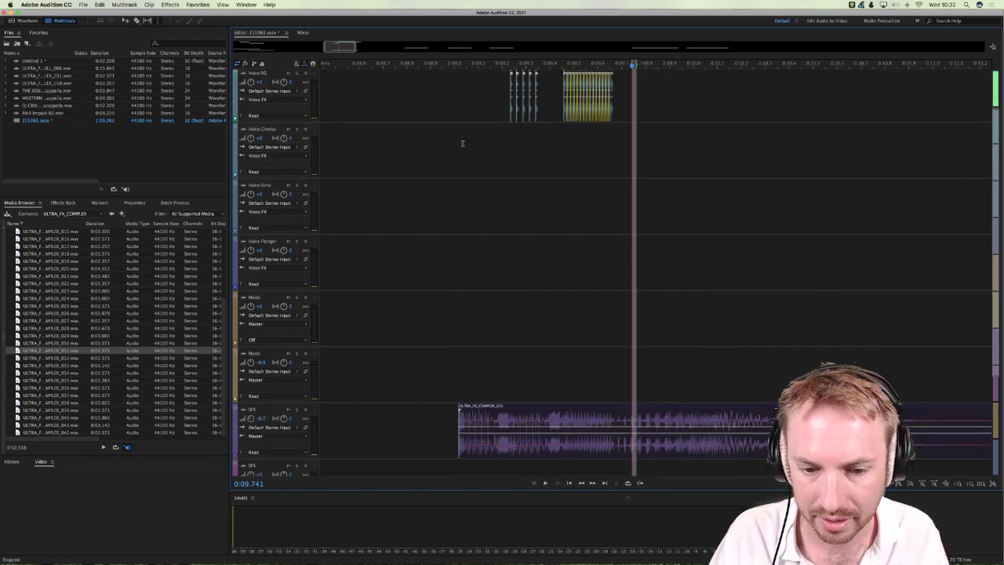
# Step: Paste four back-to-back copies of the vocal slice on Voice Chorus from 0:09.126, stepping earlier each time
pyautogui.click(486, 156)
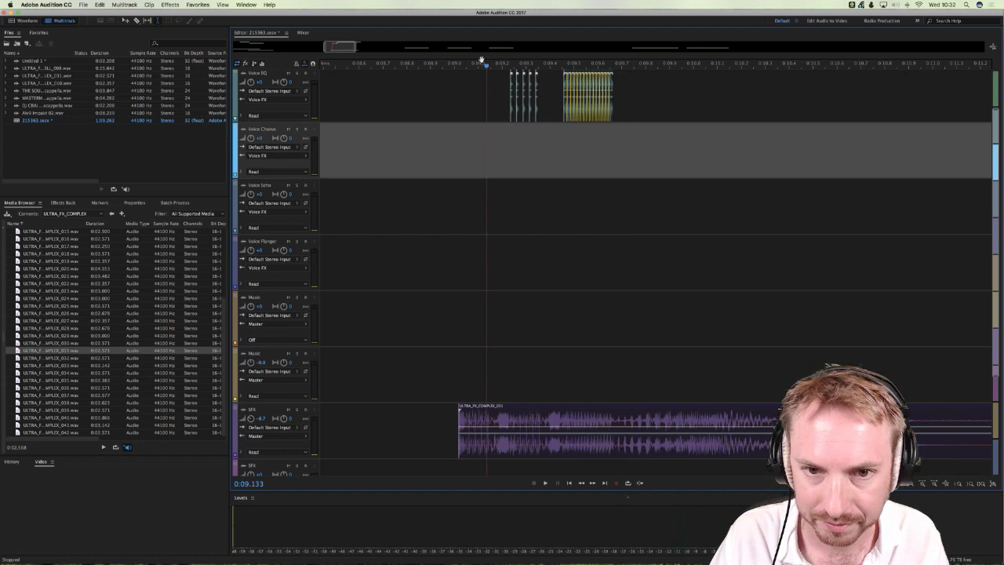
pyautogui.click(481, 61)
pyautogui.scroll(2, 481, 61)
pyautogui.scroll(1, 481, 61)
pyautogui.click(493, 158)
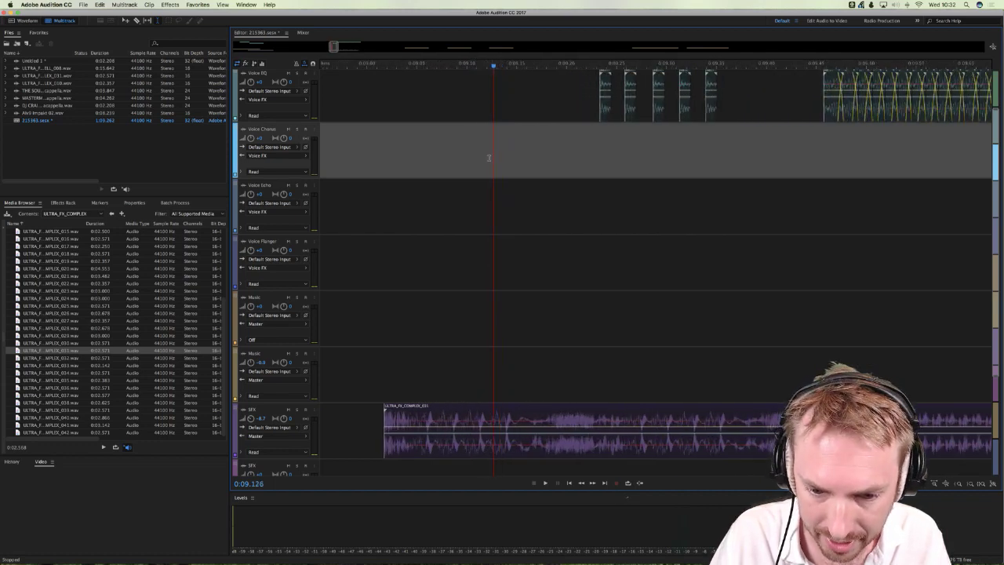
pyautogui.hotkey('ctrl', 'v')
pyautogui.click(468, 157)
pyautogui.hotkey('ctrl', 'v')
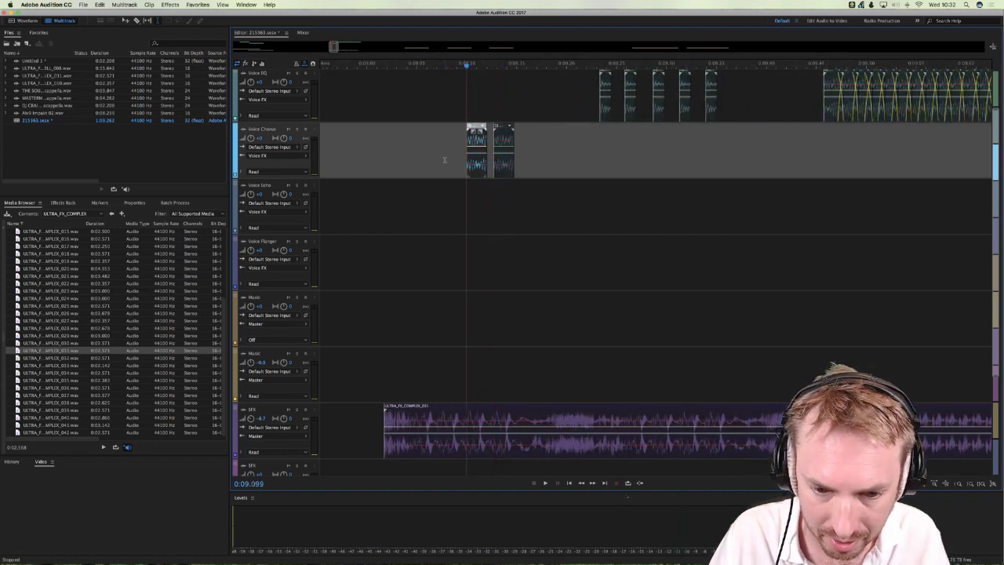
pyautogui.click(437, 159)
pyautogui.hotkey('ctrl', 'v')
pyautogui.click(415, 154)
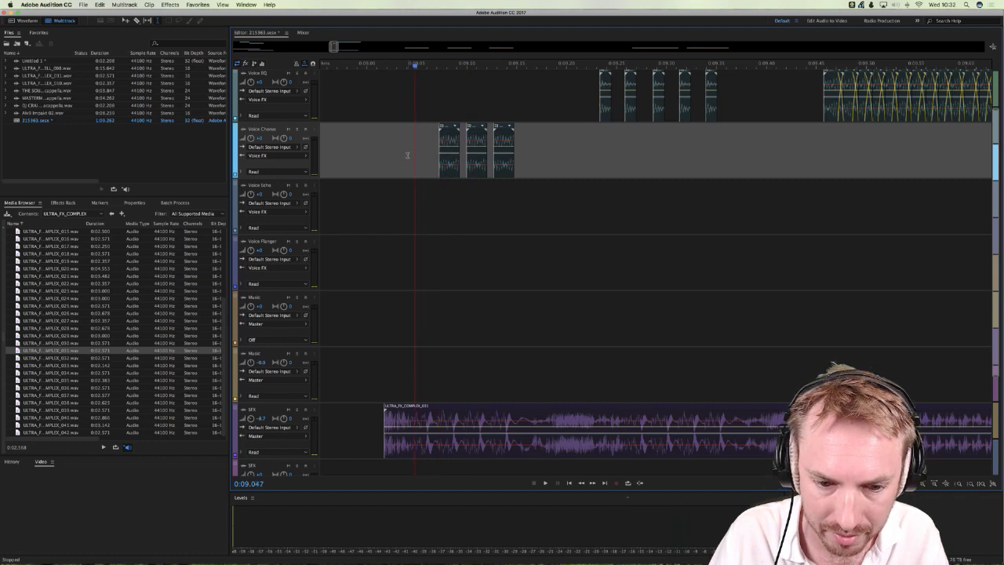
pyautogui.click(407, 155)
pyautogui.hotkey('ctrl', 'v')
# Step: Play back the four stuttered slices from just before them
pyautogui.click(363, 153)
pyautogui.press('space')
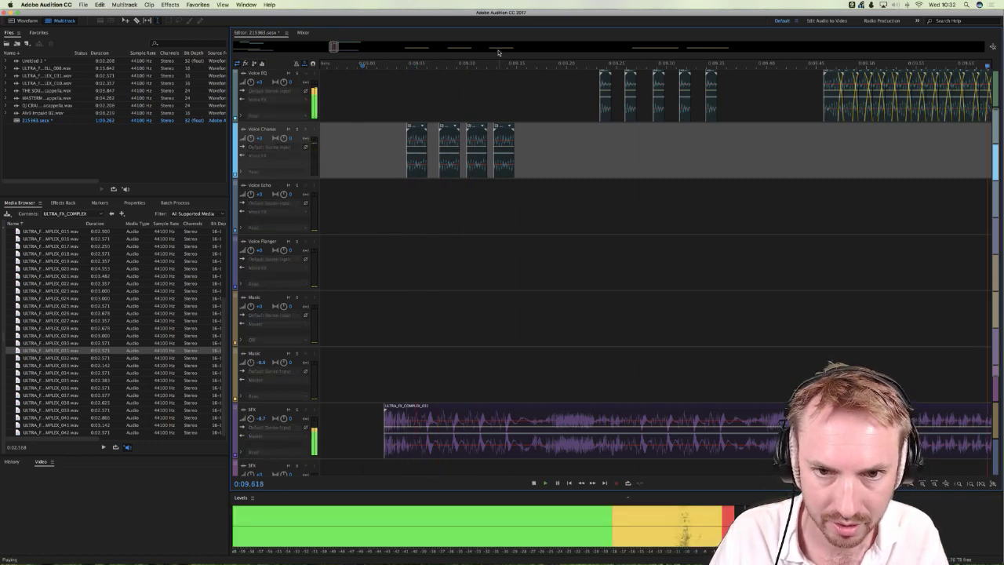
pyautogui.scroll(-5, 498, 52)
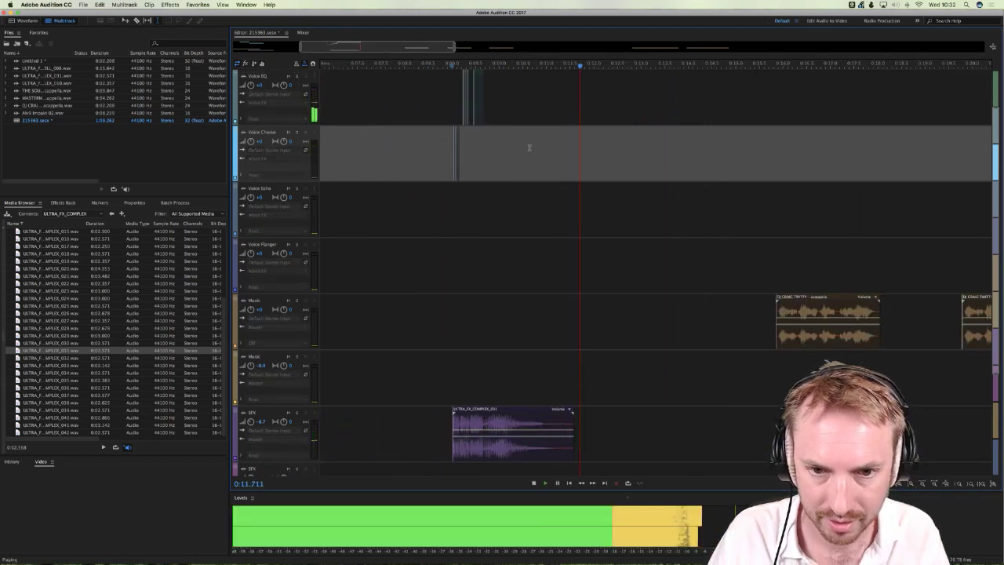
# Step: Play back the stuttered section a few times, then return the playhead to the session start
pyautogui.scroll(2, 529, 147)
pyautogui.press('space')
pyautogui.press('space')
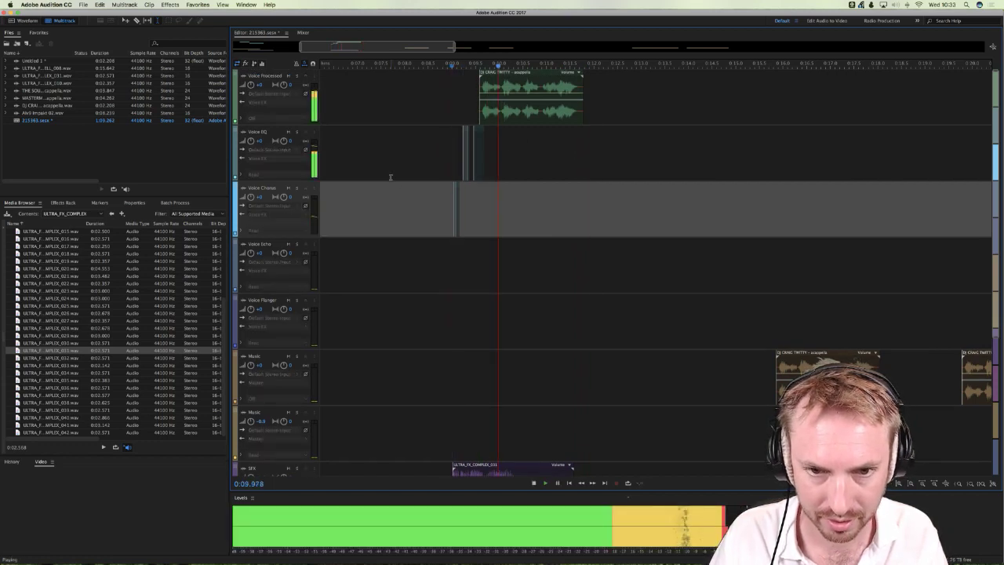
pyautogui.scroll(-4, 538, 202)
pyautogui.scroll(4, 539, 203)
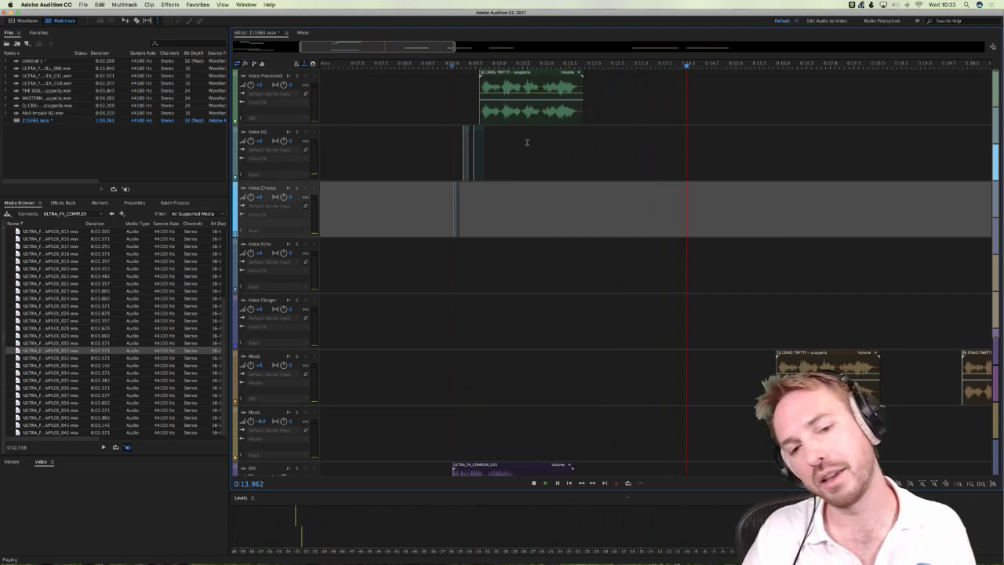
pyautogui.press('space')
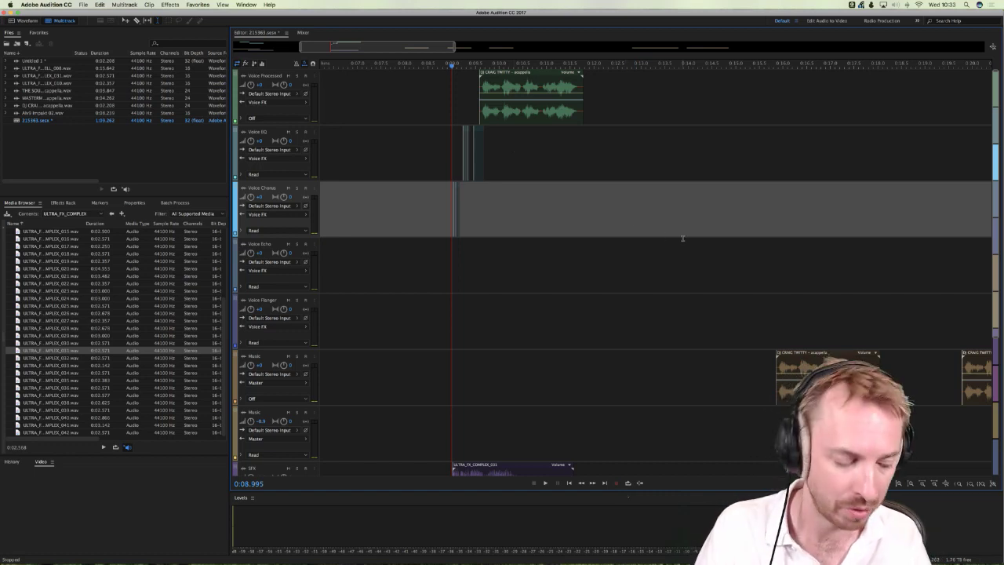
pyautogui.press('space')
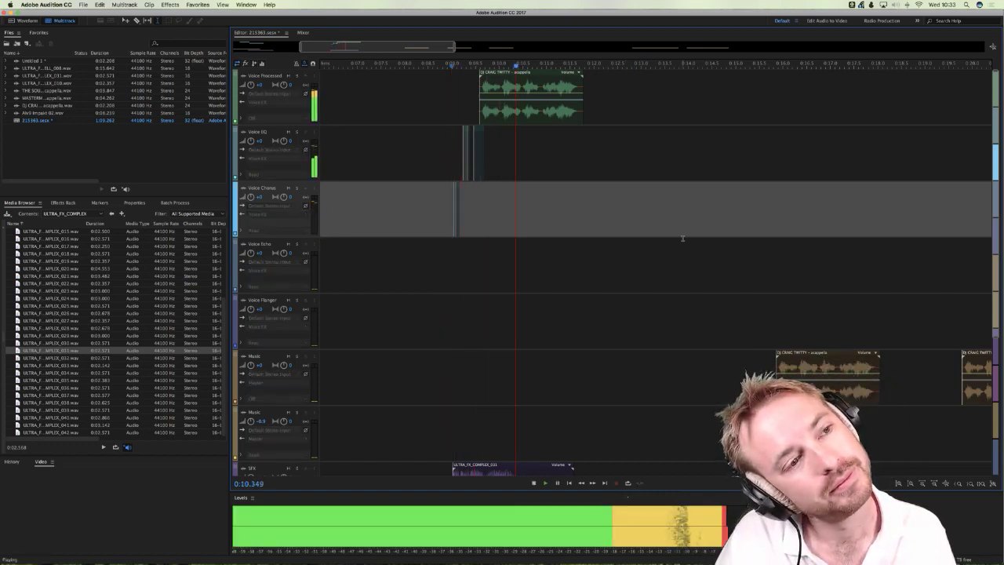
pyautogui.scroll(-3, 585, 68)
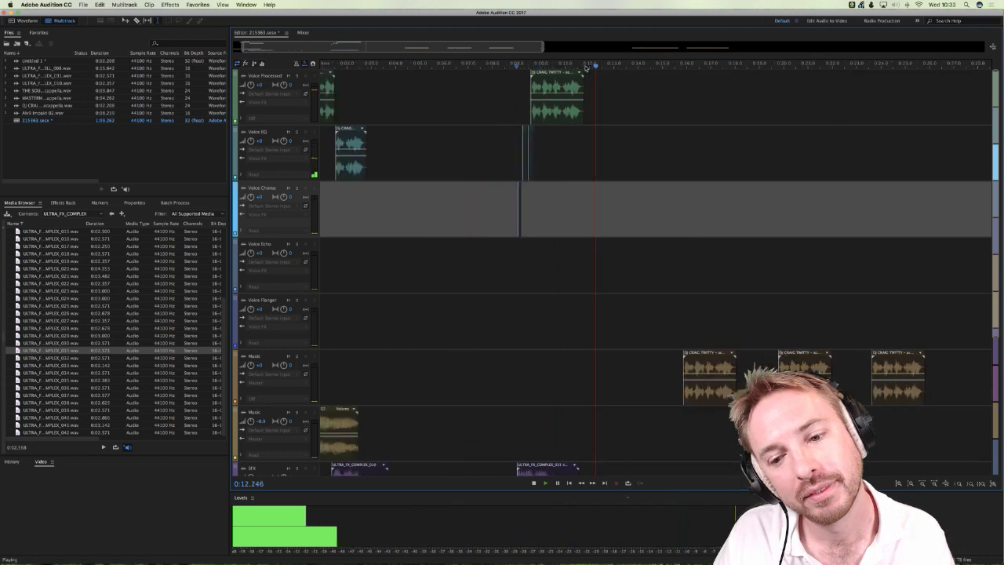
pyautogui.scroll(-2, 585, 68)
pyautogui.press('space')
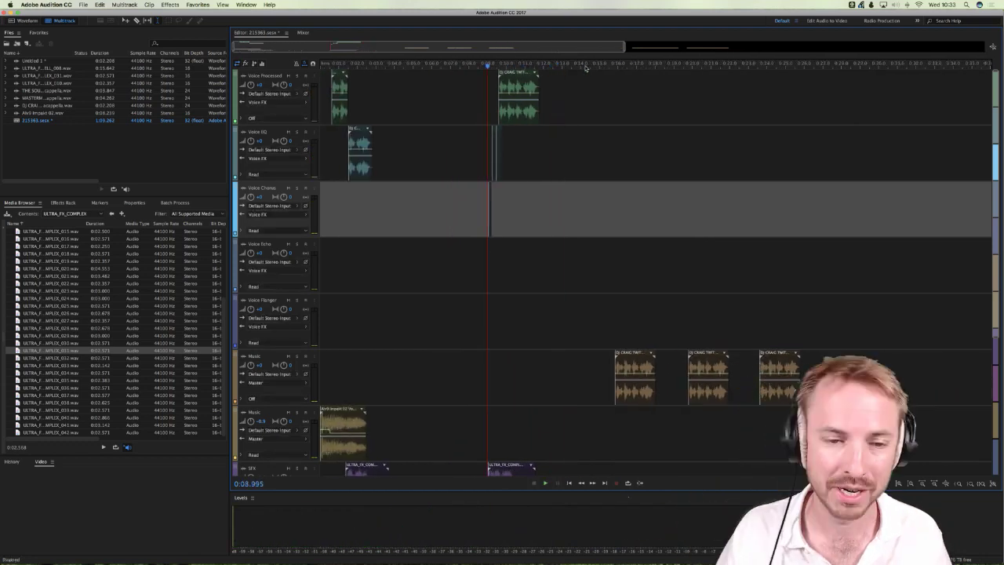
pyautogui.click(317, 66)
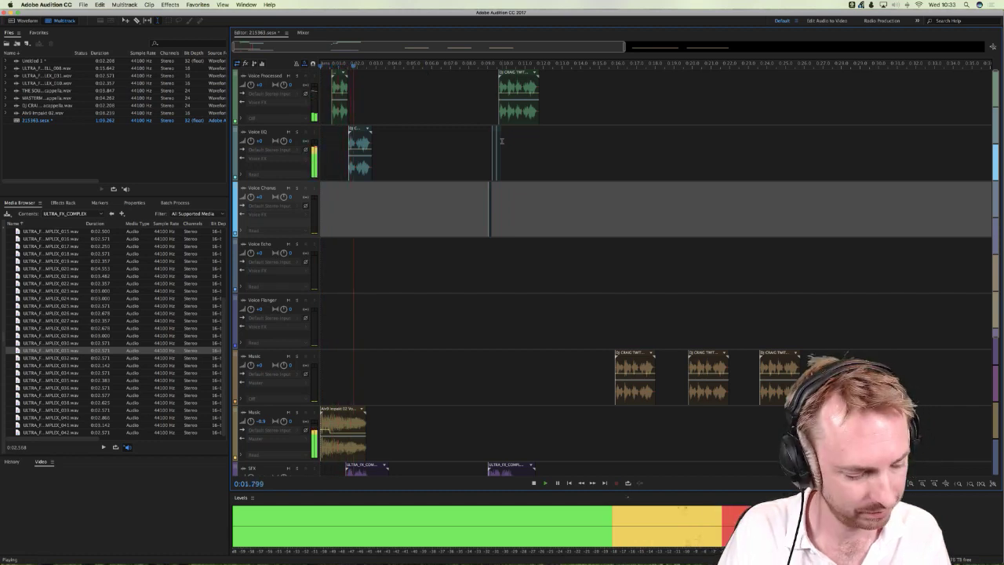
pyautogui.click(624, 255)
# Step: Slide the Music clips after about 0:21 further right and move the clip near 0:20 onto Voice Processed
pyautogui.moveTo(714, 384); pyautogui.dragTo(844, 384)
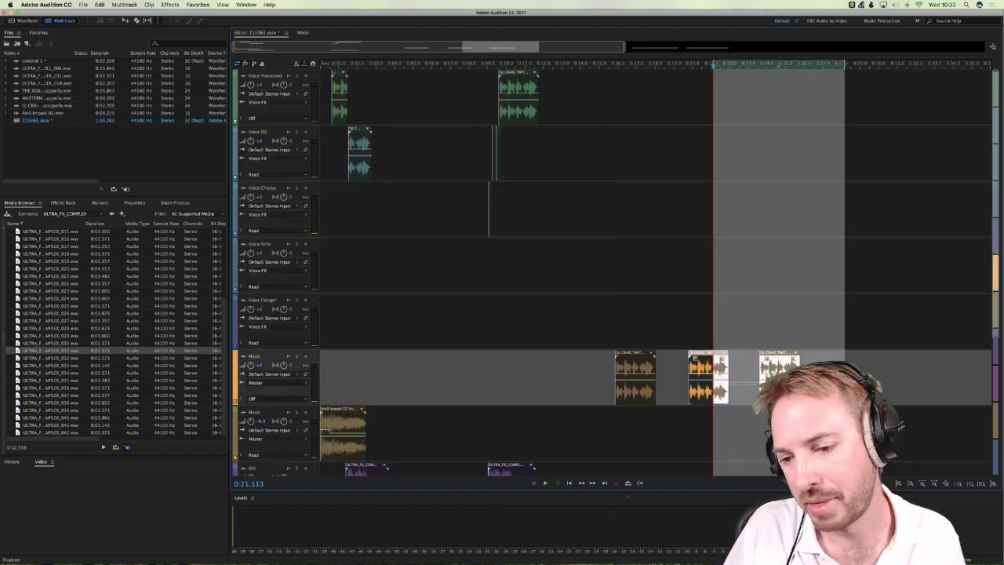
pyautogui.moveTo(708, 353); pyautogui.dragTo(882, 352)
pyautogui.click(781, 377)
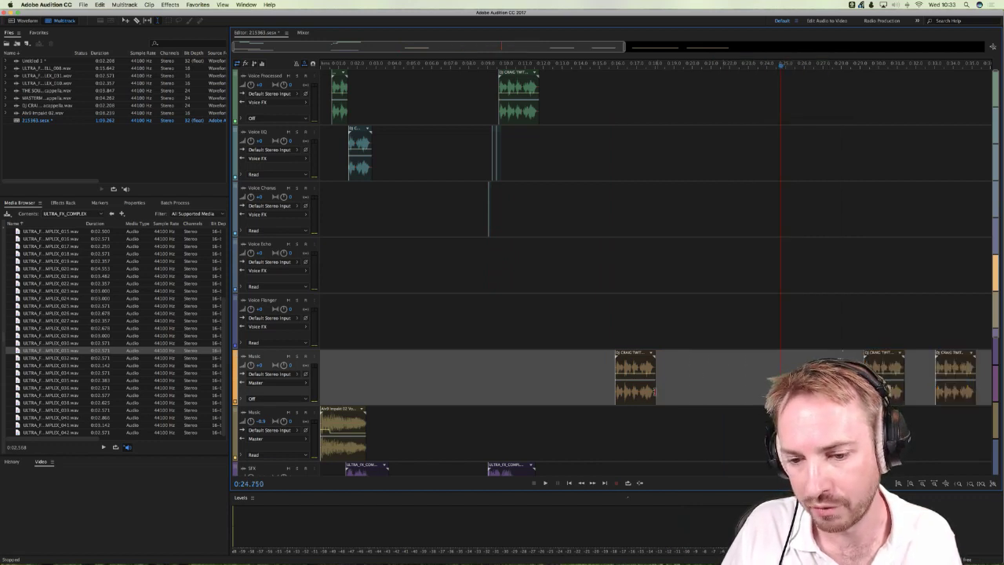
pyautogui.moveTo(654, 392); pyautogui.dragTo(693, 106)
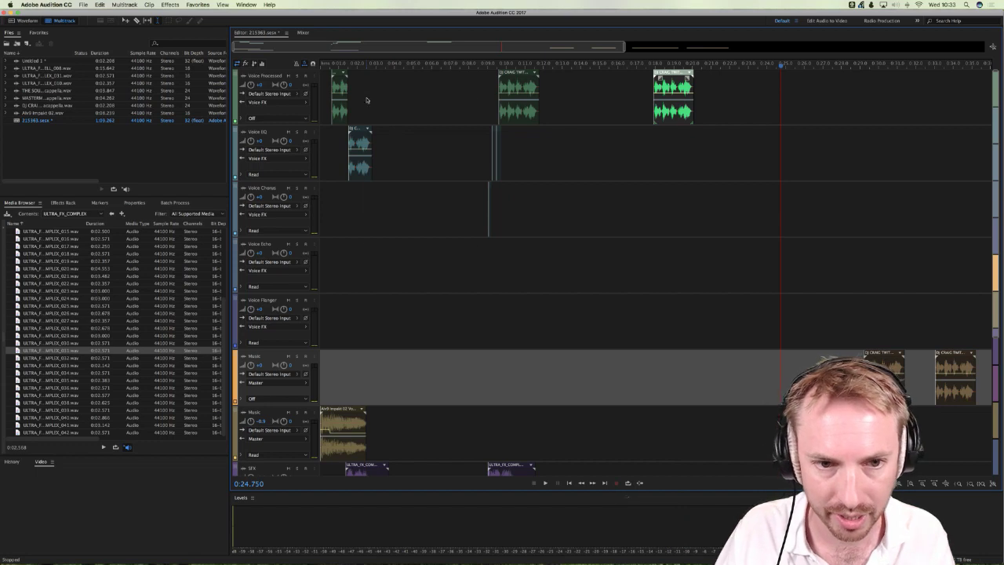
# Step: Add a new stereo audio track, Track 1, beneath Voice Processed
pyautogui.rightClick(366, 100)
pyautogui.moveTo(398, 163)
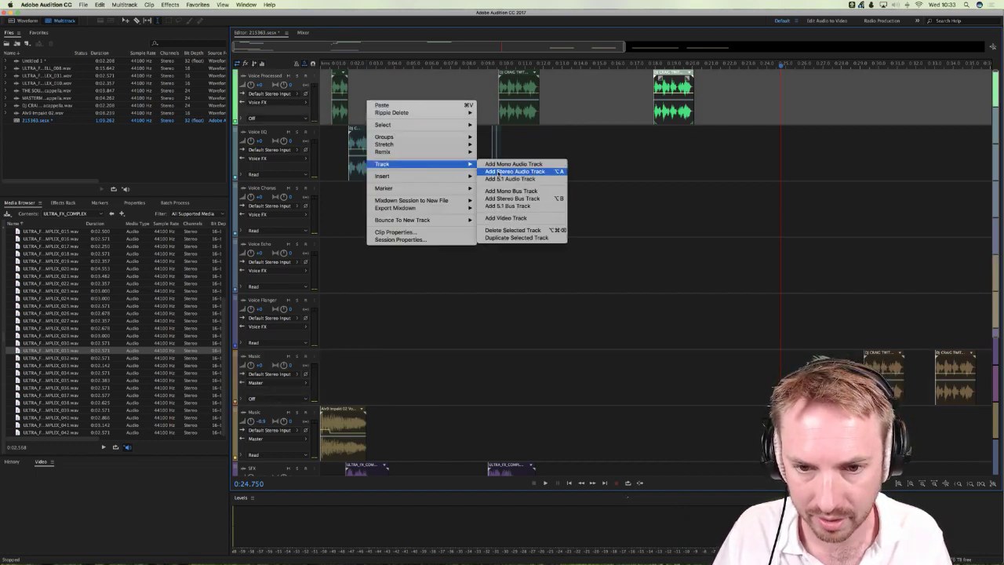
pyautogui.click(498, 171)
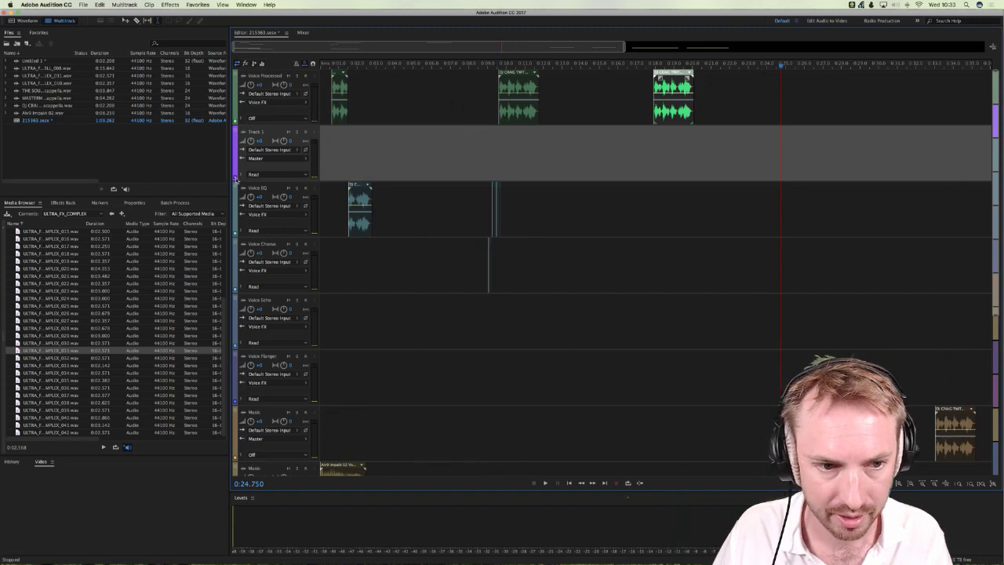
# Step: Colour Track 1 orange, then select the time range over the Voice Processed clips
pyautogui.click(236, 179)
pyautogui.click(487, 267)
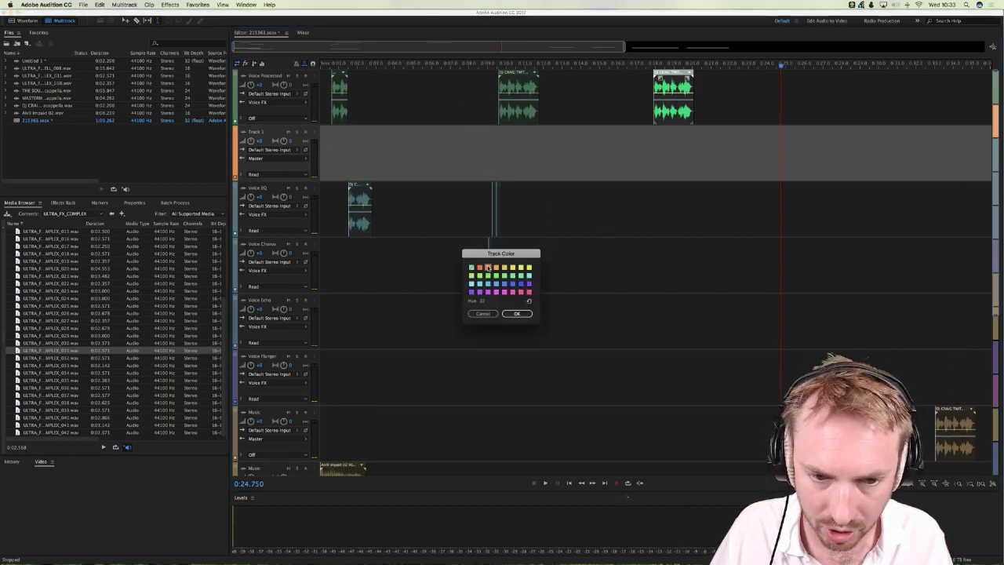
pyautogui.click(517, 314)
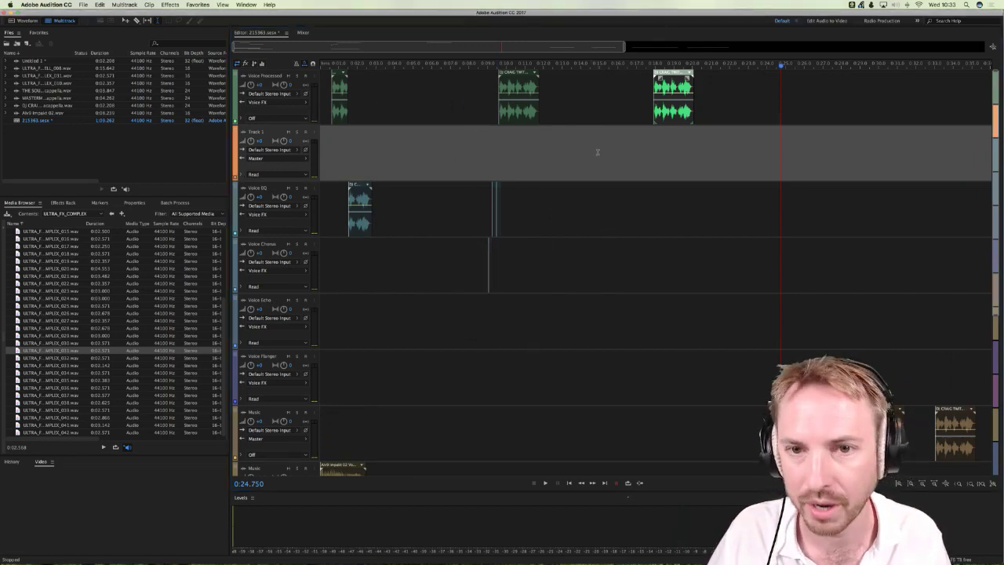
pyautogui.moveTo(333, 112); pyautogui.dragTo(666, 105)
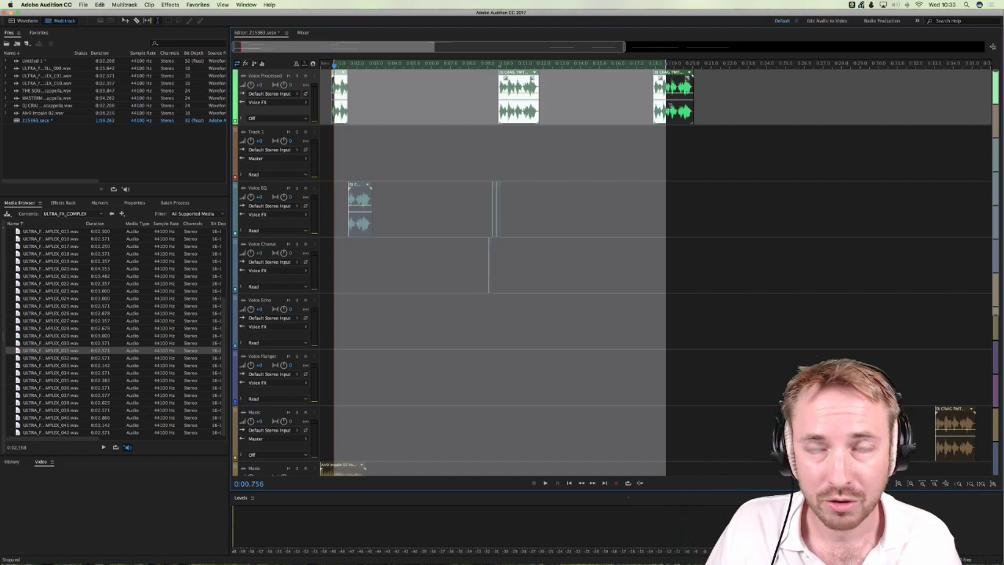
# Step: Move the three Voice Processed vocal clips down onto Track 1
pyautogui.rightClick(668, 112)
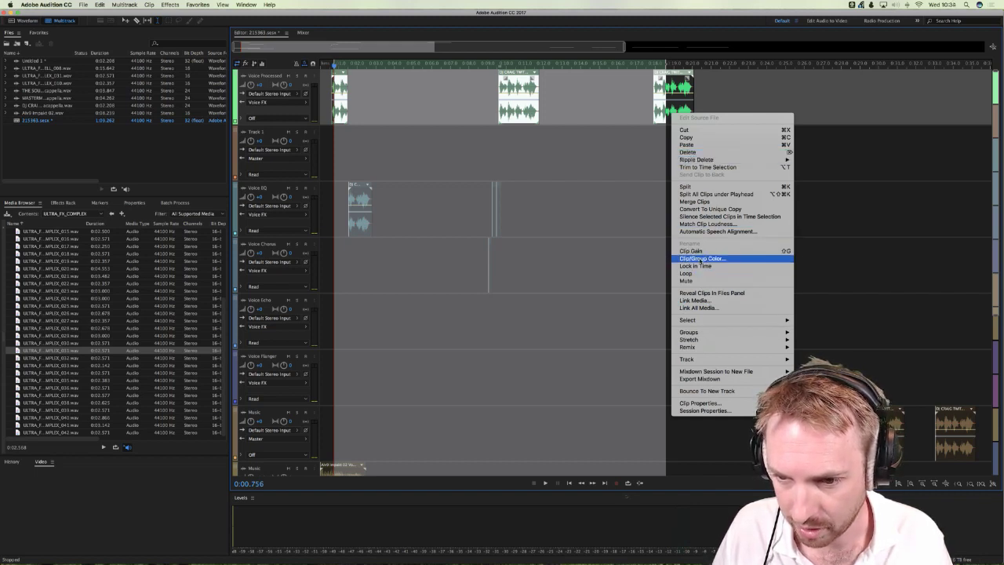
pyautogui.press('Escape')
pyautogui.moveTo(519, 93); pyautogui.dragTo(519, 149)
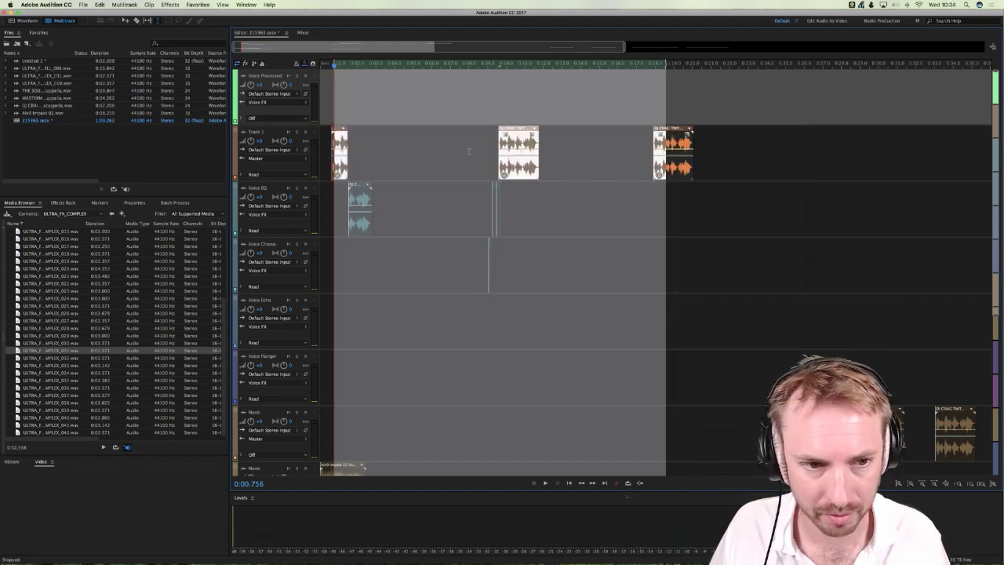
# Step: Untick Lock in Time for the Track 1 clips and set the playhead at 0:16.034
pyautogui.rightClick(525, 163)
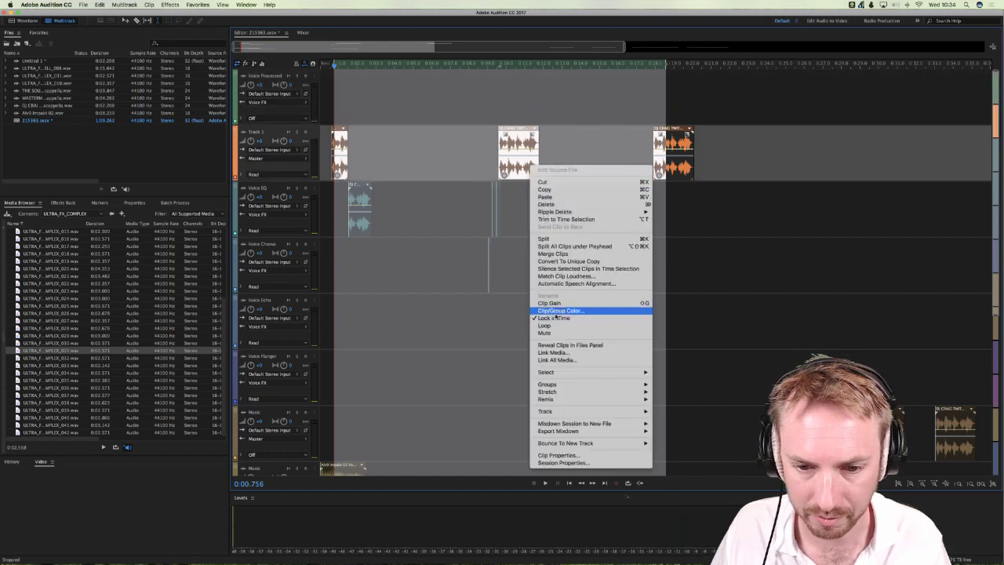
pyautogui.click(557, 307)
pyautogui.click(483, 313)
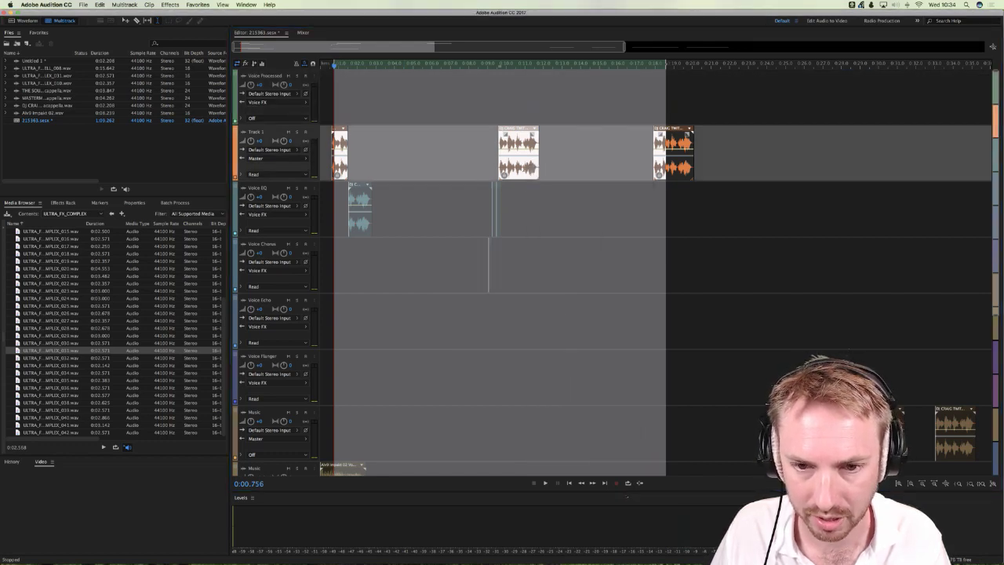
pyautogui.rightClick(524, 171)
pyautogui.click(548, 324)
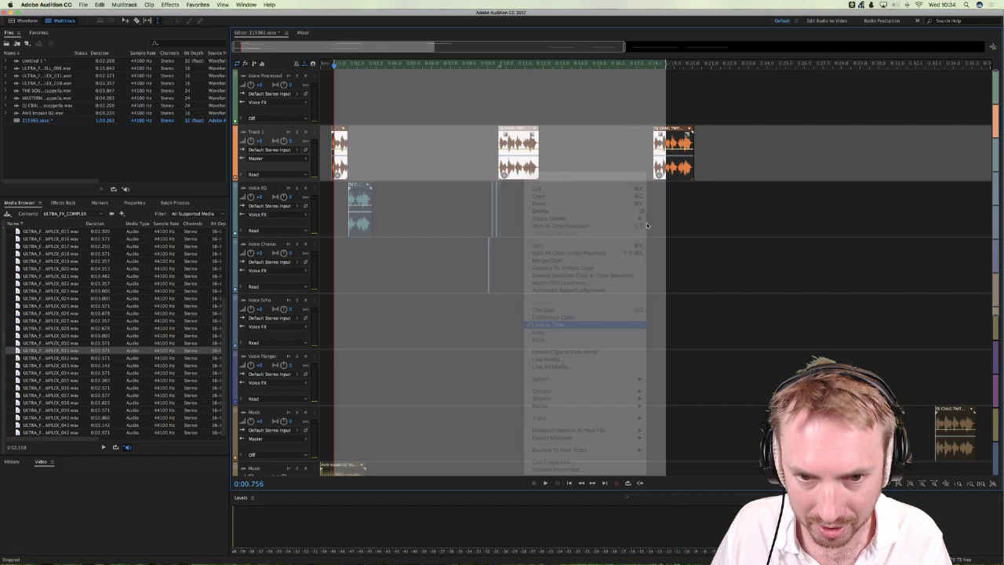
pyautogui.click(618, 171)
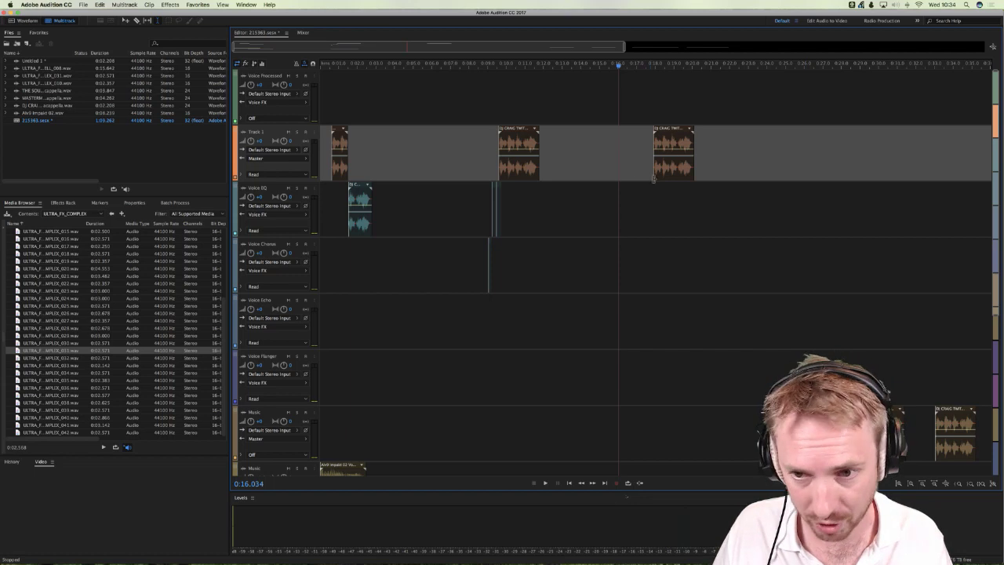
# Step: Nudge the second Track 1 clip slightly later, then drag it up onto Voice Processed near 0:16
pyautogui.hscroll(3, 665, 174)
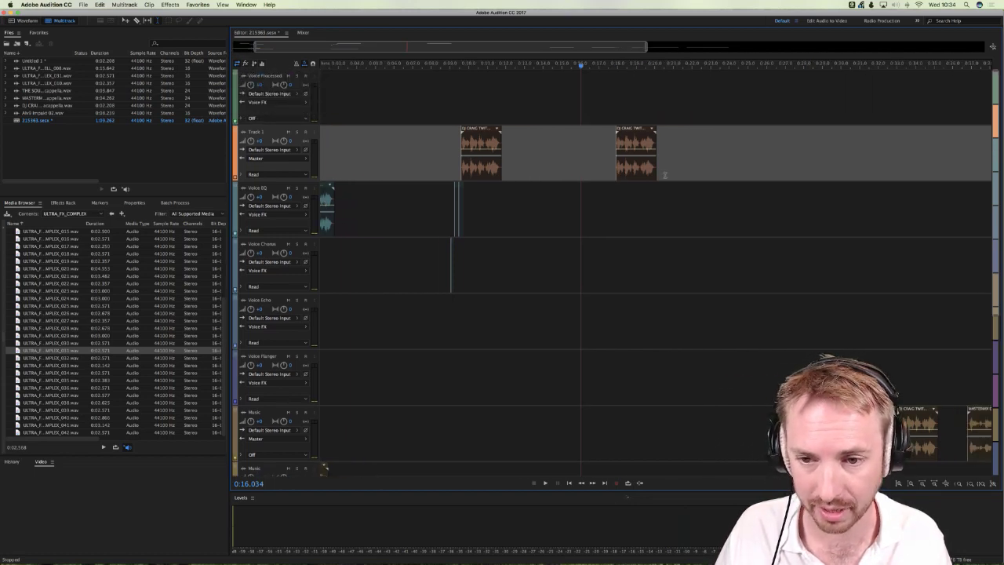
pyautogui.scroll(-3, 663, 179)
pyautogui.scroll(3, 658, 186)
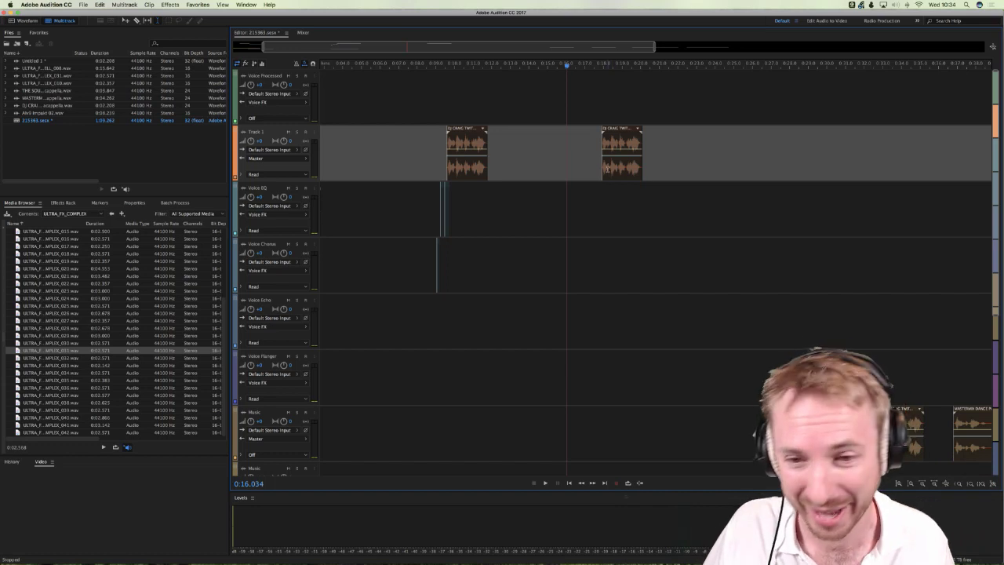
pyautogui.moveTo(607, 166); pyautogui.dragTo(611, 166)
pyautogui.click(596, 76)
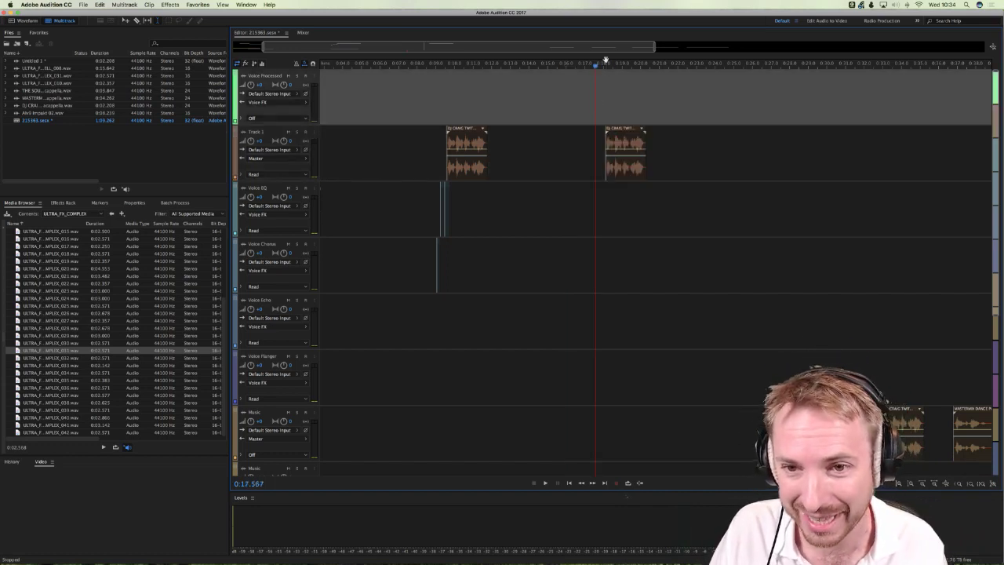
pyautogui.scroll(3, 606, 60)
pyautogui.moveTo(634, 176); pyautogui.dragTo(617, 102)
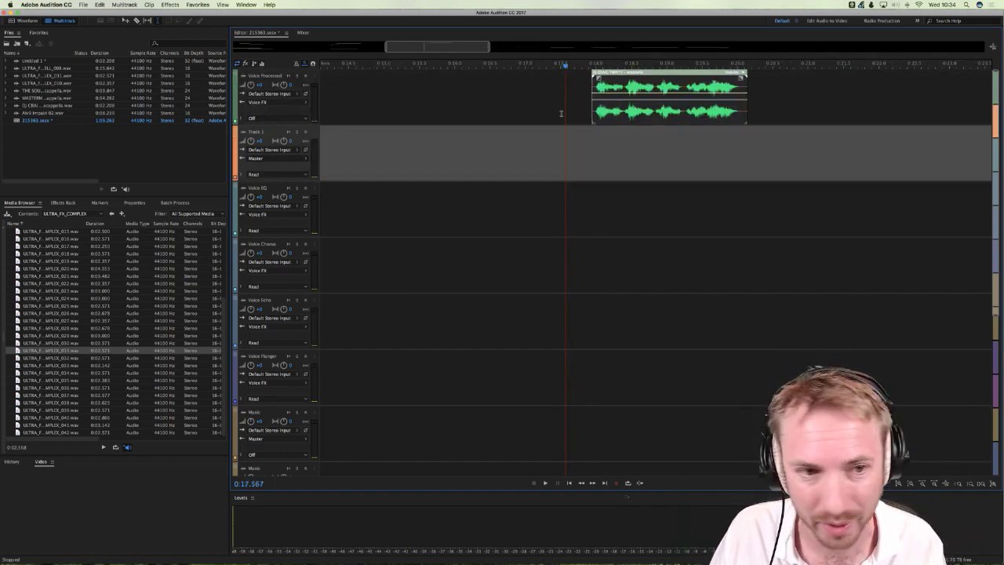
pyautogui.scroll(-5, 542, 67)
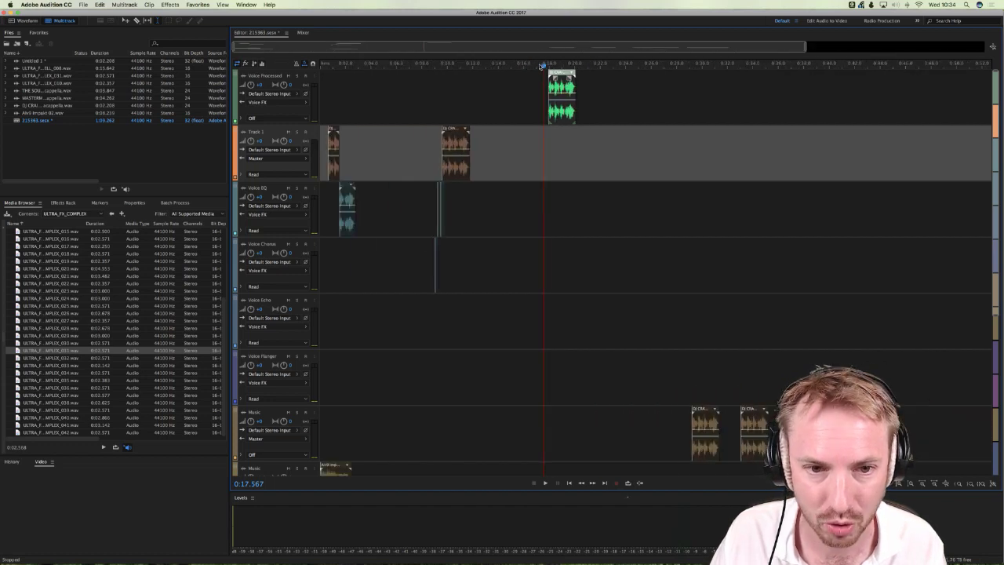
pyautogui.click(356, 140)
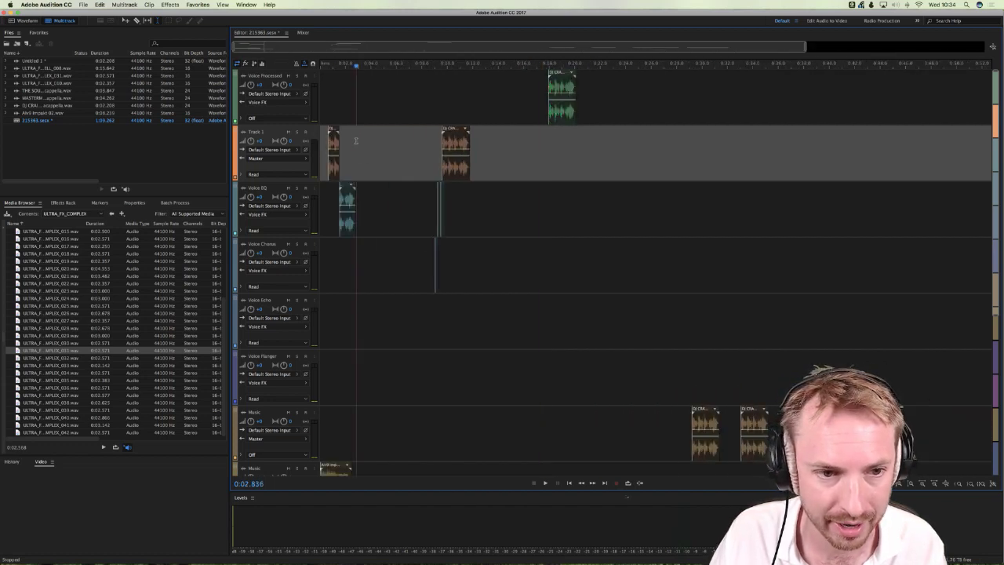
# Step: Show the Effects Rack and review the effect chains of Voice Processed, Voice EQ and Track 1 during playback
pyautogui.click(61, 203)
pyautogui.click(71, 225)
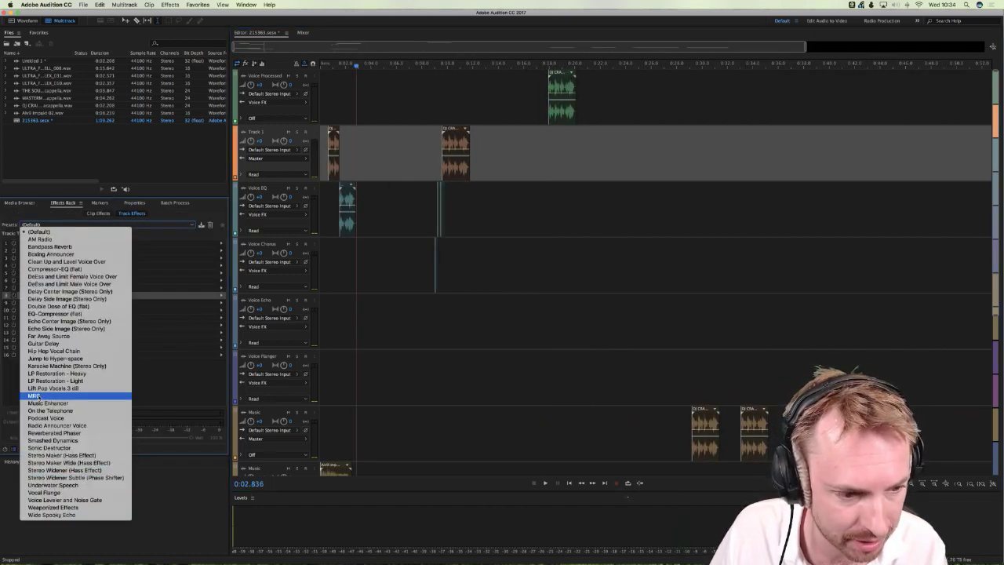
pyautogui.click(232, 337)
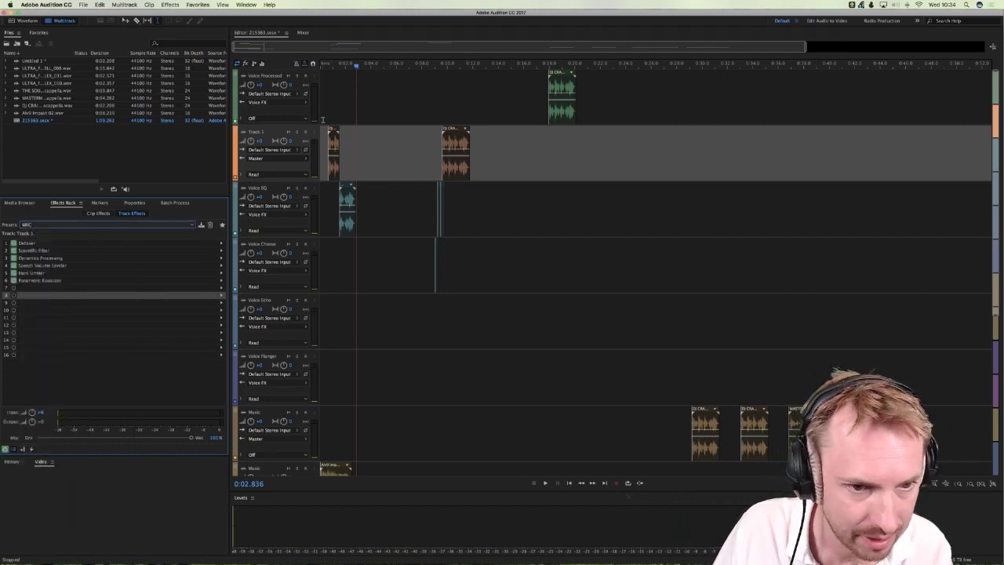
pyautogui.click(322, 120)
pyautogui.press('space')
pyautogui.click(365, 148)
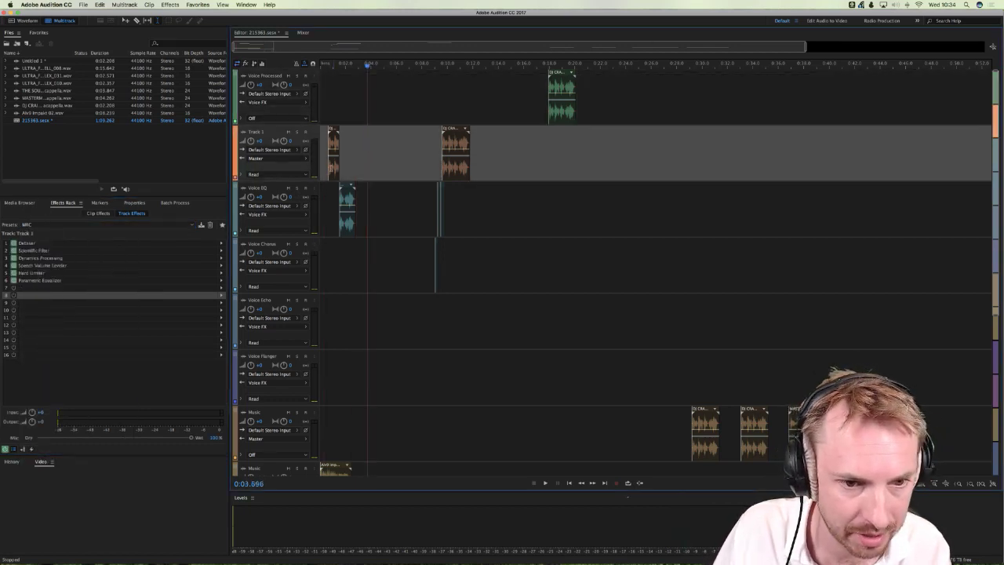
pyautogui.click(366, 208)
pyautogui.press('space')
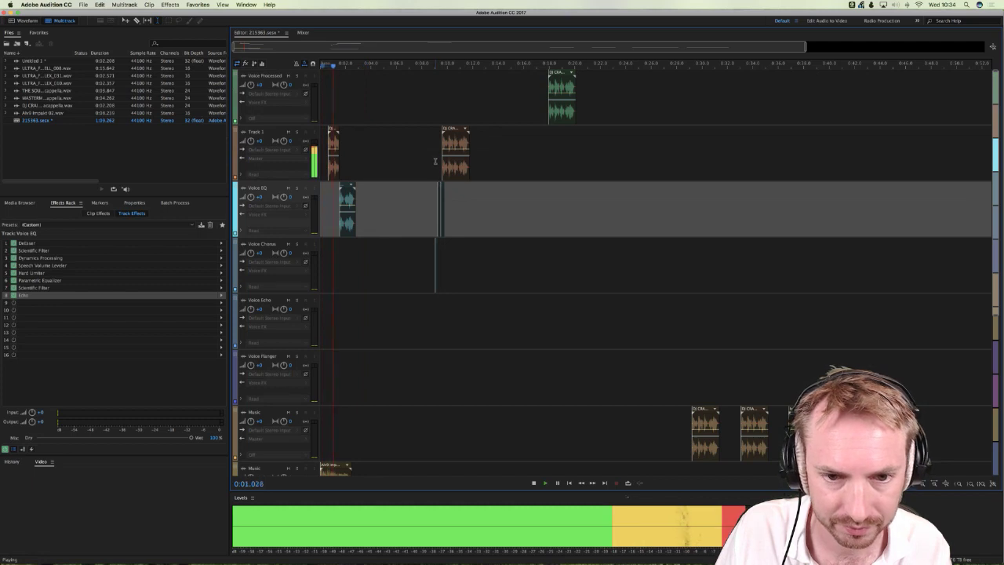
pyautogui.click(459, 154)
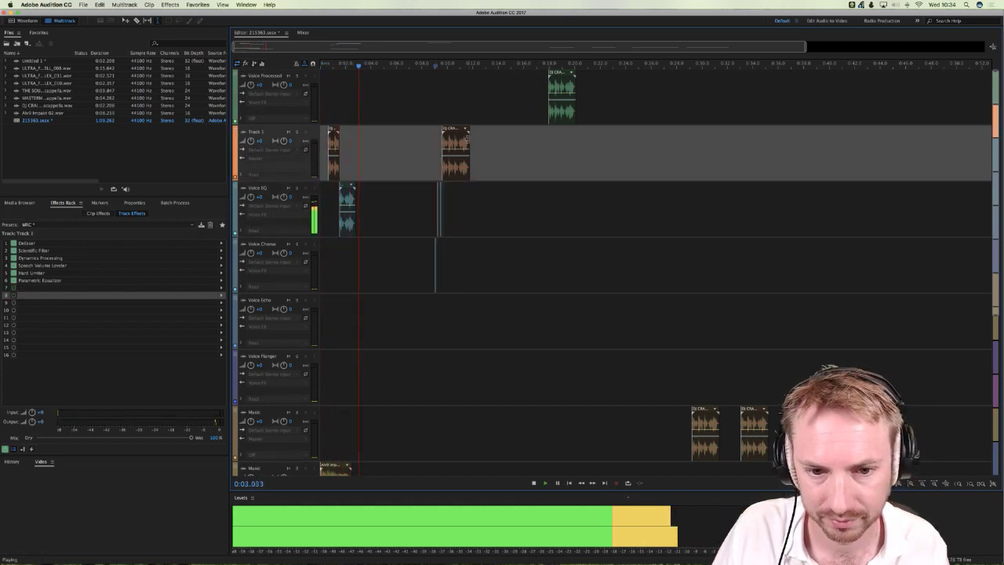
pyautogui.press('space')
pyautogui.press('space')
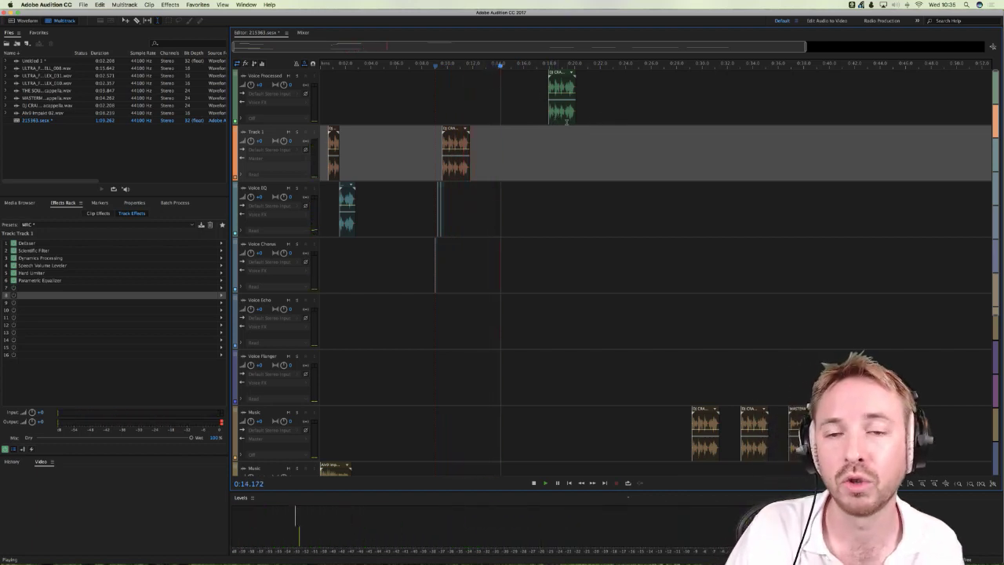
# Step: Slide the green Voice Processed clip later, then back earlier to start around 0:18.5
pyautogui.moveTo(562, 98); pyautogui.dragTo(593, 98)
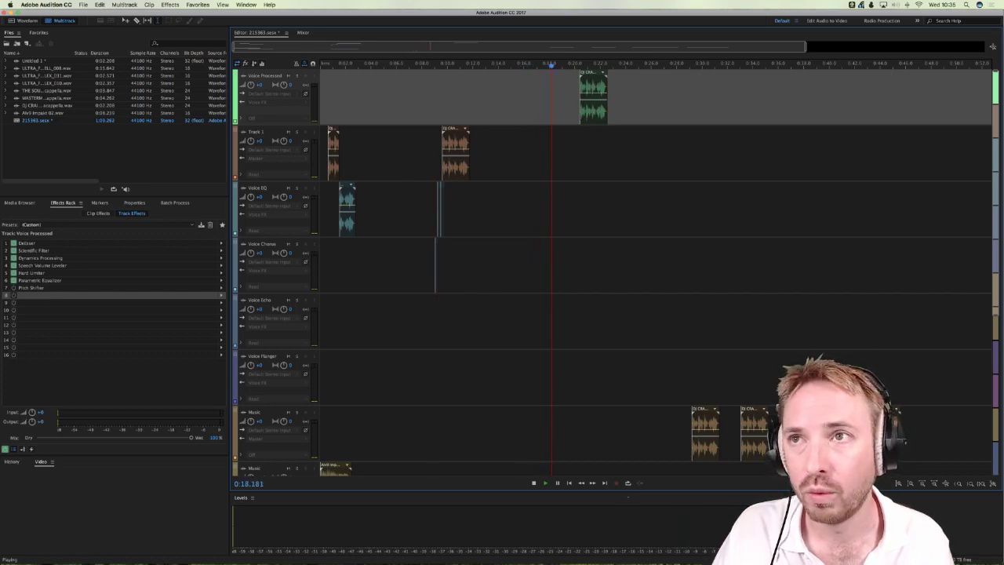
pyautogui.press('space')
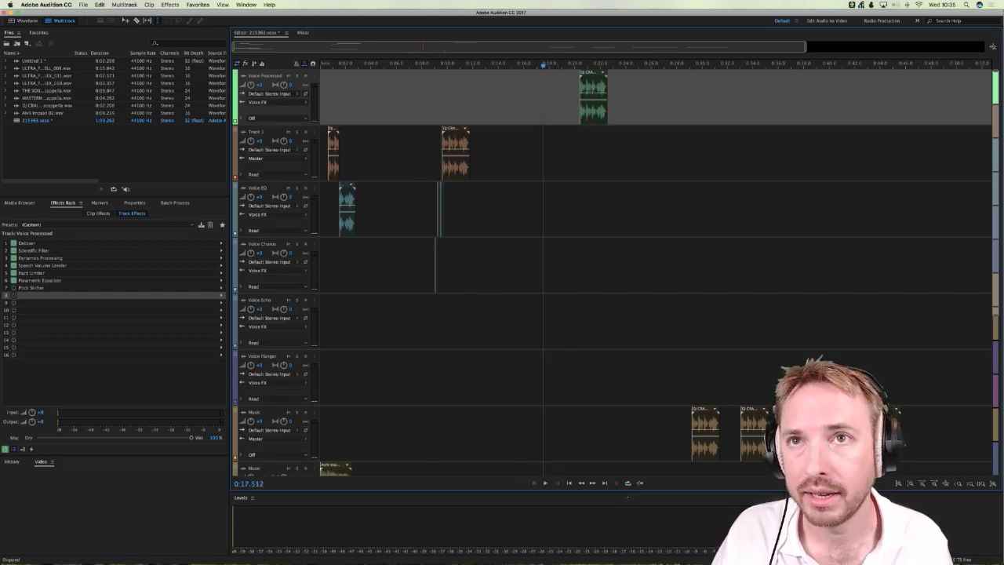
pyautogui.press('super+Tab')
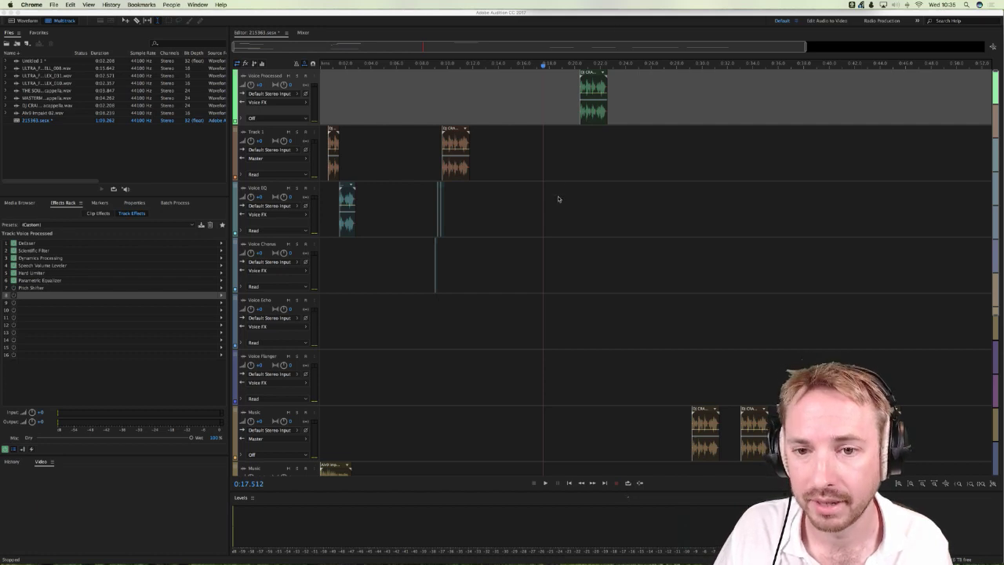
pyautogui.moveTo(587, 117); pyautogui.dragTo(568, 117)
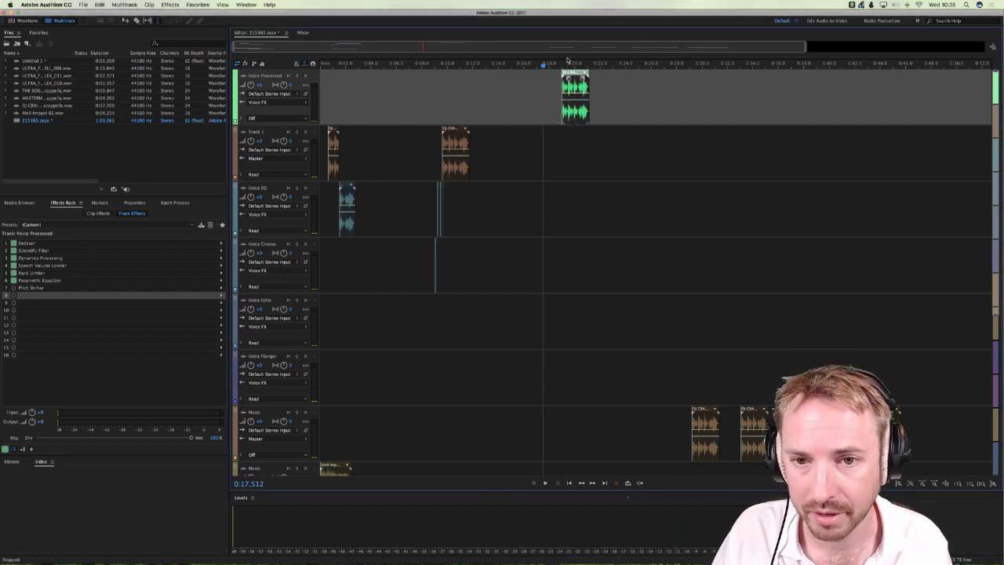
pyautogui.scroll(4, 566, 64)
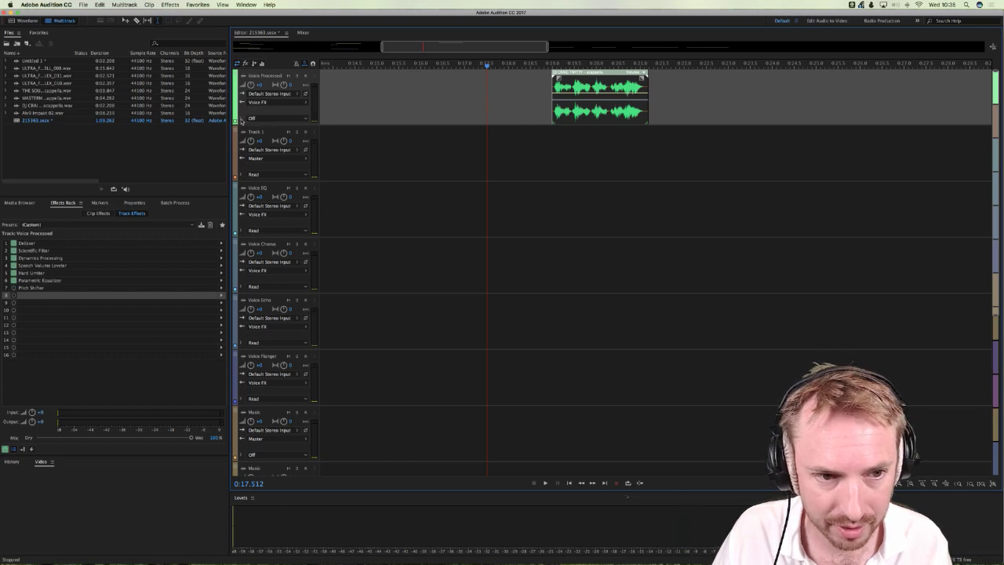
# Step: Expand Voice Processed's automation lane and flatten the dip in its volume envelope
pyautogui.click(242, 119)
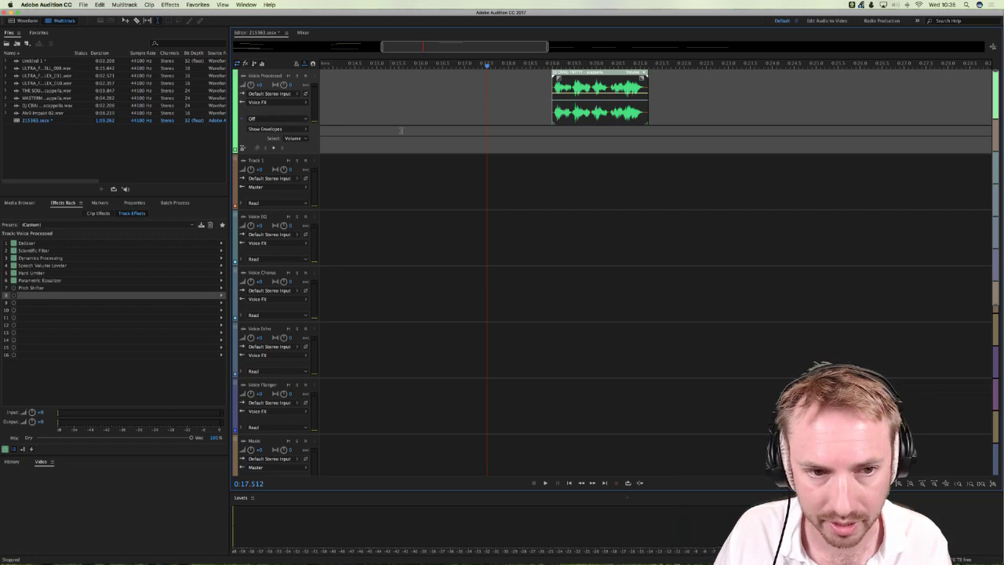
pyautogui.click(413, 115)
pyautogui.click(503, 147)
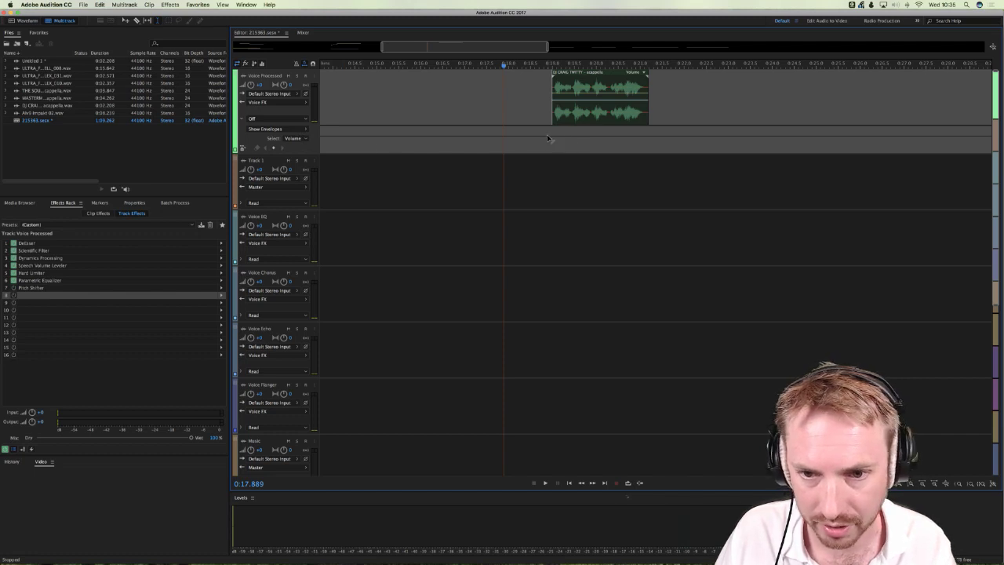
pyautogui.click(540, 167)
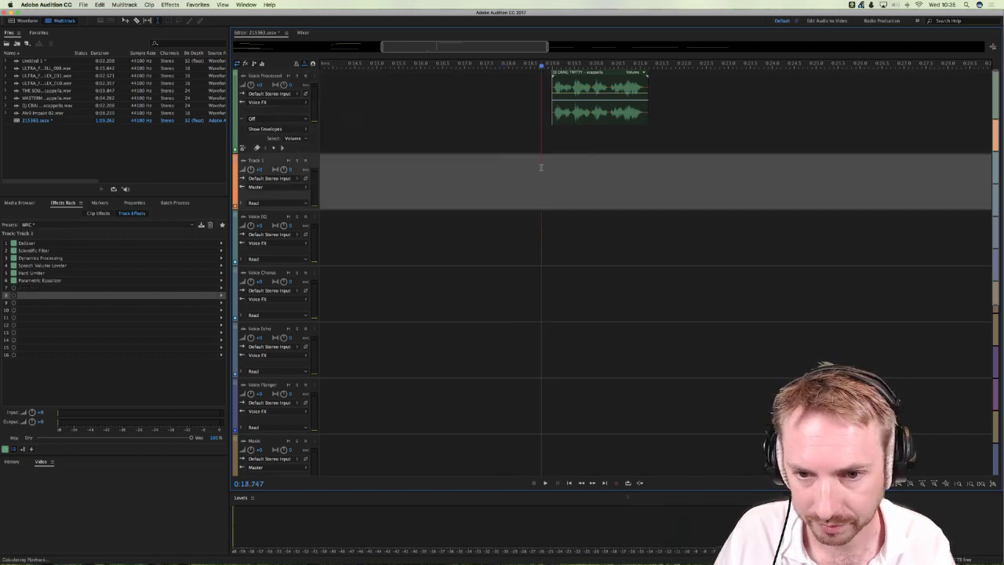
pyautogui.press('space')
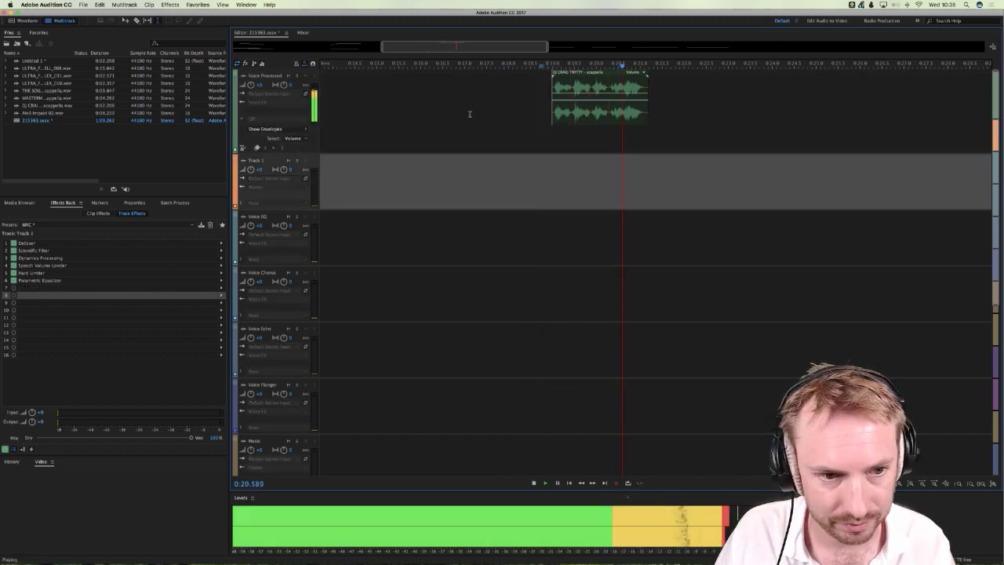
pyautogui.press('space')
pyautogui.click(470, 113)
pyautogui.moveTo(556, 151); pyautogui.dragTo(549, 137)
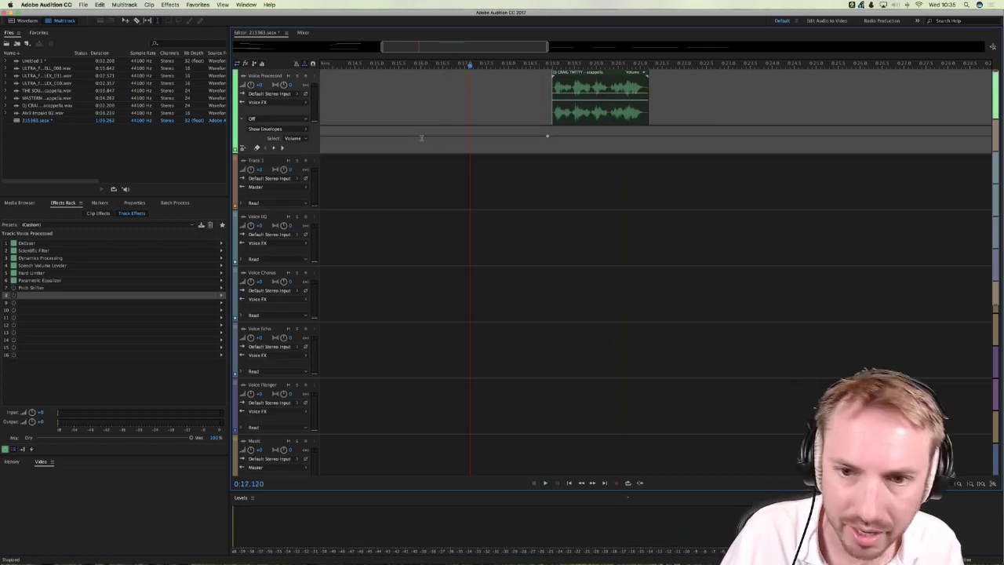
# Step: Expand Track 1's automation lane, collapse Voice Processed's, and select Track 1's clip from the start
pyautogui.click(241, 203)
pyautogui.click(242, 204)
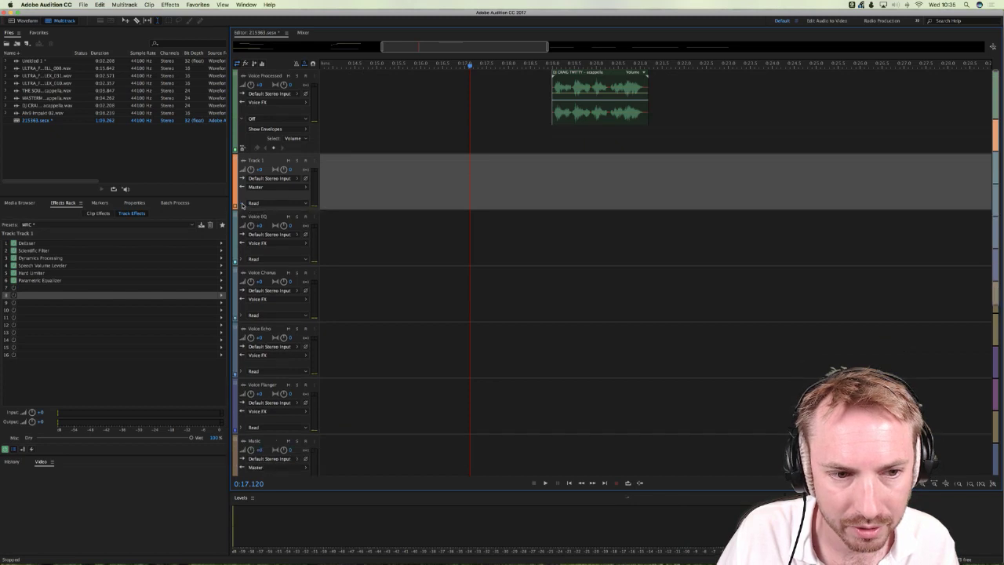
pyautogui.hscroll(-3, 386, 187)
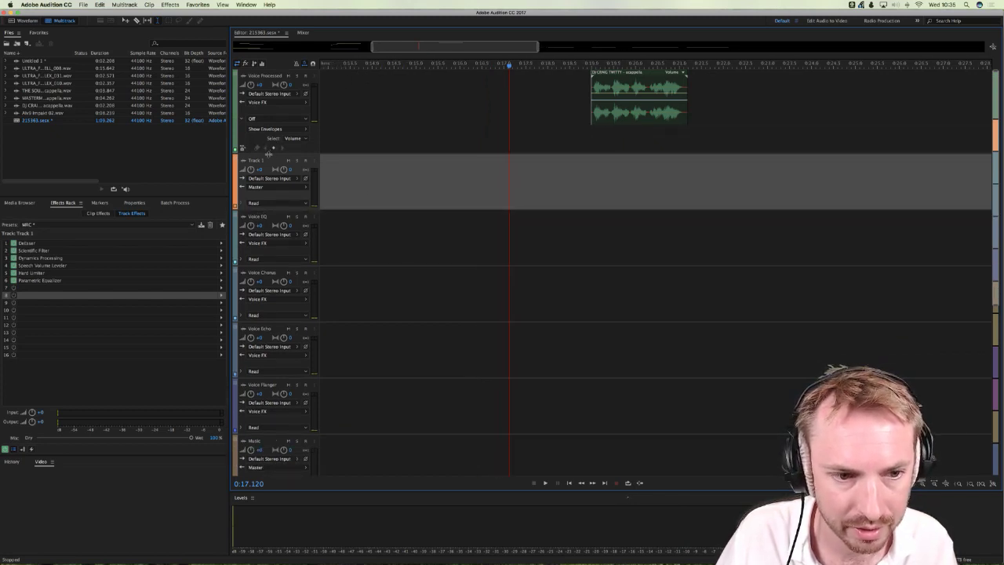
pyautogui.click(241, 203)
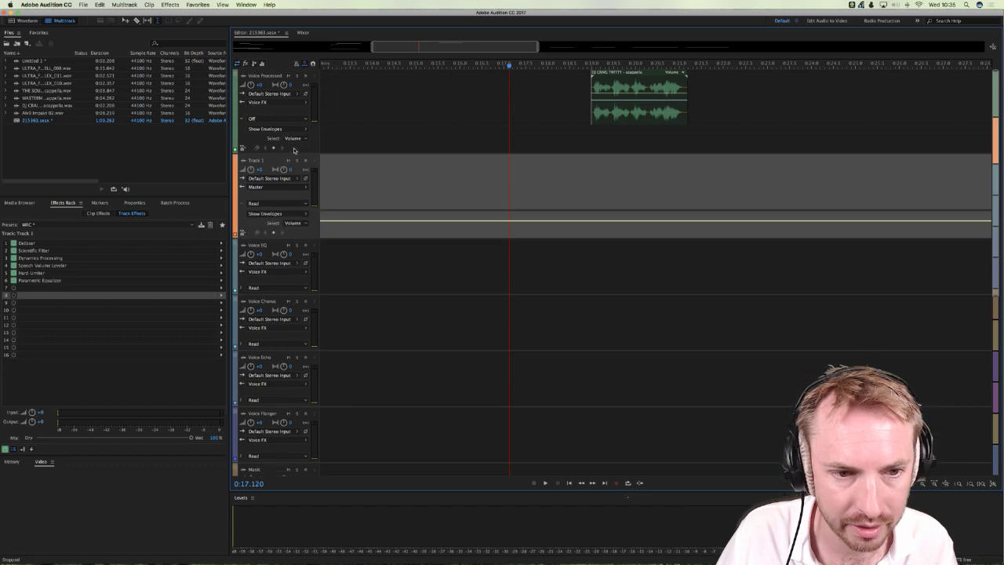
pyautogui.click(239, 121)
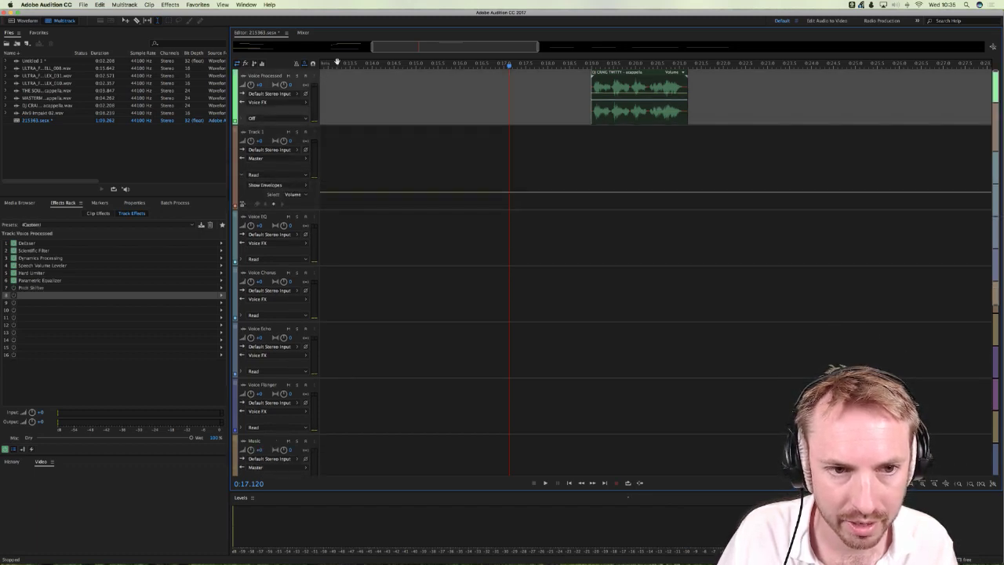
pyautogui.scroll(-3, 377, 102)
pyautogui.hscroll(-5, 395, 100)
pyautogui.hscroll(-3, 395, 101)
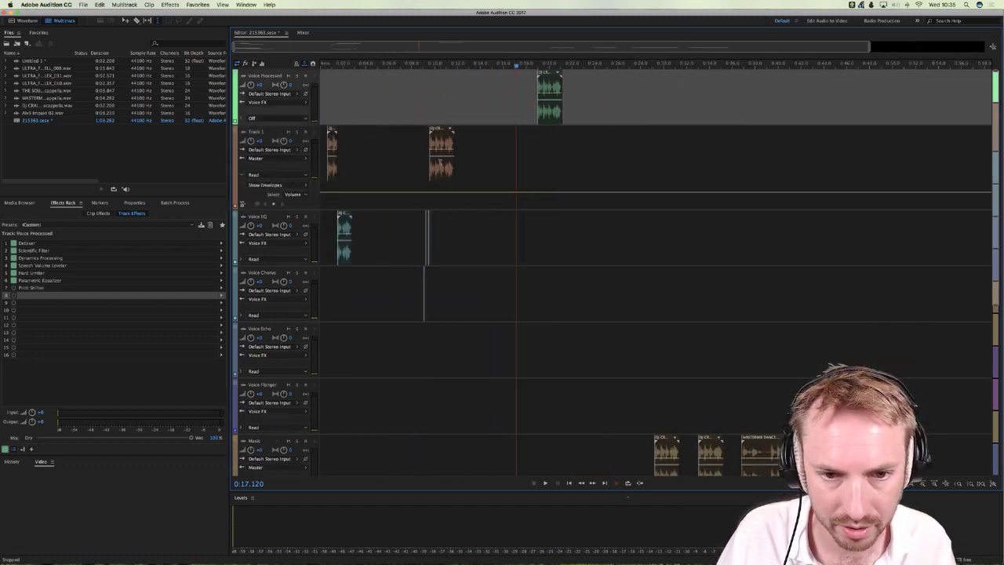
pyautogui.moveTo(439, 157); pyautogui.dragTo(320, 157)
# Step: Lock the clips in time and move the right-hand vocal clip down onto Track 1
pyautogui.rightClick(445, 168)
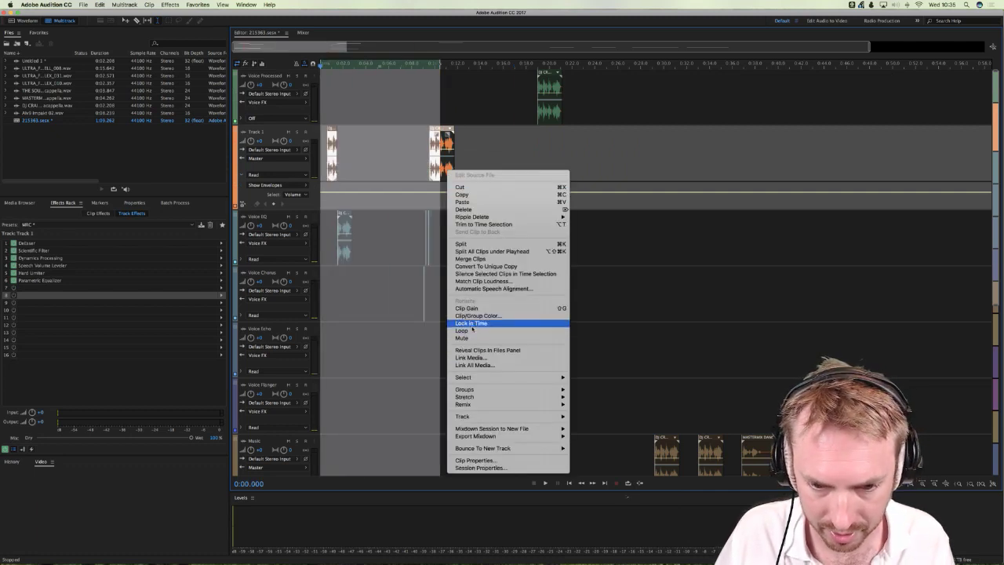
pyautogui.click(471, 323)
pyautogui.moveTo(441, 160); pyautogui.dragTo(440, 110)
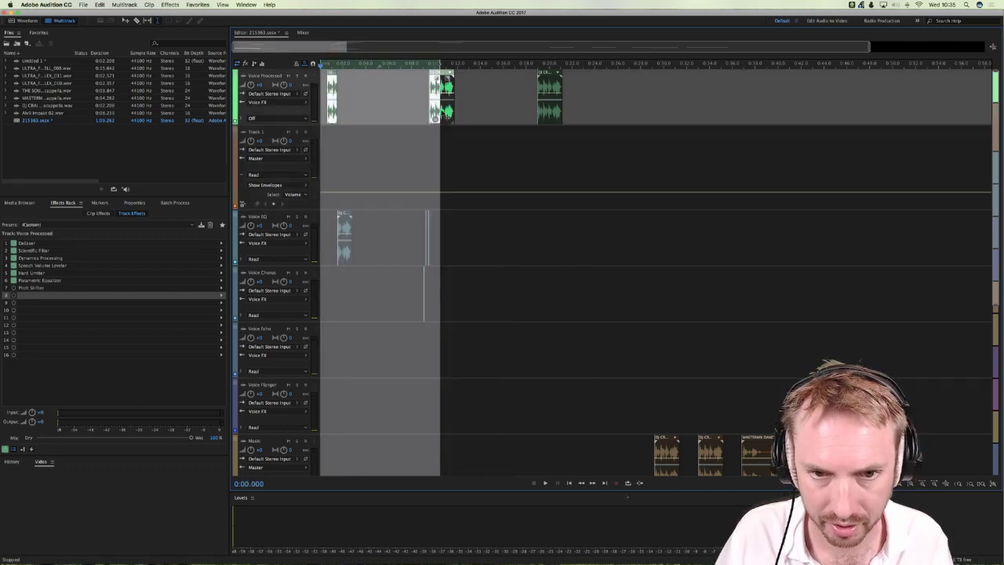
pyautogui.rightClick(438, 114)
pyautogui.click(494, 262)
pyautogui.moveTo(550, 103); pyautogui.dragTo(552, 160)
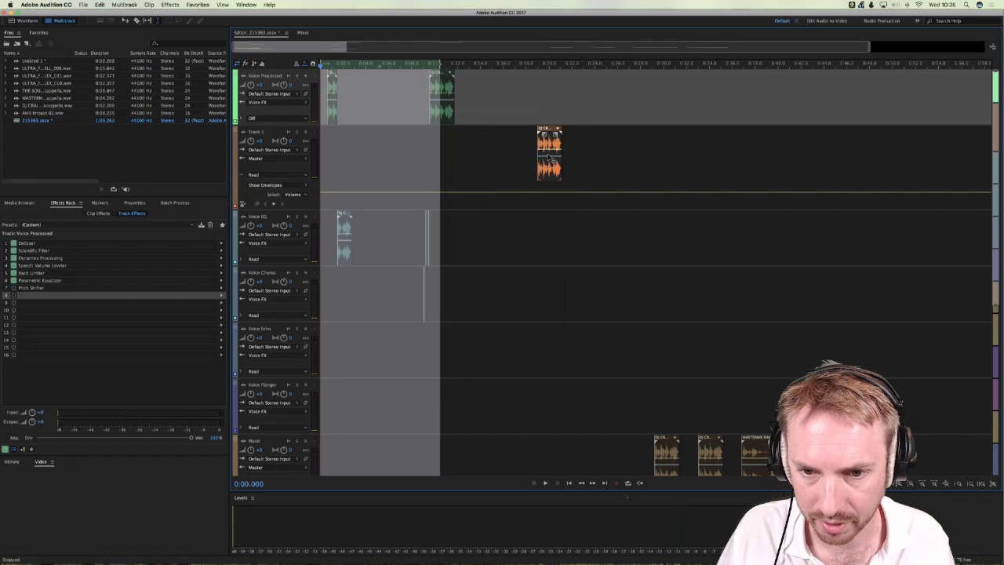
pyautogui.click(533, 165)
# Step: Add a trial volume fade keyframe on Track 1's envelope and play it back
pyautogui.scroll(10, 539, 65)
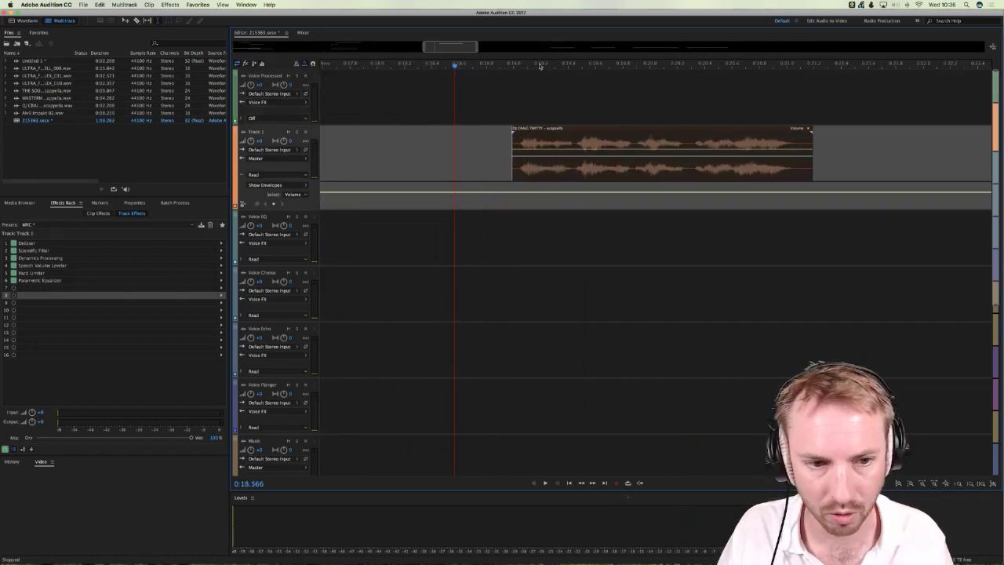
pyautogui.hscroll(5, 450, 175)
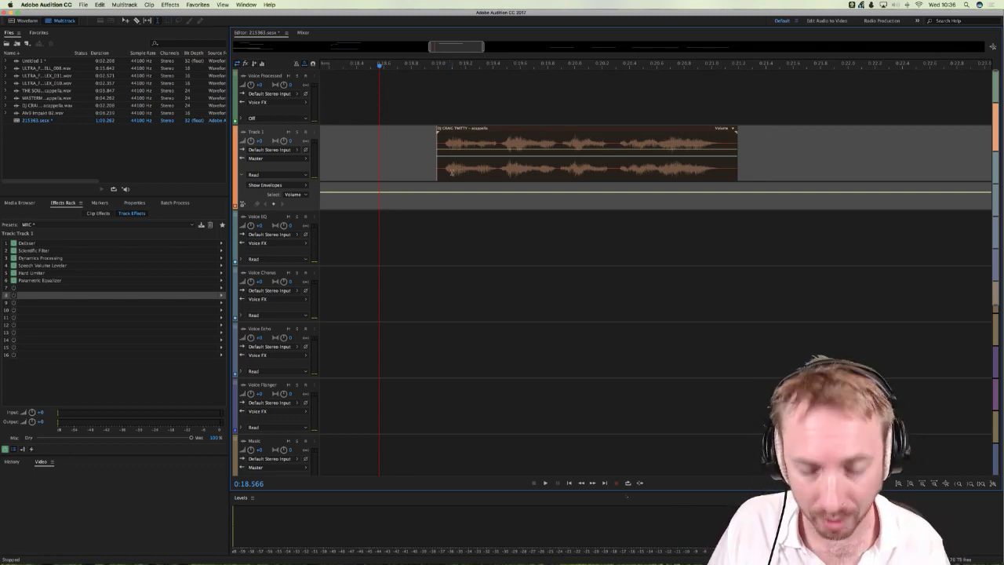
pyautogui.moveTo(455, 166); pyautogui.dragTo(462, 167)
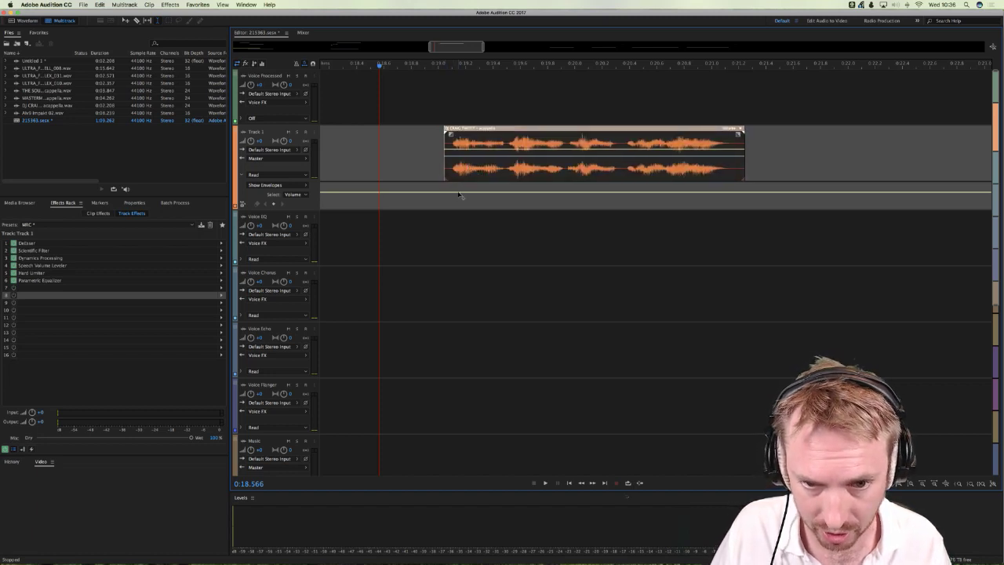
pyautogui.click(510, 195)
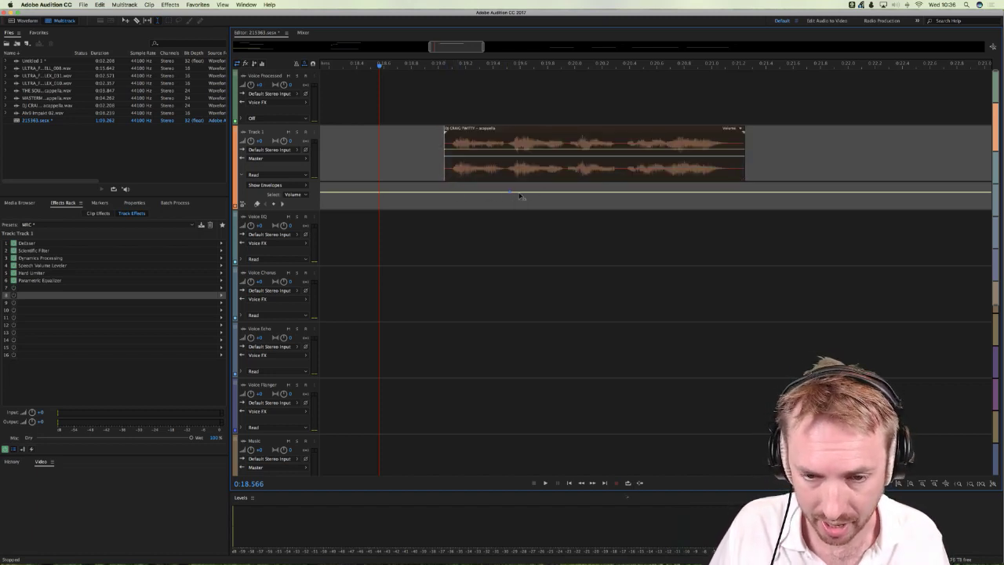
pyautogui.moveTo(521, 195); pyautogui.dragTo(538, 218)
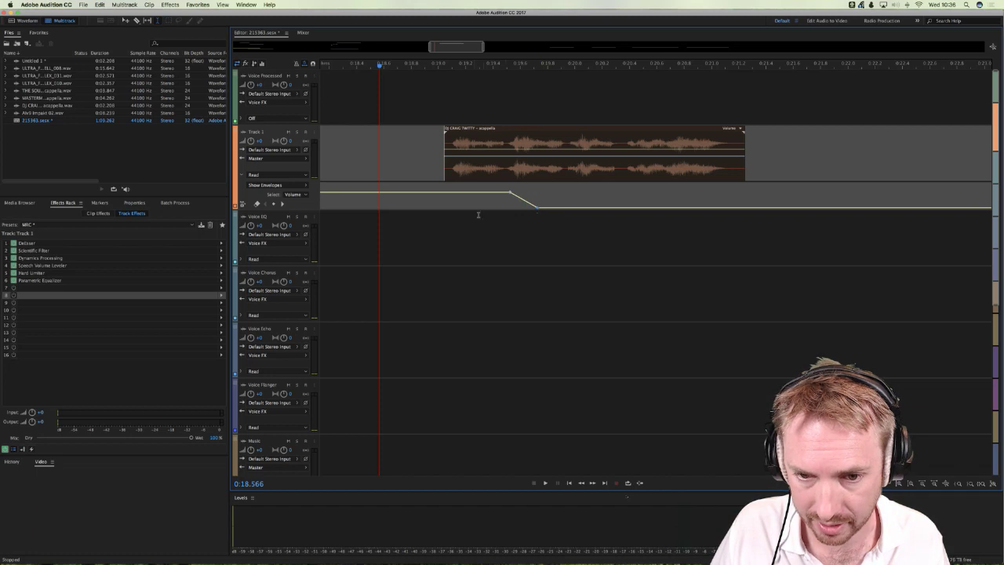
pyautogui.click(431, 220)
pyautogui.moveTo(538, 201); pyautogui.dragTo(577, 209)
pyautogui.click(410, 226)
pyautogui.press('space')
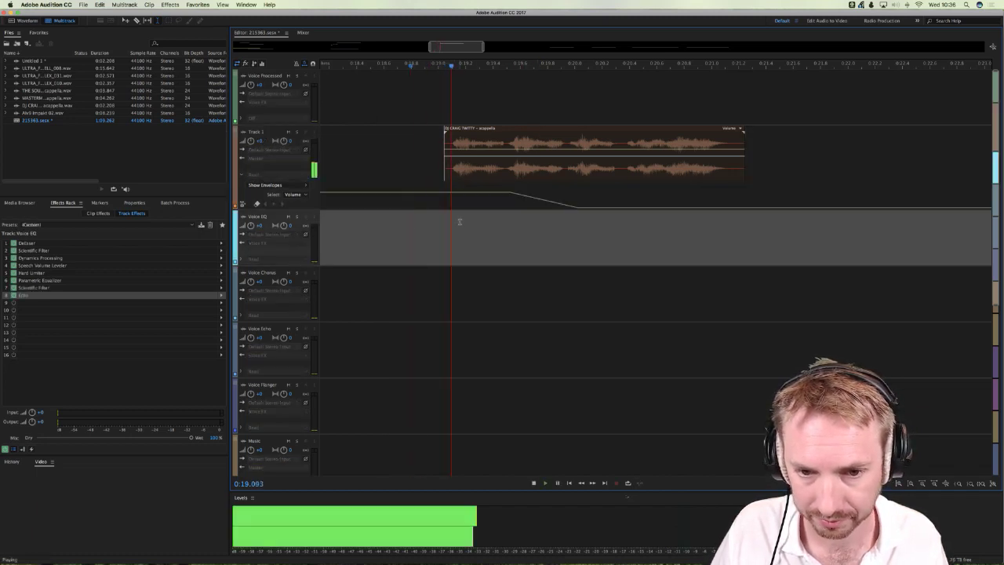
pyautogui.press('space')
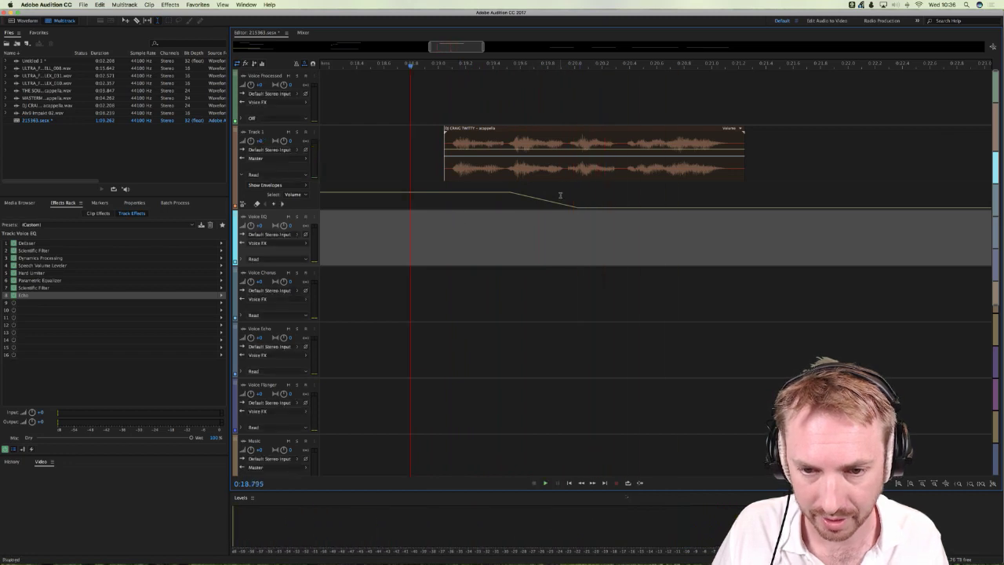
# Step: Flatten Track 1's volume ramp back to its default level
pyautogui.click(561, 195)
pyautogui.moveTo(581, 207); pyautogui.dragTo(564, 193)
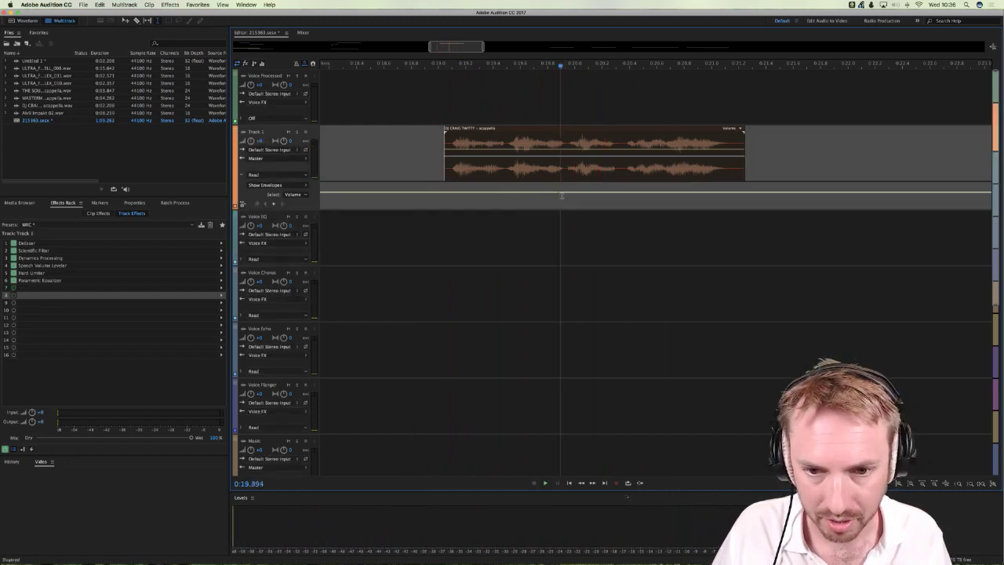
pyautogui.click(453, 202)
pyautogui.click(416, 204)
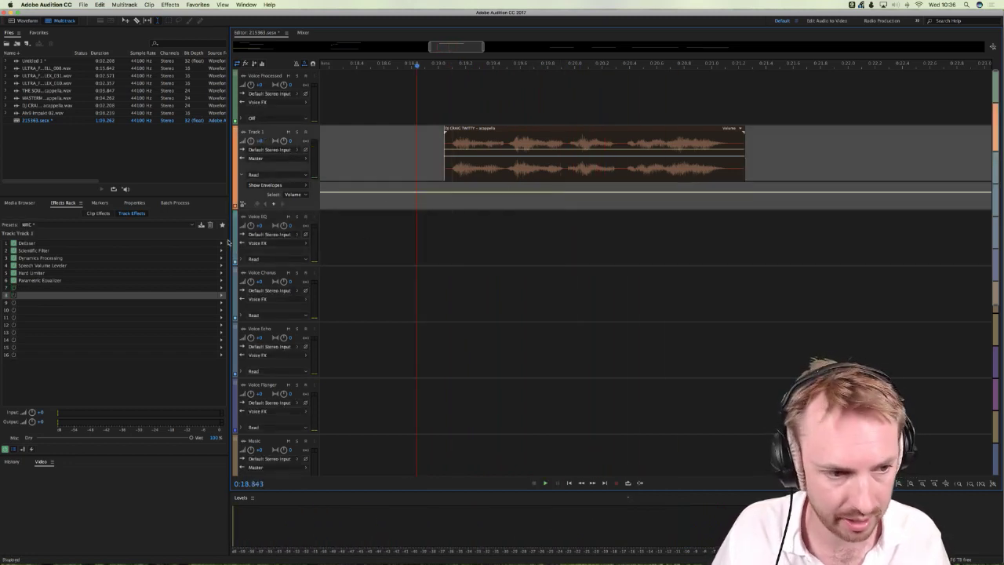
# Step: Add Time and Pitch > Pitch Shifter to an empty slot in Track 1's Effects Rack
pyautogui.click(221, 290)
pyautogui.moveTo(274, 374)
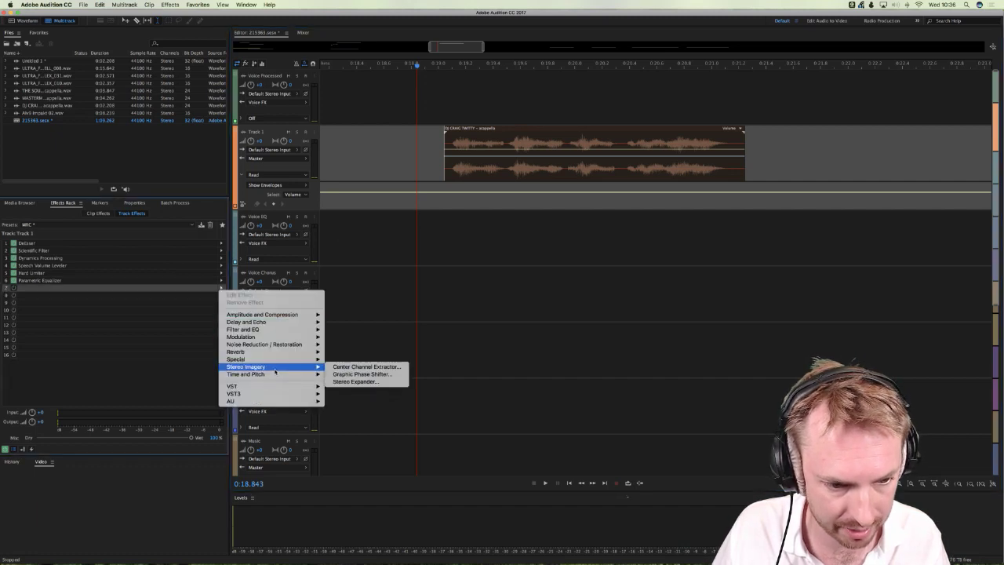
pyautogui.click(341, 382)
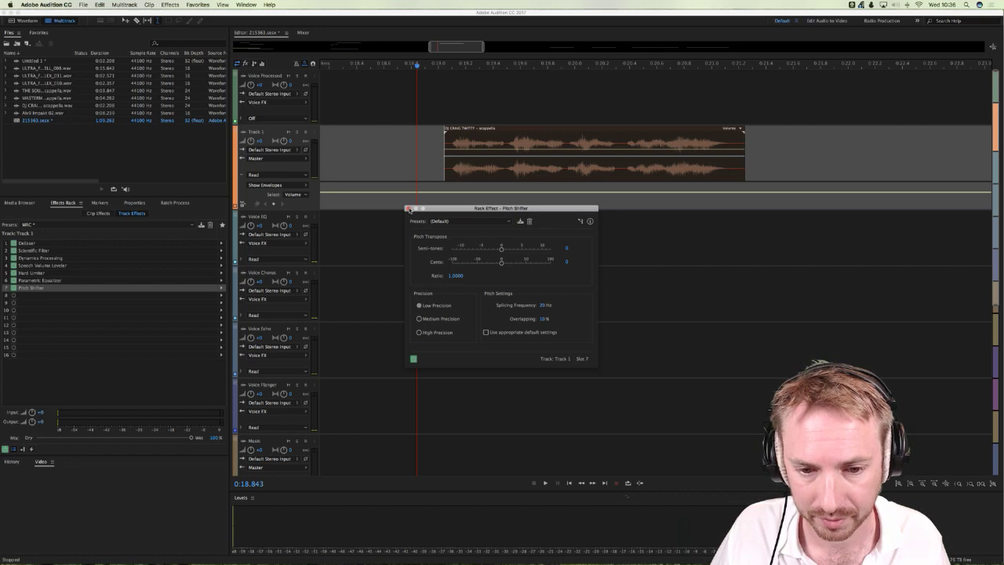
pyautogui.click(407, 208)
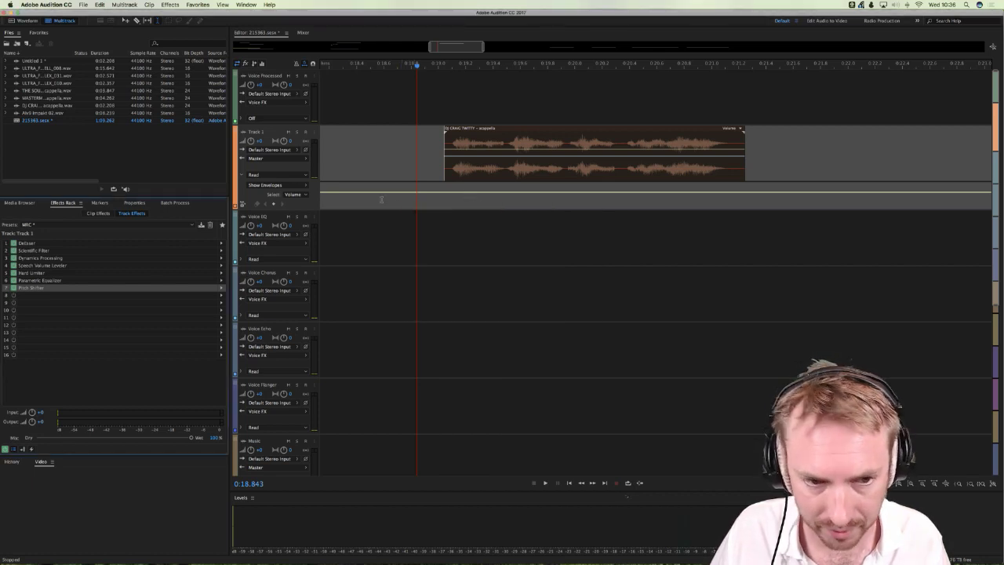
# Step: Show the Pitch Shifter Transpose Ratio envelope in Track 1's automation lane
pyautogui.click(290, 187)
pyautogui.moveTo(357, 295)
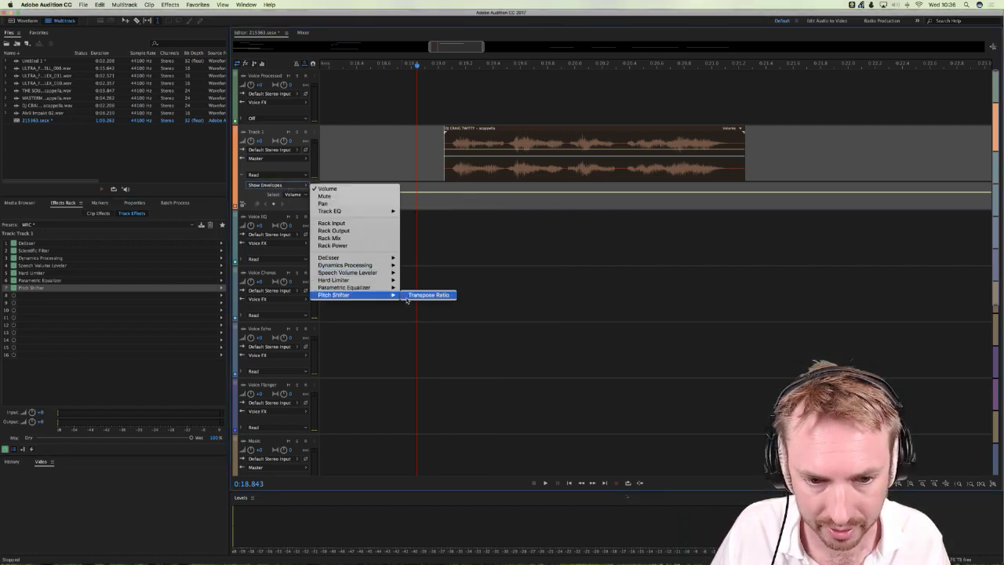
pyautogui.click(420, 295)
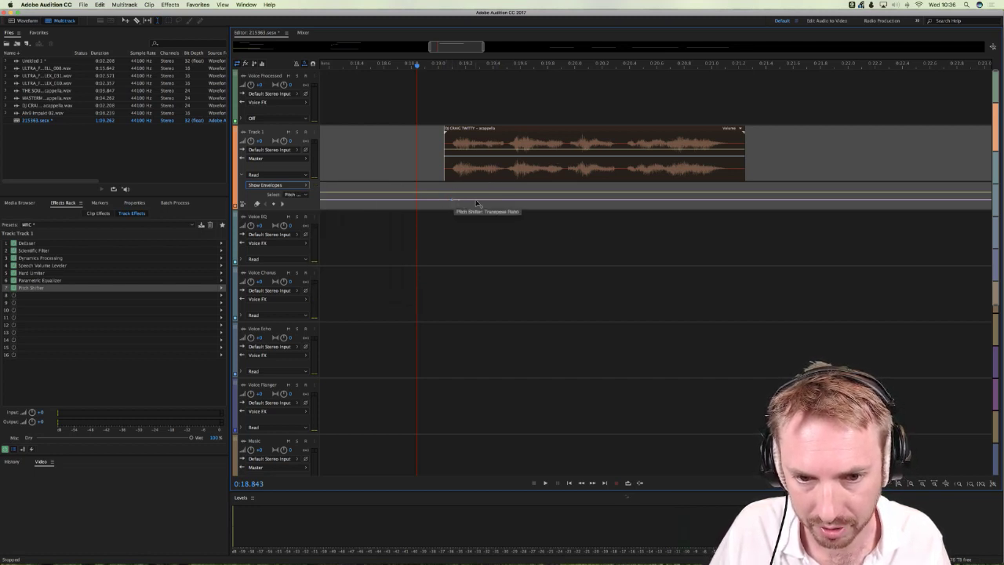
# Step: Try pitch keyframes that rise and fall on the envelope, play them, then undo them
pyautogui.click(508, 204)
pyautogui.click(530, 203)
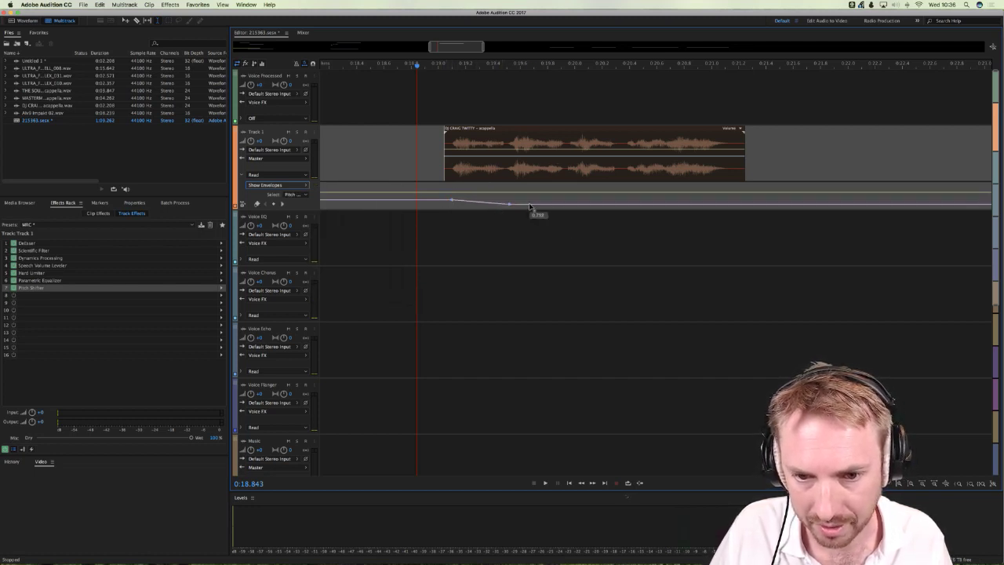
pyautogui.moveTo(570, 205); pyautogui.dragTo(570, 191)
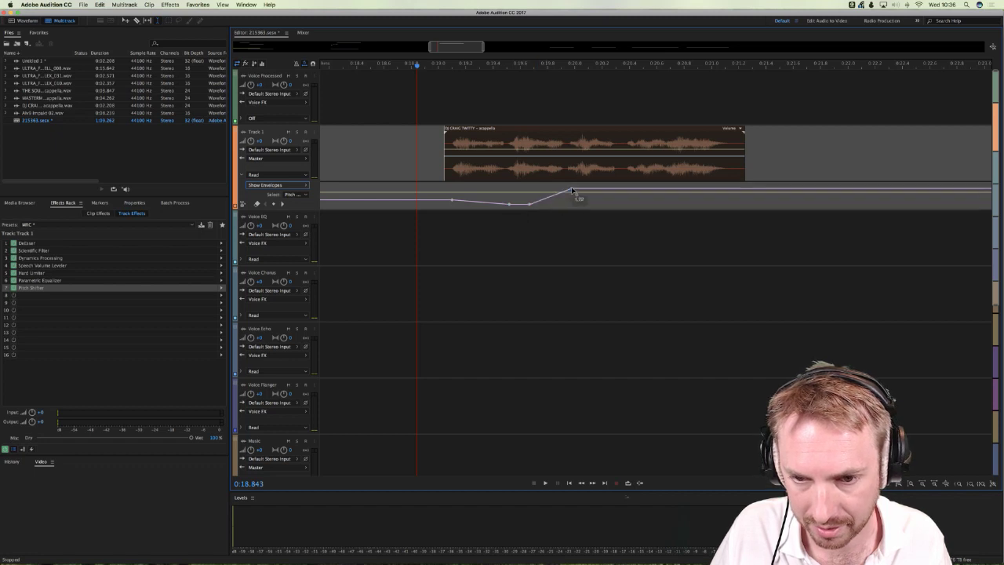
pyautogui.click(632, 190)
pyautogui.moveTo(692, 191); pyautogui.dragTo(692, 202)
pyautogui.press('space')
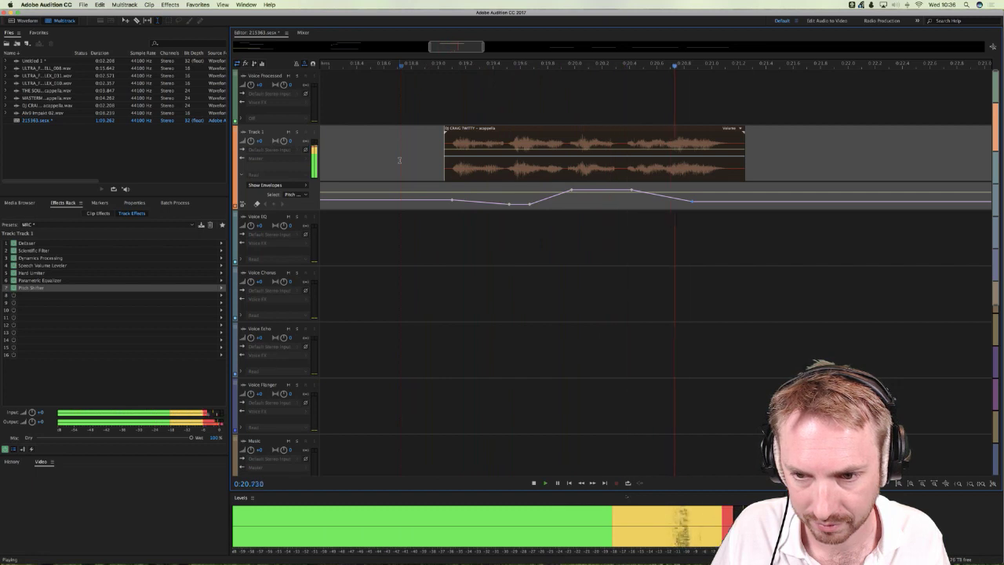
pyautogui.press('space')
pyautogui.press('super+z')
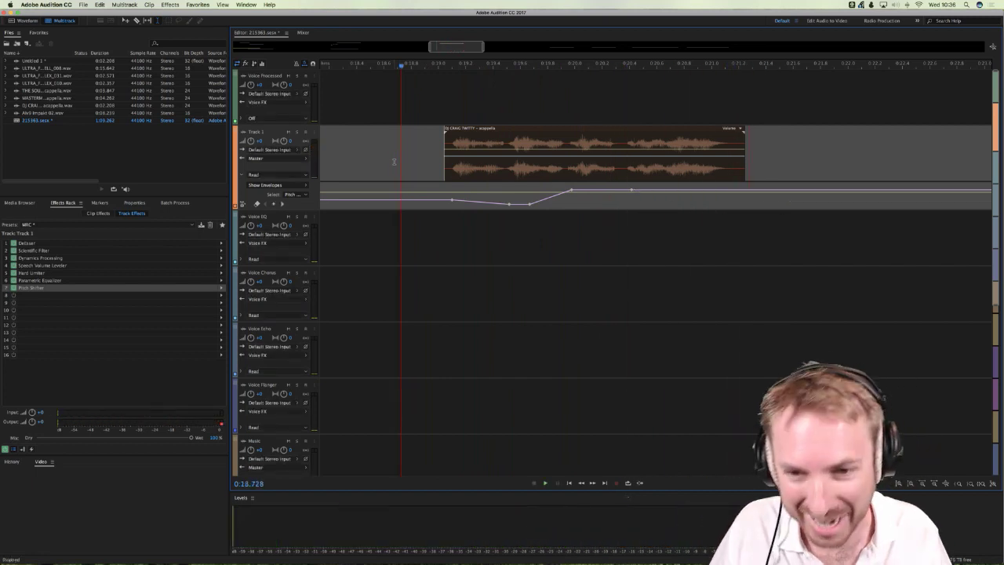
pyautogui.press('super+z')
pyautogui.press('super+z')
pyautogui.press('super+z')
pyautogui.press('super+z')
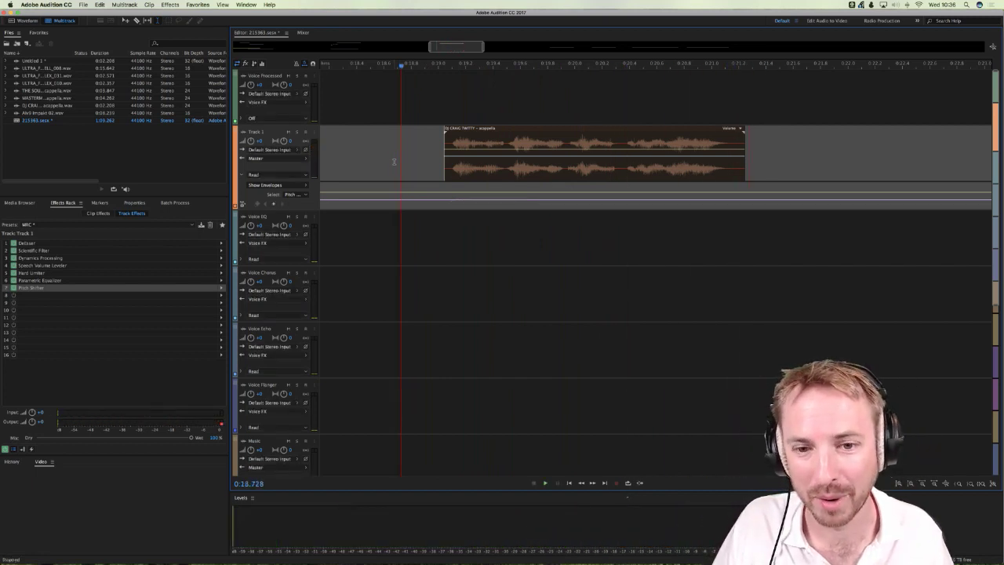
# Step: Draw a trial upward pitch ramp across the vocal clip, audition it, then undo it
pyautogui.click(443, 199)
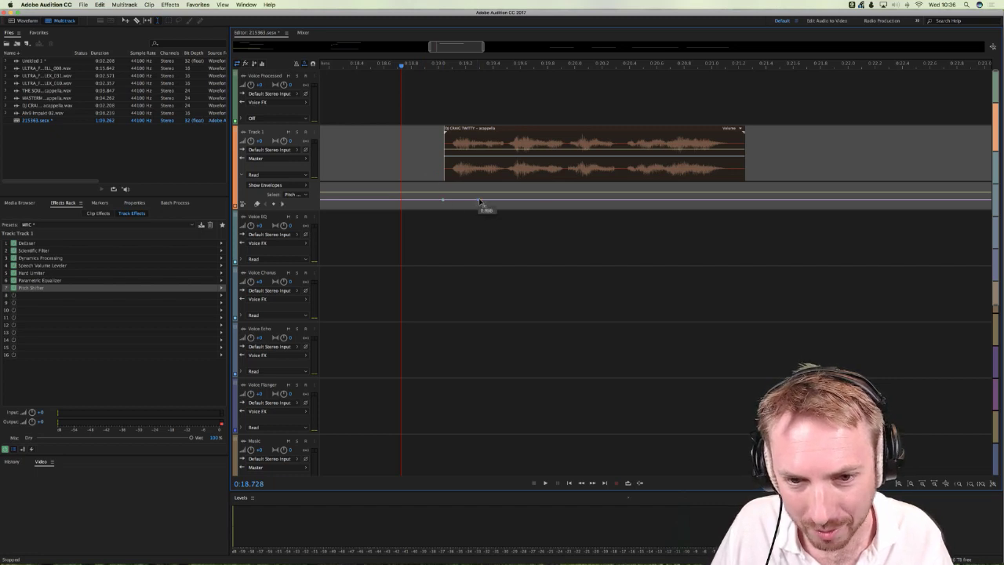
pyautogui.moveTo(482, 200); pyautogui.dragTo(729, 182)
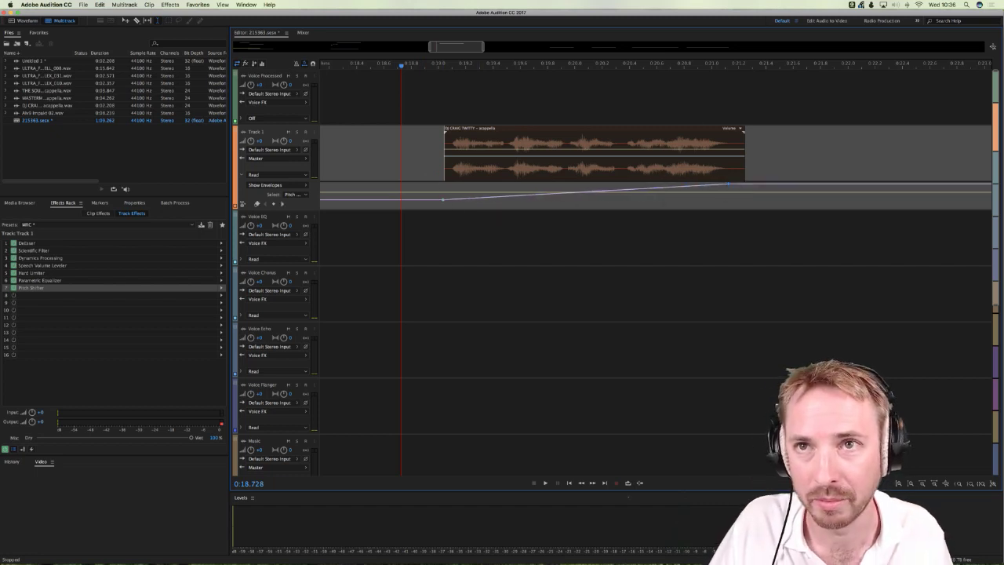
pyautogui.press('space')
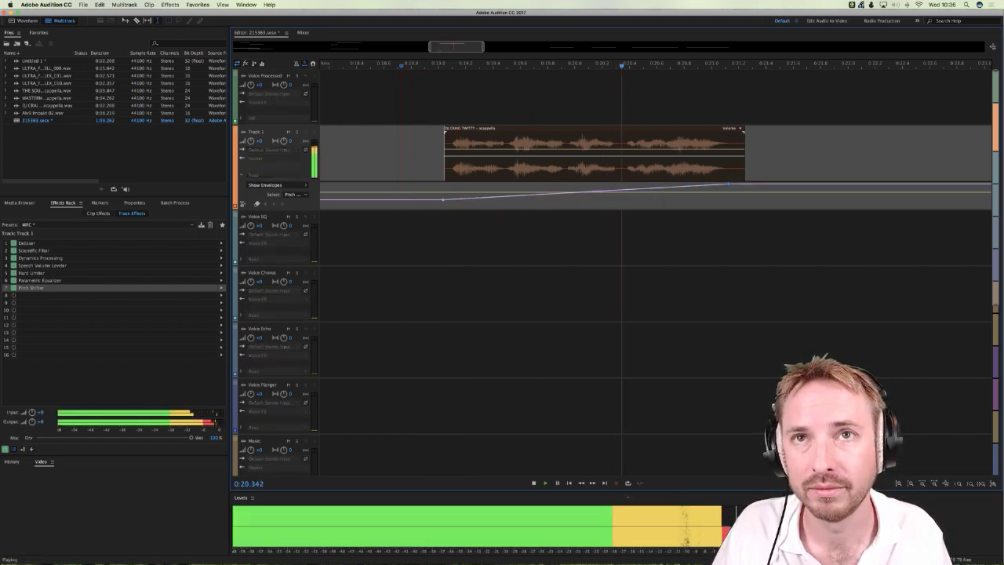
pyautogui.press('space')
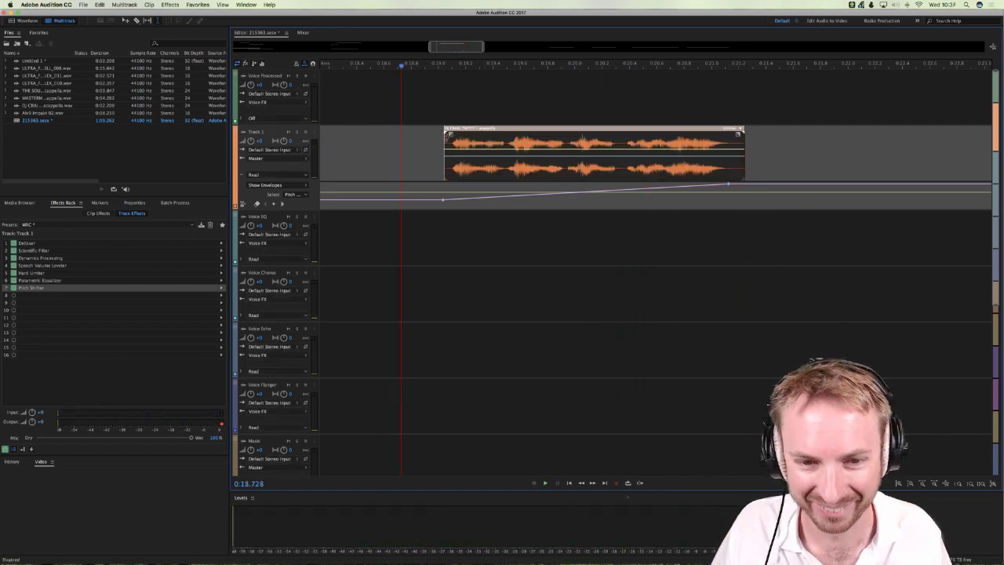
pyautogui.press('super+z')
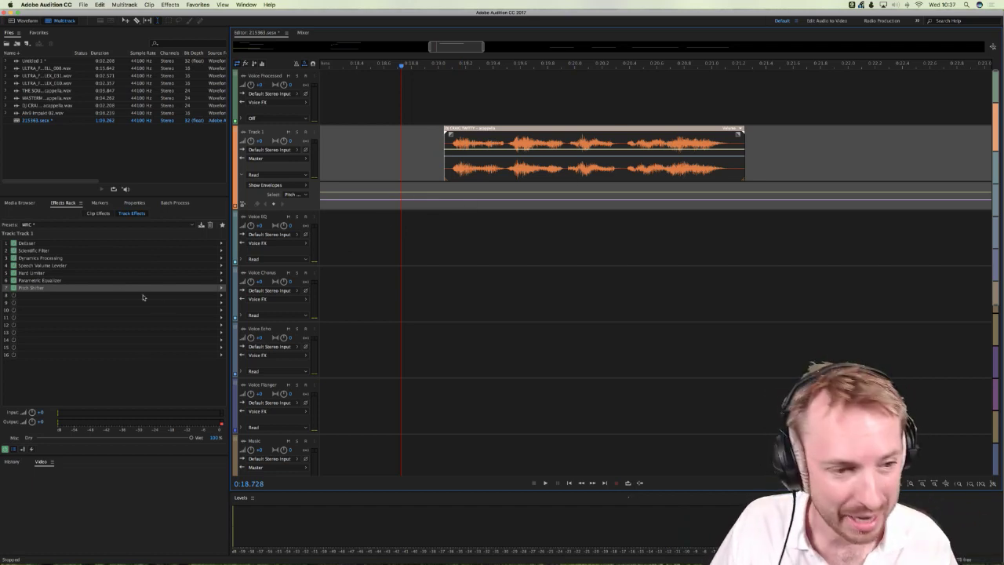
# Step: Switch Track 1's Pitch Shifter to High Precision mode
pyautogui.doubleClick(72, 288)
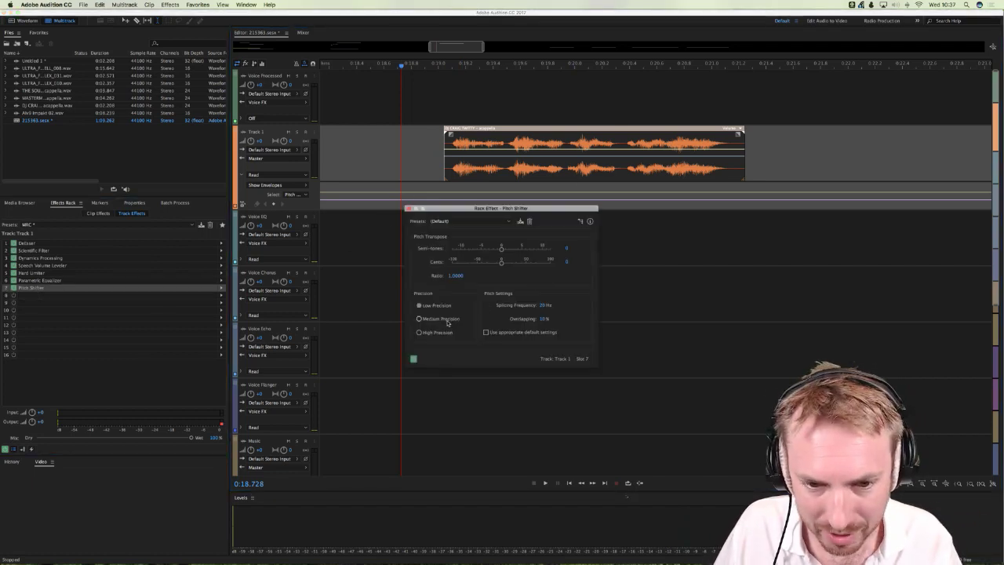
pyautogui.click(420, 332)
pyautogui.click(407, 209)
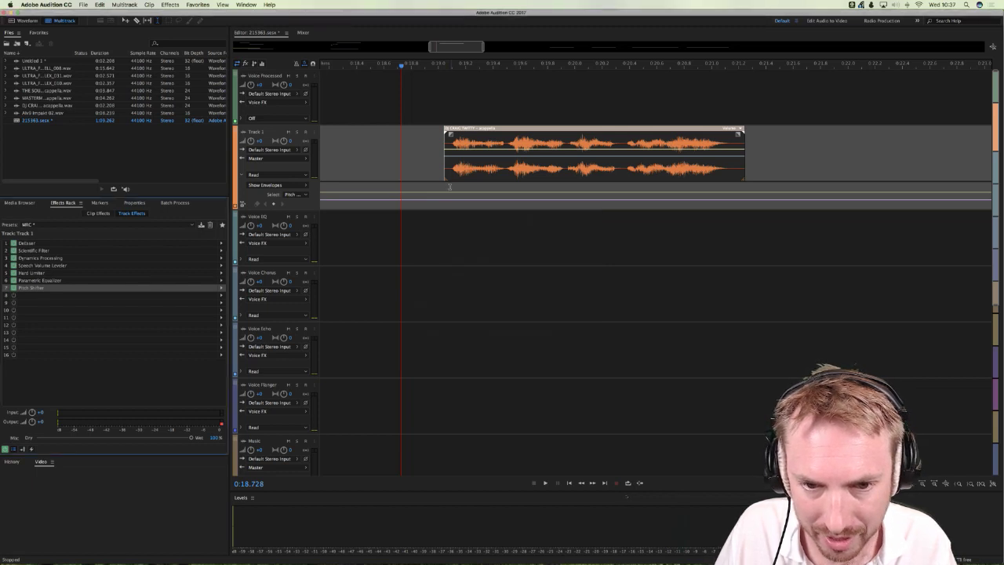
# Step: Try another rising pitch ramp, preview it, and undo it so the envelope stays flat
pyautogui.click(446, 197)
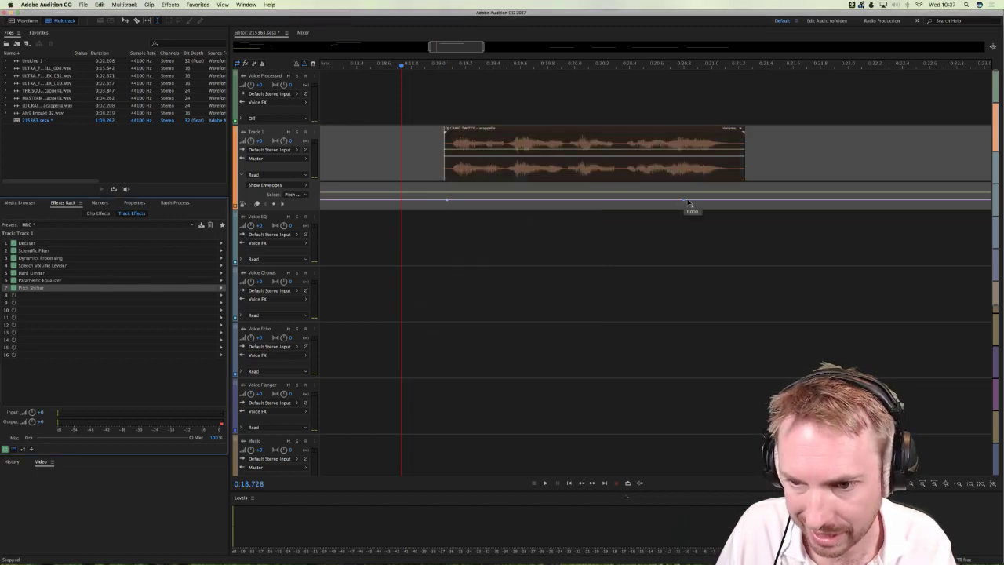
pyautogui.moveTo(690, 202); pyautogui.dragTo(716, 180)
pyautogui.press('space')
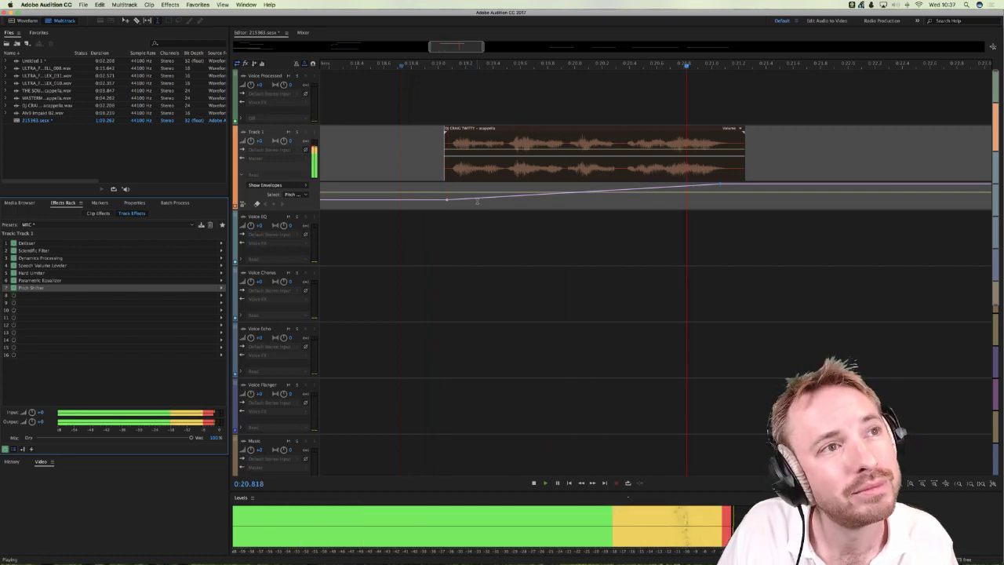
pyautogui.press('space')
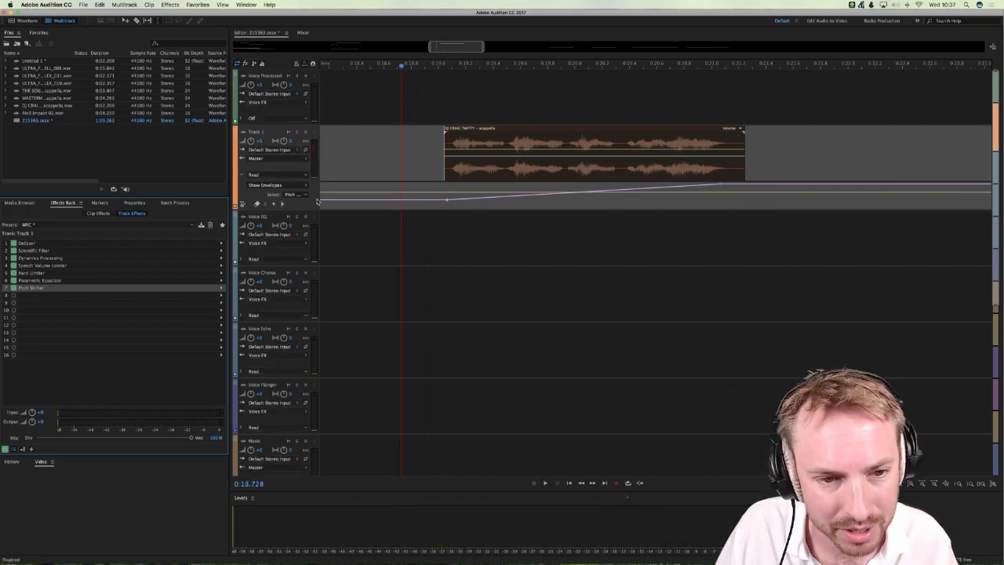
pyautogui.press('super+z')
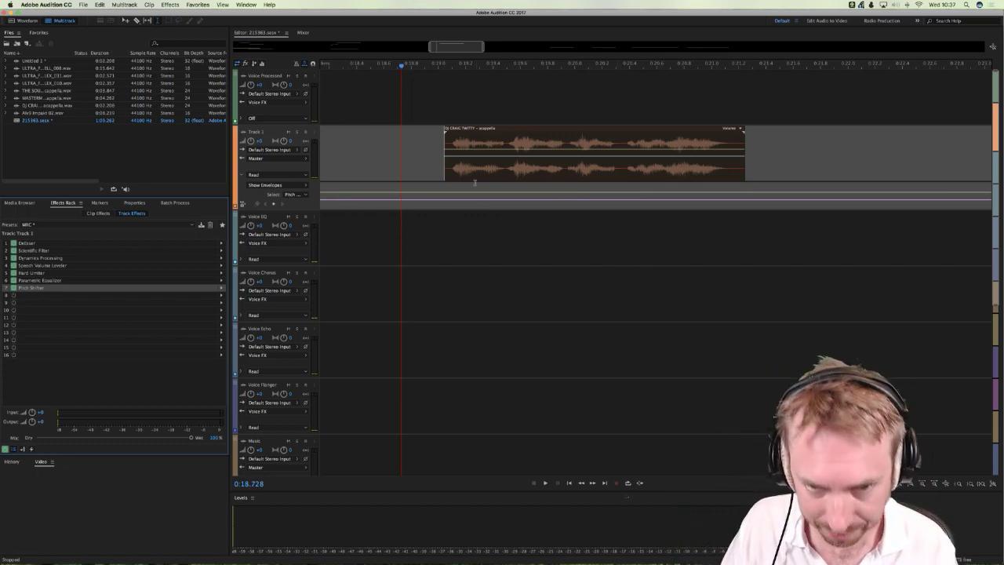
pyautogui.click(432, 73)
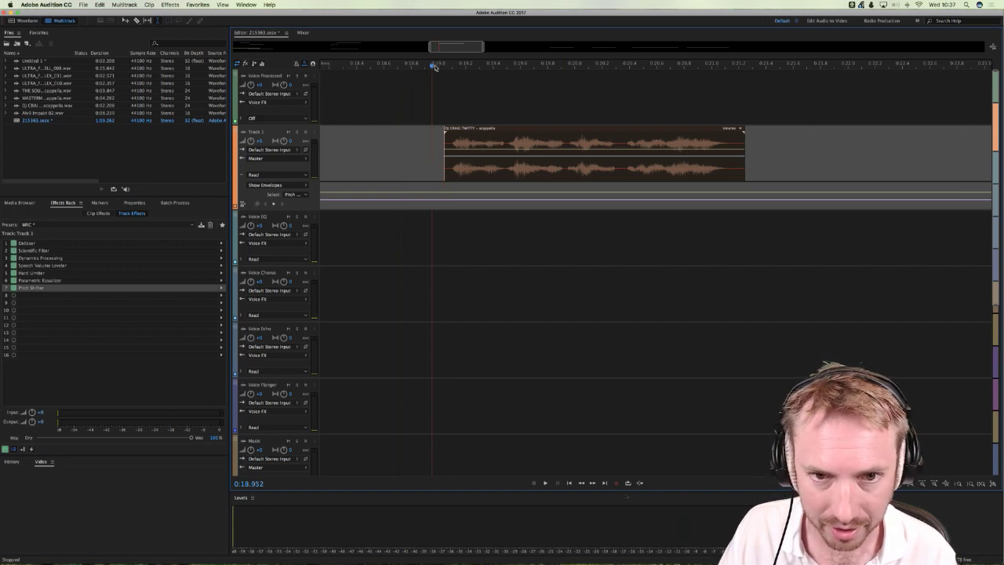
# Step: Trim the vocal clip start slightly later and copy a short slice from its beginning
pyautogui.scroll(3, 435, 67)
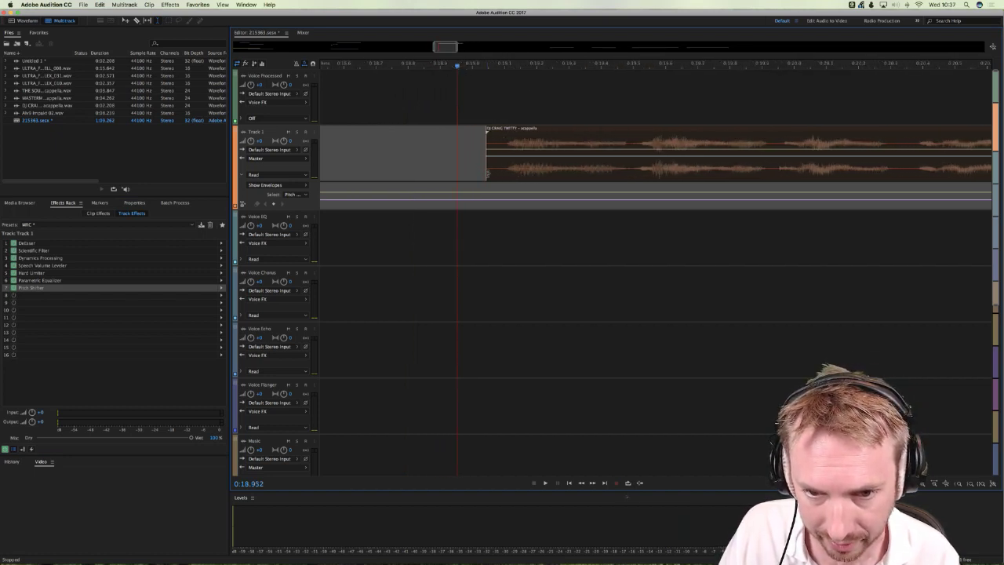
pyautogui.moveTo(487, 172)
pyautogui.mouseDown()
pyautogui.moveTo(507, 172)
pyautogui.moveTo(490, 173)
pyautogui.mouseUp()
pyautogui.press('space')
pyautogui.press('space')
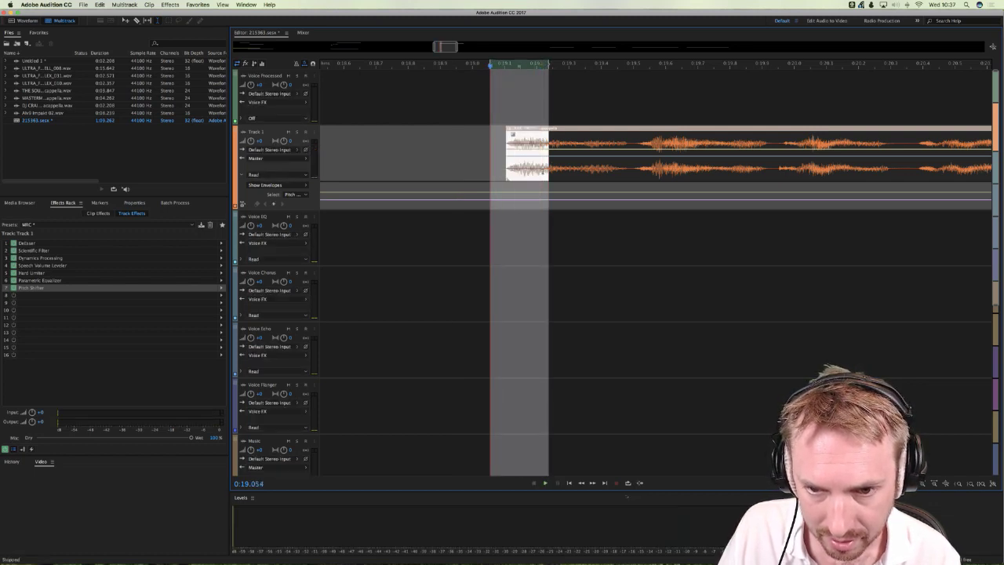
pyautogui.hotkey('ctrl', 'c')
# Step: Paste three back-to-back slice copies ahead of the clip from about 0:18.7, and add a pitch keyframe
pyautogui.click(475, 157)
pyautogui.click(461, 153)
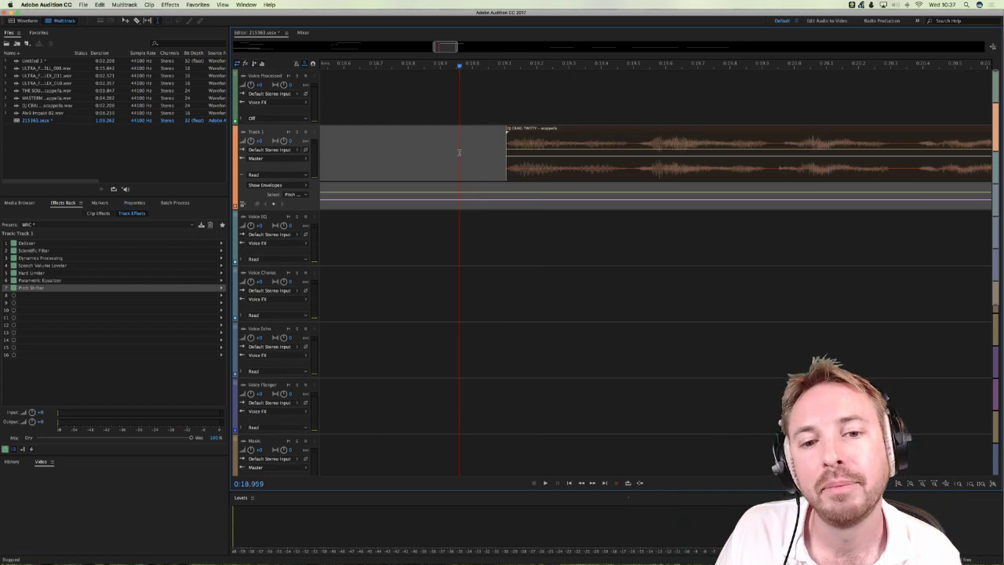
pyautogui.hotkey('ctrl', 'v')
pyautogui.moveTo(467, 157); pyautogui.dragTo(475, 156)
pyautogui.click(429, 153)
pyautogui.hotkey('ctrl', 'v')
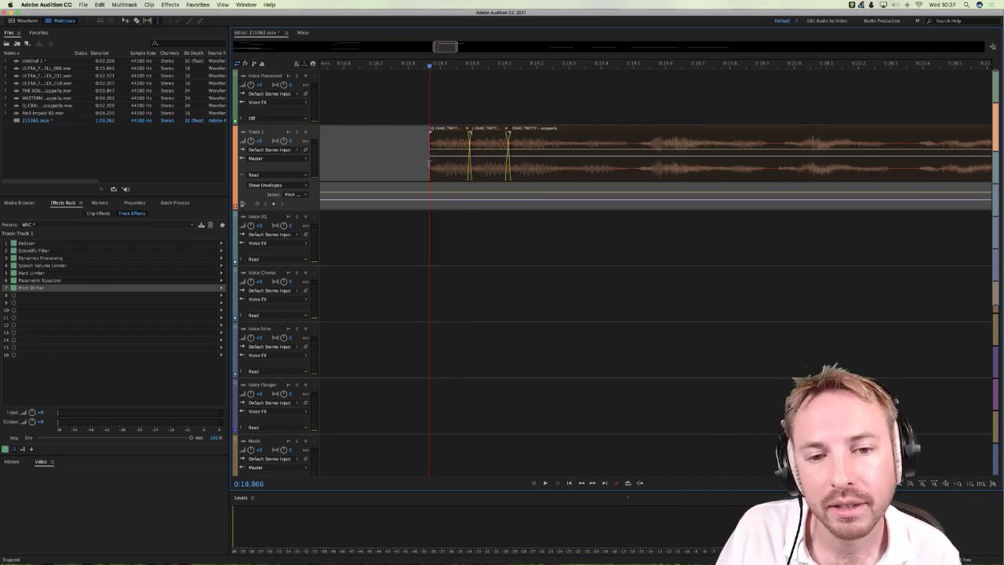
pyautogui.click(390, 165)
pyautogui.hotkey('ctrl', 'v')
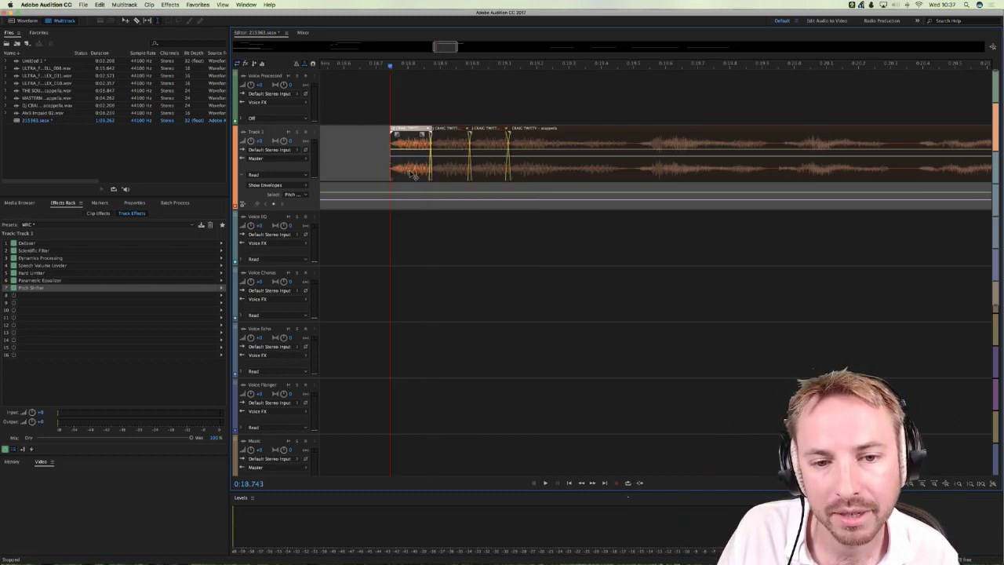
pyautogui.moveTo(415, 175); pyautogui.dragTo(418, 175)
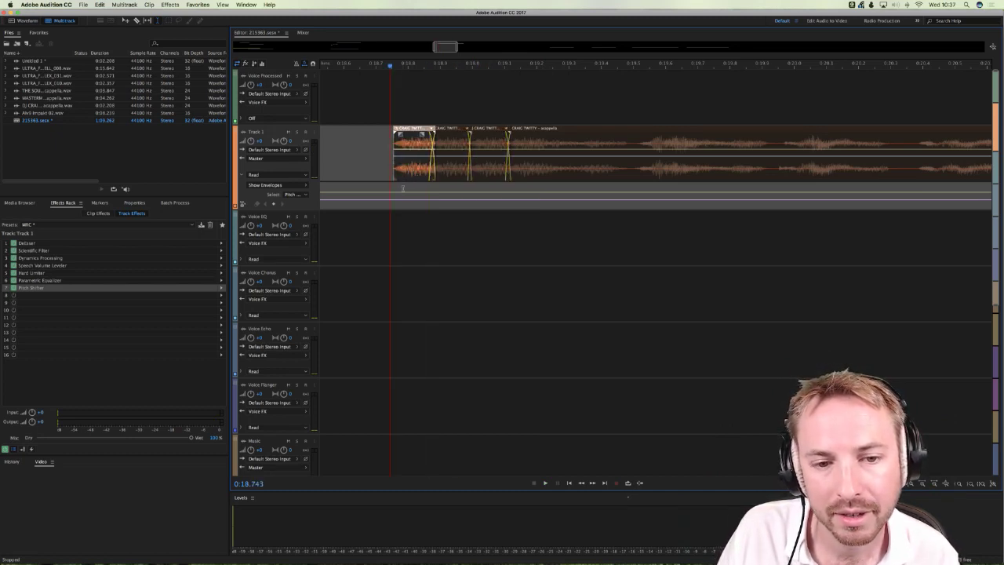
pyautogui.click(516, 203)
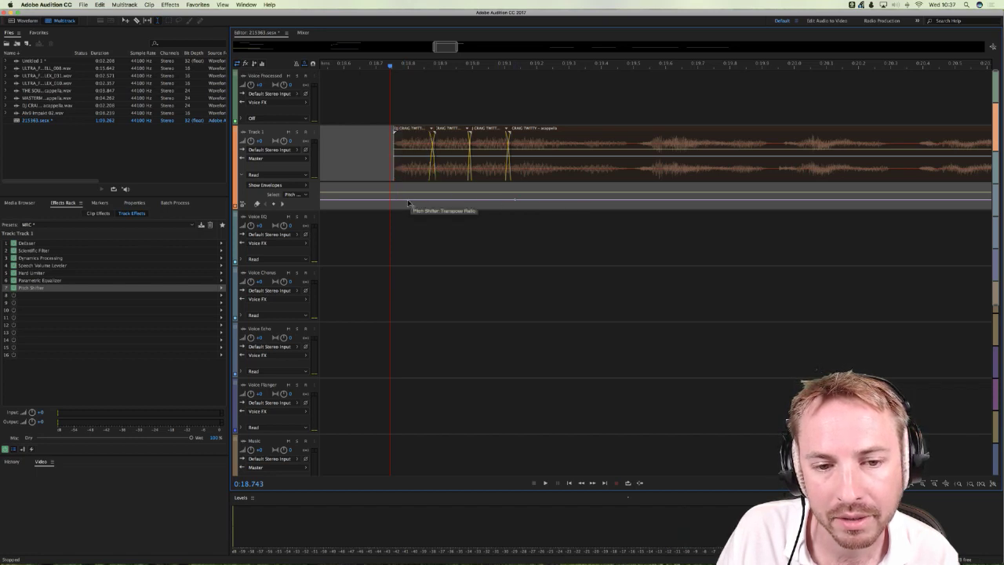
# Step: Pull the pitch envelope down at the stutter start and move the ramp's end keyframe later, previewing each change
pyautogui.moveTo(396, 203)
pyautogui.mouseDown()
pyautogui.moveTo(385, 208)
pyautogui.moveTo(394, 207)
pyautogui.mouseUp()
pyautogui.press('space')
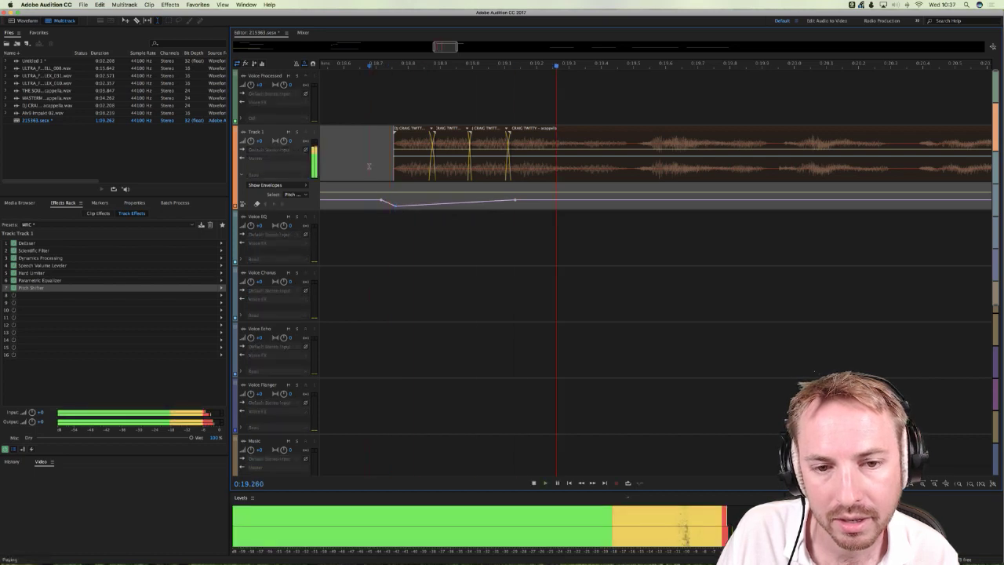
pyautogui.press('space')
pyautogui.press('space')
pyautogui.press('space')
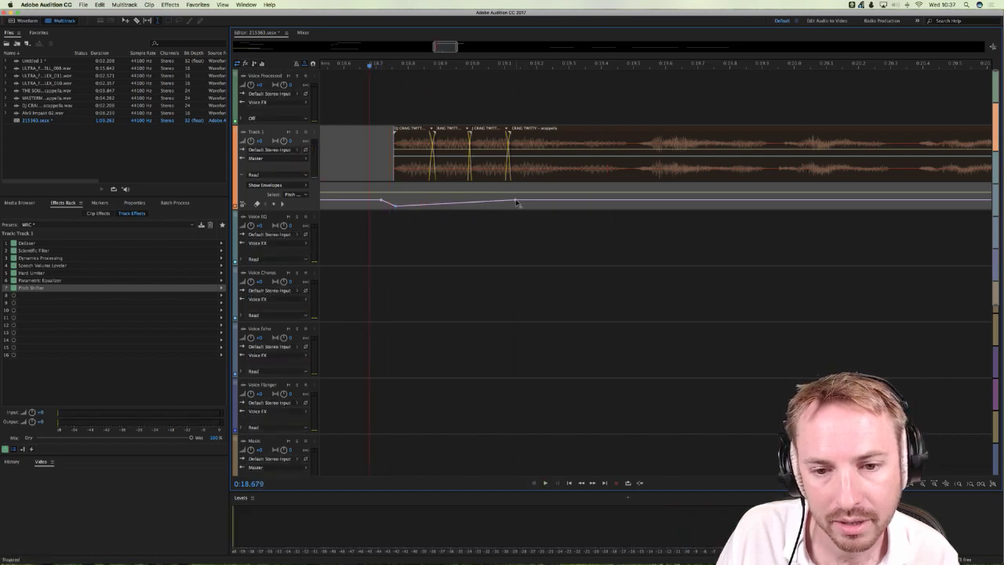
pyautogui.moveTo(516, 198); pyautogui.dragTo(542, 200)
pyautogui.press('space')
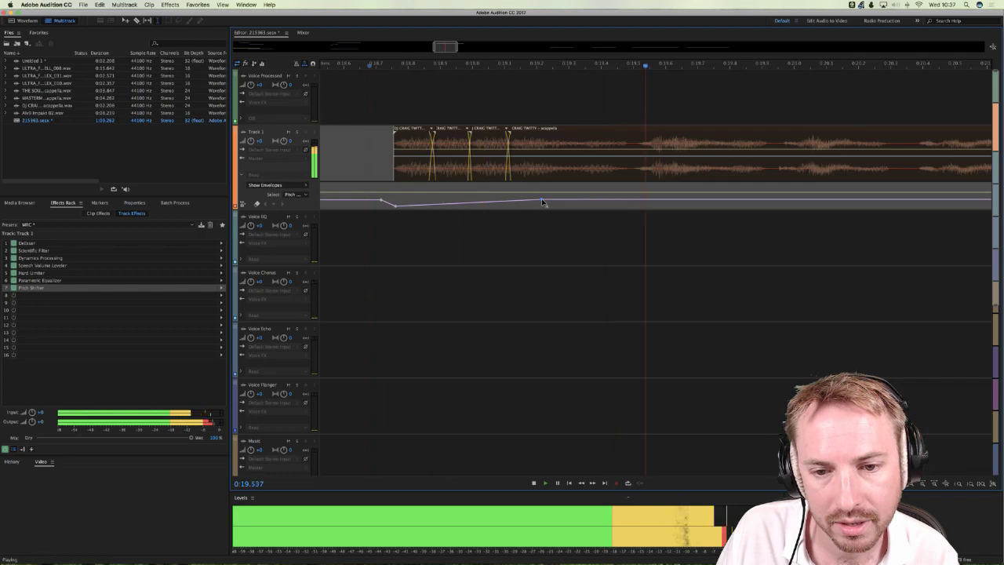
pyautogui.press('space')
pyautogui.press('space')
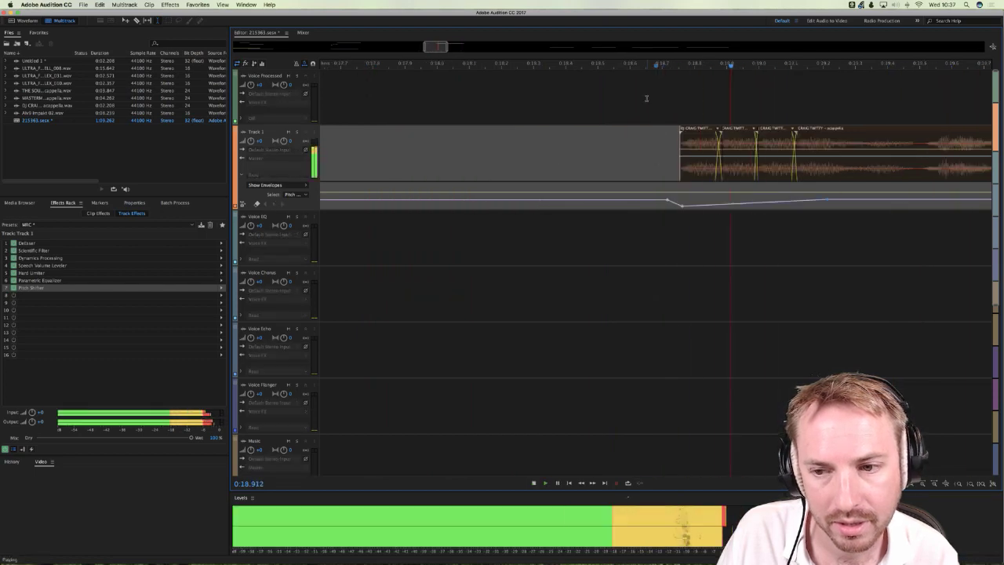
pyautogui.press('space')
pyautogui.hscroll(5, 722, 114)
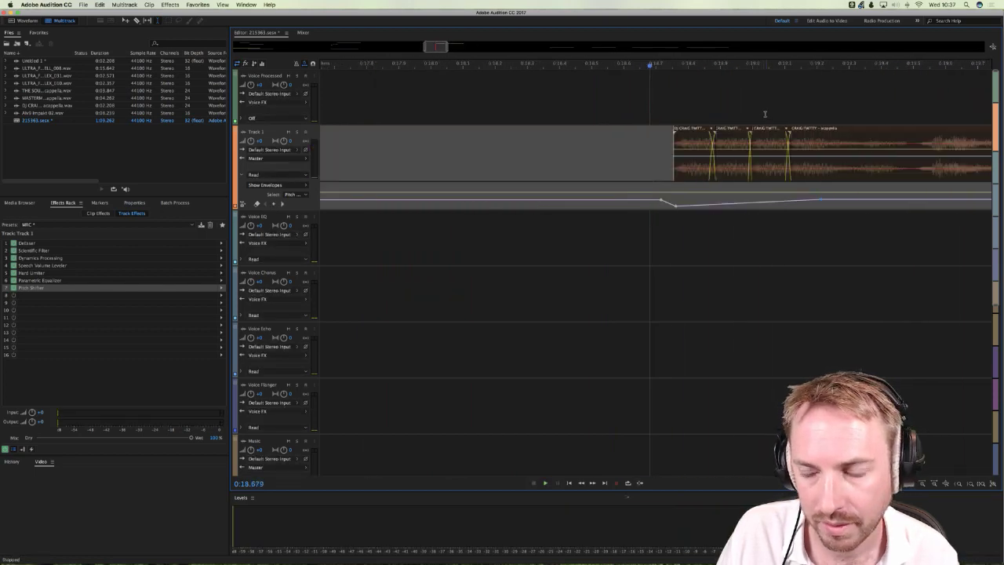
pyautogui.click(741, 144)
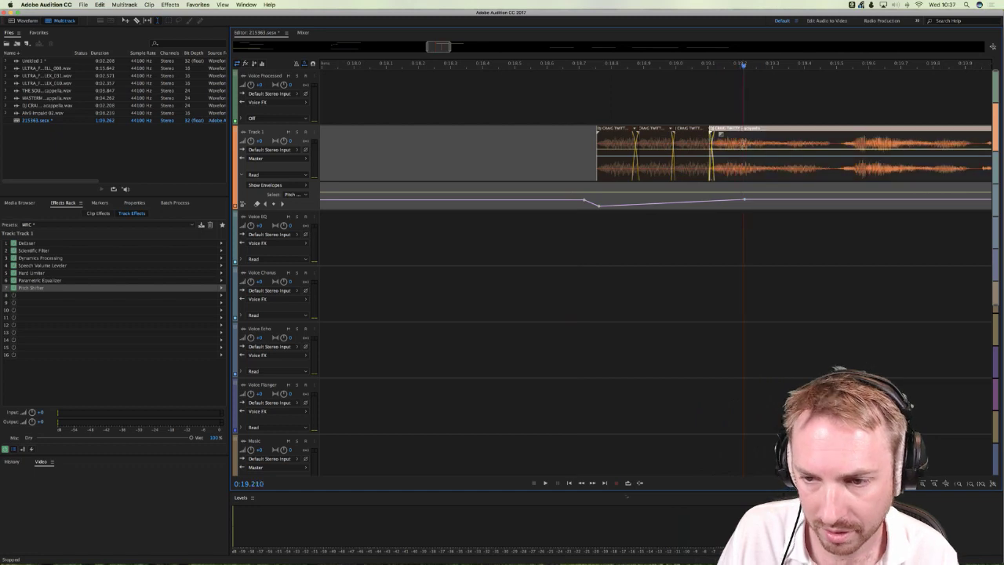
# Step: Split the vocal just after the stutter and move the right-hand piece onto the Voice Processed track
pyautogui.click(743, 145)
pyautogui.press('super+k')
pyautogui.rightClick(764, 146)
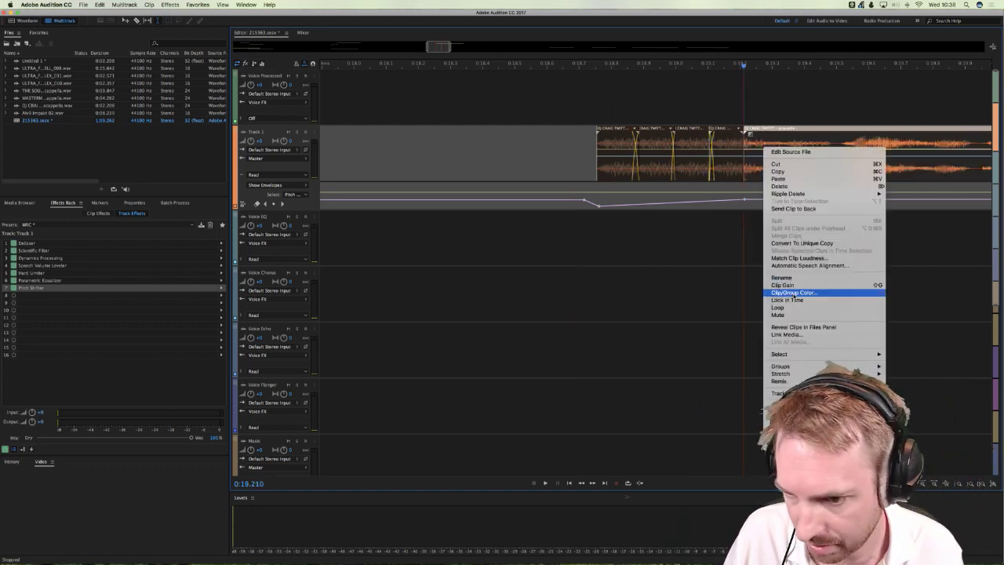
pyautogui.press('Escape')
pyautogui.moveTo(776, 174); pyautogui.dragTo(777, 118)
pyautogui.click(542, 103)
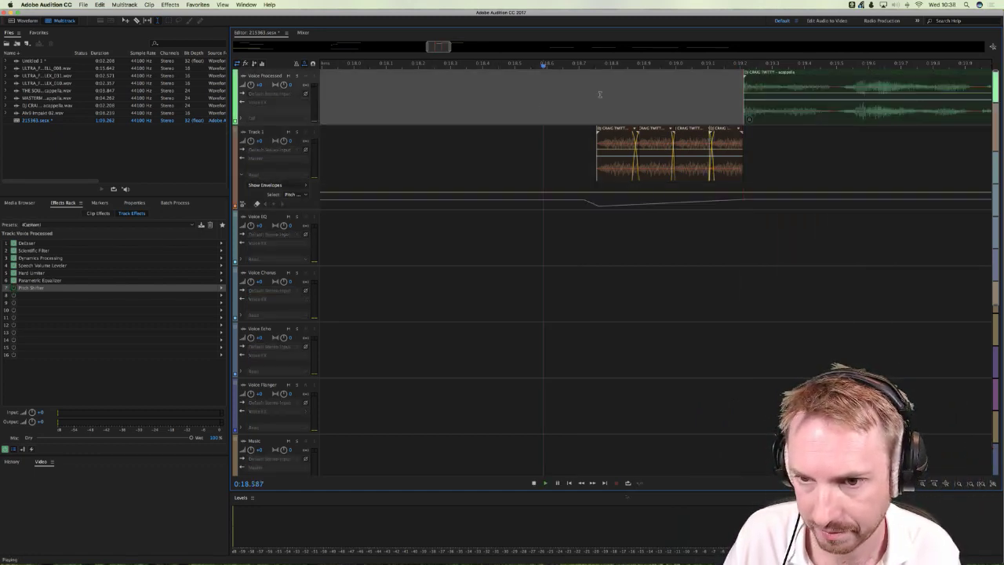
pyautogui.press('space')
pyautogui.press('space')
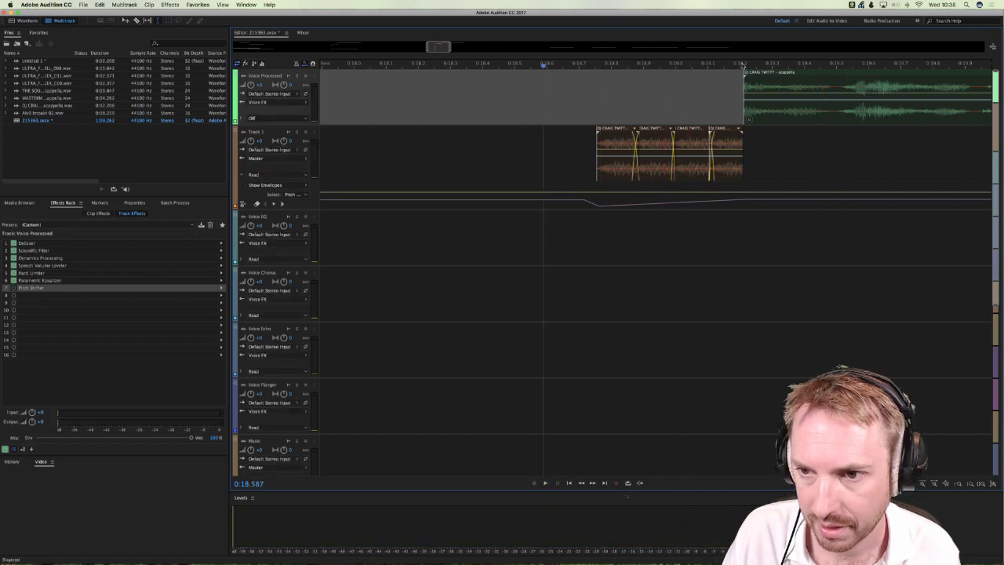
# Step: Extend Track 1's clip end with a fade-out up to the split point around 0:19.21
pyautogui.click(744, 66)
pyautogui.scroll(10, 741, 66)
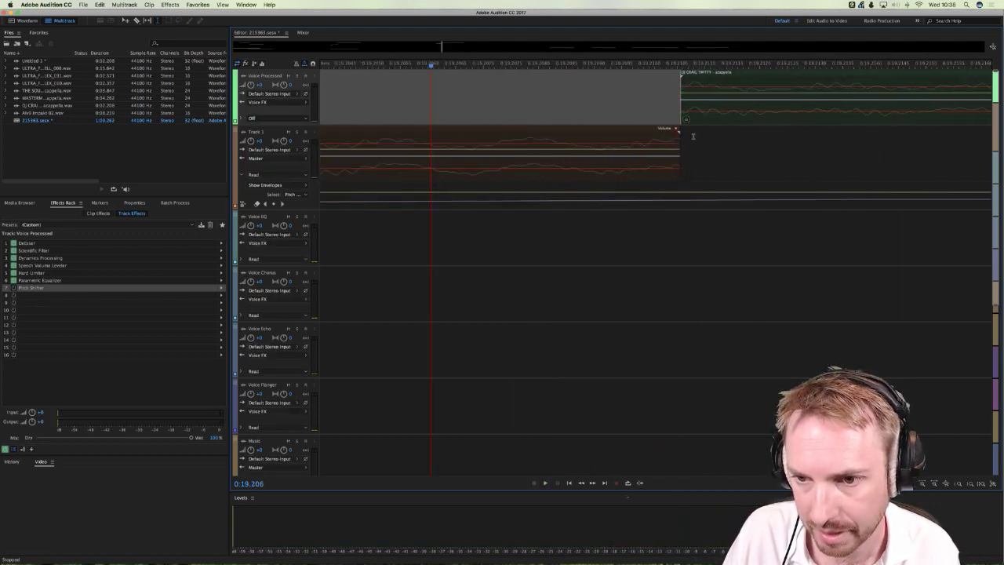
pyautogui.moveTo(679, 141); pyautogui.dragTo(699, 140)
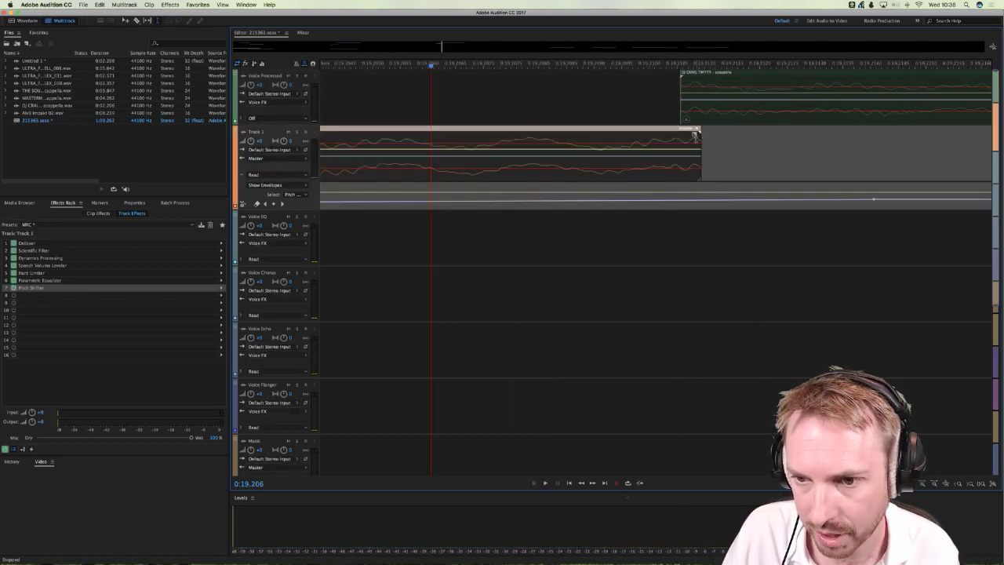
pyautogui.click(686, 76)
pyautogui.scroll(-10, 667, 65)
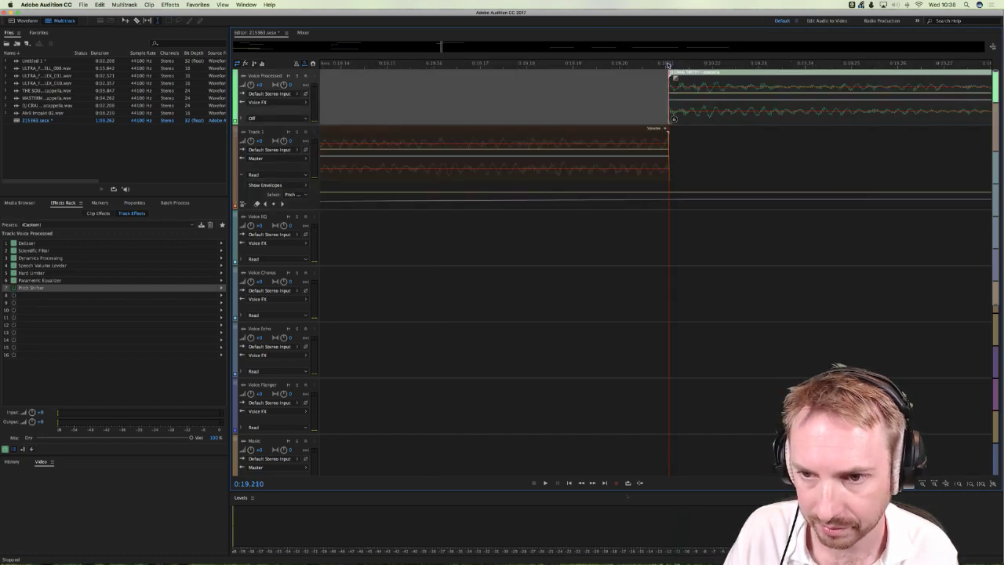
# Step: Preview the edited passage from before the stutter, leaving the playhead at 0:18.707
pyautogui.click(379, 97)
pyautogui.press('space')
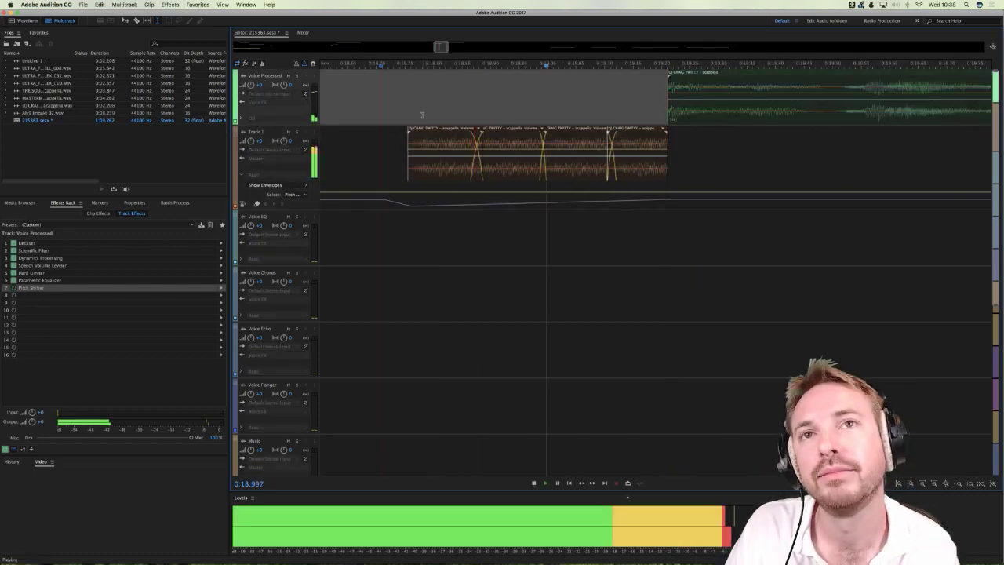
pyautogui.scroll(-5, 561, 69)
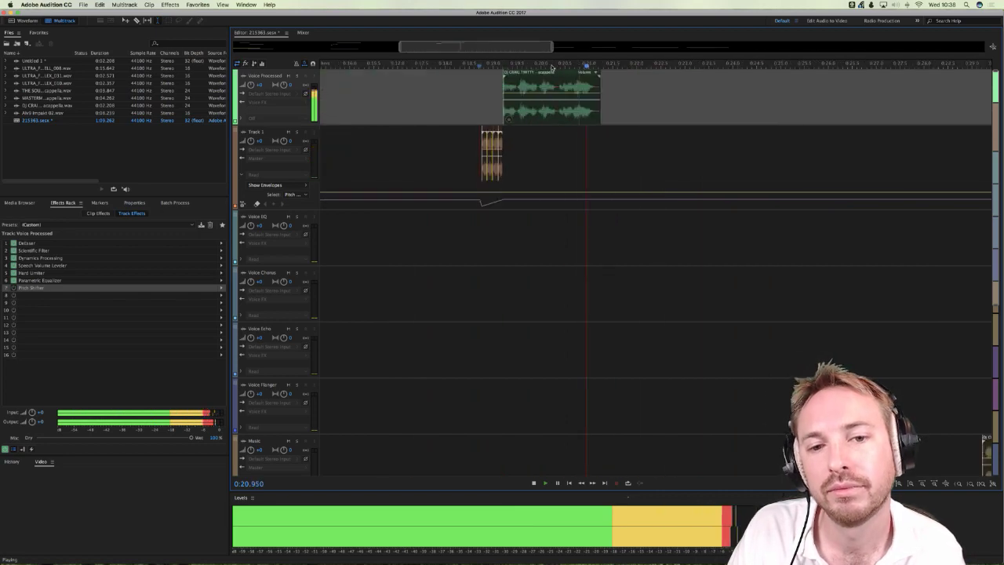
pyautogui.press('space')
pyautogui.click(496, 94)
pyautogui.press('space')
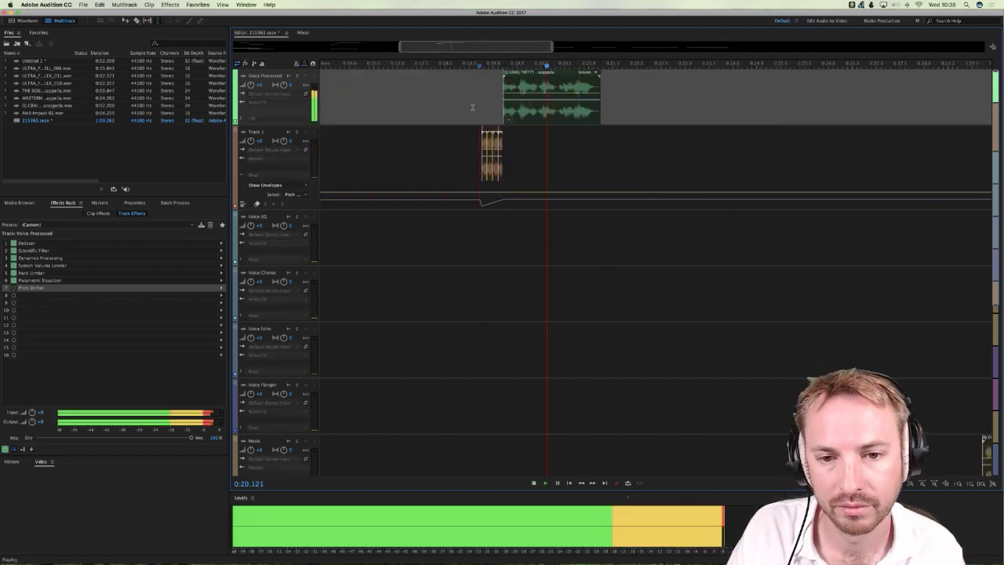
pyautogui.press('space')
pyautogui.click(478, 66)
pyautogui.scroll(2, 474, 65)
pyautogui.scroll(5, 474, 66)
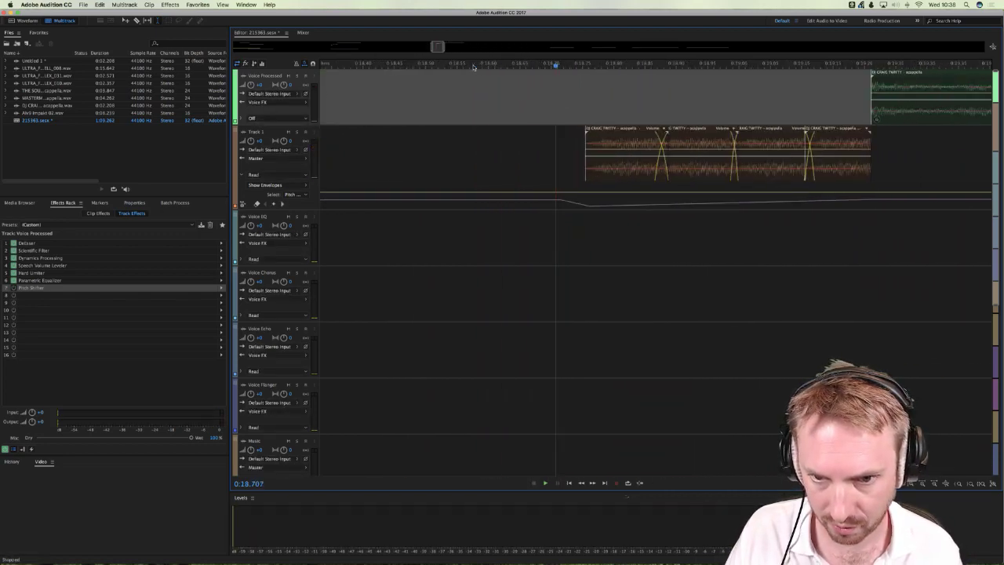
# Step: Copy the stutter slices earlier on Track 1, move the pitch dip to the new start, and preview
pyautogui.moveTo(602, 130); pyautogui.dragTo(476, 138)
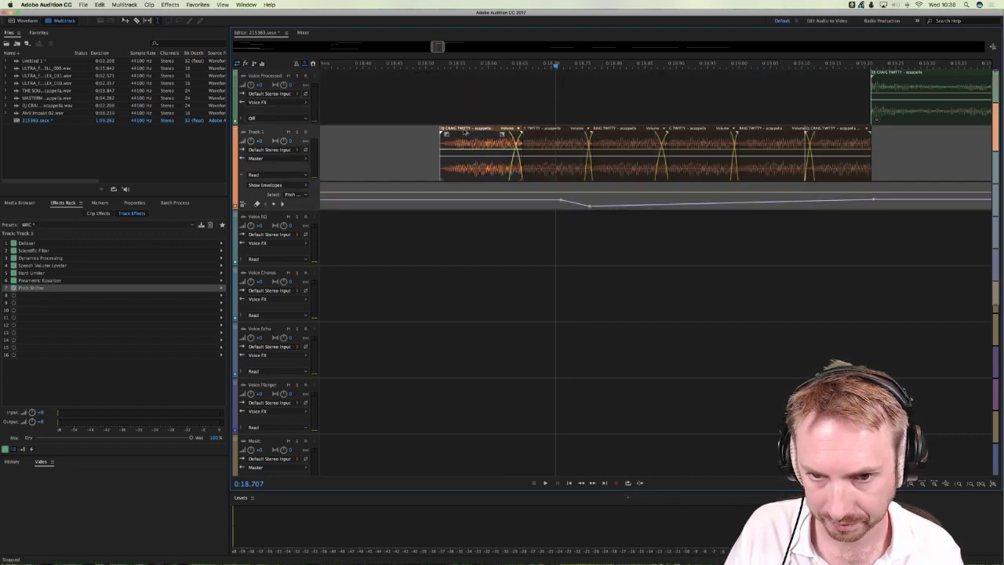
pyautogui.click(476, 138)
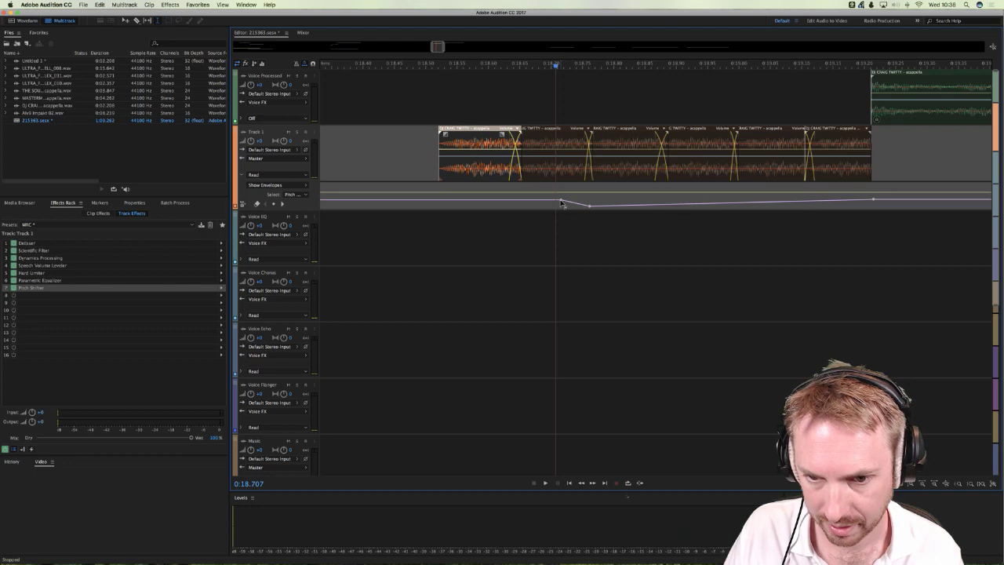
pyautogui.moveTo(560, 202); pyautogui.dragTo(502, 202)
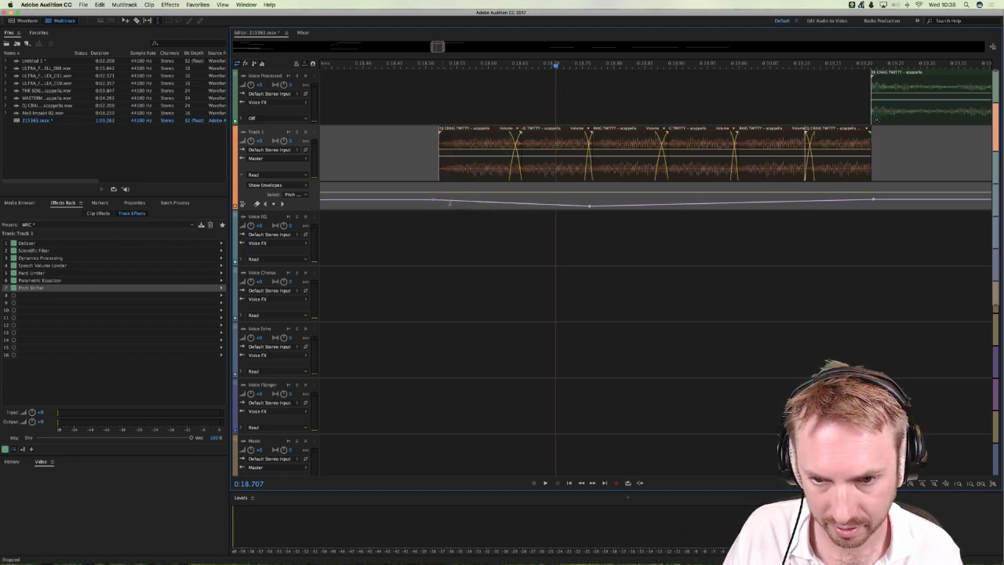
pyautogui.moveTo(583, 211); pyautogui.dragTo(452, 213)
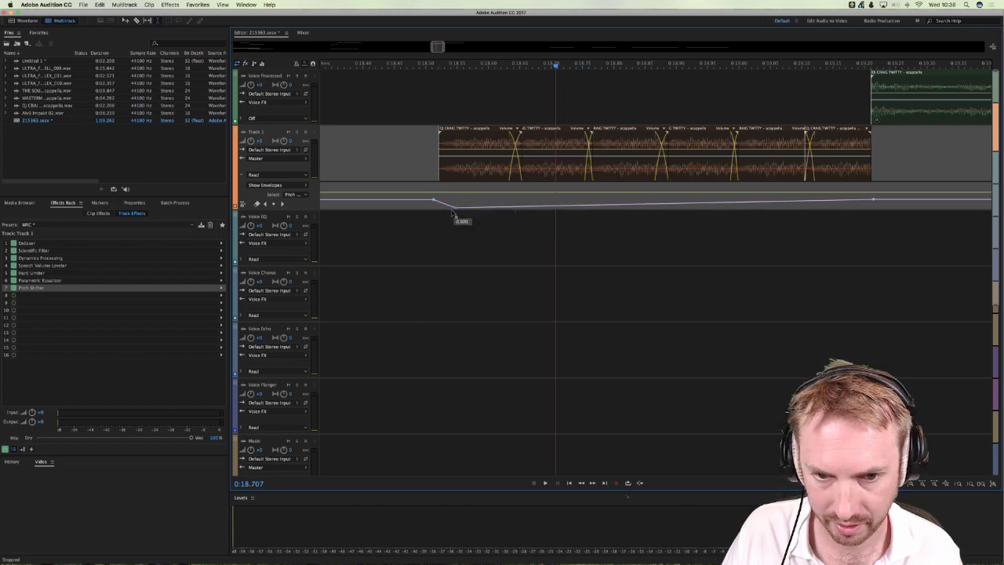
pyautogui.press('space')
pyautogui.click(606, 69)
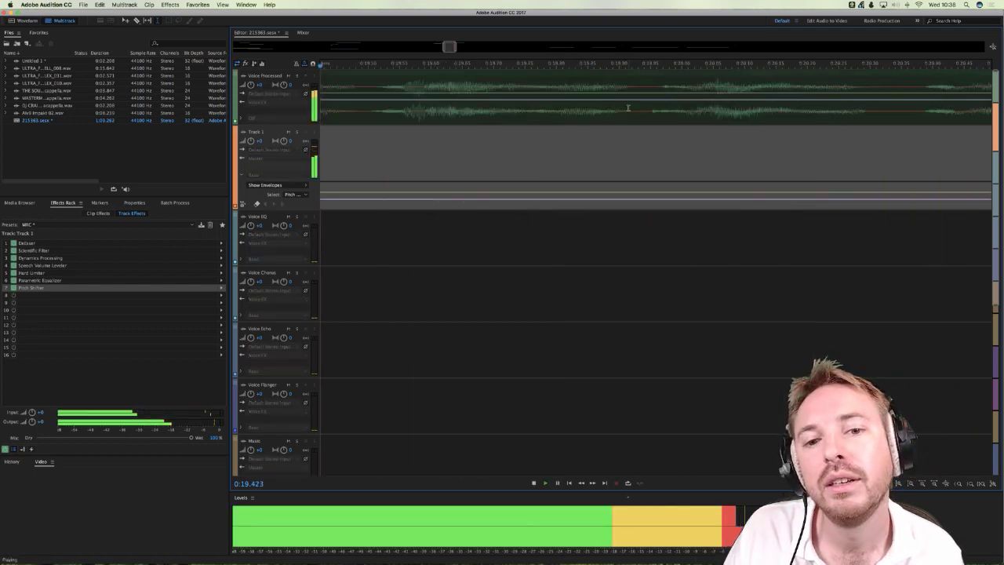
pyautogui.press('-')
pyautogui.press('space')
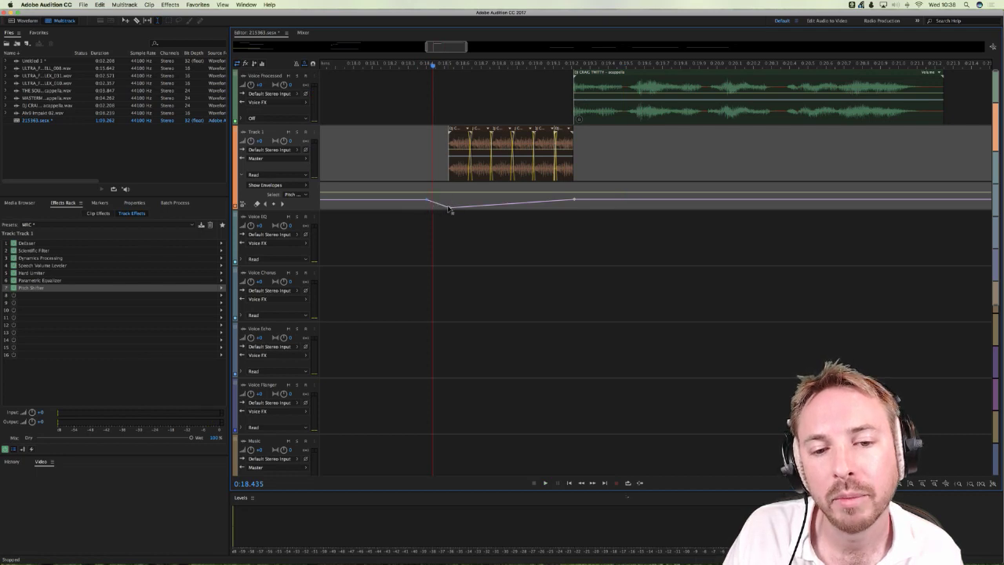
pyautogui.press('space')
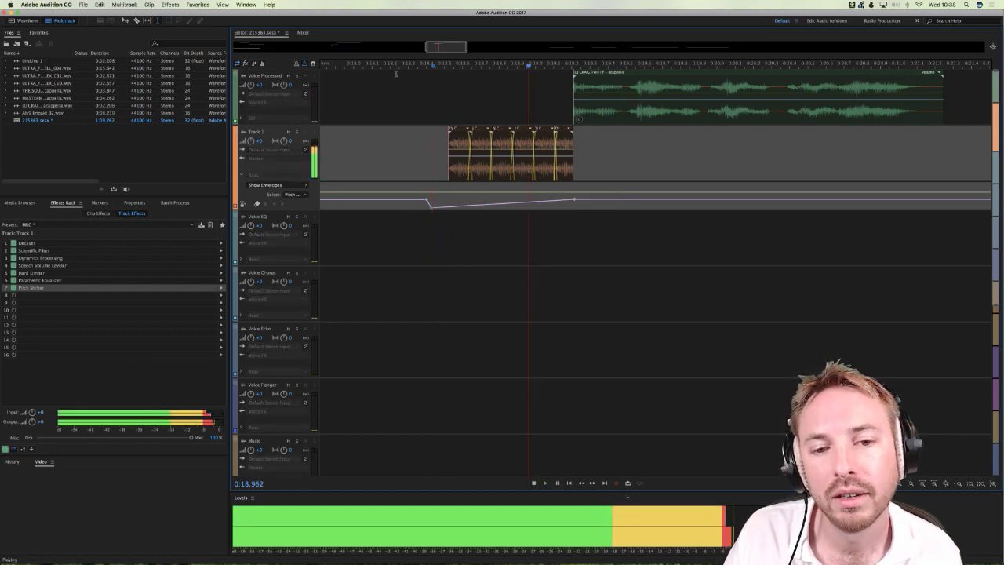
pyautogui.press('space')
pyautogui.press('space')
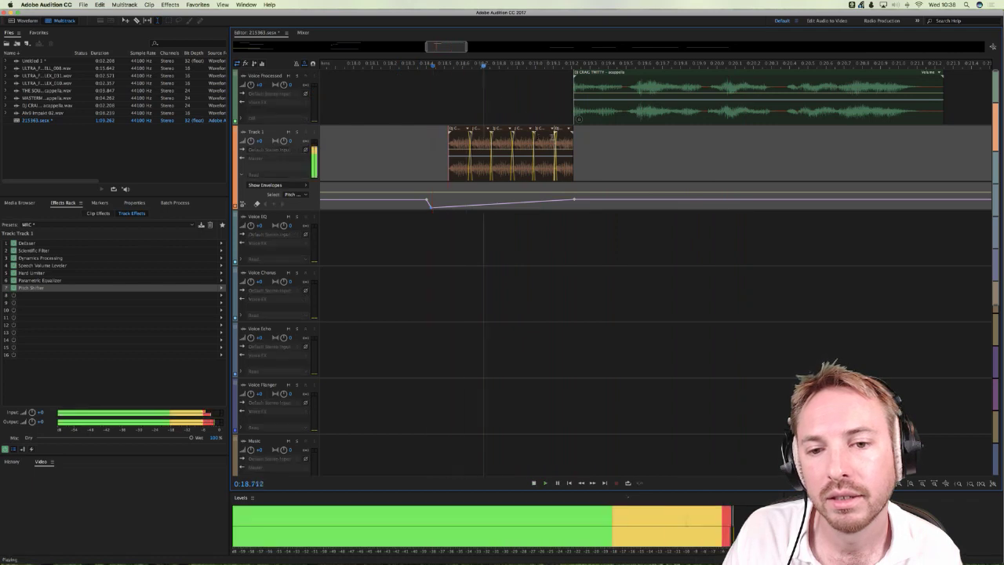
pyautogui.press('space')
# Step: Try deleting the last Track 1 slice, then undo to restore it and replay from 0:18.373
pyautogui.click(565, 141)
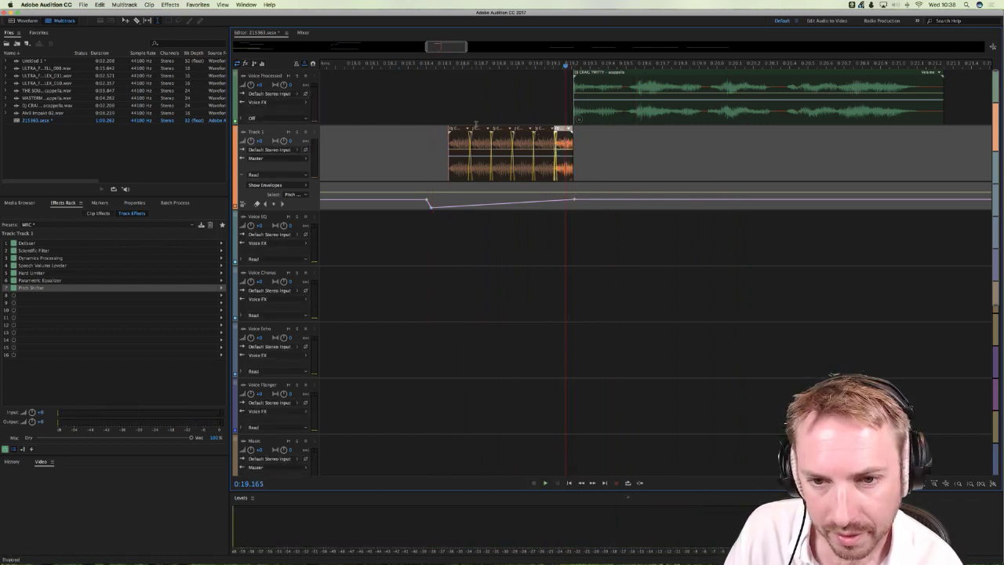
pyautogui.press('Delete')
pyautogui.click(434, 109)
pyautogui.press('space')
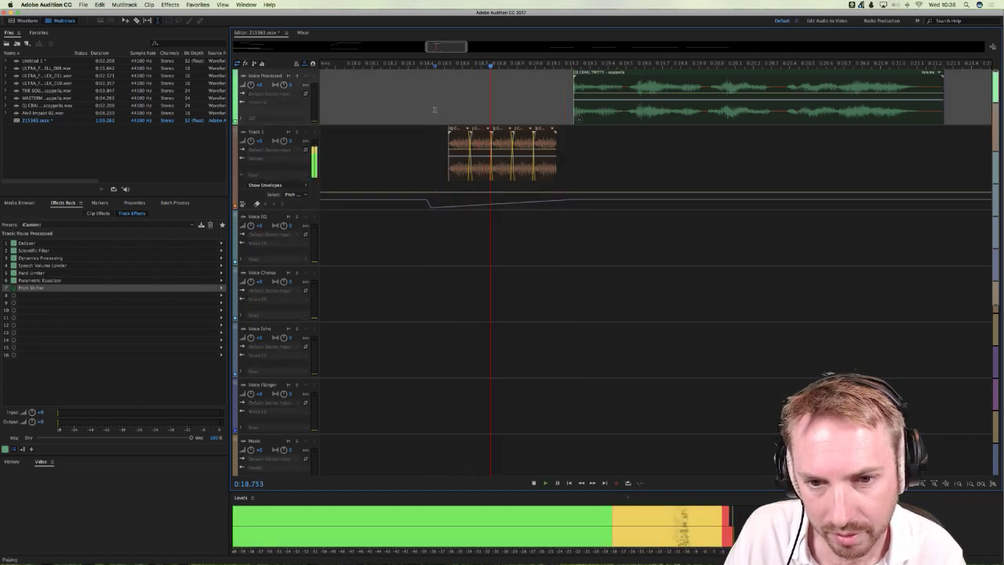
pyautogui.press('space')
pyautogui.press('super+z')
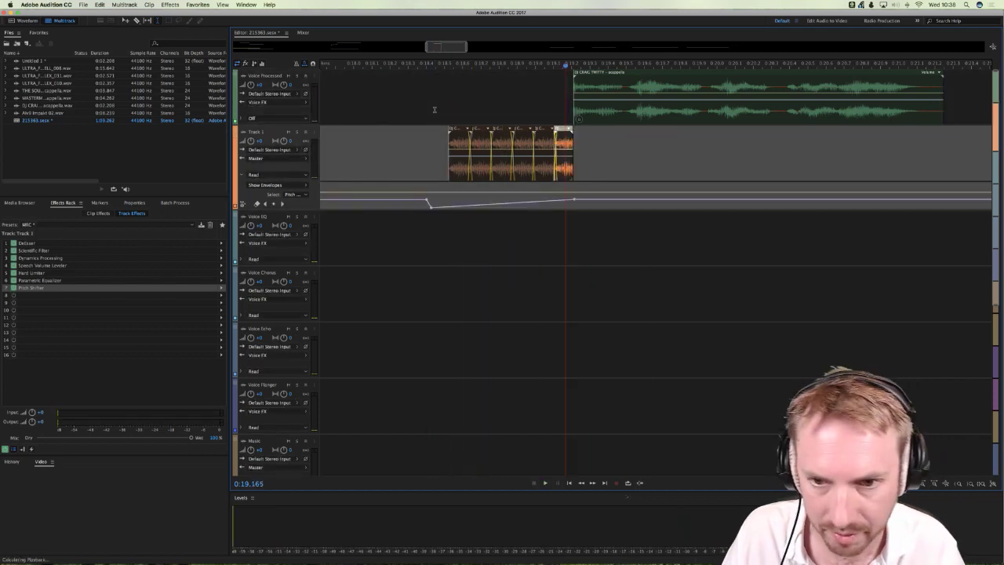
pyautogui.press('space')
pyautogui.press('space')
pyautogui.click(422, 112)
# Step: Add the ULTRA_FX_COMPLEX 033 effect file from the Media Browser to the session
pyautogui.click(19, 203)
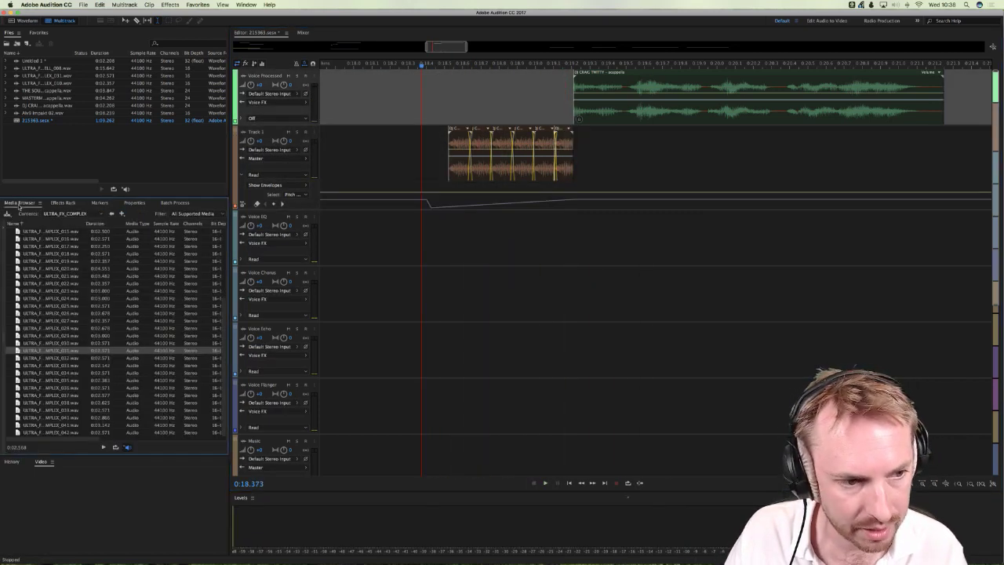
pyautogui.click(58, 367)
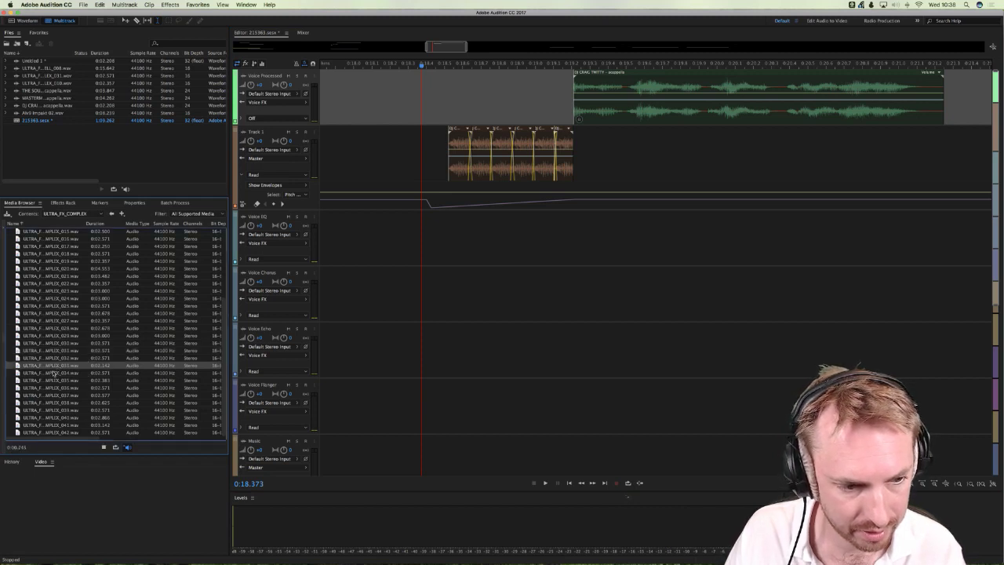
pyautogui.moveTo(52, 369); pyautogui.dragTo(747, 450)
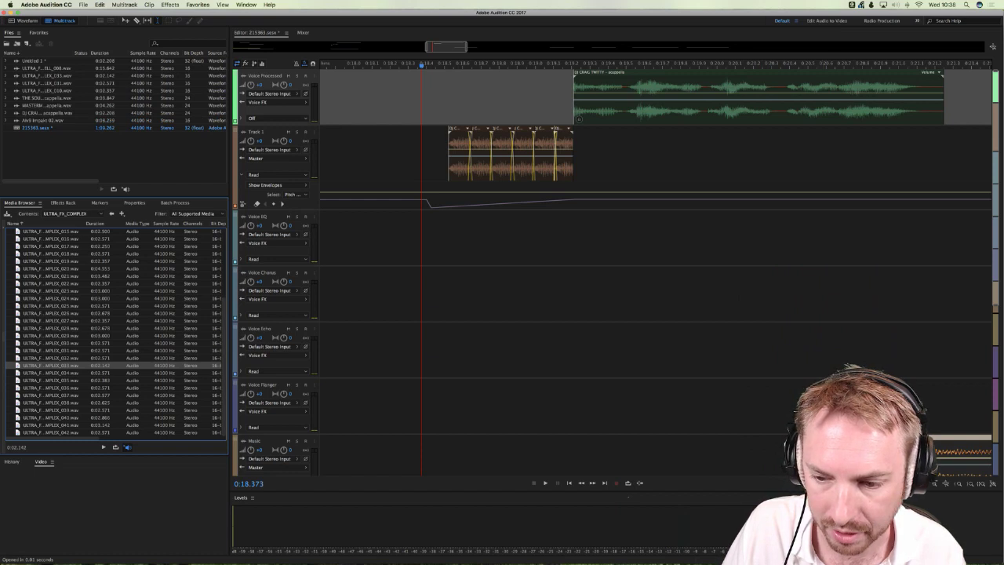
# Step: Place the ULTRA_FX_COMPLEX_036 effect on the Music track at the stutter slices' start and preview it
pyautogui.hscroll(2, 769, 427)
pyautogui.click(47, 388)
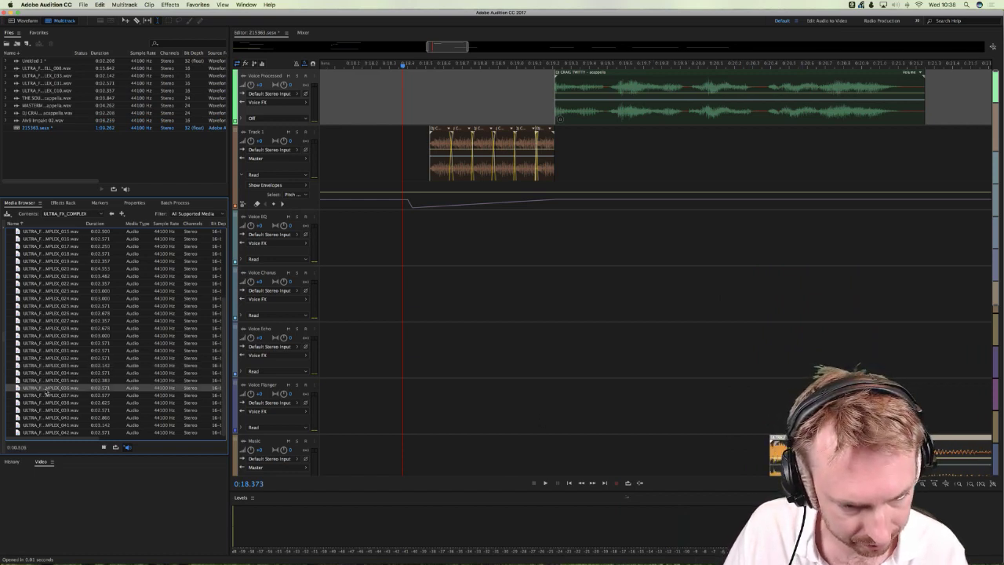
pyautogui.moveTo(47, 390); pyautogui.dragTo(445, 451)
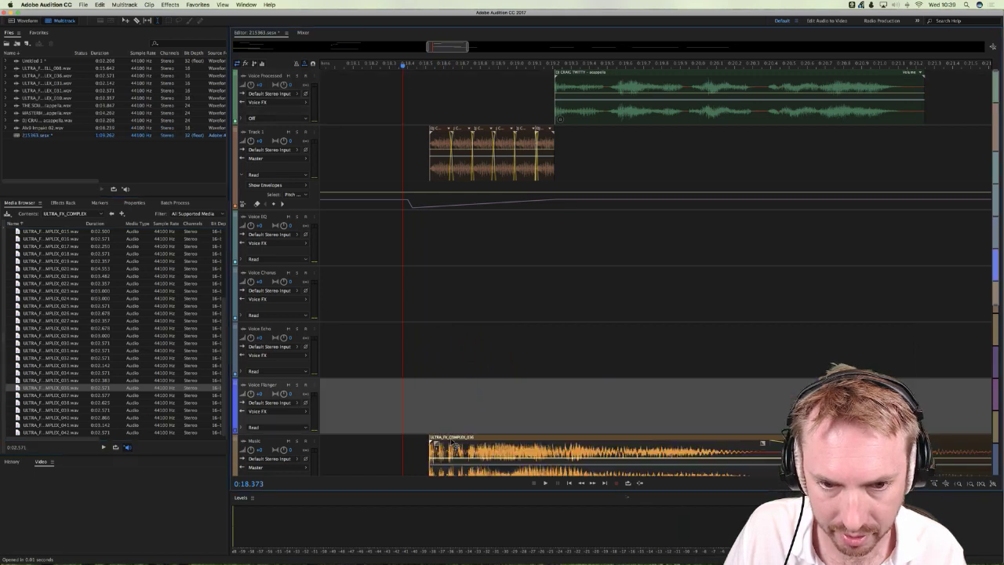
pyautogui.press('space')
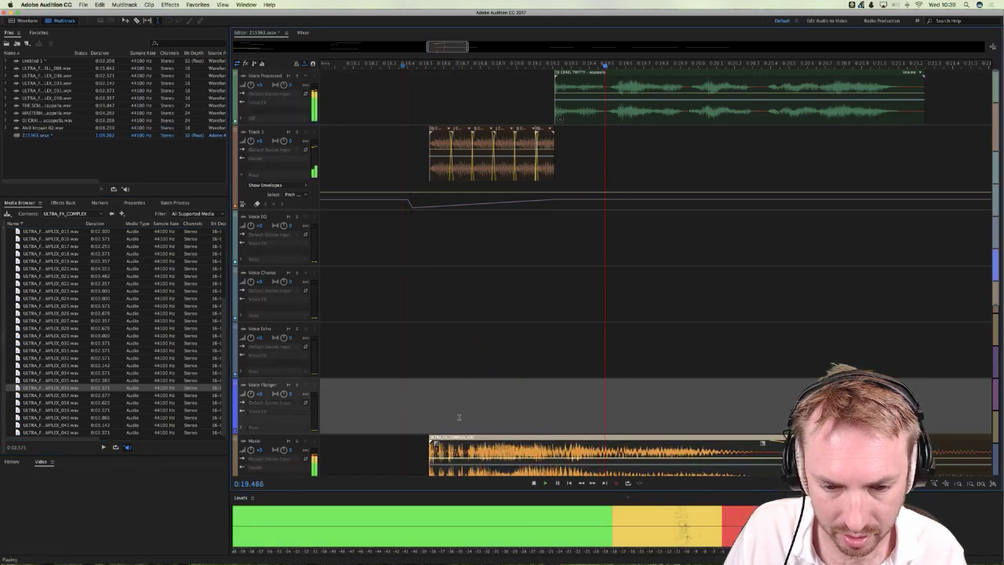
pyautogui.press('space')
pyautogui.scroll(-5, 460, 414)
# Step: Split the 036 clip at 0:18.740, moving its remainder and first slice to the lower Music track with a pasted copy
pyautogui.click(469, 337)
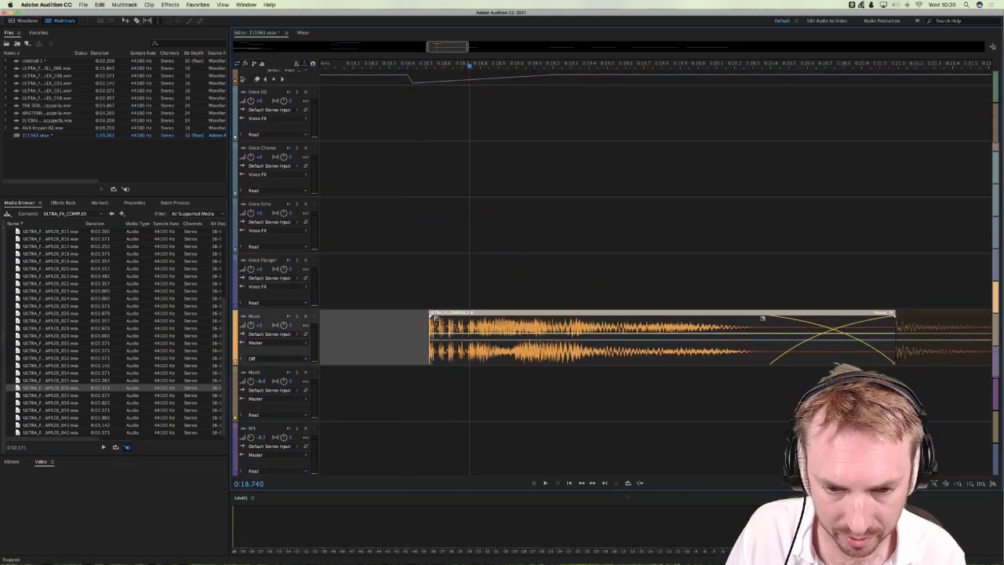
pyautogui.press('super+k')
pyautogui.moveTo(486, 337); pyautogui.dragTo(629, 393)
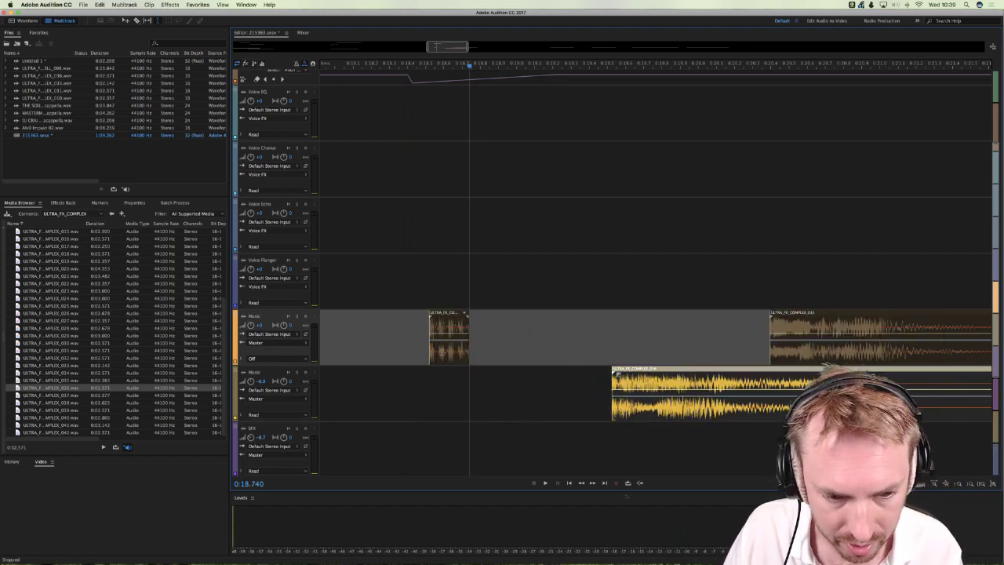
pyautogui.moveTo(448, 337); pyautogui.dragTo(514, 372)
pyautogui.press('super+v')
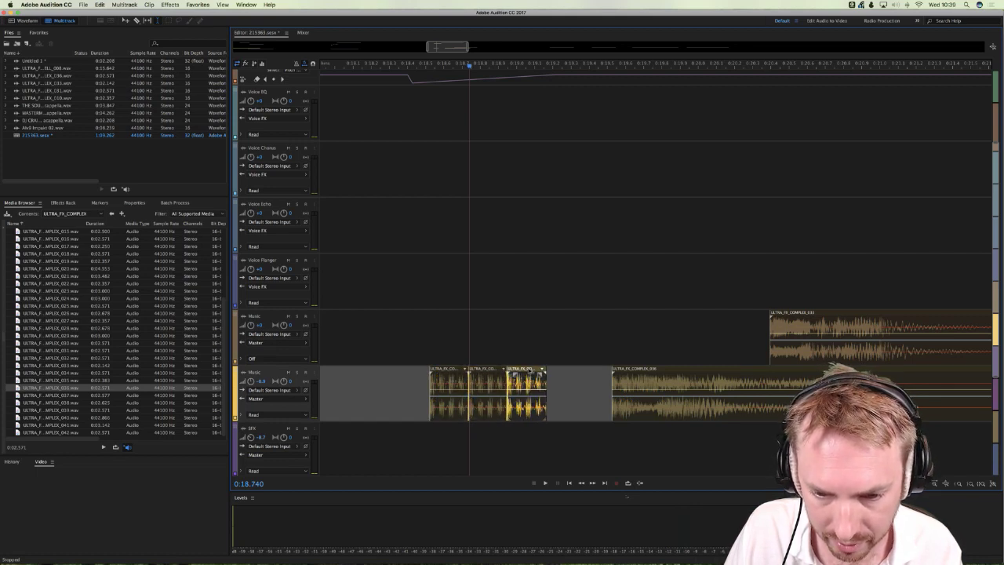
pyautogui.rightClick(533, 369)
pyautogui.press('Escape')
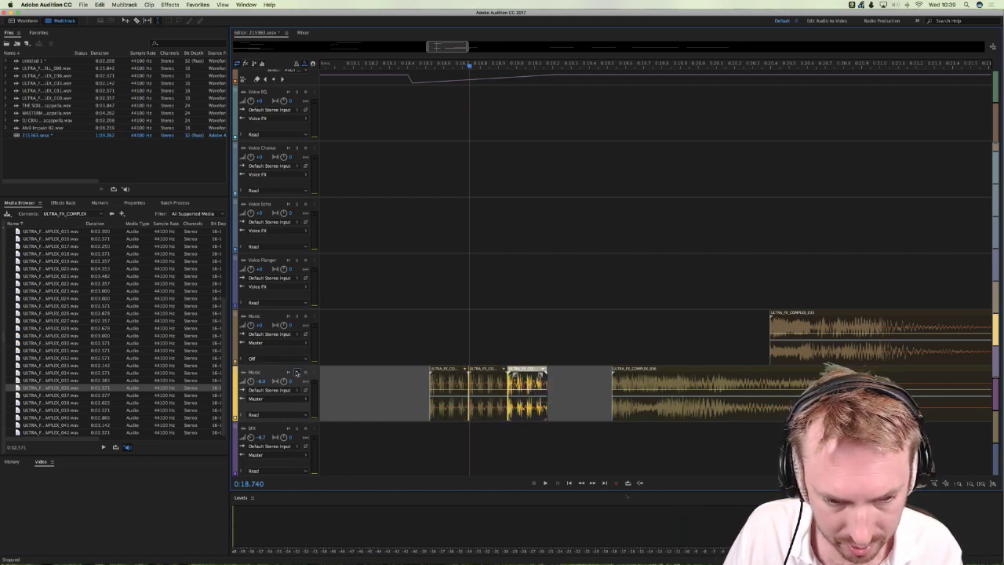
# Step: Solo the lower Music track, preview the stutter, and copy another slice after the third one
pyautogui.click(296, 372)
pyautogui.click(456, 342)
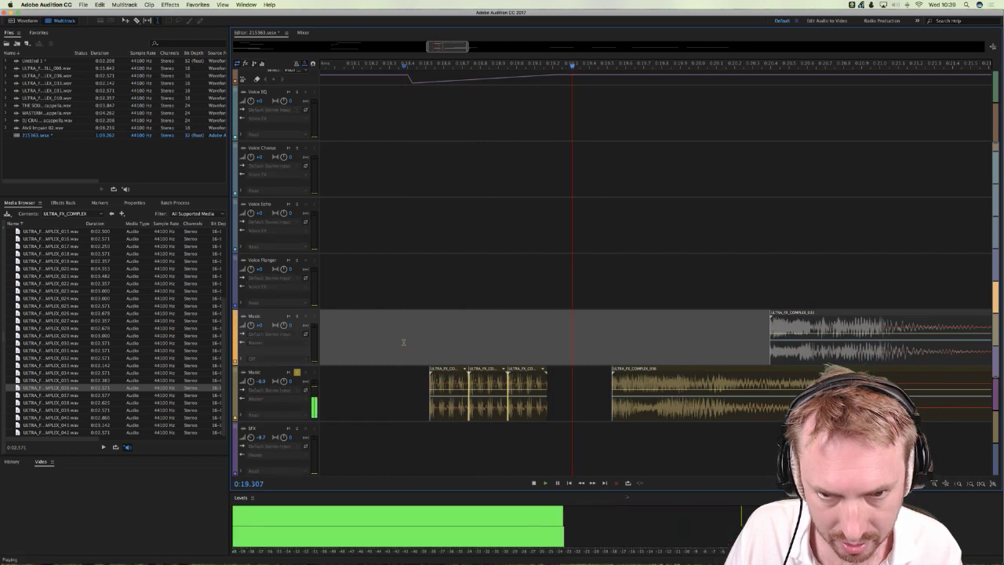
pyautogui.press('space')
pyautogui.moveTo(535, 377); pyautogui.dragTo(576, 377)
pyautogui.press('Return')
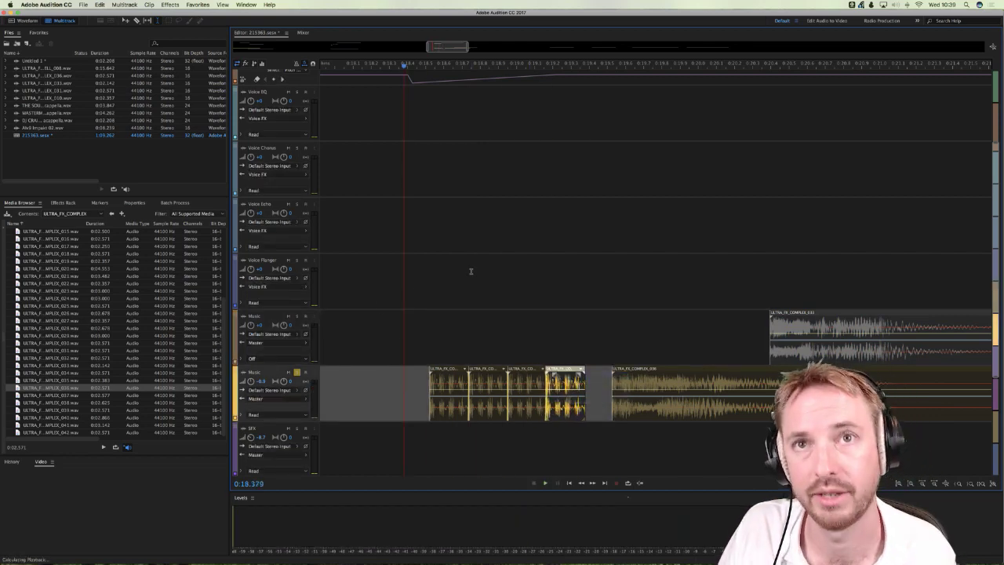
pyautogui.press('space')
pyautogui.scroll(-5, 470, 271)
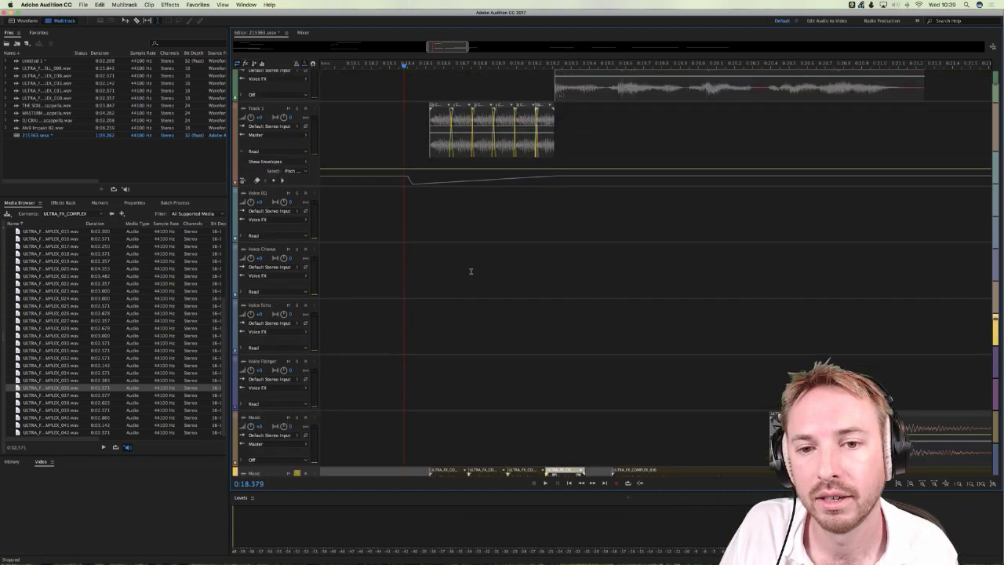
pyautogui.scroll(4, 567, 307)
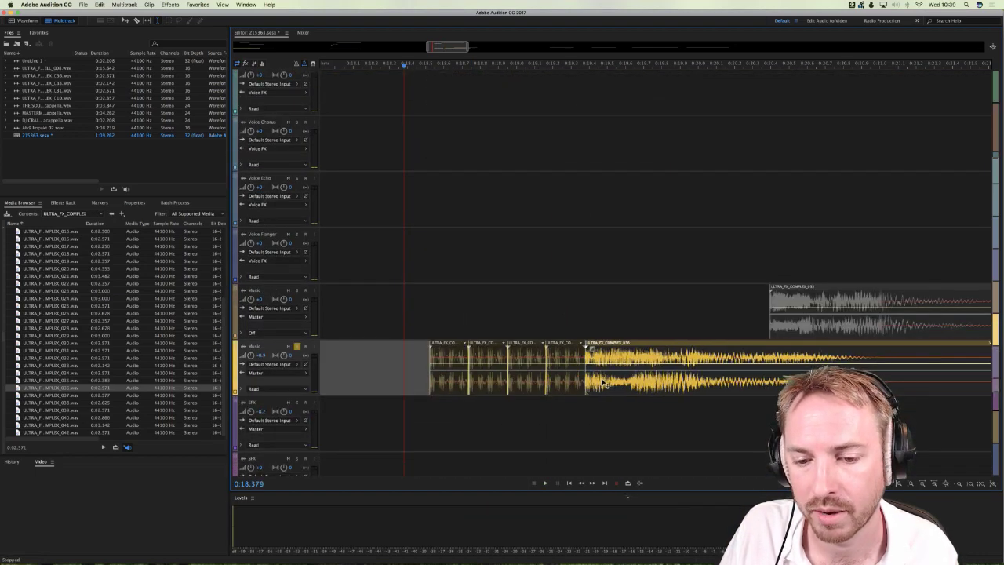
pyautogui.scroll(4, 588, 275)
# Step: Delete the fourth slice and long remainder, extend the third slice into the full effect tail, and preview
pyautogui.click(562, 288)
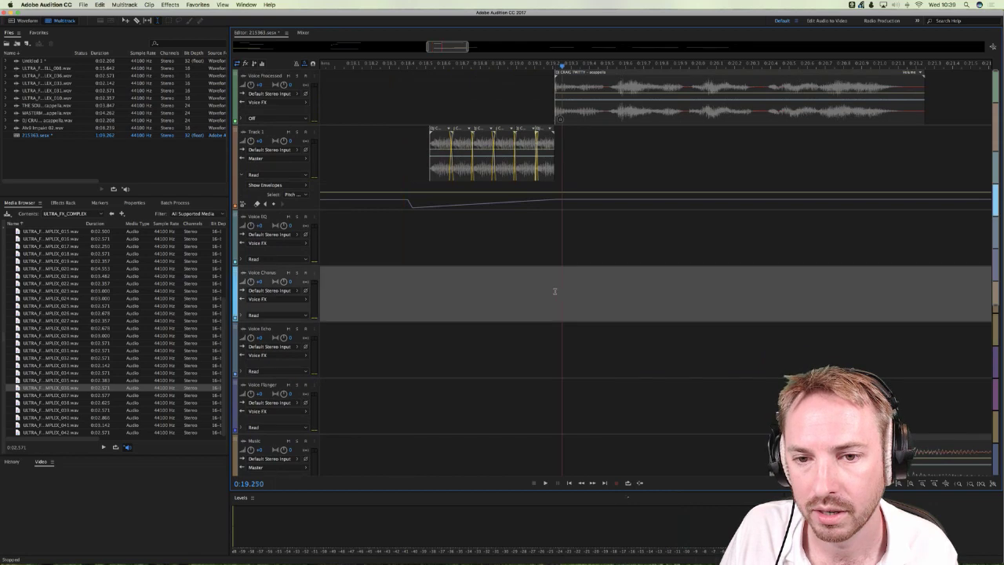
pyautogui.scroll(-7, 564, 299)
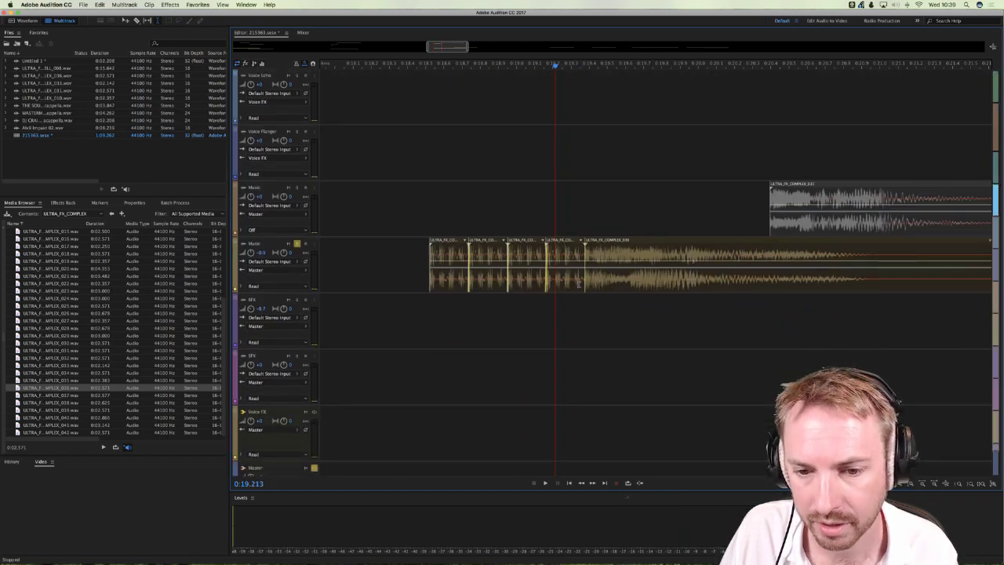
pyautogui.click(568, 284)
pyautogui.press('Delete')
pyautogui.click(598, 284)
pyautogui.press('Delete')
pyautogui.click(545, 280)
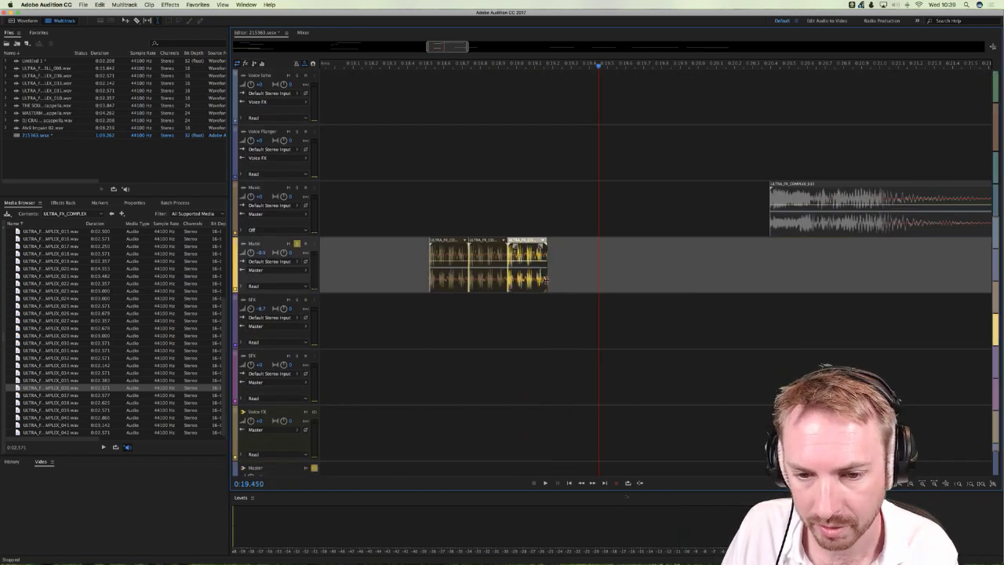
pyautogui.moveTo(545, 280); pyautogui.dragTo(961, 280)
pyautogui.press('space')
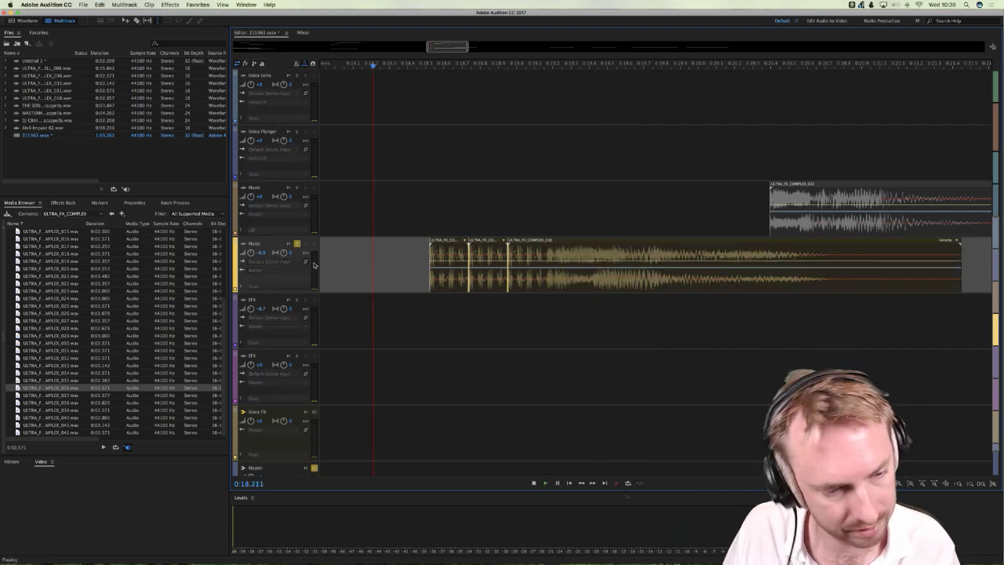
pyautogui.press('space')
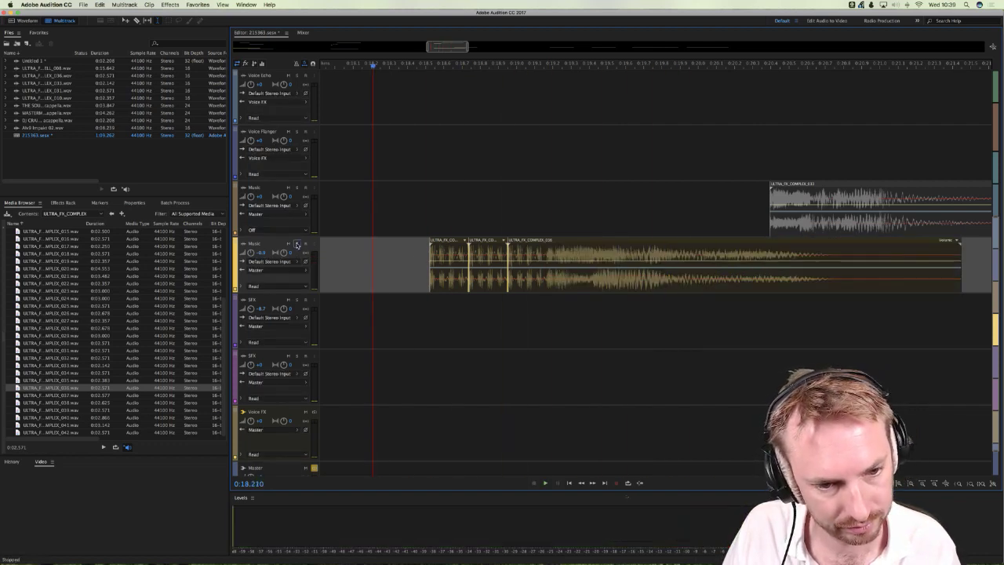
pyautogui.press('space')
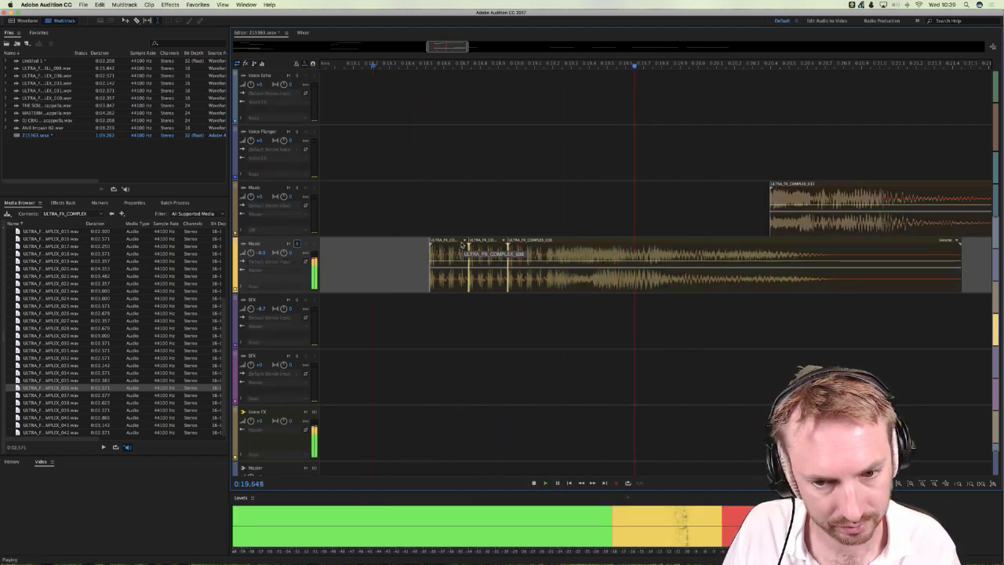
pyautogui.press('space')
pyautogui.press('space')
# Step: Move the stuttered effect clip onto the SFX track and preview it
pyautogui.moveTo(438, 271); pyautogui.dragTo(679, 282)
pyautogui.moveTo(591, 296); pyautogui.dragTo(591, 298)
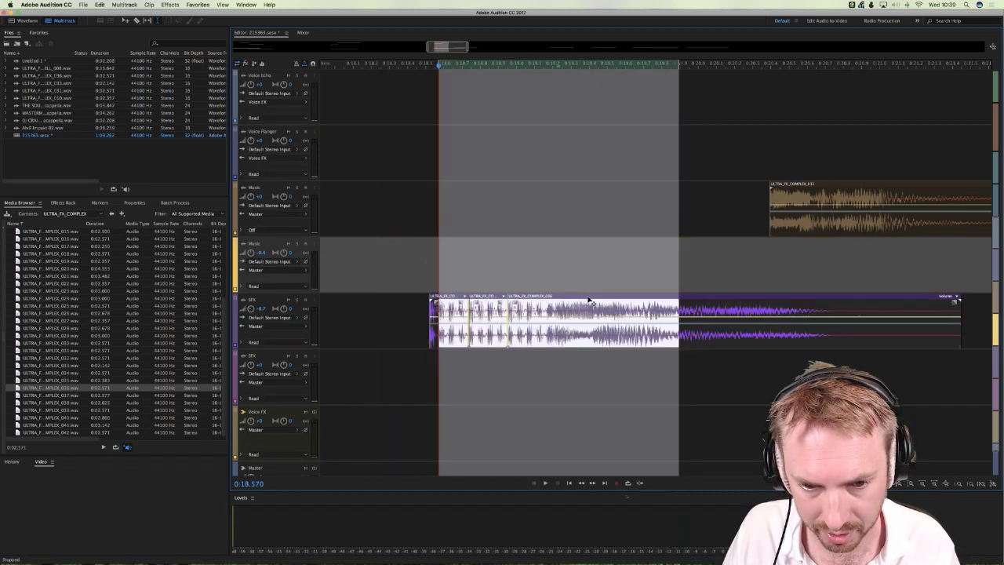
pyautogui.click(383, 252)
pyautogui.press('space')
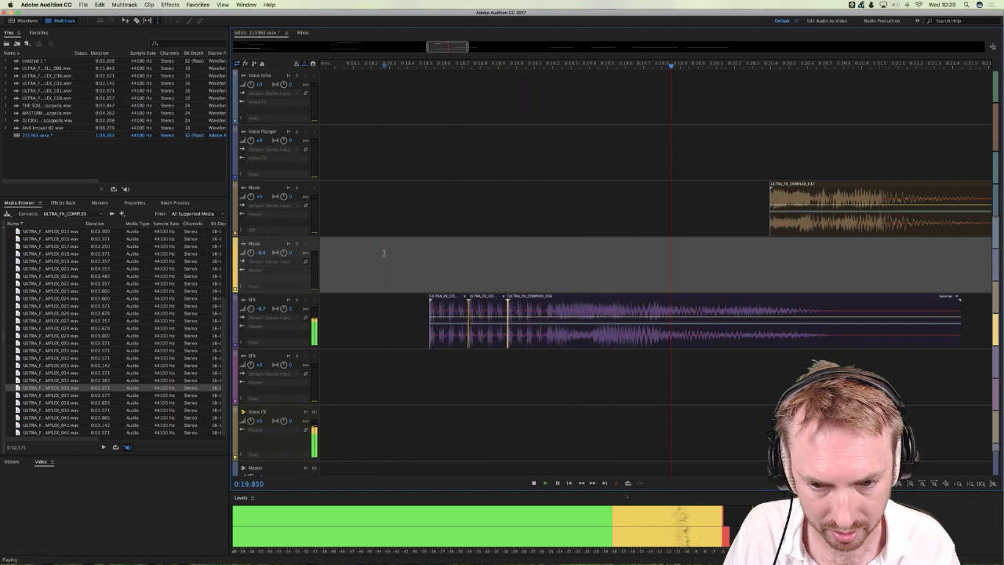
pyautogui.press('space')
pyautogui.press('space')
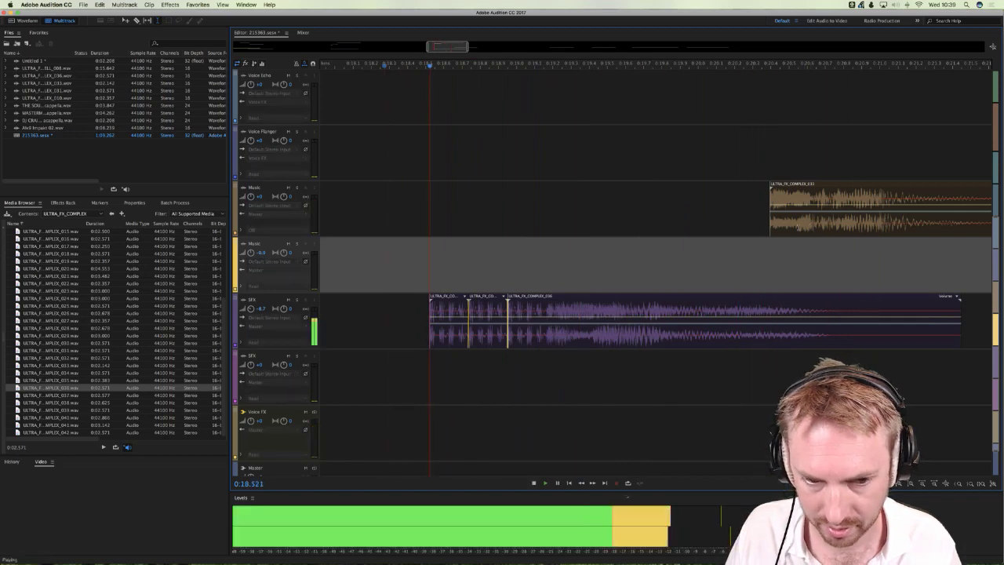
pyautogui.press('space')
# Step: Move the 033 clip onto the second SFX track and play the arrangement from 0:17.042
pyautogui.press('super+z')
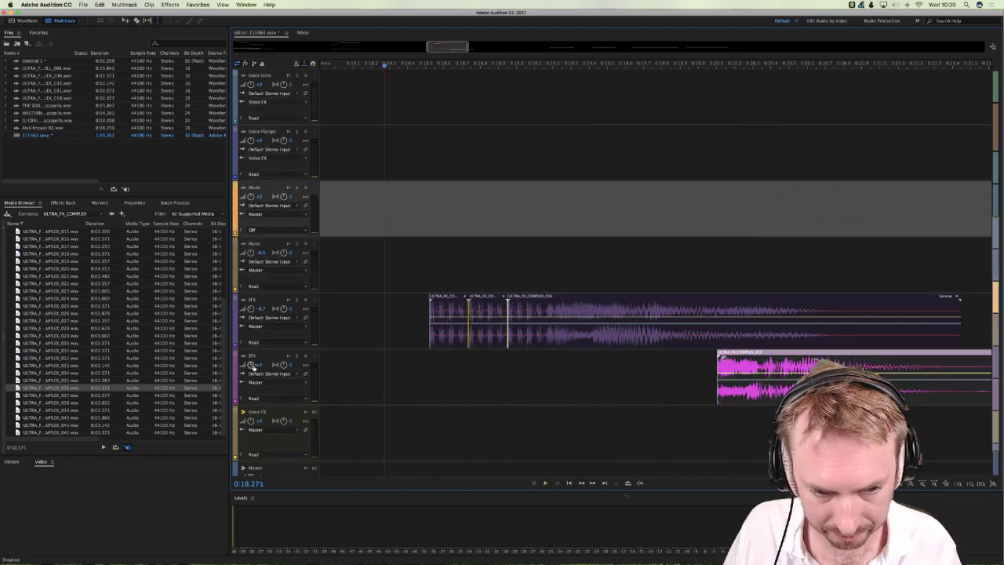
pyautogui.click(251, 370)
pyautogui.click(665, 369)
pyautogui.press('space')
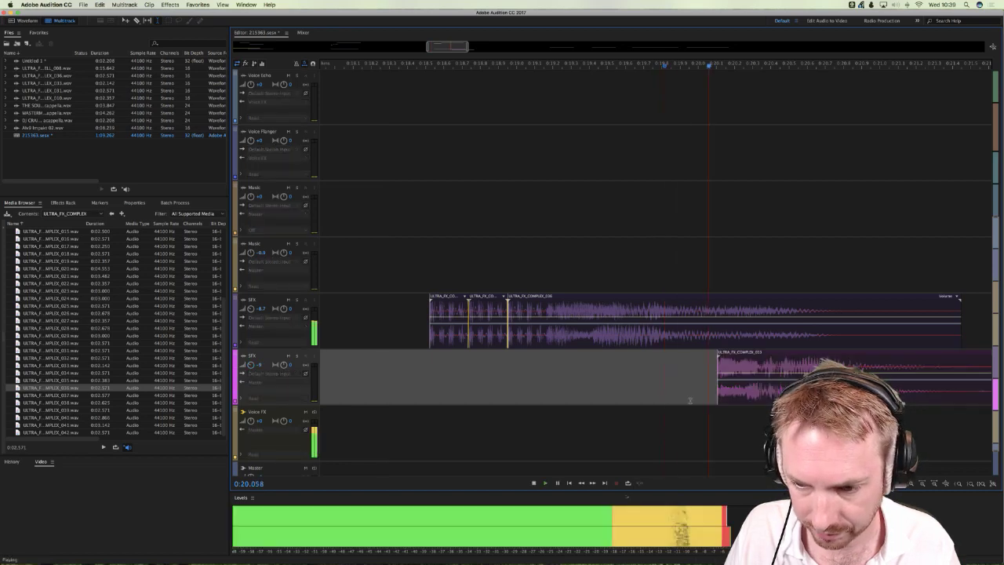
pyautogui.press('space')
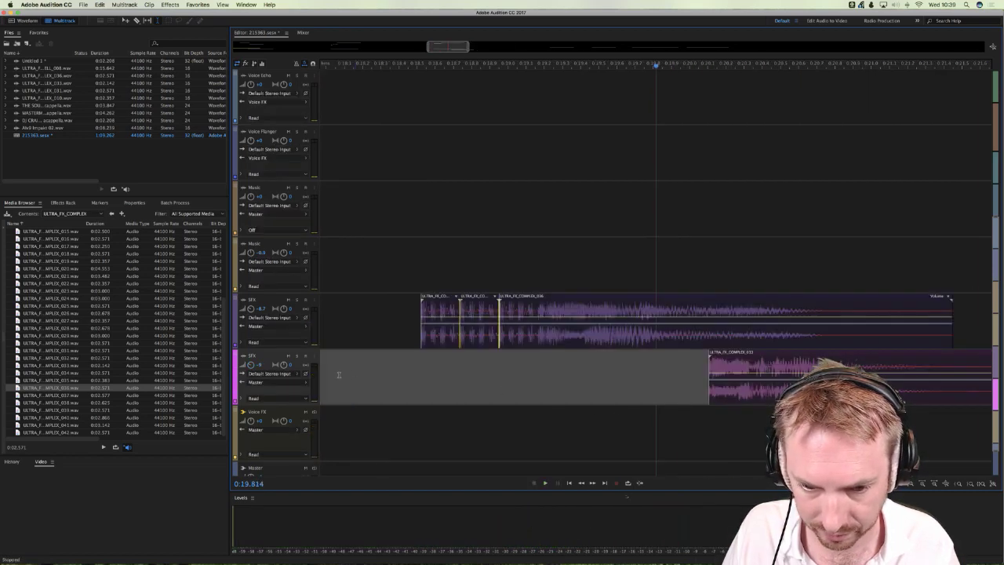
pyautogui.click(374, 366)
pyautogui.press('space')
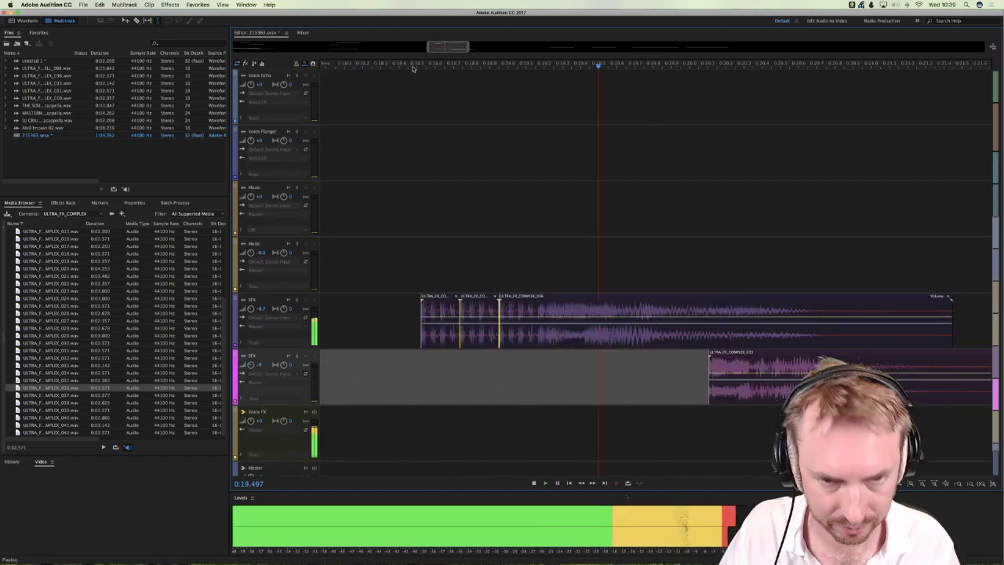
pyautogui.scroll(-5, 412, 68)
pyautogui.press('space')
pyautogui.click(351, 180)
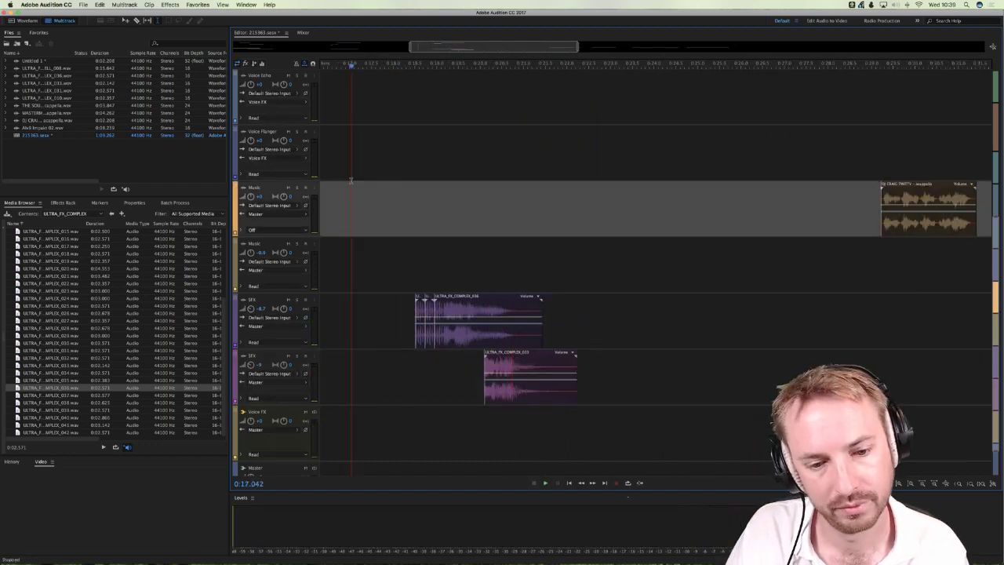
pyautogui.press('space')
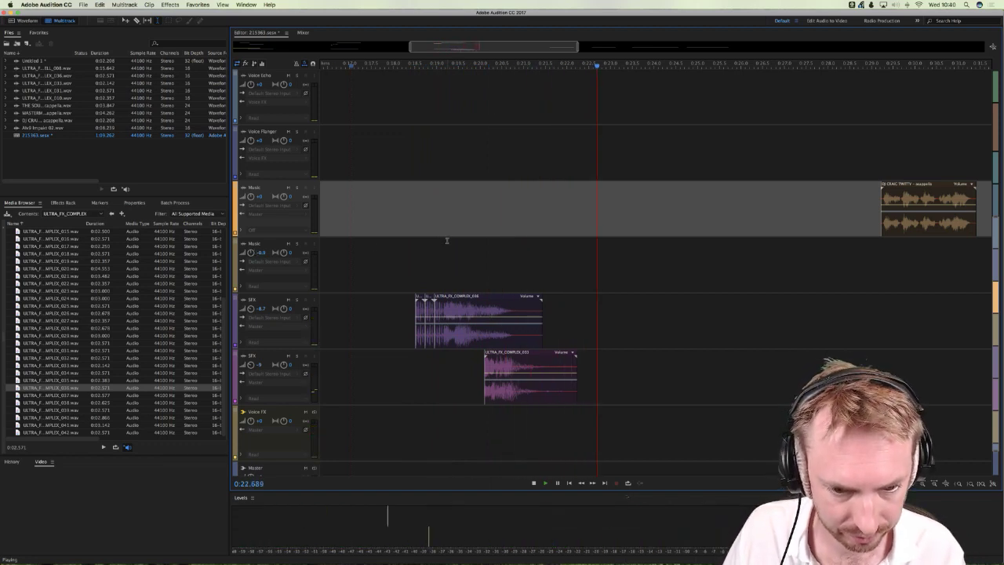
pyautogui.press('space')
# Step: Show the Voice FX chain of Multiband Compressor, Studio Reverb and Analog Delay in the Effects Rack
pyautogui.click(398, 265)
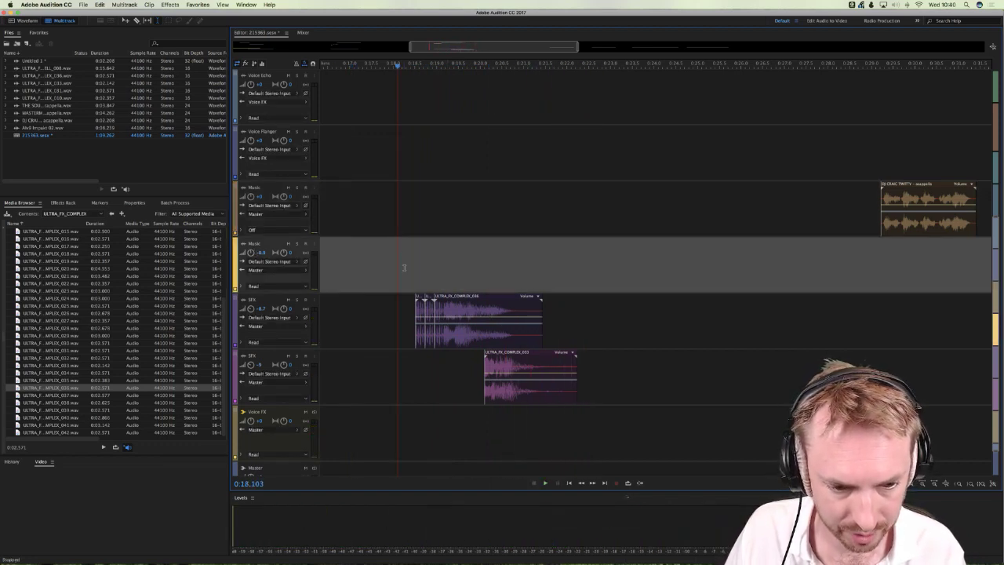
pyautogui.click(357, 437)
pyautogui.click(63, 203)
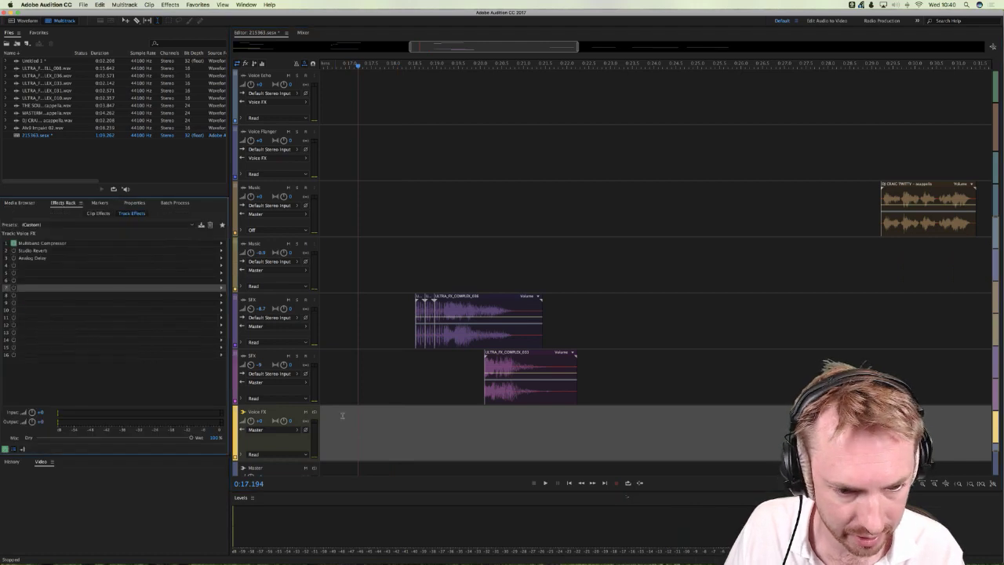
# Step: Open the Voice FX Studio Reverb settings and play the Voice Flanger section with reverb
pyautogui.doubleClick(14, 252)
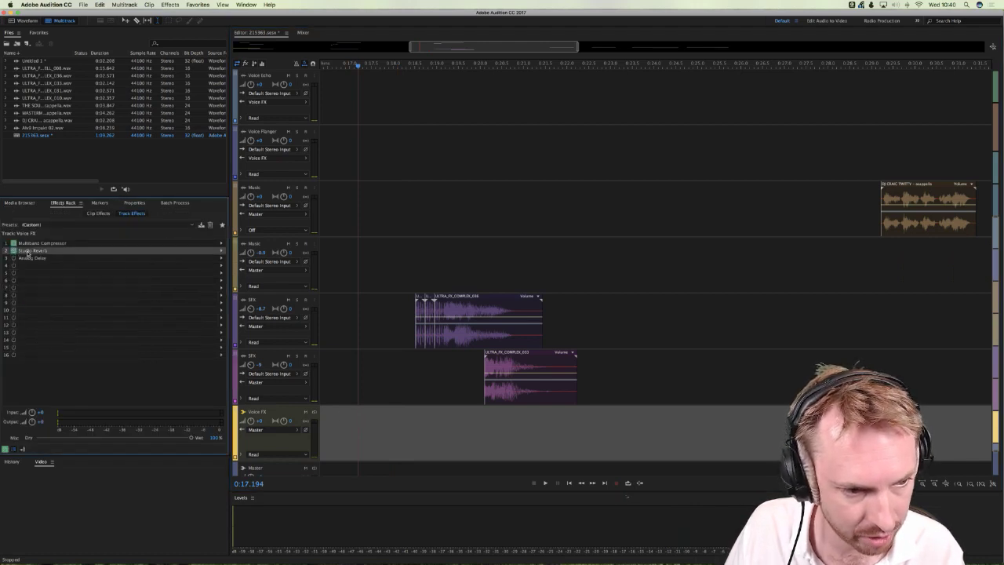
pyautogui.click(440, 156)
pyautogui.press('space')
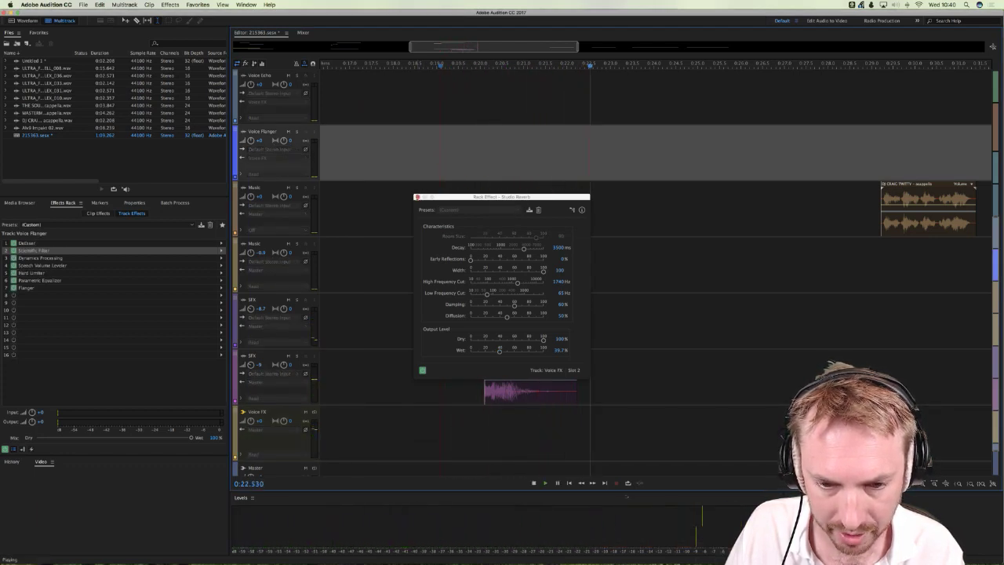
pyautogui.press('space')
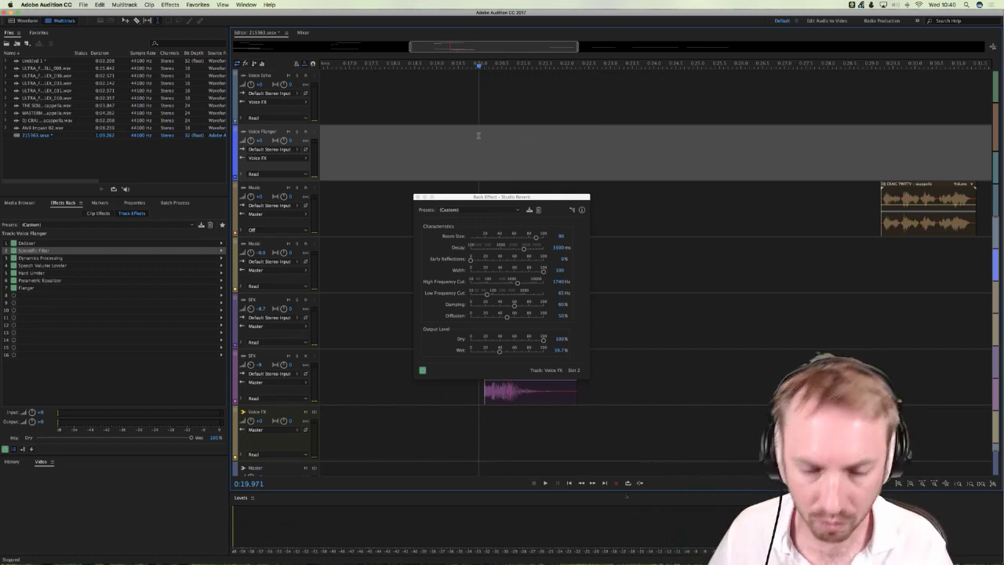
pyautogui.press('space')
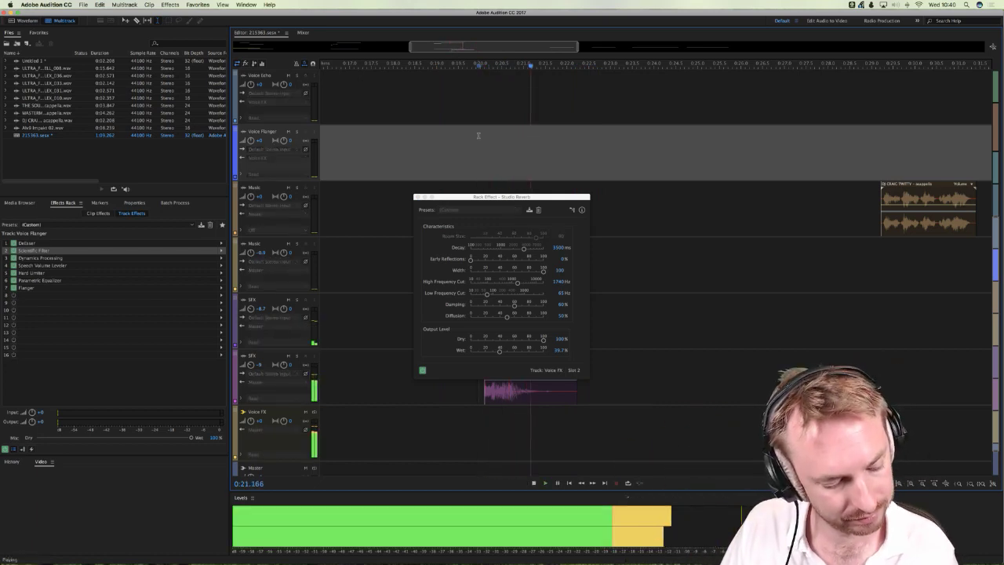
# Step: Bypass the Studio Reverb, replay the section without it, then close the reverb window
pyautogui.click(422, 369)
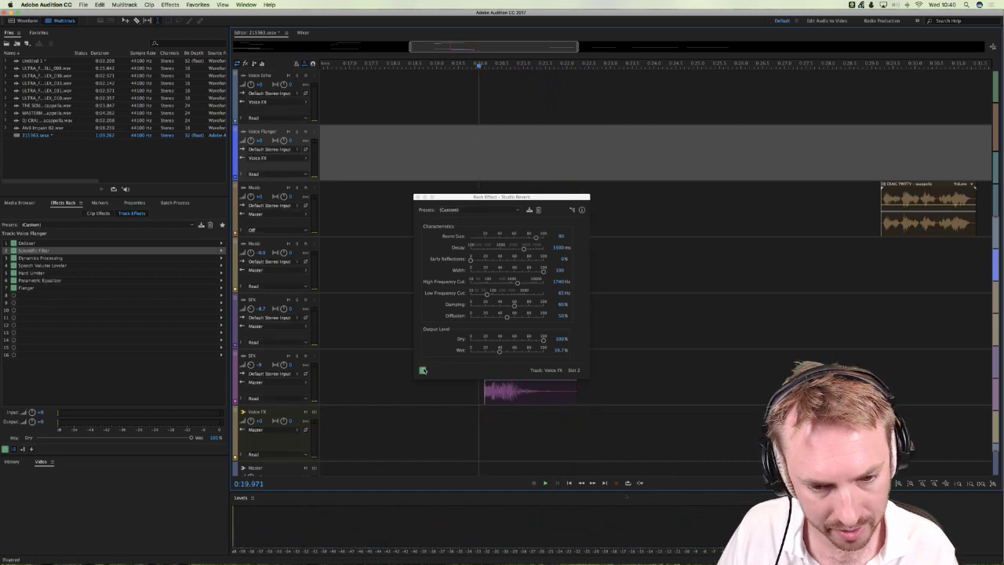
pyautogui.press('space')
pyautogui.press('space')
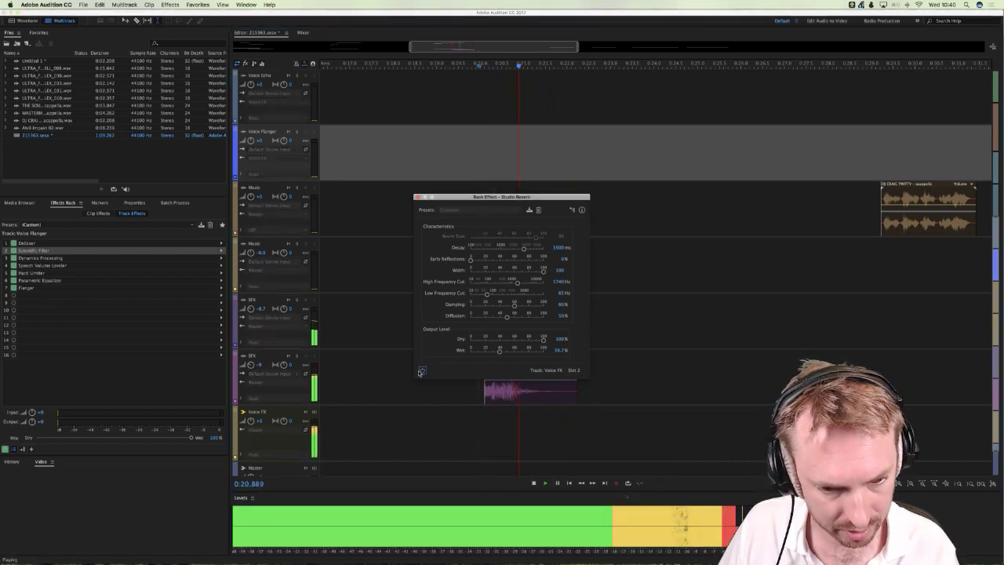
pyautogui.press('space')
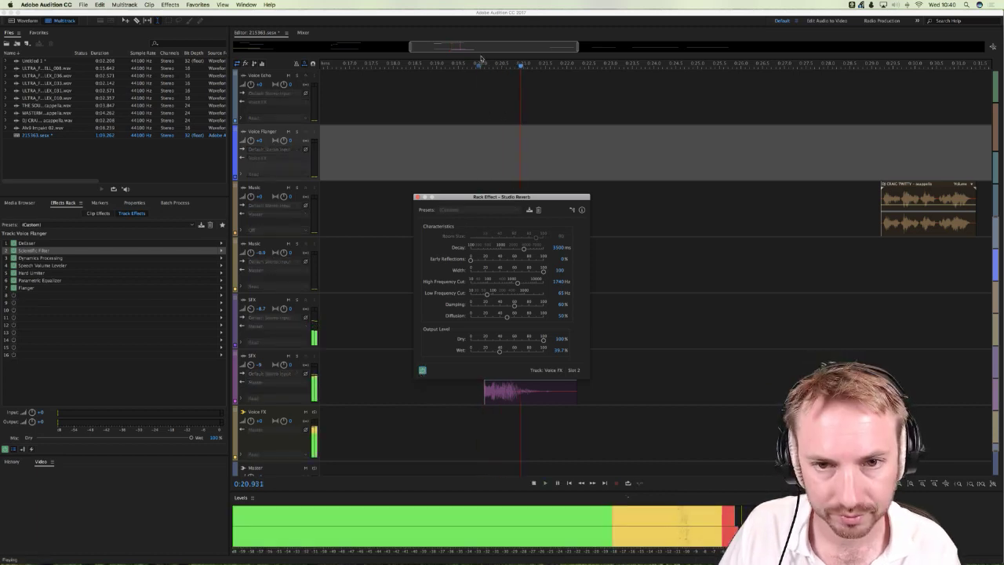
pyautogui.press('\\')
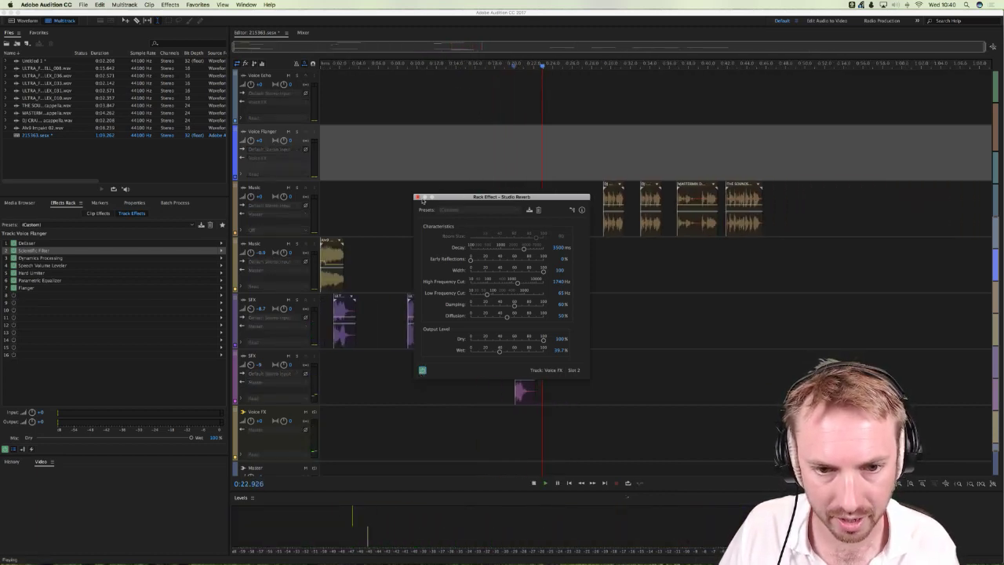
pyautogui.press('space')
pyautogui.scroll(5, 398, 131)
pyautogui.press('=')
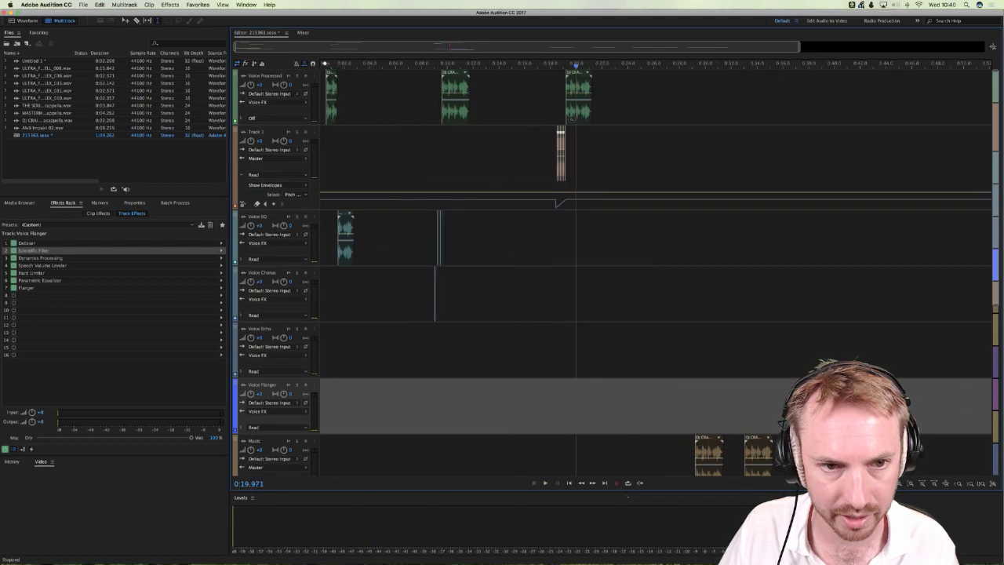
# Step: Play the session from the beginning, skipping ahead to about 0:08 and 0:18
pyautogui.press('space')
pyautogui.press('Home')
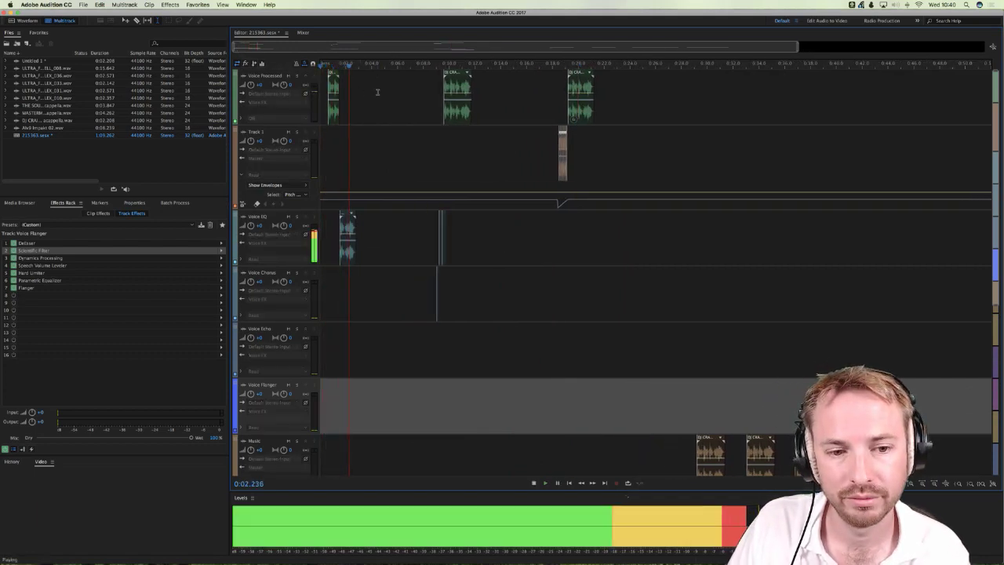
pyautogui.click(430, 65)
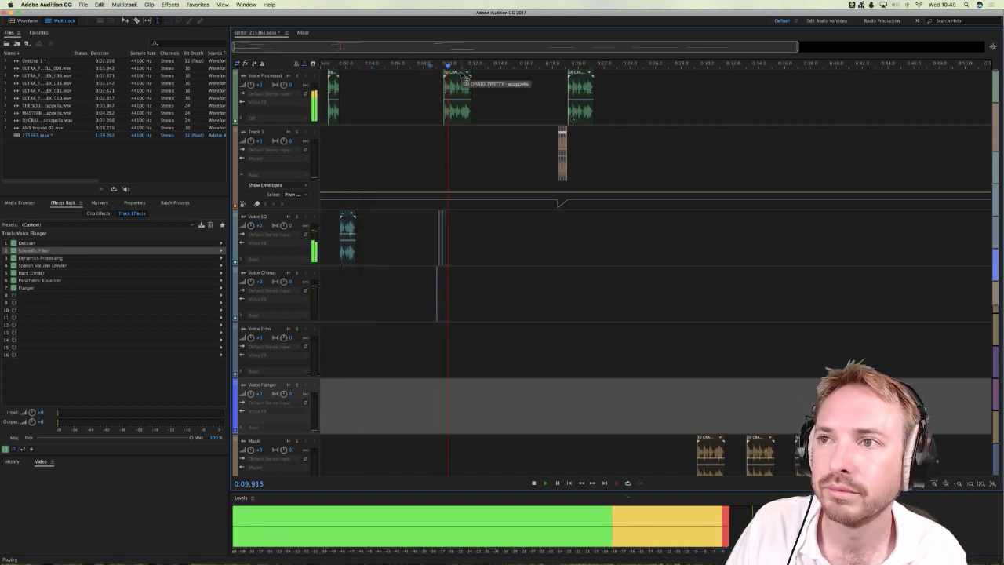
pyautogui.click(557, 66)
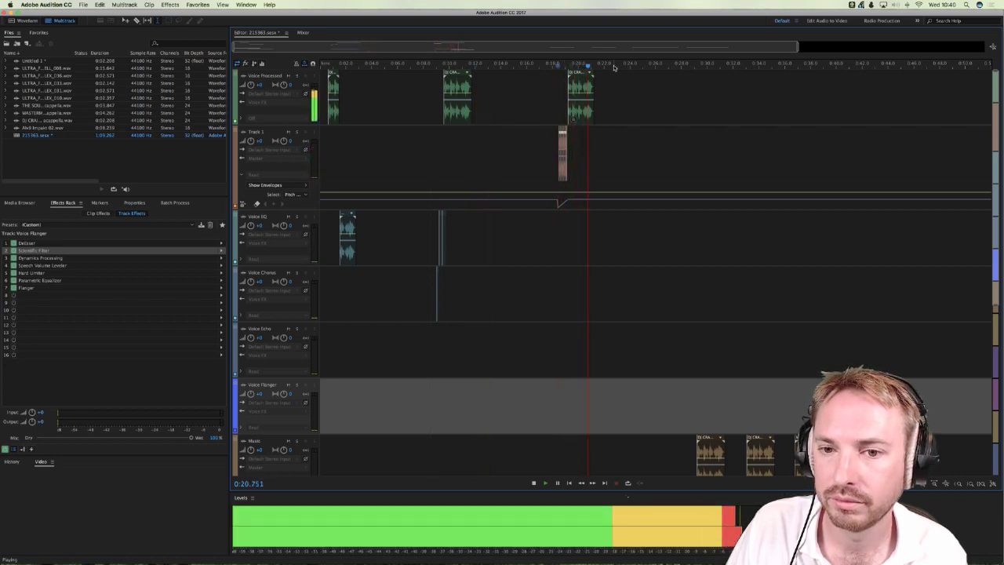
pyautogui.press('space')
# Step: Drag the second DJ acappella clip from the Music track up onto Voice Processed
pyautogui.click(635, 103)
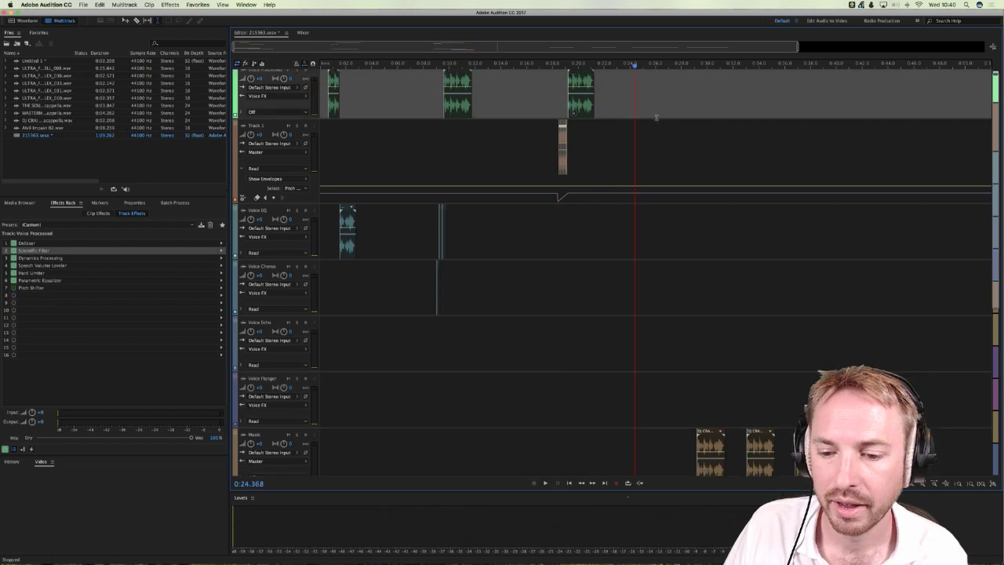
pyautogui.scroll(-5, 655, 117)
pyautogui.hscroll(3, 652, 117)
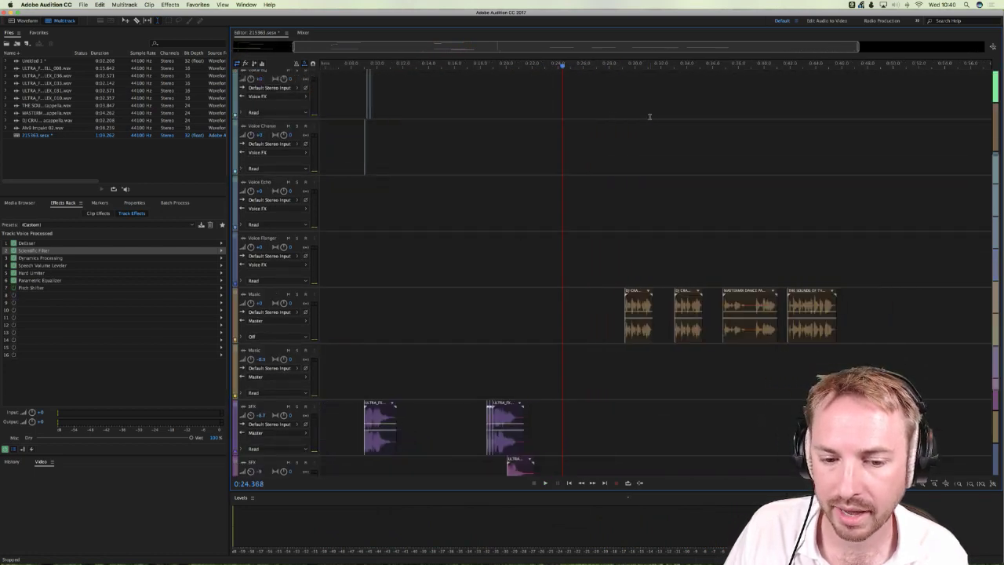
pyautogui.hscroll(3, 650, 118)
pyautogui.click(646, 298)
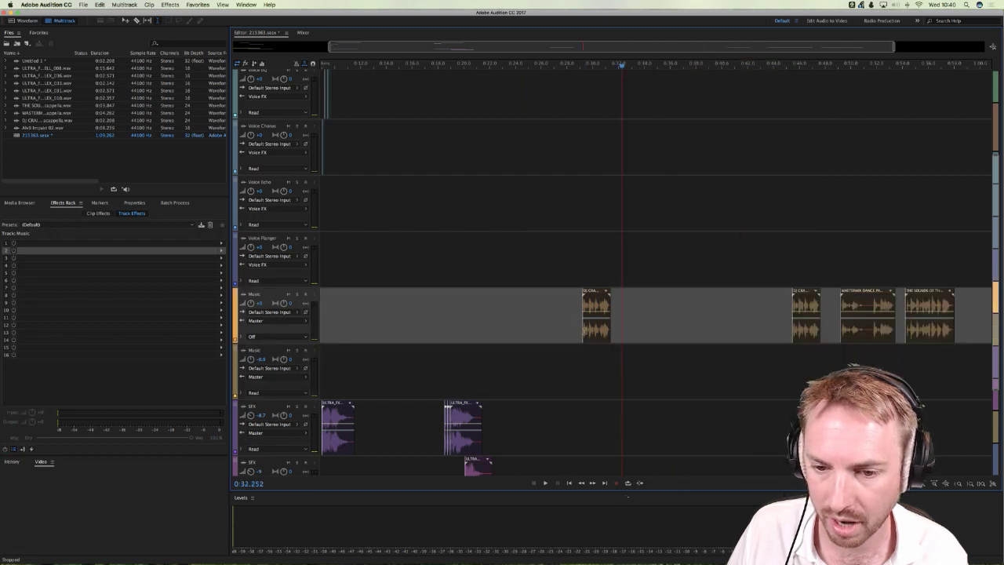
pyautogui.moveTo(596, 310); pyautogui.dragTo(601, 48)
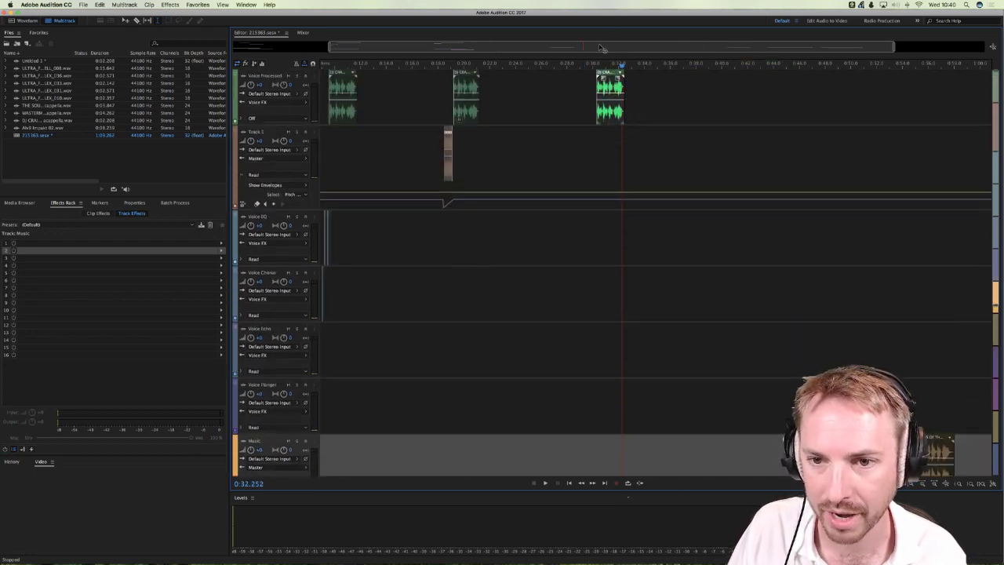
pyautogui.click(584, 141)
pyautogui.scroll(5, 612, 62)
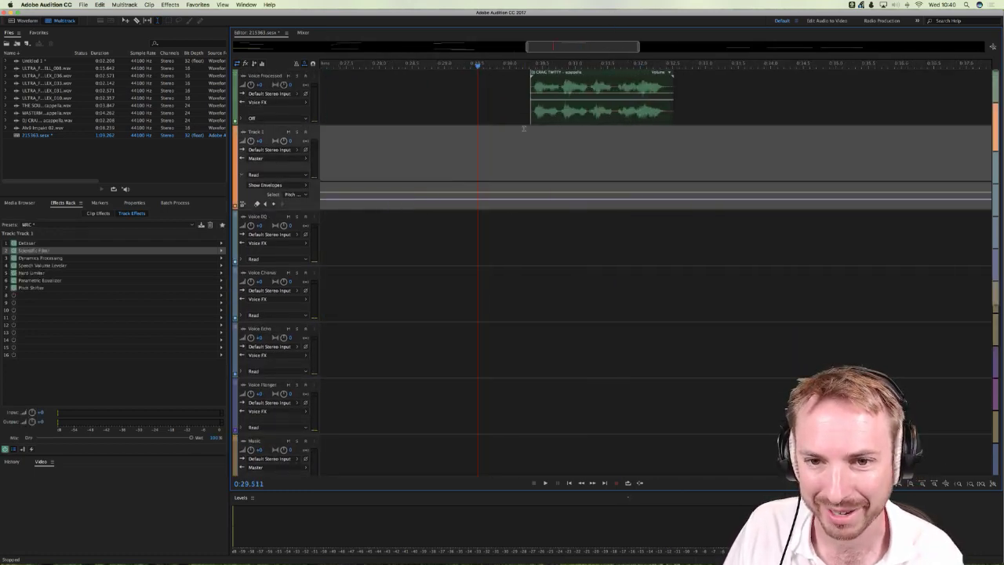
# Step: Split the moved DJ clip at the playhead and shift its right half
pyautogui.press('space')
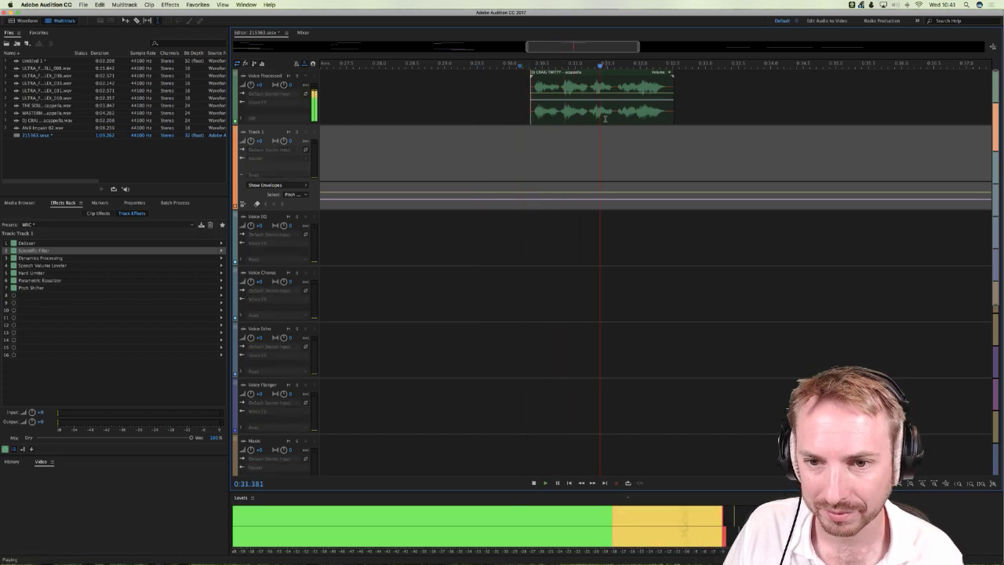
pyautogui.press('space')
pyautogui.click(618, 117)
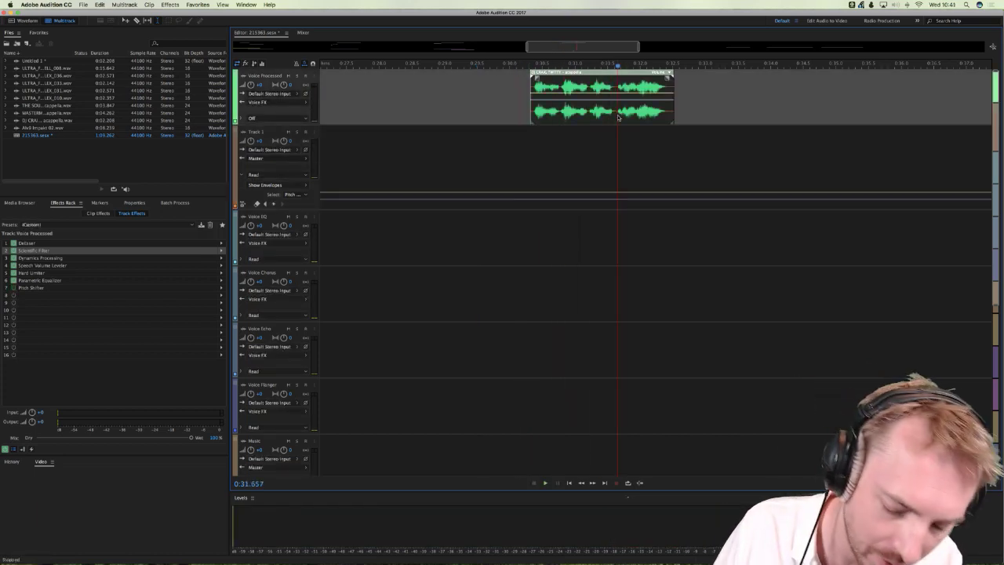
pyautogui.press('super+k')
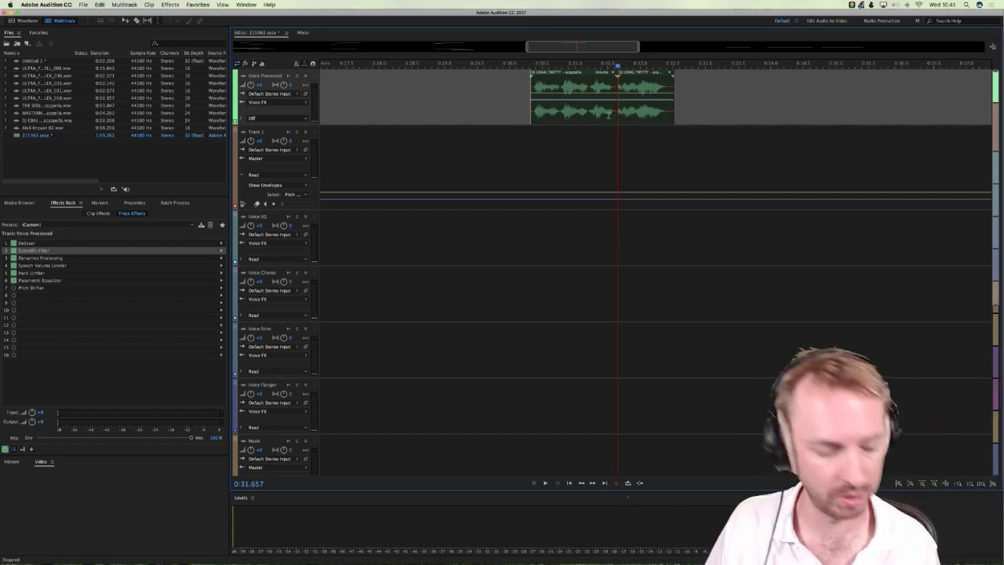
pyautogui.moveTo(634, 80)
pyautogui.mouseDown()
pyautogui.moveTo(652, 80)
pyautogui.moveTo(659, 221)
pyautogui.moveTo(649, 77)
pyautogui.mouseUp()
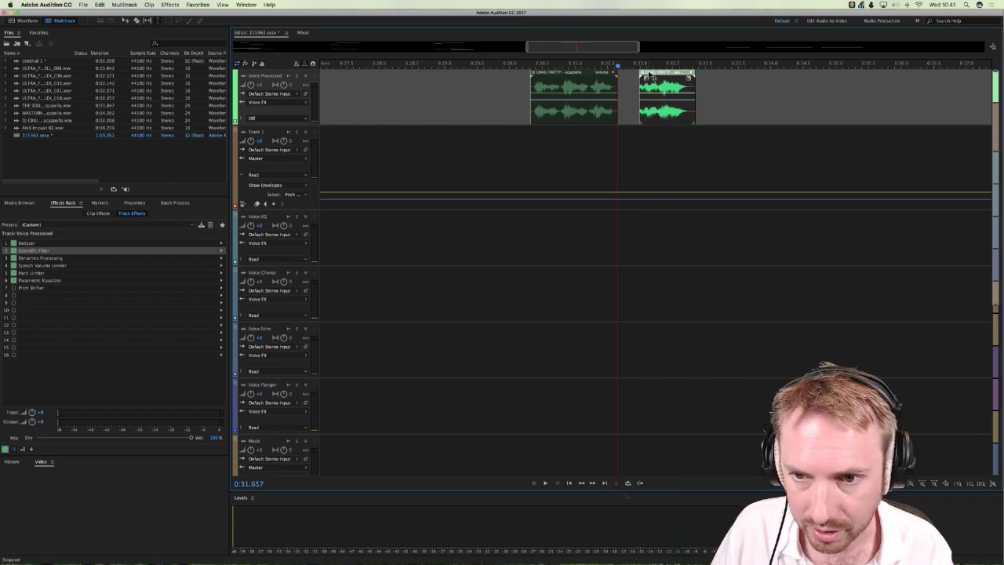
# Step: Cut a short vocal slice on Voice Processed and audition the stuttered slices
pyautogui.scroll(3, 644, 74)
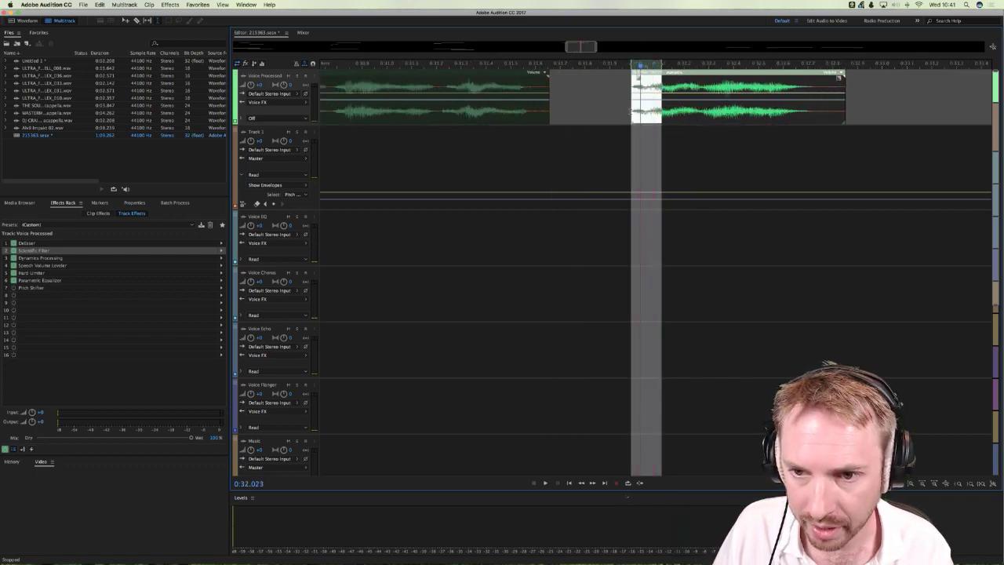
pyautogui.moveTo(631, 102); pyautogui.dragTo(560, 110)
pyautogui.click(578, 107)
pyautogui.press('space')
pyautogui.press('space')
pyautogui.press('space')
pyautogui.press('space')
pyautogui.click(556, 127)
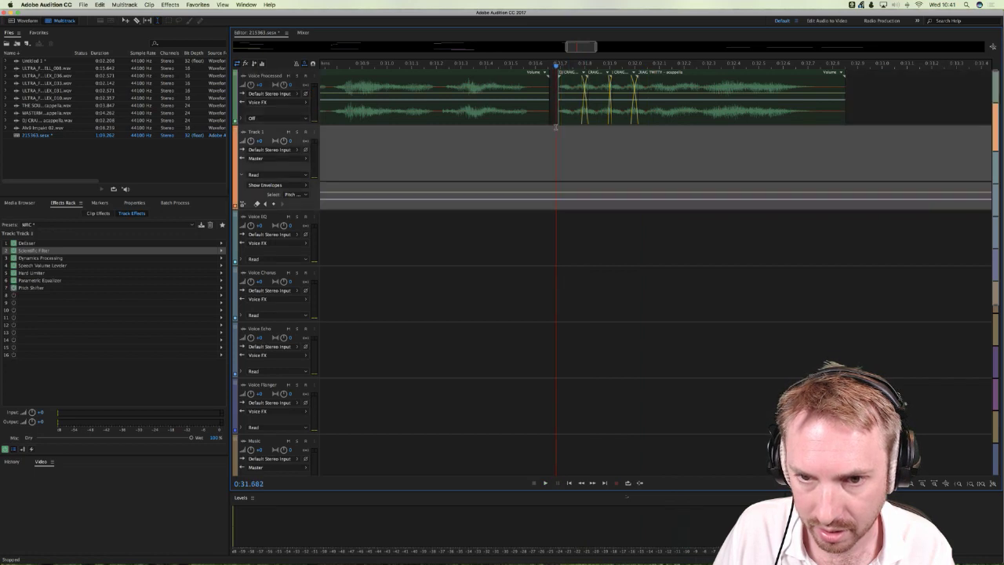
pyautogui.press('space')
pyautogui.press('space')
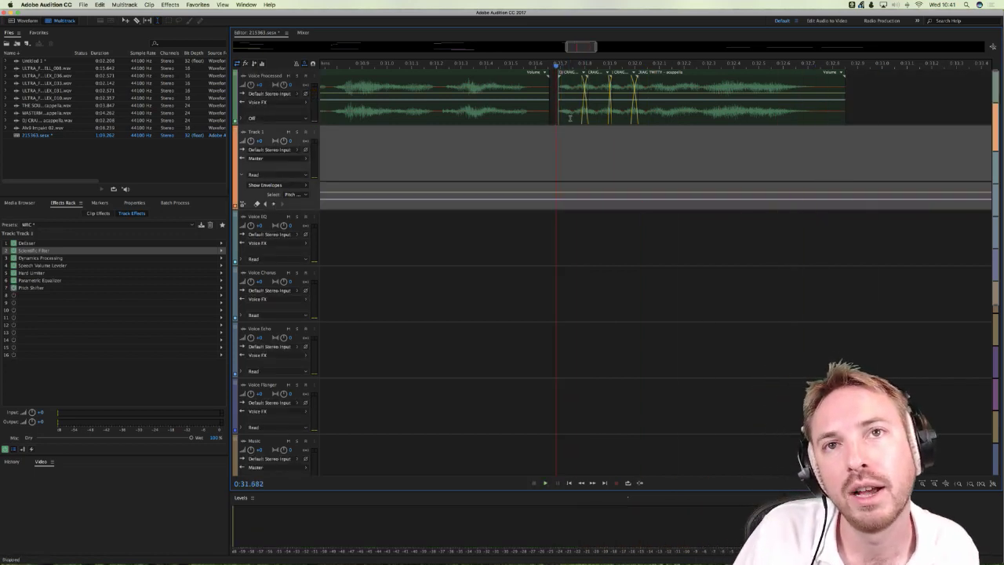
pyautogui.click(570, 111)
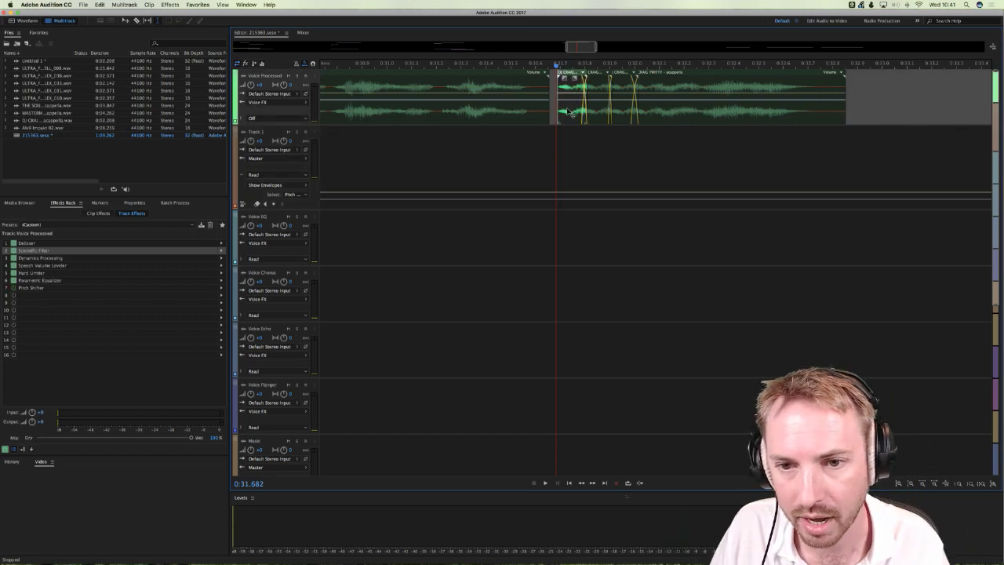
pyautogui.press('space')
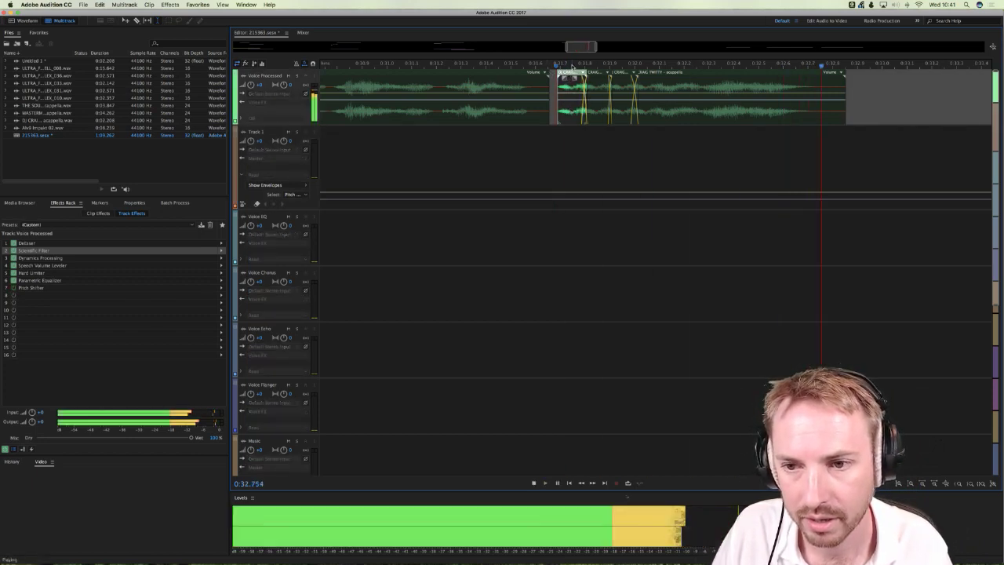
pyautogui.press('space')
# Step: Move the short slices down onto Track 1 with its pitch envelope and play them
pyautogui.scroll(-1, 572, 66)
pyautogui.click(639, 202)
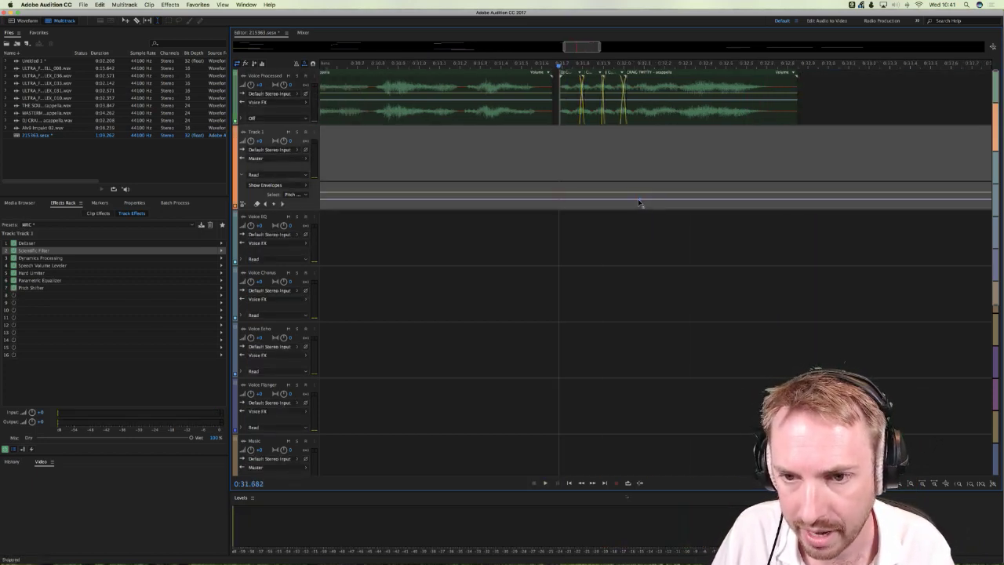
pyautogui.click(552, 164)
pyautogui.press('space')
pyautogui.press('space')
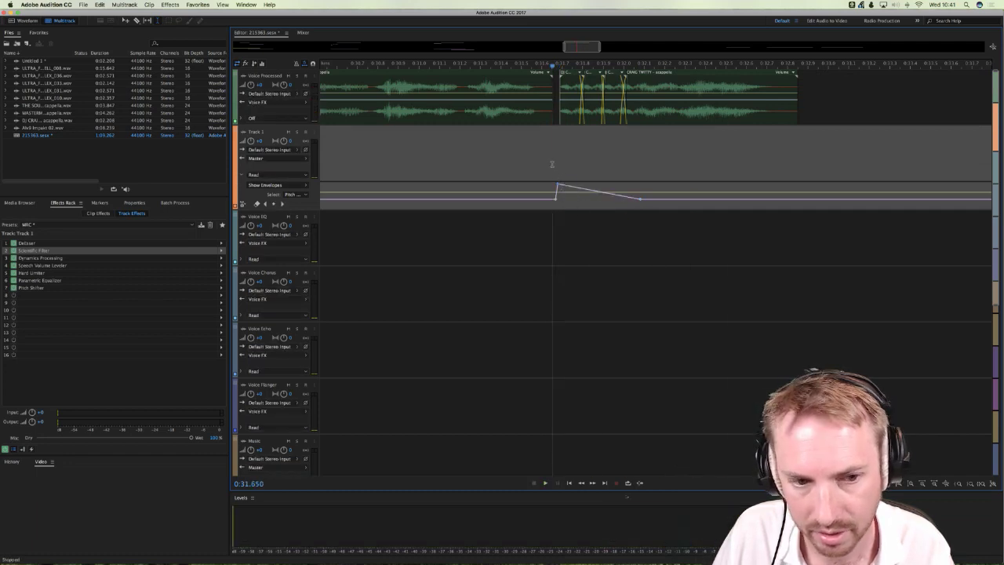
pyautogui.moveTo(552, 83); pyautogui.dragTo(556, 139)
pyautogui.click(553, 140)
pyautogui.press('space')
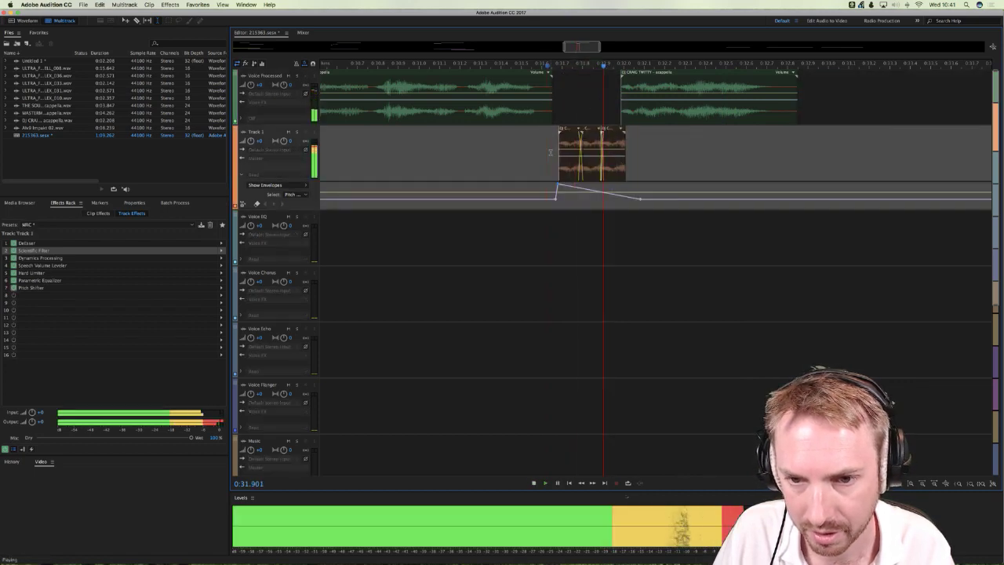
pyautogui.press('space')
pyautogui.press('space')
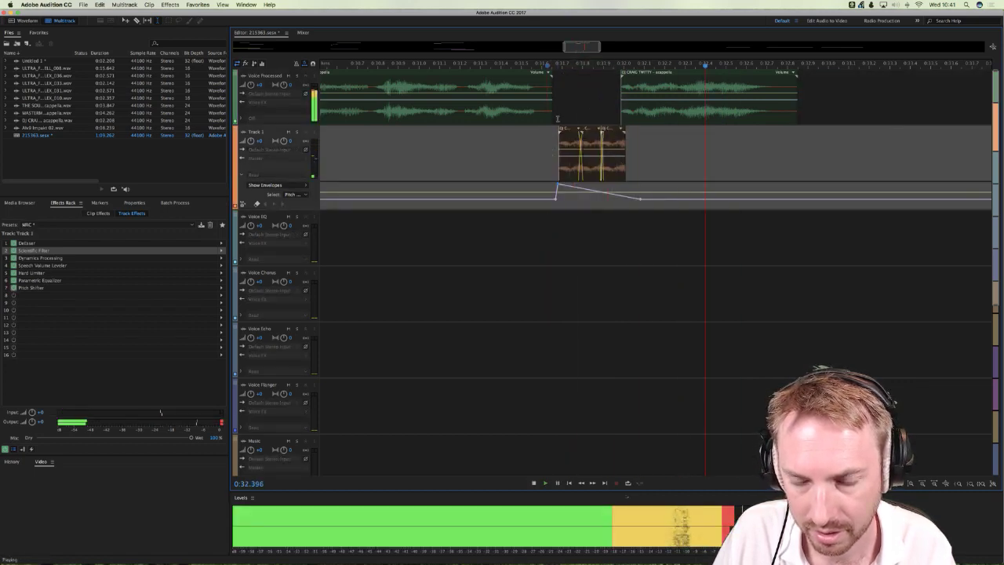
pyautogui.press('space')
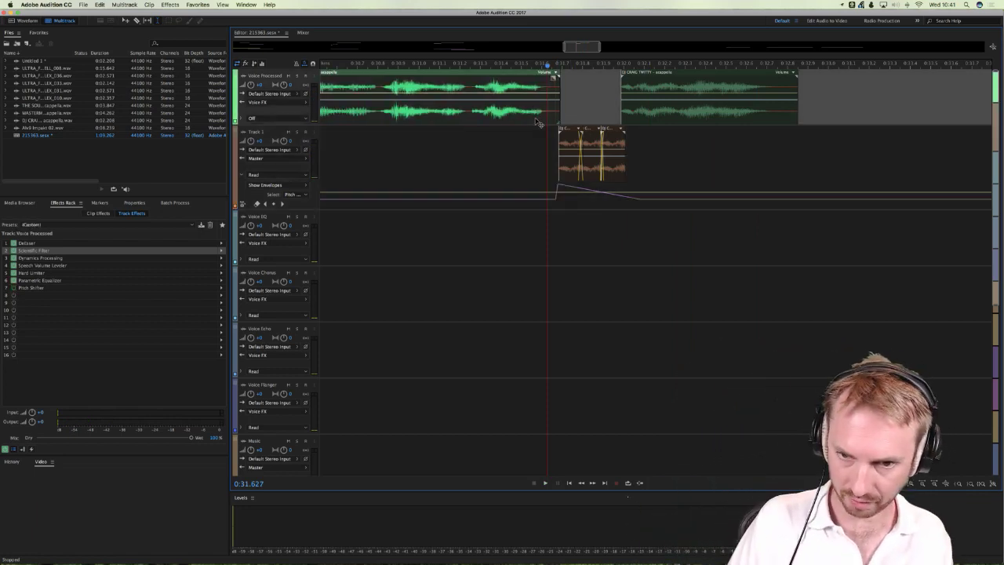
# Step: Replay the pitch-swept stutter section, then show the Media Browser
pyautogui.press('space')
pyautogui.scroll(-2, 510, 62)
pyautogui.scroll(-2, 510, 62)
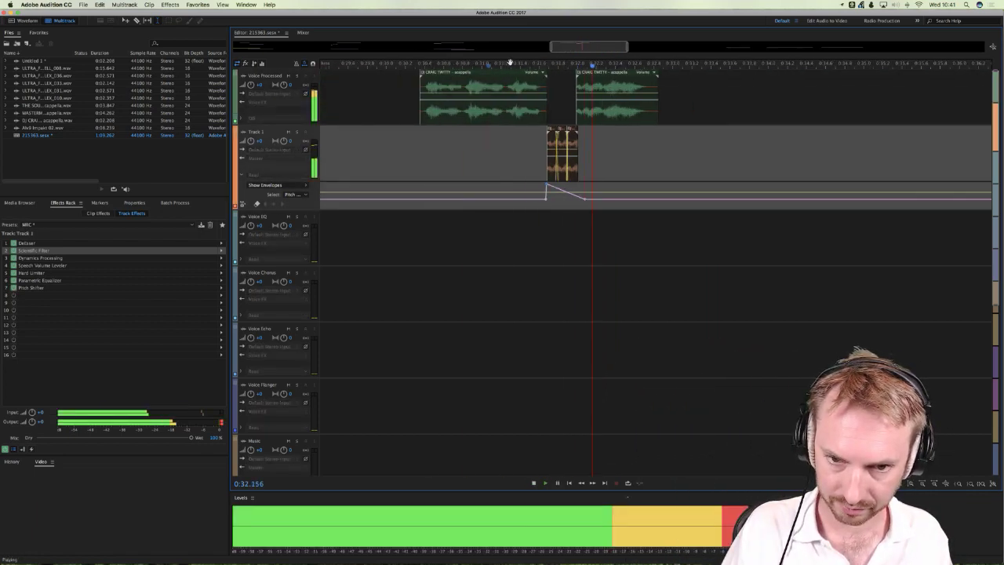
pyautogui.press('space')
pyautogui.press('space')
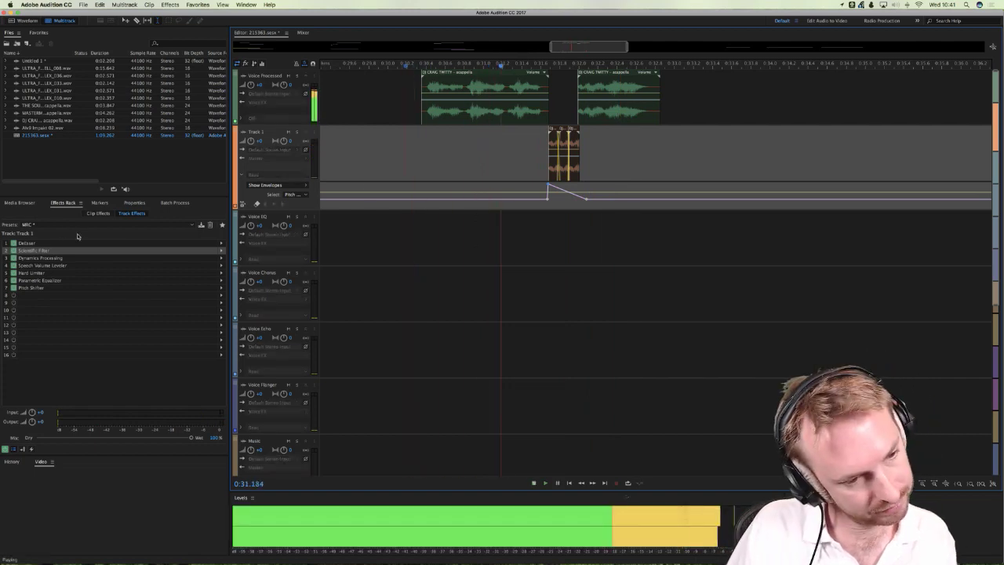
pyautogui.press('space')
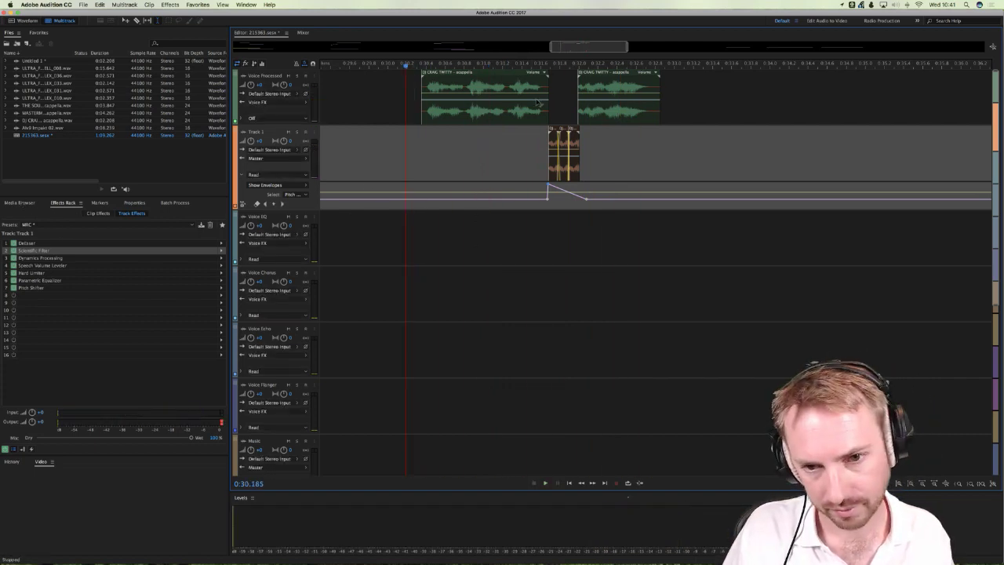
pyautogui.click(508, 117)
pyautogui.press('space')
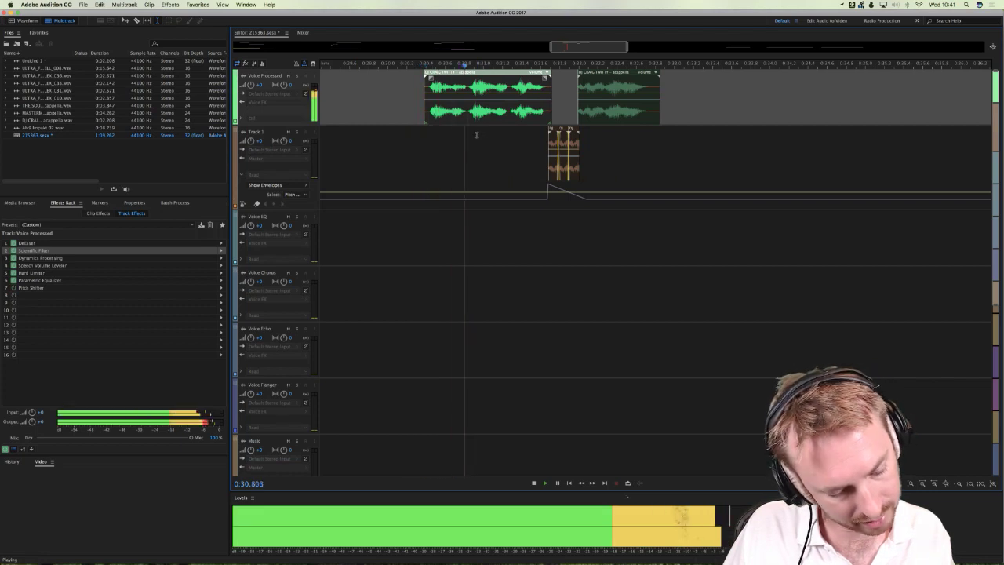
pyautogui.press('space')
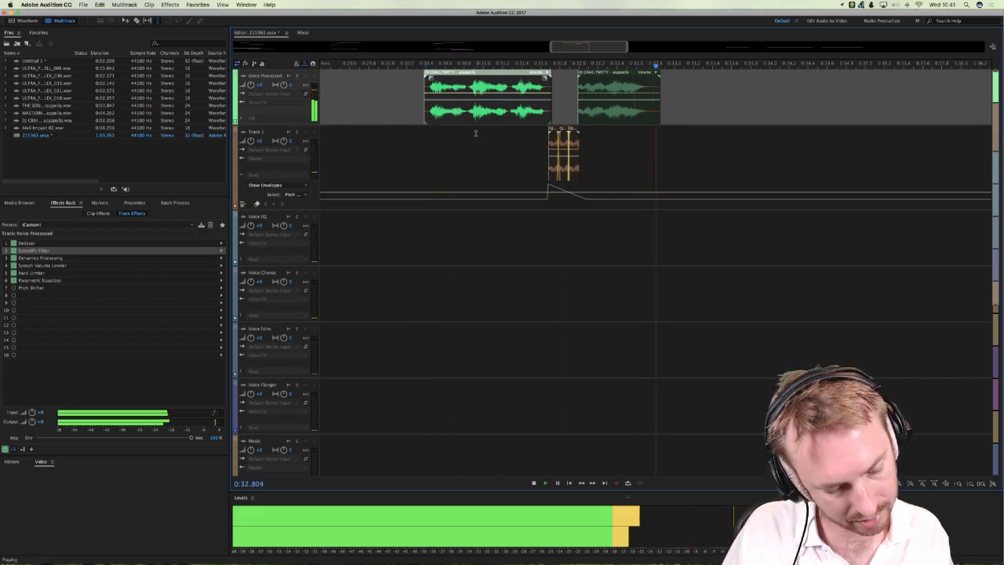
pyautogui.click(20, 203)
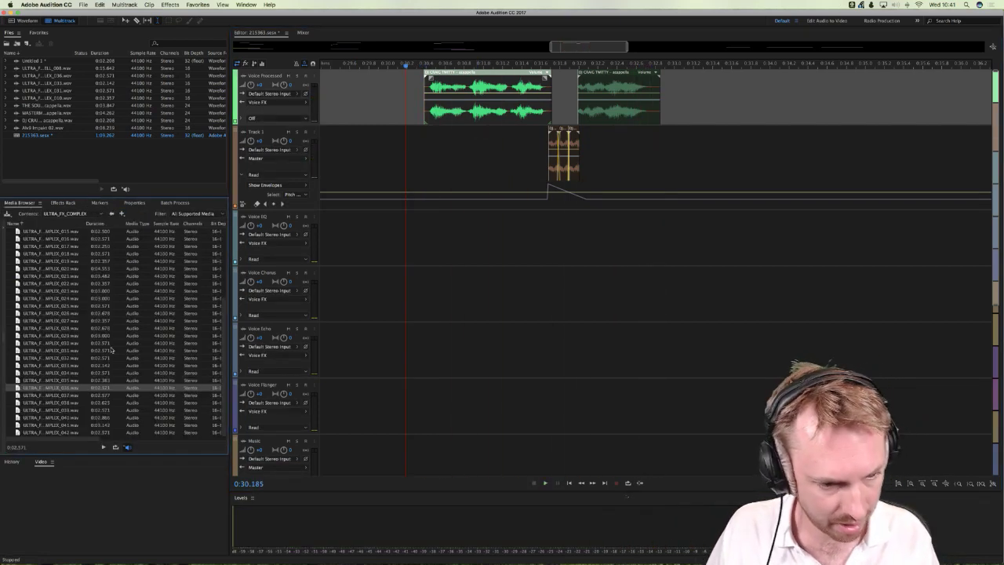
# Step: Open the ULTRA_FX folder and drop ULTRA_FX_132.wav into the session near 31 s
pyautogui.scroll(5, 112, 351)
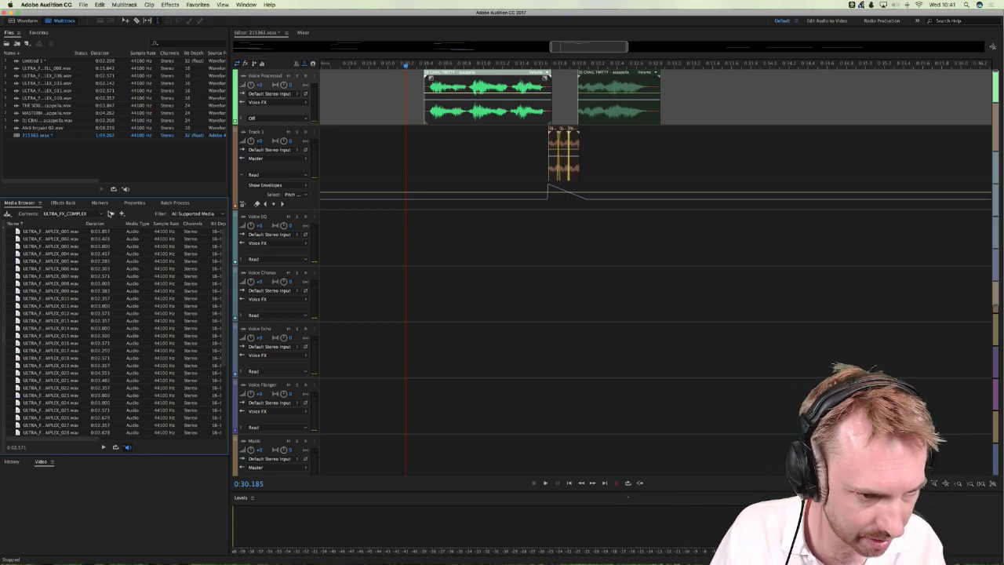
pyautogui.click(110, 213)
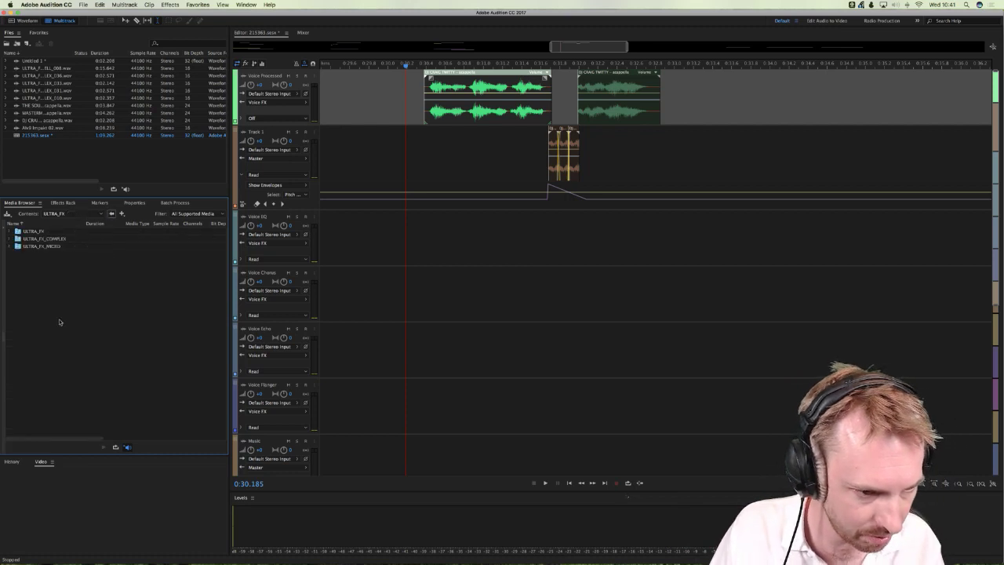
pyautogui.doubleClick(32, 239)
pyautogui.scroll(-10, 48, 345)
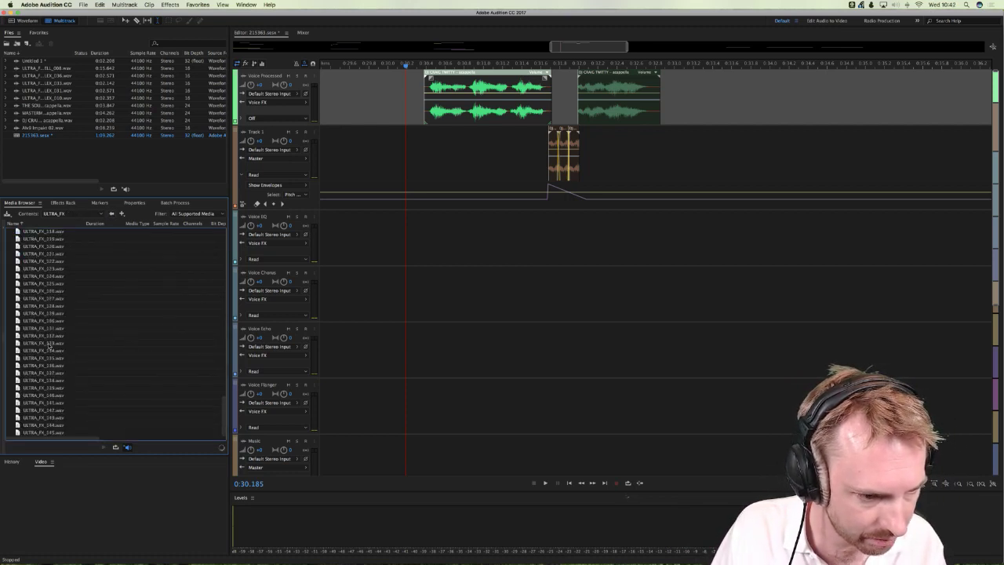
pyautogui.click(43, 335)
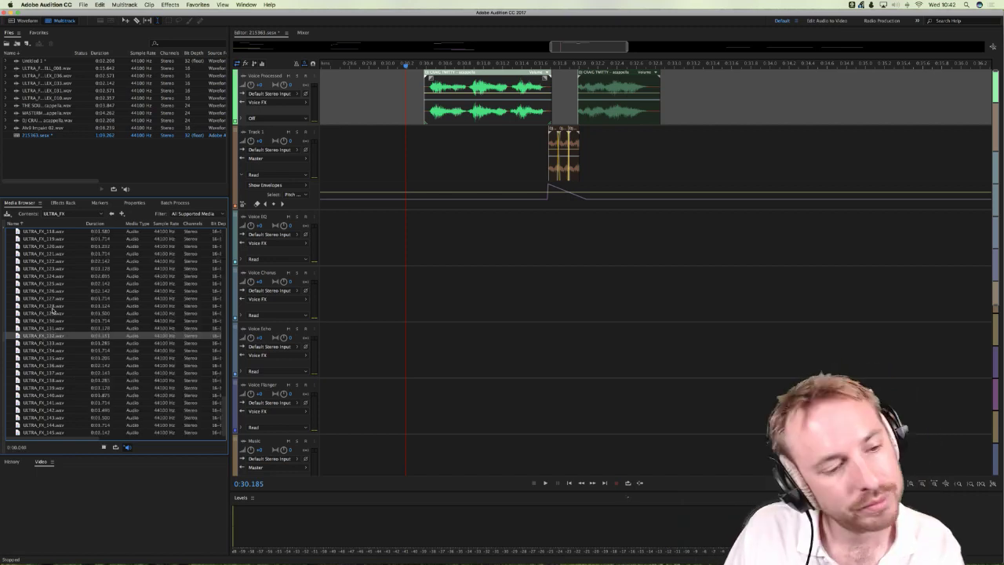
pyautogui.moveTo(51, 336); pyautogui.dragTo(576, 441)
# Step: Preview ULTRA_FX_132 with the vocals from about 31.8 s and move it down a track
pyautogui.click(558, 380)
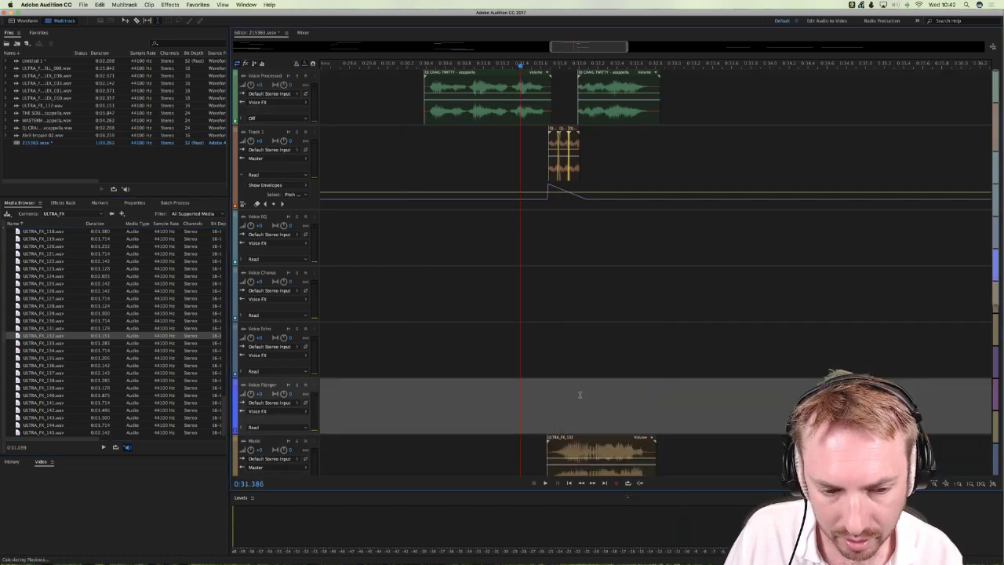
pyautogui.press('space')
pyautogui.scroll(-2, 520, 411)
pyautogui.press('space')
pyautogui.moveTo(576, 370); pyautogui.dragTo(575, 424)
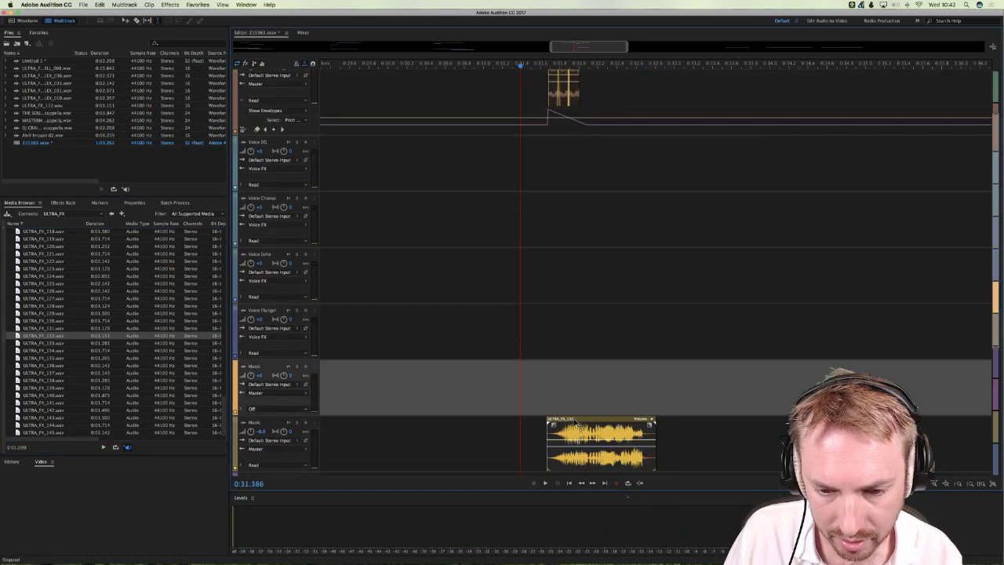
pyautogui.press('space')
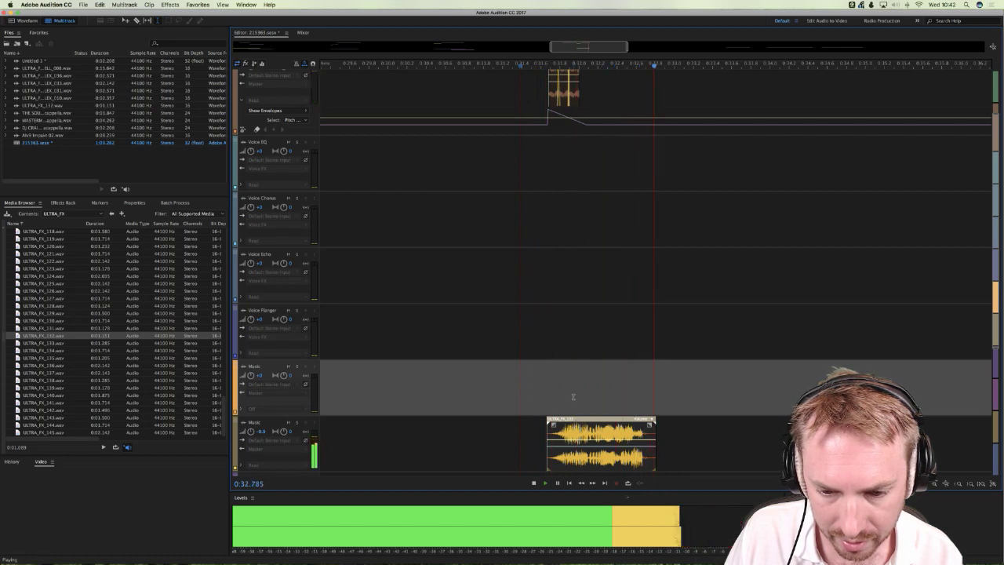
pyautogui.press('space')
# Step: Settle the ULTRA_FX_132 clip on the SFX track and play it back
pyautogui.scroll(-1, 576, 424)
pyautogui.scroll(-2, 570, 400)
pyautogui.moveTo(570, 333); pyautogui.dragTo(570, 389)
pyautogui.press('space')
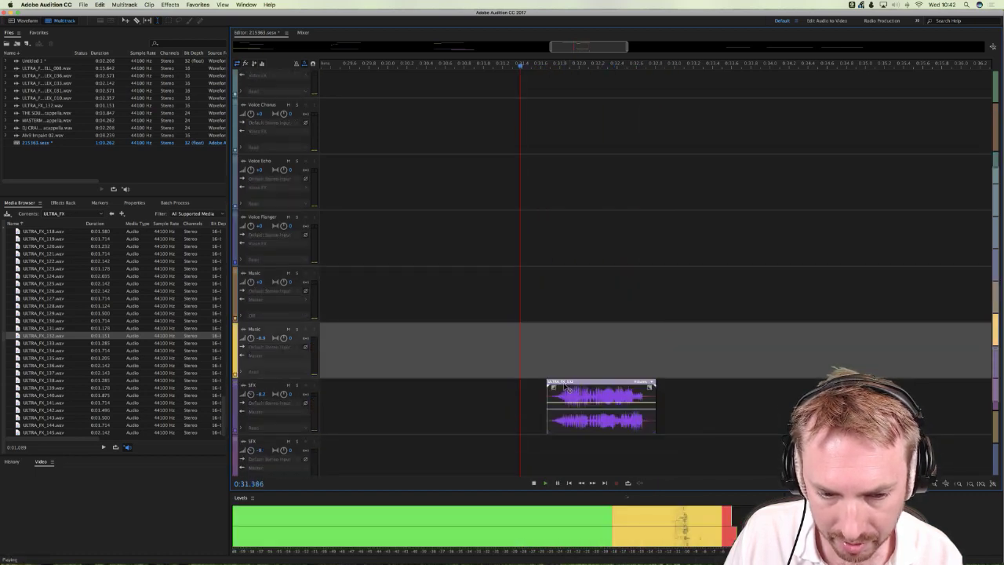
pyautogui.press('space')
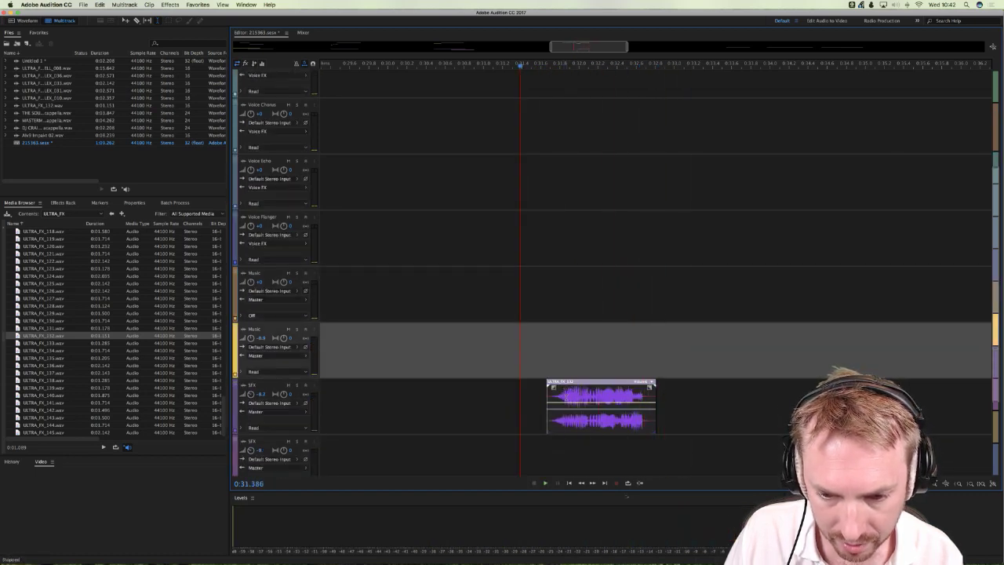
pyautogui.press('super+z')
pyautogui.moveTo(570, 374); pyautogui.dragTo(566, 396)
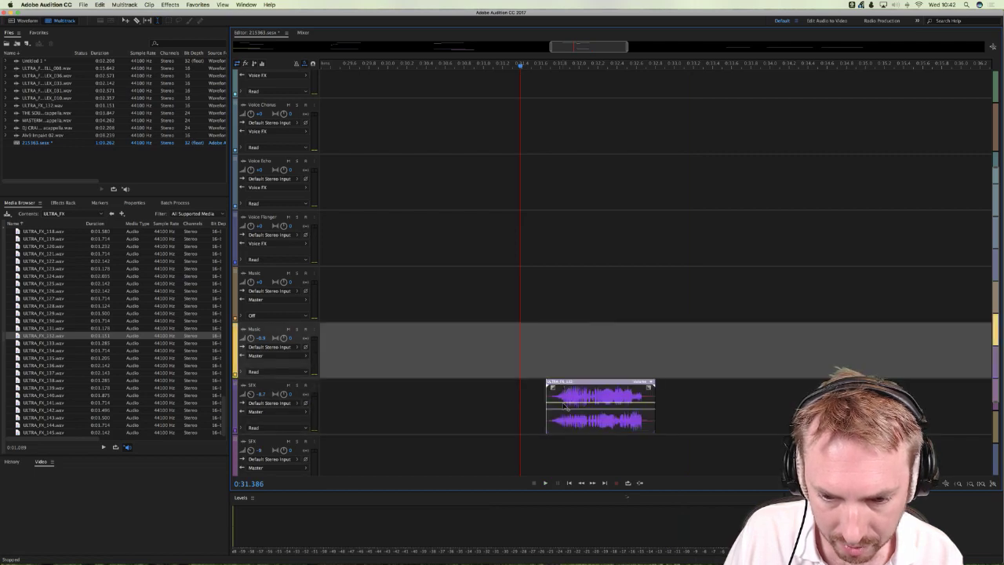
pyautogui.press('space')
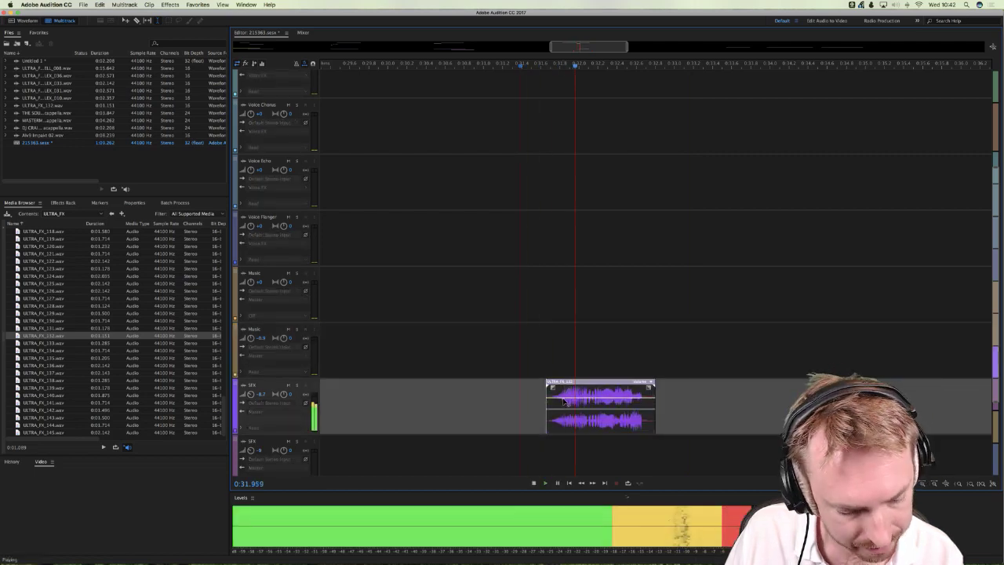
pyautogui.press('space')
pyautogui.press('space')
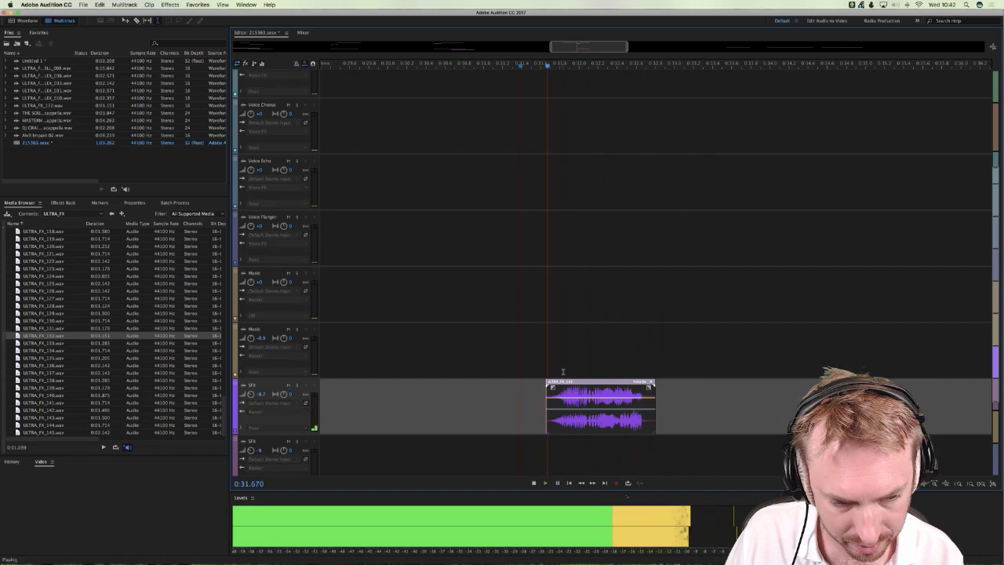
pyautogui.press('space')
# Step: Add ULTRA_FX_140.wav to the lower SFX track near 30.1 s, nudge it earlier, and preview both
pyautogui.click(45, 396)
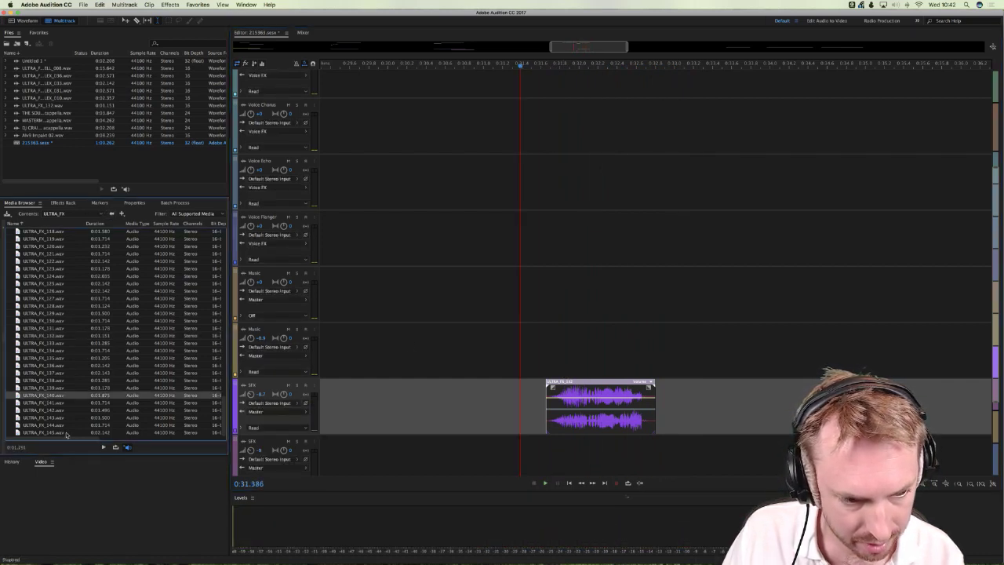
pyautogui.moveTo(49, 399); pyautogui.dragTo(445, 459)
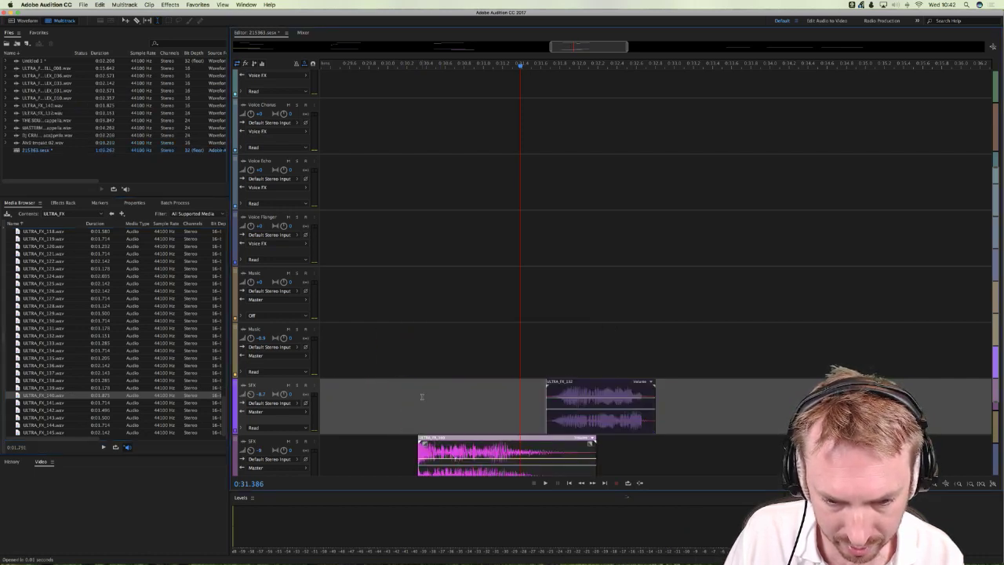
pyautogui.click(403, 403)
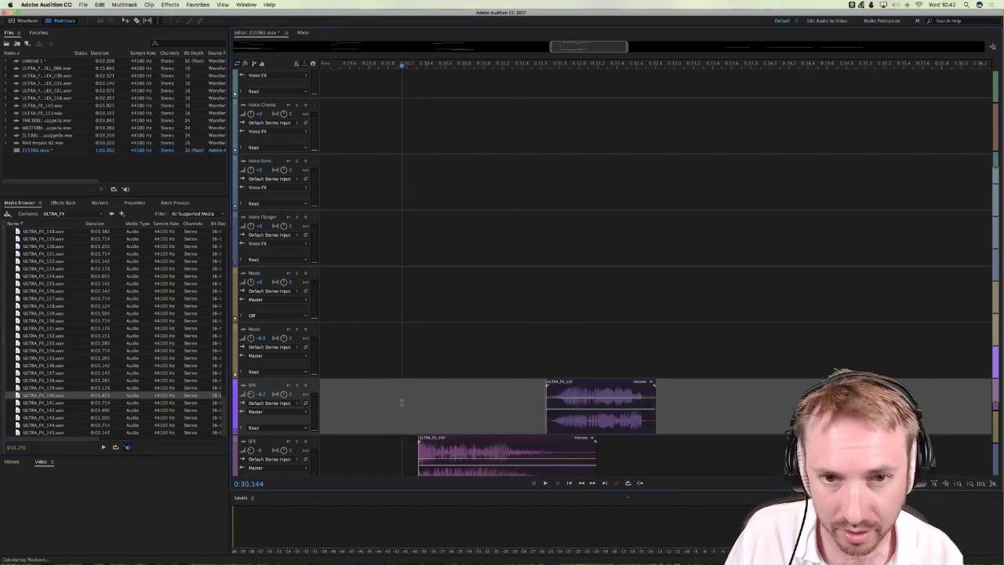
pyautogui.press('space')
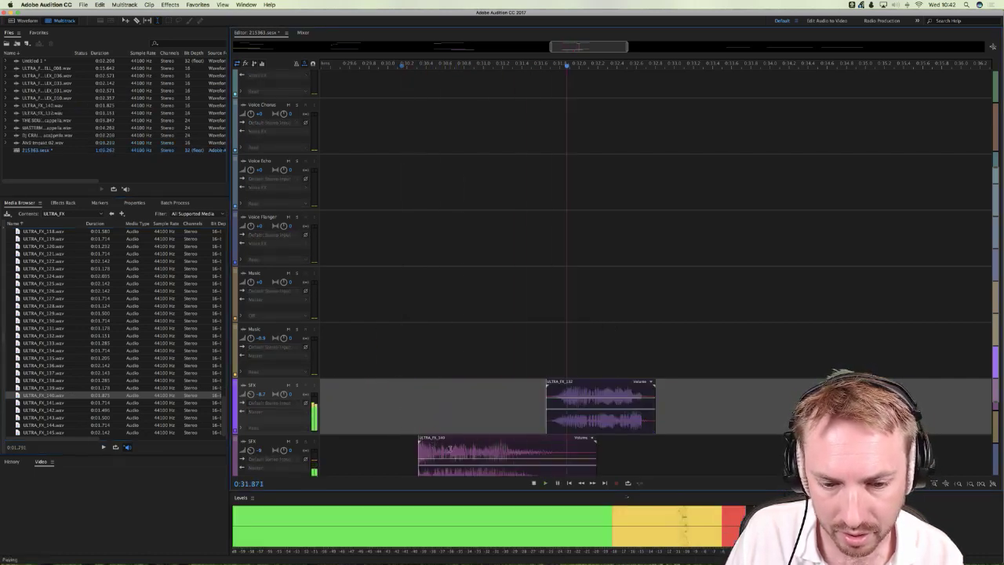
pyautogui.press('space')
pyautogui.moveTo(439, 451); pyautogui.dragTo(432, 451)
pyautogui.press('space')
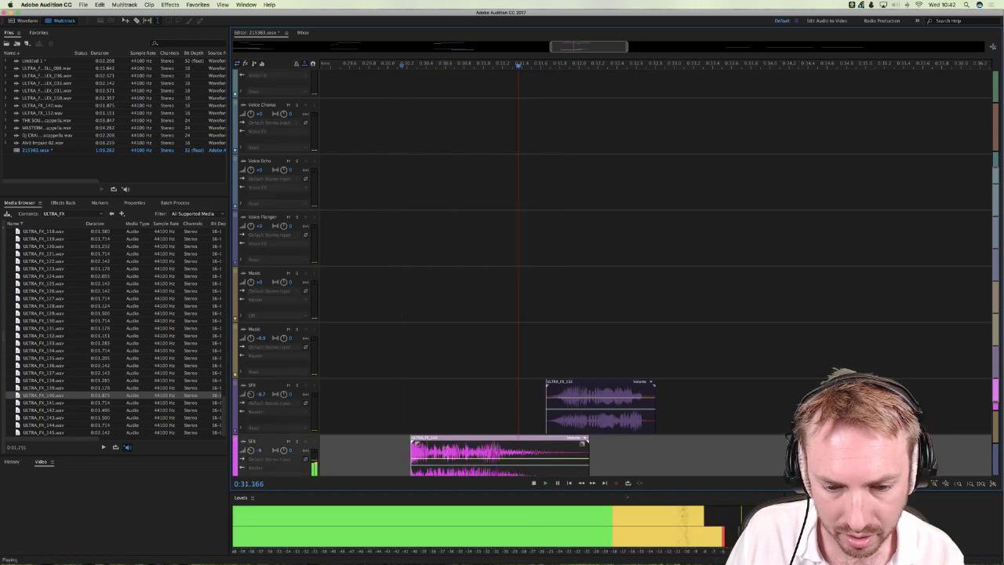
pyautogui.press('space')
pyautogui.press('space')
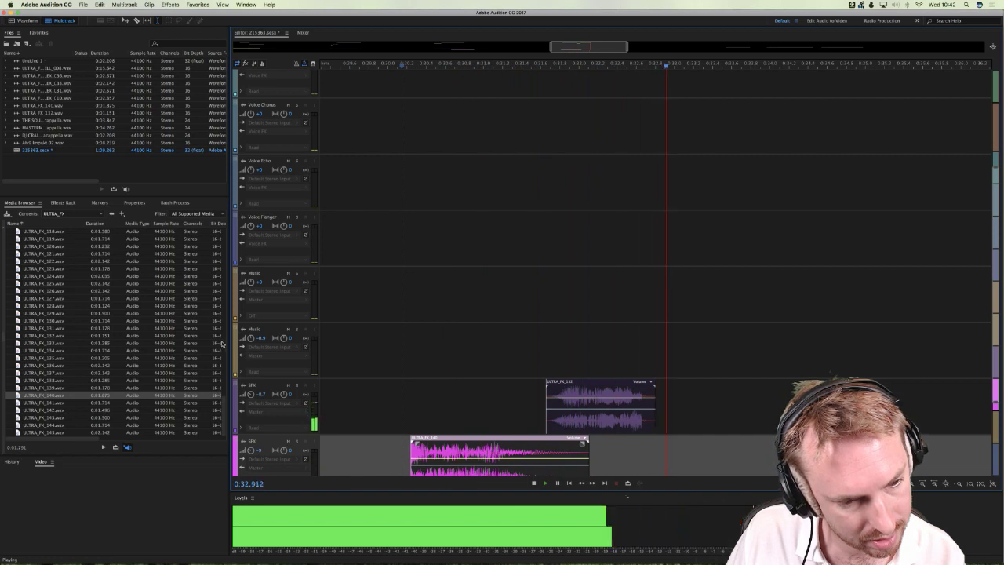
pyautogui.press('space')
# Step: Browse to the impacts folder inside the BIG RADIO IMAGING PACK
pyautogui.click(112, 214)
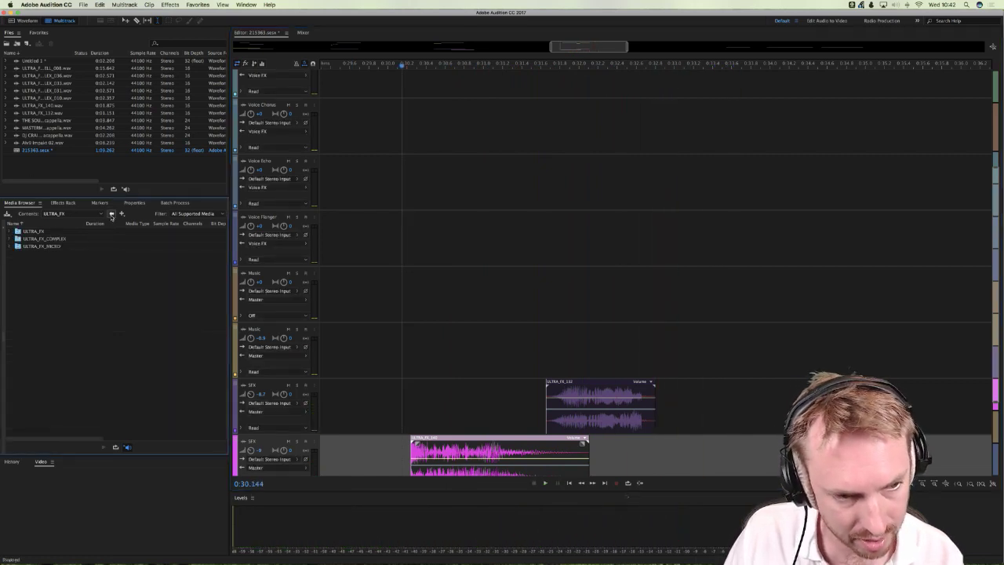
pyautogui.click(72, 213)
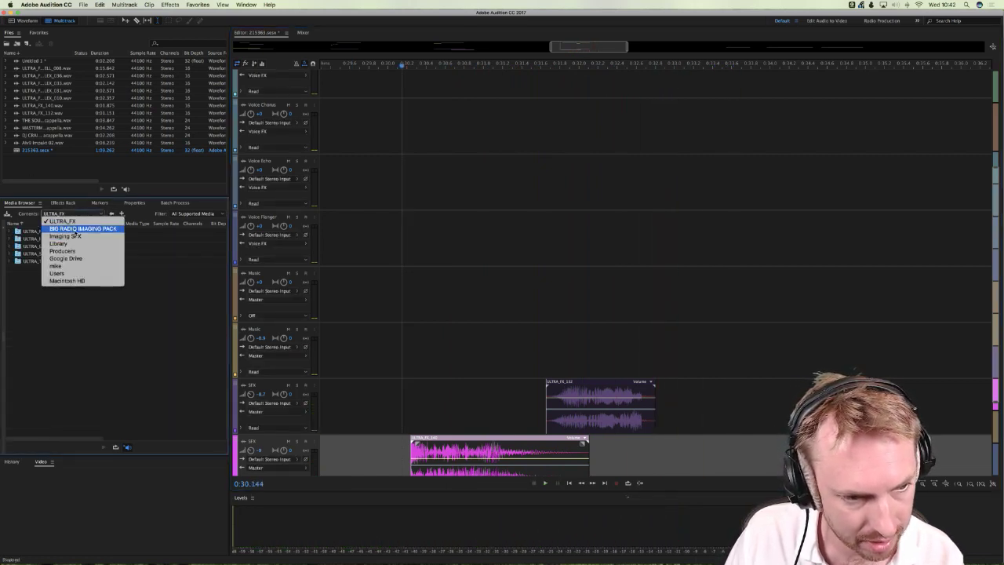
pyautogui.click(74, 228)
pyautogui.doubleClick(28, 246)
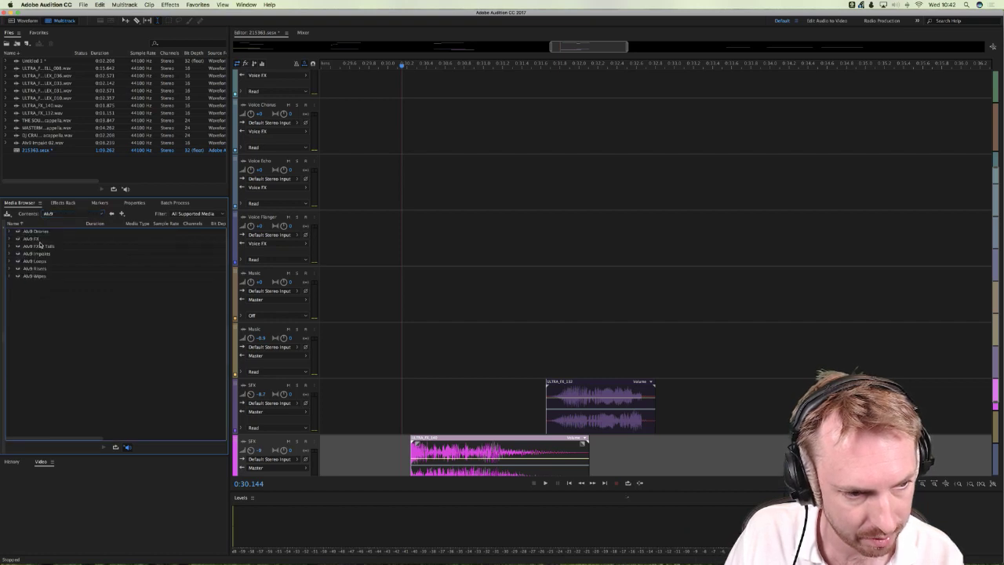
pyautogui.doubleClick(37, 254)
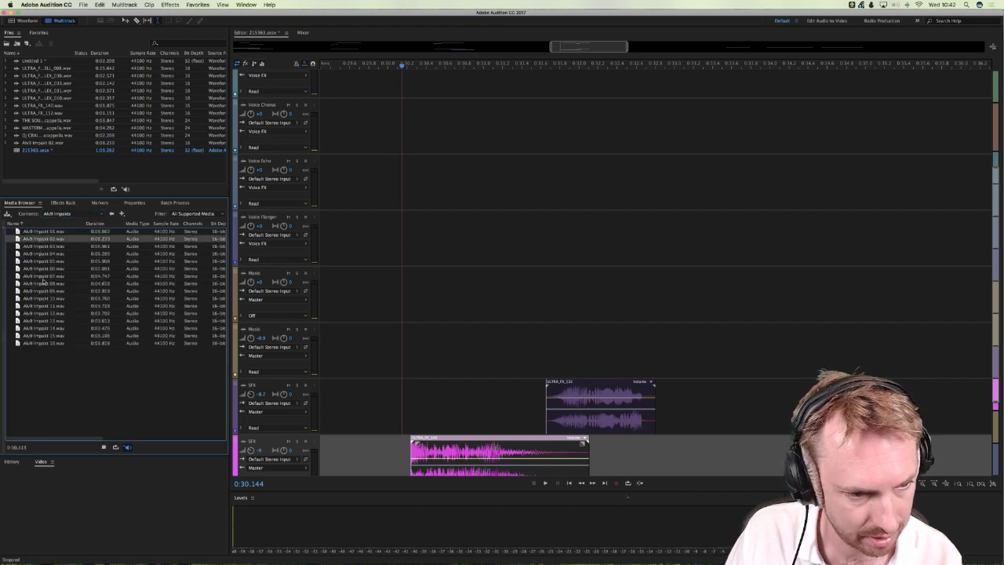
# Step: Audition impact sounds 07 to 16 and drop impact 11 onto the Music track
pyautogui.click(43, 276)
pyautogui.click(40, 342)
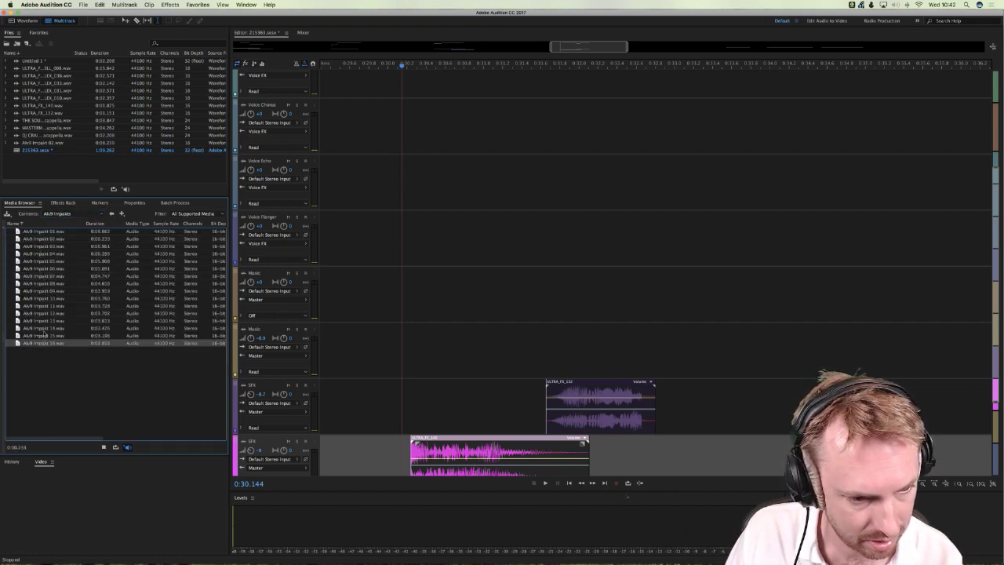
pyautogui.click(44, 329)
pyautogui.click(38, 321)
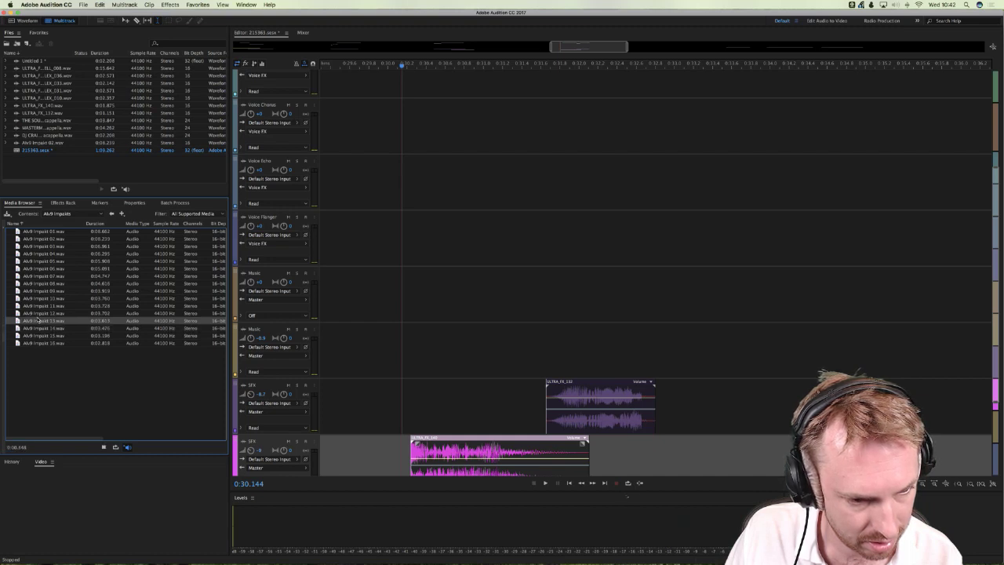
pyautogui.click(37, 313)
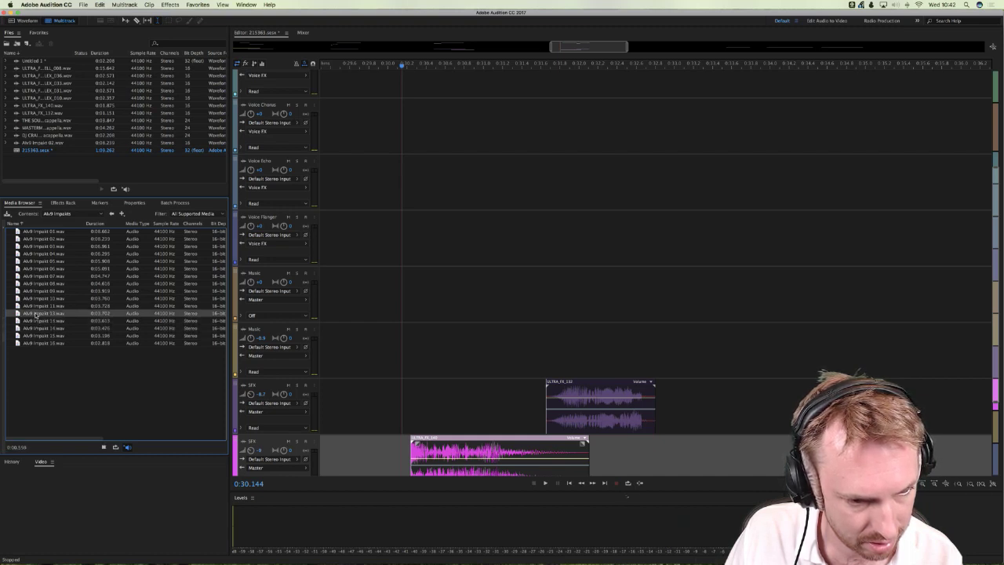
pyautogui.click(36, 305)
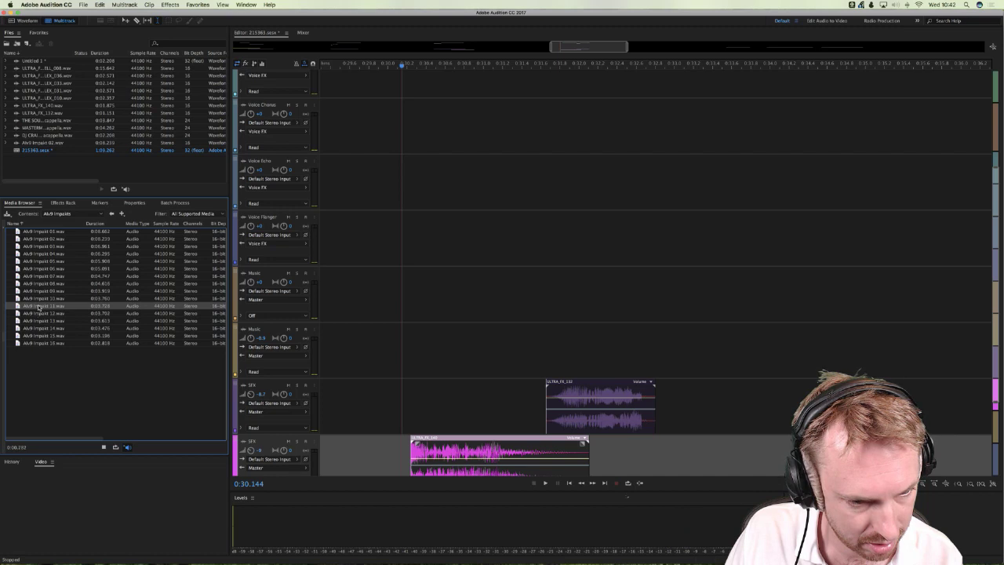
pyautogui.moveTo(37, 306); pyautogui.dragTo(356, 334)
# Step: Pull the impact clip's volume line down to about -5 dB and preview it
pyautogui.click(351, 385)
pyautogui.press('space')
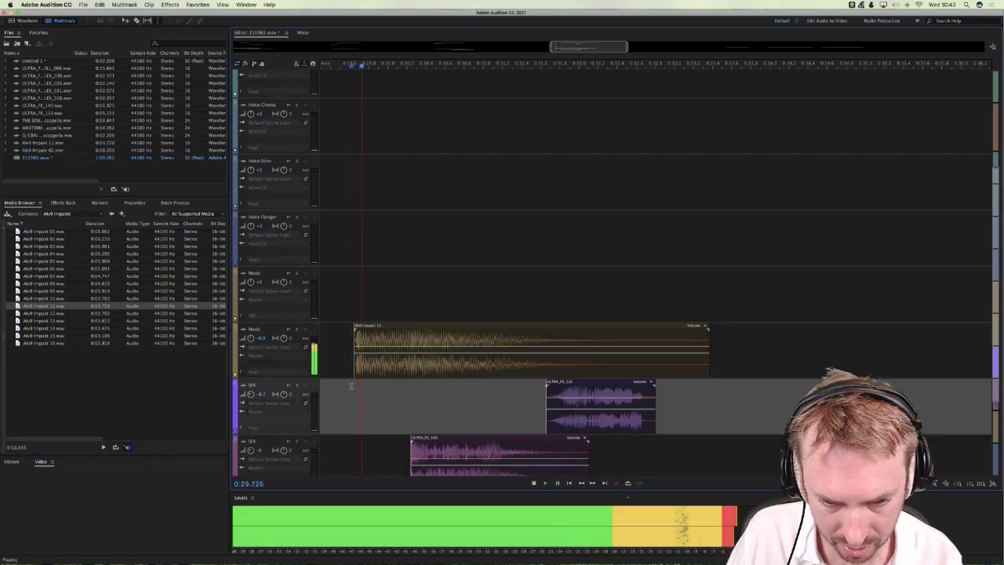
pyautogui.press('space')
pyautogui.click(359, 349)
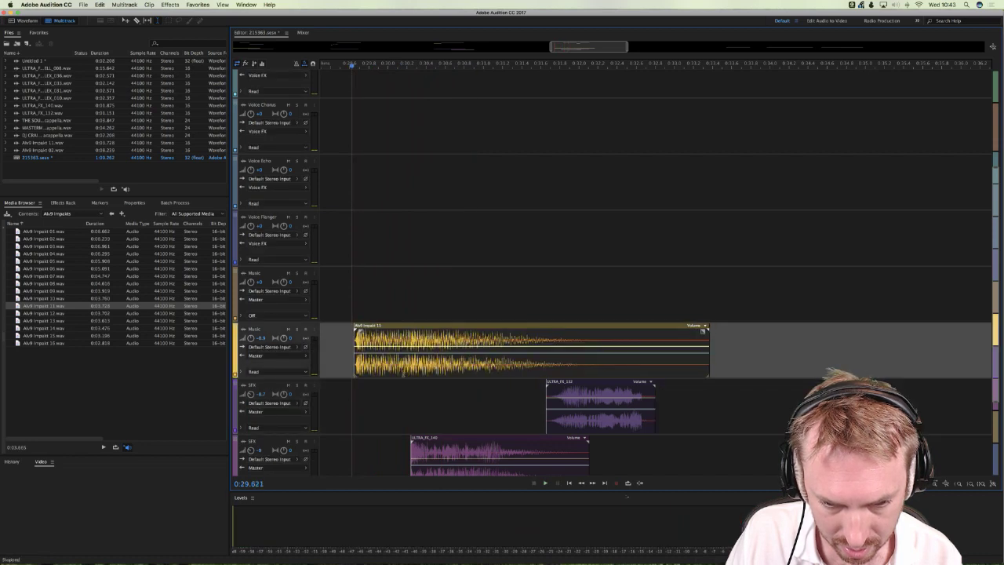
pyautogui.press('space')
pyautogui.press('space')
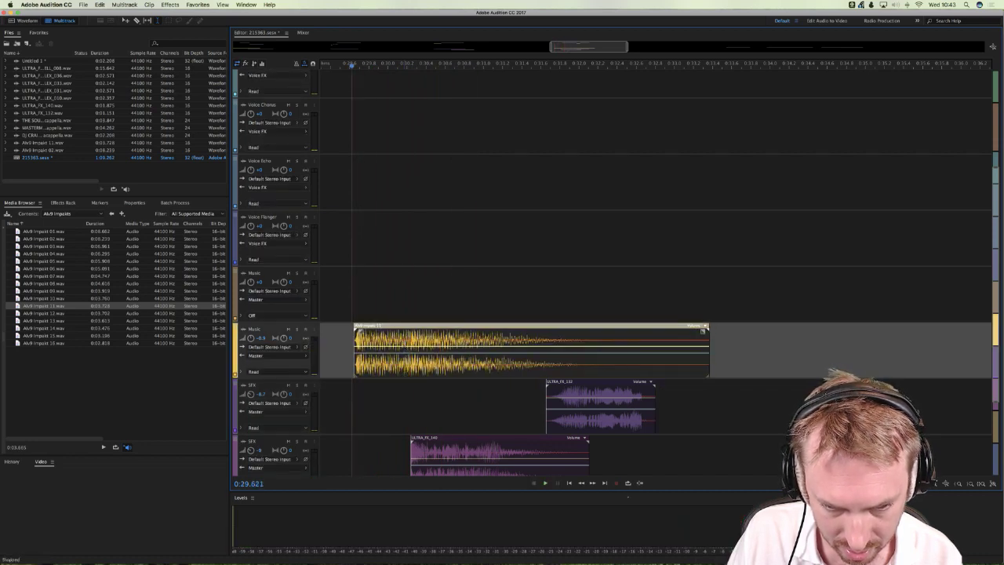
pyautogui.click(404, 347)
pyautogui.moveTo(413, 348); pyautogui.dragTo(415, 357)
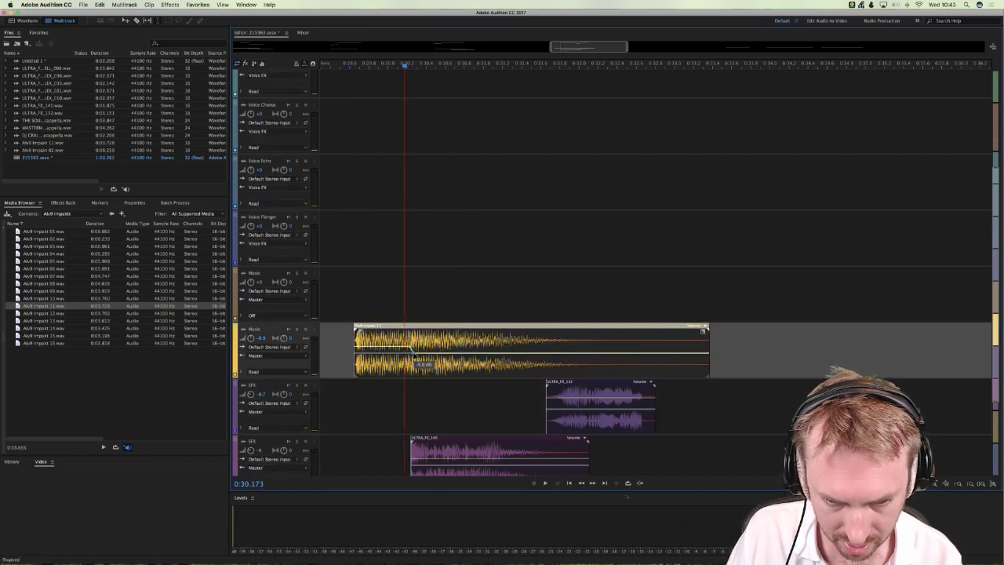
pyautogui.click(342, 304)
pyautogui.press('space')
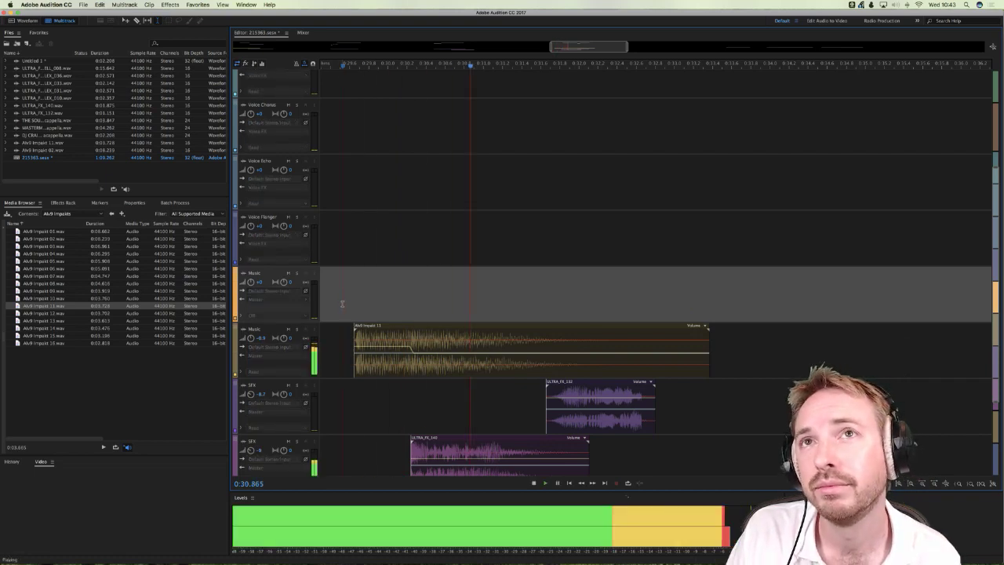
pyautogui.press('space')
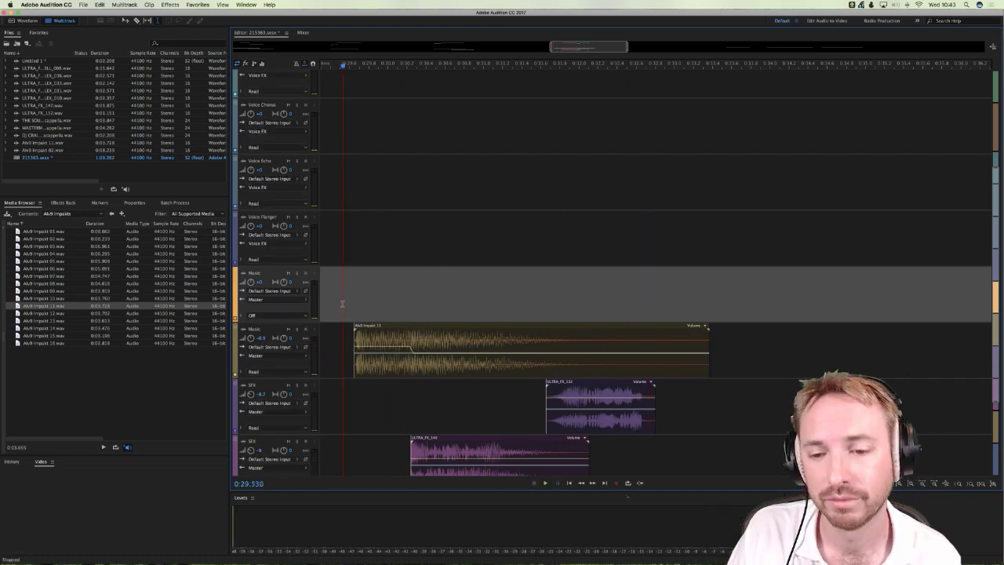
pyautogui.press('space')
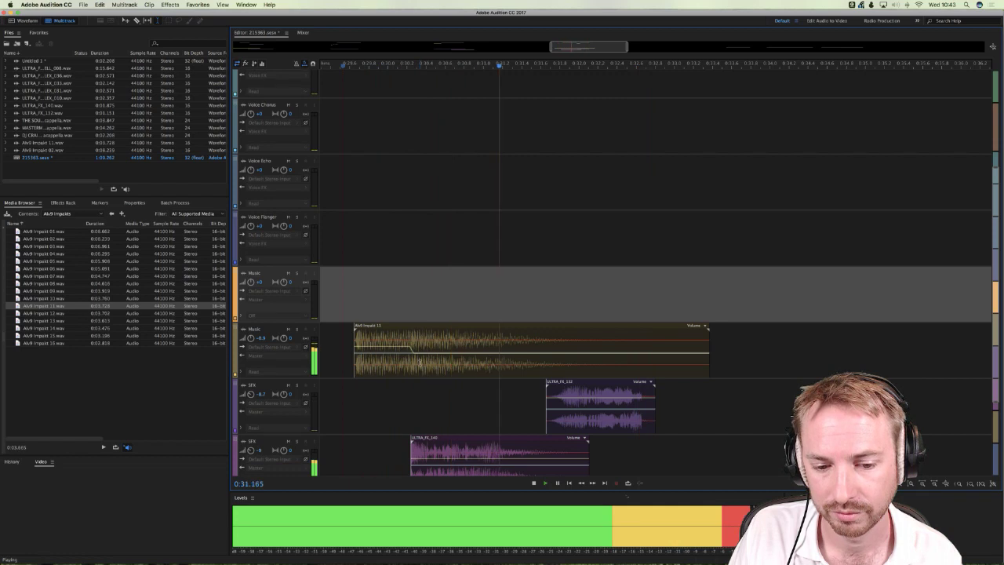
pyautogui.press('space')
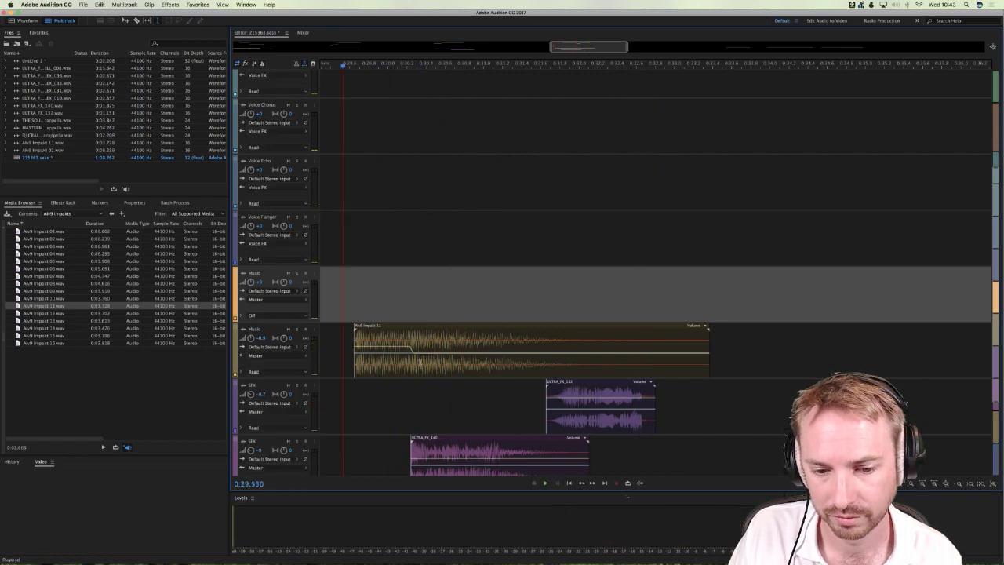
pyautogui.press('space')
pyautogui.scroll(5, 502, 285)
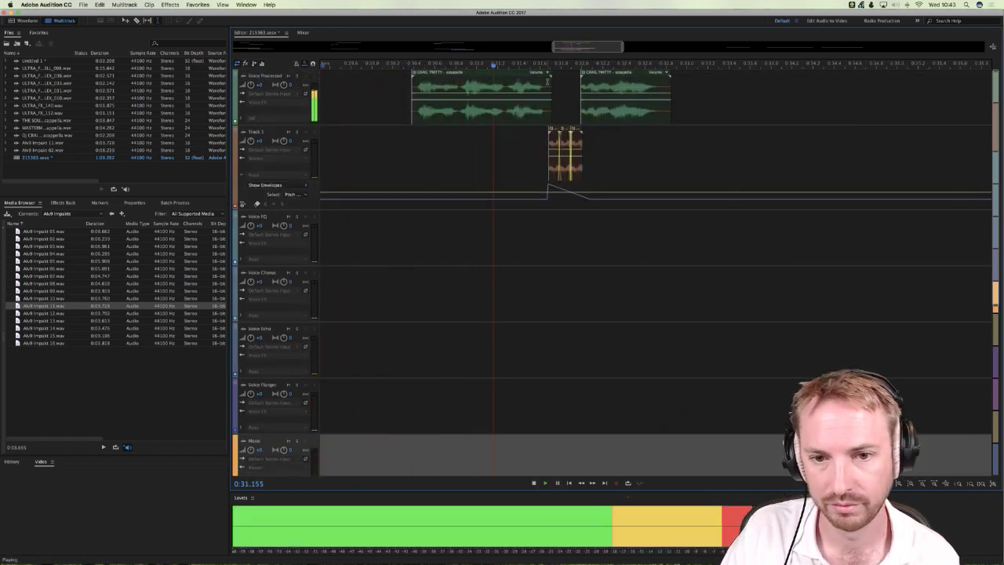
# Step: Zoom out across the session, then bring up Chrome on the Music Radio Creative tab
pyautogui.press('-')
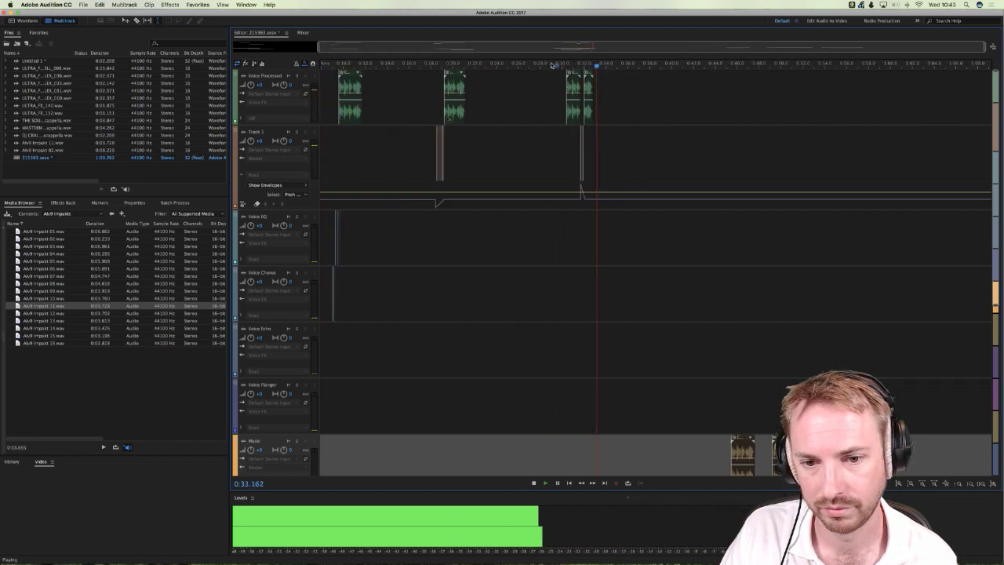
pyautogui.press('space')
pyautogui.scroll(-8, 563, 202)
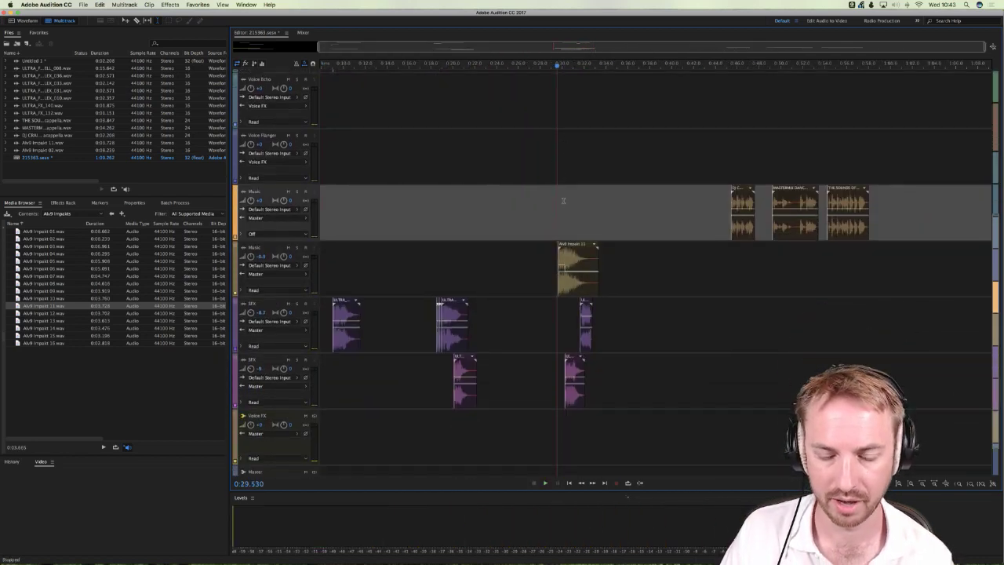
pyautogui.scroll(8, 563, 202)
pyautogui.hscroll(-4, 563, 203)
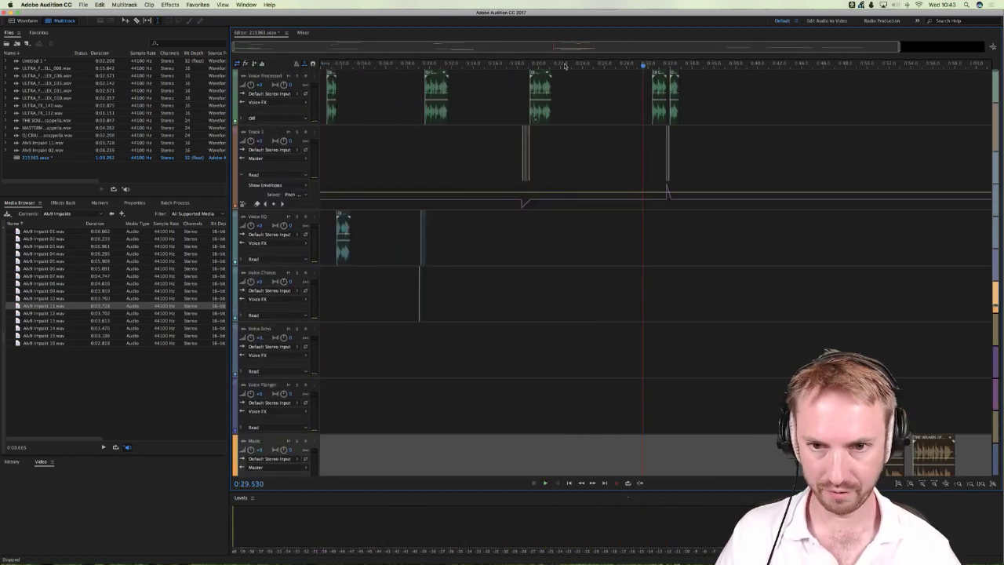
pyautogui.scroll(-2, 564, 66)
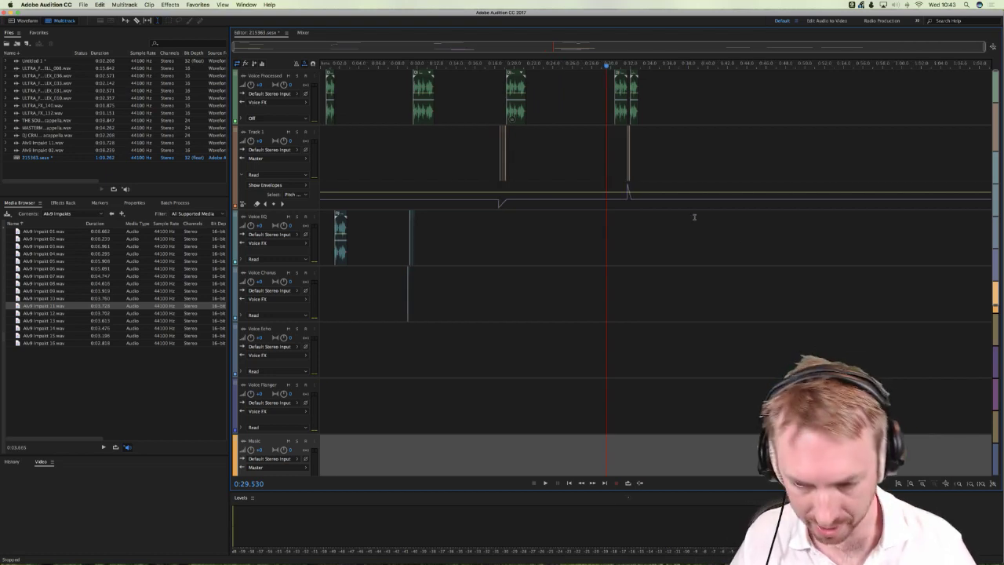
pyautogui.moveTo(817, 66); pyautogui.dragTo(877, 65)
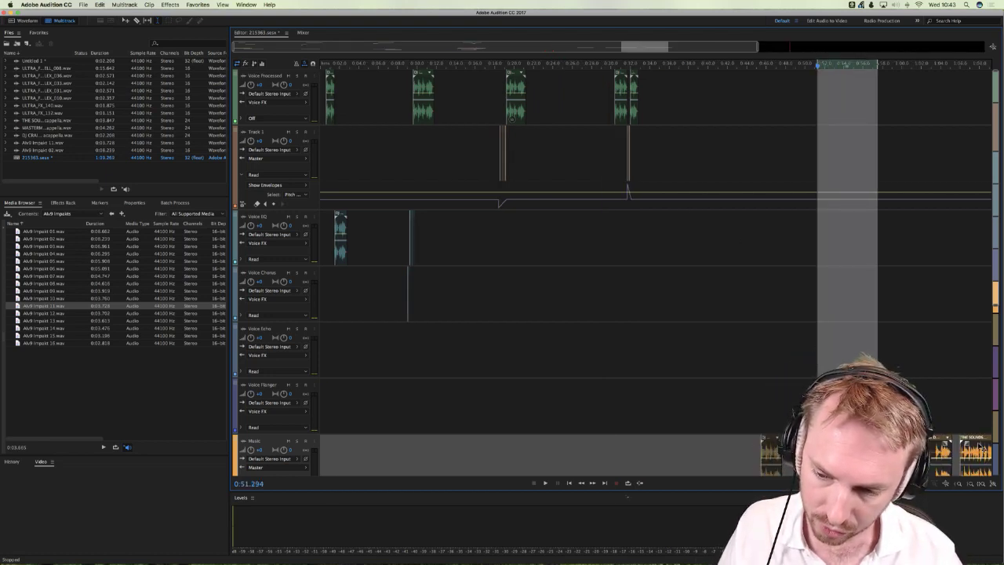
pyautogui.click(784, 384)
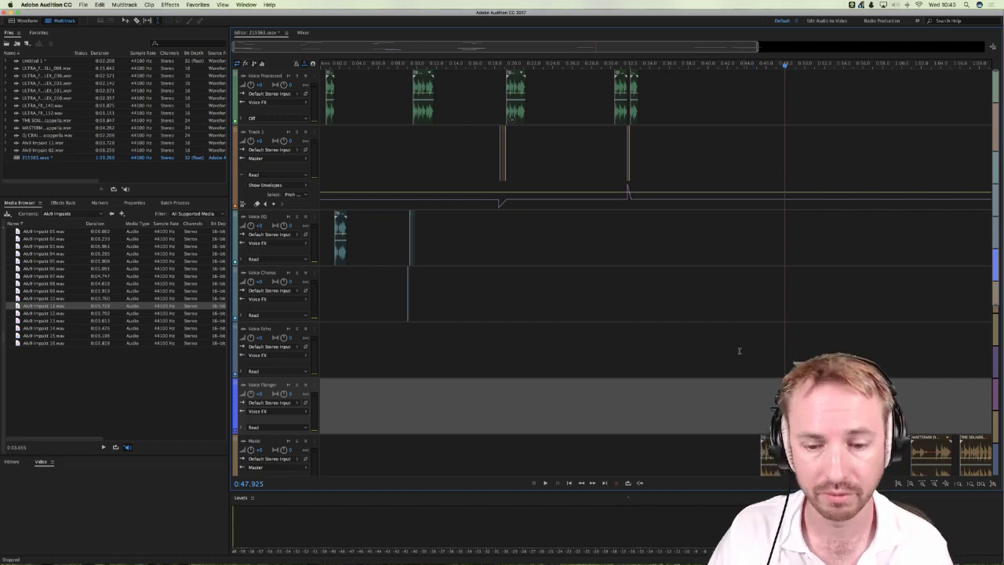
pyautogui.click(296, 547)
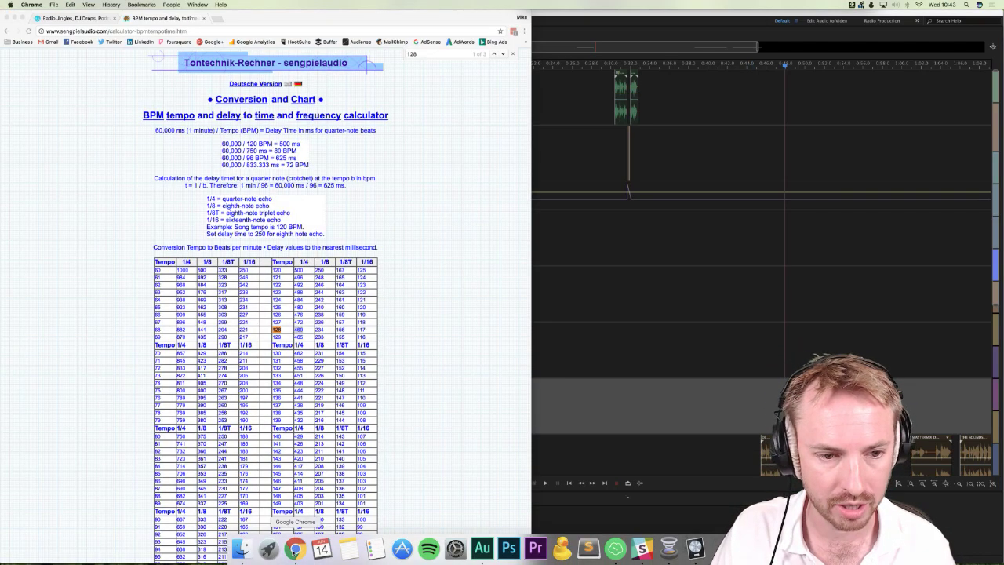
pyautogui.click(92, 17)
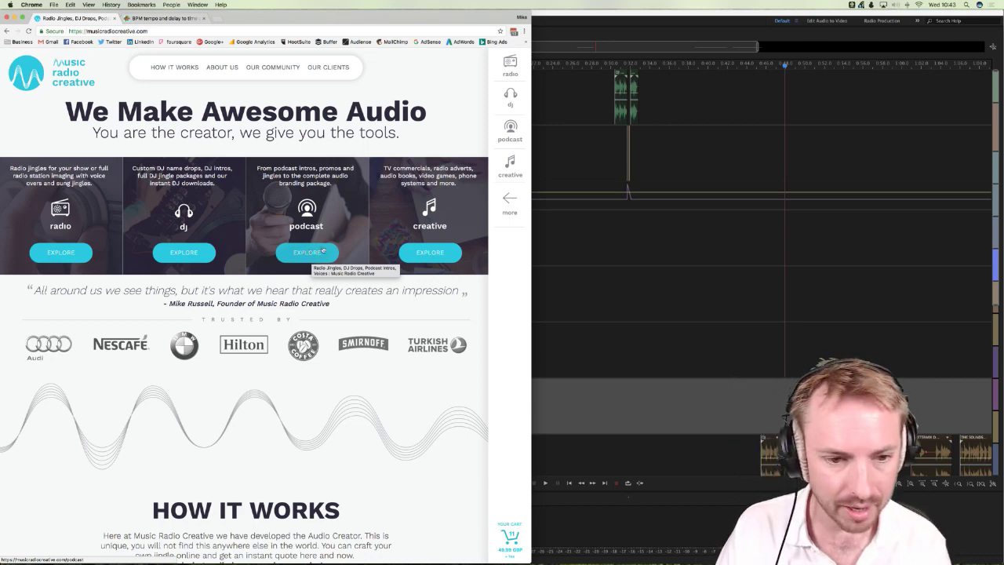
# Step: Open the radio imaging page and browse its Instant Downloads countdown jingle packs
pyautogui.click(54, 253)
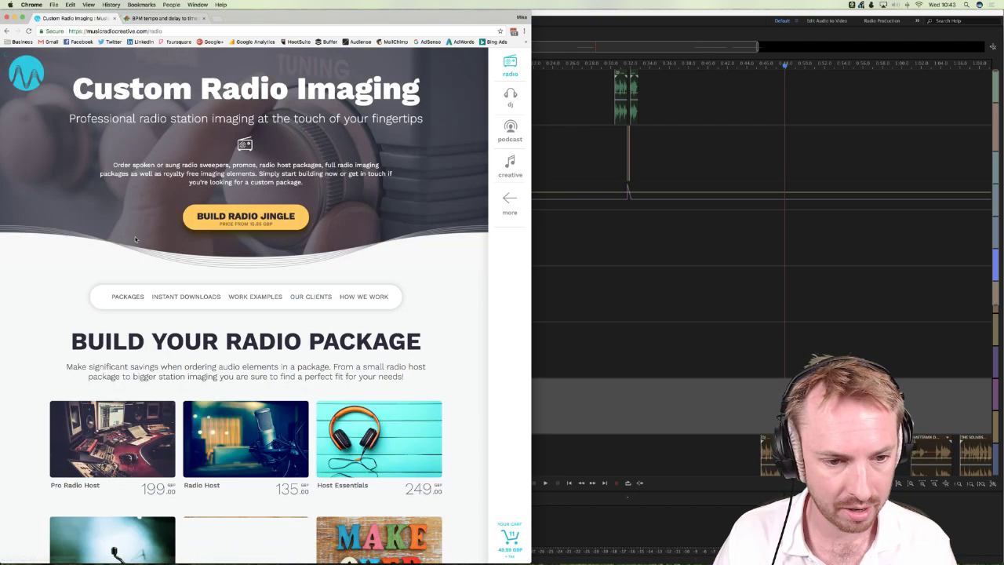
pyautogui.click(184, 297)
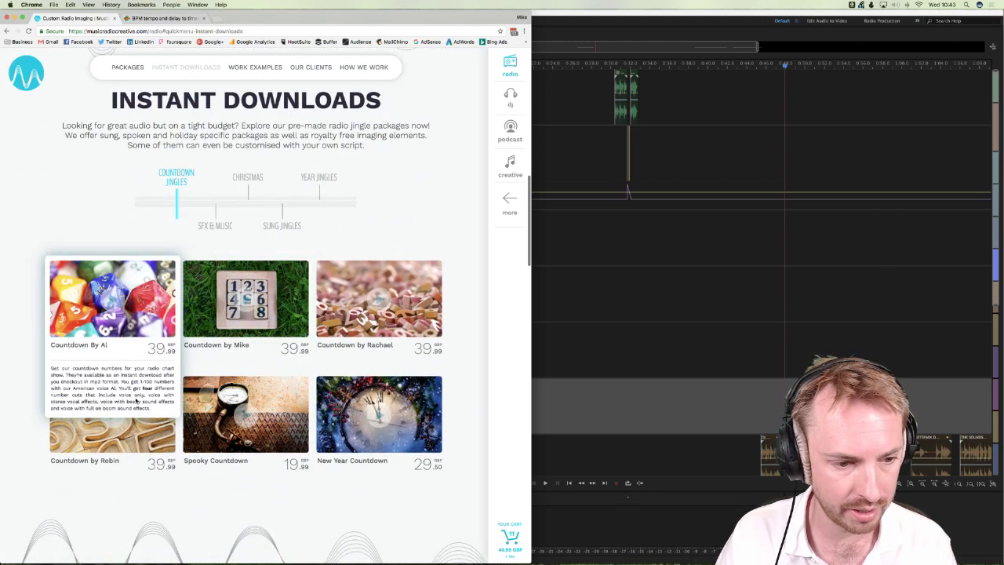
pyautogui.moveTo(248, 395)
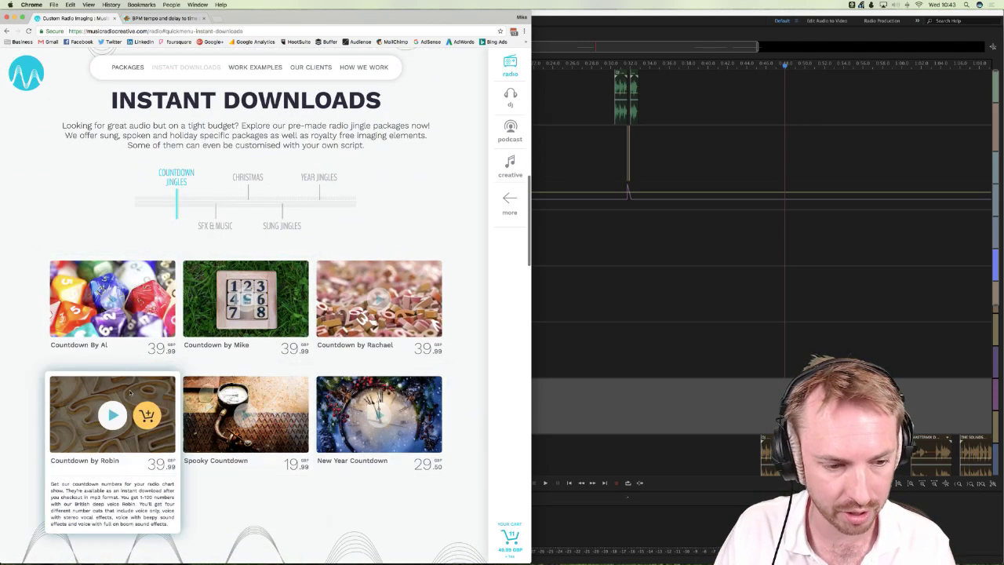
pyautogui.moveTo(402, 296)
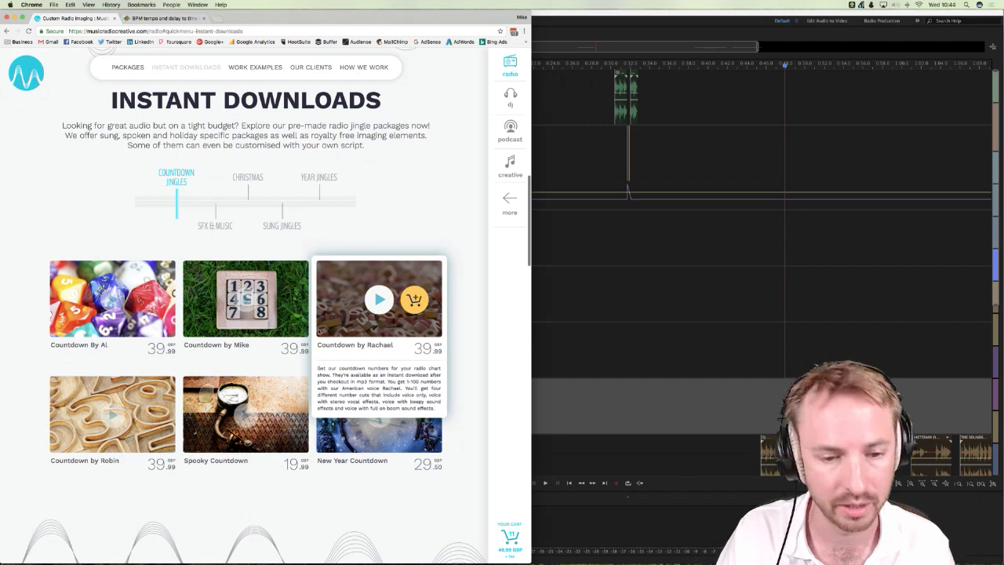
pyautogui.moveTo(123, 299)
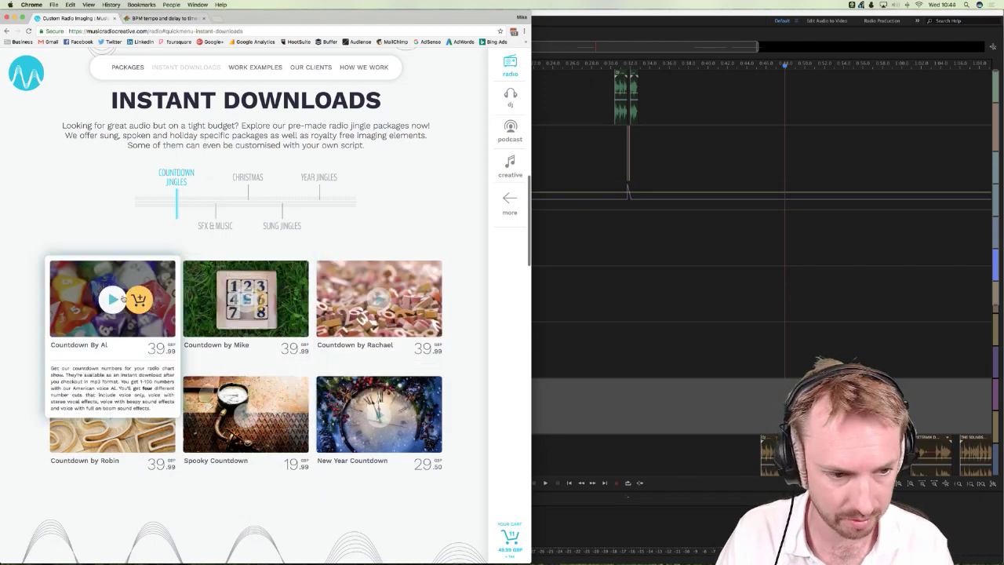
pyautogui.moveTo(261, 307)
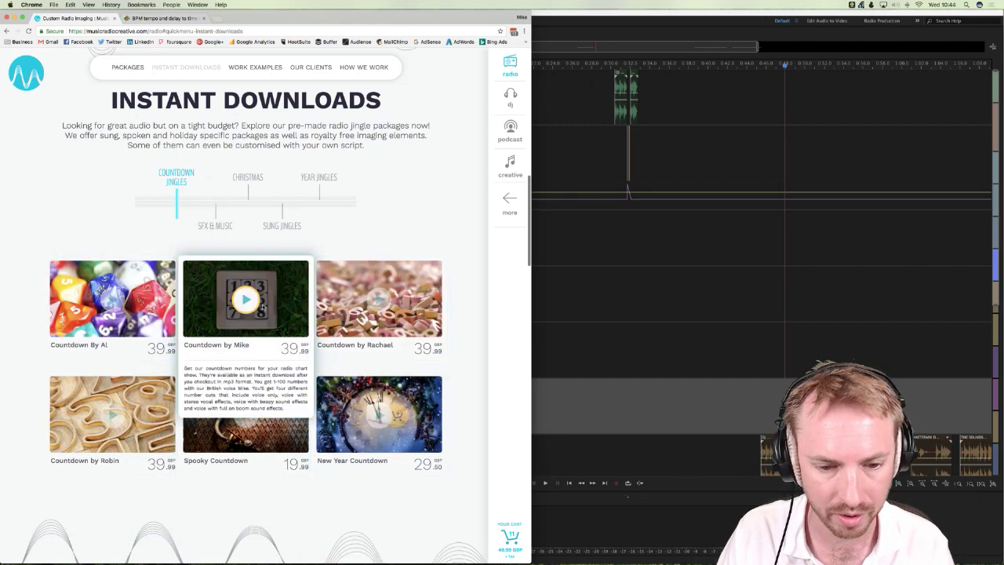
pyautogui.moveTo(351, 423)
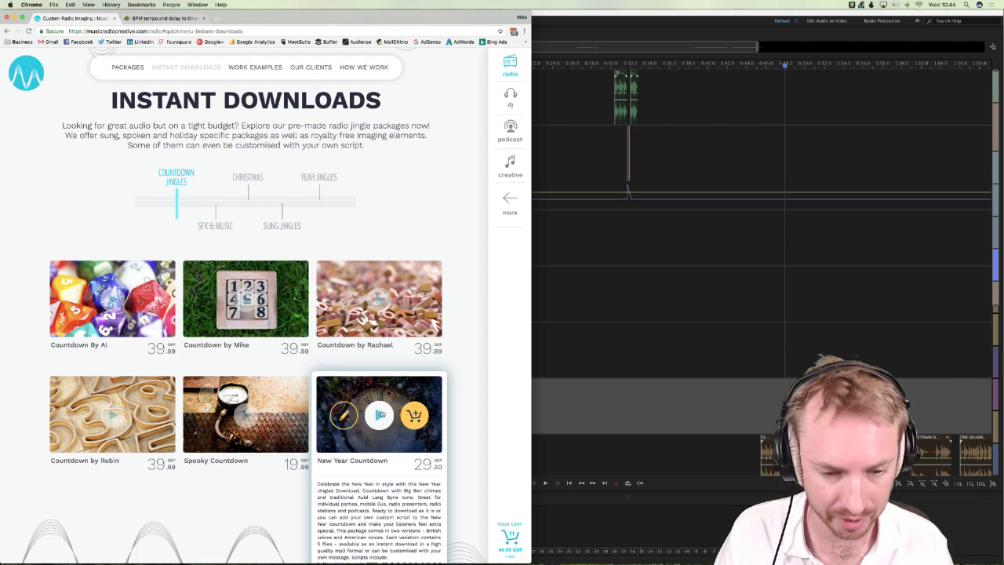
pyautogui.click(212, 226)
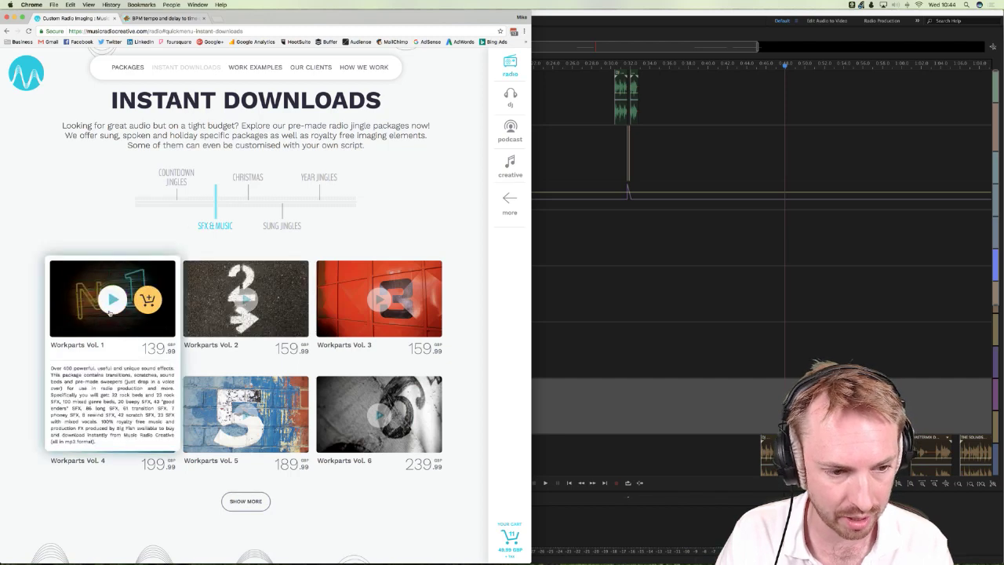
pyautogui.moveTo(250, 340)
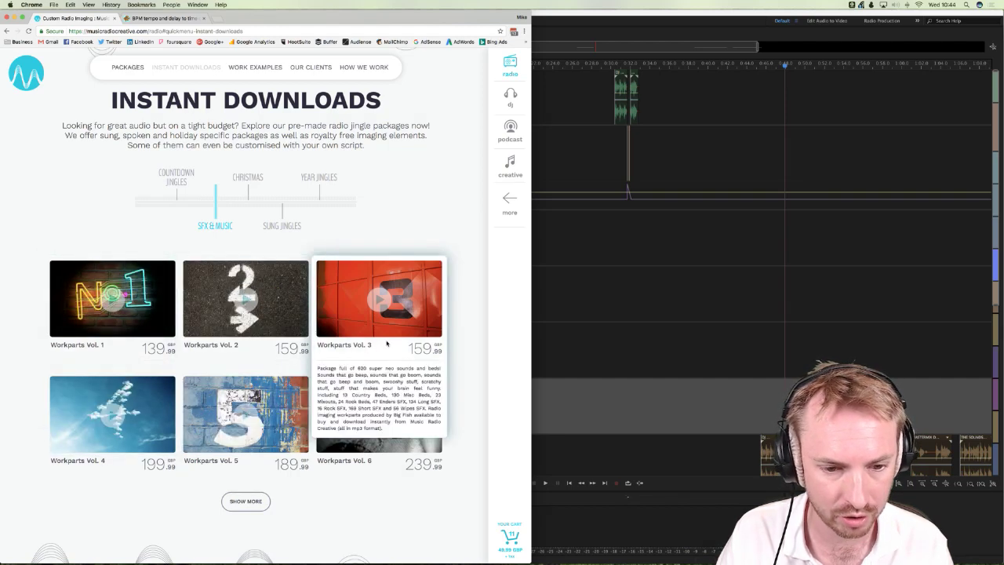
pyautogui.moveTo(406, 429)
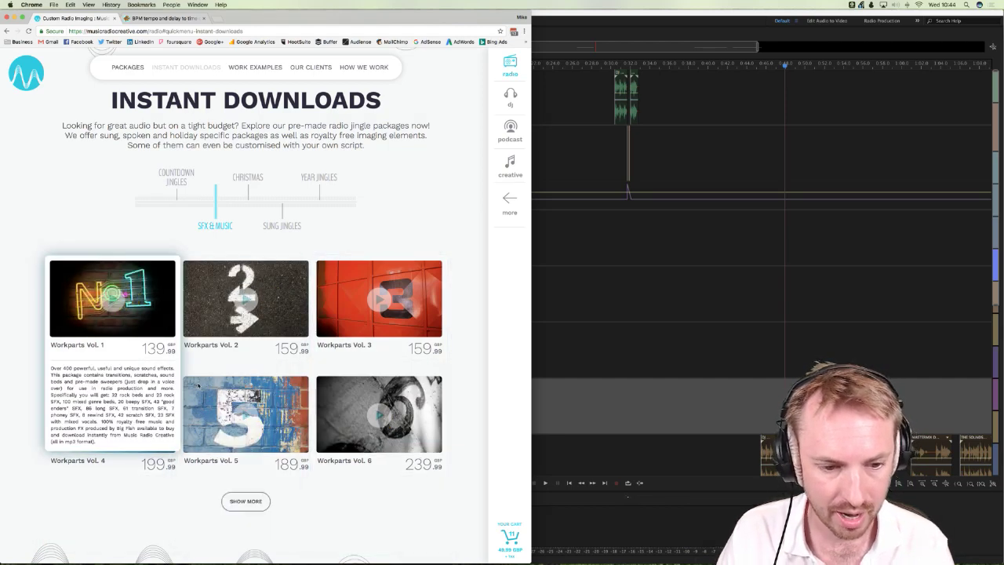
pyautogui.moveTo(357, 345)
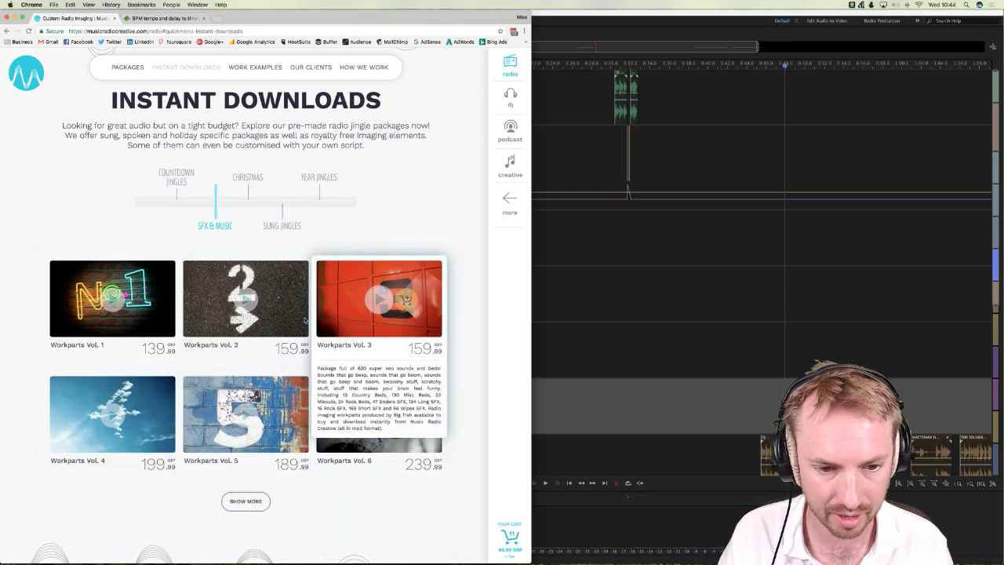
pyautogui.moveTo(148, 321)
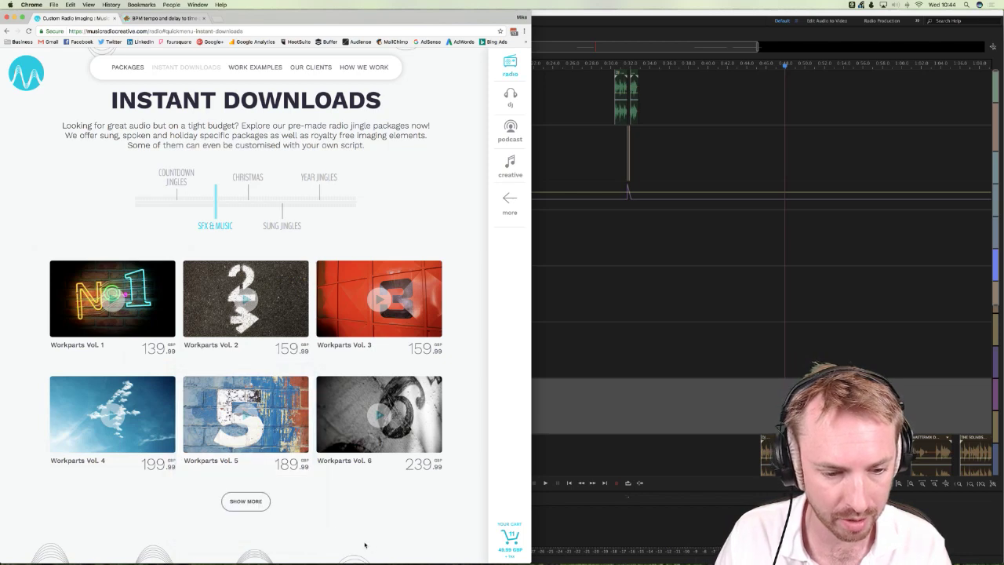
pyautogui.click(245, 502)
pyautogui.scroll(-3, 246, 470)
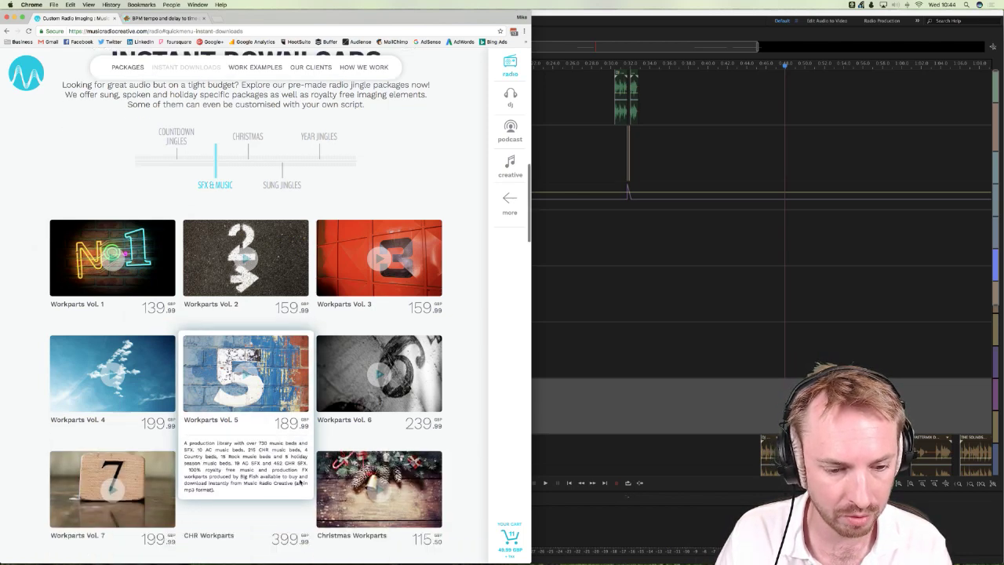
pyautogui.moveTo(57, 412)
pyautogui.scroll(-3, 57, 412)
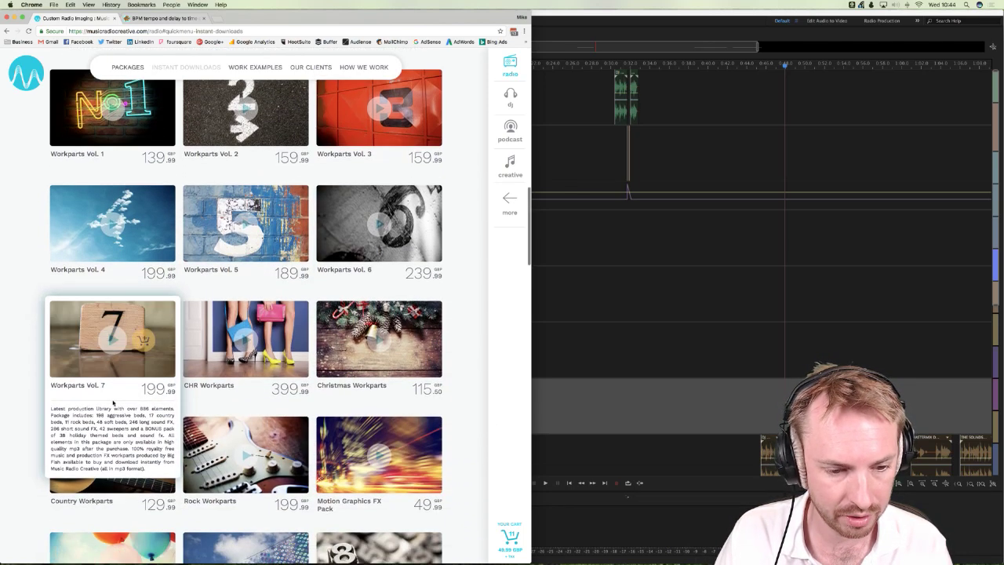
pyautogui.moveTo(200, 367)
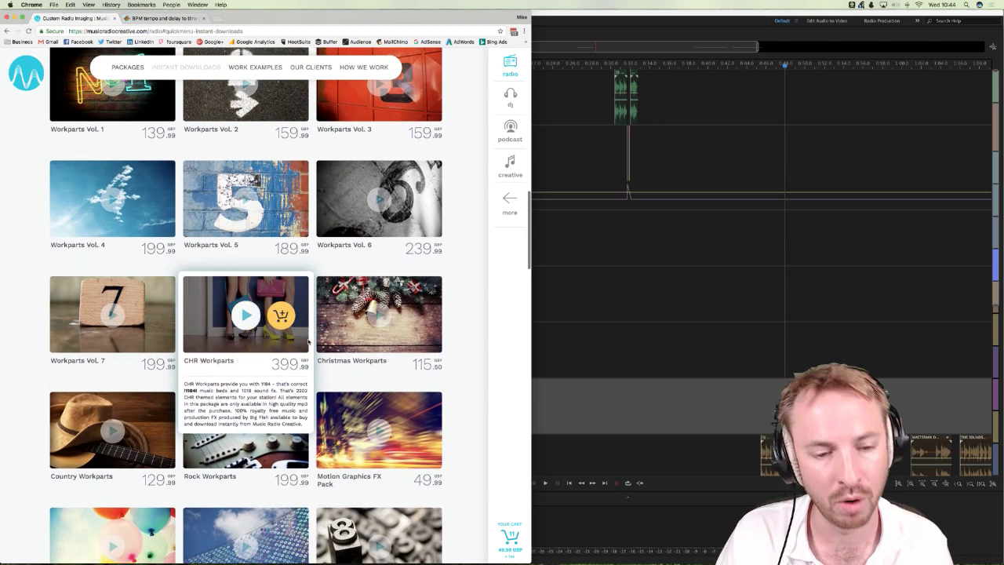
pyautogui.moveTo(323, 338)
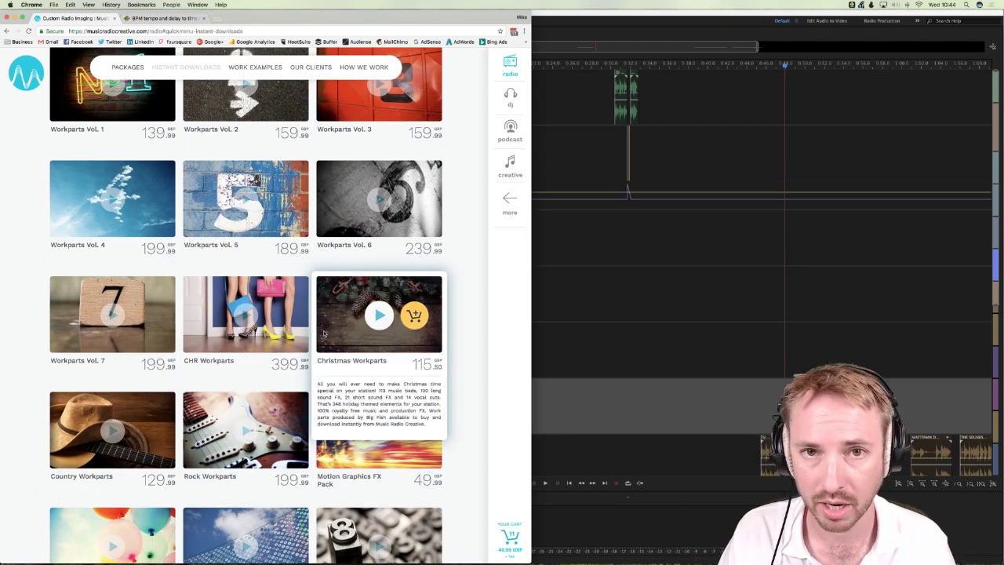
pyautogui.scroll(-1, 323, 334)
pyautogui.moveTo(171, 424)
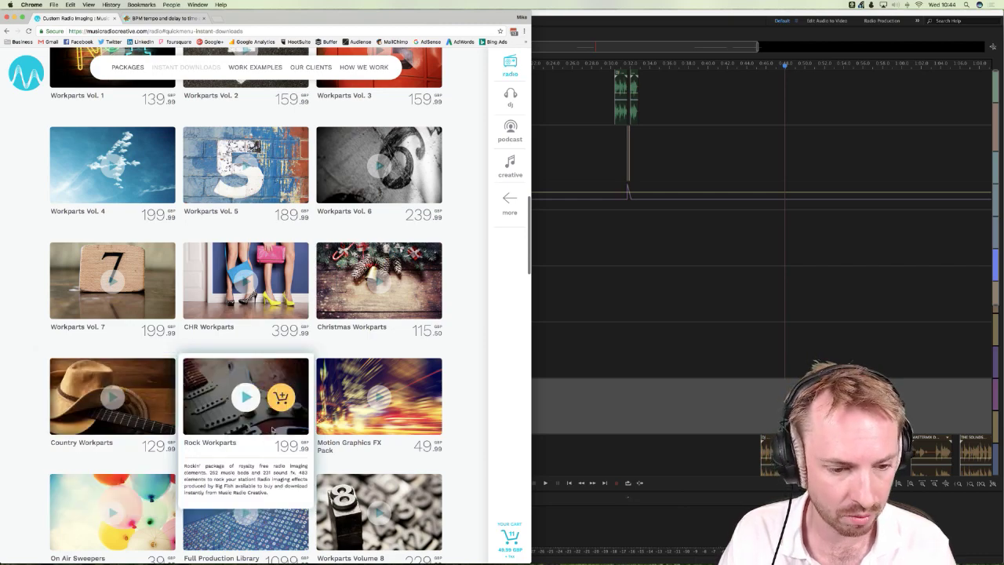
pyautogui.scroll(-3, 354, 423)
pyautogui.scroll(-2, 353, 423)
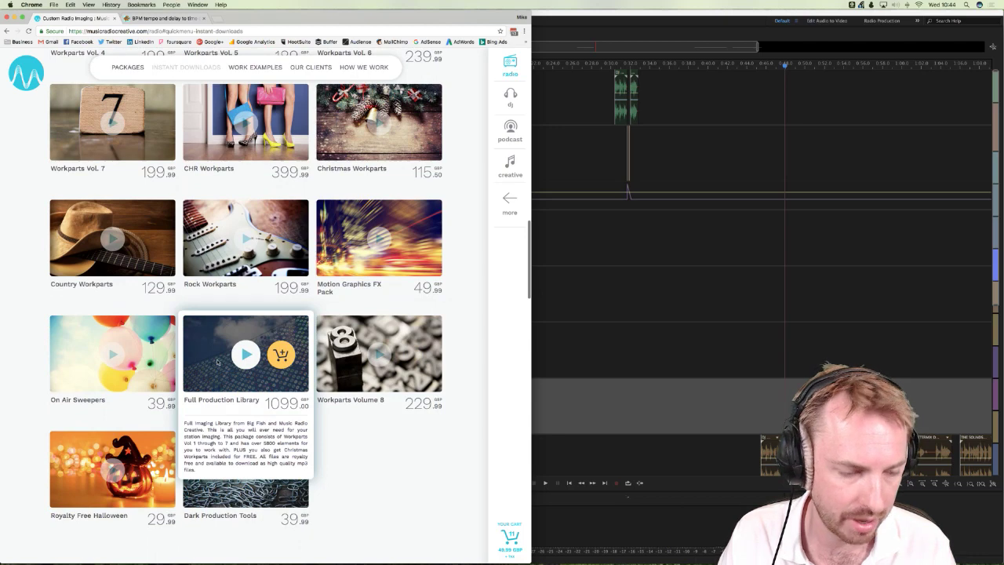
pyautogui.moveTo(107, 372)
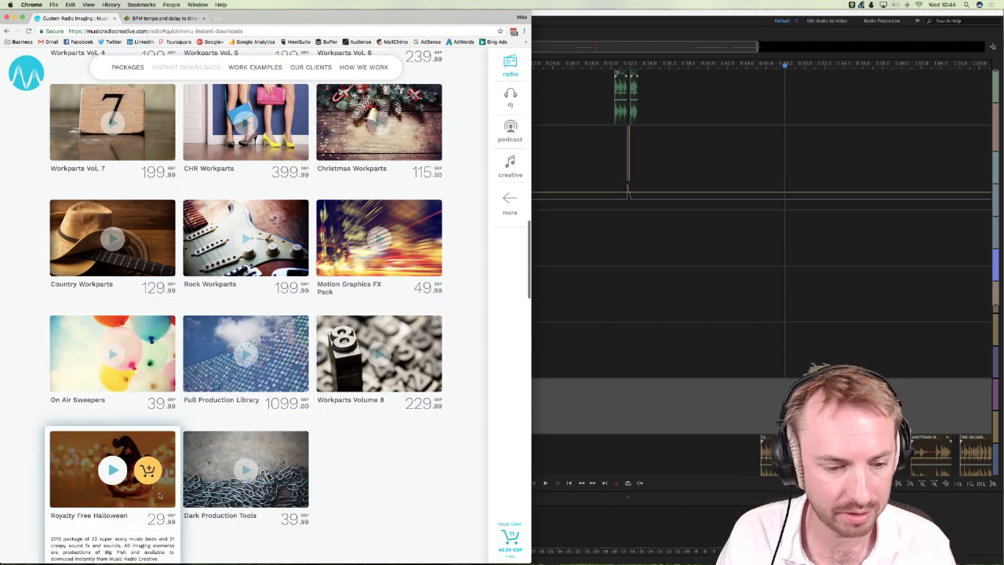
pyautogui.moveTo(233, 493)
pyautogui.scroll(-1, 243, 478)
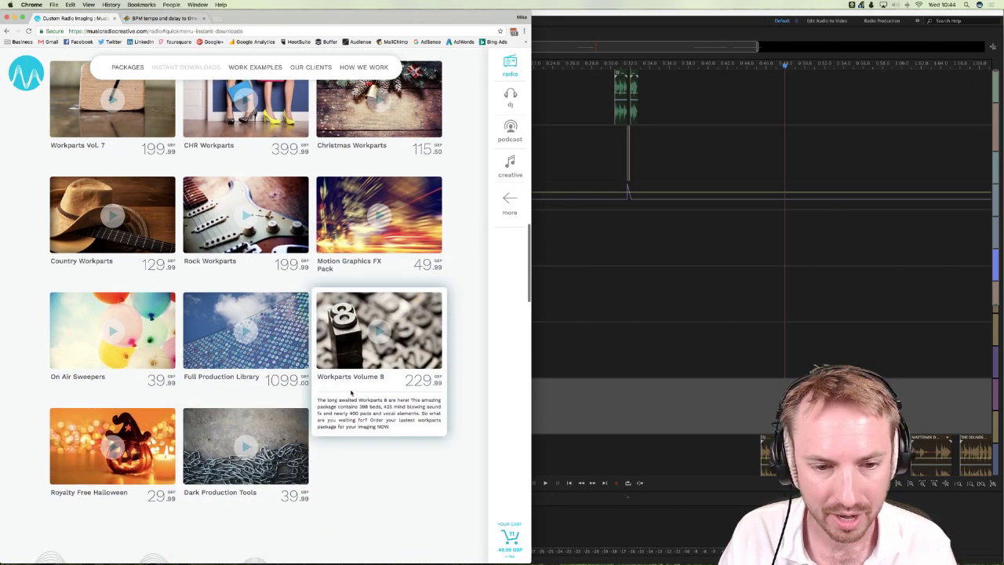
pyautogui.scroll(3, 349, 376)
pyautogui.scroll(15, 350, 367)
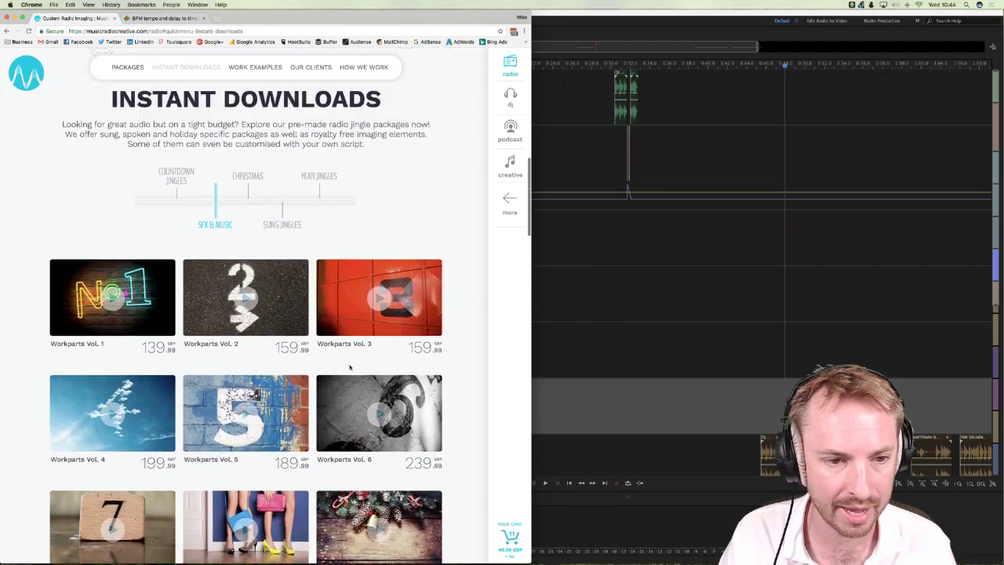
pyautogui.scroll(7, 350, 367)
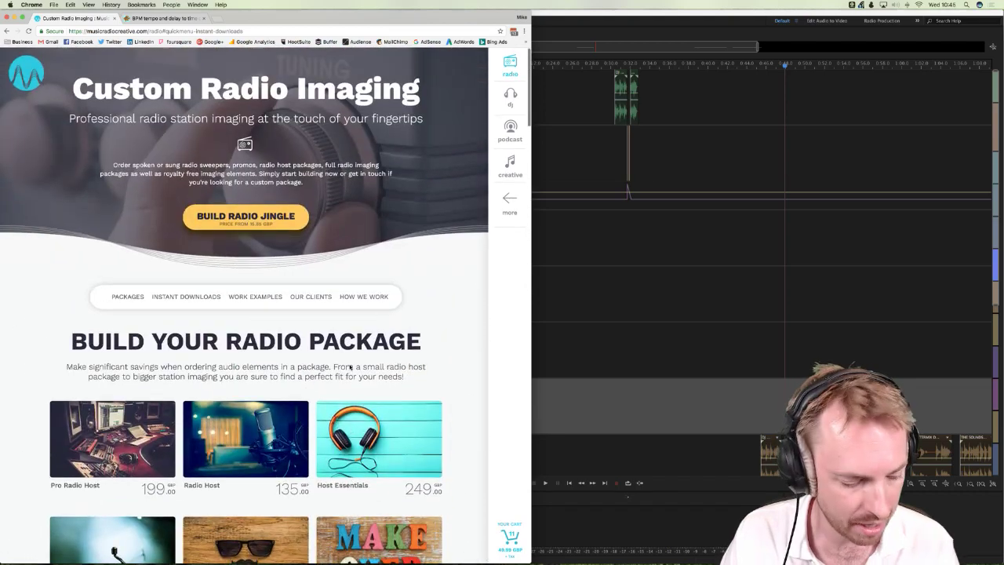
# Step: Return to the Audition session and drag the vocal clip from Music up onto Voice EQ
pyautogui.click(650, 253)
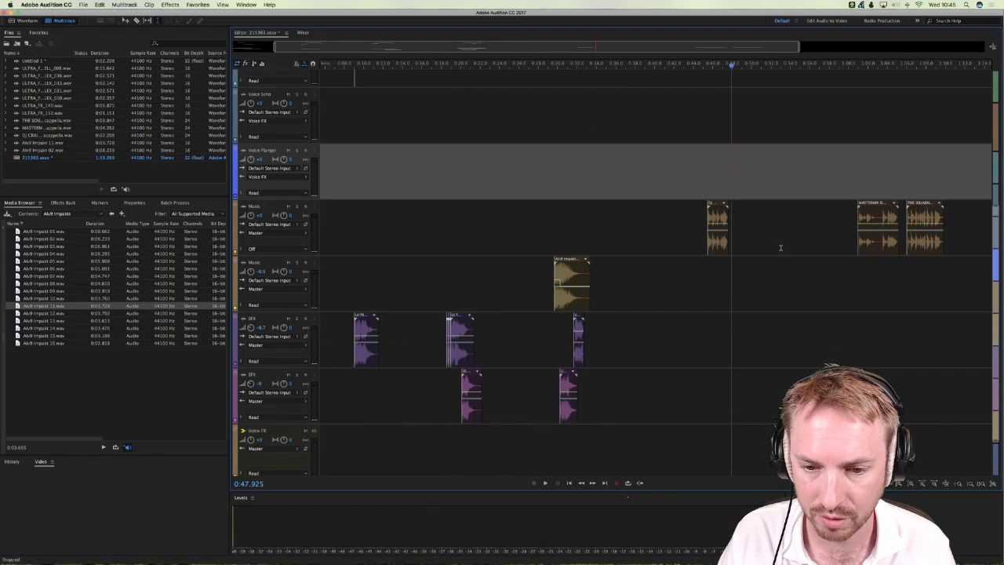
pyautogui.scroll(5, 781, 247)
pyautogui.hscroll(-5, 377, 163)
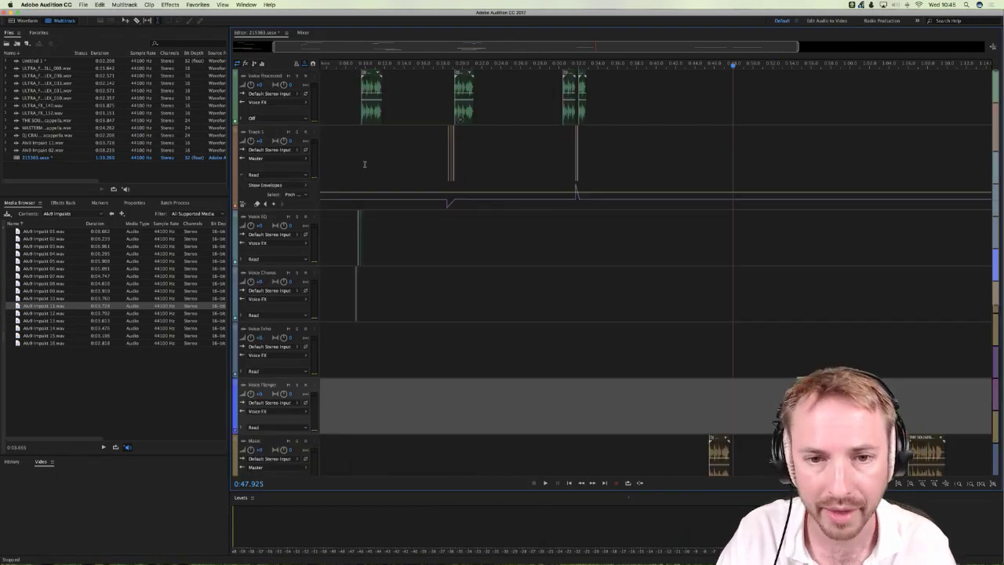
pyautogui.hscroll(-1, 377, 164)
pyautogui.scroll(1, 445, 145)
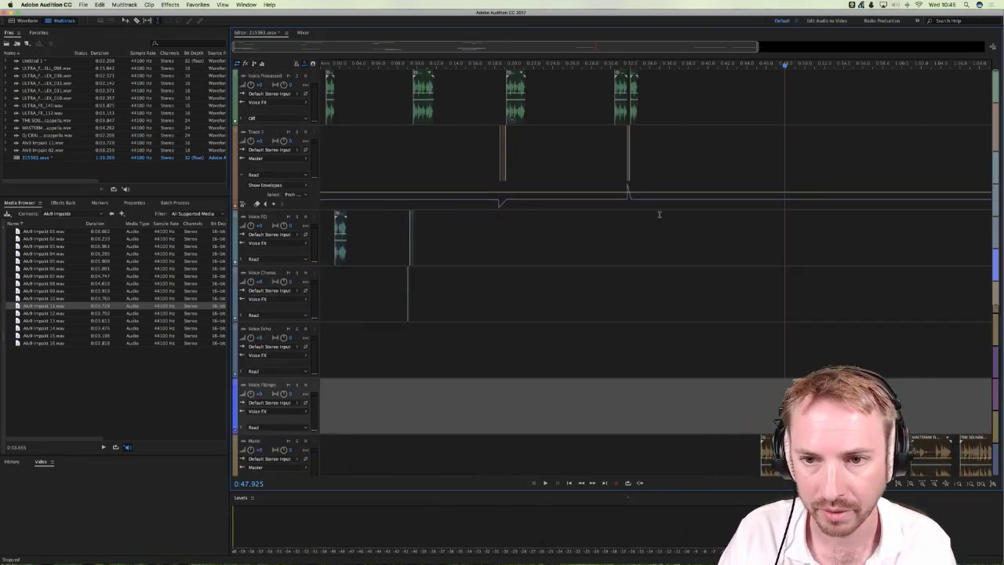
pyautogui.scroll(-4, 658, 213)
pyautogui.moveTo(771, 255); pyautogui.dragTo(759, 232)
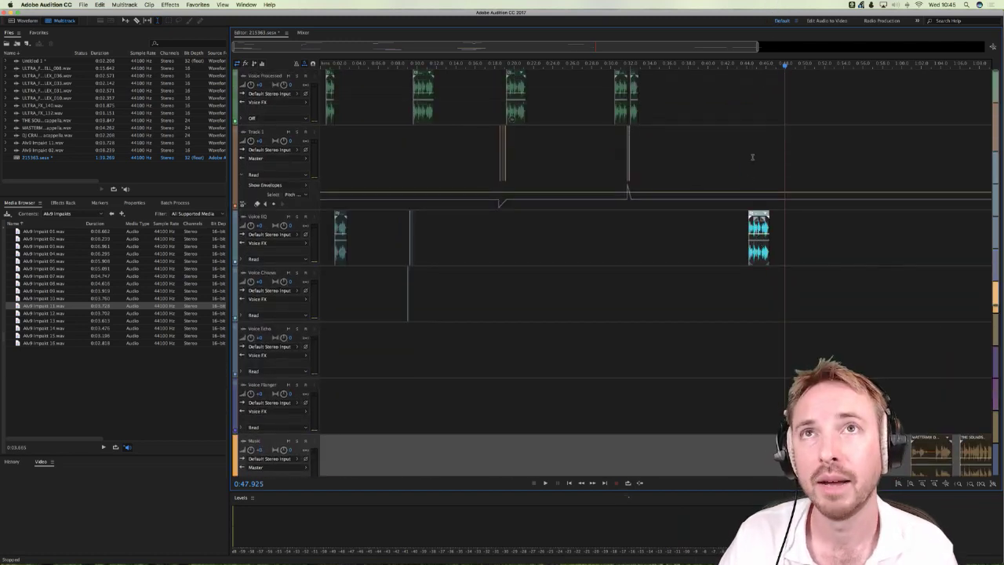
pyautogui.click(729, 143)
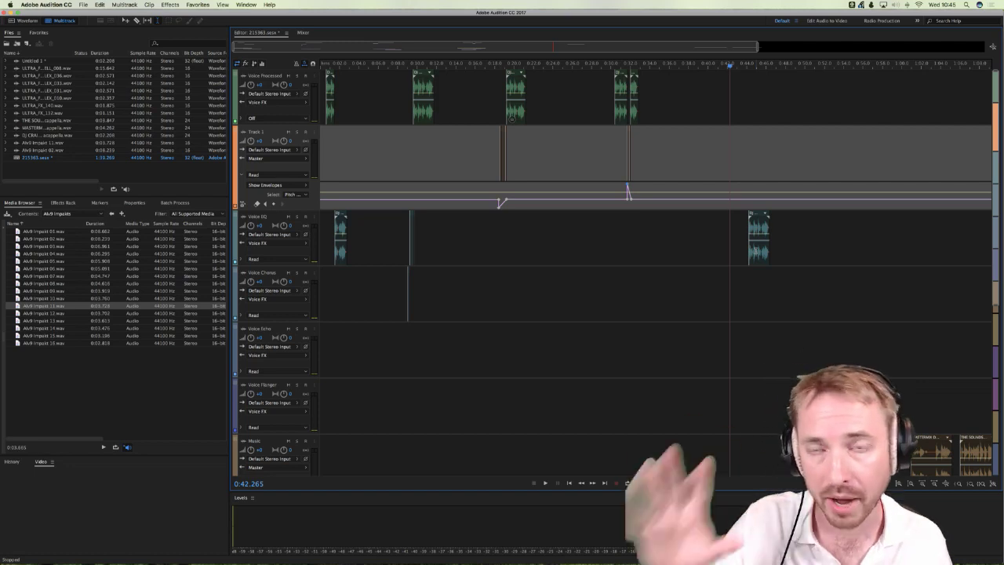
# Step: Move the vocal clip from the Voice EQ track onto the Voice Chorus track
pyautogui.click(728, 216)
pyautogui.scroll(5, 739, 65)
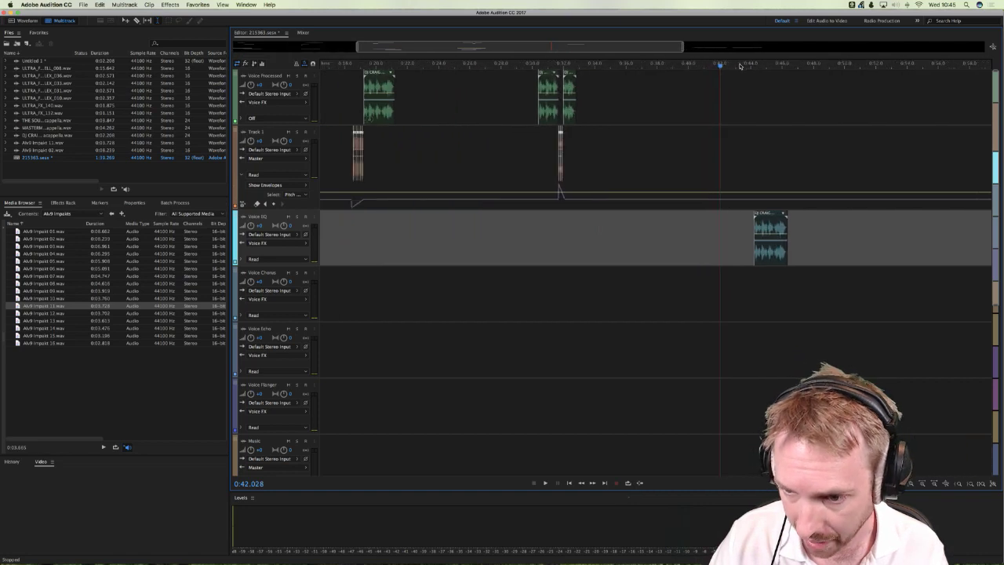
pyautogui.click(782, 288)
pyautogui.scroll(-2, 782, 288)
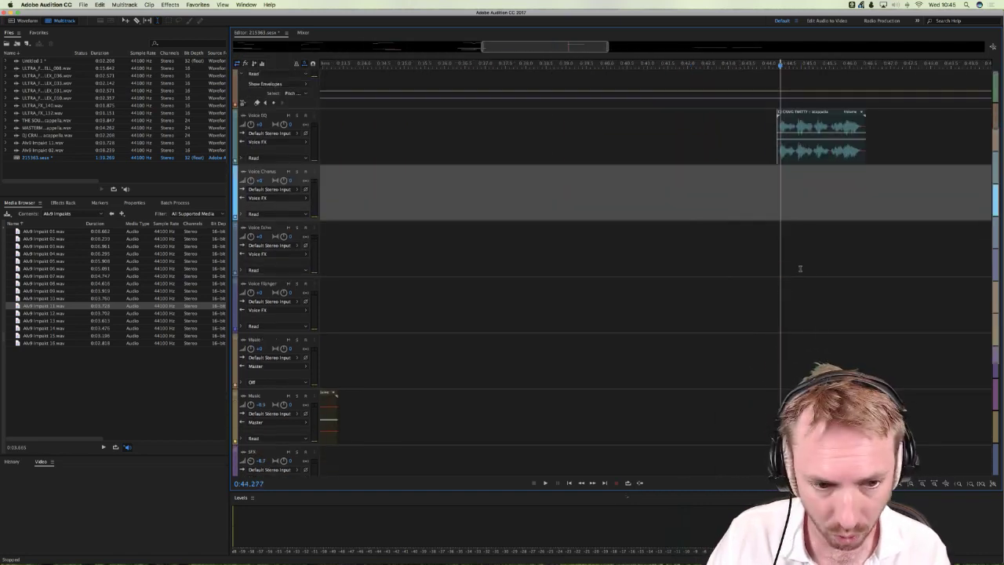
pyautogui.hscroll(3, 799, 269)
pyautogui.moveTo(769, 149); pyautogui.dragTo(763, 204)
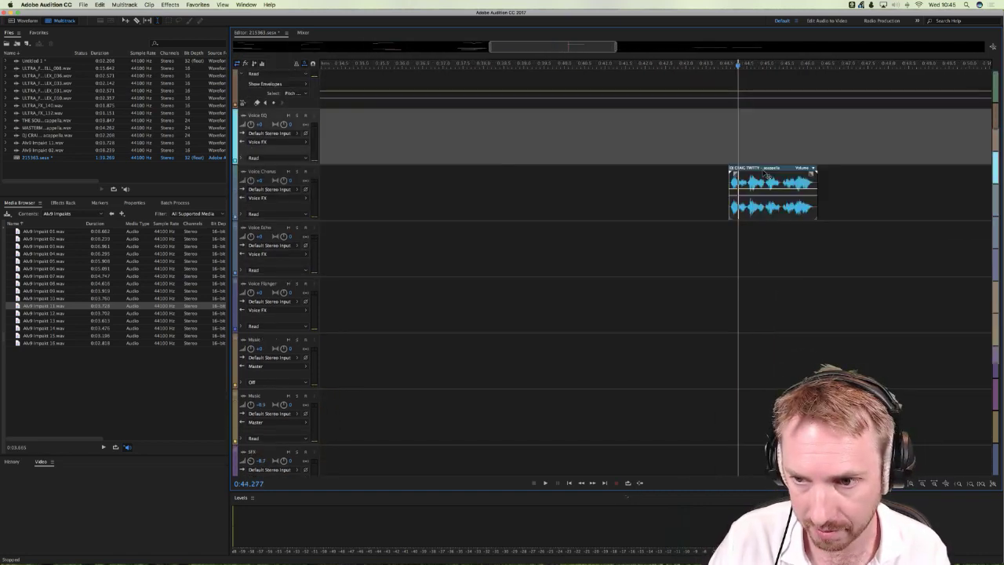
# Step: Open the Voice Chorus track's Chorus effect settings and audition the vocal clip through it
pyautogui.click(708, 179)
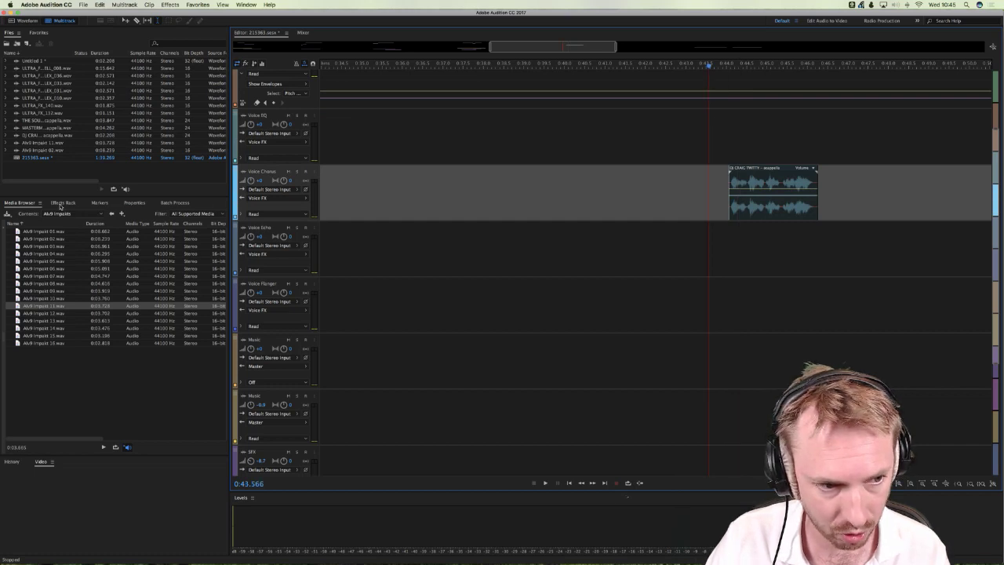
pyautogui.click(62, 202)
pyautogui.doubleClick(27, 289)
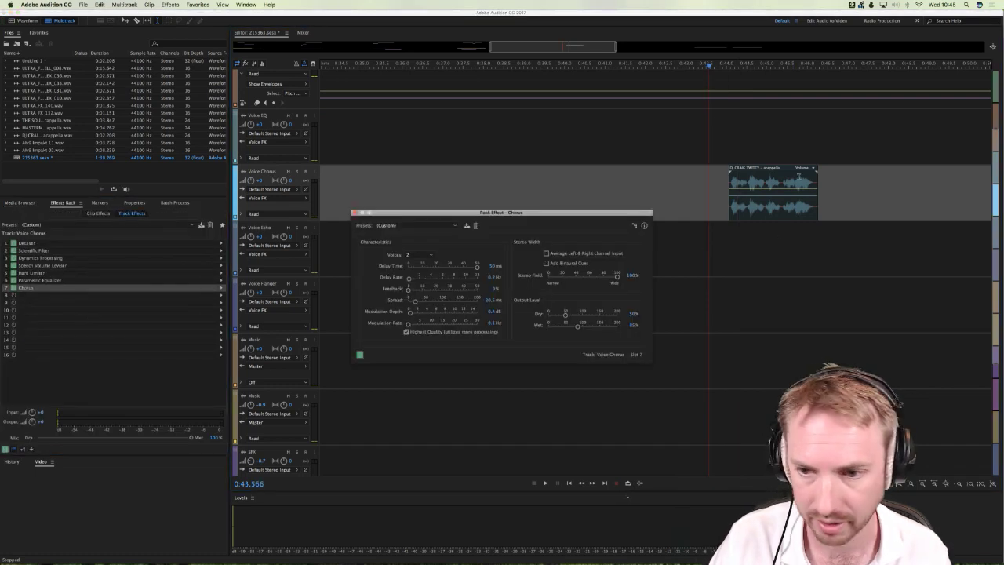
pyautogui.click(727, 148)
pyautogui.press('space')
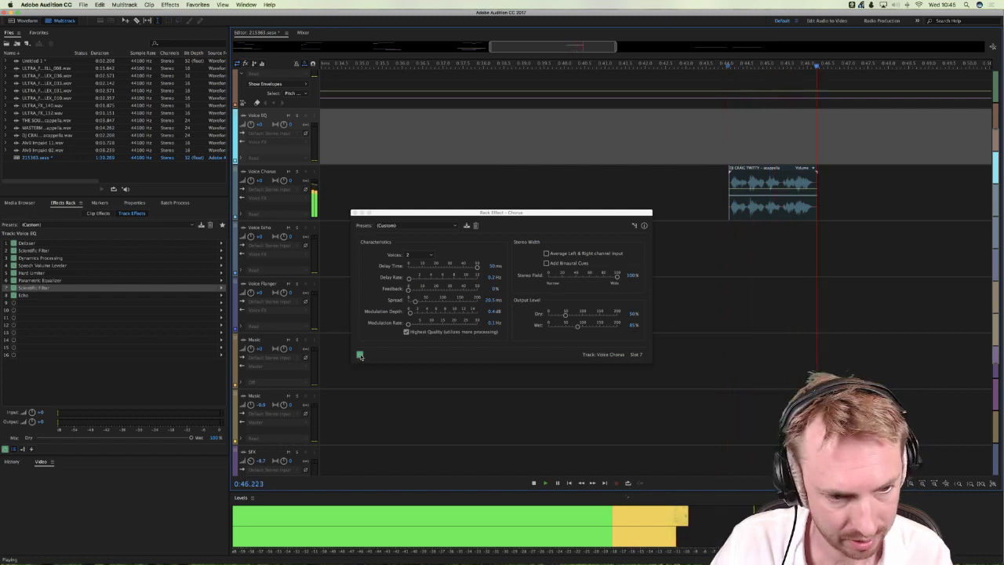
pyautogui.press('space')
pyautogui.click(354, 212)
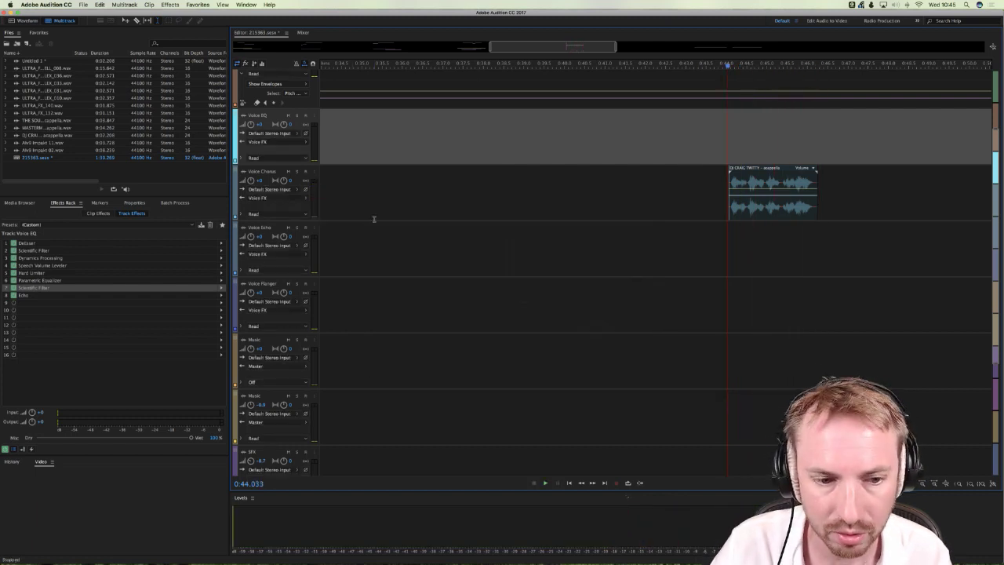
# Step: Move the vocal clip to the Voice Flanger track and audition it
pyautogui.moveTo(769, 179); pyautogui.dragTo(757, 78)
pyautogui.press('space')
pyautogui.press('space')
pyautogui.scroll(2, 756, 127)
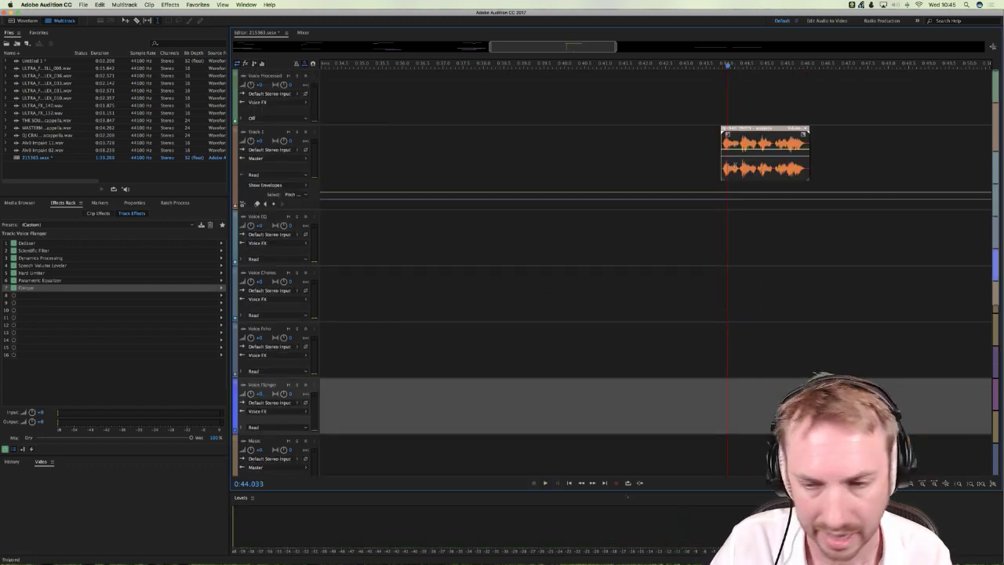
# Step: Nudge the Track 1 vocal clip slightly earlier and browse to the AVs9 FX media folder
pyautogui.moveTo(739, 172); pyautogui.dragTo(717, 163)
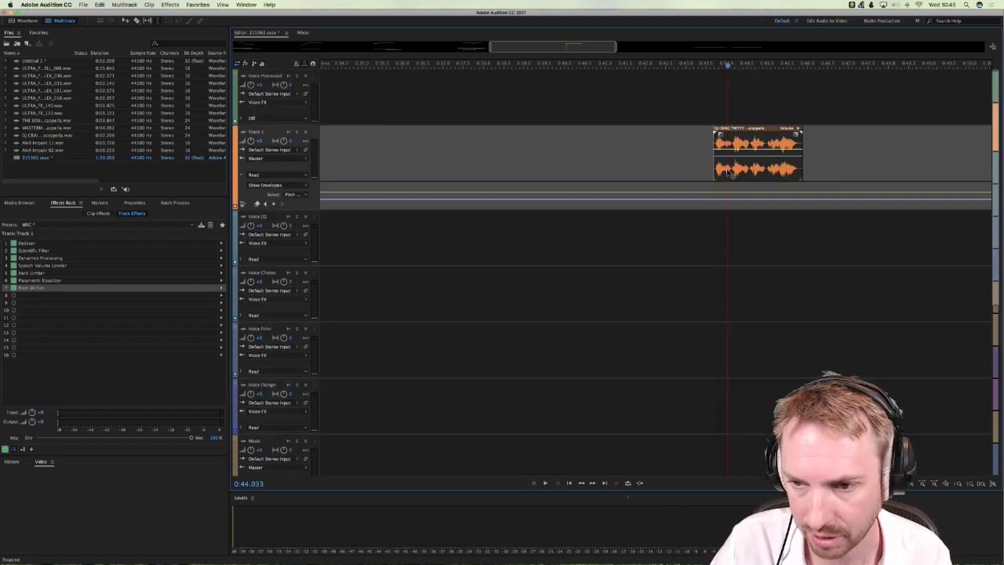
pyautogui.click(16, 203)
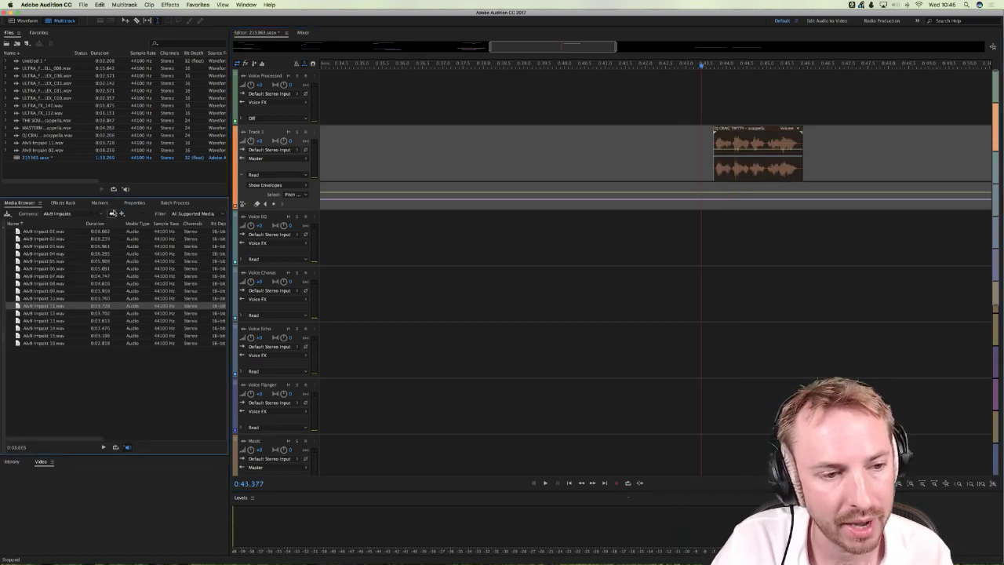
pyautogui.click(112, 213)
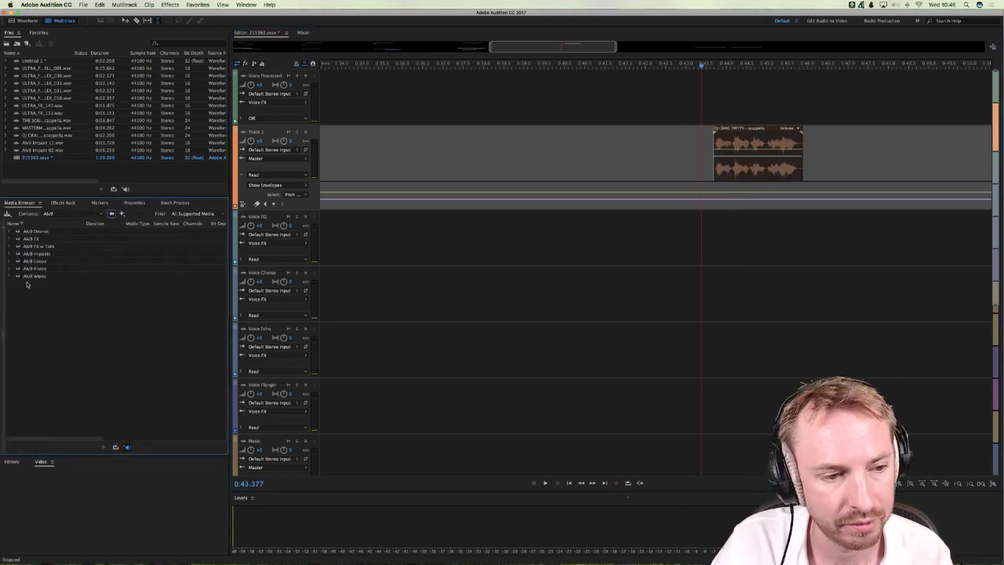
pyautogui.doubleClick(38, 239)
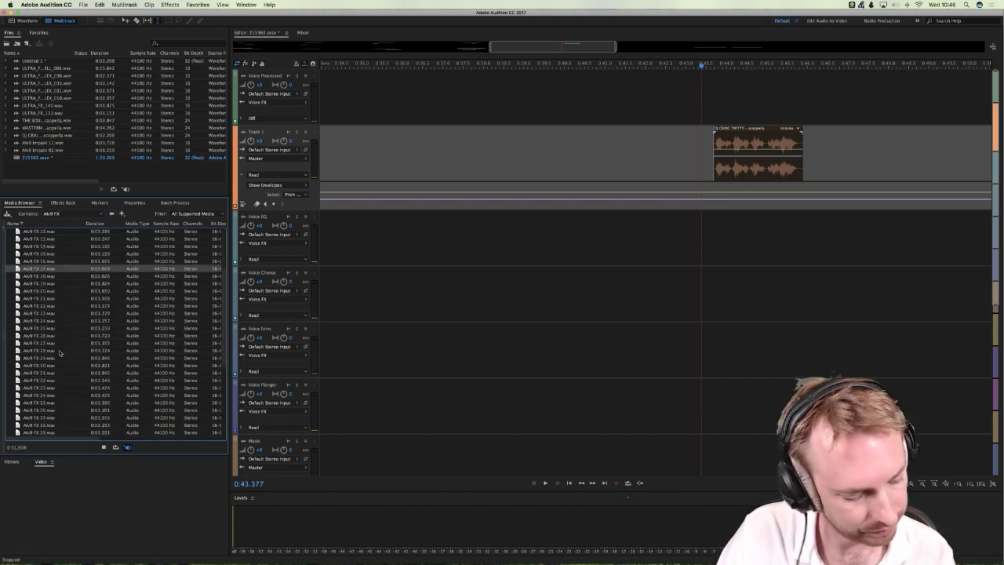
# Step: Preview AVs9 FX 28, 31, 51, 53, 49 and 48, settling on AVs9 FX 47.wav
pyautogui.click(62, 352)
pyautogui.click(47, 372)
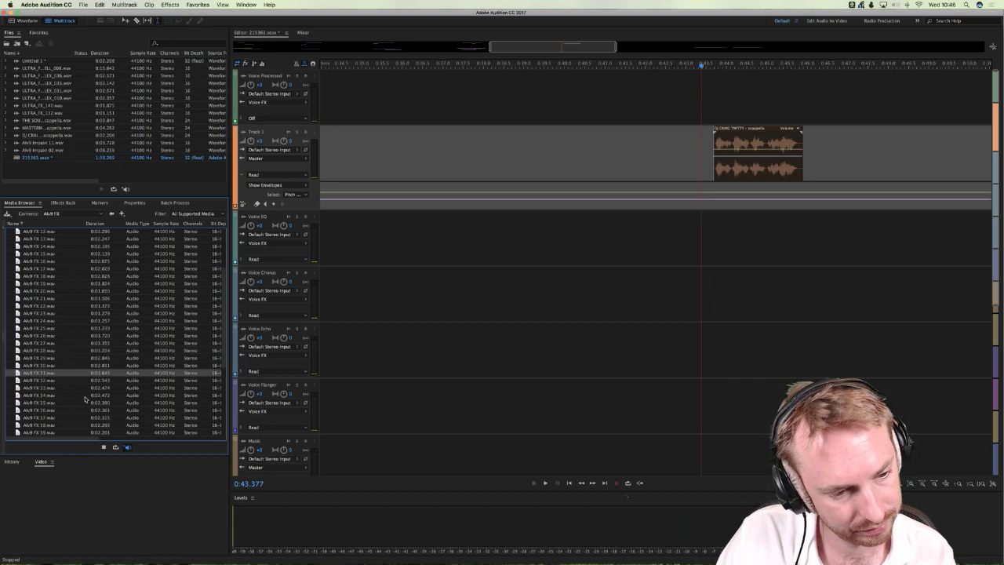
pyautogui.scroll(-6, 40, 385)
pyautogui.click(36, 381)
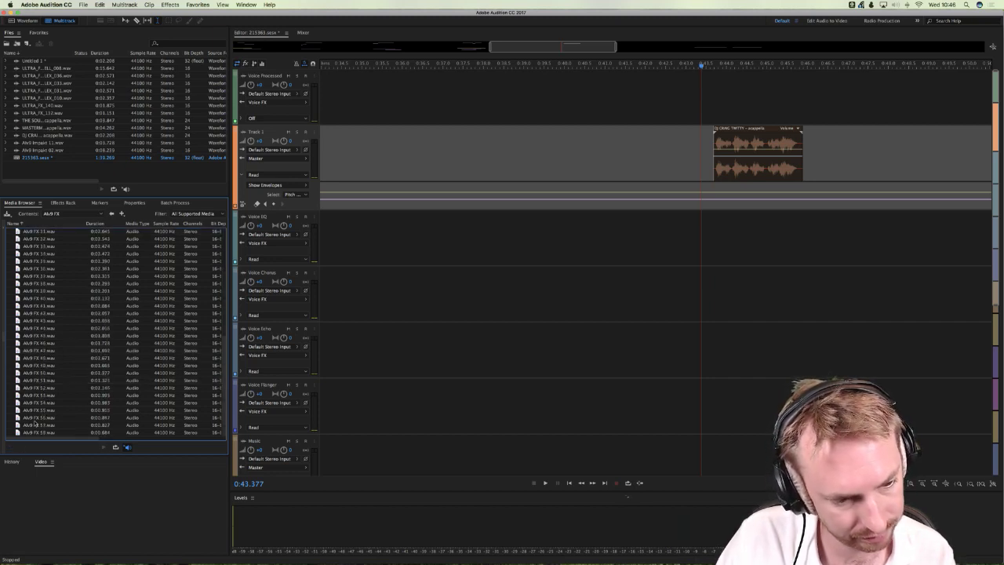
pyautogui.click(55, 396)
pyautogui.click(30, 365)
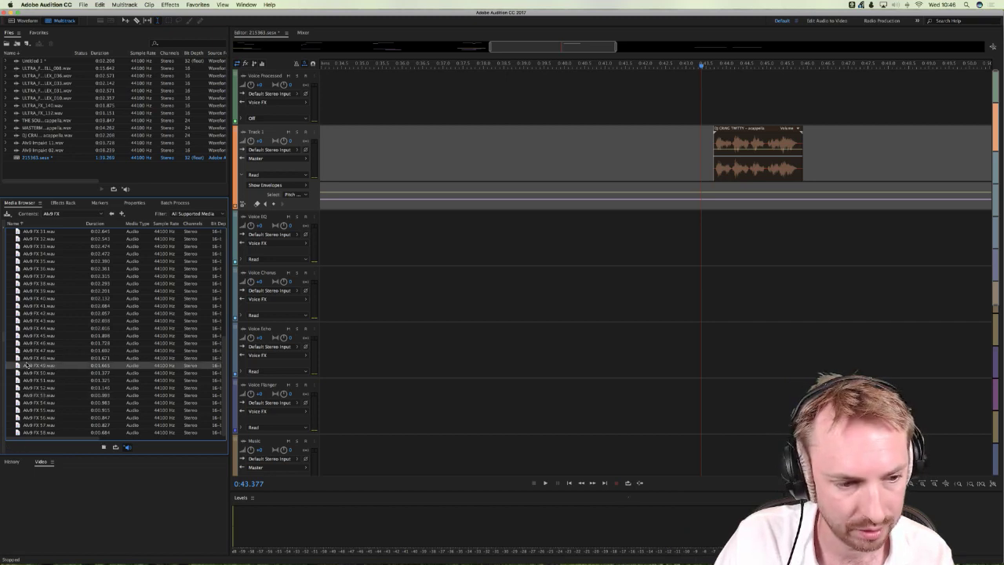
pyautogui.click(33, 358)
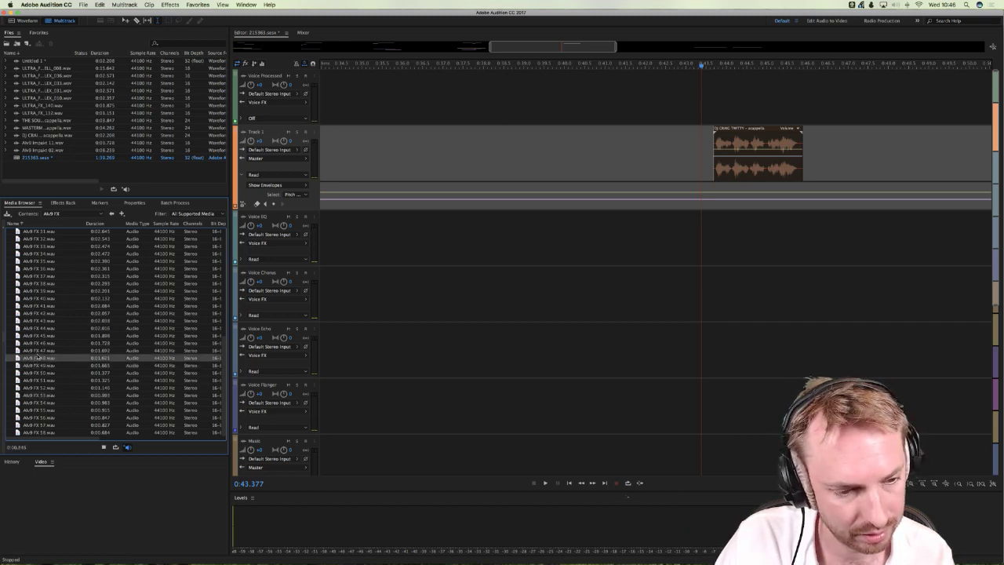
pyautogui.click(34, 350)
# Step: Place AVs9 FX 47.wav on the Music track near the vocal clip
pyautogui.moveTo(35, 347); pyautogui.dragTo(742, 450)
pyautogui.click(717, 288)
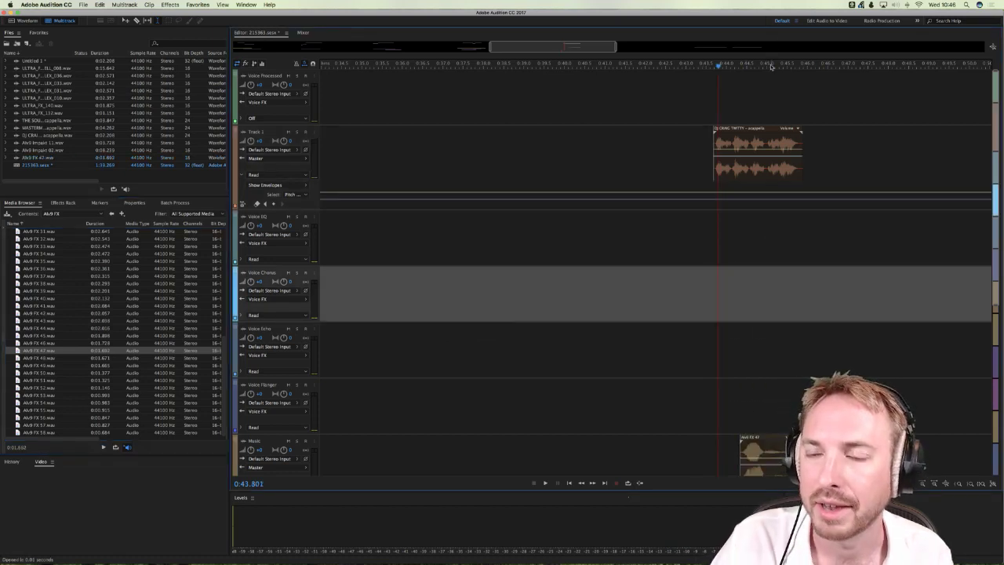
pyautogui.scroll(5, 770, 67)
pyautogui.hscroll(2, 770, 67)
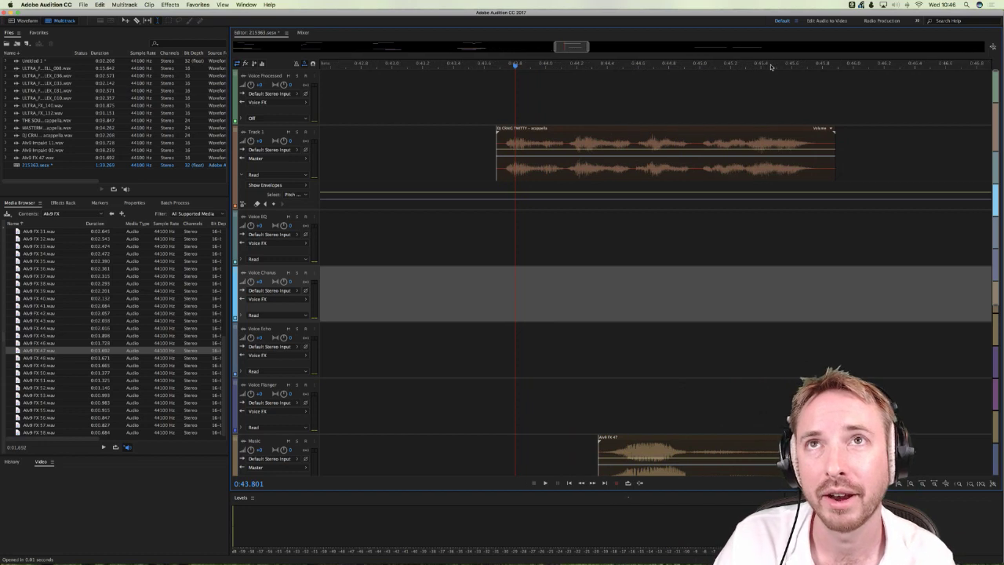
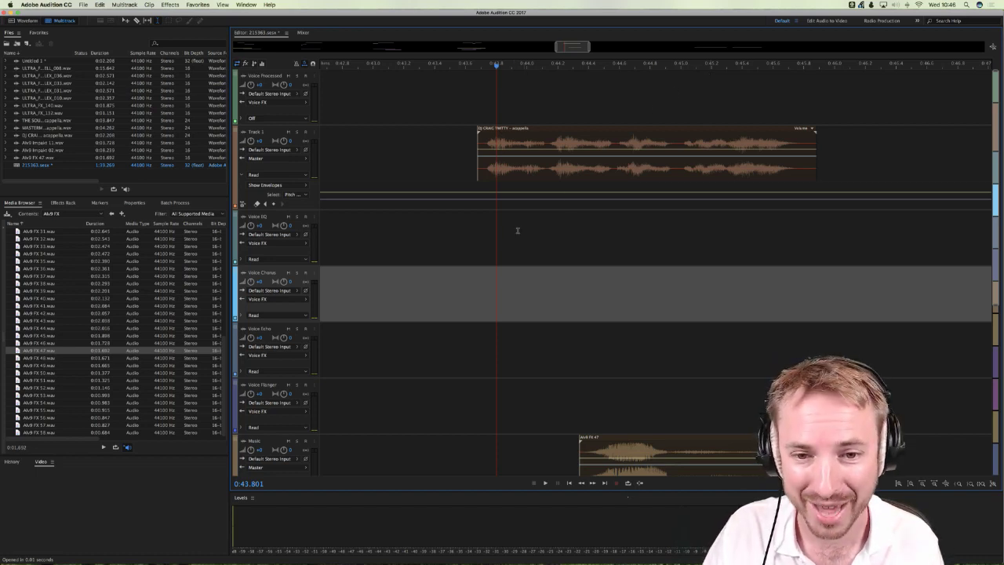
# Step: Nudge the Alv9 FX 47 sample clip slightly later on the timeline
pyautogui.click(462, 260)
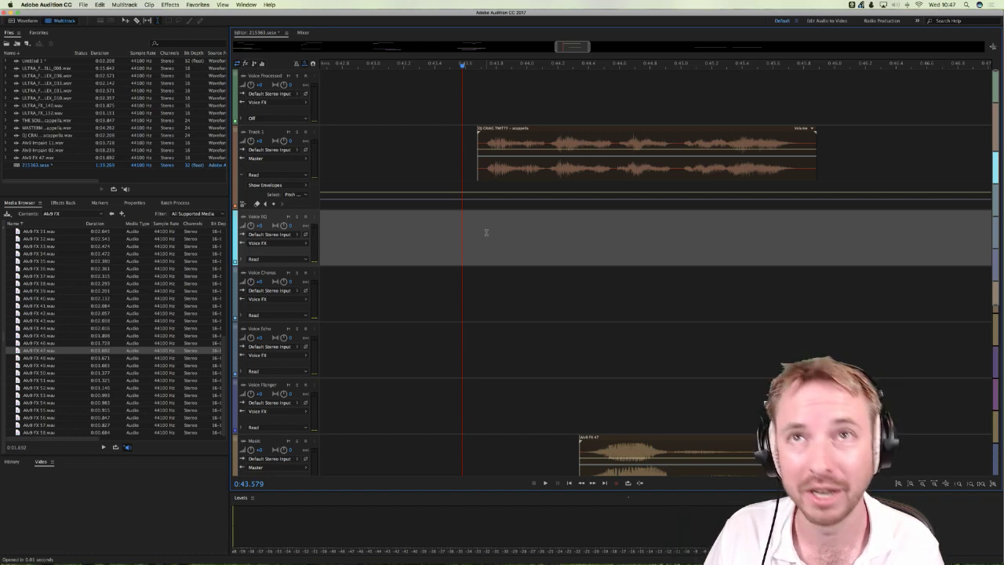
pyautogui.scroll(-2, 485, 232)
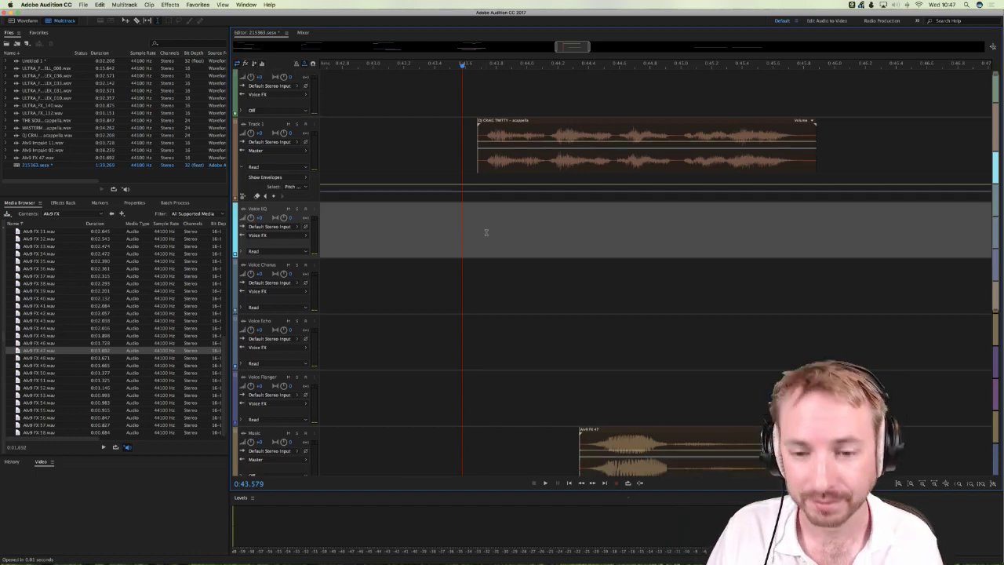
pyautogui.scroll(-1, 486, 231)
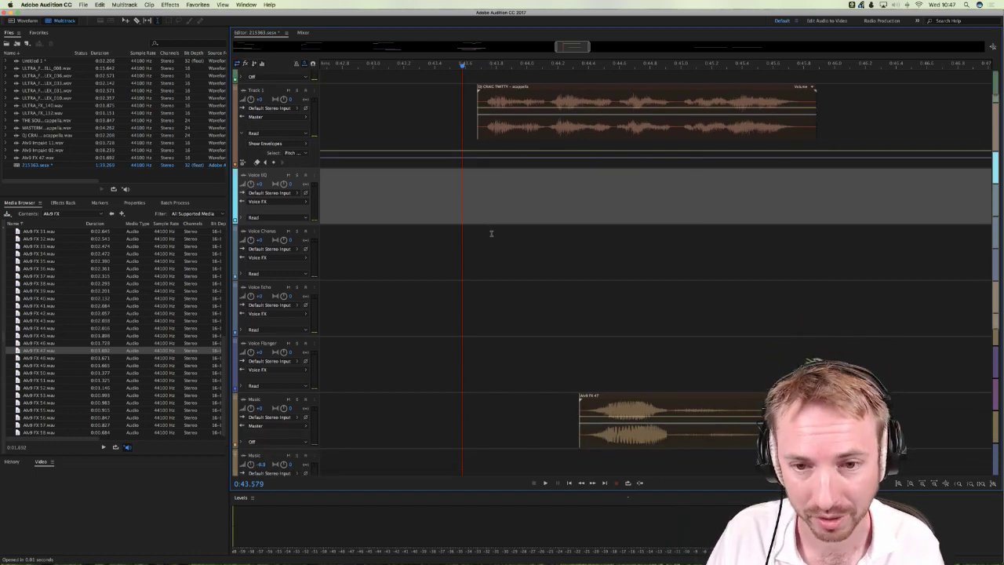
pyautogui.click(551, 366)
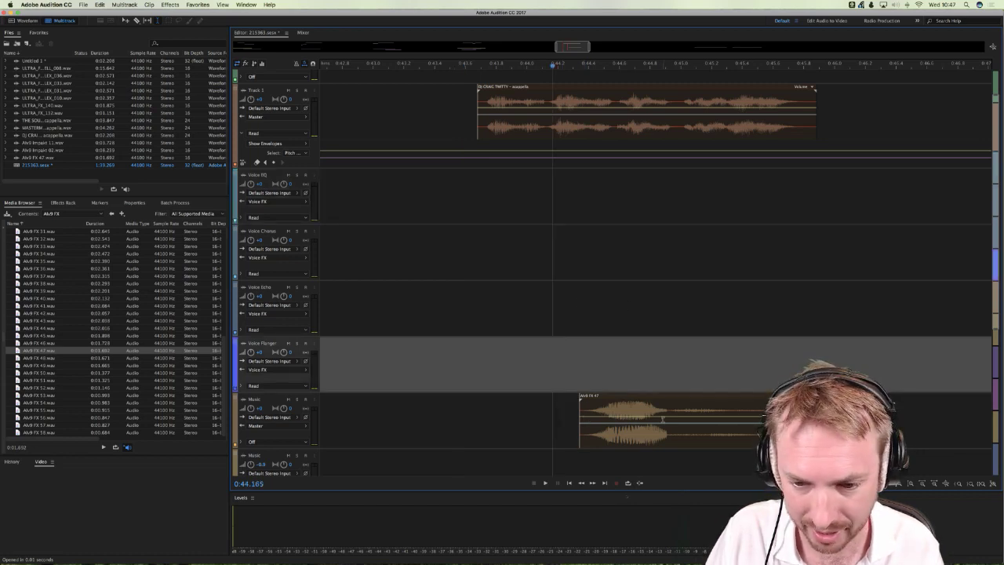
pyautogui.moveTo(663, 420); pyautogui.dragTo(674, 419)
# Step: Split the acappella clip at the playhead and shift the second piece slightly later
pyautogui.click(615, 125)
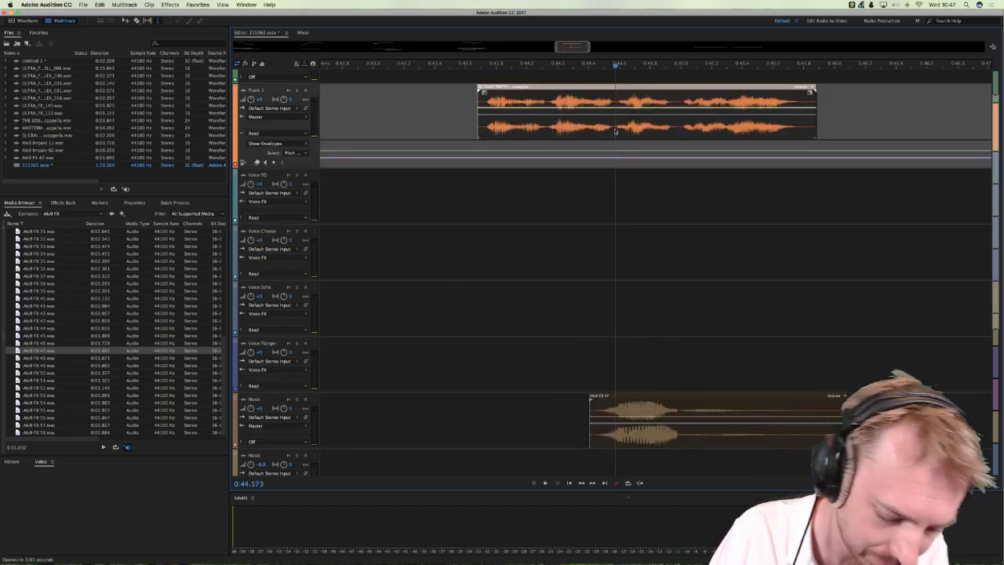
pyautogui.press('super+k')
pyautogui.moveTo(639, 125); pyautogui.dragTo(653, 125)
# Step: Move both acappella pieces up onto the Voice Processed track
pyautogui.click(461, 204)
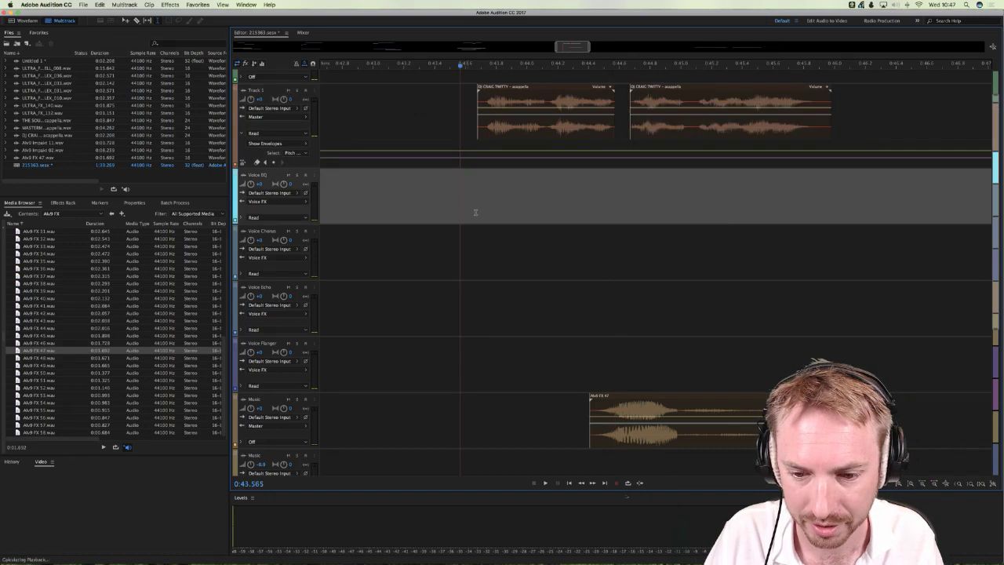
pyautogui.press('space')
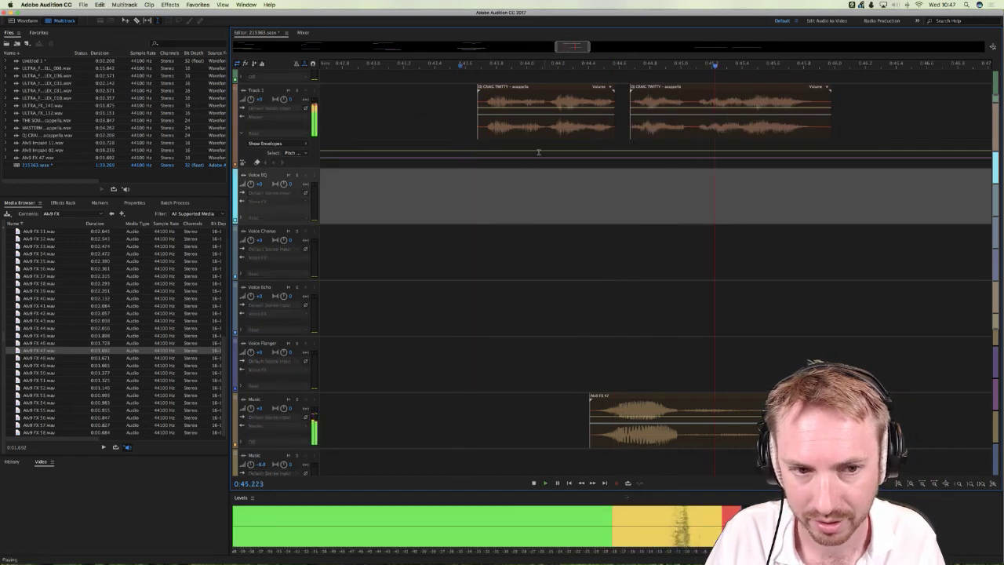
pyautogui.press('space')
pyautogui.scroll(2, 544, 136)
pyautogui.moveTo(543, 135); pyautogui.dragTo(553, 121)
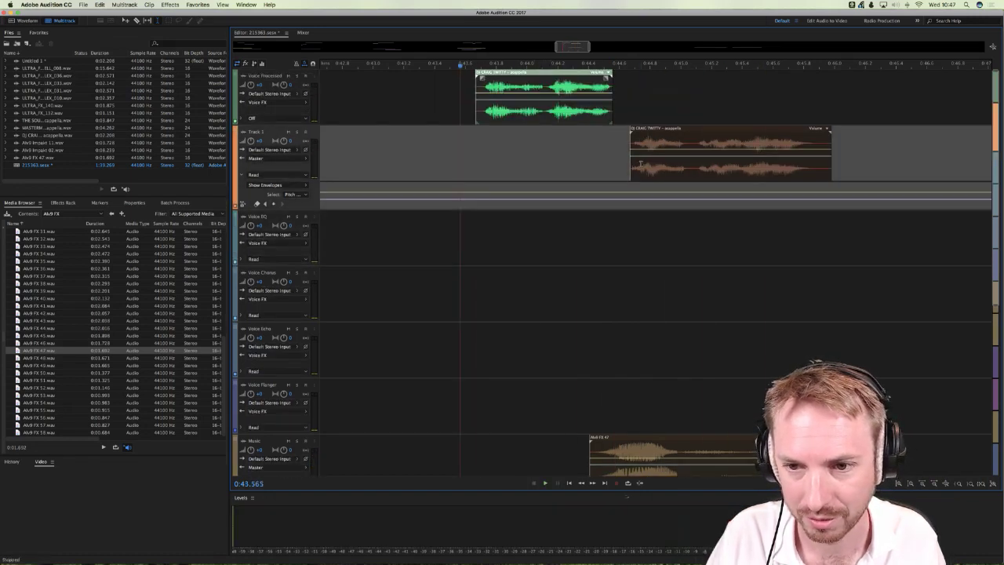
pyautogui.moveTo(640, 163); pyautogui.dragTo(645, 106)
# Step: Nudge both acappella pieces slightly later and audition the section
pyautogui.press('space')
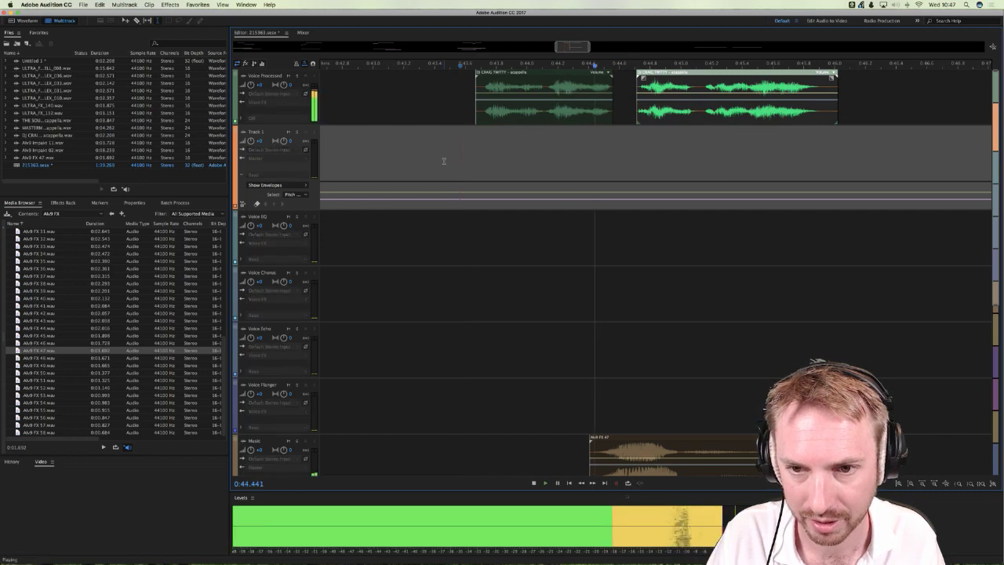
pyautogui.press('space')
pyautogui.moveTo(545, 118); pyautogui.dragTo(549, 118)
pyautogui.moveTo(683, 111); pyautogui.dragTo(692, 111)
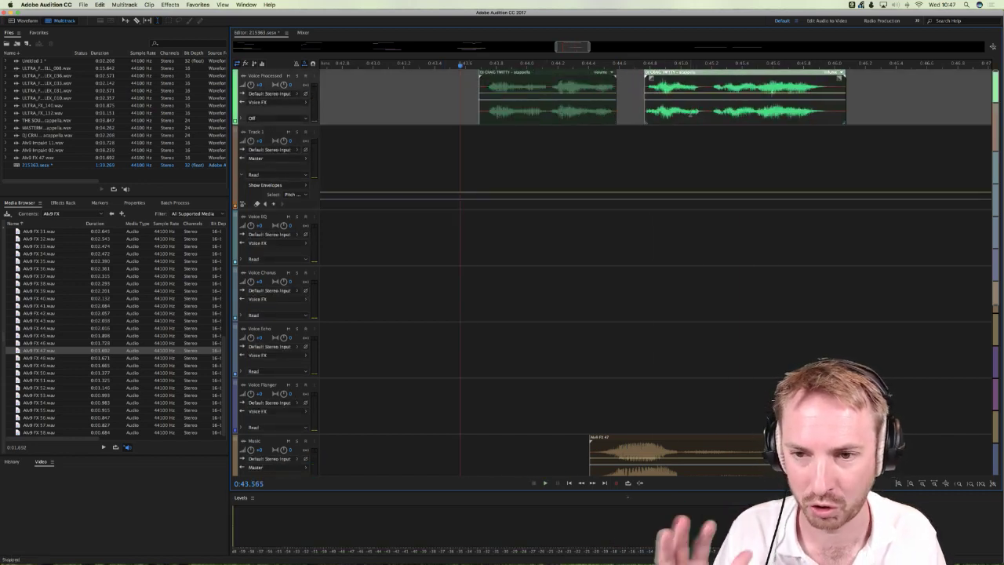
pyautogui.press('space')
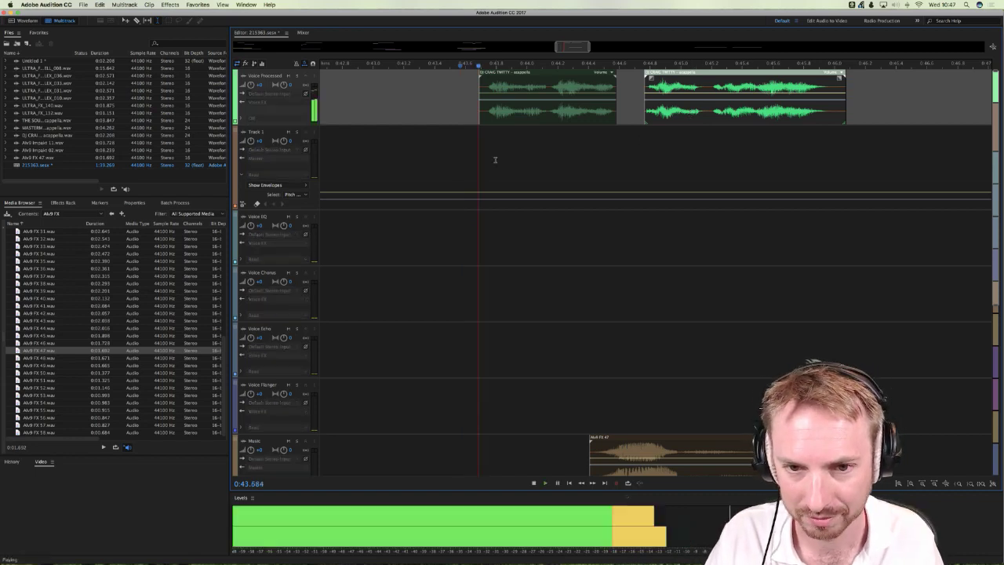
pyautogui.press('space')
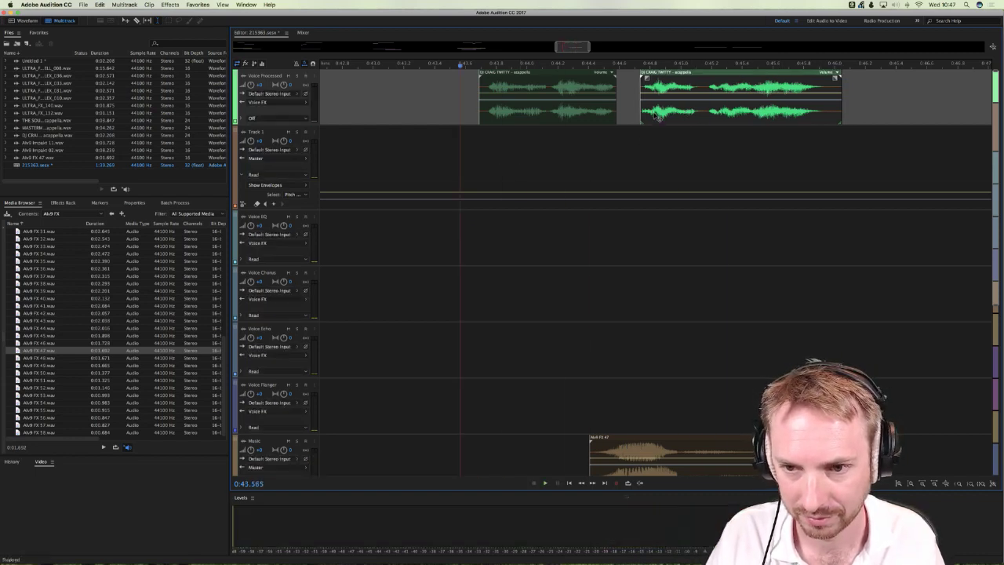
# Step: Move Alv9 FX 47 down to the lower Music track and check it by playback
pyautogui.press('space')
pyautogui.scroll(-3, 640, 396)
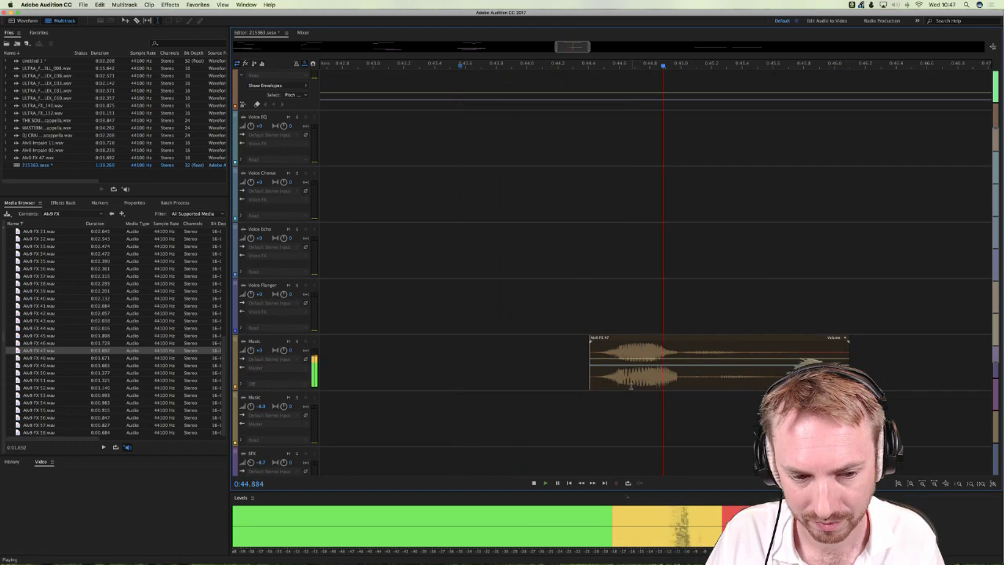
pyautogui.press('space')
pyautogui.moveTo(639, 368); pyautogui.dragTo(632, 449)
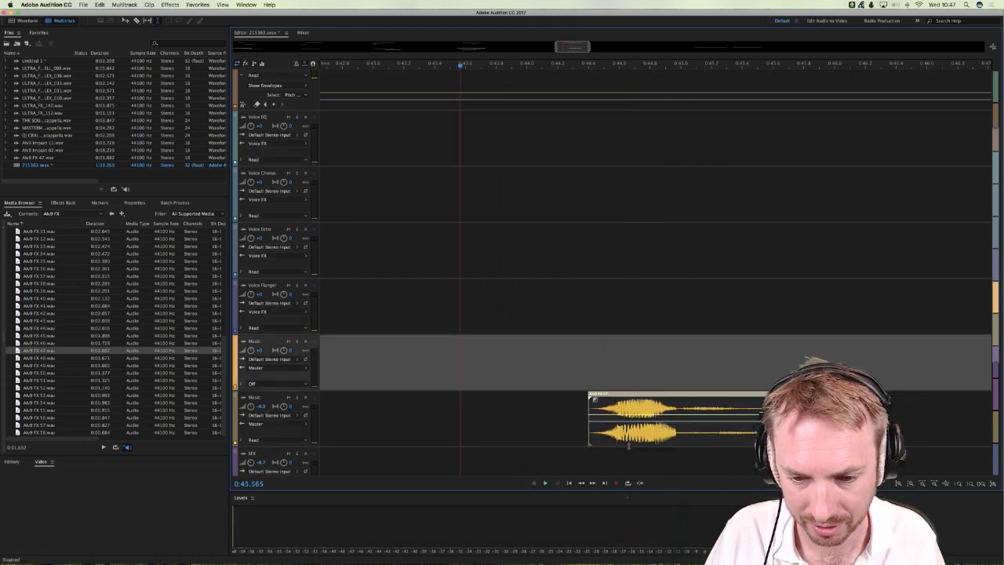
pyautogui.press('space')
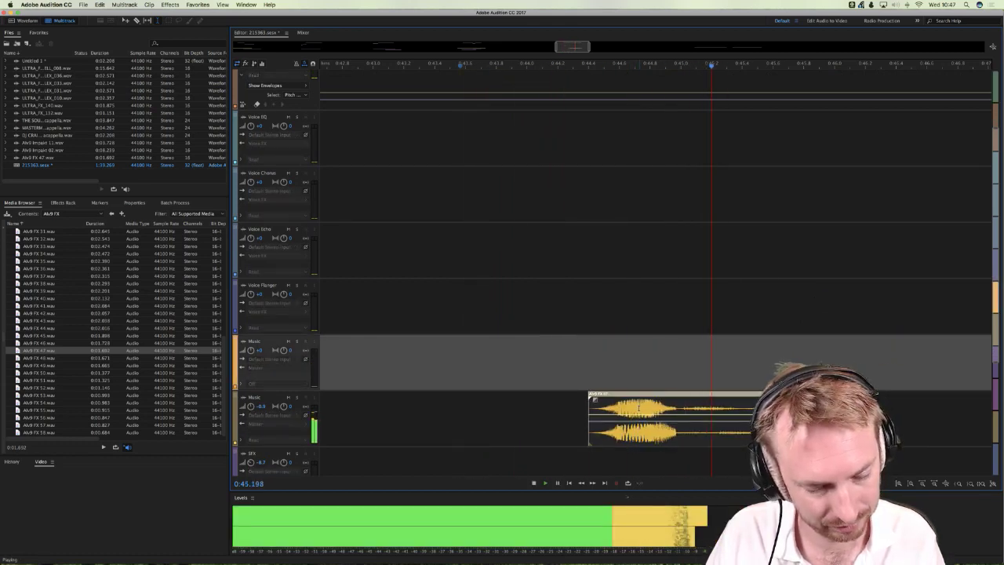
pyautogui.press('space')
# Step: Shift the second acappella piece a bit later to widen the gap and replay
pyautogui.scroll(3, 664, 139)
pyautogui.moveTo(655, 122); pyautogui.dragTo(658, 122)
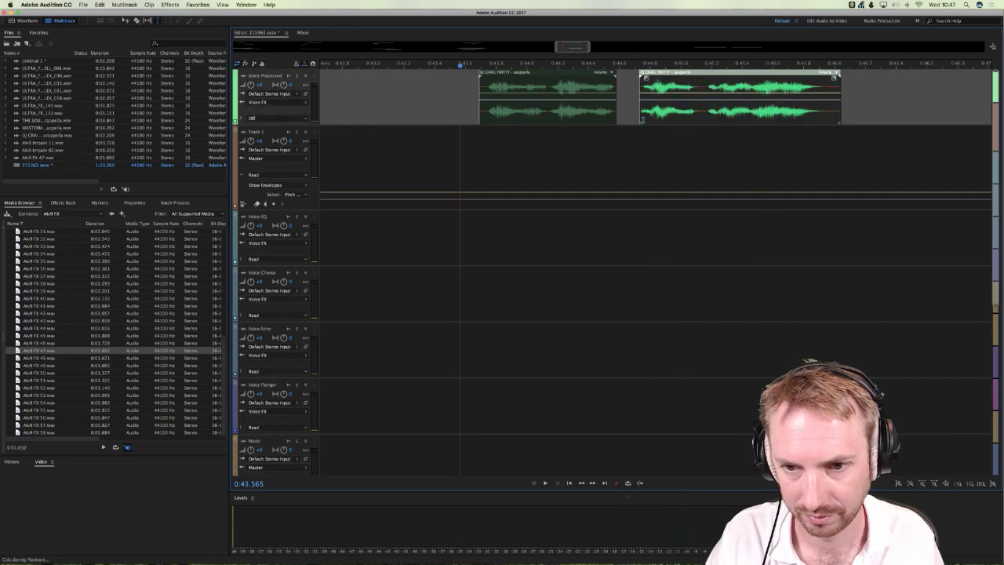
pyautogui.press('space')
pyautogui.press('space')
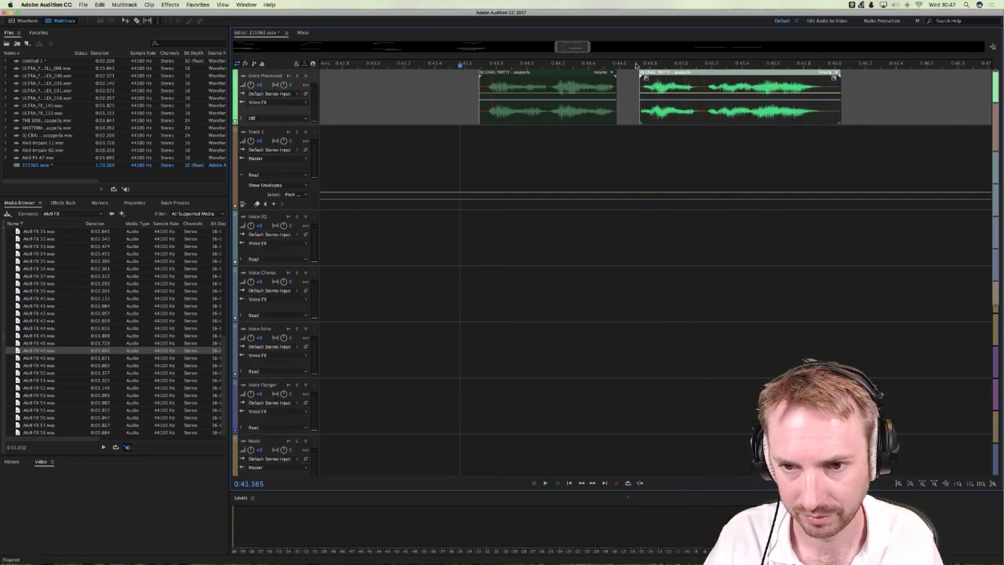
pyautogui.scroll(4, 636, 65)
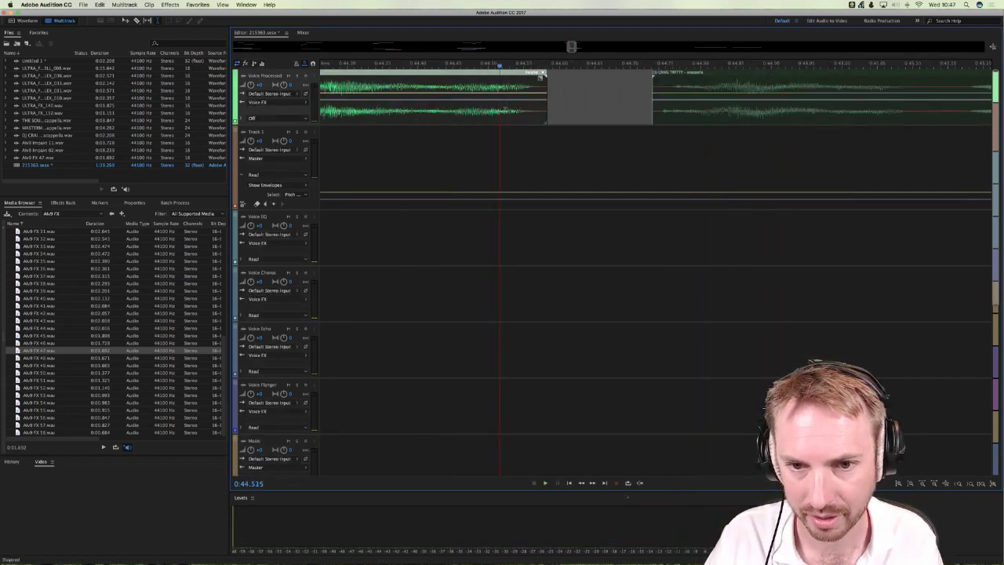
# Step: Split the first acappella piece at the playhead near its end
pyautogui.click(573, 110)
pyautogui.moveTo(582, 109); pyautogui.dragTo(603, 107)
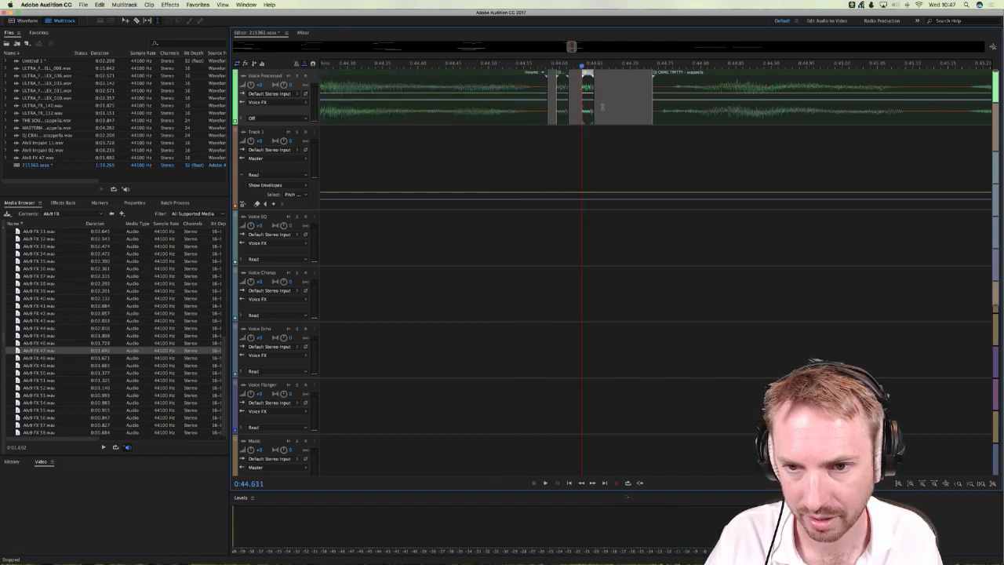
pyautogui.click(500, 109)
pyautogui.moveTo(499, 109); pyautogui.dragTo(455, 109)
pyautogui.click(600, 105)
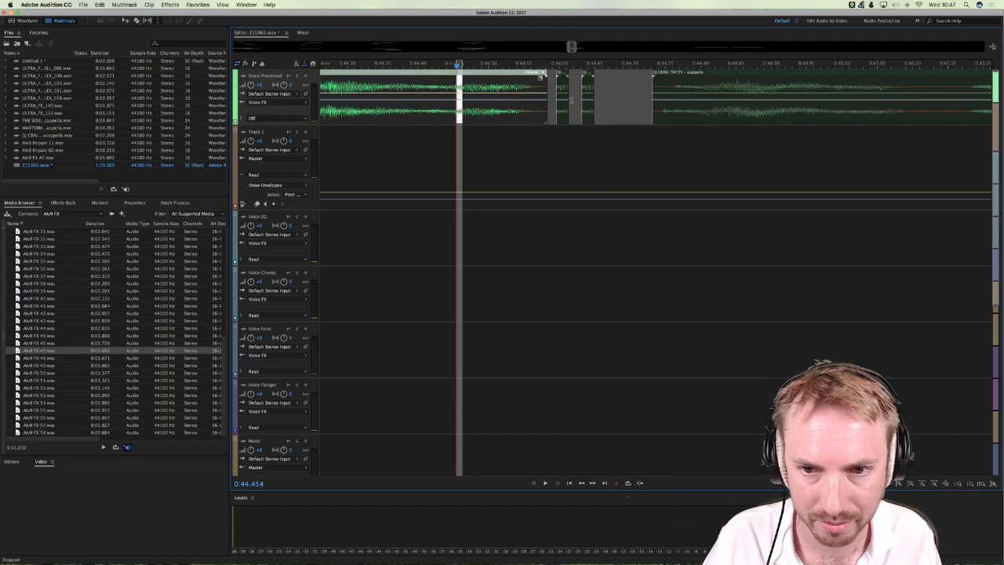
pyautogui.click(600, 106)
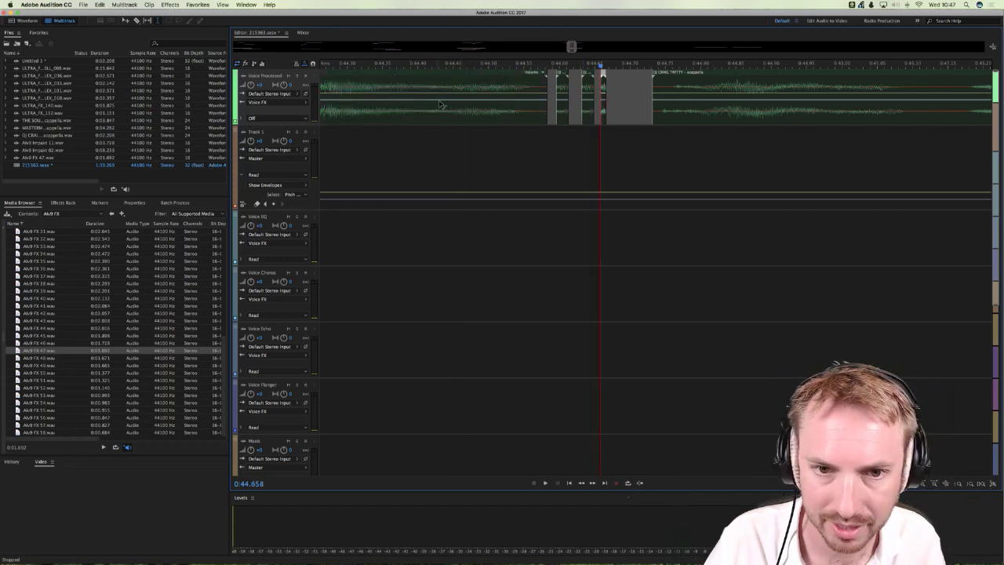
pyautogui.click(476, 97)
pyautogui.press('super+k')
# Step: Undo the last split and mark a short time range near the clip's tail
pyautogui.click(618, 96)
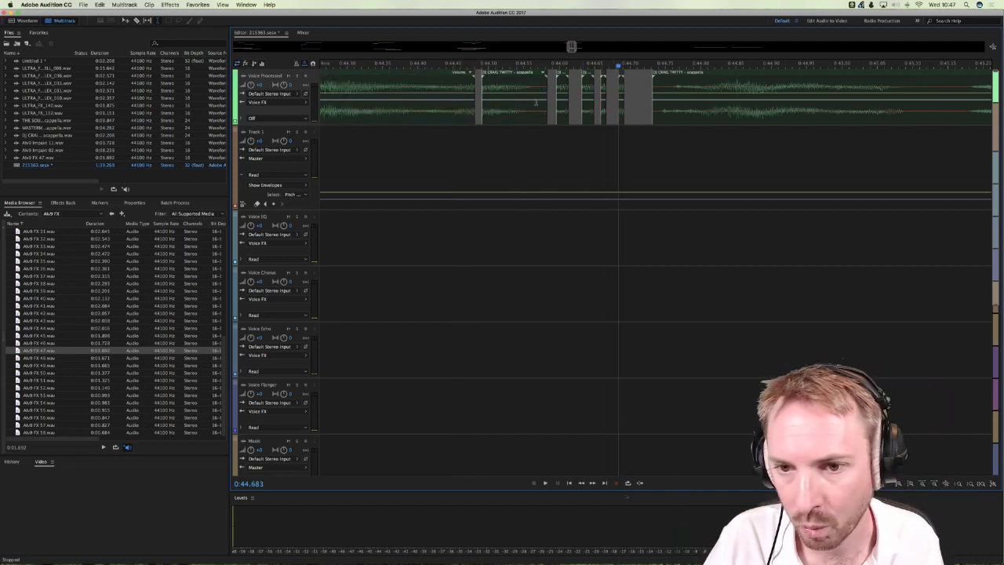
pyautogui.click(444, 105)
pyautogui.moveTo(444, 106); pyautogui.dragTo(457, 110)
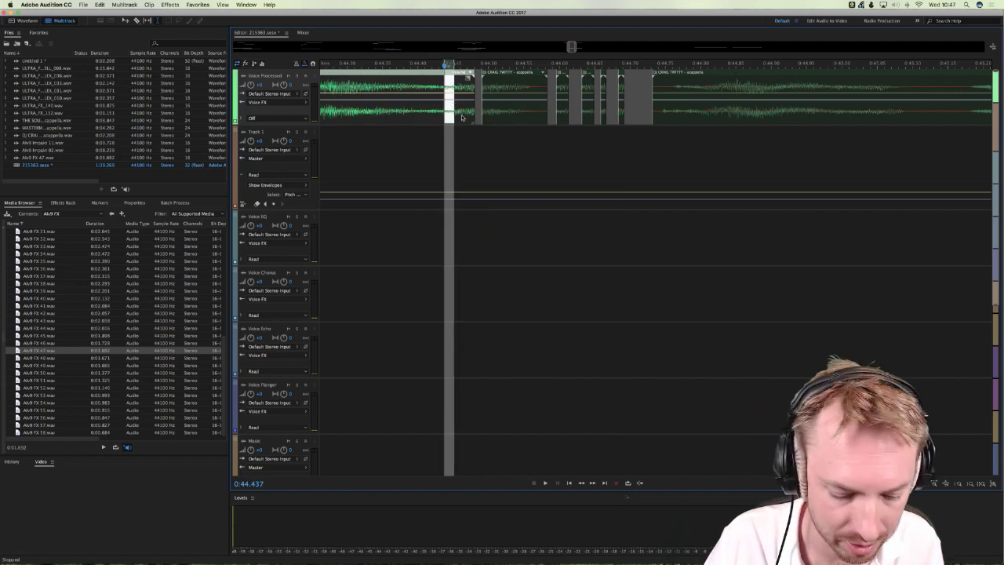
pyautogui.press('super+z')
pyautogui.click(474, 116)
pyautogui.click(488, 113)
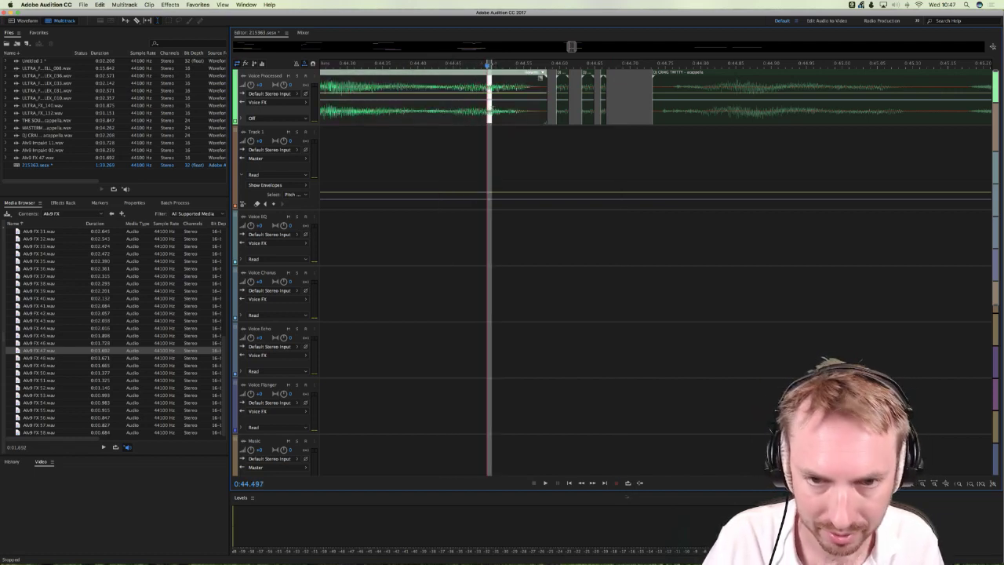
pyautogui.click(600, 108)
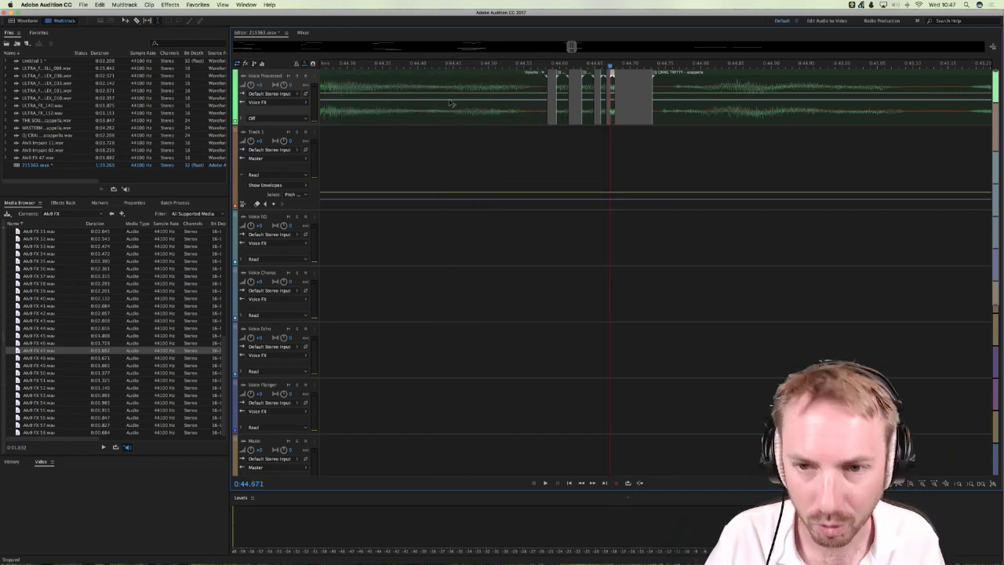
pyautogui.moveTo(443, 106); pyautogui.dragTo(465, 104)
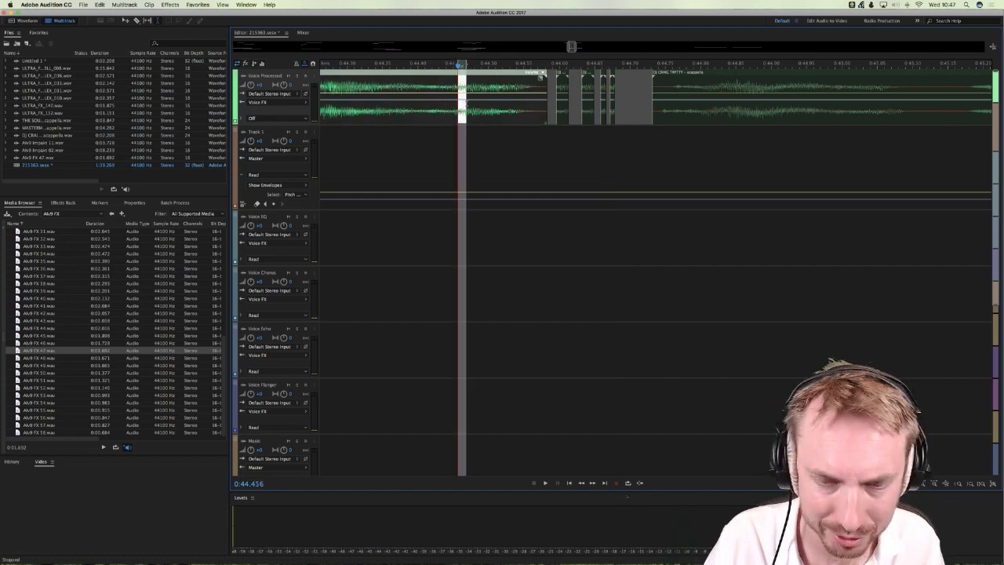
# Step: Play back the stuttered acappella intro to check the slices
pyautogui.click(389, 134)
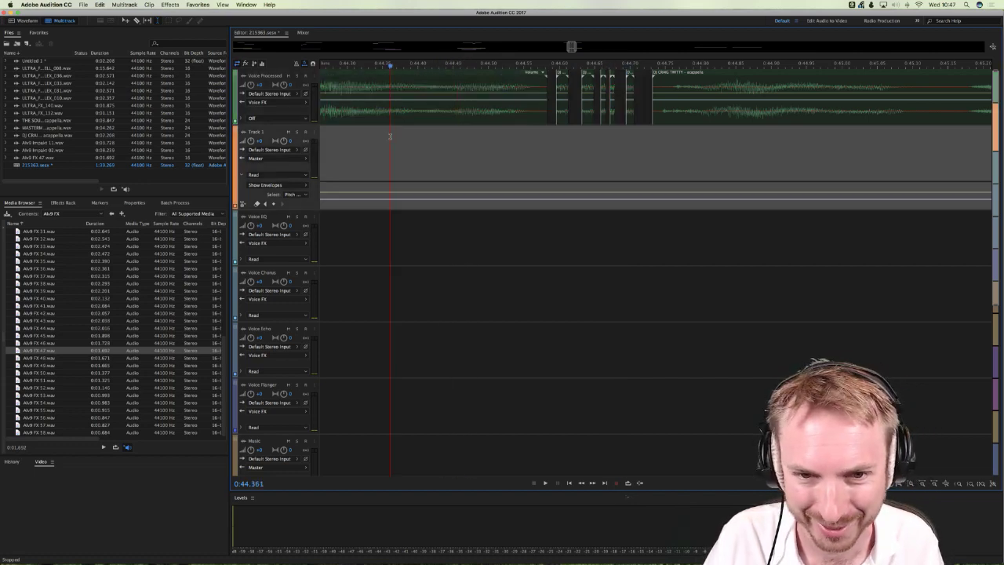
pyautogui.press('space')
pyautogui.press('space')
pyautogui.press('space')
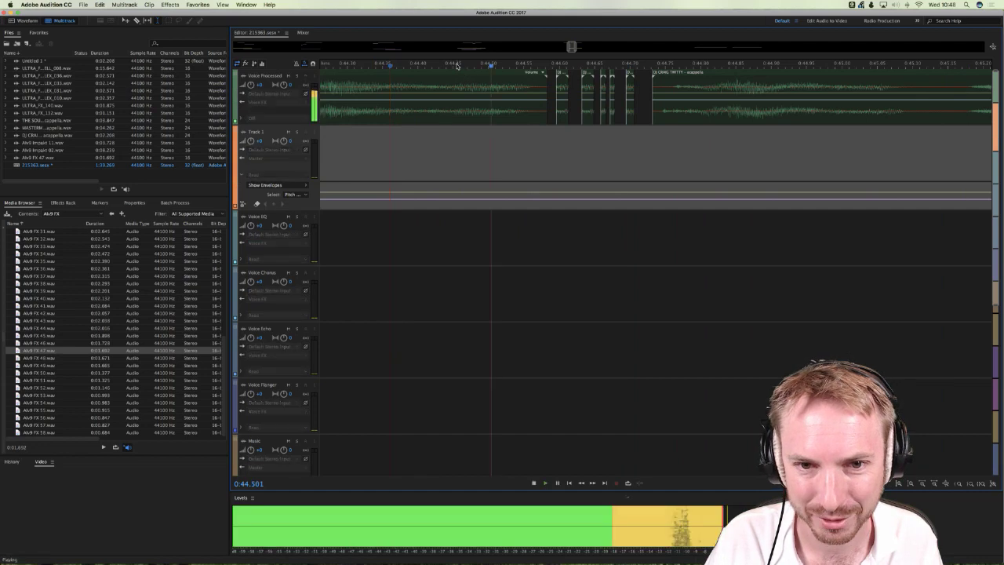
pyautogui.scroll(-3, 424, 145)
pyautogui.press('space')
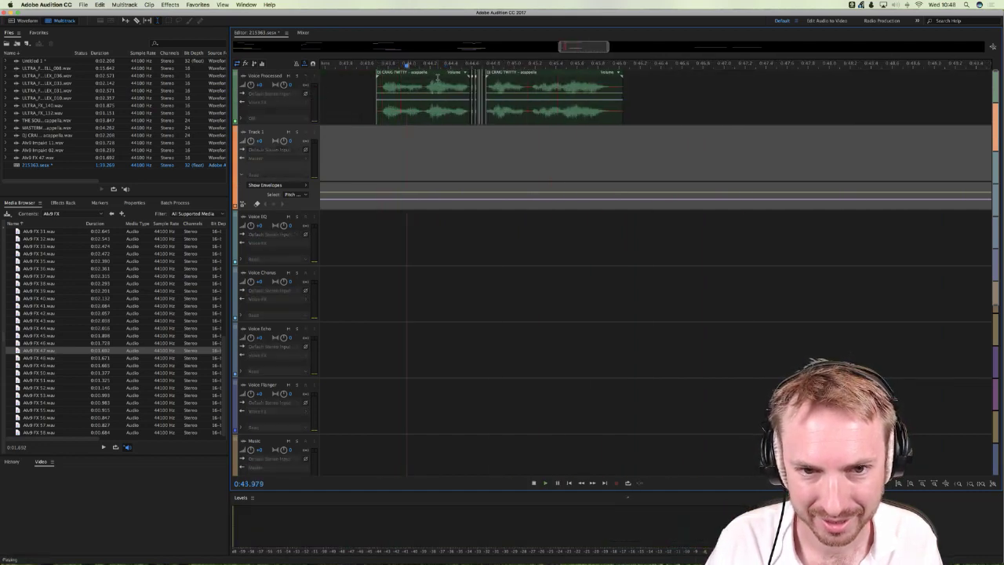
pyautogui.press('space')
pyautogui.press('space')
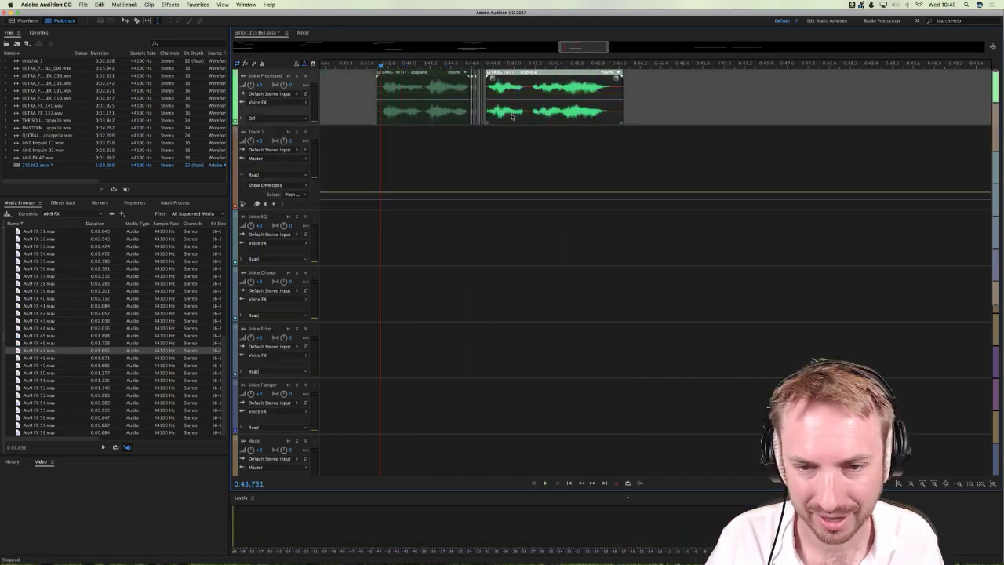
# Step: Lock the first acapella slice in time, drag it onto Voice EQ, and play it
pyautogui.rightClick(511, 115)
pyautogui.click(440, 173)
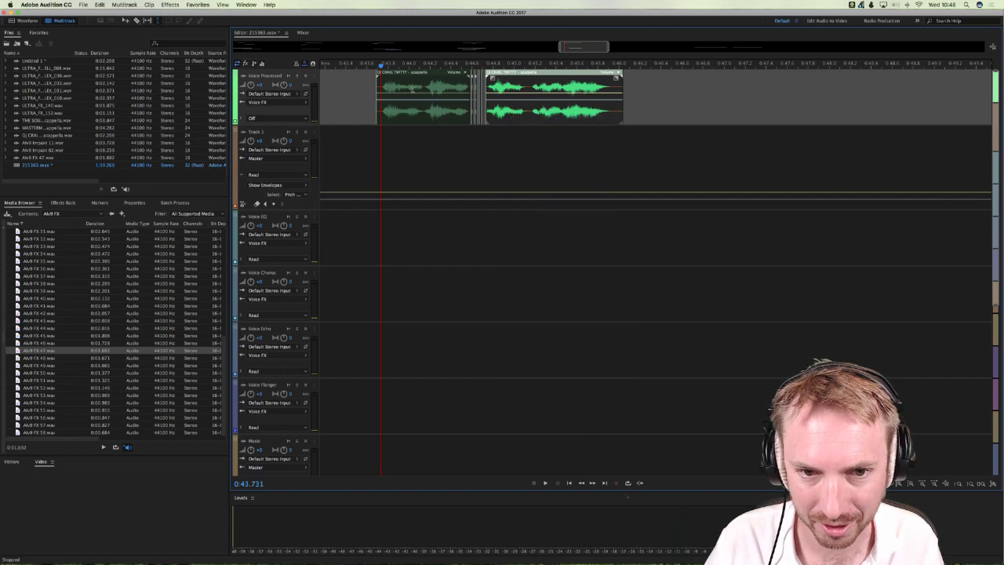
pyautogui.rightClick(414, 115)
pyautogui.click(443, 267)
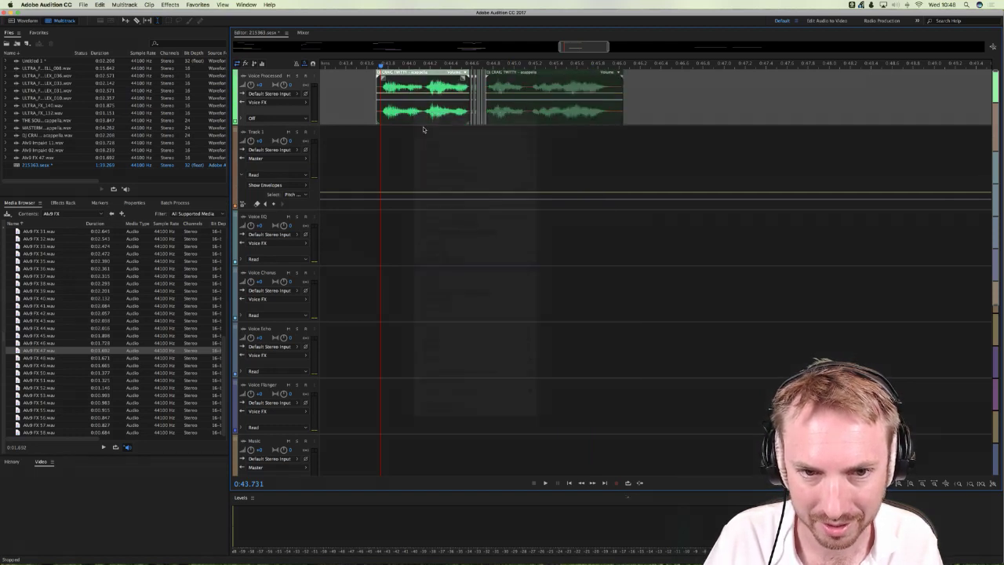
pyautogui.moveTo(418, 104); pyautogui.dragTo(418, 245)
pyautogui.press('space')
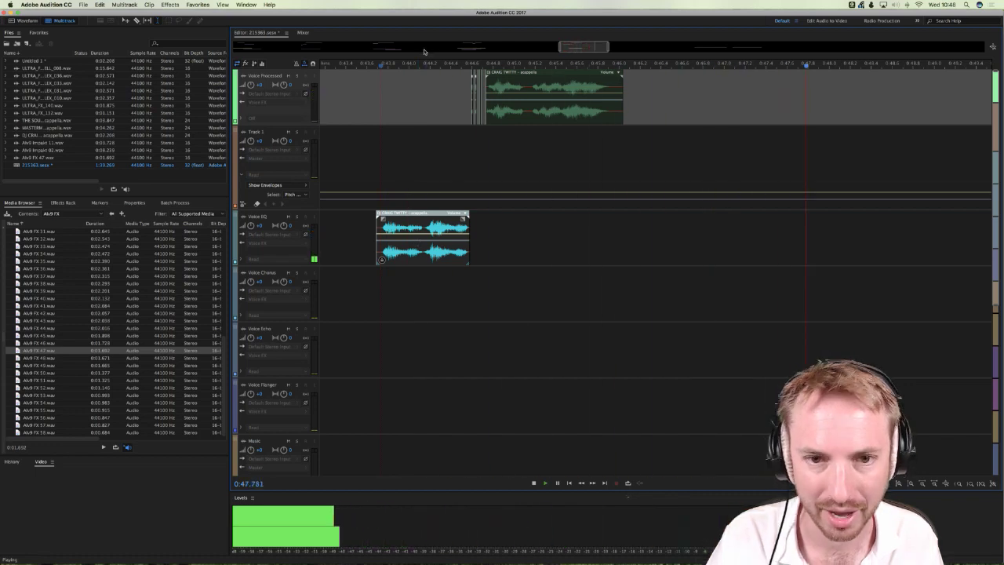
pyautogui.press('space')
# Step: Scroll through the tracks to review the whole arrangement
pyautogui.scroll(-5, 421, 62)
pyautogui.scroll(-8, 421, 62)
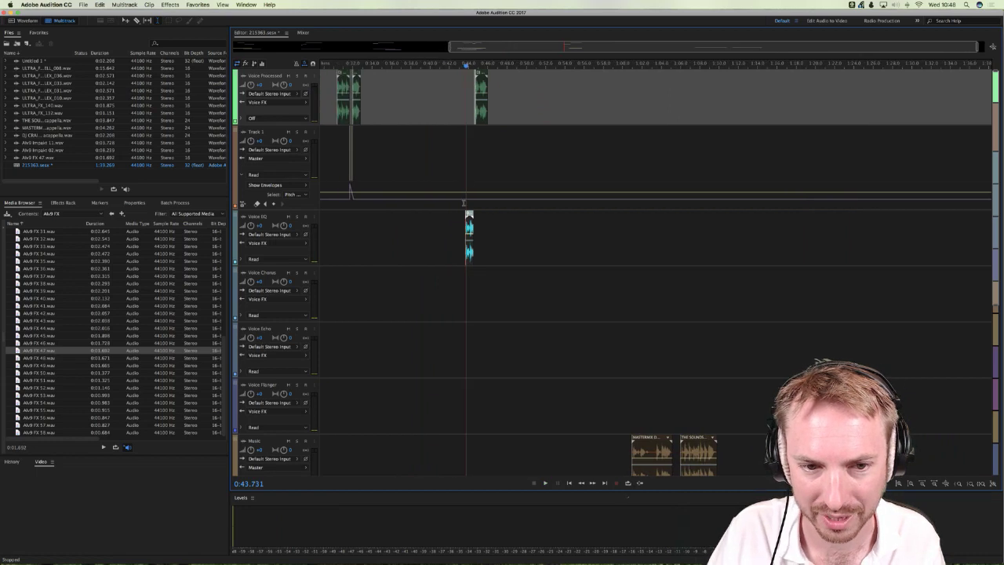
pyautogui.scroll(-3, 395, 67)
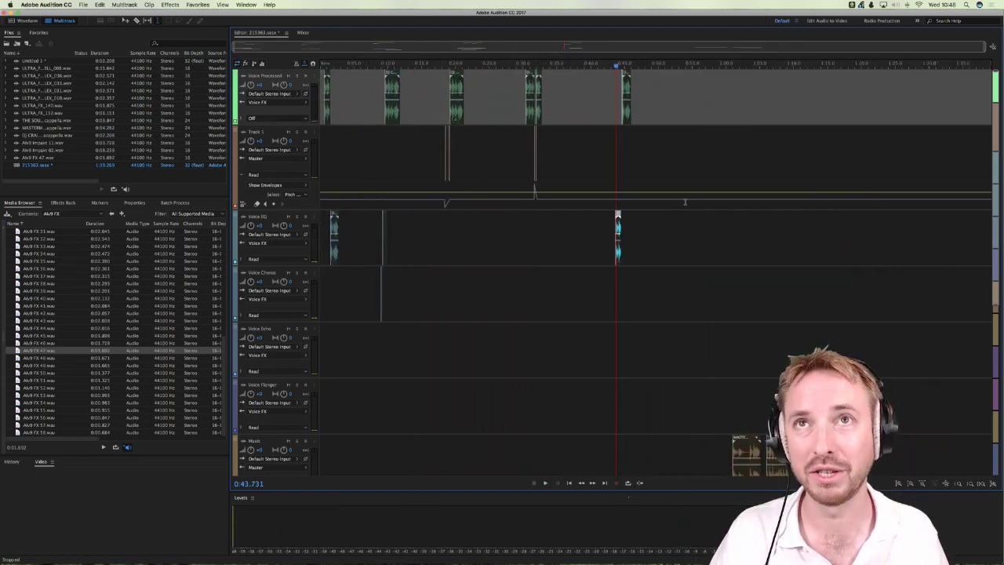
pyautogui.scroll(-2, 660, 245)
pyautogui.scroll(-4, 679, 256)
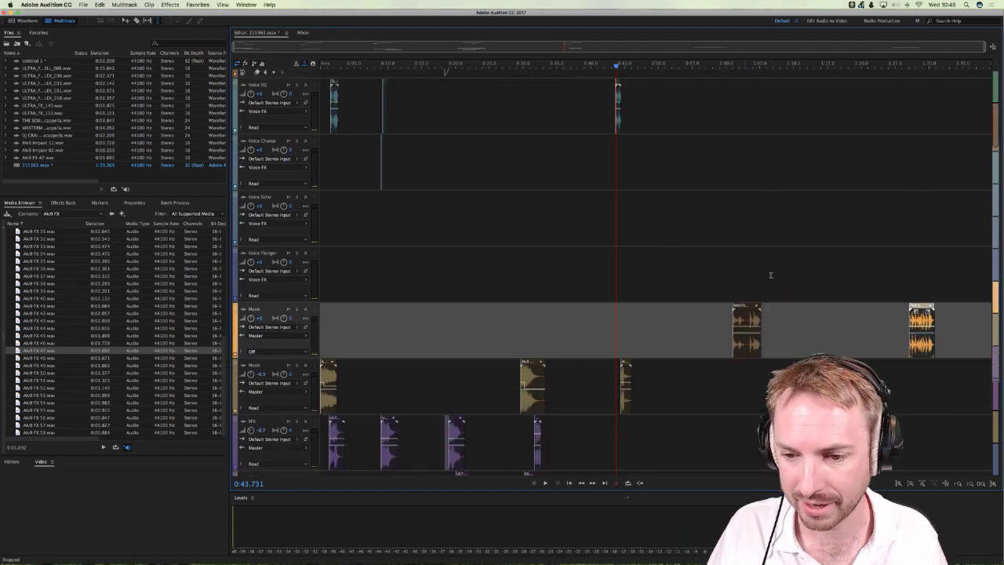
pyautogui.scroll(4, 770, 274)
# Step: Play from around 1:03 and zoom into the later Mastermix Dance Party acapella clip
pyautogui.click(745, 141)
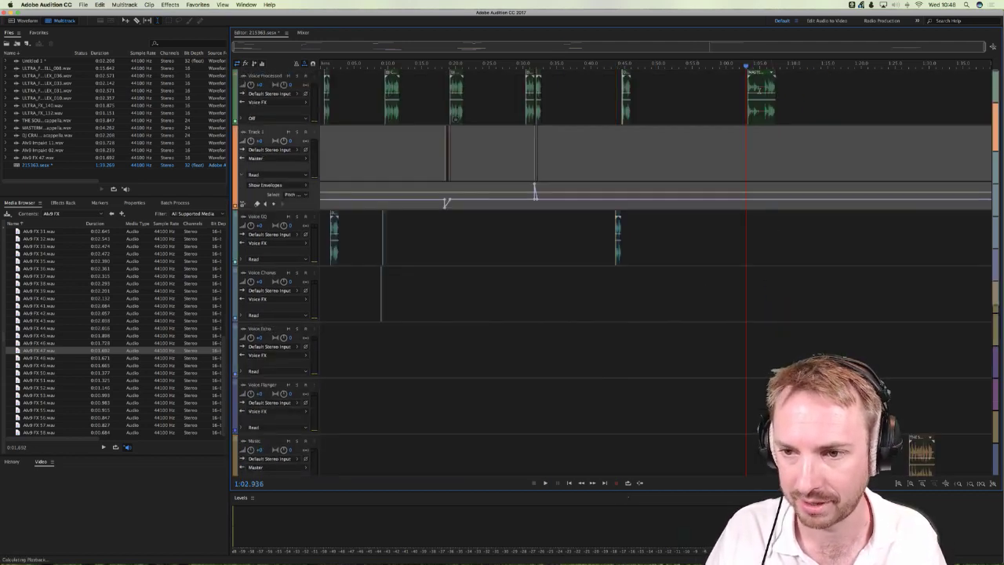
pyautogui.press('space')
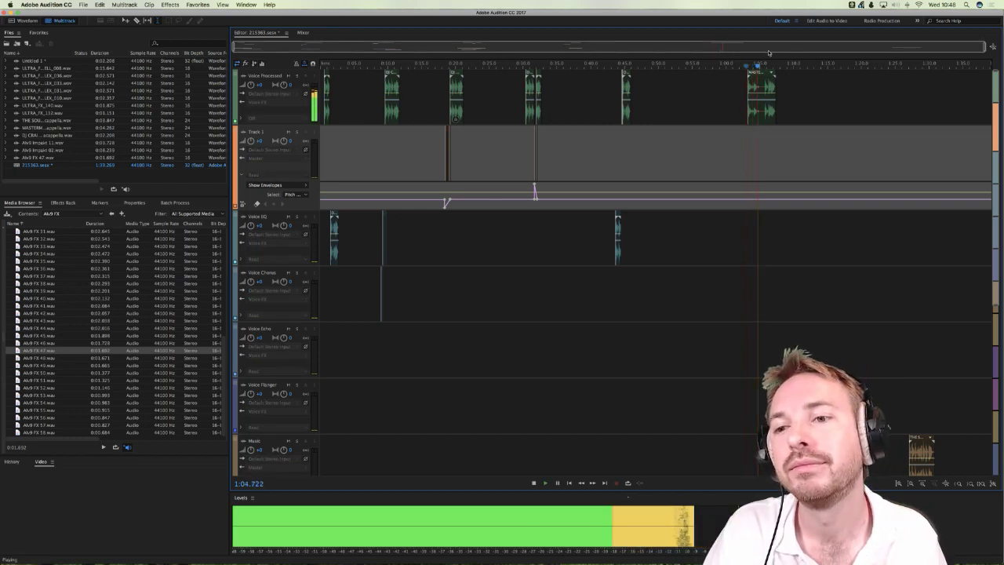
pyautogui.scroll(8, 771, 57)
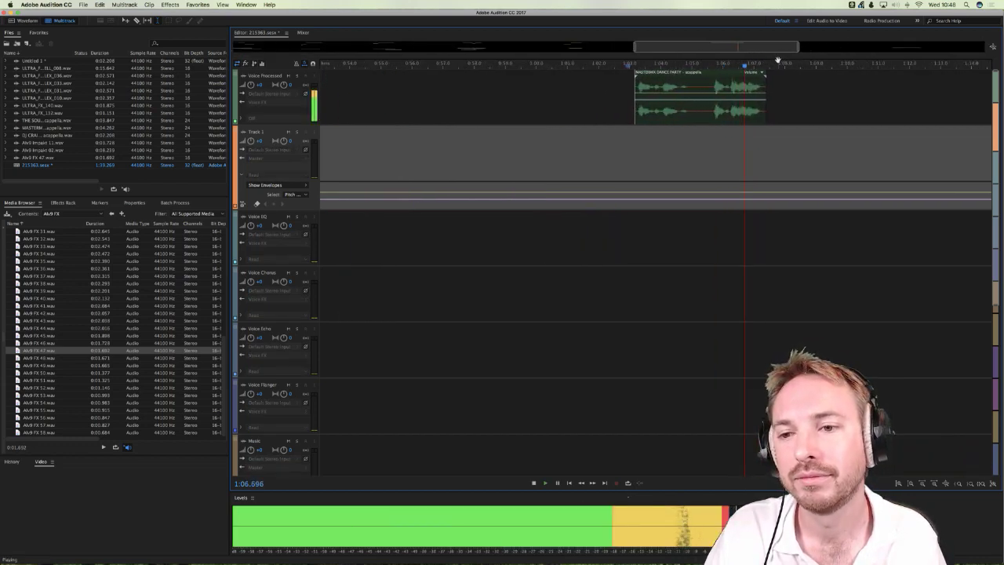
pyautogui.scroll(3, 777, 60)
pyautogui.press('space')
pyautogui.click(557, 107)
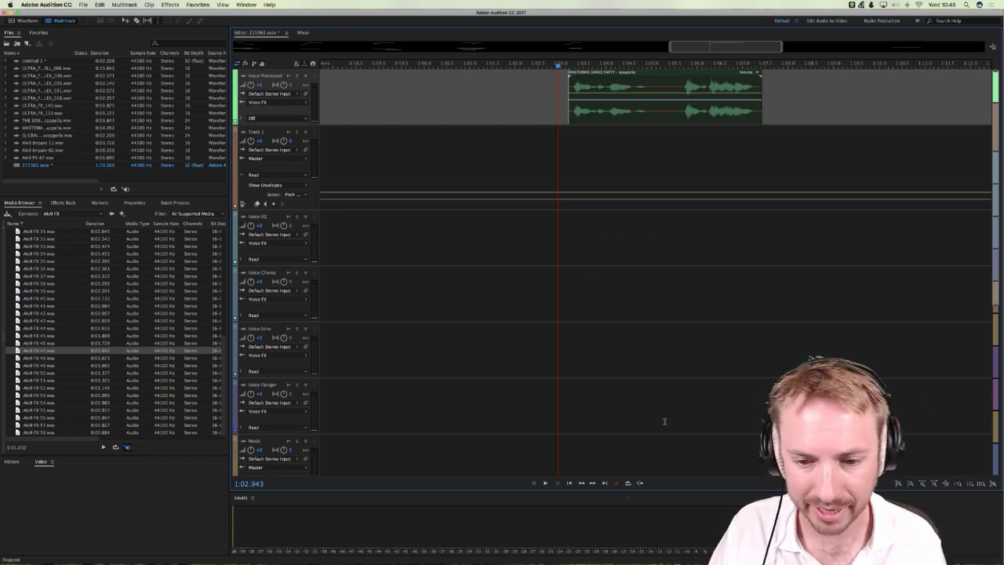
# Step: Switch to Logic Pro X and create a Drummer track in the Electronic genre
pyautogui.click(695, 549)
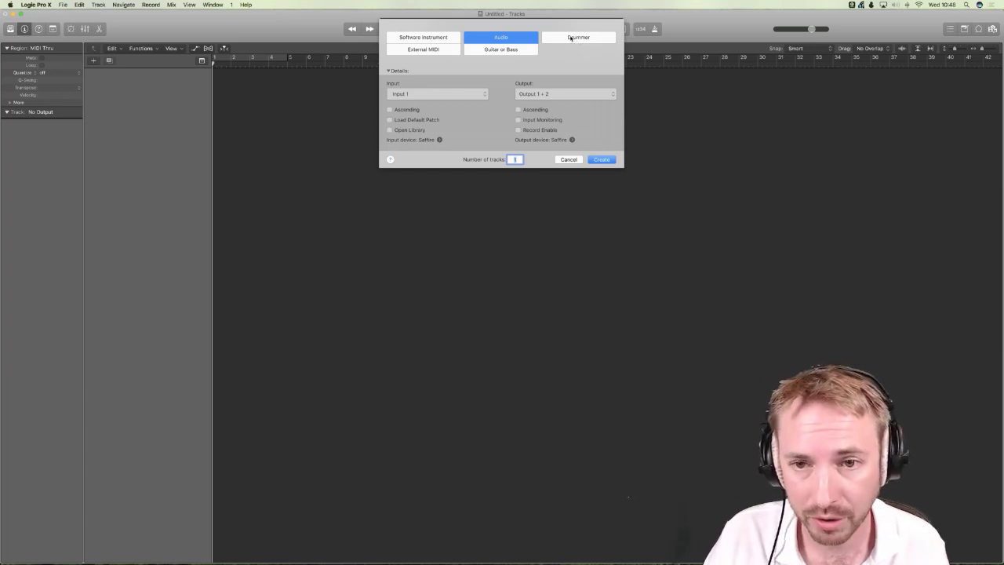
pyautogui.click(571, 39)
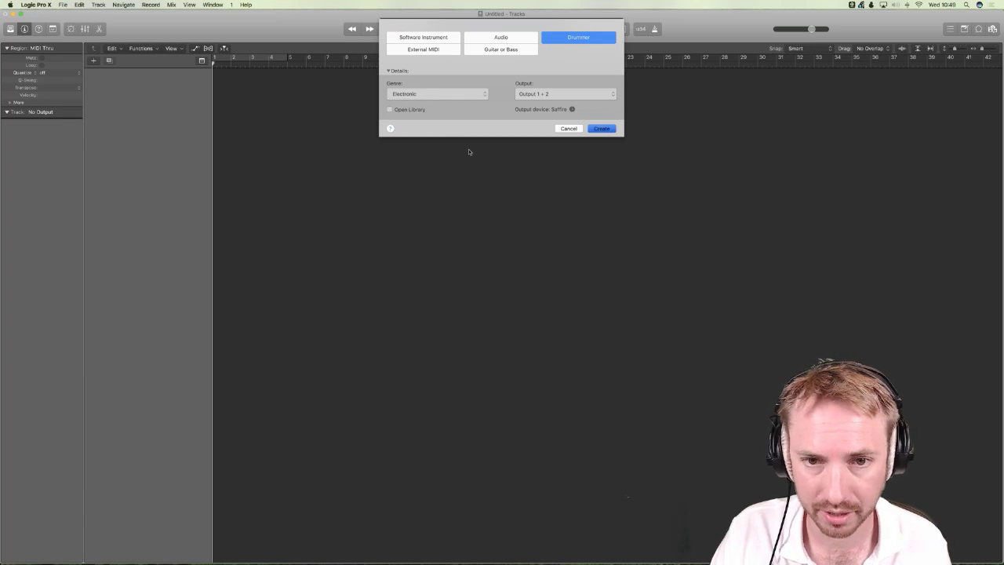
pyautogui.press('Return')
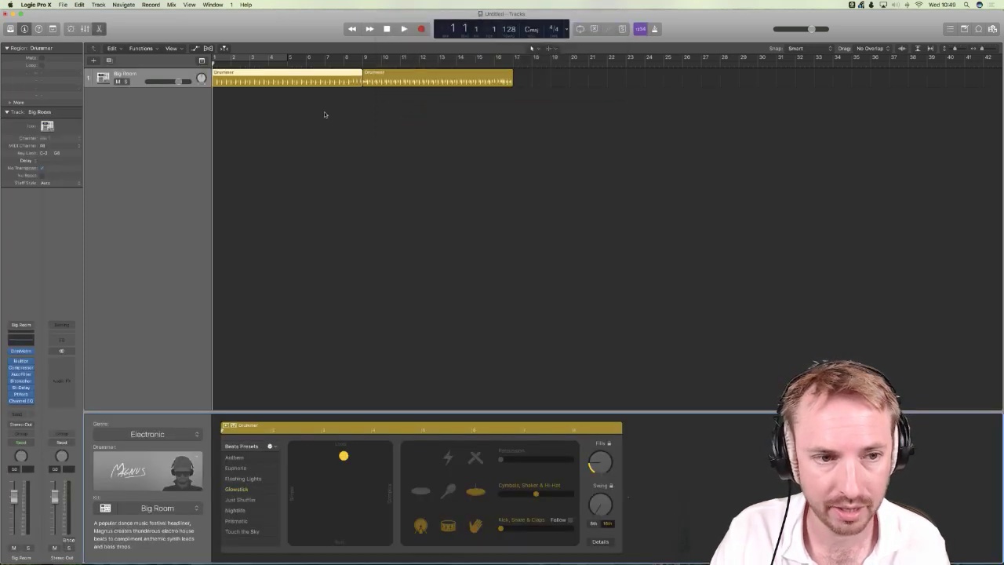
# Step: Keep the Electronic drummer genre and audition the default Big Room pattern
pyautogui.click(161, 435)
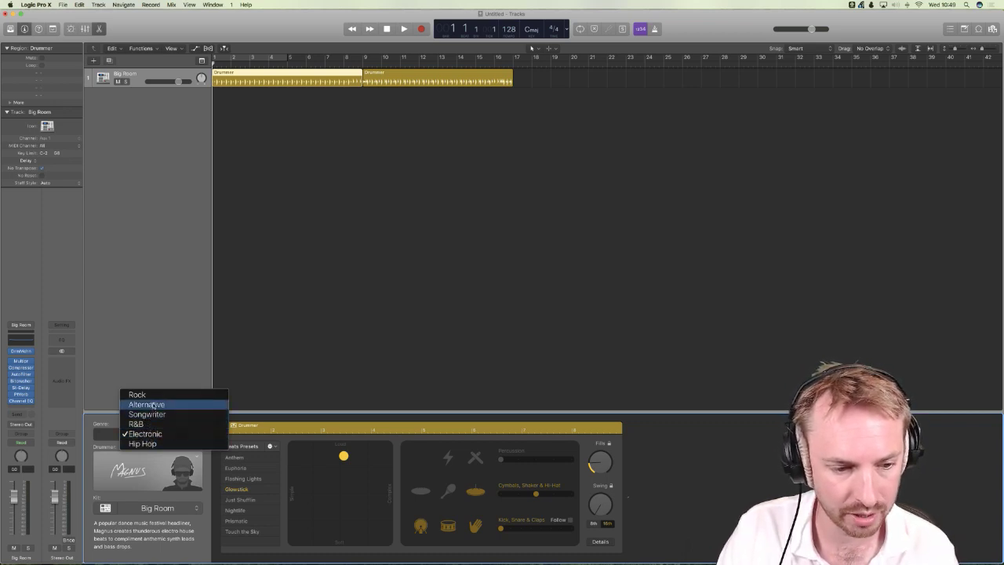
pyautogui.click(146, 433)
pyautogui.click(338, 368)
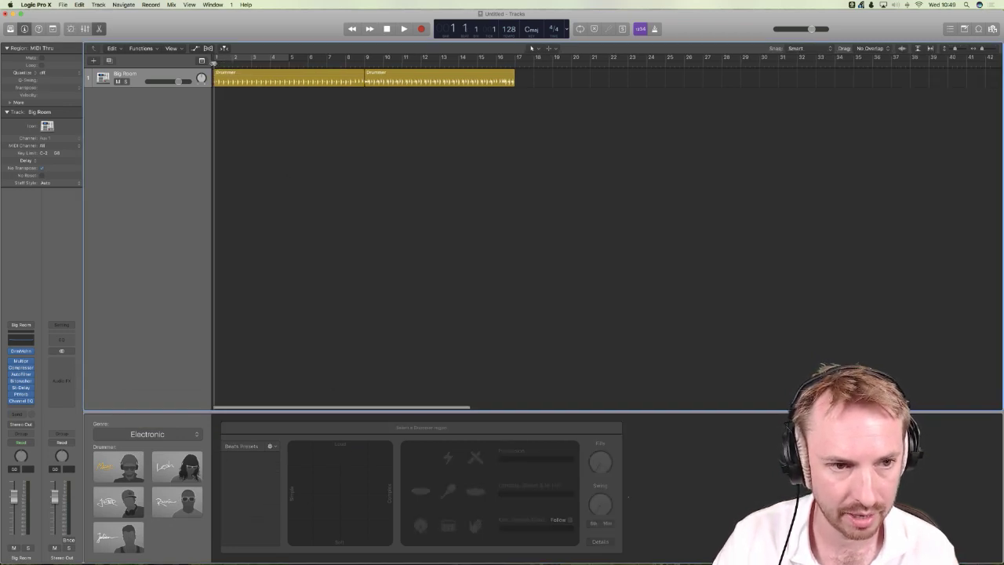
pyautogui.press('space')
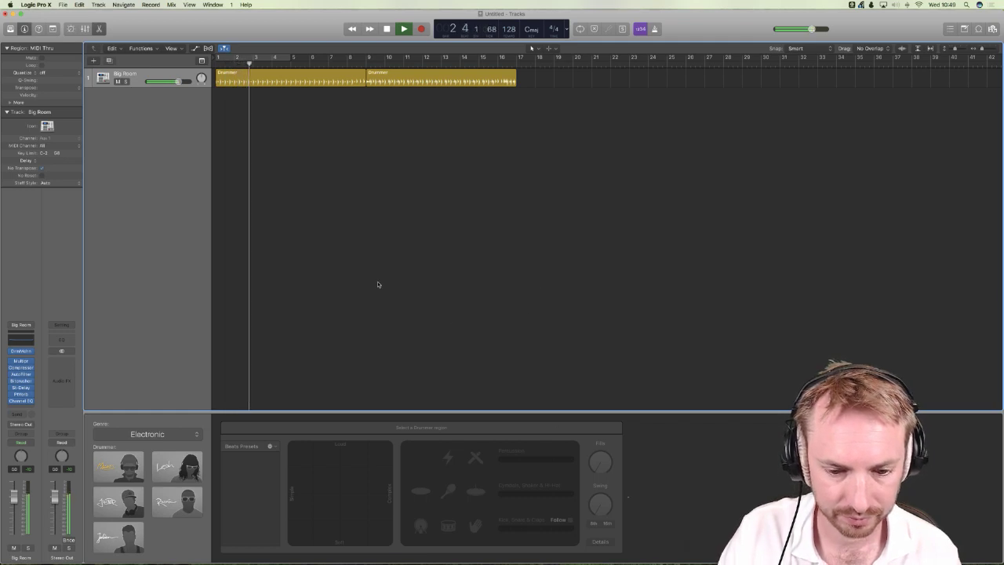
pyautogui.press('space')
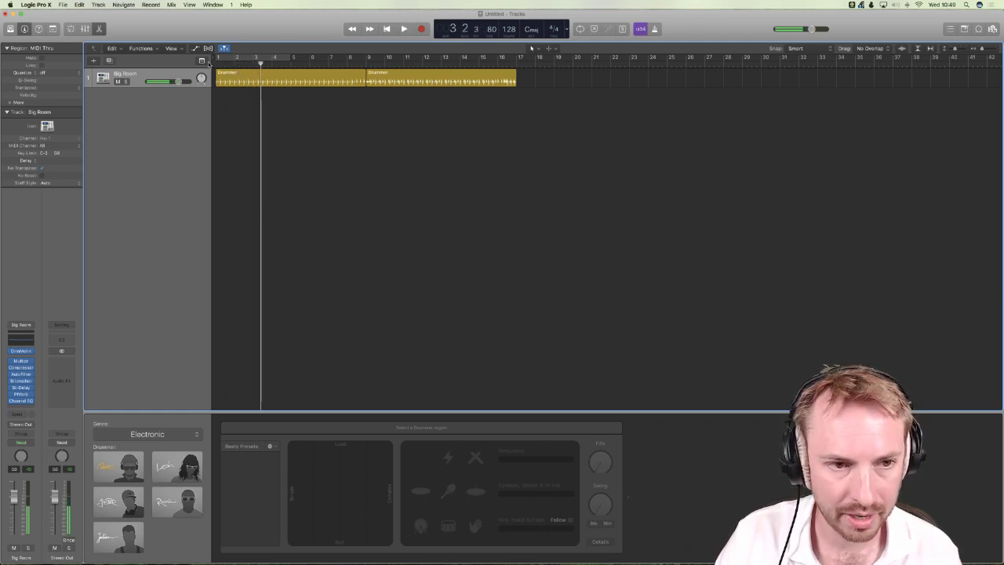
pyautogui.press('Return')
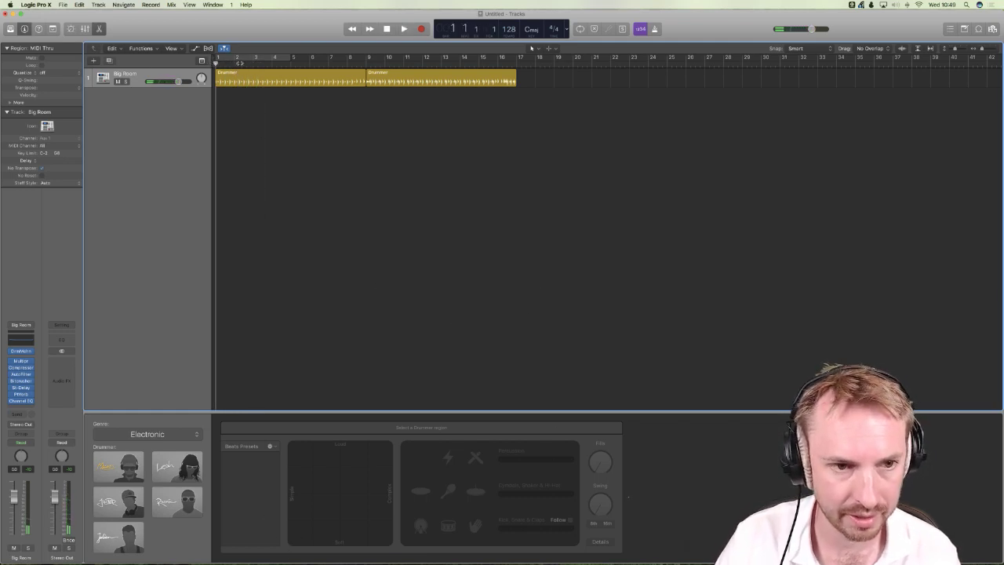
# Step: Make the first Drummer region loud and complex with medium percussion, and audition it
pyautogui.click(219, 84)
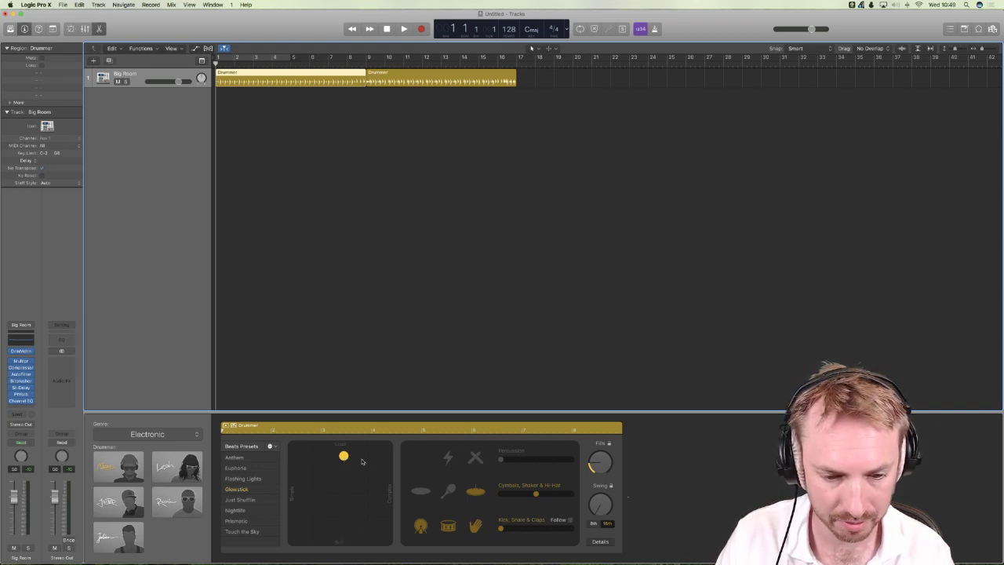
pyautogui.moveTo(364, 462); pyautogui.dragTo(401, 449)
pyautogui.press('space')
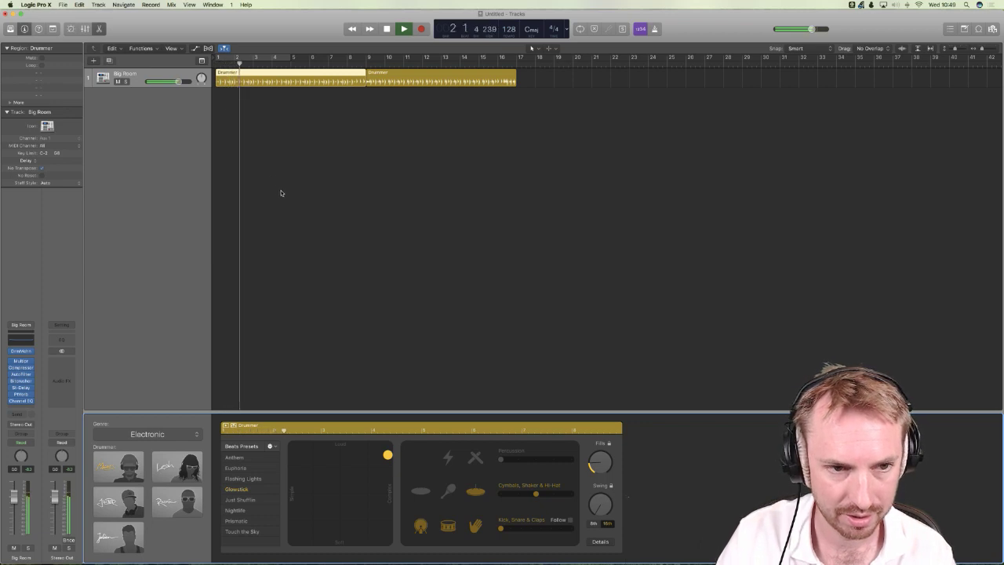
pyautogui.moveTo(387, 455); pyautogui.dragTo(387, 490)
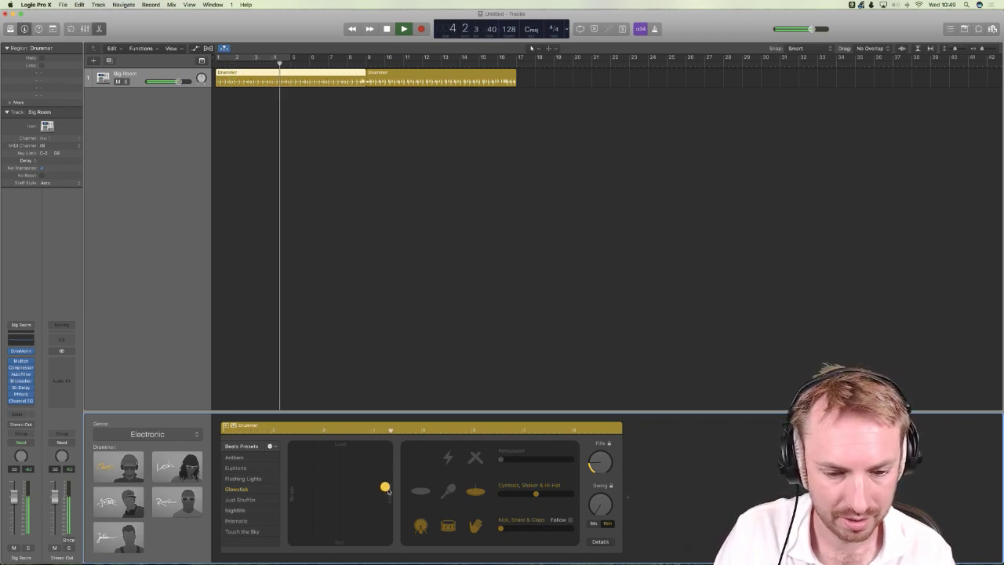
pyautogui.click(372, 453)
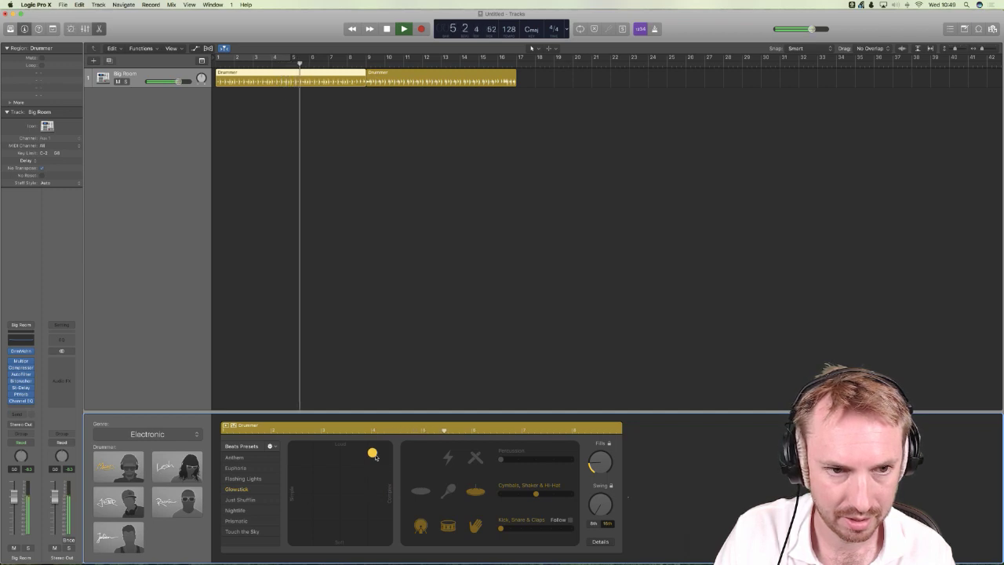
pyautogui.click(536, 458)
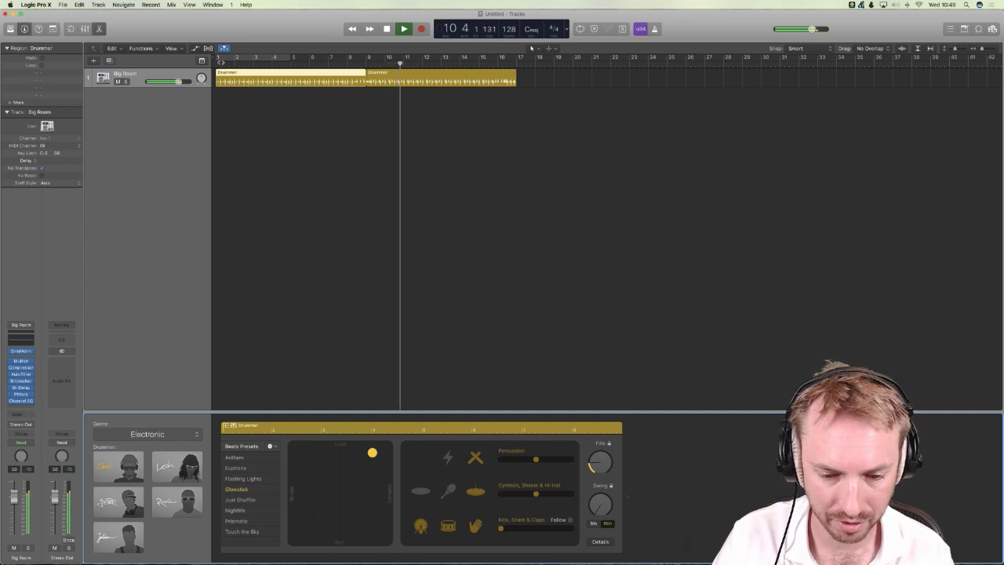
pyautogui.press('space')
pyautogui.press('space')
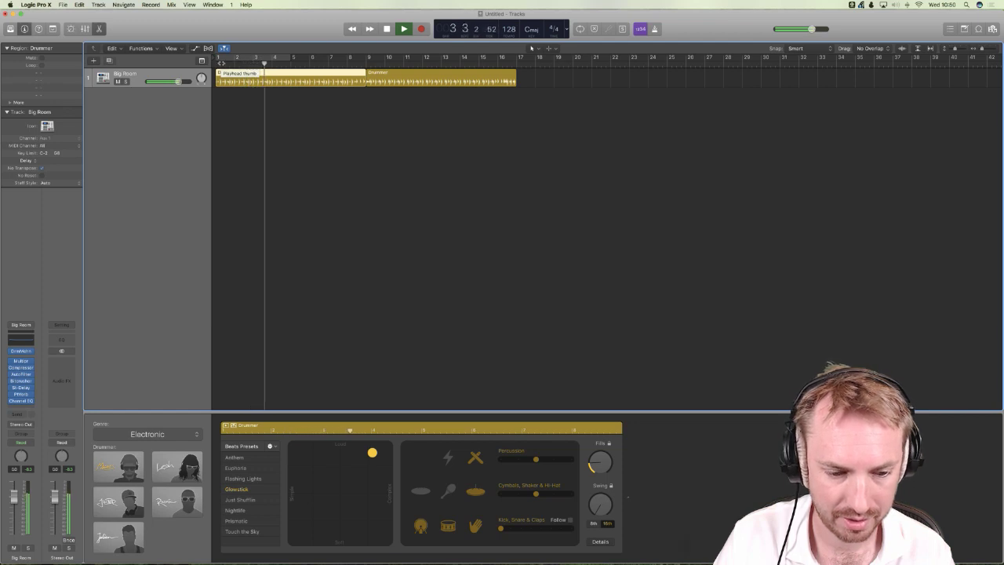
pyautogui.press('space')
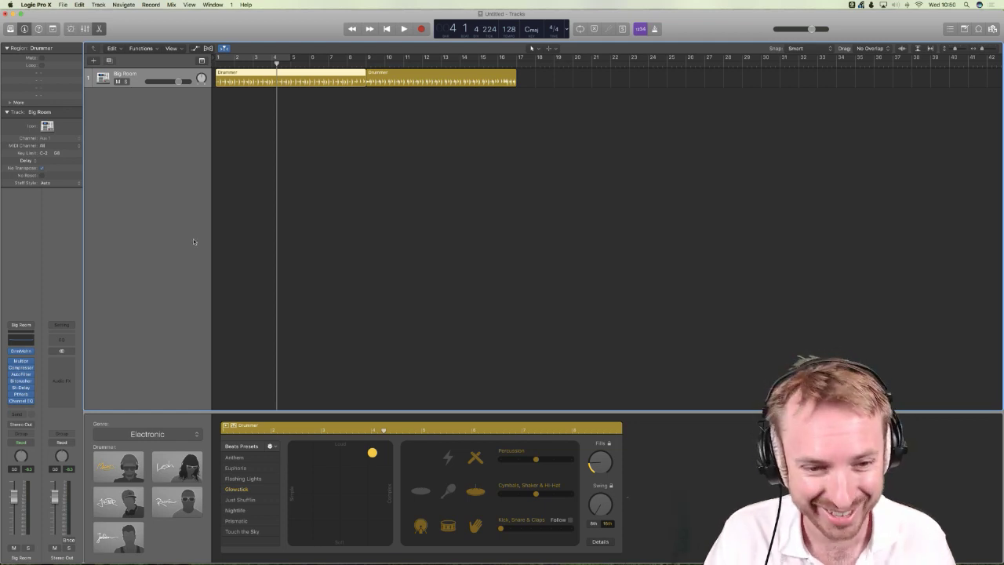
# Step: Export the Big Room drum track as an audio file to Downloads, then return to Audition
pyautogui.click(62, 5)
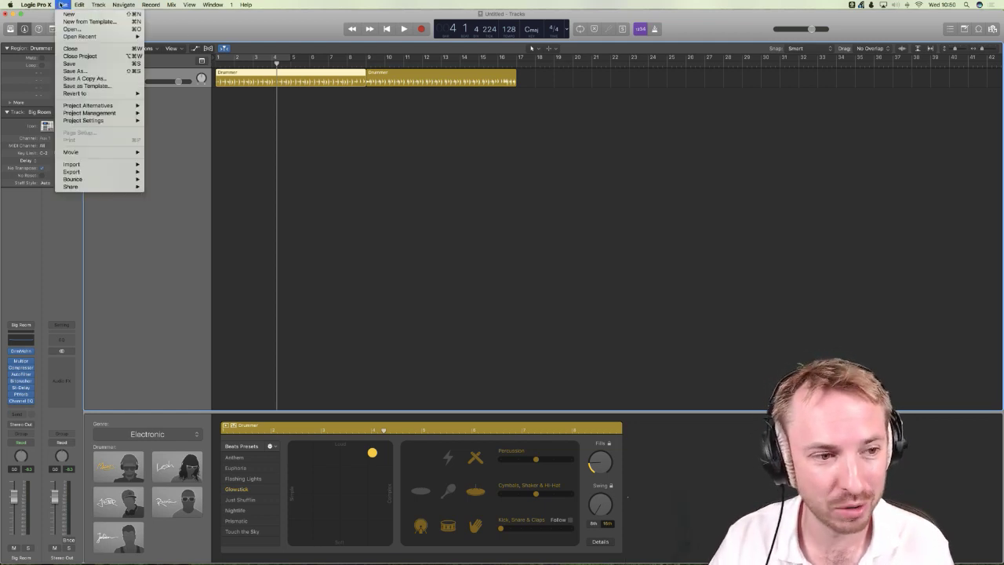
pyautogui.moveTo(117, 170)
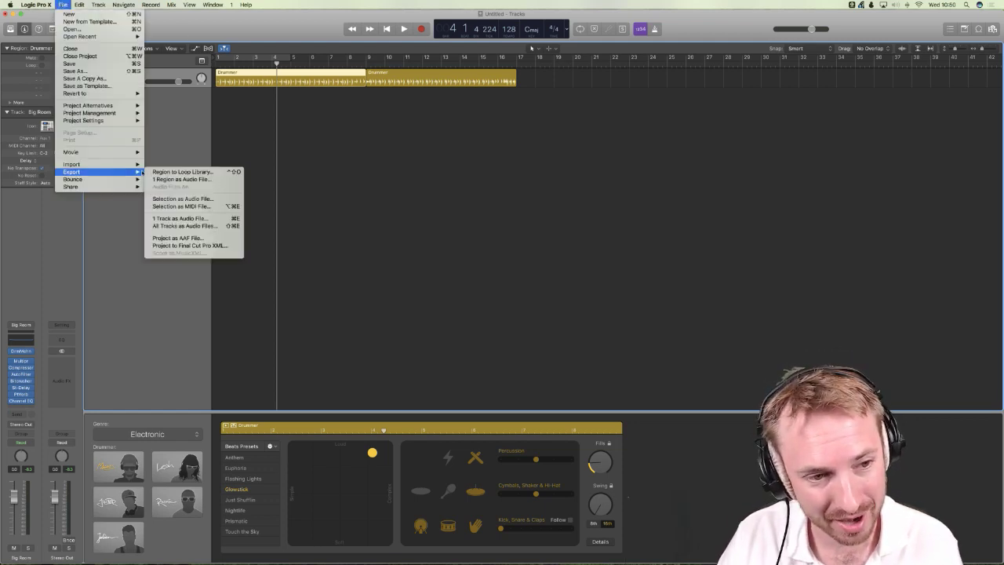
pyautogui.click(189, 219)
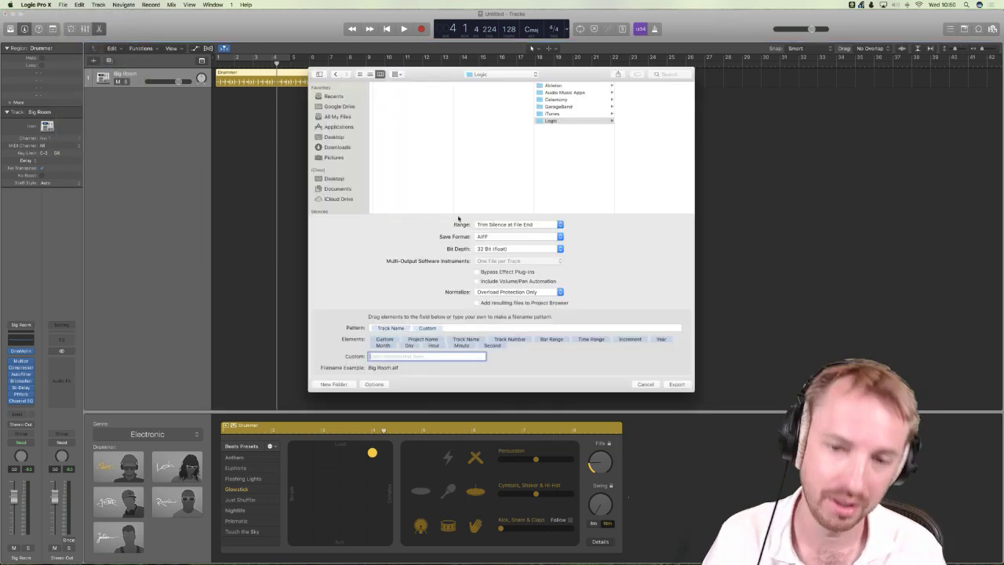
pyautogui.click(336, 147)
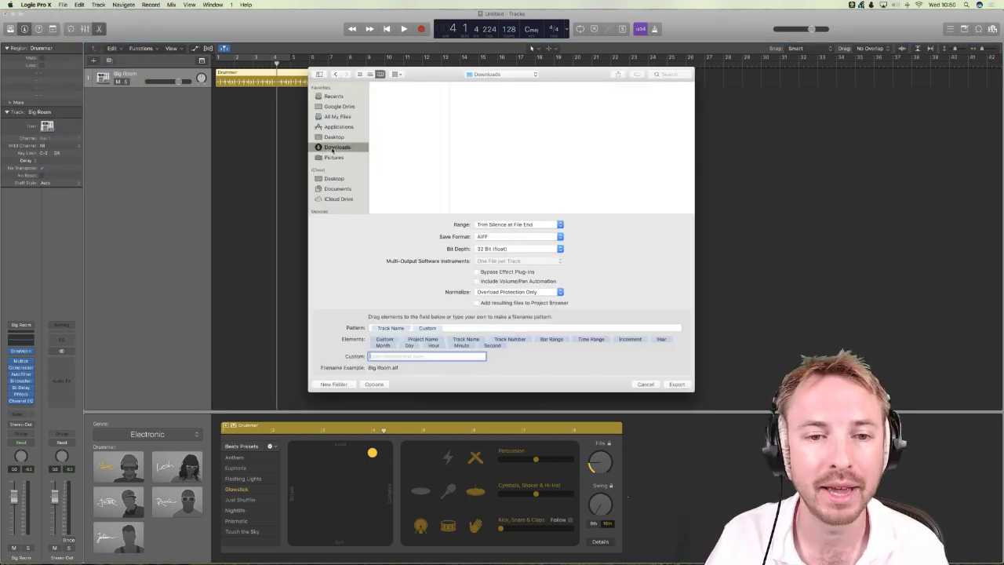
pyautogui.click(677, 384)
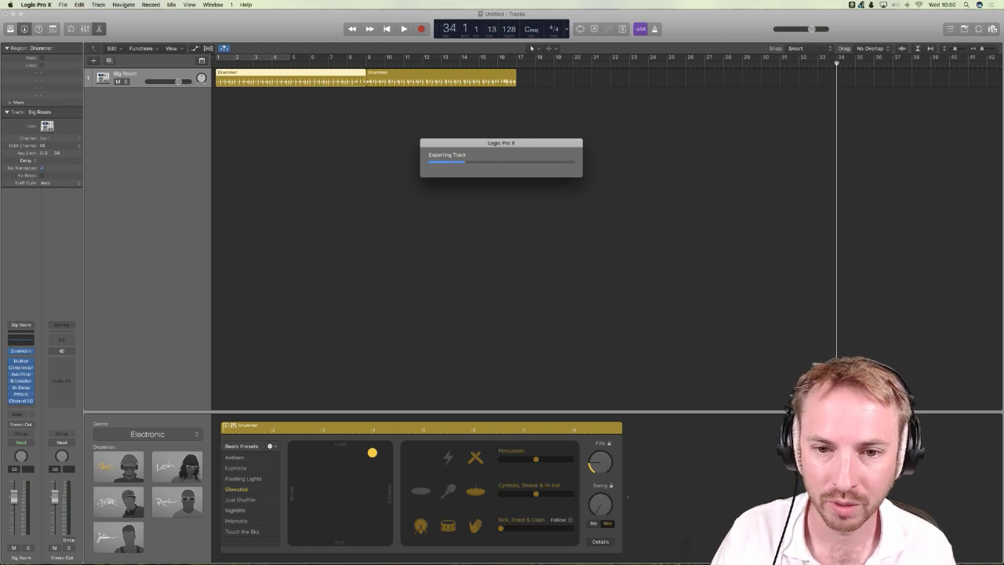
pyautogui.click(481, 549)
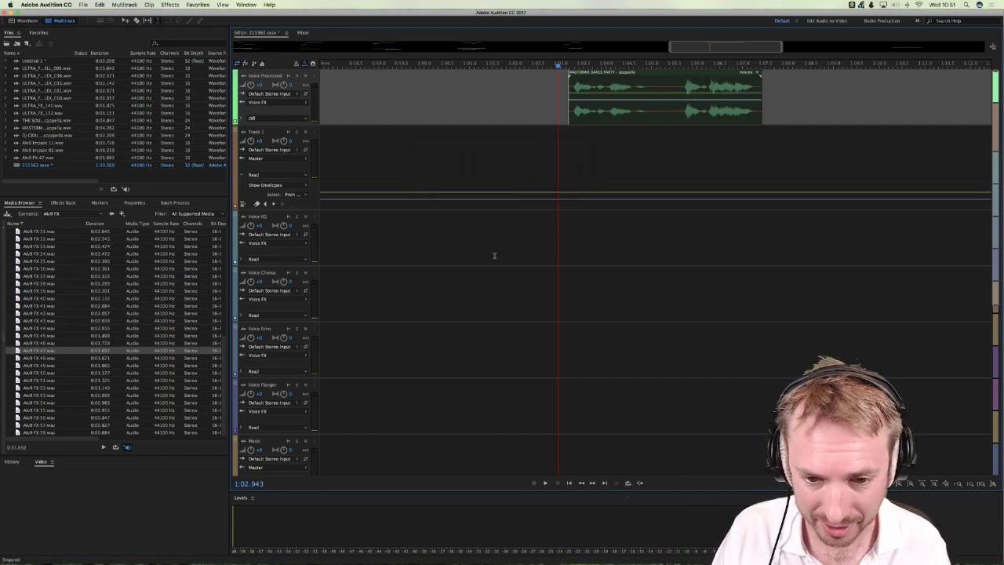
# Step: Drop Big Room_1.aif from the Dock onto the Music track and audition it
pyautogui.moveTo(695, 549)
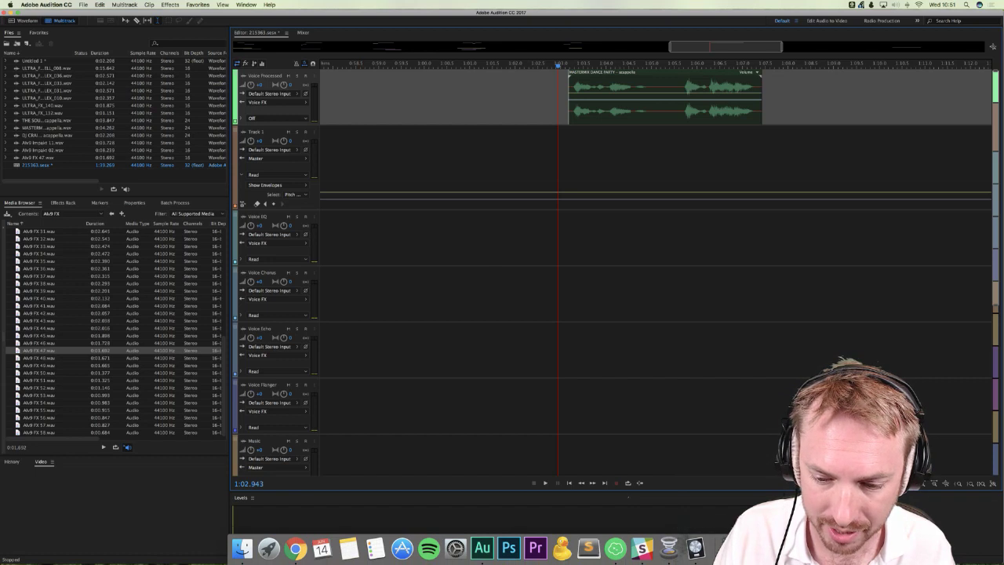
pyautogui.click(735, 549)
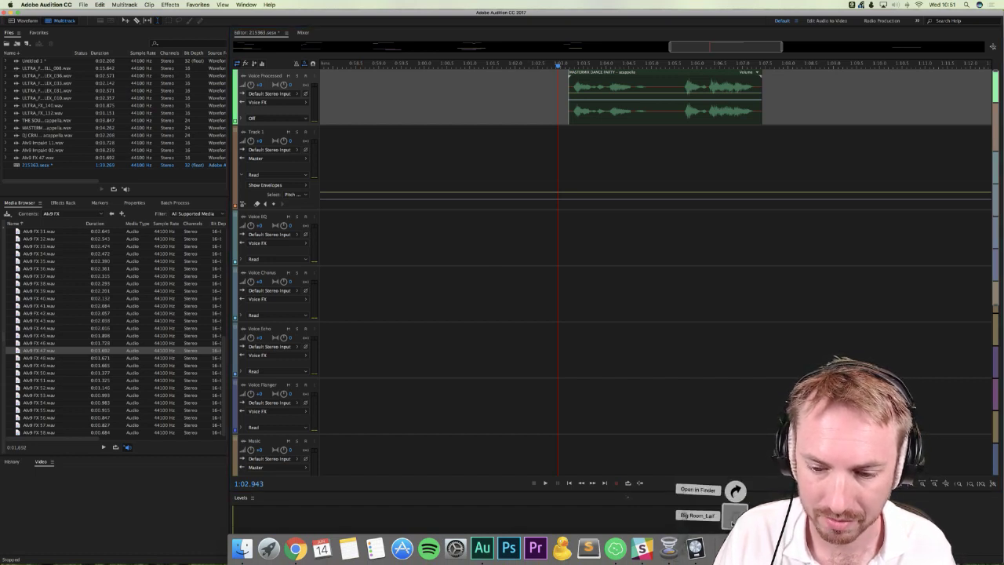
pyautogui.moveTo(732, 521); pyautogui.dragTo(555, 468)
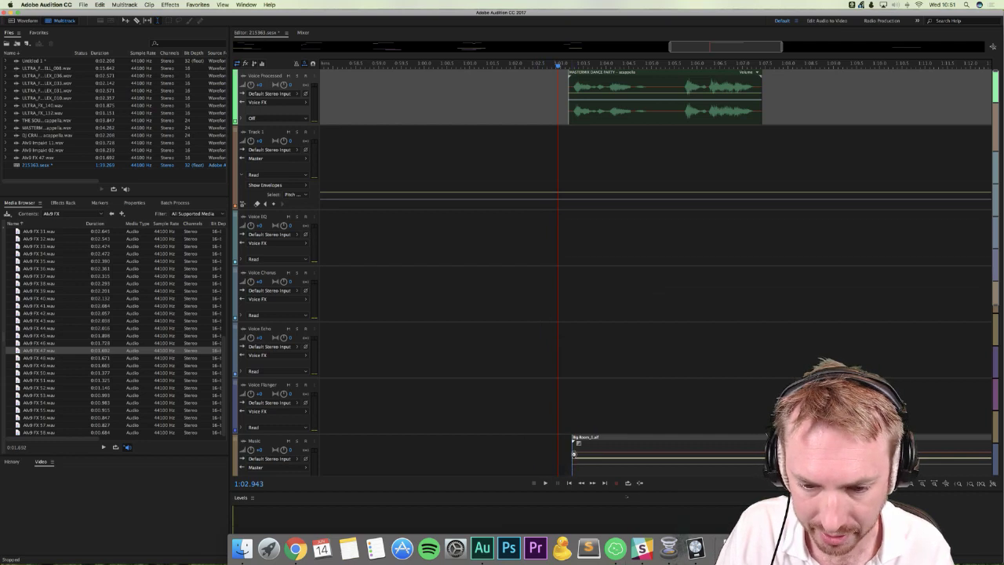
pyautogui.click(554, 394)
pyautogui.press('space')
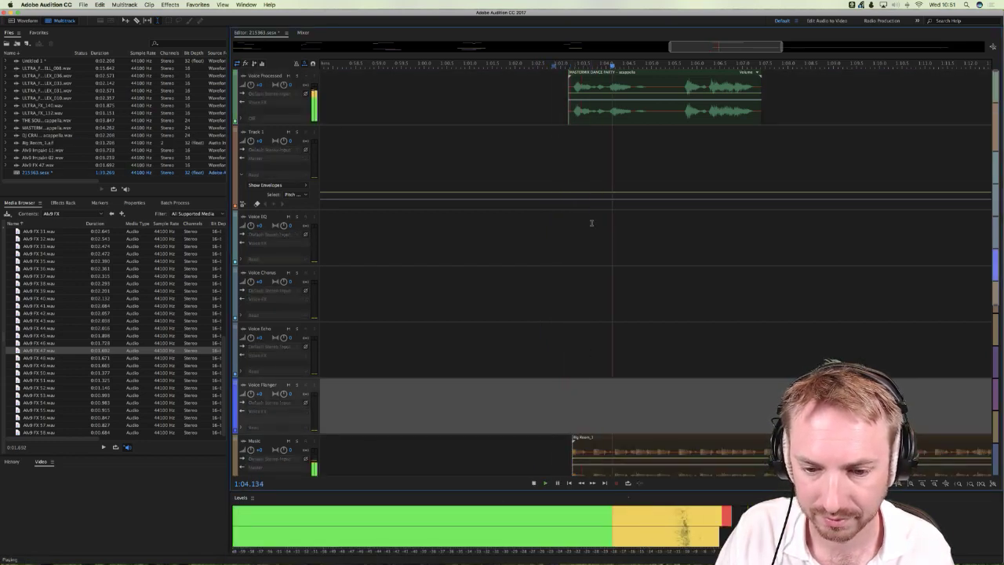
pyautogui.click(589, 146)
pyautogui.press('space')
pyautogui.click(575, 61)
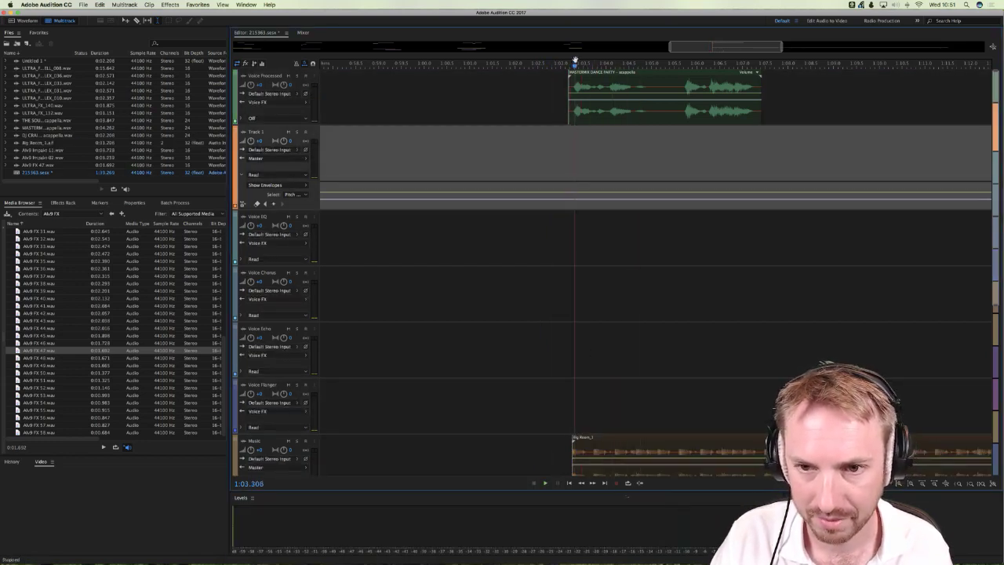
# Step: Nudge the Big Room_1 clip slightly later and replay to check its alignment
pyautogui.scroll(5, 575, 60)
pyautogui.scroll(-3, 593, 271)
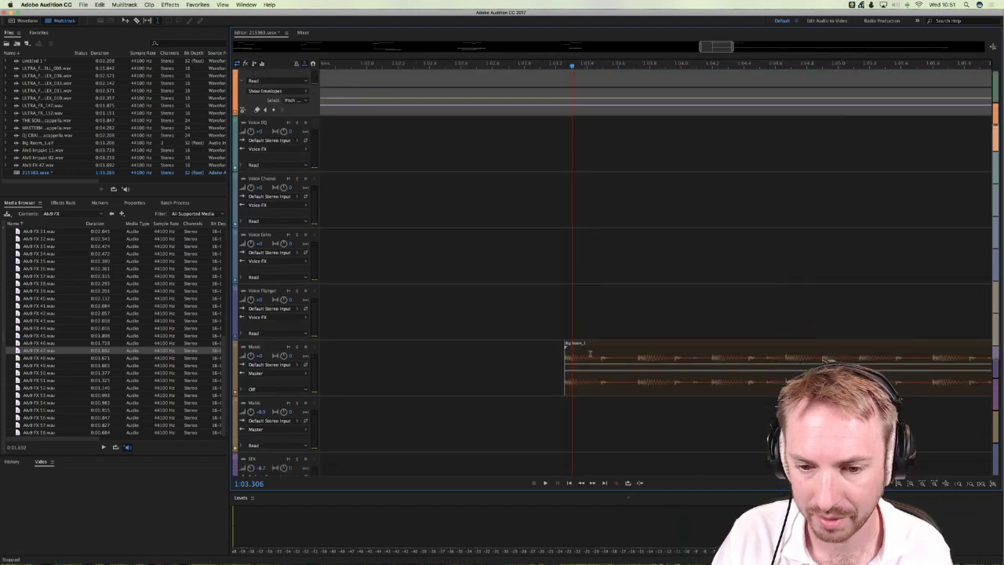
pyautogui.moveTo(590, 354); pyautogui.dragTo(598, 355)
pyautogui.press('space')
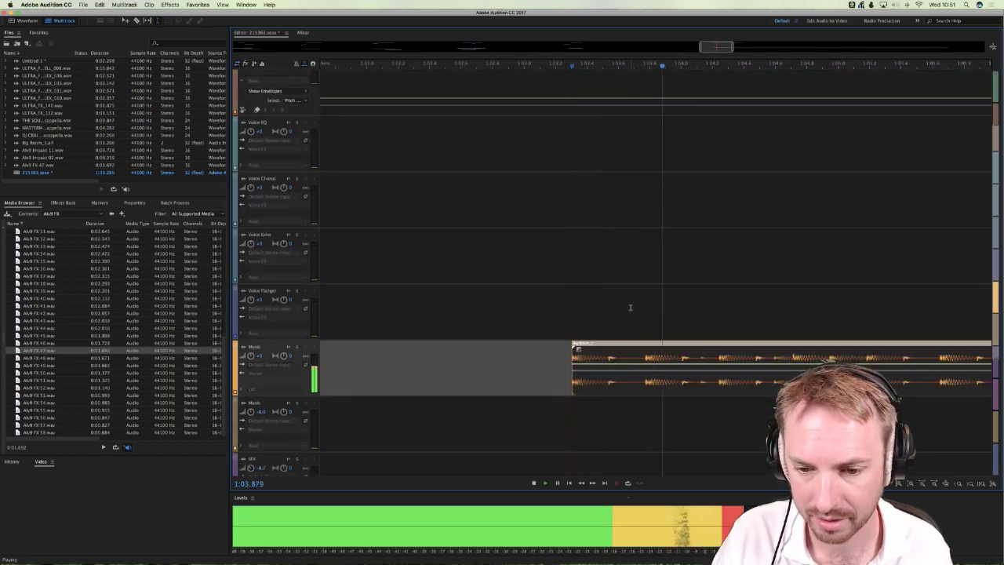
pyautogui.press('space')
pyautogui.press('space')
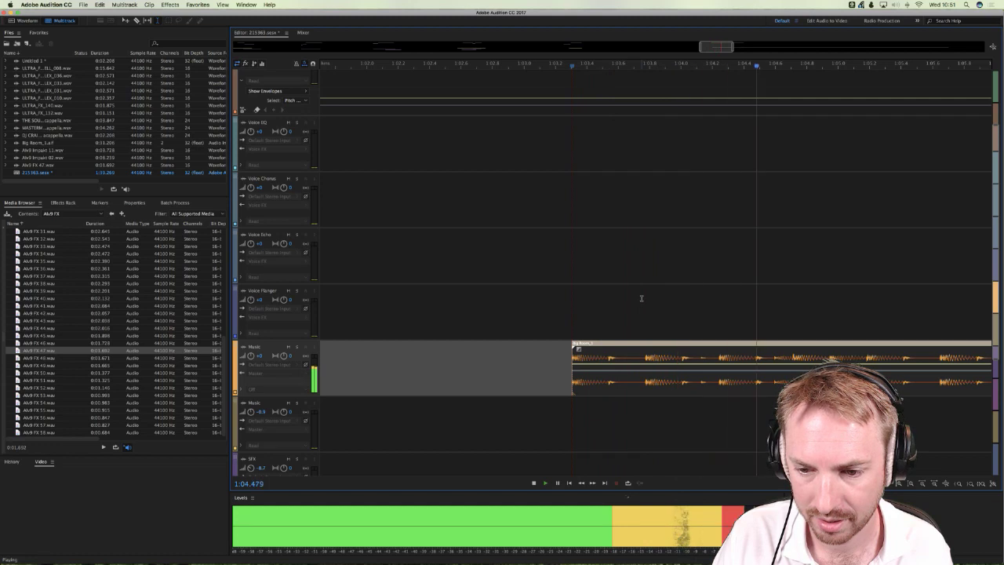
pyautogui.press('space')
pyautogui.scroll(3, 641, 298)
pyautogui.press('space')
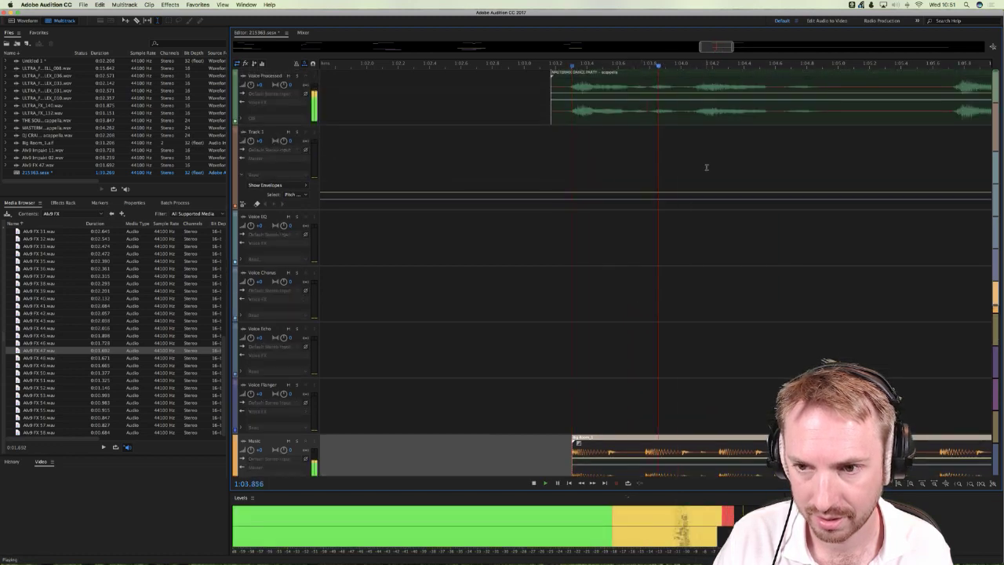
pyautogui.press('space')
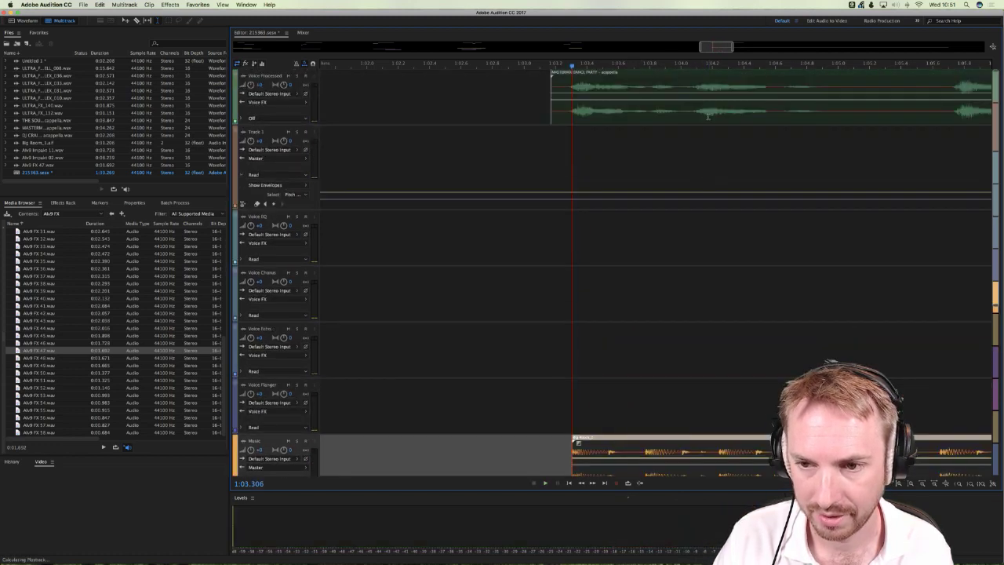
pyautogui.press('space')
pyautogui.scroll(-5, 695, 67)
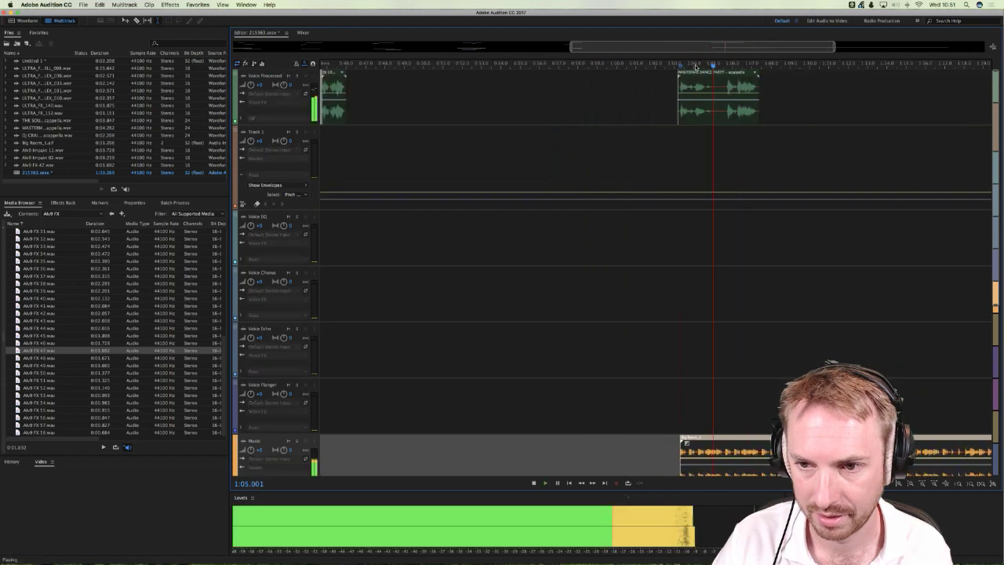
pyautogui.click(731, 148)
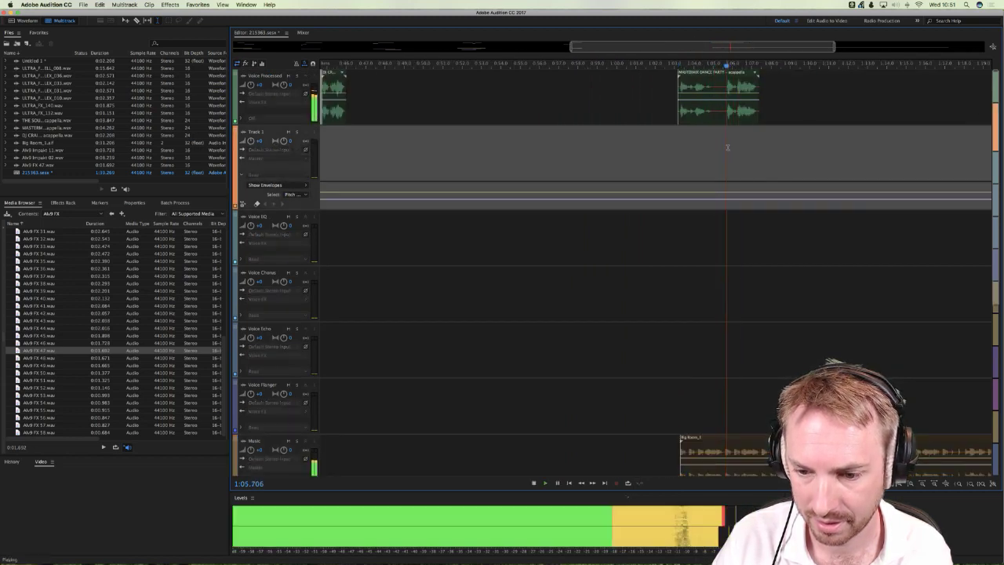
pyautogui.press('space')
pyautogui.press('space')
pyautogui.press('space')
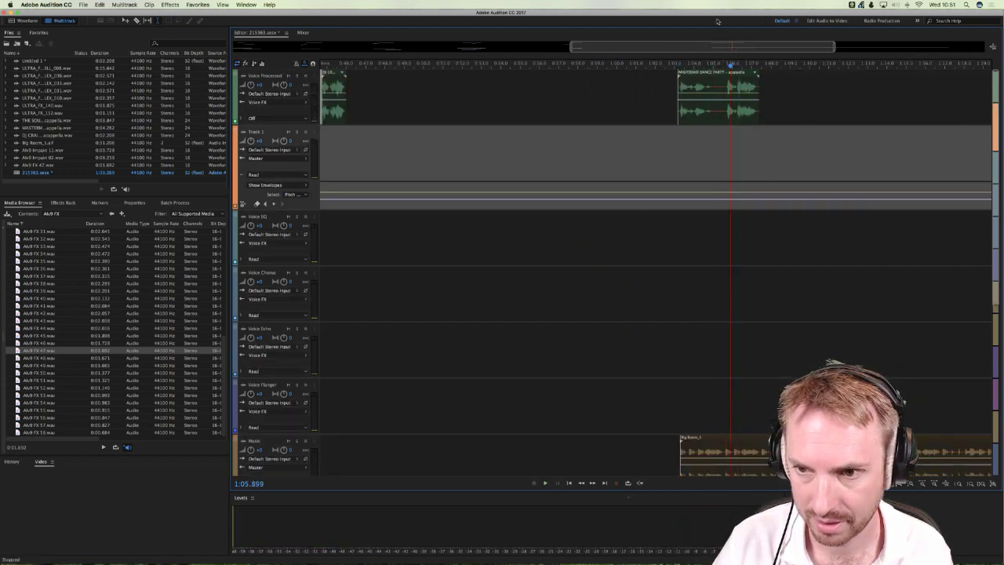
pyautogui.scroll(5, 711, 136)
# Step: Time-compress the acapella clip slightly to fit the beat and play them together
pyautogui.click(711, 136)
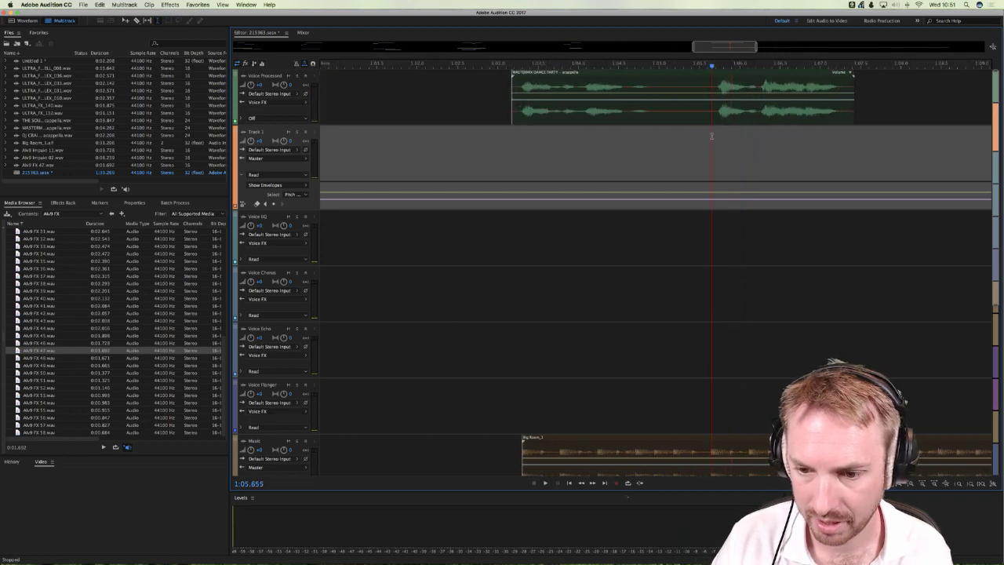
pyautogui.moveTo(852, 74); pyautogui.dragTo(839, 81)
pyautogui.click(475, 148)
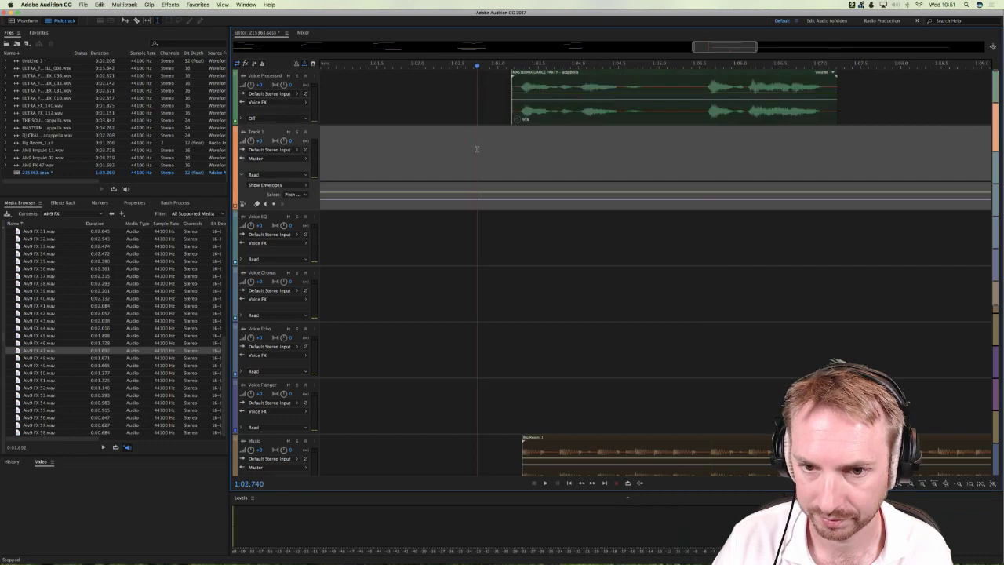
pyautogui.press('space')
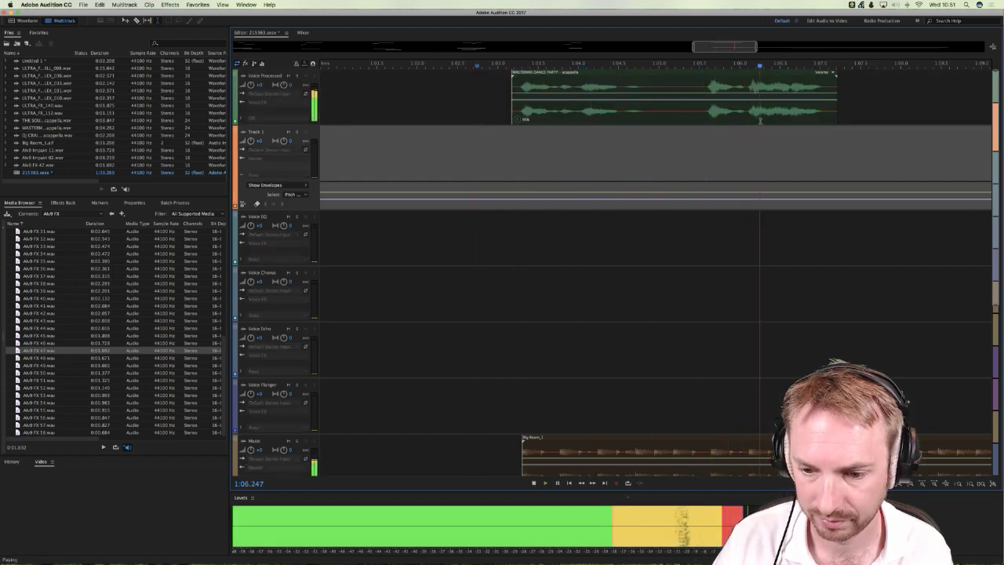
pyautogui.press('space')
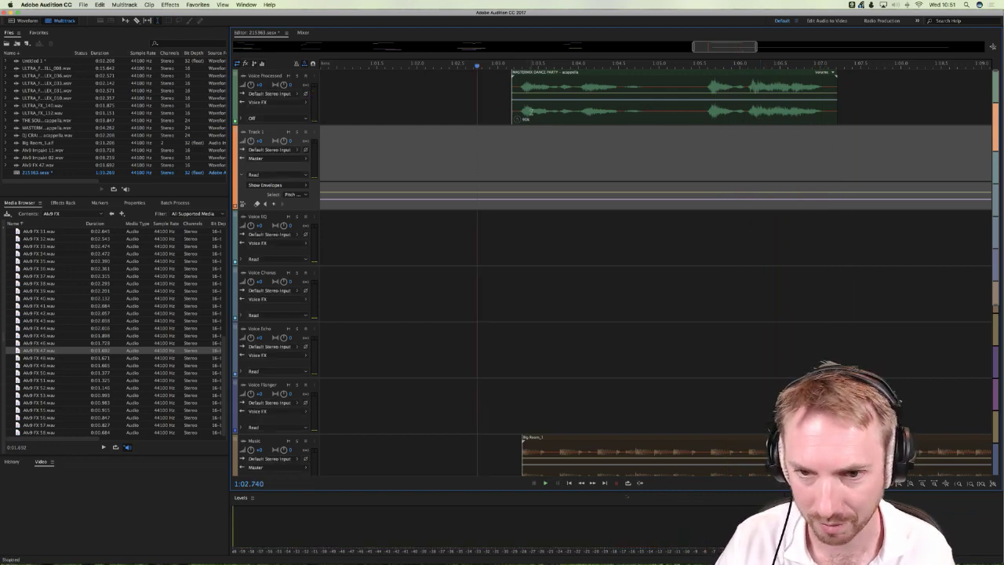
pyautogui.click(532, 94)
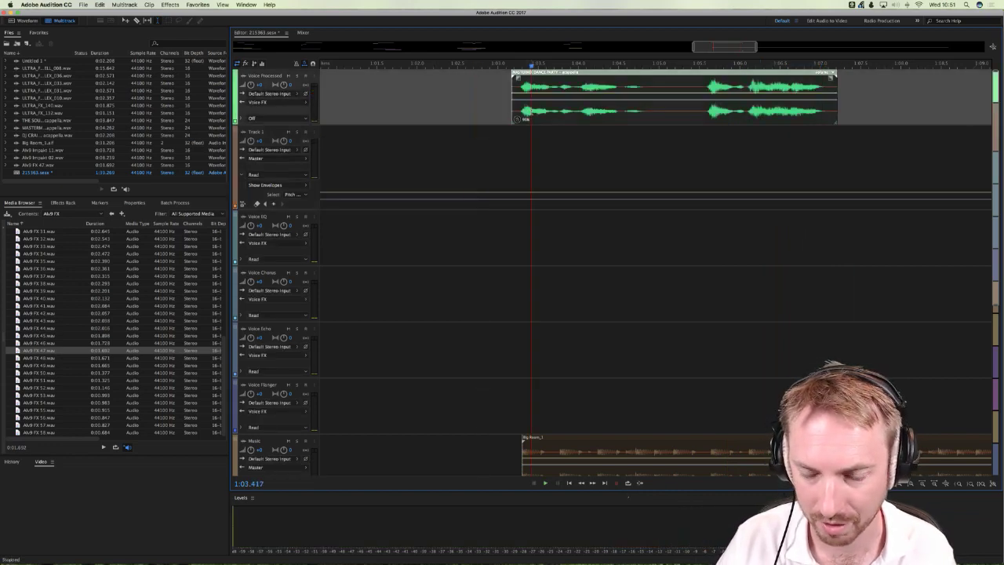
# Step: Set the acapella clip's Stretch Mode to Rendered (High Quality) and play it back
pyautogui.click(125, 203)
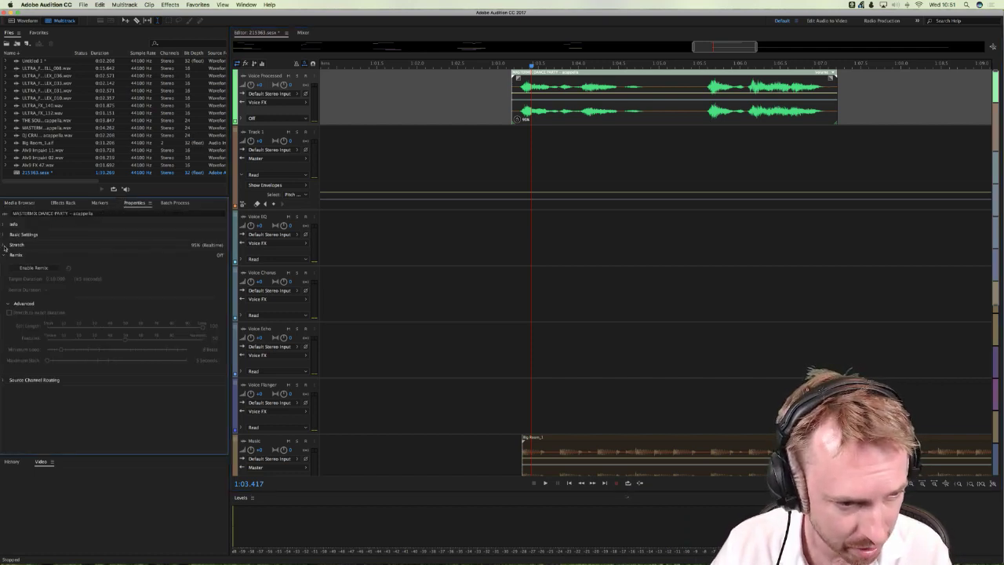
pyautogui.click(5, 244)
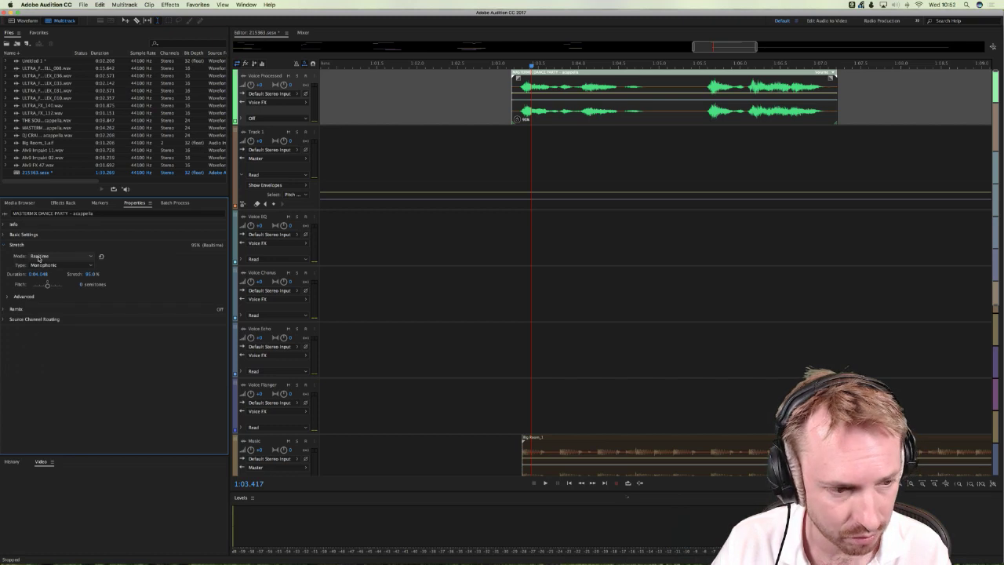
pyautogui.click(39, 257)
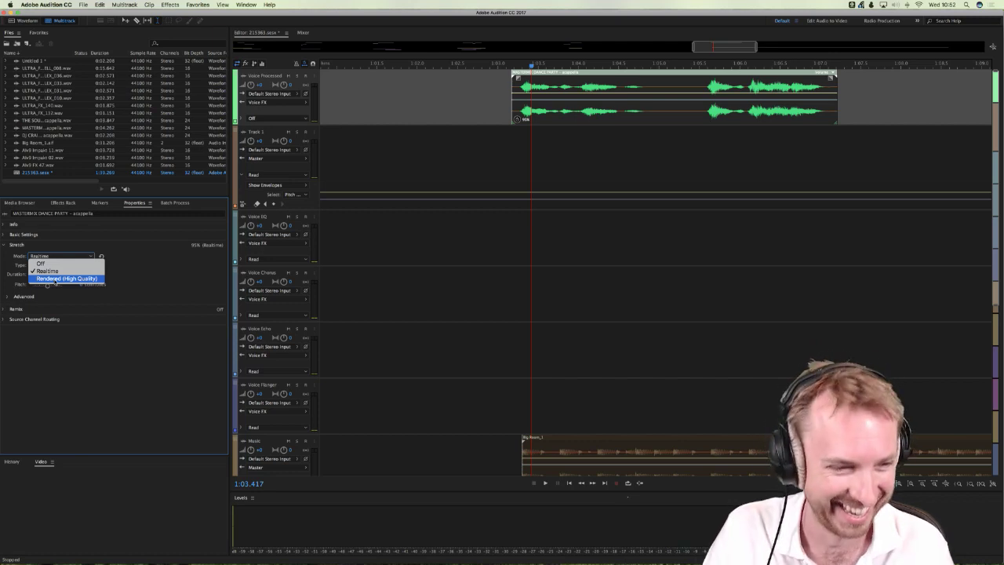
pyautogui.click(55, 279)
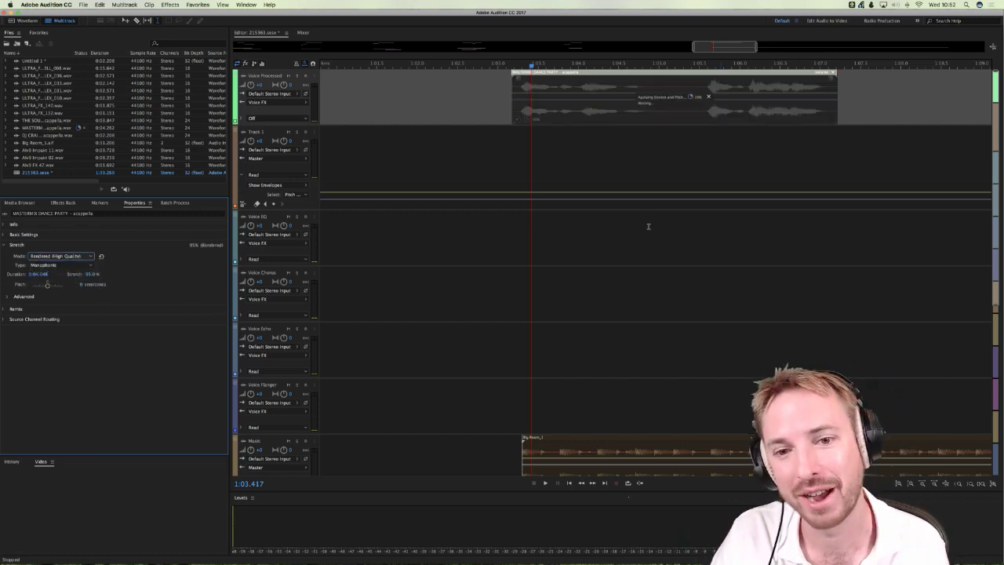
pyautogui.click(495, 139)
pyautogui.press('space')
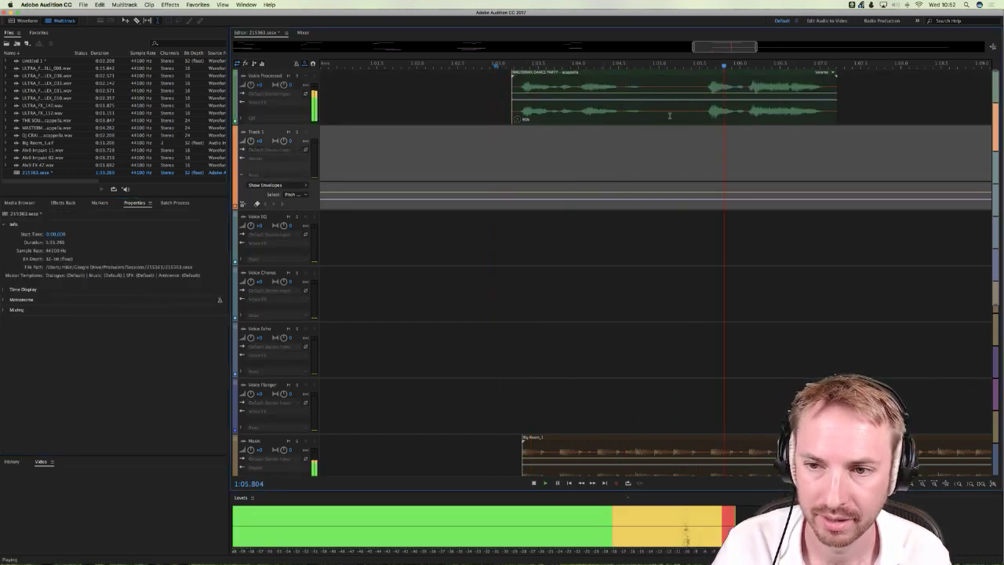
# Step: Play the mix from a point inside the acapella intro
pyautogui.press('space')
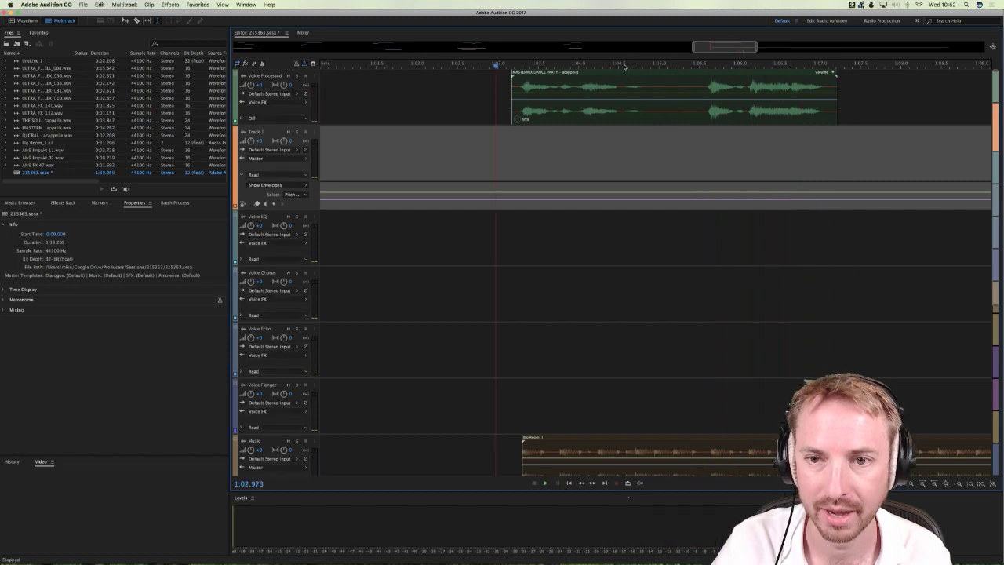
pyautogui.scroll(5, 615, 66)
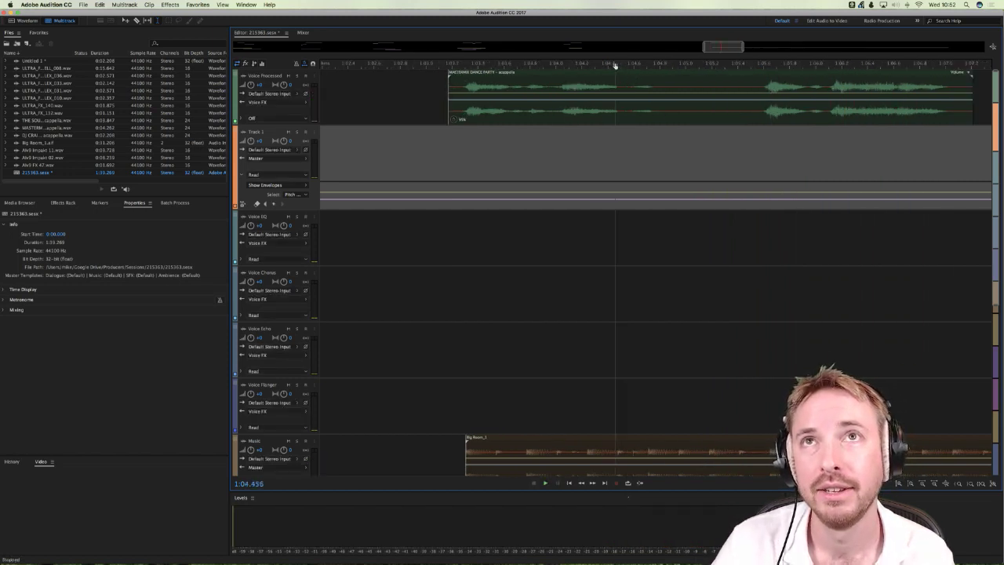
pyautogui.click(554, 67)
pyautogui.press('space')
pyautogui.press('space')
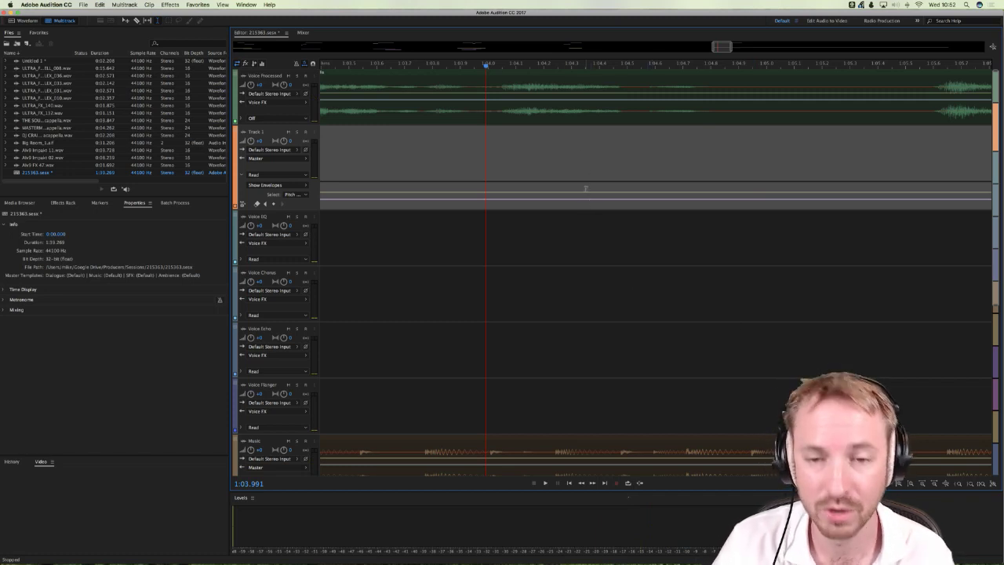
pyautogui.scroll(-3, 510, 67)
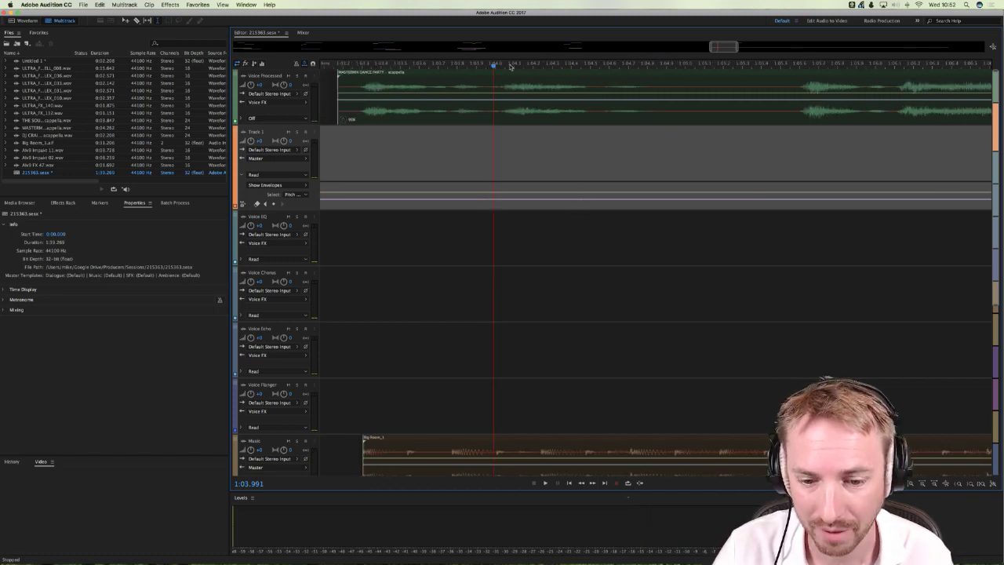
# Step: Move the playback start through the acapella gaps back to 1:03.128
pyautogui.click(517, 131)
pyautogui.click(533, 129)
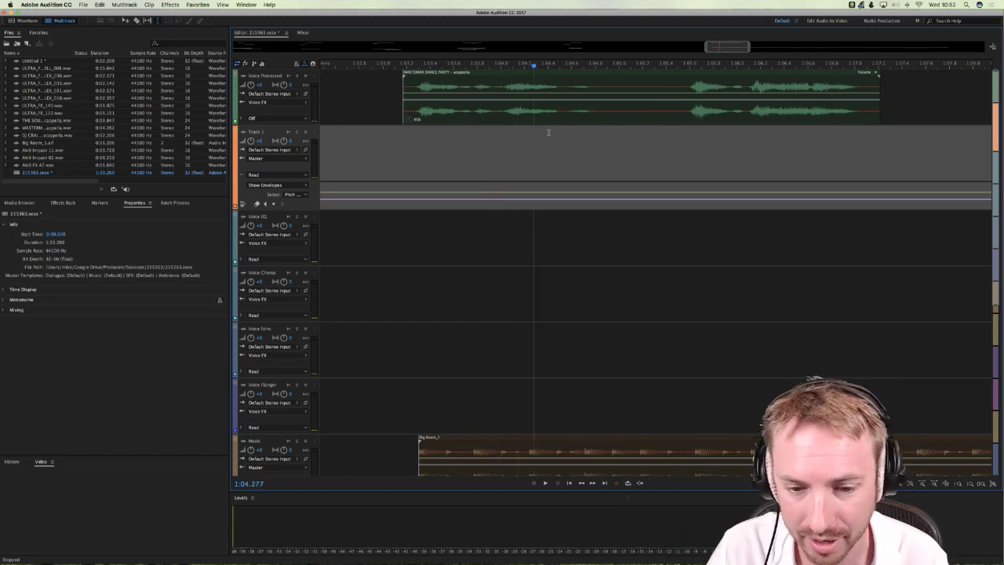
pyautogui.click(502, 131)
pyautogui.click(511, 131)
pyautogui.click(475, 130)
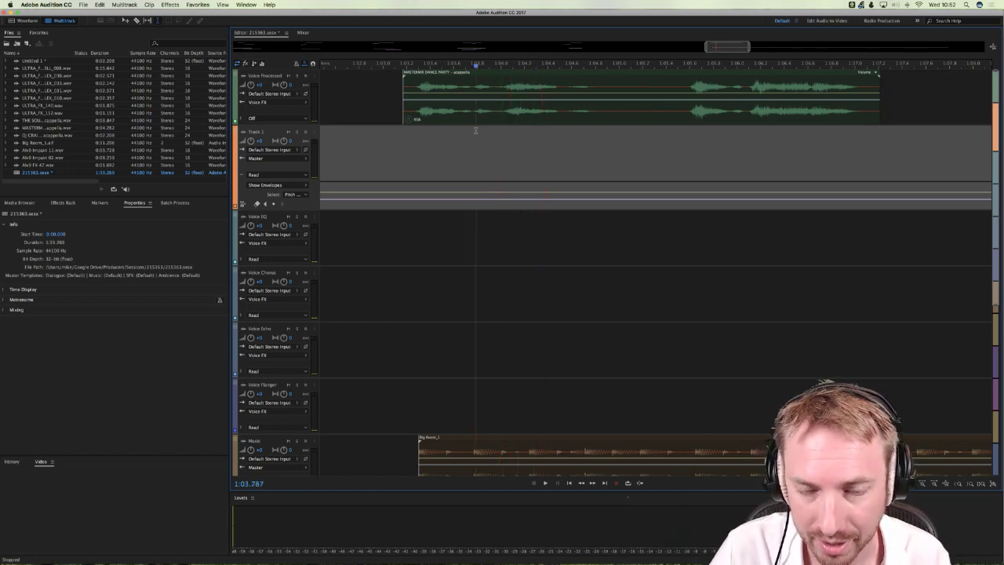
pyautogui.click(397, 149)
# Step: Play briefly from 1:03.128, then zoom in on the Voice Processed acapella clip
pyautogui.press('space')
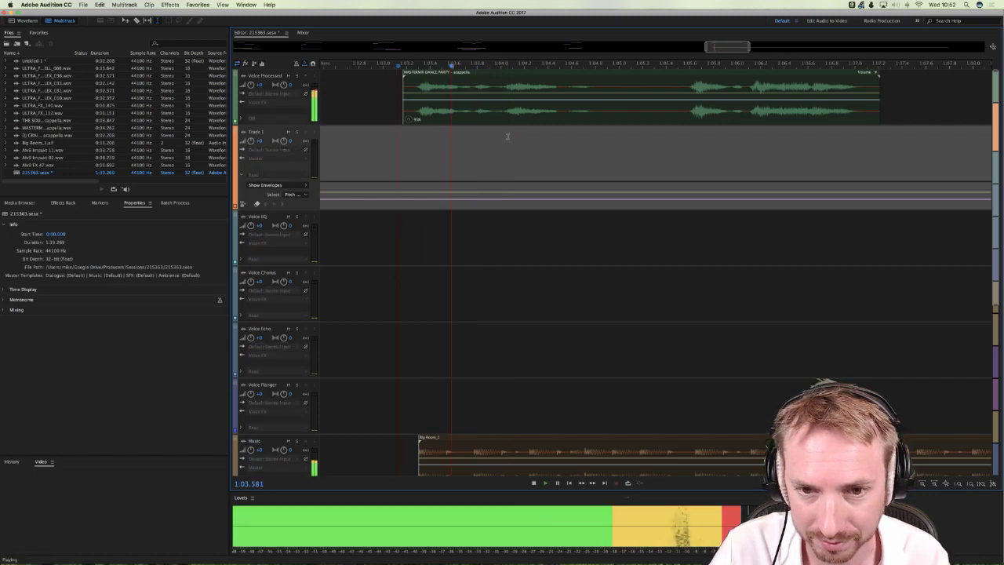
pyautogui.press('space')
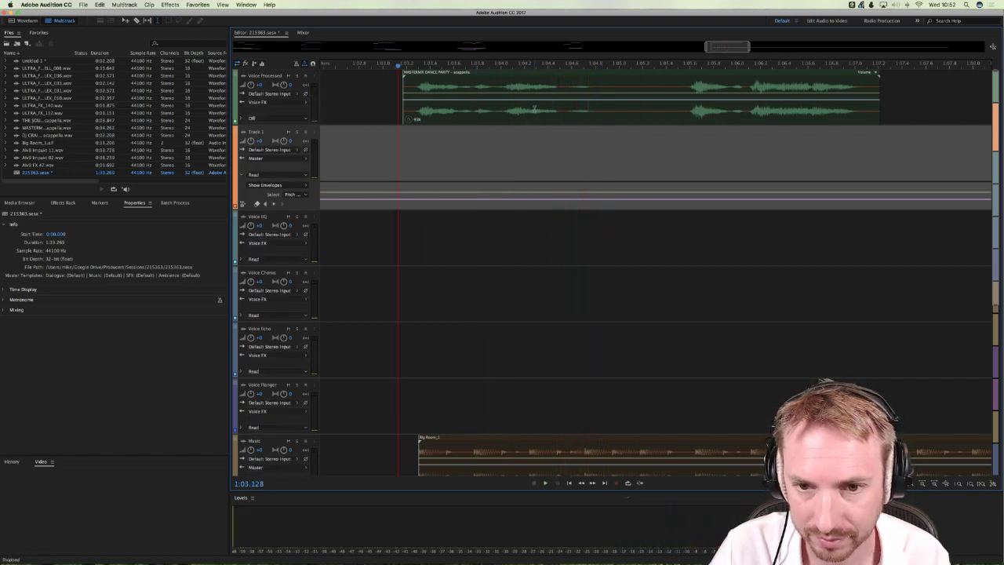
pyautogui.click(531, 82)
pyautogui.press('=')
pyautogui.press('=')
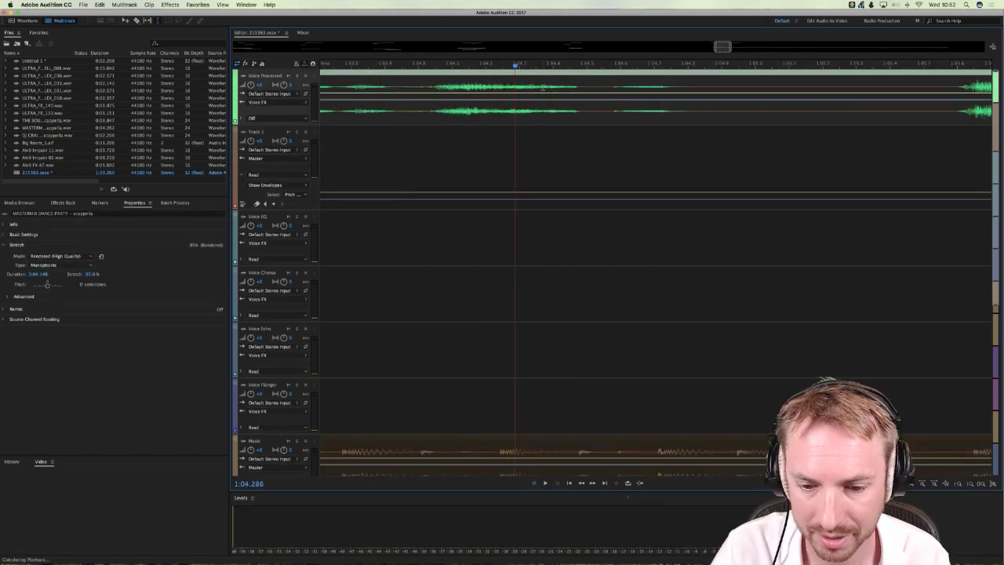
# Step: Mark and copy a short slice of the acapella around 1:04.2
pyautogui.press('space')
pyautogui.press('space')
pyautogui.press('space')
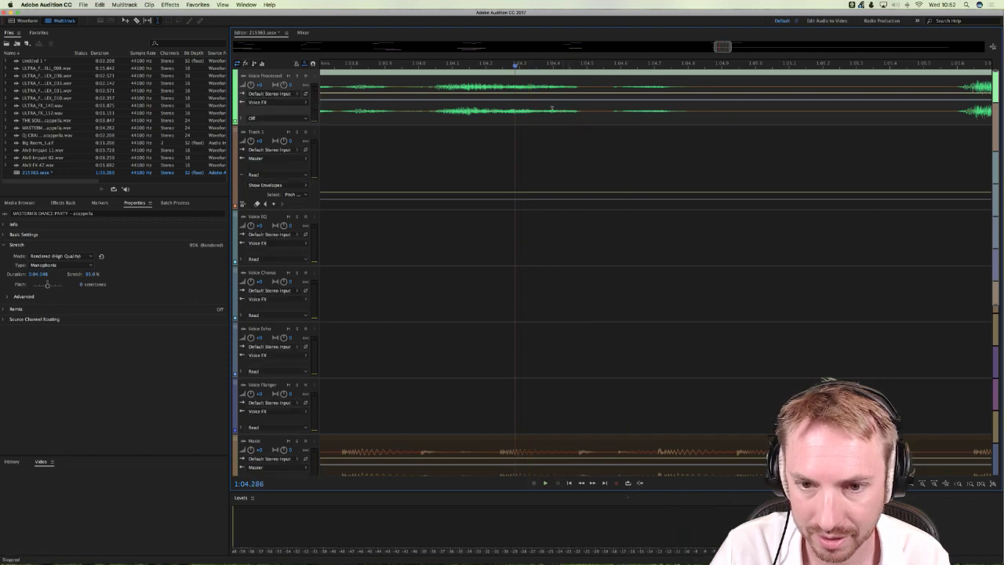
pyautogui.click(498, 109)
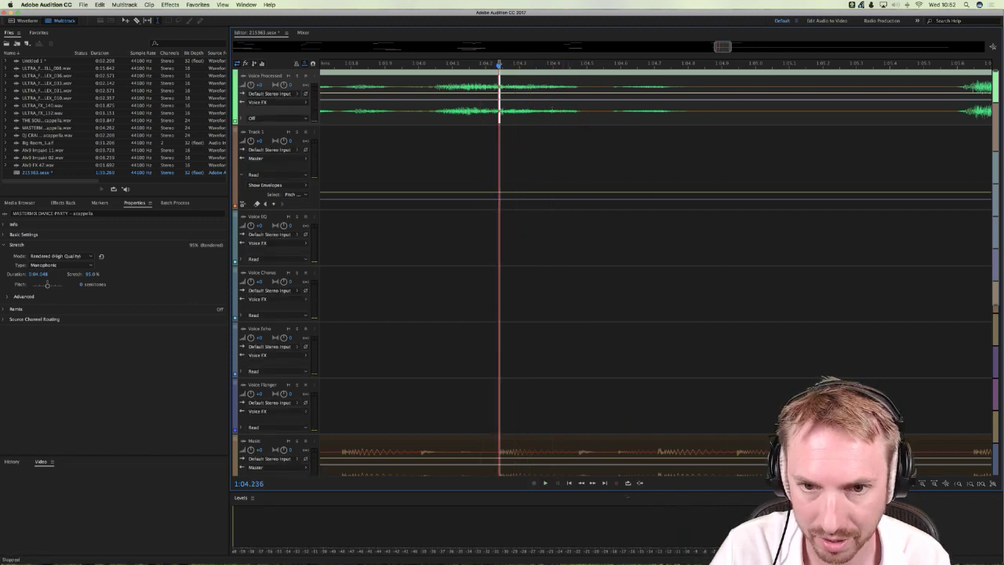
pyautogui.moveTo(499, 110); pyautogui.dragTo(534, 122)
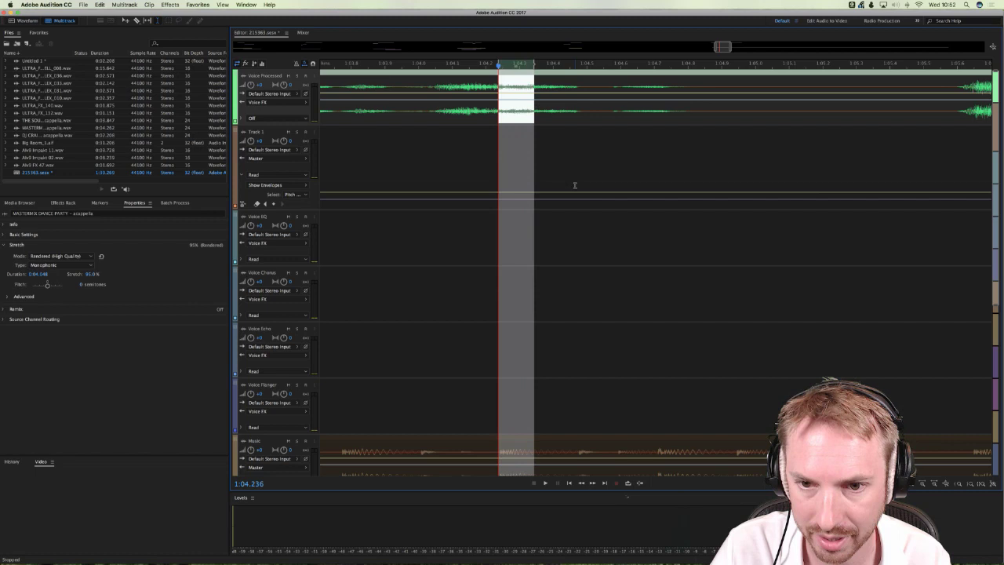
pyautogui.hotkey('ctrl', 'c')
# Step: Paste the slice twice onto Voice EQ, near 1:04.5 and 1:04.7
pyautogui.click(572, 256)
pyautogui.click(580, 255)
pyautogui.hotkey('ctrl', 'v')
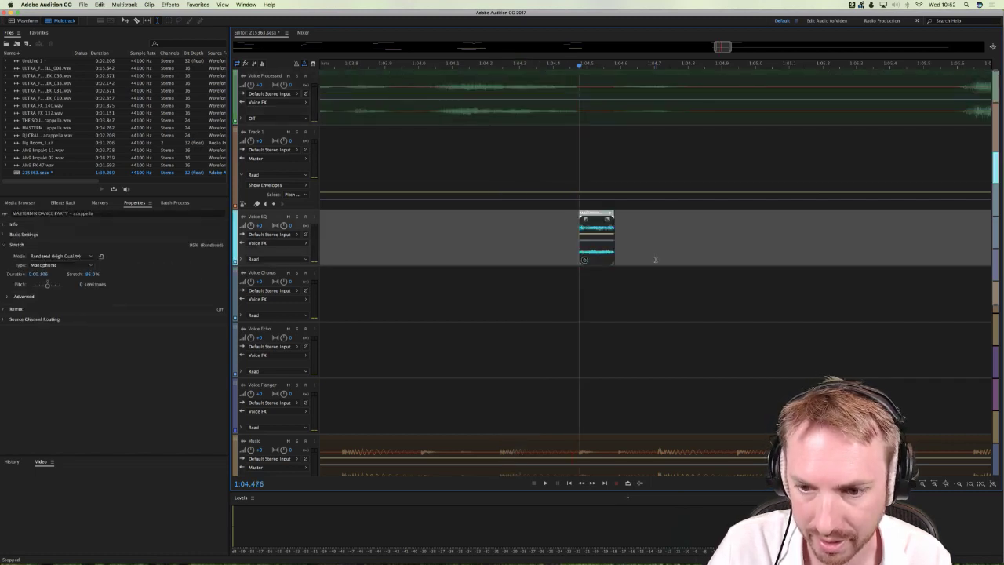
pyautogui.click(653, 254)
pyautogui.hotkey('ctrl', 'v')
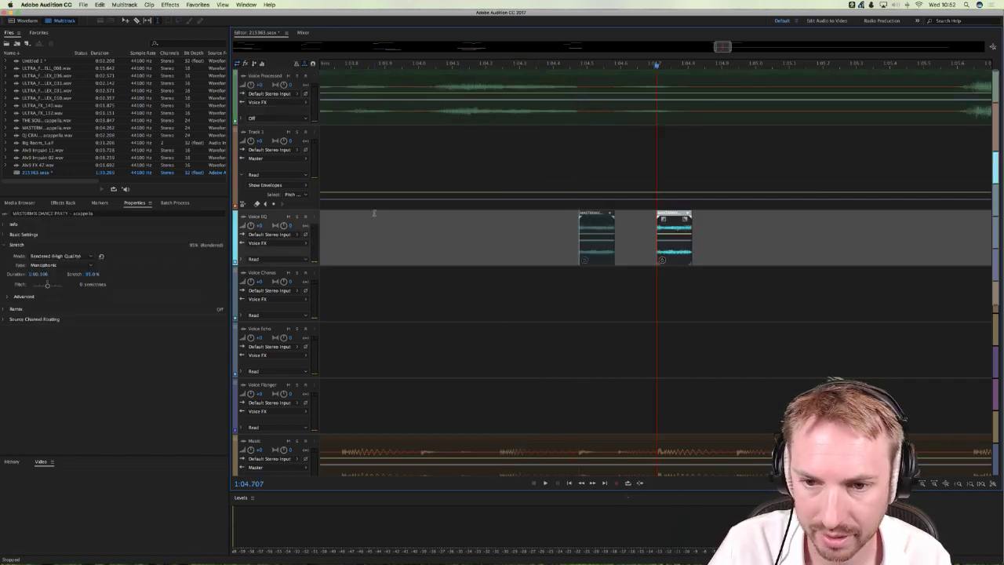
pyautogui.click(376, 236)
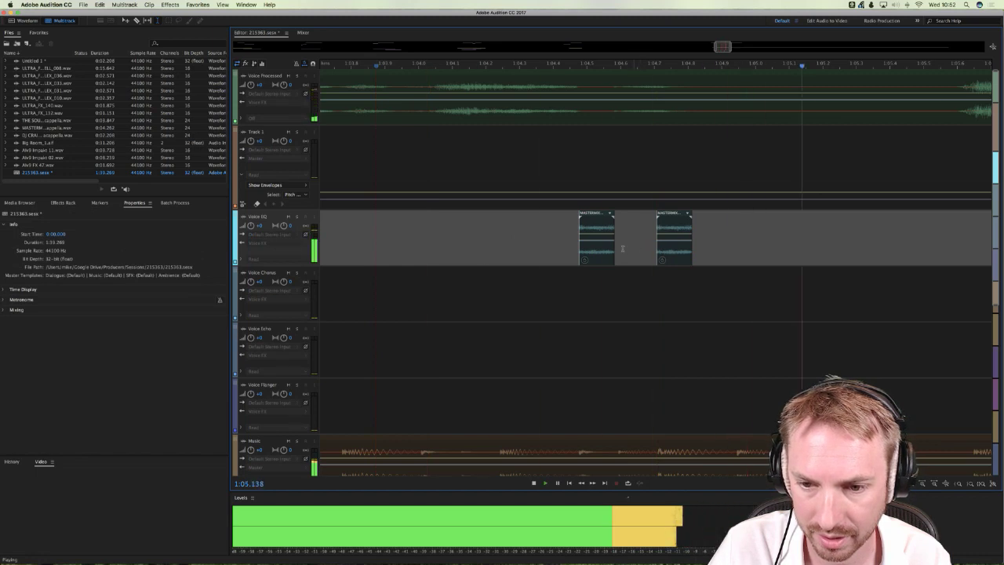
# Step: Turn the second Voice EQ slice's volume down to about -6.8 dB
pyautogui.press('space')
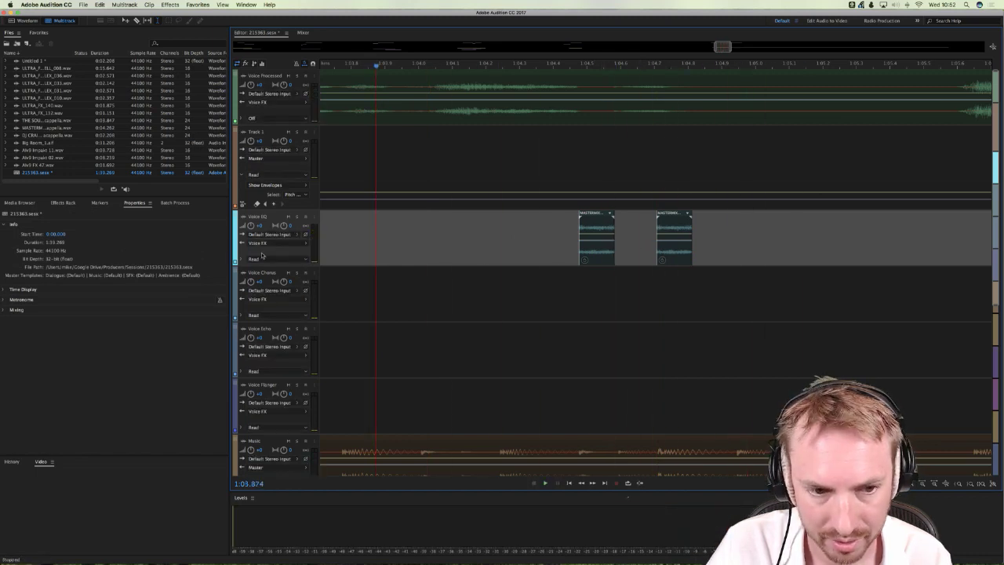
pyautogui.click(594, 235)
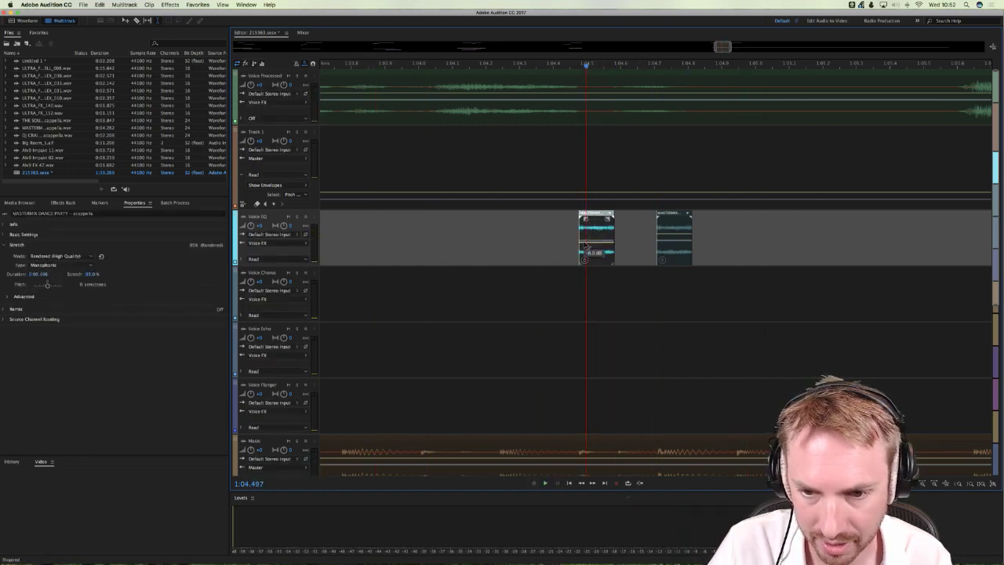
pyautogui.click(671, 235)
pyautogui.moveTo(661, 238); pyautogui.dragTo(661, 249)
# Step: Shape the slices' fades and play them back from 1:04.122
pyautogui.click(597, 228)
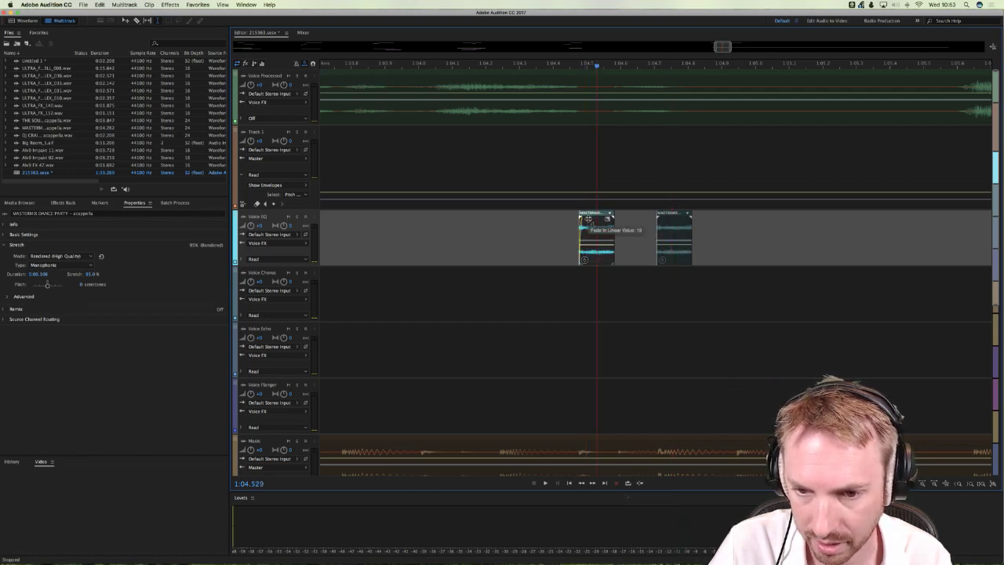
pyautogui.click(666, 227)
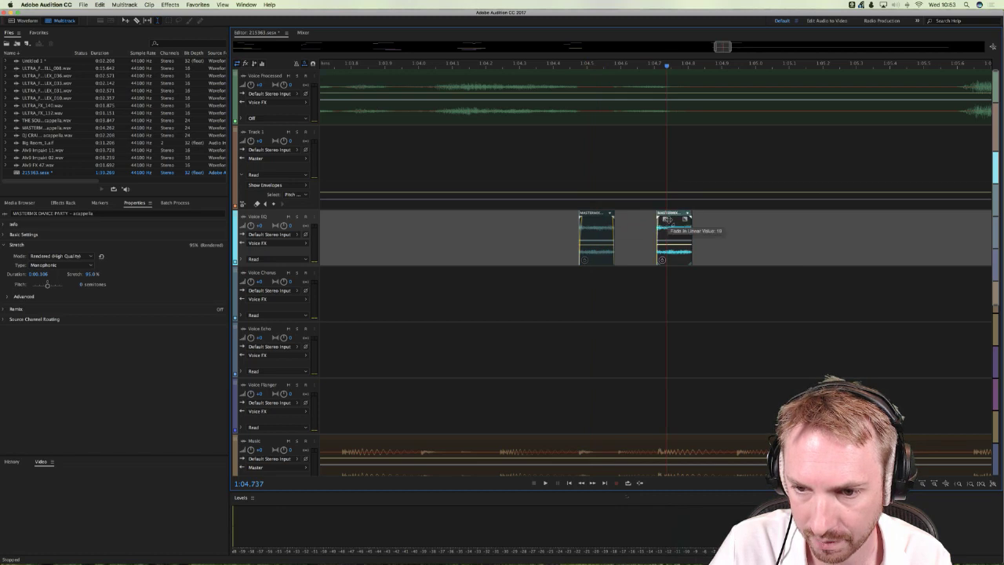
pyautogui.click(459, 153)
pyautogui.press('space')
pyautogui.press('space')
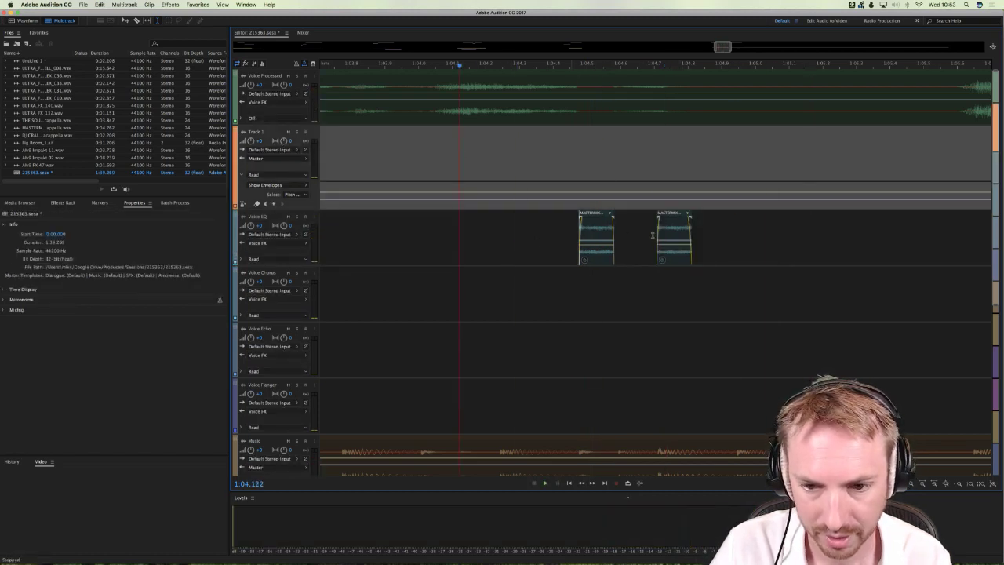
pyautogui.click(593, 239)
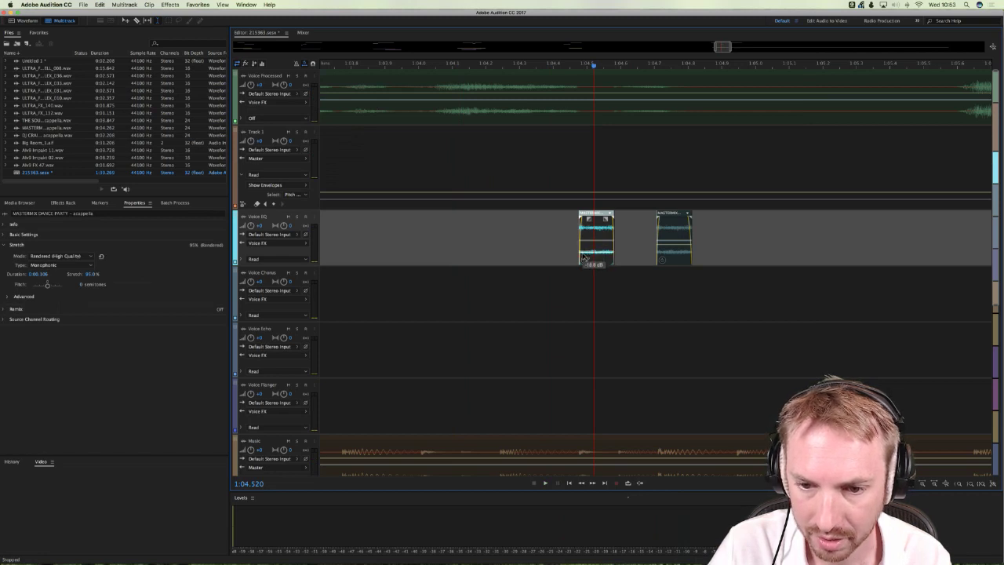
pyautogui.click(419, 242)
pyautogui.press('space')
pyautogui.press('space')
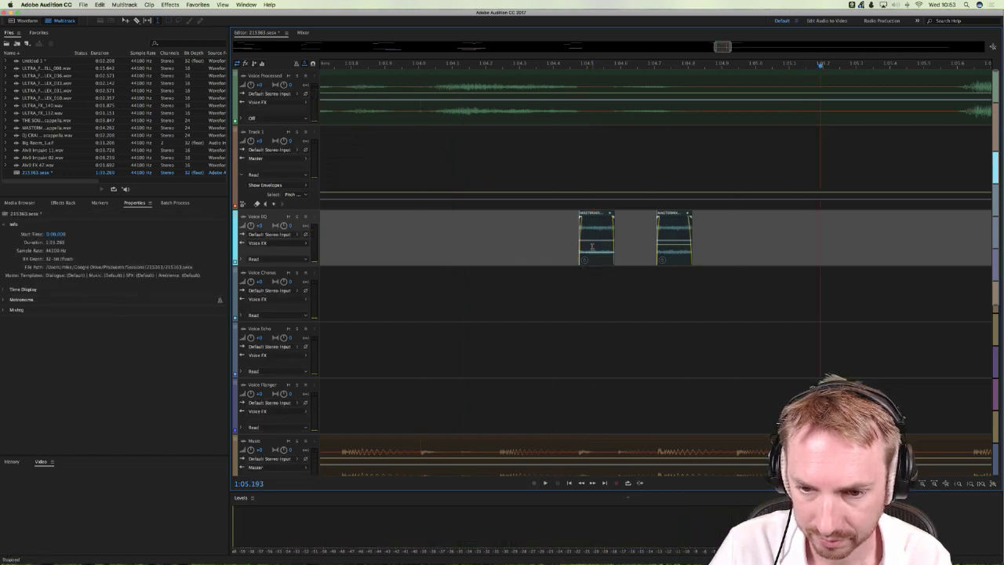
# Step: Audition the stutter from 1:04.066 and again from 1:03.377
pyautogui.click(588, 253)
pyautogui.click(667, 242)
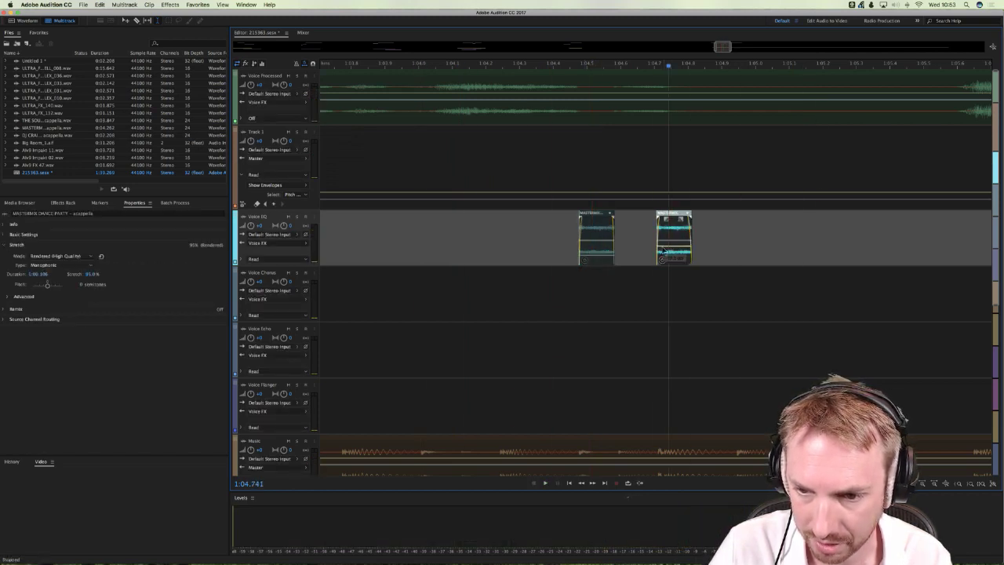
pyautogui.click(440, 240)
pyautogui.press('space')
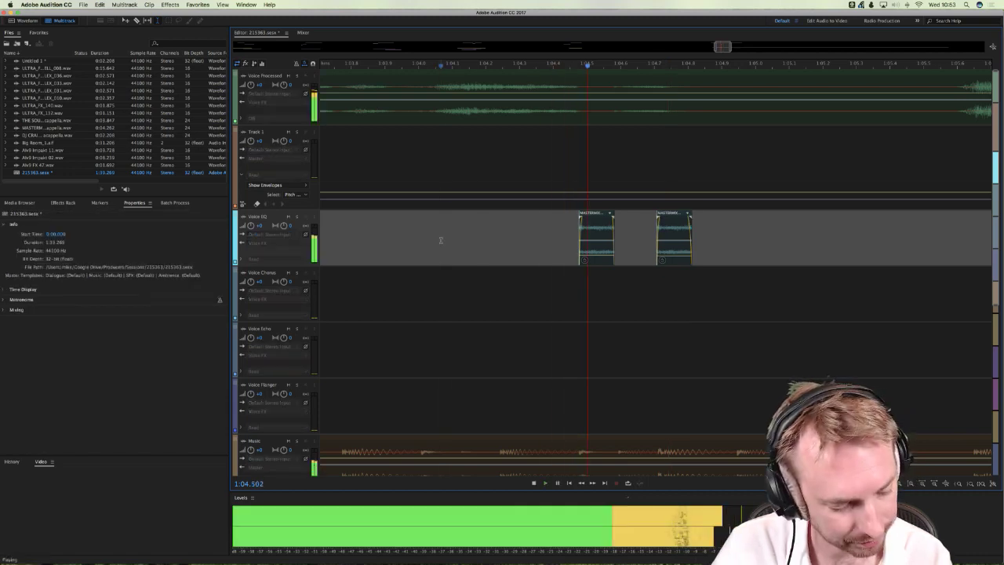
pyautogui.press('space')
pyautogui.press('space')
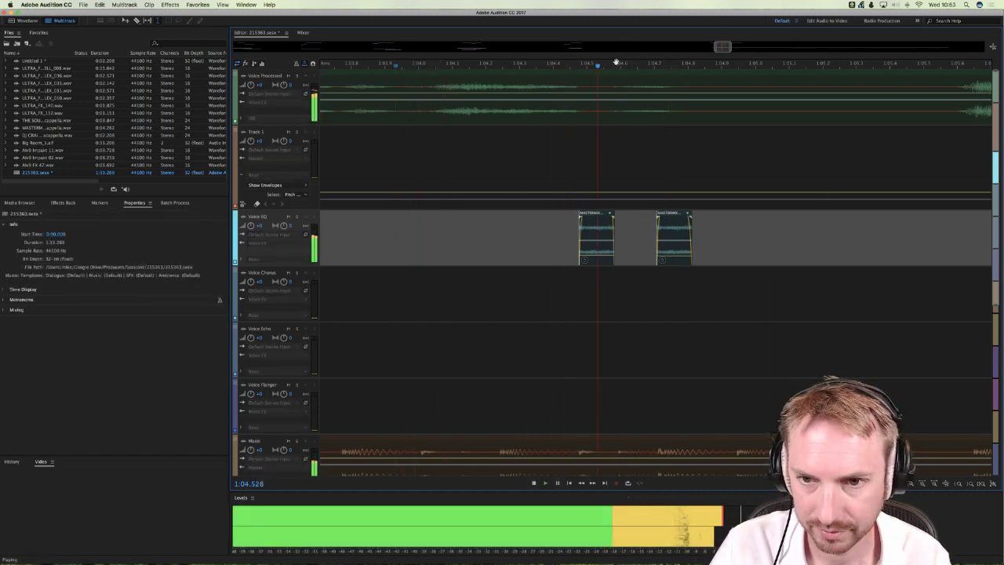
pyautogui.scroll(-3, 619, 63)
pyautogui.click(486, 144)
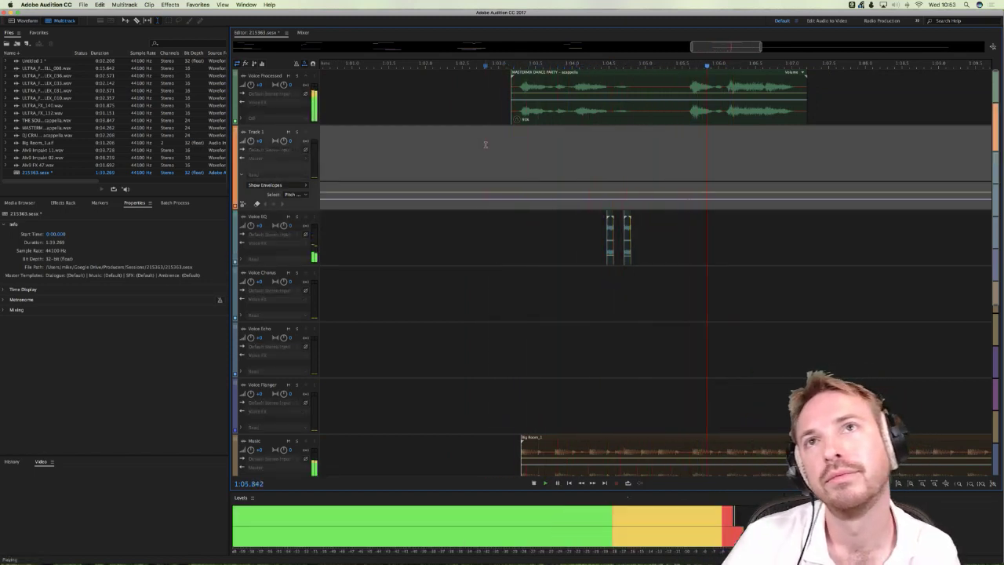
pyautogui.press('space')
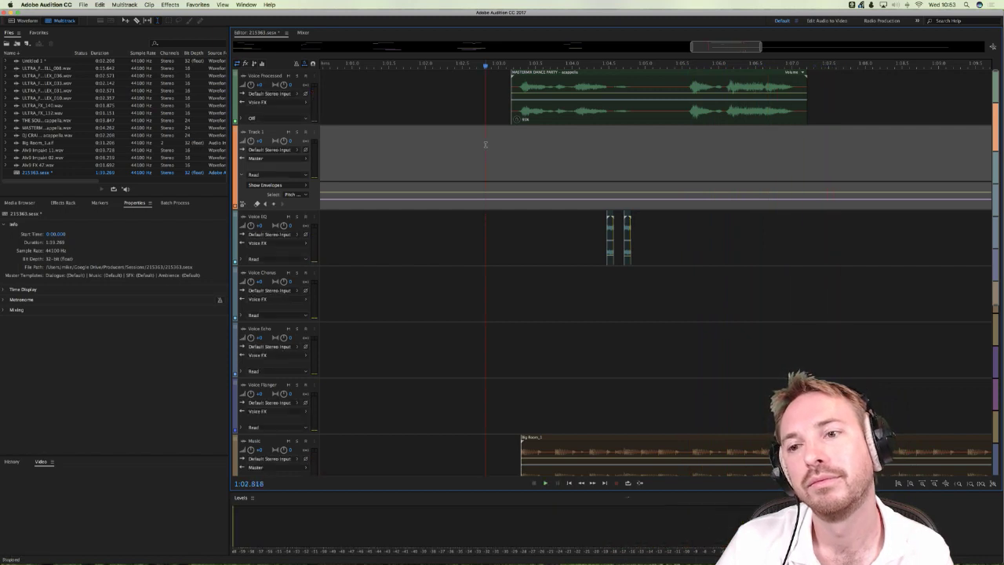
pyautogui.press('space')
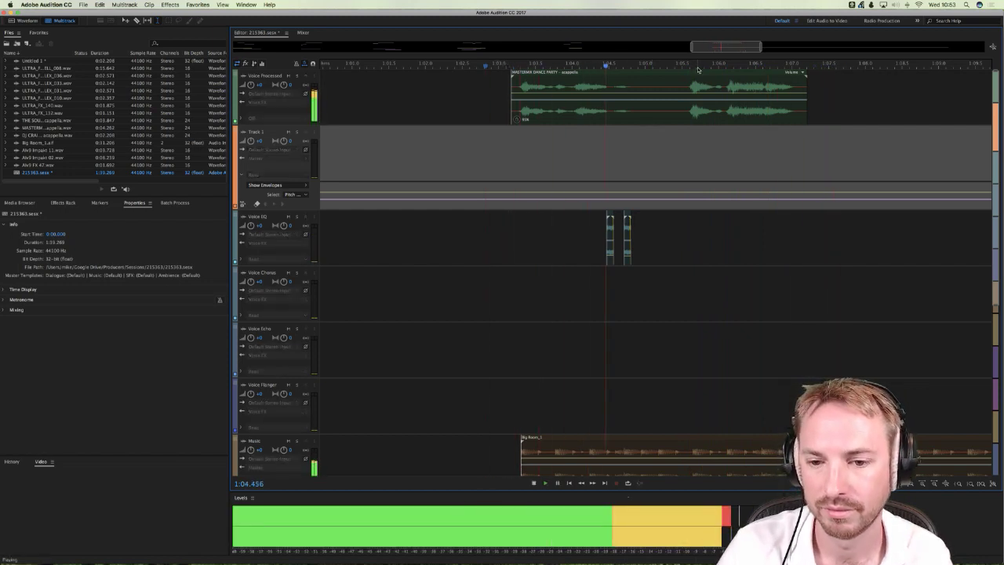
pyautogui.scroll(3, 698, 69)
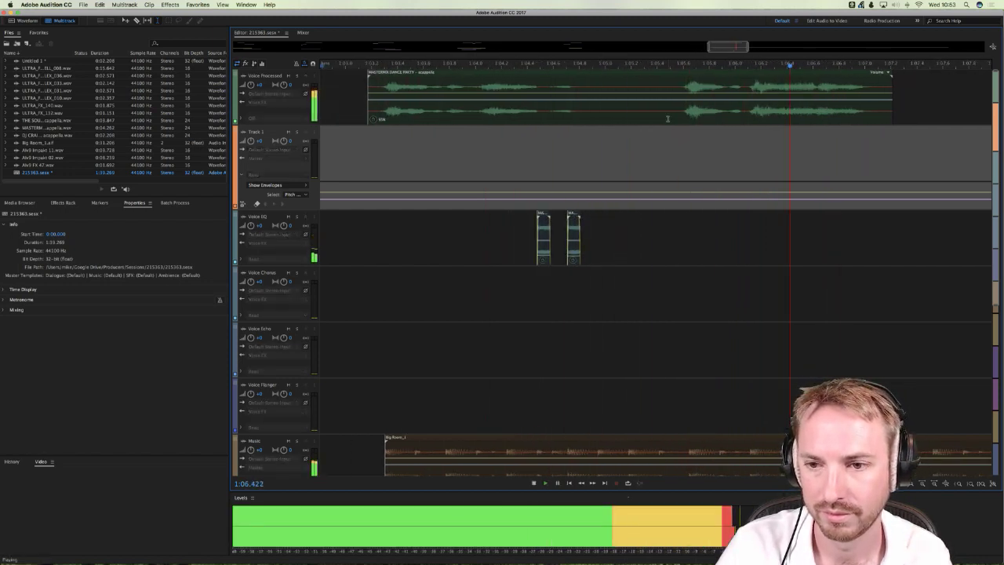
# Step: Mark an acapella slice near 1:05.6 and paste two copies onto Track 1 around 1:05.5
pyautogui.press('space')
pyautogui.click(690, 78)
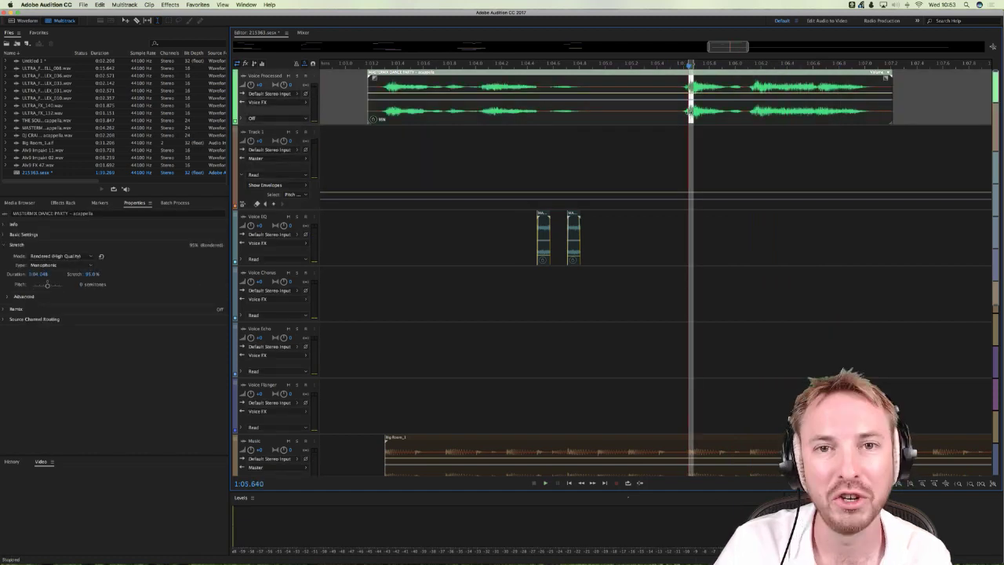
pyautogui.scroll(3, 697, 66)
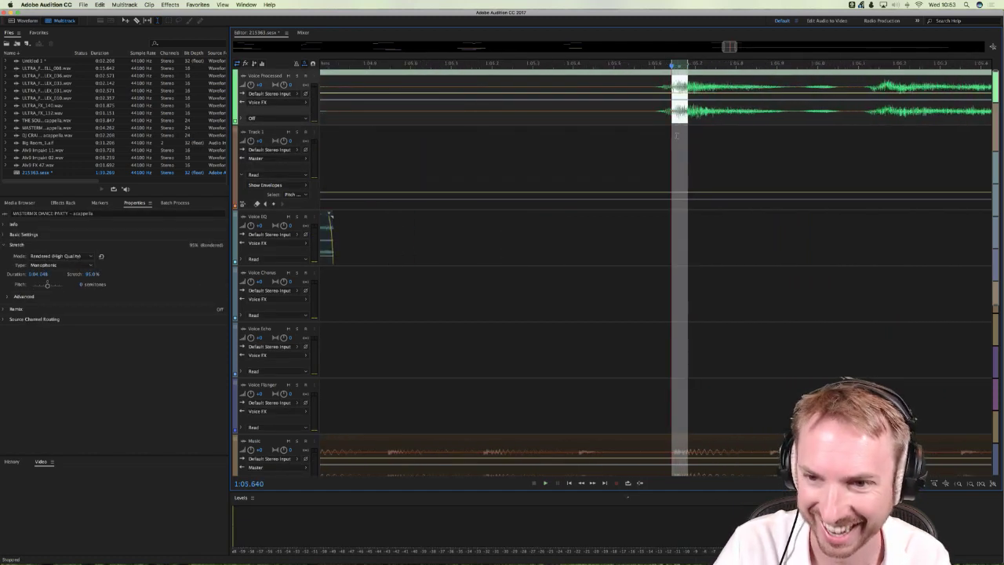
pyautogui.moveTo(676, 135); pyautogui.dragTo(699, 135)
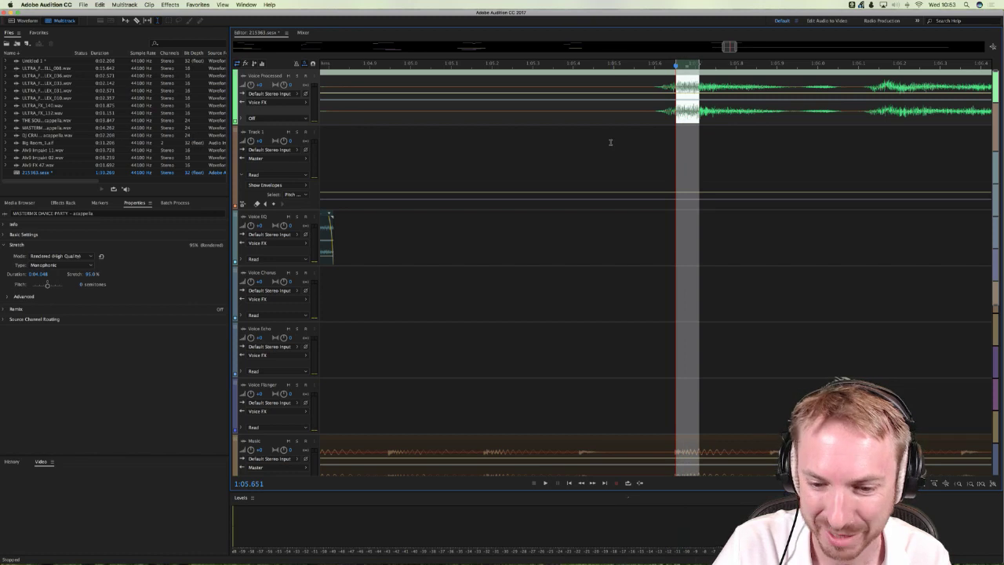
pyautogui.click(592, 157)
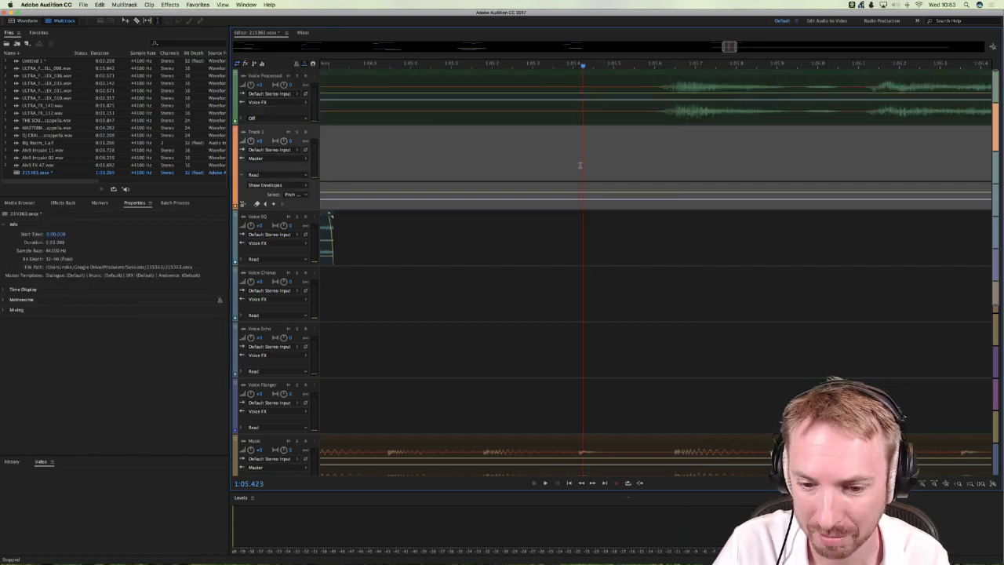
pyautogui.click(577, 167)
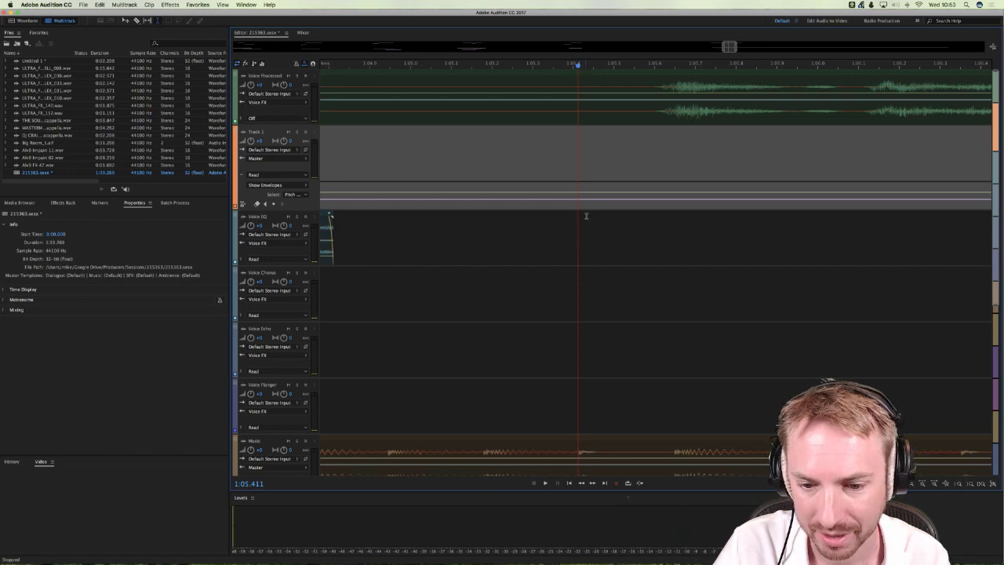
pyautogui.press('super+v')
pyautogui.click(630, 159)
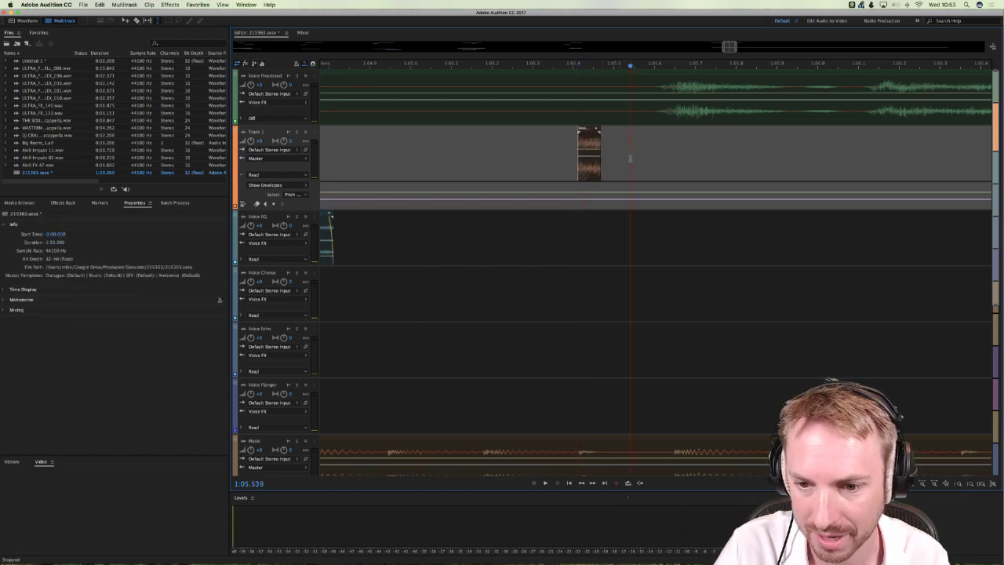
pyautogui.press('super+v')
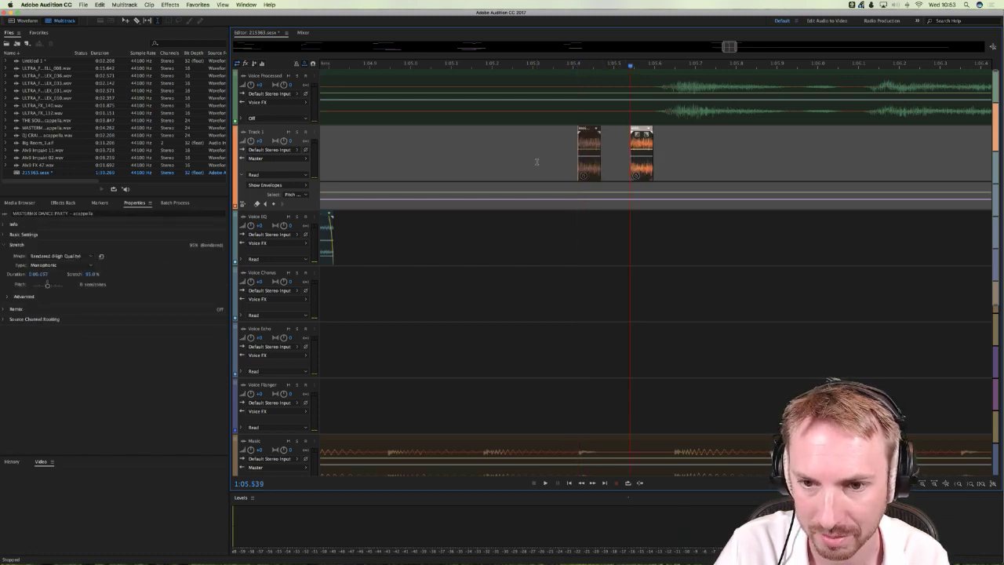
# Step: Play back the two Track 1 slices from just before them
pyautogui.click(446, 166)
pyautogui.press('space')
pyautogui.press('space')
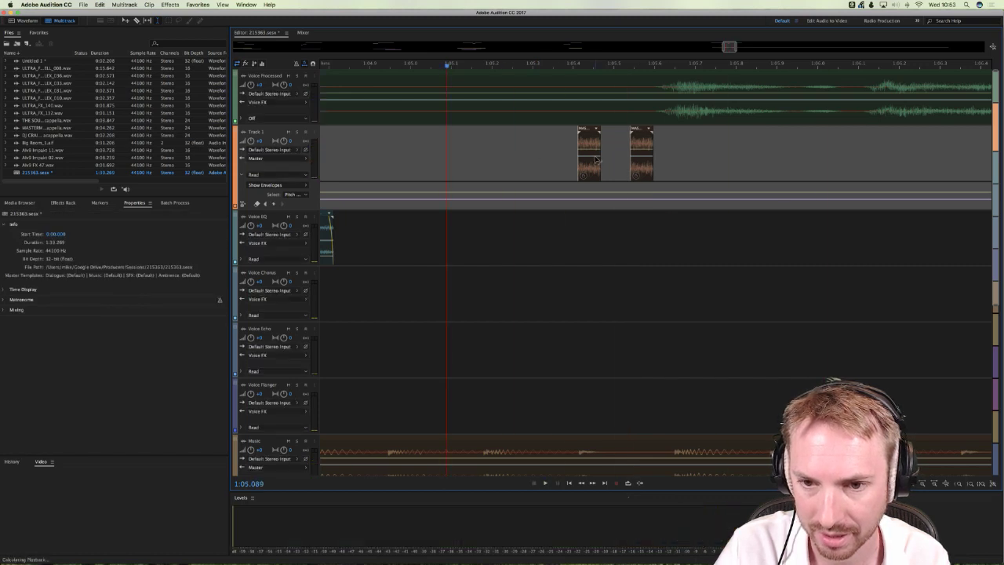
pyautogui.press('space')
pyautogui.press('space')
pyautogui.scroll(2, 594, 68)
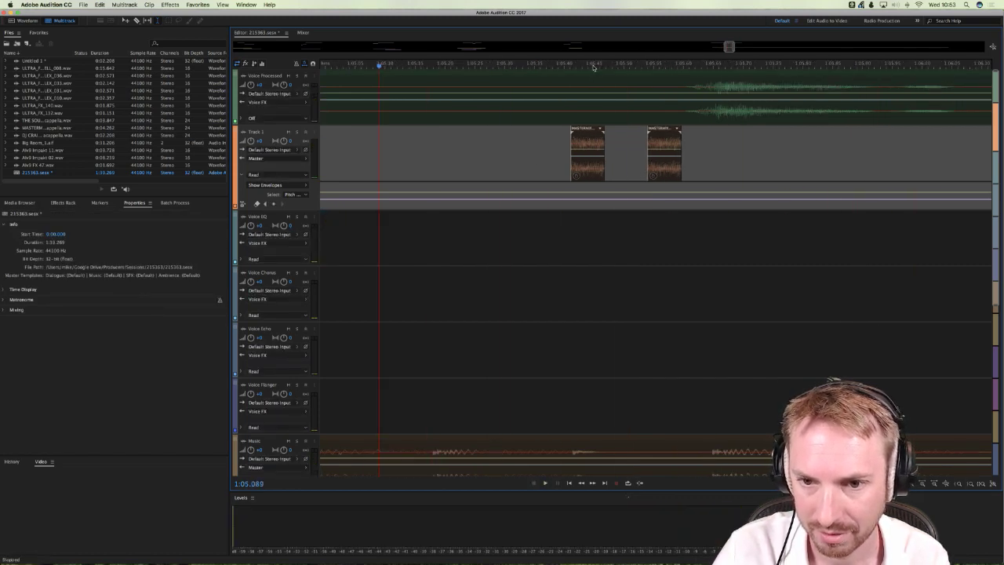
pyautogui.scroll(2, 594, 68)
# Step: Inspect both Track 1 slices, then audition the stutter again
pyautogui.click(576, 157)
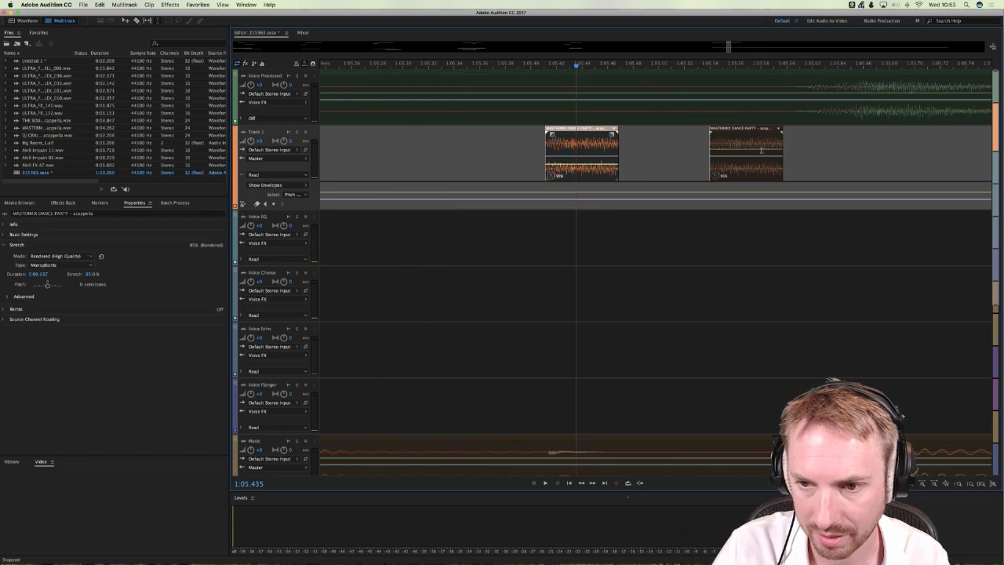
pyautogui.click(735, 153)
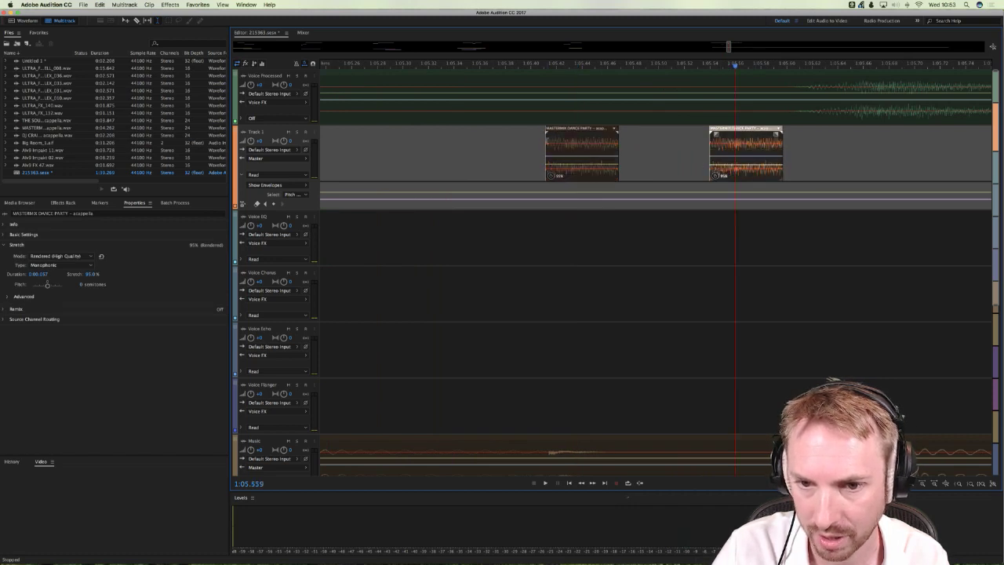
pyautogui.click(552, 138)
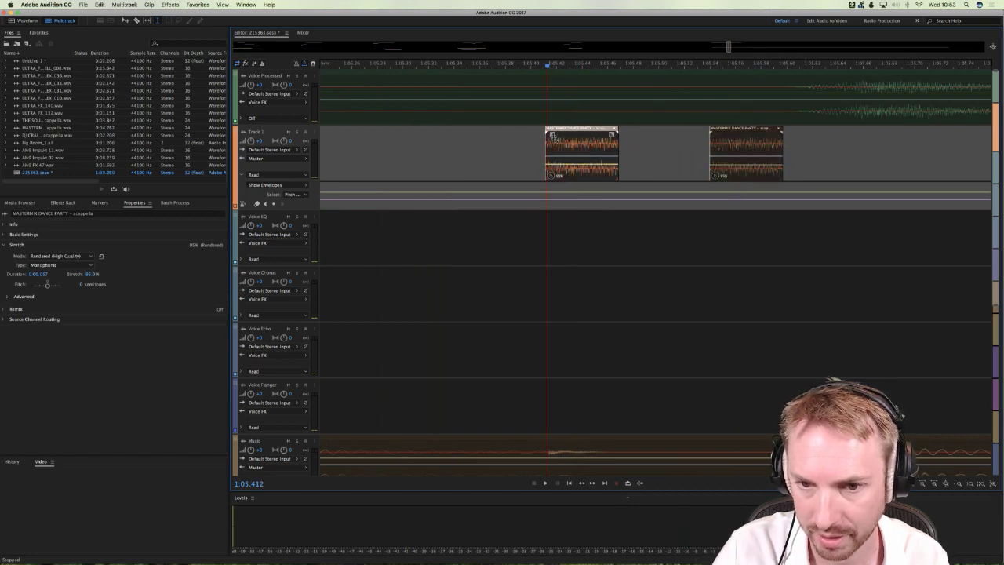
pyautogui.click(719, 138)
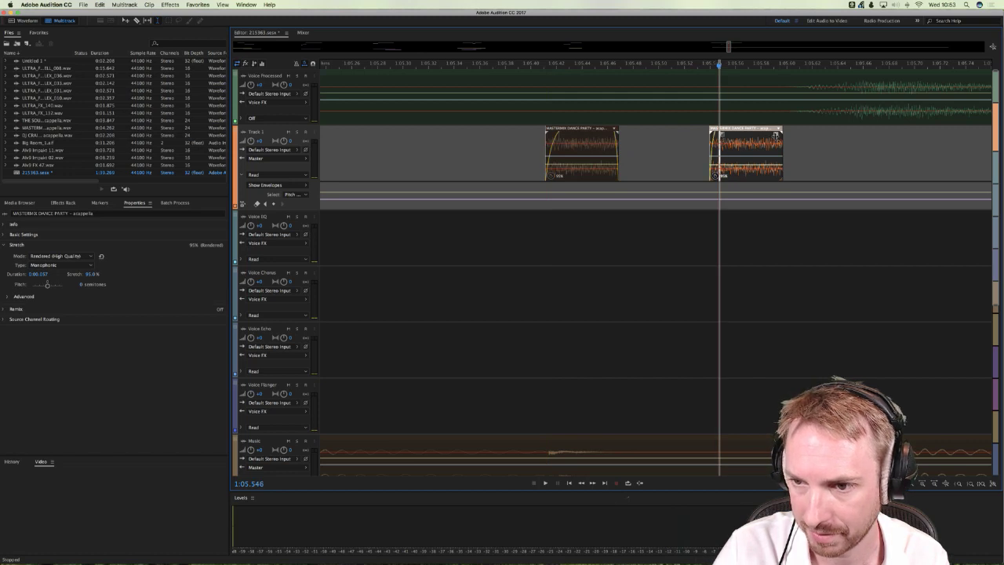
pyautogui.click(413, 168)
pyautogui.press('space')
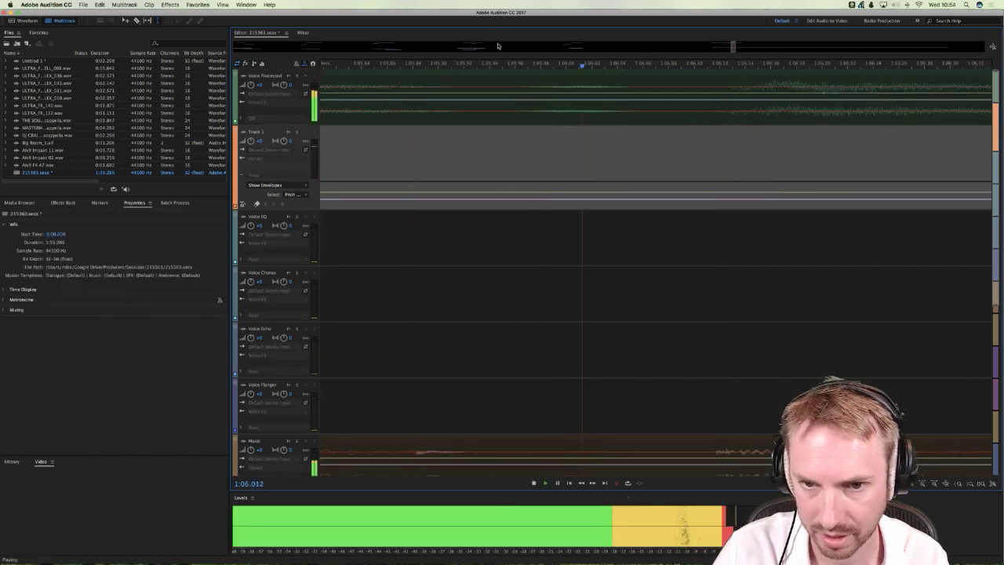
pyautogui.press('space')
pyautogui.press('space')
pyautogui.press('space')
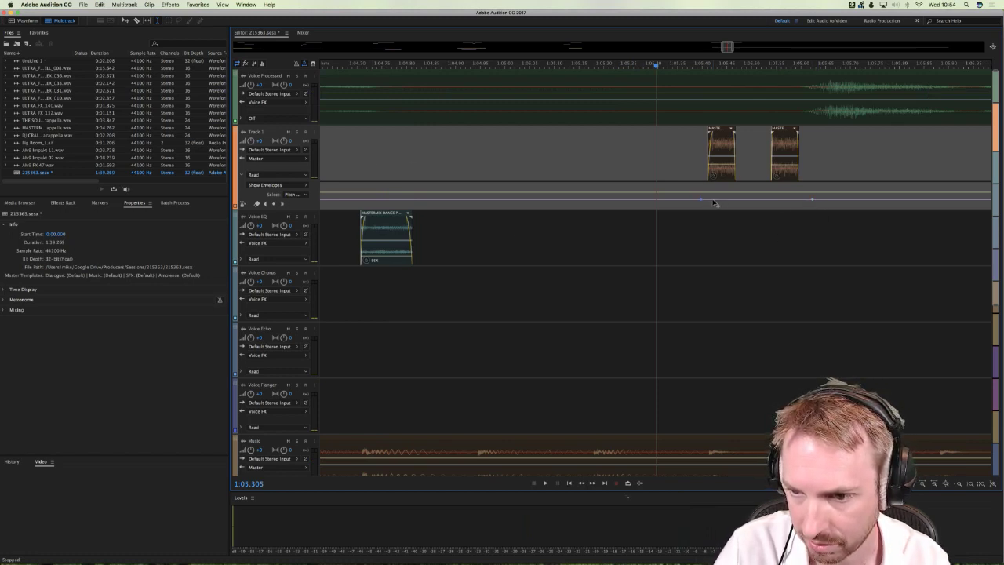
# Step: Try raised keyframes on Track 1's volume envelope, then undo back to a flat line
pyautogui.moveTo(708, 198); pyautogui.dragTo(708, 190)
pyautogui.moveTo(787, 203)
pyautogui.mouseDown()
pyautogui.moveTo(765, 203)
pyautogui.moveTo(800, 203)
pyautogui.mouseUp()
pyautogui.click(572, 154)
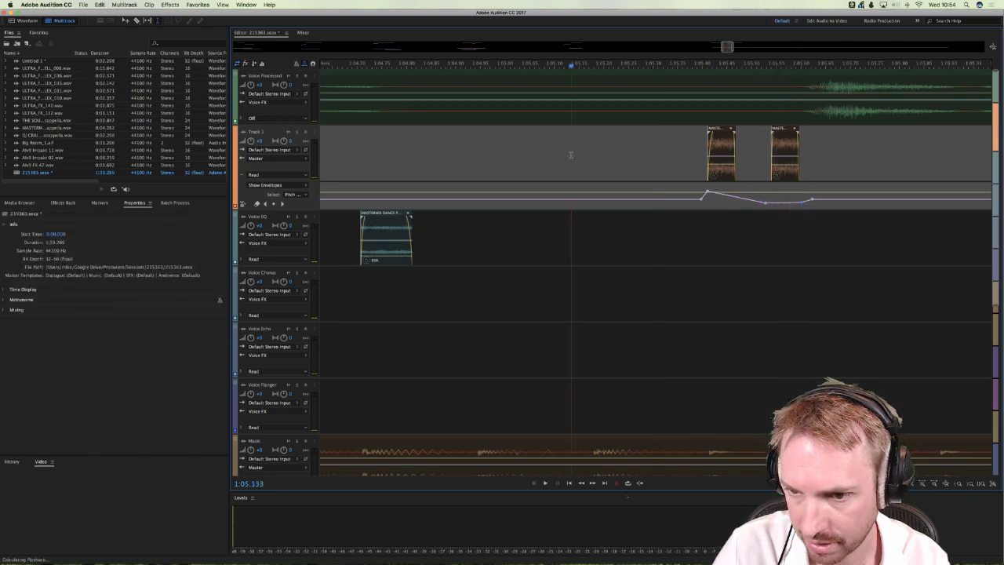
pyautogui.press('space')
pyautogui.press('space')
pyautogui.scroll(-3, 668, 68)
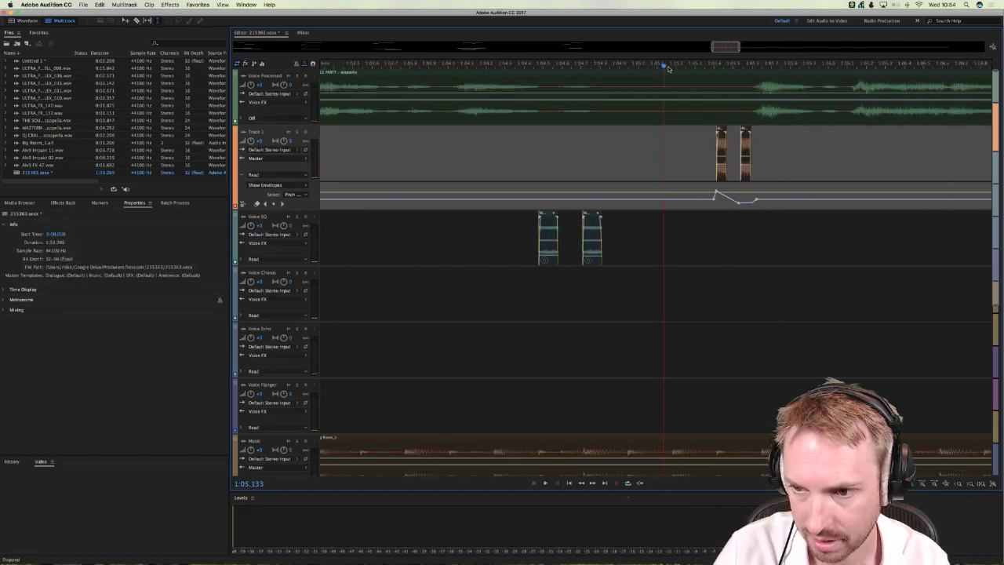
pyautogui.press('space')
pyautogui.press('space')
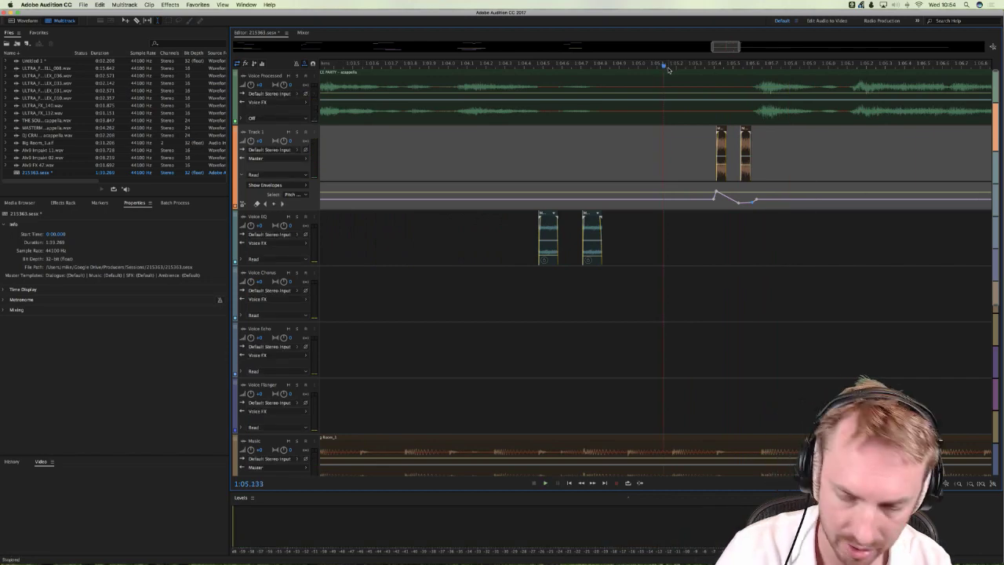
pyautogui.press('super+z')
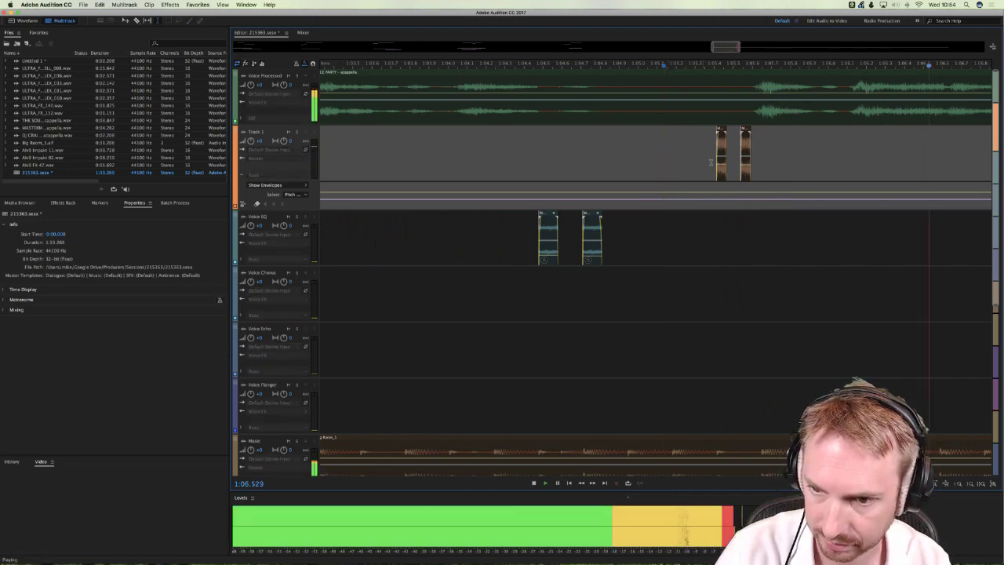
pyautogui.press('space')
# Step: Check both Track 1 slices and replay the passage
pyautogui.click(721, 169)
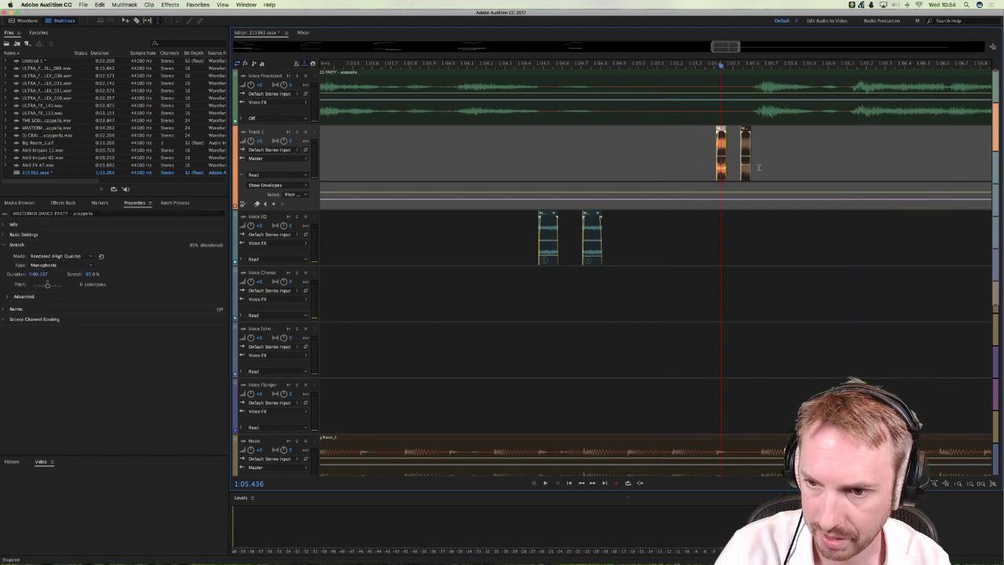
pyautogui.click(747, 168)
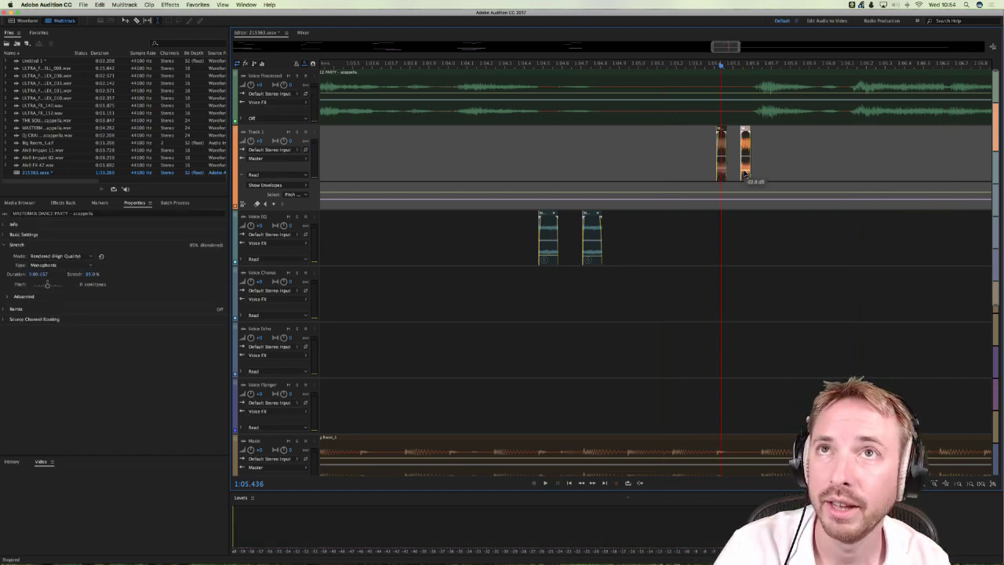
pyautogui.click(665, 161)
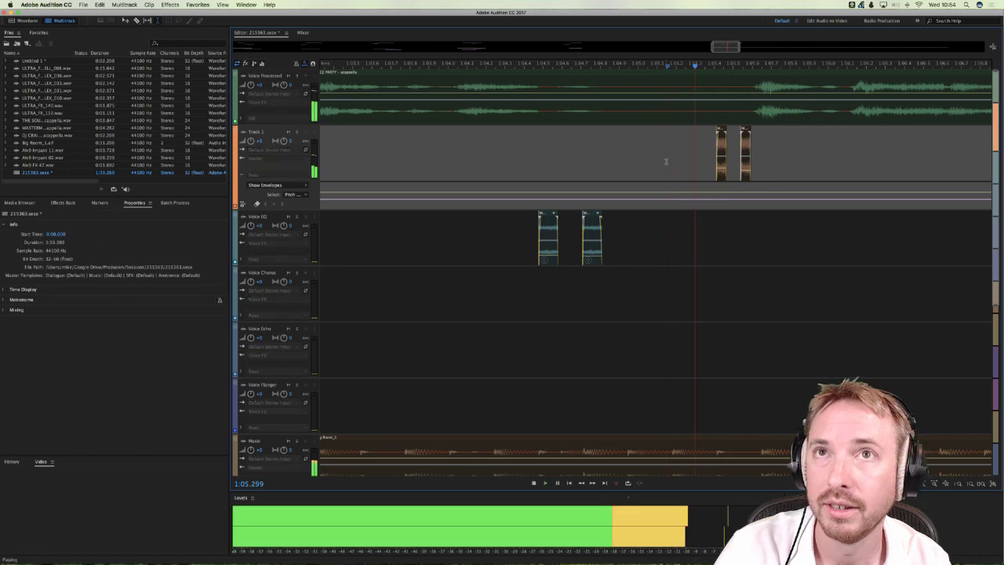
pyautogui.press('space')
pyautogui.press('space')
pyautogui.press('space')
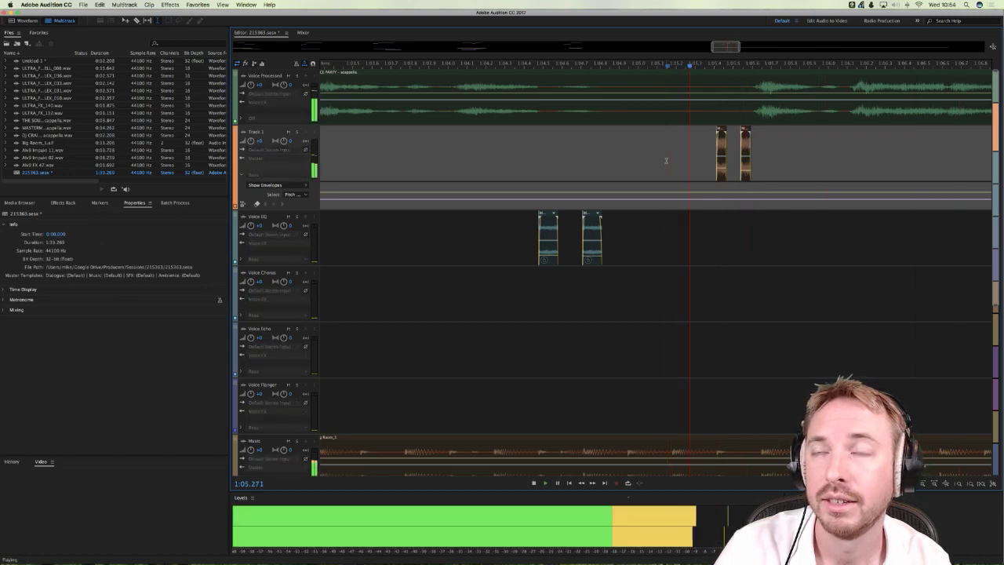
pyautogui.press('space')
pyautogui.press('space')
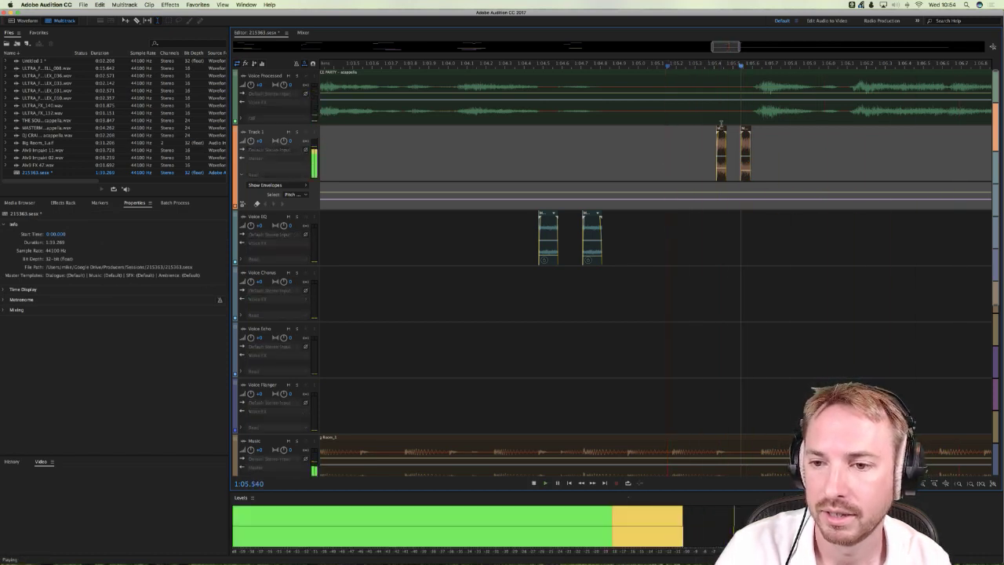
pyautogui.press('space')
pyautogui.scroll(5, 727, 69)
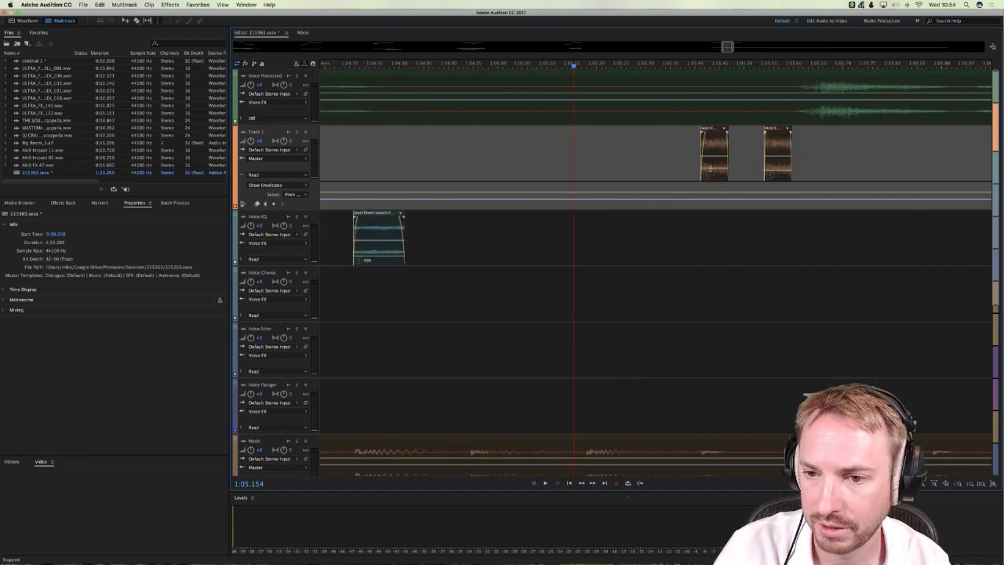
# Step: Drag one Track 1 slice's volume down to about -26.7 dB and play it back
pyautogui.click(696, 171)
pyautogui.moveTo(696, 171); pyautogui.dragTo(694, 174)
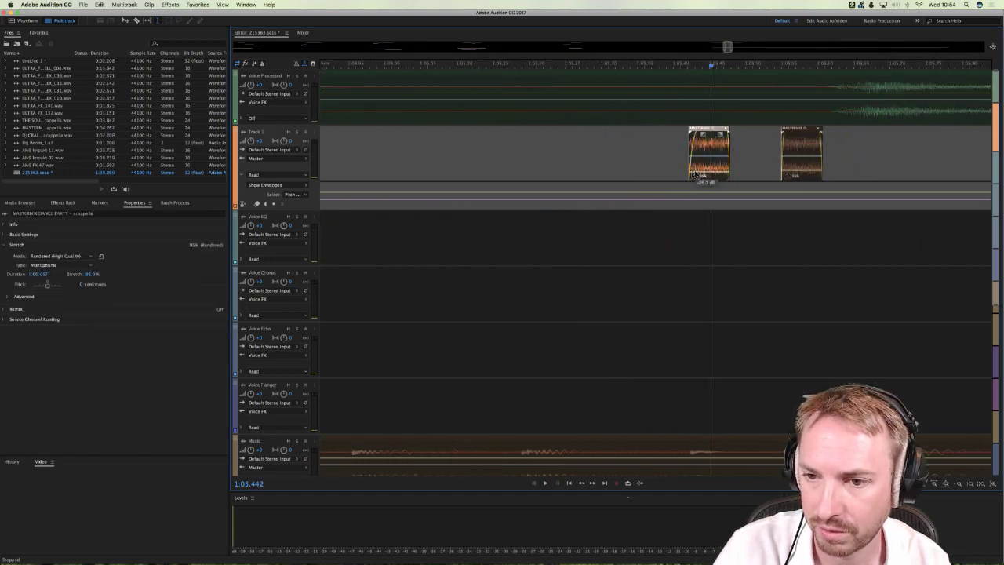
pyautogui.click(508, 146)
pyautogui.press('space')
pyautogui.press('space')
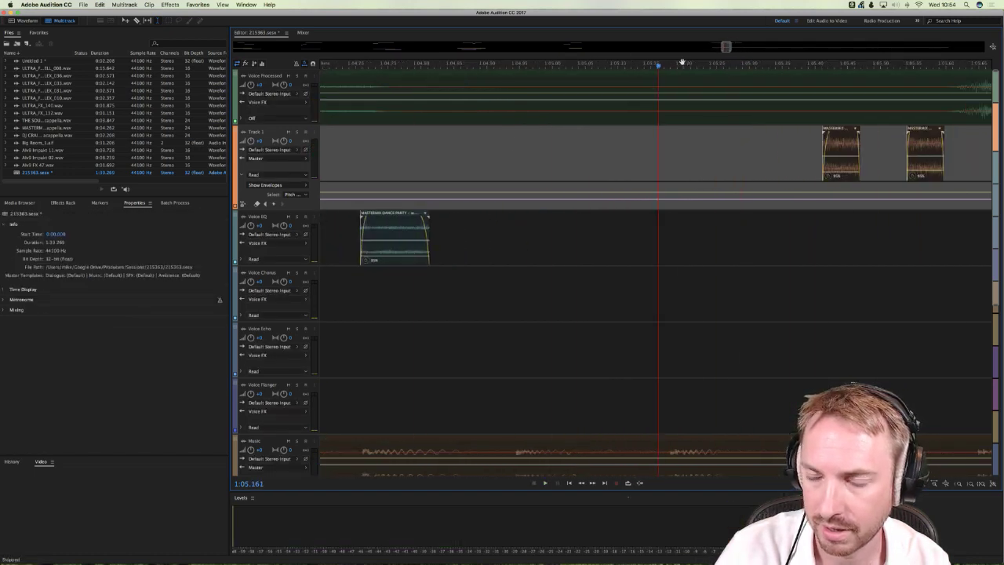
pyautogui.scroll(-5, 682, 62)
pyautogui.click(612, 148)
pyautogui.press('space')
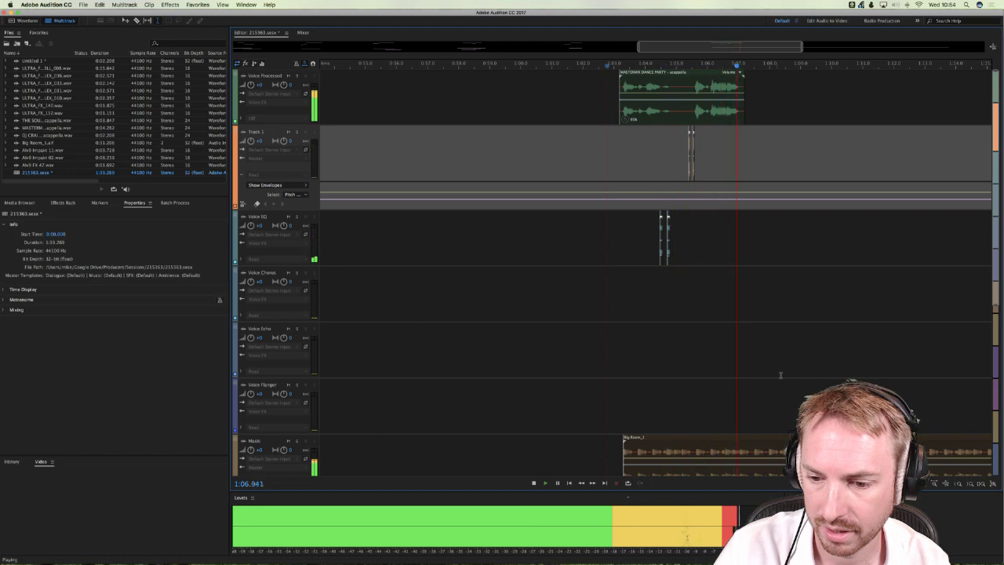
# Step: Solo the Music track and play the beat from about 1:05.8
pyautogui.press('space')
pyautogui.click(701, 394)
pyautogui.press('space')
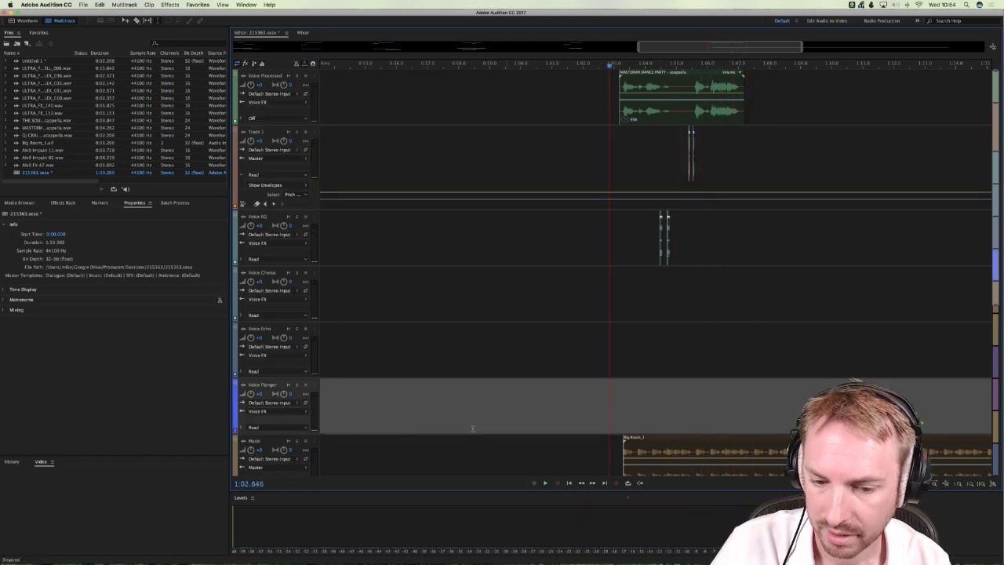
pyautogui.click(292, 451)
pyautogui.click(296, 440)
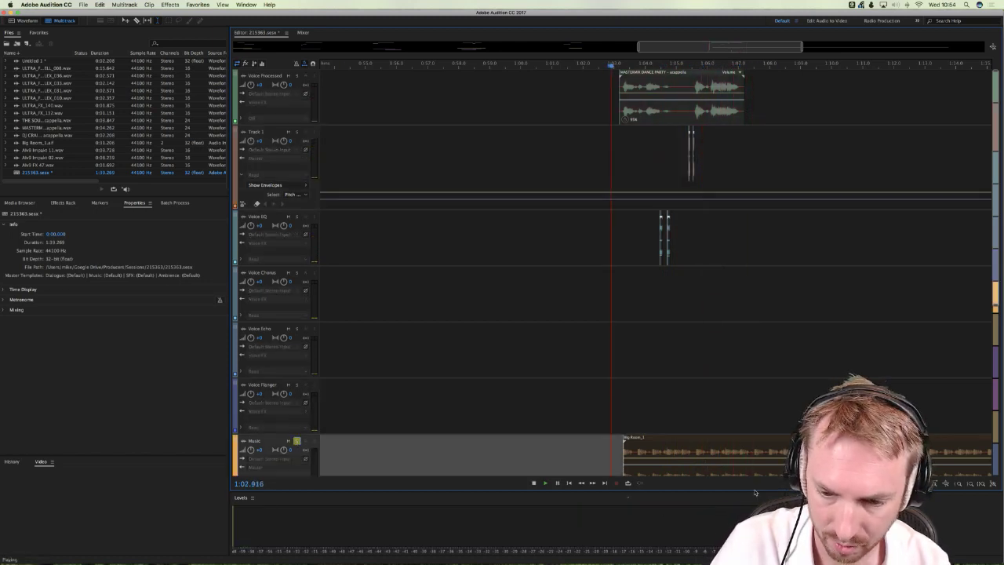
pyautogui.press('space')
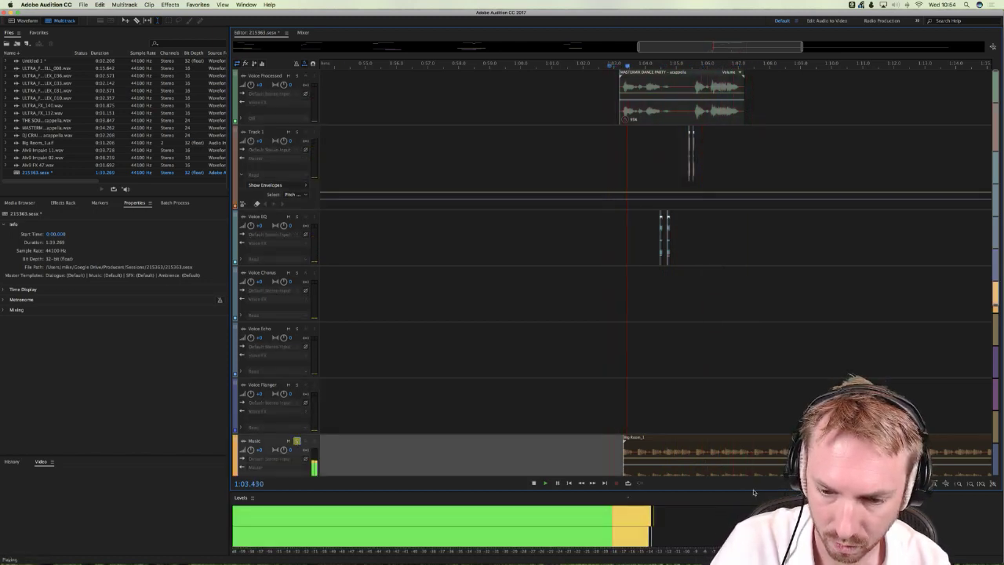
pyautogui.press('space')
# Step: Replay the Big Room beat from 1:02.6 and show Voice Processed's Effects Rack chain
pyautogui.click(740, 451)
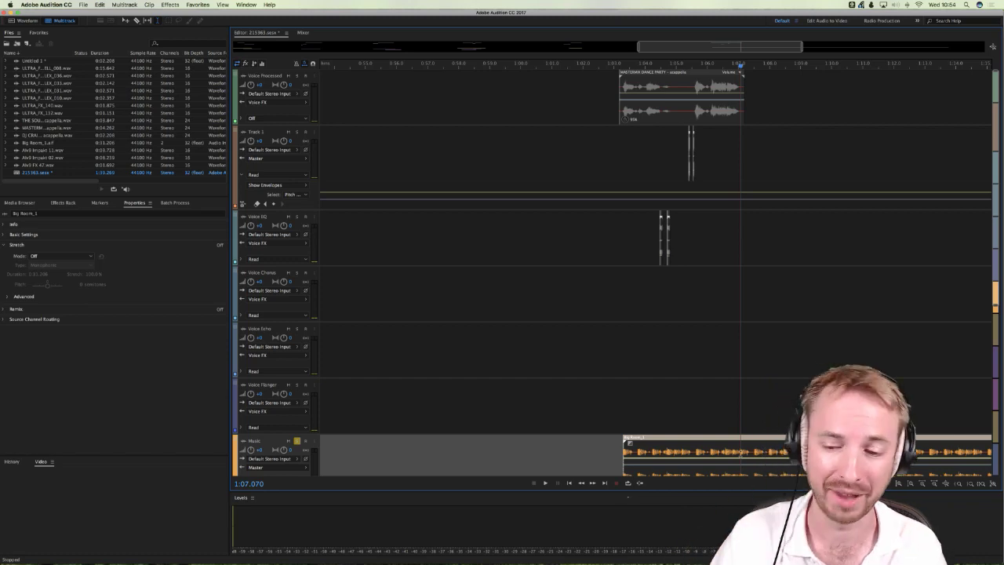
pyautogui.click(611, 392)
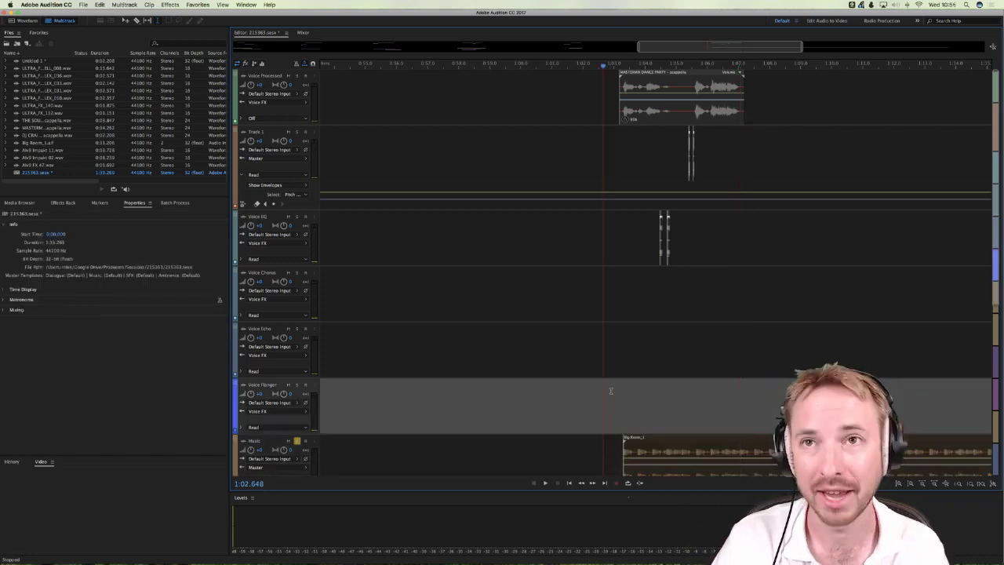
pyautogui.press('space')
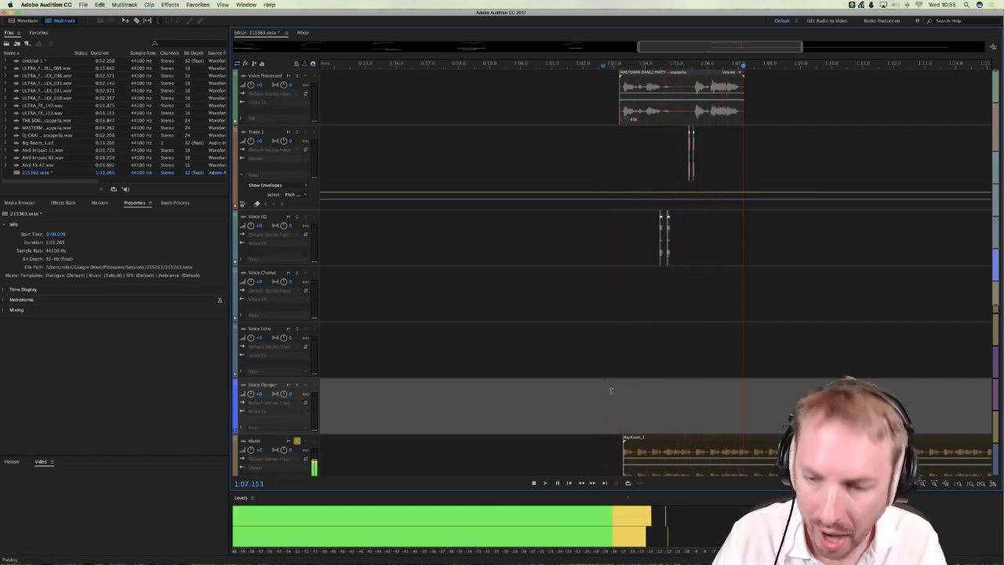
pyautogui.press('space')
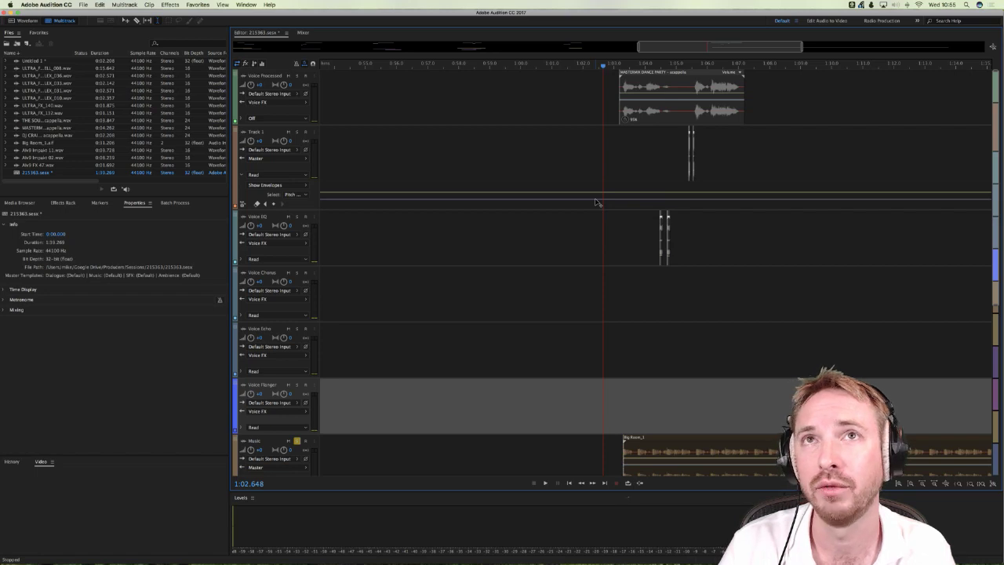
pyautogui.click(513, 93)
pyautogui.click(63, 203)
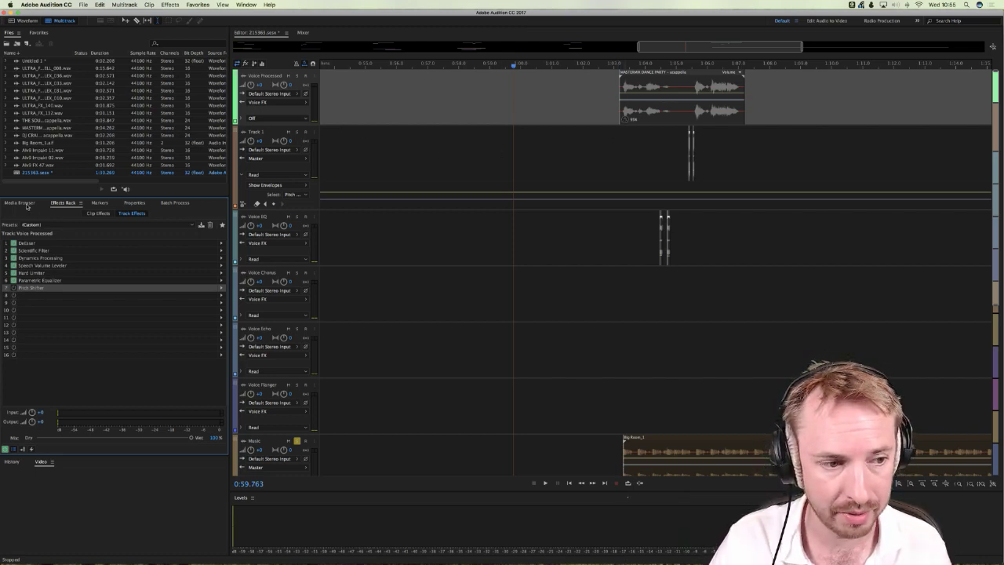
# Step: Switch to the FX sample files and zoom the timeline out over the intro
pyautogui.click(26, 204)
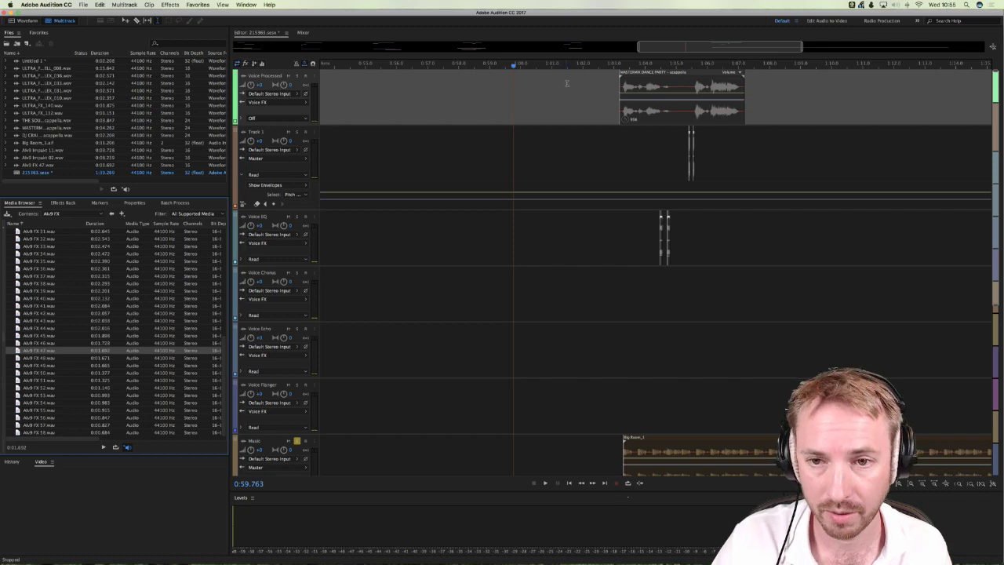
pyautogui.scroll(-5, 568, 70)
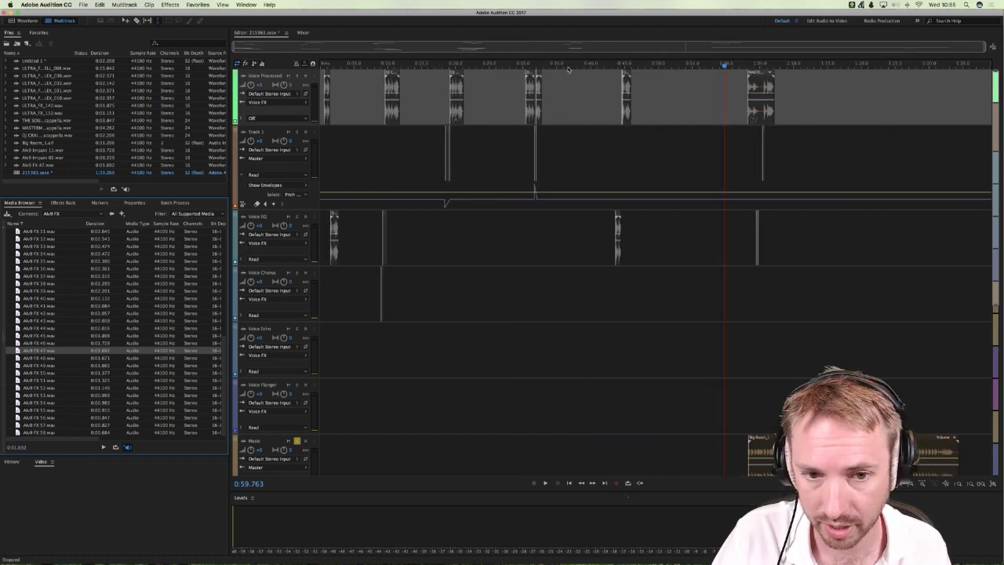
# Step: Set the playhead near 57.9 s, select the Music track, and save the session
pyautogui.click(711, 163)
pyautogui.scroll(-3, 297, 281)
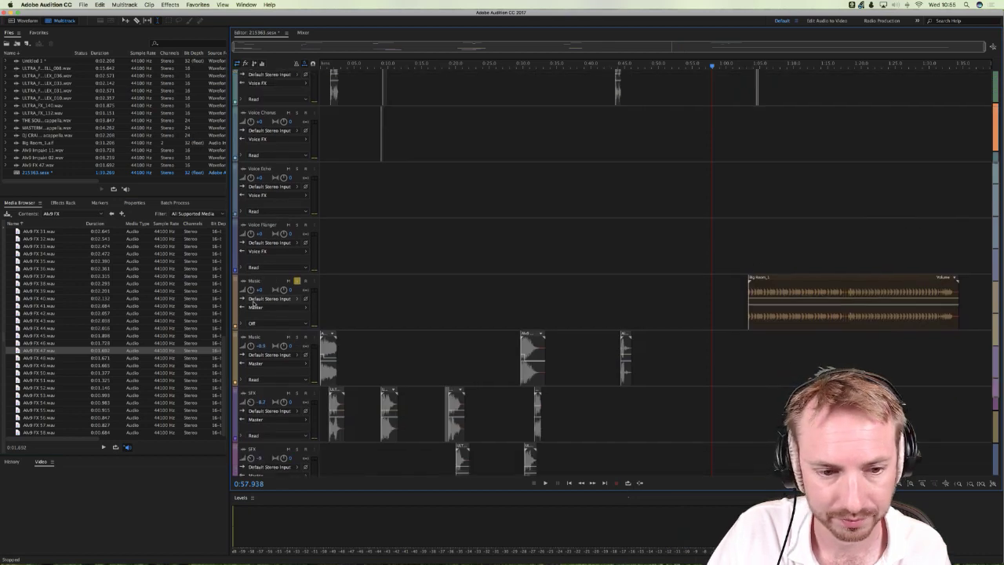
pyautogui.click(297, 281)
pyautogui.scroll(-3, 667, 162)
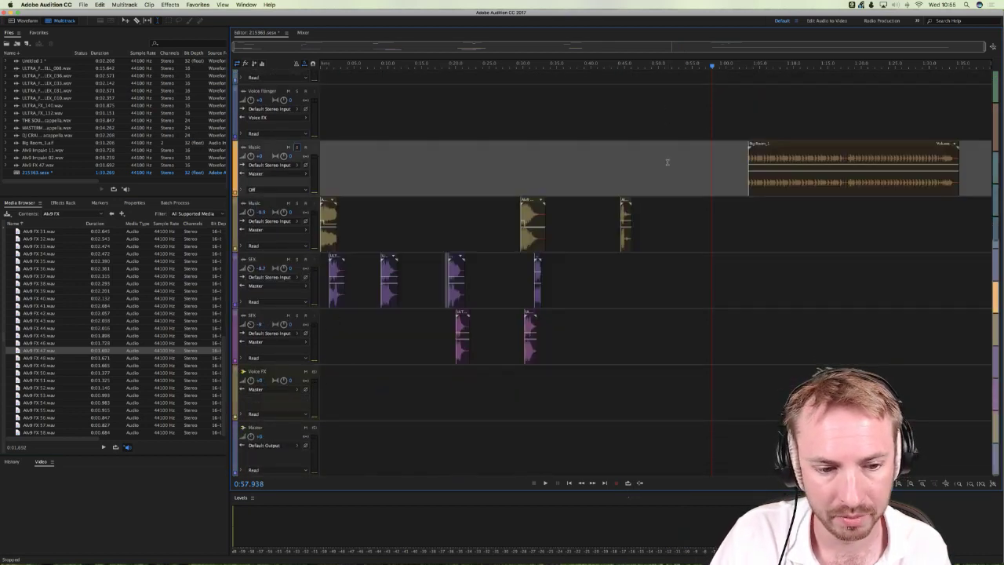
pyautogui.scroll(5, 649, 165)
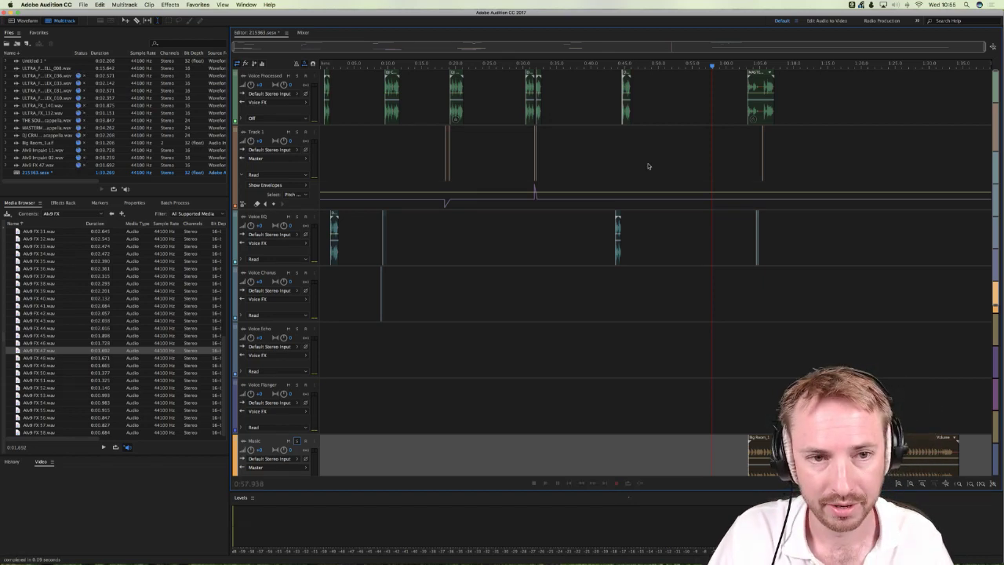
pyautogui.press('super+s')
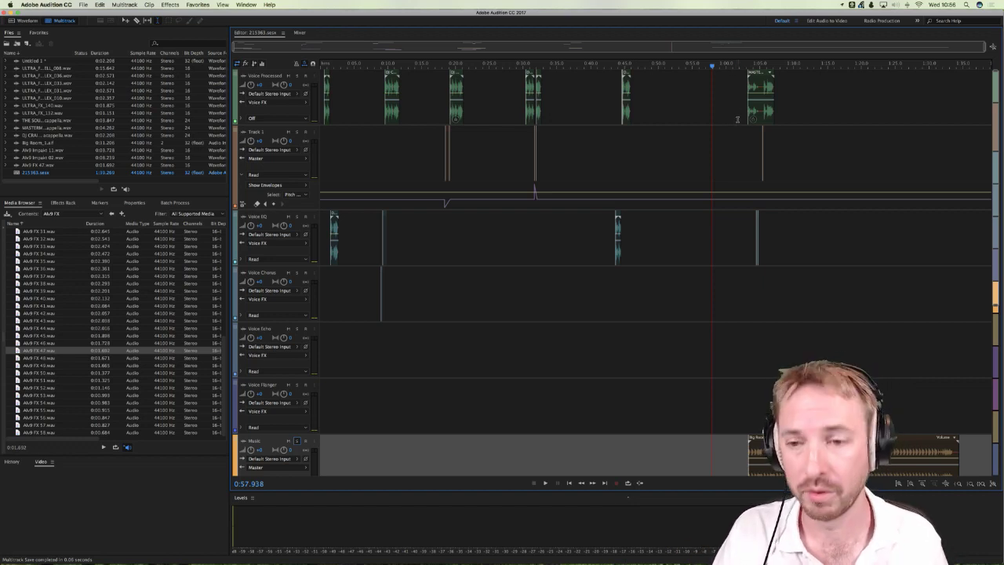
# Step: Create a new multitrack session with the MRC template
pyautogui.press('super+n')
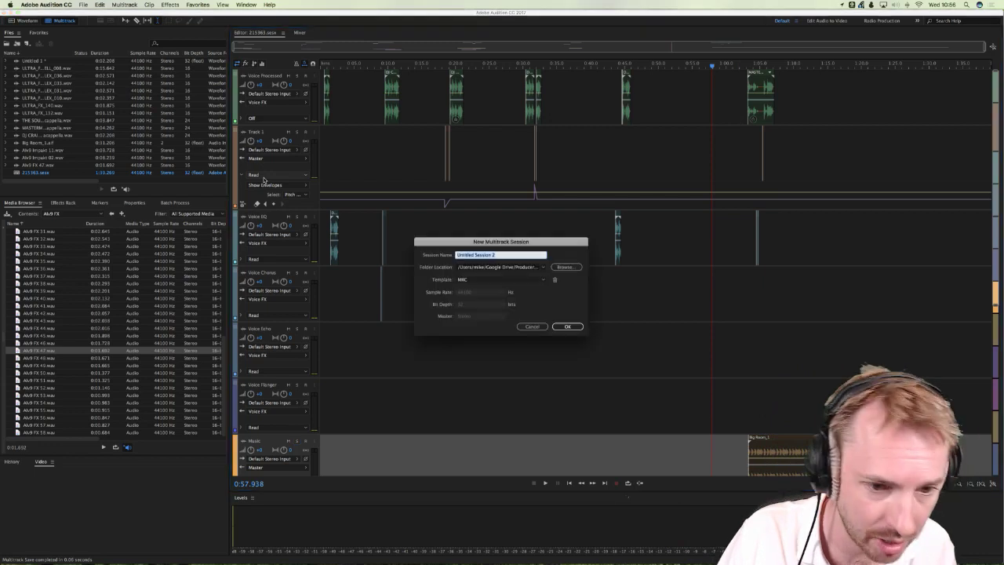
pyautogui.click(495, 255)
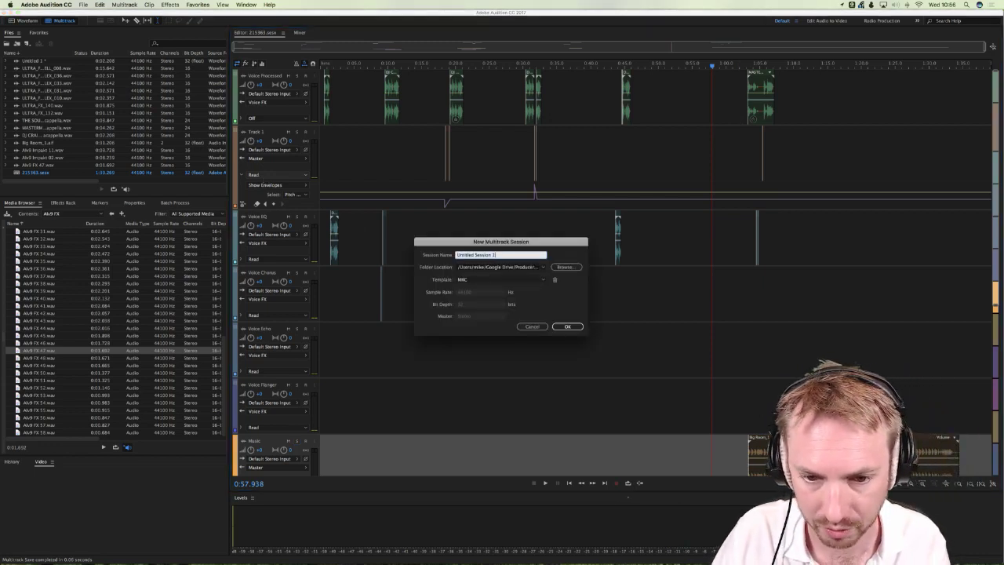
pyautogui.press('Return')
pyautogui.click(584, 301)
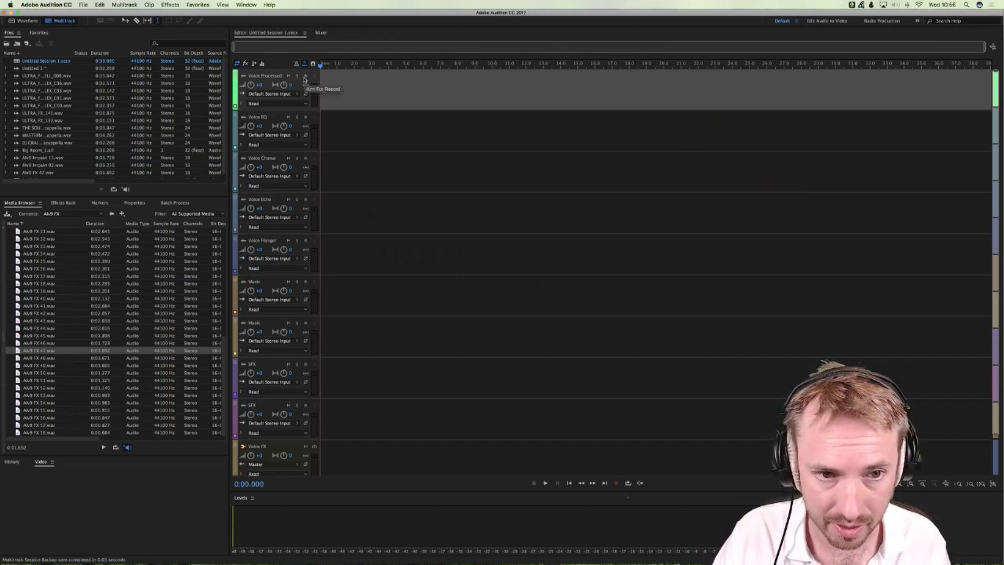
# Step: Record and play back a short voice take on Voice Processed, then reopen the remix session
pyautogui.click(305, 76)
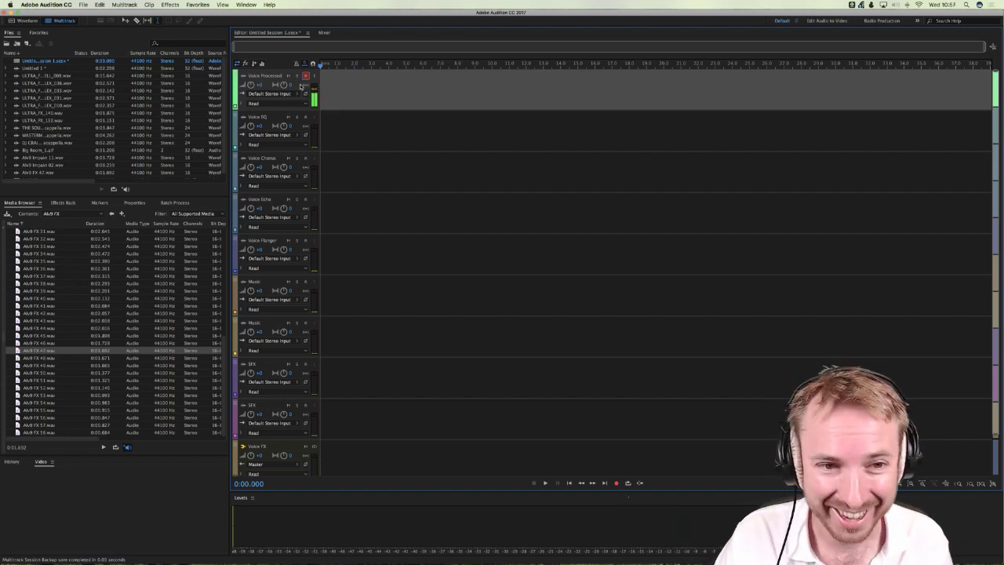
pyautogui.click(615, 483)
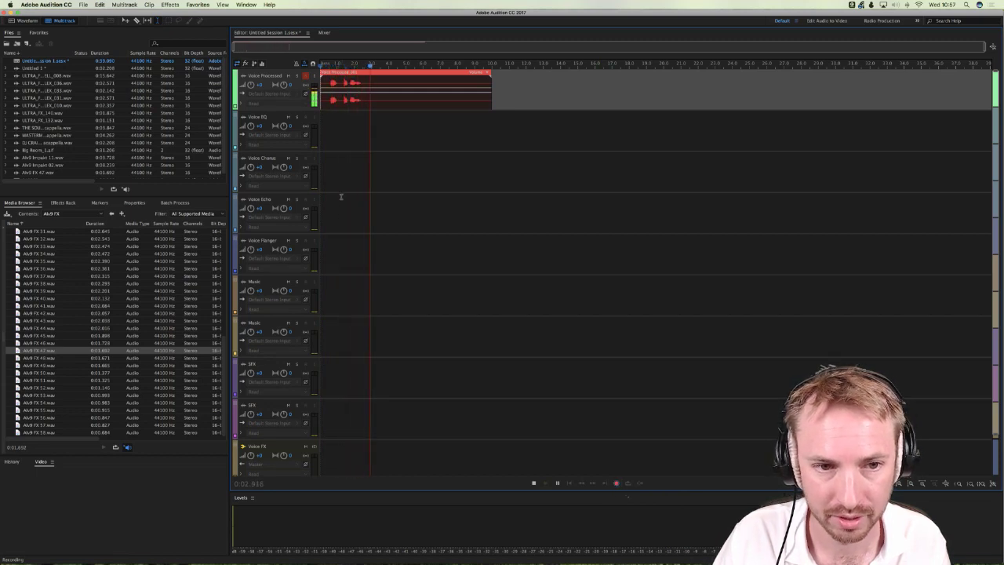
pyautogui.press('space')
pyautogui.click(305, 78)
pyautogui.press('space')
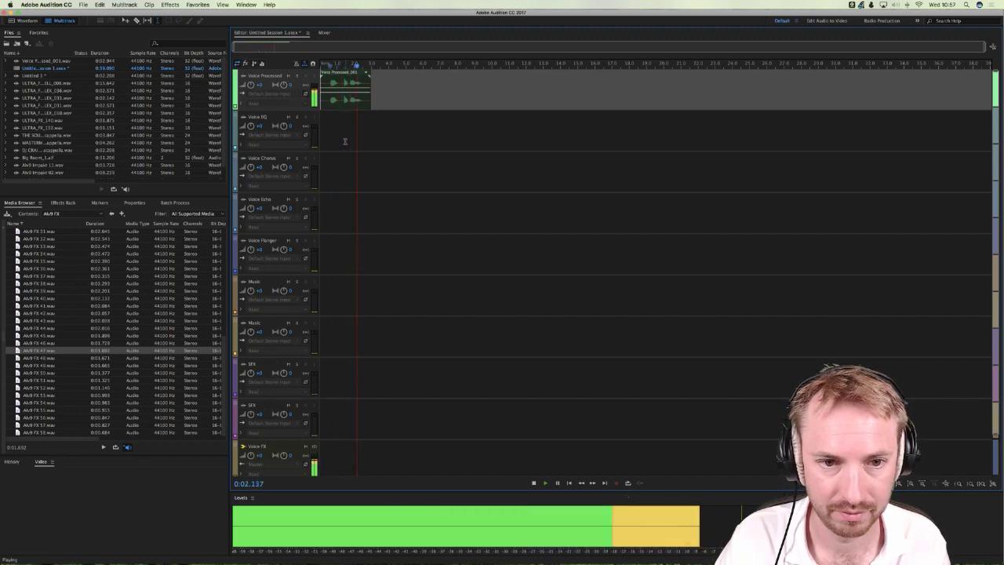
pyautogui.press('space')
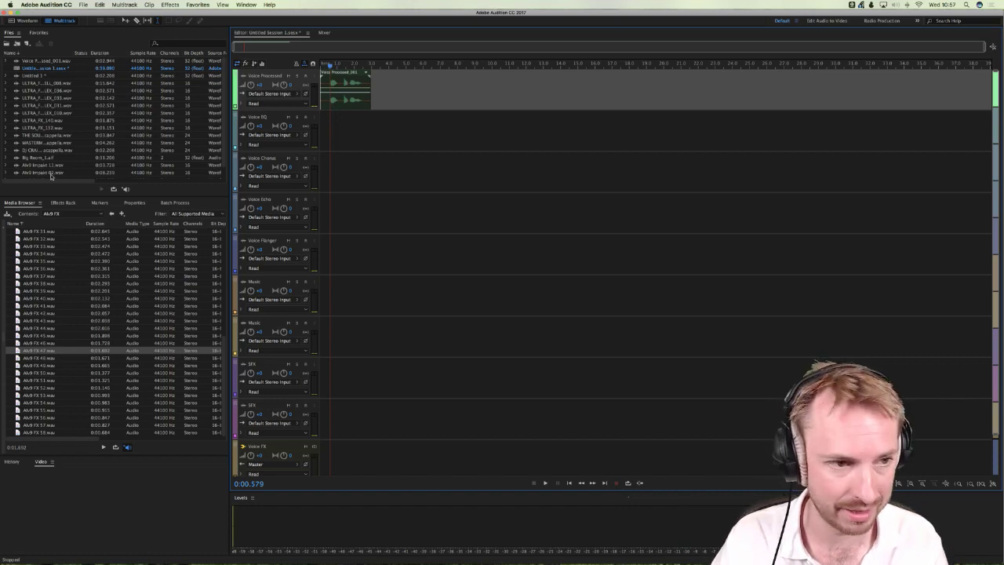
pyautogui.scroll(-2, 67, 92)
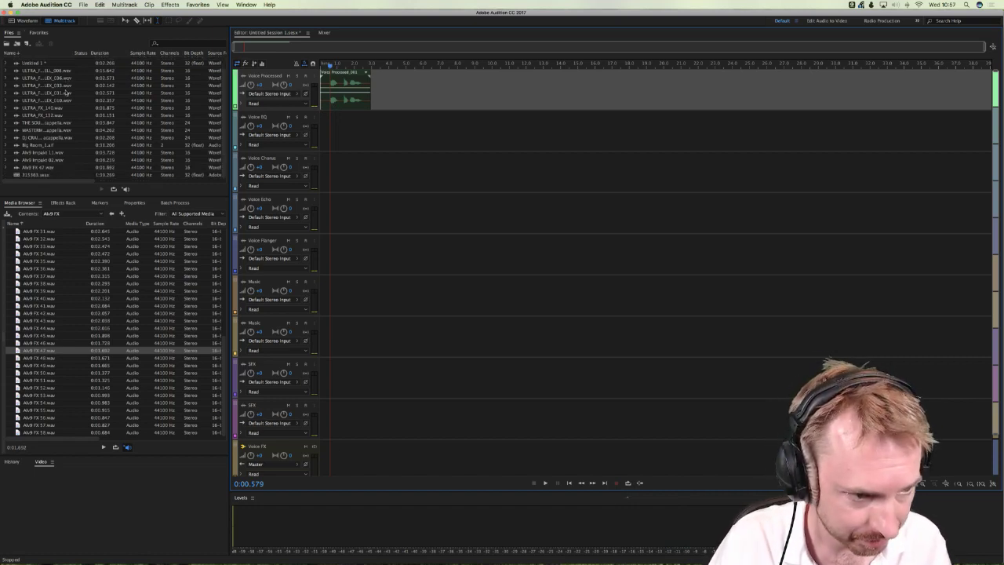
pyautogui.doubleClick(41, 176)
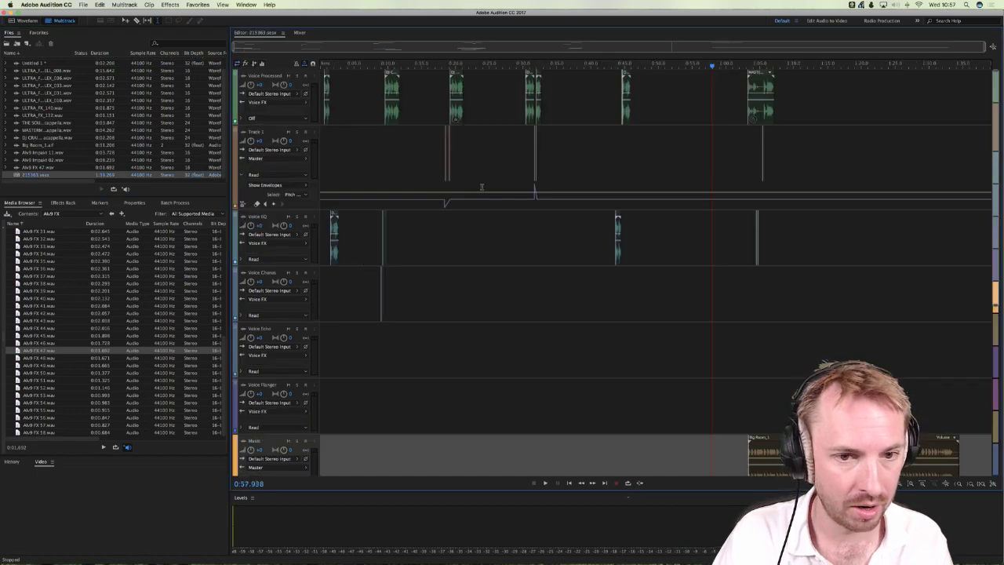
# Step: Play the remix from about 1:03 and zoom to the beat's start on Music
pyautogui.click(752, 172)
pyautogui.press('space')
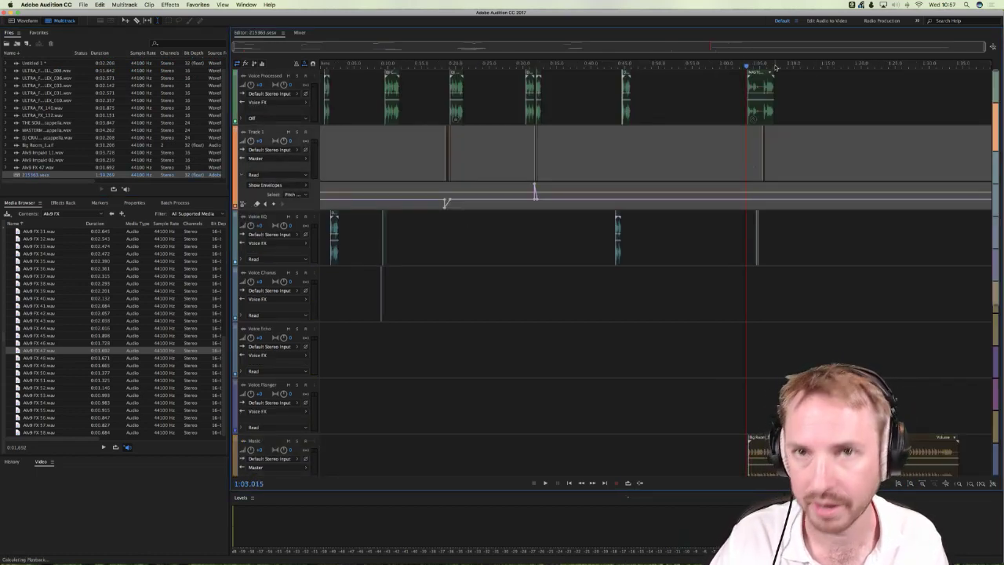
pyautogui.scroll(5, 775, 68)
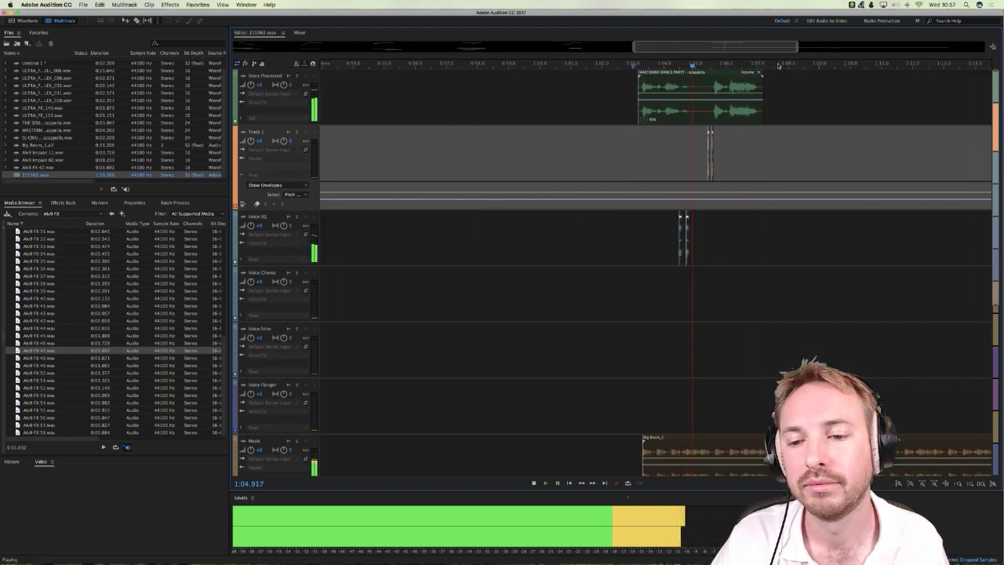
pyautogui.scroll(-4, 755, 166)
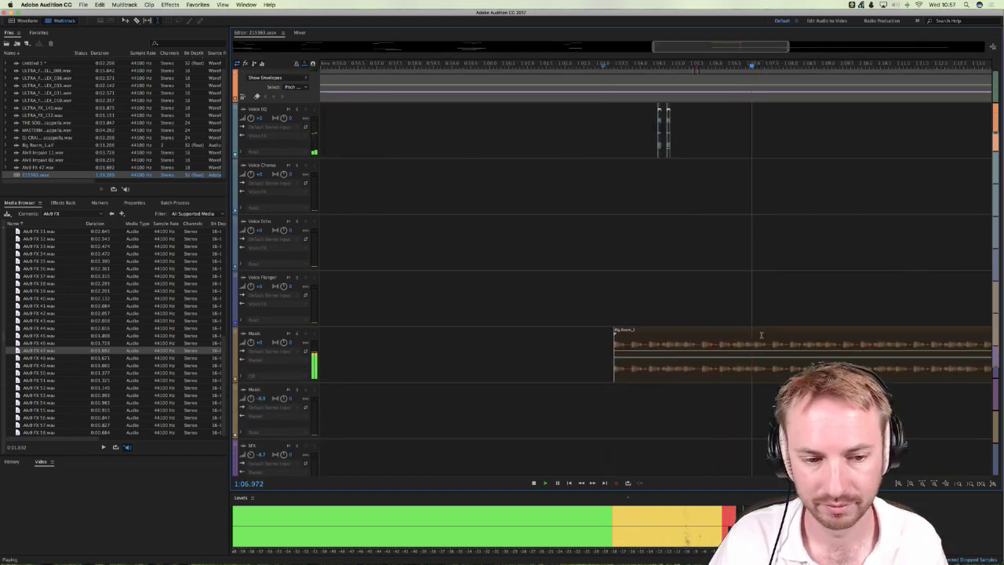
pyautogui.press('space')
# Step: Delete a short slice of the Music clip near 1:07.5 and the leftover beat piece after it
pyautogui.moveTo(772, 343); pyautogui.dragTo(791, 345)
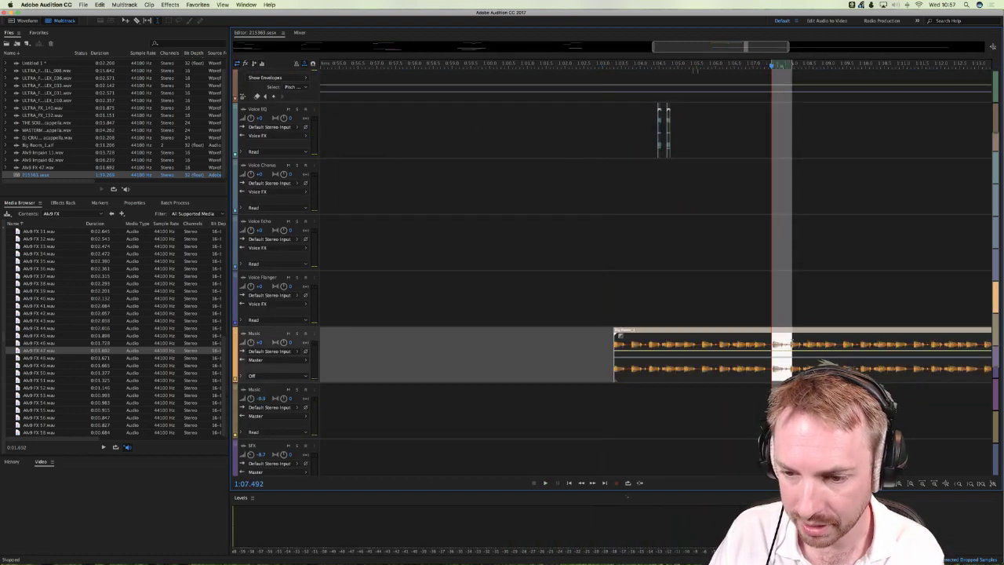
pyautogui.press('Delete')
pyautogui.click(863, 353)
pyautogui.press('Delete')
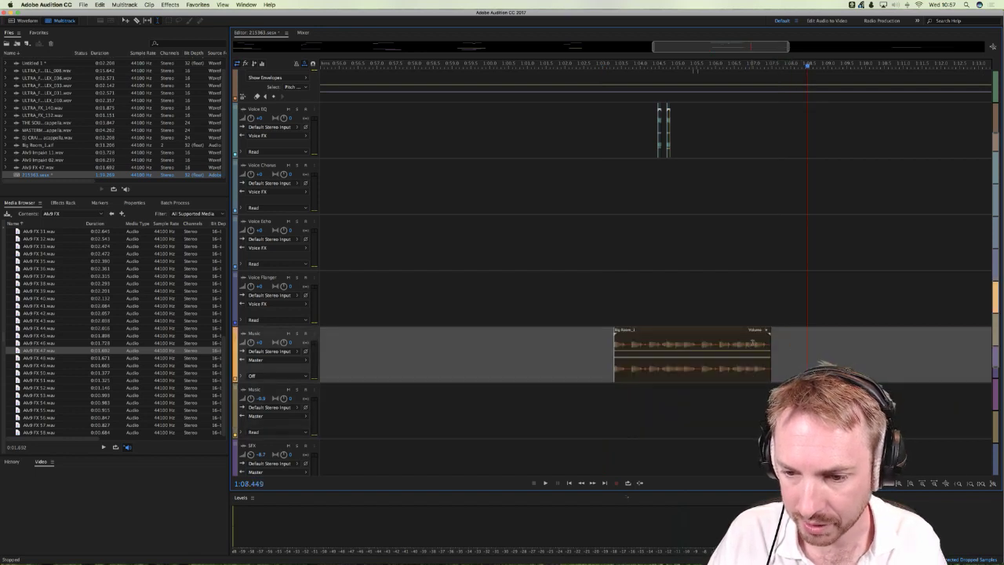
pyautogui.click(756, 345)
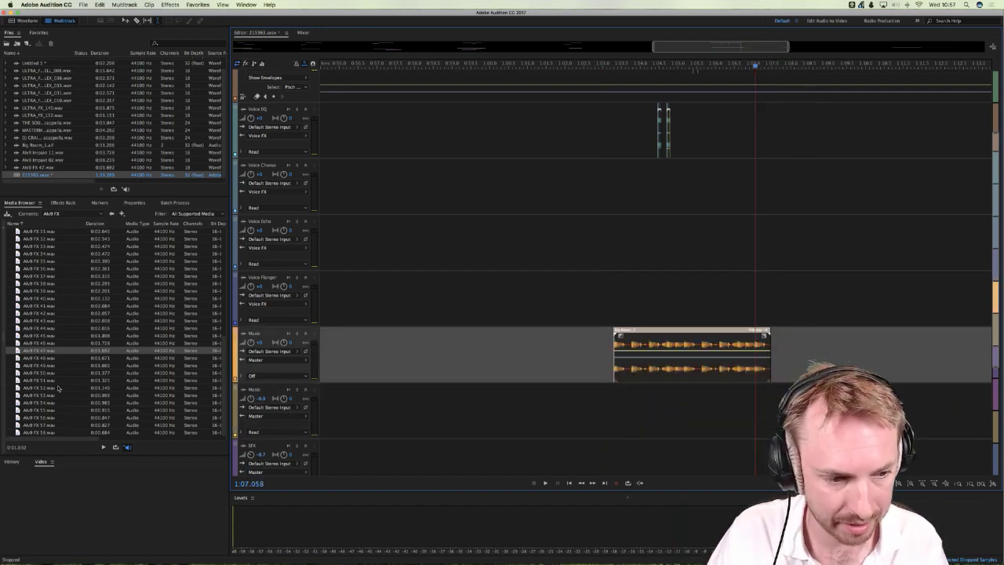
# Step: Preview FX 52 and FX 22, then place the Alv9 FX 22 sample on the SFX track near 1:02
pyautogui.click(55, 388)
pyautogui.scroll(5, 47, 255)
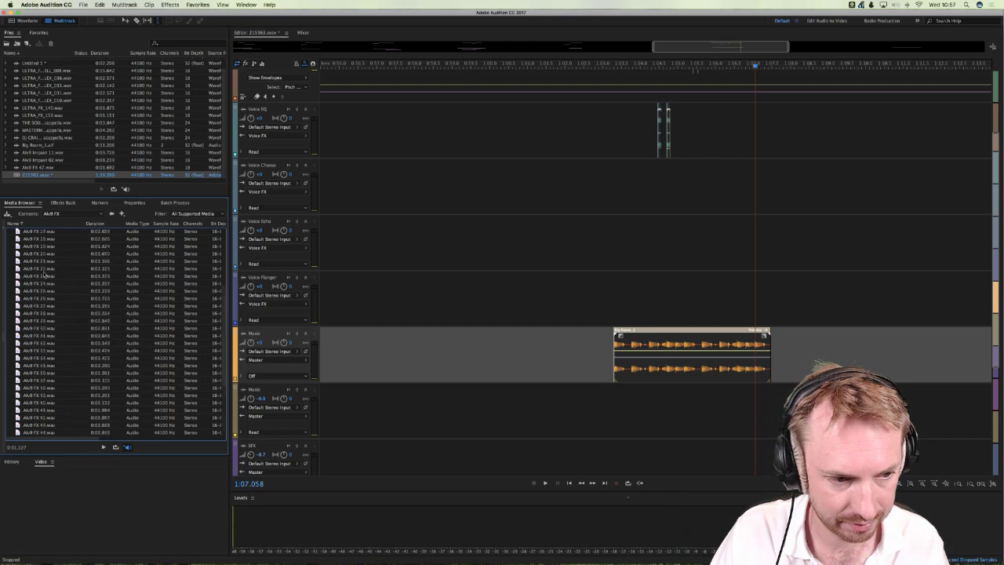
pyautogui.click(45, 269)
pyautogui.moveTo(46, 271); pyautogui.dragTo(611, 426)
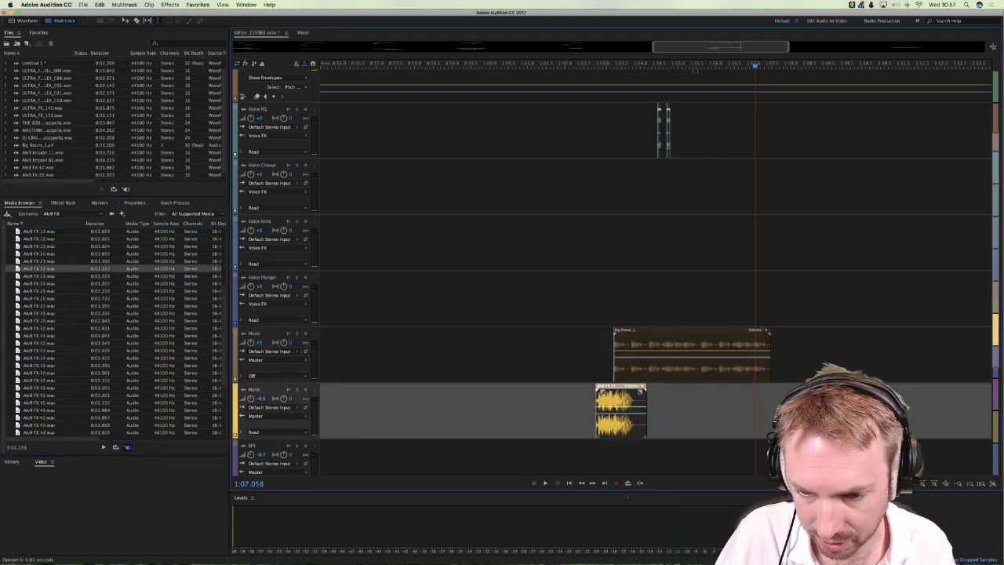
pyautogui.moveTo(620, 387); pyautogui.dragTo(621, 444)
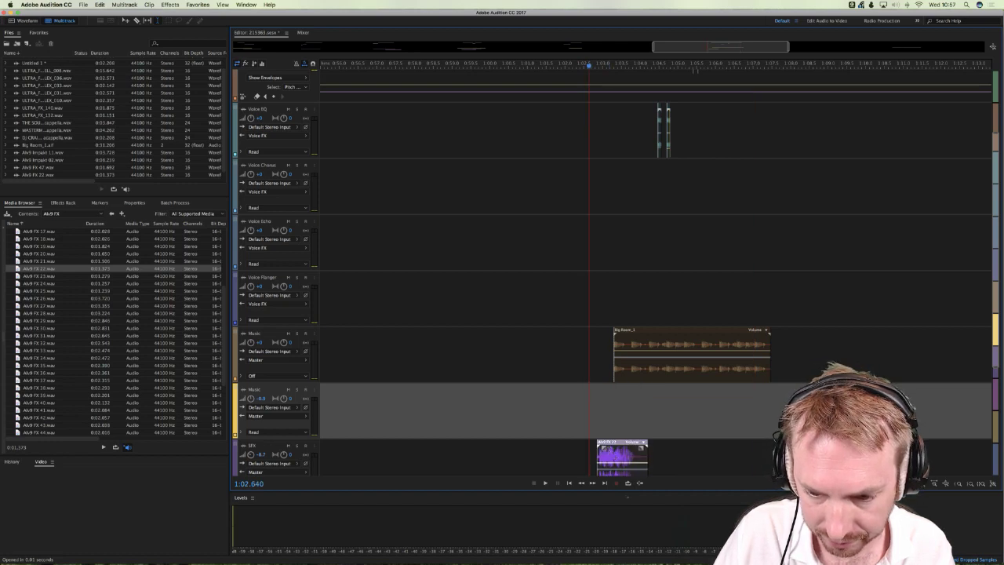
# Step: Play the FX 22 placement back and nudge the clip slightly later
pyautogui.press('space')
pyautogui.scroll(-3, 622, 404)
pyautogui.press('space')
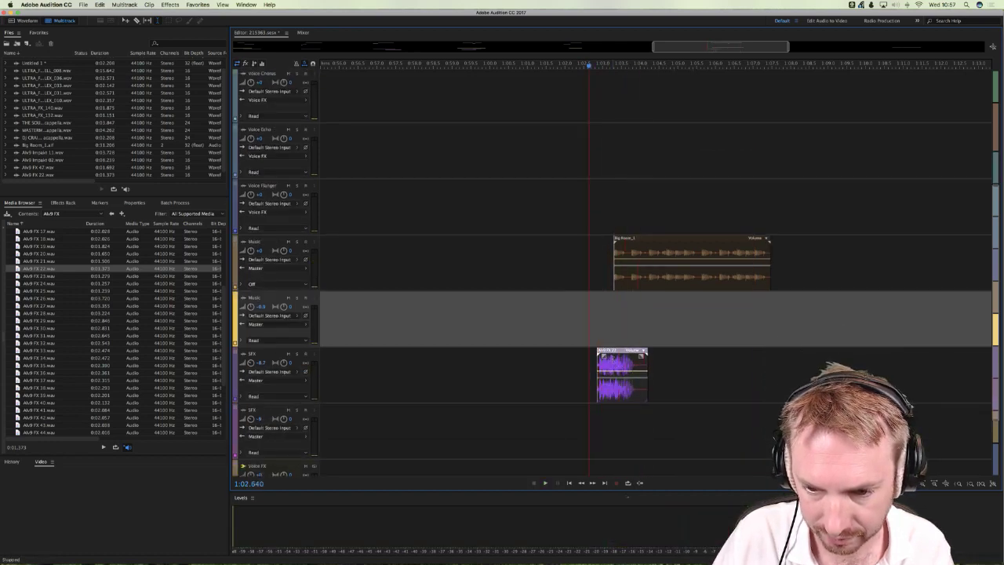
pyautogui.click(607, 368)
pyautogui.press('space')
pyautogui.press('space')
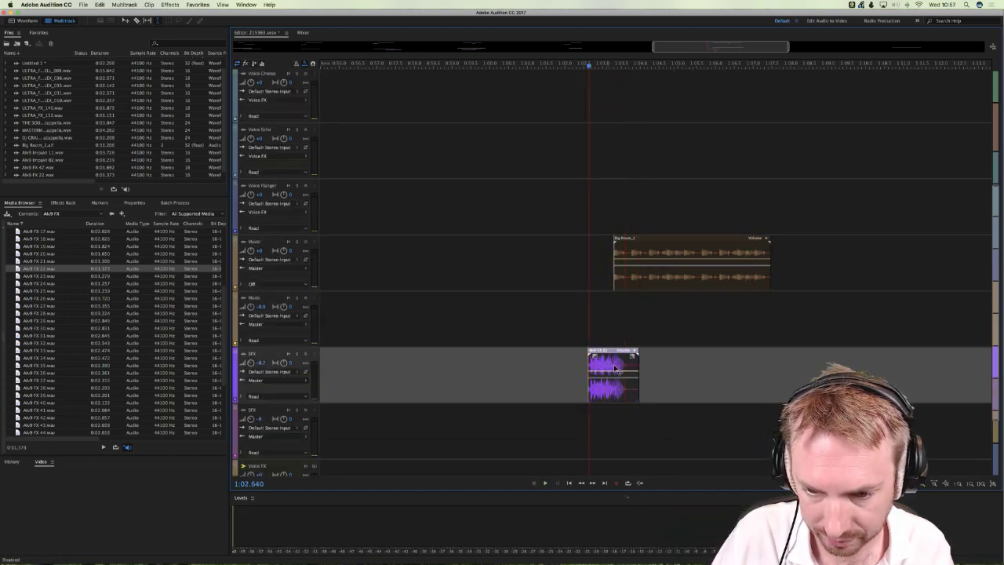
pyautogui.moveTo(606, 369); pyautogui.dragTo(614, 369)
# Step: Nudge the FX 22 clip slightly earlier and replay the effect into the beat entry
pyautogui.press('space')
pyautogui.scroll(3, 604, 83)
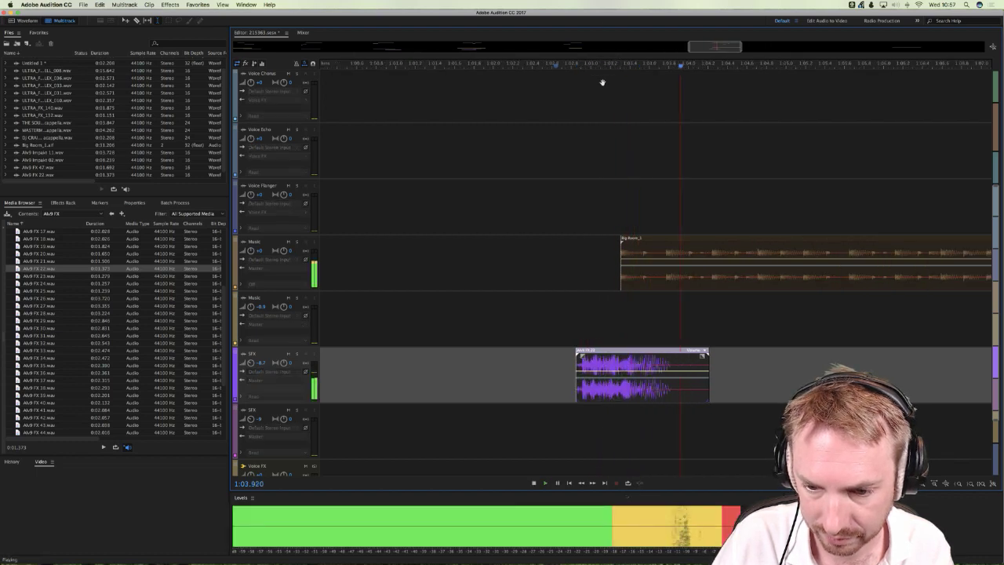
pyautogui.click(624, 337)
pyautogui.press('space')
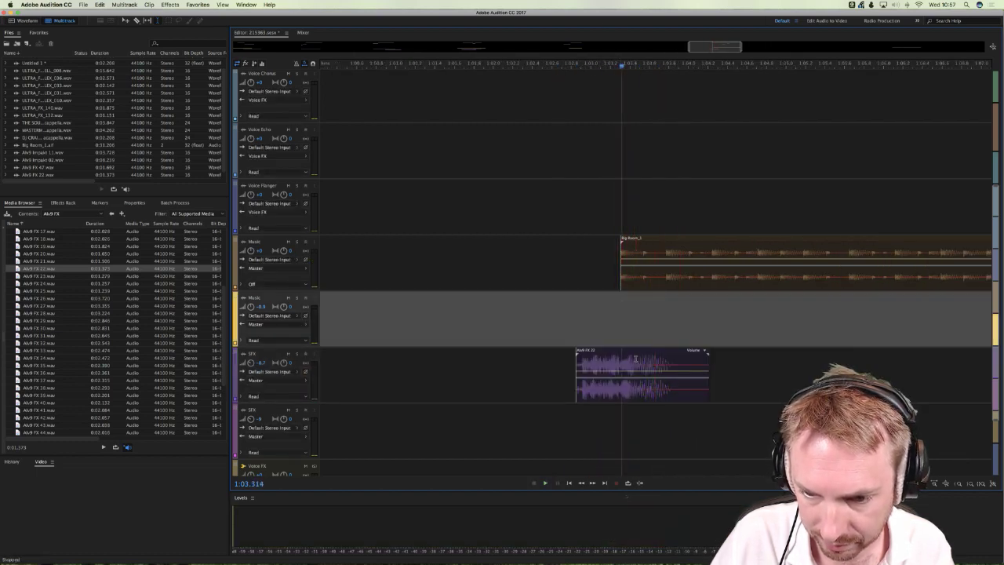
pyautogui.moveTo(637, 364); pyautogui.dragTo(631, 365)
pyautogui.click(549, 317)
pyautogui.press('space')
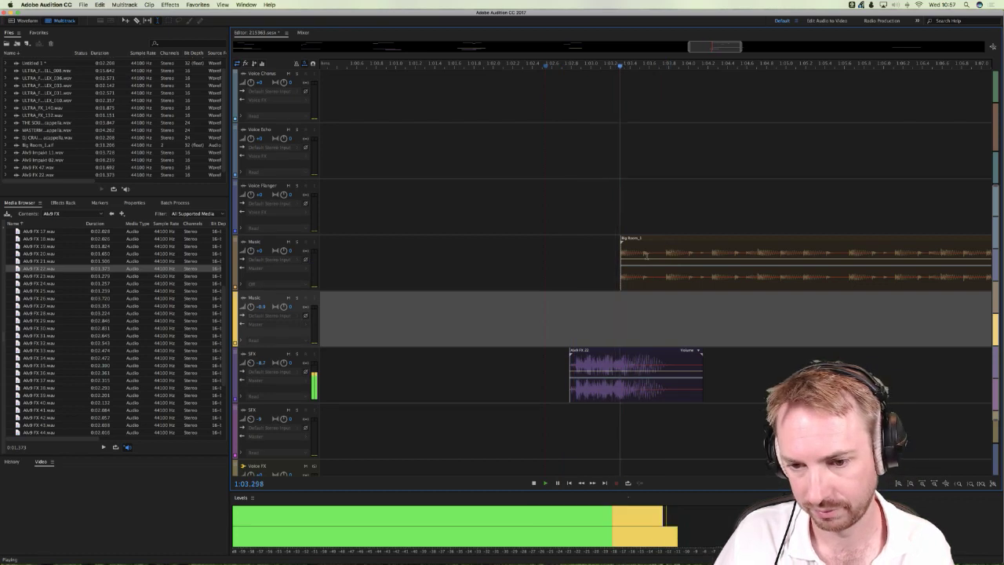
# Step: Replay the drop from just before the Big Room clip to check the transition
pyautogui.press('space')
pyautogui.click(582, 247)
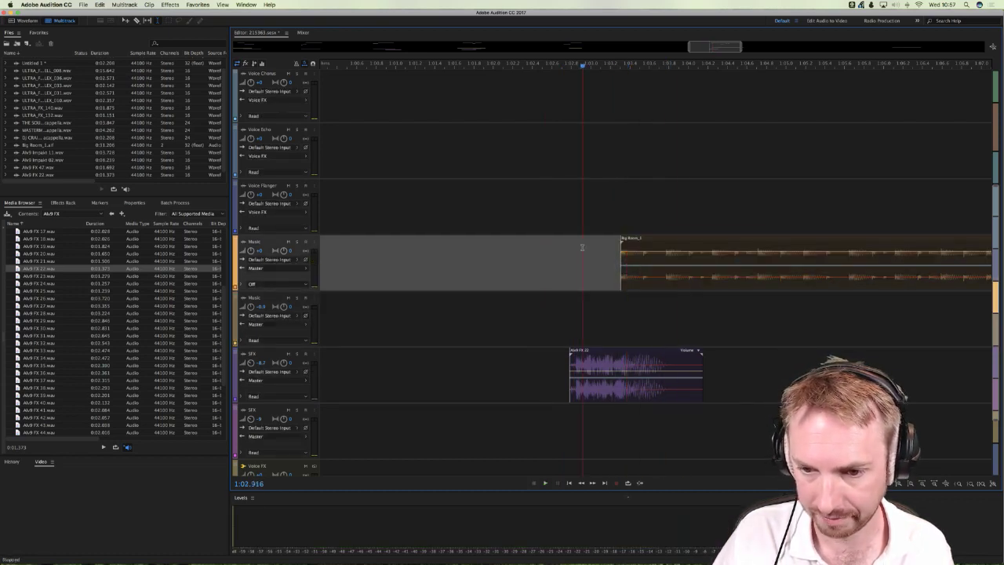
pyautogui.press('space')
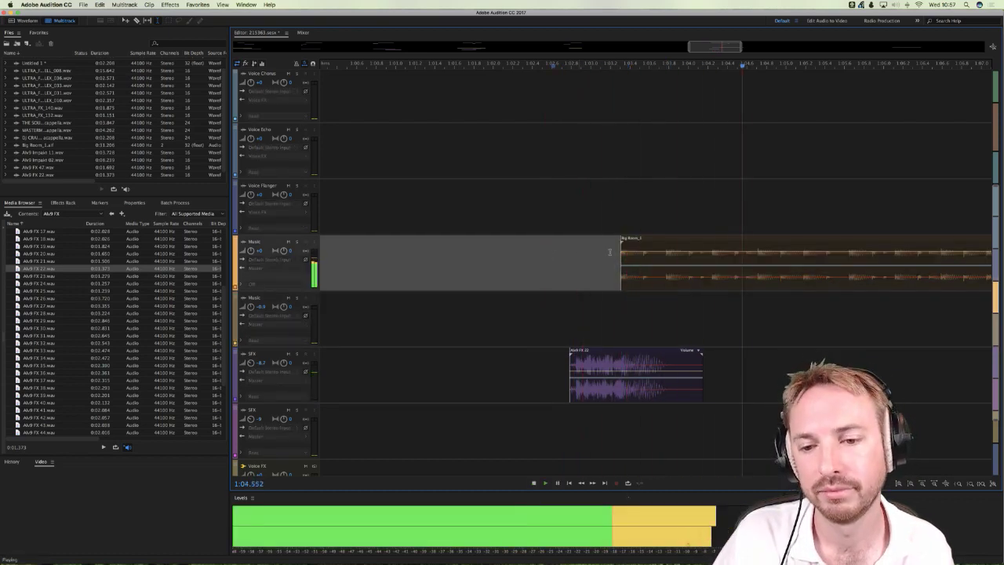
pyautogui.press('space')
pyautogui.press('space')
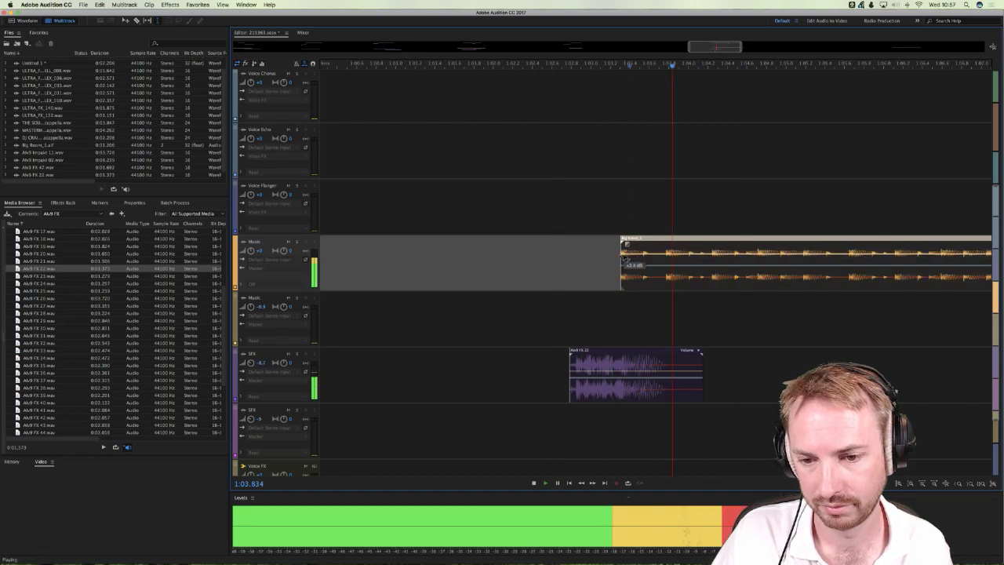
pyautogui.press('space')
pyautogui.click(550, 248)
pyautogui.press('space')
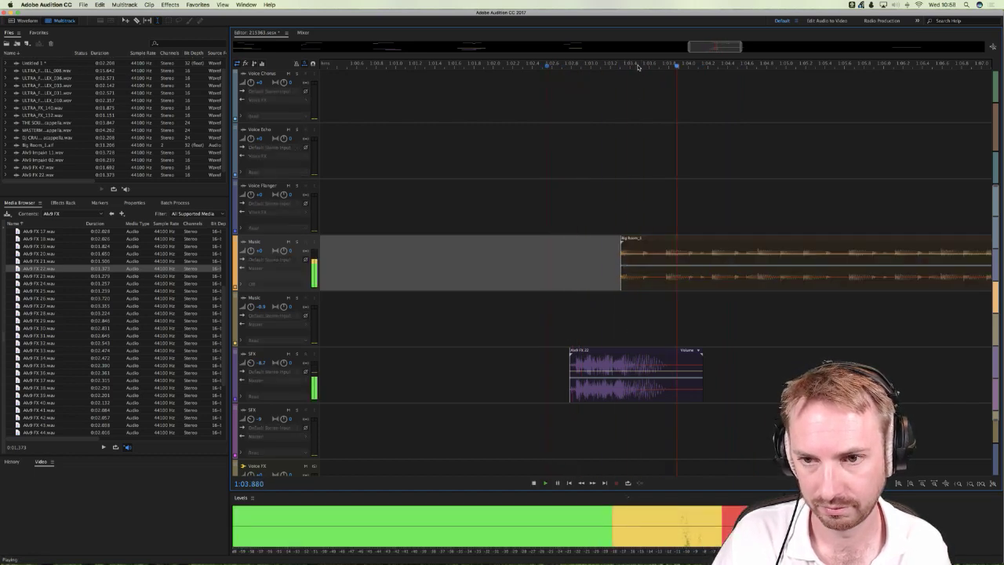
# Step: Preview the Alv9 FX 31 sample in the Media Browser
pyautogui.scroll(-2, 637, 67)
pyautogui.scroll(-2, 638, 67)
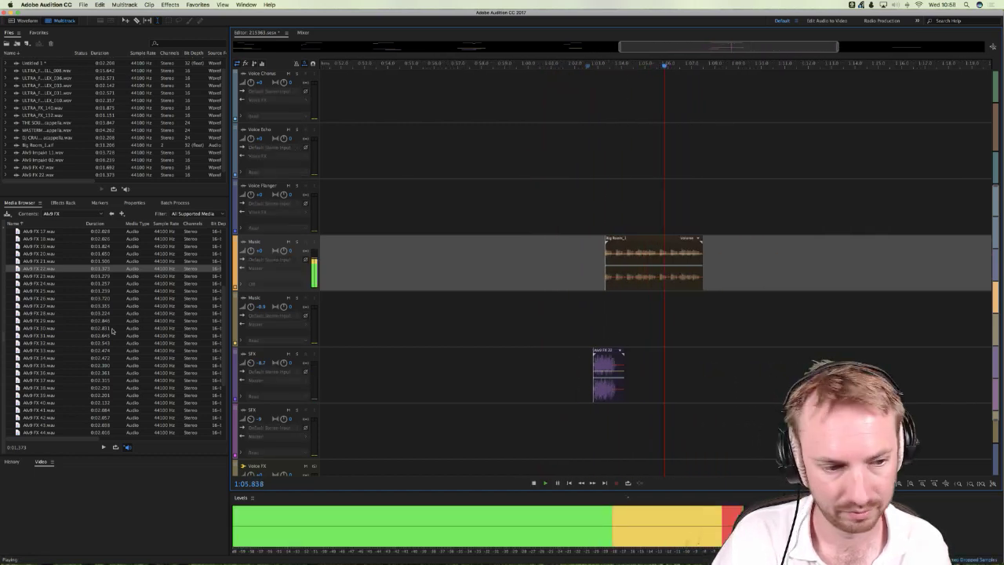
pyautogui.click(31, 337)
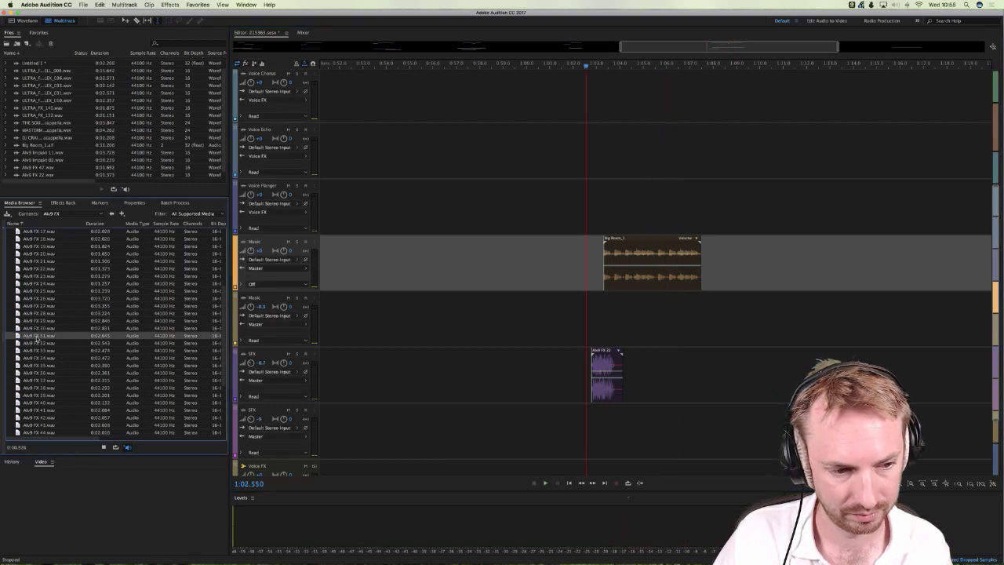
# Step: Place Alv9 FX 31 on the SFX track right after Alv9 FX 22 and play it in context
pyautogui.moveTo(35, 337); pyautogui.dragTo(651, 373)
pyautogui.press('space')
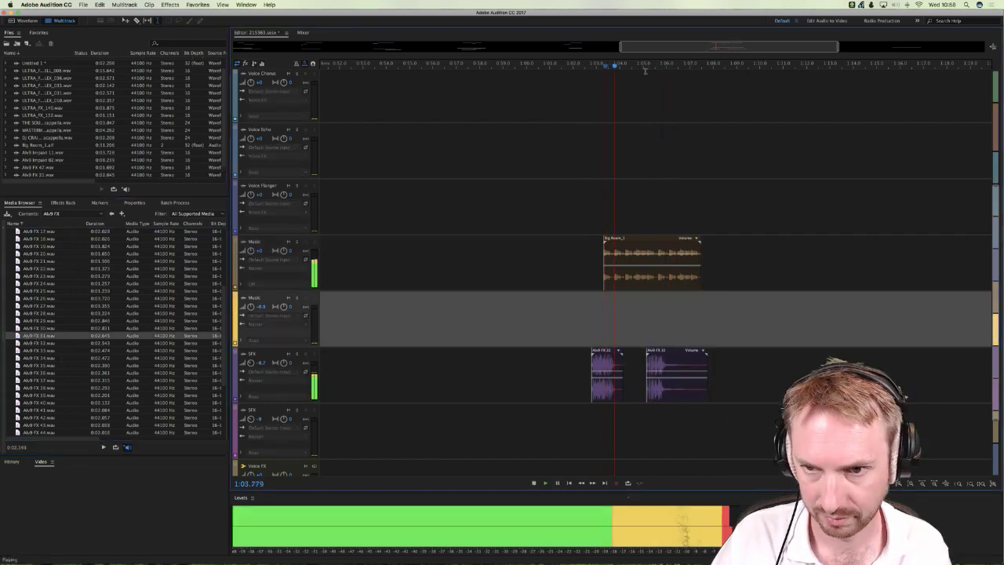
pyautogui.scroll(3, 644, 71)
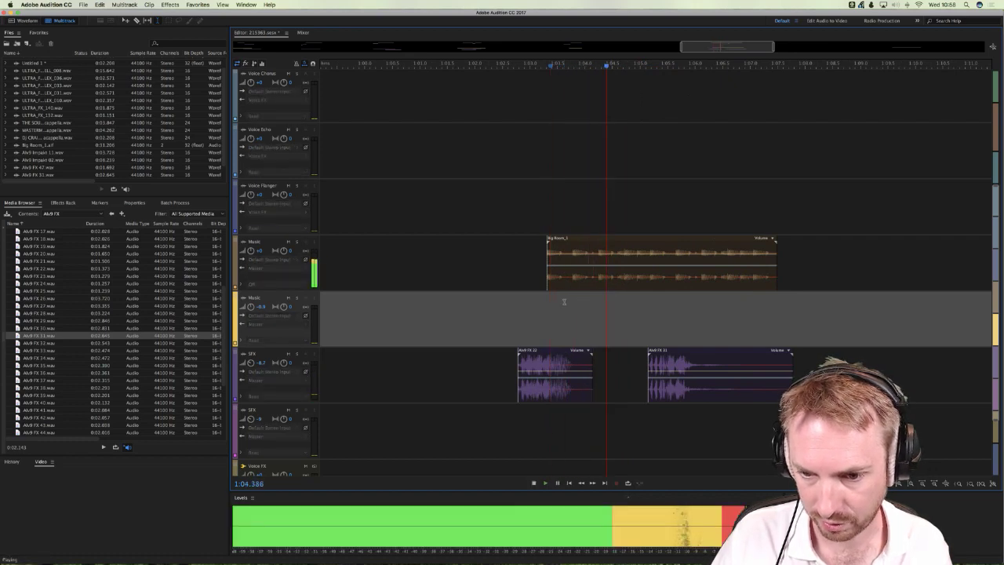
pyautogui.press('space')
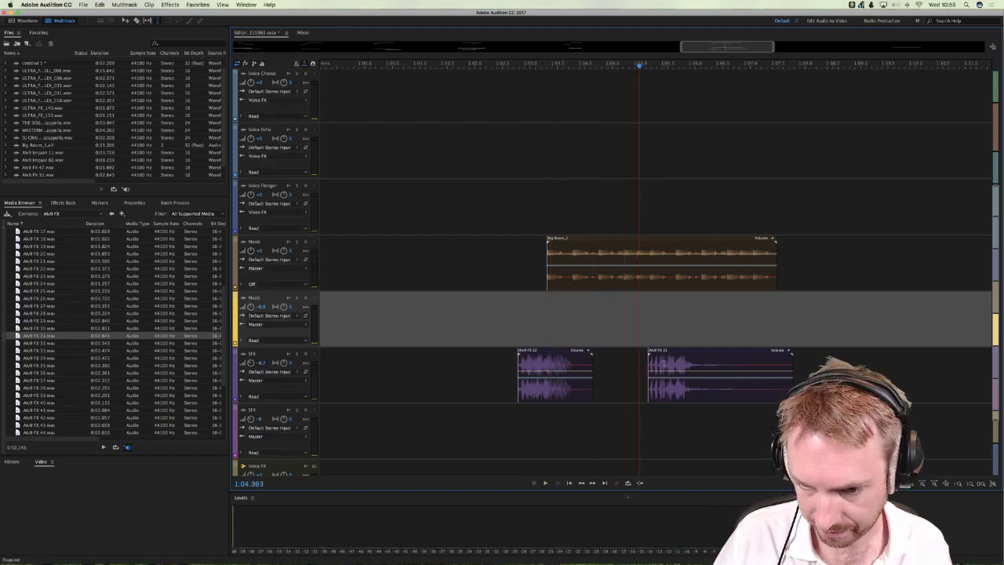
# Step: Slide Alv9 FX 31 a little earlier twice, replaying from just before the clips
pyautogui.moveTo(664, 360); pyautogui.dragTo(653, 373)
pyautogui.click(600, 327)
pyautogui.press('space')
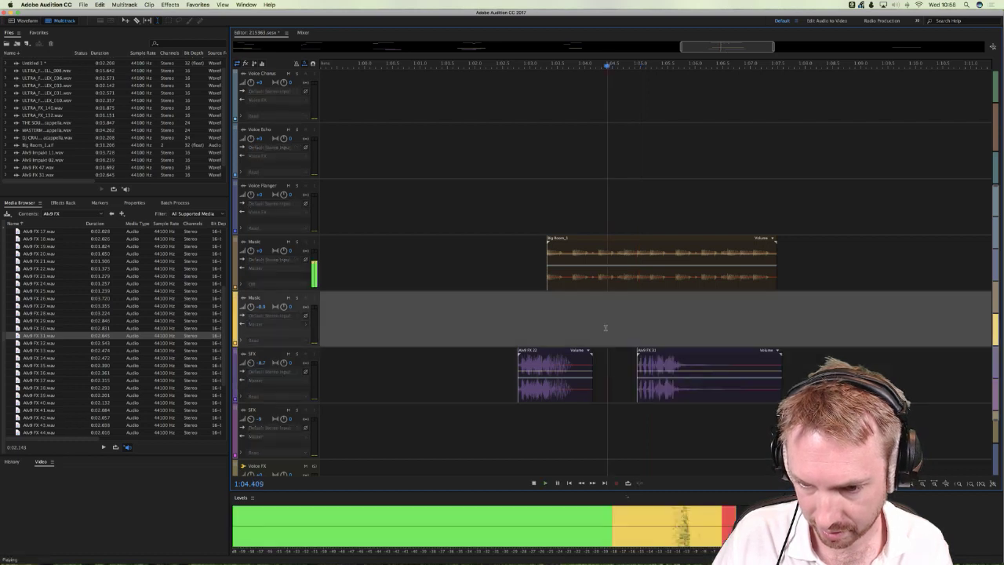
pyautogui.press('space')
pyautogui.moveTo(680, 357); pyautogui.dragTo(663, 356)
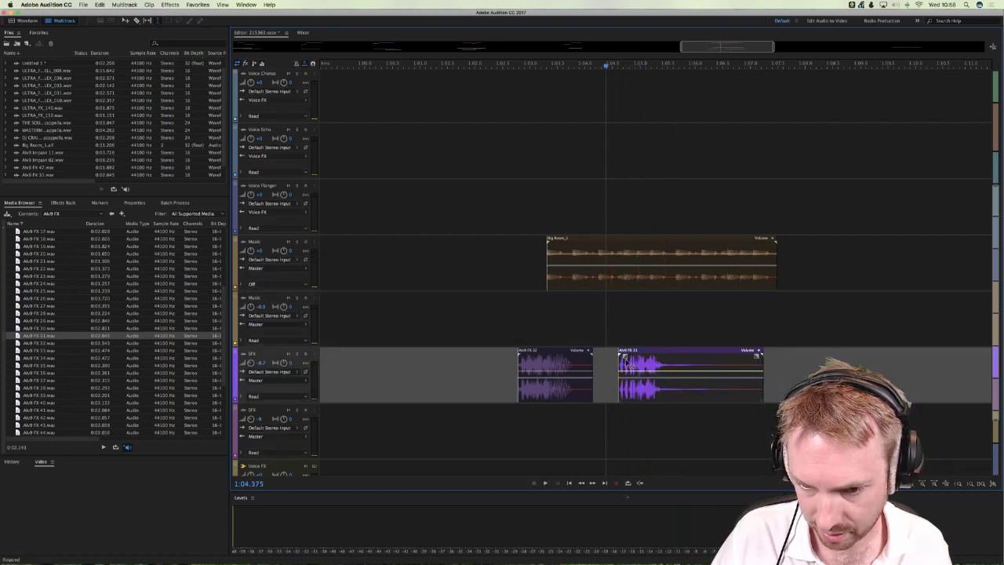
pyautogui.press('space')
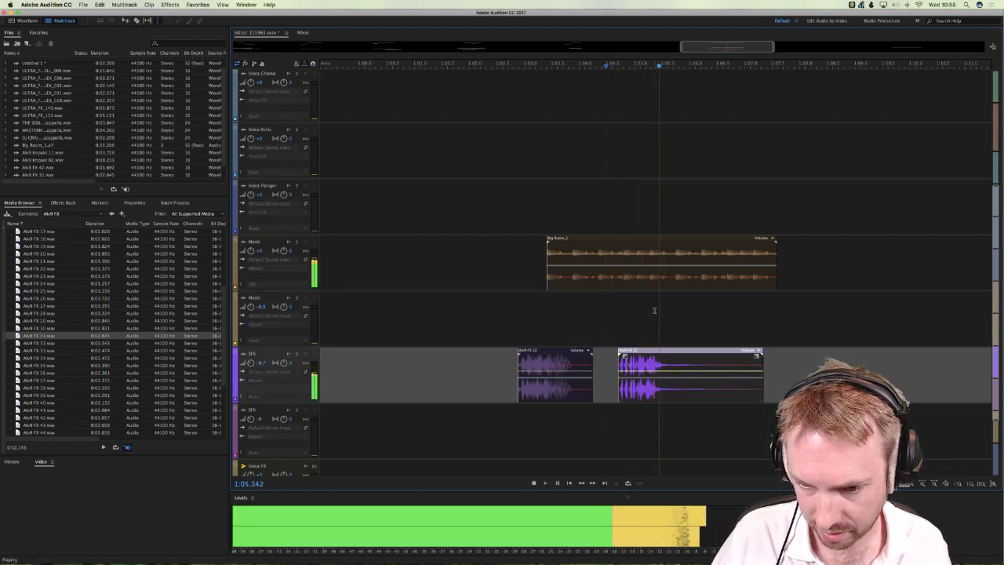
pyautogui.press('space')
# Step: Nudge Alv9 FX 31 slightly later and replay the transition to confirm the timing
pyautogui.moveTo(663, 356); pyautogui.dragTo(666, 367)
pyautogui.press('space')
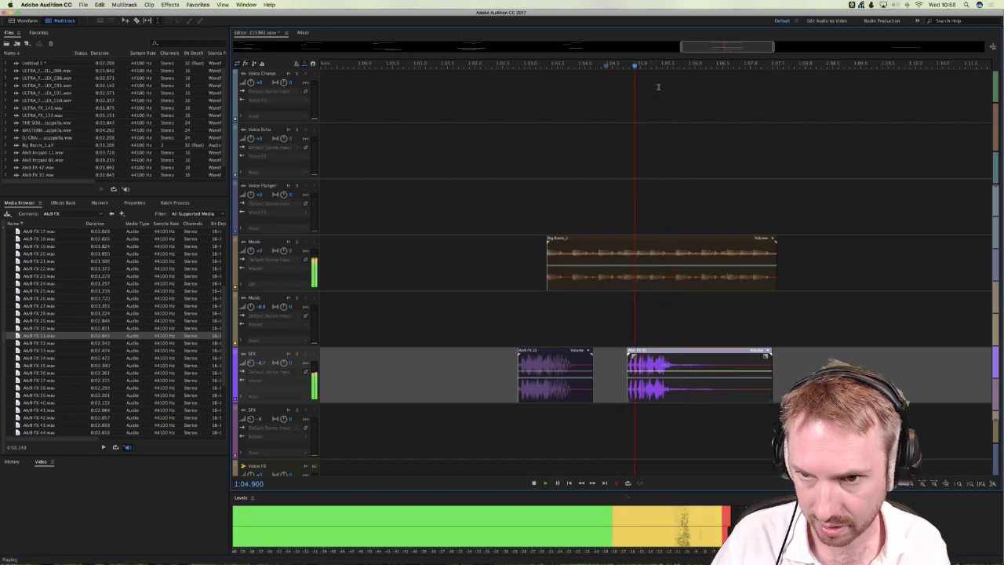
pyautogui.scroll(1, 652, 125)
pyautogui.scroll(2, 652, 125)
pyautogui.press('space')
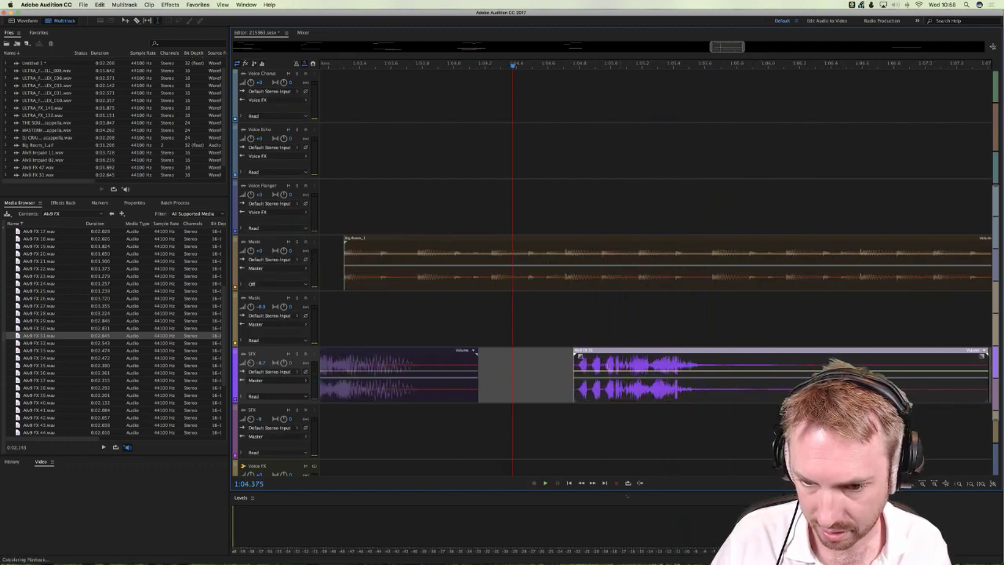
pyautogui.press('space')
pyautogui.press('space')
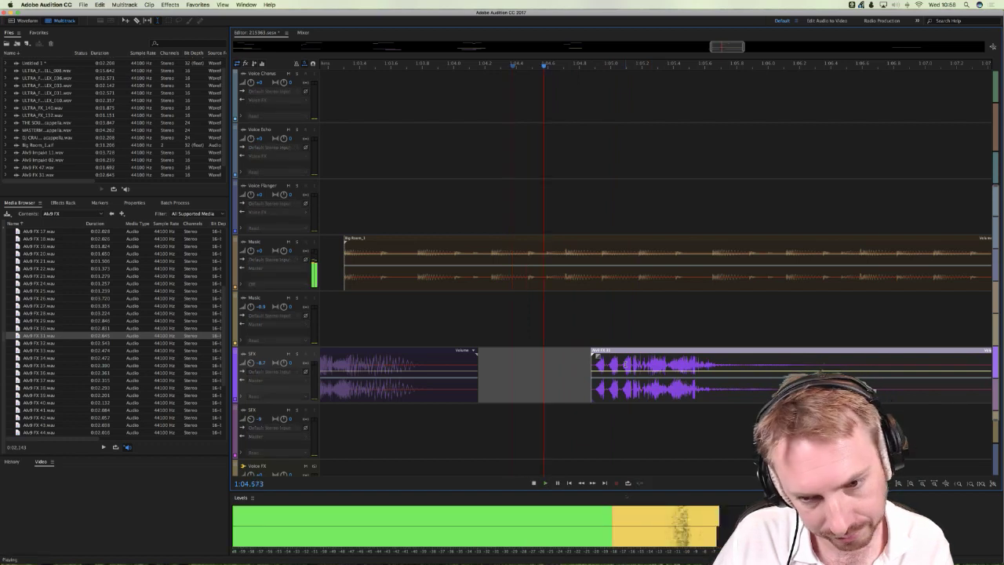
pyautogui.press('space')
pyautogui.moveTo(626, 367); pyautogui.dragTo(632, 367)
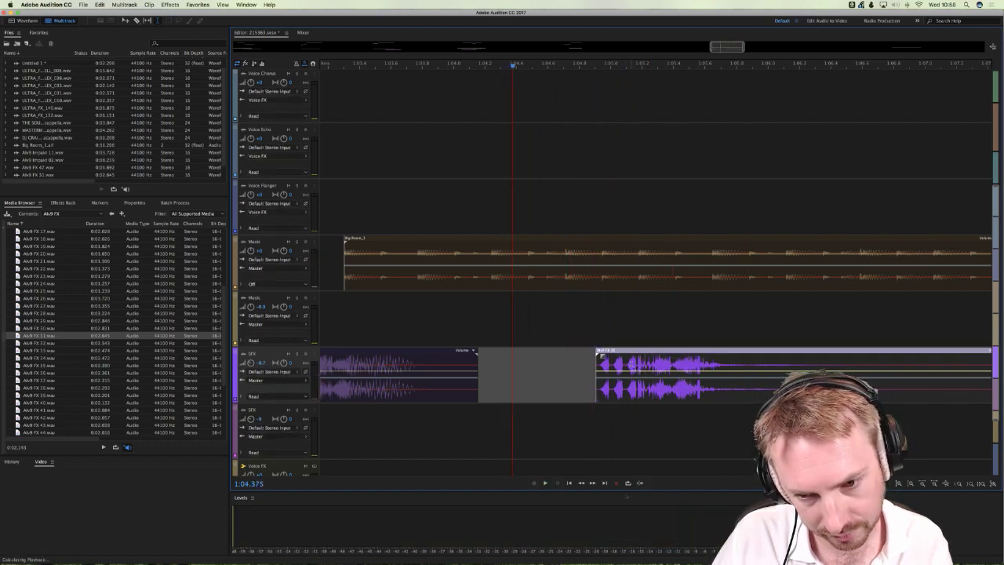
pyautogui.press('space')
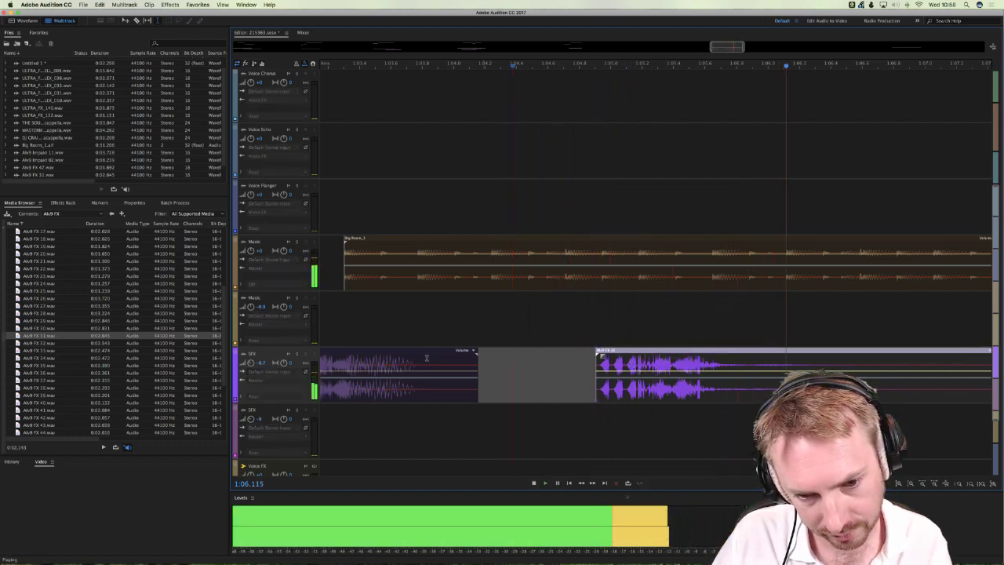
pyautogui.press('space')
# Step: Replay the build from 1:02.595, move to 1:02.080, and preview the Alv9 FX 21 sample
pyautogui.scroll(-3, 564, 63)
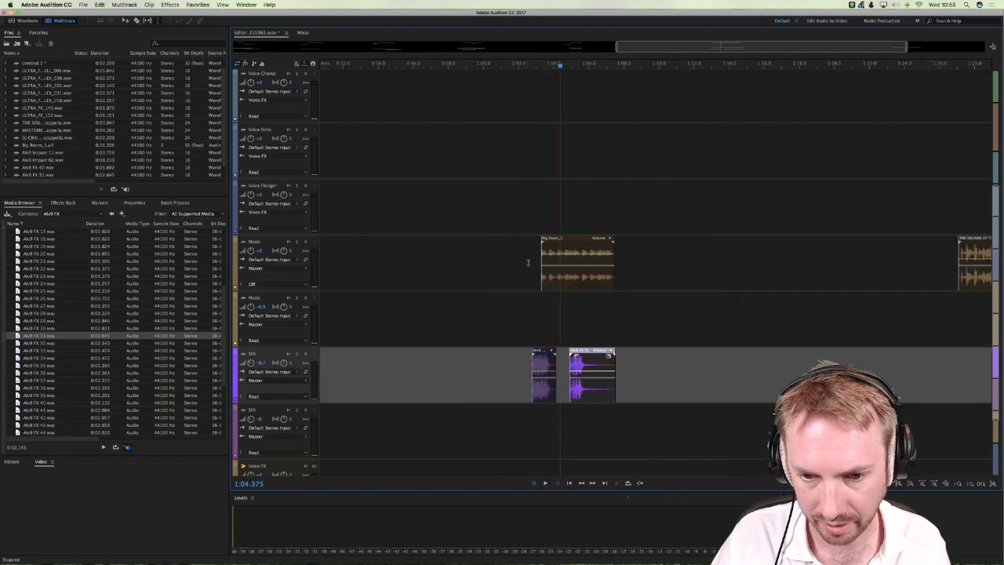
pyautogui.click(528, 262)
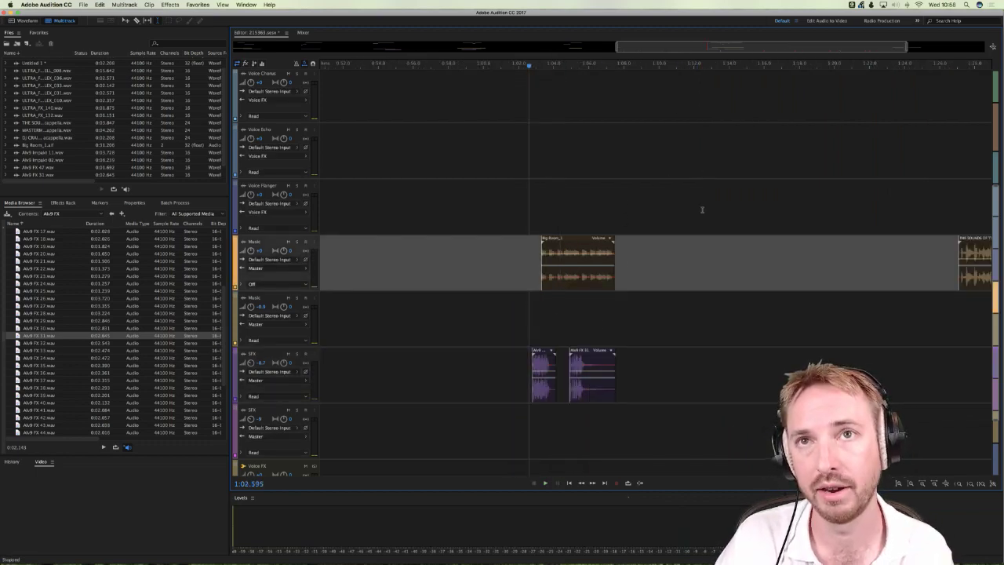
pyautogui.press('space')
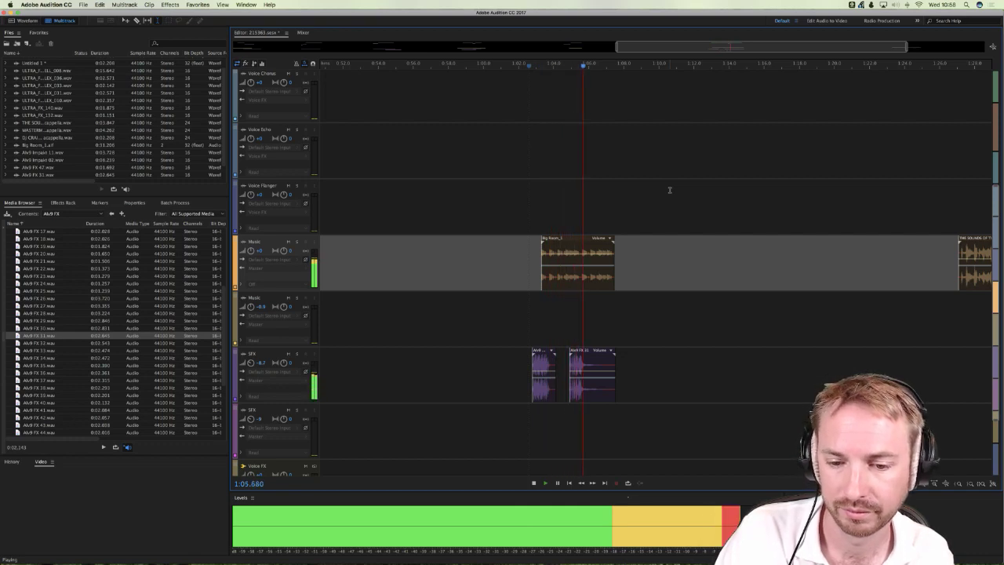
pyautogui.click(516, 211)
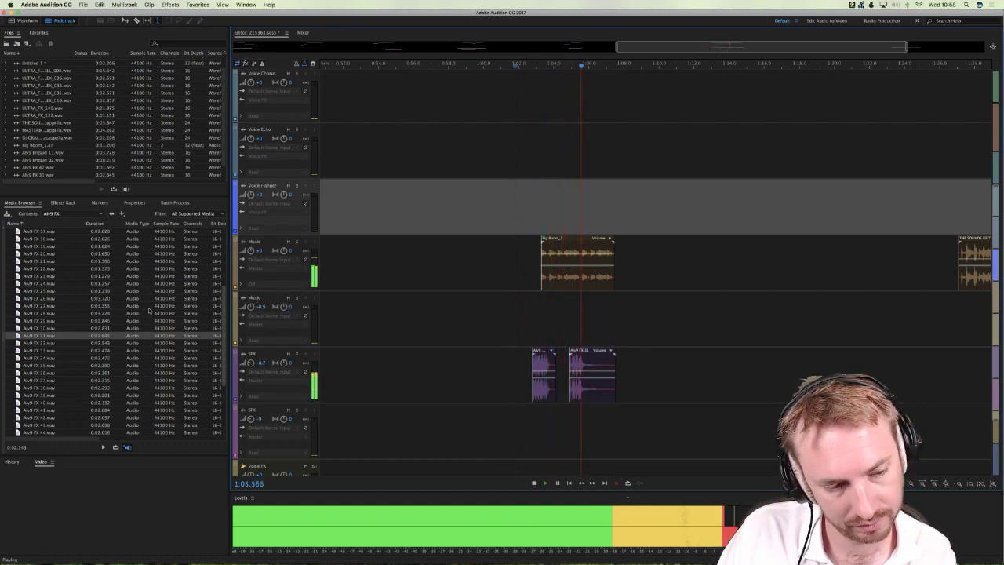
pyautogui.click(48, 260)
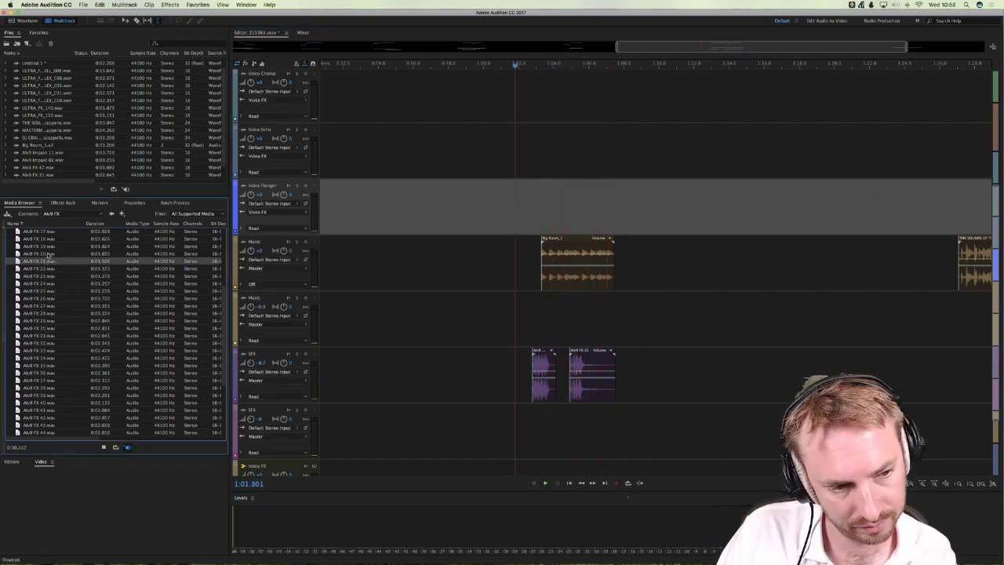
# Step: Open the Alv9 Impacts folder, preview Impacts 03, and add it to the second track
pyautogui.click(87, 216)
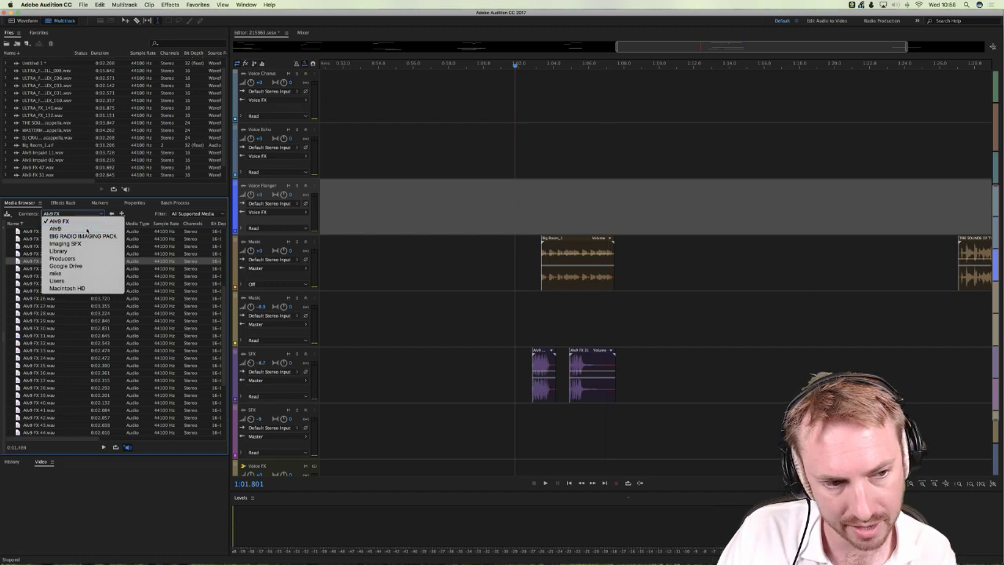
pyautogui.click(63, 228)
pyautogui.doubleClick(39, 254)
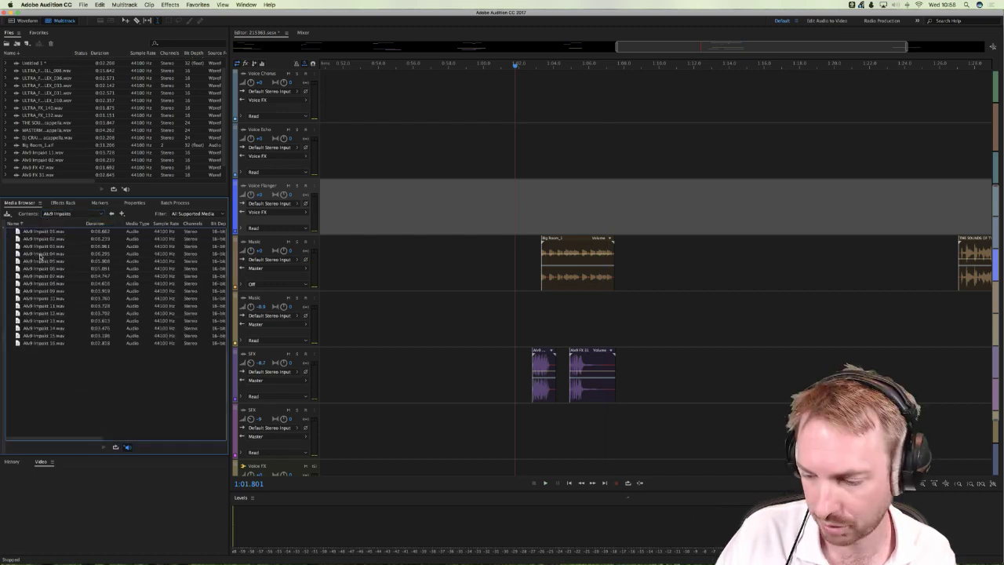
pyautogui.click(45, 246)
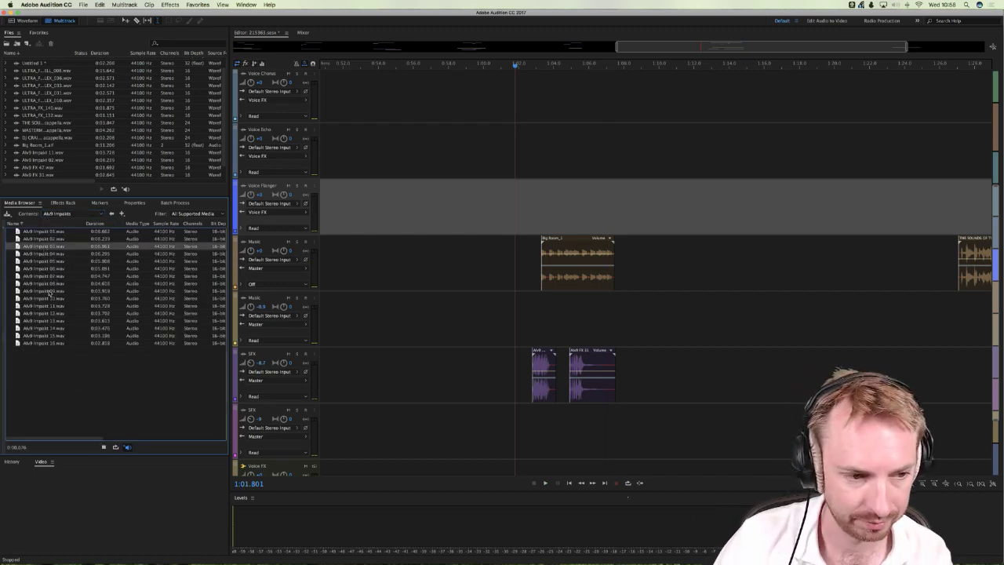
pyautogui.moveTo(37, 250); pyautogui.dragTo(593, 443)
# Step: Solo the Music track to audition it up to 1:05.179, then unsolo and zoom in
pyautogui.scroll(5, 591, 69)
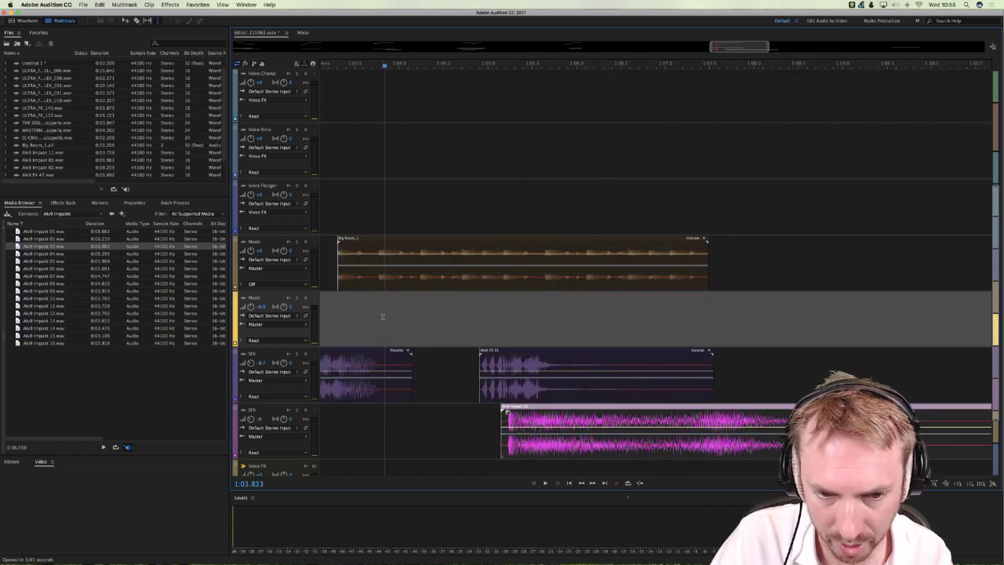
pyautogui.click(297, 242)
pyautogui.click(335, 302)
pyautogui.press('space')
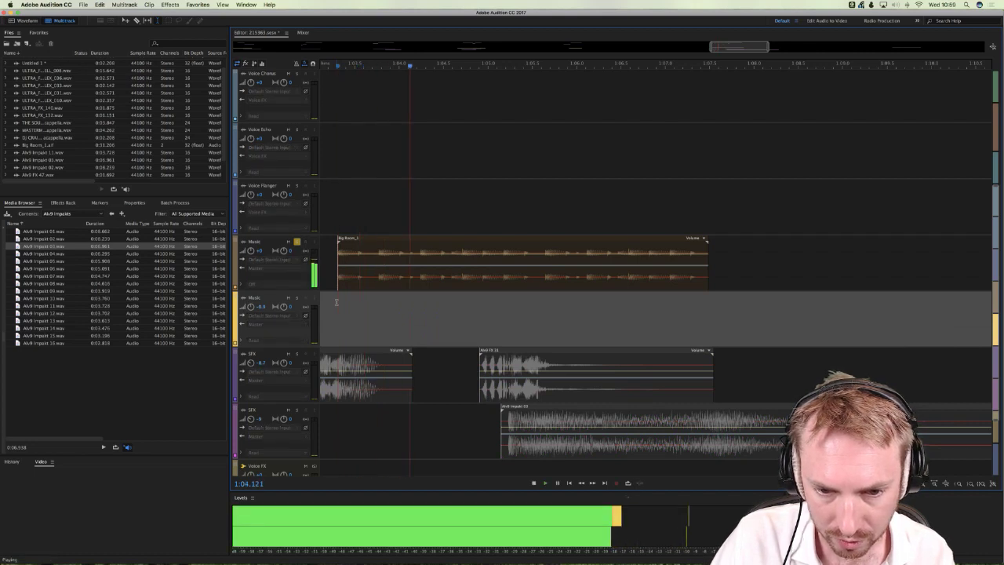
pyautogui.click(504, 293)
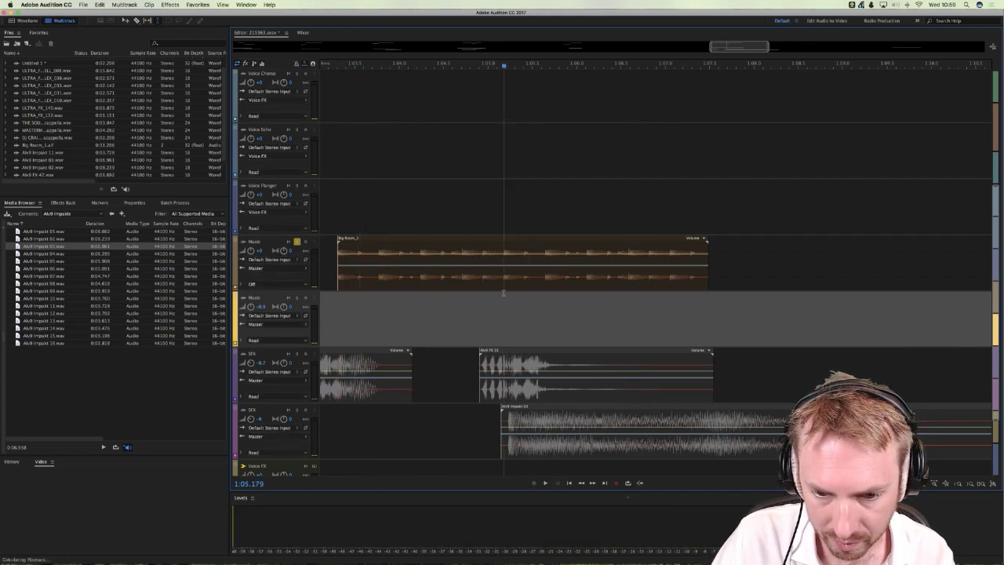
pyautogui.click(297, 242)
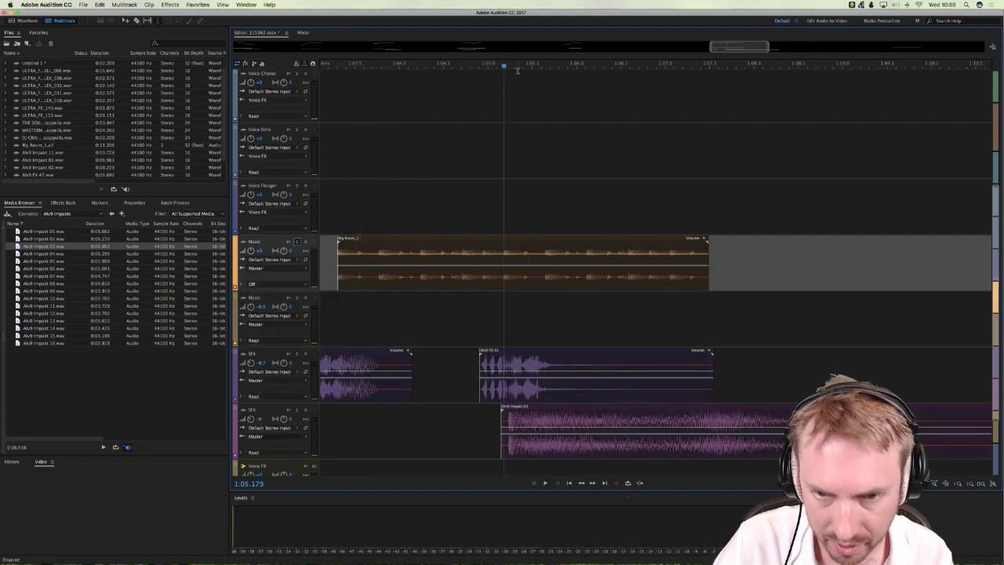
pyautogui.press('=')
pyautogui.press('=')
pyautogui.press('=')
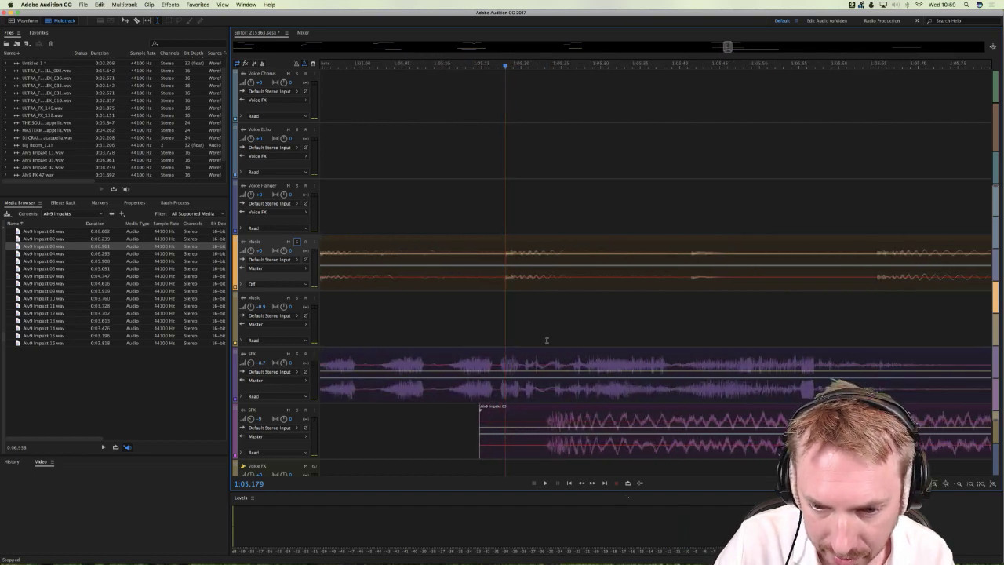
# Step: Shift the Alv9 Impact 03 clip slightly earlier and play back the impact timing
pyautogui.click(510, 363)
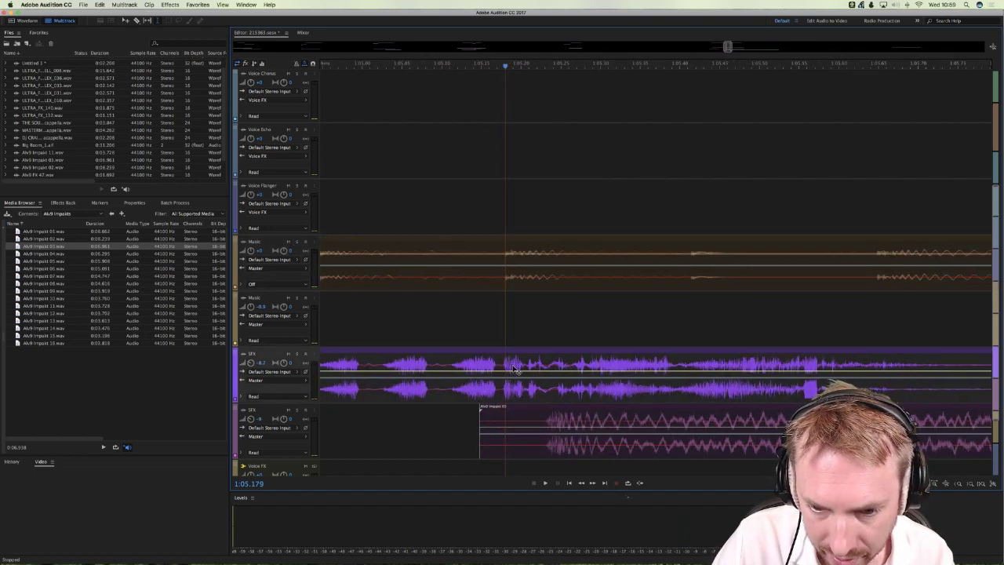
pyautogui.click(515, 368)
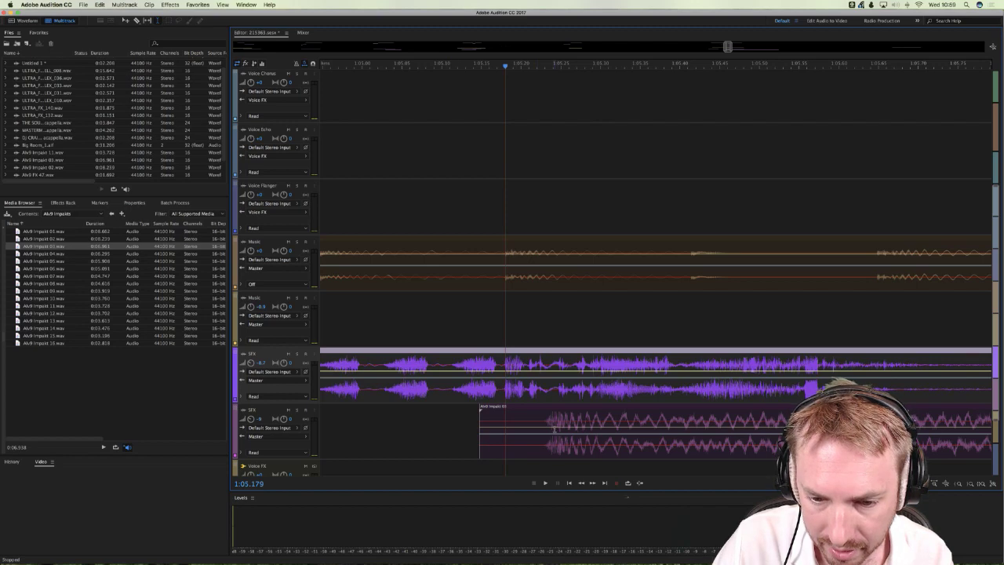
pyautogui.moveTo(554, 428); pyautogui.dragTo(510, 428)
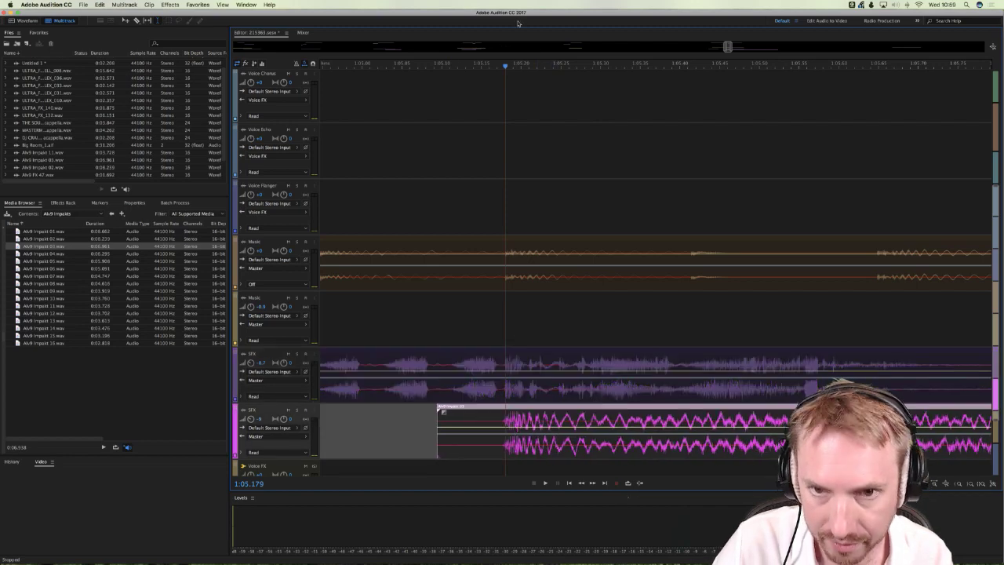
pyautogui.scroll(-5, 513, 60)
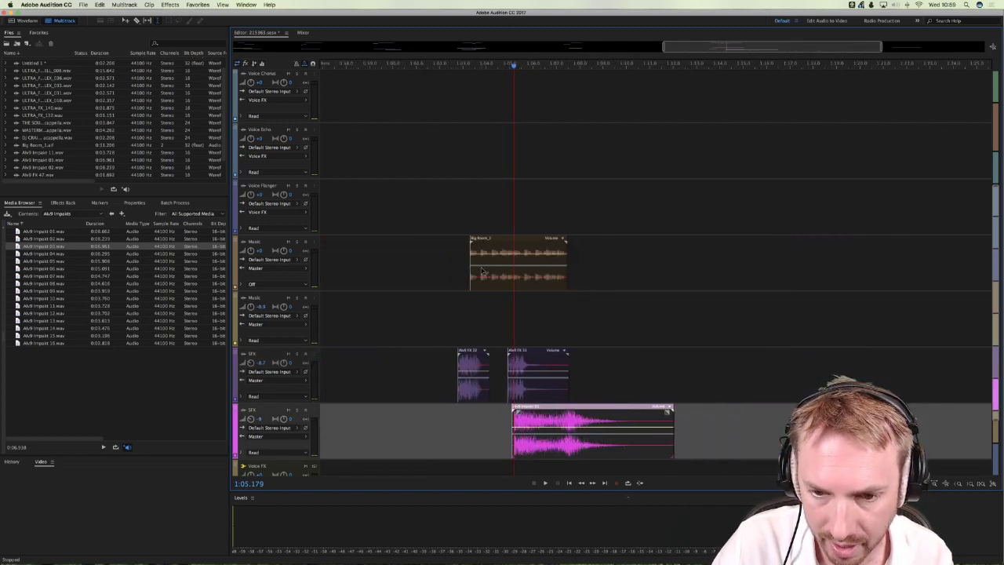
pyautogui.click(458, 275)
pyautogui.press('space')
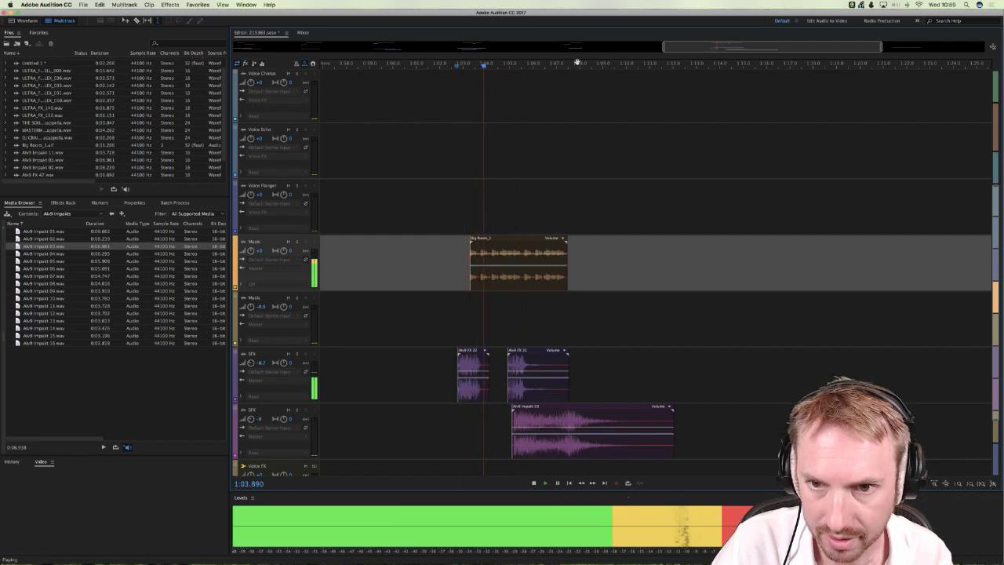
pyautogui.scroll(5, 577, 63)
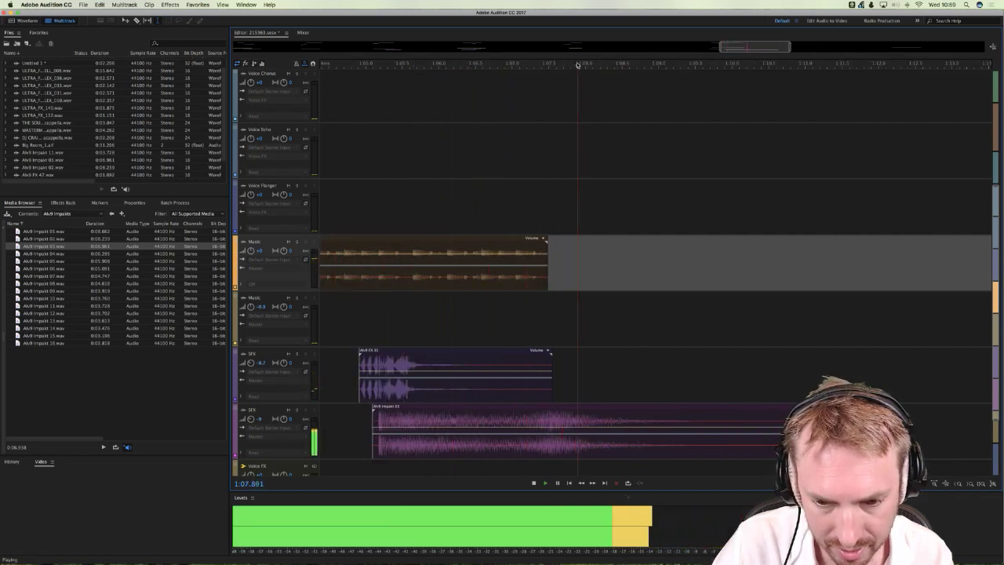
pyautogui.press('space')
# Step: Drag the lower-track impact over the earlier one to create a crossfade, then play it back
pyautogui.hscroll(5, 946, 247)
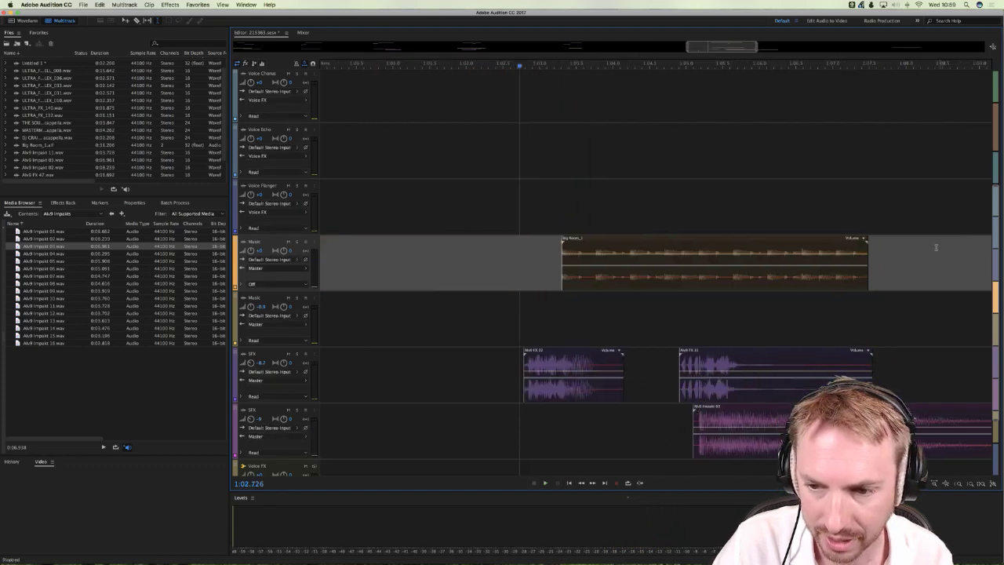
pyautogui.click(735, 307)
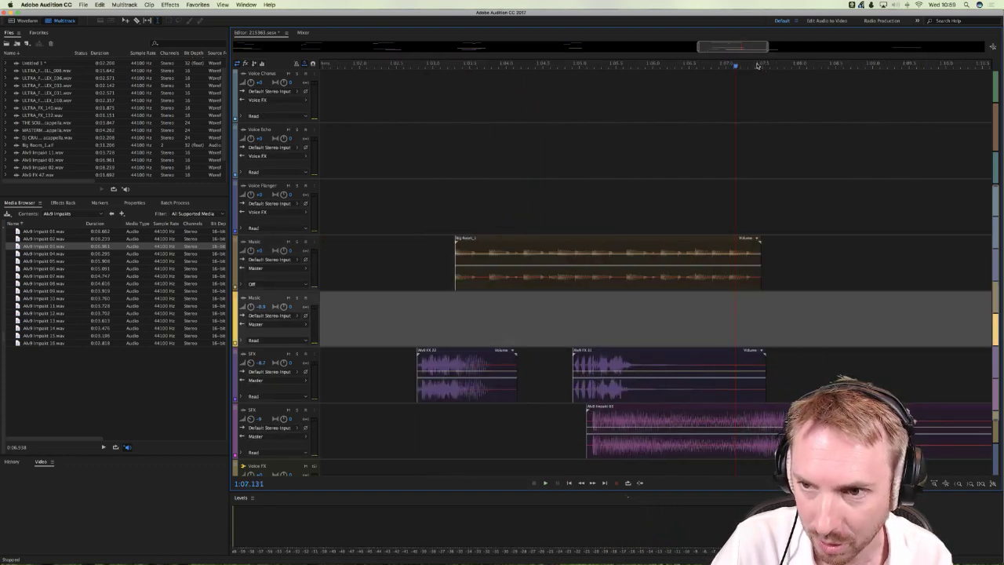
pyautogui.scroll(5, 758, 66)
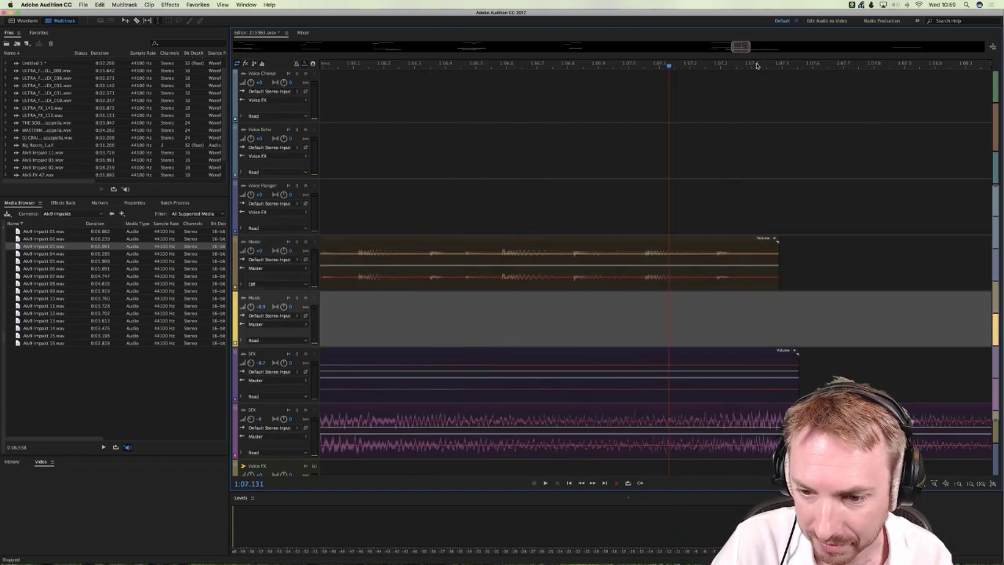
pyautogui.click(458, 417)
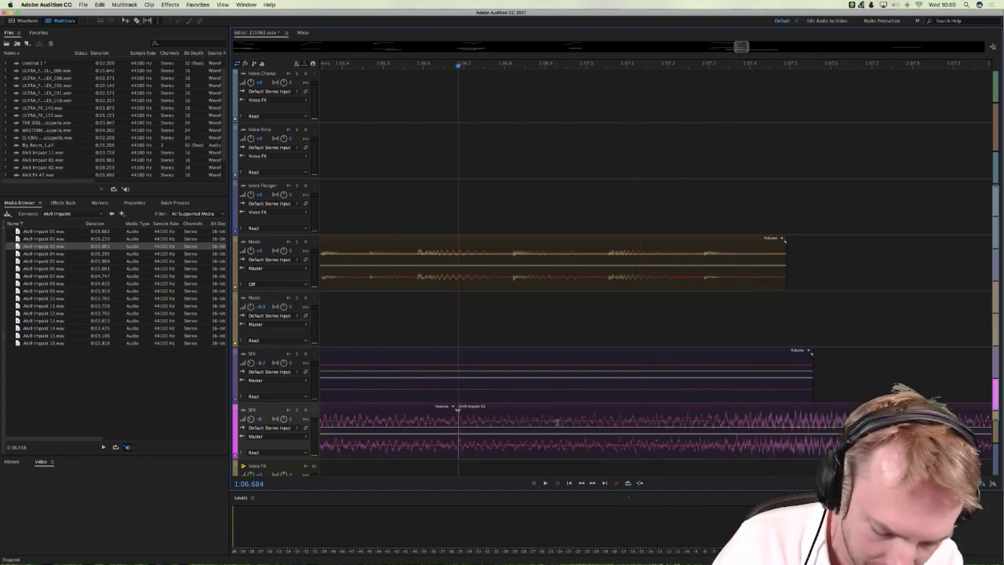
pyautogui.moveTo(639, 420); pyautogui.dragTo(494, 420)
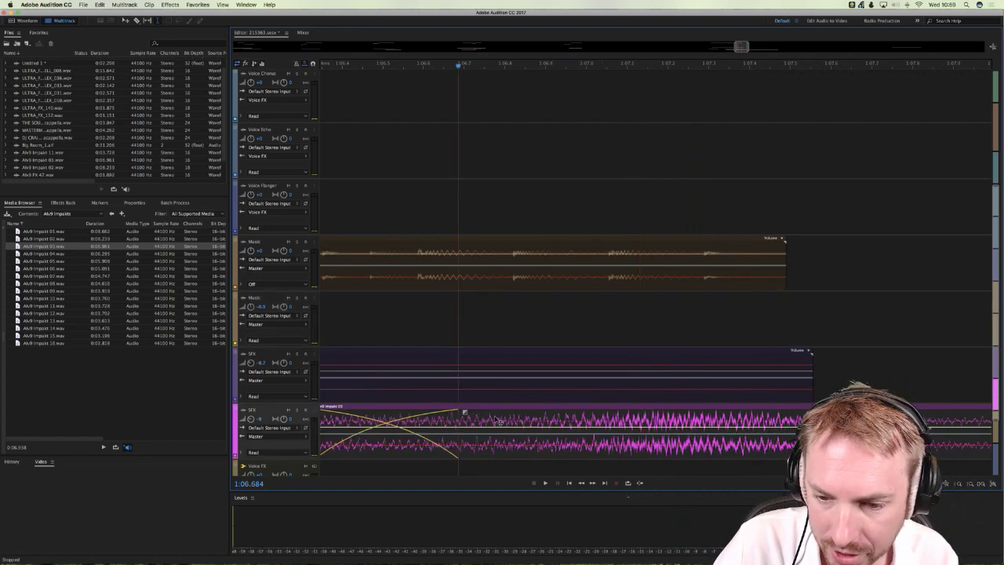
pyautogui.click(607, 307)
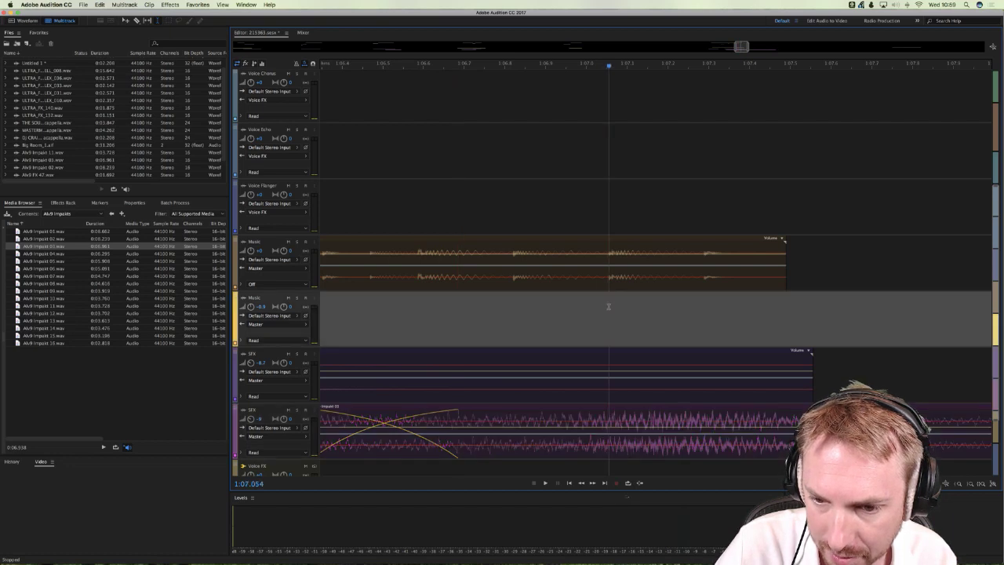
pyautogui.click(658, 415)
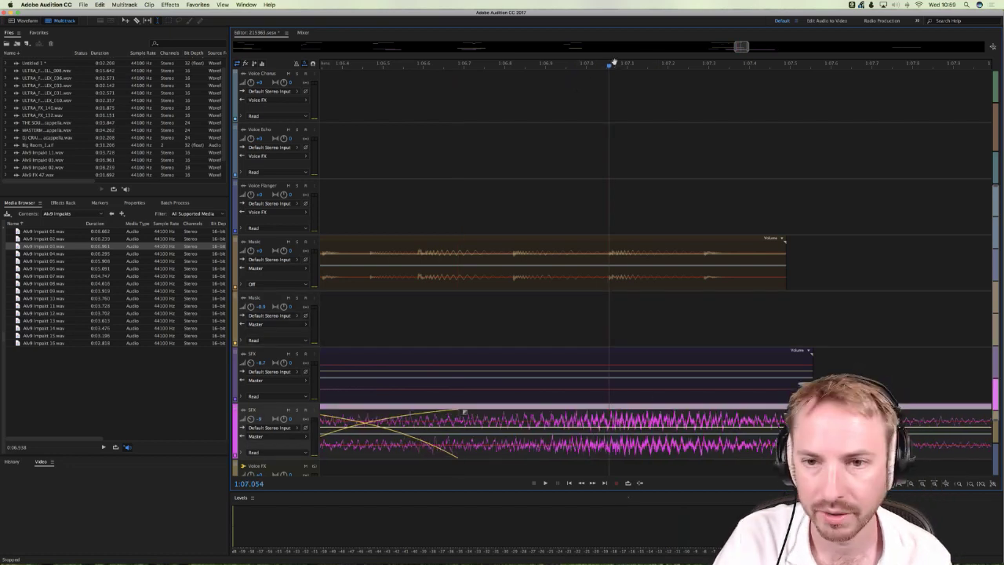
pyautogui.scroll(-5, 614, 62)
pyautogui.click(419, 224)
pyautogui.press('space')
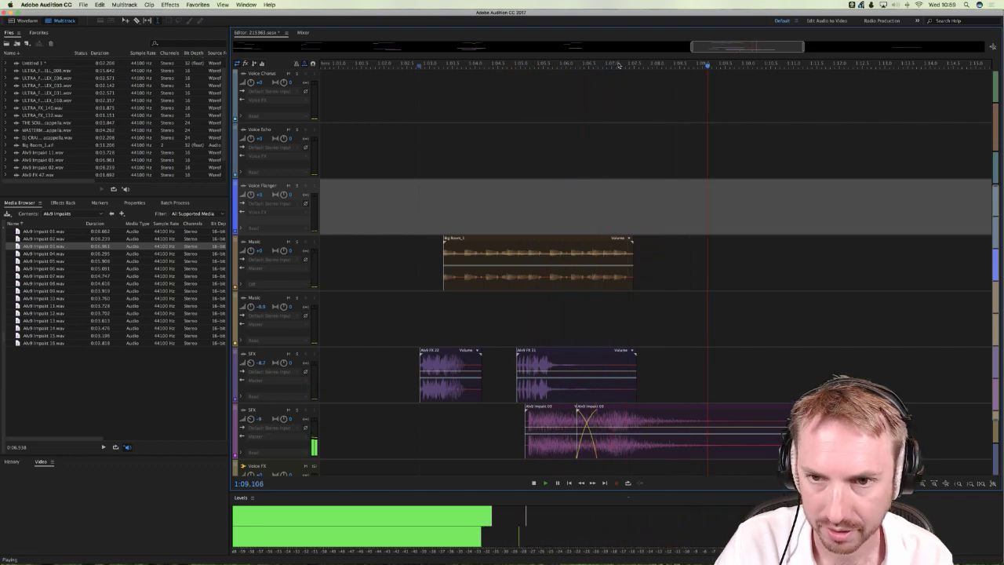
# Step: Split the acapella clip on Voice Processed at 1:06.078 with Cmd+K
pyautogui.press('space')
pyautogui.scroll(5, 617, 103)
pyautogui.click(570, 115)
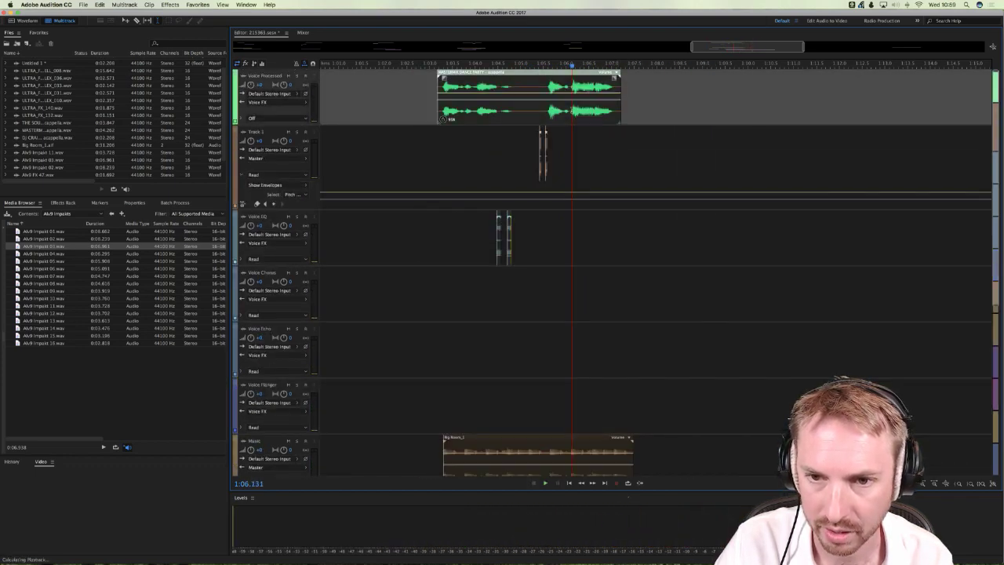
pyautogui.press('space')
pyautogui.press('space')
pyautogui.press('super+k')
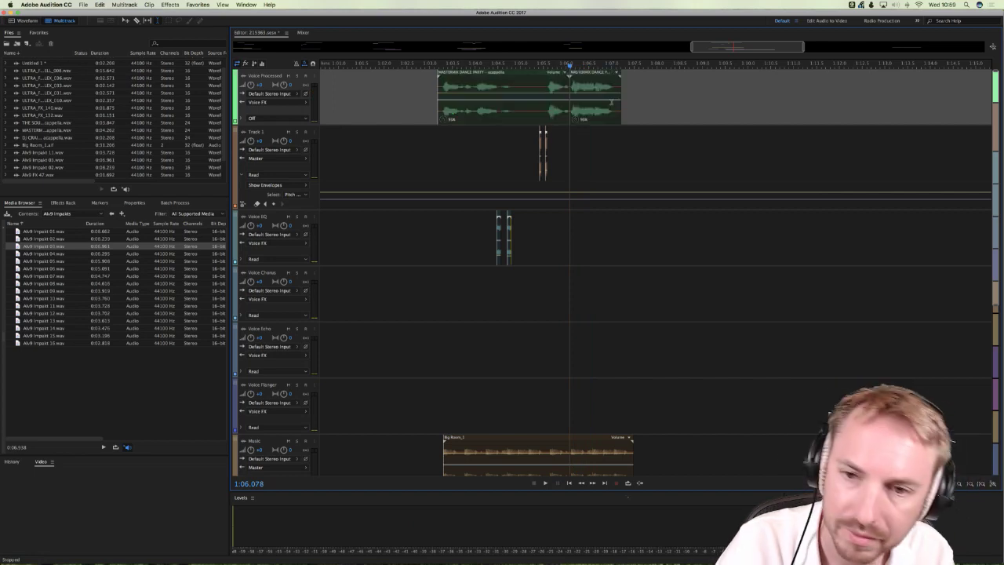
# Step: Lock the split part in time, move it onto the Voice EQ track, and play it
pyautogui.rightClick(612, 105)
pyautogui.click(647, 259)
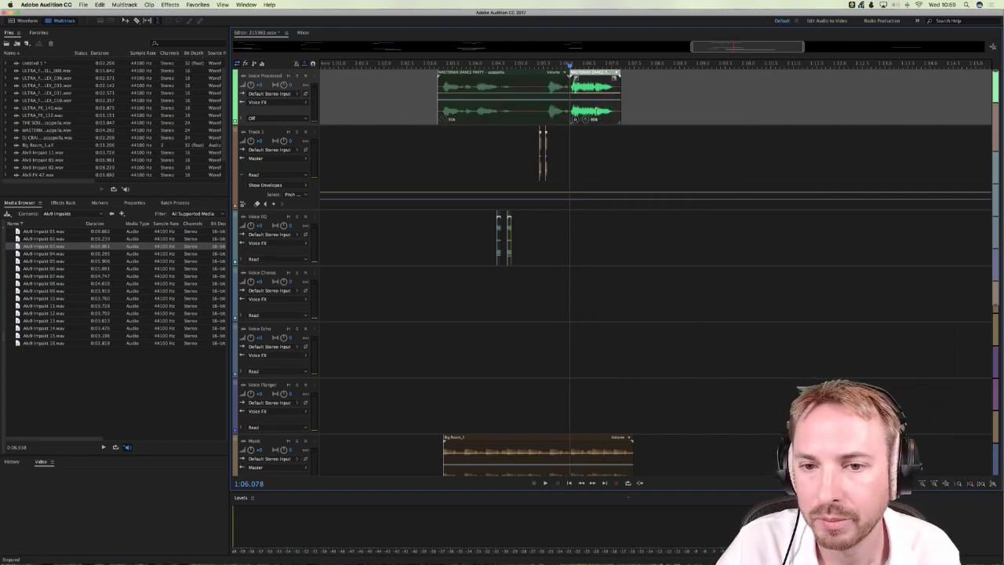
pyautogui.moveTo(588, 110); pyautogui.dragTo(544, 272)
pyautogui.click(544, 272)
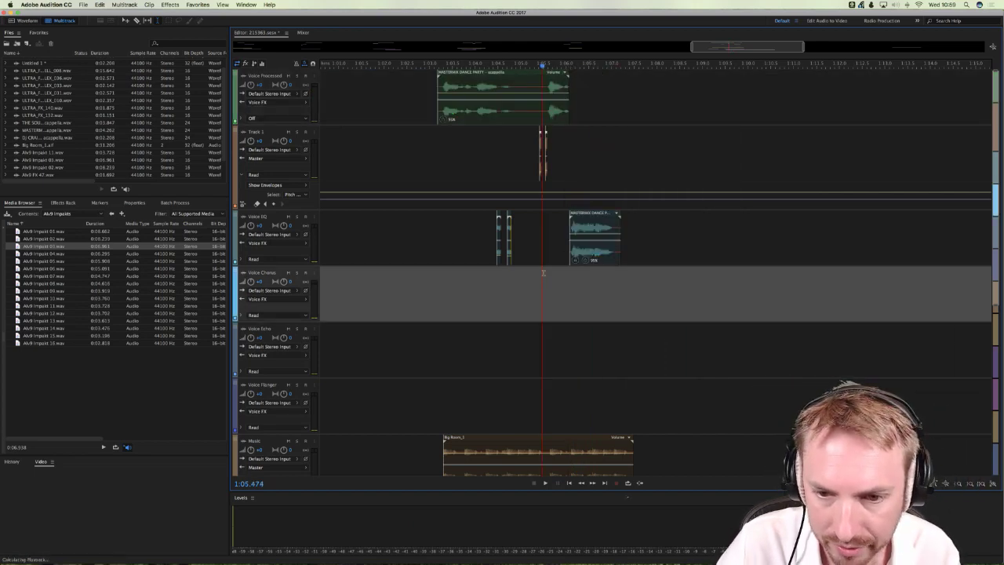
pyautogui.press('space')
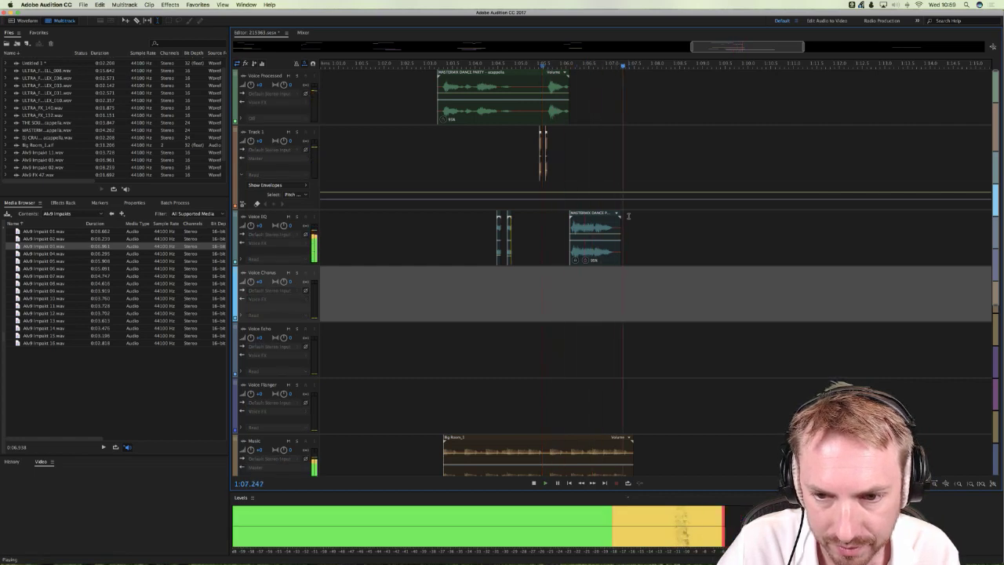
# Step: Play the intro back from 1:02.587 to hear the split vocal in context
pyautogui.click(411, 167)
pyautogui.press('space')
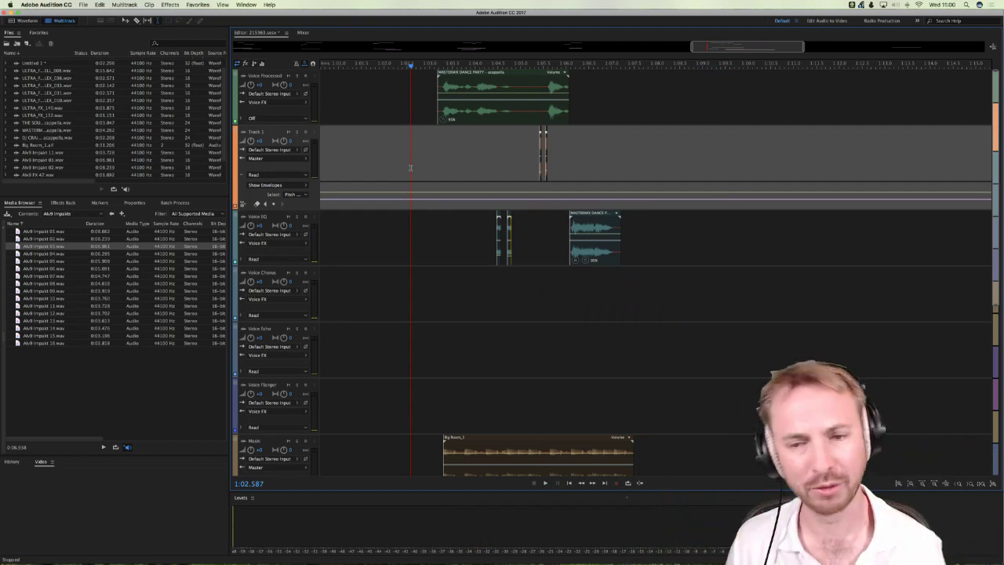
pyautogui.press('space')
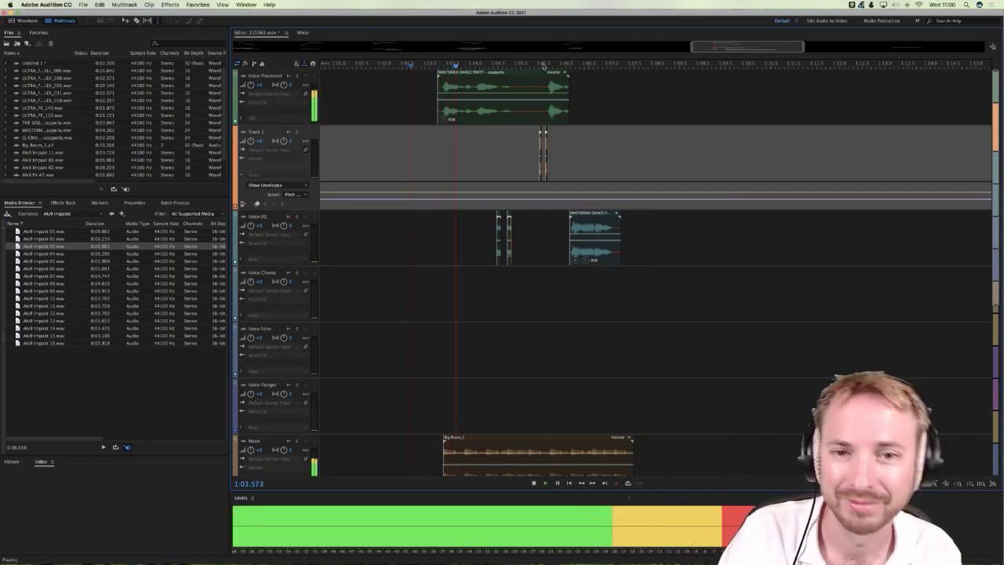
pyautogui.scroll(-4, 541, 65)
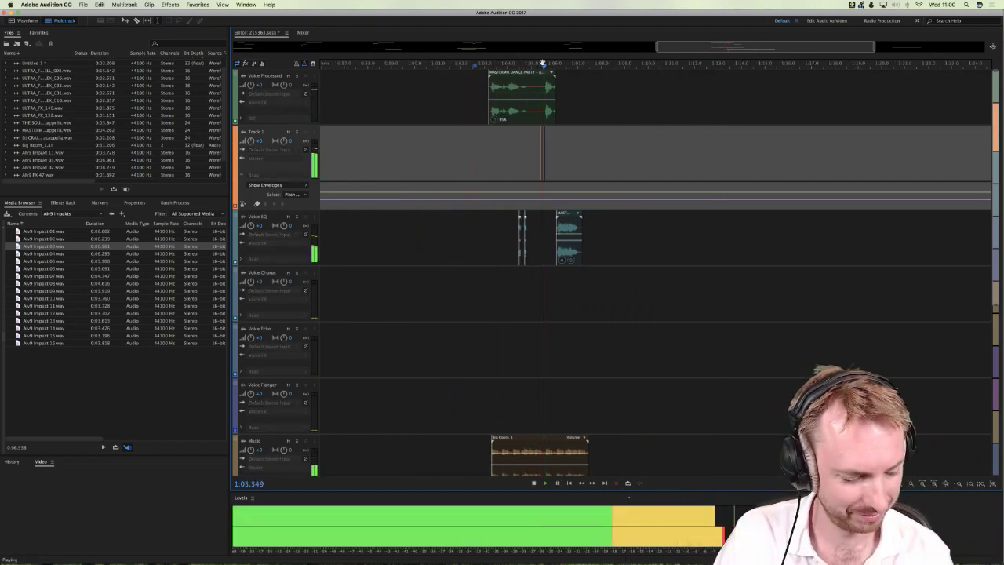
pyautogui.scroll(-3, 542, 63)
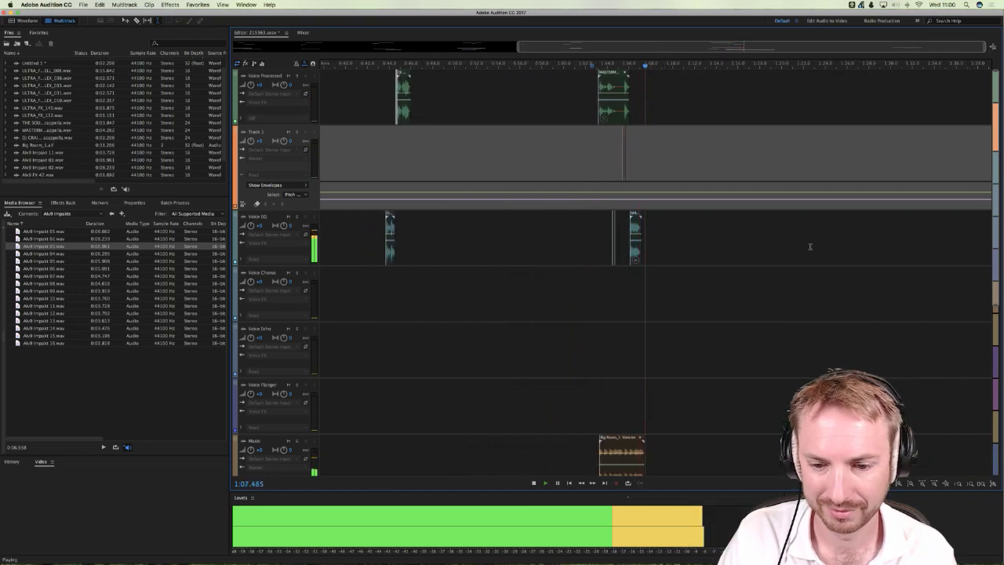
pyautogui.scroll(-2, 816, 253)
pyautogui.scroll(-1, 816, 253)
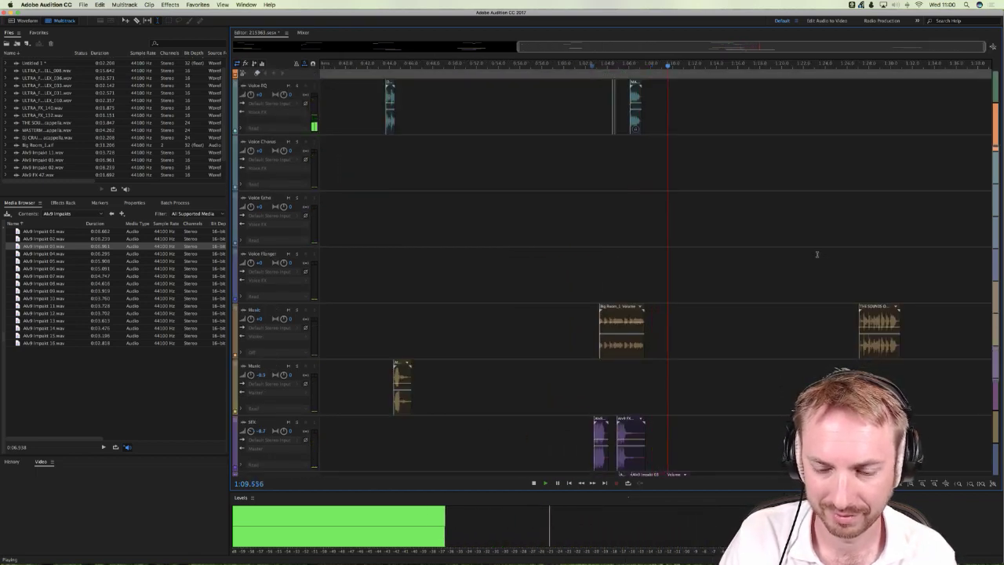
pyautogui.press('space')
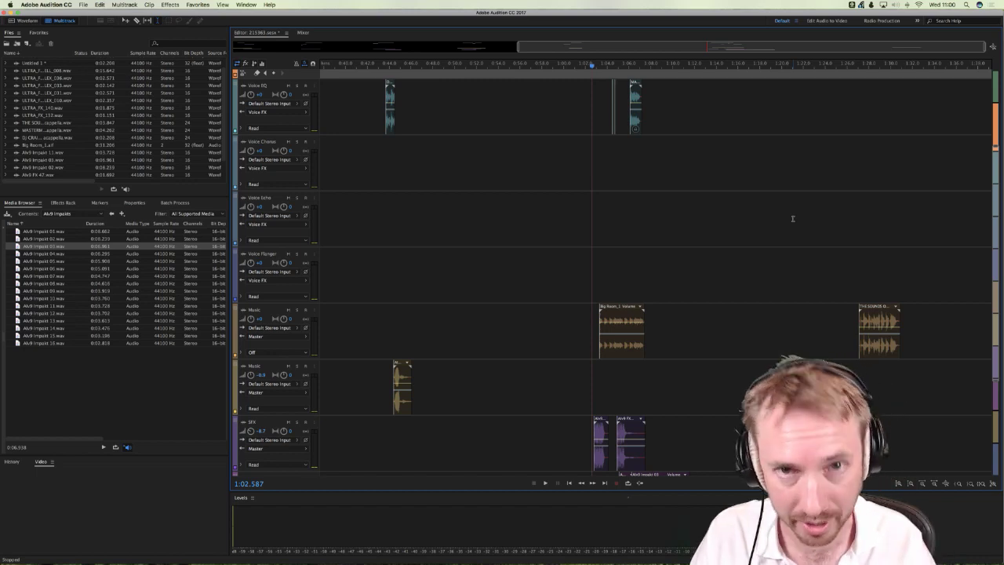
pyautogui.scroll(3, 725, 208)
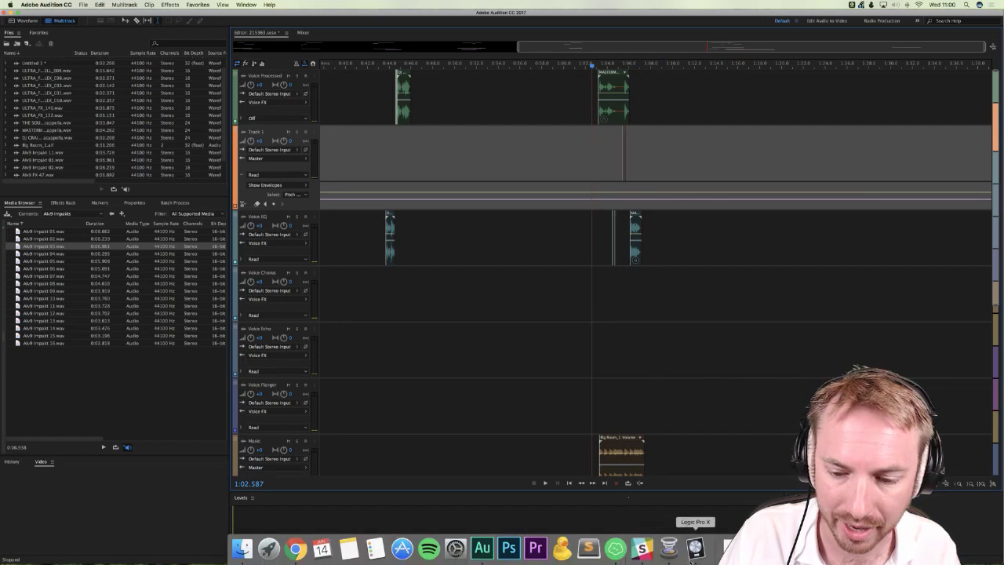
pyautogui.click(693, 553)
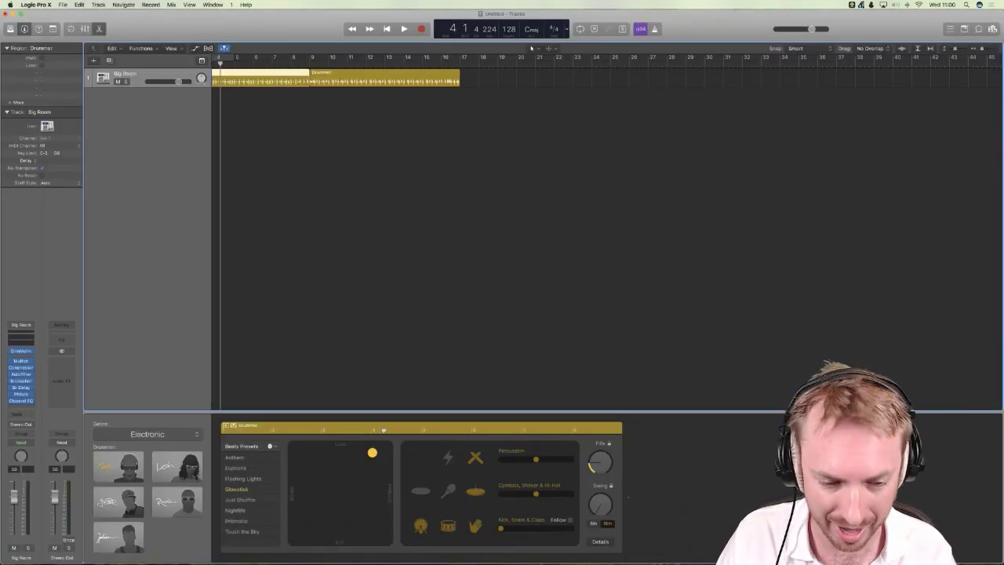
pyautogui.moveTo(426, 556)
pyautogui.click(477, 553)
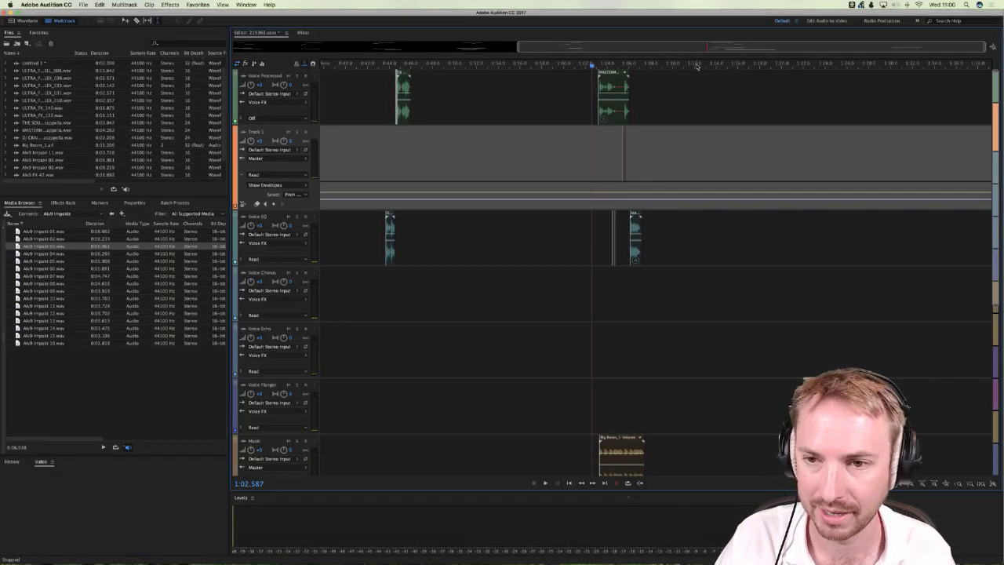
# Step: Add the acapella file to the Voice Processed track around 1:22 and scroll it into view
pyautogui.scroll(-3, 696, 67)
pyautogui.scroll(-5, 811, 314)
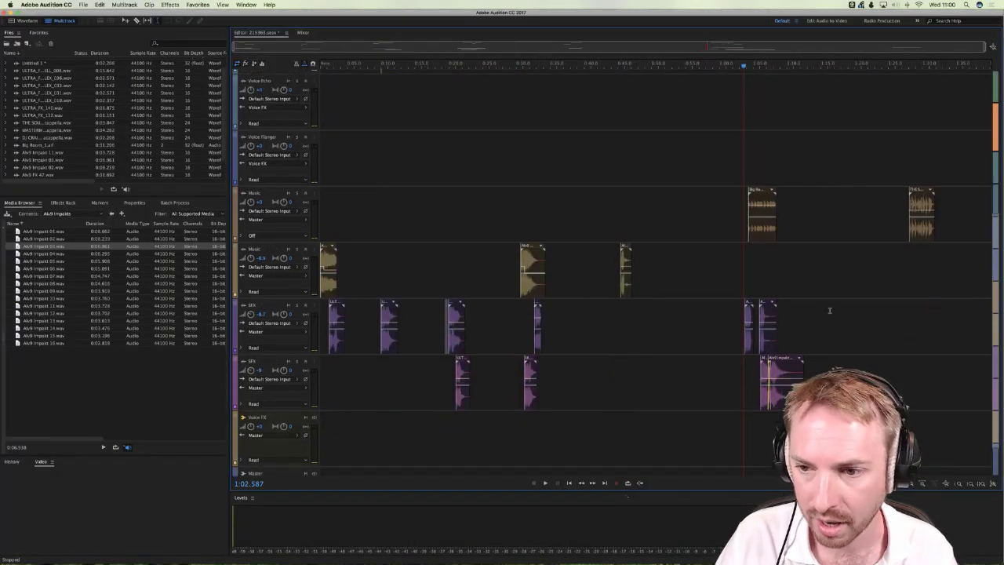
pyautogui.scroll(1, 921, 249)
pyautogui.moveTo(921, 250); pyautogui.dragTo(944, 248)
pyautogui.scroll(4, 642, 255)
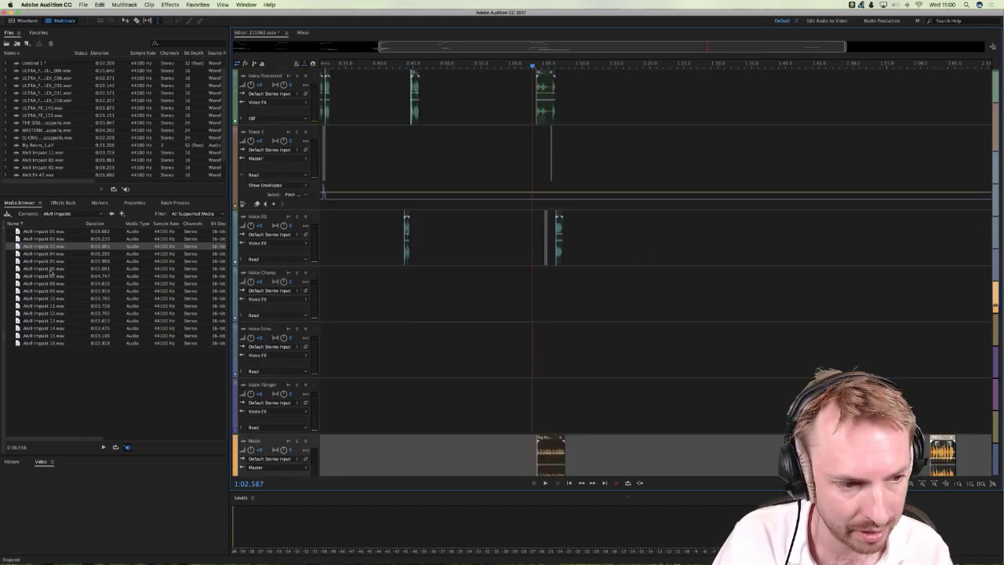
pyautogui.moveTo(39, 130); pyautogui.dragTo(669, 87)
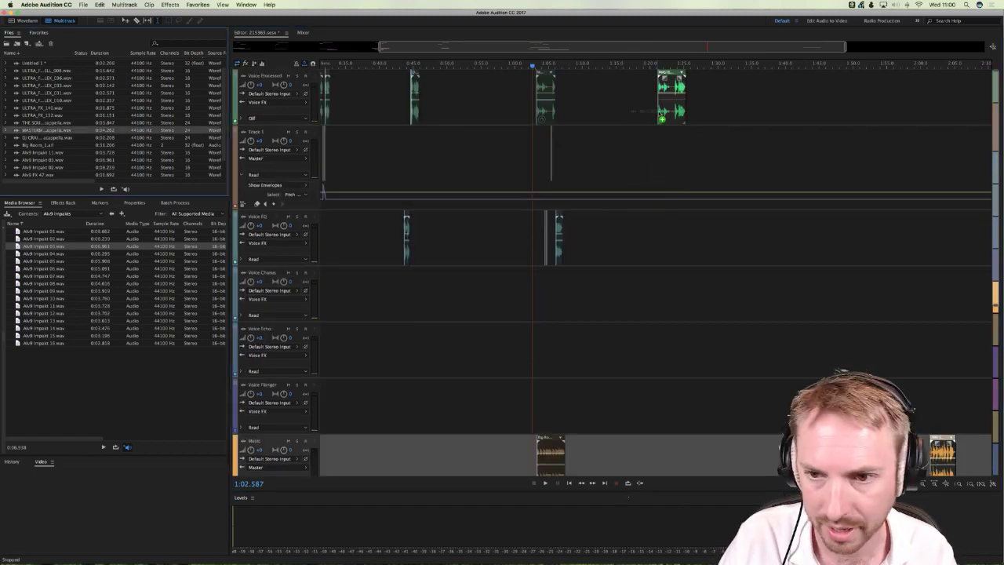
pyautogui.scroll(-3, 734, 226)
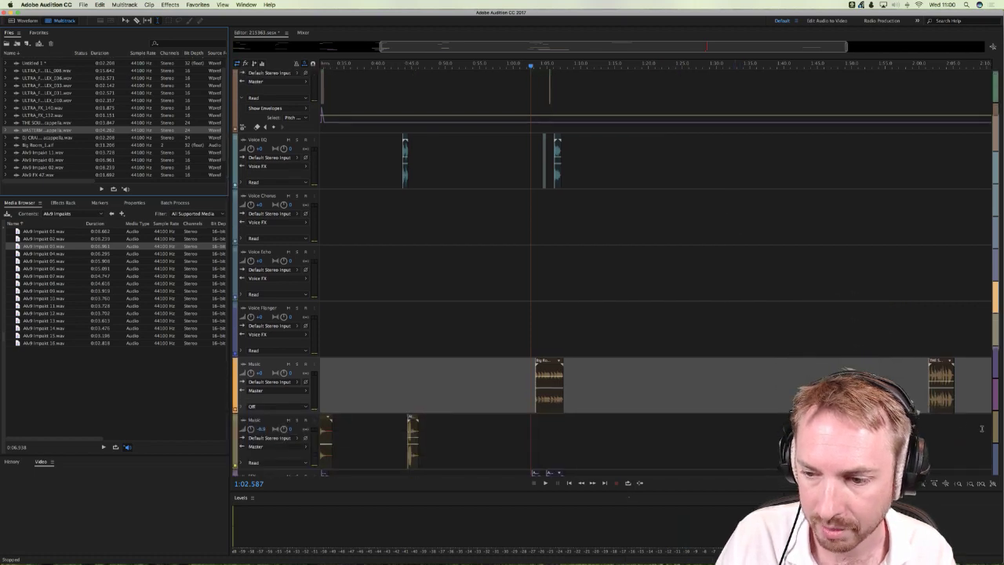
pyautogui.hscroll(6, 958, 393)
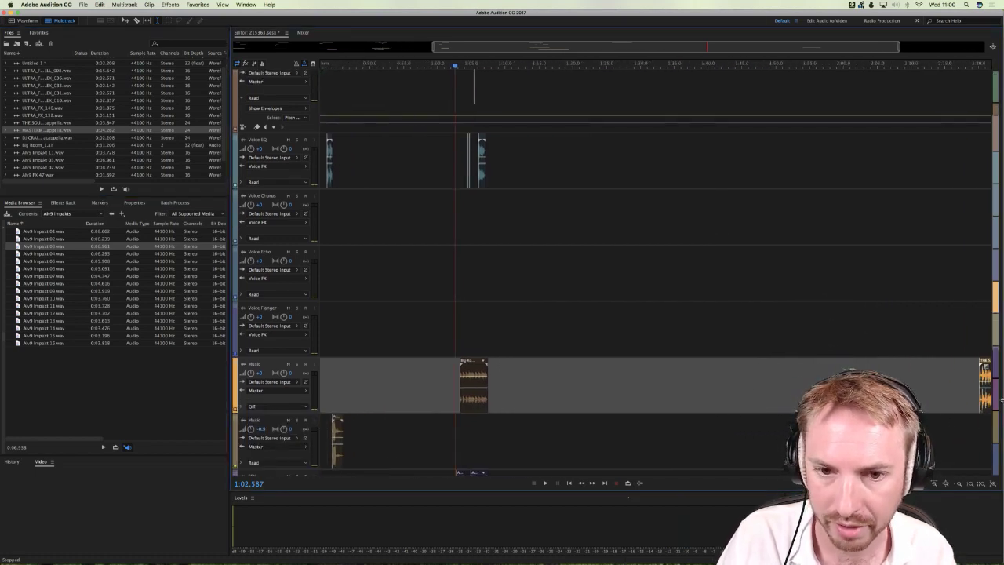
pyautogui.scroll(3, 512, 243)
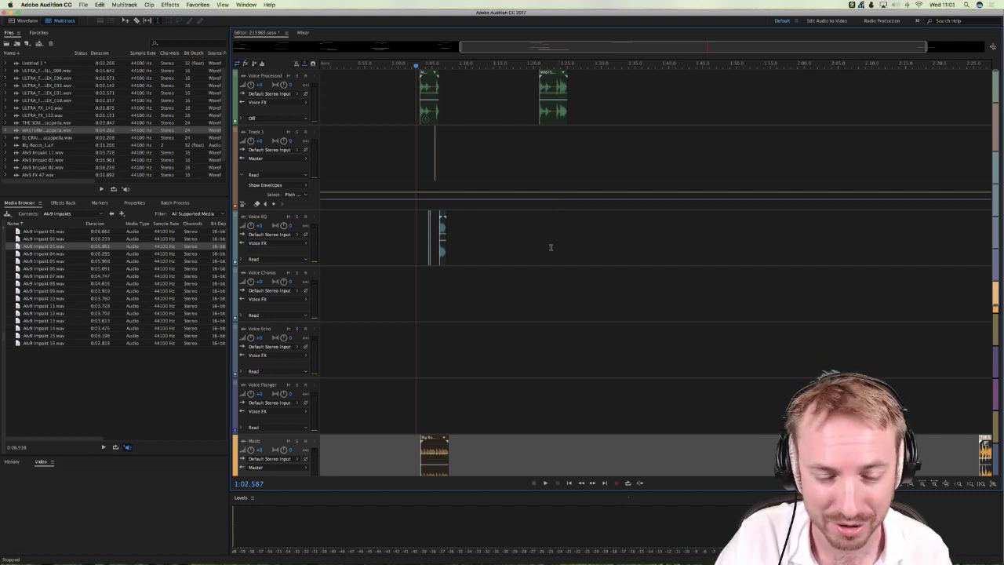
# Step: Play the intro back from 1:02.487, then stop playback
pyautogui.scroll(-5, 543, 300)
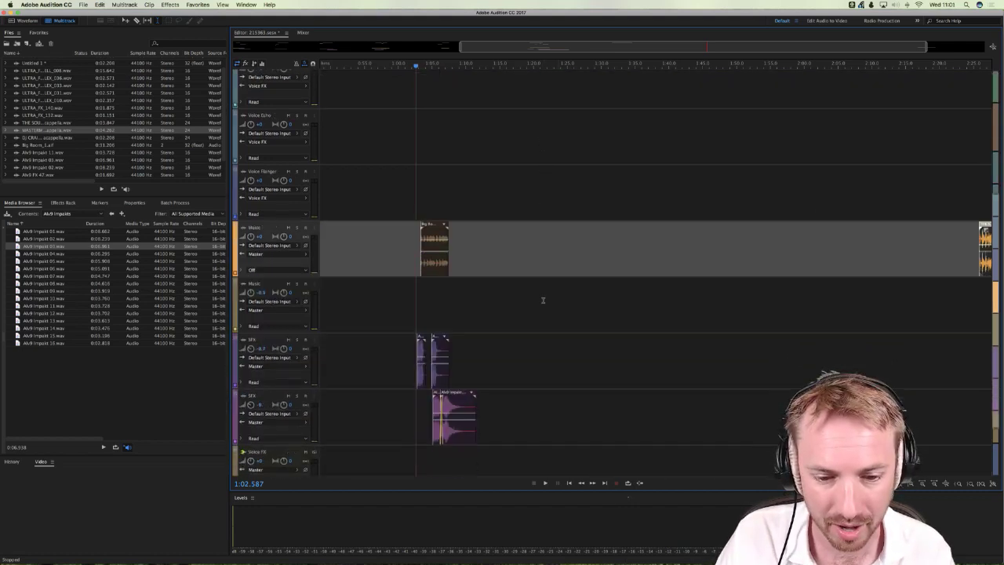
pyautogui.scroll(4, 543, 300)
pyautogui.scroll(1, 542, 300)
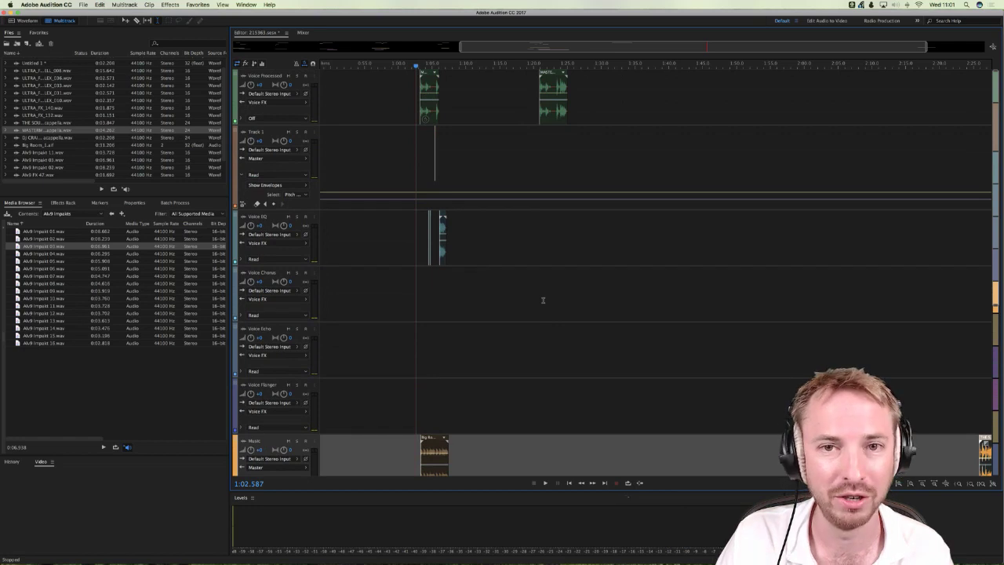
pyautogui.scroll(-1, 543, 300)
pyautogui.scroll(1, 542, 300)
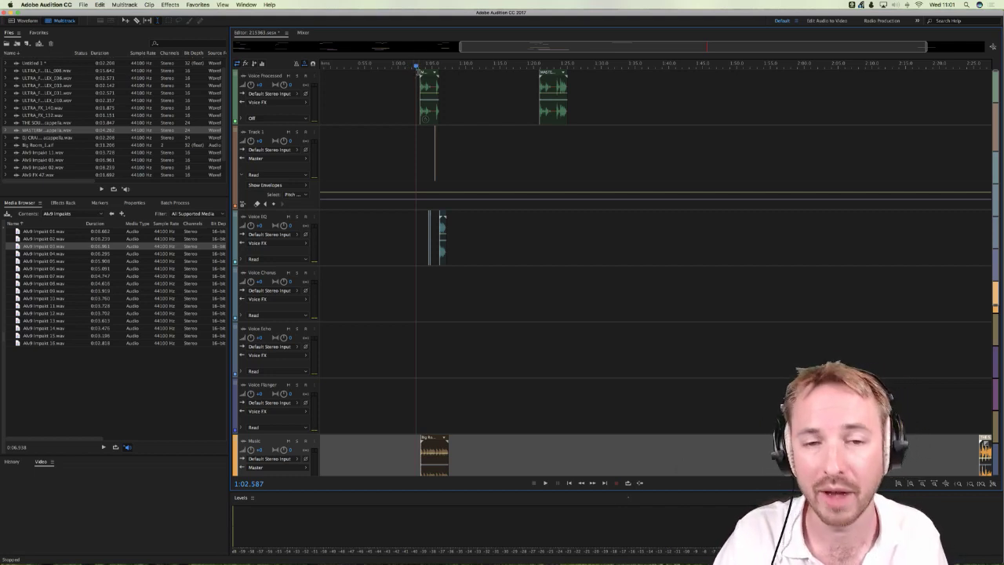
pyautogui.moveTo(416, 68); pyautogui.dragTo(415, 69)
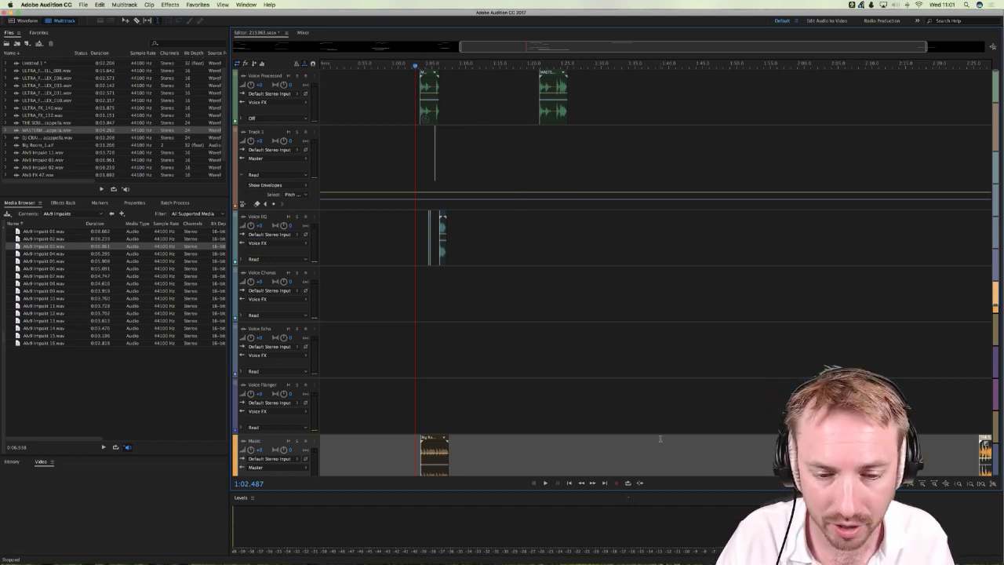
pyautogui.scroll(-2, 415, 67)
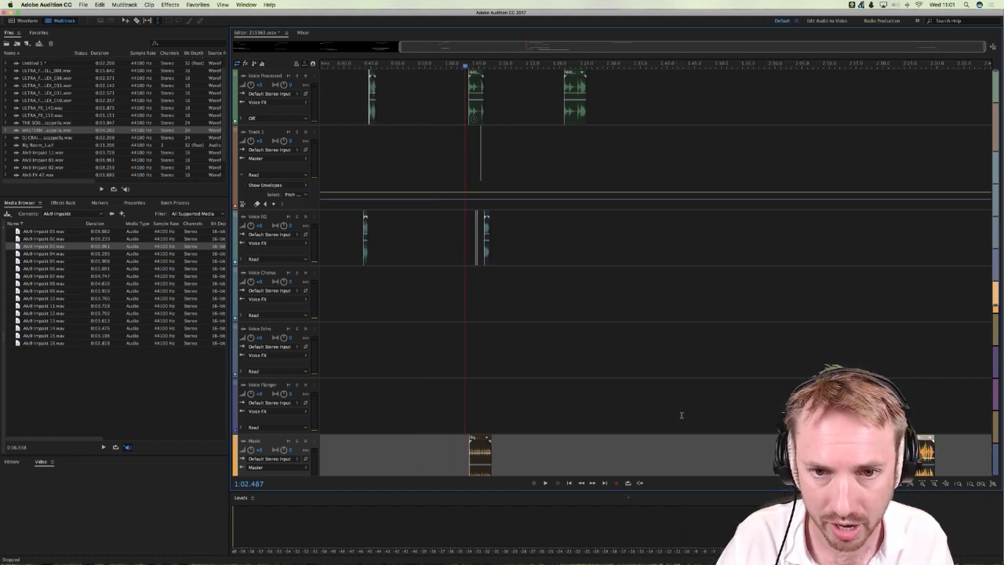
pyautogui.press('space')
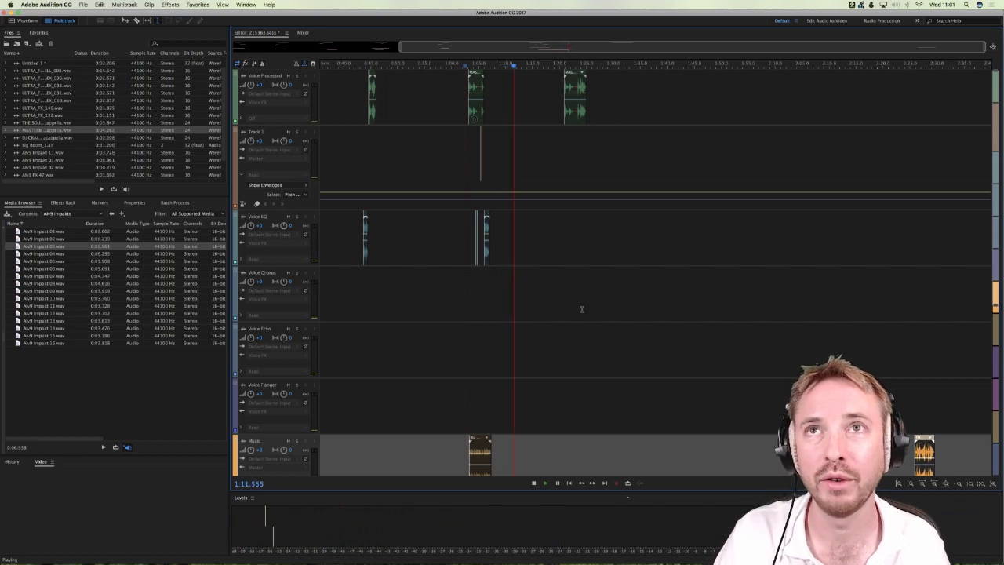
pyautogui.click(529, 279)
pyautogui.press('space')
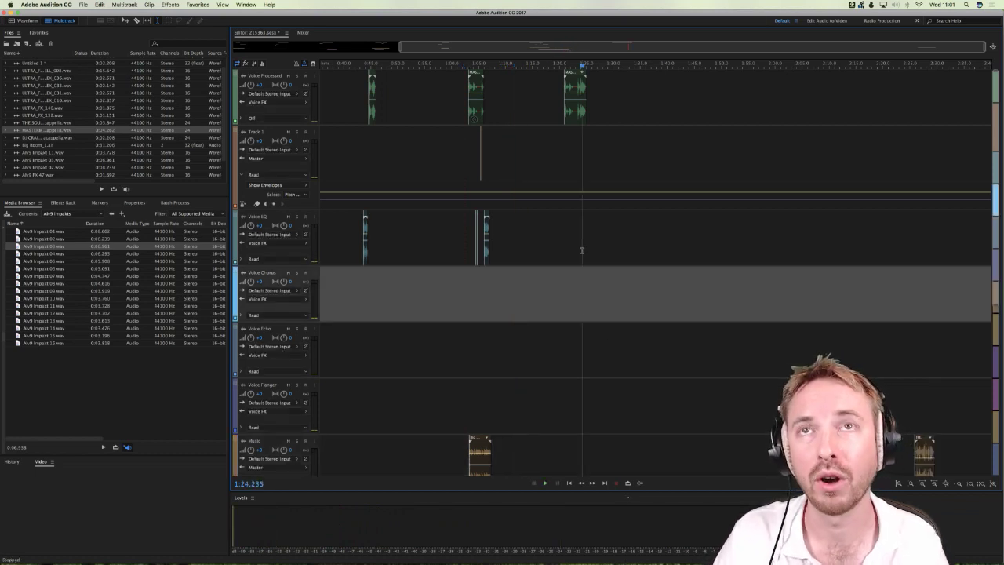
# Step: Move to 1:17.793 and play the Mastermix acapella clip on Voice Processed from near 1:19.7
pyautogui.click(548, 140)
pyautogui.scroll(-5, 586, 166)
pyautogui.scroll(2, 587, 167)
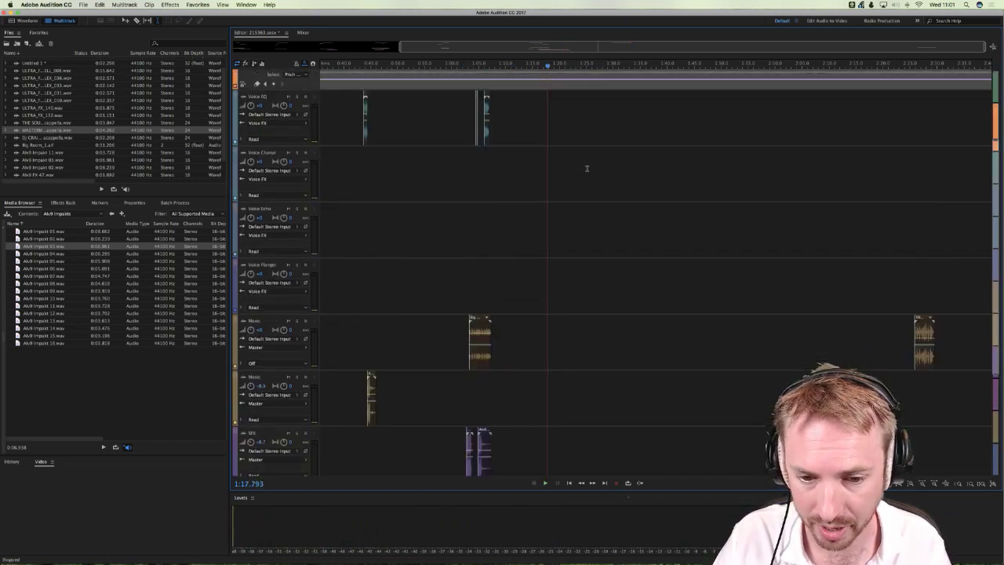
pyautogui.scroll(3, 586, 168)
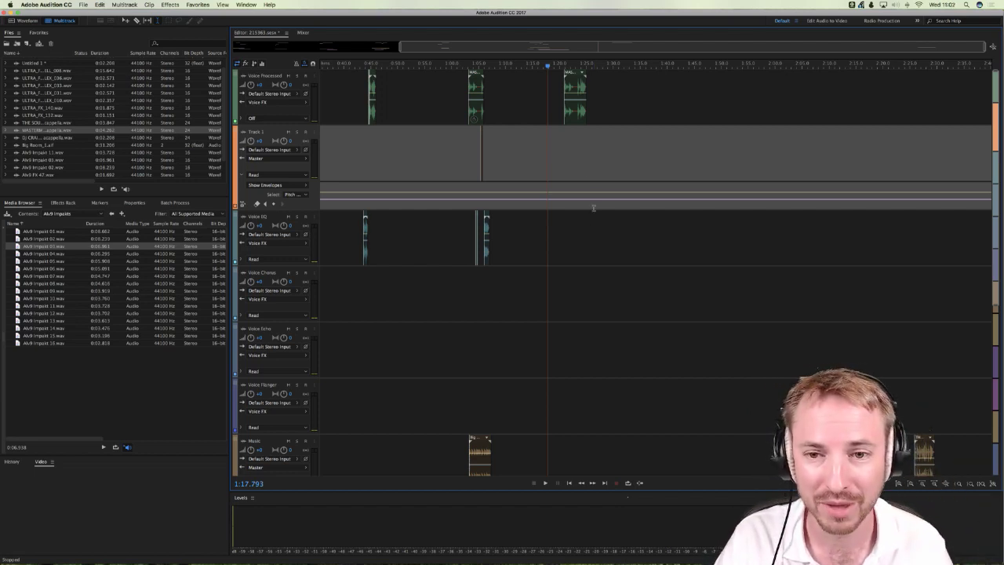
pyautogui.scroll(-8, 577, 236)
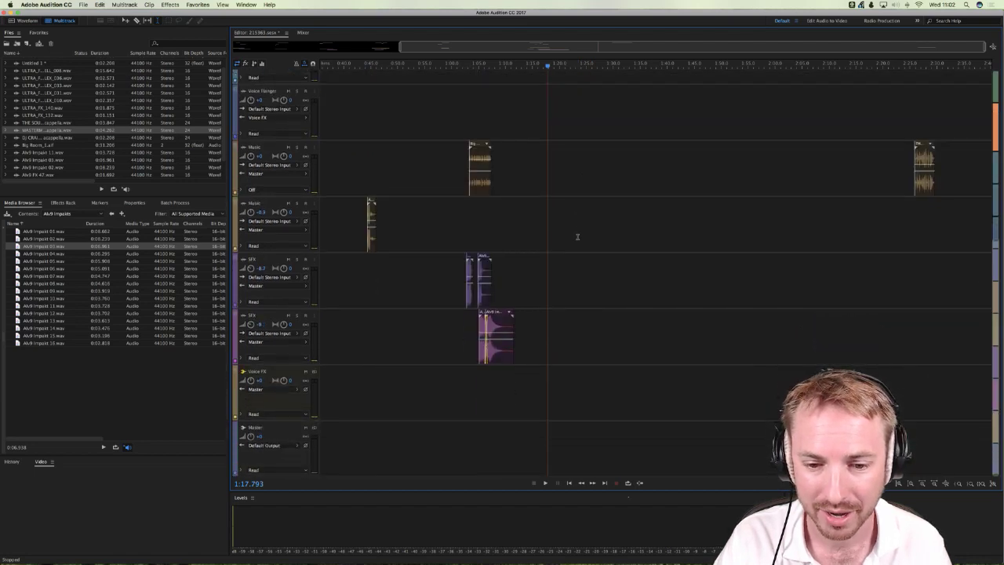
pyautogui.scroll(10, 577, 236)
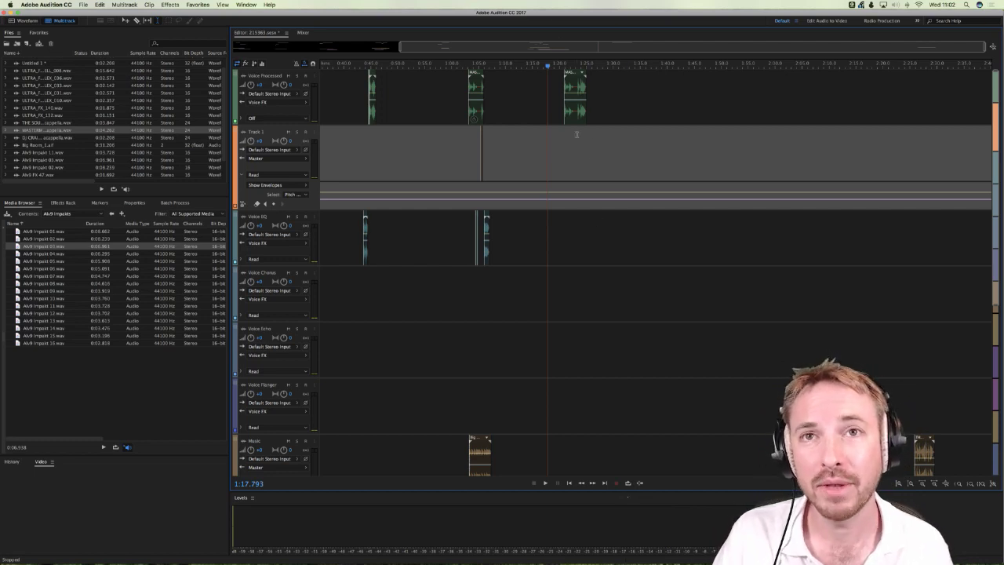
pyautogui.click(557, 101)
pyautogui.scroll(5, 556, 149)
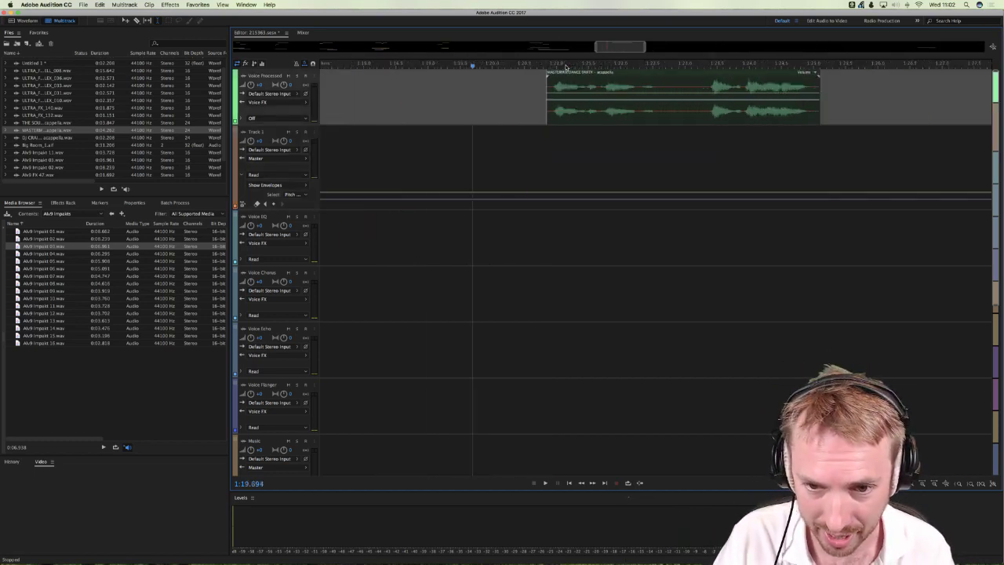
pyautogui.click(545, 131)
pyautogui.press('space')
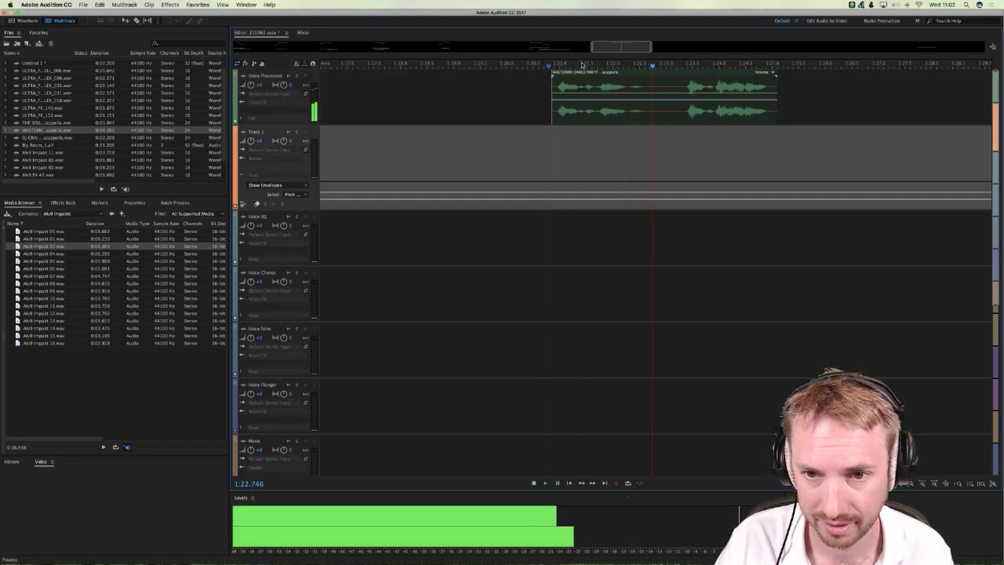
pyautogui.press('space')
pyautogui.press('space')
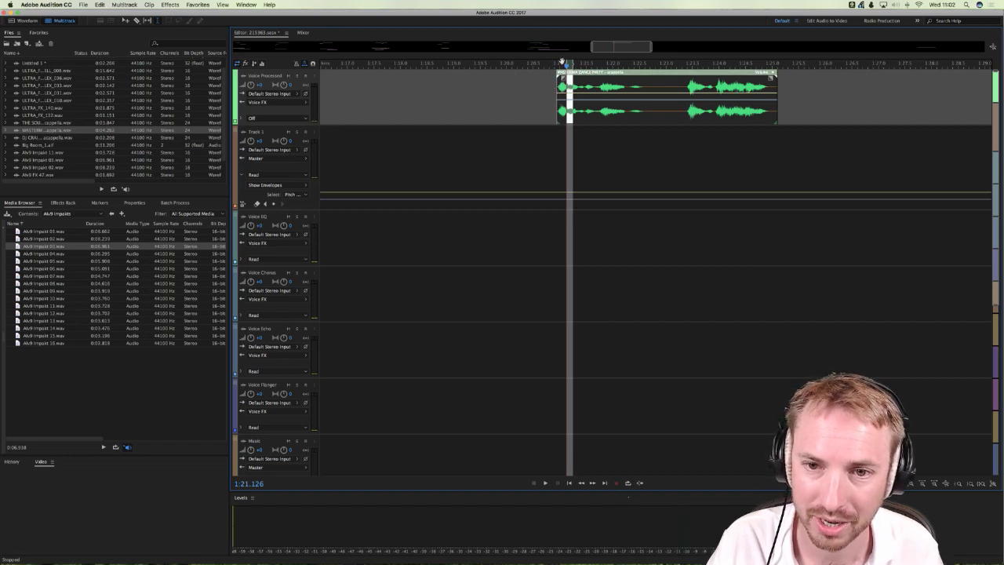
# Step: Mark short slices of the acapella near 1:20.8 and add them as stutter slices before the clip
pyautogui.scroll(1, 561, 65)
pyautogui.scroll(2, 560, 65)
pyautogui.click(588, 118)
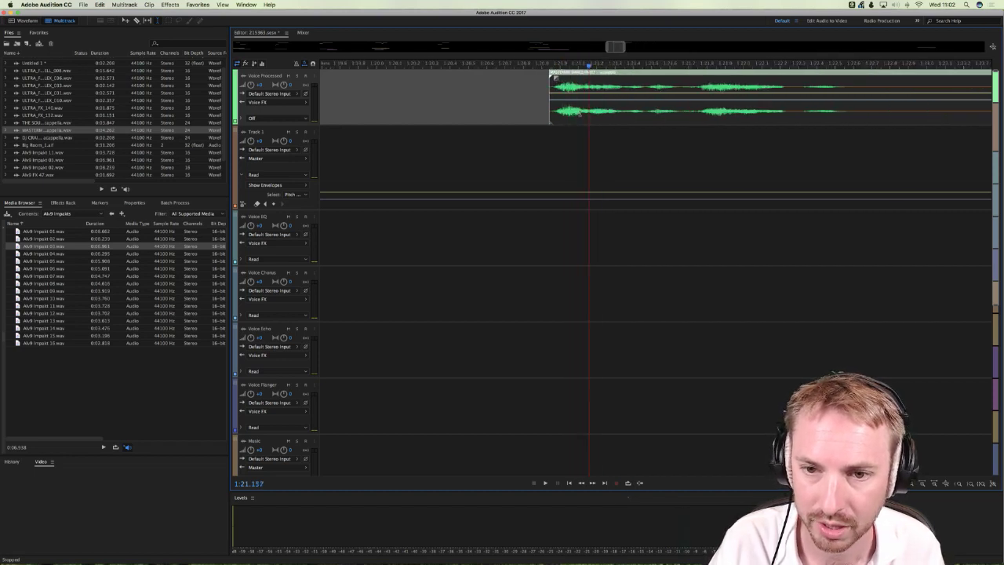
pyautogui.moveTo(581, 118)
pyautogui.mouseDown()
pyautogui.moveTo(608, 109)
pyautogui.moveTo(568, 110)
pyautogui.moveTo(606, 111)
pyautogui.mouseUp()
pyautogui.click(519, 105)
pyautogui.click(588, 110)
pyautogui.click(585, 109)
pyautogui.click(558, 109)
# Step: Deselect the clip, set playback just before the stutter slices, and play the intro twice
pyautogui.click(457, 106)
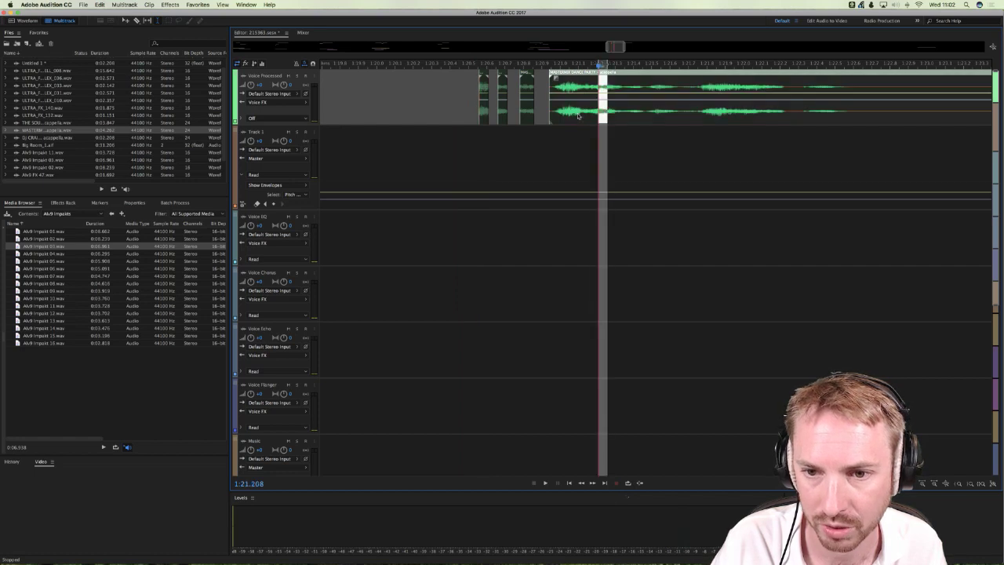
pyautogui.click(467, 110)
pyautogui.click(440, 112)
pyautogui.press('space')
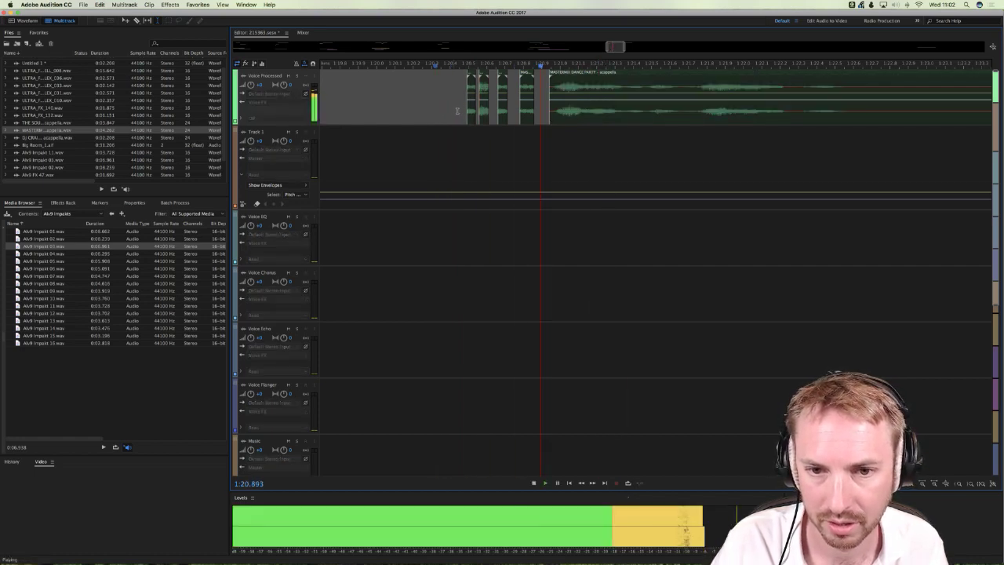
pyautogui.press('space')
pyautogui.press('space')
pyautogui.press('space')
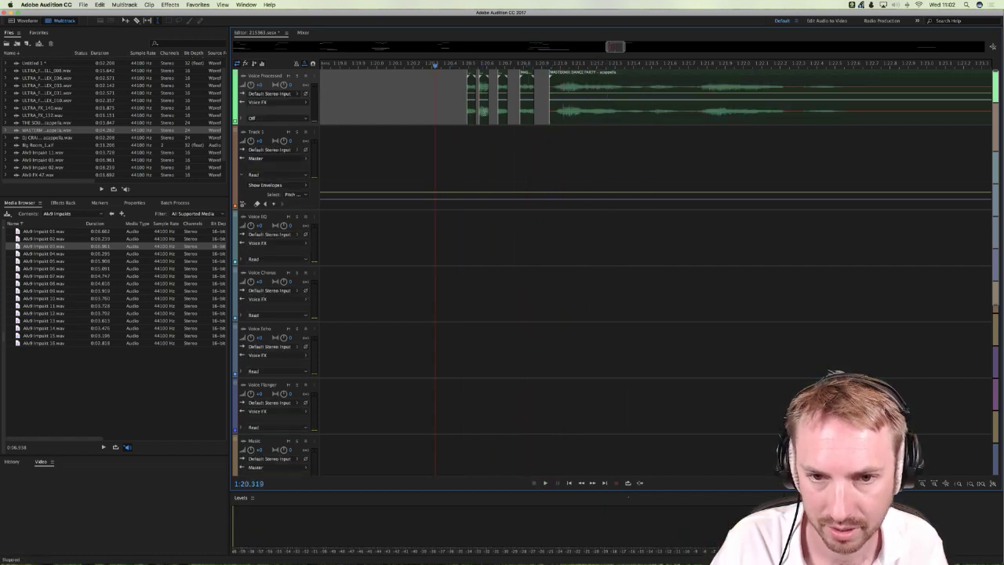
pyautogui.press('space')
pyautogui.press('space')
# Step: Zoom in on the intro and select each of the three stutter slices in turn
pyautogui.scroll(3, 469, 66)
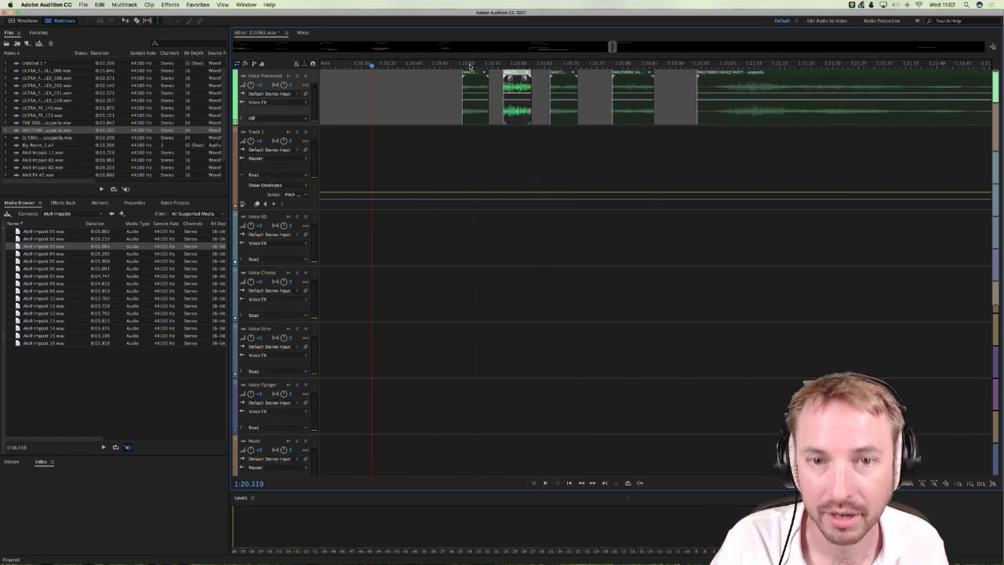
pyautogui.scroll(1, 469, 66)
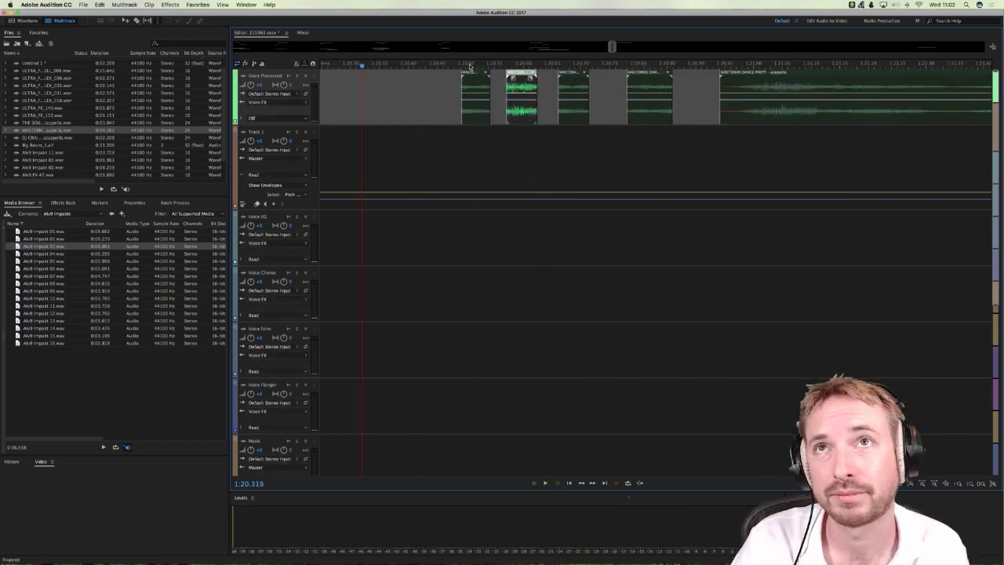
pyautogui.scroll(3, 469, 66)
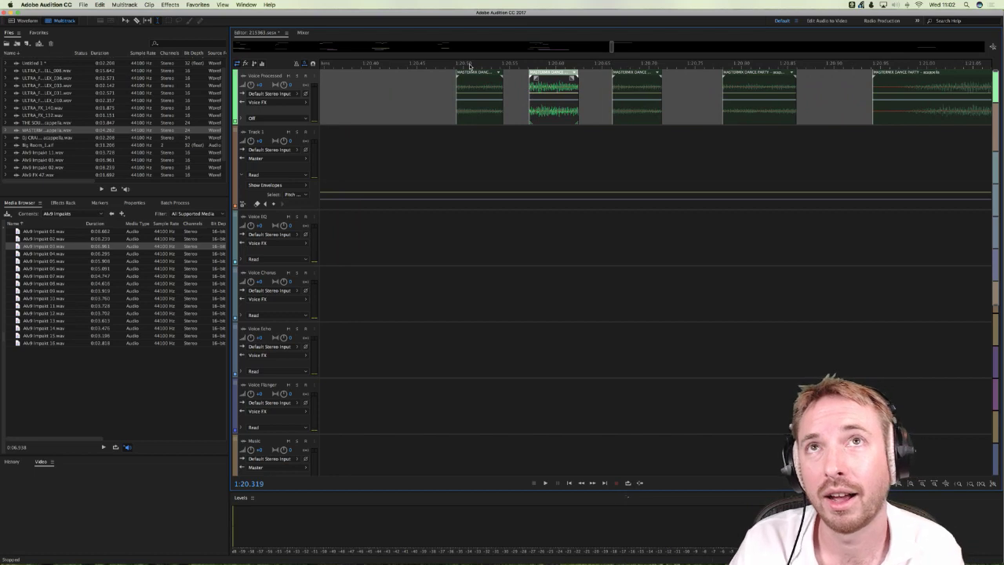
pyautogui.scroll(1, 469, 66)
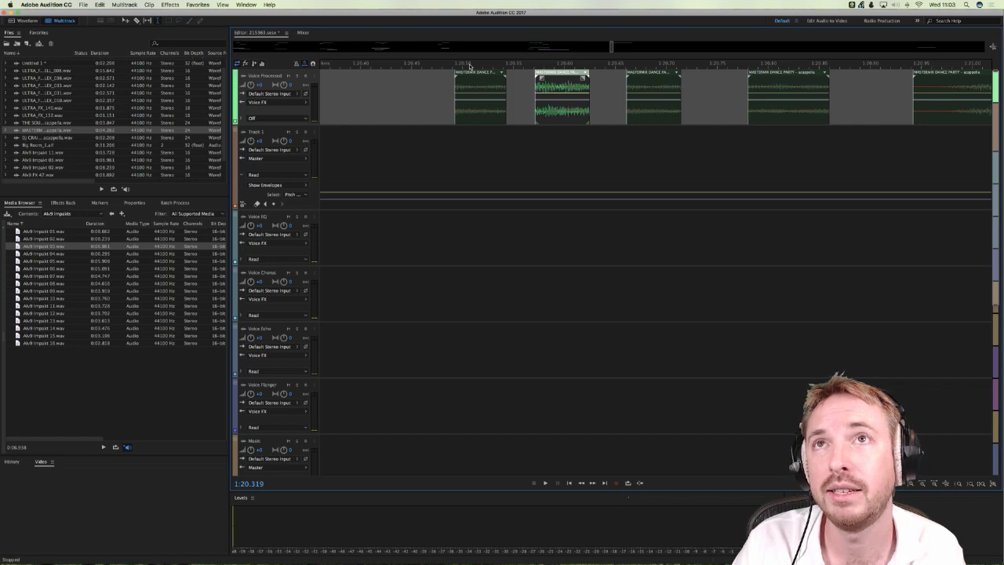
pyautogui.scroll(3, 469, 65)
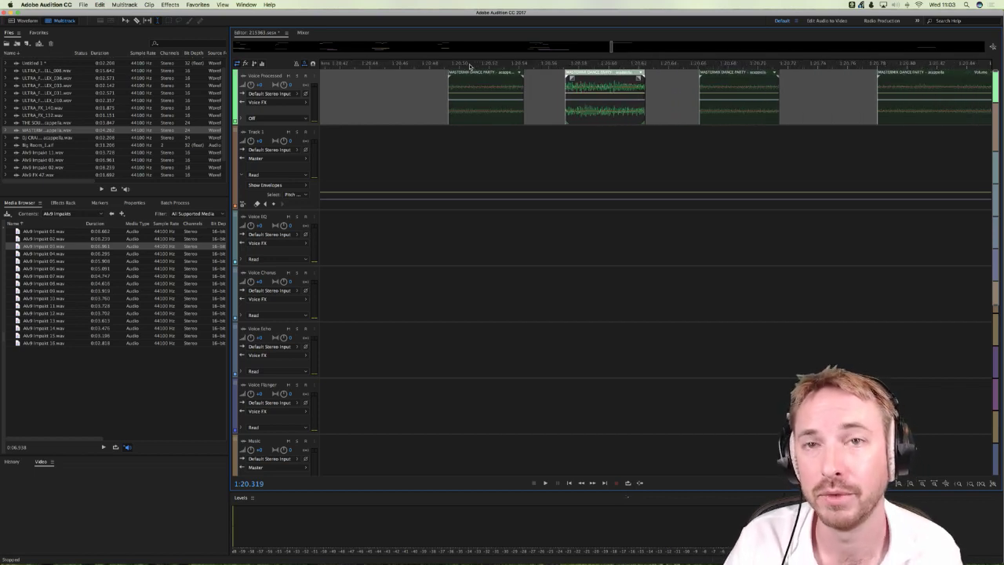
pyautogui.click(454, 84)
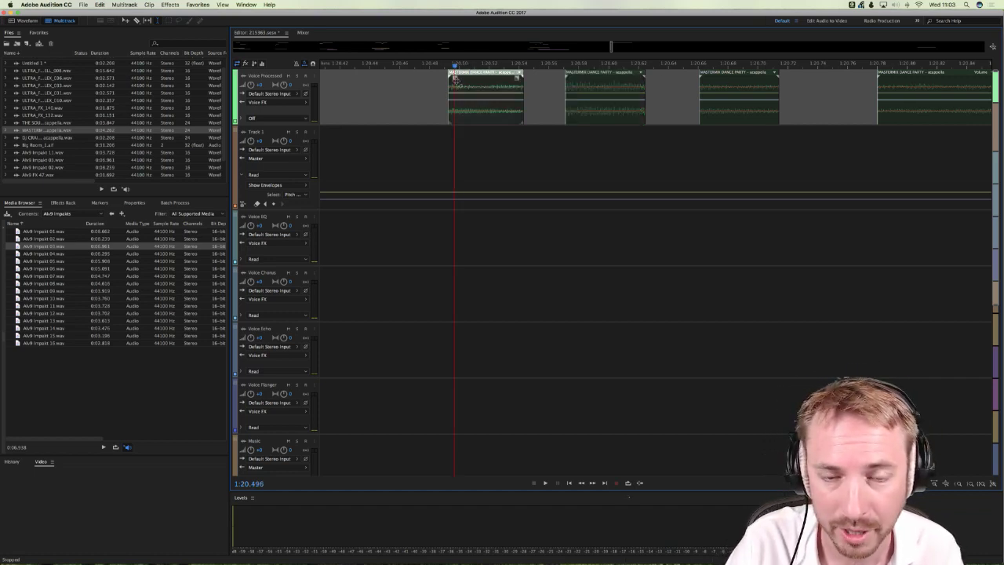
pyautogui.click(587, 86)
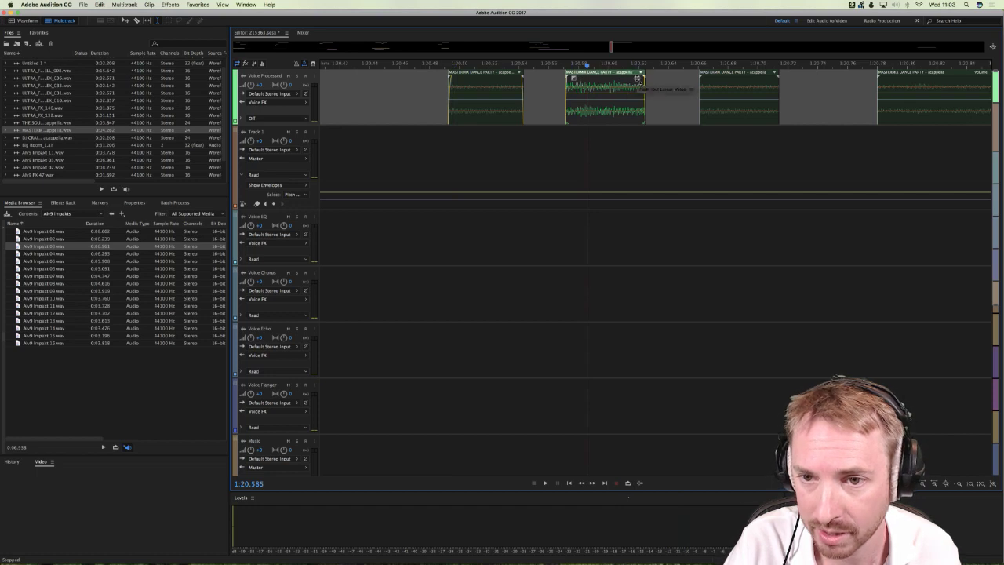
pyautogui.click(709, 82)
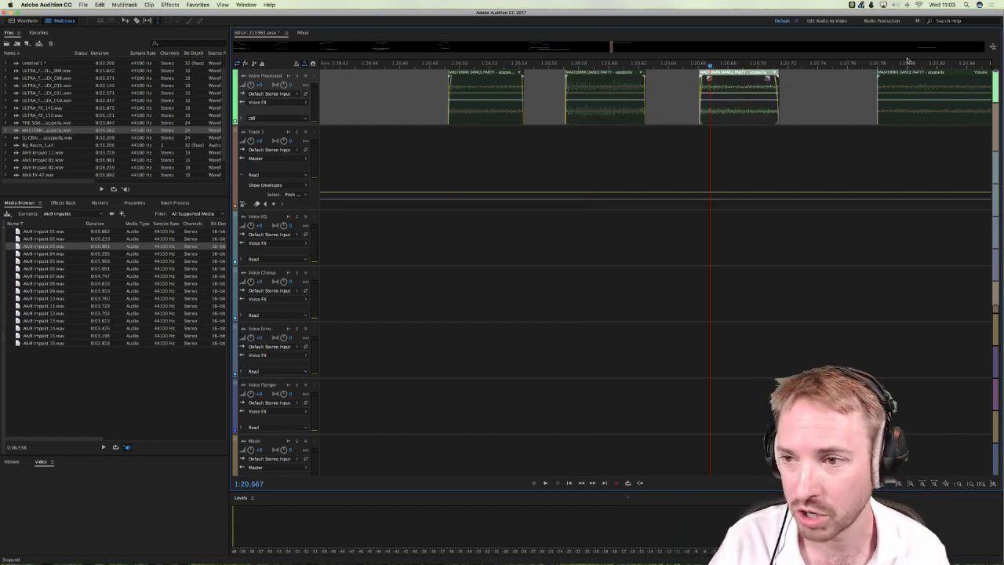
# Step: Place the playhead at 1:20.363 and scroll right along the sliced intro
pyautogui.scroll(-3, 907, 60)
pyautogui.scroll(3, 907, 60)
pyautogui.click(851, 80)
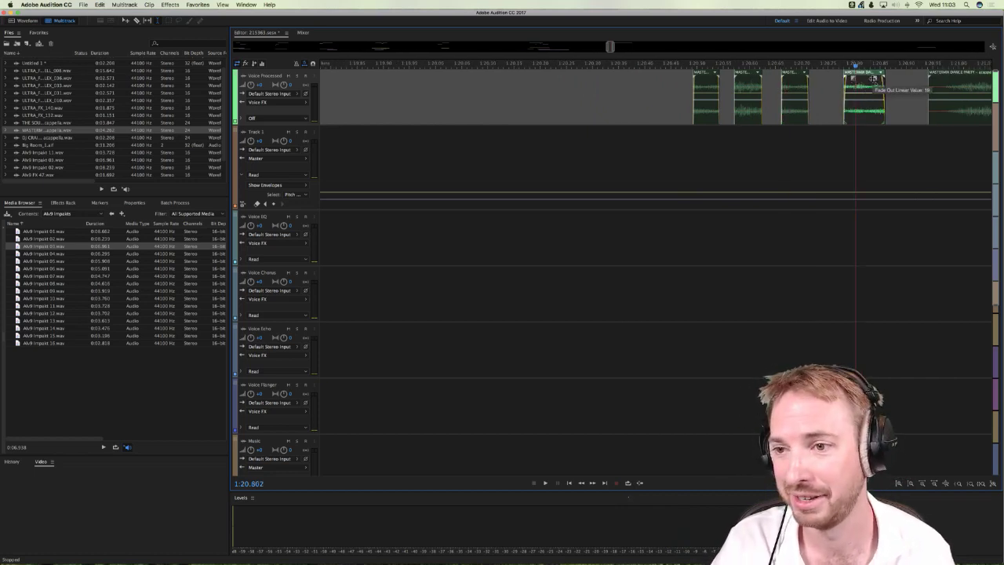
pyautogui.click(621, 102)
pyautogui.scroll(-3, 655, 69)
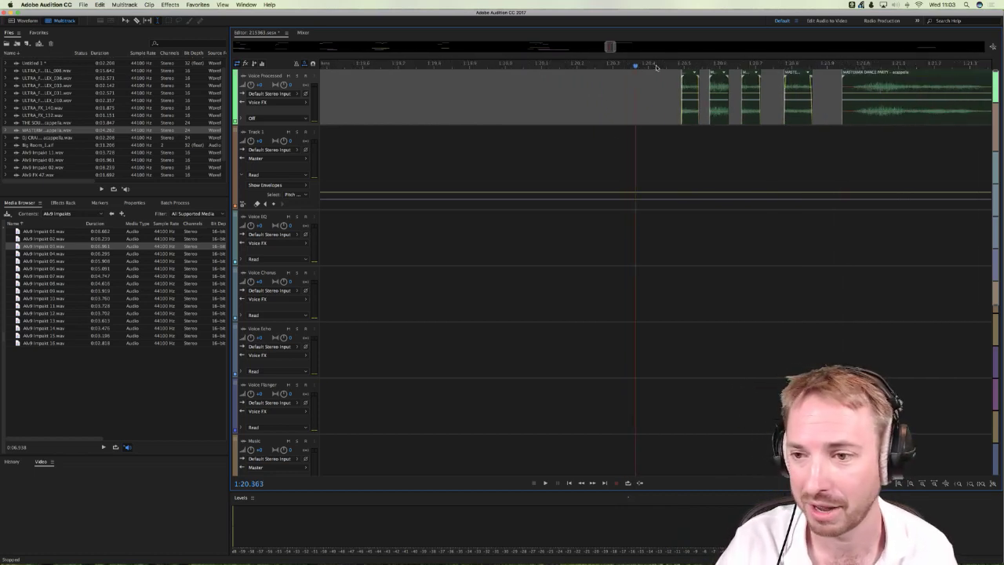
pyautogui.hscroll(5, 666, 69)
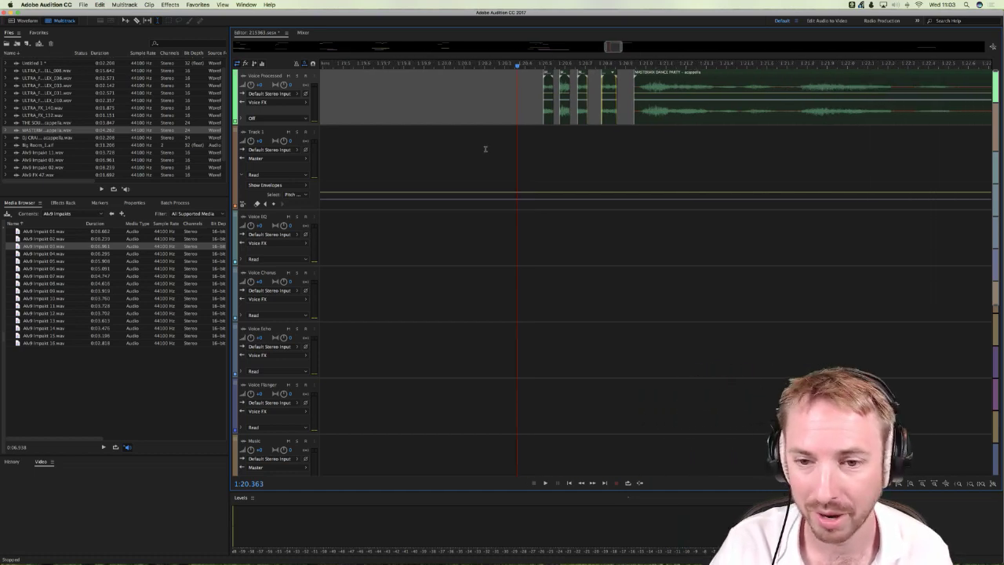
pyautogui.hscroll(2, 481, 111)
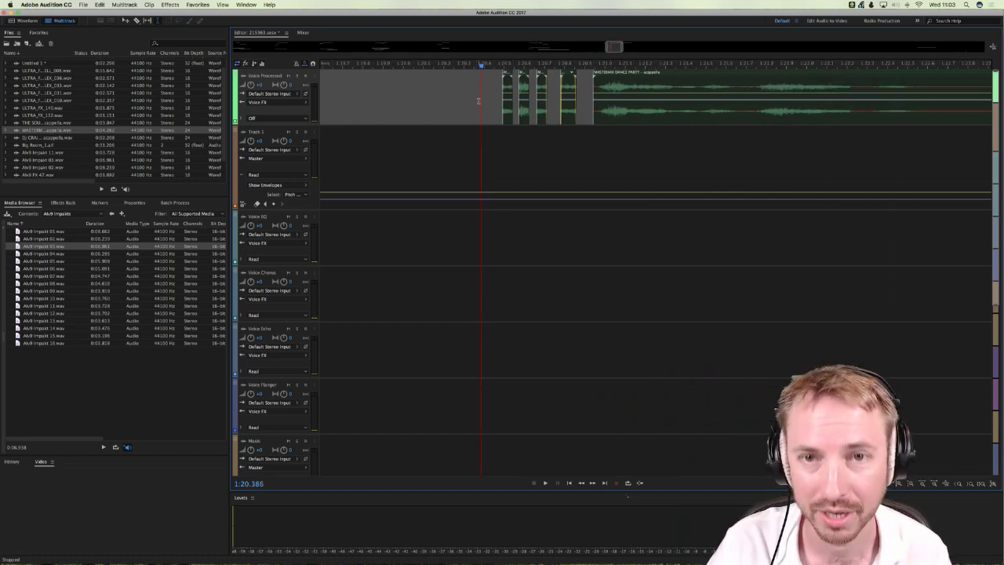
pyautogui.press('space')
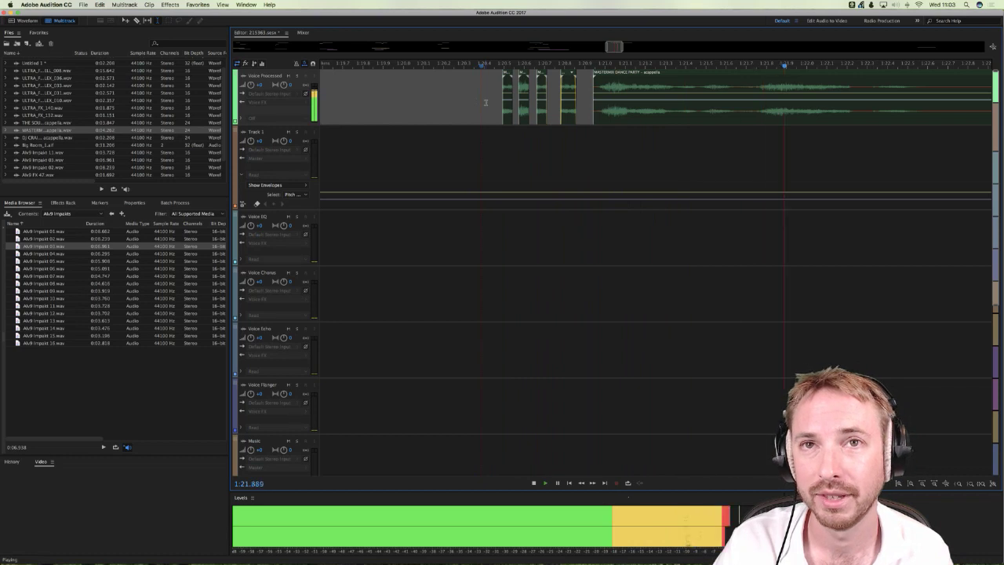
pyautogui.press('space')
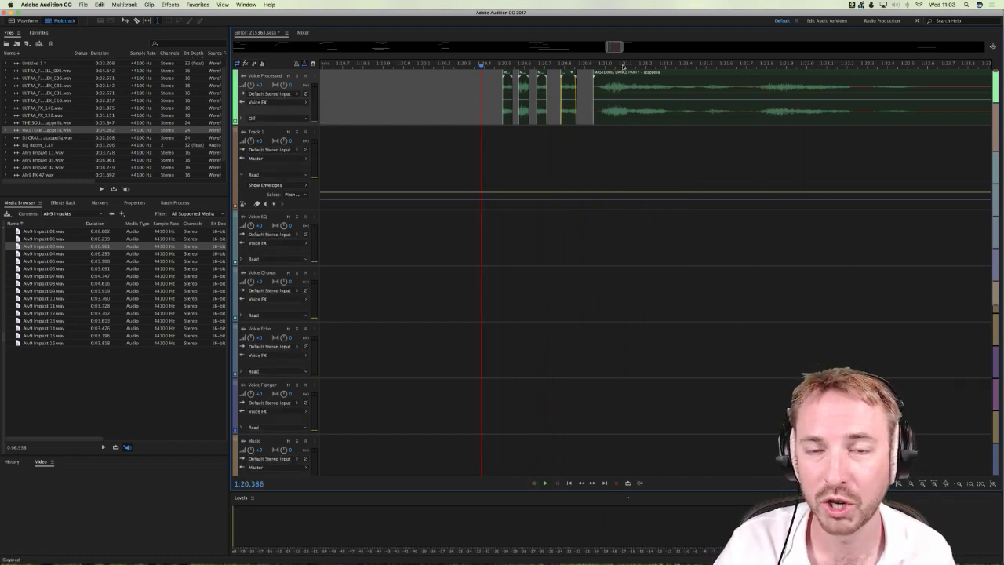
pyautogui.scroll(-3, 596, 61)
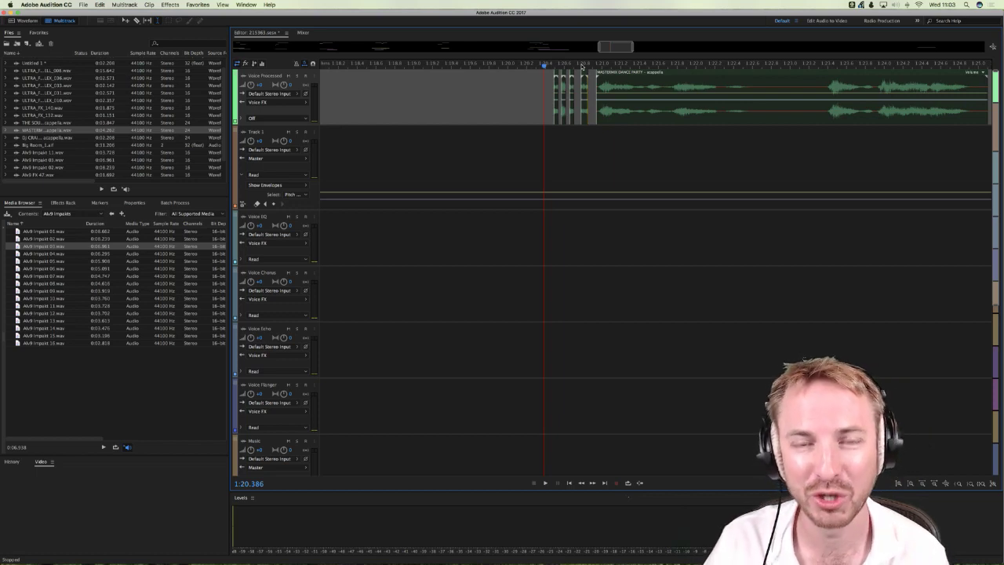
pyautogui.scroll(-2, 581, 69)
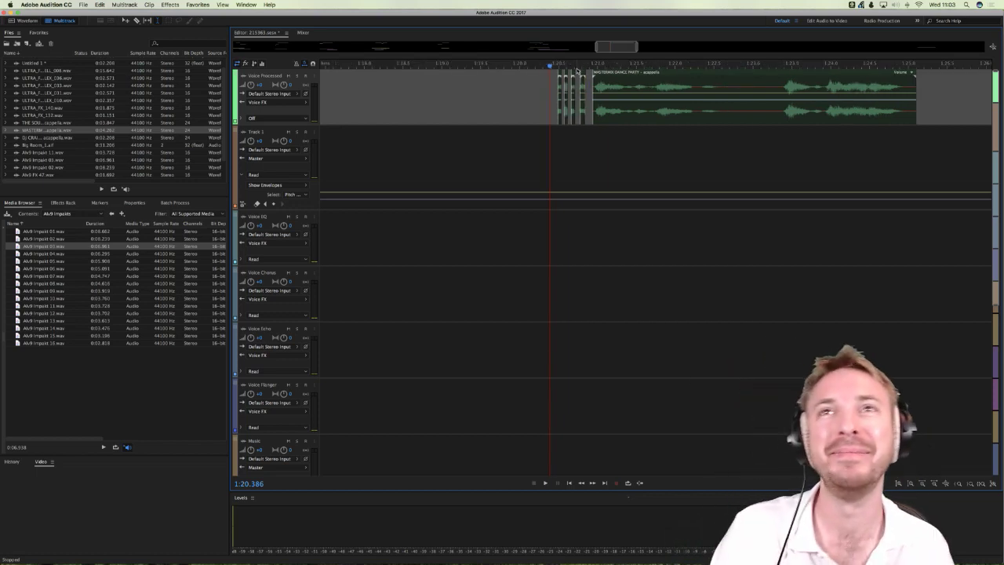
pyautogui.scroll(-1, 576, 71)
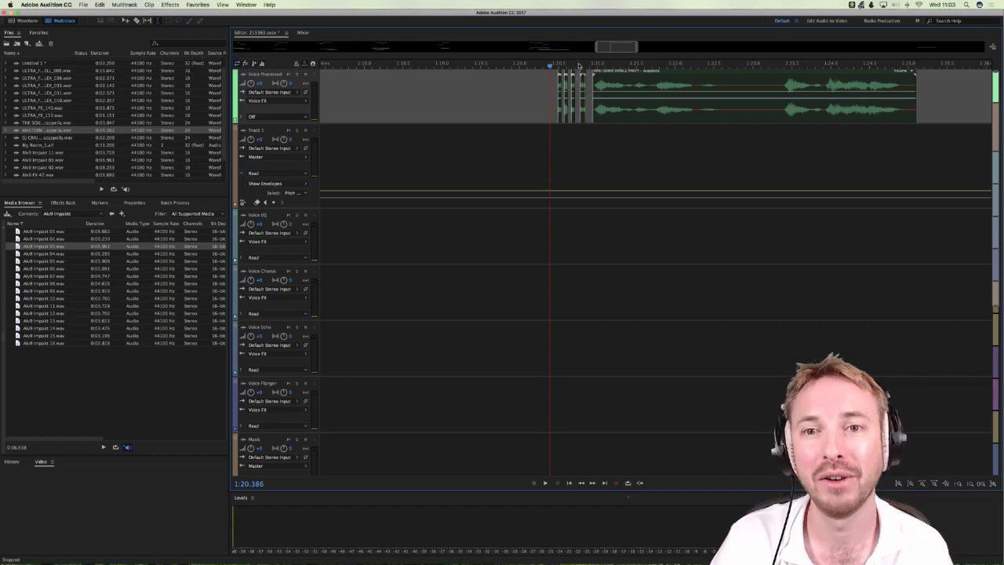
pyautogui.scroll(-5, 581, 62)
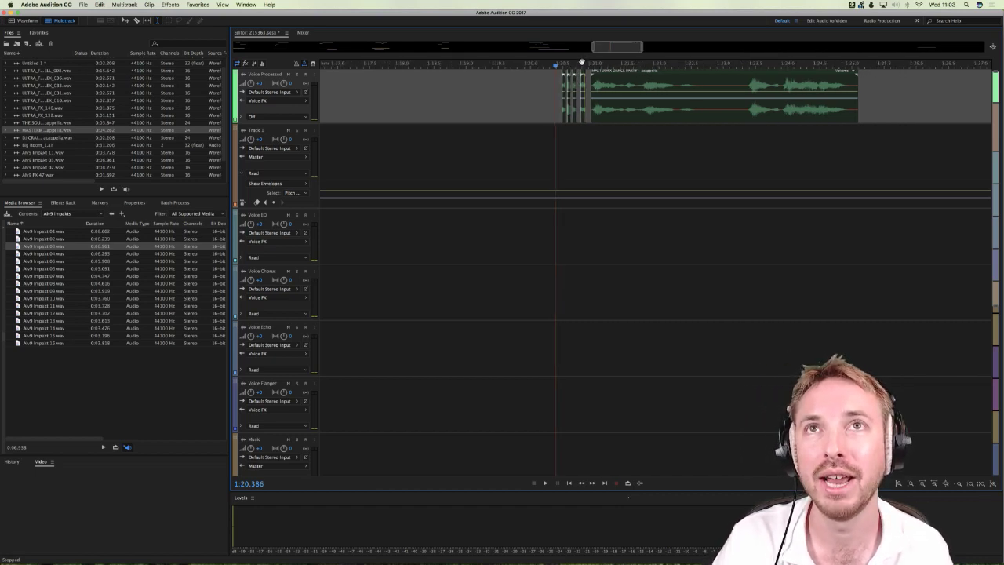
pyautogui.scroll(-2, 581, 62)
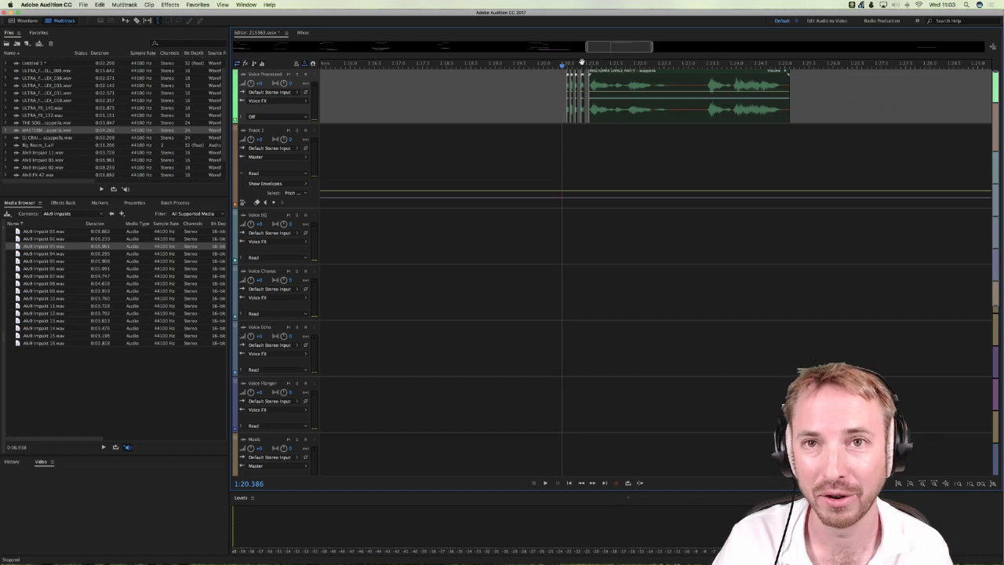
pyautogui.scroll(7, 581, 62)
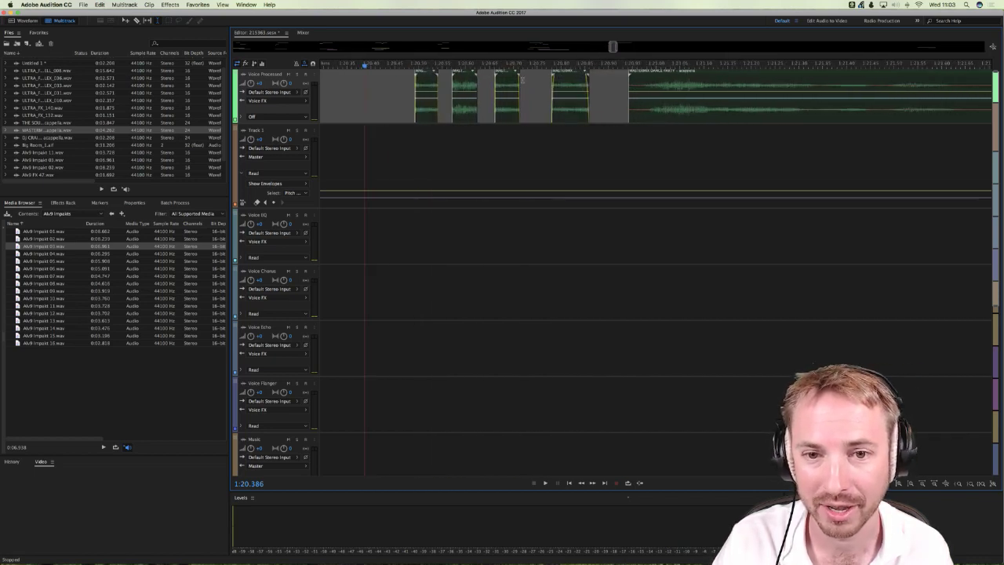
pyautogui.click(462, 78)
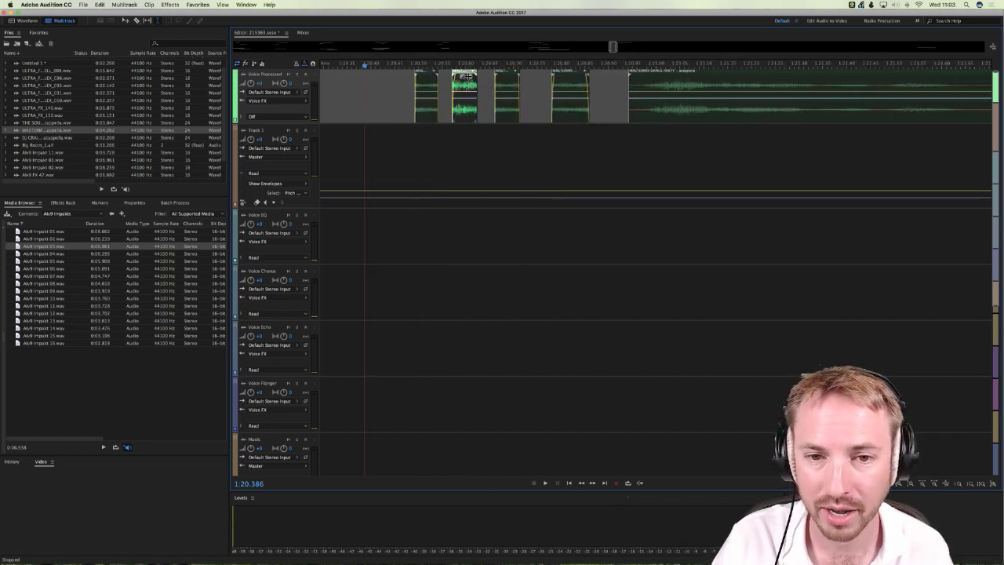
pyautogui.click(647, 78)
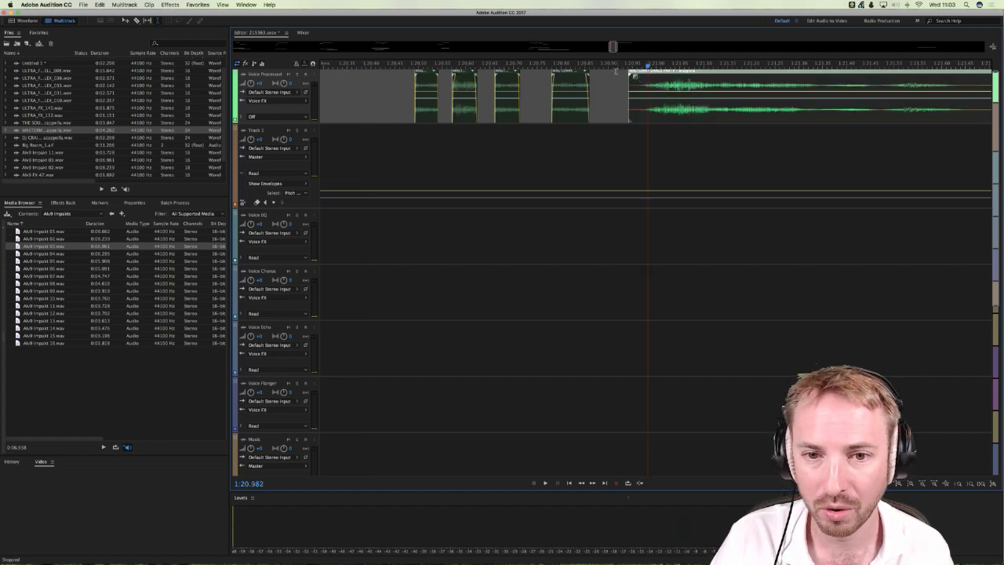
pyautogui.scroll(-1, 554, 62)
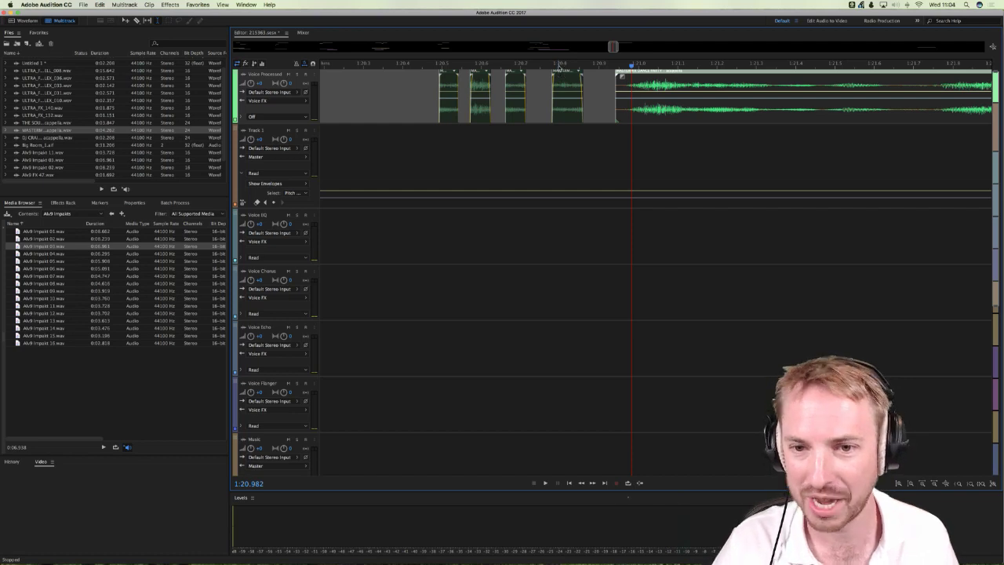
pyautogui.scroll(-1, 560, 66)
pyautogui.scroll(1, 558, 66)
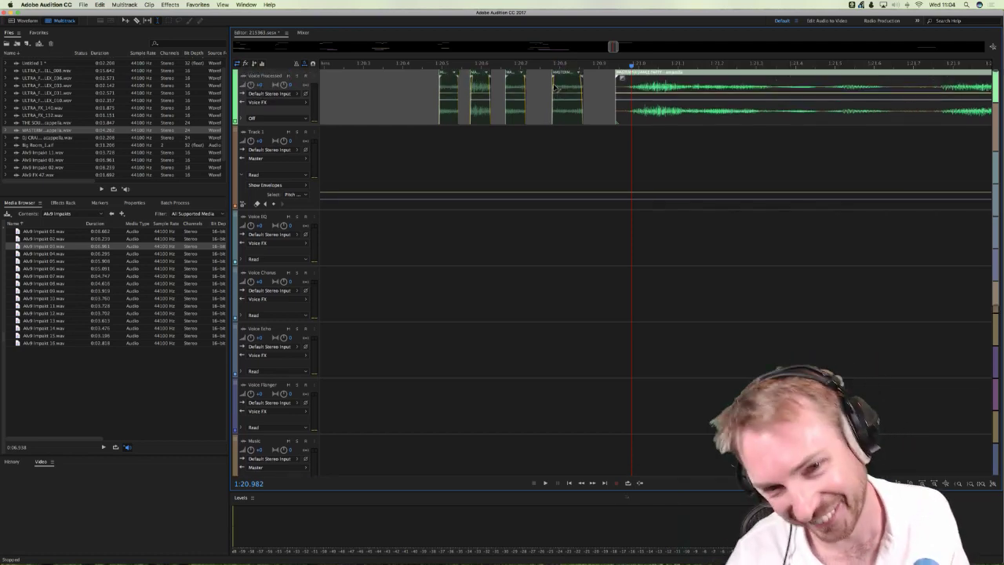
pyautogui.scroll(-5, 558, 67)
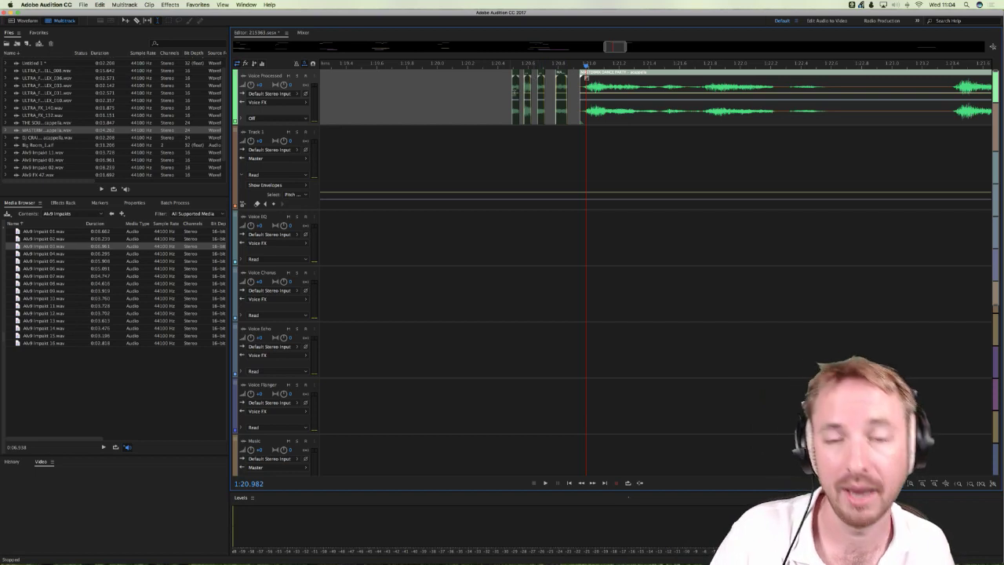
pyautogui.scroll(-2, 497, 69)
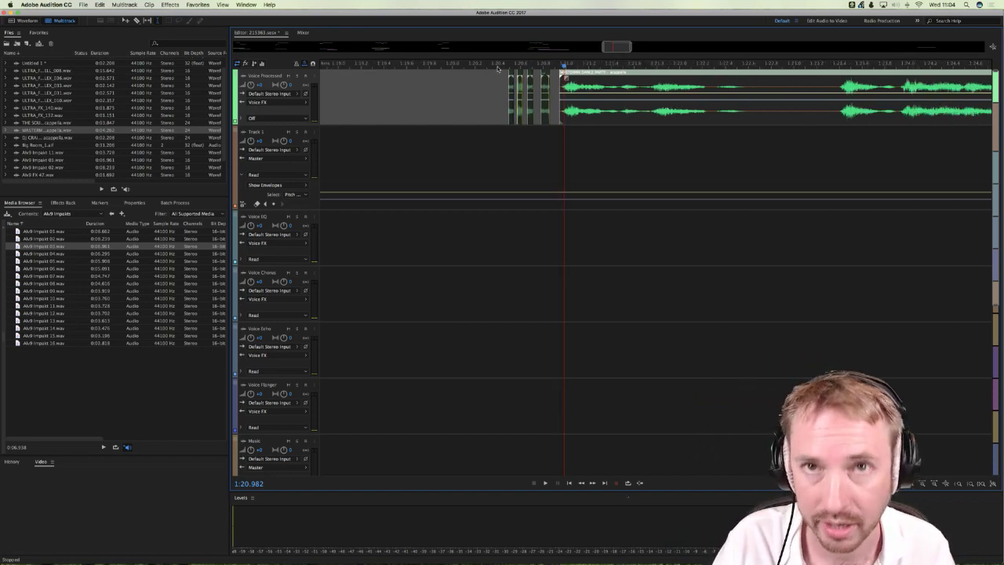
pyautogui.moveTo(498, 67); pyautogui.dragTo(492, 67)
pyautogui.press('space')
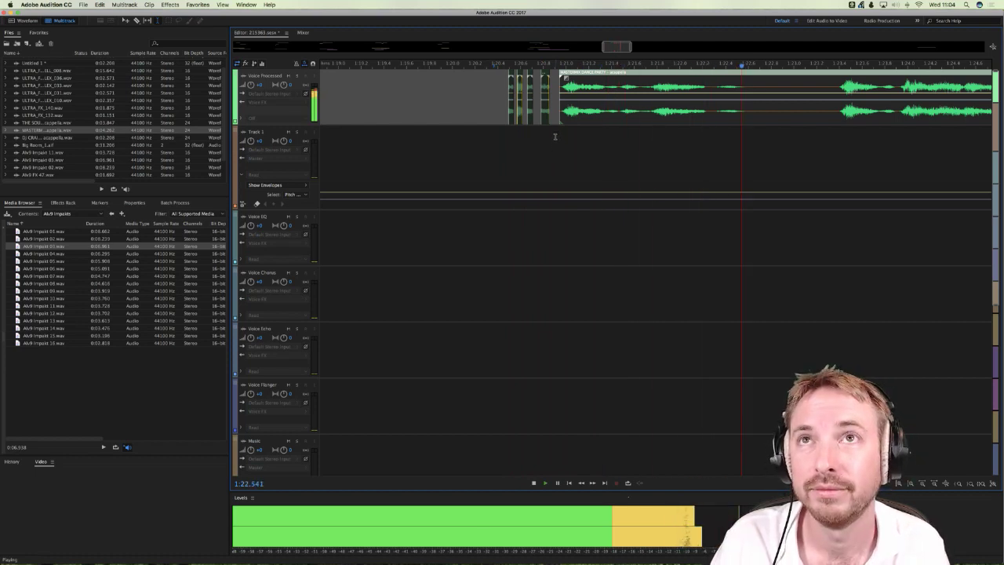
pyautogui.press('space')
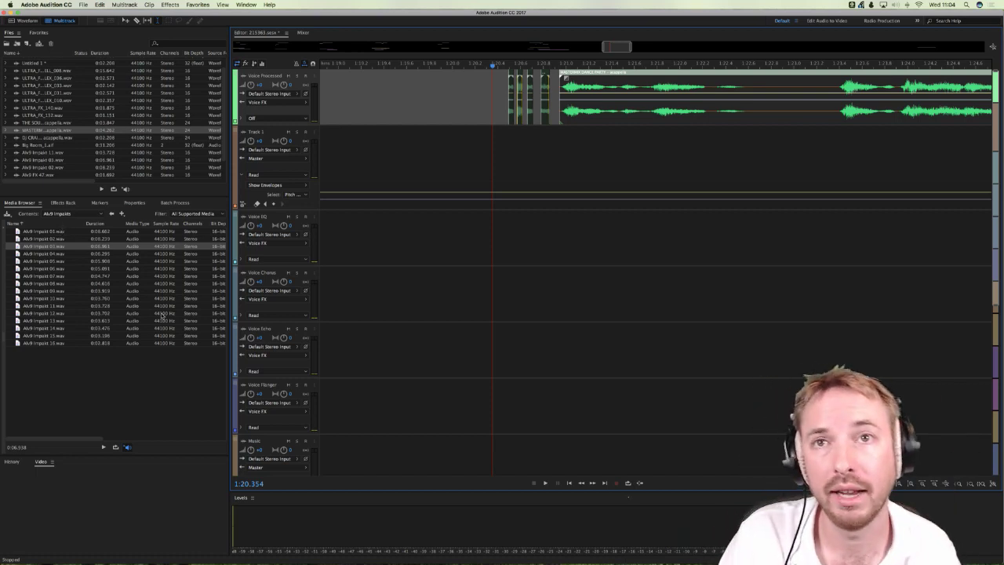
# Step: Focus the Media Browser, select Track 1, and open the sample folder list
pyautogui.moveTo(37, 204); pyautogui.dragTo(27, 208)
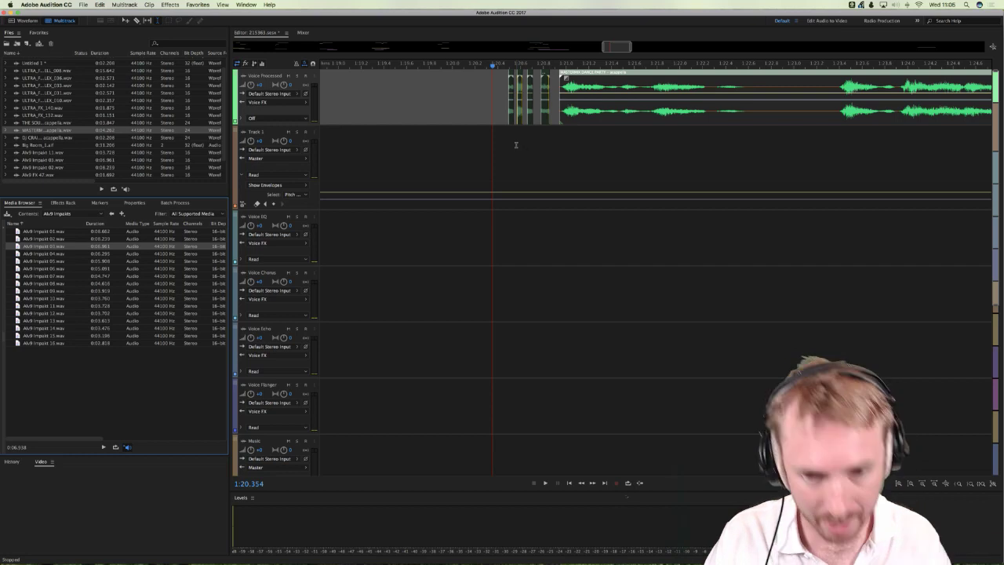
pyautogui.click(496, 142)
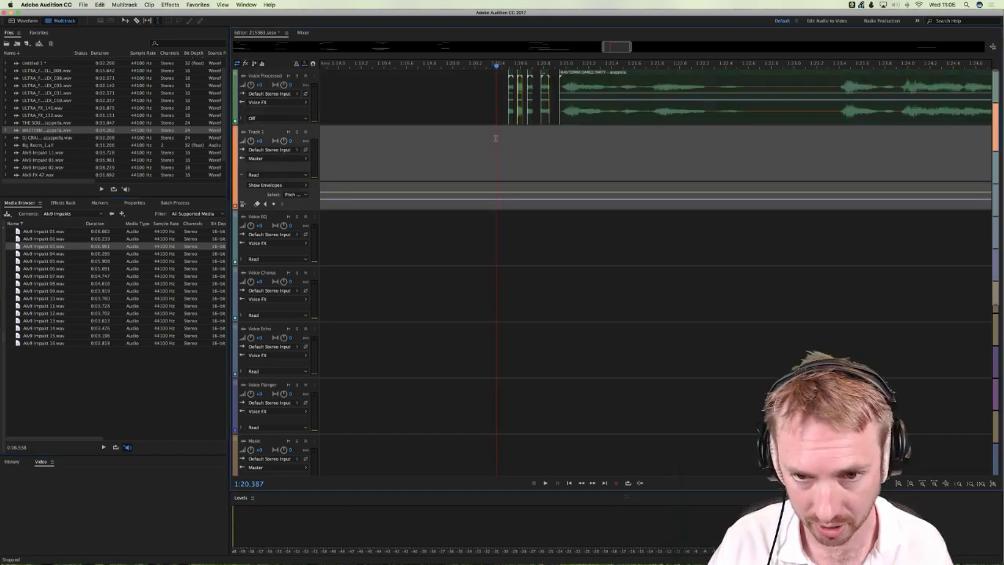
pyautogui.click(57, 214)
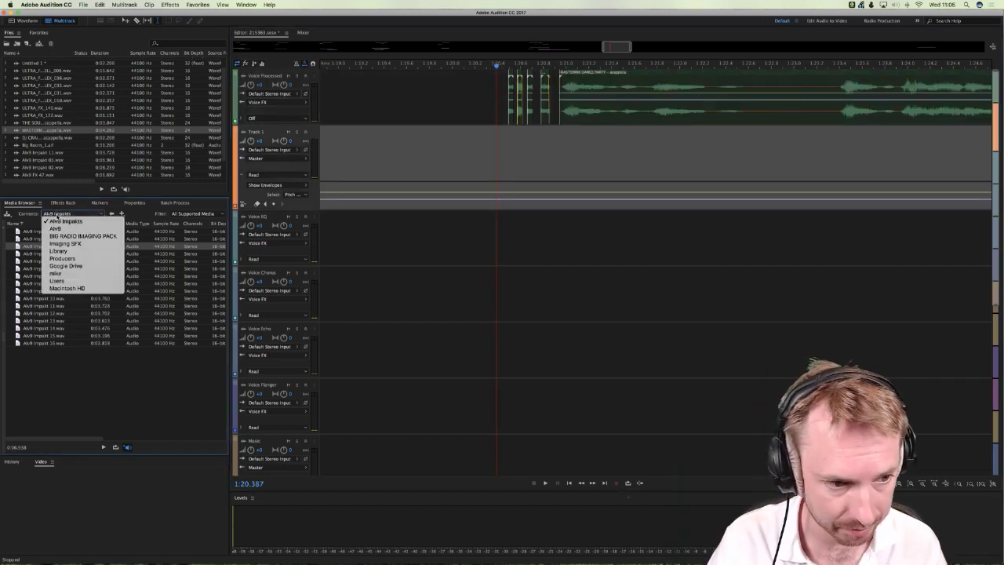
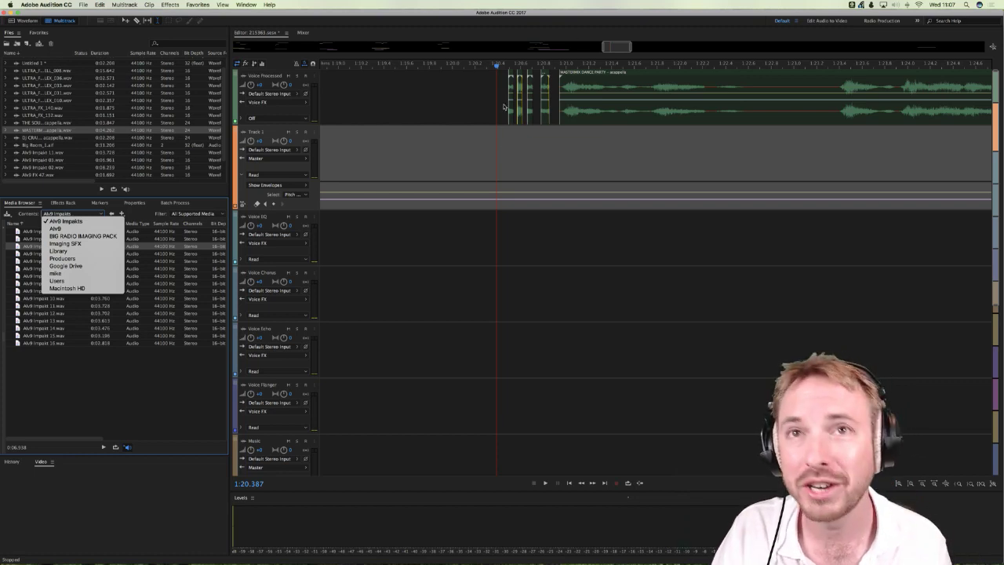
# Step: Preview Alv9 Impaxt 13.wav and drop it onto the lower Music track
pyautogui.click(500, 97)
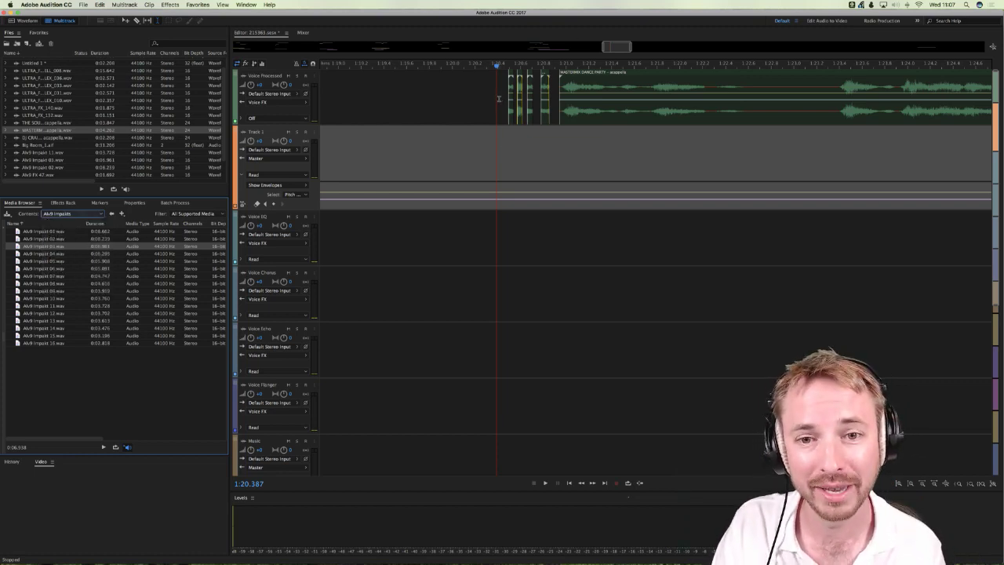
pyautogui.click(499, 98)
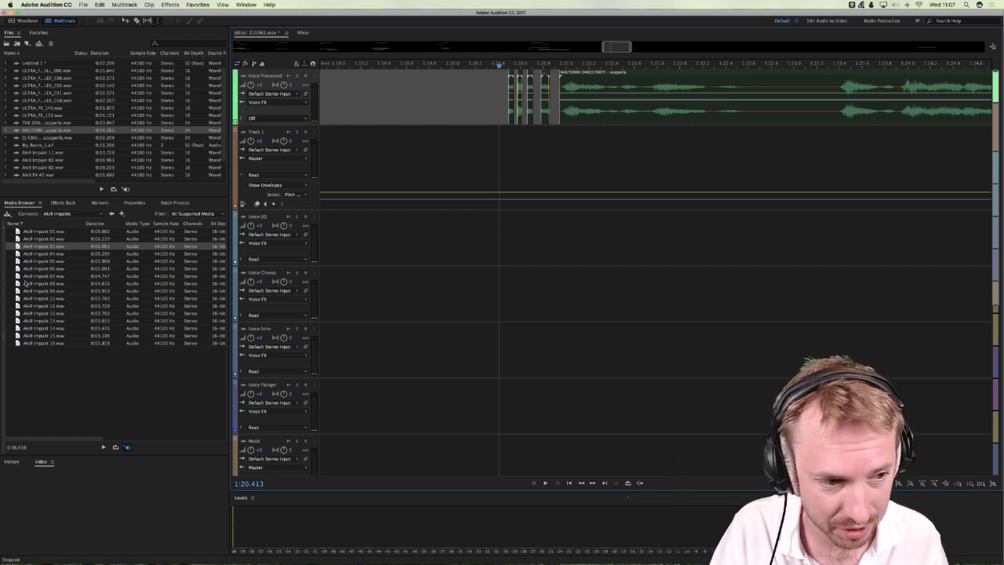
pyautogui.click(40, 322)
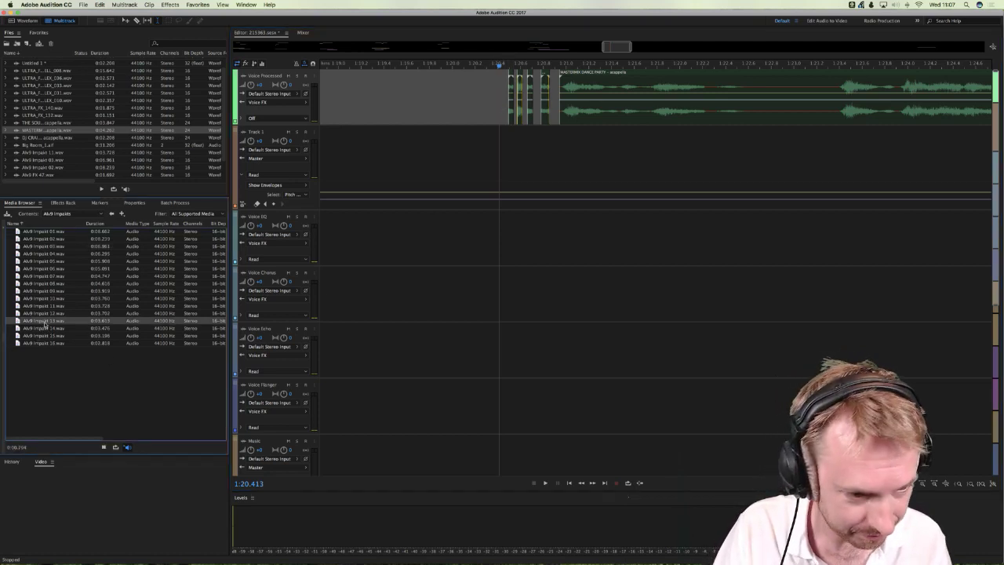
pyautogui.moveTo(45, 323); pyautogui.dragTo(470, 441)
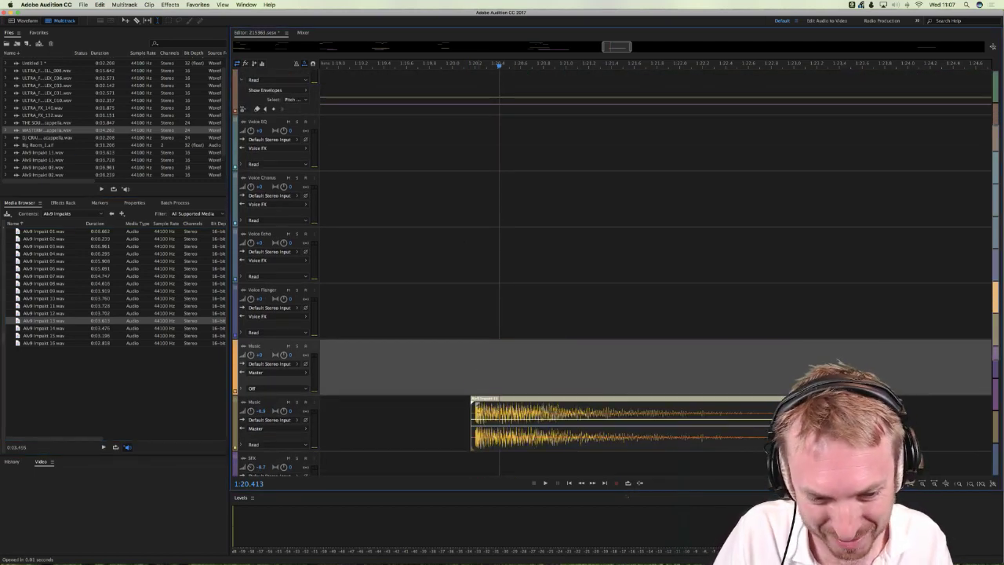
# Step: Audition the impact clip, then slide it much later in the timeline
pyautogui.click(471, 357)
pyautogui.press('space')
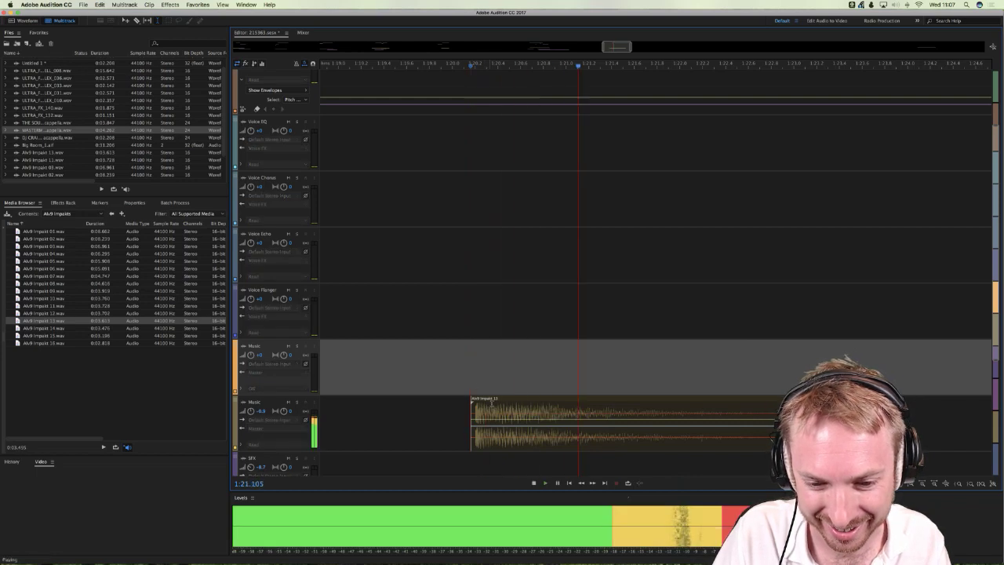
pyautogui.moveTo(479, 415)
pyautogui.mouseDown()
pyautogui.moveTo(499, 416)
pyautogui.moveTo(489, 416)
pyautogui.mouseUp()
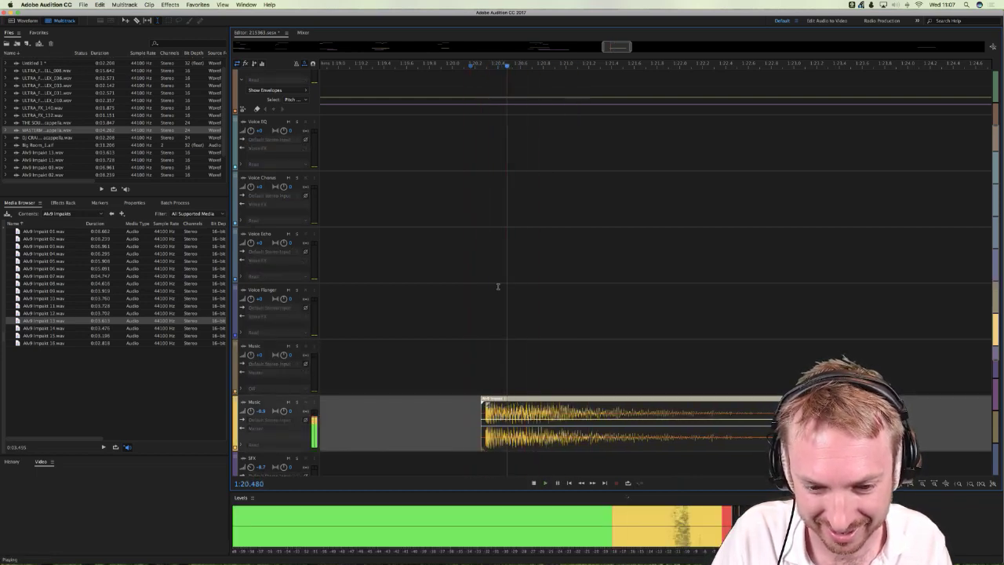
pyautogui.press('space')
pyautogui.moveTo(529, 411); pyautogui.dragTo(759, 401)
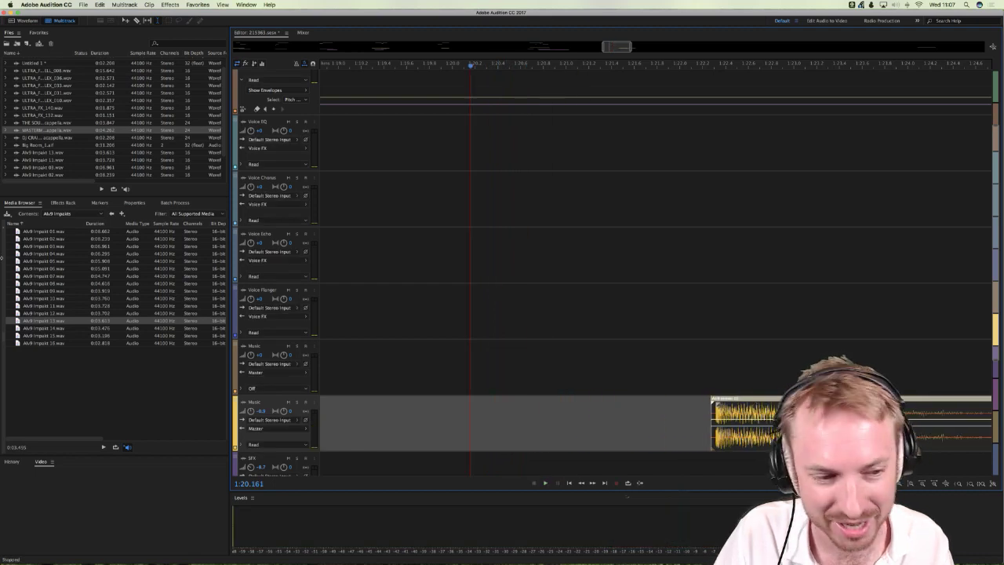
pyautogui.click(74, 213)
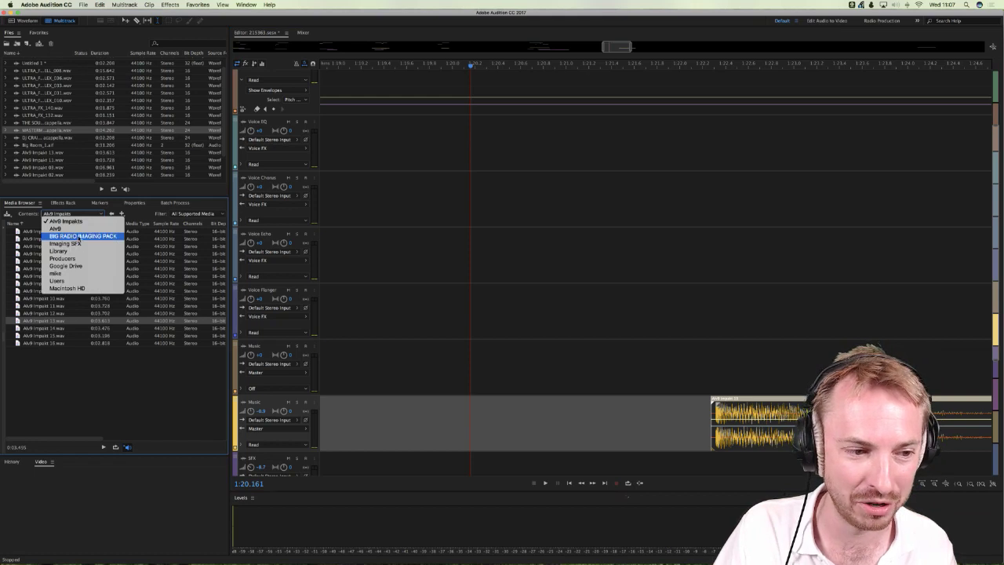
# Step: Open BIG RADIO IMAGING PACK, then ULTRA_FX_2, then its ULTRA_2_FX effects folder
pyautogui.click(79, 236)
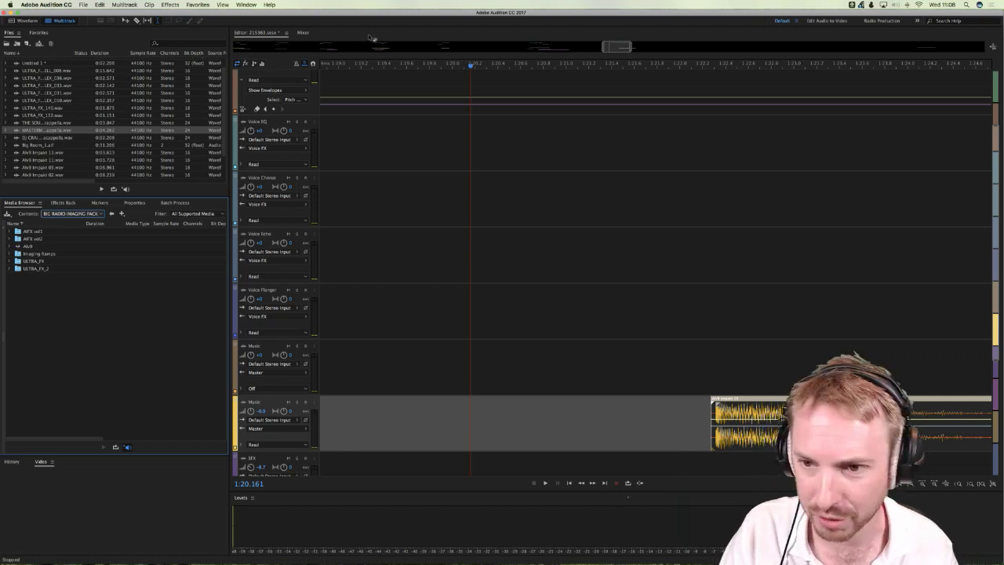
pyautogui.scroll(5, 697, 142)
pyautogui.scroll(-8, 696, 142)
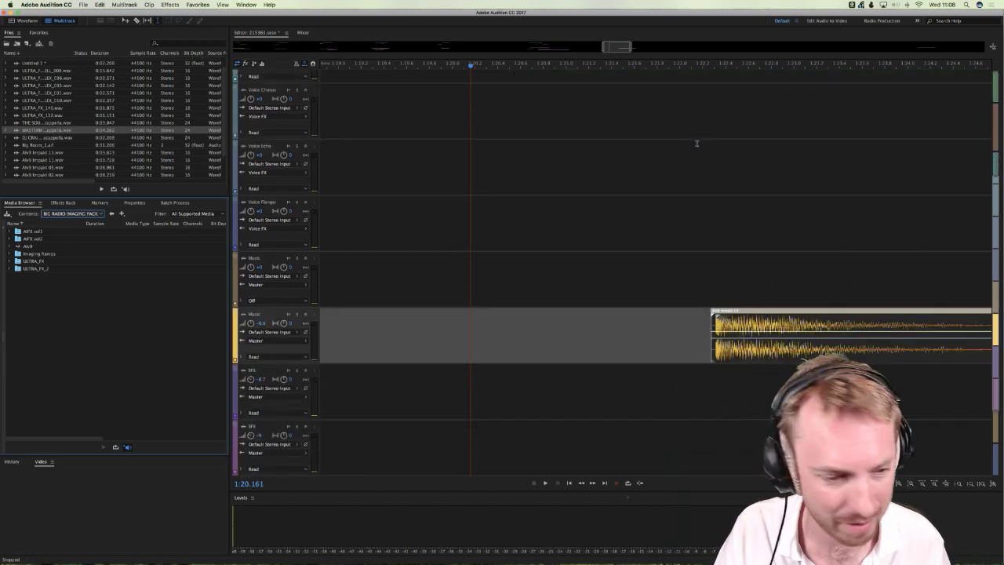
pyautogui.doubleClick(35, 262)
pyautogui.click(111, 213)
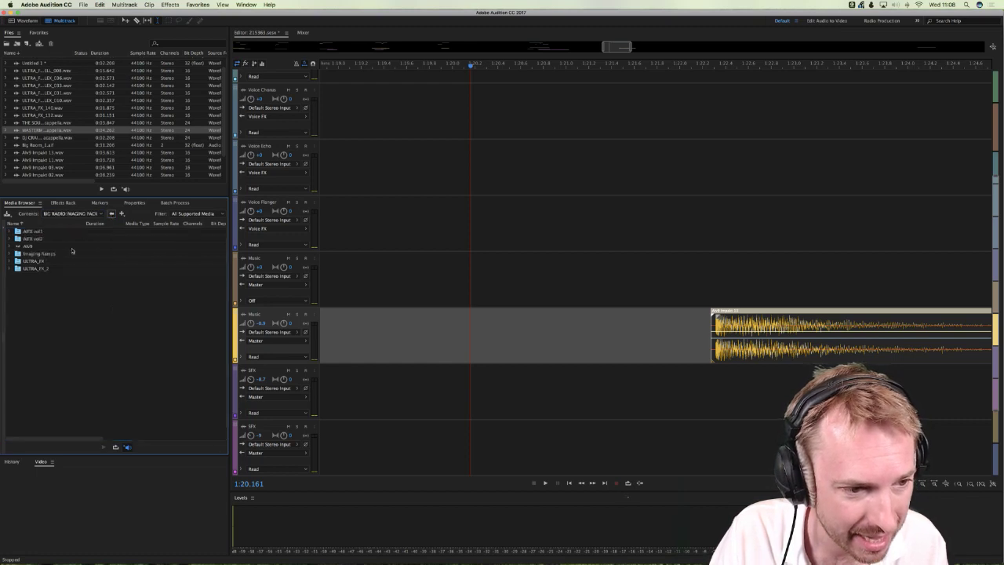
pyautogui.doubleClick(43, 270)
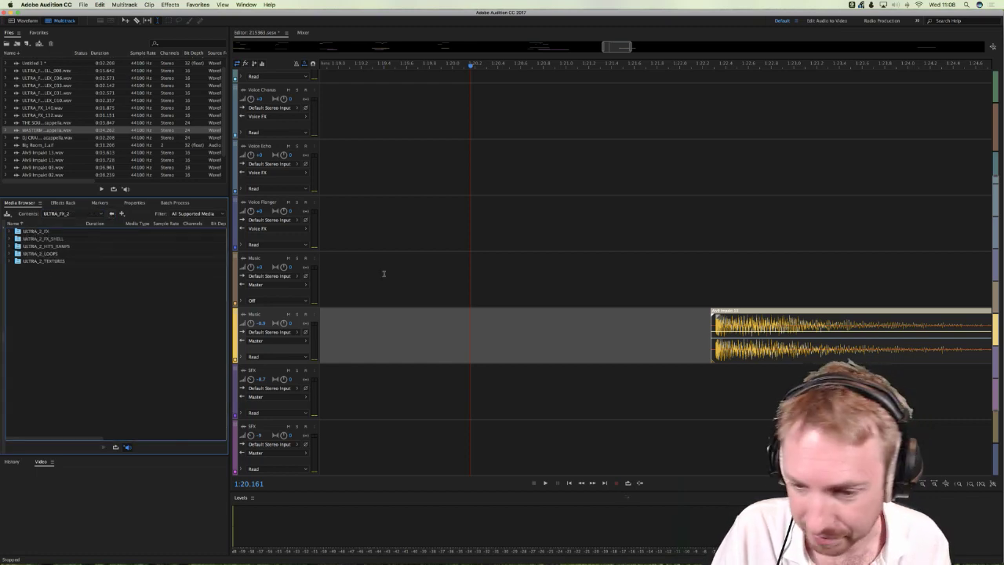
pyautogui.click(49, 232)
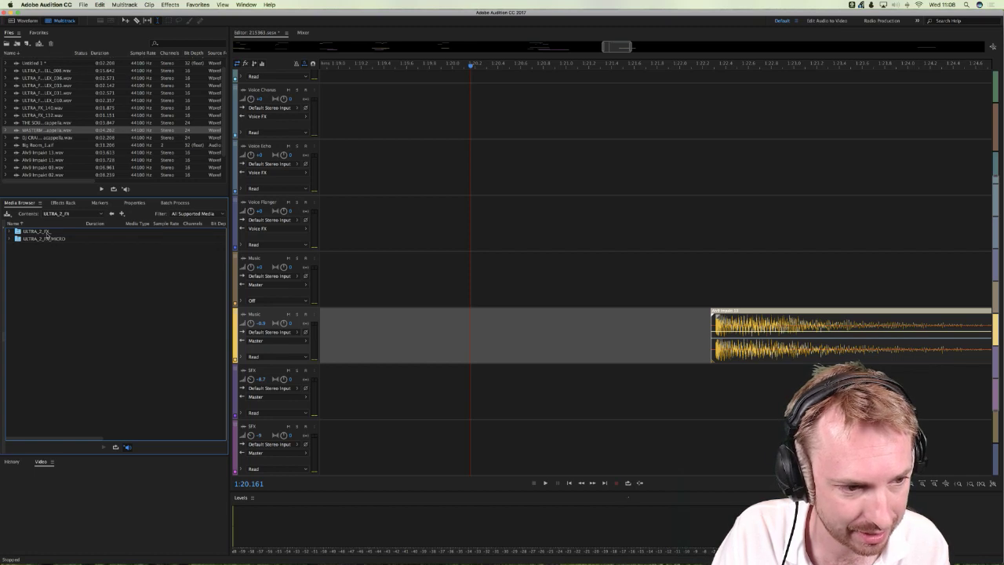
pyautogui.doubleClick(44, 233)
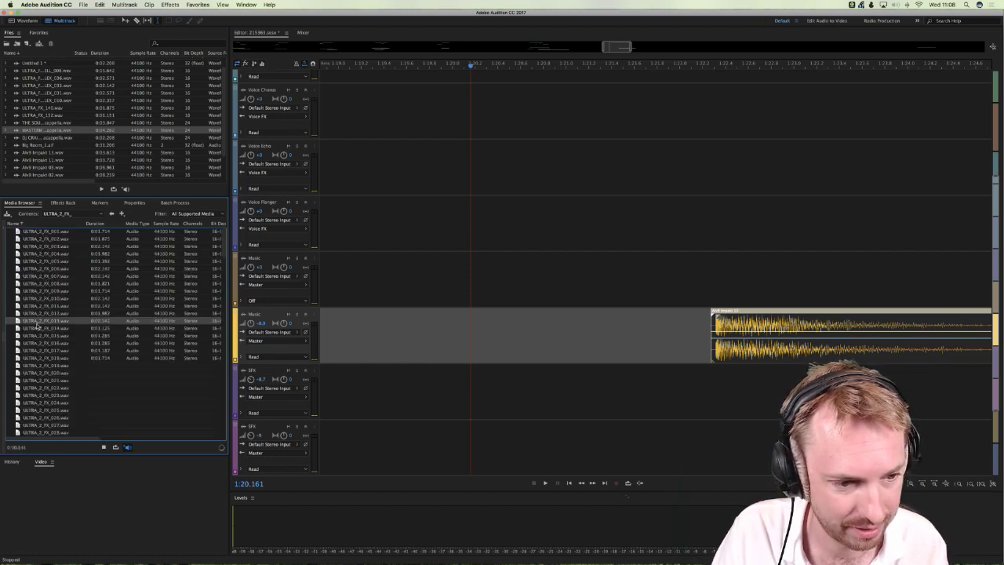
# Step: Add ULTRA_2_FX_013.wav to the SFX track, move it earlier, and audition it
pyautogui.moveTo(36, 321); pyautogui.dragTo(575, 371)
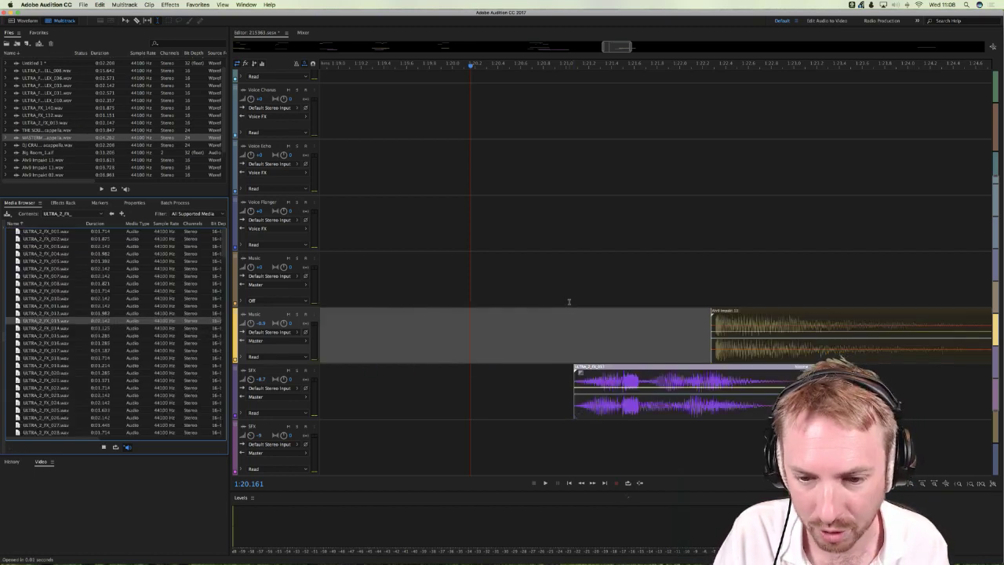
pyautogui.click(553, 220)
pyautogui.scroll(5, 554, 218)
pyautogui.scroll(-1, 533, 222)
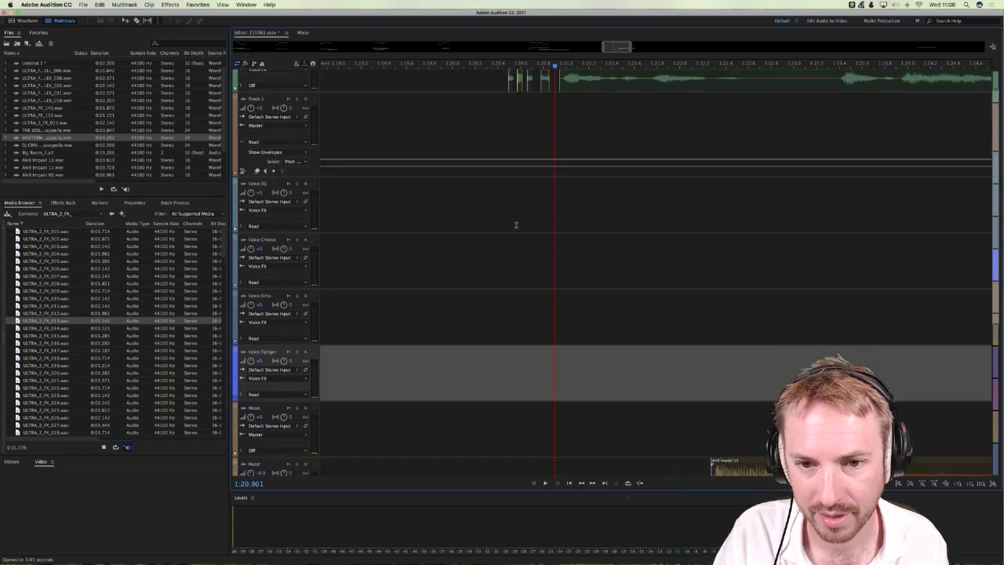
pyautogui.click(511, 225)
pyautogui.scroll(-5, 511, 235)
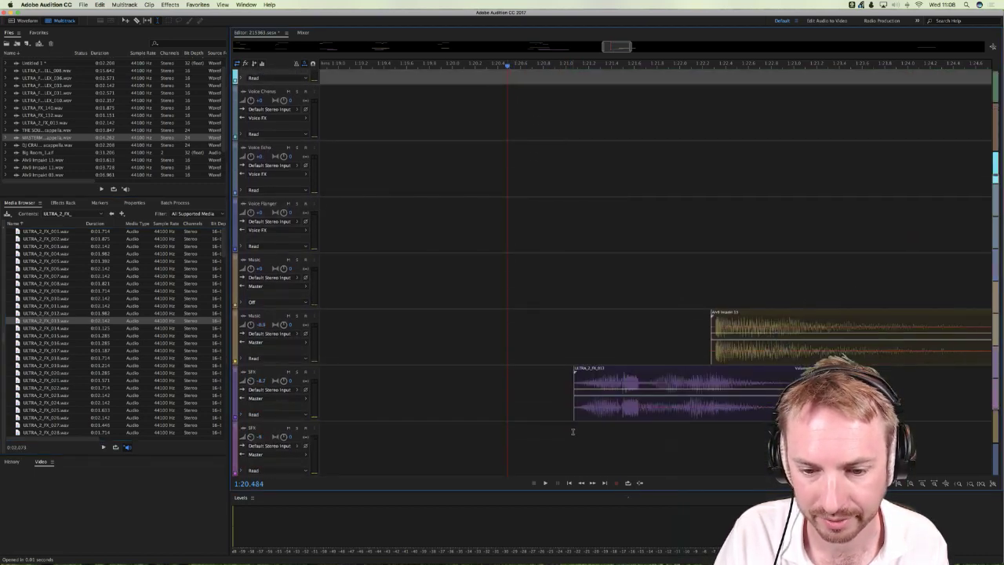
pyautogui.click(563, 412)
pyautogui.moveTo(577, 400); pyautogui.dragTo(463, 400)
pyautogui.click(450, 406)
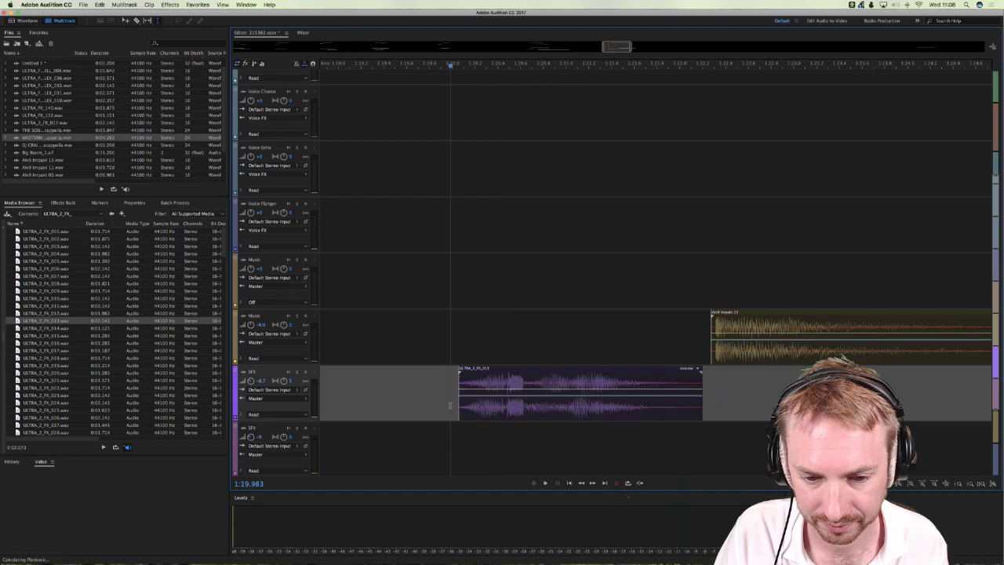
pyautogui.press('space')
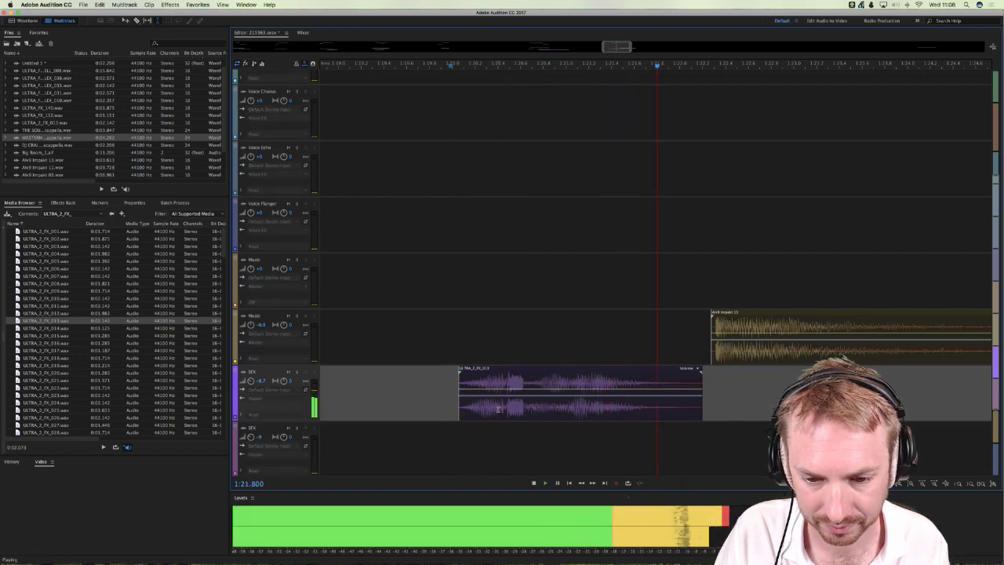
pyautogui.press('space')
# Step: Move ULTRA_2_FX_013 onto the Music track ahead of the impact and audition from 1:19.916
pyautogui.moveTo(466, 400); pyautogui.dragTo(457, 344)
pyautogui.press('space')
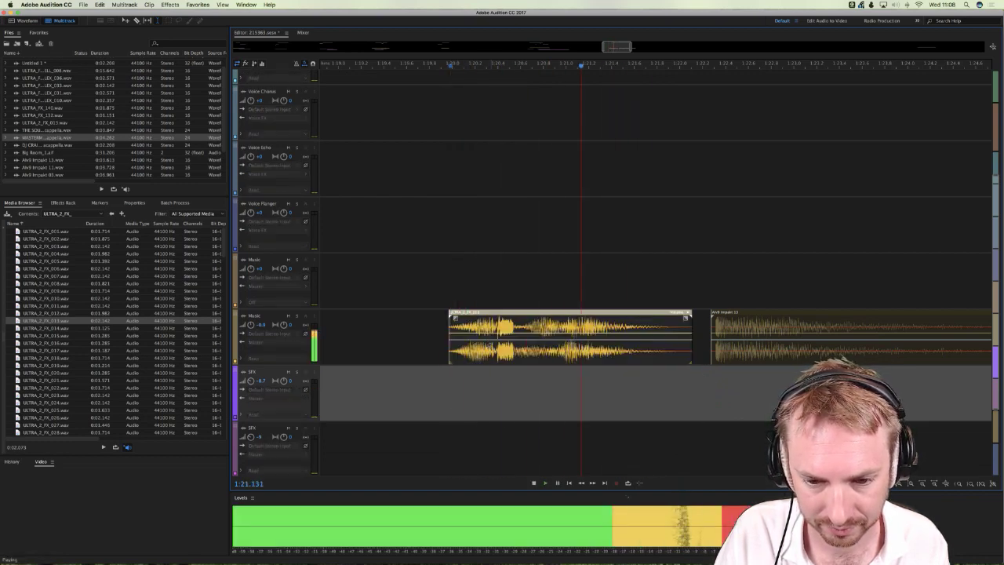
pyautogui.press('space')
pyautogui.press('space')
pyautogui.scroll(4, 573, 149)
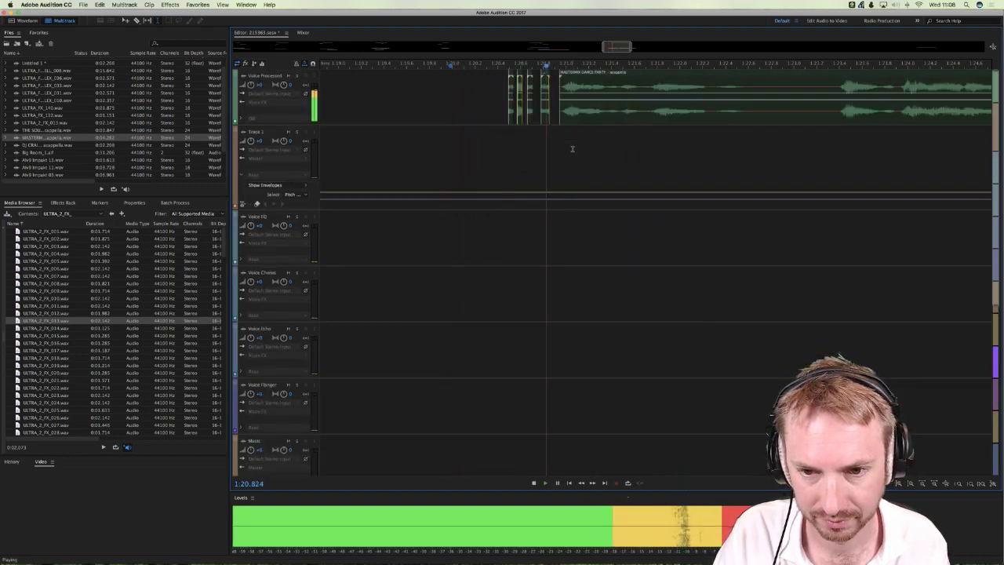
pyautogui.press('space')
pyautogui.scroll(-6, 576, 313)
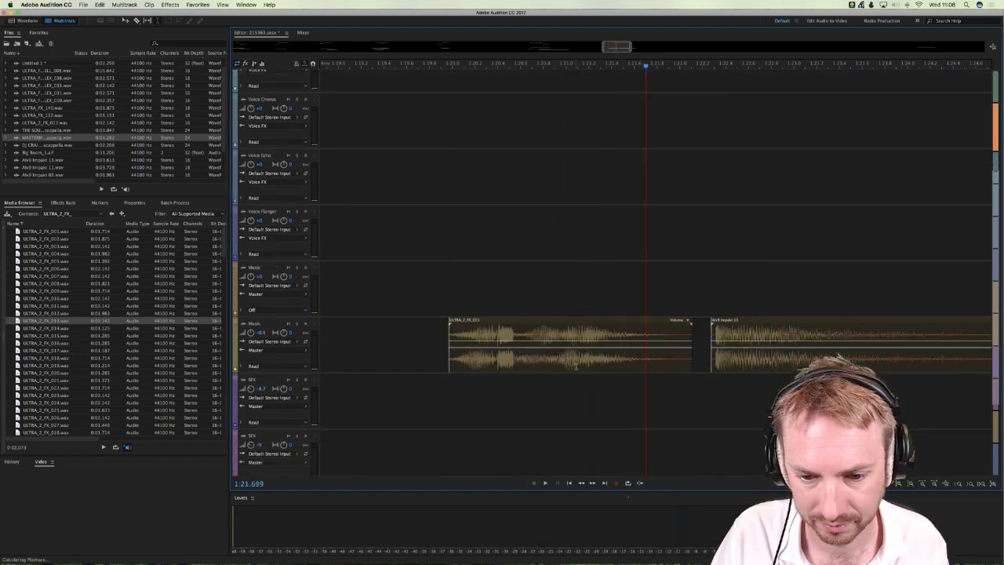
pyautogui.press('space')
pyautogui.press('space')
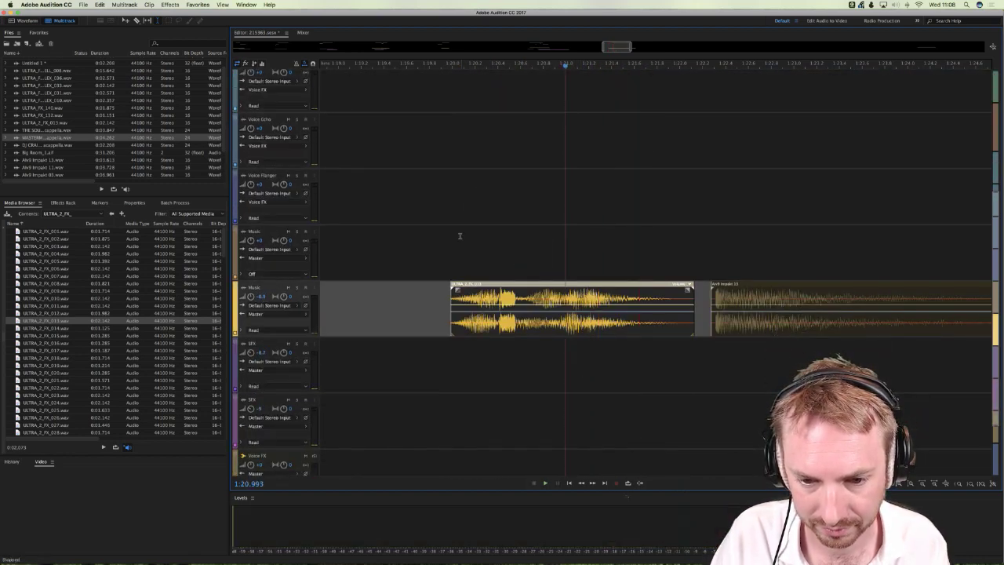
pyautogui.click(459, 229)
pyautogui.press('space')
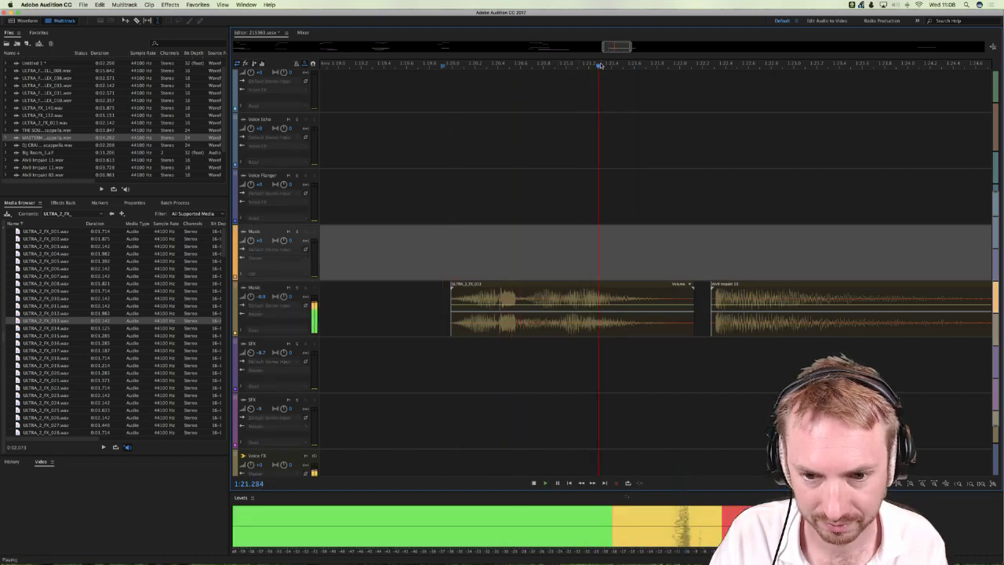
pyautogui.press('space')
pyautogui.press('space')
pyautogui.scroll(10, 601, 66)
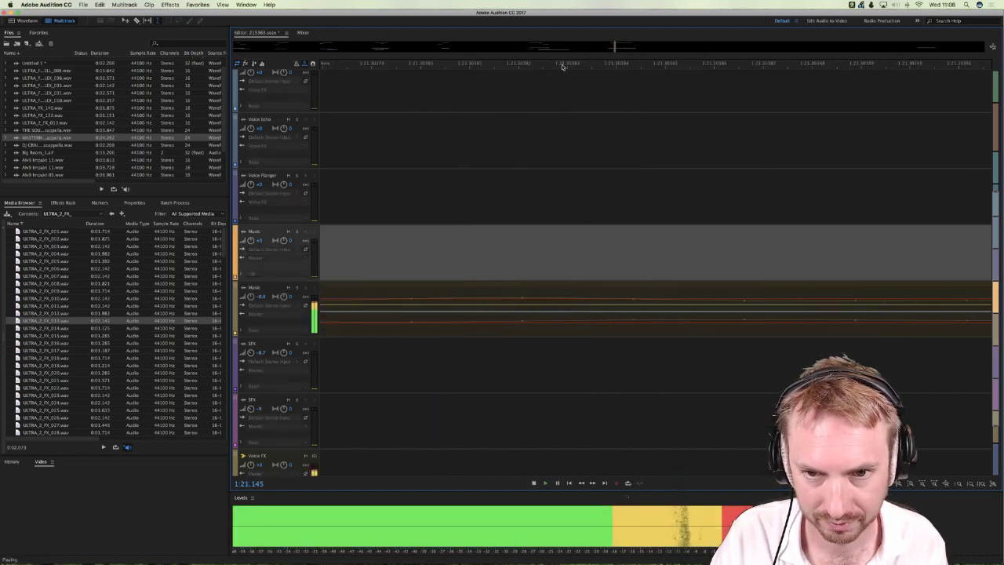
pyautogui.scroll(-5, 560, 64)
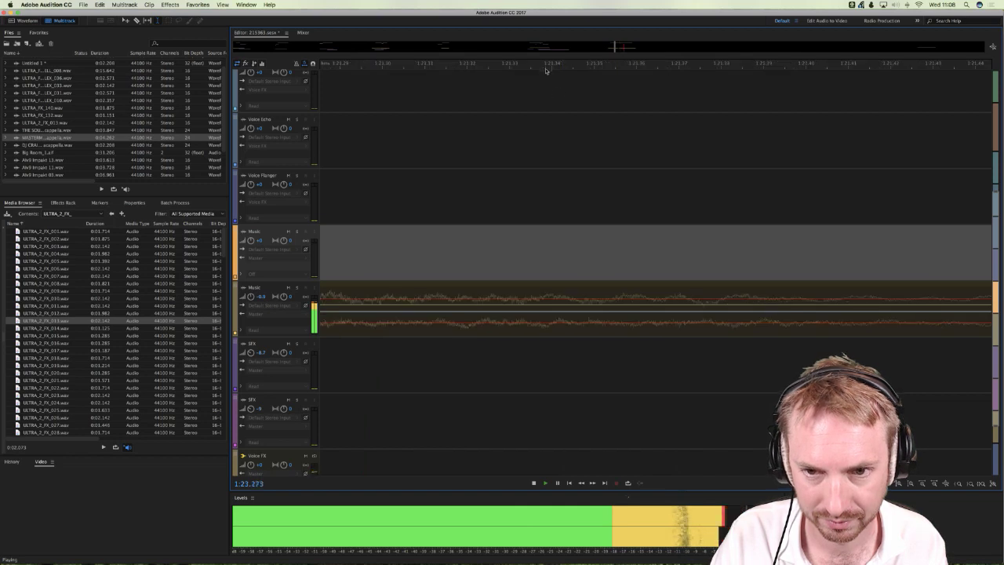
pyautogui.scroll(-6, 547, 61)
pyautogui.press('space')
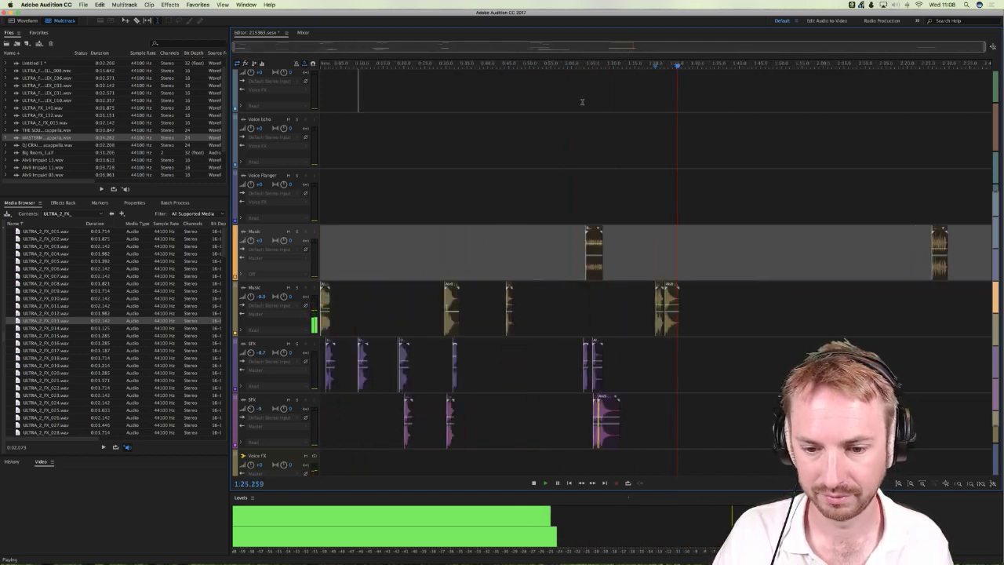
# Step: Duplicate a clip onto the upper Music track and zoom in around 1:20.487
pyautogui.moveTo(592, 232); pyautogui.dragTo(659, 232)
pyautogui.rightClick(658, 233)
pyautogui.click(667, 234)
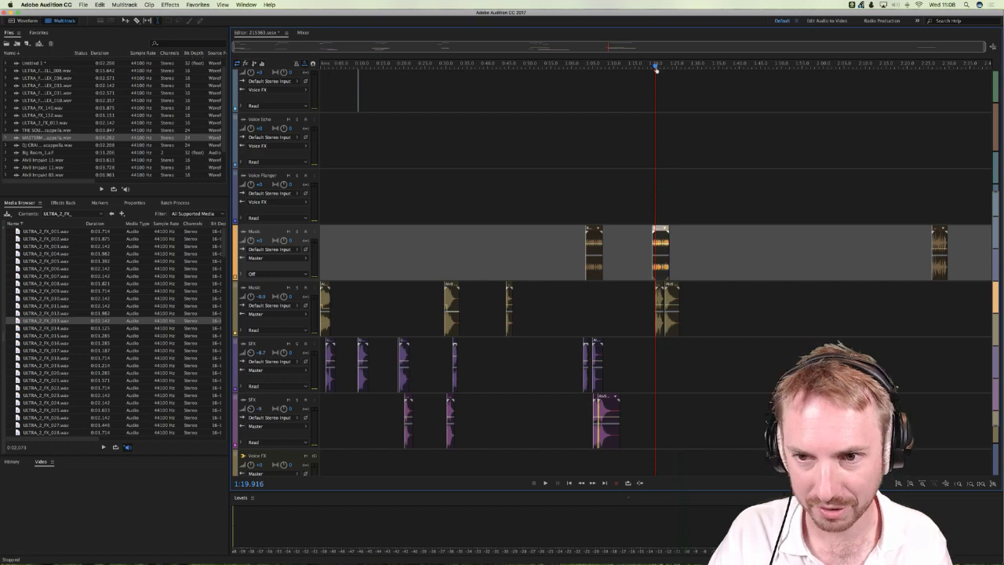
pyautogui.scroll(5, 656, 68)
pyautogui.scroll(3, 657, 68)
pyautogui.scroll(5, 666, 97)
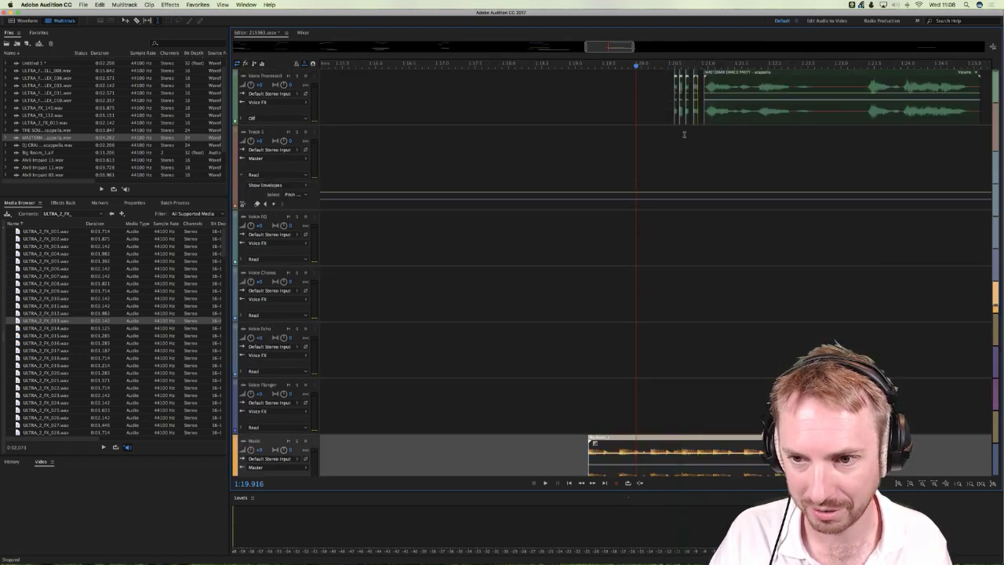
pyautogui.click(674, 141)
pyautogui.press('=')
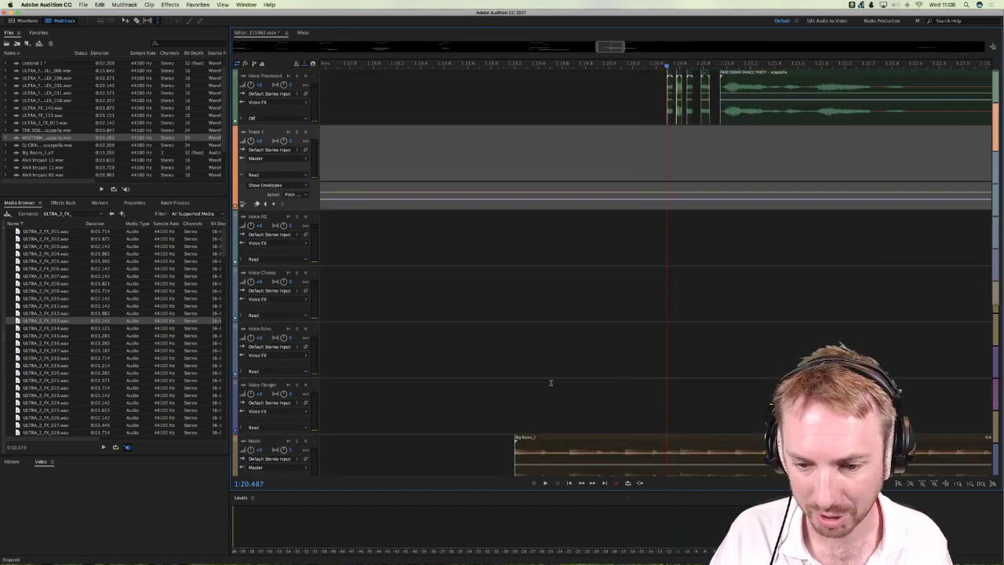
# Step: Slide a Voice Processed clip and the third voice clip slightly later near 1:20
pyautogui.moveTo(552, 441); pyautogui.dragTo(702, 440)
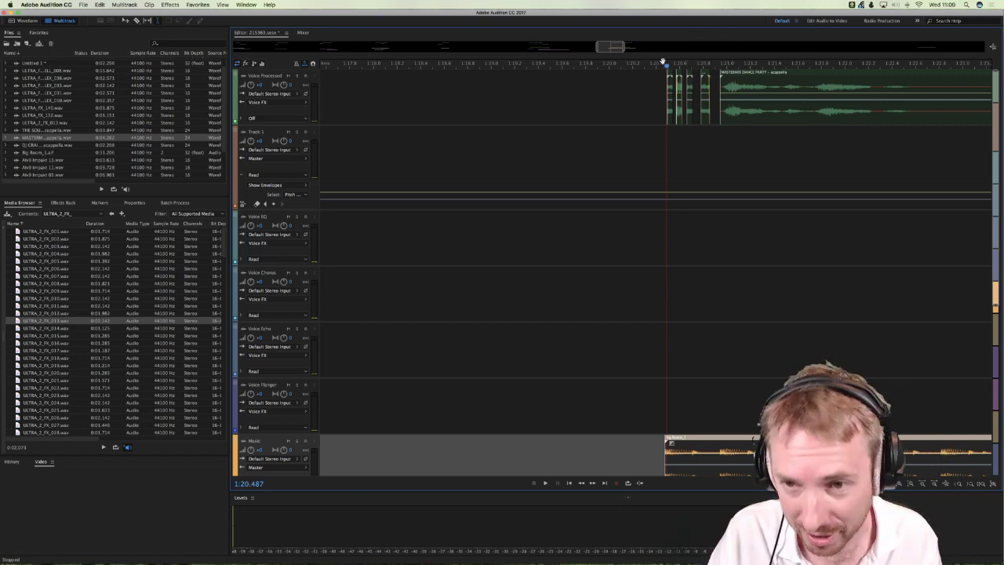
pyautogui.scroll(5, 664, 63)
pyautogui.click(664, 125)
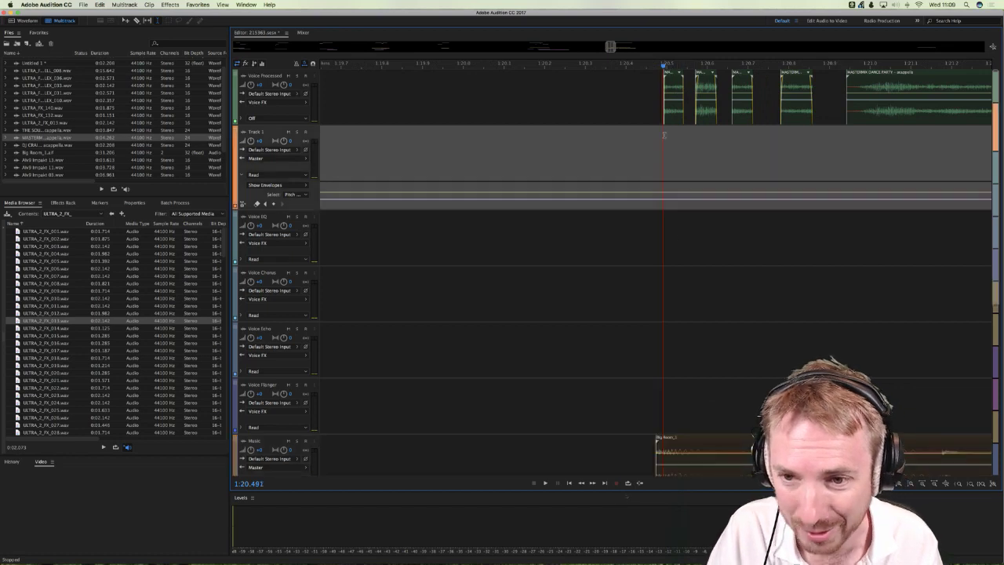
pyautogui.scroll(-3, 695, 363)
pyautogui.hscroll(2, 694, 363)
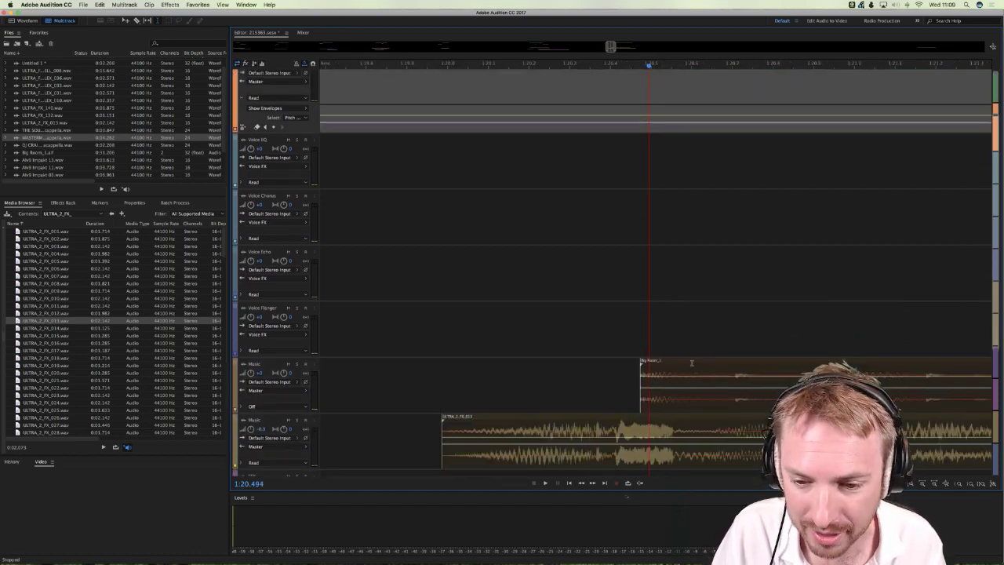
pyautogui.click(660, 381)
pyautogui.scroll(3, 665, 275)
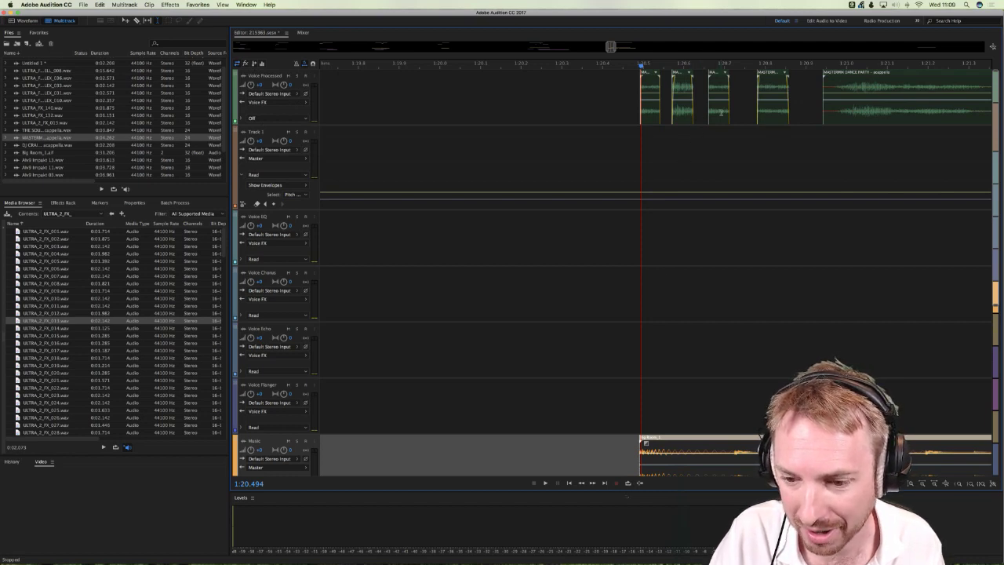
pyautogui.moveTo(720, 112); pyautogui.dragTo(738, 111)
pyautogui.click(737, 339)
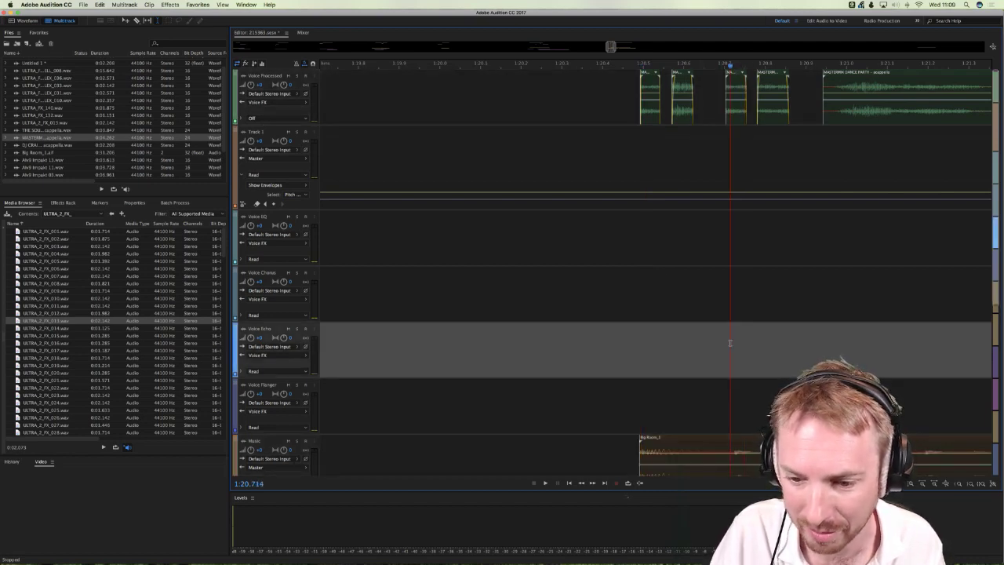
# Step: Shift the MASTERM voice clip slightly earlier and another voice clip slightly later
pyautogui.click(741, 103)
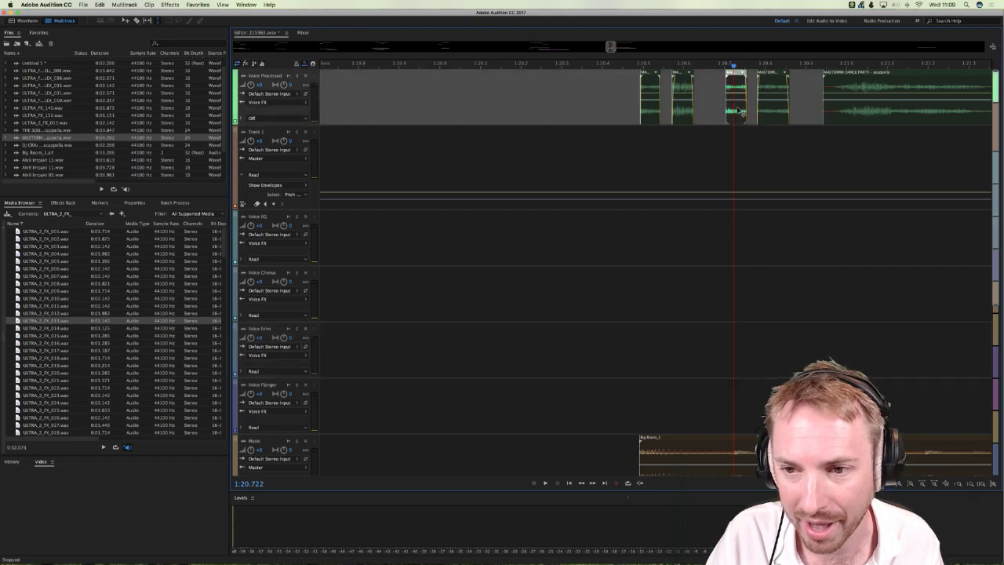
pyautogui.scroll(-3, 777, 215)
pyautogui.click(776, 214)
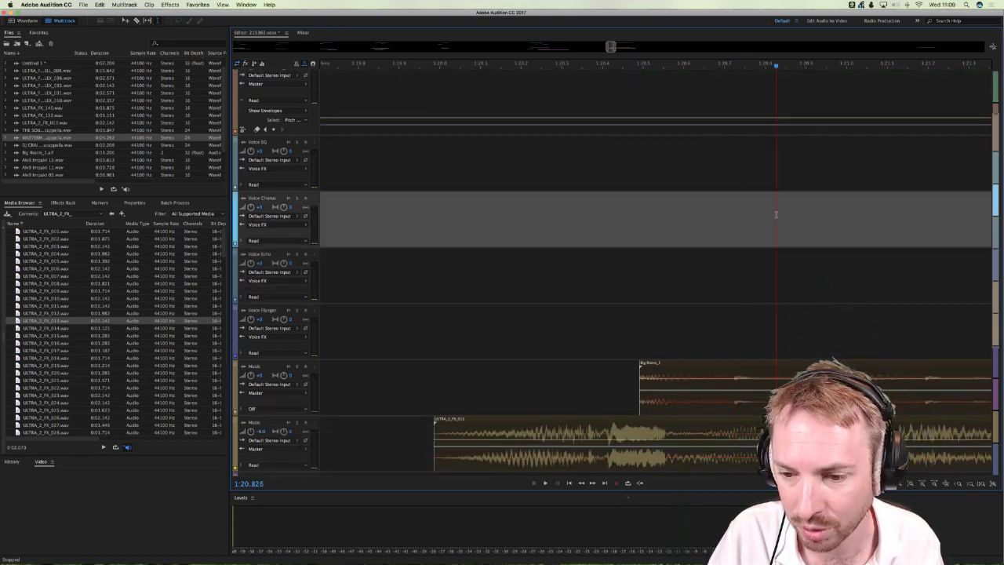
pyautogui.click(783, 213)
pyautogui.scroll(3, 792, 157)
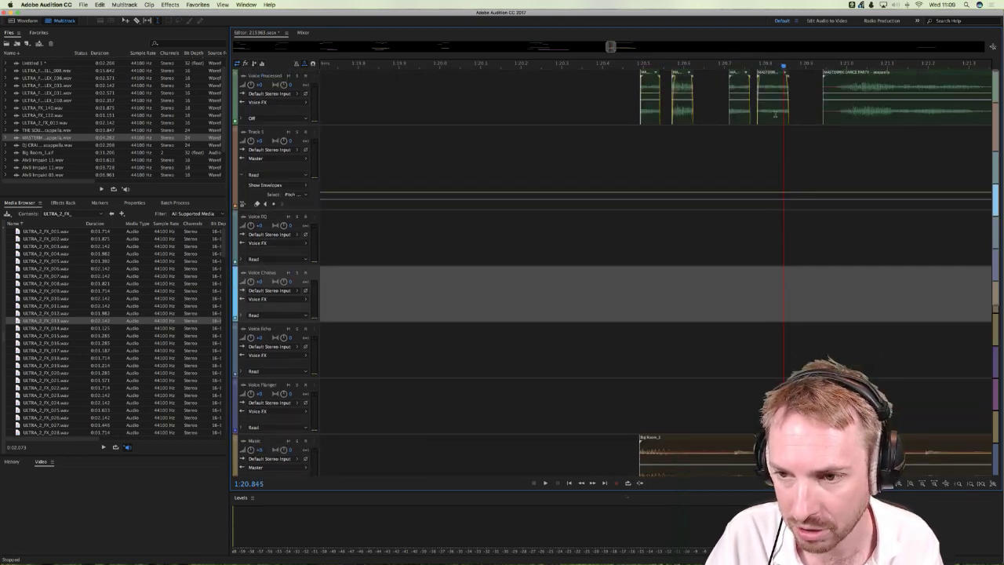
pyautogui.click(806, 116)
pyautogui.moveTo(806, 116); pyautogui.dragTo(800, 116)
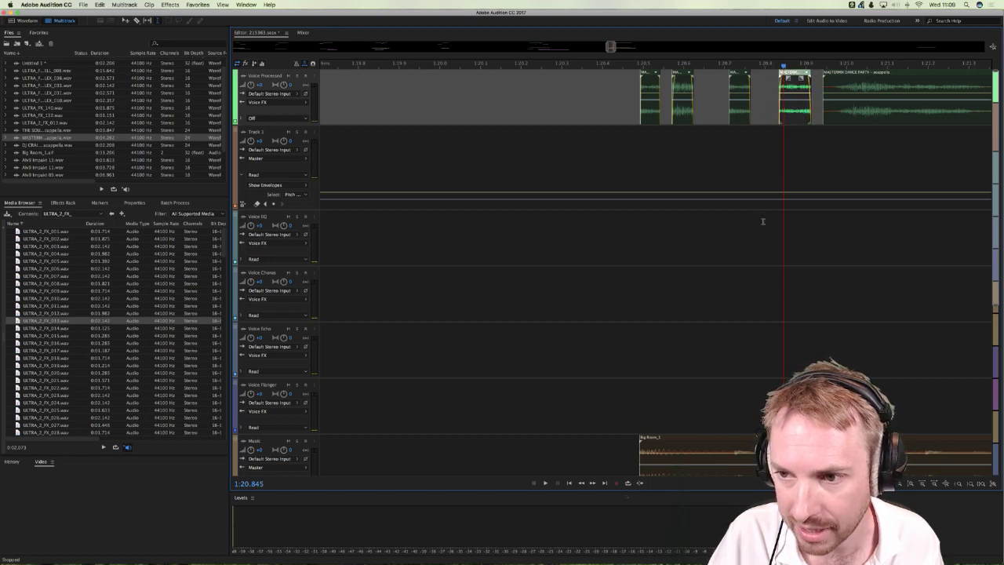
pyautogui.click(677, 275)
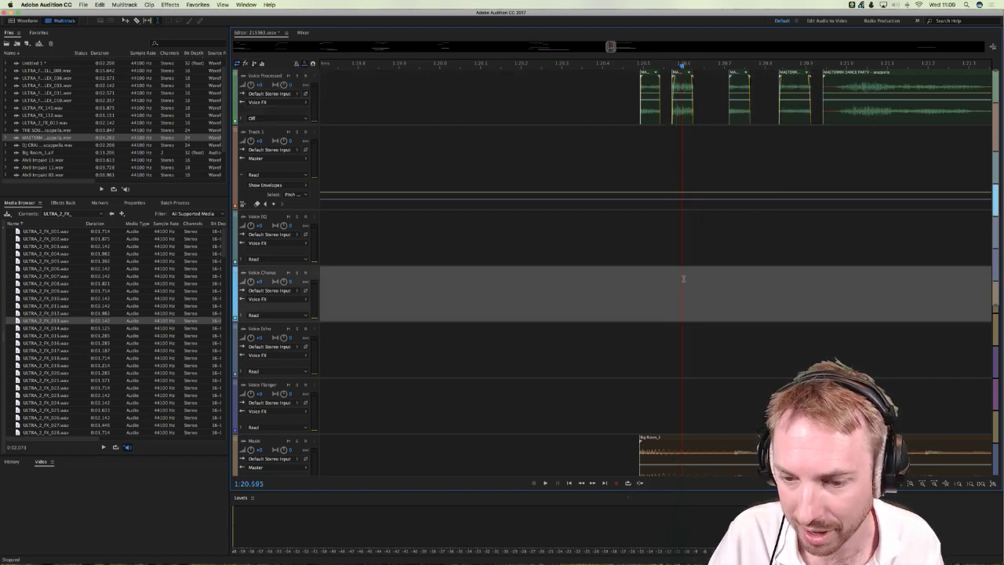
pyautogui.click(687, 278)
pyautogui.moveTo(683, 116); pyautogui.dragTo(695, 116)
pyautogui.click(640, 208)
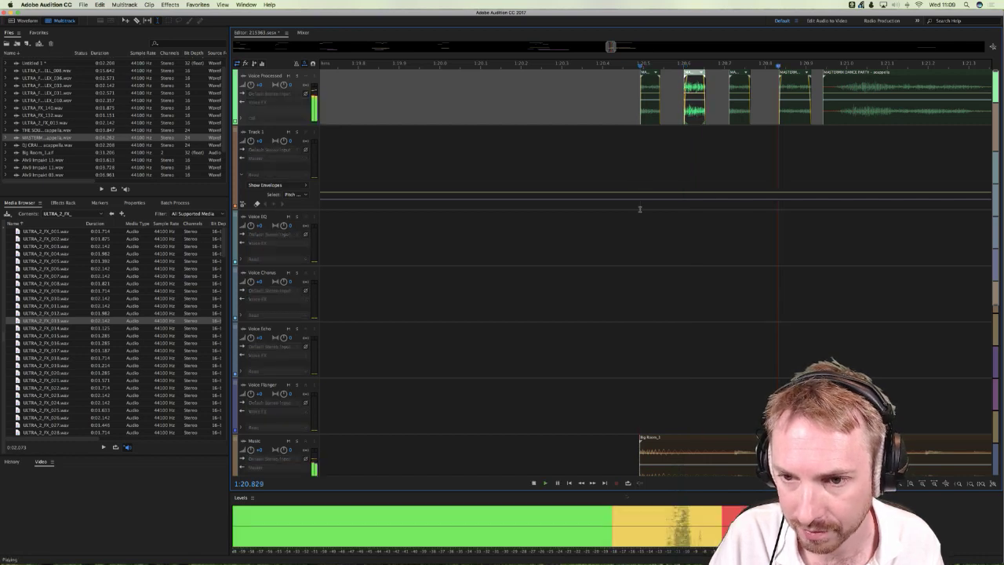
# Step: Audition from 1:20.492 and mute the lower Music track holding ULTRA_2_FX_013
pyautogui.press('space')
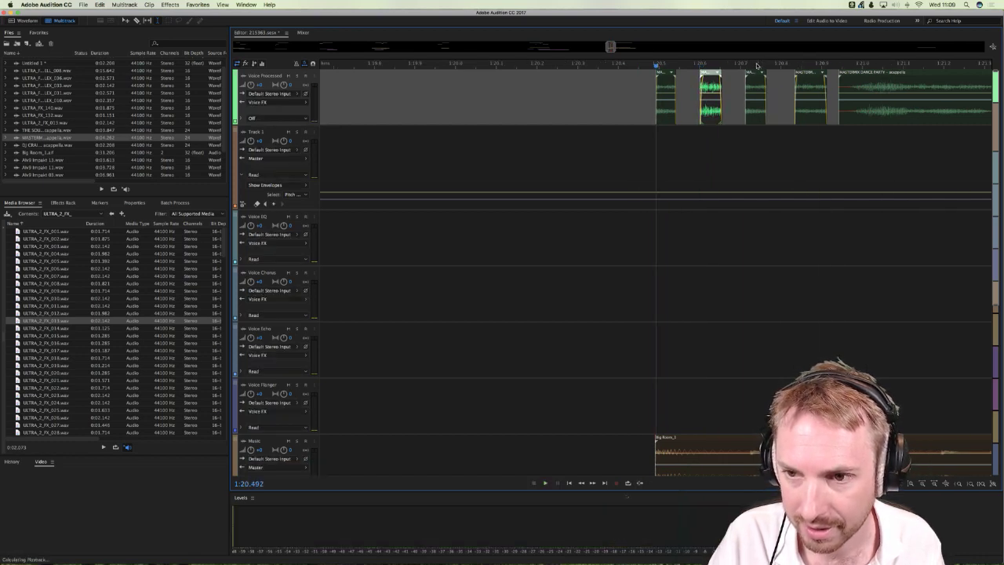
pyautogui.press('space')
pyautogui.scroll(-4, 749, 75)
pyautogui.press('space')
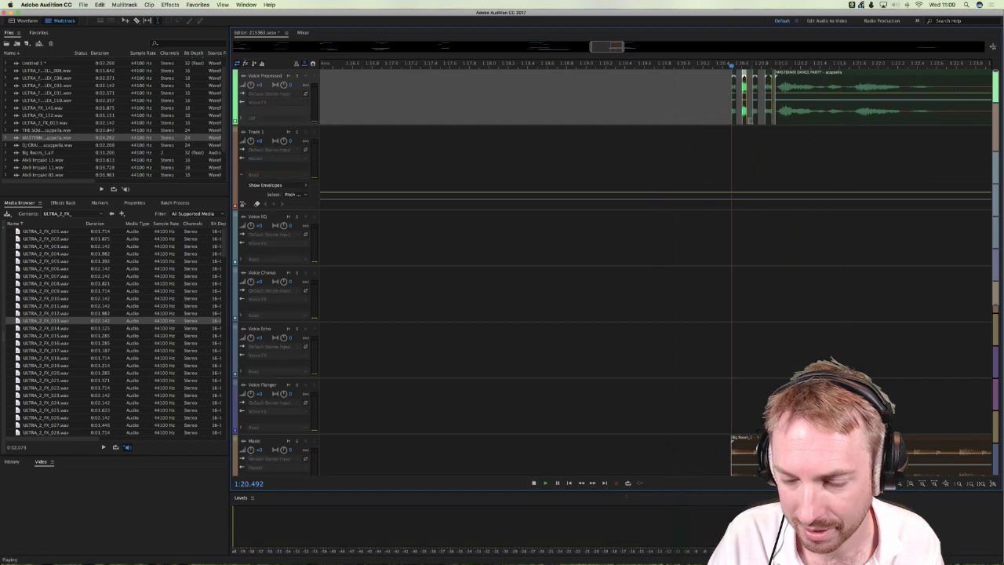
pyautogui.press('space')
pyautogui.press('space')
pyautogui.press('space')
pyautogui.press('space')
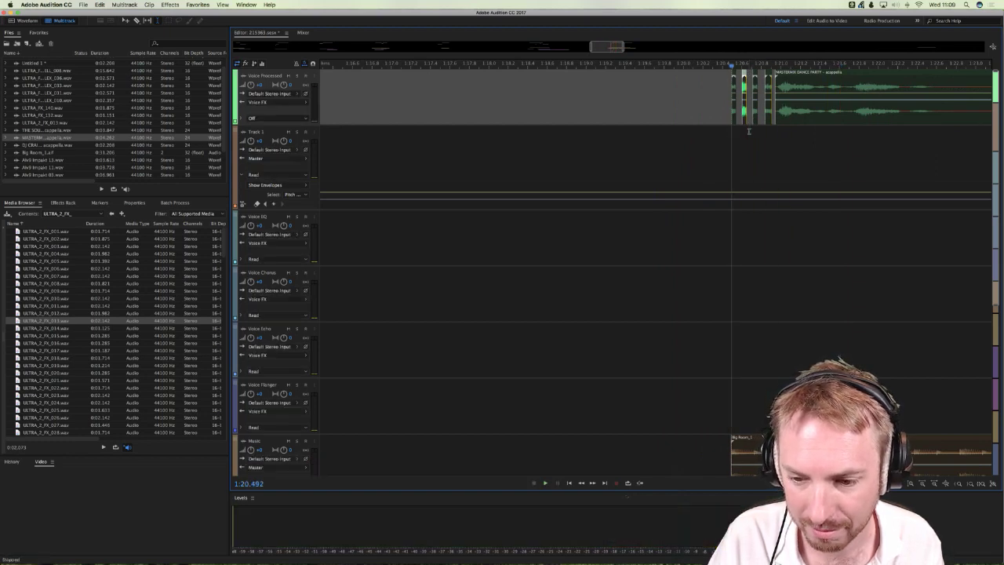
pyautogui.scroll(-3, 749, 340)
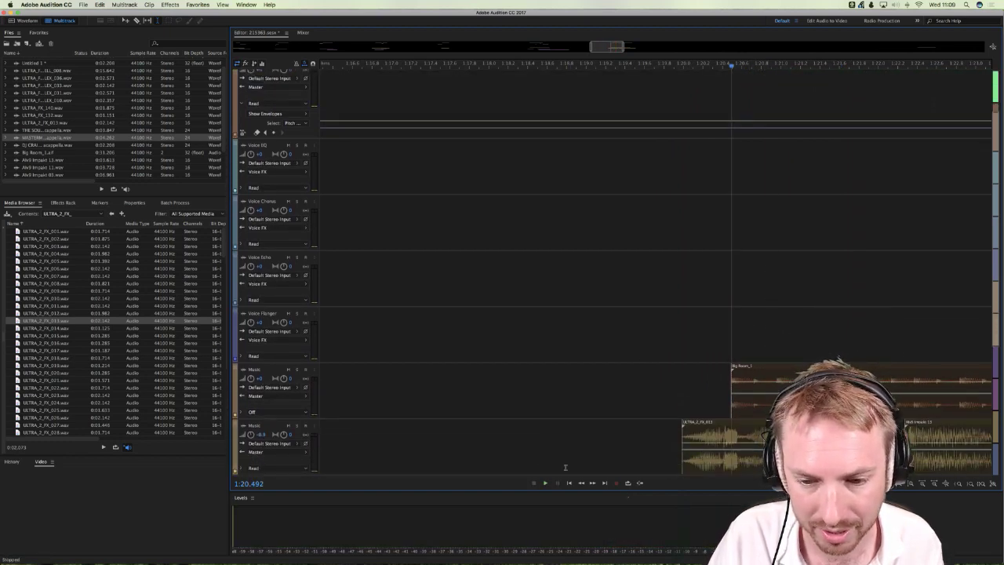
pyautogui.click(288, 425)
pyautogui.press('space')
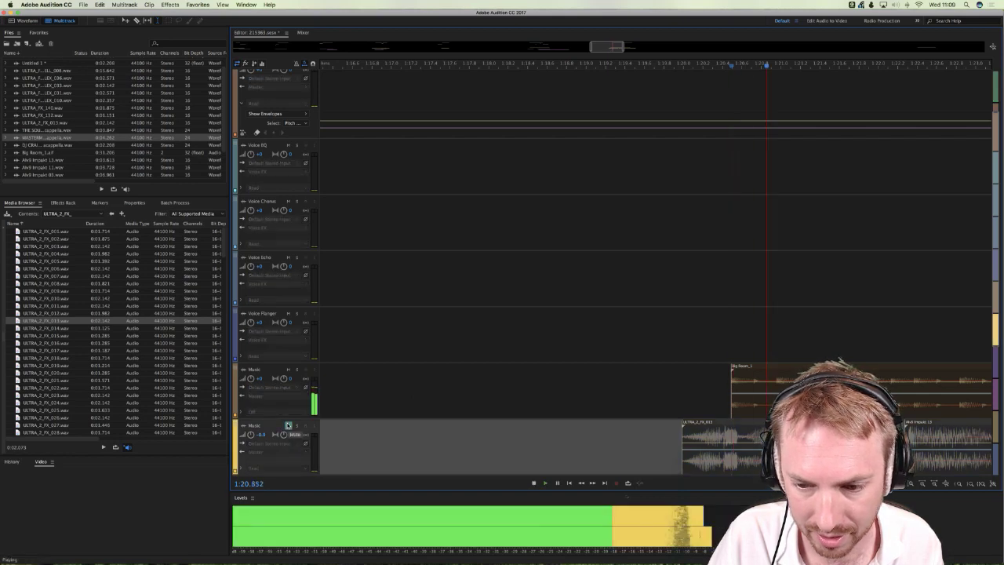
pyautogui.press('space')
pyautogui.press('space')
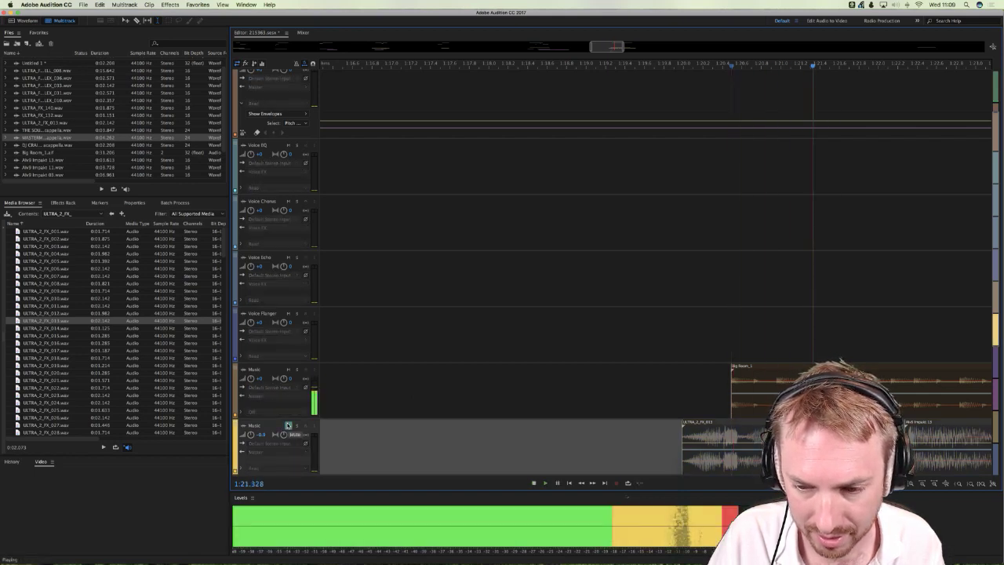
pyautogui.press('space')
pyautogui.press('space')
pyautogui.press('space')
# Step: Replay the voice section from about 1:20.9 and again from near 1:20.2
pyautogui.click(774, 352)
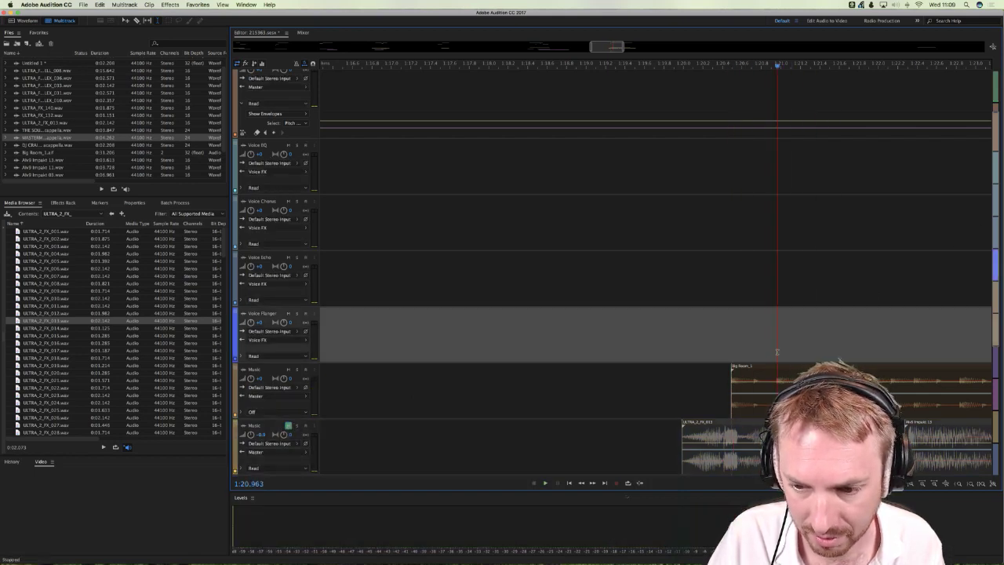
pyautogui.scroll(2, 777, 348)
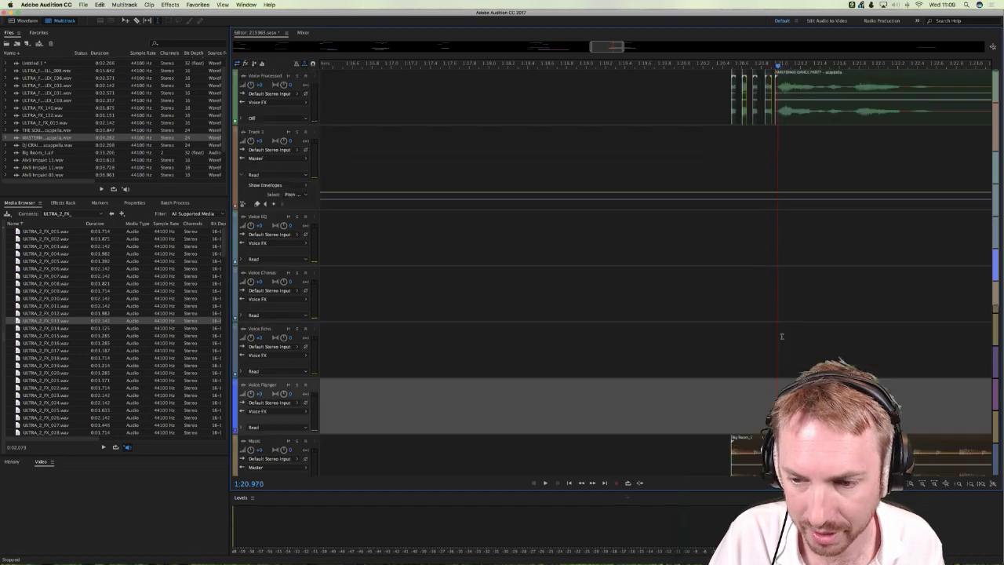
pyautogui.press('space')
pyautogui.press('space')
pyautogui.click(791, 124)
pyautogui.click(703, 166)
pyautogui.press('space')
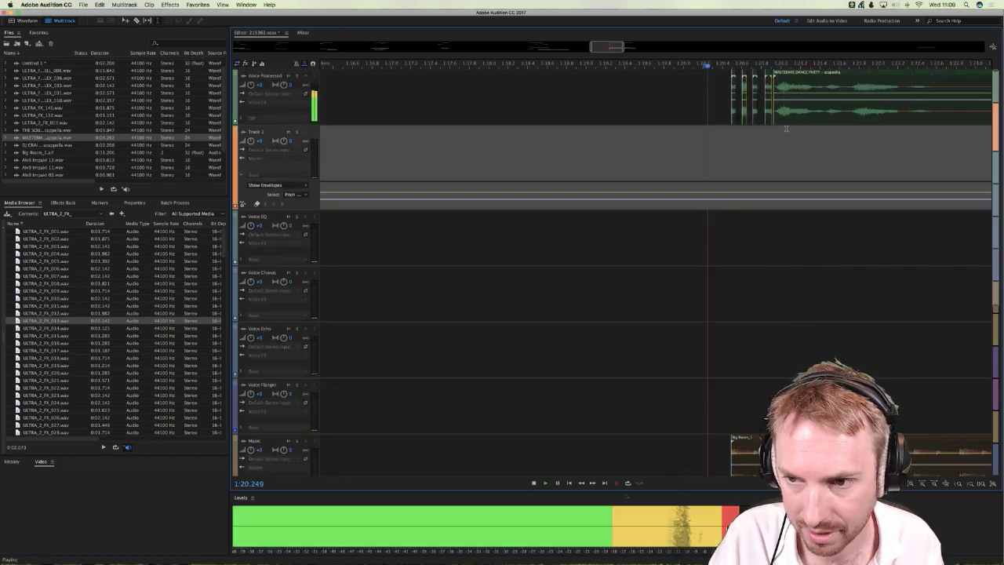
pyautogui.scroll(-4, 790, 279)
pyautogui.press('space')
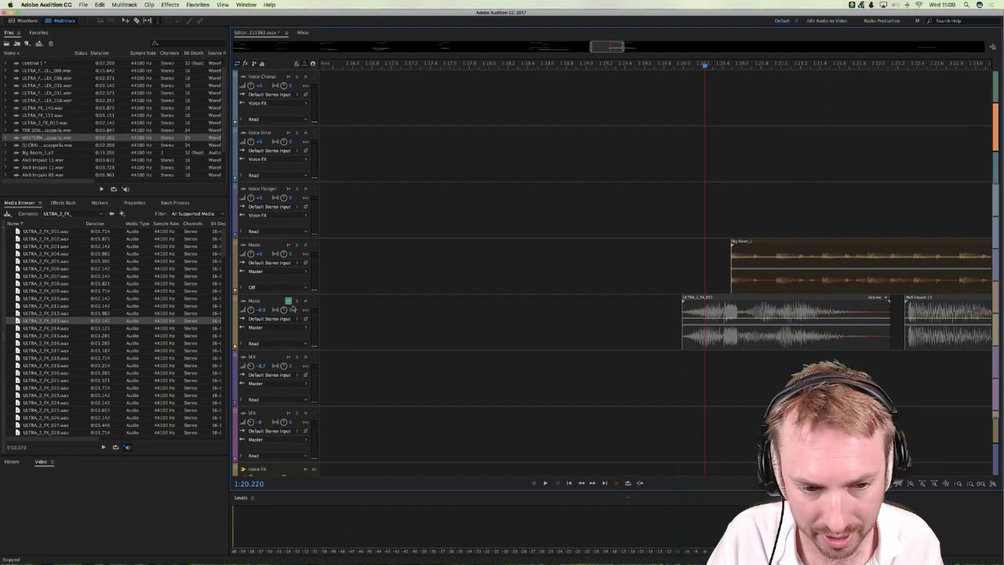
# Step: Remove the Big Room_1 clip, audition the section, and zoom out to the whole session
pyautogui.click(290, 304)
pyautogui.click(663, 265)
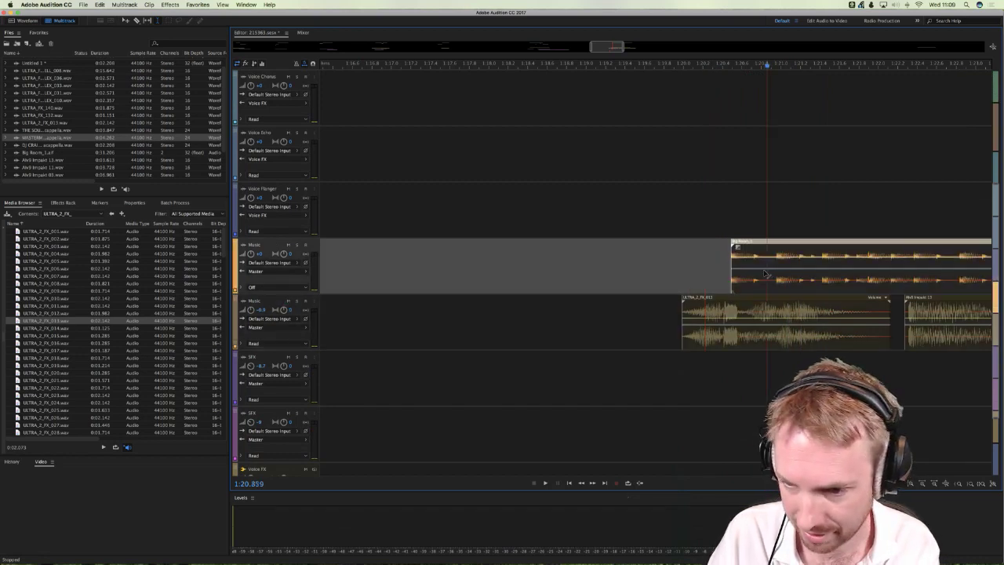
pyautogui.press('super+z')
pyautogui.press('space')
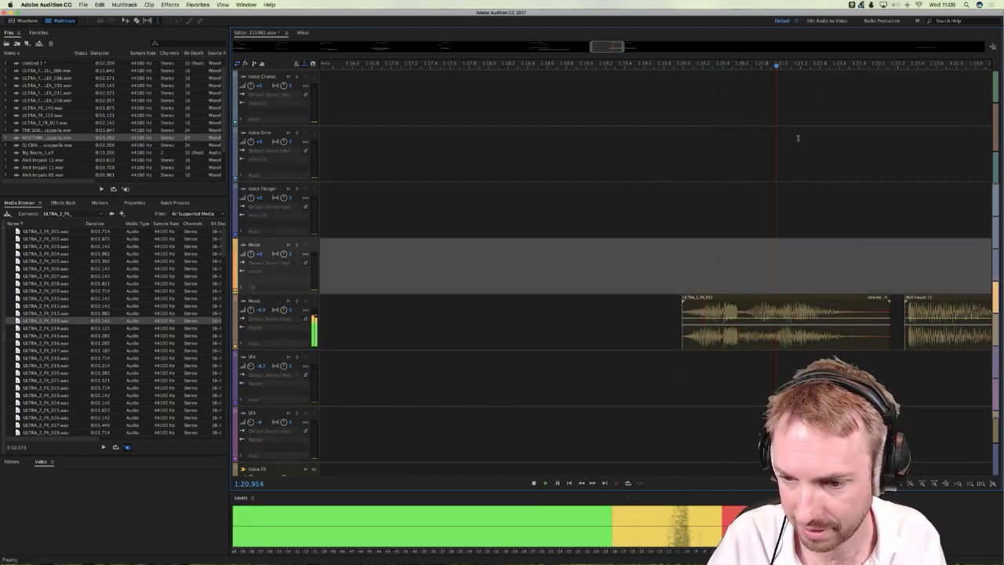
pyautogui.press('space')
pyautogui.scroll(5, 799, 106)
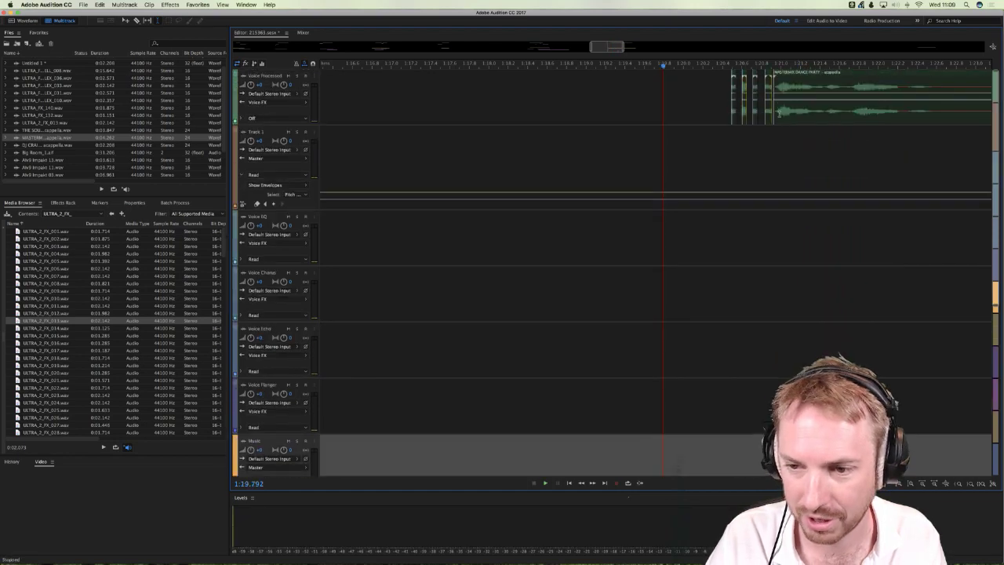
pyautogui.click(771, 48)
pyautogui.press('\\')
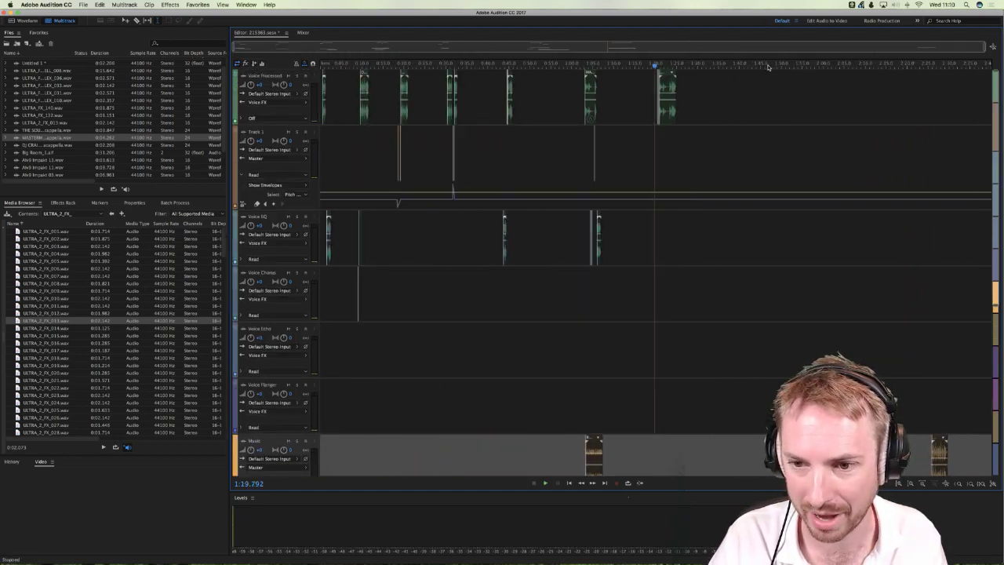
pyautogui.scroll(-8, 739, 153)
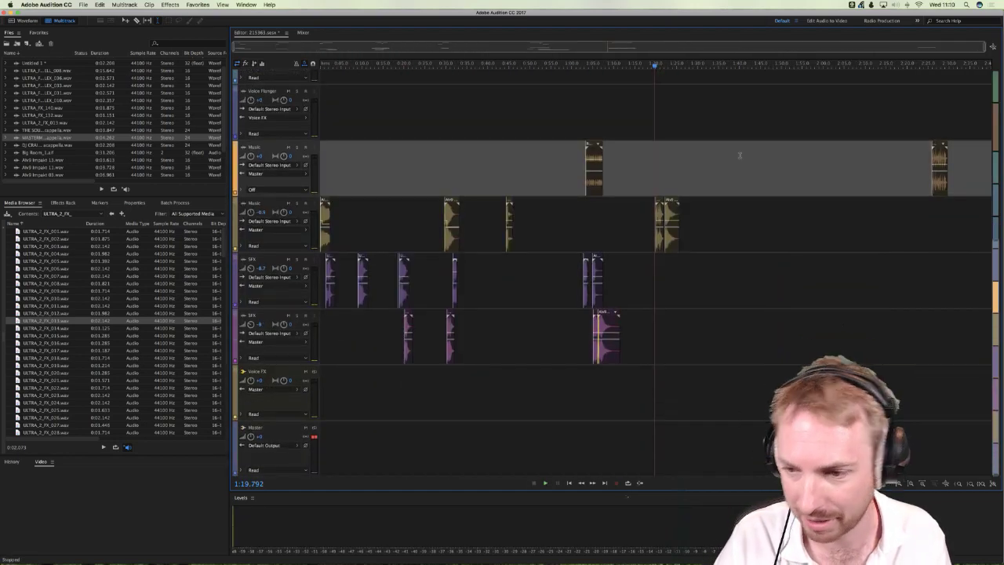
pyautogui.scroll(8, 739, 153)
pyautogui.scroll(-8, 740, 155)
pyautogui.scroll(8, 739, 155)
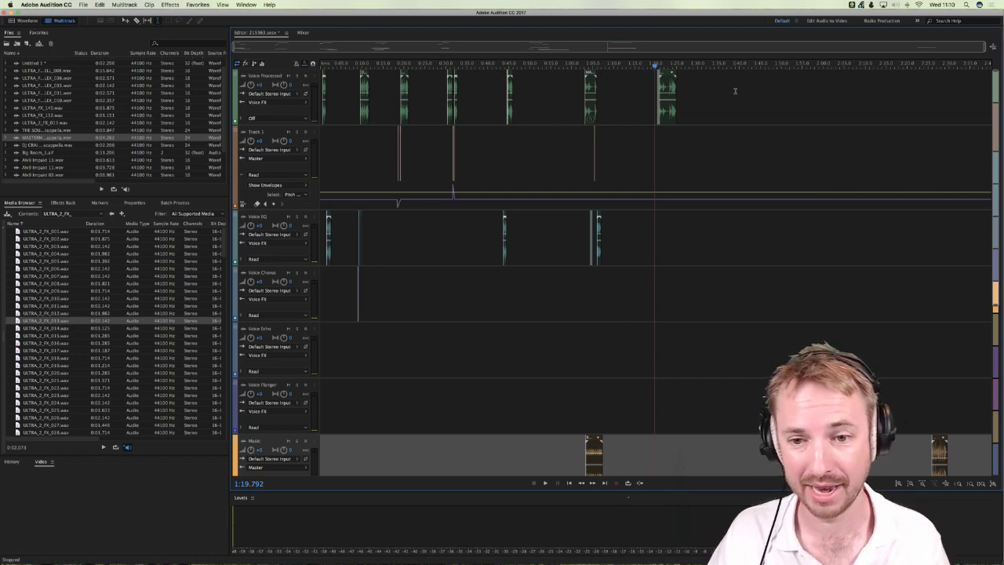
pyautogui.click(659, 134)
pyautogui.scroll(5, 663, 87)
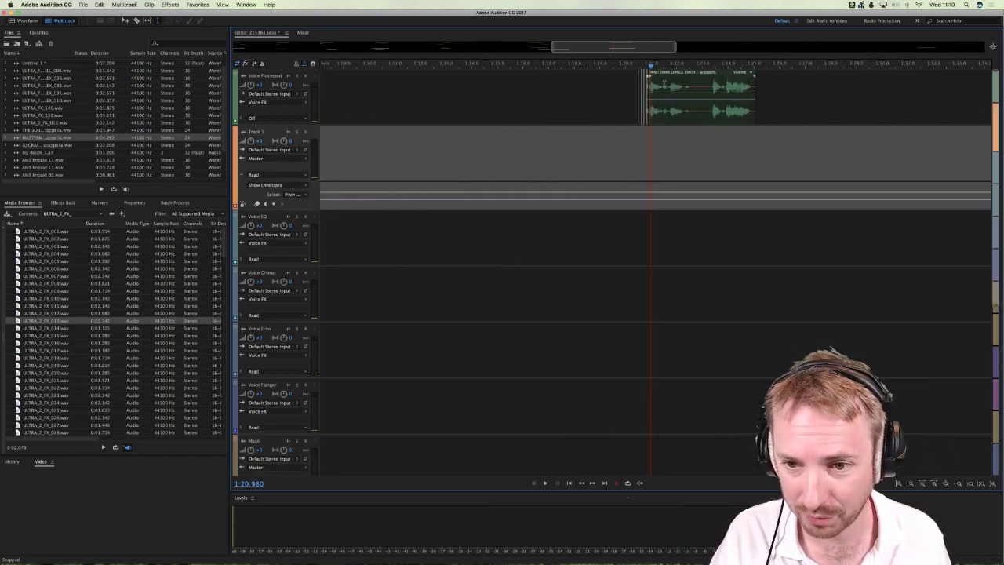
pyautogui.scroll(-5, 662, 82)
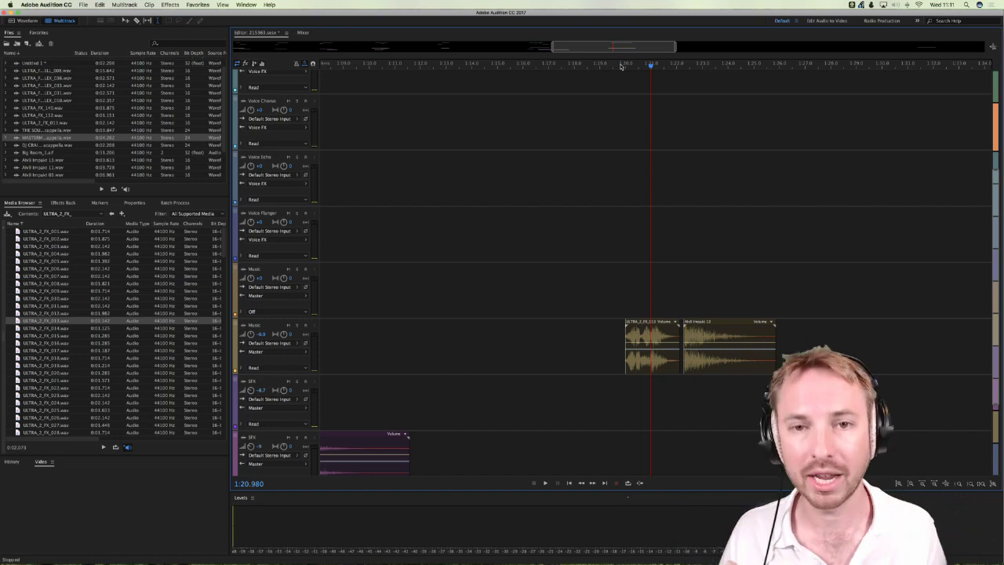
pyautogui.scroll(-5, 622, 66)
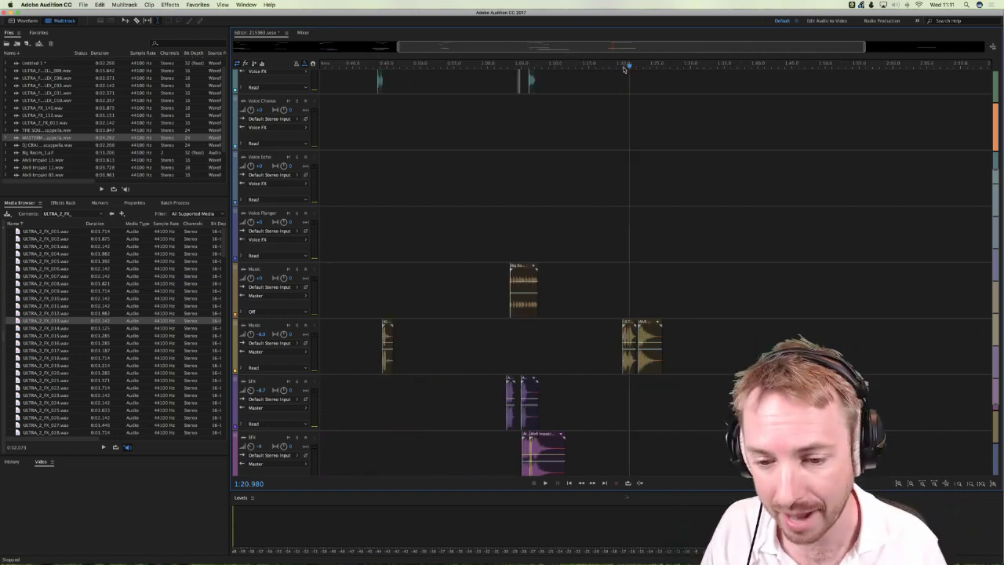
pyautogui.scroll(3, 655, 165)
pyautogui.scroll(3, 655, 165)
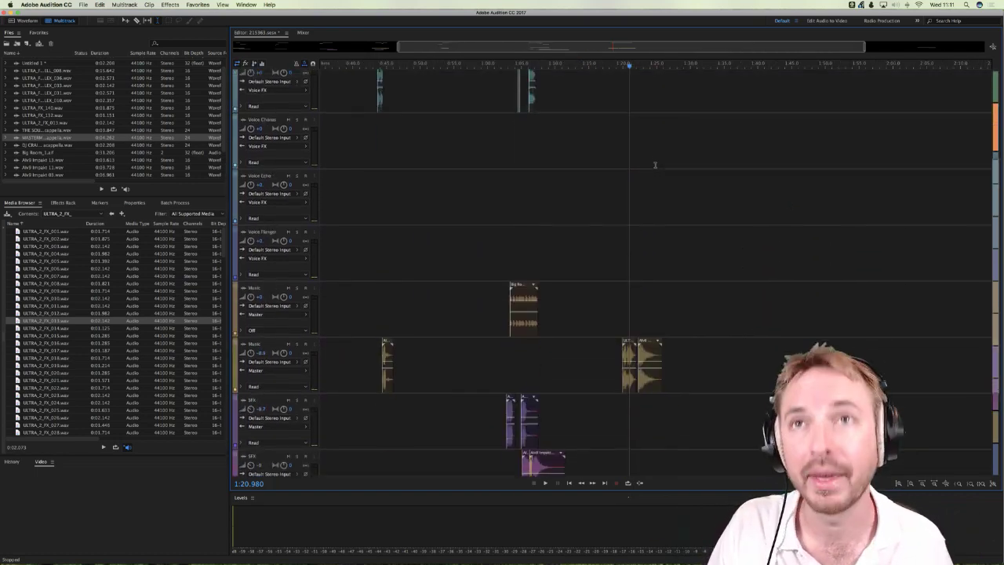
pyautogui.scroll(-3, 655, 165)
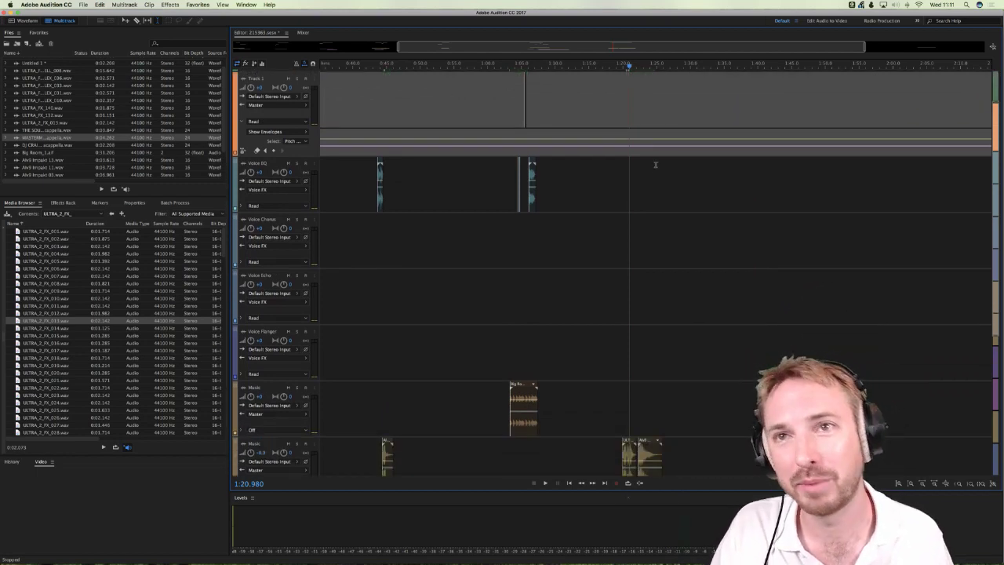
pyautogui.scroll(2, 655, 164)
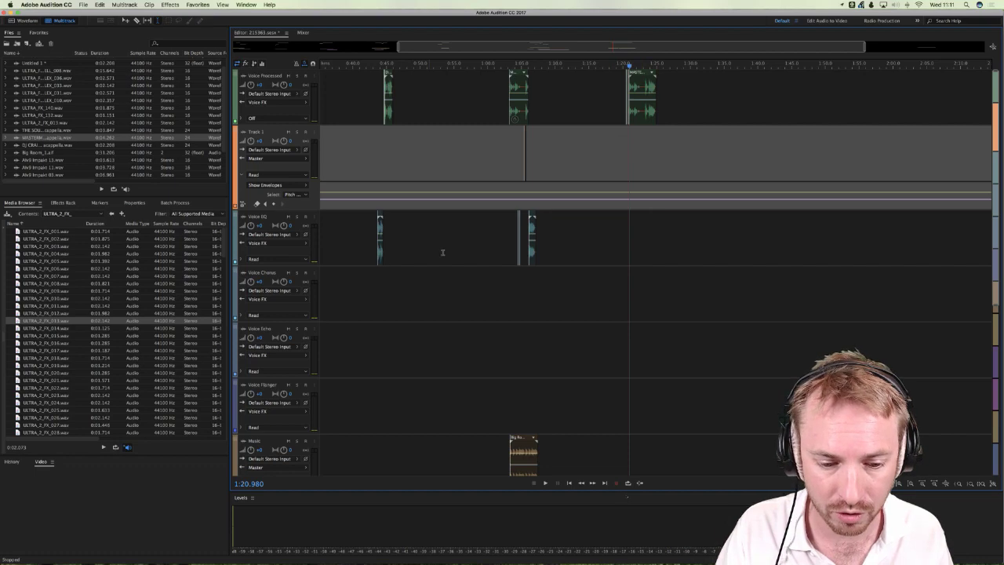
# Step: Navigate from the Music Radio Creative home page via radio EXPLORE to Instant Downloads
pyautogui.click(294, 546)
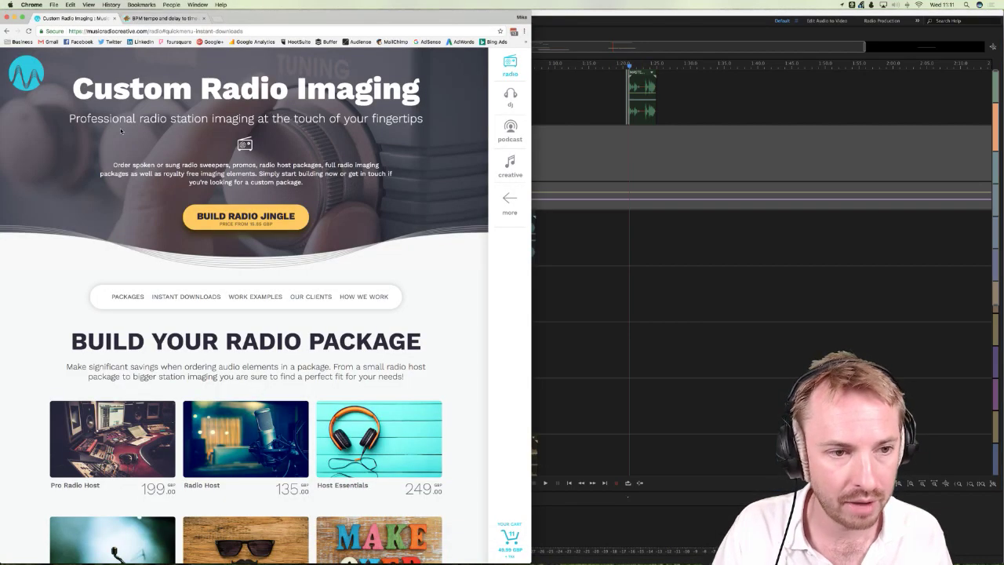
pyautogui.click(27, 72)
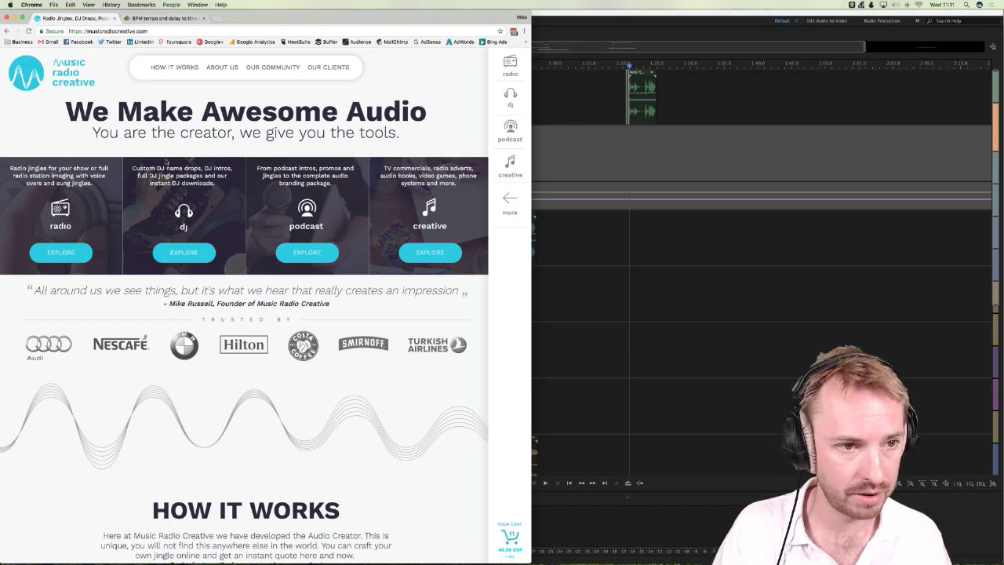
pyautogui.click(61, 254)
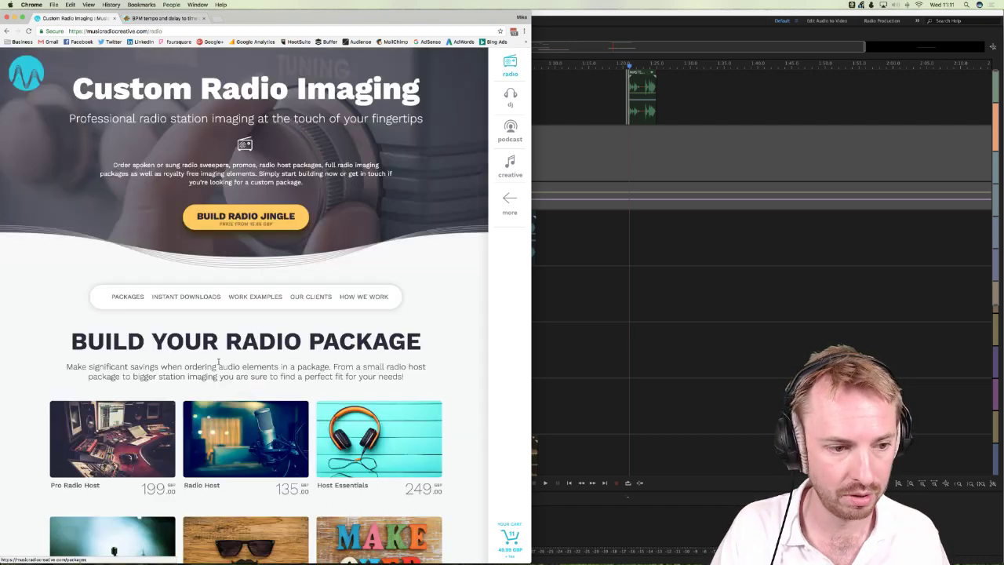
pyautogui.click(184, 298)
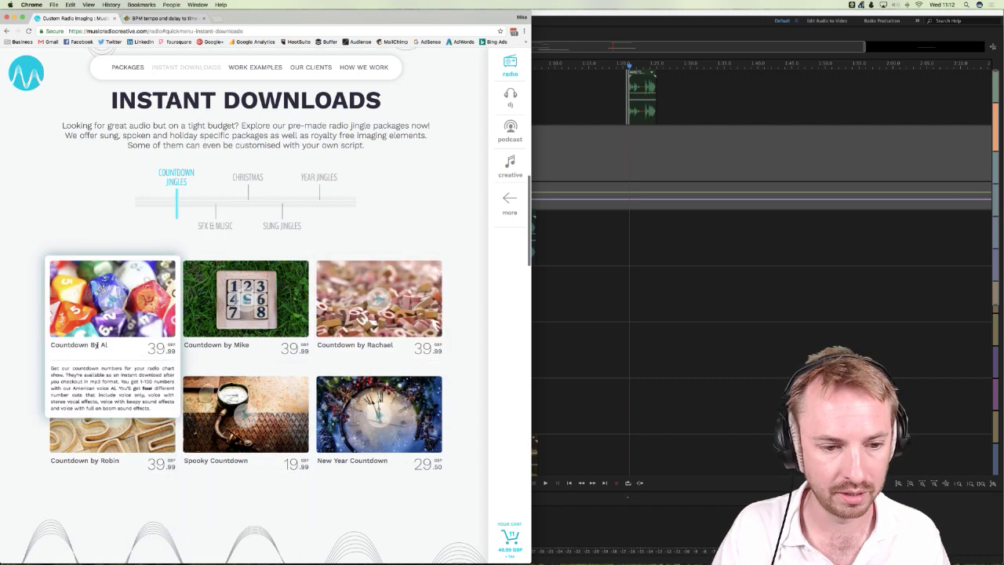
pyautogui.moveTo(257, 416)
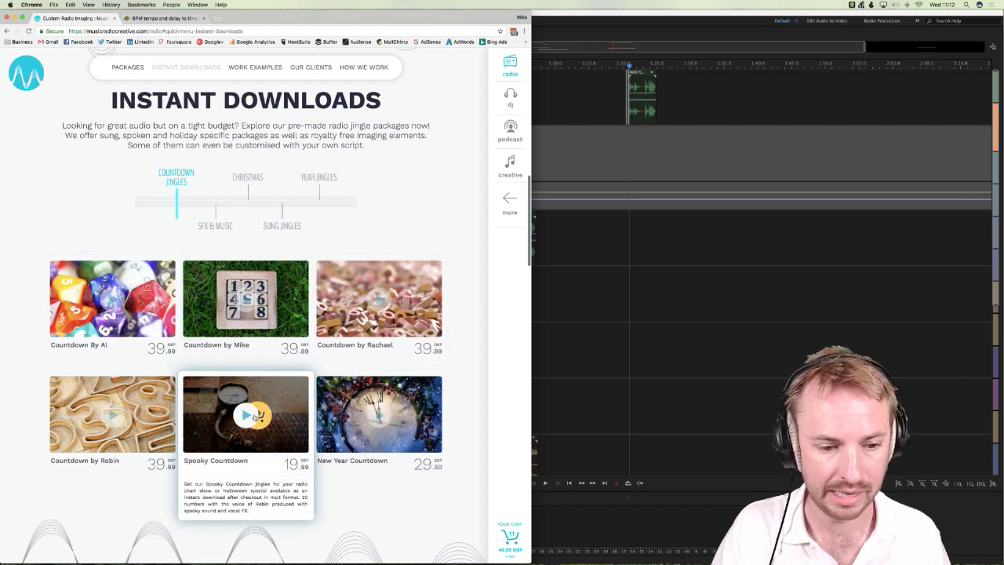
# Step: Switch the downloads to SFX & MUSIC and look over the Workparts package tiles
pyautogui.click(208, 228)
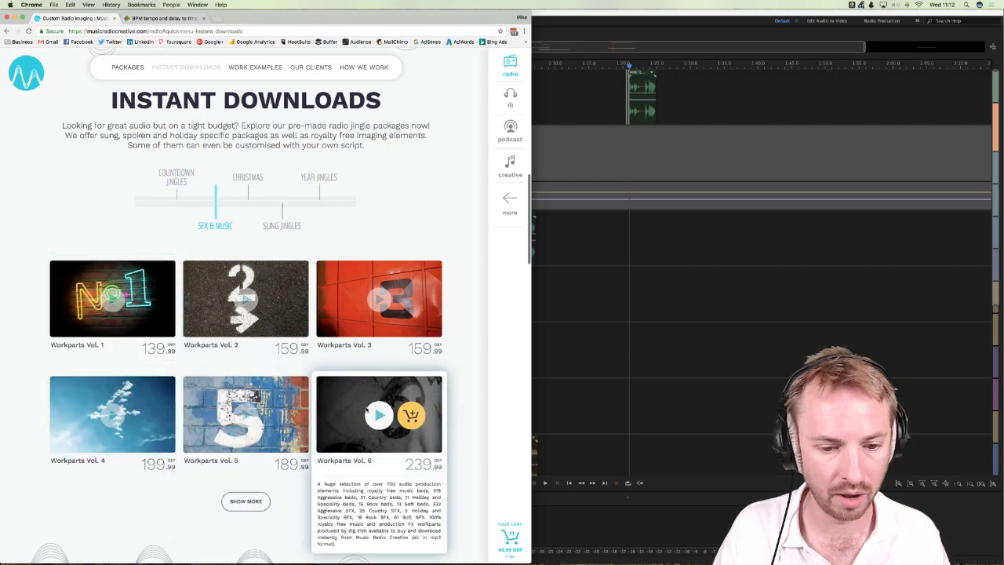
pyautogui.moveTo(264, 441)
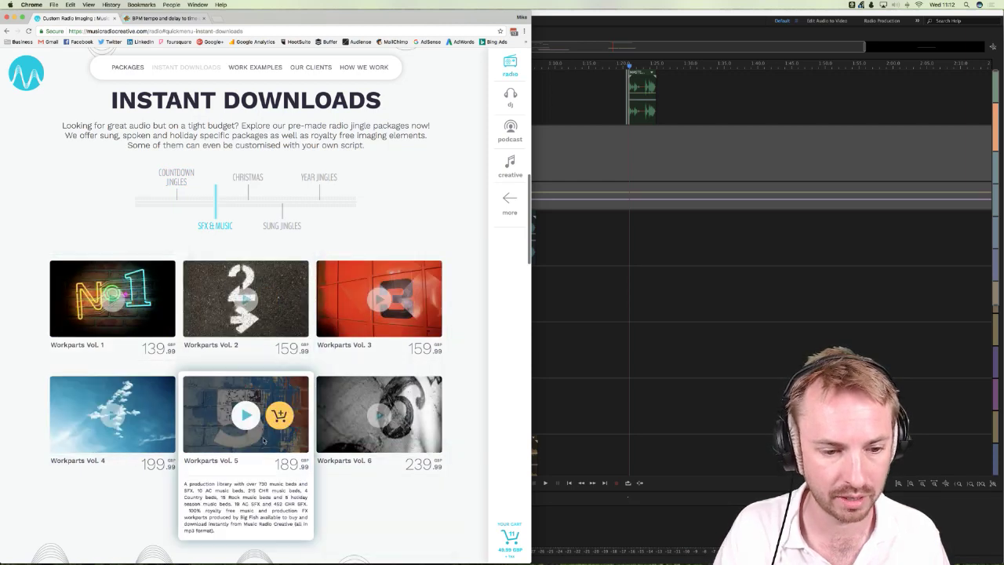
pyautogui.moveTo(155, 436)
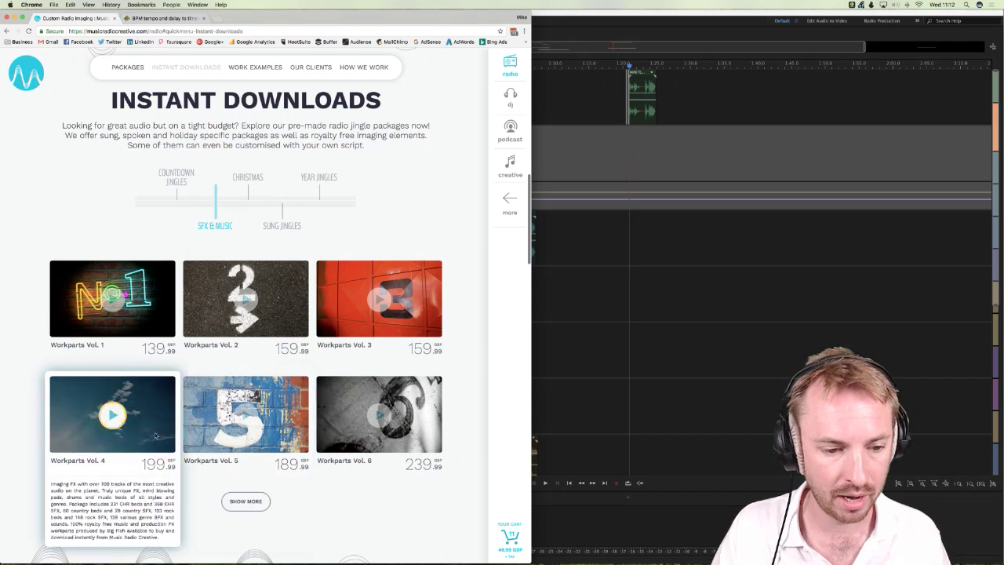
pyautogui.moveTo(153, 331)
pyautogui.moveTo(353, 431)
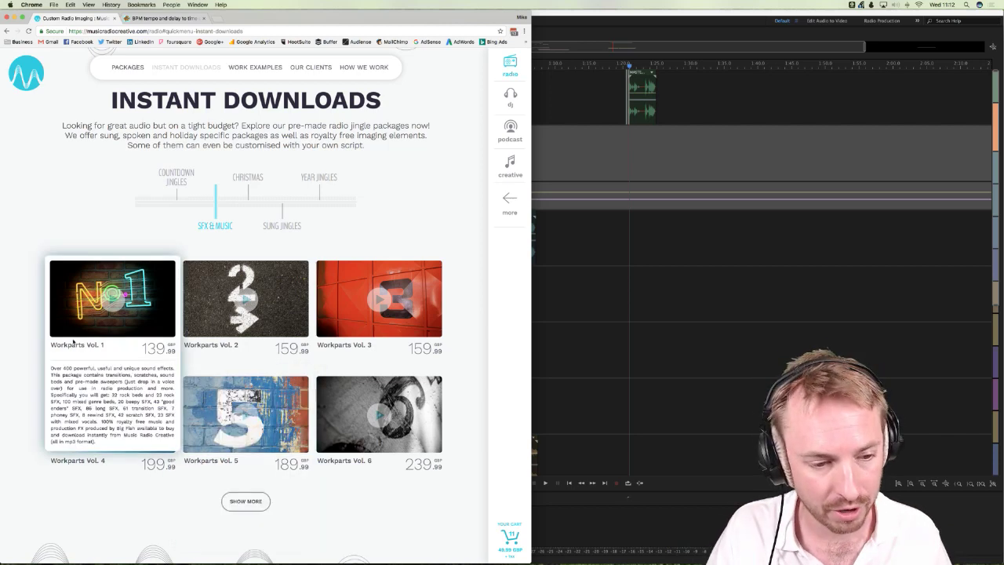
pyautogui.moveTo(221, 502)
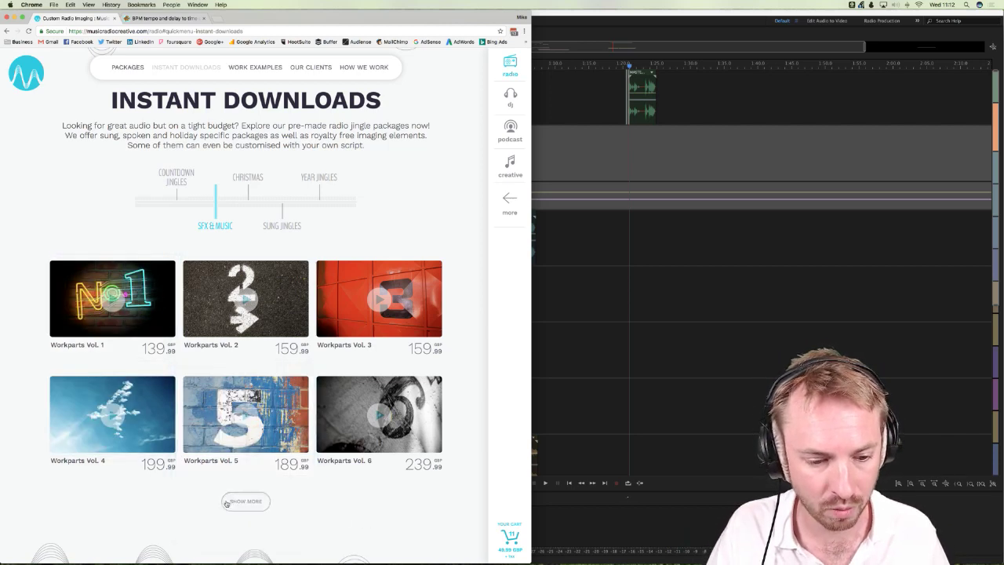
# Step: Load the remaining packages with SHOW MORE, then scroll back to the page top
pyautogui.click(232, 502)
pyautogui.scroll(-5, 149, 406)
pyautogui.scroll(-4, 149, 406)
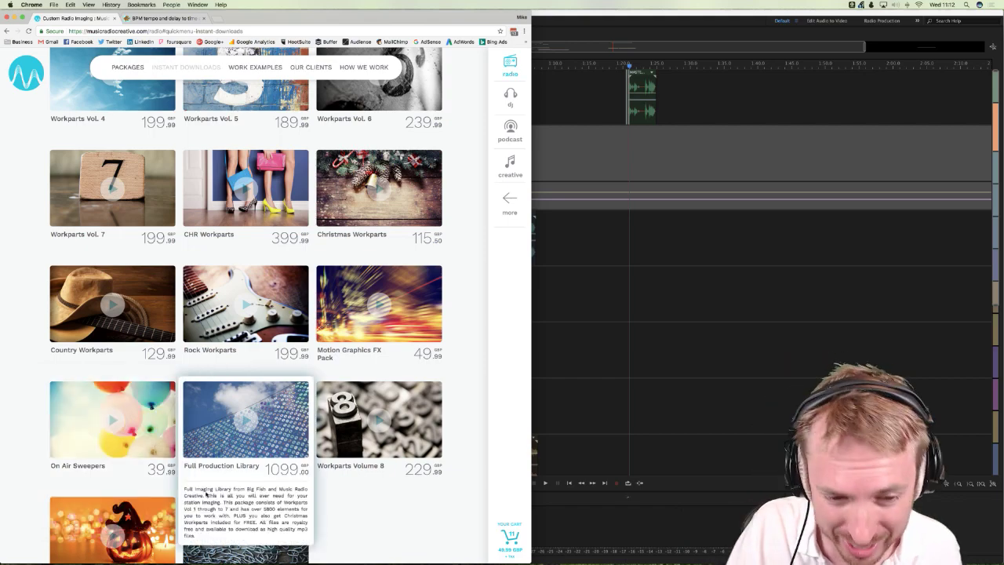
pyautogui.scroll(-1, 186, 380)
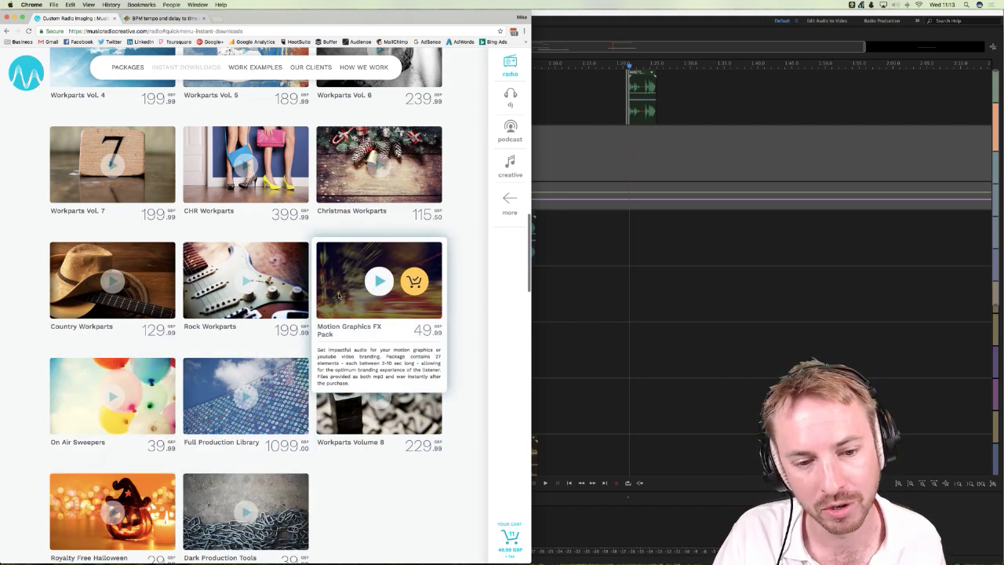
pyautogui.scroll(3, 339, 295)
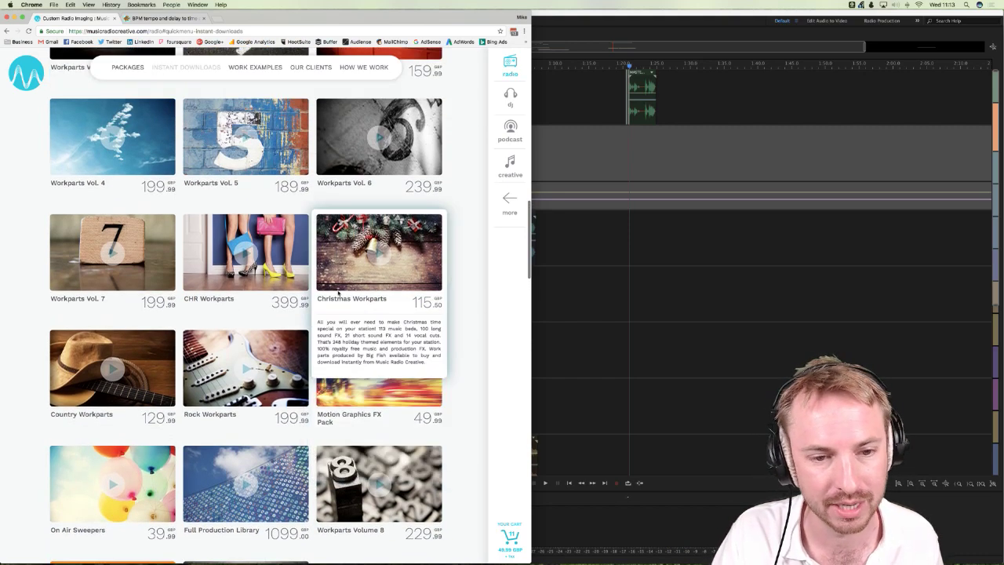
pyautogui.scroll(15, 339, 293)
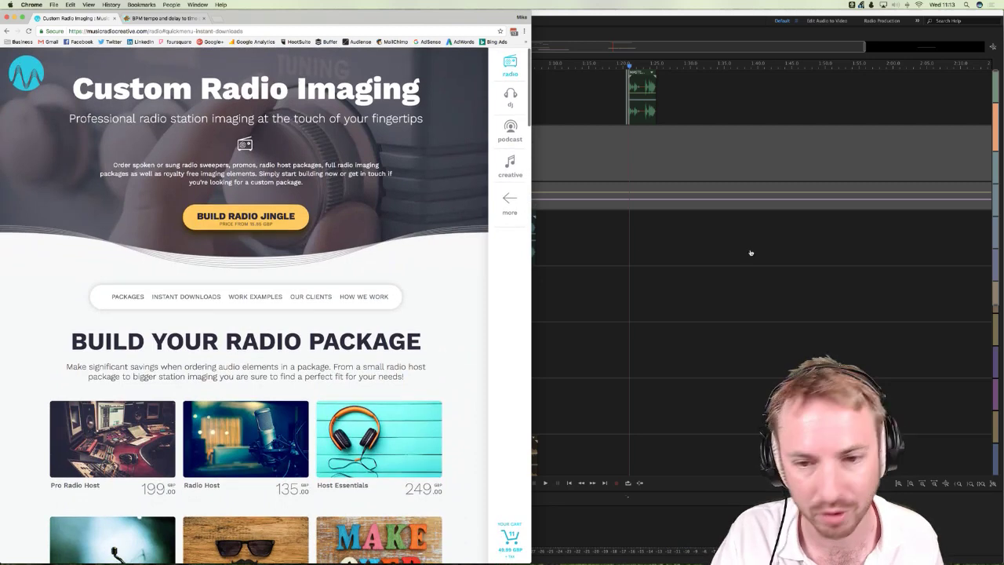
# Step: Return to Audition and play the multitrack mix from about 1:20
pyautogui.click(638, 232)
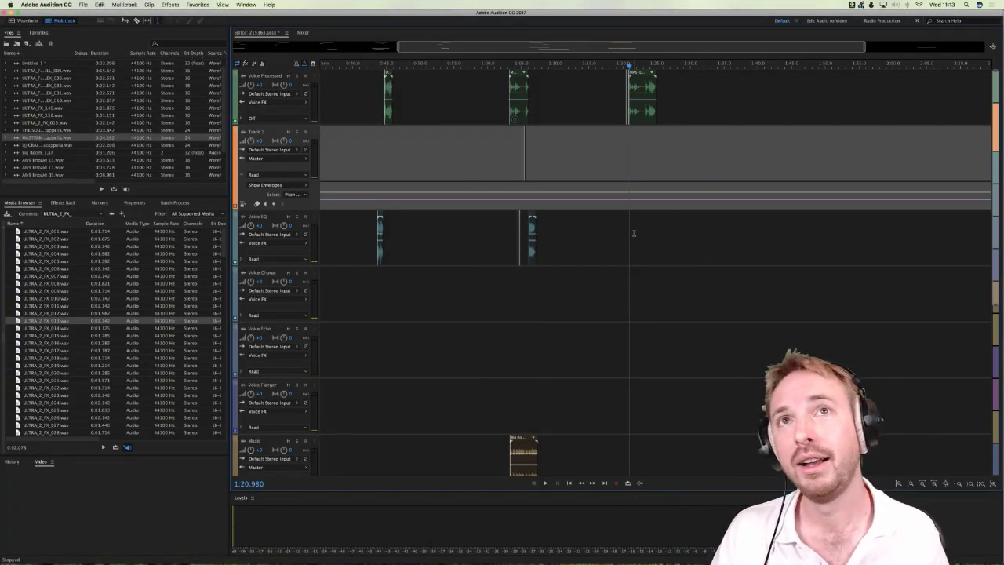
pyautogui.click(622, 150)
pyautogui.press('space')
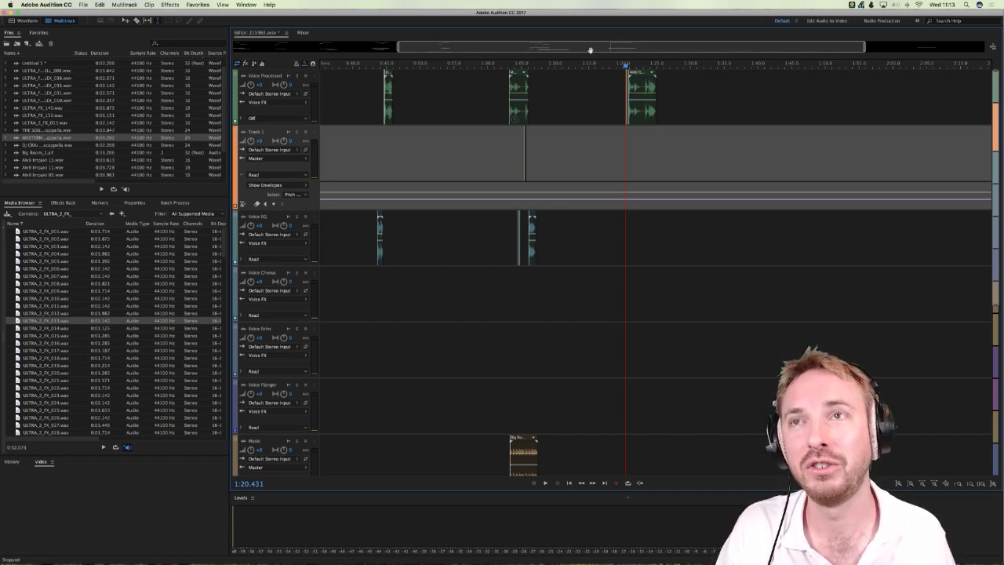
# Step: Play the mix from about 1:20 to review the current arrangement
pyautogui.click(610, 149)
pyautogui.scroll(5, 639, 60)
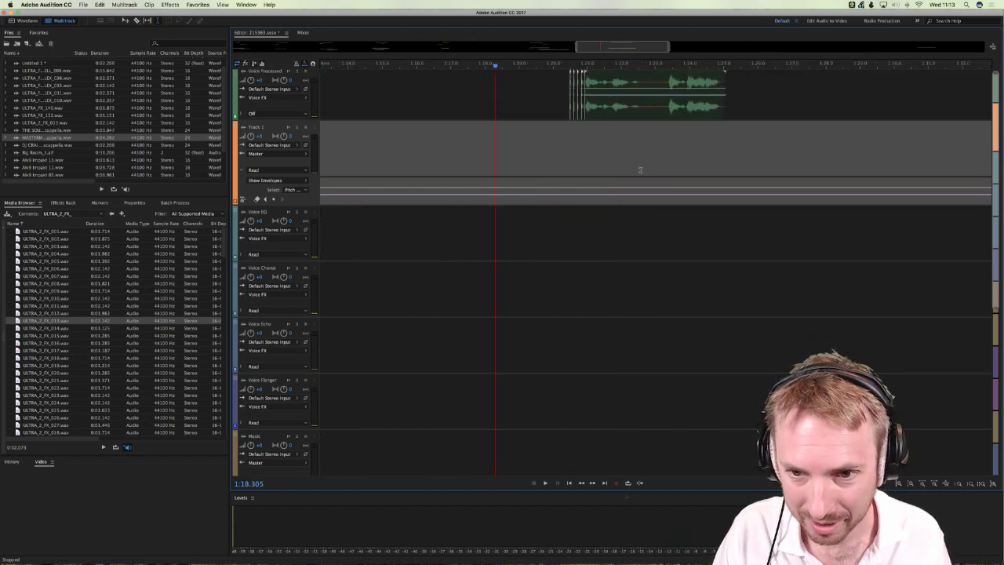
pyautogui.scroll(-5, 639, 169)
pyautogui.click(547, 186)
pyautogui.press('space')
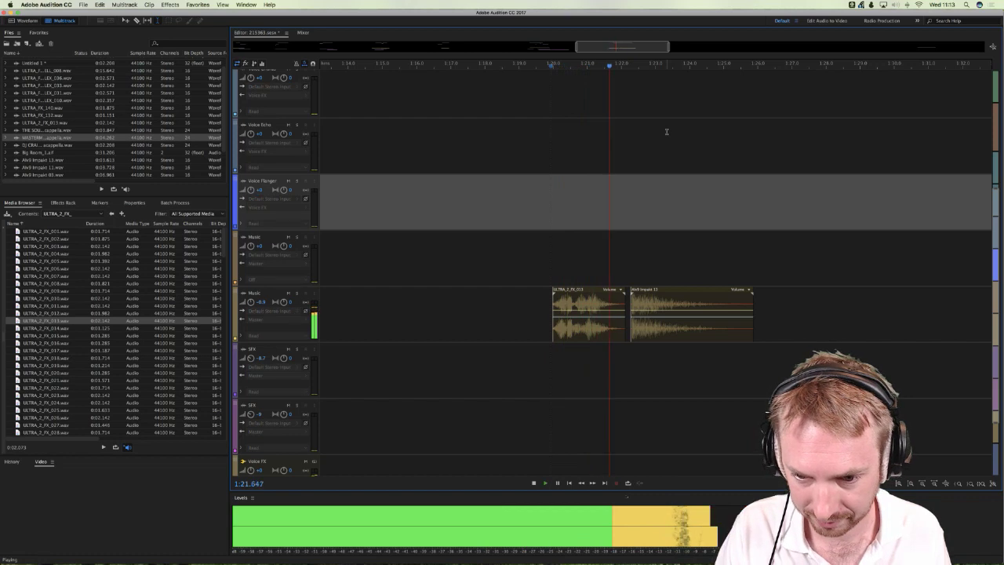
pyautogui.scroll(5, 648, 177)
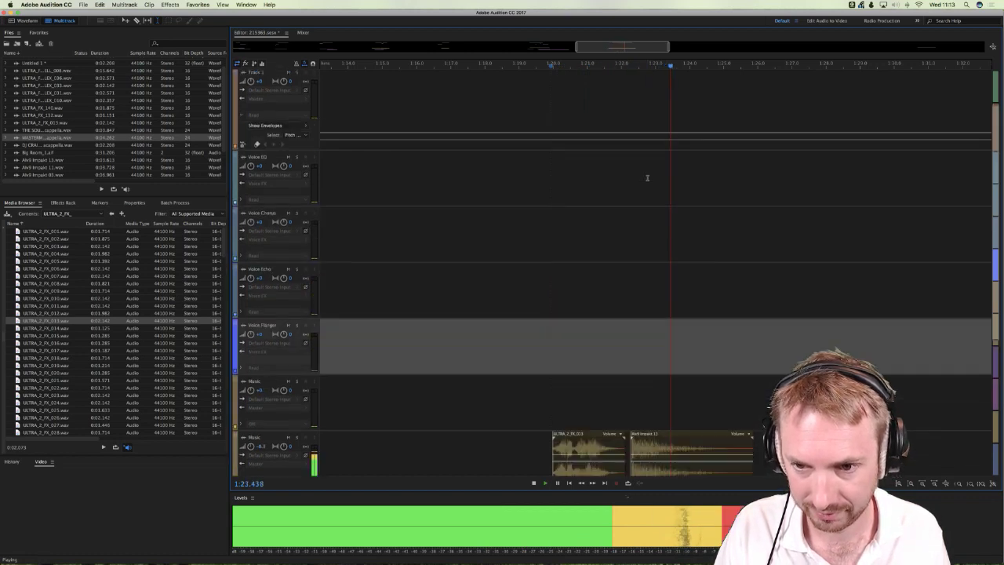
pyautogui.scroll(-4, 648, 177)
pyautogui.press('space')
# Step: Drop a copy of the Big Room clip onto the Music track at the playhead
pyautogui.scroll(-3, 487, 233)
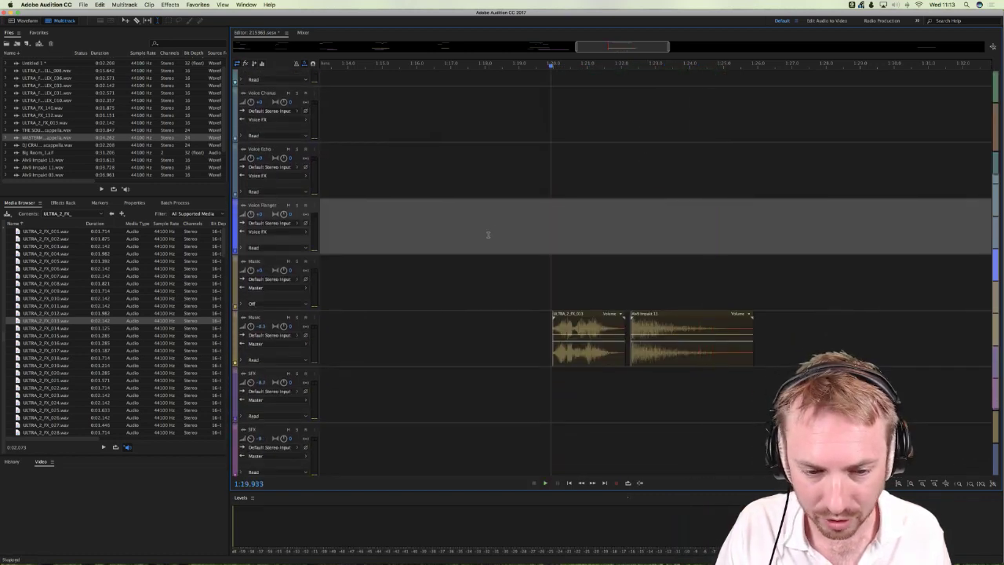
pyautogui.hscroll(-5, 487, 233)
pyautogui.hscroll(-1, 486, 233)
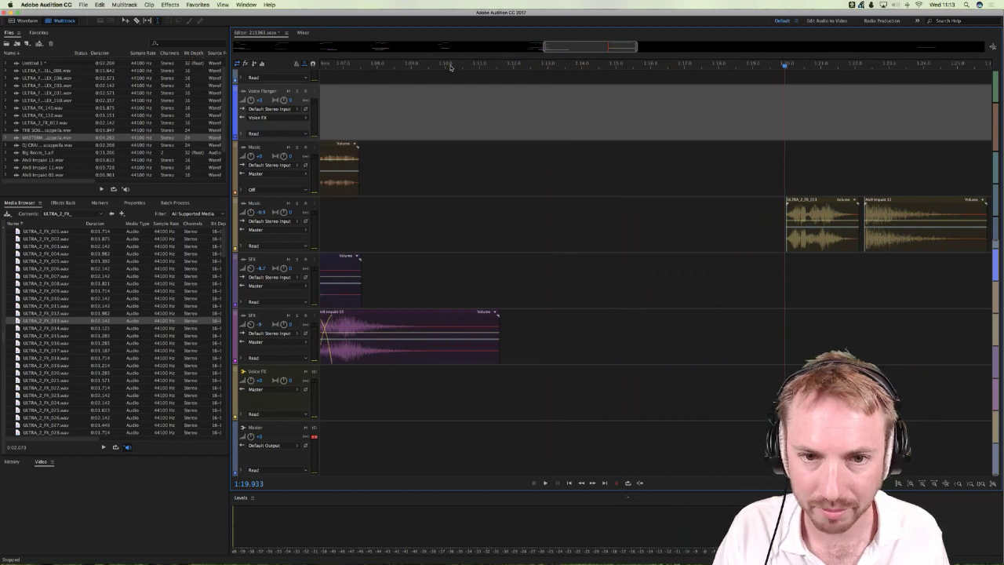
pyautogui.scroll(-5, 451, 68)
pyautogui.scroll(3, 460, 131)
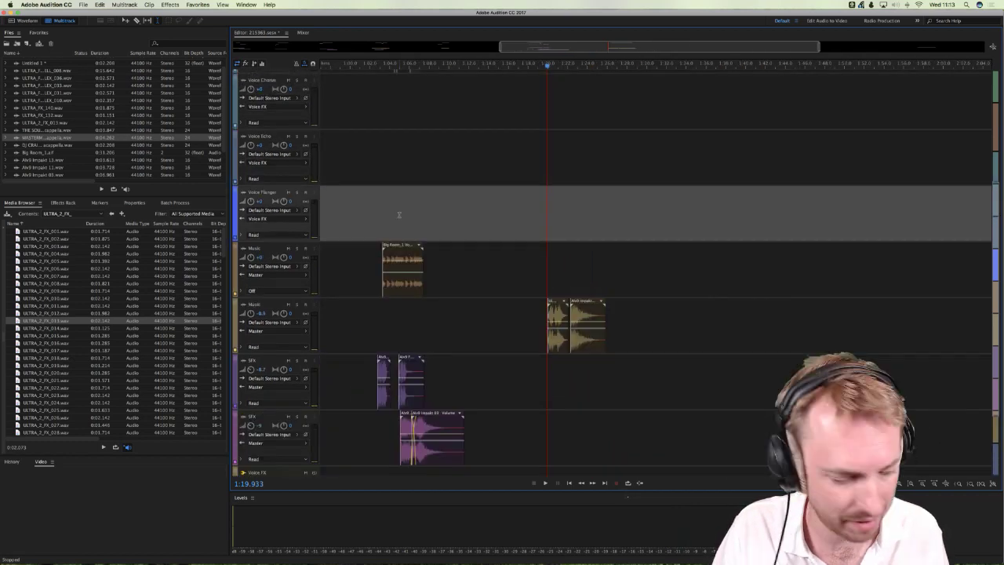
pyautogui.moveTo(401, 255); pyautogui.dragTo(568, 288)
pyautogui.press('Escape')
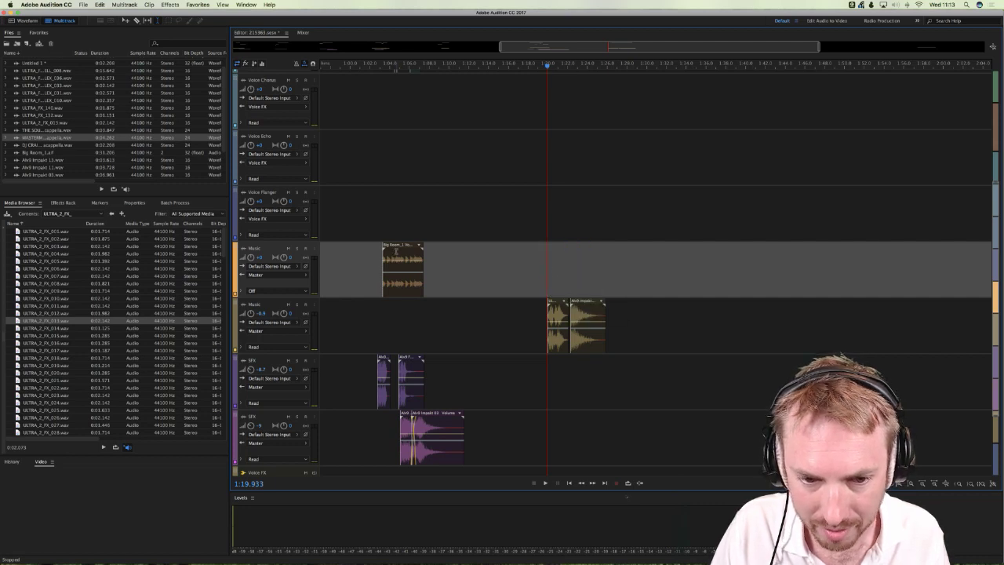
pyautogui.moveTo(396, 250); pyautogui.dragTo(568, 256)
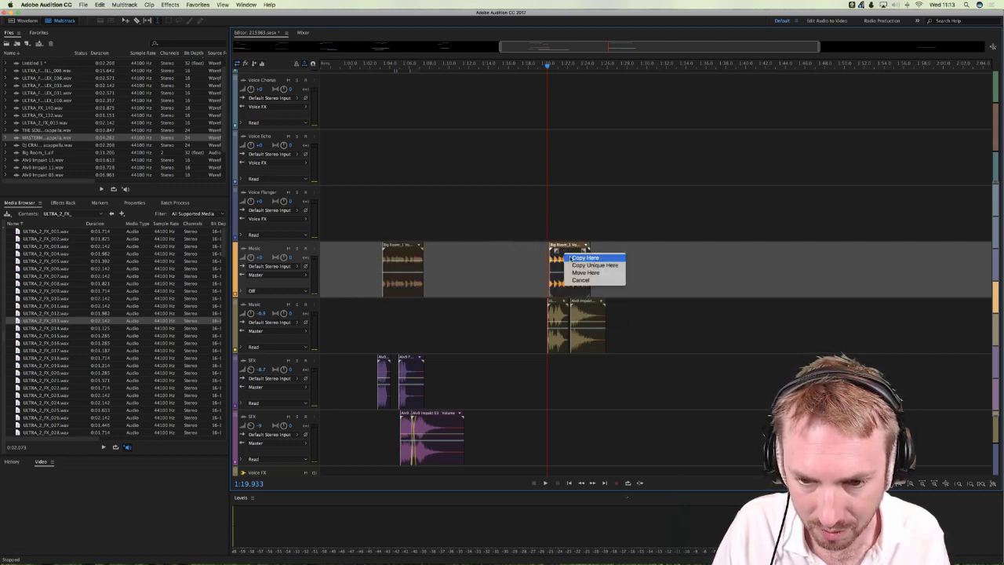
pyautogui.click(584, 257)
pyautogui.scroll(5, 554, 65)
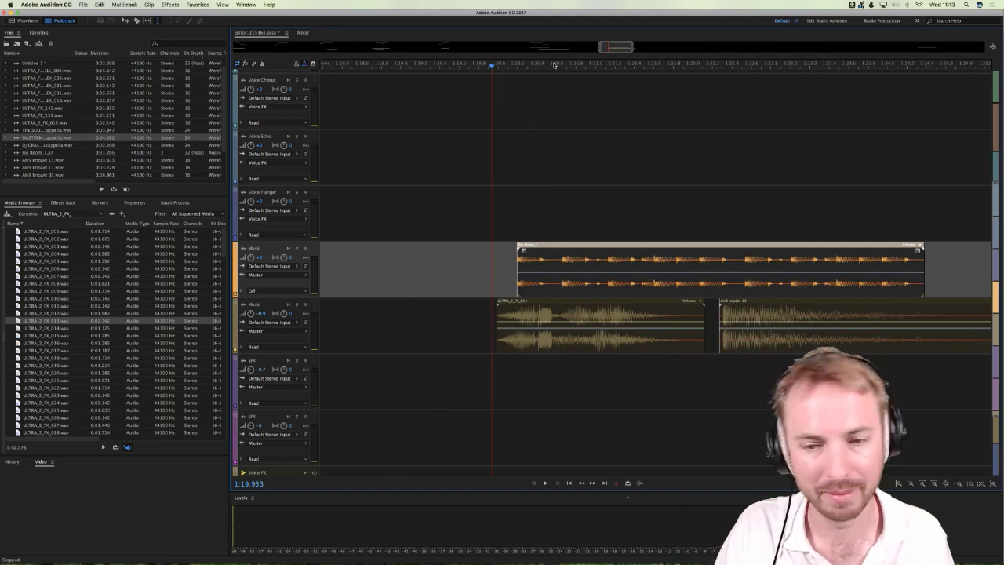
pyautogui.moveTo(554, 292); pyautogui.dragTo(591, 292)
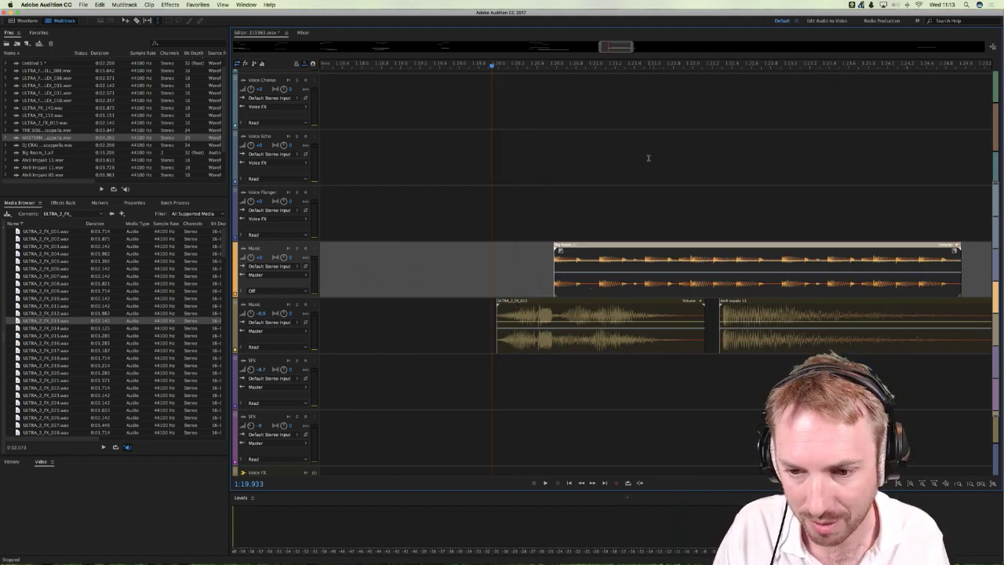
# Step: Make the Big Room copy start at about 1:21 and play it back
pyautogui.scroll(5, 602, 160)
pyautogui.click(546, 134)
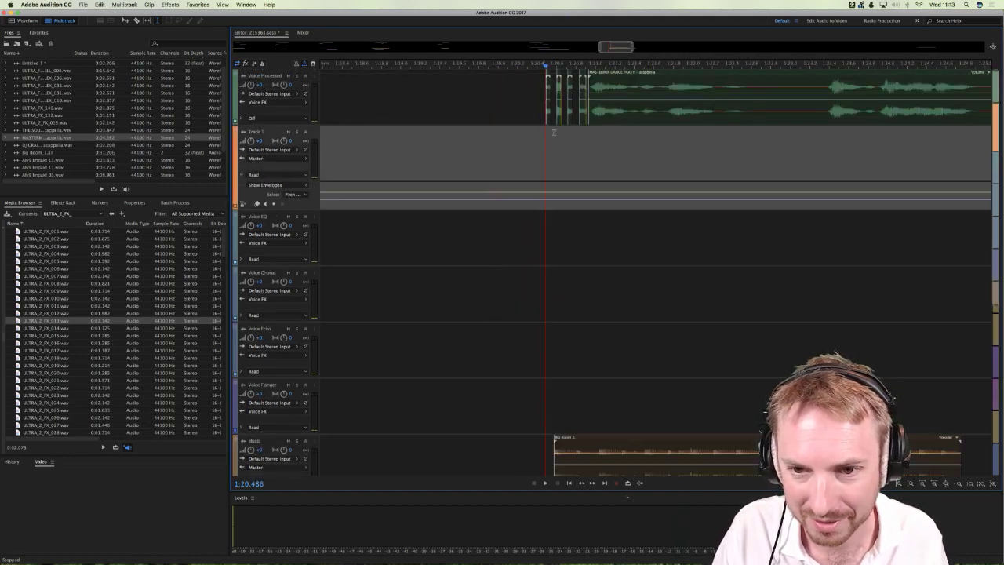
pyautogui.click(593, 131)
pyautogui.scroll(-4, 596, 215)
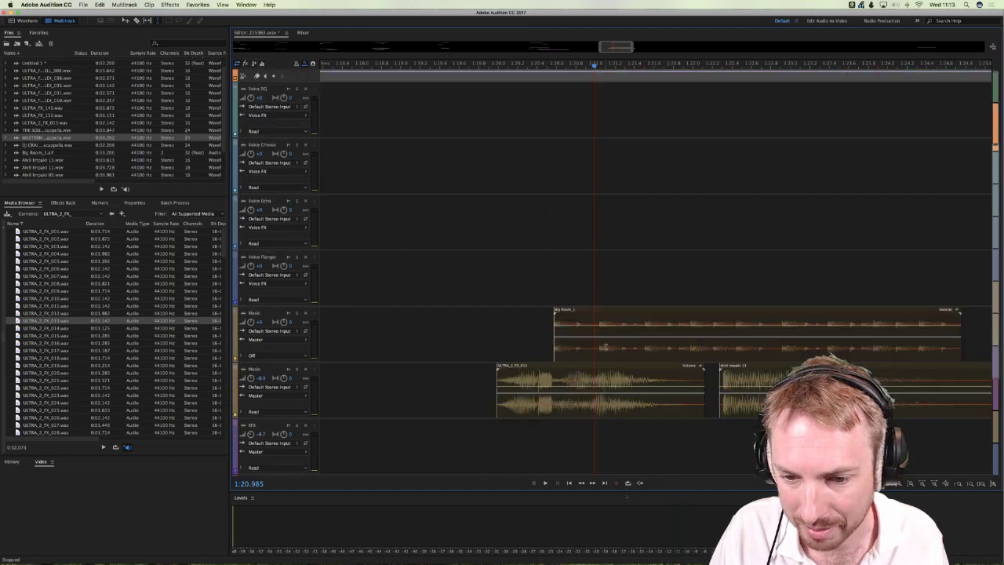
pyautogui.moveTo(605, 347); pyautogui.dragTo(646, 346)
pyautogui.press('space')
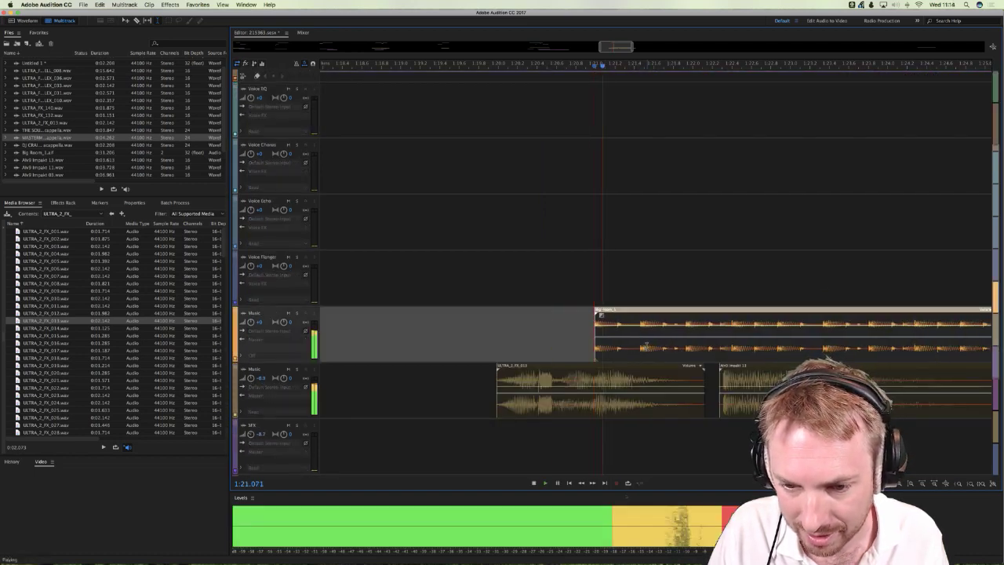
pyautogui.press('space')
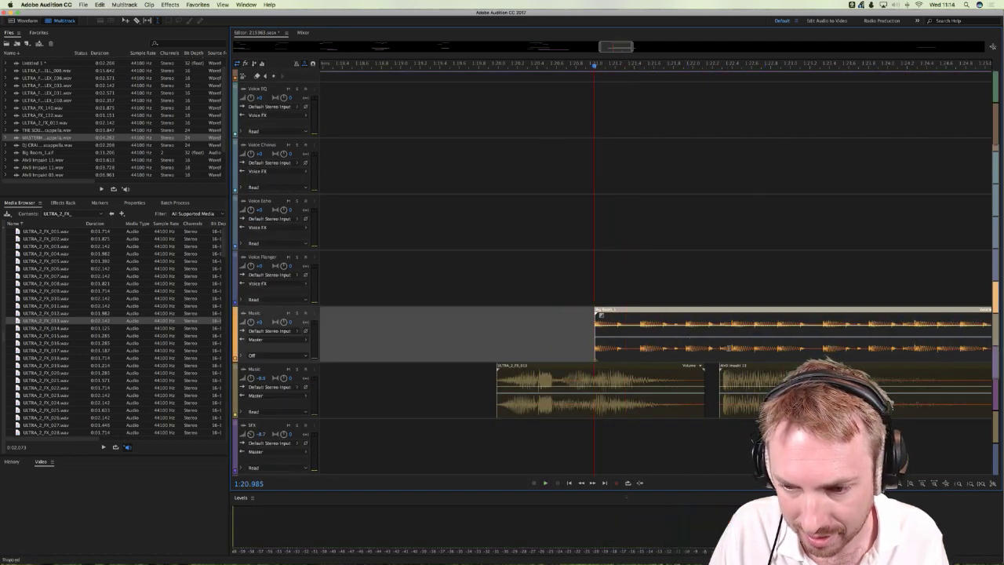
# Step: Nudge the impact clip slightly later and check the timing from about 1:21.8
pyautogui.click(731, 350)
pyautogui.moveTo(723, 390); pyautogui.dragTo(730, 389)
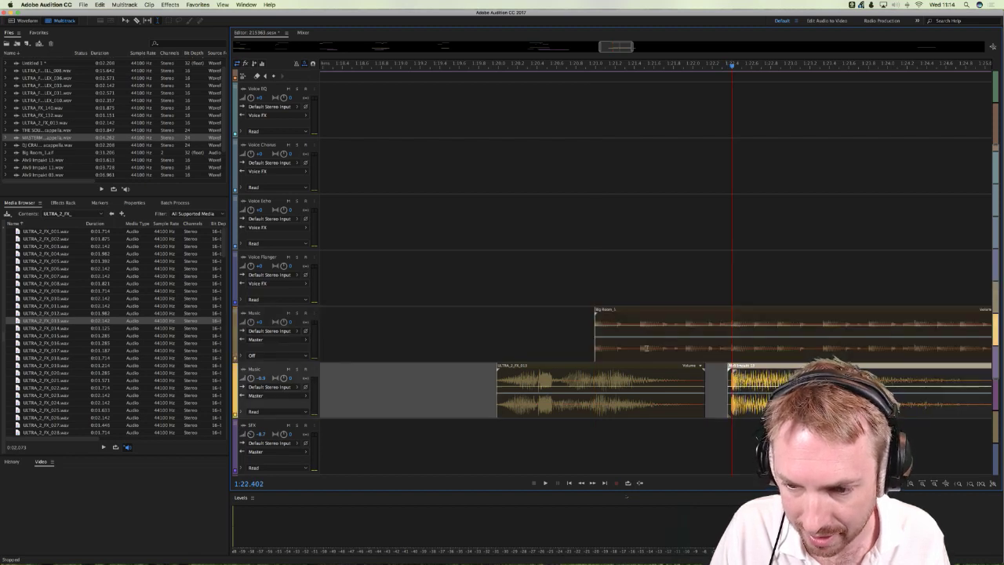
pyautogui.click(554, 278)
pyautogui.press('space')
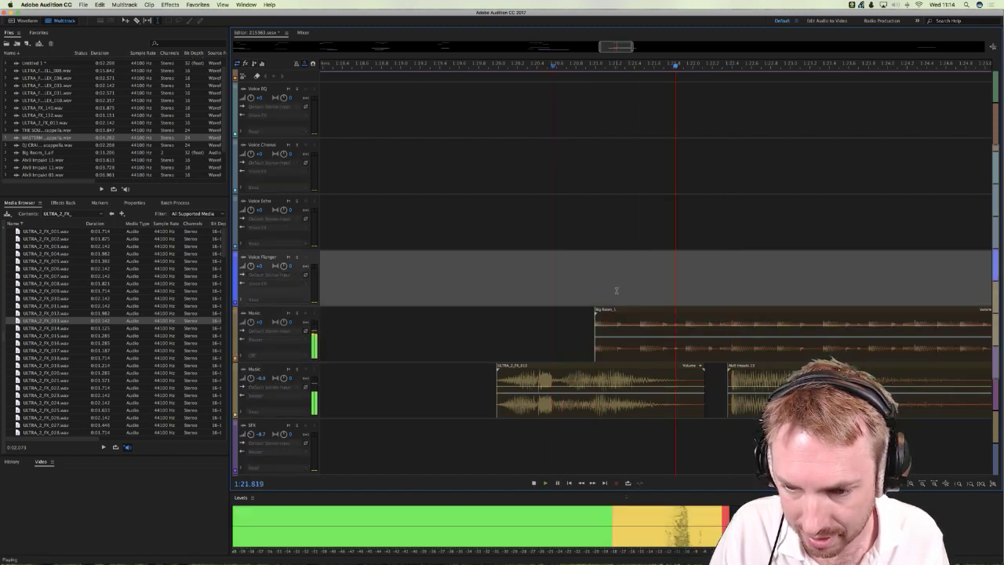
pyautogui.press('space')
# Step: Select the Big Room_1 clip on Music and play the mix from about 1:19
pyautogui.click(714, 346)
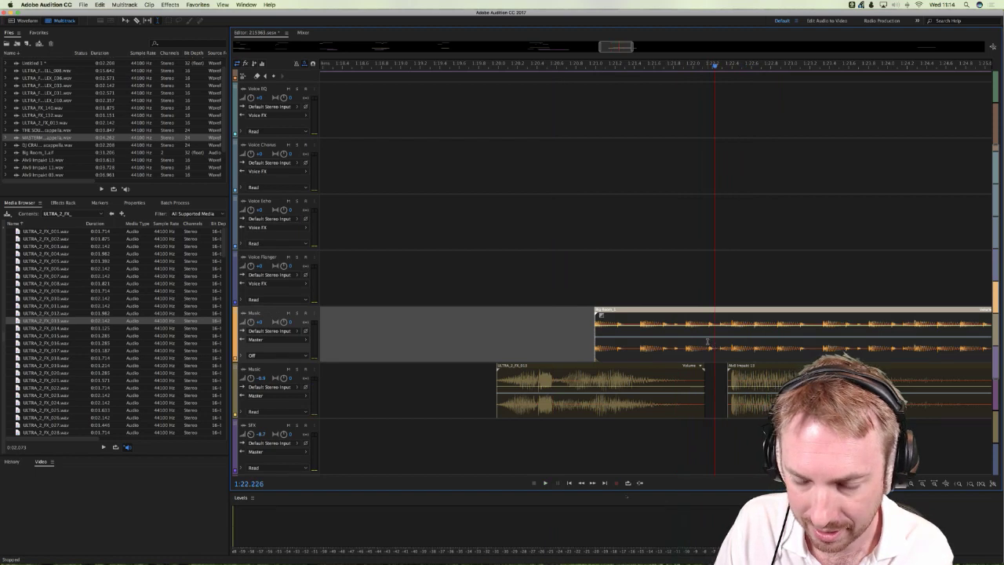
pyautogui.scroll(-5, 593, 62)
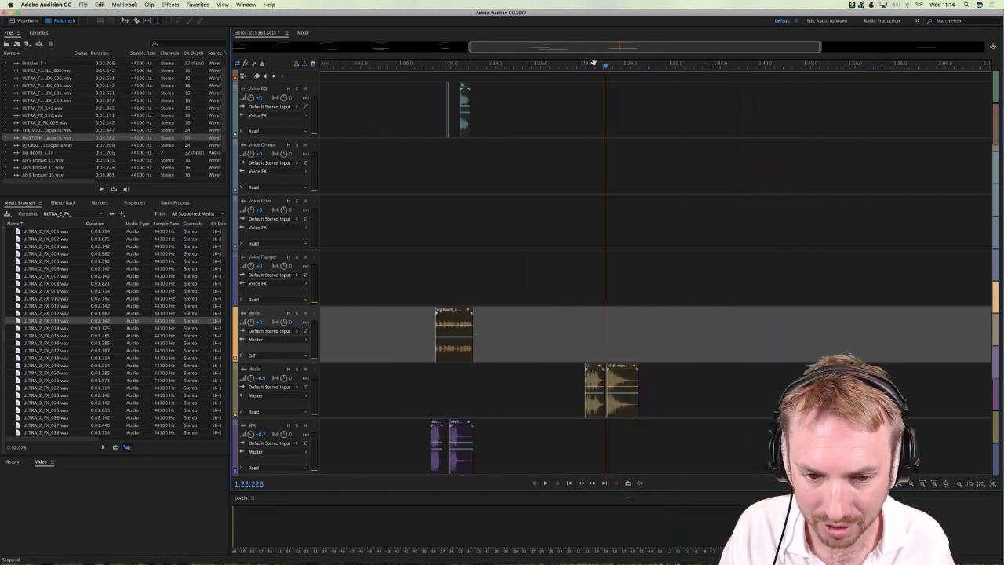
pyautogui.scroll(-5, 586, 177)
pyautogui.scroll(5, 584, 181)
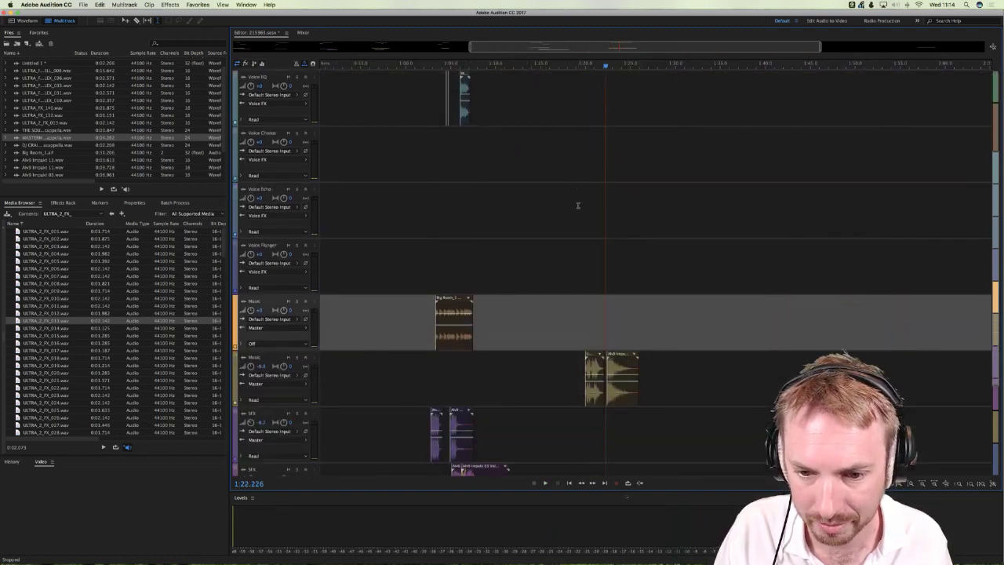
pyautogui.click(583, 183)
pyautogui.press('space')
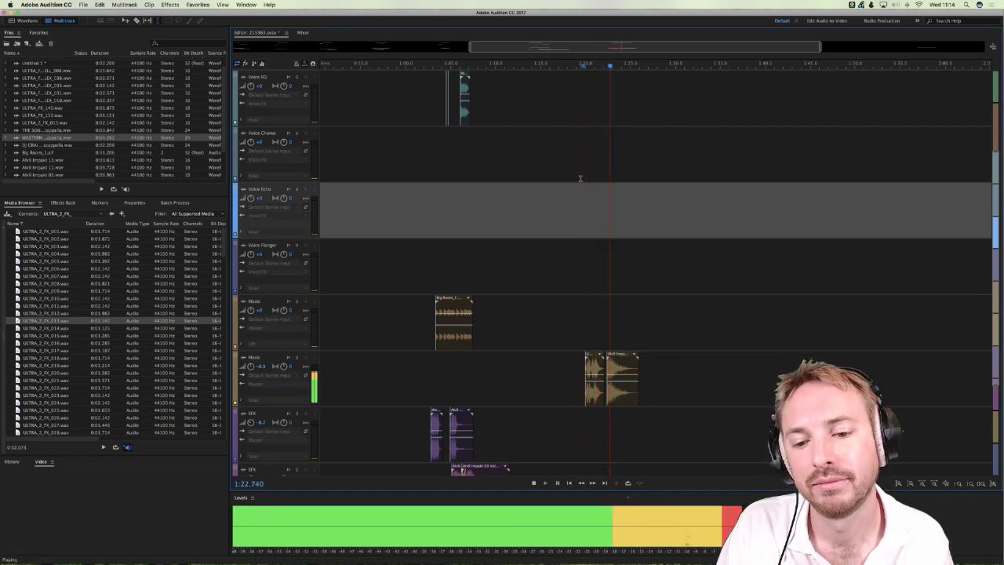
pyautogui.scroll(3, 580, 178)
pyautogui.scroll(-4, 580, 178)
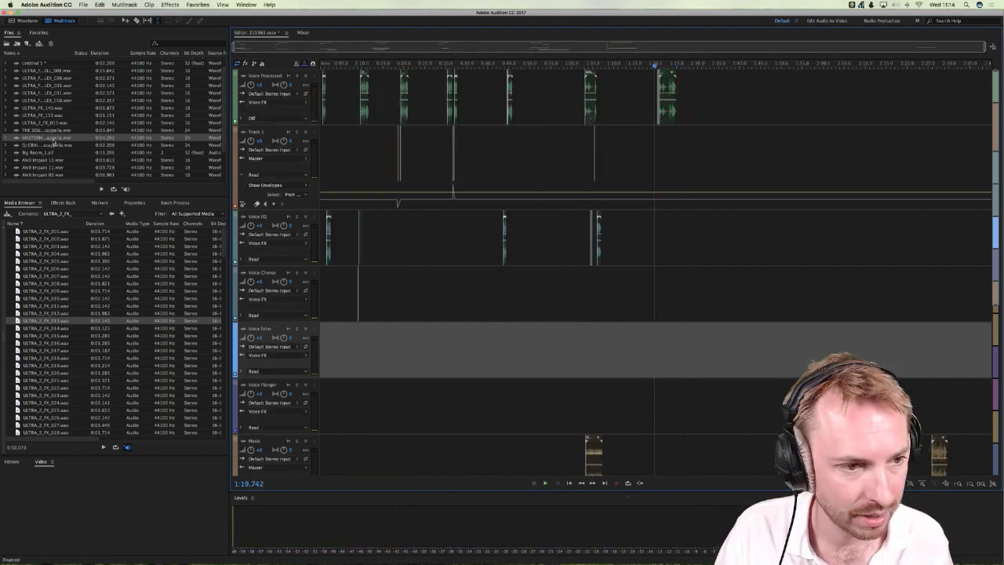
# Step: Add the acapella voice clip to Voice EQ near 1:40, shift it slightly earlier, and audition it
pyautogui.press('space')
pyautogui.moveTo(594, 171); pyautogui.dragTo(752, 238)
pyautogui.click(738, 211)
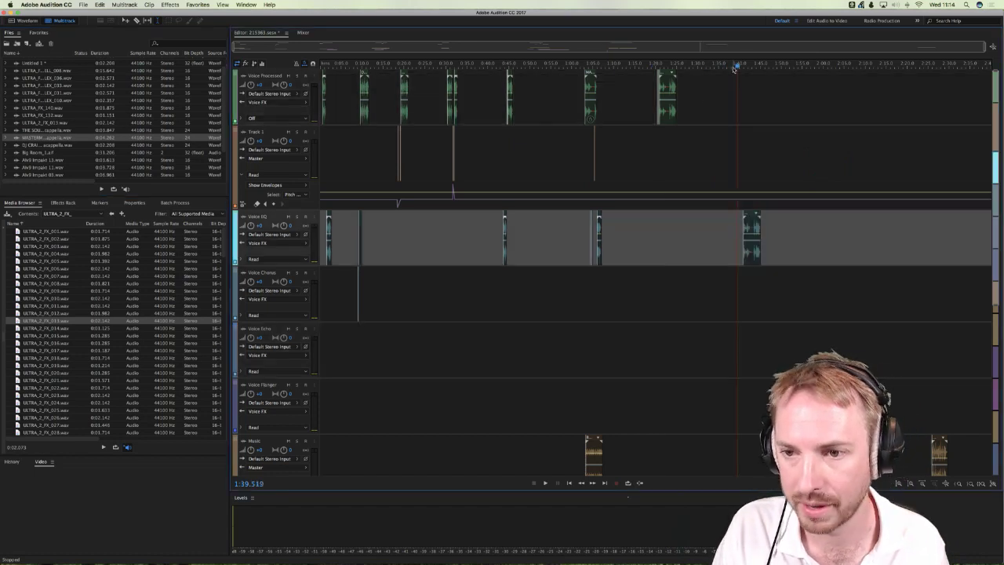
pyautogui.scroll(10, 734, 69)
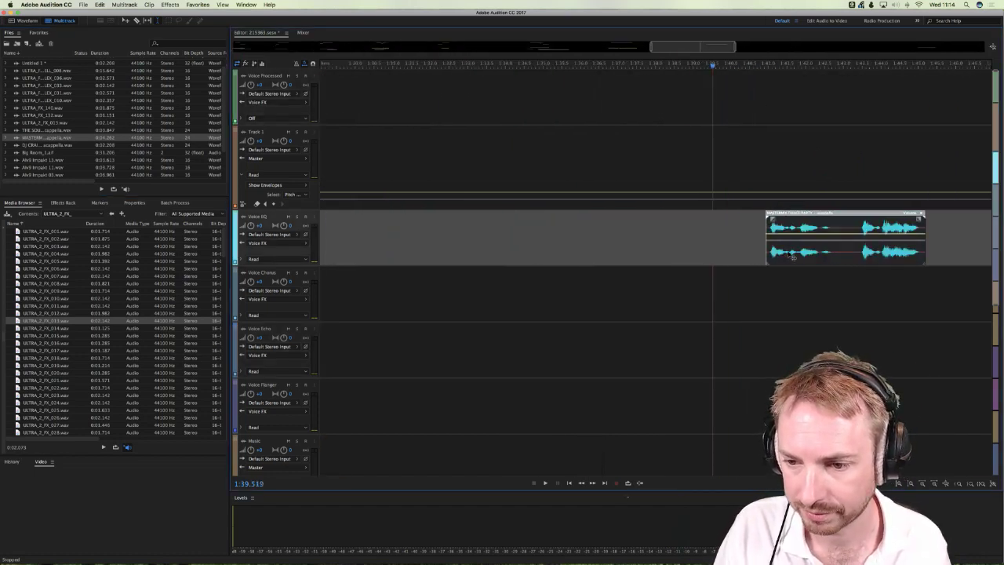
pyautogui.moveTo(793, 256); pyautogui.dragTo(739, 257)
pyautogui.click(699, 271)
pyautogui.press('space')
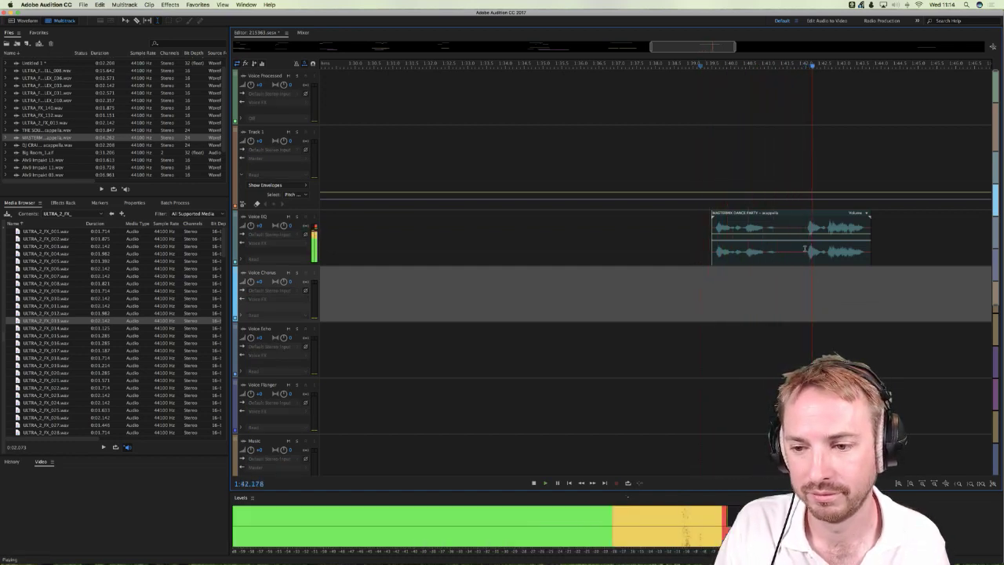
pyautogui.press('space')
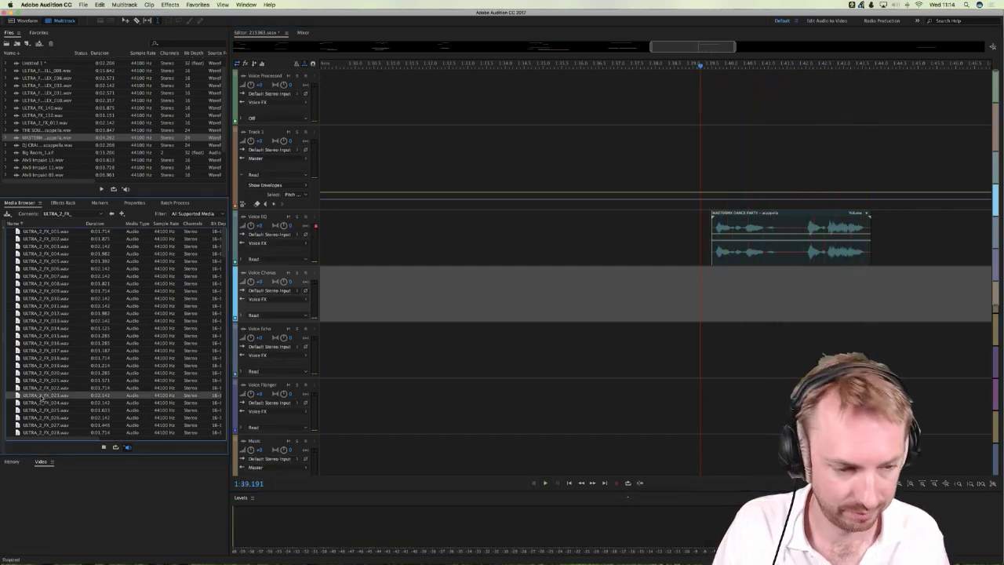
# Step: Place ULTRA_2_FX_023 on the Music track beneath the voice clip and listen
pyautogui.moveTo(41, 399); pyautogui.dragTo(761, 443)
pyautogui.scroll(-1, 765, 408)
pyautogui.press('space')
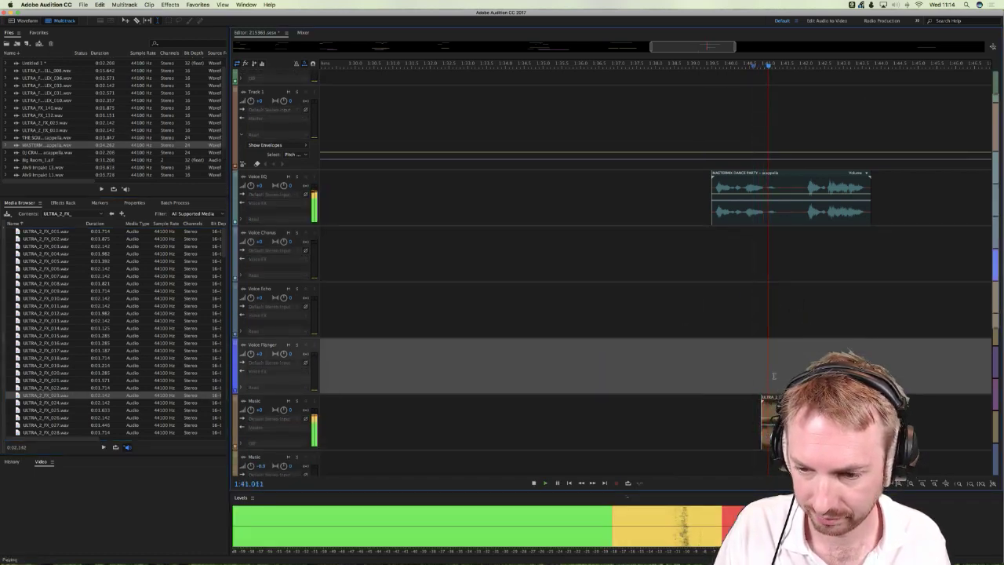
pyautogui.scroll(-3, 773, 375)
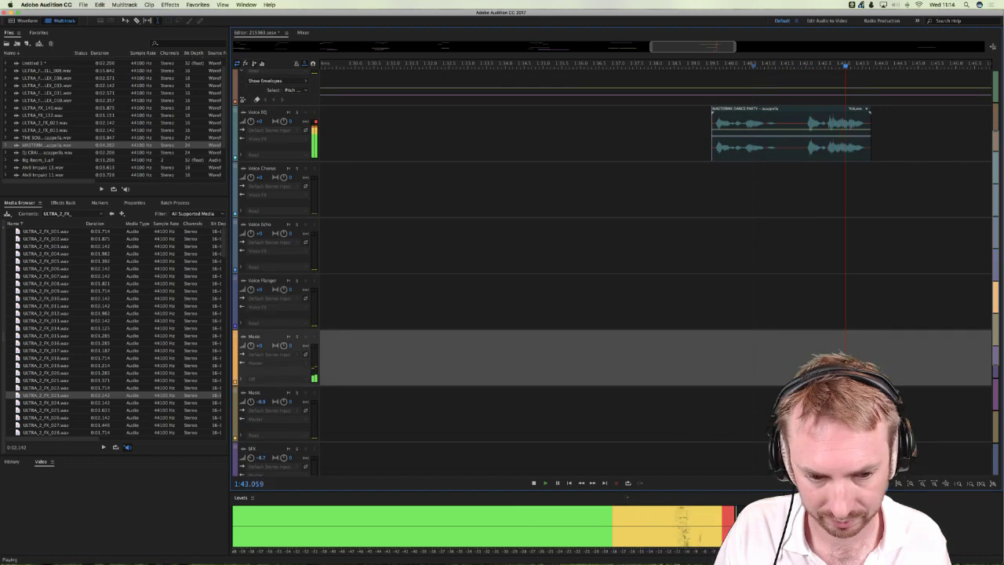
pyautogui.press('space')
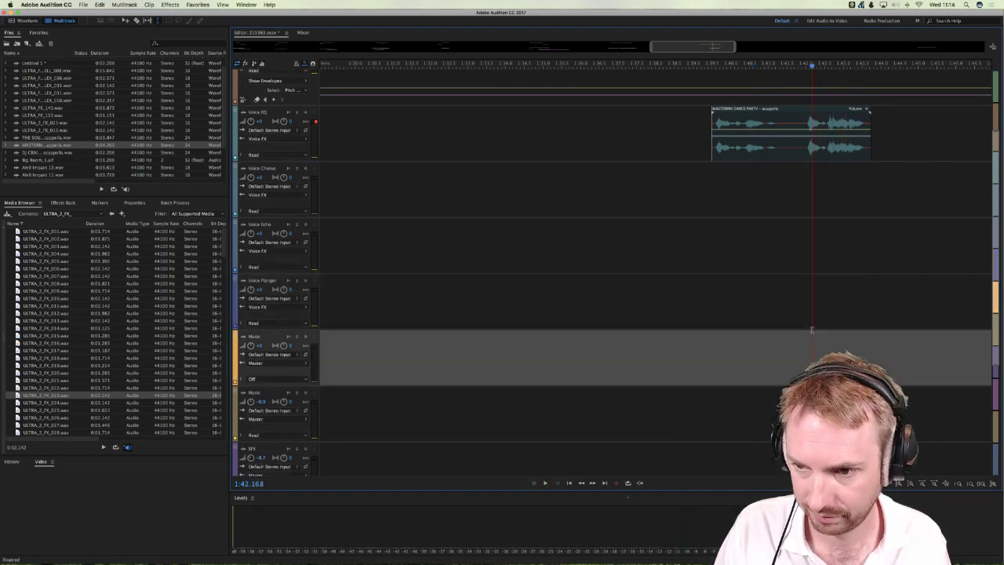
# Step: Nudge ULTRA_2_FX_023 slightly earlier and replay voice and effect together from about 1:38
pyautogui.click(549, 414)
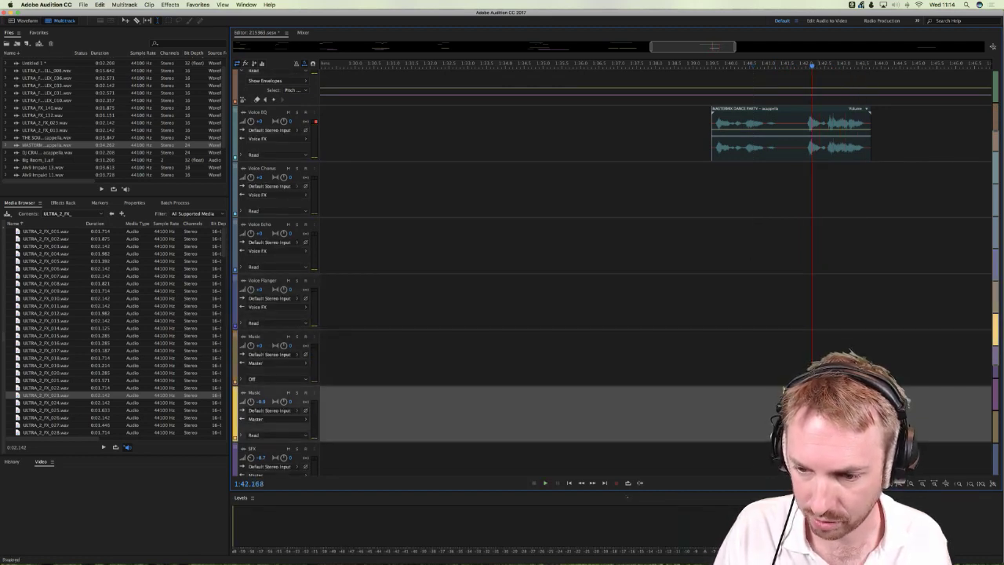
pyautogui.click(766, 359)
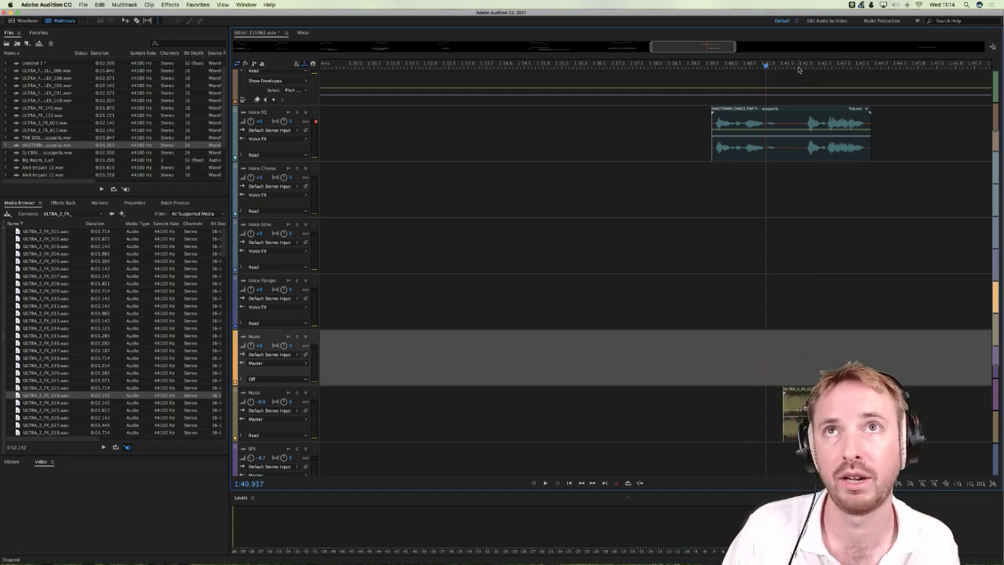
pyautogui.scroll(2, 797, 61)
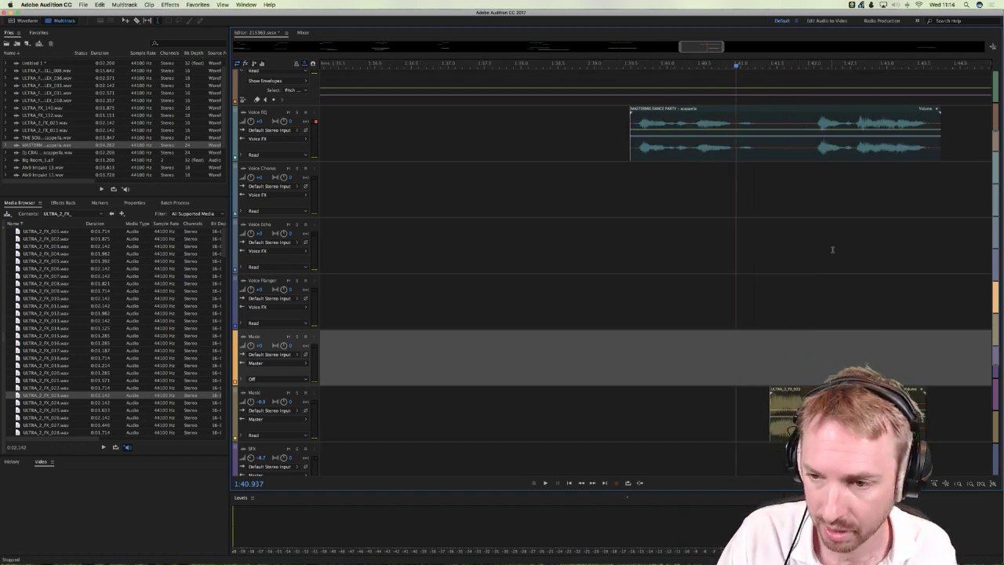
pyautogui.click(820, 221)
pyautogui.moveTo(784, 390); pyautogui.dragTo(779, 390)
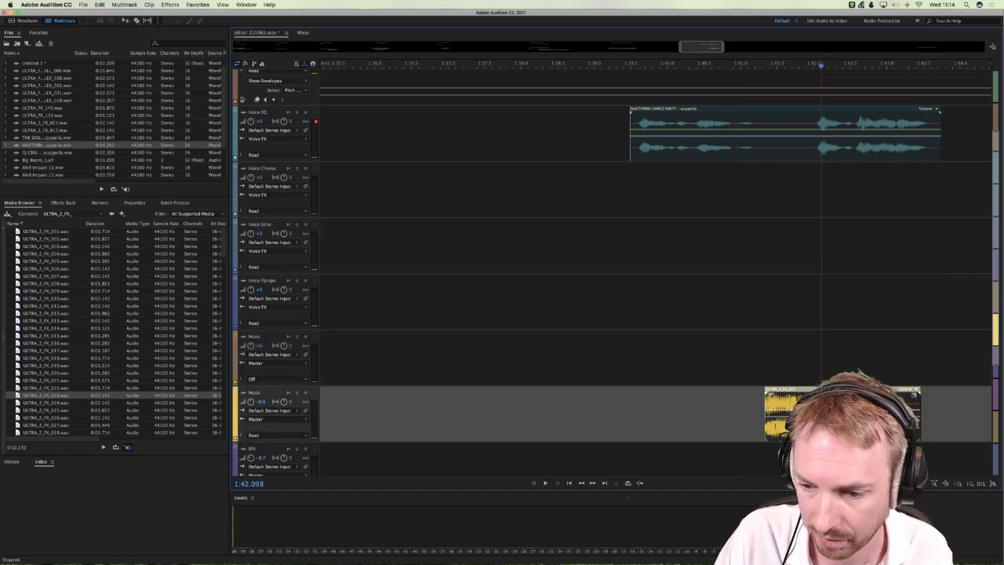
pyautogui.click(699, 345)
pyautogui.press('space')
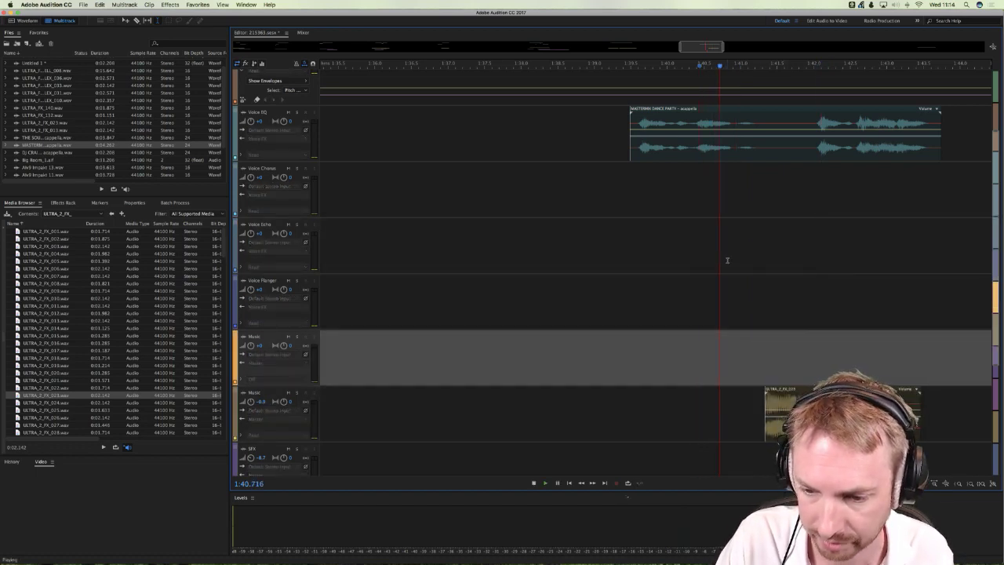
pyautogui.click(535, 253)
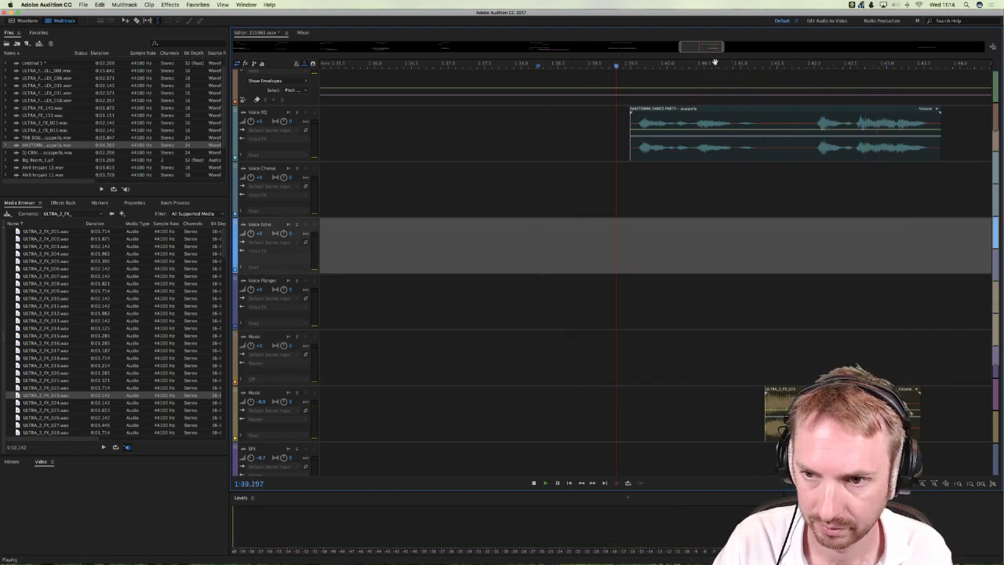
pyautogui.scroll(-2, 711, 66)
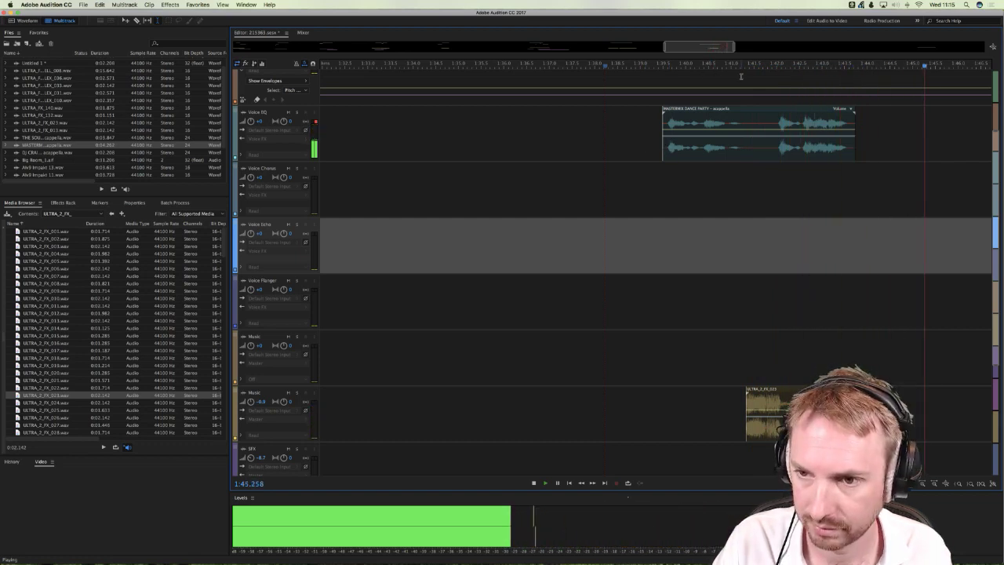
pyautogui.press('space')
pyautogui.scroll(-5, 738, 69)
pyautogui.hscroll(3, 738, 69)
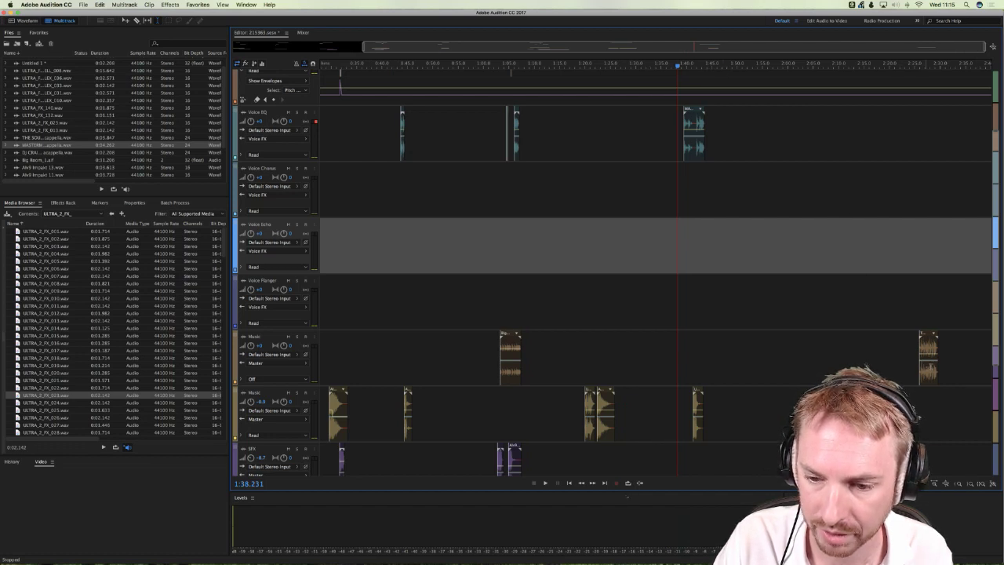
# Step: Save the multitrack session with Cmd+S
pyautogui.click(834, 343)
pyautogui.hscroll(4, 834, 321)
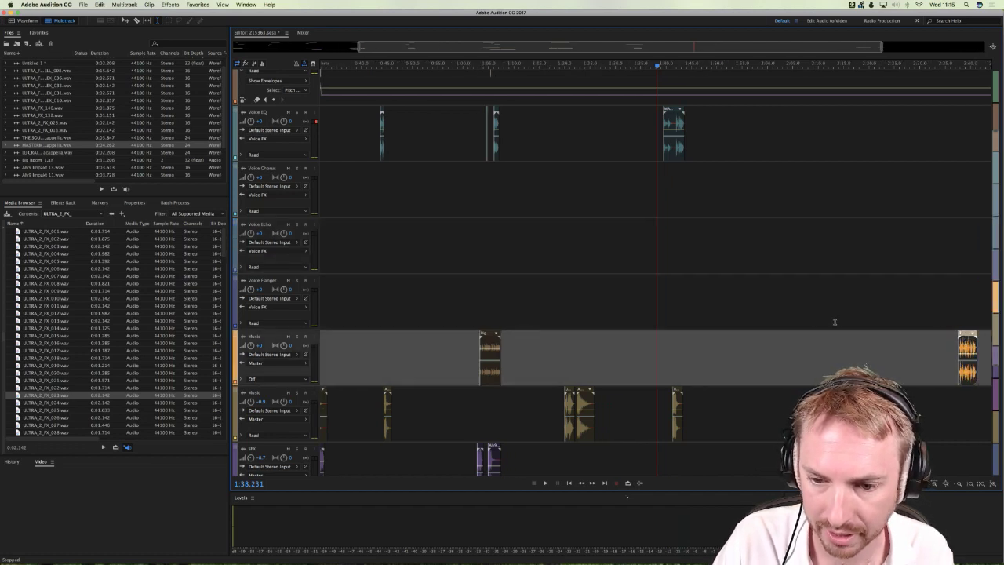
pyautogui.scroll(3, 739, 302)
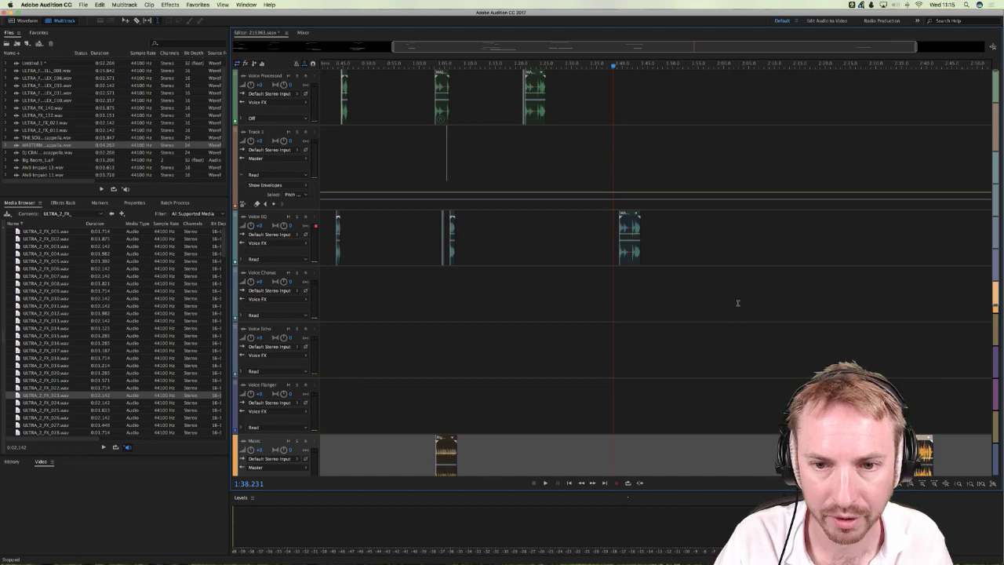
pyautogui.scroll(5, 737, 302)
pyautogui.press('super+s')
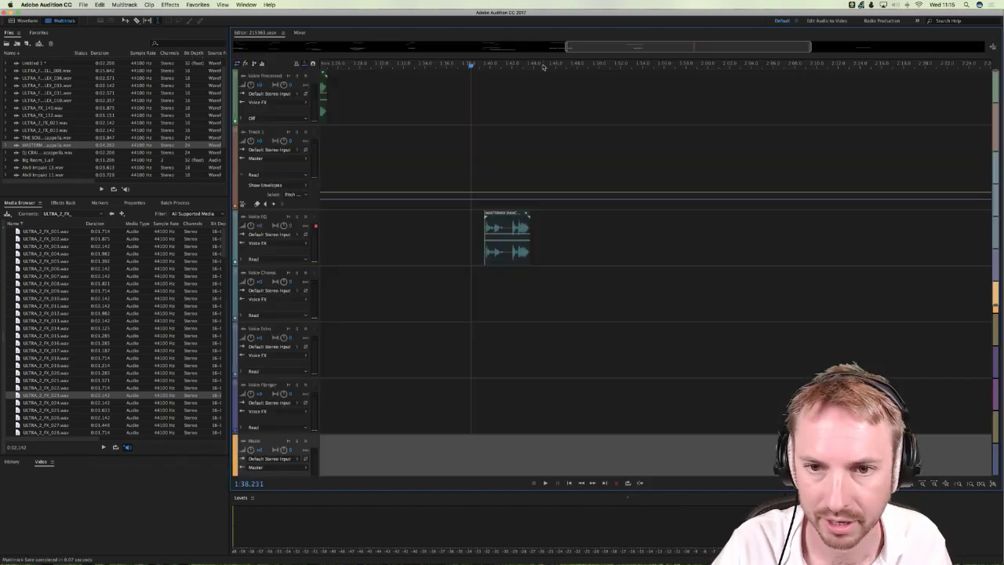
# Step: Play the mix from 1:02.7, skipping ahead to 1:19 and 1:39, then stop at 2:02.4
pyautogui.scroll(-5, 543, 66)
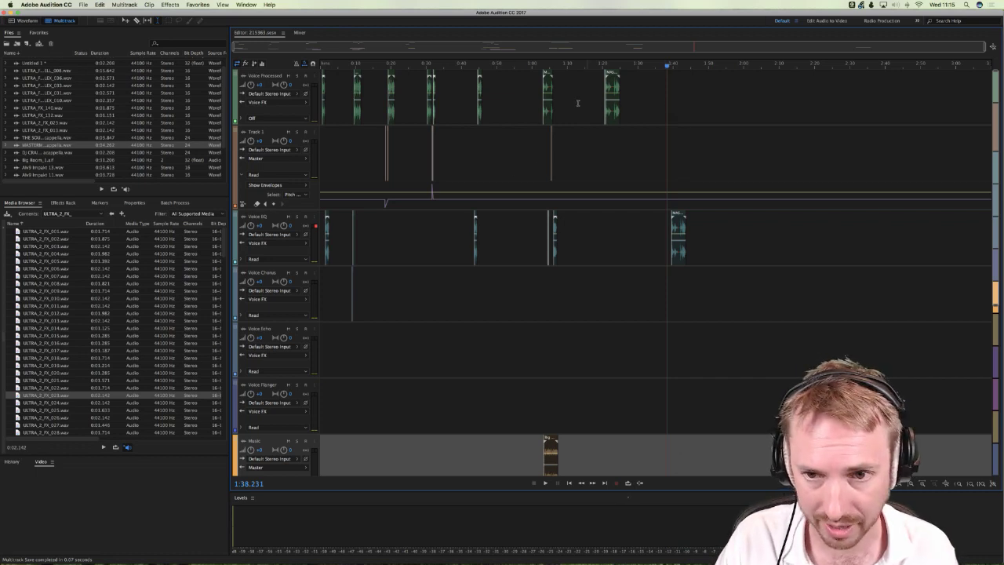
pyautogui.click(542, 67)
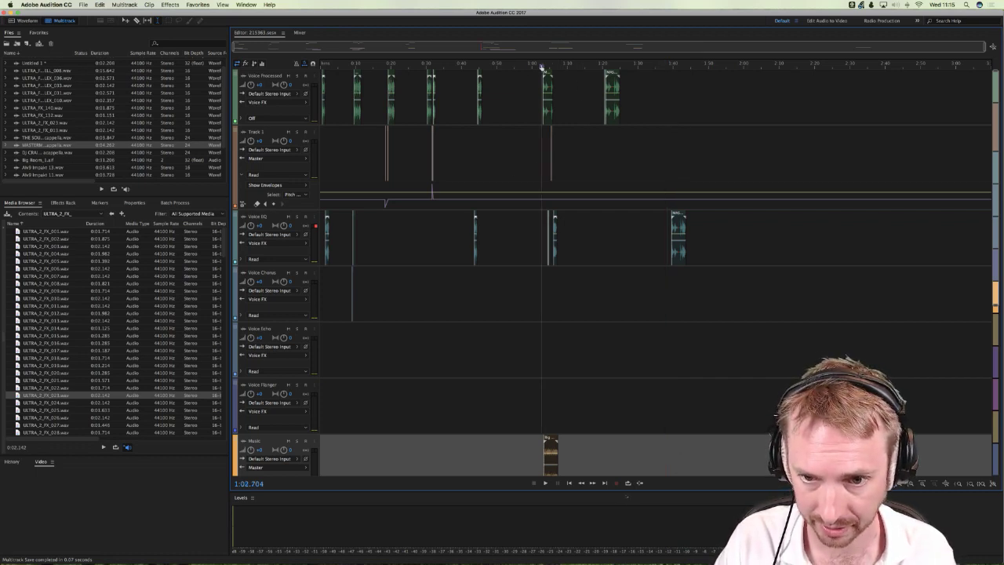
pyautogui.press('space')
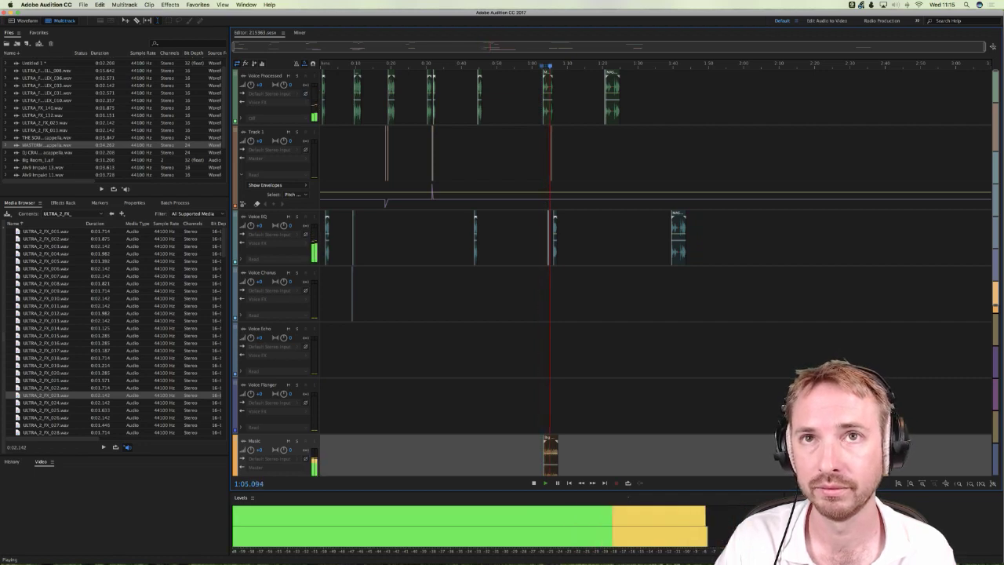
pyautogui.click(598, 67)
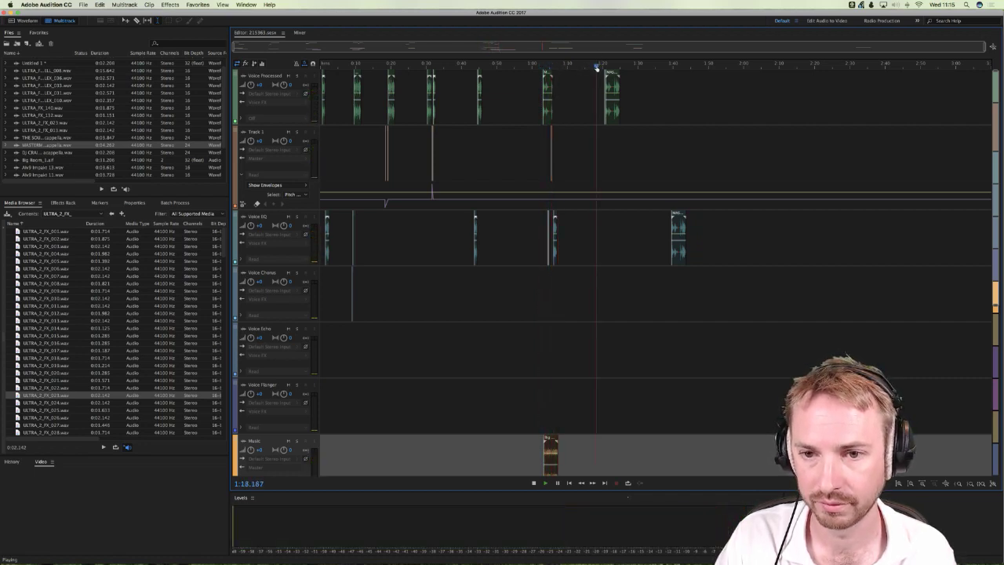
pyautogui.click(668, 65)
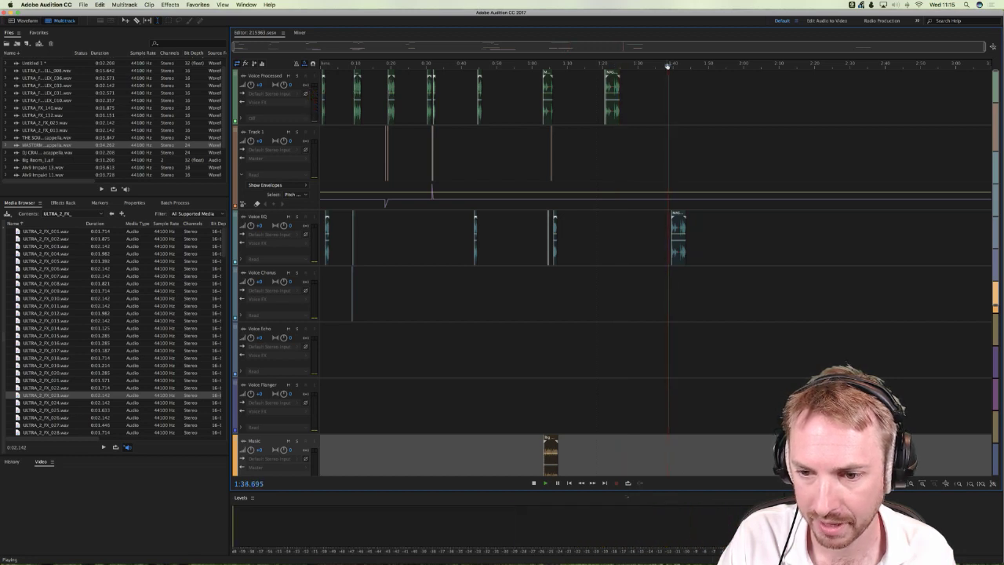
pyautogui.scroll(-5, 709, 85)
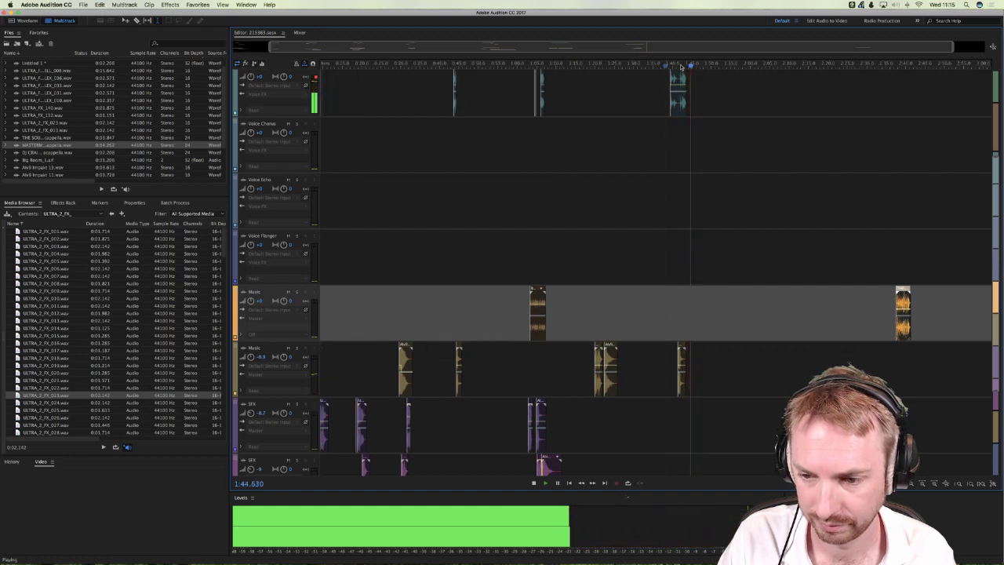
pyautogui.scroll(5, 777, 139)
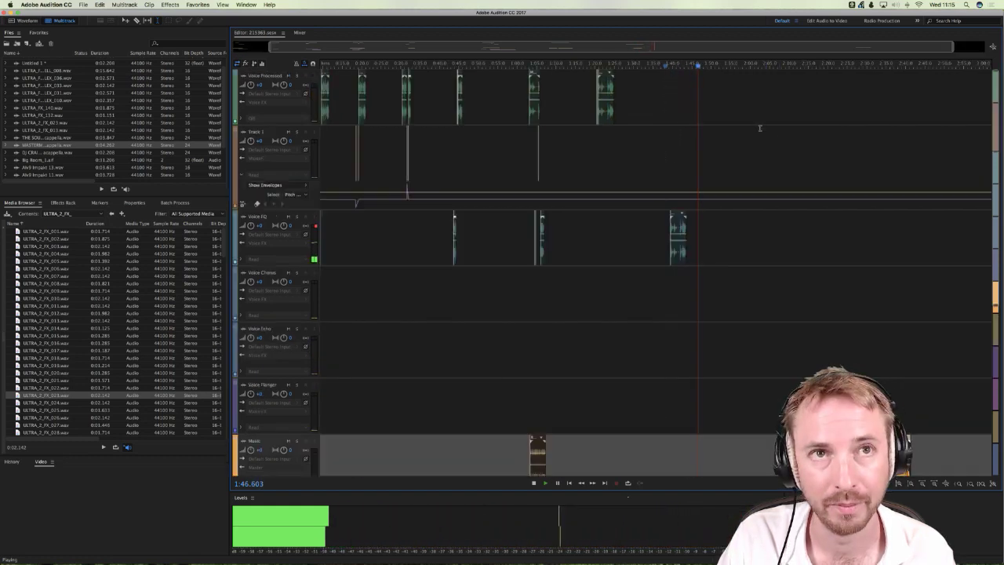
pyautogui.click(759, 149)
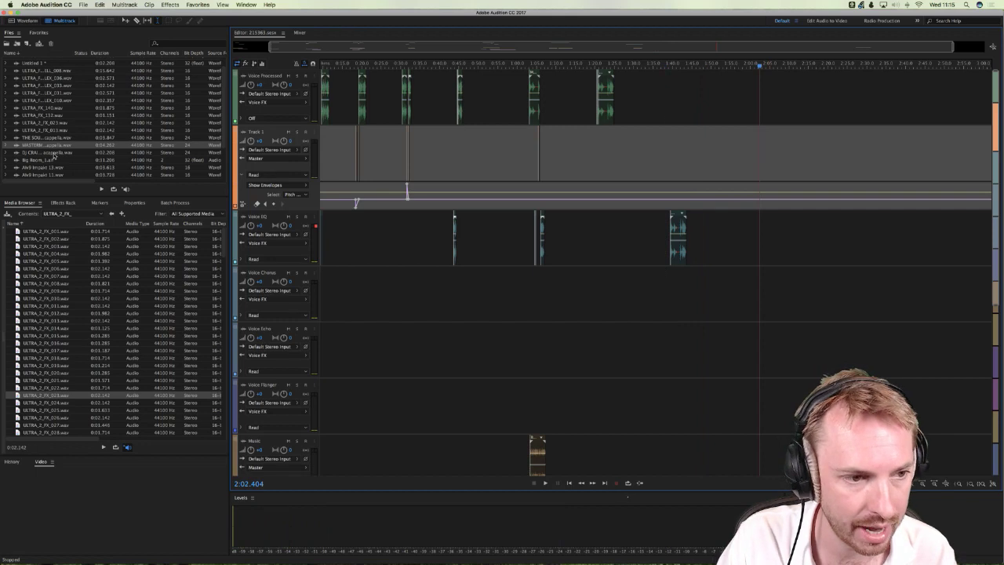
# Step: Place a short voice clip on Voice Processed at 2:02.4 and play from about 1:38
pyautogui.moveTo(53, 157); pyautogui.dragTo(770, 98)
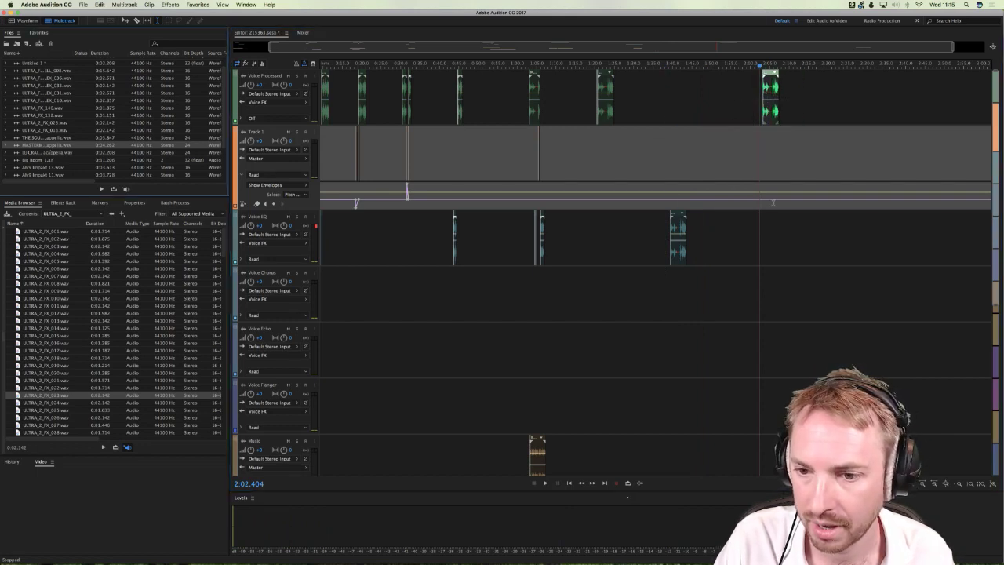
pyautogui.scroll(-5, 774, 202)
pyautogui.scroll(5, 701, 138)
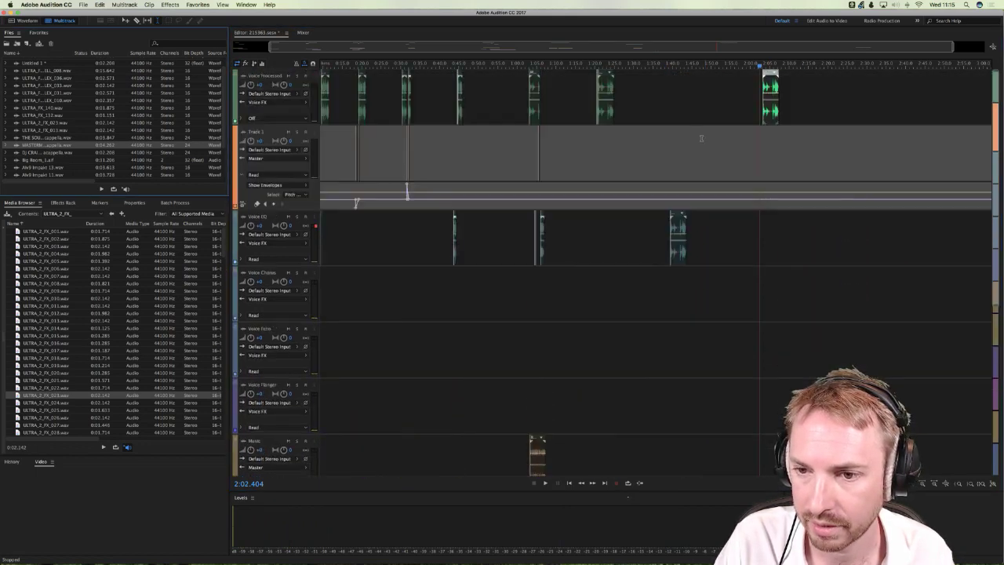
pyautogui.click(664, 93)
pyautogui.press('space')
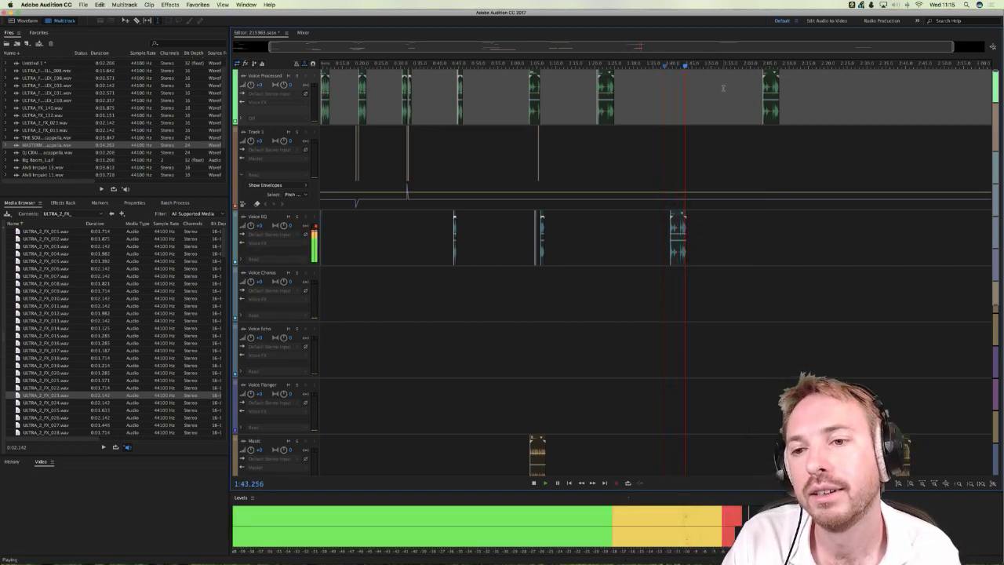
pyautogui.scroll(5, 734, 63)
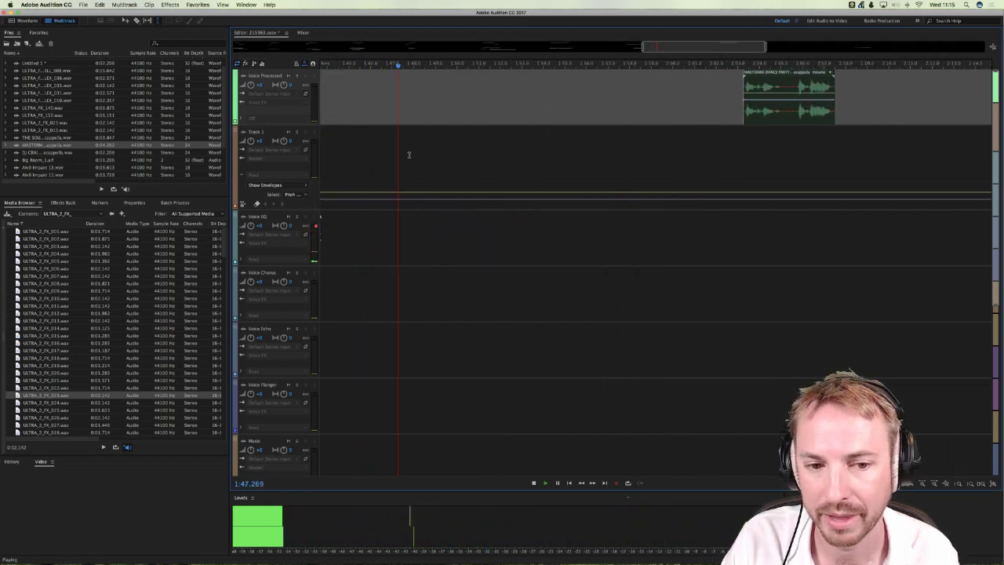
pyautogui.click(473, 151)
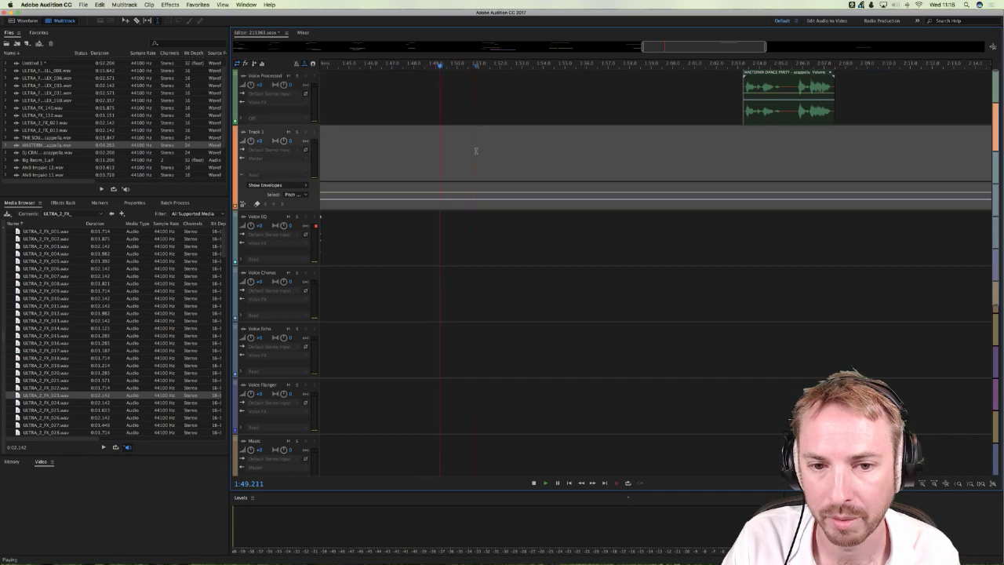
pyautogui.press('space')
# Step: Move the acapella clip left to about 1:51
pyautogui.moveTo(782, 100); pyautogui.dragTo(566, 112)
pyautogui.press('Escape')
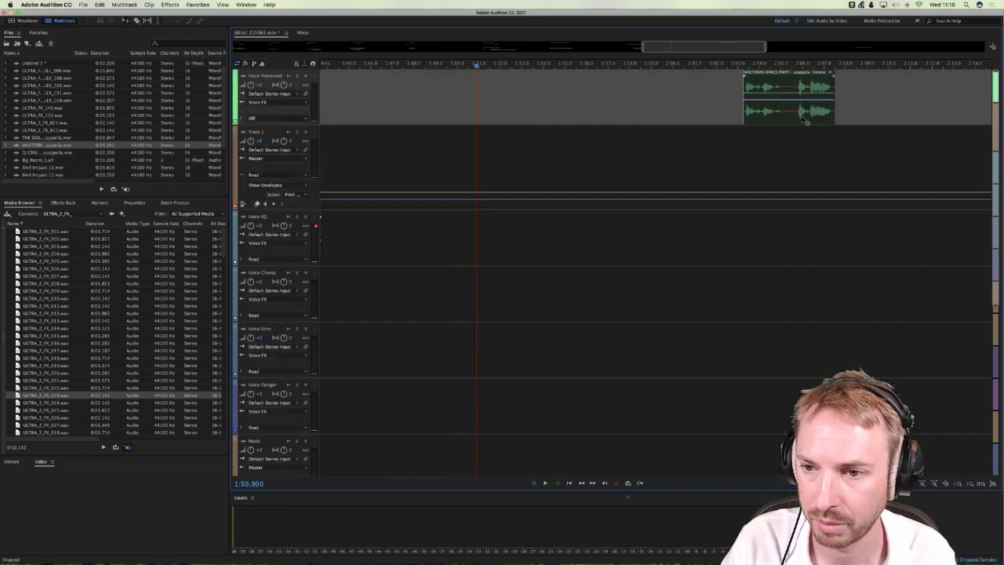
pyautogui.moveTo(805, 122); pyautogui.dragTo(559, 112)
pyautogui.press('Escape')
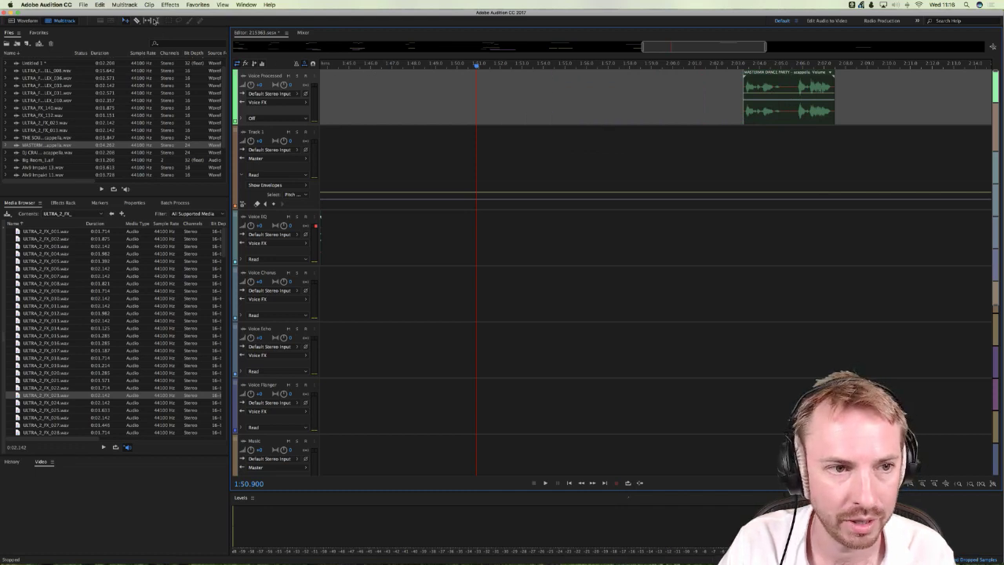
pyautogui.moveTo(777, 113); pyautogui.dragTo(515, 137)
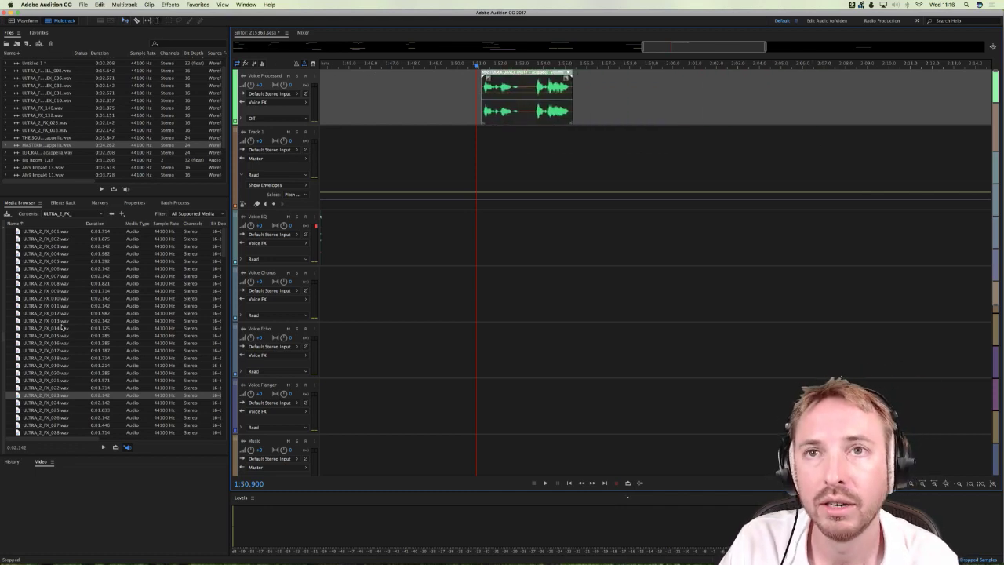
# Step: Put the ULTRA_2_FX_017 hit on the lower Music track near 1:50
pyautogui.click(62, 350)
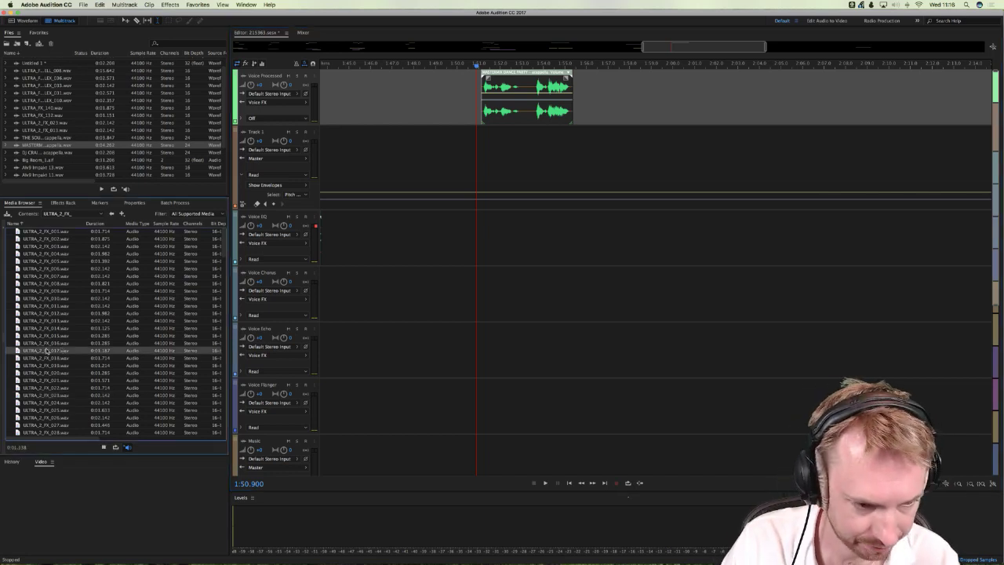
pyautogui.moveTo(46, 352); pyautogui.dragTo(474, 452)
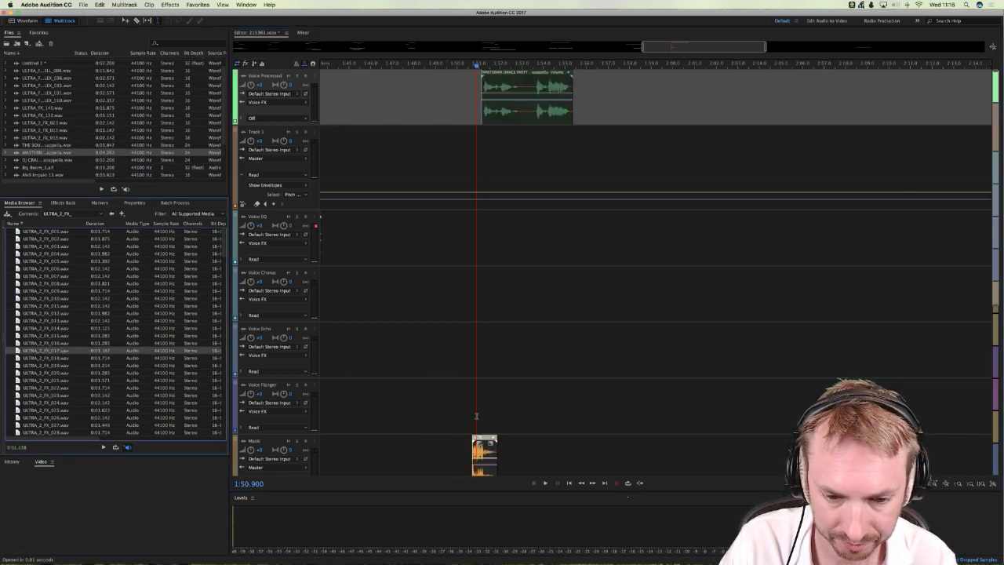
pyautogui.scroll(-5, 479, 412)
pyautogui.moveTo(484, 337); pyautogui.dragTo(483, 393)
pyautogui.click(472, 418)
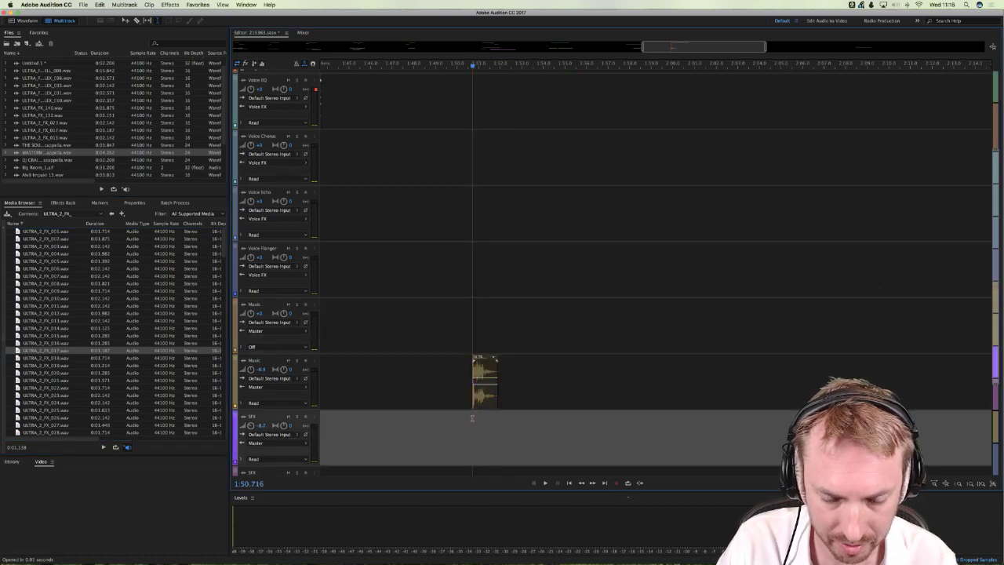
pyautogui.scroll(5, 480, 159)
# Step: Play the mix from about 1:51 to hear the new hit
pyautogui.click(481, 134)
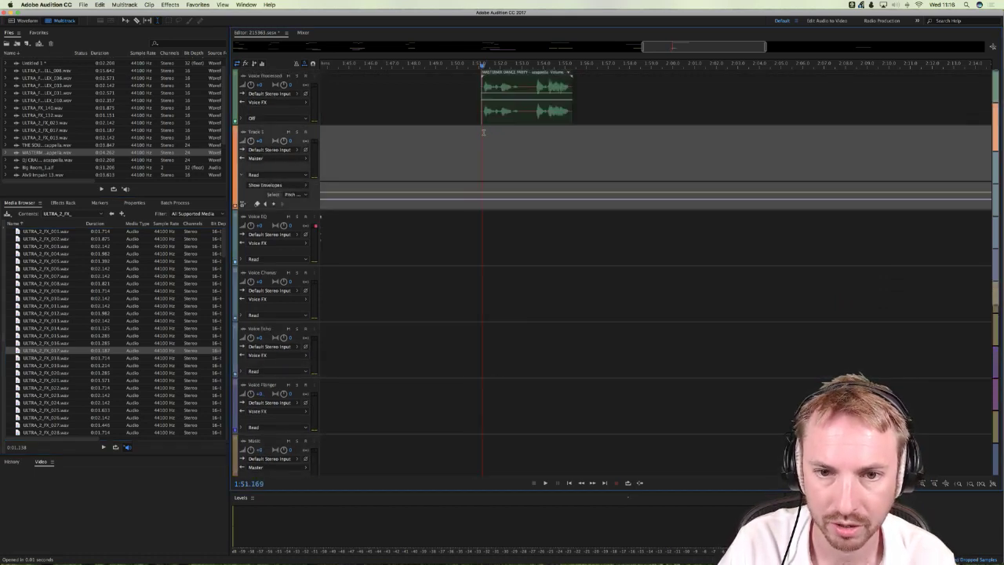
pyautogui.click(484, 132)
pyautogui.scroll(3, 479, 66)
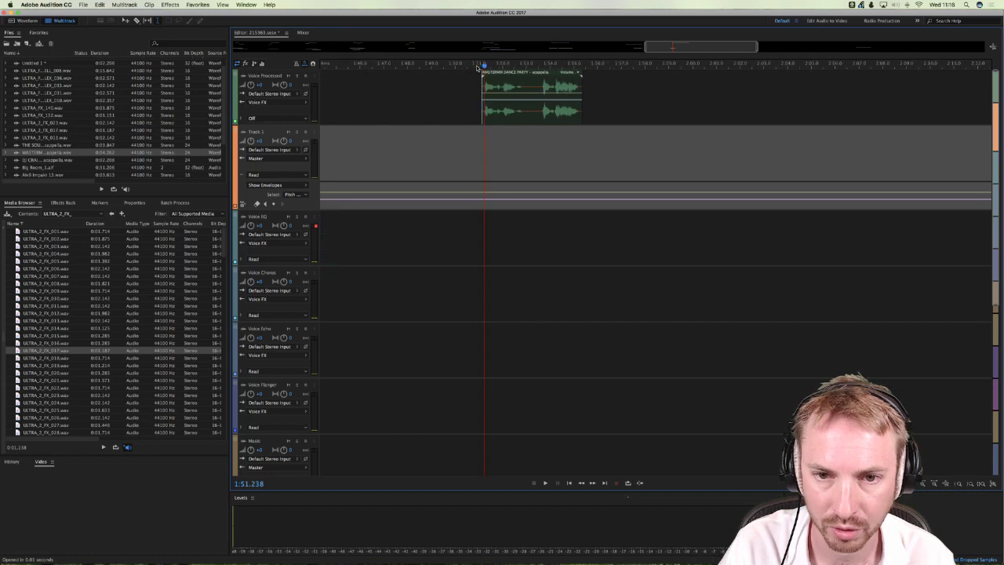
pyautogui.scroll(-5, 274, 303)
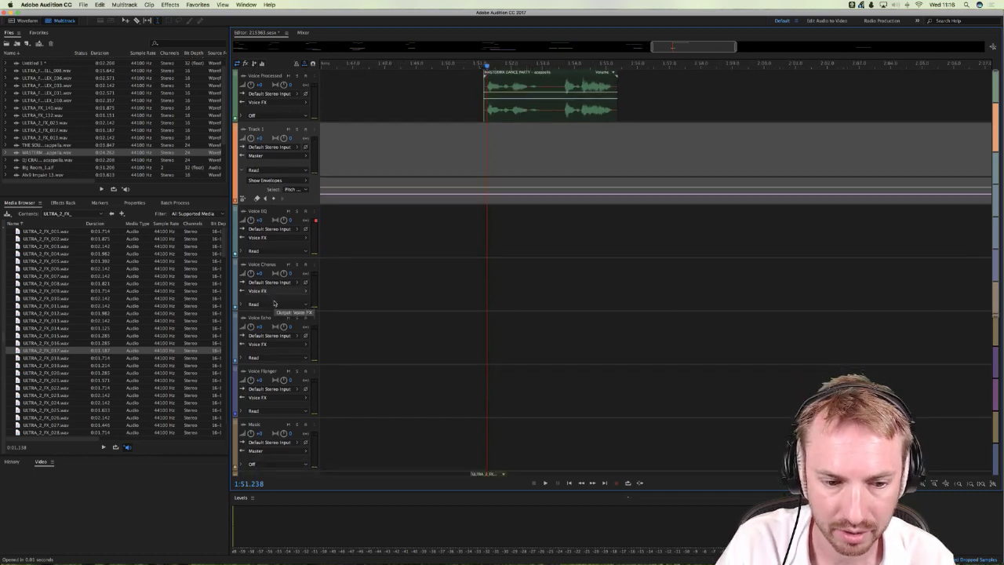
pyautogui.scroll(2, 391, 236)
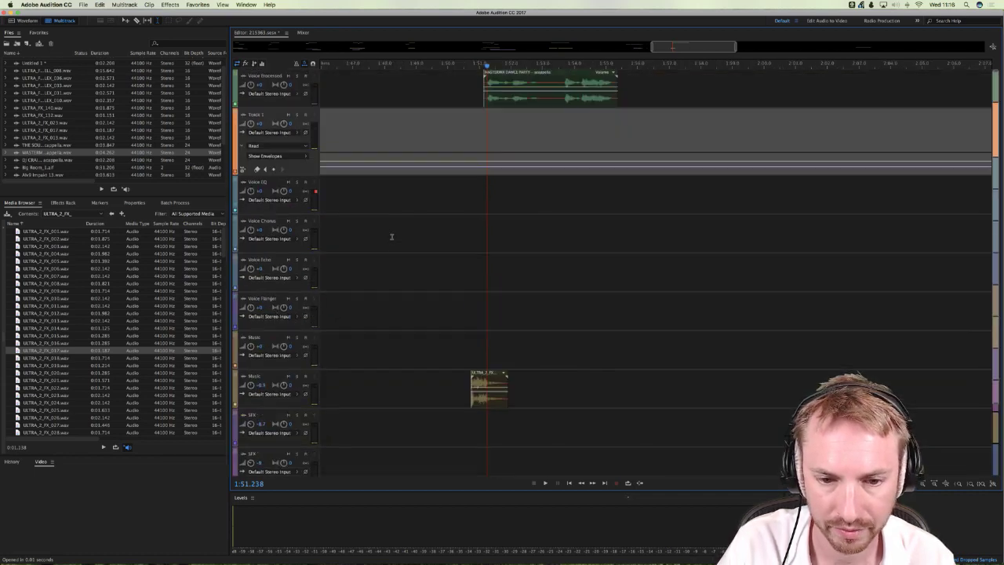
pyautogui.click(467, 302)
pyautogui.press('space')
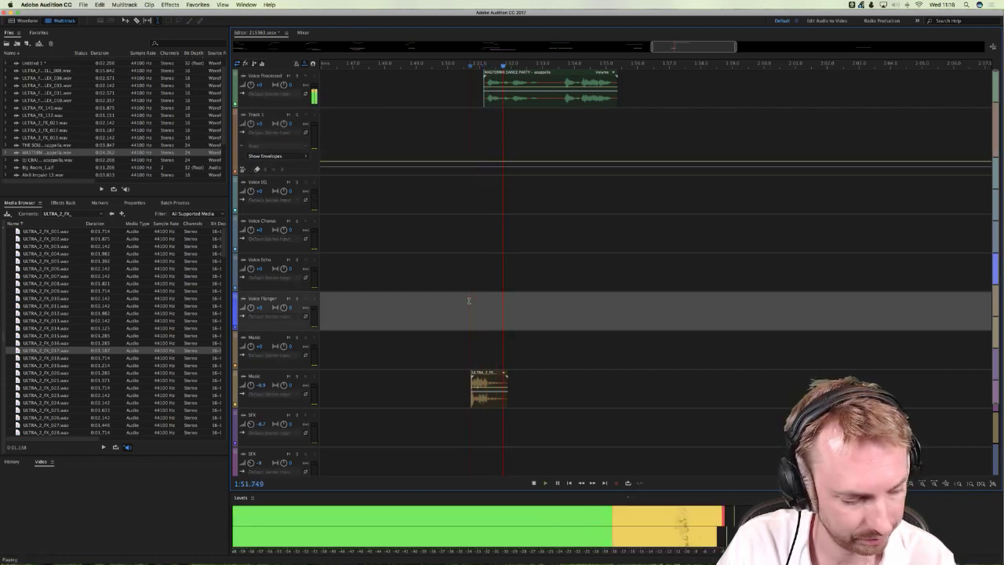
pyautogui.click(427, 284)
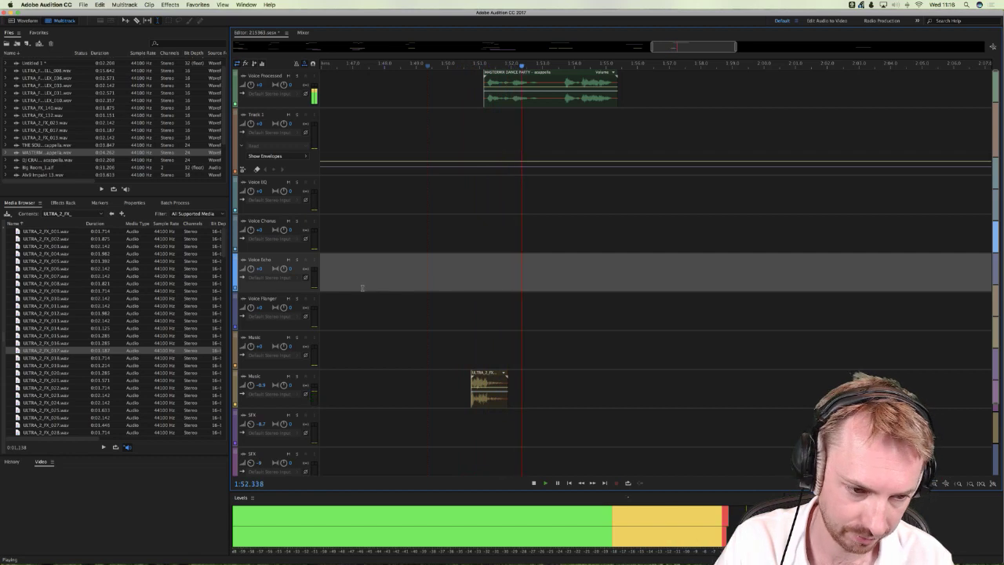
pyautogui.press('space')
# Step: Open the Alv9 FX w Tails folder in the BIG RADIO IMAGING PACK
pyautogui.click(61, 202)
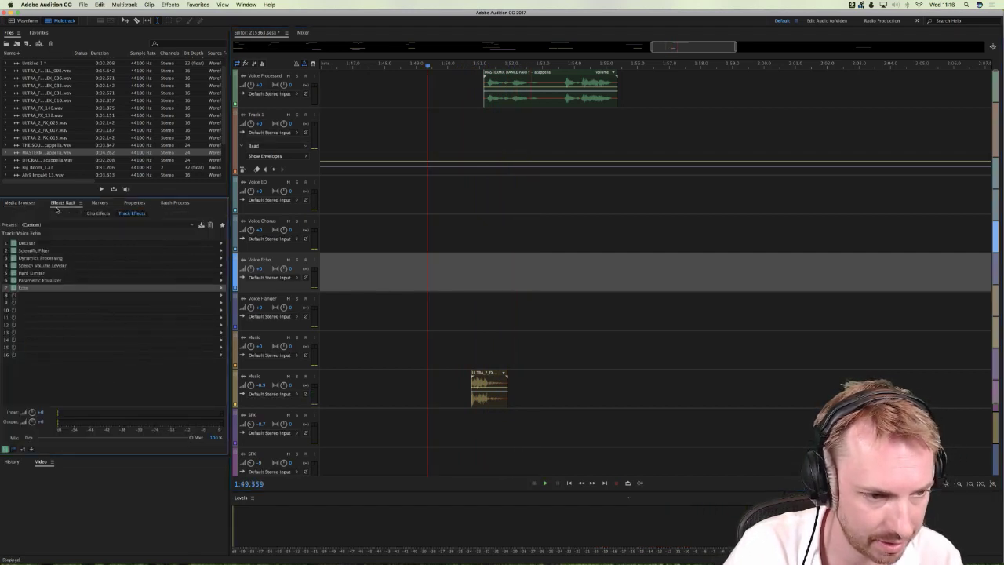
pyautogui.click(19, 202)
pyautogui.click(71, 213)
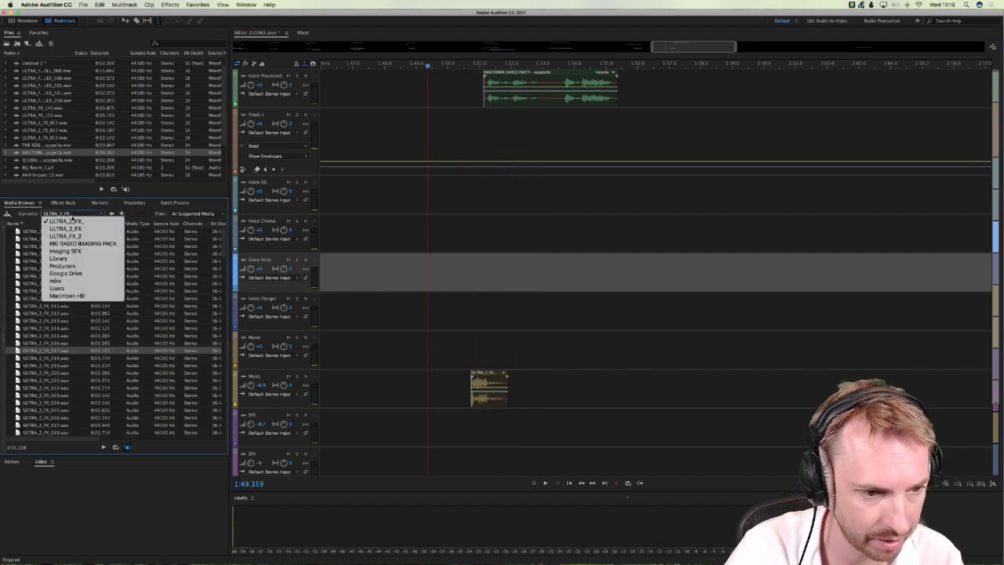
pyautogui.click(75, 243)
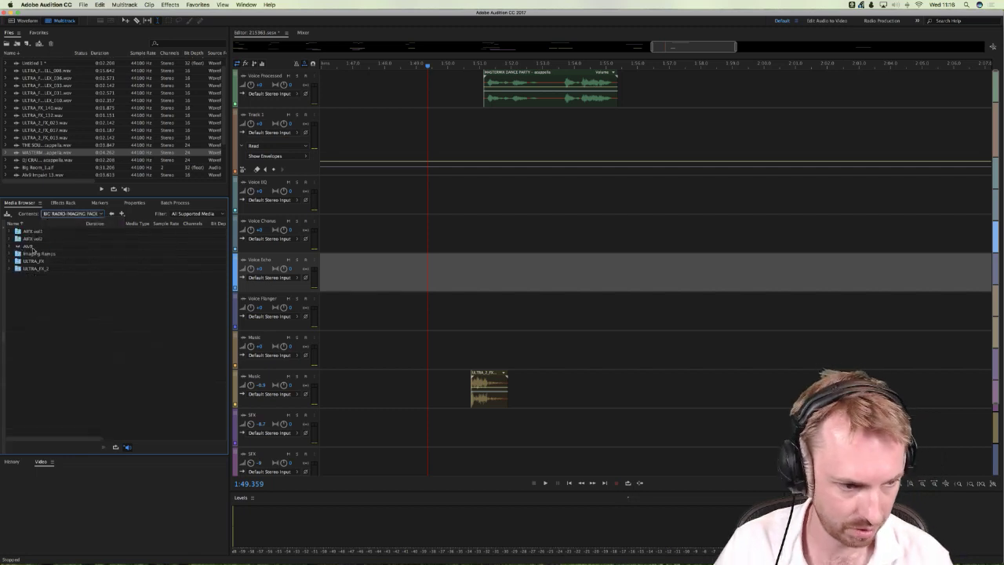
pyautogui.doubleClick(31, 247)
pyautogui.doubleClick(47, 247)
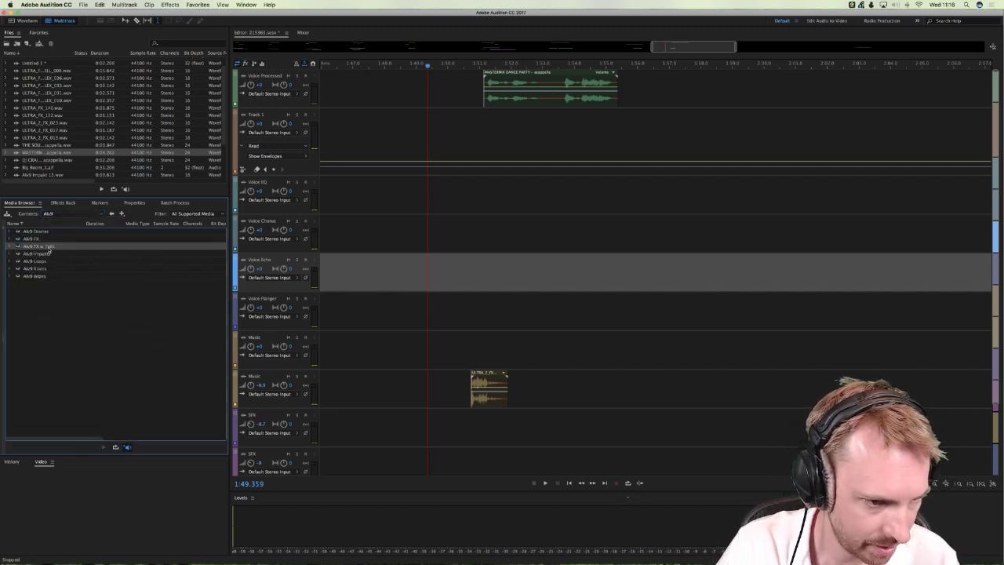
# Step: Audition Tails 15, 10 and 06, try Tail 06 on SFX, then delete it
pyautogui.click(56, 337)
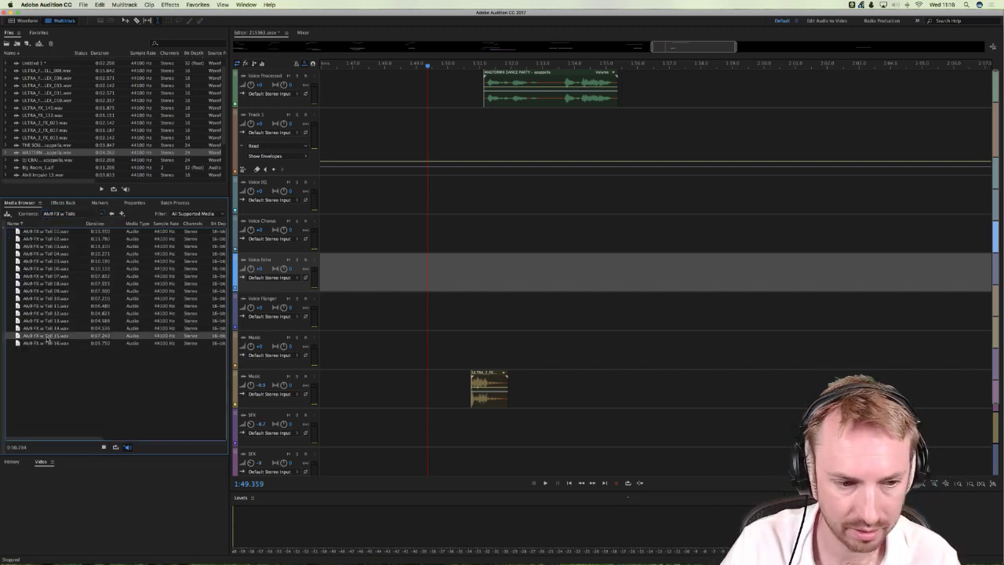
pyautogui.moveTo(47, 337); pyautogui.dragTo(110, 333)
pyautogui.click(60, 299)
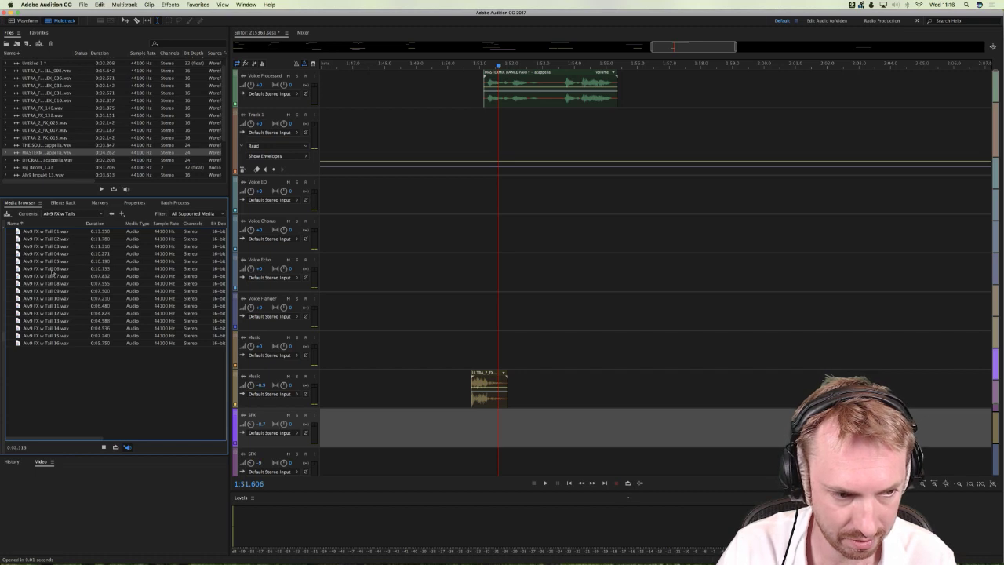
pyautogui.click(52, 271)
pyautogui.moveTo(52, 272); pyautogui.dragTo(491, 424)
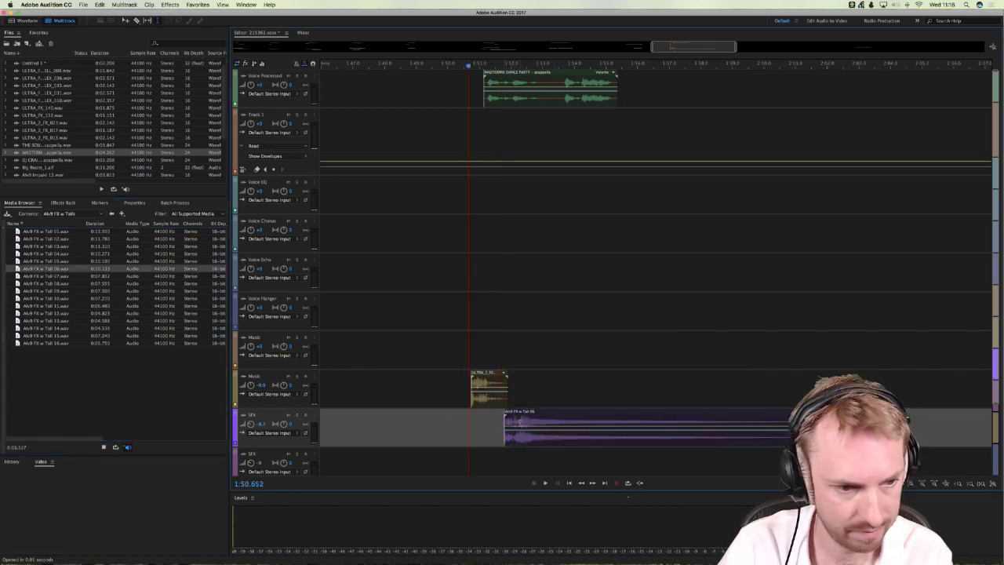
pyautogui.click(518, 421)
pyautogui.press('Delete')
# Step: Try Tail 02 on the Music track, remove it, and return to the Alv9 folder
pyautogui.click(41, 239)
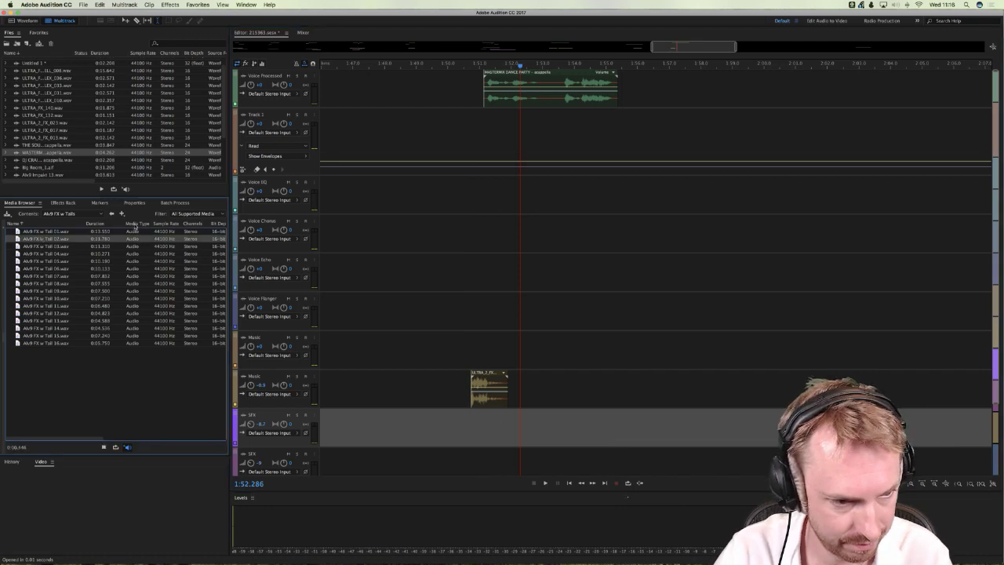
pyautogui.moveTo(38, 241); pyautogui.dragTo(563, 399)
pyautogui.press('Delete')
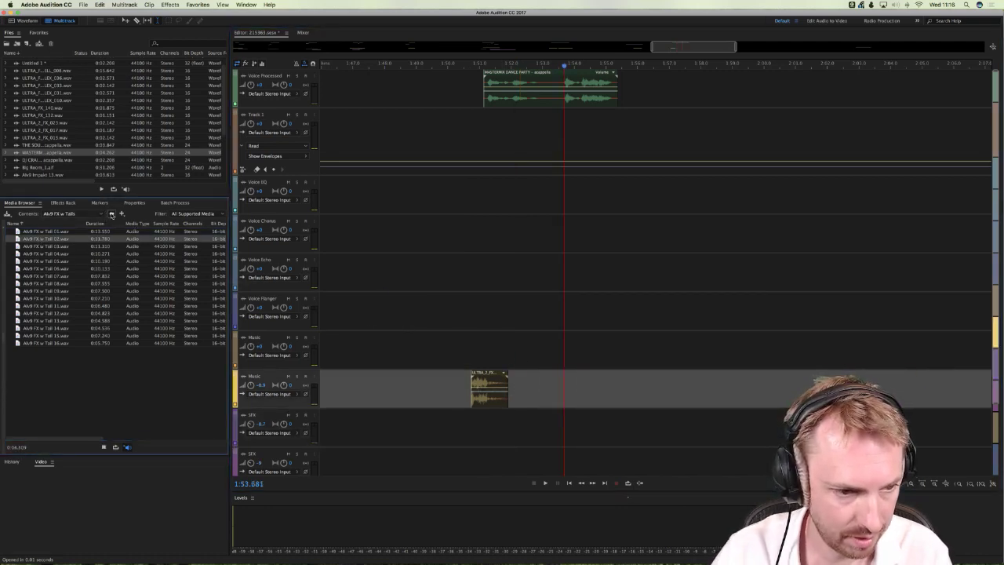
pyautogui.click(111, 213)
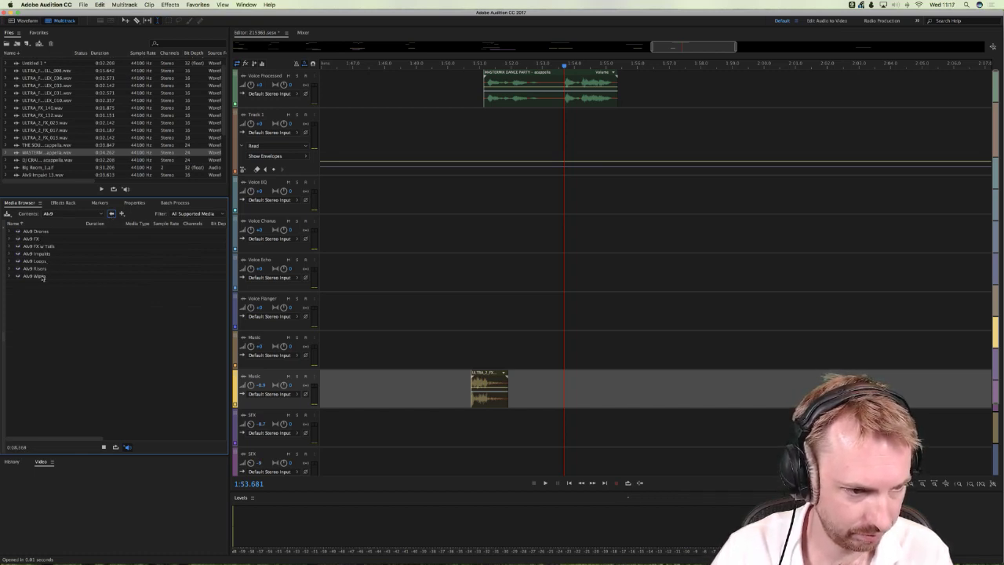
# Step: Place Wipe 06 from the Alv9 Wipes folder on the SFX track and play from about 1:50
pyautogui.doubleClick(42, 278)
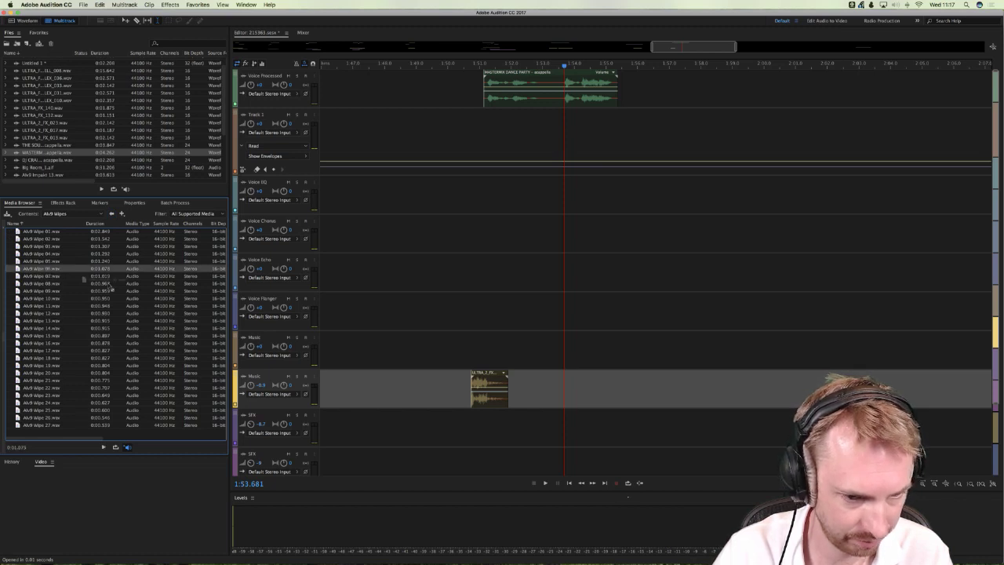
pyautogui.moveTo(110, 287); pyautogui.dragTo(519, 434)
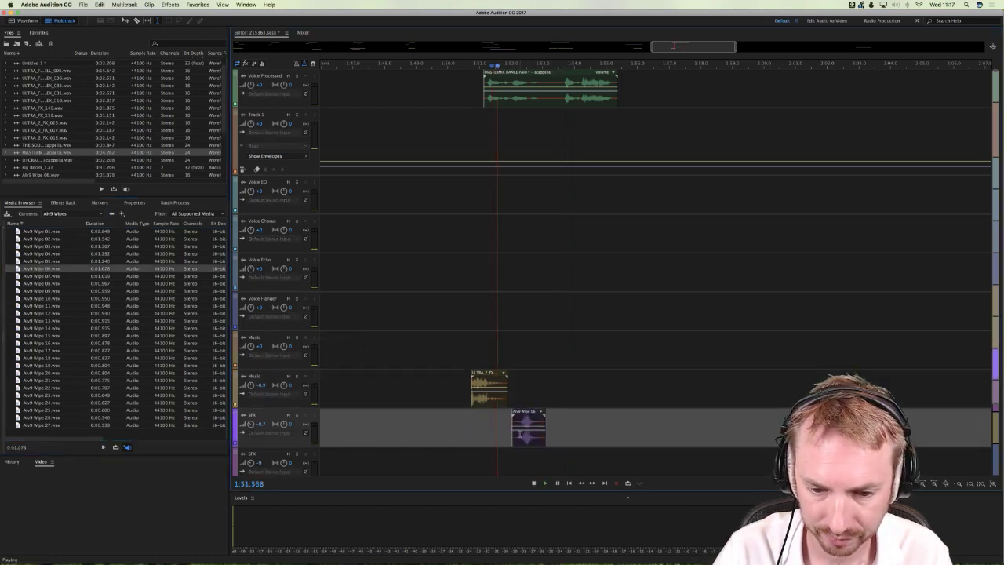
pyautogui.click(460, 427)
pyautogui.click(426, 424)
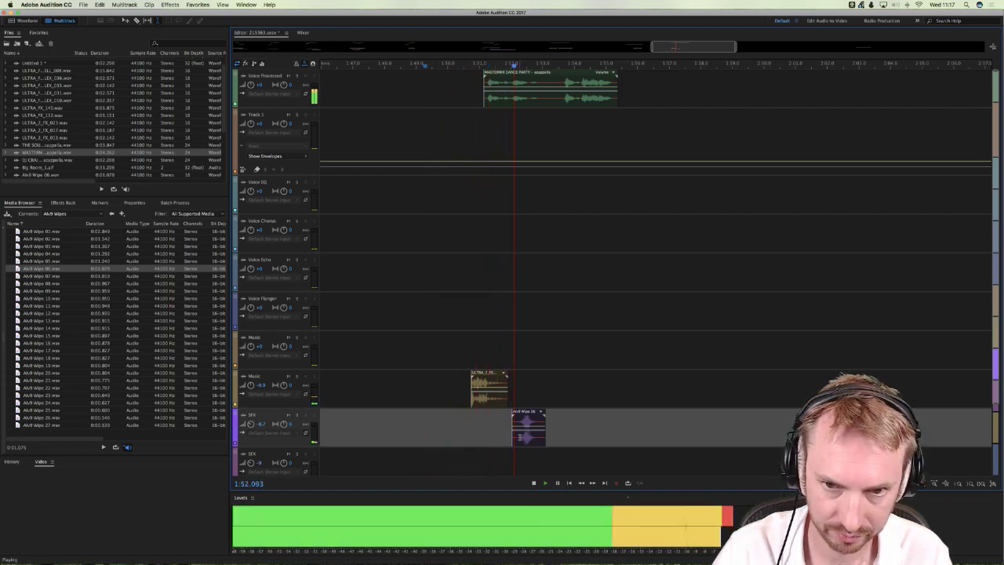
pyautogui.press('space')
# Step: Fine-tune the Wipe 06 position slightly earlier then later, checking timing by playback
pyautogui.moveTo(521, 437); pyautogui.dragTo(509, 443)
pyautogui.press('space')
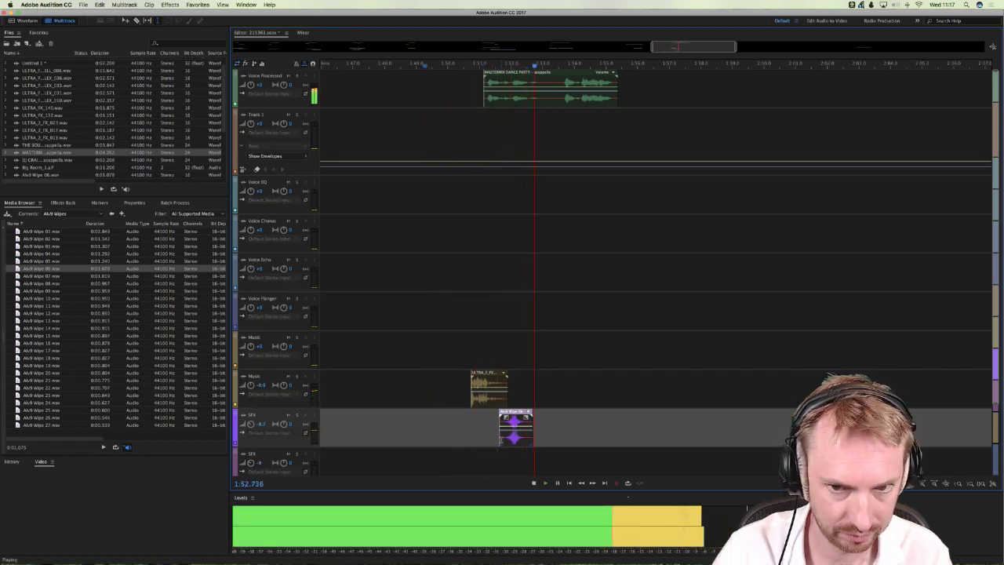
pyautogui.press('space')
pyautogui.moveTo(509, 443); pyautogui.dragTo(512, 444)
pyautogui.press('space')
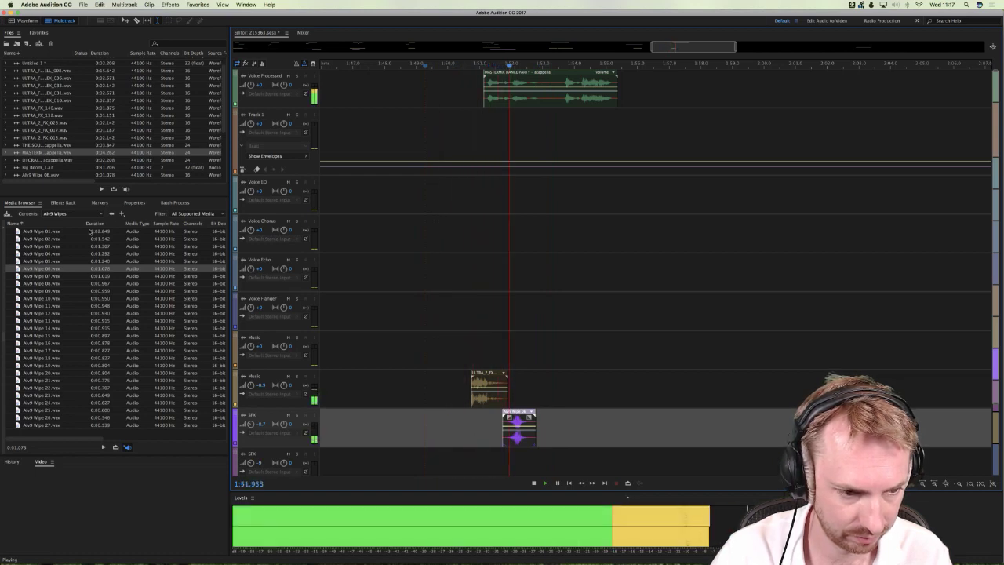
pyautogui.click(111, 214)
pyautogui.click(515, 315)
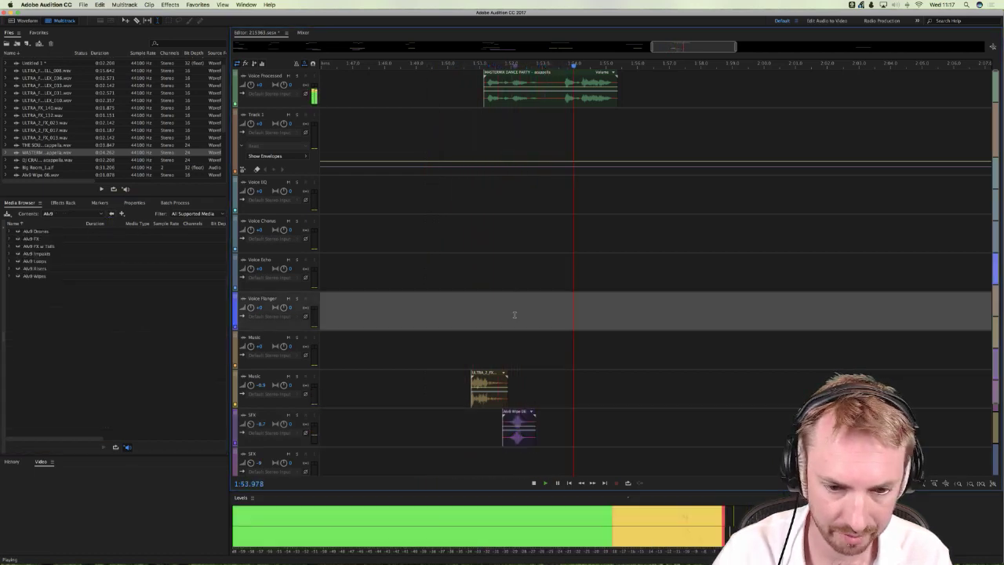
pyautogui.press('space')
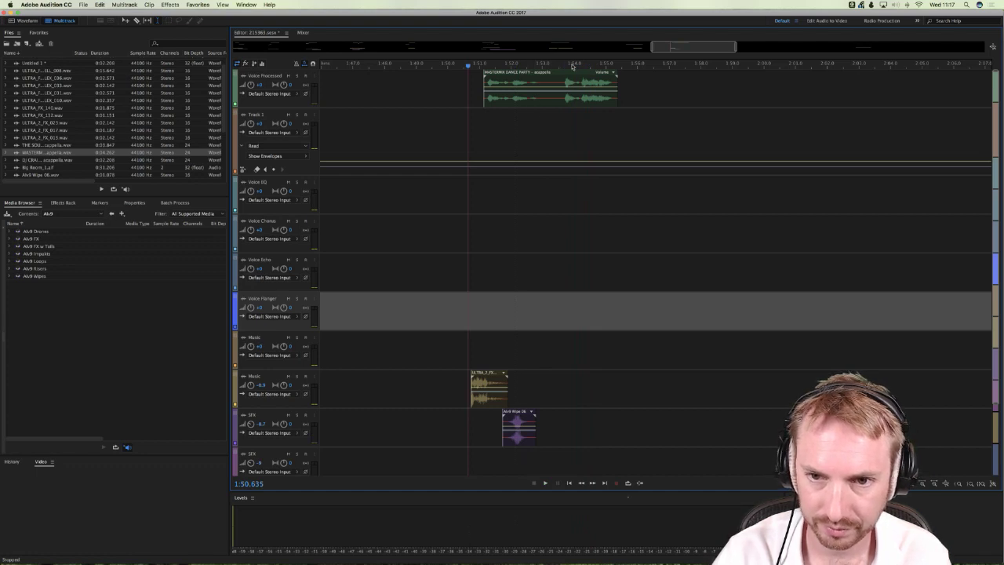
pyautogui.scroll(5, 573, 66)
# Step: Select a short slice of the Voice Processed acapella clip and copy it
pyautogui.click(553, 101)
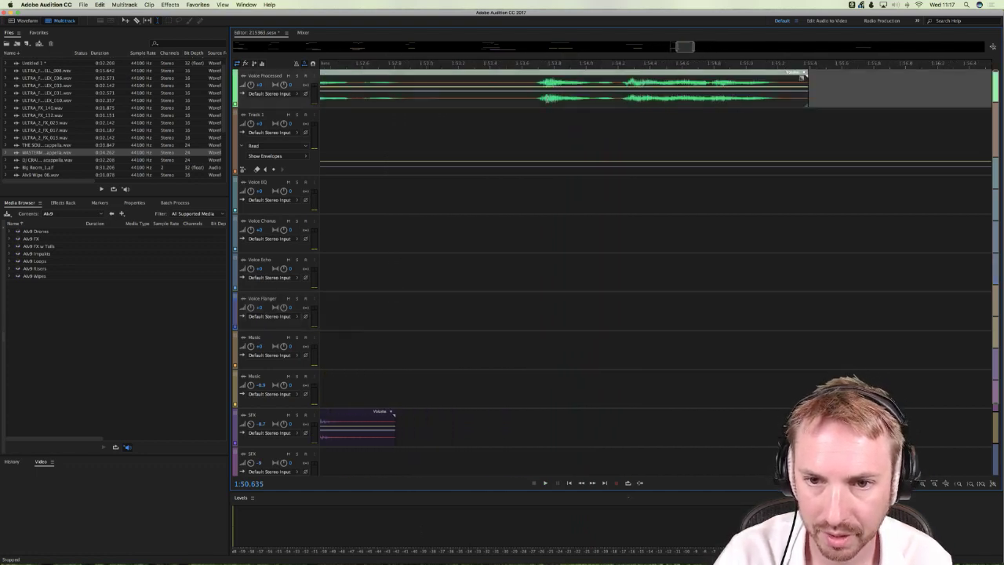
pyautogui.moveTo(554, 101); pyautogui.dragTo(538, 102)
pyautogui.hotkey('ctrl', 'c')
# Step: Paste the voice slice four times back-to-back on Track 1
pyautogui.click(523, 130)
pyautogui.hotkey('ctrl', 'v')
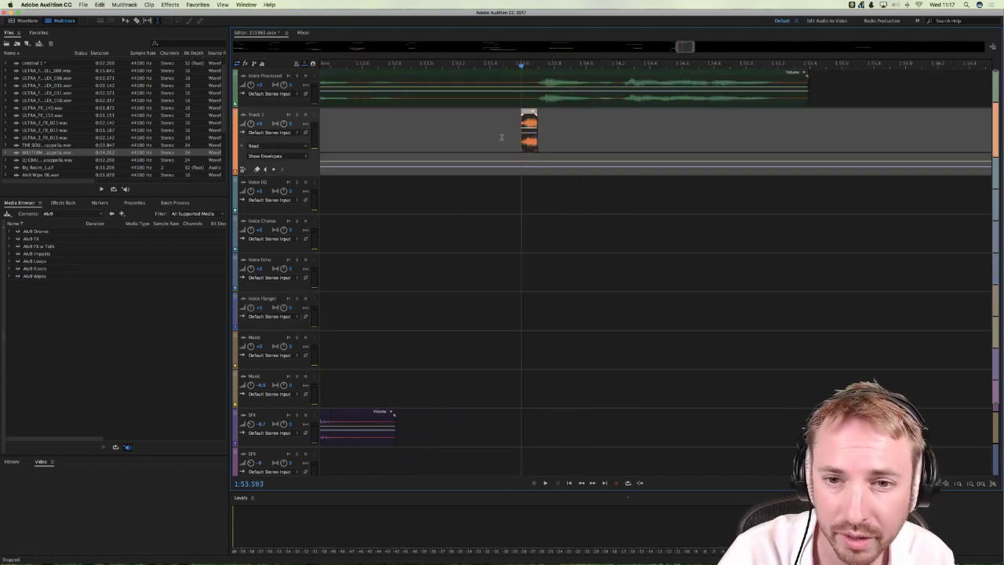
pyautogui.click(500, 137)
pyautogui.hotkey('ctrl', 'v')
pyautogui.click(481, 135)
pyautogui.hotkey('ctrl', 'v')
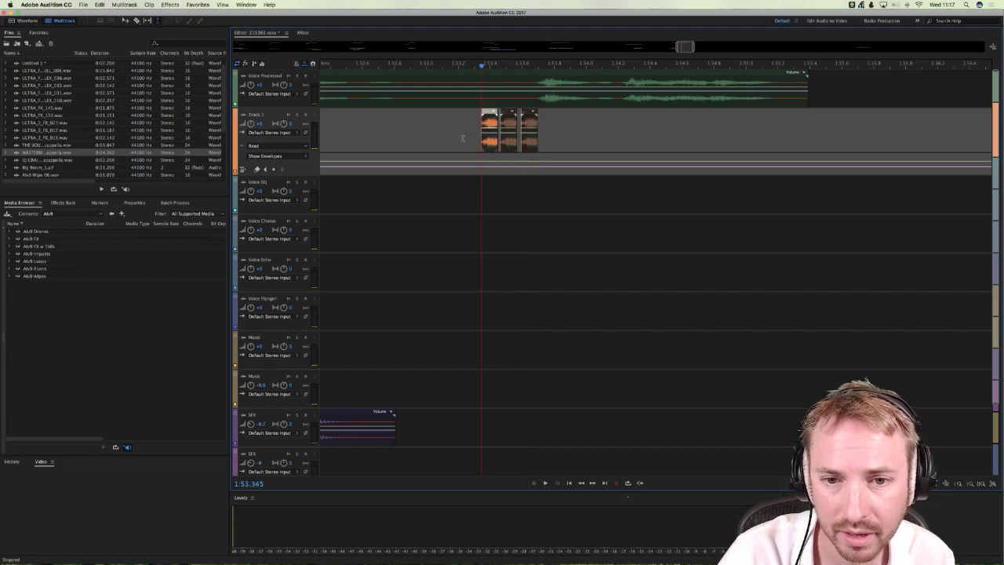
pyautogui.click(461, 135)
pyautogui.hotkey('ctrl', 'v')
pyautogui.scroll(-10, 458, 65)
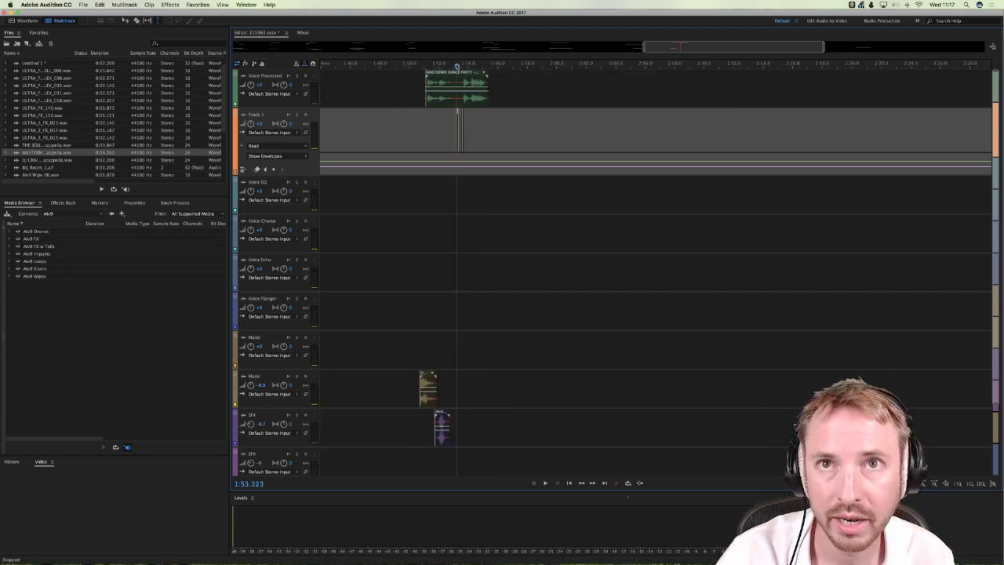
pyautogui.scroll(-5, 457, 65)
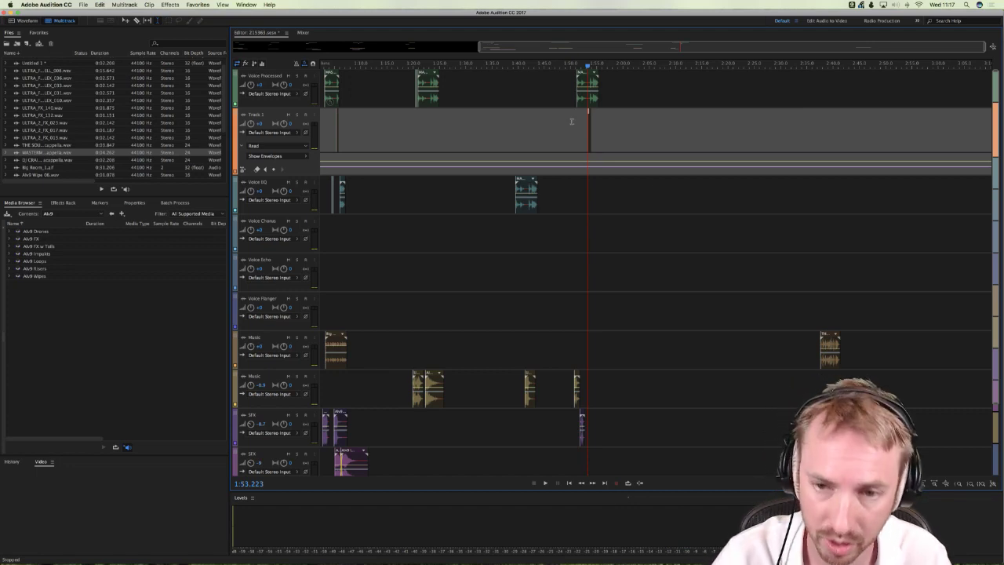
pyautogui.press('space')
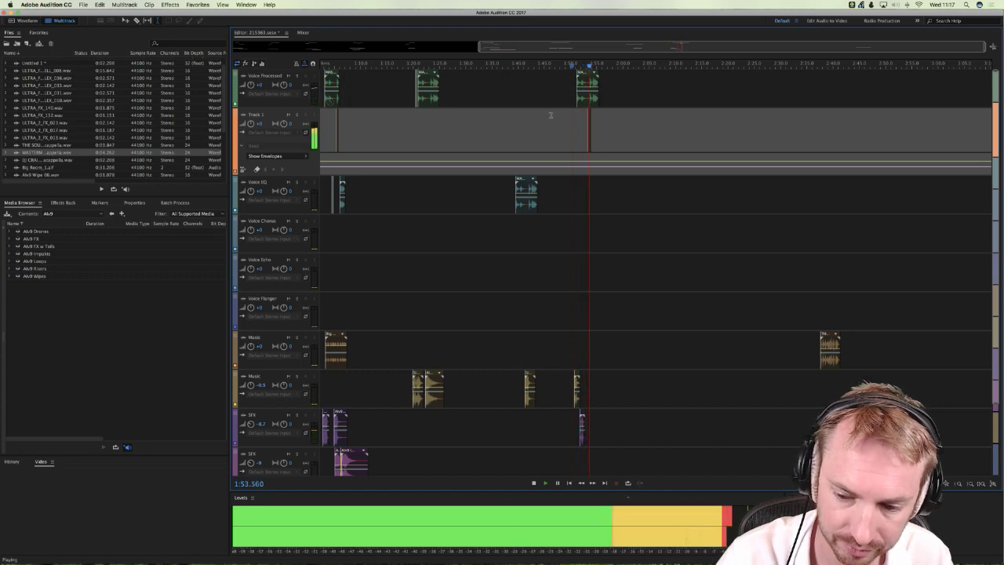
pyautogui.click(511, 67)
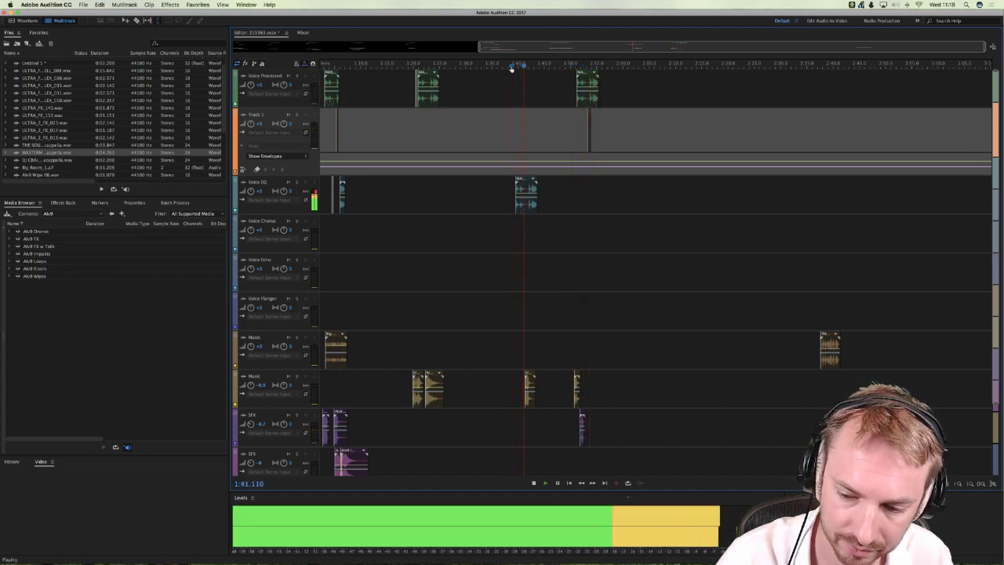
pyautogui.click(413, 66)
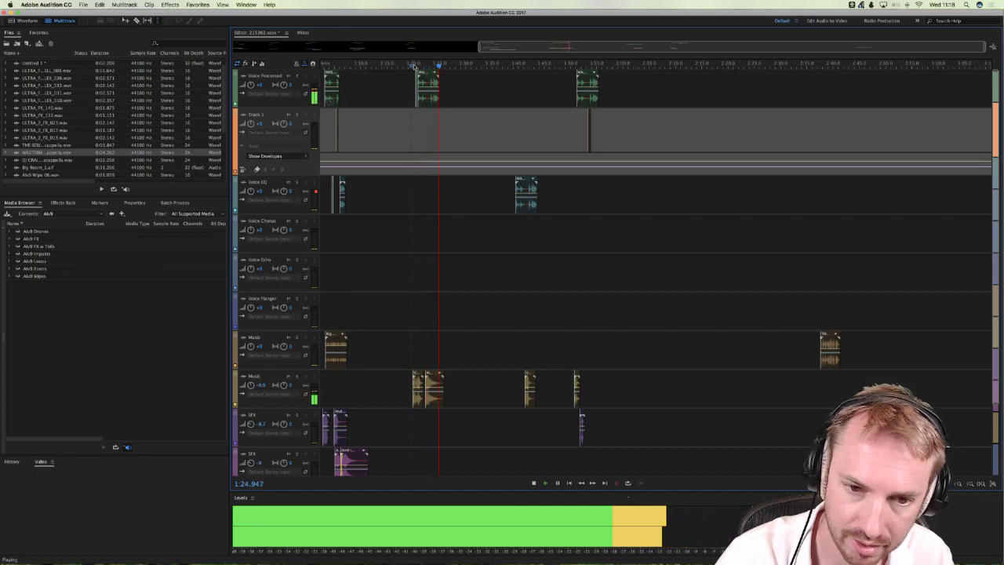
pyautogui.press('space')
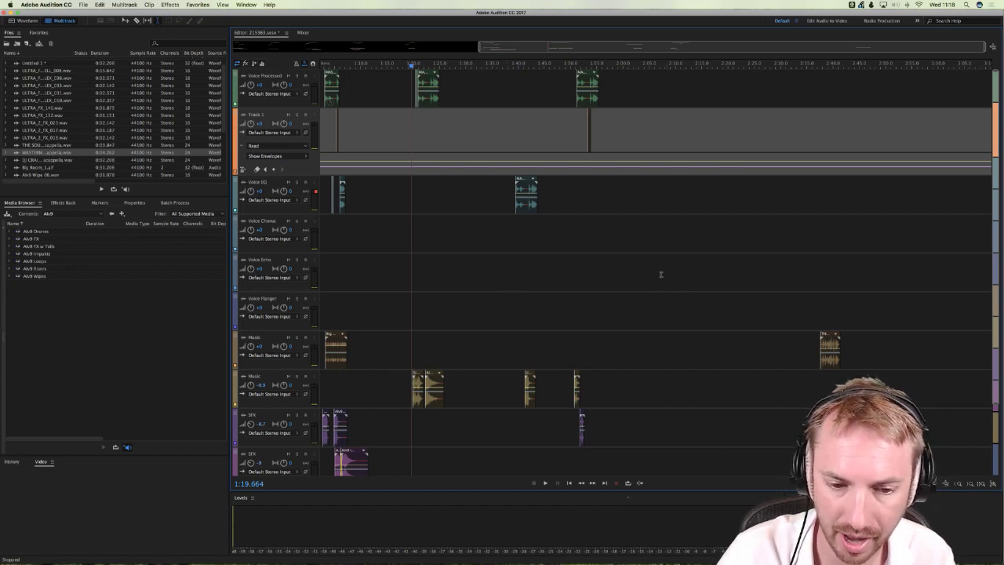
pyautogui.click(572, 131)
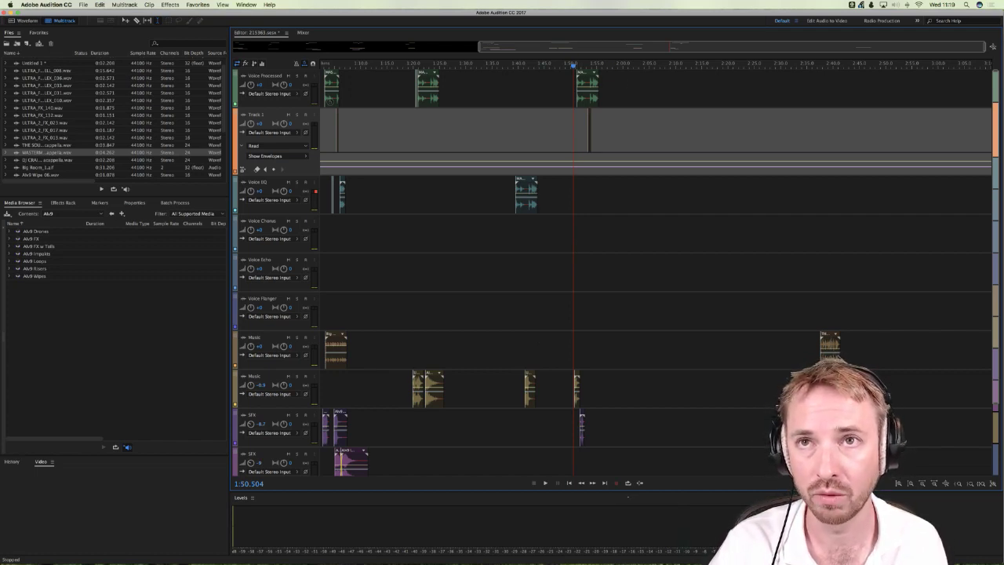
# Step: Play back the section from about 1:49.6 to hear the voice fragments
pyautogui.click(572, 229)
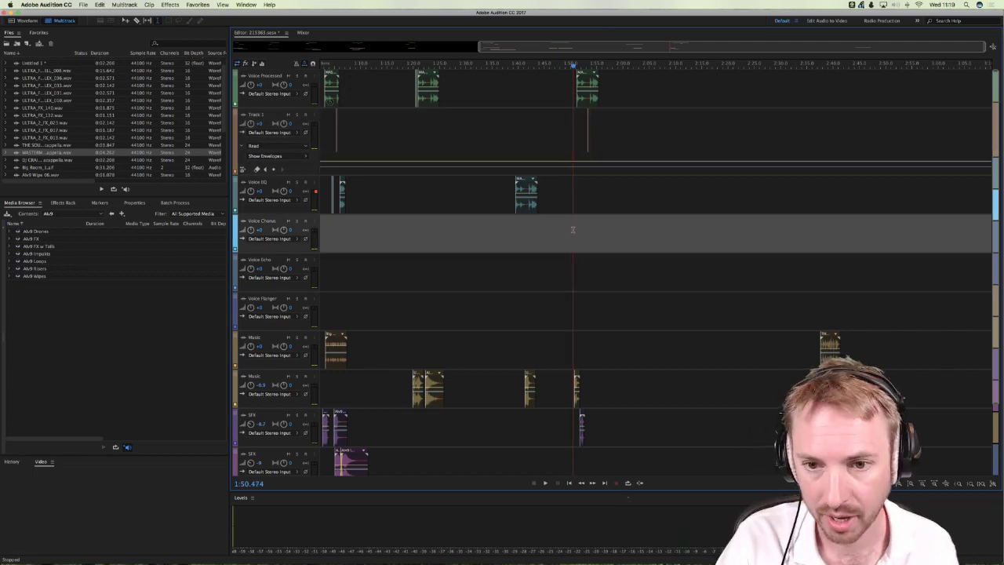
pyautogui.scroll(3, 576, 68)
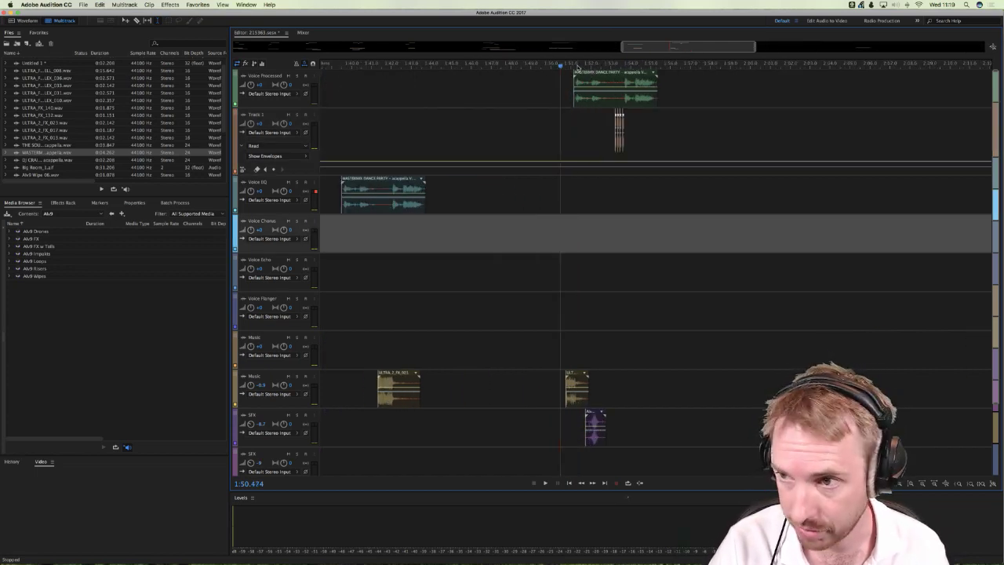
pyautogui.press('space')
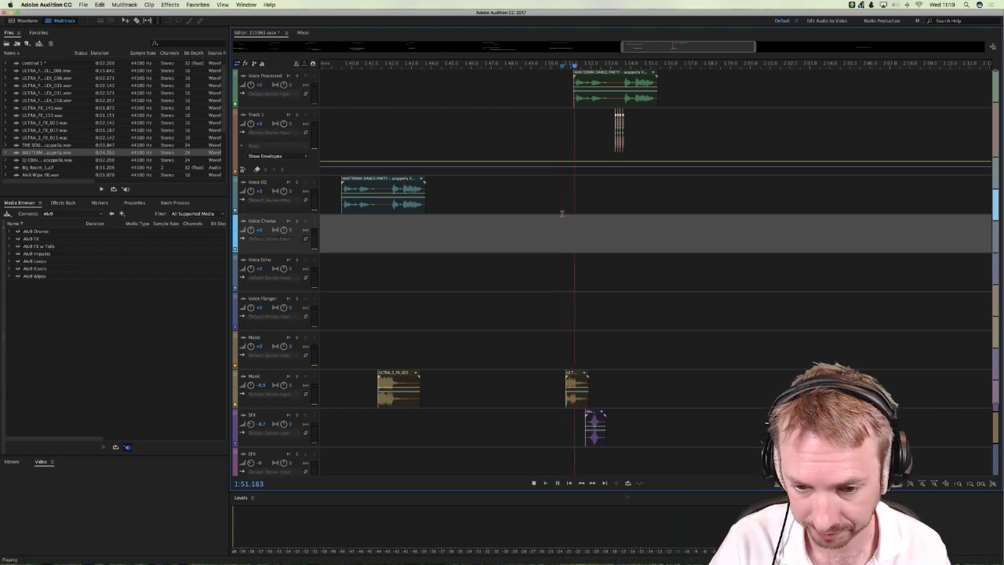
pyautogui.click(542, 216)
pyautogui.press('space')
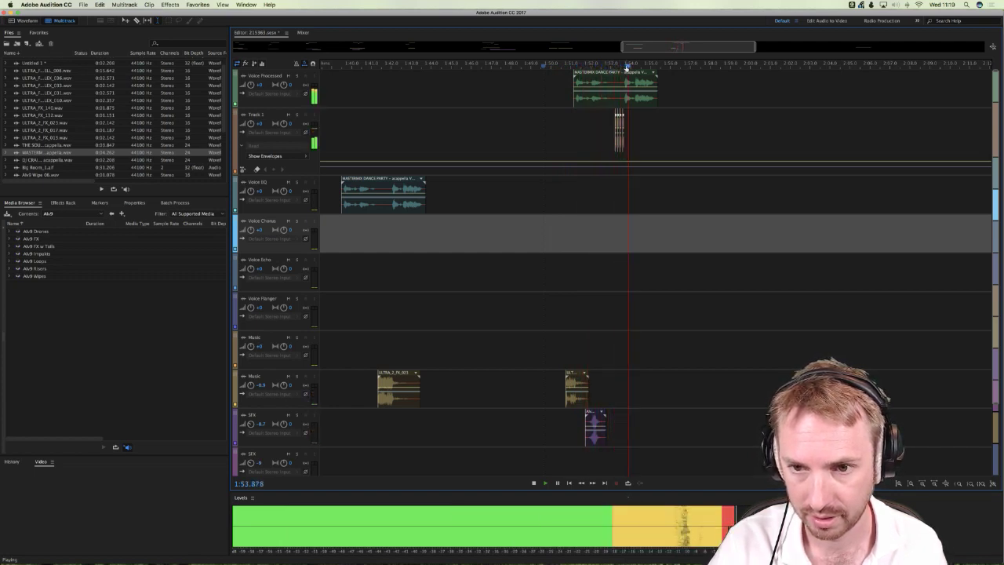
pyautogui.press('space')
pyautogui.scroll(4, 626, 69)
pyautogui.scroll(-6, 626, 69)
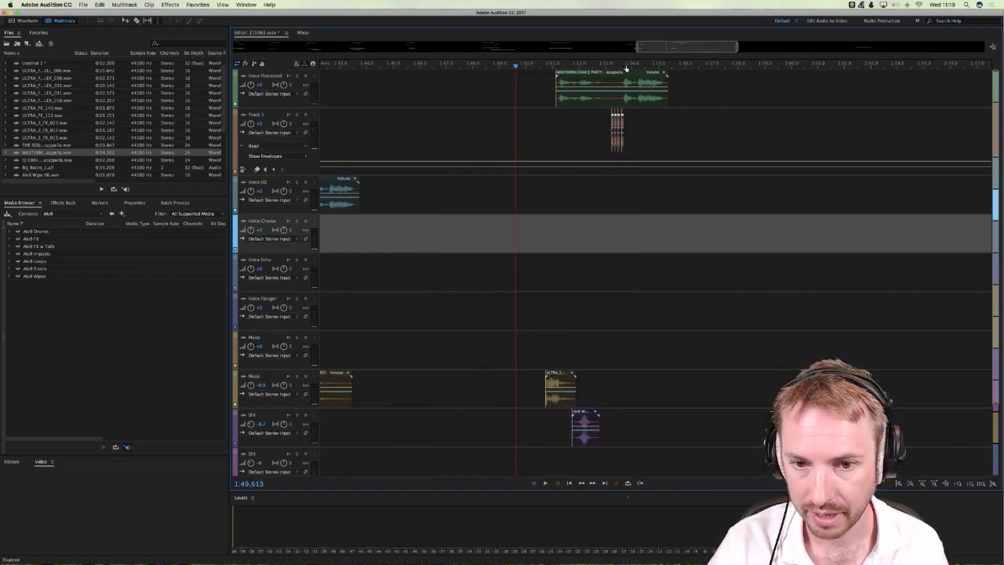
pyautogui.hscroll(-6, 460, 266)
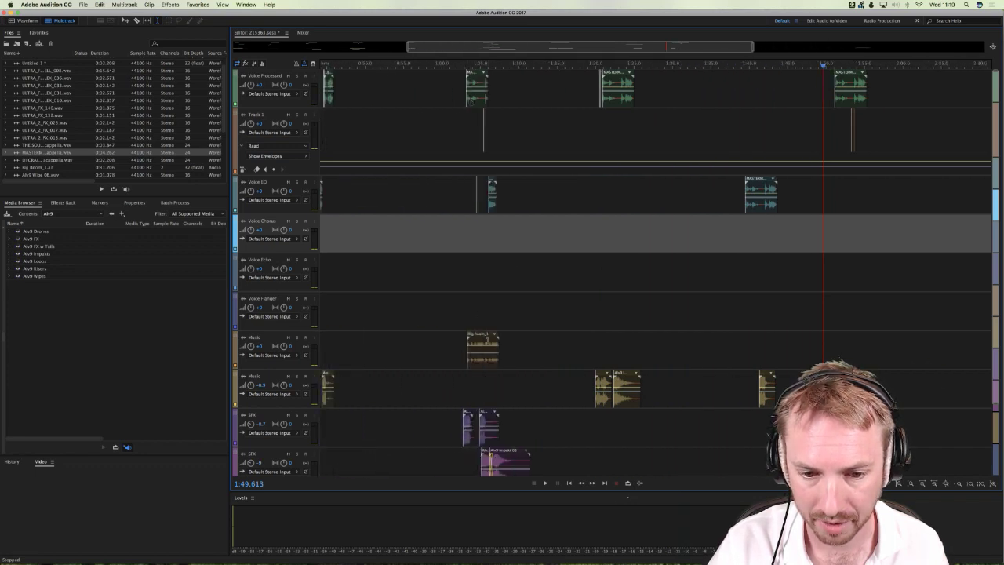
# Step: Copy the Big Room loop to about 1:48 on the Music track
pyautogui.moveTo(482, 339); pyautogui.dragTo(862, 347)
pyautogui.click(874, 349)
pyautogui.click(832, 258)
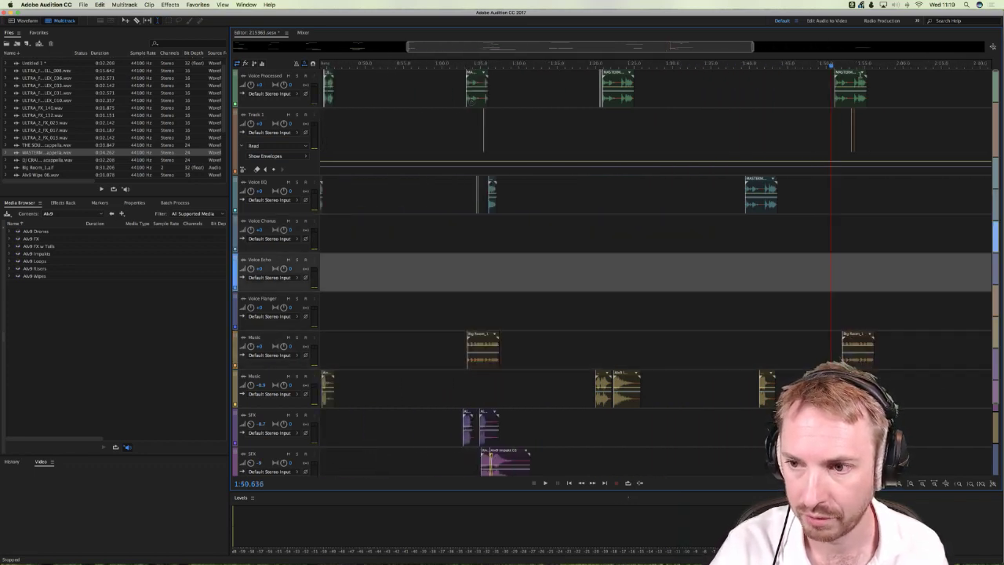
pyautogui.scroll(5, 865, 67)
pyautogui.scroll(5, 864, 68)
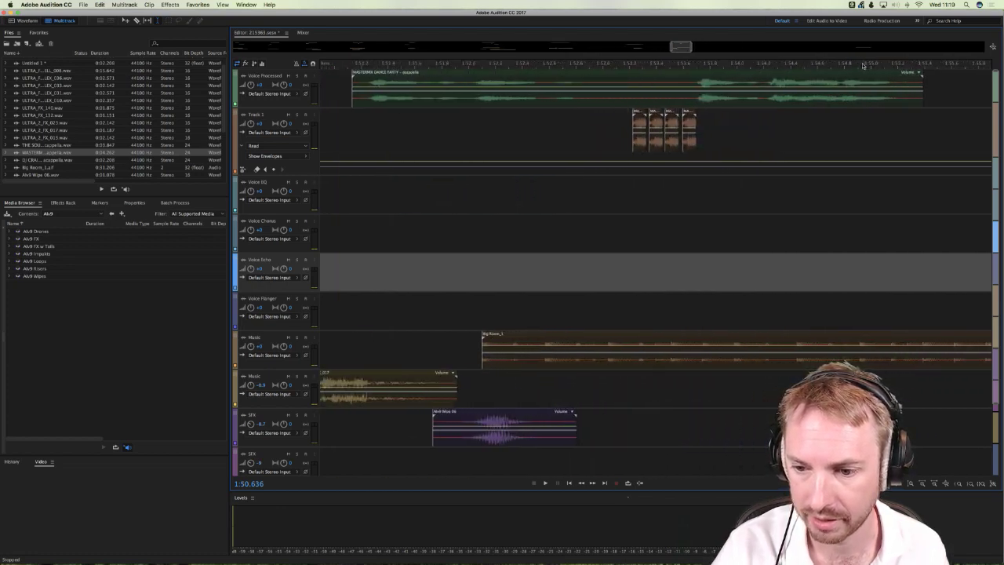
pyautogui.click(535, 239)
pyautogui.click(493, 193)
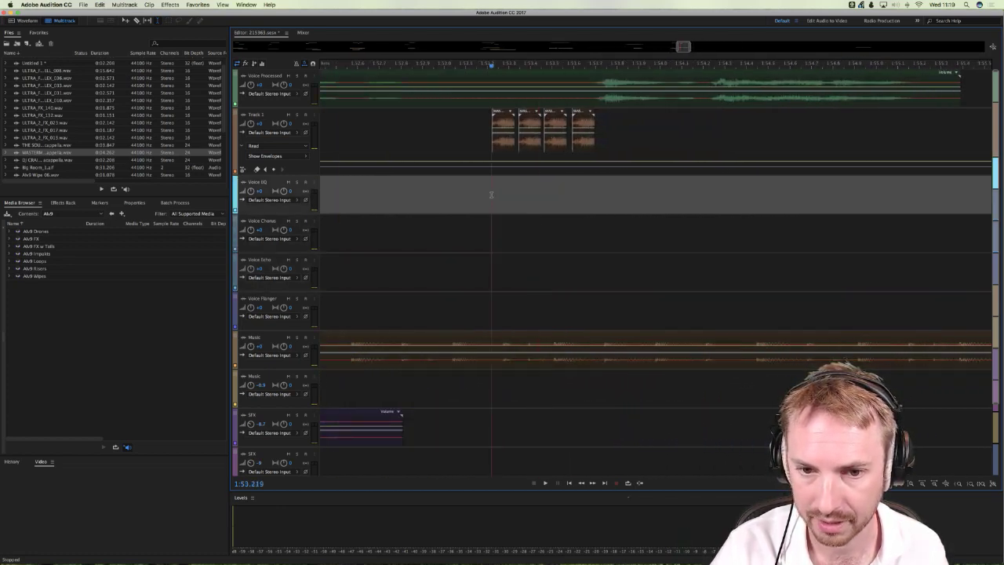
pyautogui.click(597, 187)
pyautogui.click(601, 187)
pyautogui.click(604, 351)
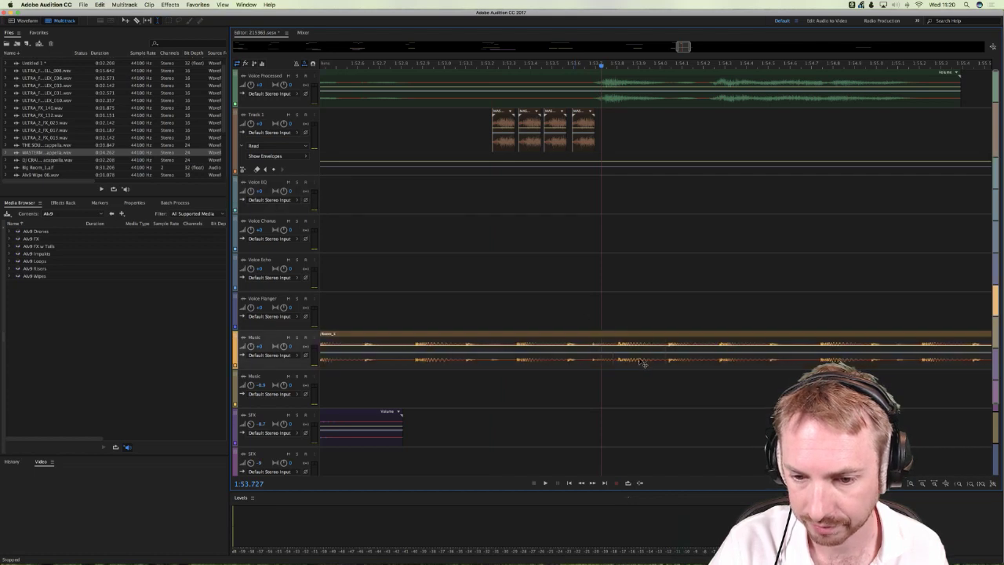
# Step: Move the Big Room copy further right along the Music track
pyautogui.click(575, 273)
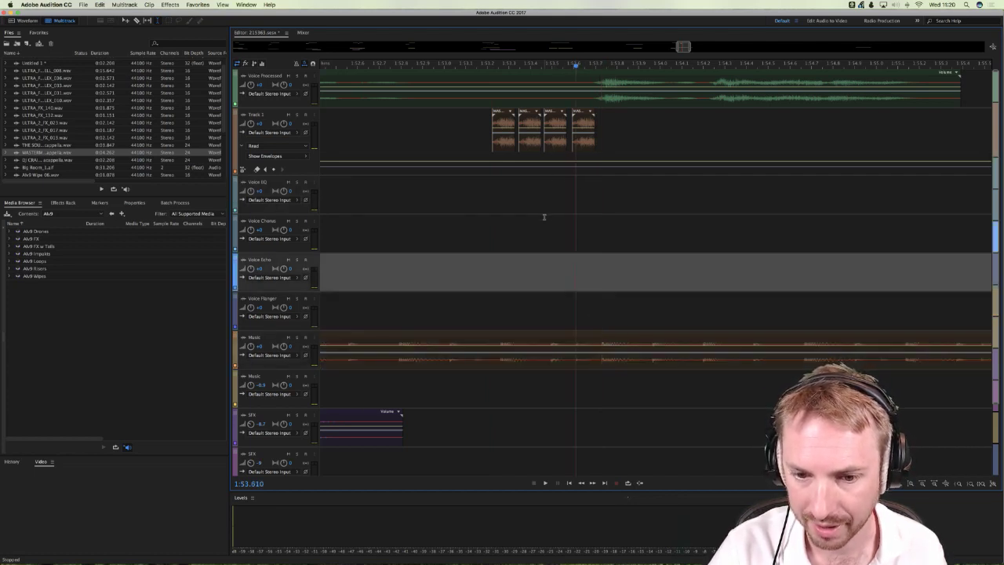
pyautogui.click(545, 217)
pyautogui.click(549, 216)
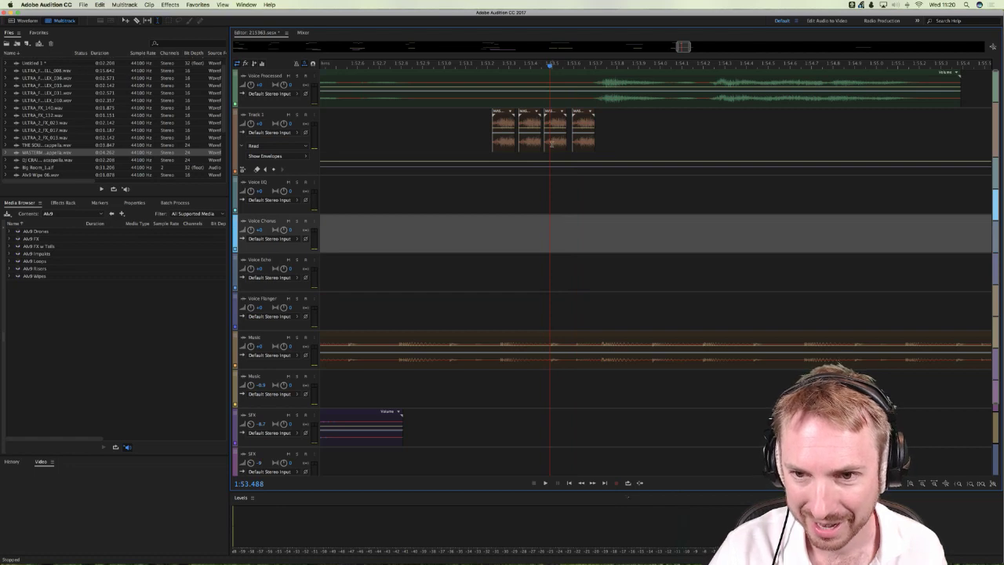
pyautogui.click(523, 200)
pyautogui.click(497, 191)
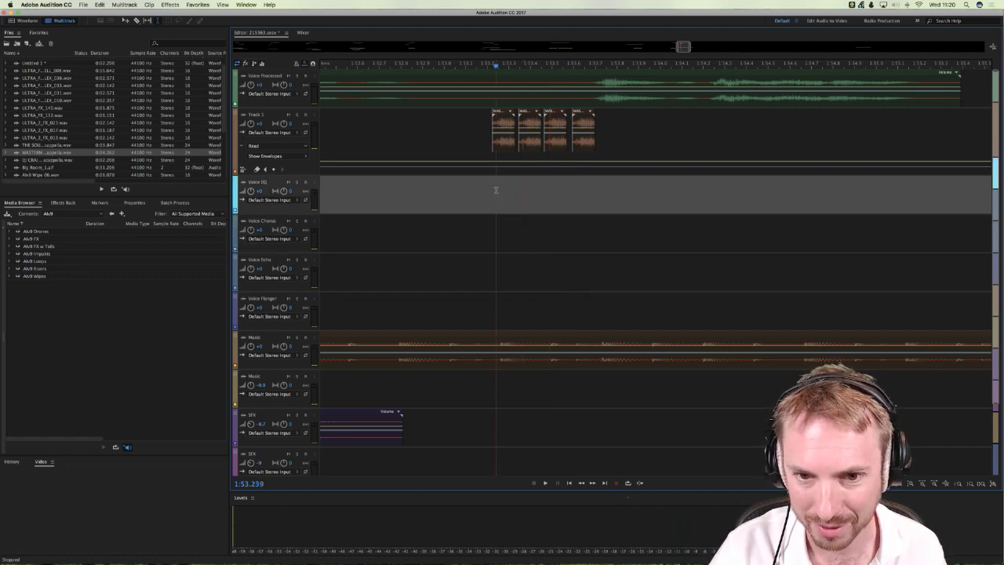
pyautogui.scroll(-5, 535, 63)
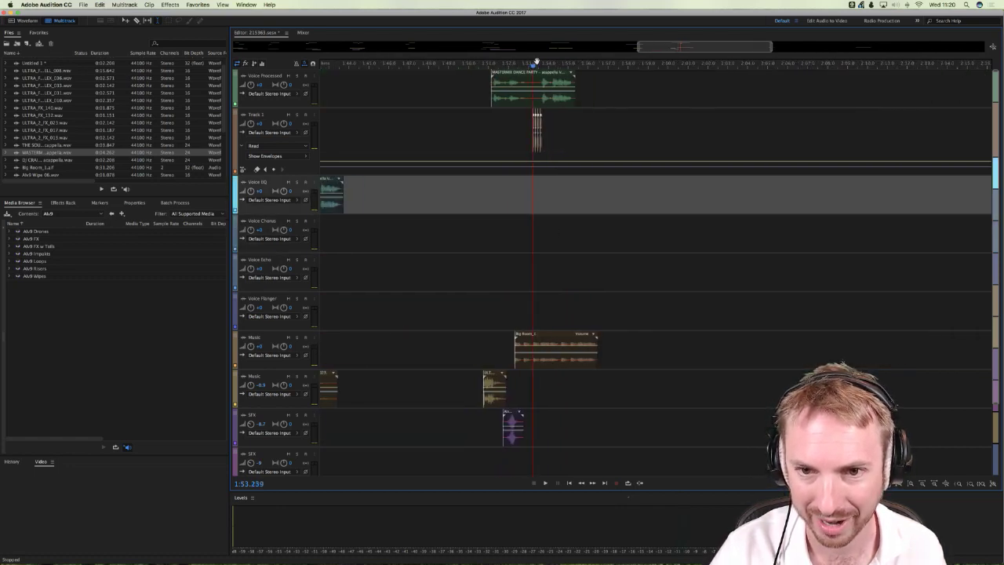
pyautogui.moveTo(539, 358); pyautogui.dragTo(697, 357)
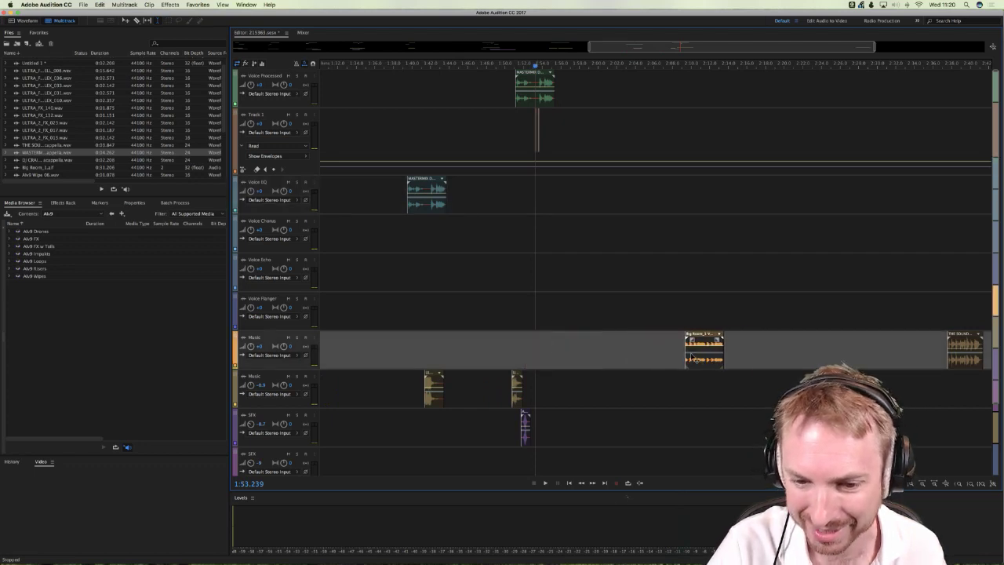
pyautogui.click(514, 267)
pyautogui.scroll(6, 707, 155)
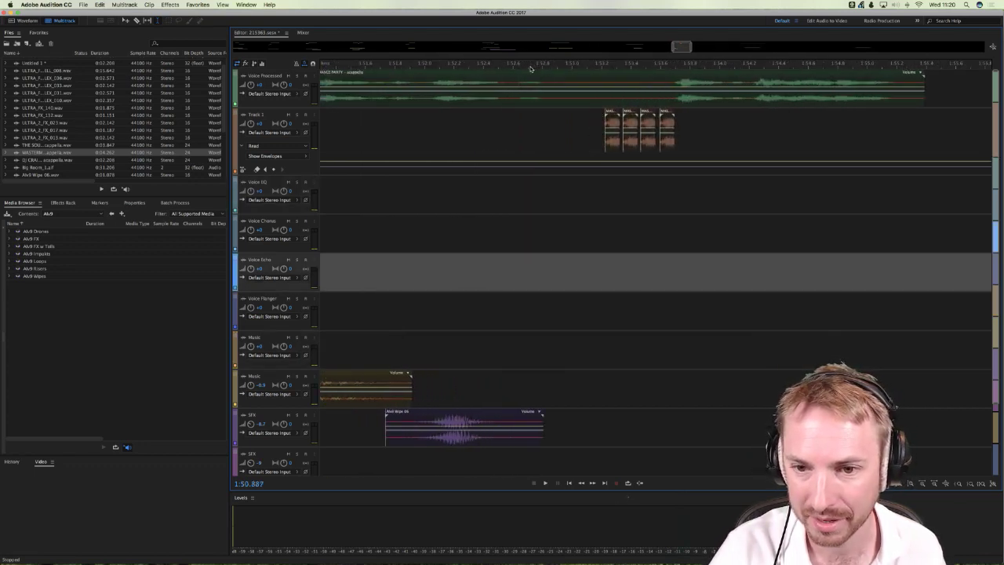
# Step: Add a point on Track 1's automation envelope, raise it over the fragments, and audition it
pyautogui.click(680, 166)
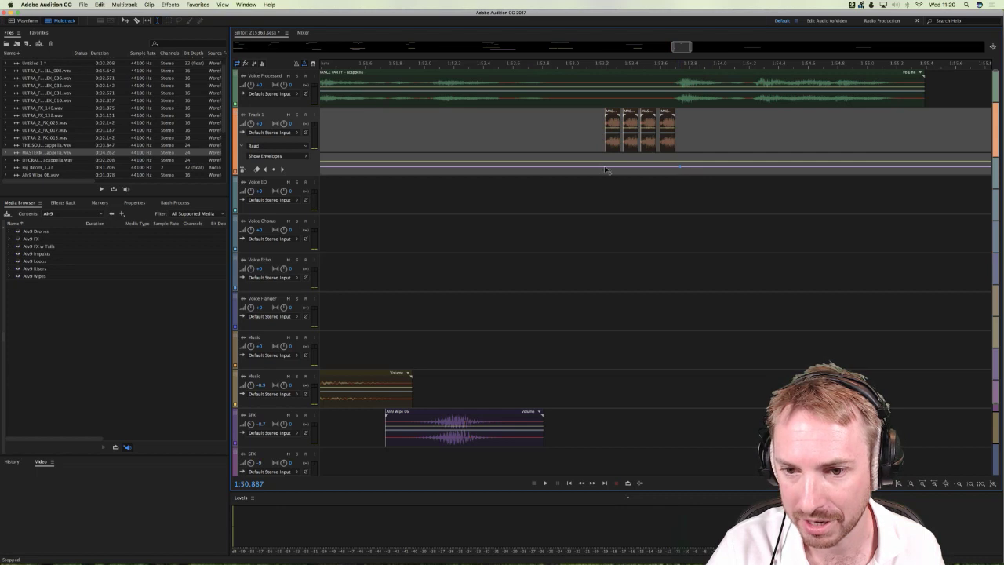
pyautogui.moveTo(602, 171); pyautogui.dragTo(601, 157)
pyautogui.press('space')
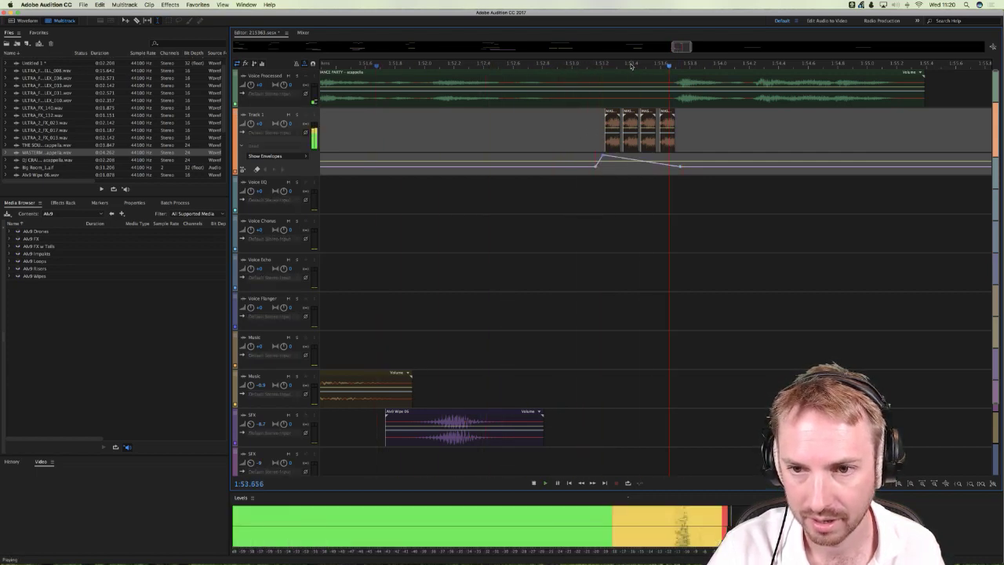
pyautogui.scroll(-2, 631, 66)
pyautogui.scroll(-1, 631, 66)
pyautogui.click(502, 202)
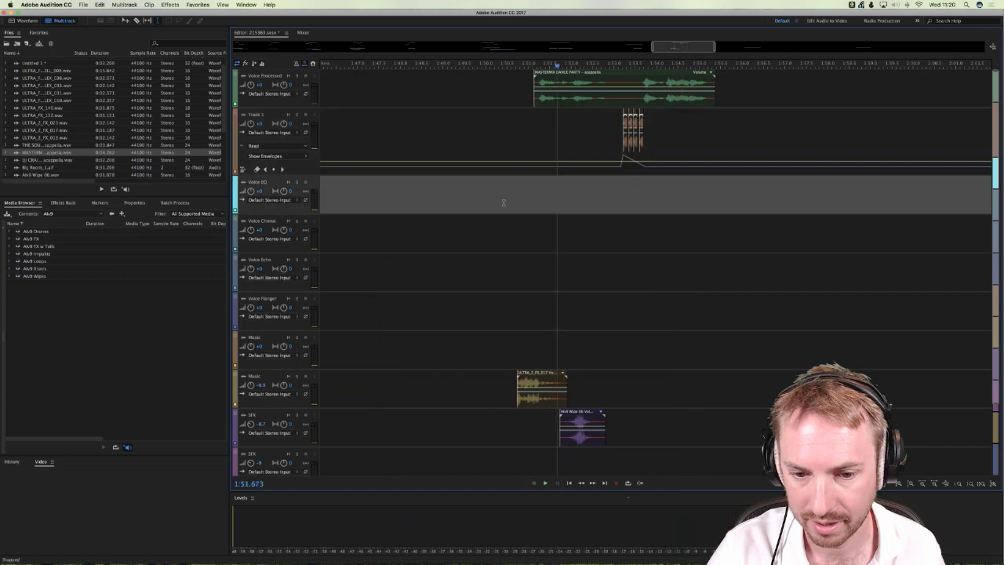
pyautogui.click(443, 204)
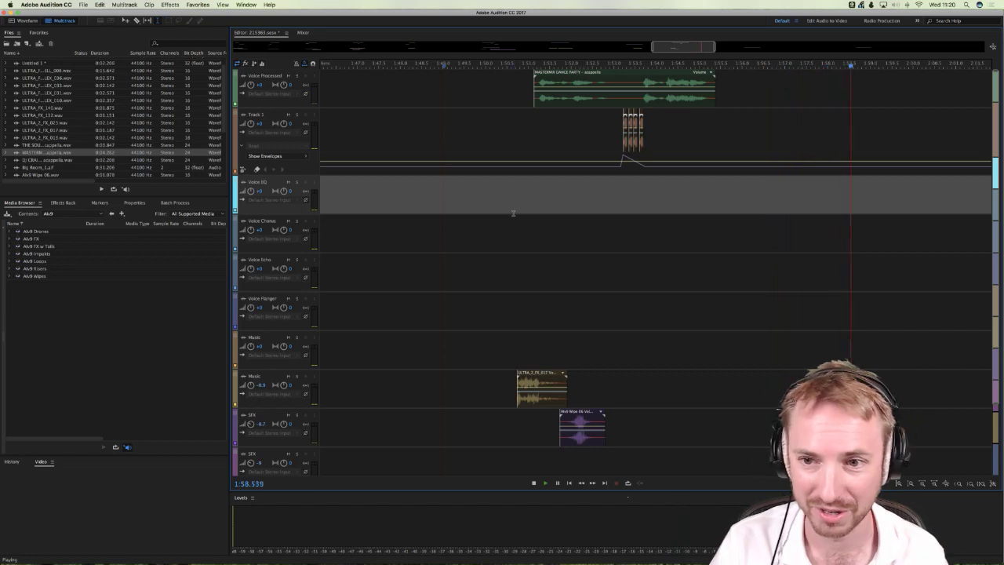
pyautogui.press('space')
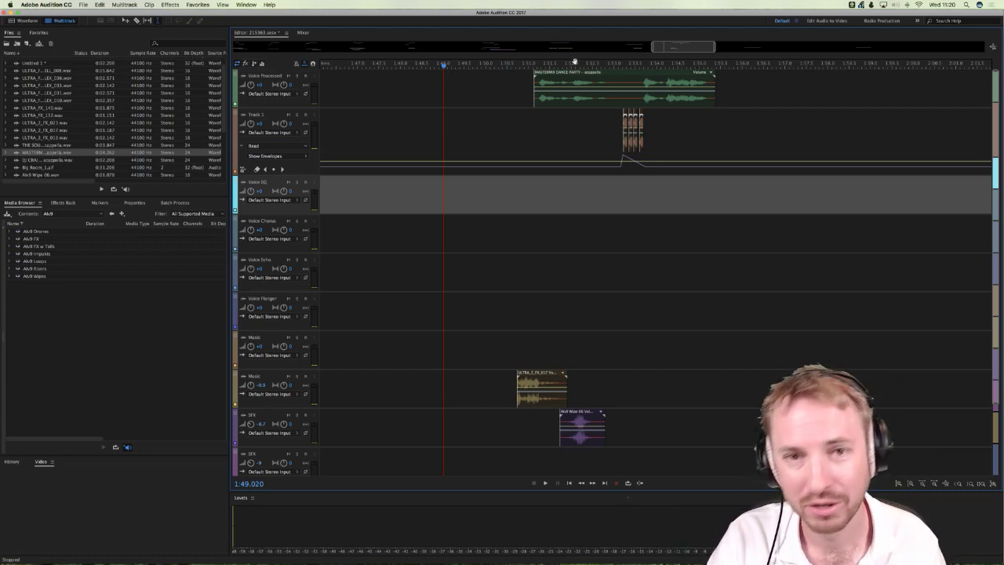
pyautogui.scroll(-2, 575, 61)
pyautogui.click(538, 223)
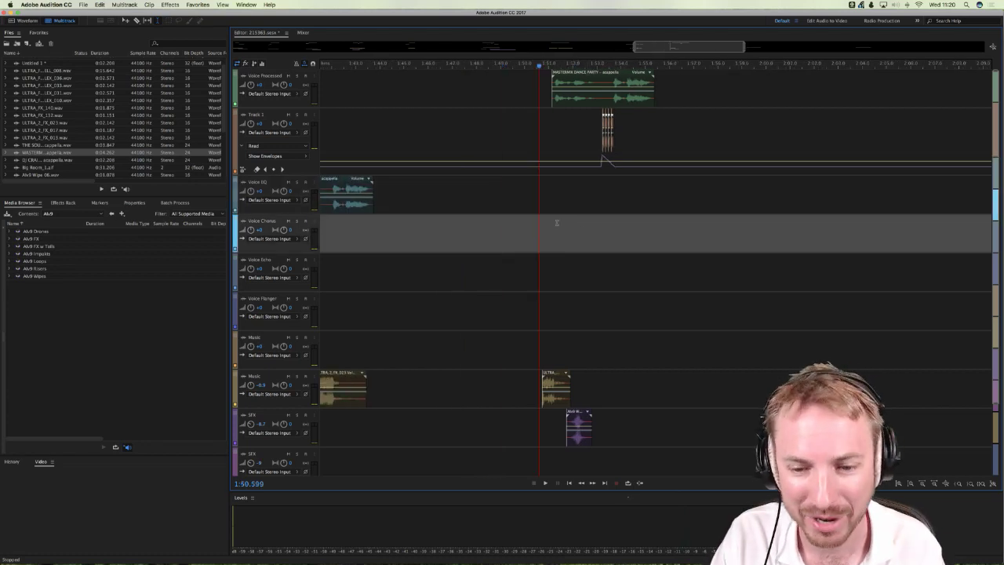
pyautogui.click(522, 222)
pyautogui.press('space')
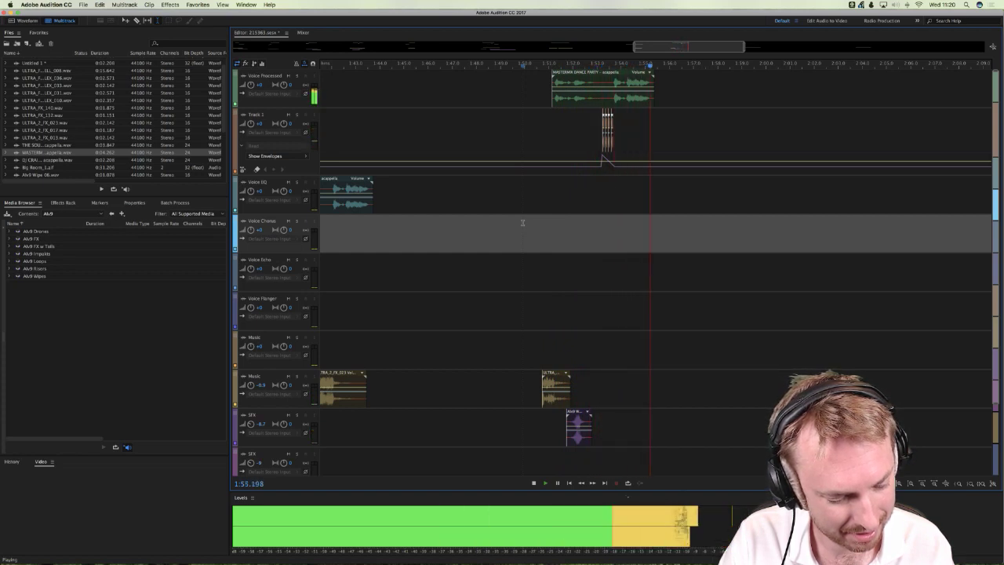
pyautogui.press('space')
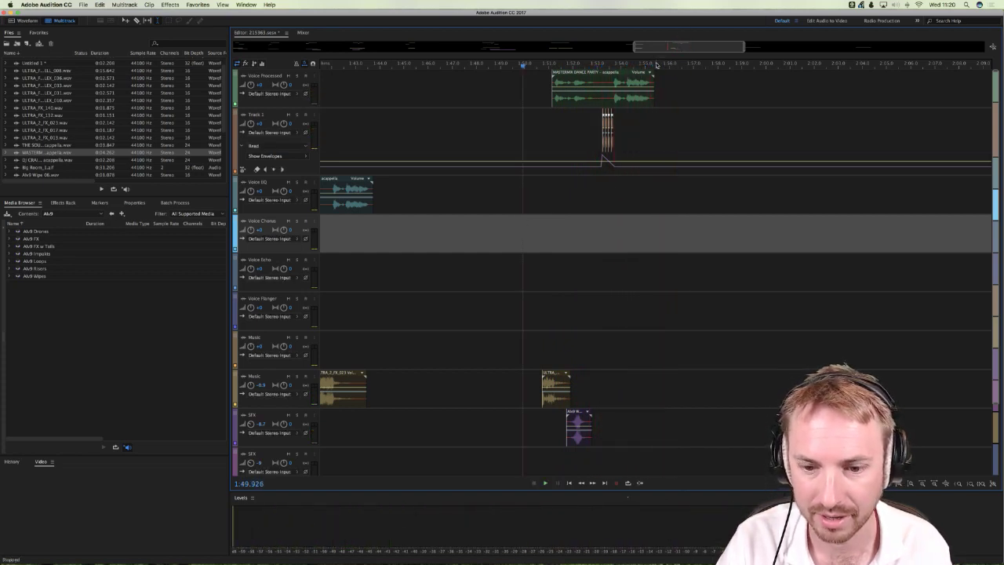
pyautogui.scroll(-3, 657, 64)
pyautogui.hscroll(2, 653, 63)
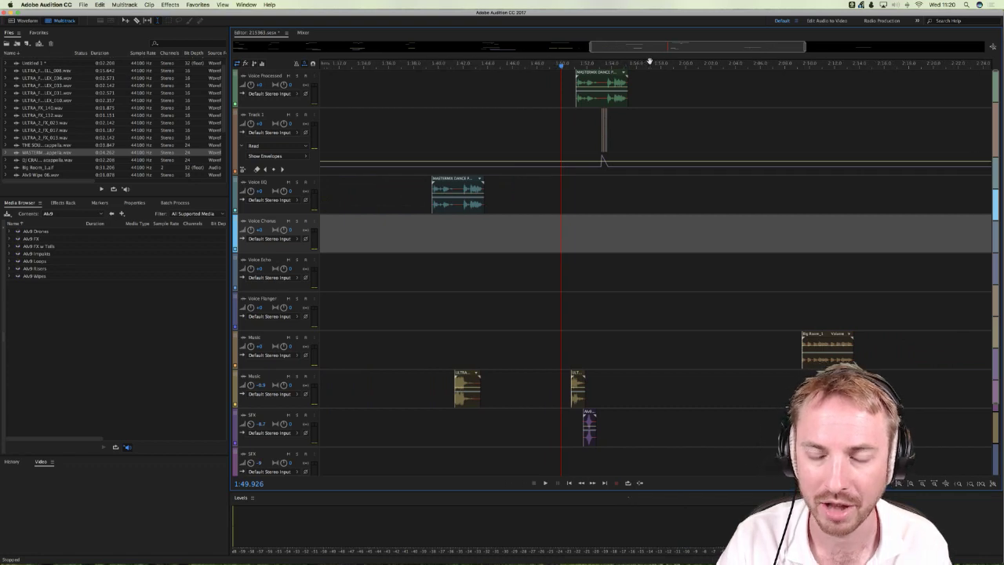
pyautogui.hscroll(4, 708, 60)
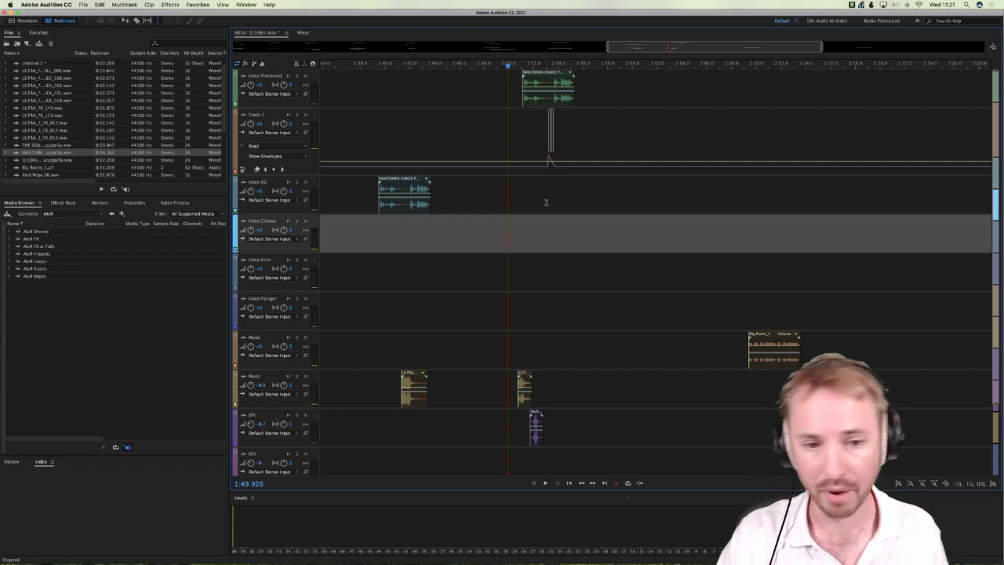
pyautogui.press('space')
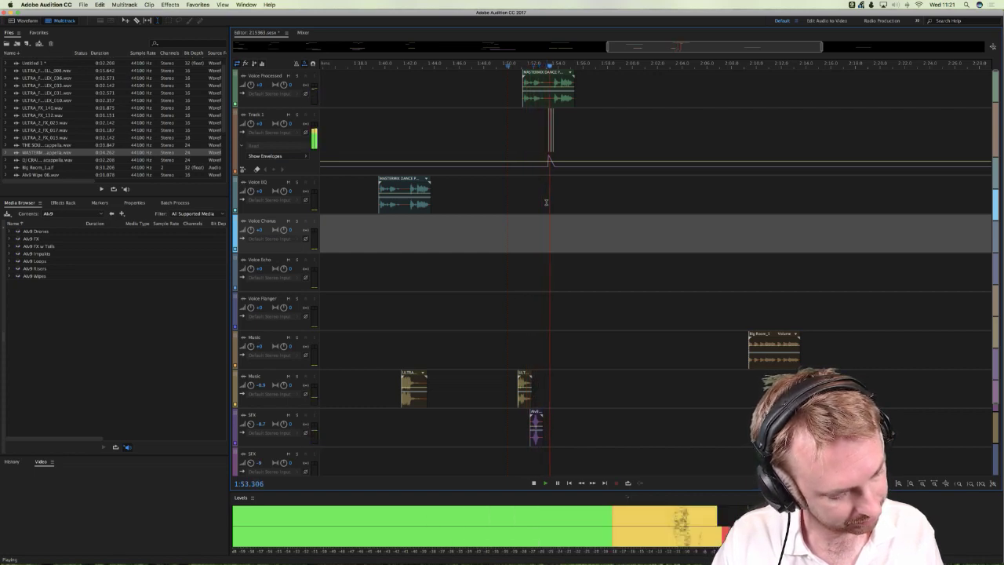
pyautogui.click(722, 258)
# Step: Save the multitrack session, then quit Audition with No To All for Untitled 1
pyautogui.scroll(-5, 621, 60)
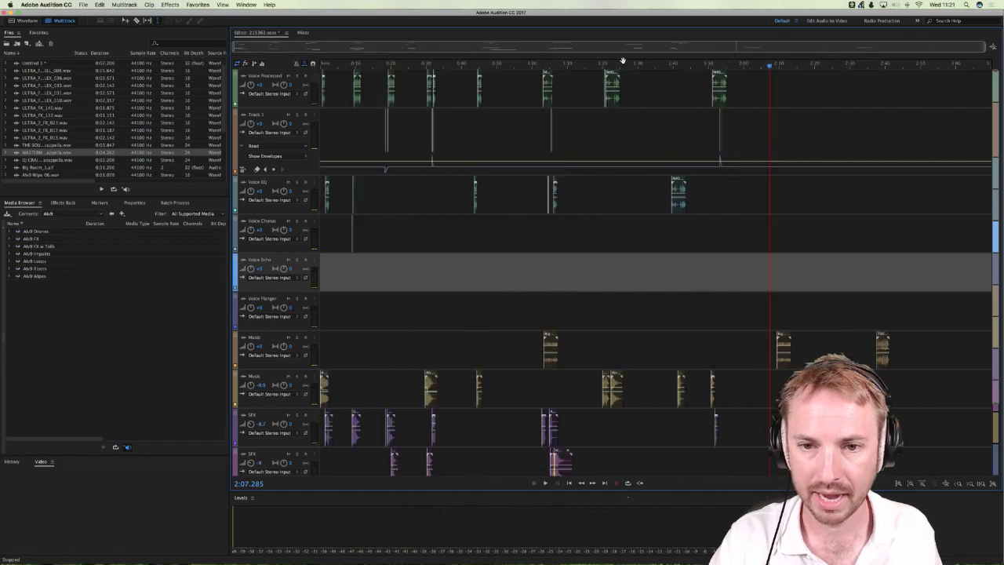
pyautogui.press('super+s')
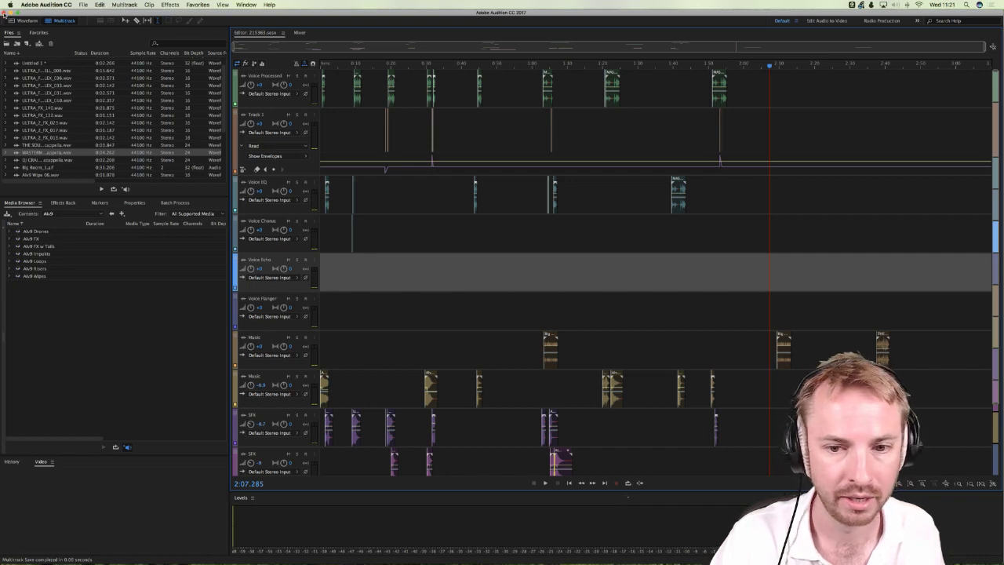
pyautogui.click(5, 12)
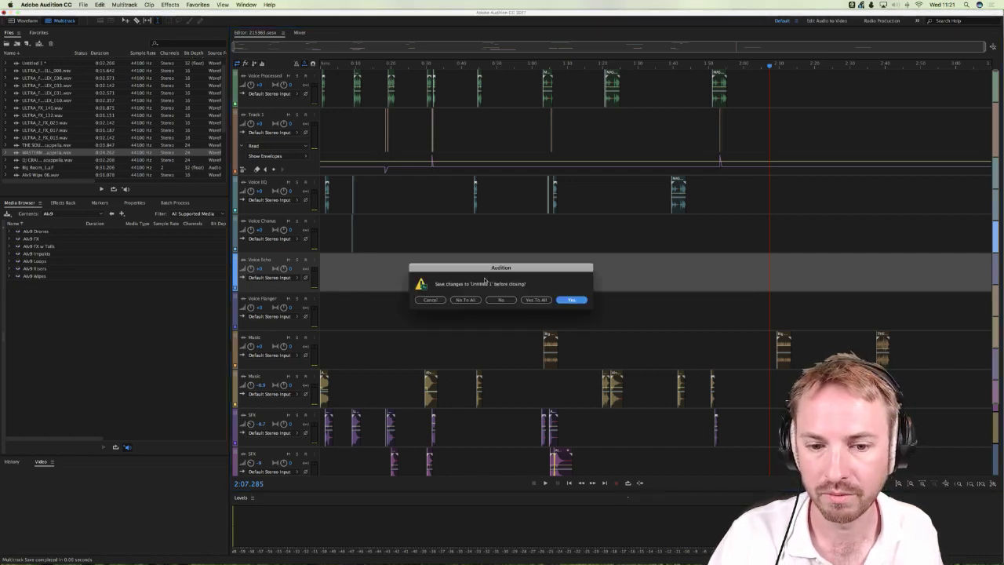
pyautogui.click(472, 301)
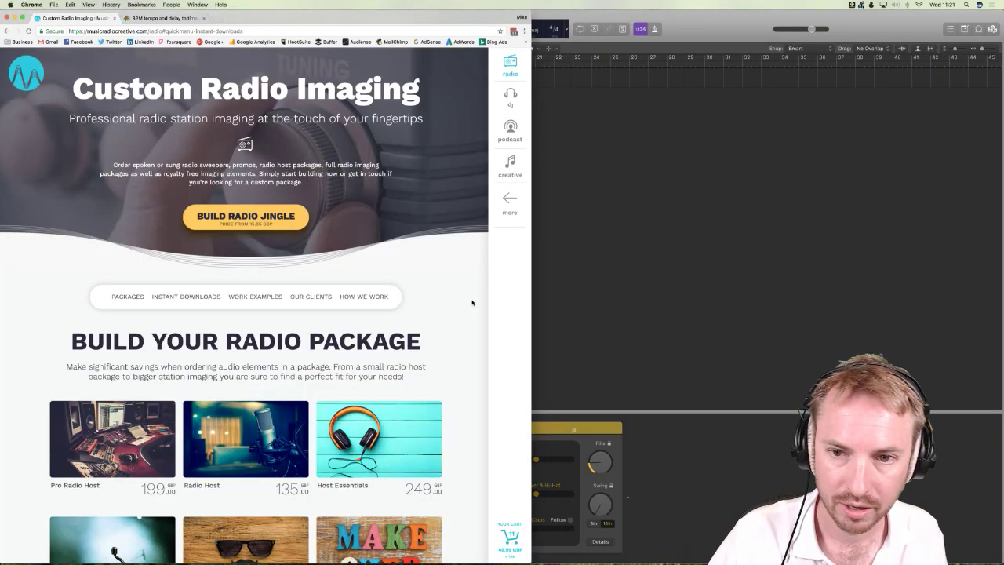
# Step: Search Spotlight for 215363 and open the 215363.sesx session file
pyautogui.press('super+space')
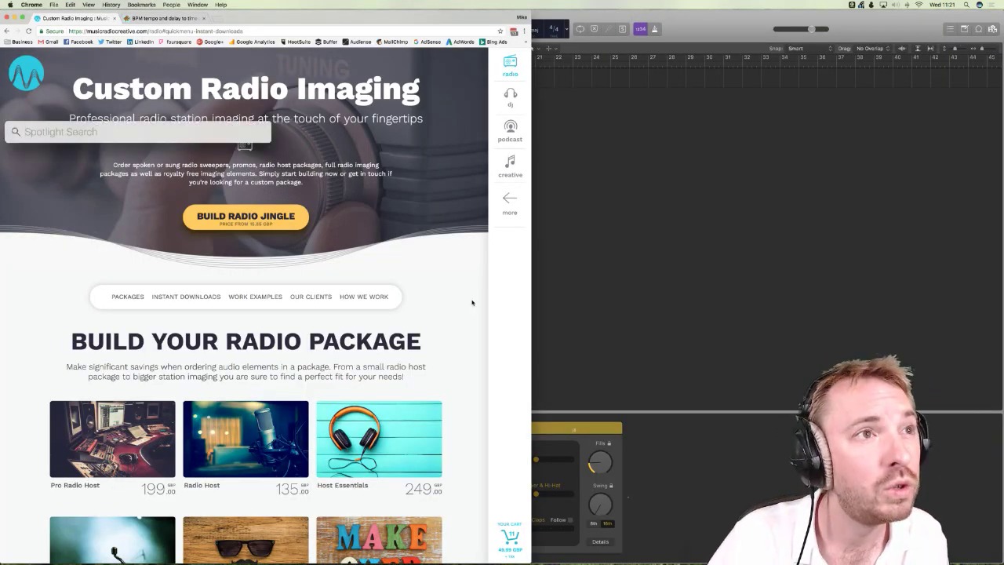
pyautogui.write('215')
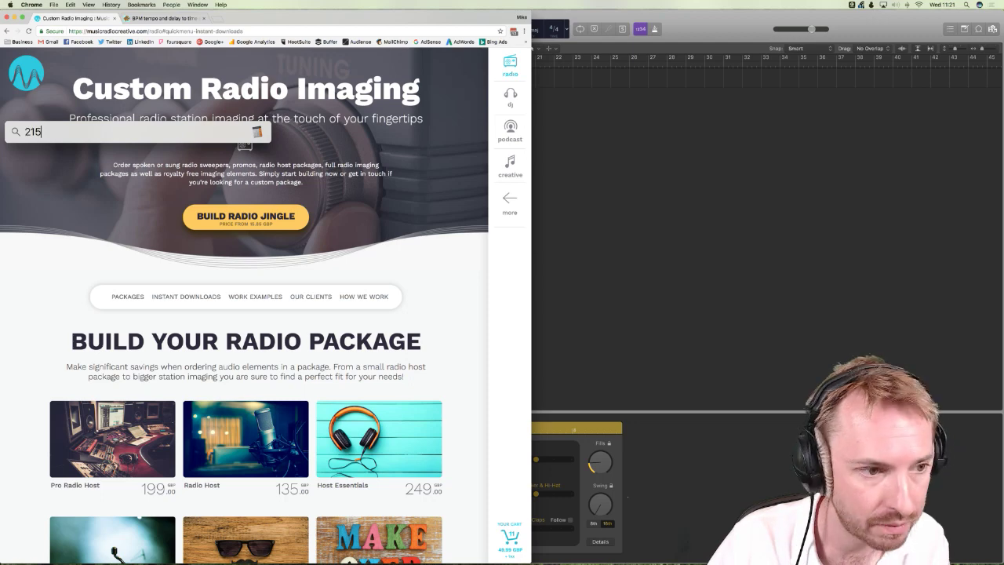
pyautogui.write('363')
pyautogui.press('Down')
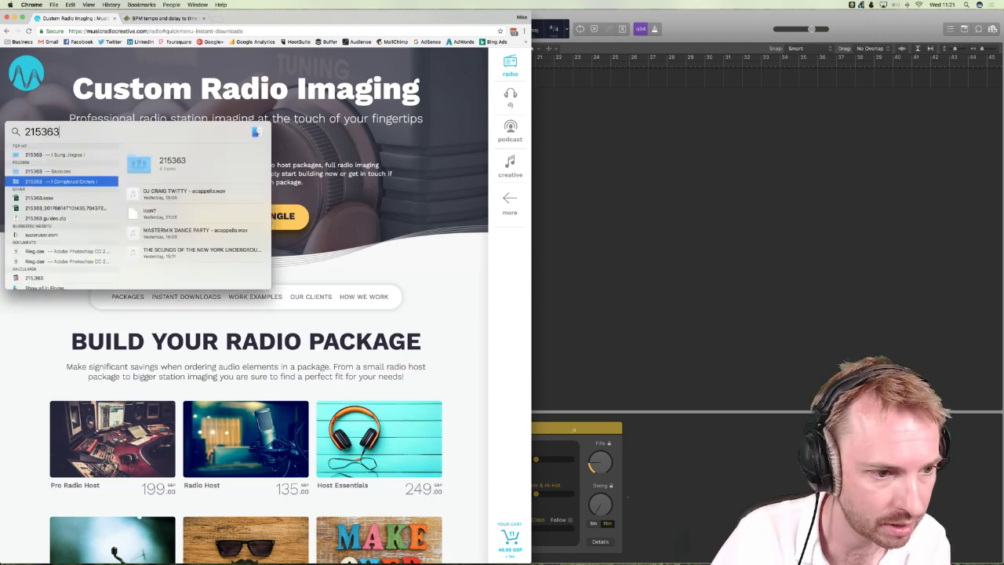
pyautogui.press('Return')
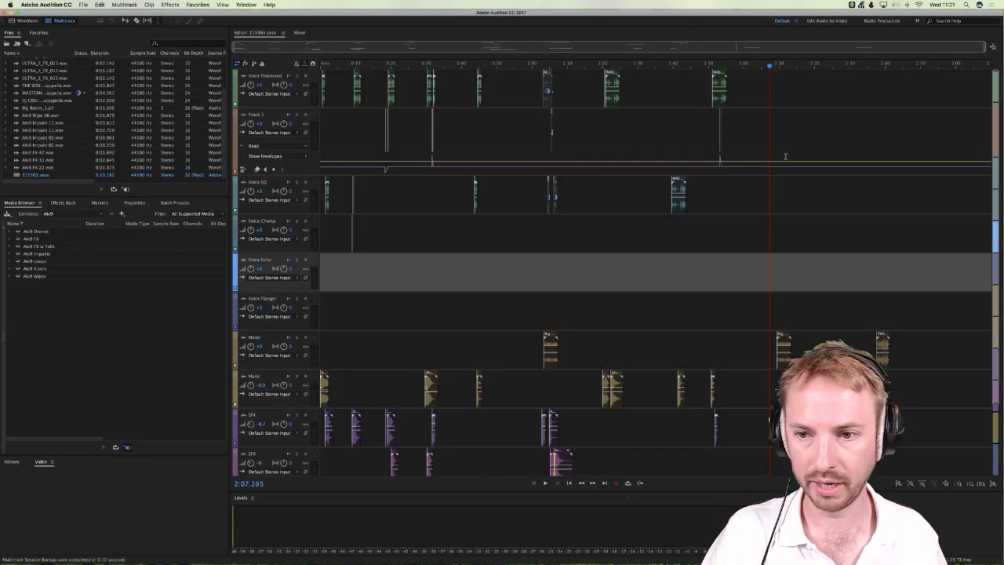
# Step: Drop the MASTERMIX DANCE PARTY acappella from the Files panel onto Voice Processed at 2:05
pyautogui.click(709, 129)
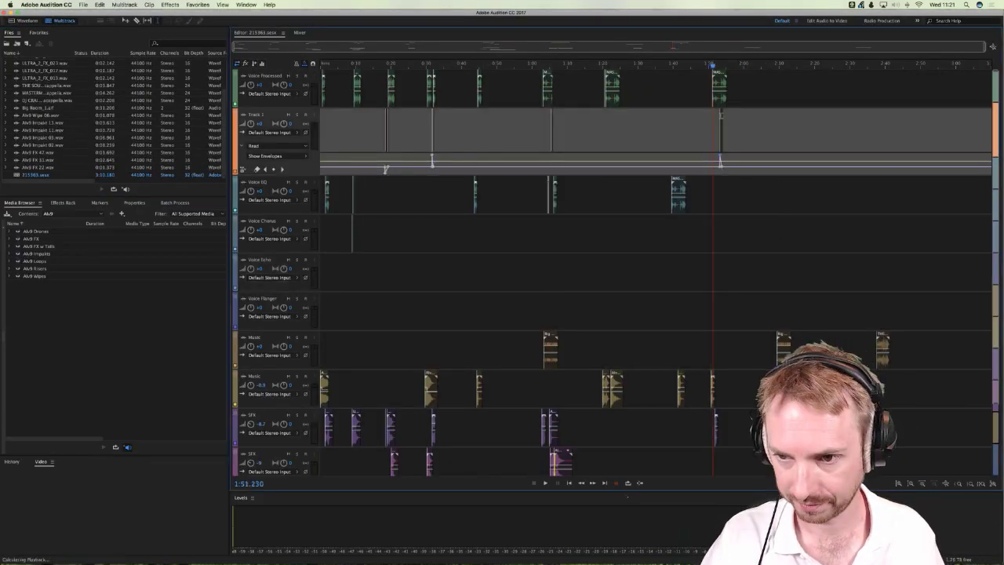
pyautogui.press('space')
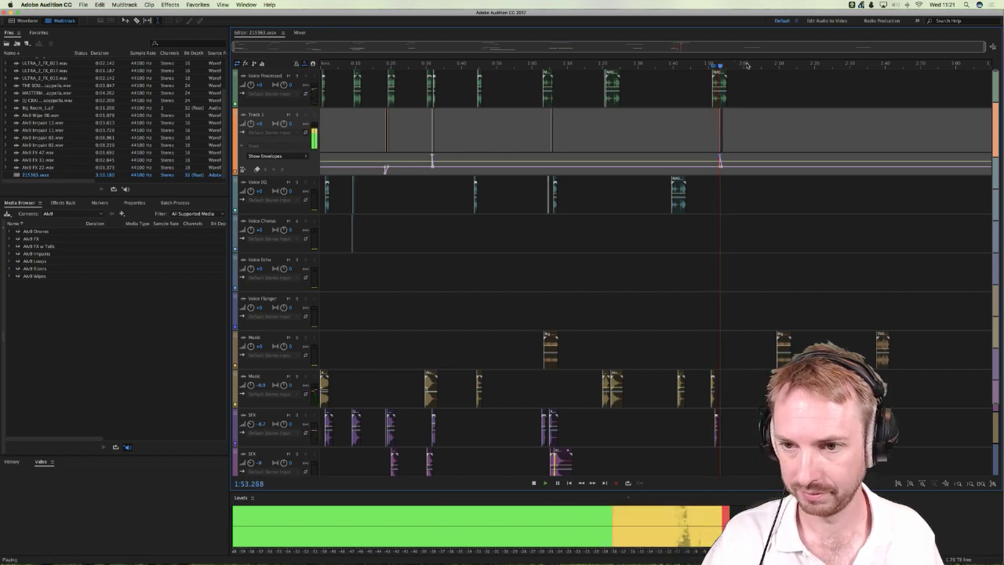
pyautogui.click(764, 100)
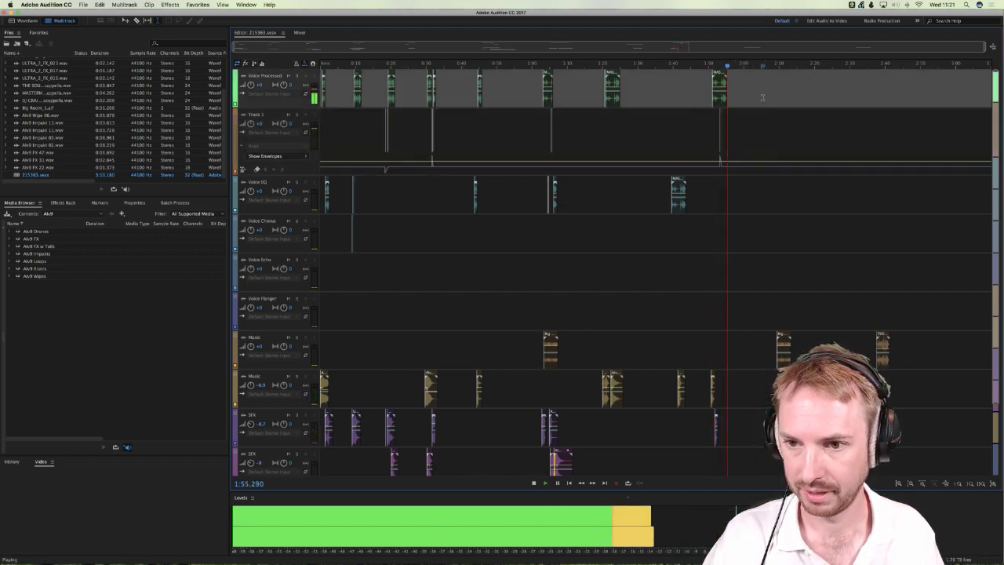
pyautogui.press('space')
pyautogui.moveTo(53, 104); pyautogui.dragTo(774, 92)
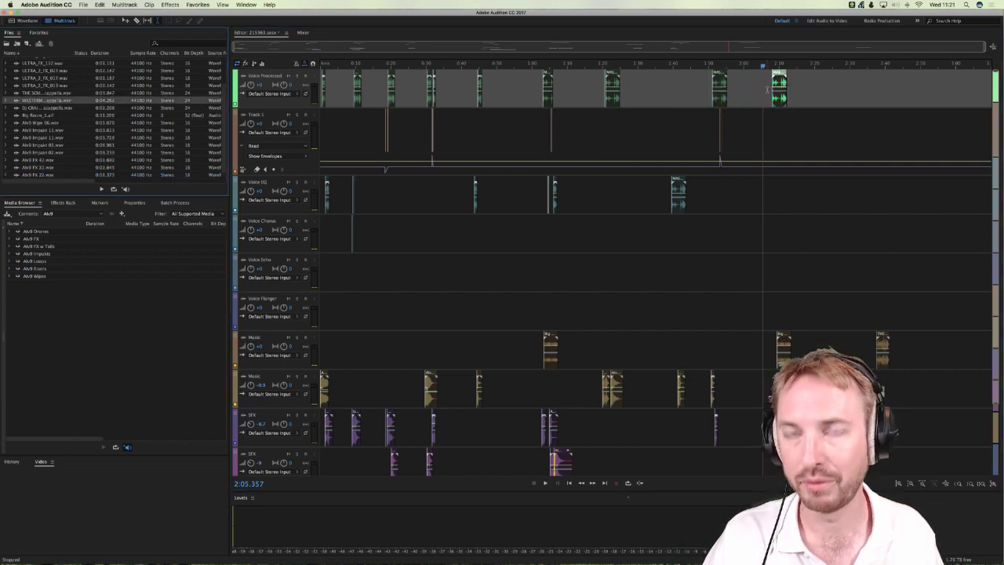
pyautogui.click(767, 89)
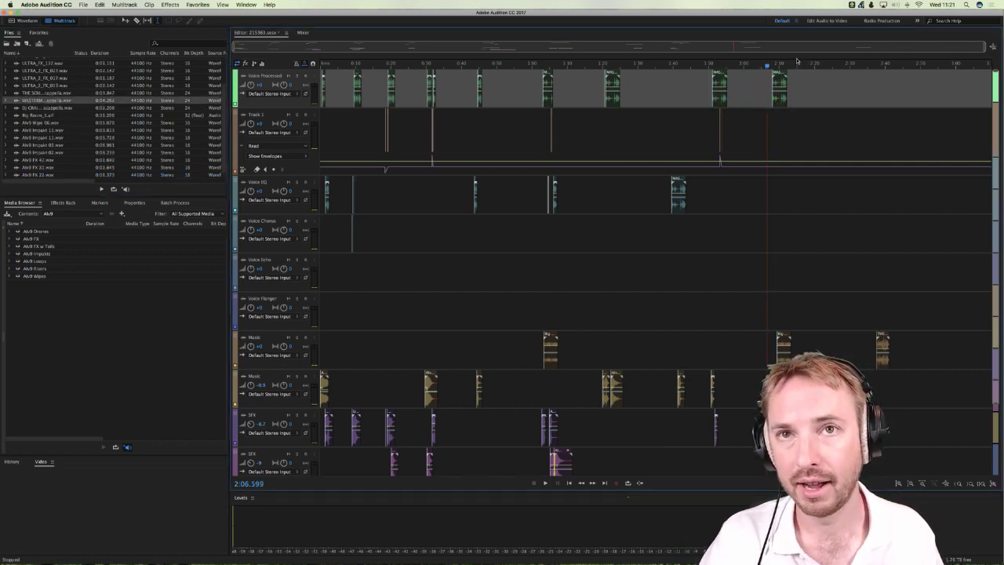
pyautogui.scroll(5, 777, 63)
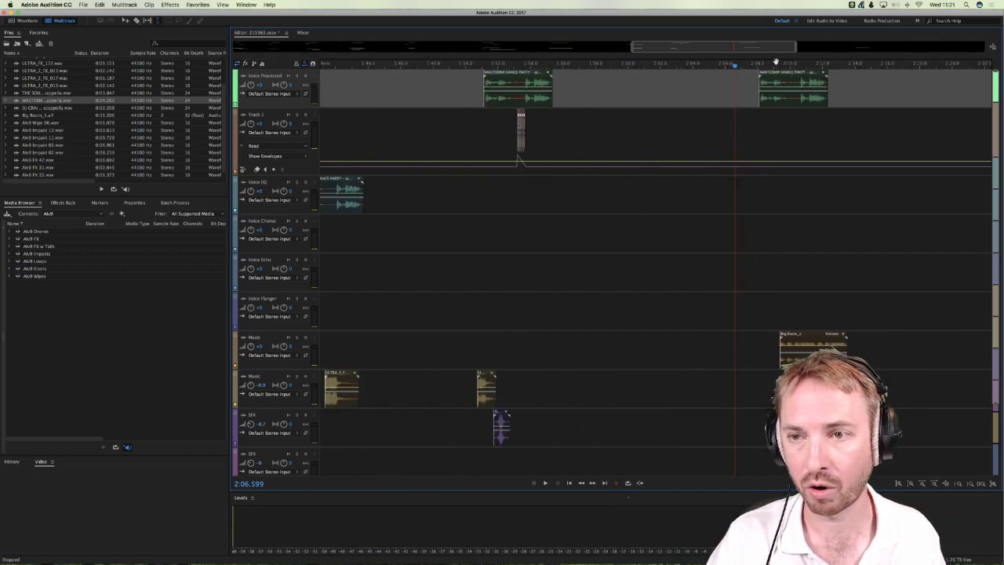
pyautogui.hscroll(3, 776, 60)
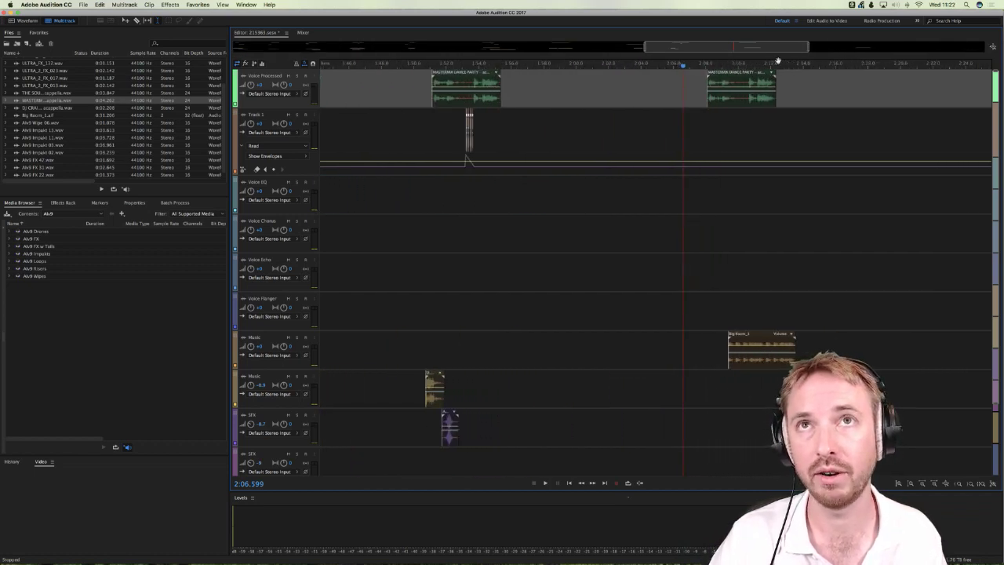
pyautogui.hscroll(1, 775, 60)
pyautogui.hscroll(2, 775, 60)
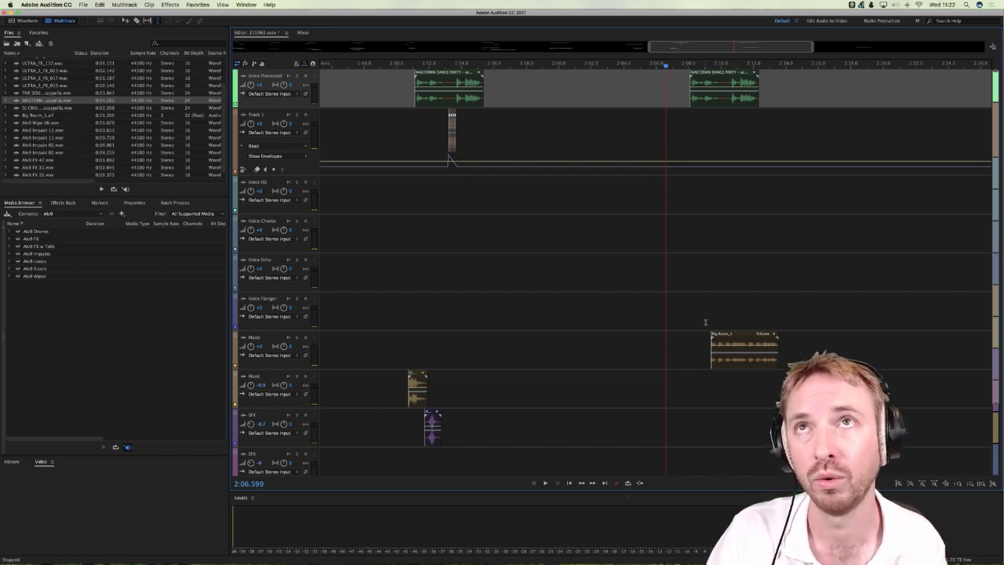
# Step: Lengthen the Big Room_1 loop and shift it right, auditioning the new placement
pyautogui.moveTo(720, 363); pyautogui.dragTo(696, 363)
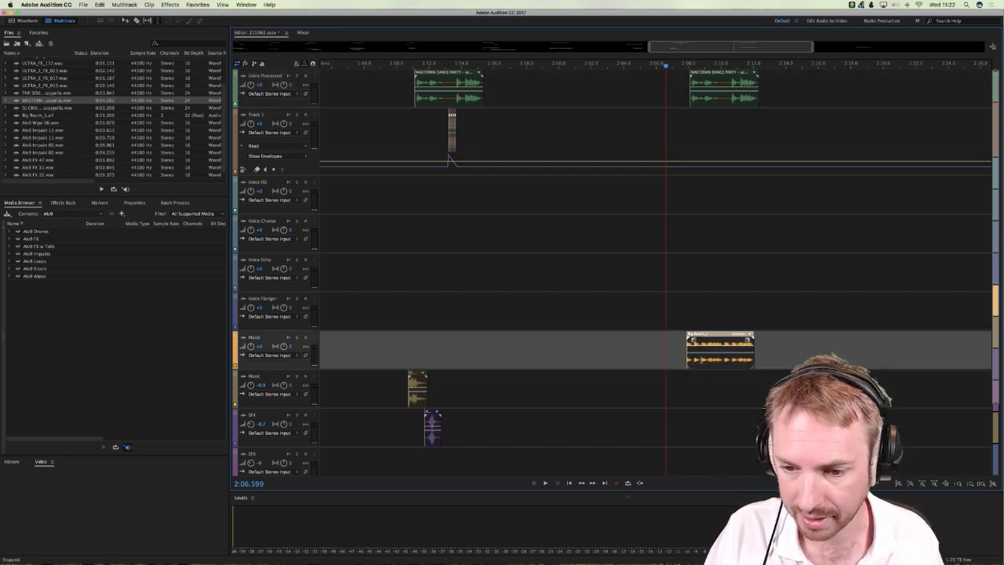
pyautogui.moveTo(753, 349); pyautogui.dragTo(874, 339)
pyautogui.press('space')
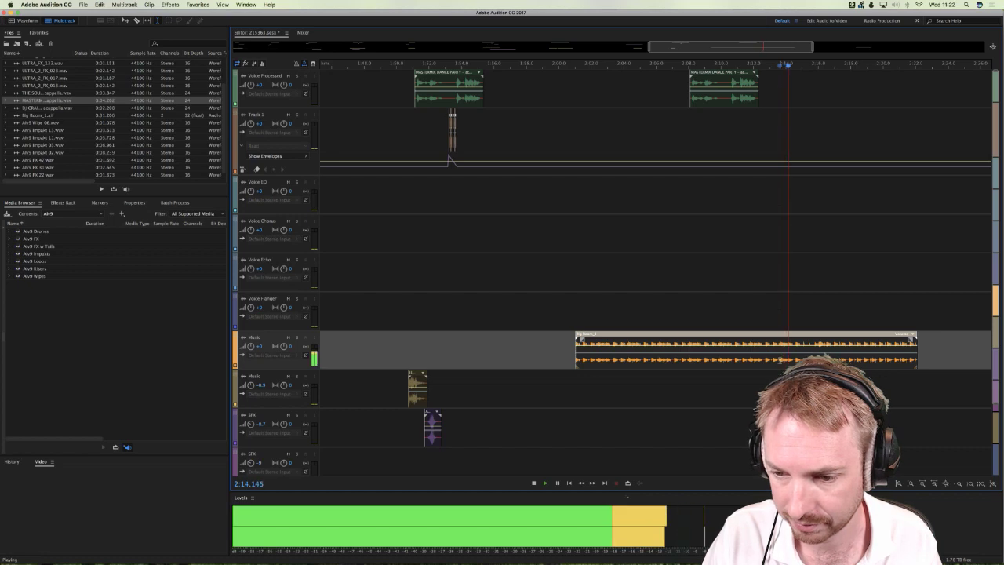
pyautogui.press('space')
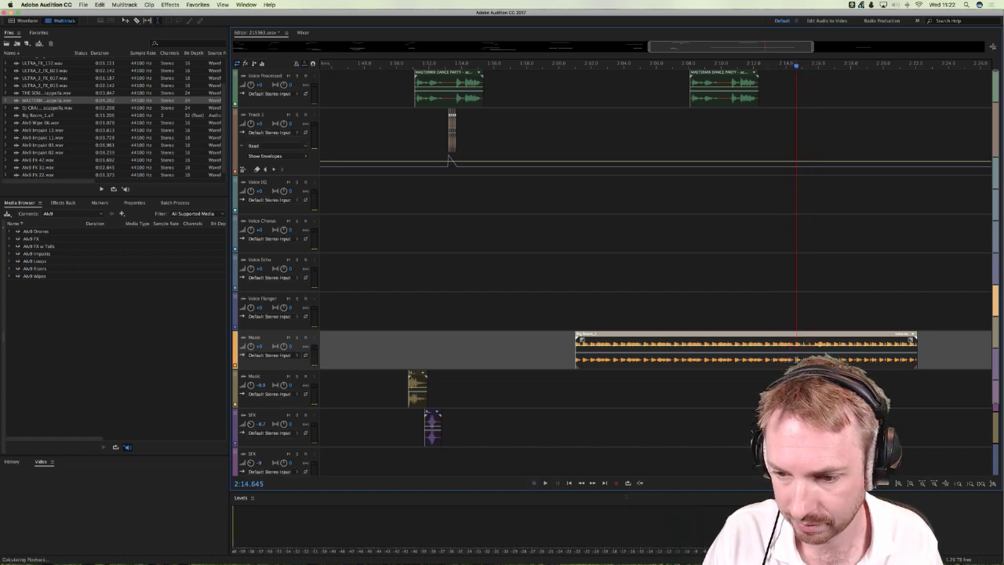
pyautogui.press('space')
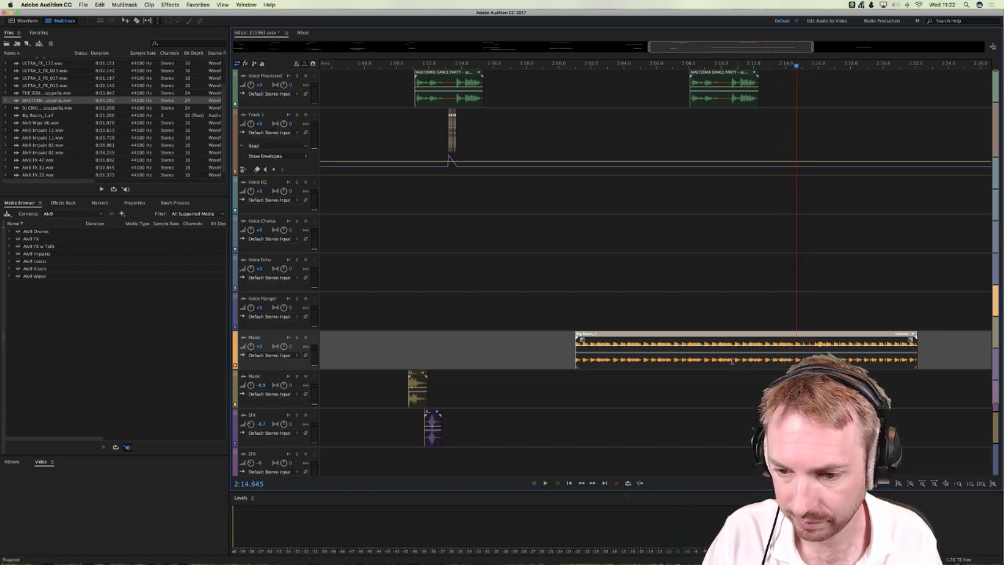
pyautogui.moveTo(862, 357); pyautogui.dragTo(920, 357)
pyautogui.press('space')
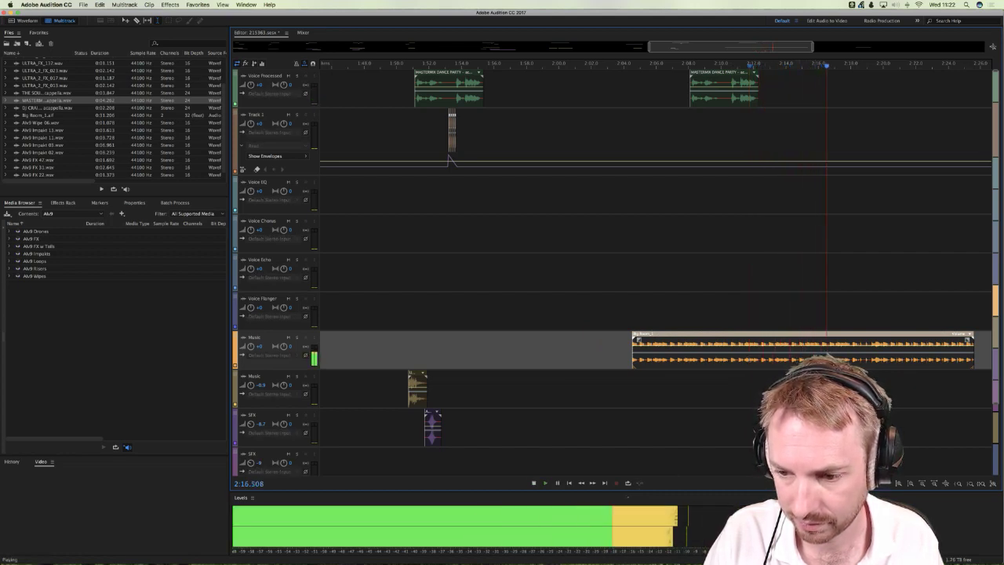
pyautogui.press('space')
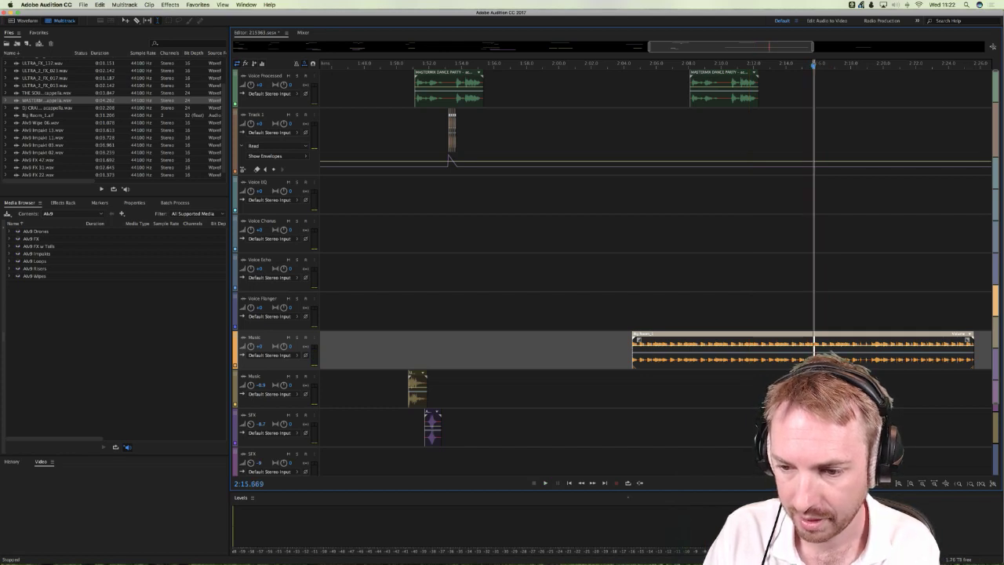
# Step: Delete the range before the playhead from the loop, then switch to Logic Pro X
pyautogui.moveTo(814, 235); pyautogui.dragTo(573, 235)
pyautogui.press('Delete')
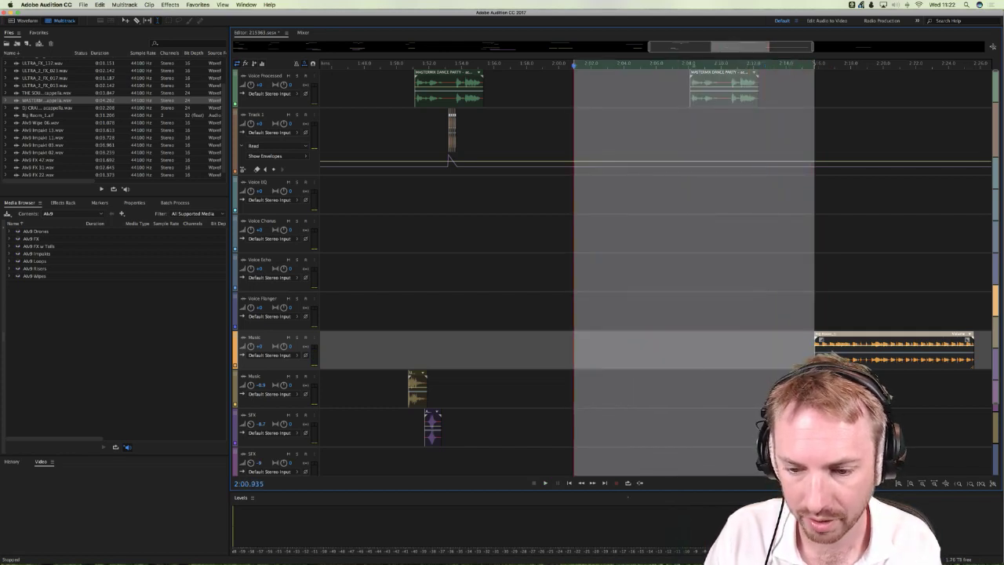
pyautogui.moveTo(641, 549)
pyautogui.click(694, 548)
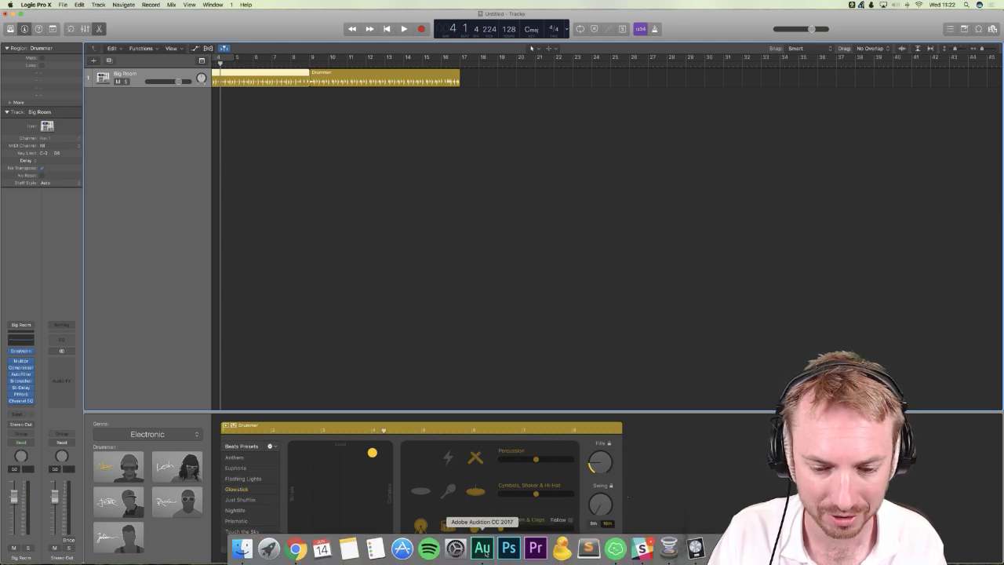
# Step: Back in Audition, move the Big Room_1 loop earlier and audition the result
pyautogui.click(482, 549)
pyautogui.click(747, 310)
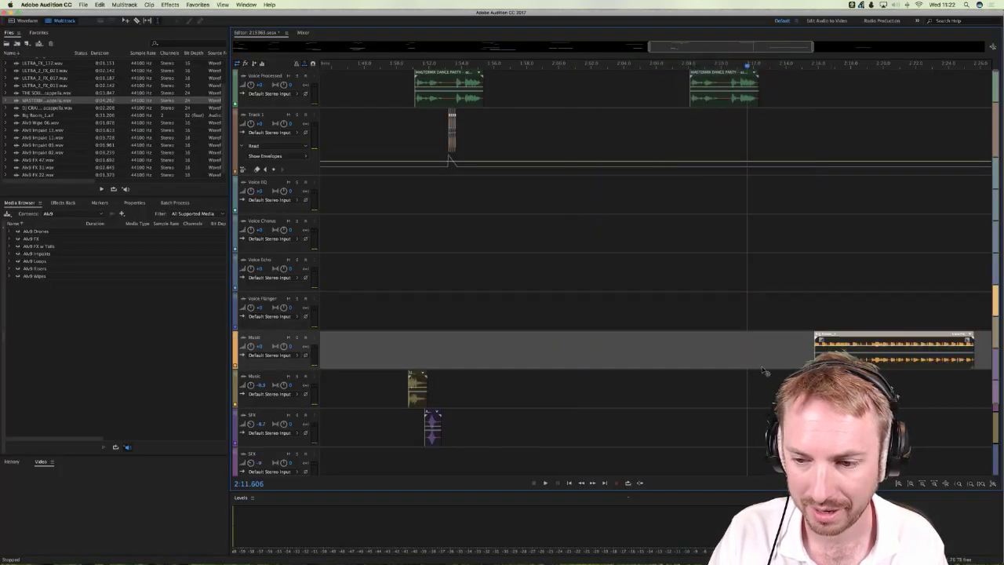
pyautogui.moveTo(834, 349); pyautogui.dragTo(716, 349)
pyautogui.click(681, 274)
pyautogui.press('space')
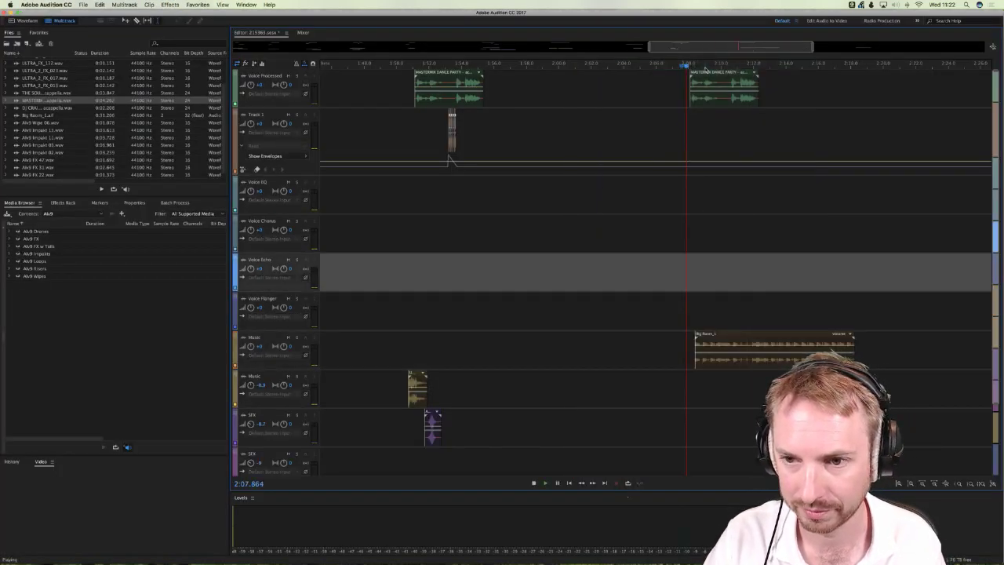
pyautogui.scroll(3, 706, 65)
pyautogui.press('space')
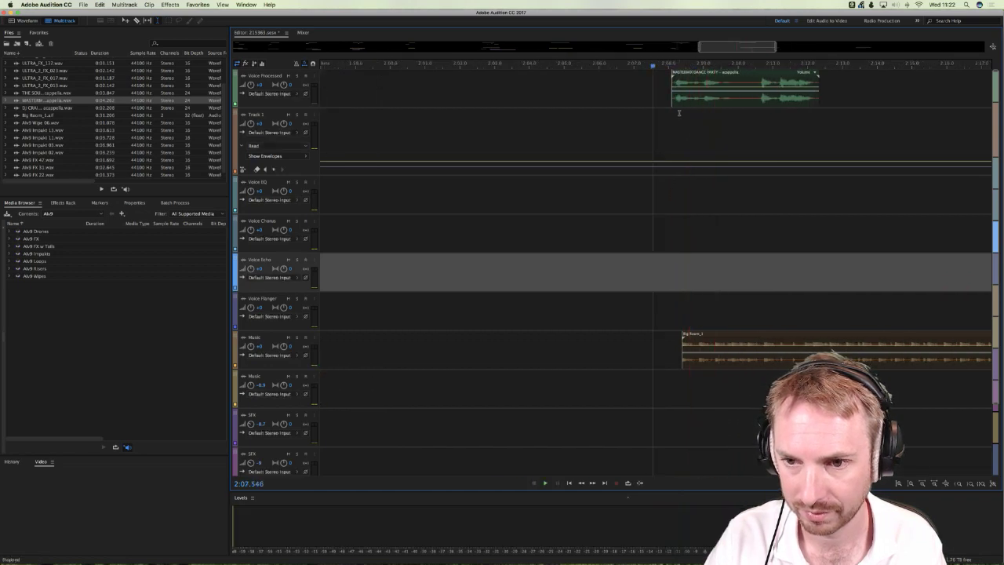
pyautogui.click(675, 118)
pyautogui.scroll(3, 677, 66)
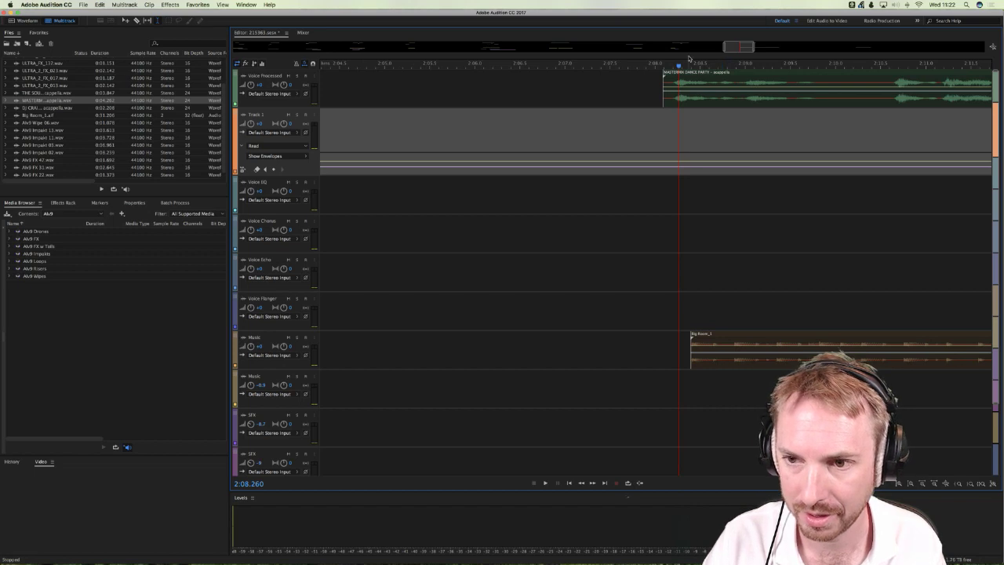
pyautogui.scroll(-3, 689, 61)
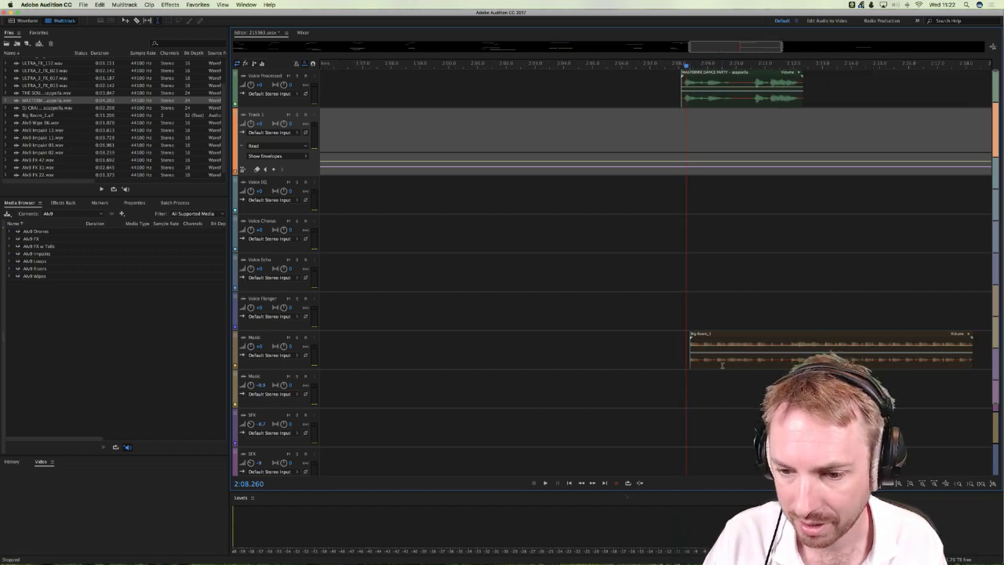
# Step: Solo the Music track and audition the Big Room loop around 2:10–2:11
pyautogui.click(297, 337)
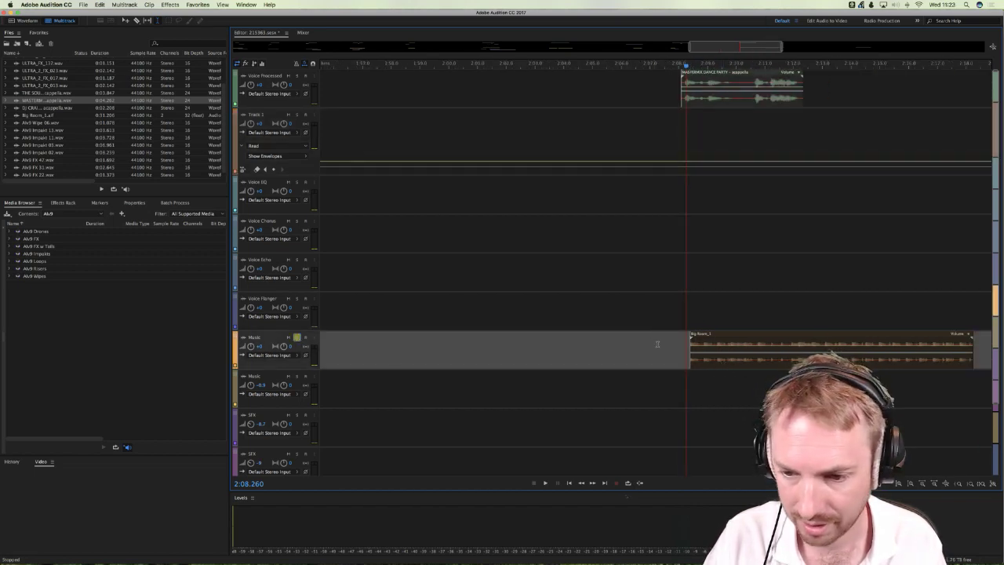
pyautogui.moveTo(768, 361); pyautogui.dragTo(785, 361)
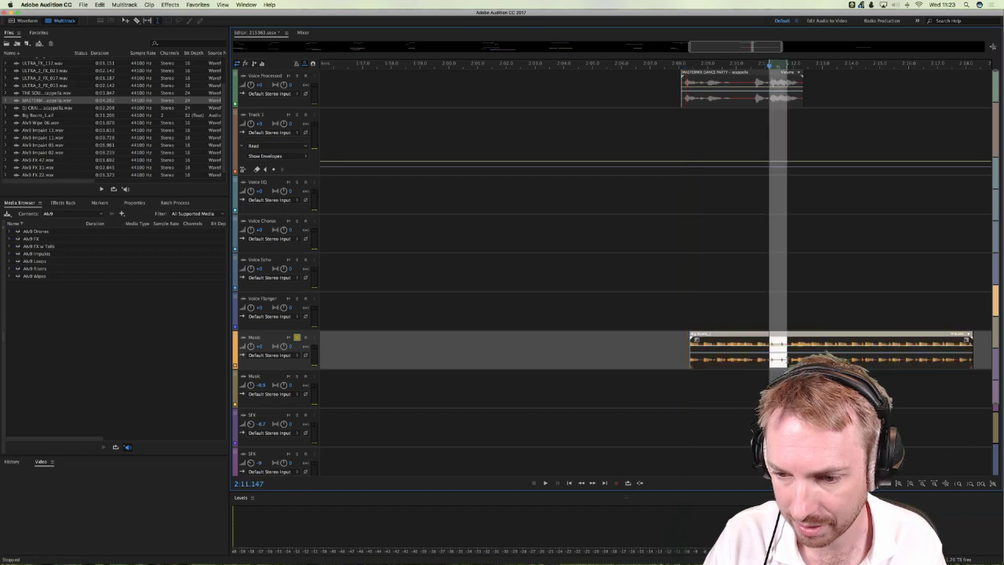
pyautogui.press('space')
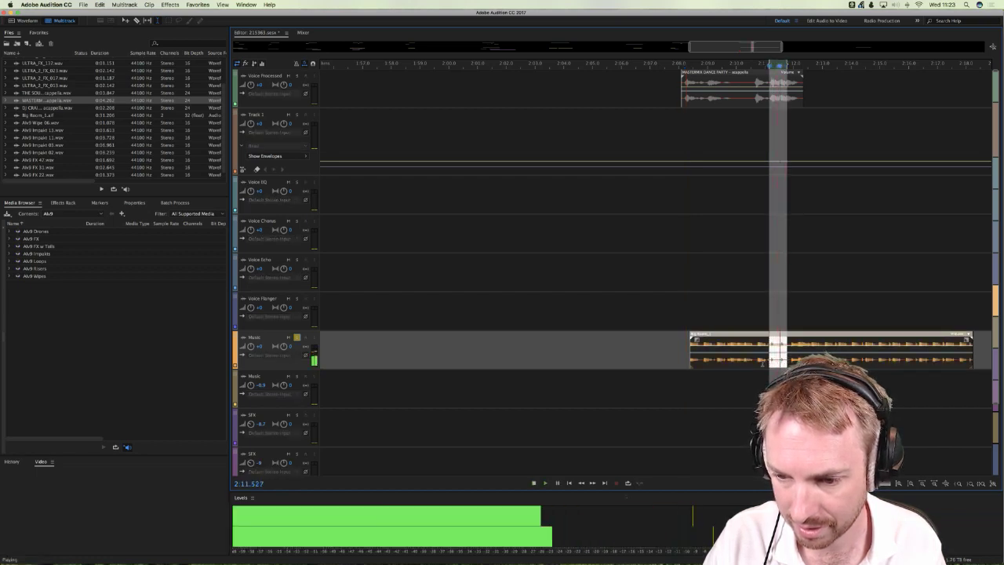
pyautogui.click(756, 362)
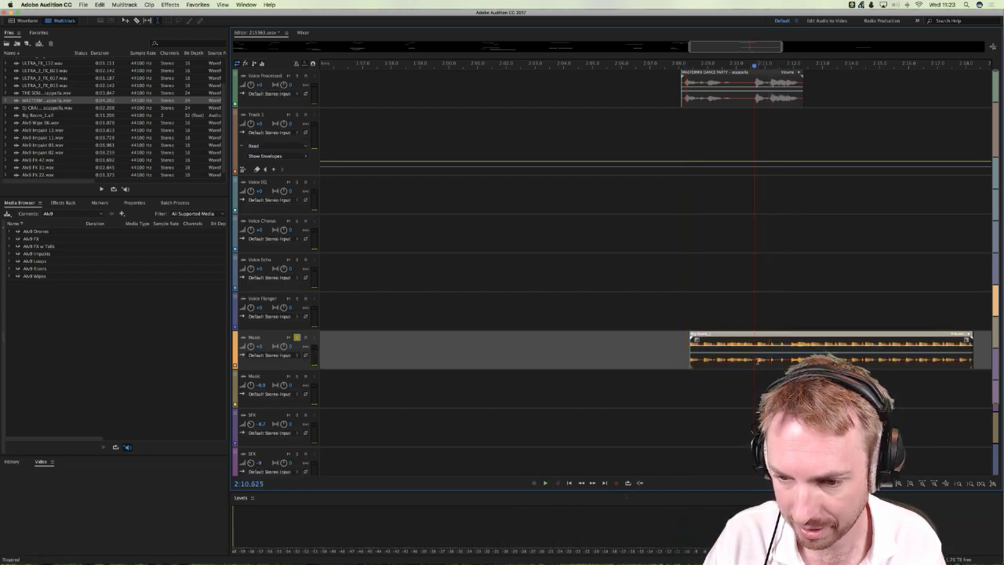
pyautogui.press('space')
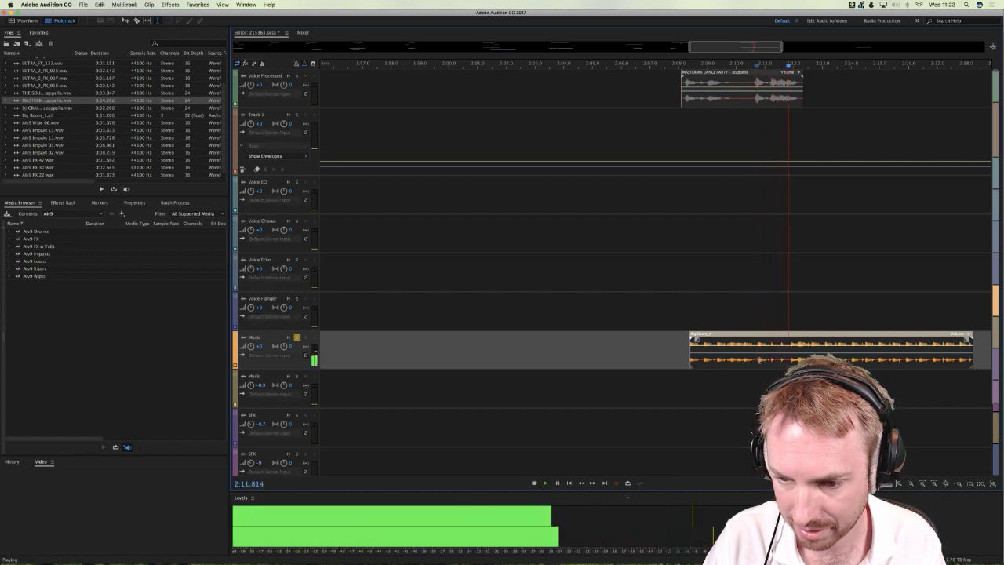
pyautogui.press('space')
pyautogui.press('space')
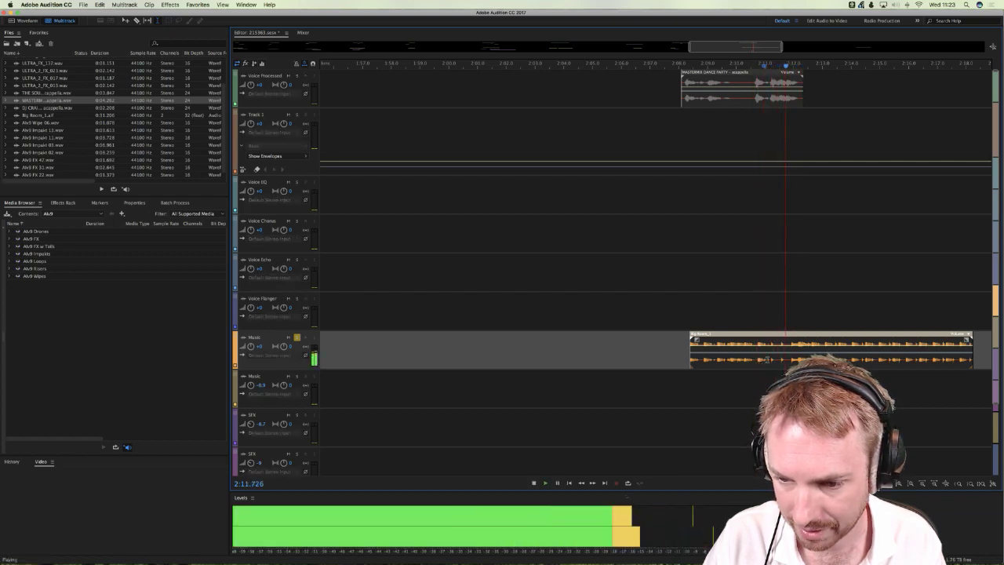
pyautogui.click(766, 359)
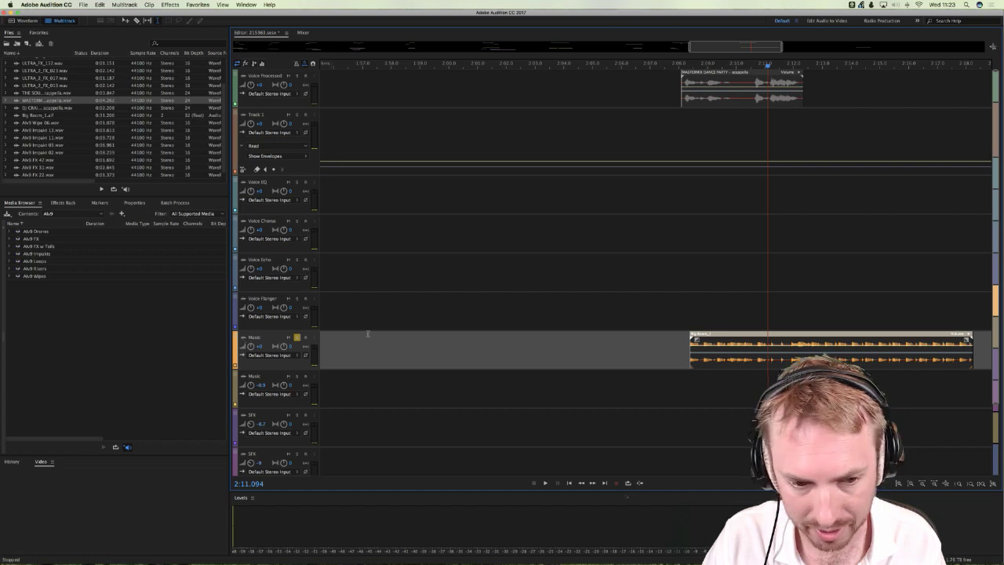
pyautogui.click(655, 339)
pyautogui.press('space')
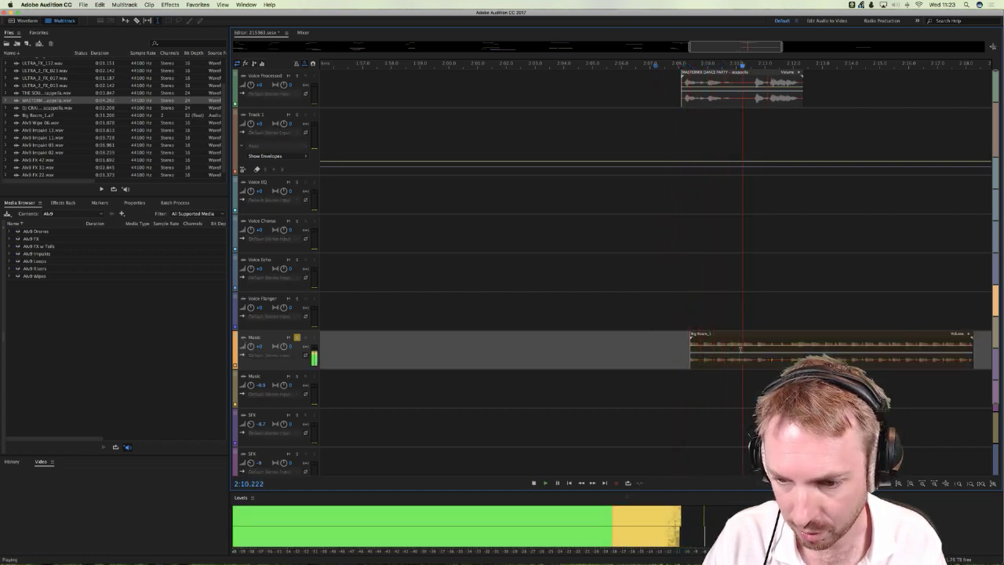
pyautogui.press('space')
# Step: Audition a later point in Big Room, then unsolo the Music track
pyautogui.click(745, 349)
pyautogui.press('space')
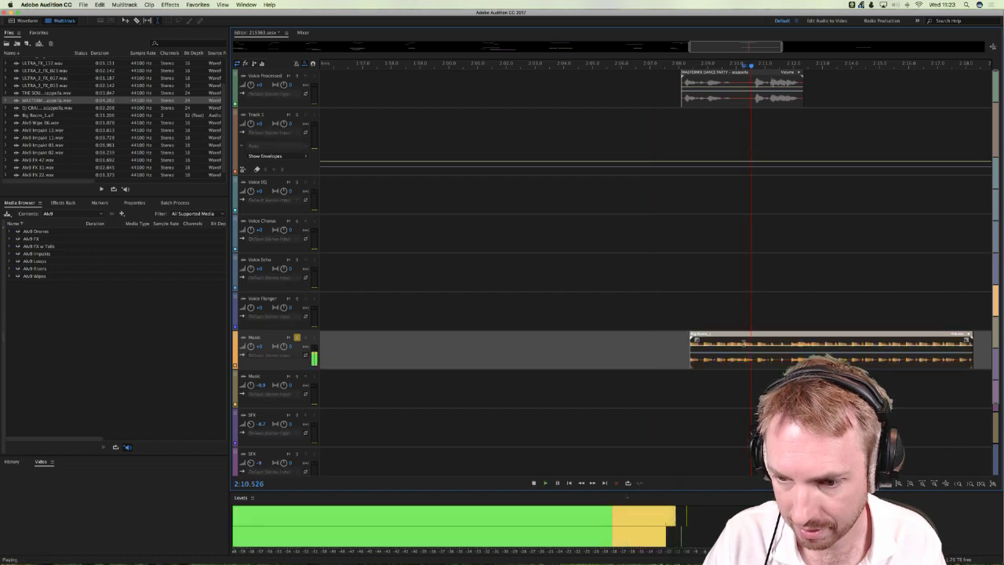
pyautogui.press('space')
pyautogui.press('space')
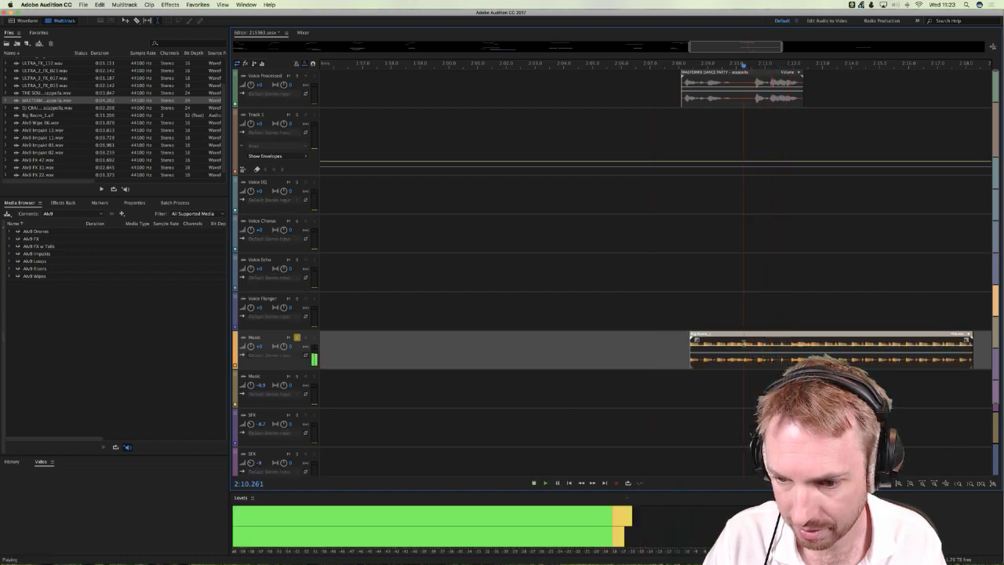
pyautogui.press('space')
pyautogui.click(676, 316)
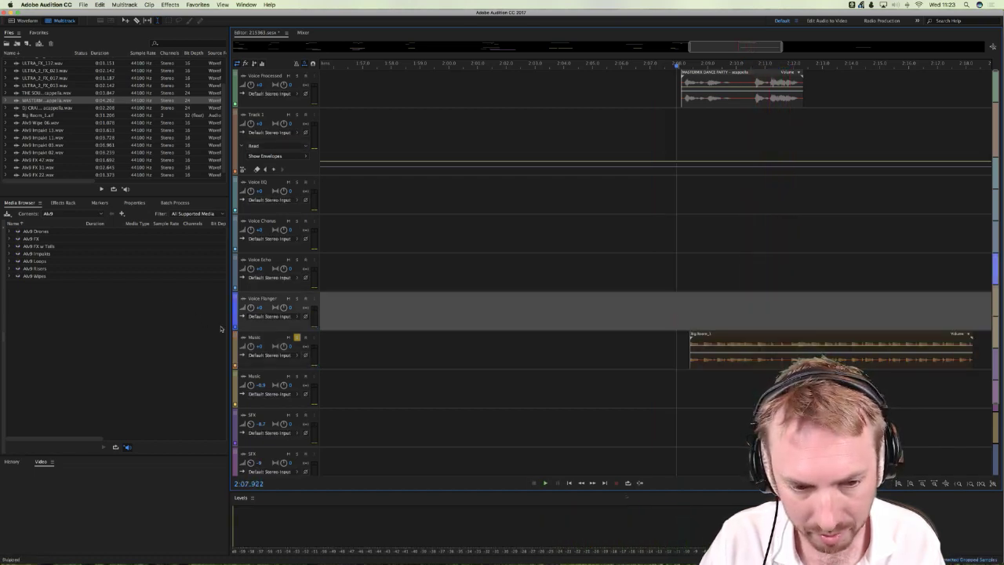
pyautogui.click(296, 338)
# Step: Snap the Big Room loop to start at the playhead at 2:08.257
pyautogui.click(651, 235)
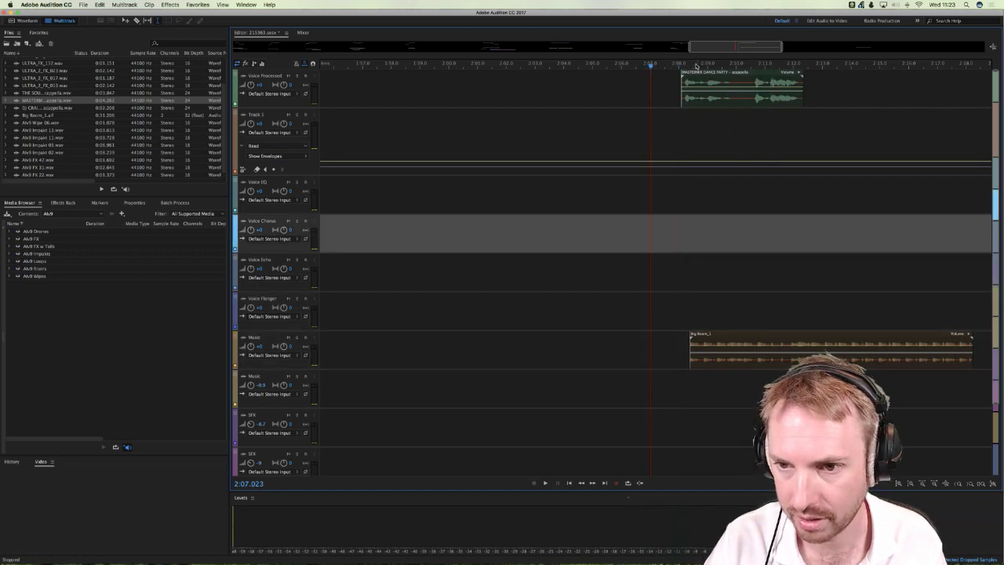
pyautogui.scroll(5, 695, 66)
pyautogui.click(635, 111)
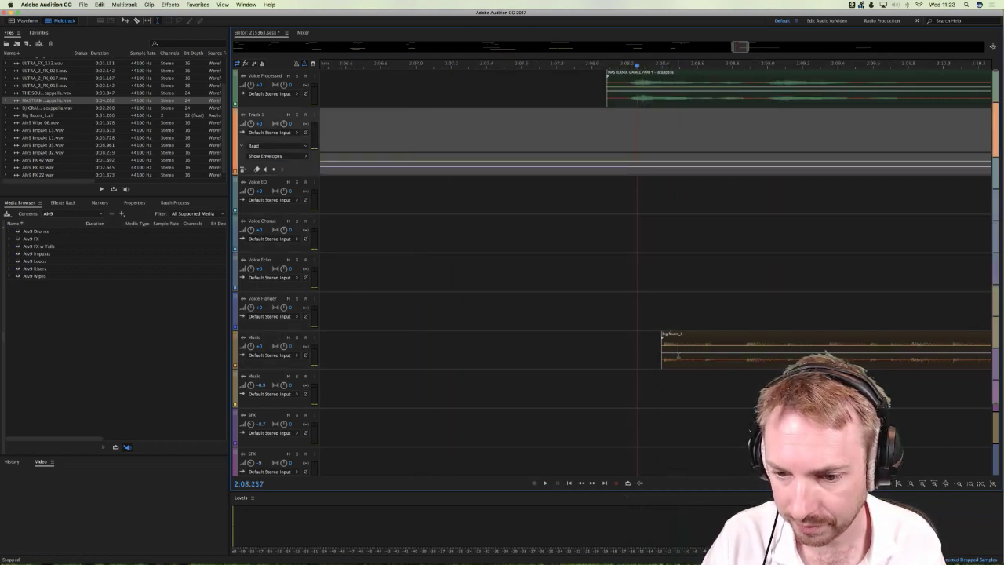
pyautogui.moveTo(678, 355); pyautogui.dragTo(652, 355)
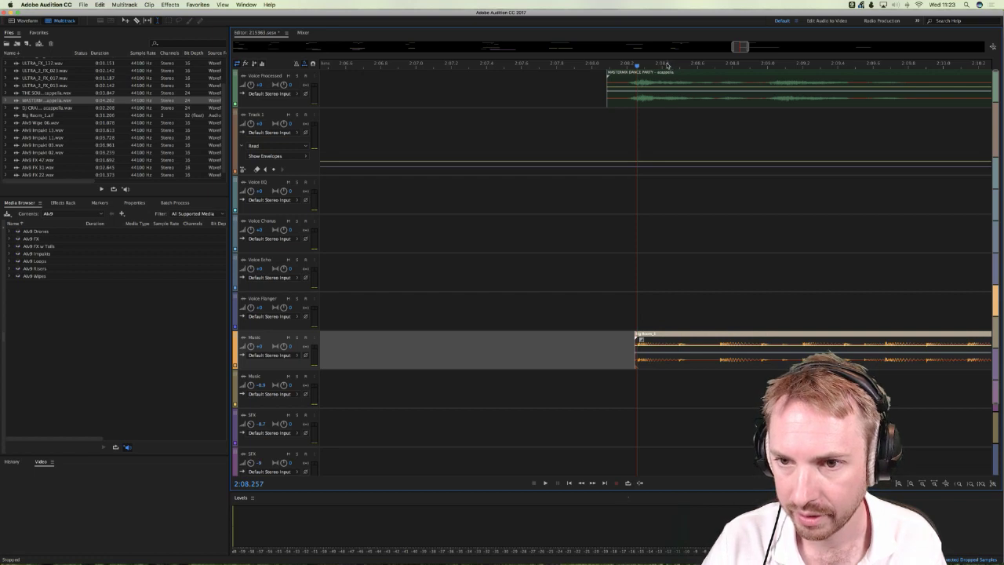
pyautogui.scroll(-3, 668, 65)
# Step: Trim the acapella clip's end slightly near 2:10.6 and play from 2:07.158
pyautogui.click(794, 133)
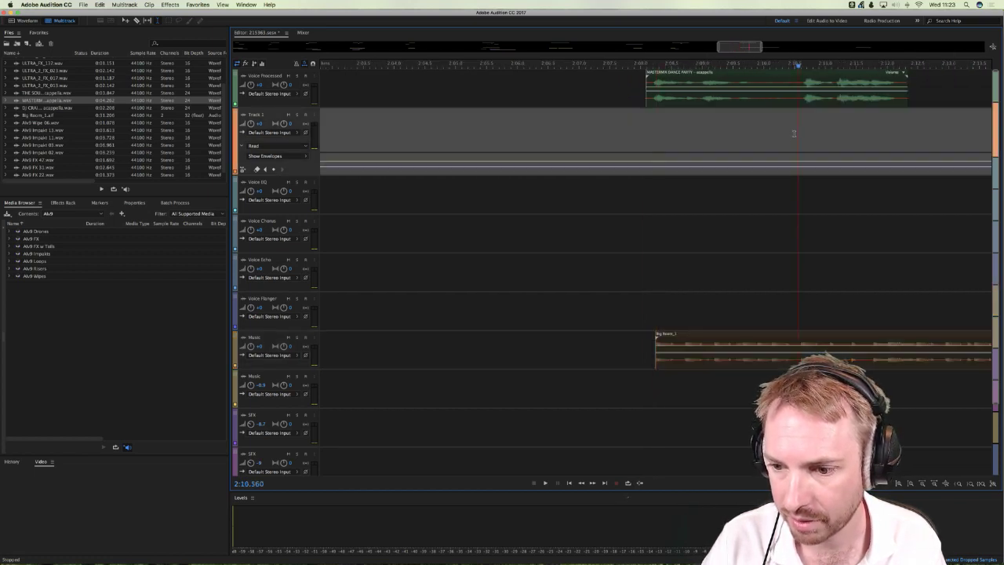
pyautogui.click(800, 134)
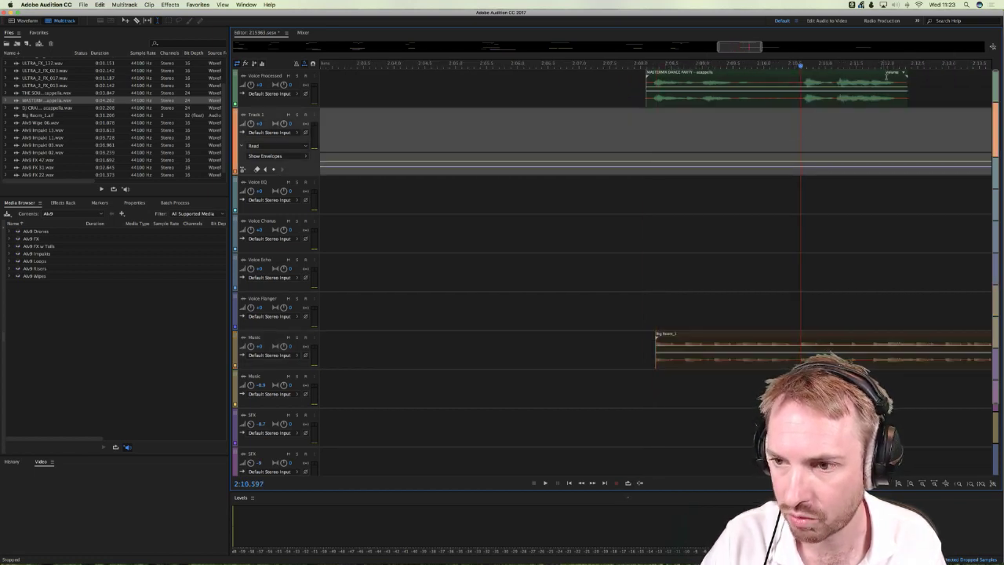
pyautogui.moveTo(908, 79); pyautogui.dragTo(900, 80)
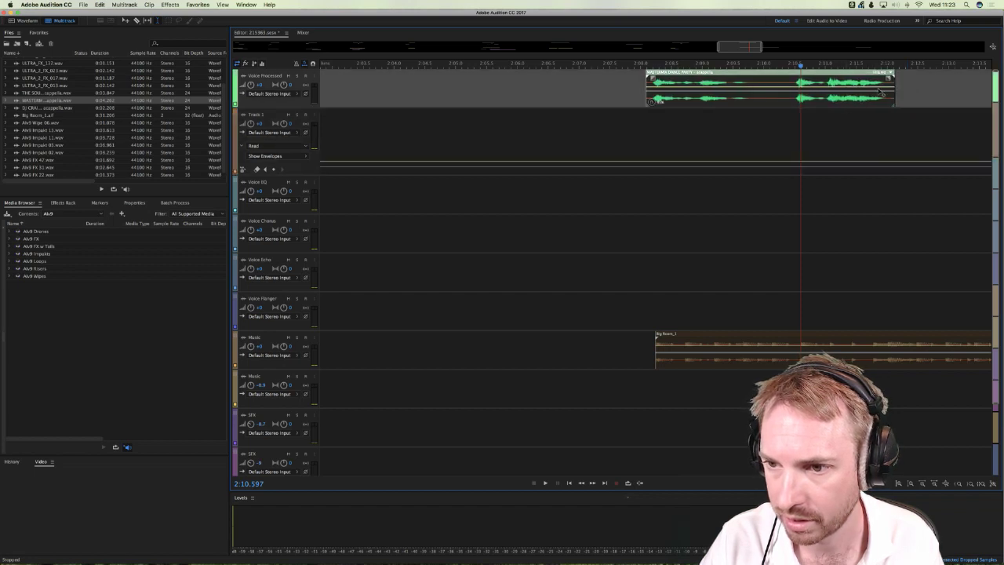
pyautogui.click(589, 128)
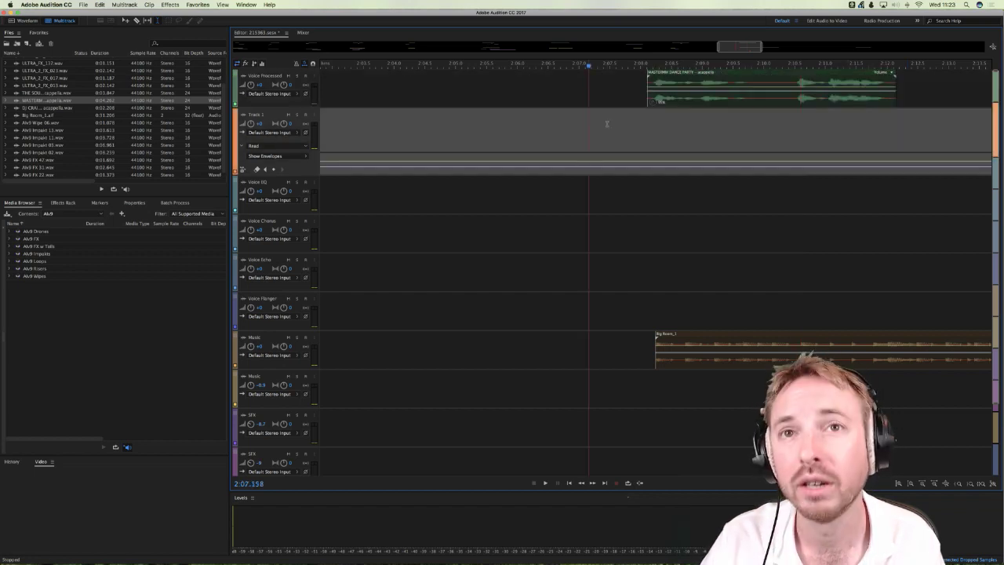
pyautogui.press('space')
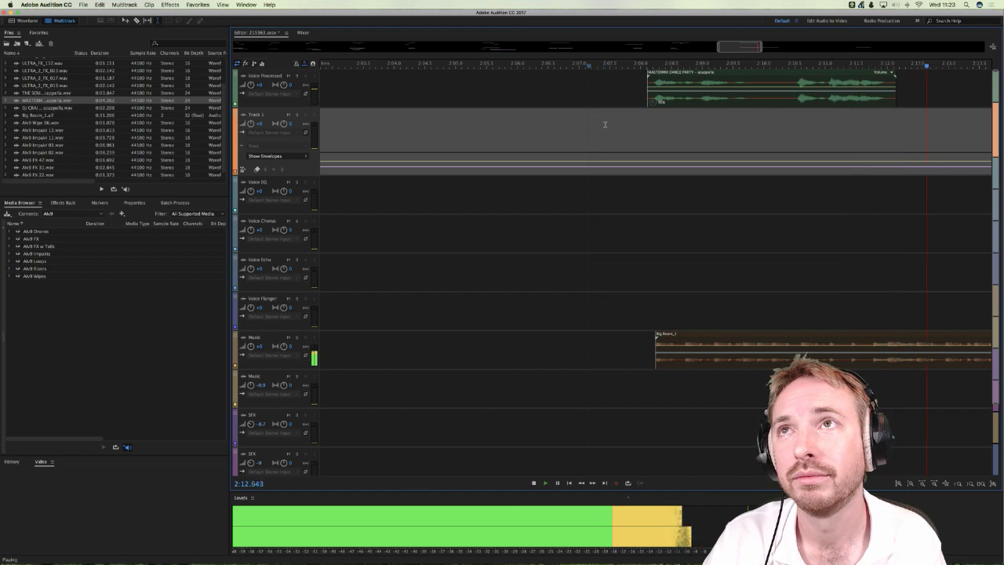
pyautogui.press('space')
pyautogui.press('space')
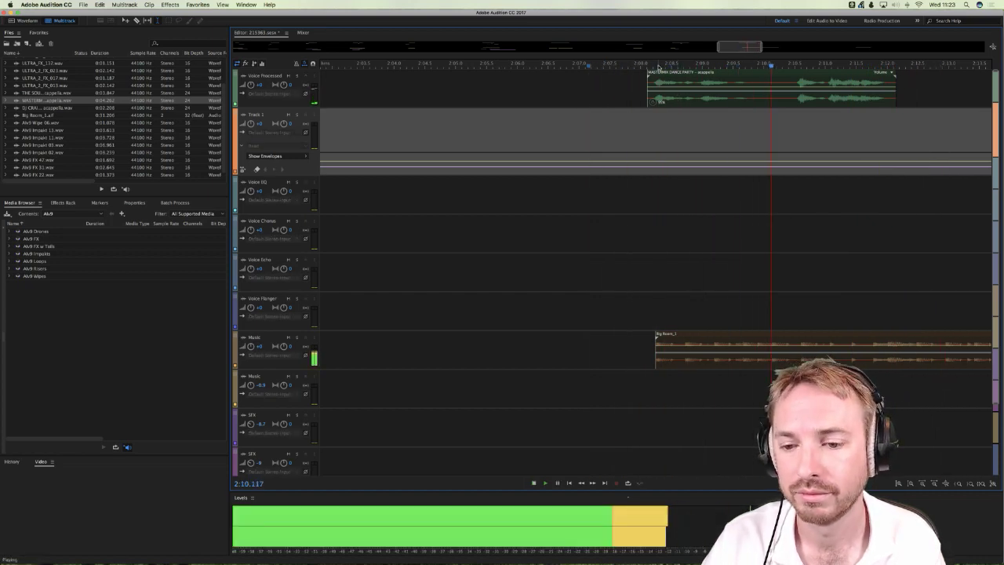
pyautogui.press('space')
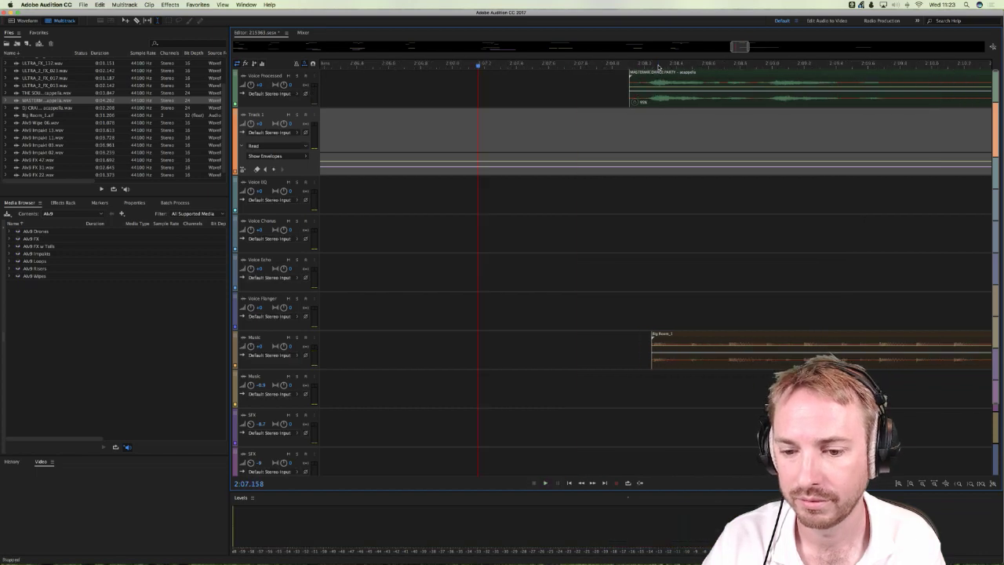
# Step: Replay the mix from just before the acapella near 2:08 to check the timing
pyautogui.click(649, 111)
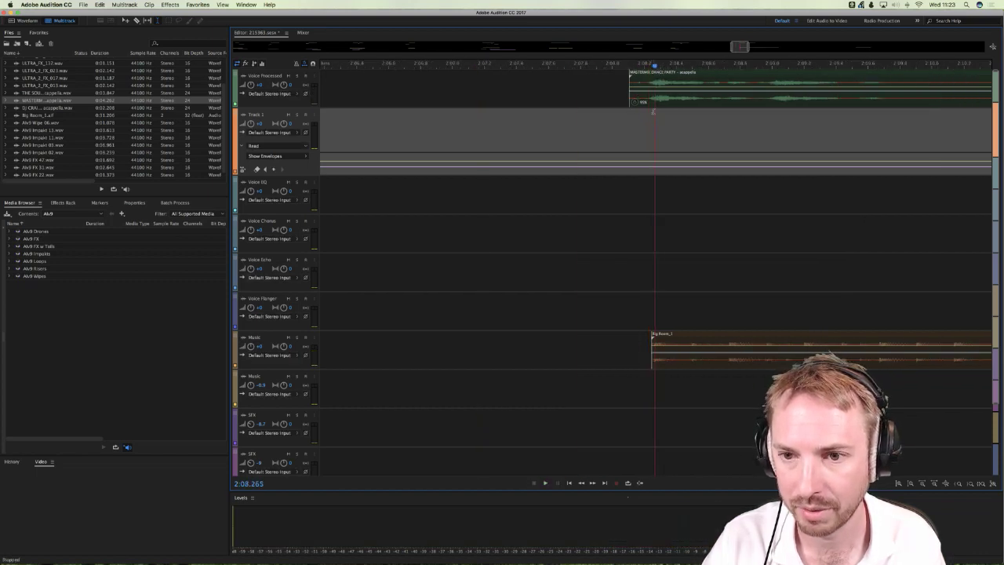
pyautogui.click(662, 100)
pyautogui.click(634, 116)
pyautogui.press('space')
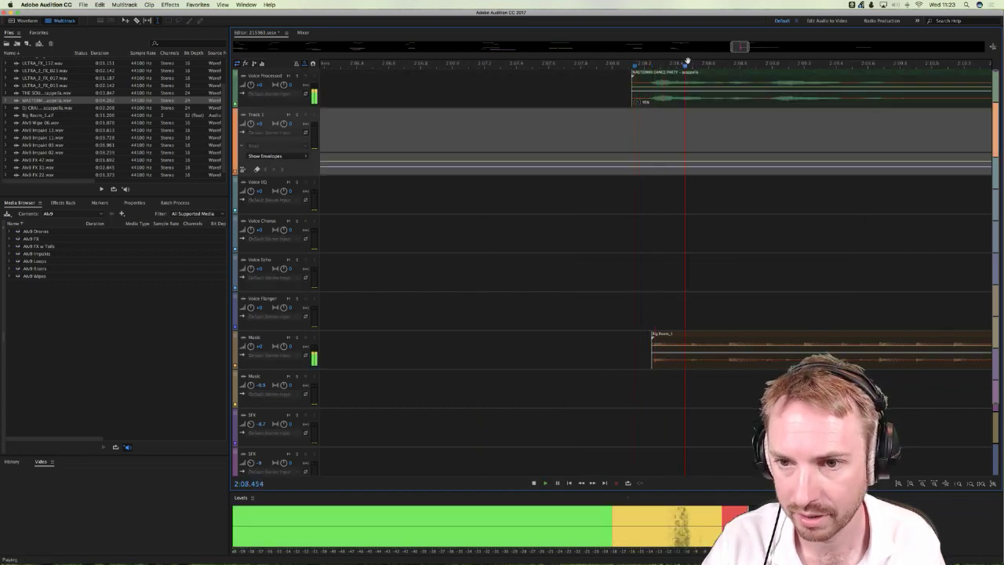
pyautogui.press('space')
pyautogui.press('space')
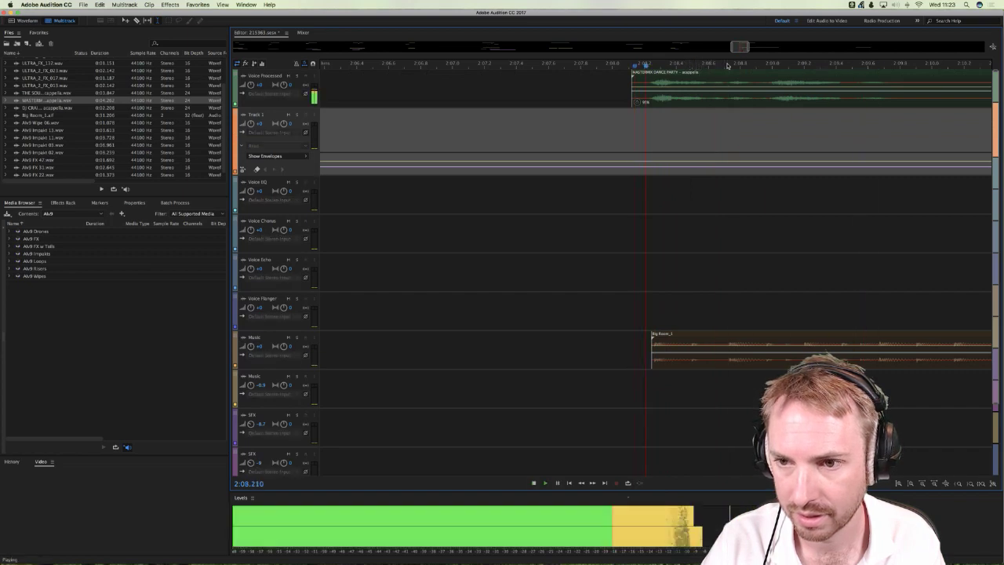
pyautogui.scroll(-3, 728, 65)
pyautogui.hscroll(3, 737, 79)
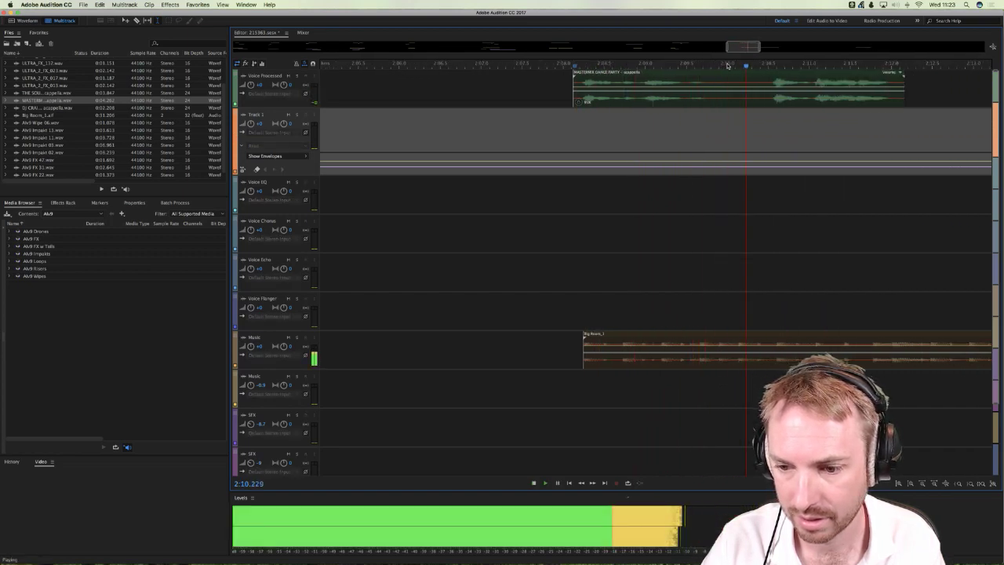
pyautogui.press('space')
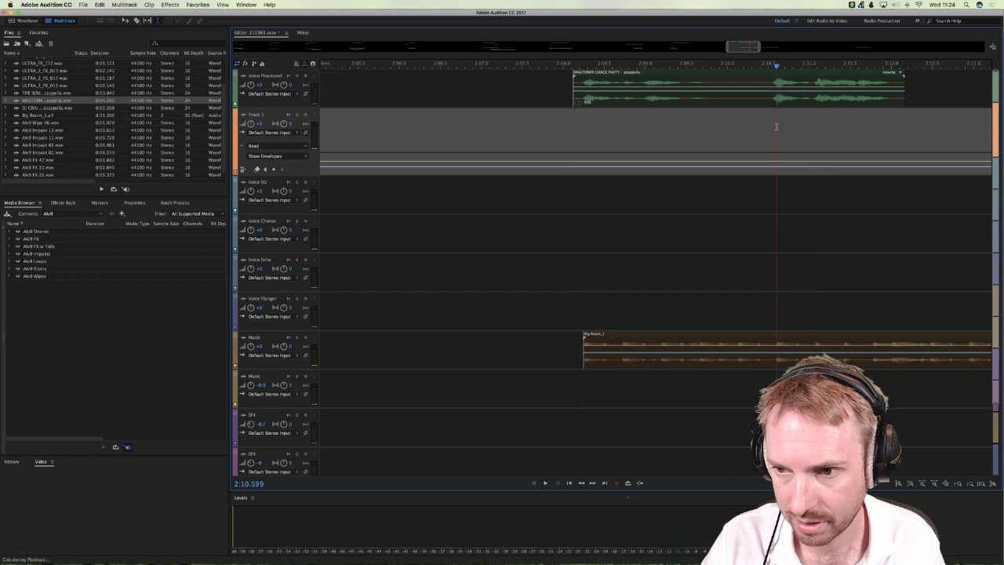
pyautogui.press('space')
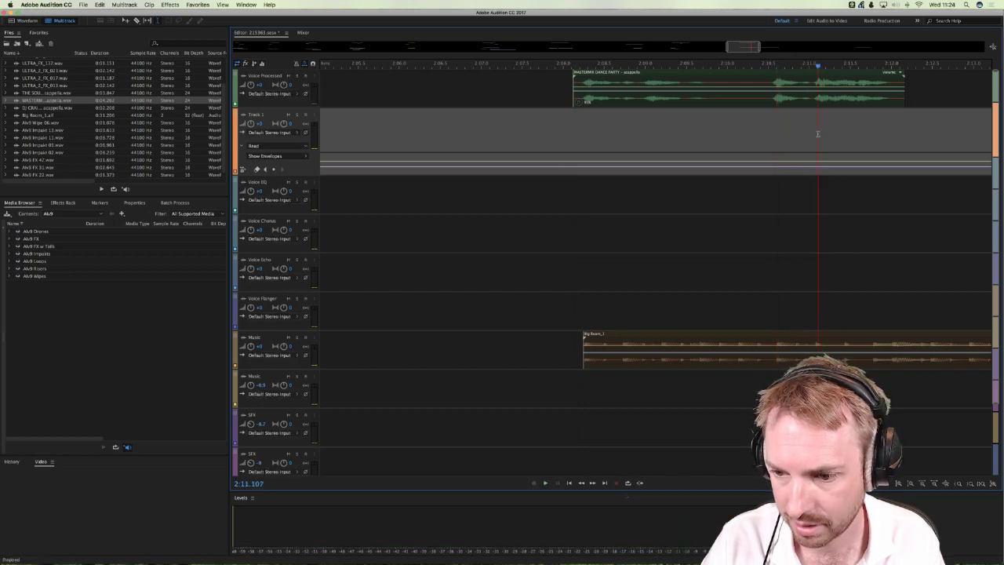
pyautogui.click(558, 126)
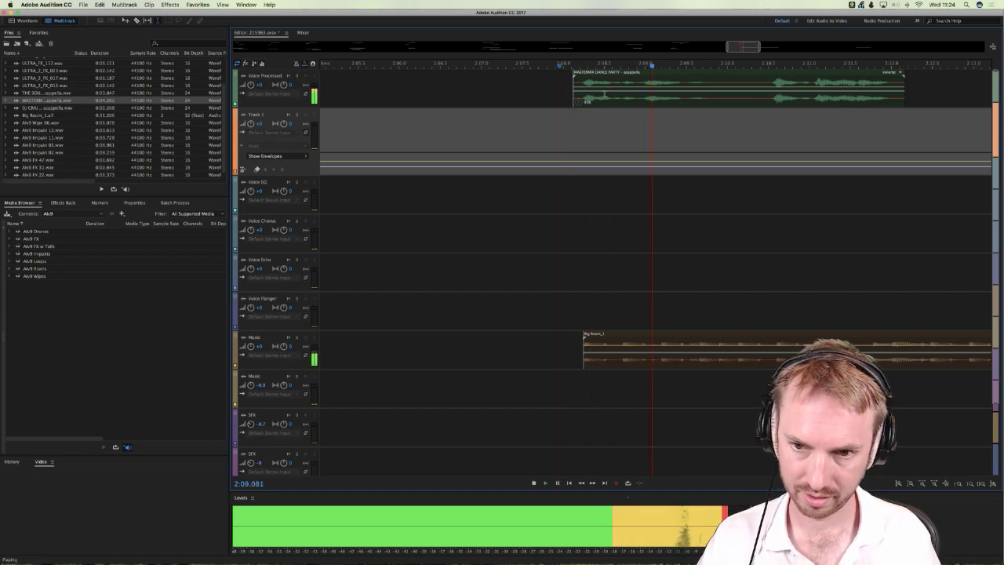
pyautogui.click(642, 96)
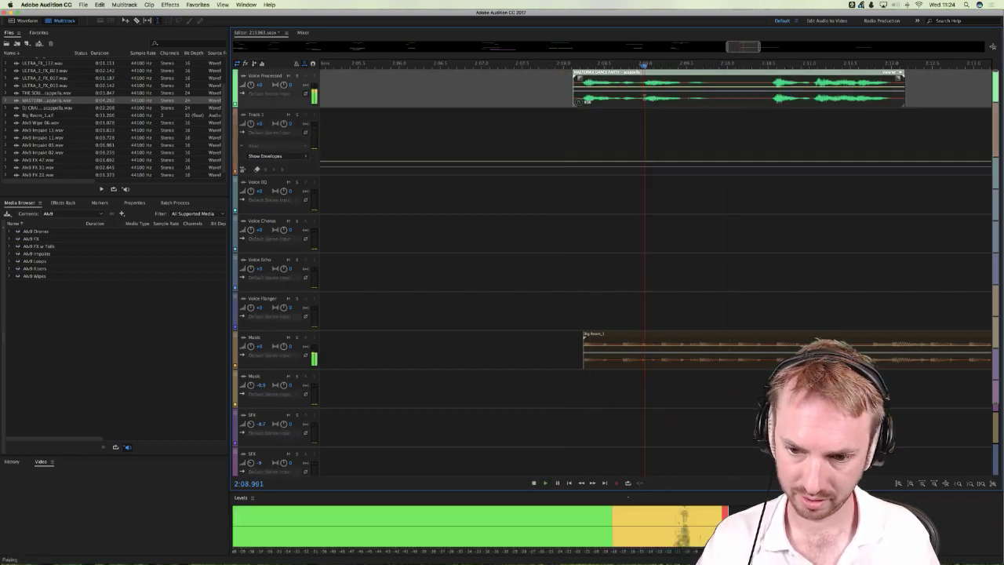
pyautogui.press('space')
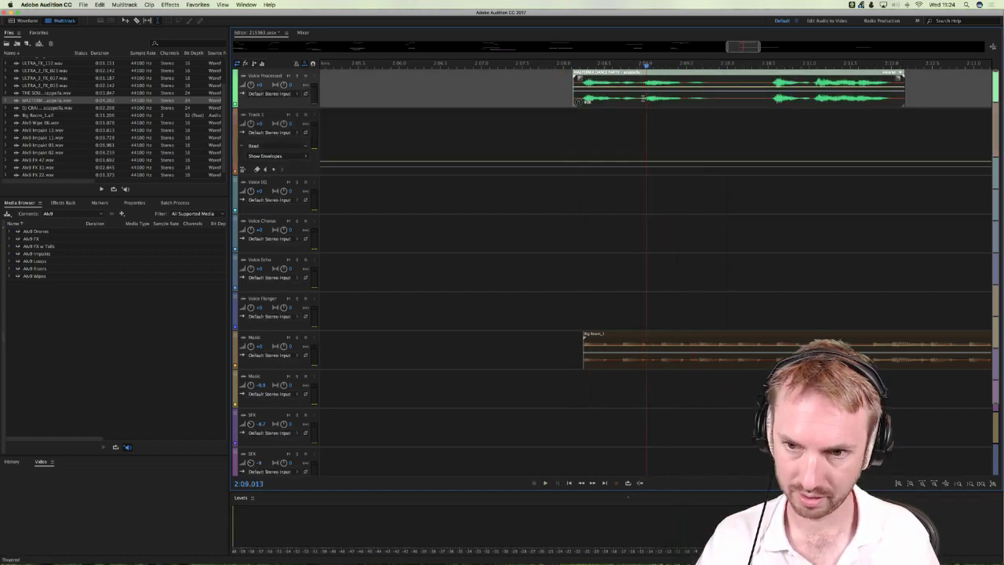
# Step: Paste a short Voice Processed fragment onto Voice EQ at 2:09.4 and Voice Chorus at 2:09.9
pyautogui.moveTo(643, 98); pyautogui.dragTo(712, 117)
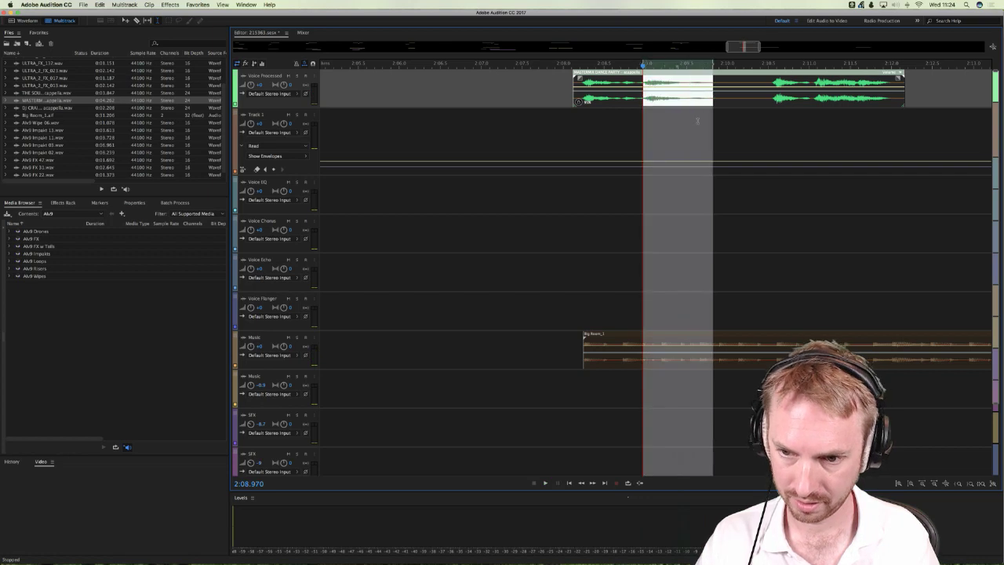
pyautogui.click(688, 201)
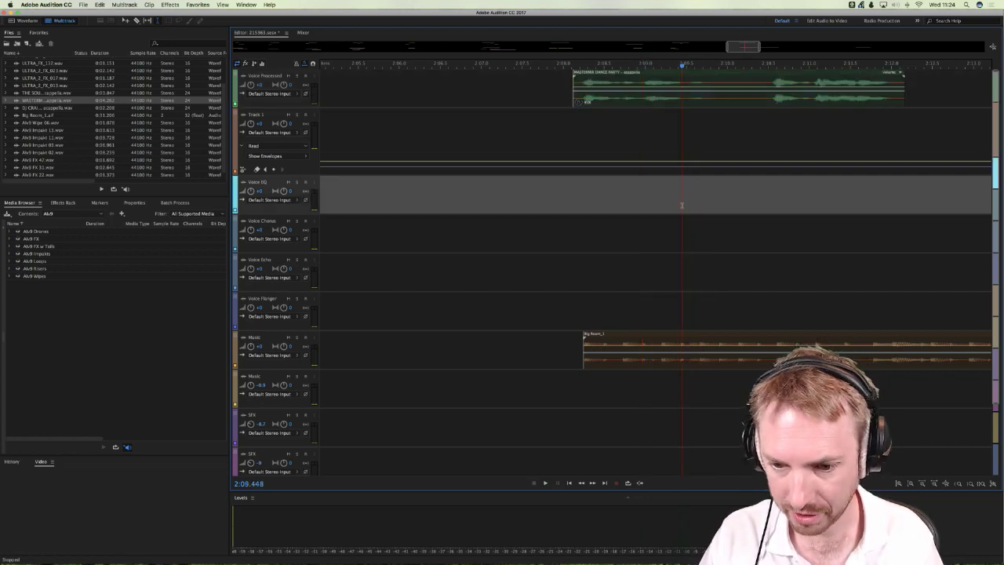
pyautogui.press('super+v')
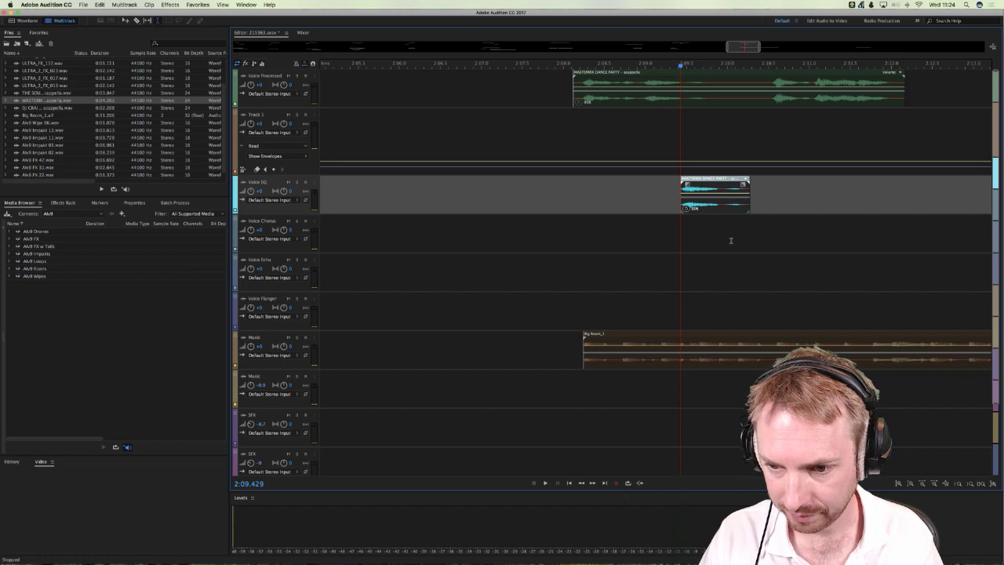
pyautogui.click(721, 241)
pyautogui.press('super+v')
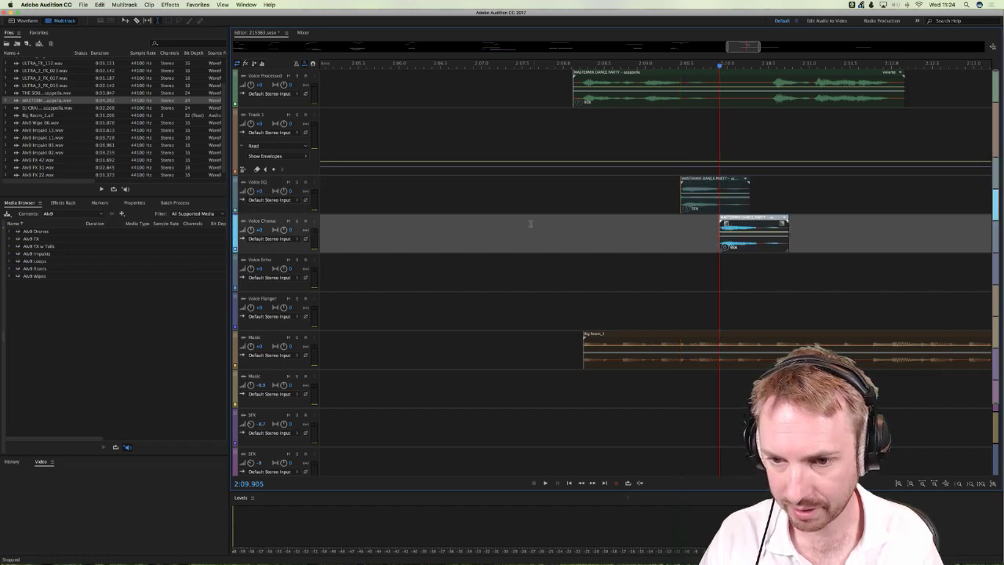
# Step: Audition the layered voice fragments, playing back from around 2:08.479
pyautogui.click(530, 224)
pyautogui.press('space')
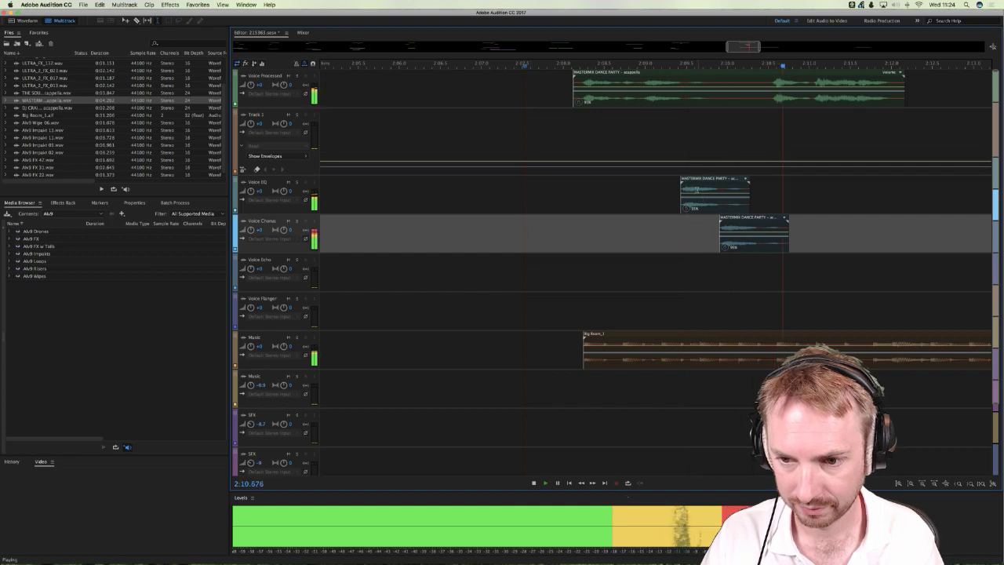
pyautogui.click(696, 189)
pyautogui.click(724, 222)
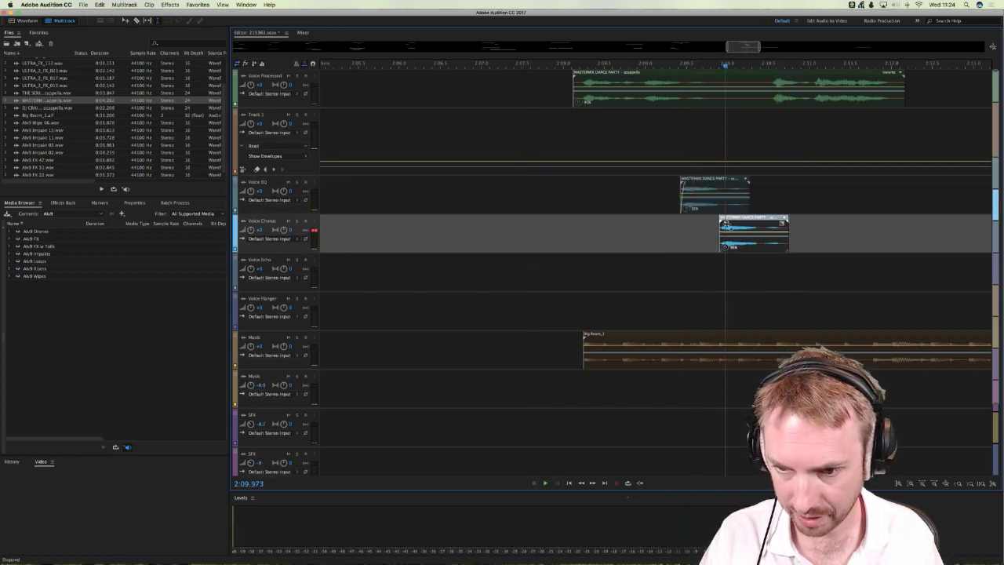
pyautogui.click(661, 200)
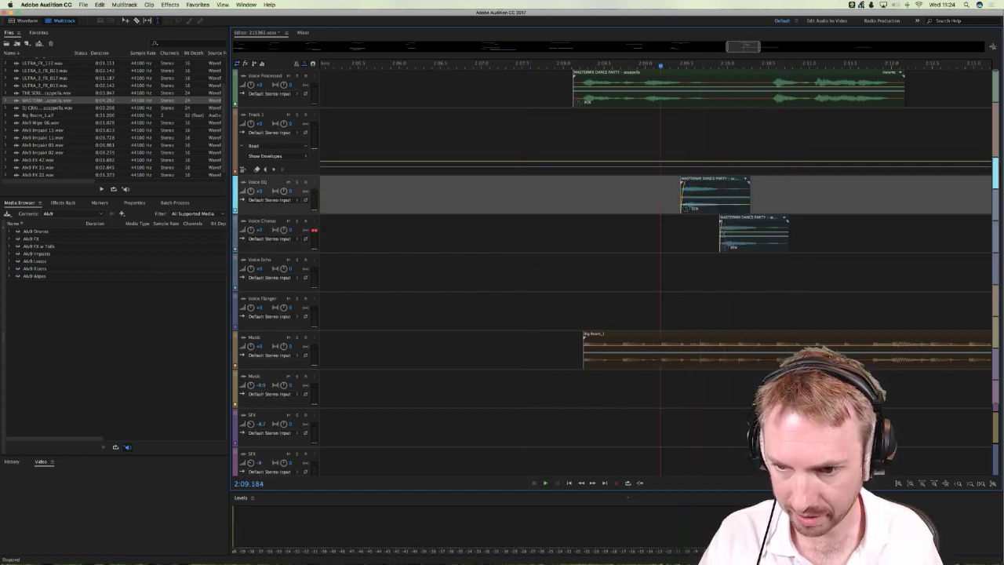
pyautogui.click(730, 235)
pyautogui.click(603, 231)
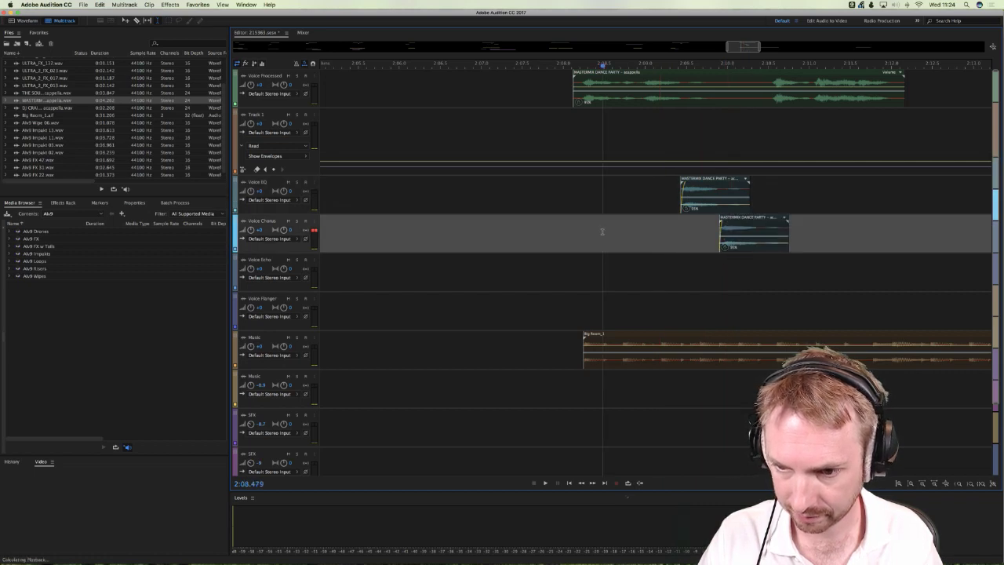
pyautogui.press('space')
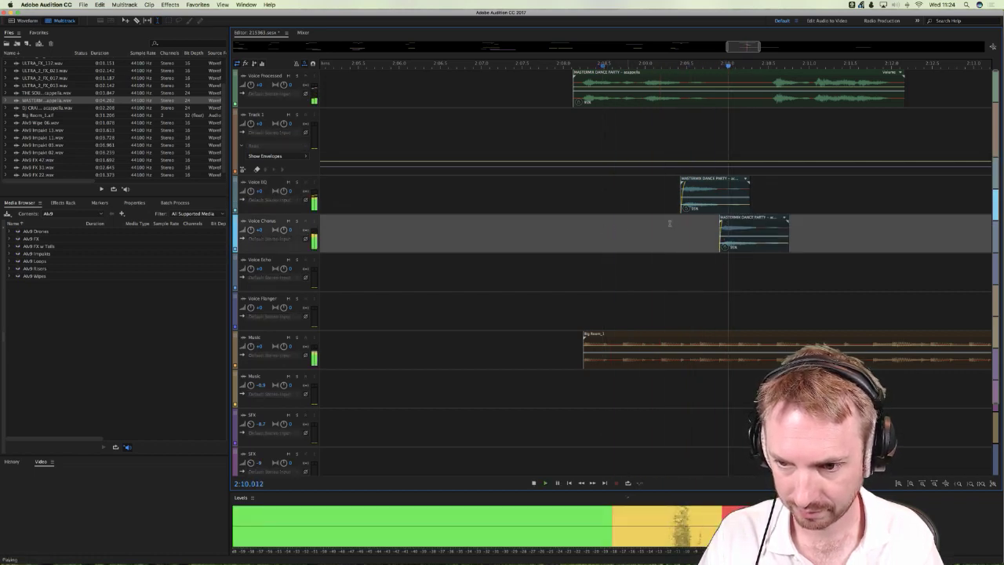
# Step: Replay the fragments from about 2:08.9 and 2:07.75, leaving the playback start at 2:07.270
pyautogui.click(690, 202)
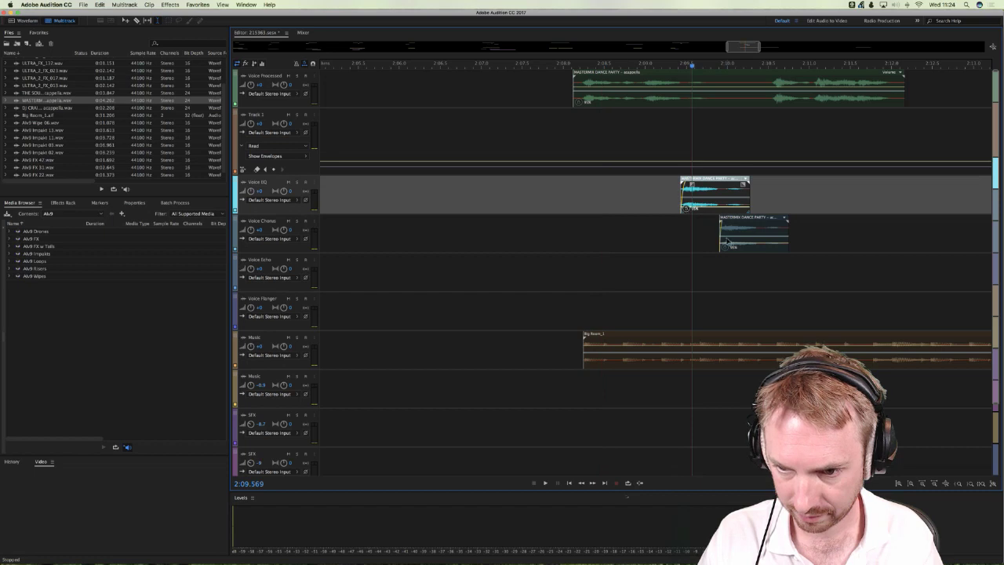
pyautogui.click(728, 240)
pyautogui.click(641, 245)
pyautogui.press('space')
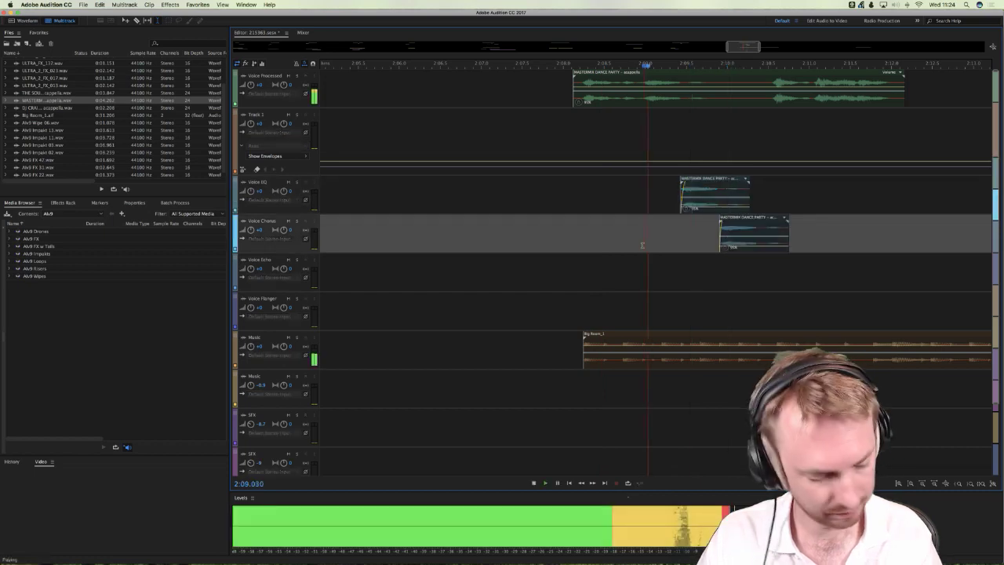
pyautogui.click(545, 221)
pyautogui.press('space')
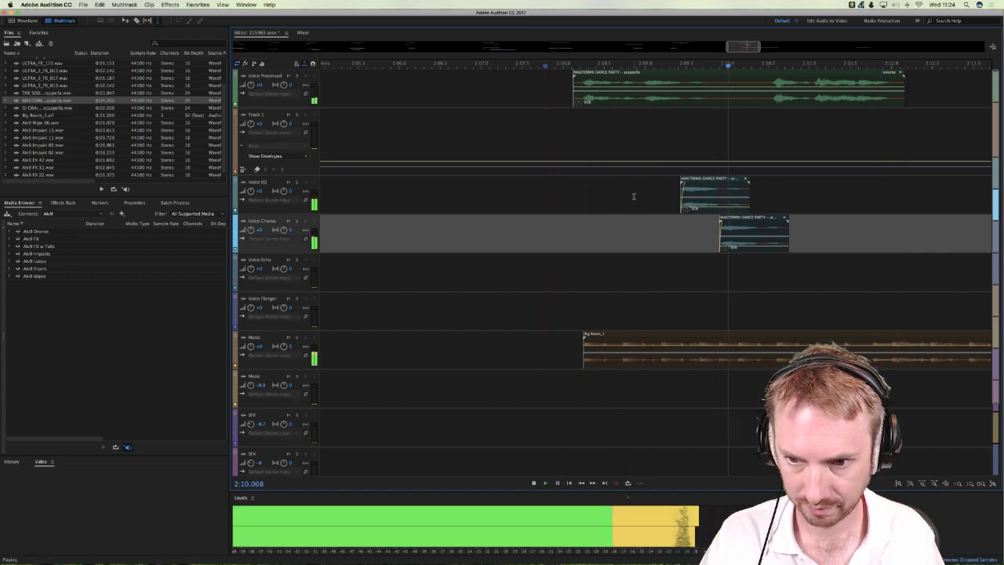
pyautogui.click(503, 191)
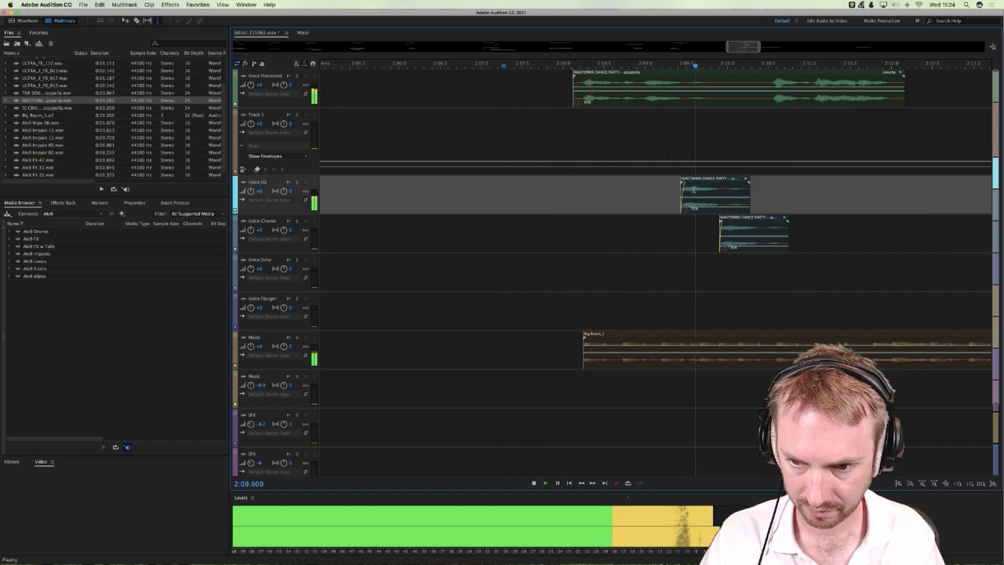
# Step: Nudge the Voice EQ fragment slightly earlier and audition the new timing
pyautogui.press('space')
pyautogui.moveTo(697, 196); pyautogui.dragTo(694, 196)
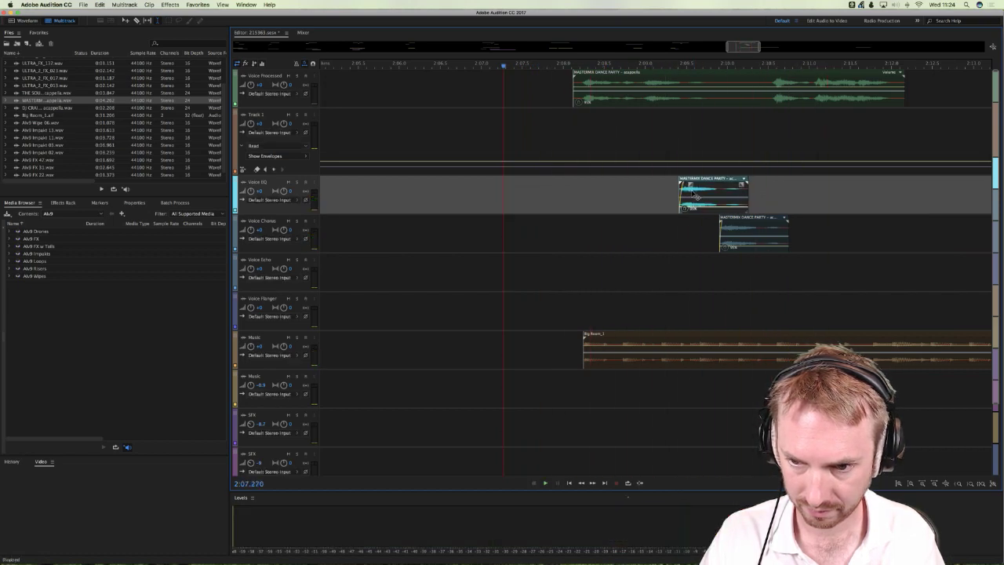
pyautogui.press('space')
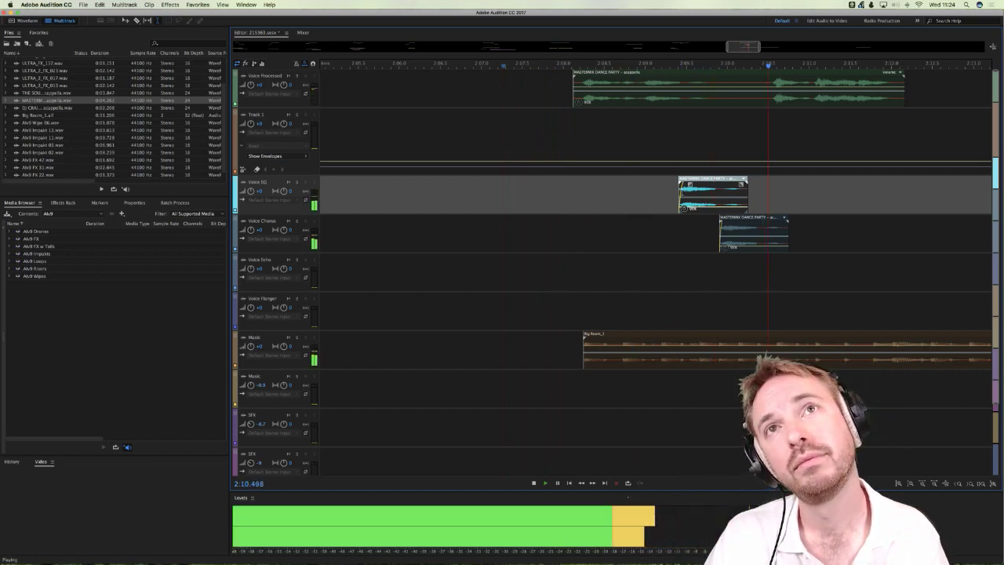
pyautogui.press('space')
# Step: Shift the Voice Chorus fragment later, then earlier, replaying from about 2:08.8 each time
pyautogui.rightClick(745, 258)
pyautogui.click(741, 235)
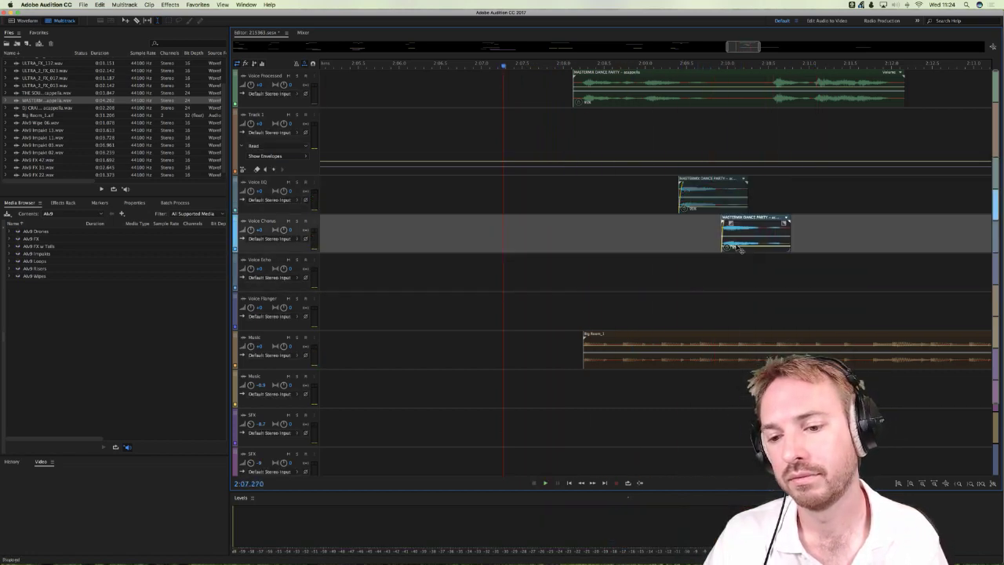
pyautogui.moveTo(742, 235); pyautogui.dragTo(744, 236)
pyautogui.click(630, 246)
pyautogui.press('space')
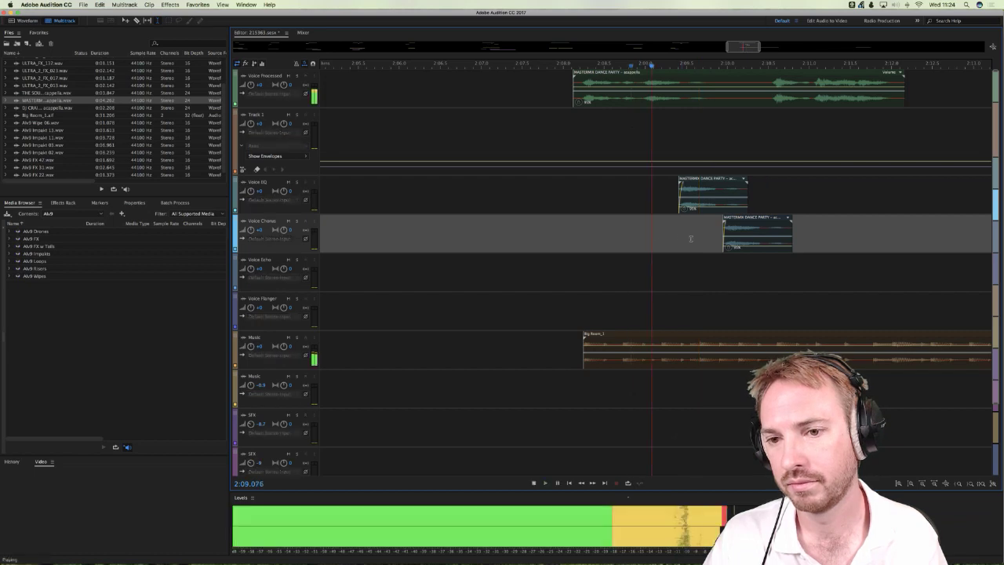
pyautogui.press('space')
pyautogui.moveTo(734, 243); pyautogui.dragTo(723, 246)
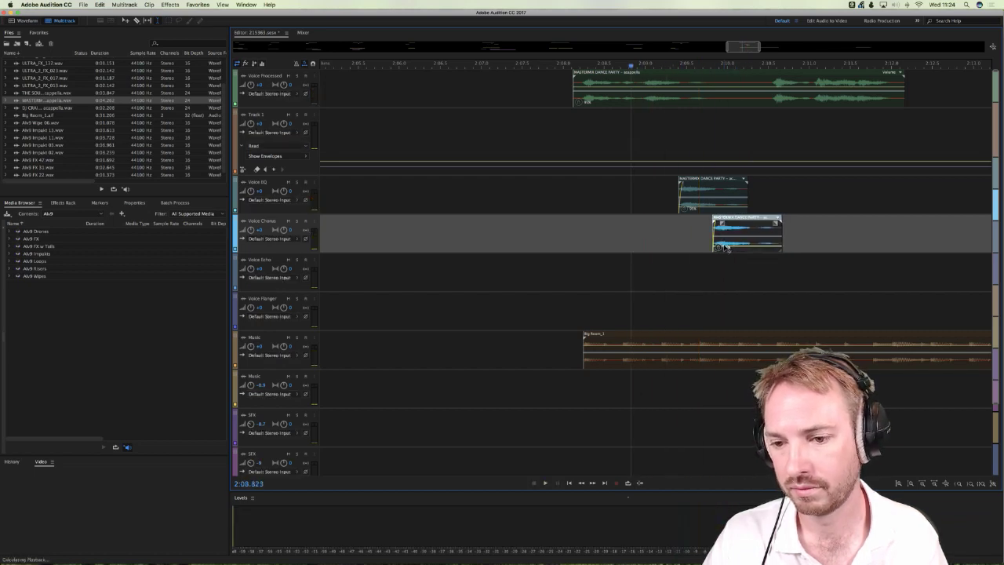
pyautogui.press('space')
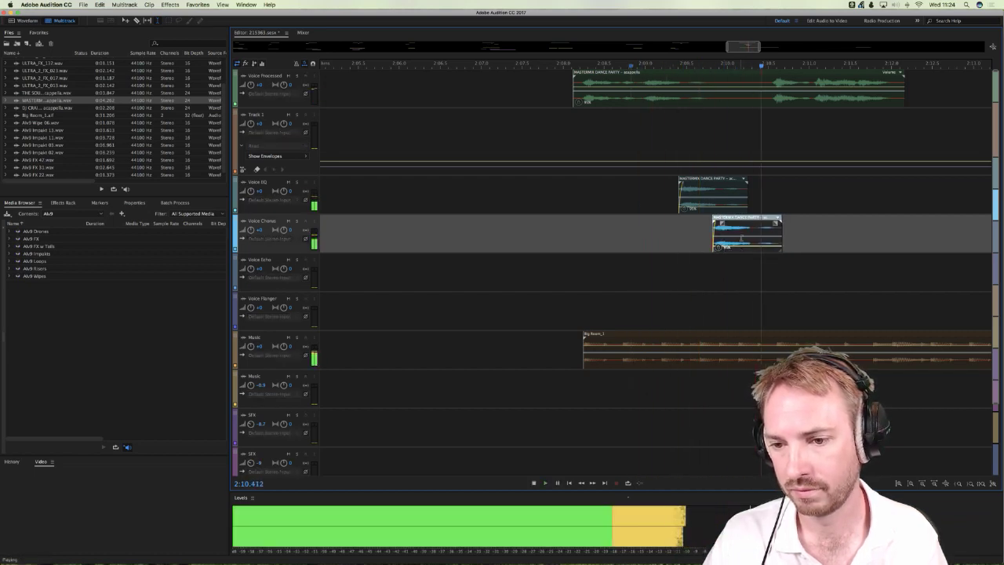
pyautogui.press('space')
# Step: Fine-tune the Voice Chorus fragment's timing while zoomed in, then reset playback start to 2:07.621
pyautogui.scroll(5, 716, 66)
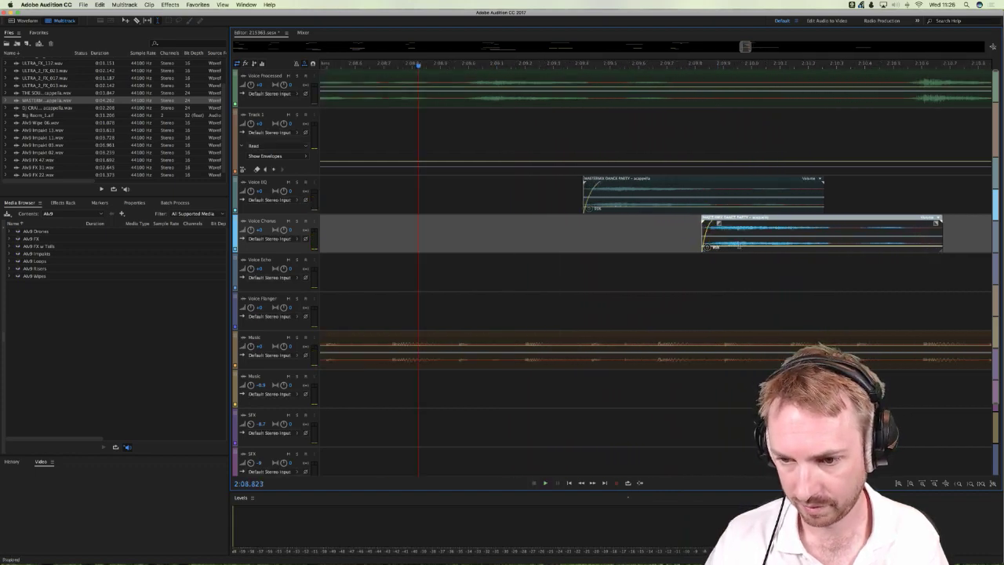
pyautogui.moveTo(733, 239); pyautogui.dragTo(738, 240)
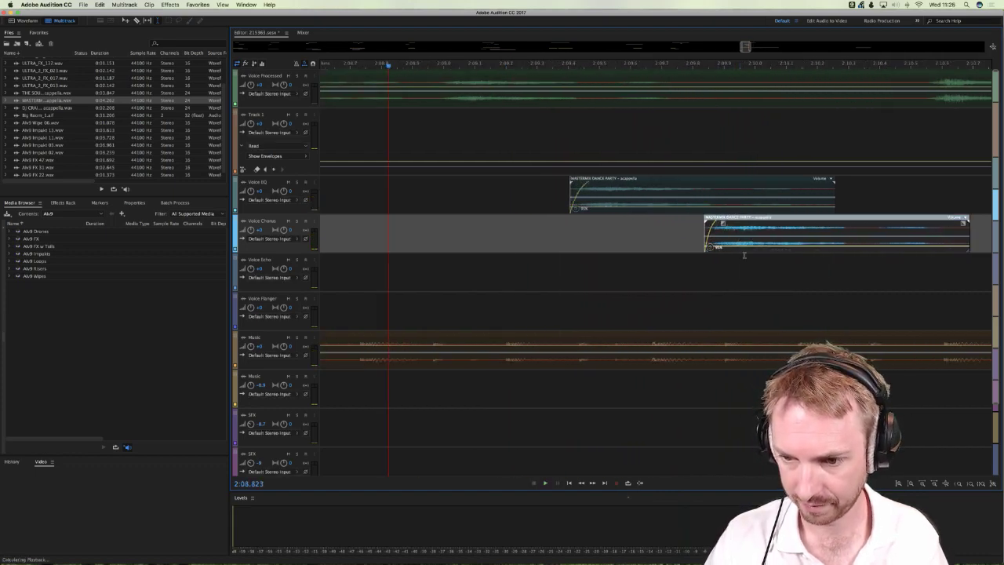
pyautogui.press('space')
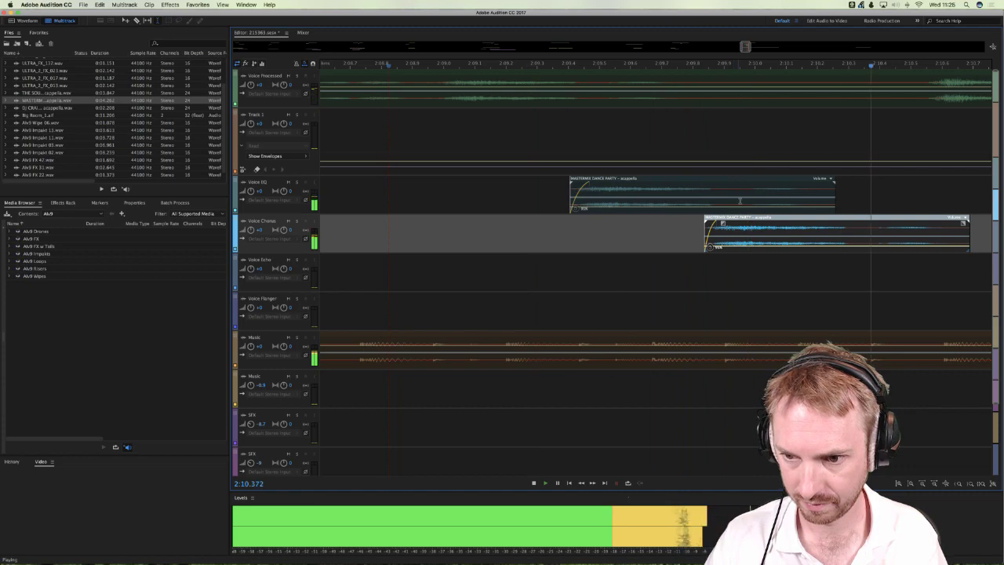
pyautogui.press('space')
pyautogui.hotkey('alt', ',')
pyautogui.press('space')
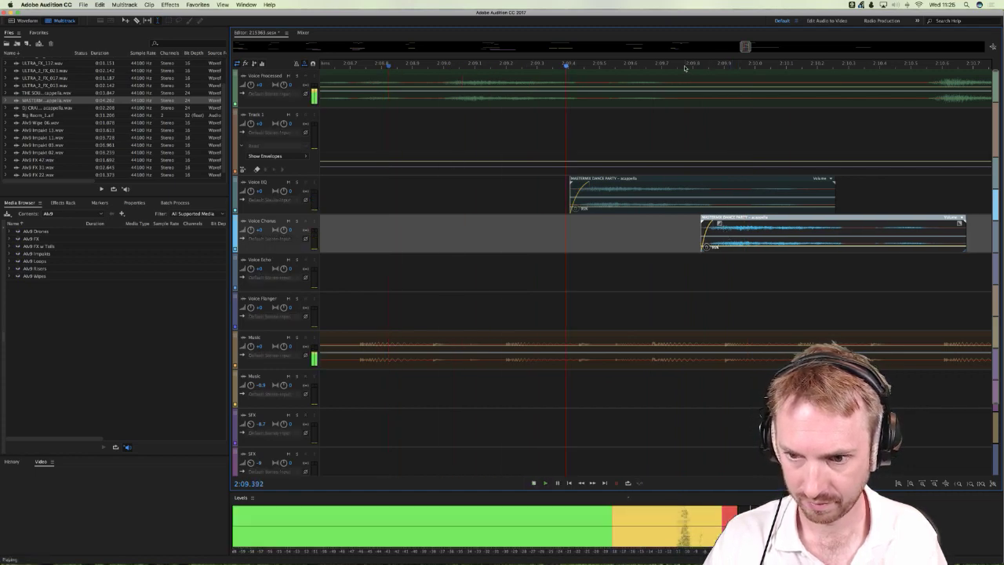
pyautogui.press('-')
pyautogui.press('-')
pyautogui.press('-')
pyautogui.press('-')
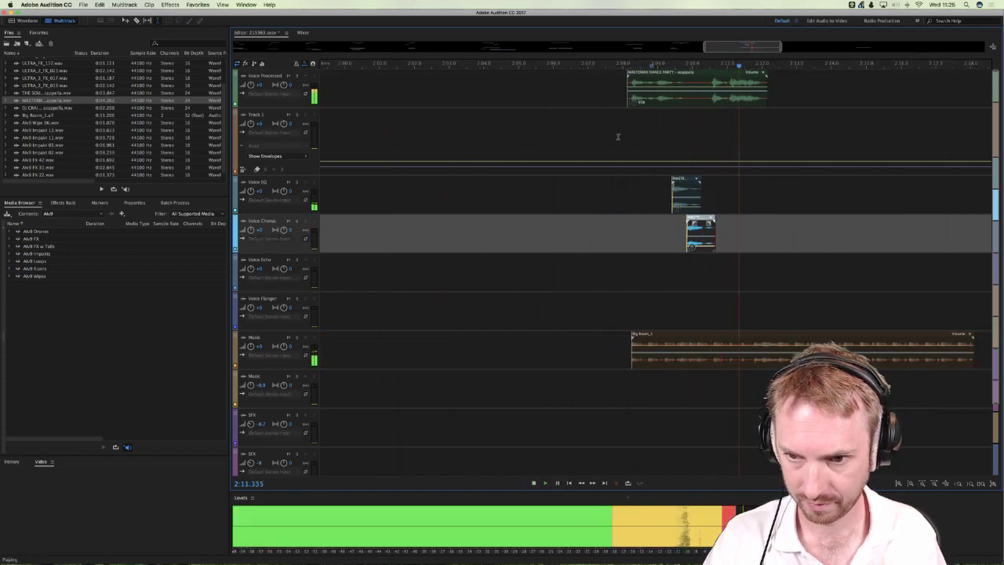
pyautogui.press('space')
pyautogui.click(608, 135)
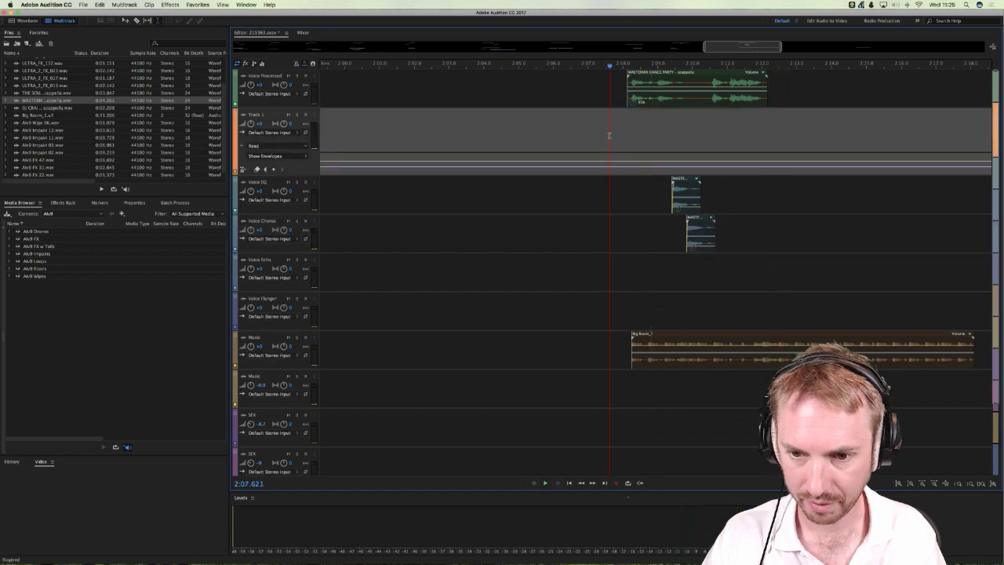
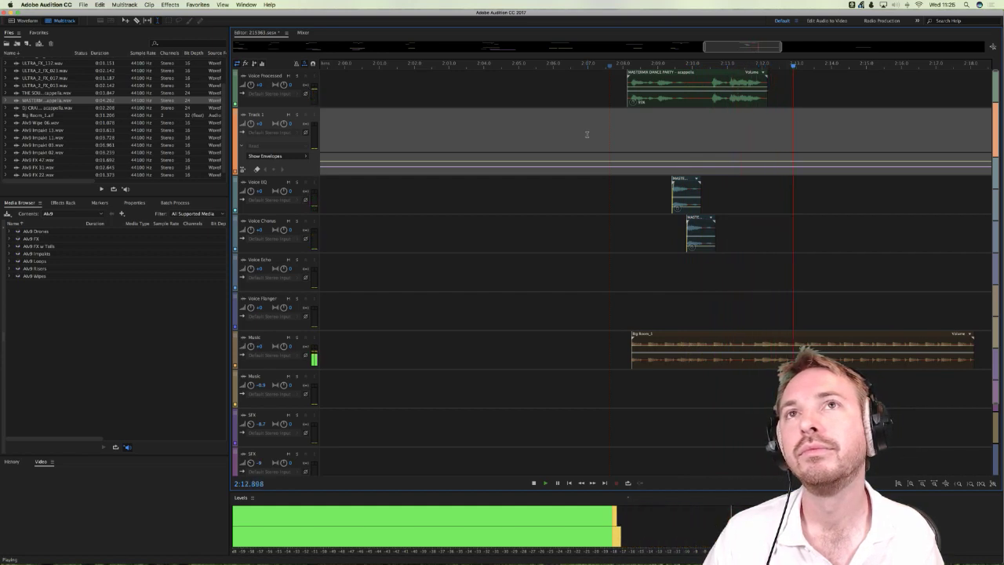
# Step: Stop playback, glance at the Voice Chorus track's effects, and return to the Media Browser
pyautogui.press('space')
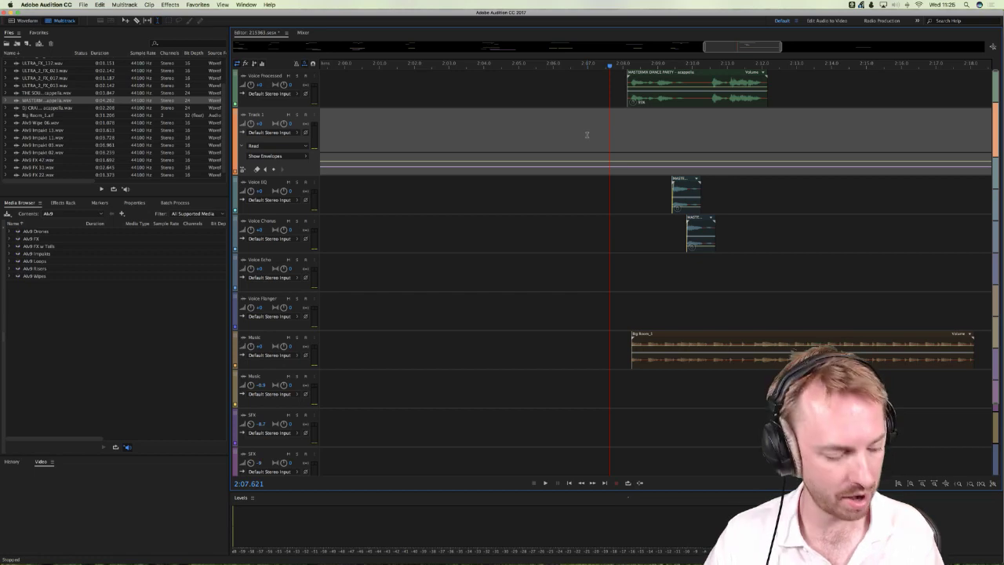
pyautogui.click(607, 241)
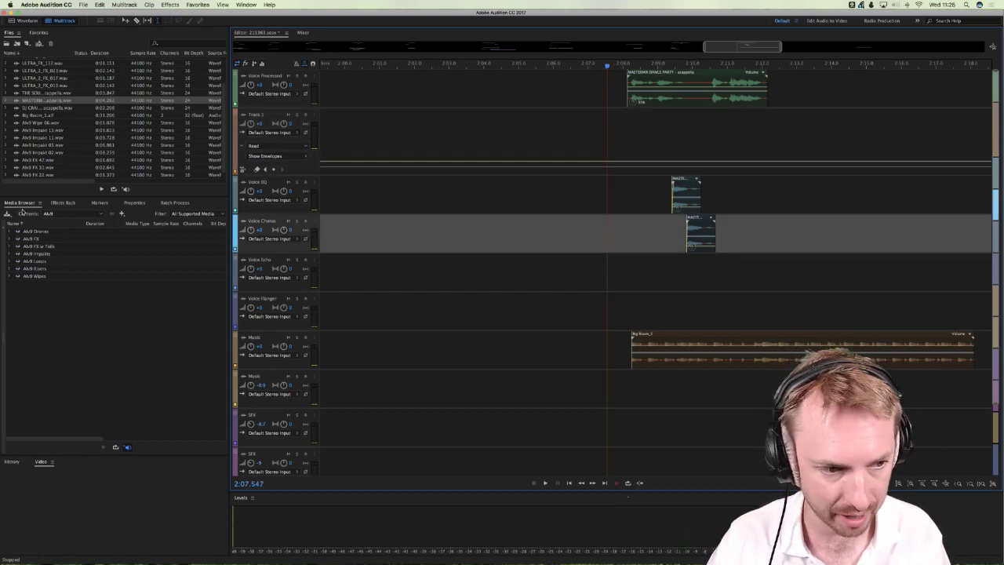
pyautogui.click(62, 202)
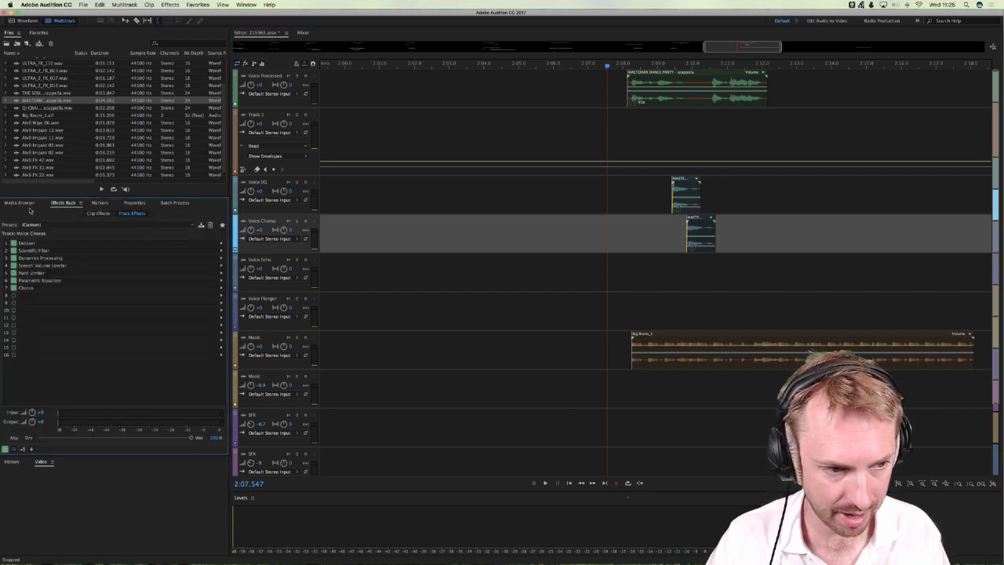
pyautogui.click(21, 202)
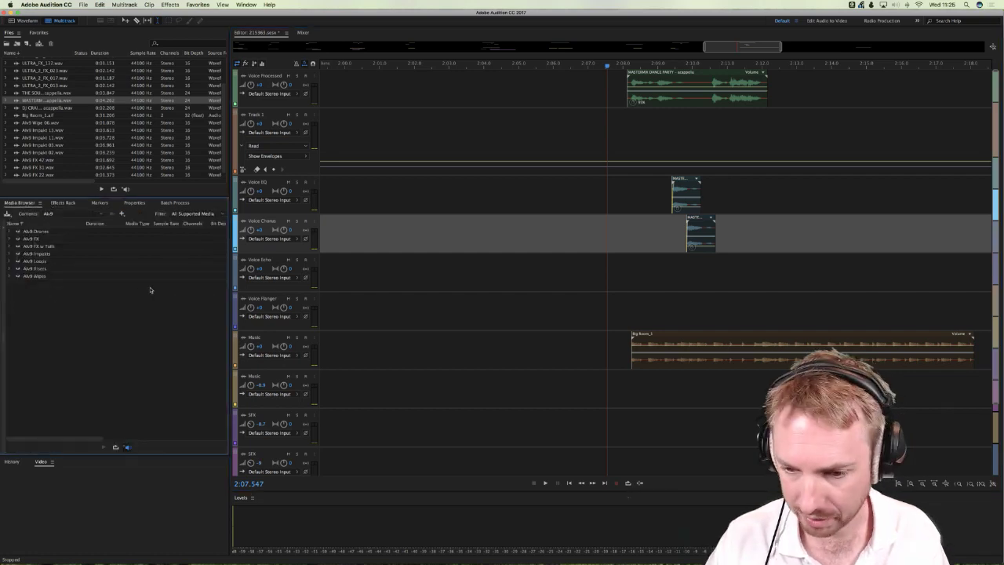
# Step: From BIG RADIO IMAGING PACK > ULTRA_FX_2 > ULTRA_HITS_RAMPS, drag ULTRA_FX_HIT_05.wav onto the empty Music track
pyautogui.click(101, 214)
pyautogui.click(87, 228)
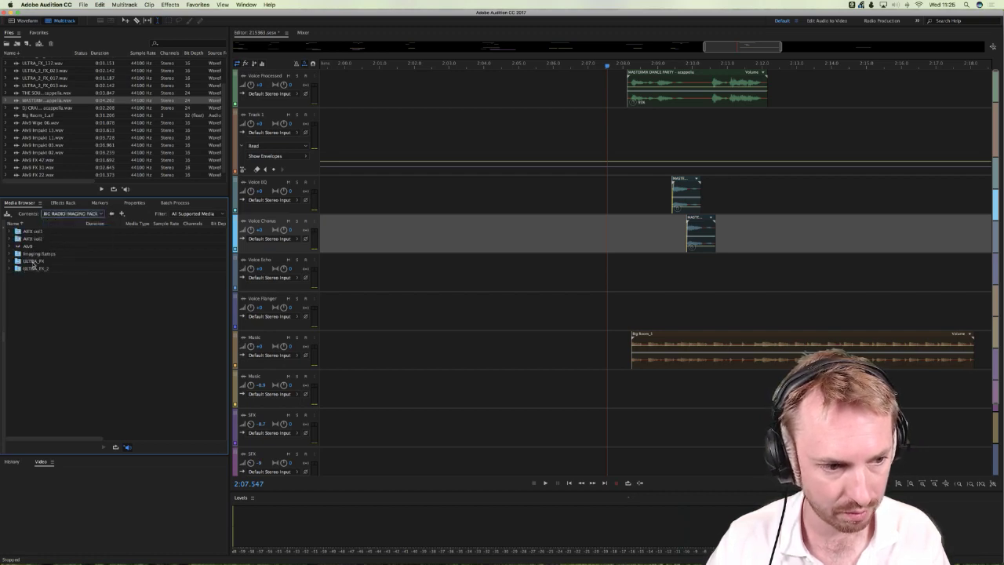
pyautogui.doubleClick(34, 269)
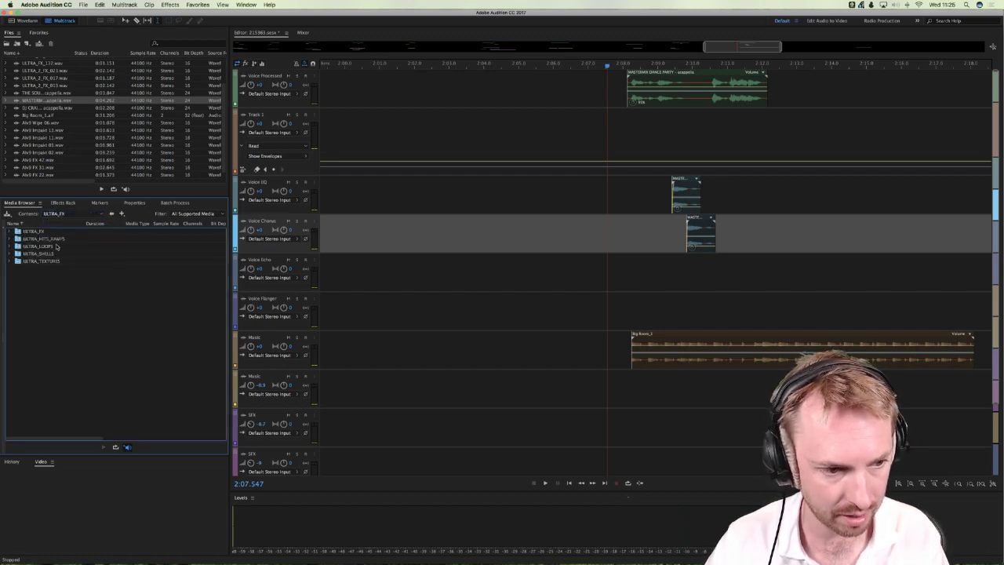
pyautogui.doubleClick(36, 238)
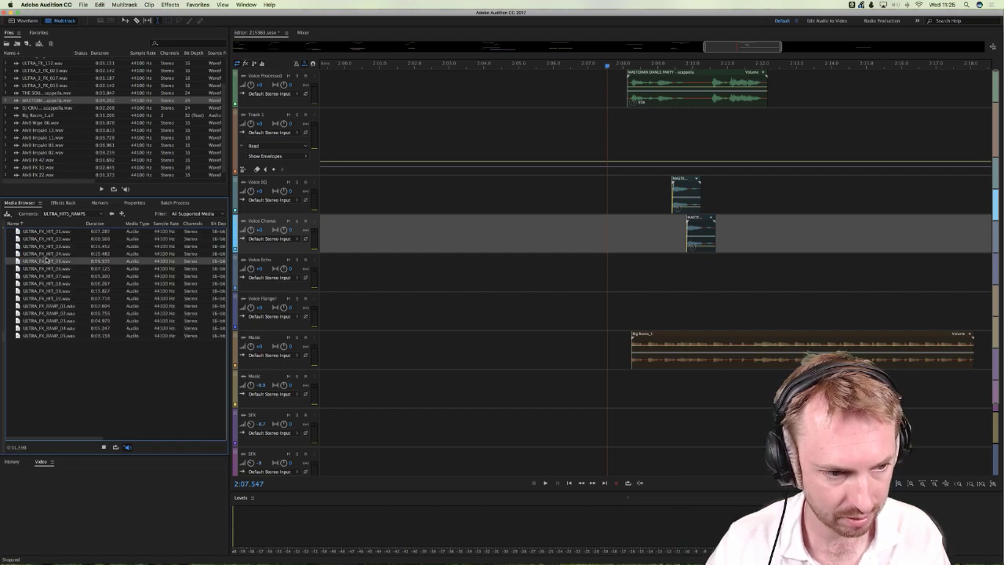
pyautogui.moveTo(47, 261); pyautogui.dragTo(651, 424)
# Step: Move the ULTRA_FX_HIT_05 clip slightly earlier on the SFX track and audition the new timing
pyautogui.press('space')
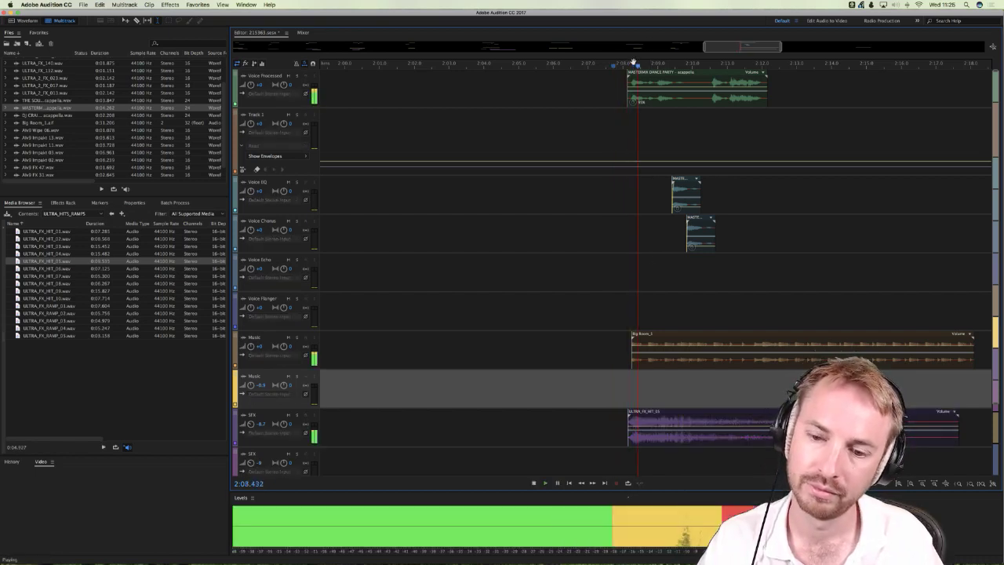
pyautogui.scroll(5, 634, 62)
pyautogui.press('space')
pyautogui.click(649, 419)
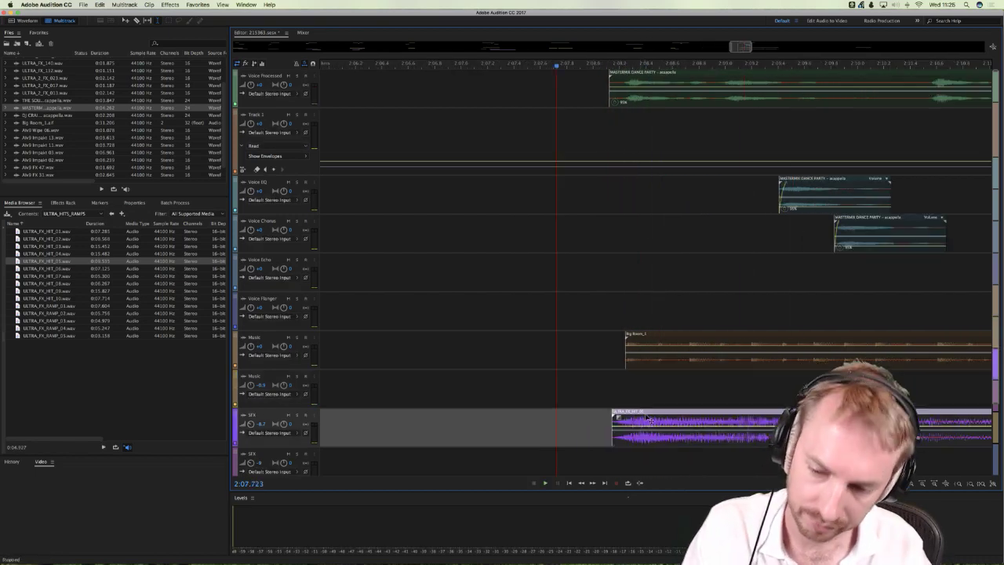
pyautogui.moveTo(649, 420)
pyautogui.mouseDown()
pyautogui.moveTo(577, 420)
pyautogui.moveTo(665, 418)
pyautogui.mouseUp()
pyautogui.click(546, 345)
pyautogui.press('space')
pyautogui.press('space')
pyautogui.press('space')
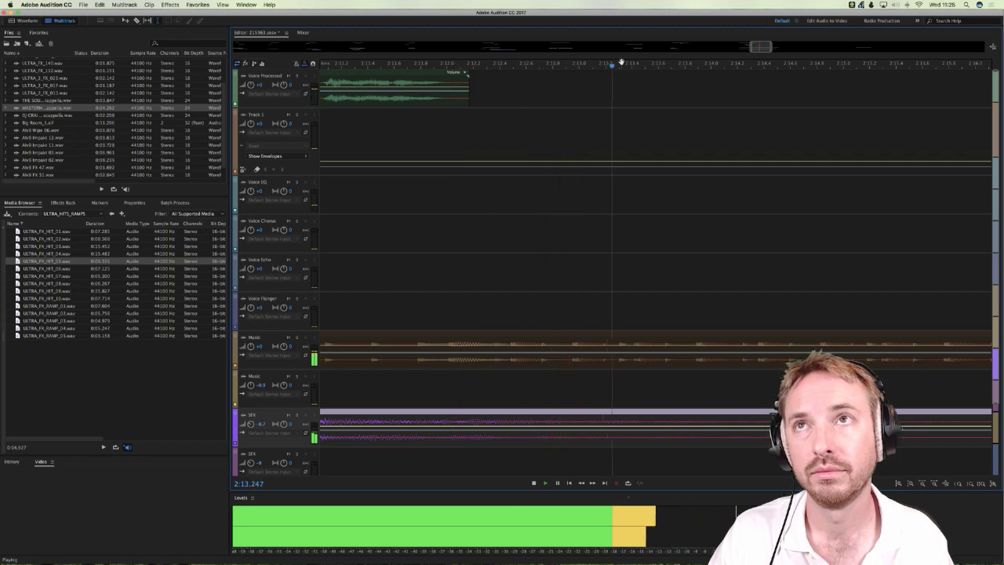
pyautogui.press('space')
pyautogui.press('space')
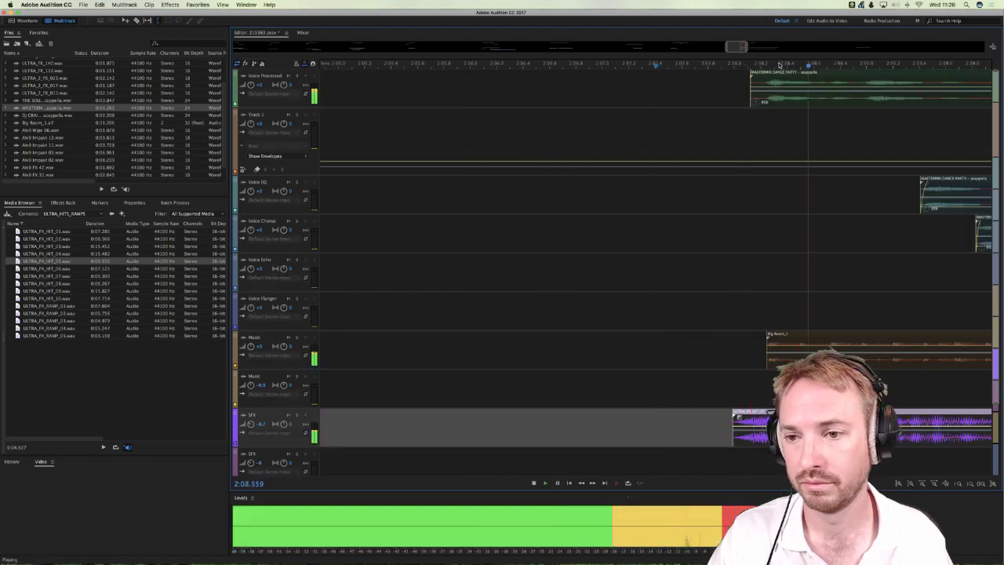
pyautogui.press('space')
# Step: Trim the hit clip's start edge and audition it together with the vocal
pyautogui.moveTo(735, 428); pyautogui.dragTo(728, 427)
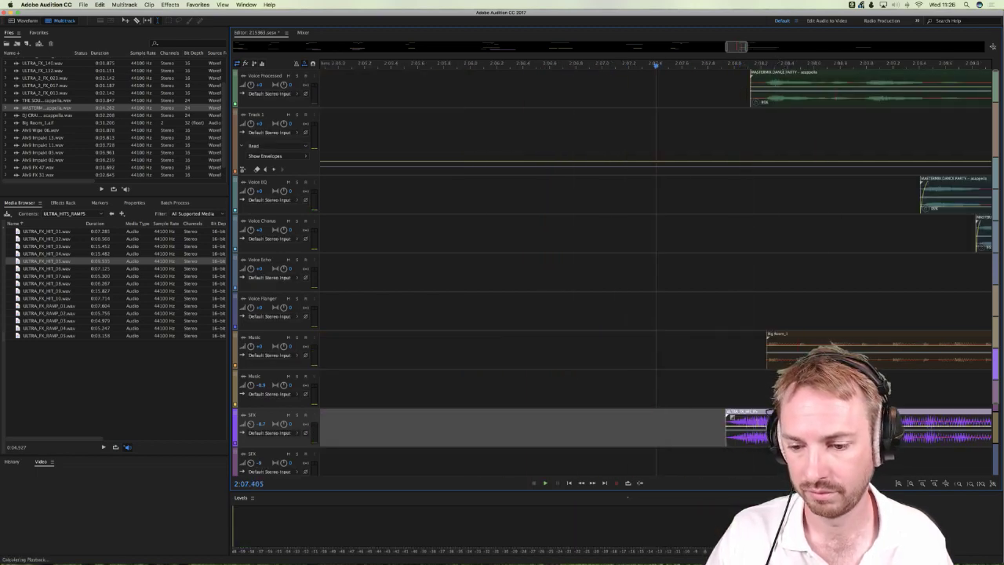
pyautogui.press('space')
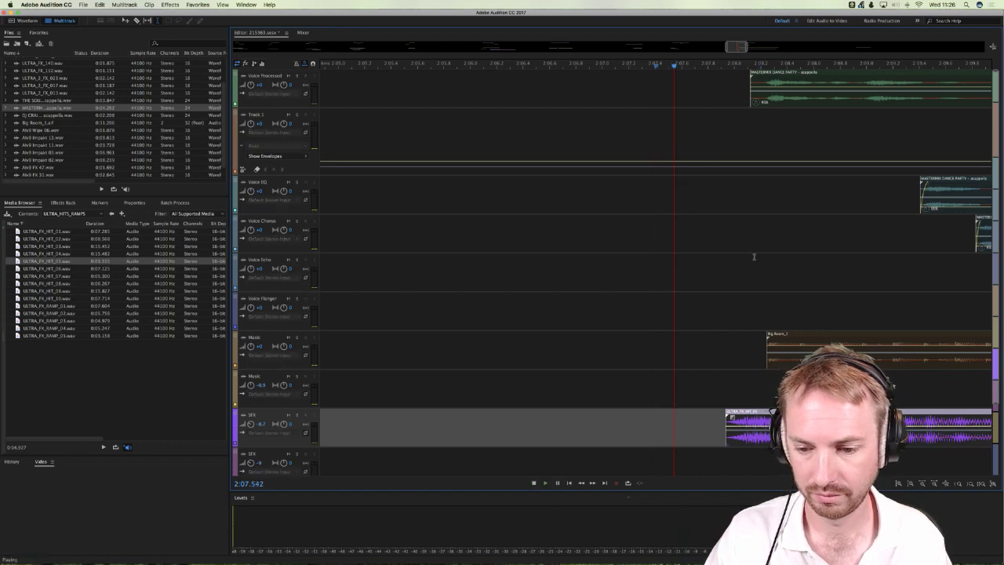
pyautogui.press('space')
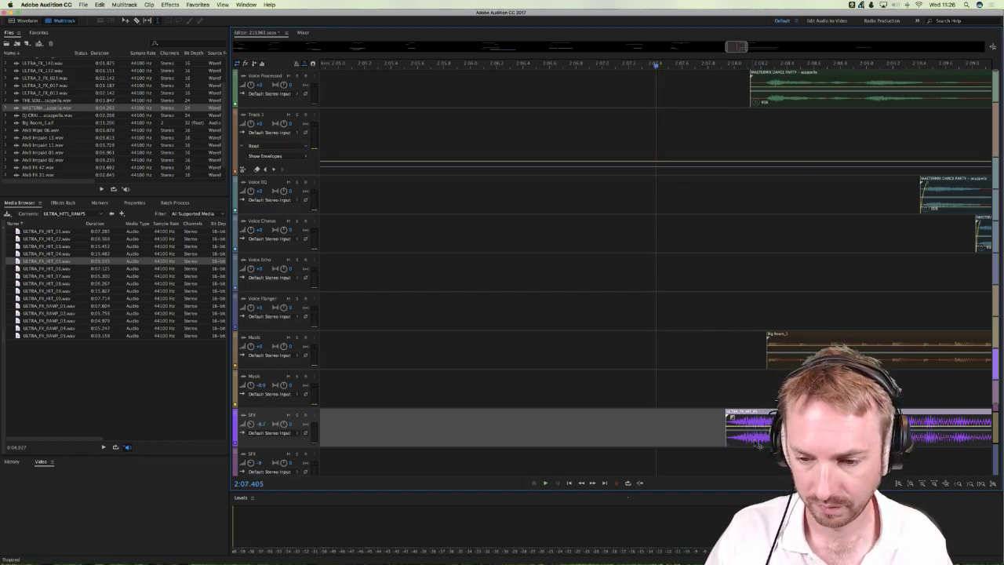
pyautogui.moveTo(758, 443); pyautogui.dragTo(772, 443)
pyautogui.click(695, 380)
pyautogui.press('space')
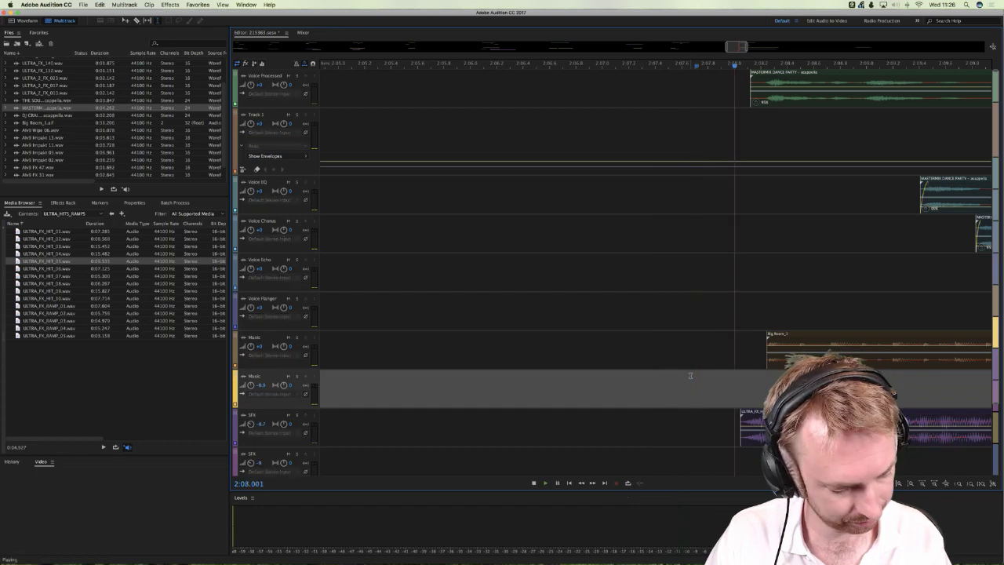
pyautogui.press('space')
pyautogui.click(753, 428)
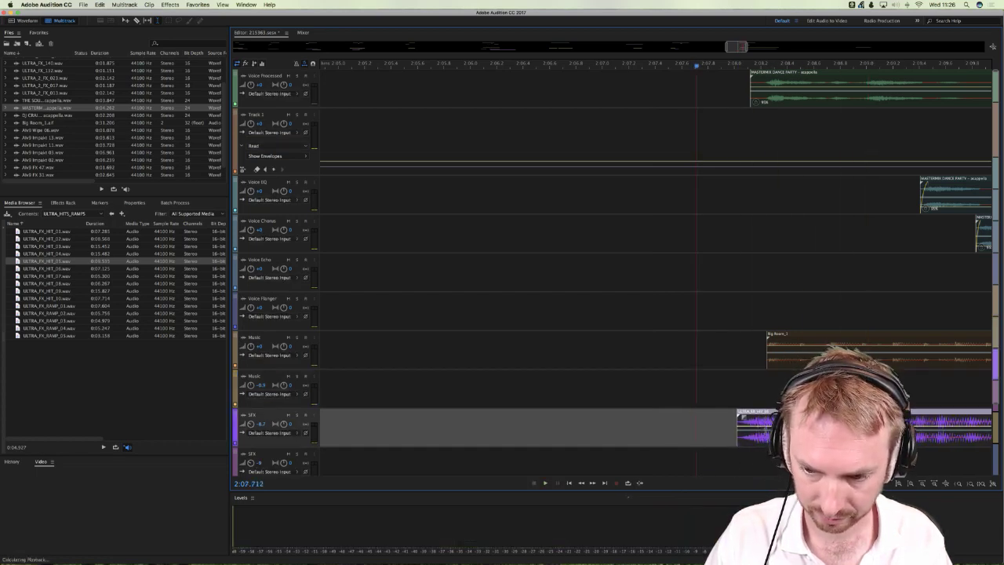
pyautogui.press('space')
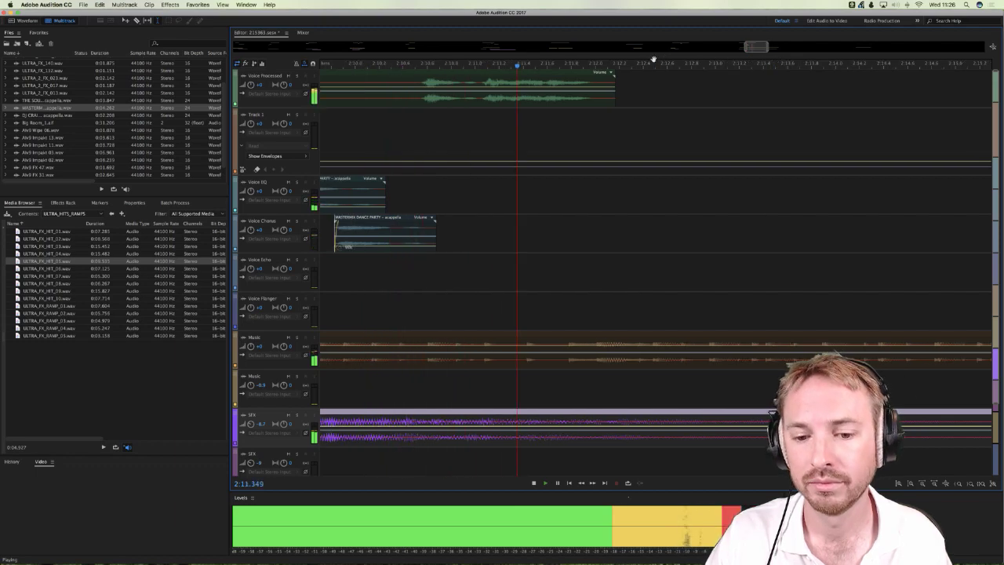
pyautogui.press('space')
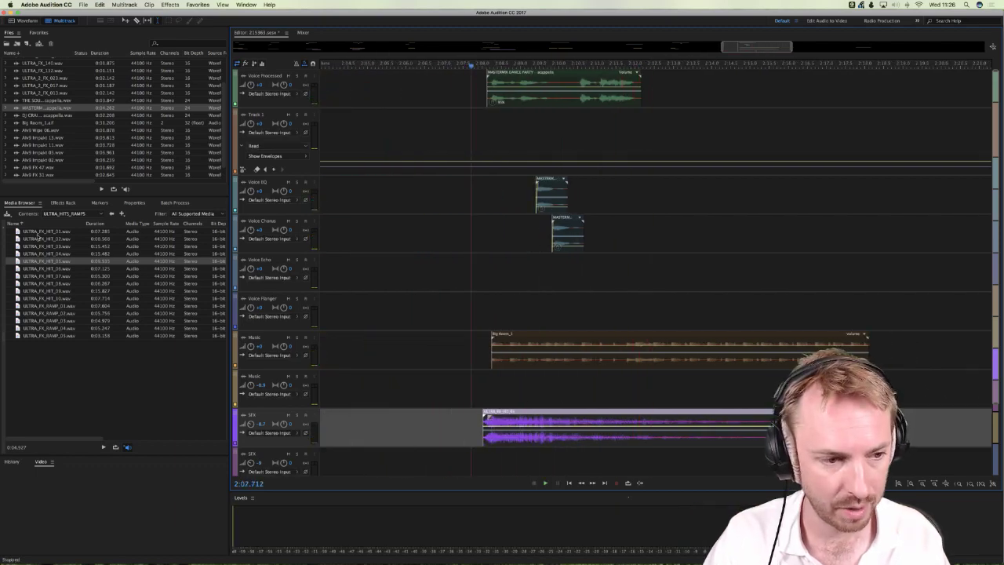
# Step: Open the ULTRA_FX sounds folder and preview ULTRA_FX_012, ULTRA_FX_014 and ULTRA_FX_013
pyautogui.click(111, 213)
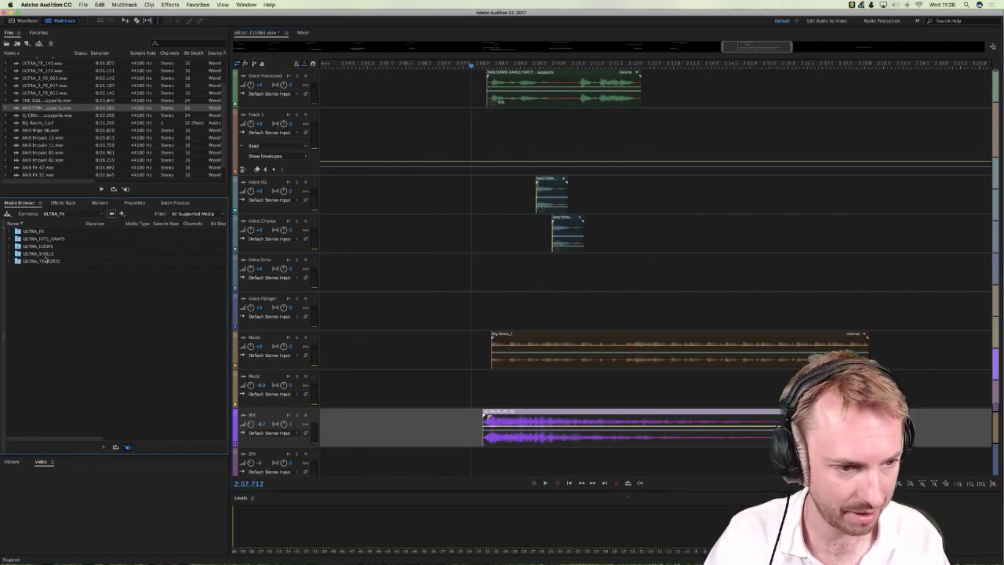
pyautogui.doubleClick(41, 232)
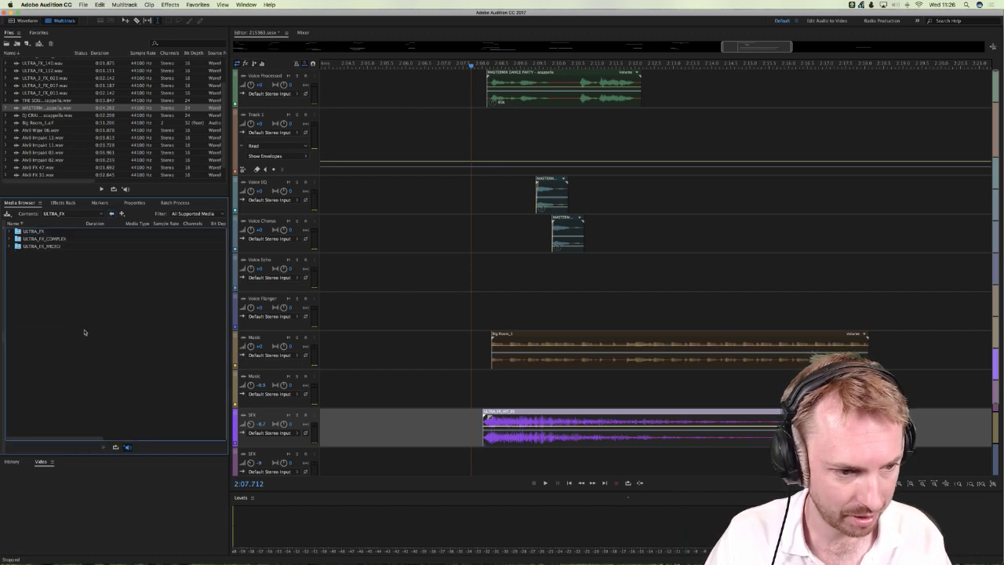
pyautogui.doubleClick(39, 232)
pyautogui.click(50, 322)
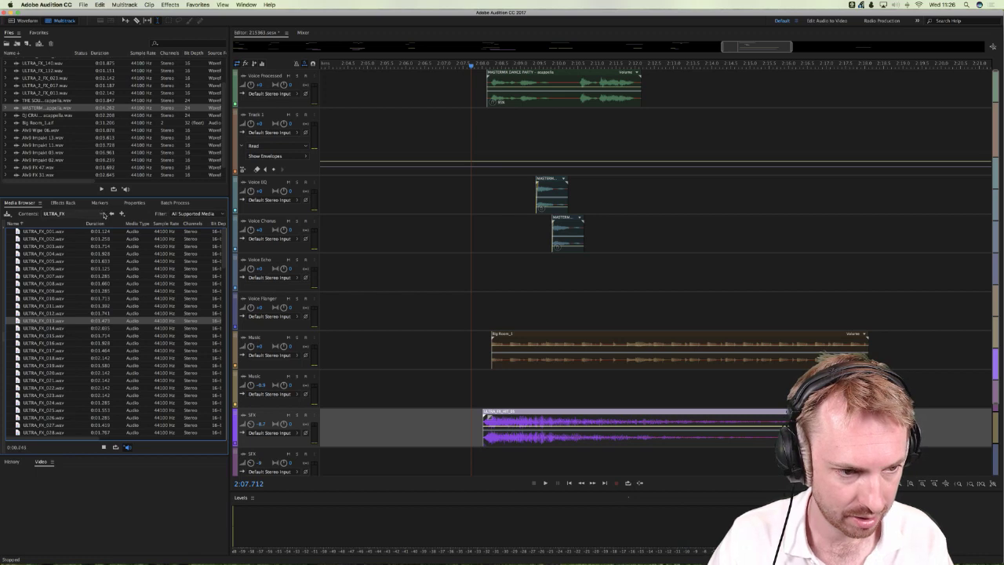
pyautogui.click(47, 328)
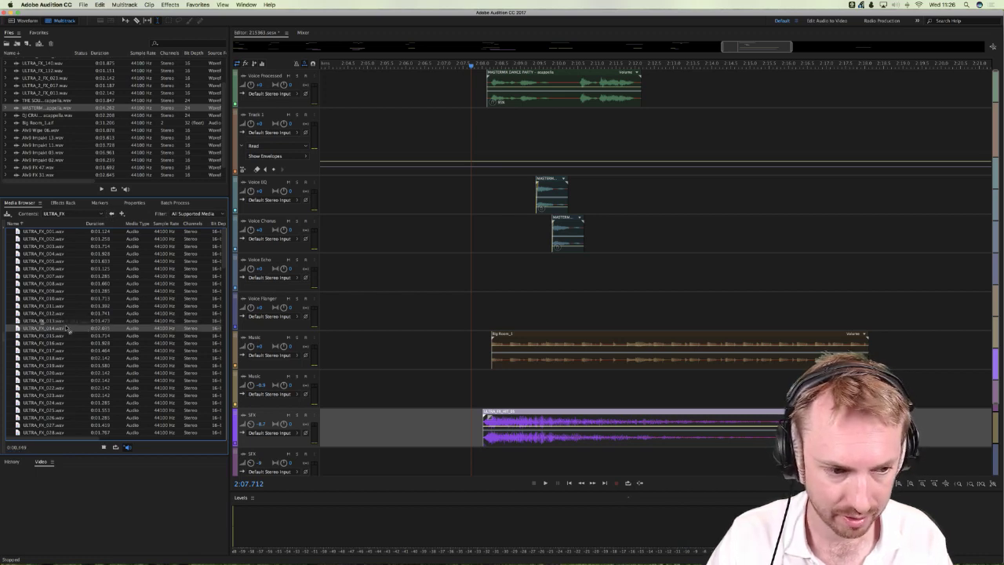
pyautogui.click(23, 321)
# Step: Place ULTRA_FX_013 on the lower SFX track and play it back from just before it
pyautogui.moveTo(79, 328); pyautogui.dragTo(572, 467)
pyautogui.click(501, 384)
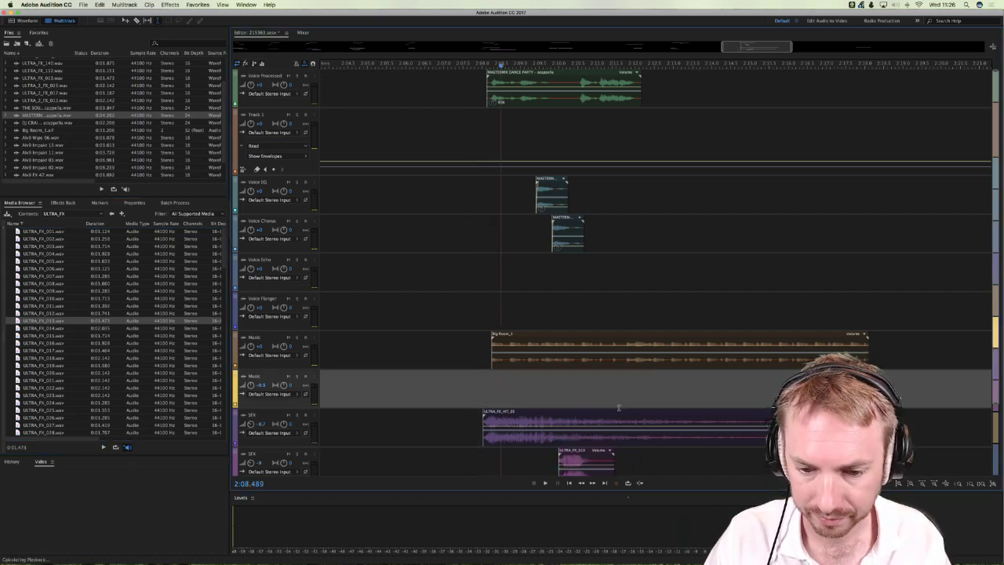
pyautogui.press('space')
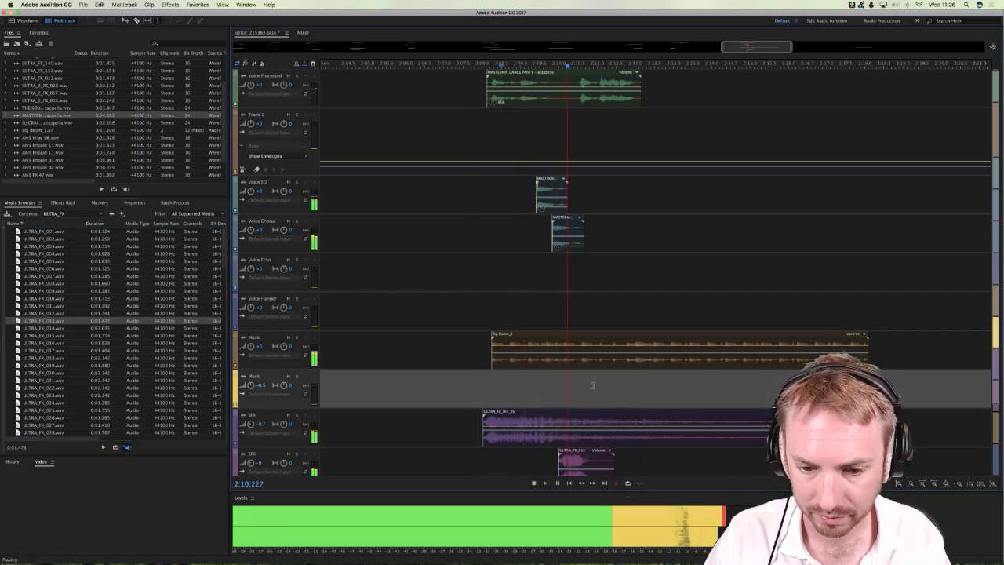
pyautogui.press('space')
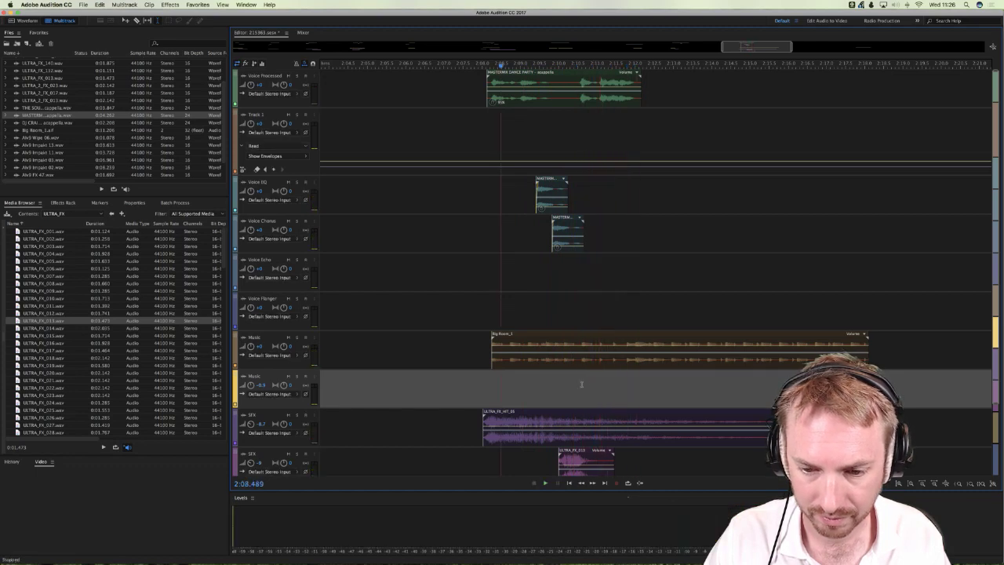
# Step: Browse to the AV9 Impacts folder and place AV9 Impact 15 on the second Music track
pyautogui.click(111, 213)
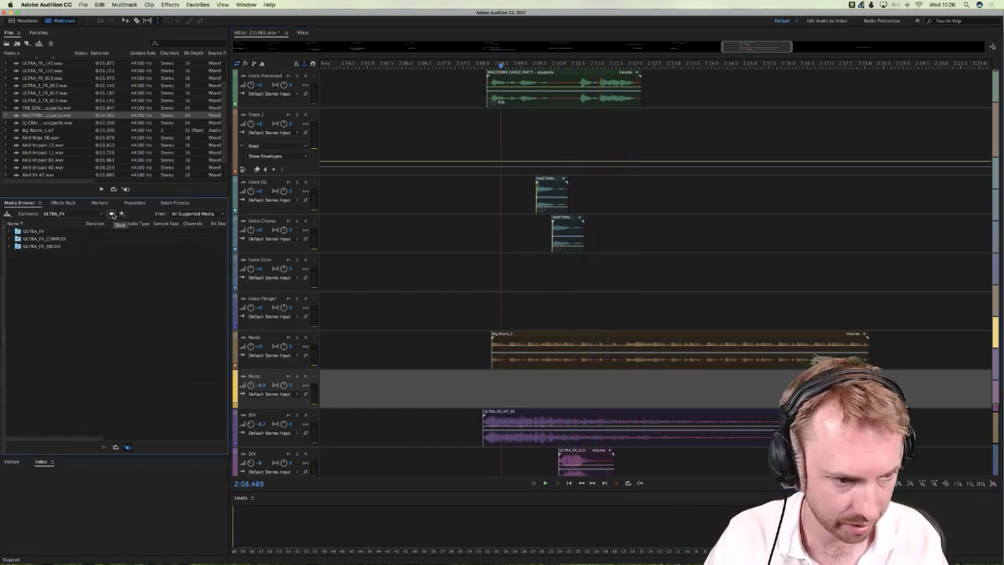
pyautogui.click(111, 213)
pyautogui.click(111, 214)
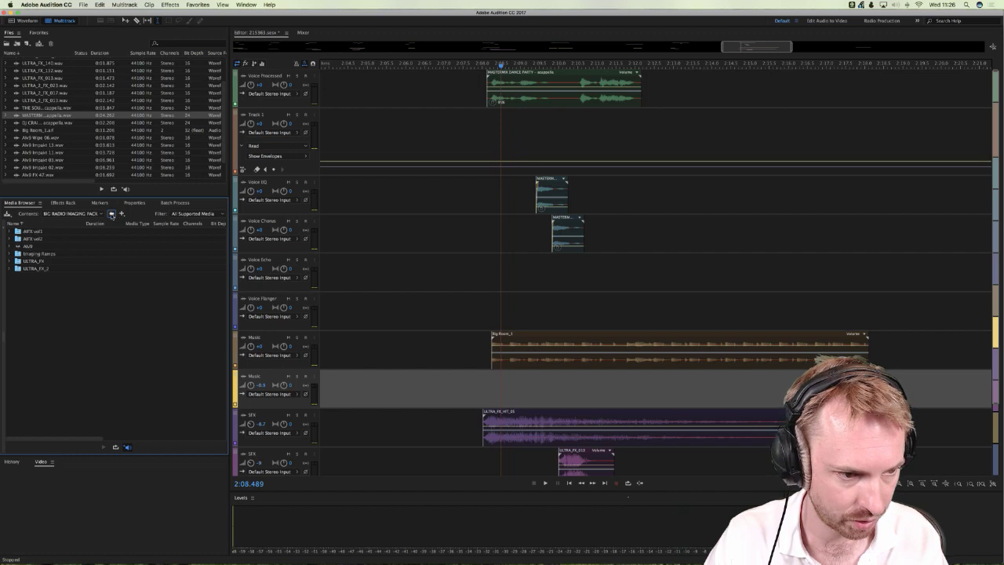
pyautogui.doubleClick(28, 247)
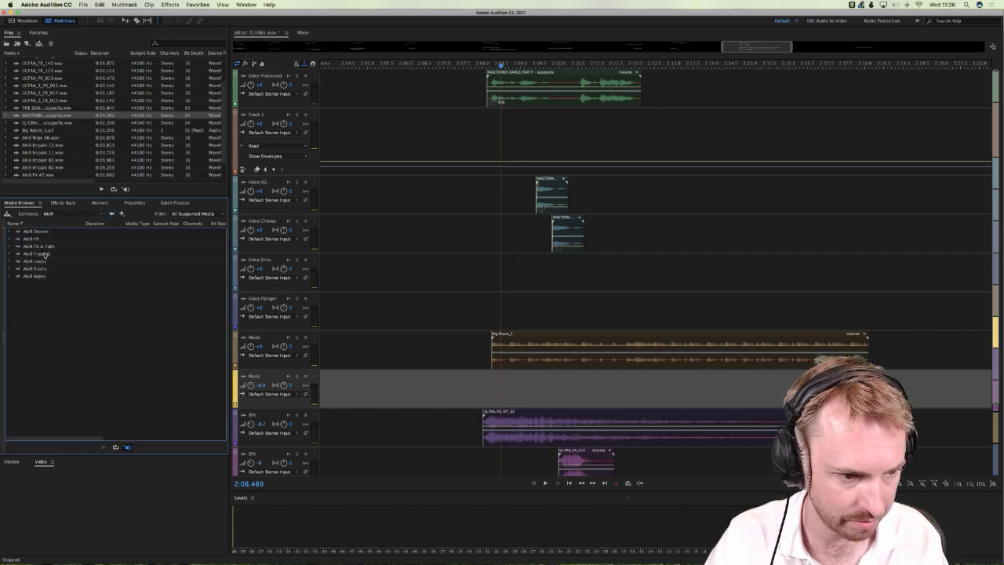
pyautogui.doubleClick(47, 254)
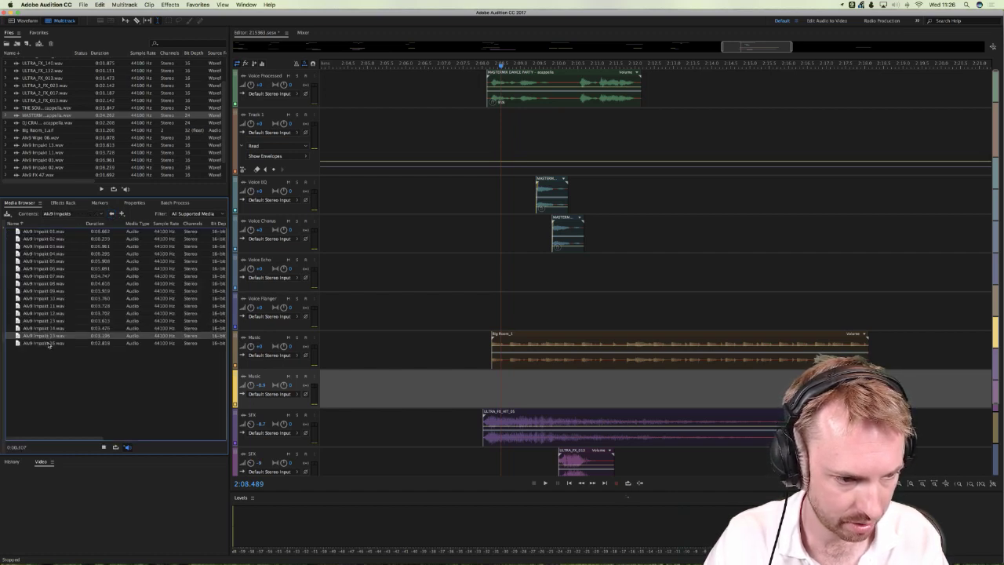
pyautogui.moveTo(45, 339); pyautogui.dragTo(627, 389)
# Step: Slide the Impact 15 clip later in time and audition it
pyautogui.scroll(5, 638, 73)
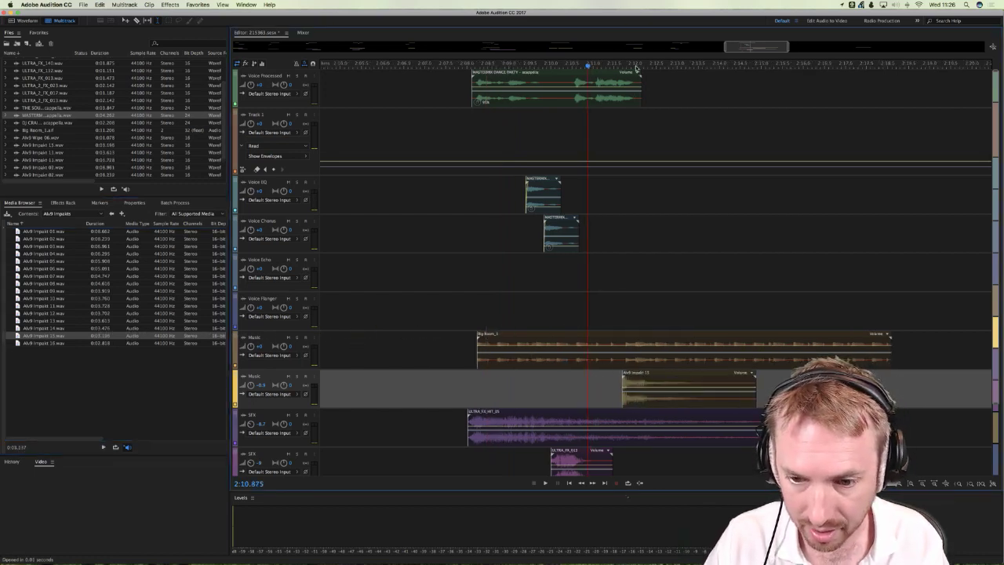
pyautogui.click(633, 303)
pyautogui.moveTo(625, 392); pyautogui.dragTo(669, 391)
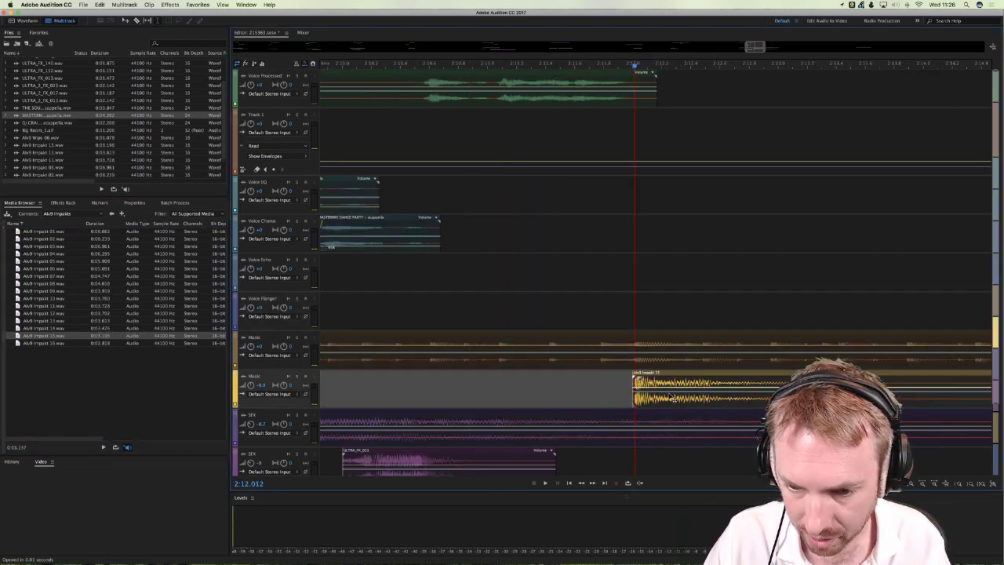
pyautogui.click(392, 281)
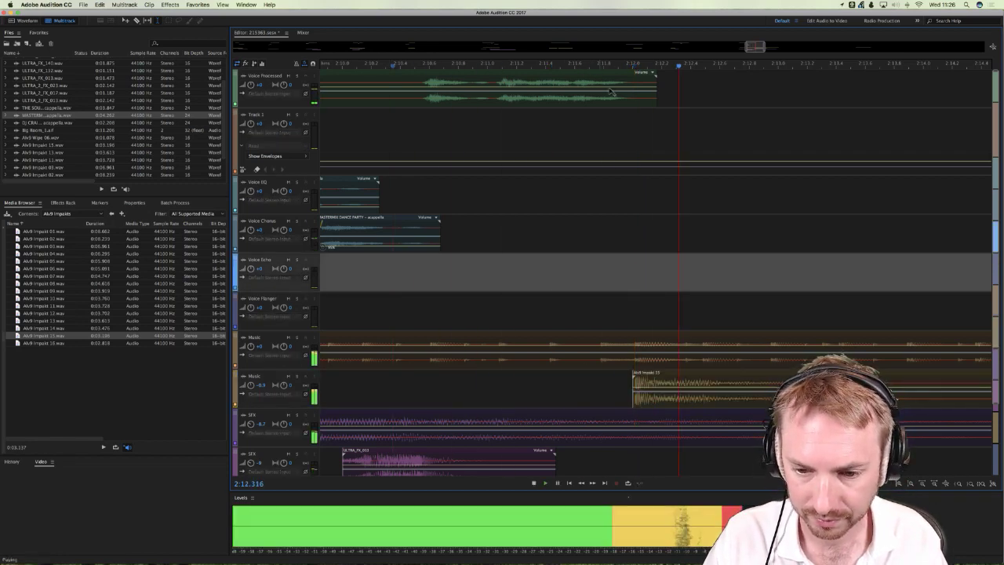
pyautogui.press('space')
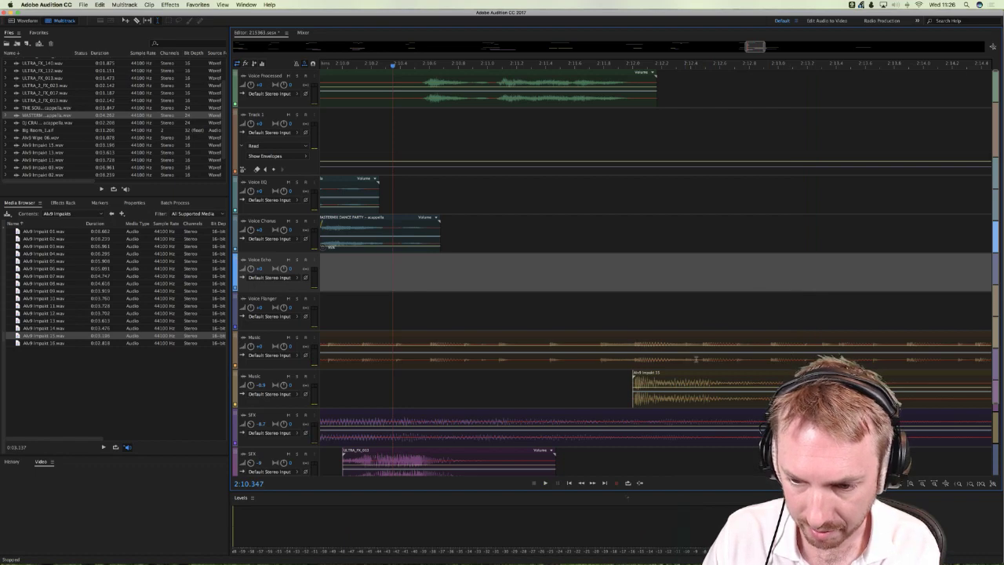
# Step: Delete the unwanted tail of the upper Music clip, replay from about 2:11, and zoom out
pyautogui.moveTo(683, 359); pyautogui.dragTo(750, 359)
pyautogui.click(772, 353)
pyautogui.press('Delete')
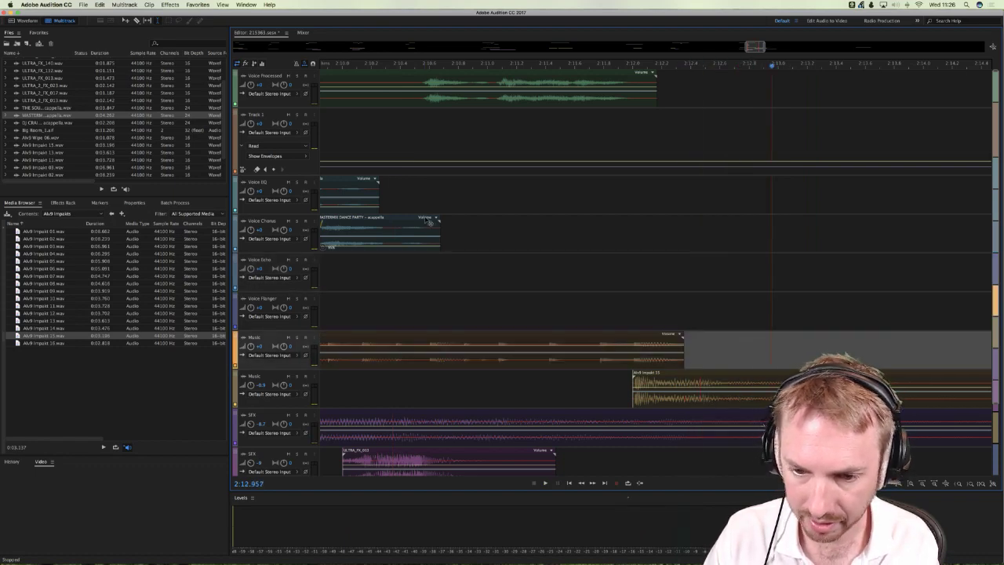
pyautogui.click(484, 196)
pyautogui.press('space')
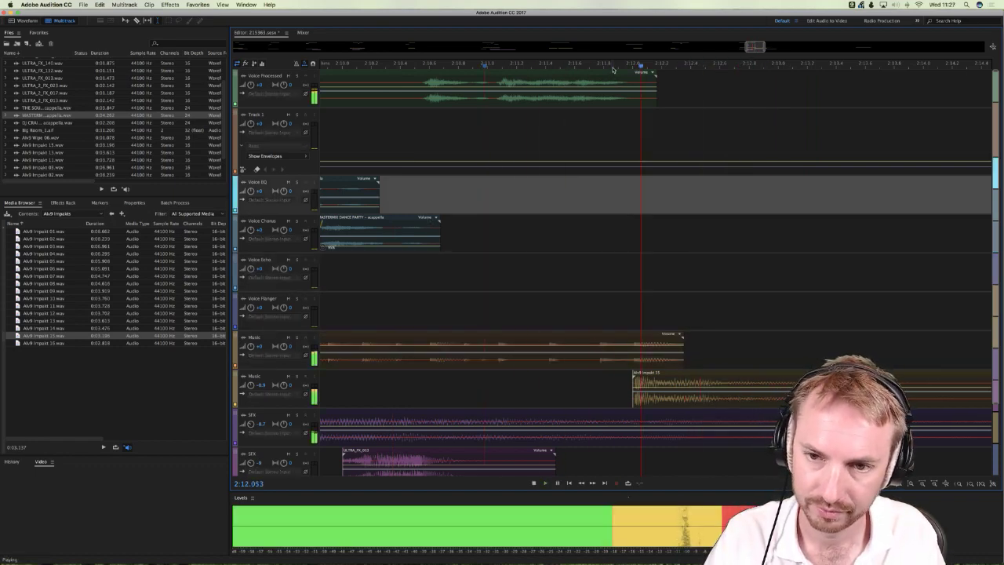
pyautogui.press('-')
pyautogui.press('-')
pyautogui.press('-')
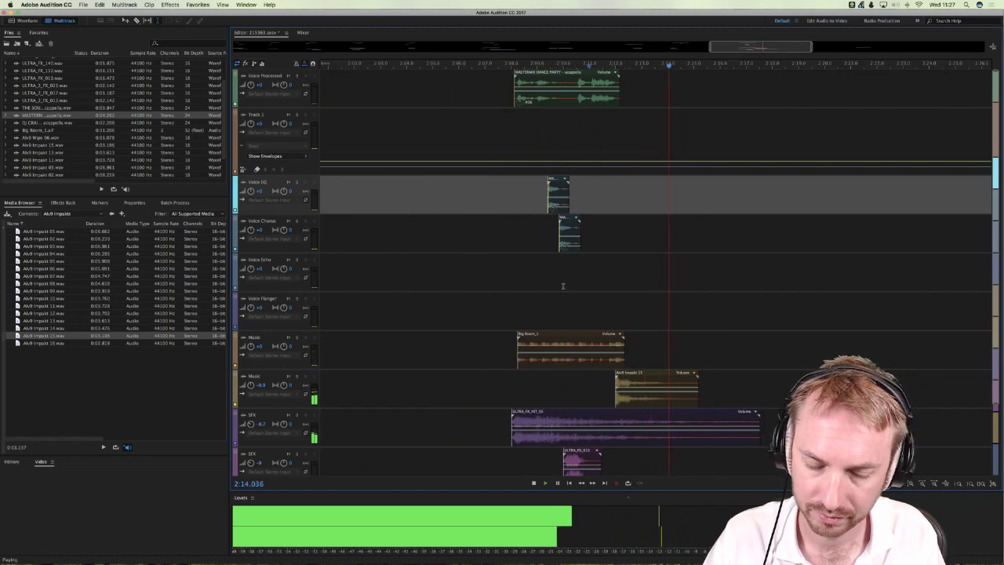
pyautogui.press('space')
pyautogui.click(52, 343)
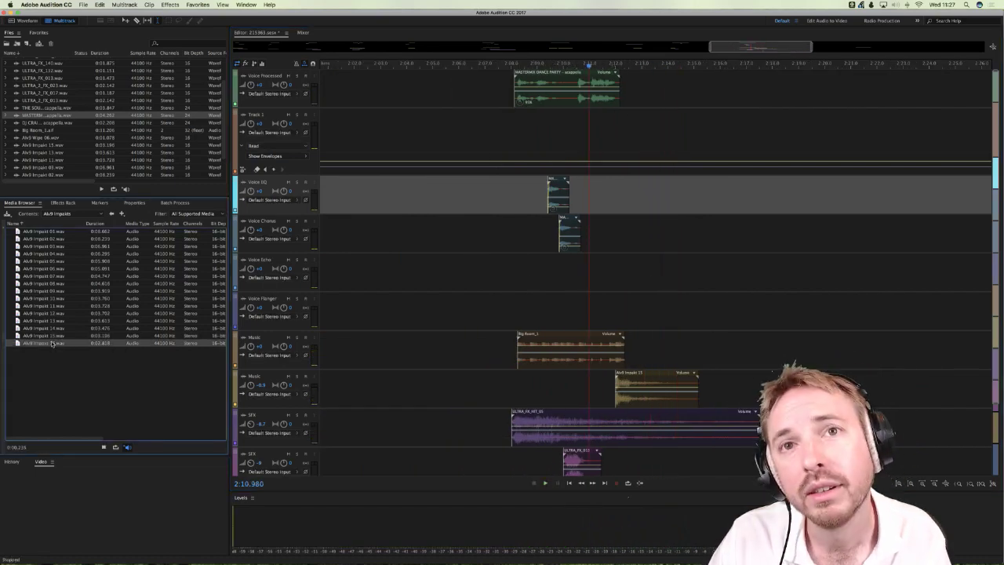
# Step: Audition Alv9 Impakt 12, 07, 08 and 01, then settle on Alv9 Impakt 06
pyautogui.click(41, 313)
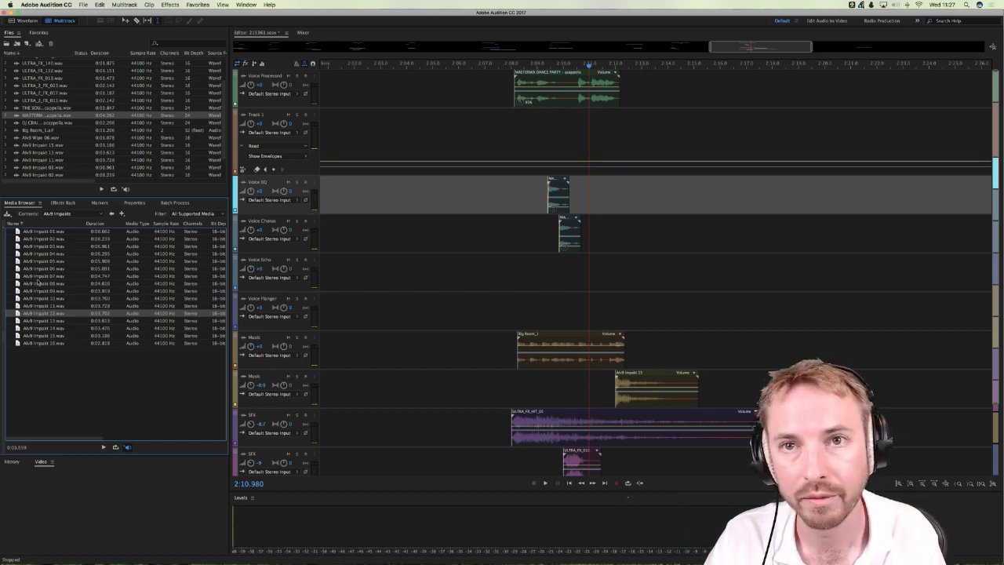
pyautogui.click(36, 277)
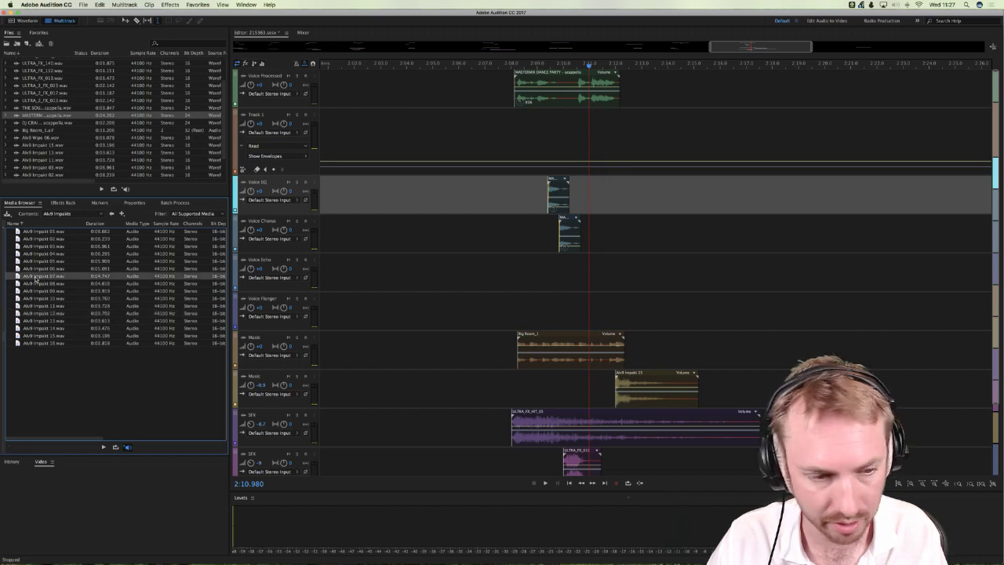
pyautogui.click(46, 284)
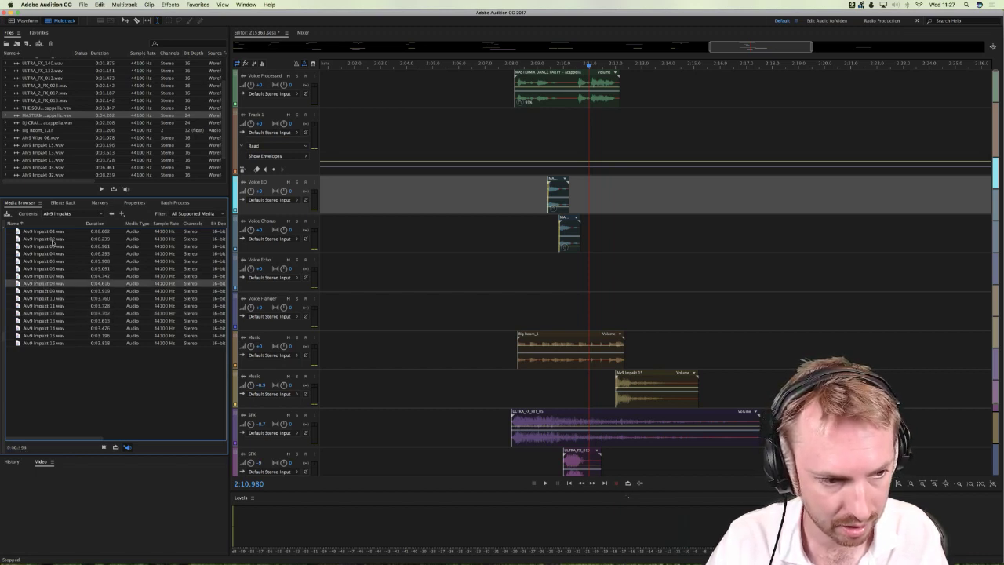
pyautogui.click(42, 231)
pyautogui.moveTo(43, 232); pyautogui.dragTo(58, 322)
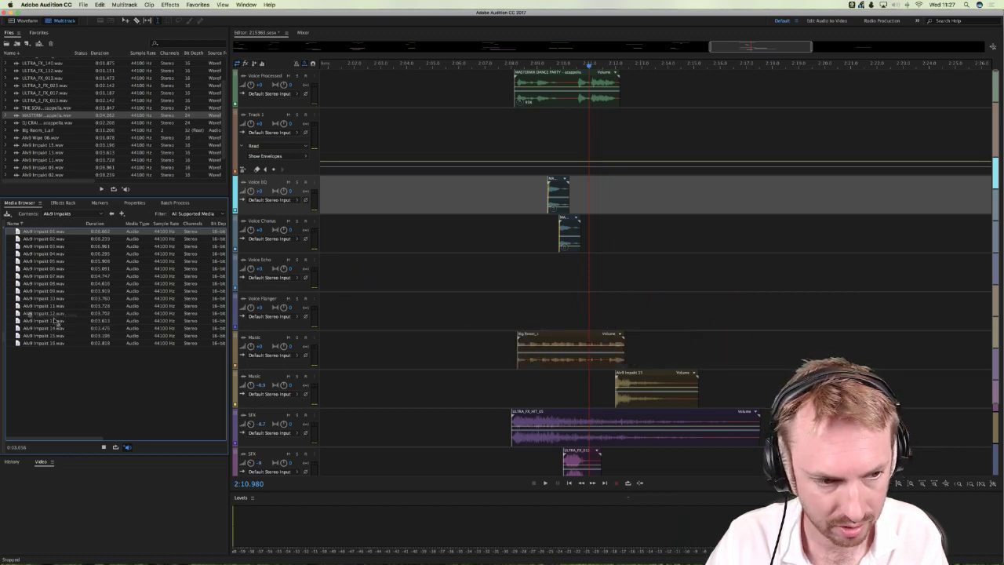
pyautogui.click(102, 448)
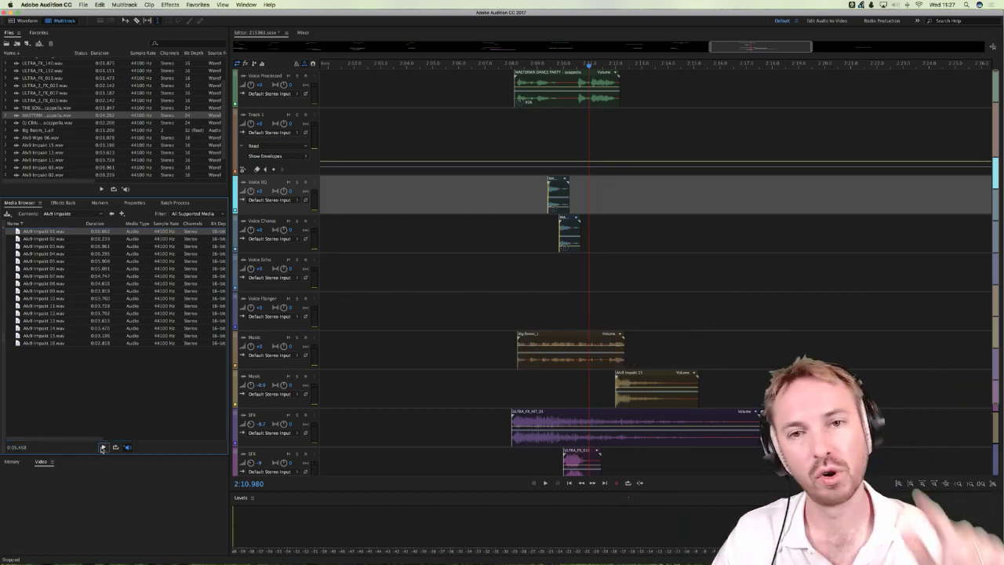
pyautogui.click(52, 268)
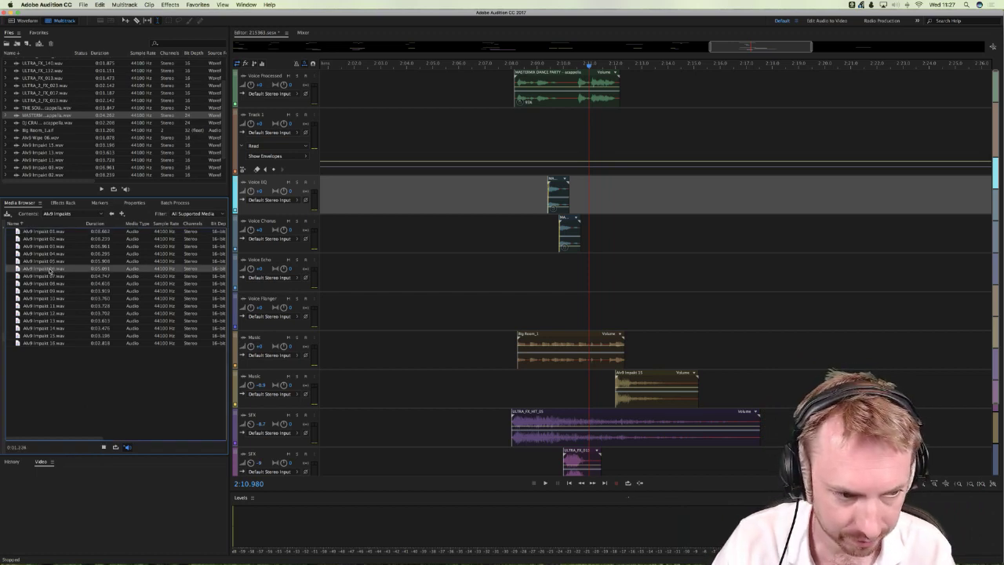
# Step: Place Alv9 Impakt 06 on the lower Music track and play back from around 2:11
pyautogui.moveTo(51, 274); pyautogui.dragTo(625, 384)
pyautogui.click(648, 384)
pyautogui.click(593, 63)
pyautogui.press('space')
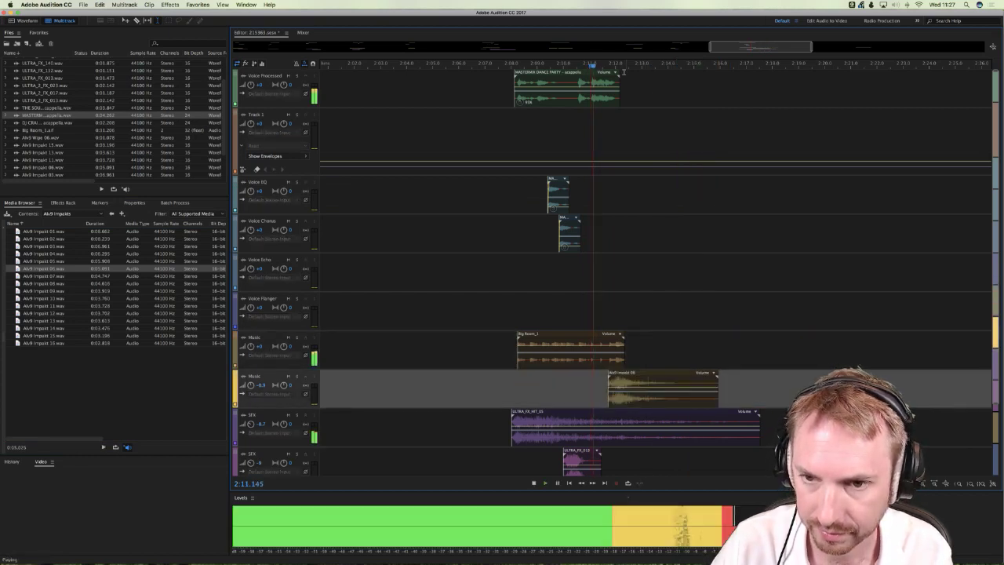
pyautogui.scroll(5, 615, 66)
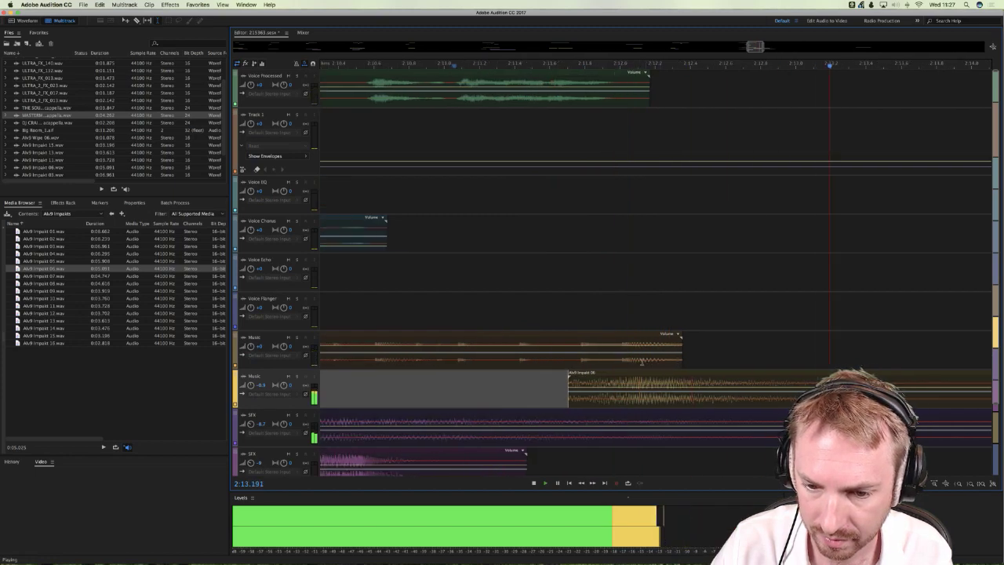
pyautogui.press('space')
pyautogui.press('space')
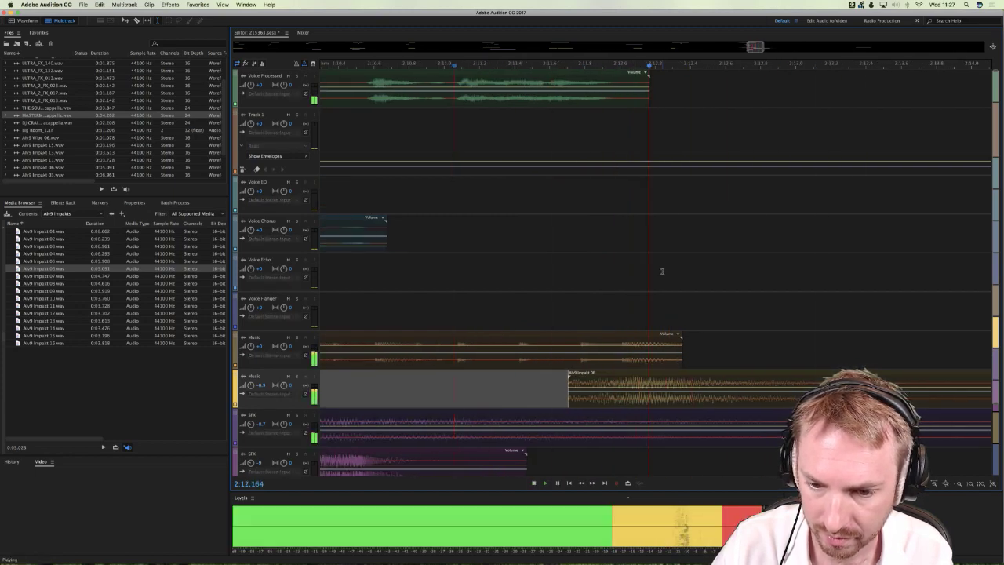
# Step: Drag a fade-in onto the start of the Impakt 06 clip
pyautogui.moveTo(570, 372); pyautogui.dragTo(604, 375)
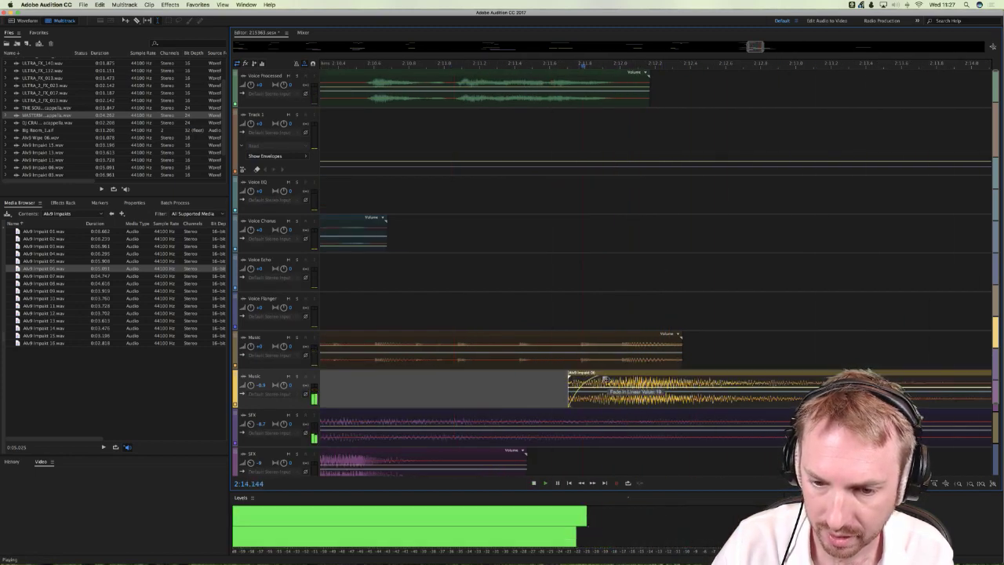
pyautogui.press('space')
pyautogui.scroll(-3, 494, 60)
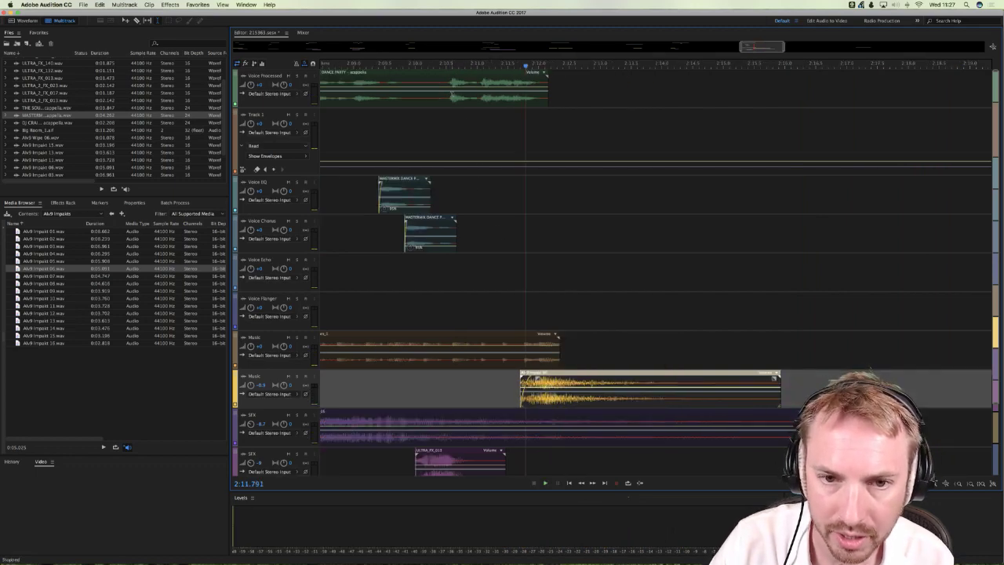
pyautogui.click(451, 97)
# Step: Lock the second acappella clip in time, drag it down to Voice EQ, and play it back
pyautogui.rightClick(452, 100)
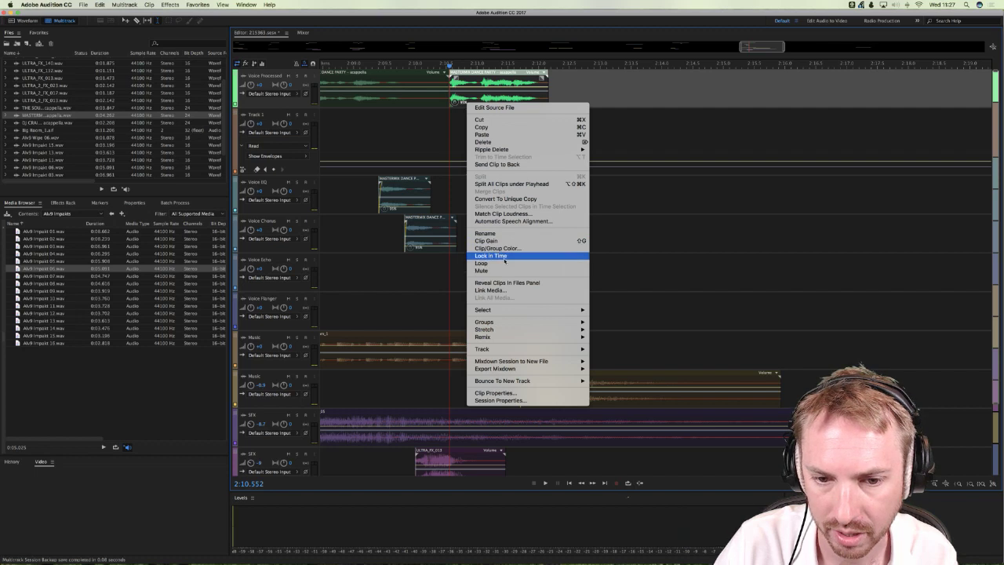
pyautogui.click(491, 255)
pyautogui.moveTo(460, 94); pyautogui.dragTo(460, 198)
pyautogui.click(451, 134)
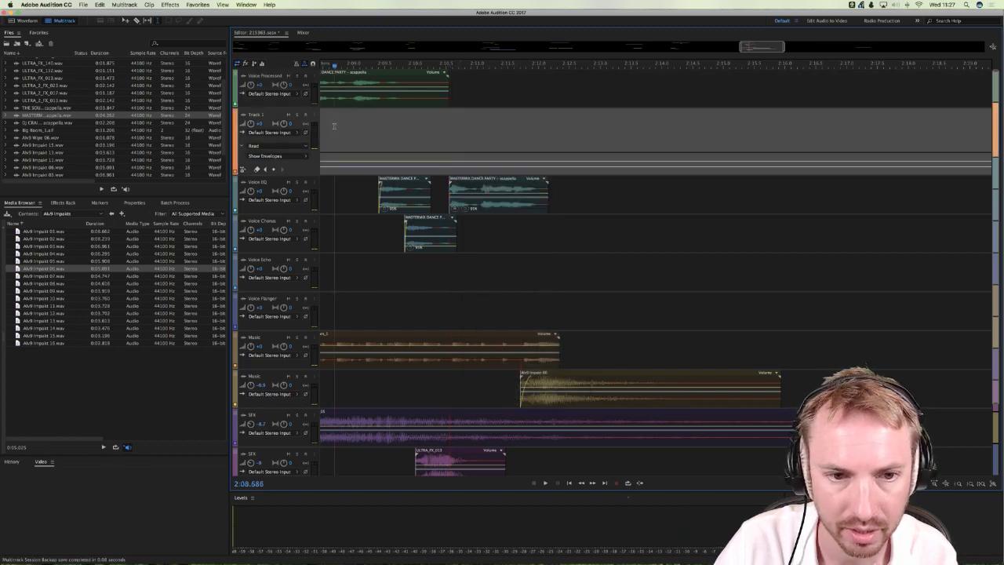
pyautogui.press('space')
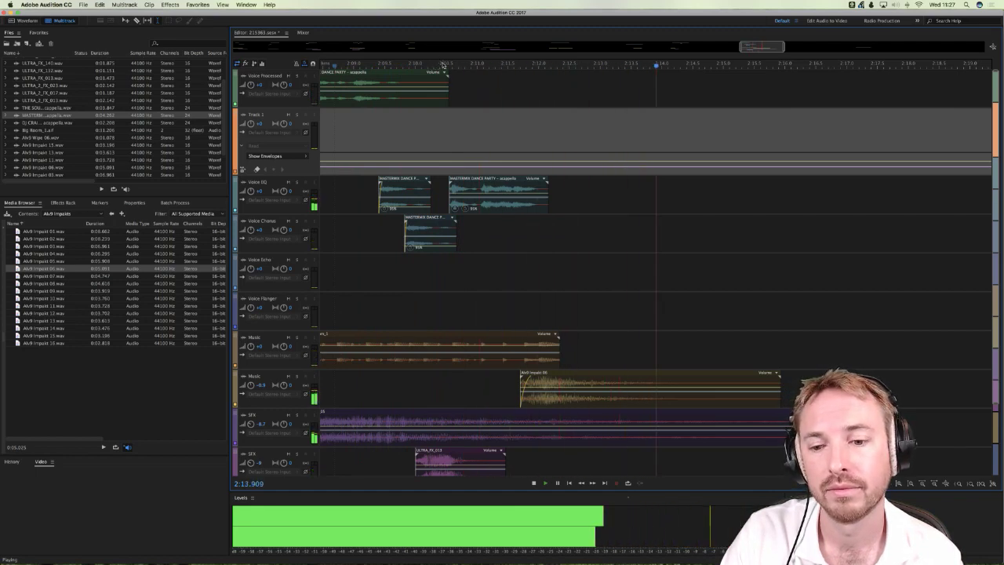
pyautogui.scroll(-5, 443, 65)
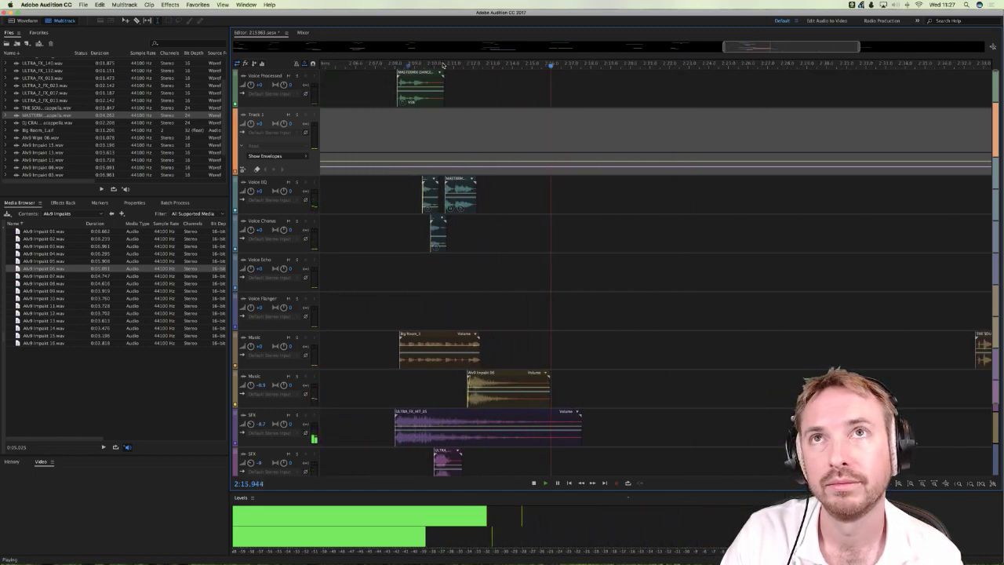
pyautogui.click(549, 102)
pyautogui.press('space')
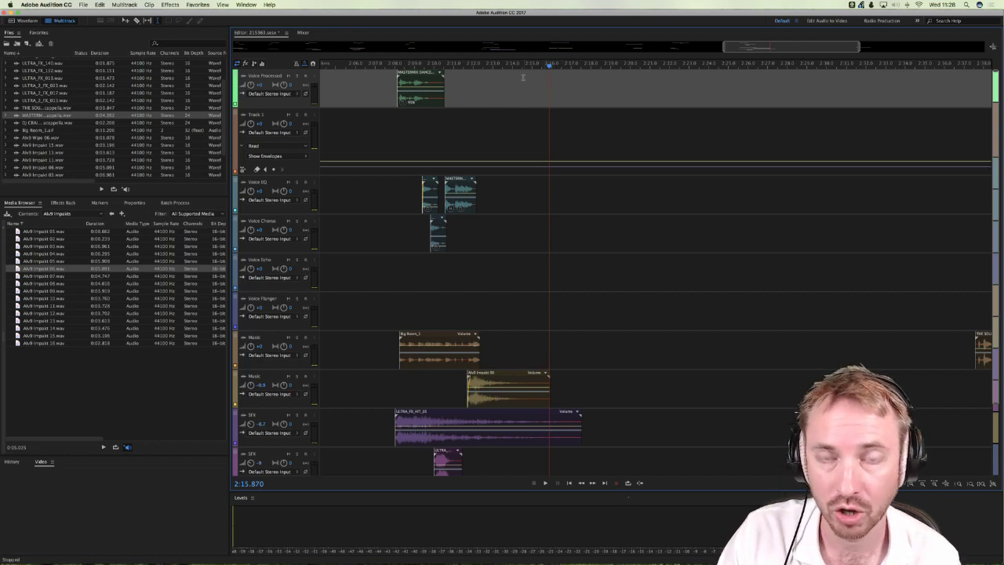
# Step: Audition Track 1 by jumping the playhead from about 0:10.8 through 2:10
pyautogui.scroll(-10, 476, 66)
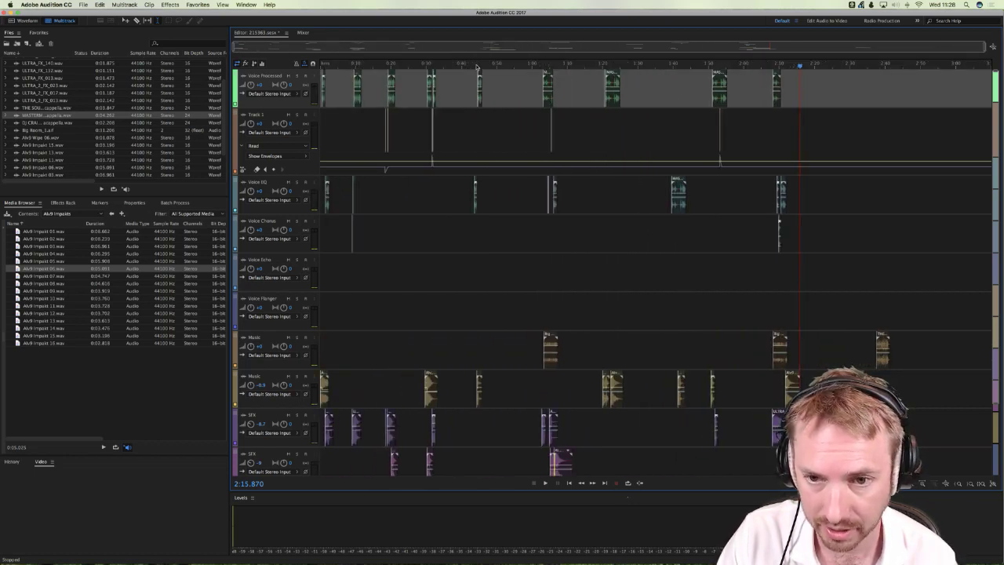
pyautogui.click(357, 119)
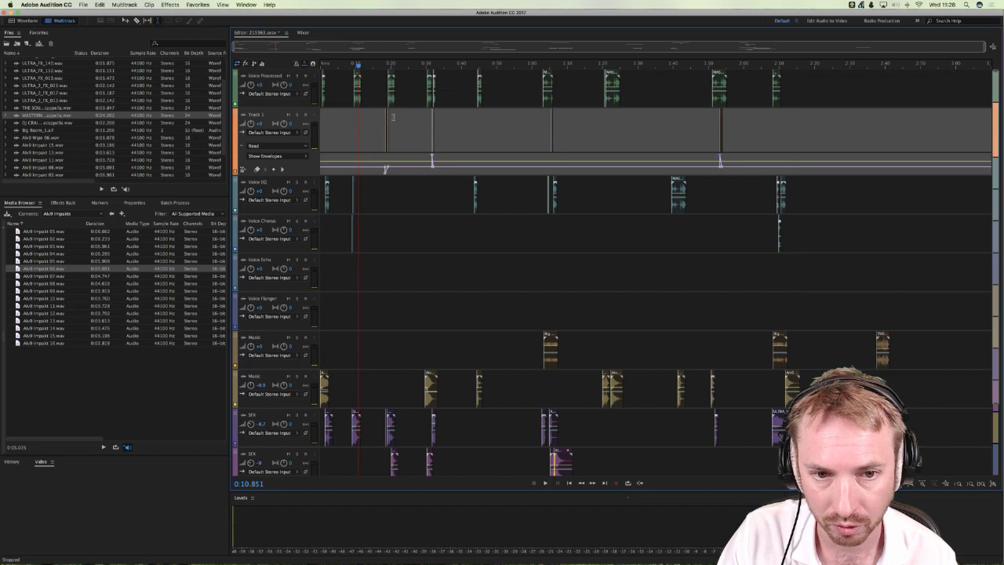
pyautogui.click(391, 117)
pyautogui.click(473, 114)
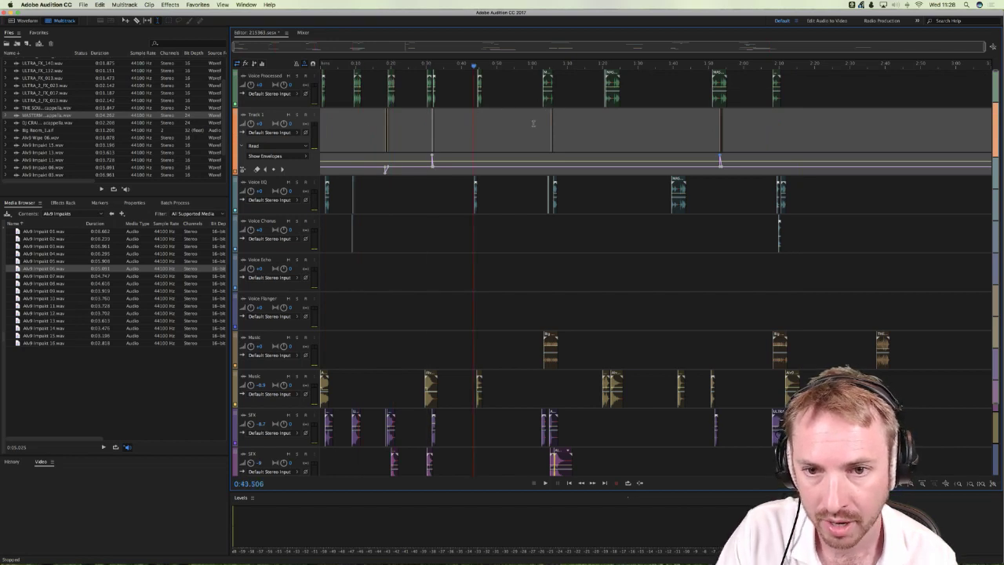
pyautogui.click(599, 118)
pyautogui.click(695, 118)
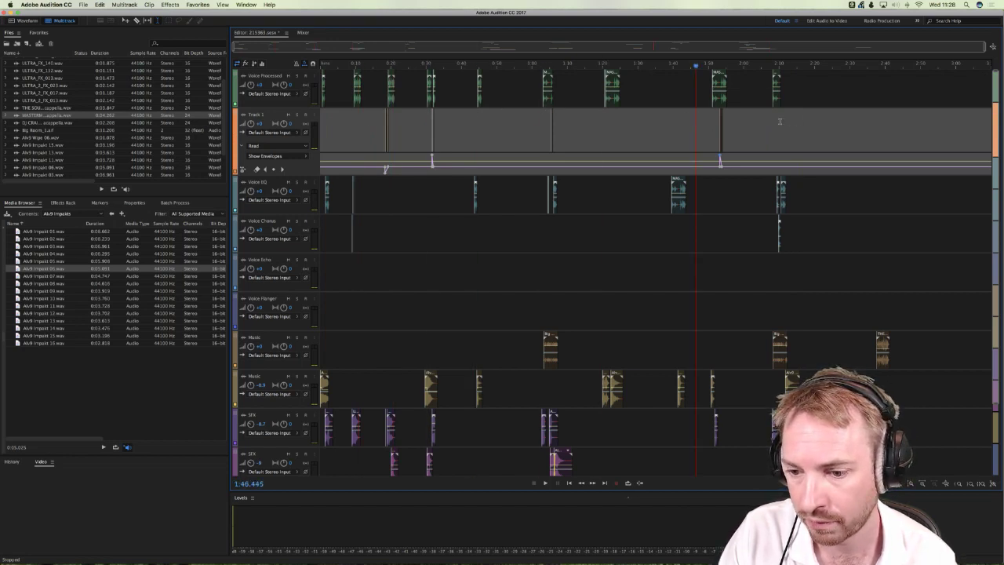
pyautogui.click(780, 120)
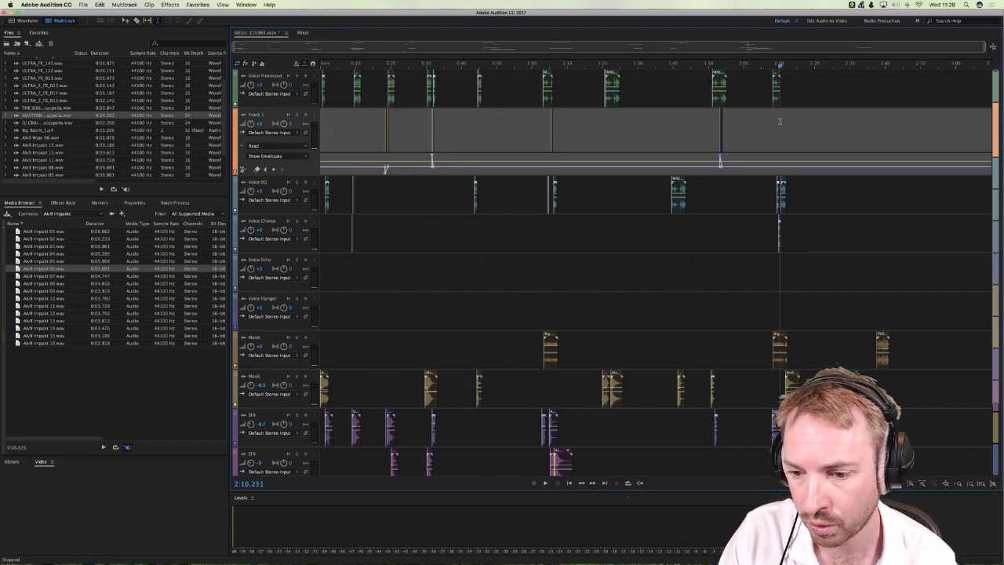
pyautogui.click(537, 133)
pyautogui.click(622, 133)
pyautogui.click(675, 136)
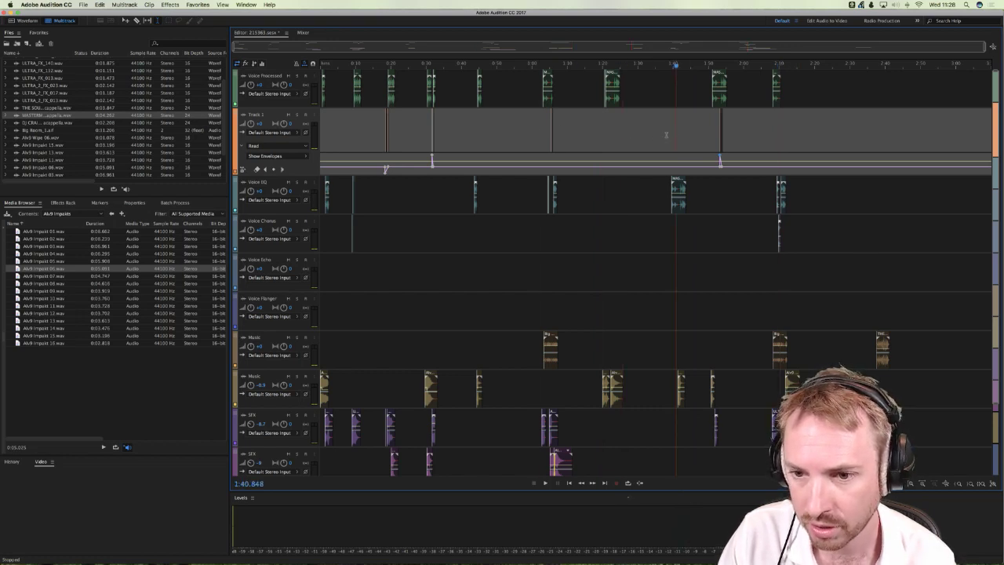
pyautogui.click(712, 128)
pyautogui.click(779, 125)
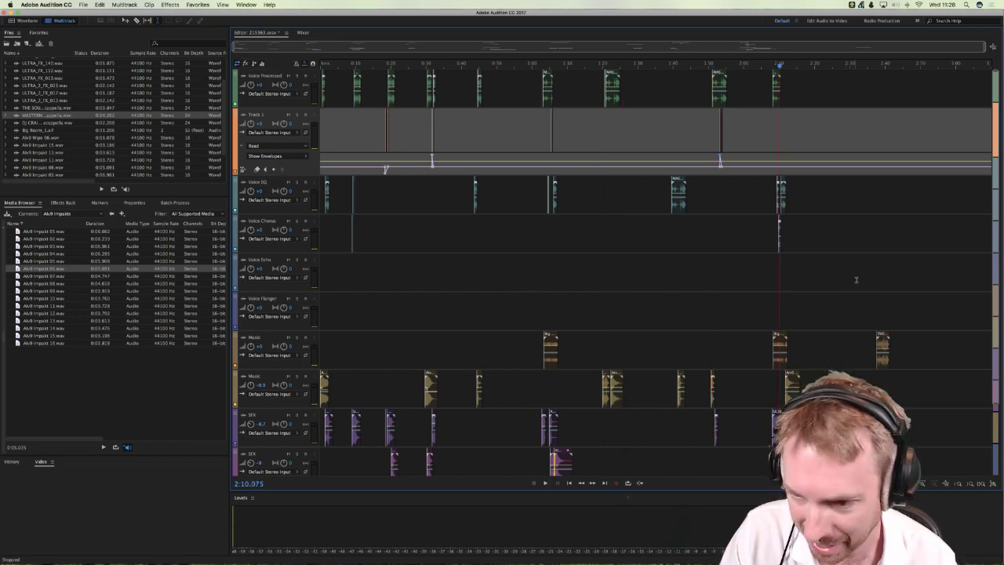
# Step: Slide the last upper Music clip slightly later, save the session, and switch to Chrome
pyautogui.moveTo(880, 345); pyautogui.dragTo(923, 345)
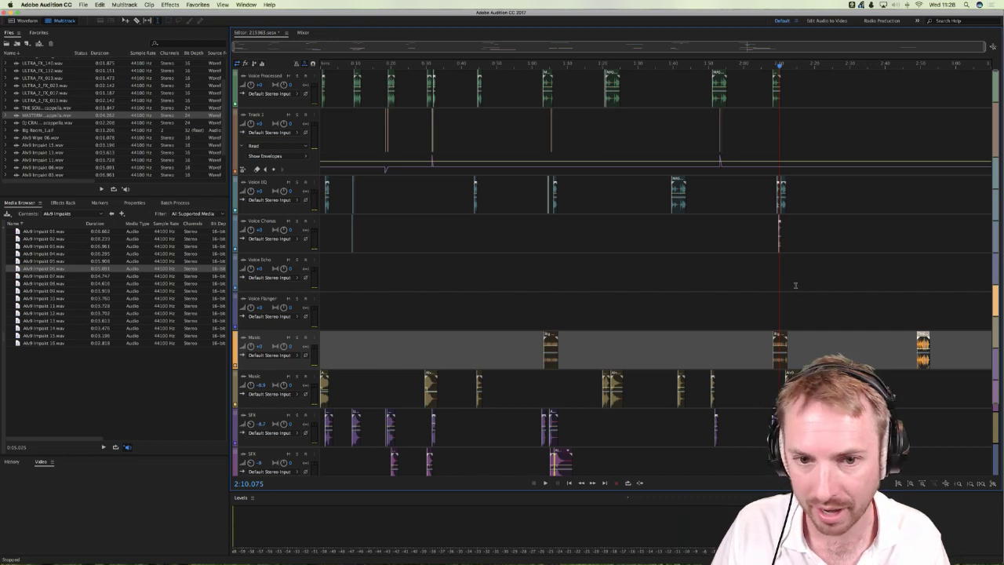
pyautogui.click(888, 294)
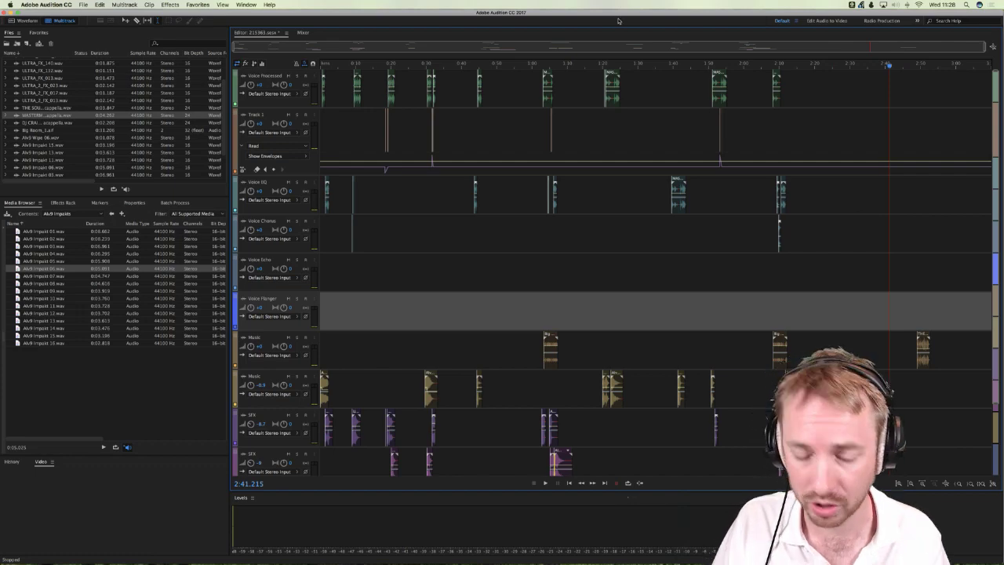
pyautogui.click(478, 146)
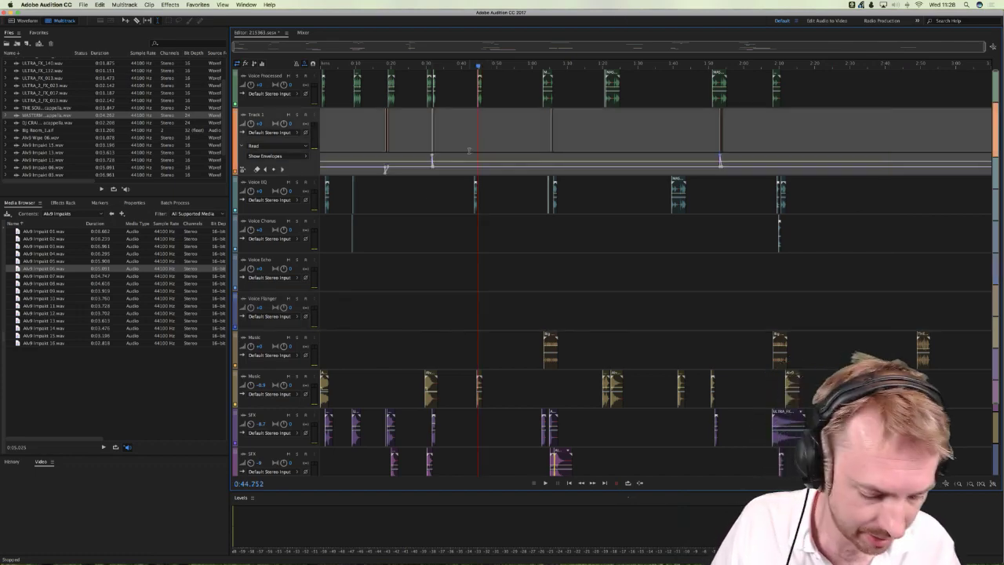
pyautogui.press('super+s')
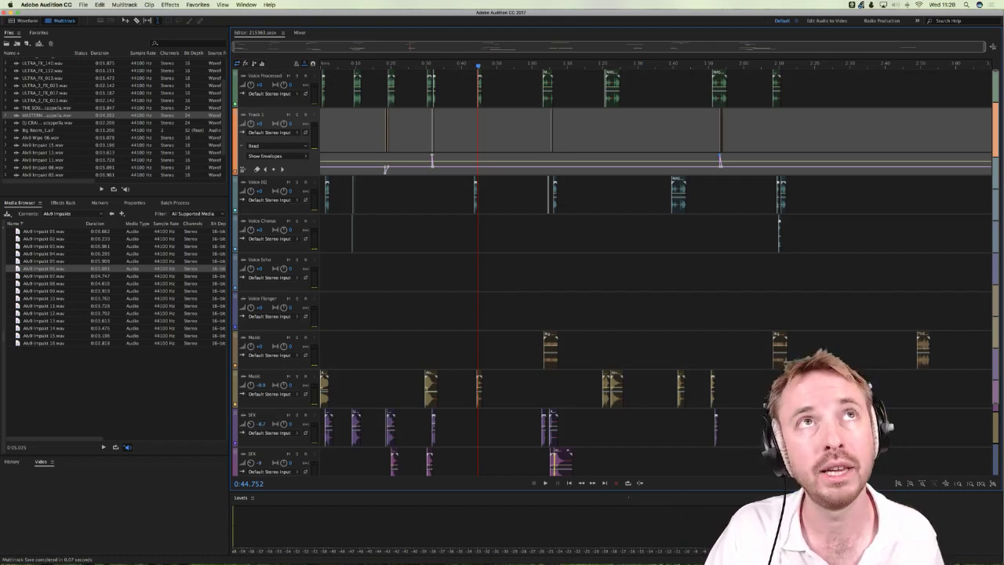
pyautogui.press('super+Tab')
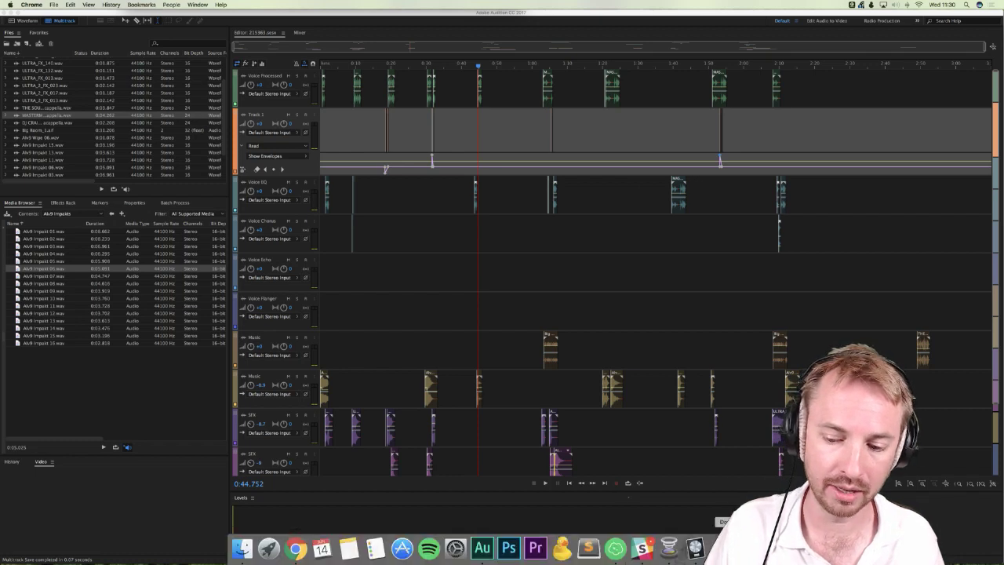
pyautogui.click(694, 548)
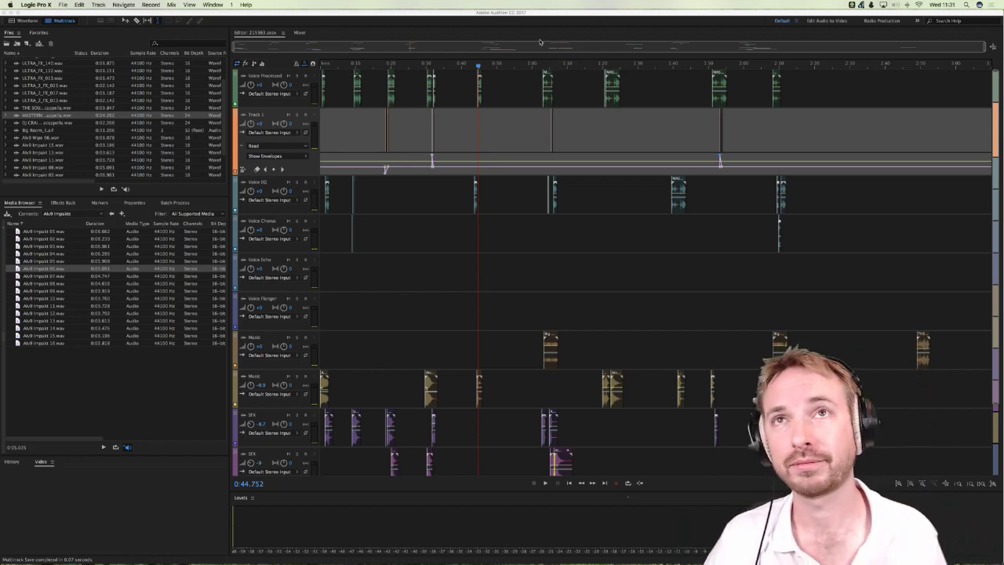
pyautogui.press('super+Tab')
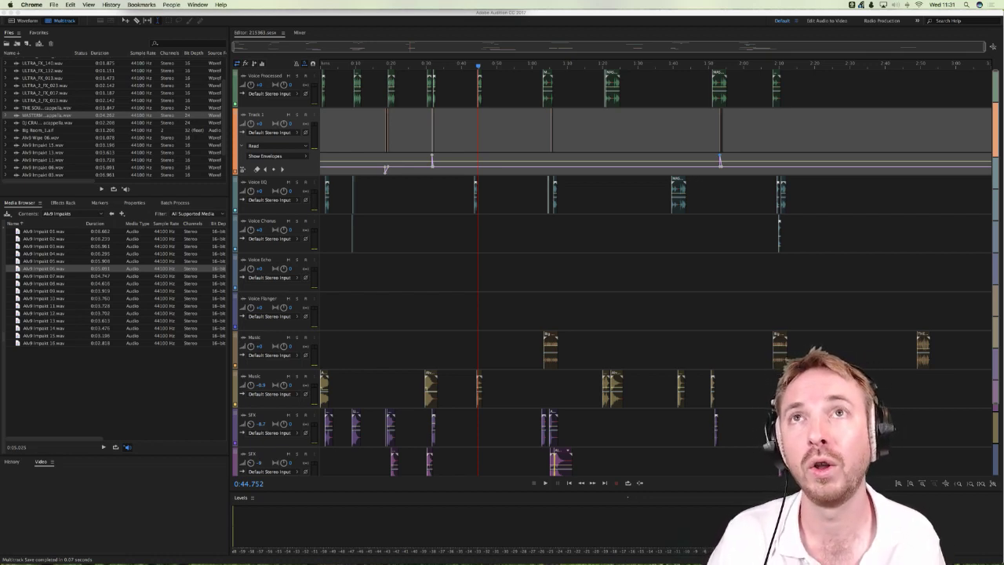
# Step: Play the mix from about 1:02, skipping ahead to 1:20, 1:40, 1:51 and 2:07, then stop
pyautogui.click(617, 157)
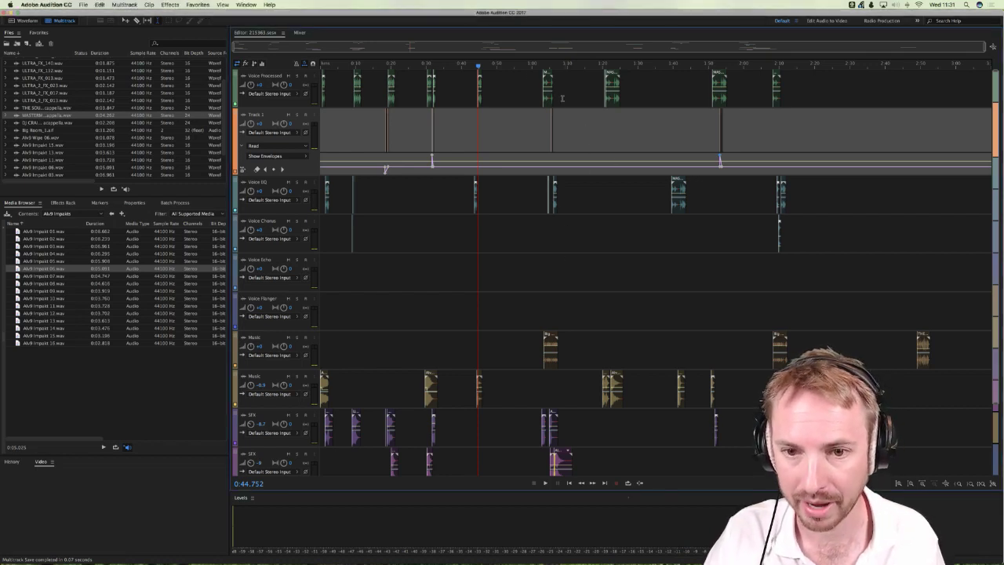
pyautogui.click(540, 66)
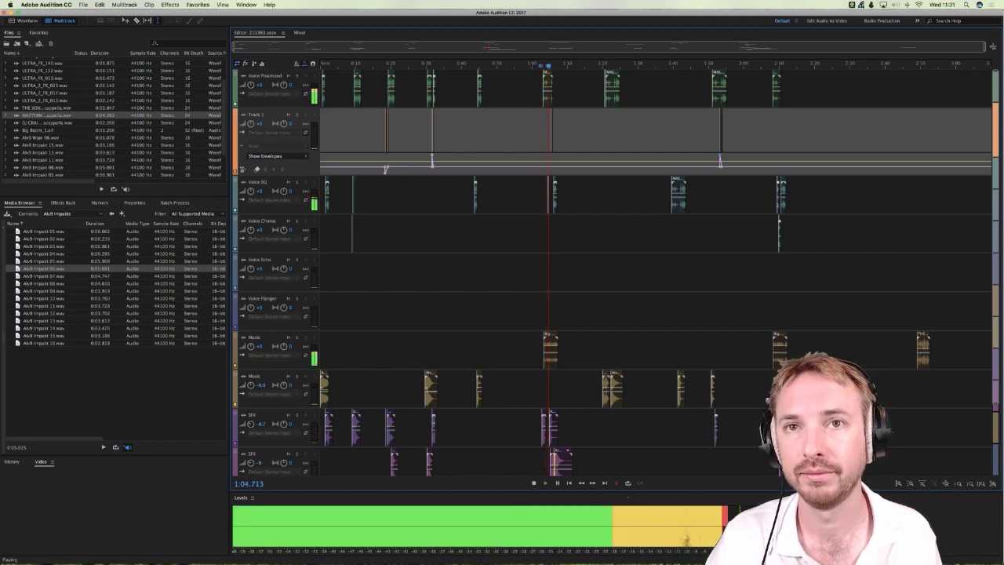
pyautogui.click(603, 66)
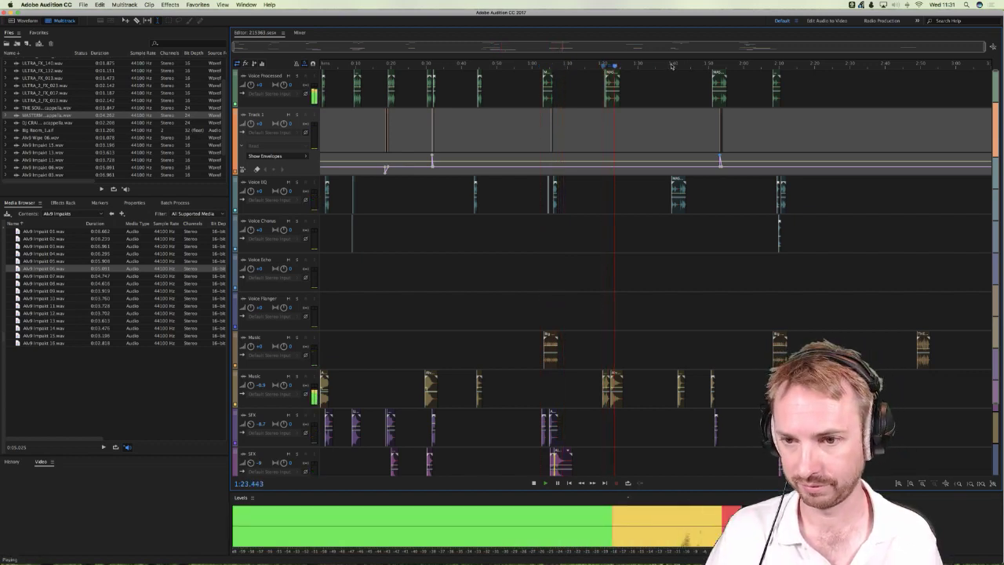
pyautogui.click(672, 66)
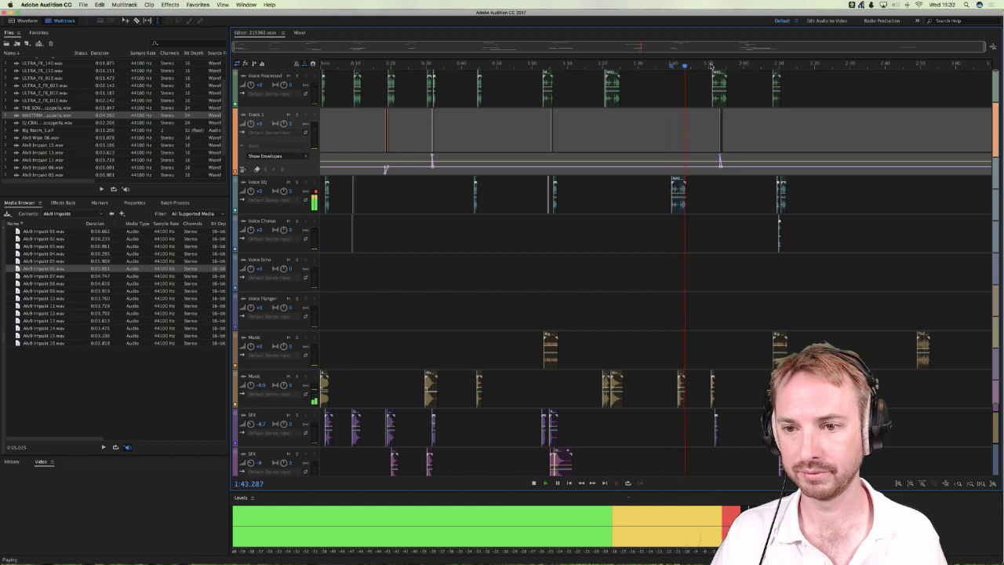
pyautogui.click(710, 66)
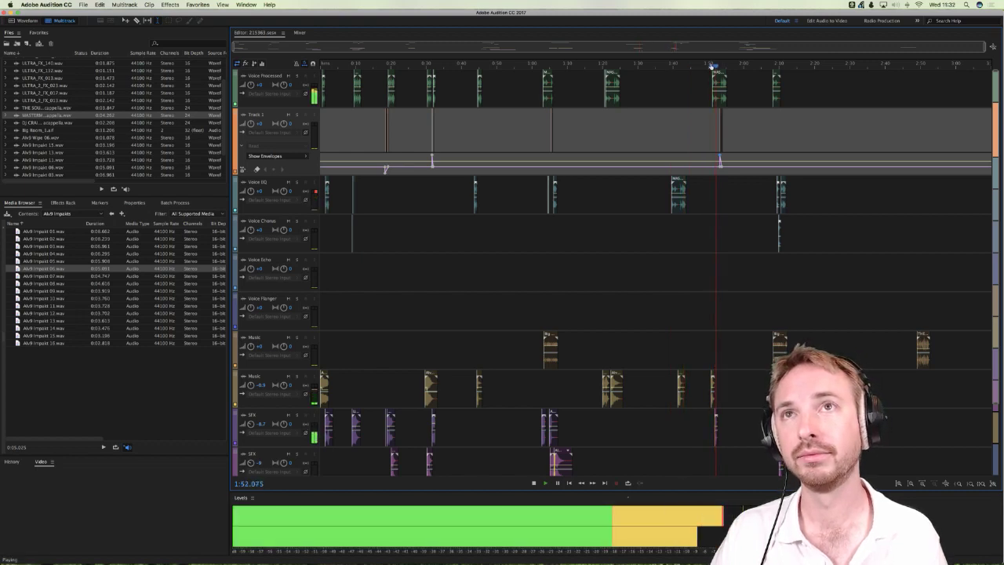
pyautogui.click(771, 66)
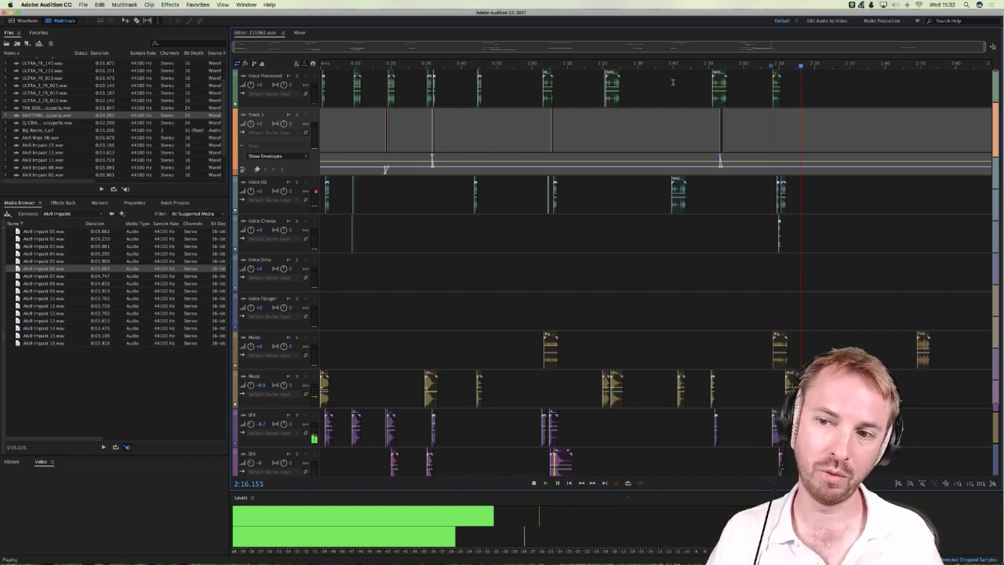
pyautogui.press('space')
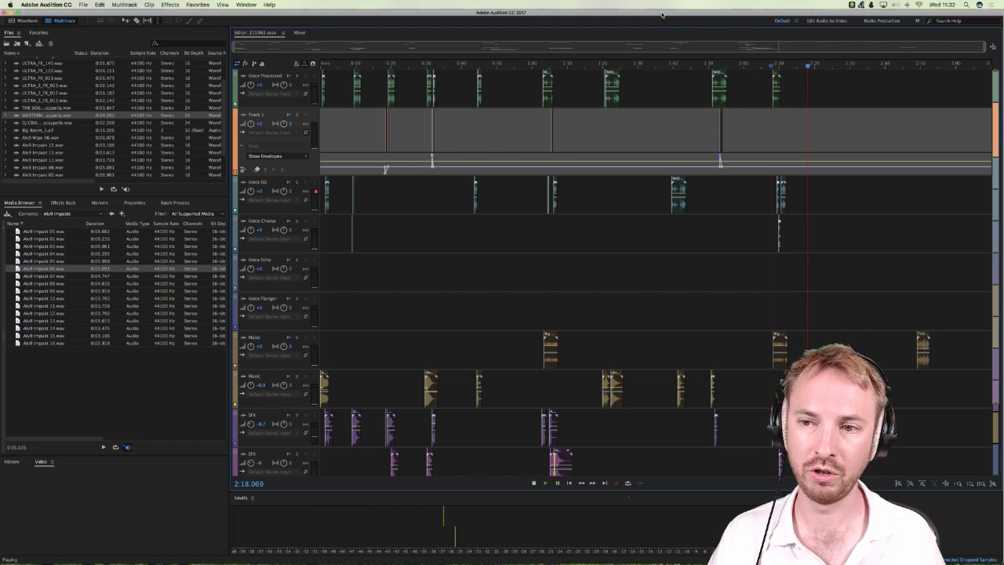
# Step: Audition the ULTRA_2_FX_013 clip on the Music track from about 1:39
pyautogui.click(682, 76)
pyautogui.scroll(5, 682, 76)
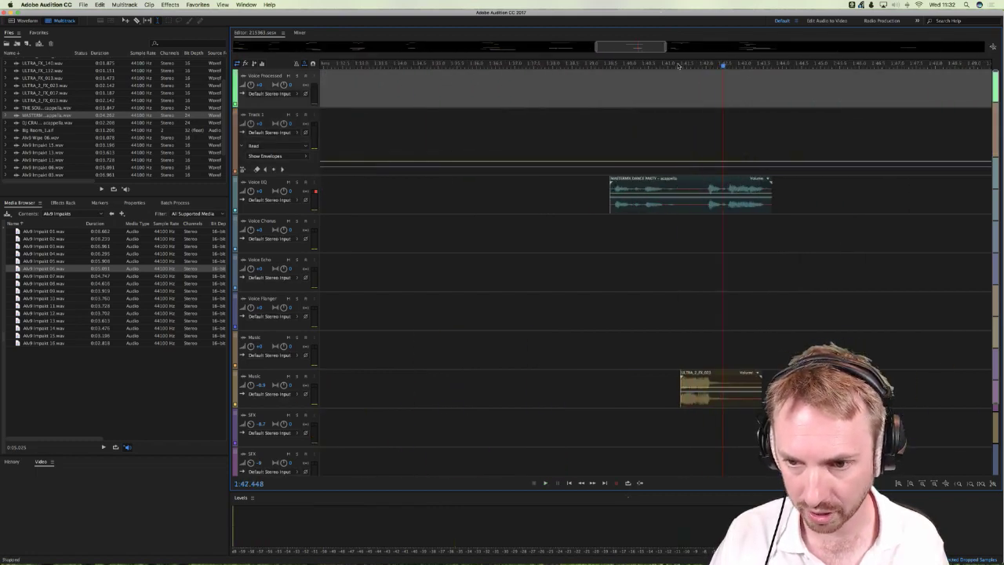
pyautogui.click(673, 374)
pyautogui.click(684, 383)
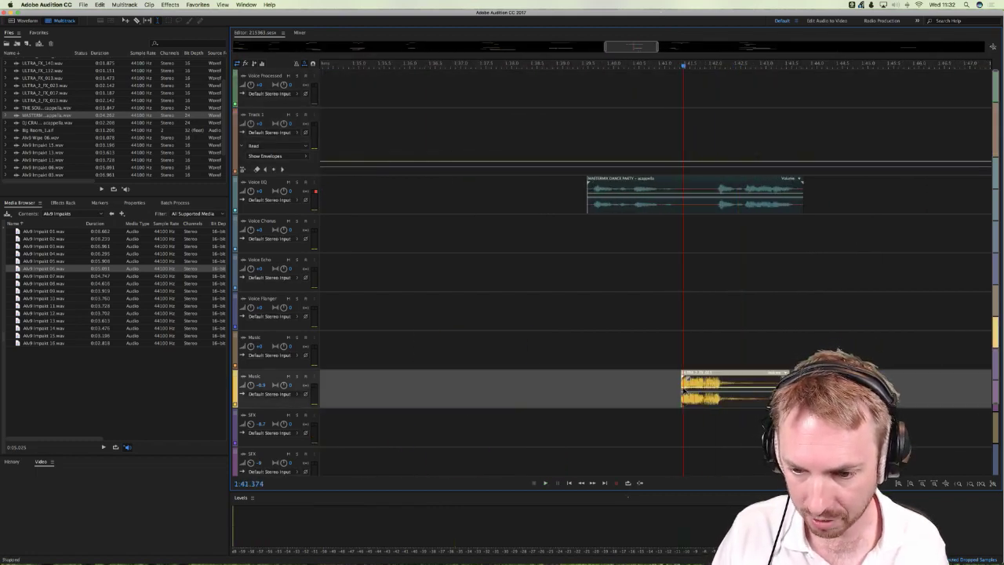
pyautogui.click(570, 348)
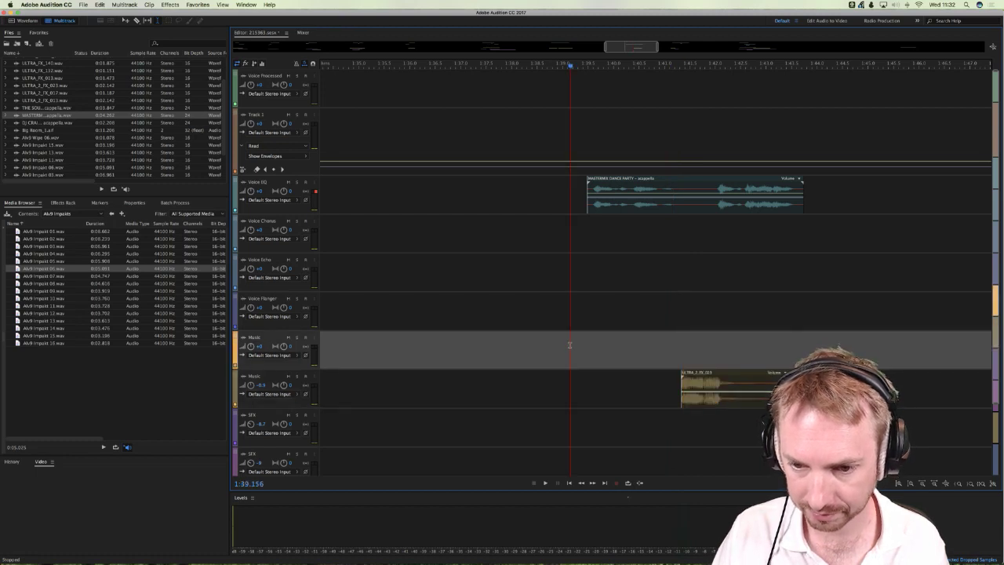
pyautogui.press('space')
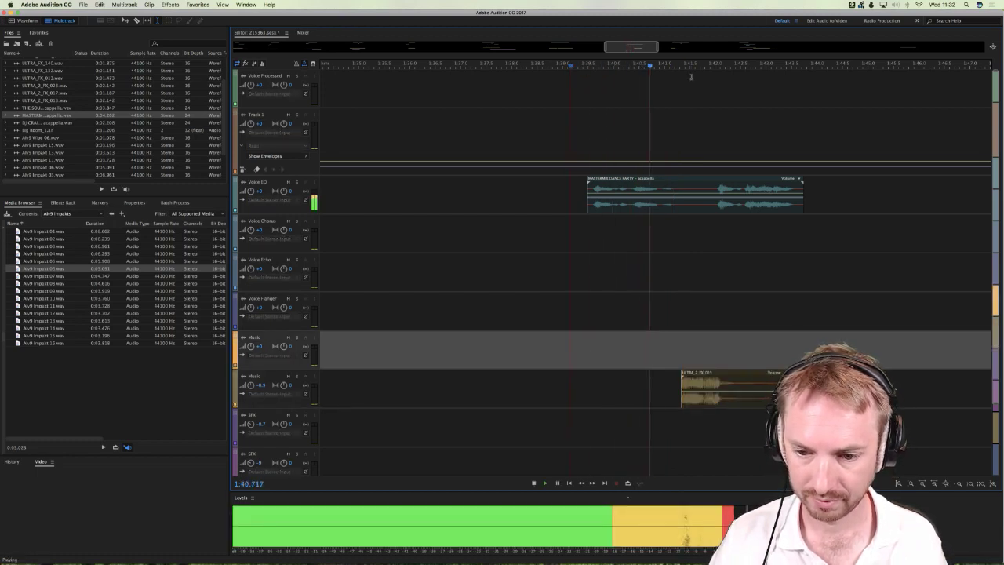
pyautogui.press('\\')
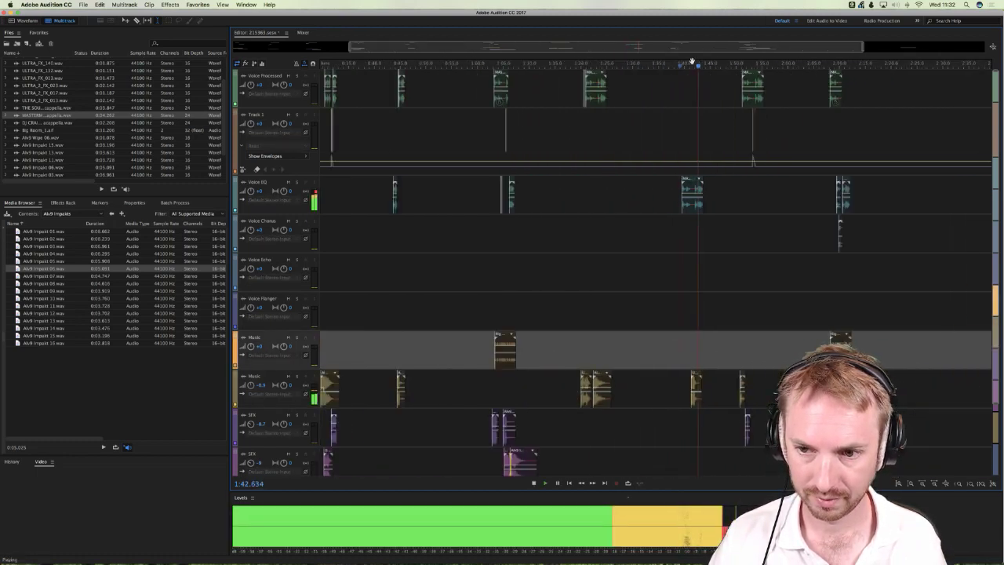
pyautogui.click(766, 131)
pyautogui.press('space')
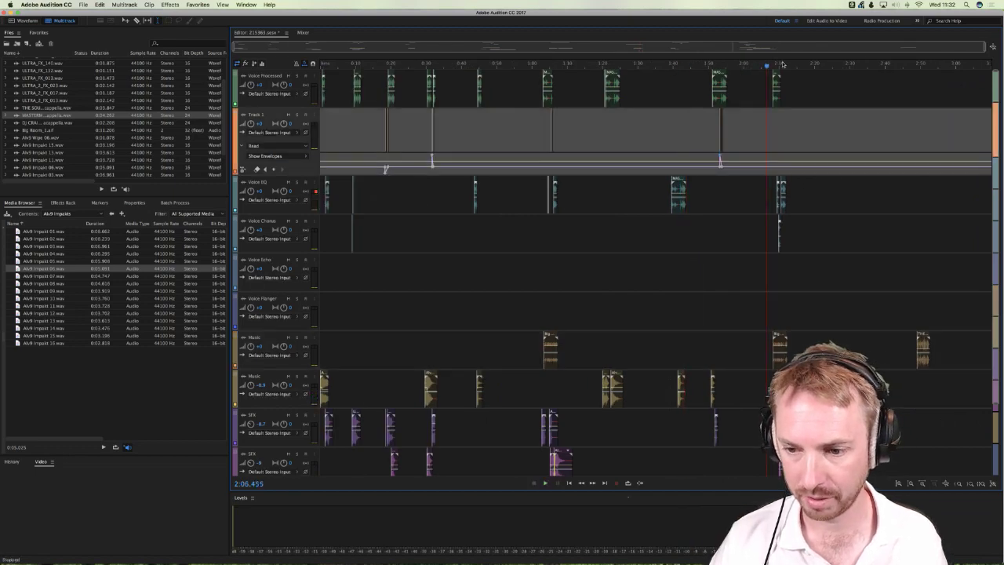
# Step: Audition the Big Room_1 clip on the Music track from just before 2:08
pyautogui.scroll(10, 782, 65)
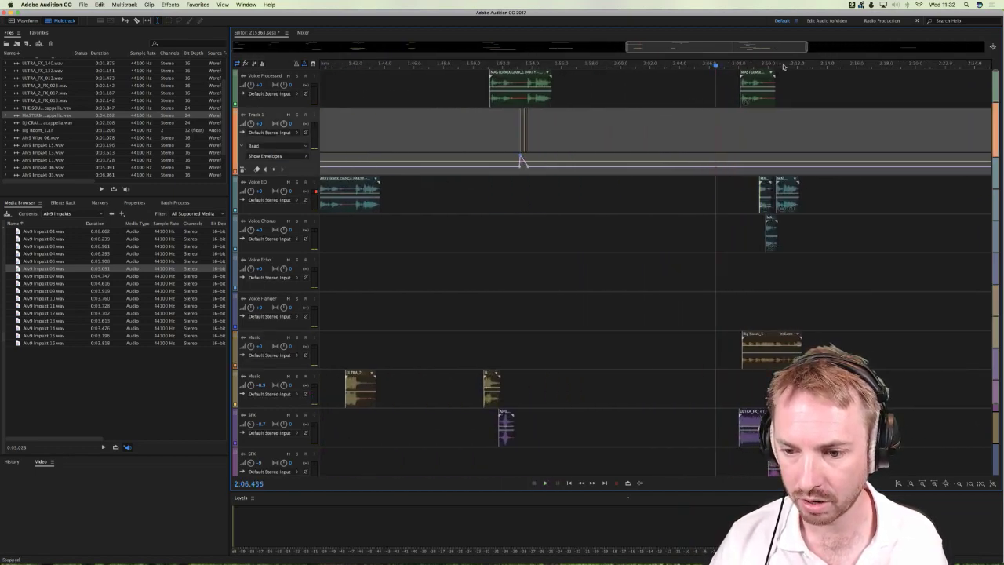
pyautogui.scroll(8, 783, 66)
pyautogui.click(531, 317)
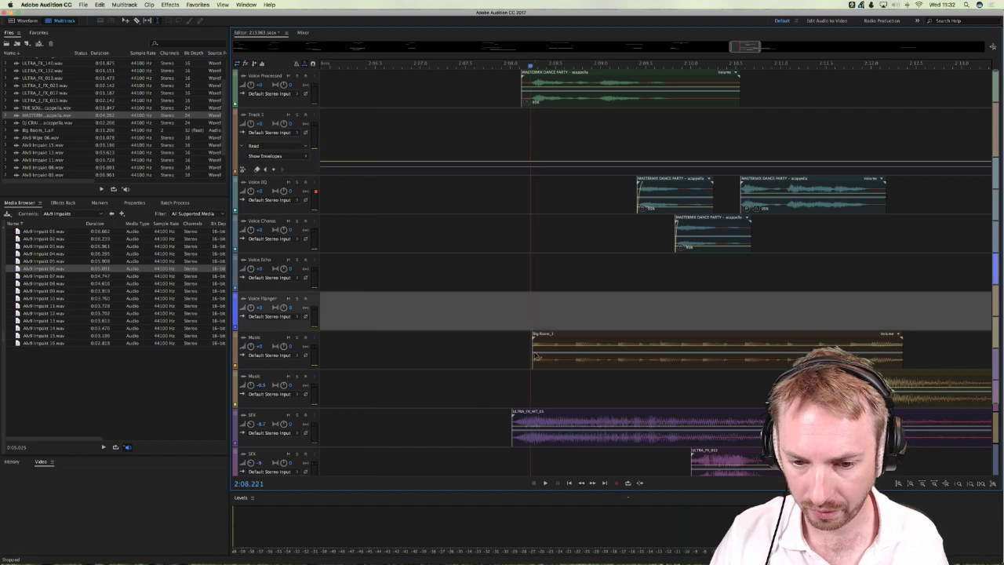
pyautogui.click(536, 339)
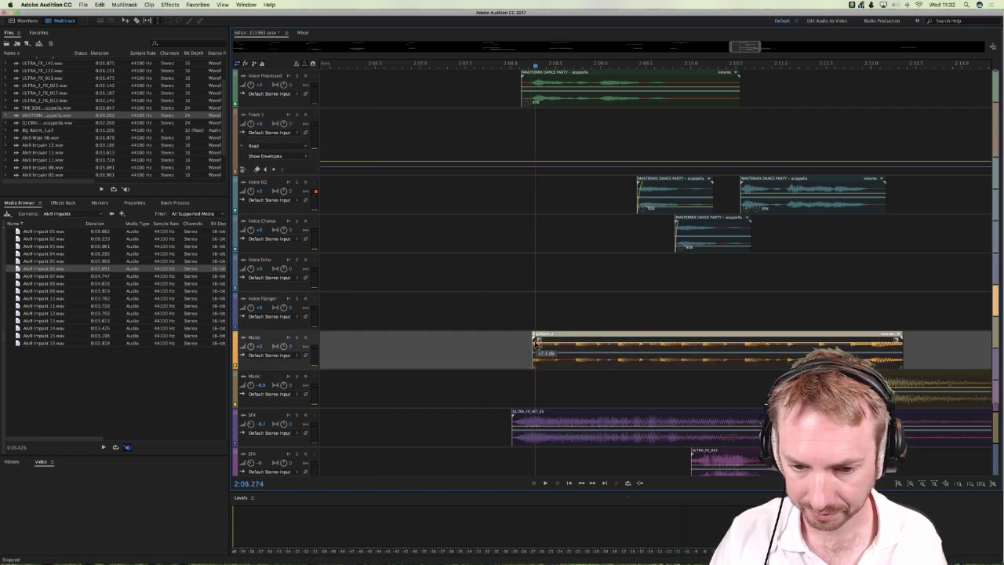
pyautogui.click(502, 334)
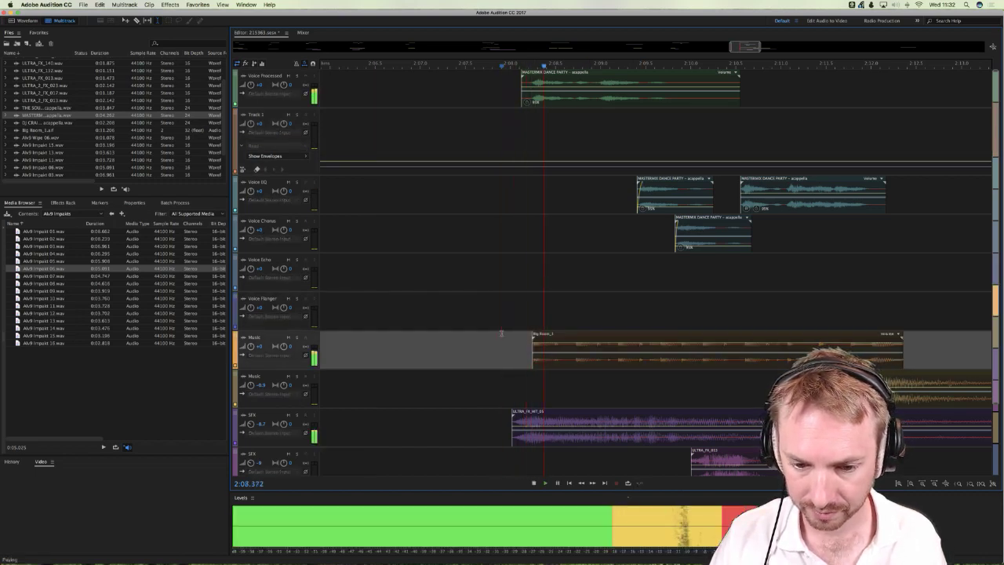
pyautogui.click(536, 344)
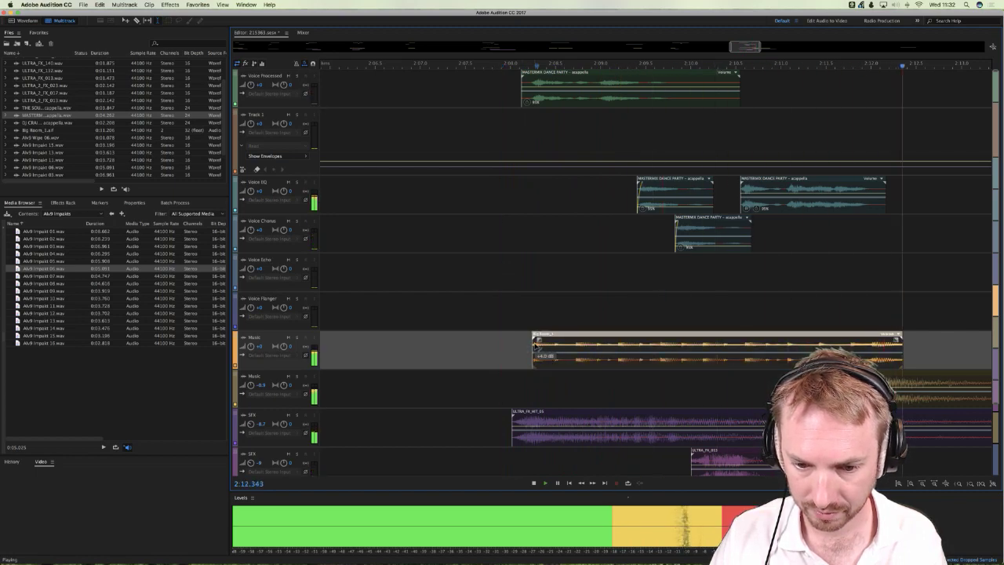
pyautogui.click(494, 321)
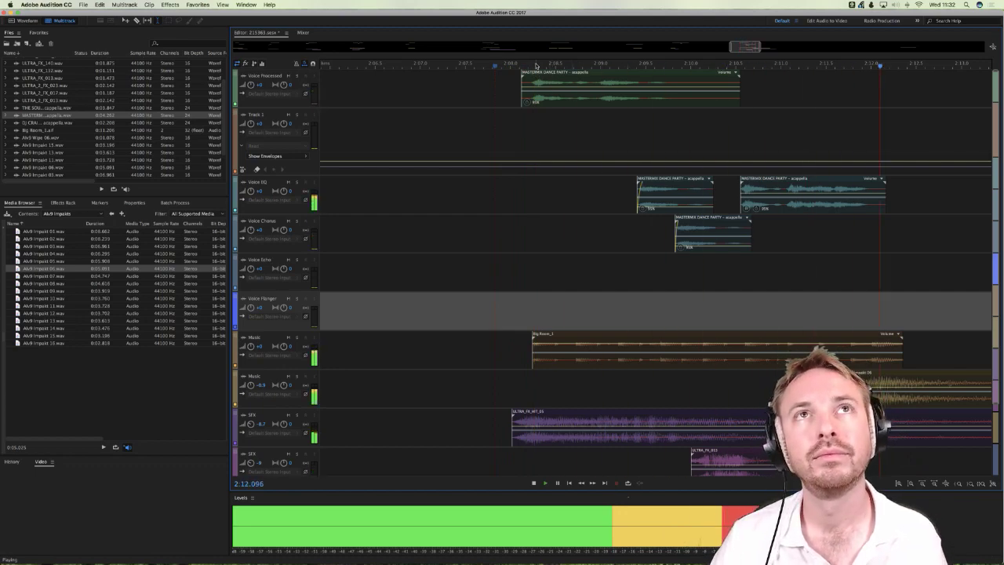
# Step: Drag the last Music clip up onto the Voice Processed track near 2:35
pyautogui.scroll(-6, 546, 61)
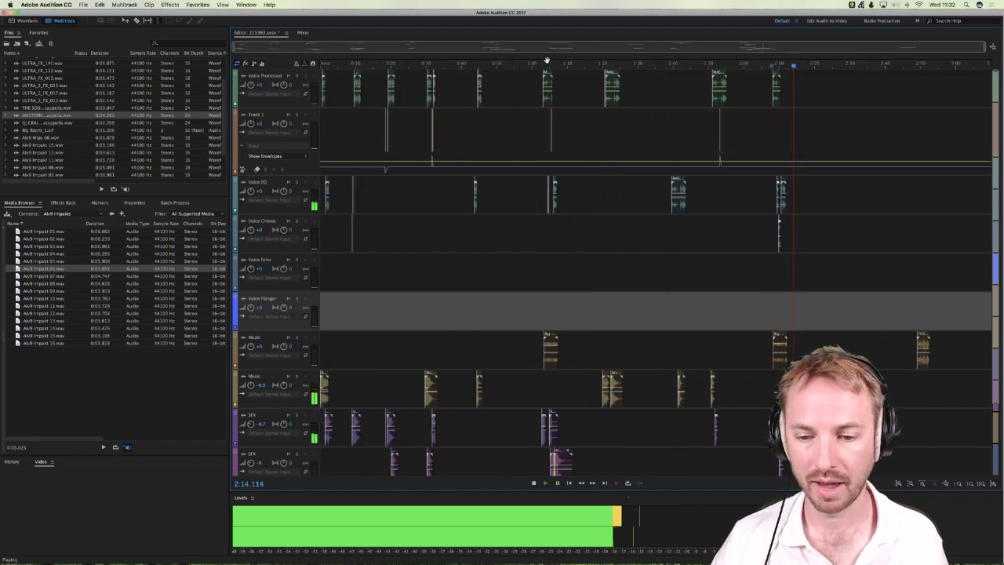
pyautogui.click(884, 272)
pyautogui.press('space')
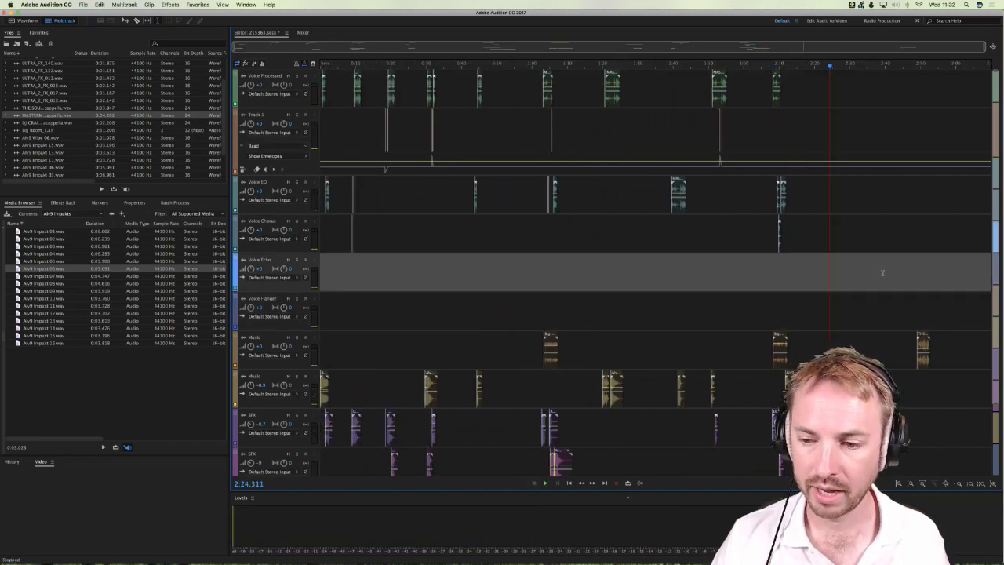
pyautogui.moveTo(923, 349); pyautogui.dragTo(861, 106)
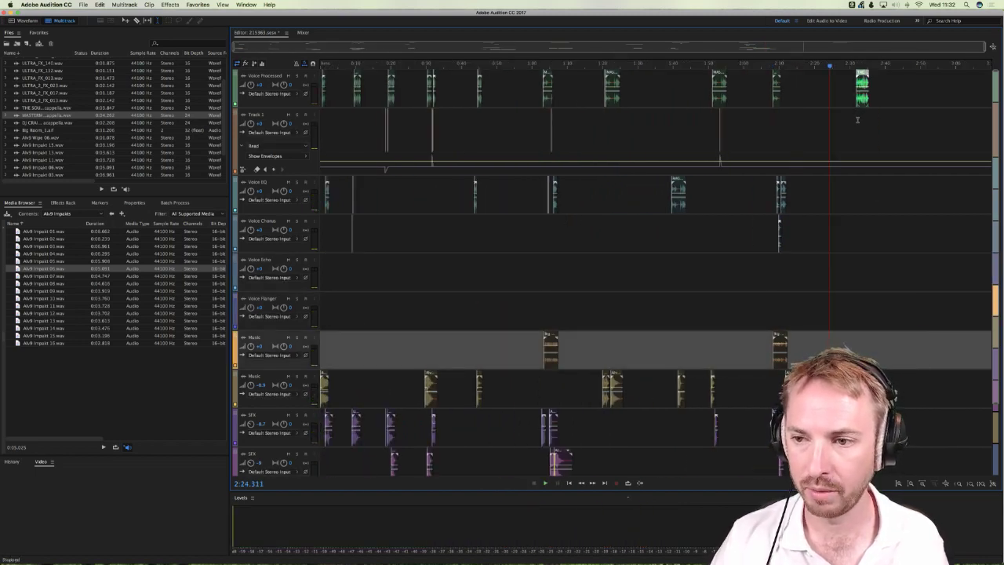
# Step: Play back from about 2:30.8 and place a copy of the Big Room clip under the acappella clip
pyautogui.click(857, 119)
pyautogui.press('space')
pyautogui.scroll(5, 879, 65)
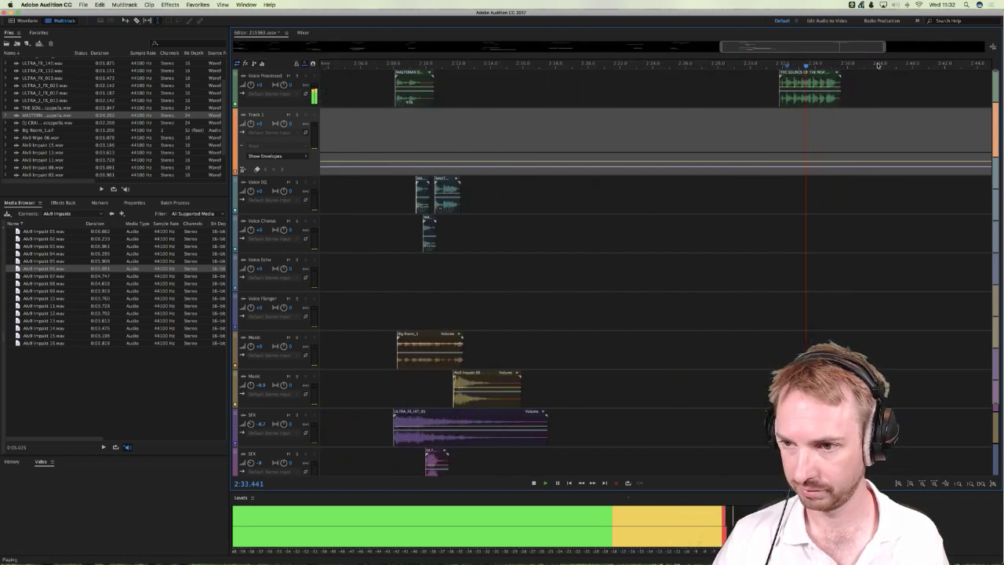
pyautogui.scroll(1, 879, 65)
pyautogui.click(749, 97)
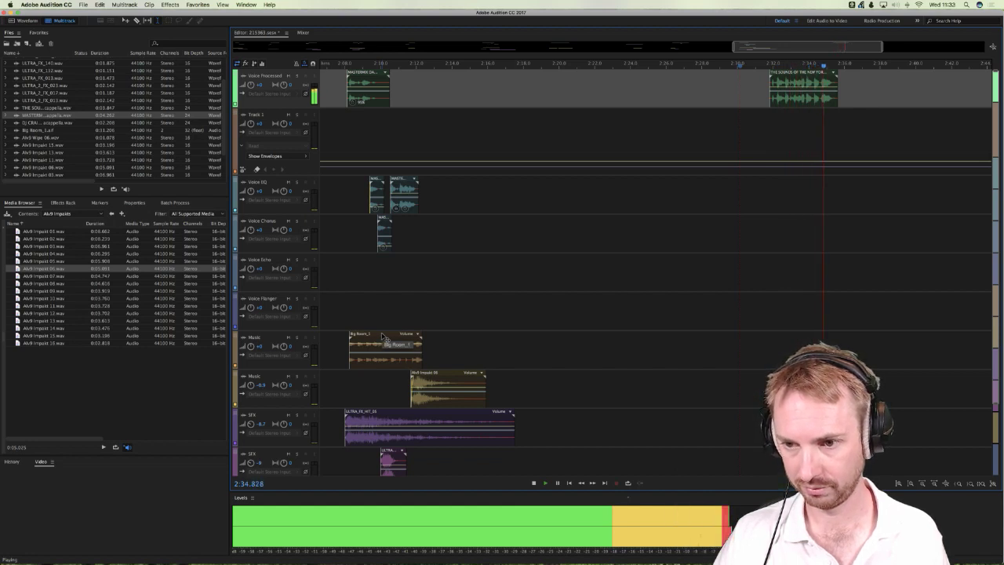
pyautogui.moveTo(384, 337); pyautogui.dragTo(794, 335)
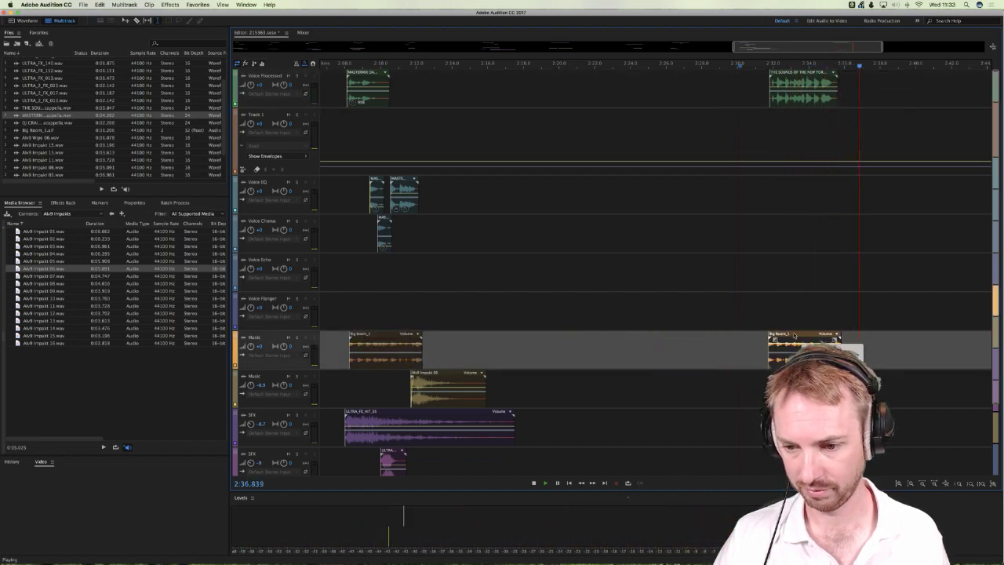
pyautogui.click(768, 315)
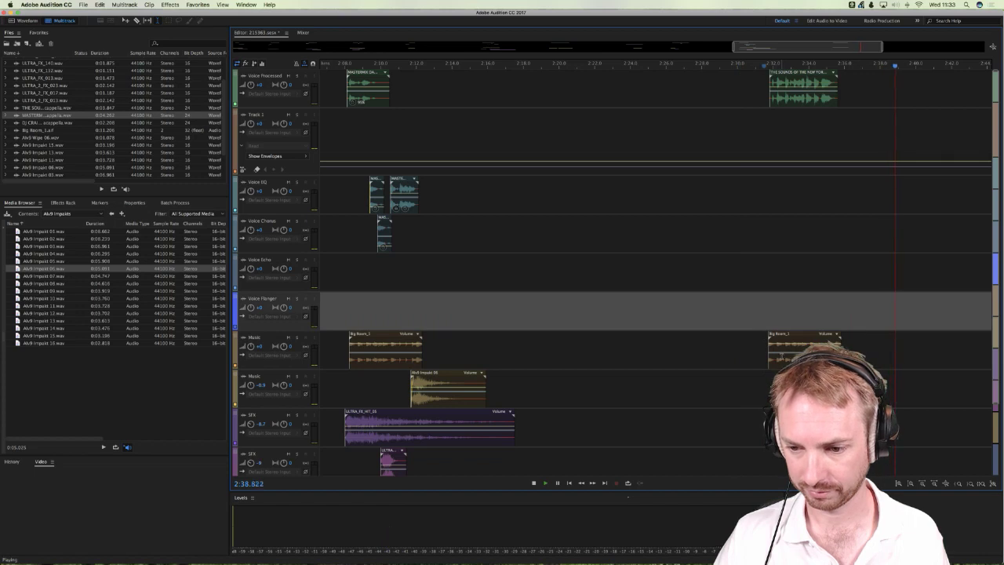
pyautogui.click(768, 349)
# Step: Line the Big Room copy up near 2:32 and nudge it slightly earlier, auditioning from 2:32.2
pyautogui.scroll(3, 780, 64)
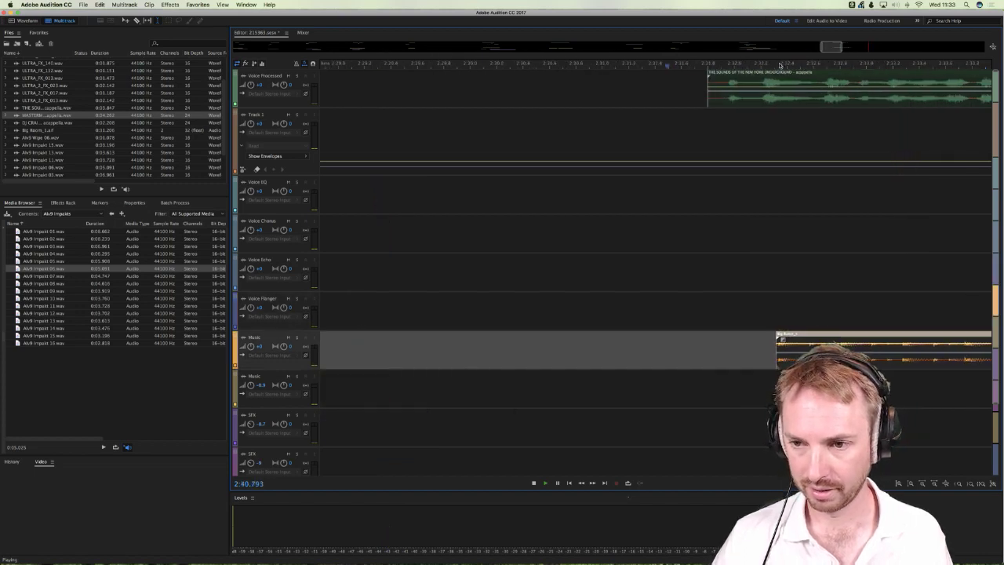
pyautogui.click(727, 118)
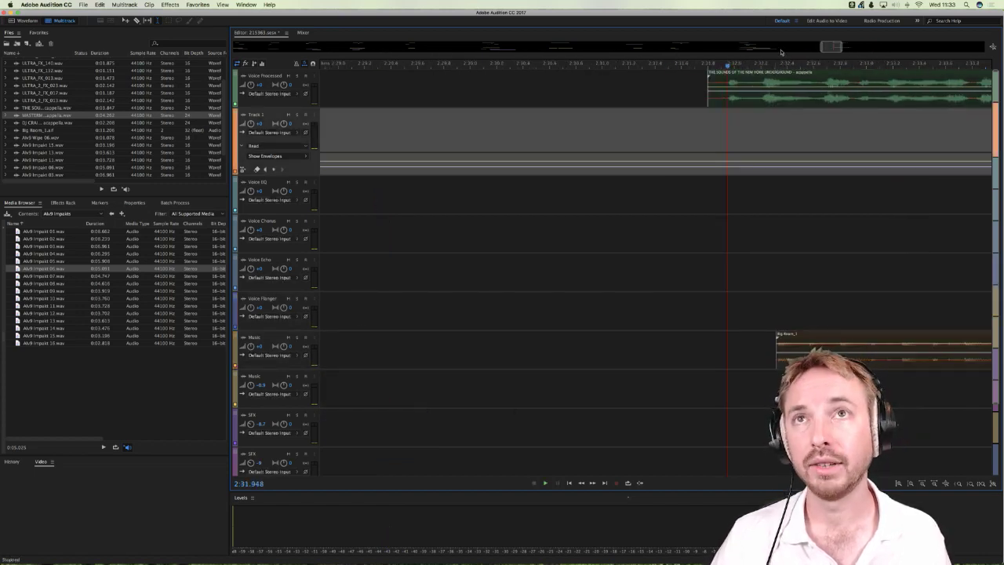
pyautogui.moveTo(793, 338); pyautogui.dragTo(763, 338)
pyautogui.press('space')
pyautogui.press('space')
pyautogui.click(766, 112)
pyautogui.click(776, 311)
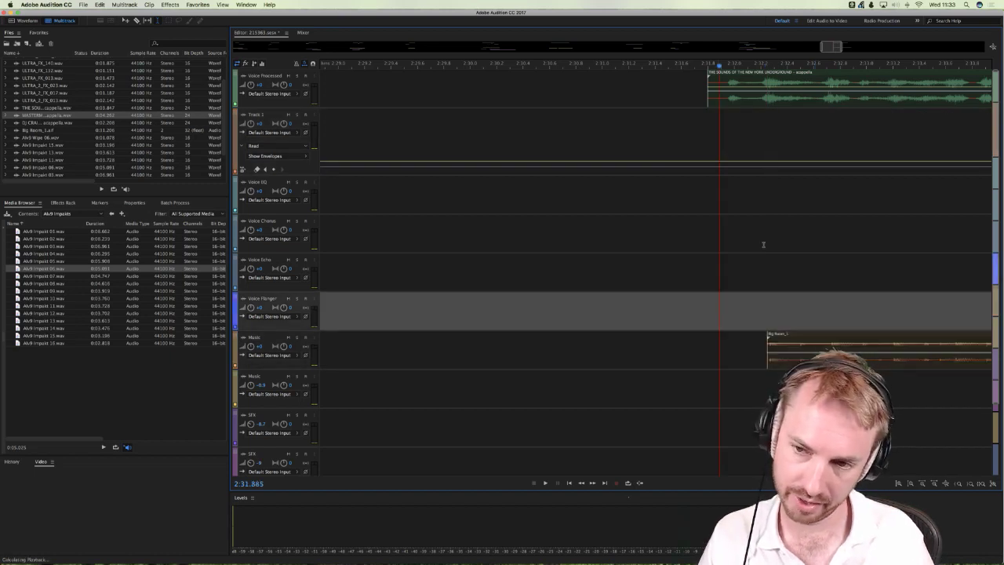
pyautogui.press('space')
pyautogui.press('space')
pyautogui.moveTo(787, 338); pyautogui.dragTo(783, 339)
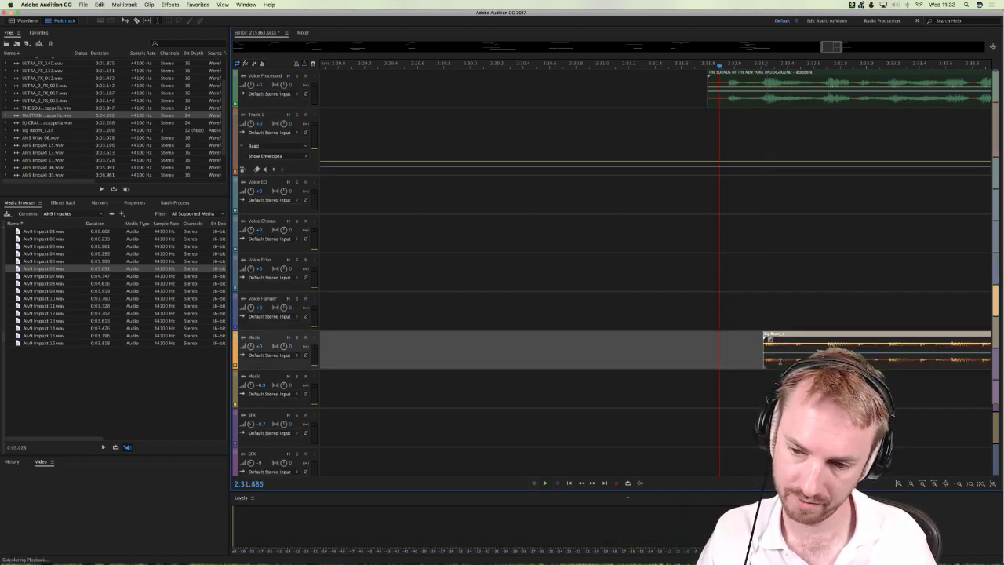
pyautogui.press('space')
pyautogui.press('space')
pyautogui.press('space')
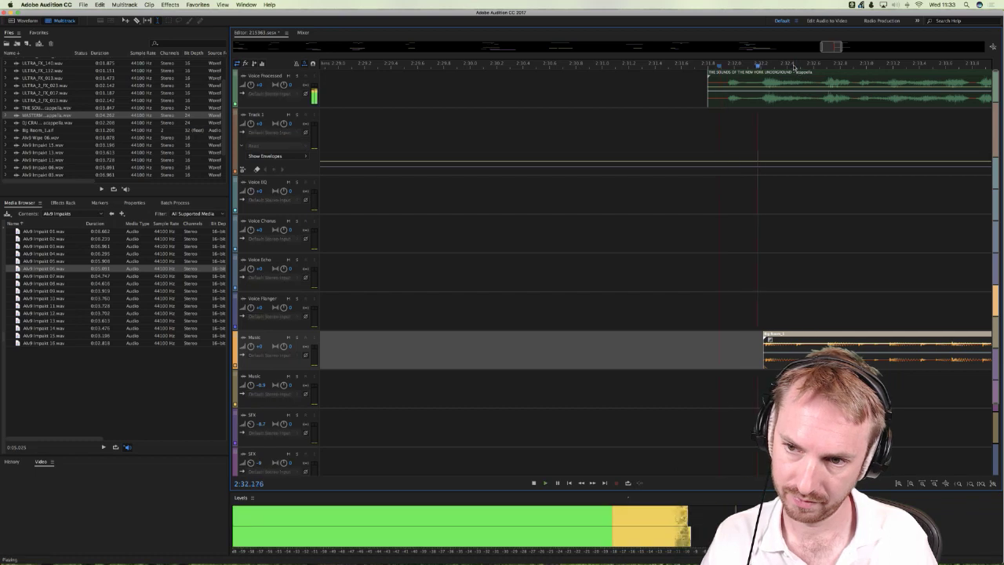
pyautogui.scroll(-5, 793, 68)
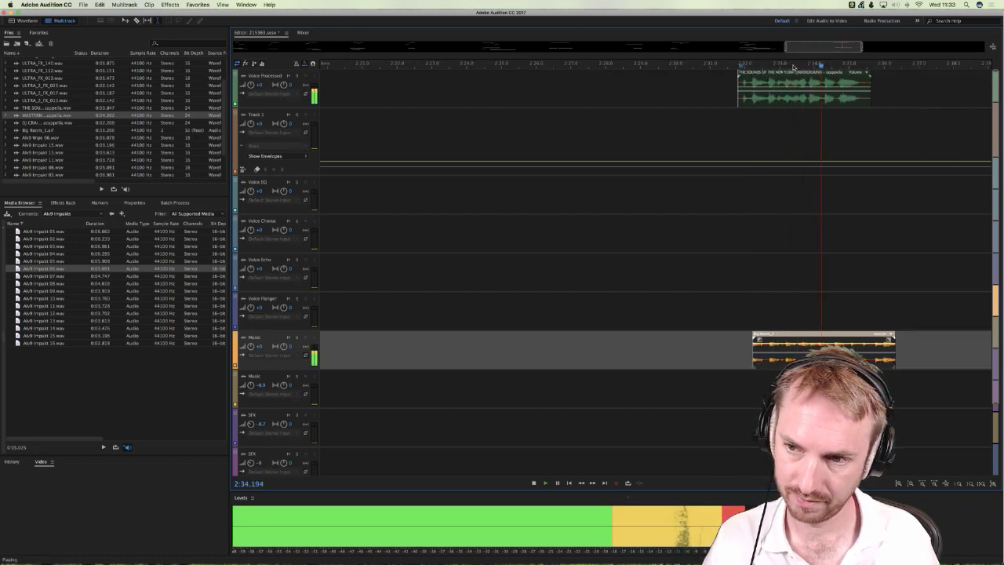
pyautogui.press('space')
# Step: Trim the acappella vocal clip's end shorter and re-check playback from 2:34.7
pyautogui.click(839, 131)
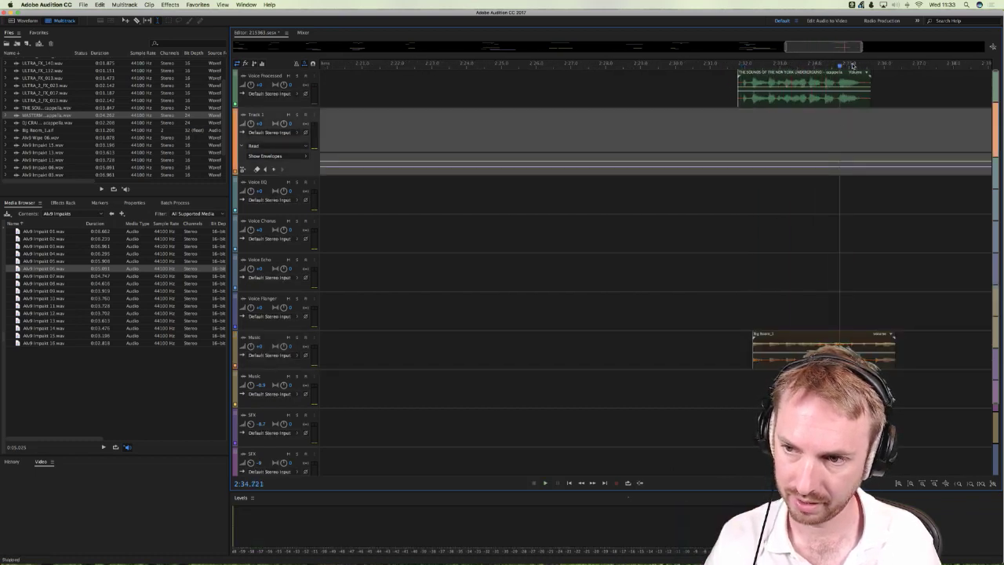
pyautogui.scroll(5, 852, 66)
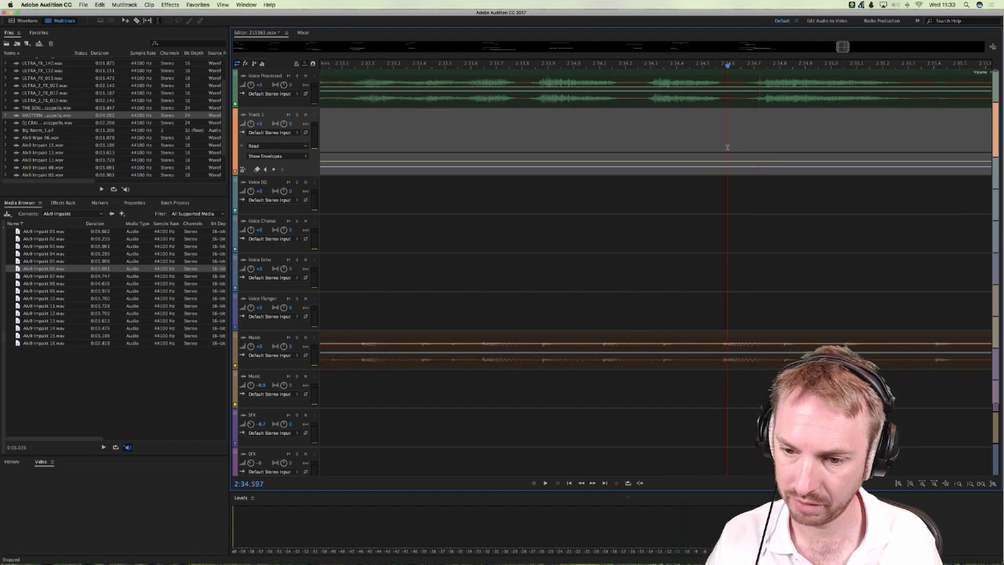
pyautogui.scroll(3, 780, 63)
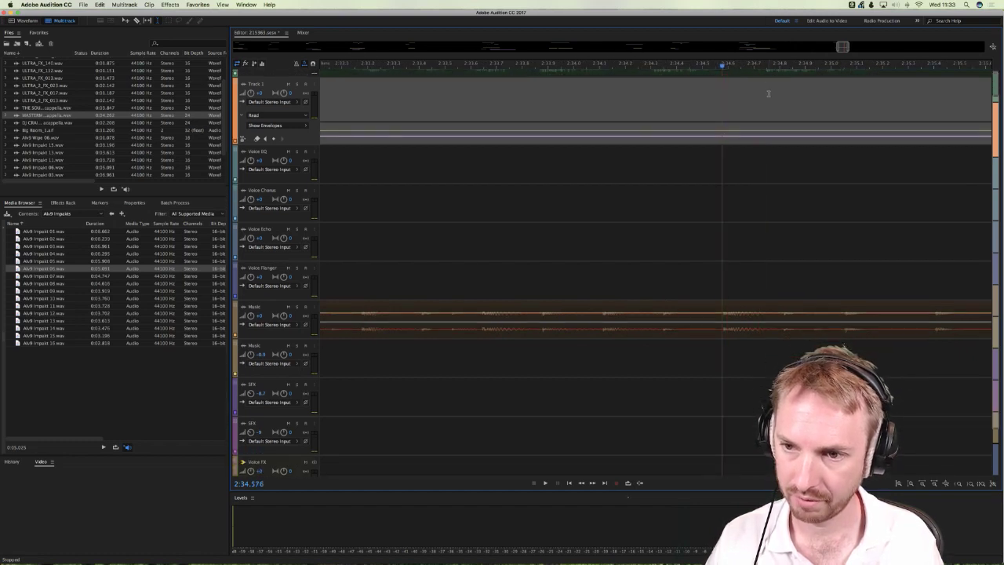
pyautogui.scroll(-4, 779, 61)
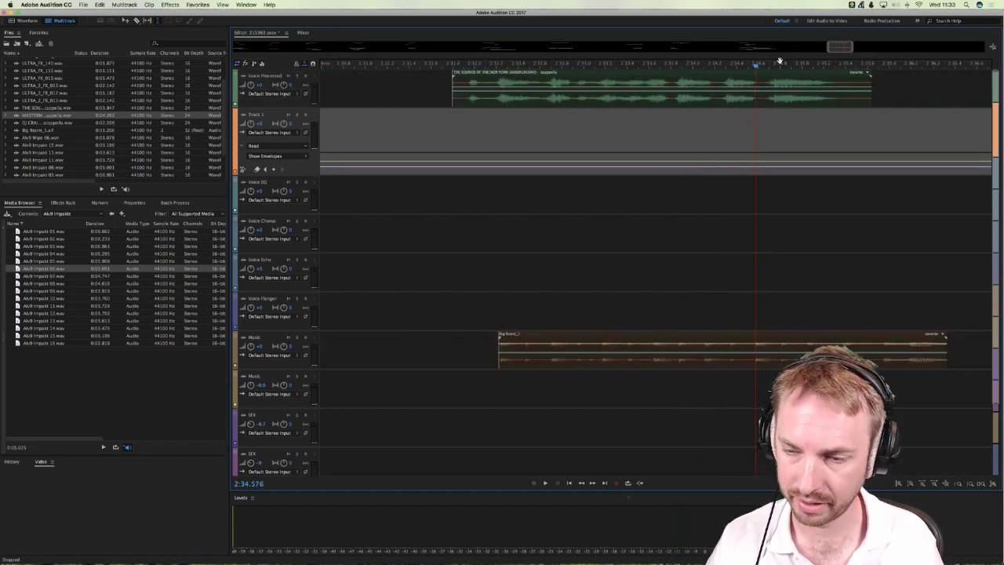
pyautogui.moveTo(871, 79); pyautogui.dragTo(851, 78)
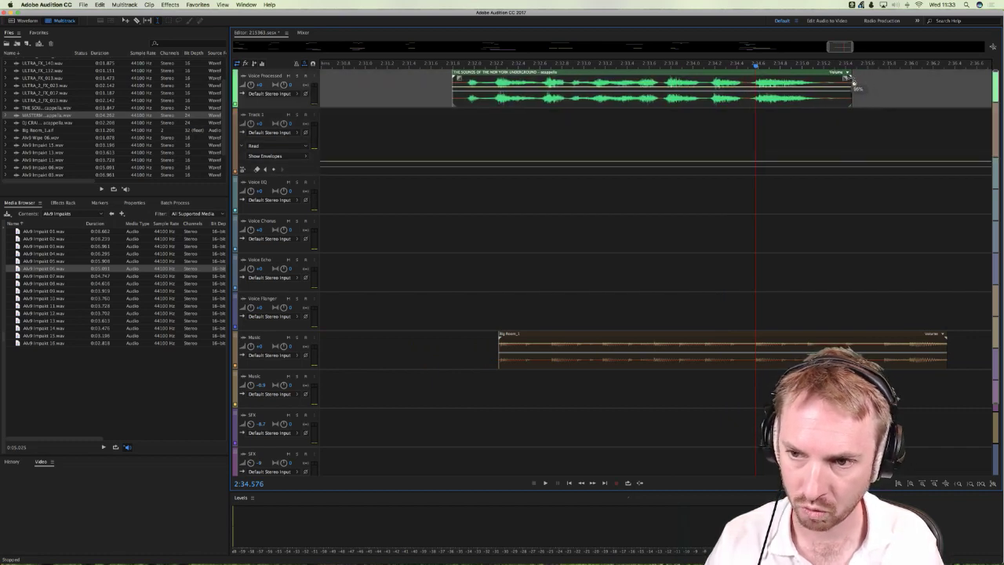
pyautogui.click(452, 134)
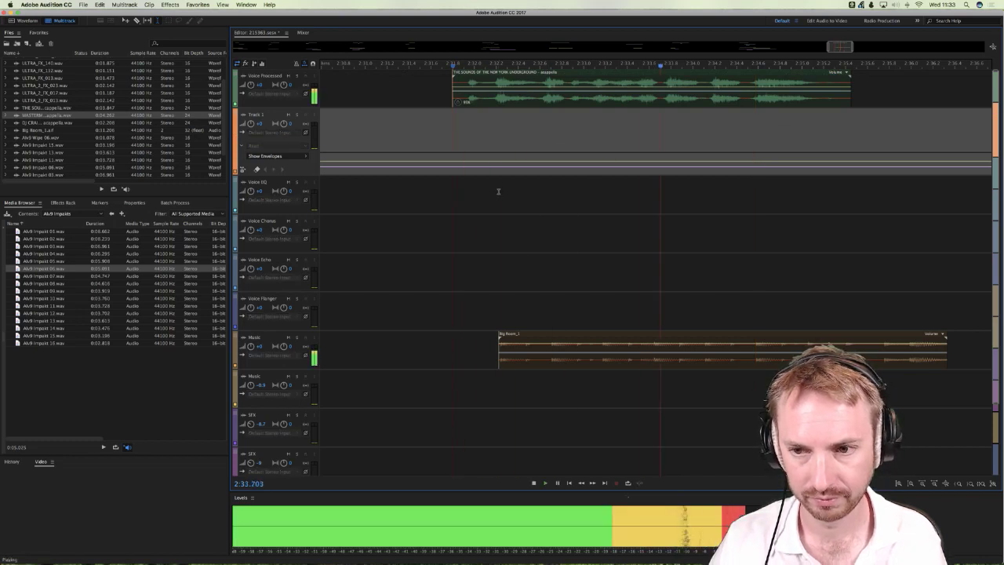
pyautogui.press('space')
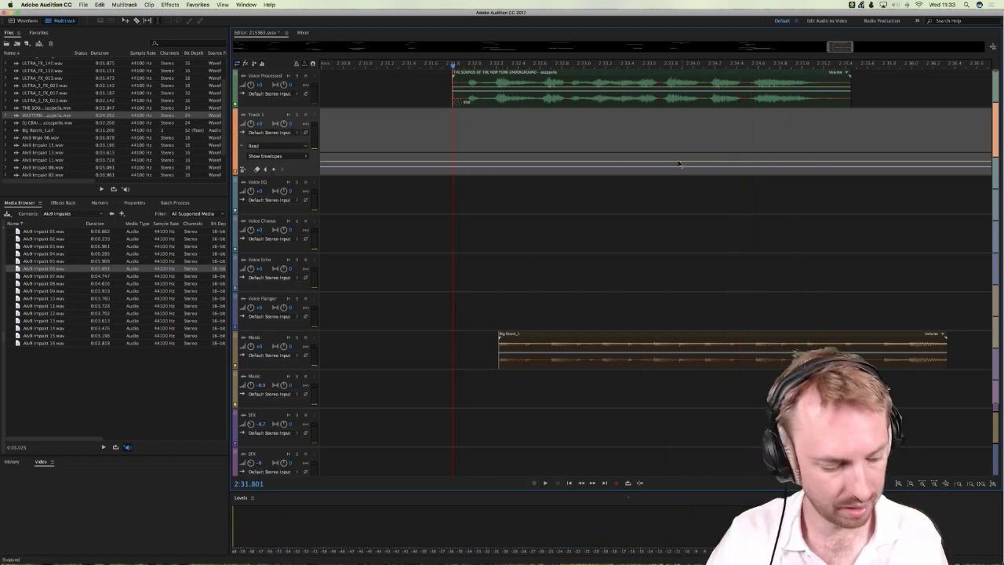
pyautogui.click(531, 97)
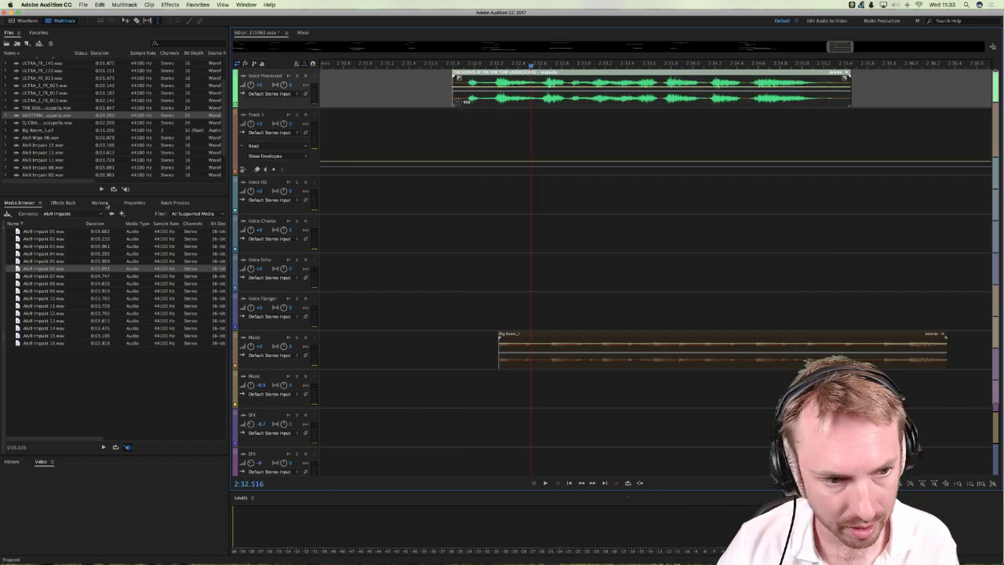
# Step: Set the selected acappella clip's stretch mode to Rendered (High Quality)
pyautogui.click(134, 203)
pyautogui.click(68, 265)
pyautogui.click(68, 256)
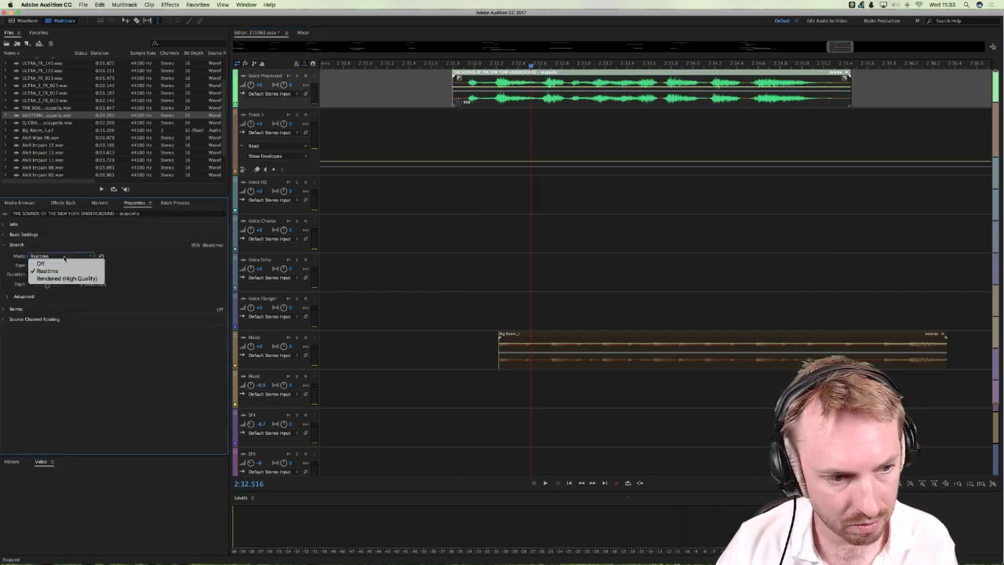
pyautogui.click(67, 278)
pyautogui.scroll(-8, 522, 66)
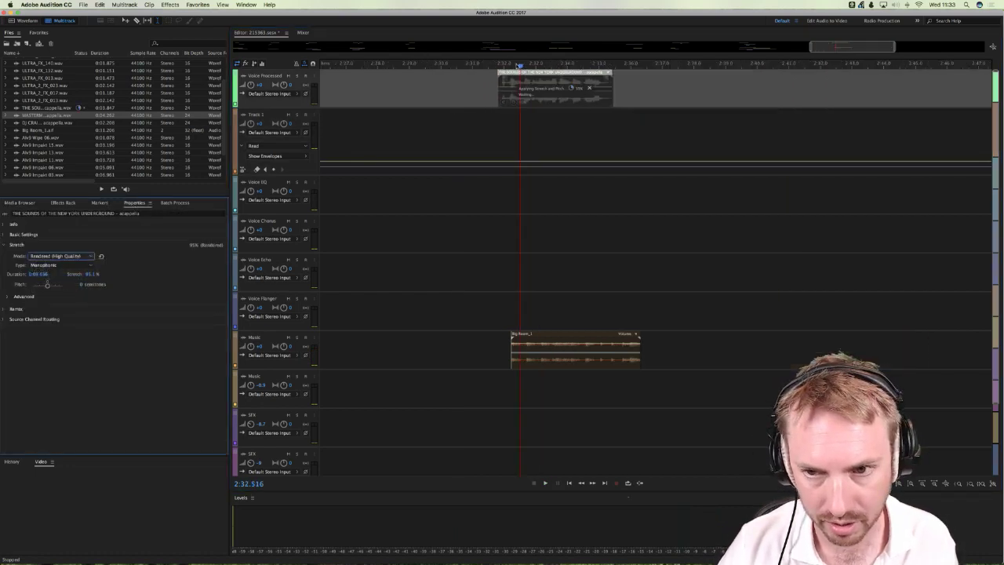
pyautogui.hscroll(-5, 522, 65)
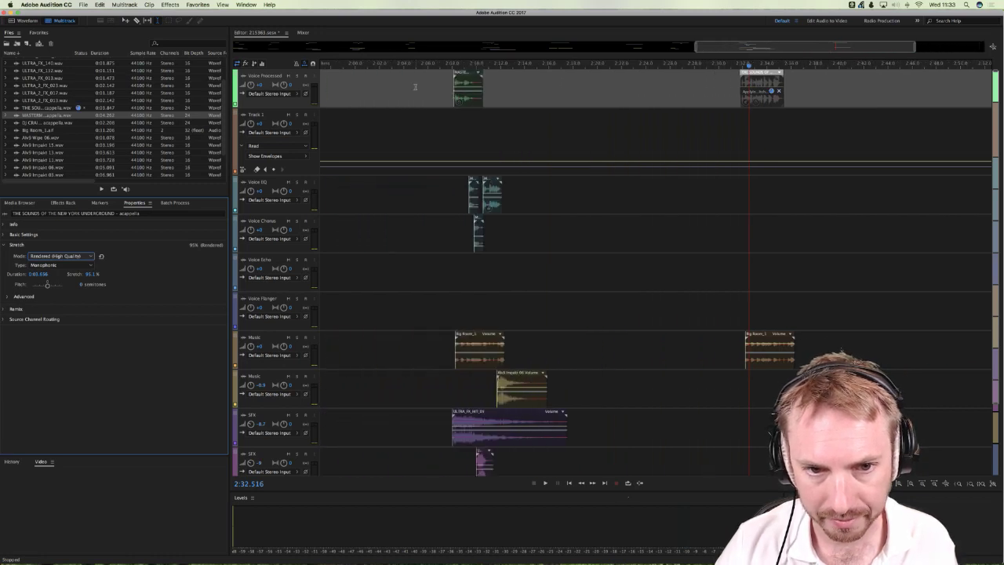
# Step: Set the earlier MASTERMIX DANCE PARTY vocal clip to Rendered (High Quality), then check the later clip's mode
pyautogui.click(459, 101)
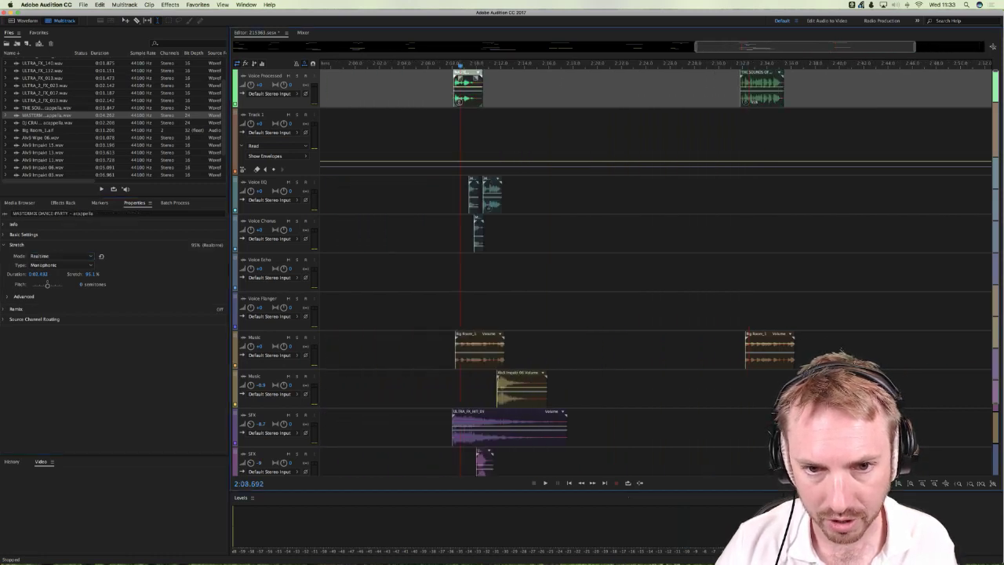
pyautogui.click(62, 256)
pyautogui.click(70, 278)
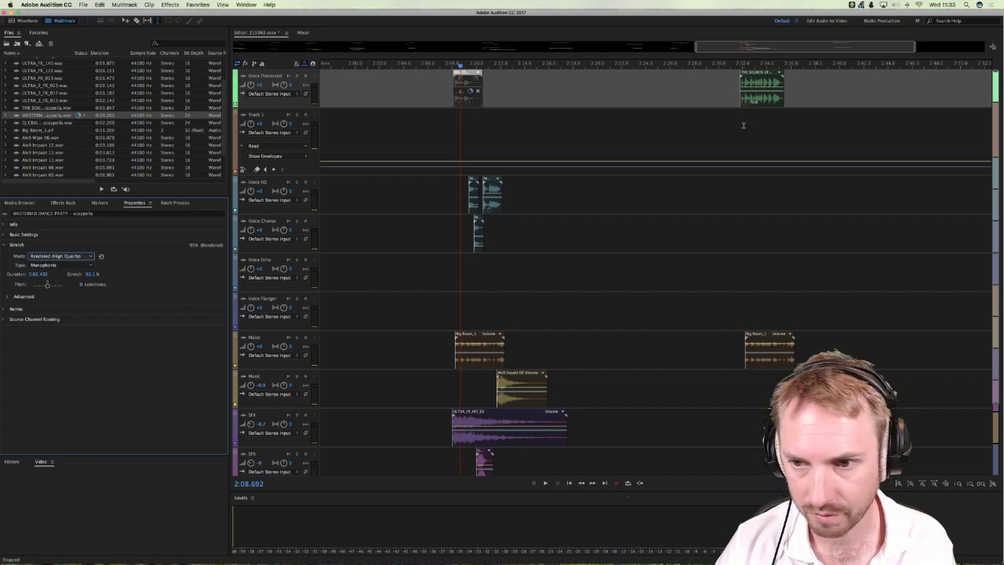
pyautogui.click(744, 124)
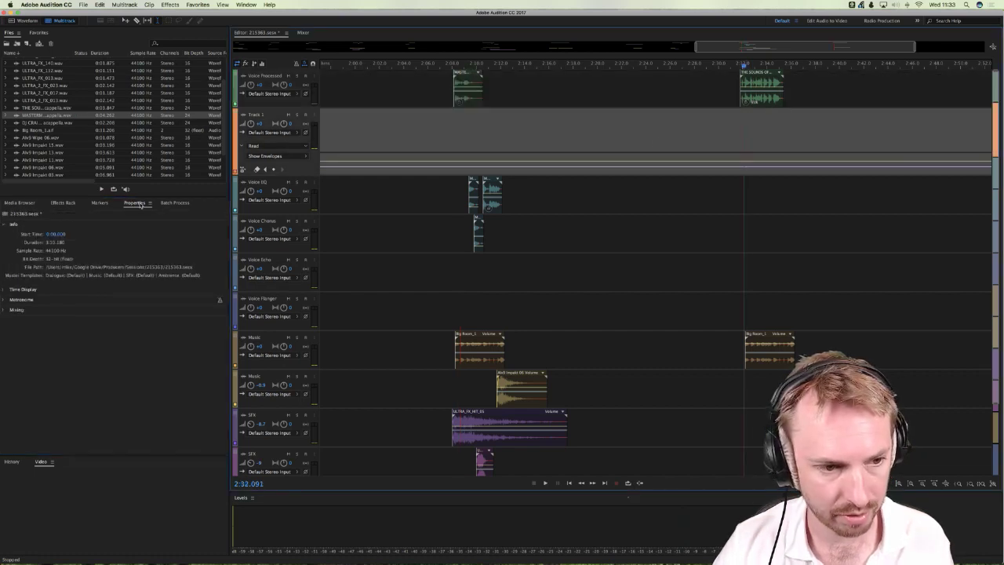
pyautogui.click(760, 102)
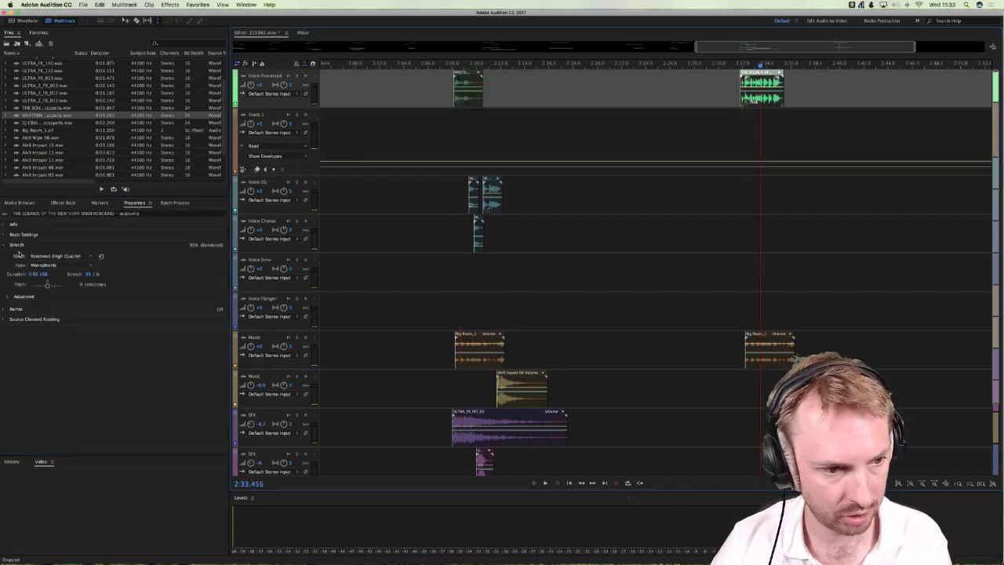
pyautogui.click(50, 256)
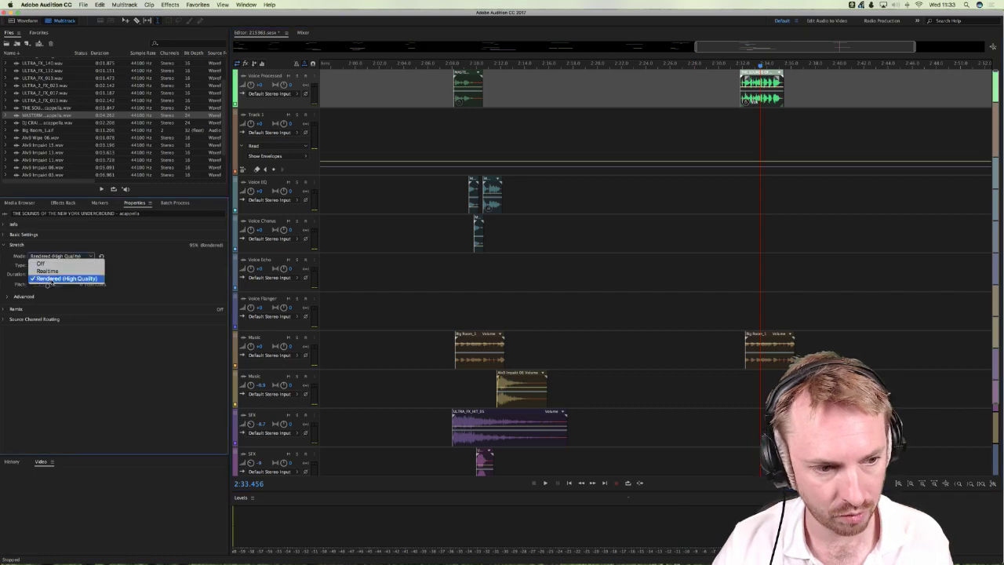
pyautogui.press('Escape')
# Step: Audition the vocal phrase and drag the acapella clip later in two moves
pyautogui.click(754, 121)
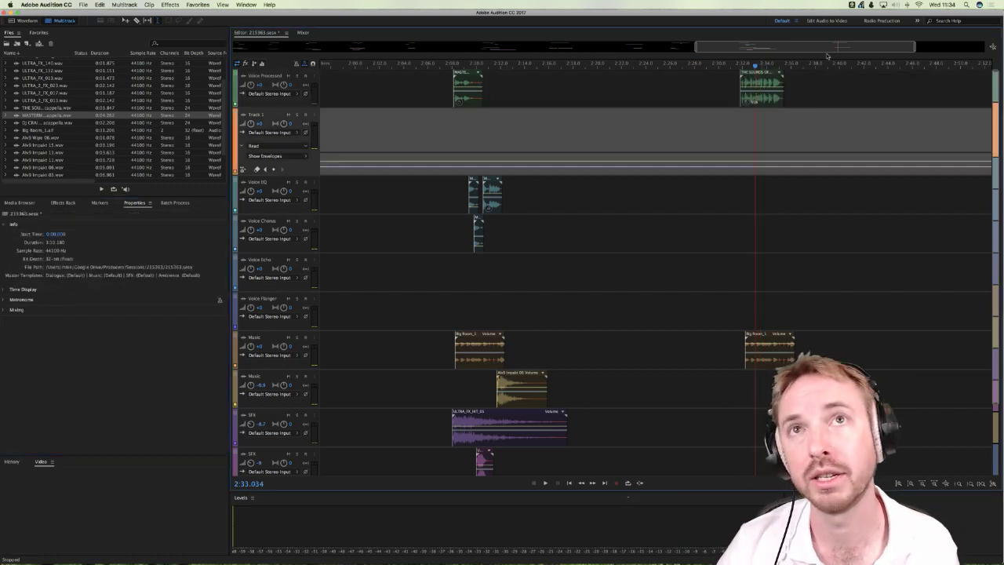
pyautogui.scroll(5, 763, 70)
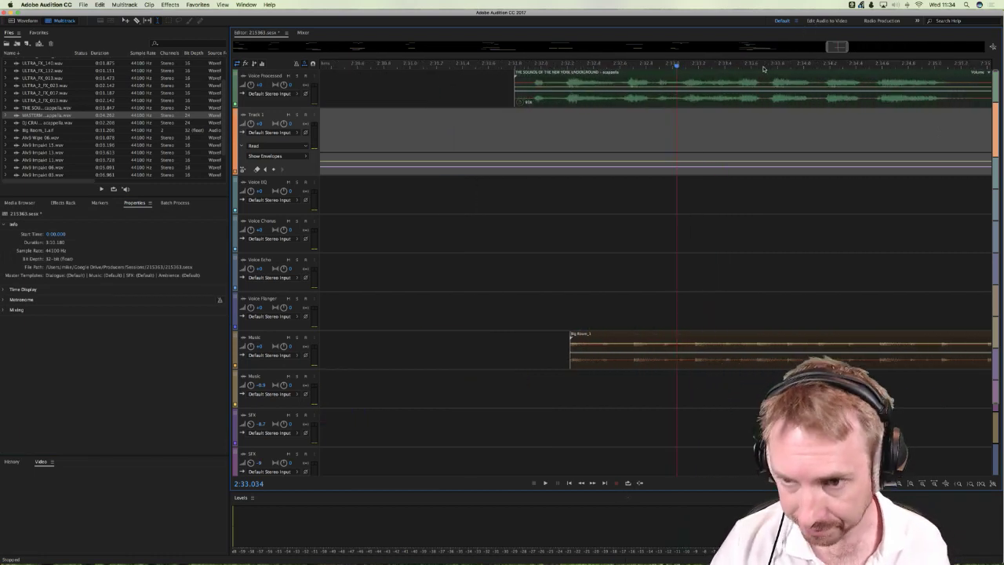
pyautogui.press('space')
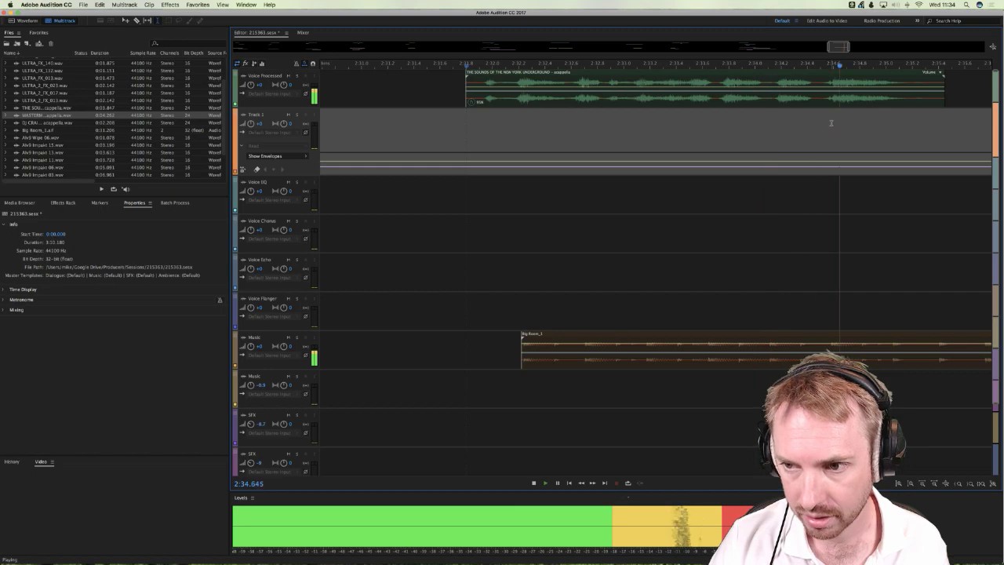
pyautogui.press('space')
pyautogui.moveTo(504, 103); pyautogui.dragTo(537, 88)
pyautogui.click(522, 124)
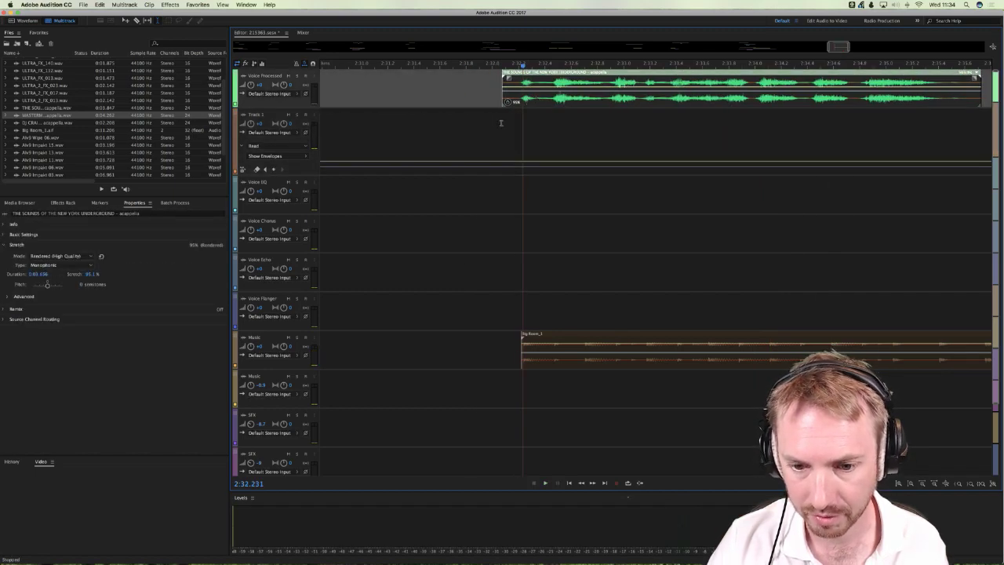
pyautogui.press('space')
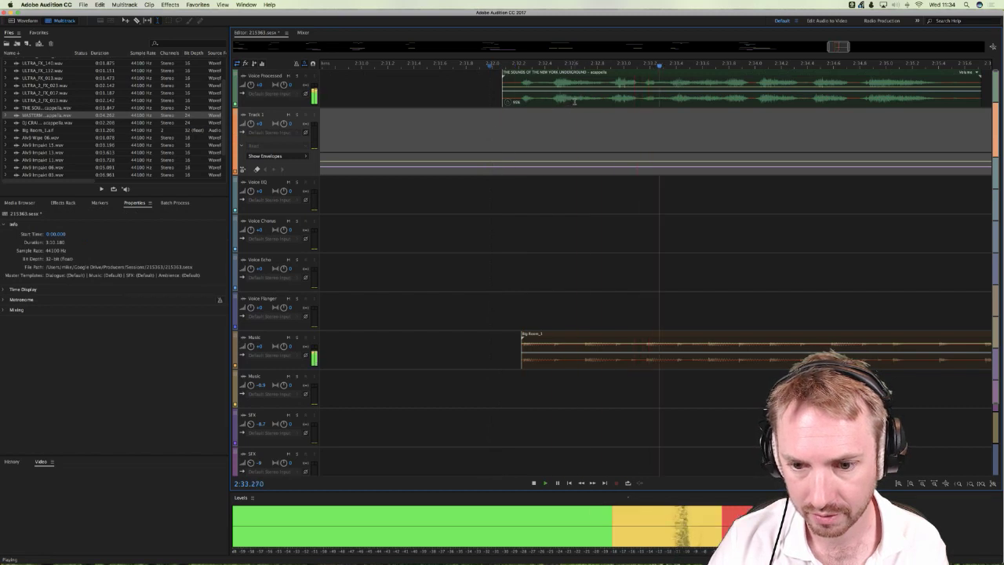
pyautogui.press('space')
pyautogui.moveTo(574, 101); pyautogui.dragTo(599, 101)
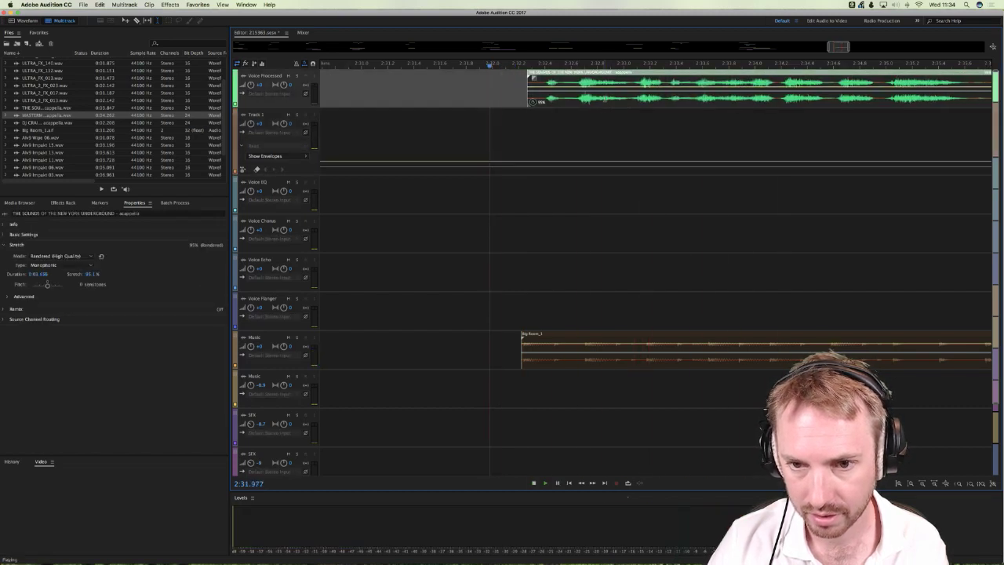
pyautogui.press('space')
# Step: Shift the vocal clip slightly later twice more, auditioning from 2:32.7
pyautogui.press('space')
pyautogui.click(585, 118)
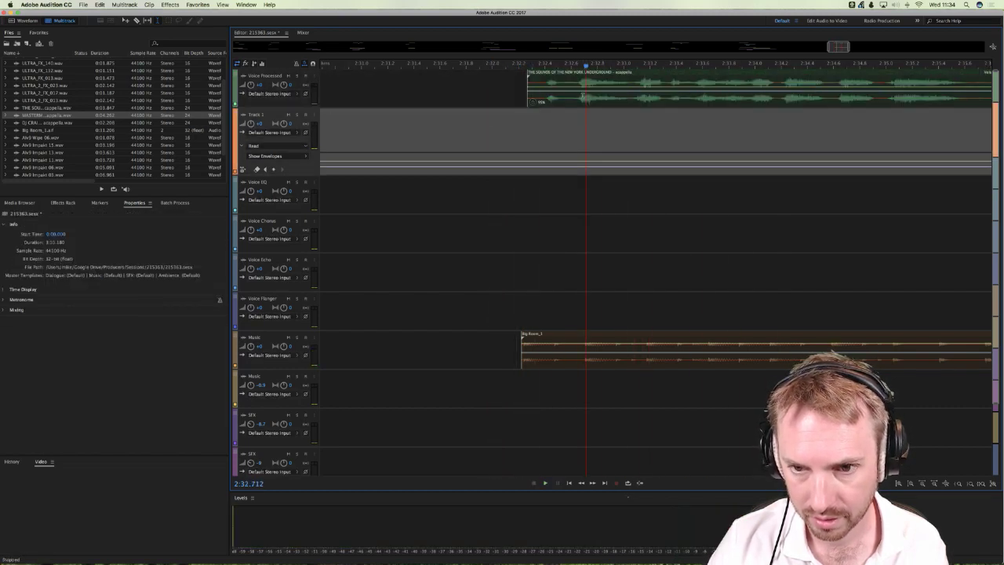
pyautogui.moveTo(582, 96); pyautogui.dragTo(587, 96)
pyautogui.click(564, 112)
pyautogui.press('space')
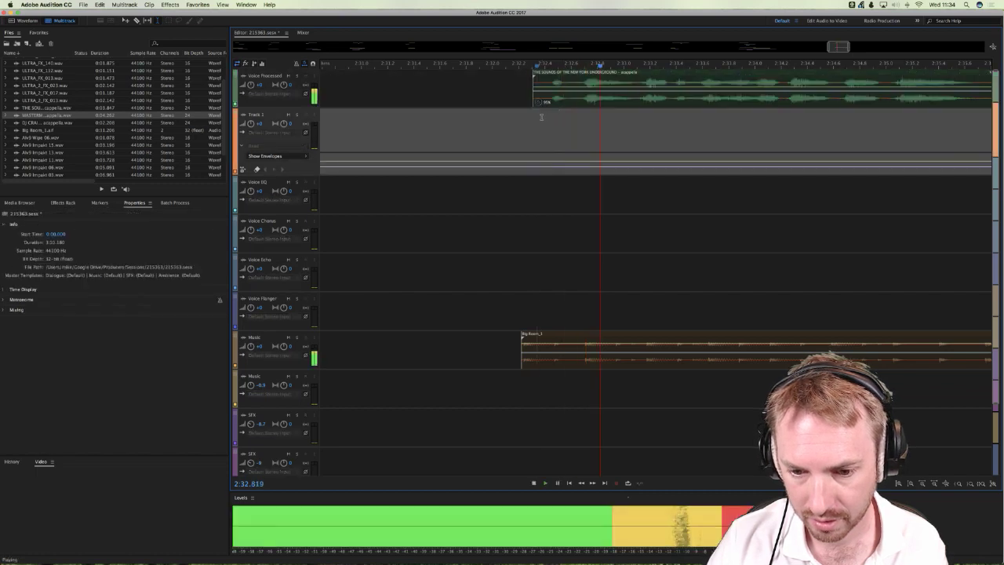
pyautogui.scroll(-4, 629, 61)
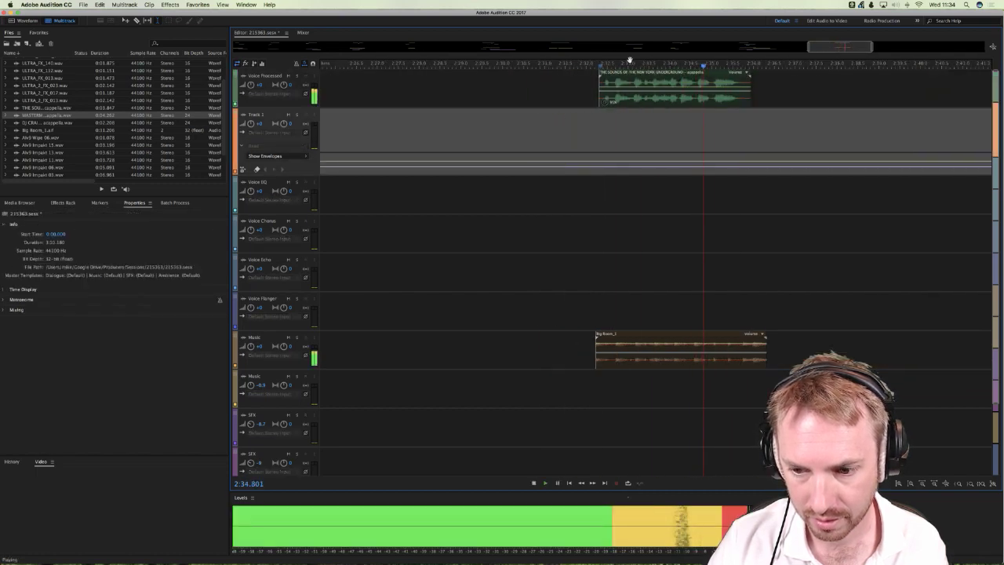
pyautogui.press('space')
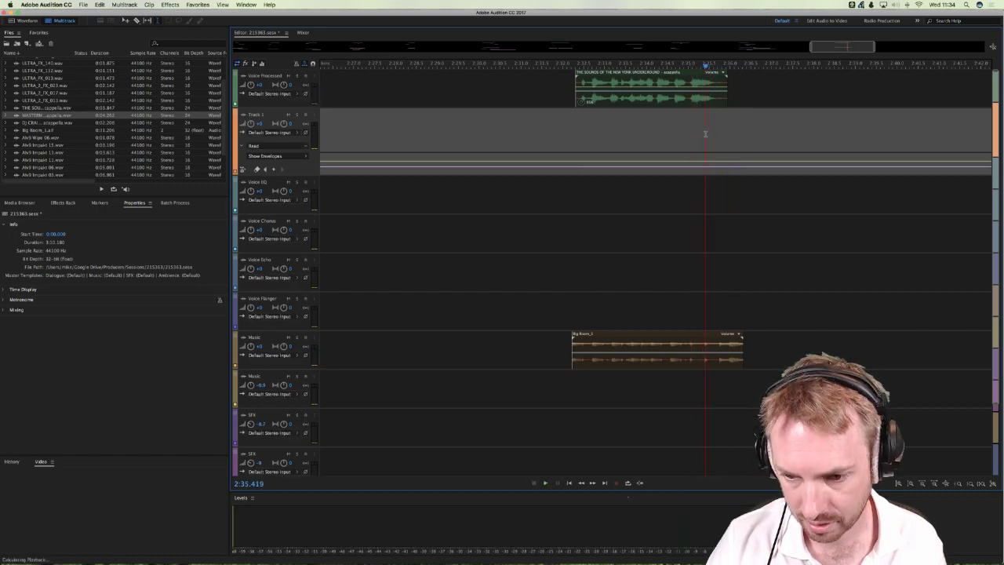
pyautogui.press('space')
pyautogui.moveTo(589, 106); pyautogui.dragTo(600, 107)
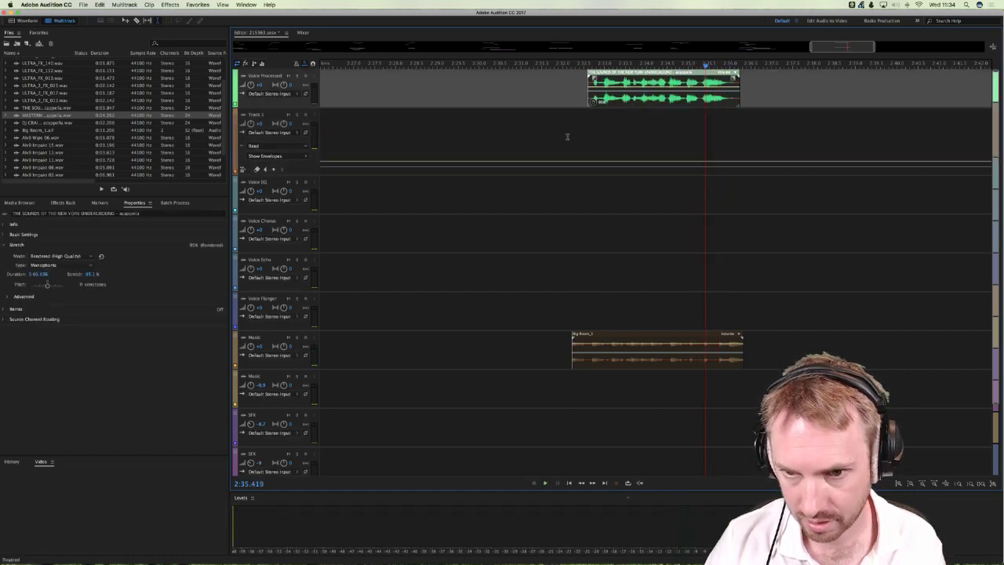
pyautogui.press('space')
pyautogui.press('=')
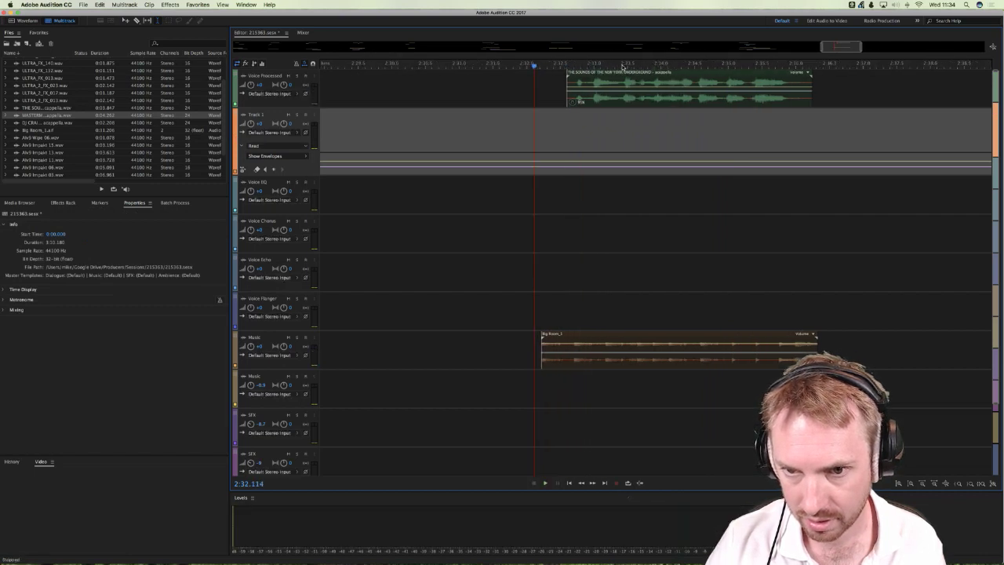
# Step: Move the vocal clip much earlier and replay from just before the vocal to check
pyautogui.moveTo(582, 97); pyautogui.dragTo(443, 97)
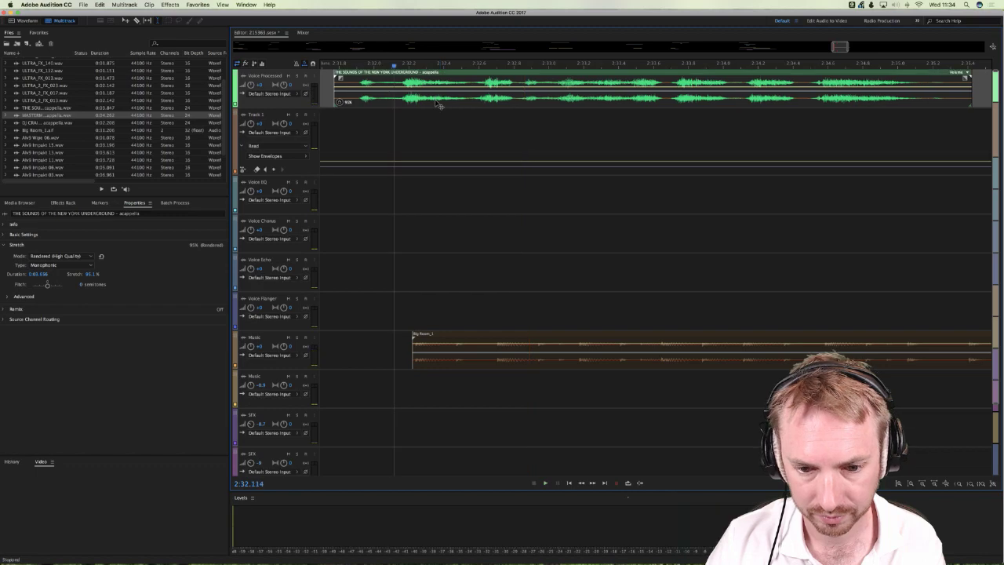
pyautogui.click(497, 134)
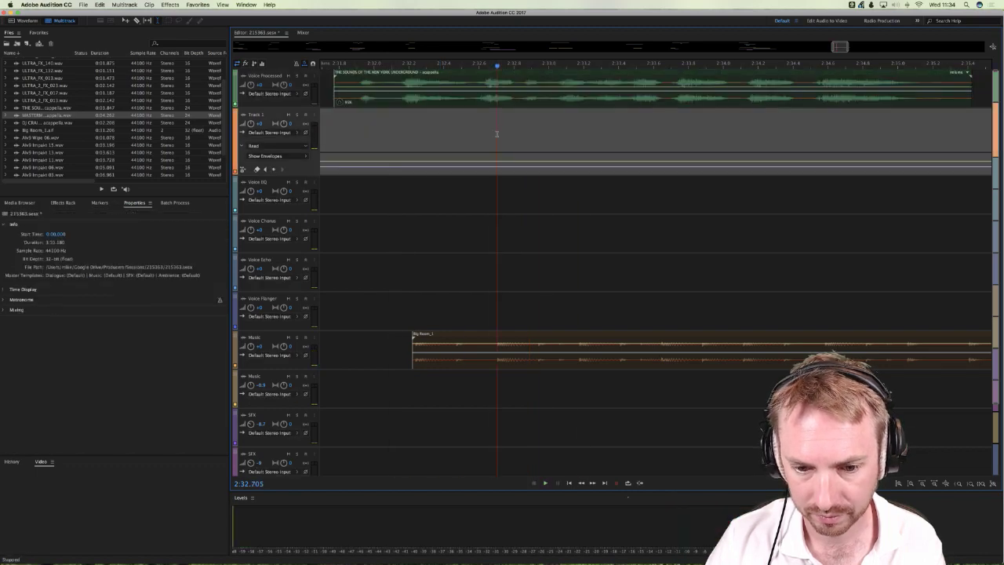
pyautogui.click(502, 87)
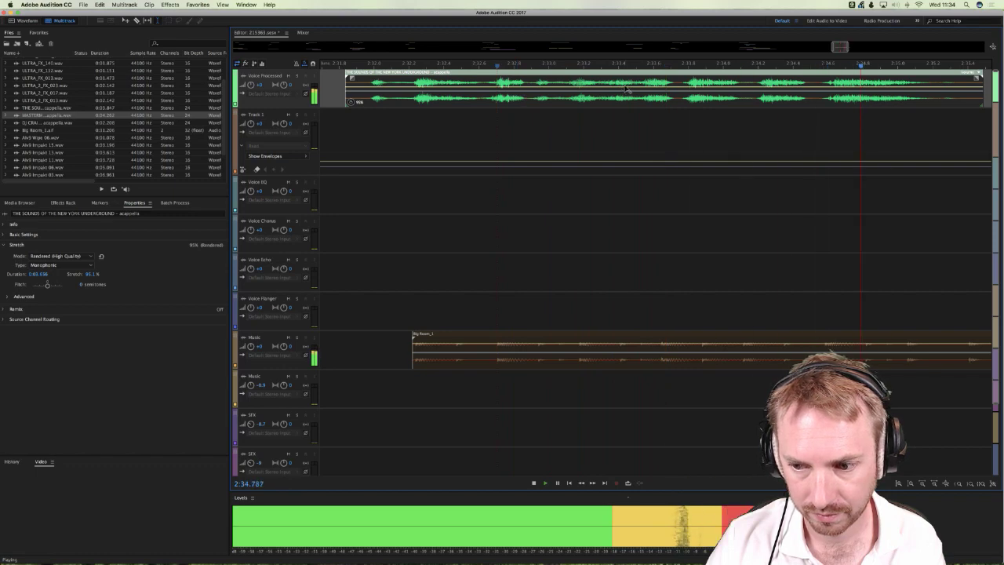
pyautogui.press('space')
pyautogui.scroll(-3, 620, 65)
pyautogui.scroll(-3, 619, 66)
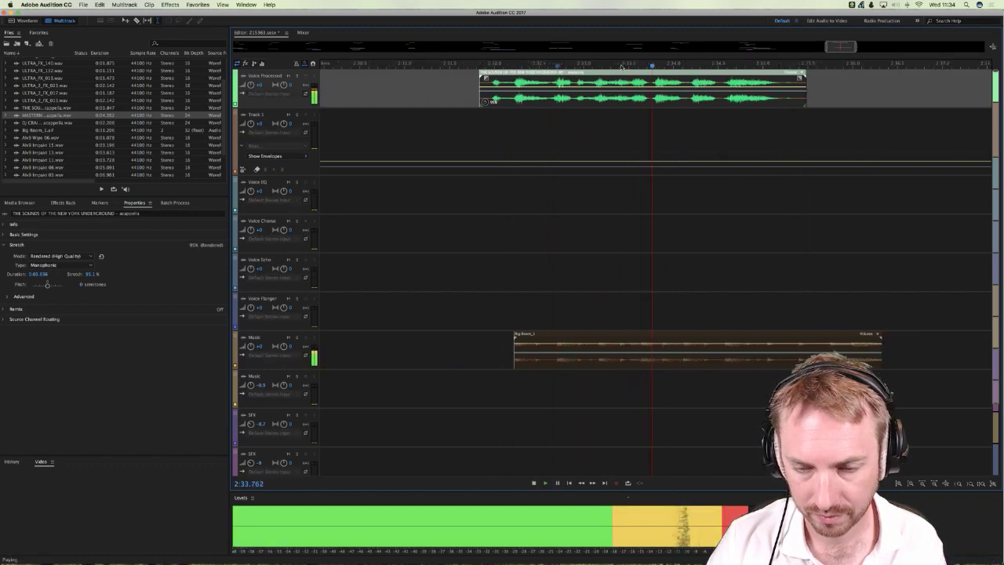
pyautogui.press('space')
pyautogui.click(500, 128)
pyautogui.press('space')
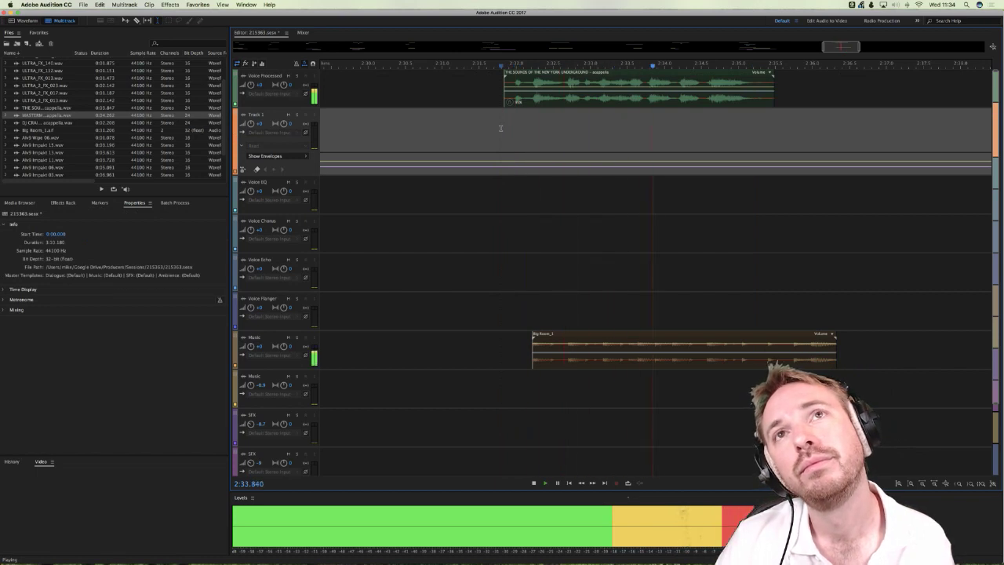
pyautogui.press('space')
pyautogui.press('space')
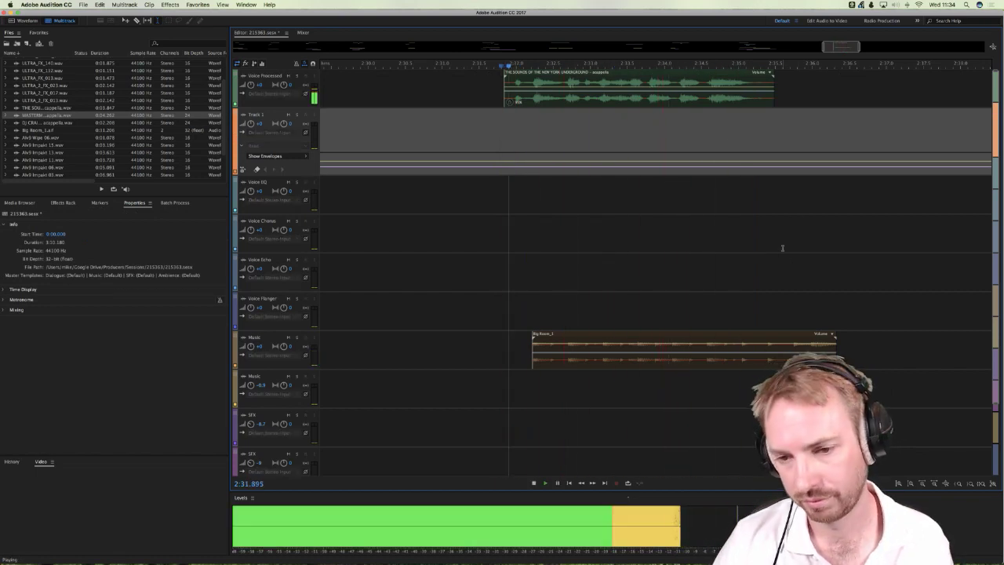
pyautogui.press('space')
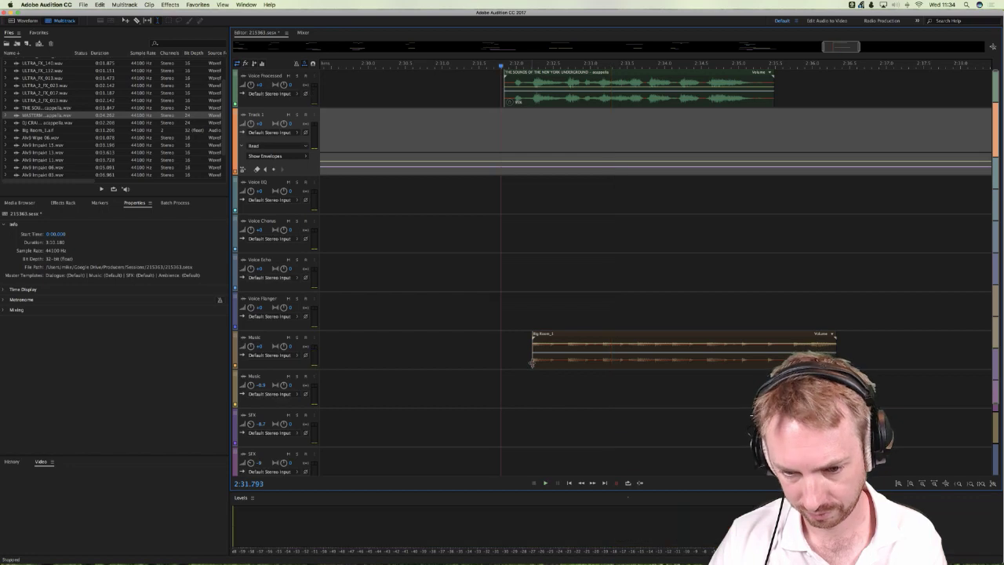
# Step: Reposition the Big Room_1 music clip earlier and audition its new timing
pyautogui.moveTo(530, 368); pyautogui.dragTo(656, 358)
pyautogui.moveTo(650, 357); pyautogui.dragTo(590, 355)
pyautogui.press('space')
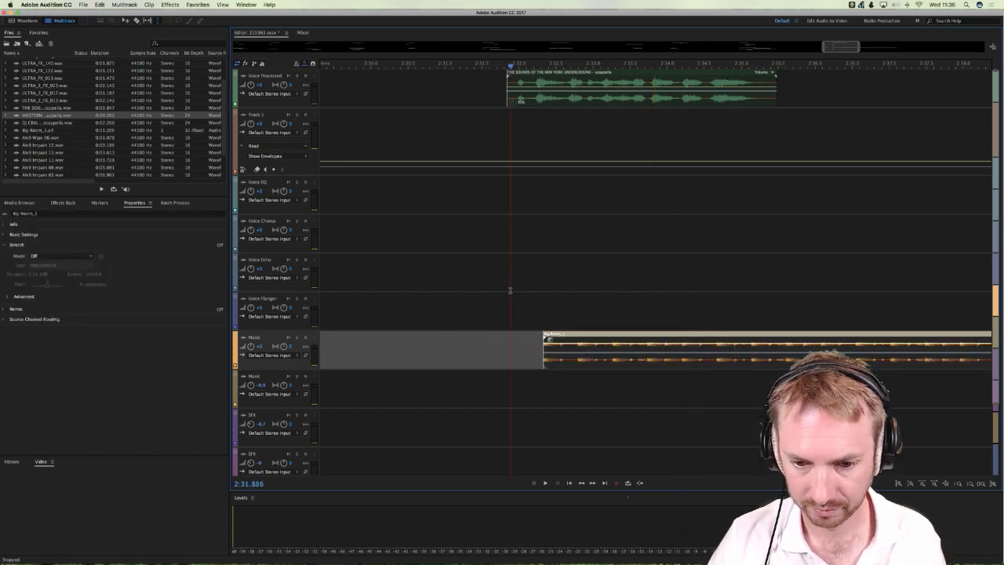
pyautogui.press('space')
pyautogui.press('=')
pyautogui.press('=')
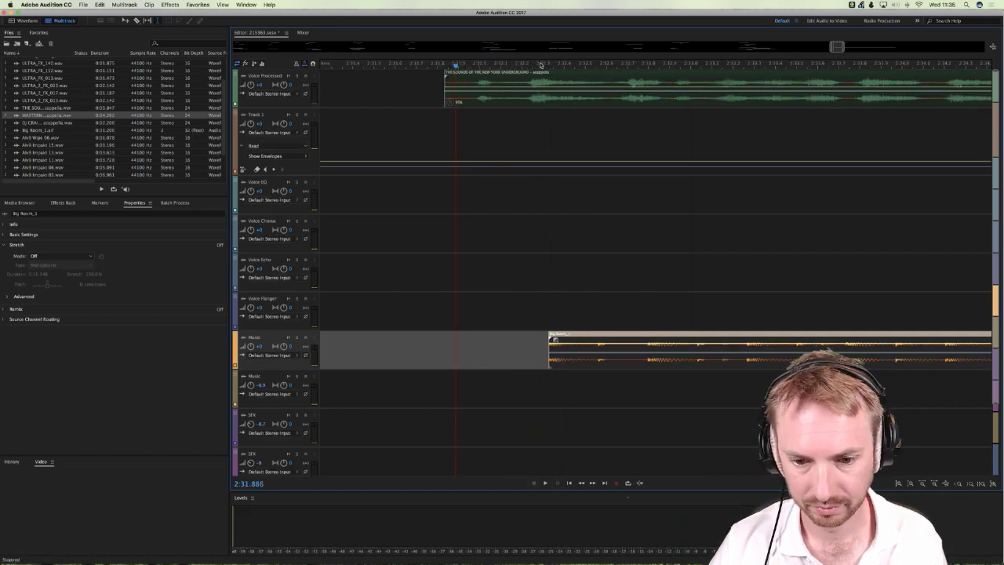
pyautogui.click(545, 152)
pyautogui.moveTo(583, 357); pyautogui.dragTo(562, 356)
pyautogui.click(419, 276)
pyautogui.press('space')
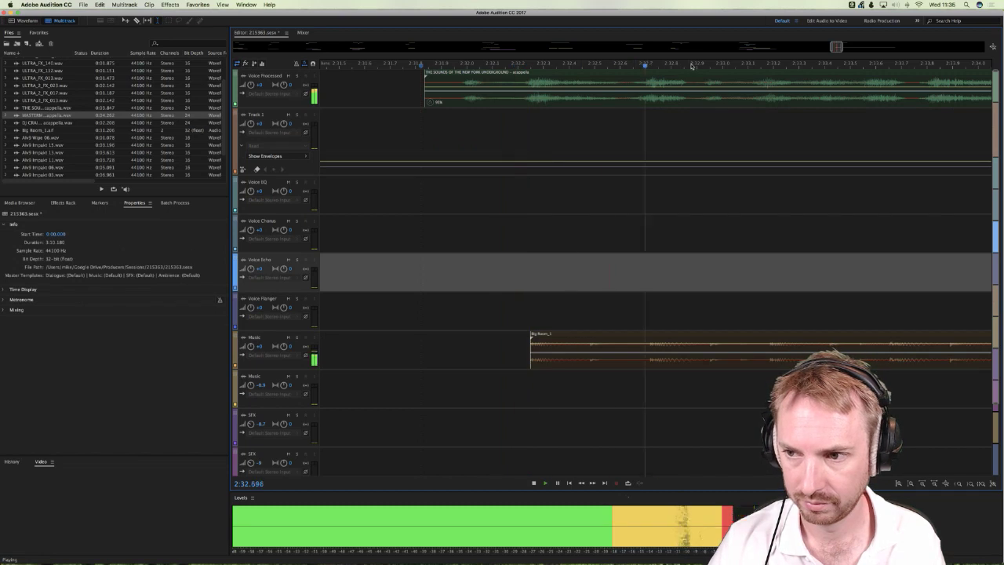
pyautogui.scroll(-5, 692, 64)
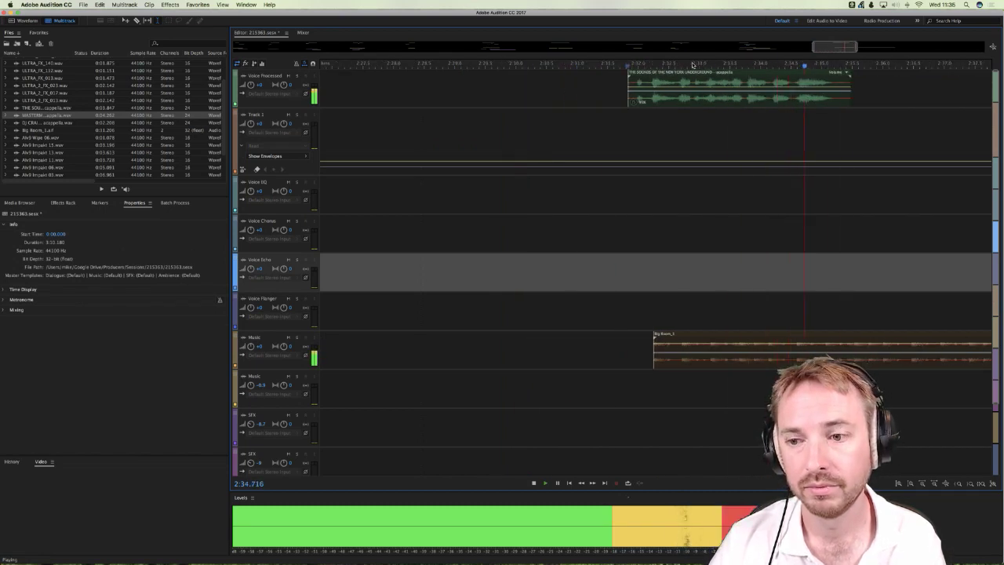
pyautogui.scroll(-2, 693, 64)
# Step: Nudge Big Room_1 slightly earlier twice, auditioning from about 2:31.3 and 2:31.5
pyautogui.click(672, 227)
pyautogui.press('space')
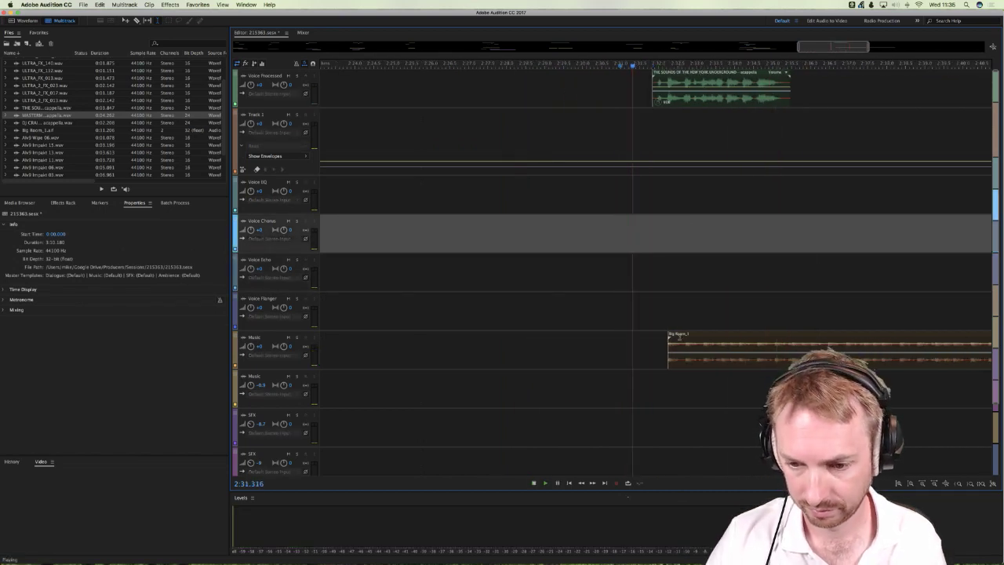
pyautogui.press('space')
pyautogui.moveTo(678, 337); pyautogui.dragTo(673, 337)
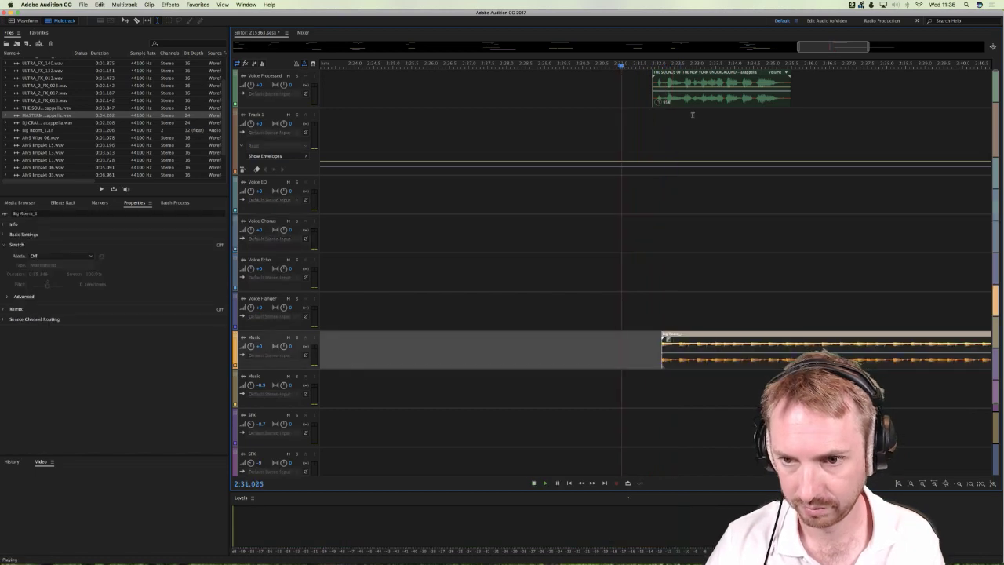
pyautogui.scroll(5, 682, 116)
pyautogui.click(588, 112)
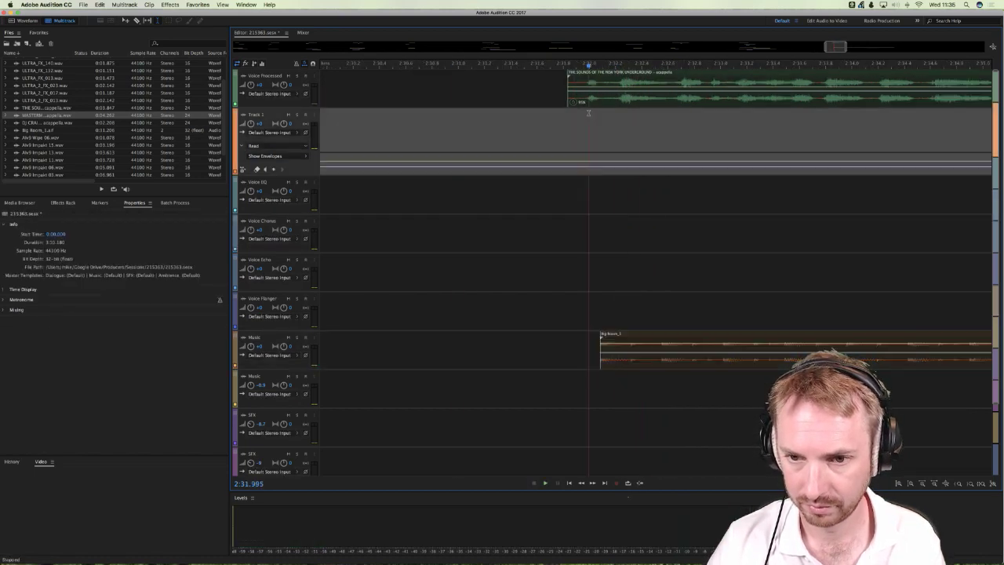
pyautogui.moveTo(636, 362); pyautogui.dragTo(625, 362)
pyautogui.press('space')
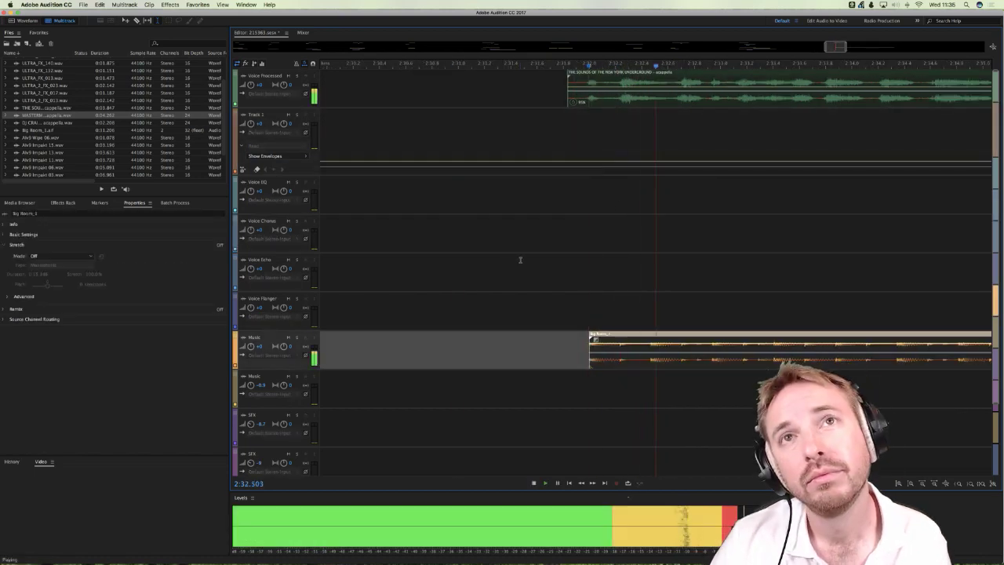
pyautogui.click(520, 259)
pyautogui.press('space')
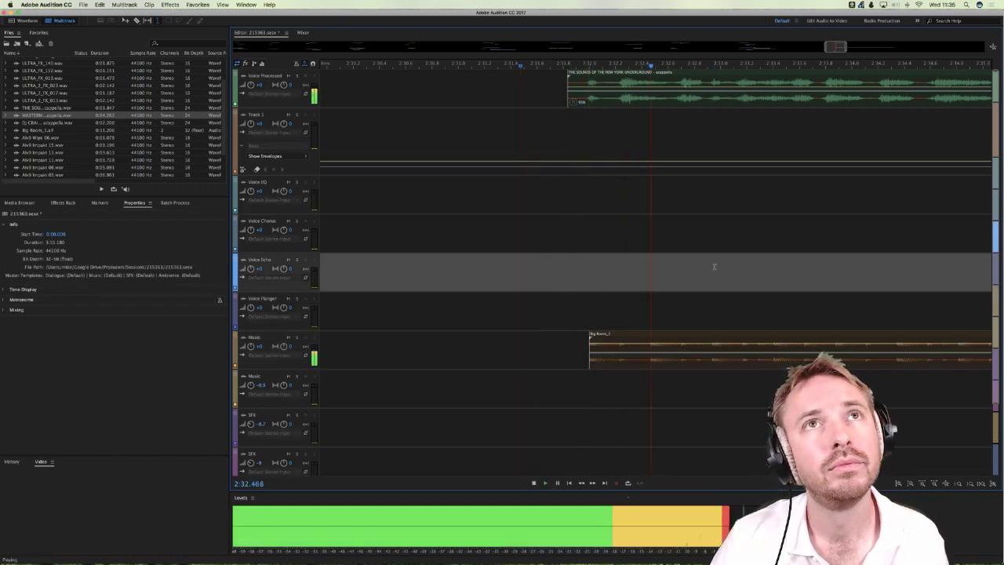
pyautogui.press('space')
# Step: Audition the mix from 2:34.2 and again from about 2:31.5
pyautogui.hscroll(5, 717, 266)
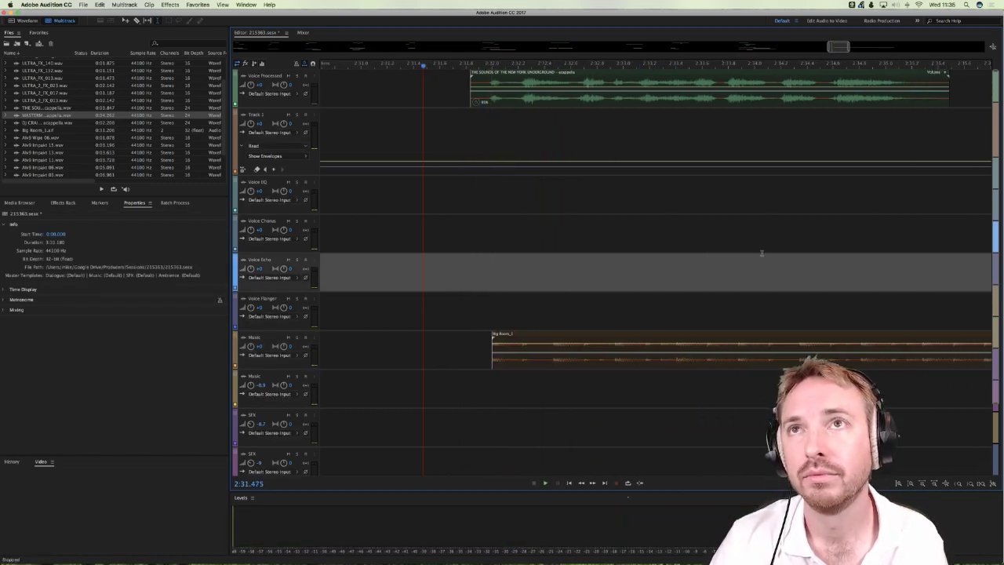
pyautogui.click(763, 196)
pyautogui.press('space')
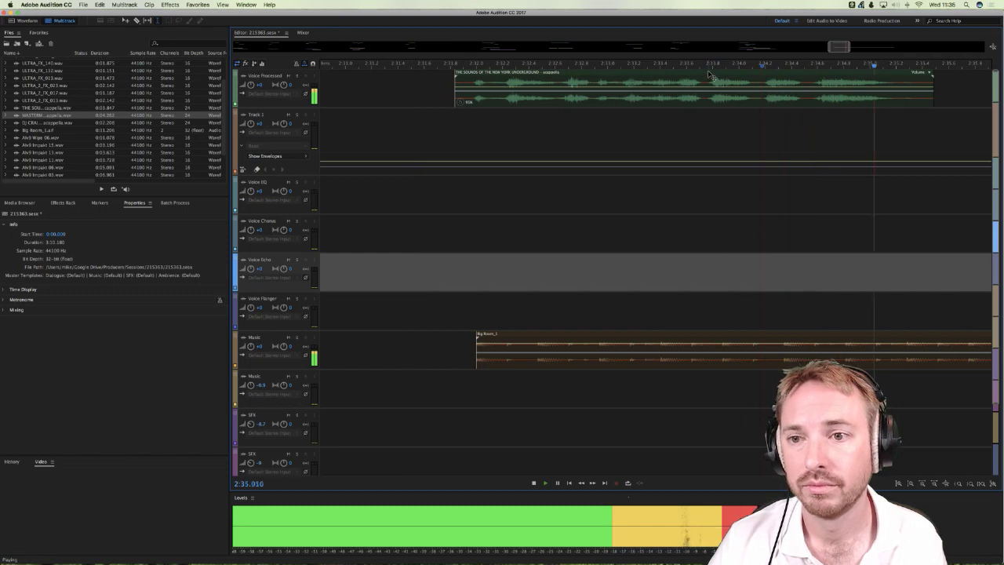
pyautogui.press('space')
pyautogui.scroll(-5, 710, 61)
pyautogui.press('space')
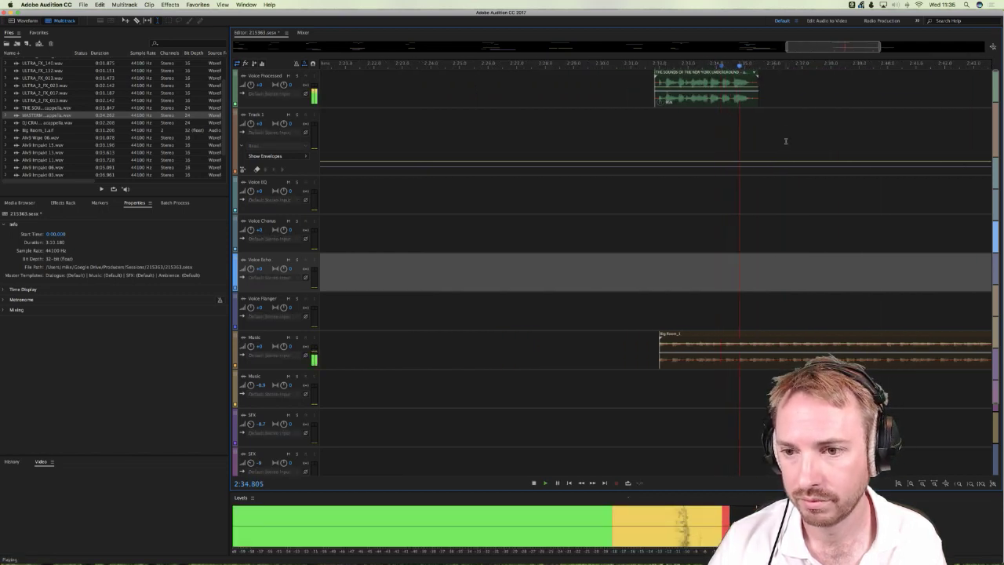
pyautogui.click(635, 148)
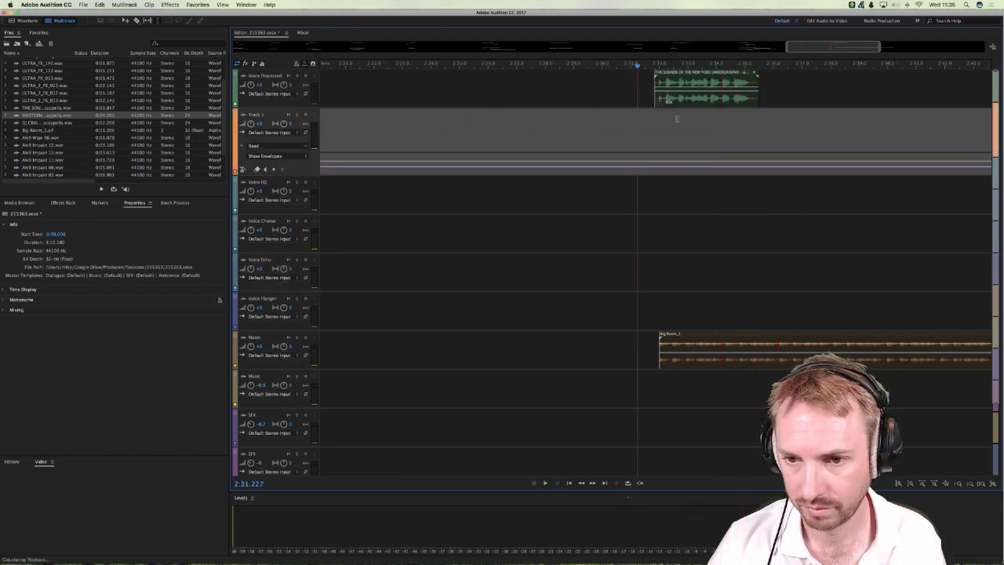
pyautogui.press('space')
pyautogui.scroll(5, 673, 67)
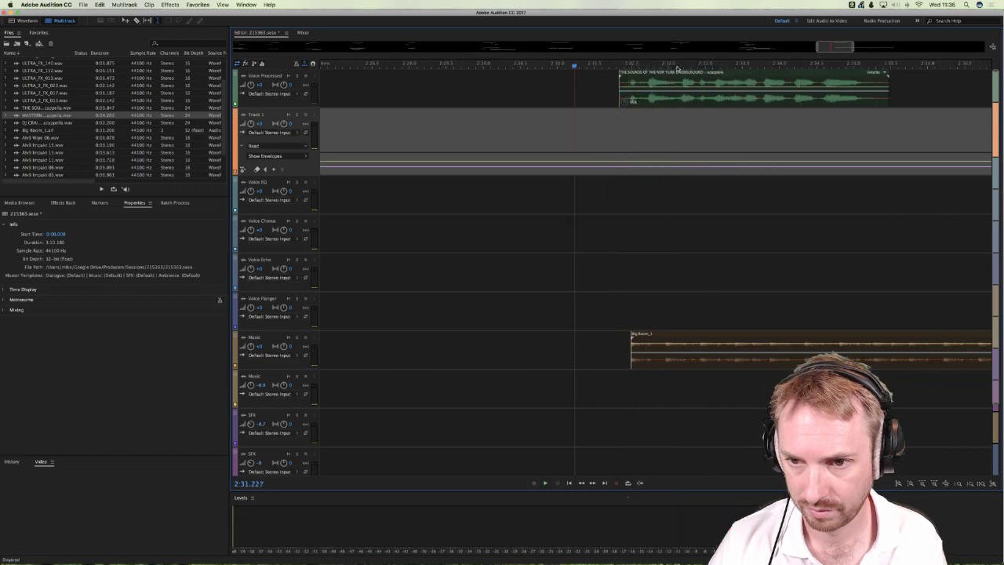
# Step: Shift the acapella vocal clip slightly later, then delete the Big Room_1 music clip
pyautogui.click(654, 115)
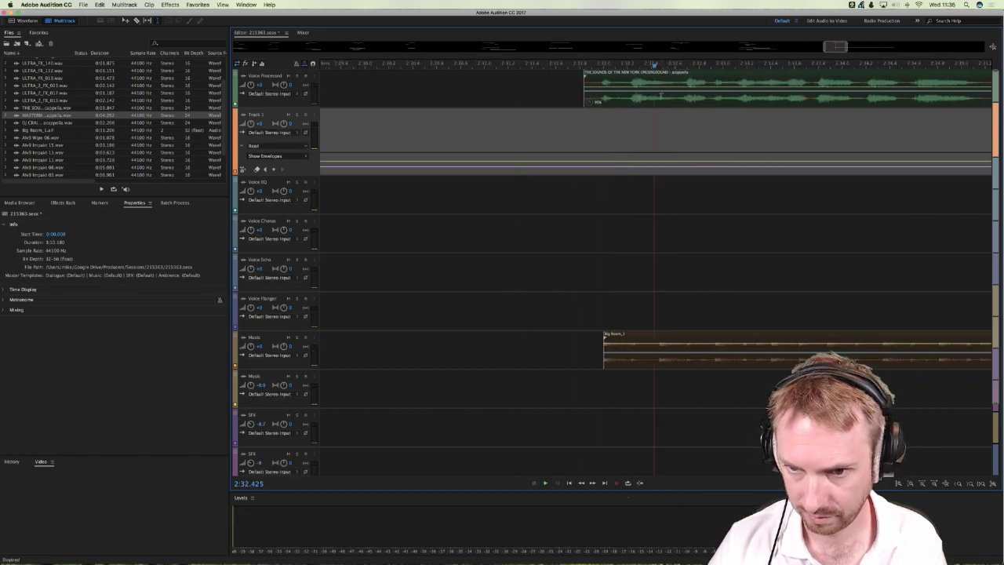
pyautogui.moveTo(661, 95); pyautogui.dragTo(680, 95)
pyautogui.click(585, 110)
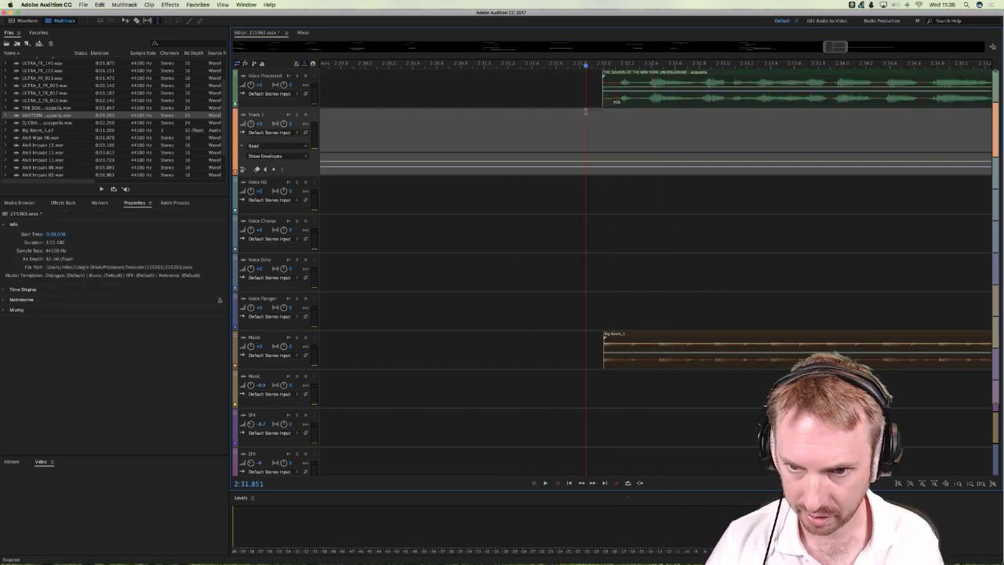
pyautogui.press('space')
pyautogui.press('space')
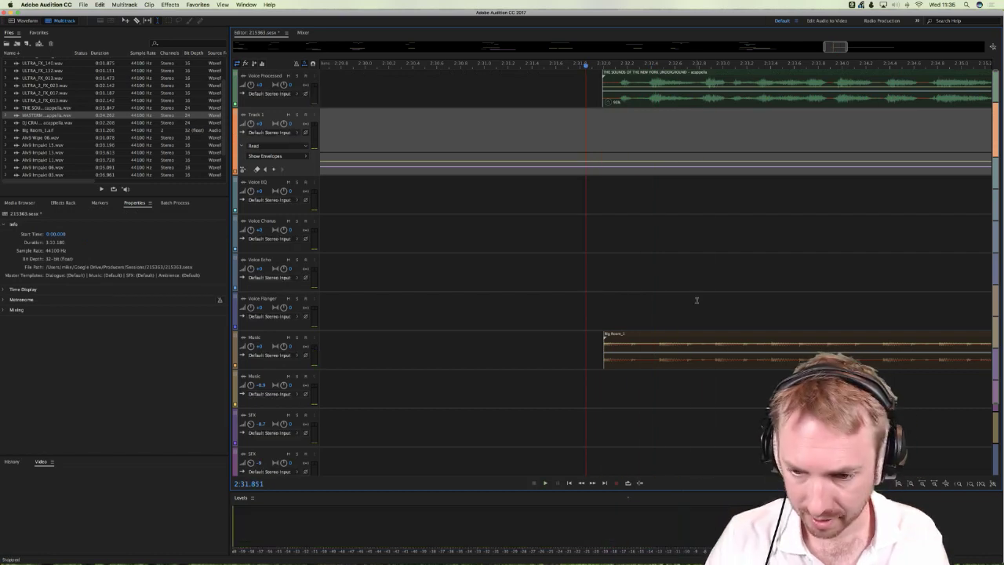
pyautogui.click(687, 357)
pyautogui.press('Delete')
# Step: Undo and redo the Big Room_1 deletion, then set the acapella clip's stretch to 100%
pyautogui.click(643, 128)
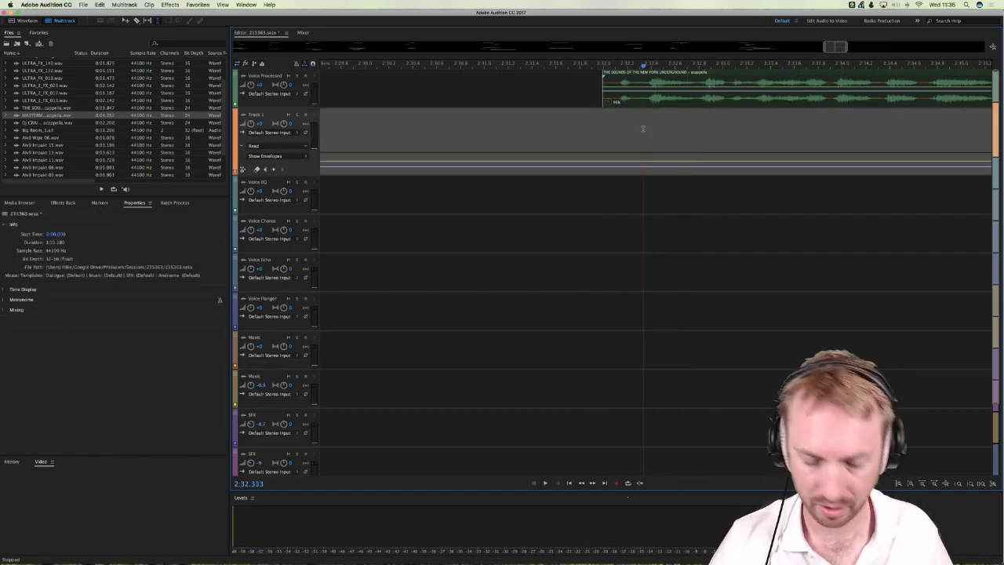
pyautogui.press('super+z')
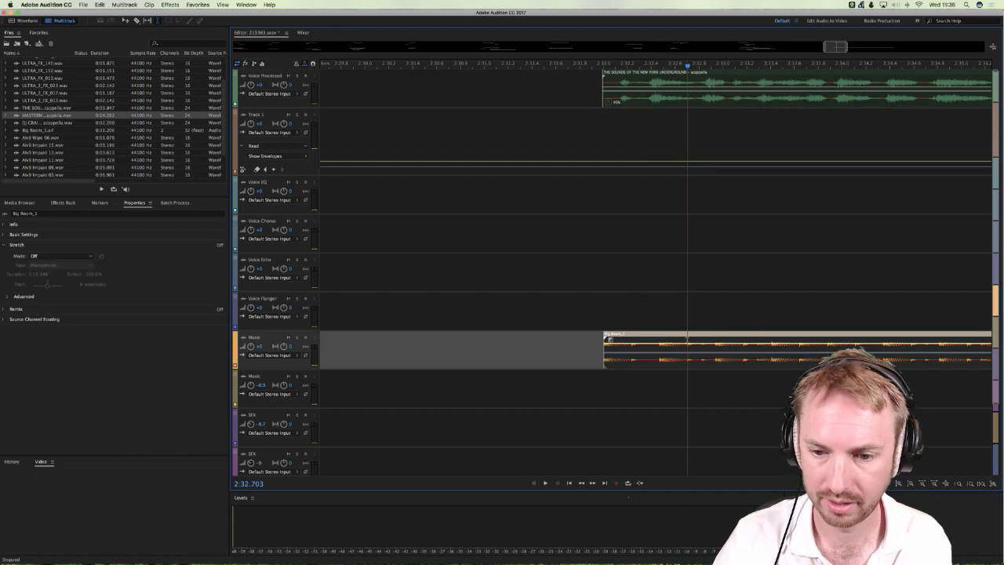
pyautogui.press('Delete')
pyautogui.click(644, 101)
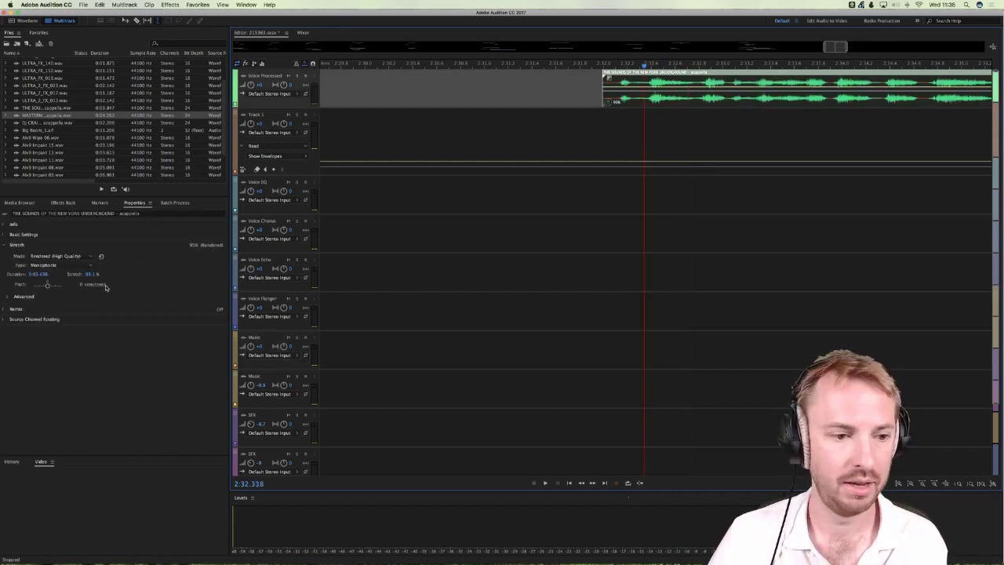
pyautogui.click(92, 274)
pyautogui.write('100')
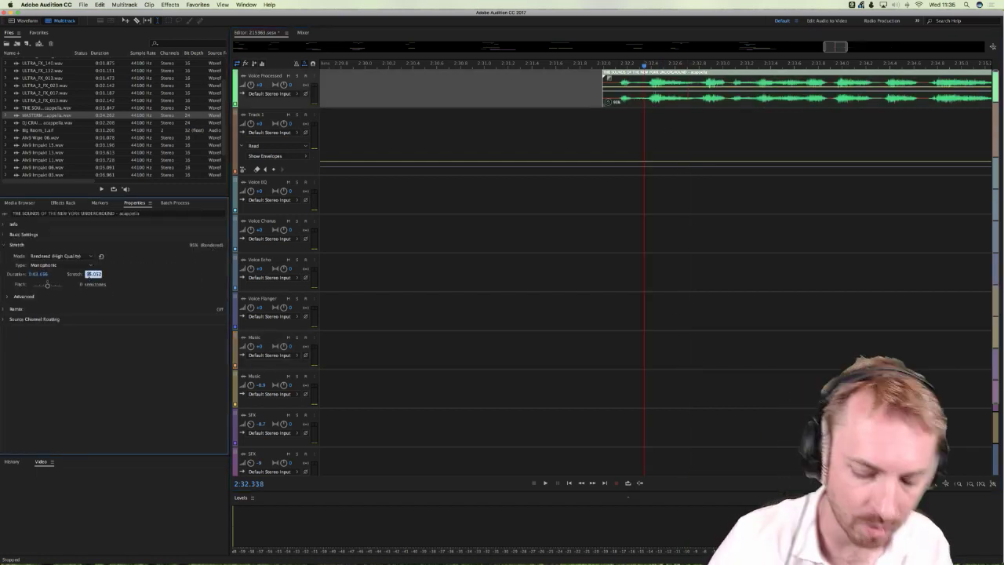
pyautogui.press('Return')
pyautogui.click(614, 138)
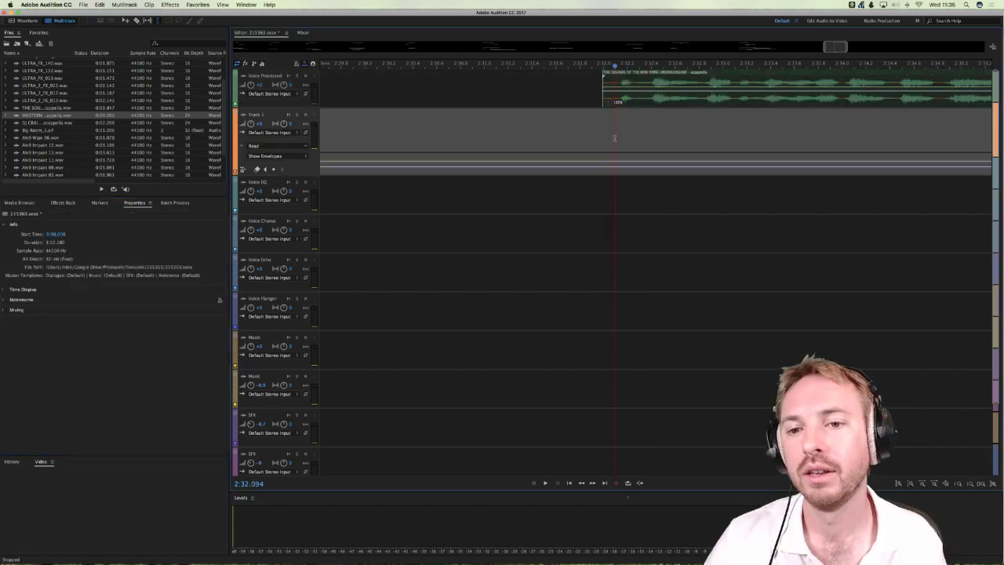
# Step: Place two copies of the vocal clip further right along the Voice Processed track
pyautogui.scroll(-10, 643, 66)
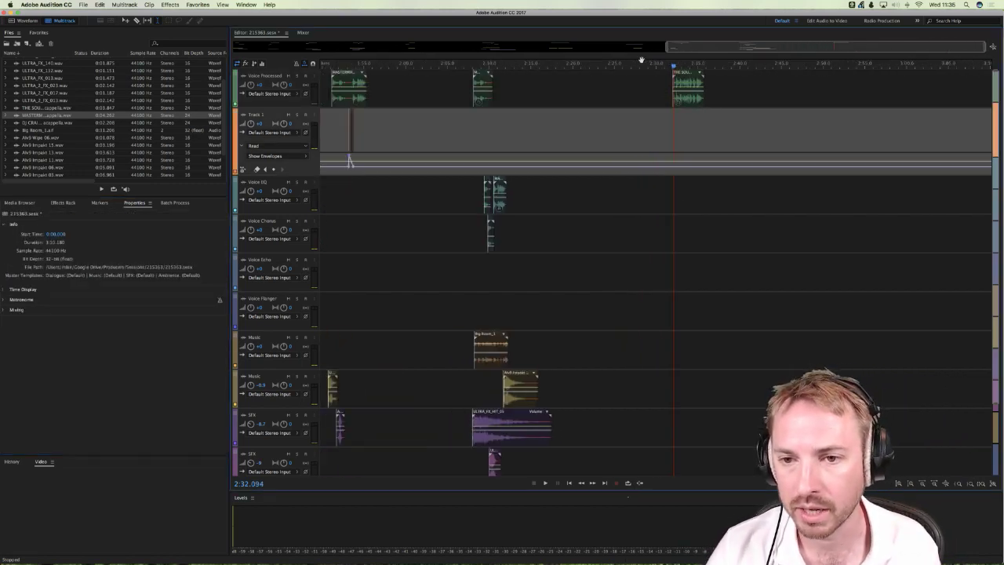
pyautogui.moveTo(685, 79); pyautogui.dragTo(843, 75)
pyautogui.click(859, 83)
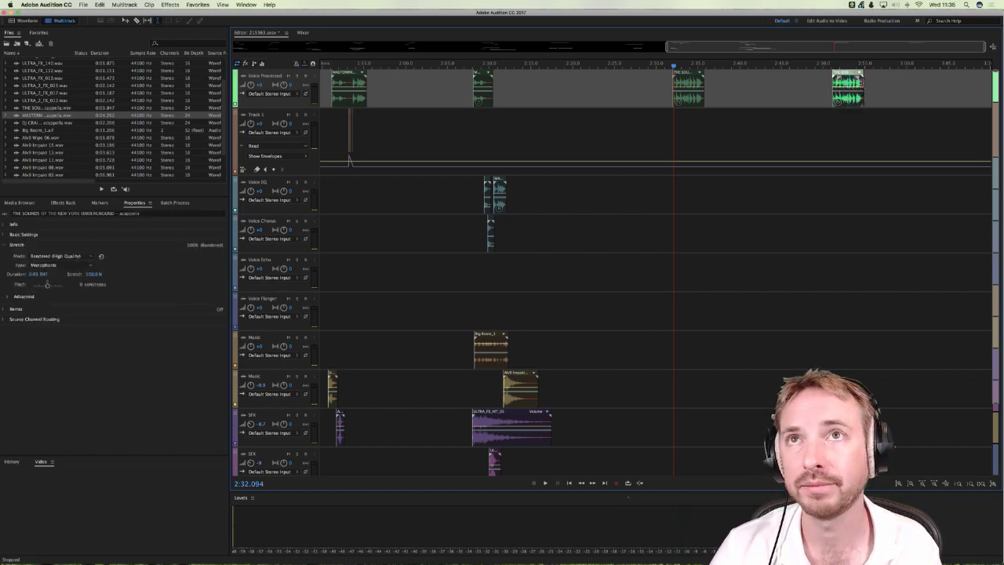
pyautogui.click(860, 226)
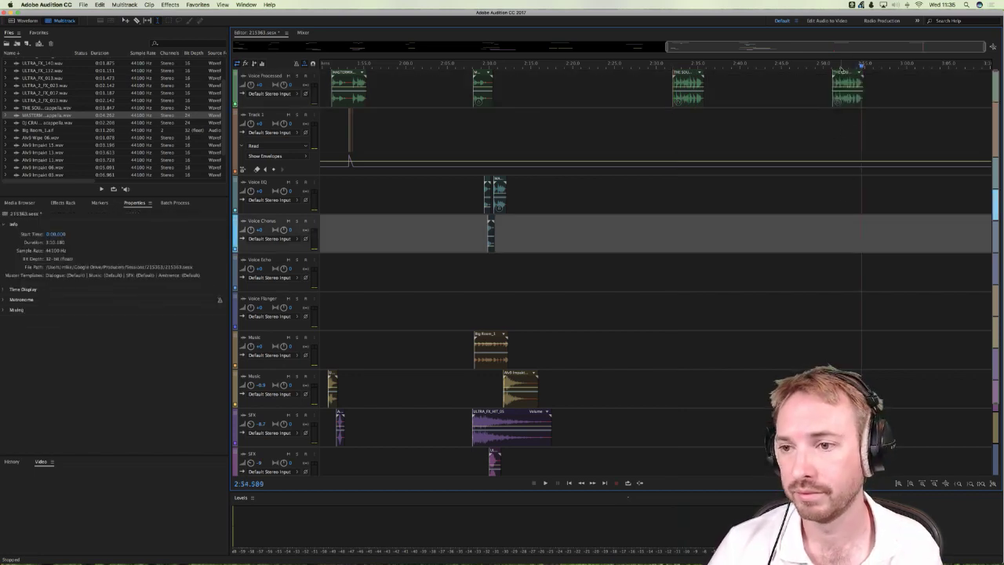
pyautogui.moveTo(851, 76); pyautogui.dragTo(941, 84)
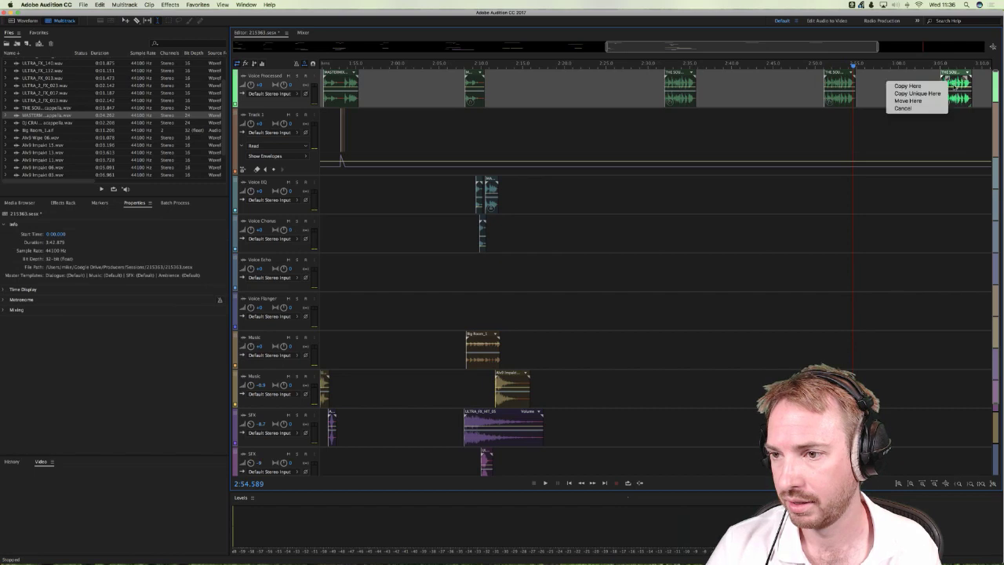
pyautogui.click(933, 94)
pyautogui.click(908, 133)
# Step: Copy the vocal clip to around 3:20, then copy that clip to around 3:30
pyautogui.hscroll(5, 908, 134)
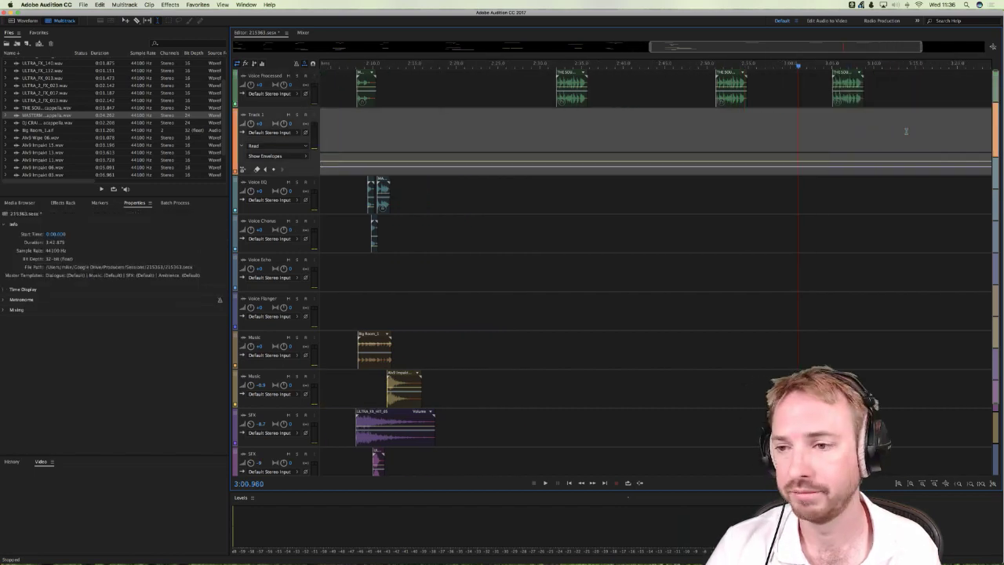
pyautogui.hscroll(3, 813, 86)
pyautogui.rightClick(813, 74)
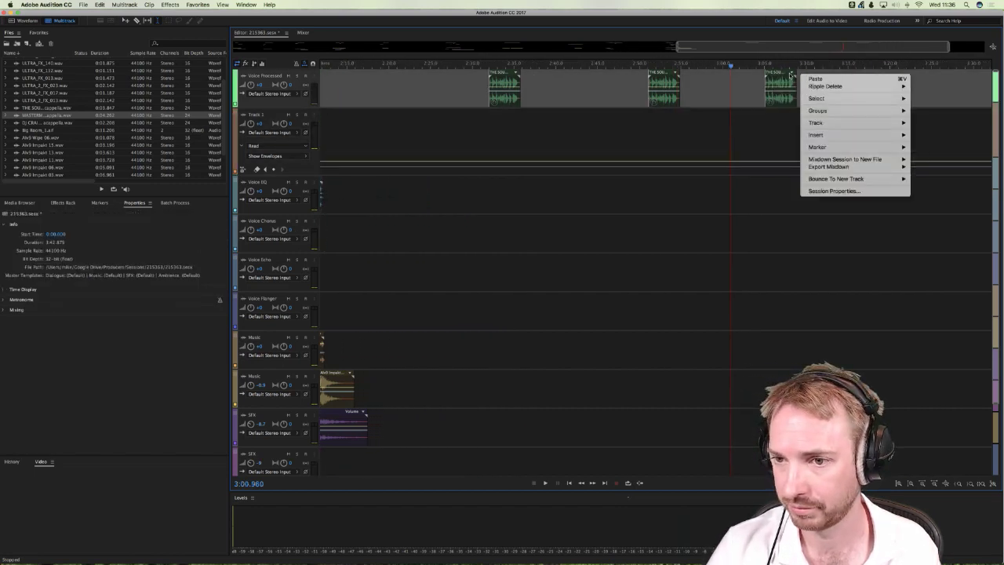
pyautogui.moveTo(779, 81); pyautogui.dragTo(898, 82)
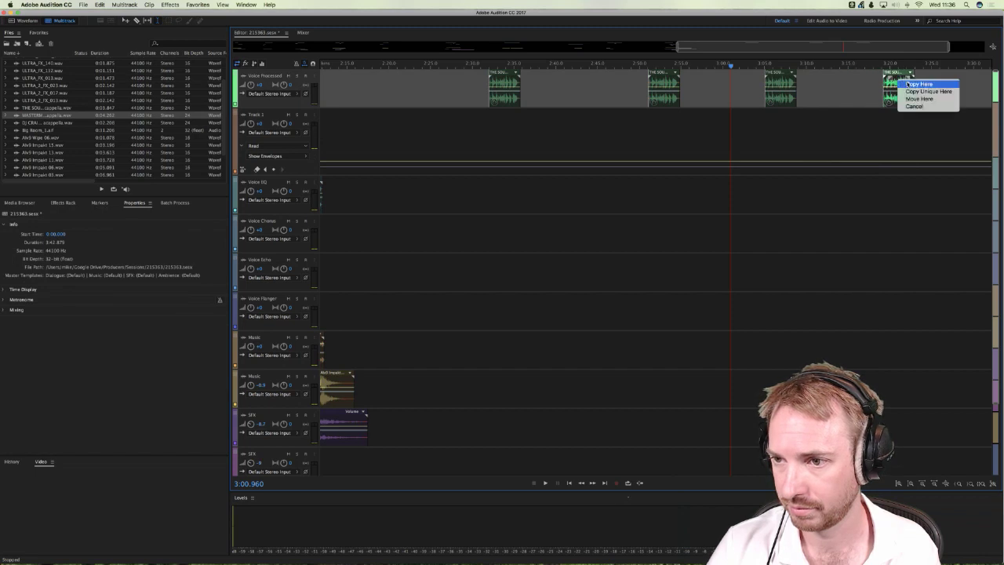
pyautogui.click(914, 83)
pyautogui.hscroll(1, 863, 74)
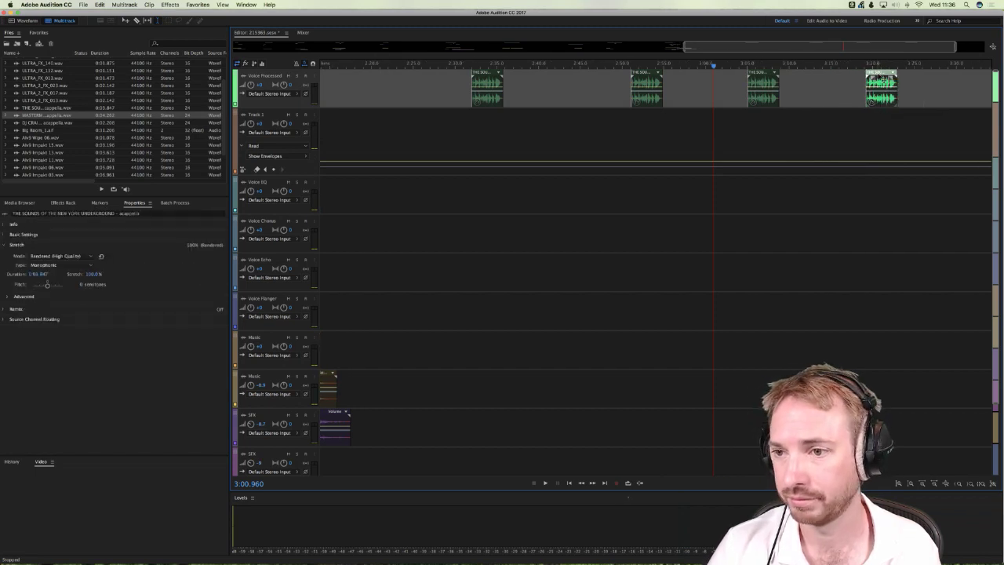
pyautogui.click(922, 78)
pyautogui.rightClick(954, 79)
pyautogui.press('Escape')
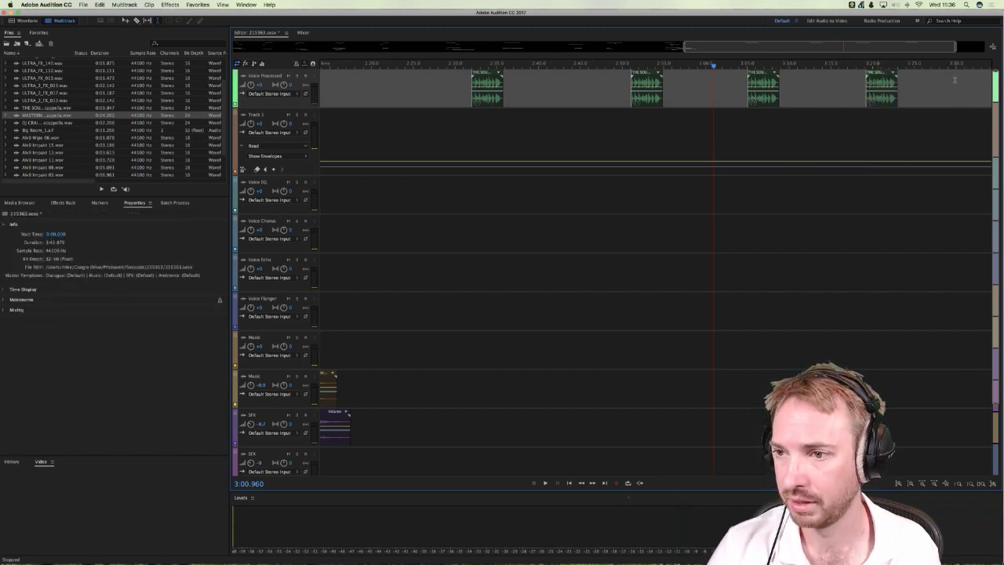
pyautogui.moveTo(876, 79); pyautogui.dragTo(973, 79)
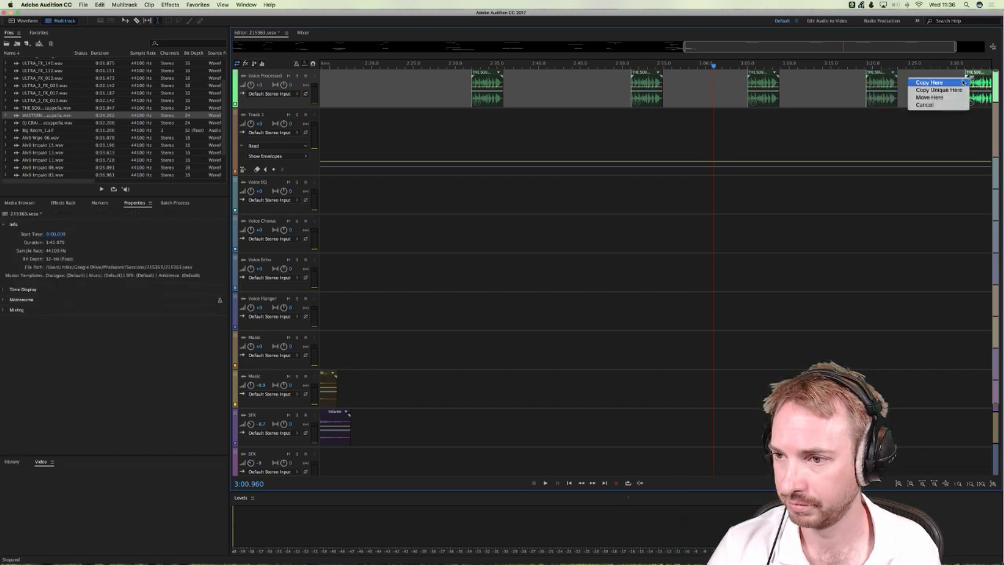
pyautogui.click(966, 81)
# Step: Preview the vocal phrase ending from around 2:34 on the Voice Processed clip
pyautogui.click(471, 117)
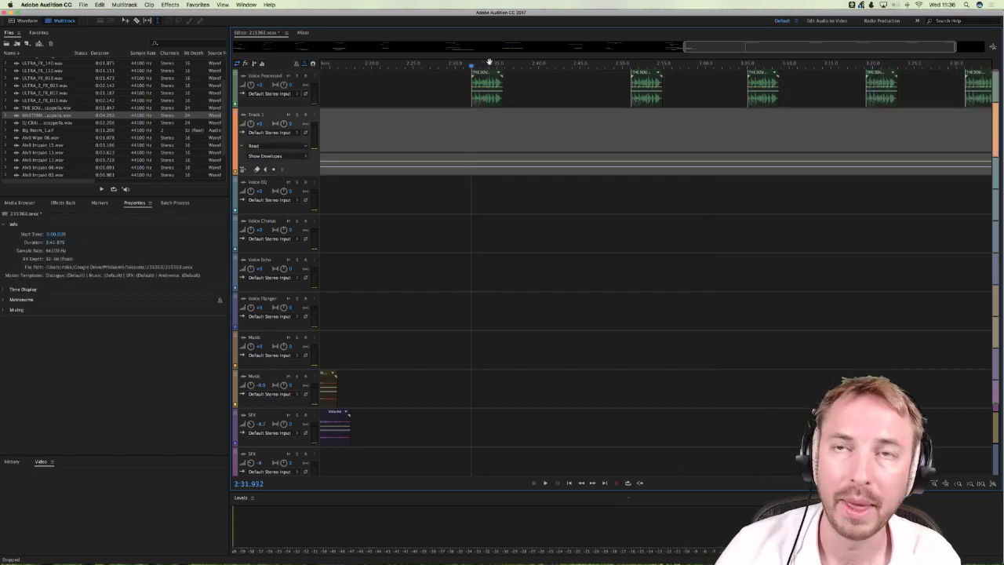
pyautogui.scroll(5, 489, 62)
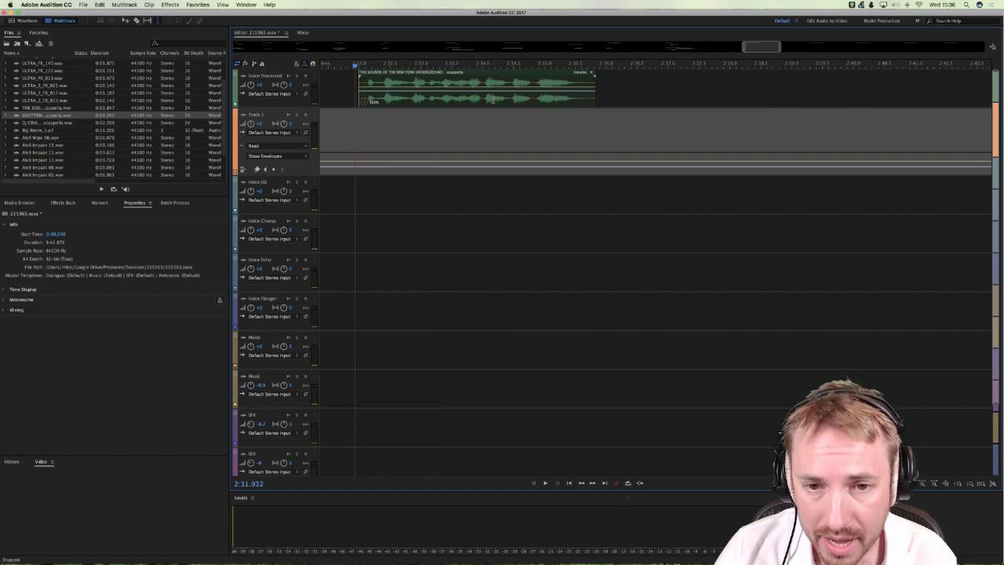
pyautogui.click(493, 100)
pyautogui.click(510, 100)
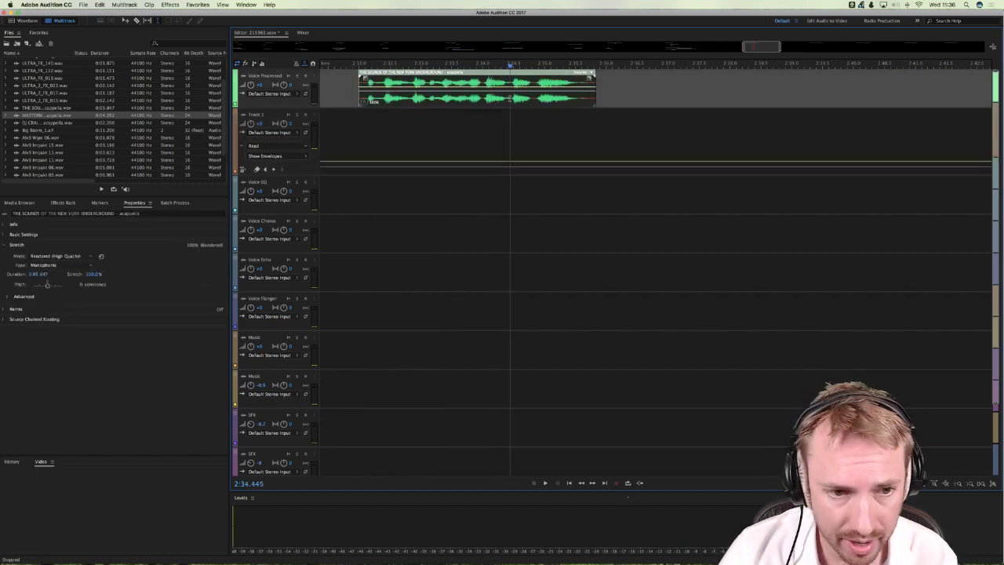
pyautogui.press('space')
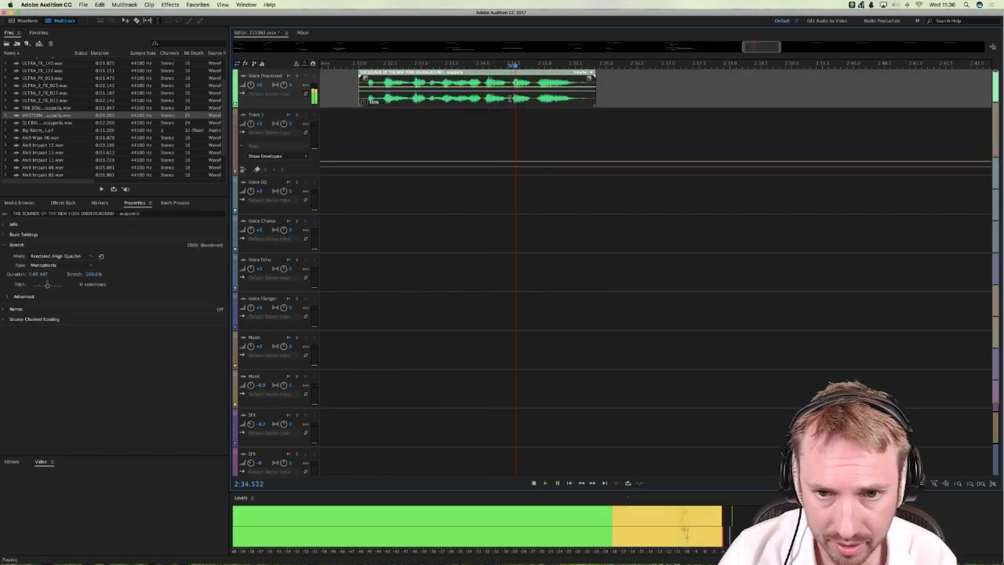
pyautogui.press('space')
pyautogui.click(482, 100)
pyautogui.press('space')
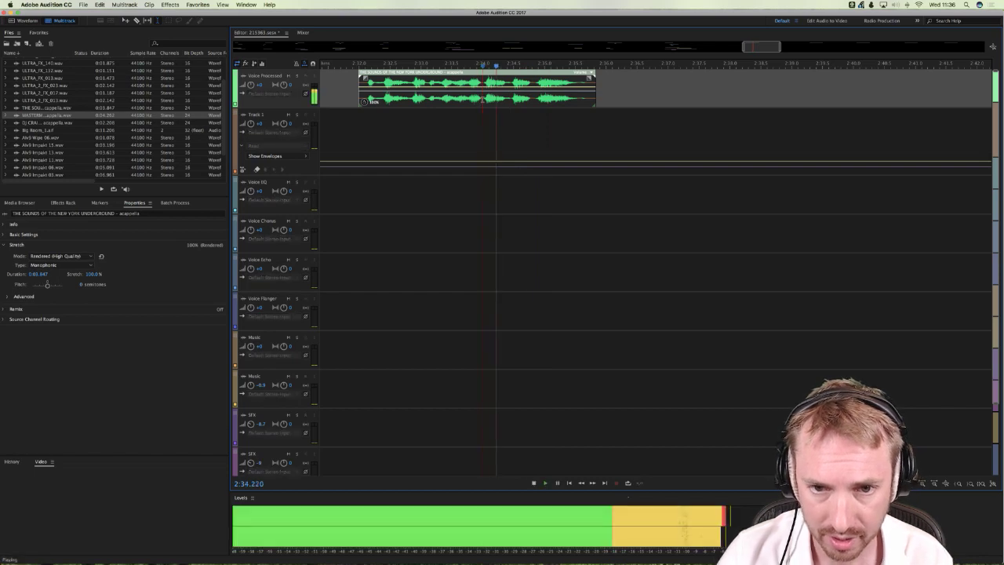
pyautogui.press('space')
pyautogui.click(487, 99)
pyautogui.press('space')
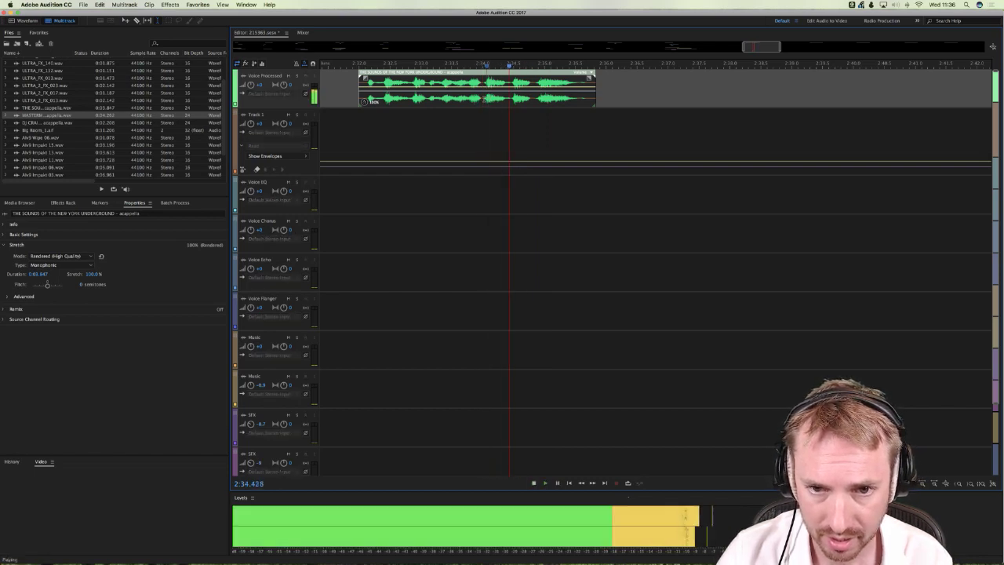
# Step: Paste the 2:33.9–2:36.3 range of the Voice Processed vocal onto Track 1
pyautogui.press('space')
pyautogui.moveTo(483, 100); pyautogui.dragTo(632, 99)
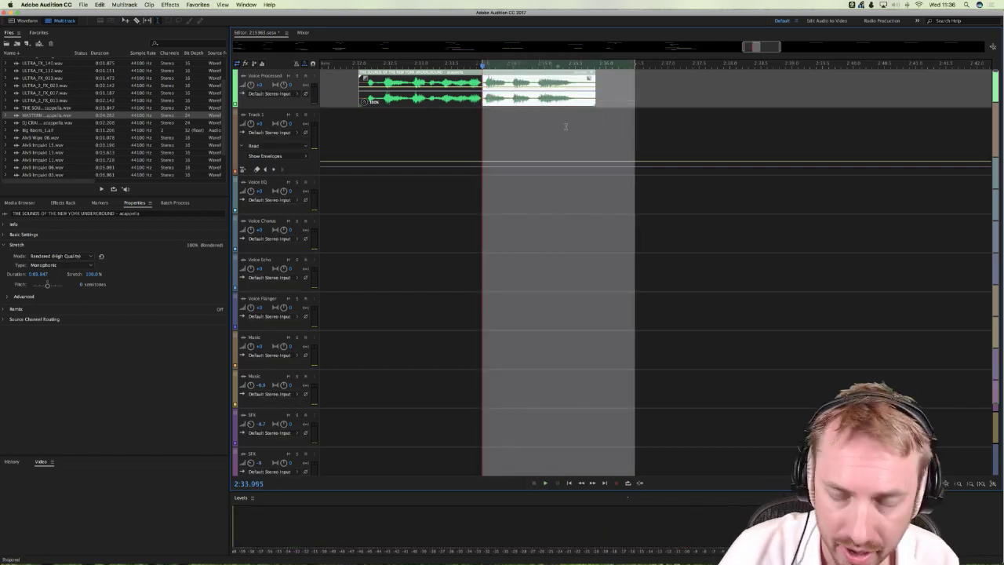
pyautogui.click(488, 125)
pyautogui.hotkey('ctrl', 'v')
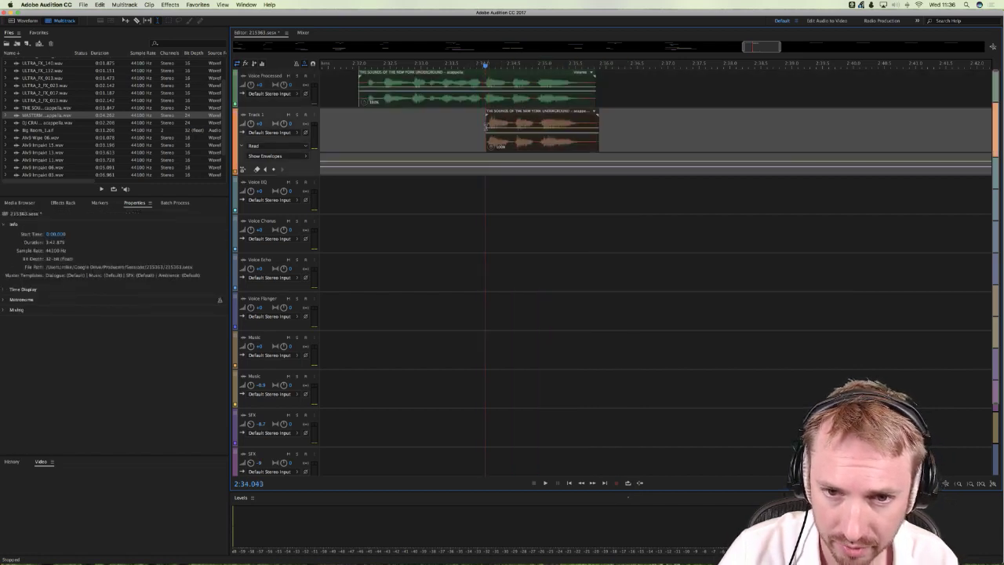
# Step: Add two lowered pitch-shift automation keyframes on the Track 1 clip and preview them
pyautogui.click(484, 171)
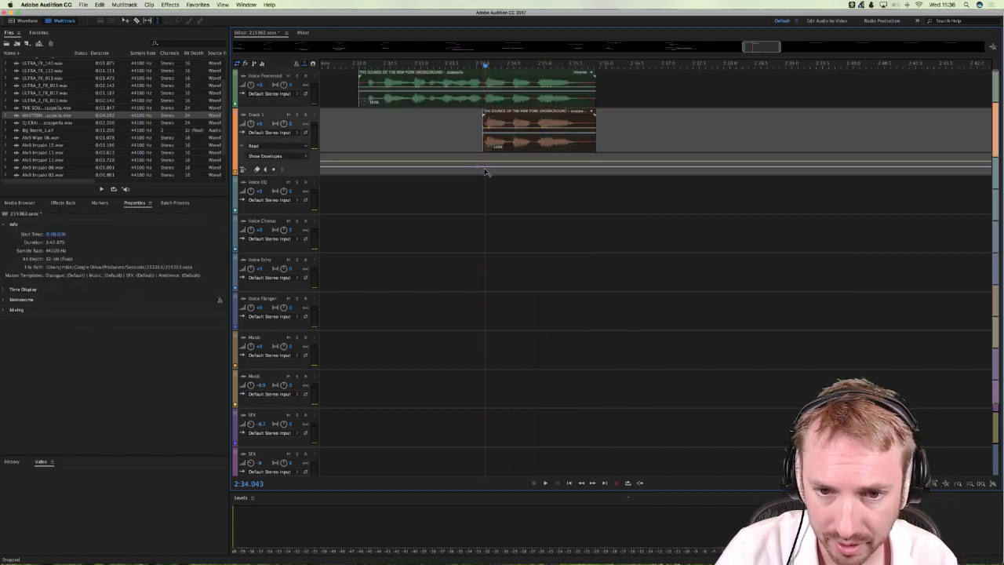
pyautogui.click(597, 170)
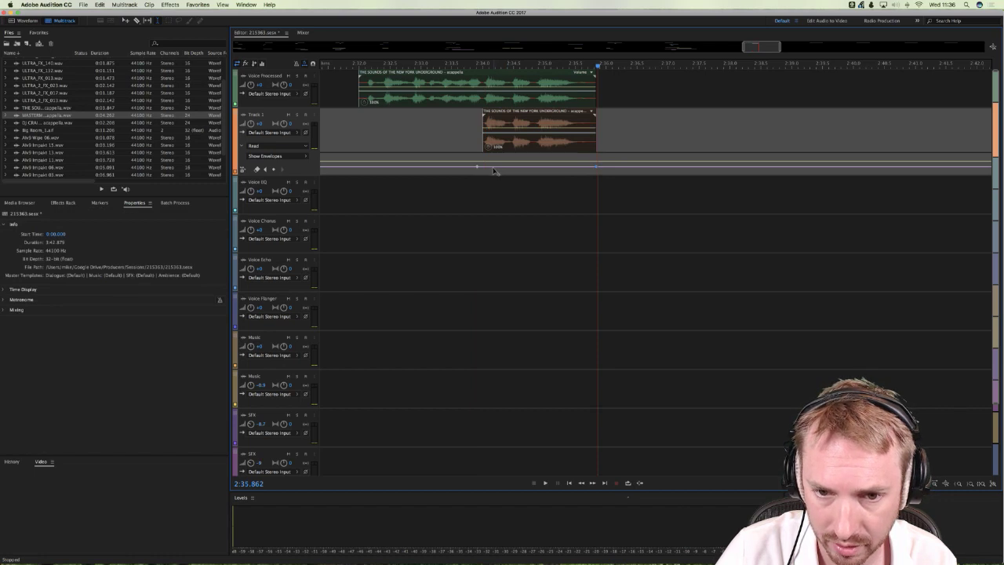
pyautogui.moveTo(493, 170); pyautogui.dragTo(486, 178)
pyautogui.moveTo(570, 170); pyautogui.dragTo(575, 181)
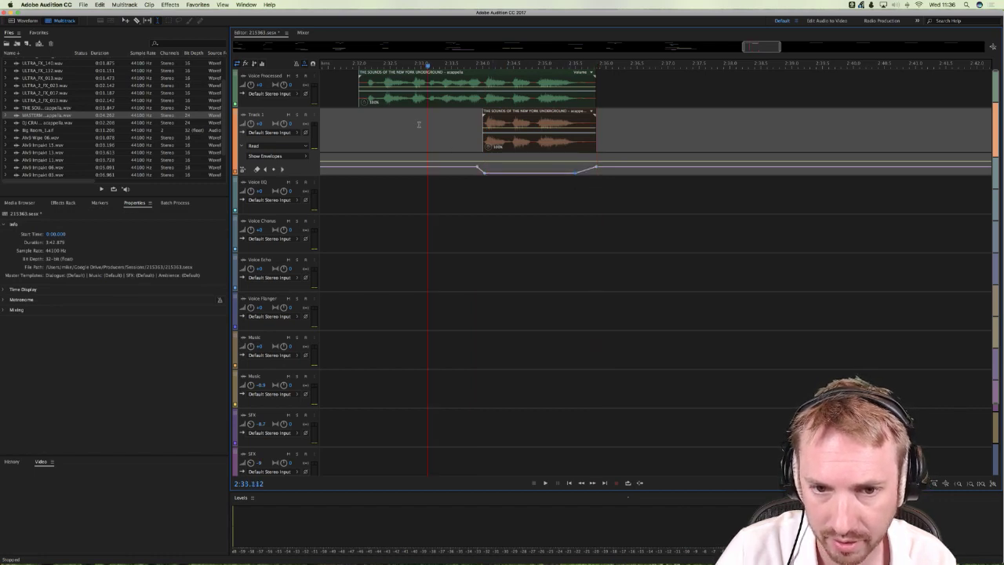
pyautogui.press('space')
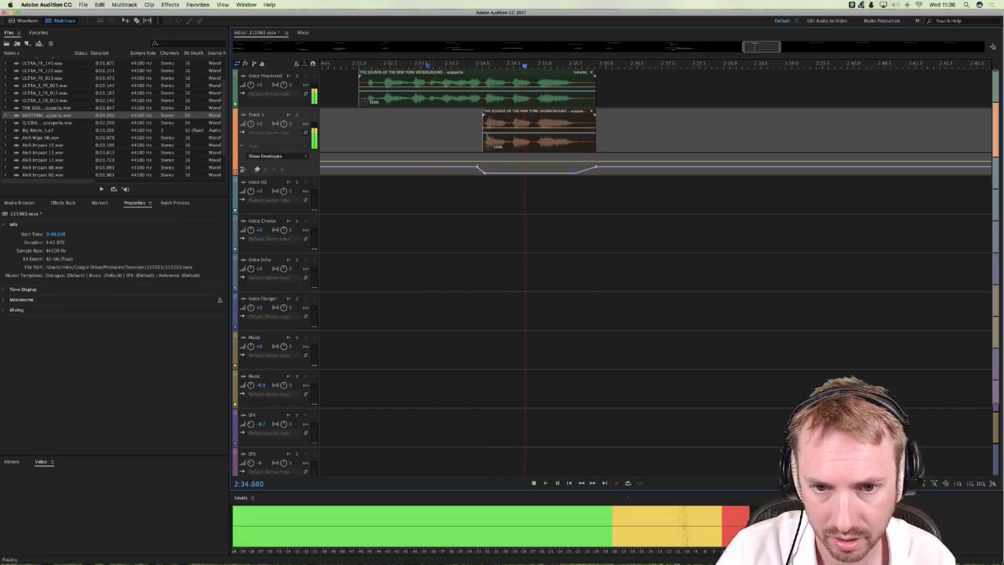
pyautogui.press('space')
# Step: Nudge the Track 1 clip slightly left and audition its alignment
pyautogui.moveTo(502, 125); pyautogui.dragTo(497, 126)
pyautogui.press('space')
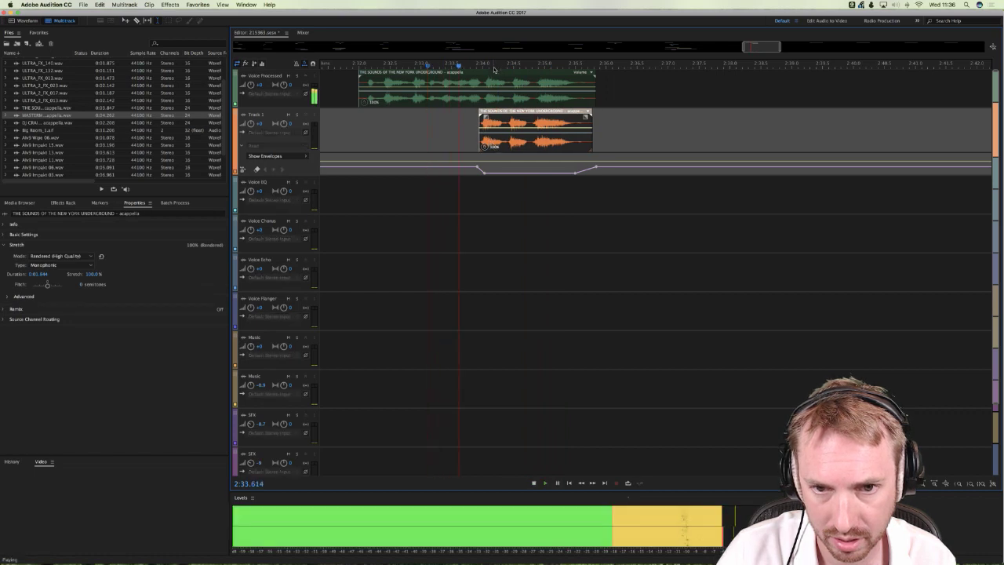
pyautogui.scroll(4, 493, 152)
pyautogui.press('space')
pyautogui.moveTo(493, 152); pyautogui.dragTo(494, 149)
pyautogui.press('space')
pyautogui.press('space')
pyautogui.press('space')
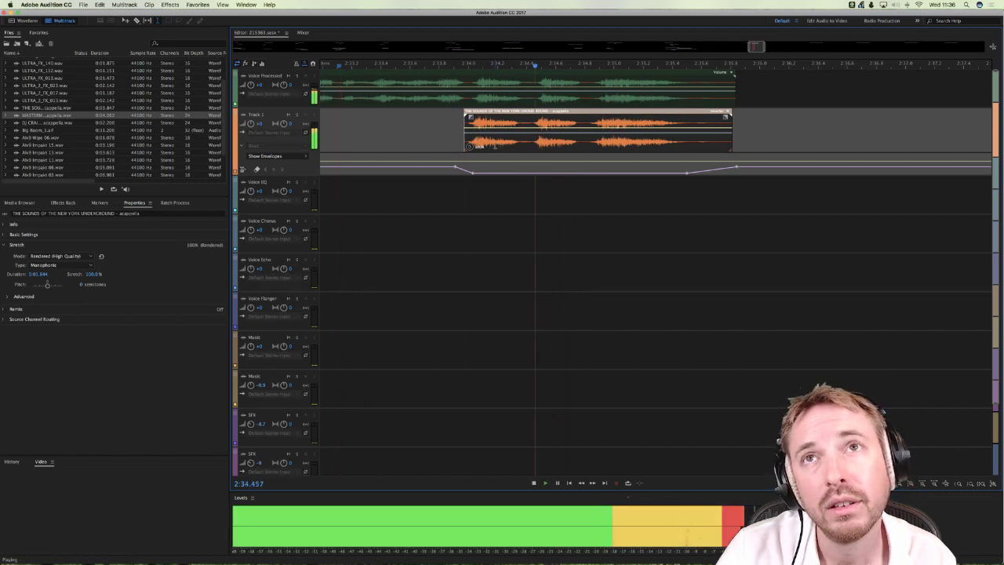
# Step: Shift the Track 1 clip further left to line up with the original, then replay
pyautogui.press('space')
pyautogui.moveTo(619, 146); pyautogui.dragTo(616, 146)
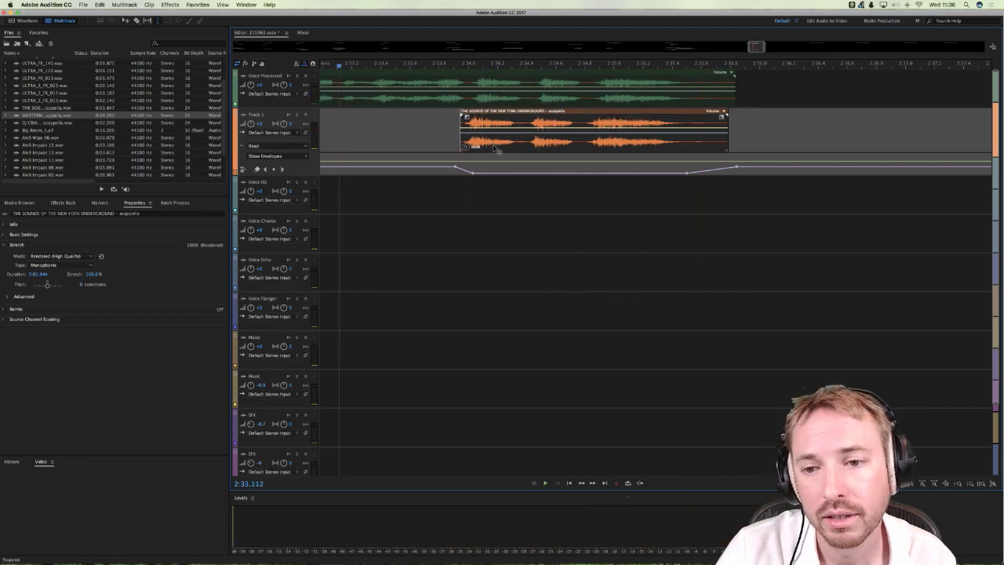
pyautogui.press('space')
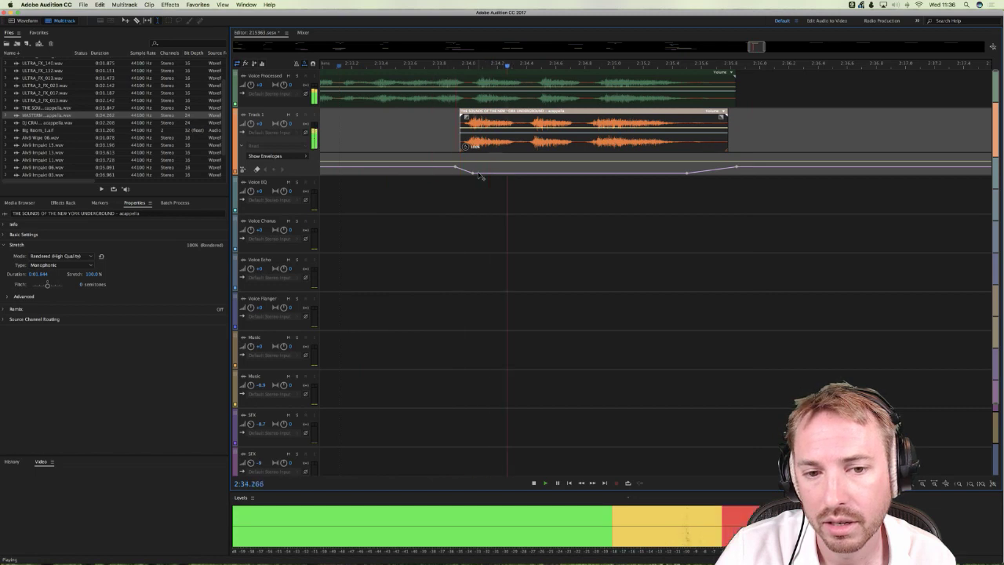
pyautogui.press('space')
pyautogui.moveTo(474, 147); pyautogui.dragTo(465, 147)
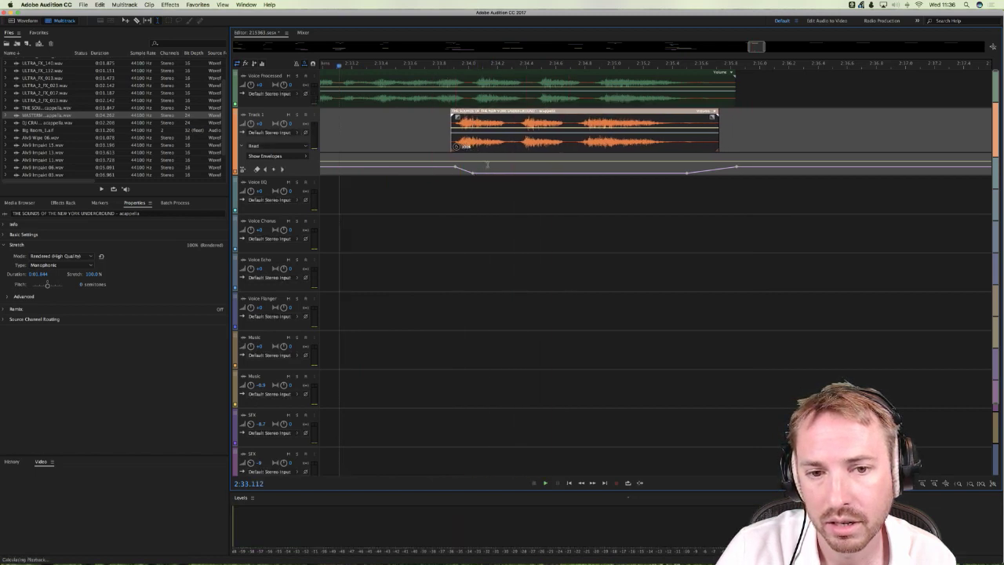
pyautogui.press('space')
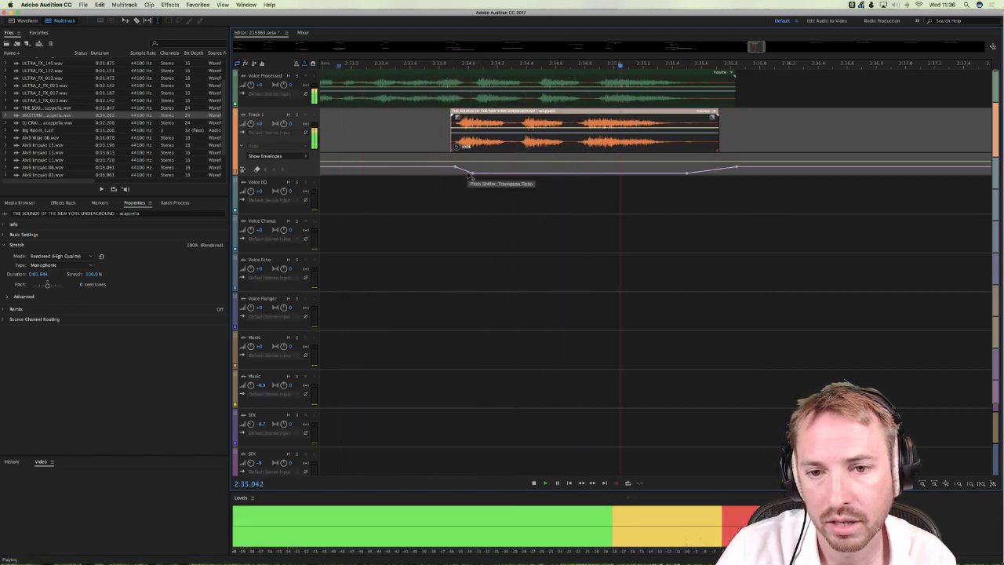
pyautogui.press('space')
pyautogui.click(390, 127)
pyautogui.press('space')
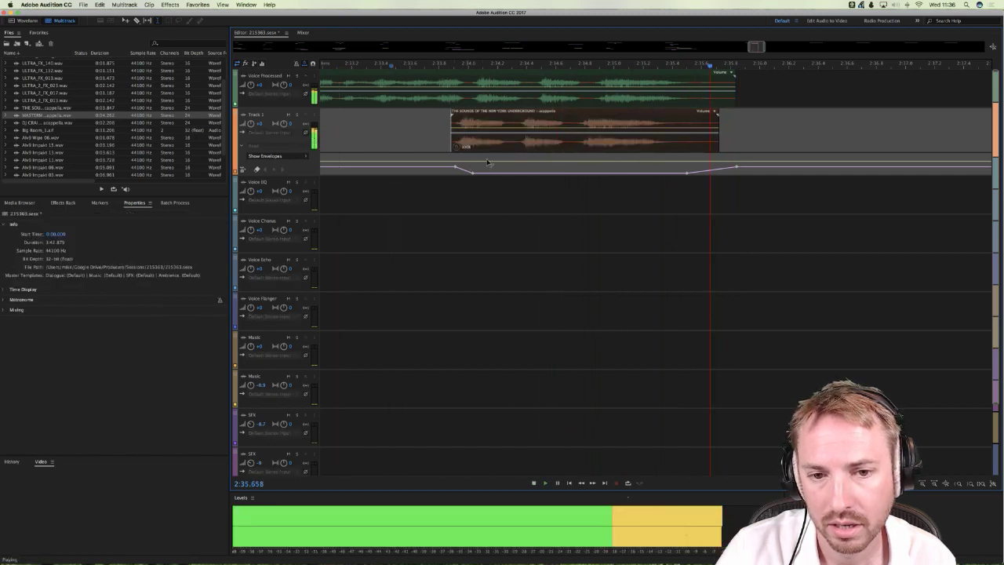
pyautogui.press('space')
pyautogui.scroll(-5, 433, 65)
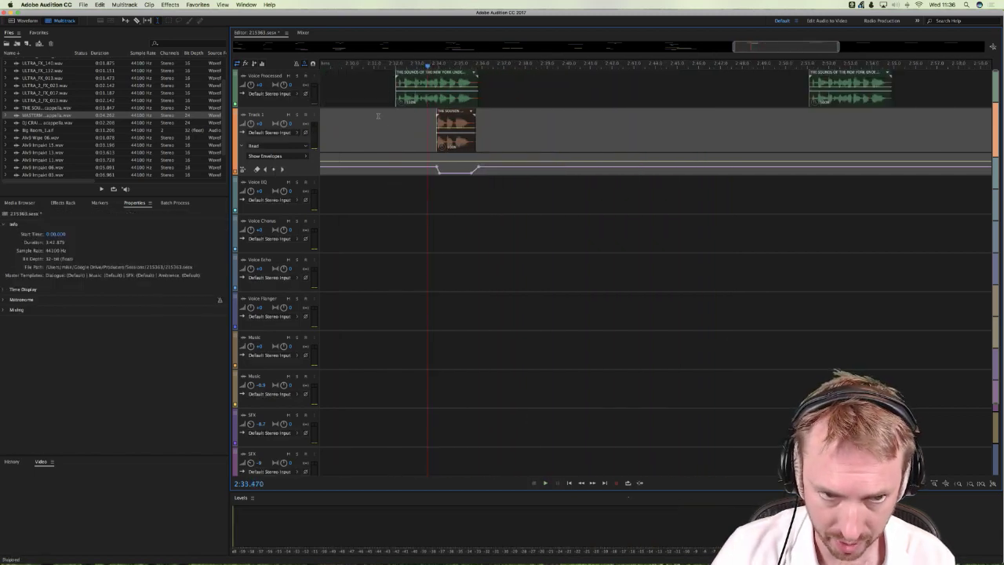
pyautogui.click(296, 116)
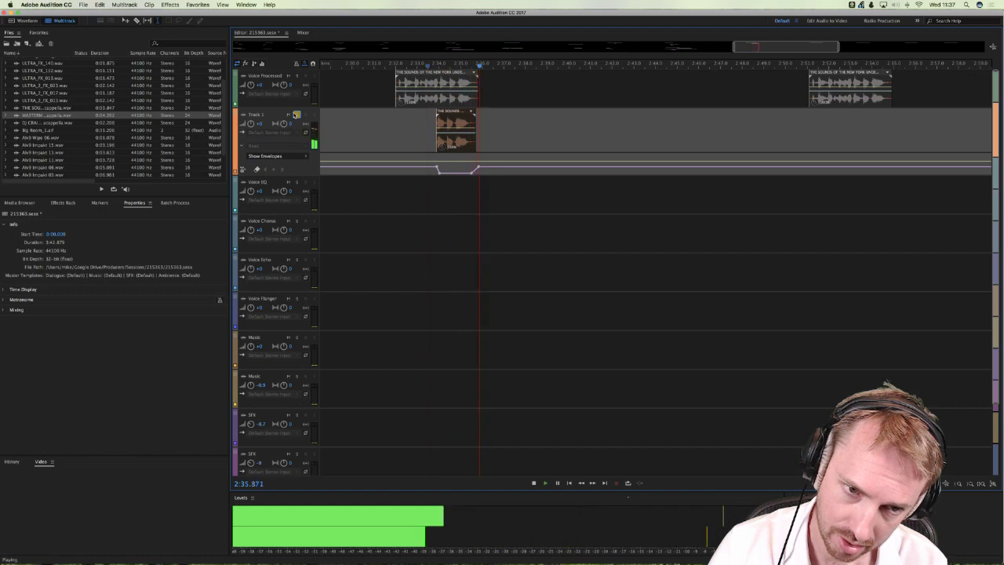
pyautogui.press('space')
pyautogui.scroll(3, 456, 69)
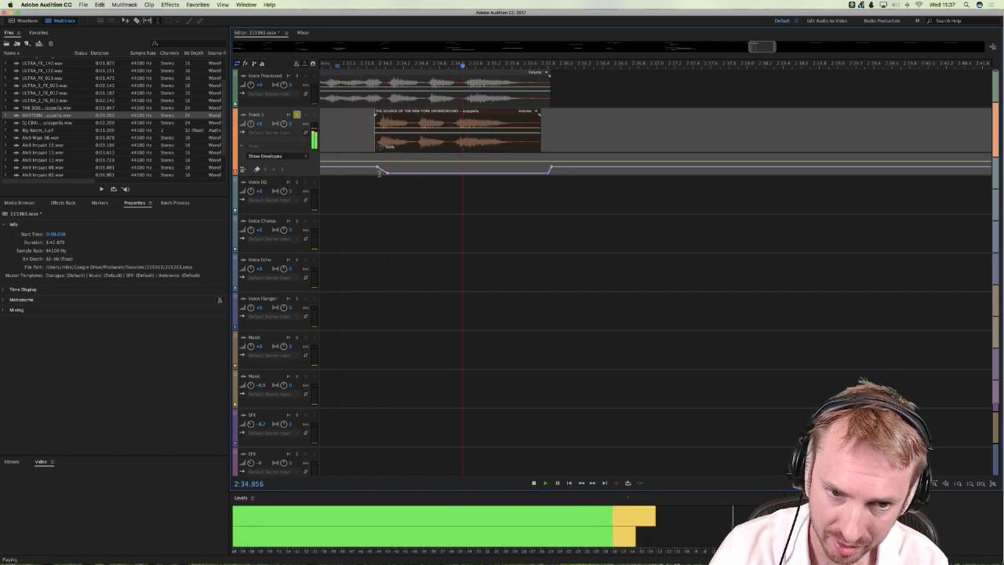
pyautogui.press('space')
pyautogui.click(393, 120)
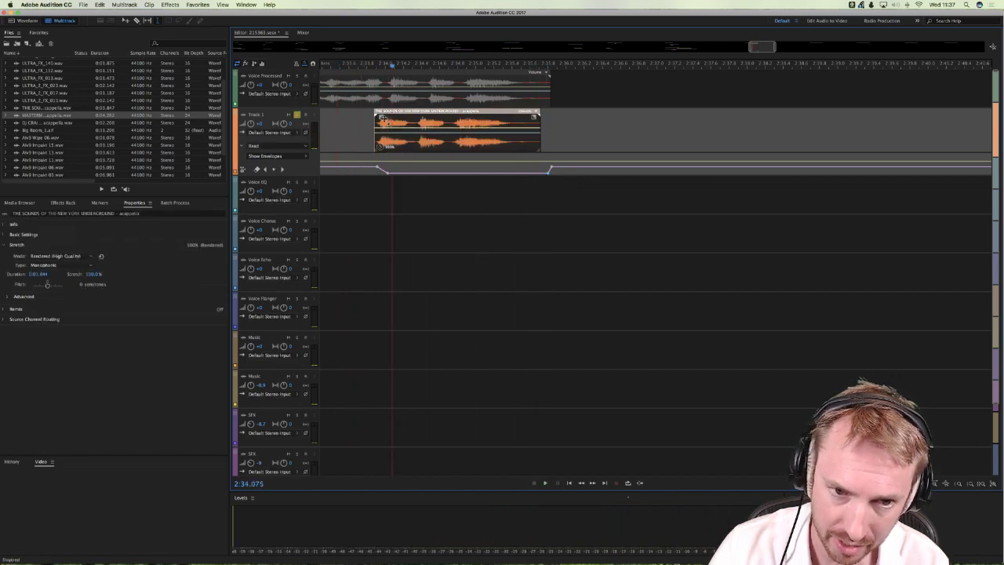
pyautogui.moveTo(385, 117); pyautogui.dragTo(388, 141)
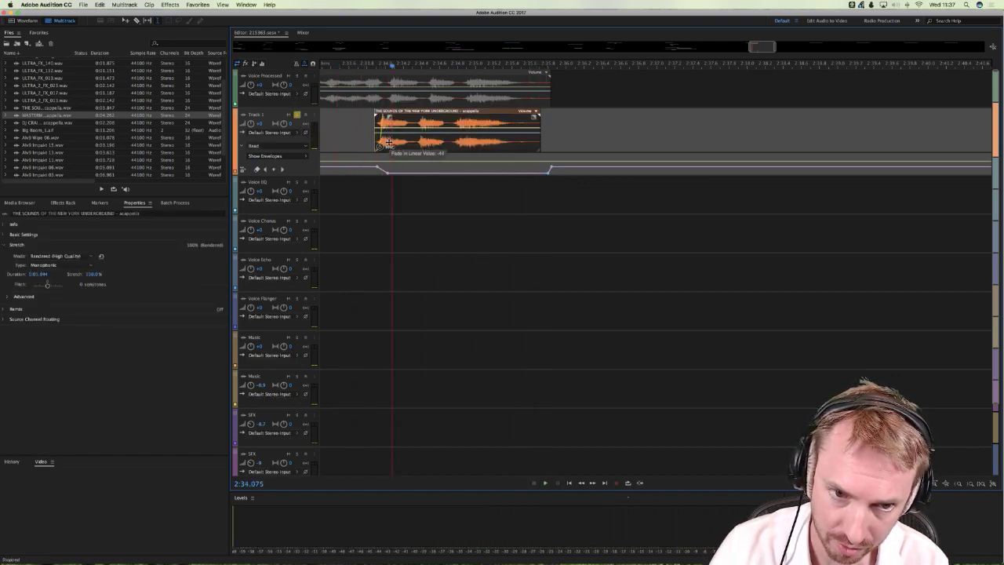
pyautogui.click(348, 131)
pyautogui.press('space')
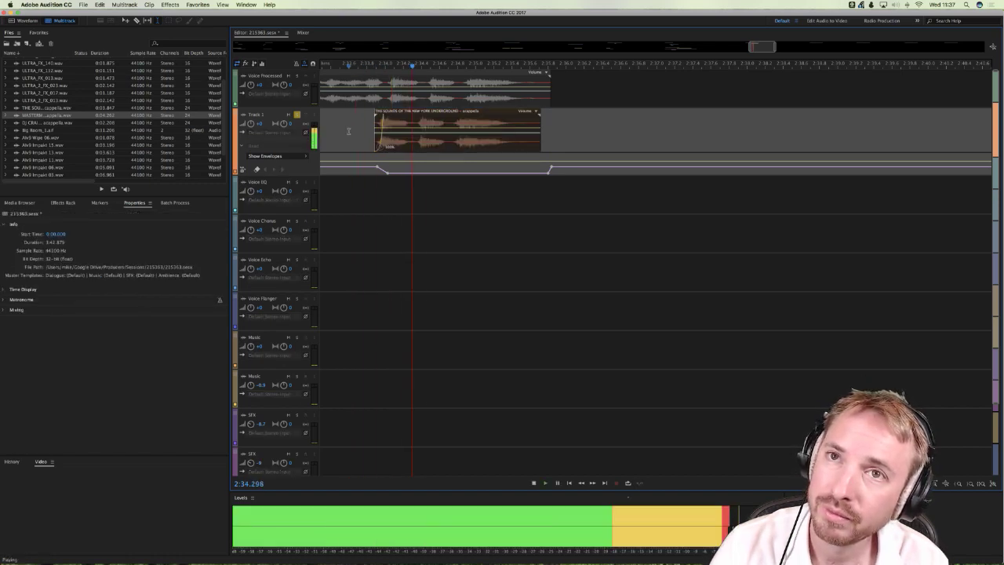
pyautogui.press('space')
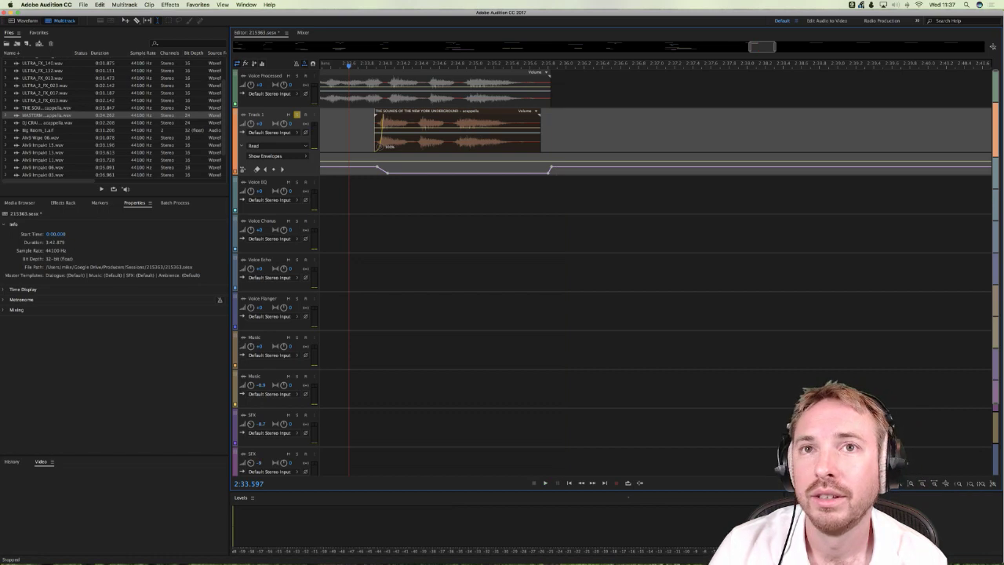
# Step: Return to the Audition session and zoom out the timeline around 2:33
pyautogui.press('super+Tab')
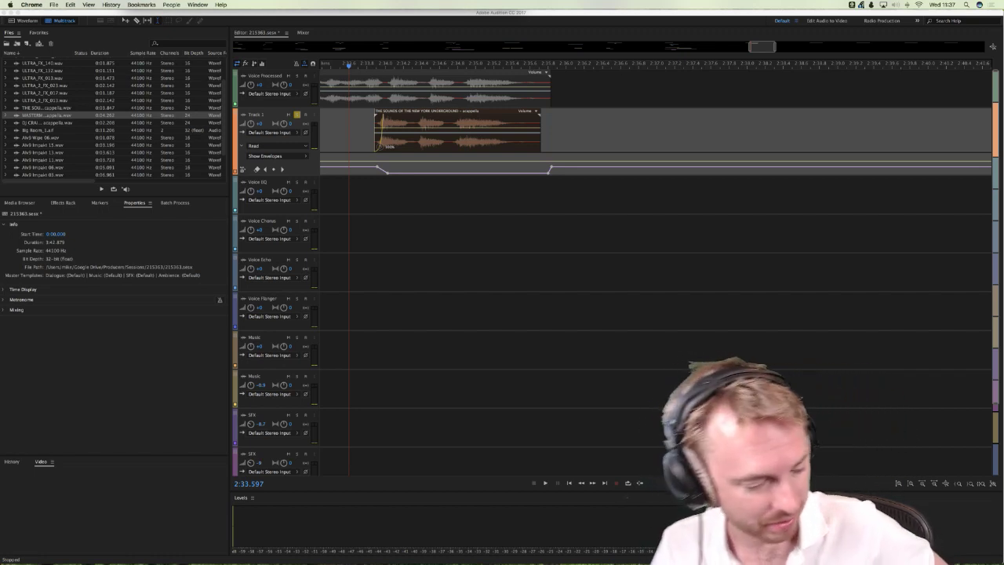
pyautogui.click(365, 124)
pyautogui.click(354, 110)
pyautogui.hscroll(-3, 655, 235)
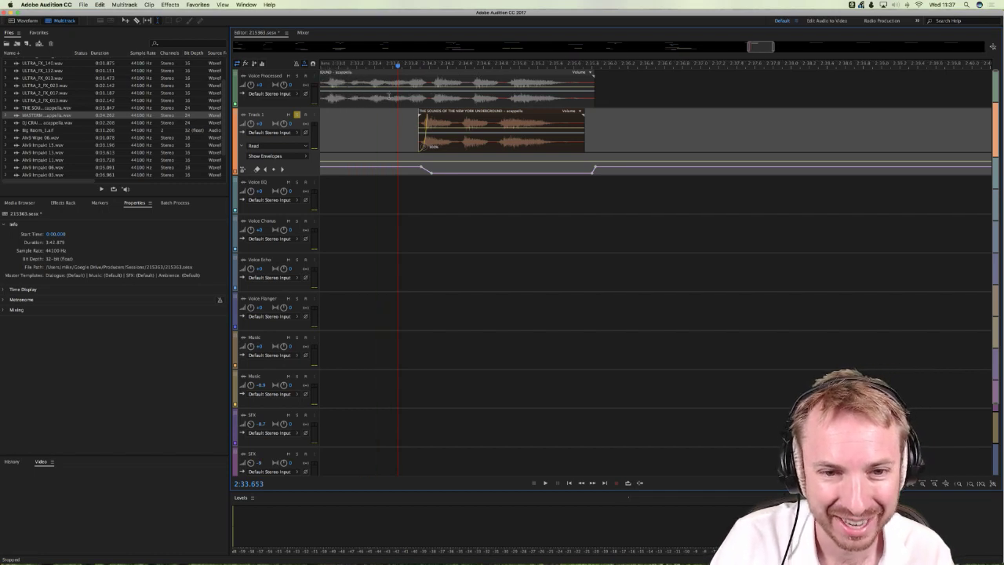
pyautogui.scroll(-8, 404, 62)
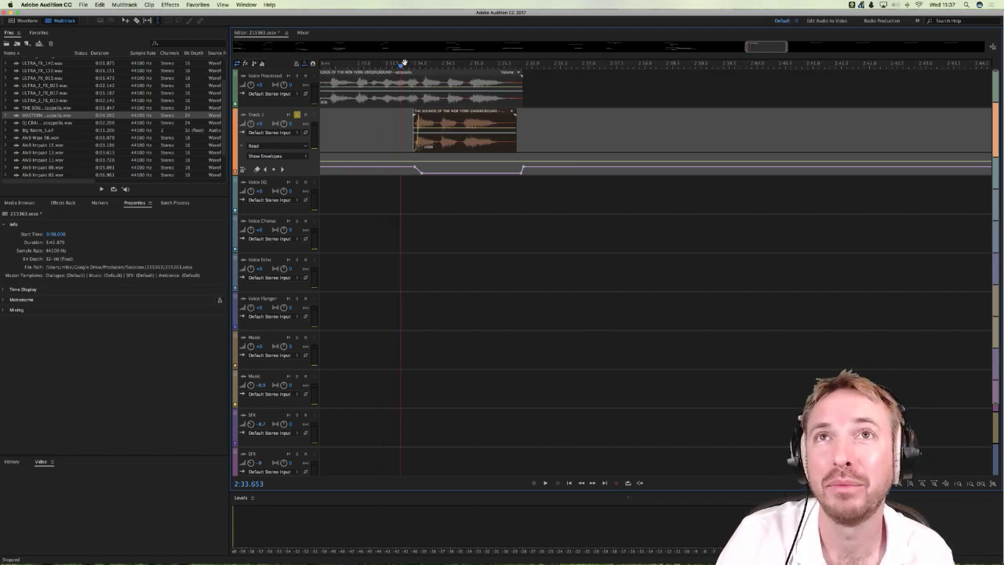
pyautogui.scroll(-3, 404, 63)
pyautogui.scroll(-3, 404, 64)
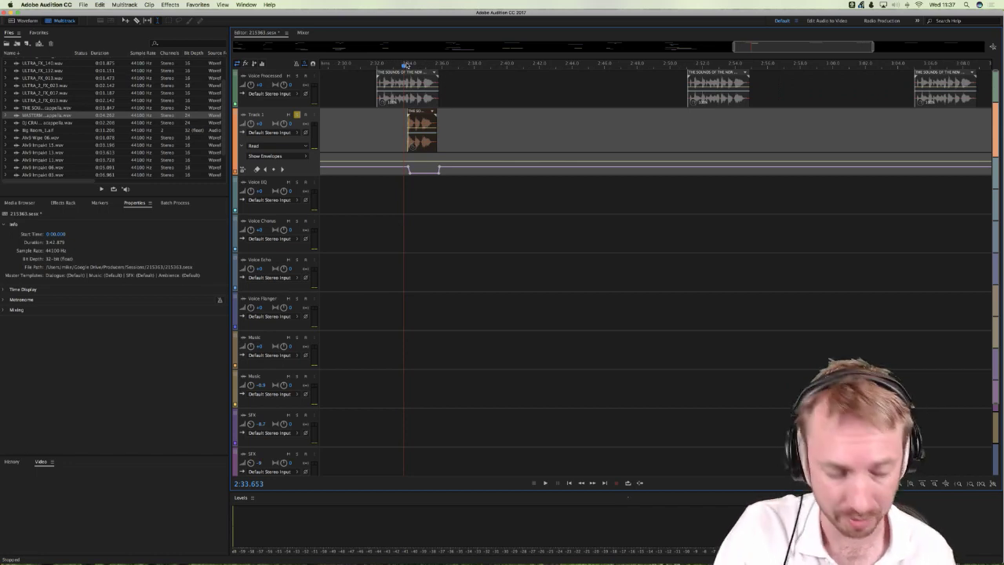
pyautogui.hscroll(-3, 401, 62)
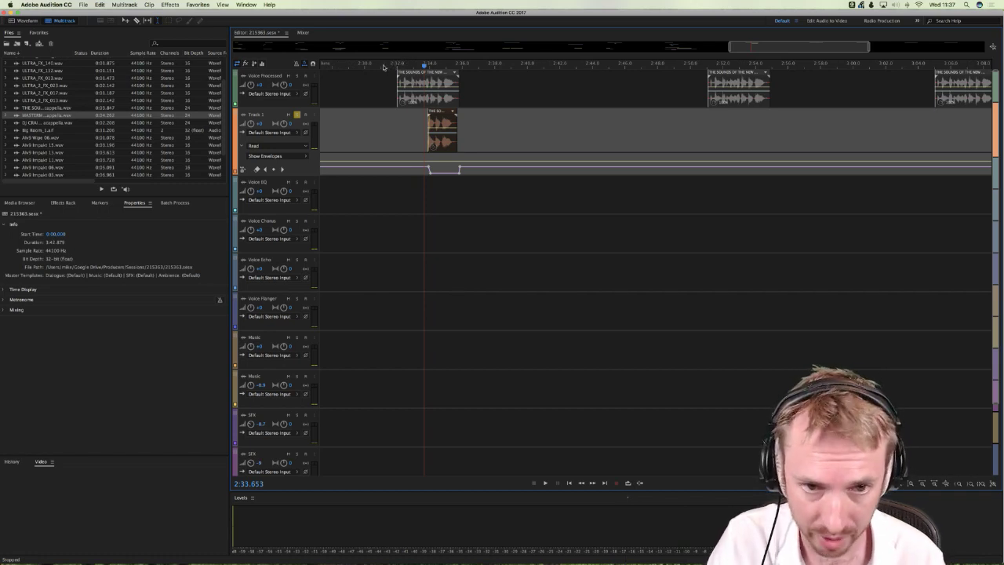
# Step: Set the playhead to 2:31.156 and bring Chrome to the front
pyautogui.click(384, 64)
pyautogui.hscroll(-1, 400, 66)
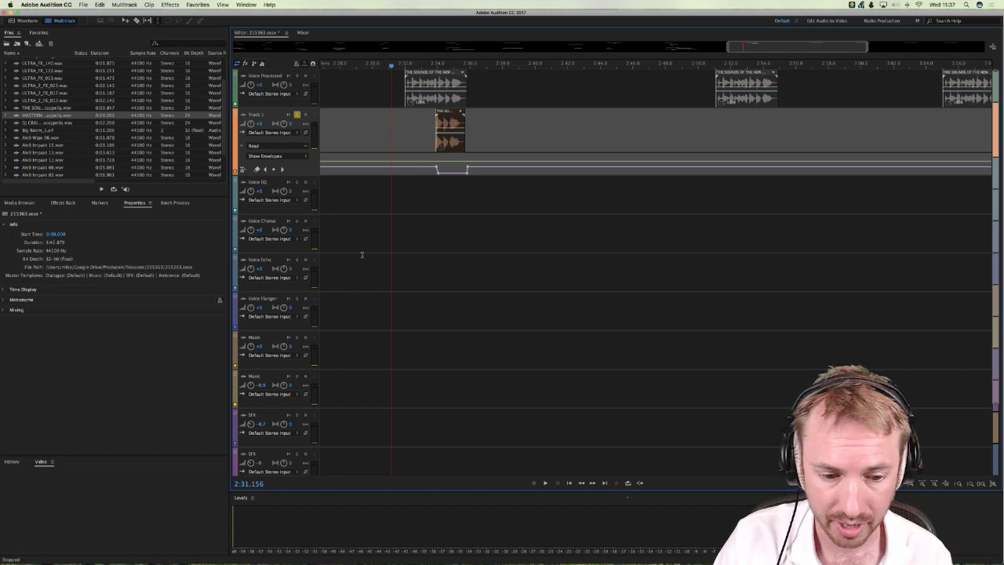
pyautogui.click(282, 546)
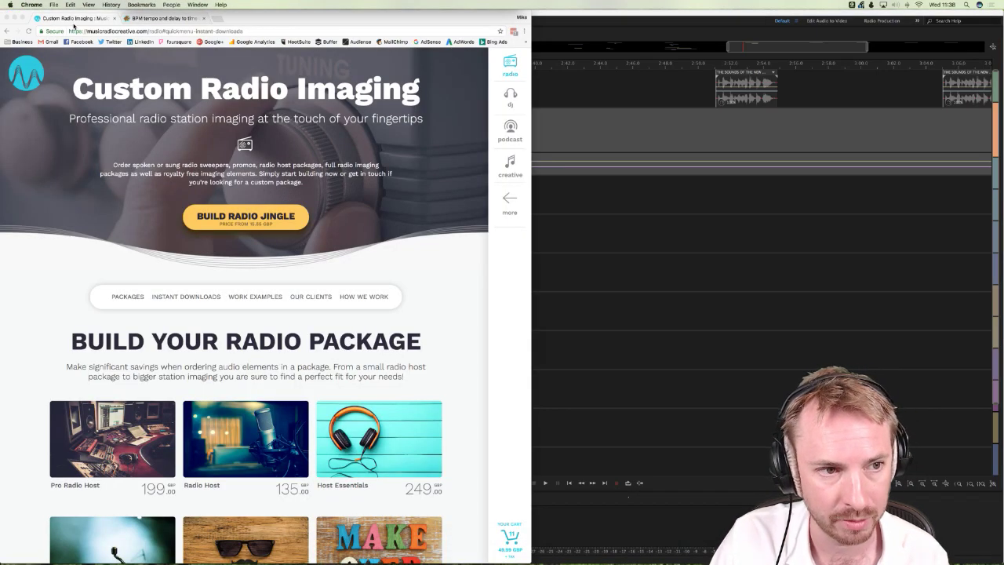
# Step: Open the Music Radio Creative home page, browse its sections, then switch back to Audition
pyautogui.click(26, 73)
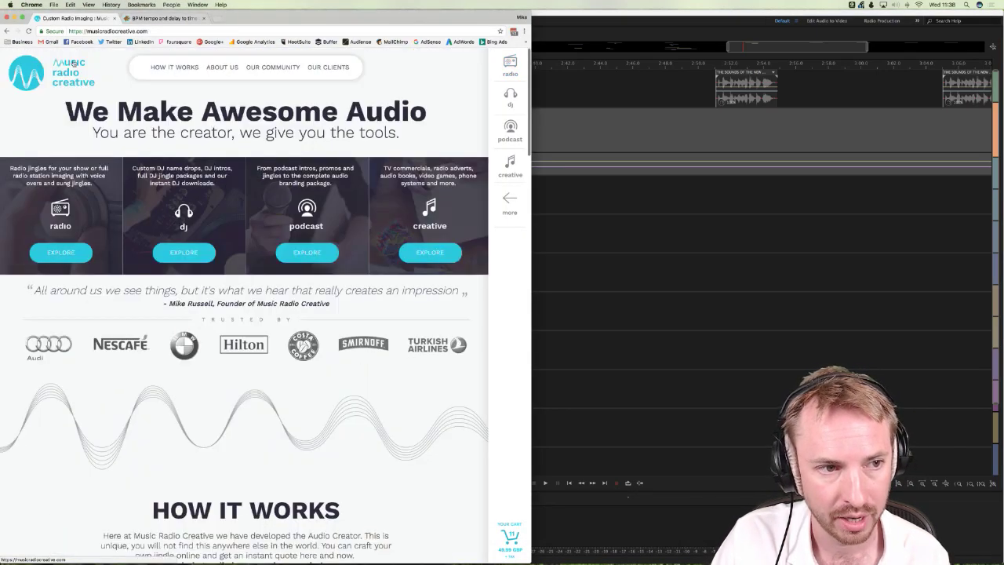
pyautogui.scroll(-20, 235, 134)
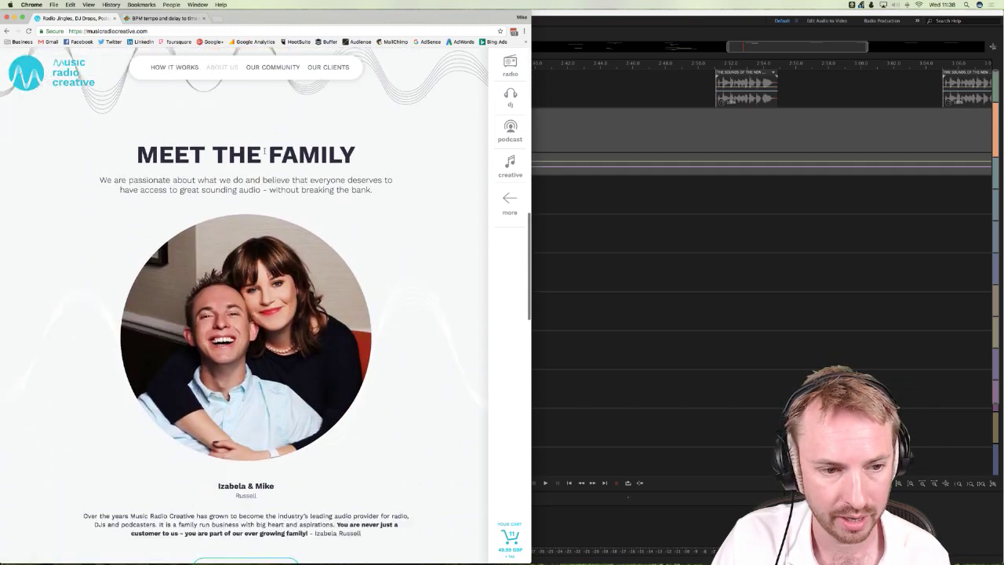
pyautogui.scroll(-10, 265, 151)
pyautogui.scroll(6, 265, 152)
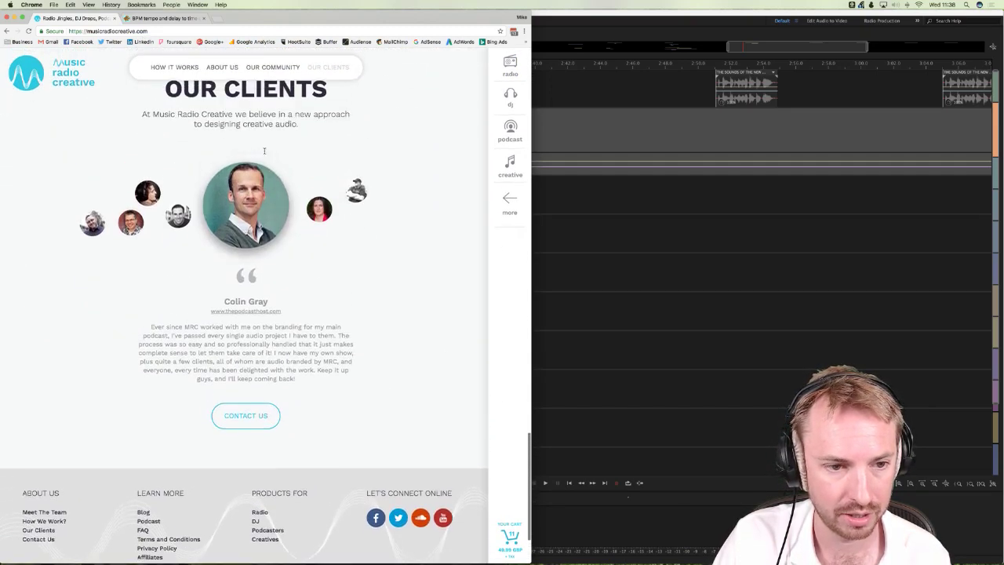
pyautogui.scroll(4, 265, 151)
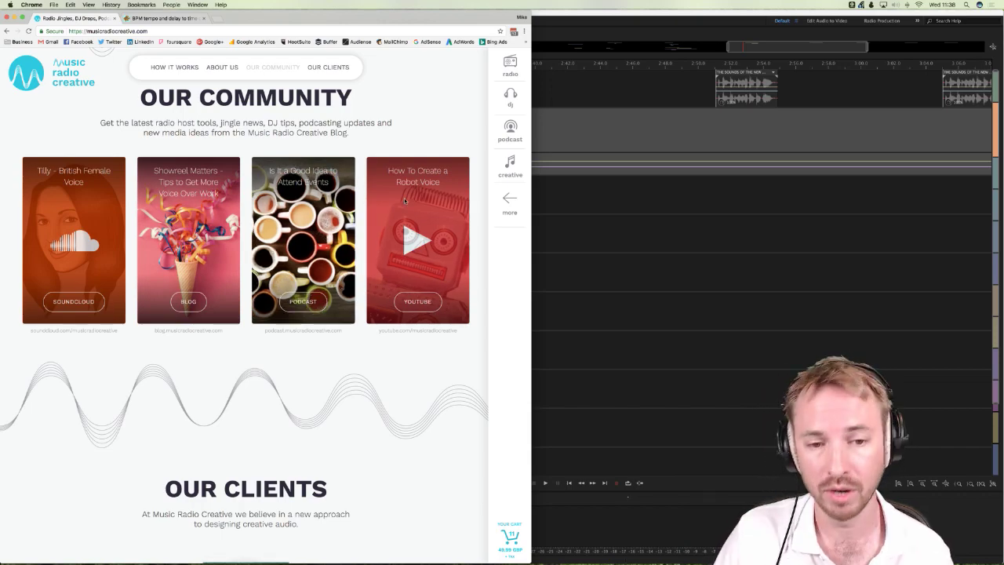
pyautogui.scroll(20, 399, 220)
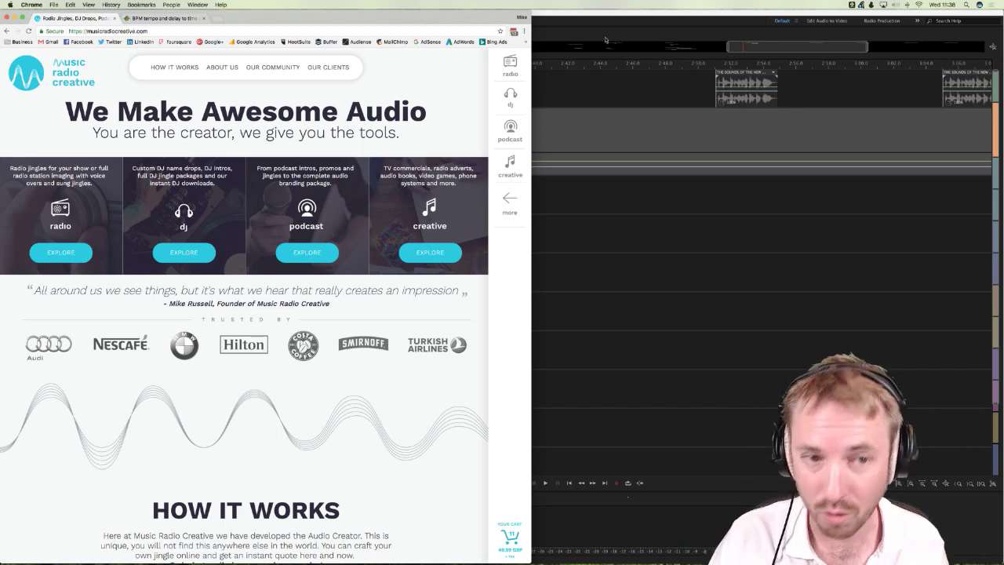
pyautogui.click(691, 88)
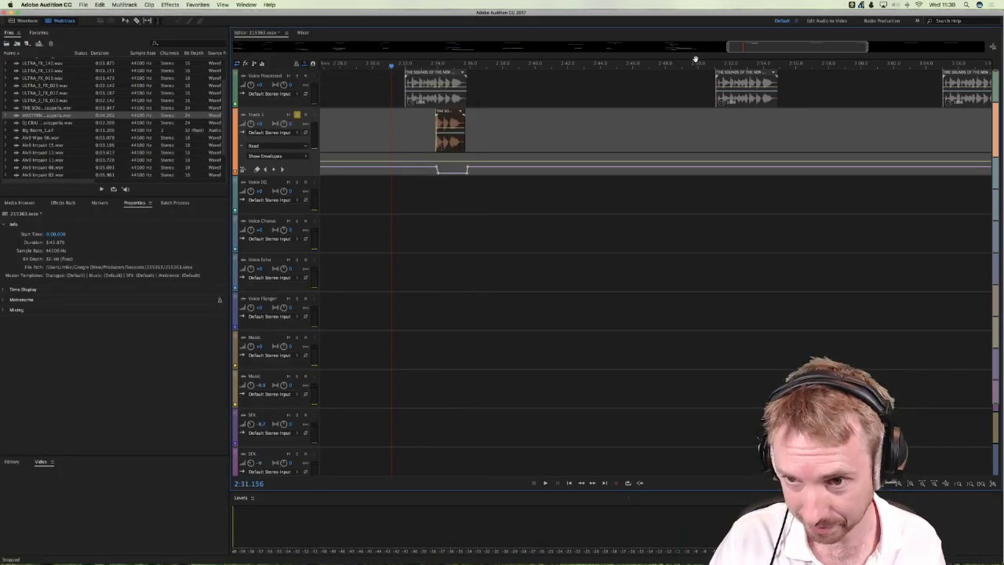
# Step: Zoom out and position the playhead around 2:31 on Track 1
pyautogui.scroll(-5, 694, 59)
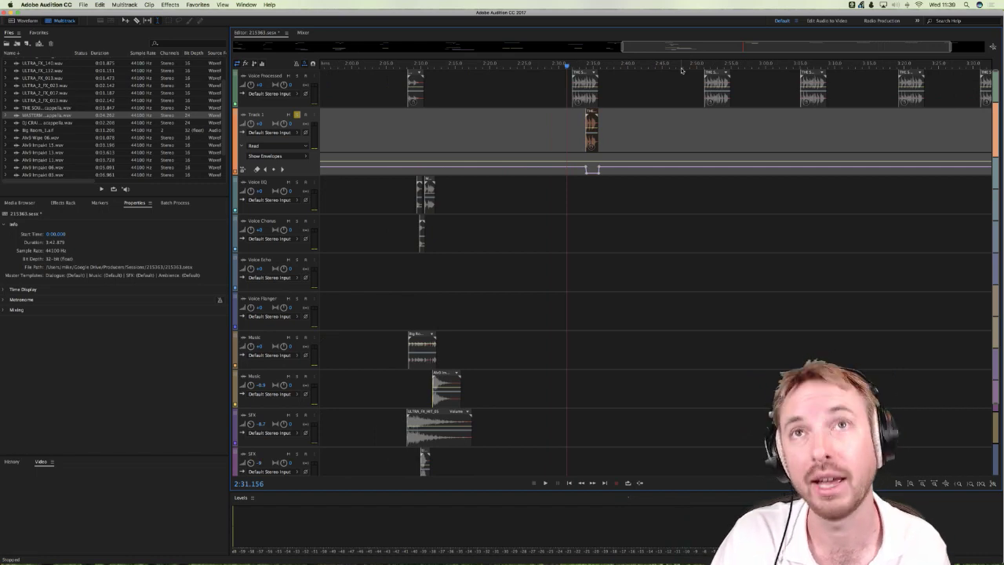
pyautogui.click(677, 105)
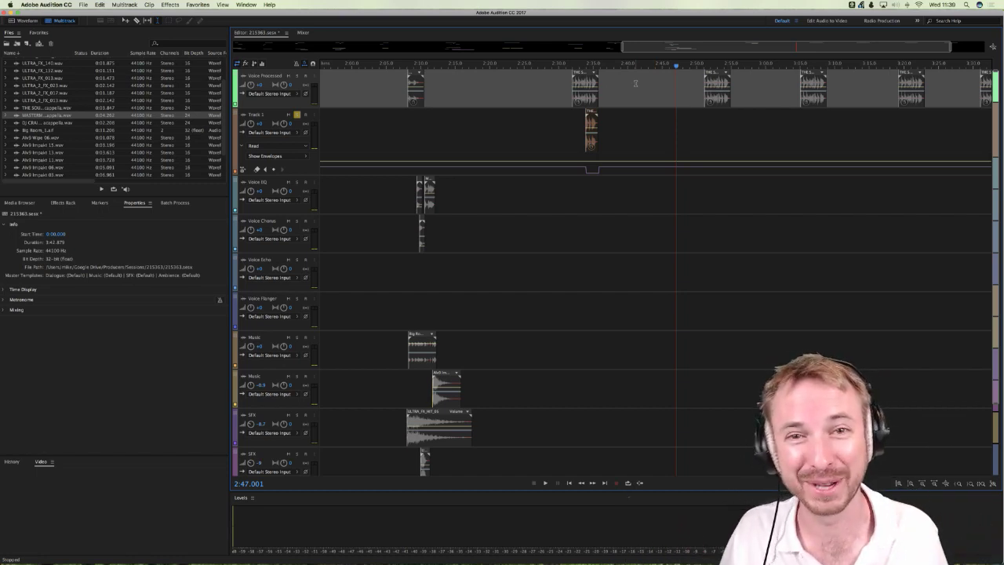
pyautogui.hscroll(-1, 539, 41)
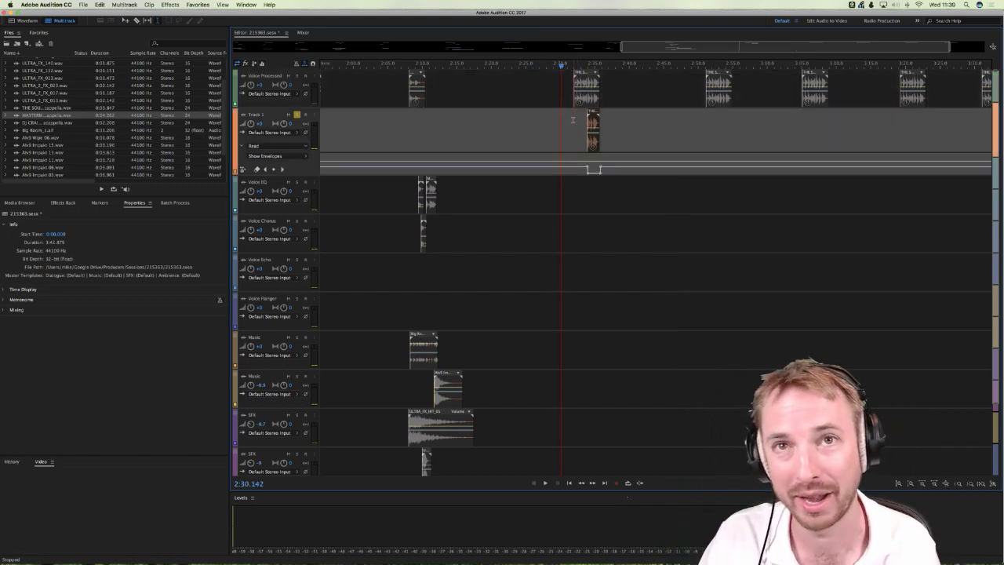
pyautogui.click(572, 119)
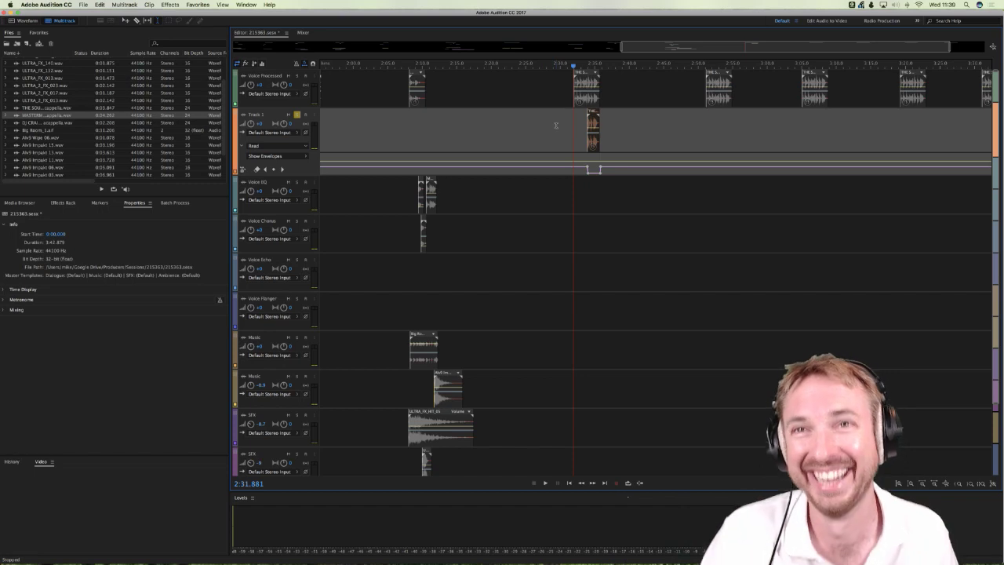
pyautogui.click(574, 123)
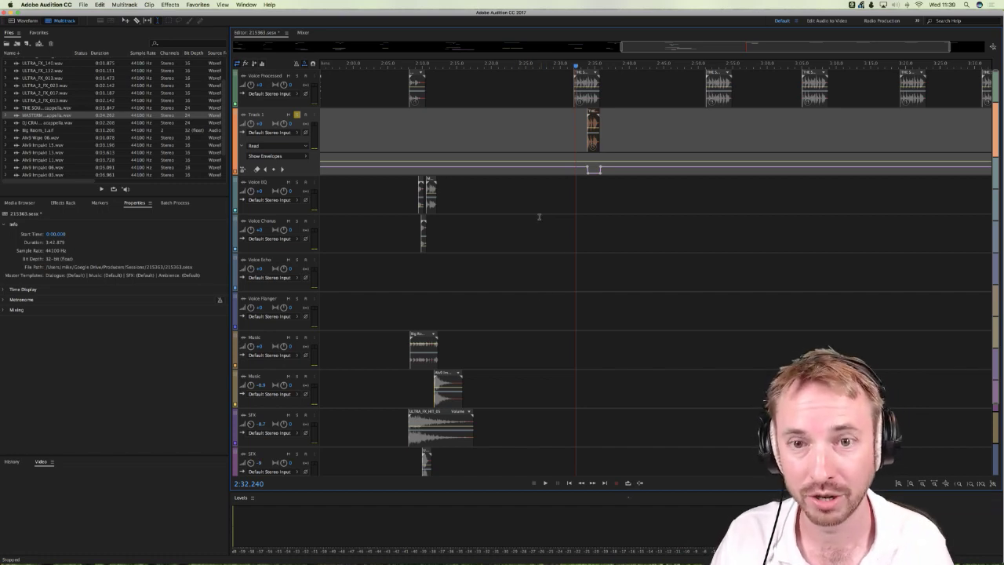
pyautogui.click(569, 123)
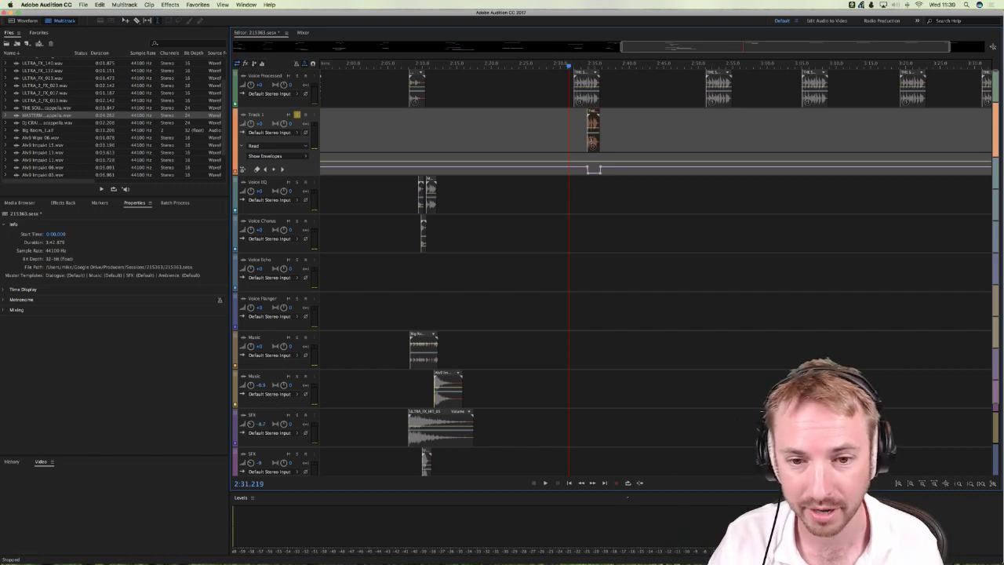
pyautogui.hscroll(5, 603, 134)
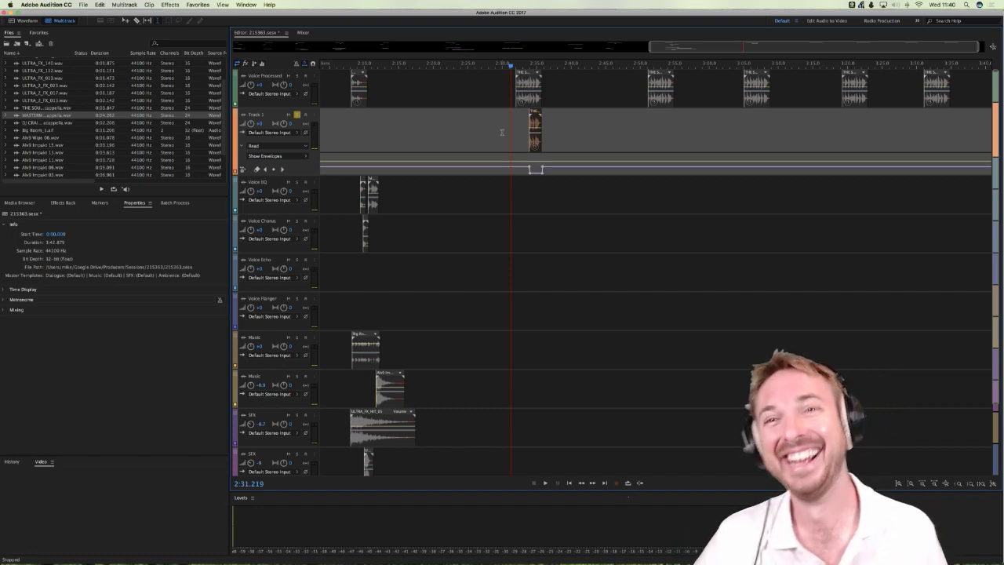
pyautogui.click(503, 98)
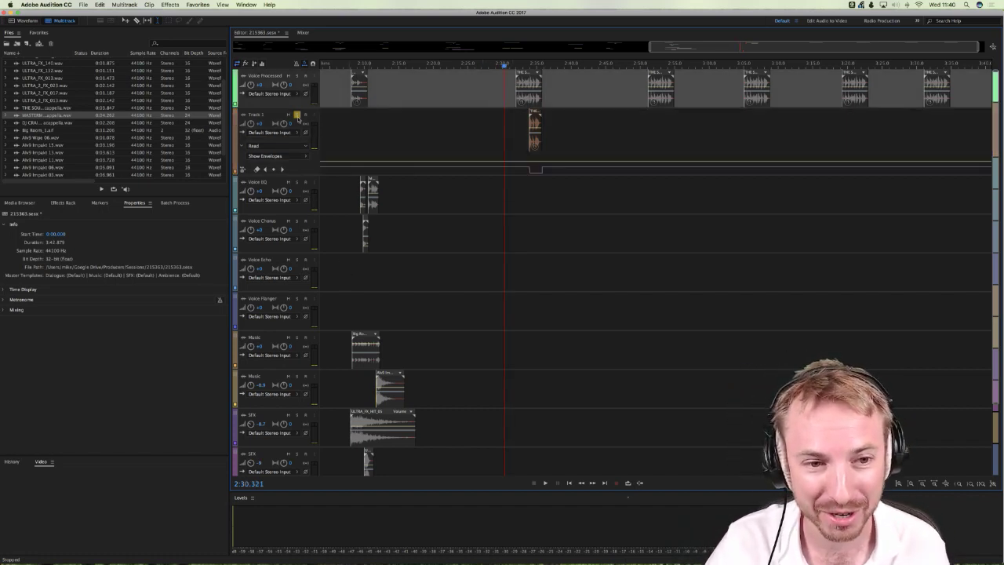
pyautogui.click(554, 164)
pyautogui.click(508, 111)
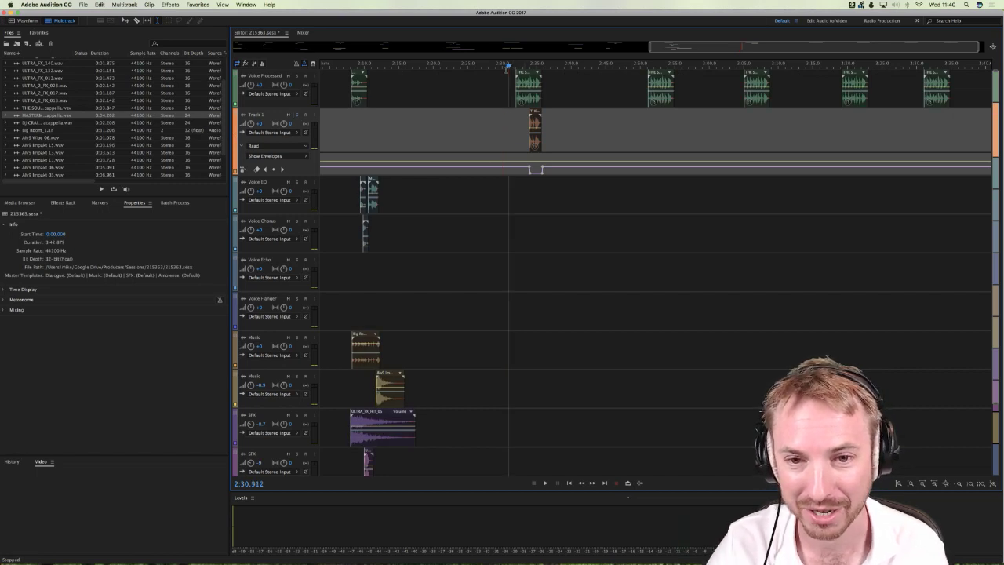
# Step: Play the Track 1 vocal phrase from 2:31.456, then again from 2:32.719
pyautogui.scroll(5, 512, 66)
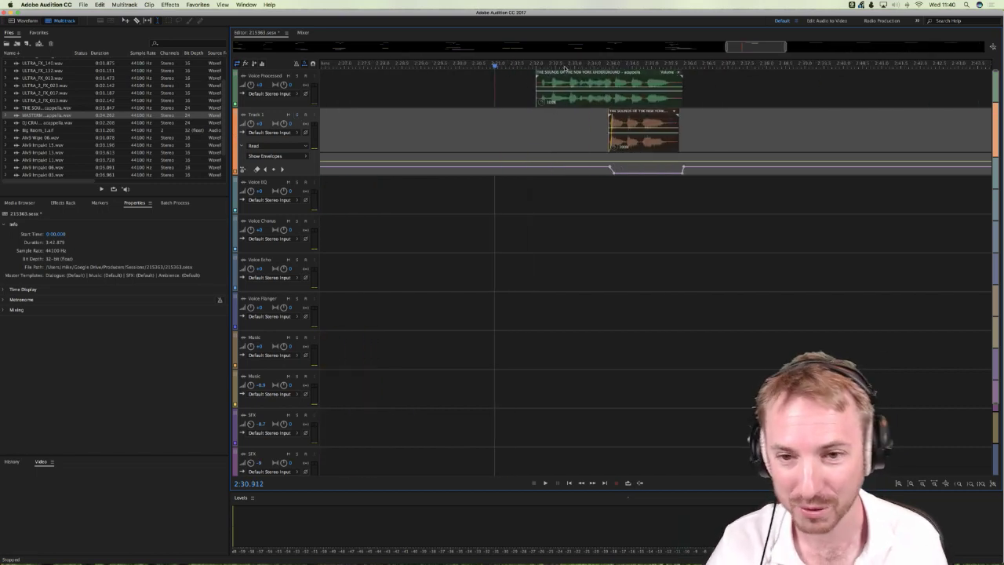
pyautogui.hscroll(3, 576, 67)
pyautogui.hscroll(2, 576, 67)
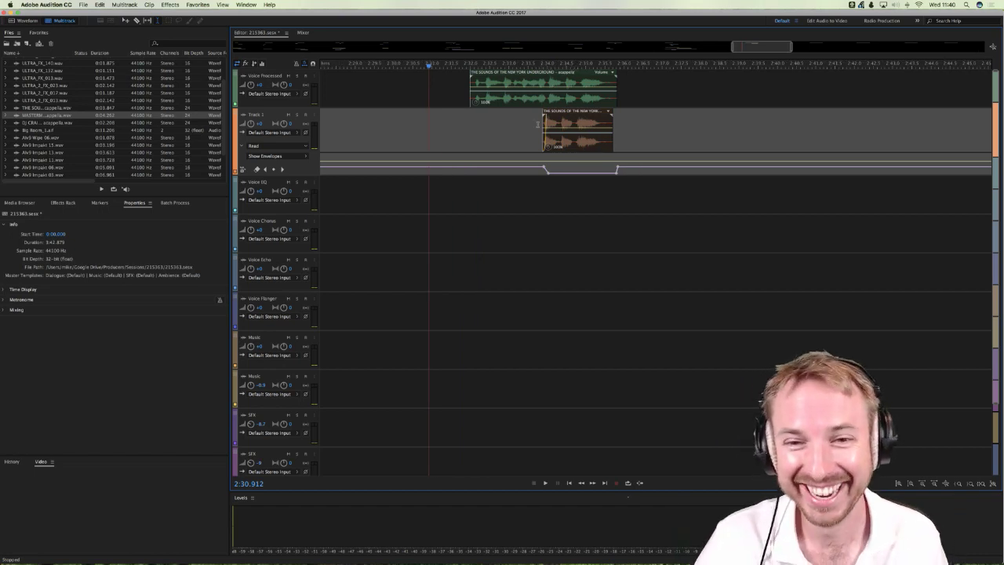
pyautogui.hscroll(1, 531, 123)
pyautogui.click(481, 134)
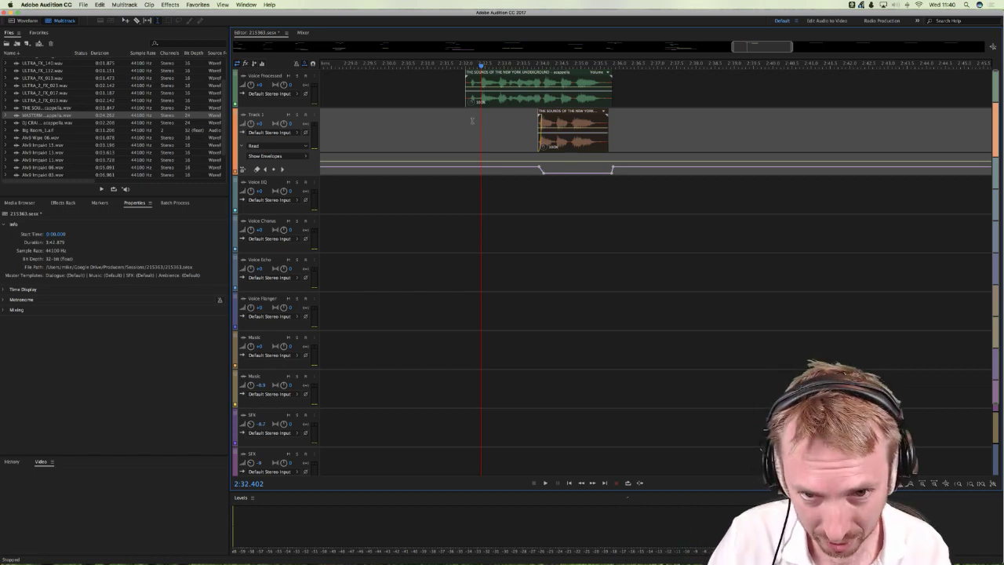
pyautogui.click(465, 119)
pyautogui.click(430, 119)
pyautogui.click(445, 115)
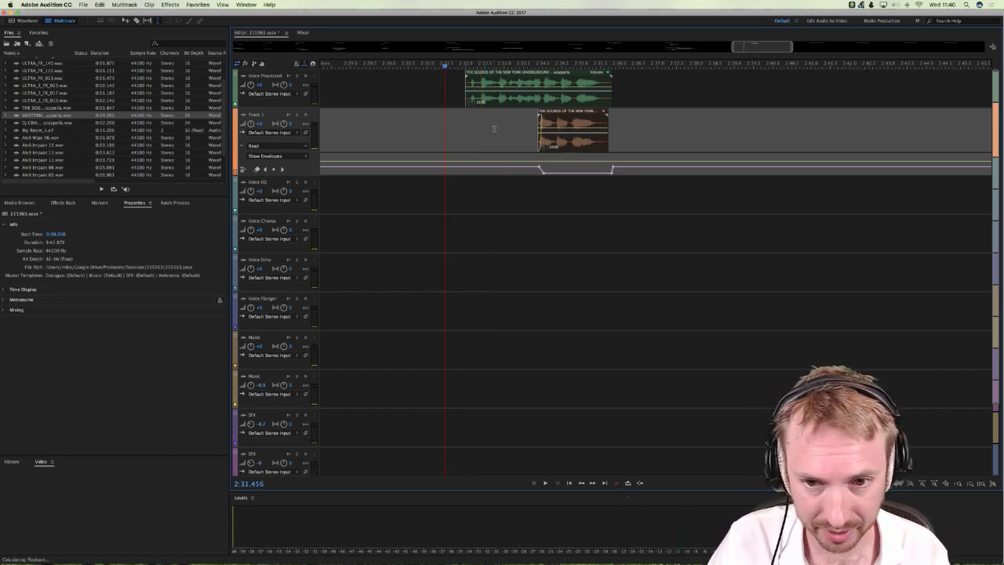
pyautogui.press('space')
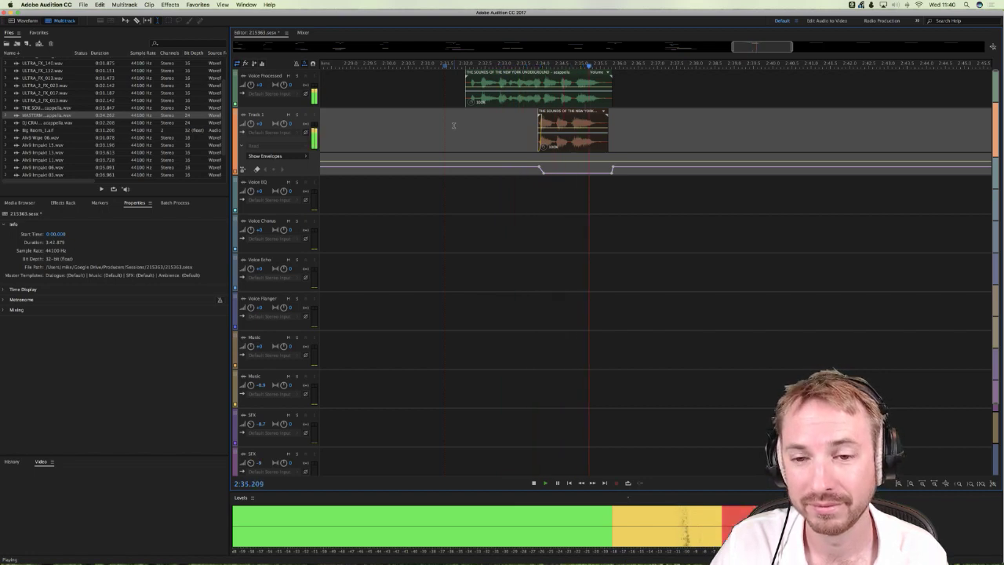
pyautogui.press('space')
pyautogui.click(492, 130)
pyautogui.press('space')
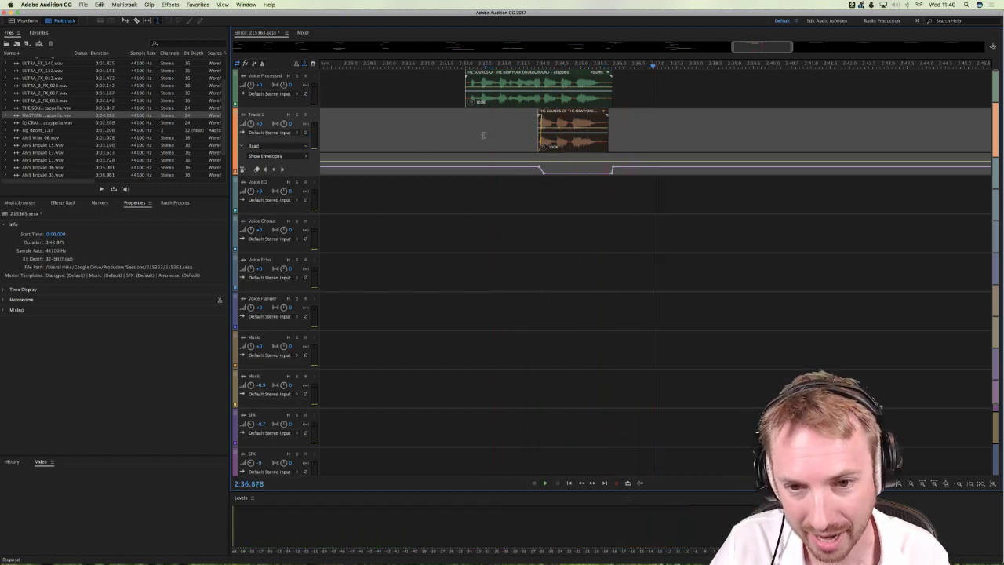
pyautogui.press('space')
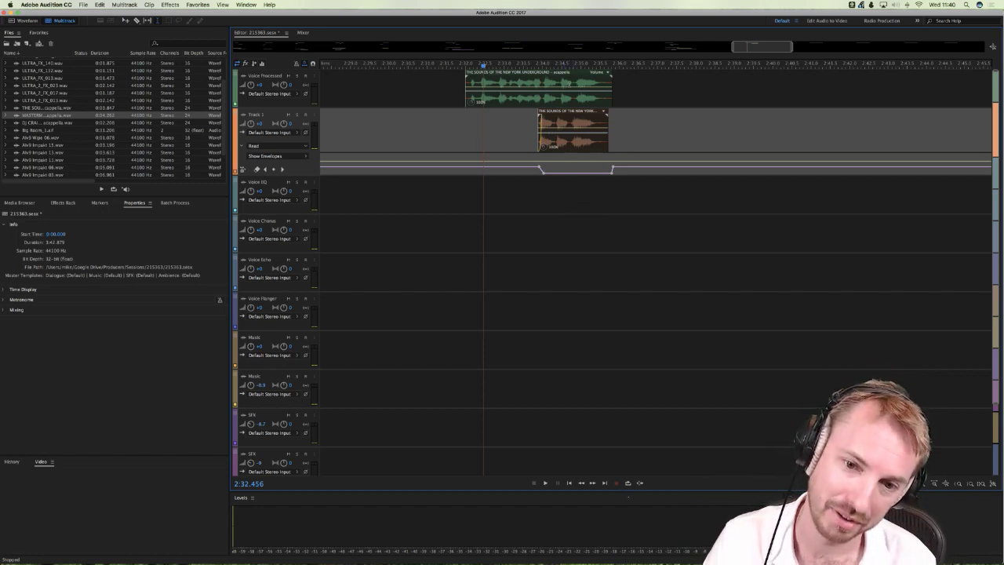
# Step: Add a new stereo audio track, Track 2, below Track 1 and select it
pyautogui.rightClick(504, 143)
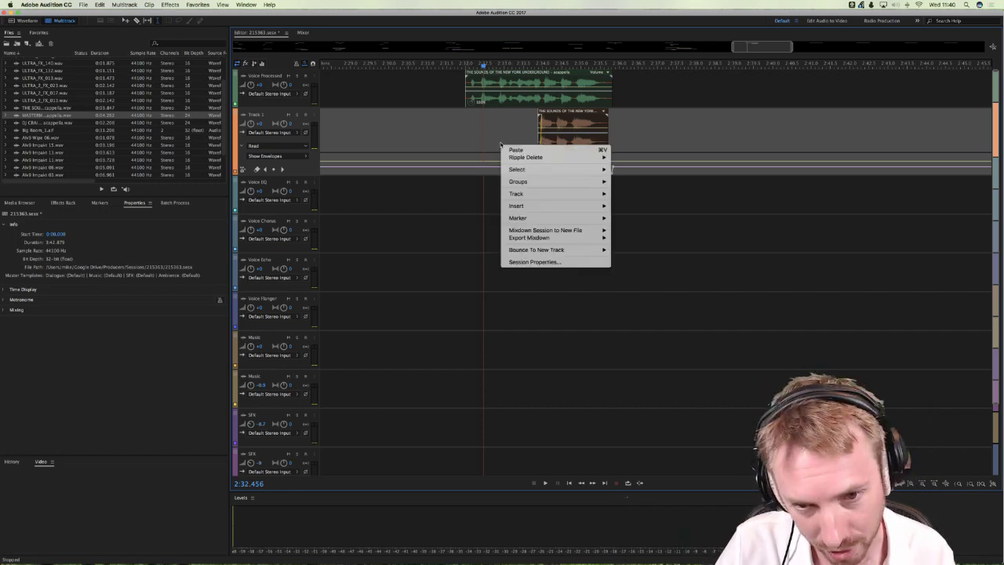
pyautogui.moveTo(555, 193)
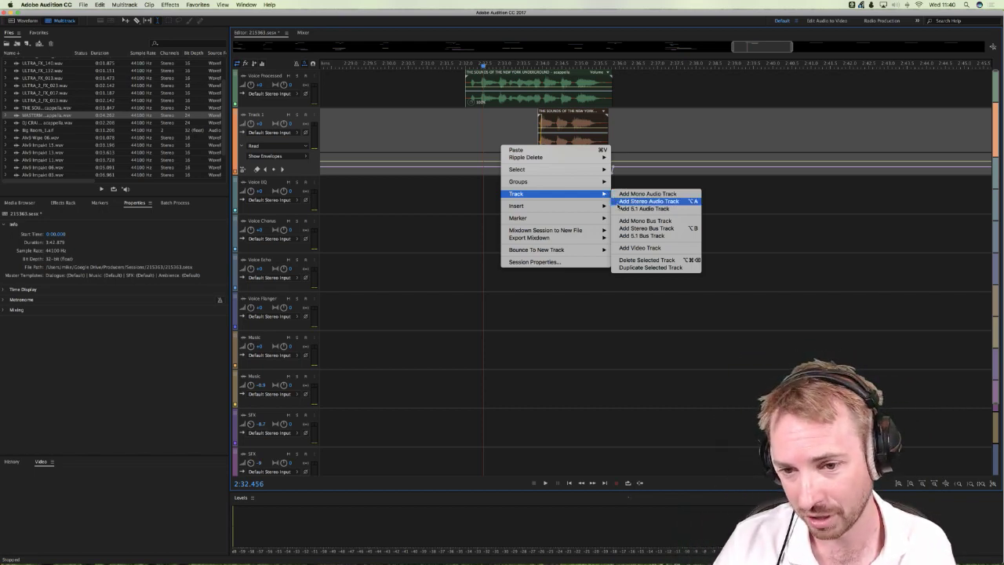
pyautogui.click(616, 201)
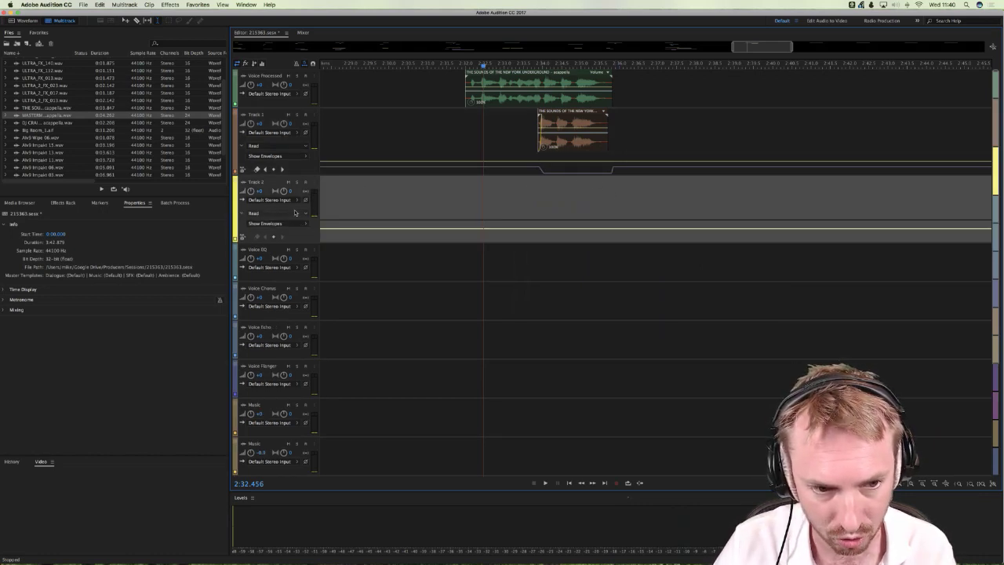
pyautogui.click(585, 202)
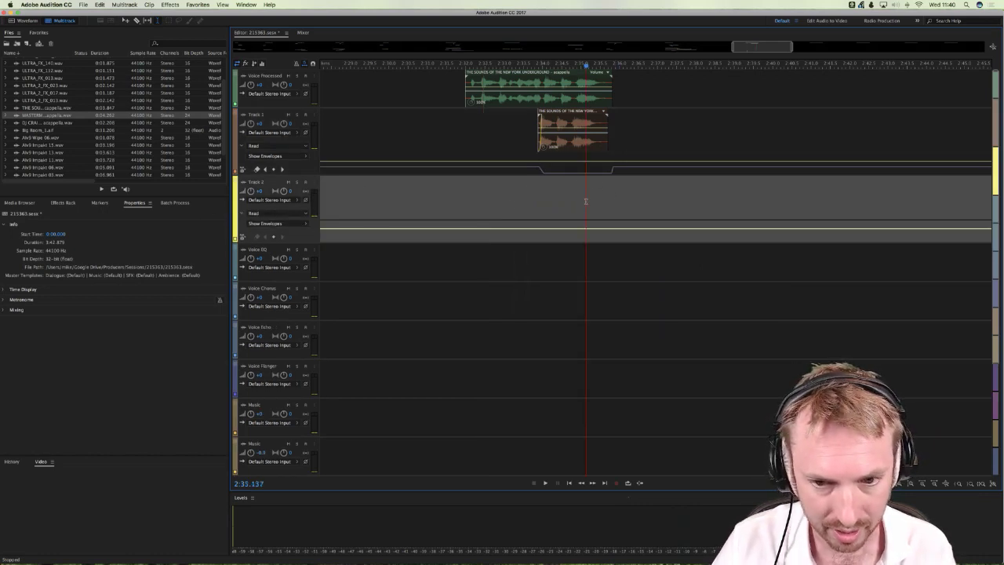
# Step: Load the MRC effects chain preset onto Track 2
pyautogui.click(53, 203)
pyautogui.click(65, 226)
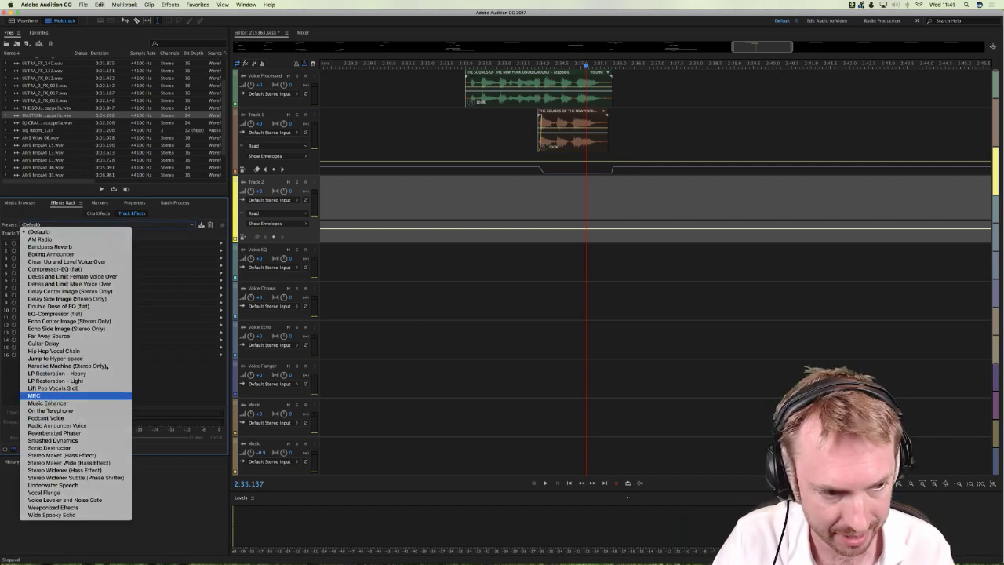
pyautogui.click(48, 395)
# Step: Add a High Precision Pitch Shifter to the next effects slot and save the session
pyautogui.click(222, 288)
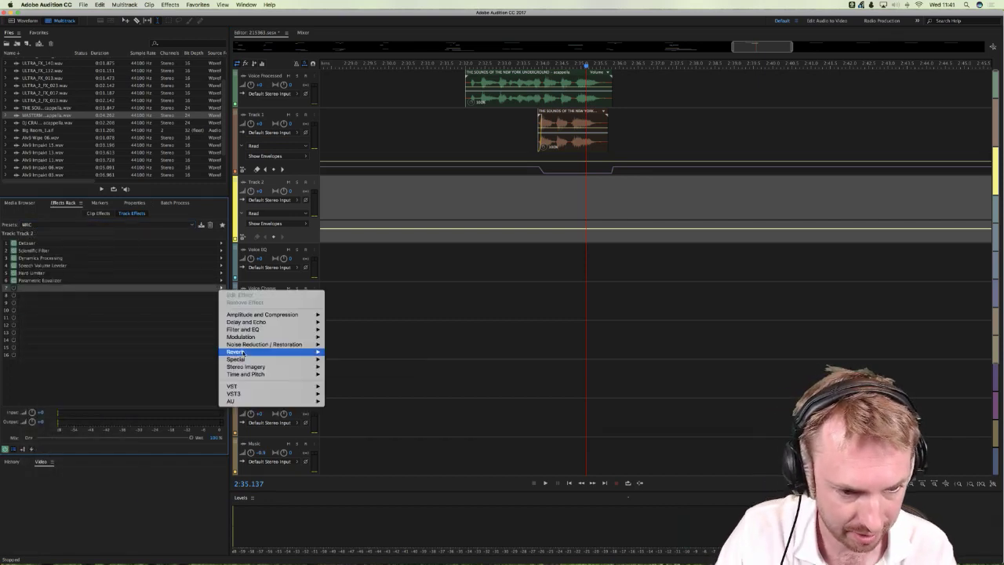
pyautogui.moveTo(277, 376)
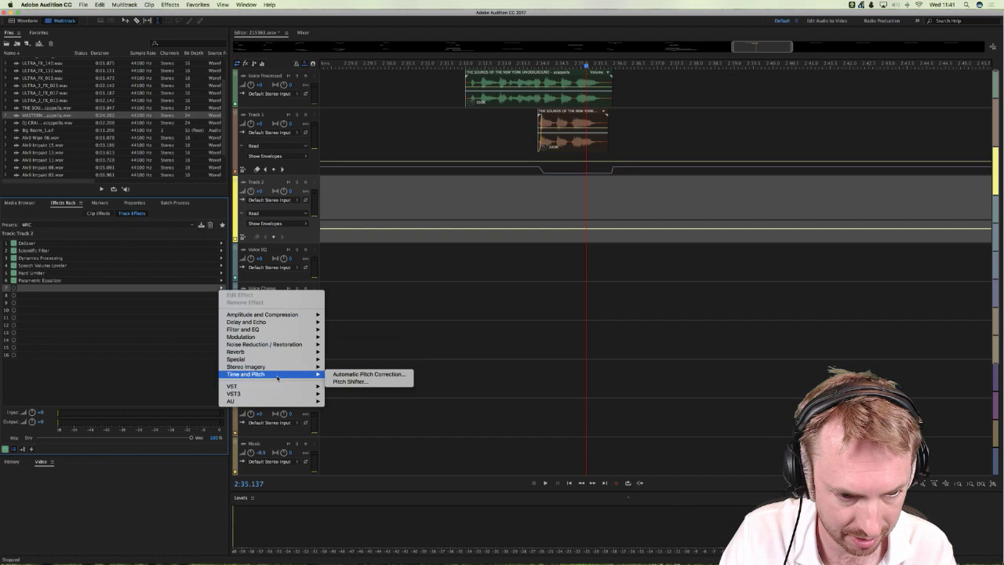
pyautogui.click(350, 381)
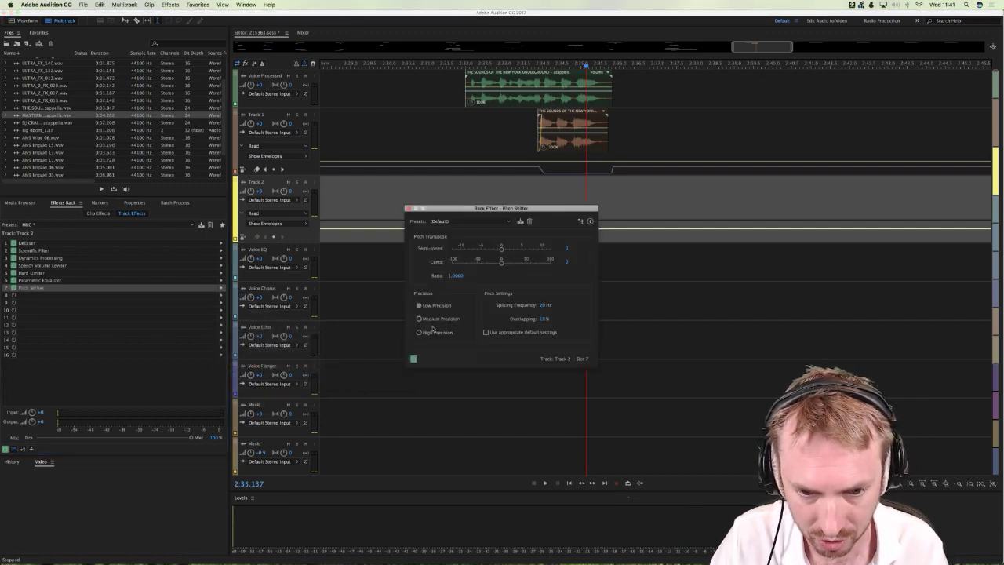
pyautogui.click(421, 332)
pyautogui.click(408, 208)
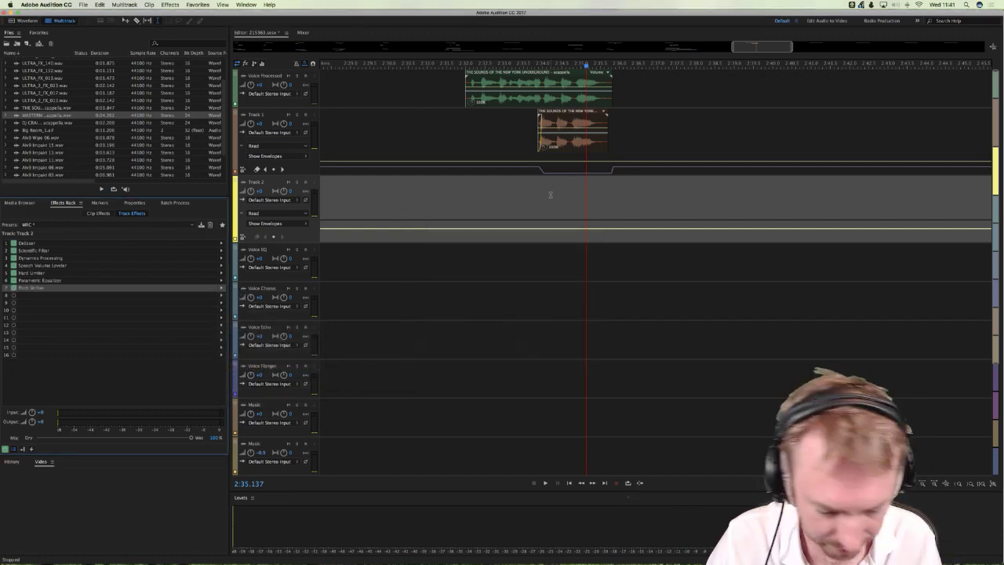
pyautogui.press('super+s')
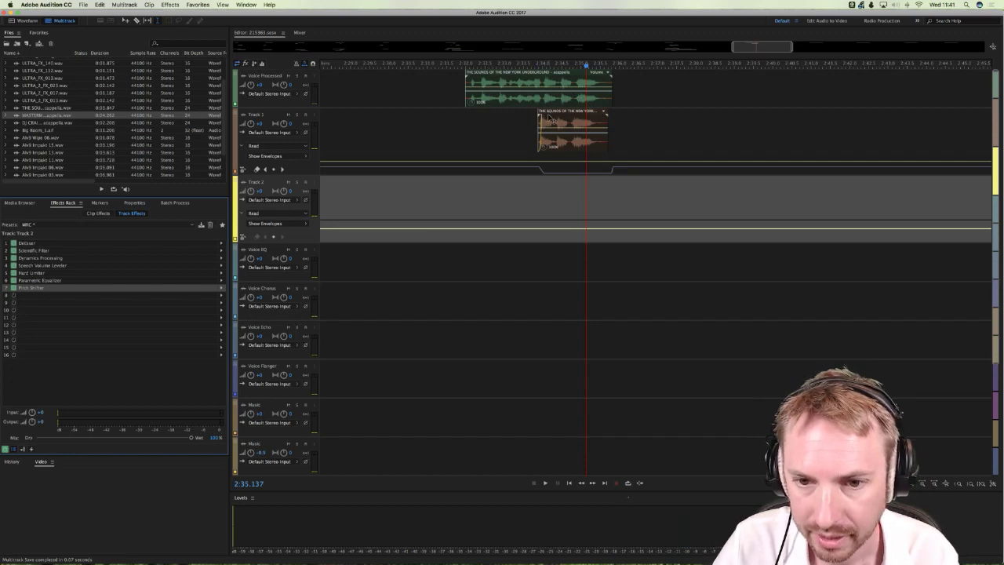
# Step: Copy the vocal clip onto Track 2 and show its Pitch Shifter Transpose Ratio envelope
pyautogui.moveTo(548, 114); pyautogui.dragTo(550, 191)
pyautogui.rightClick(551, 190)
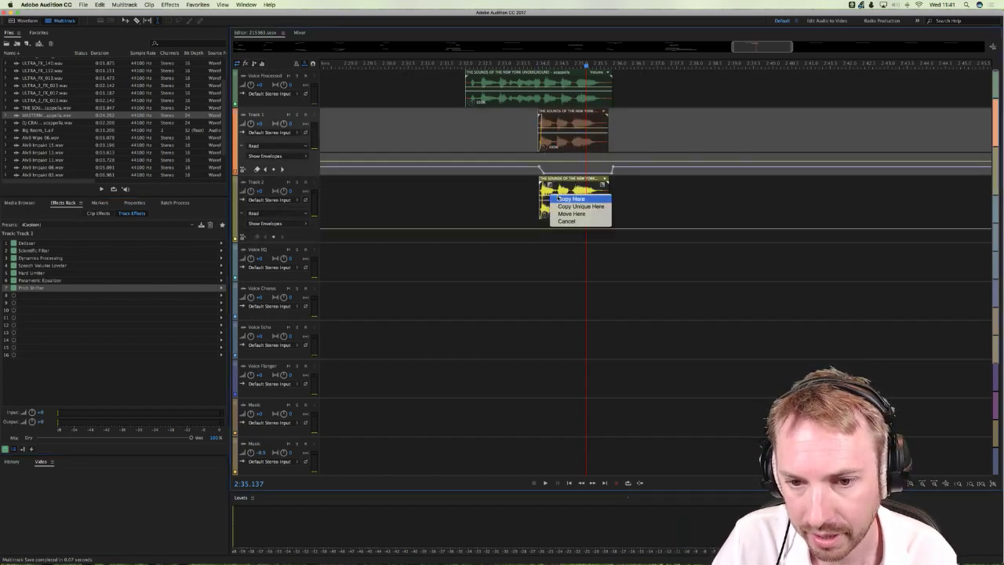
pyautogui.click(558, 244)
pyautogui.click(270, 223)
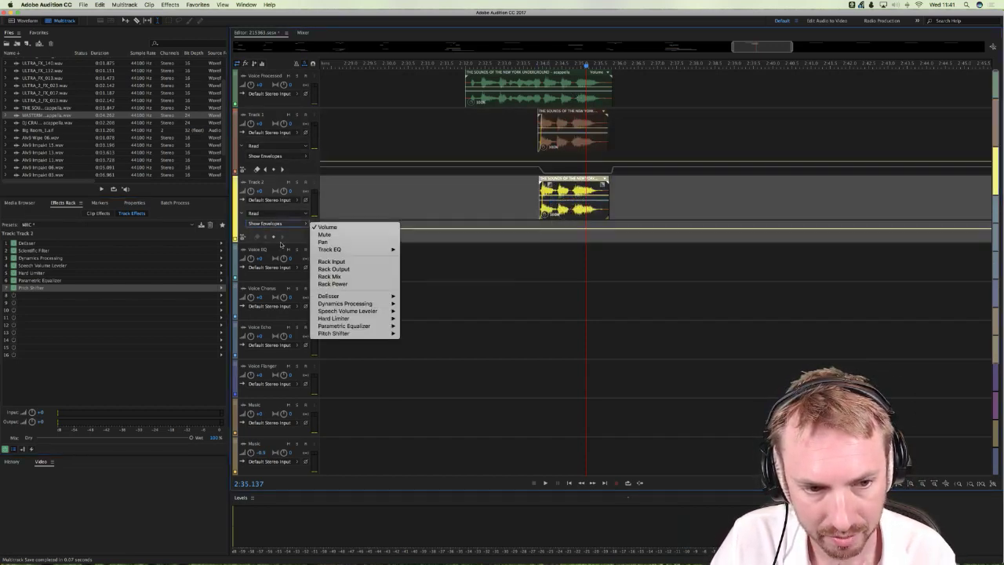
pyautogui.moveTo(345, 334)
pyautogui.click(439, 333)
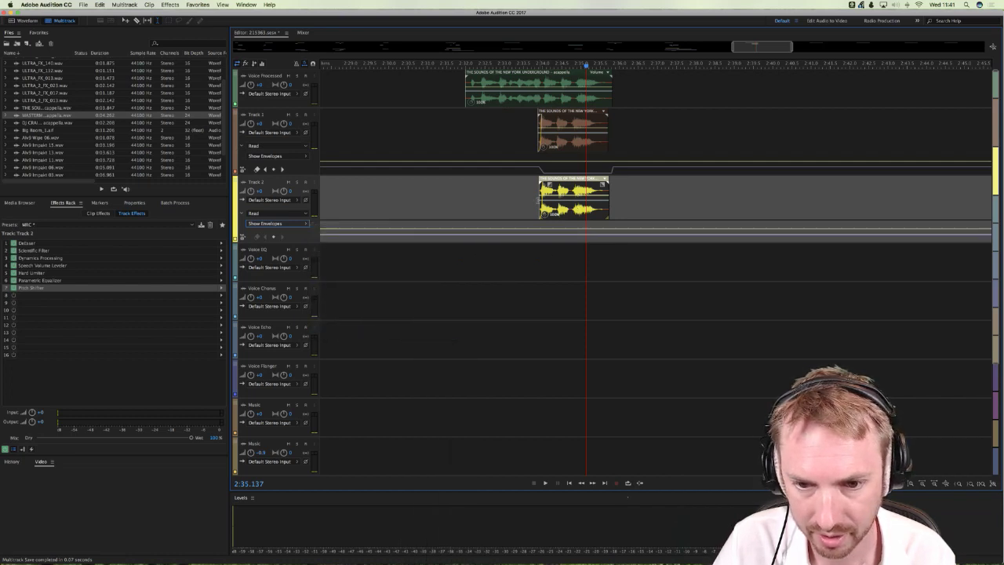
# Step: Add two transpose keyframes raised to a 2.00 plateau and play back the result
pyautogui.click(529, 237)
pyautogui.click(618, 235)
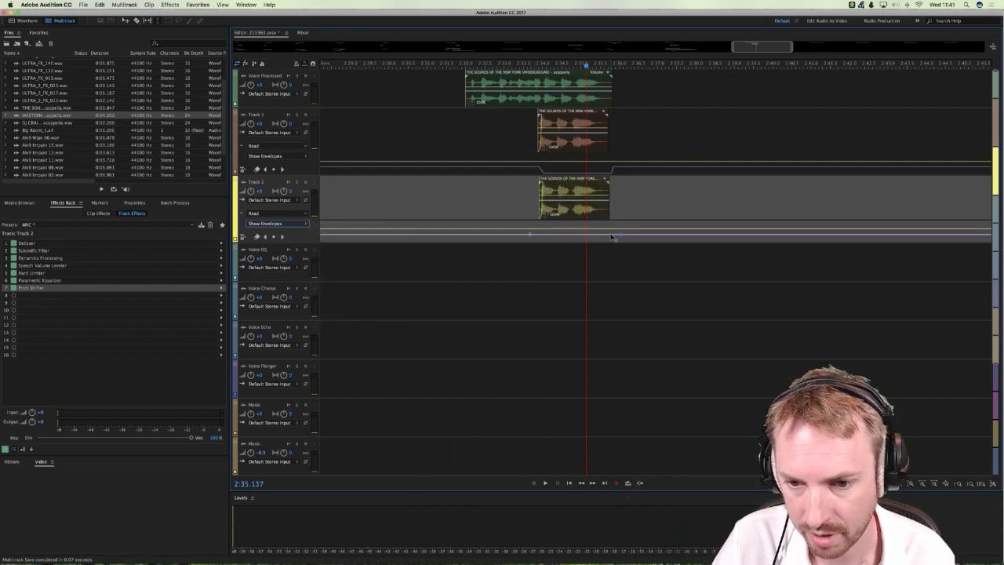
pyautogui.moveTo(612, 235); pyautogui.dragTo(613, 222)
pyautogui.moveTo(537, 233); pyautogui.dragTo(537, 223)
pyautogui.click(502, 196)
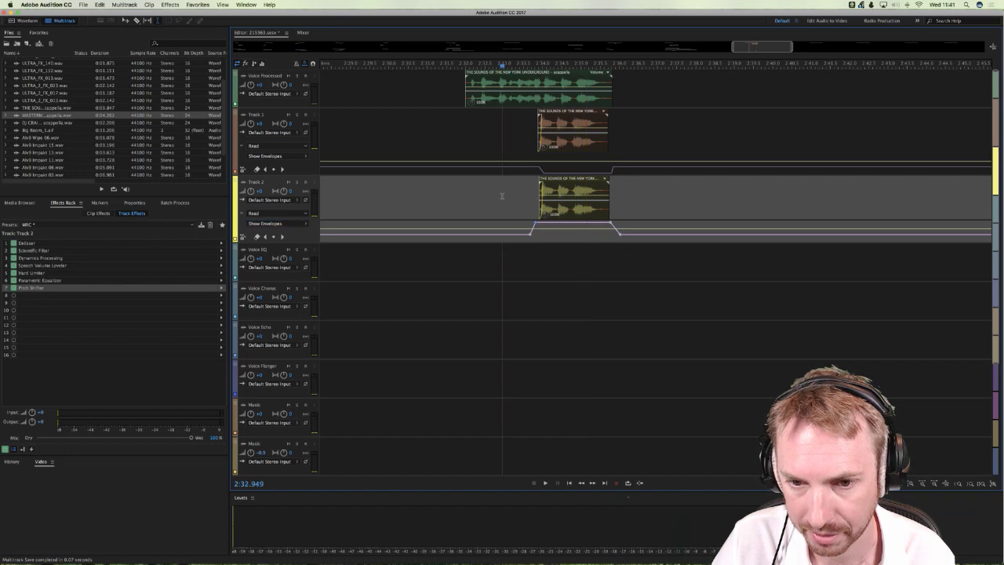
pyautogui.press('space')
pyautogui.scroll(3, 569, 61)
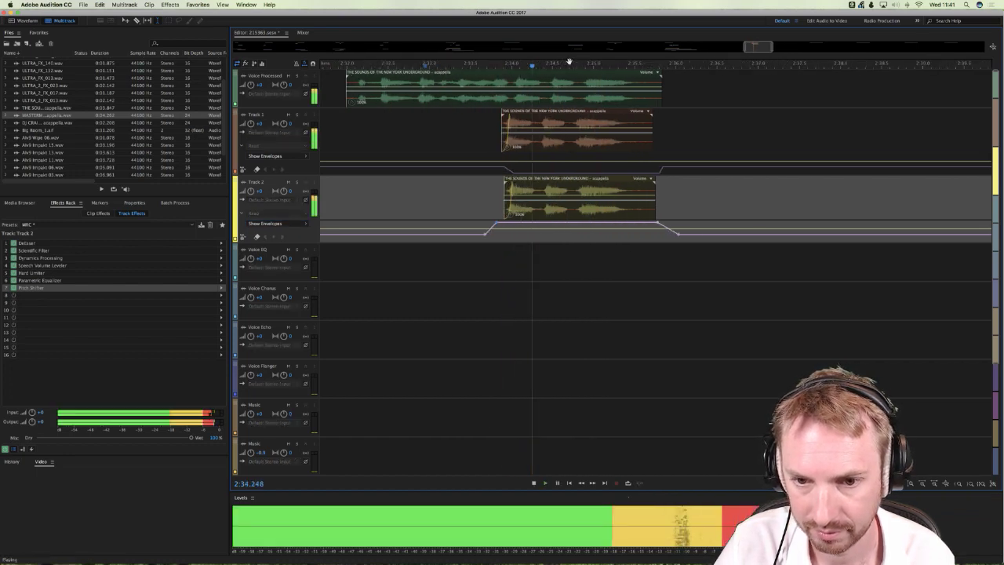
pyautogui.press('space')
# Step: Solo Track 2 and lower both keyframes for a gradual pitch rise, auditioning it
pyautogui.click(489, 215)
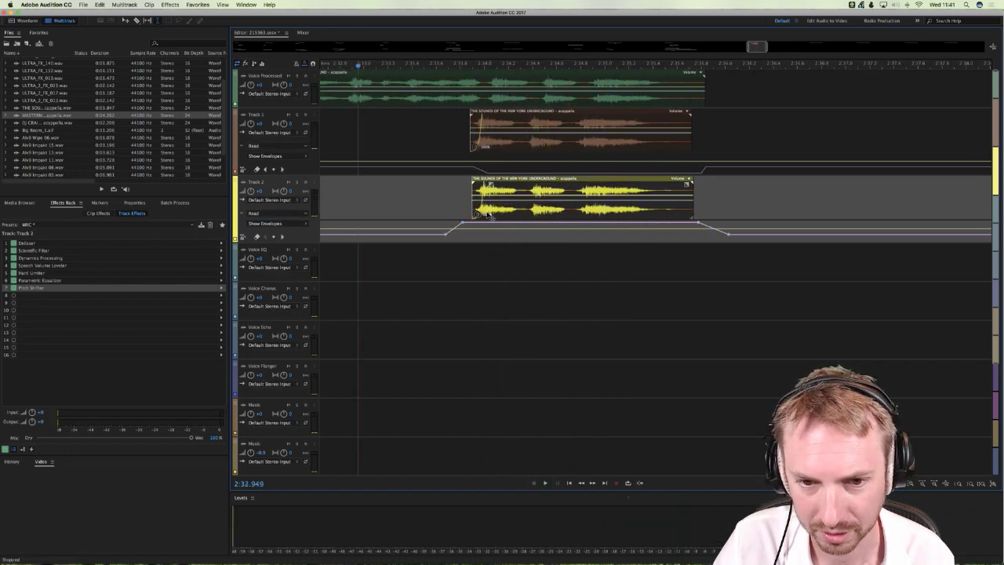
pyautogui.click(297, 182)
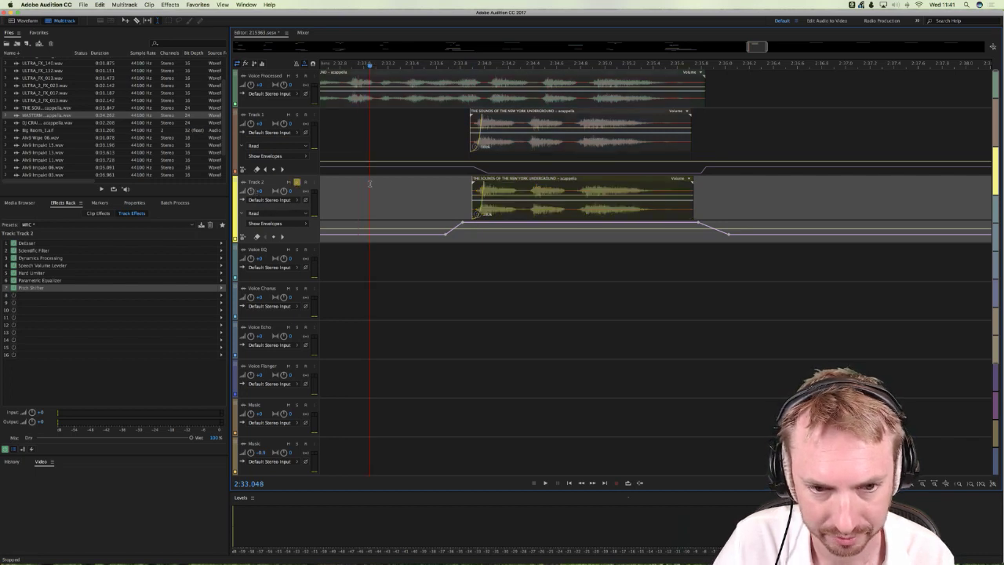
pyautogui.press('space')
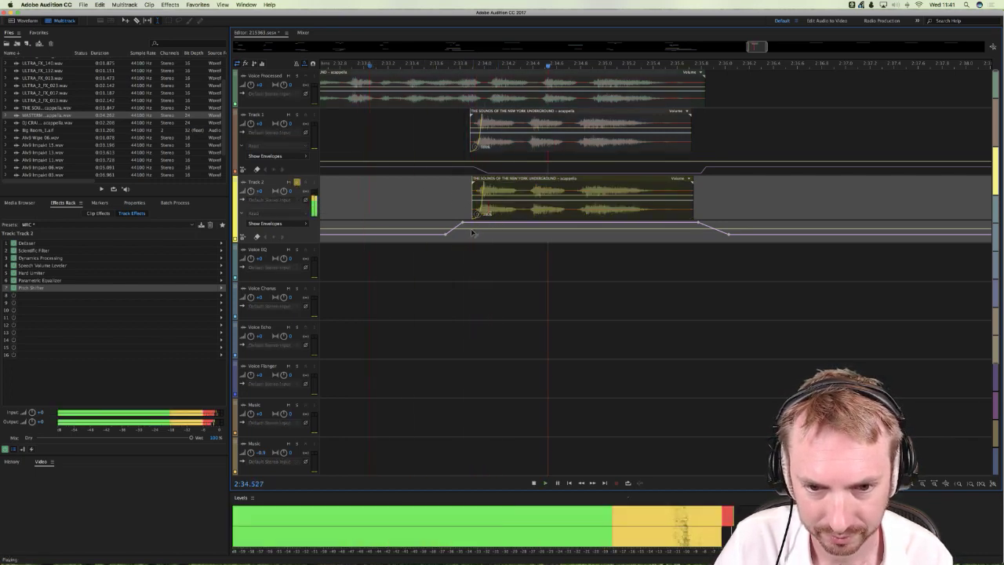
pyautogui.press('space')
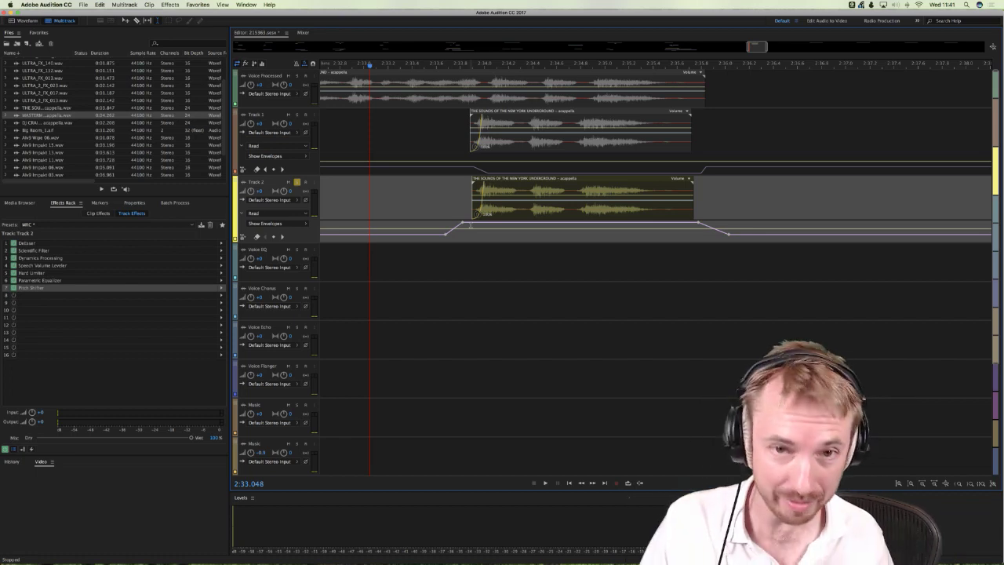
pyautogui.moveTo(464, 224); pyautogui.dragTo(462, 234)
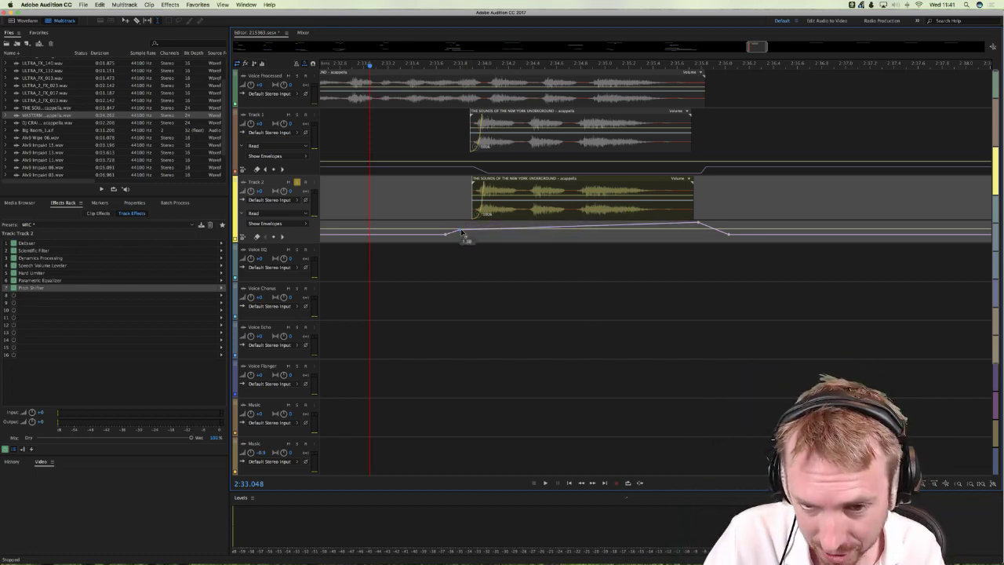
pyautogui.moveTo(698, 223); pyautogui.dragTo(703, 230)
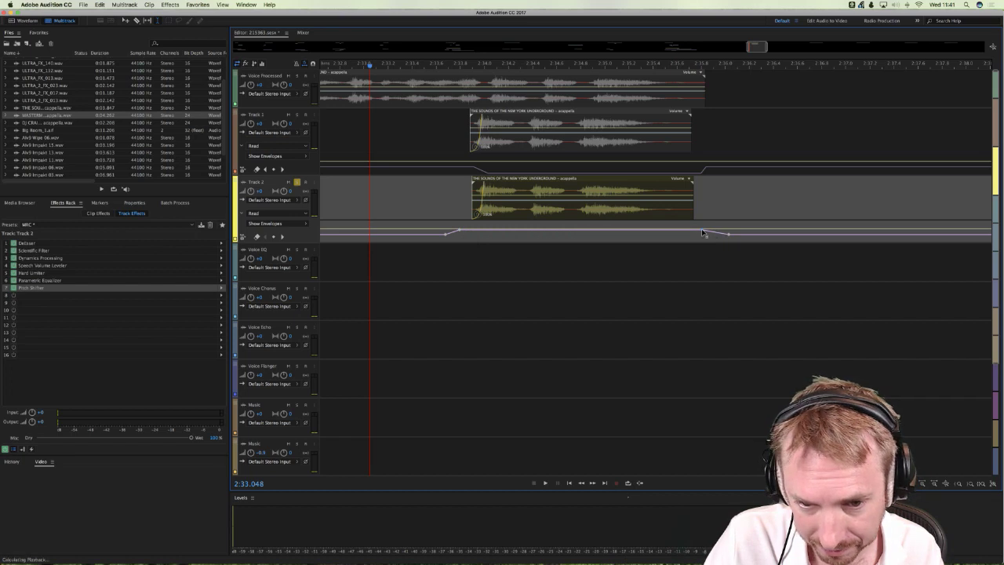
pyautogui.press('space')
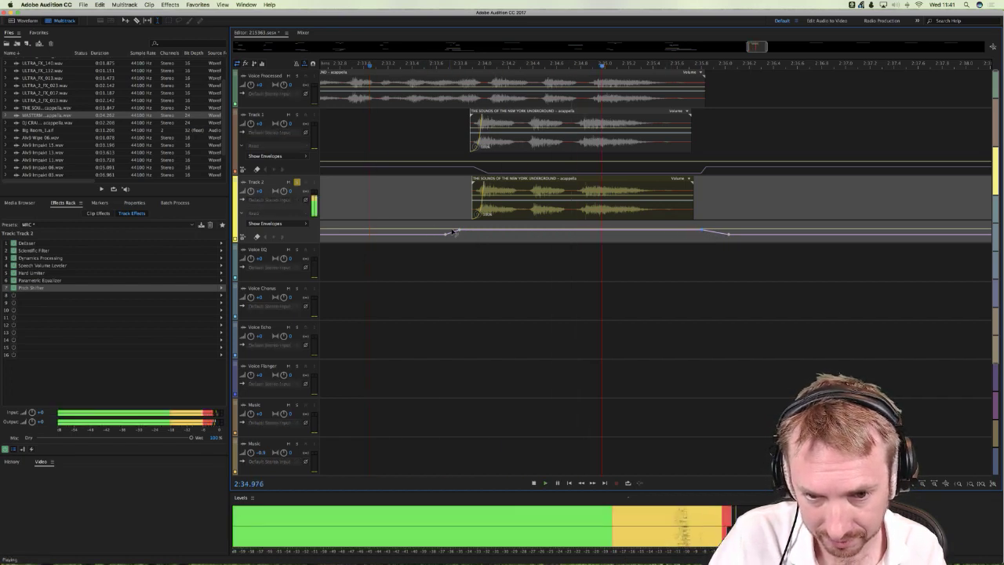
pyautogui.press('space')
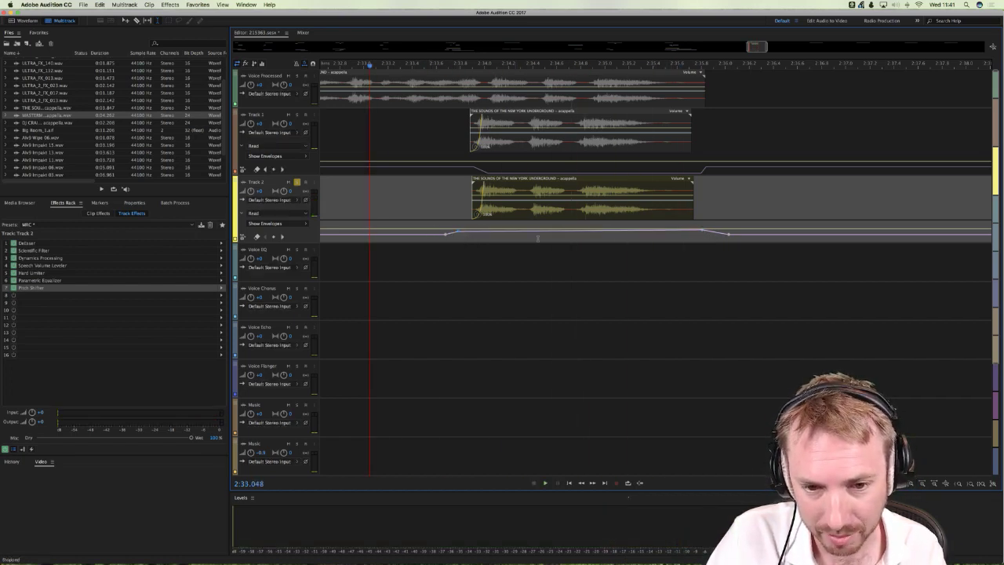
# Step: Undo a further keyframe nudge, replay the section, and delete the selected keyframe
pyautogui.moveTo(703, 231); pyautogui.dragTo(708, 232)
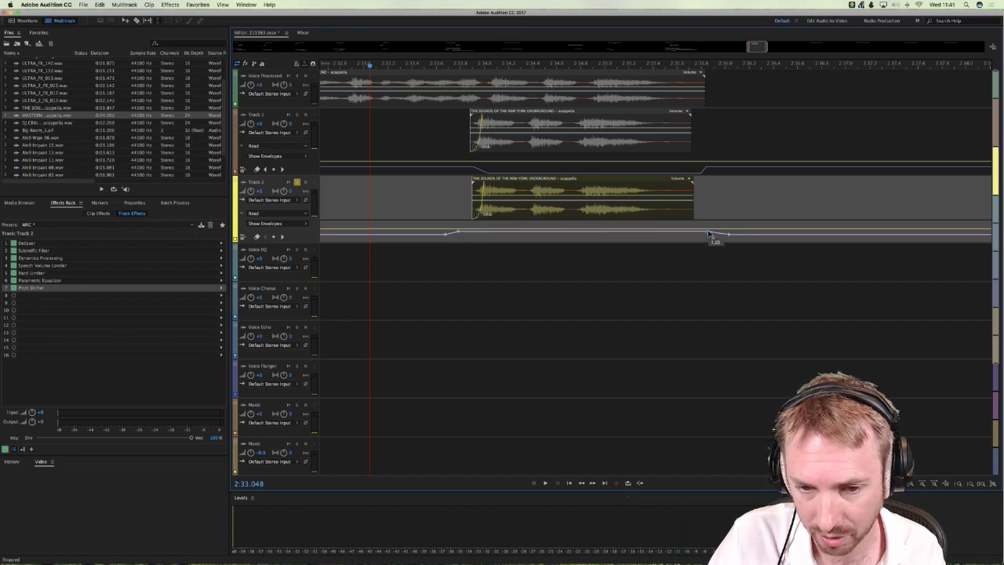
pyautogui.press('super+z')
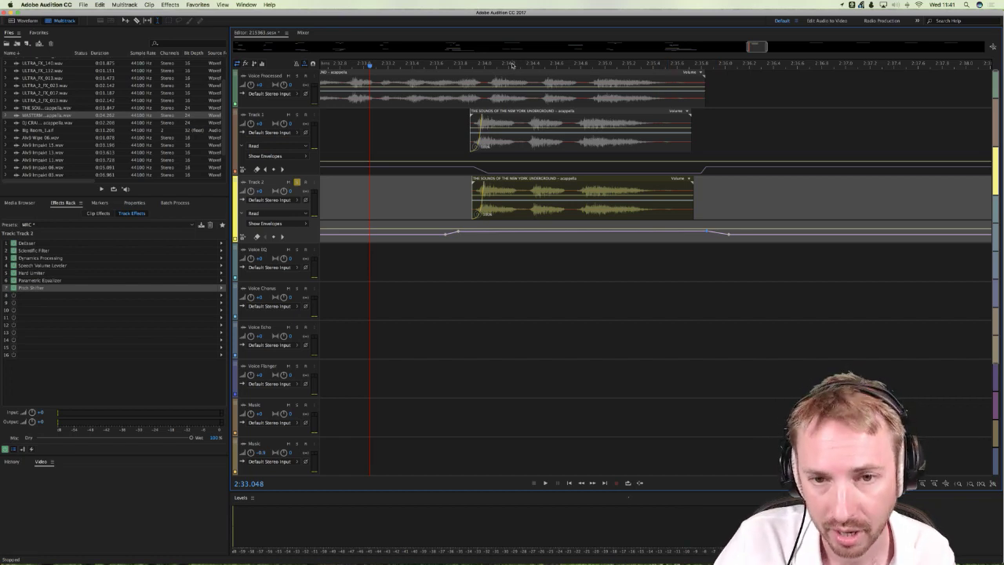
pyautogui.press('space')
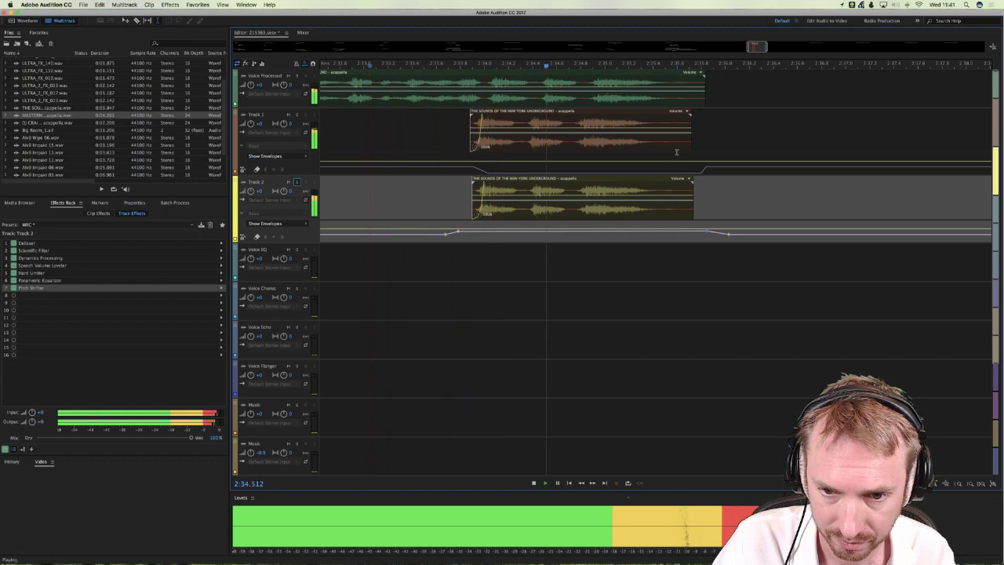
pyautogui.press('space')
pyautogui.click(403, 193)
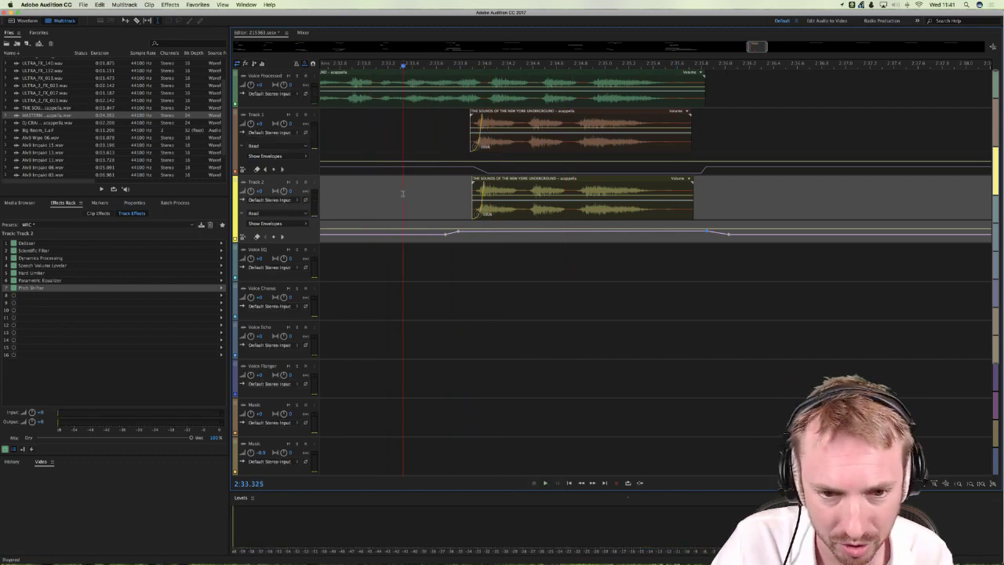
pyautogui.press('Delete')
# Step: Delete Track 2 with its pitch-shifted acappella copy, then select Track 1 at 2:31.648
pyautogui.rightClick(403, 193)
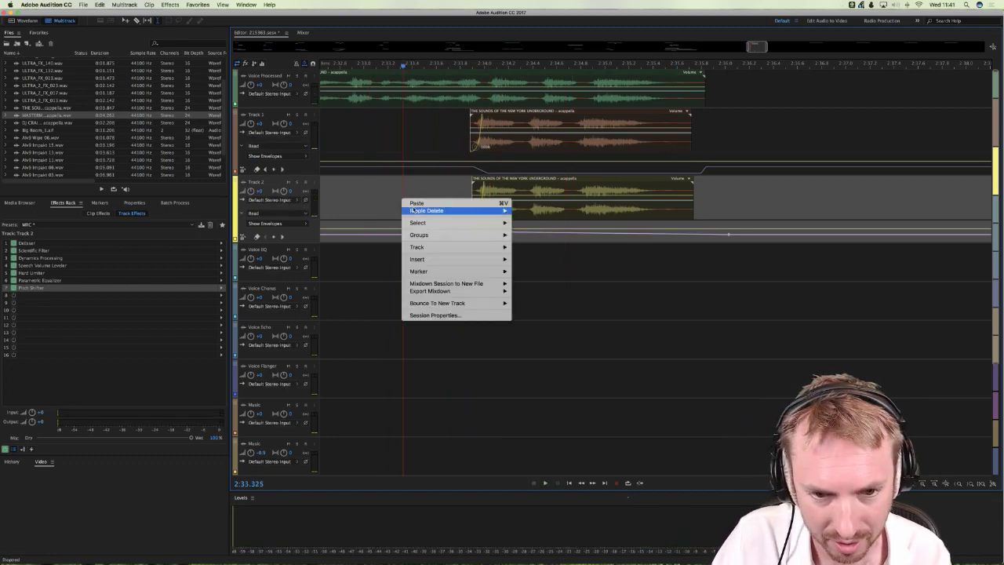
pyautogui.moveTo(470, 247)
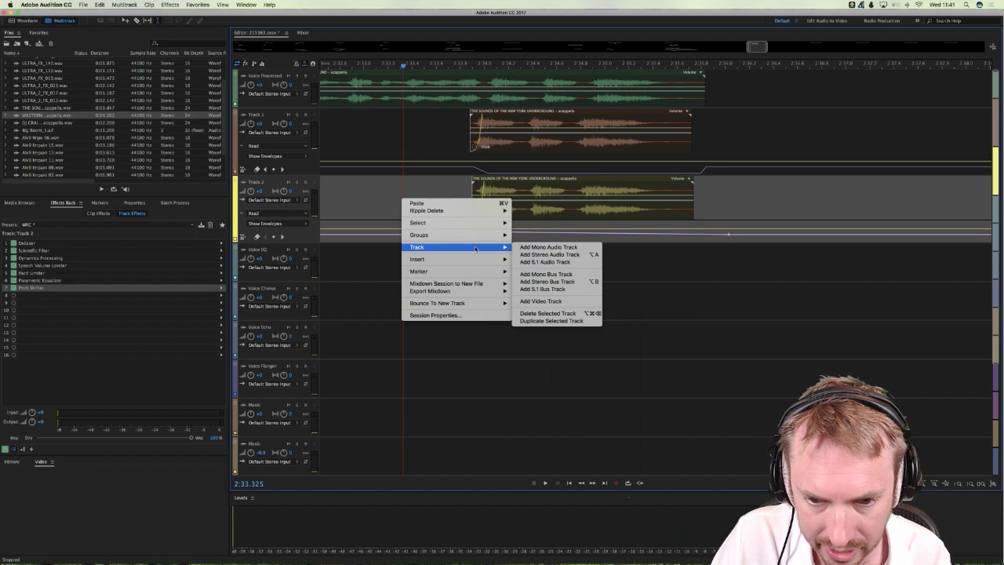
pyautogui.click(539, 317)
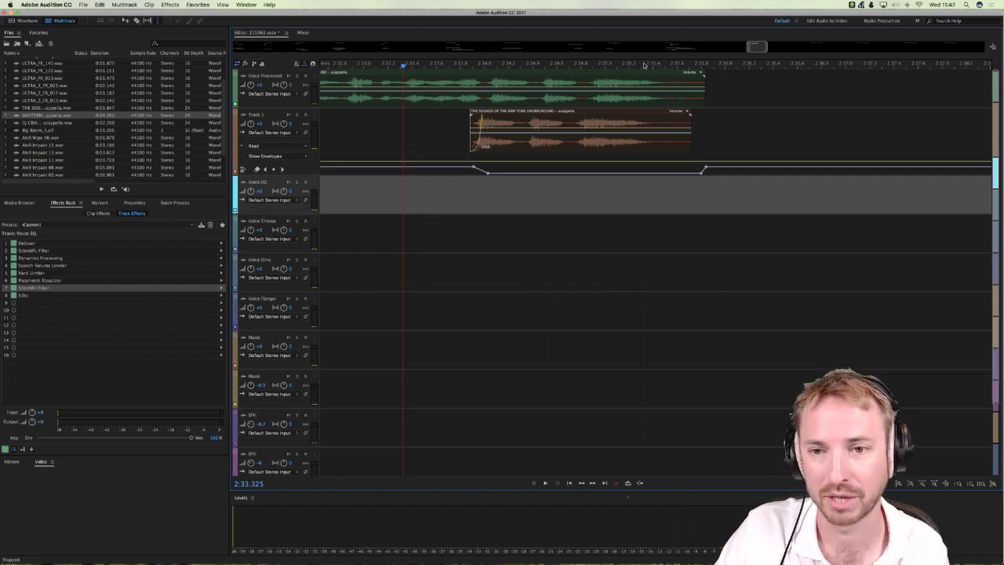
pyautogui.scroll(-3, 645, 66)
pyautogui.click(473, 136)
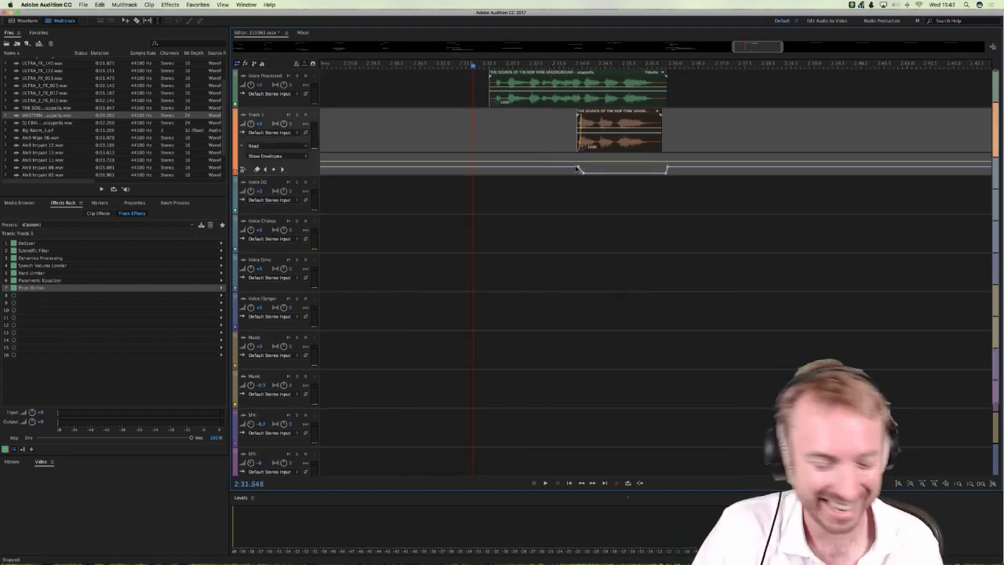
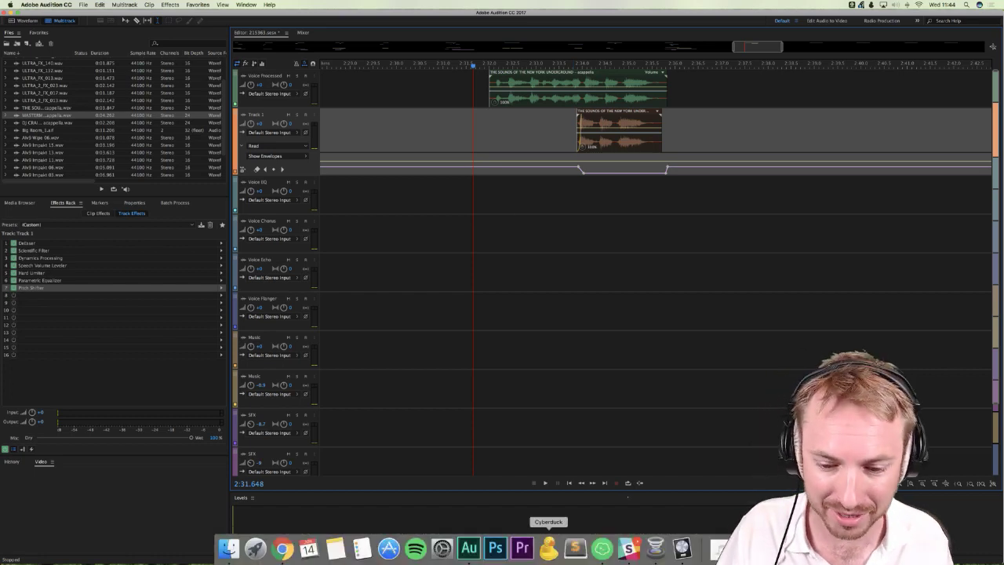
# Step: Briefly switch to Wirecast, then return to Audition with the playhead on the Voice Processed track
pyautogui.click(654, 547)
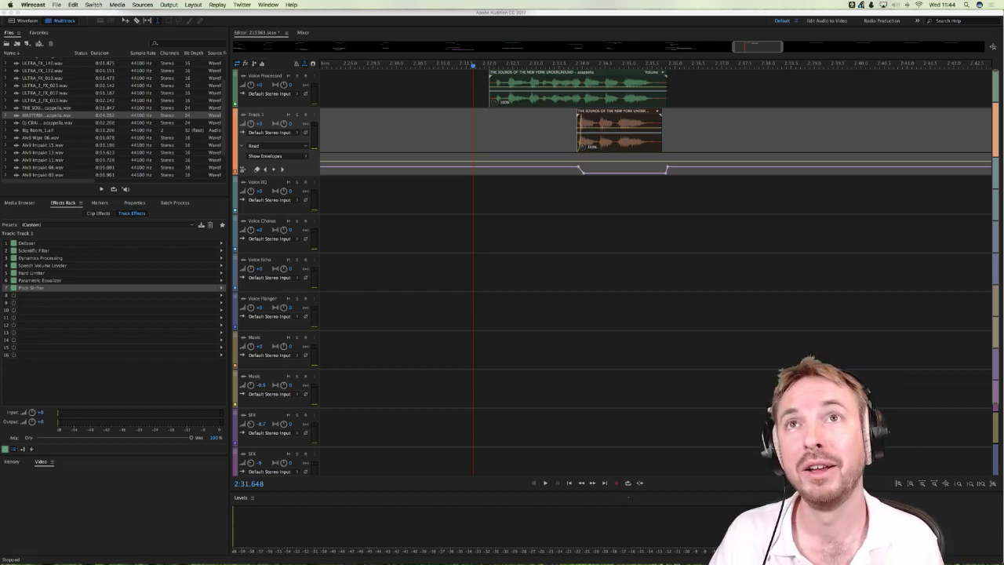
pyautogui.click(475, 87)
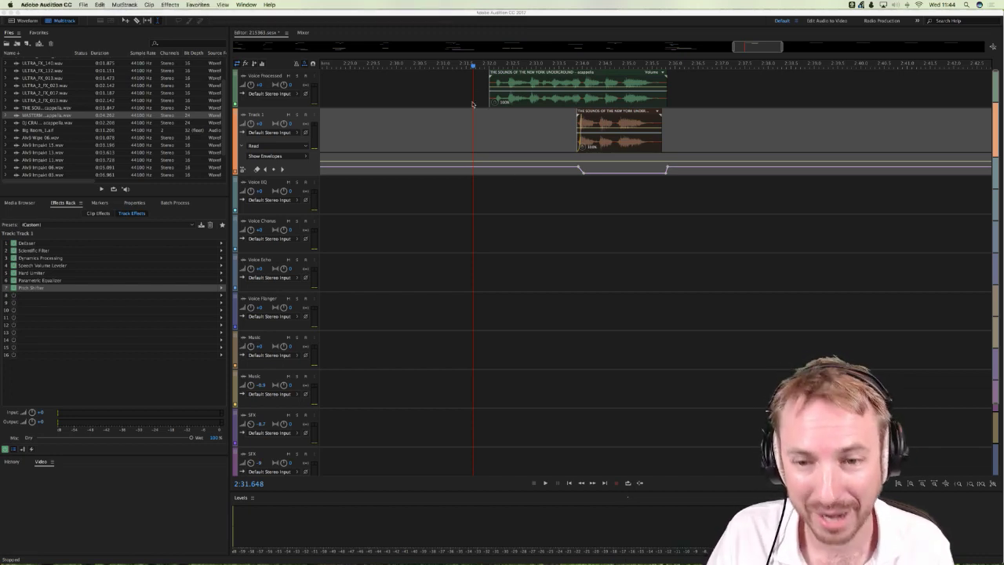
pyautogui.click(463, 93)
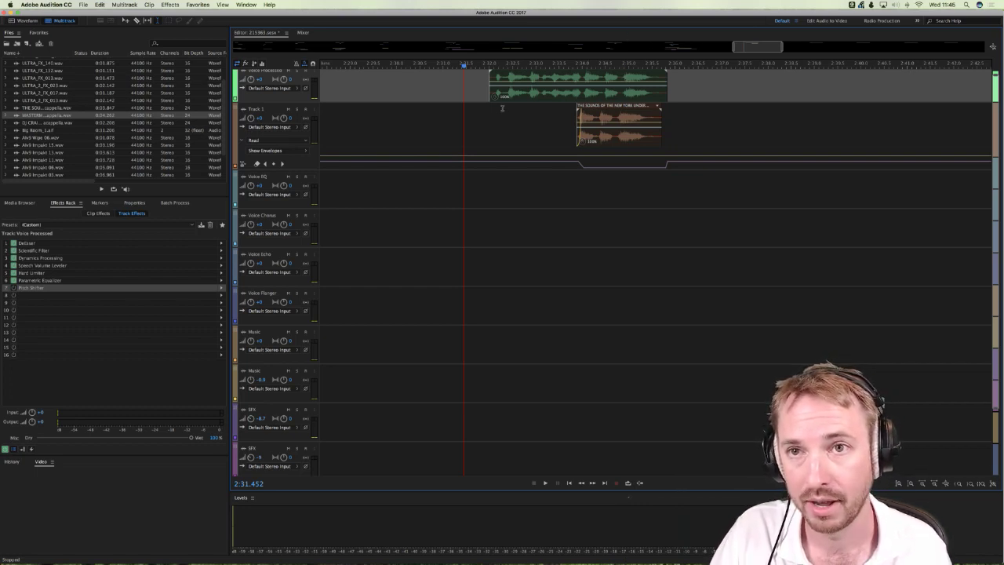
# Step: Move the playback start from 2:31.380 back to 2:31.187 and zoom out to see all voice clips
pyautogui.scroll(1, 488, 122)
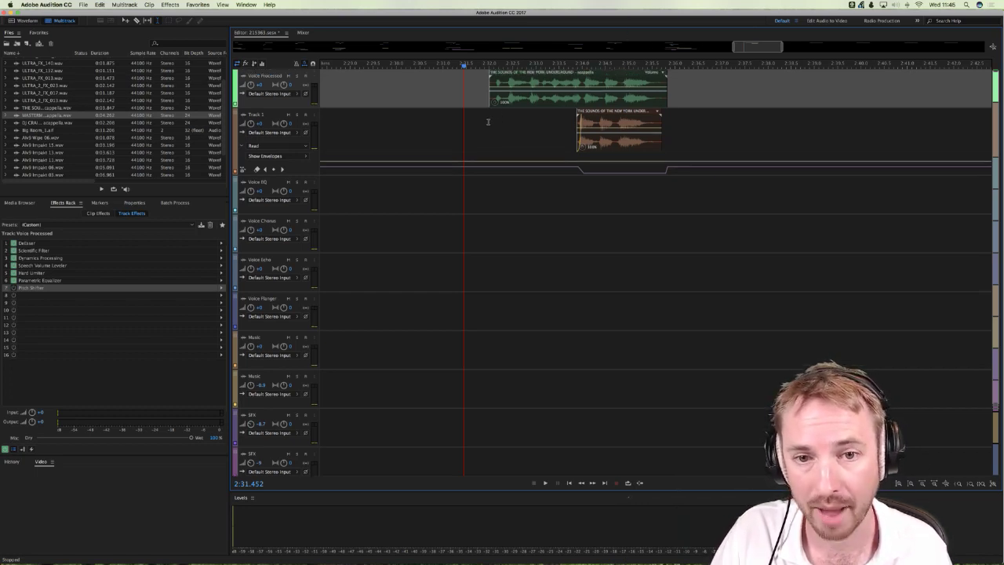
pyautogui.click(458, 89)
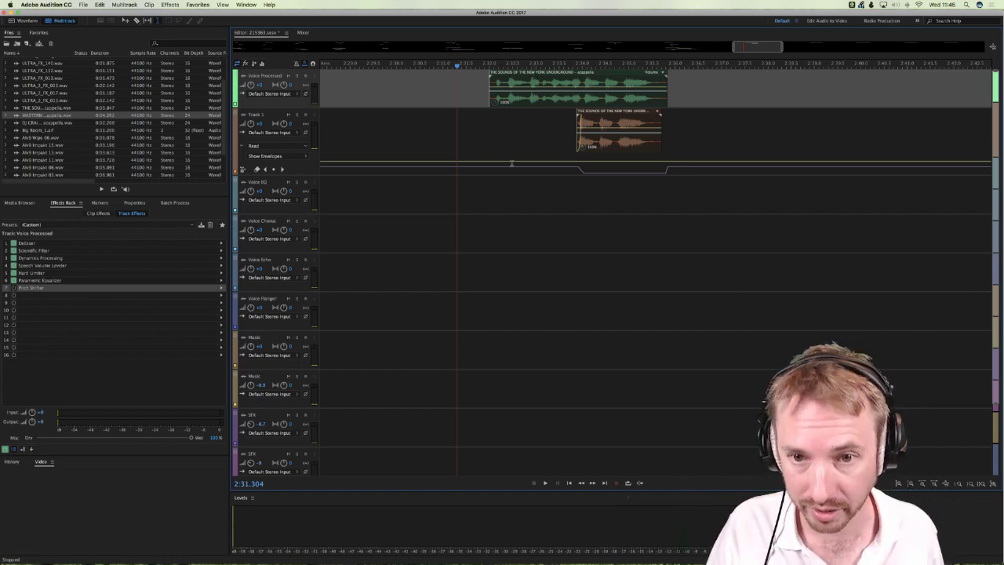
pyautogui.click(460, 81)
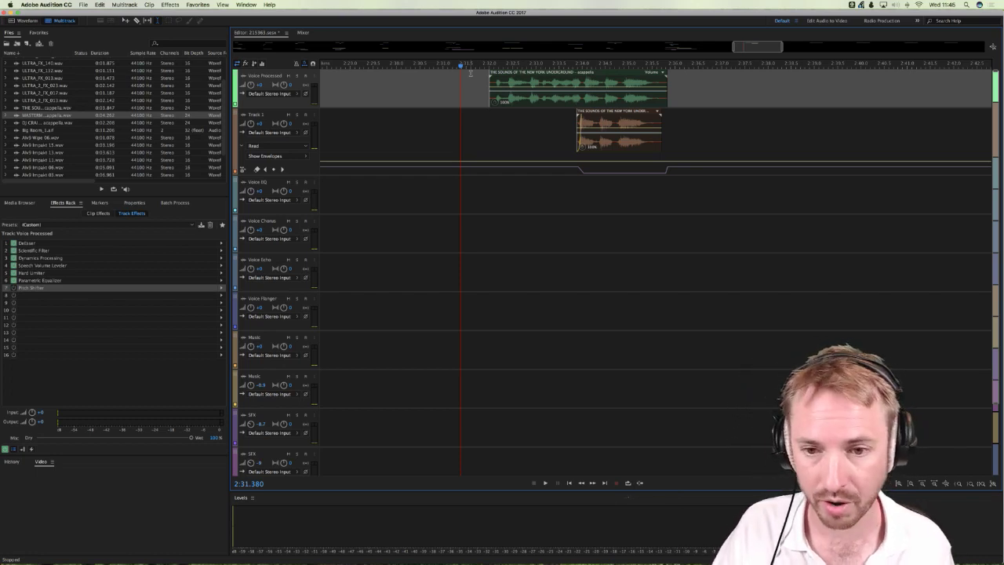
pyautogui.moveTo(460, 66); pyautogui.dragTo(451, 66)
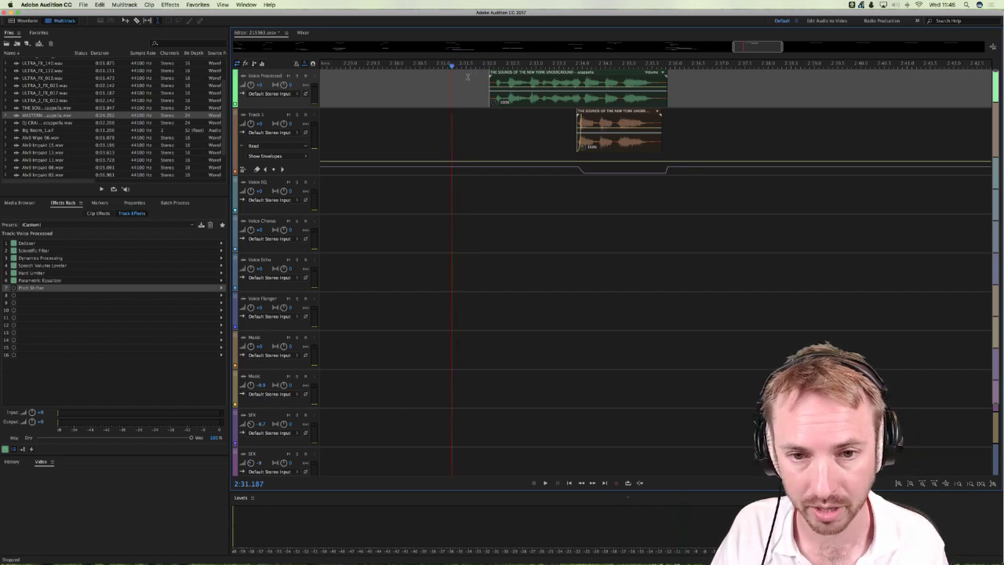
pyautogui.scroll(-5, 490, 66)
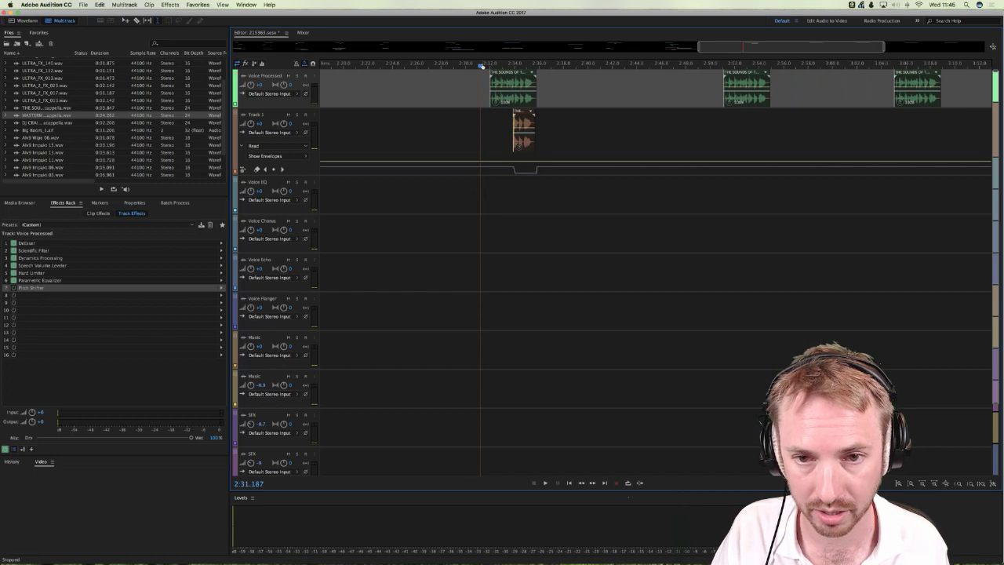
# Step: Play from 2:31.187 with the Media Browser showing, then replay from just before the Track 1 clip
pyautogui.press('space')
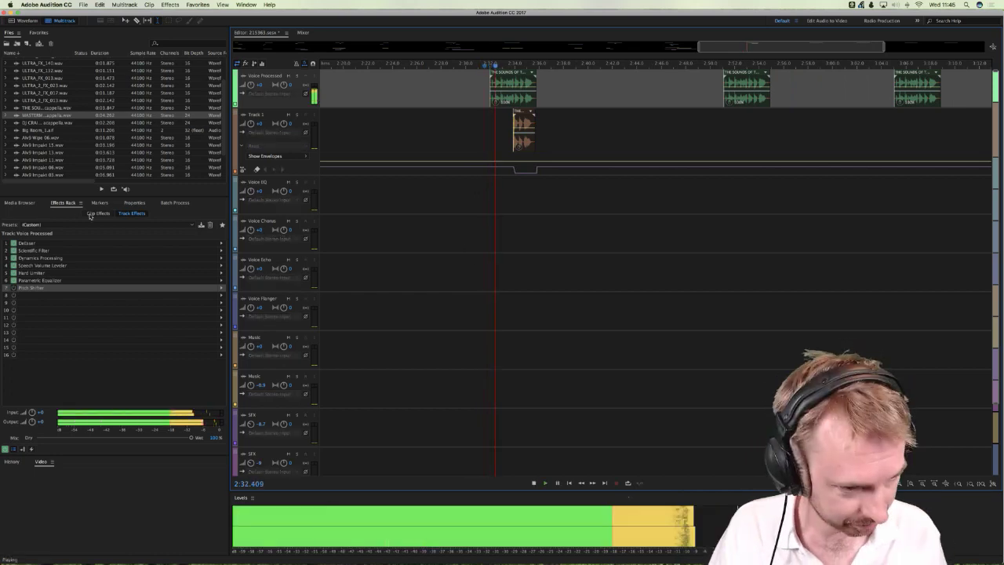
pyautogui.click(18, 202)
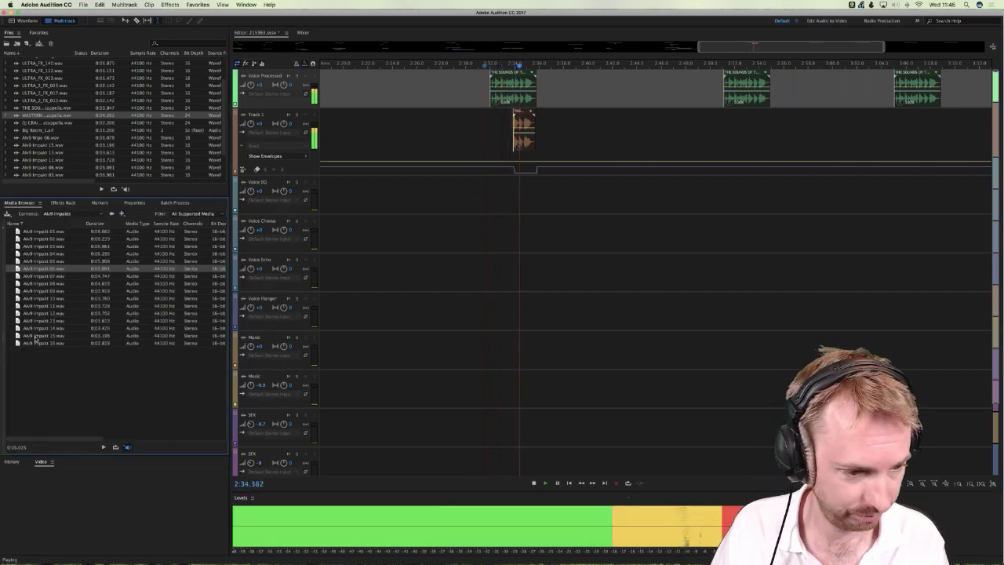
pyautogui.press('space')
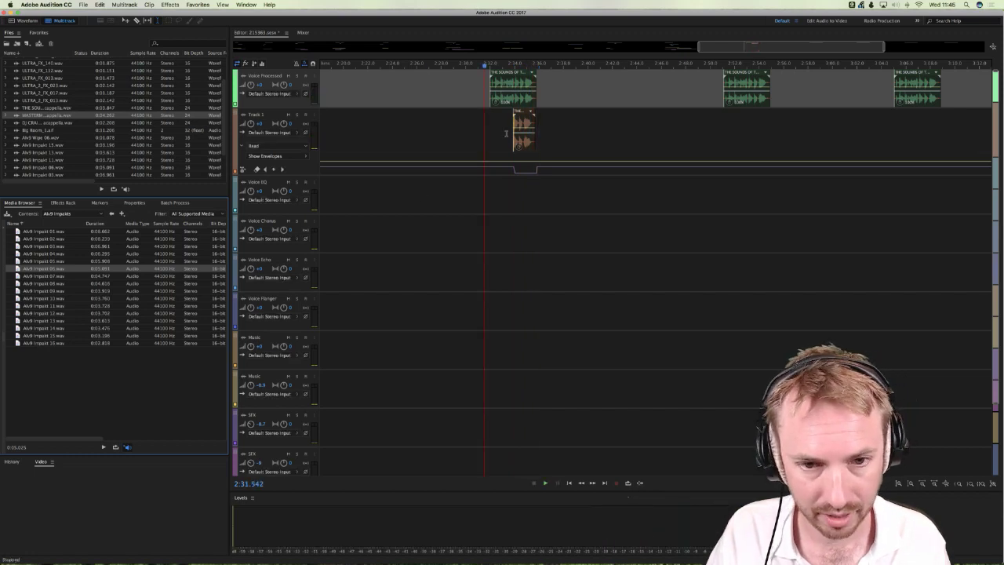
pyautogui.click(525, 129)
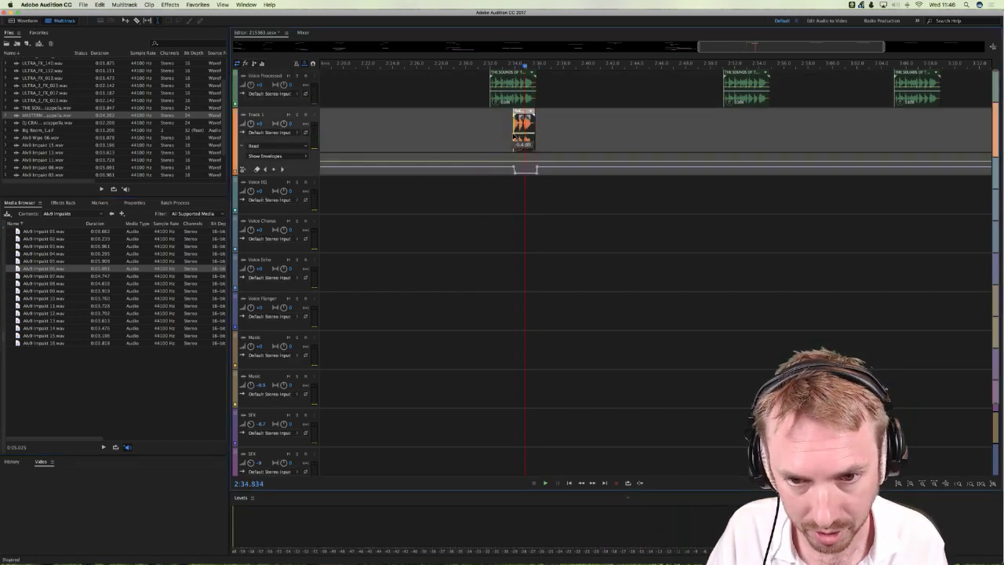
pyautogui.click(506, 131)
pyautogui.press('space')
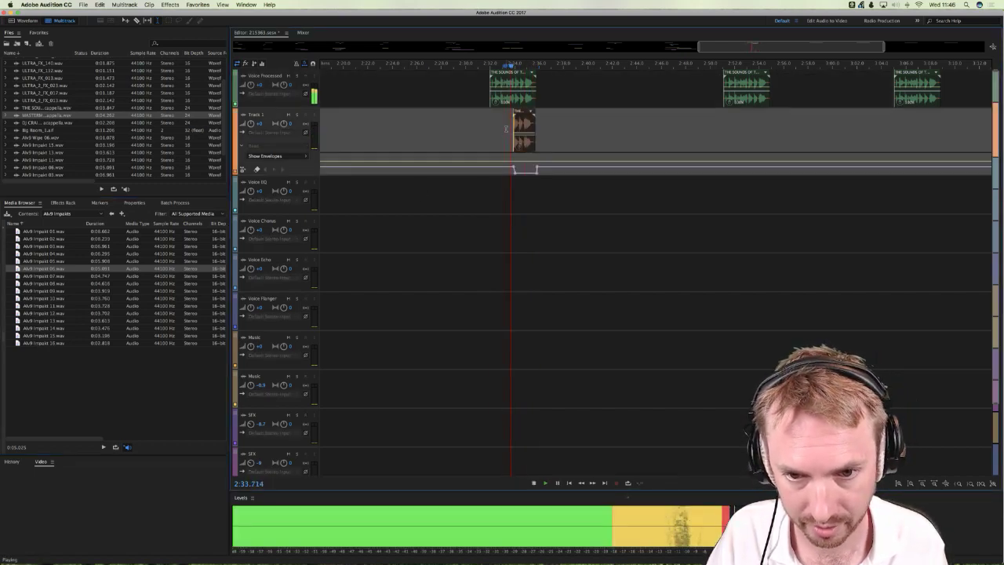
pyautogui.press('space')
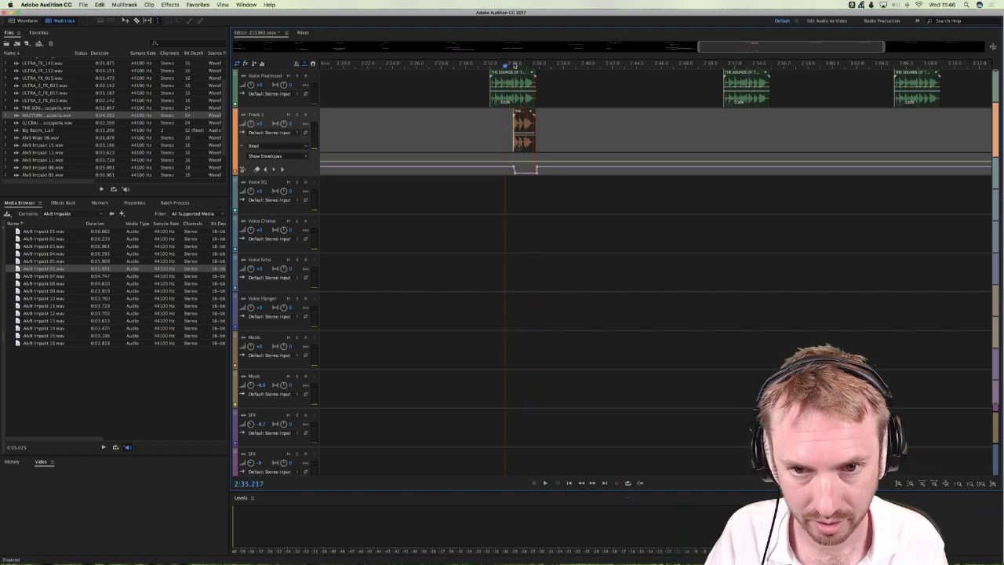
# Step: Zoom in and replay the voice overlap from 2:33.217, then select the empty Voice EQ track
pyautogui.scroll(3, 515, 66)
pyautogui.scroll(2, 515, 66)
pyautogui.click(547, 116)
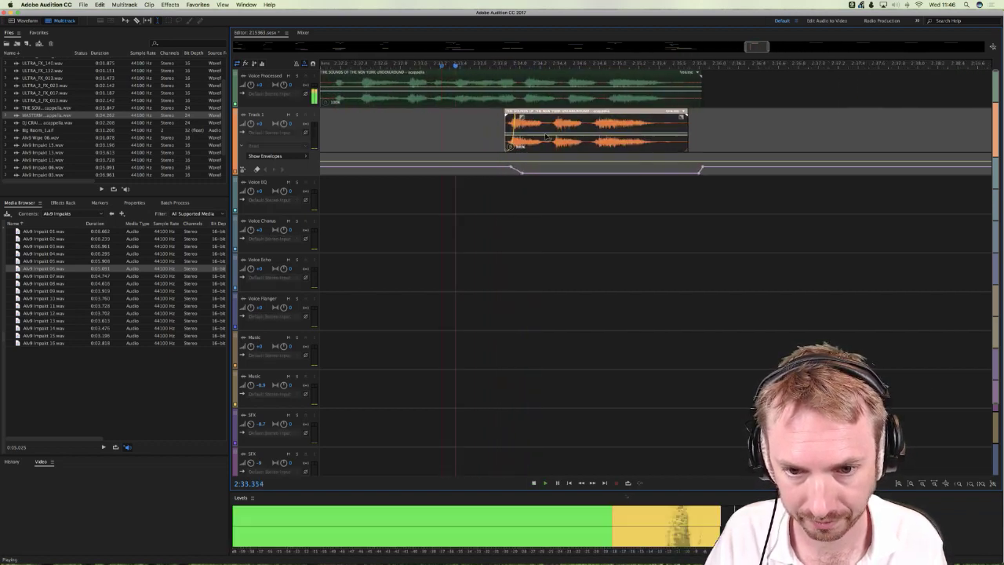
pyautogui.press('space')
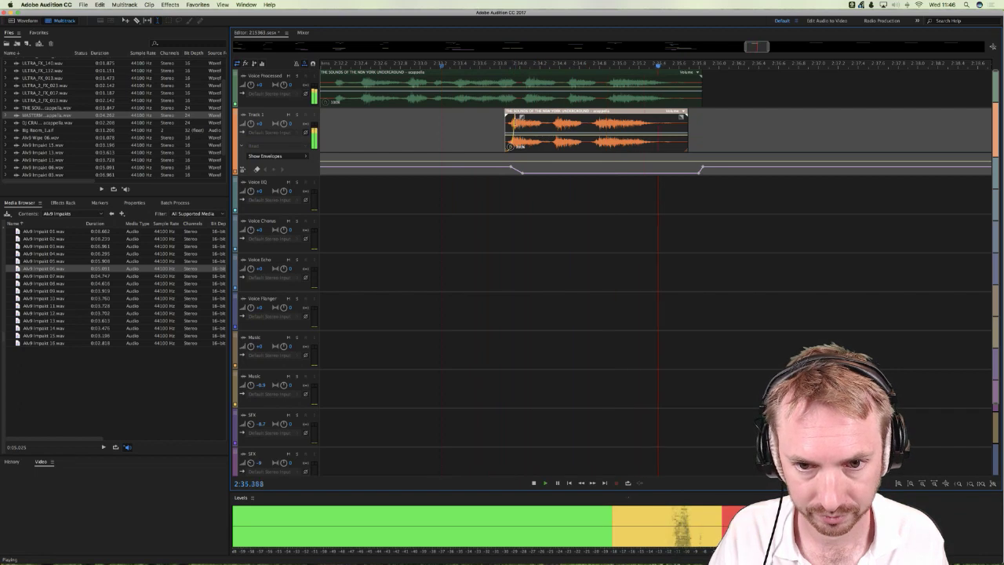
pyautogui.press('space')
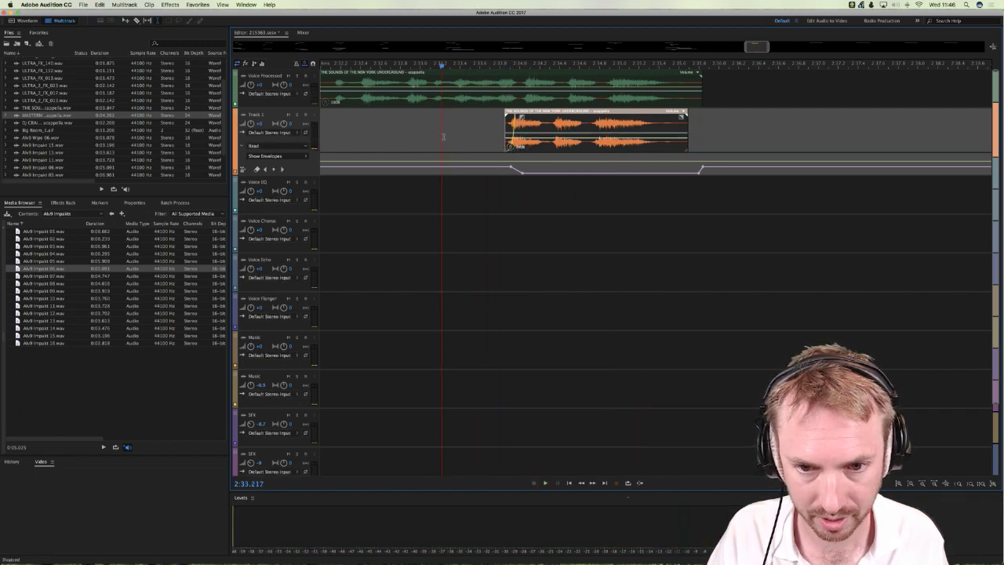
pyautogui.press('space')
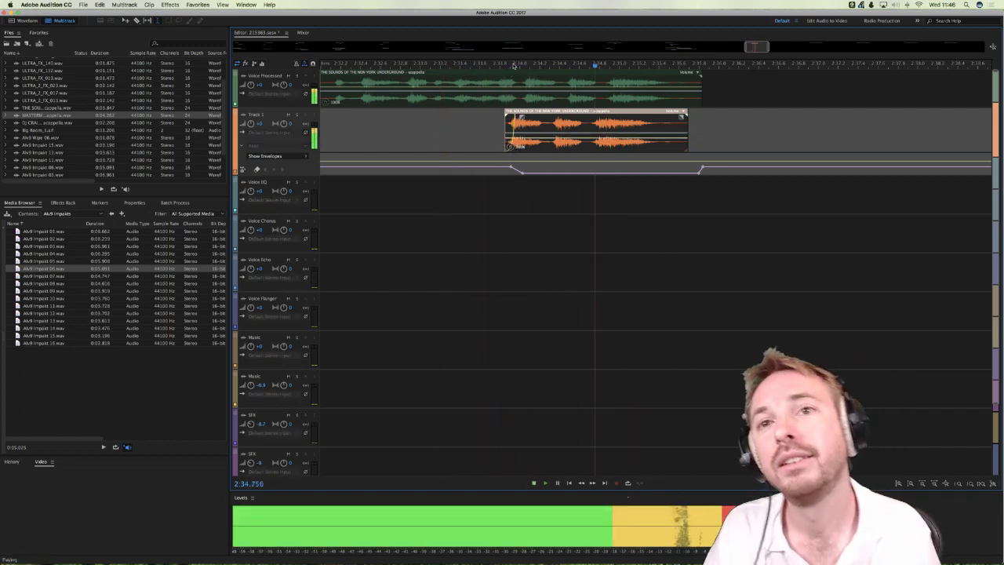
pyautogui.scroll(-3, 513, 67)
pyautogui.press('space')
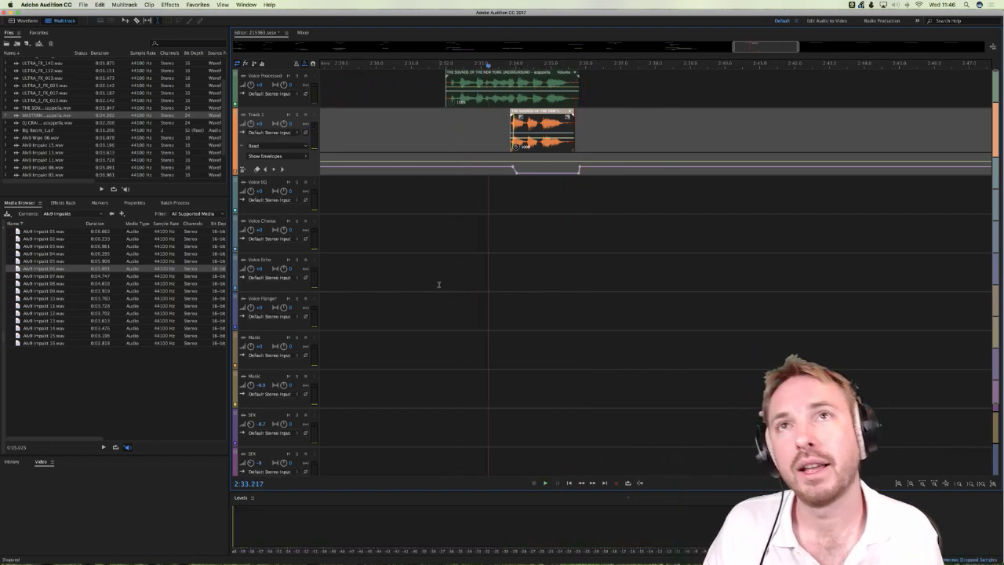
pyautogui.click(463, 196)
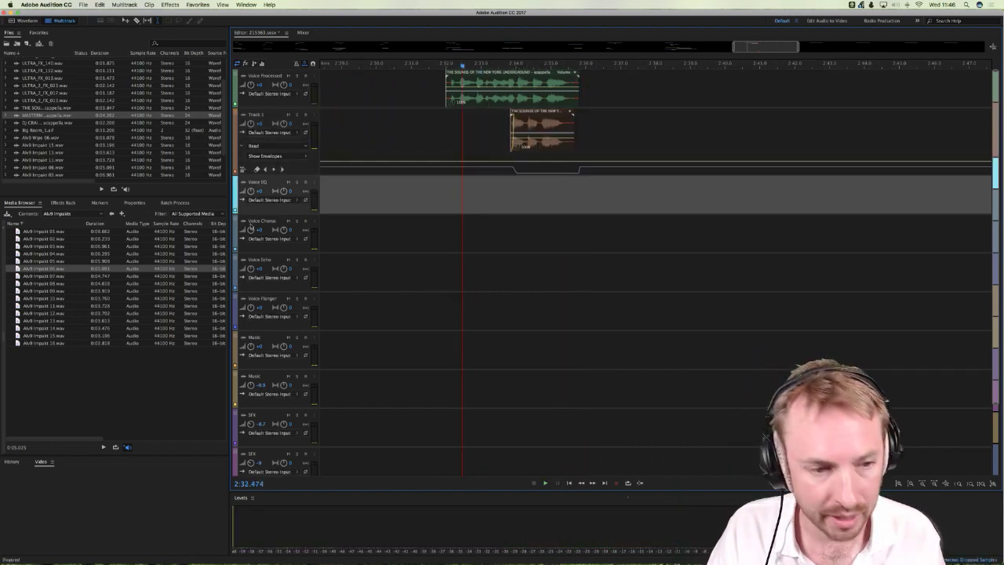
# Step: Browse BIG RADIO IMAGING PACK > AFX vol1 > AFX Starters and add AFX - Starter 01 to the Music track
pyautogui.click(77, 213)
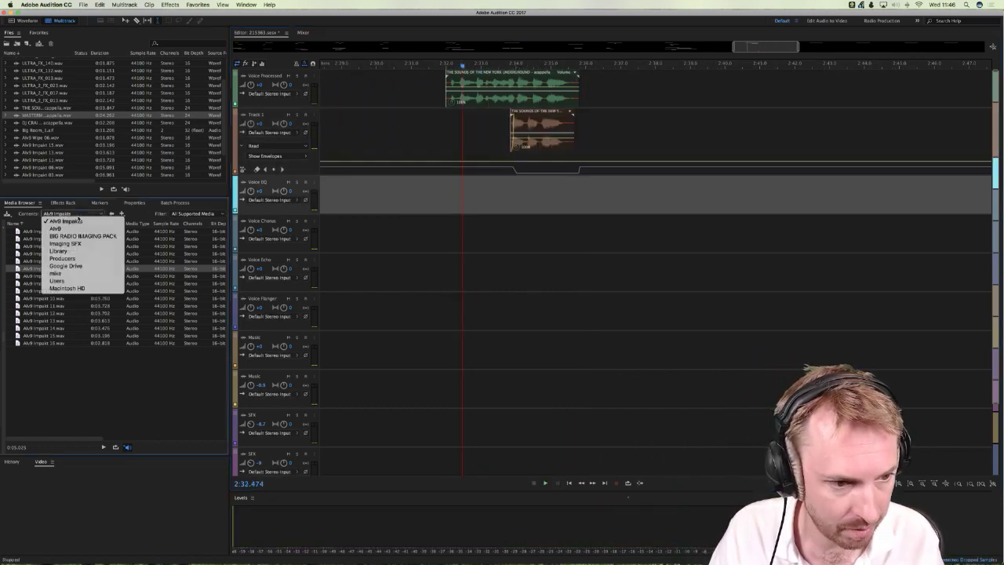
pyautogui.click(71, 237)
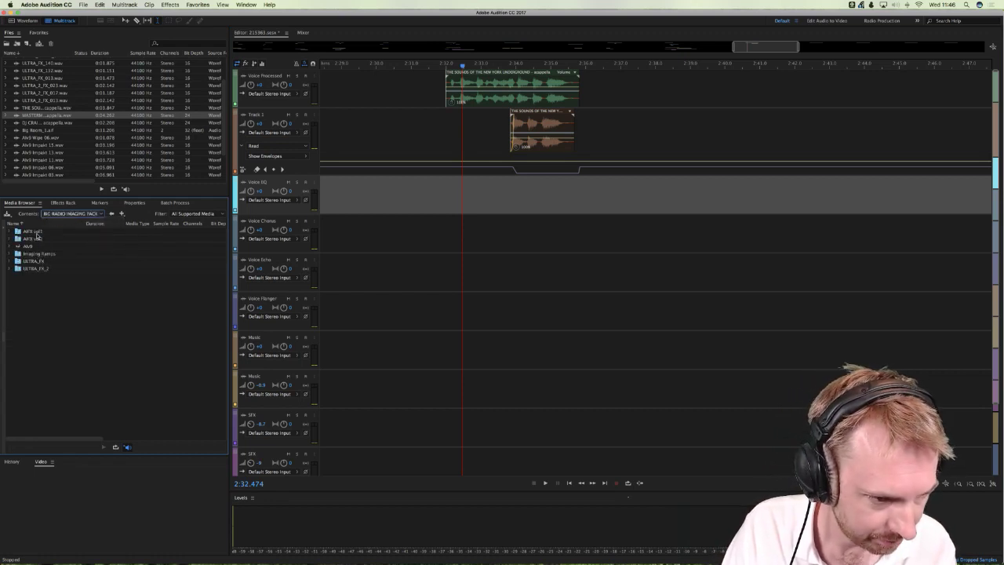
pyautogui.doubleClick(36, 233)
pyautogui.doubleClick(47, 232)
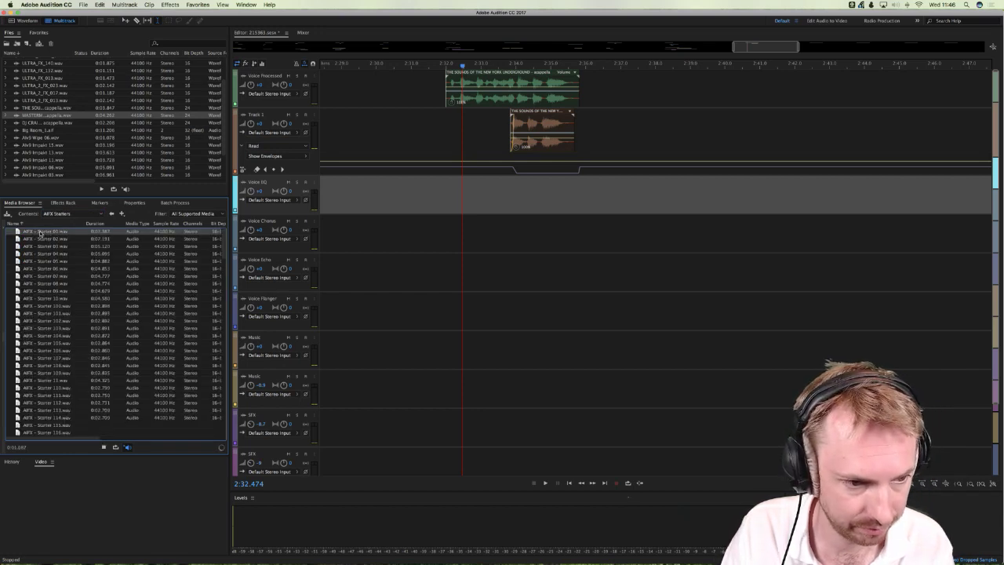
pyautogui.moveTo(40, 233); pyautogui.dragTo(434, 392)
# Step: Audition the AFX Starter 01 music bed together with the voice from just before its start
pyautogui.click(454, 297)
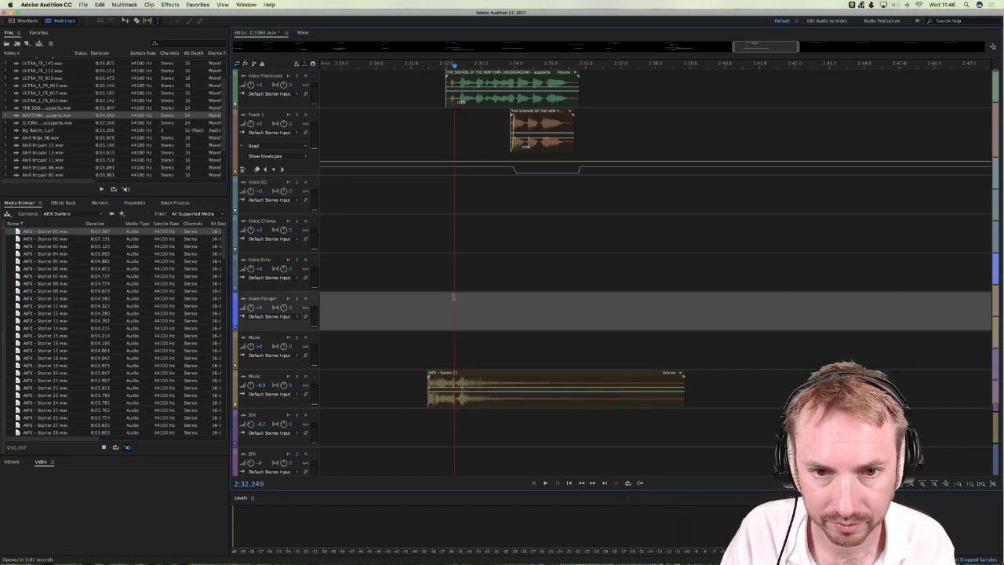
pyautogui.click(460, 296)
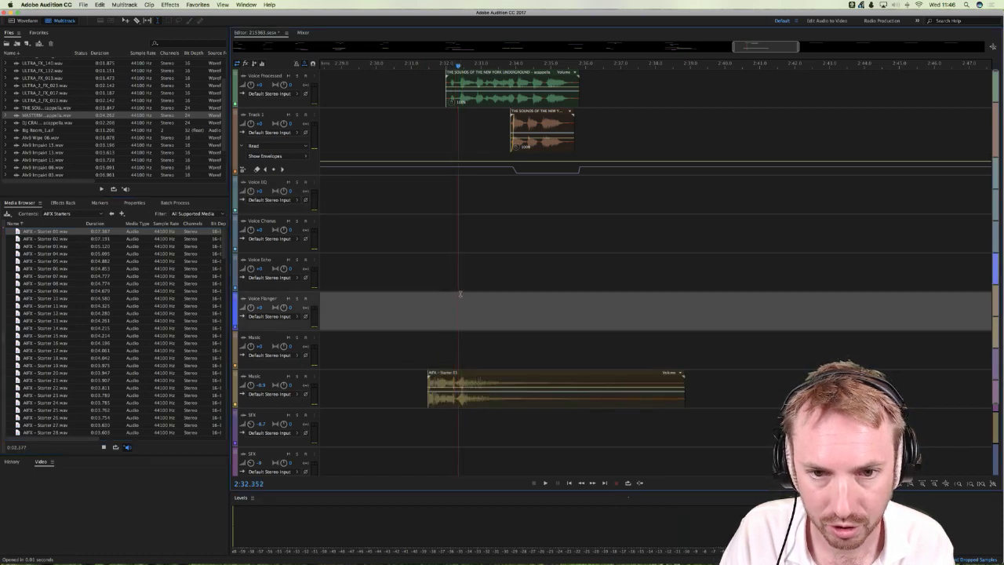
pyautogui.click(422, 305)
pyautogui.press('space')
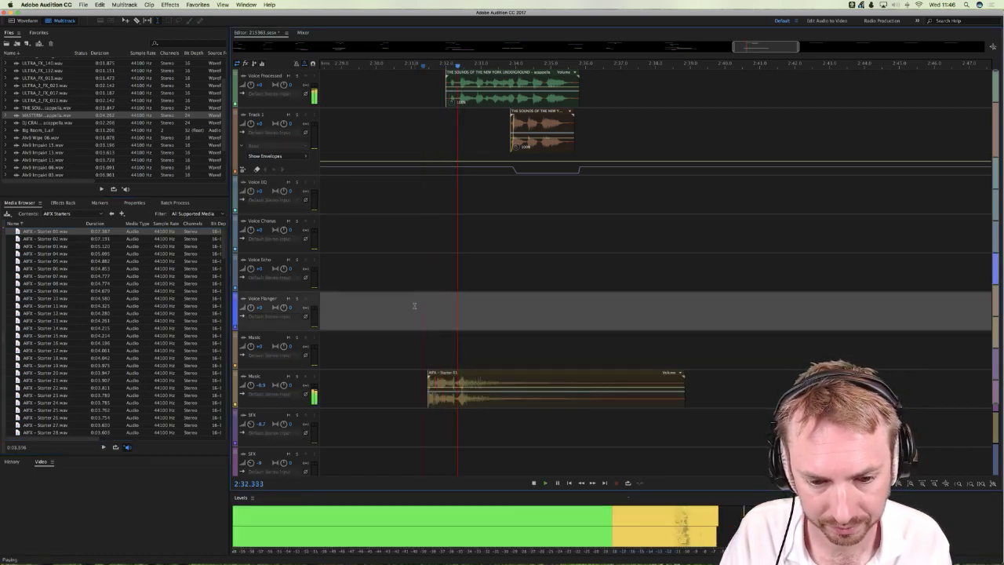
pyautogui.press('space')
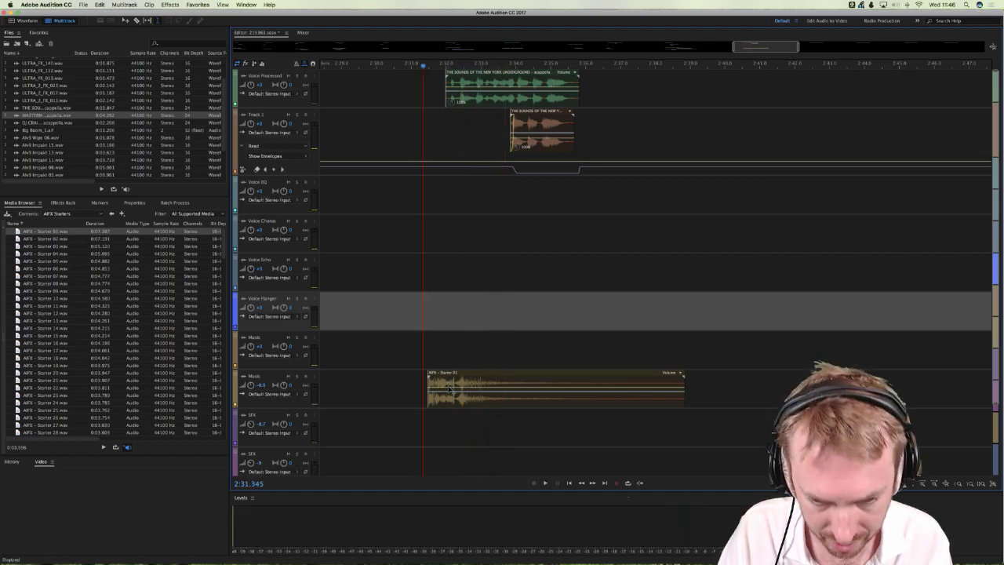
pyautogui.click(449, 389)
pyautogui.click(416, 347)
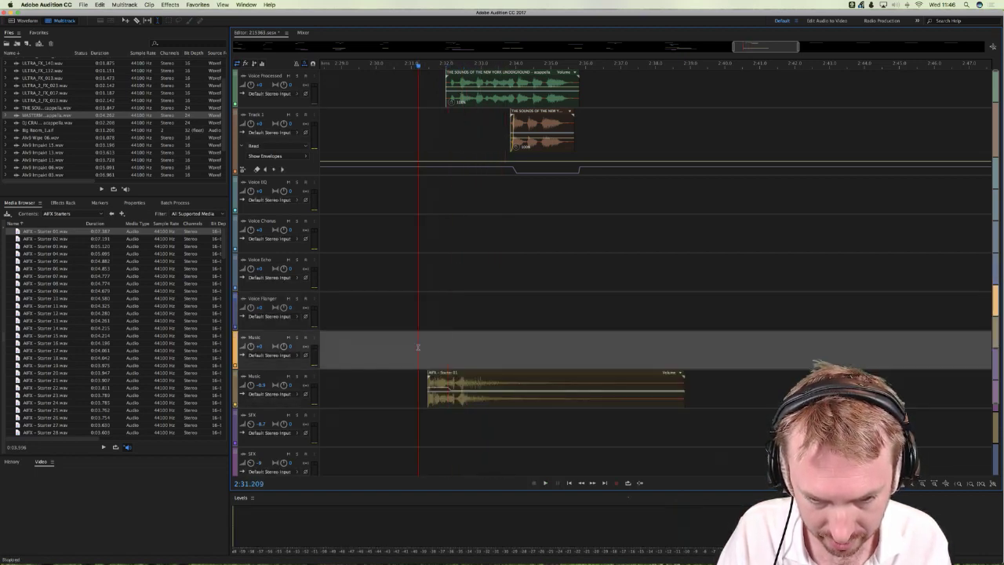
pyautogui.press('space')
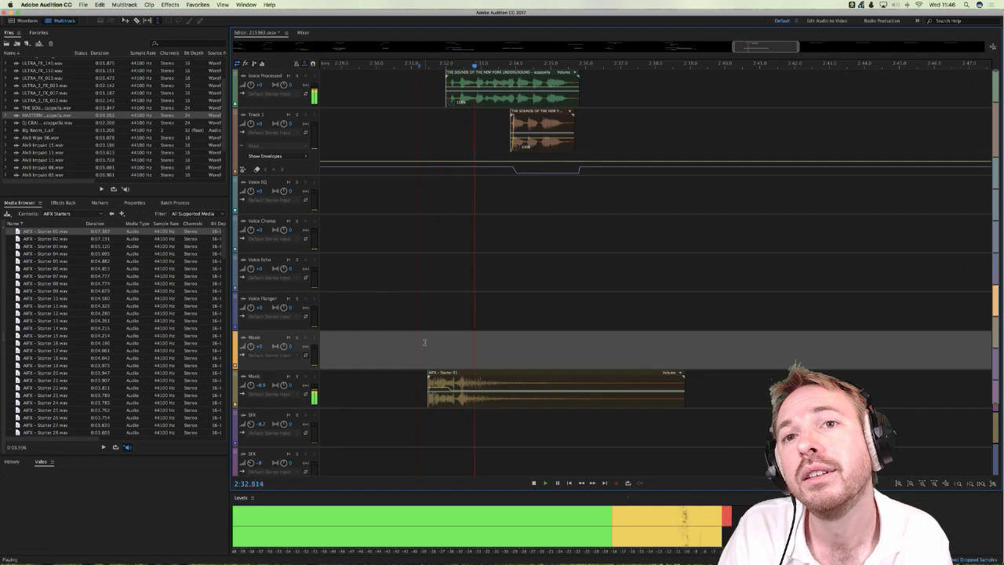
pyautogui.press('space')
# Step: Place NanoFX 14 from AFX_Nano FX on the SFX track near 2:34 and play it against the voice
pyautogui.click(111, 213)
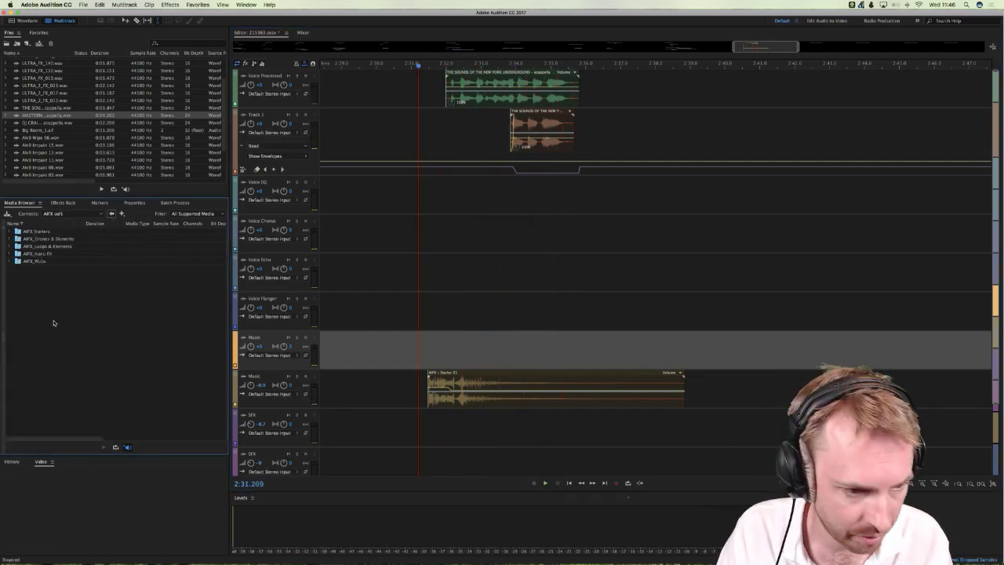
pyautogui.doubleClick(35, 254)
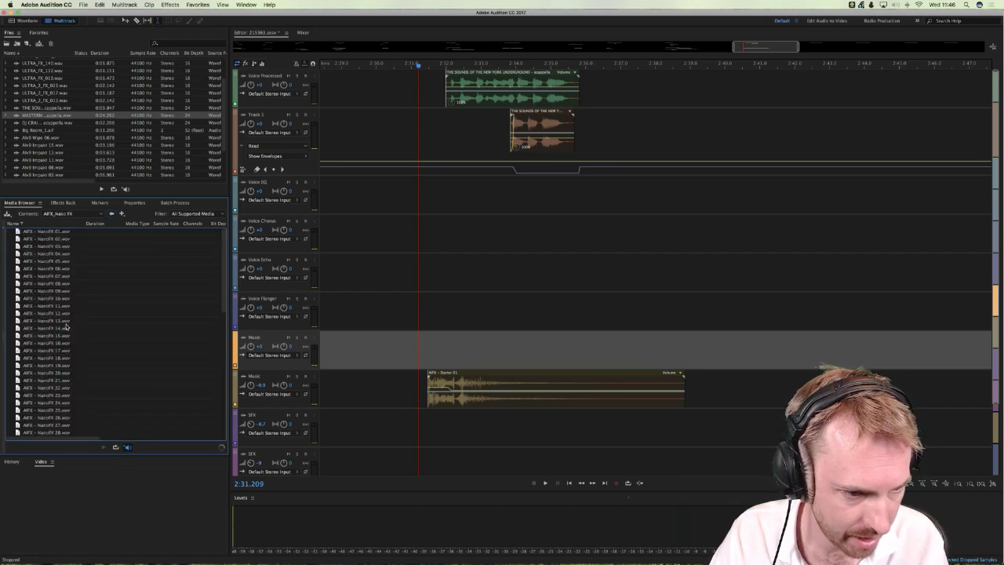
pyautogui.moveTo(57, 332); pyautogui.dragTo(513, 438)
pyautogui.click(517, 316)
pyautogui.press('space')
pyautogui.press('space')
pyautogui.press('space')
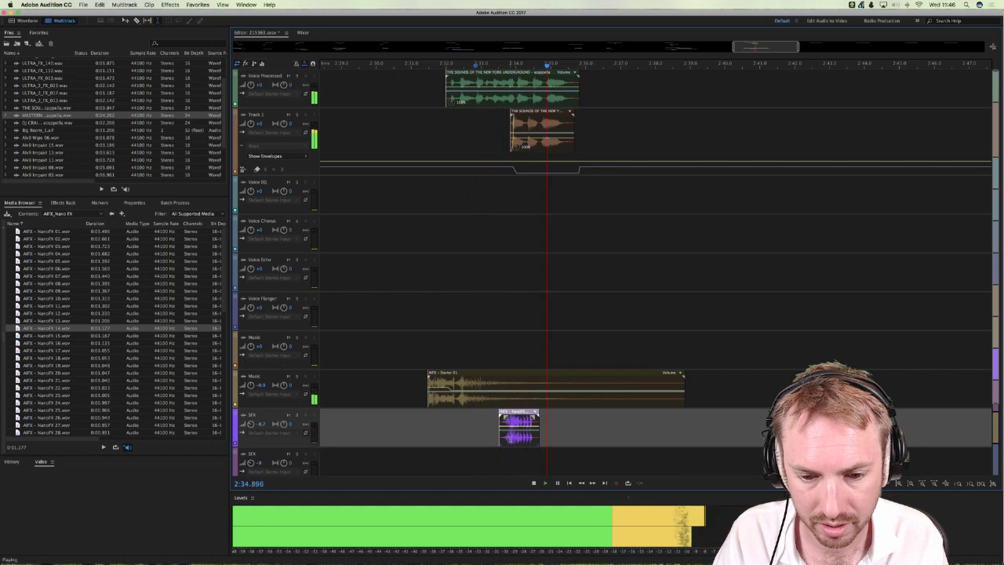
pyautogui.press('space')
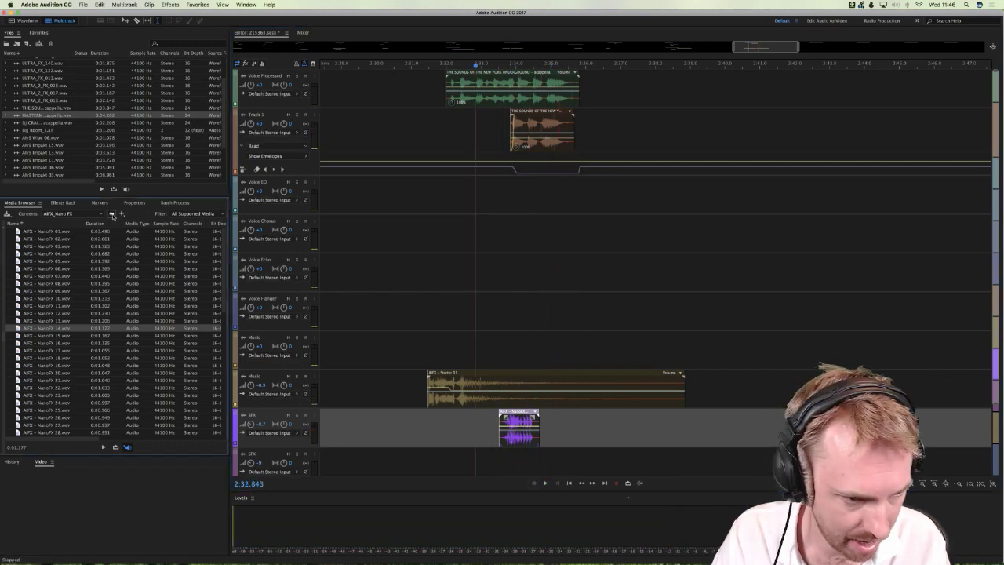
# Step: Preview AFX - Starter 14 from AFX Starters and drop it on the Music track around 2:33
pyautogui.click(111, 213)
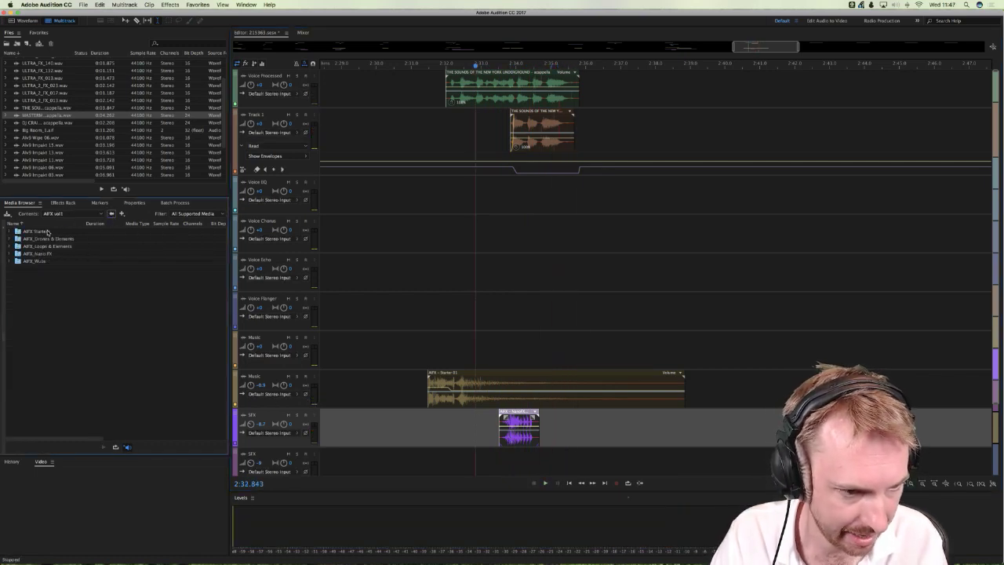
pyautogui.doubleClick(46, 232)
pyautogui.click(45, 327)
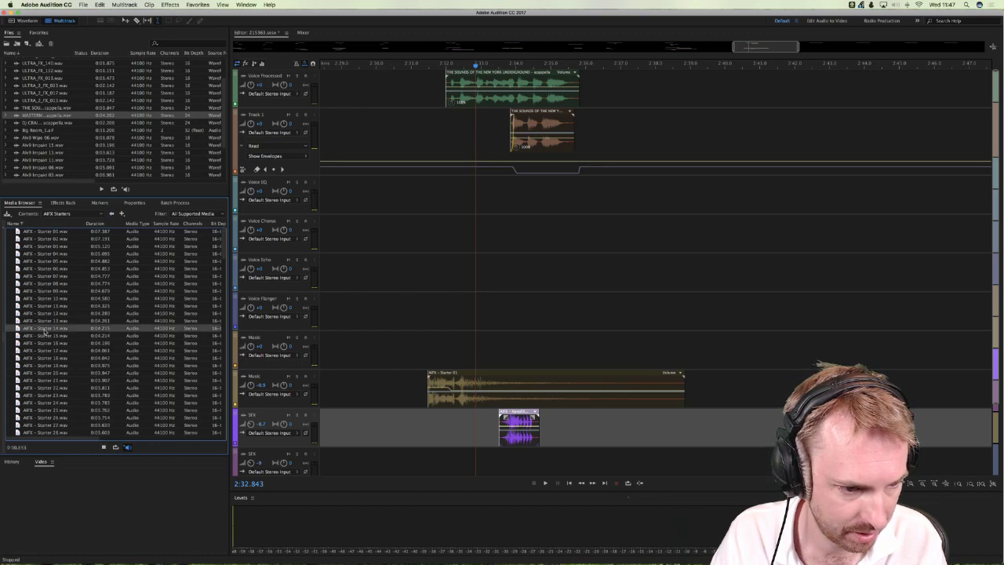
pyautogui.moveTo(45, 331); pyautogui.dragTo(470, 337)
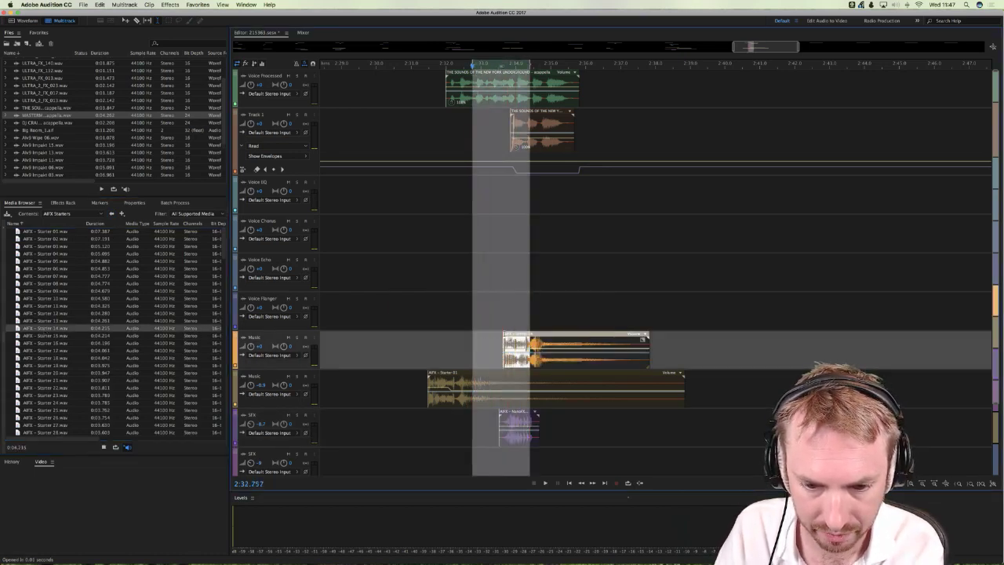
# Step: Trim the front of Starter 14 and move it onto the SFX track, overlapping so it fades in
pyautogui.press('Delete')
pyautogui.scroll(5, 553, 62)
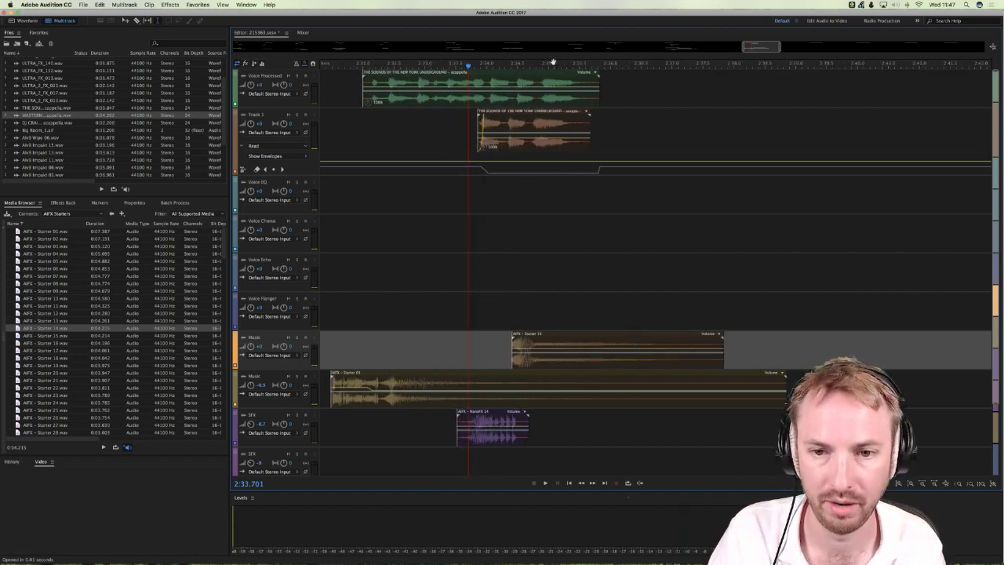
pyautogui.click(510, 185)
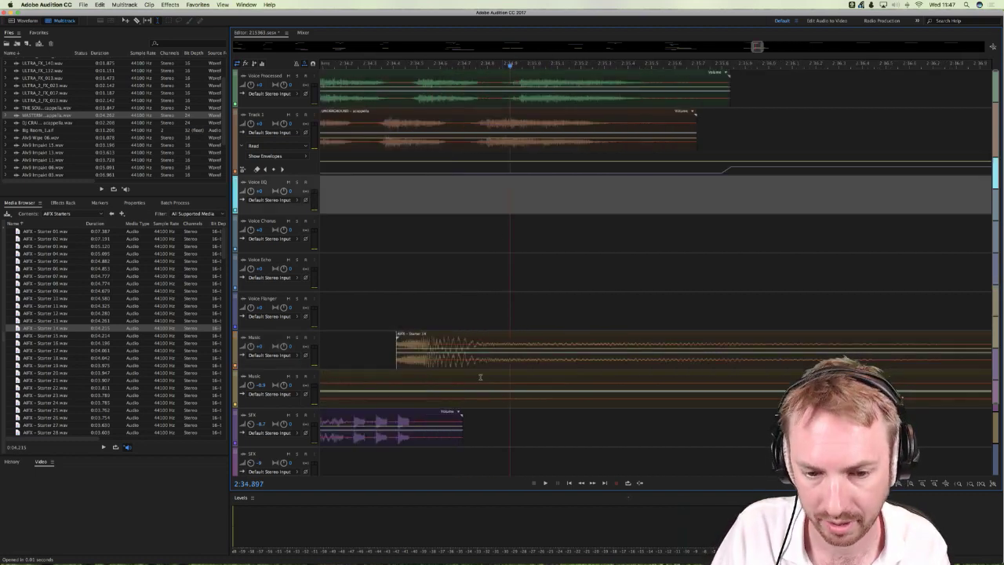
pyautogui.moveTo(465, 360); pyautogui.dragTo(586, 439)
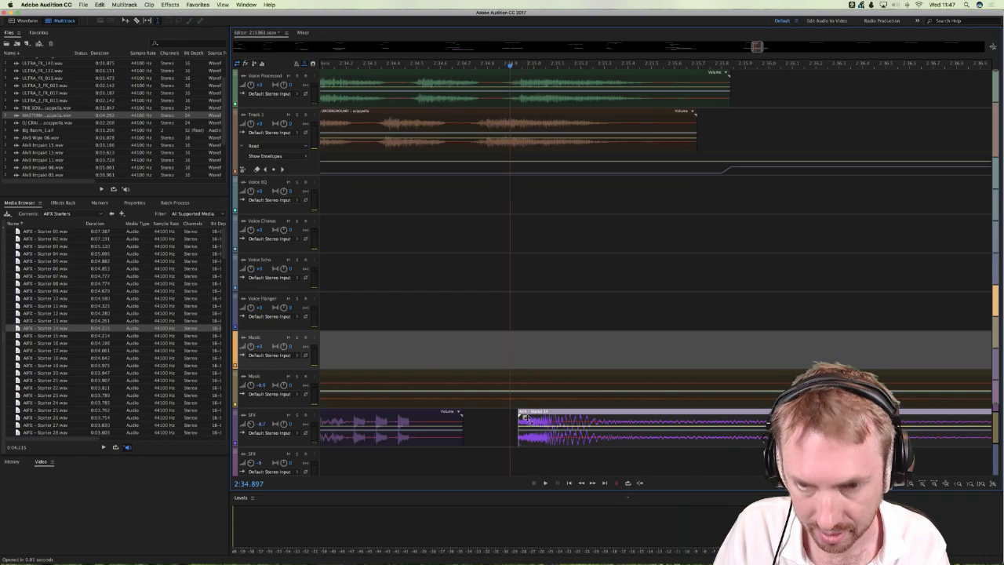
pyautogui.moveTo(527, 418); pyautogui.dragTo(498, 418)
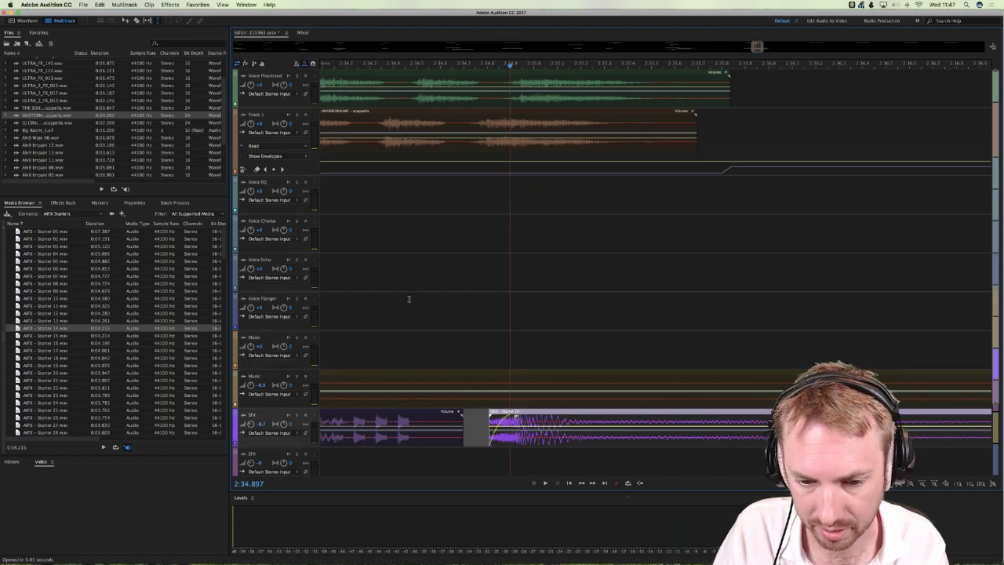
# Step: Audition the Starter 14 timing and nudge it slightly earlier, replaying from about 2:34.6
pyautogui.click(374, 266)
pyautogui.press('space')
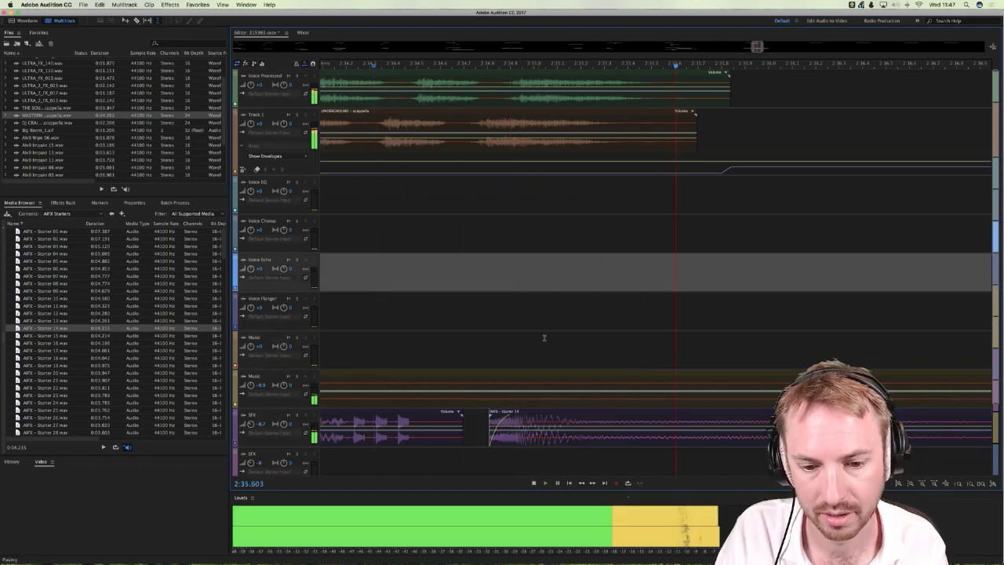
pyautogui.press('space')
pyautogui.moveTo(518, 420); pyautogui.dragTo(461, 421)
pyautogui.press('space')
pyautogui.press('space')
pyautogui.press('space')
pyautogui.press('space')
pyautogui.press('space')
pyautogui.press('space')
pyautogui.press('space')
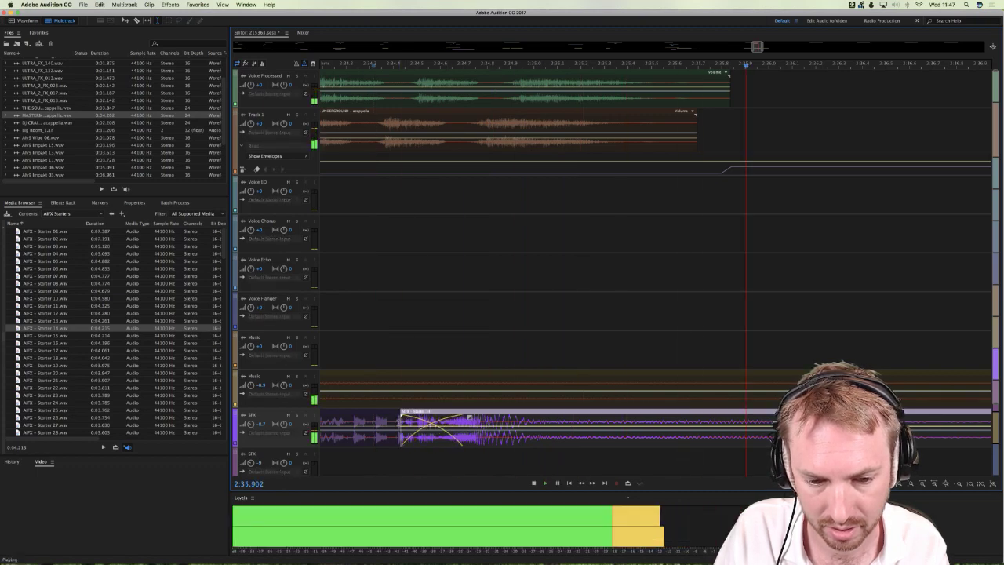
pyautogui.press('space')
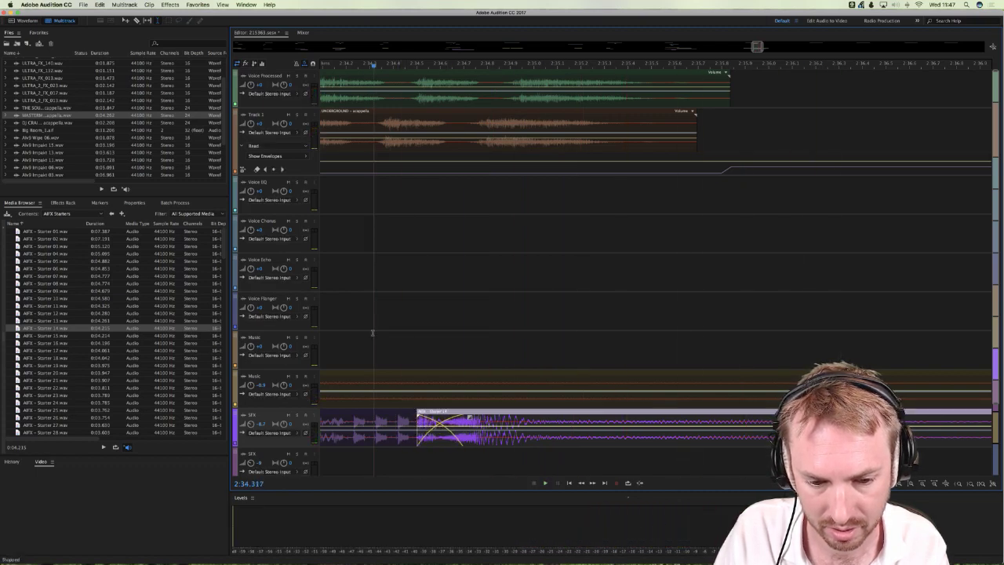
pyautogui.click(372, 335)
pyautogui.press('space')
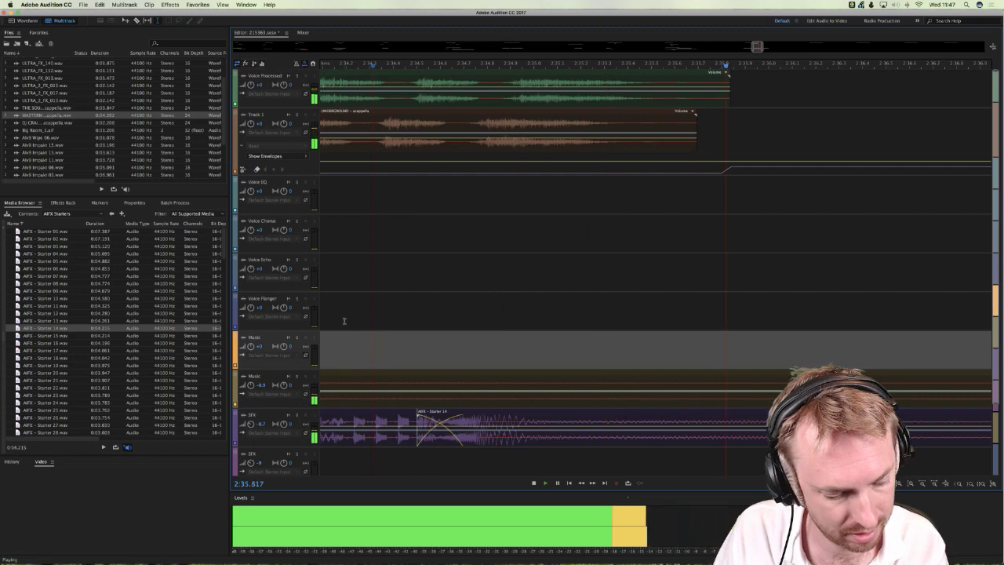
pyautogui.click(345, 320)
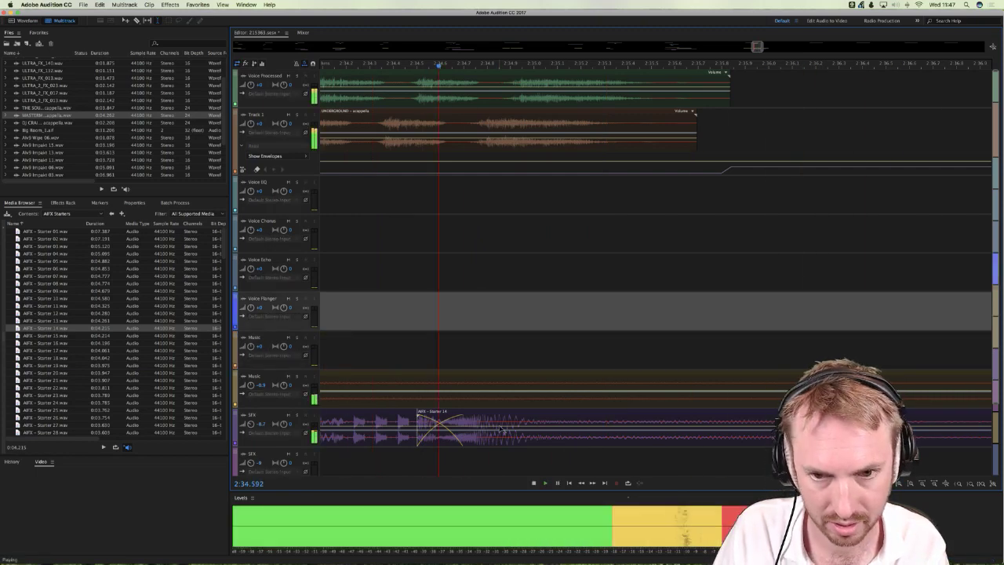
# Step: Fine-tune Starter 14 with small nudges later and earlier, replaying each time to check timing
pyautogui.moveTo(486, 424); pyautogui.dragTo(498, 420)
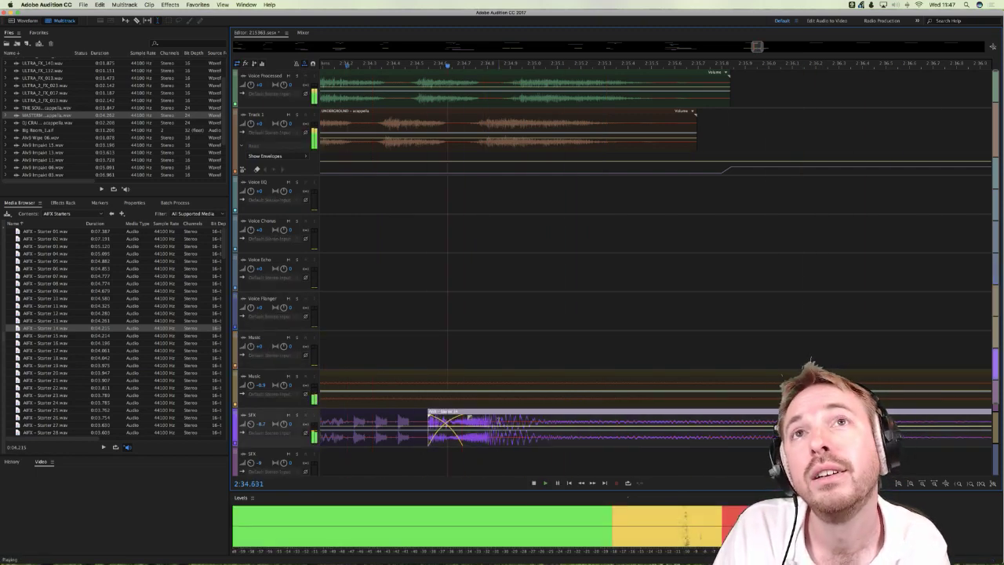
pyautogui.press('space')
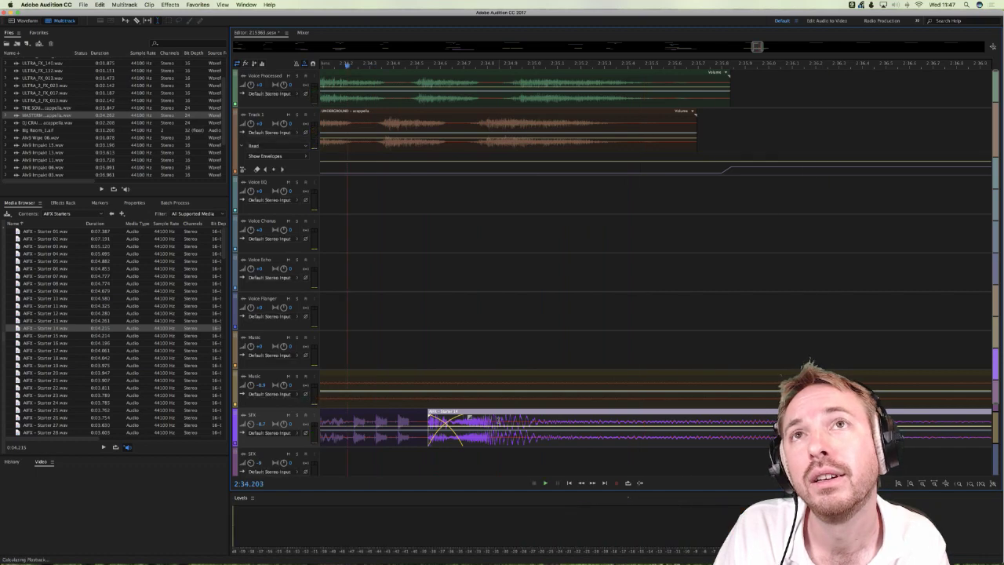
pyautogui.press('space')
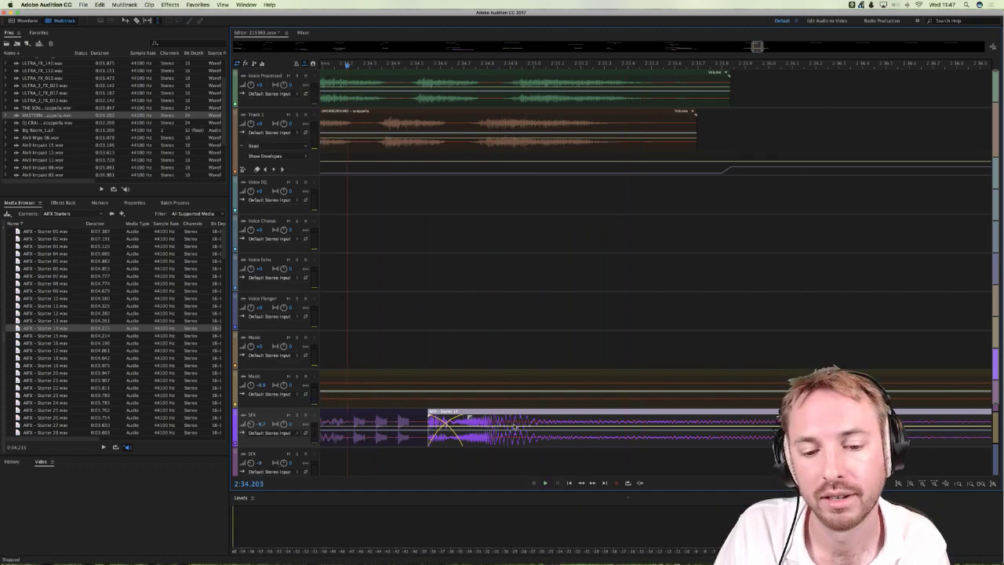
pyautogui.moveTo(497, 428); pyautogui.dragTo(521, 427)
pyautogui.press('space')
pyautogui.press('space')
pyautogui.press('space')
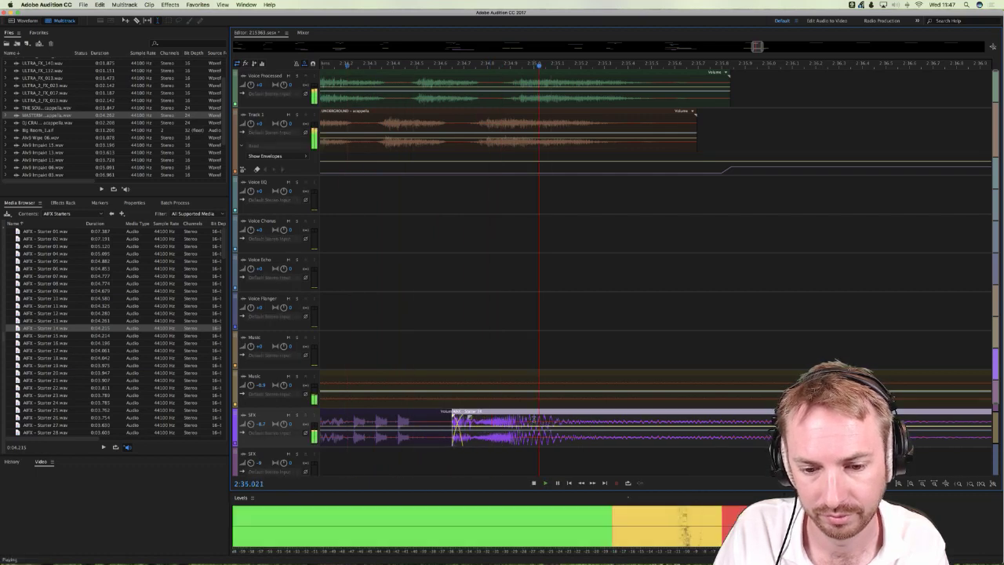
pyautogui.press('space')
pyautogui.scroll(-3, 522, 66)
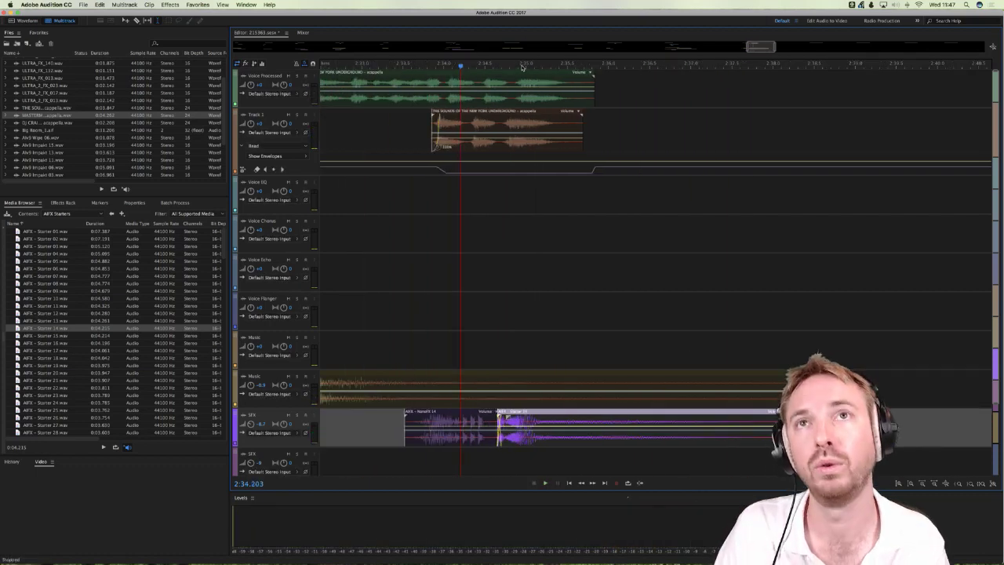
pyautogui.scroll(-5, 522, 67)
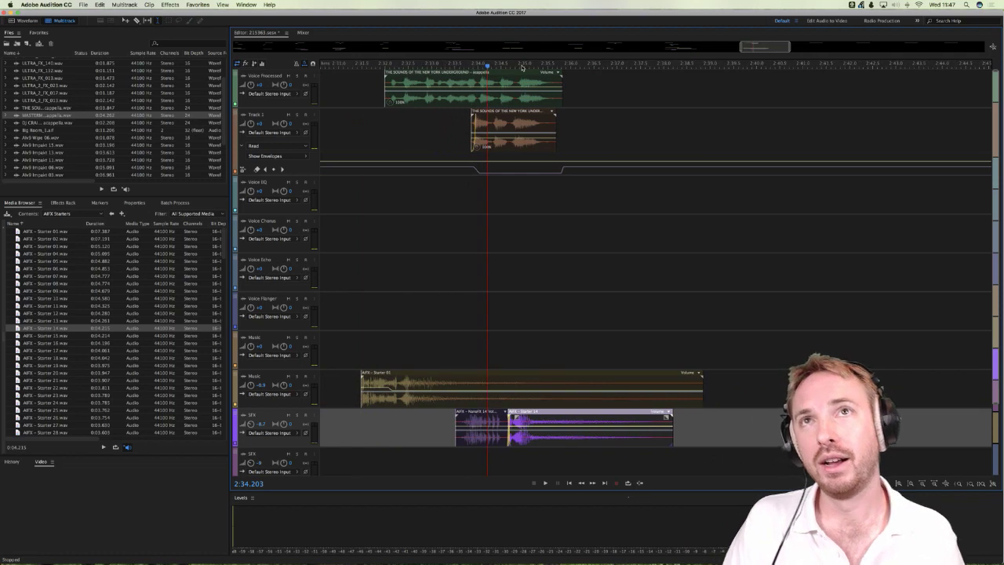
pyautogui.scroll(-4, 521, 67)
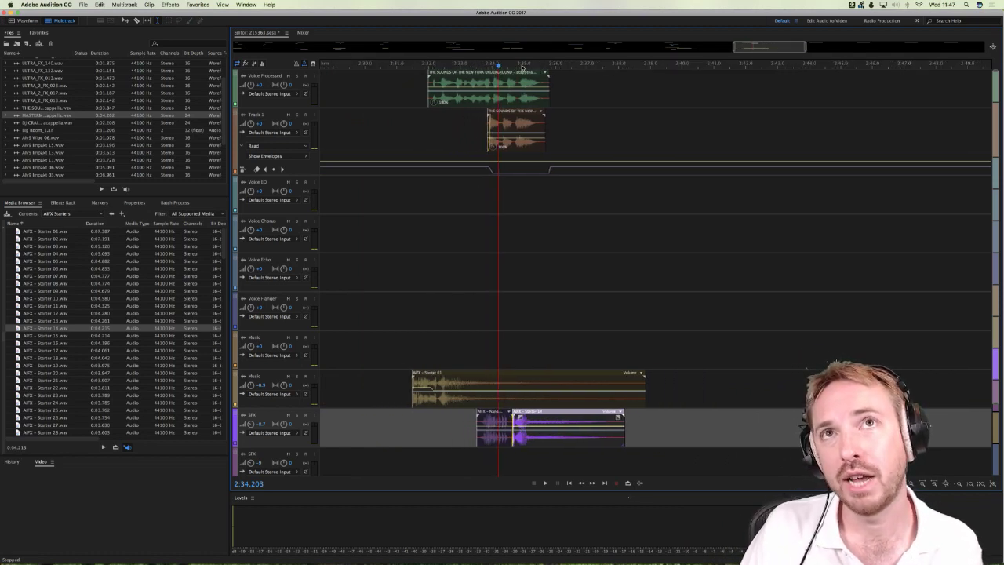
pyautogui.scroll(-3, 522, 67)
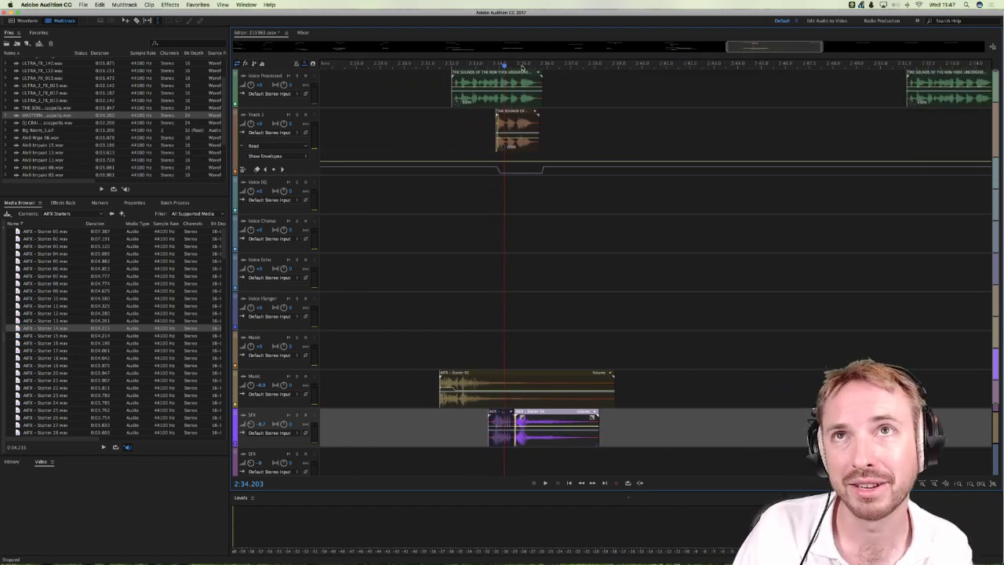
pyautogui.scroll(-3, 521, 66)
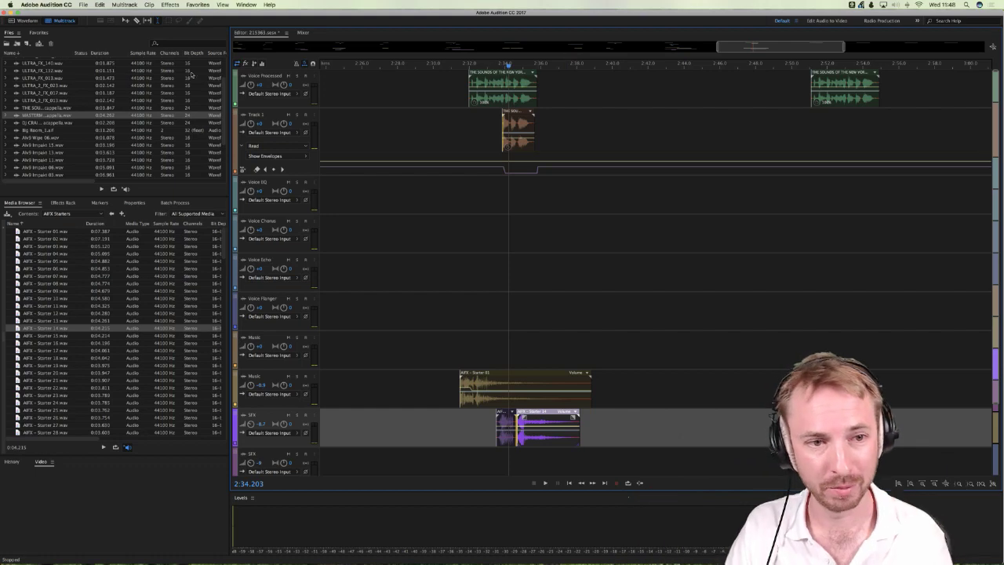
# Step: In the waveform editor, create a new Untitled 1 audio file and record a short take into it
pyautogui.click(29, 23)
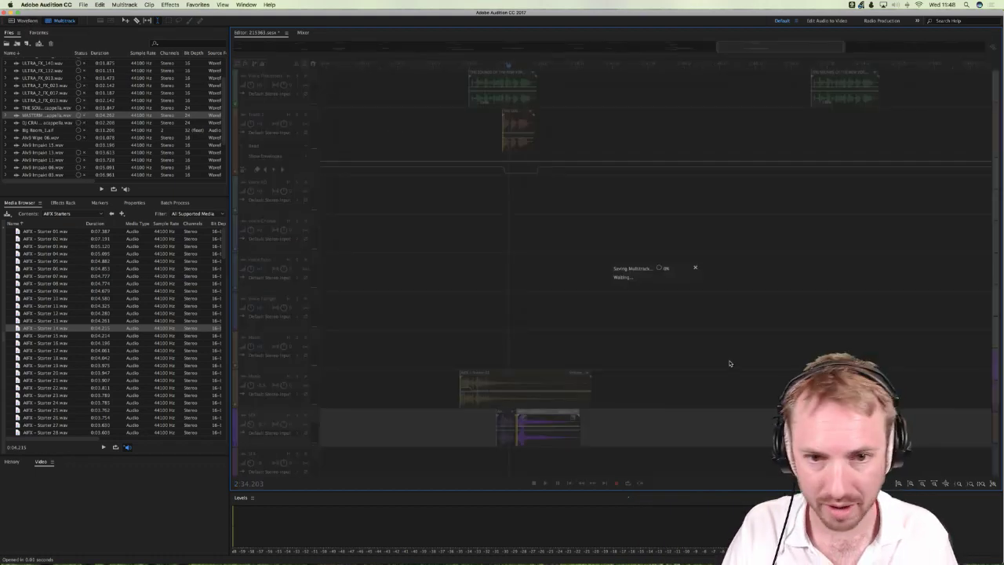
pyautogui.press('super+n')
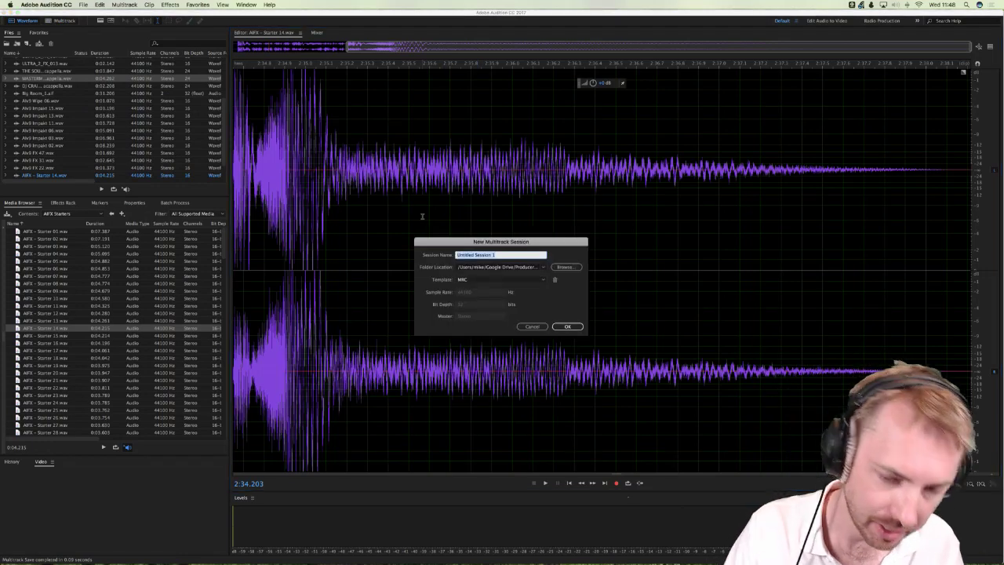
pyautogui.press('Escape')
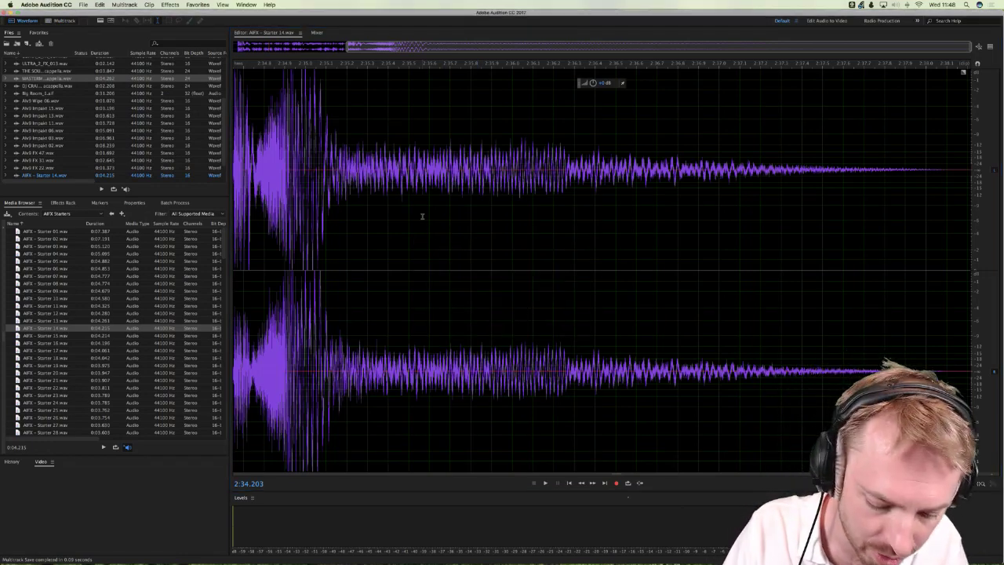
pyautogui.press('super+shift+n')
pyautogui.press('Return')
pyautogui.click(618, 483)
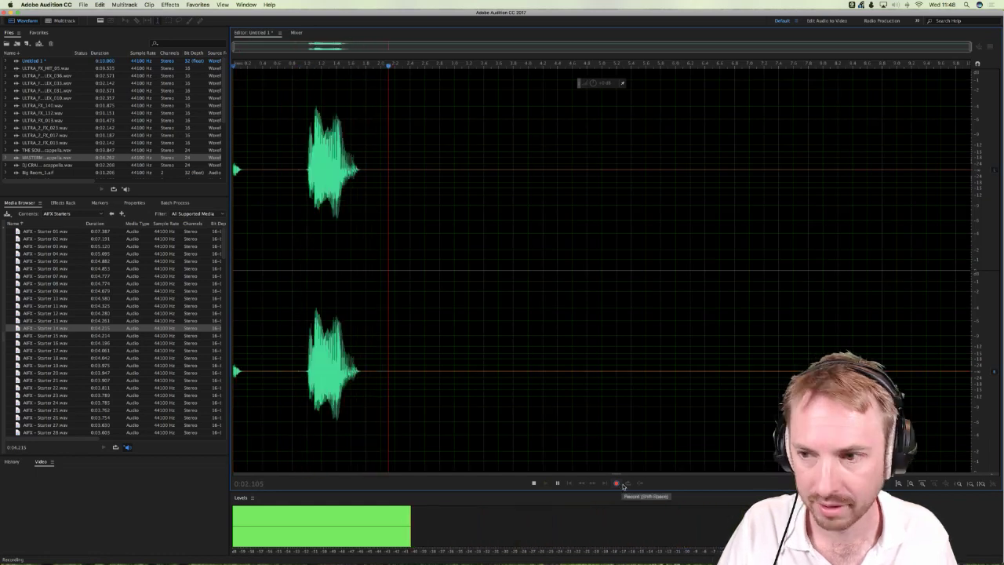
pyautogui.press('space')
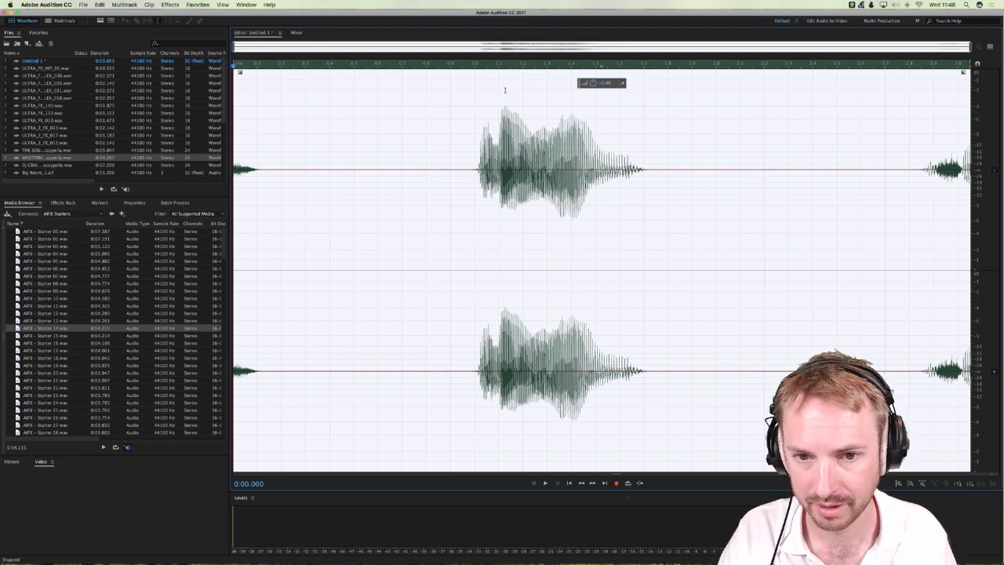
# Step: Select the whole voice waveform and apply Favorites > Normalize to 0 dB
pyautogui.click(526, 117)
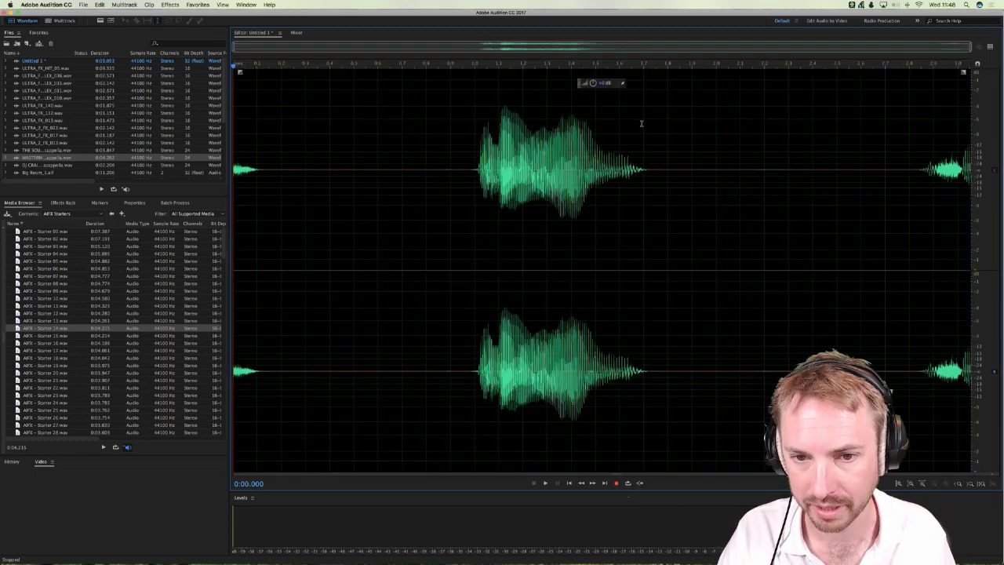
pyautogui.doubleClick(572, 101)
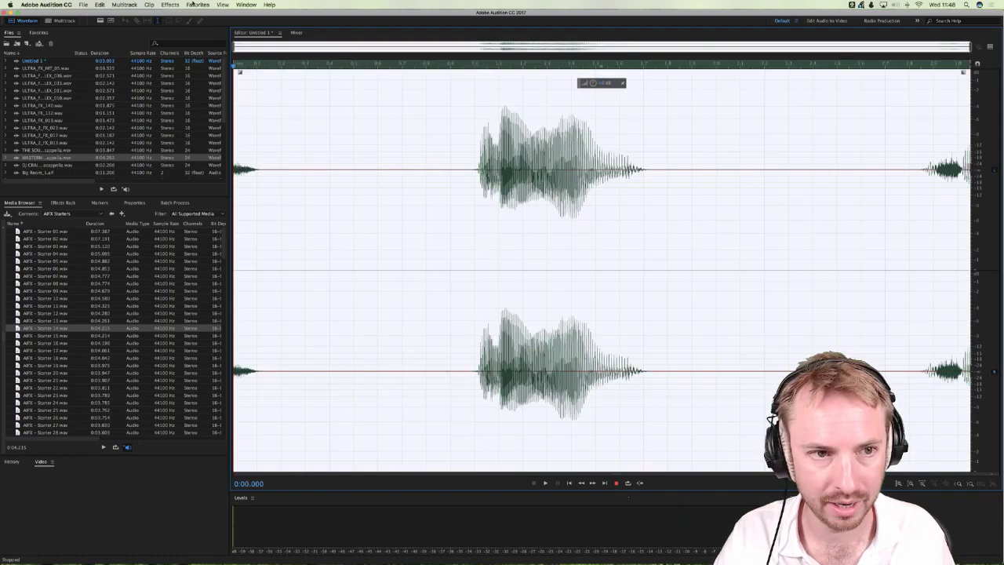
pyautogui.click(193, 5)
pyautogui.click(225, 89)
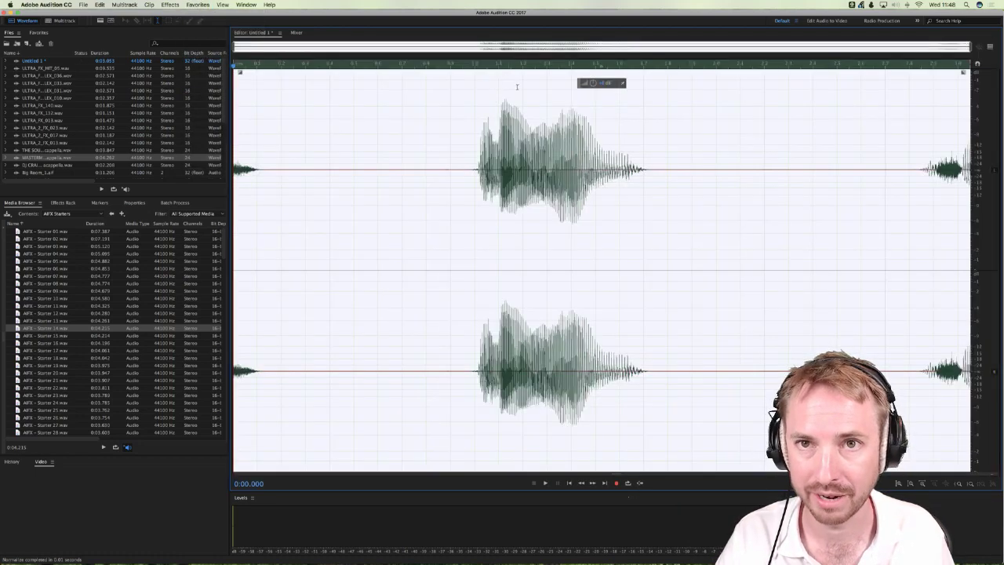
# Step: Set the playhead at the voice start, select the voice from there, and return to Multitrack
pyautogui.click(508, 88)
pyautogui.click(487, 220)
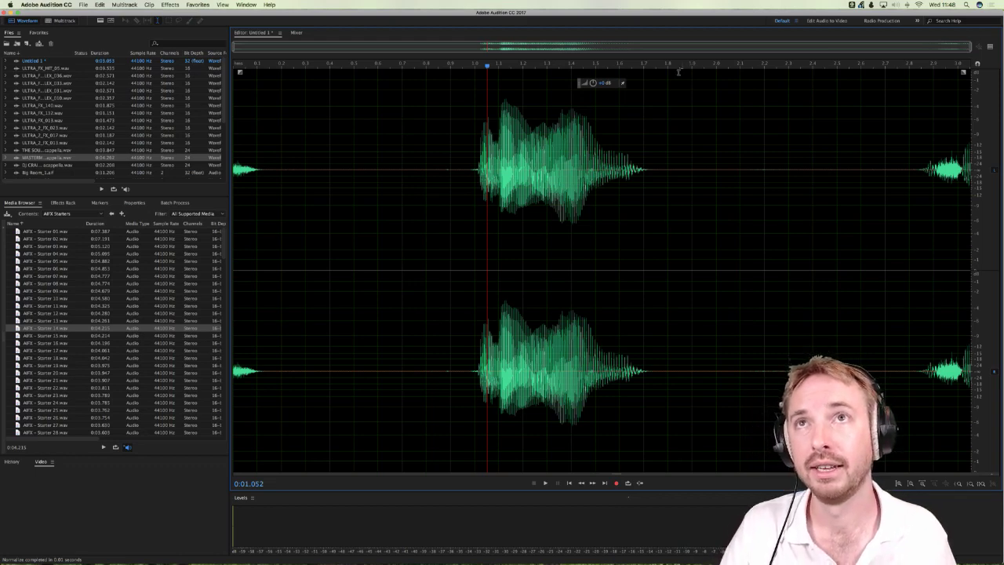
pyautogui.click(651, 126)
pyautogui.moveTo(503, 104); pyautogui.dragTo(824, 114)
pyautogui.click(434, 148)
pyautogui.click(473, 133)
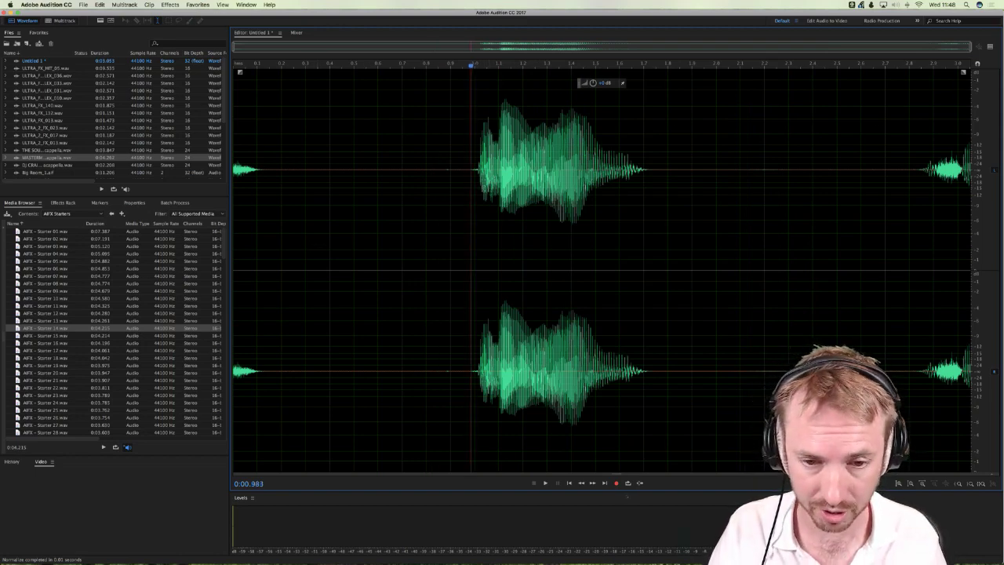
pyautogui.moveTo(471, 189); pyautogui.dragTo(680, 196)
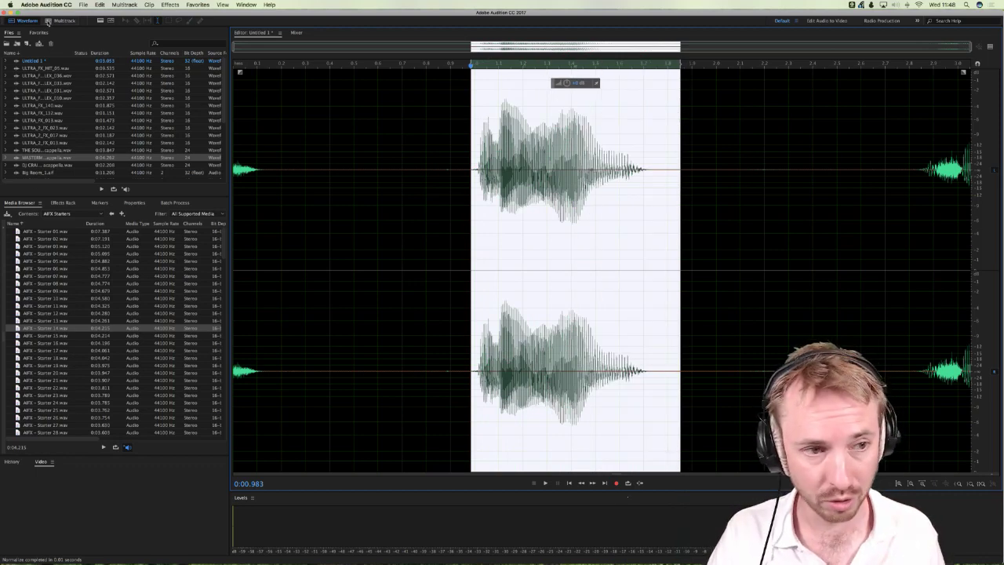
pyautogui.click(63, 21)
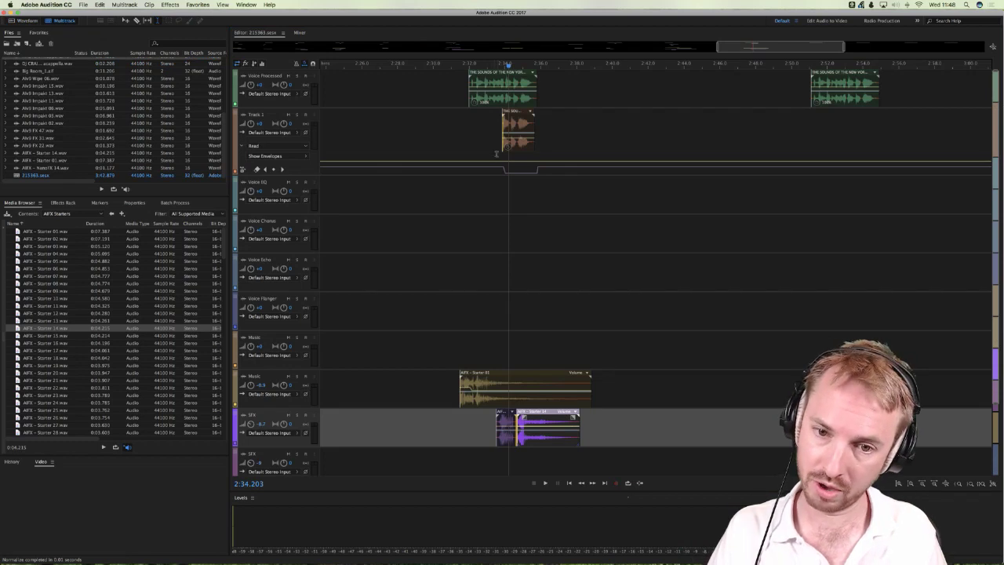
# Step: Play the session from just before 2:33 and scroll right toward the later voice clip
pyautogui.click(487, 126)
pyautogui.click(448, 129)
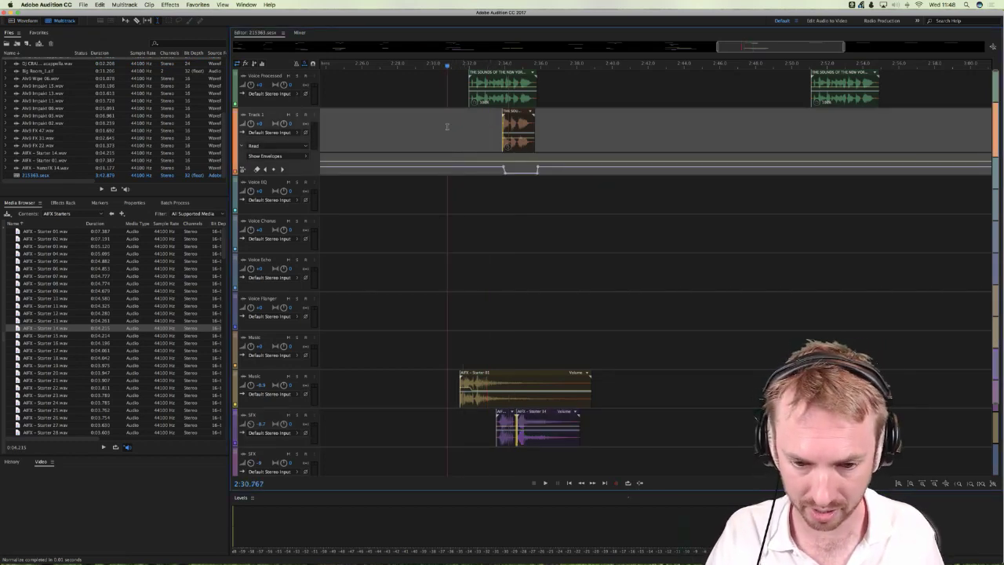
pyautogui.press('space')
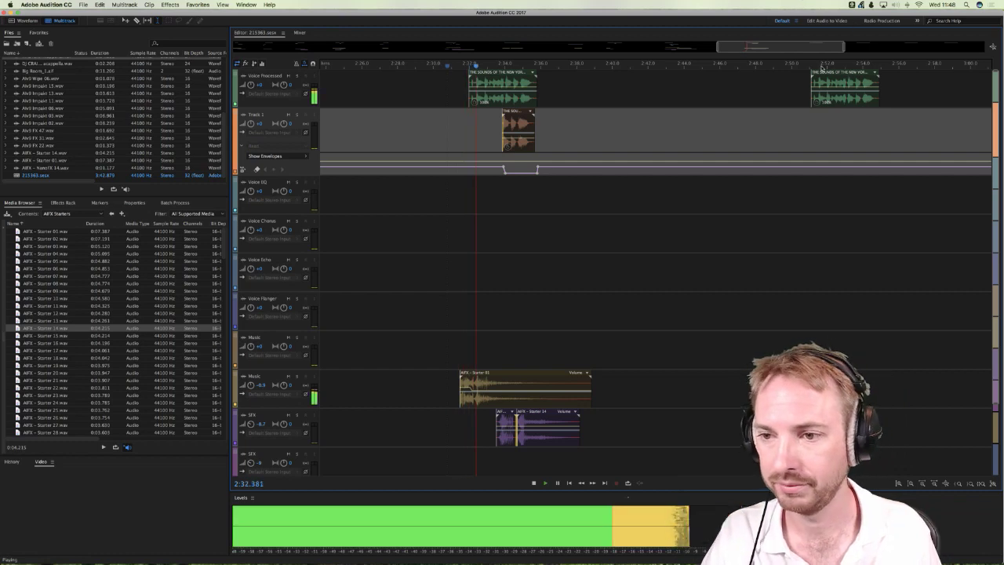
pyautogui.hscroll(6, 617, 272)
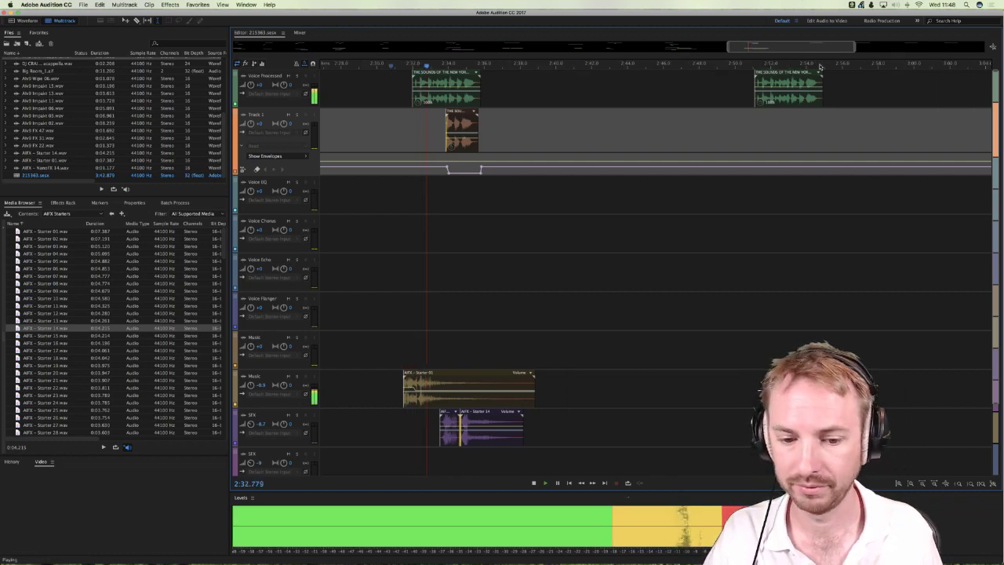
pyautogui.click(628, 273)
pyautogui.press('space')
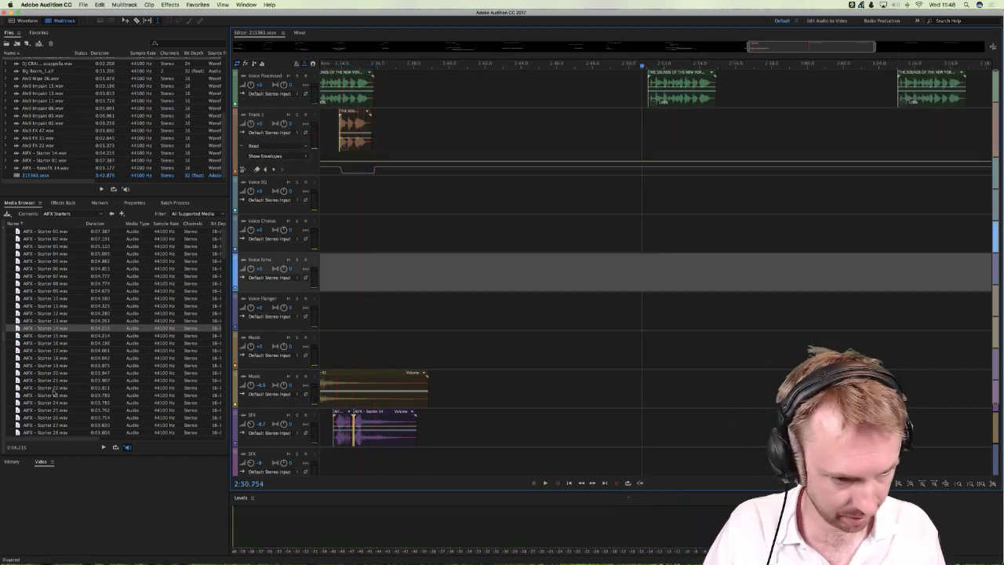
# Step: Preview AIFX - Starter 18 and place it on the Music track near 2:51
pyautogui.click(47, 358)
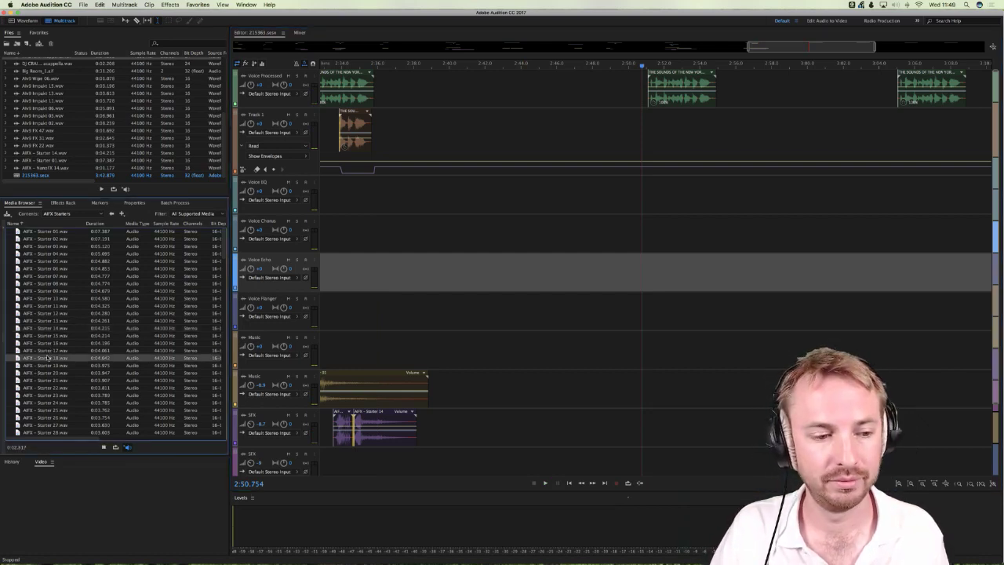
pyautogui.moveTo(48, 358); pyautogui.dragTo(659, 381)
pyautogui.click(651, 327)
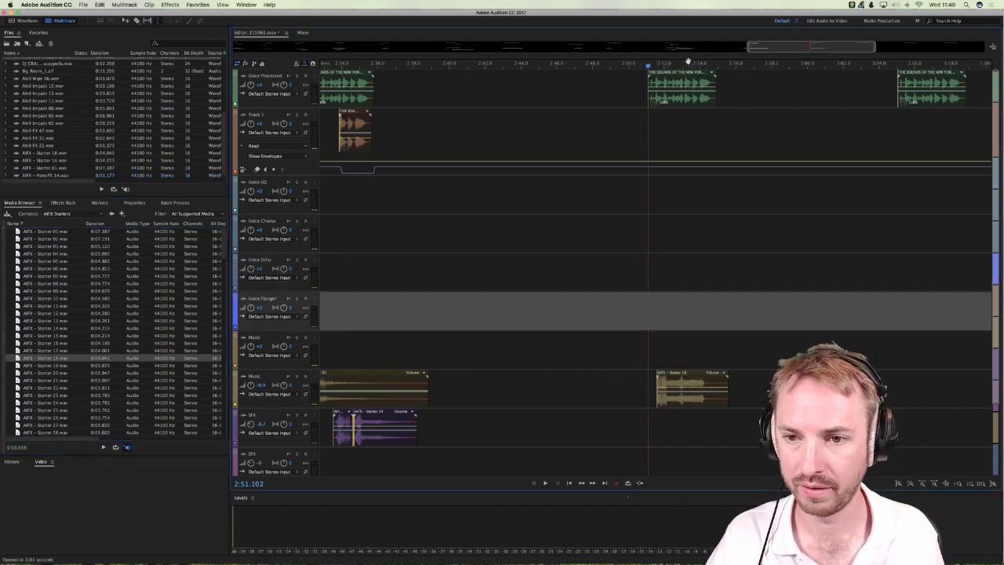
pyautogui.scroll(5, 688, 61)
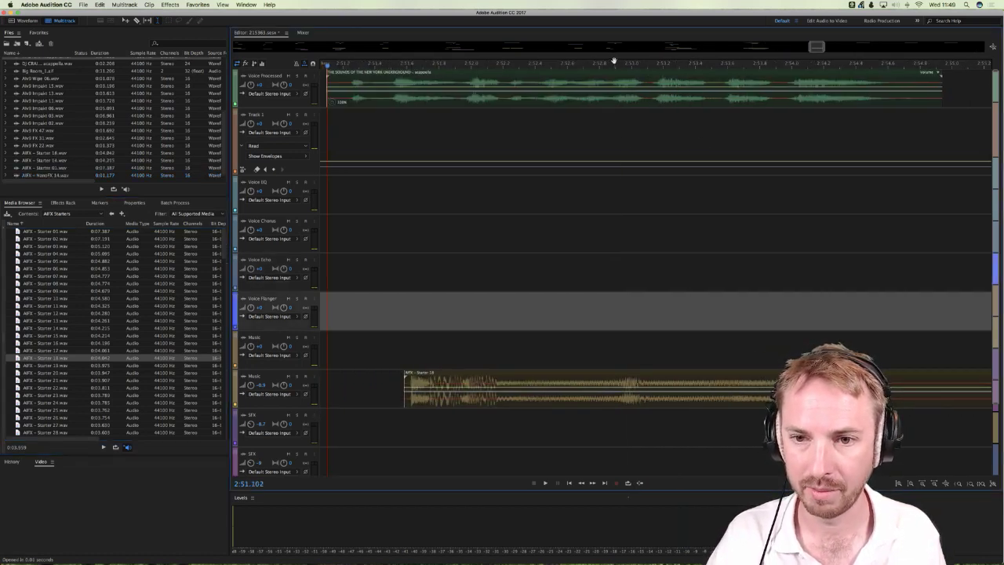
pyautogui.scroll(-3, 614, 60)
# Step: Slide the Starter 18 clip earlier to about 2:50.8 and play it with the voice
pyautogui.click(512, 128)
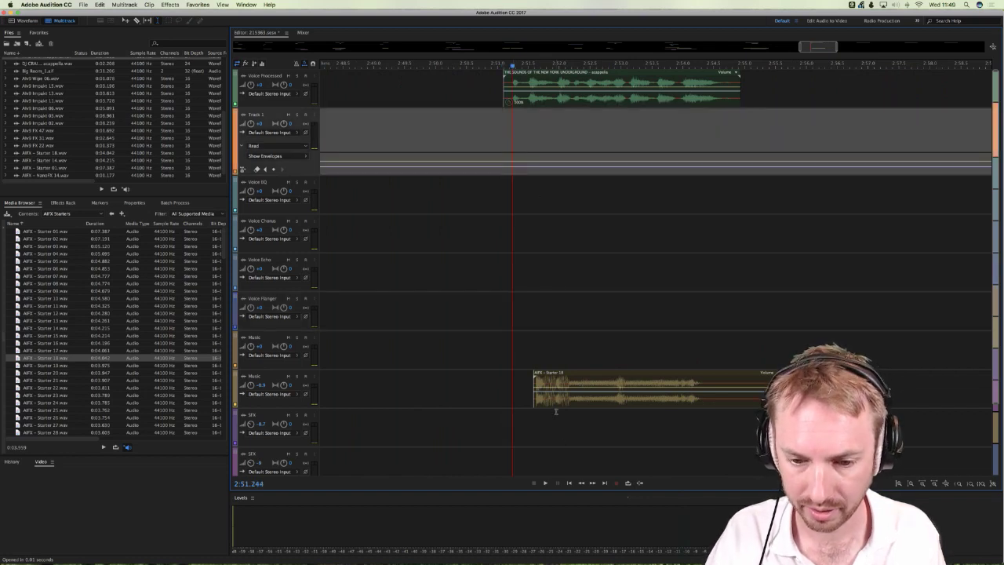
pyautogui.moveTo(558, 402); pyautogui.dragTo(508, 400)
pyautogui.click(474, 327)
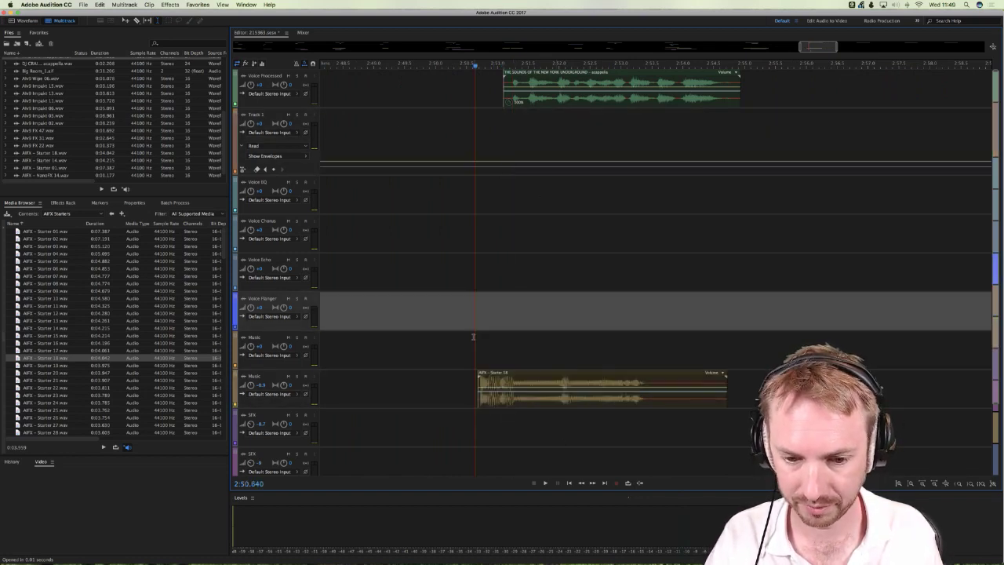
pyautogui.press('space')
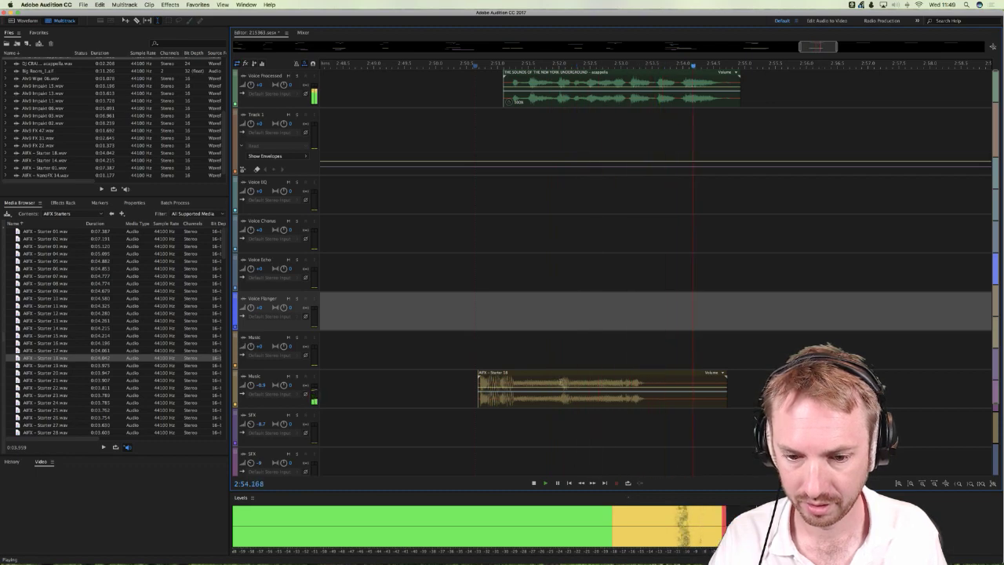
pyautogui.press('space')
# Step: Copy the voice from about 2:51.2 to 2:52.9 and paste it into a new file named Sing FX
pyautogui.doubleClick(610, 100)
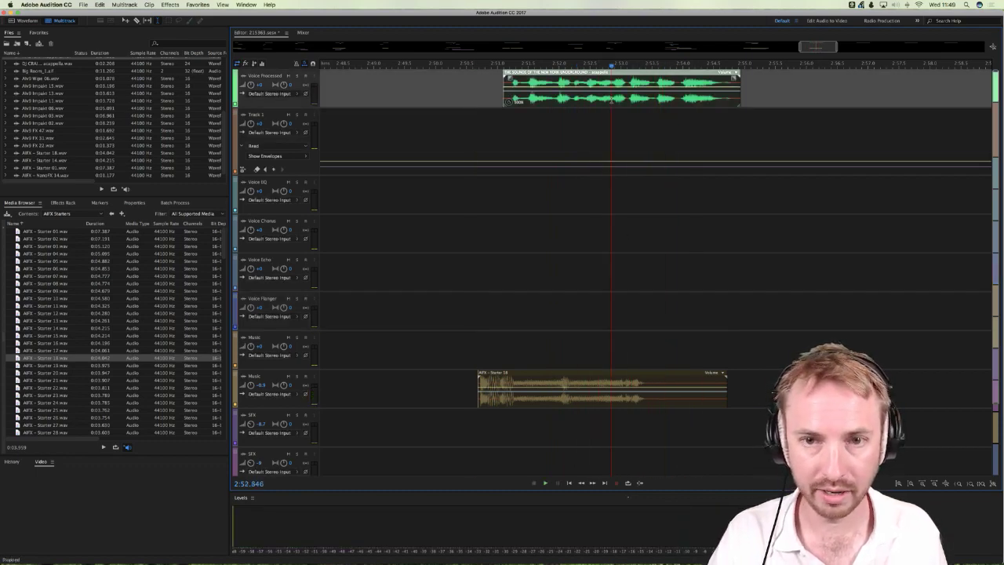
pyautogui.moveTo(621, 166); pyautogui.dragTo(253, 167)
pyautogui.press('super+c')
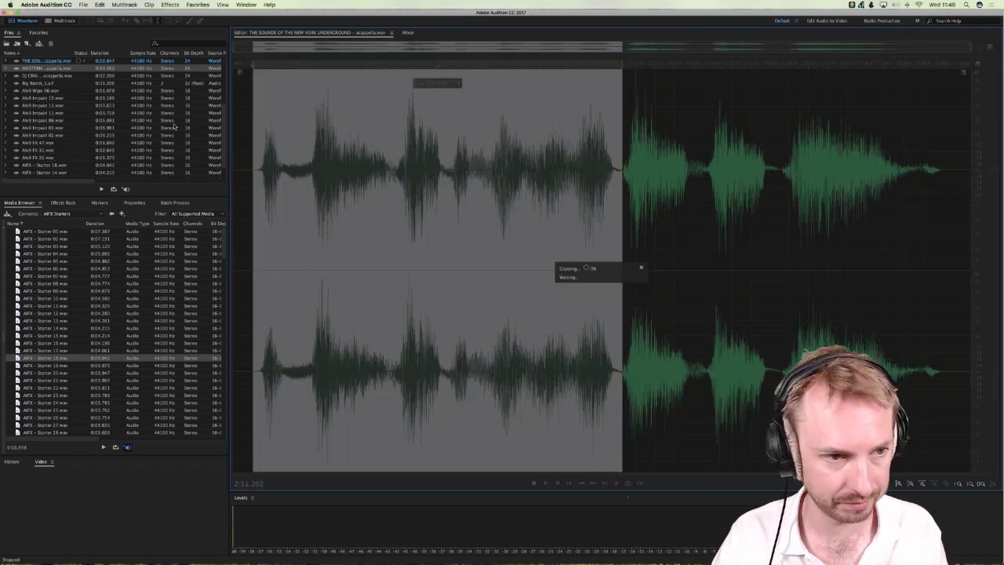
pyautogui.press('super+shift+n')
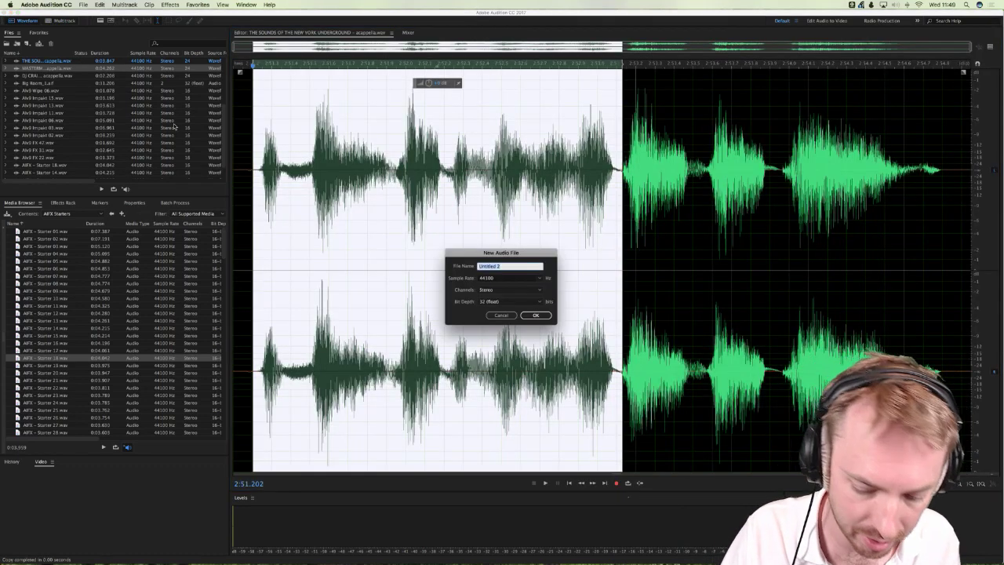
pyautogui.write('Sn')
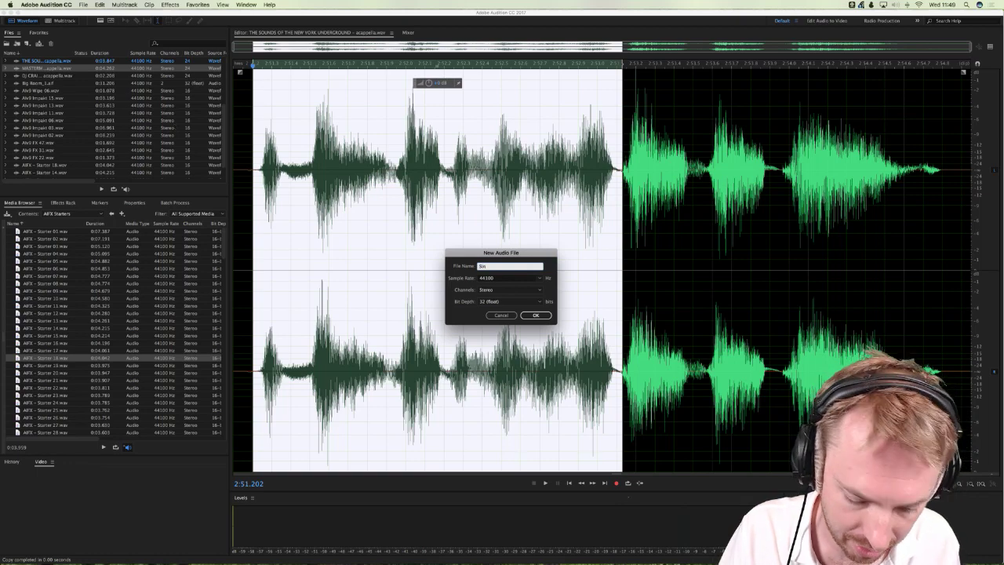
pyautogui.write('ng FX')
pyautogui.press('Return')
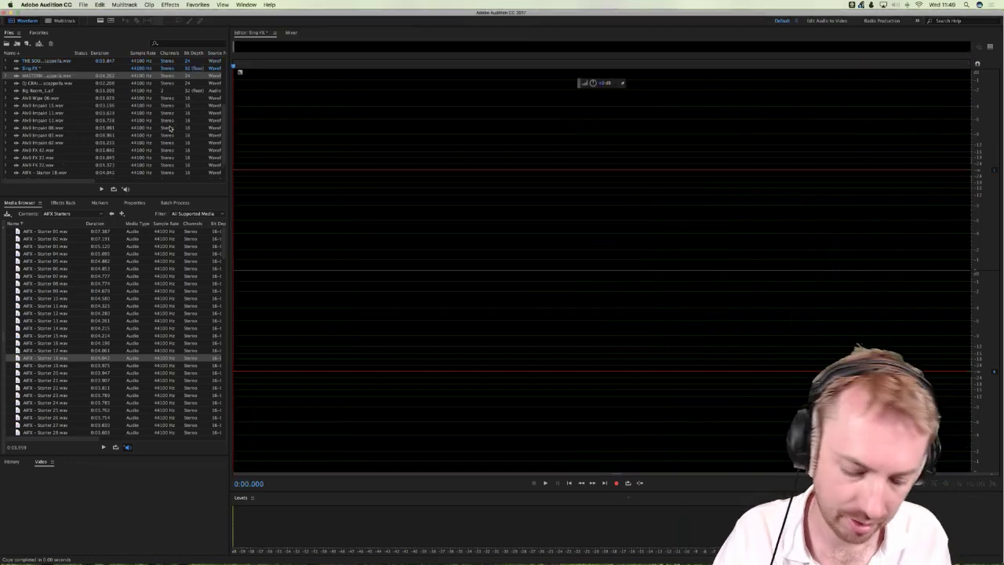
pyautogui.press('super+v')
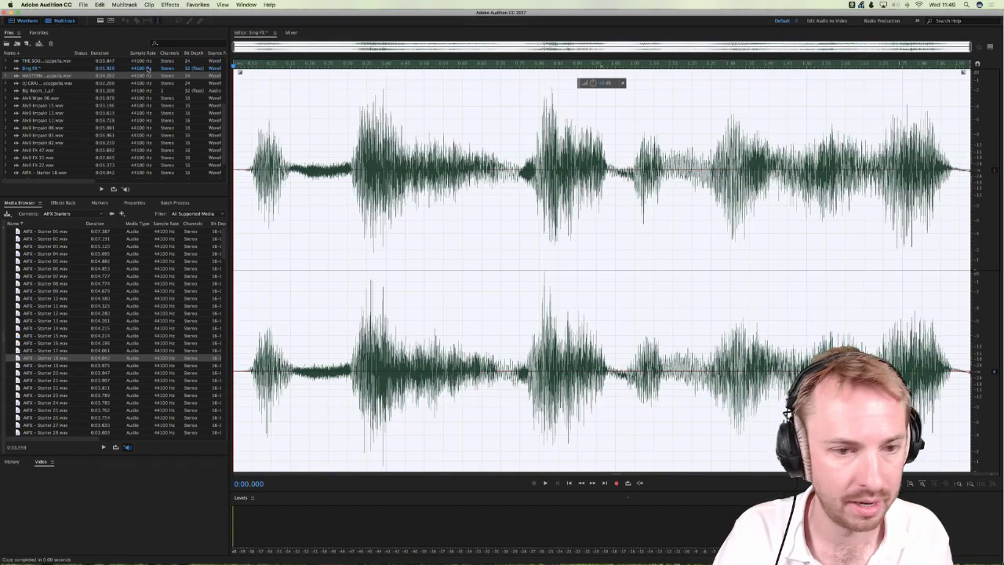
# Step: Copy the latter section of AFX - Starter 18 and paste it into a new Untitled 3 file
pyautogui.click(65, 20)
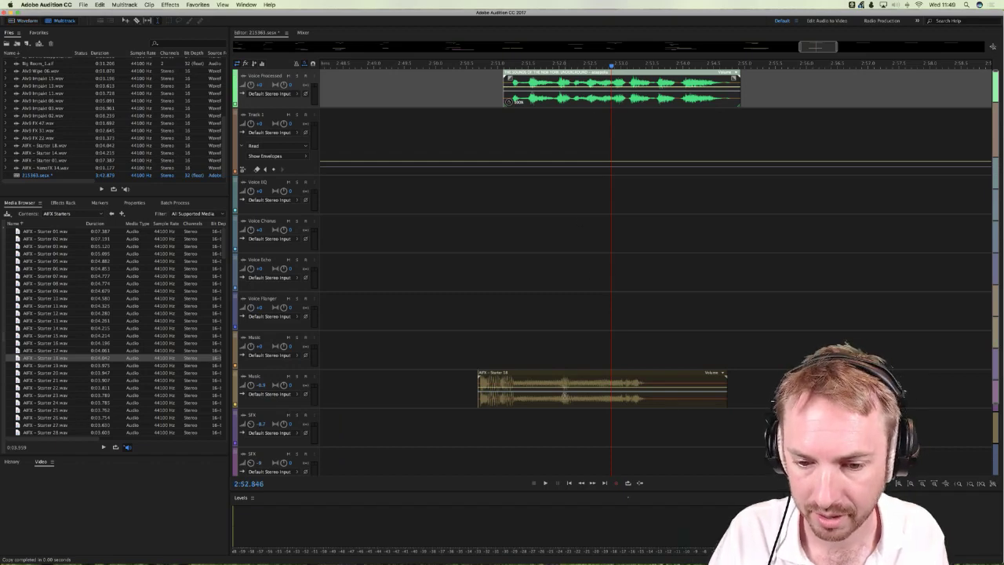
pyautogui.doubleClick(565, 388)
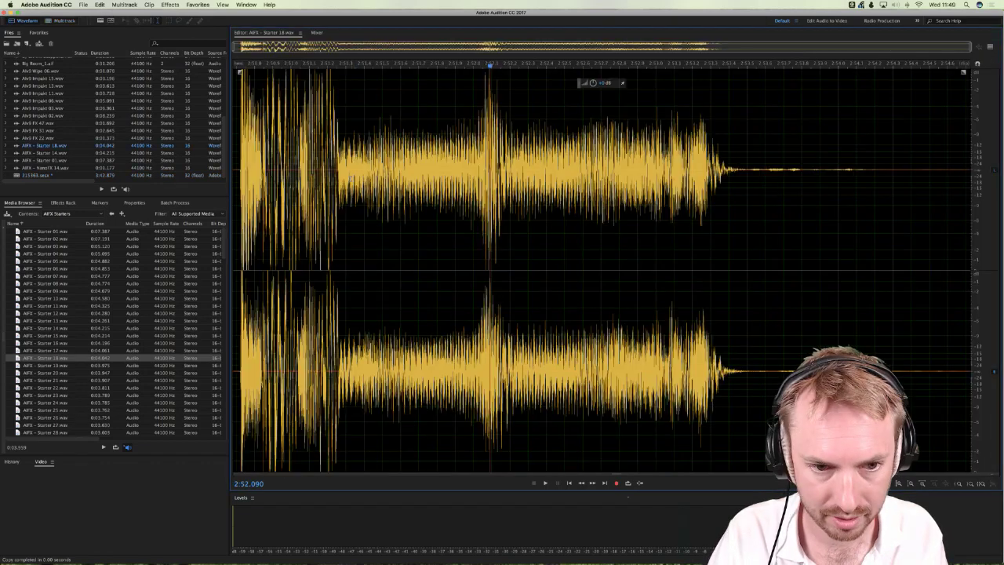
pyautogui.moveTo(337, 196); pyautogui.dragTo(765, 174)
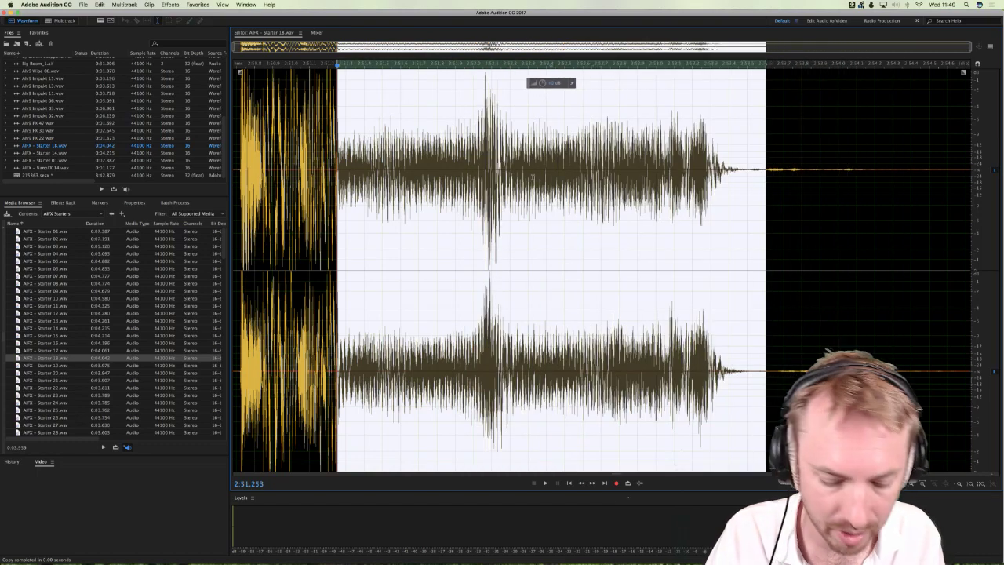
pyautogui.press('super+c')
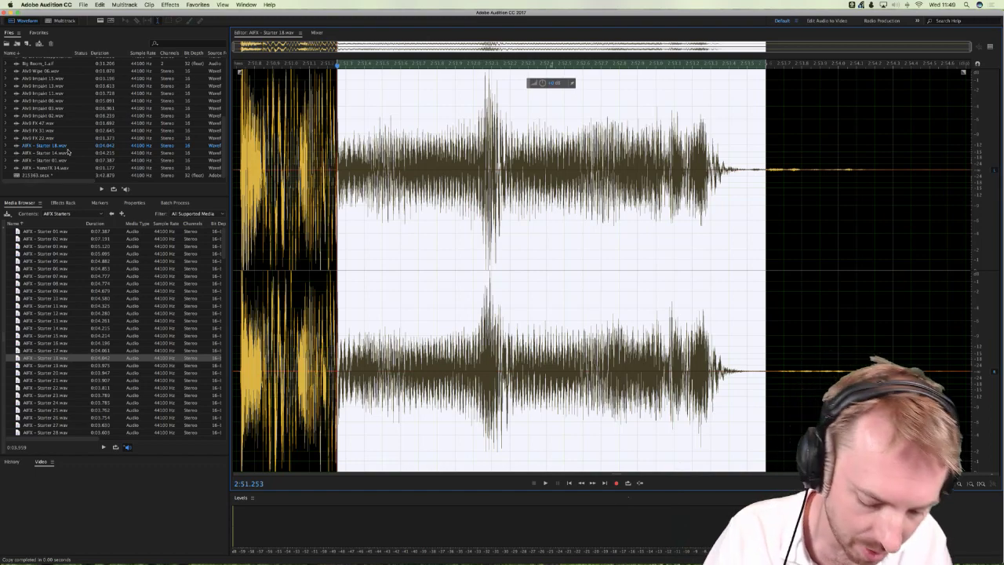
pyautogui.press('shift+super+n')
pyautogui.press('Return')
pyautogui.press('super+v')
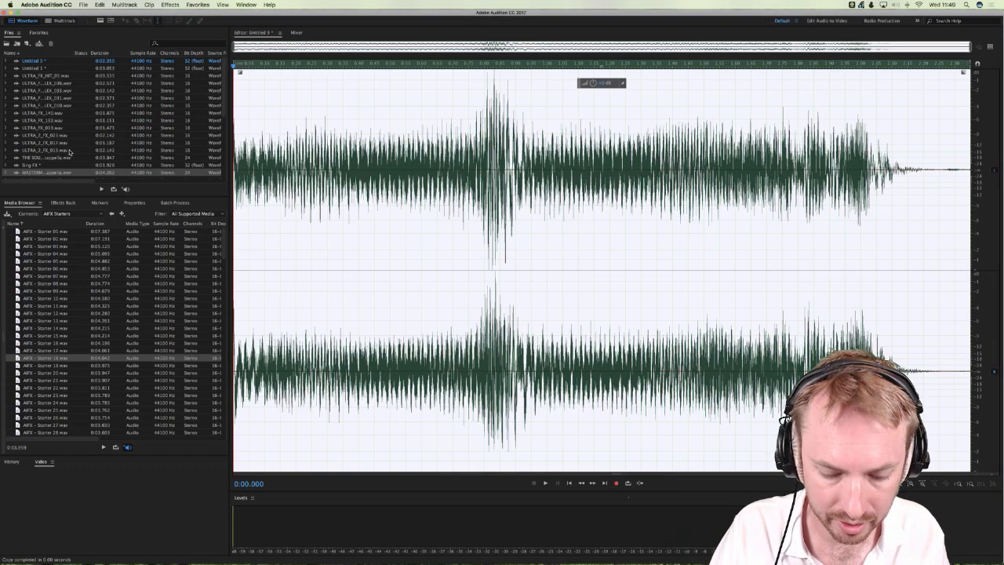
# Step: Save the new music file as Sing VFX.wav
pyautogui.press('super+s')
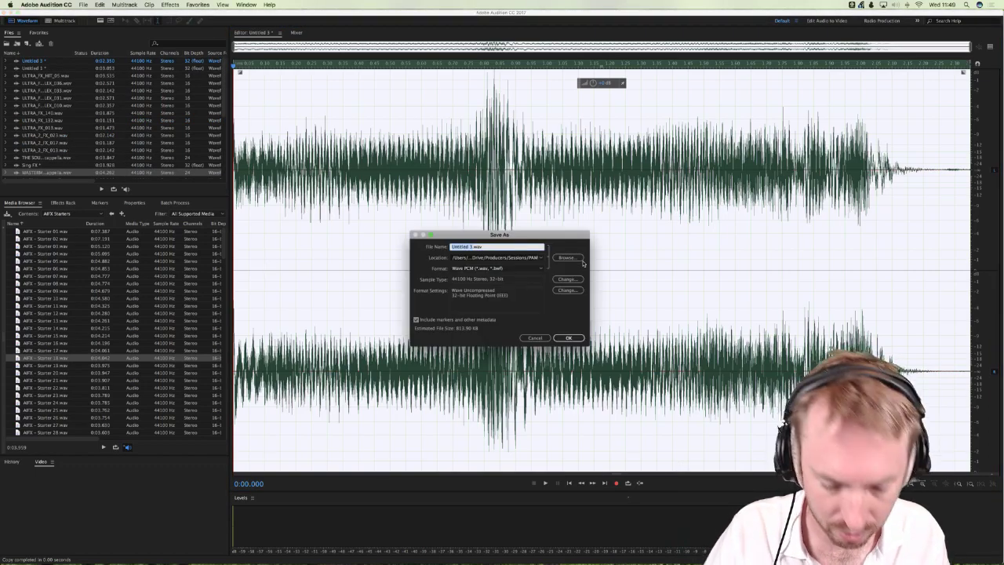
pyautogui.write('Sing VFX')
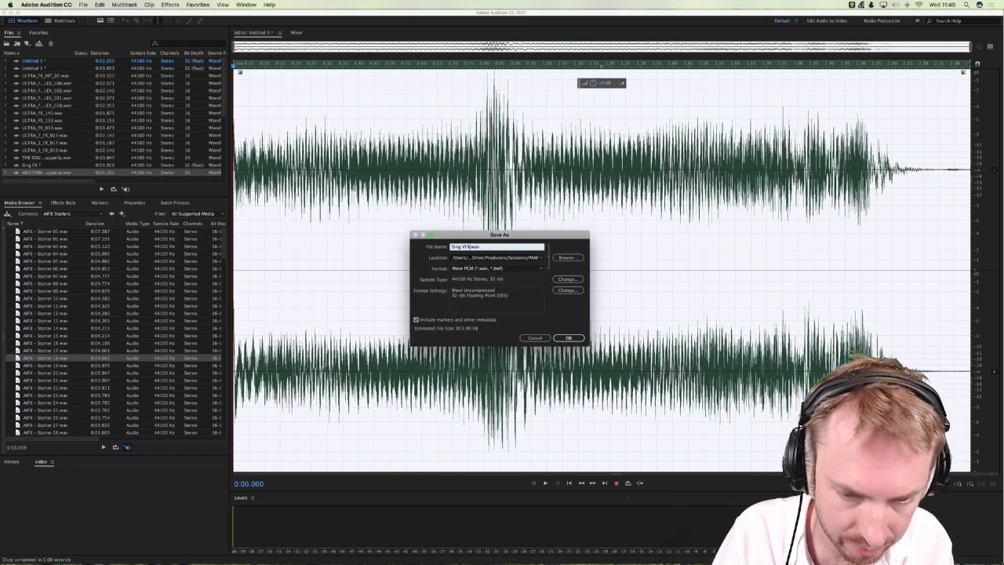
pyautogui.press('Return')
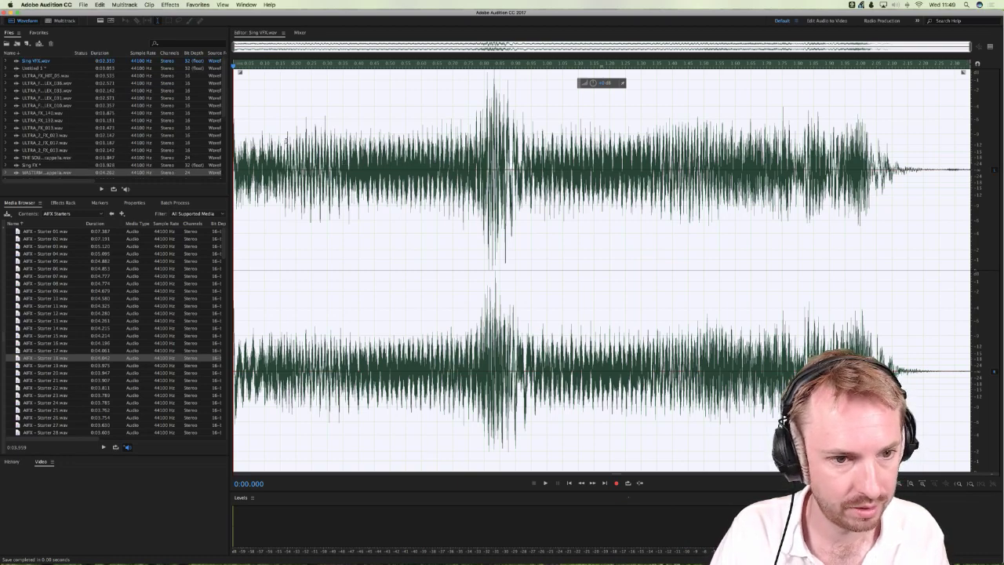
# Step: Open Mix Paste options, cancel without changes, and copy the Sing VFX audio
pyautogui.click(171, 5)
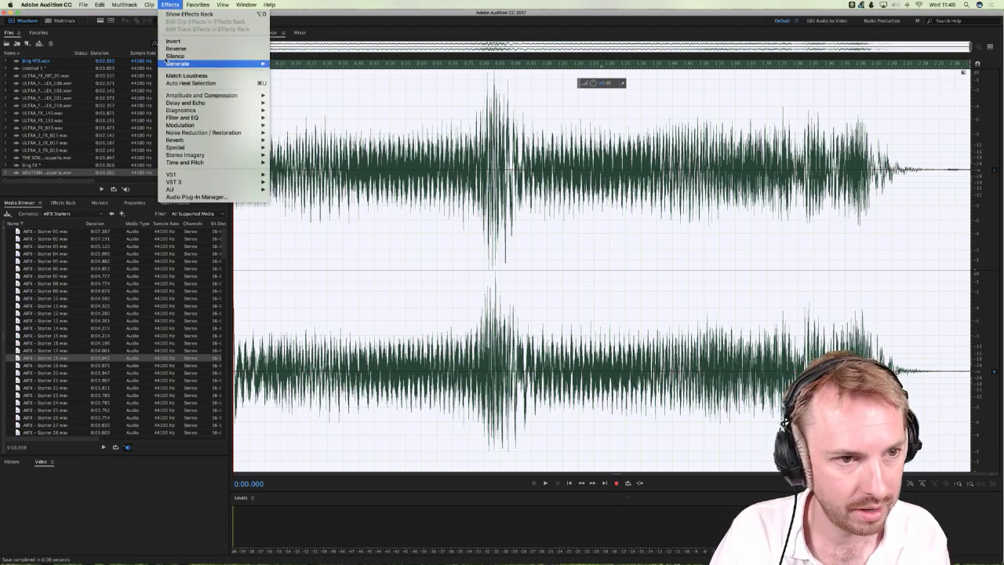
pyautogui.moveTo(100, 4)
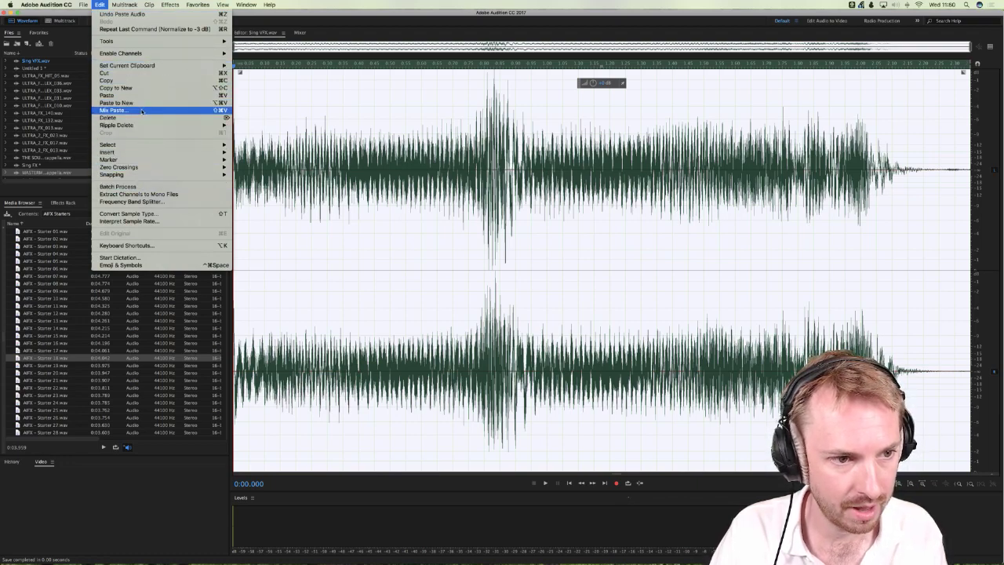
pyautogui.click(133, 109)
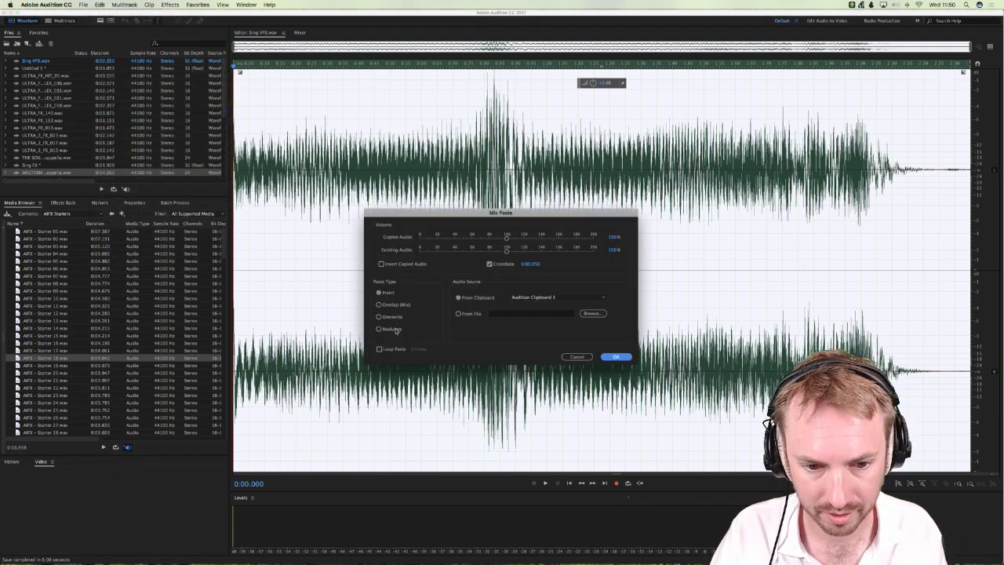
pyautogui.click(575, 357)
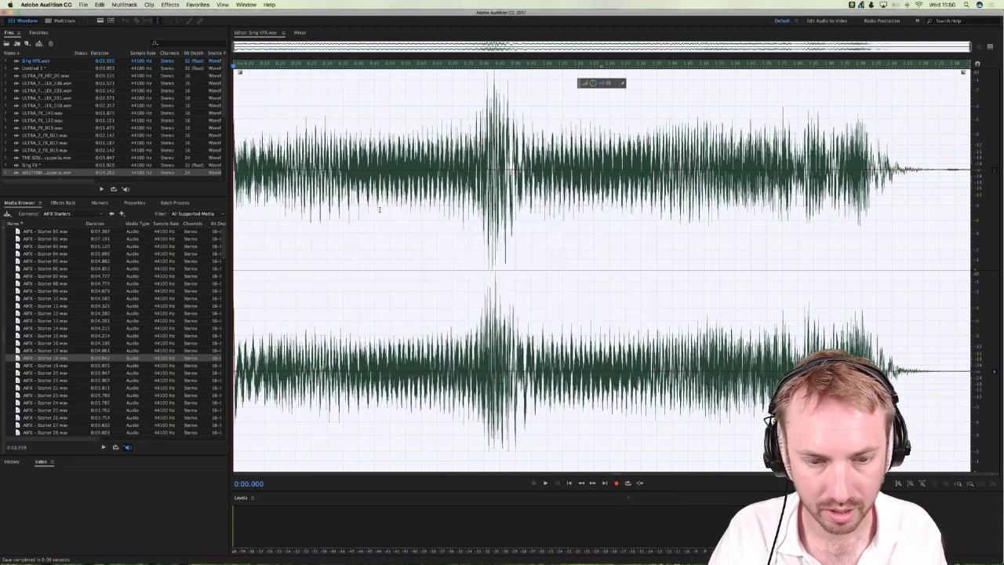
pyautogui.press('super+c')
pyautogui.scroll(-5, 39, 113)
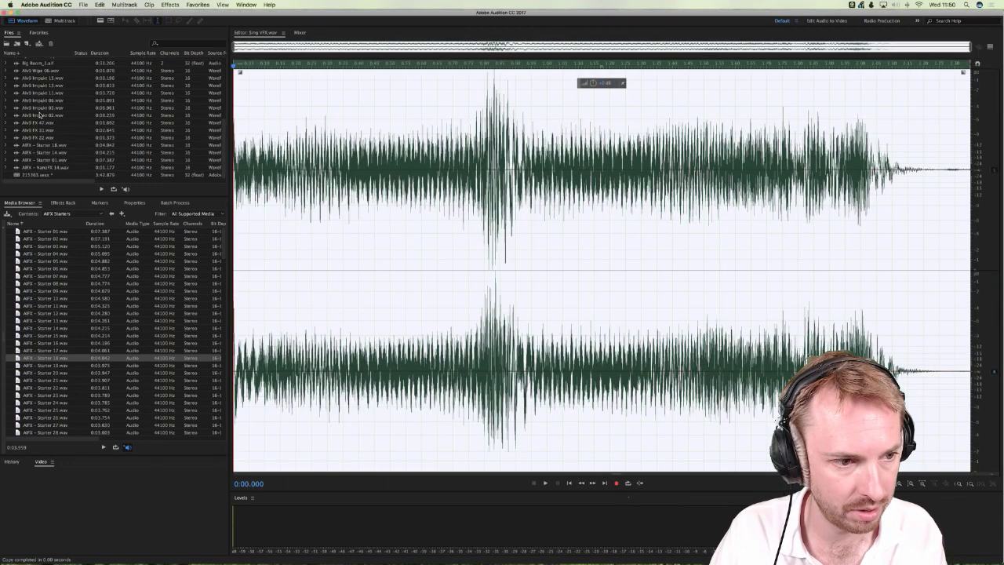
# Step: Open Sing FX, trial a mix paste and play it, undo it, then copy the Sing FX audio
pyautogui.doubleClick(41, 103)
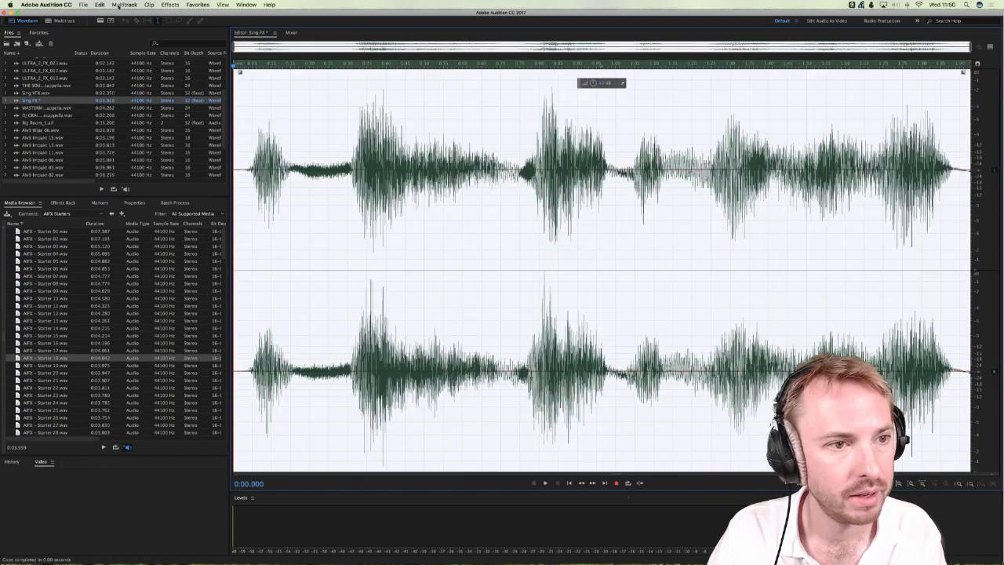
pyautogui.click(124, 5)
pyautogui.moveTo(100, 5)
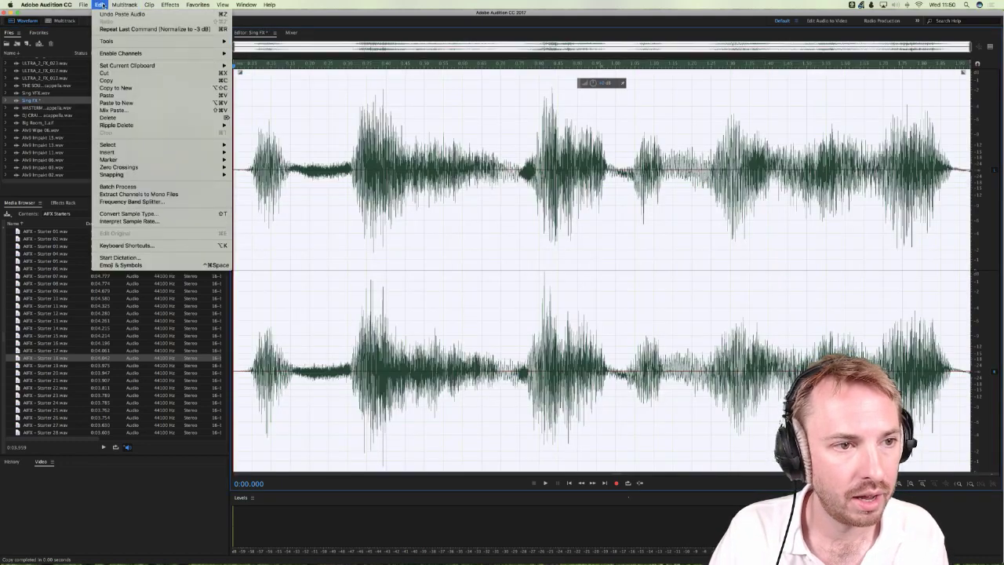
pyautogui.click(138, 114)
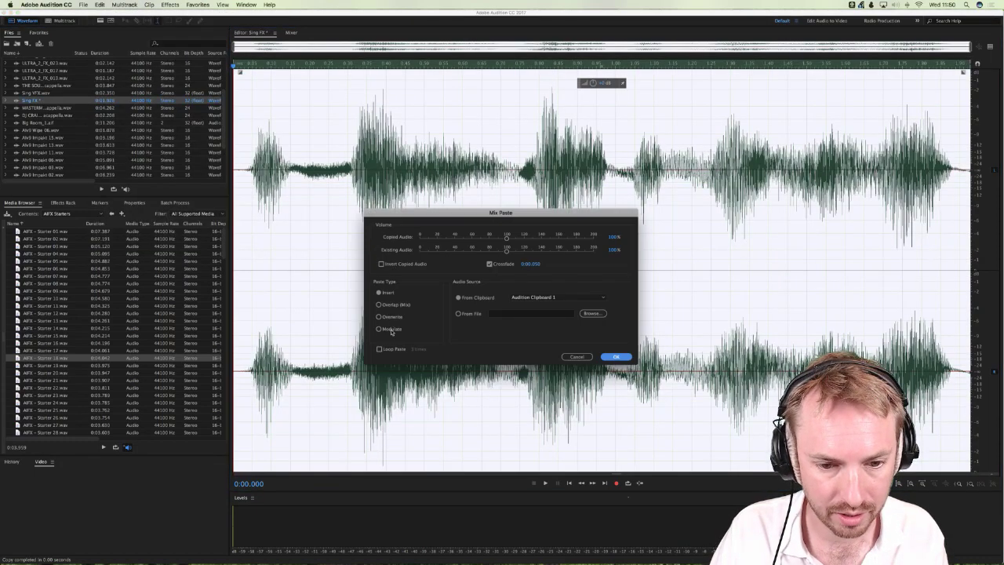
pyautogui.click(615, 356)
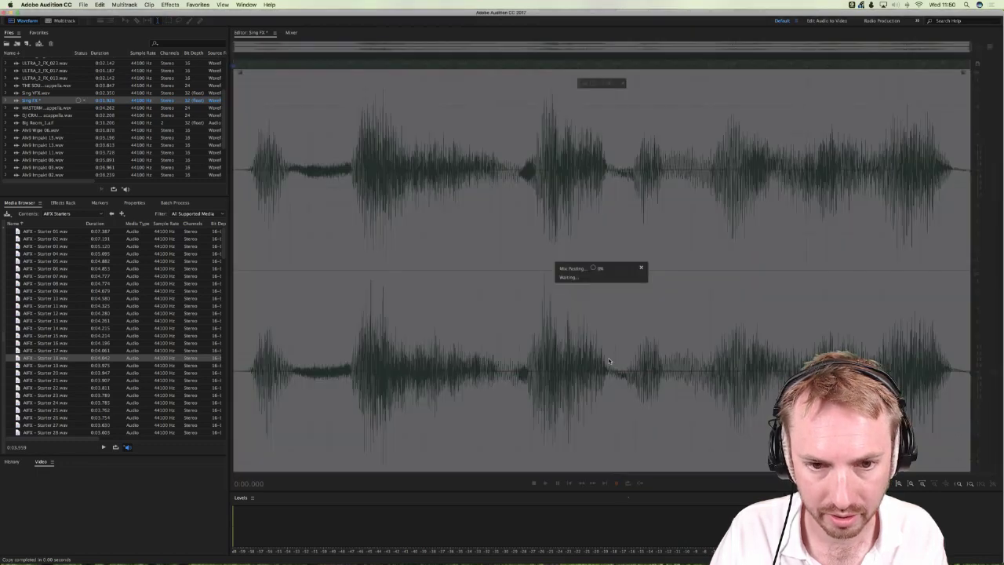
pyautogui.press('space')
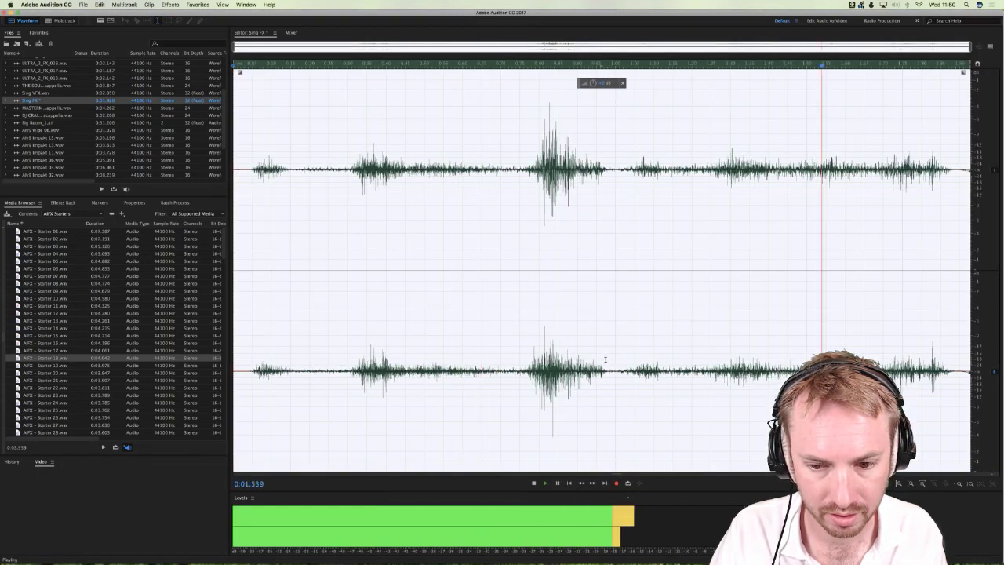
pyautogui.press('space')
pyautogui.press('super+z')
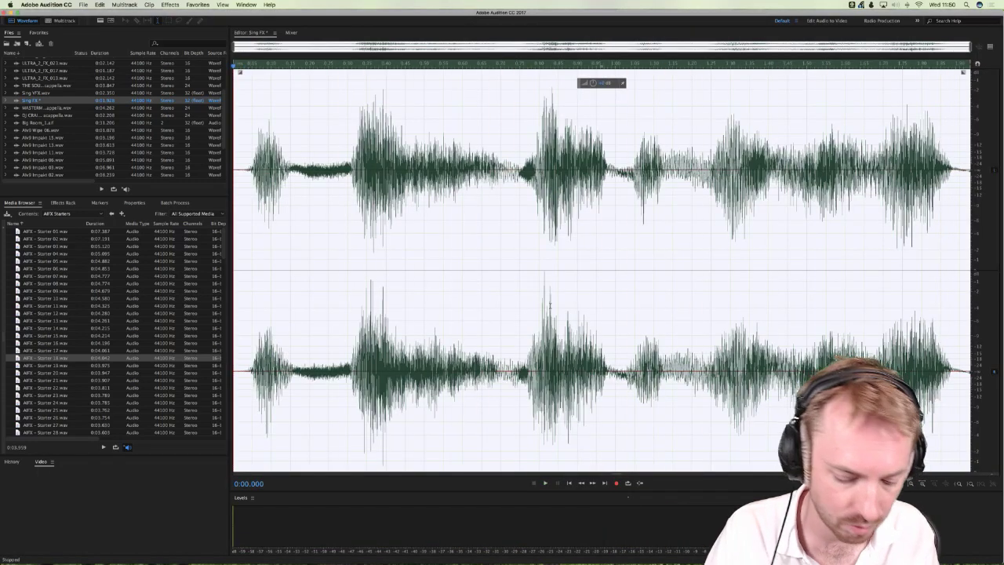
pyautogui.hotkey('shift', 'alt', 'c')
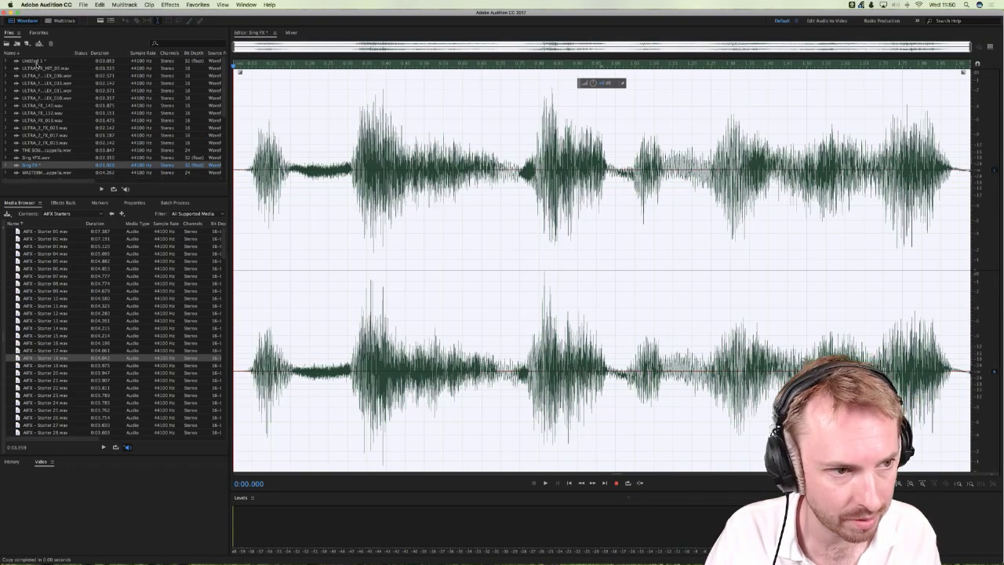
# Step: Open Sing VFX and apply a Modulate mix paste to it
pyautogui.click(46, 158)
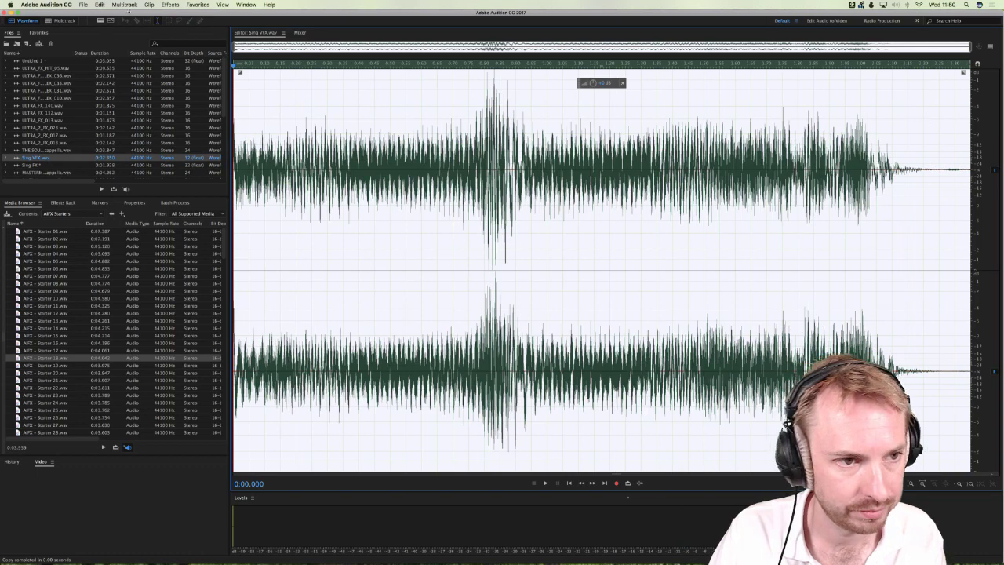
pyautogui.click(125, 5)
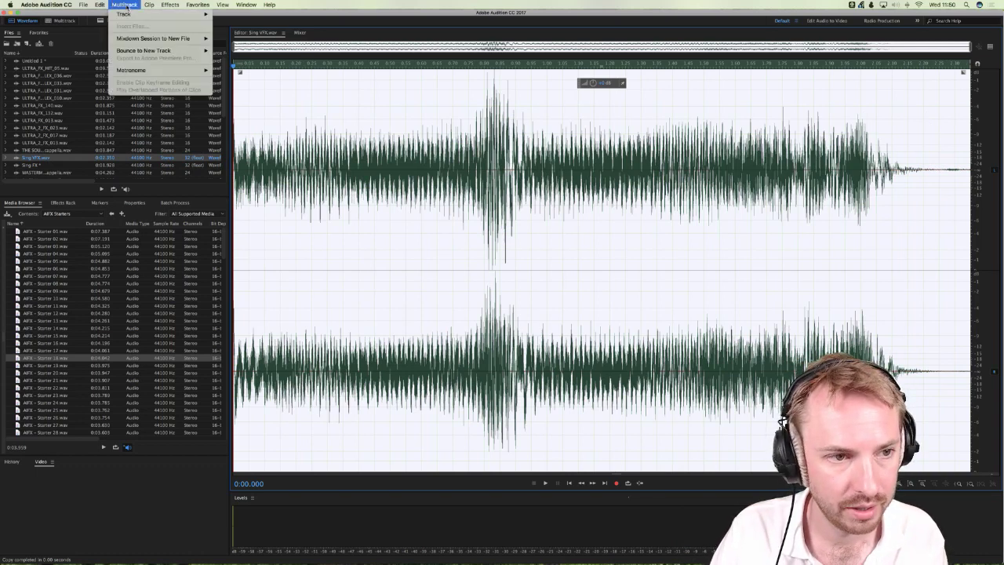
pyautogui.moveTo(100, 5)
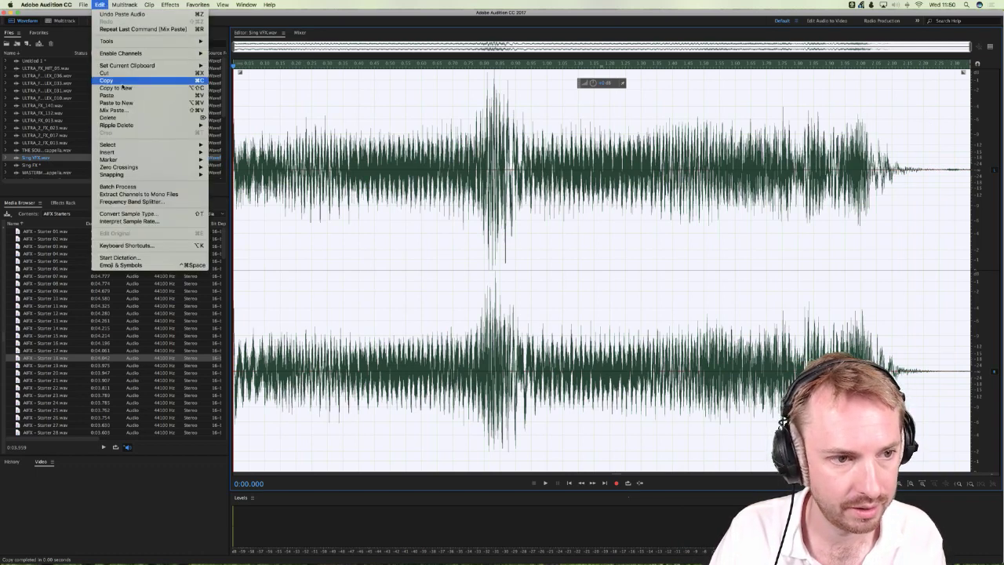
pyautogui.click(116, 110)
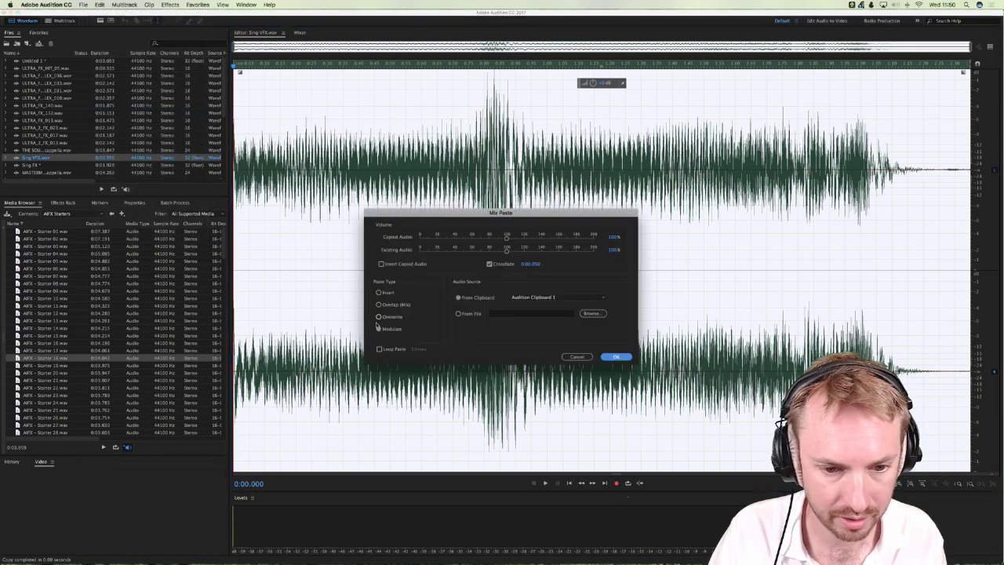
pyautogui.click(381, 328)
pyautogui.click(617, 357)
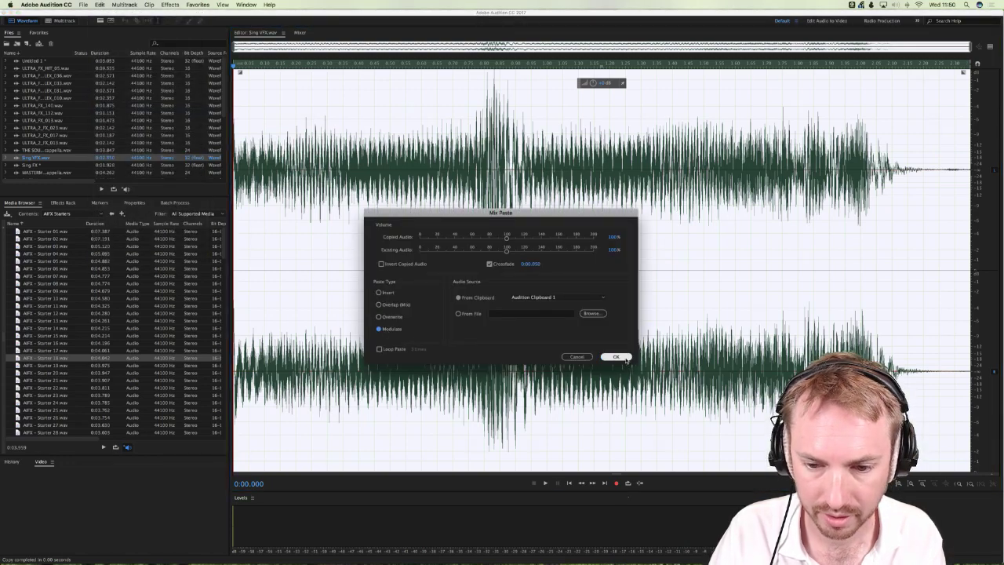
# Step: Audition the modulated Sing VFX, then undo the mix paste to restore its original audio
pyautogui.press('space')
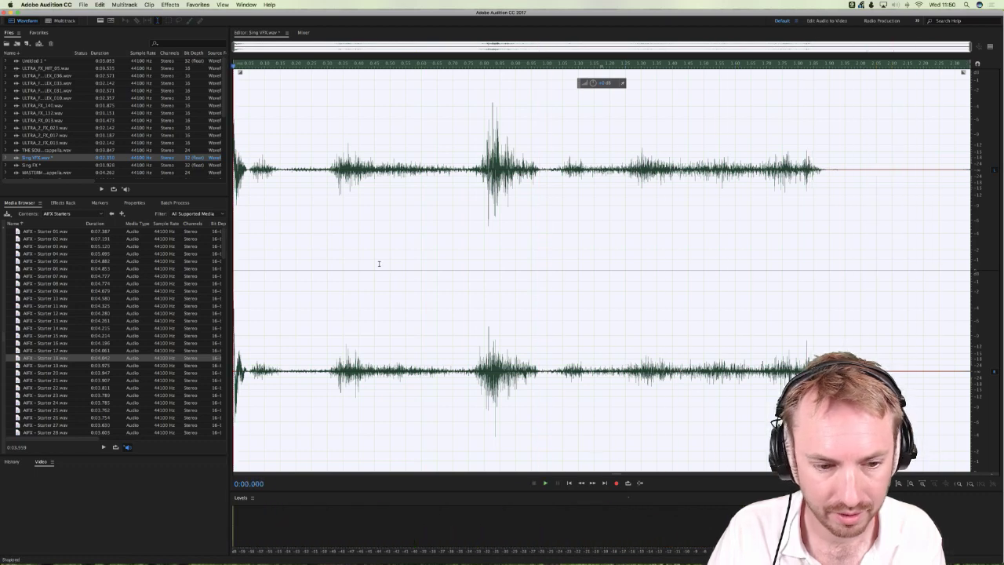
pyautogui.press('super+z')
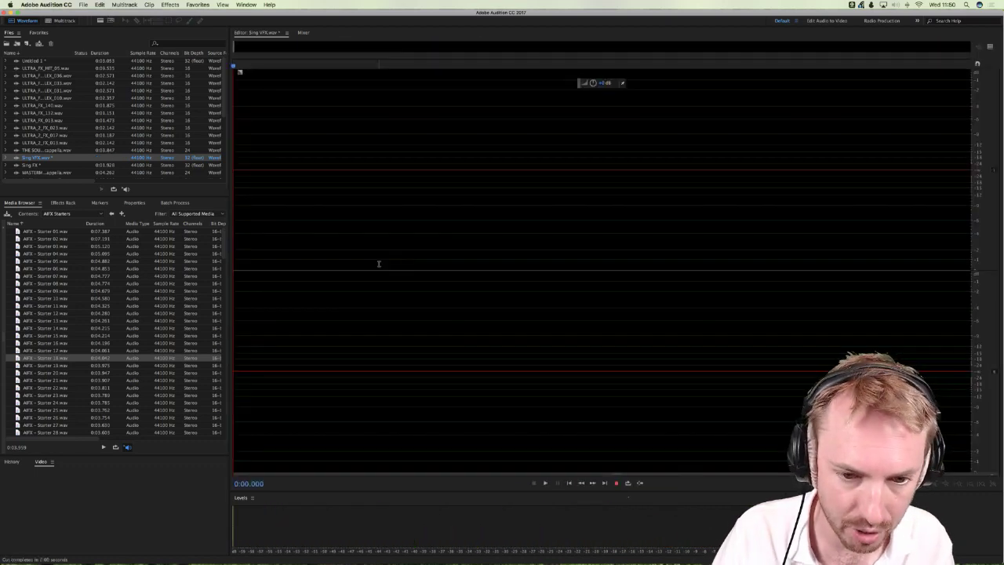
pyautogui.press('super+z')
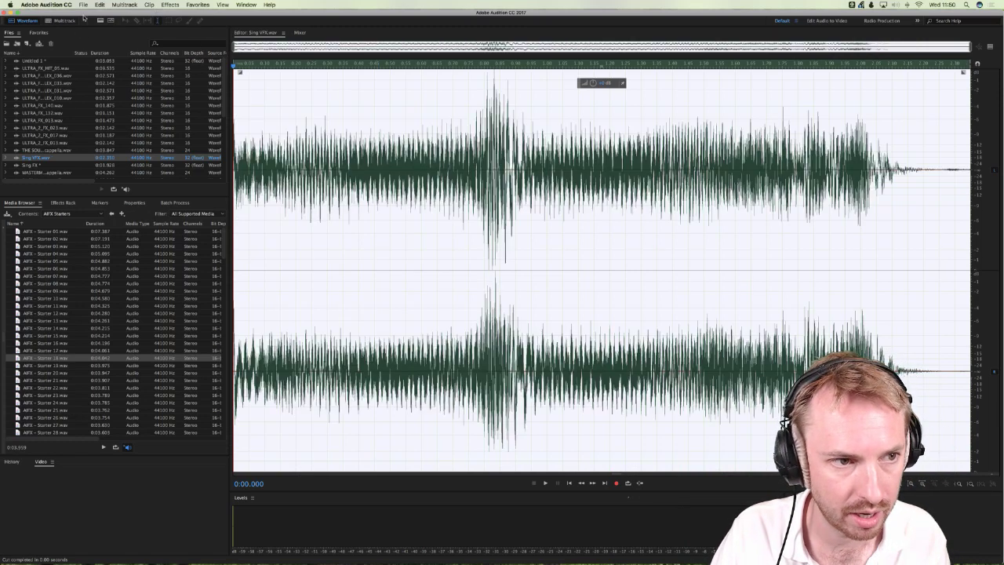
# Step: Generate a steady tone over Sing VFX with Effects > Generate > Tones
pyautogui.click(134, 4)
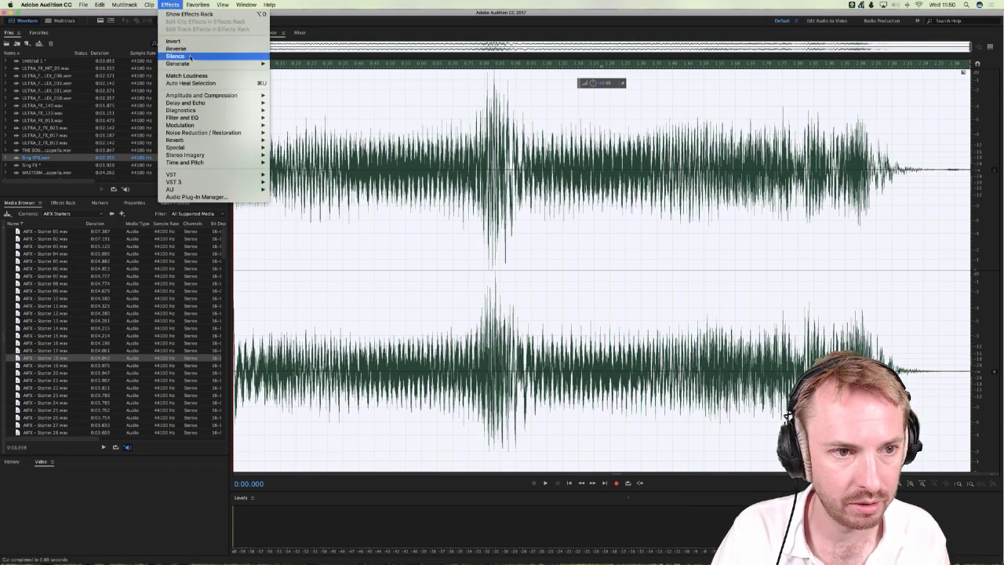
pyautogui.moveTo(259, 64)
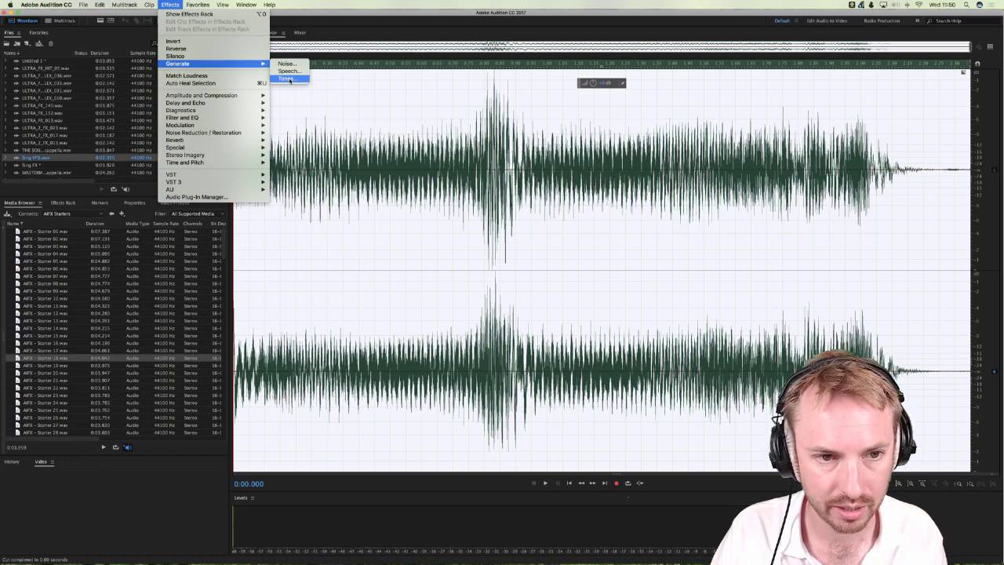
pyautogui.click(287, 79)
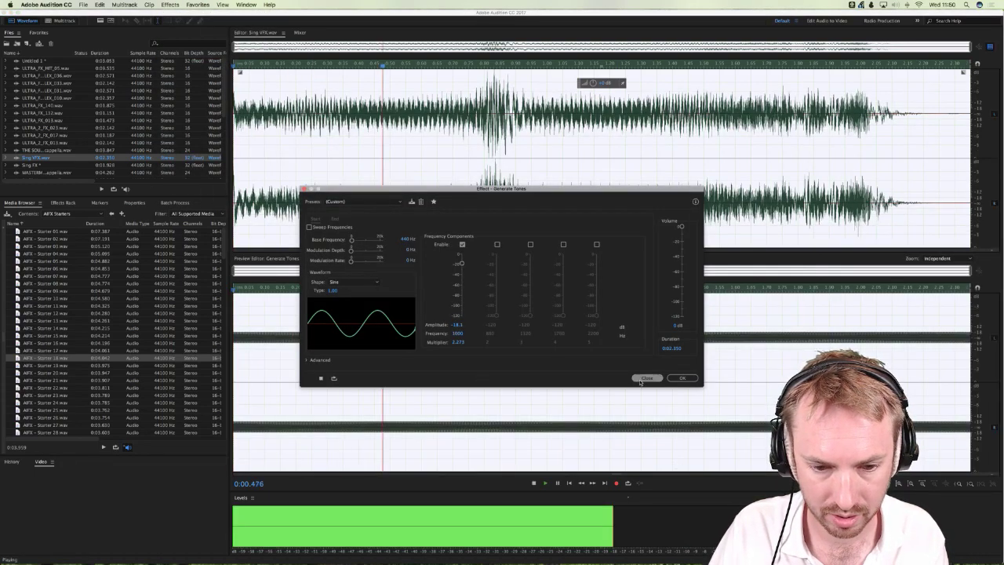
pyautogui.click(682, 377)
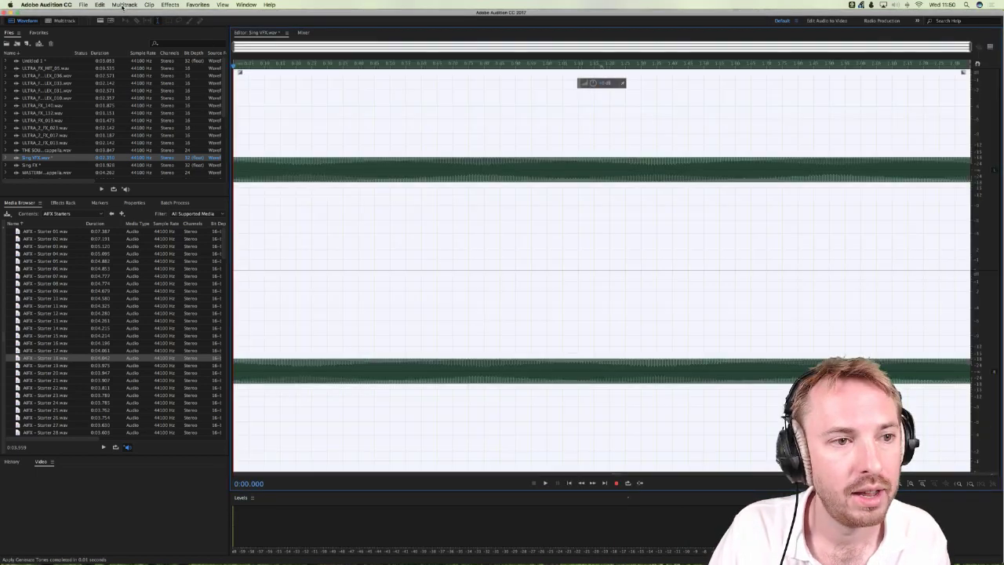
# Step: Trial a Modulate mix paste on the tone, audition it, then revert and copy the plain tone
pyautogui.click(124, 5)
pyautogui.moveTo(99, 5)
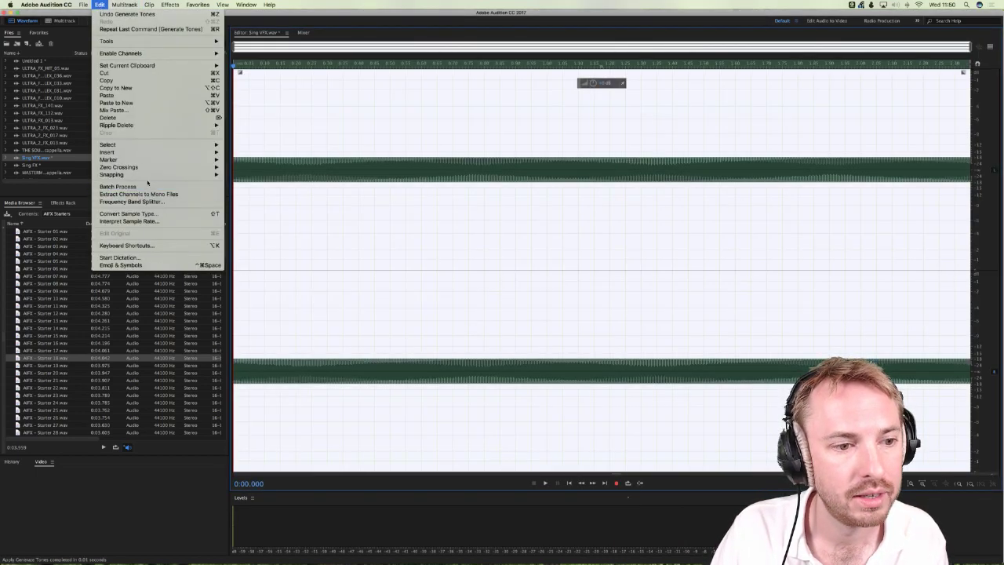
pyautogui.click(117, 109)
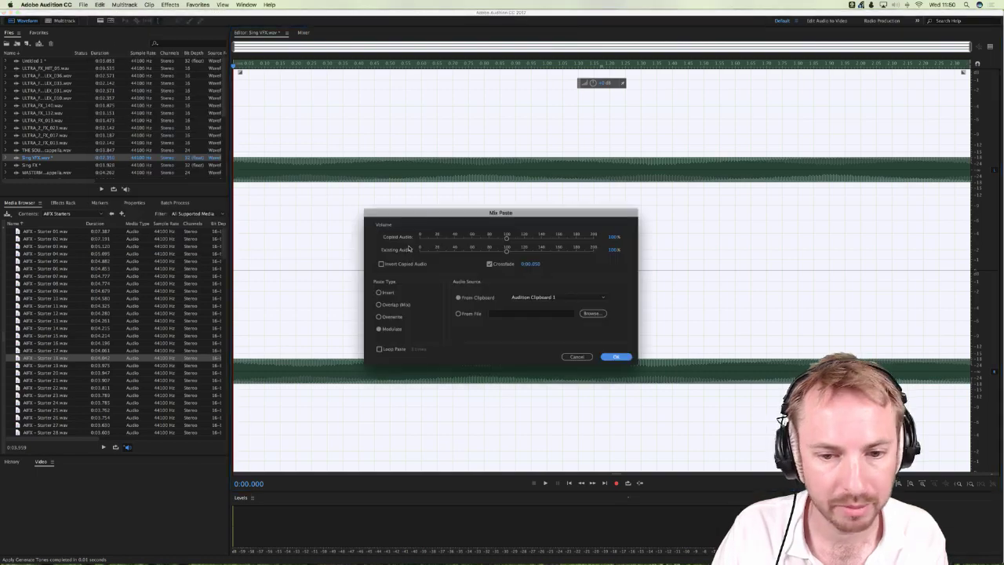
pyautogui.click(616, 356)
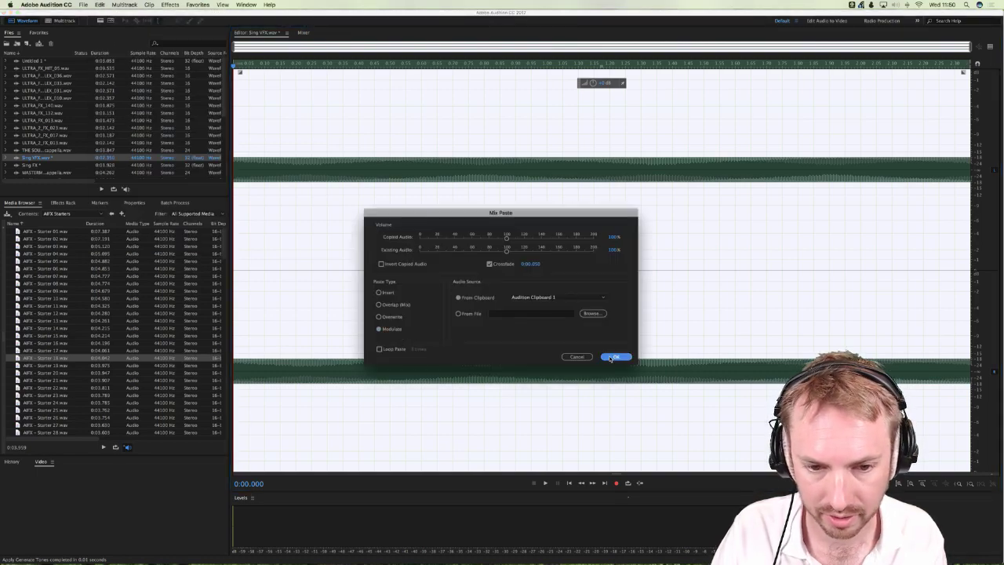
pyautogui.press('space')
pyautogui.press('space')
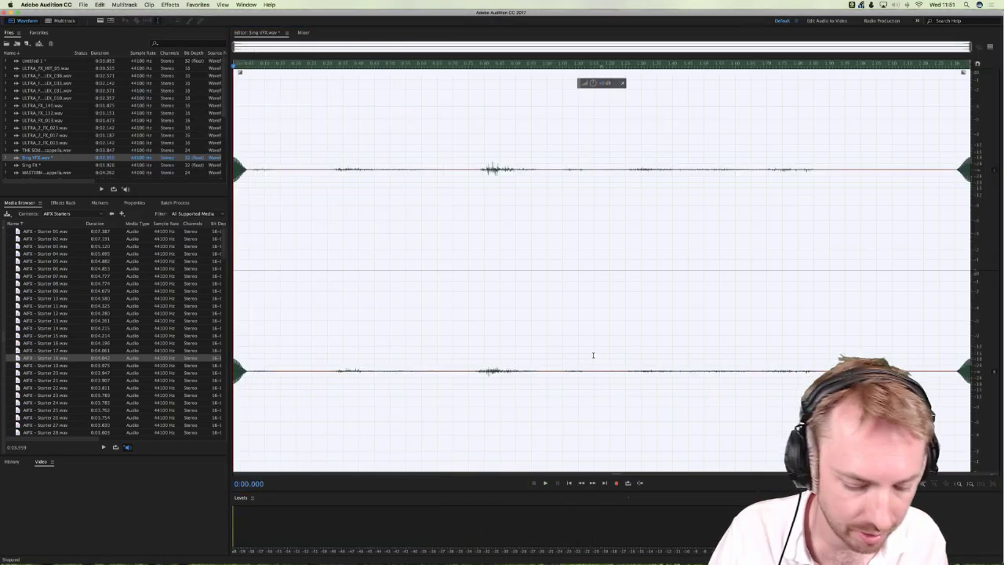
pyautogui.press('super+v')
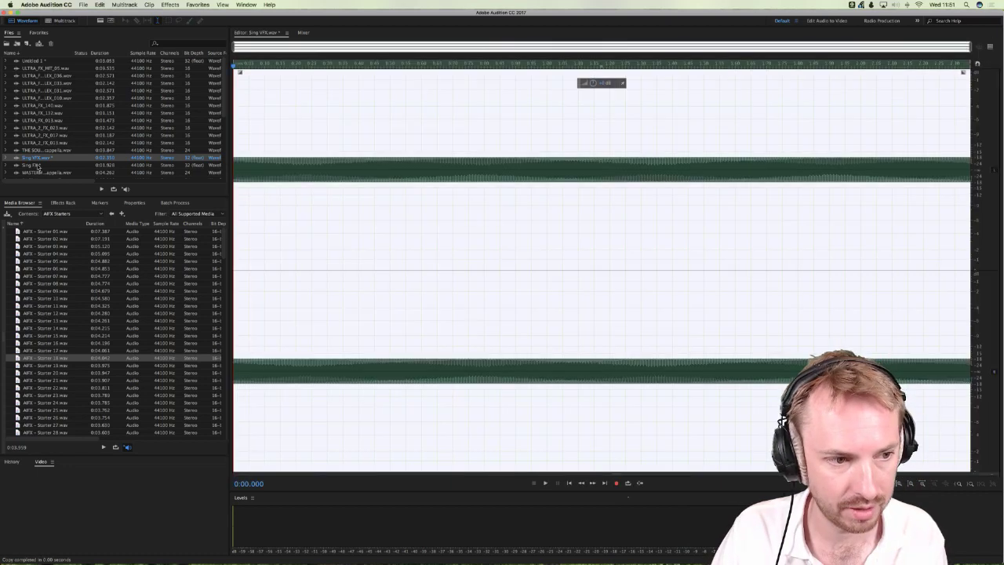
# Step: Mix-paste the copied tone into Sing FX and audition the modulated result
pyautogui.doubleClick(37, 166)
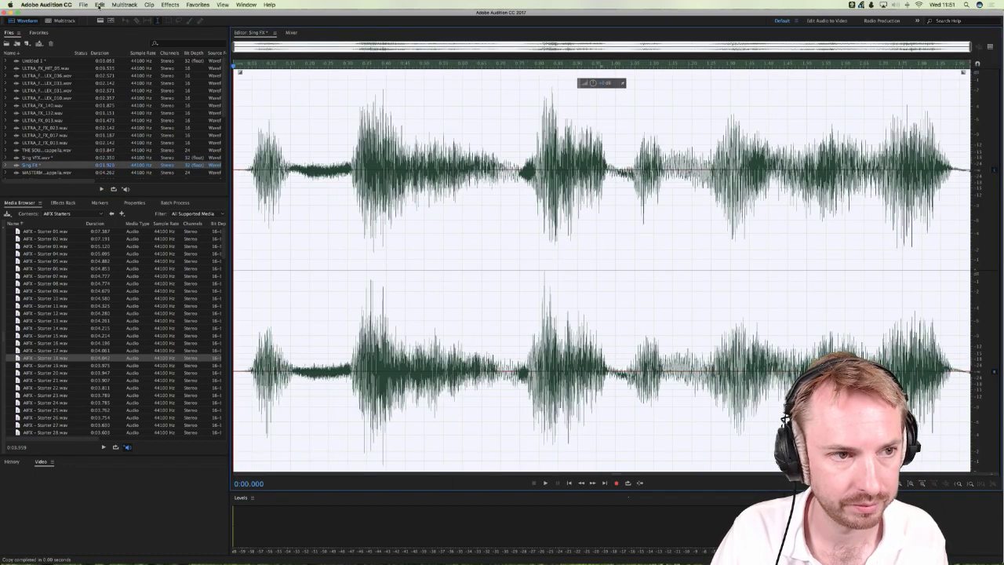
pyautogui.click(100, 6)
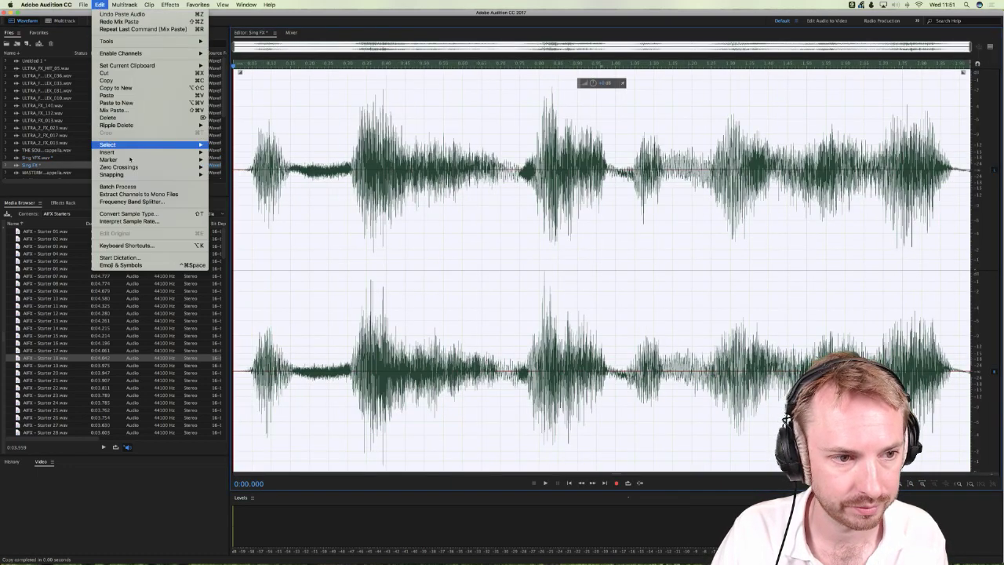
pyautogui.click(118, 110)
pyautogui.click(613, 356)
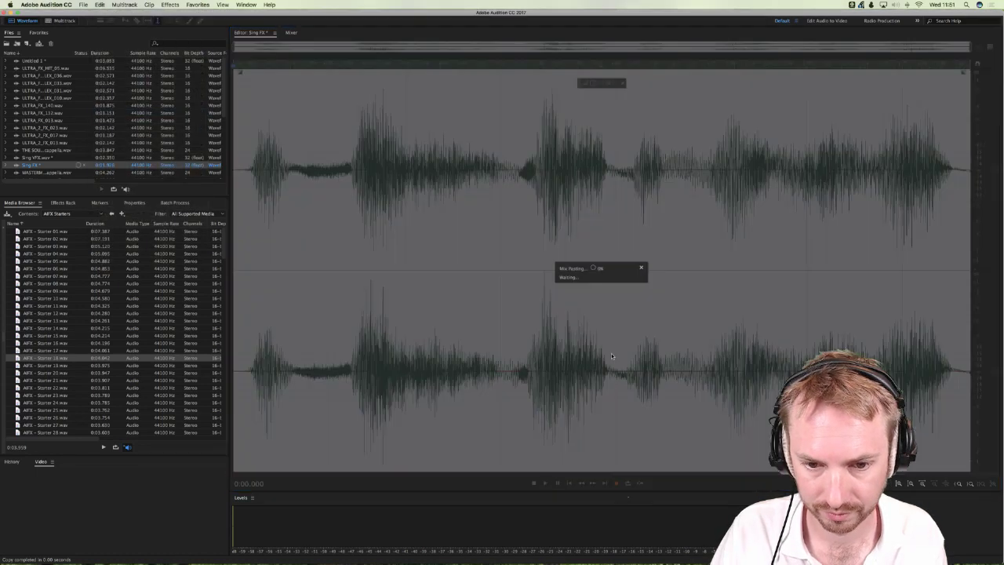
pyautogui.press('space')
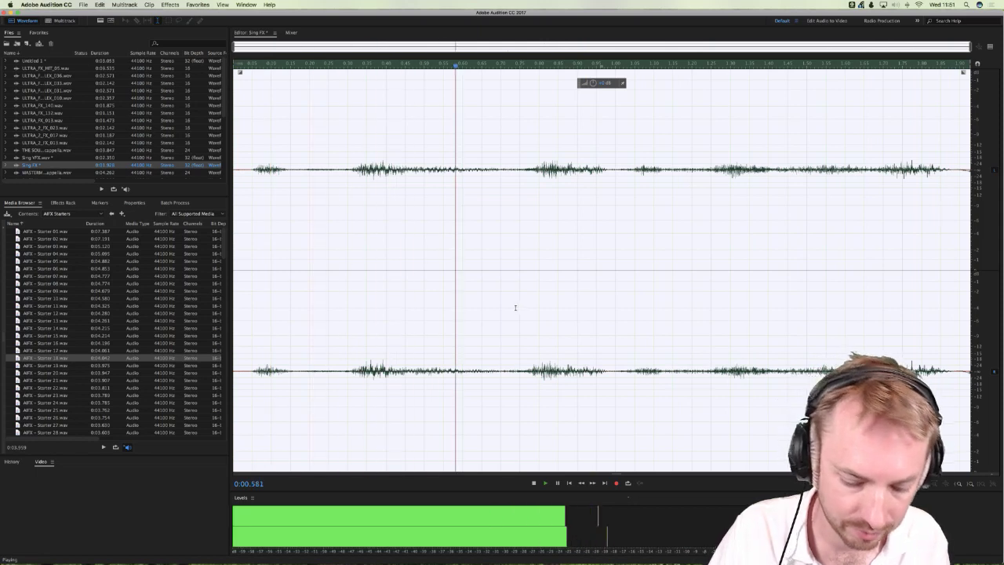
pyautogui.press('space')
# Step: Normalize Sing FX to -3 dB from Favorites, audition it, and return to Multitrack
pyautogui.click(197, 4)
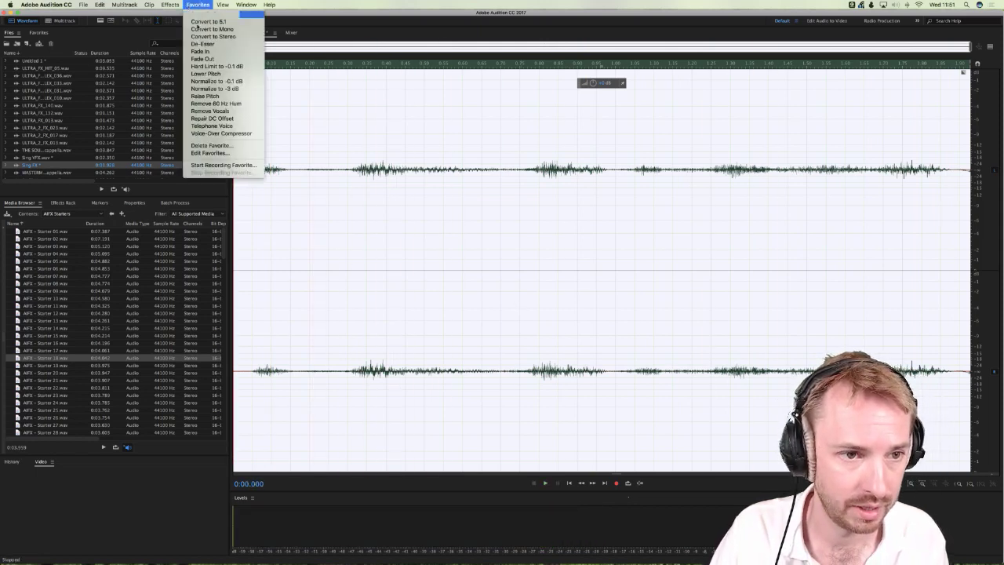
pyautogui.click(213, 89)
pyautogui.press('space')
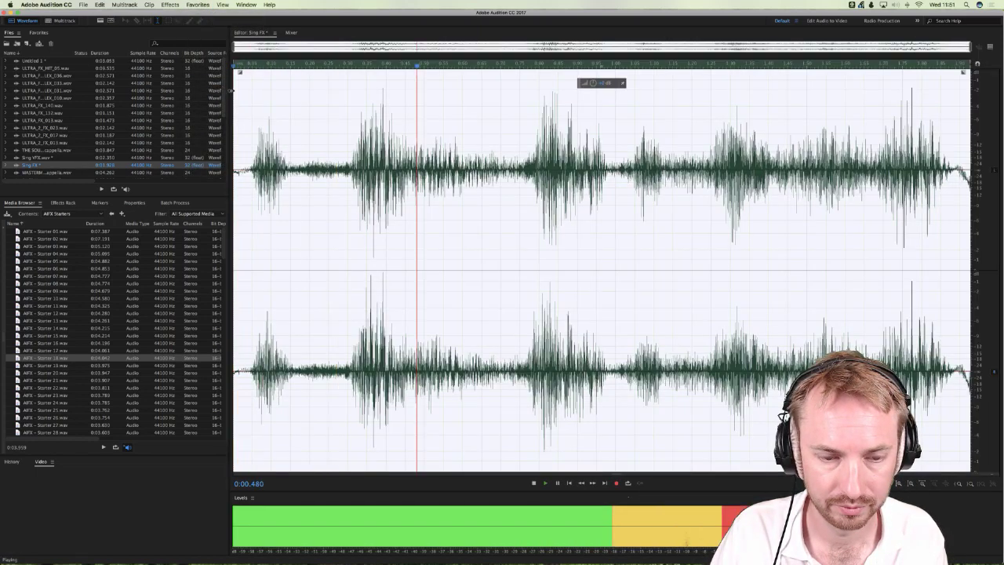
pyautogui.press('space')
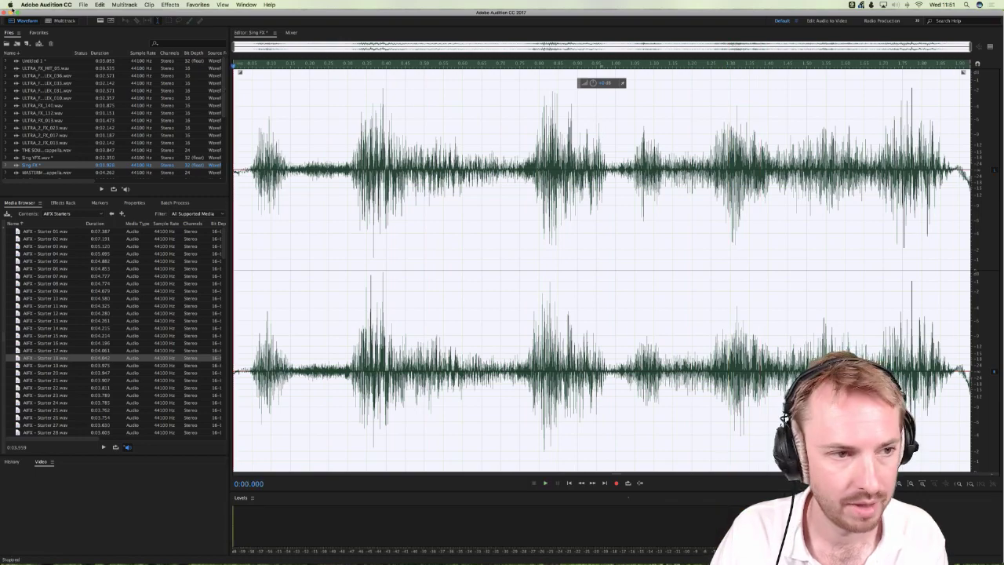
pyautogui.click(46, 21)
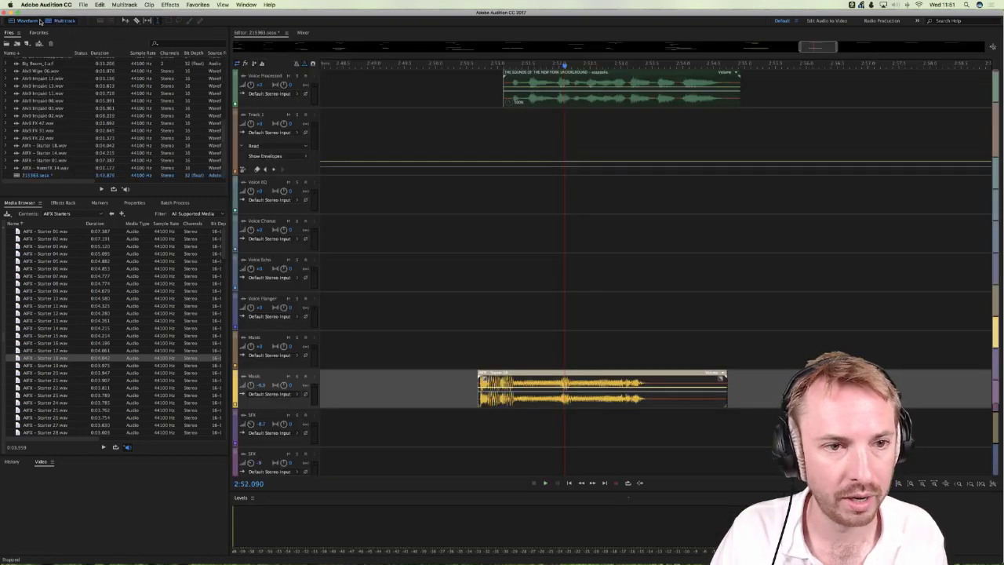
# Step: Open Sing FX in the Waveform view and copy its entire audio
pyautogui.click(14, 20)
pyautogui.scroll(-1, 67, 160)
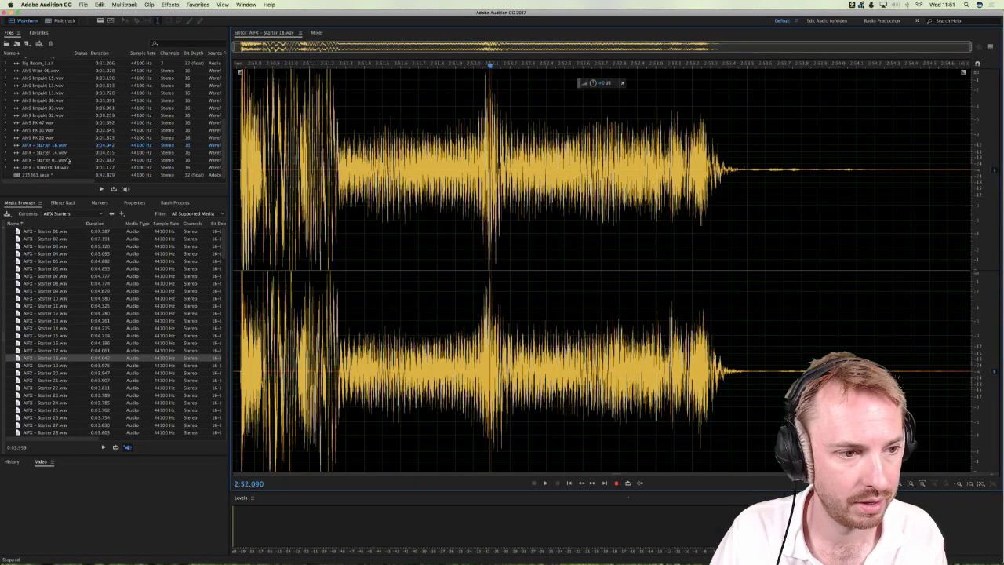
pyautogui.scroll(3, 41, 124)
pyautogui.doubleClick(39, 111)
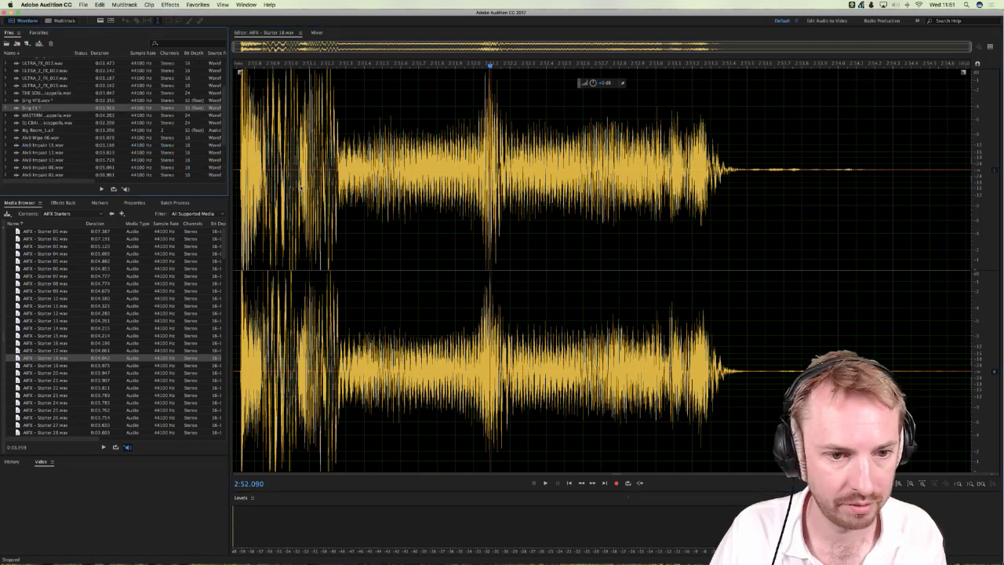
pyautogui.press('super+c')
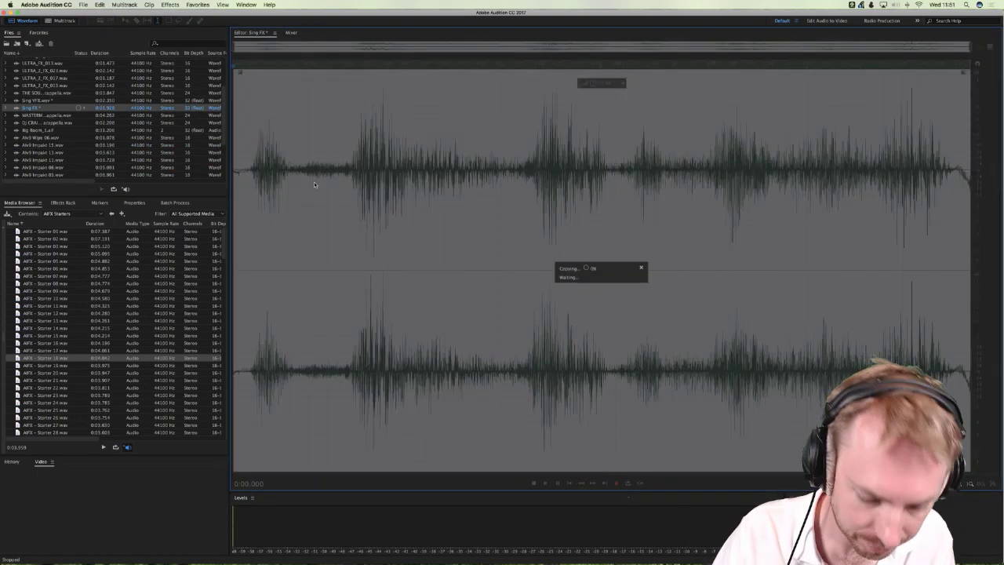
# Step: Paste the copied audio into new file Untitled 4, then go back to Multitrack
pyautogui.press('super+shift+n')
pyautogui.press('Return')
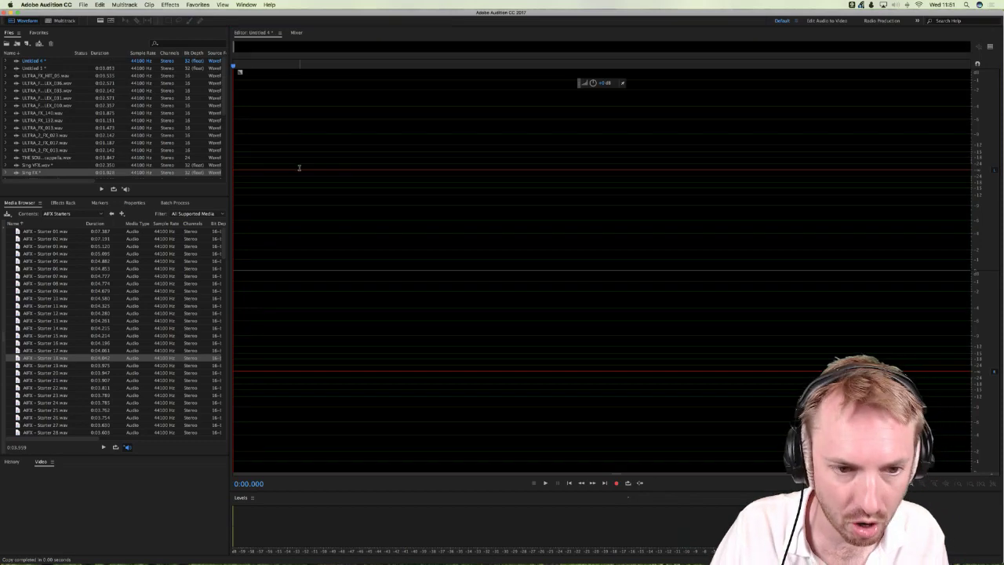
pyautogui.press('super+v')
pyautogui.click(63, 20)
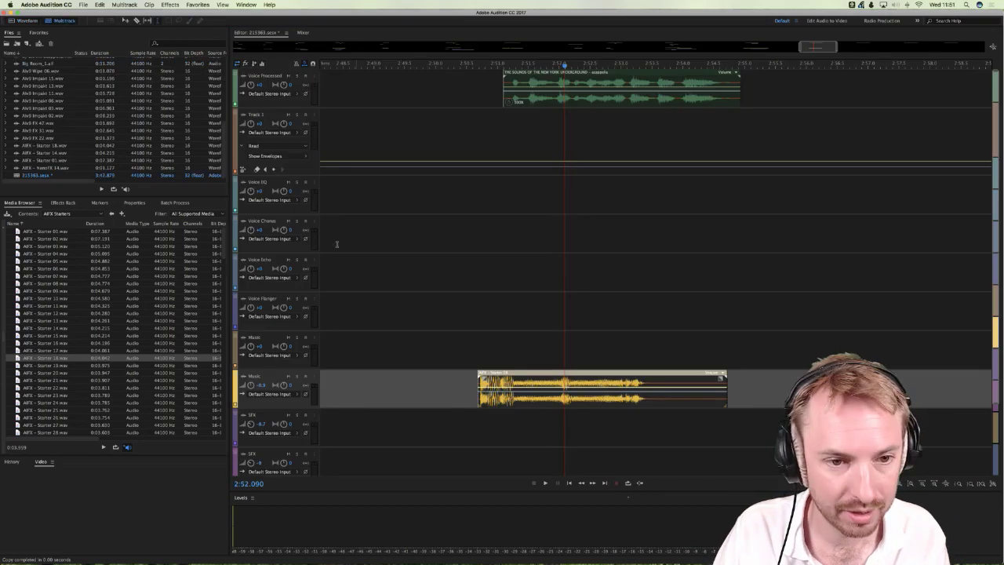
pyautogui.scroll(10, 73, 139)
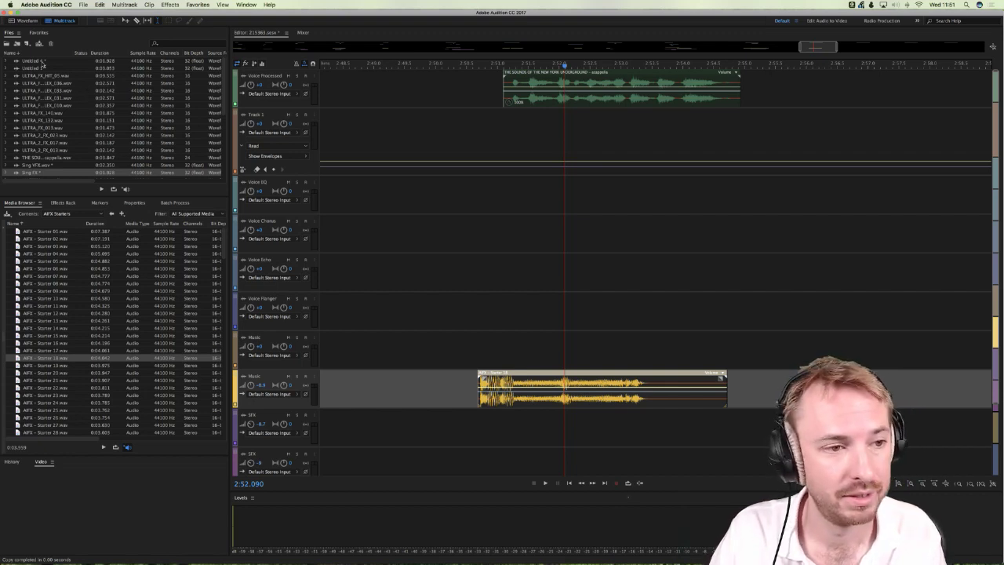
pyautogui.moveTo(43, 64); pyautogui.dragTo(511, 179)
pyautogui.click(494, 195)
pyautogui.press('space')
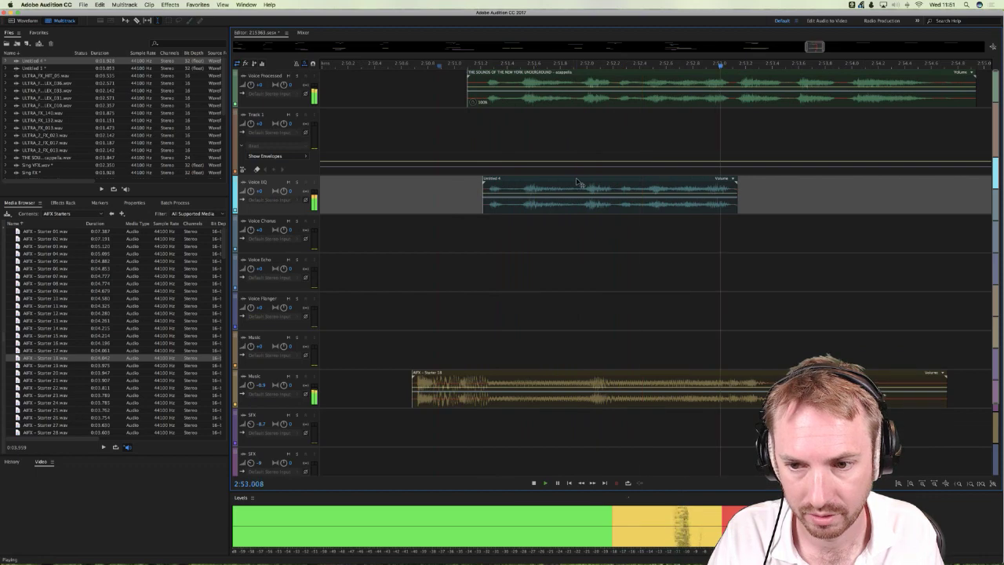
pyautogui.press('space')
pyautogui.click(492, 195)
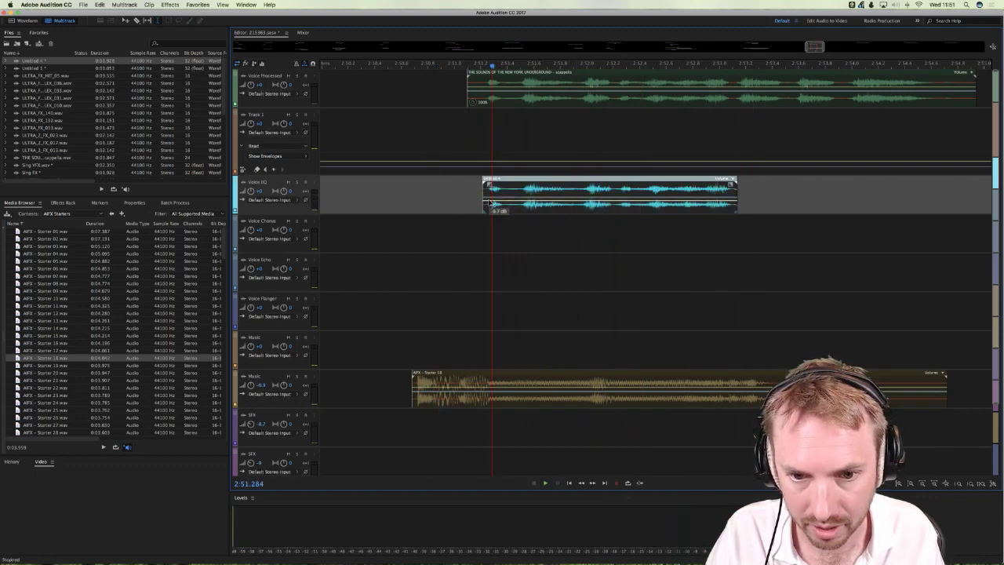
pyautogui.click(399, 197)
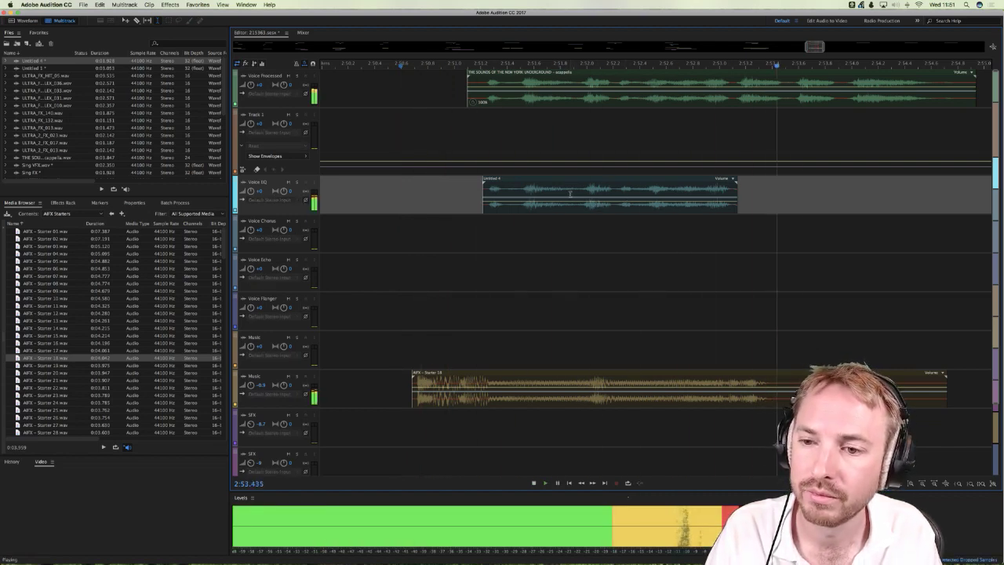
pyautogui.scroll(-4, 709, 65)
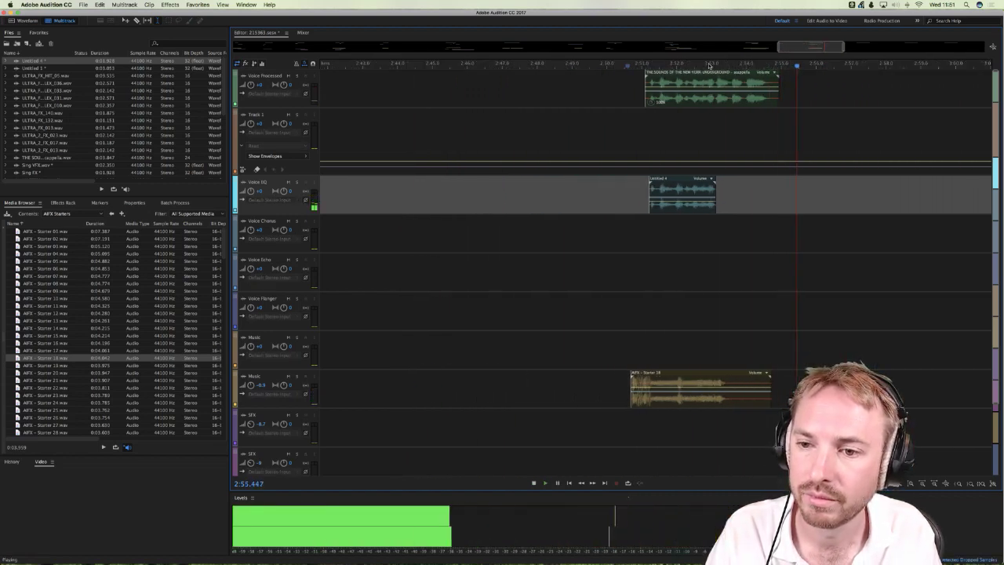
pyautogui.press('space')
pyautogui.press('space')
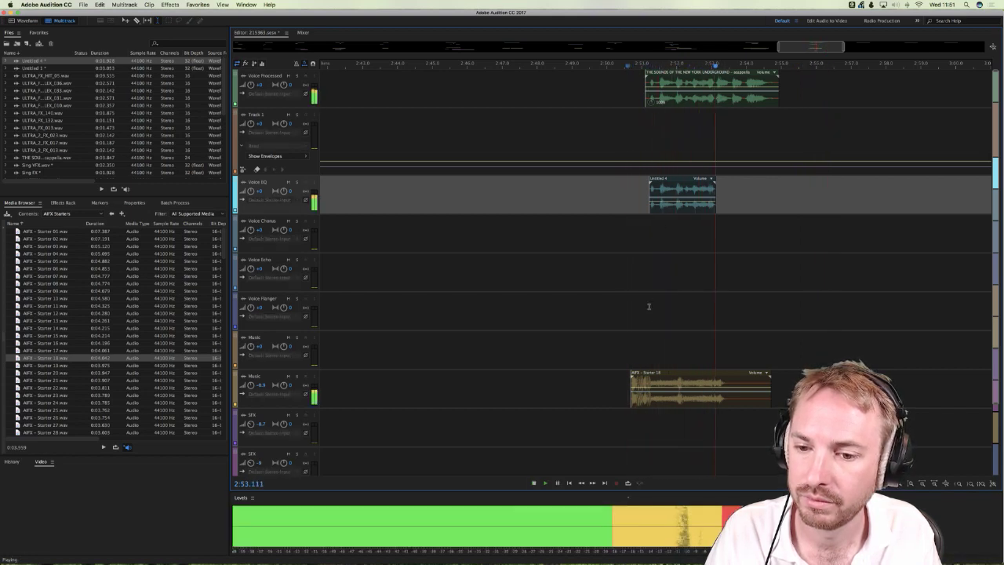
pyautogui.press('space')
pyautogui.click(649, 389)
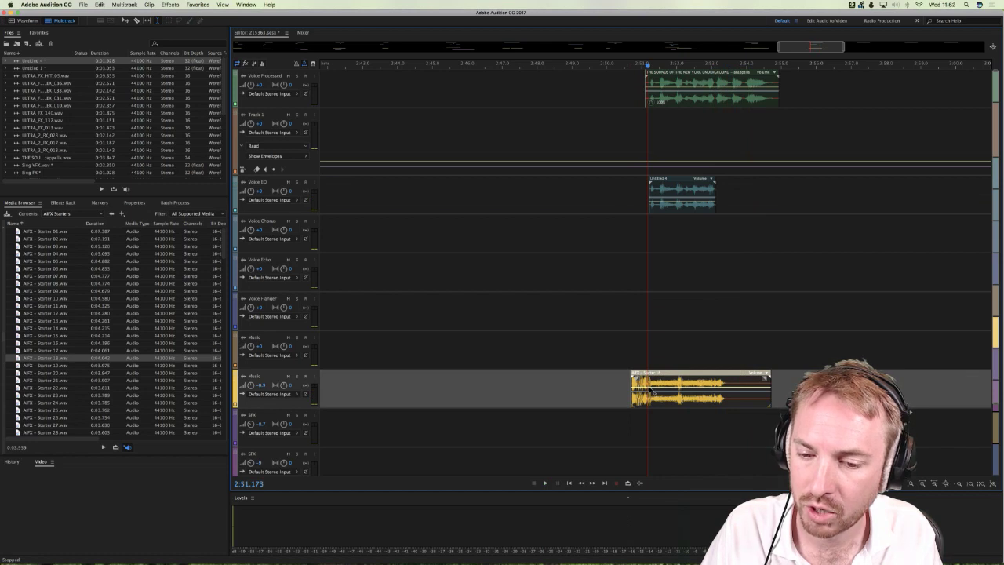
pyautogui.click(625, 328)
pyautogui.press('space')
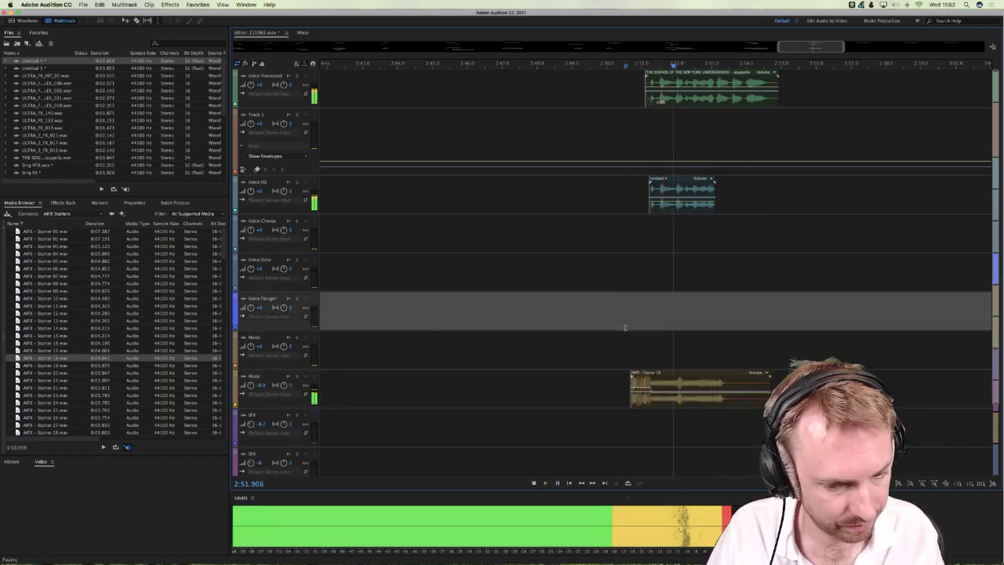
pyautogui.click(654, 205)
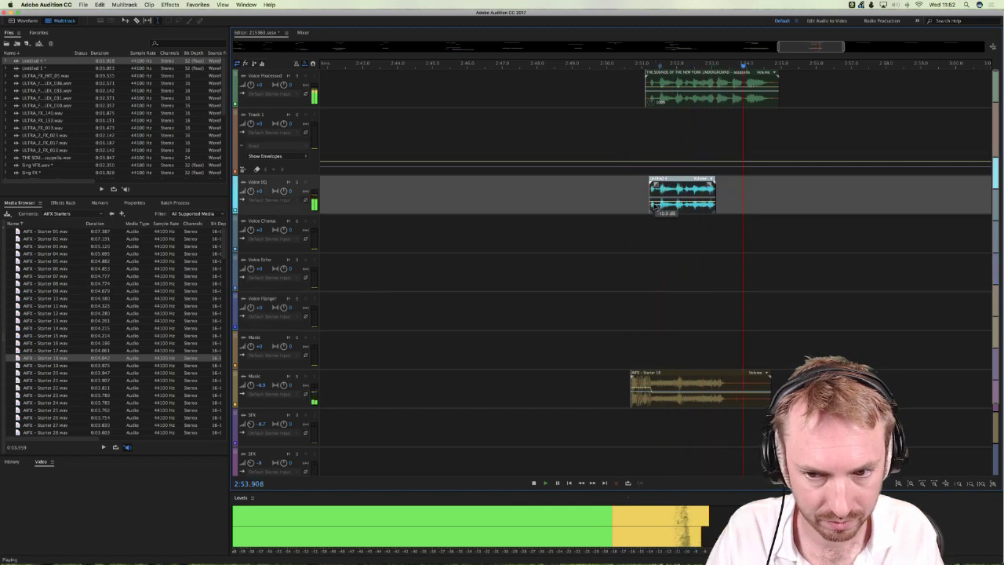
pyautogui.click(626, 200)
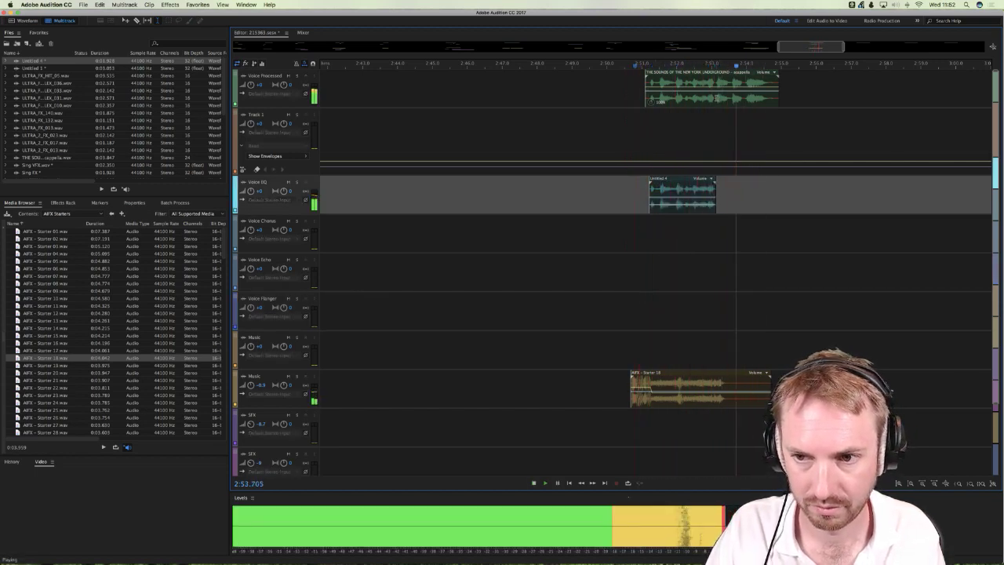
pyautogui.press('space')
pyautogui.scroll(3, 717, 86)
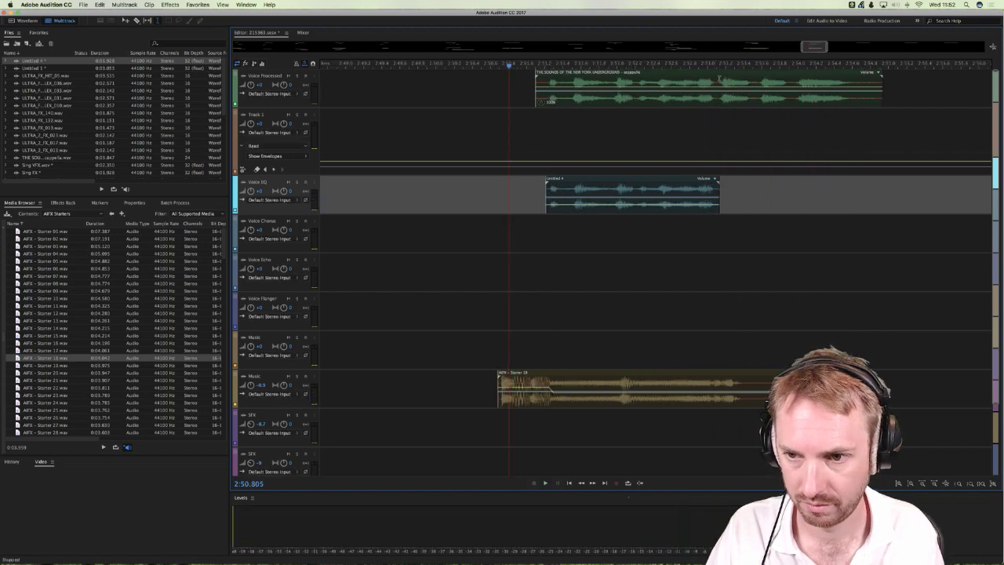
pyautogui.click(717, 95)
pyautogui.press('super+k')
pyautogui.moveTo(731, 102); pyautogui.dragTo(720, 312)
pyautogui.press('space')
pyautogui.press('space')
pyautogui.press('space')
pyautogui.press('space')
pyautogui.press('space')
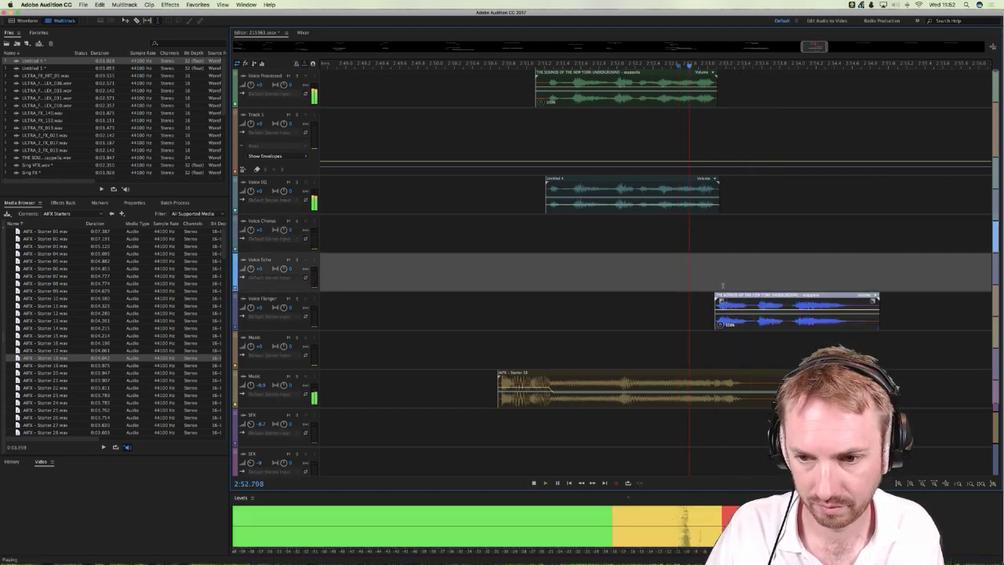
pyautogui.press('space')
pyautogui.click(717, 220)
pyautogui.moveTo(726, 301); pyautogui.dragTo(730, 301)
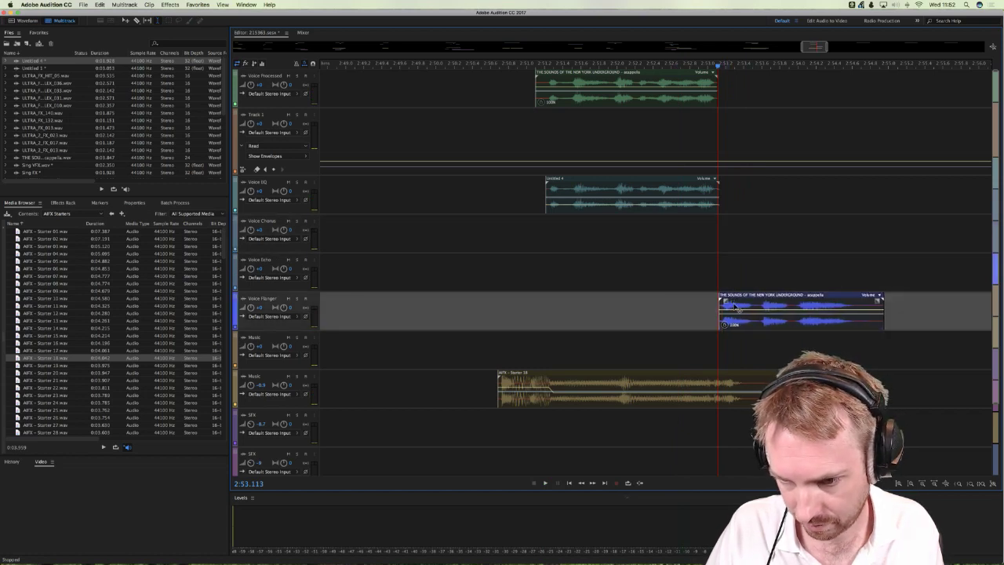
pyautogui.click(656, 285)
pyautogui.press('space')
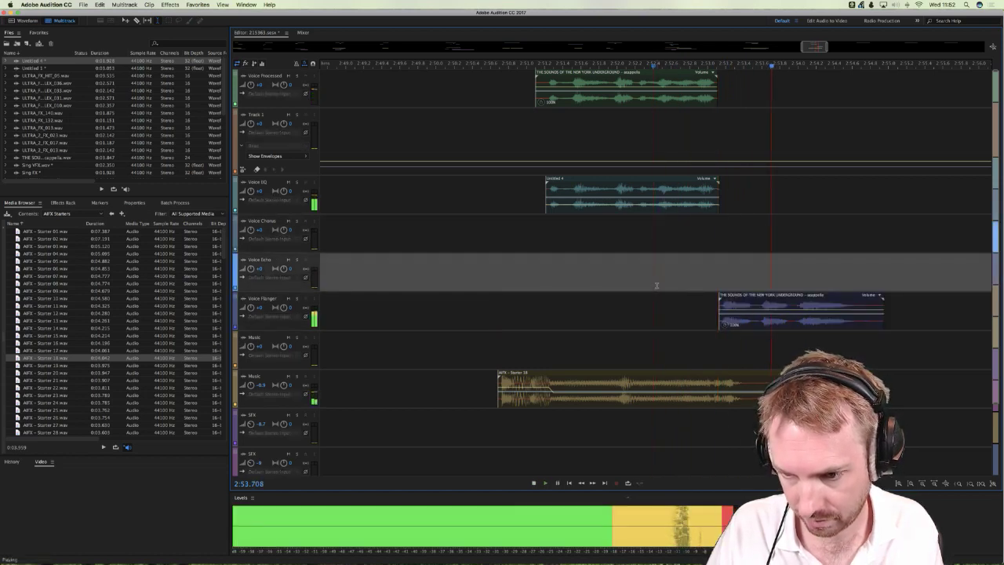
pyautogui.click(423, 233)
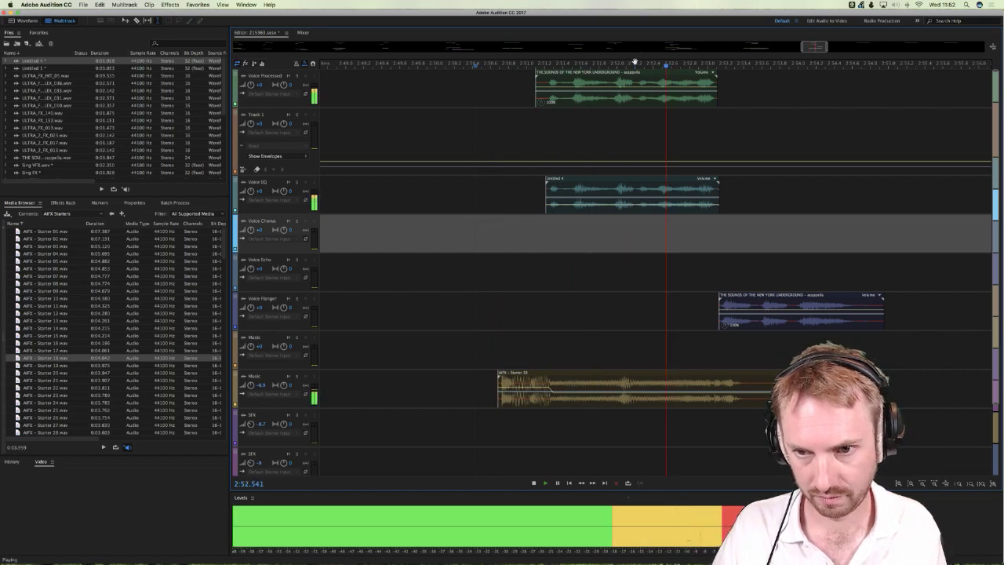
pyautogui.scroll(-2, 635, 55)
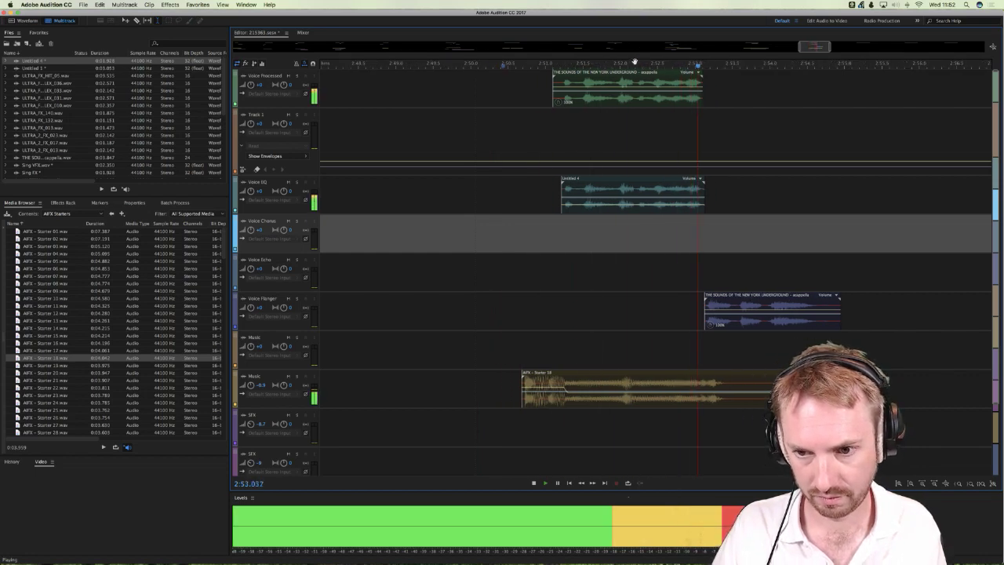
pyautogui.click(575, 192)
pyautogui.press('space')
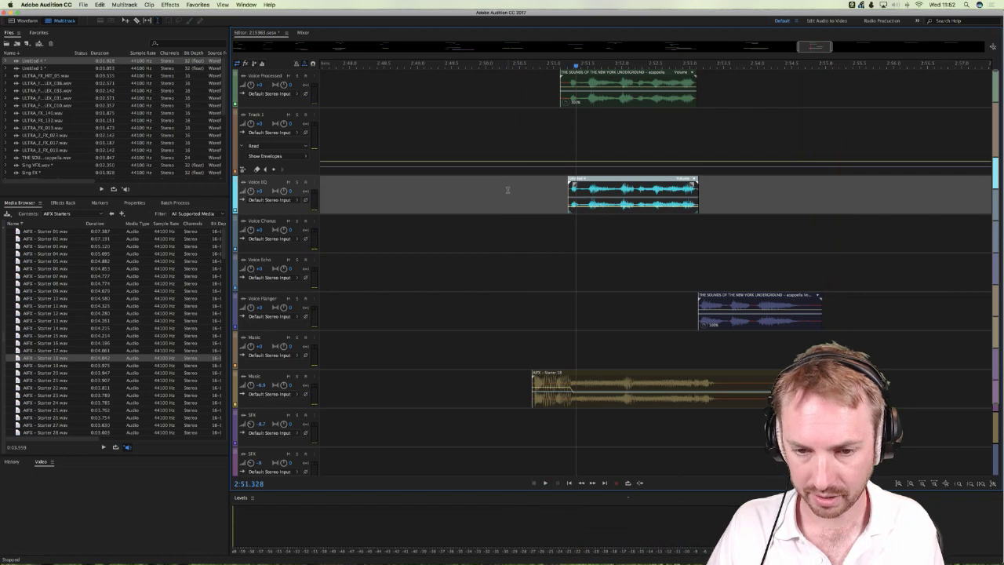
pyautogui.click(519, 187)
pyautogui.press('space')
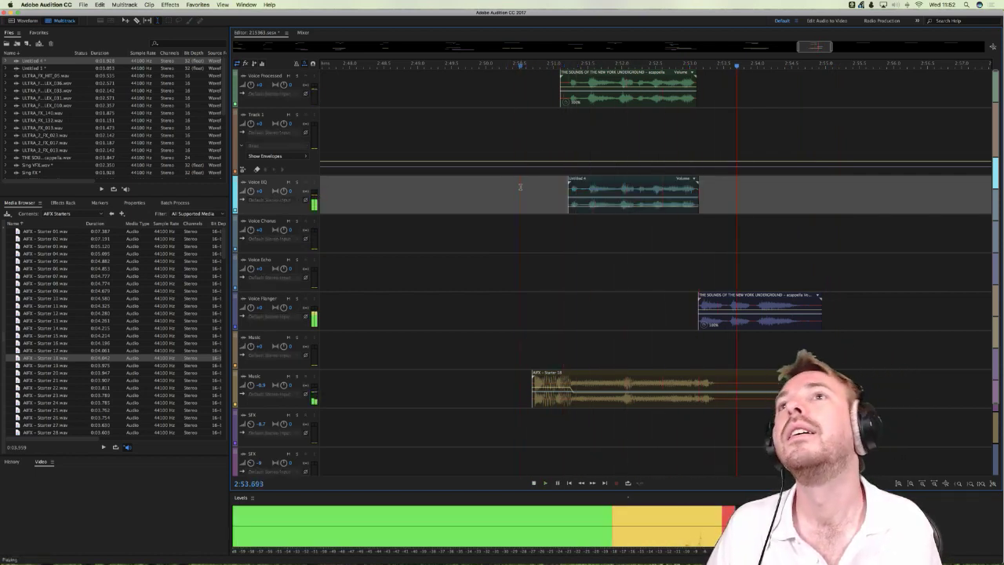
pyautogui.press('space')
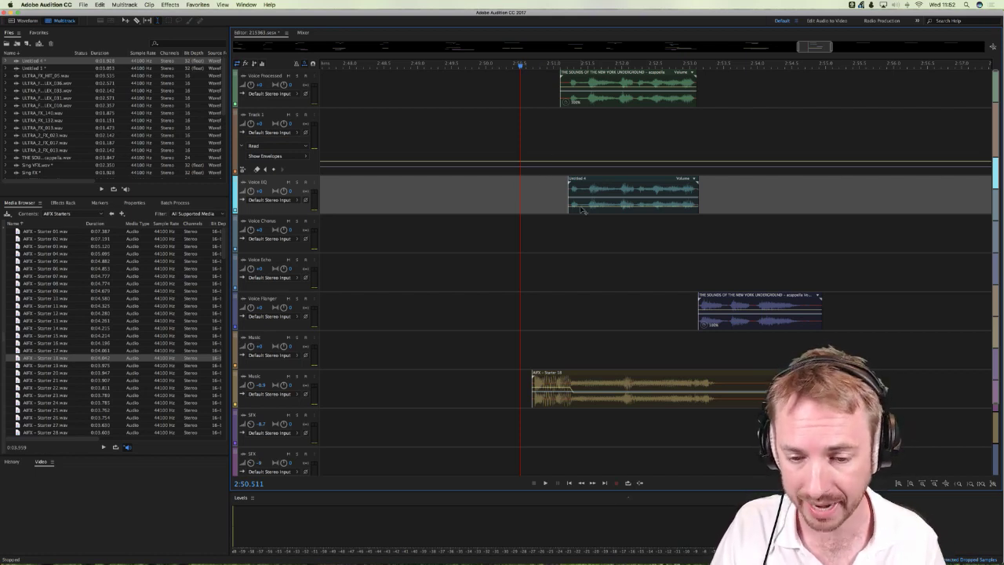
pyautogui.click(516, 201)
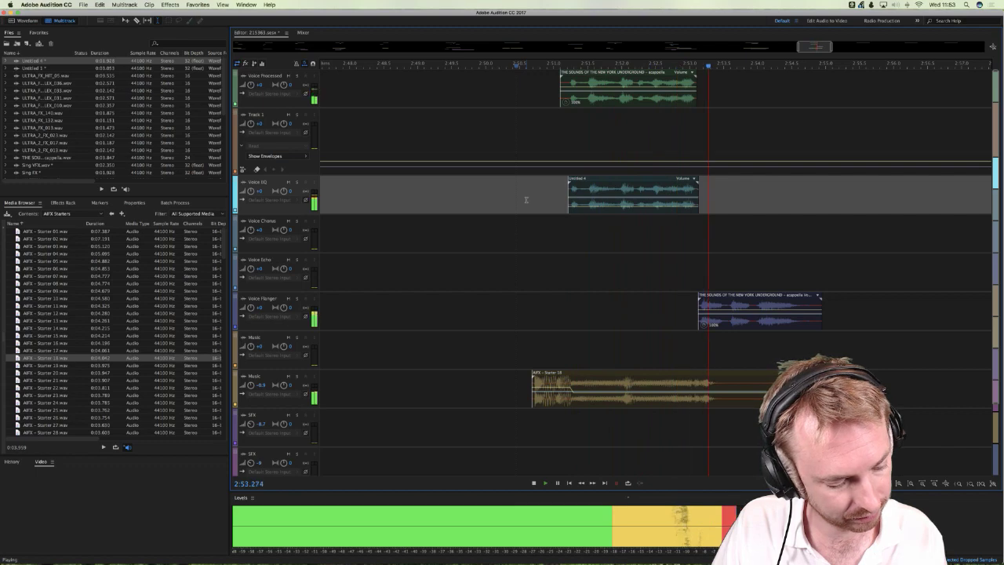
pyautogui.press('space')
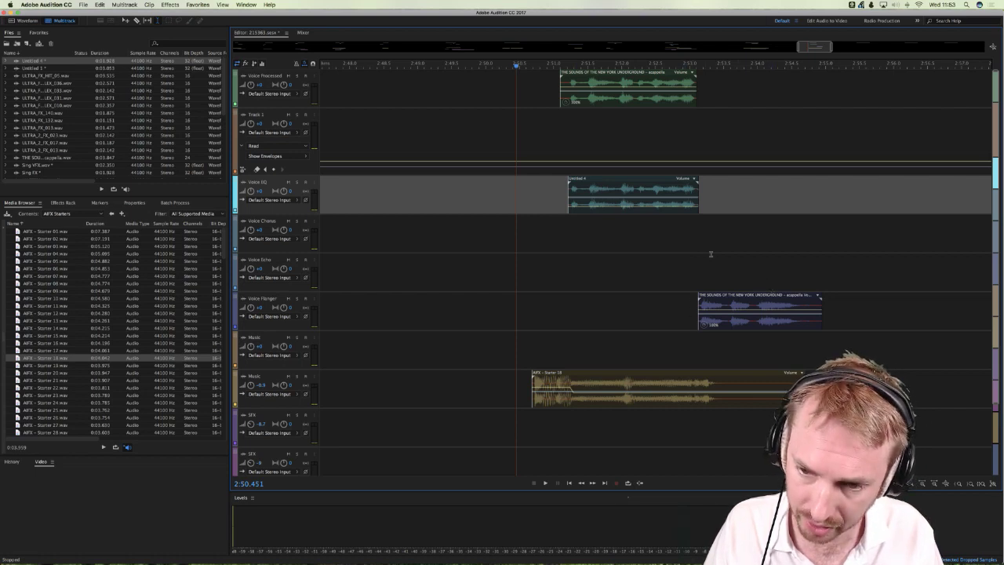
pyautogui.click(686, 238)
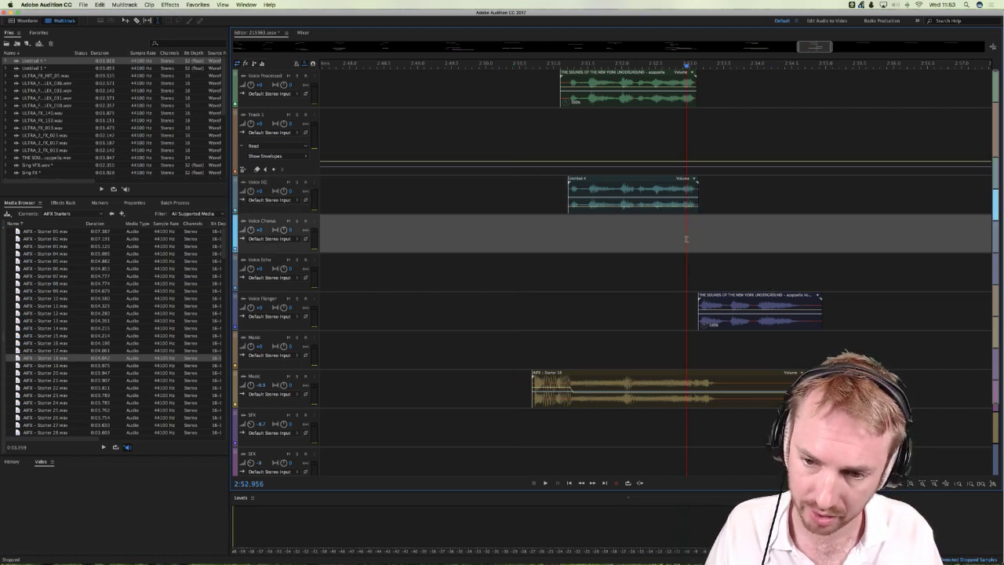
# Step: Place AFX - NanoFX 12 from the AFX_Nano FX folder on the SFX track near 2:53
pyautogui.click(94, 217)
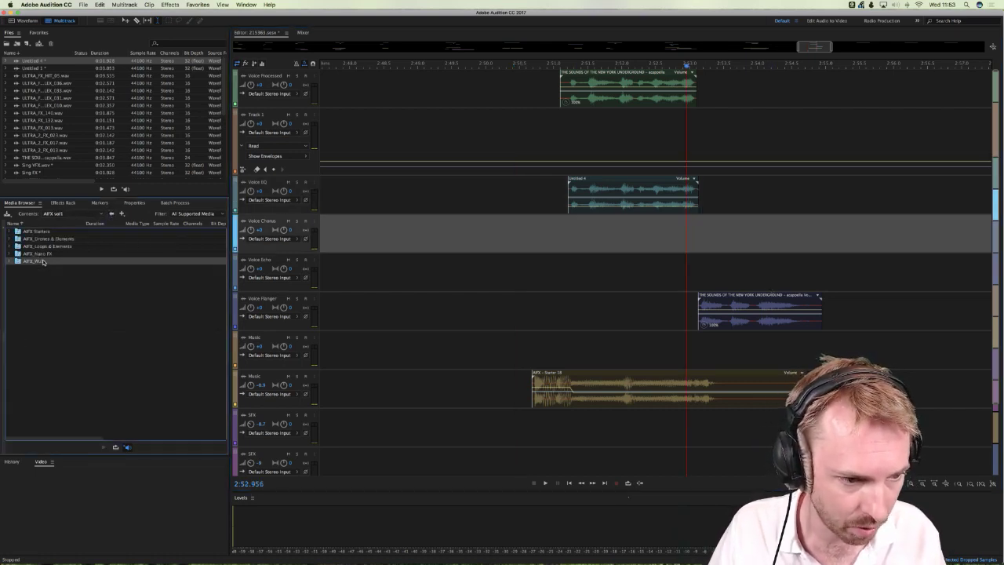
pyautogui.click(47, 263)
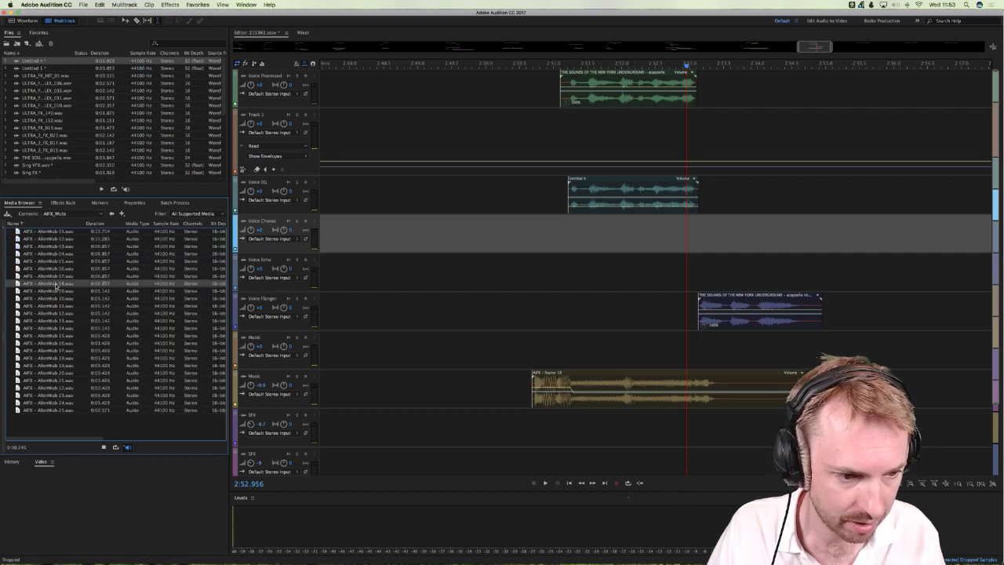
pyautogui.click(112, 213)
pyautogui.doubleClick(46, 254)
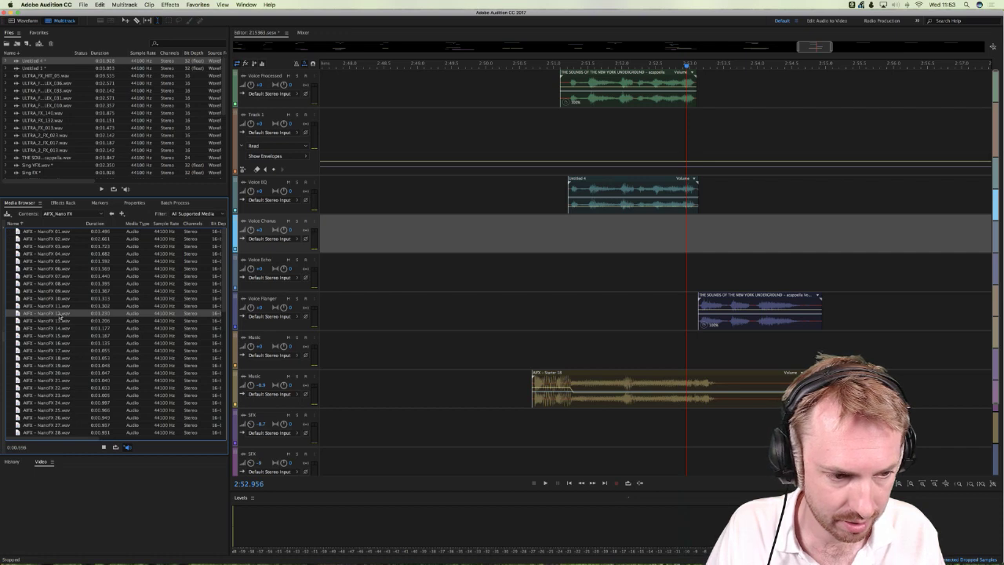
pyautogui.moveTo(58, 313); pyautogui.dragTo(692, 417)
# Step: Try nudging the Voice Flanger clip later, checking by playback, then move it back earlier
pyautogui.click(636, 320)
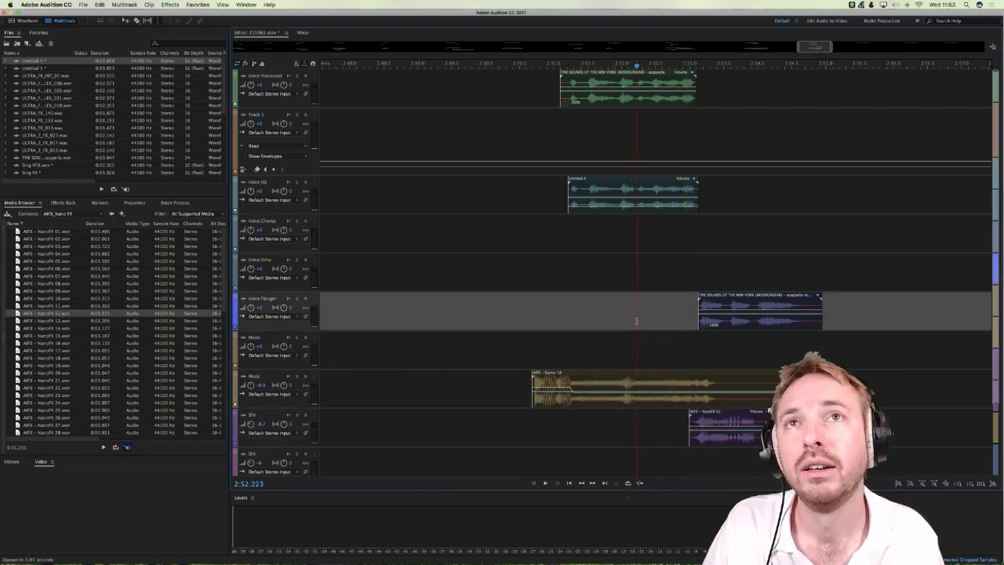
pyautogui.hscroll(3, 636, 320)
pyautogui.hscroll(1, 636, 325)
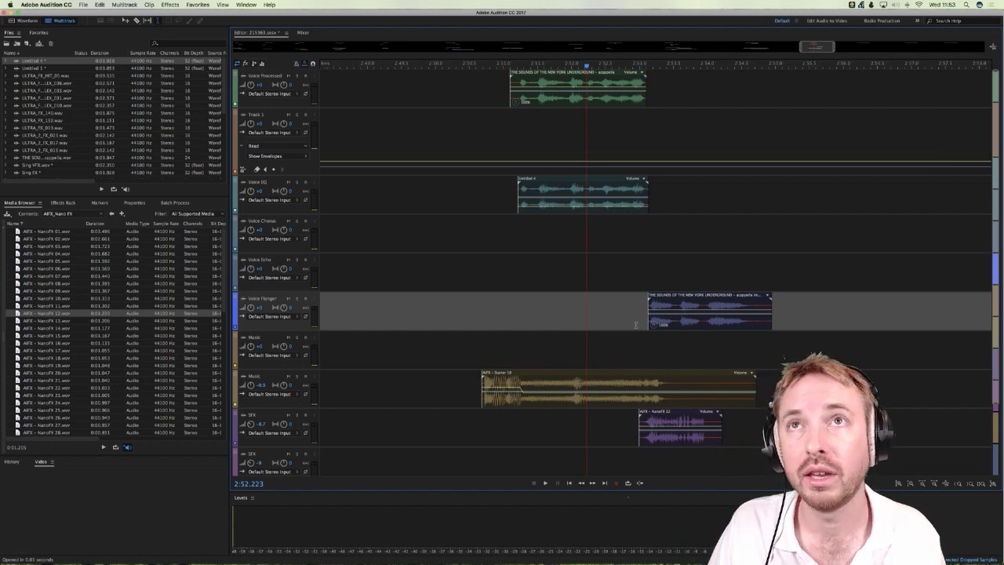
pyautogui.moveTo(661, 321); pyautogui.dragTo(705, 321)
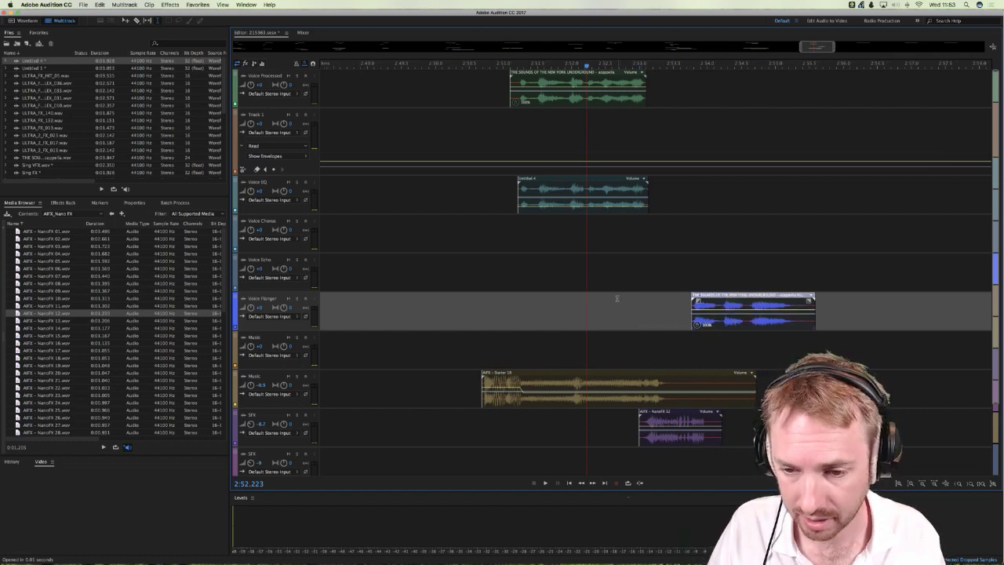
pyautogui.press('space')
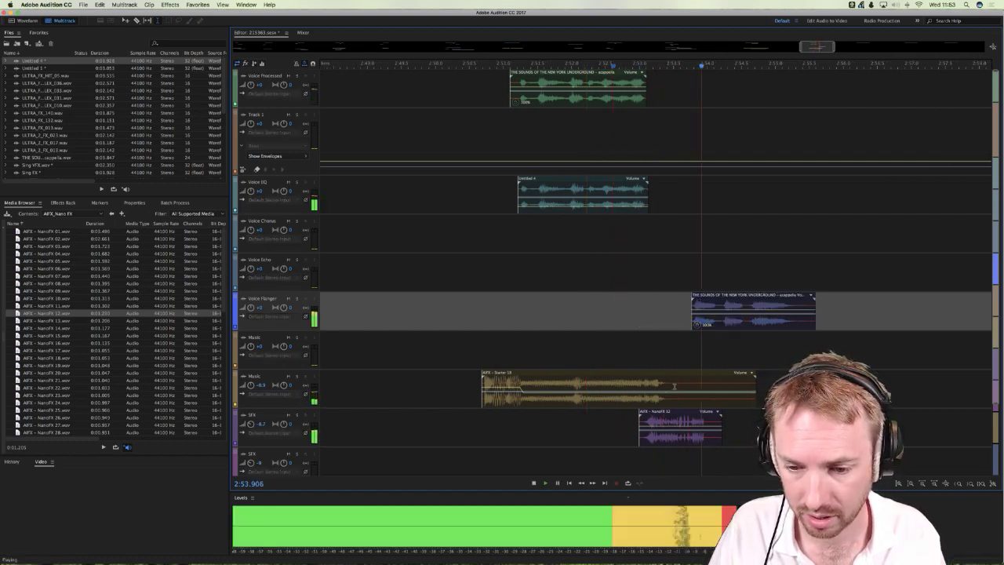
pyautogui.press('space')
pyautogui.moveTo(688, 322); pyautogui.dragTo(696, 322)
pyautogui.press('space')
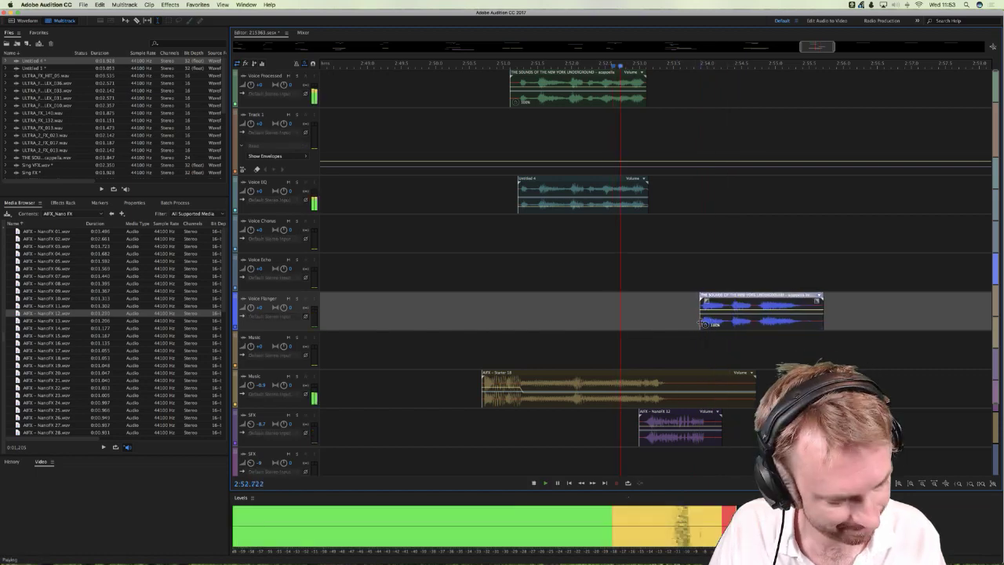
pyautogui.press('space')
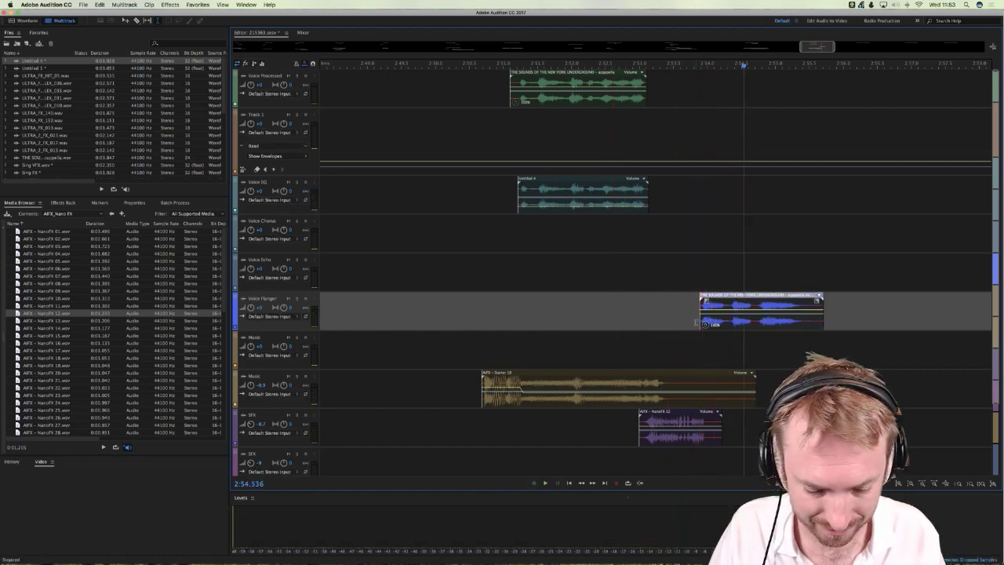
pyautogui.hotkey('alt', ',')
pyautogui.hotkey('alt', ',')
pyautogui.hotkey('alt', ',')
pyautogui.hotkey('alt', ',')
pyautogui.hotkey('alt', ',')
pyautogui.hotkey('alt', ',')
pyautogui.hotkey('alt', ',')
pyautogui.hotkey('alt', ',')
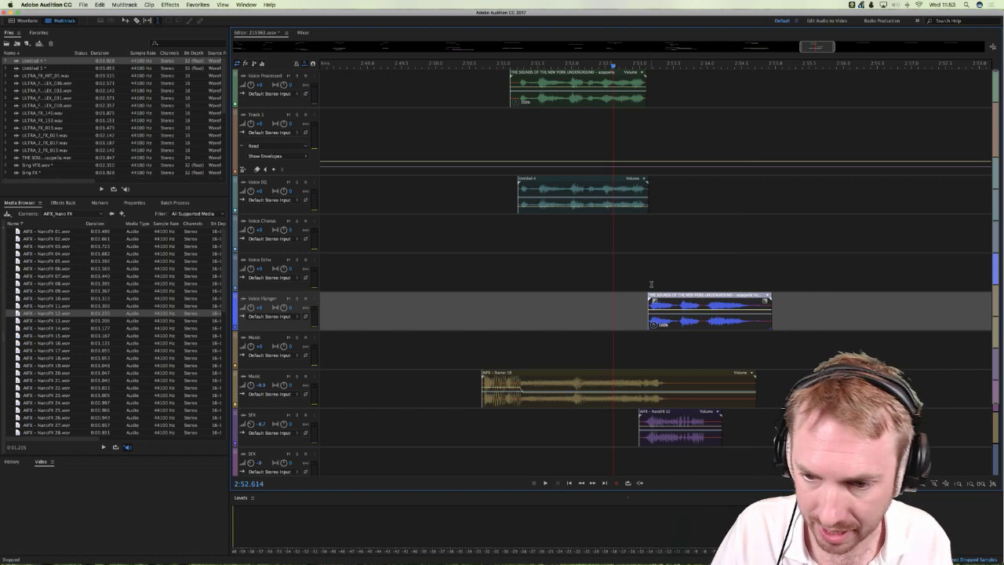
# Step: Split the Voice Flanger clip at 2:53.197 and move its second part later
pyautogui.scroll(5, 646, 58)
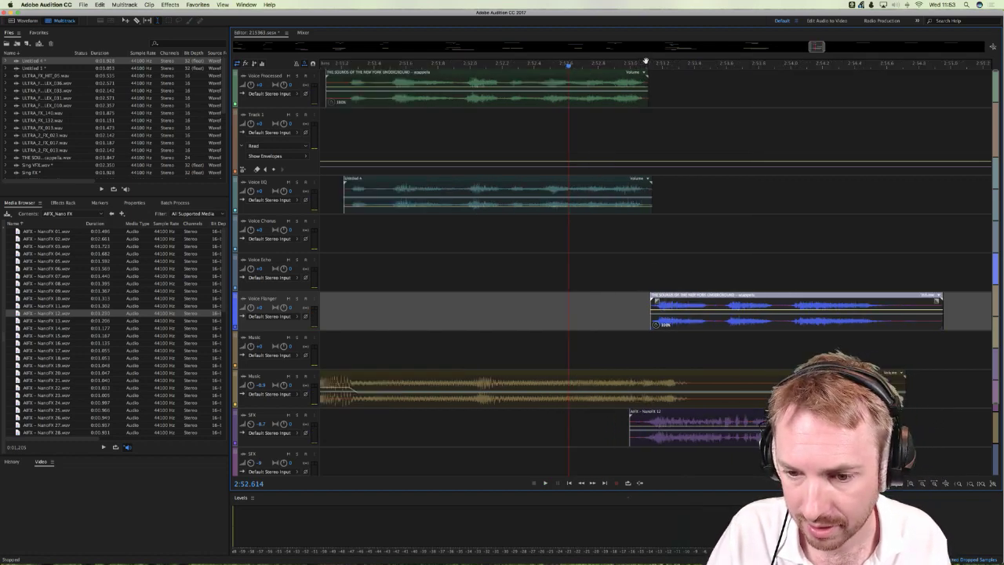
pyautogui.click(679, 322)
pyautogui.press('super+k')
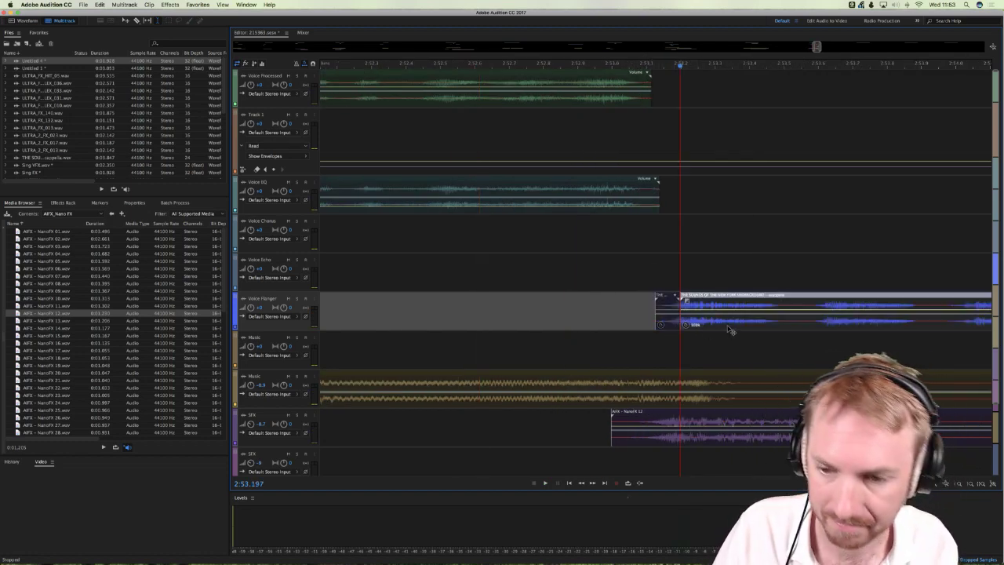
pyautogui.moveTo(700, 318); pyautogui.dragTo(872, 319)
pyautogui.click(526, 285)
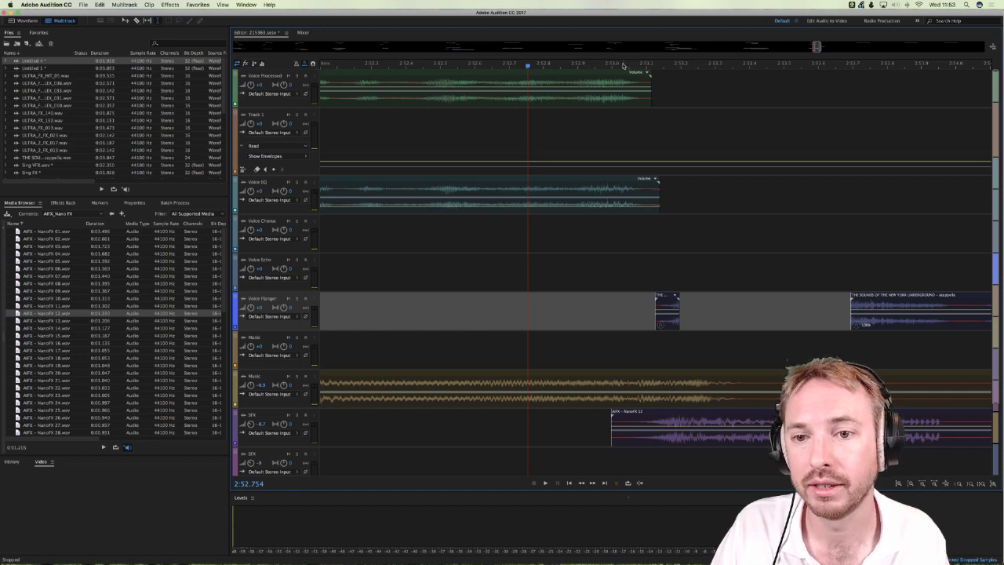
pyautogui.scroll(-3, 624, 66)
pyautogui.press('space')
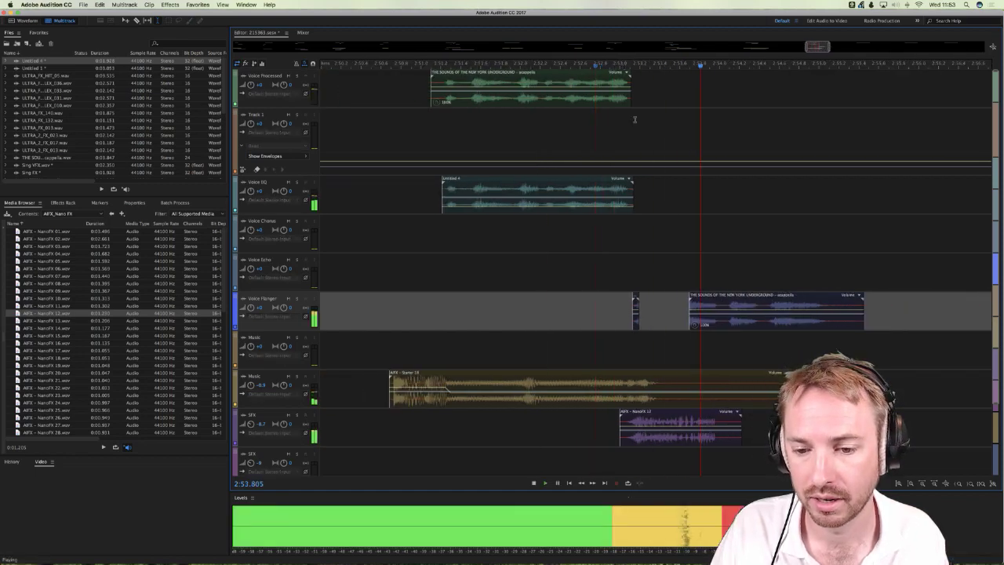
pyautogui.press('space')
pyautogui.hotkey('ctrl', 'z')
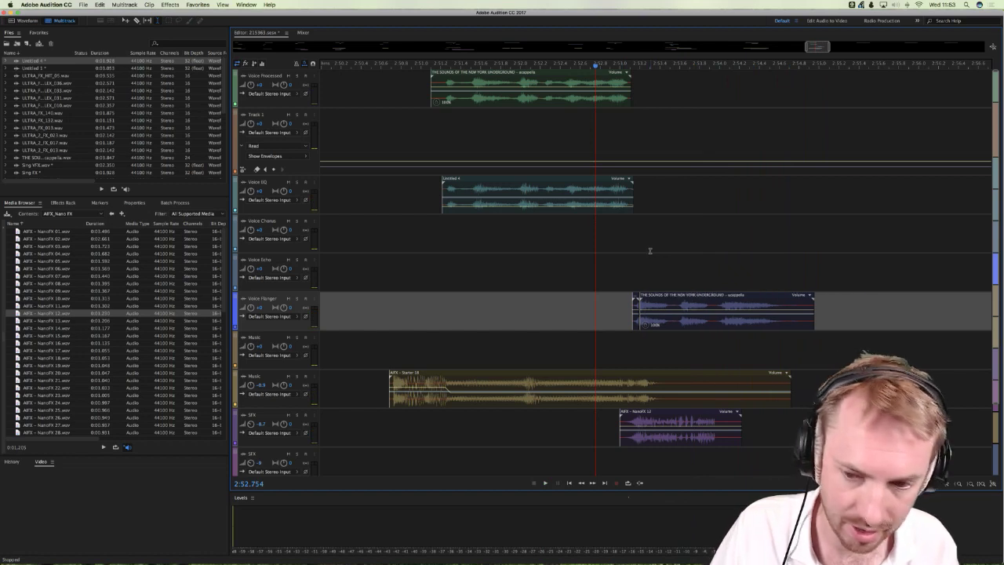
pyautogui.hotkey('ctrl', 'z')
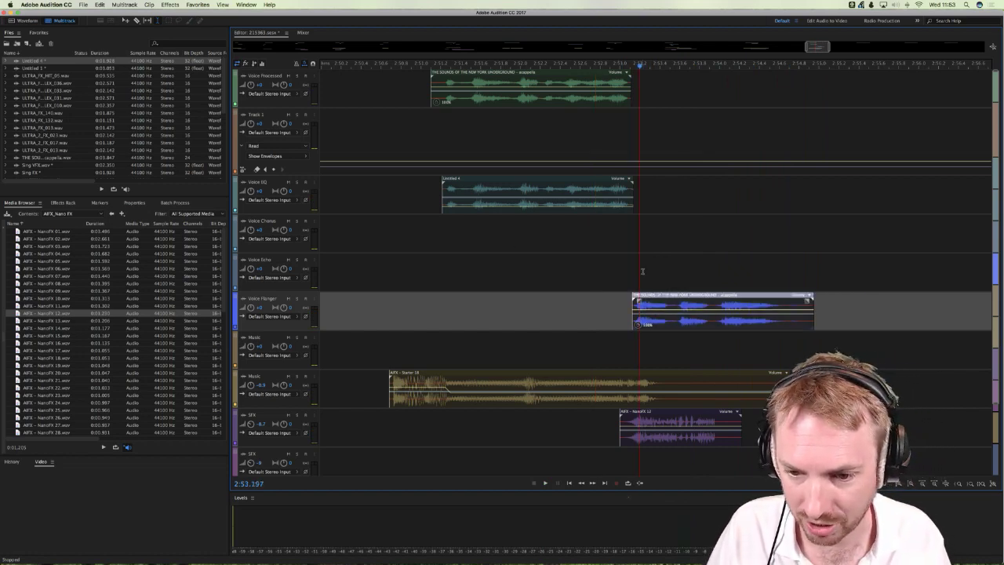
pyautogui.click(652, 421)
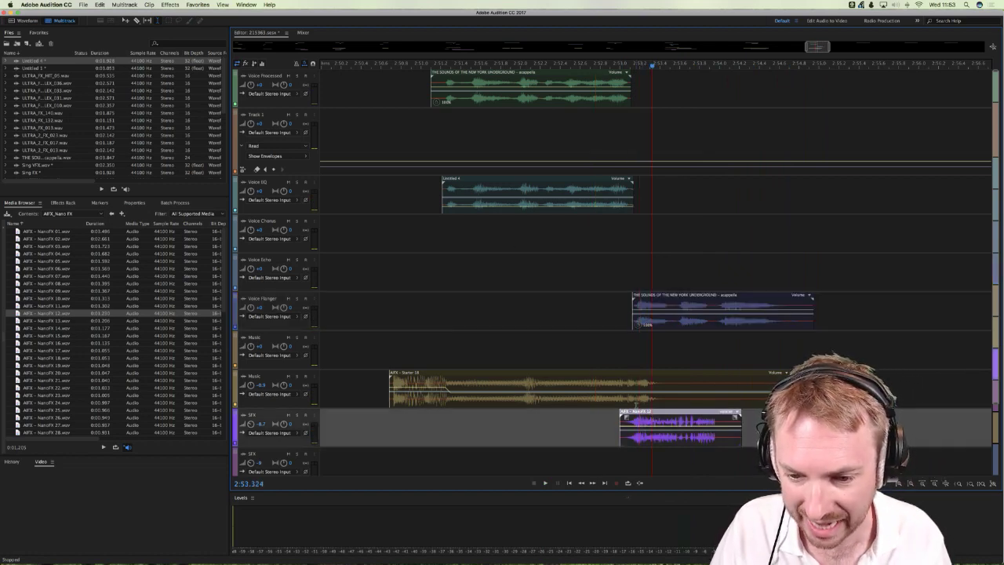
pyautogui.click(592, 335)
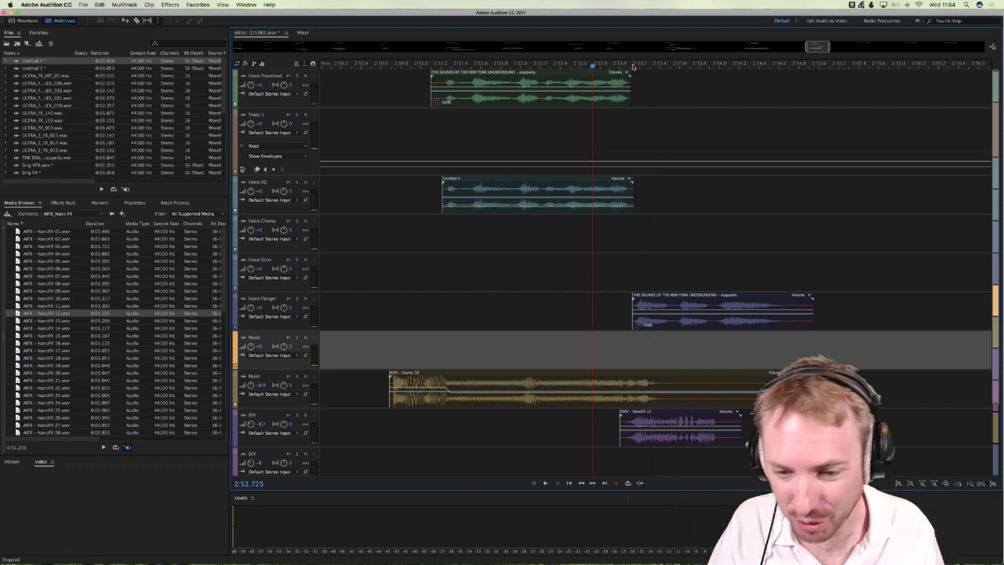
pyautogui.scroll(3, 635, 69)
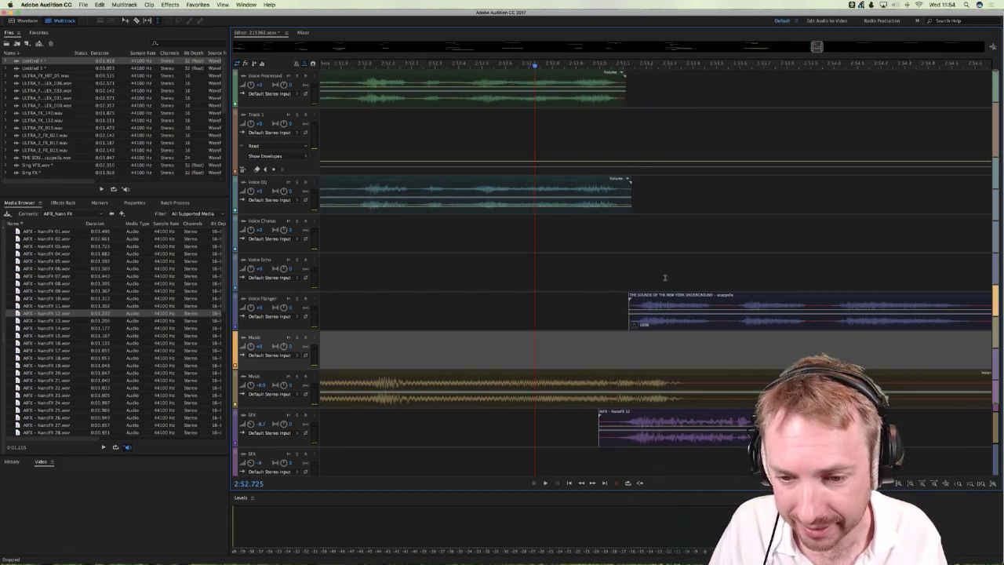
pyautogui.click(630, 219)
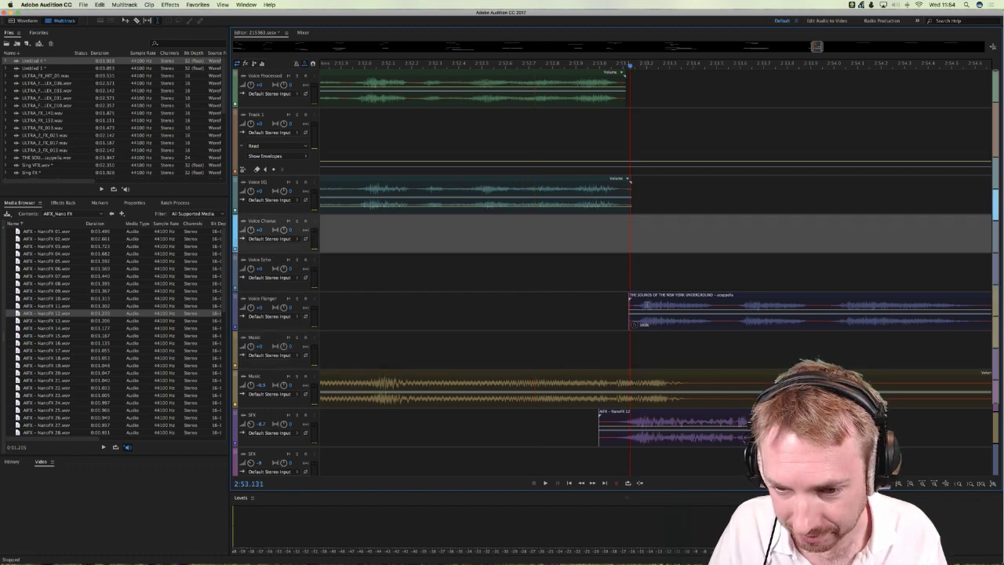
pyautogui.moveTo(632, 310); pyautogui.dragTo(635, 310)
pyautogui.click(567, 271)
pyautogui.press('space')
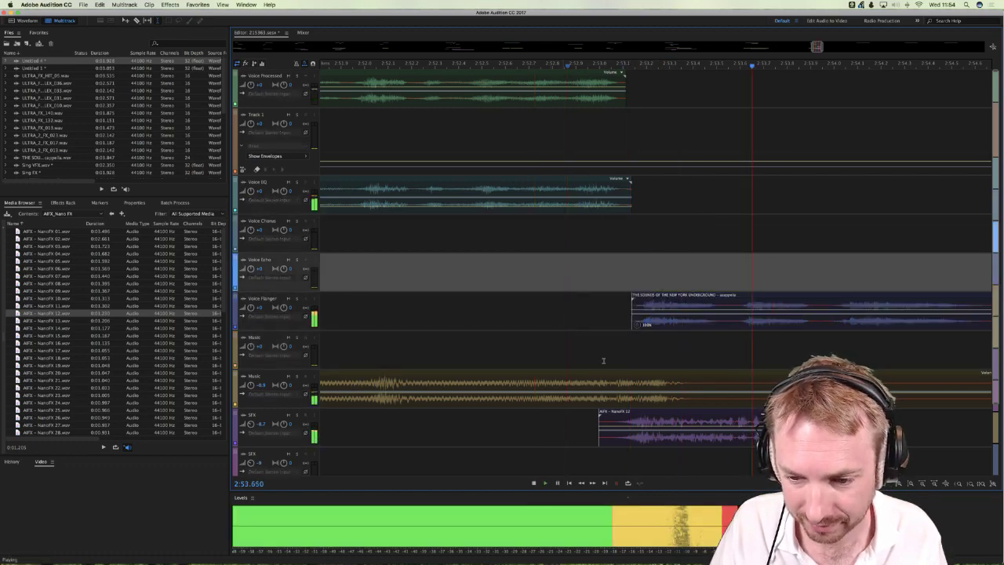
pyautogui.press('space')
pyautogui.scroll(-3, 540, 236)
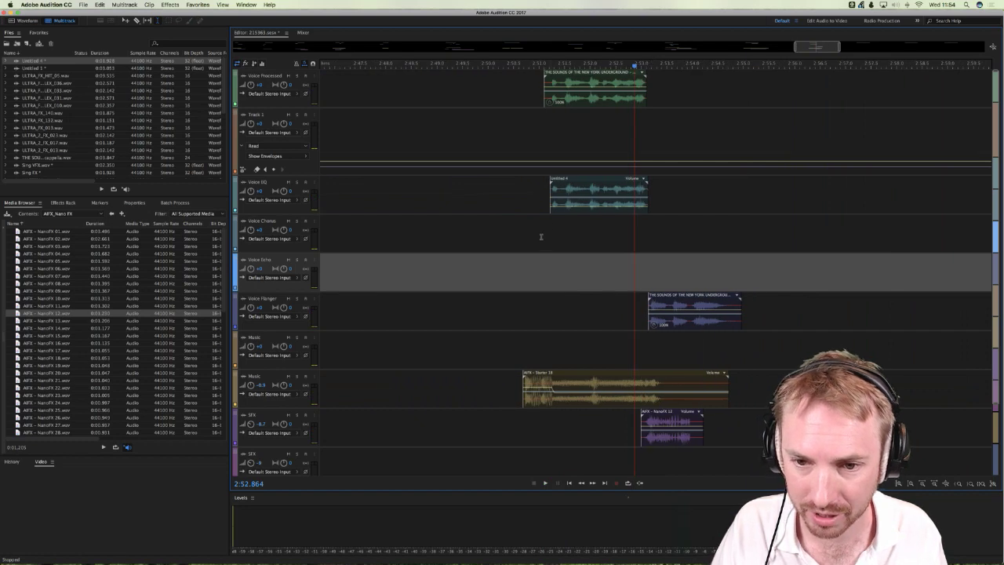
pyautogui.click(519, 249)
pyautogui.press('space')
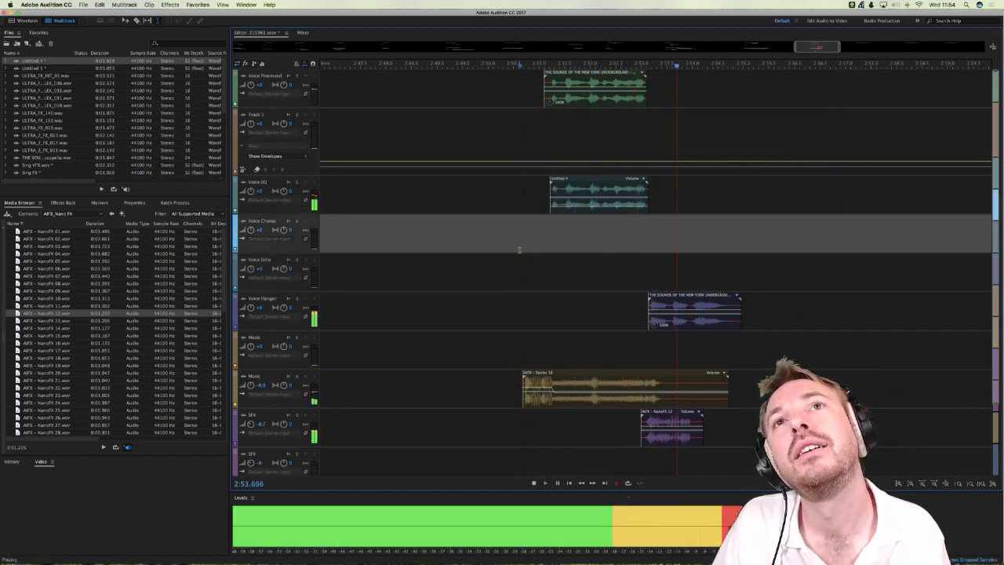
pyautogui.press('space')
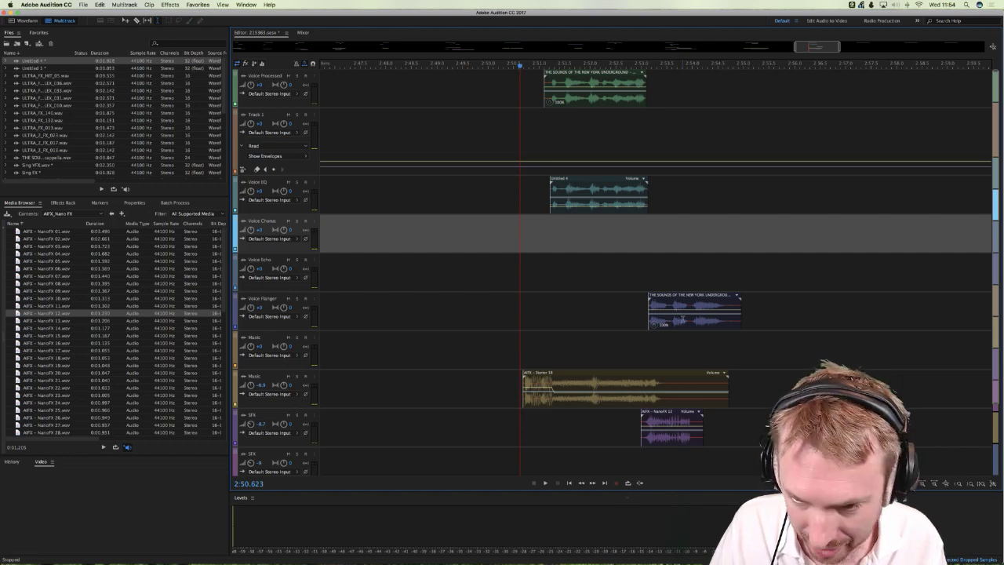
pyautogui.click(624, 309)
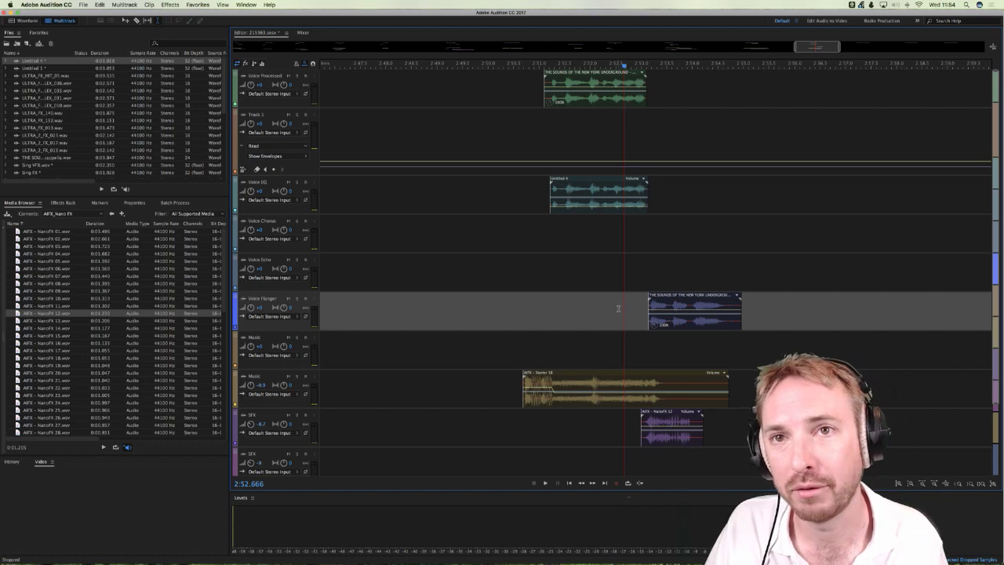
pyautogui.press('space')
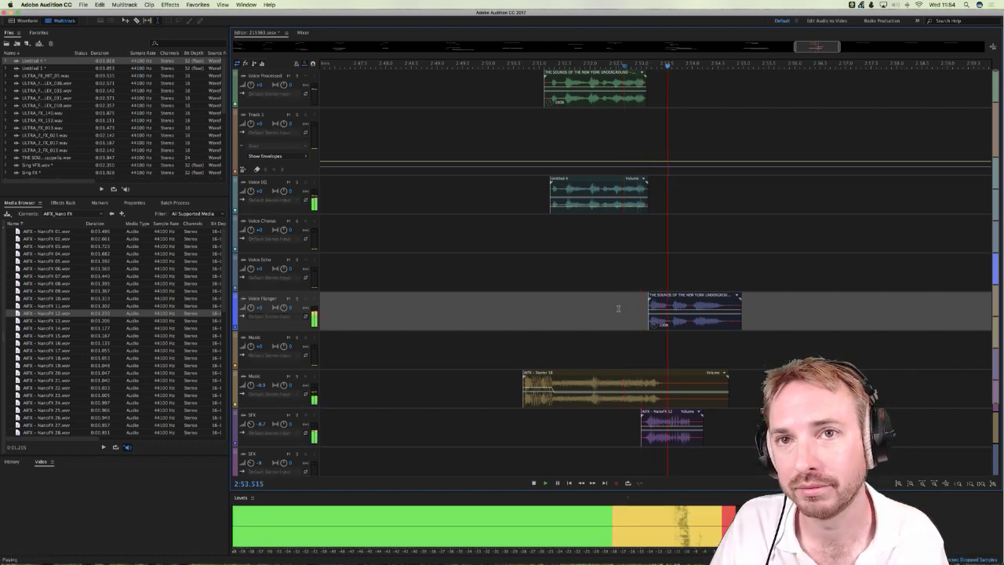
pyautogui.press('space')
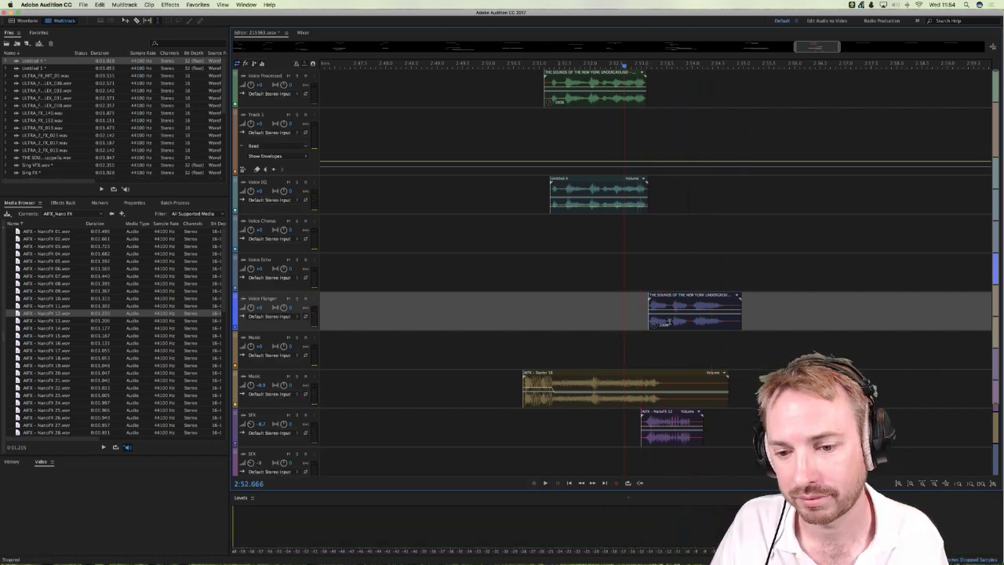
pyautogui.click(668, 322)
pyautogui.press('space')
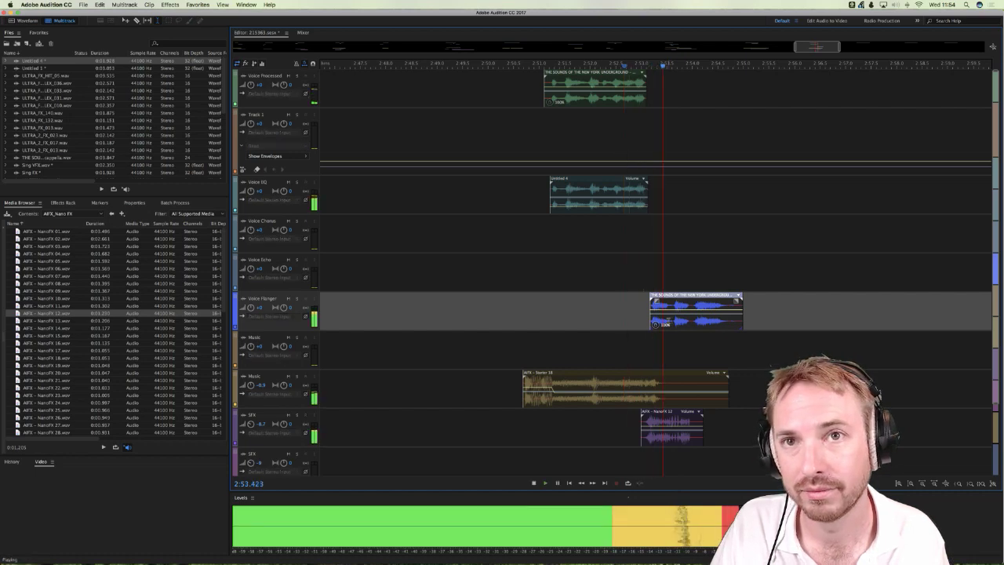
pyautogui.press('space')
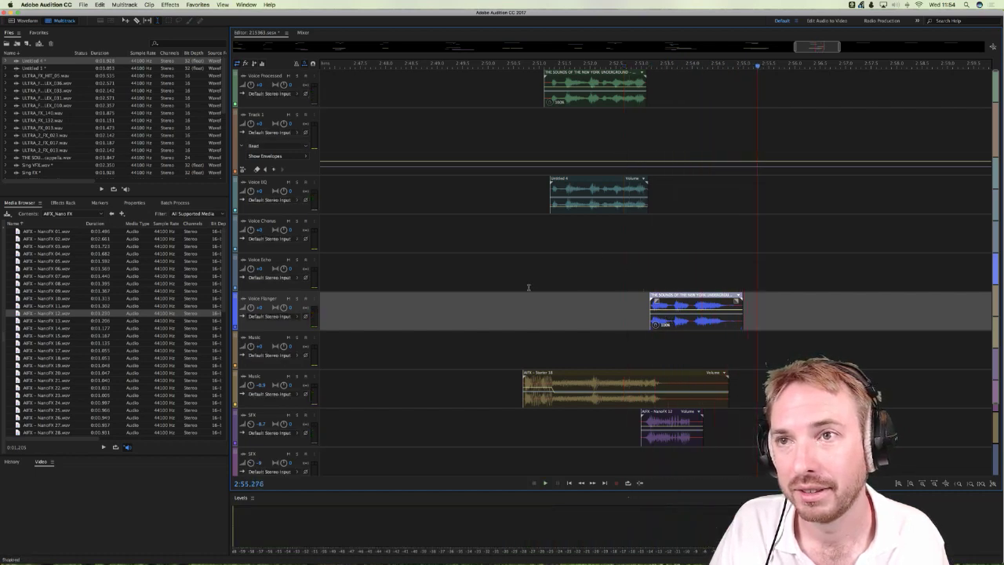
pyautogui.click(528, 274)
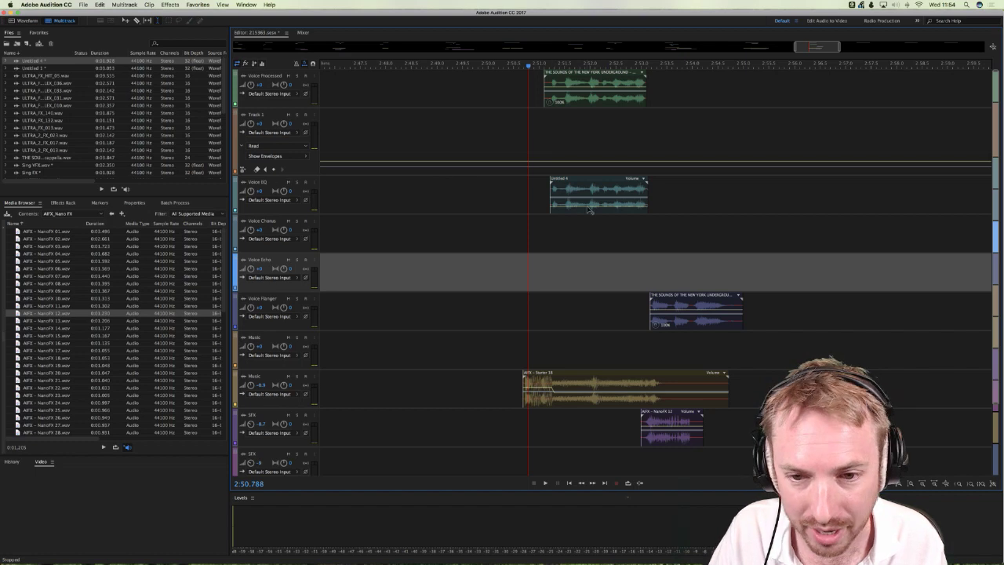
# Step: Mute the Voice EQ clip and play the section from 2:50.491
pyautogui.rightClick(577, 189)
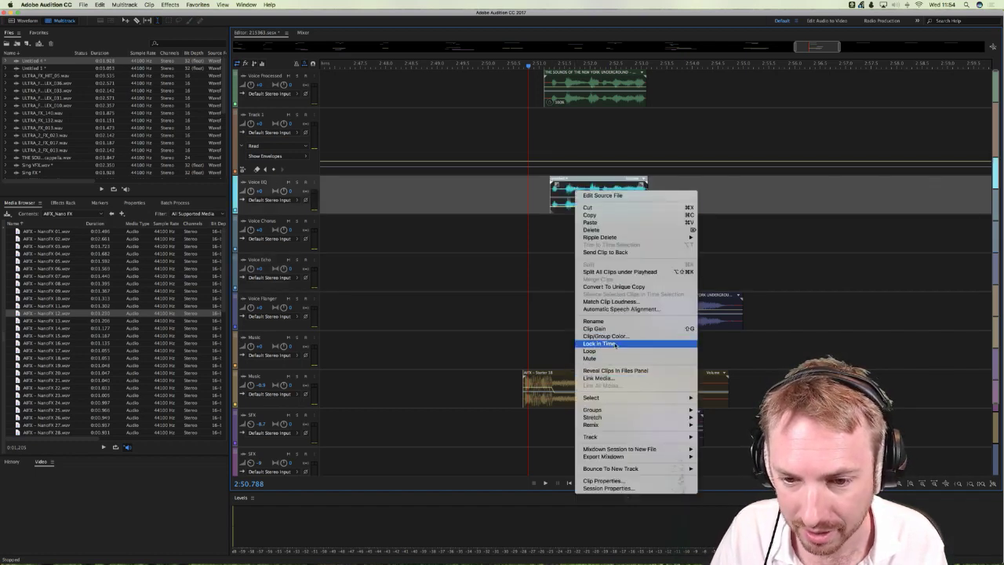
pyautogui.press('Escape')
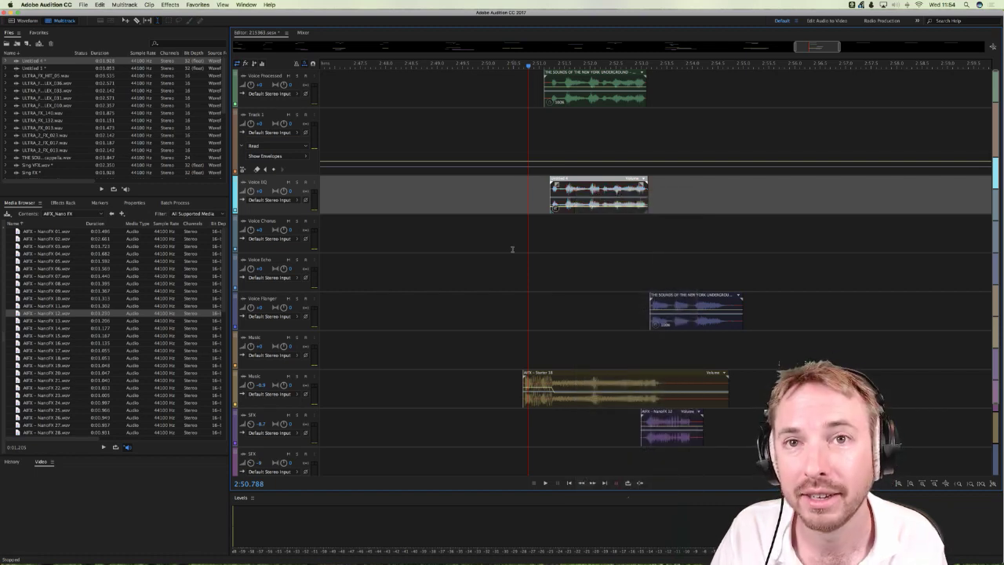
pyautogui.click(516, 240)
pyautogui.click(513, 235)
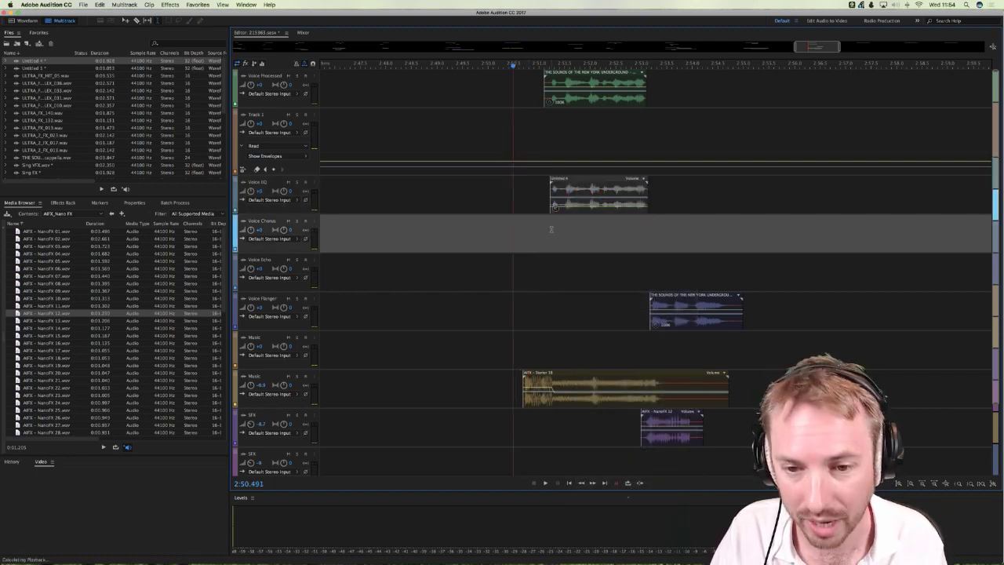
pyautogui.press('space')
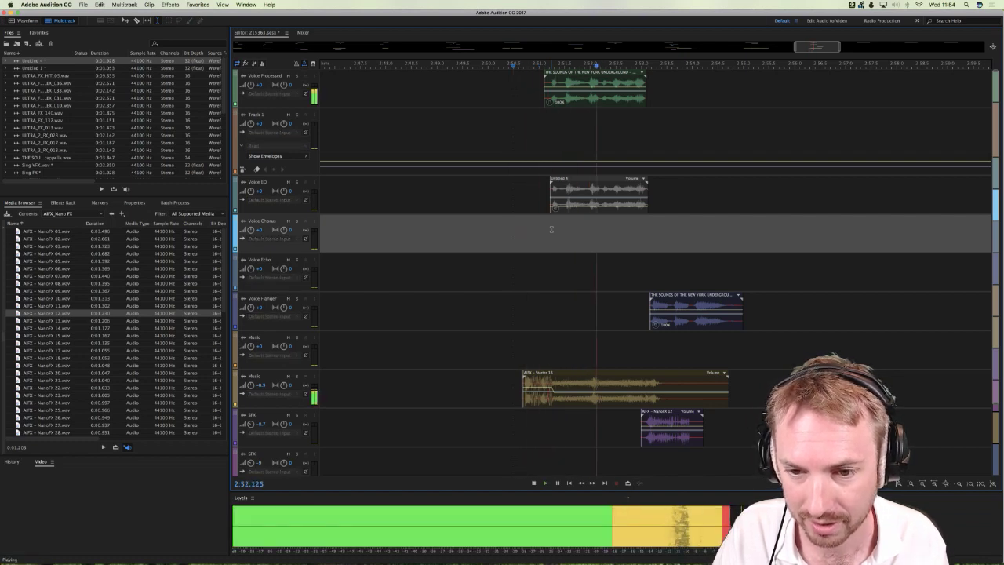
pyautogui.click(616, 255)
# Step: Snap the Voice Flanger clip to start where Voice Processed ends, then play from 2:50.566
pyautogui.scroll(5, 650, 70)
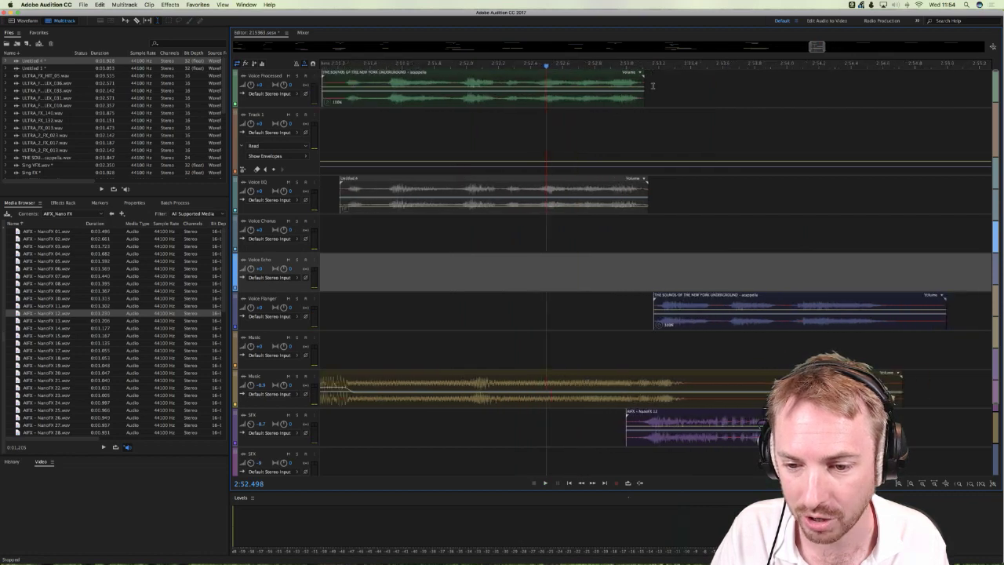
pyautogui.click(643, 118)
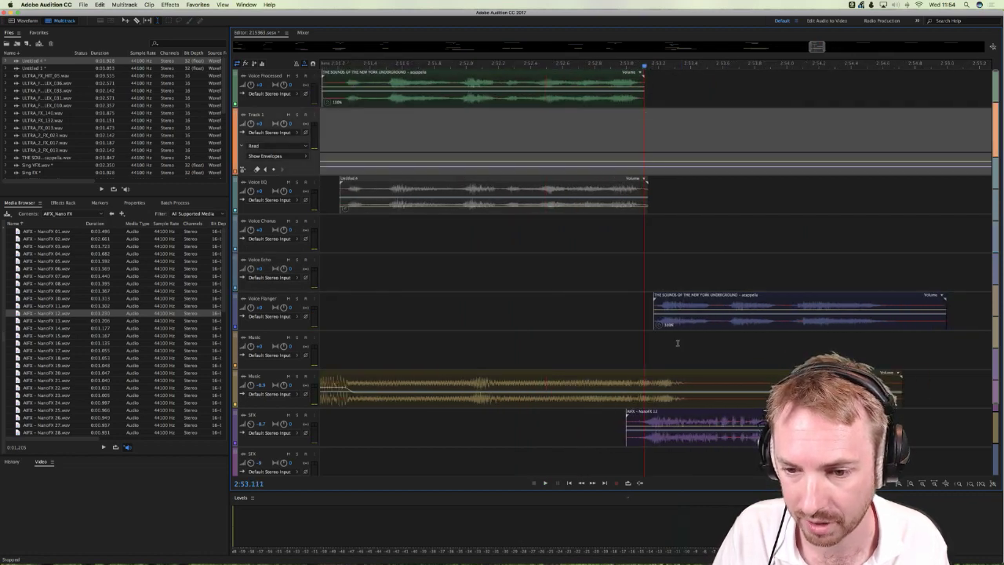
pyautogui.moveTo(671, 325); pyautogui.dragTo(663, 330)
pyautogui.scroll(-3, 385, 62)
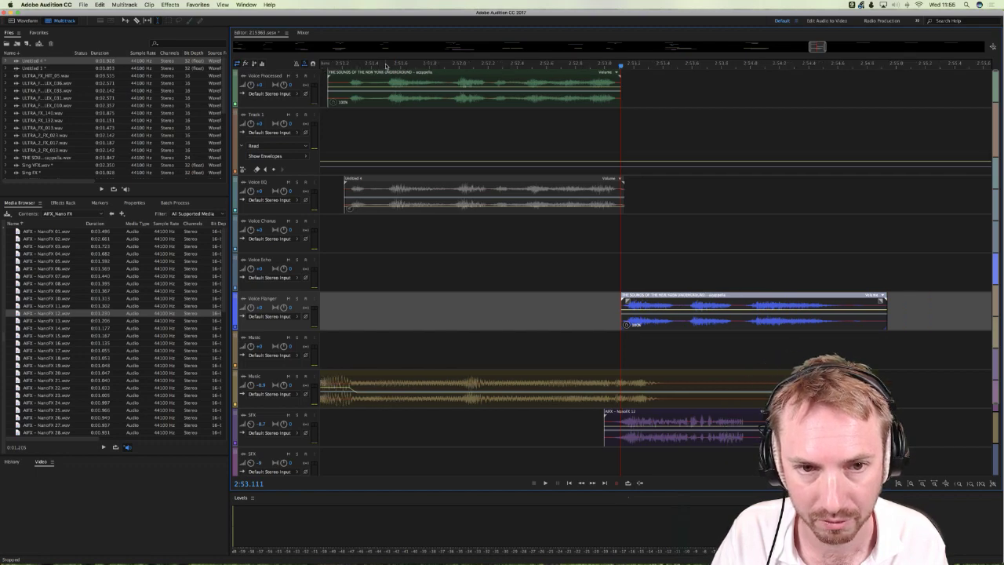
pyautogui.click(357, 138)
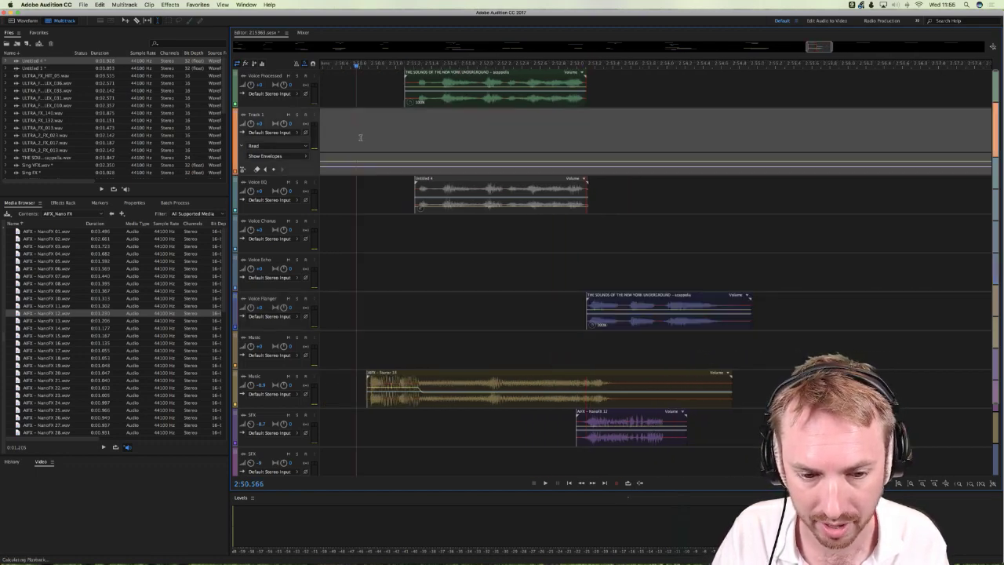
pyautogui.press('space')
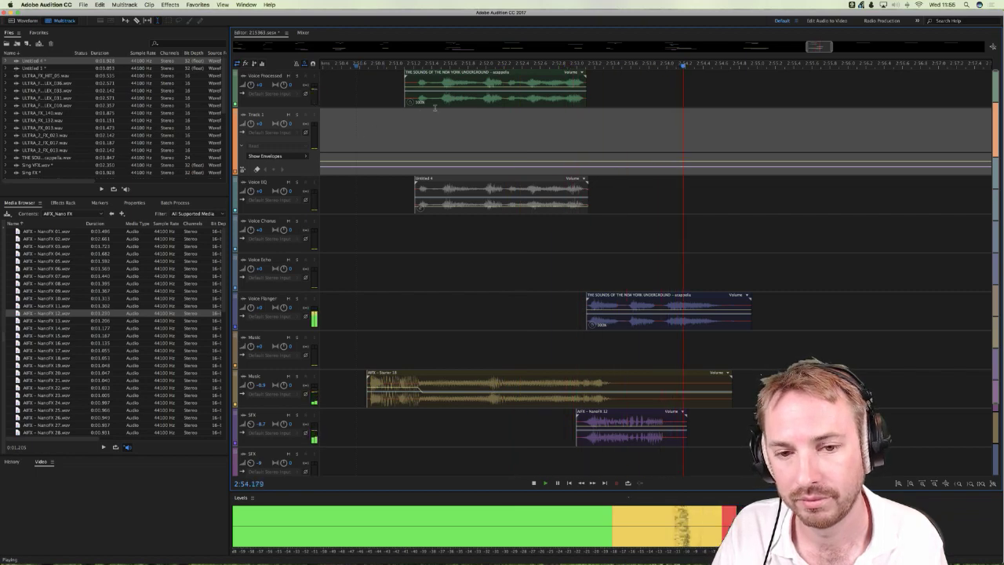
# Step: Close Untitled 4 without saving its changes
pyautogui.press('space')
pyautogui.scroll(-3, 542, 65)
pyautogui.scroll(-5, 541, 65)
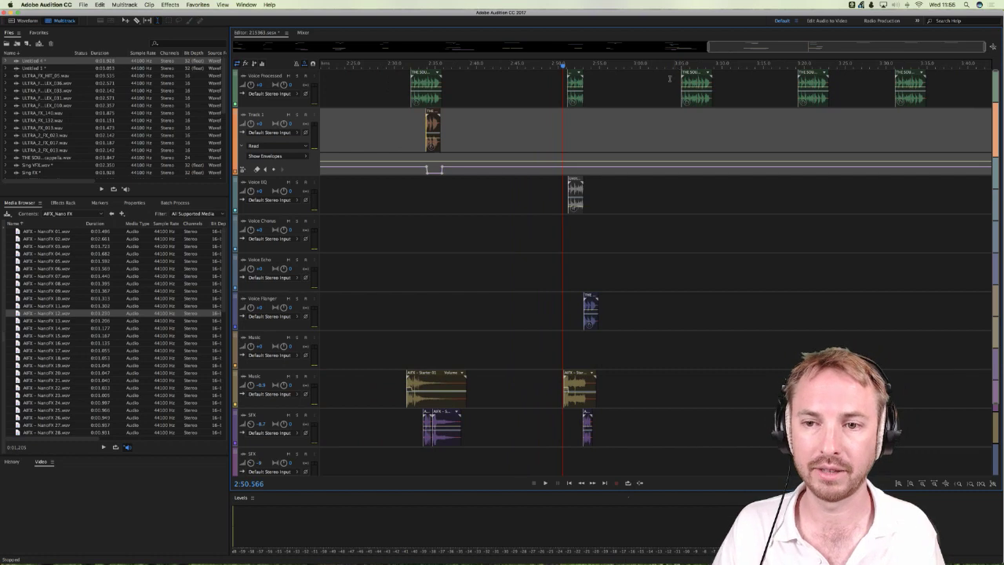
pyautogui.click(680, 122)
pyautogui.press('super+w')
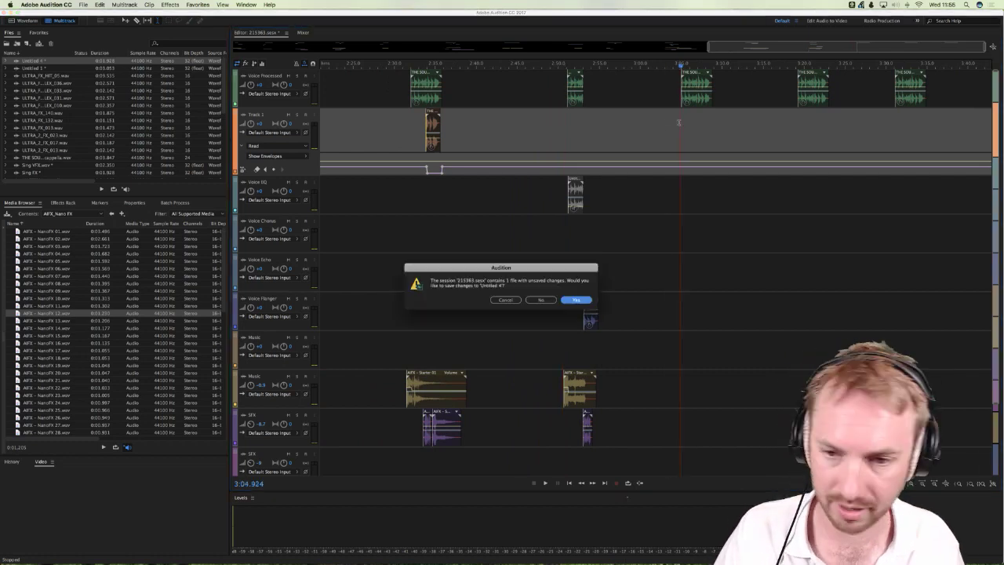
pyautogui.click(540, 300)
# Step: Delete the Voice EQ clip and play the section from just before the voice clips
pyautogui.click(578, 188)
pyautogui.press('Delete')
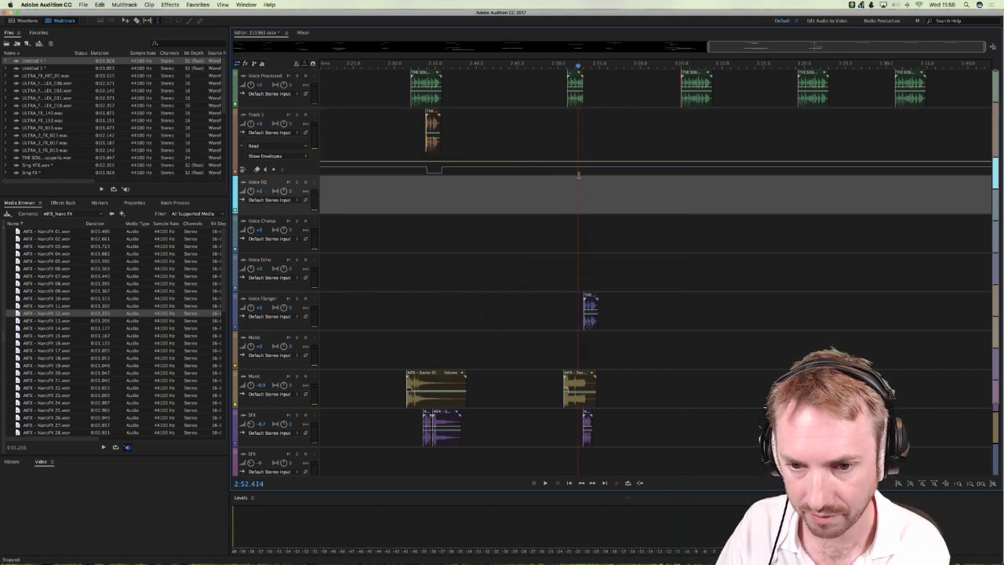
pyautogui.click(557, 174)
pyautogui.press('space')
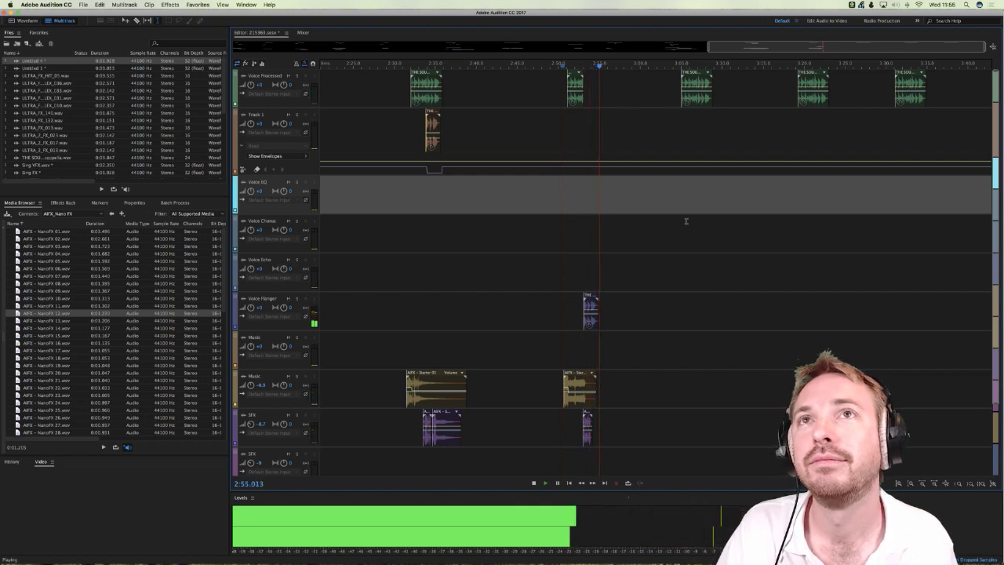
# Step: Zoom out to review the full arrangement and save the multitrack session with Cmd+S
pyautogui.press('space')
pyautogui.click(676, 107)
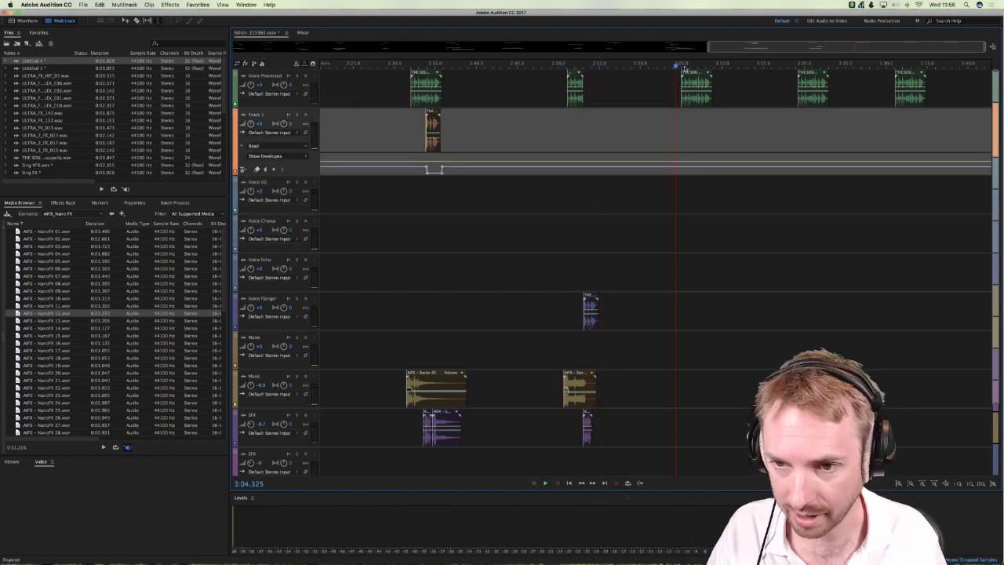
pyautogui.scroll(3, 683, 68)
pyautogui.scroll(-6, 684, 69)
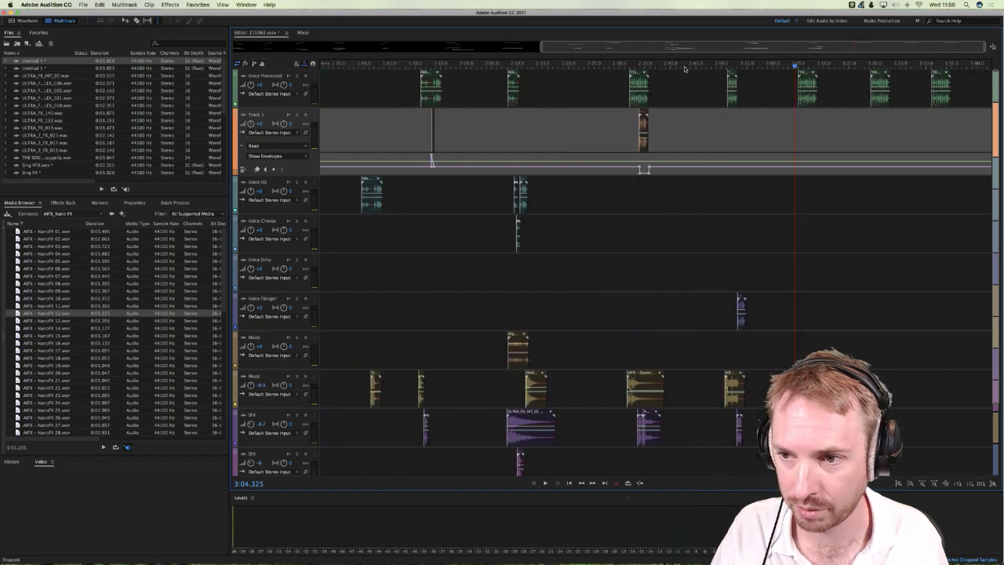
pyautogui.scroll(-3, 750, 59)
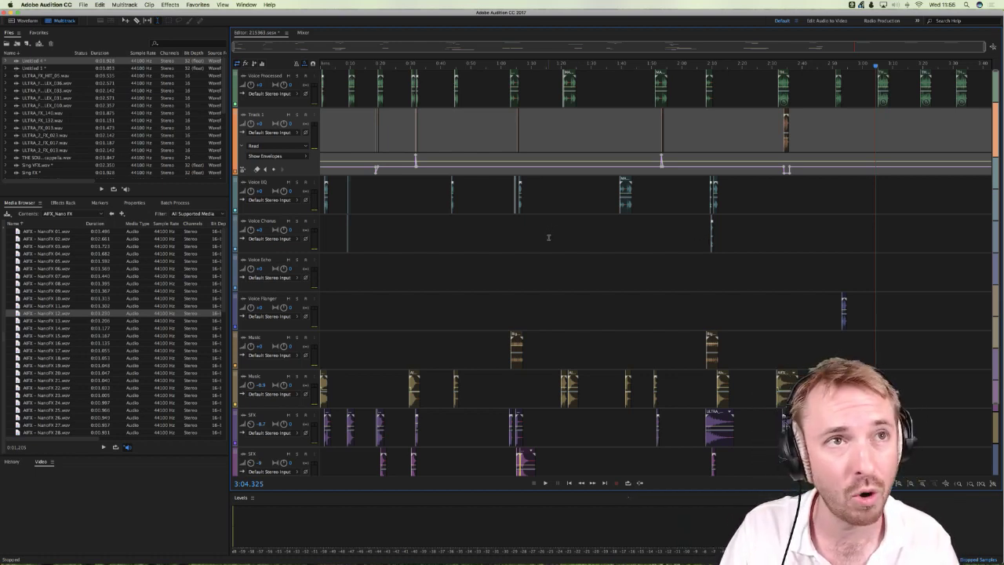
pyautogui.press('super+s')
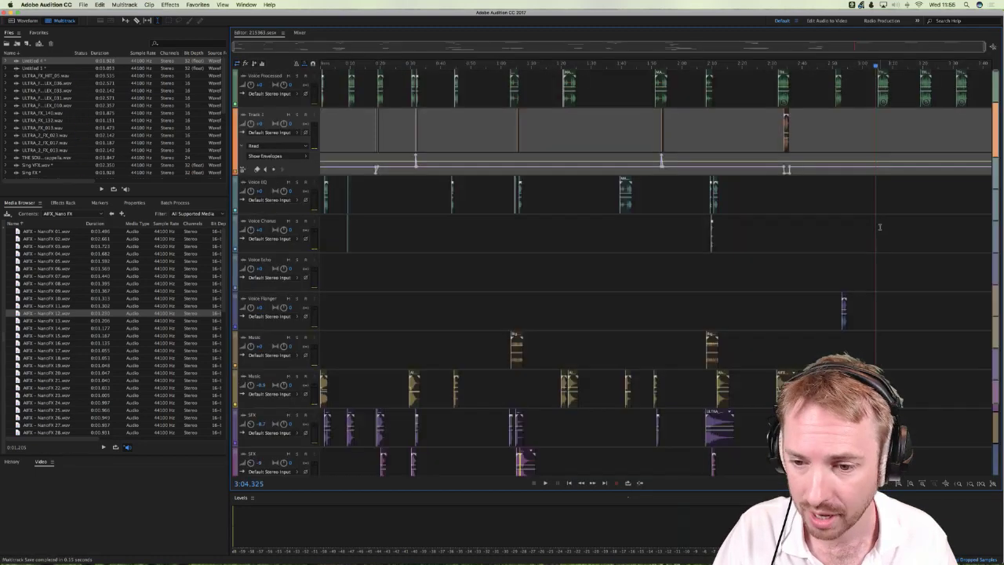
pyautogui.click(878, 228)
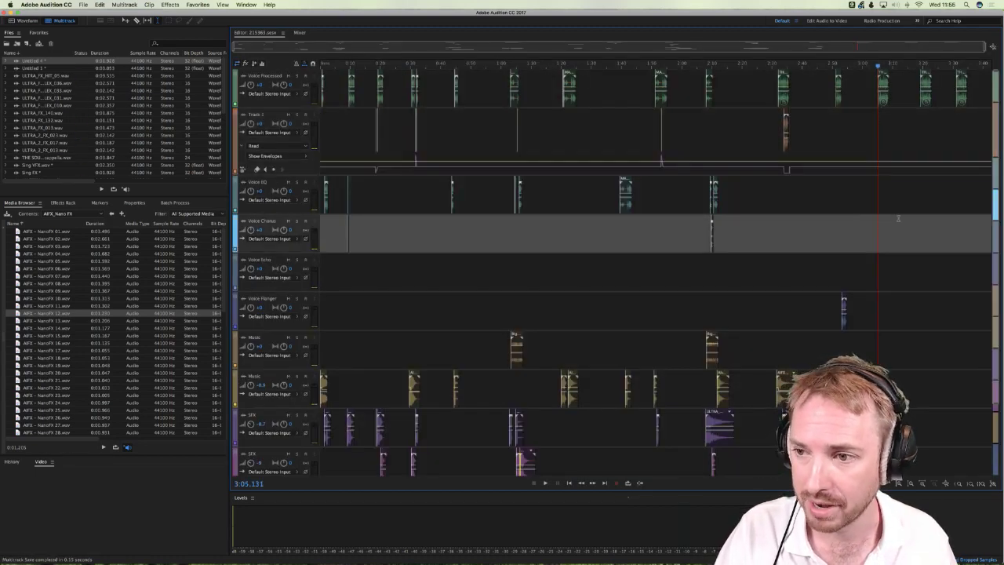
pyautogui.scroll(5, 926, 65)
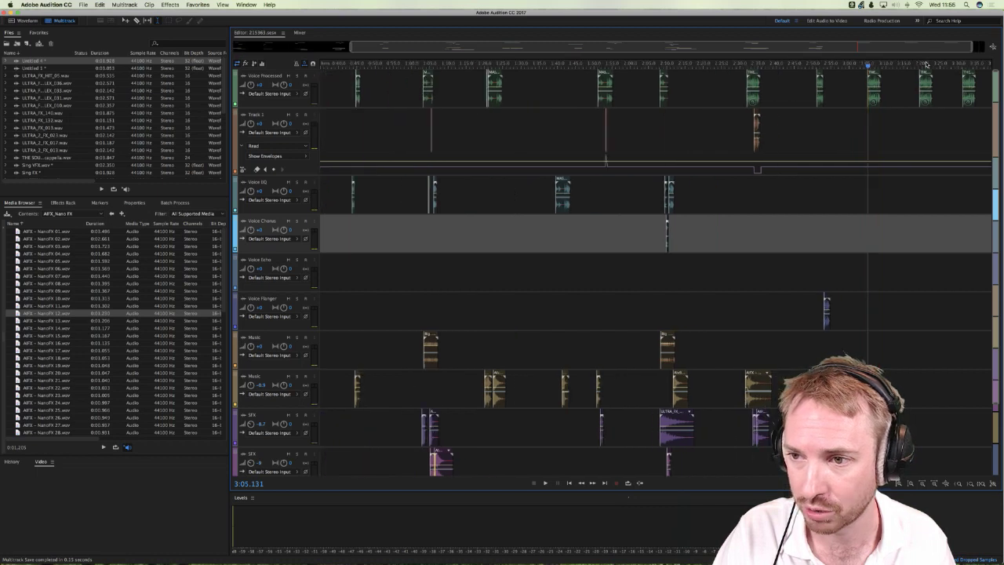
pyautogui.hscroll(2, 916, 65)
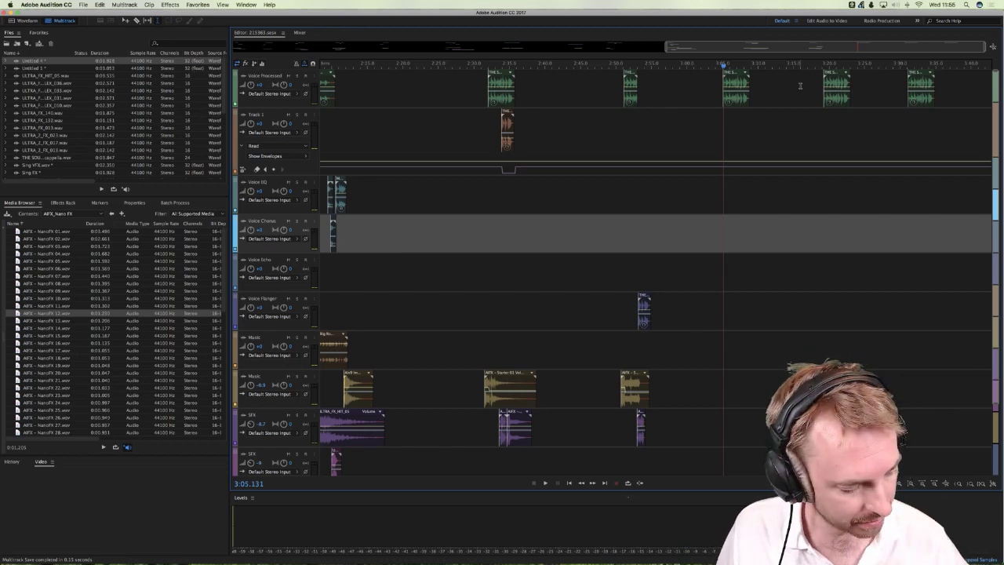
# Step: Shift the Voice Processed clips later, the one near 3:07 to about 3:10
pyautogui.click(715, 132)
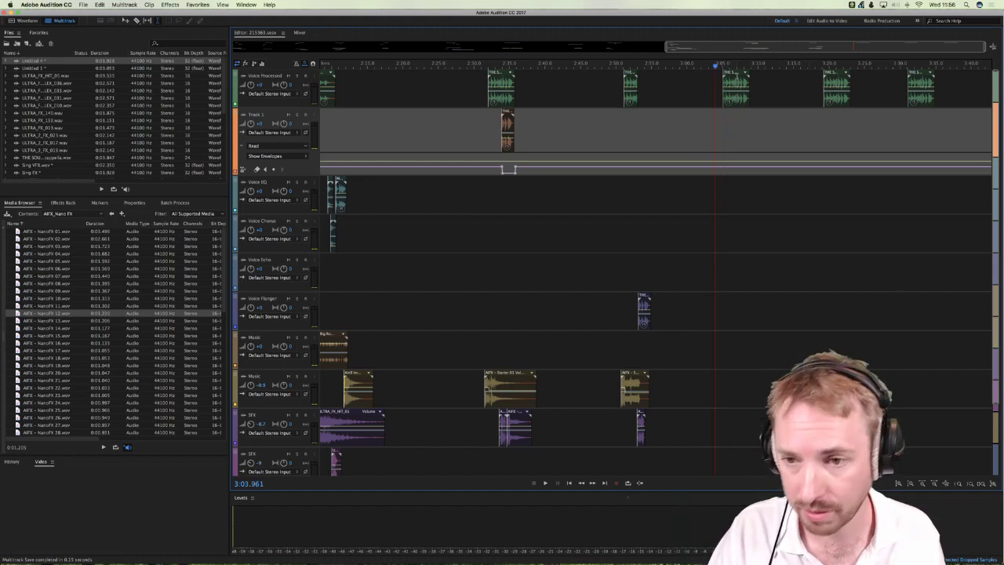
pyautogui.click(737, 83)
pyautogui.click(843, 96)
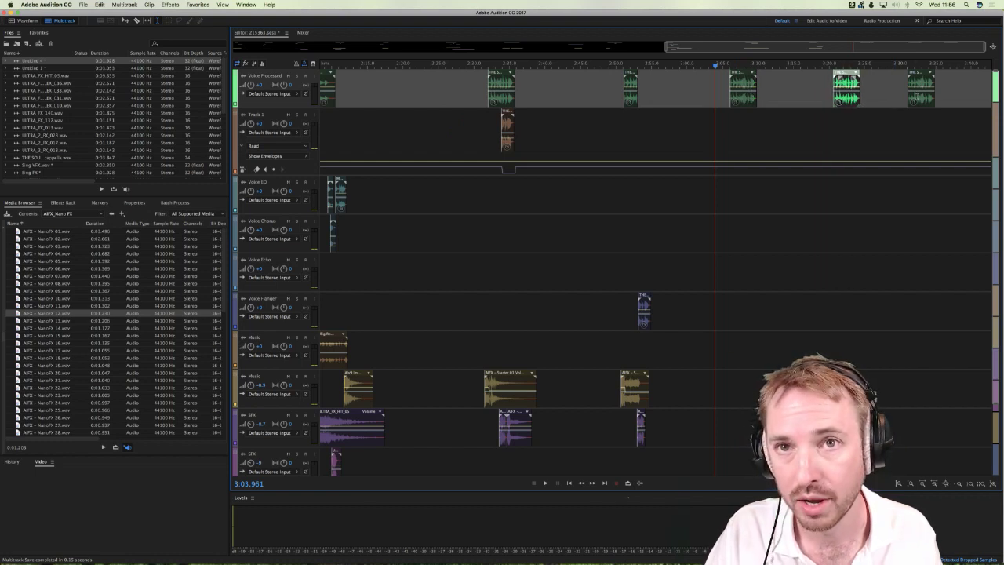
pyautogui.moveTo(921, 86); pyautogui.dragTo(946, 86)
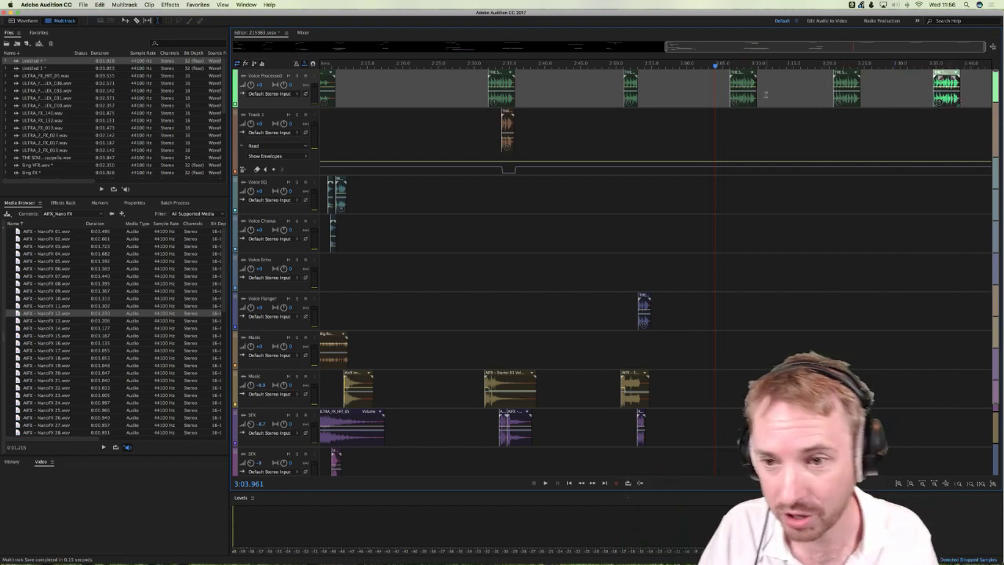
pyautogui.click(737, 114)
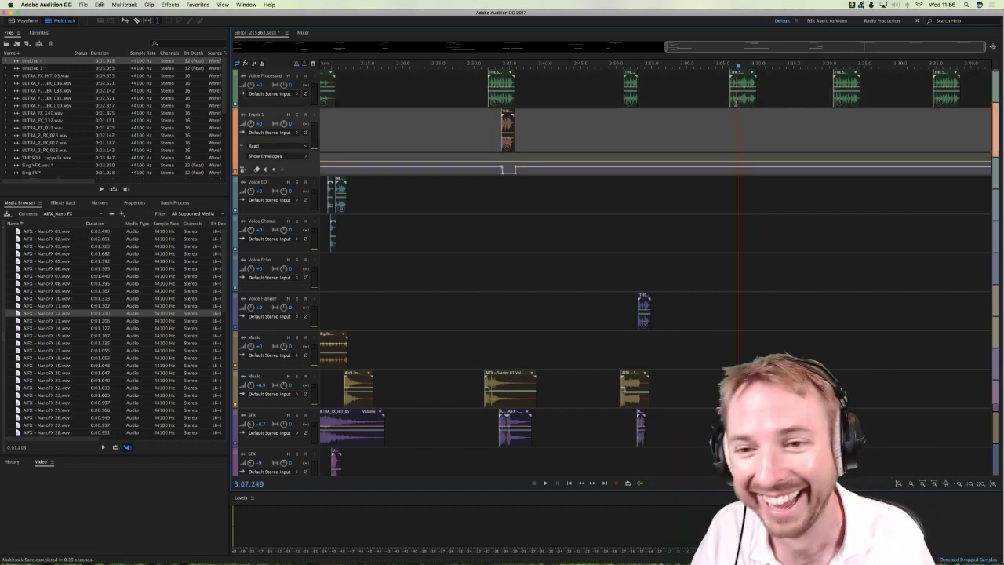
pyautogui.moveTo(736, 102); pyautogui.dragTo(763, 102)
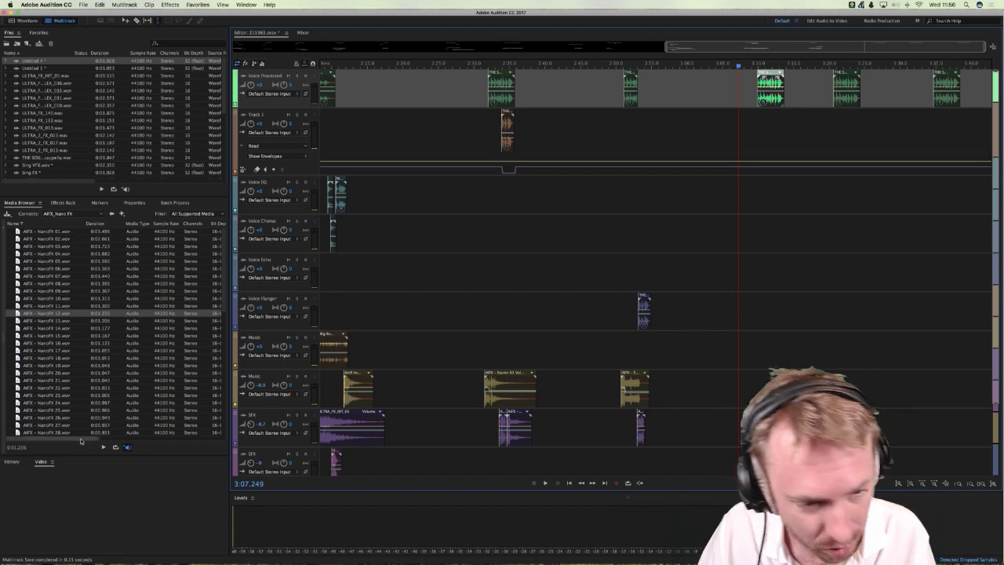
# Step: Add AIFX - NanoFX 22.wav to the Music track near 3:11 and set playhead at 3:11.7
pyautogui.click(48, 389)
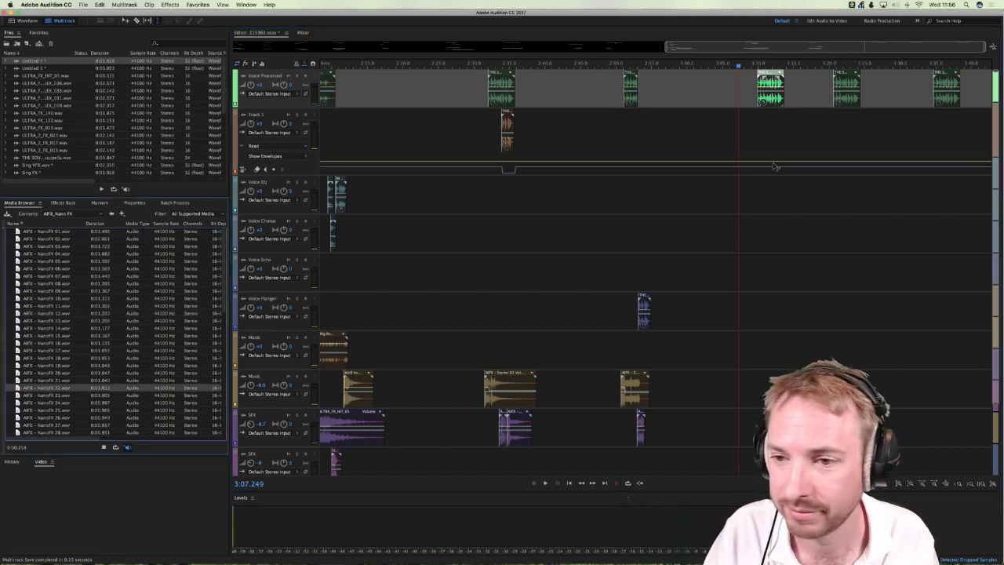
pyautogui.moveTo(57, 395); pyautogui.dragTo(788, 357)
pyautogui.click(770, 308)
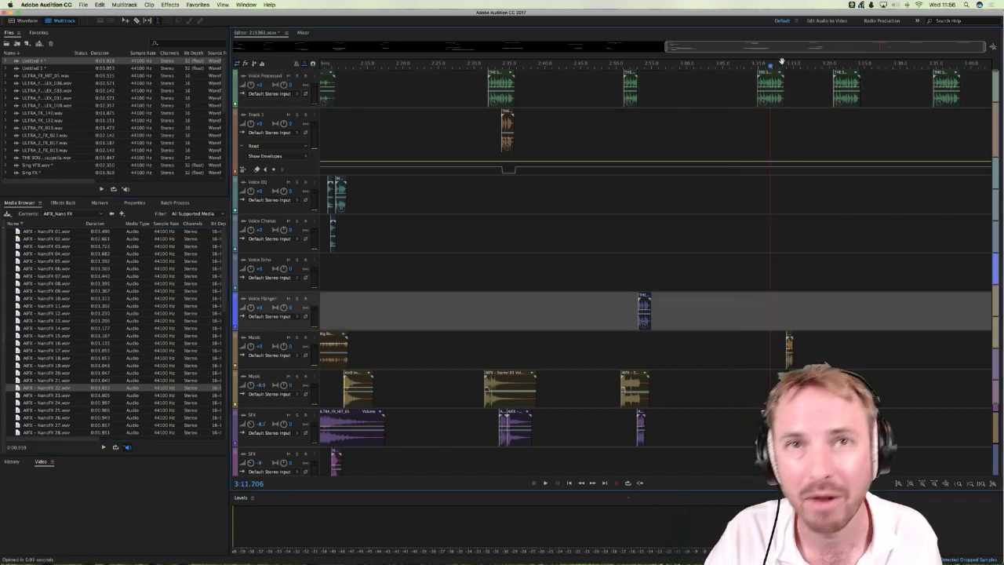
# Step: Slide the NanoFX 22 clip earlier on the Music track and play from about 3:09.7
pyautogui.scroll(5, 782, 60)
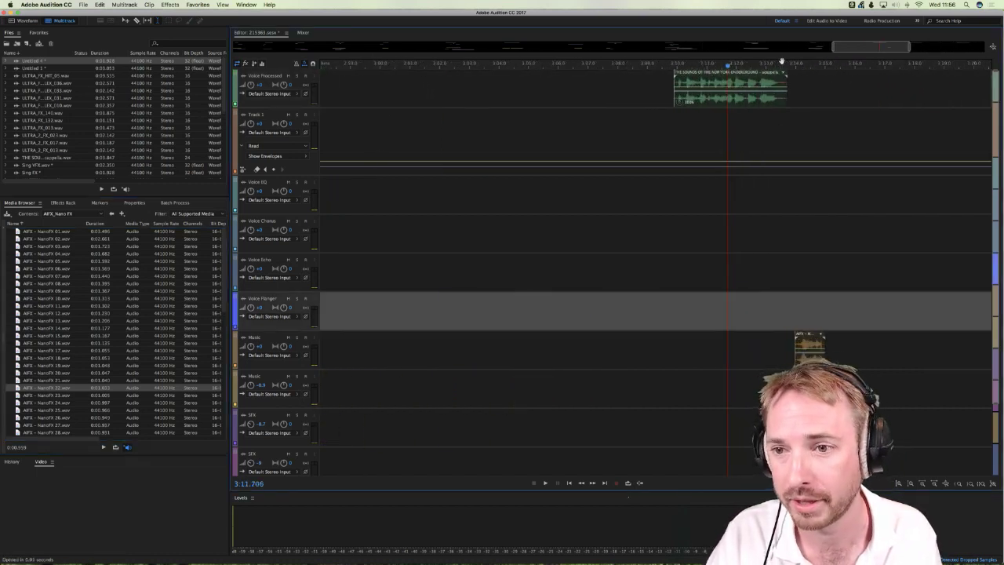
pyautogui.scroll(-5, 781, 61)
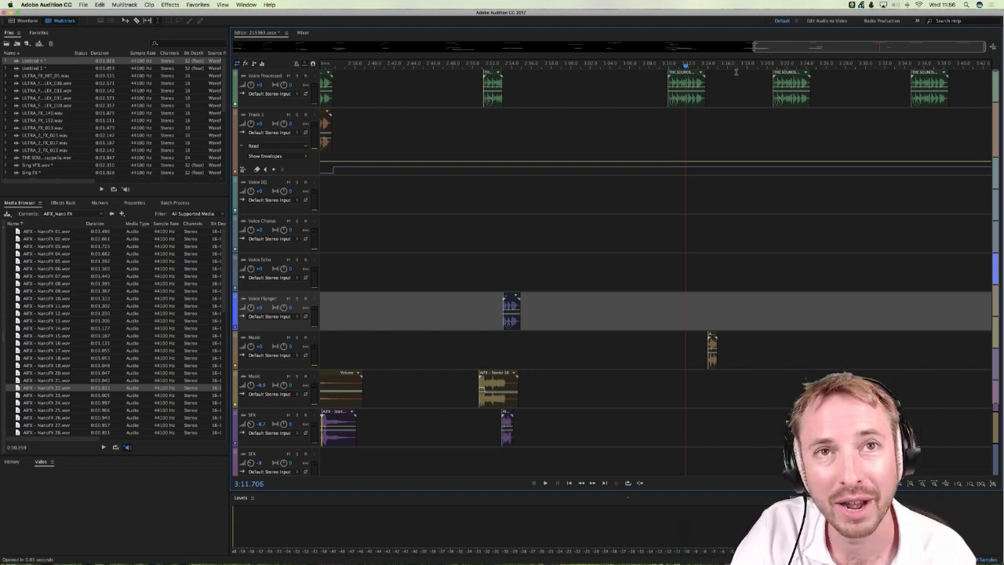
pyautogui.click(673, 118)
pyautogui.scroll(3, 674, 66)
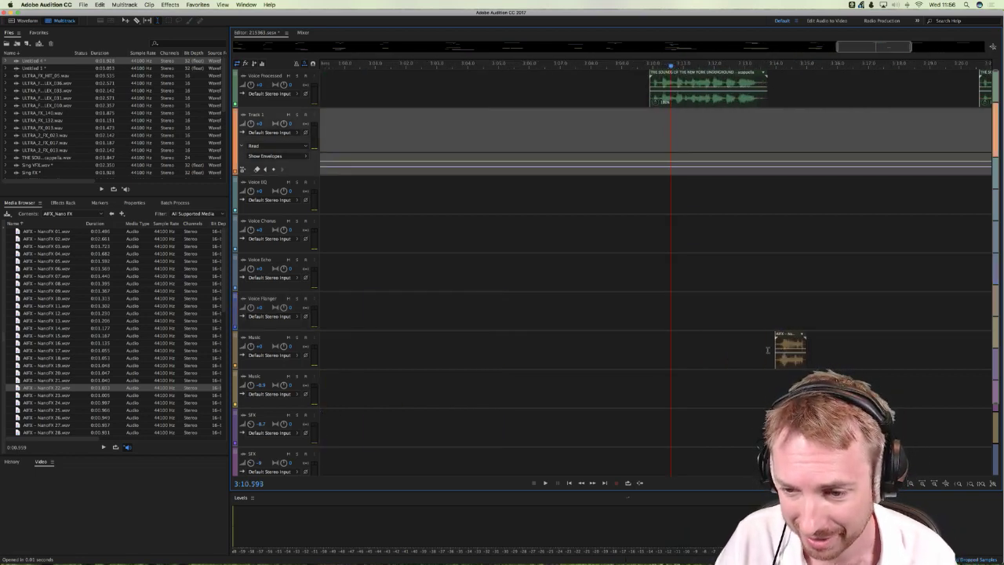
pyautogui.moveTo(776, 349); pyautogui.dragTo(647, 350)
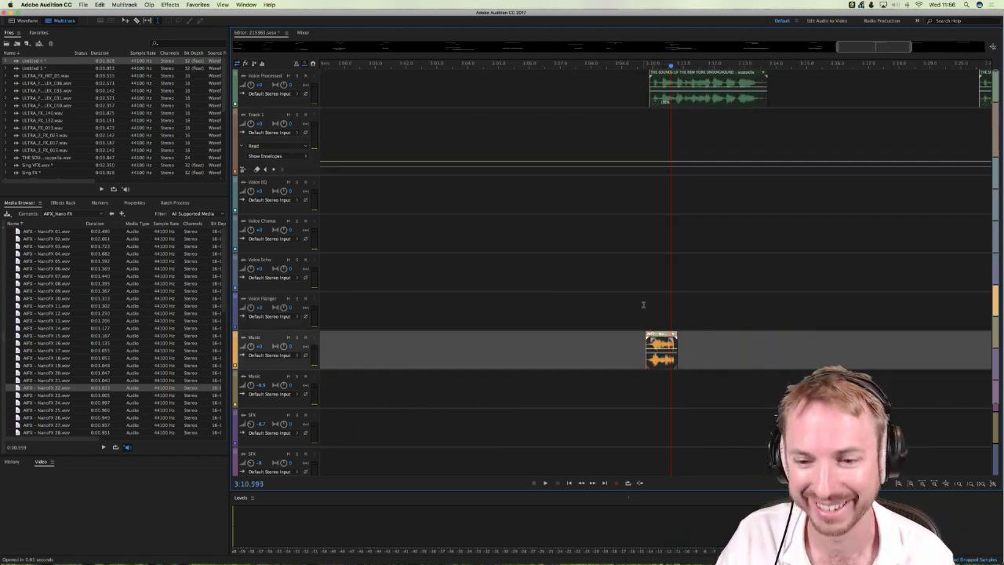
pyautogui.click(643, 304)
pyautogui.press('space')
pyautogui.press('space')
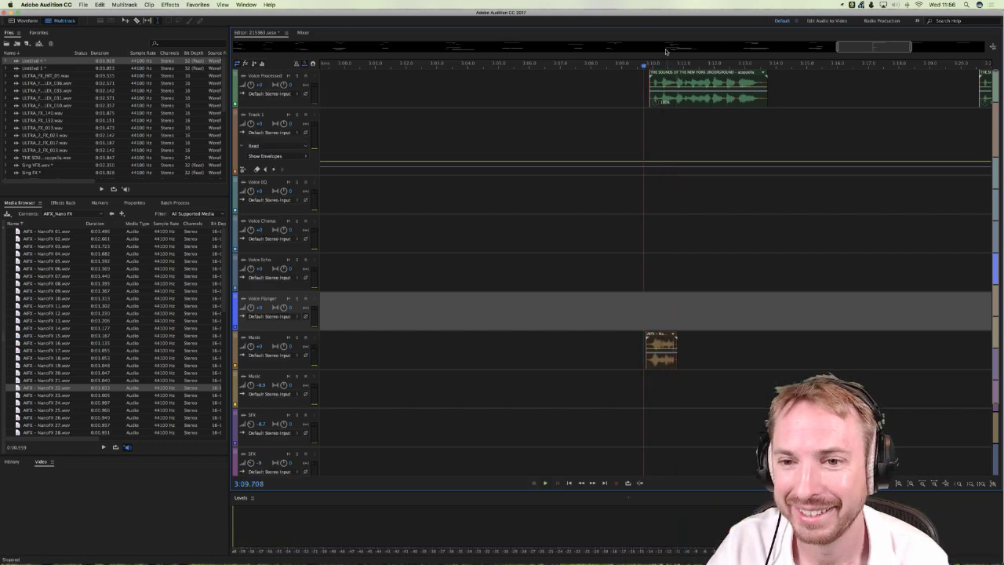
# Step: Nudge the NanoFX 22 clip slightly earlier and show the AIFX vol1 folders
pyautogui.scroll(2, 661, 60)
pyautogui.moveTo(662, 349); pyautogui.dragTo(636, 349)
pyautogui.click(111, 214)
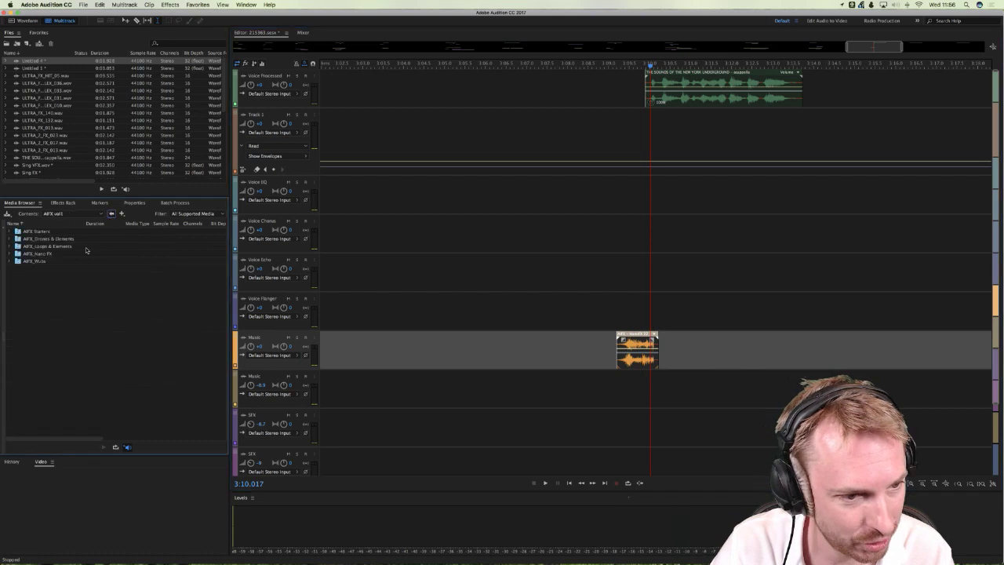
# Step: Place AIFX - Starter 19 from the AIFX Starters folder on the SFX track after the voice, and audition it
pyautogui.doubleClick(45, 232)
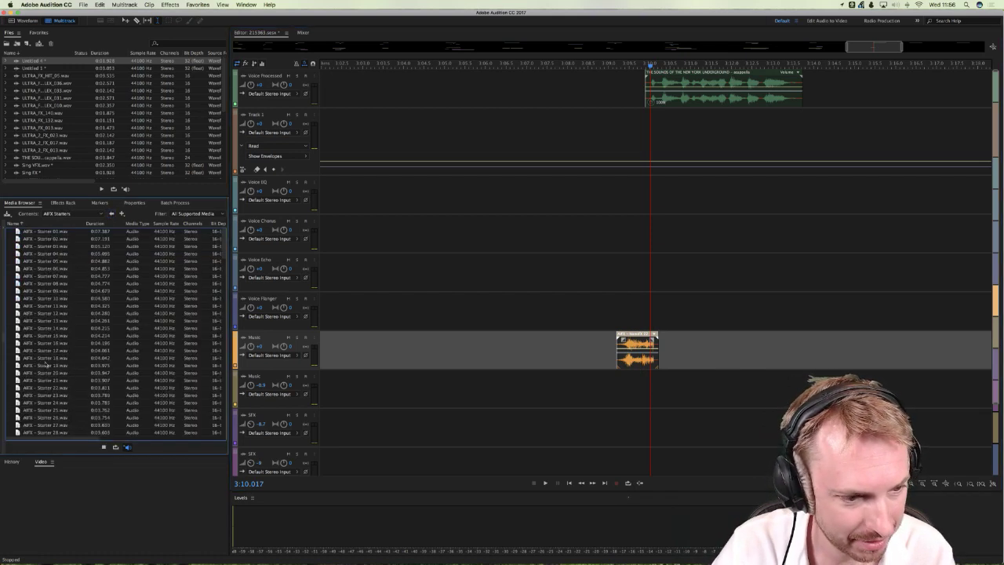
pyautogui.click(53, 366)
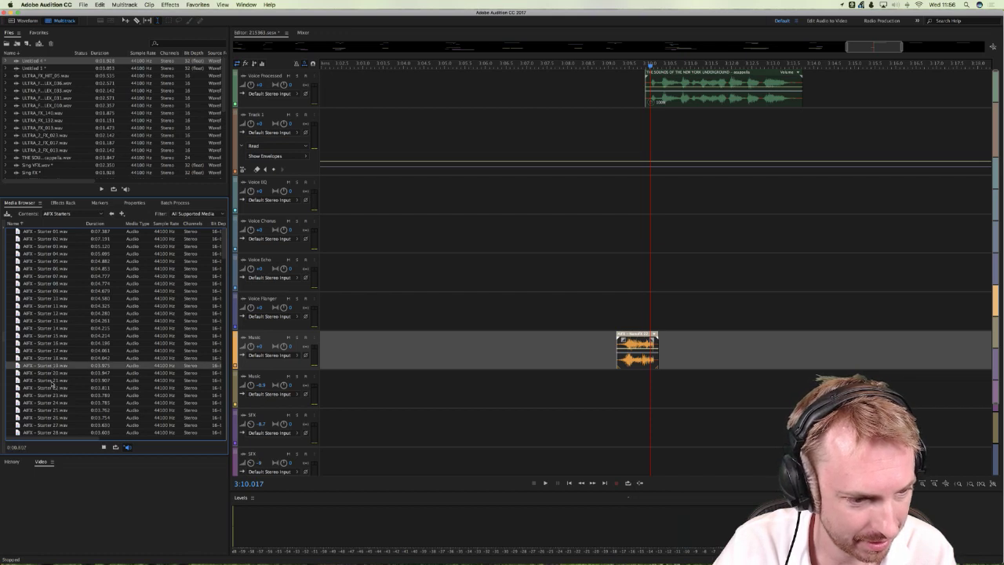
pyautogui.scroll(-6, 52, 385)
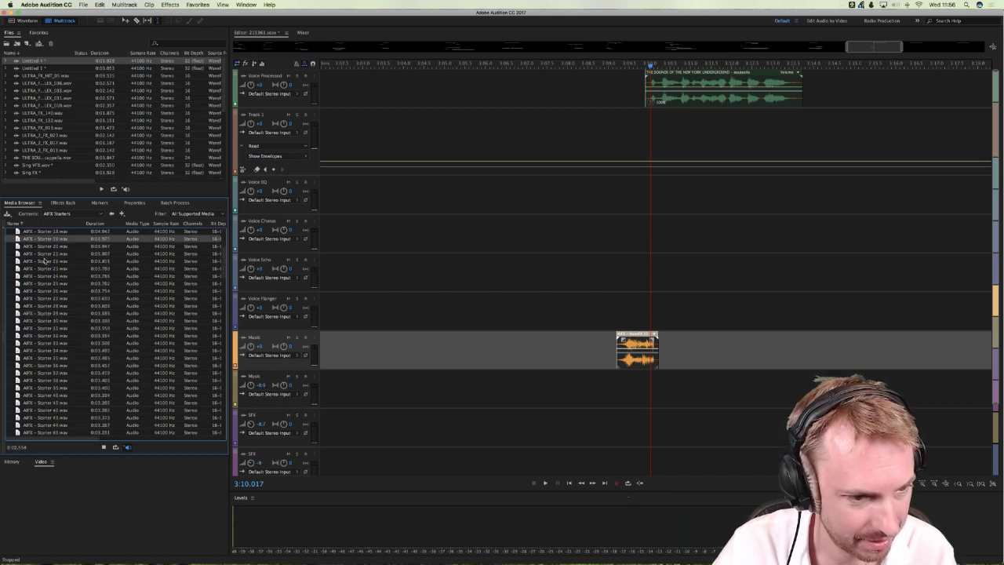
pyautogui.moveTo(46, 242); pyautogui.dragTo(773, 425)
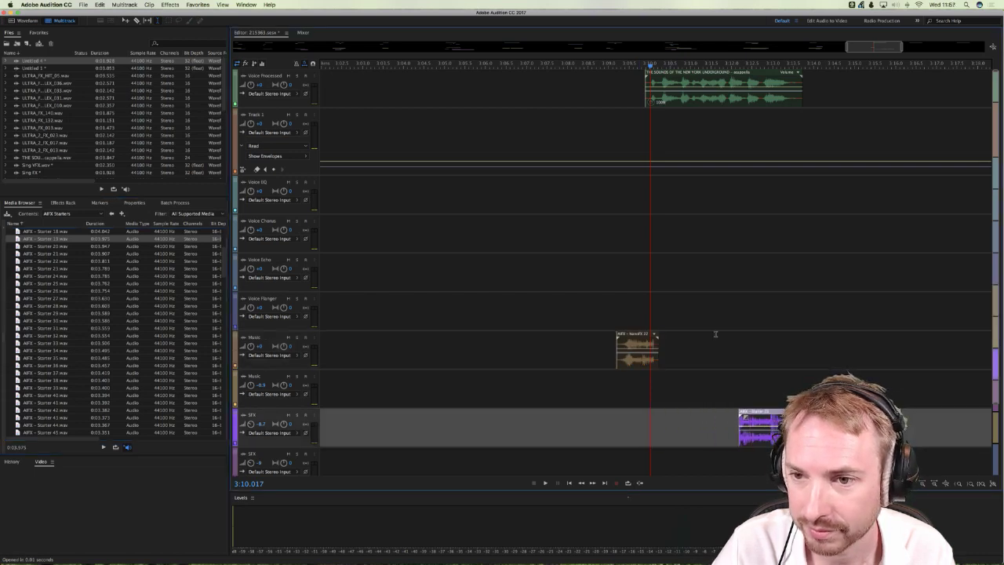
pyautogui.click(706, 312)
pyautogui.press('space')
pyautogui.press('space')
# Step: Slide Starter 19 slightly earlier to about 3:11.6, then move the NanoFX 22 clip to the second Music track
pyautogui.click(729, 114)
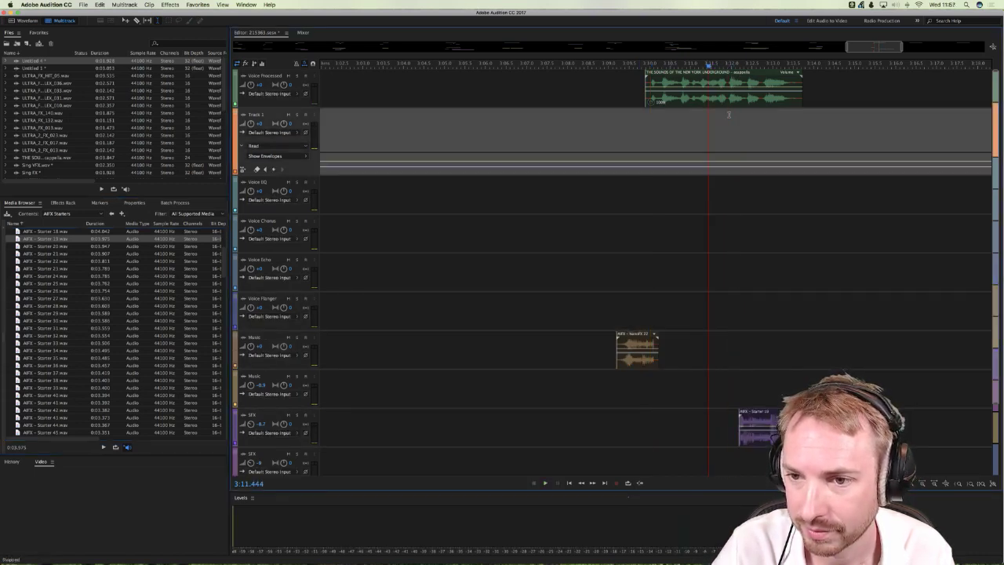
pyautogui.moveTo(753, 424); pyautogui.dragTo(711, 423)
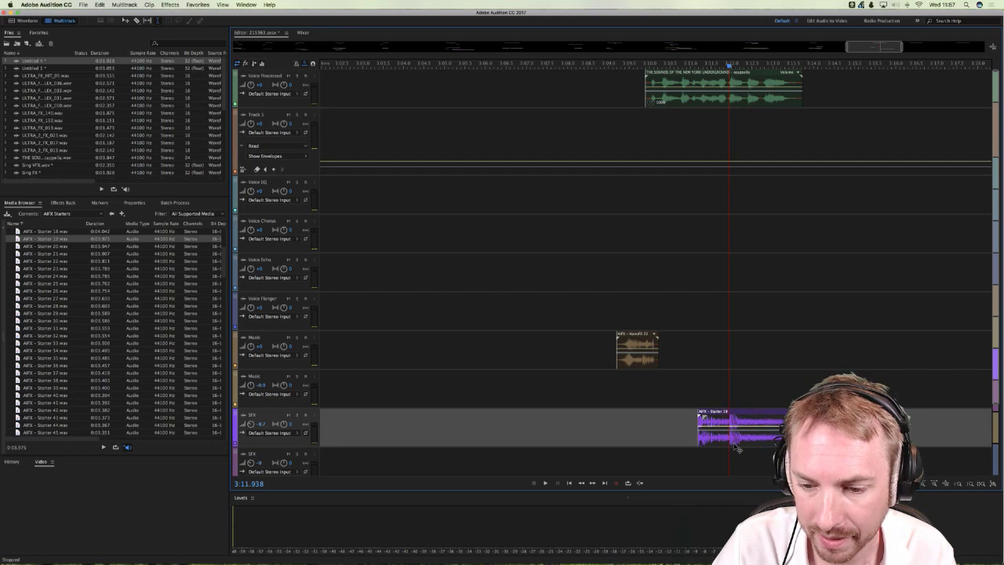
pyautogui.click(695, 395)
pyautogui.press('space')
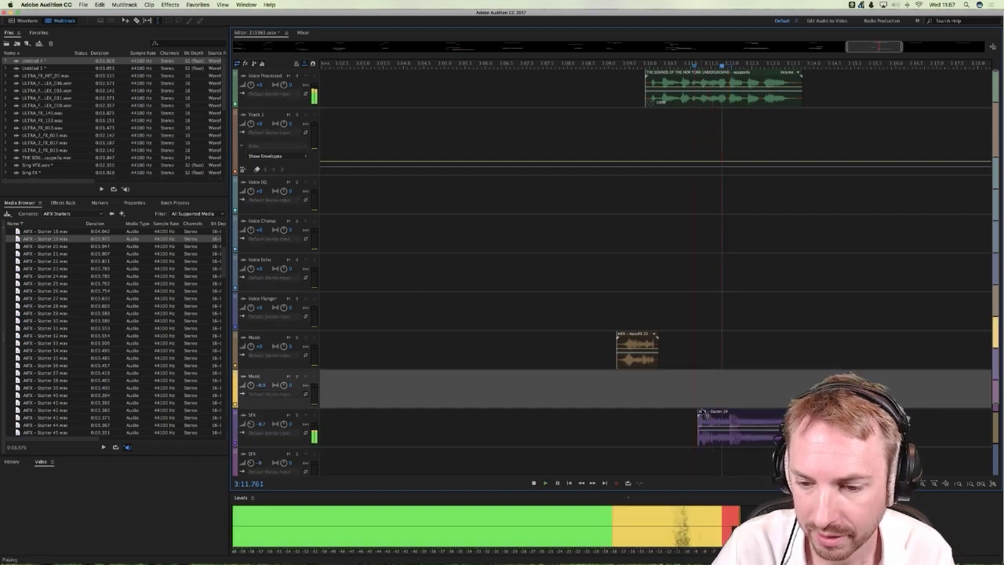
pyautogui.moveTo(637, 358); pyautogui.dragTo(632, 386)
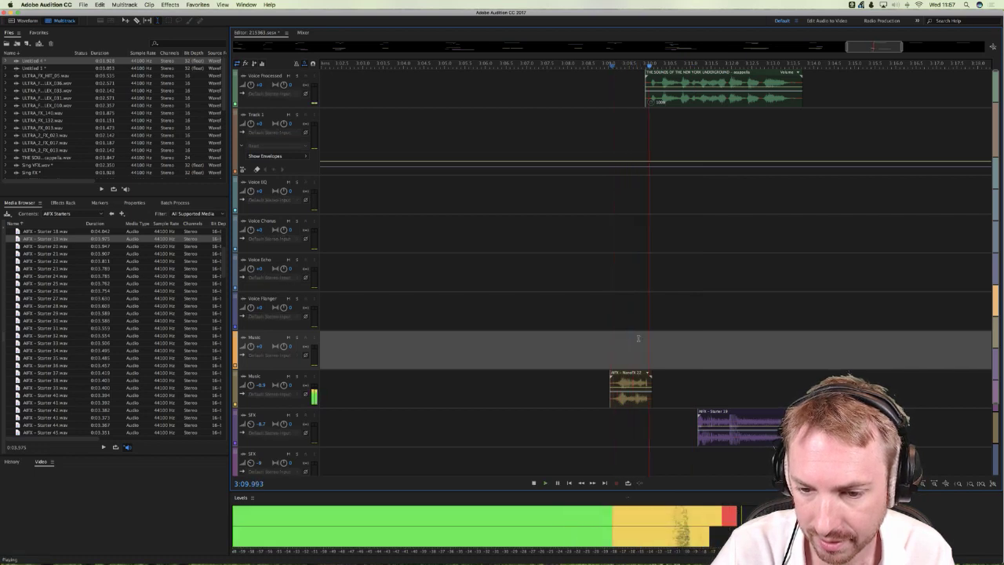
# Step: Nudge the NanoFX clip slightly later and audition the passage from about 3:09.4
pyautogui.press('space')
pyautogui.scroll(5, 654, 66)
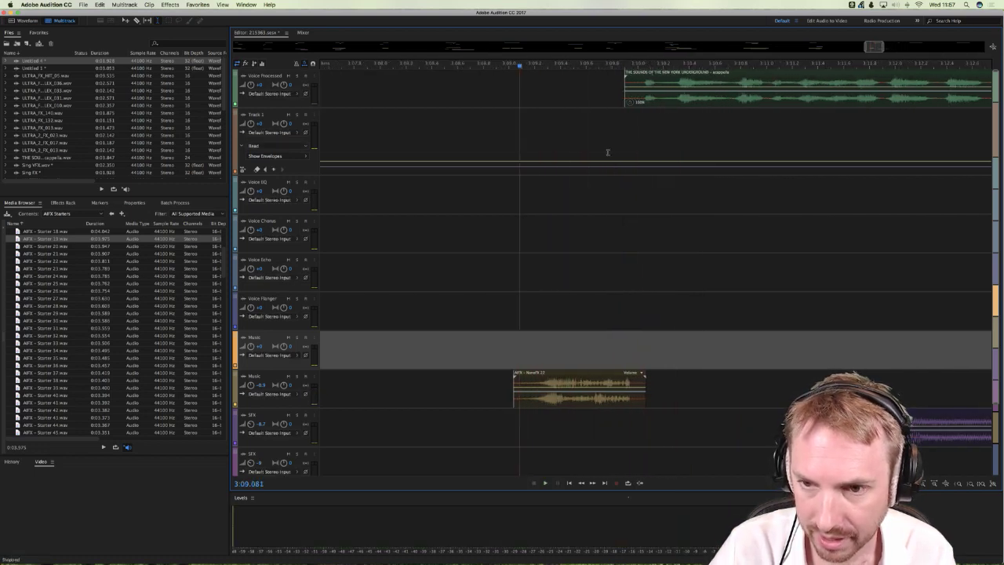
pyautogui.click(641, 130)
pyautogui.moveTo(630, 396); pyautogui.dragTo(636, 396)
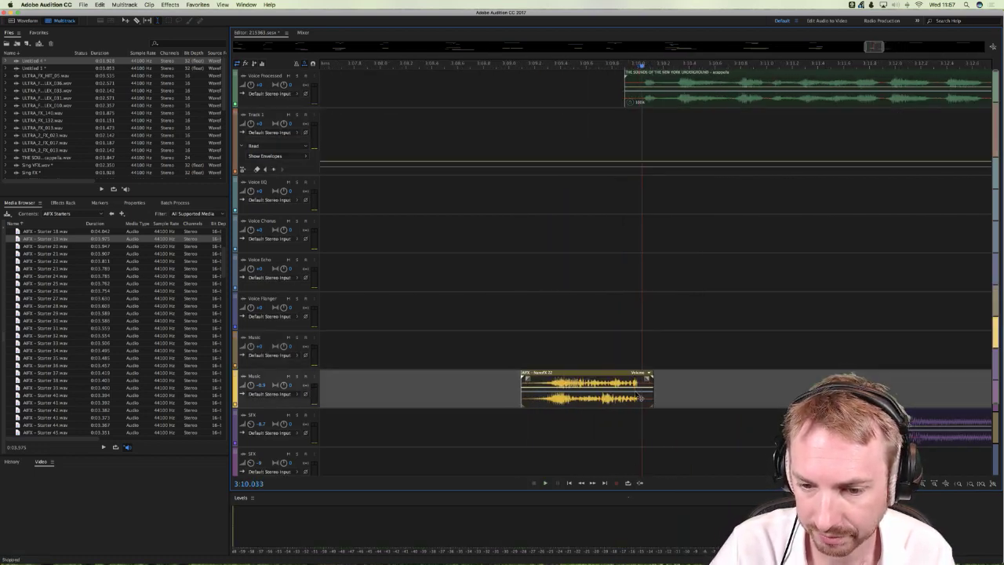
pyautogui.click(544, 317)
pyautogui.press('space')
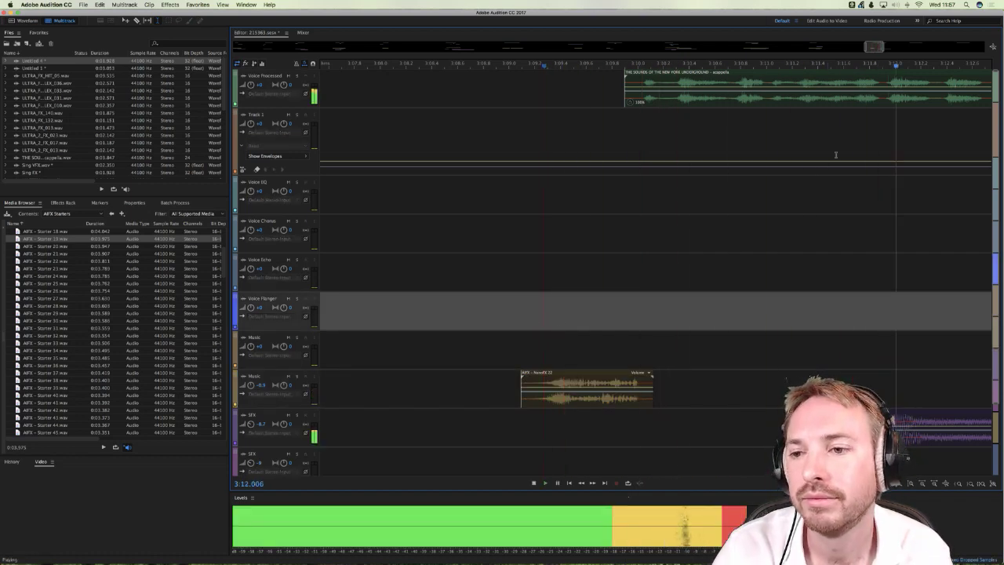
pyautogui.press('space')
pyautogui.press('space')
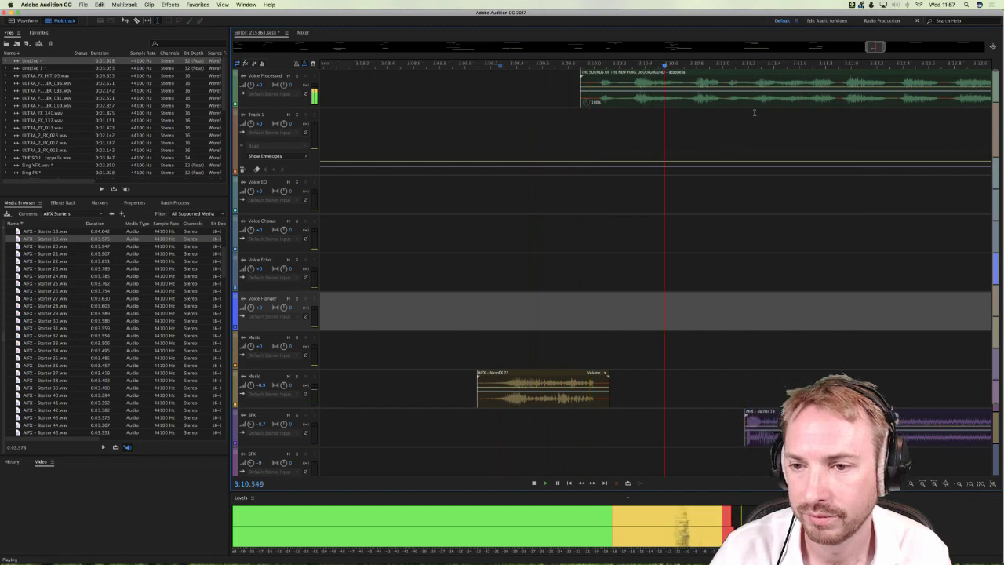
pyautogui.press('space')
# Step: Split the voice clip at about 3:11.0 and move the first section onto the Voice EQ track
pyautogui.click(724, 101)
pyautogui.press('super+k')
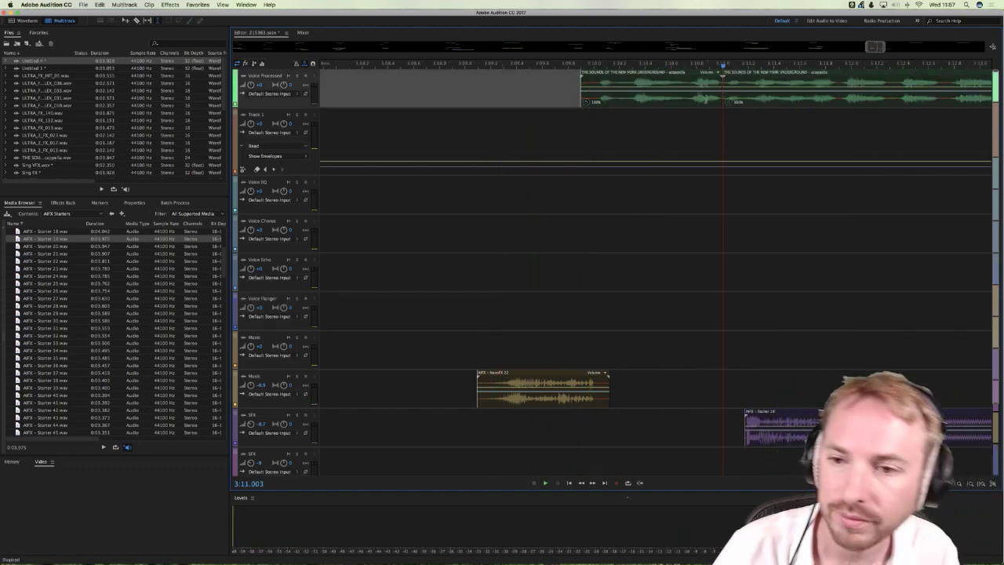
pyautogui.moveTo(710, 100); pyautogui.dragTo(705, 206)
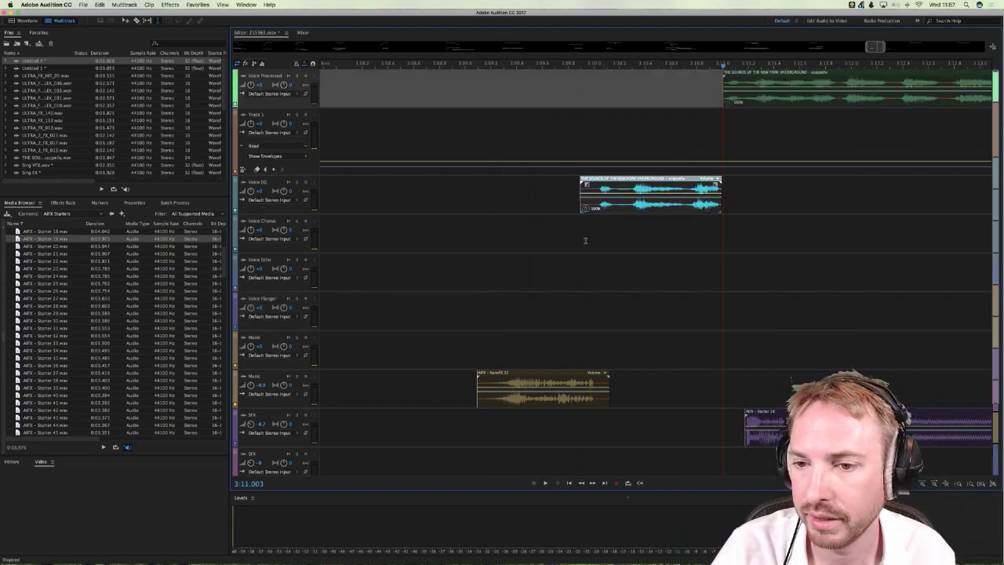
pyautogui.click(535, 241)
pyautogui.press('space')
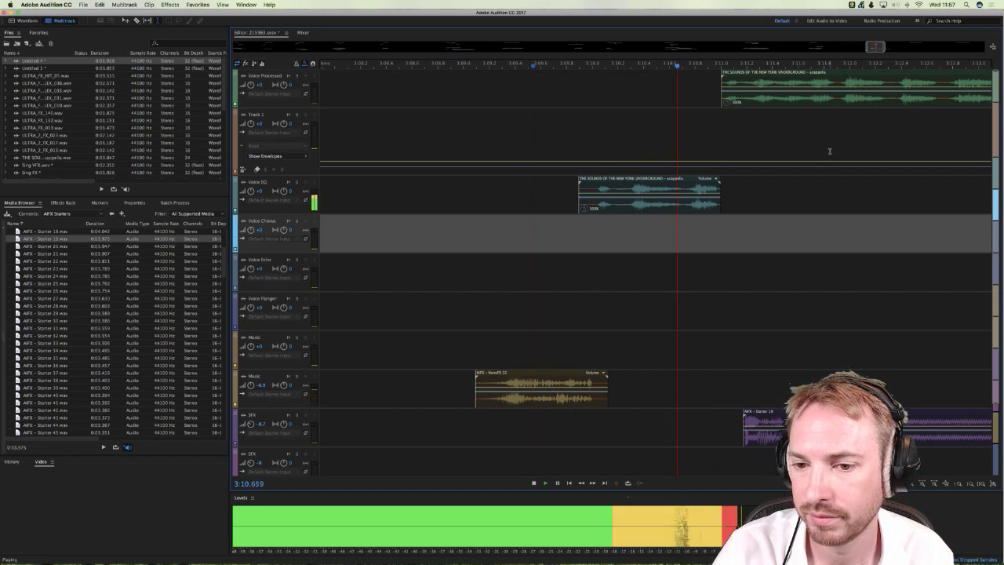
pyautogui.hscroll(2, 831, 151)
# Step: Split off the next voice section, place it on Voice EQ after the first, and audition from 3:09.3
pyautogui.press('space')
pyautogui.click(788, 101)
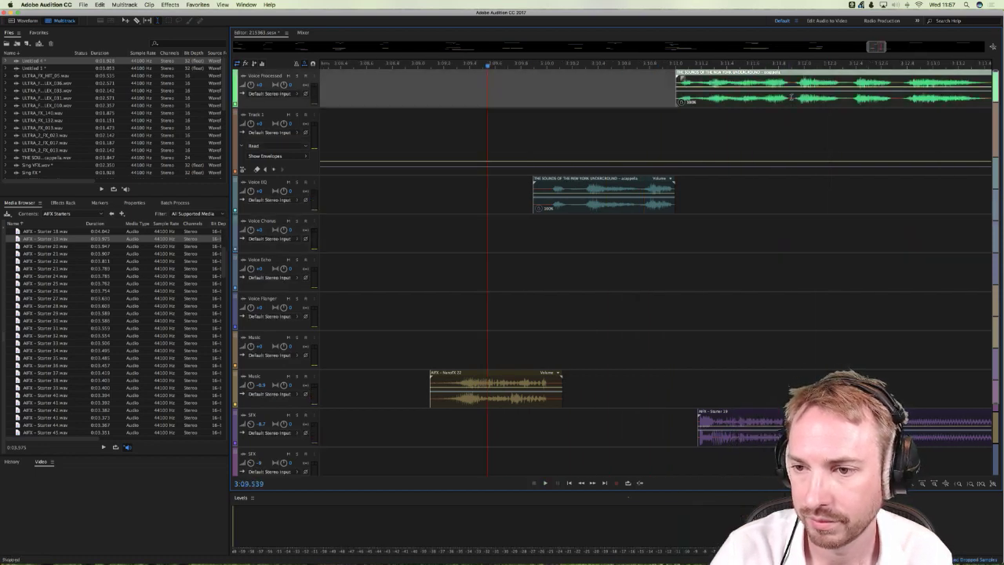
pyautogui.press('super+k')
pyautogui.moveTo(743, 84); pyautogui.dragTo(742, 191)
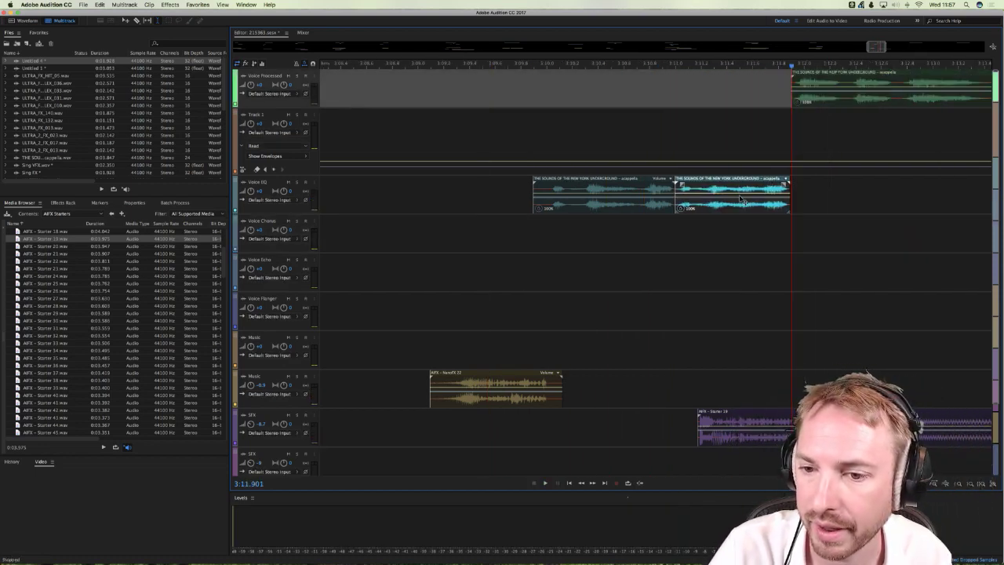
pyautogui.click(481, 233)
pyautogui.press('space')
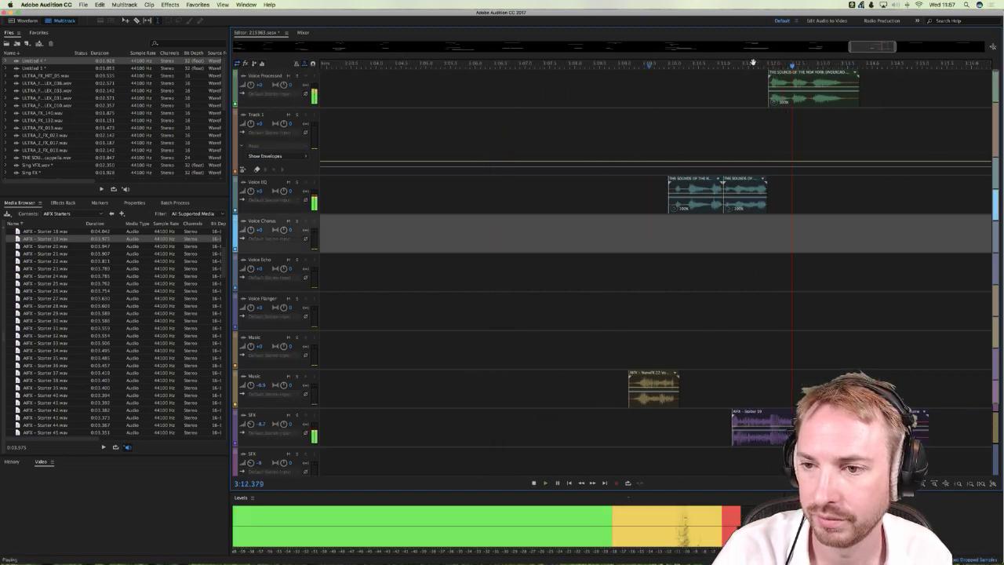
pyautogui.scroll(-10, 755, 62)
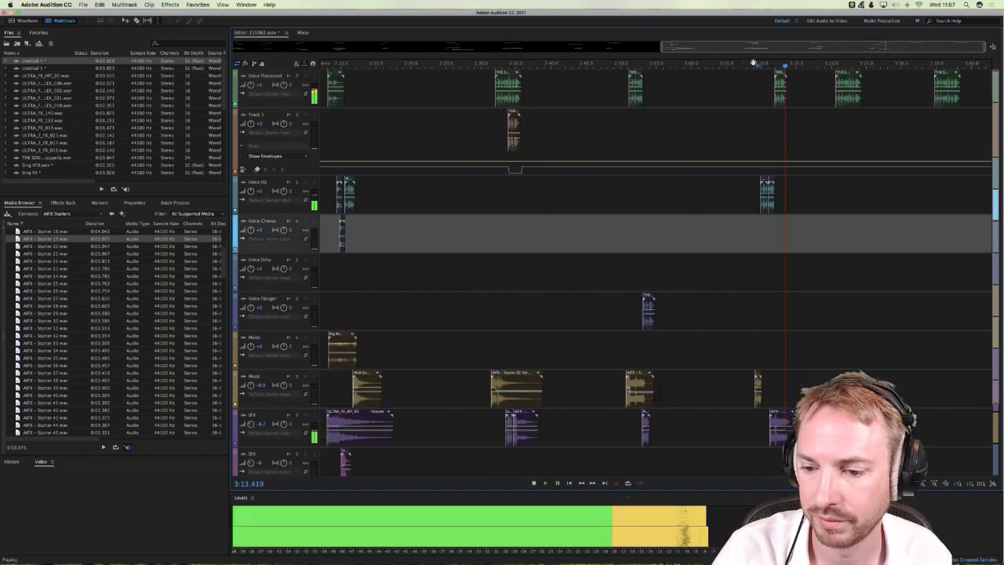
pyautogui.click(755, 127)
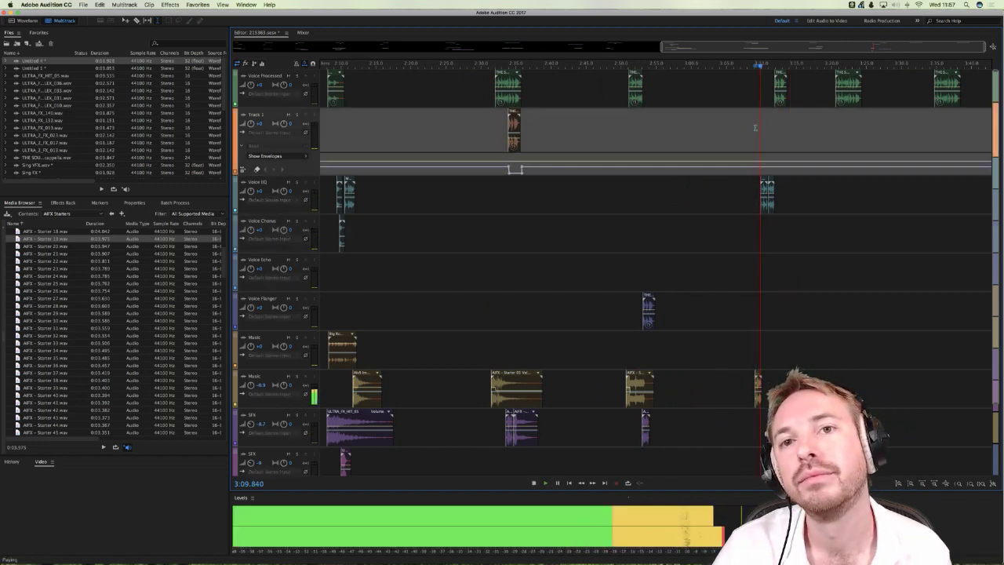
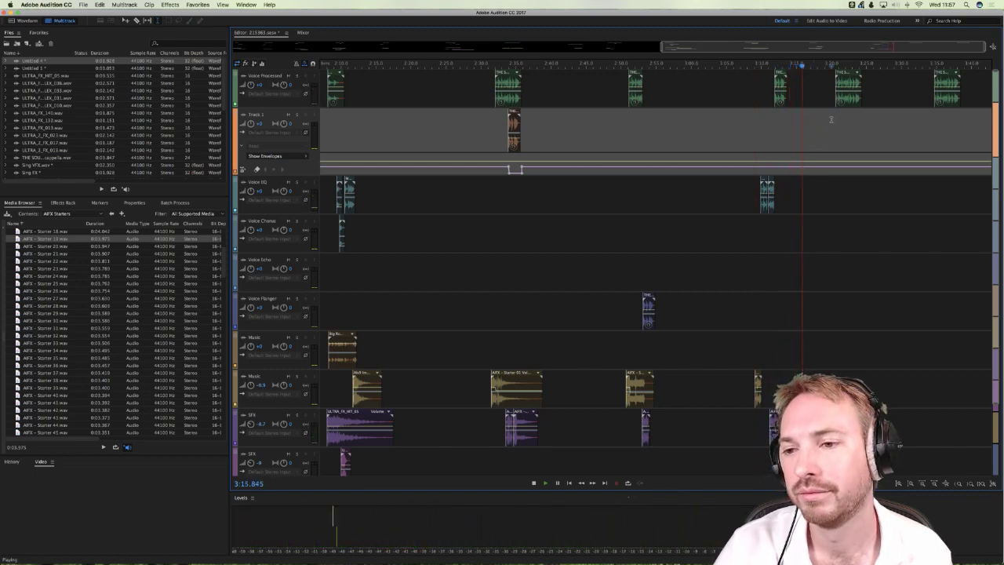
# Step: Play the session from around 3:20, then stop and scroll to the Voice Processed clip
pyautogui.click(834, 116)
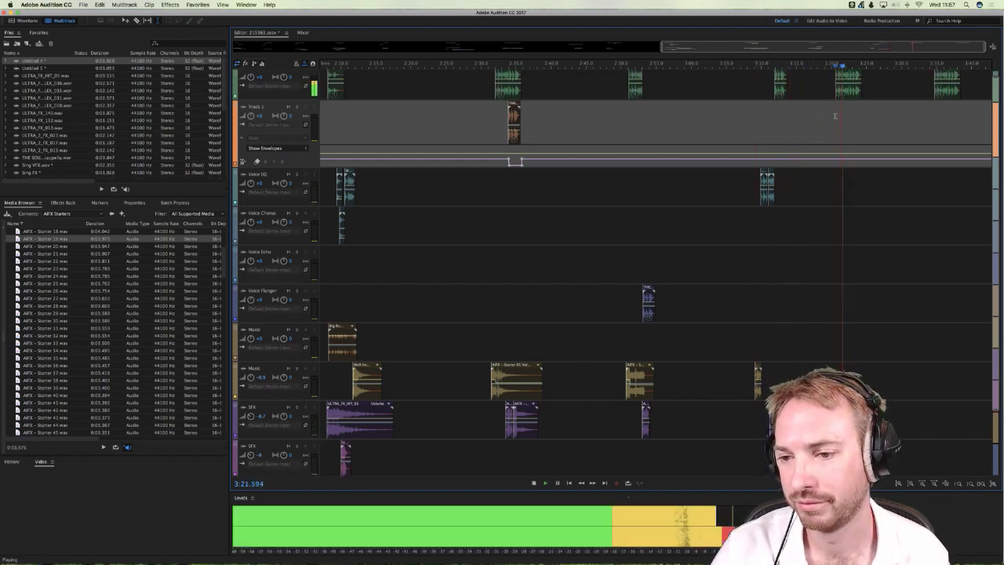
pyautogui.press('space')
pyautogui.scroll(6, 837, 68)
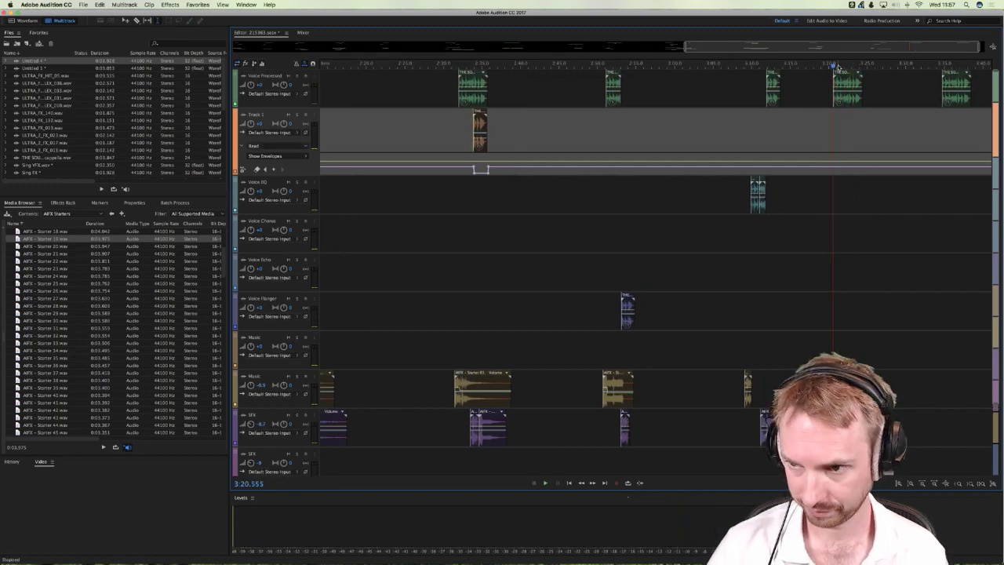
pyautogui.hscroll(6, 838, 68)
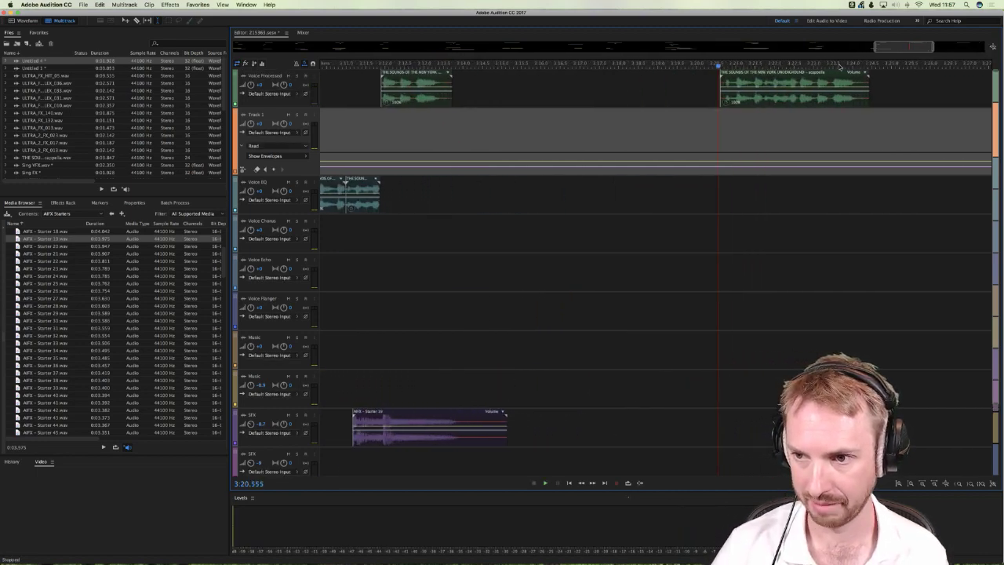
pyautogui.scroll(-3, 577, 69)
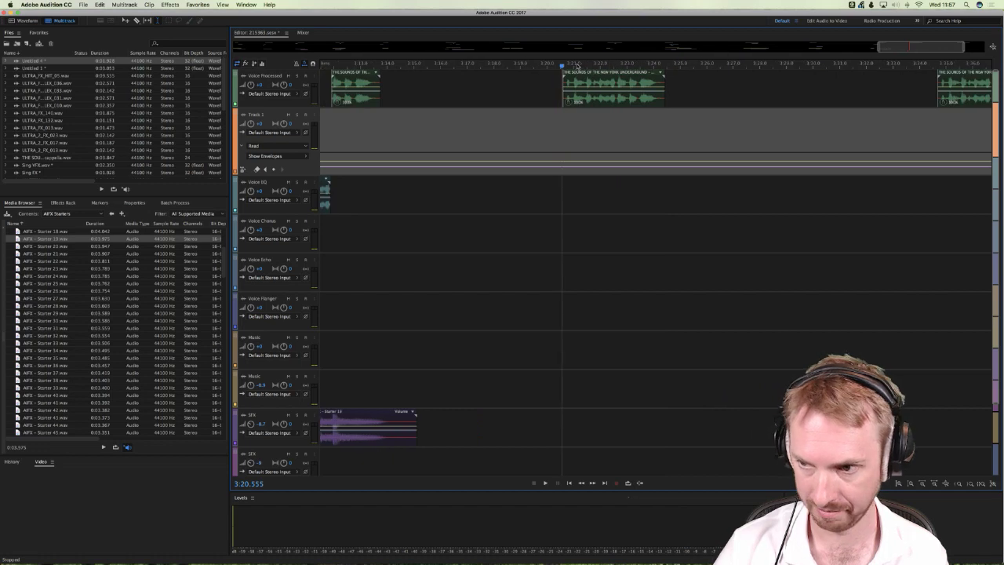
# Step: Move the Voice Processed clip to start about 3:23.7, play it back, and preview AFX - Starter 33
pyautogui.moveTo(563, 100); pyautogui.dragTo(648, 106)
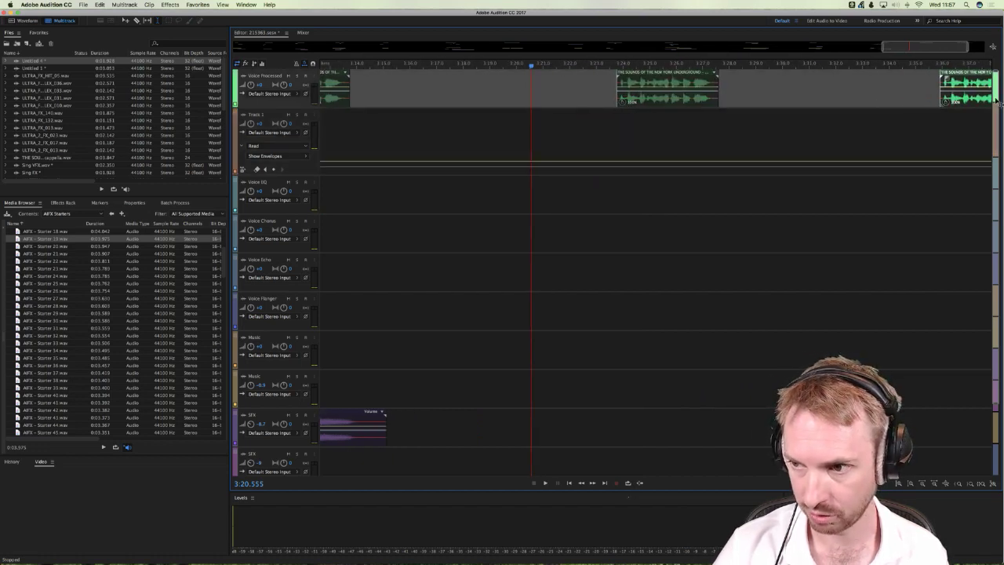
pyautogui.click(595, 129)
pyautogui.press('space')
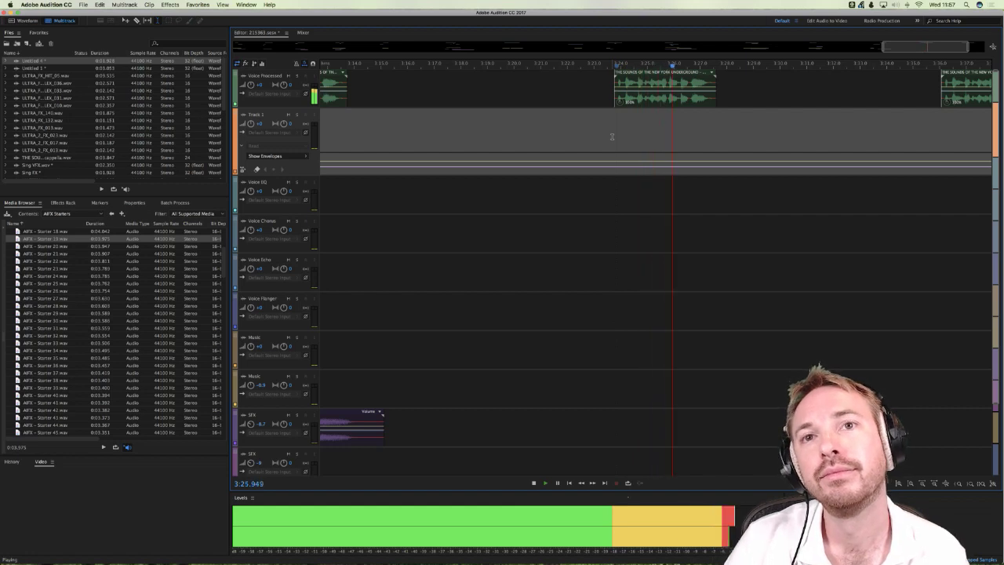
pyautogui.click(590, 88)
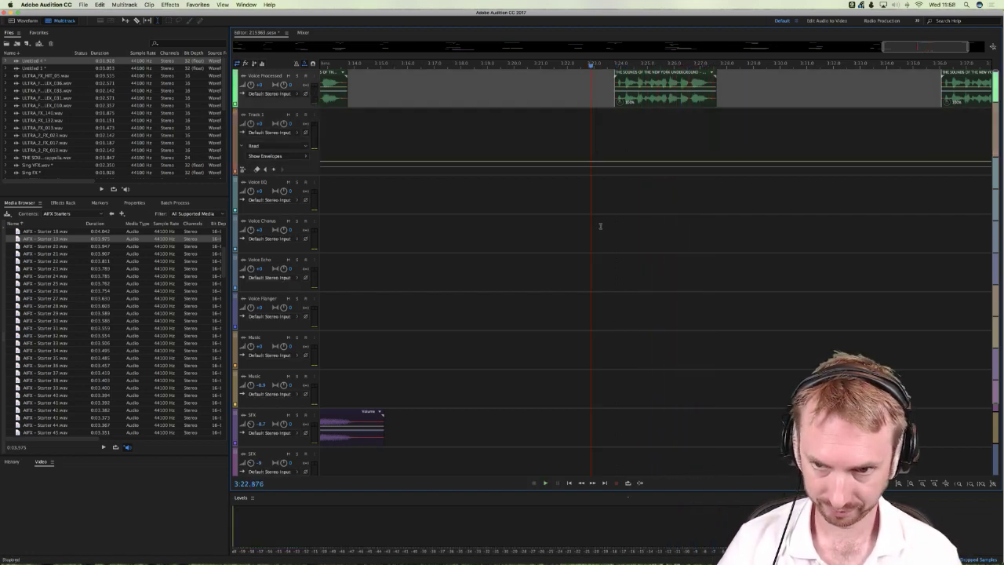
pyautogui.click(55, 344)
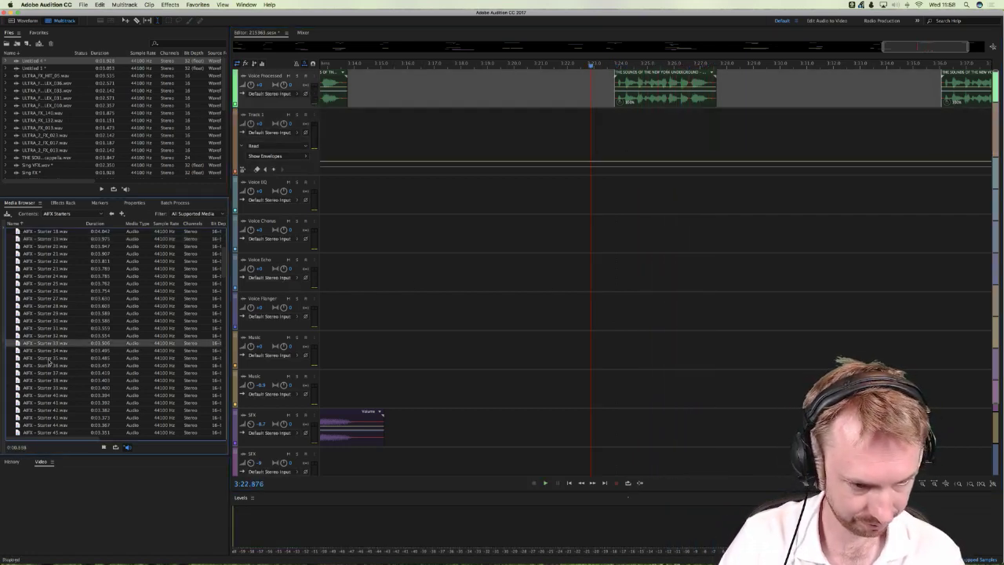
# Step: Place AFX - Starter 33 on the SFX track just before 3:24 and play it back
pyautogui.moveTo(49, 345); pyautogui.dragTo(609, 444)
pyautogui.click(620, 348)
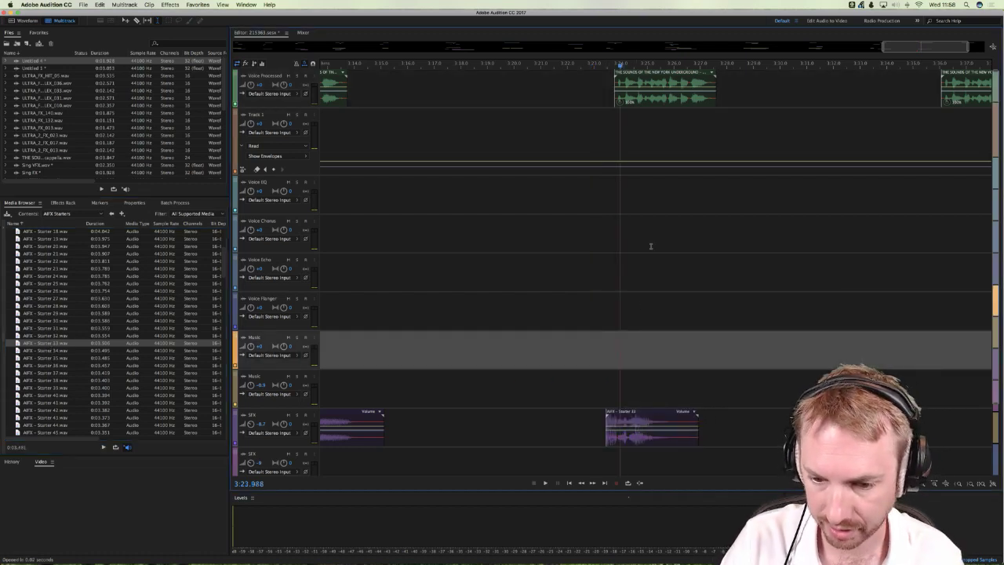
pyautogui.scroll(5, 615, 66)
pyautogui.click(637, 130)
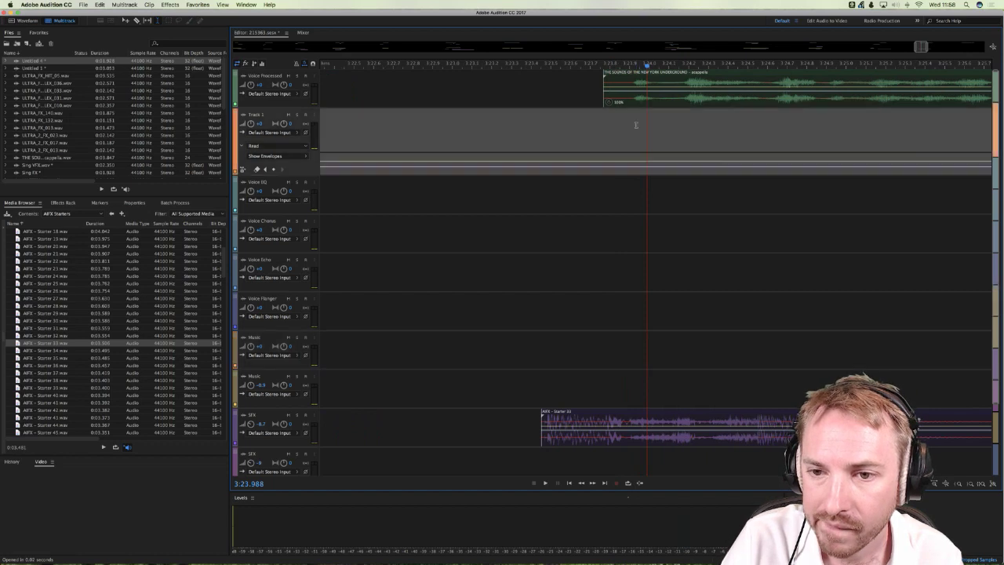
pyautogui.moveTo(625, 421); pyautogui.dragTo(652, 421)
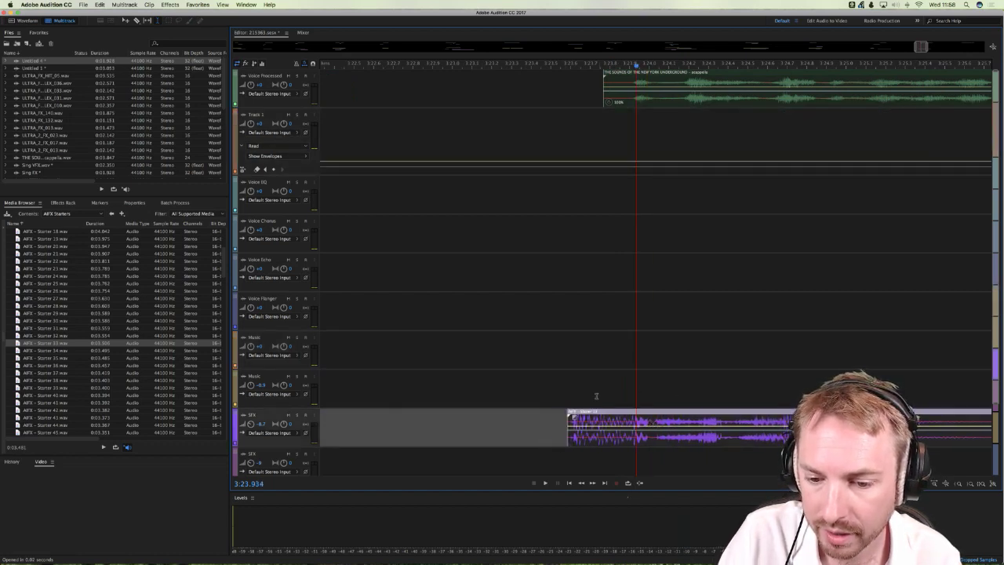
pyautogui.click(564, 386)
pyautogui.press('space')
pyautogui.press('space')
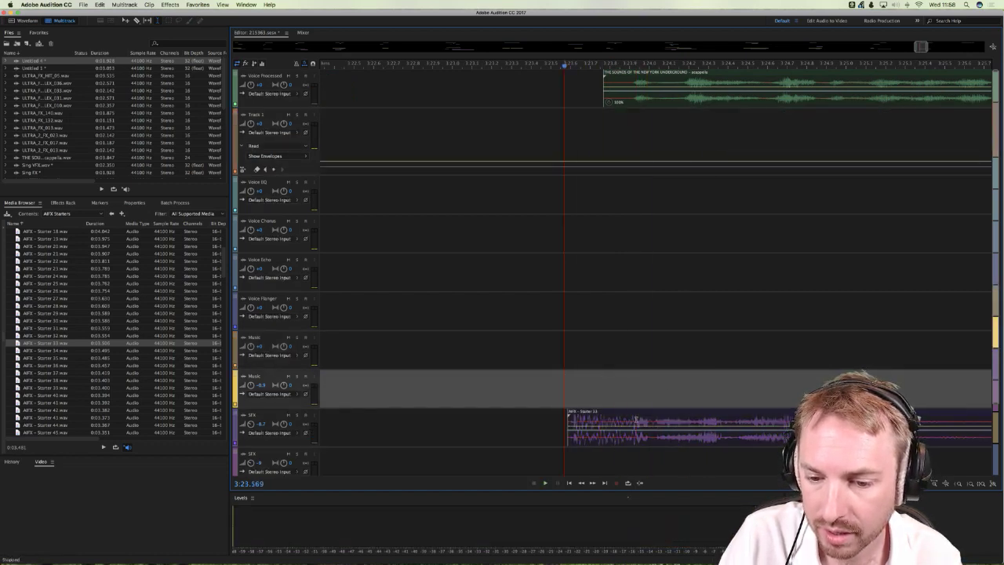
pyautogui.press('space')
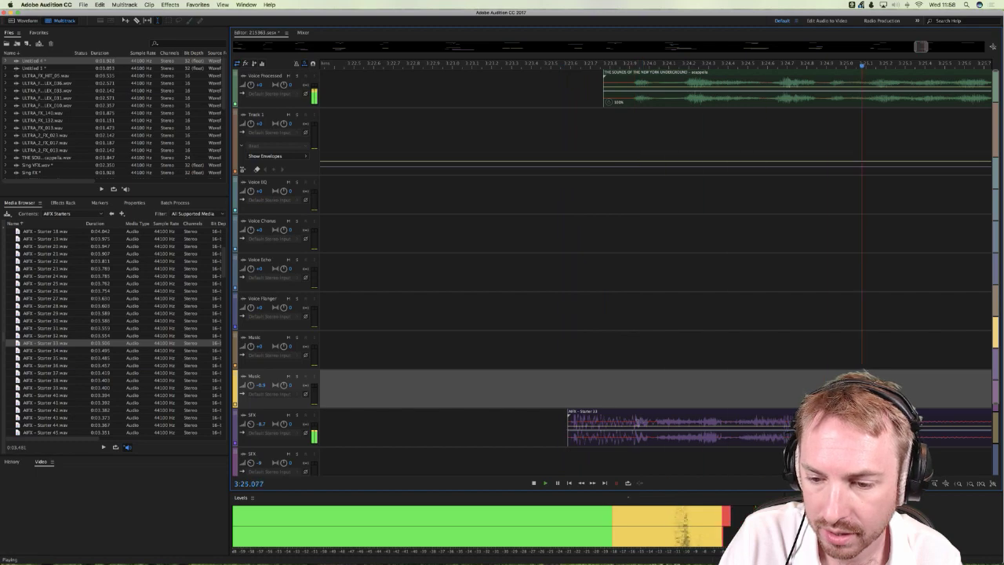
pyautogui.press('space')
# Step: Paste a short Voice Processed fragment three times in a row on Track 1 before the vocal
pyautogui.click(646, 98)
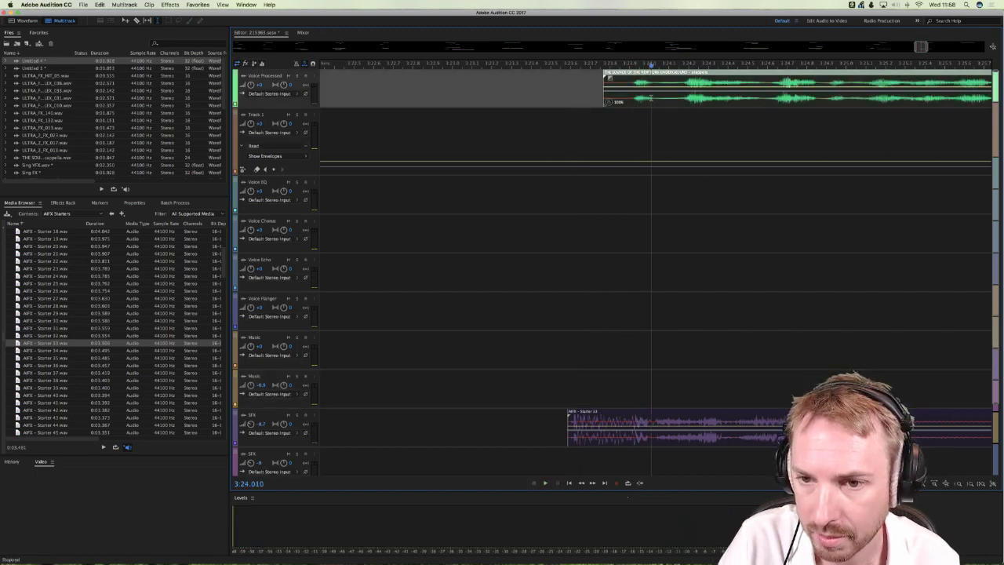
pyautogui.moveTo(651, 100); pyautogui.dragTo(628, 118)
pyautogui.click(618, 126)
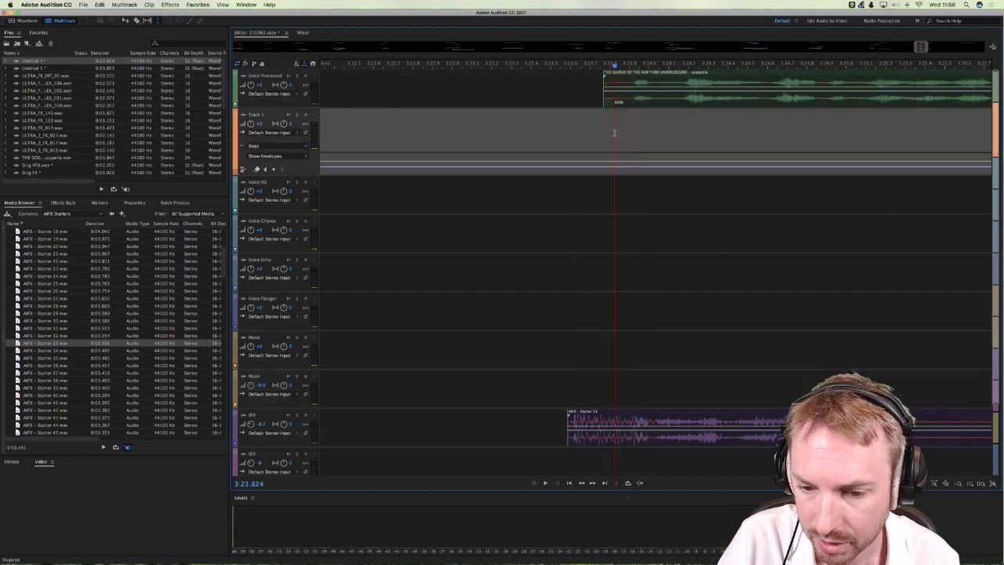
pyautogui.press('super+v')
pyautogui.click(595, 134)
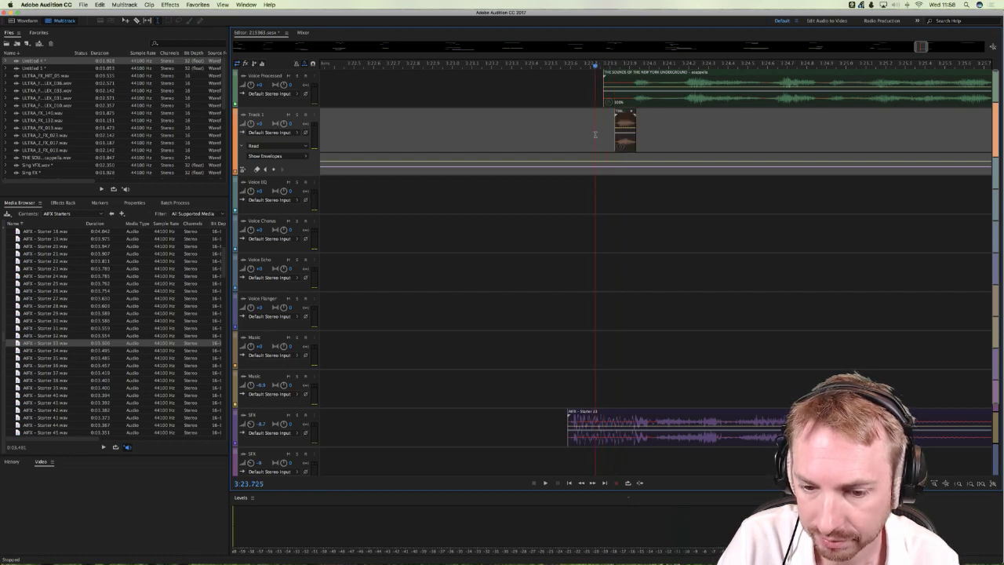
pyautogui.press('super+v')
pyautogui.click(575, 134)
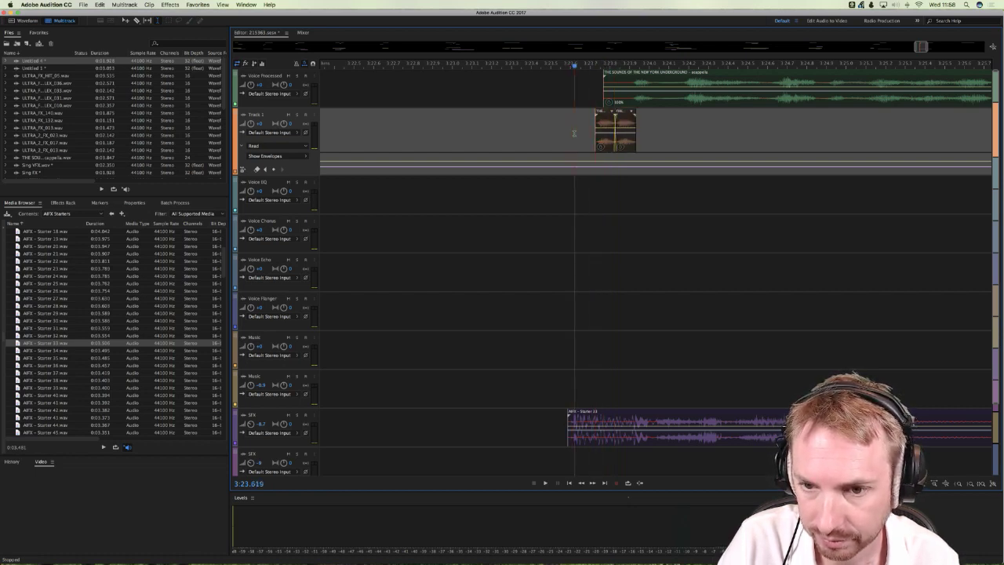
pyautogui.press('super+v')
# Step: Add Track 1 volume envelope keyframes, dip one to 0 then raise it, and audition the stutter
pyautogui.click(642, 171)
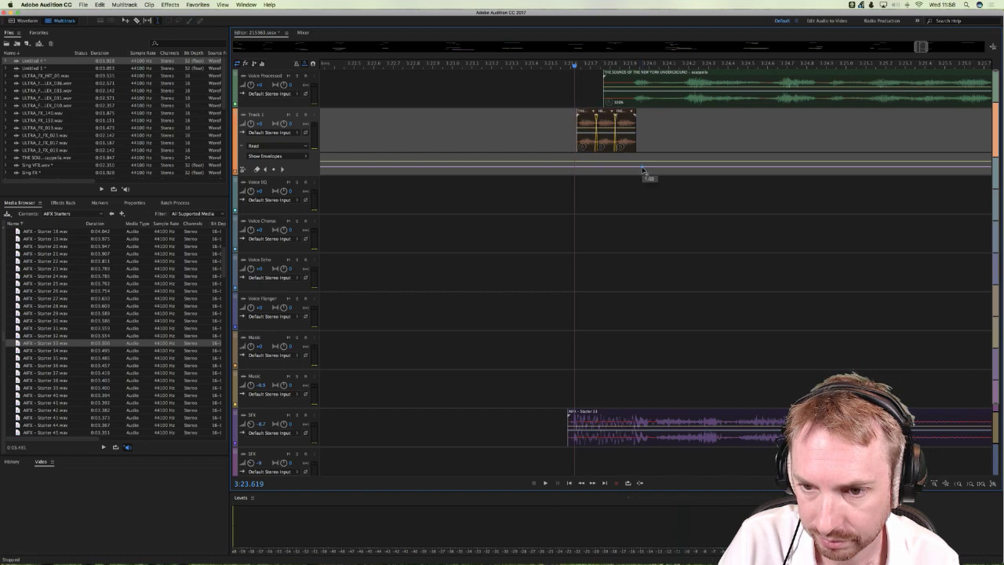
pyautogui.click(567, 168)
pyautogui.moveTo(576, 167); pyautogui.dragTo(576, 176)
pyautogui.press('space')
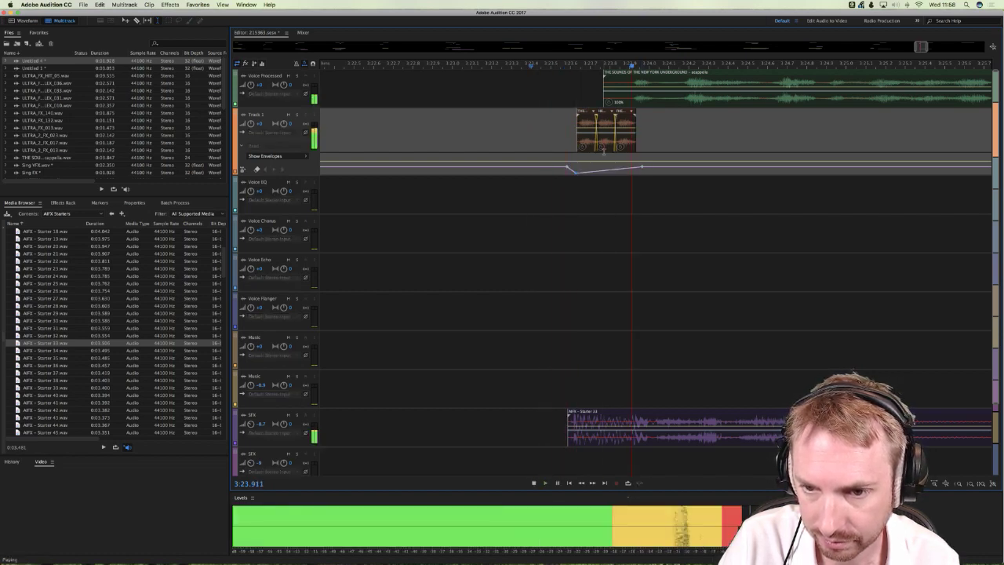
pyautogui.press('space')
pyautogui.press('space')
pyautogui.moveTo(577, 173); pyautogui.dragTo(577, 157)
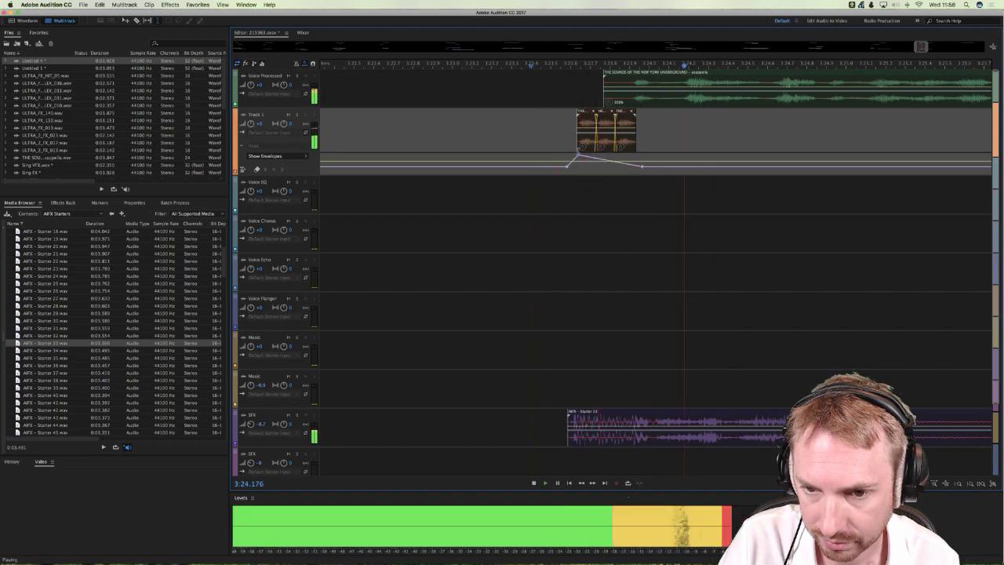
pyautogui.press('space')
pyautogui.press('space')
pyautogui.press('space')
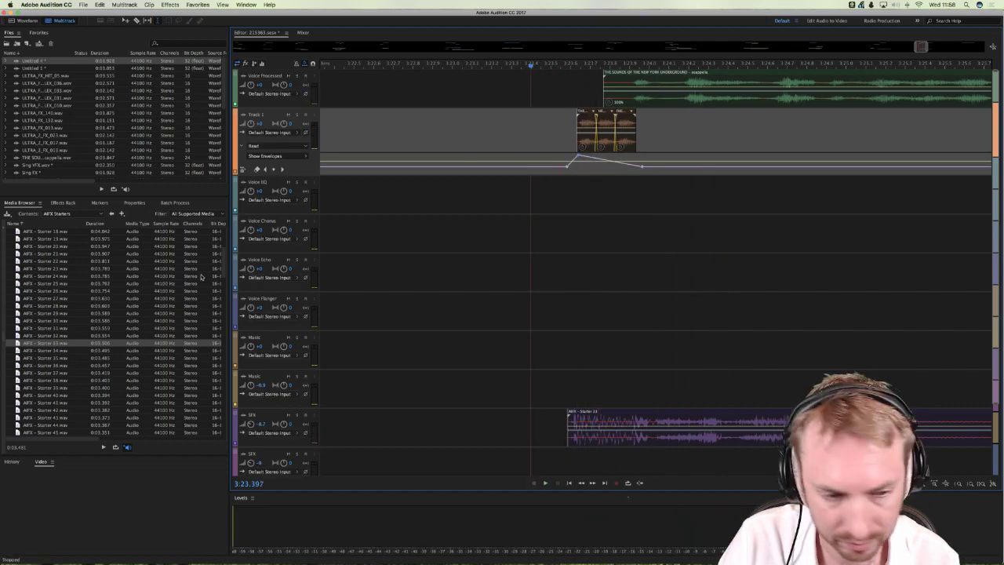
pyautogui.press('space')
# Step: Add AFX - Starter 39 to the Music track and split it at about 3:23.7
pyautogui.click(43, 387)
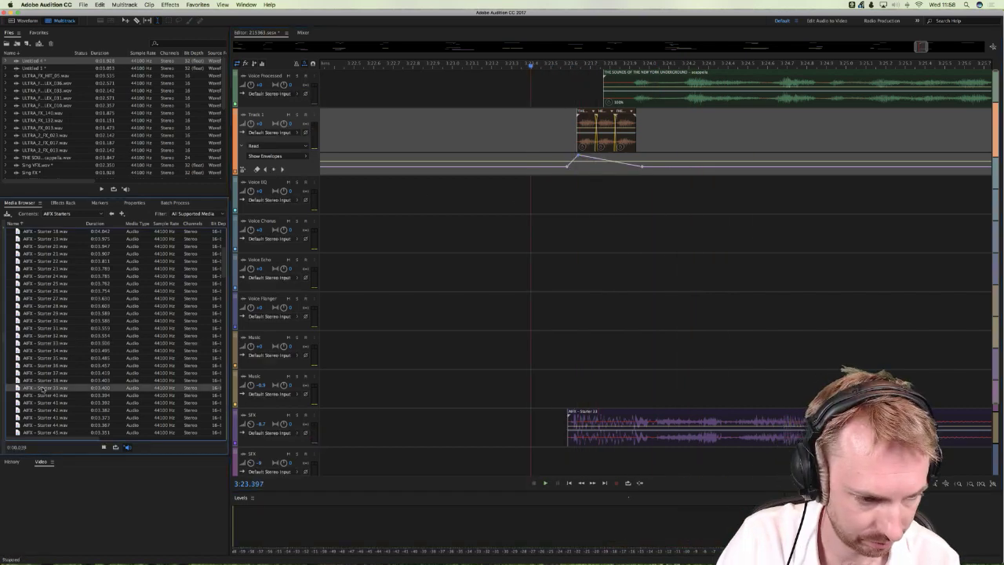
pyautogui.moveTo(43, 387); pyautogui.dragTo(748, 402)
pyautogui.click(584, 401)
pyautogui.press('super+k')
# Step: Move the first Starter 39 part onto the SFX track overlapping Starter 33 and play it
pyautogui.click(437, 316)
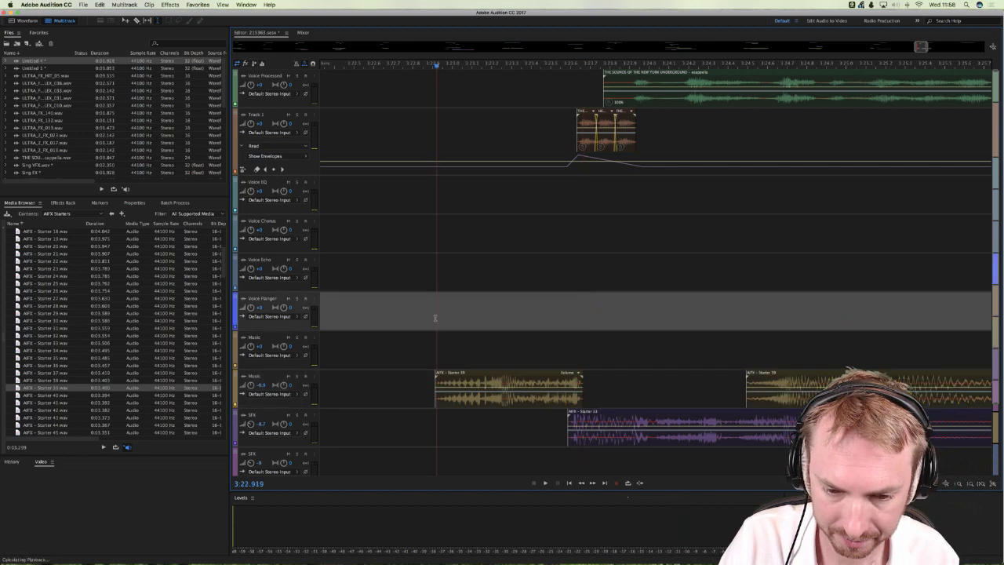
pyautogui.press('space')
pyautogui.press('space')
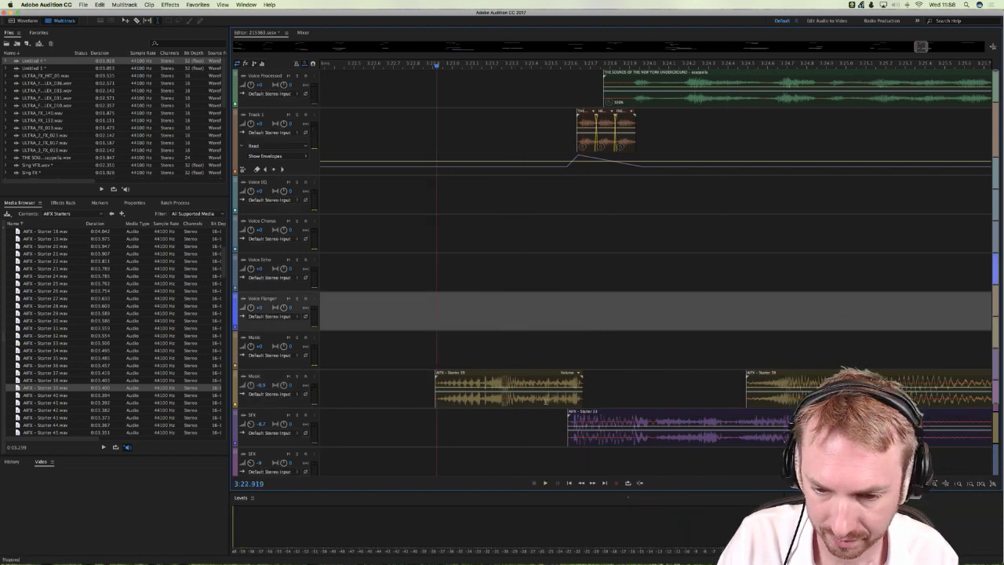
pyautogui.moveTo(552, 382); pyautogui.dragTo(550, 419)
pyautogui.press('space')
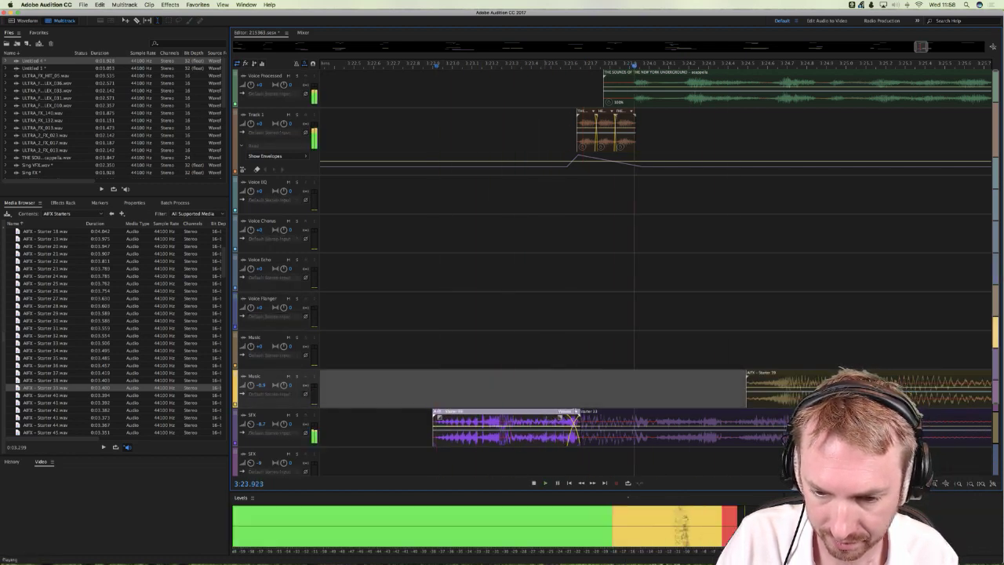
pyautogui.press('space')
pyautogui.press('space')
pyautogui.click(584, 139)
pyautogui.press('space')
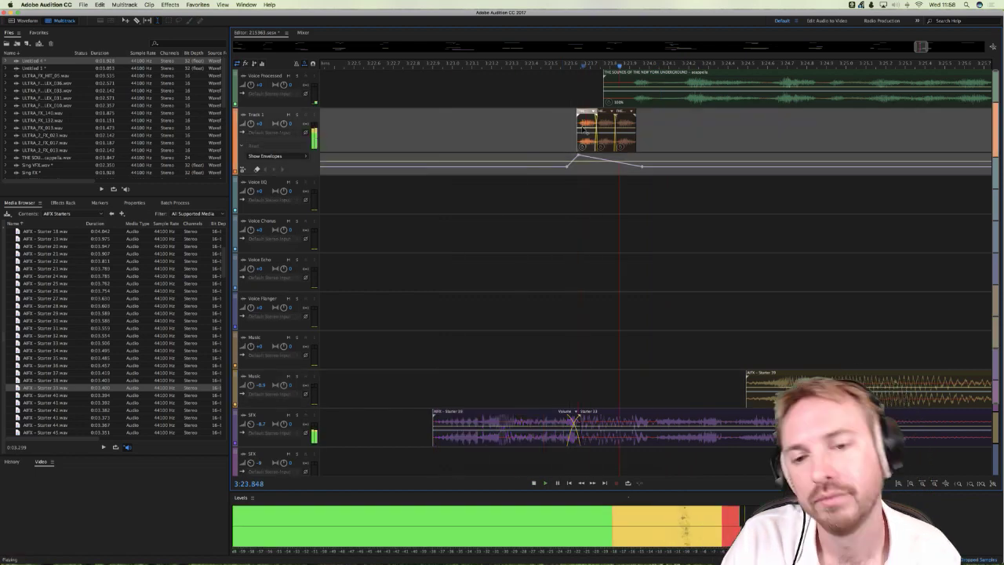
# Step: Audition the Track 1 stutter passage from about 3:23.0
pyautogui.click(602, 141)
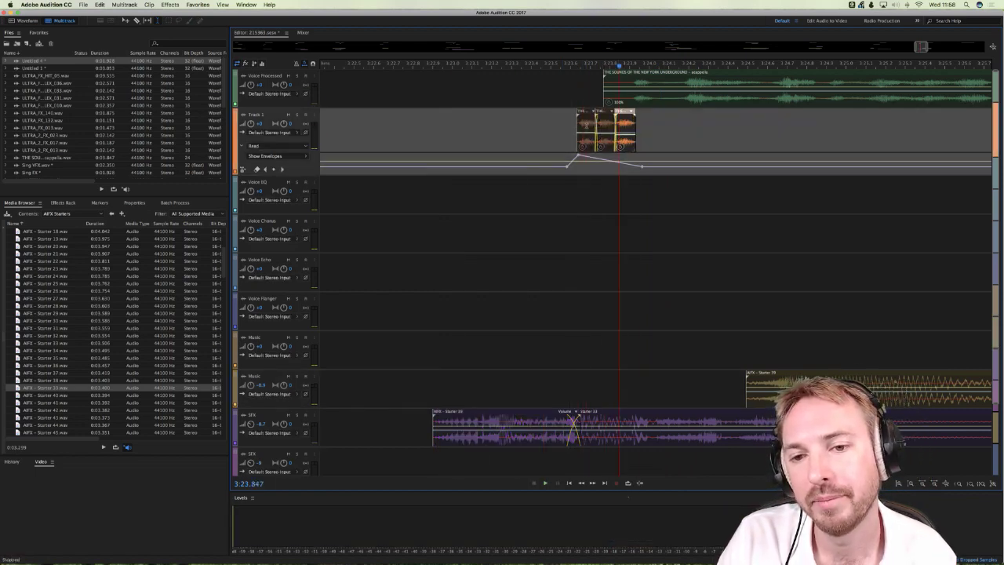
pyautogui.click(586, 130)
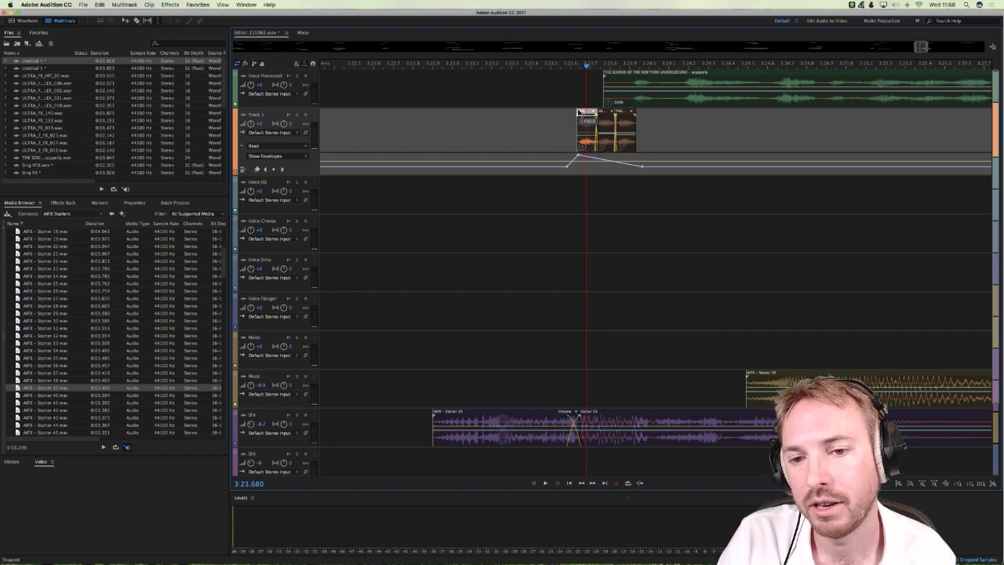
pyautogui.click(603, 128)
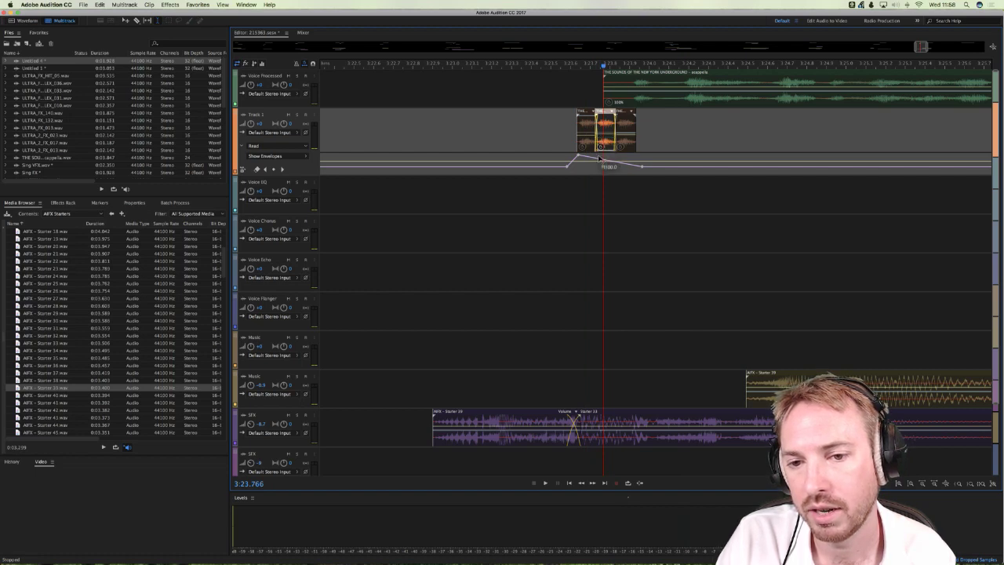
pyautogui.click(453, 122)
pyautogui.press('space')
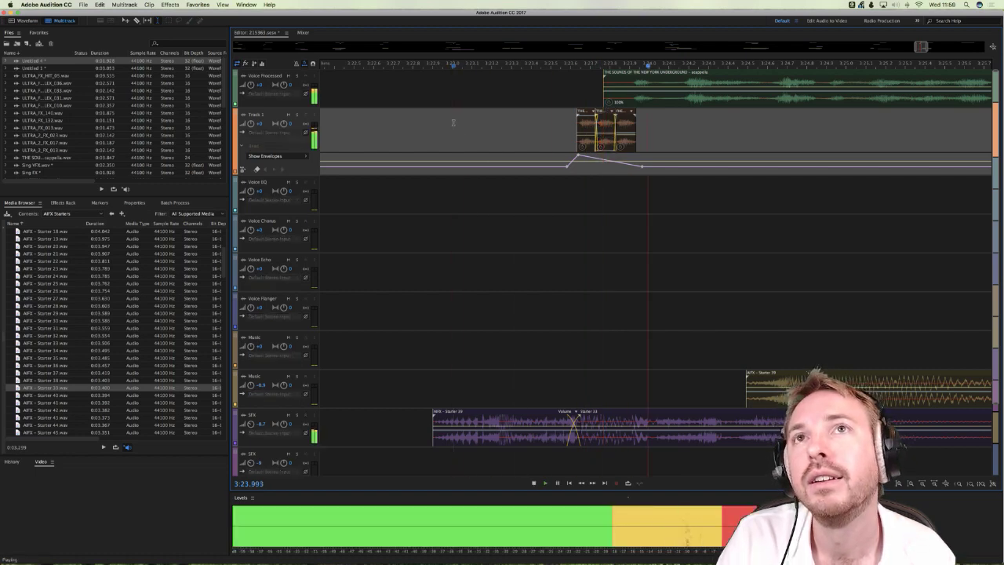
pyautogui.press('space')
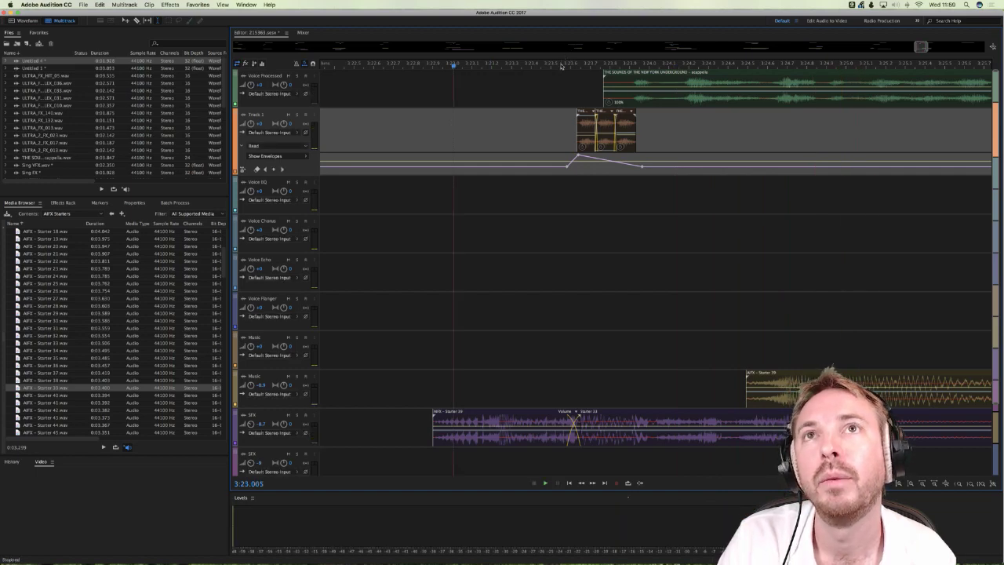
# Step: Slide the AFX - Starter 39 clip on the Music track slightly later and play from about 3:23.6
pyautogui.scroll(-10, 560, 67)
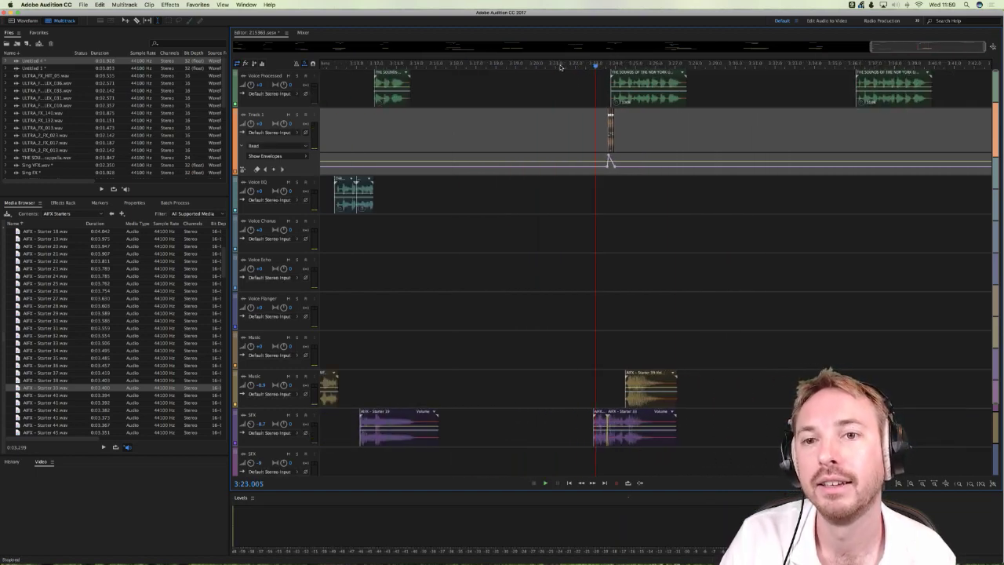
pyautogui.click(655, 119)
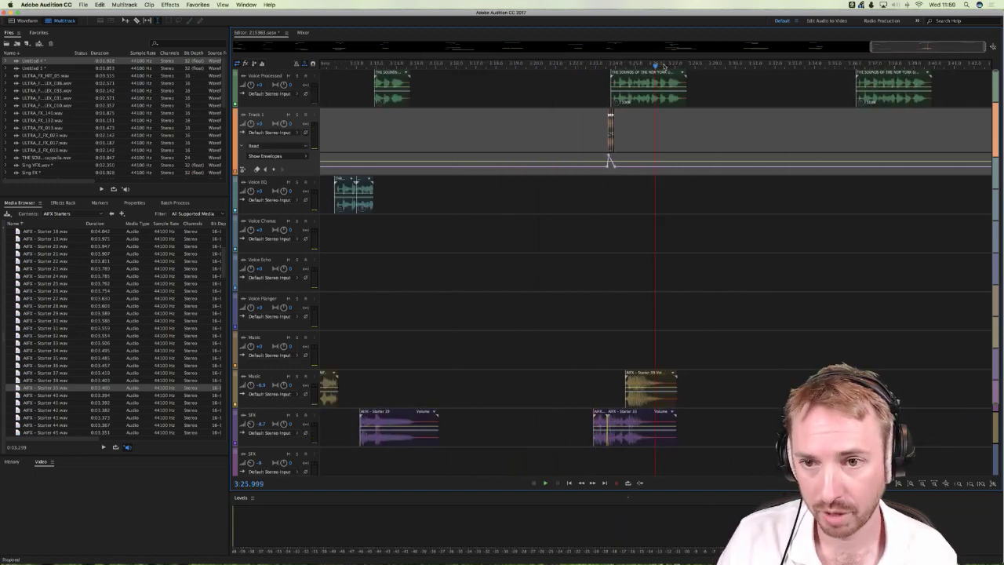
pyautogui.scroll(8, 664, 66)
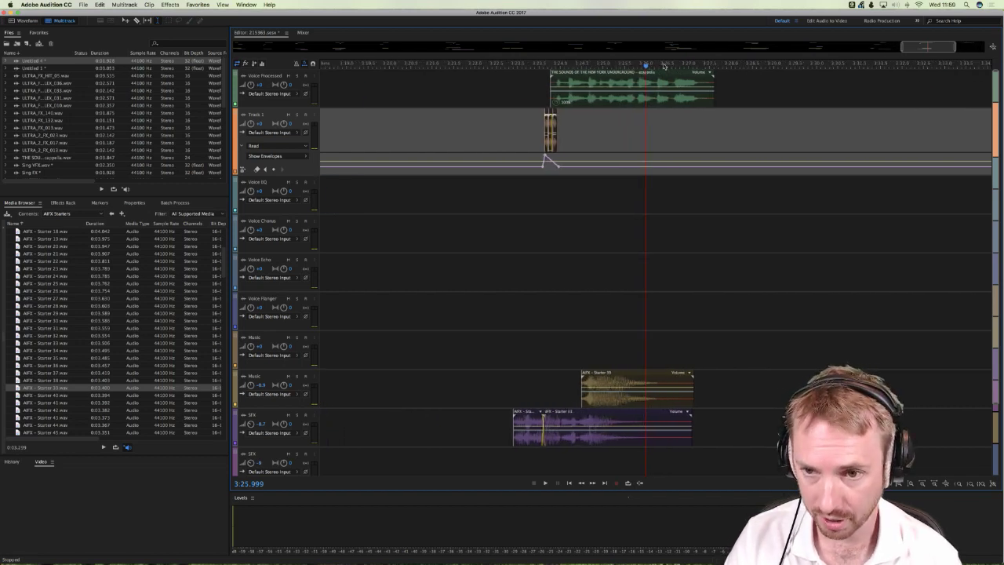
pyautogui.scroll(2, 663, 66)
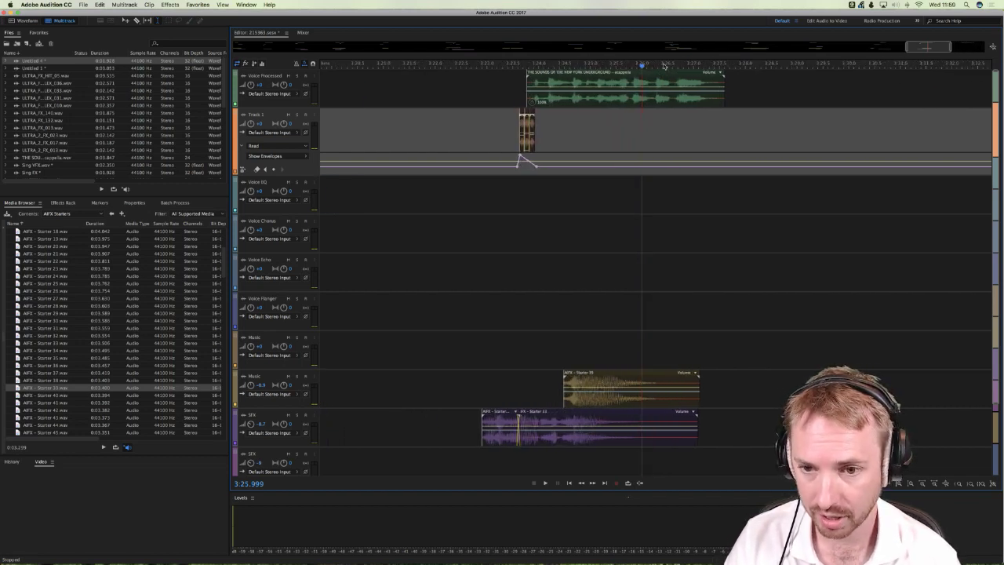
pyautogui.click(638, 233)
pyautogui.click(629, 235)
pyautogui.click(631, 234)
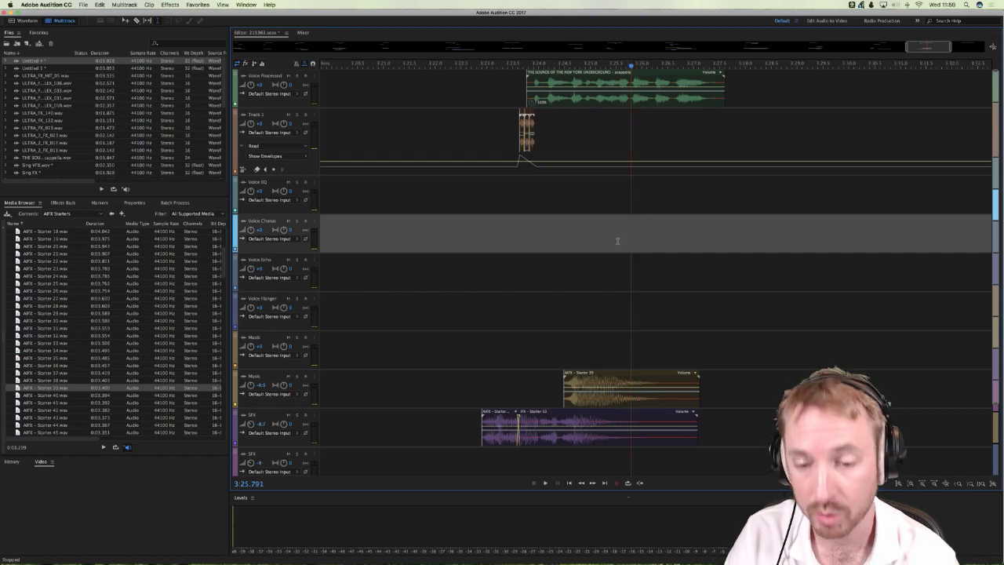
pyautogui.moveTo(599, 397); pyautogui.dragTo(655, 397)
pyautogui.click(533, 333)
pyautogui.press('space')
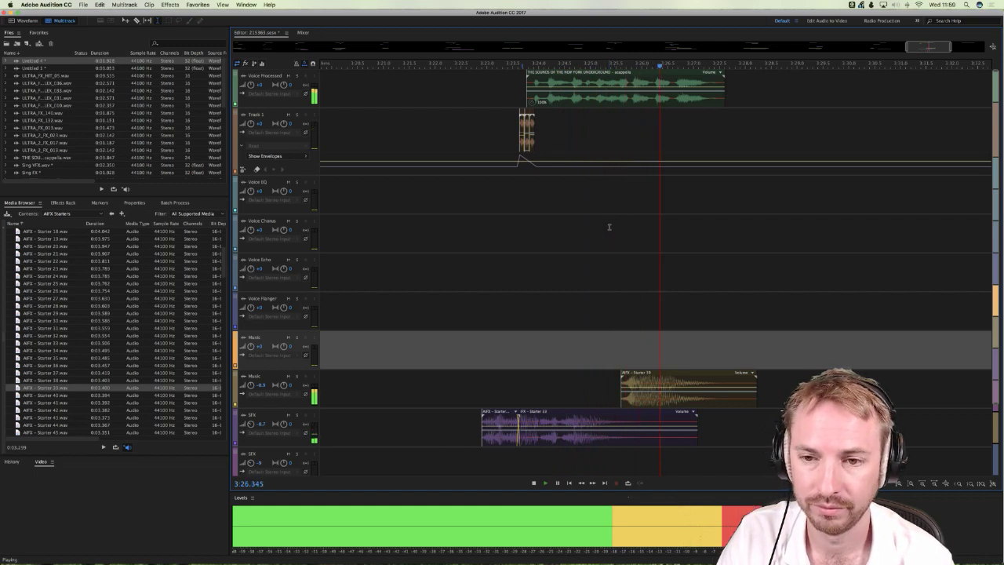
pyautogui.press('space')
# Step: Audition the passage from about 3:25.3 and 3:23.1, then park the playhead near 3:25.8 on the vocal
pyautogui.click(631, 388)
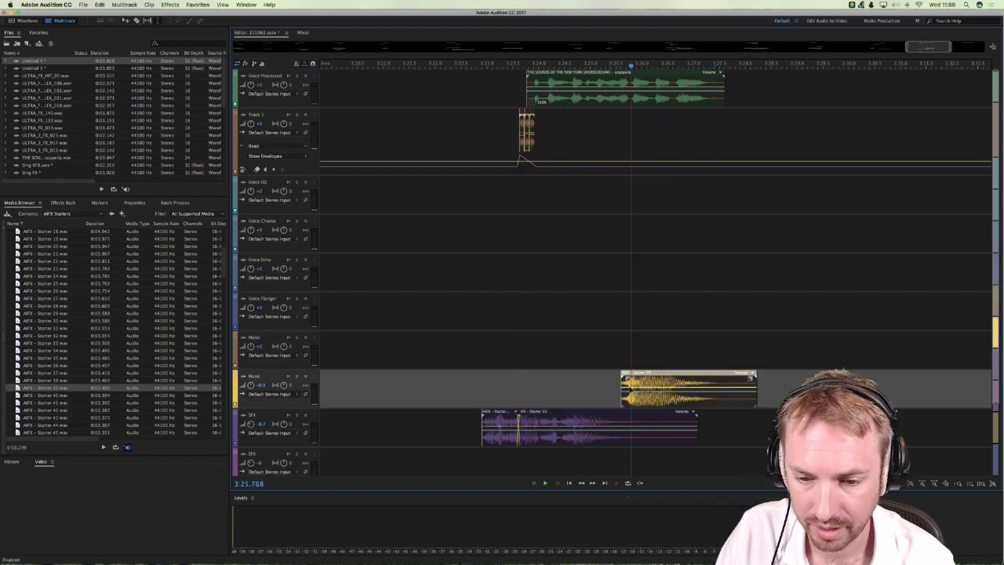
pyautogui.click(592, 368)
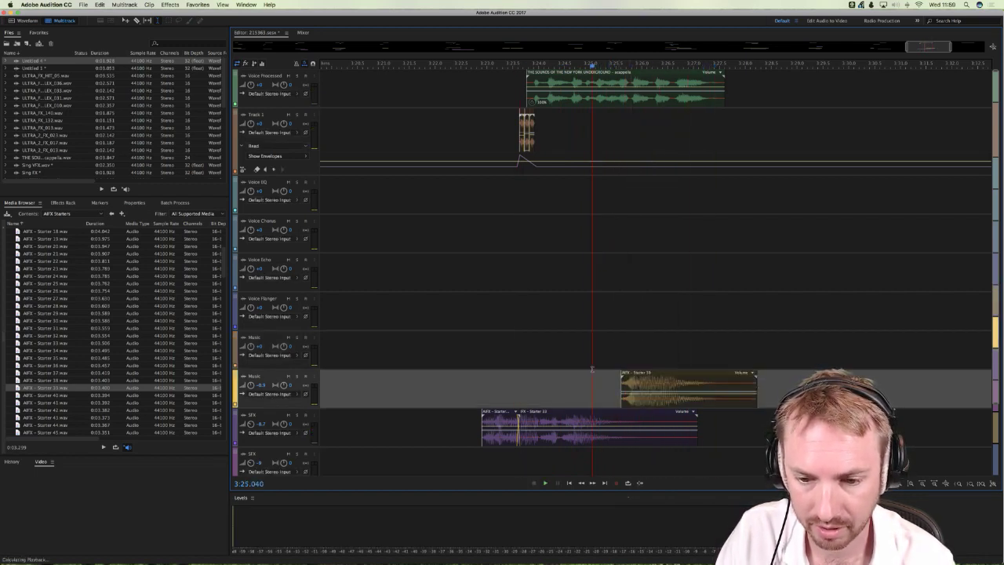
pyautogui.press('space')
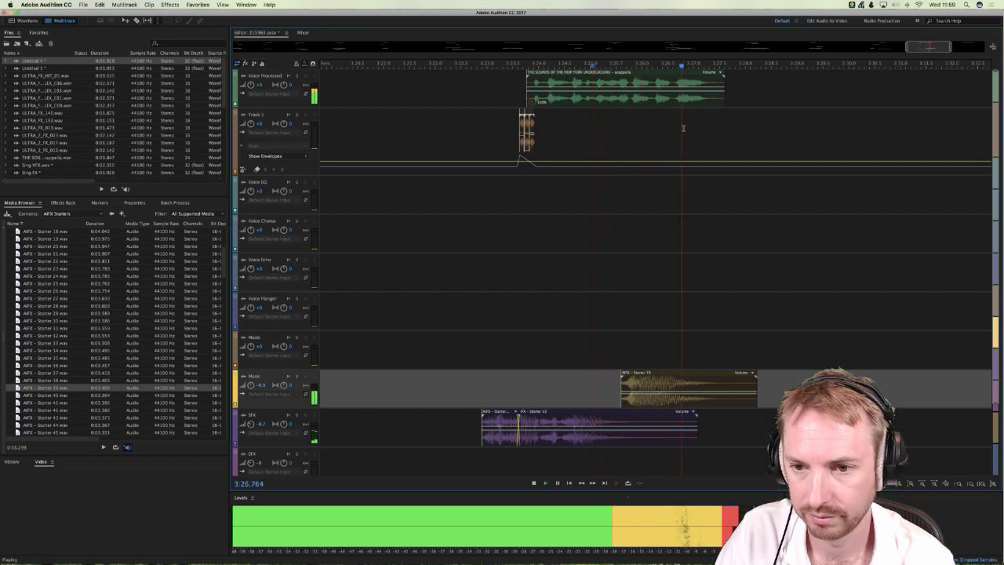
pyautogui.click(492, 216)
pyautogui.press('space')
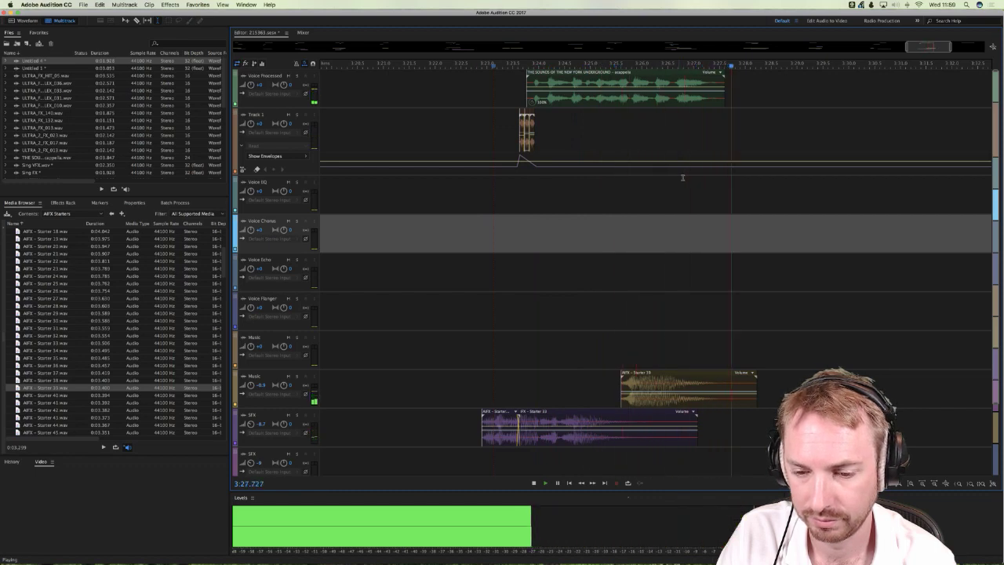
pyautogui.click(616, 238)
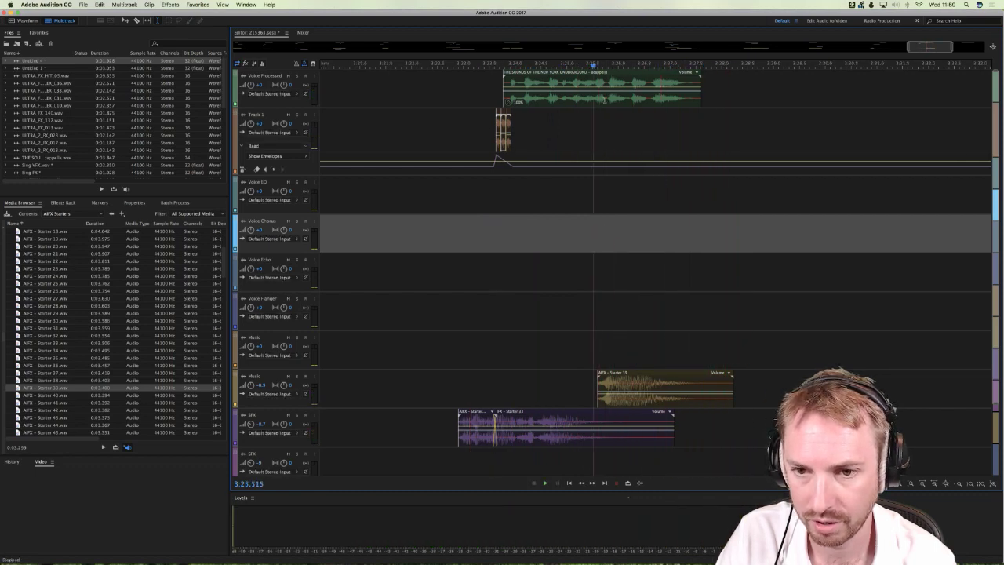
pyautogui.click(605, 98)
pyautogui.scroll(4, 611, 99)
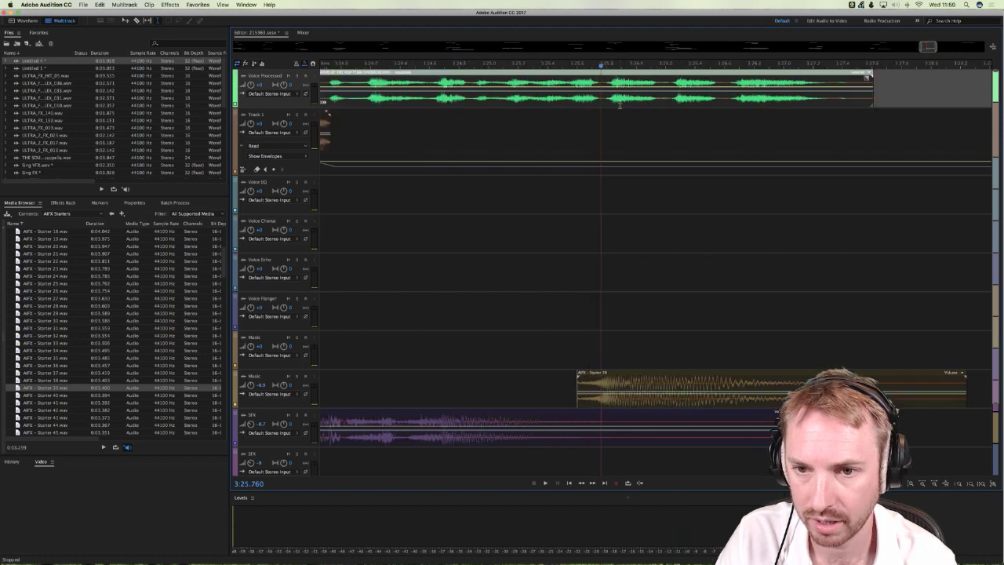
# Step: Split the Voice Processed clip at 3:25.801 and drop its second half onto the Voice EQ track
pyautogui.click(616, 102)
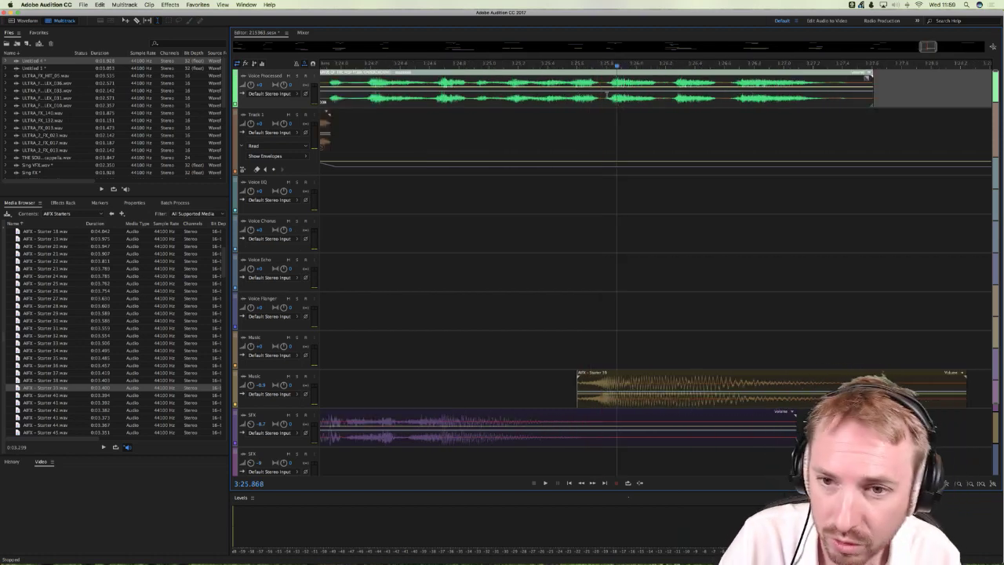
pyautogui.click(606, 99)
pyautogui.press('super+k')
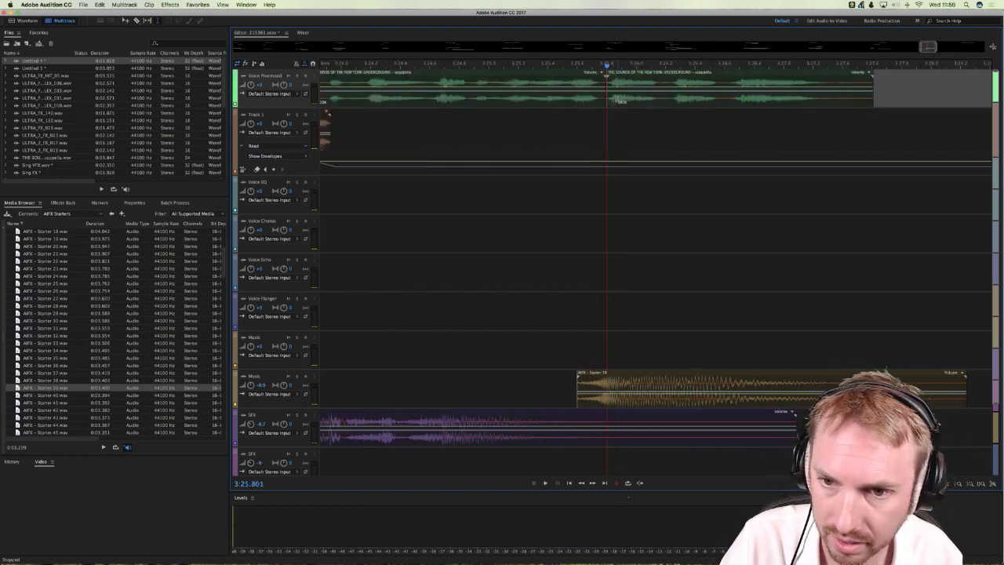
pyautogui.moveTo(616, 100); pyautogui.dragTo(617, 203)
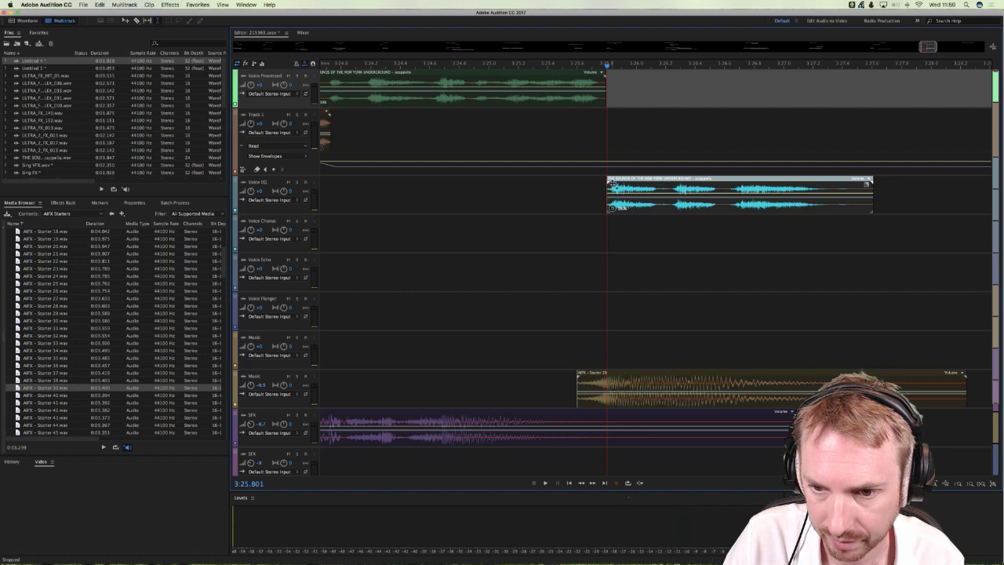
# Step: Paste a short vocal fragment on Track 1 near 3:25.7 and audition the stutter from 3:25.37
pyautogui.click(619, 197)
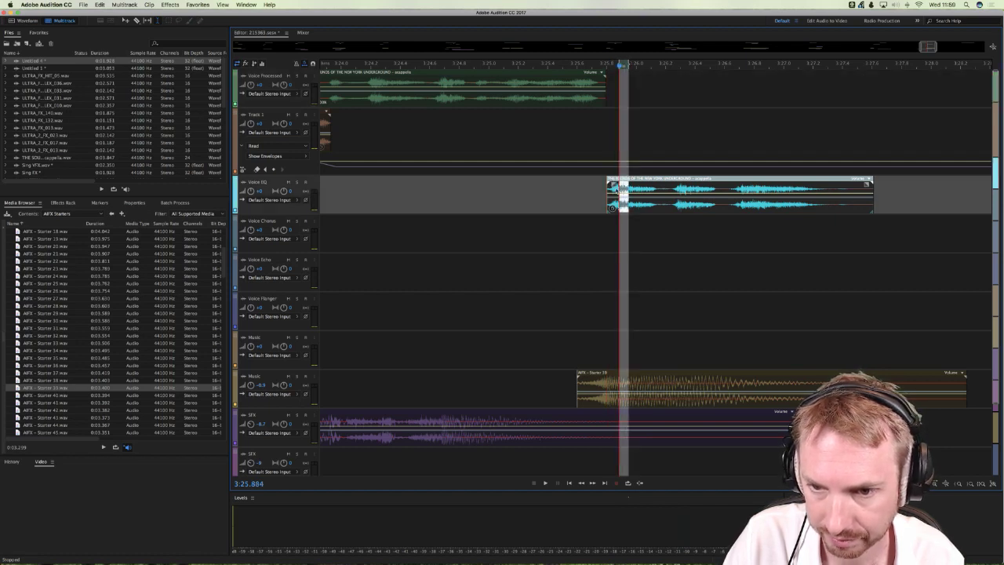
pyautogui.click(603, 145)
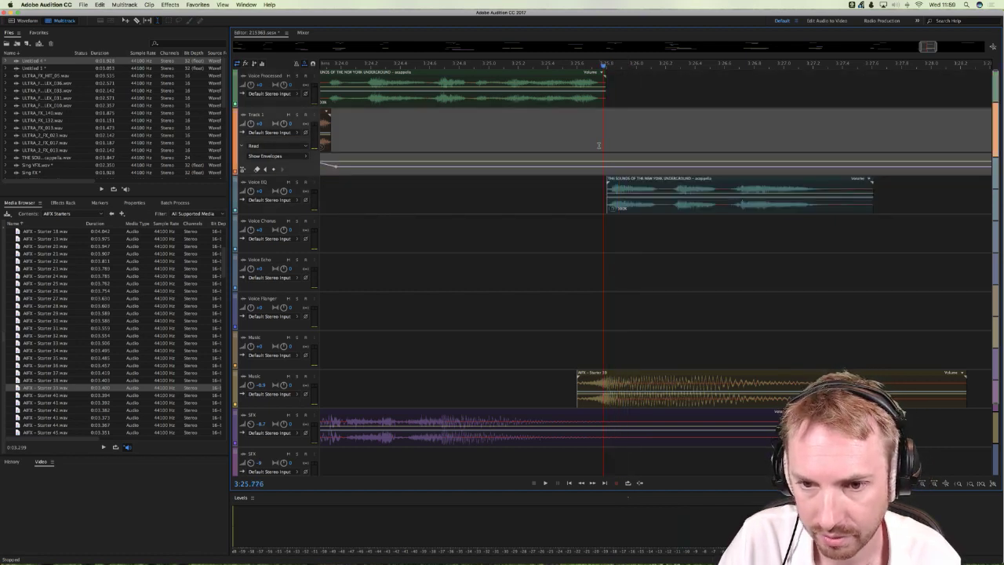
pyautogui.press('cmd+v')
pyautogui.moveTo(598, 145); pyautogui.dragTo(587, 144)
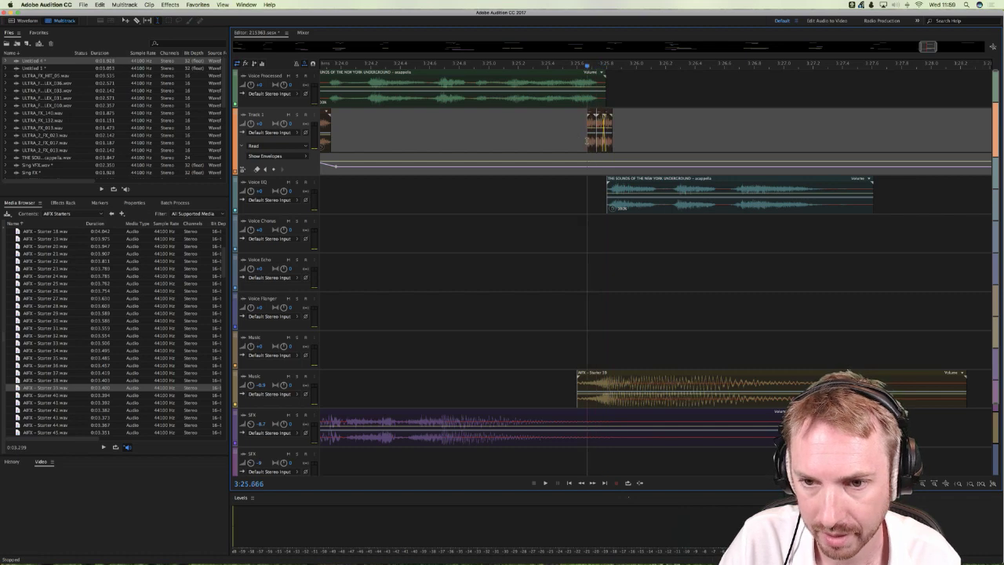
pyautogui.click(542, 145)
pyautogui.press('space')
pyautogui.press('space')
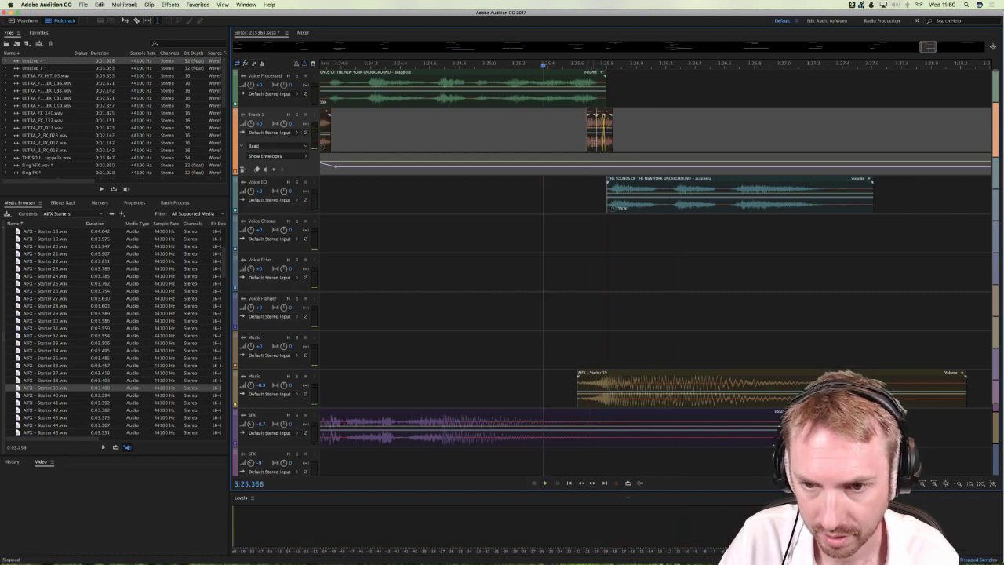
pyautogui.click(587, 144)
pyautogui.press('space')
pyautogui.press('space')
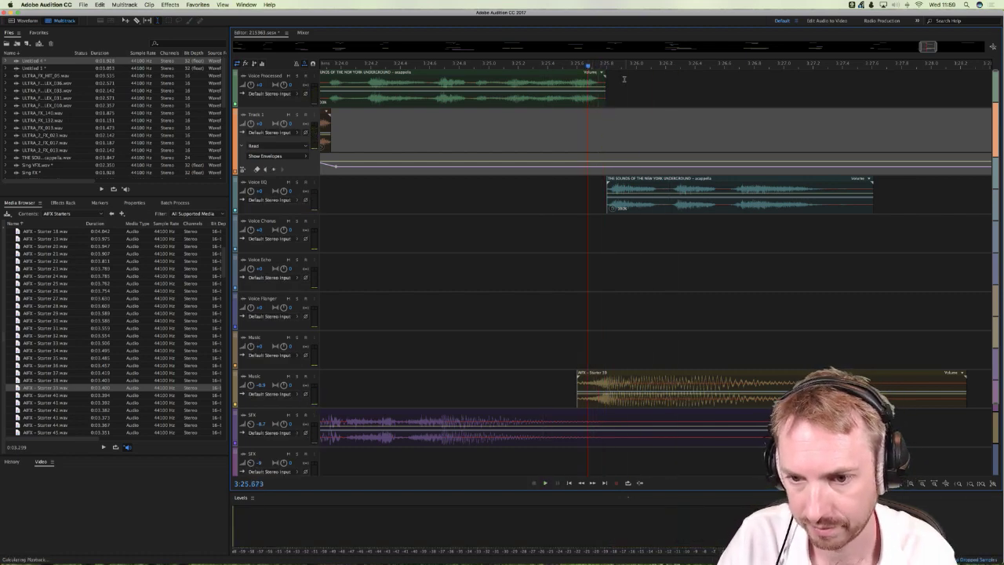
pyautogui.press('space')
# Step: Move the split vocal half from Voice EQ up onto Track 1, just after the stutter
pyautogui.press('space')
pyautogui.moveTo(705, 192); pyautogui.dragTo(699, 125)
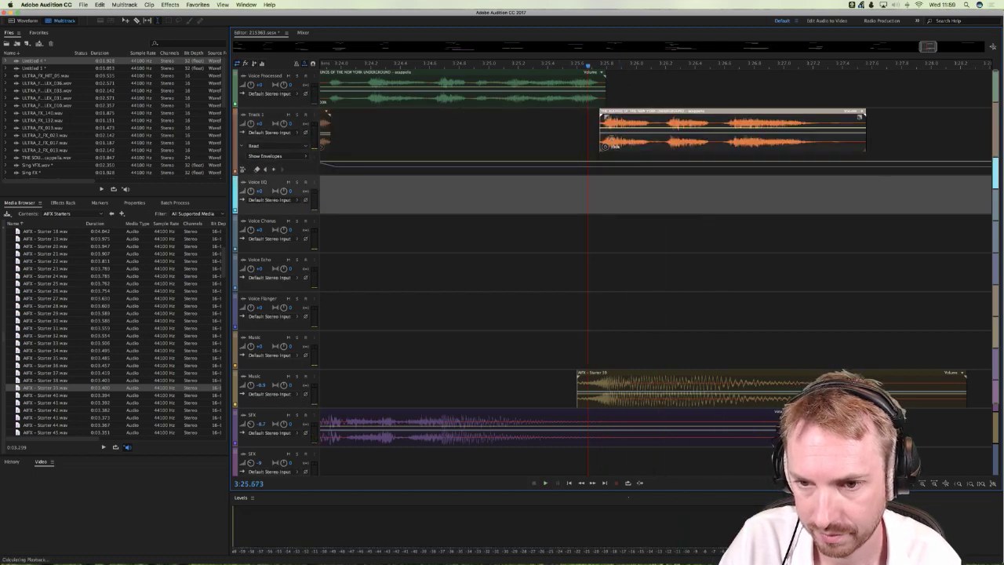
pyautogui.press('space')
pyautogui.press('space')
pyautogui.moveTo(621, 136); pyautogui.dragTo(627, 137)
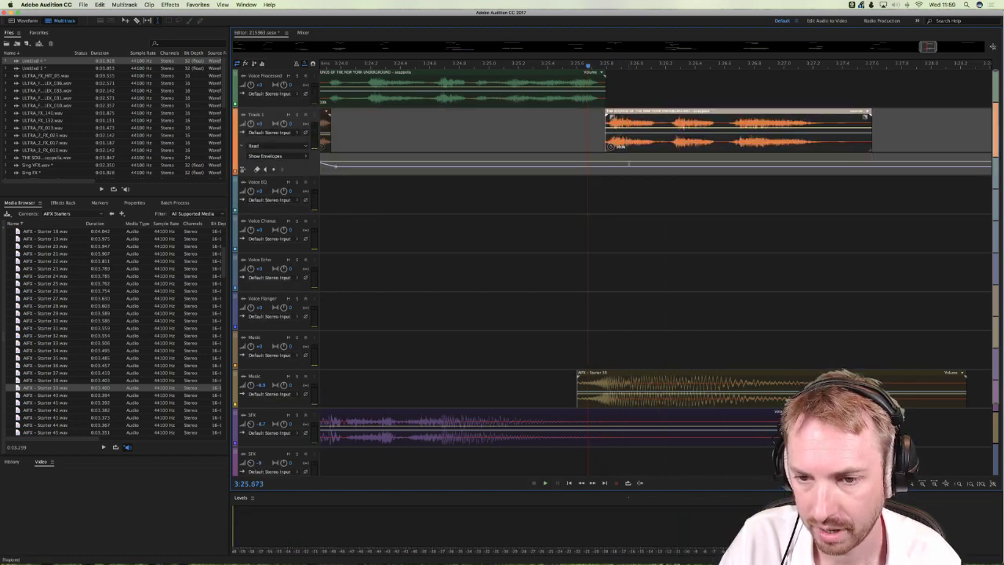
pyautogui.click(632, 168)
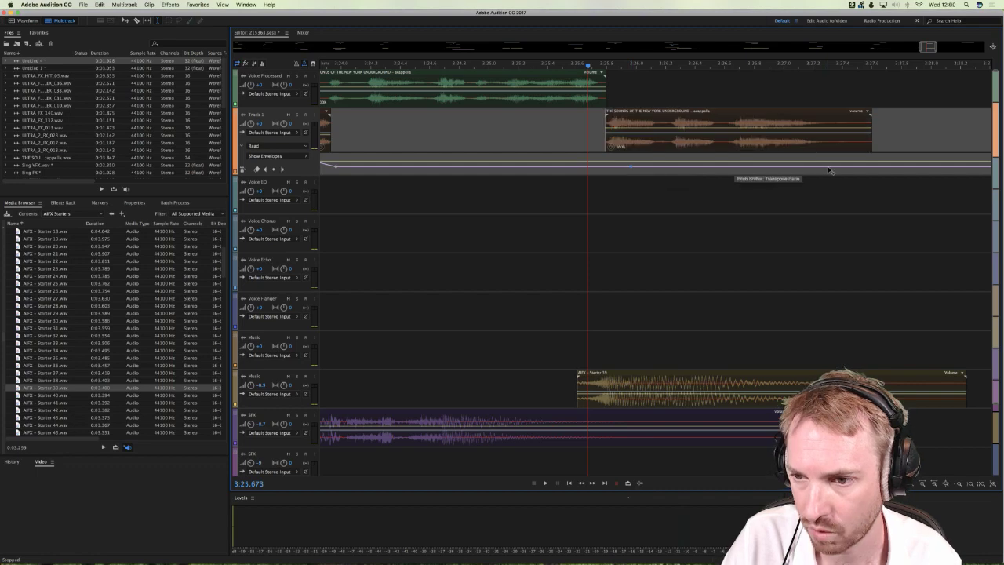
pyautogui.moveTo(876, 167); pyautogui.dragTo(861, 171)
pyautogui.press('space')
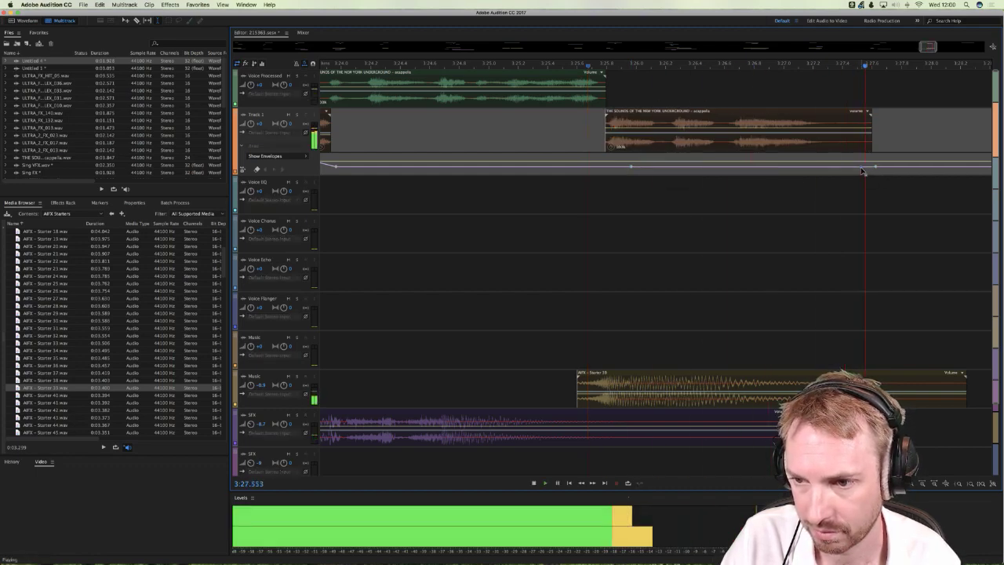
pyautogui.press('space')
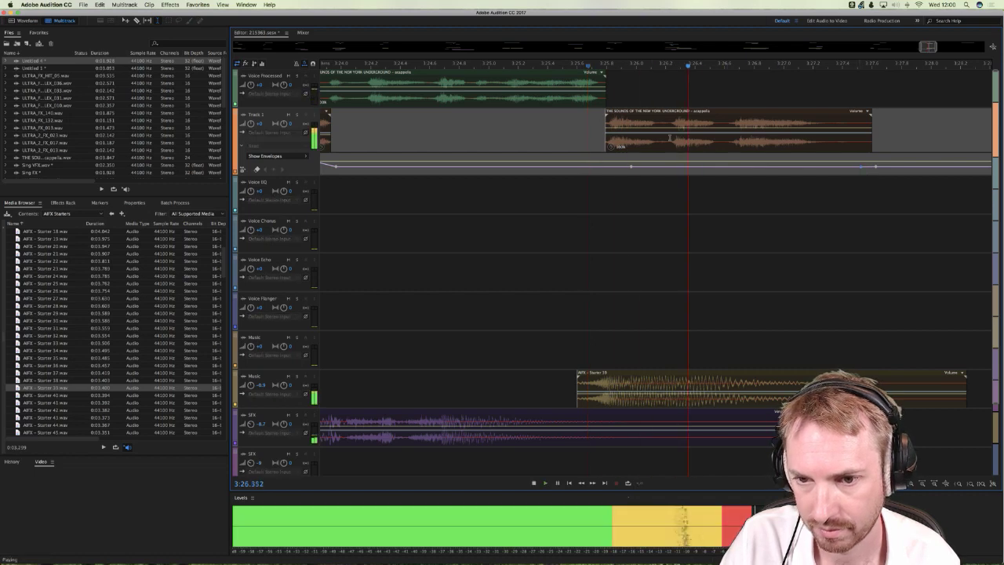
pyautogui.press('space')
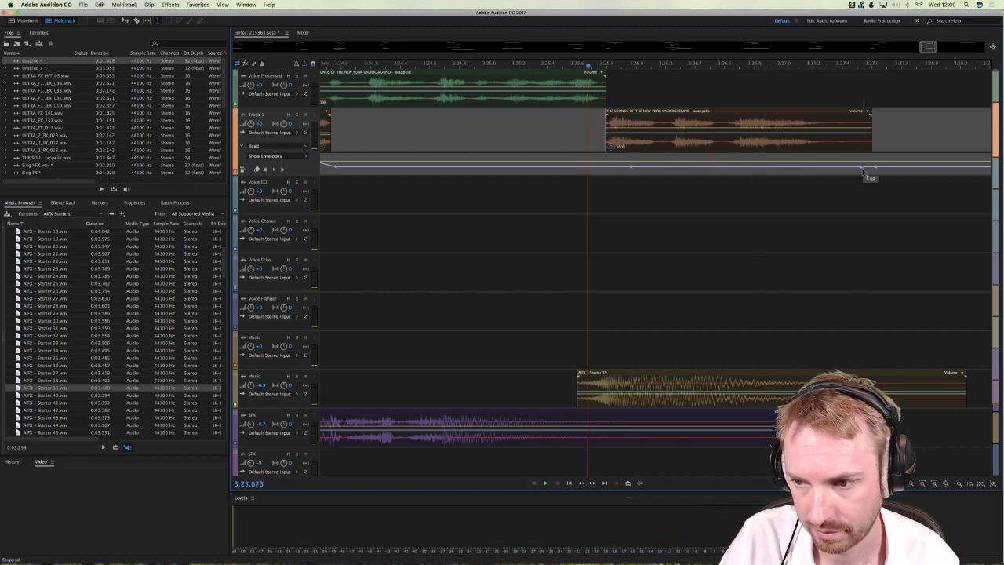
pyautogui.press('space')
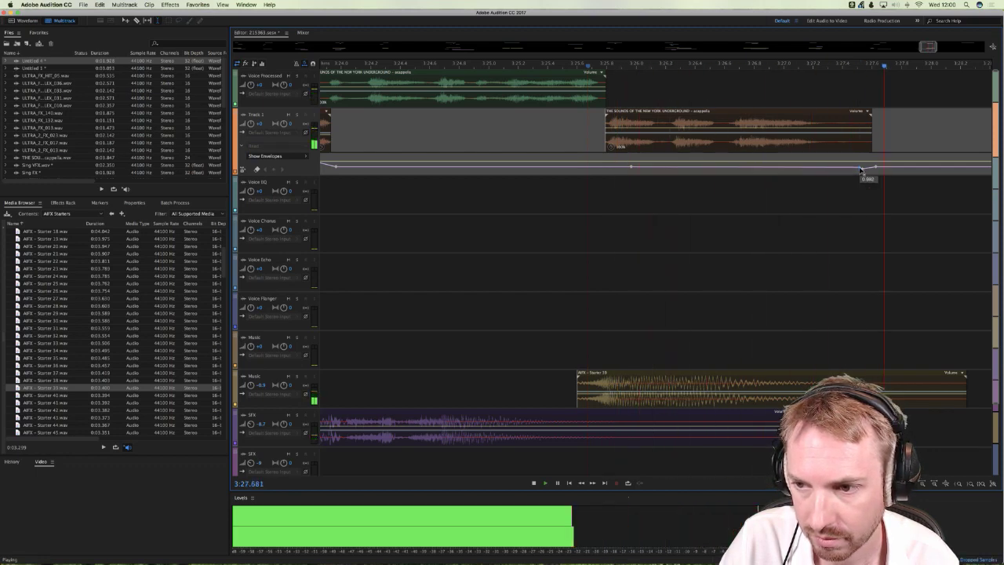
pyautogui.press('space')
pyautogui.press('space')
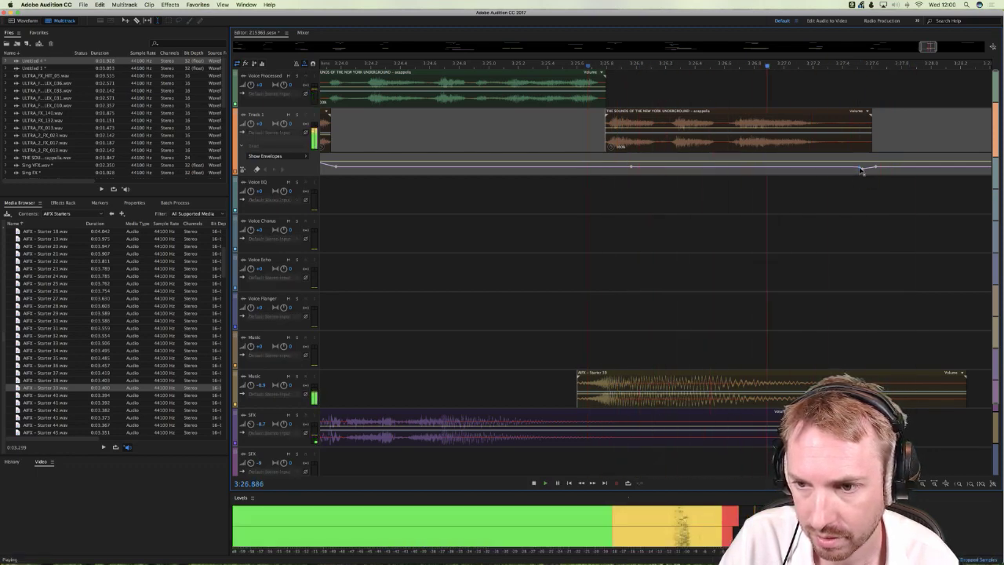
pyautogui.press('space')
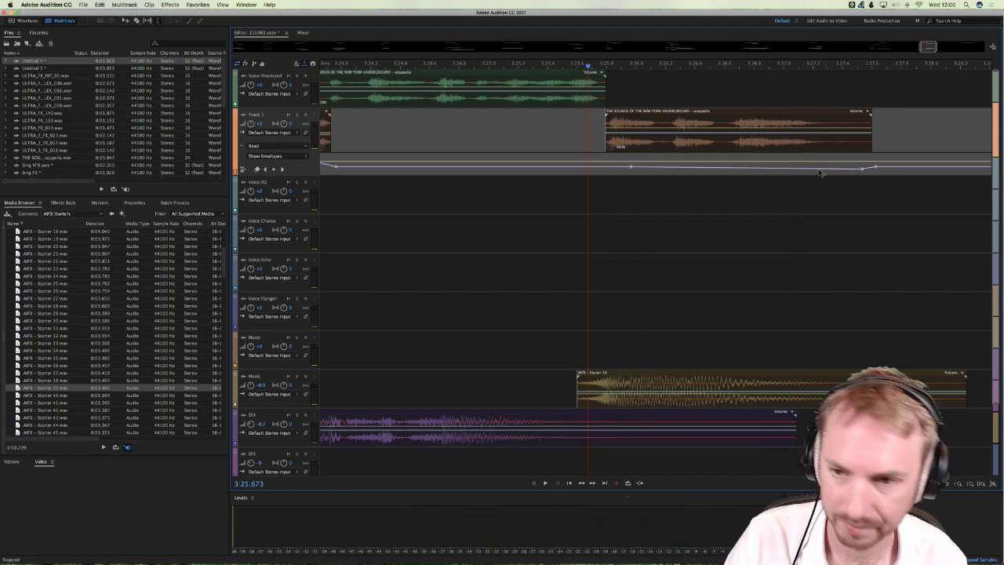
pyautogui.press('Delete')
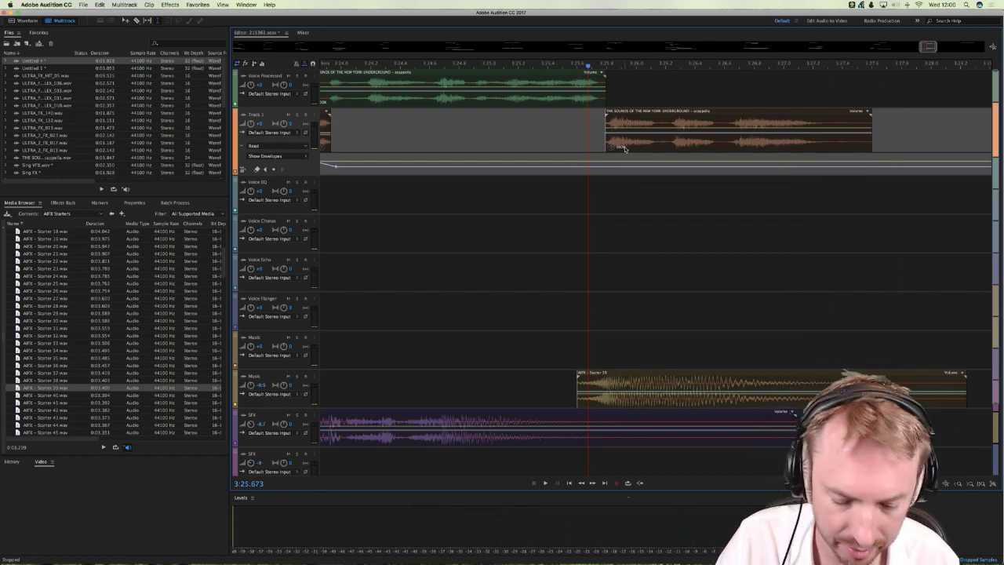
pyautogui.press('super+z')
pyautogui.press('super+z')
pyautogui.press('super+z')
pyautogui.press('super+z')
pyautogui.press('super+z')
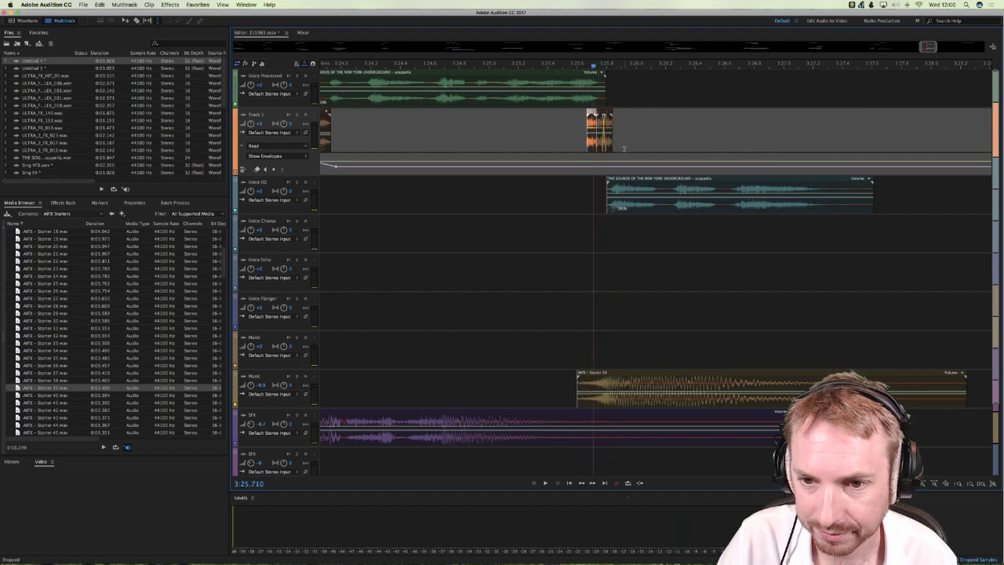
pyautogui.press('super+z')
pyautogui.press('super+z')
pyautogui.press('super+z')
pyautogui.press('super+z')
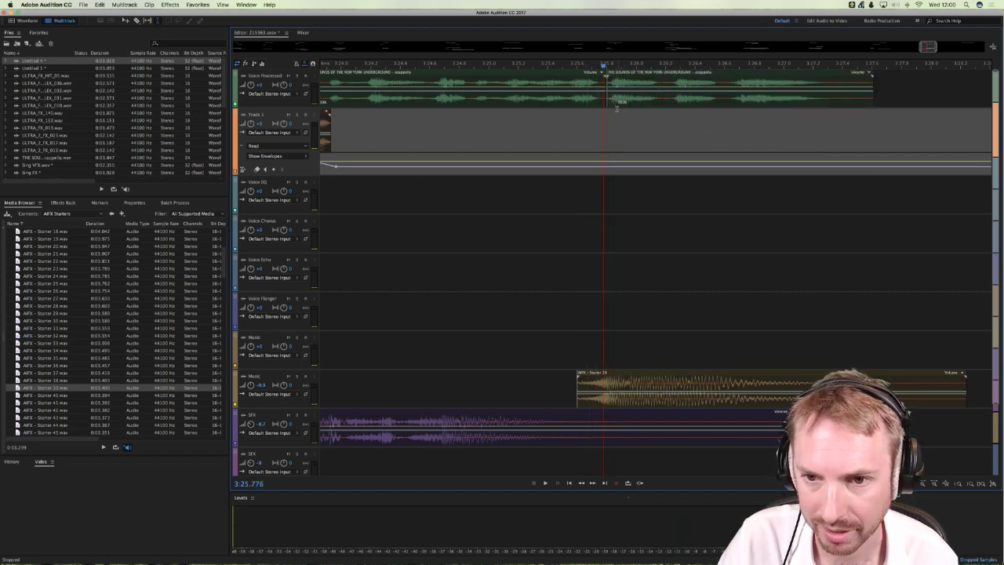
pyautogui.press('super+z')
pyautogui.click(566, 123)
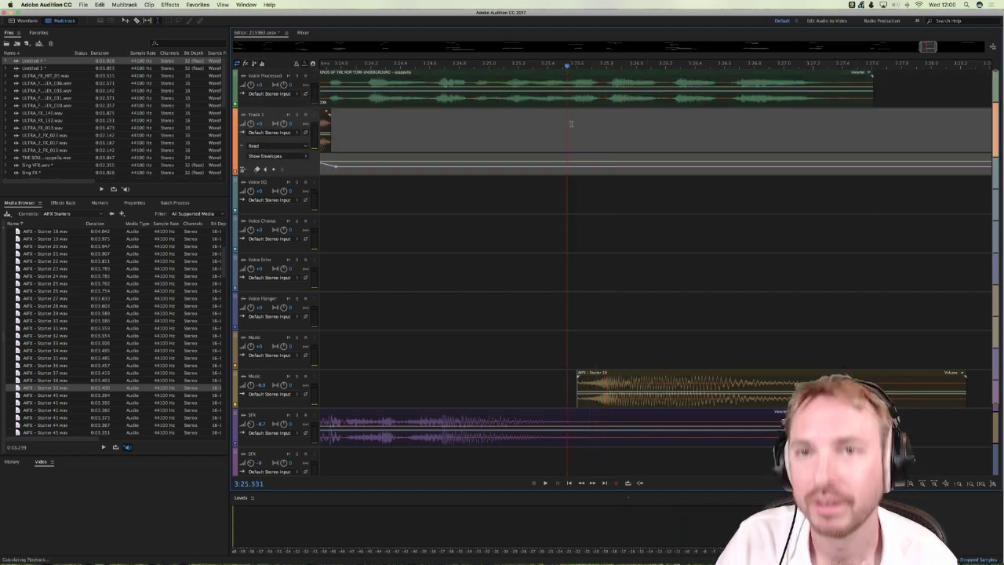
pyautogui.press('space')
pyautogui.press('space')
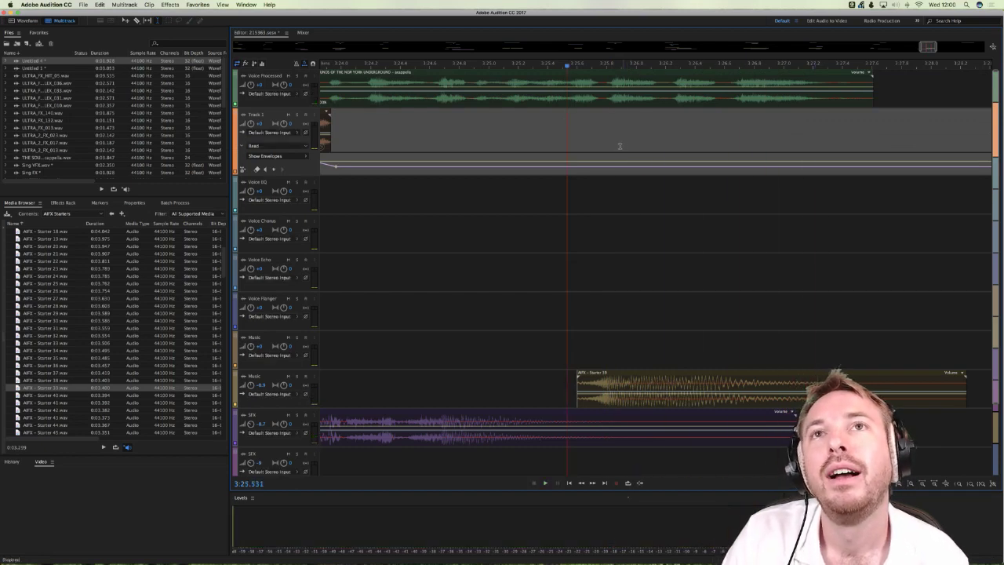
pyautogui.click(570, 135)
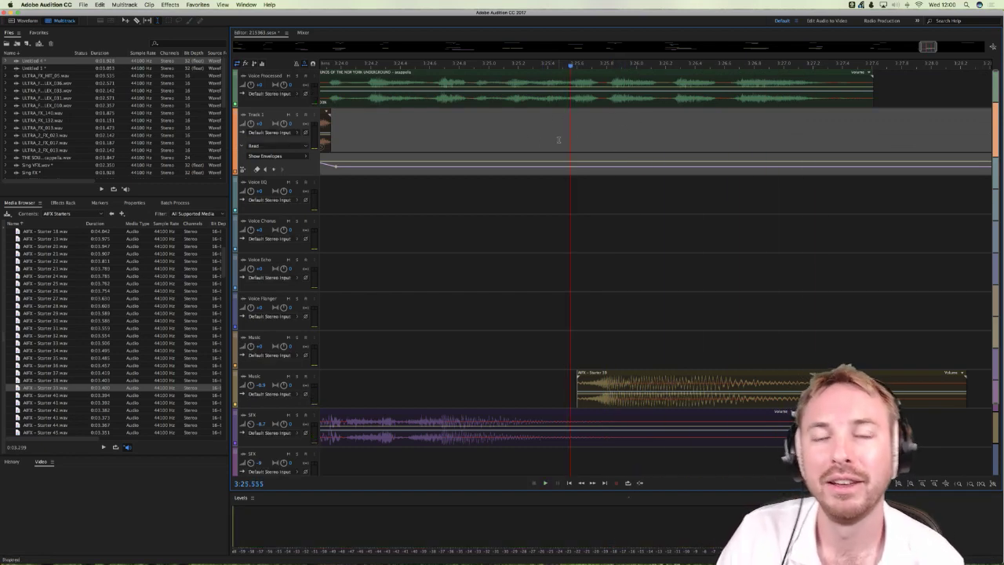
pyautogui.click(557, 134)
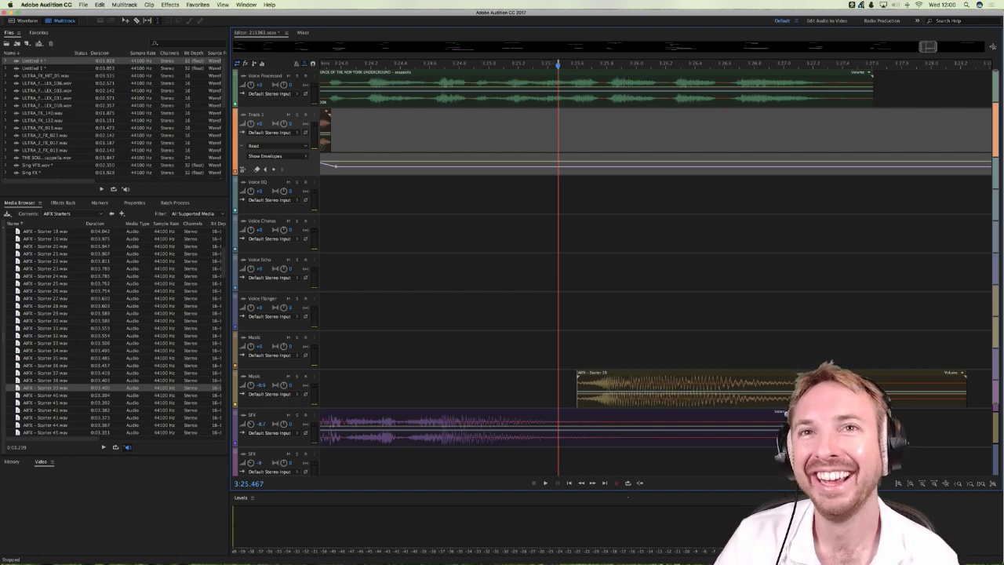
pyautogui.click(522, 141)
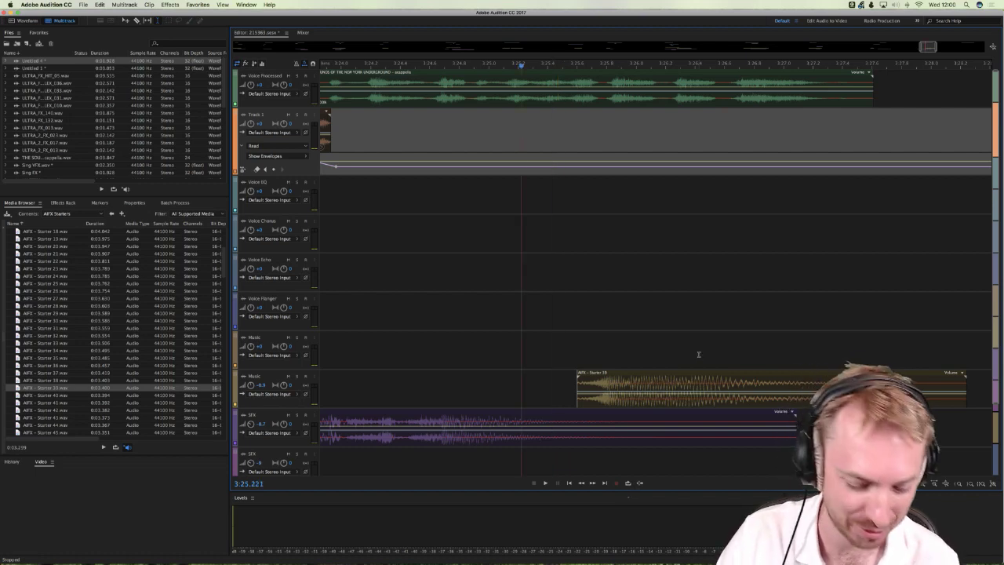
pyautogui.moveTo(308, 553)
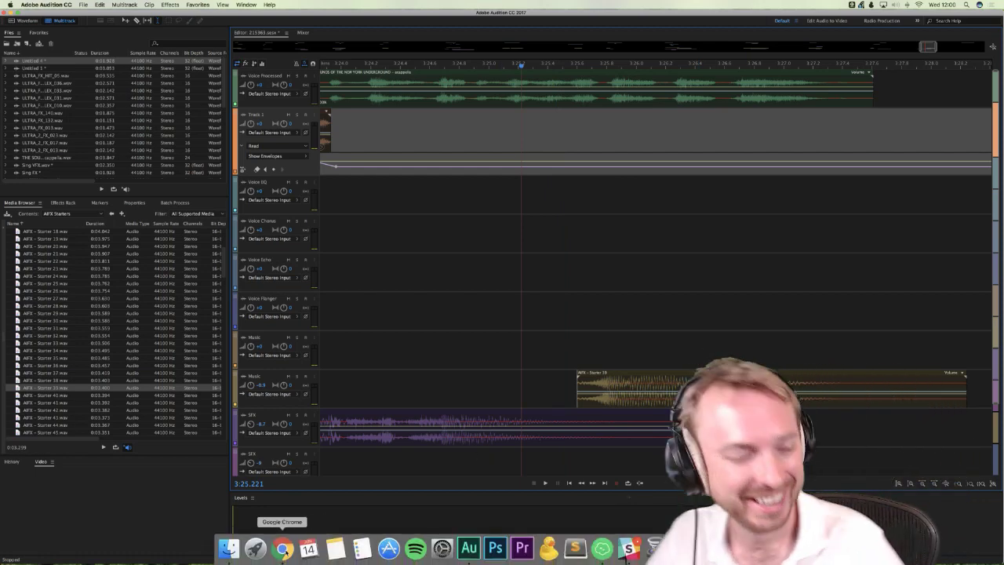
# Step: In Chrome, browse Music Radio Creative's radio imaging Instant Downloads SFX & MUSIC products, showing more
pyautogui.click(281, 548)
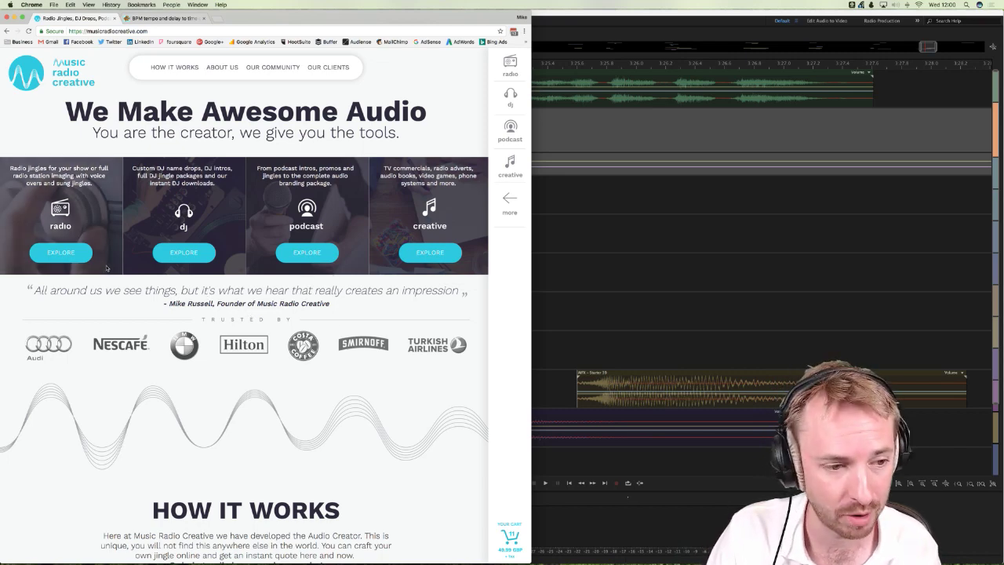
pyautogui.click(62, 253)
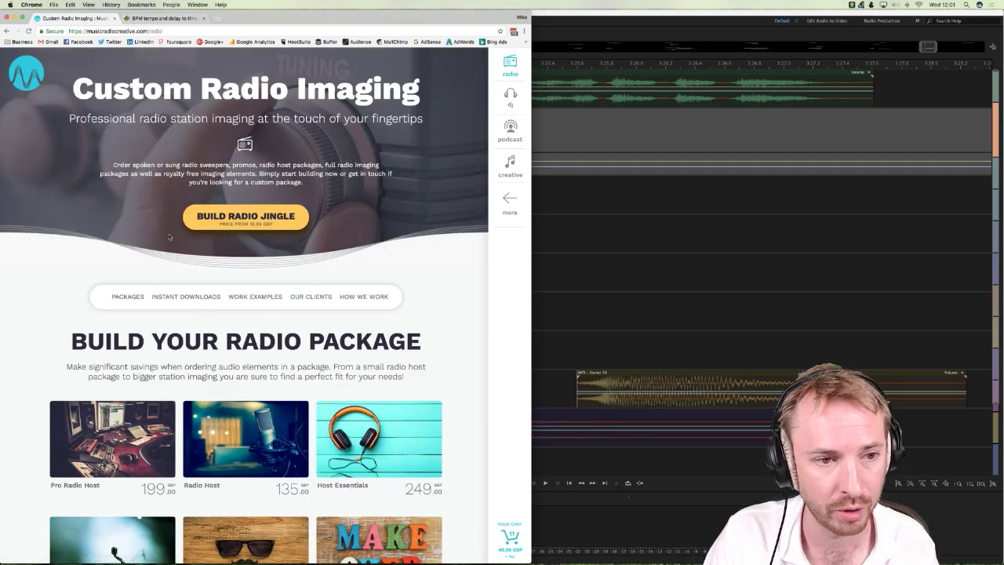
pyautogui.click(217, 296)
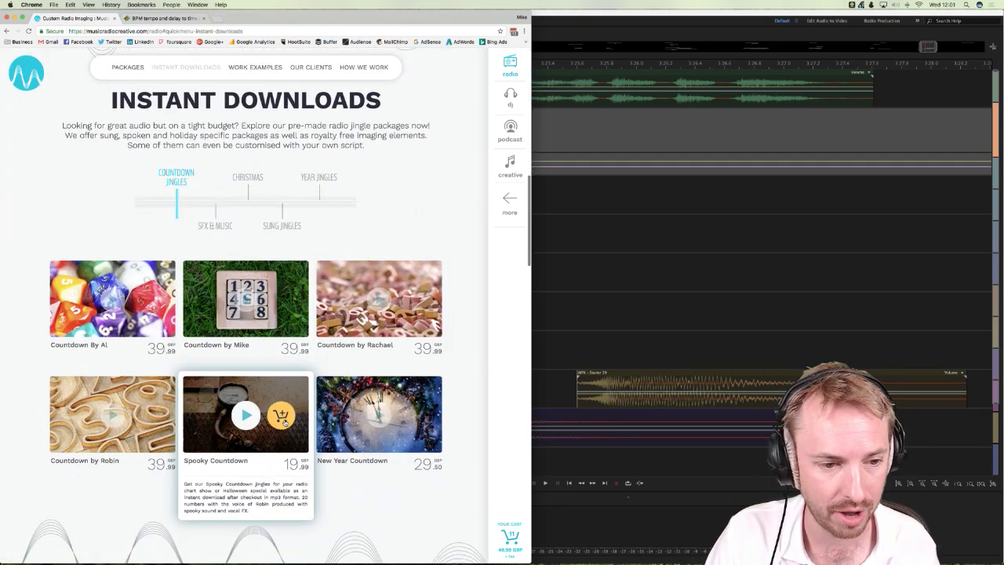
pyautogui.click(213, 227)
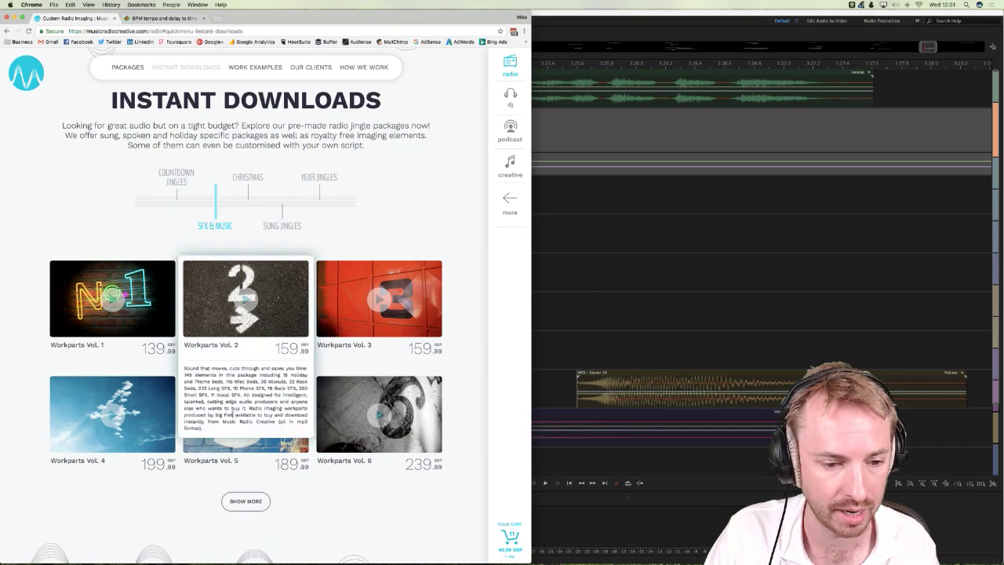
pyautogui.click(246, 502)
pyautogui.scroll(-3, 236, 329)
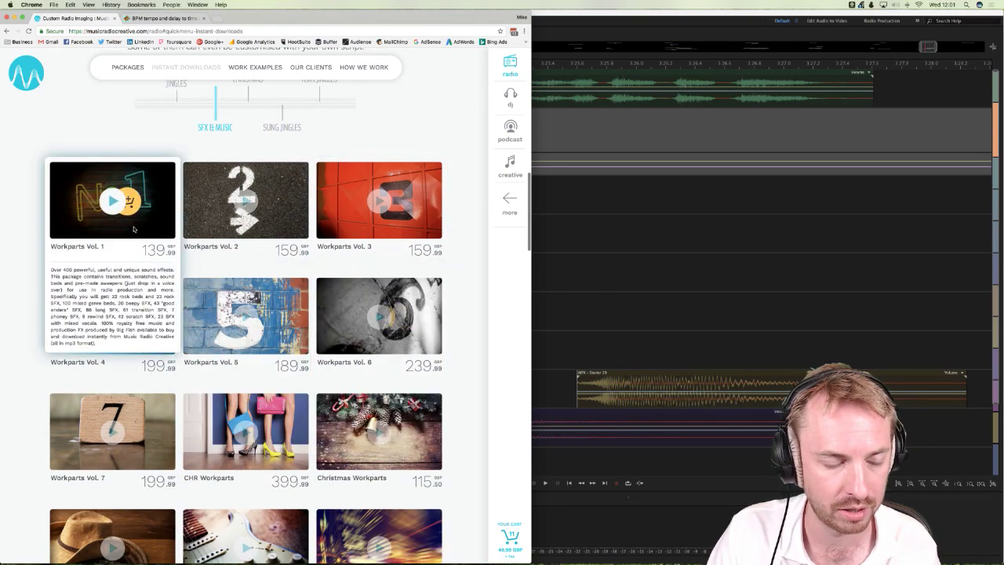
pyautogui.scroll(-8, 400, 325)
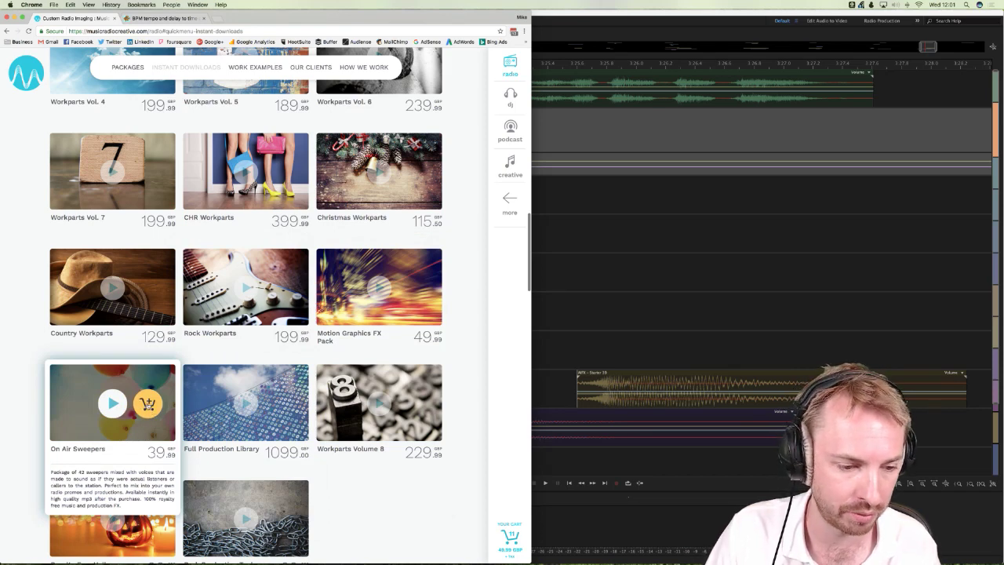
# Step: Preview the On Air Sweepers package and add it to the cart
pyautogui.click(114, 405)
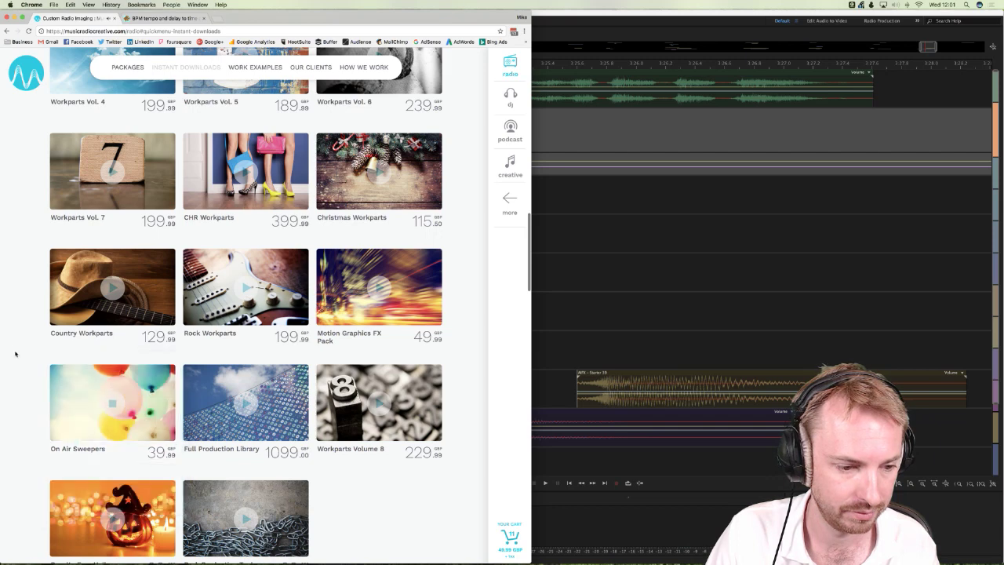
pyautogui.moveTo(88, 422)
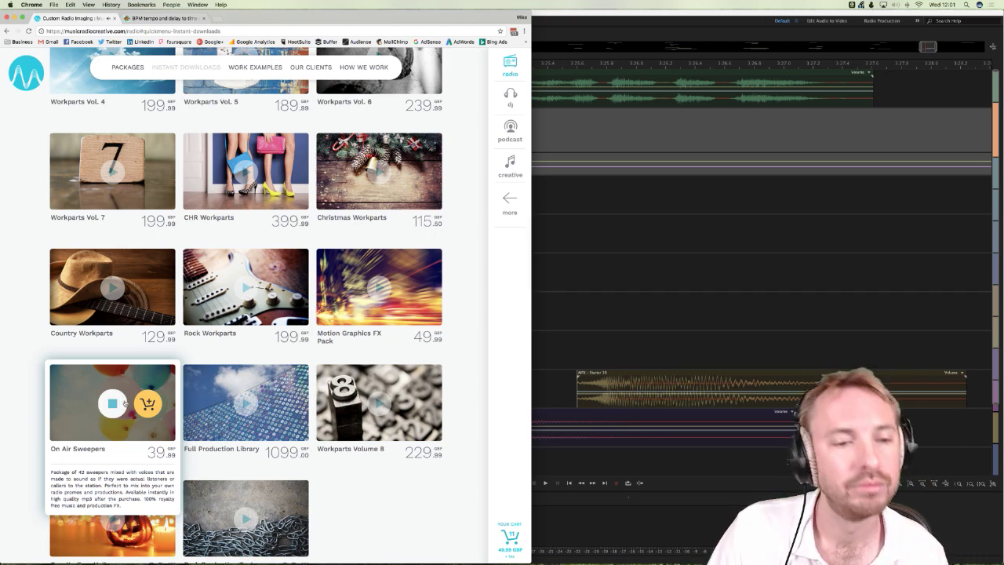
pyautogui.click(655, 559)
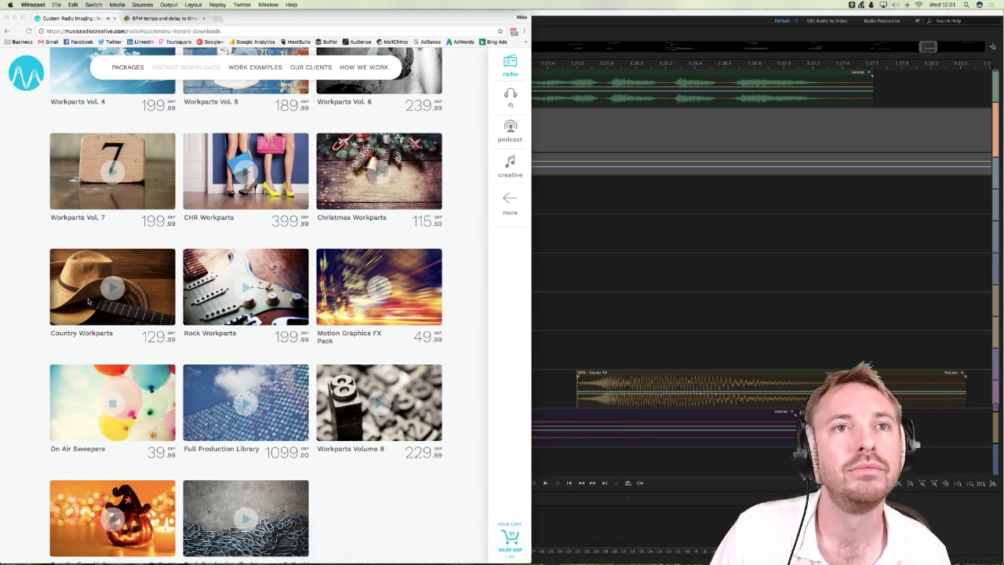
pyautogui.click(28, 351)
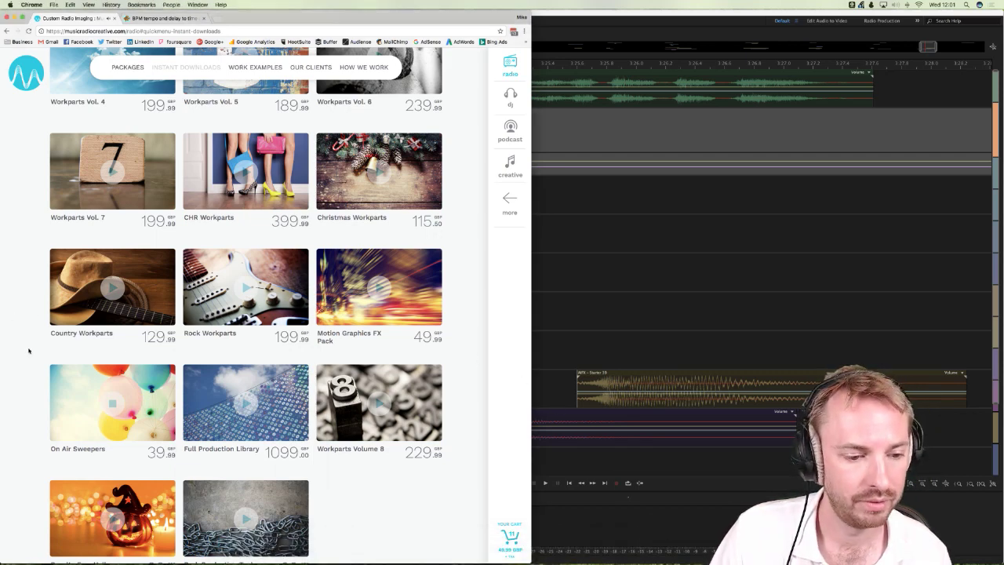
pyautogui.moveTo(149, 414)
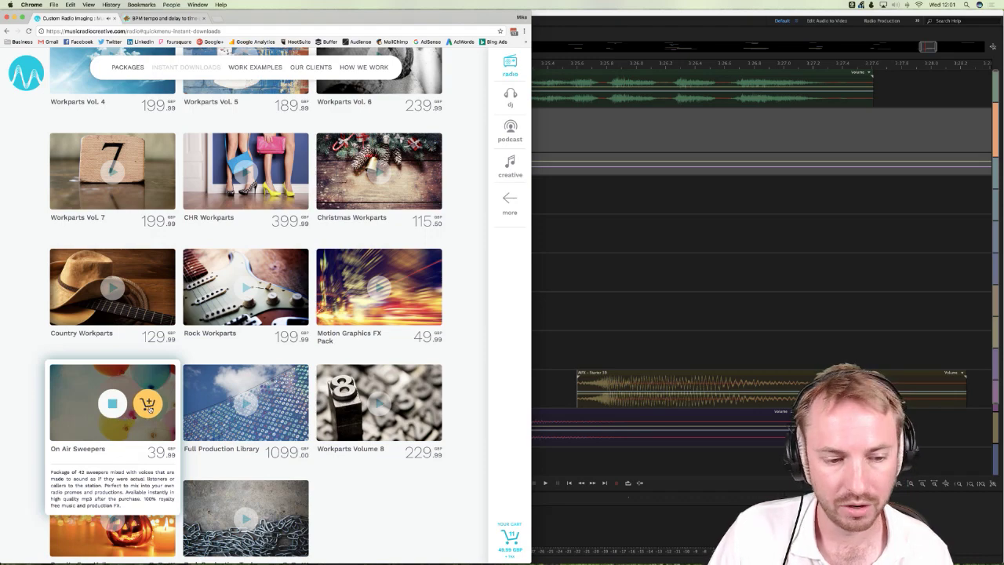
pyautogui.click(149, 406)
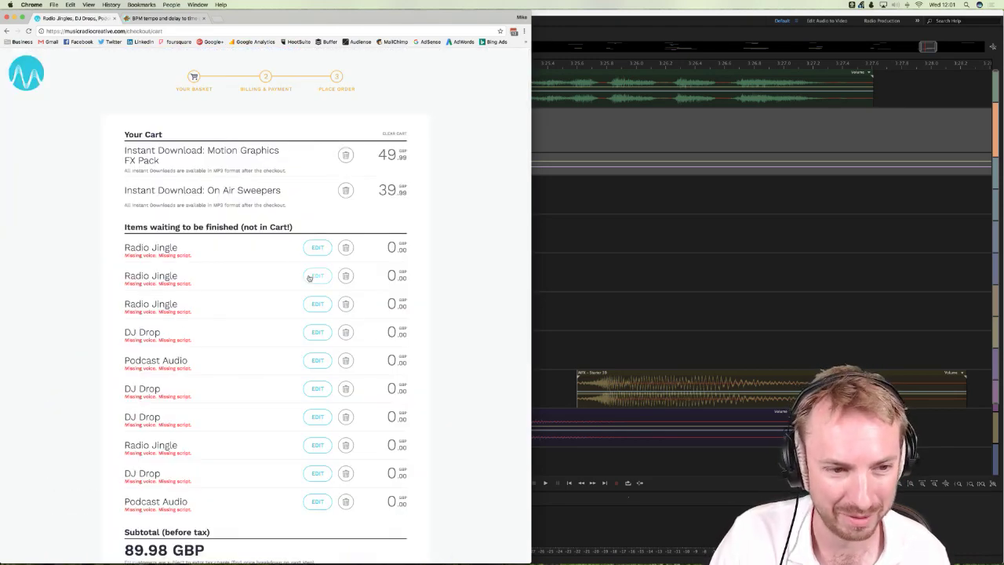
# Step: Remove the Motion Graphics FX Pack, Radio Jingles, DJ Drops and Podcast Audio item from the cart
pyautogui.scroll(-5, 303, 291)
pyautogui.scroll(5, 301, 291)
pyautogui.scroll(-5, 300, 293)
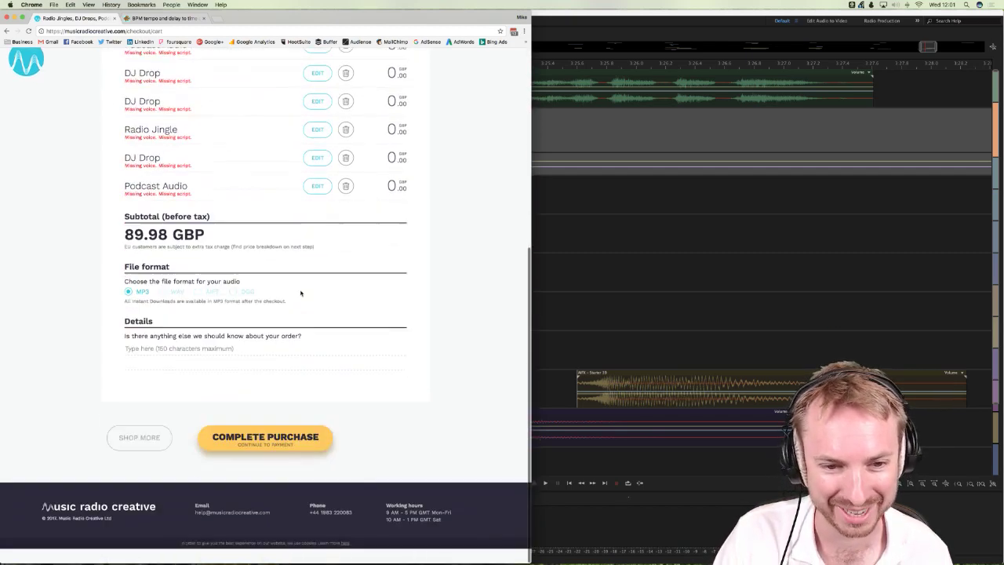
pyautogui.scroll(5, 301, 293)
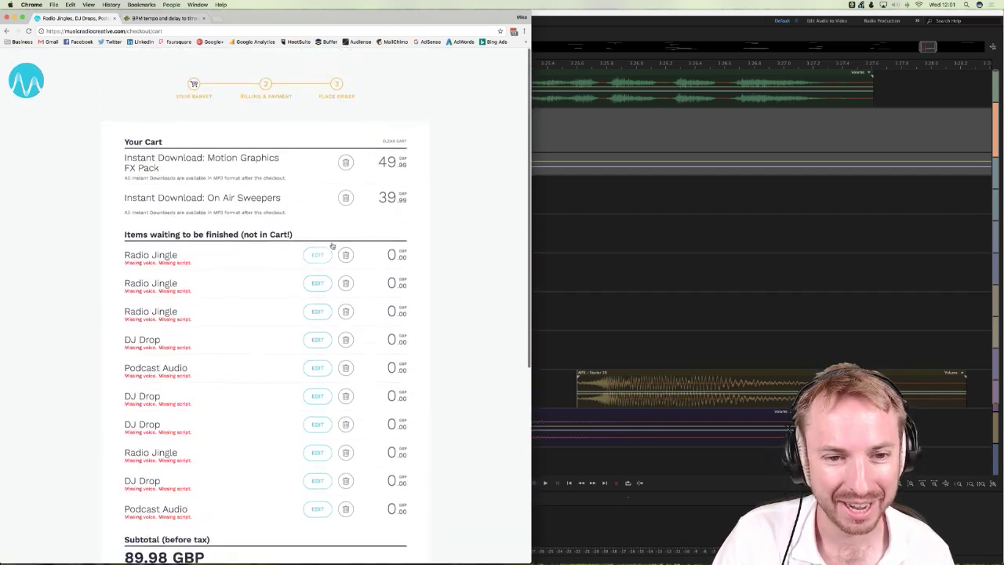
pyautogui.click(346, 156)
pyautogui.click(324, 149)
pyautogui.click(345, 154)
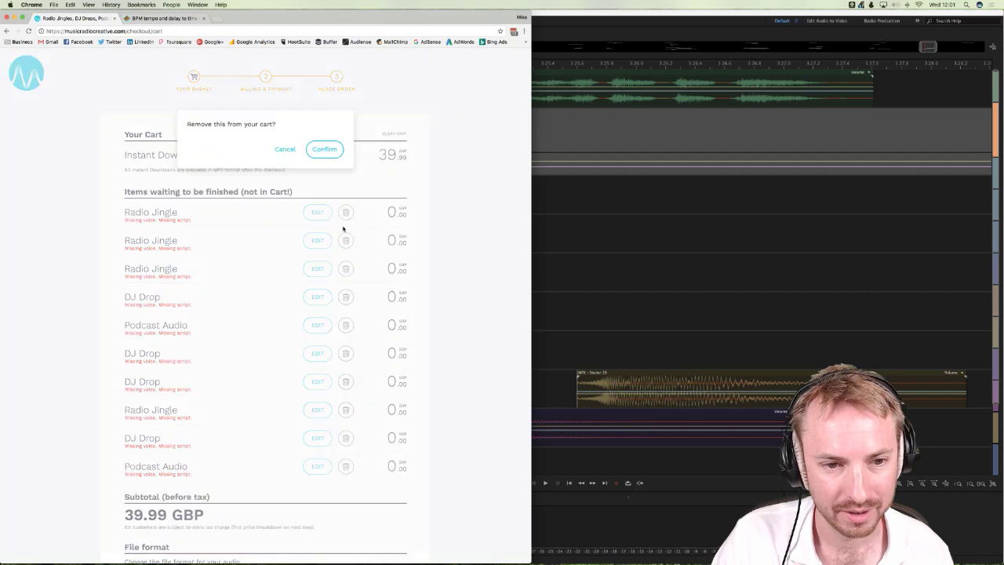
pyautogui.click(324, 149)
pyautogui.click(345, 154)
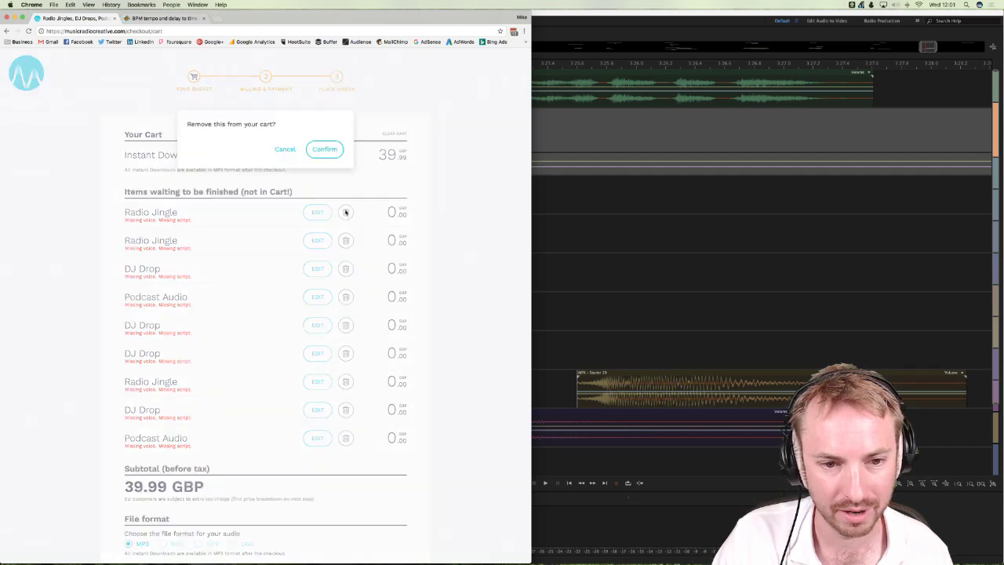
pyautogui.click(324, 149)
pyautogui.click(345, 153)
pyautogui.click(324, 149)
pyautogui.click(345, 153)
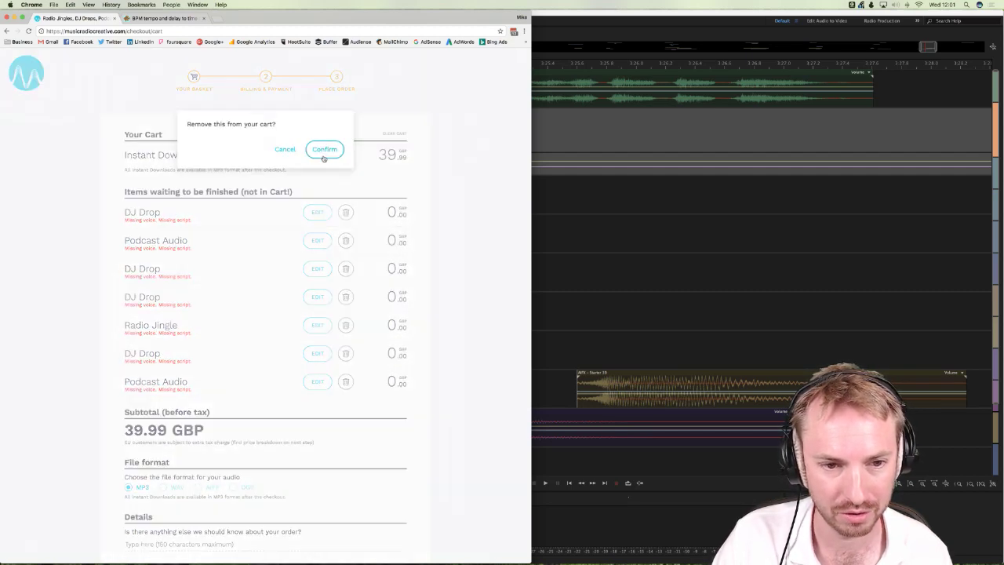
pyautogui.click(324, 149)
pyautogui.click(345, 153)
pyautogui.click(324, 149)
pyautogui.click(346, 154)
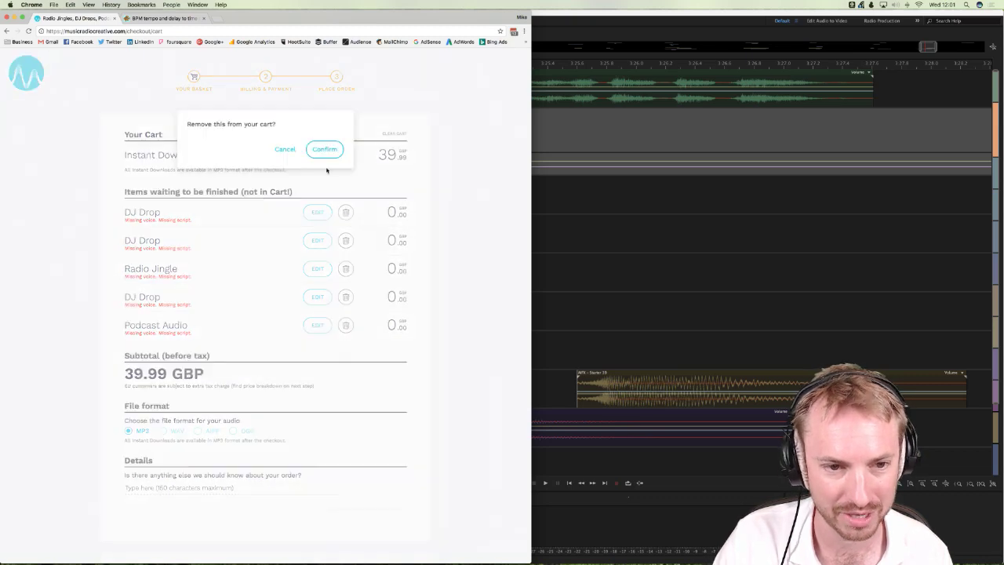
pyautogui.click(324, 149)
pyautogui.click(345, 212)
pyautogui.click(324, 149)
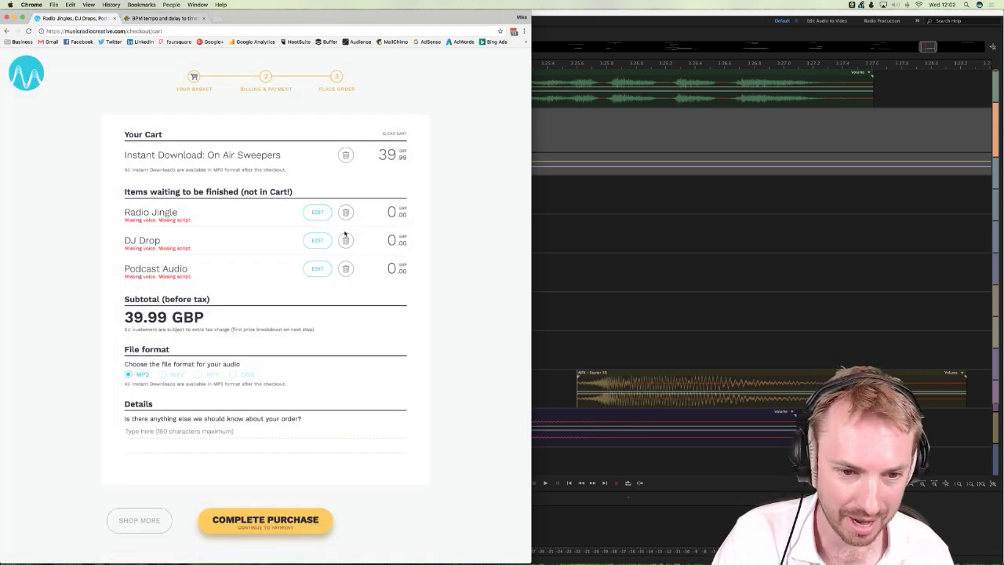
pyautogui.click(345, 212)
pyautogui.click(324, 149)
pyautogui.click(345, 213)
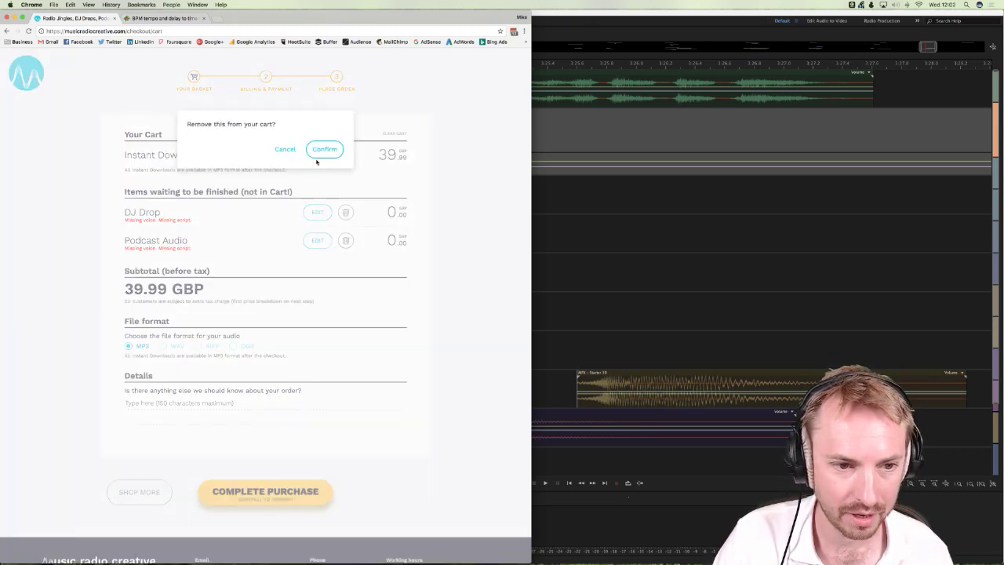
pyautogui.click(324, 149)
pyautogui.click(346, 212)
pyautogui.click(324, 149)
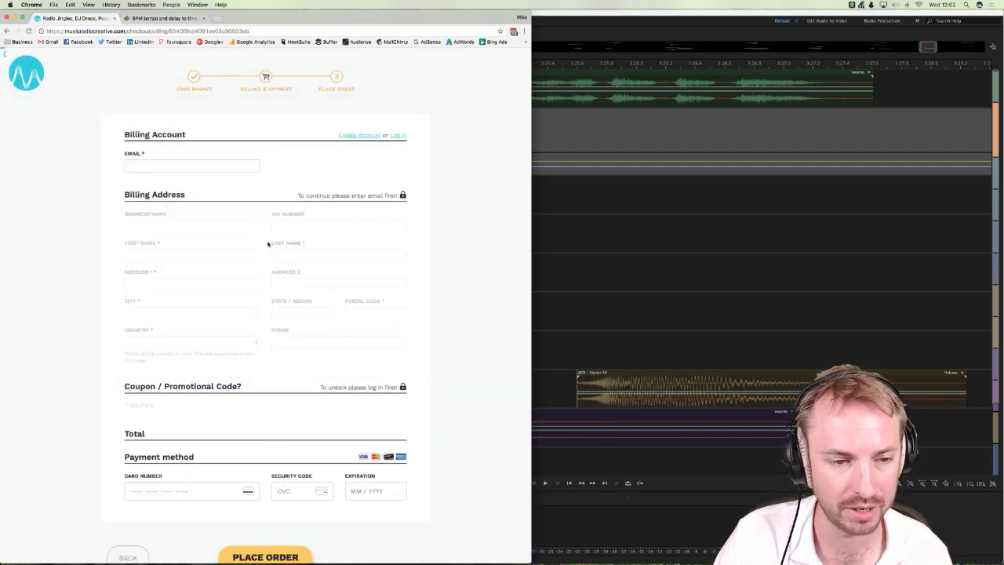
# Step: Review the cart holding only On Air Sweepers at 39.99 GBP, then return to Audition
pyautogui.scroll(-3, 359, 278)
pyautogui.scroll(-1, 358, 278)
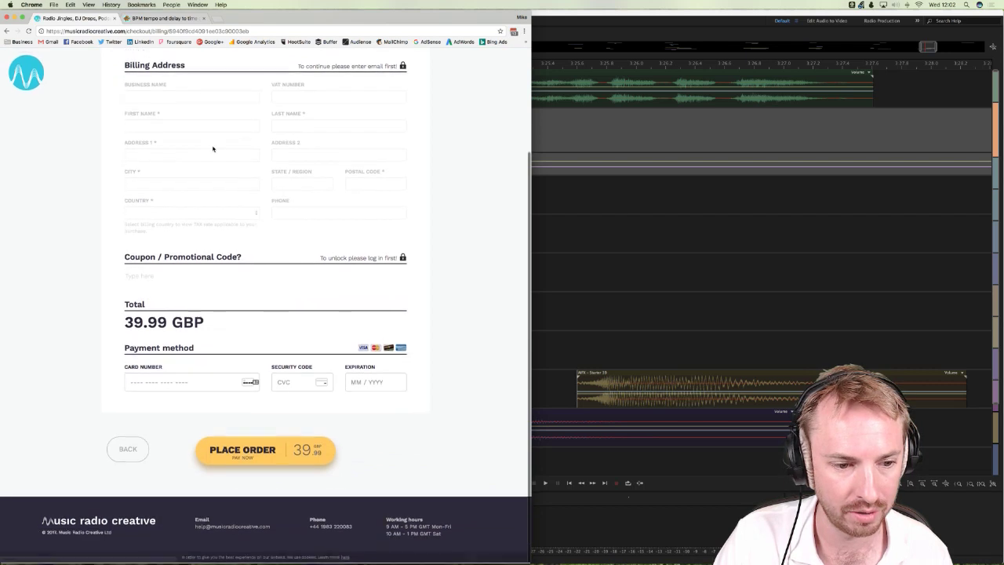
pyautogui.scroll(3, 412, 348)
pyautogui.scroll(-3, 412, 348)
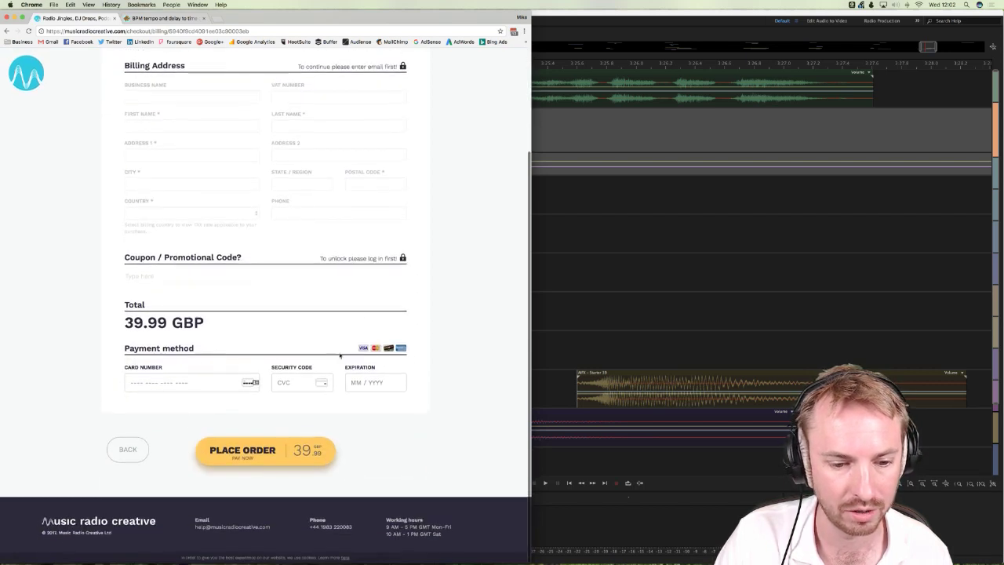
pyautogui.scroll(5, 386, 212)
pyautogui.scroll(-1, 387, 213)
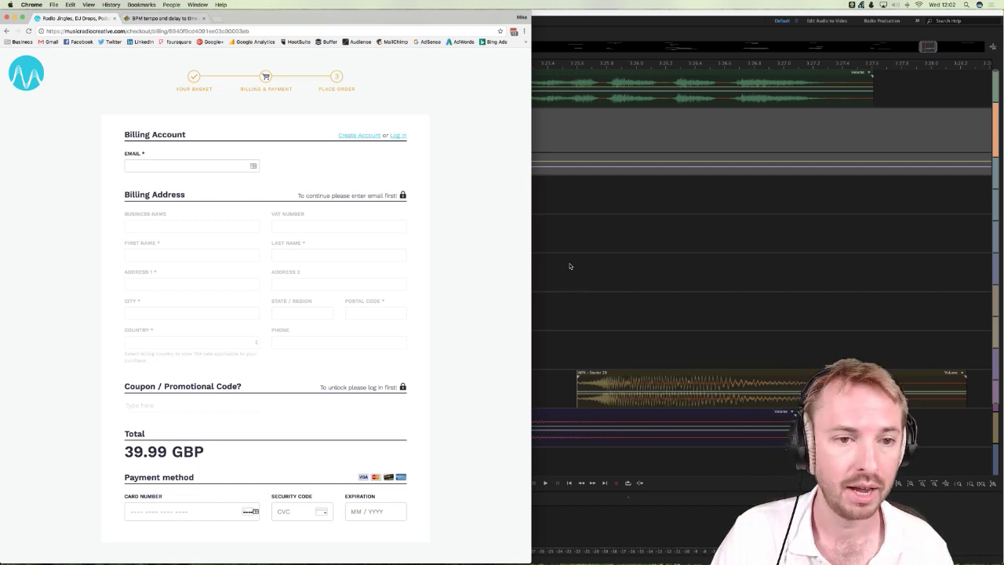
pyautogui.click(569, 266)
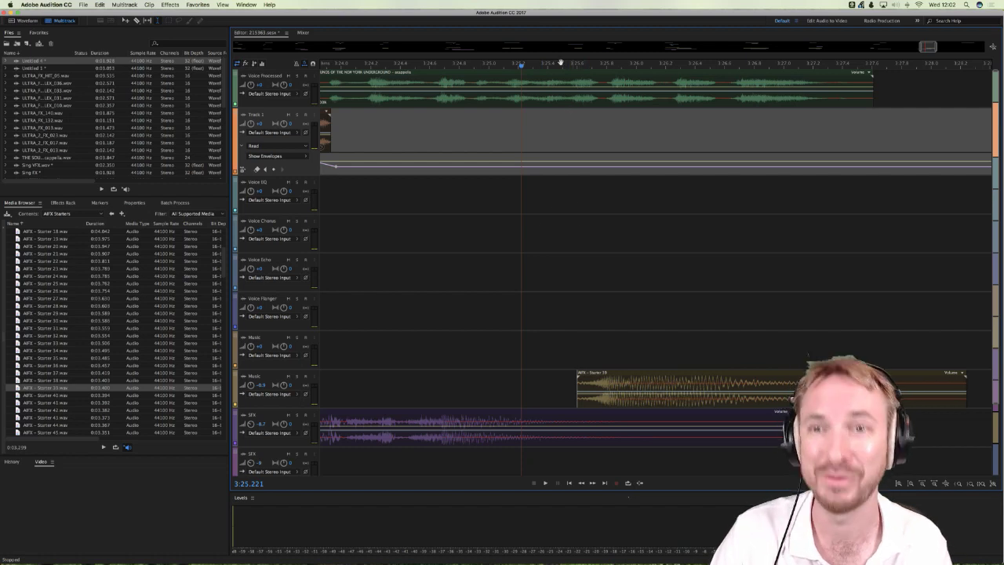
# Step: Play the vocal and SFX section from about 3:22.7, then select the Voice Processed vocal clip
pyautogui.scroll(-6, 548, 60)
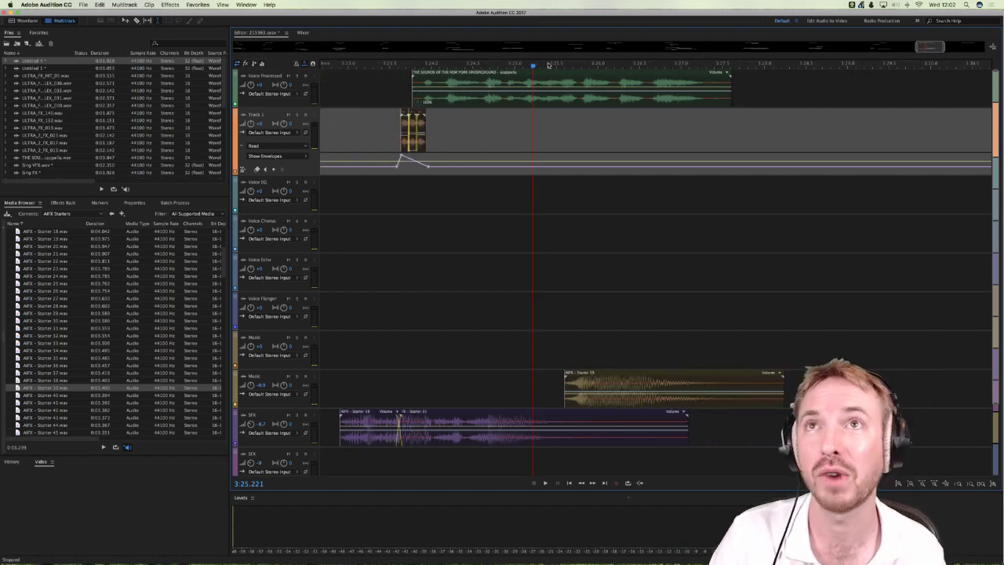
pyautogui.scroll(-1, 547, 64)
pyautogui.click(531, 234)
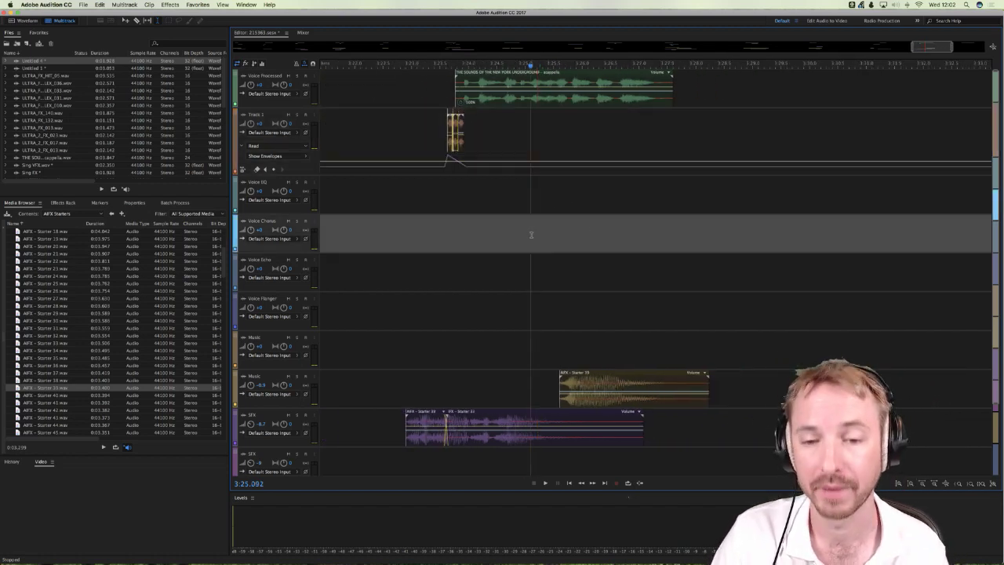
pyautogui.click(606, 230)
pyautogui.click(396, 251)
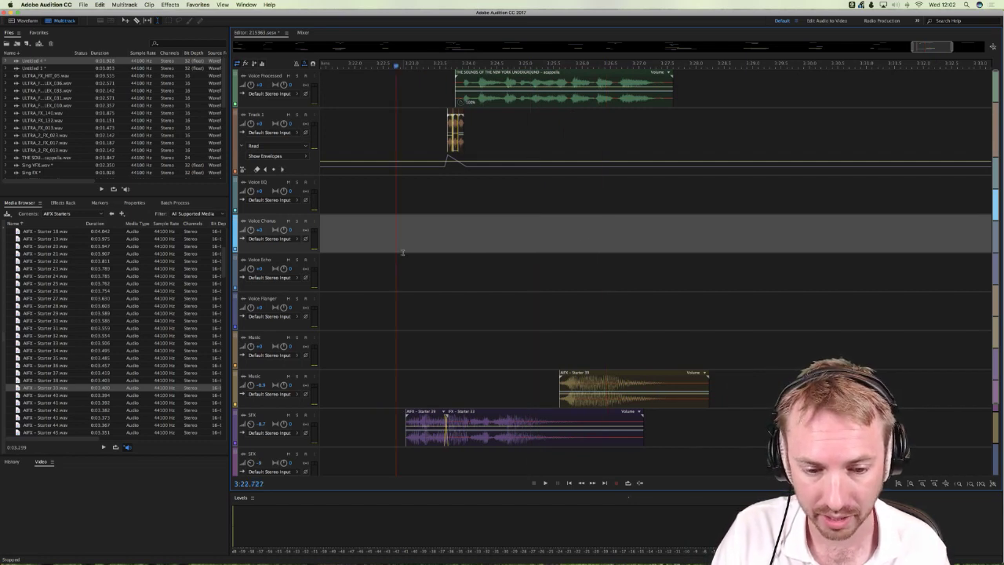
pyautogui.press('space')
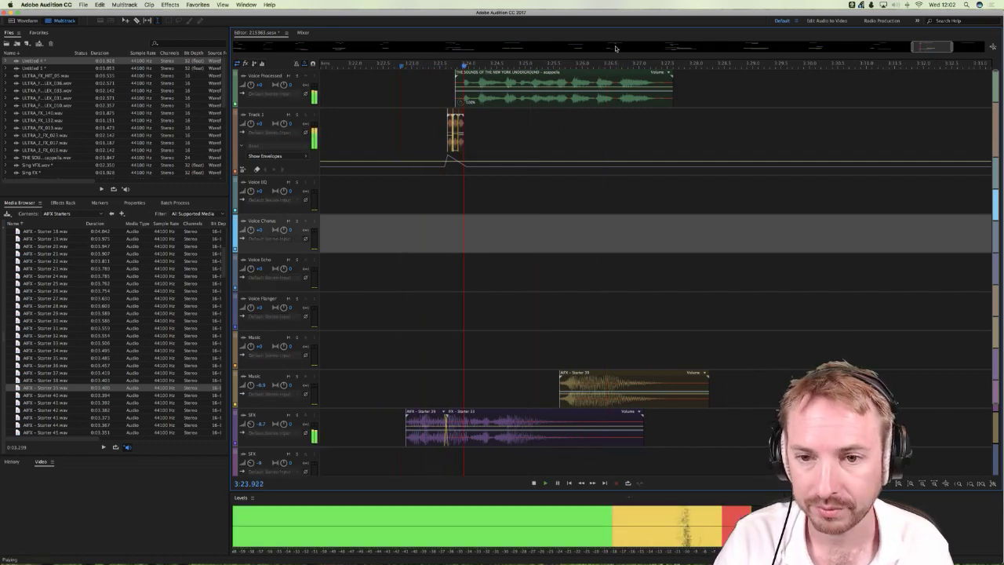
pyautogui.scroll(-5, 615, 66)
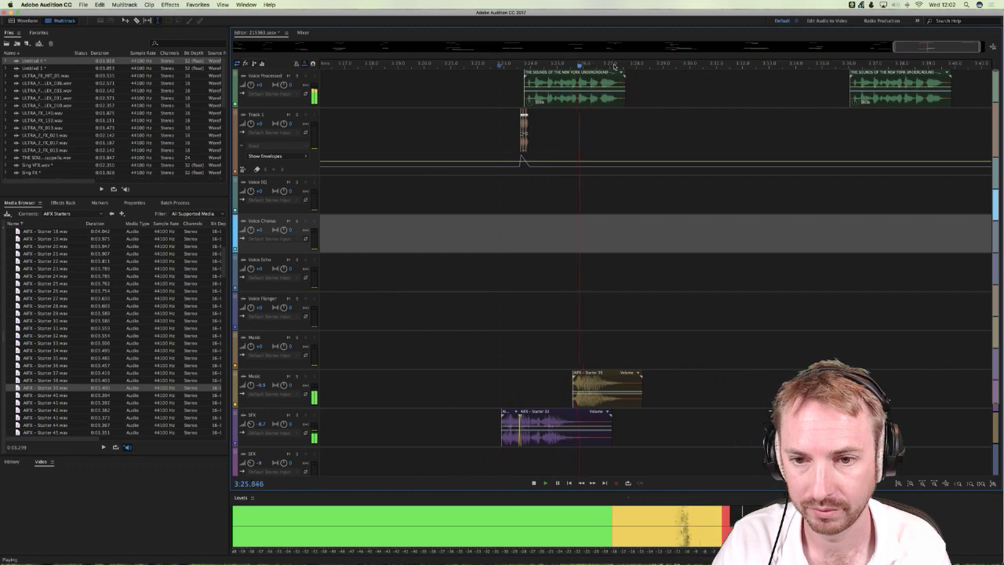
pyautogui.press('space')
pyautogui.click(578, 87)
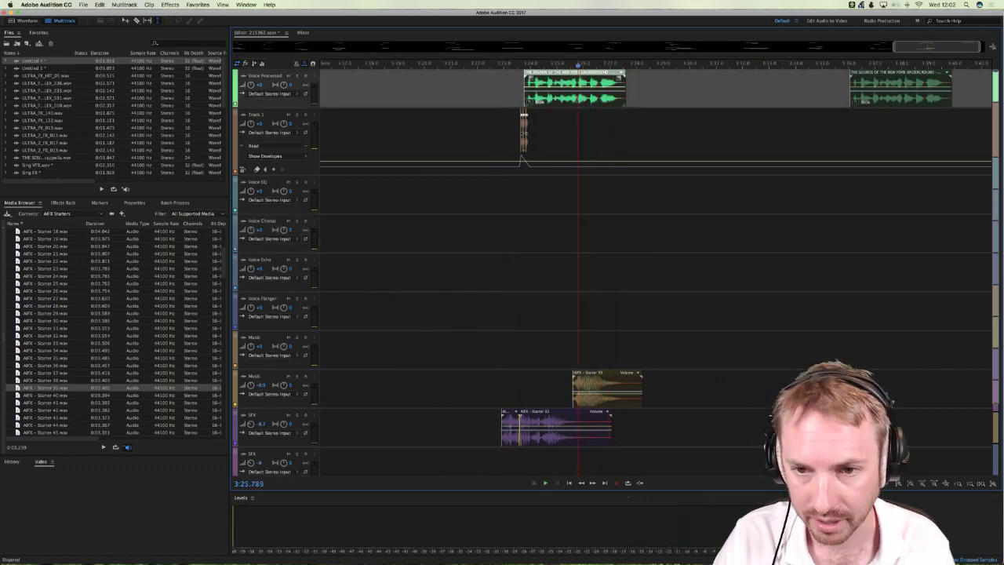
# Step: Copy the acapella phrase from the playhead to its end and paste it into new file Untitled 5
pyautogui.press('9')
pyautogui.moveTo(620, 165); pyautogui.dragTo(943, 164)
pyautogui.press('super+c')
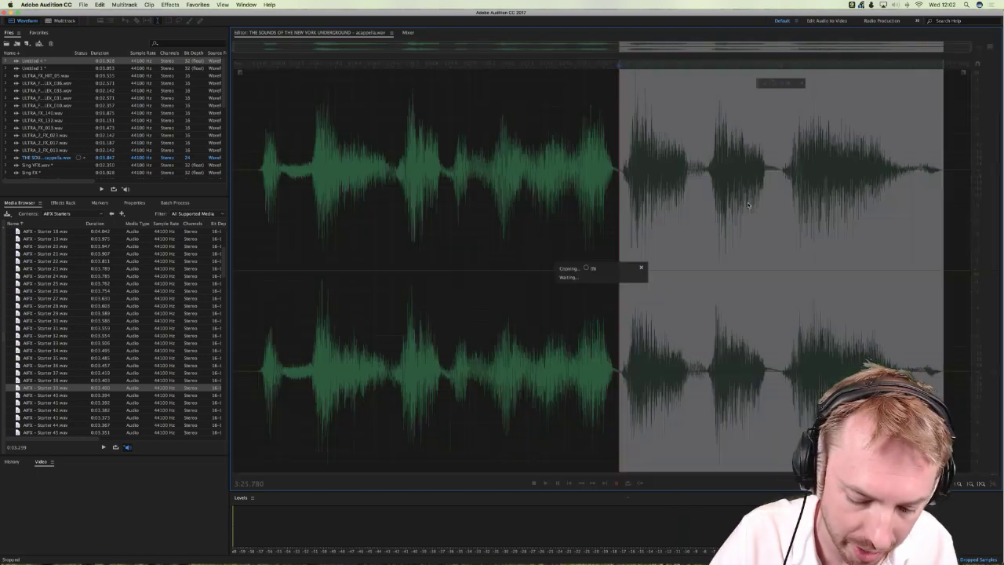
pyautogui.press('super+shift+n')
pyautogui.press('Return')
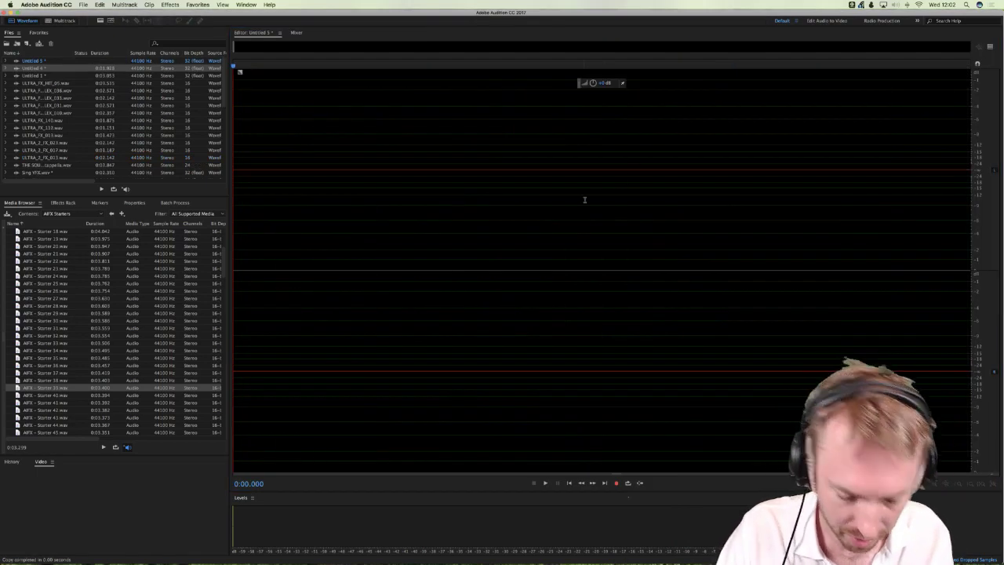
pyautogui.press('super+v')
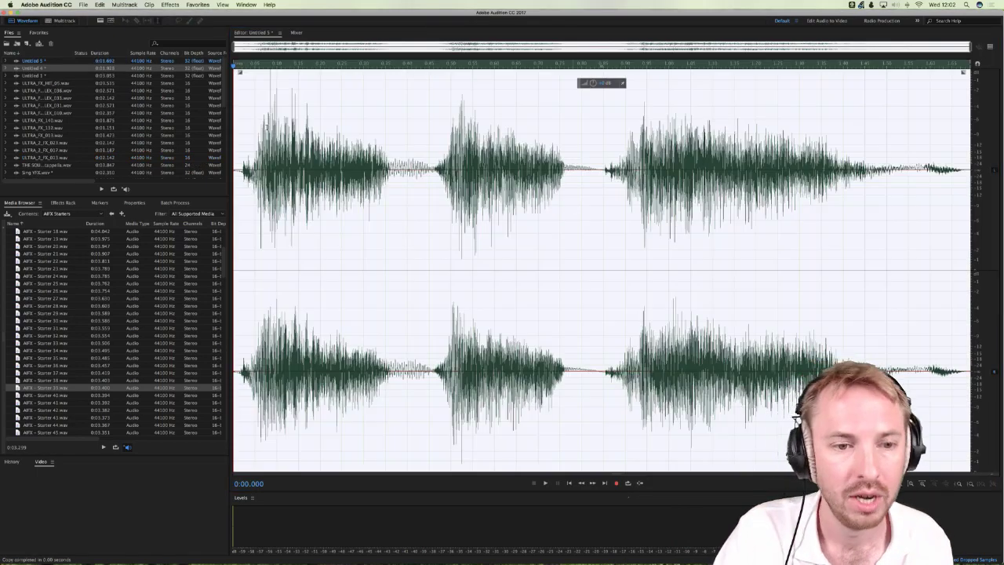
# Step: Apply the Pitch Bender's Turntable Losing Power preset to the audio from 0.846 s onward
pyautogui.click(602, 165)
pyautogui.press('space')
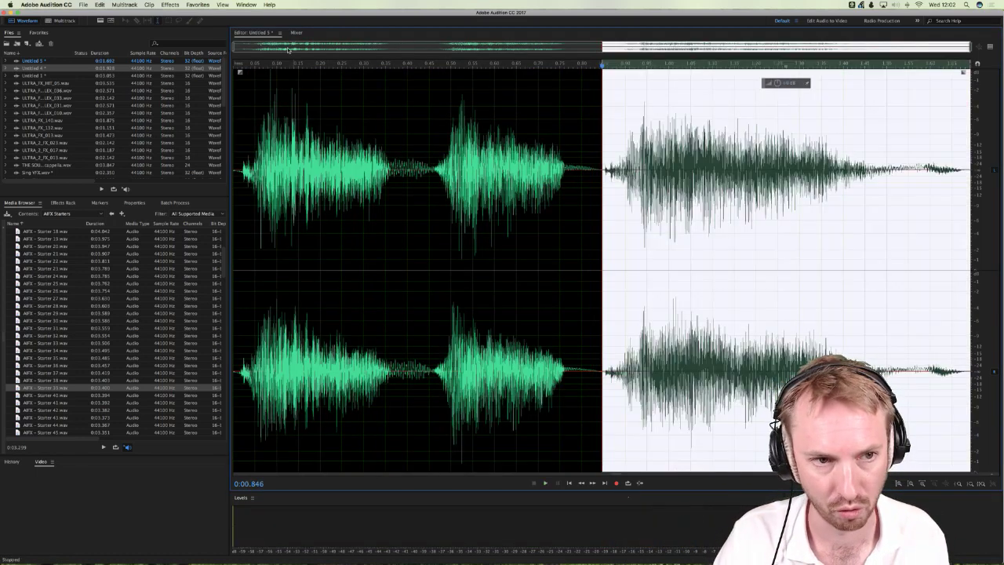
pyautogui.click(189, 6)
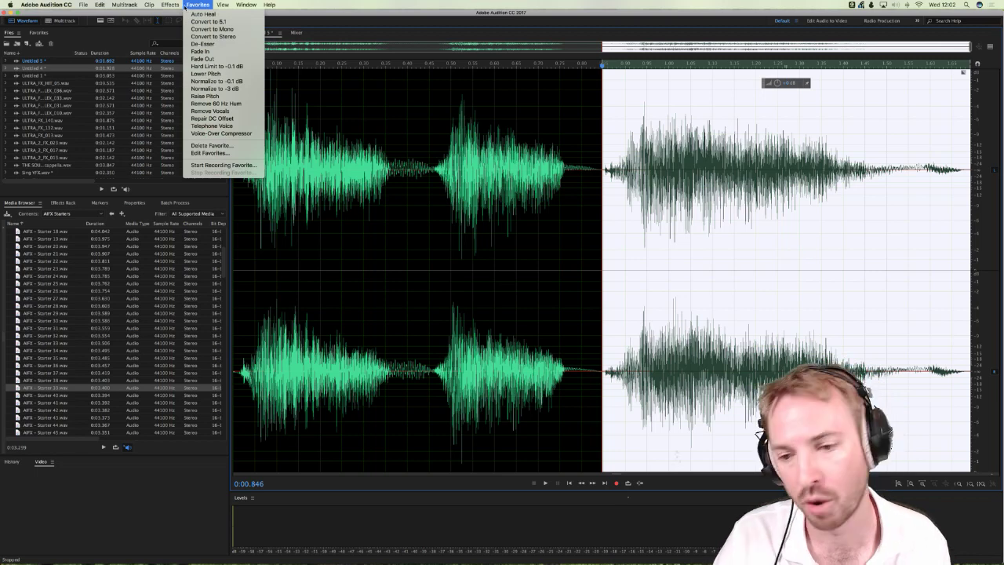
pyautogui.moveTo(170, 5)
pyautogui.moveTo(185, 161)
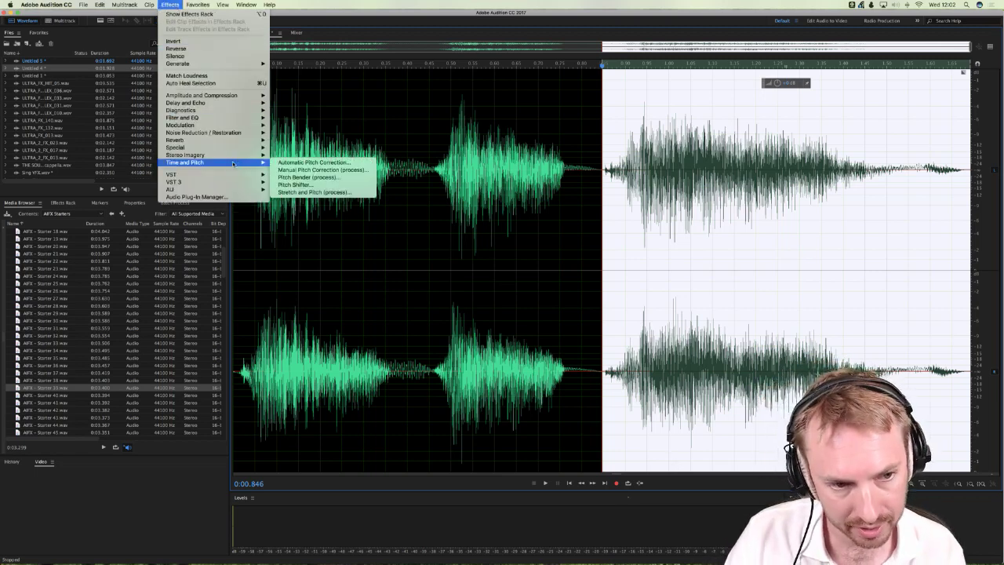
pyautogui.click(315, 179)
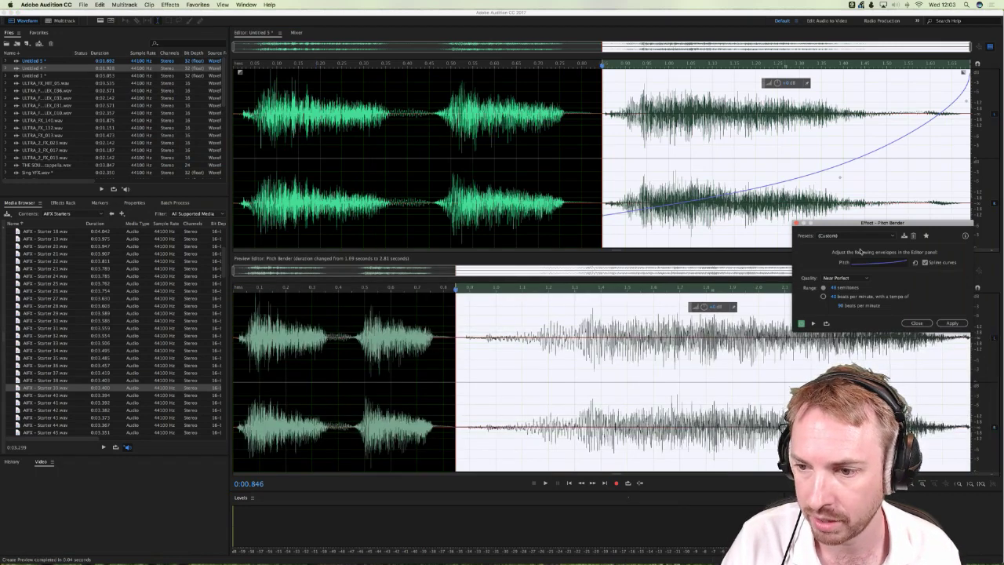
pyautogui.click(856, 236)
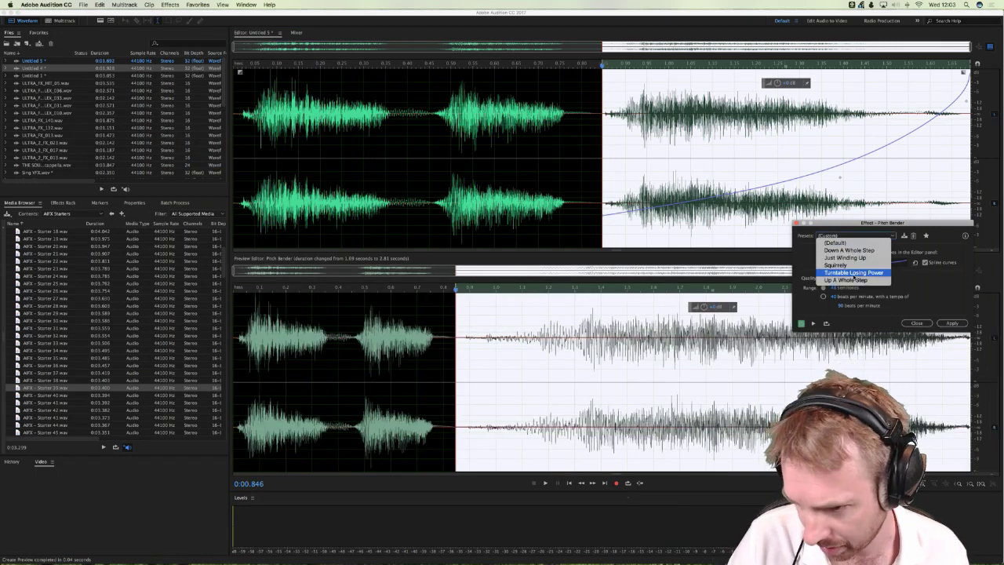
pyautogui.click(861, 272)
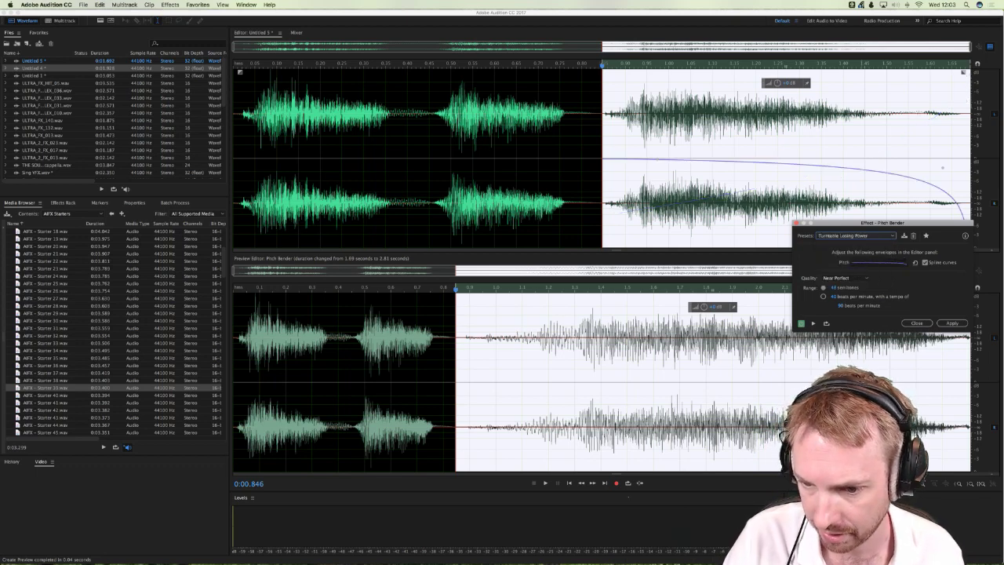
pyautogui.press('space')
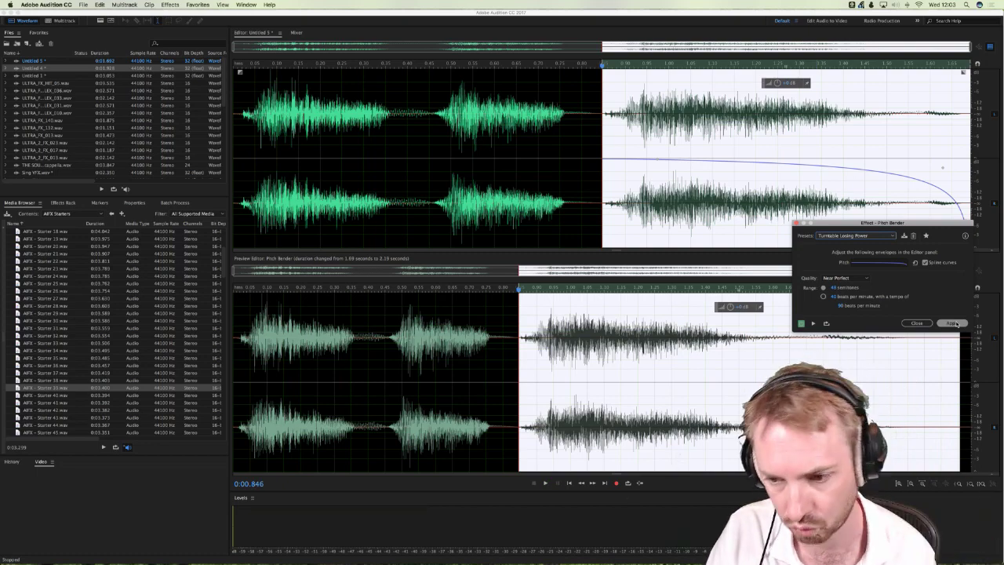
pyautogui.click(954, 323)
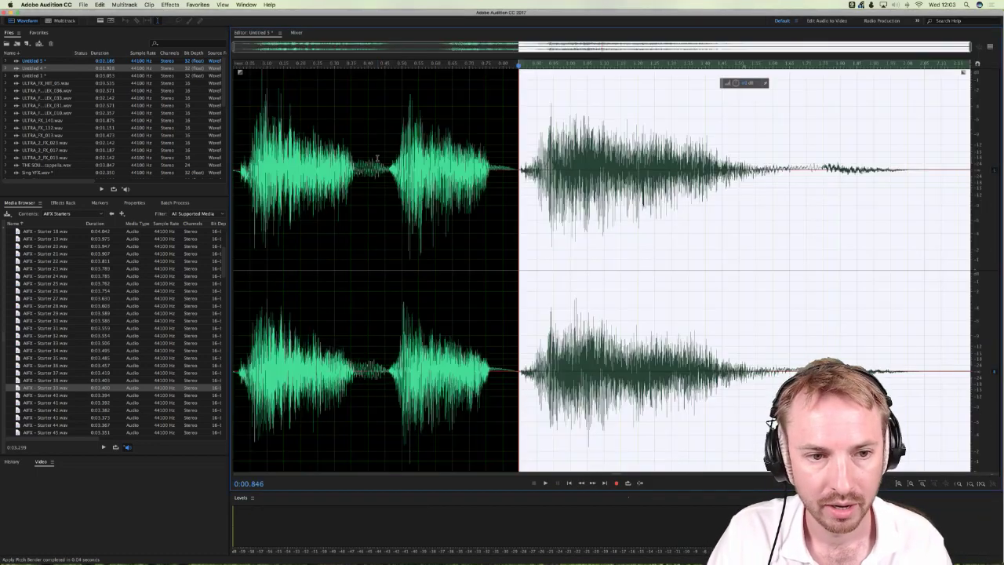
pyautogui.doubleClick(376, 159)
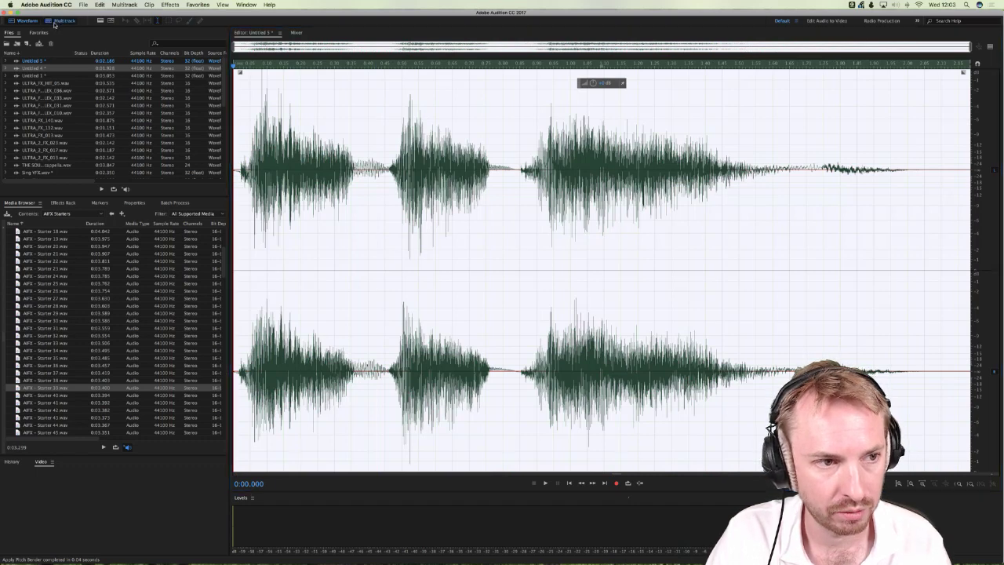
# Step: Add Untitled 5 from the Files panel to the multitrack session on the Voice EQ track
pyautogui.click(55, 22)
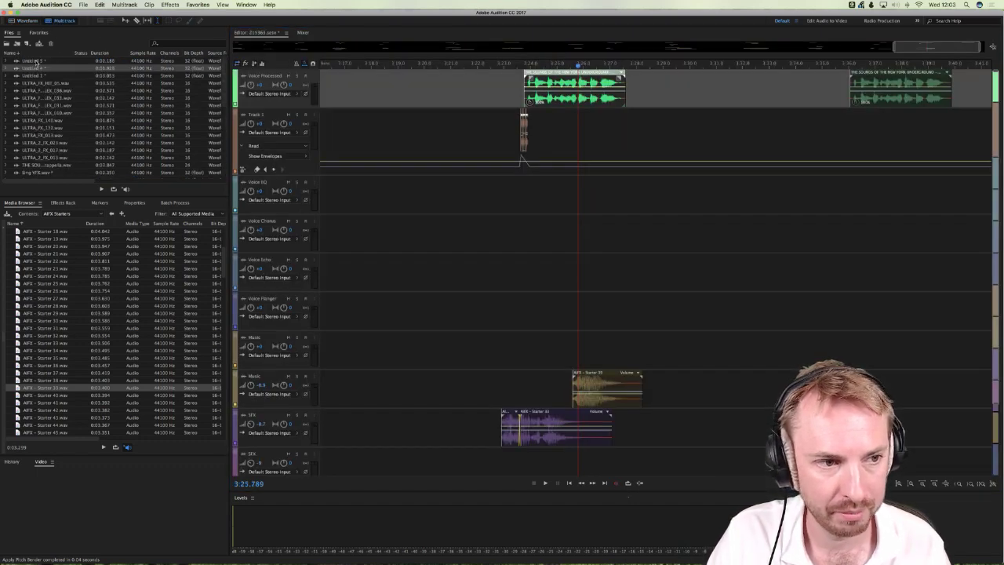
pyautogui.click(39, 65)
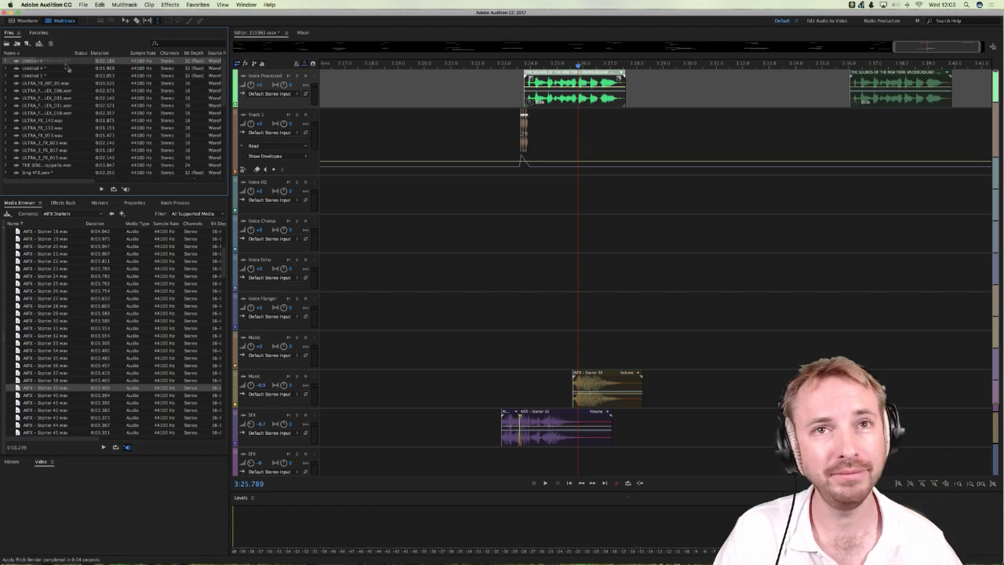
pyautogui.moveTo(66, 68); pyautogui.dragTo(581, 151)
pyautogui.scroll(3, 583, 61)
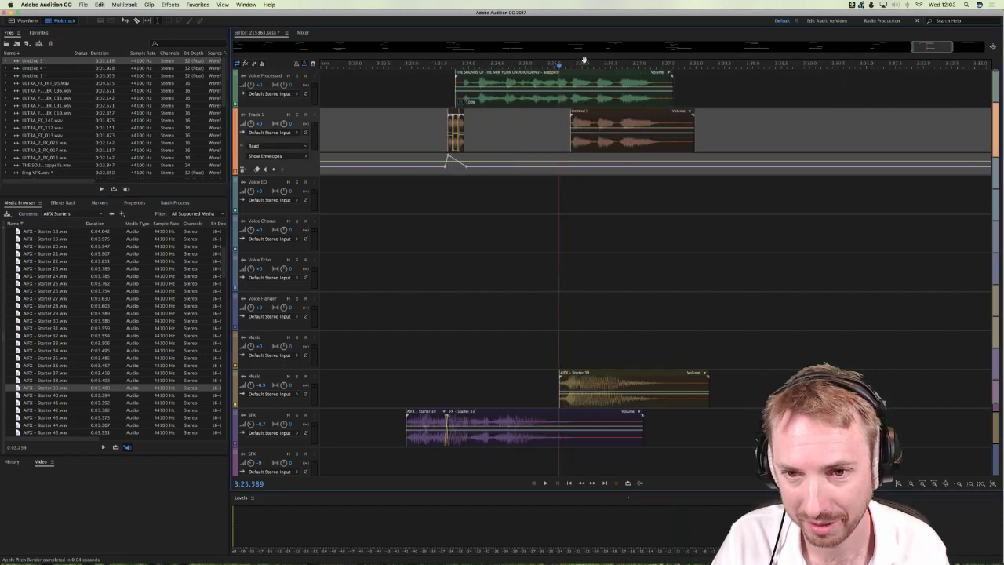
pyautogui.scroll(3, 583, 60)
pyautogui.moveTo(566, 147); pyautogui.dragTo(567, 215)
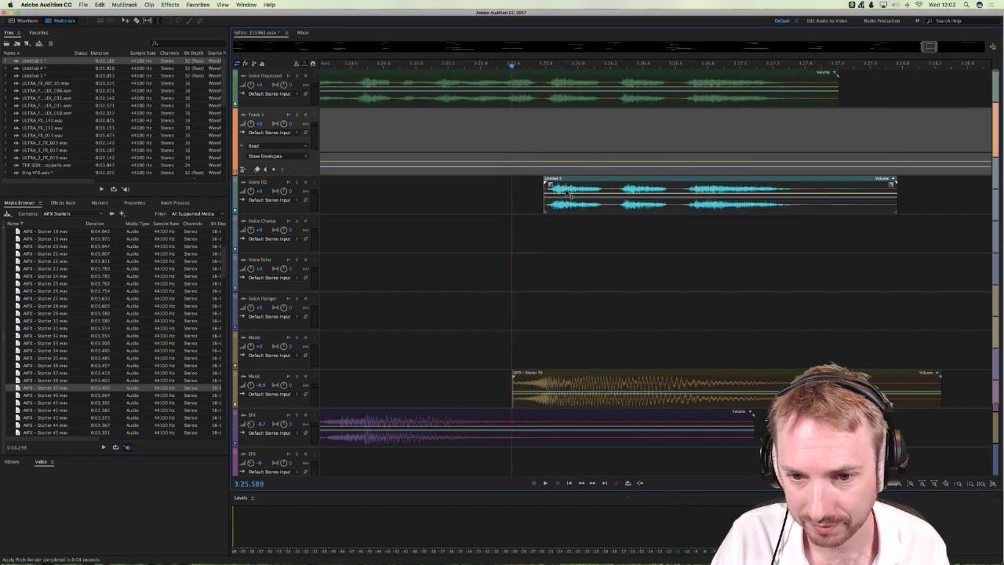
# Step: Delete the Voice Processed vocal from where the new clip starts and play back the edit
pyautogui.click(544, 94)
pyautogui.moveTo(544, 95); pyautogui.dragTo(903, 95)
pyautogui.press('Delete')
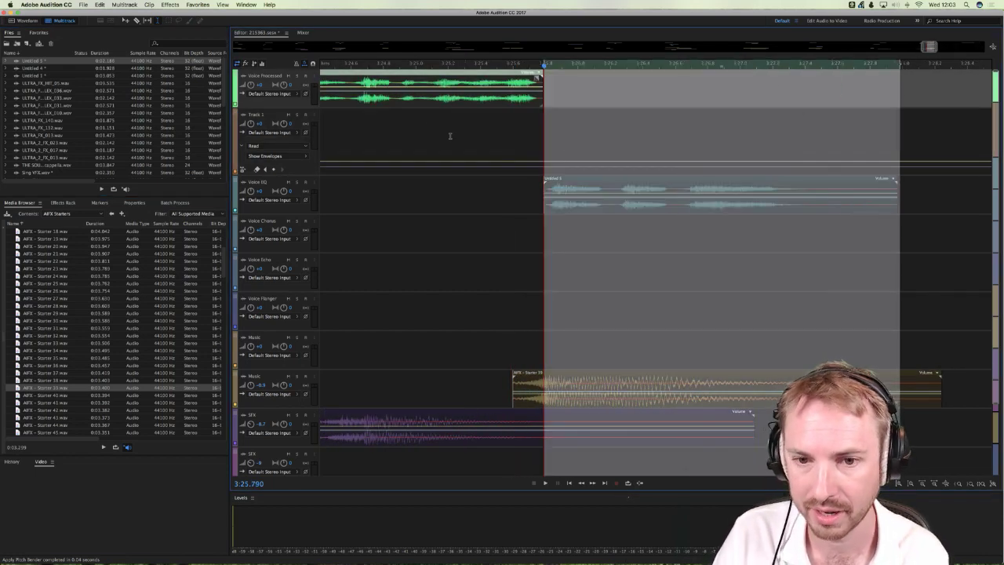
pyautogui.click(395, 117)
pyautogui.press('space')
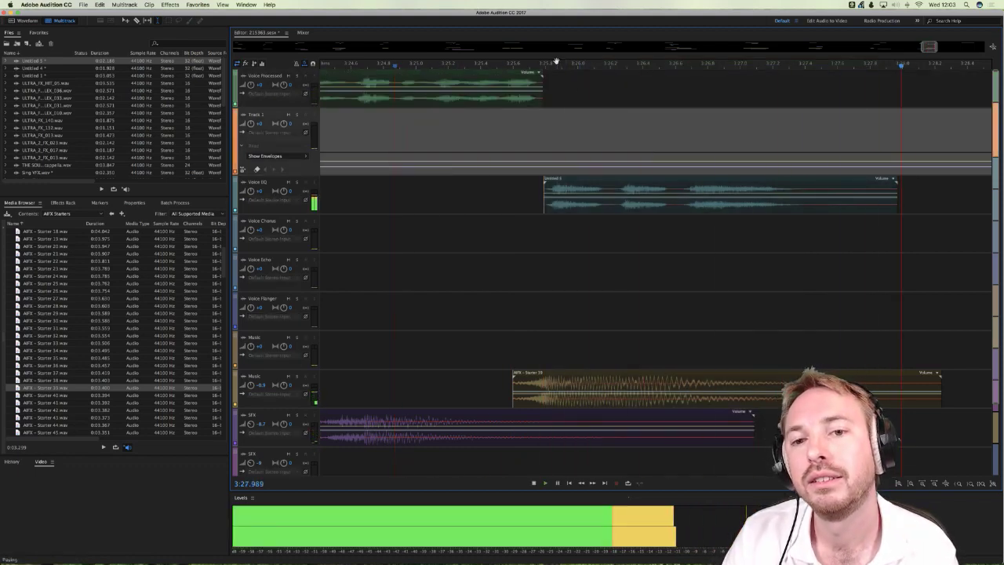
pyautogui.press('space')
# Step: Move the pitch-bent clip down to the Voice Chorus track, nudging it slightly earlier
pyautogui.moveTo(571, 206); pyautogui.dragTo(574, 236)
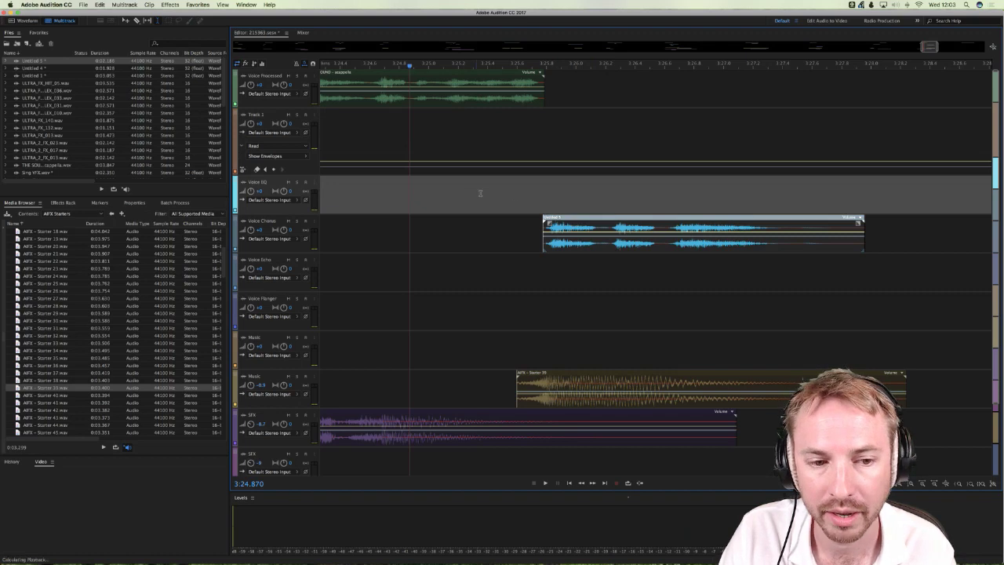
pyautogui.press('space')
pyautogui.press('space')
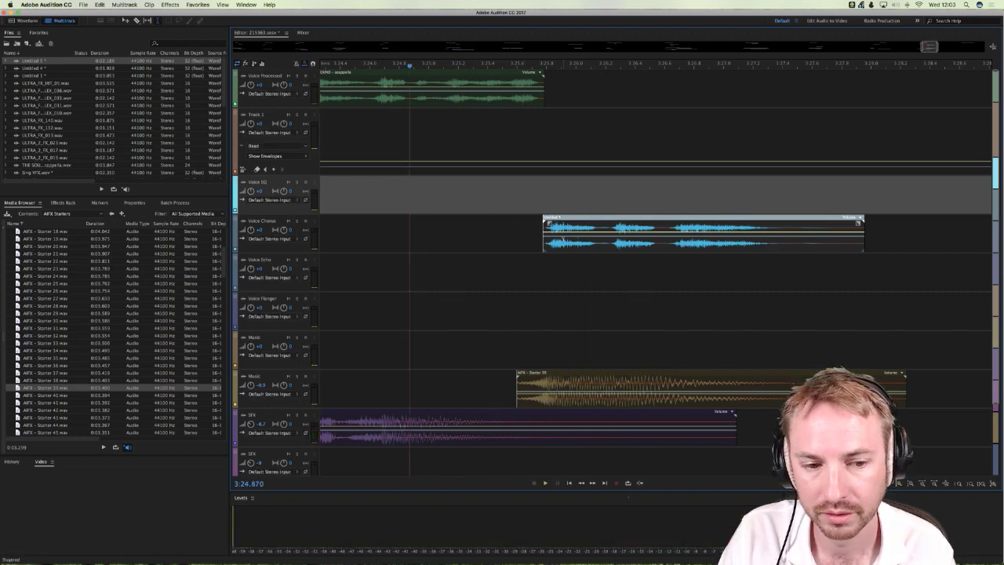
pyautogui.moveTo(574, 236); pyautogui.dragTo(571, 236)
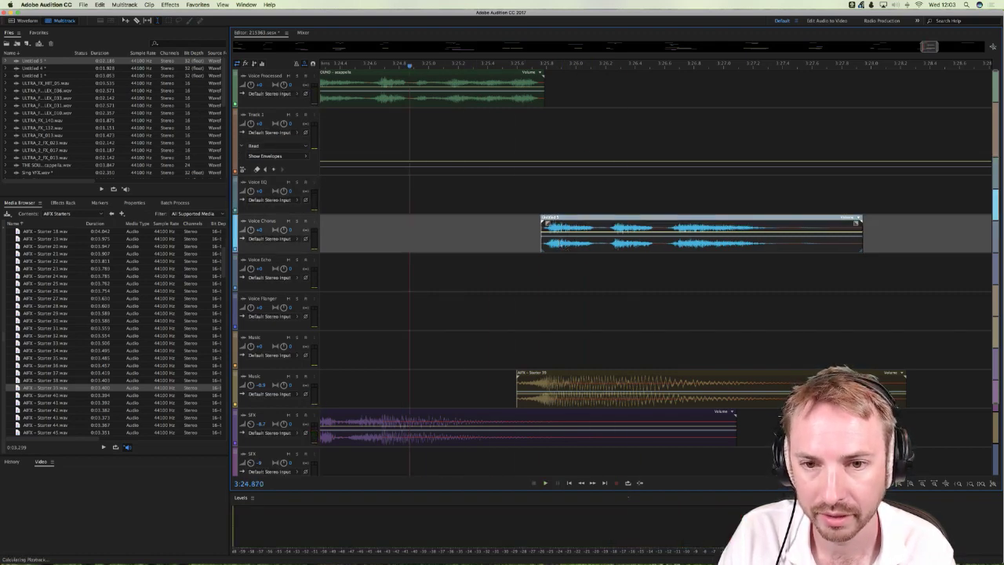
pyautogui.click(544, 125)
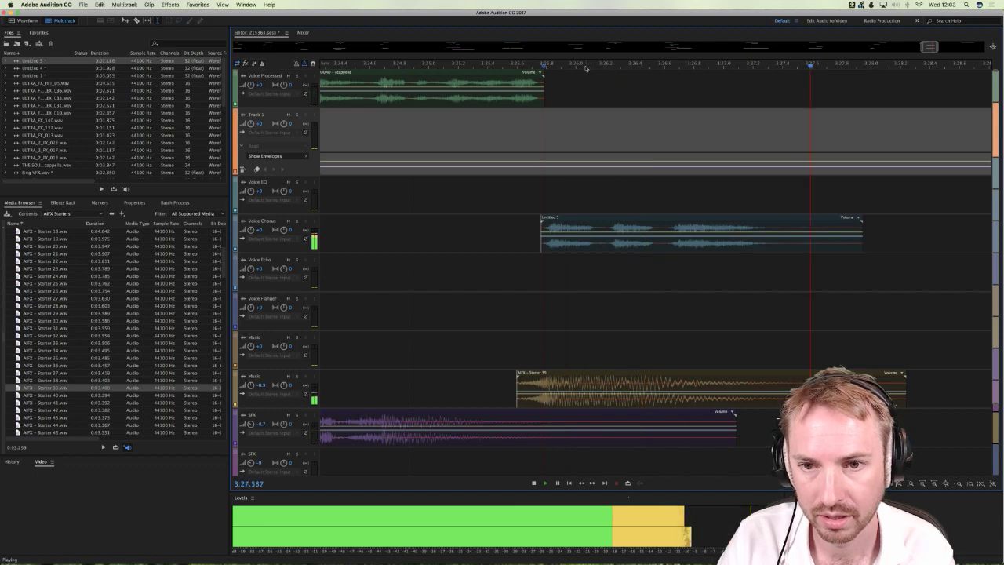
pyautogui.scroll(-2, 584, 62)
pyautogui.scroll(-3, 584, 62)
pyautogui.press('space')
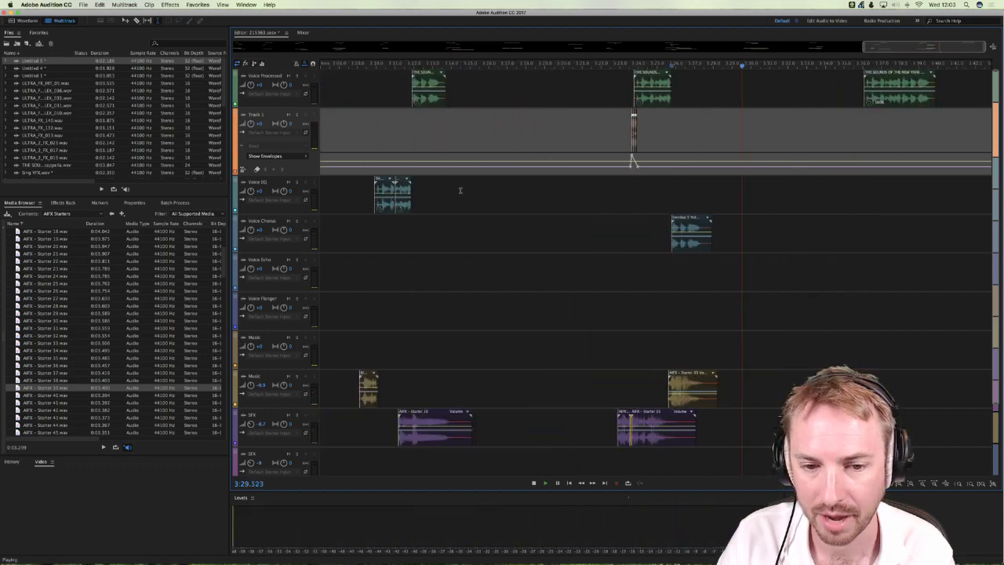
# Step: Replay from 3:22.7, then set the playhead at 3:25.326 and select the Untitled 5 clip
pyautogui.click(620, 201)
pyautogui.click(616, 204)
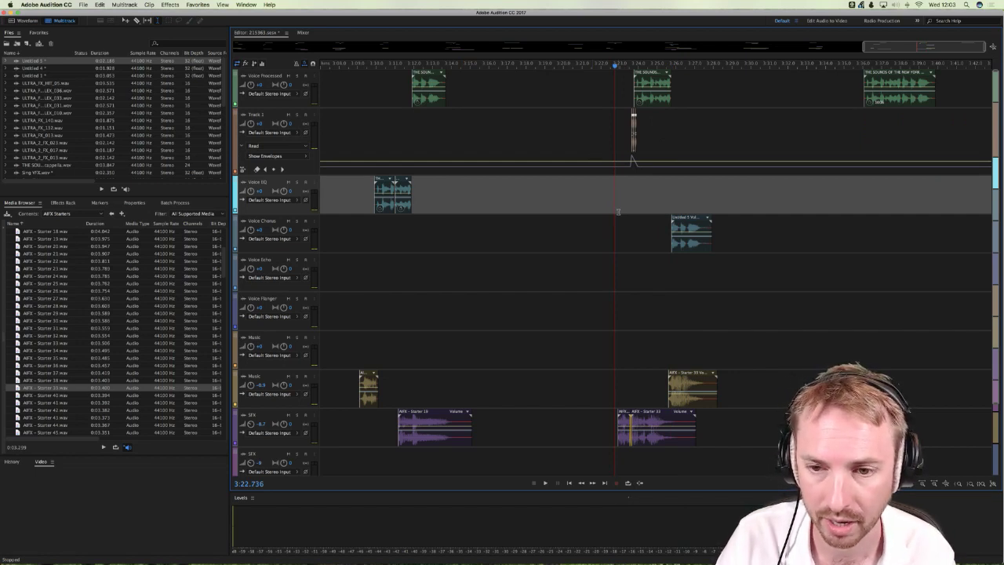
pyautogui.press('space')
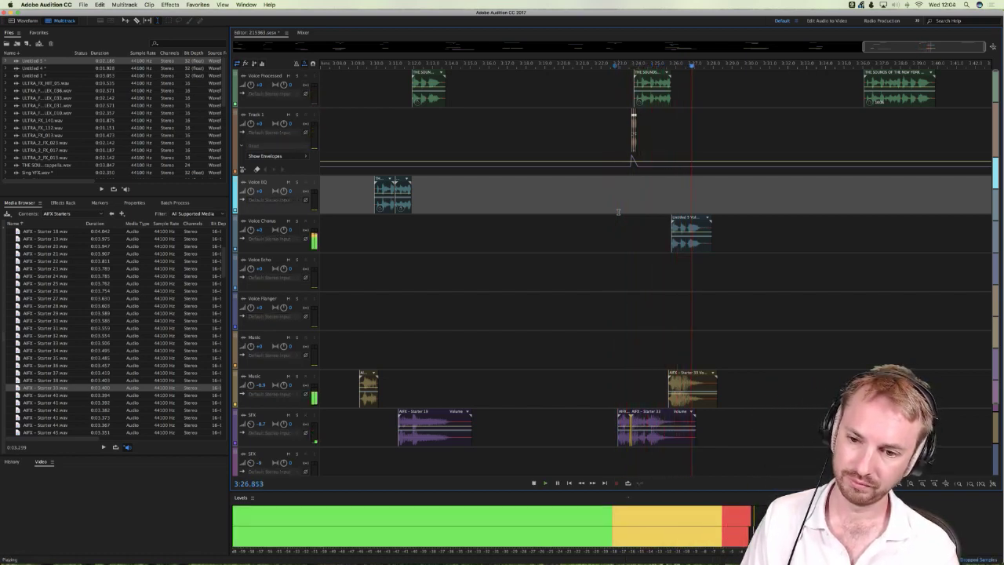
pyautogui.press('space')
pyautogui.click(652, 121)
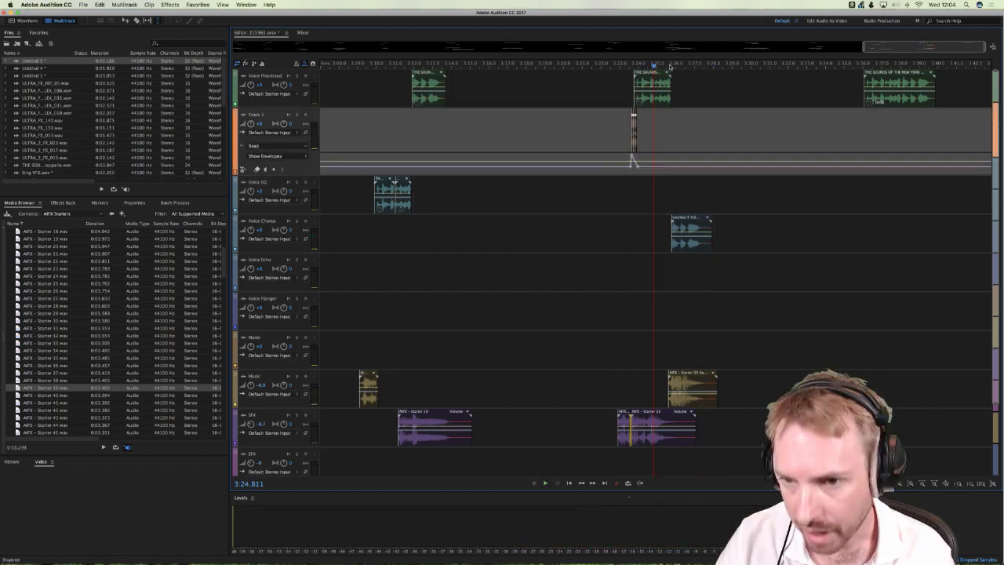
pyautogui.scroll(5, 671, 68)
pyautogui.scroll(-2, 671, 68)
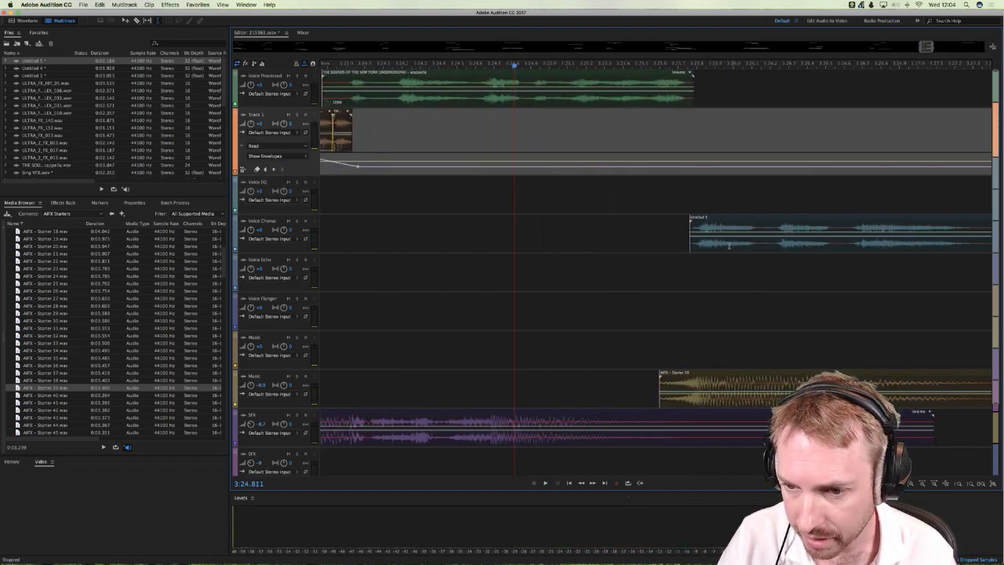
pyautogui.click(714, 248)
pyautogui.click(609, 242)
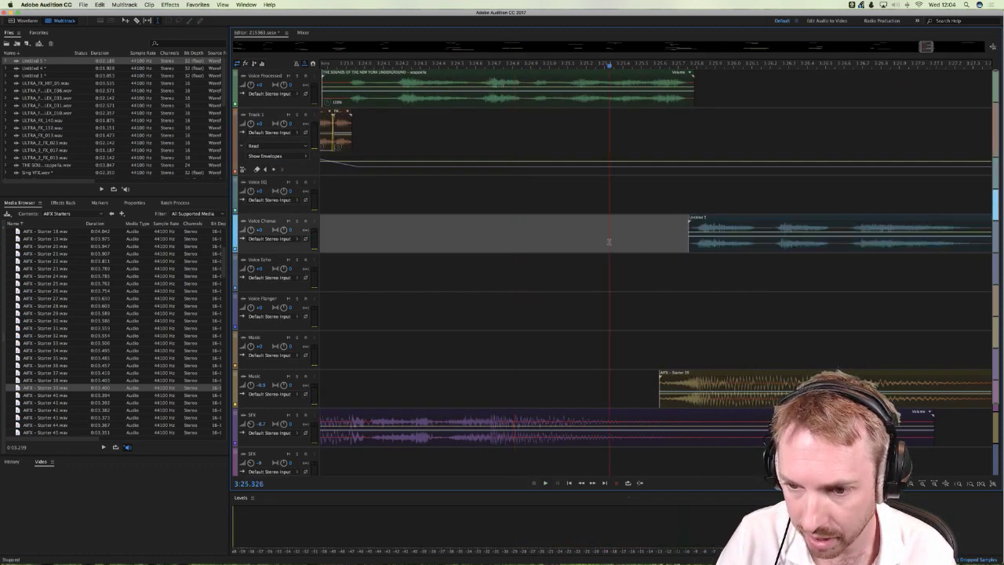
# Step: Shift the Untitled 5 clip later so it starts where the Voice Processed vocal ends
pyautogui.press('space')
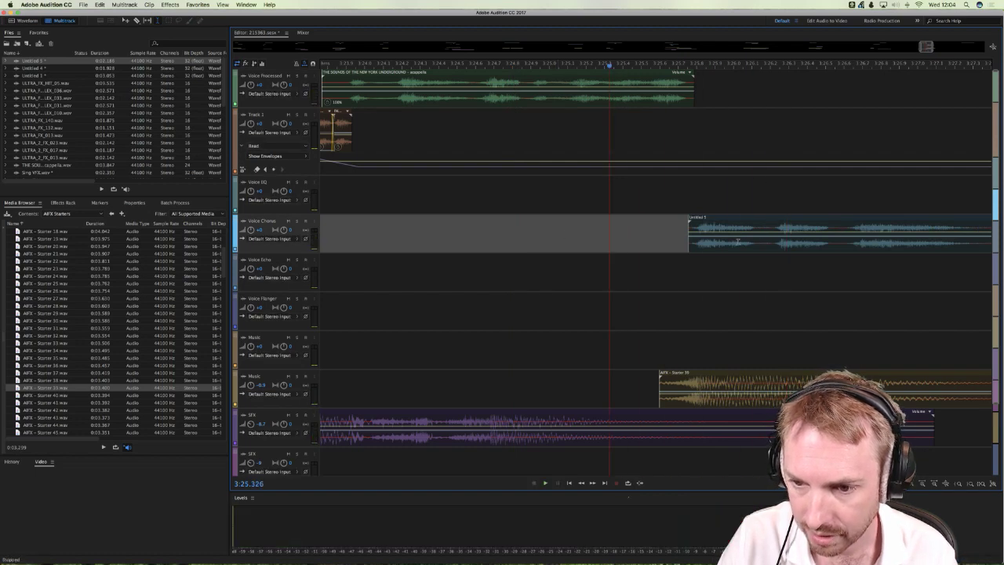
pyautogui.moveTo(702, 235); pyautogui.dragTo(707, 236)
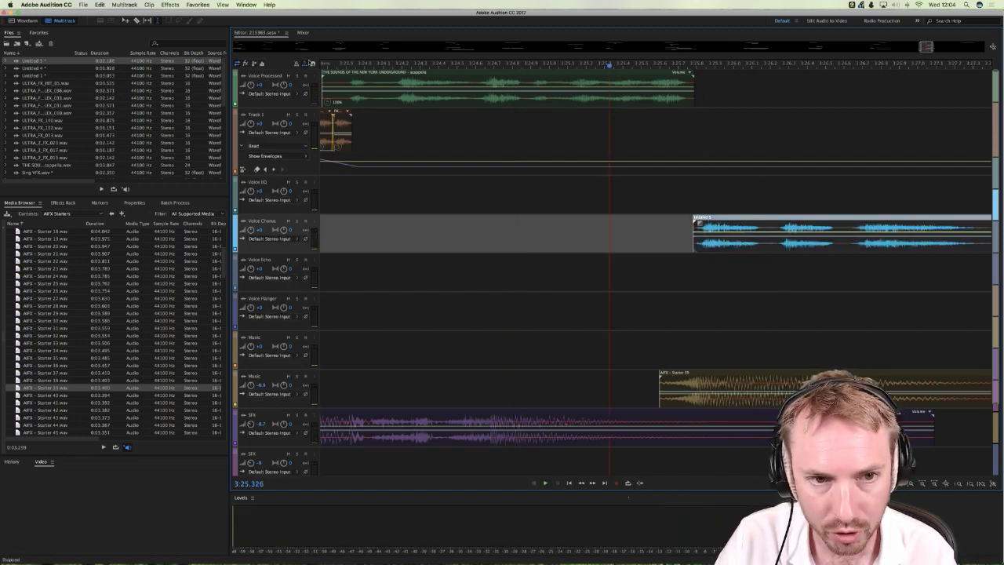
pyautogui.moveTo(725, 250)
pyautogui.mouseDown()
pyautogui.moveTo(737, 250)
pyautogui.moveTo(720, 252)
pyautogui.mouseUp()
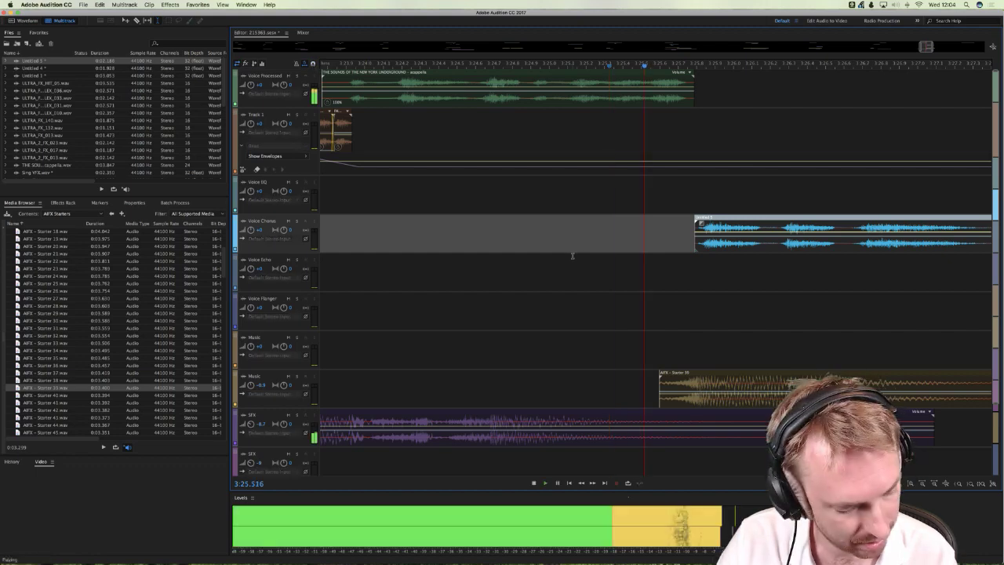
pyautogui.press('space')
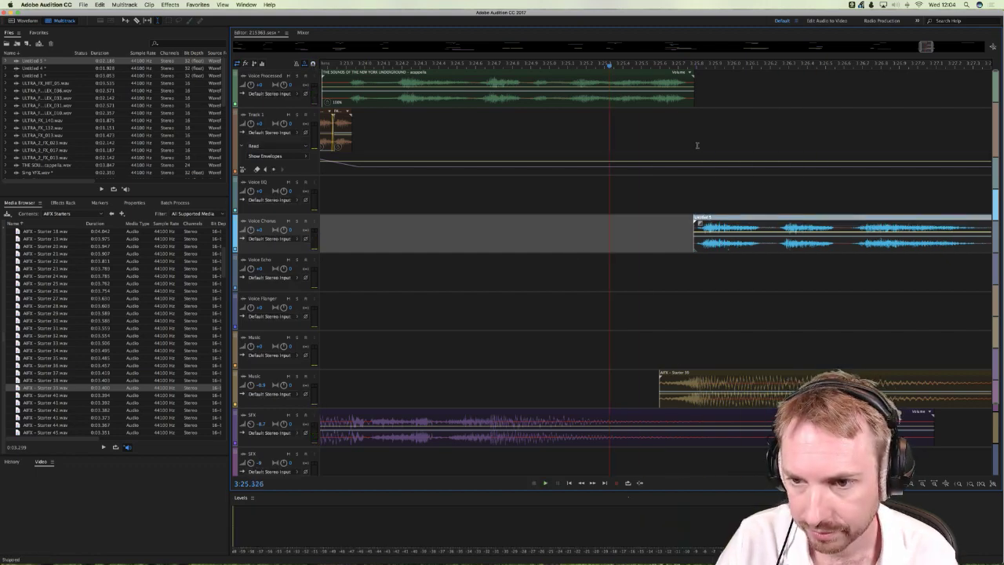
pyautogui.click(697, 142)
pyautogui.scroll(5, 695, 66)
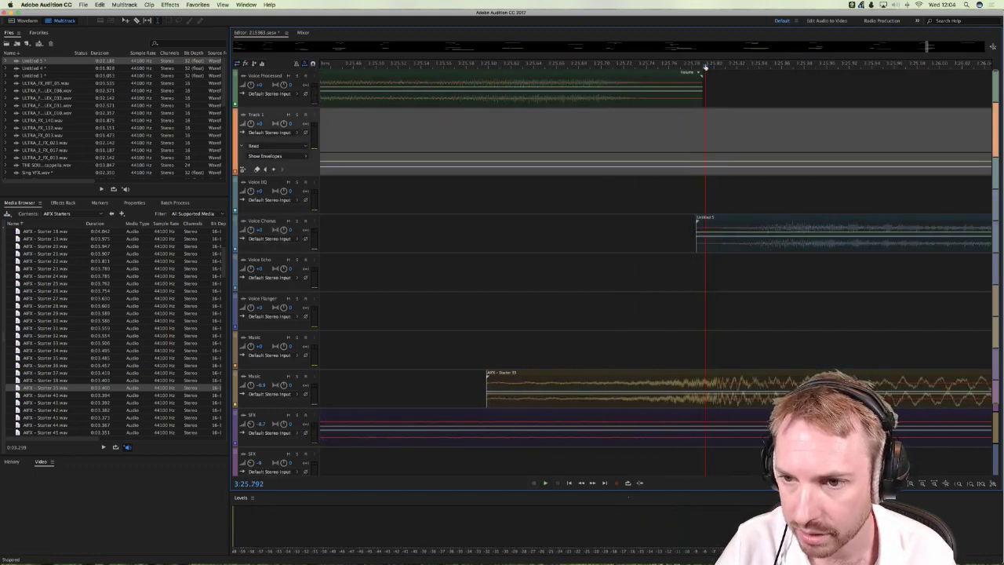
pyautogui.click(702, 67)
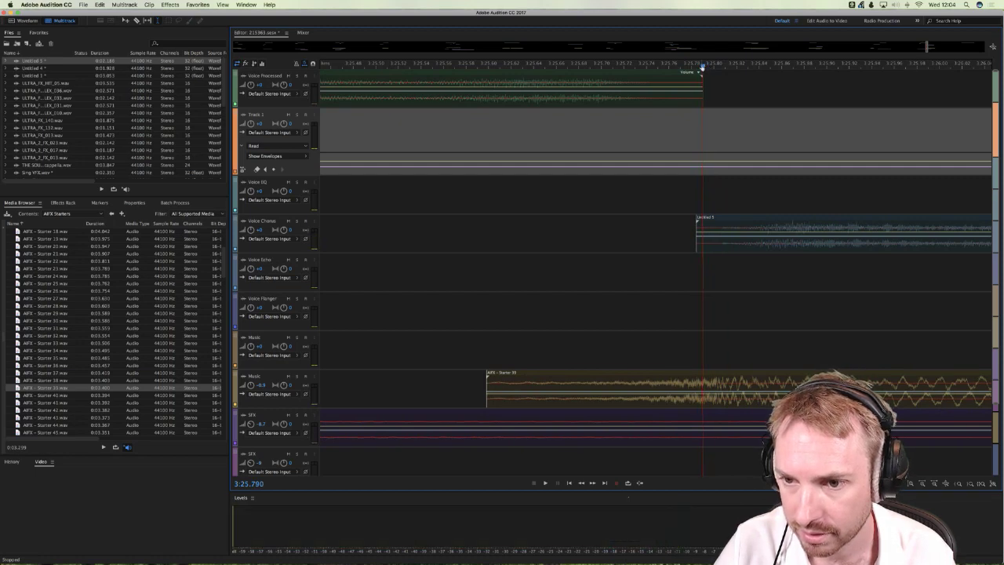
pyautogui.scroll(2, 702, 67)
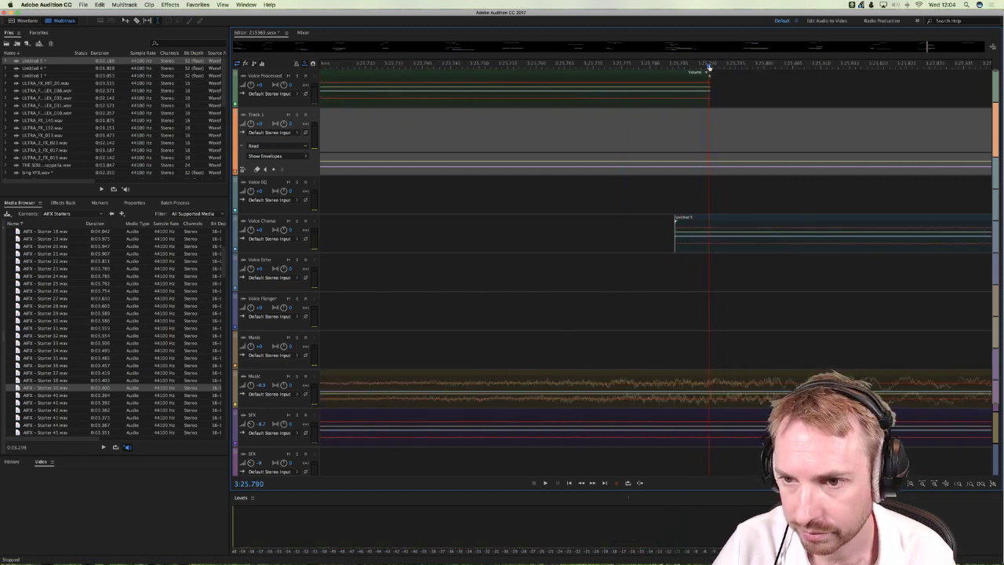
pyautogui.click(709, 68)
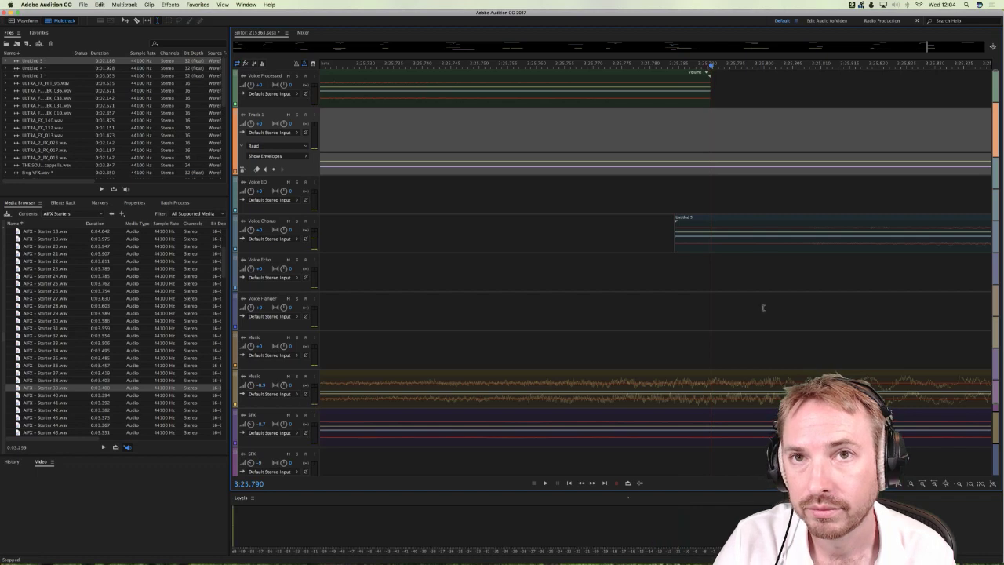
pyautogui.moveTo(702, 243); pyautogui.dragTo(737, 252)
# Step: Play back the vocal-to-chorus transition to check the join
pyautogui.click(469, 157)
pyautogui.press('space')
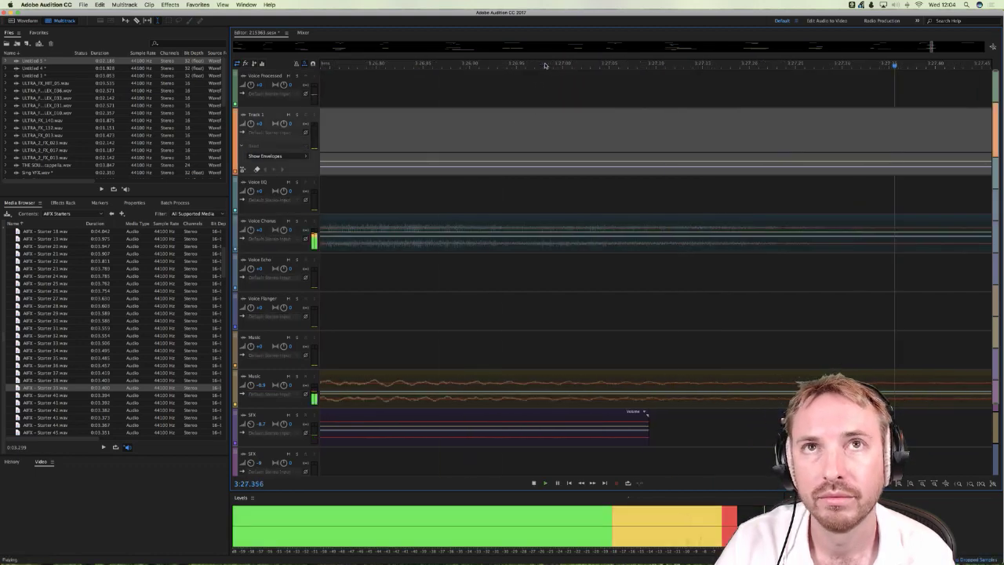
pyautogui.scroll(-10, 545, 65)
pyautogui.press('space')
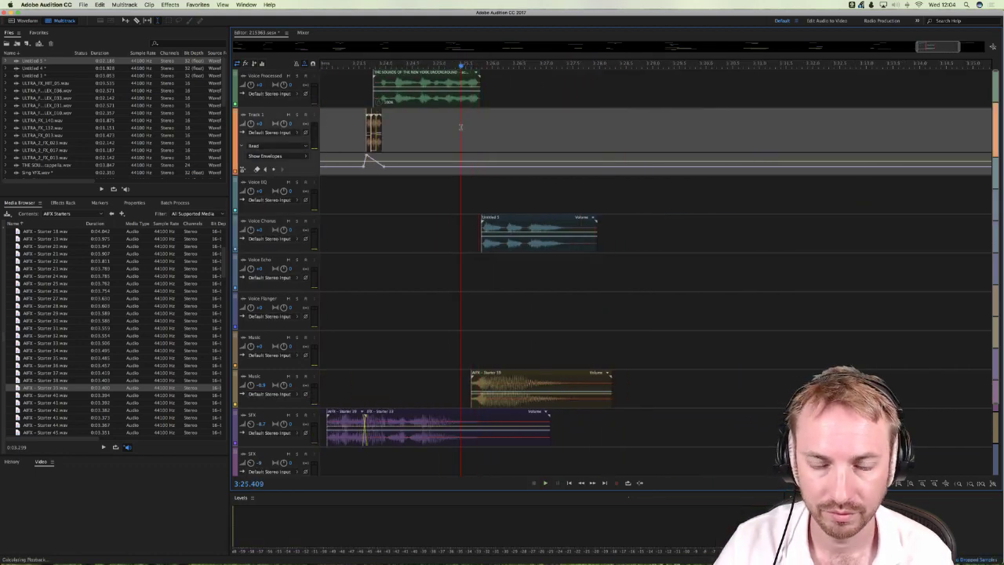
pyautogui.press('space')
pyautogui.press('space')
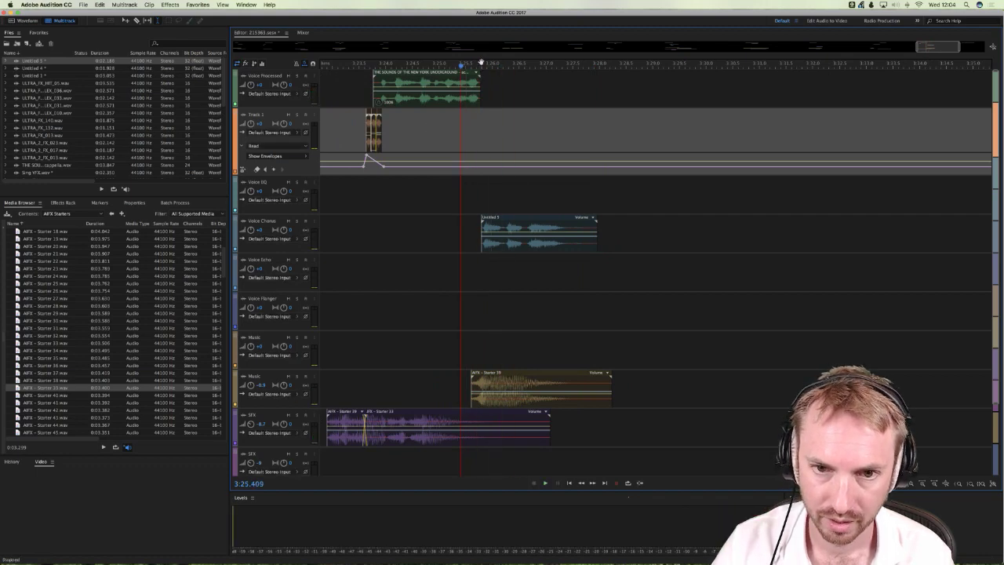
pyautogui.scroll(5, 481, 62)
# Step: Split Untitled 5 at 3:25.889, move the first fragment to Voice Processed, and fade the clip in
pyautogui.click(513, 225)
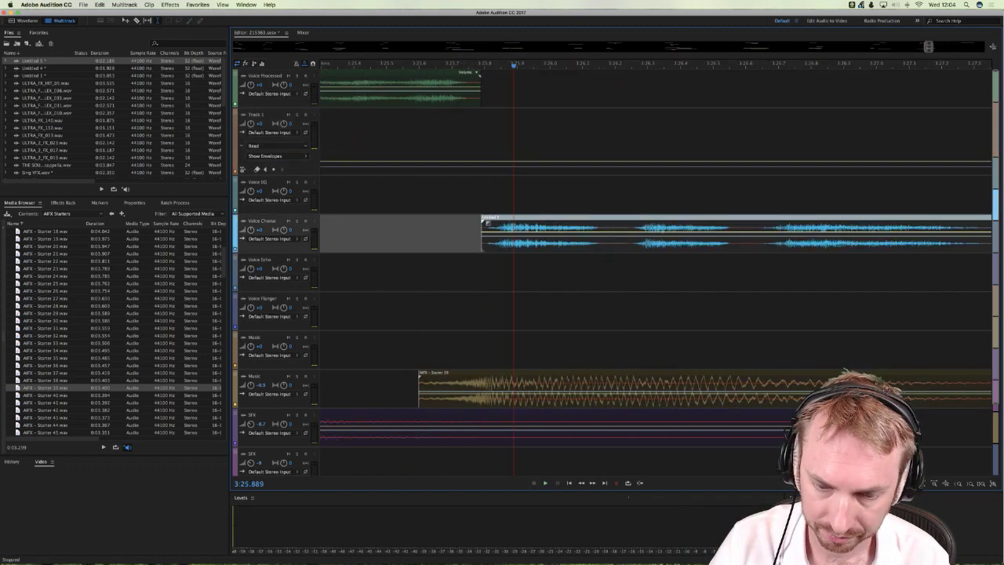
pyautogui.hotkey('ctrl', 'k')
pyautogui.moveTo(510, 225); pyautogui.dragTo(508, 97)
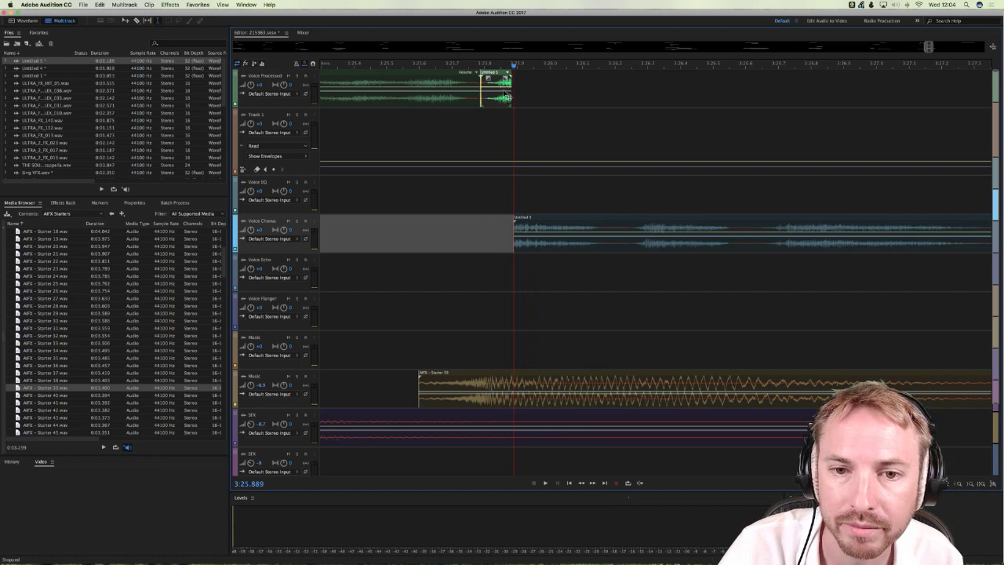
pyautogui.click(508, 114)
pyautogui.press('space')
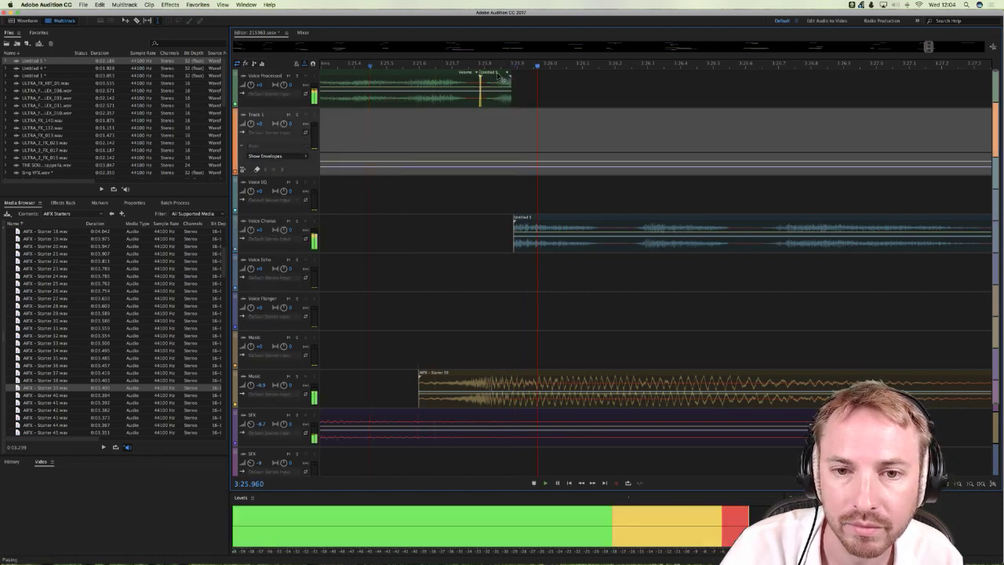
pyautogui.press('space')
pyautogui.moveTo(512, 226)
pyautogui.mouseDown()
pyautogui.moveTo(500, 225)
pyautogui.moveTo(523, 221)
pyautogui.mouseUp()
pyautogui.click(361, 169)
pyautogui.press('space')
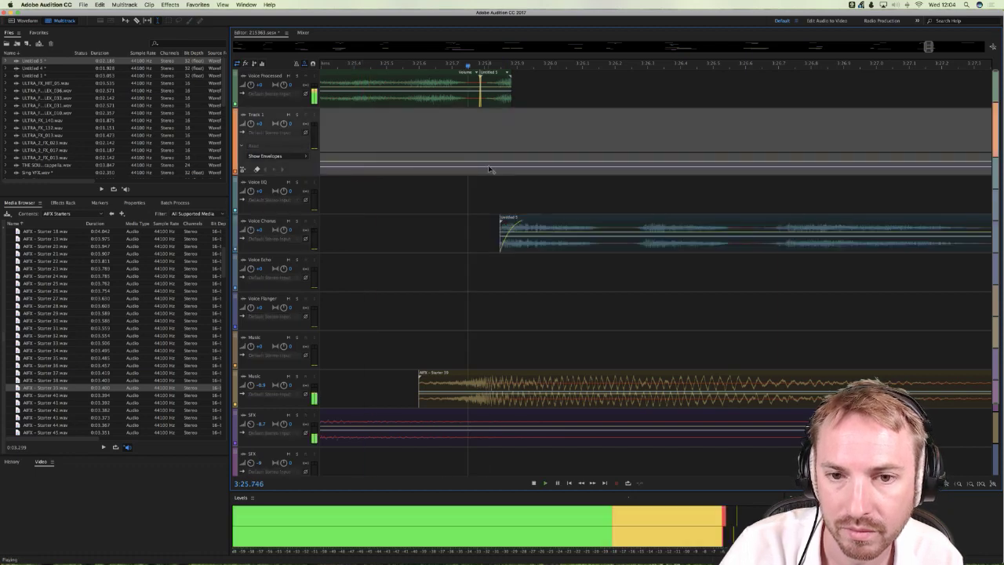
pyautogui.scroll(-3, 506, 62)
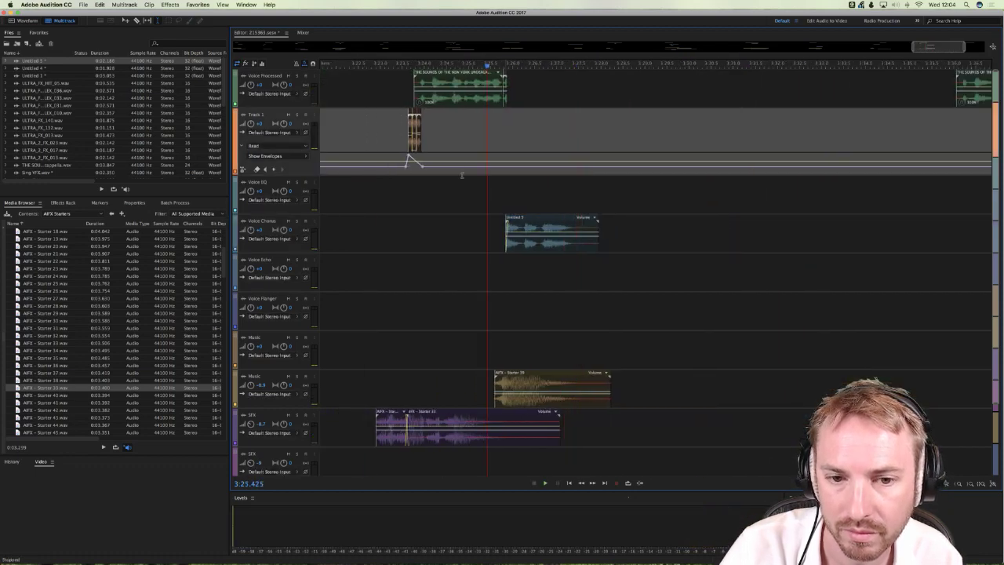
# Step: Drag the Voice Chorus clip's volume line down a few dB and listen to the new level
pyautogui.click(423, 196)
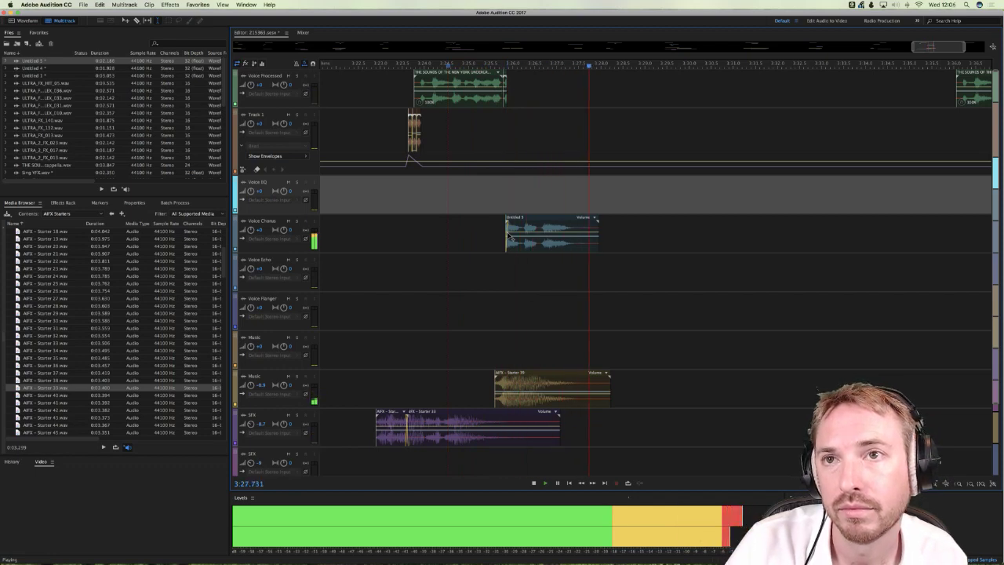
pyautogui.press('space')
pyautogui.click(508, 235)
pyautogui.moveTo(509, 235); pyautogui.dragTo(512, 243)
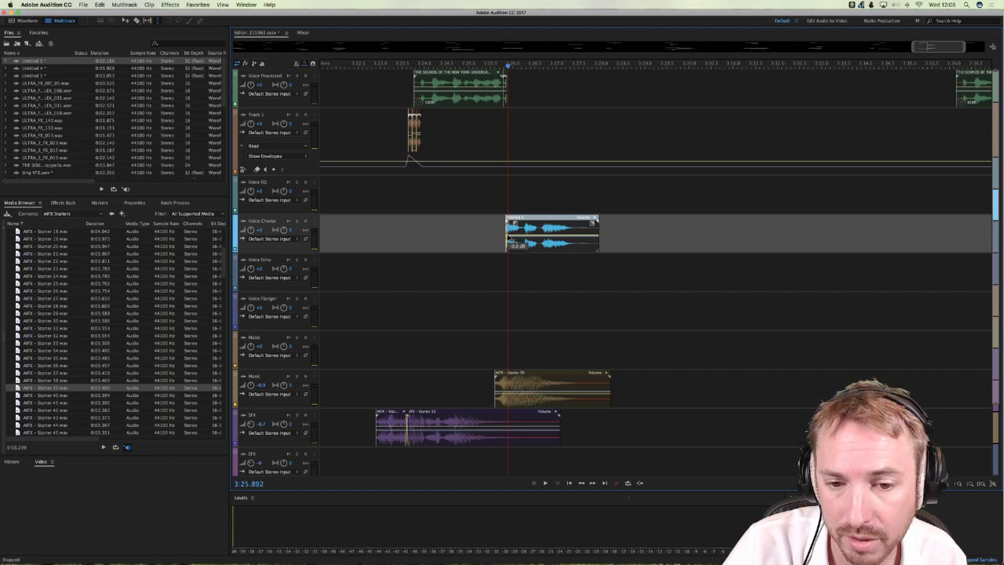
pyautogui.moveTo(509, 238); pyautogui.dragTo(510, 239)
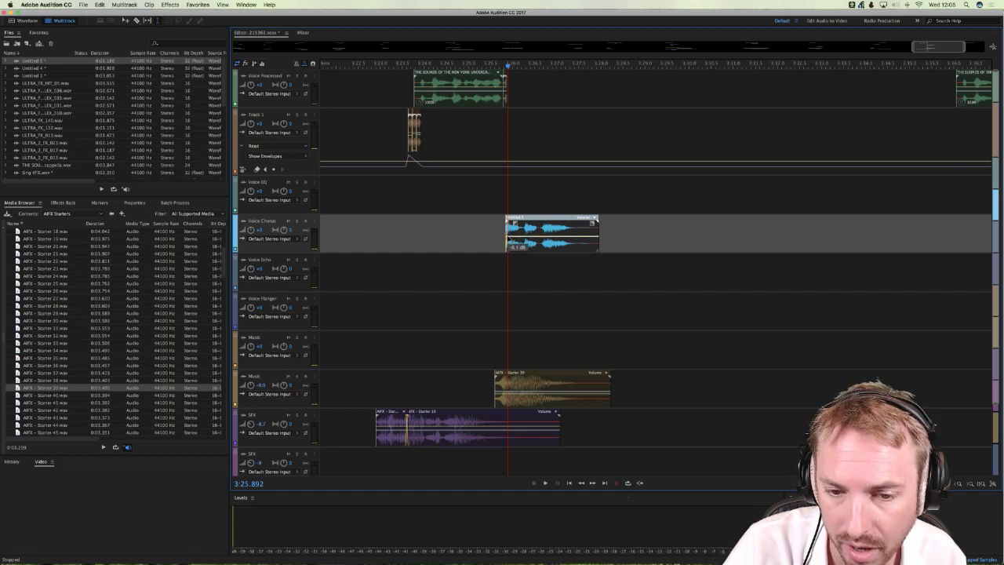
pyautogui.click(474, 227)
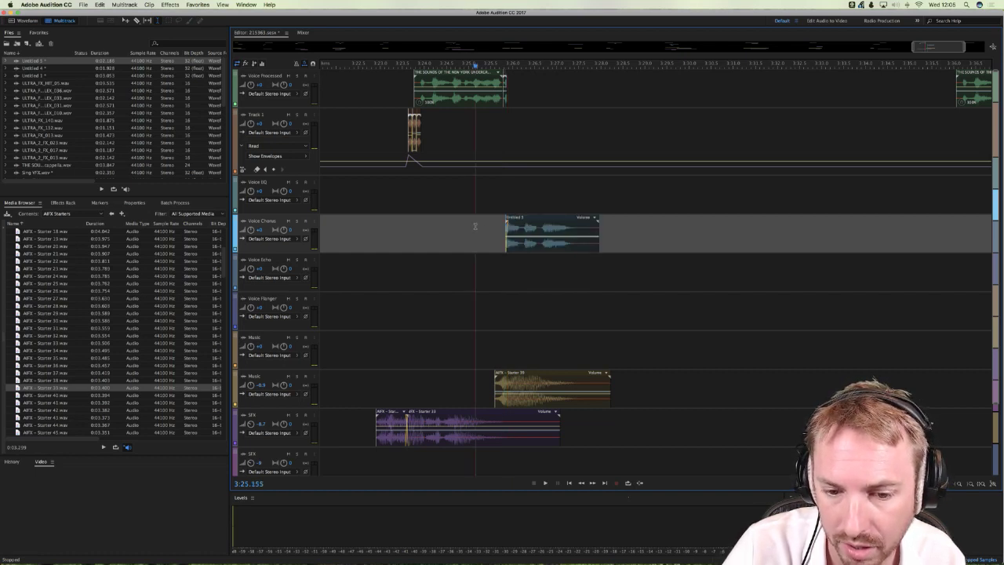
pyautogui.press('space')
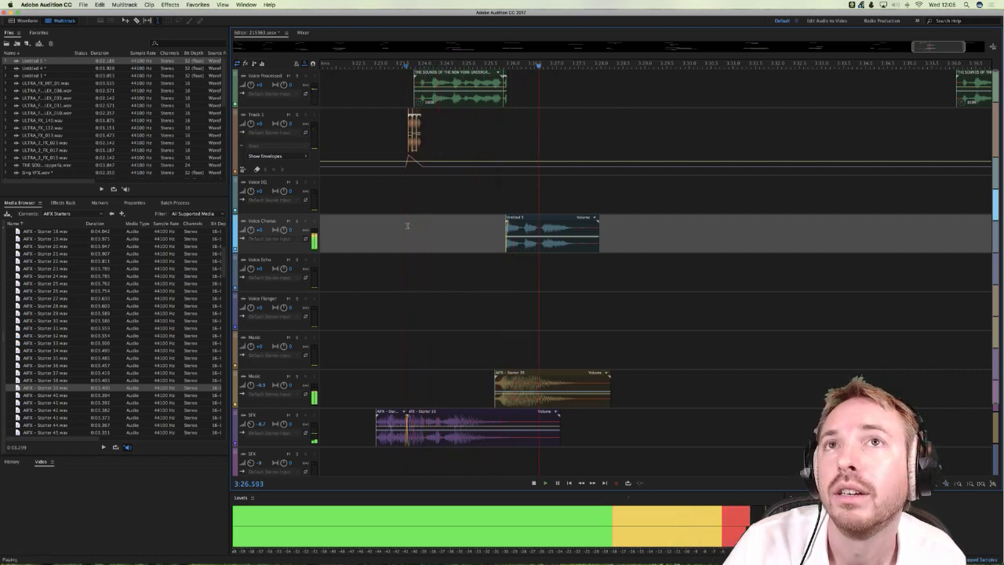
pyautogui.press('space')
# Step: Readjust the chorus clip's volume and replay from about 3:25 to check the balance
pyautogui.click(524, 228)
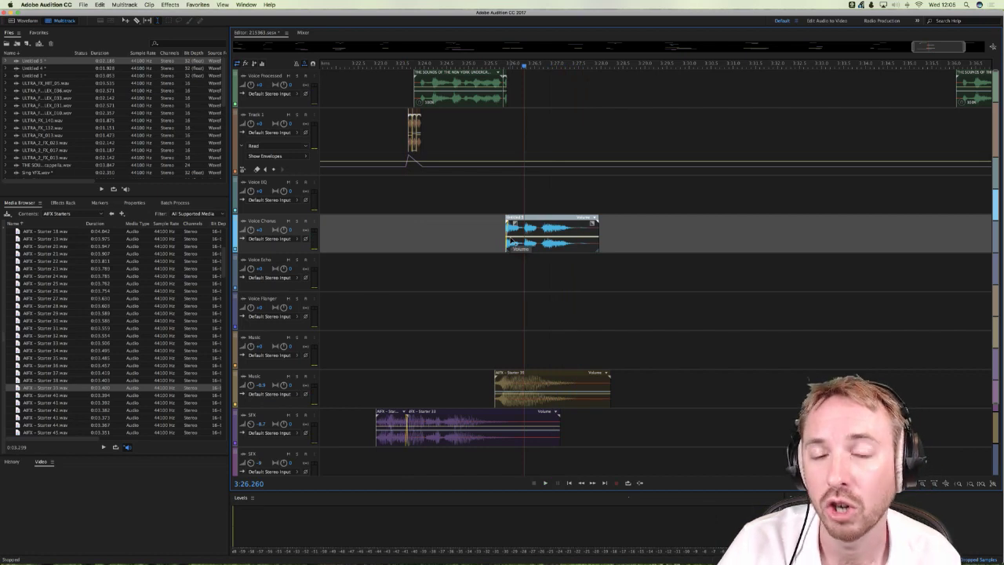
pyautogui.moveTo(511, 243); pyautogui.dragTo(511, 244)
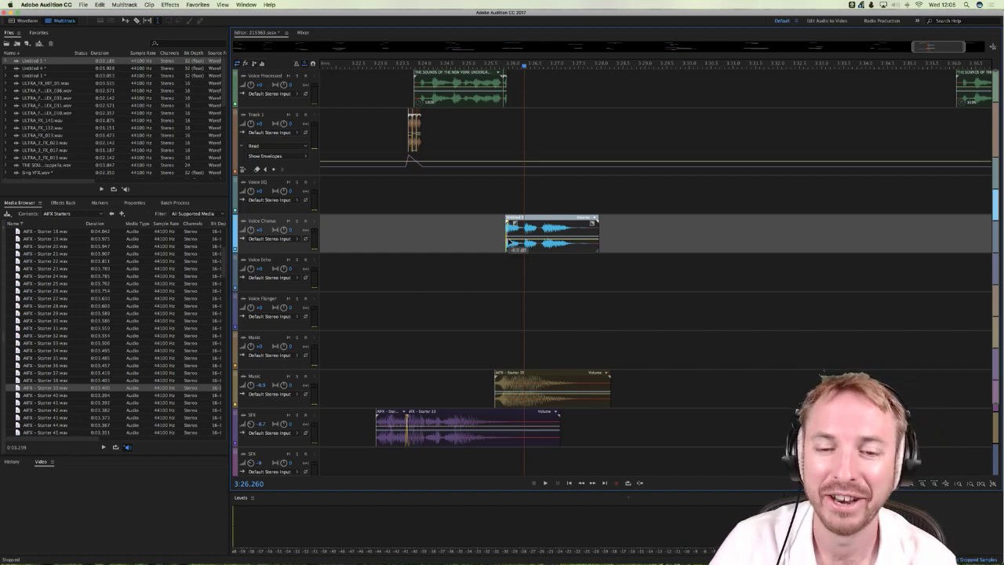
pyautogui.click(492, 223)
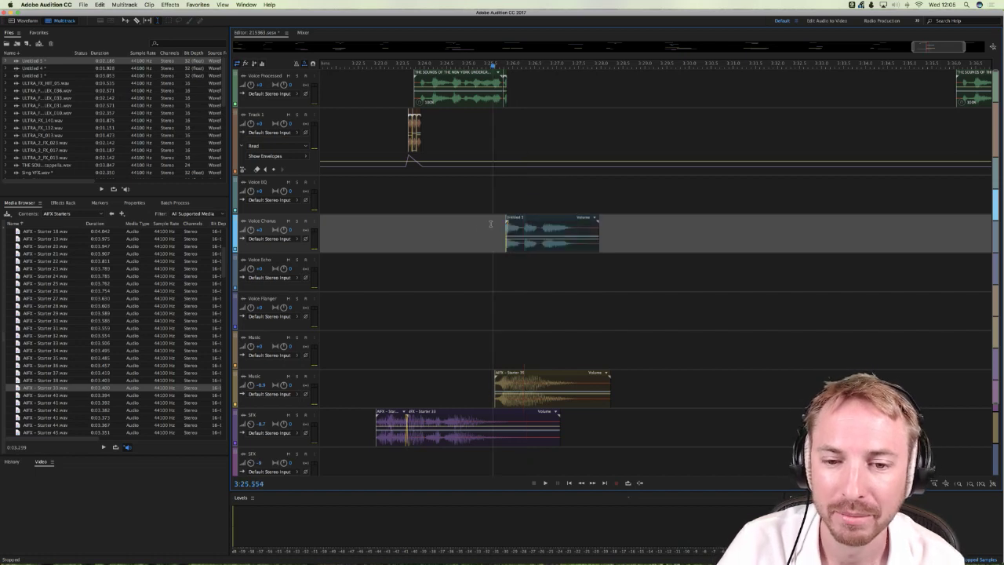
pyautogui.click(475, 232)
pyautogui.press('space')
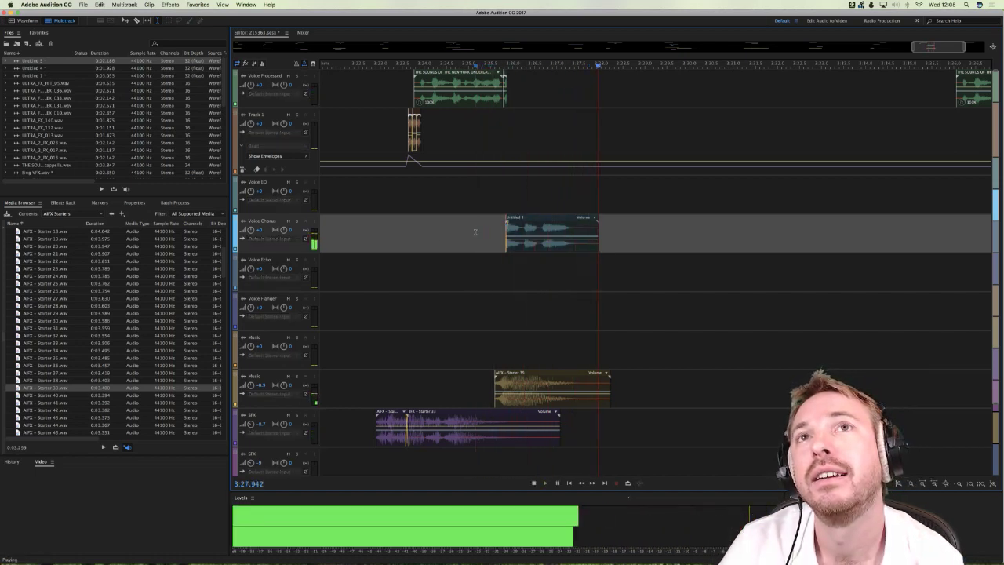
pyautogui.press('space')
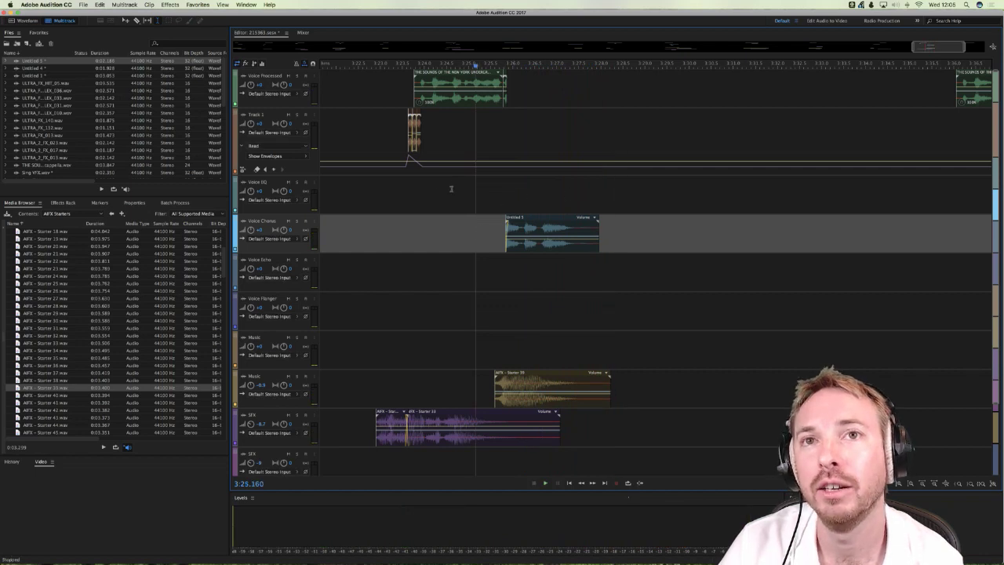
pyautogui.click(468, 221)
pyautogui.click(469, 196)
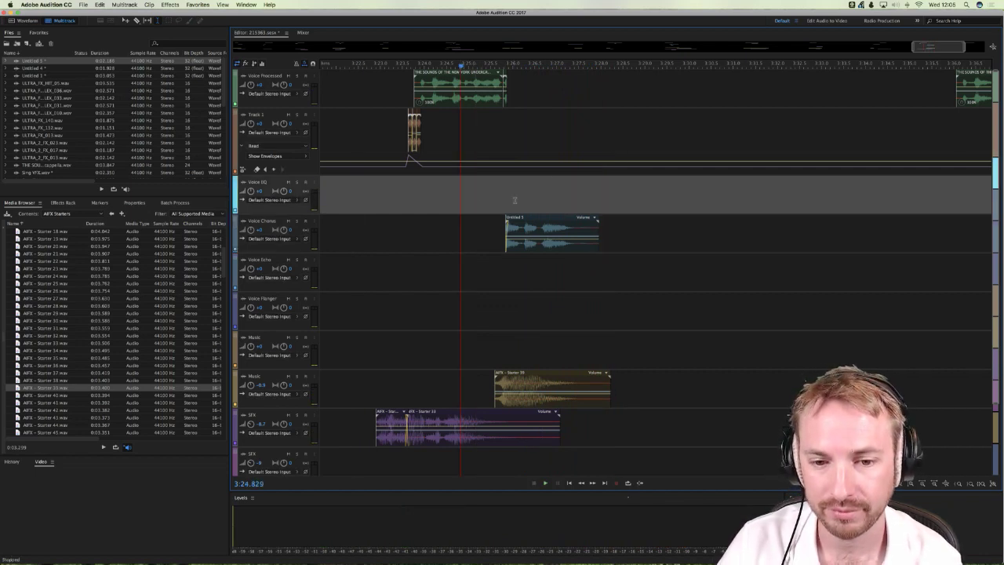
pyautogui.press('space')
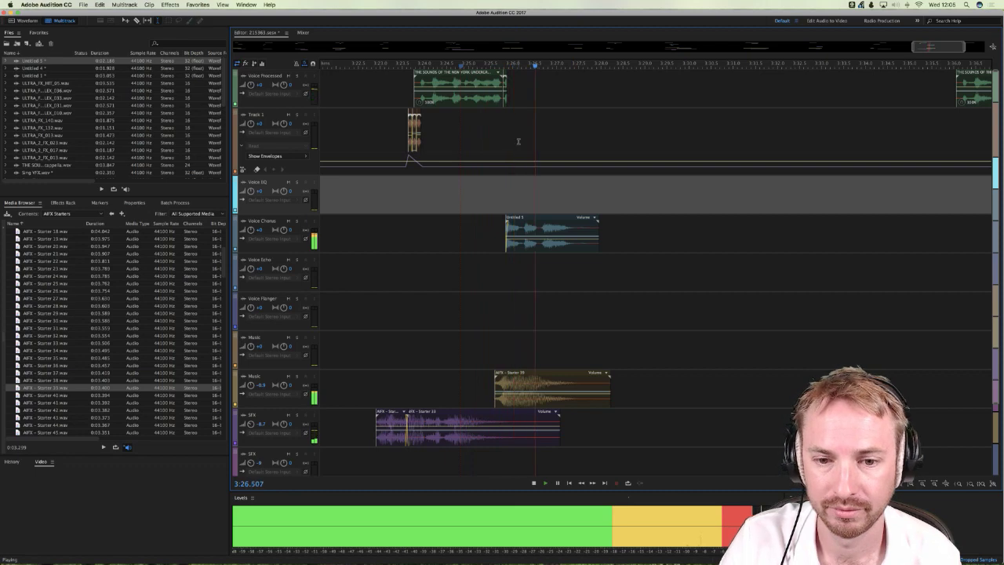
pyautogui.press('space')
pyautogui.scroll(5, 510, 55)
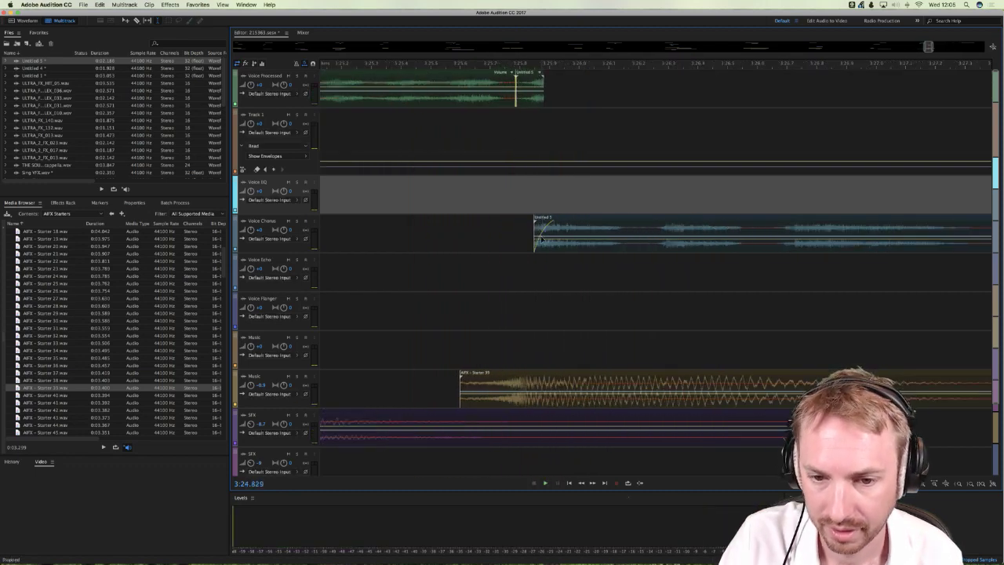
# Step: Select the Untitled 5 chorus clip and audition from 3:25.715
pyautogui.click(545, 241)
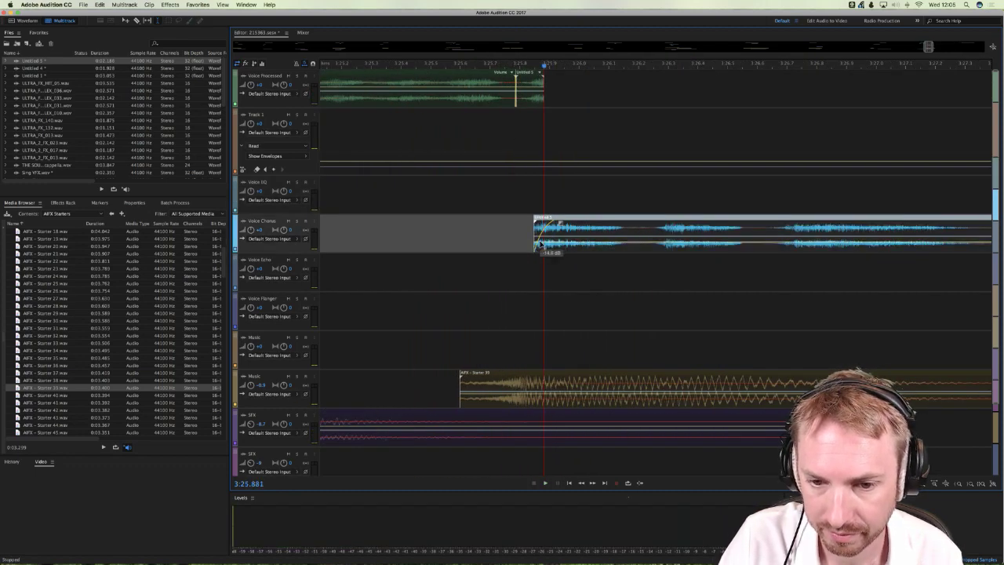
pyautogui.click(487, 196)
pyautogui.press('space')
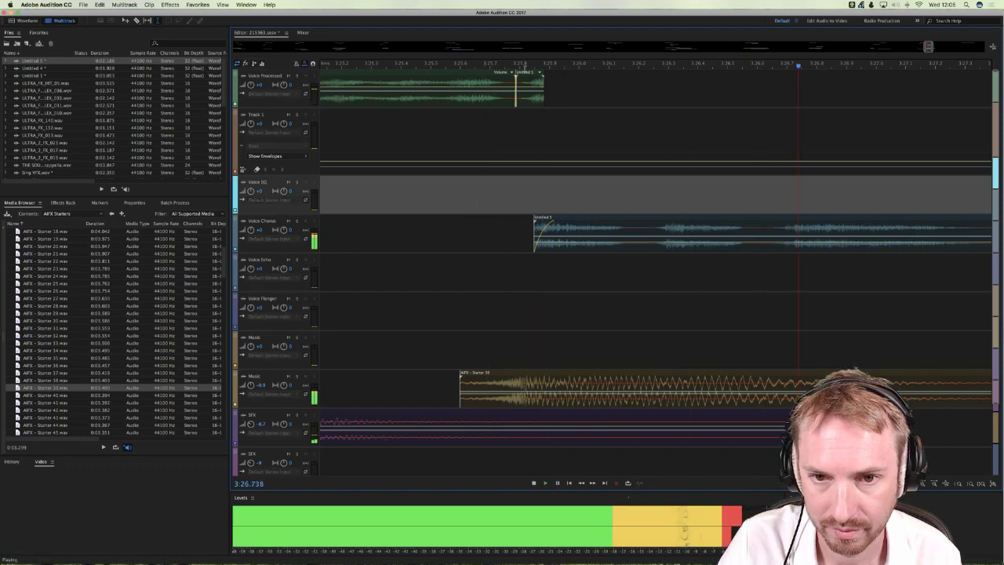
pyautogui.scroll(-3, 474, 197)
pyautogui.scroll(-4, 527, 58)
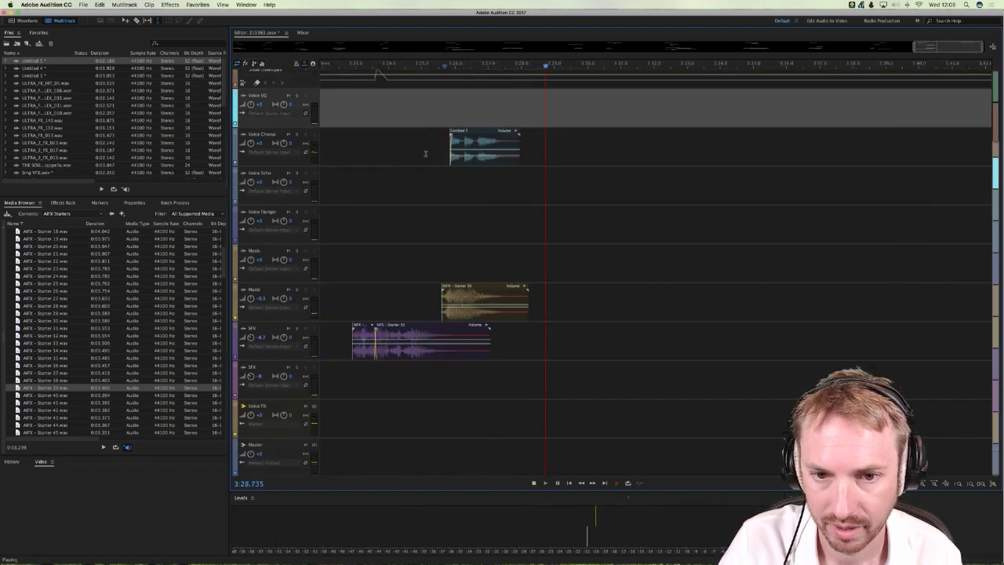
pyautogui.scroll(3, 362, 187)
pyautogui.press('space')
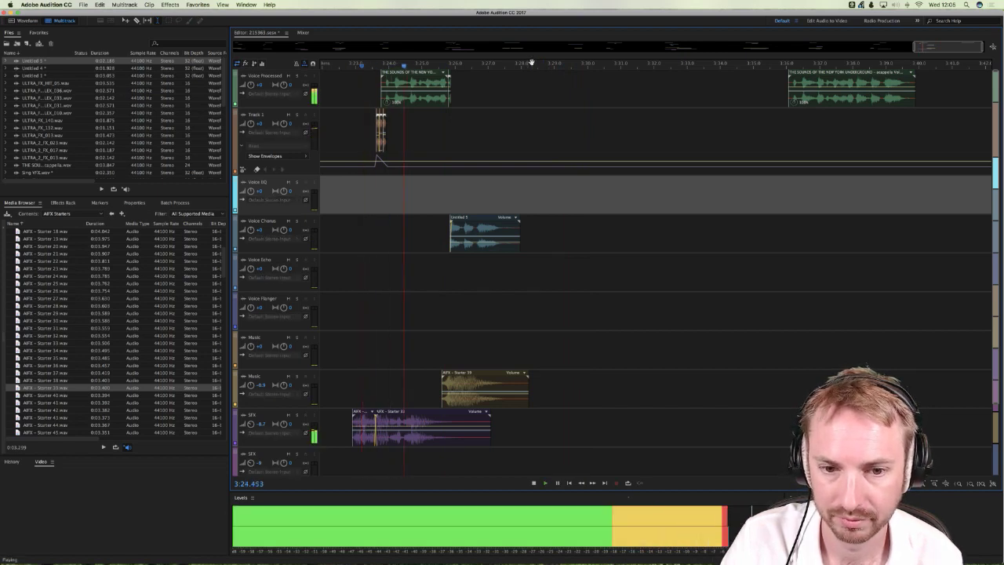
pyautogui.scroll(-2, 531, 61)
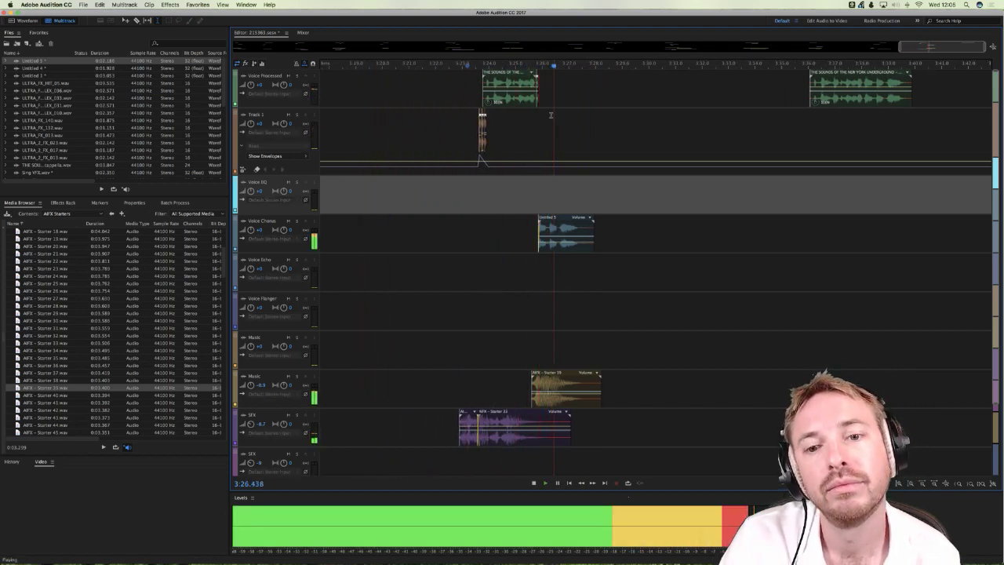
# Step: Try a fade-out on the Voice Processed clip, audition it, then undo it
pyautogui.click(537, 66)
pyautogui.scroll(5, 541, 70)
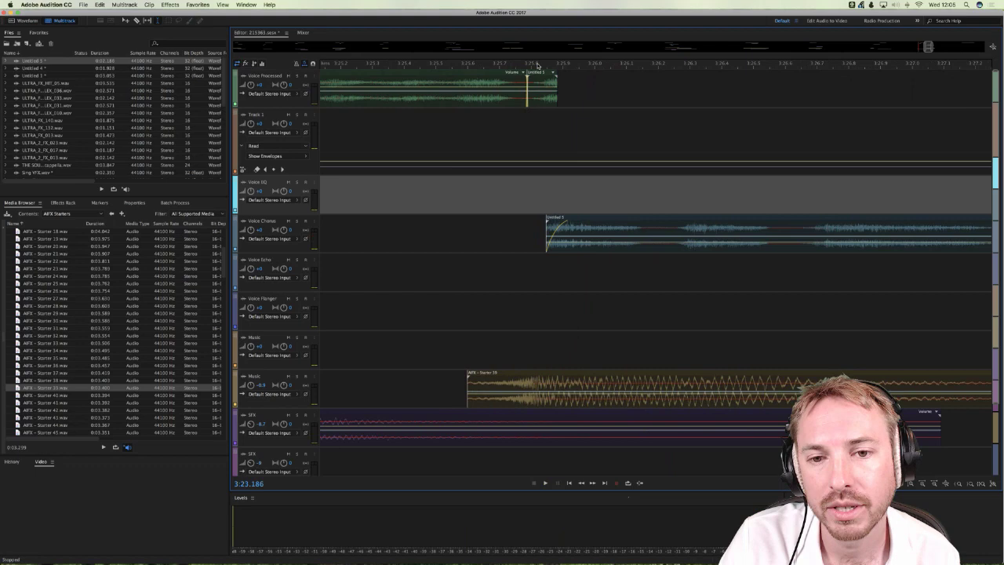
pyautogui.click(553, 100)
pyautogui.moveTo(555, 73); pyautogui.dragTo(541, 75)
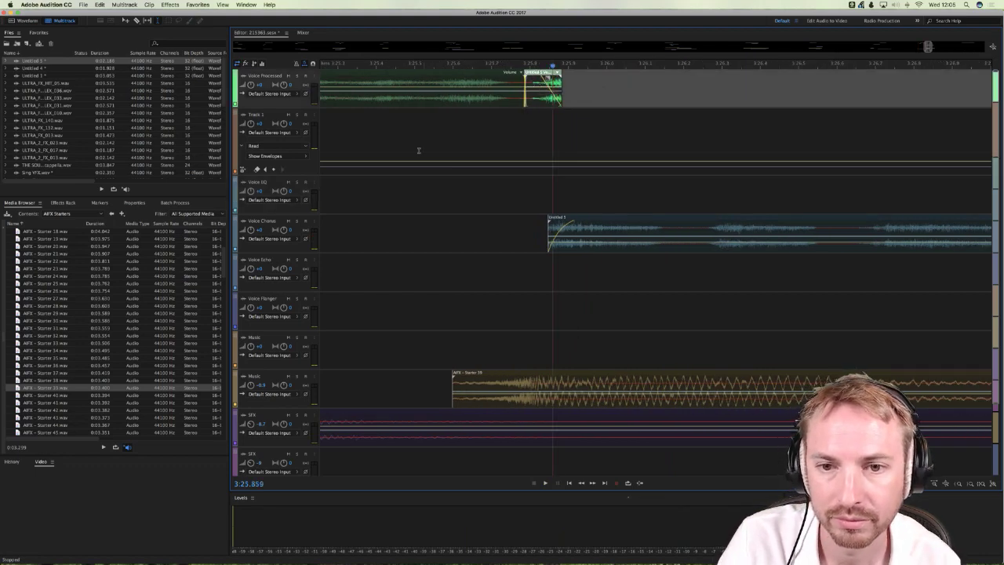
pyautogui.click(396, 114)
pyautogui.press('space')
pyautogui.press('space')
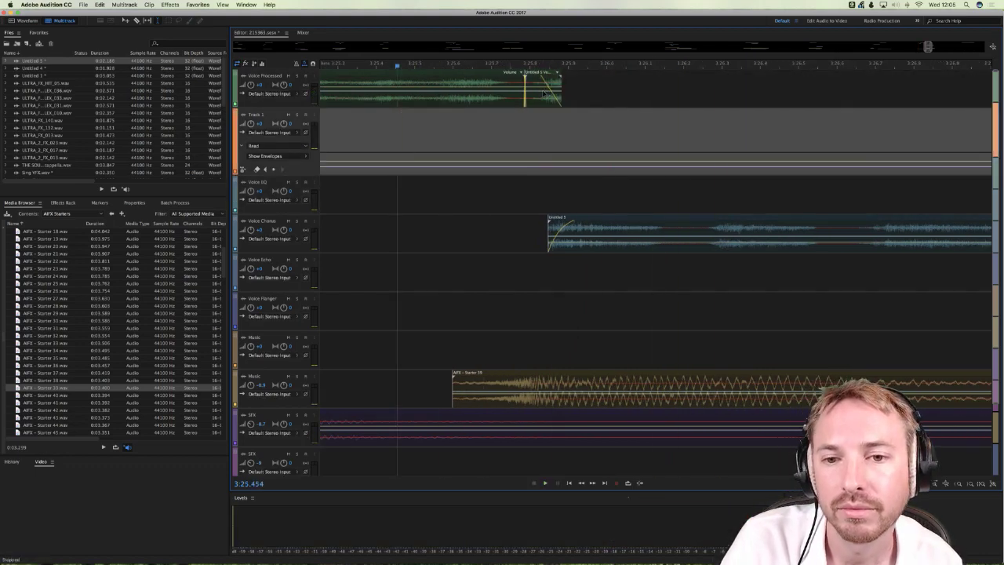
pyautogui.click(438, 126)
pyautogui.hotkey('ctrl', 'z')
pyautogui.press('space')
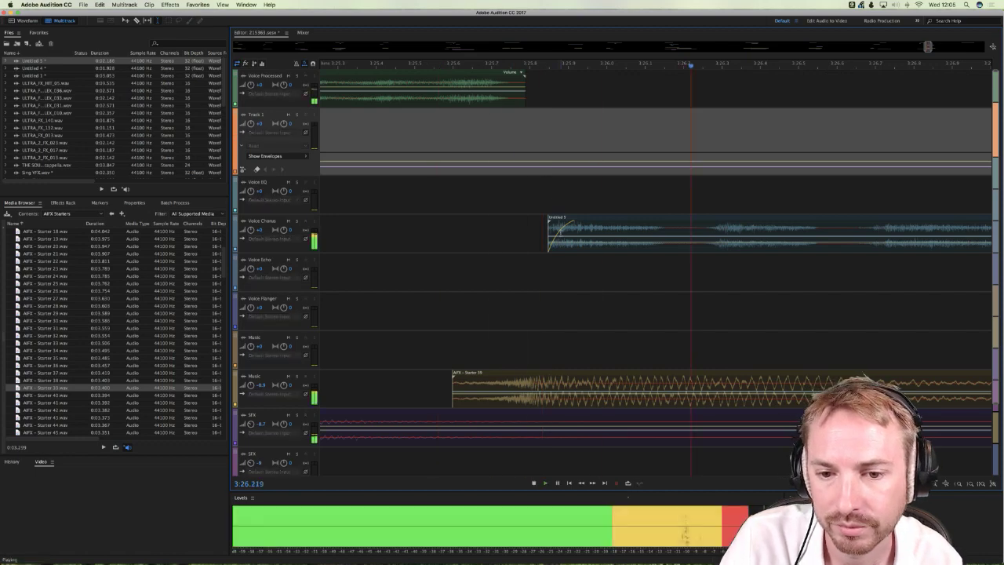
# Step: Move the Voice Chorus clip slightly earlier and audition from 3:23.434
pyautogui.press('space')
pyautogui.moveTo(559, 234); pyautogui.dragTo(551, 234)
pyautogui.press('space')
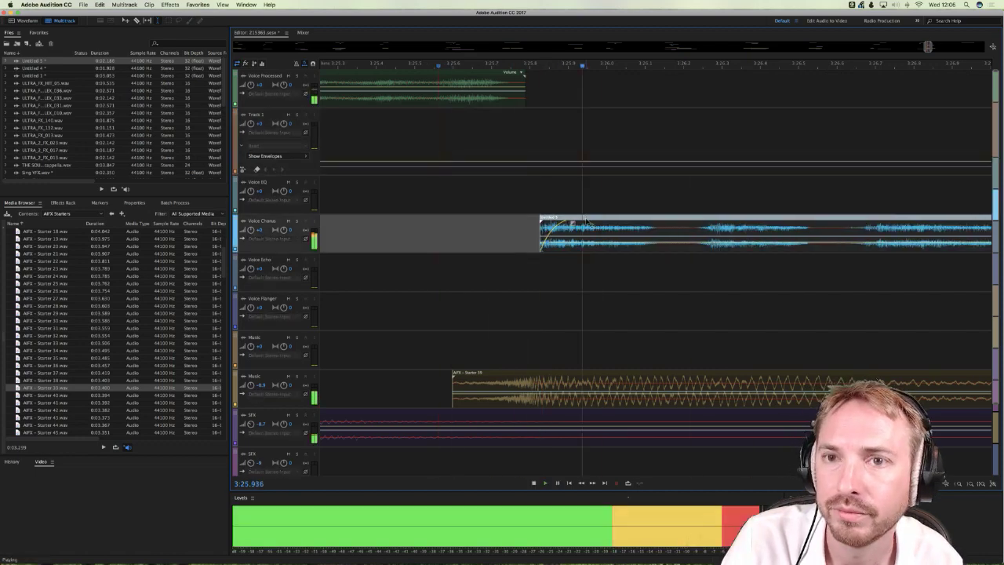
pyautogui.press('space')
pyautogui.scroll(-5, 366, 210)
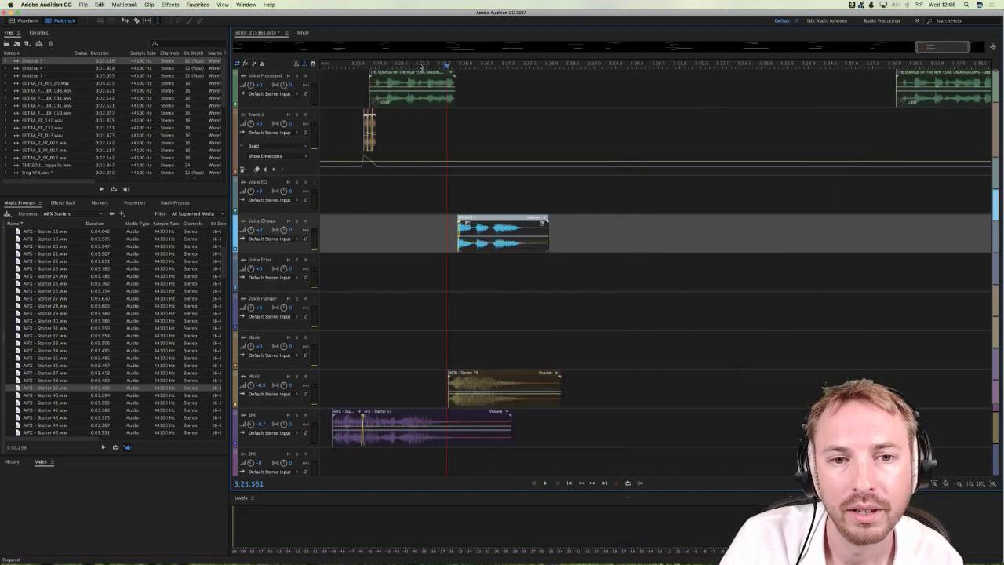
pyautogui.click(366, 210)
pyautogui.press('space')
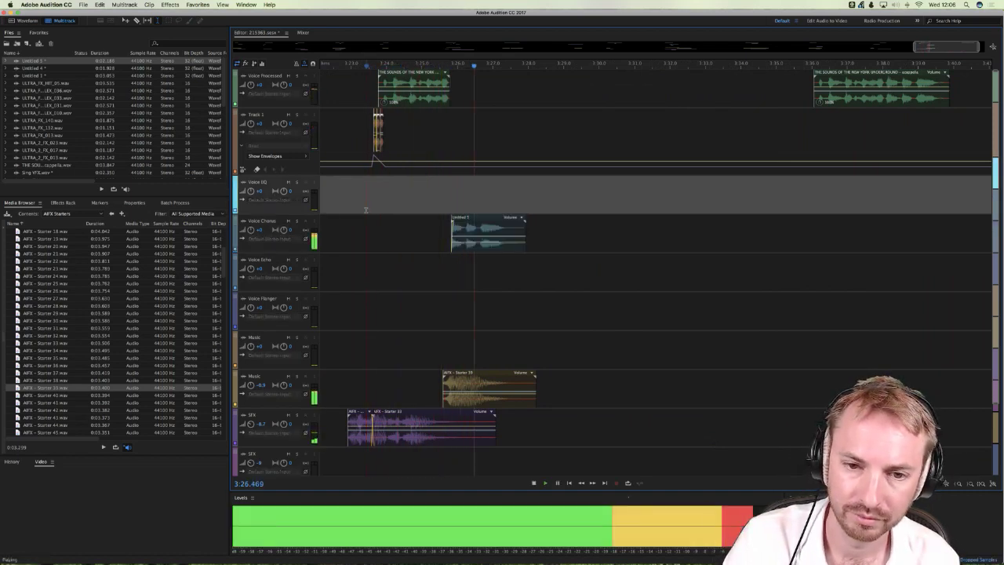
pyautogui.press('space')
pyautogui.scroll(5, 520, 197)
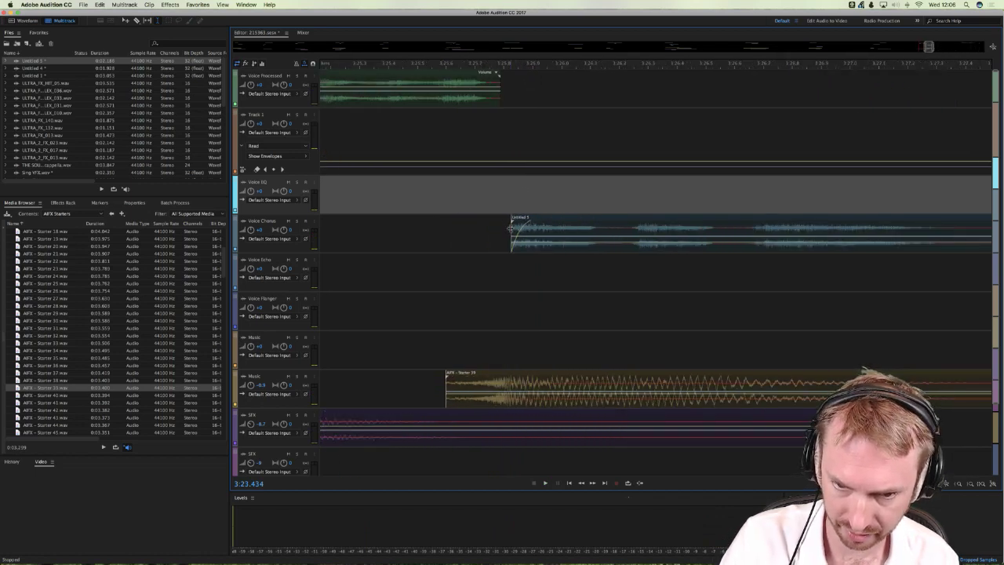
# Step: Extend the start of the Untitled 5 clip earlier and audition from 3:23.297
pyautogui.moveTo(509, 228); pyautogui.dragTo(502, 229)
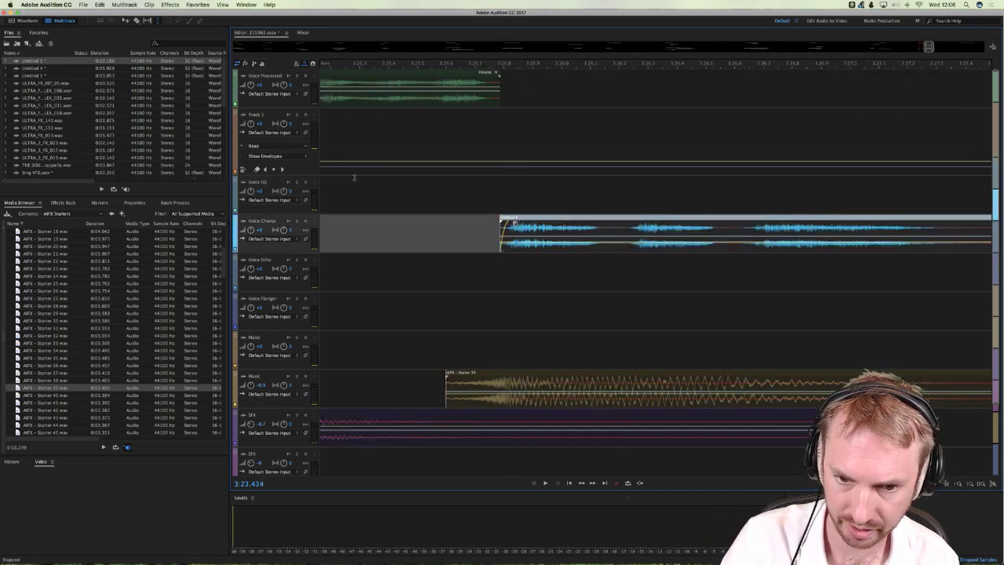
pyautogui.click(340, 138)
pyautogui.press('space')
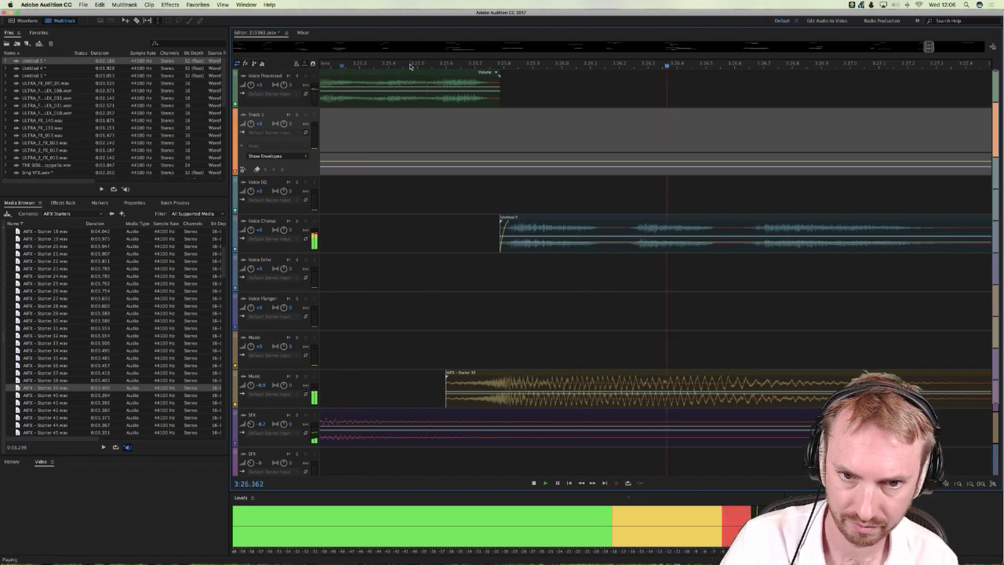
pyautogui.scroll(-5, 444, 183)
pyautogui.press('space')
pyautogui.click(444, 184)
pyautogui.press('space')
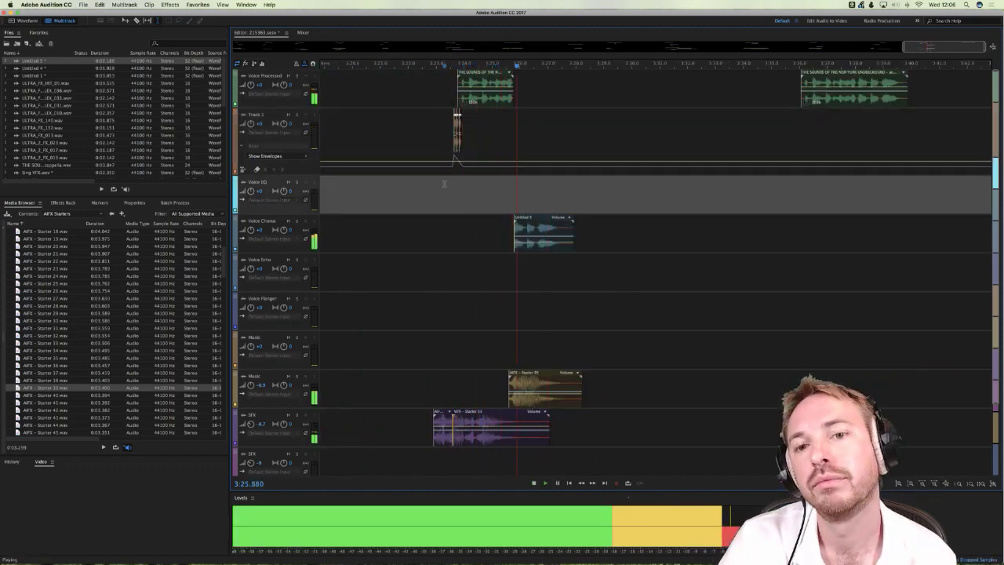
pyautogui.press('space')
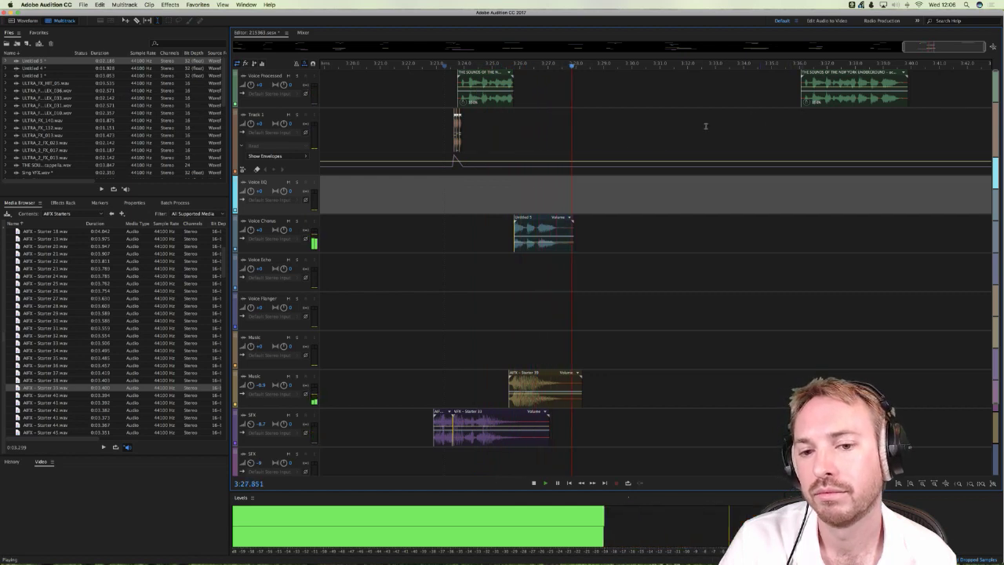
# Step: Audition the Voice Chorus clip from 3:26.000 and the later vocal from 3:35.948
pyautogui.click(524, 240)
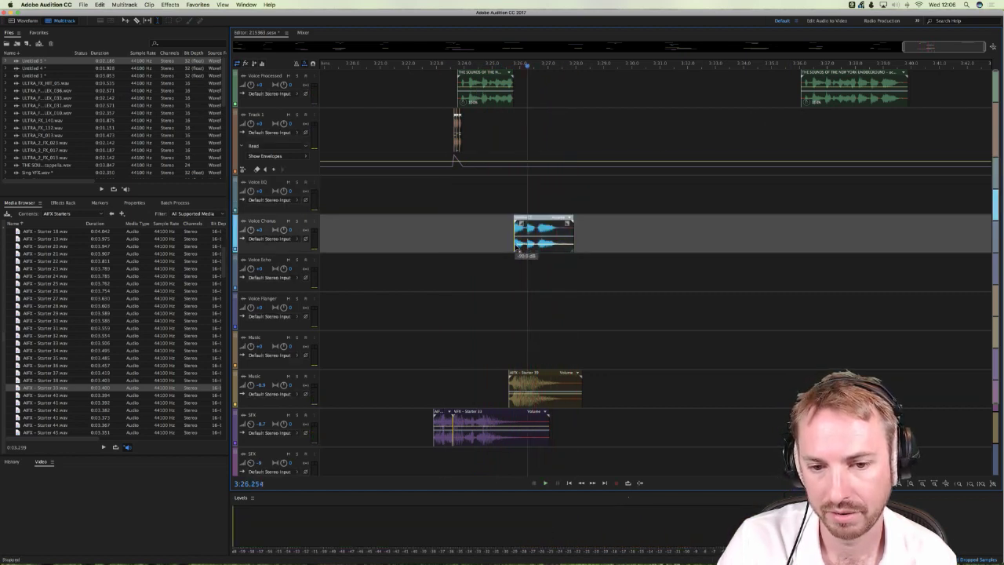
pyautogui.click(520, 248)
pyautogui.press('space')
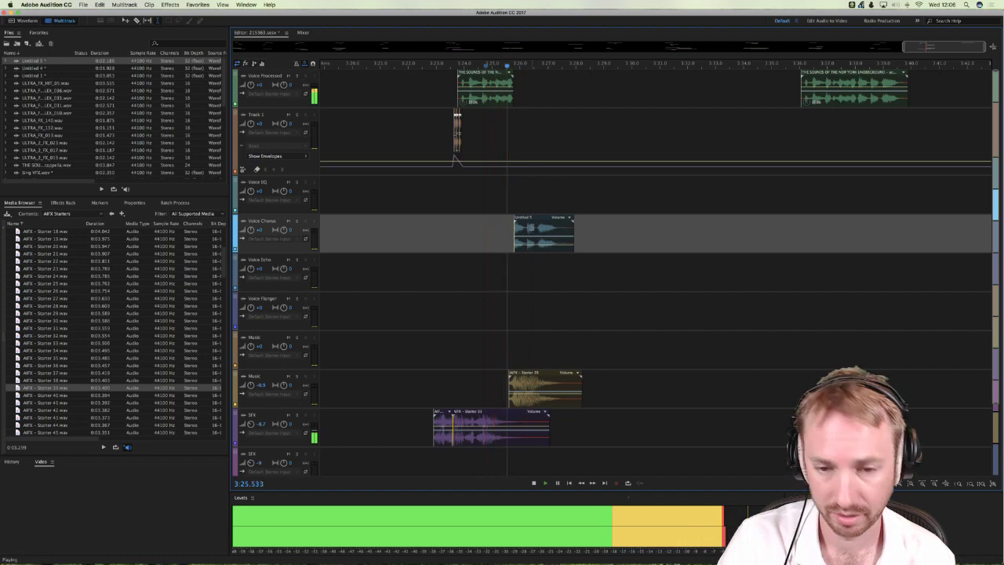
pyautogui.press('space')
pyautogui.click(798, 123)
pyautogui.press('space')
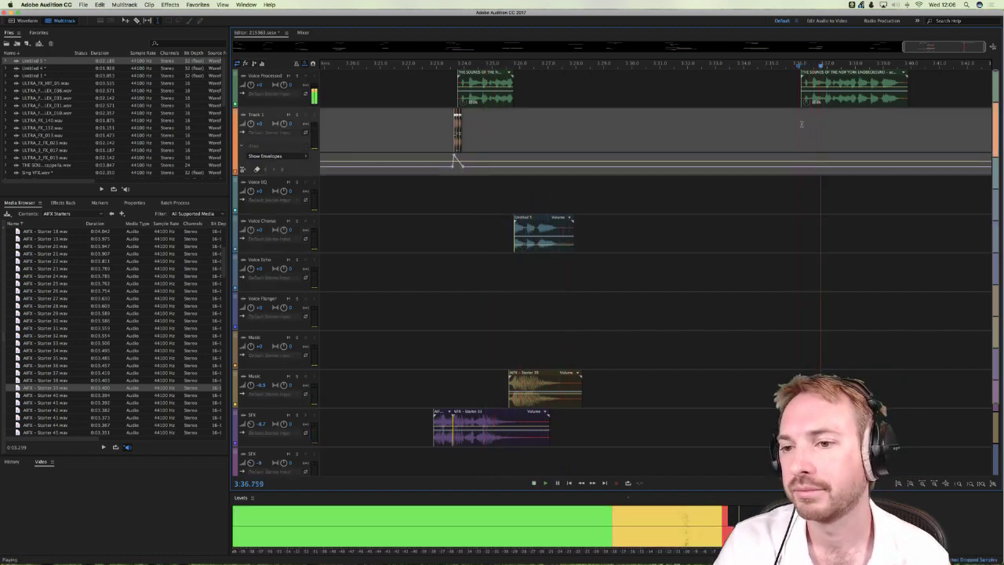
pyautogui.press('space')
pyautogui.scroll(4, 844, 66)
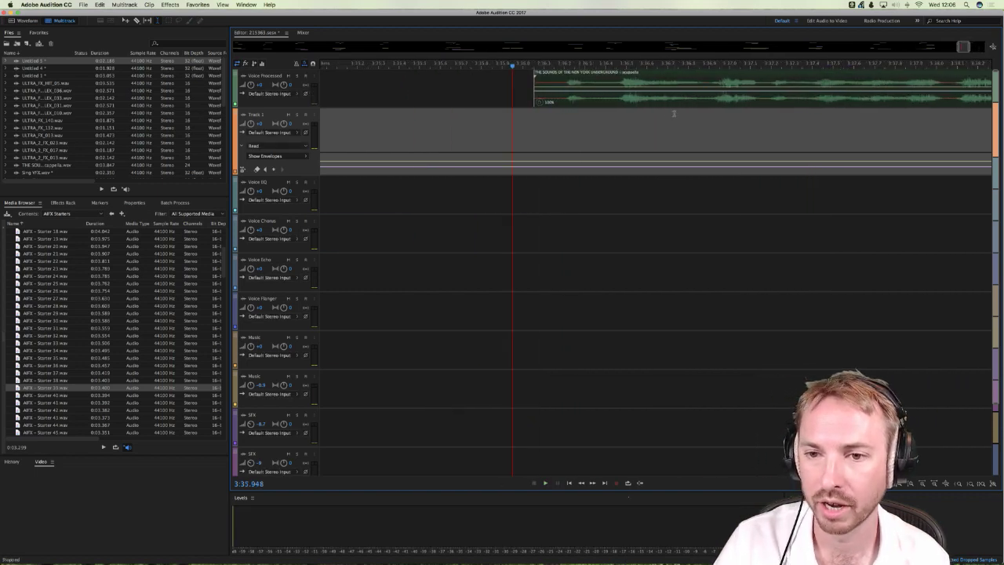
# Step: Split the Voice Processed clip at 3:36.701 and twice more slightly earlier
pyautogui.click(668, 96)
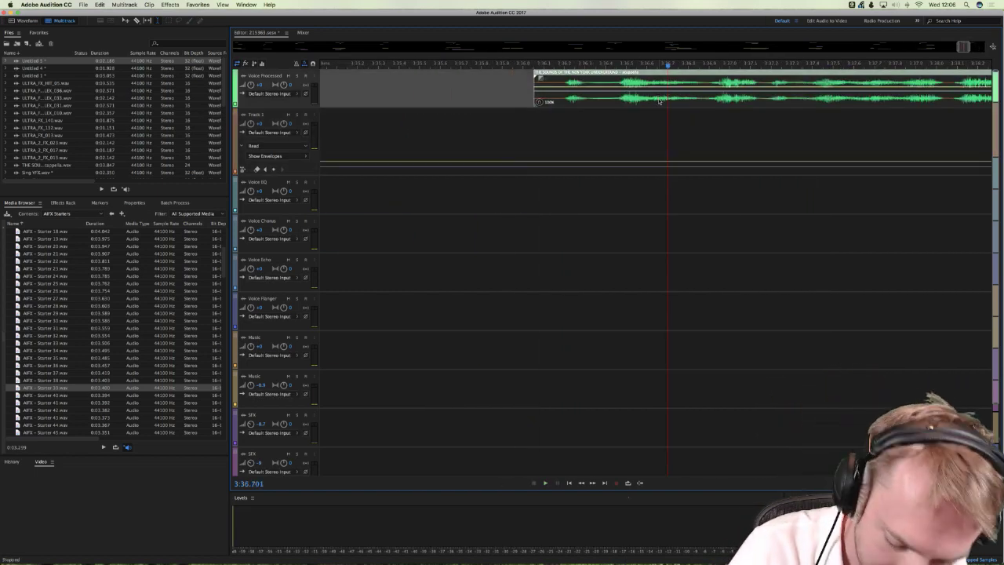
pyautogui.press('super+k')
pyautogui.click(696, 102)
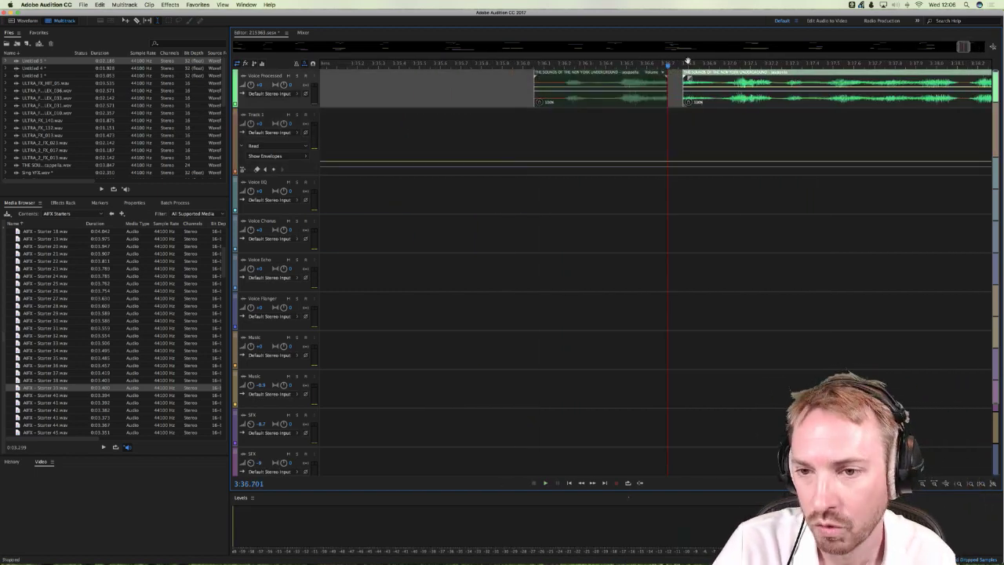
pyautogui.scroll(3, 687, 61)
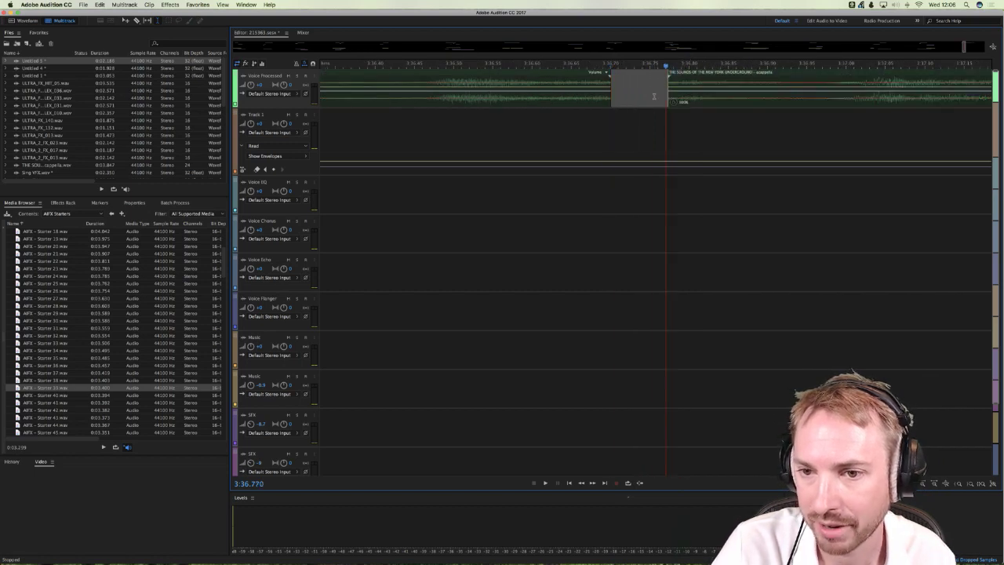
pyautogui.click(644, 98)
pyautogui.click(641, 98)
pyautogui.press('super+k')
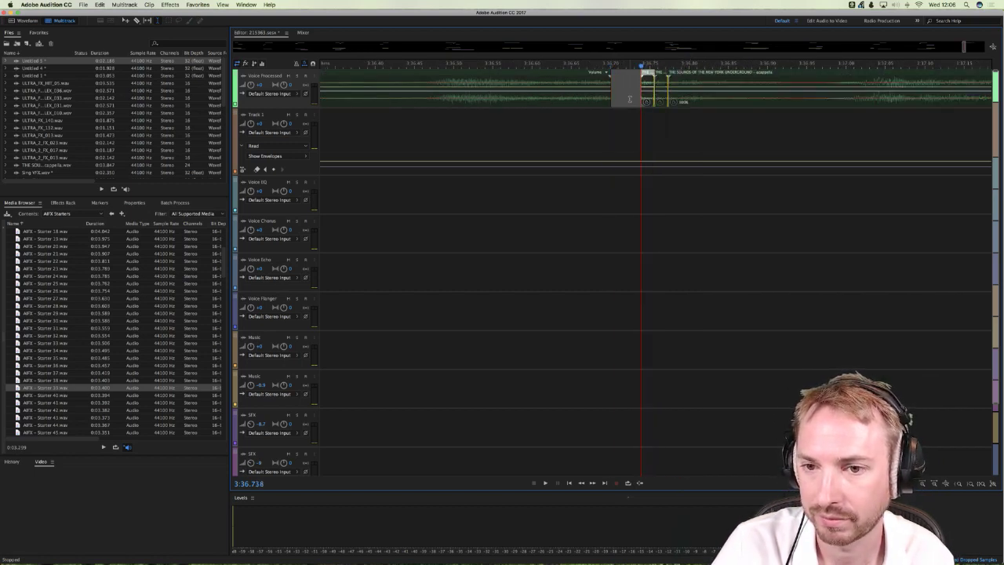
pyautogui.click(629, 99)
pyautogui.press('super+k')
# Step: Split off another short fragment at 3:36.710
pyautogui.click(617, 100)
pyautogui.click(635, 103)
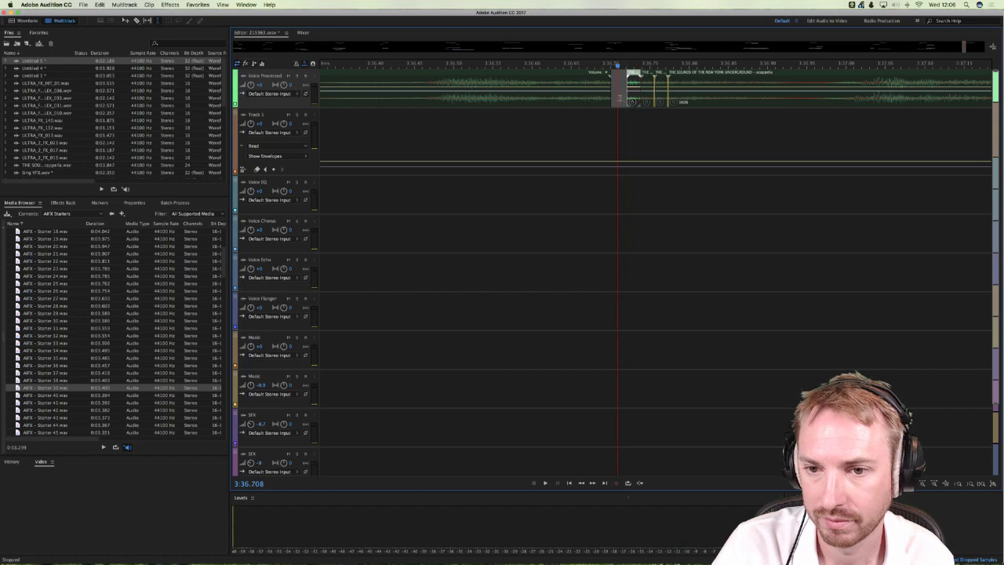
pyautogui.click(619, 98)
pyautogui.press('super+k')
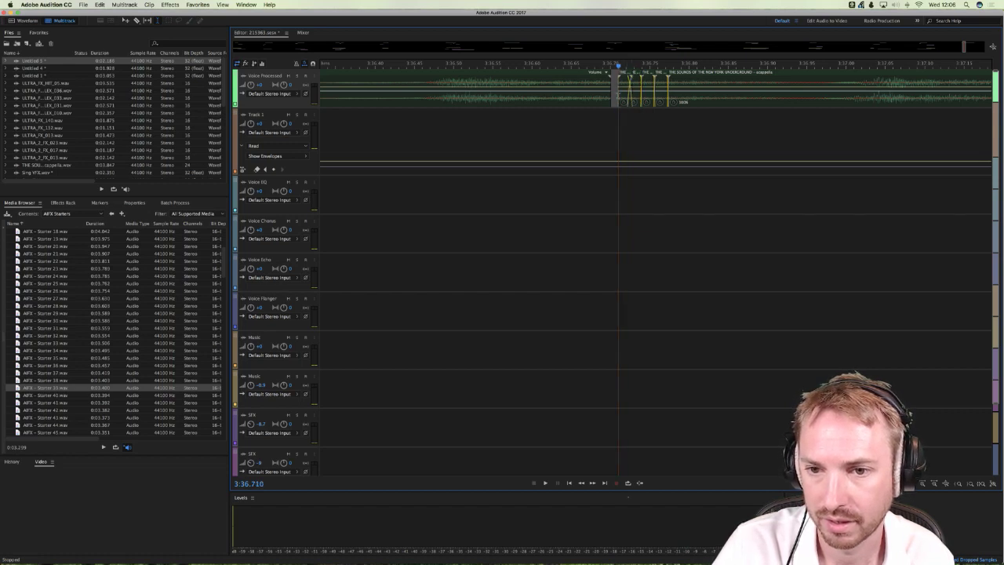
pyautogui.click(623, 102)
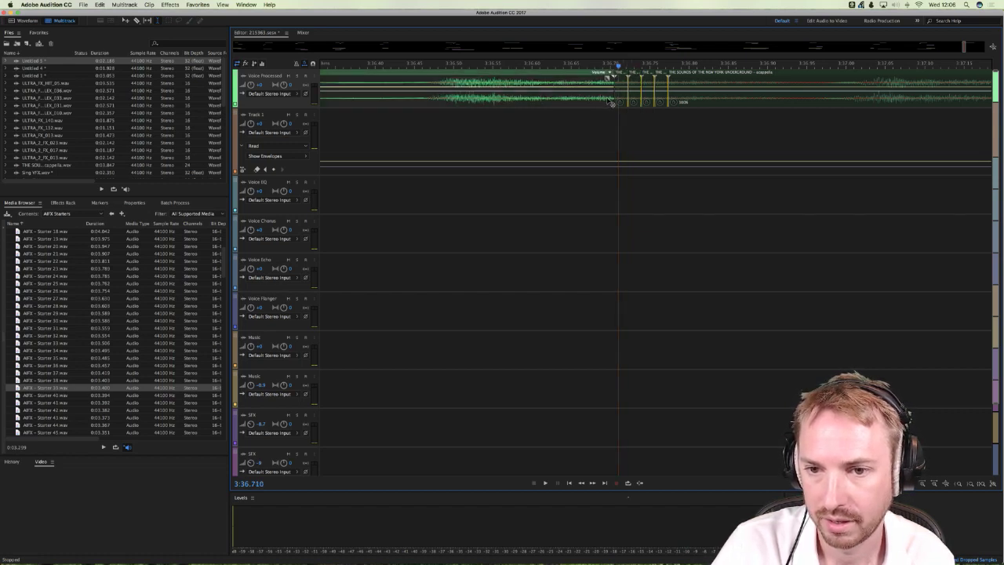
# Step: Audition the stutter fragments, then split the clip again at 3:36.999
pyautogui.click(397, 118)
pyautogui.press('space')
pyautogui.scroll(-3, 463, 62)
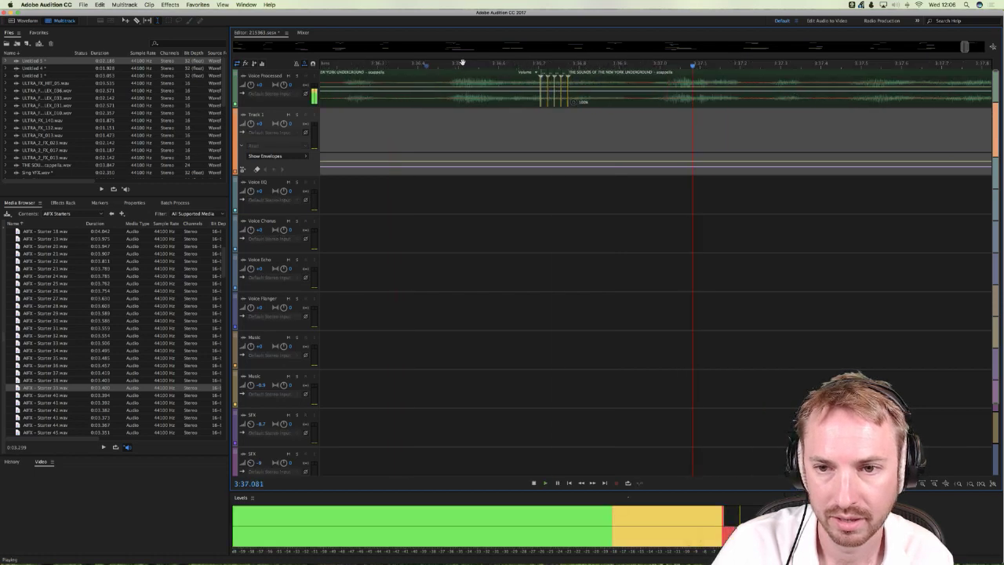
pyautogui.press('space')
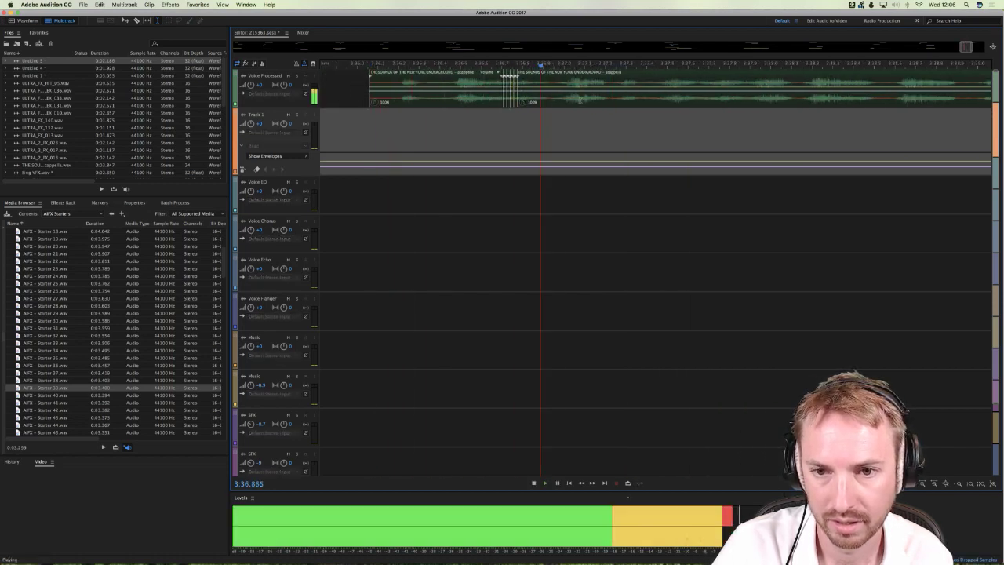
pyautogui.press('space')
pyautogui.press('space')
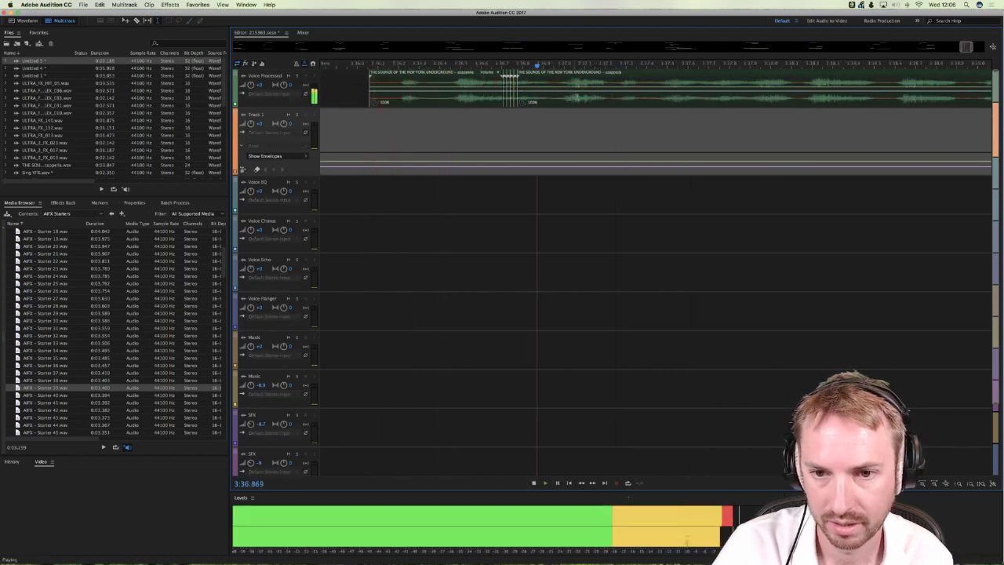
pyautogui.press('space')
pyautogui.scroll(3, 522, 99)
pyautogui.click(522, 98)
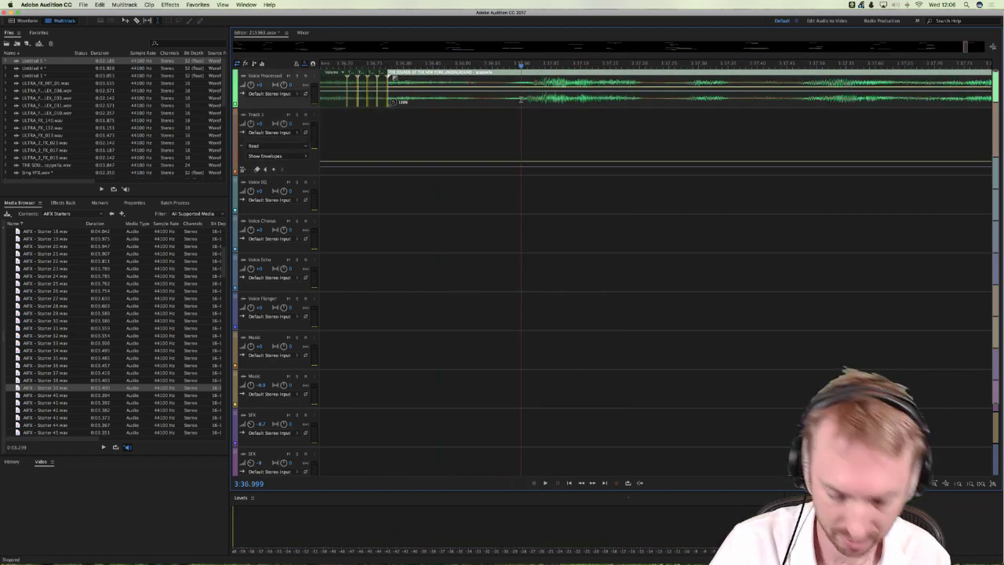
pyautogui.press('super+k')
# Step: Move the right half later to open a gap and paste three copies of the short clip onto Track 1 near 3:37.046
pyautogui.moveTo(524, 78); pyautogui.dragTo(560, 86)
pyautogui.press('super+c')
pyautogui.click(548, 133)
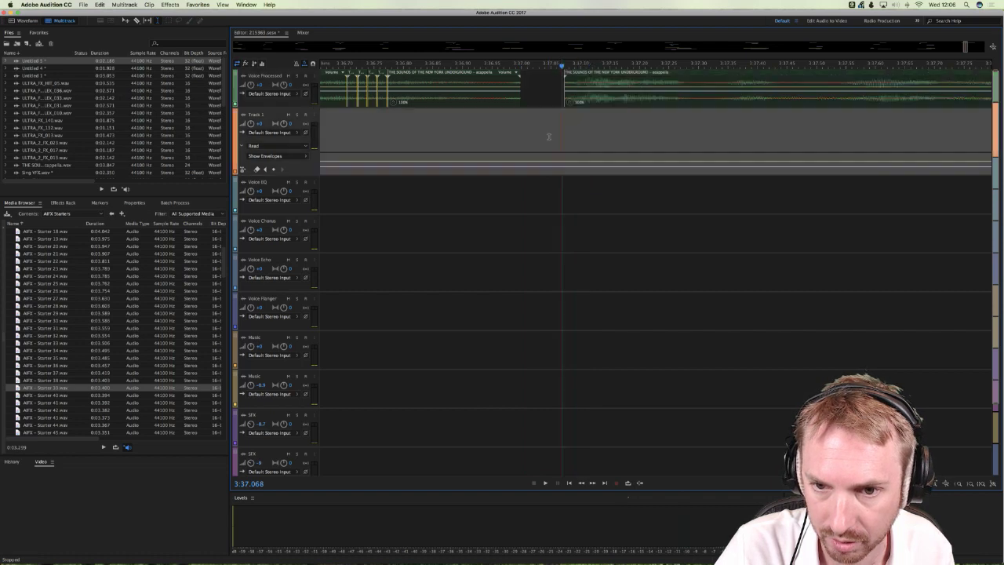
pyautogui.press('super+v')
pyautogui.click(531, 139)
pyautogui.press('super+v')
pyautogui.click(510, 138)
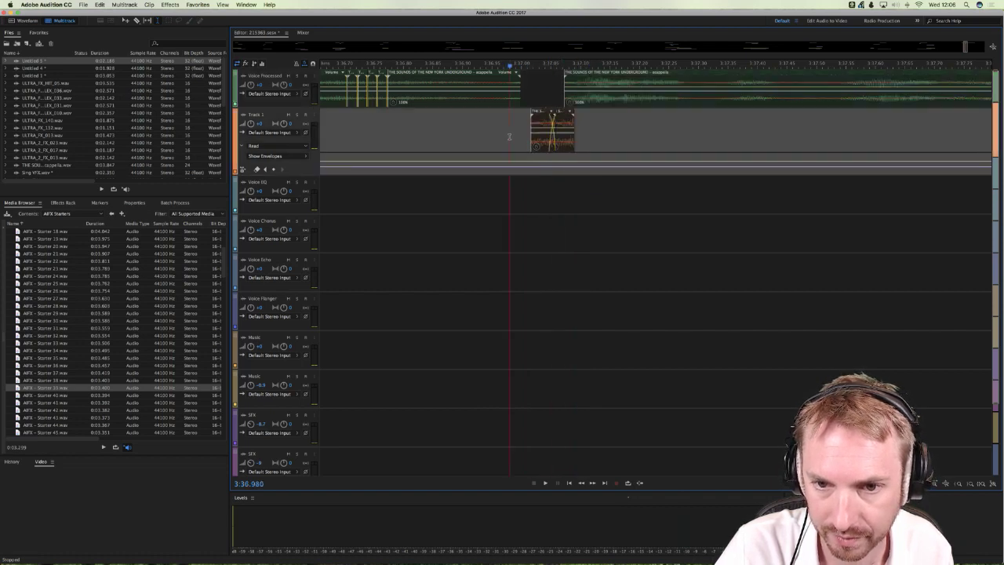
pyautogui.press('super+v')
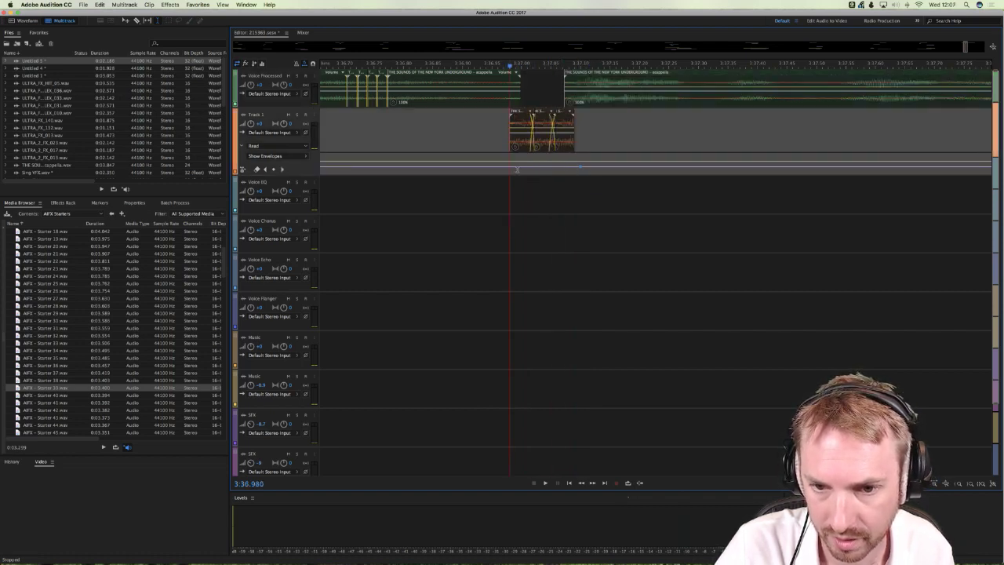
# Step: Raise a new point on Track 1's volume envelope and audition the change
pyautogui.moveTo(506, 171); pyautogui.dragTo(506, 157)
pyautogui.click(462, 132)
pyautogui.press('space')
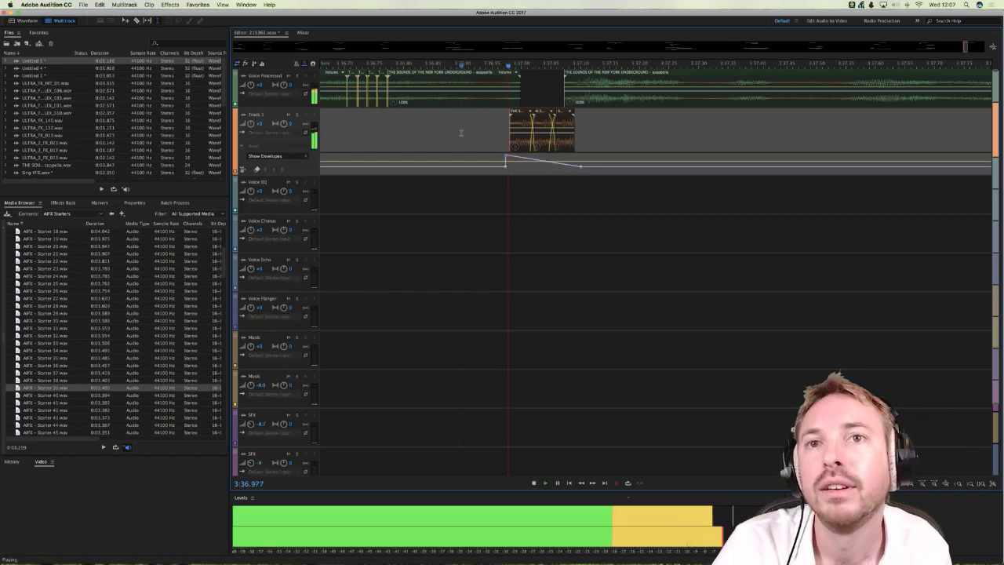
pyautogui.press('space')
pyautogui.click(391, 138)
pyautogui.press('space')
pyautogui.press('space')
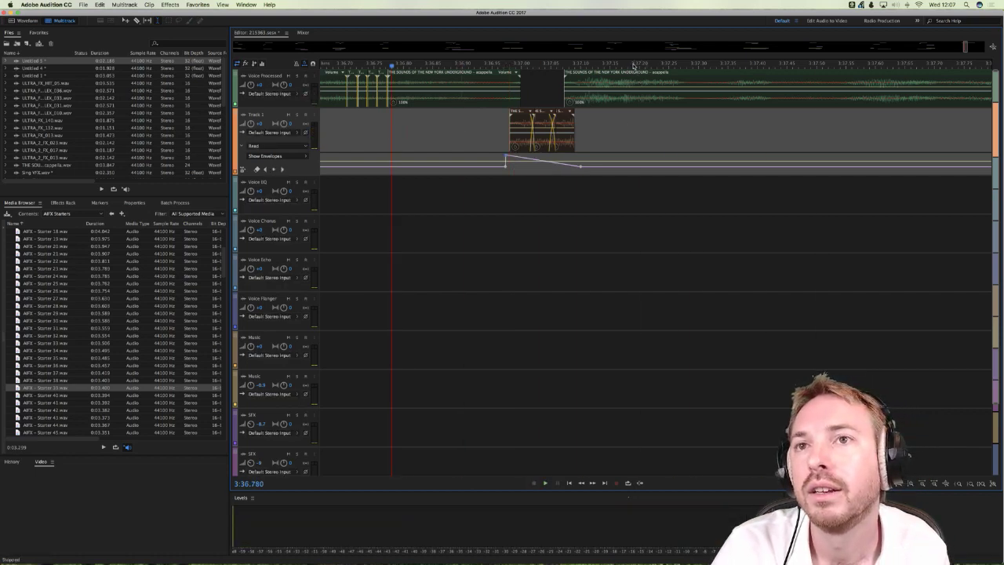
# Step: Audition the stutter section with the envelope peak several more times
pyautogui.press('space')
pyautogui.press('space')
pyautogui.scroll(-3, 595, 63)
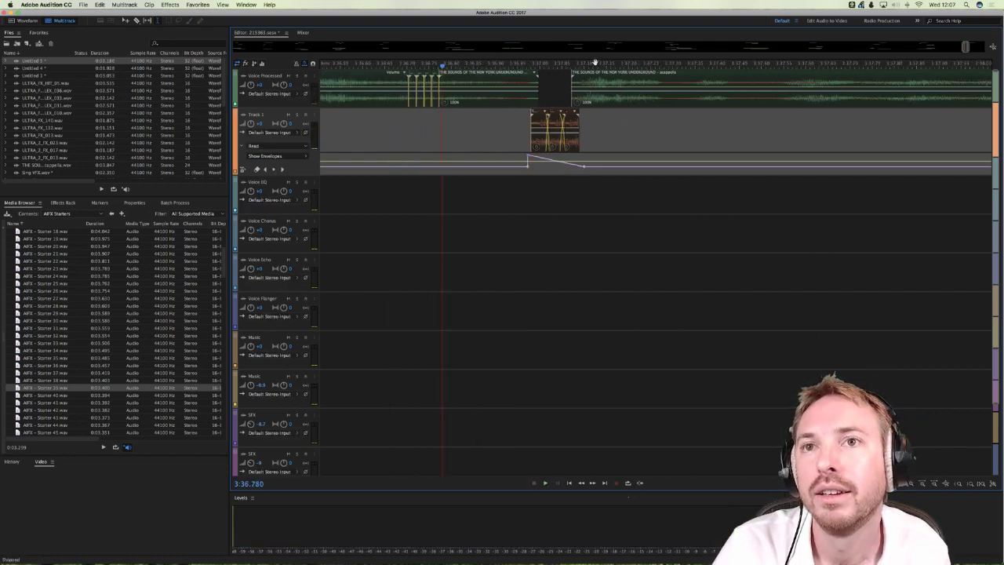
pyautogui.scroll(-2, 594, 63)
pyautogui.press('space')
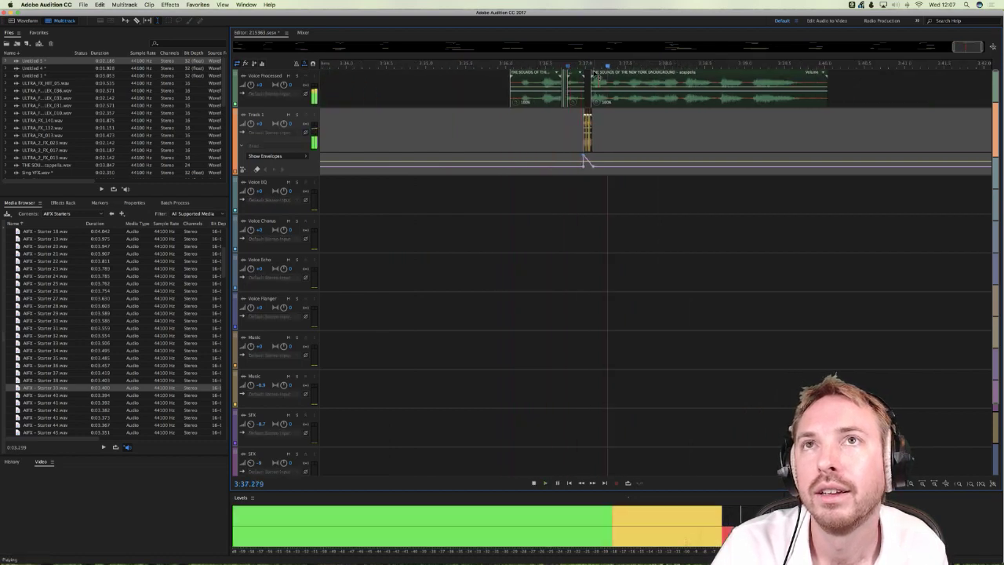
pyautogui.scroll(-3, 593, 76)
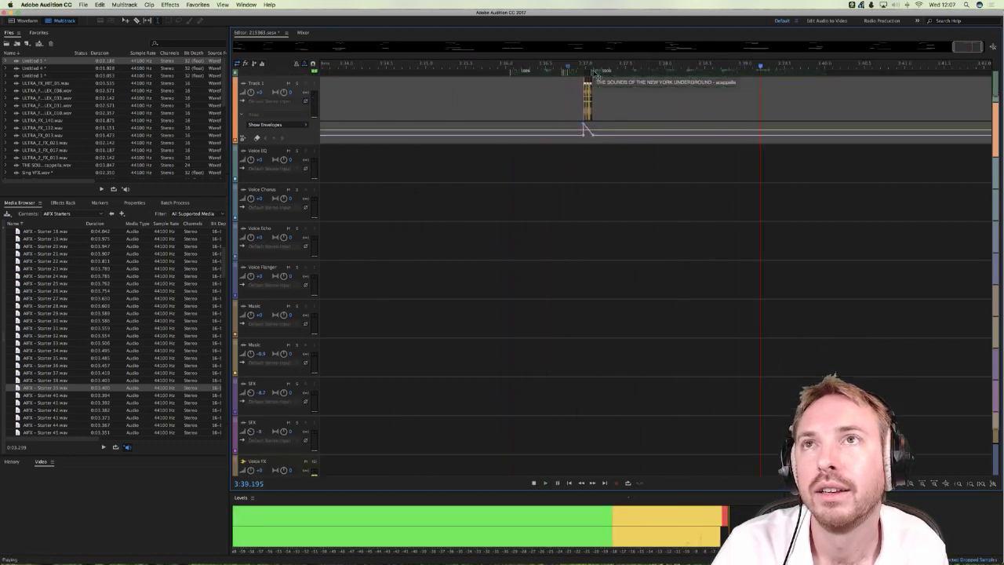
pyautogui.scroll(3, 595, 75)
pyautogui.press('space')
pyautogui.press('space')
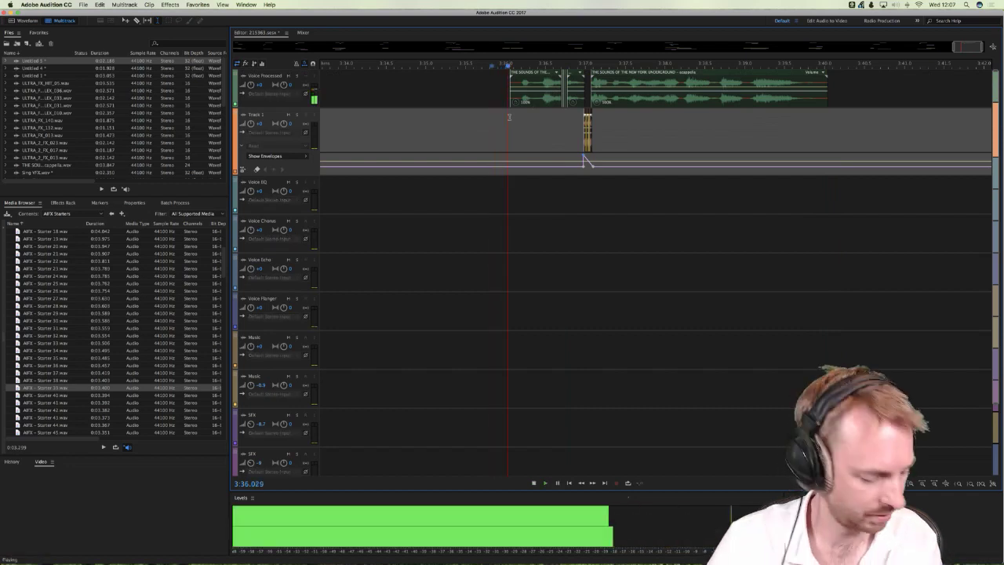
pyautogui.press('space')
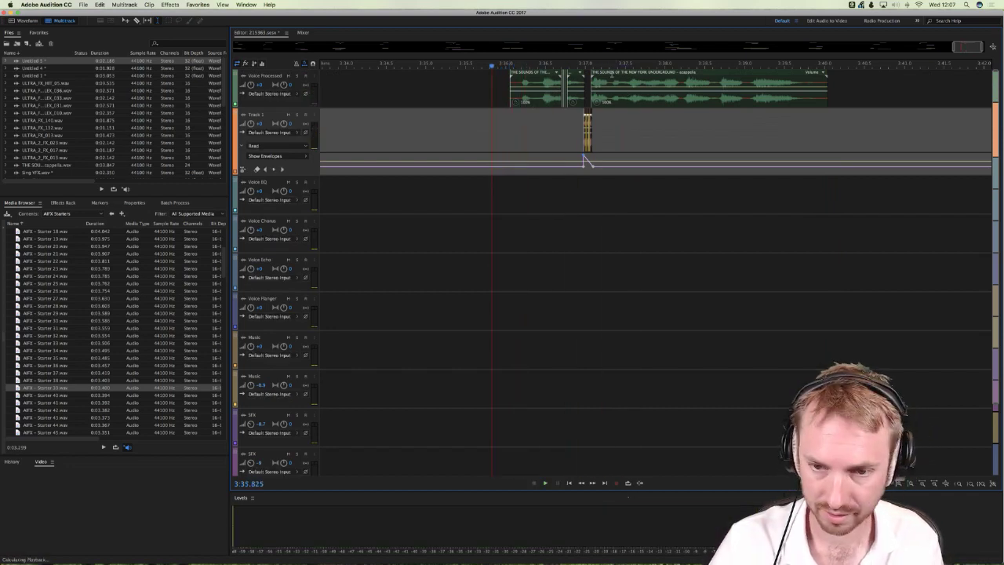
pyautogui.press('space')
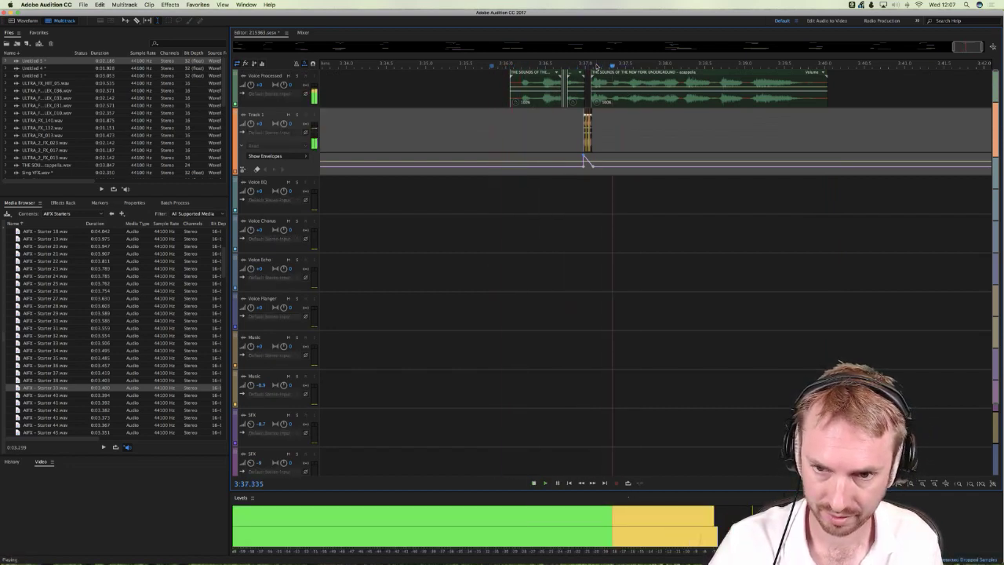
pyautogui.press('space')
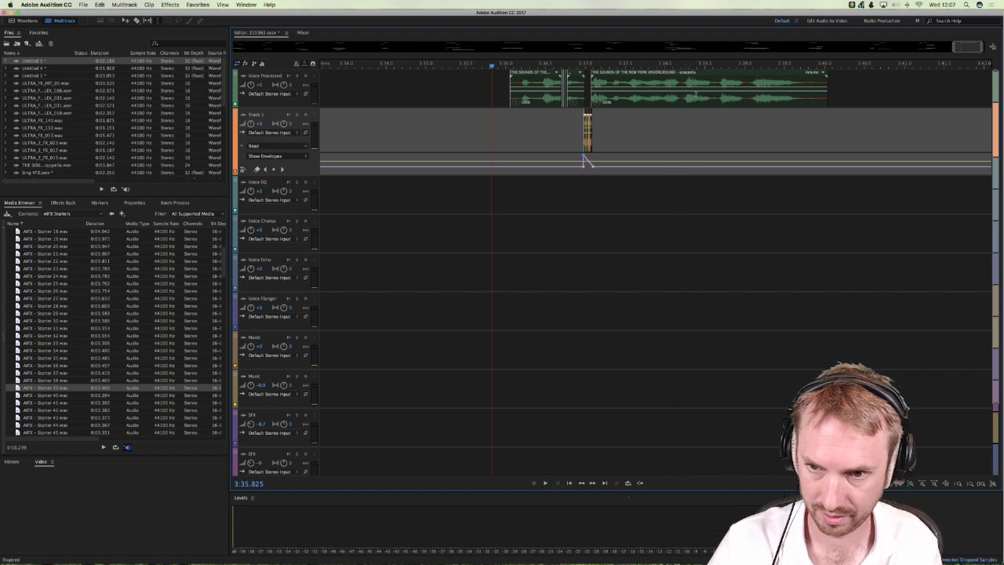
pyautogui.scroll(3, 690, 94)
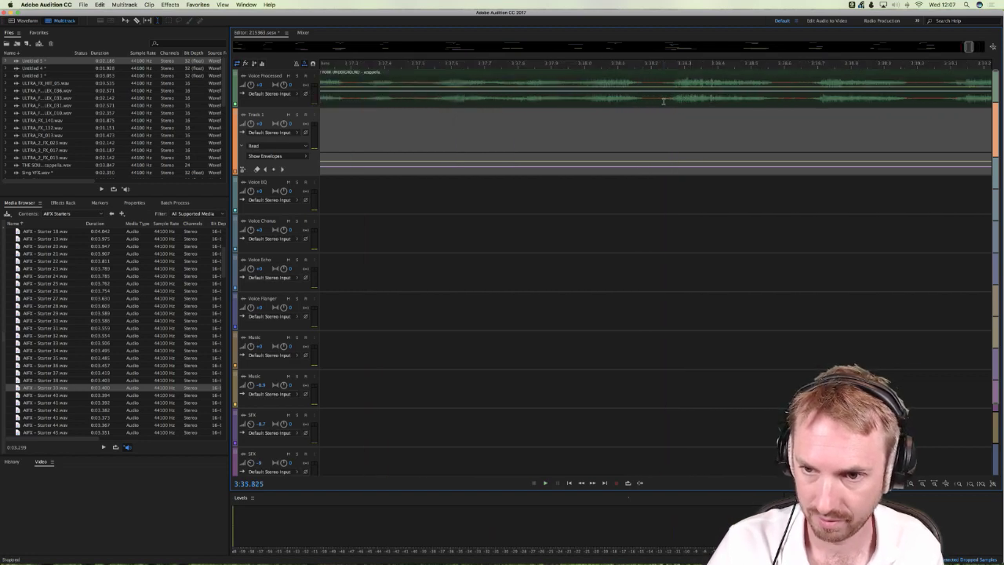
# Step: Select a vocal fragment near 3:38.306 on Voice Processed and audition it
pyautogui.click(659, 100)
pyautogui.click(686, 102)
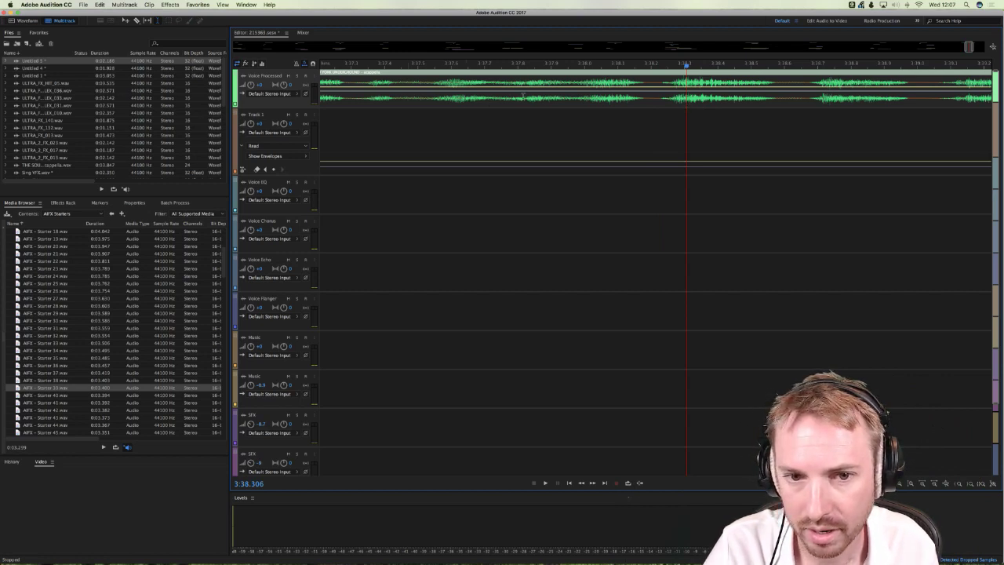
pyautogui.press('space')
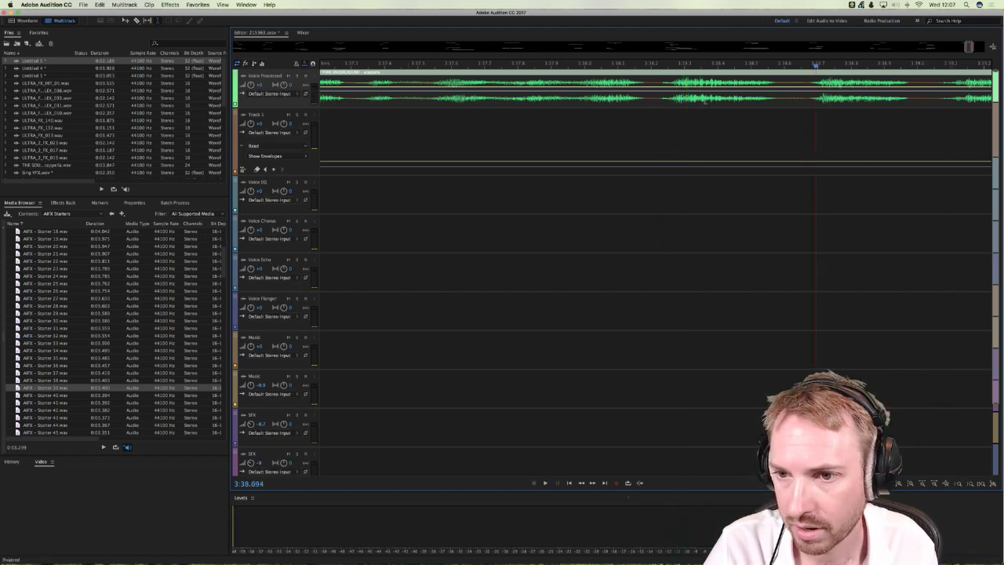
pyautogui.press('space')
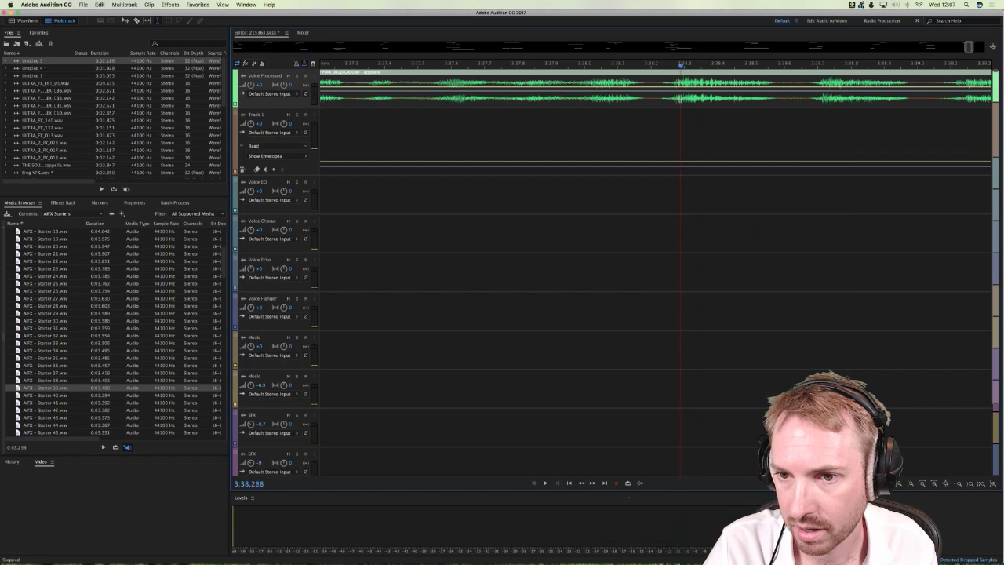
pyautogui.press('space')
pyautogui.moveTo(680, 100); pyautogui.dragTo(696, 101)
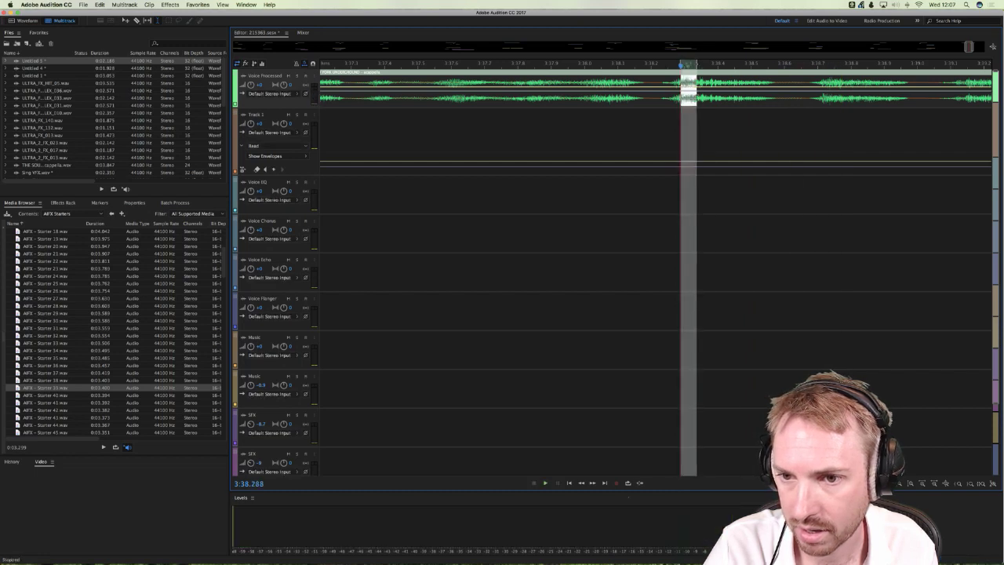
pyautogui.click(658, 100)
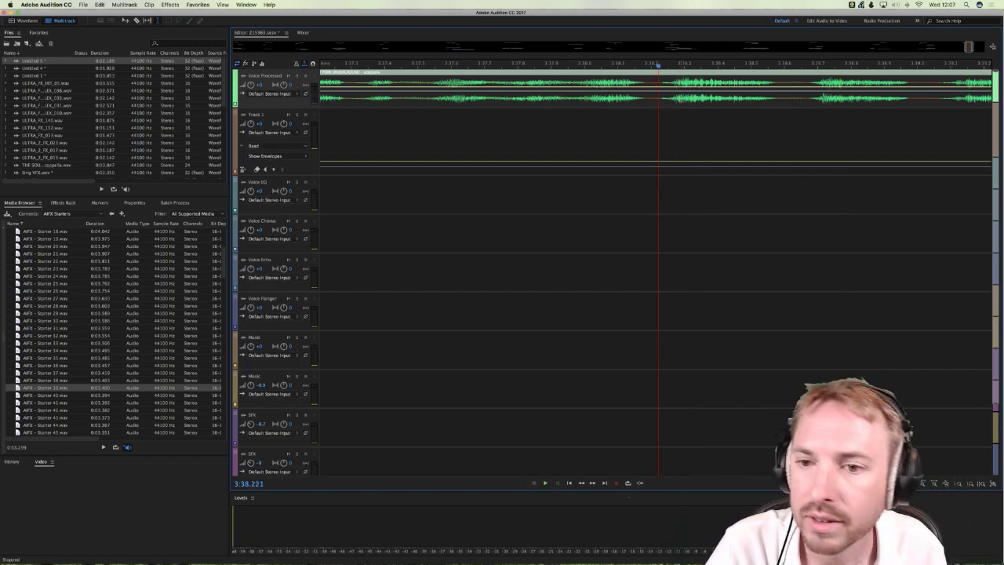
pyautogui.moveTo(683, 101); pyautogui.dragTo(633, 100)
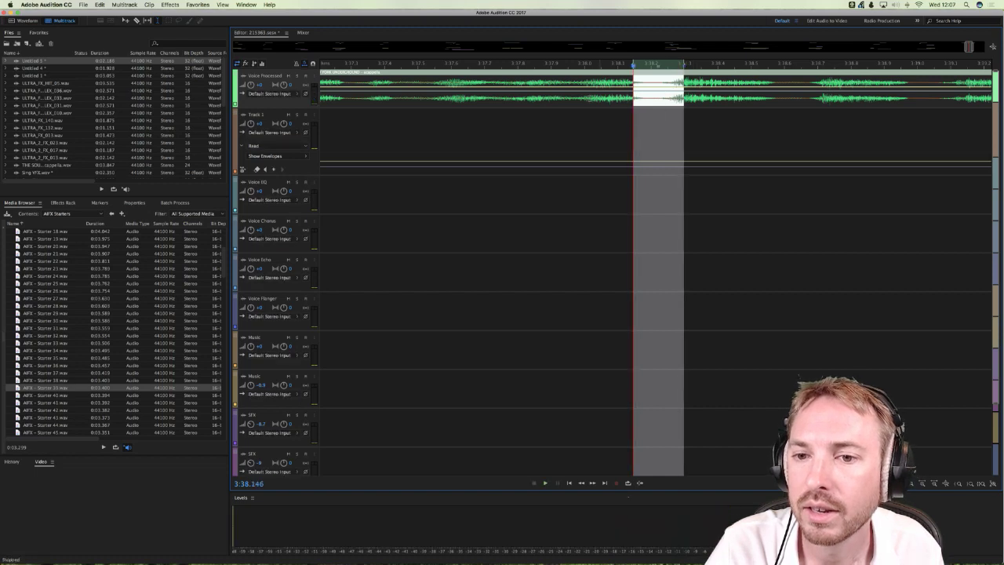
pyautogui.moveTo(485, 101); pyautogui.dragTo(669, 102)
pyautogui.press('space')
pyautogui.press('space')
pyautogui.press('space')
pyautogui.press('space')
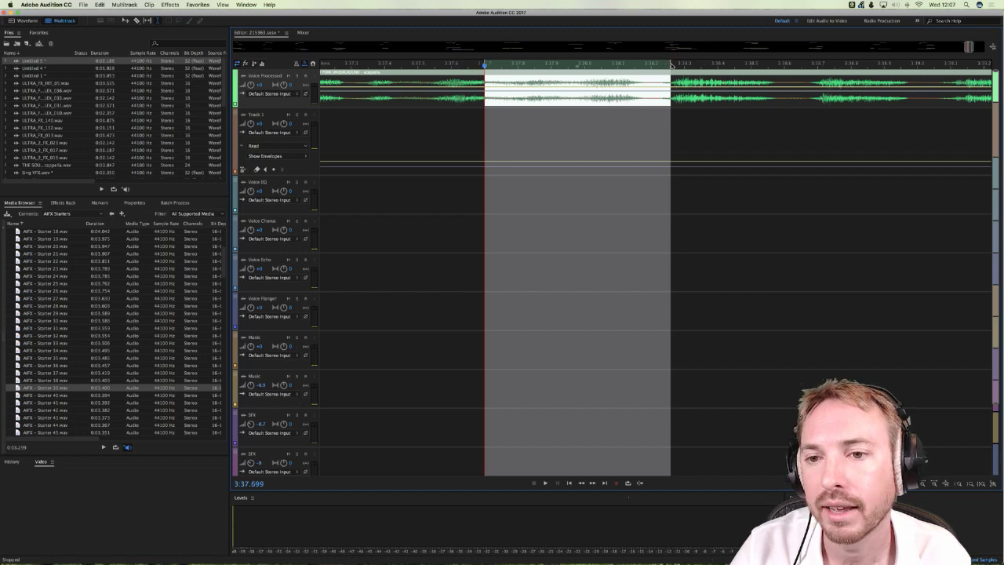
# Step: Slide the later Voice Processed clip right to open a gap after the fragment
pyautogui.scroll(8, 671, 64)
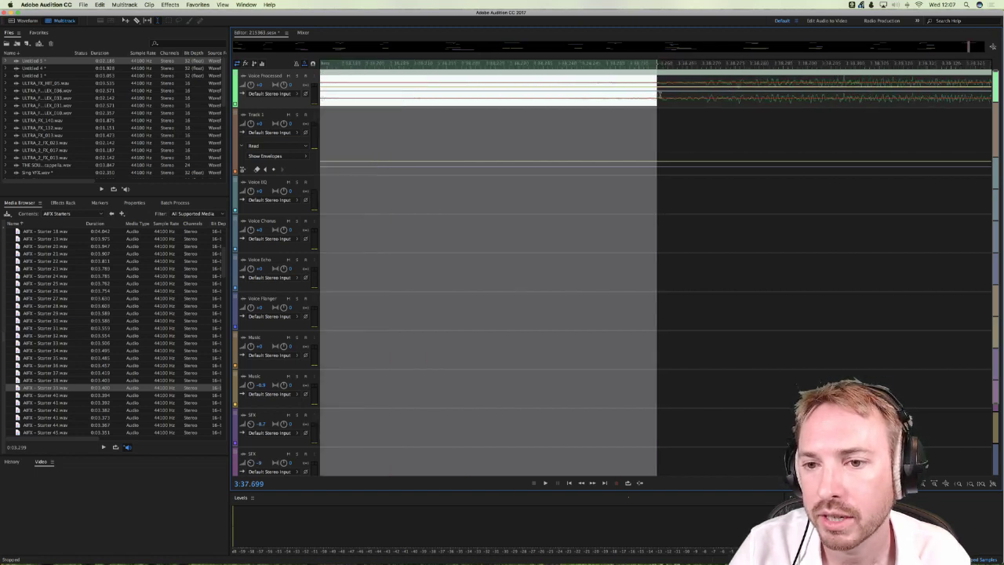
pyautogui.click(659, 95)
pyautogui.scroll(-6, 677, 69)
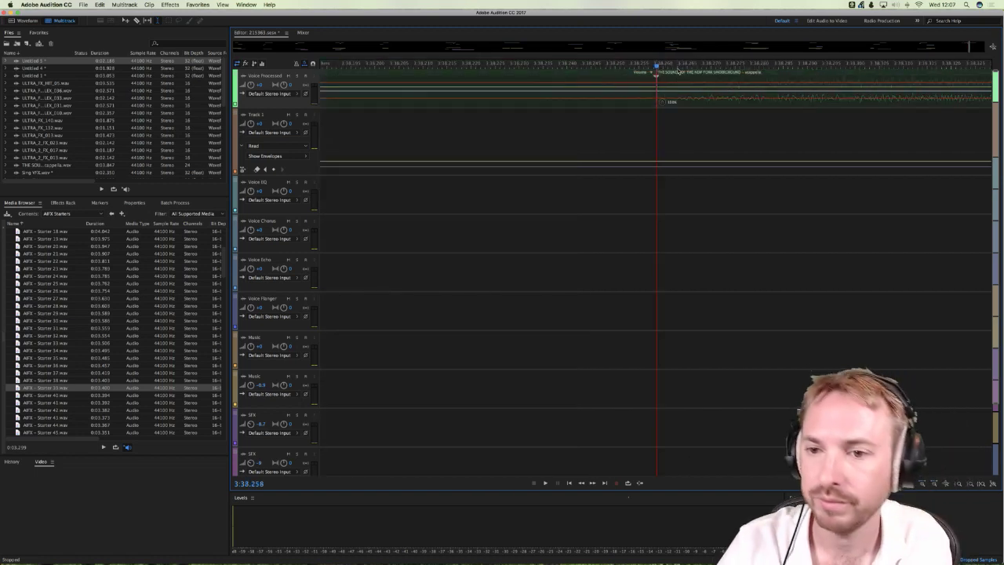
pyautogui.scroll(-1, 678, 69)
pyautogui.moveTo(682, 72); pyautogui.dragTo(729, 76)
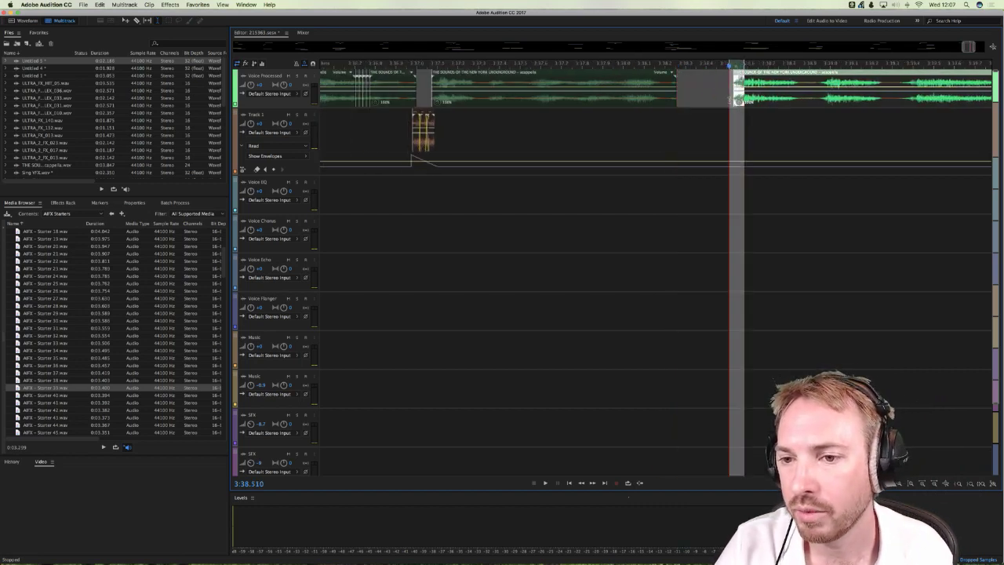
# Step: Paste repeated copies of the fragment onto Track 1, stepping slightly earlier each time
pyautogui.click(729, 139)
pyautogui.press('cmd+v')
pyautogui.click(715, 141)
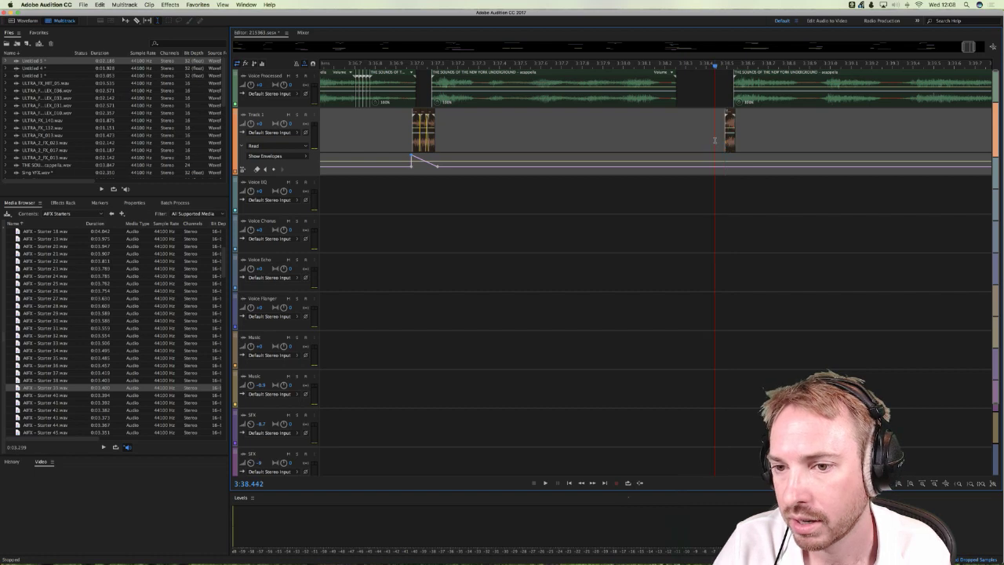
pyautogui.press('super+v')
pyautogui.click(708, 140)
pyautogui.press('super+v')
pyautogui.press('super+v')
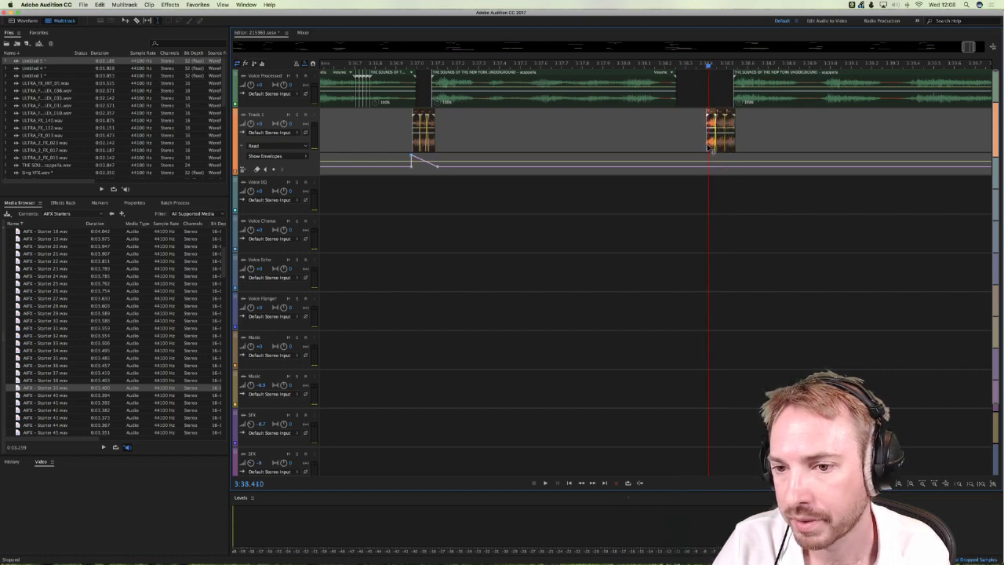
pyautogui.click(700, 143)
pyautogui.click(698, 143)
pyautogui.press('super+v')
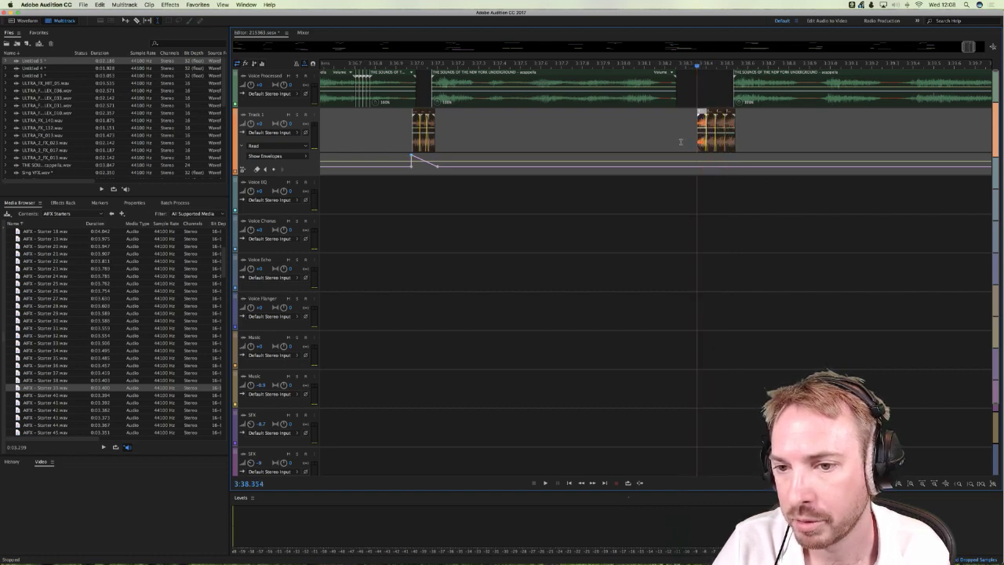
# Step: Paste one more fragment copy on Track 1 and audition the stutter section
pyautogui.click(687, 140)
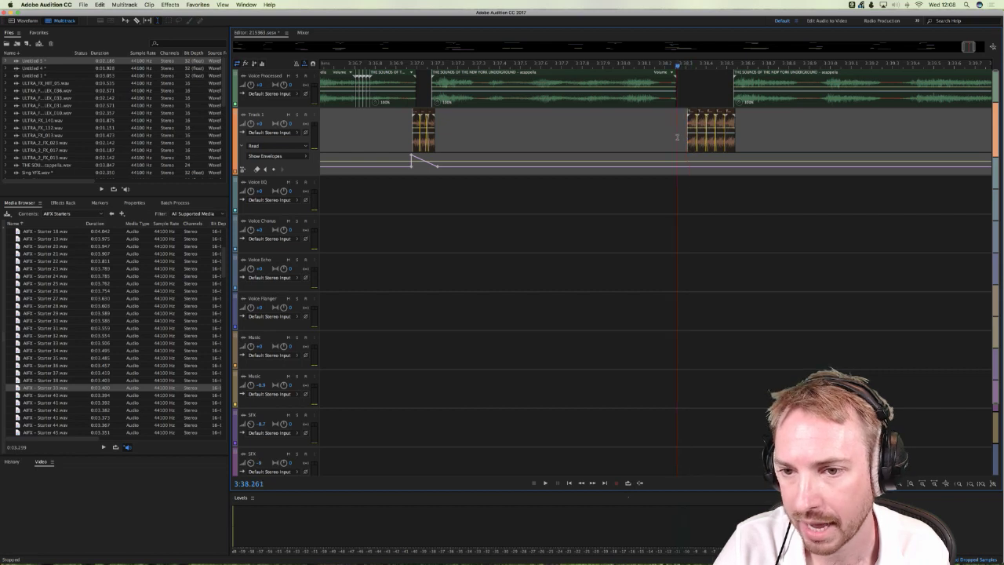
pyautogui.press('super+v')
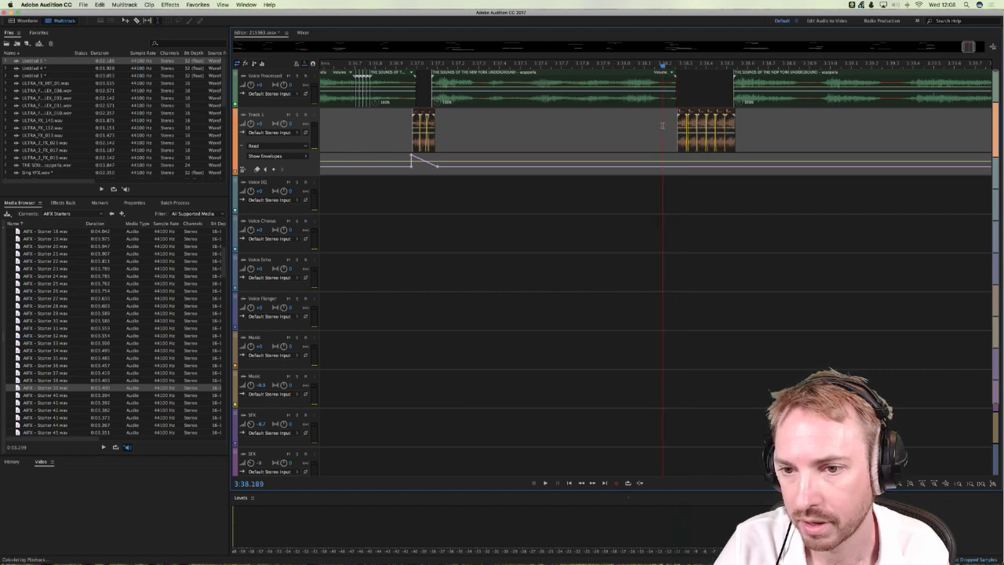
pyautogui.moveTo(765, 130); pyautogui.dragTo(686, 150)
pyautogui.click(686, 151)
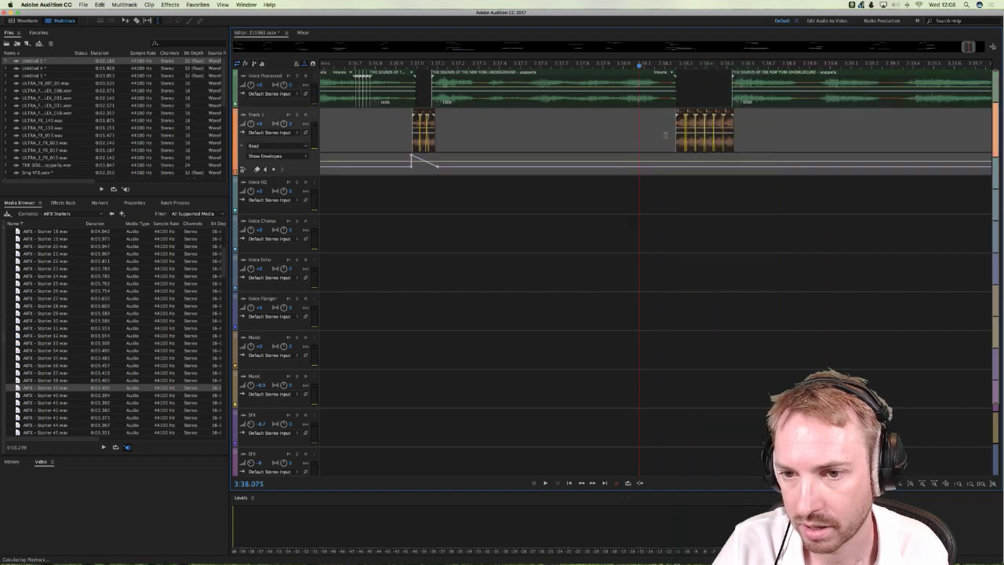
pyautogui.press('space')
pyautogui.press('space')
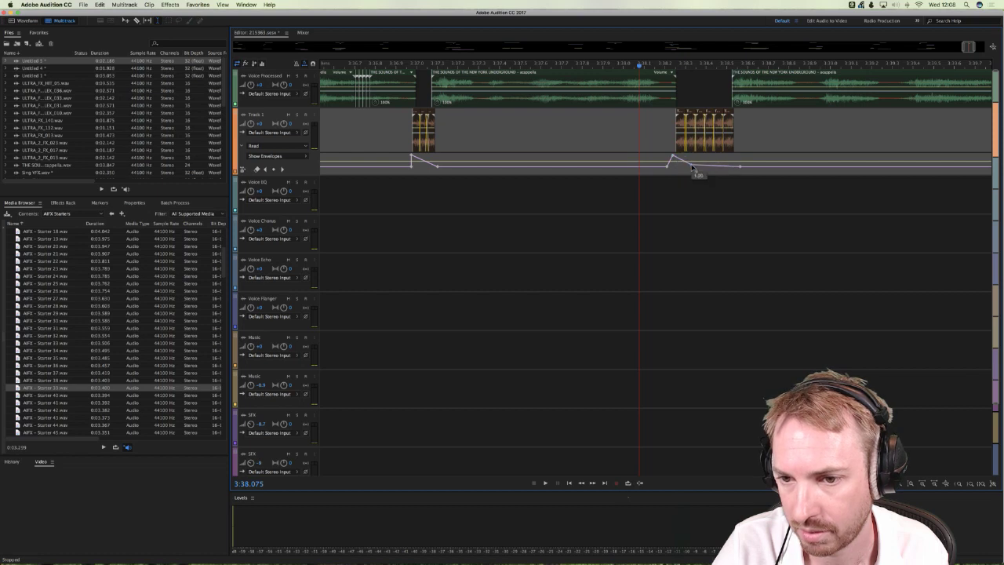
# Step: Lower two Track 1 volume envelope points under the second stutter
pyautogui.moveTo(694, 168); pyautogui.dragTo(719, 166)
pyautogui.click(629, 157)
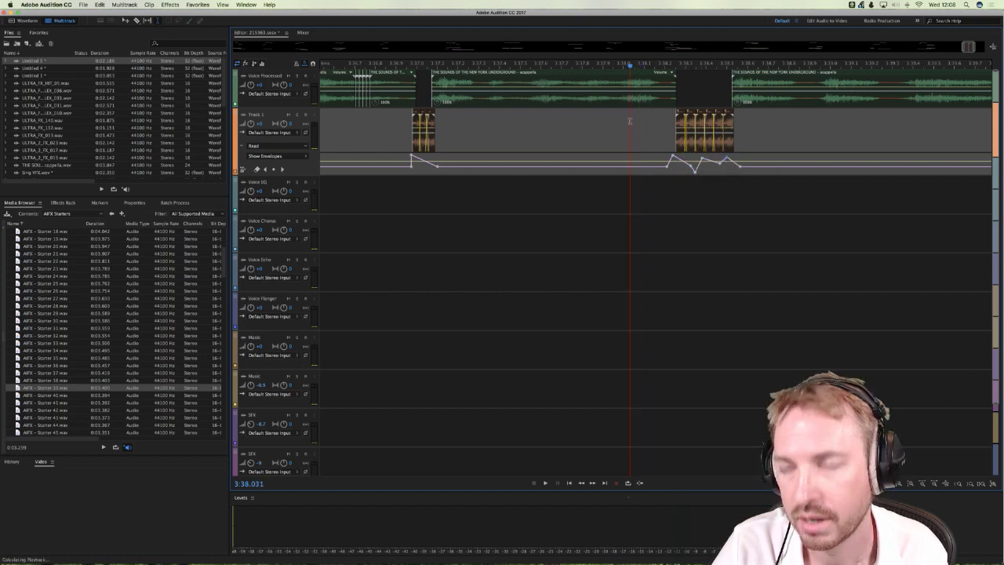
pyautogui.press('space')
pyautogui.press('space')
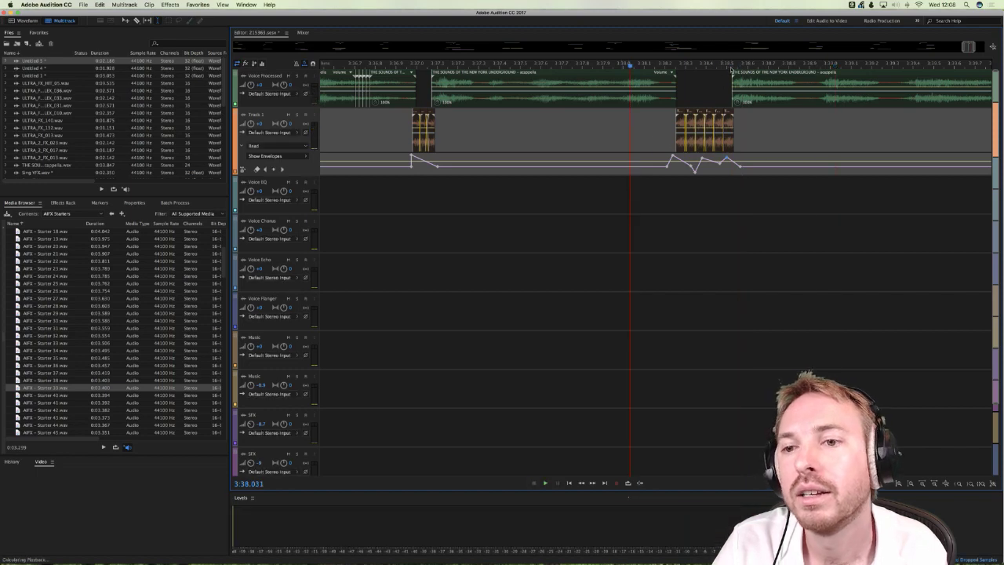
pyautogui.scroll(5, 731, 69)
pyautogui.moveTo(551, 159); pyautogui.dragTo(554, 175)
# Step: Lower another envelope point slightly, audition, then preview AFX - Starter 43
pyautogui.press('space')
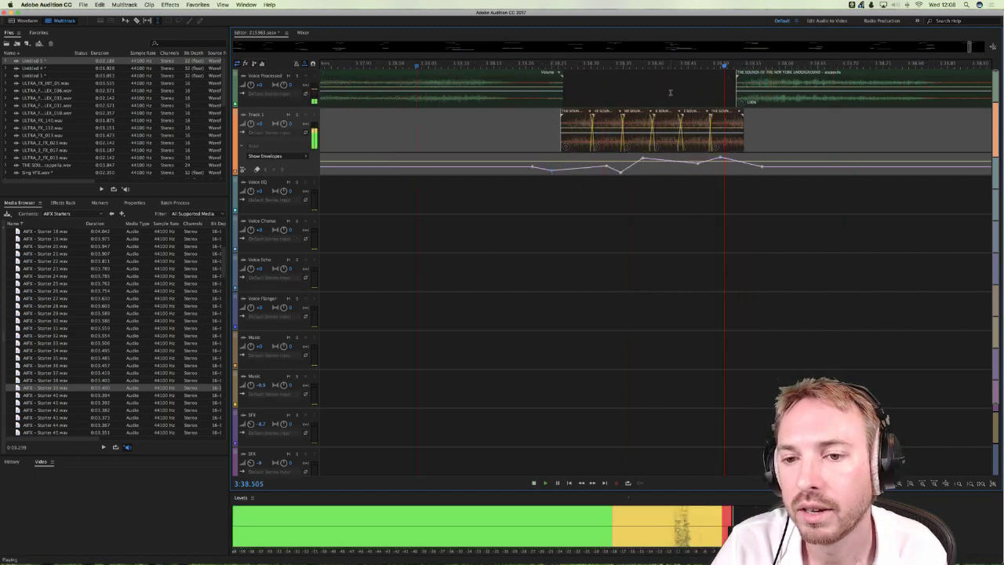
pyautogui.press('space')
pyautogui.moveTo(643, 160); pyautogui.dragTo(643, 165)
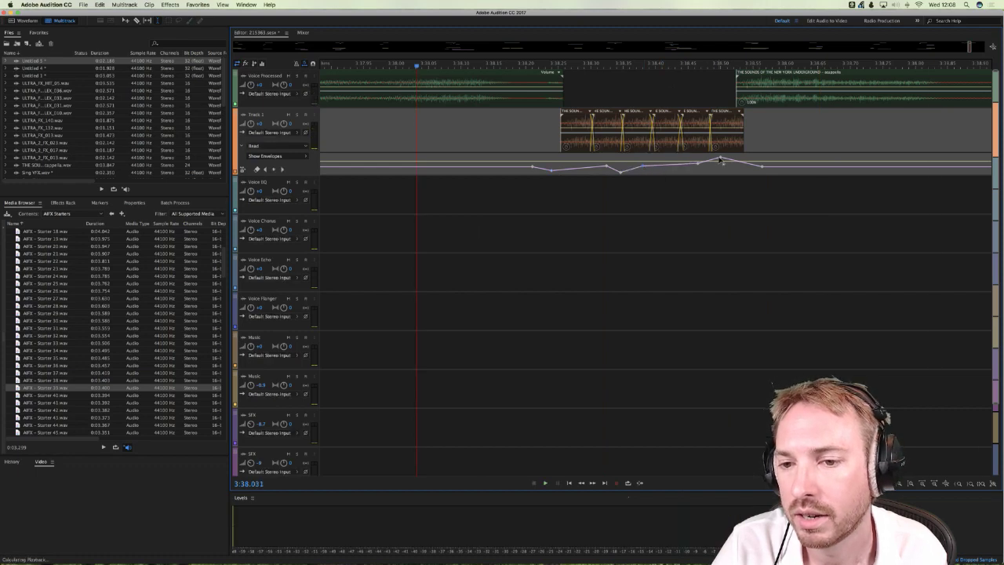
pyautogui.press('space')
pyautogui.press('space')
pyautogui.press('space')
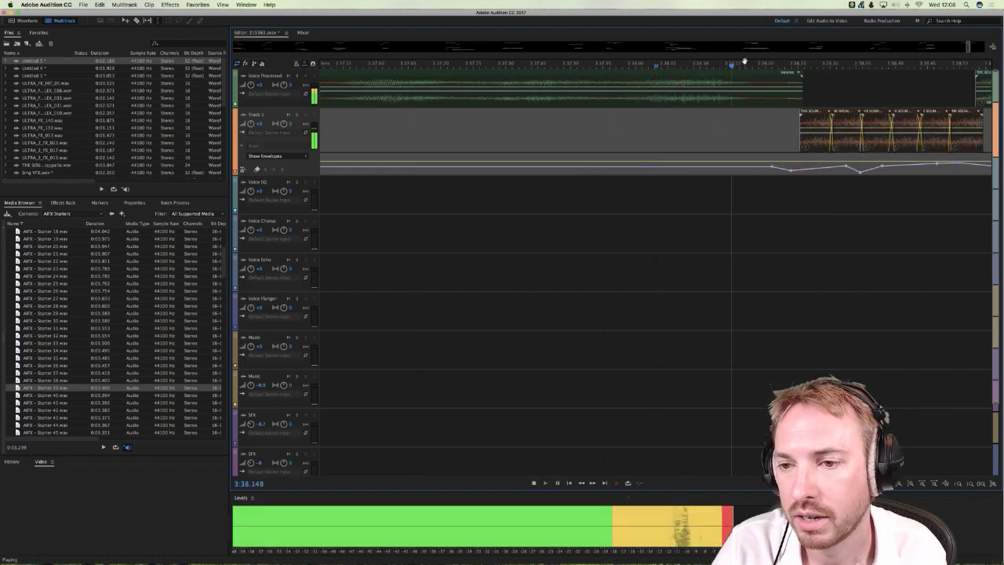
pyautogui.press('space')
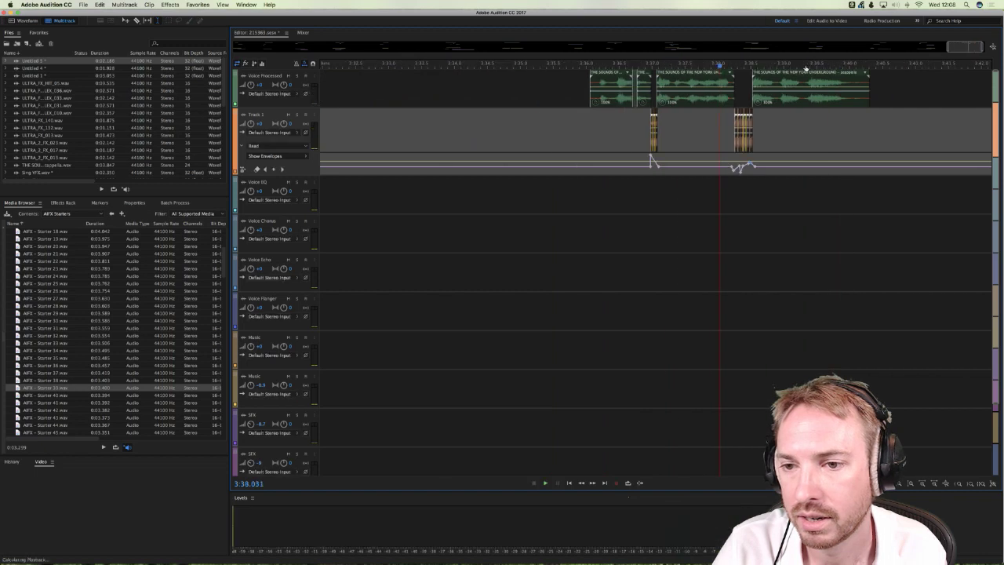
pyautogui.press('space')
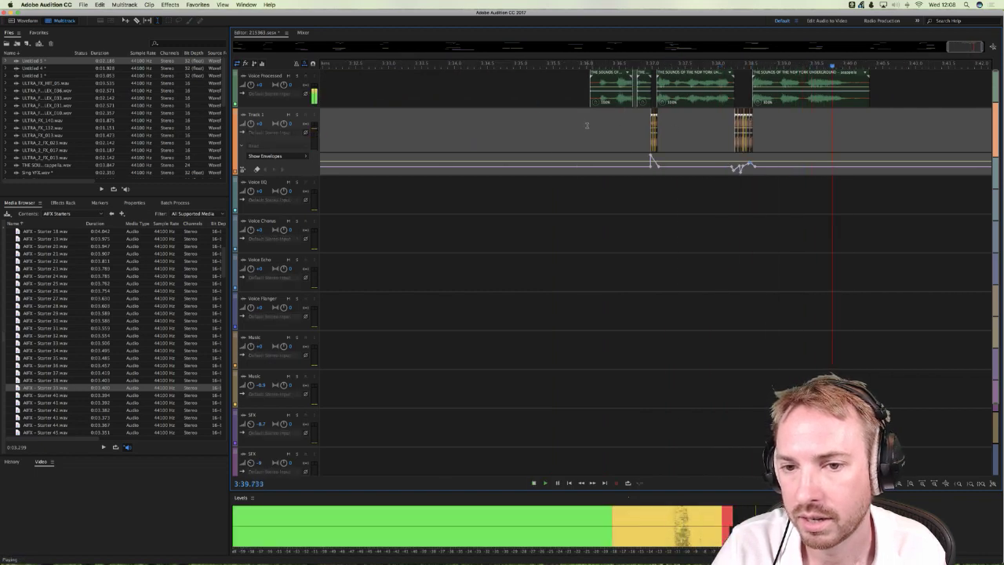
pyautogui.press('space')
pyautogui.click(45, 418)
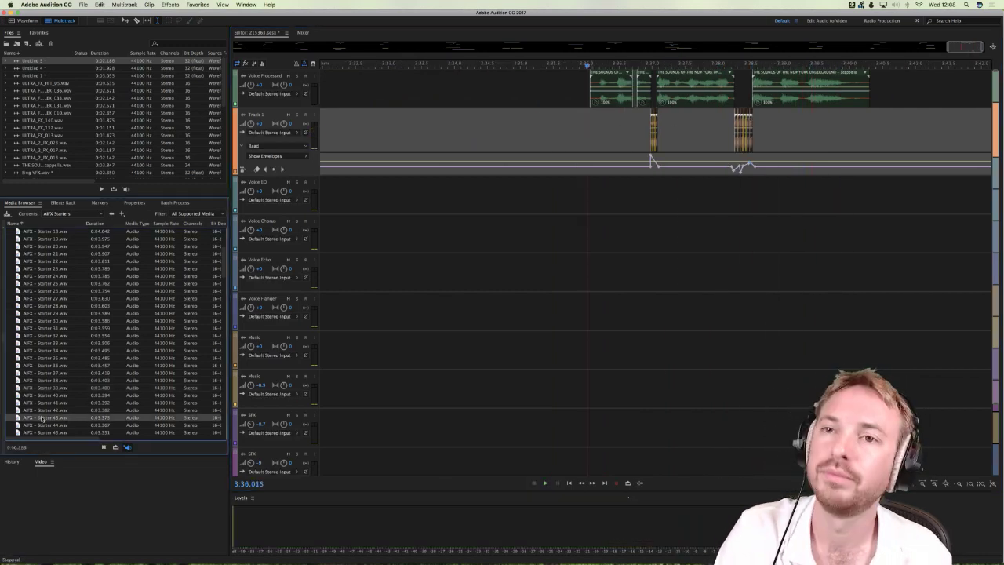
# Step: Place AFX - Starter 43 on the SFX track just before the stuttered vocals and preview it
pyautogui.moveTo(41, 418); pyautogui.dragTo(624, 425)
pyautogui.click(600, 364)
pyautogui.click(548, 371)
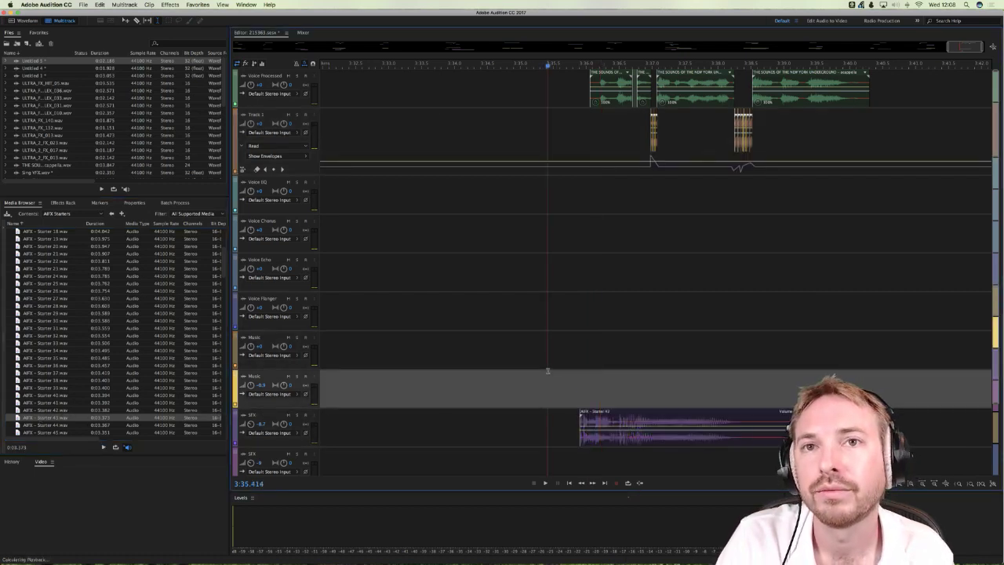
pyautogui.press('space')
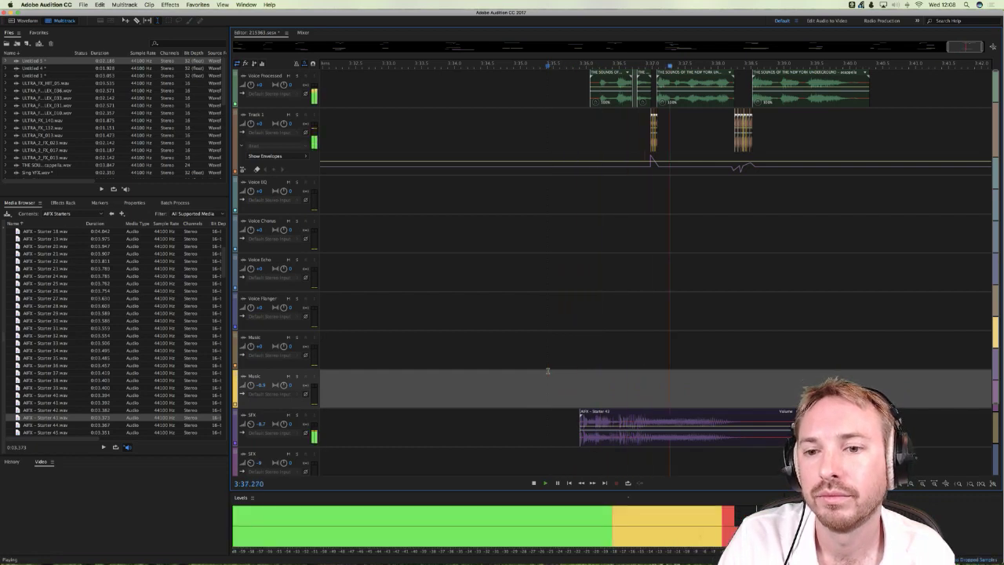
pyautogui.press('space')
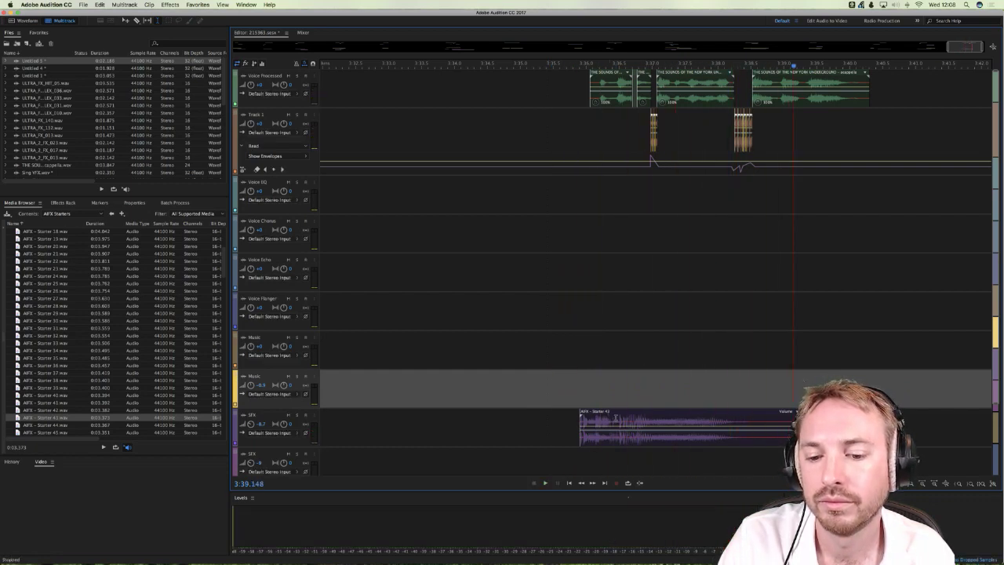
# Step: Nudge the AFX - Starter 43 clip slightly later and replay the section
pyautogui.moveTo(619, 427); pyautogui.dragTo(623, 427)
pyautogui.press('space')
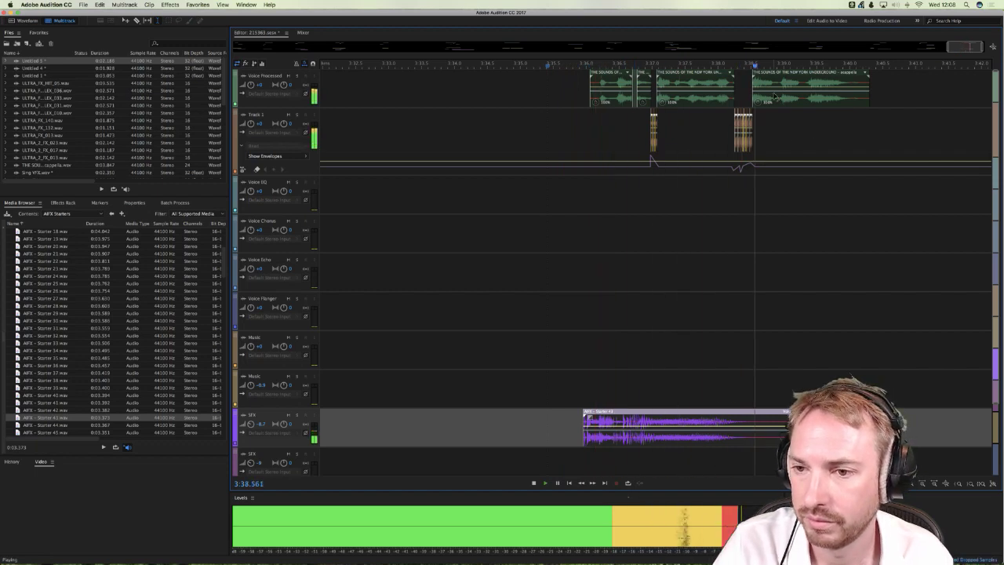
pyautogui.press('space')
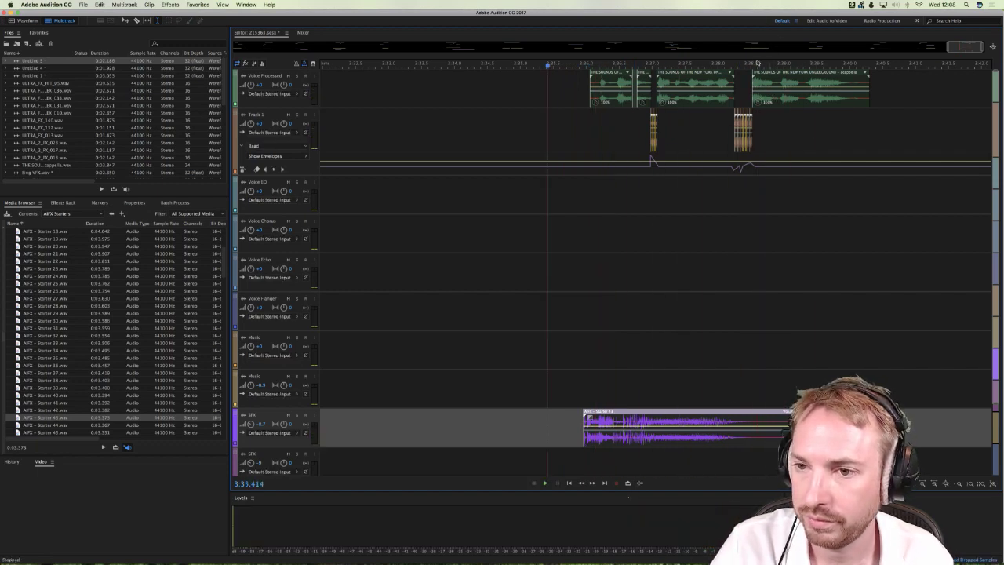
pyautogui.scroll(8, 757, 63)
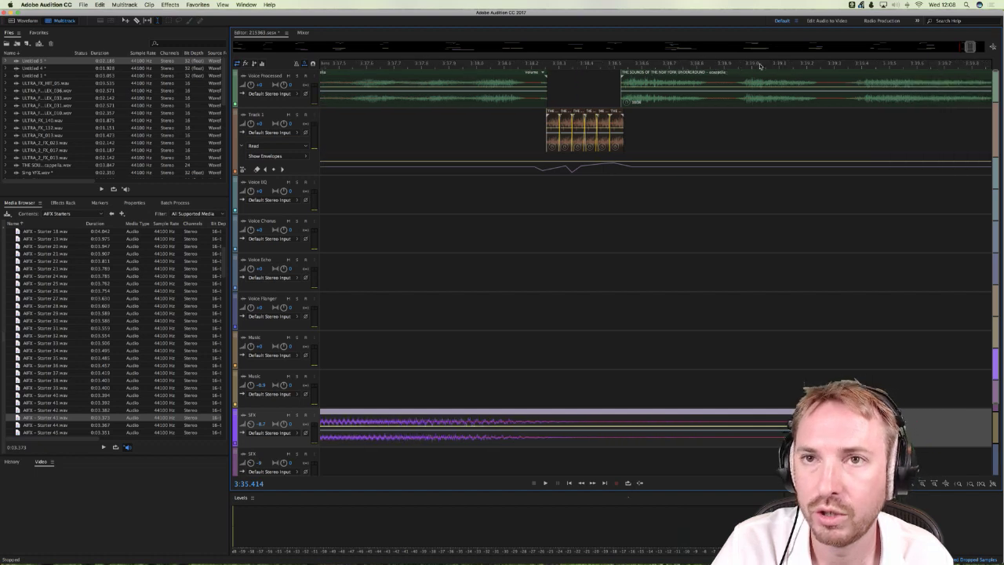
# Step: With the acappella clip on Track 1, raise Track 1's last volume envelope point slightly and listen
pyautogui.click(681, 125)
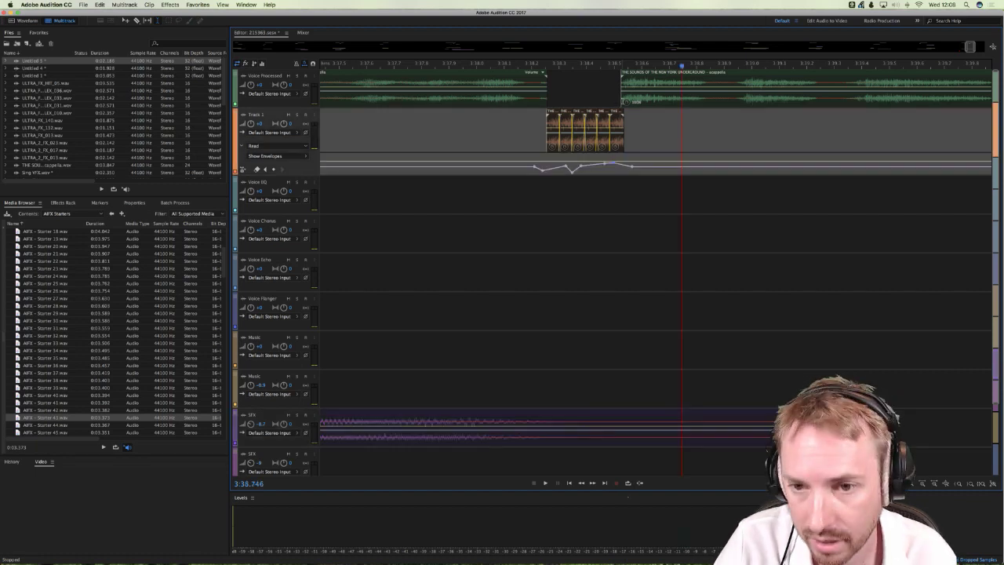
pyautogui.moveTo(682, 84); pyautogui.dragTo(682, 124)
pyautogui.click(592, 83)
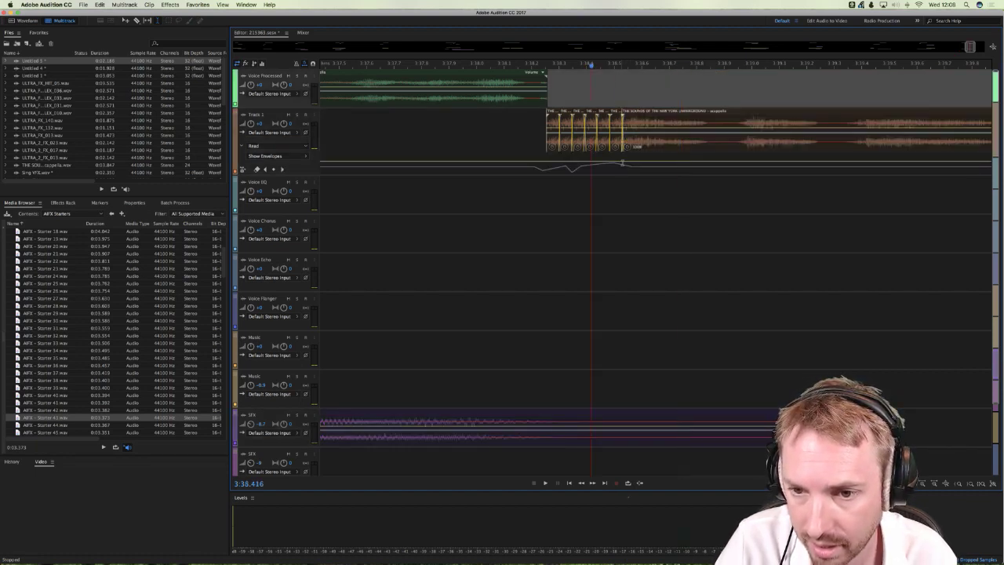
pyautogui.click(633, 169)
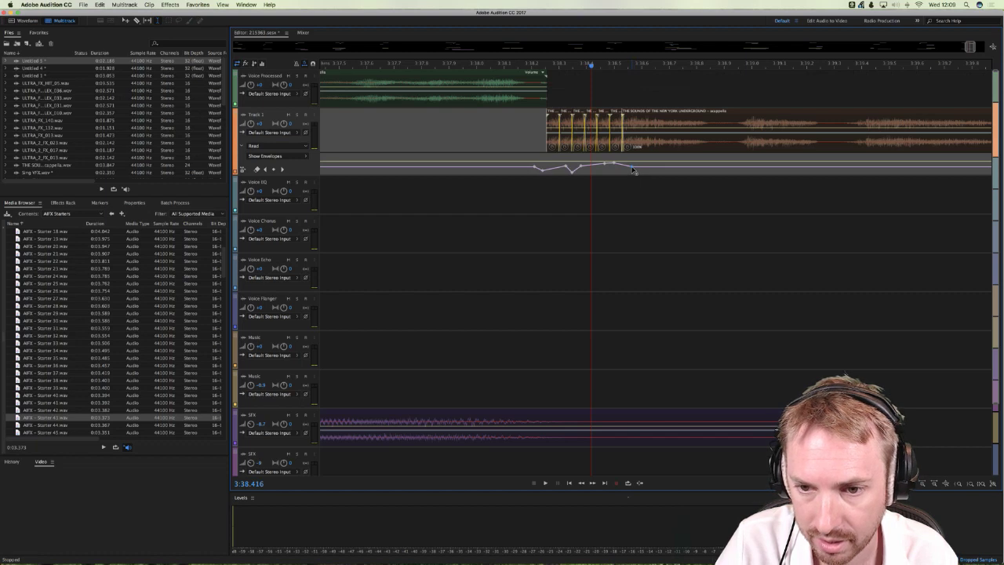
pyautogui.moveTo(625, 168); pyautogui.dragTo(627, 169)
pyautogui.press('space')
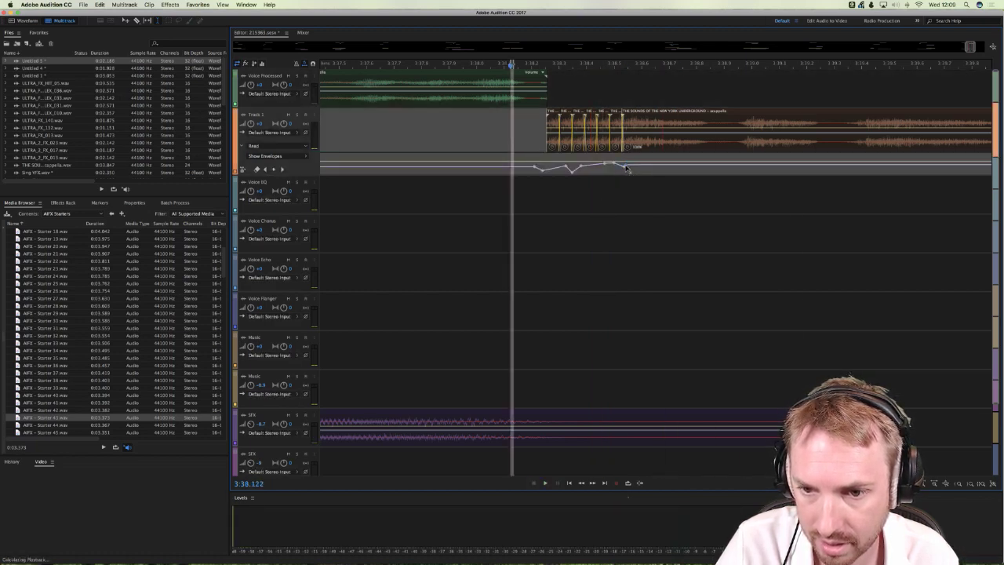
pyautogui.press('space')
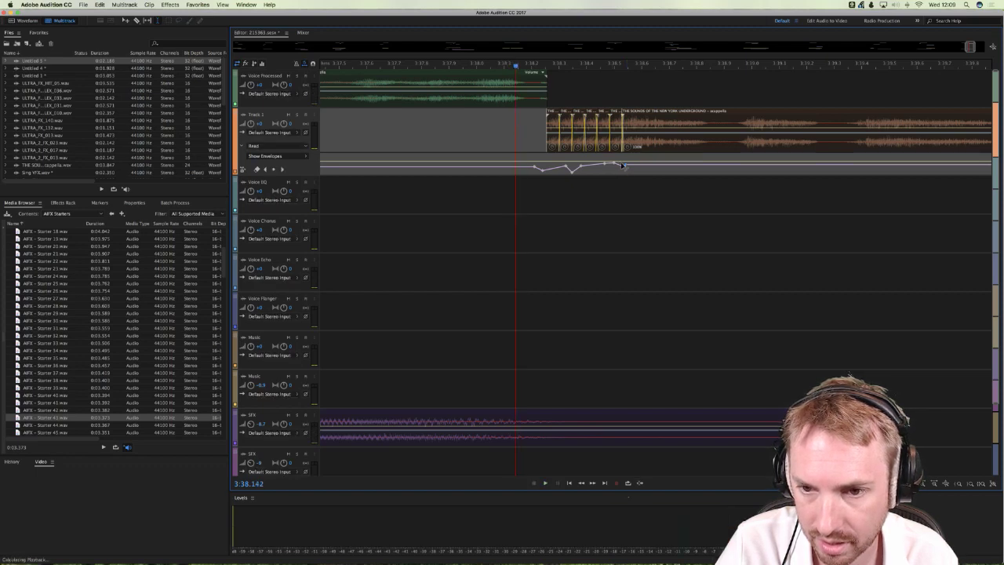
pyautogui.press('space')
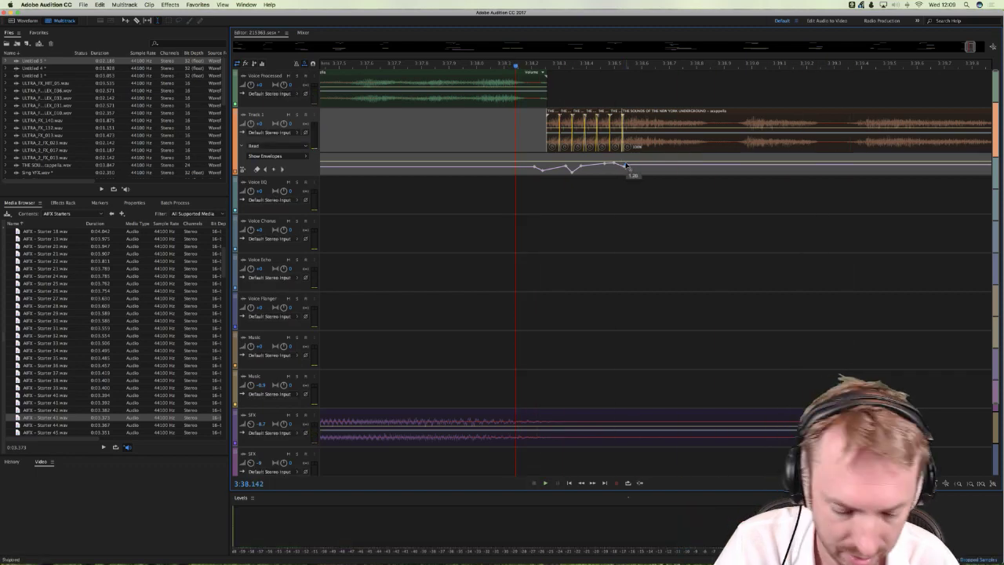
# Step: Move the acappella clip back onto the Voice Processed track
pyautogui.moveTo(634, 140); pyautogui.dragTo(638, 102)
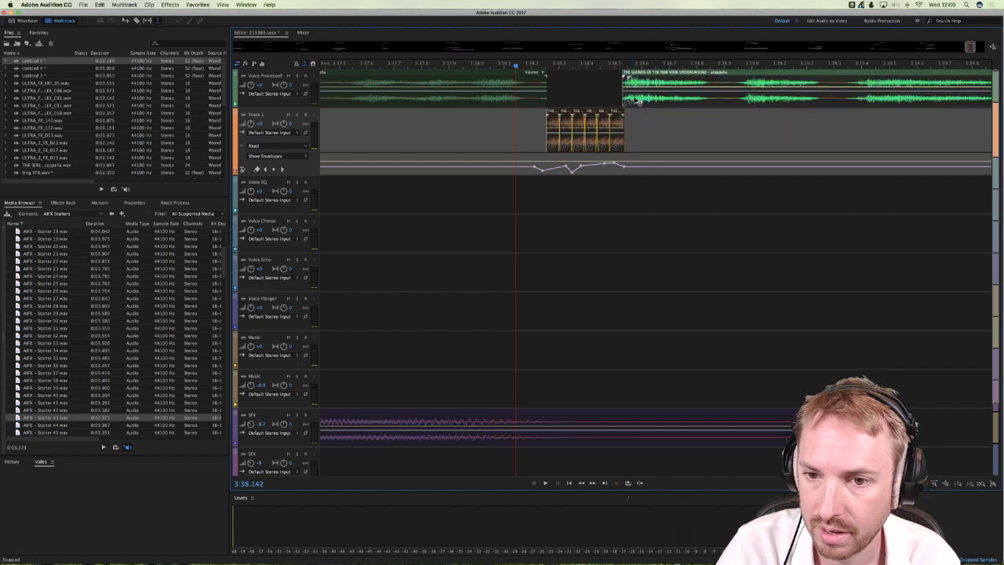
pyautogui.press('space')
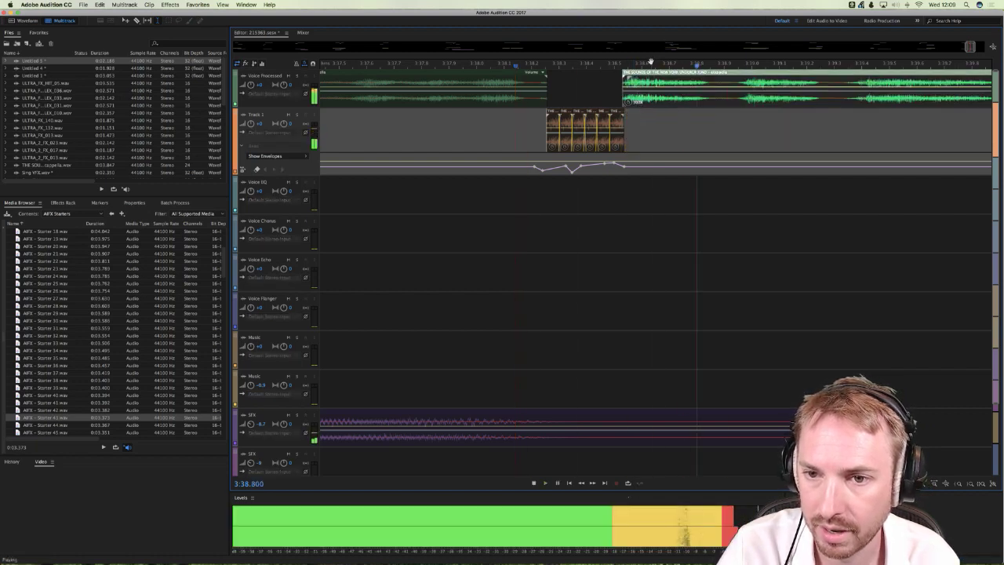
pyautogui.click(630, 79)
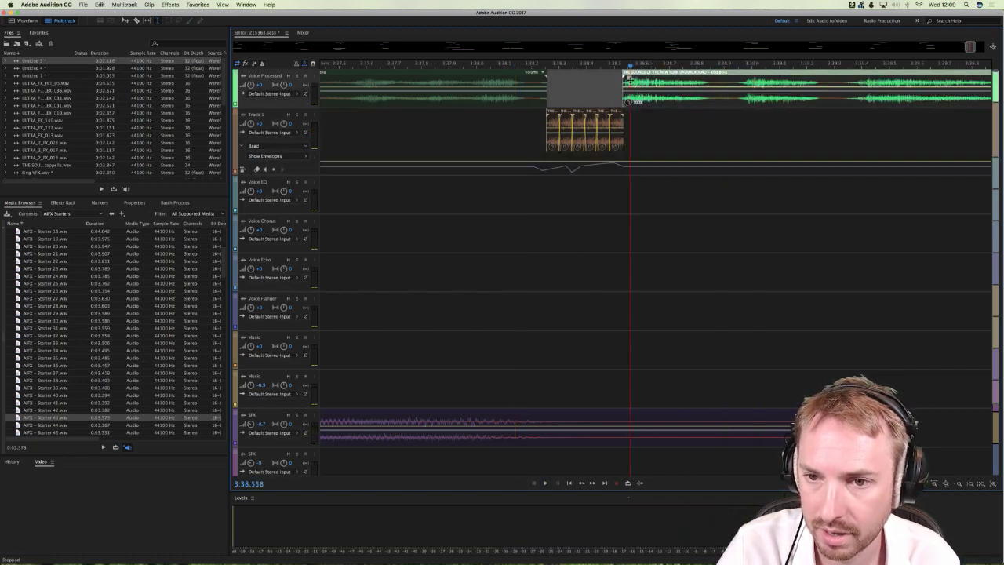
pyautogui.click(529, 79)
# Step: Play back the restored arrangement from the stutter fragments on Track 1
pyautogui.click(424, 128)
pyautogui.press('space')
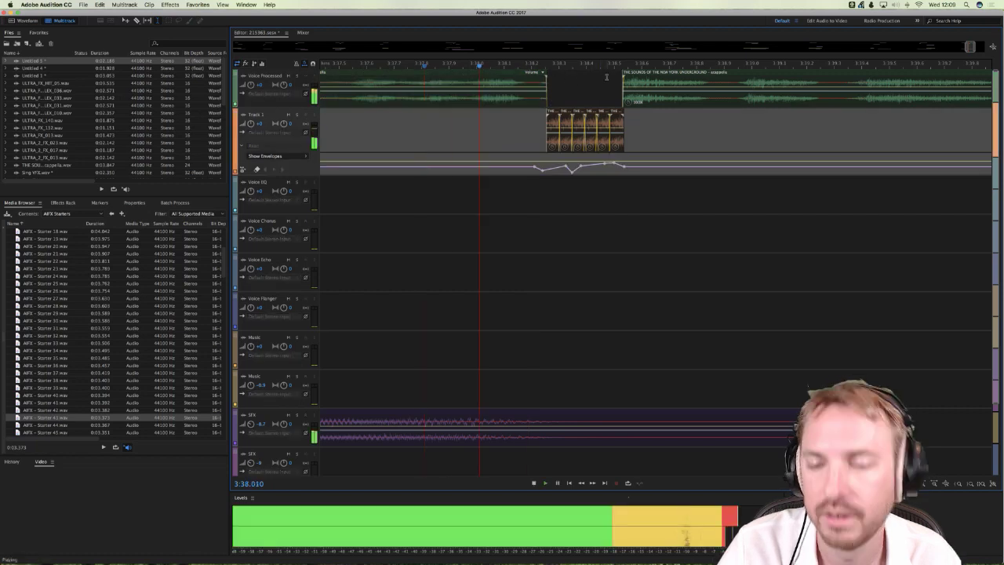
pyautogui.press('space')
pyautogui.moveTo(565, 78); pyautogui.dragTo(645, 79)
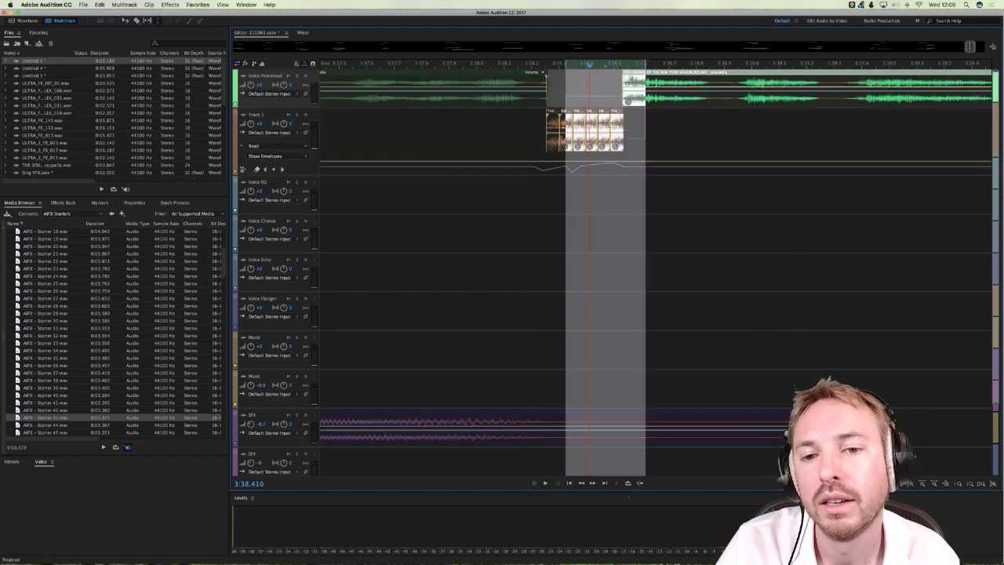
pyautogui.click(474, 140)
pyautogui.press('space')
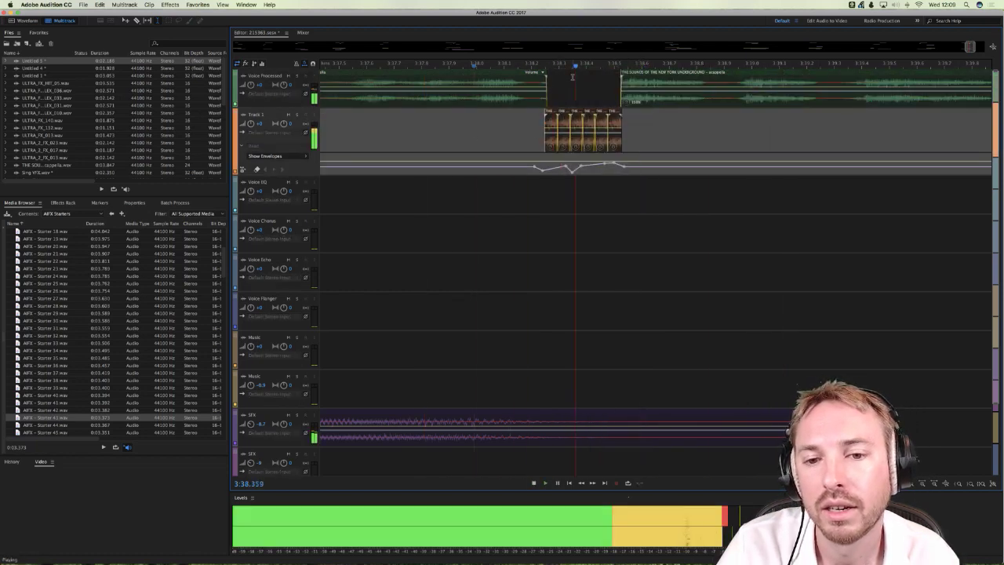
pyautogui.scroll(-3, 572, 76)
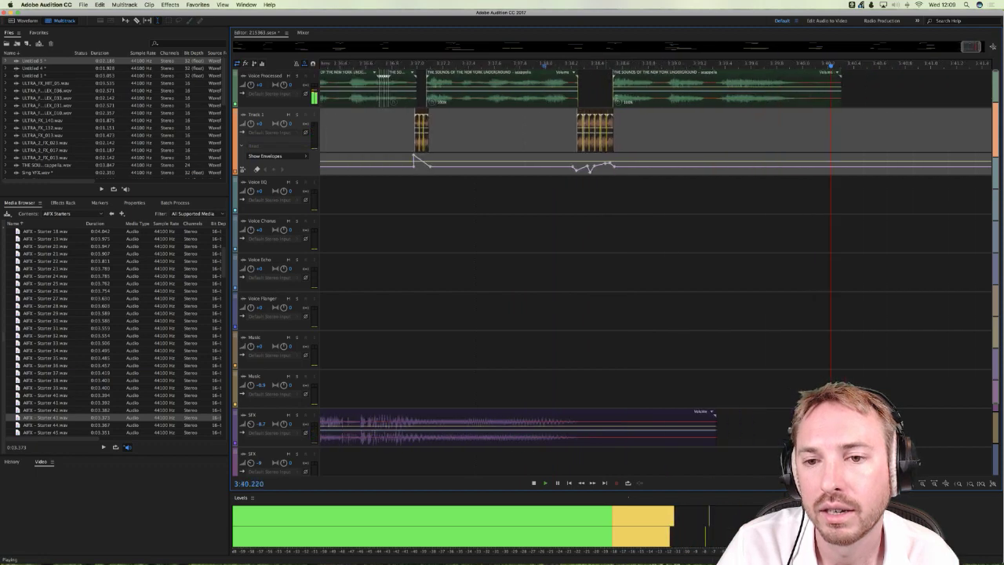
# Step: Open the third acappella clip in the Waveform editor, then select and copy the vocal audio
pyautogui.press('space')
pyautogui.doubleClick(677, 97)
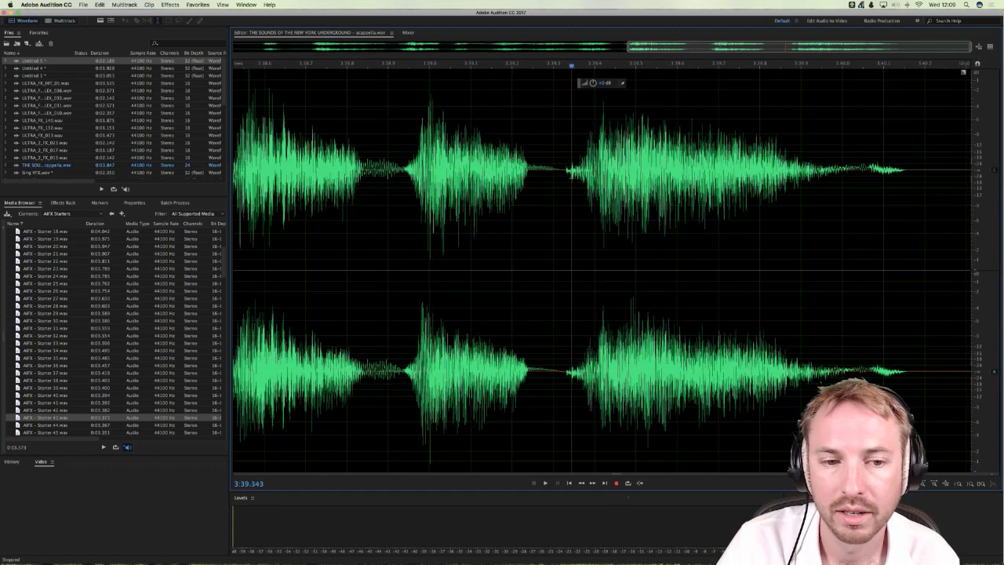
pyautogui.doubleClick(551, 169)
pyautogui.press('space')
pyautogui.press('space')
pyautogui.hotkey('ctrl', 'c')
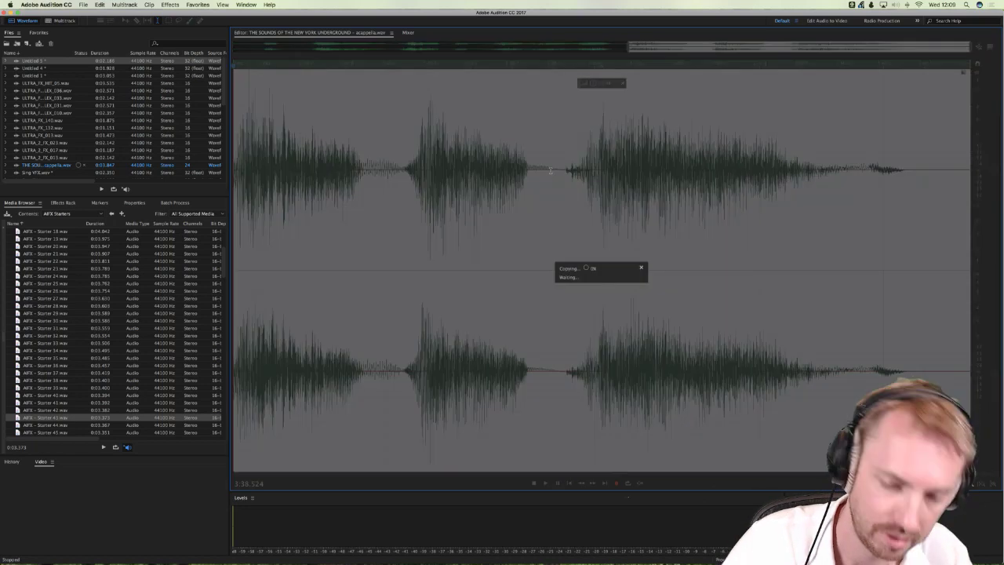
# Step: Create the new audio file Untitled 6 and paste the copied vocal into it
pyautogui.hotkey('ctrl', 'n')
pyautogui.press('Return')
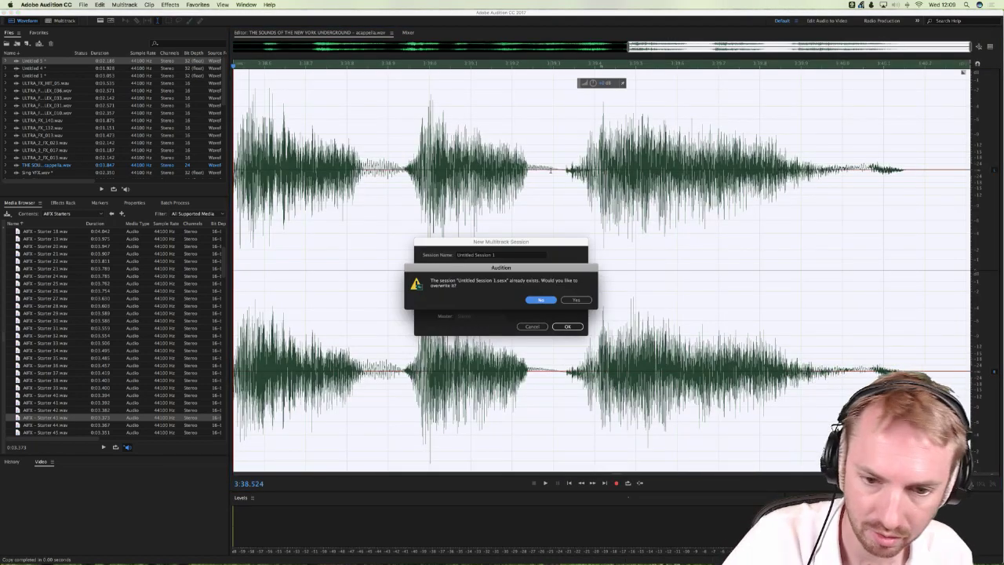
pyautogui.press('Return')
pyautogui.press('Return')
pyautogui.hotkey('ctrl', 'n')
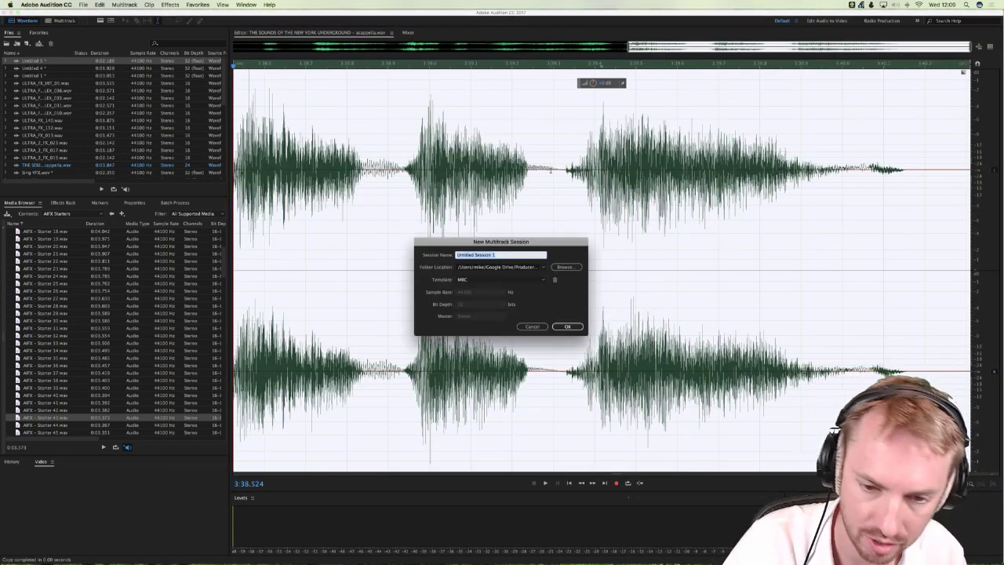
pyautogui.press('Escape')
pyautogui.hotkey('ctrl', 'shift', 'n')
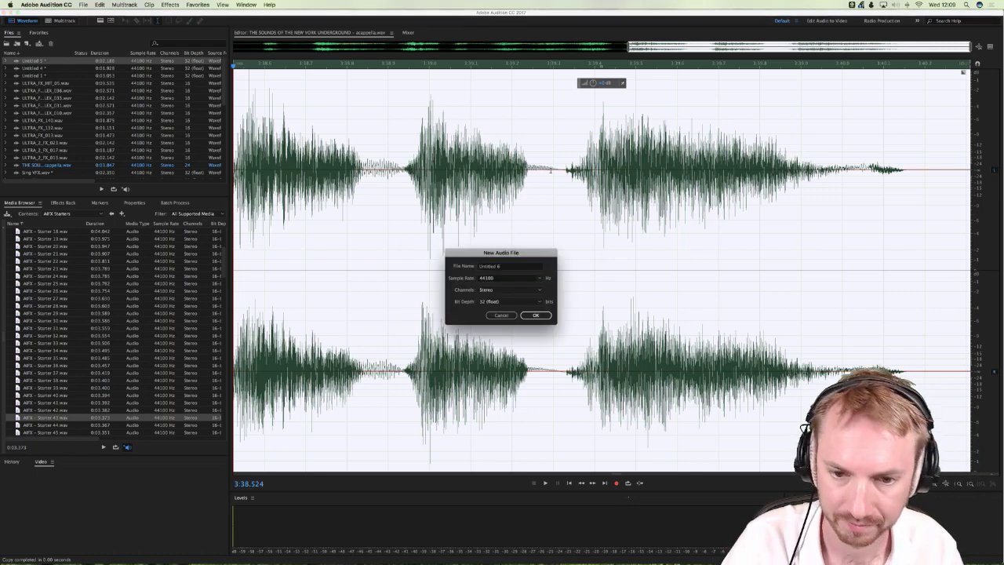
pyautogui.press('Return')
pyautogui.hotkey('ctrl', 'v')
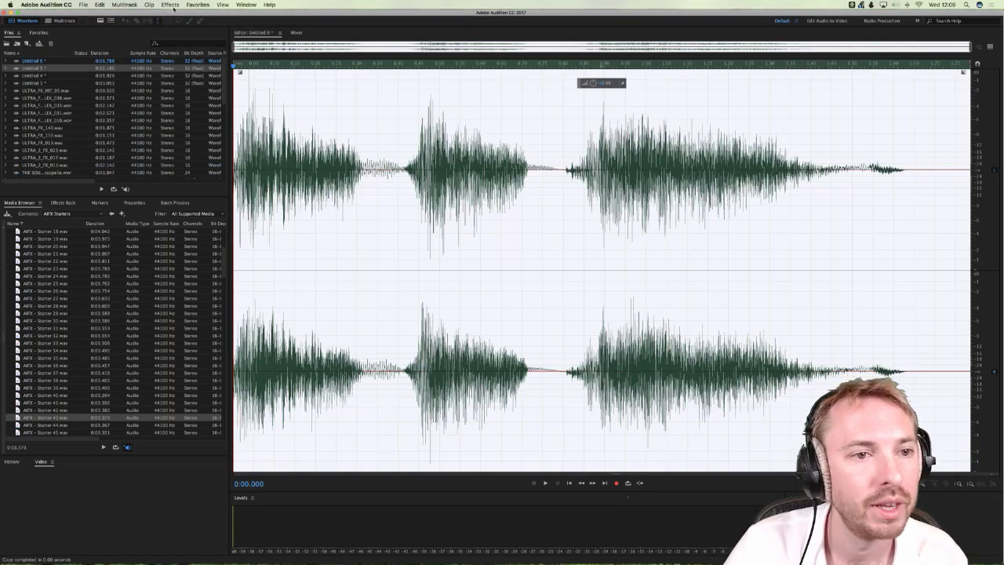
# Step: Bring up the Time and Pitch > Pitch Shifter effect
pyautogui.click(171, 5)
pyautogui.moveTo(235, 162)
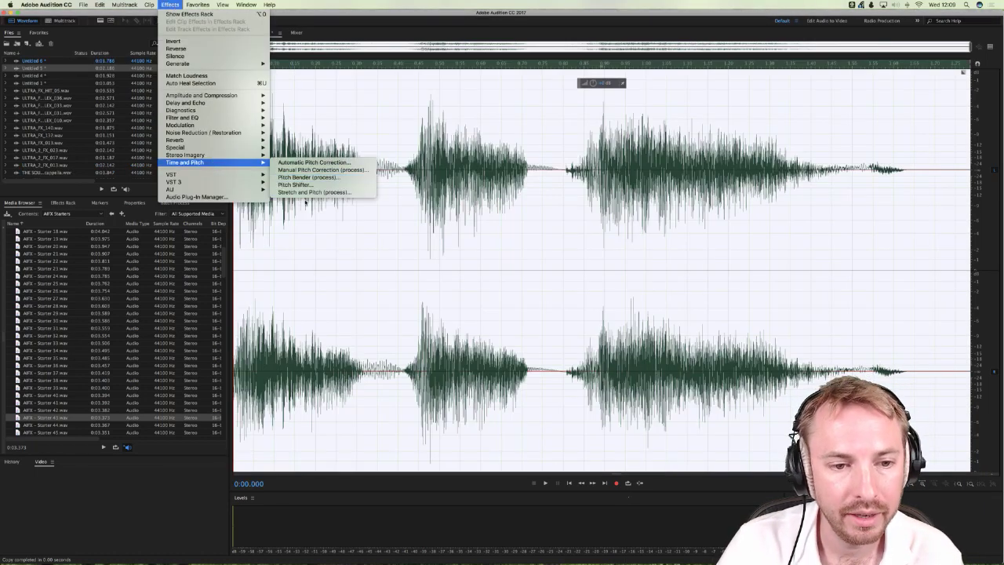
pyautogui.click(312, 187)
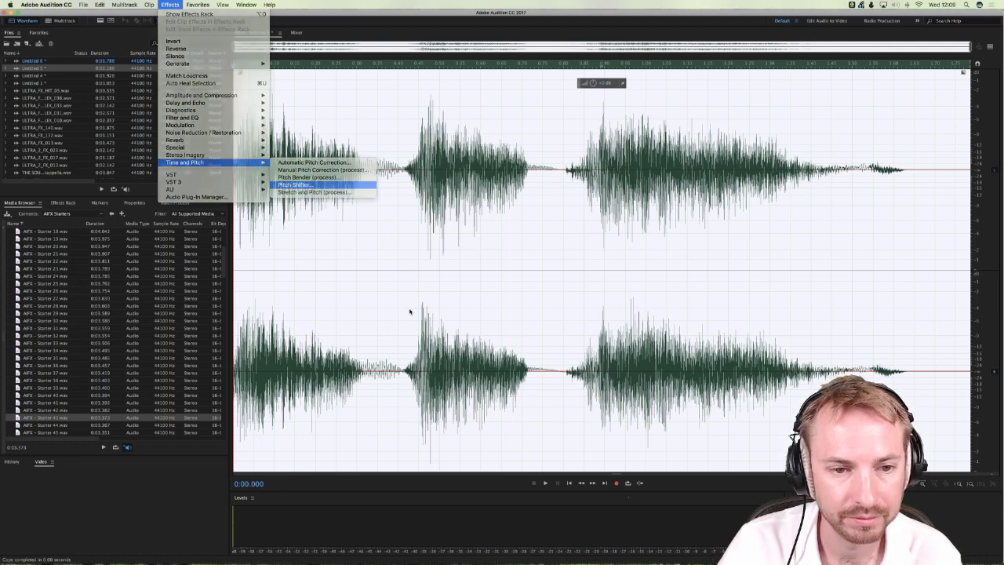
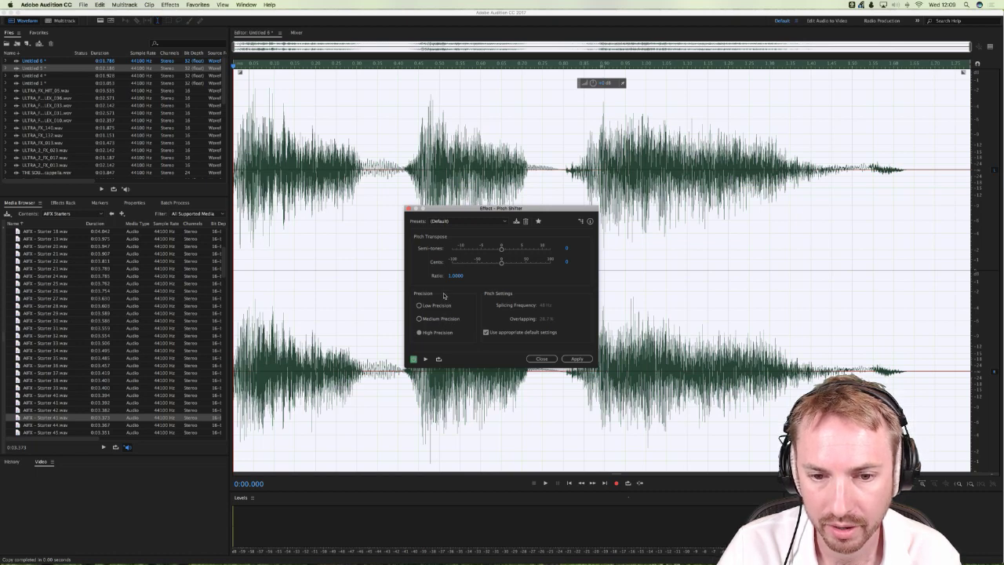
# Step: Keep the default Pitch Shifter preset, lower the semitones and cents, and preview the result
pyautogui.click(467, 222)
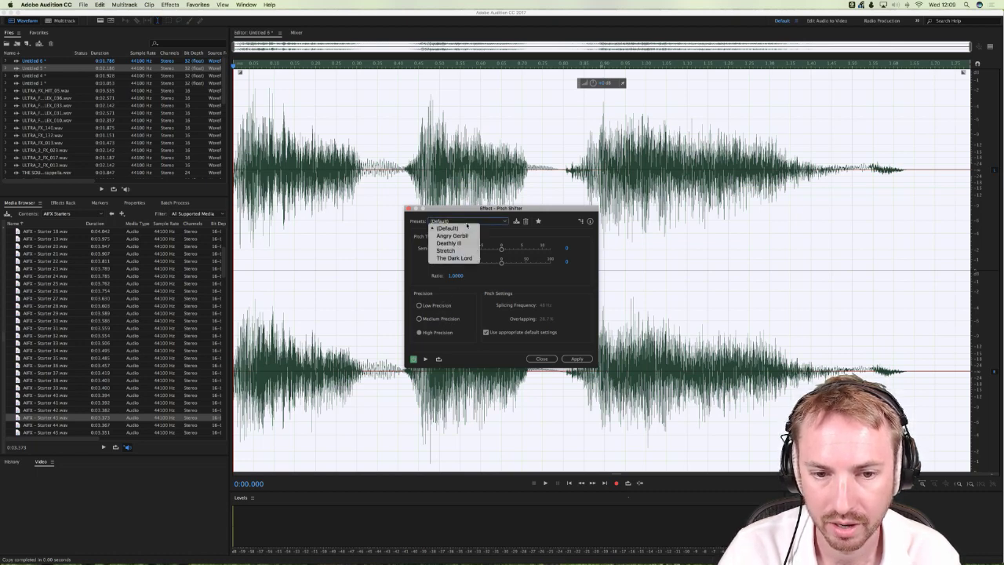
pyautogui.click(485, 224)
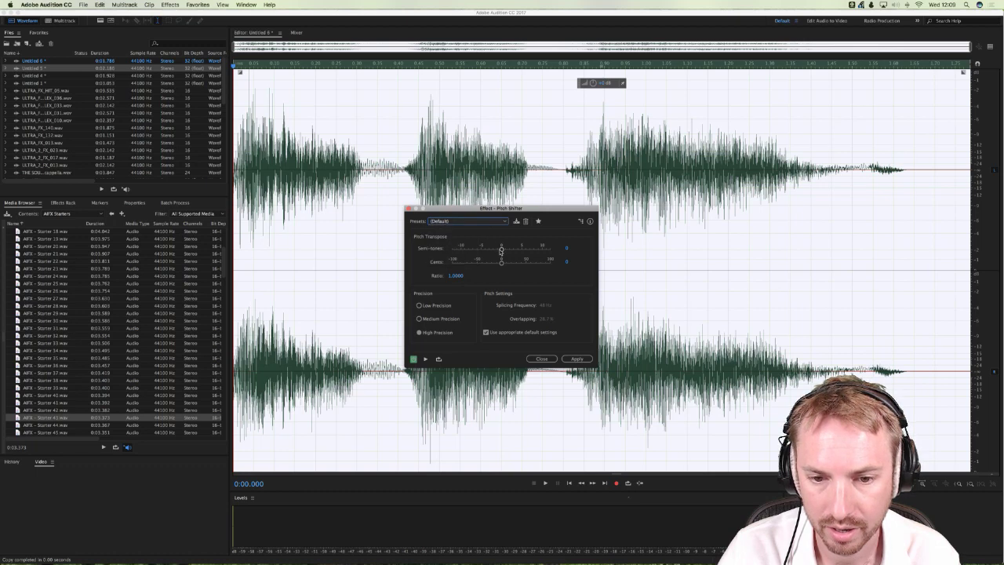
pyautogui.moveTo(501, 249); pyautogui.dragTo(504, 250)
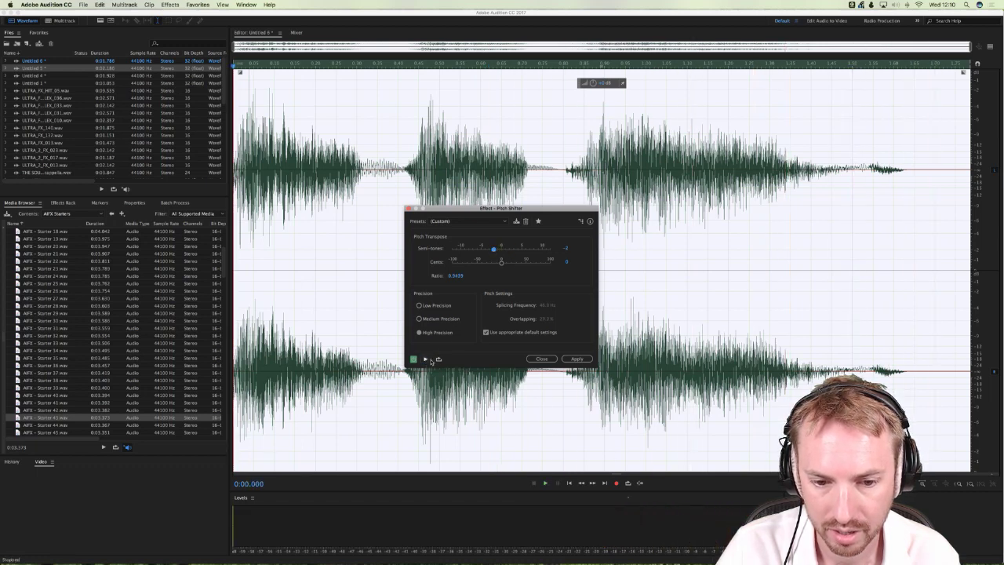
pyautogui.click(426, 359)
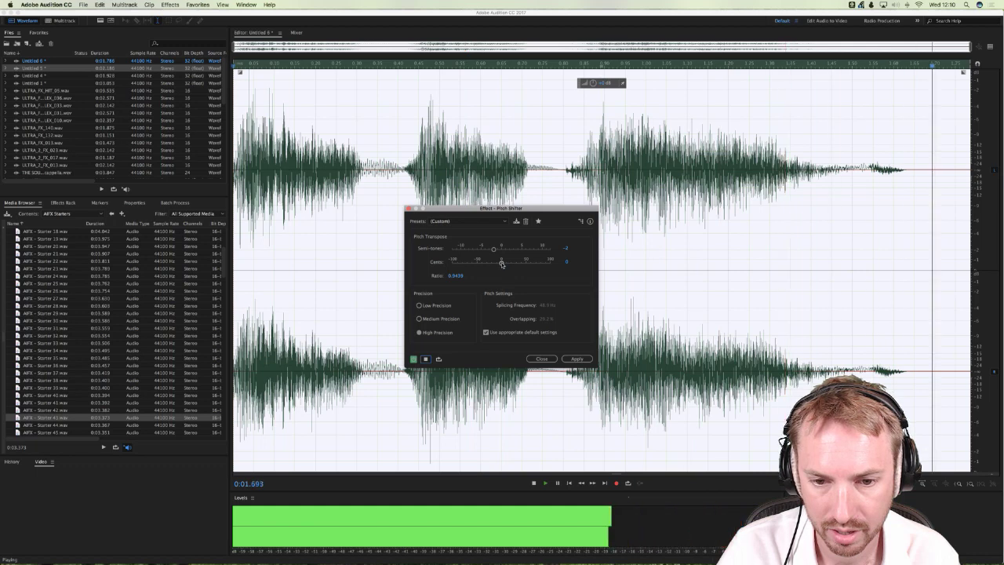
pyautogui.moveTo(502, 264); pyautogui.dragTo(505, 264)
pyautogui.click(425, 358)
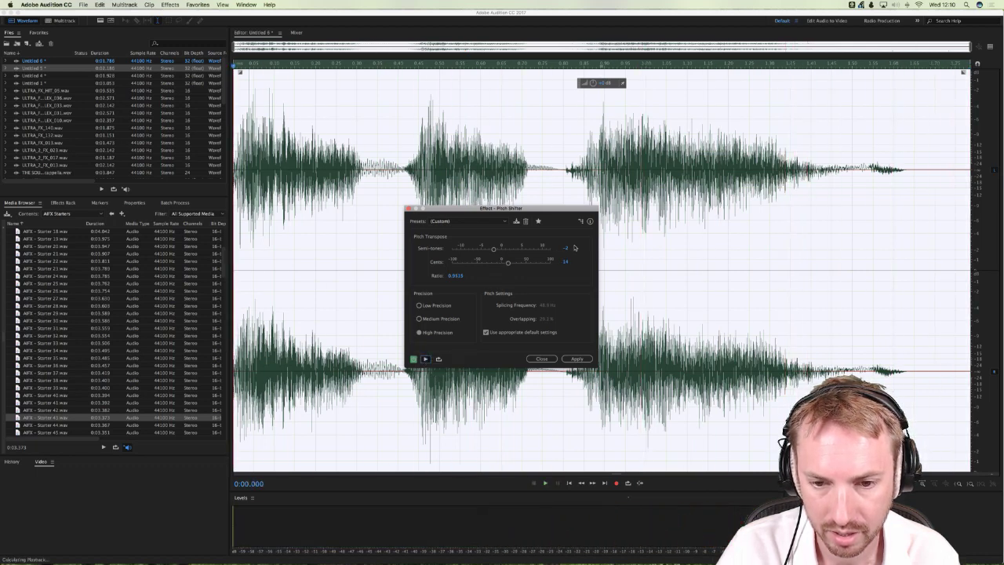
# Step: Set Cents to 0, preview the −2 semitone shift again, and close the Pitch Shifter
pyautogui.click(562, 261)
pyautogui.write('0')
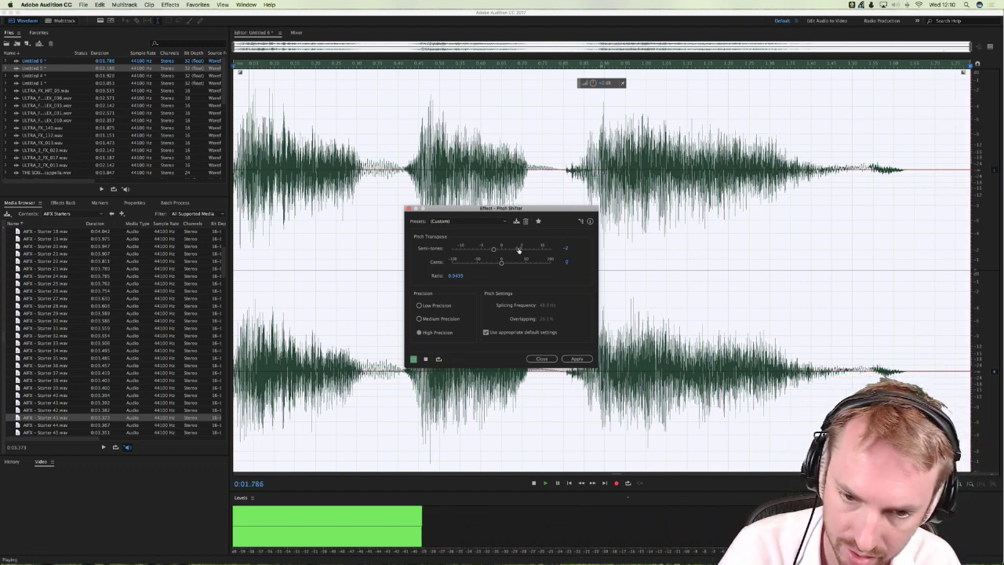
pyautogui.press('Return')
pyautogui.click(426, 359)
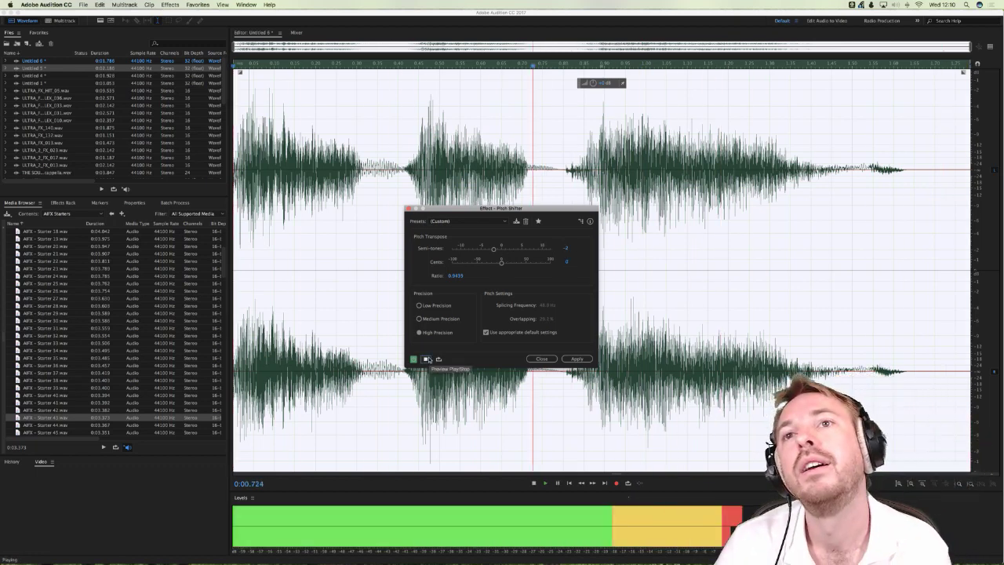
pyautogui.click(425, 358)
pyautogui.click(541, 359)
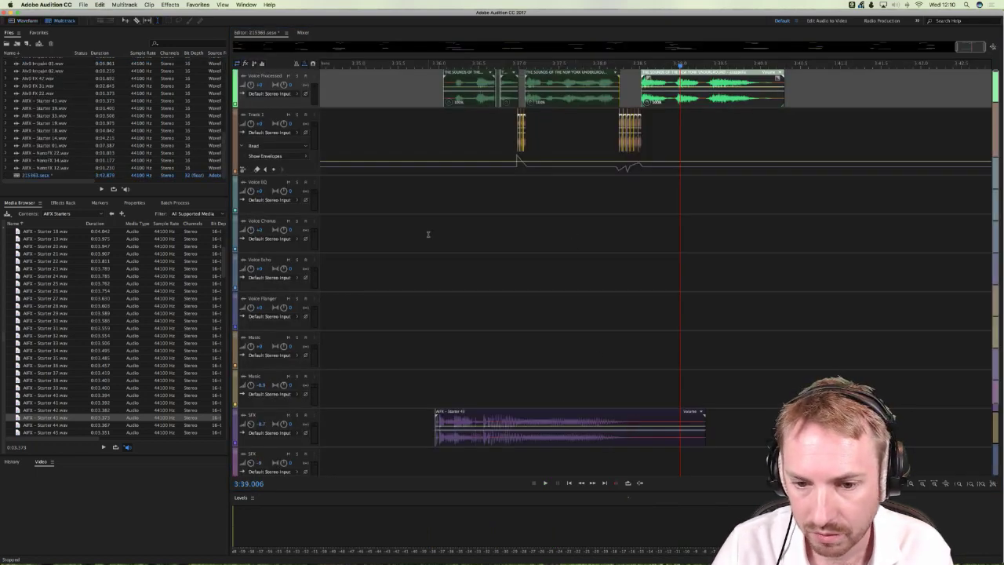
# Step: Play the section just before the SFX clip and nudge the clip slightly later
pyautogui.click(428, 234)
pyautogui.press('space')
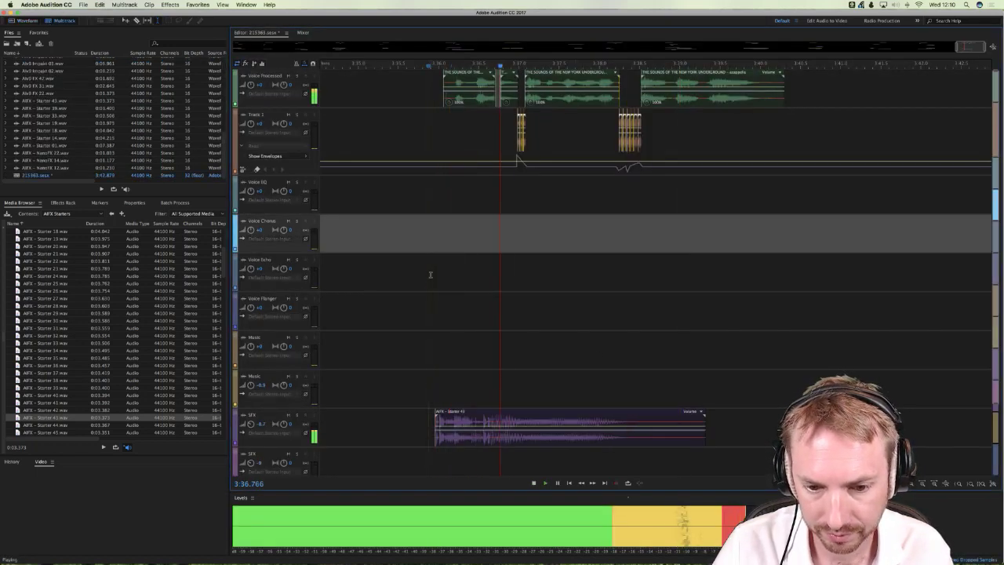
pyautogui.press('space')
pyautogui.moveTo(499, 415); pyautogui.dragTo(502, 416)
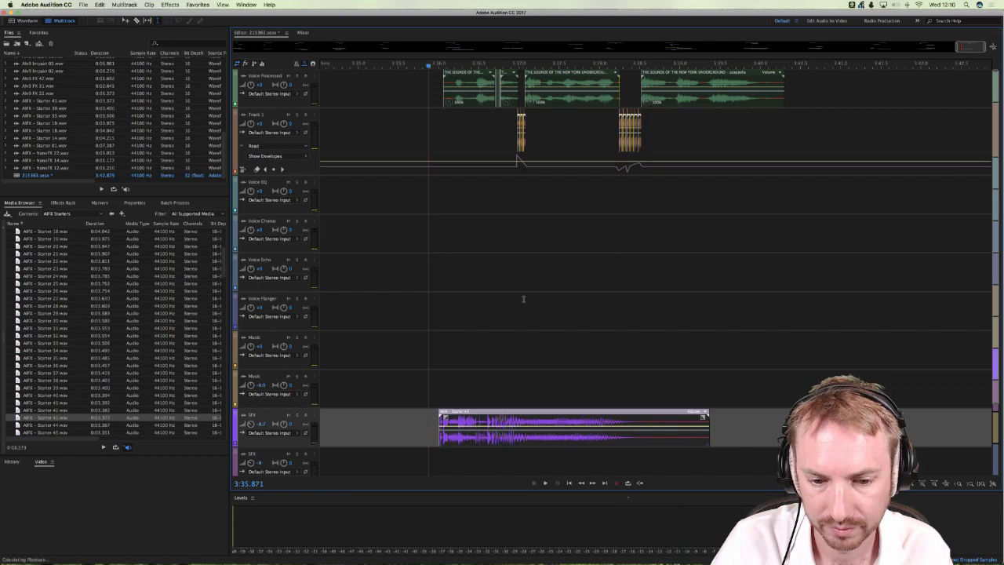
pyautogui.press('space')
pyautogui.scroll(2, 495, 60)
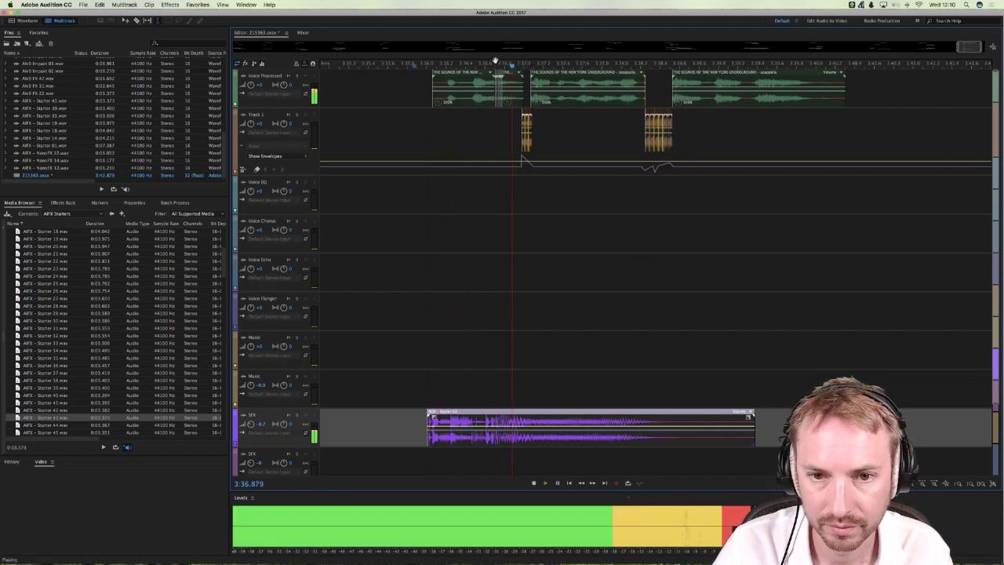
pyautogui.press('space')
# Step: Replay from a new start point to check the SFX clip's sync with the voice clips
pyautogui.click(494, 124)
pyautogui.click(500, 439)
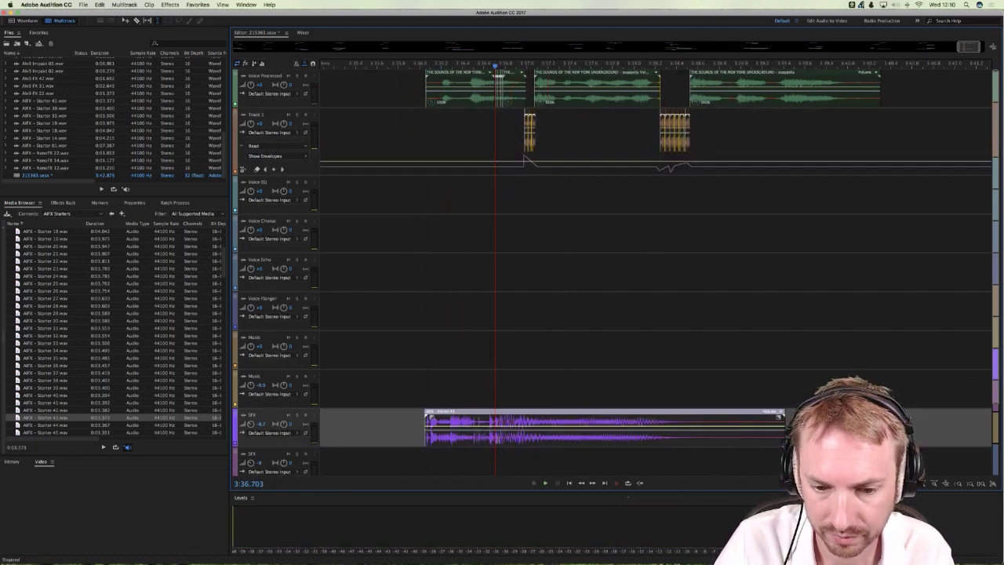
pyautogui.click(429, 321)
pyautogui.press('space')
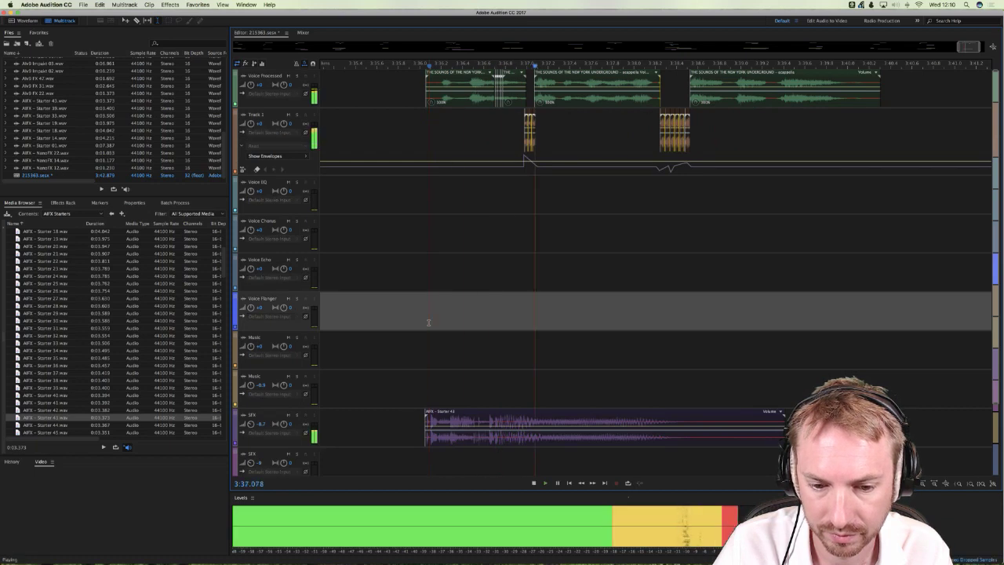
pyautogui.press('space')
pyautogui.press('space')
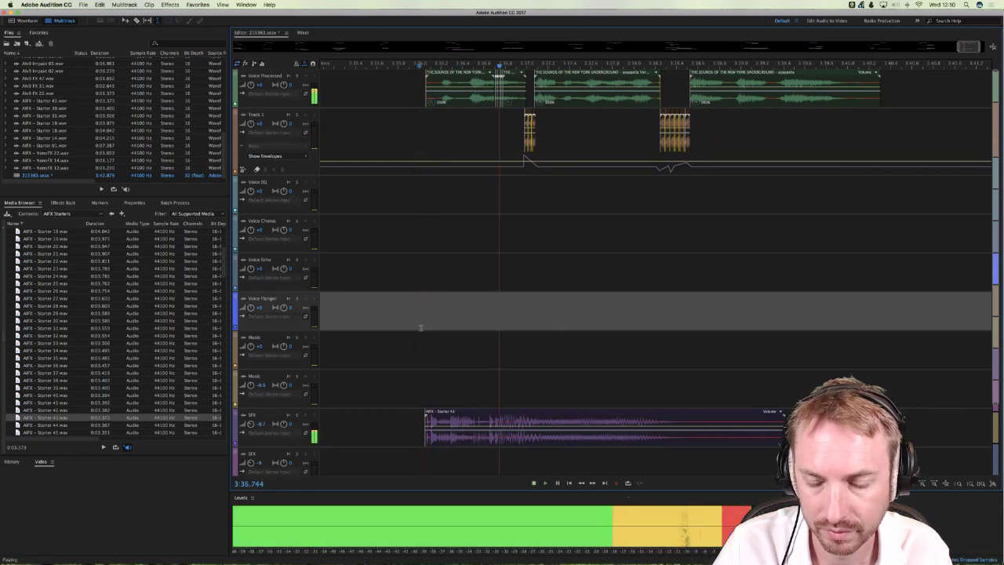
# Step: Shift the SFX clip a little further right twice and replay to confirm the timing
pyautogui.press('space')
pyautogui.moveTo(508, 410); pyautogui.dragTo(513, 411)
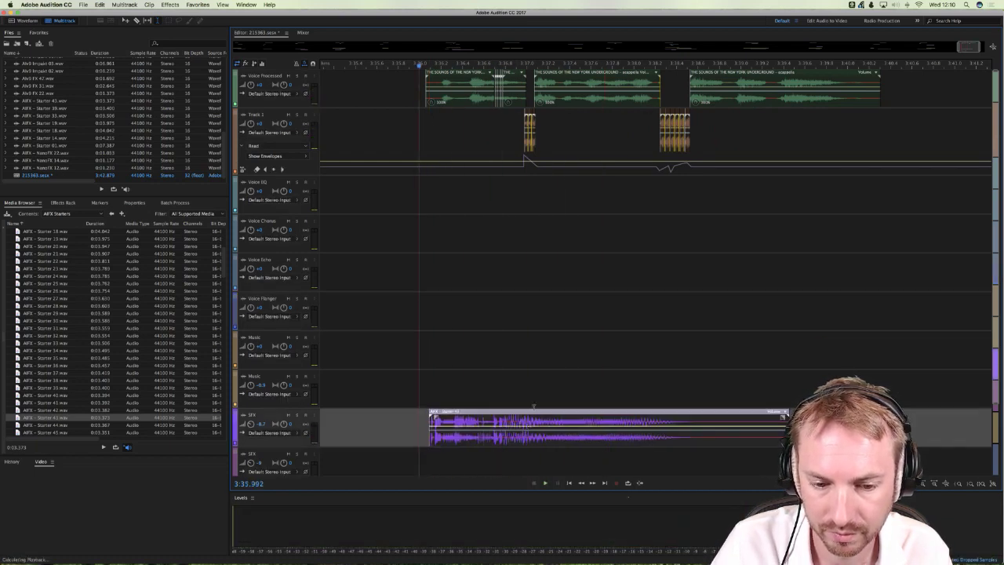
pyautogui.press('space')
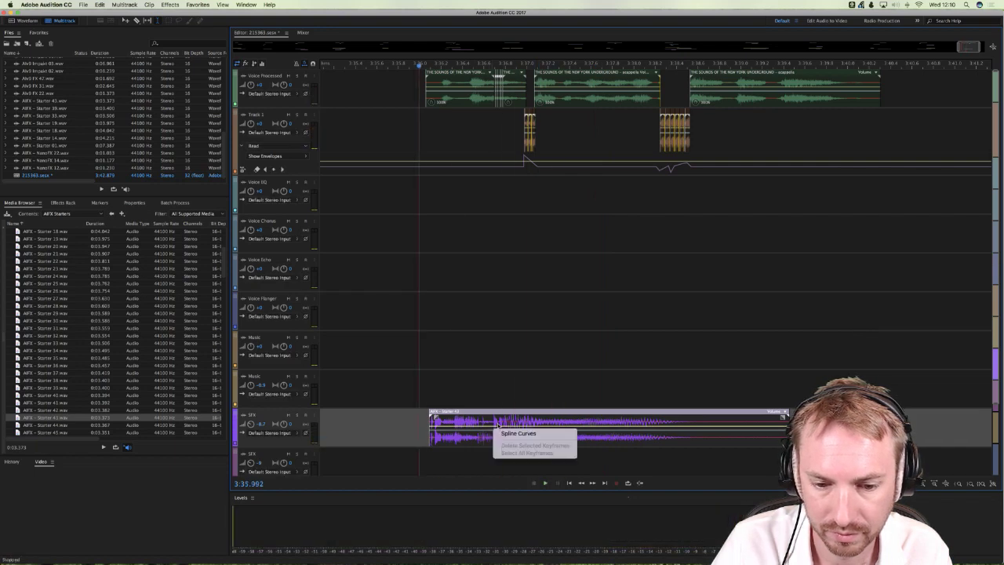
pyautogui.press('space')
pyautogui.moveTo(500, 425); pyautogui.dragTo(506, 424)
pyautogui.press('space')
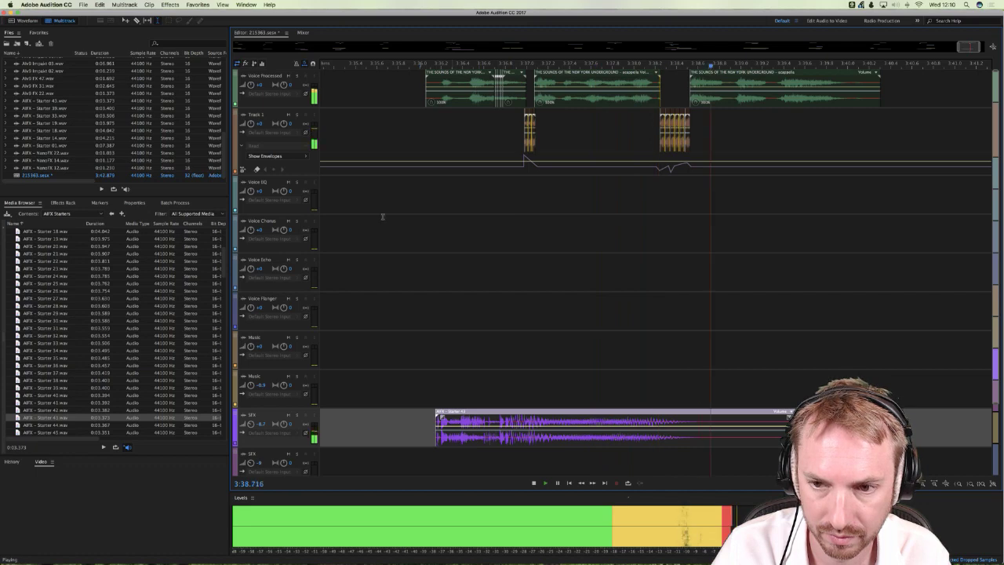
pyautogui.press('space')
pyautogui.scroll(-8, 50, 379)
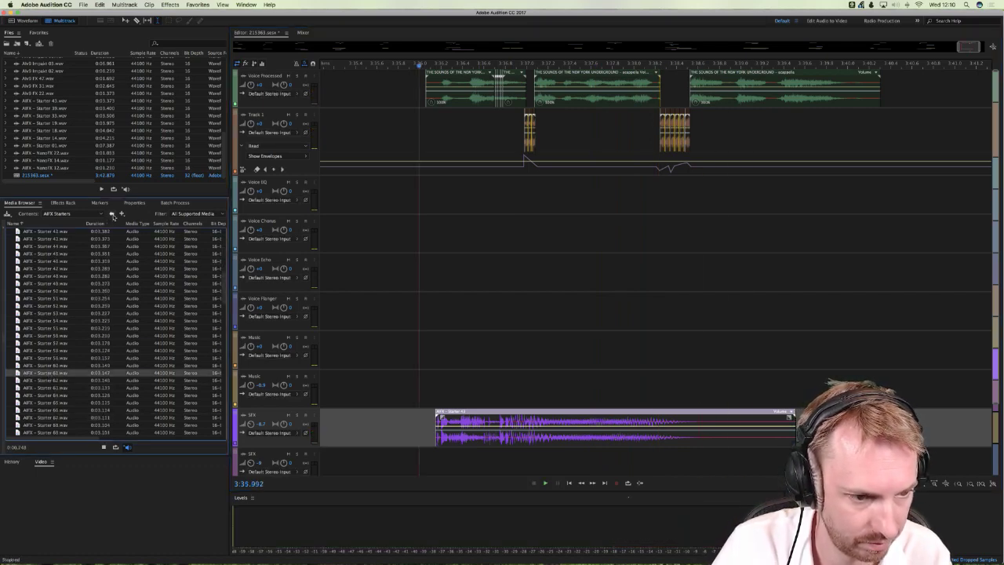
# Step: Open the AFX_Nano FX folder and audition NanoFX 51, 57 and 62
pyautogui.click(111, 214)
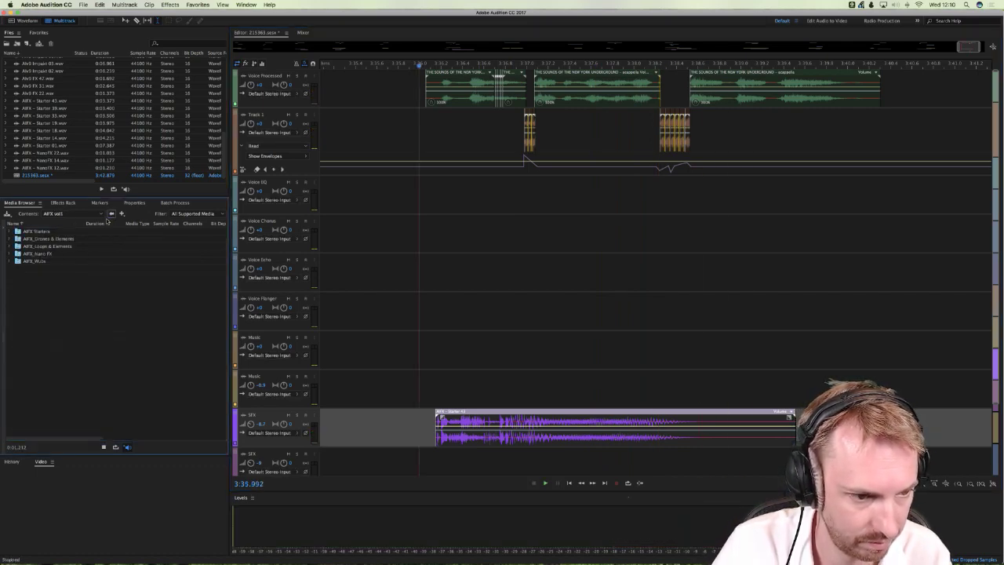
pyautogui.doubleClick(38, 254)
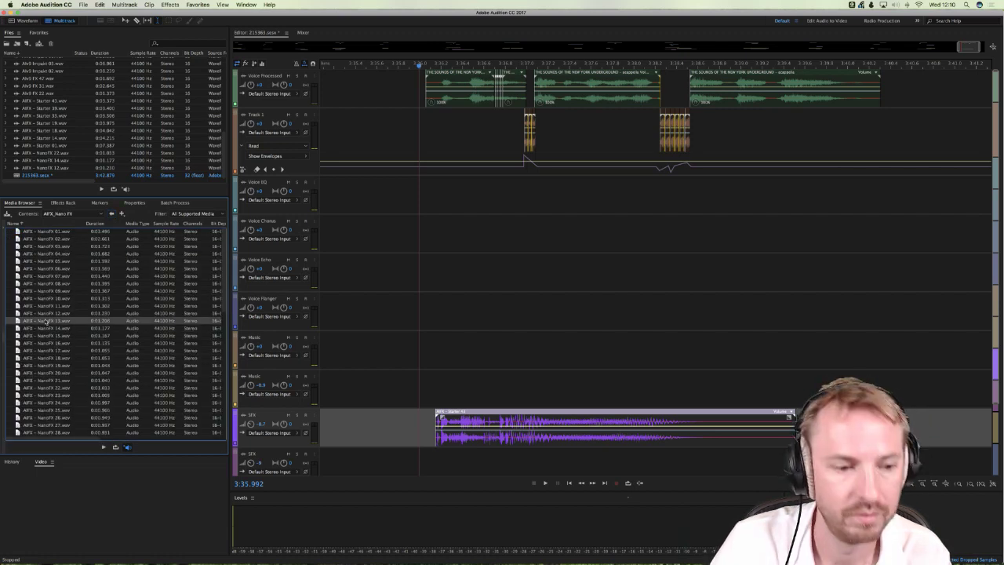
pyautogui.scroll(-10, 47, 320)
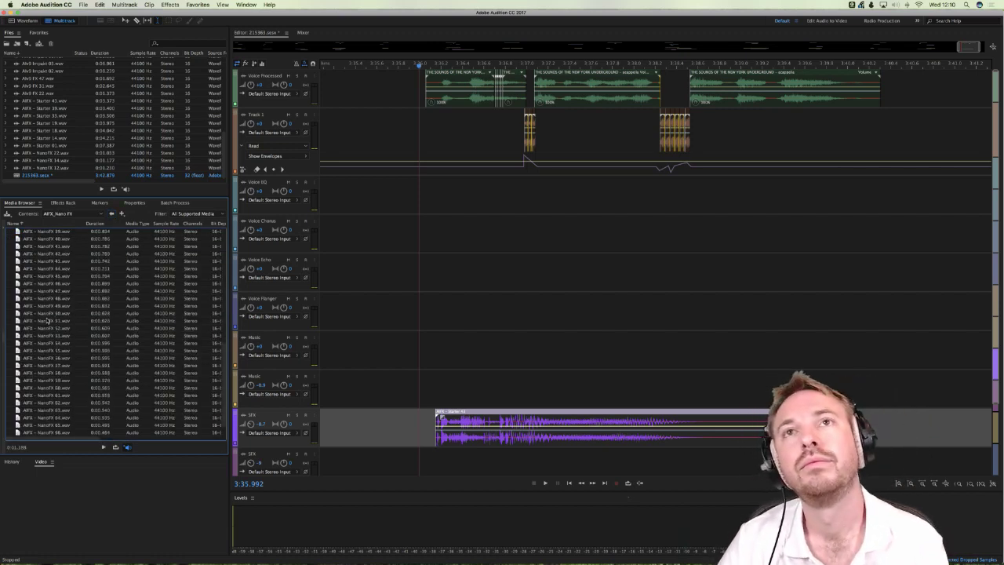
pyautogui.click(47, 320)
pyautogui.click(56, 365)
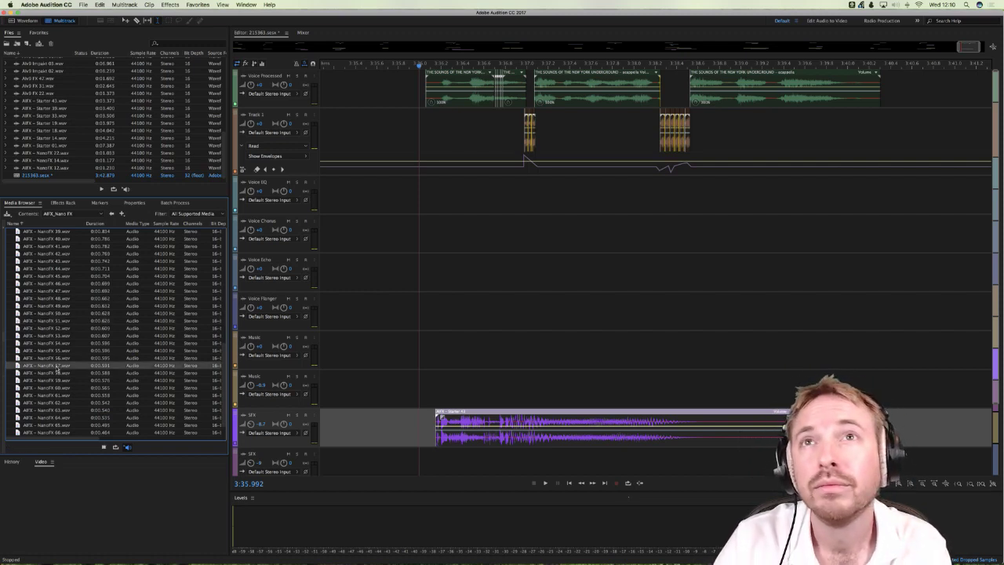
pyautogui.scroll(-1, 56, 367)
pyautogui.click(47, 380)
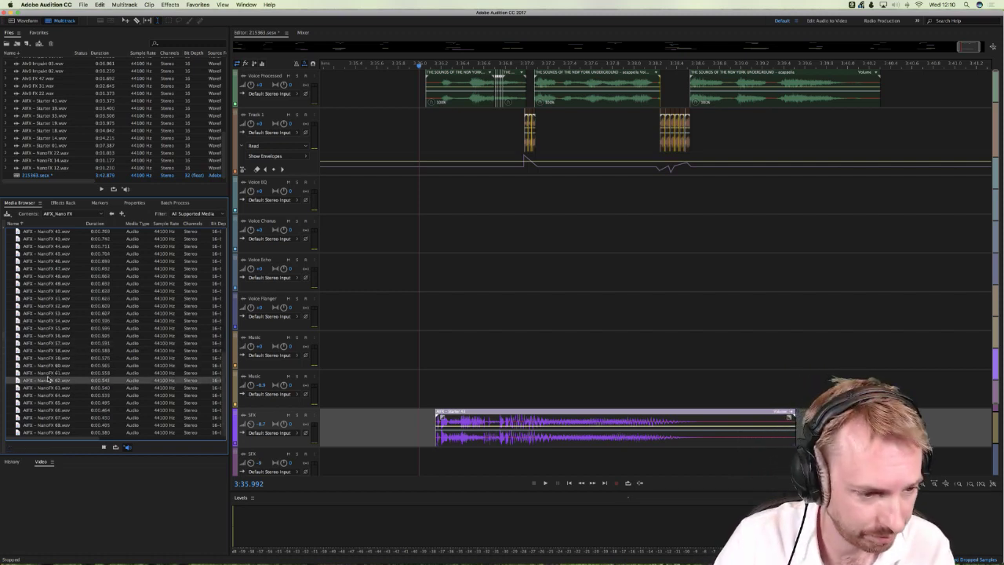
# Step: Audition NanoFX 50 and 19, then place NanoFX 19 on the lower Music track
pyautogui.click(71, 290)
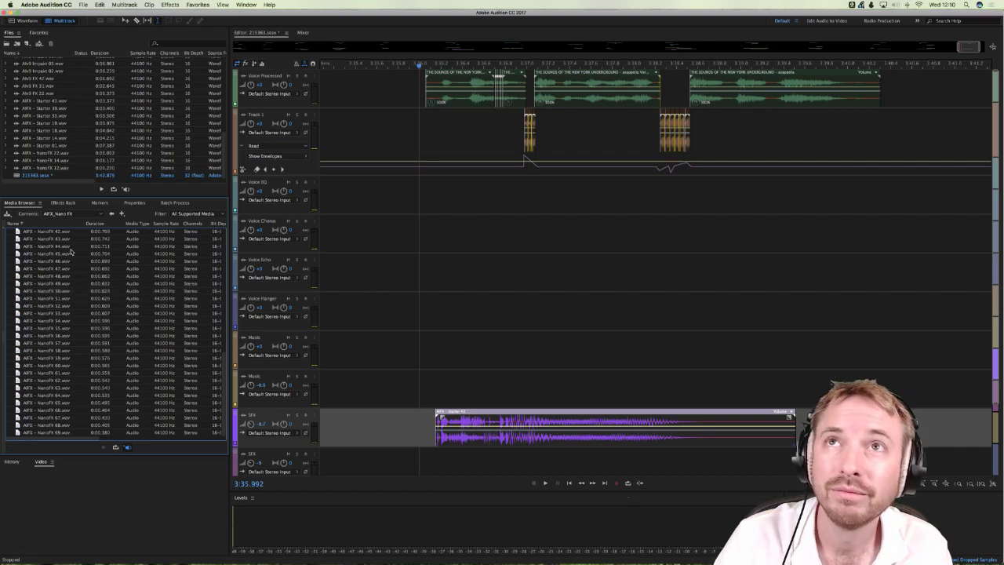
pyautogui.scroll(8, 78, 252)
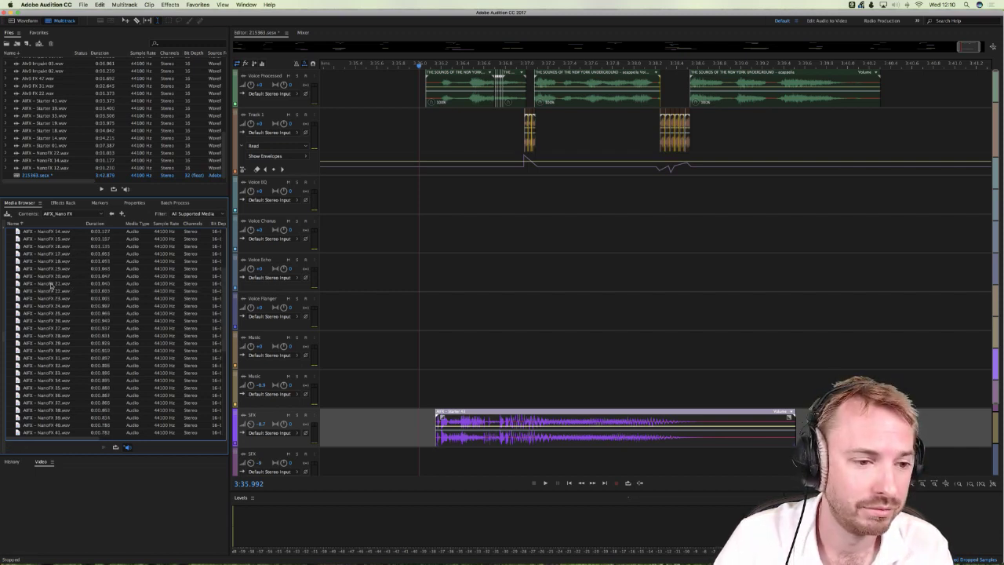
pyautogui.click(49, 270)
pyautogui.moveTo(49, 271); pyautogui.dragTo(673, 399)
# Step: Play back the section containing the new NanoFX 19 clip from a chosen start point
pyautogui.click(658, 332)
pyautogui.press('space')
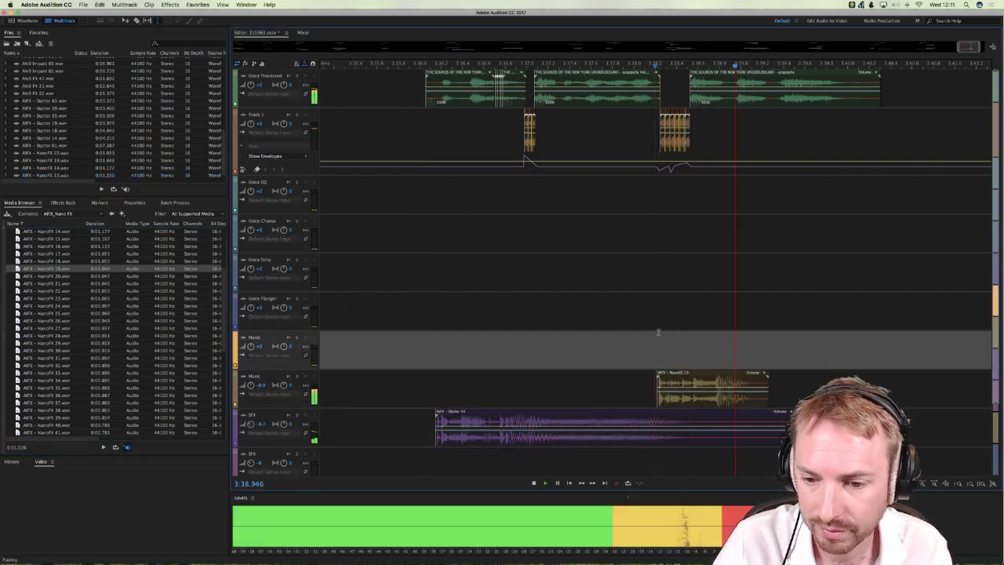
pyautogui.click(696, 64)
pyautogui.press('space')
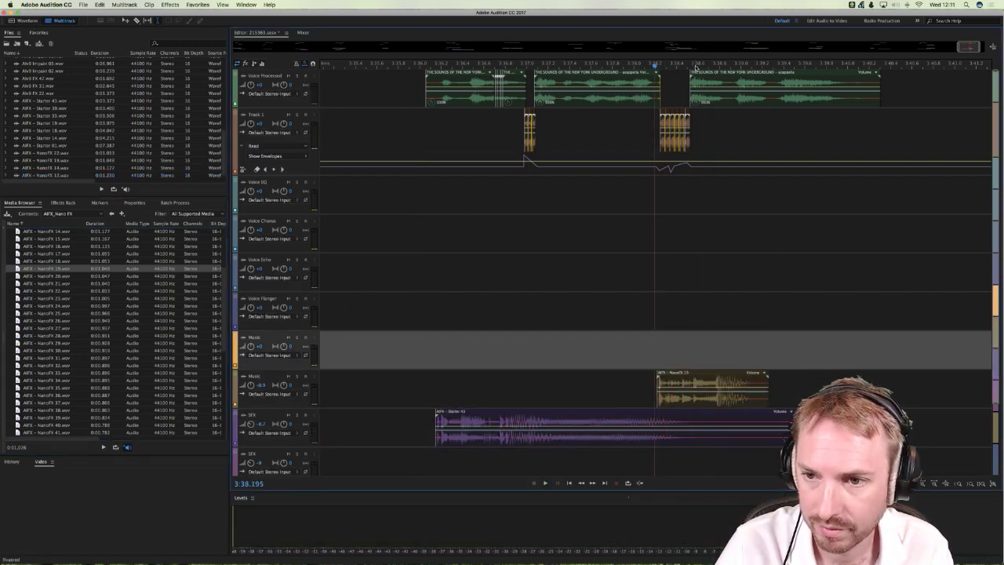
pyautogui.scroll(3, 697, 66)
pyautogui.press('space')
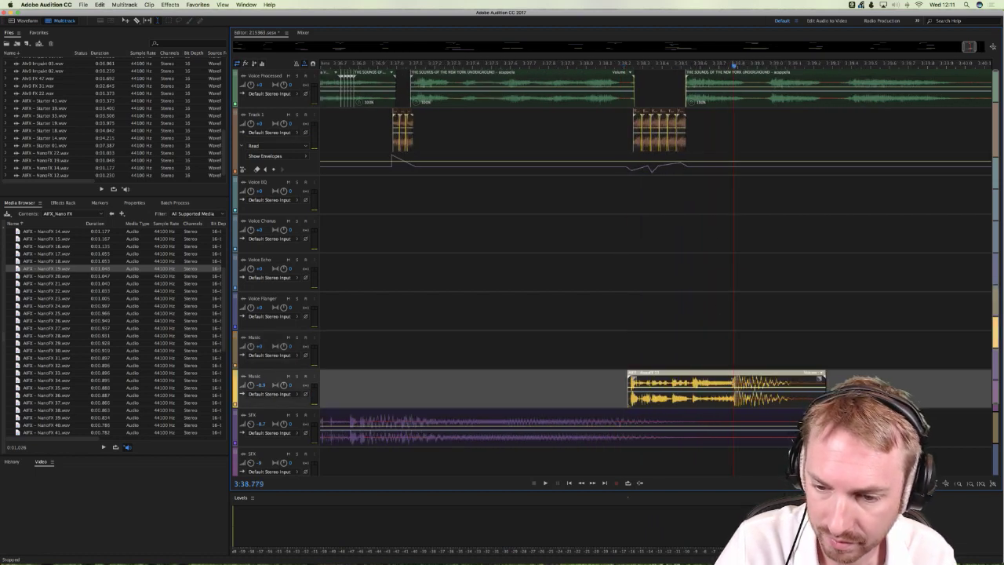
# Step: Split NanoFX 19 at the playhead with Cmd+K, select its second piece, and play back the edit
pyautogui.press('super+k')
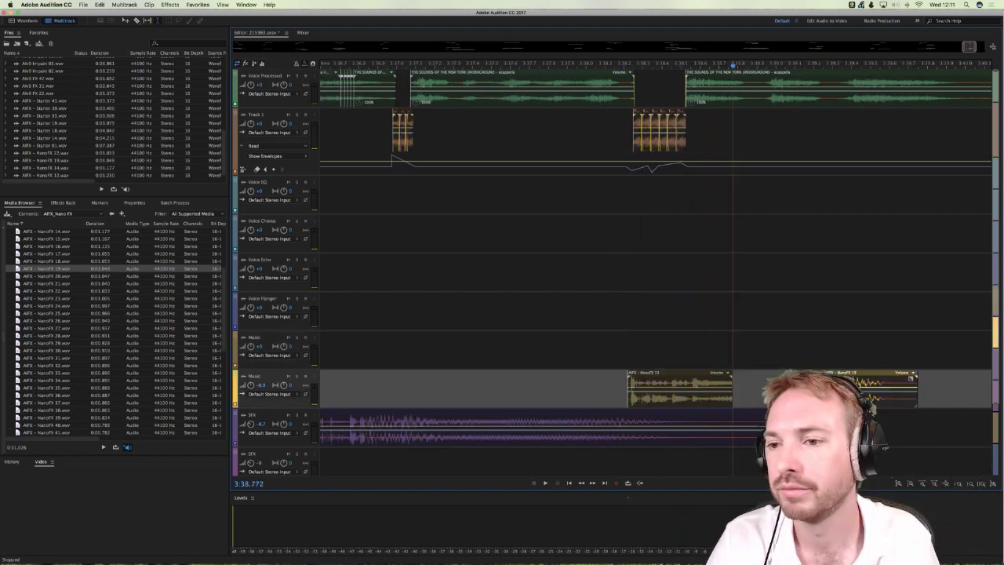
pyautogui.click(830, 248)
pyautogui.click(852, 247)
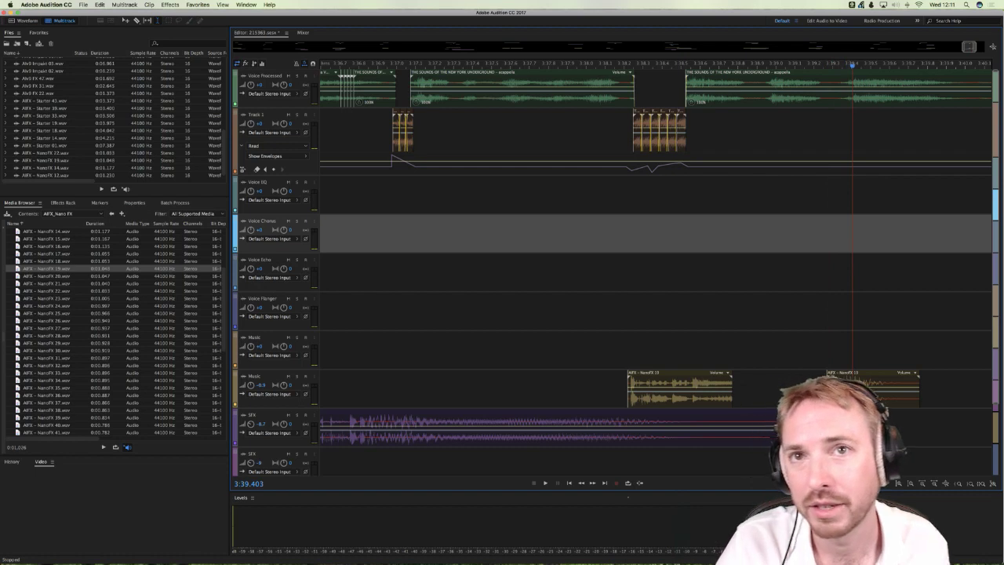
pyautogui.click(870, 375)
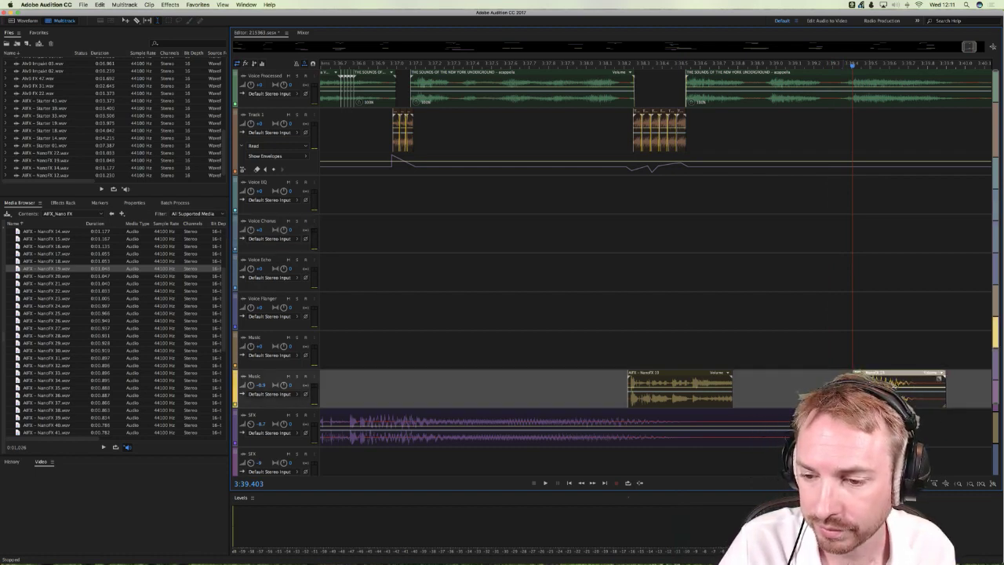
pyautogui.click(559, 304)
pyautogui.press('space')
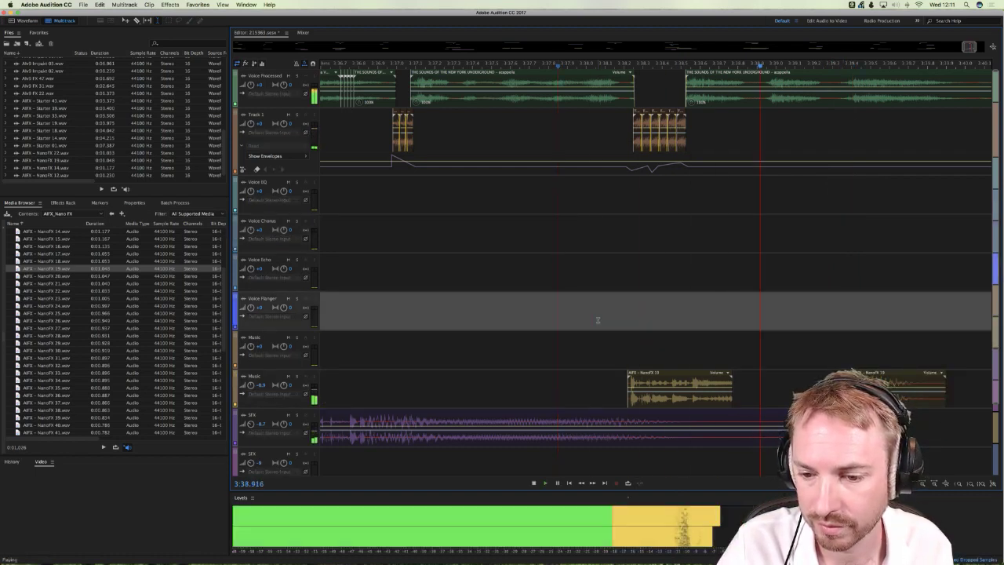
# Step: Zoom the timeline out and audition NanoFX 32, 27, 58 and 65
pyautogui.press('space')
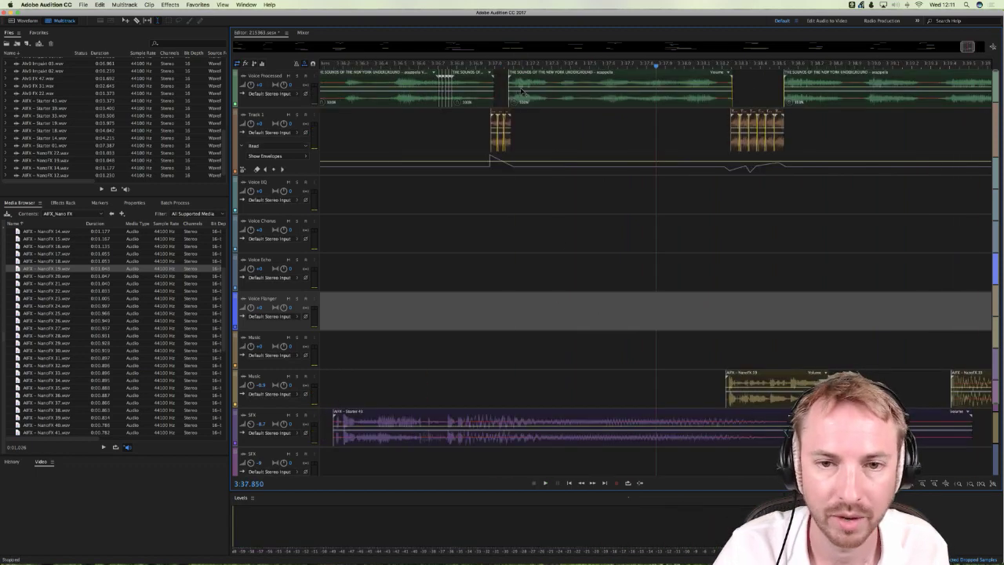
pyautogui.press('-')
pyautogui.press('-')
pyautogui.click(75, 365)
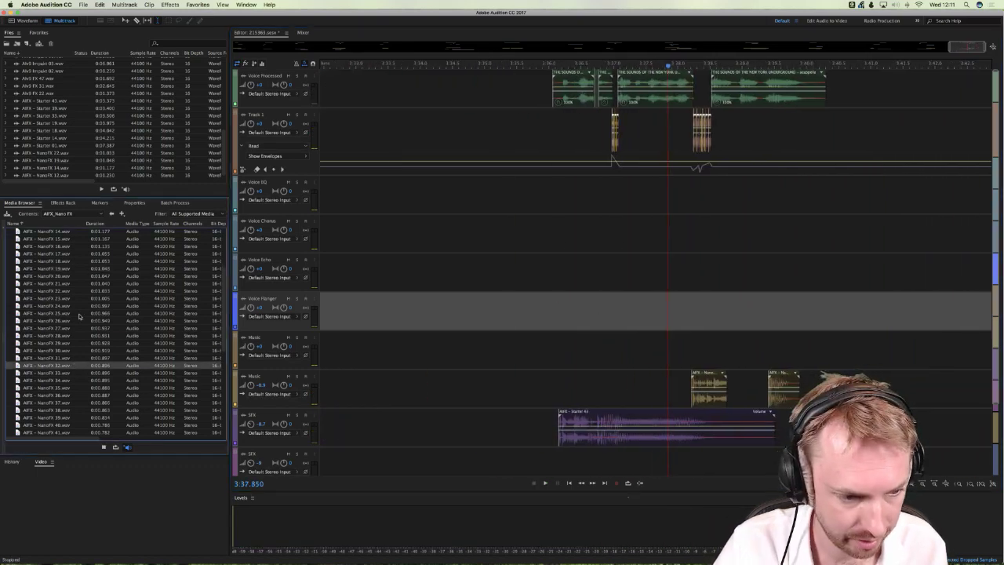
pyautogui.click(53, 328)
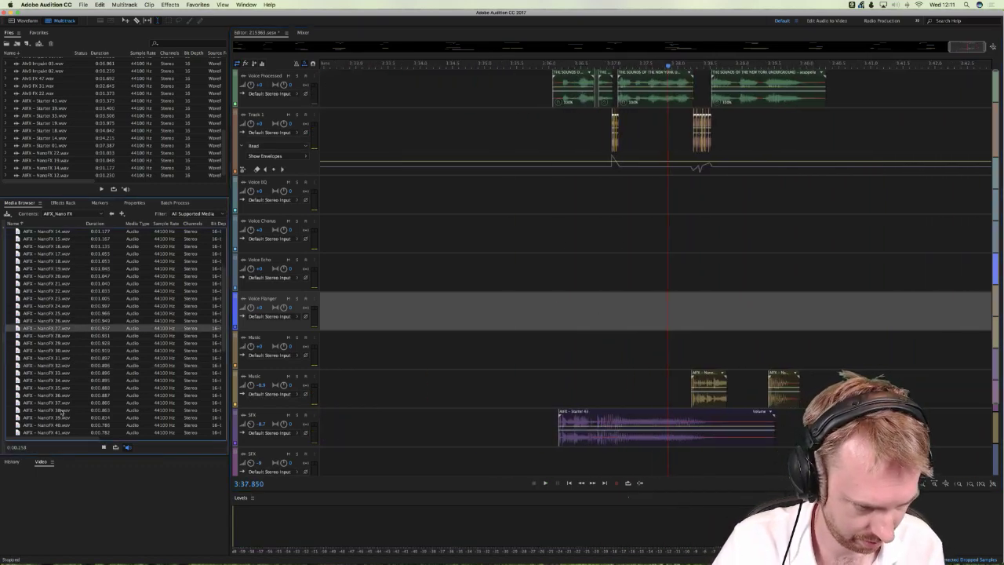
pyautogui.scroll(-9, 62, 410)
pyautogui.click(47, 351)
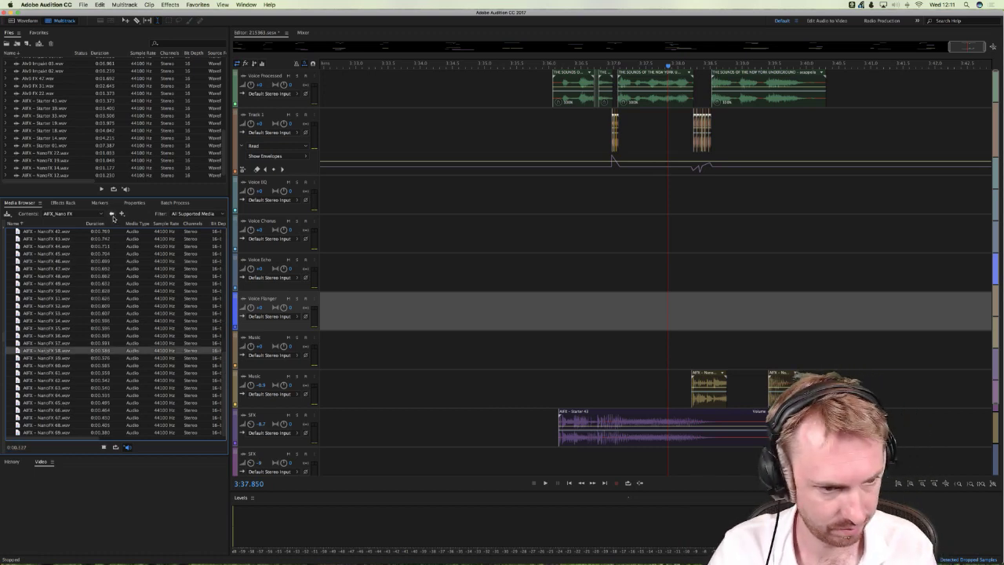
pyautogui.click(69, 403)
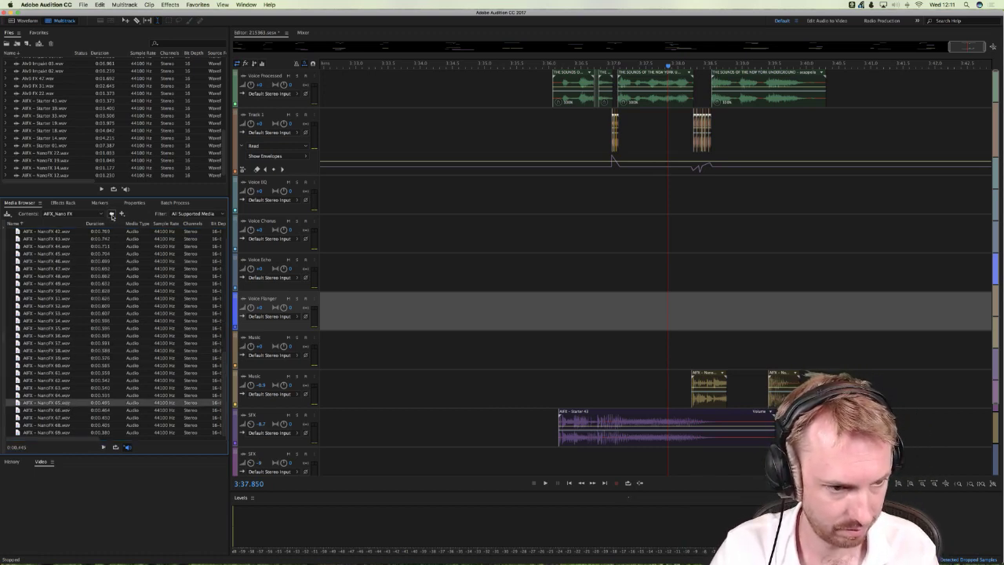
# Step: Go to AIFX vol1 > Drones & Elements > Drone FX and audition Drone FX 11 and 19
pyautogui.click(112, 213)
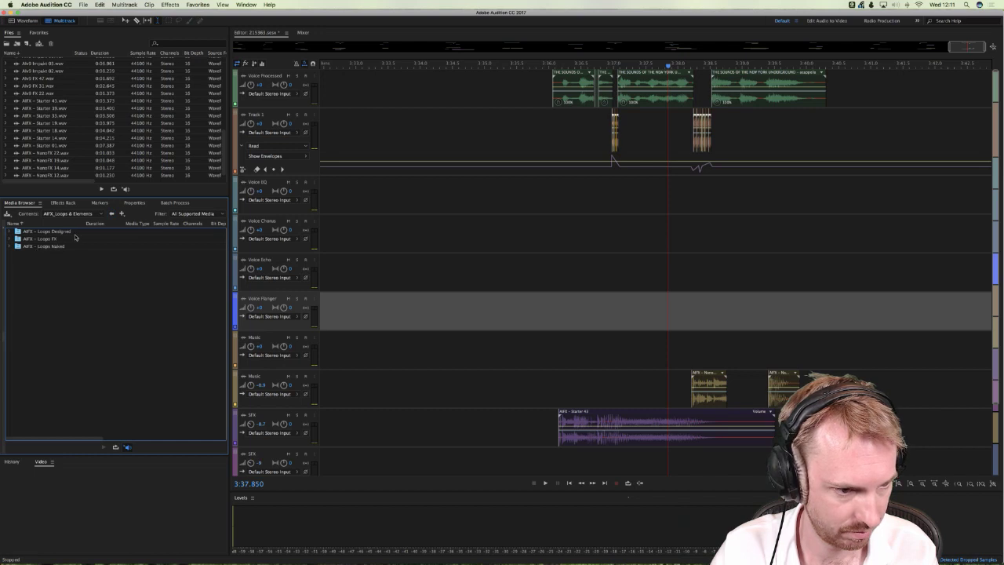
pyautogui.click(111, 214)
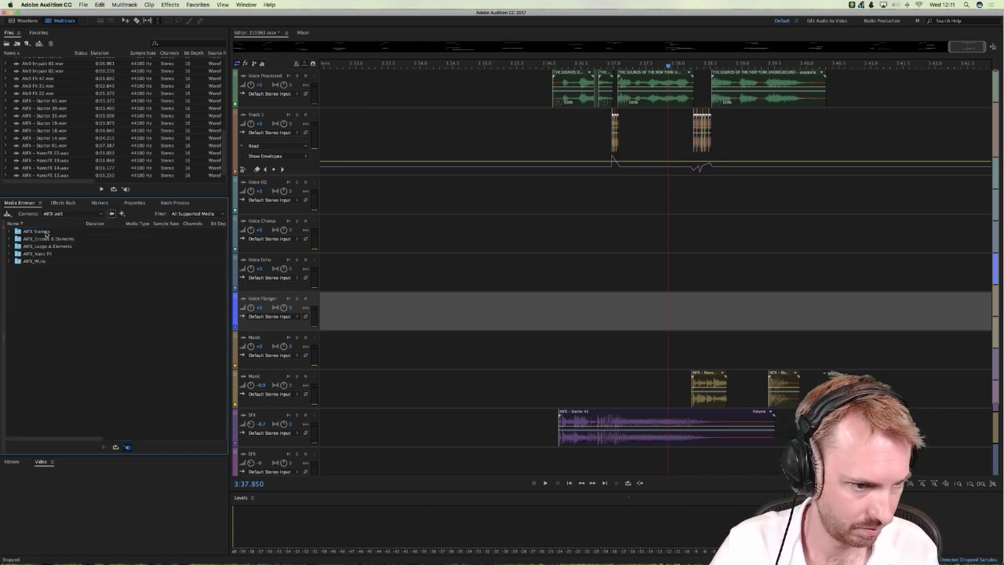
pyautogui.doubleClick(57, 240)
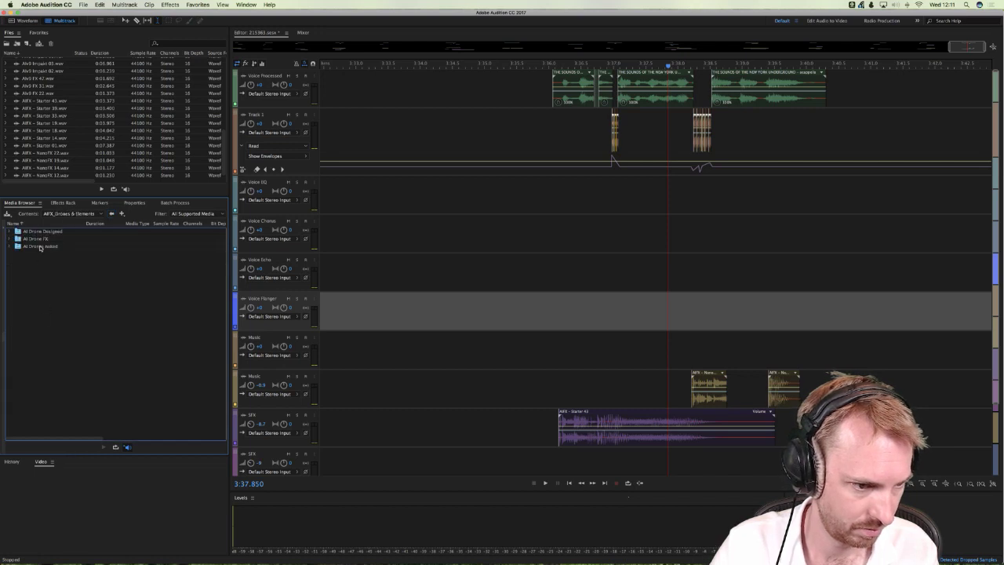
pyautogui.doubleClick(43, 240)
pyautogui.click(49, 305)
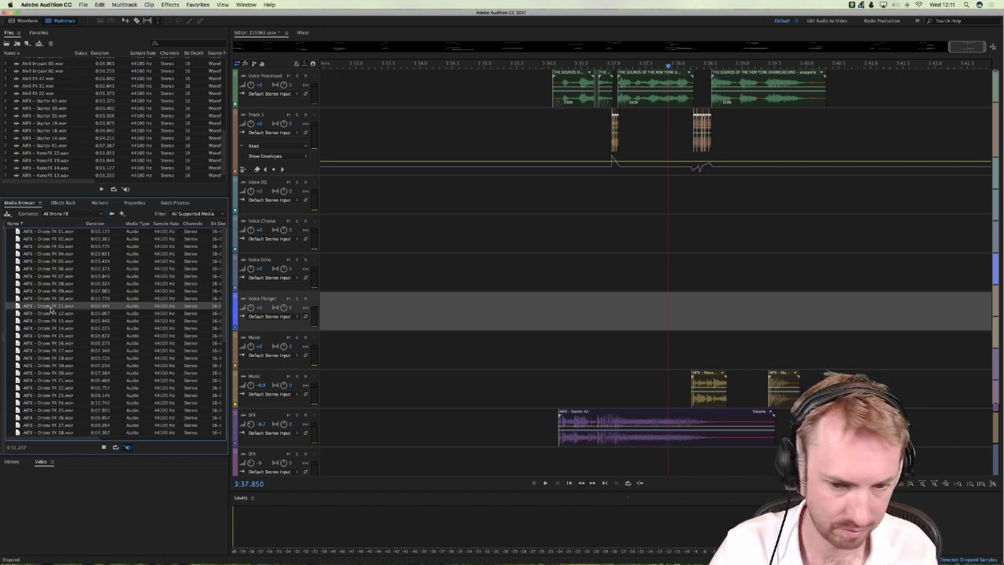
pyautogui.click(52, 365)
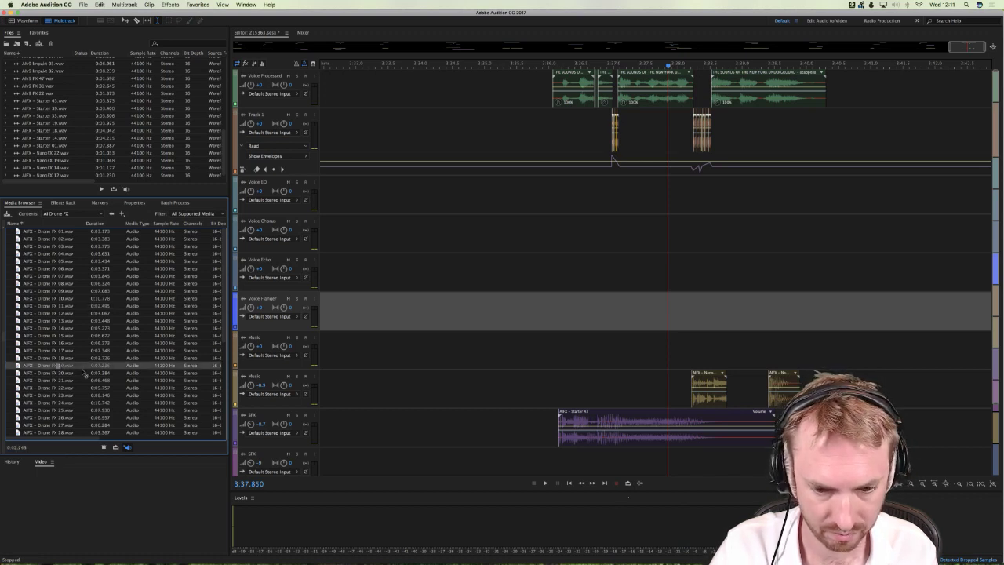
# Step: Place Drone FX 19 on the bottom SFX track, shift it right, and play its placement
pyautogui.moveTo(83, 373); pyautogui.dragTo(529, 469)
pyautogui.hscroll(2, 532, 454)
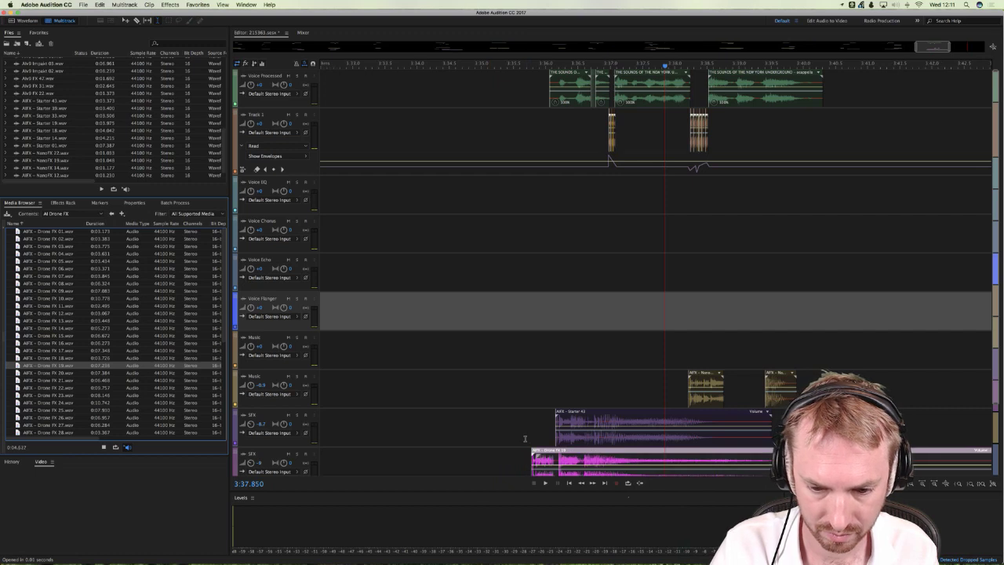
pyautogui.scroll(-3, 541, 424)
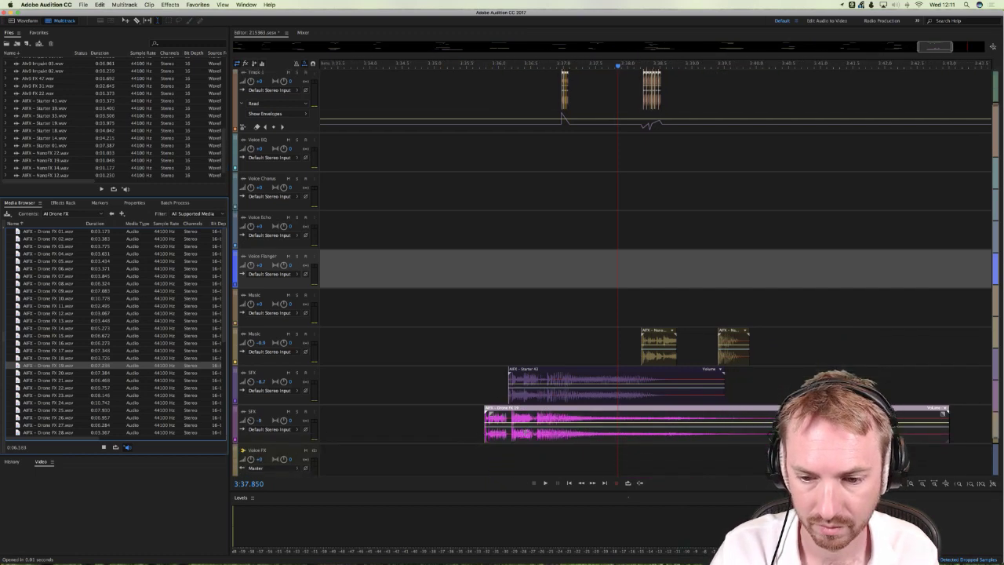
pyautogui.moveTo(540, 396); pyautogui.dragTo(619, 396)
pyautogui.click(495, 376)
pyautogui.press('space')
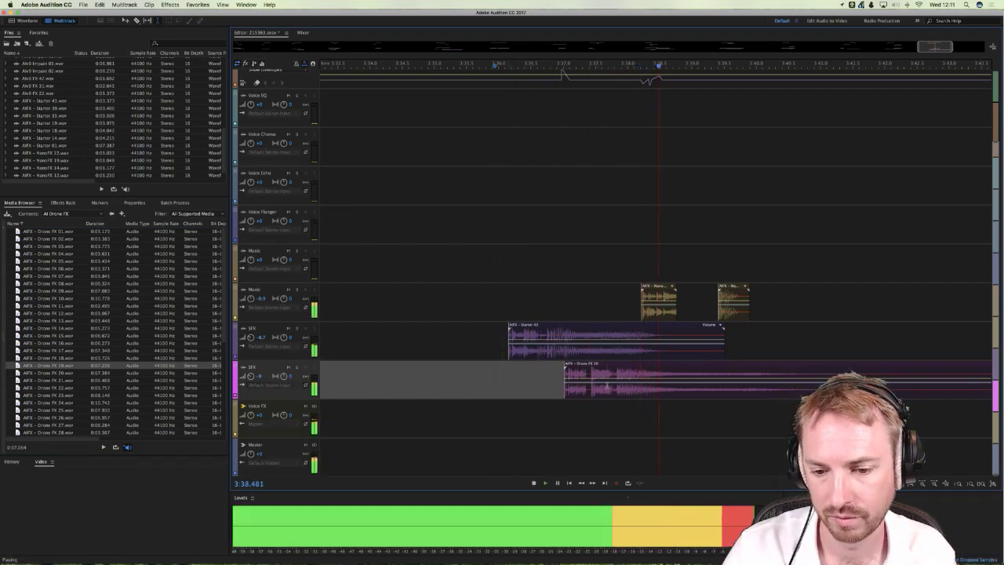
pyautogui.press('space')
# Step: Move the drone clip slightly later after the Starter 43 clip and replay the section
pyautogui.moveTo(568, 378)
pyautogui.mouseDown()
pyautogui.moveTo(619, 368)
pyautogui.moveTo(568, 385)
pyautogui.mouseUp()
pyautogui.click(490, 377)
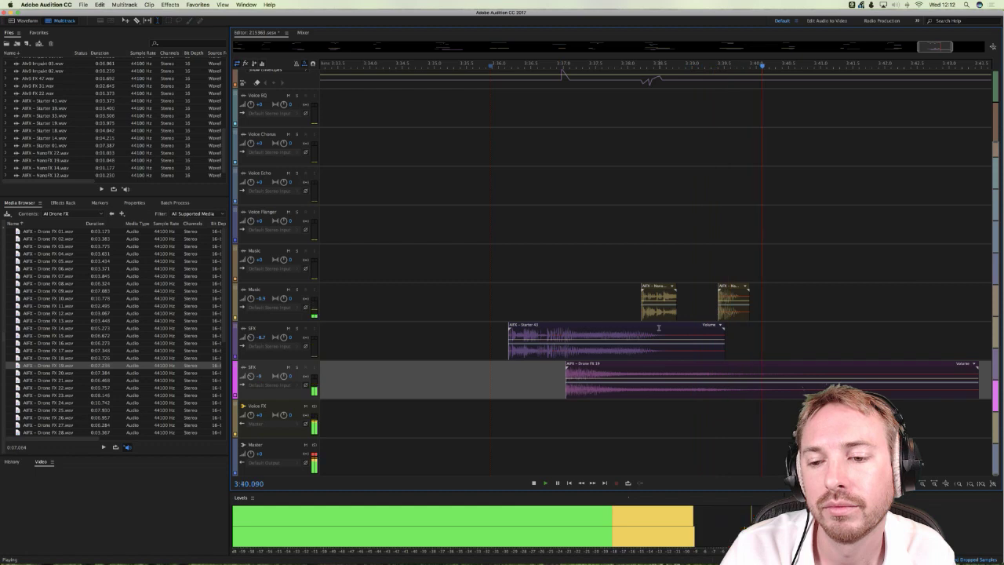
pyautogui.press('space')
pyautogui.press('space')
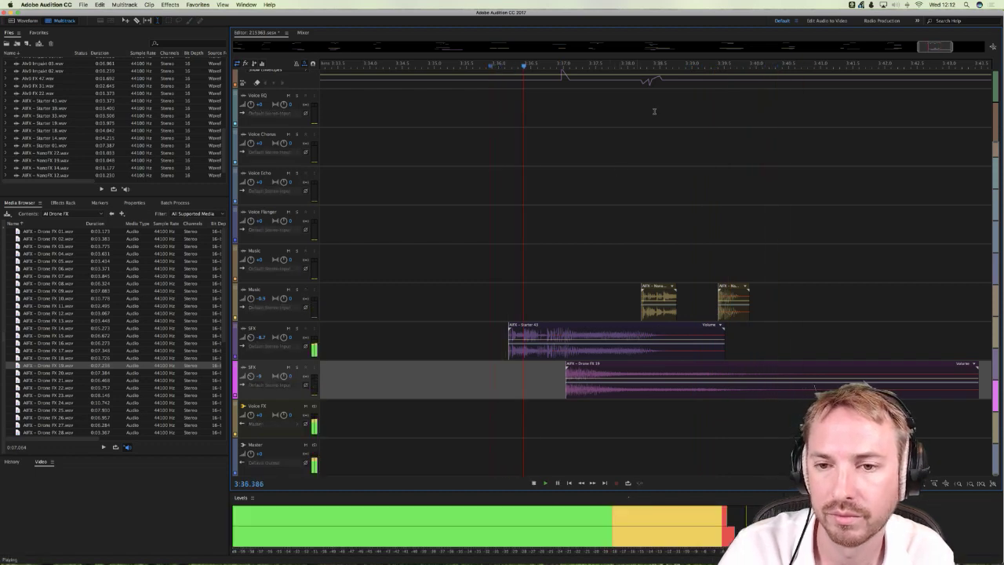
pyautogui.scroll(3, 690, 127)
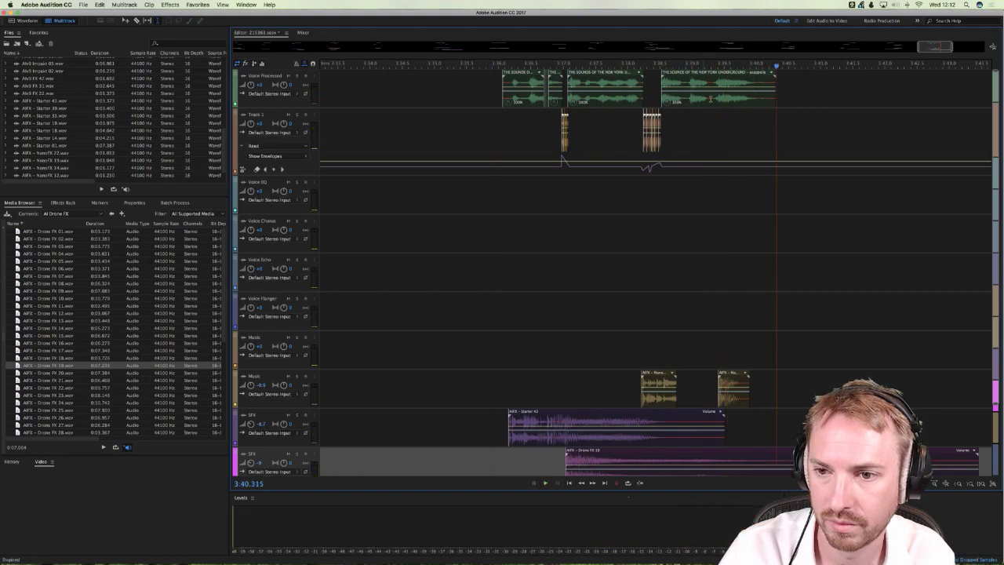
# Step: Split the end off THE SOUNDS OF THE NEW YORK UNDERGROUND clip, move it to Voice EQ, and play it
pyautogui.click(712, 98)
pyautogui.press('space')
pyautogui.press('super+k')
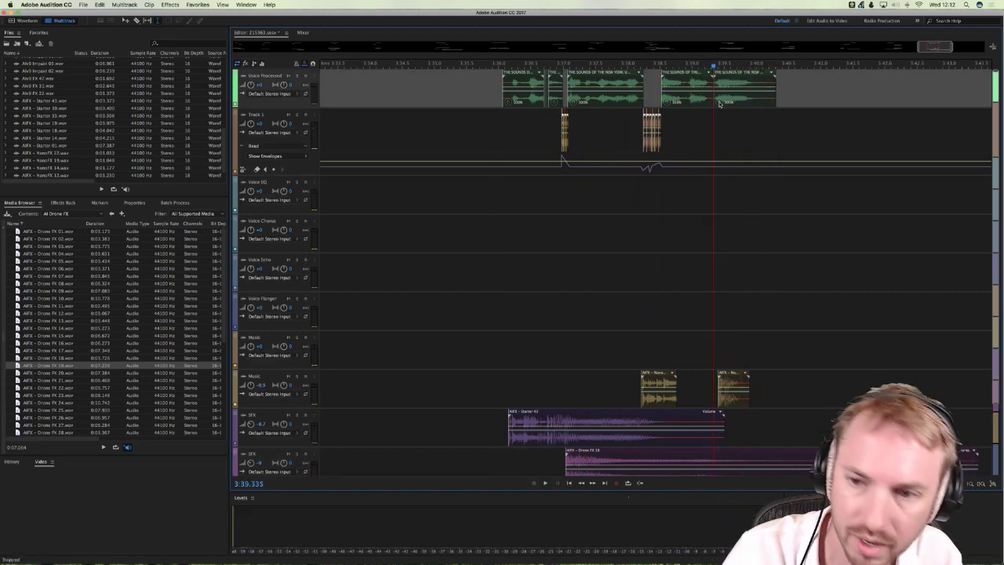
pyautogui.moveTo(714, 96); pyautogui.dragTo(720, 194)
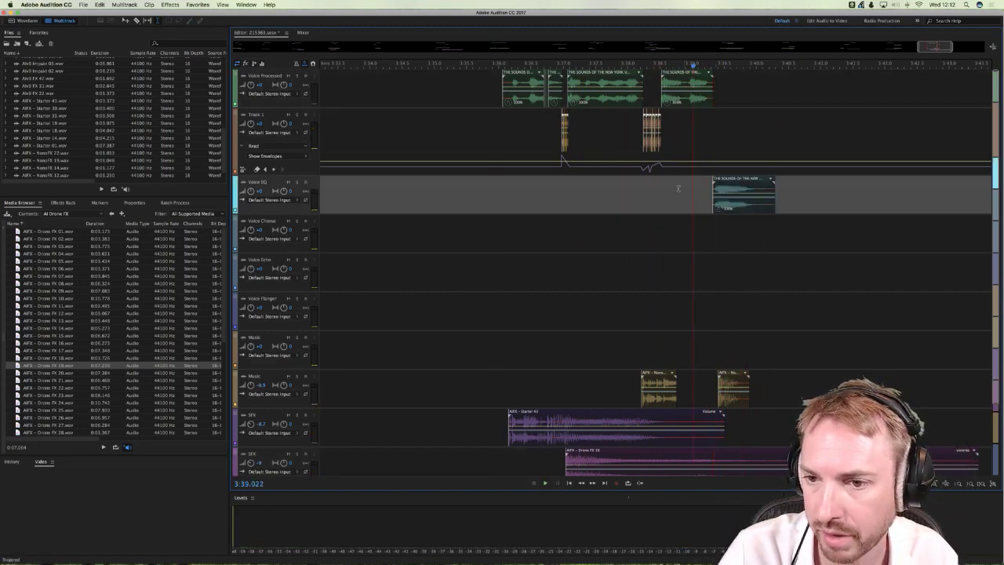
pyautogui.press('space')
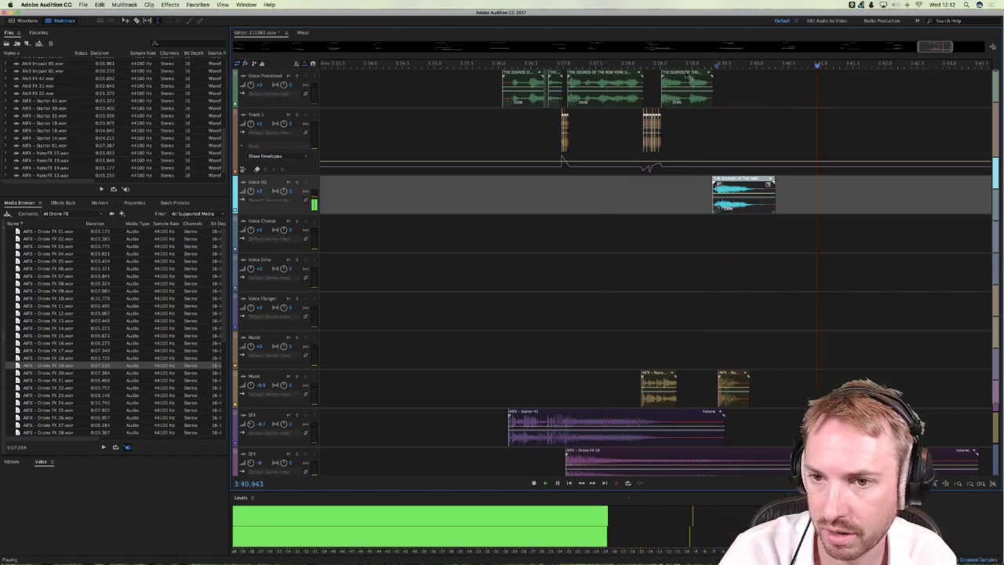
pyautogui.scroll(-5, 680, 66)
pyautogui.scroll(-6, 681, 67)
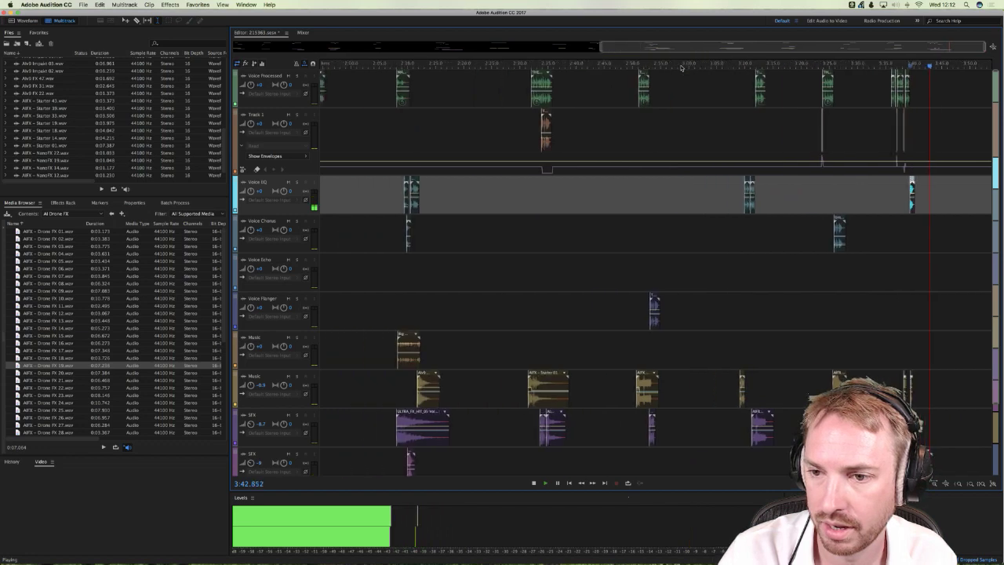
pyautogui.press('space')
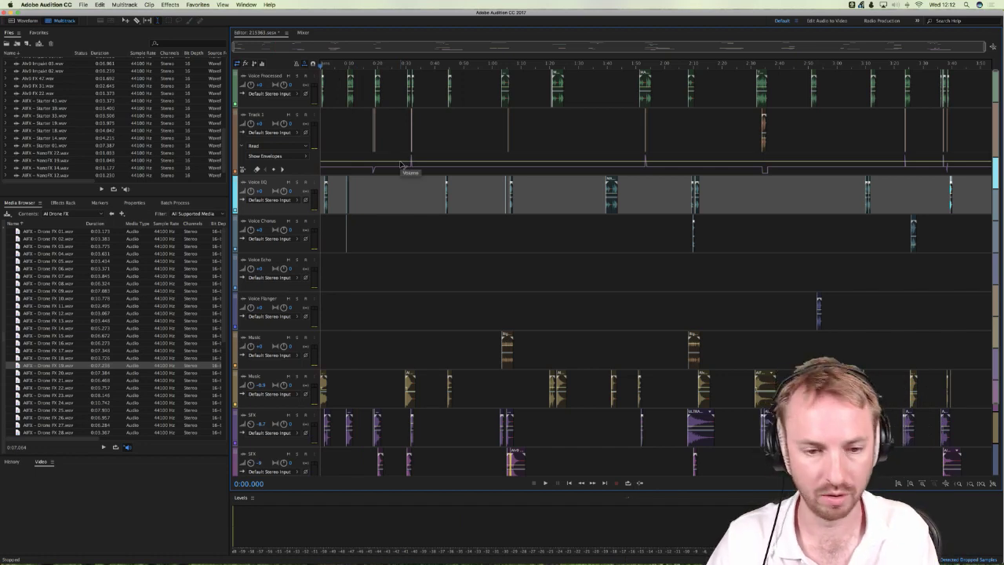
# Step: Save the session and its unsaved audio file as Mix1 in the 215363 folder
pyautogui.press('super+w')
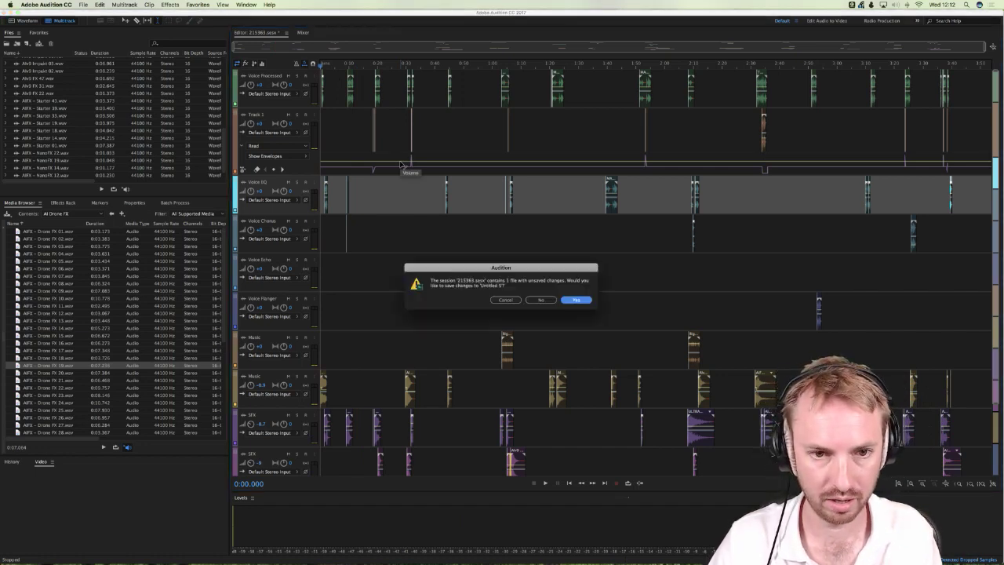
pyautogui.click(577, 299)
pyautogui.press('Tab')
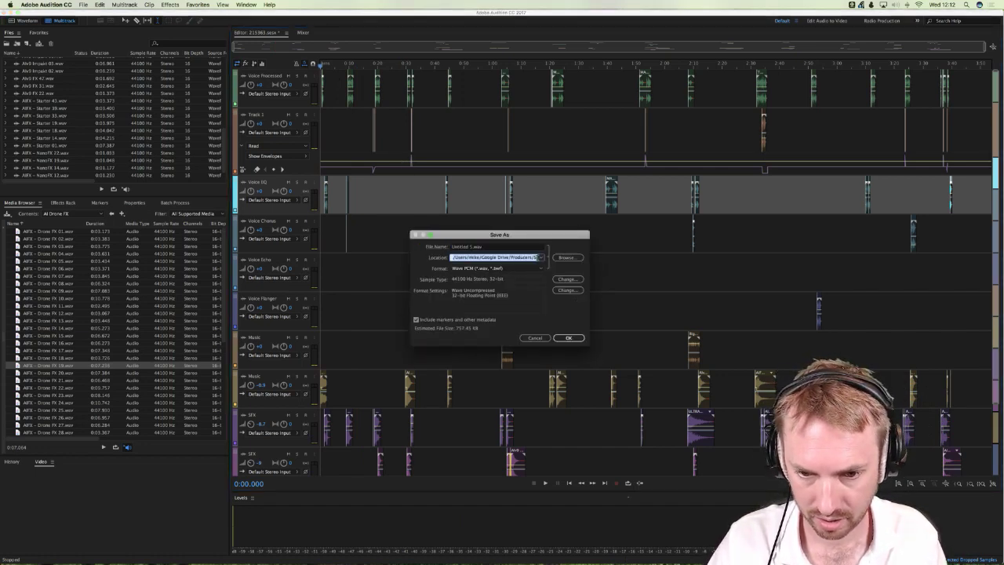
pyautogui.press('Right')
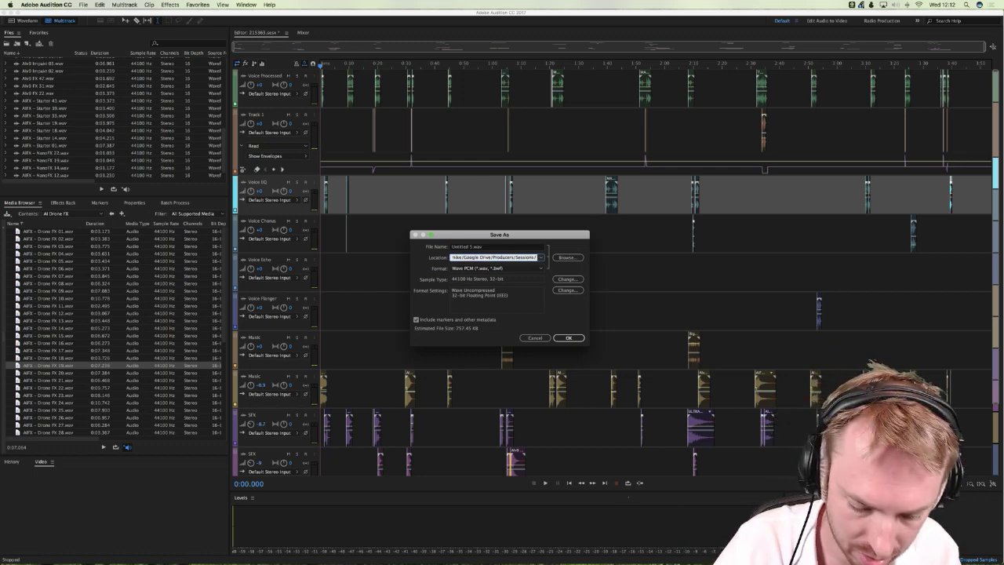
pyautogui.write('363')
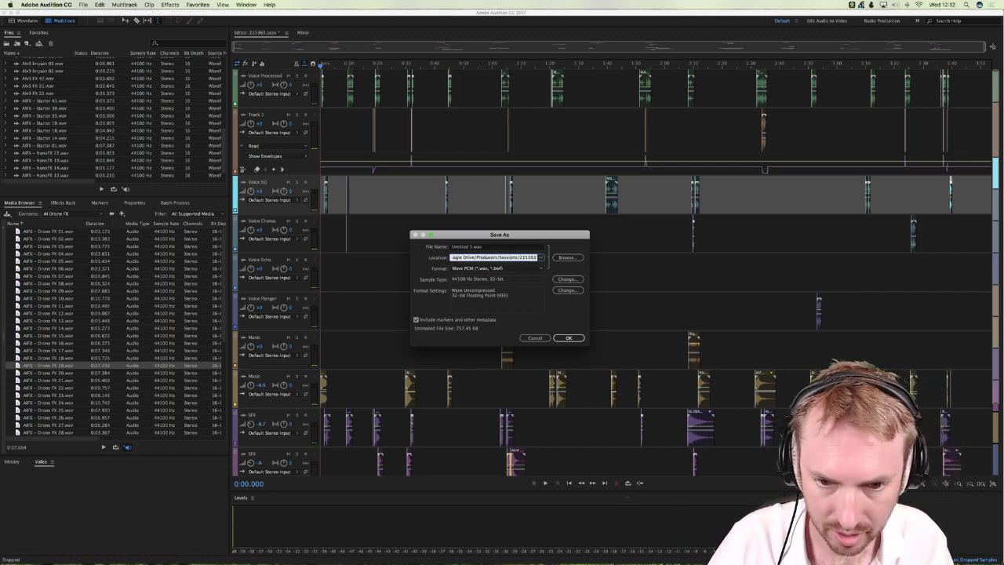
pyautogui.click(496, 246)
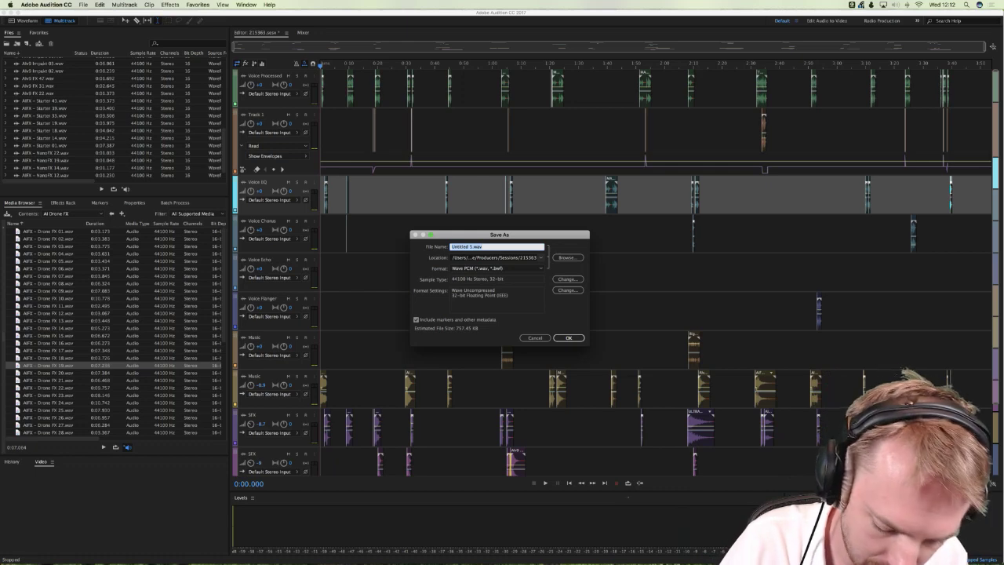
pyautogui.write('Mix1')
pyautogui.press('Return')
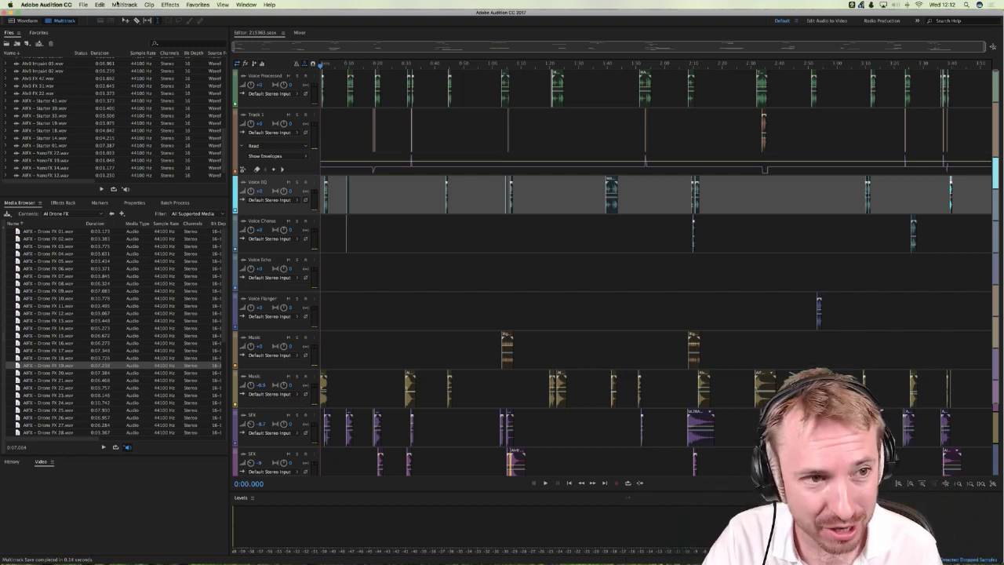
# Step: Mix down the entire multitrack session to a new file
pyautogui.click(115, 4)
pyautogui.moveTo(142, 39)
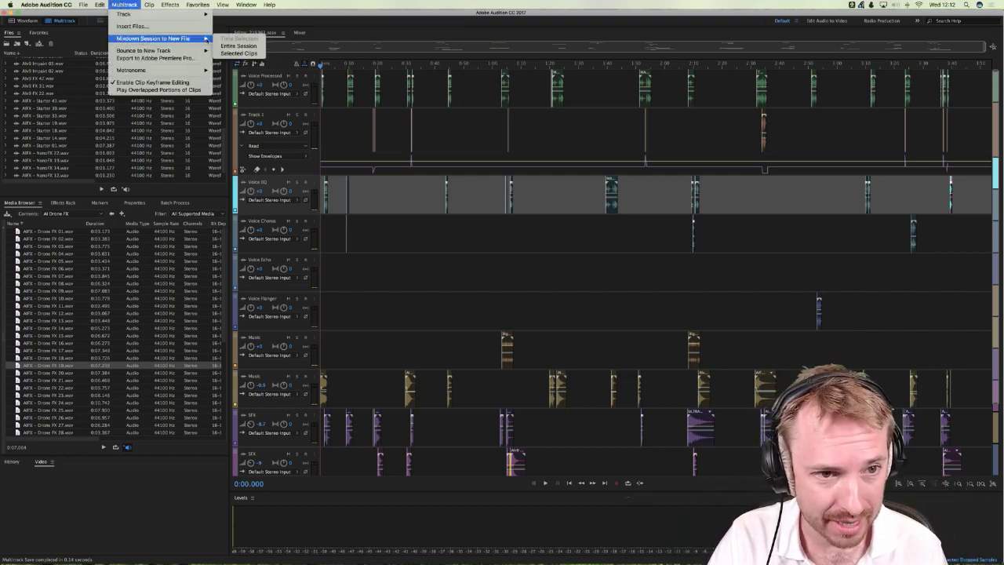
pyautogui.click(224, 46)
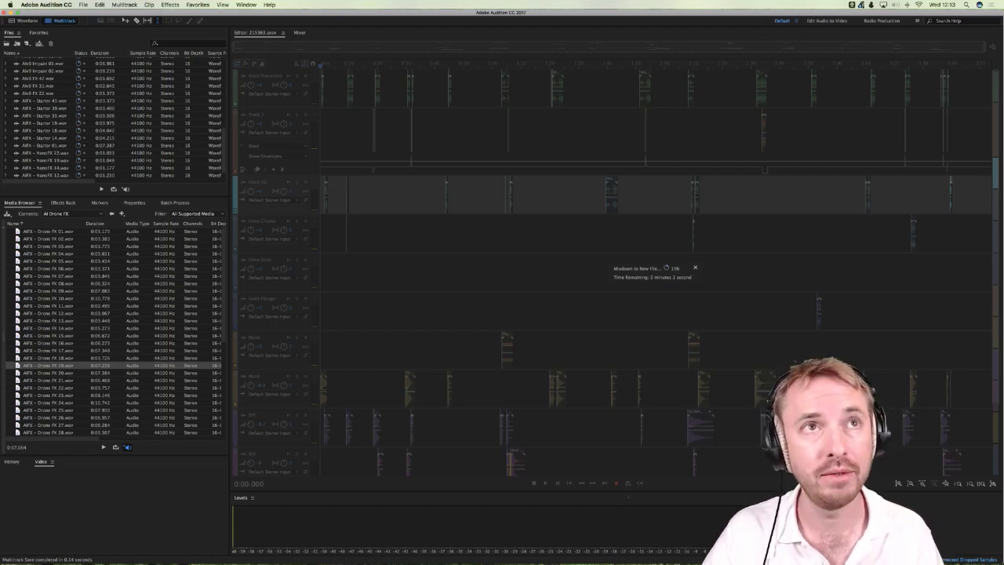
# Step: Switch to Wirecast from the Dock while the mixdown renders
pyautogui.press('super+Tab')
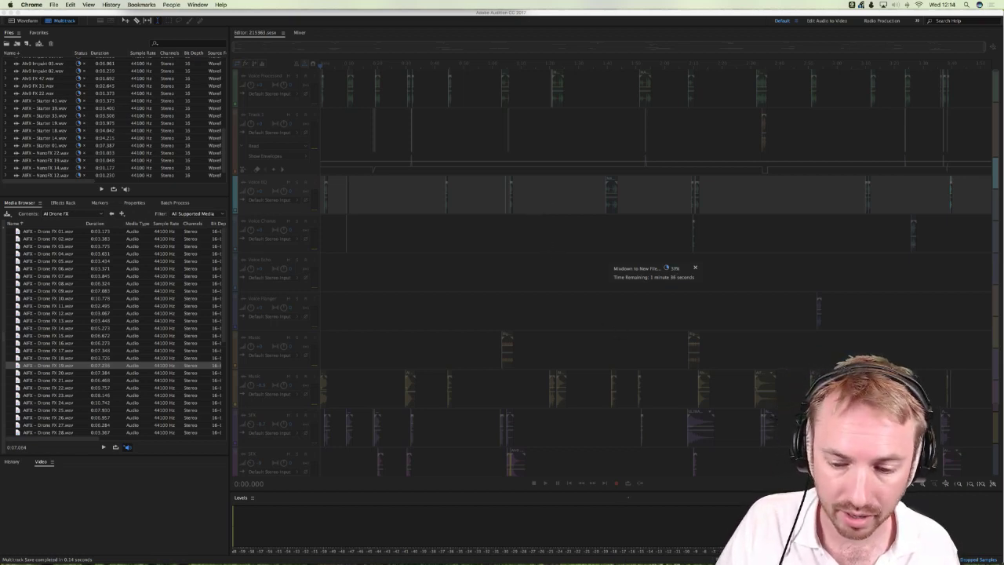
pyautogui.moveTo(666, 553)
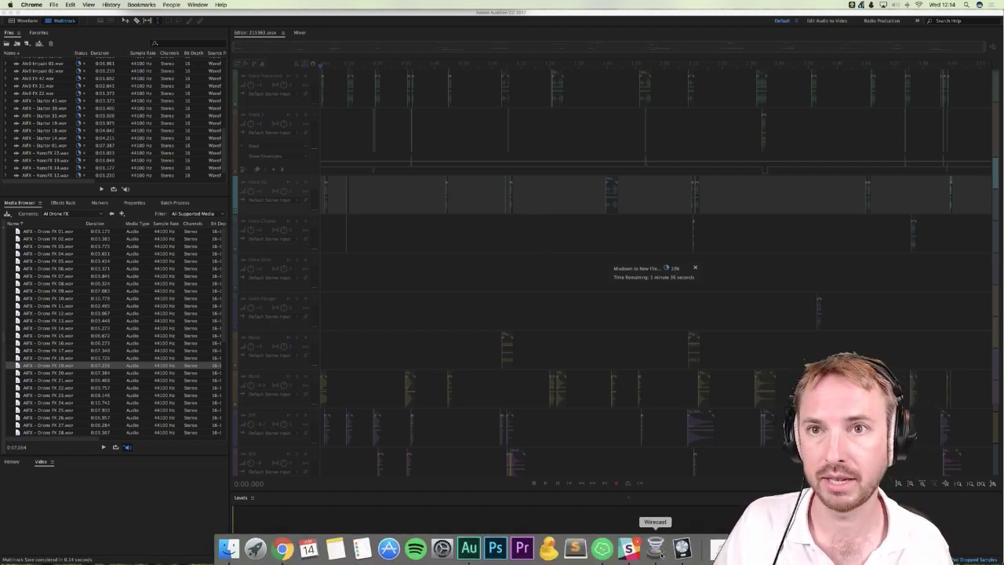
pyautogui.click(661, 553)
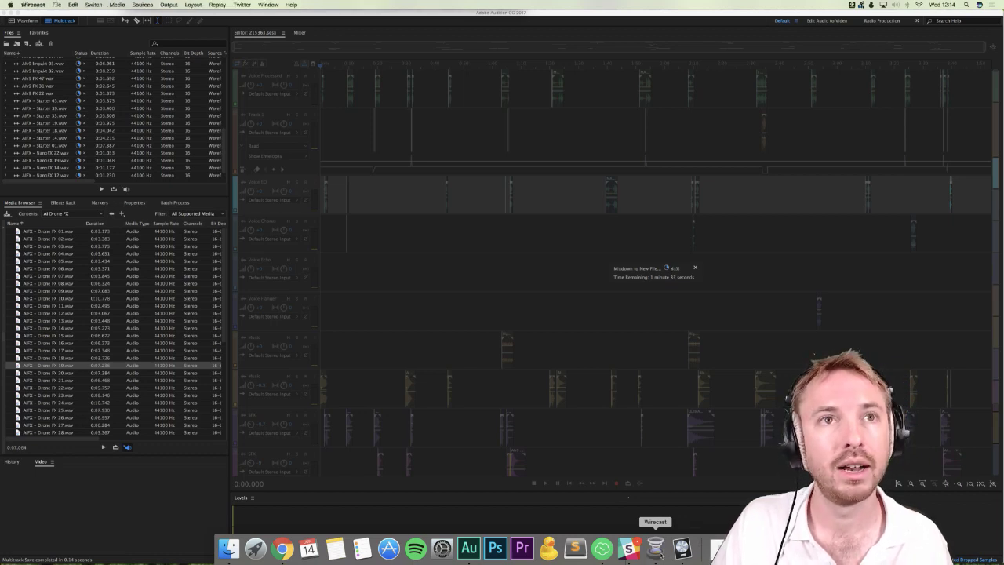
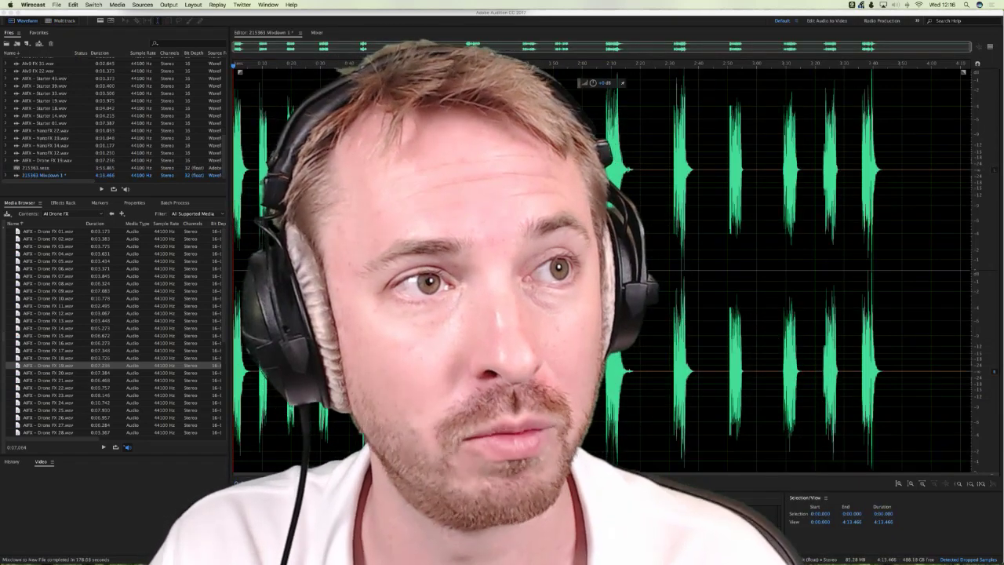
# Step: Close the Wirecast source window and return to the '215363 Mixdown 1' waveform in Audition
pyautogui.press('super+Tab')
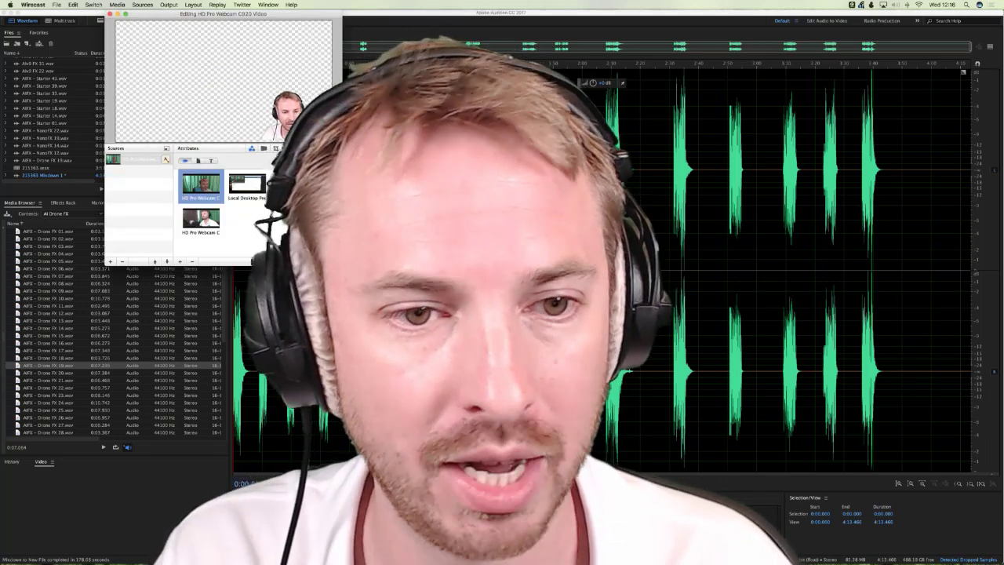
pyautogui.click(110, 14)
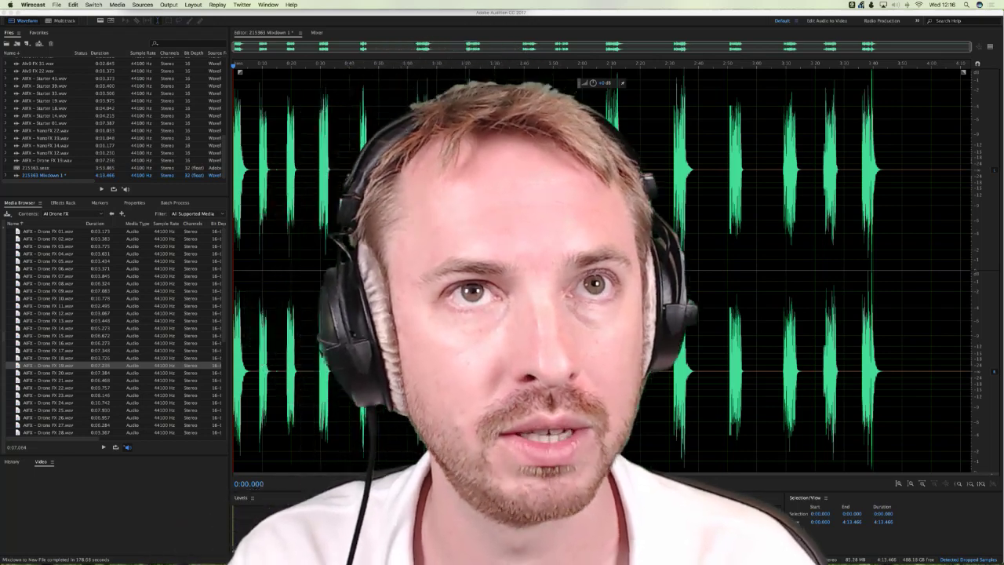
pyautogui.click(464, 307)
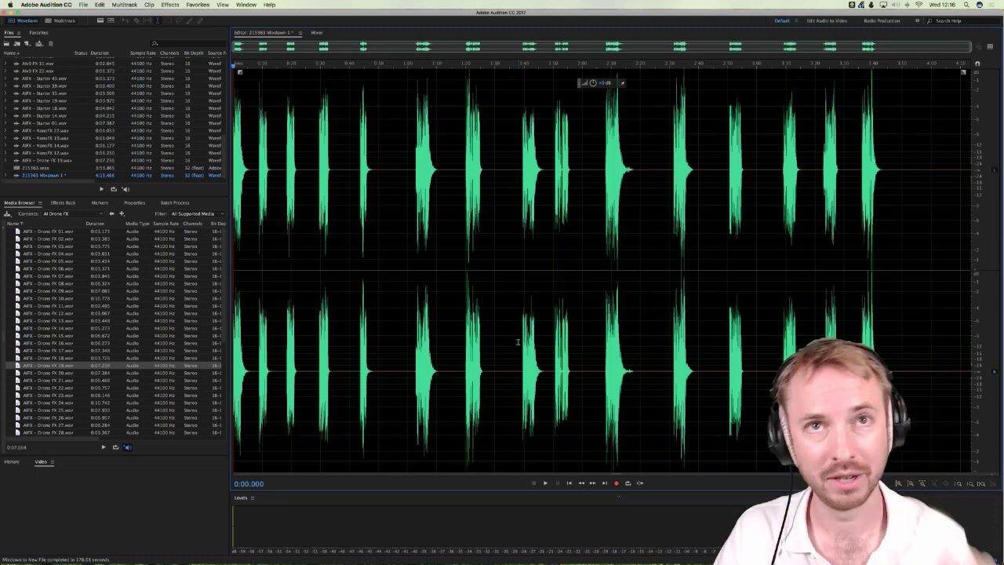
# Step: Return the playhead to the start and open Effects > Special > Mastering with the Subtle Clarity preset
pyautogui.click(499, 269)
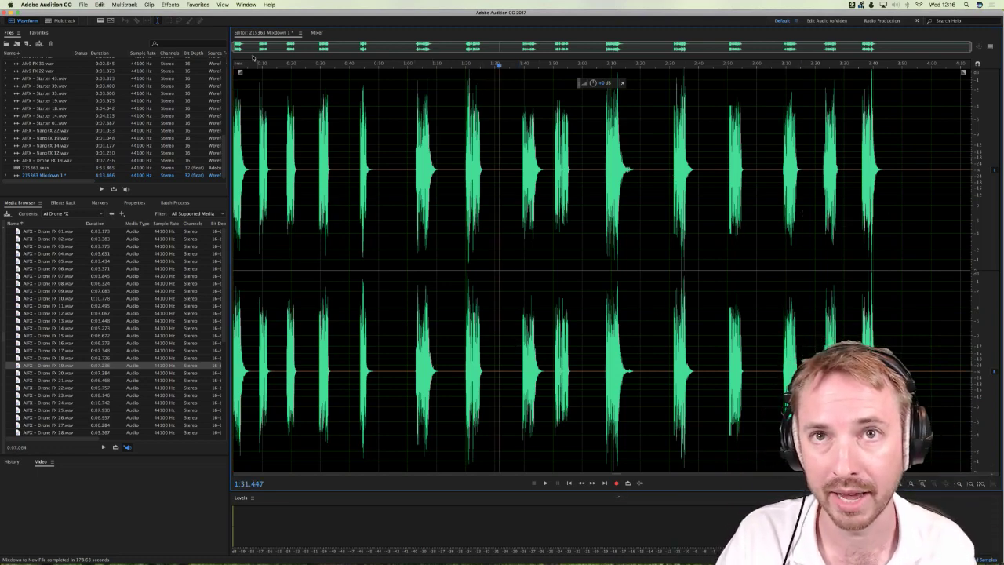
pyautogui.press('Home')
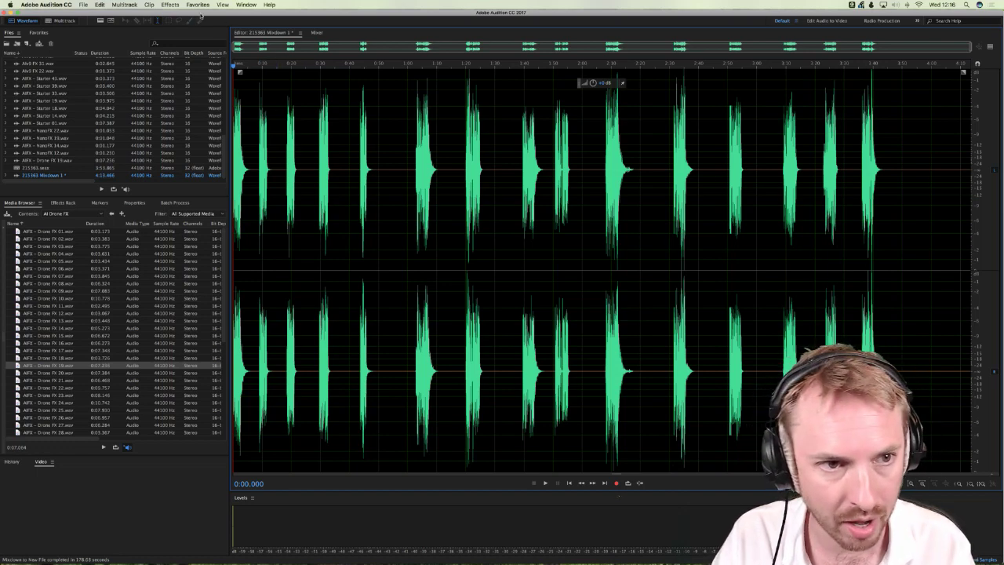
pyautogui.click(198, 5)
pyautogui.moveTo(170, 5)
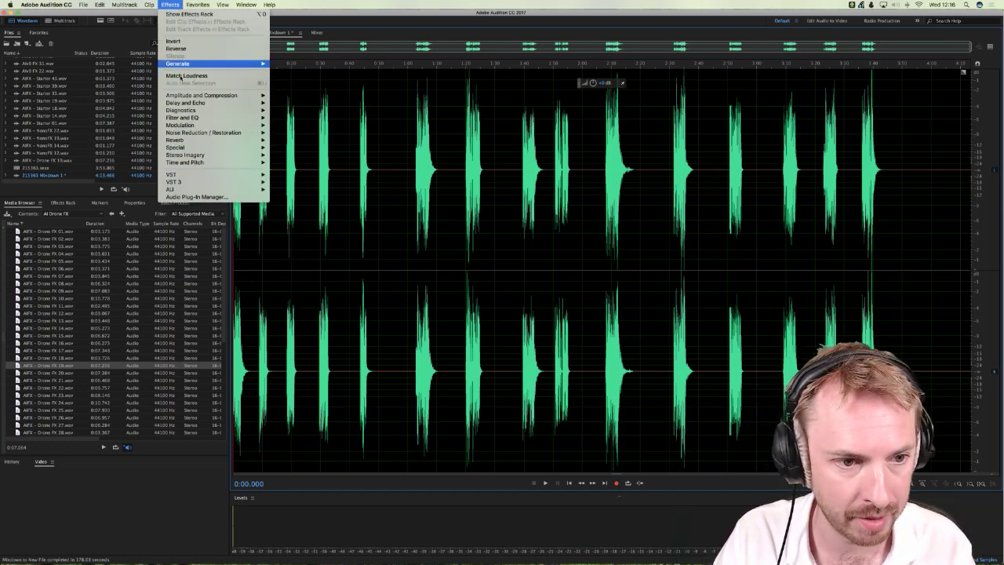
pyautogui.moveTo(189, 125)
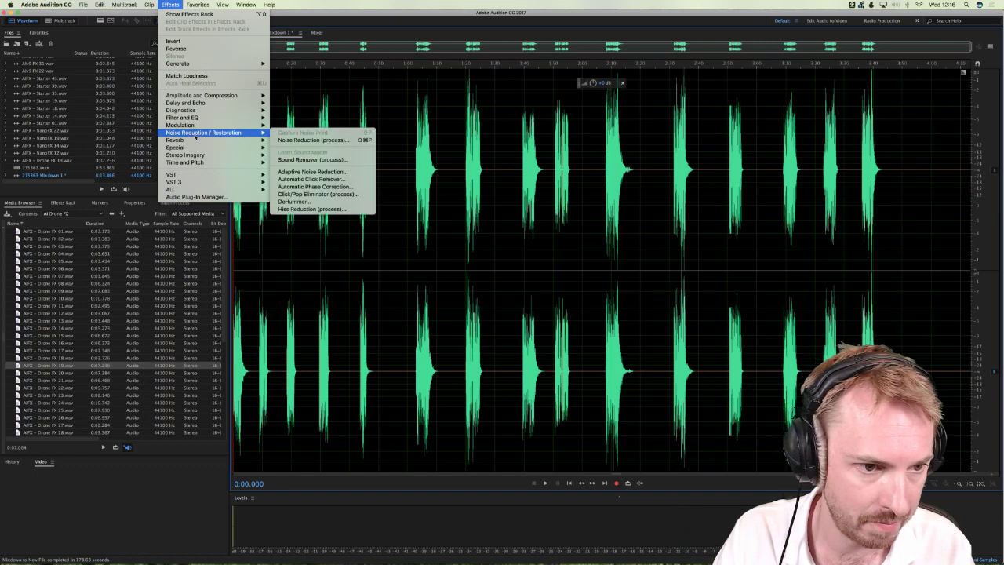
pyautogui.moveTo(195, 162)
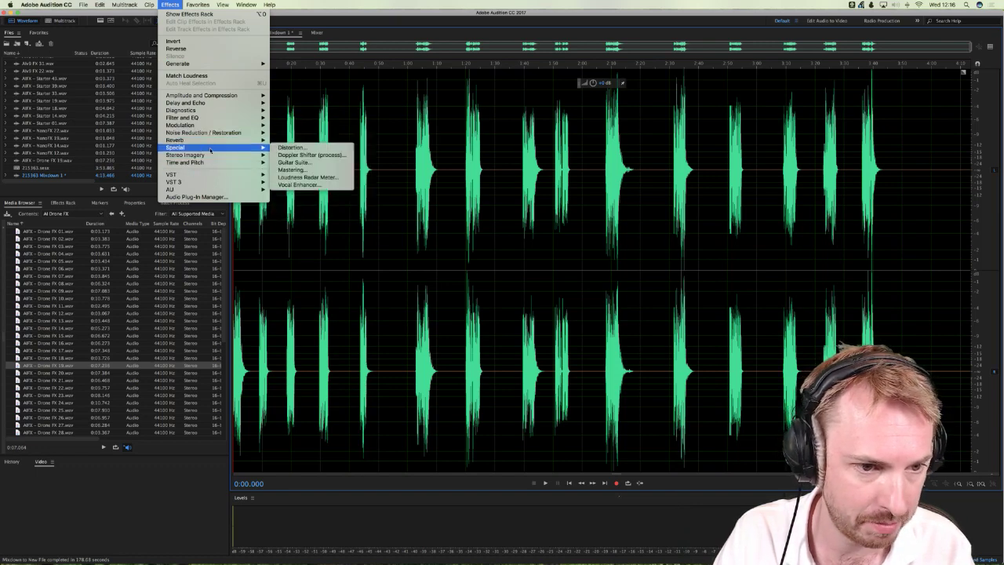
pyautogui.click(314, 178)
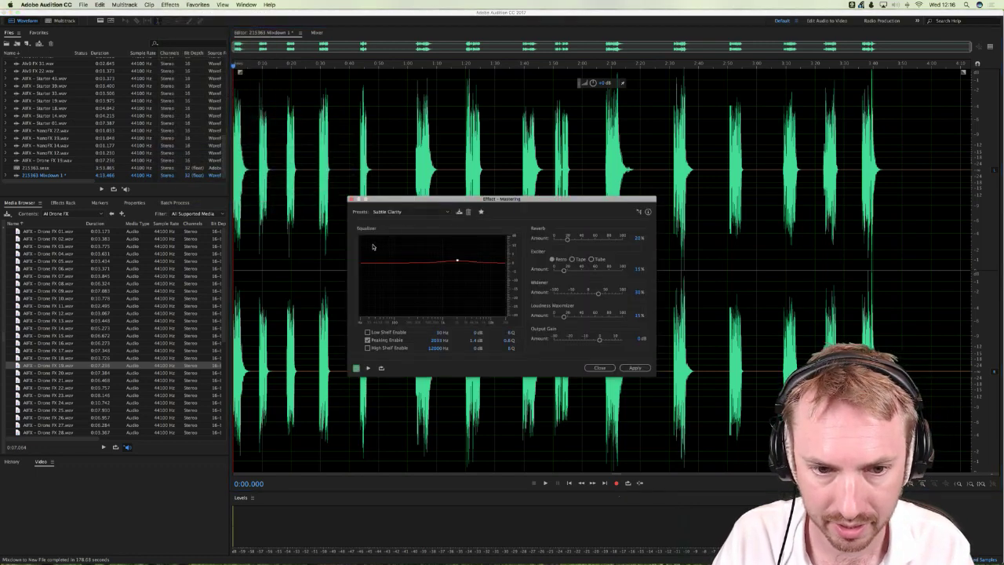
# Step: Apply Mastering to the whole mixdown, zoom in and out to check the waveform, and start playback
pyautogui.click(639, 367)
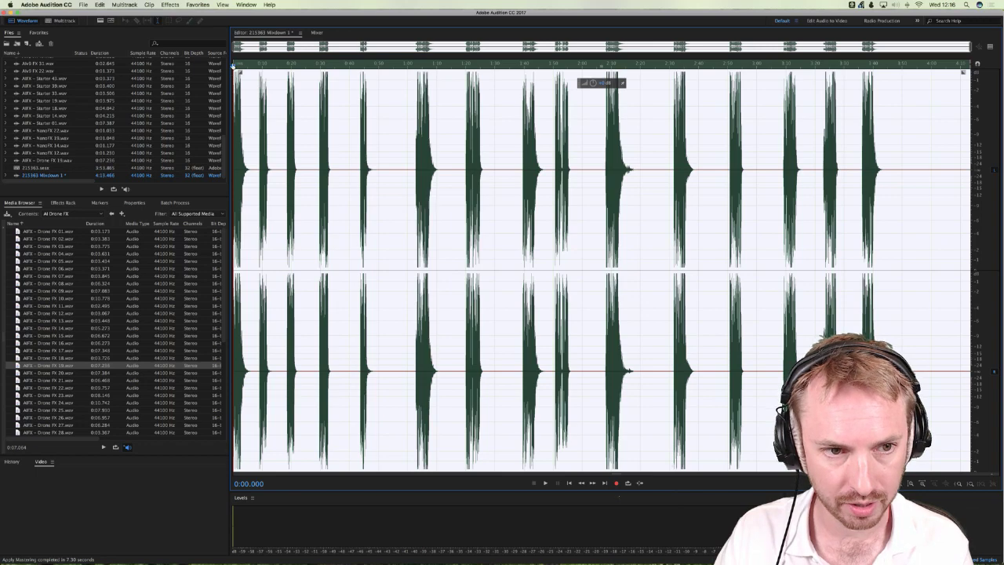
pyautogui.scroll(10, 234, 65)
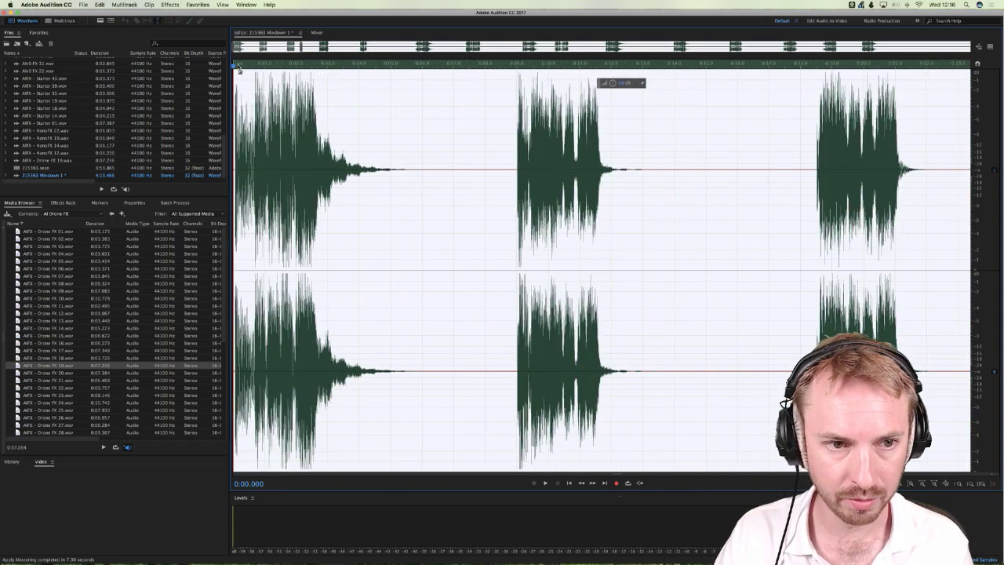
pyautogui.scroll(-10, 239, 69)
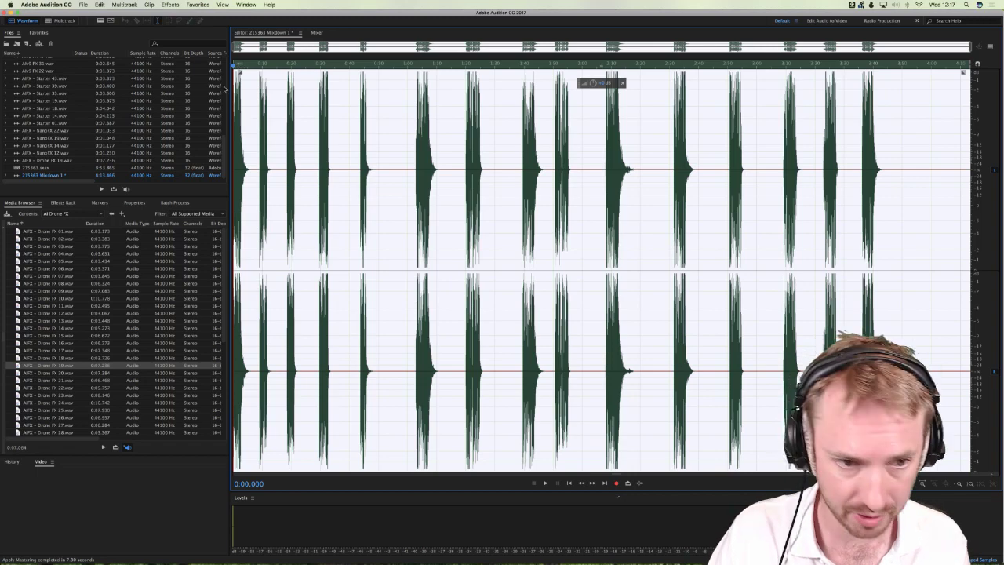
pyautogui.press('space')
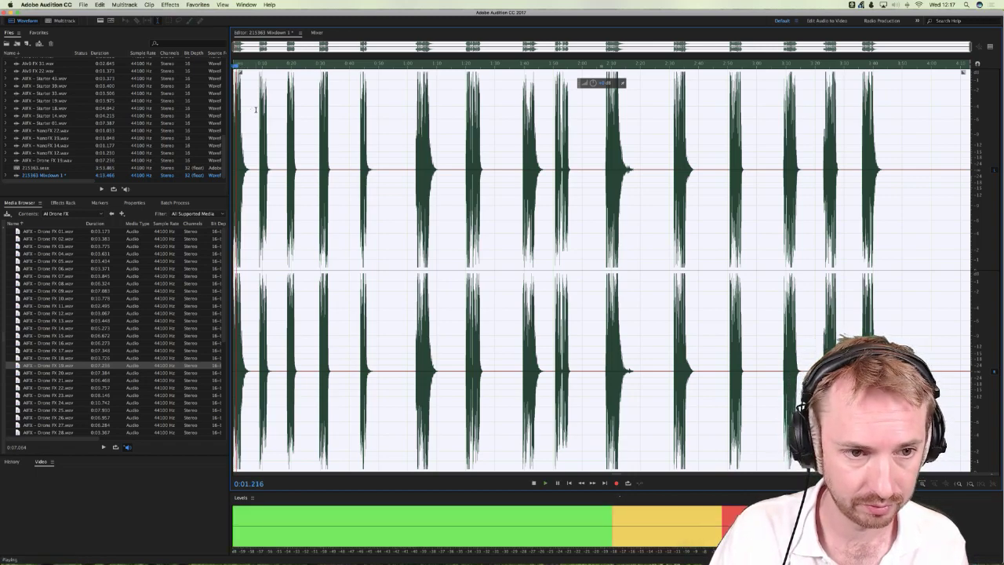
# Step: Clear the selection and skip playback through the hits at 0:09, 0:18, 0:29, 0:44, 1:03, 1:19 and 1:40
pyautogui.press('super+shift+a')
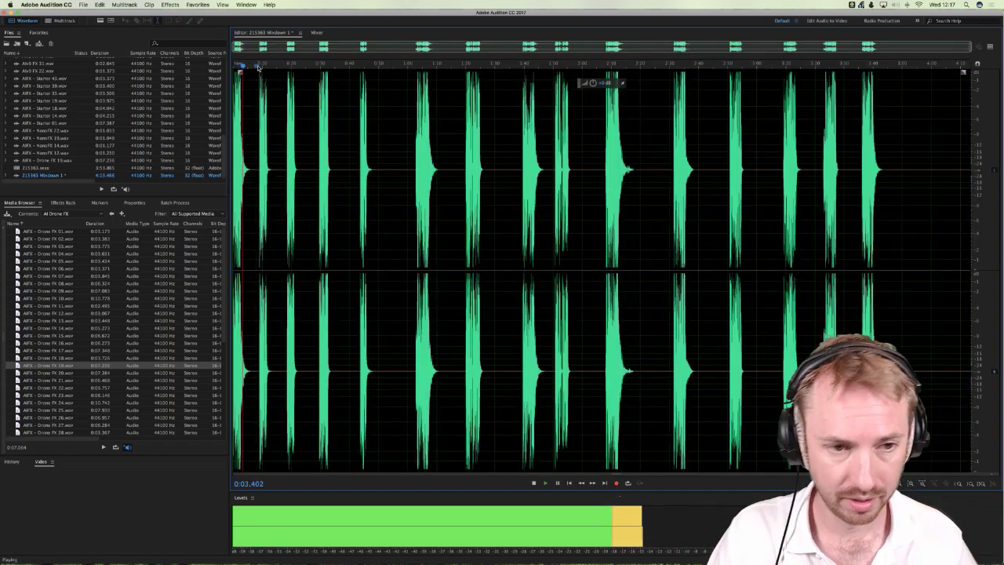
pyautogui.click(258, 68)
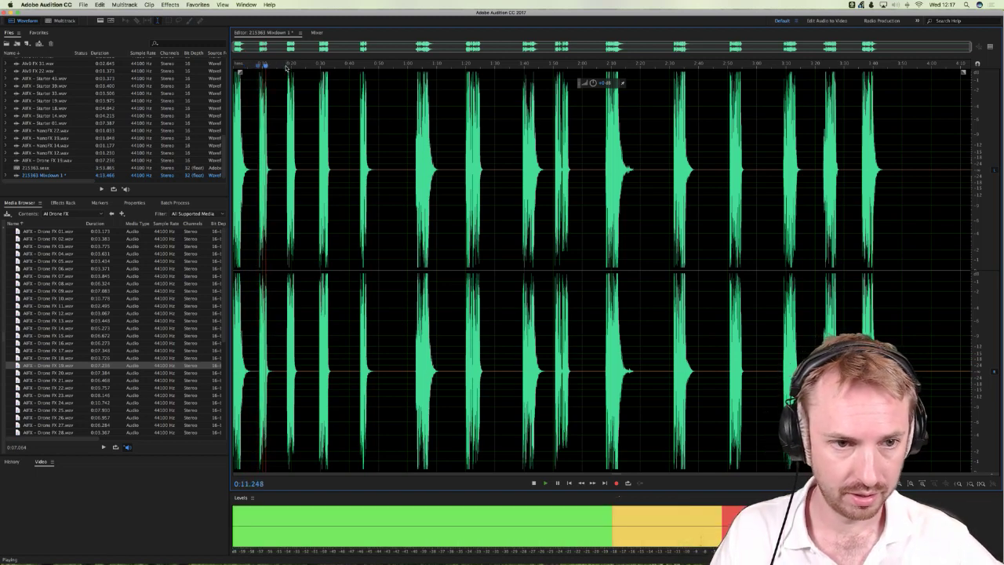
pyautogui.click(288, 67)
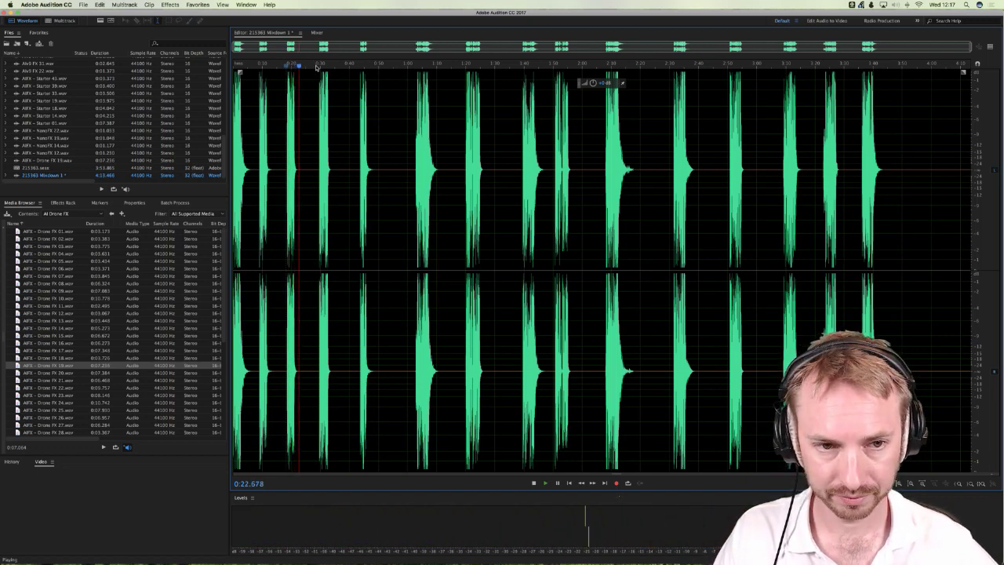
pyautogui.click(316, 66)
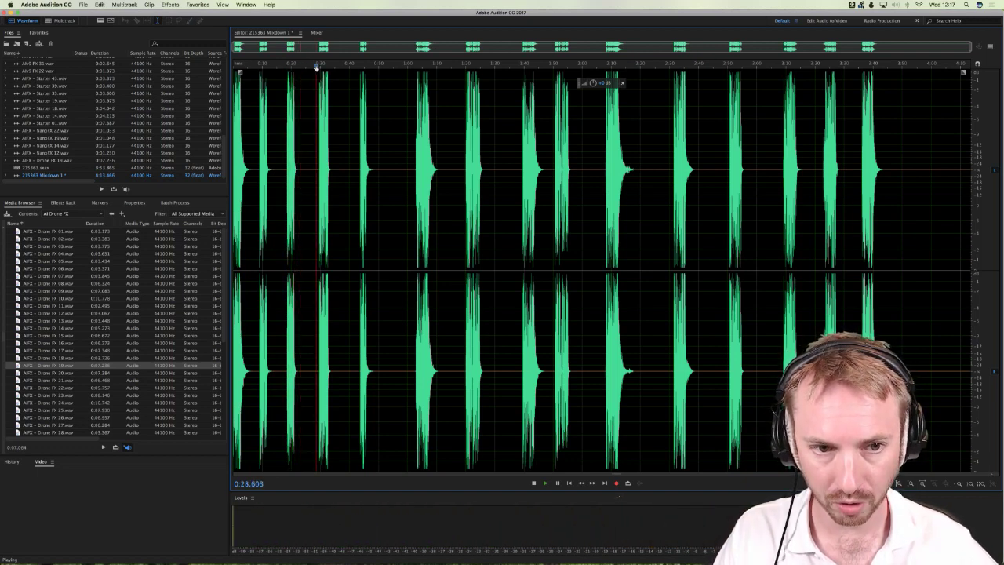
pyautogui.click(359, 67)
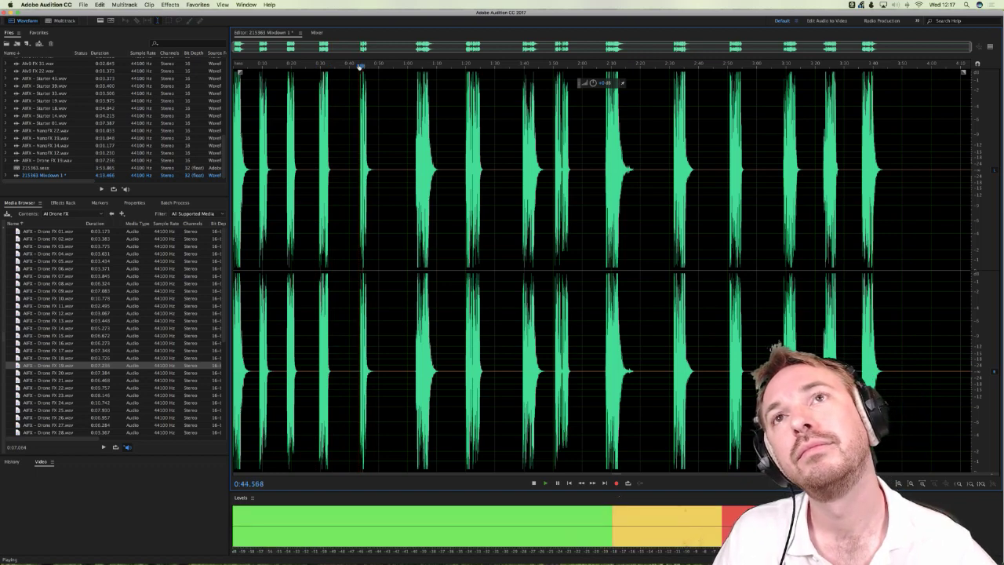
pyautogui.click(415, 66)
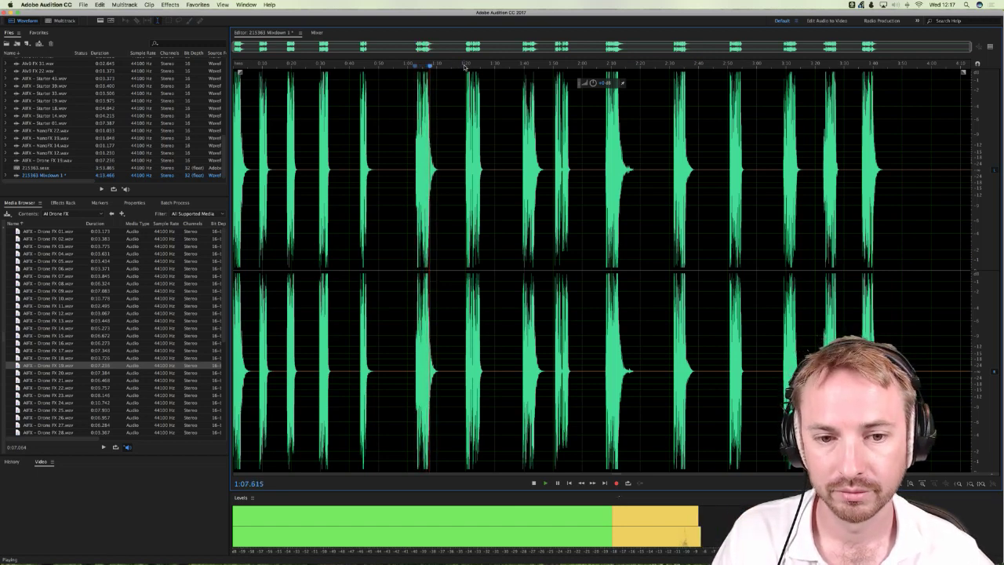
pyautogui.click(464, 67)
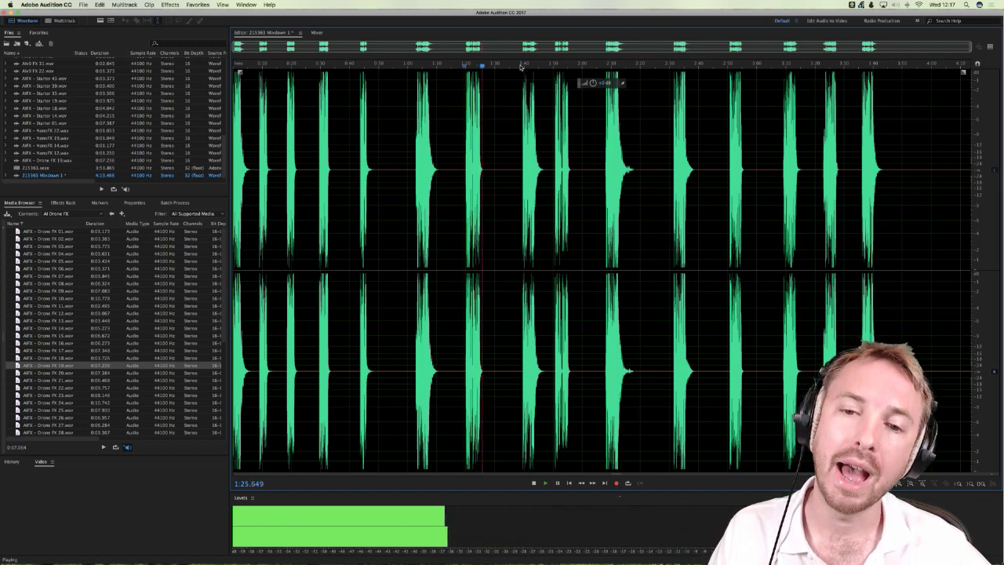
pyautogui.click(521, 66)
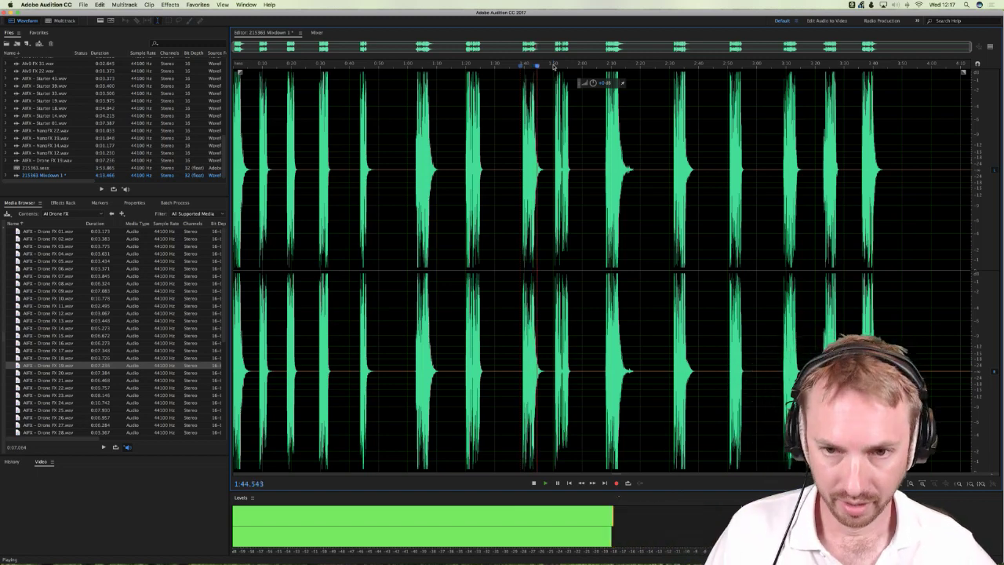
# Step: Jump ahead through the later hits at 2:09, 2:32, 2:51, 3:10 and 3:24, then stop at the end
pyautogui.click(554, 66)
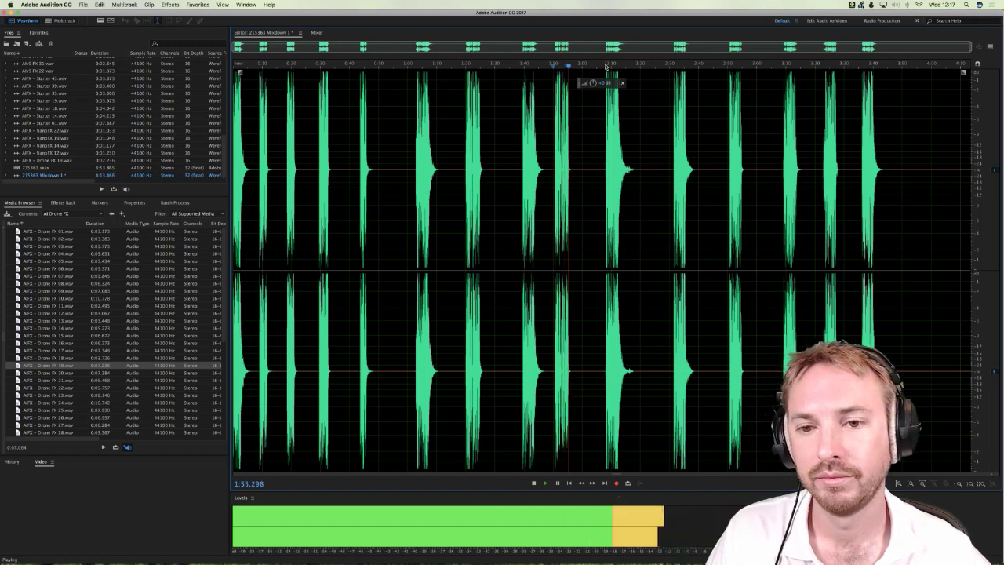
pyautogui.click(606, 66)
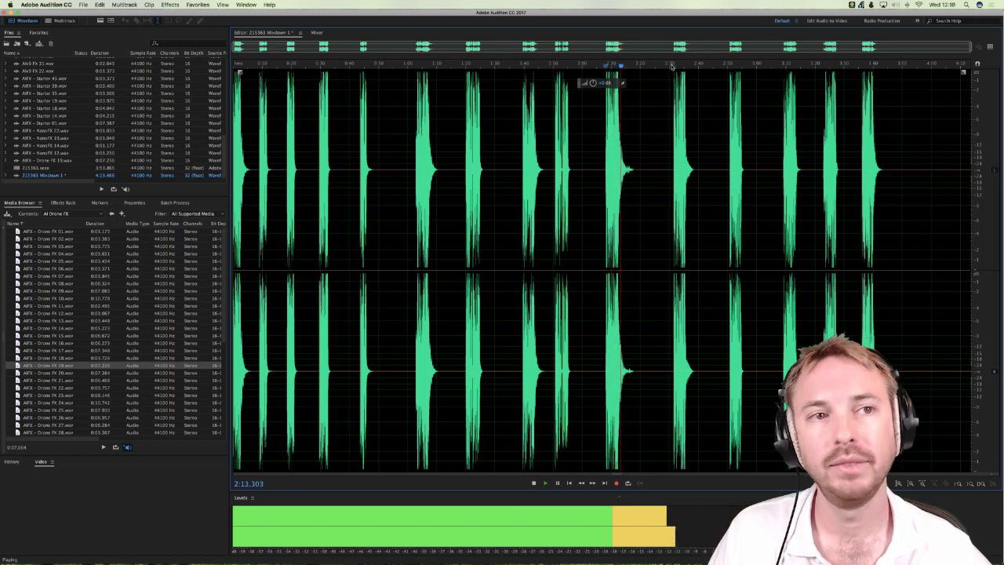
pyautogui.click(671, 65)
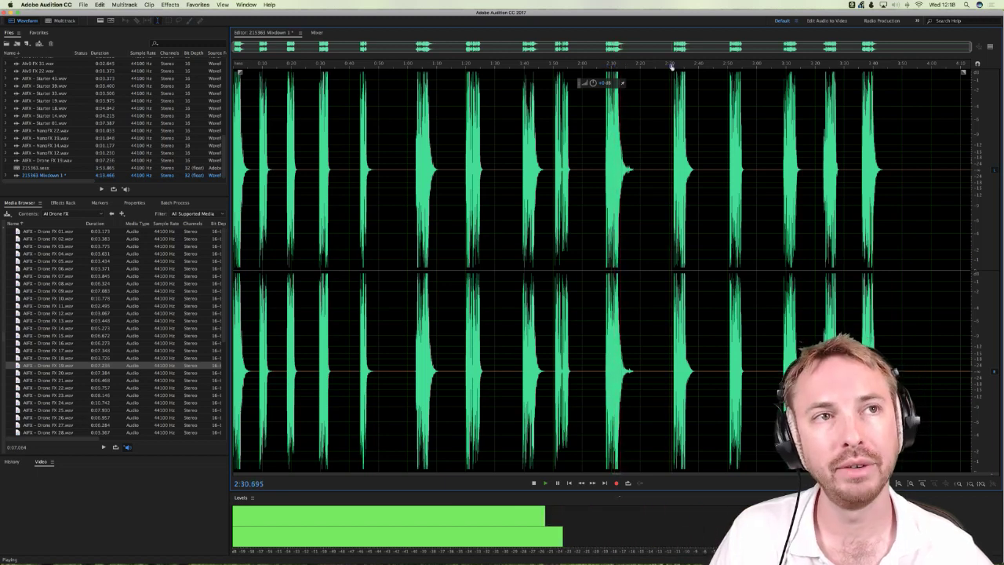
pyautogui.click(726, 65)
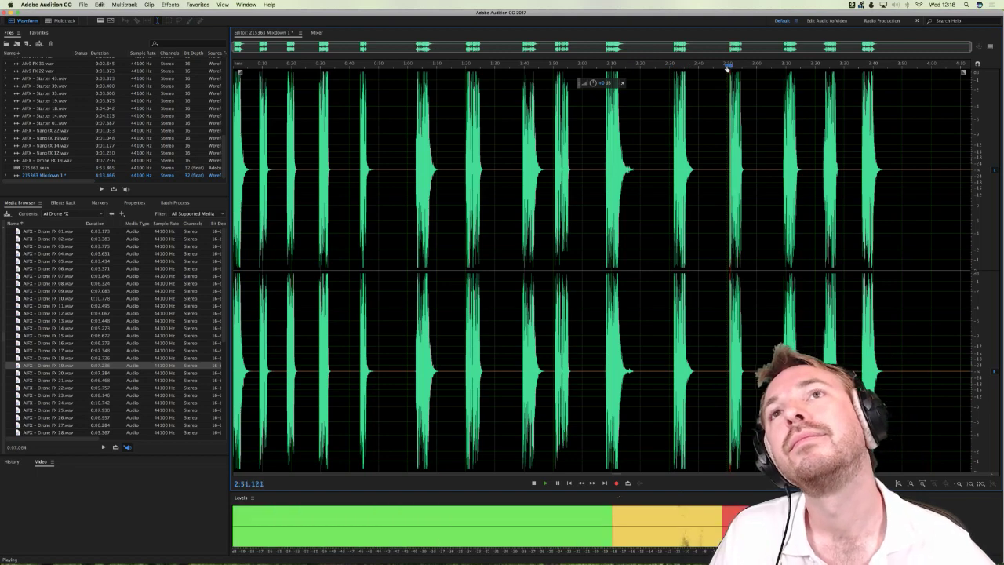
pyautogui.click(783, 66)
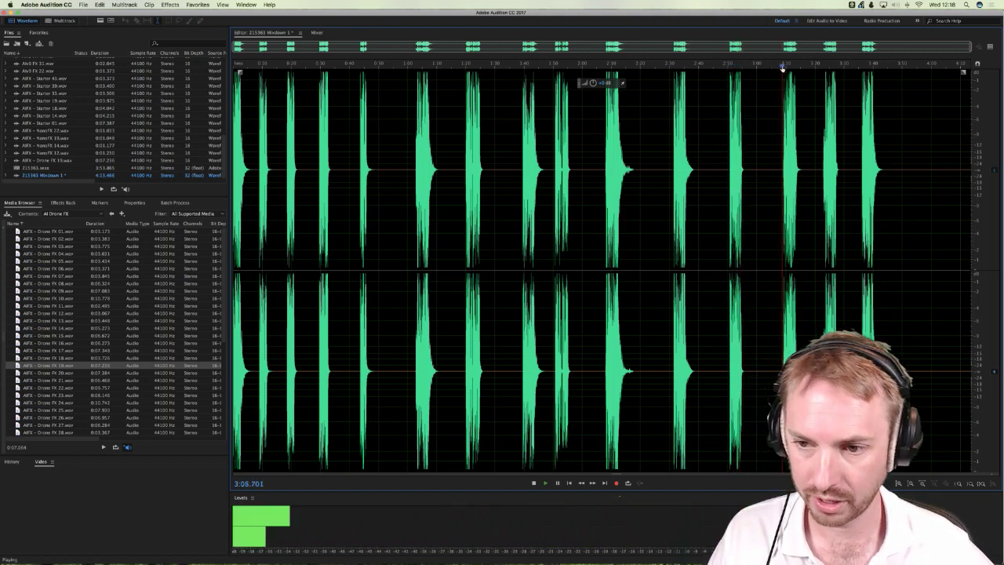
pyautogui.click(822, 66)
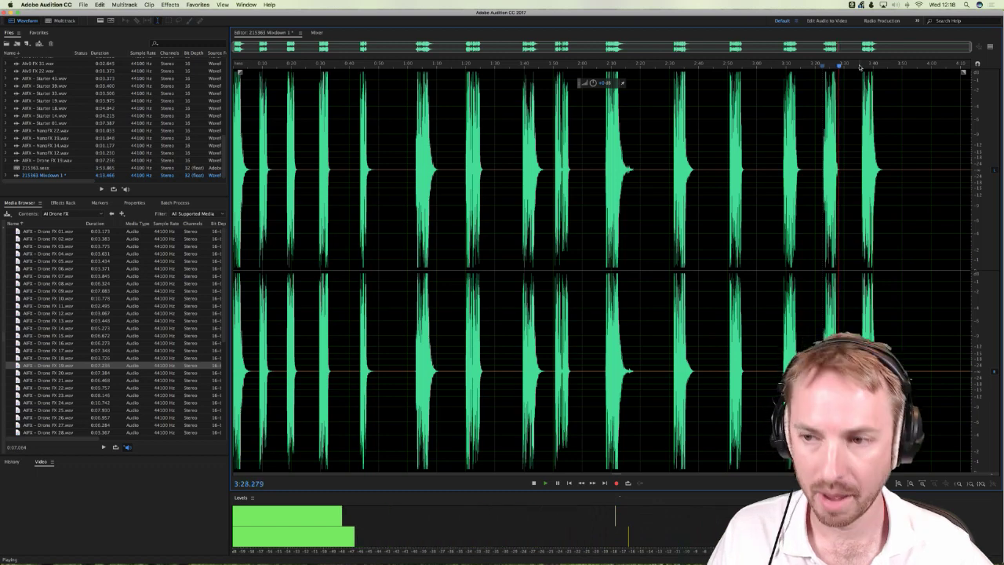
pyautogui.click(859, 66)
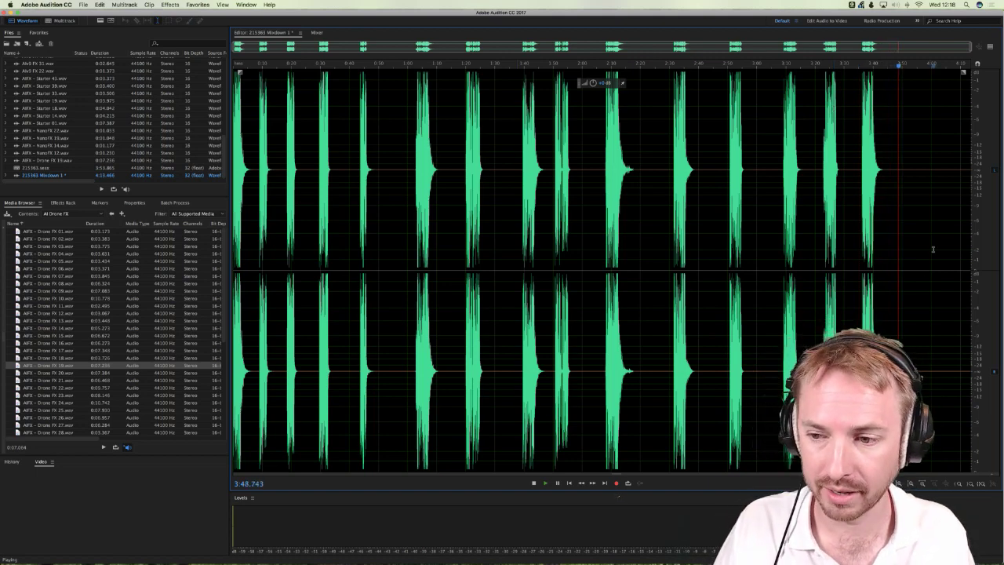
pyautogui.press('space')
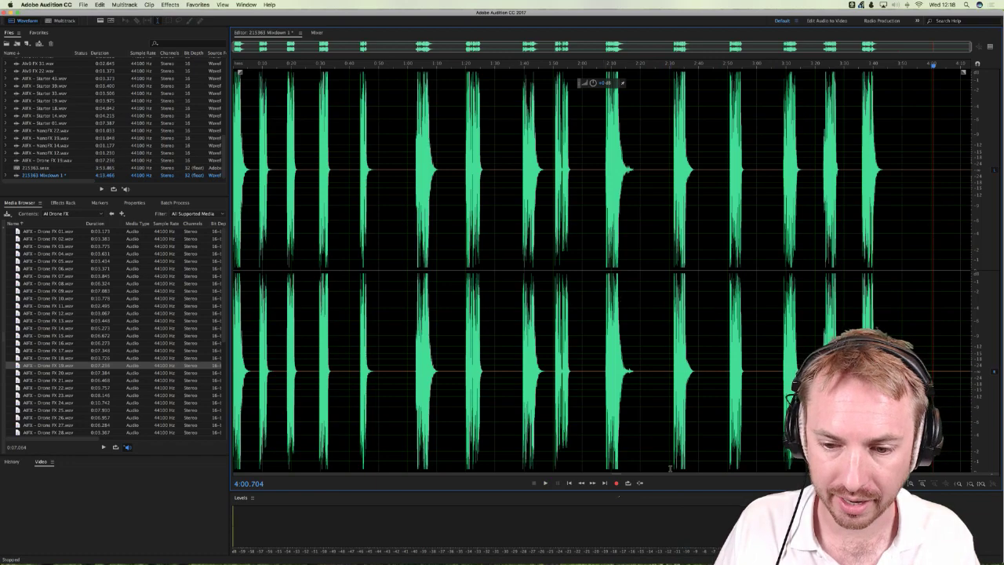
pyautogui.click(673, 547)
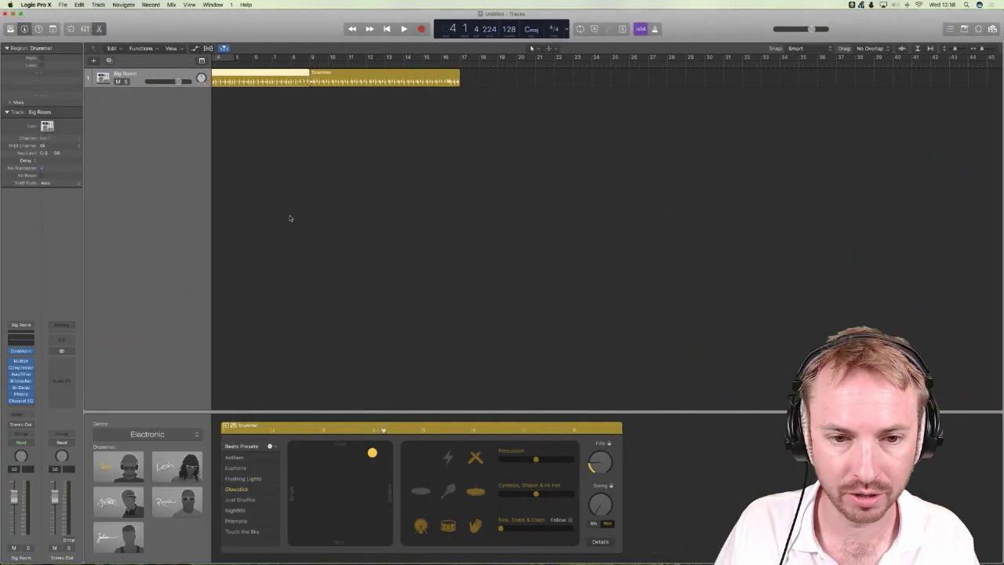
pyautogui.click(269, 228)
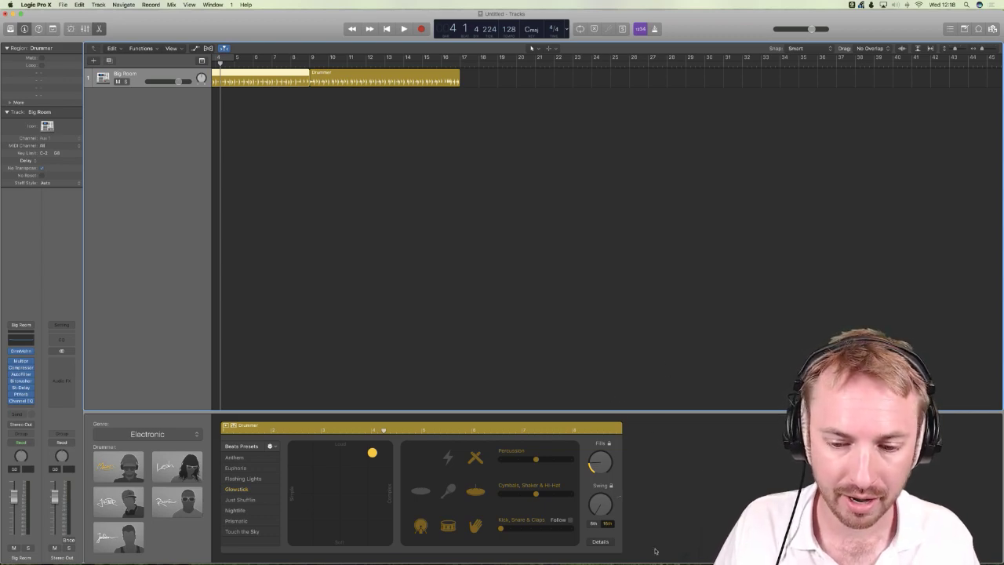
pyautogui.moveTo(536, 546)
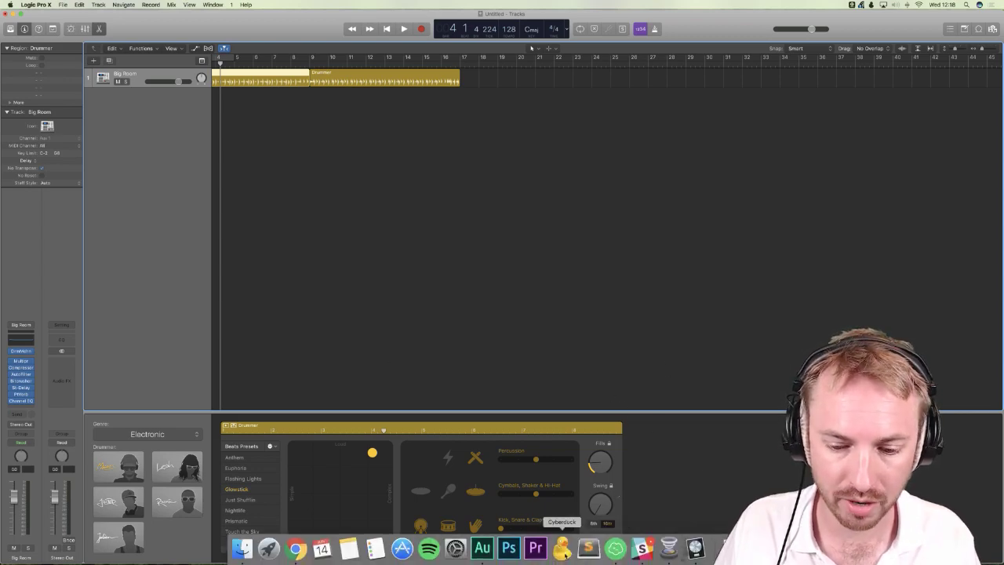
pyautogui.click(485, 546)
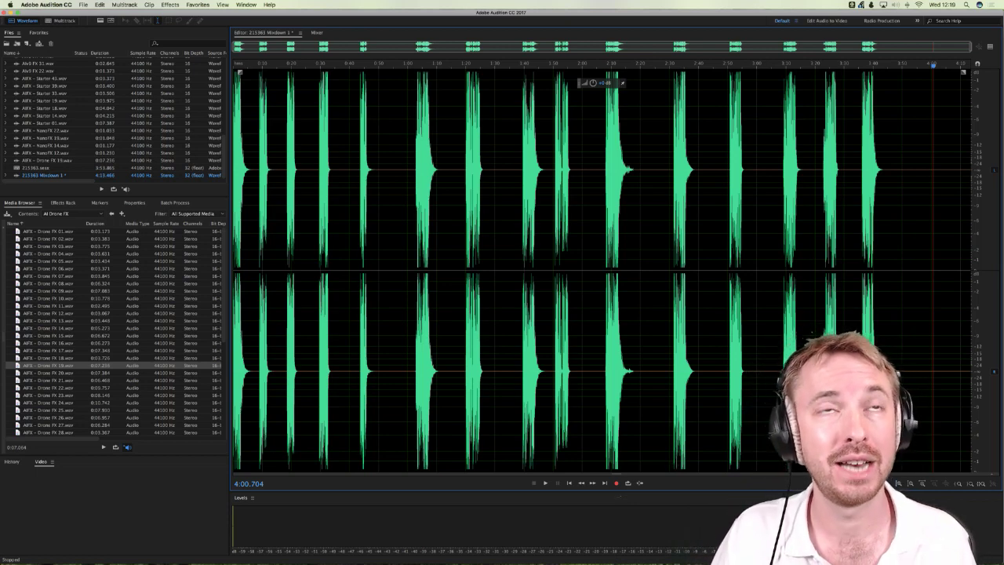
# Step: Refocus Audition and move the playback position to about 1:20
pyautogui.press('super+Tab')
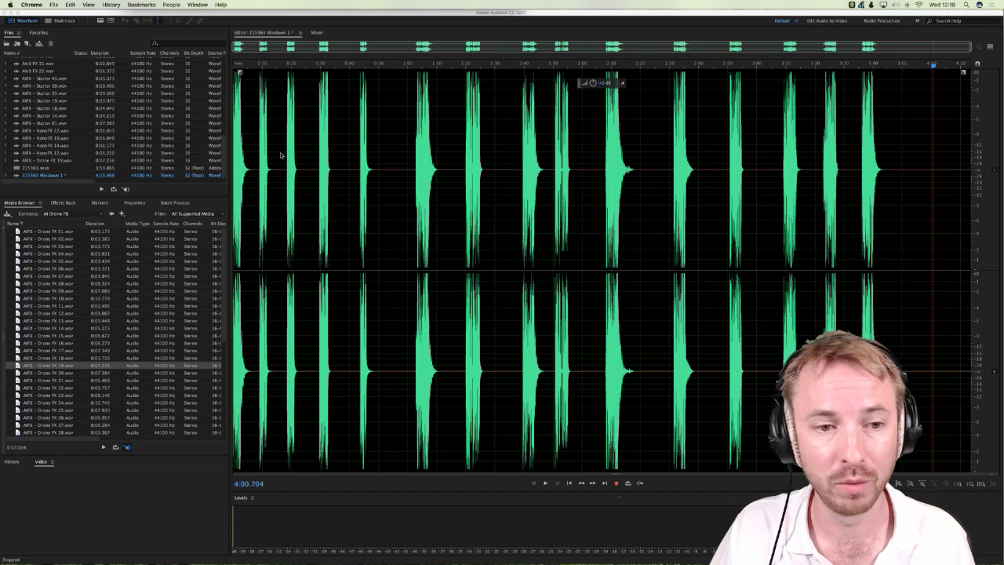
pyautogui.click(239, 168)
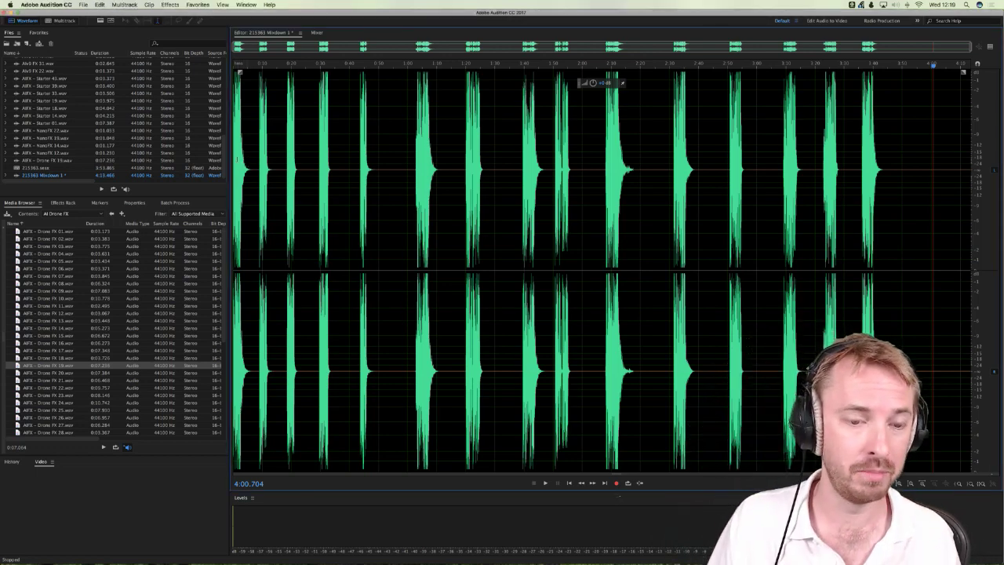
pyautogui.press('space')
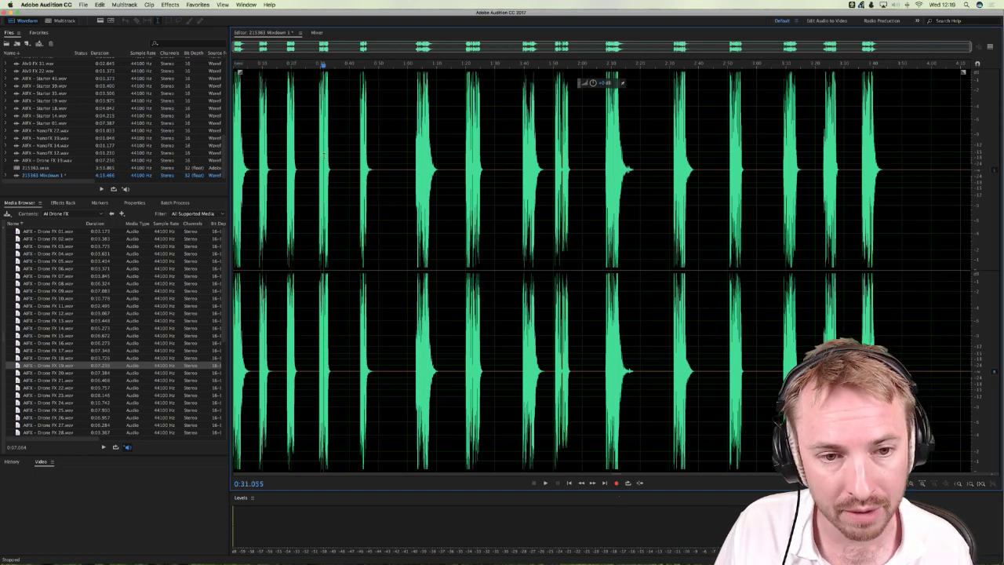
pyautogui.click(355, 151)
pyautogui.click(466, 143)
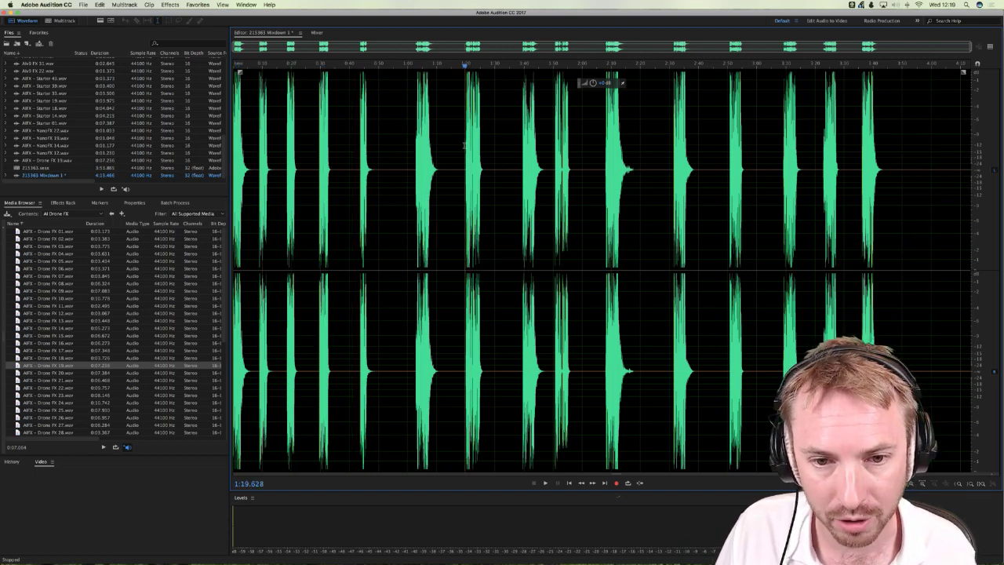
# Step: Play from 1:20, stop back at 1:19.628, and close the Wirecast webcam editing window
pyautogui.press('space')
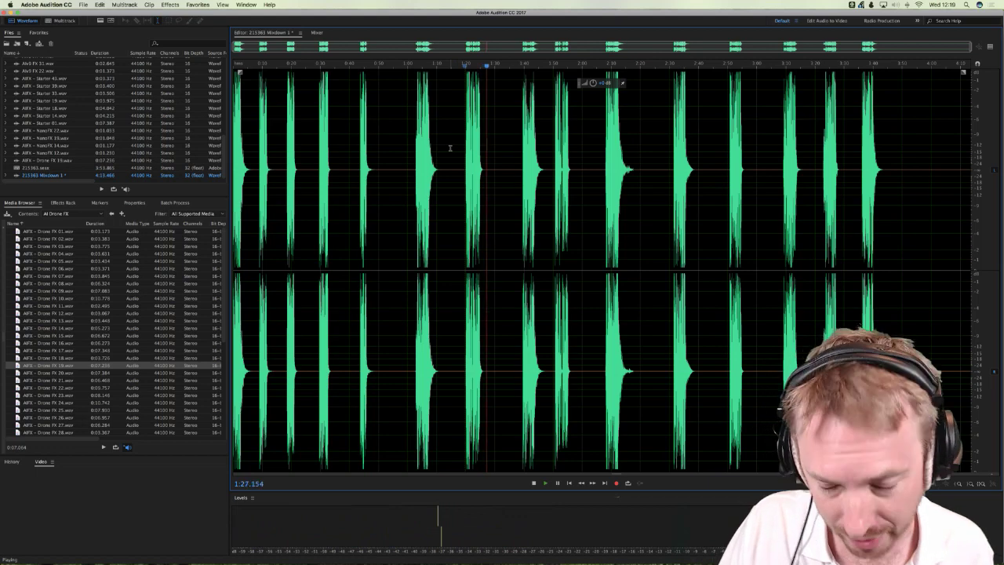
pyautogui.press('space')
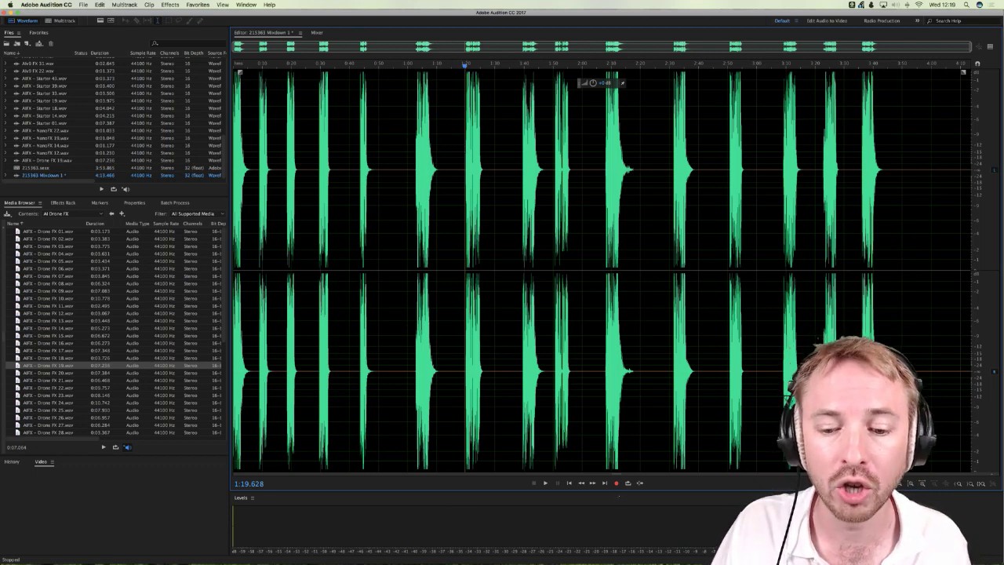
pyautogui.click(668, 548)
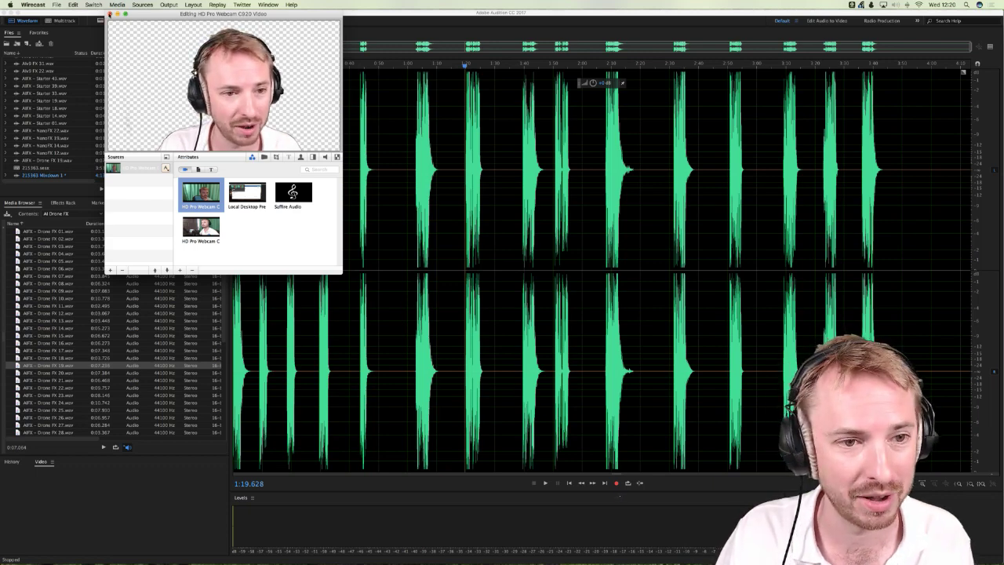
pyautogui.click(109, 15)
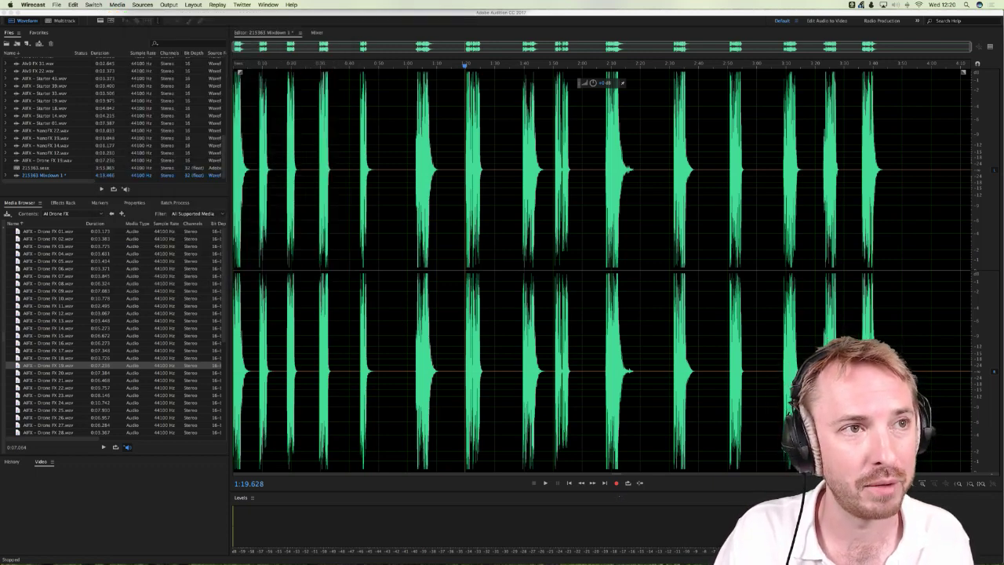